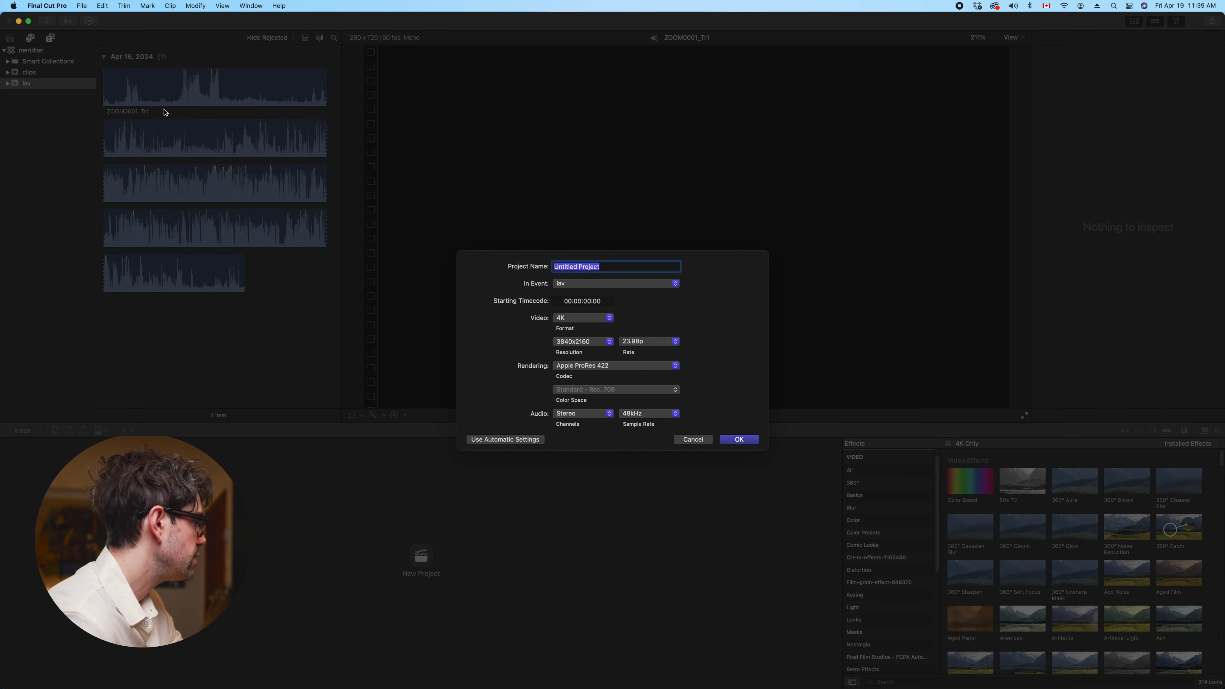
# Cancel the New Project setup, then open and close the File menu without choosing anything
pyautogui.click(693, 439)
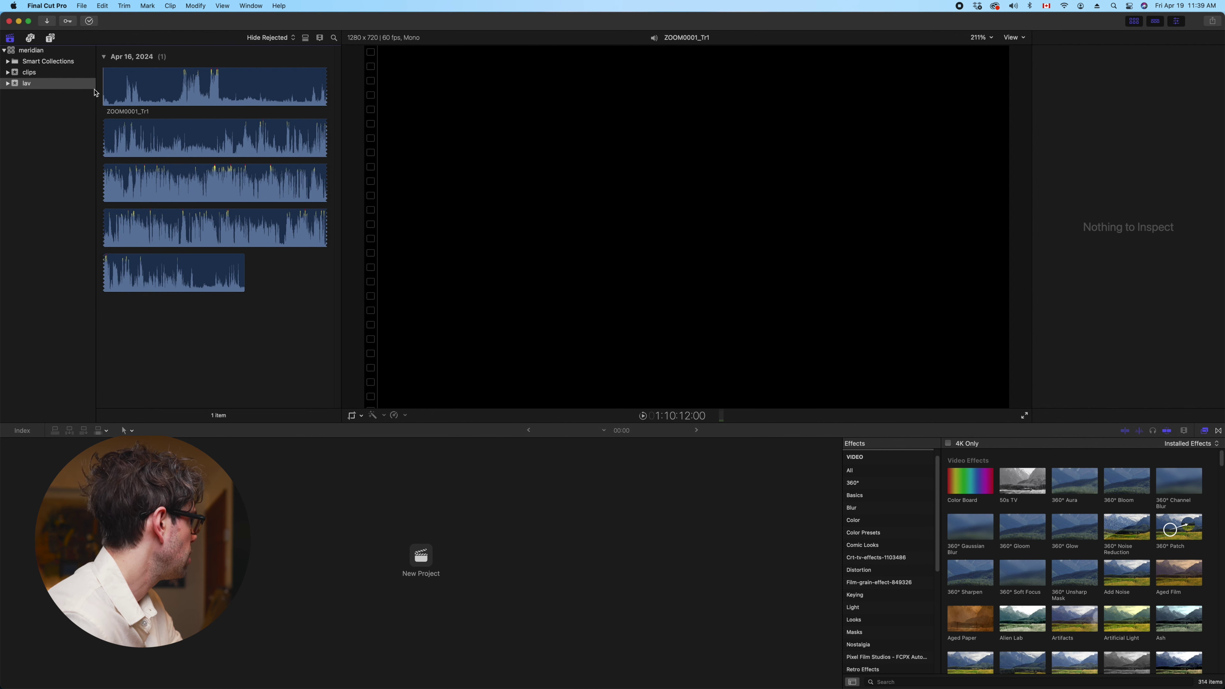
pyautogui.click(83, 6)
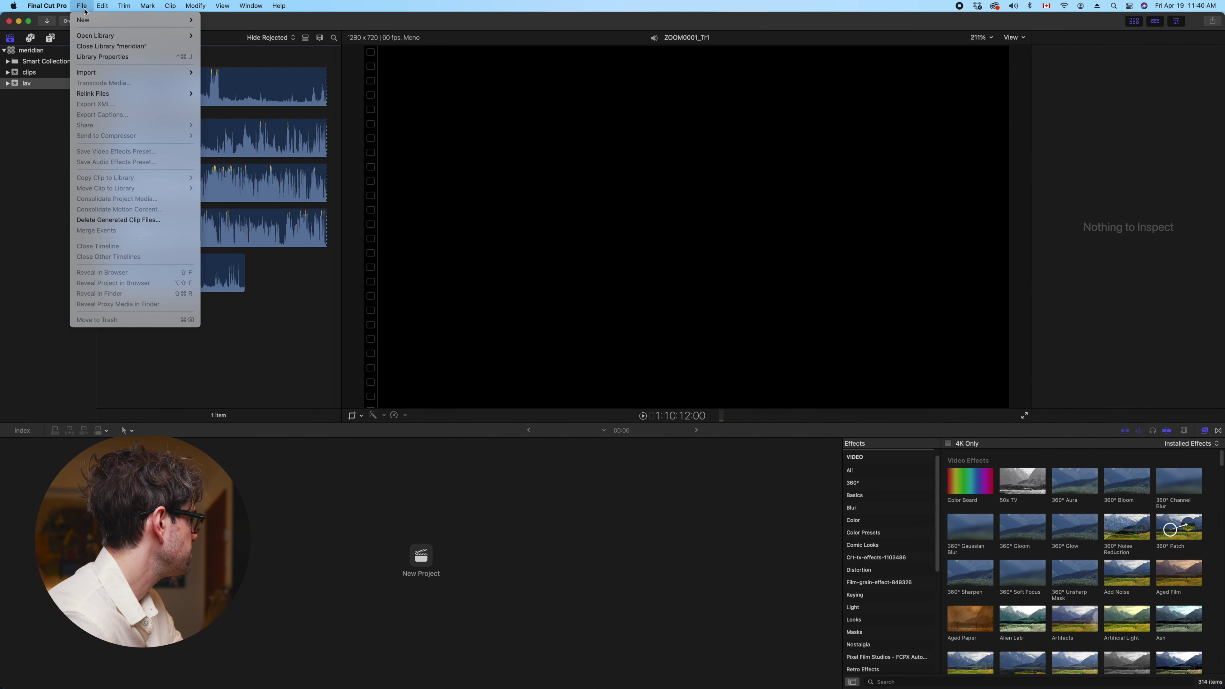
pyautogui.moveTo(87, 21)
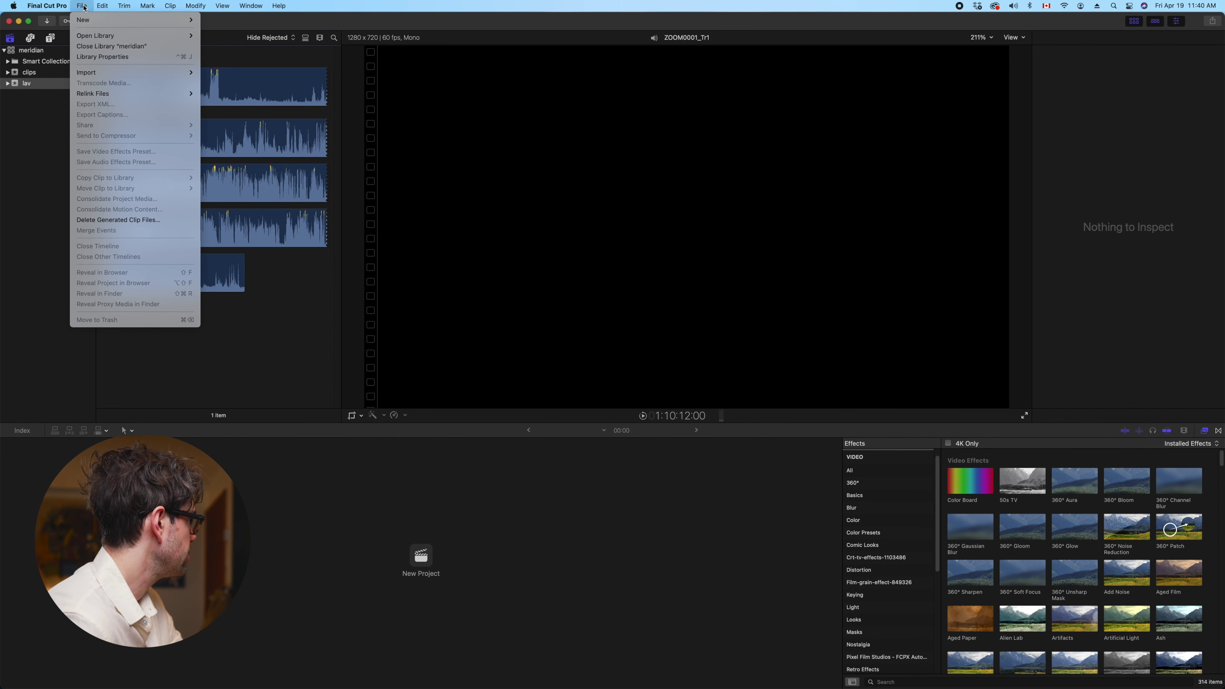
pyautogui.click(63, 70)
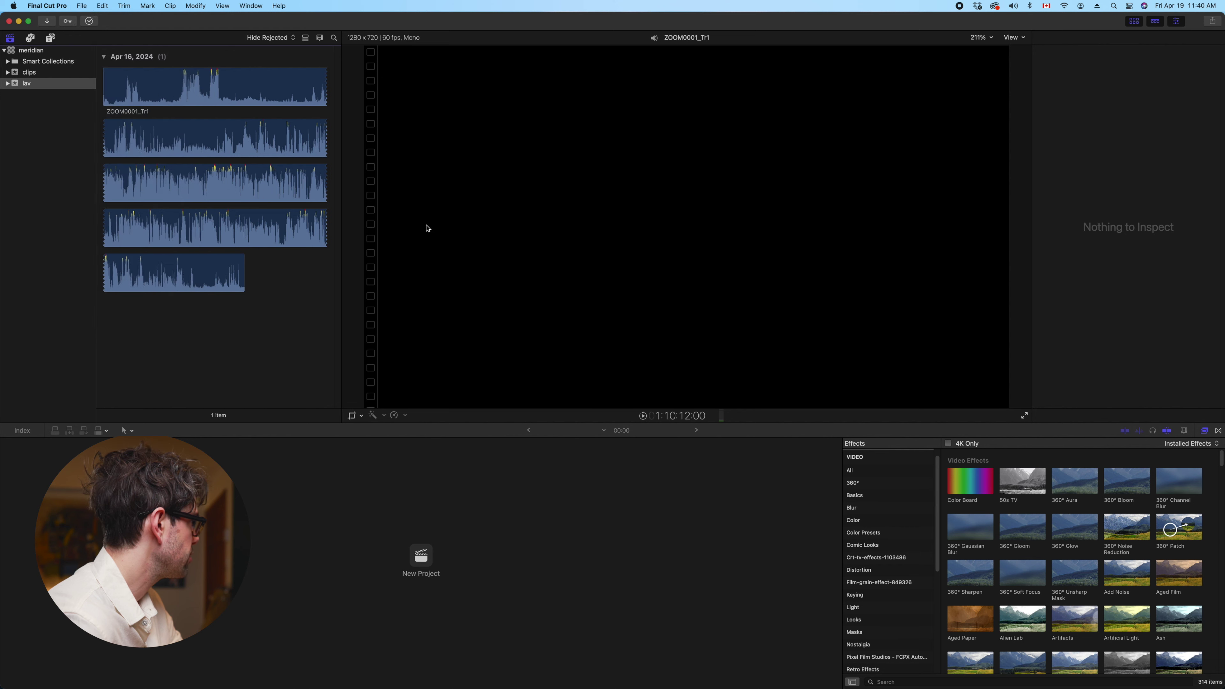
pyautogui.click(86, 8)
pyautogui.moveTo(145, 20)
pyautogui.click(216, 41)
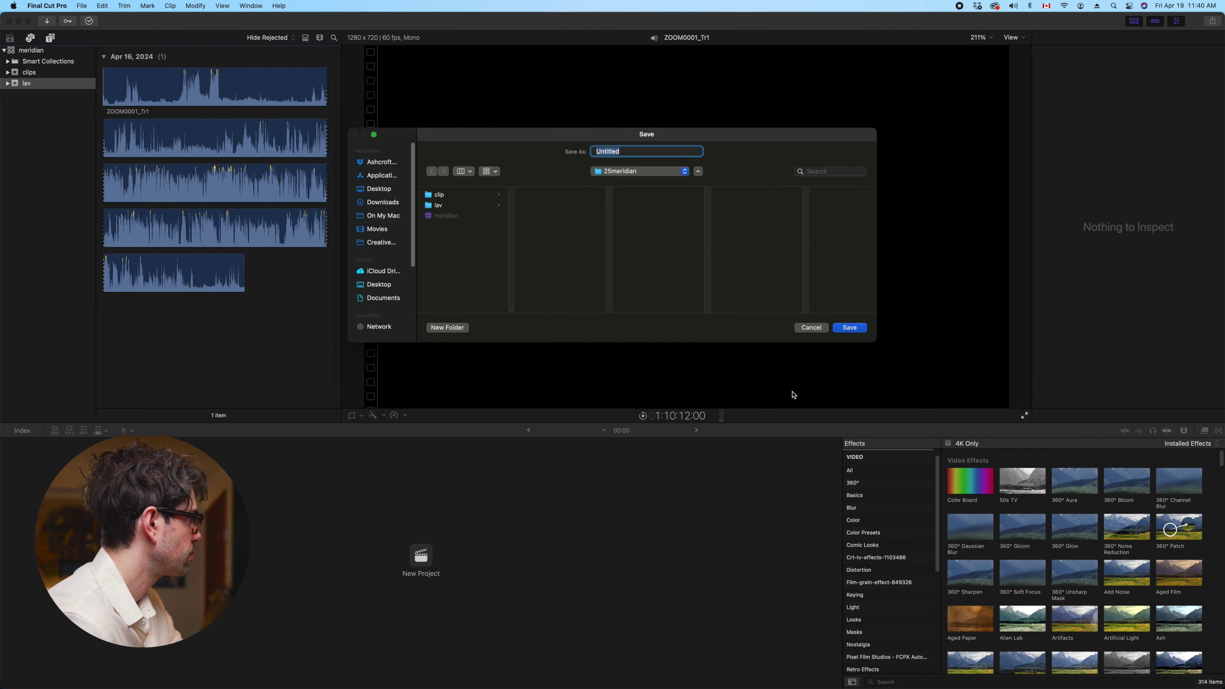
pyautogui.click(642, 171)
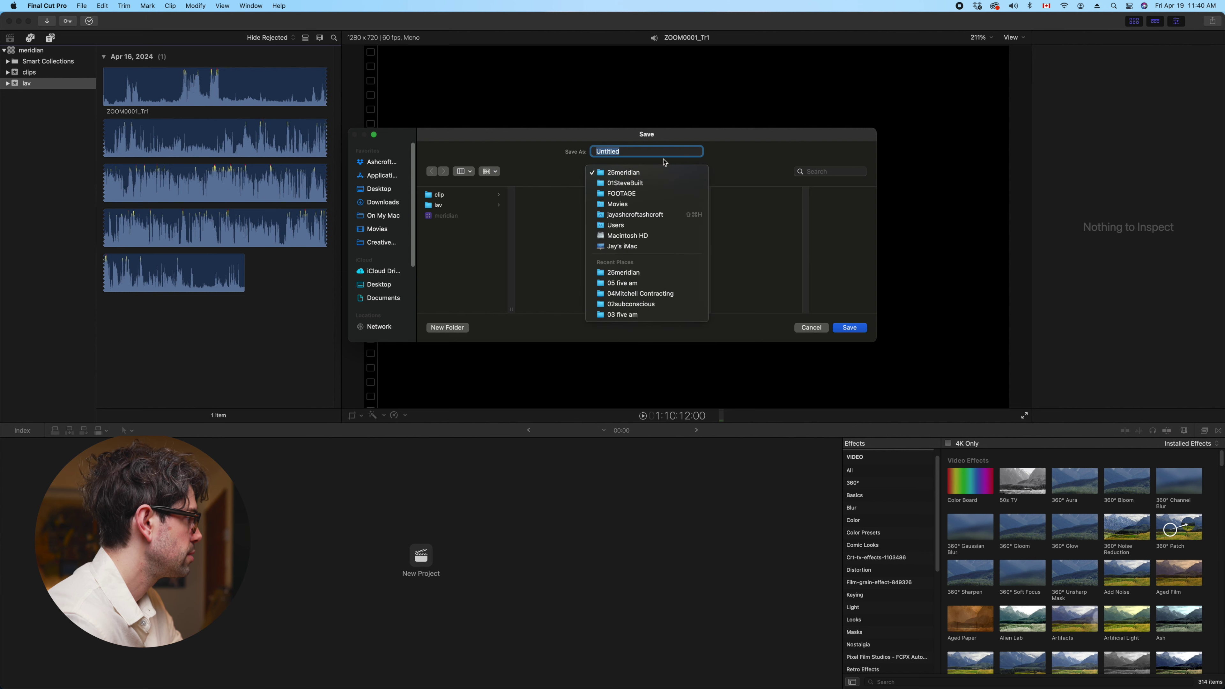
pyautogui.click(643, 194)
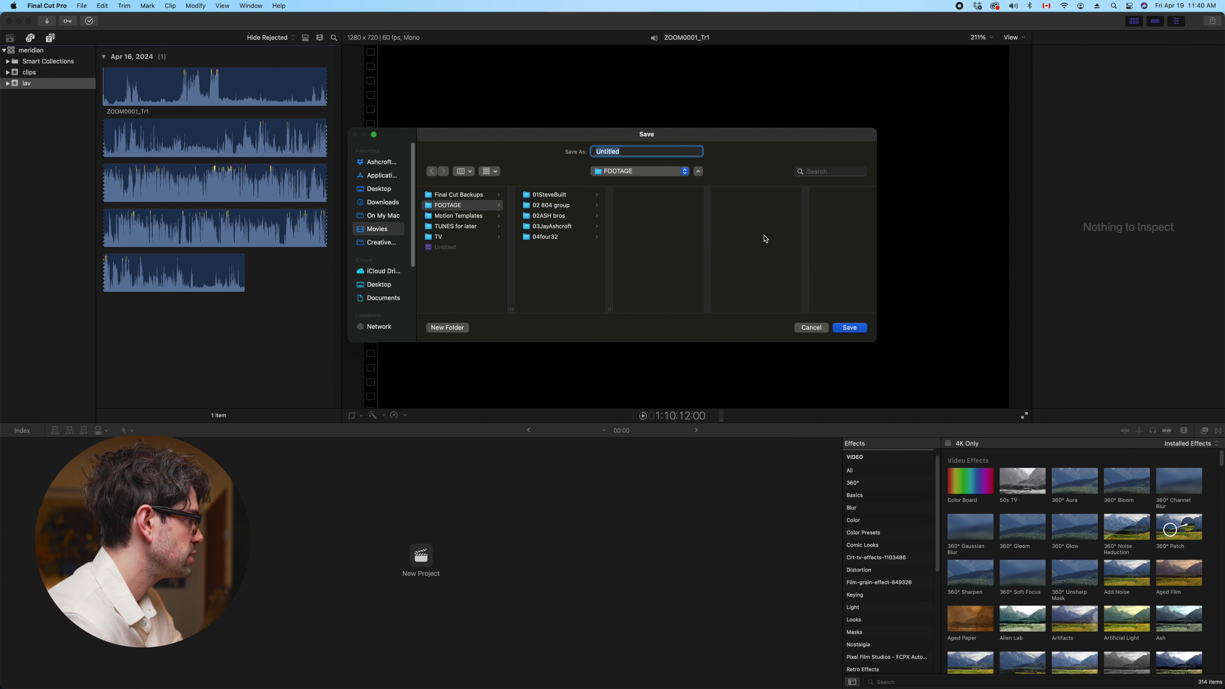
pyautogui.click(375, 230)
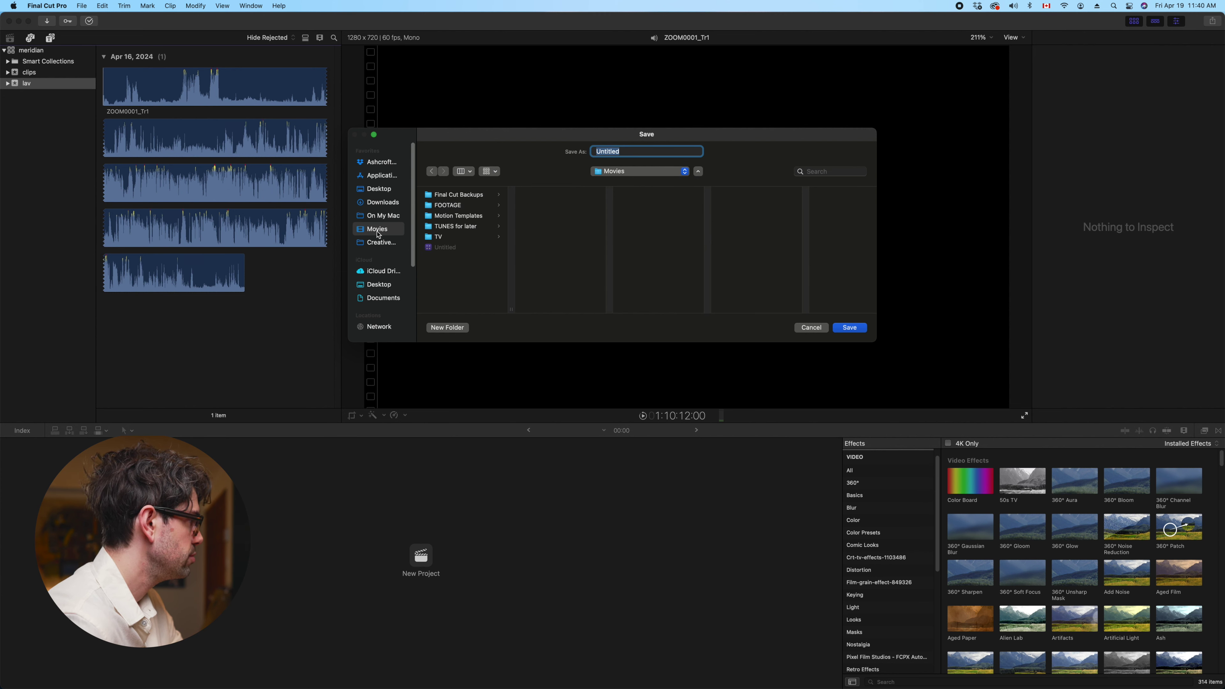
pyautogui.click(449, 206)
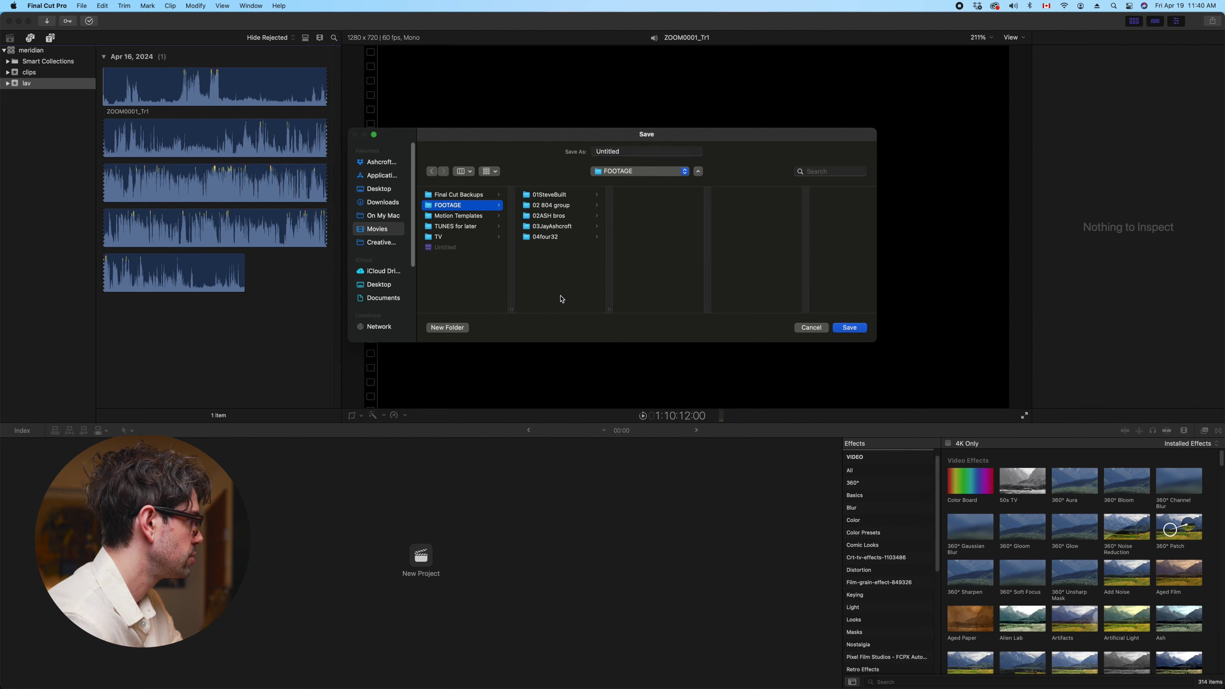
pyautogui.click(552, 196)
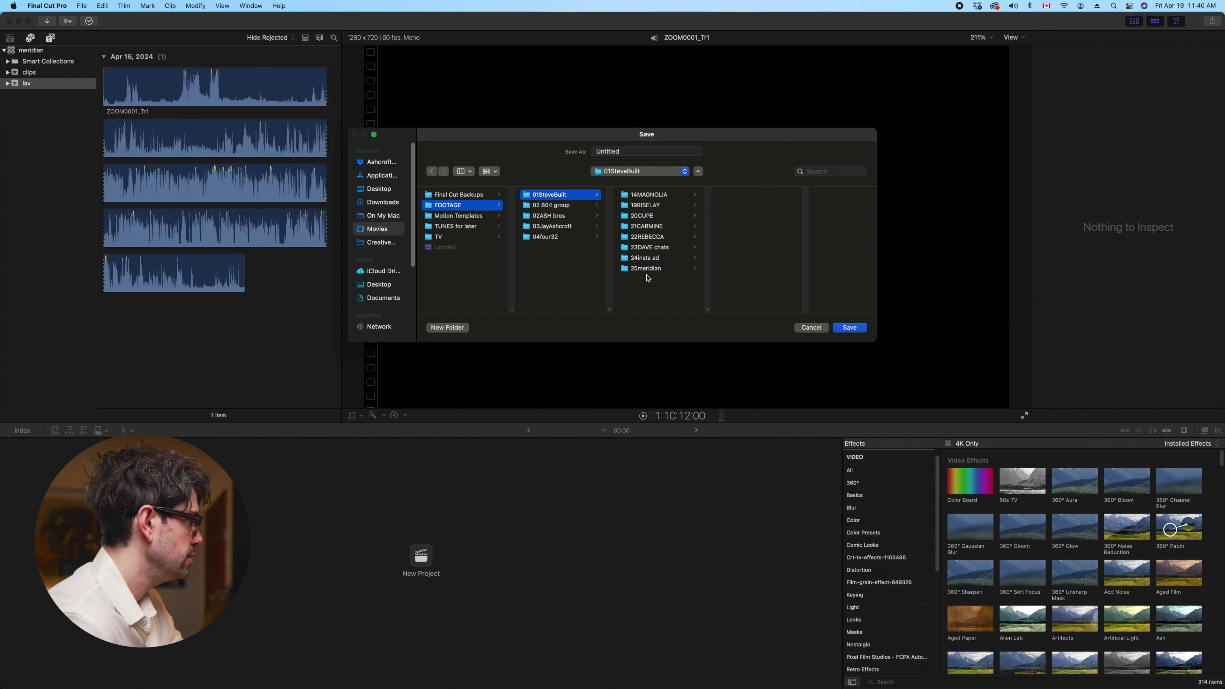
pyautogui.click(655, 271)
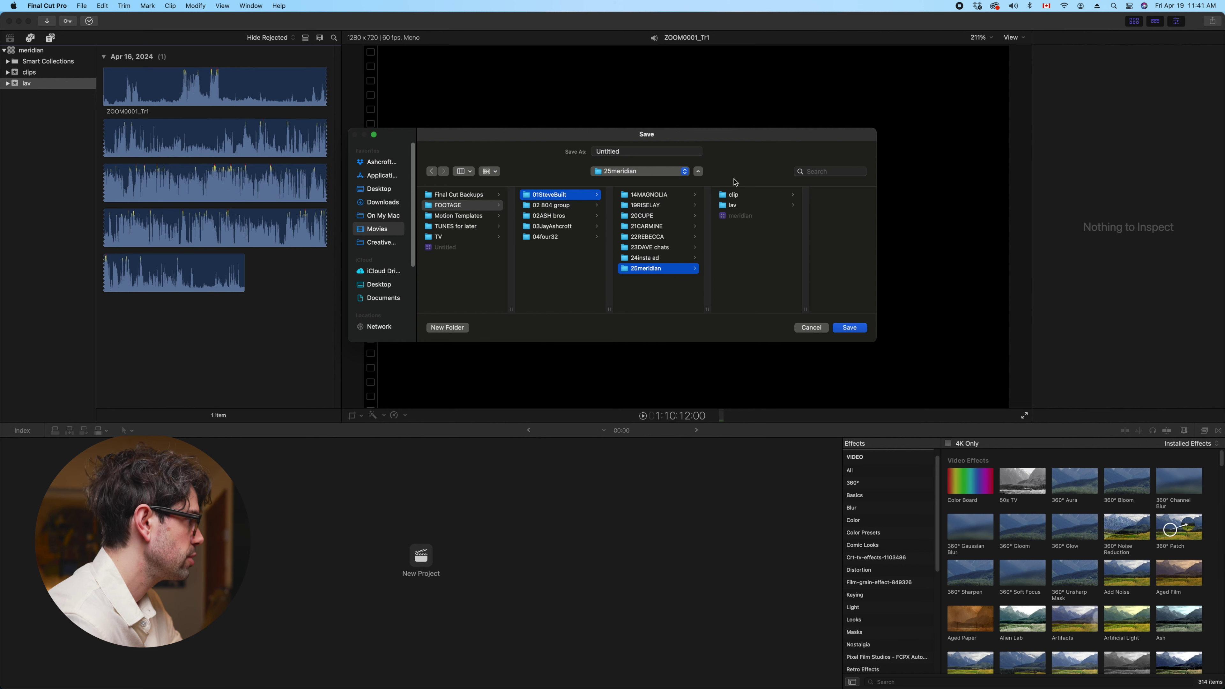
pyautogui.doubleClick(612, 151)
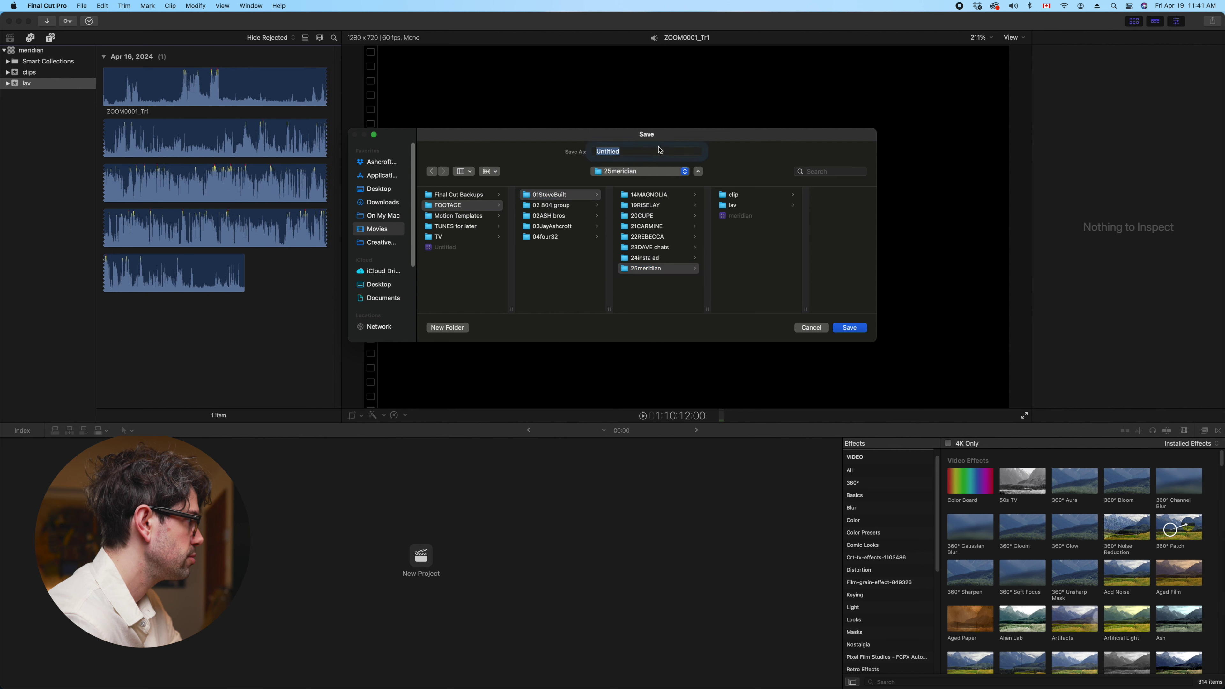
pyautogui.click(810, 327)
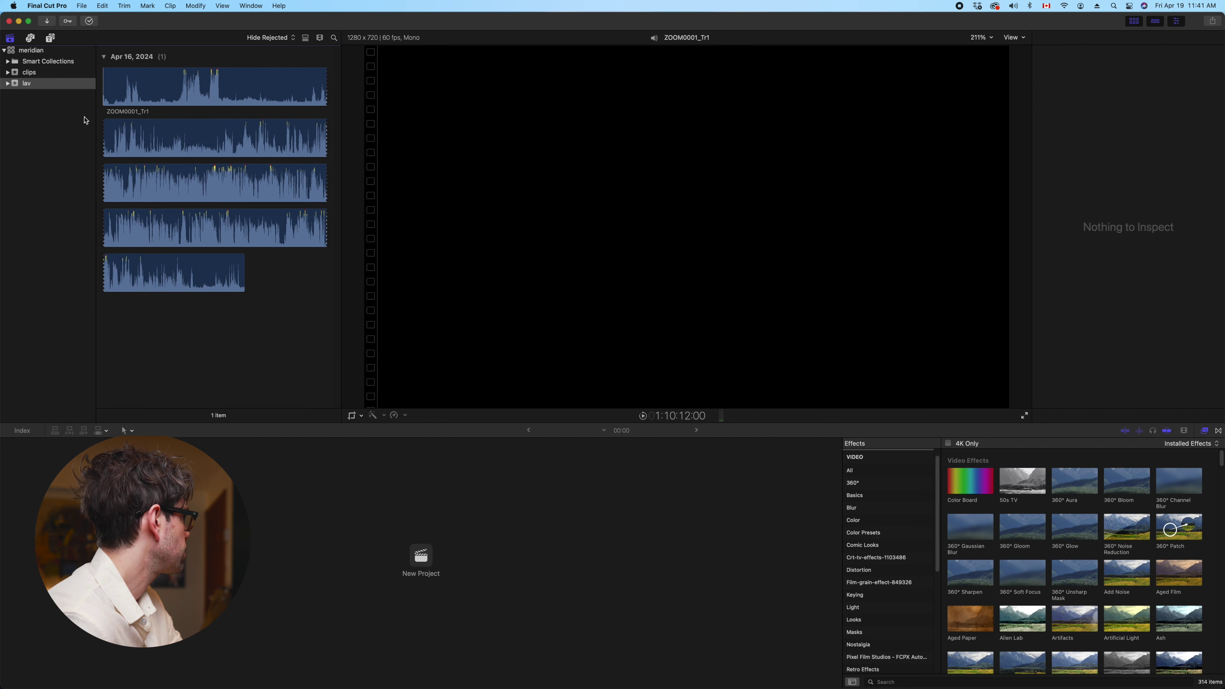
# Select the clips event in the sidebar to show its video clips
pyautogui.click(82, 6)
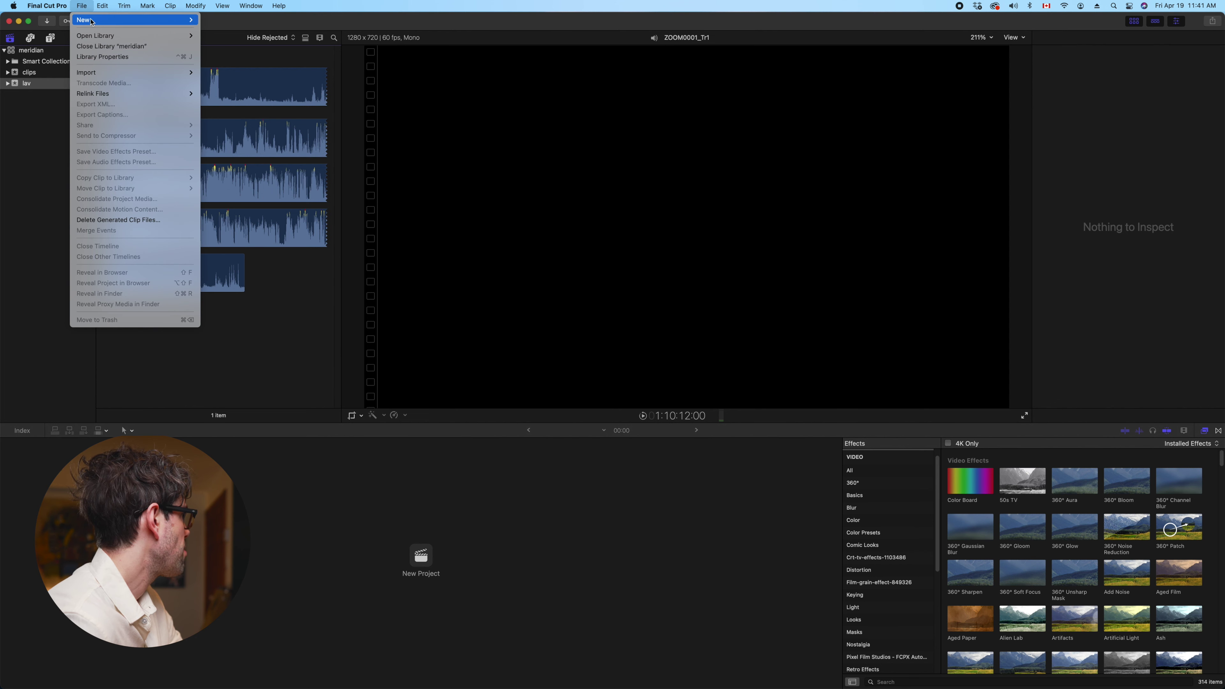
pyautogui.click(16, 120)
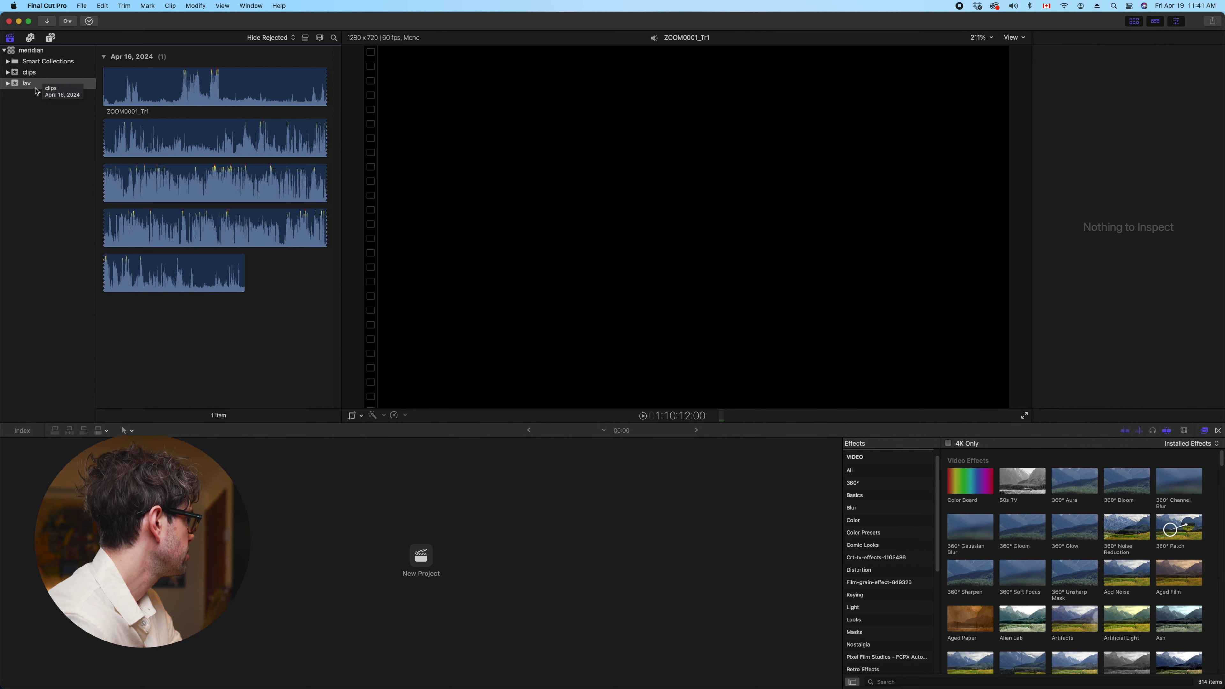
pyautogui.click(36, 75)
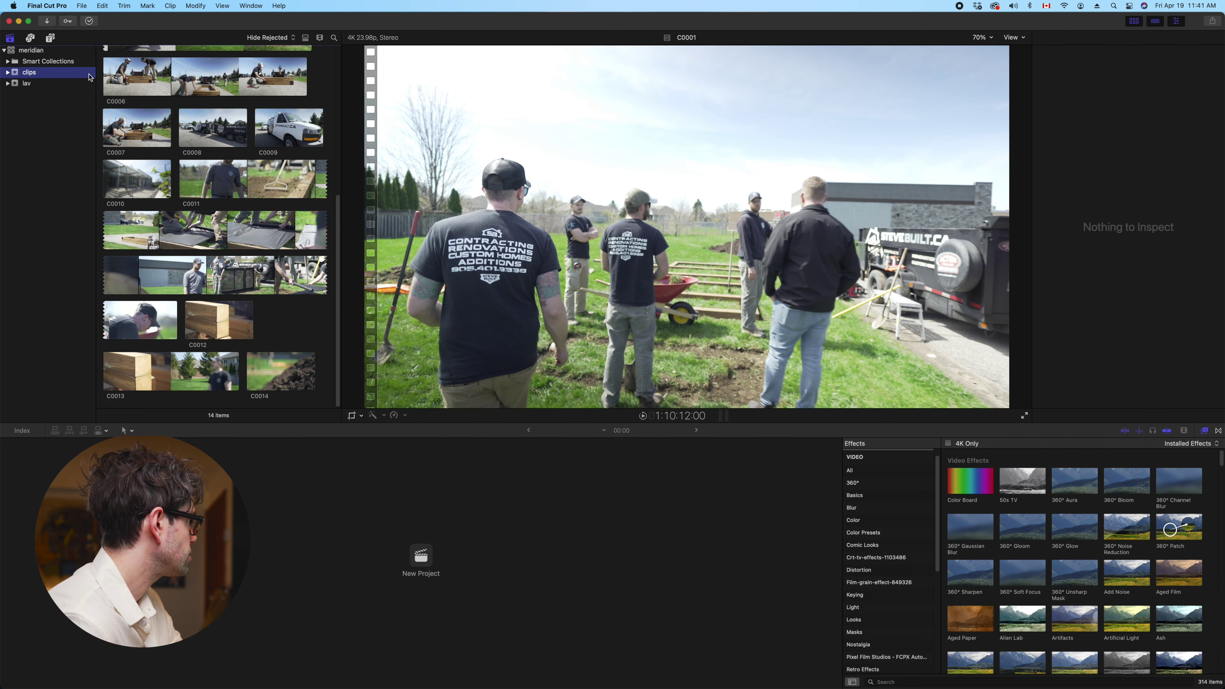
pyautogui.rightClick(41, 141)
pyautogui.click(57, 122)
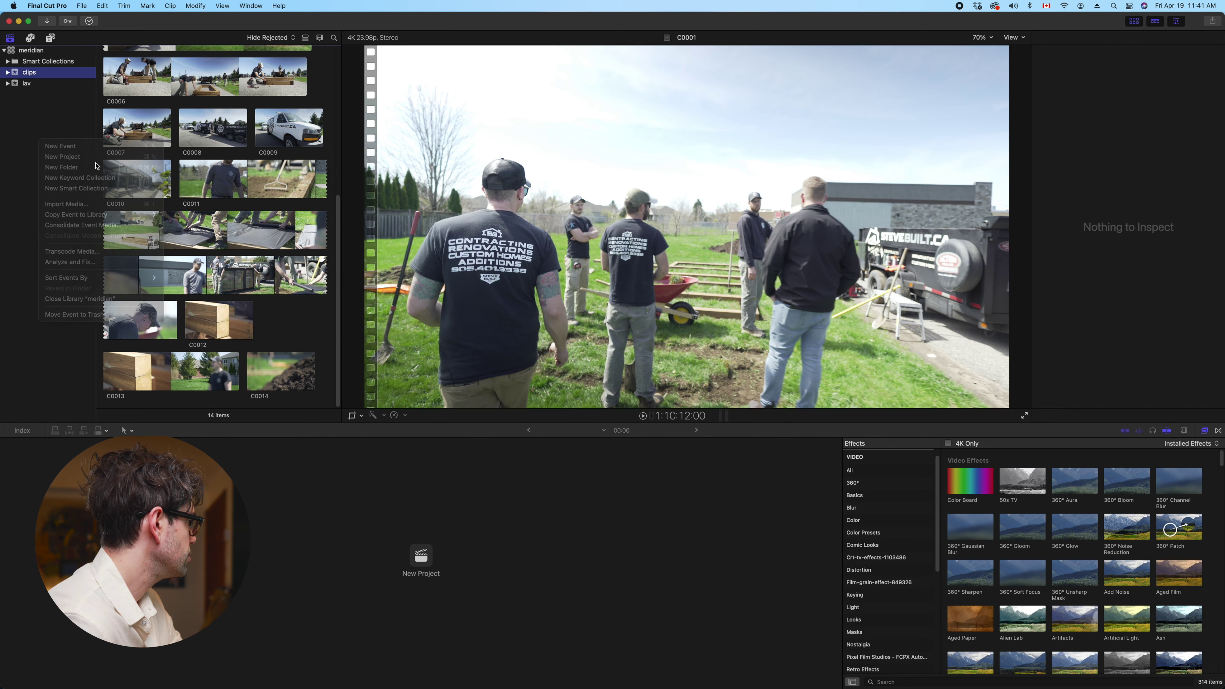
# Open Import Media from the browser, select clips C0011 through C0008, then close the window
pyautogui.rightClick(281, 317)
pyautogui.click(297, 321)
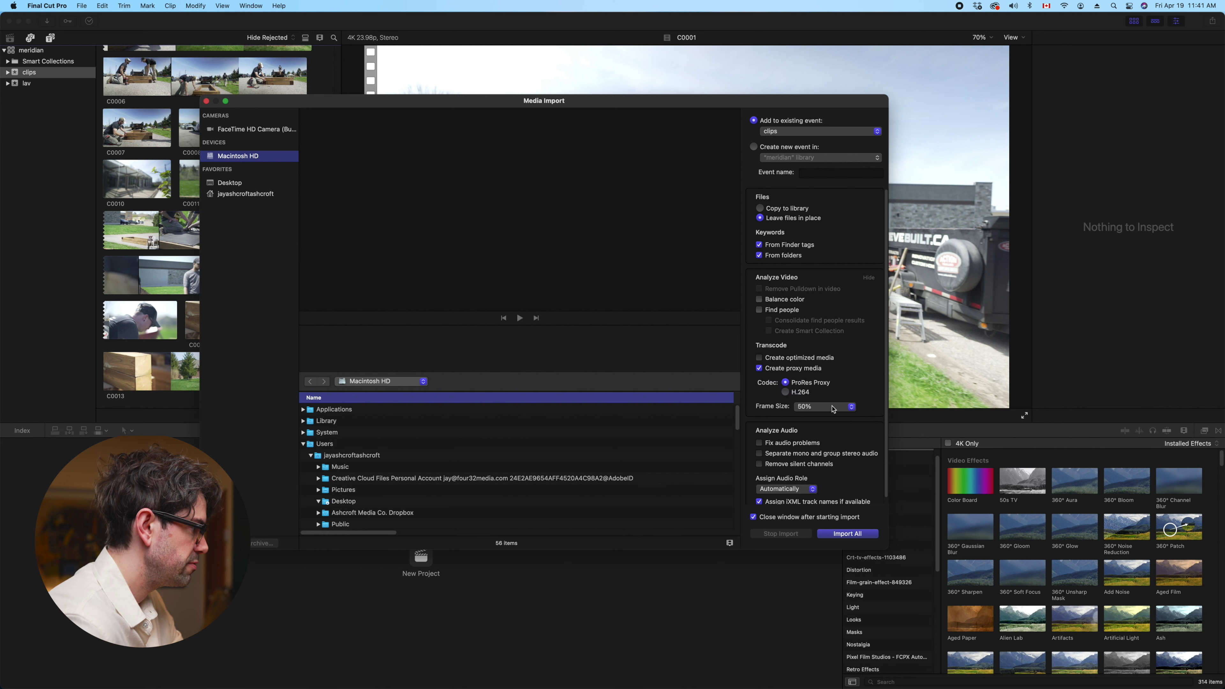
pyautogui.scroll(-1, 828, 408)
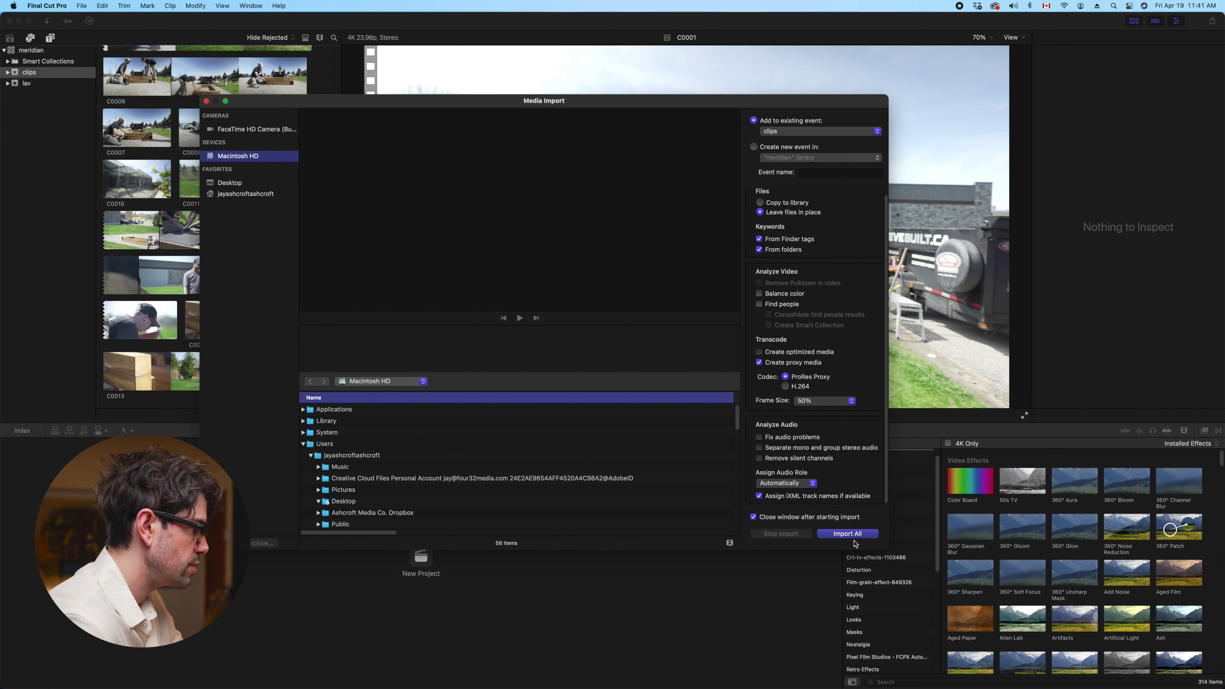
pyautogui.scroll(-5, 347, 483)
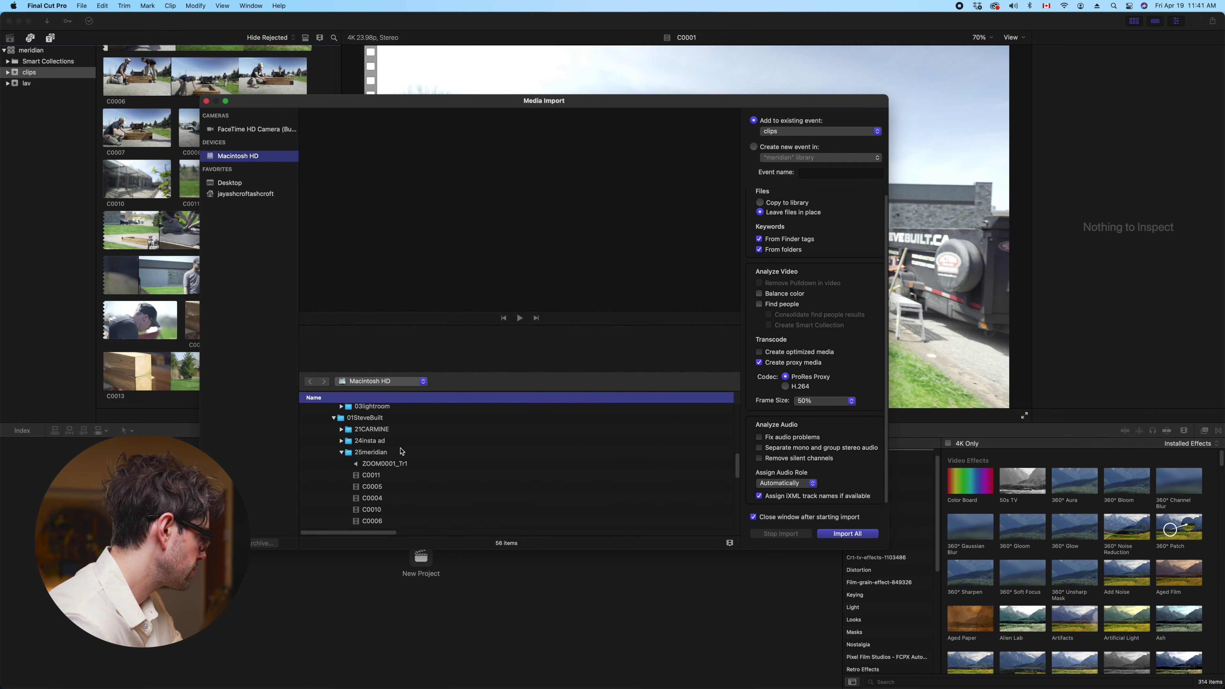
pyautogui.click(380, 443)
pyautogui.scroll(-5, 384, 445)
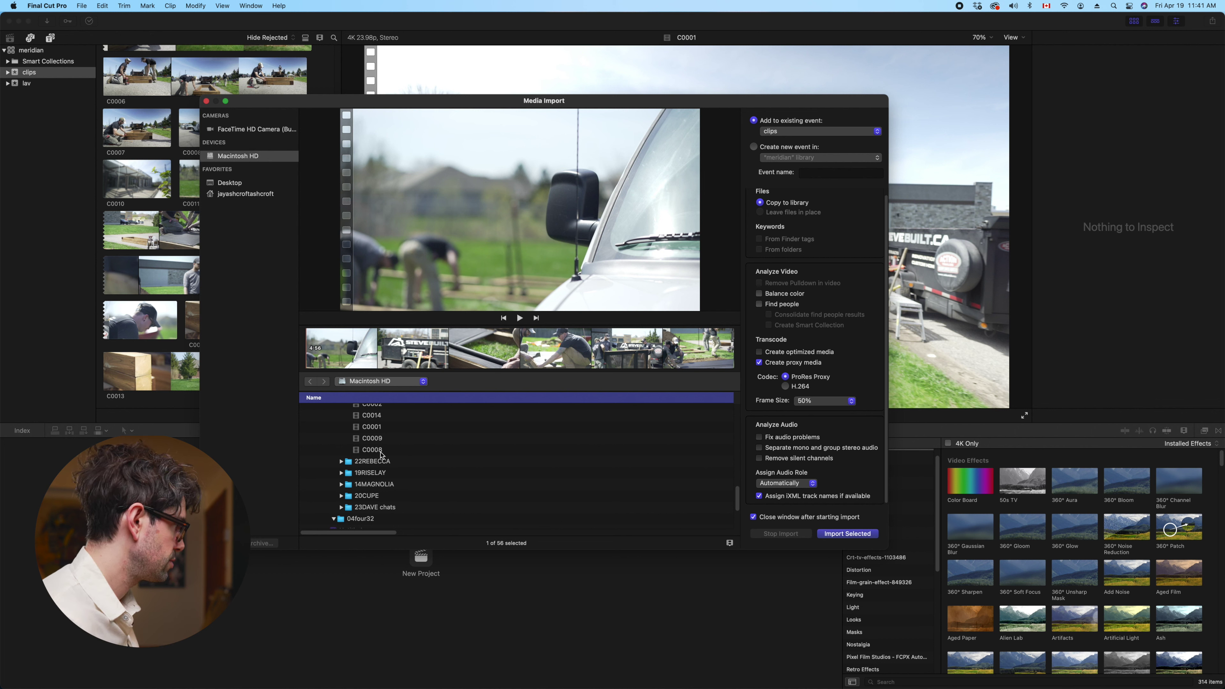
pyautogui.keyDown('shift'); pyautogui.click(380, 450); pyautogui.keyUp('shift')
pyautogui.scroll(2, 388, 443)
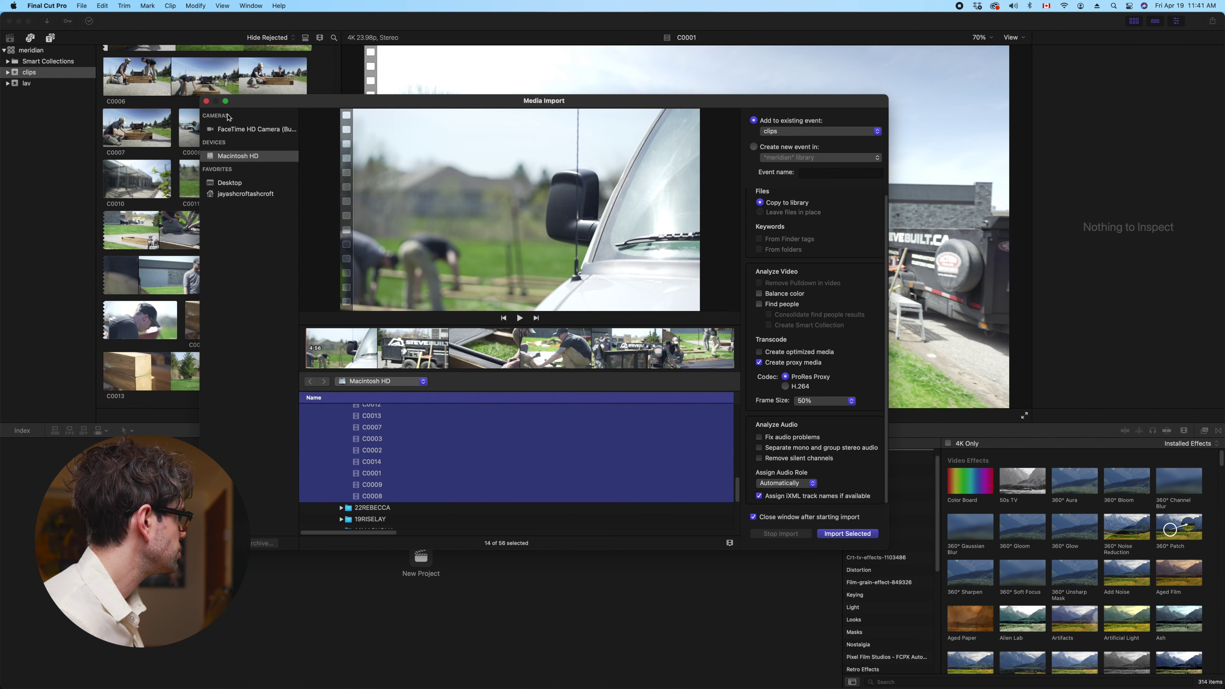
pyautogui.click(205, 102)
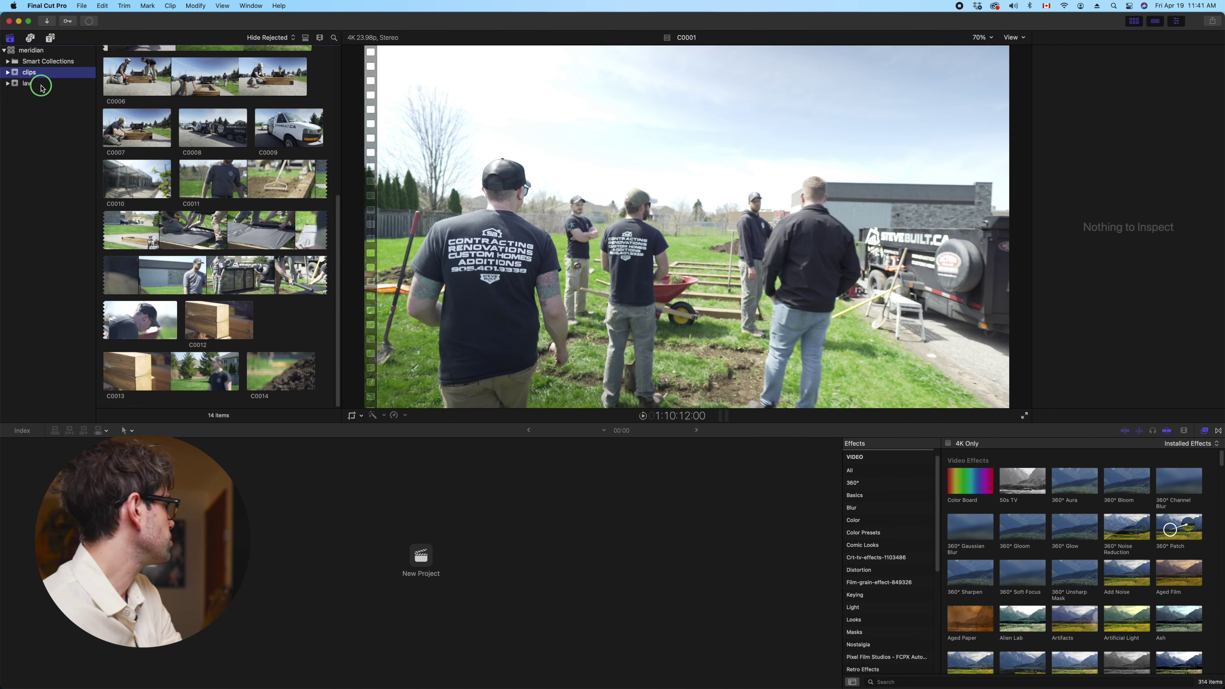
# Show the lav event and play the ZOOM0001_Tr1 audio clip
pyautogui.click(30, 85)
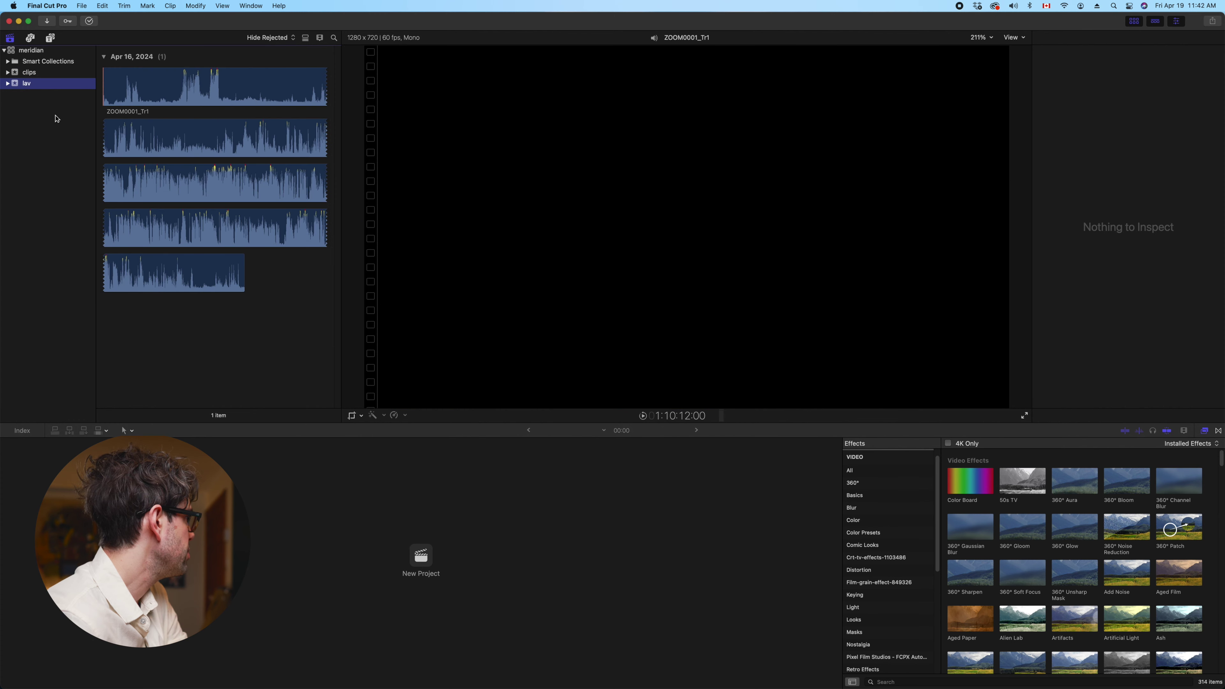
pyautogui.click(259, 63)
pyautogui.click(210, 176)
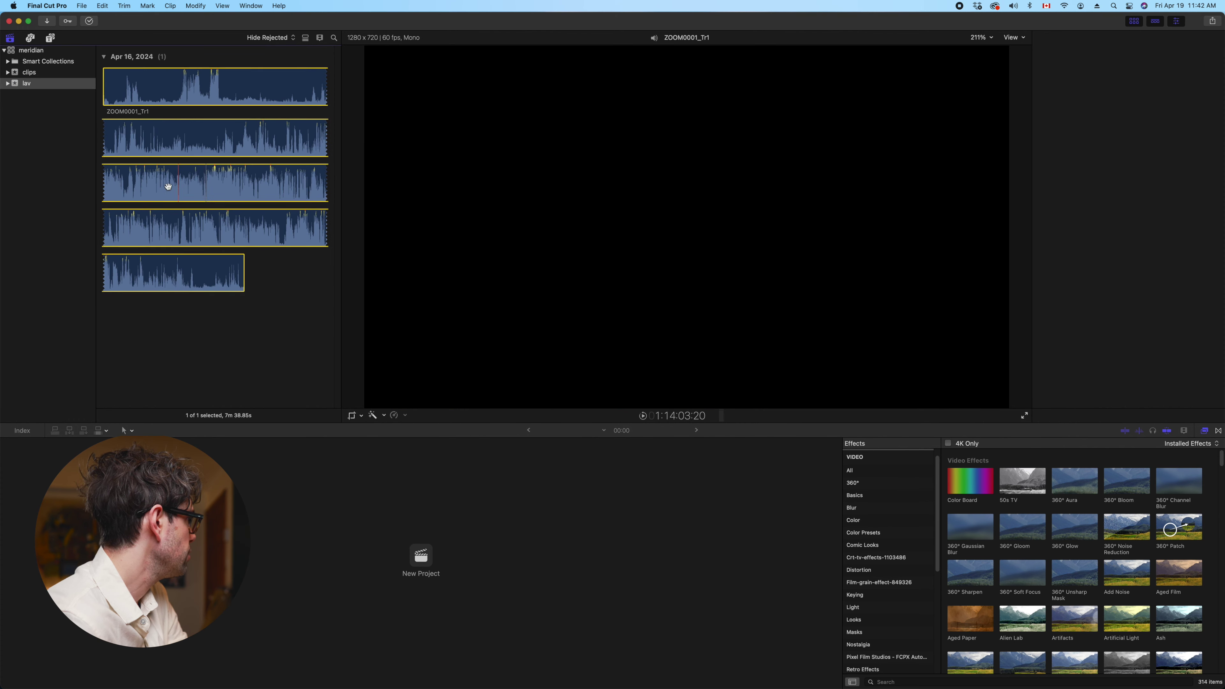
pyautogui.press('space')
pyautogui.press('space')
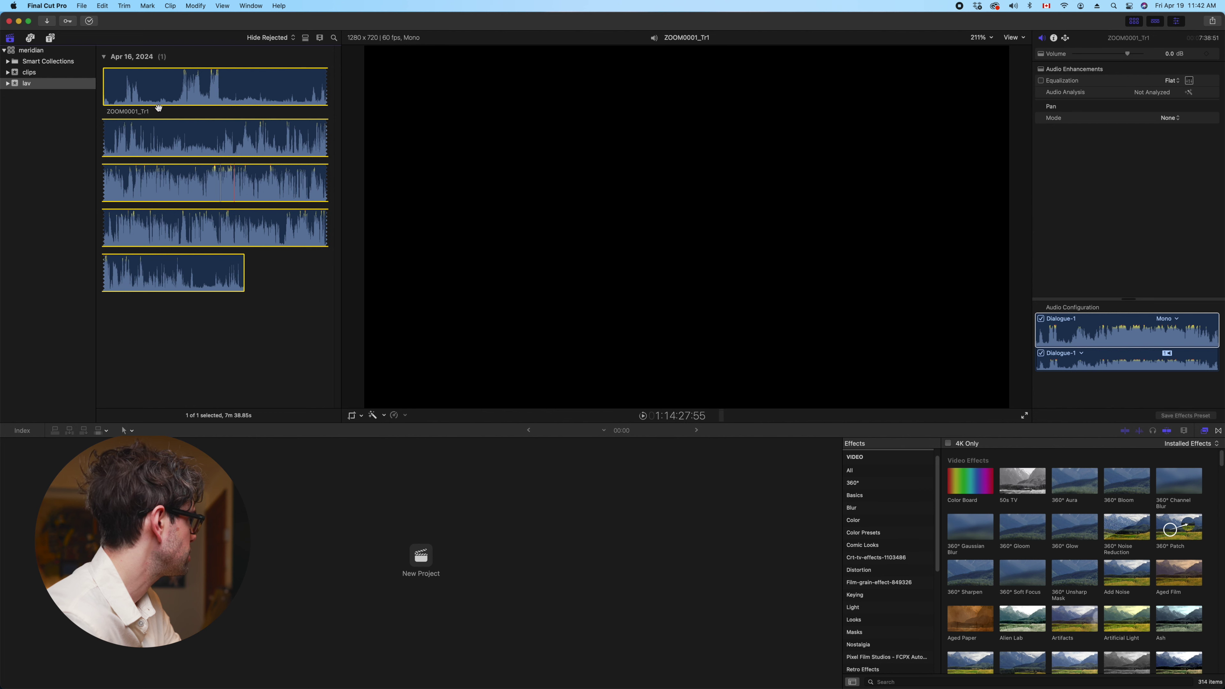
# Find ZOOM0001_Tr1 under 01SteveBuilt/25meridian in Media Import, close it, and start a new project
pyautogui.rightClick(261, 309)
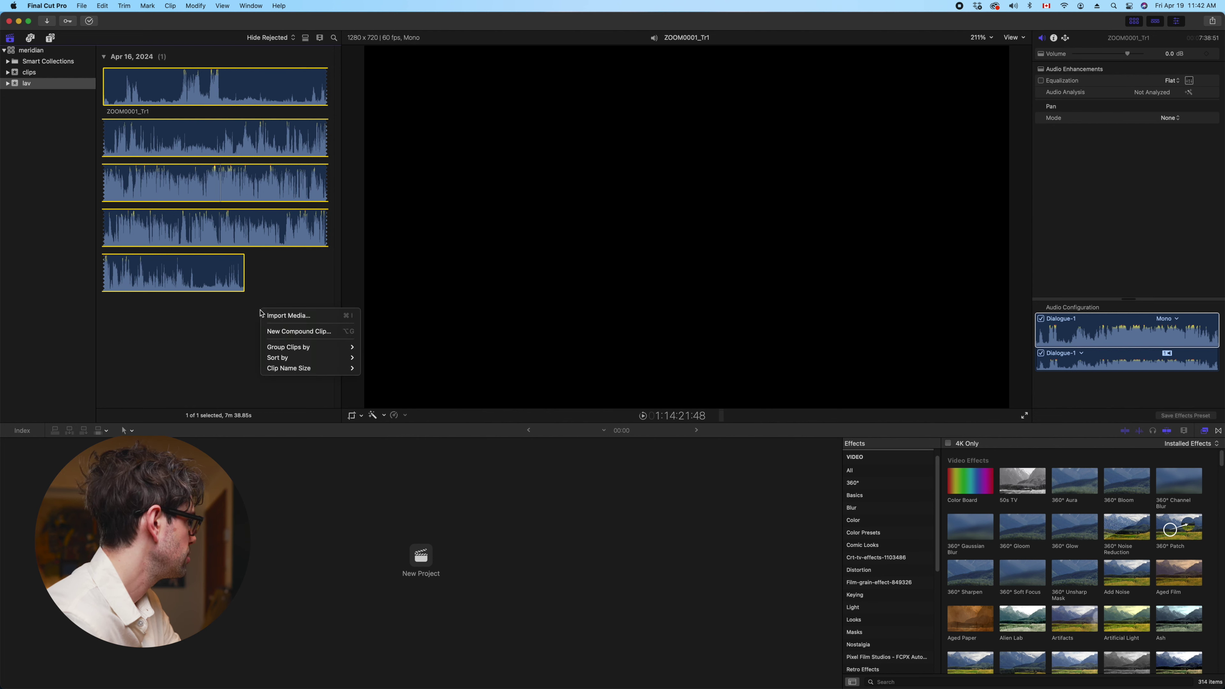
pyautogui.click(282, 318)
pyautogui.scroll(-5, 483, 464)
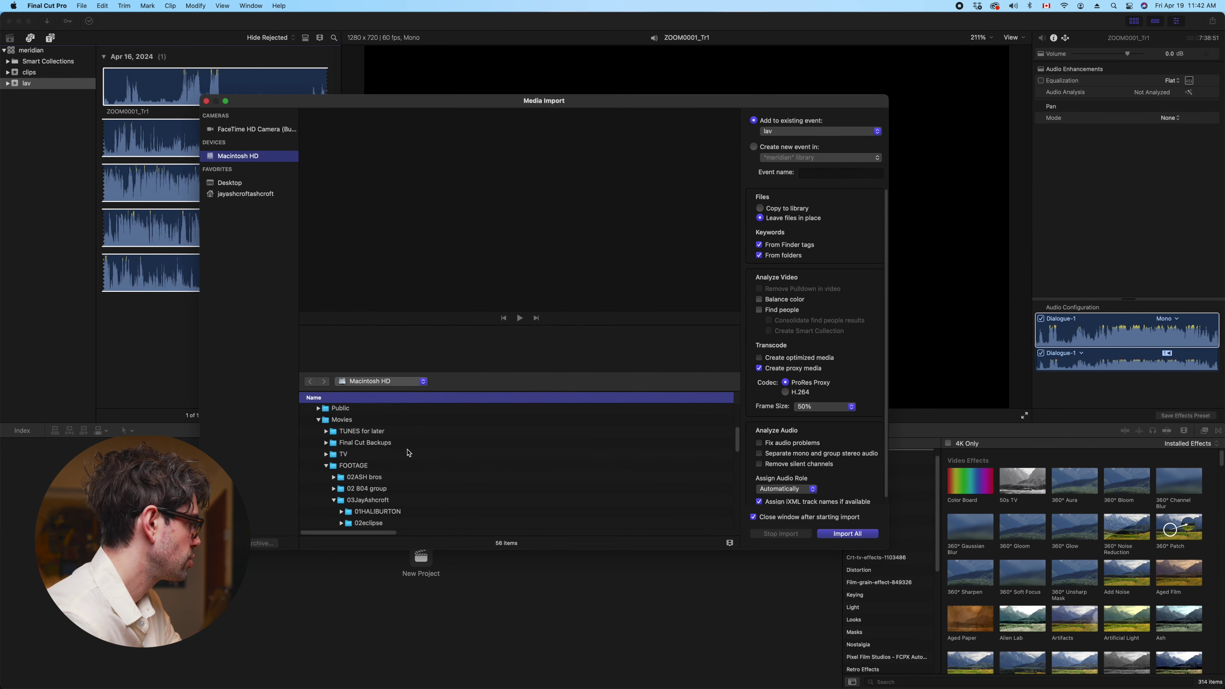
pyautogui.click(334, 431)
pyautogui.click(341, 452)
pyautogui.click(393, 464)
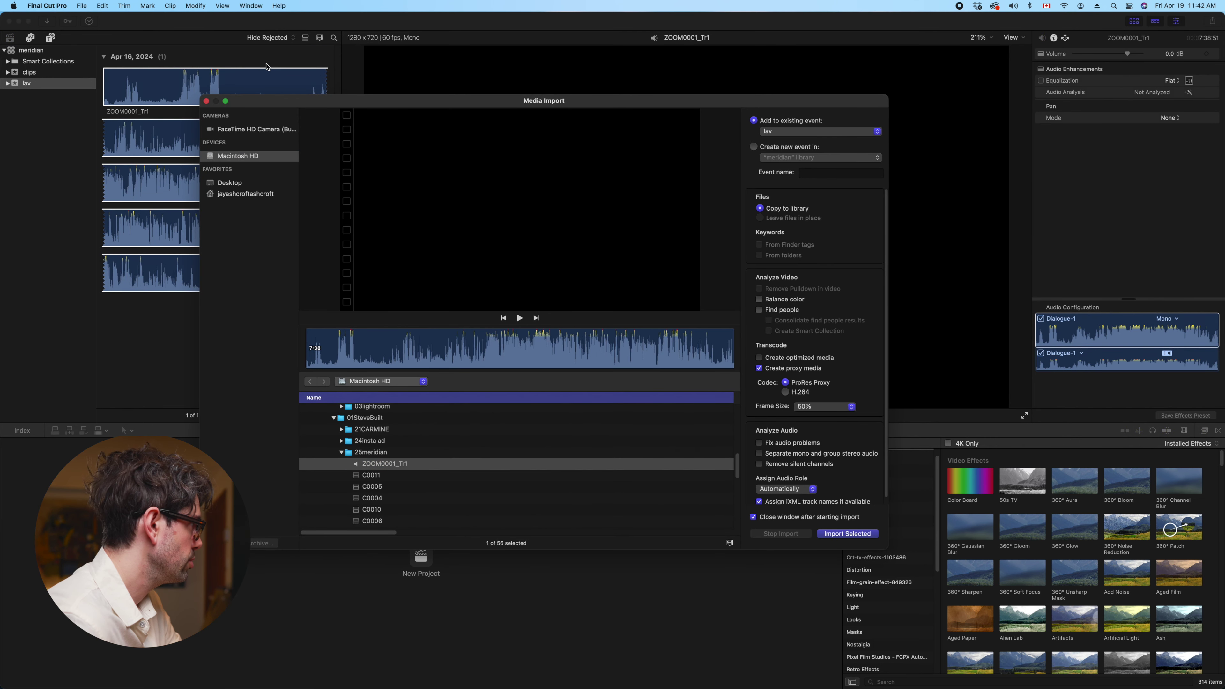
pyautogui.click(205, 101)
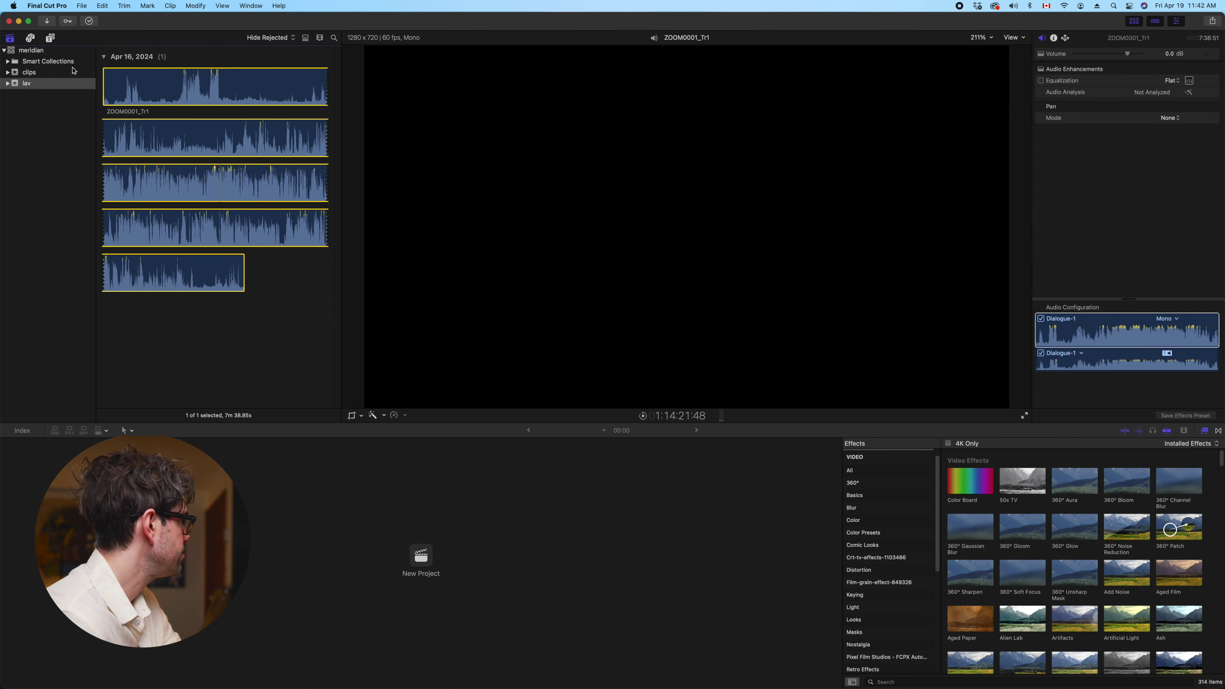
pyautogui.click(404, 552)
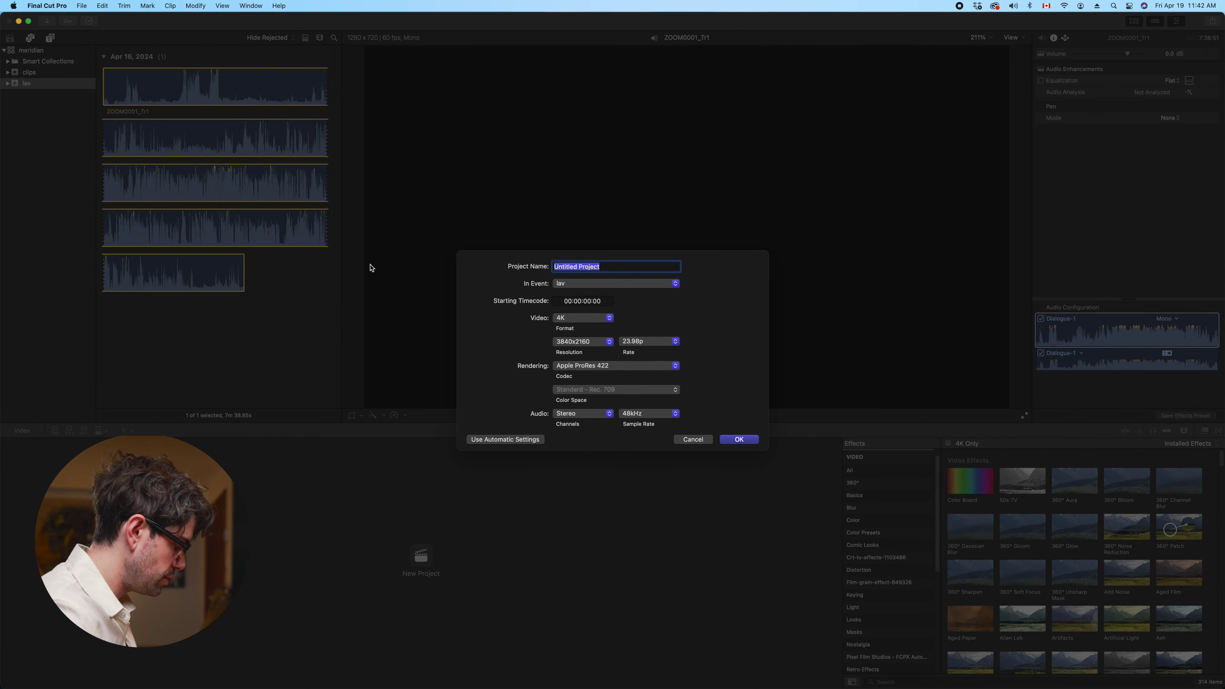
# Create the project named 'meridian' with the default 4K 23.98p settings
pyautogui.write('meridian')
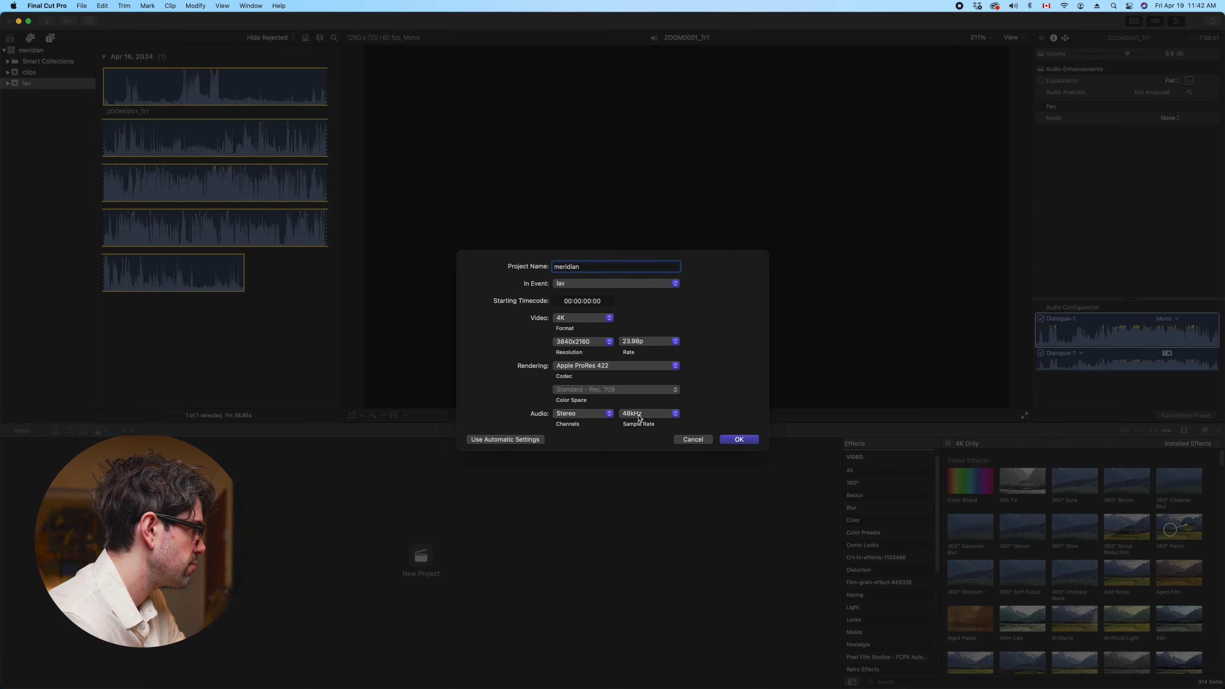
pyautogui.click(739, 439)
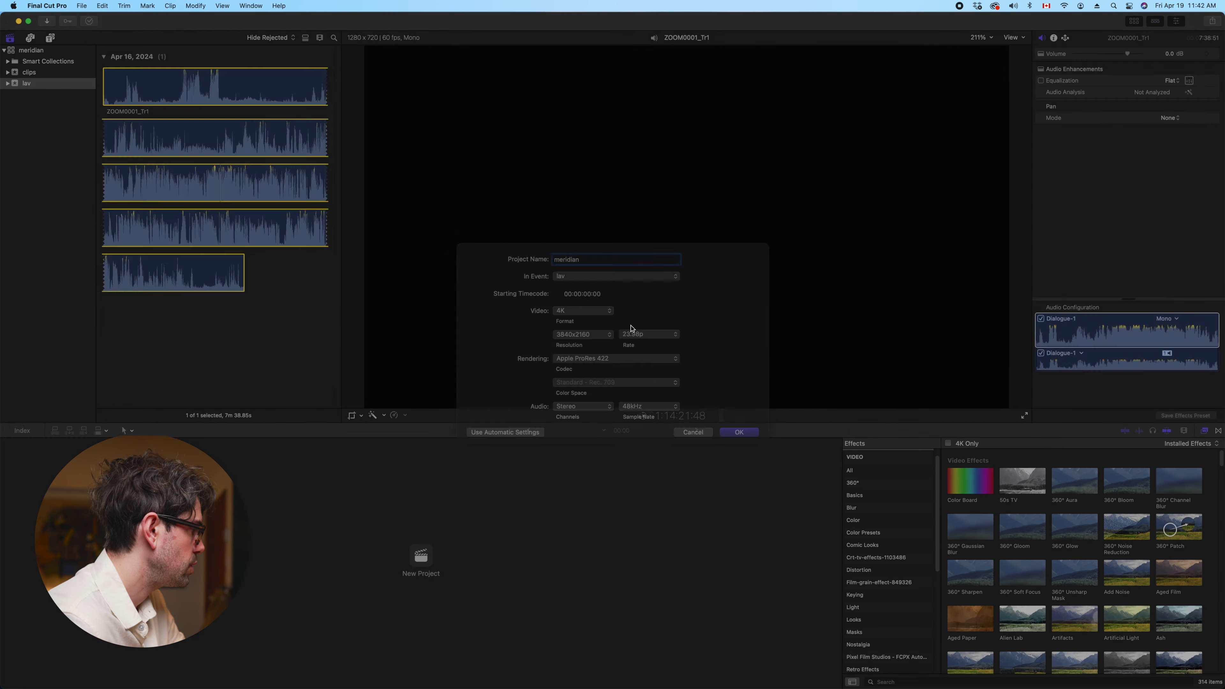
pyautogui.click(29, 72)
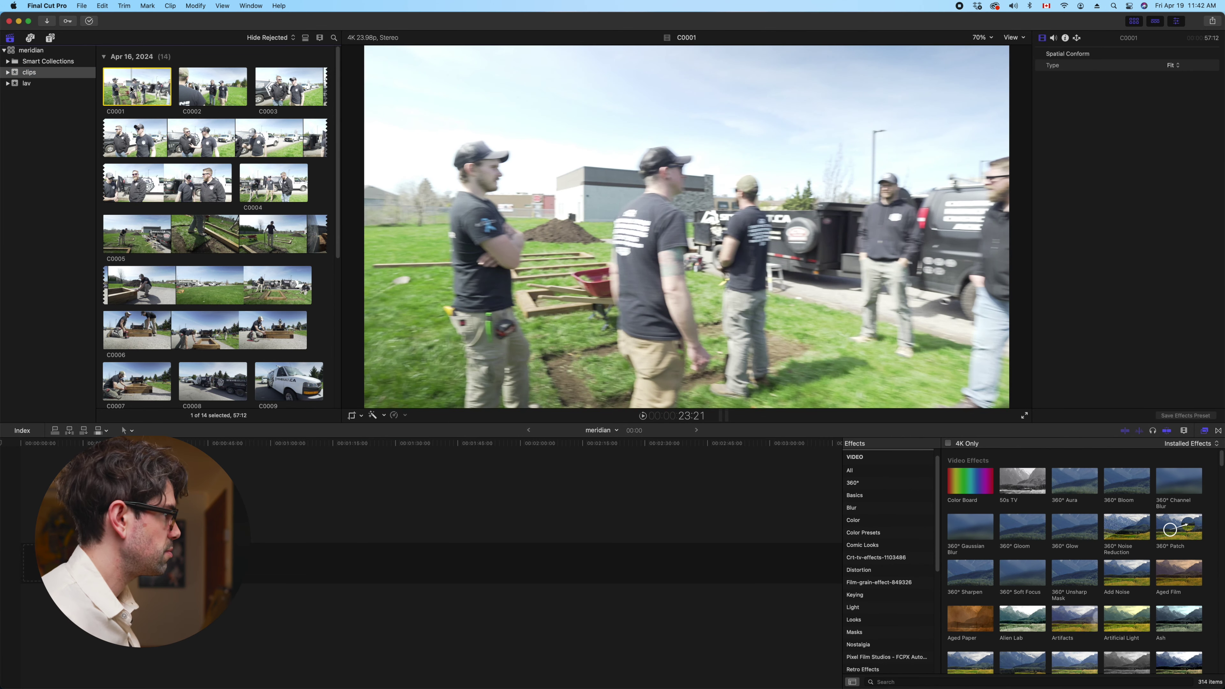
# Select all 14 clips in the clips event and append them to the meridian timeline
pyautogui.press('super+a')
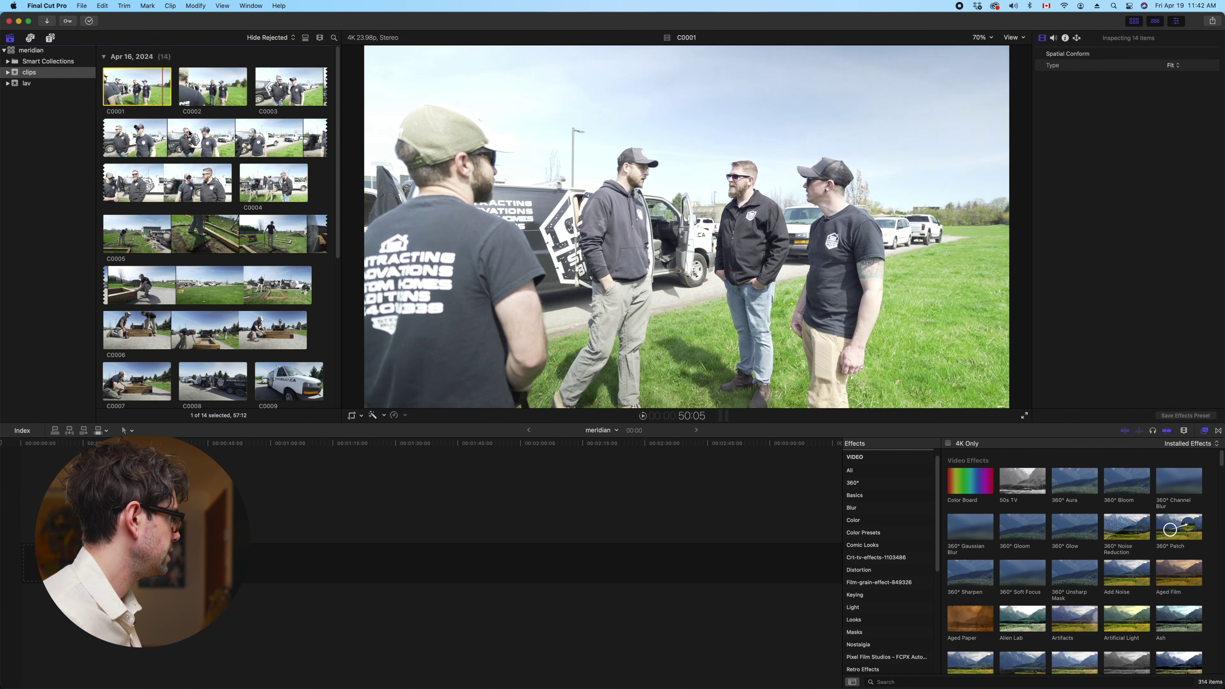
pyautogui.click(164, 97)
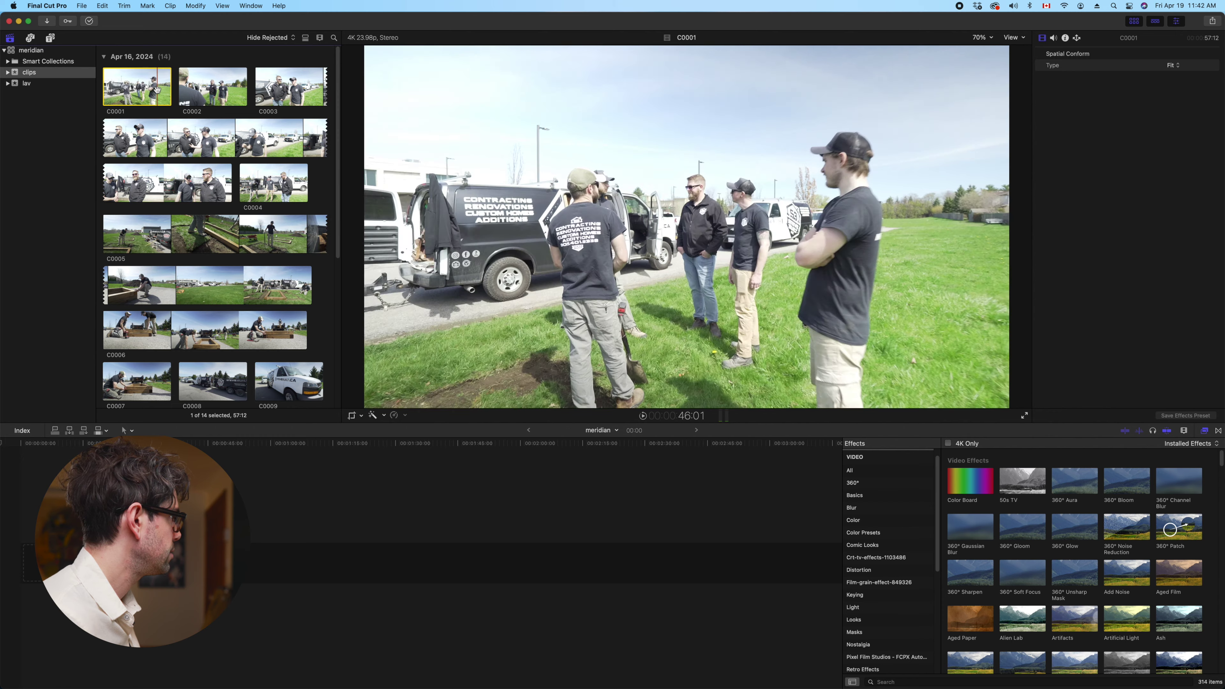
pyautogui.press('super+a')
pyautogui.scroll(-5, 265, 244)
pyautogui.scroll(5, 265, 244)
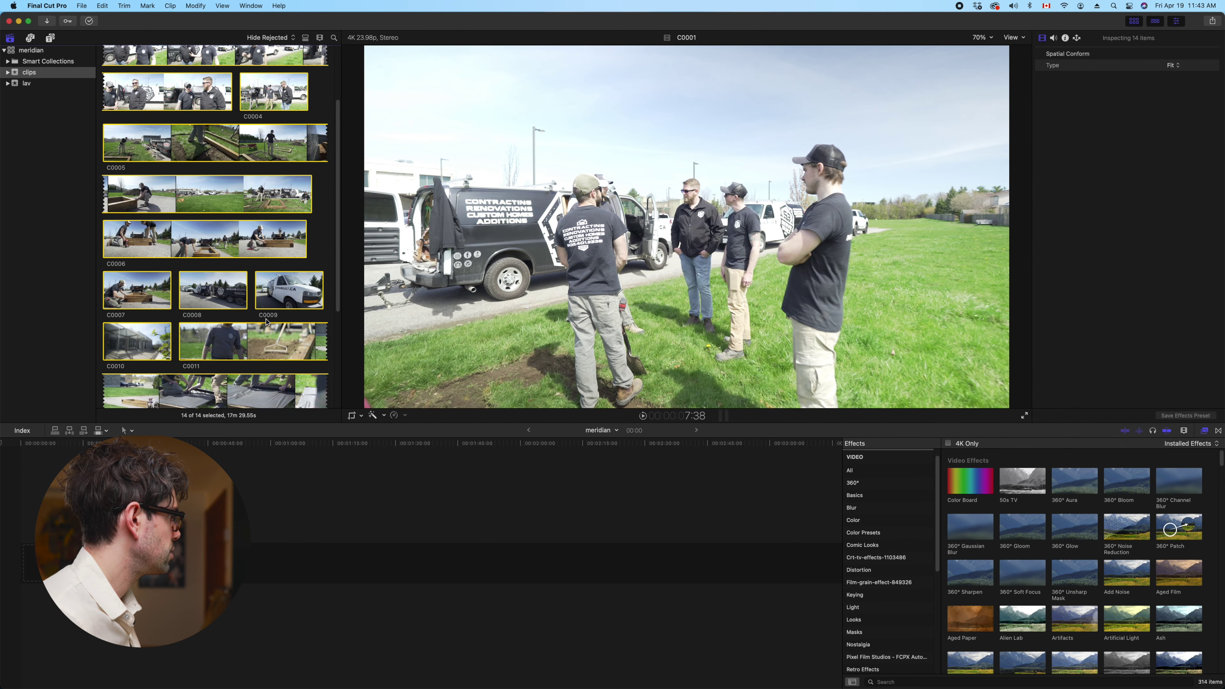
pyautogui.press('e')
# Play the new timeline and zoom it to fit the whole 17:28:12 project
pyautogui.press('l')
pyautogui.press('l')
pyautogui.press('l')
pyautogui.press('l')
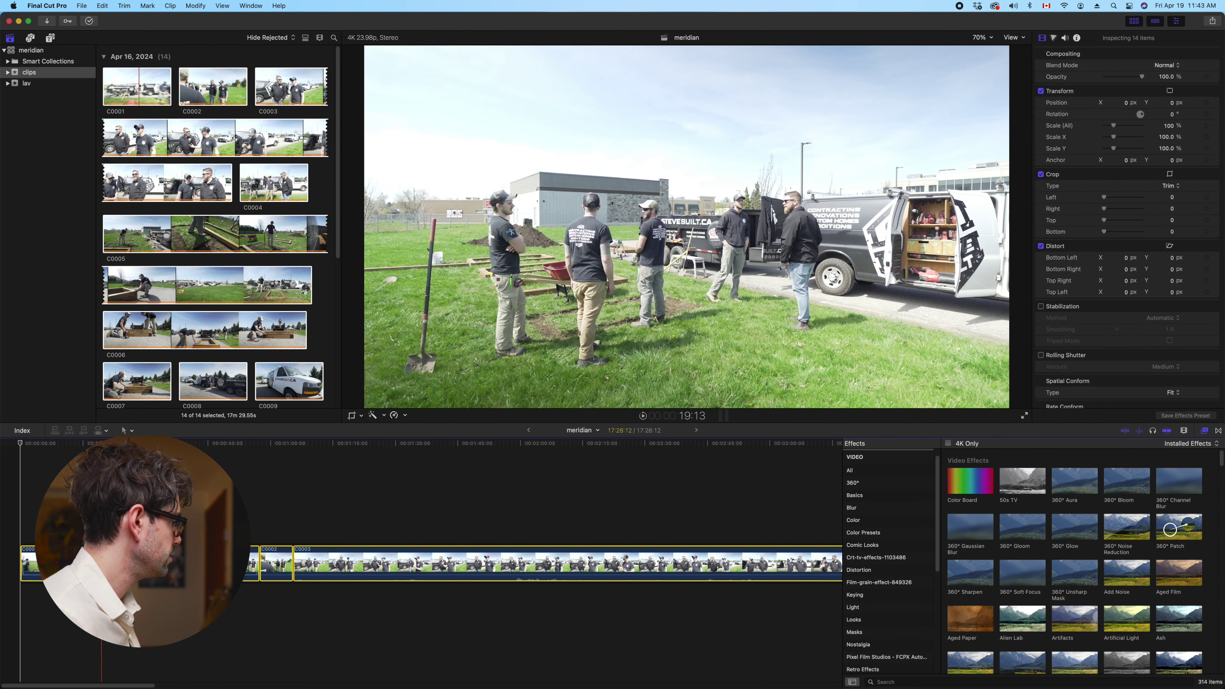
pyautogui.press('super+4')
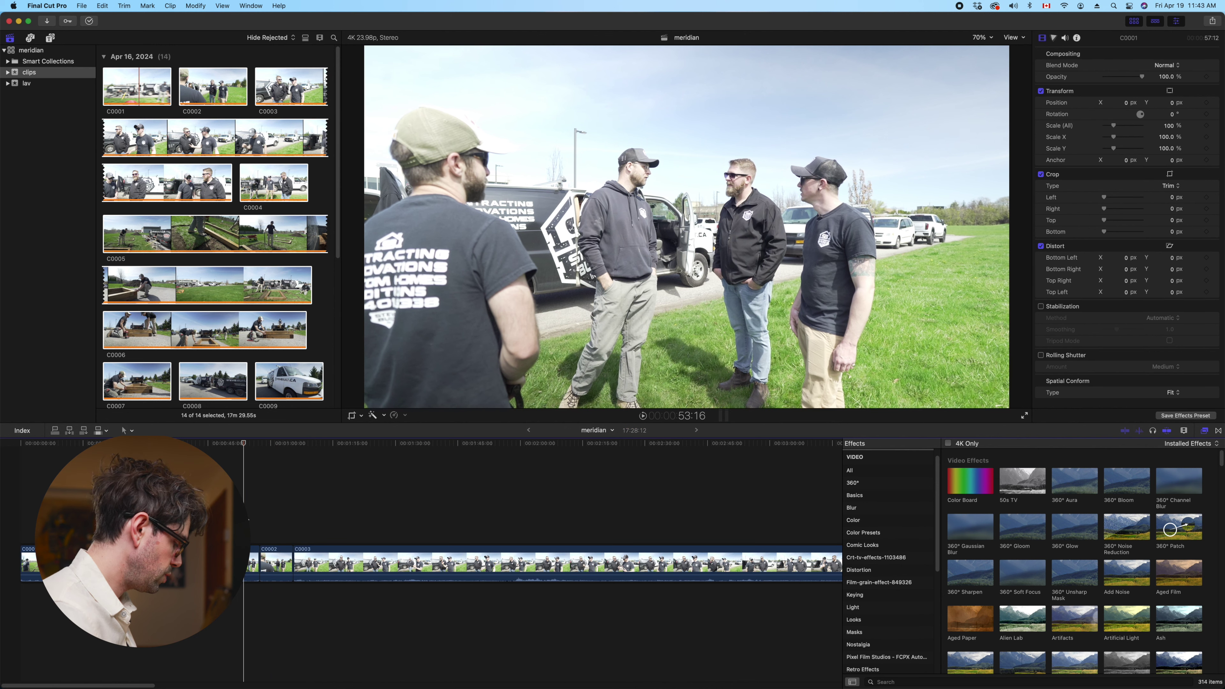
pyautogui.hotkey('shift', 'z')
pyautogui.press('super+minus')
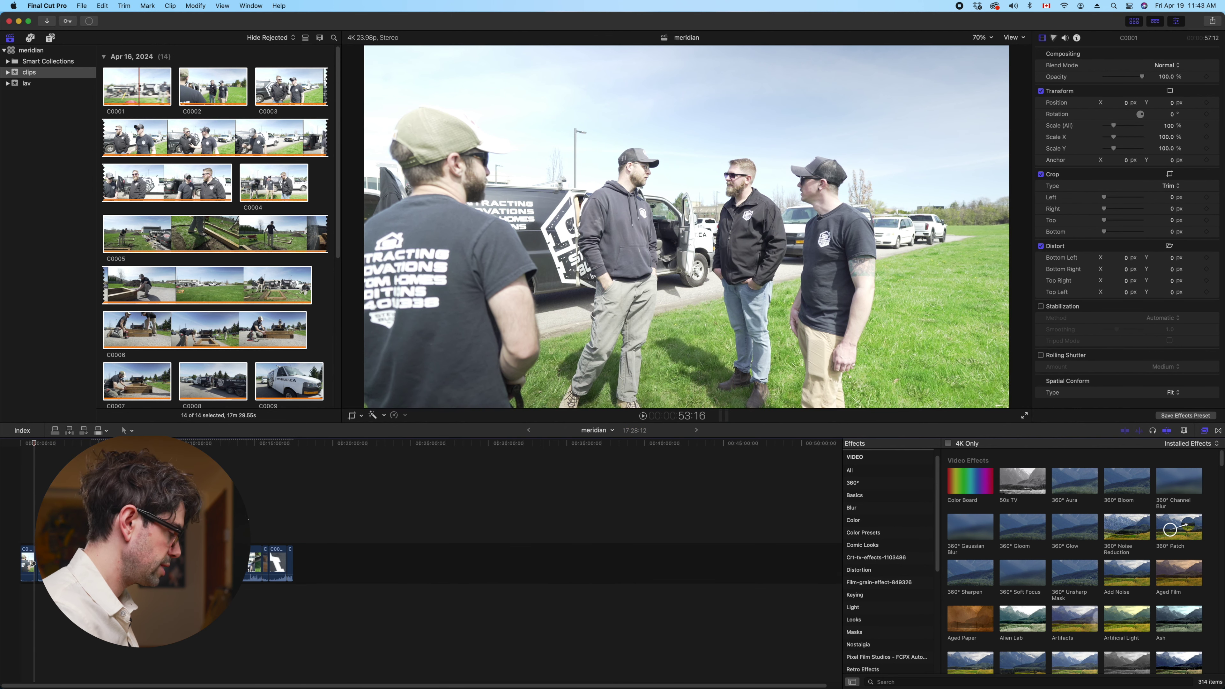
pyautogui.hotkey('shift', 'z')
pyautogui.press('super+minus')
pyautogui.press('super+minus')
pyautogui.press('super+minus')
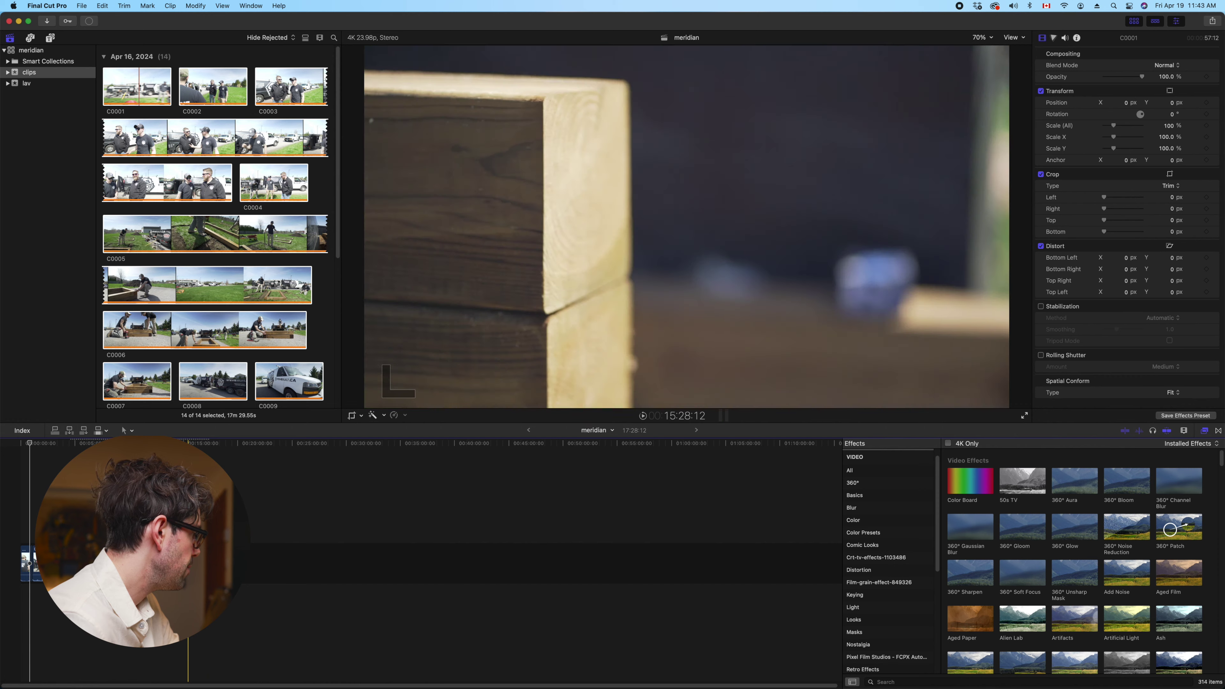
# Review playback from the wood close-up in C0012, then select every timeline clip
pyautogui.click(188, 562)
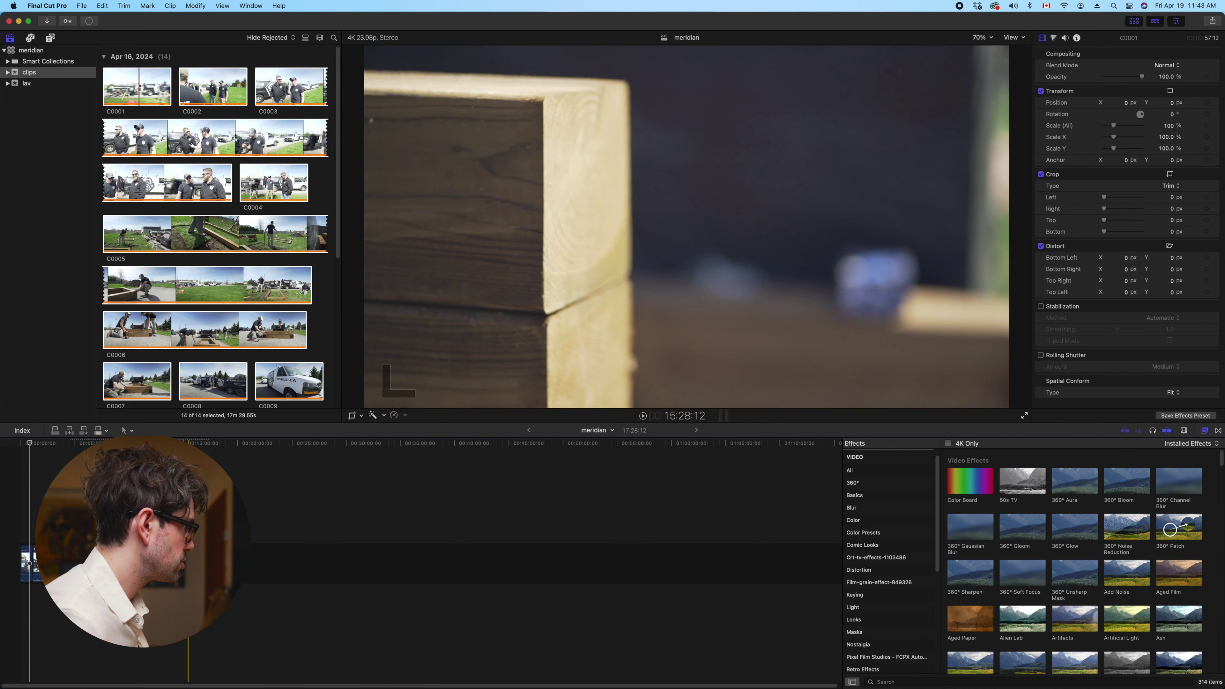
pyautogui.press('space')
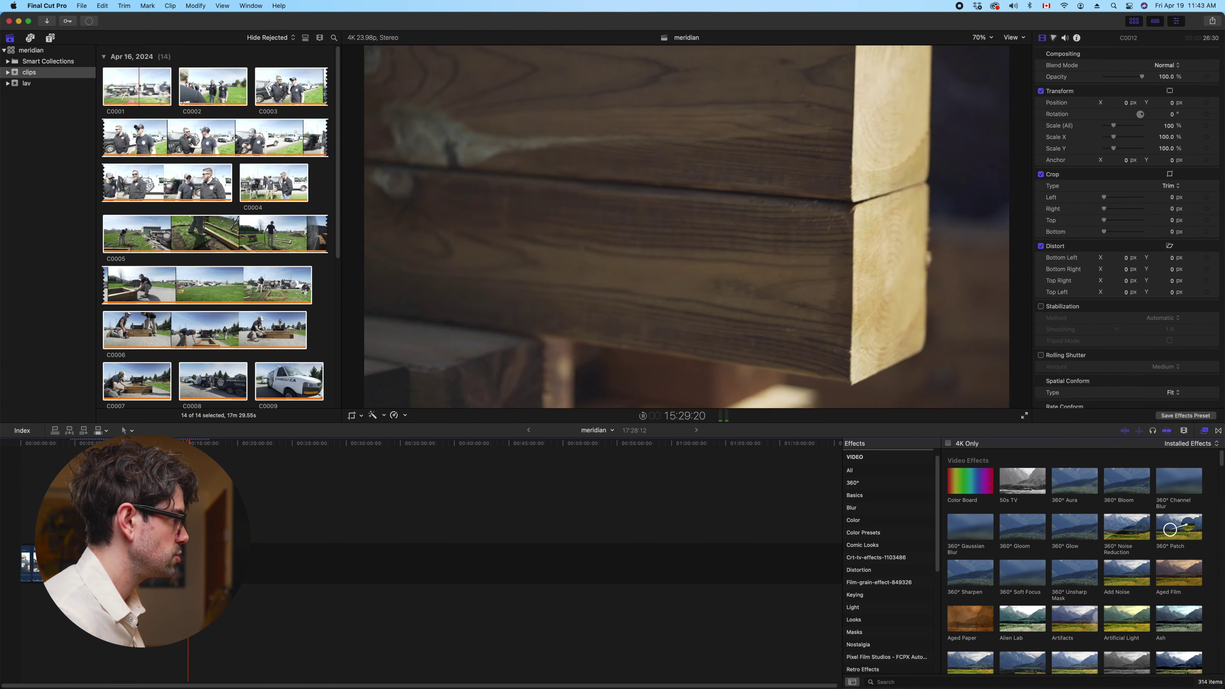
pyautogui.press('space')
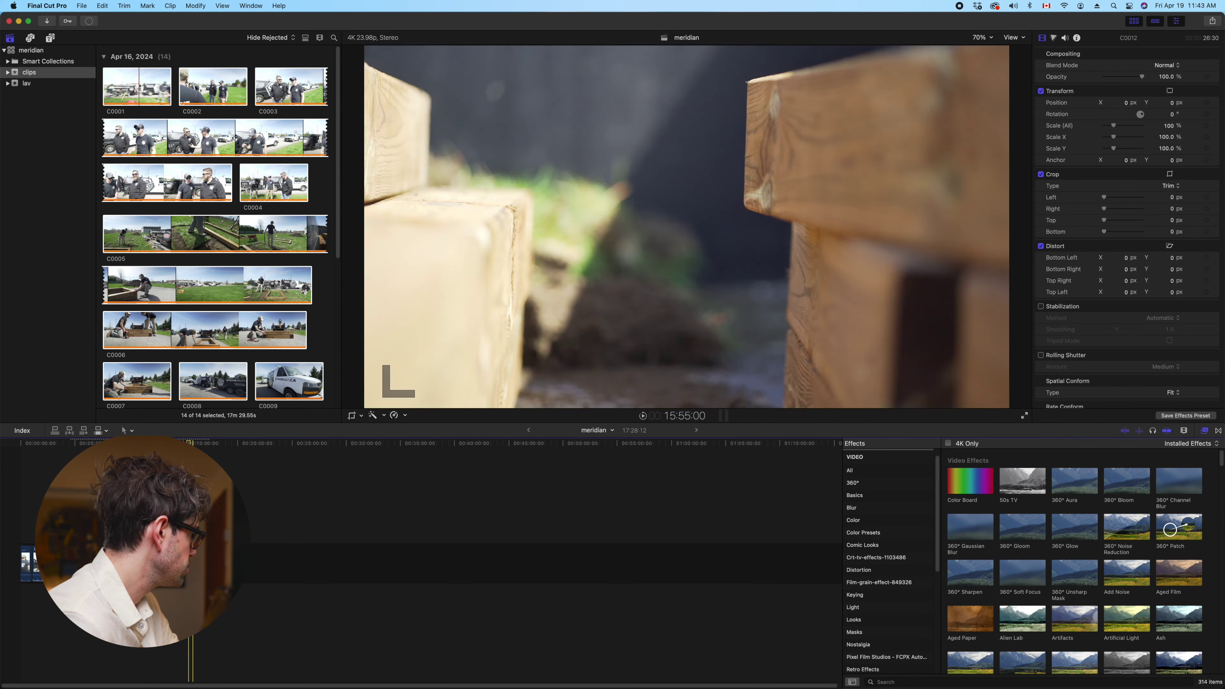
pyautogui.press('super+a')
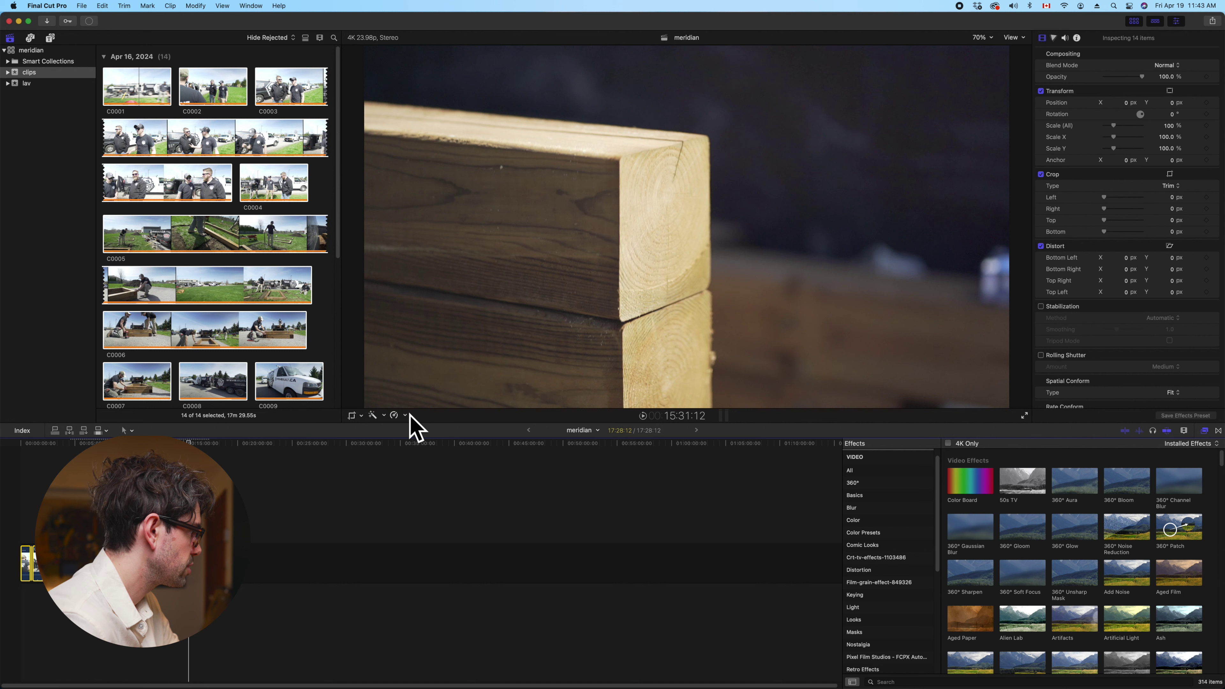
# Apply Automatic Speed to all 14 clips, stretching meridian to 36:52:12, then deselect them
pyautogui.click(398, 415)
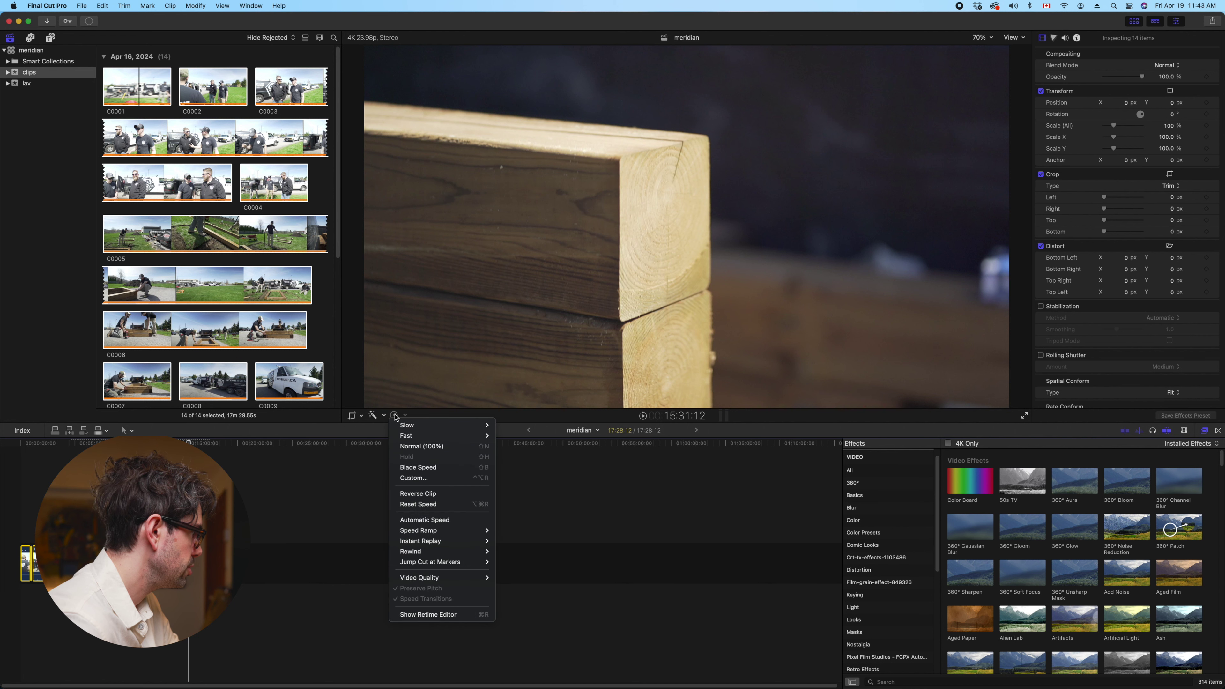
pyautogui.click(431, 520)
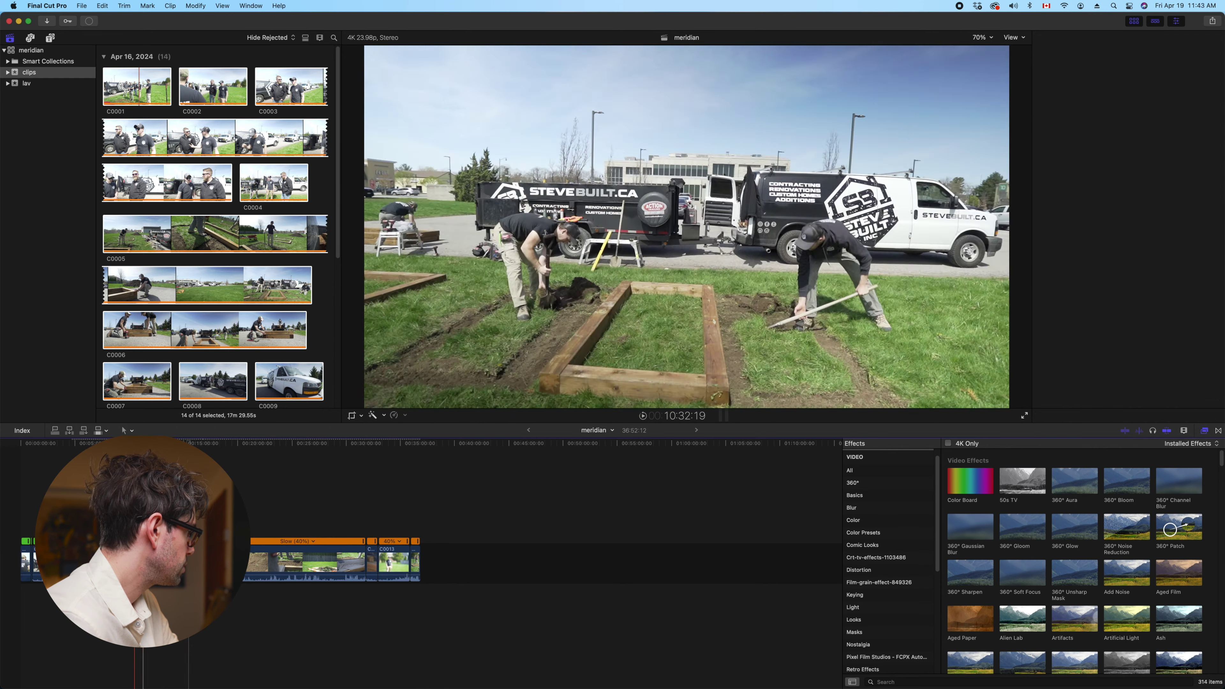
pyautogui.click(139, 516)
pyautogui.press('Home')
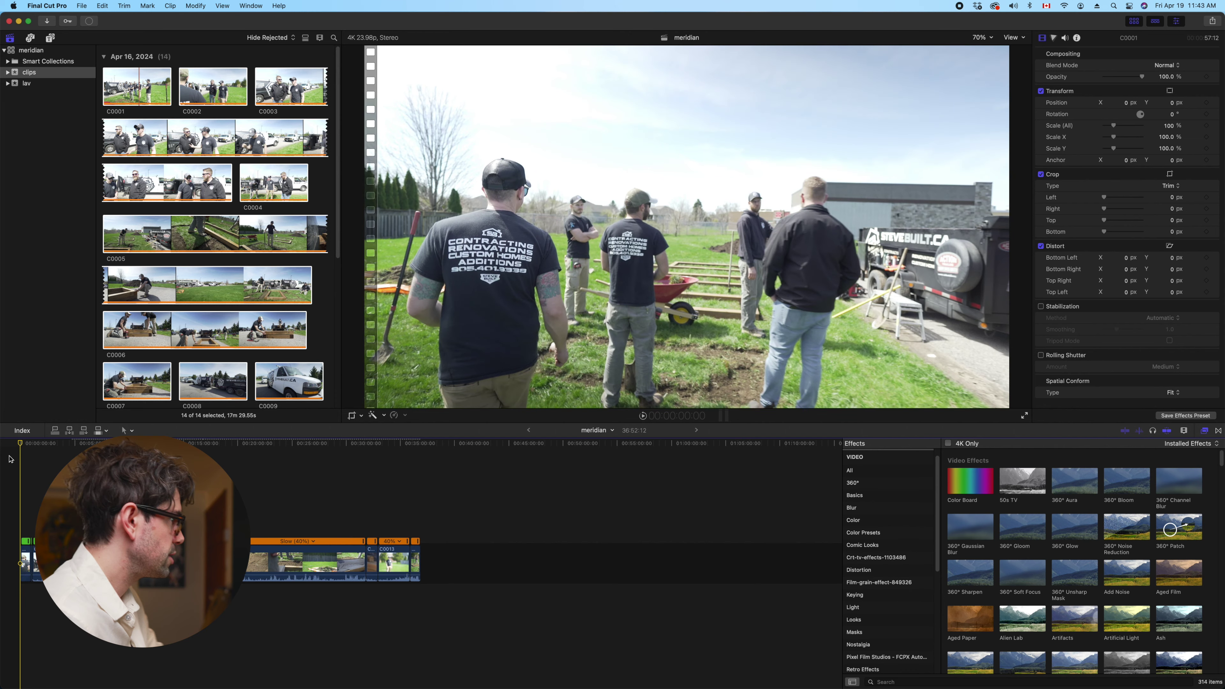
pyautogui.hotkey('shift', 'z')
pyautogui.press('super+equal')
pyautogui.press('space')
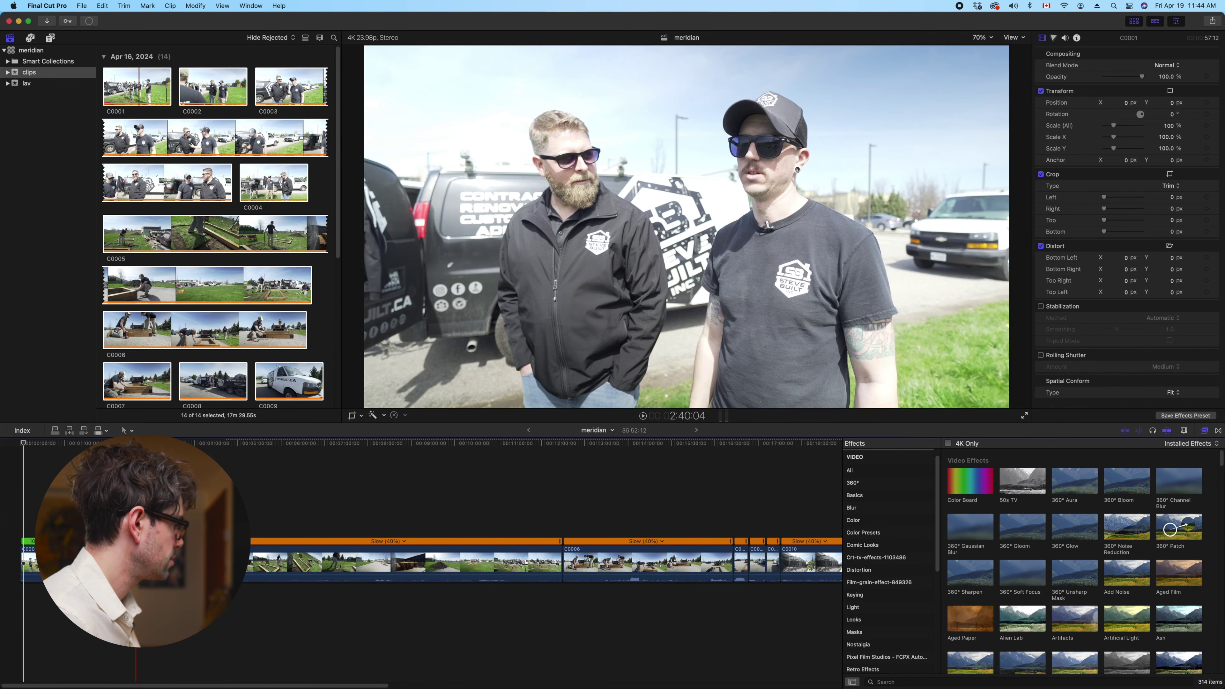
pyautogui.press('l')
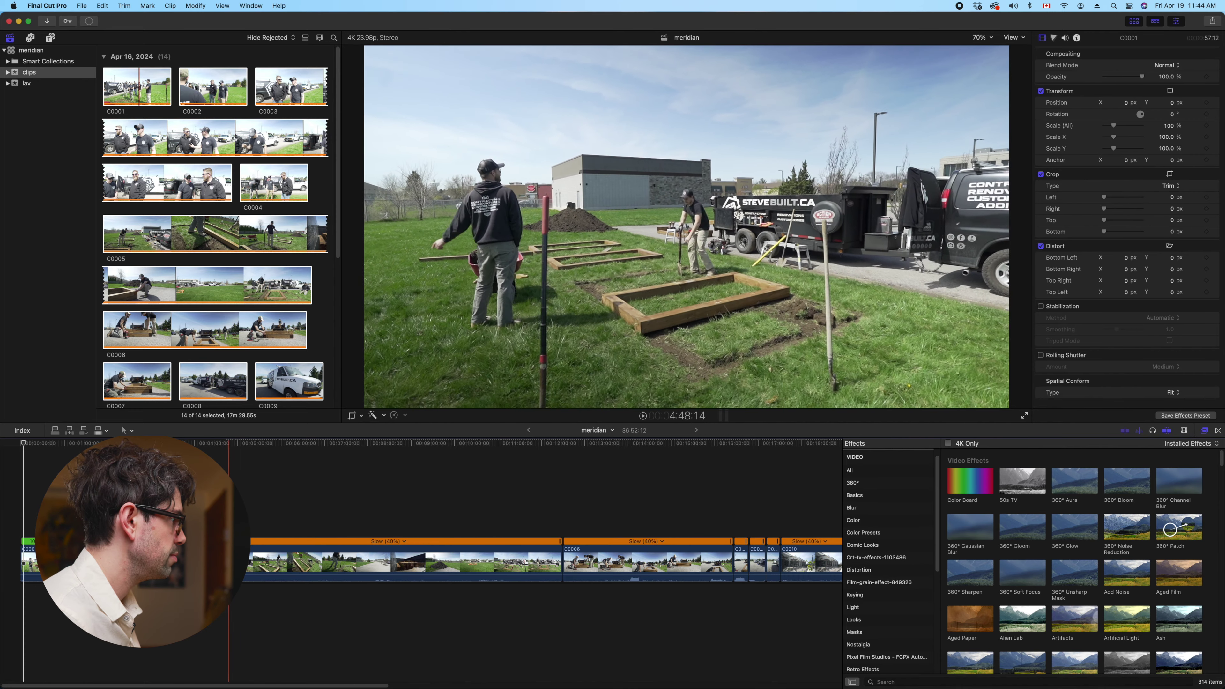
pyautogui.press('j')
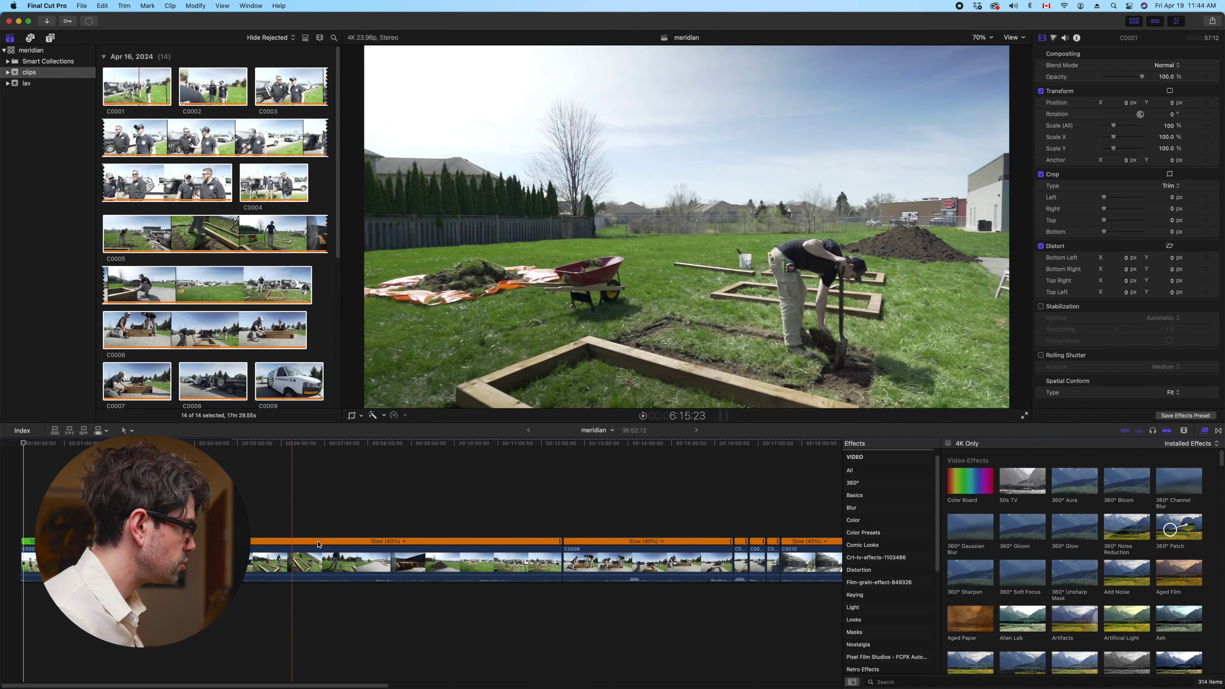
pyautogui.moveTo(445, 675)
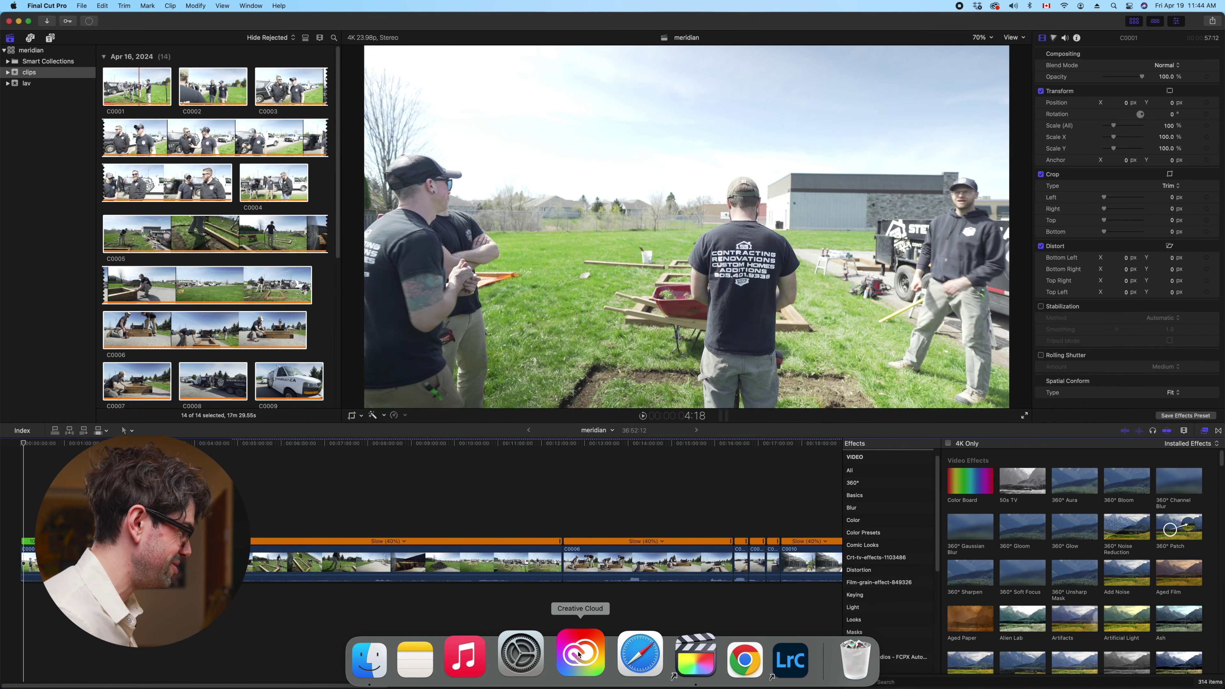
pyautogui.click(625, 652)
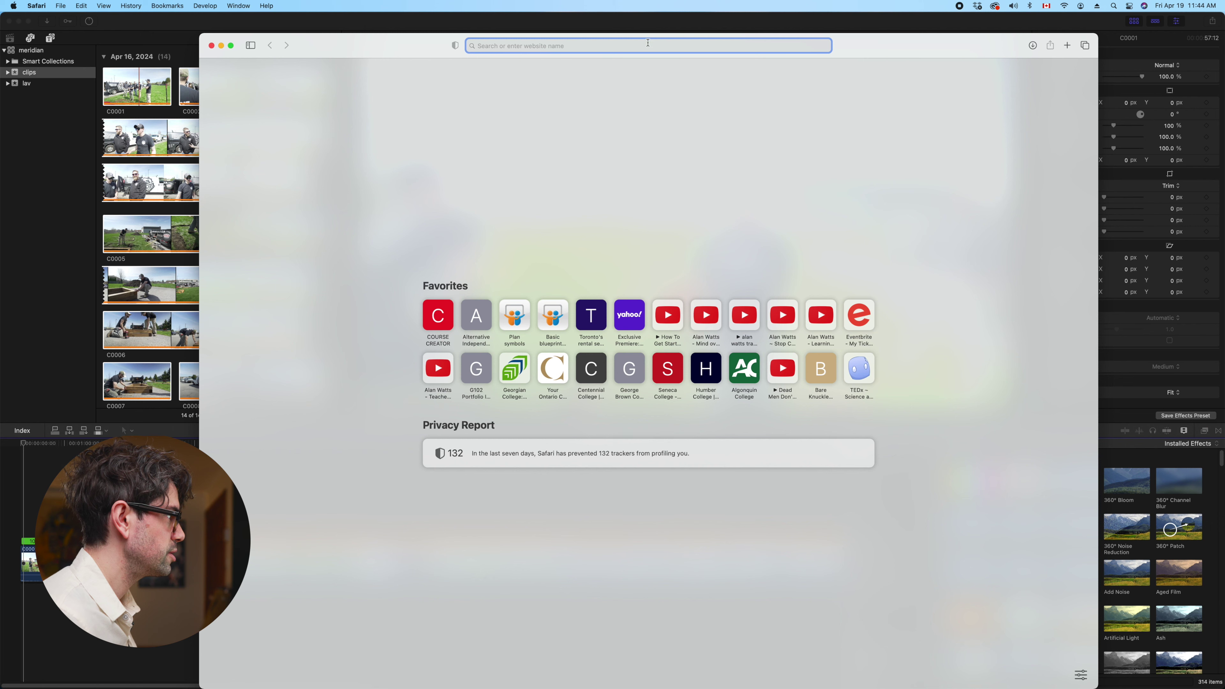
# Search Google for 'symbols on keyboard' in Safari, then return to Final Cut Pro
pyautogui.write('google.com')
pyautogui.press('Return')
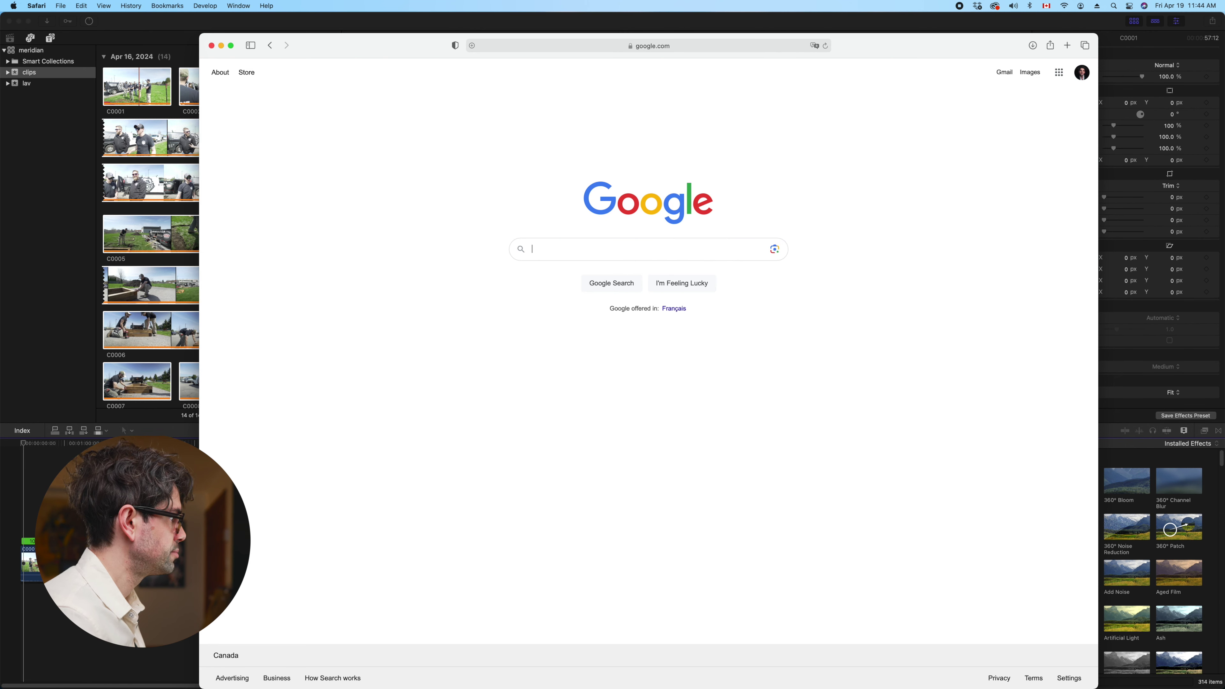
pyautogui.write('symbols ')
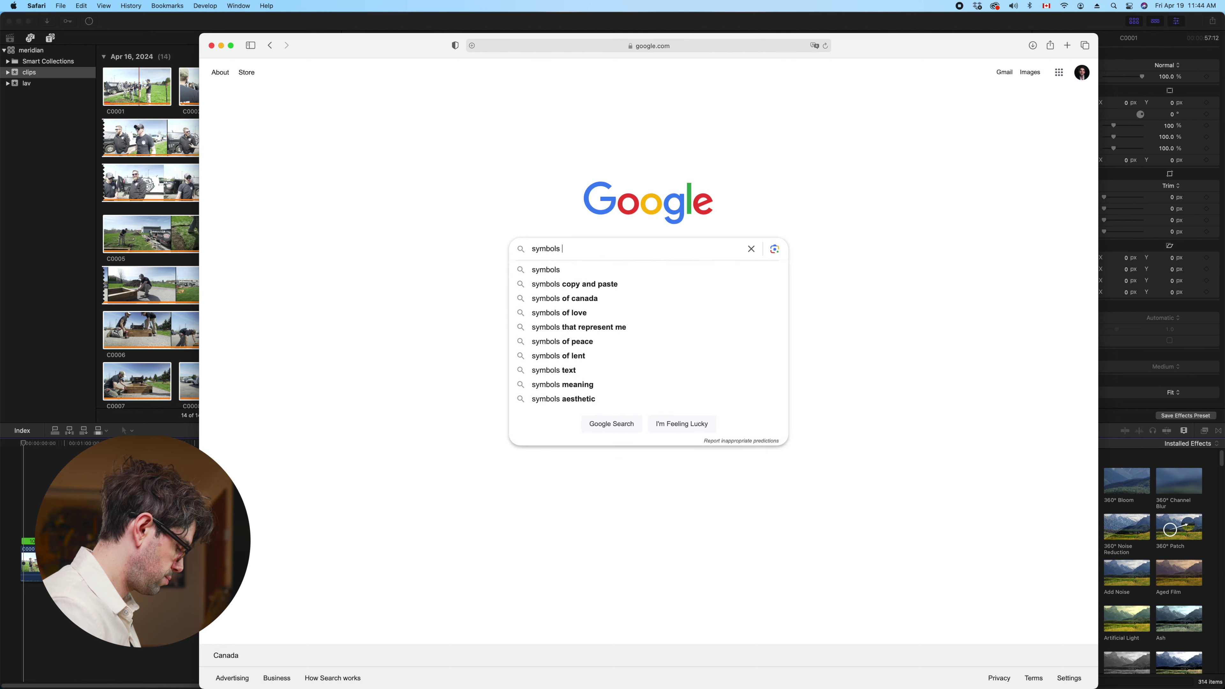
pyautogui.write('lon keyboard')
pyautogui.press('Return')
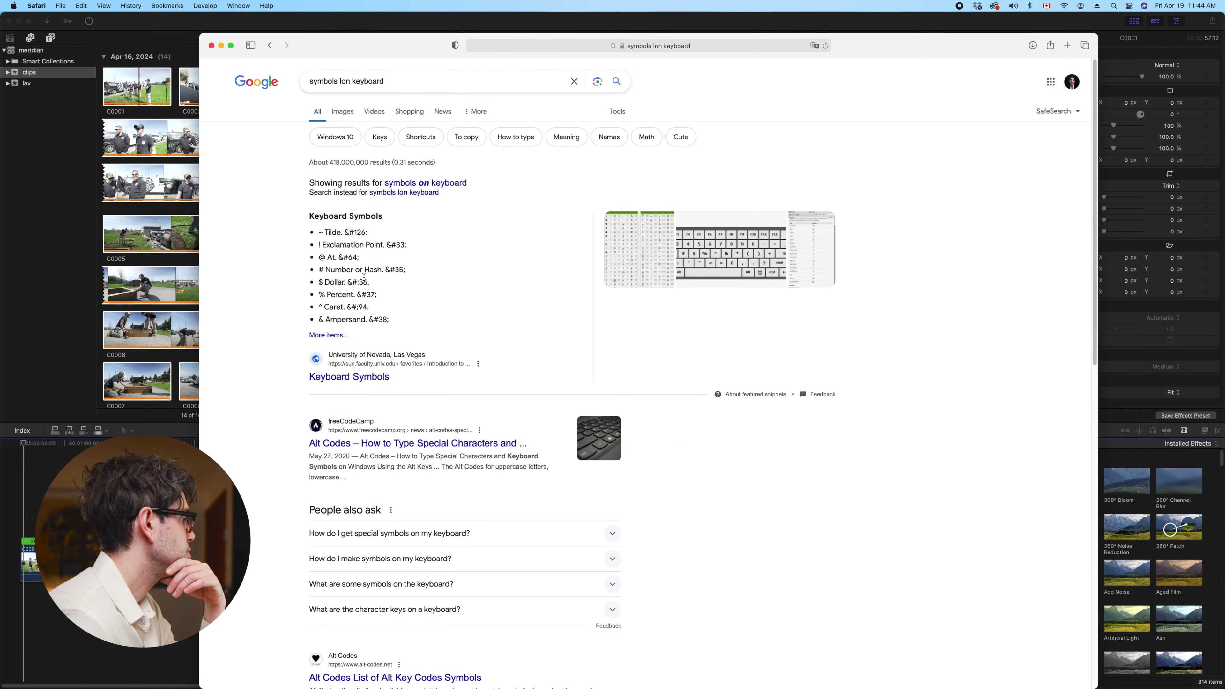
pyautogui.click(447, 184)
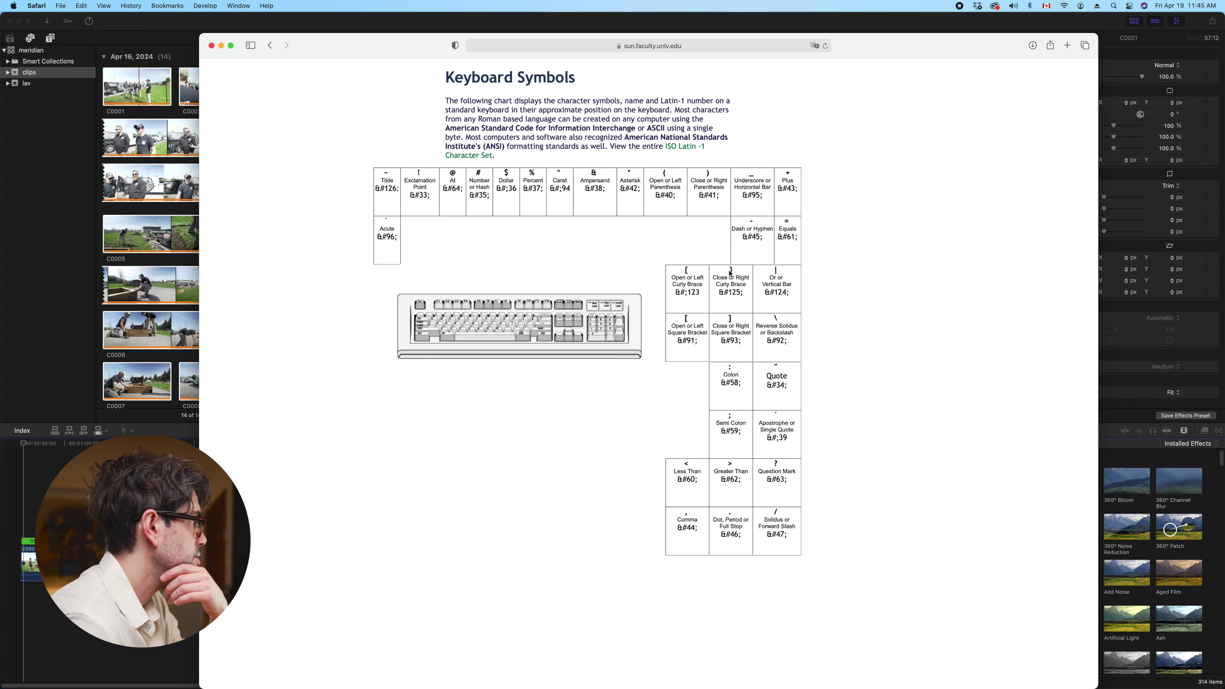
pyautogui.click(359, 21)
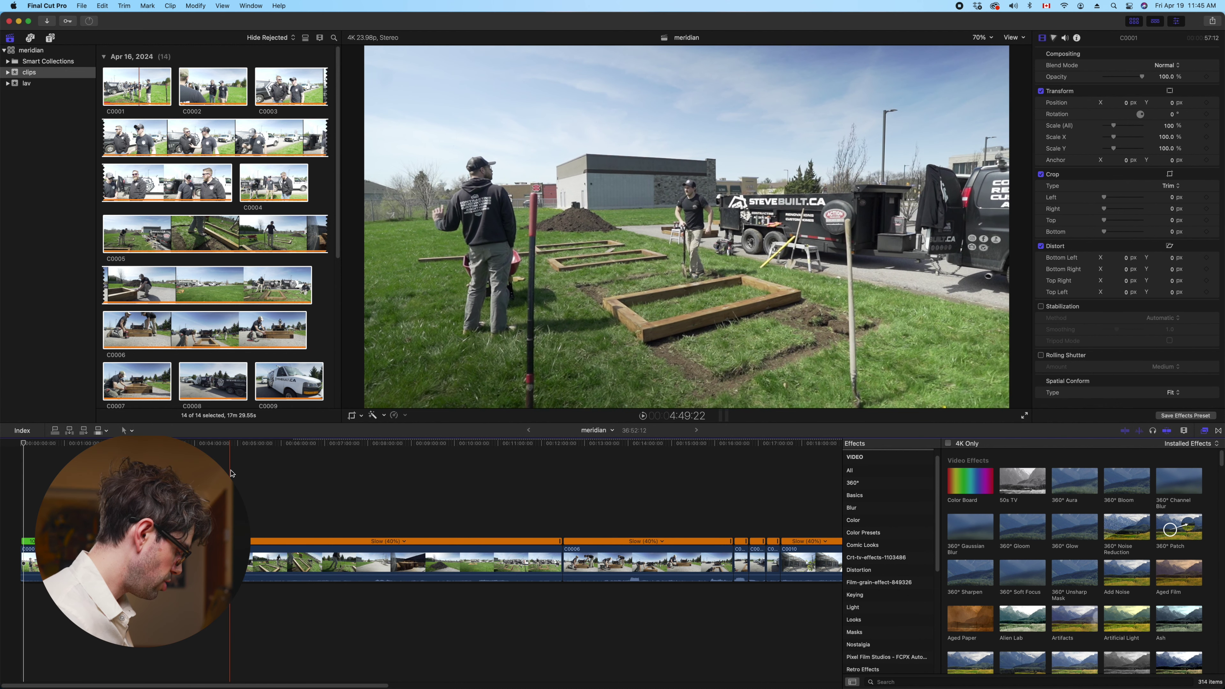
# Delete C0001, reset the slowed clip to normal 100% speed, and trim its start to the skimmer
pyautogui.press('Delete')
pyautogui.press('space')
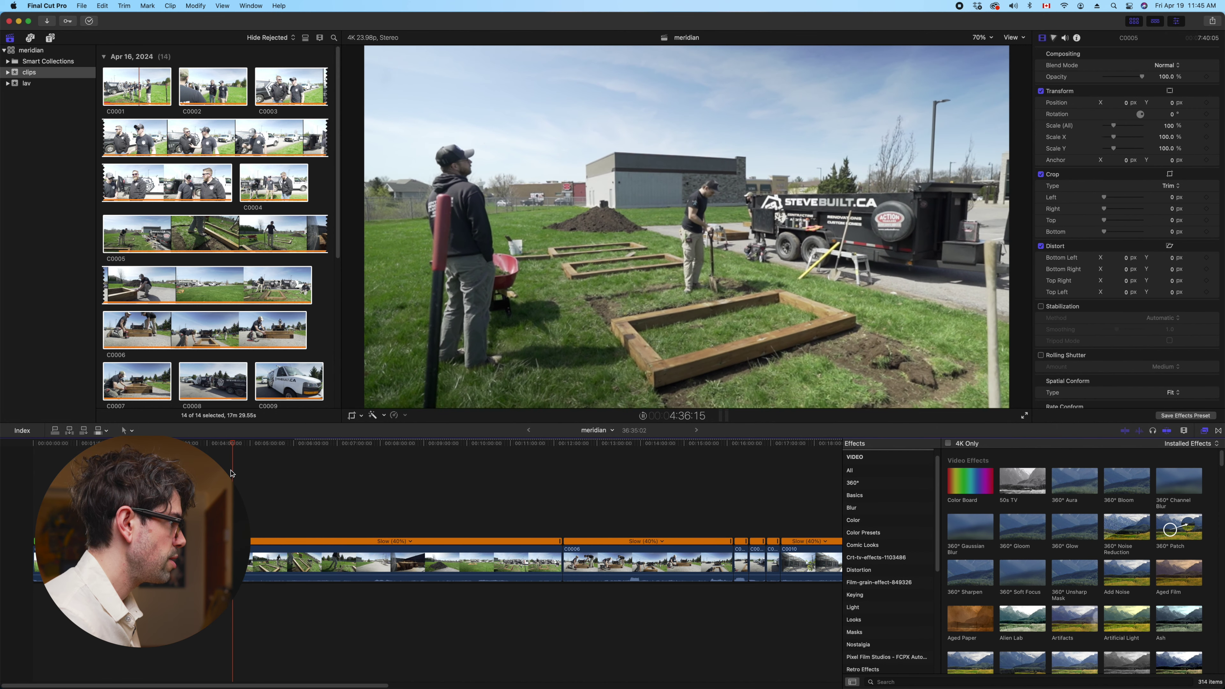
pyautogui.press('super+equal')
pyautogui.press('super+equal')
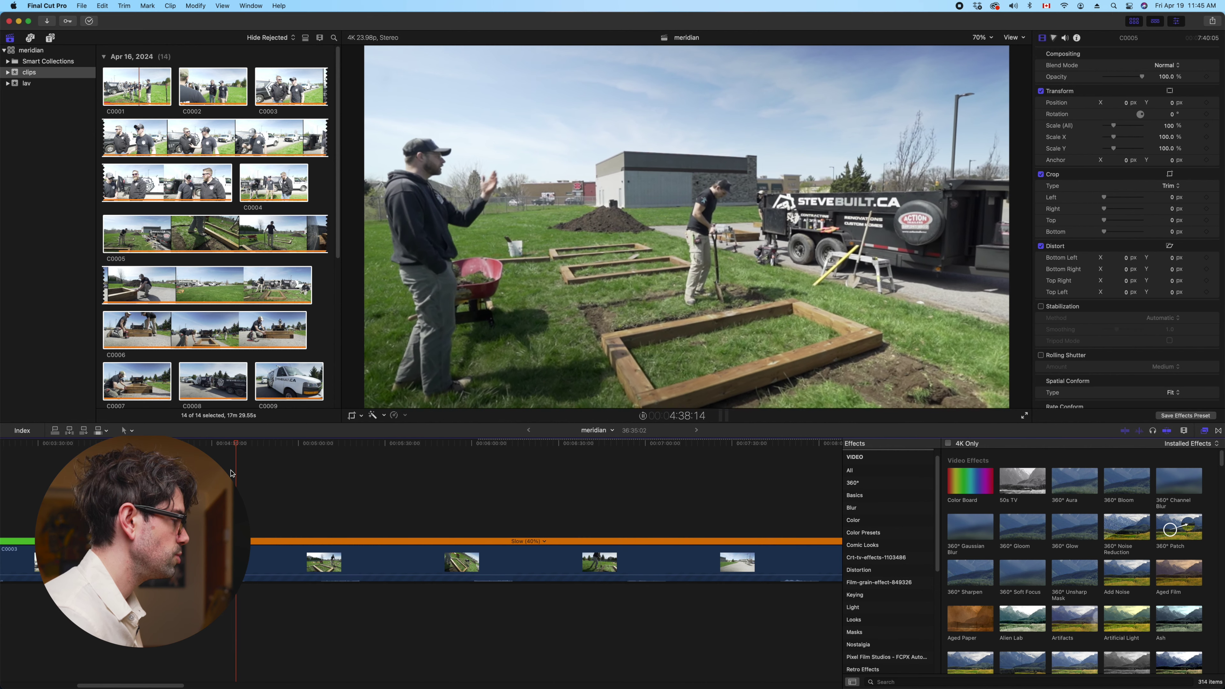
pyautogui.press('space')
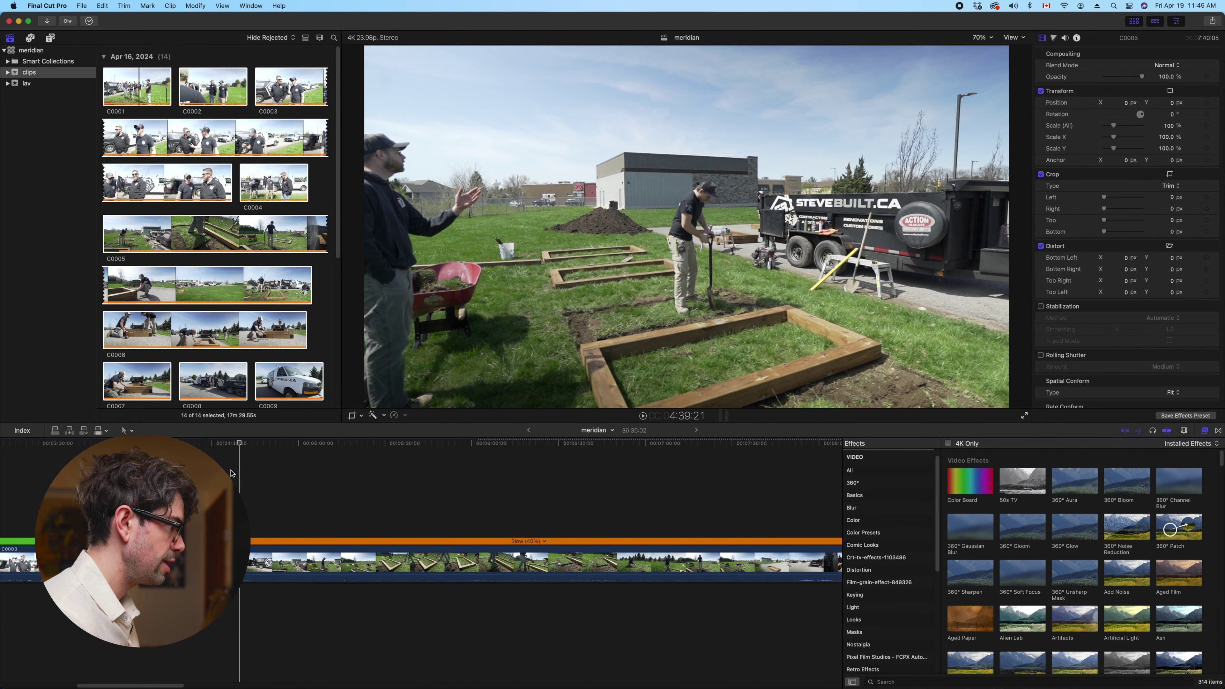
pyautogui.press('Left')
pyautogui.press('Left')
pyautogui.press('Left')
pyautogui.press('Left')
pyautogui.press('Left')
pyautogui.press('Left')
pyautogui.press('Left')
pyautogui.press('Left')
pyautogui.press('Left')
pyautogui.press('Left')
pyautogui.press('Left')
pyautogui.press('Left')
pyautogui.press('Left')
pyautogui.press('Left')
pyautogui.press('Left')
pyautogui.press('Left')
pyautogui.press('Left')
pyautogui.press('Left')
pyautogui.press('Left')
pyautogui.press('Left')
pyautogui.press('Left')
pyautogui.press('Left')
pyautogui.press('Left')
pyautogui.press('Left')
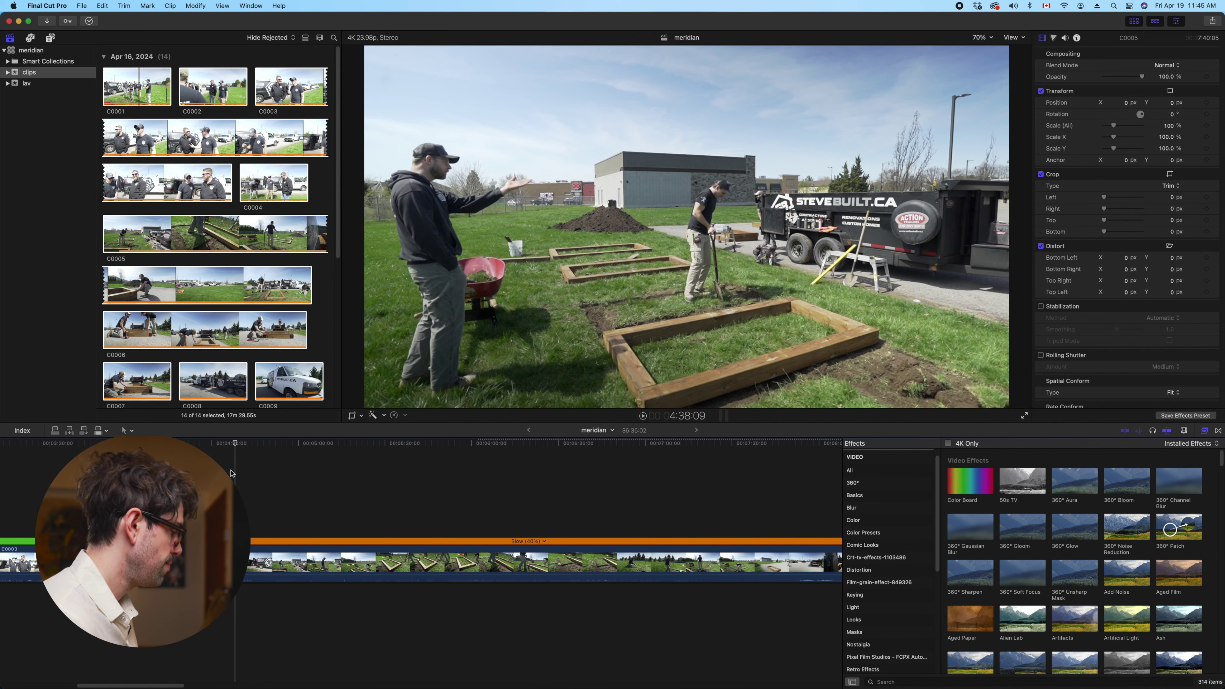
pyautogui.press('super+r')
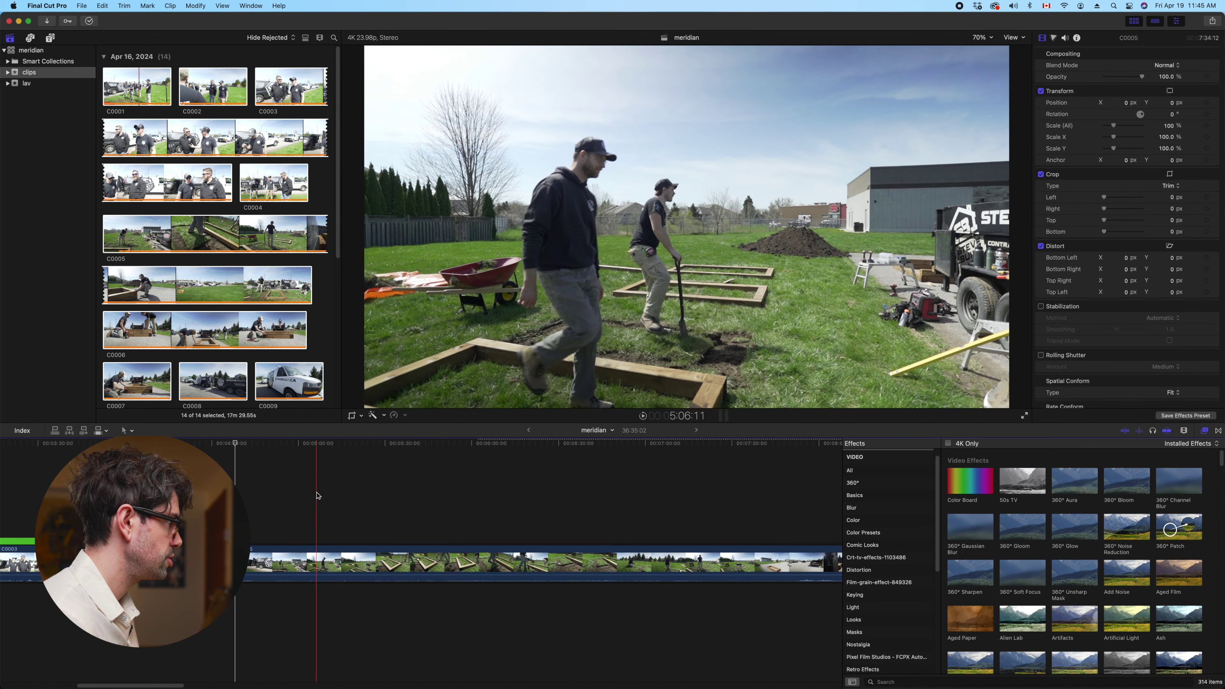
pyautogui.hotkey('alt', '[')
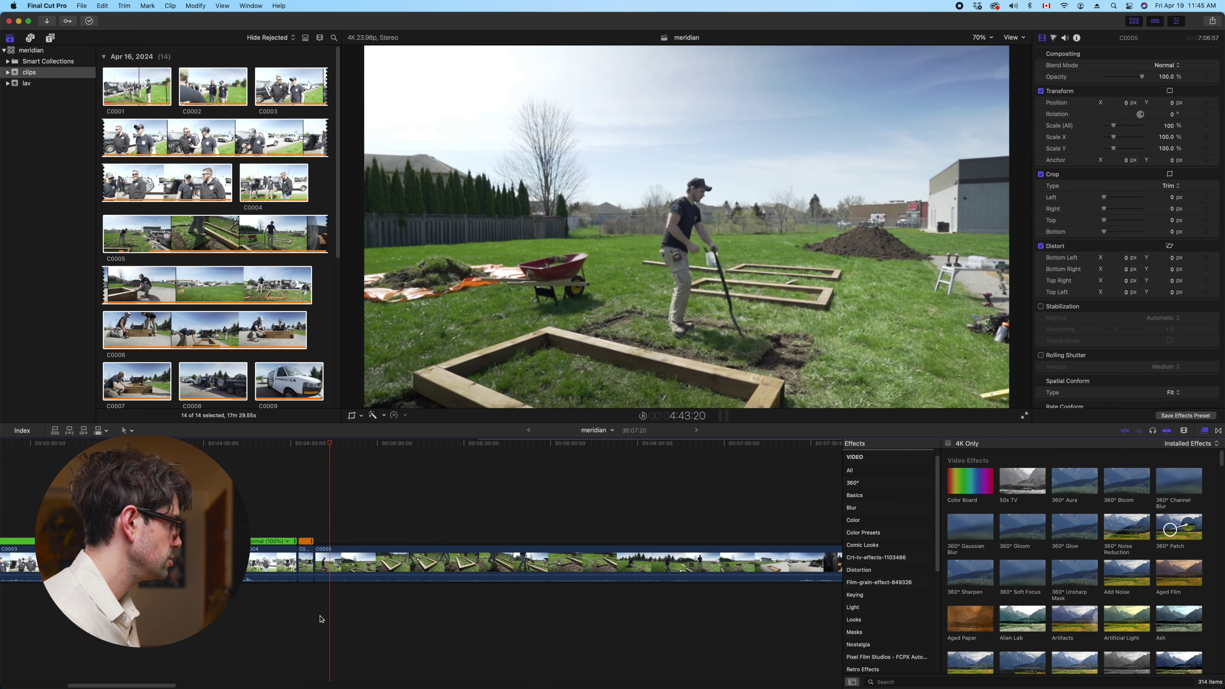
# Blade C0005 at the playhead and ripple-trim its start, shortening meridian to 35:34:19
pyautogui.click(333, 566)
pyautogui.press('super+b')
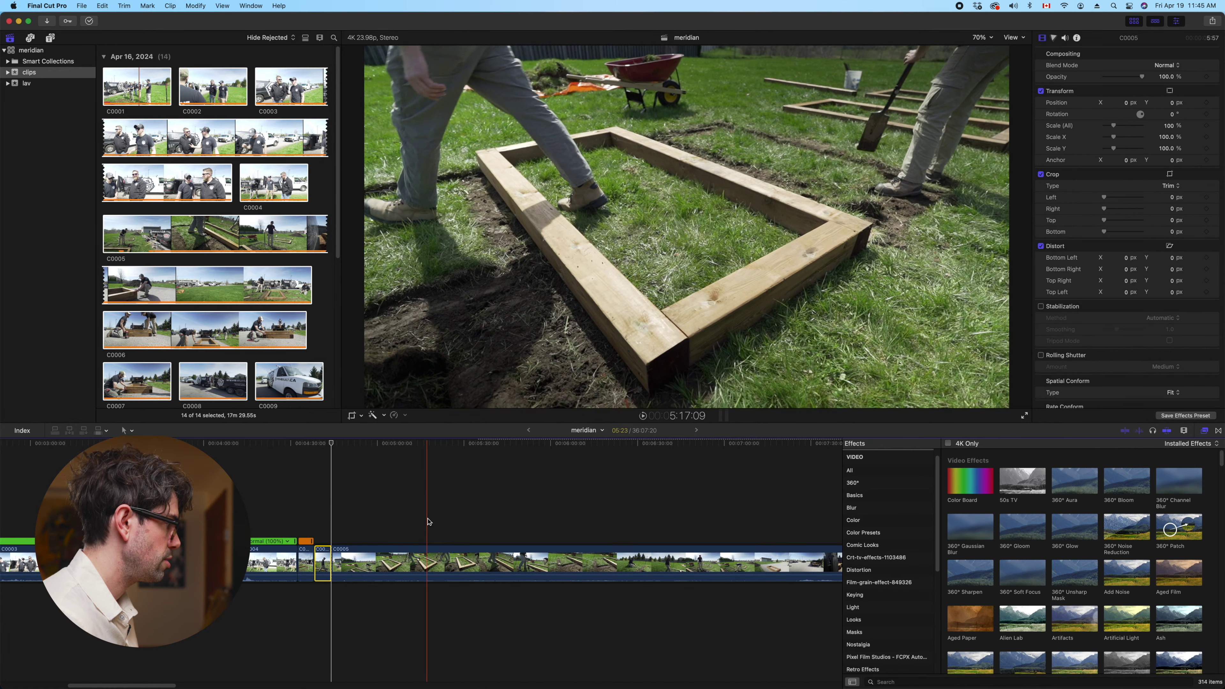
pyautogui.hotkey('alt', '[')
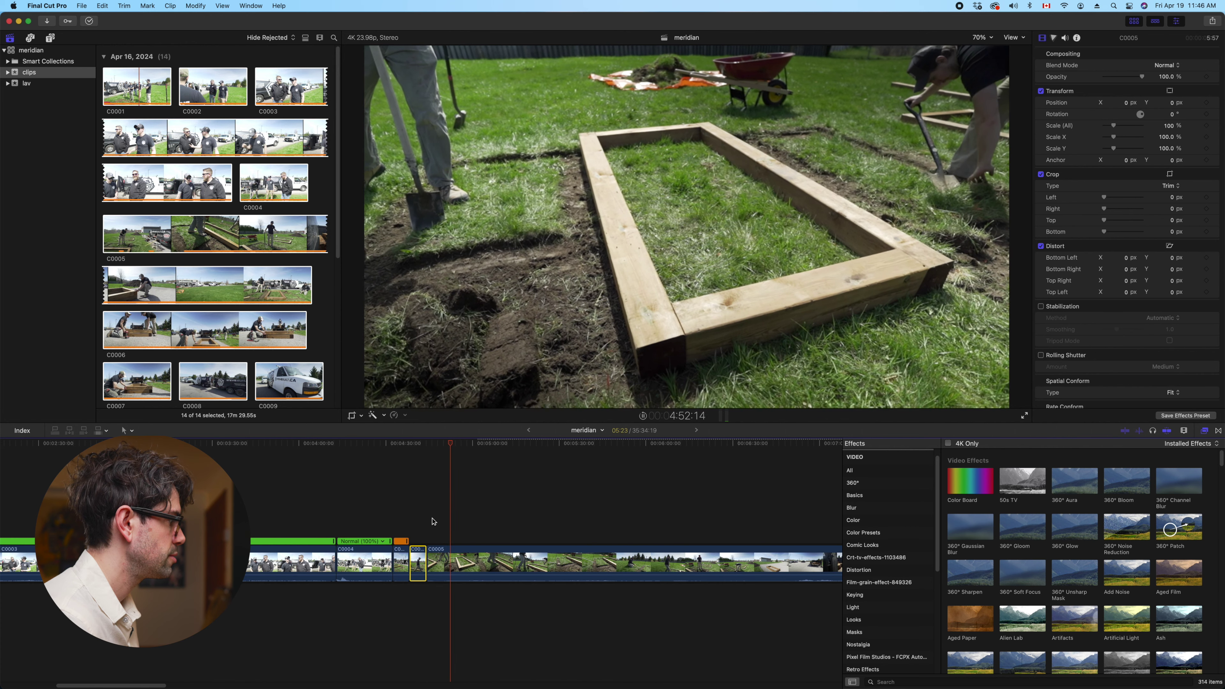
pyautogui.click(453, 554)
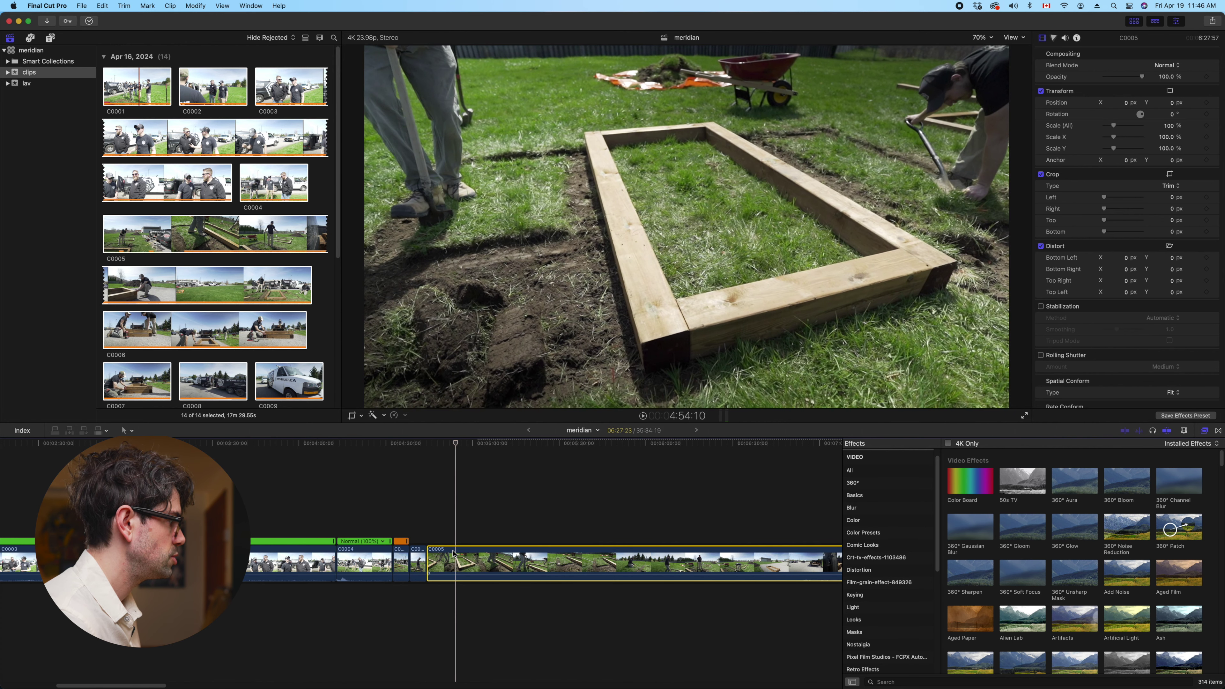
# Step back ten frames, blade C0005 at the playhead, and play to review
pyautogui.press('Left')
pyautogui.press('Left')
pyautogui.press('Left')
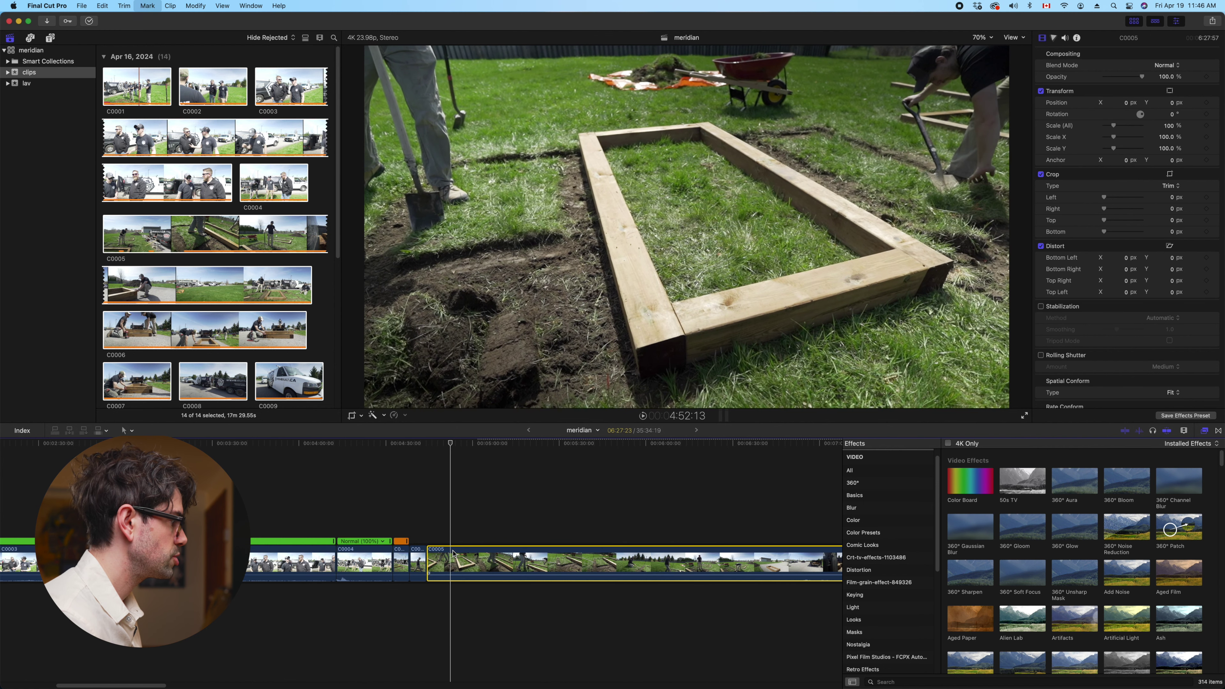
pyautogui.press('Left')
pyautogui.press('Left')
pyautogui.press('Left')
pyautogui.press('Left')
pyautogui.press('Left')
pyautogui.press('Left')
pyautogui.press('Left')
pyautogui.press('Left')
pyautogui.press('Left')
pyautogui.press('Left')
pyautogui.press('cmd+b')
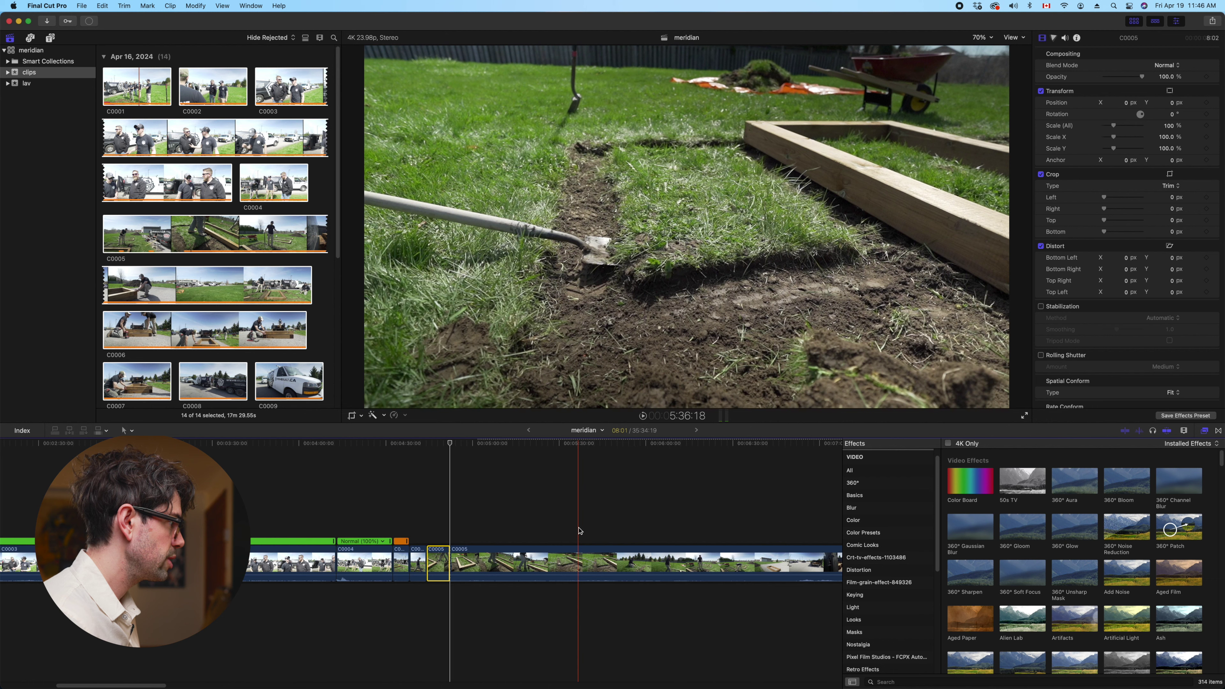
pyautogui.press('space')
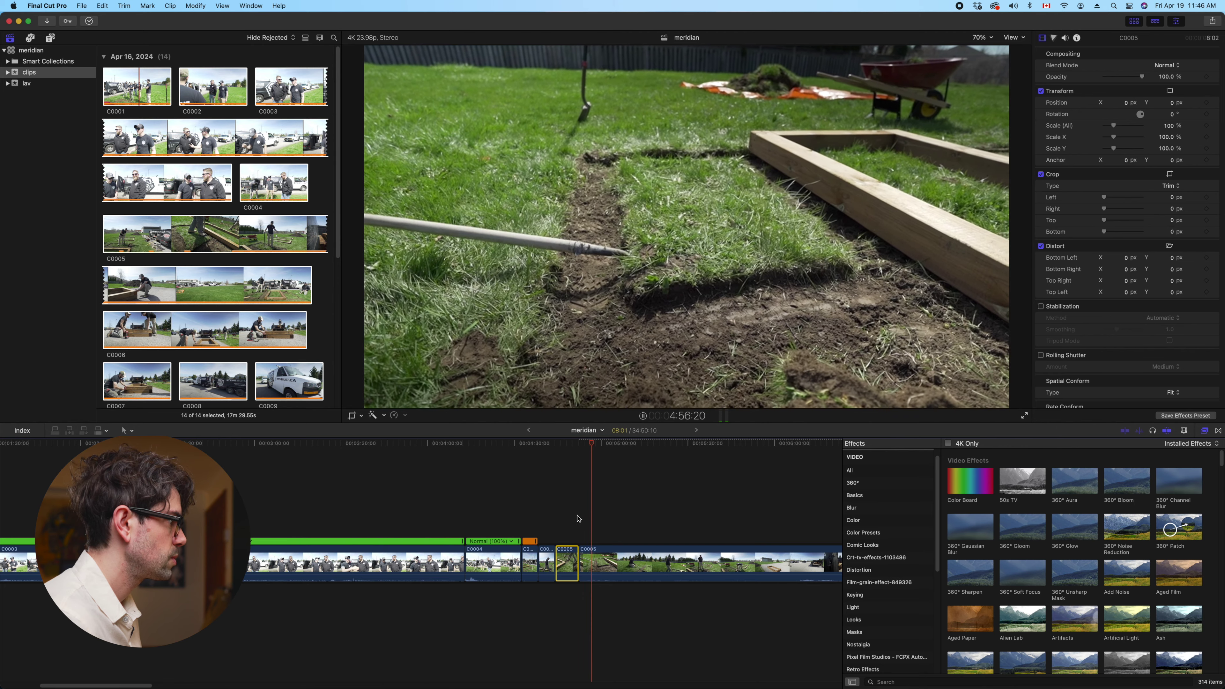
pyautogui.press('space')
# Make two more blades in C0005 and ripple-trim its start, bringing meridian to 34:11:01
pyautogui.click(592, 560)
pyautogui.press('cmd+b')
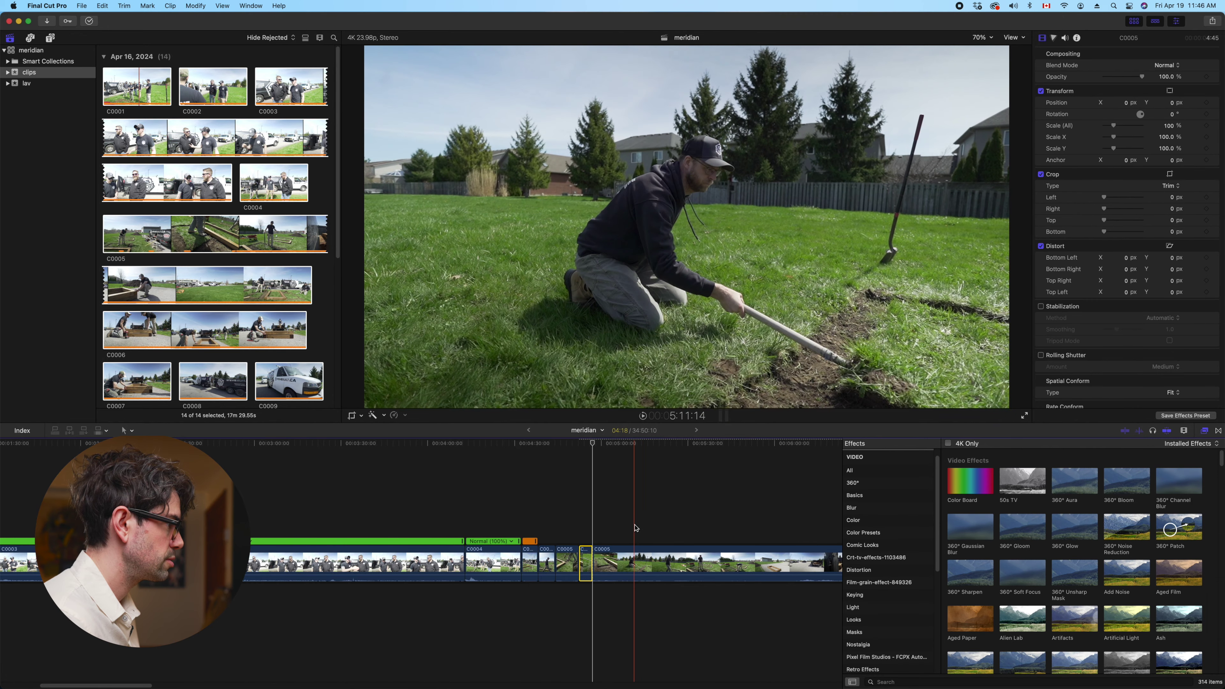
pyautogui.press('space')
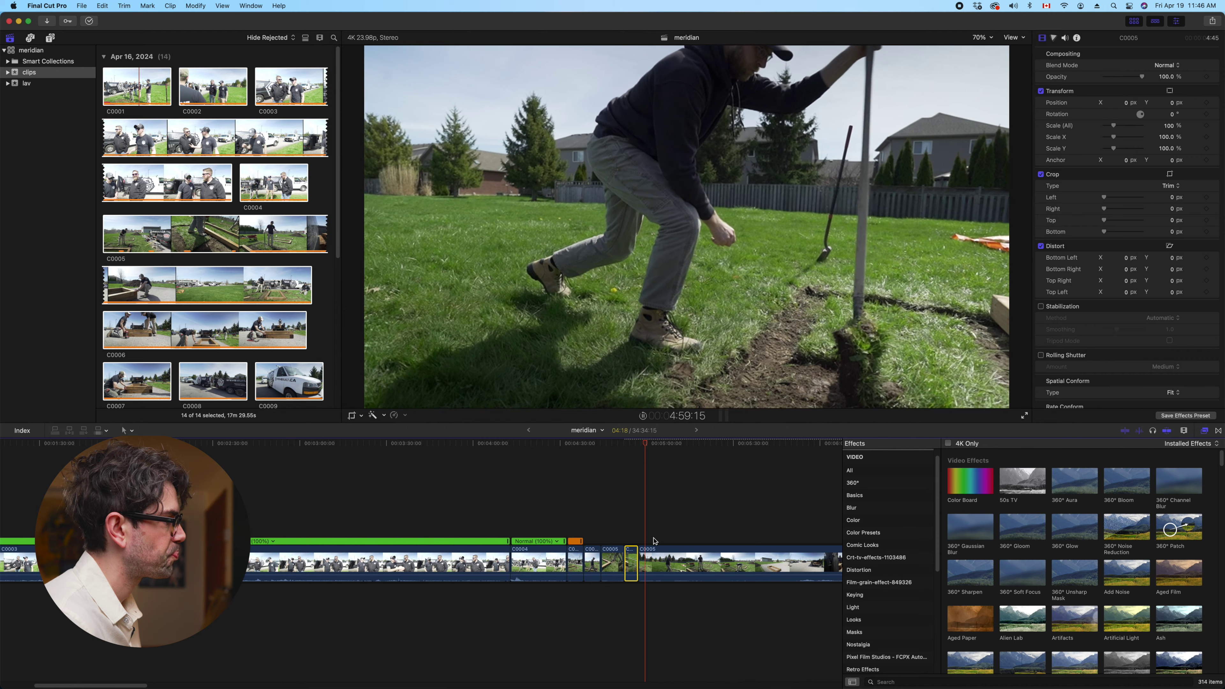
pyautogui.click(651, 567)
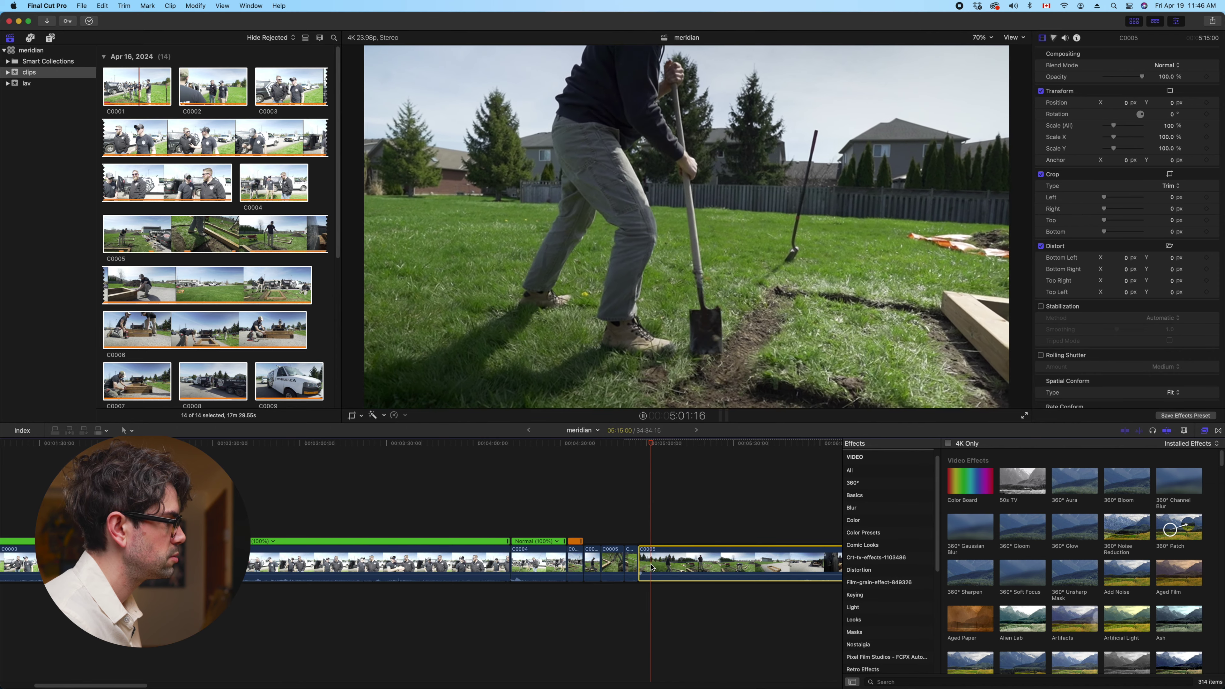
pyautogui.press('space')
pyautogui.press('super+b')
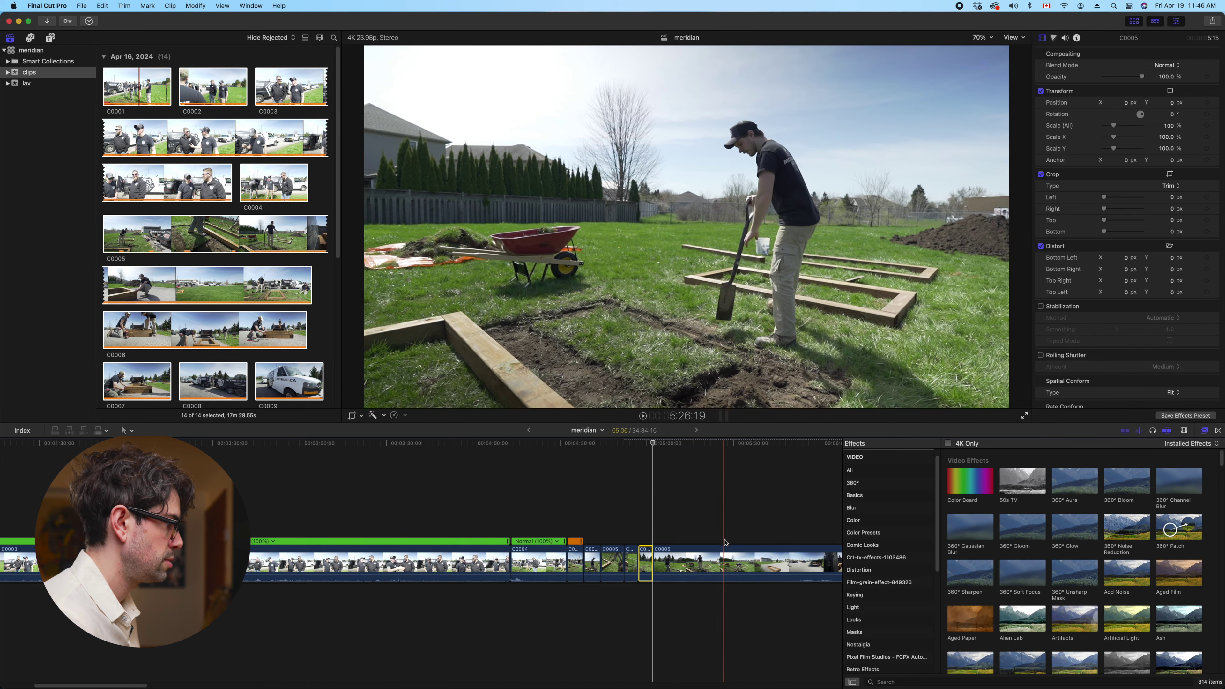
pyautogui.hotkey('alt', '[')
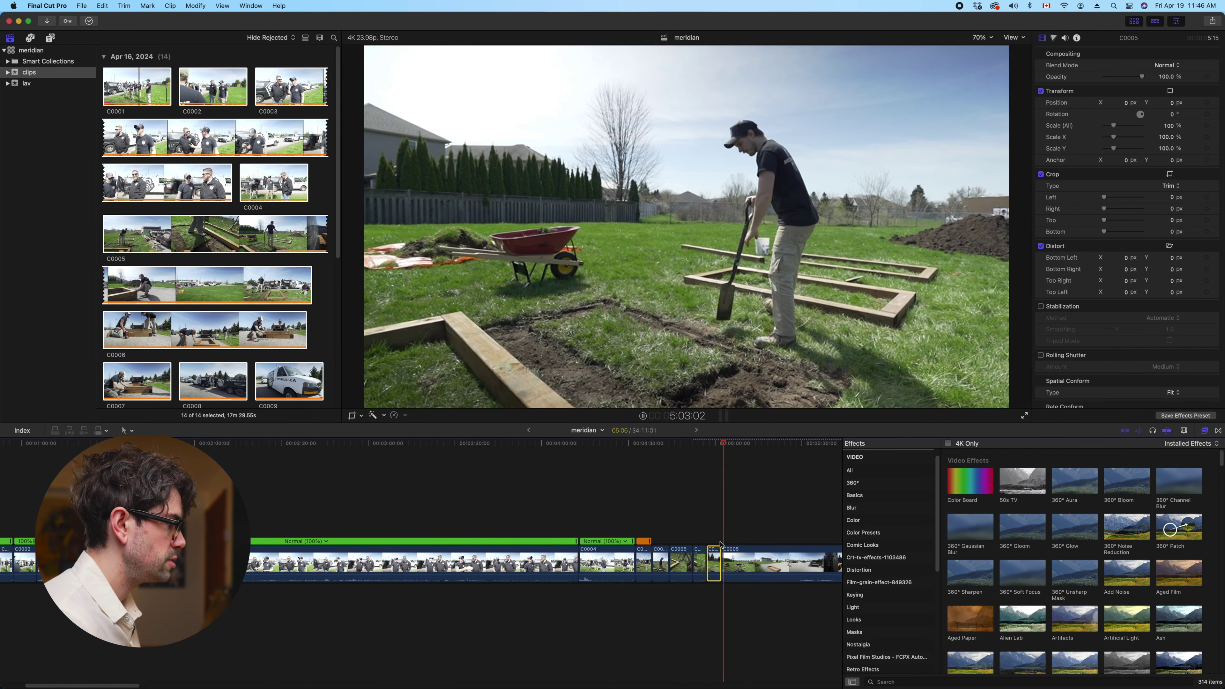
# Undo the last C0005 trim, then ripple-trim its start twice, reviewing each edit
pyautogui.hscroll(10, 676, 536)
pyautogui.press('c')
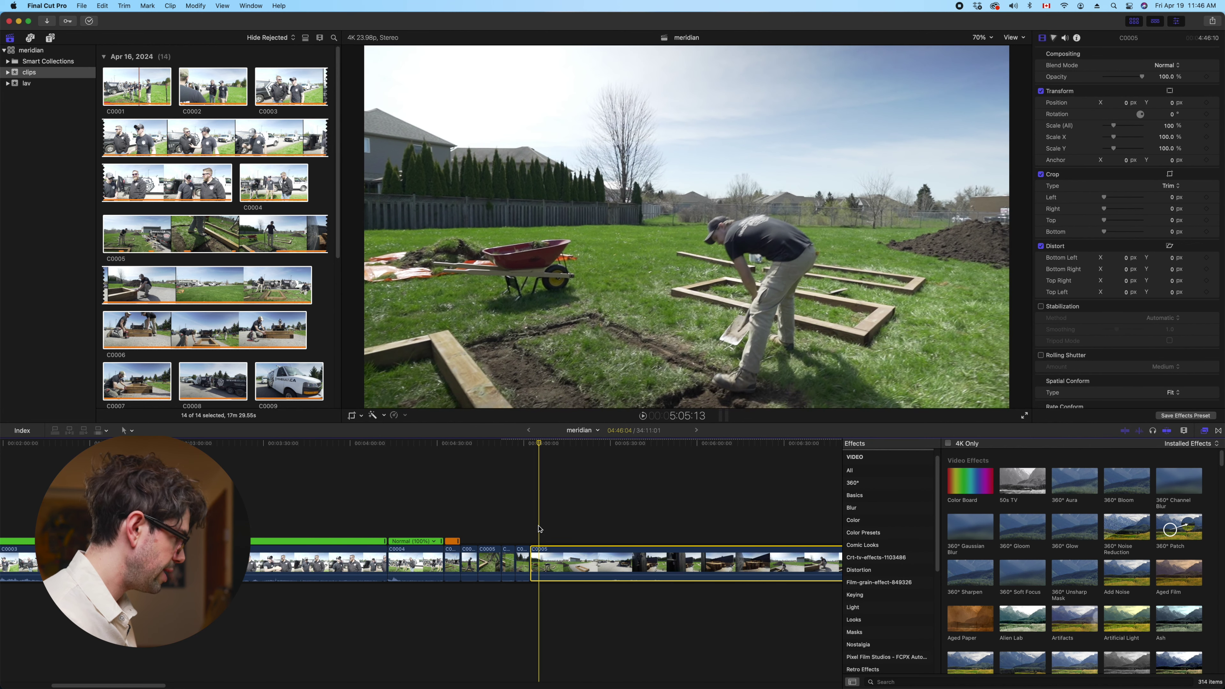
pyautogui.press('super+z')
pyautogui.press('c')
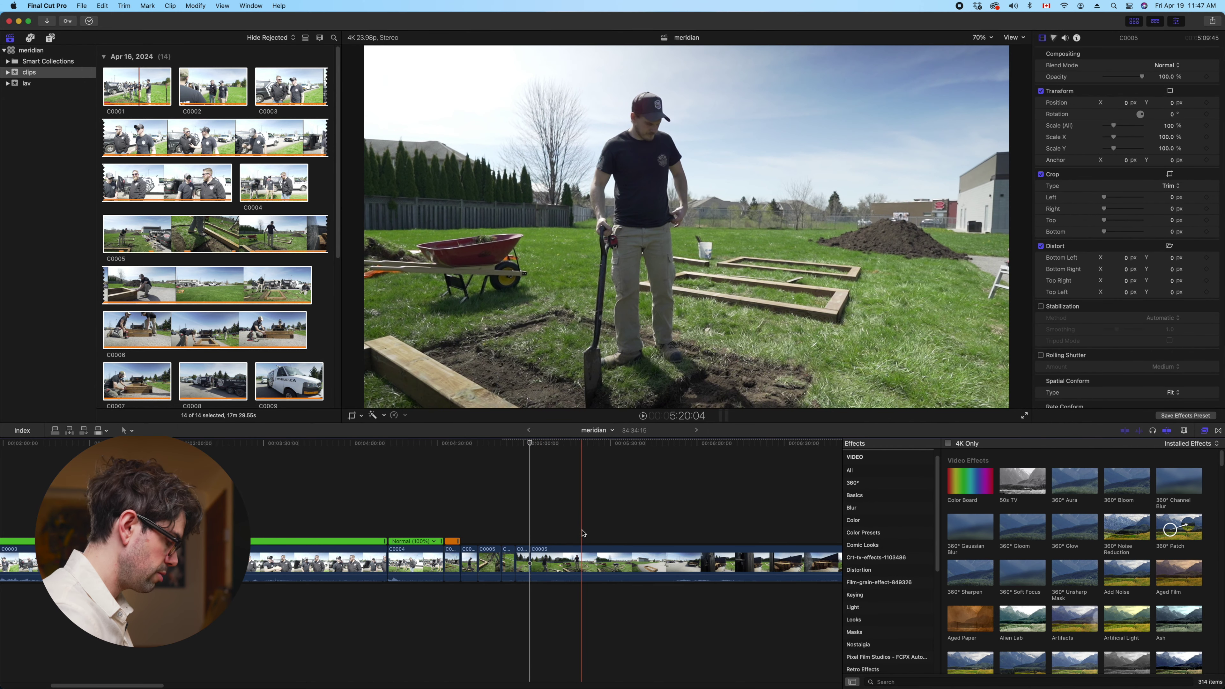
pyautogui.hotkey('alt', '[')
pyautogui.press('space')
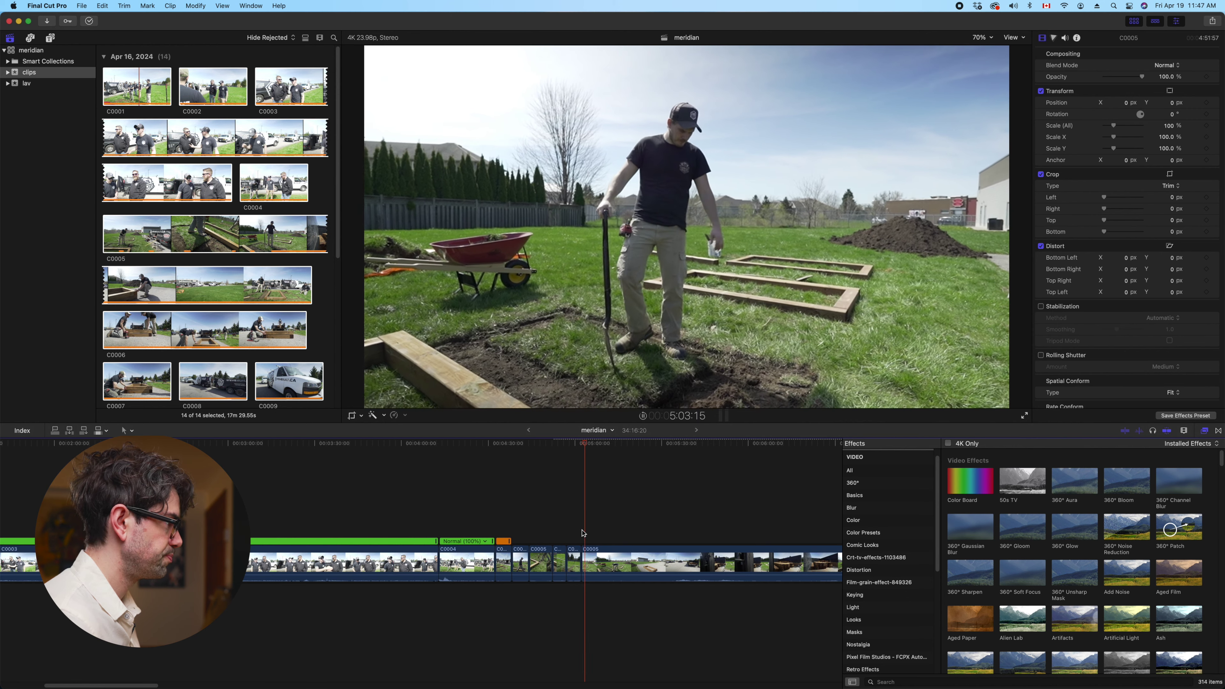
pyautogui.press('space')
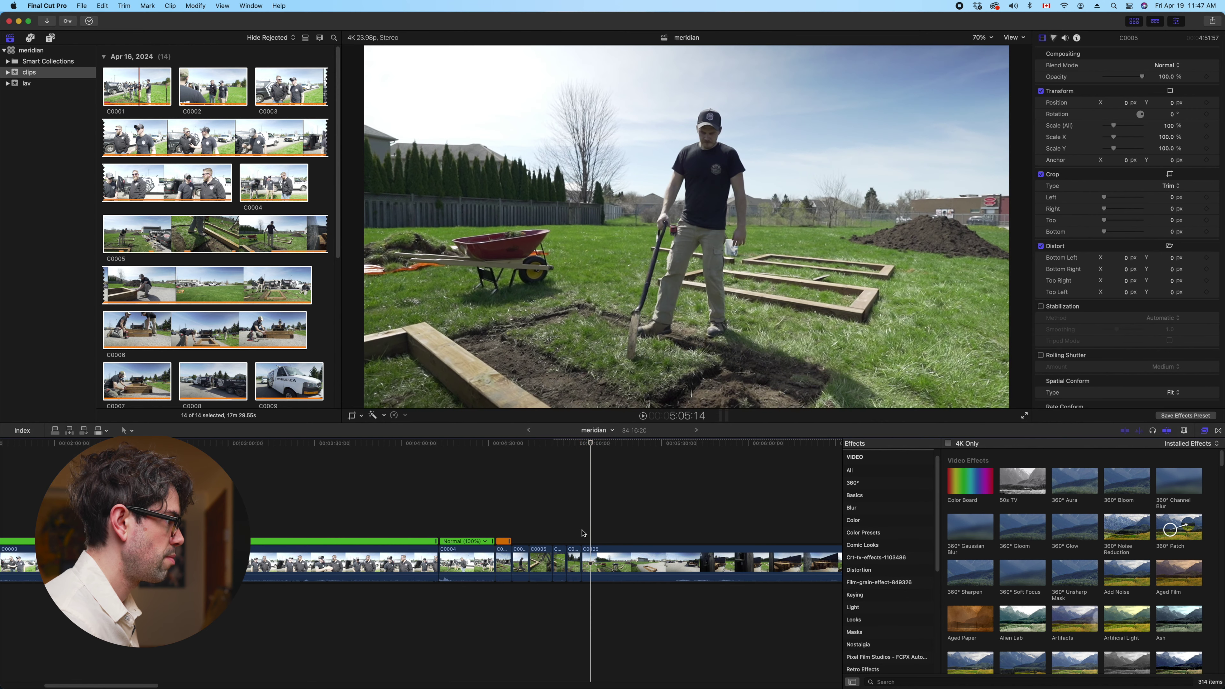
pyautogui.hotkey('alt', '[')
pyautogui.press('space')
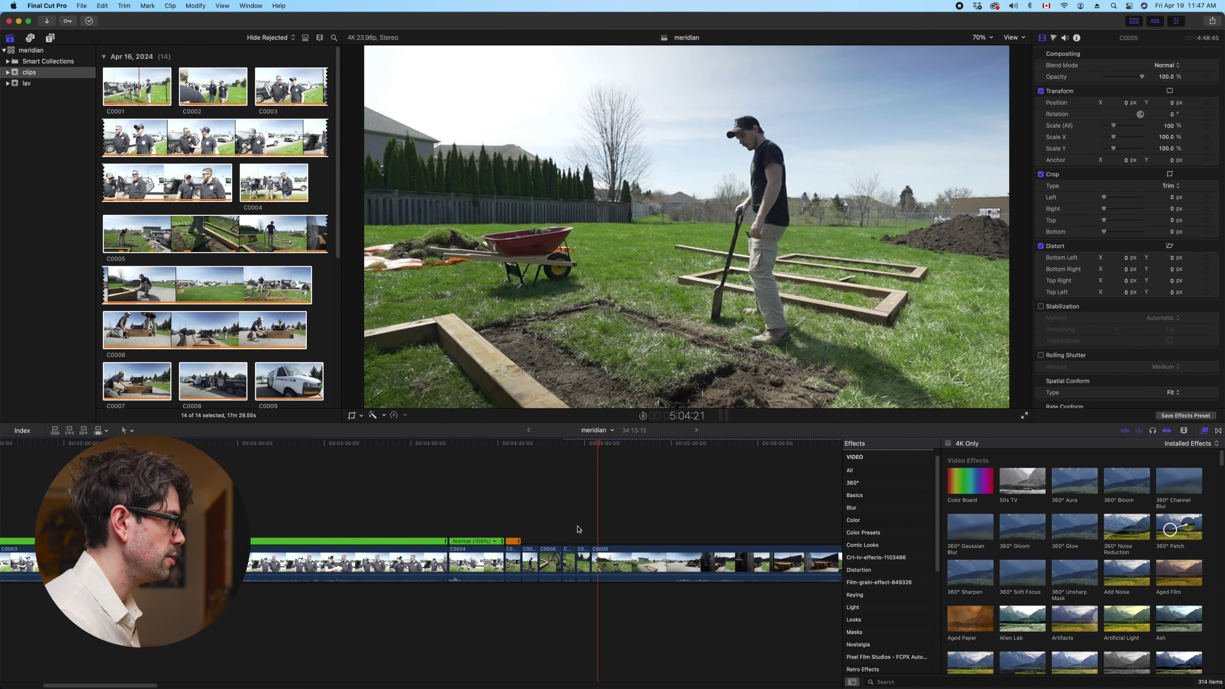
pyautogui.press('space')
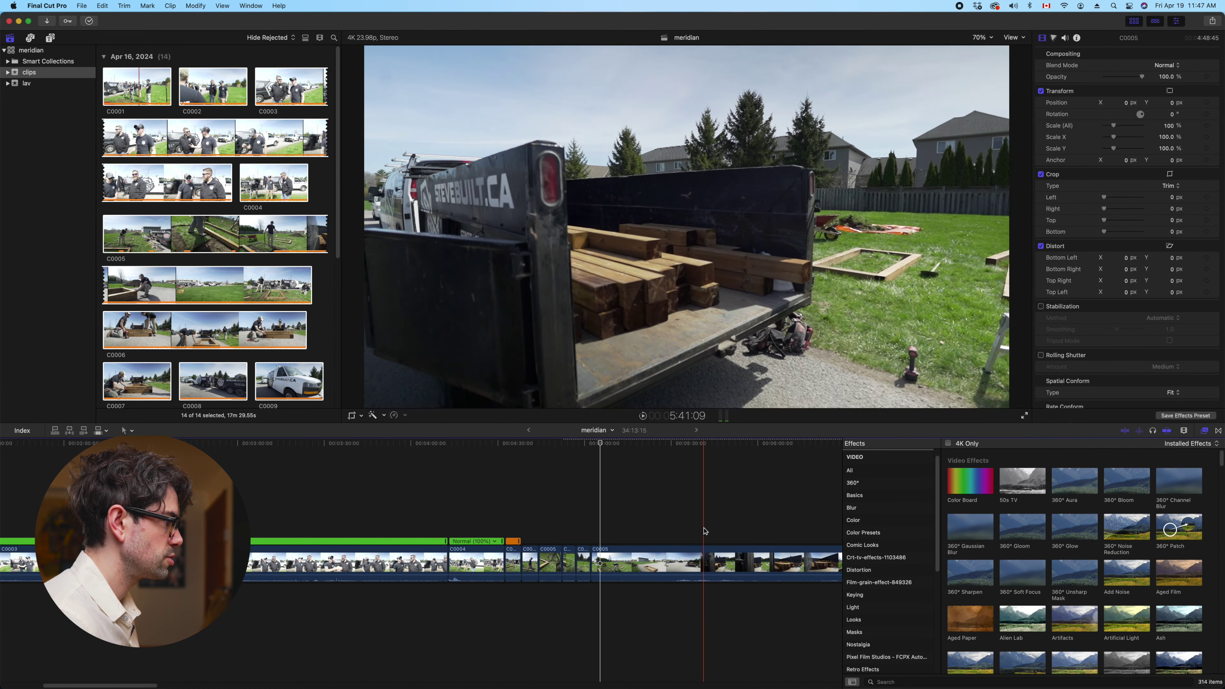
# Blade C0005 again, trim about 31 seconds from its start, and zoom out to fit meridian
pyautogui.press('space')
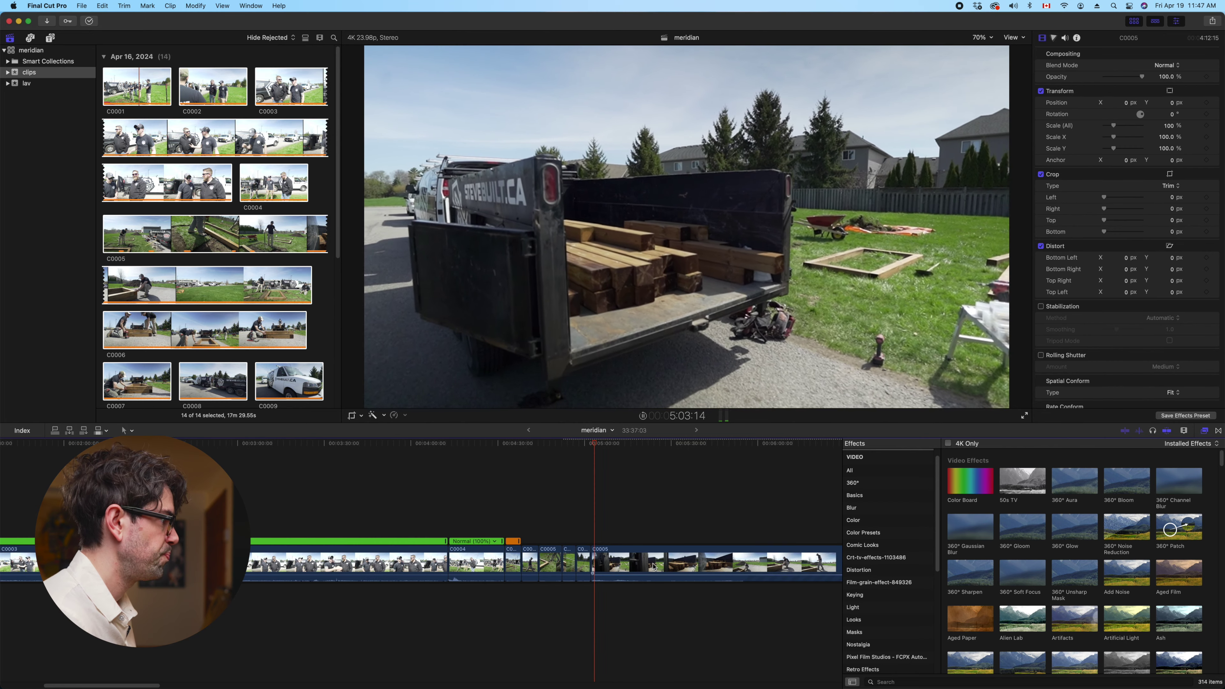
pyautogui.click(615, 558)
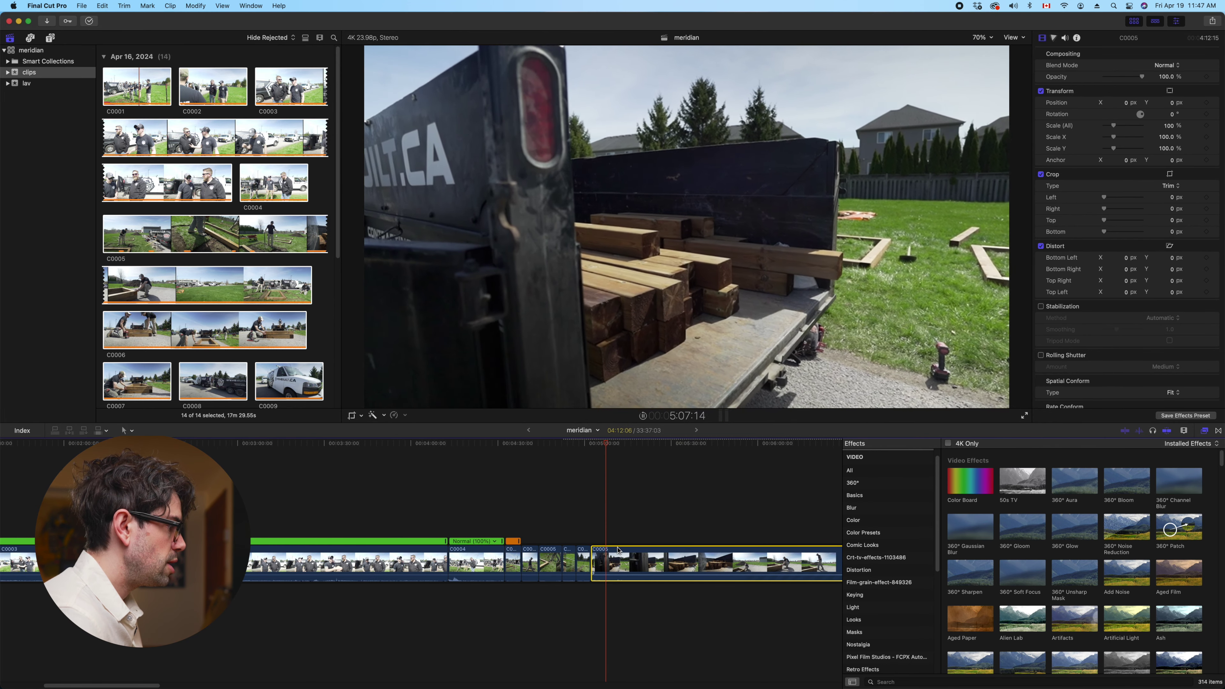
pyautogui.press('space')
pyautogui.press('super+b')
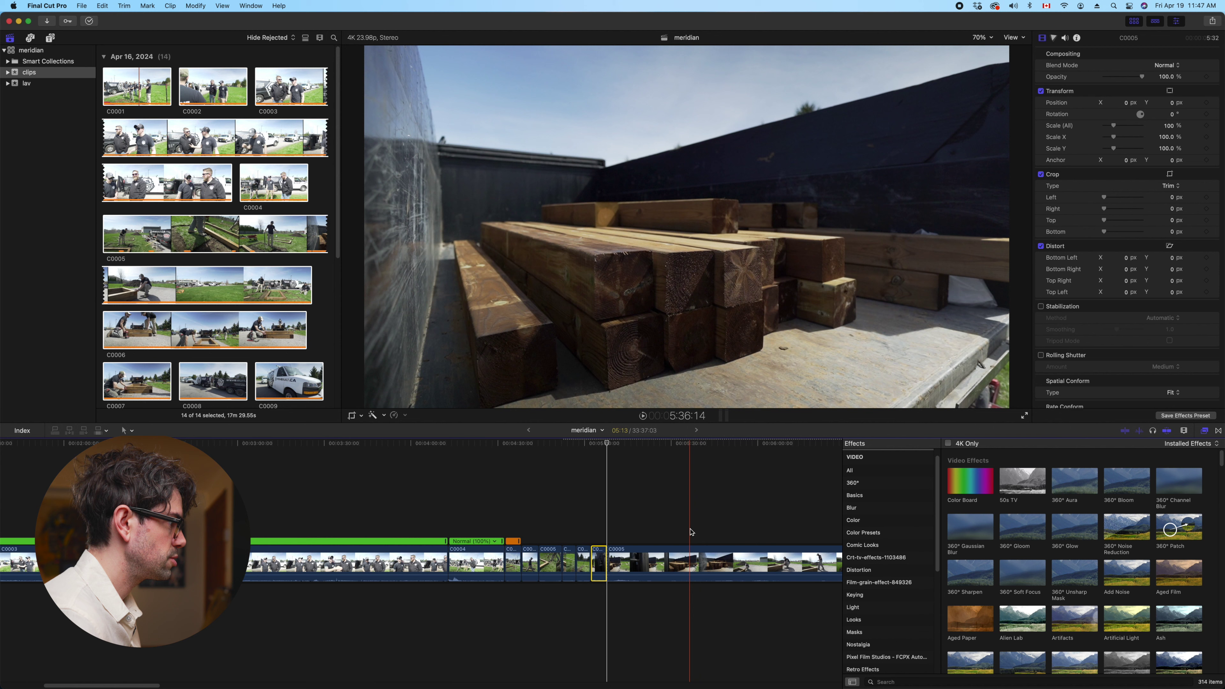
pyautogui.press('space')
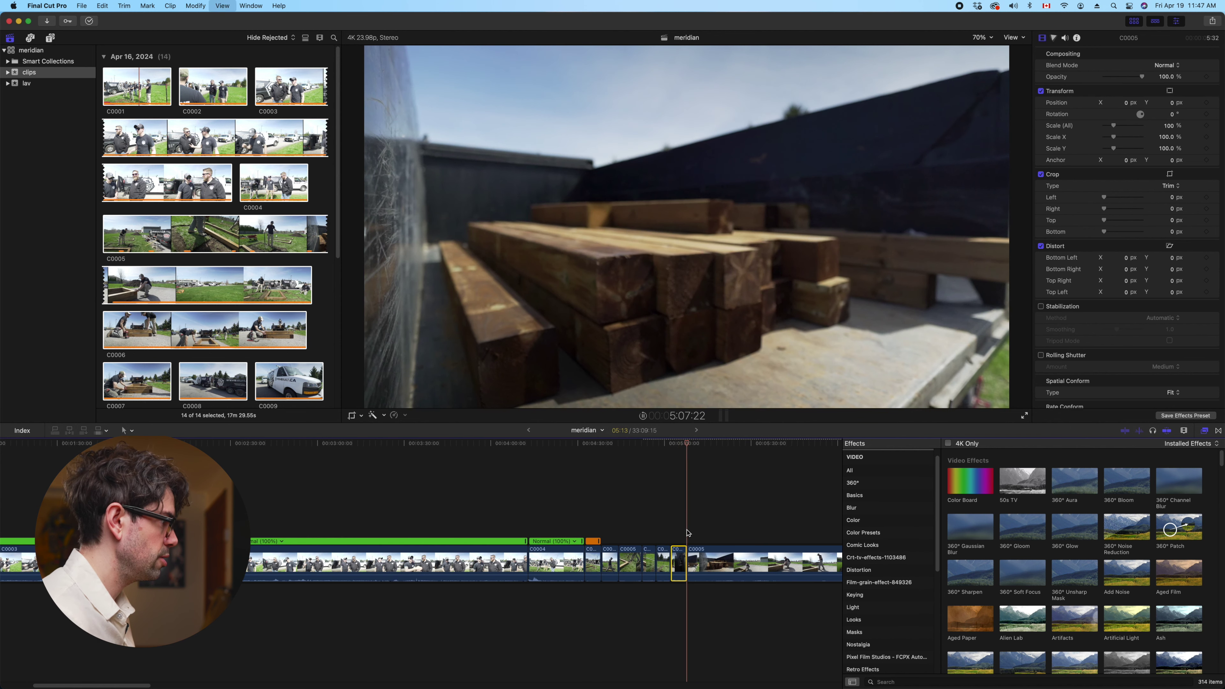
pyautogui.hscroll(5, 627, 526)
pyautogui.click(568, 563)
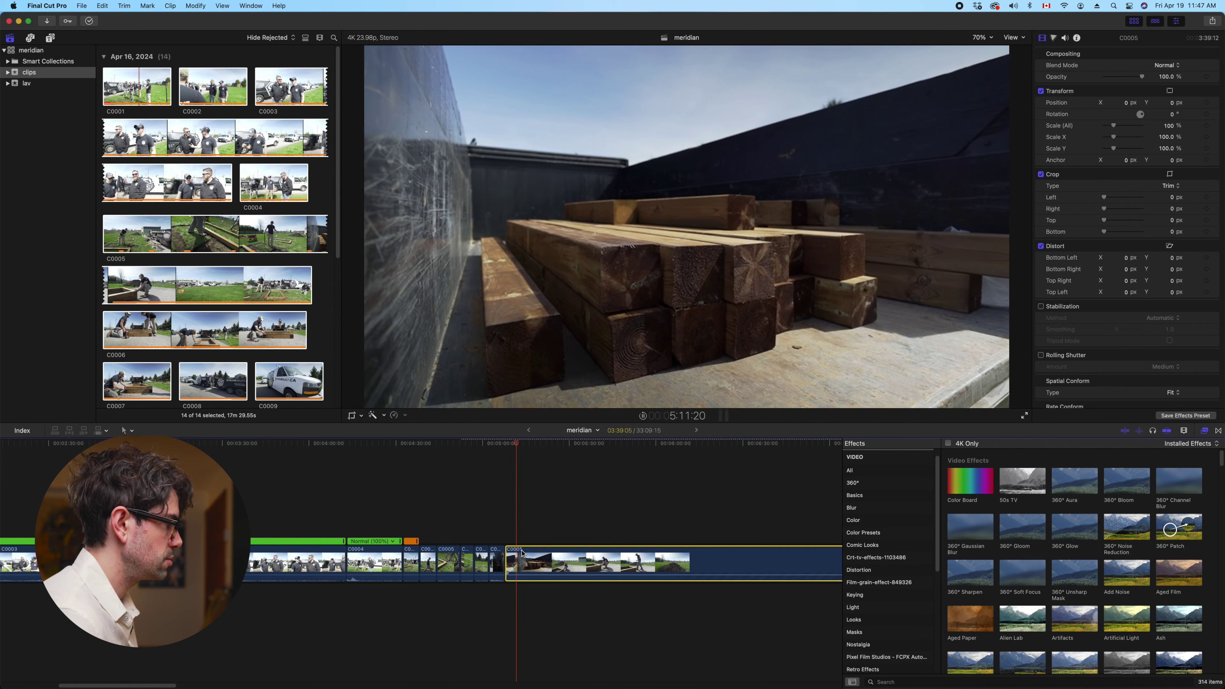
pyautogui.press('super+b')
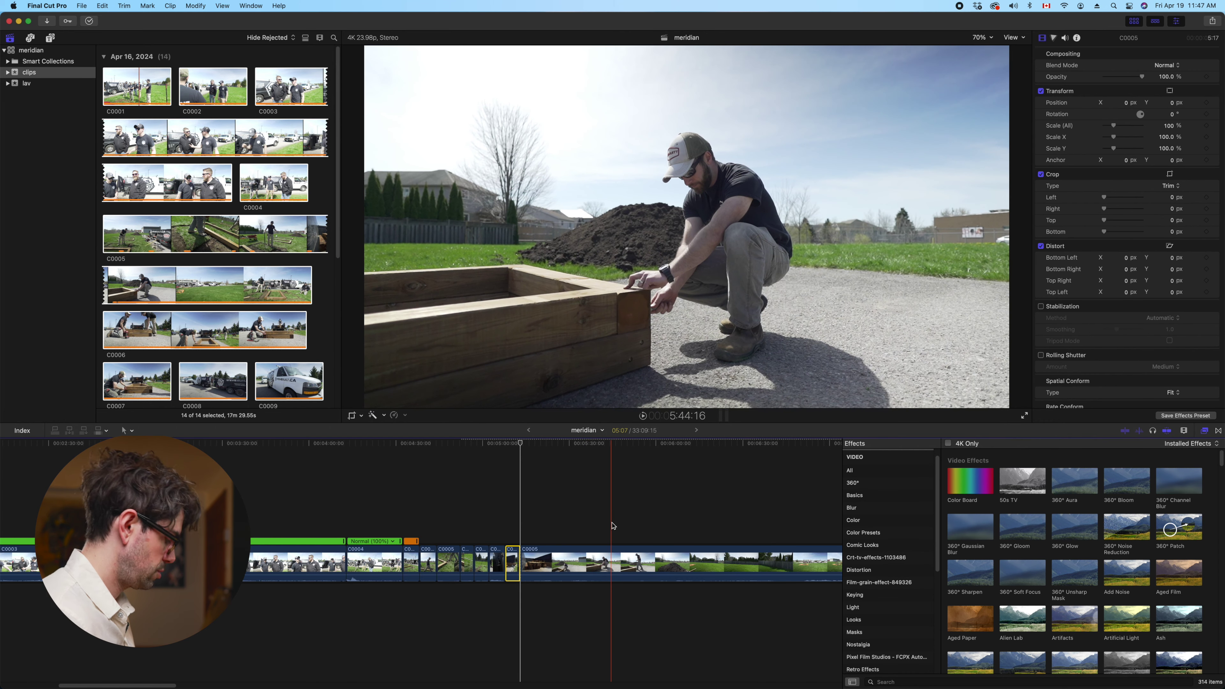
pyautogui.hotkey('alt', '[')
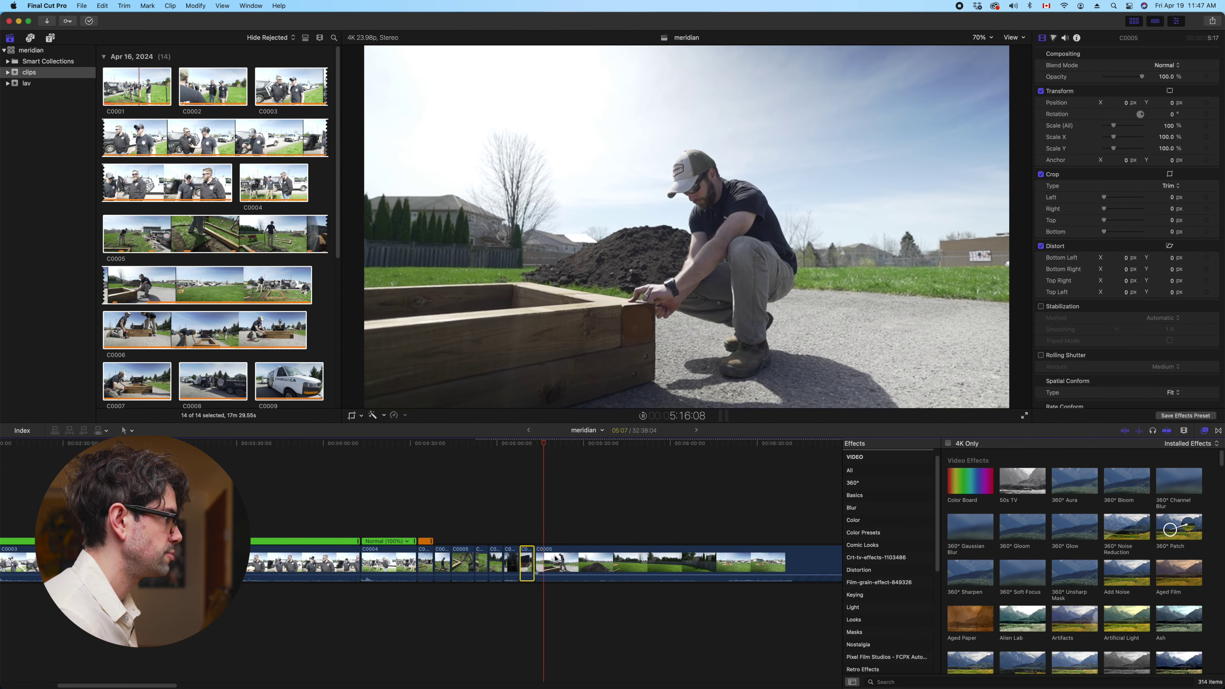
pyautogui.press('cmd+b')
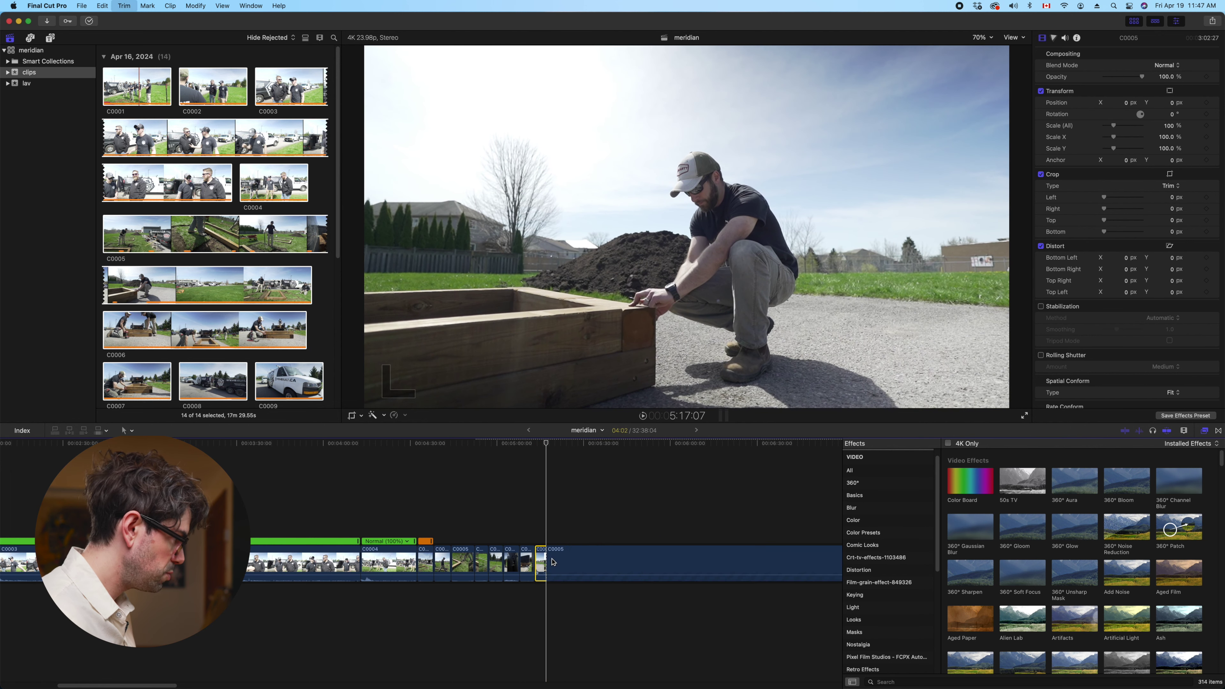
pyautogui.press('cmd+minus')
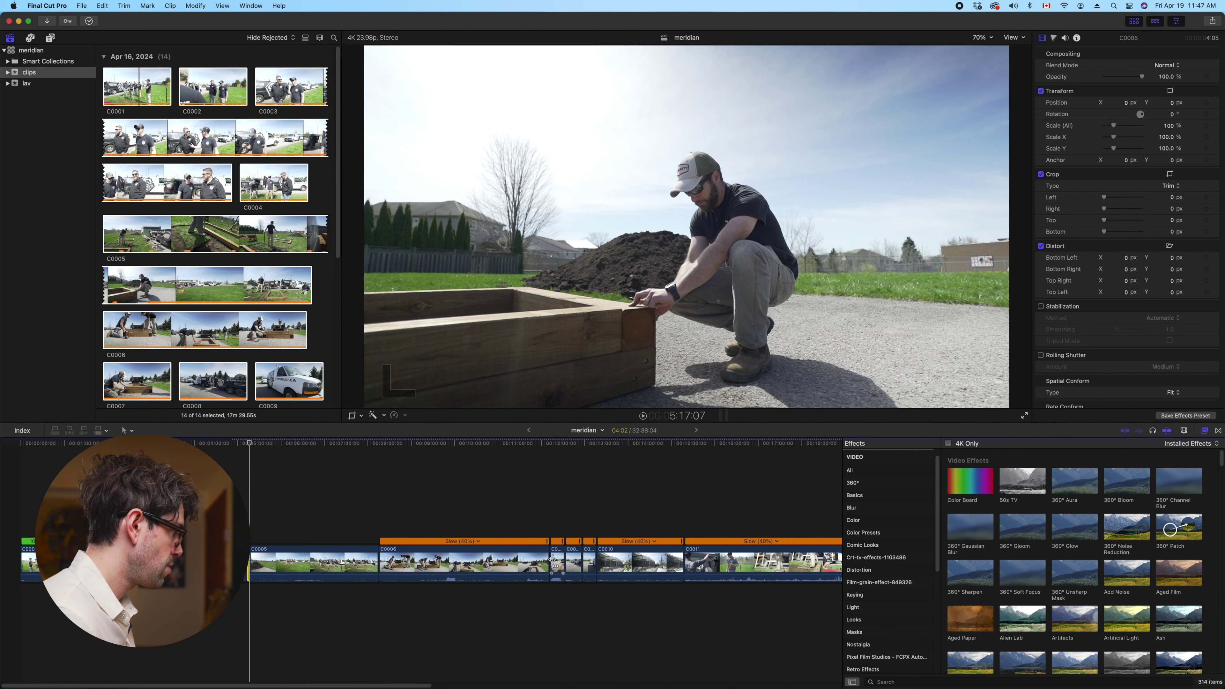
pyautogui.press('cmd+minus')
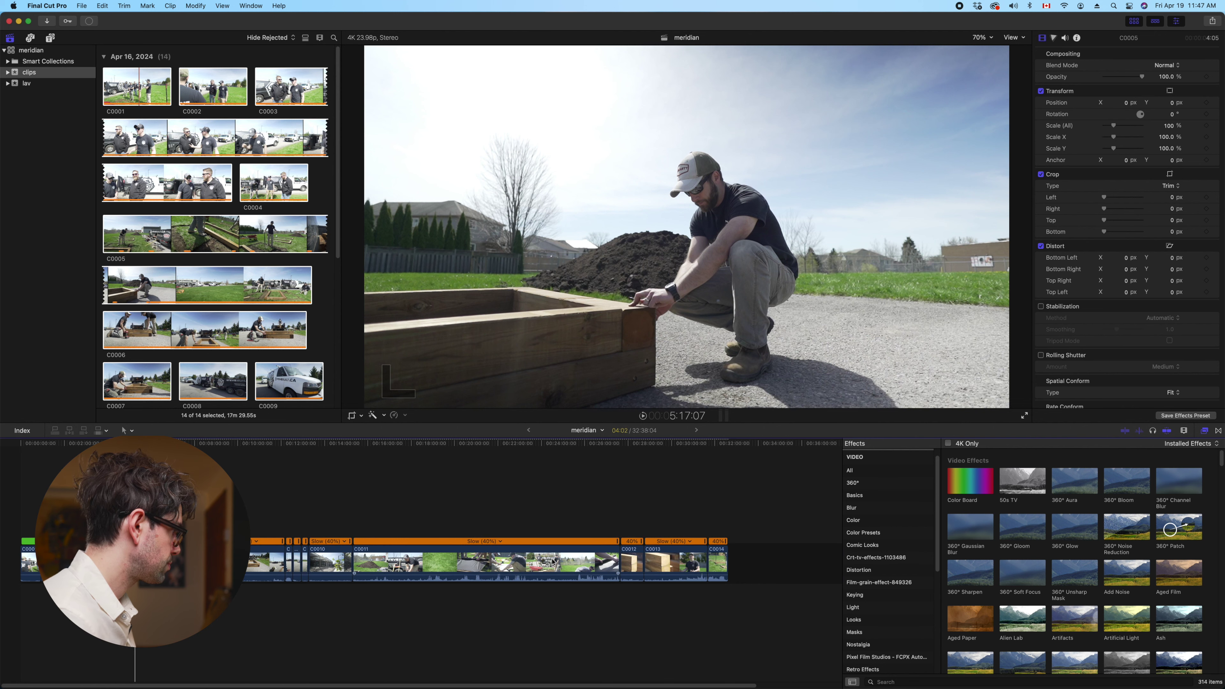
# Select all timeline clips and add a new video role named broll in the library's role editor
pyautogui.moveTo(763, 567); pyautogui.dragTo(645, 552)
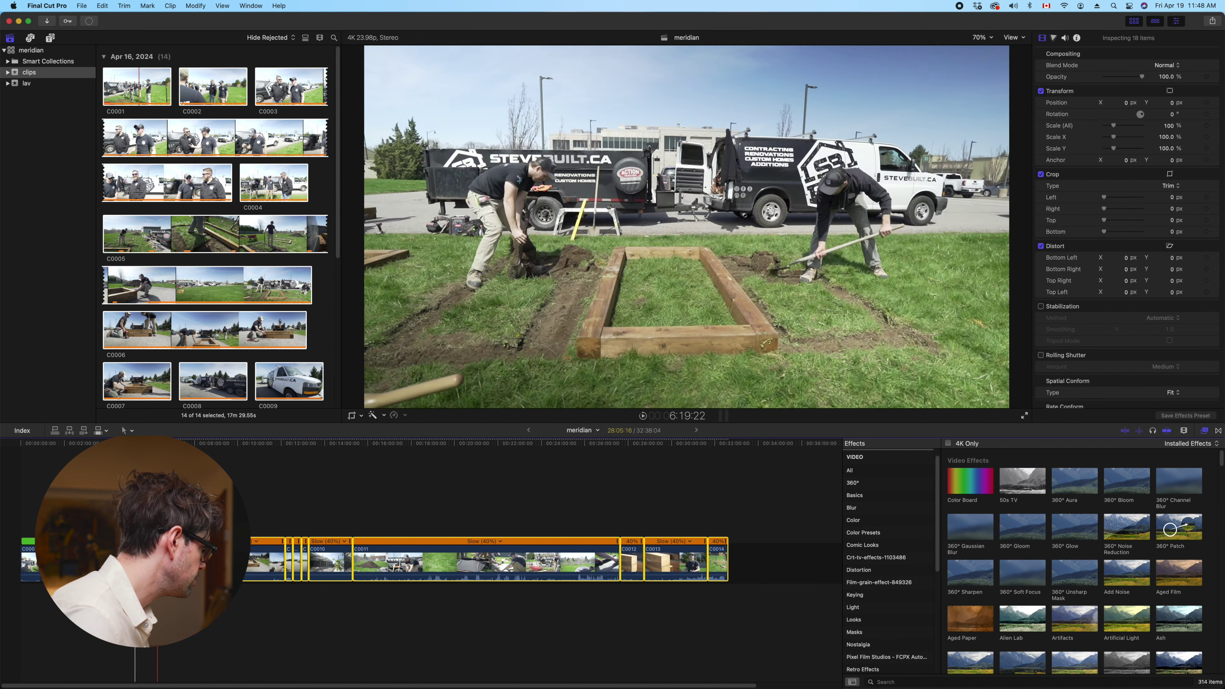
pyautogui.rightClick(162, 560)
pyautogui.moveTo(256, 578)
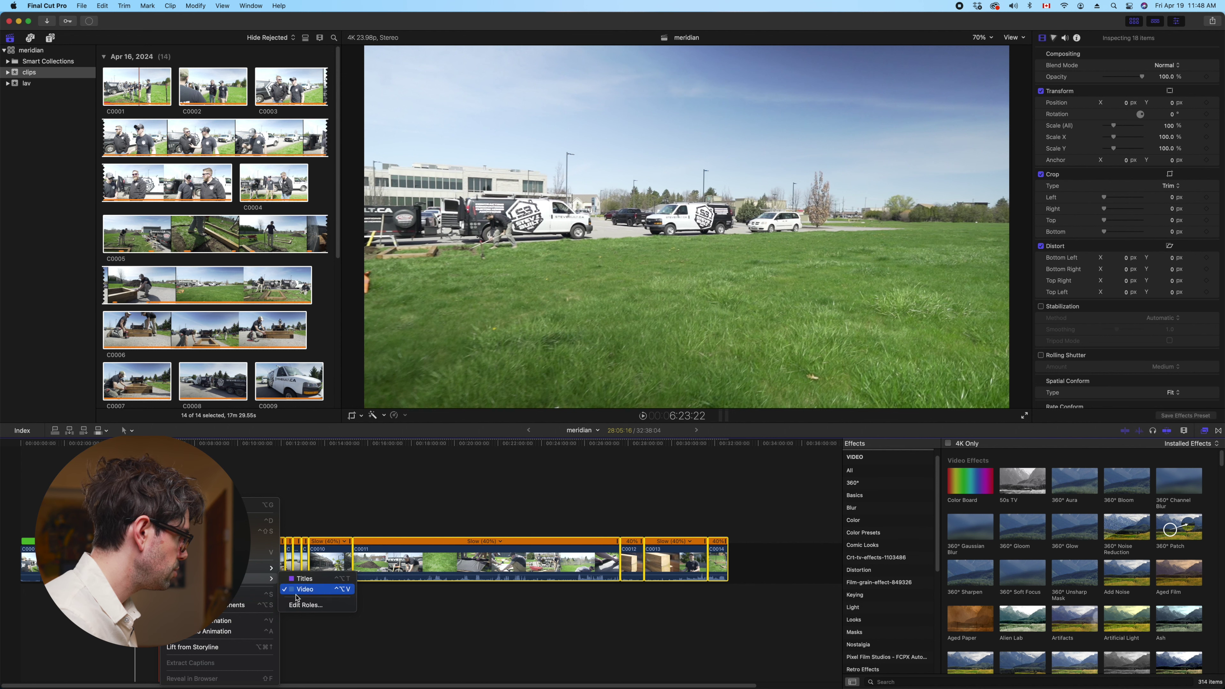
pyautogui.click(297, 606)
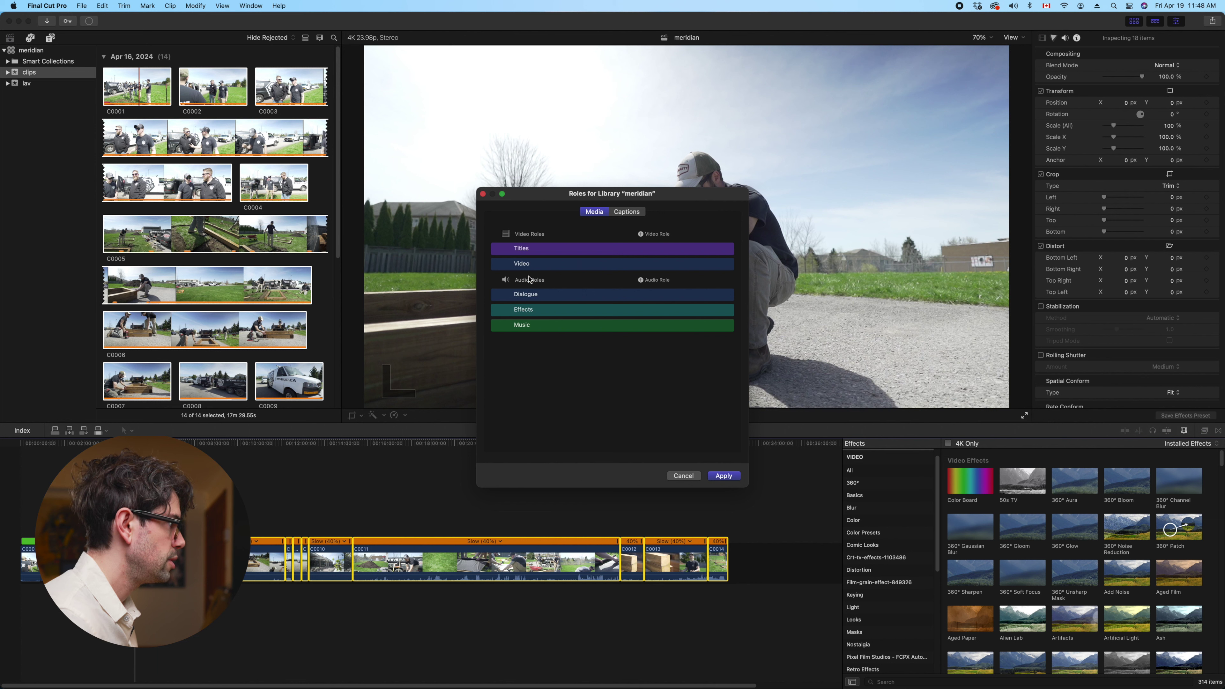
pyautogui.click(641, 235)
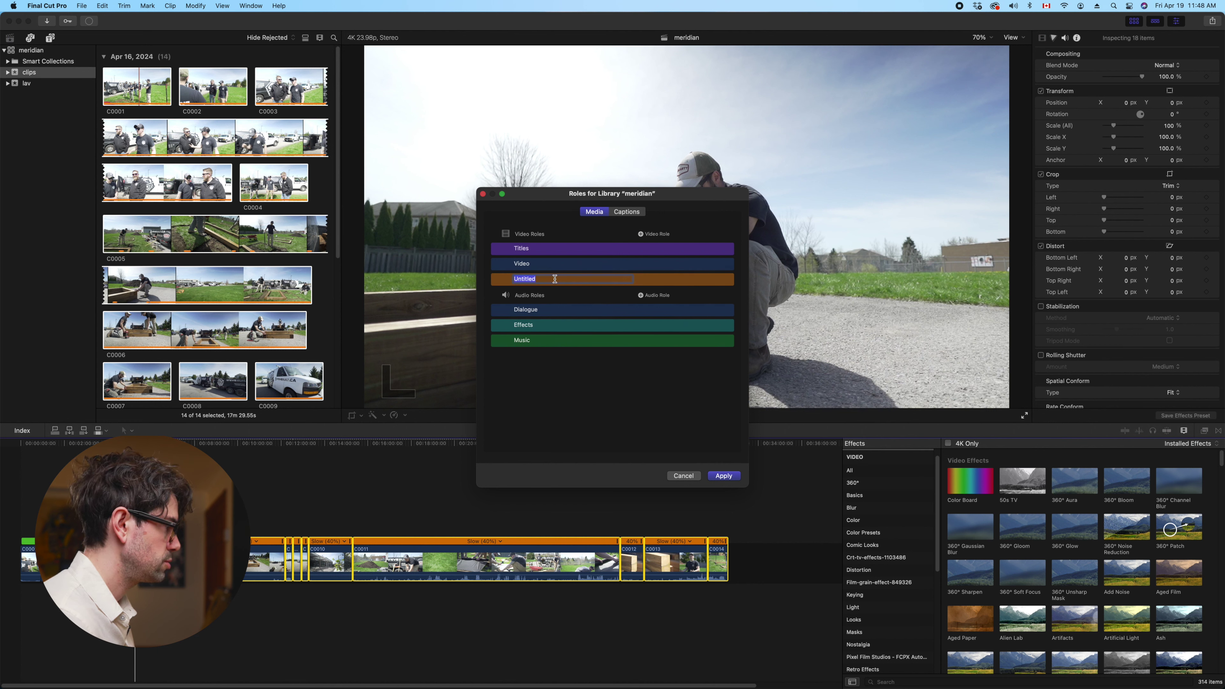
pyautogui.write('broll')
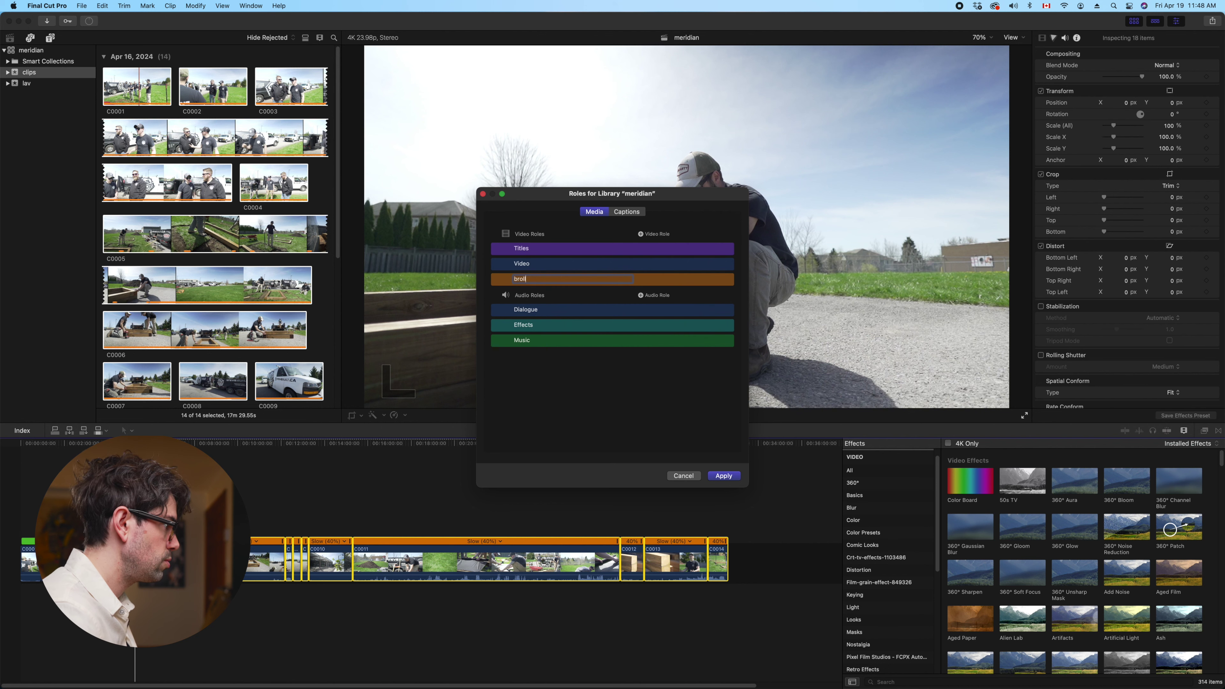
pyautogui.click(723, 475)
# Assign the broll video role to all the selected clips
pyautogui.rightClick(546, 564)
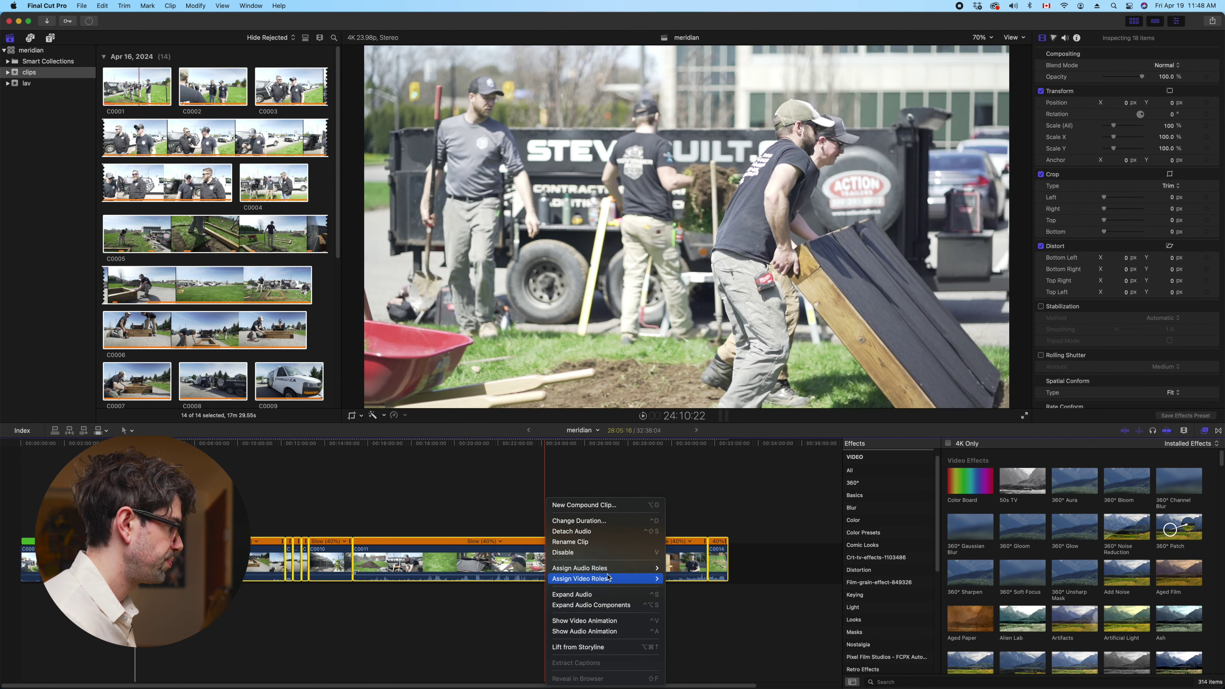
pyautogui.moveTo(612, 581)
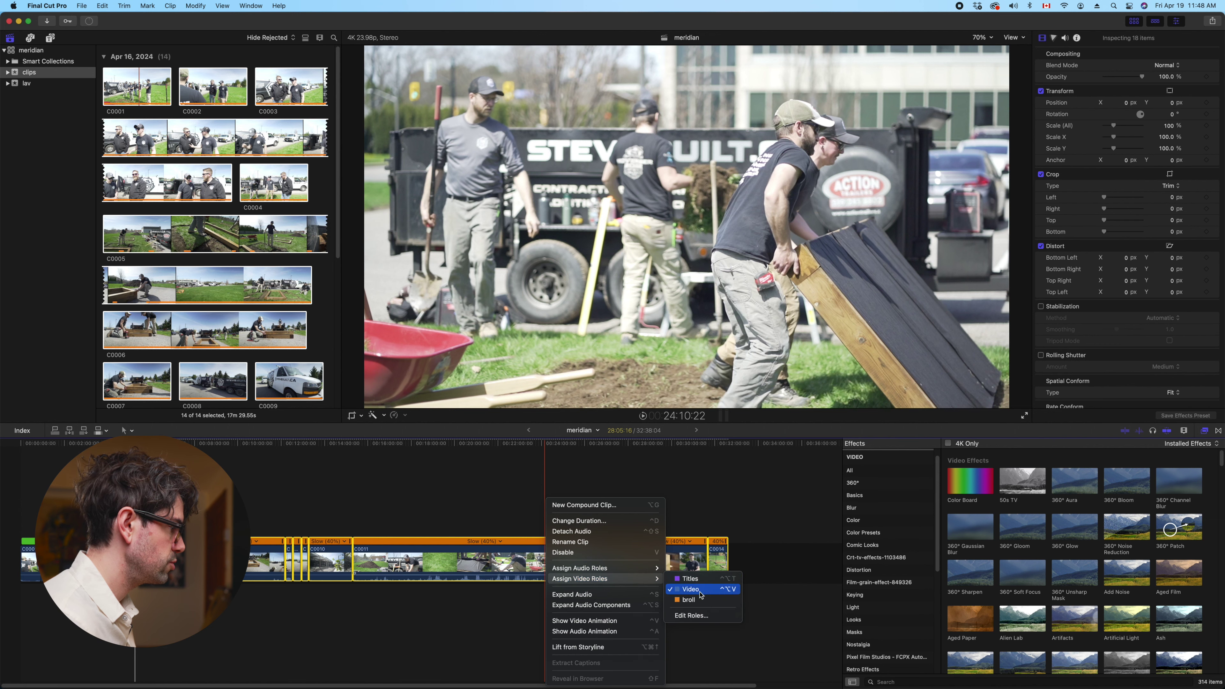
pyautogui.click(689, 601)
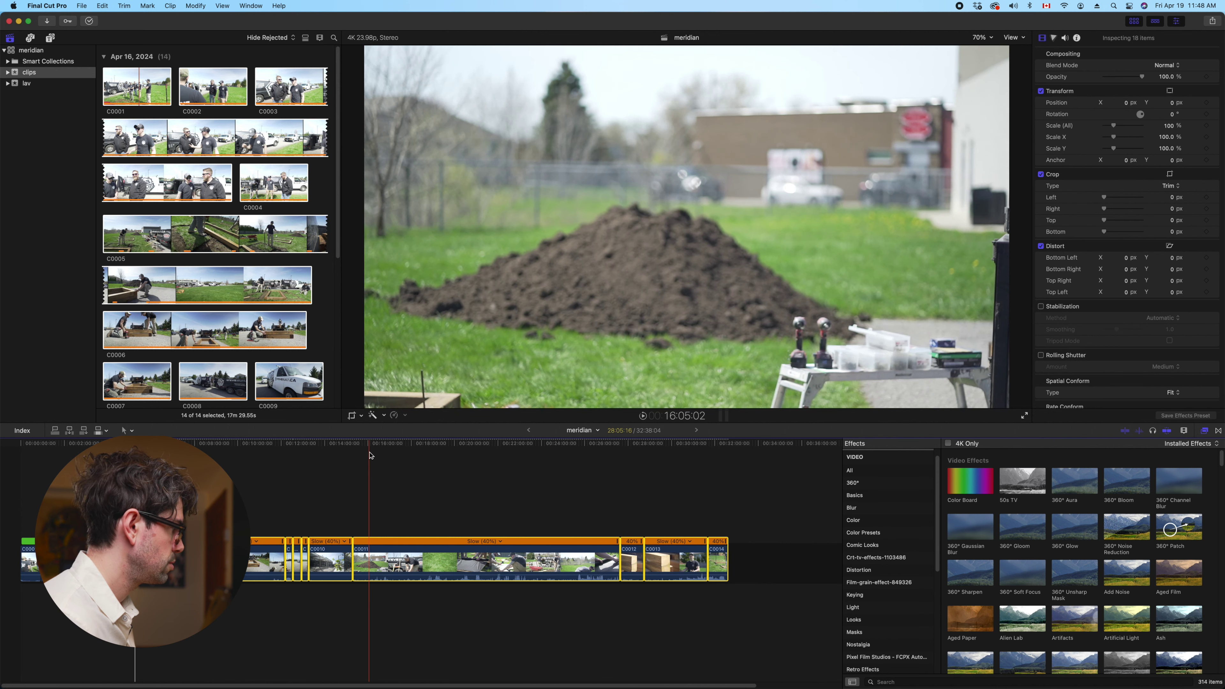
# Zoom in on the C0005 raised-bed shot, skim it at faster playback, and cut it down to reach 31:34:07
pyautogui.click(626, 511)
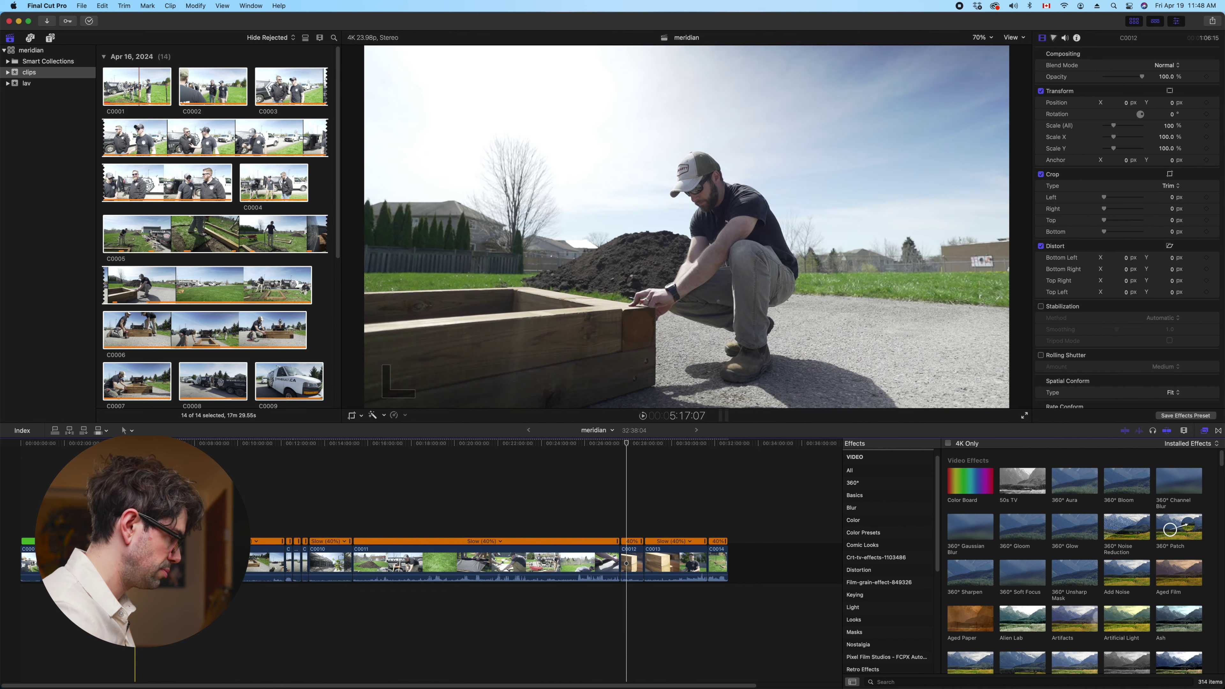
pyautogui.press('super+equal')
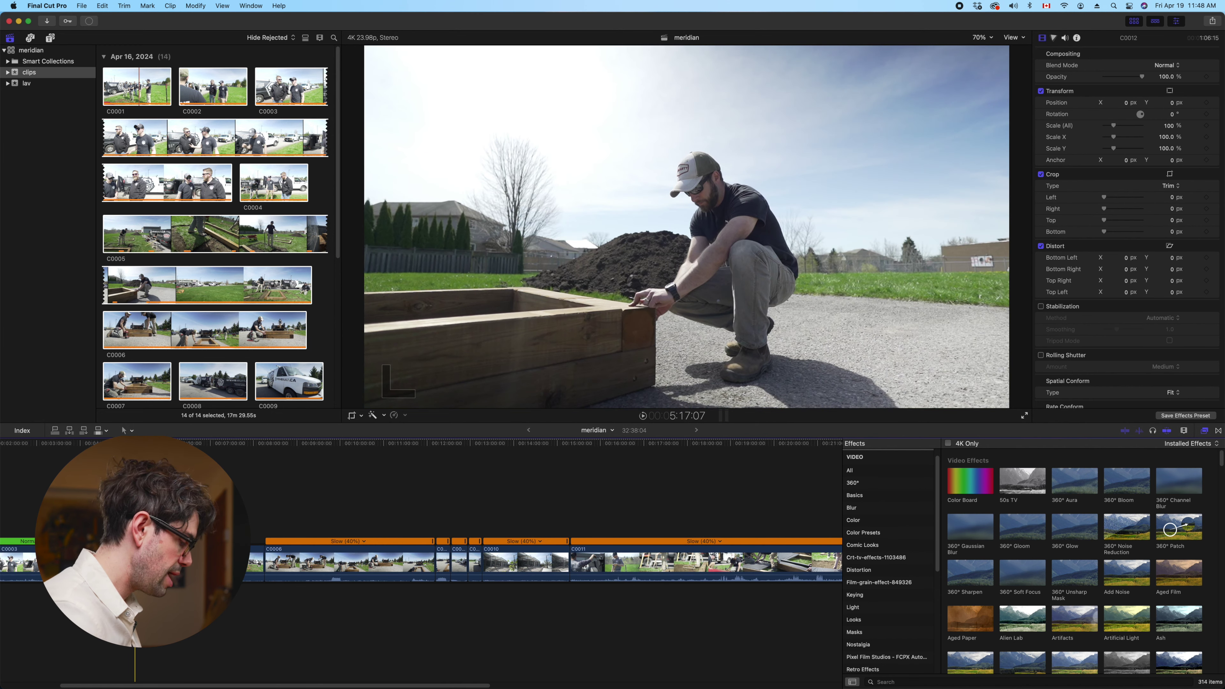
pyautogui.press('super+minus')
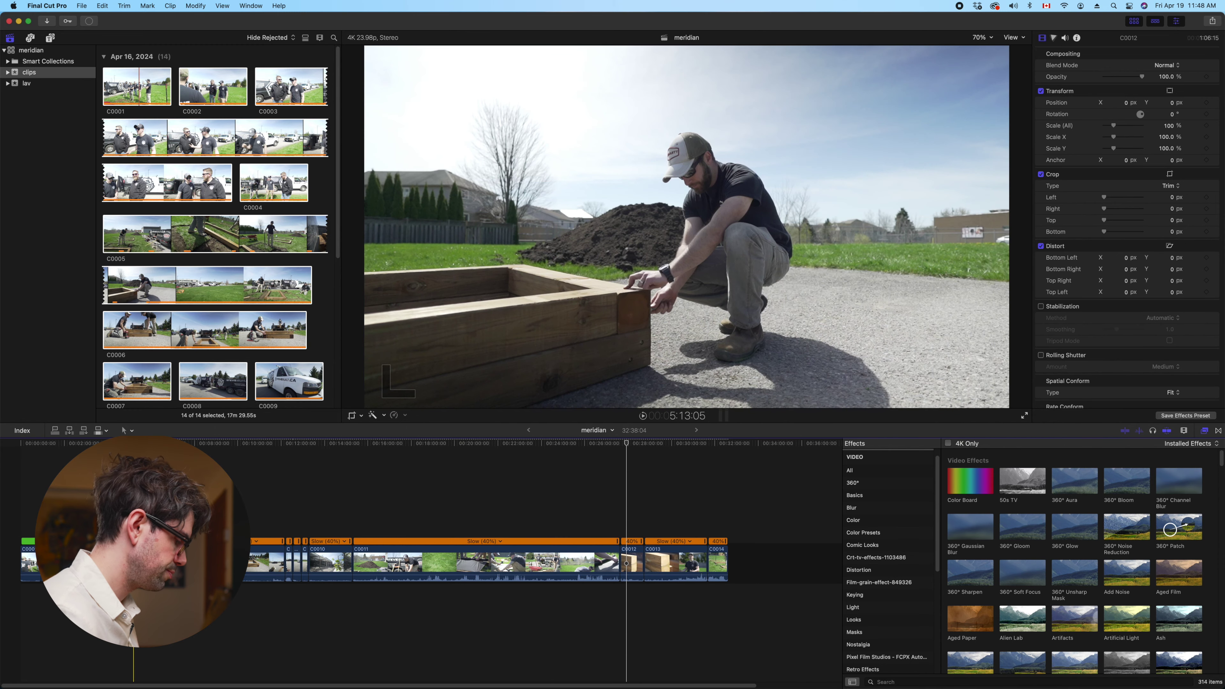
pyautogui.press('super+equal')
pyautogui.press('super+equal')
pyautogui.press('super+equal')
pyautogui.press('super+equal')
pyautogui.press('space')
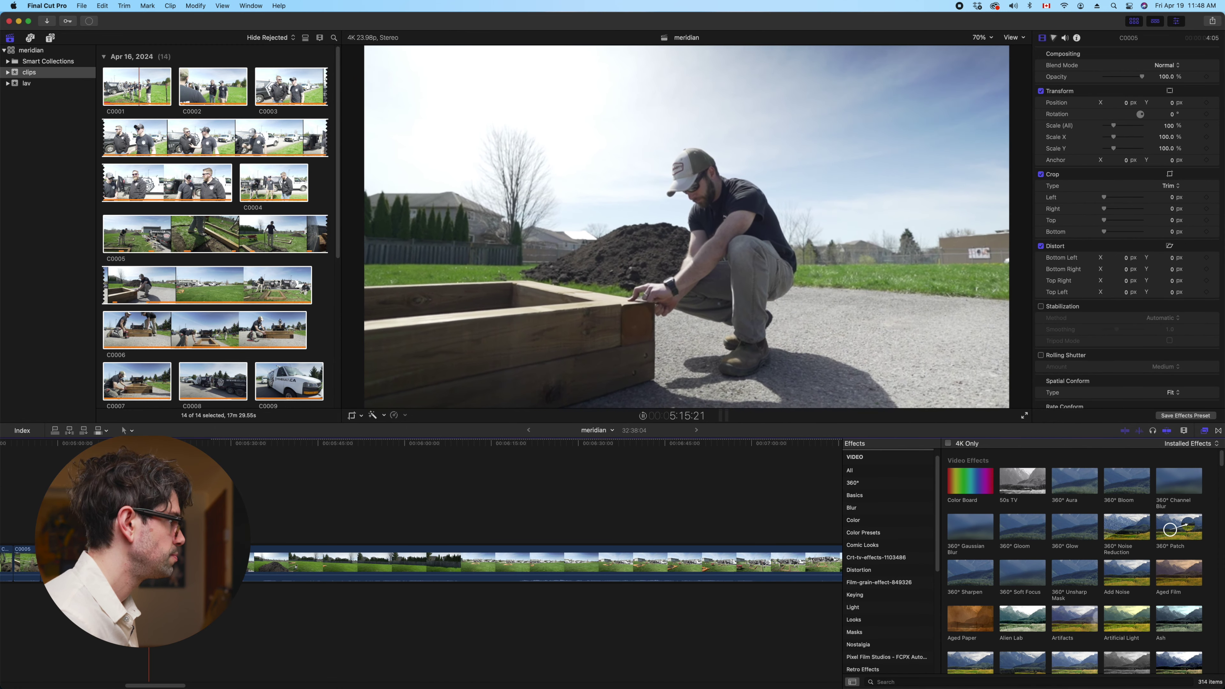
pyautogui.press('l')
pyautogui.press('l')
pyautogui.press('l')
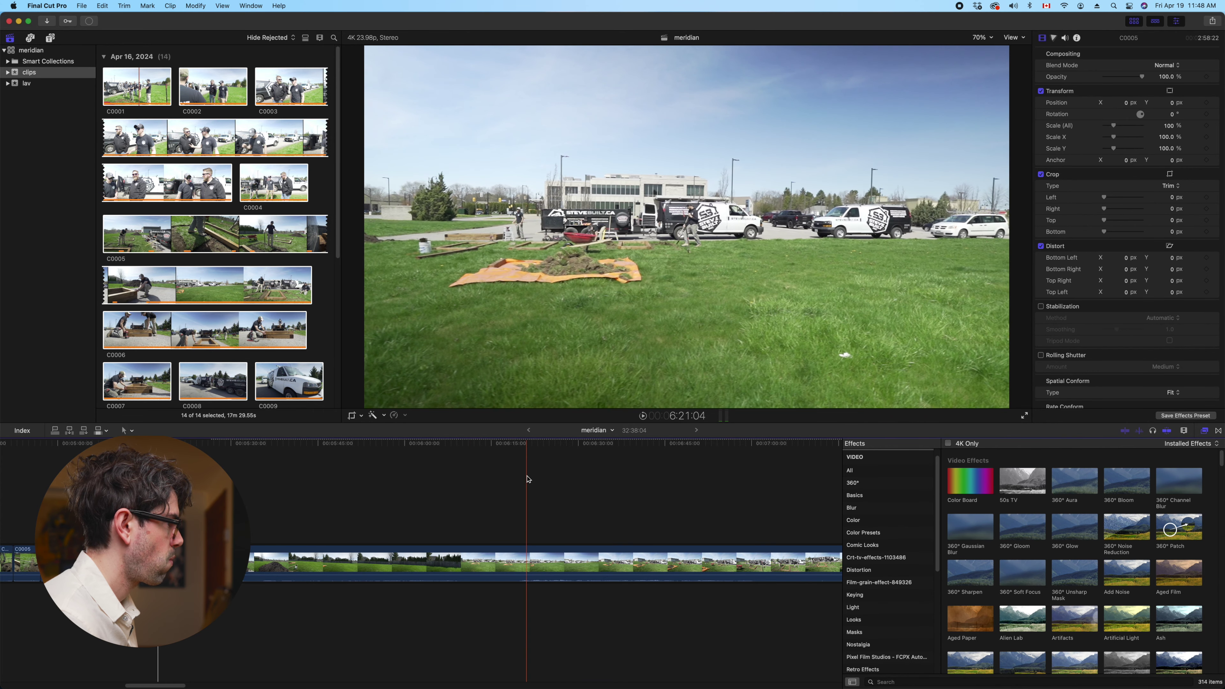
pyautogui.press('super+z')
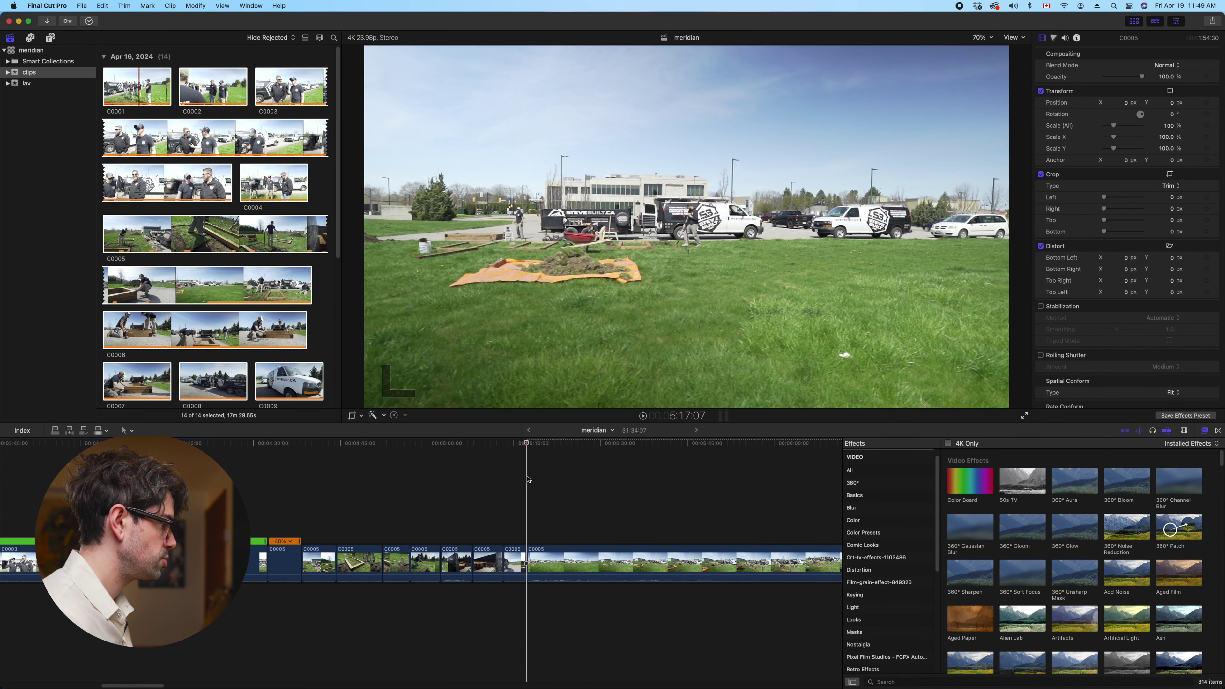
# Split the last C0005 clip at the playhead and trim its start to the skimmer, reaching 30:43:11
pyautogui.press('space')
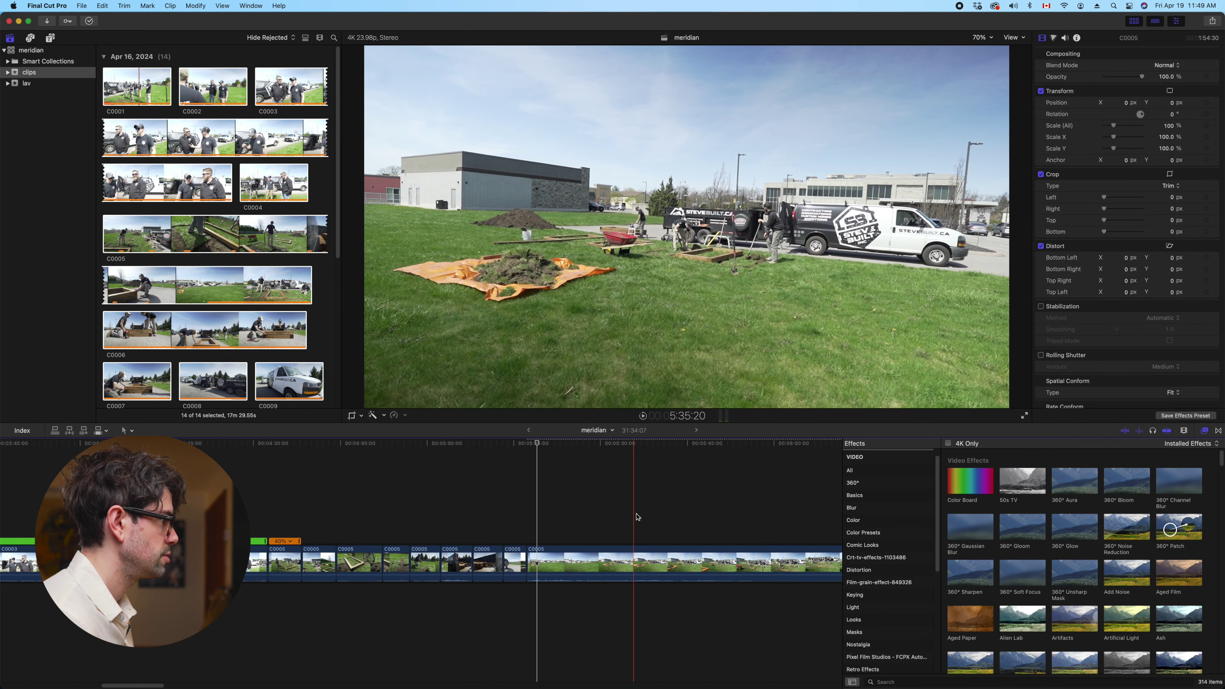
pyautogui.press('super+z')
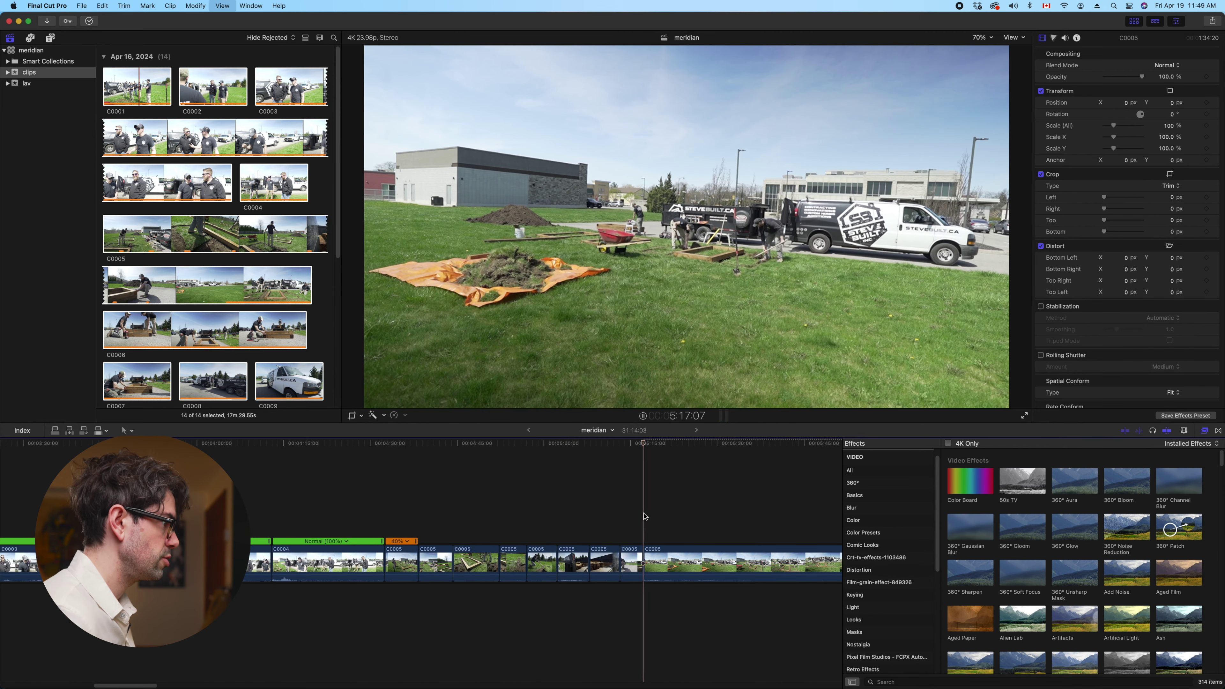
pyautogui.hscroll(2, 642, 518)
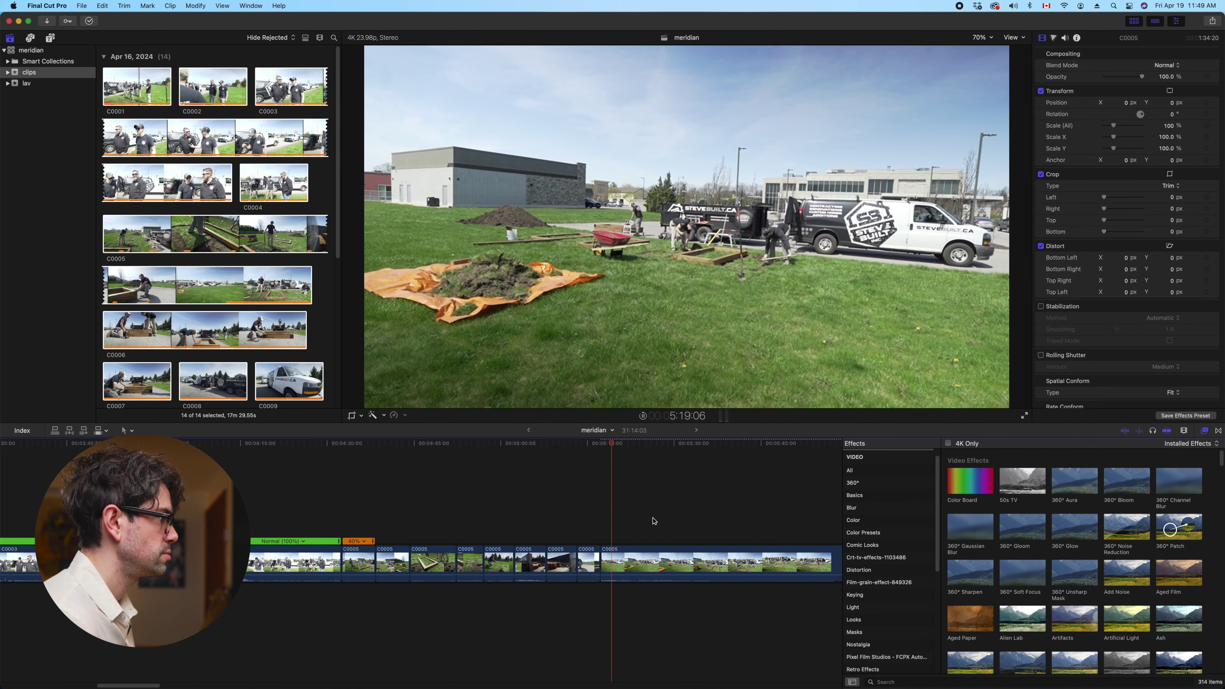
pyautogui.click(633, 558)
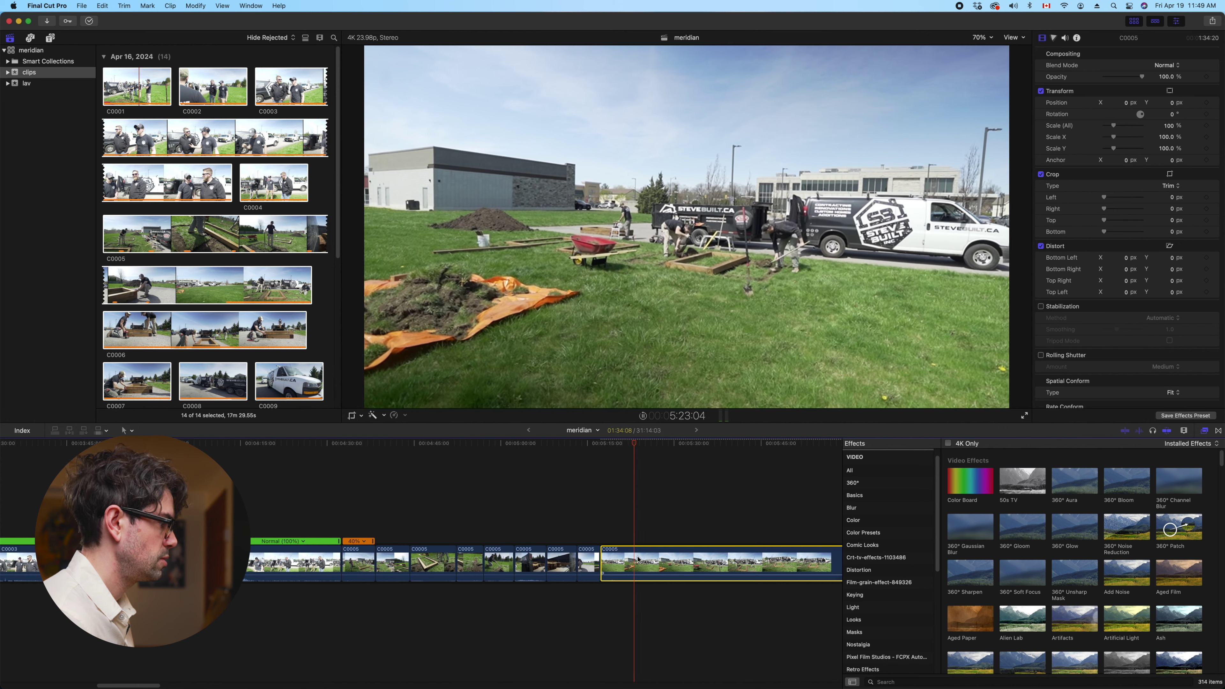
pyautogui.press('super+b')
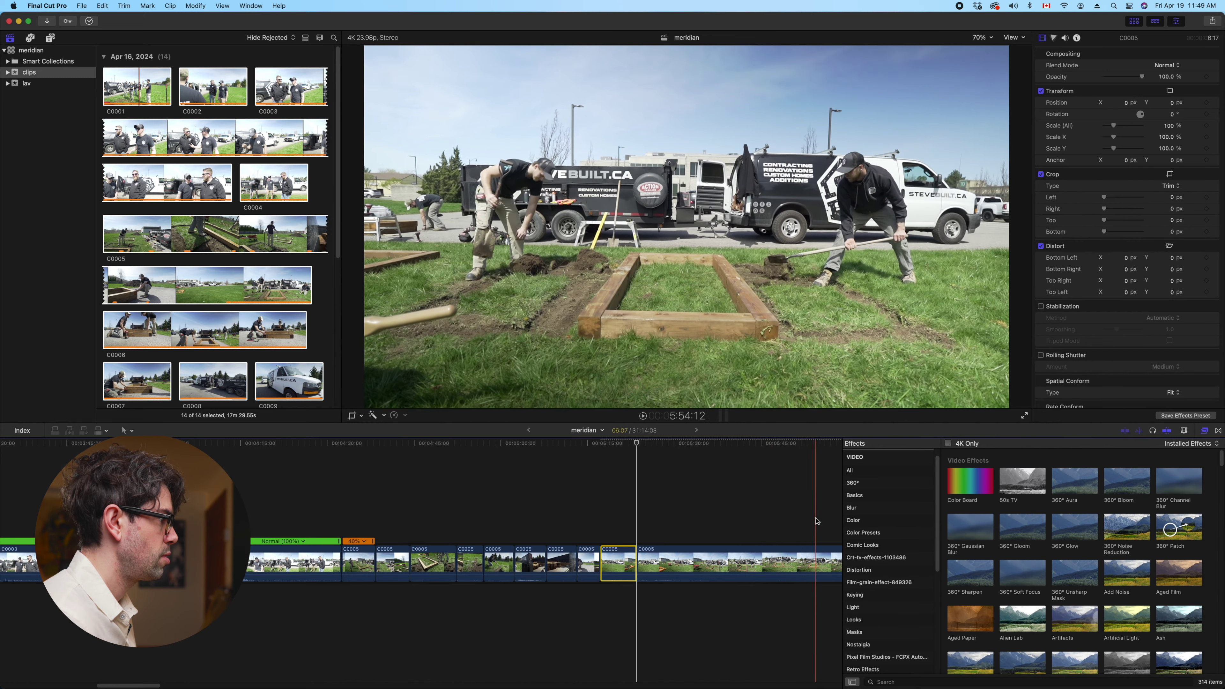
pyautogui.hotkey('alt', '[')
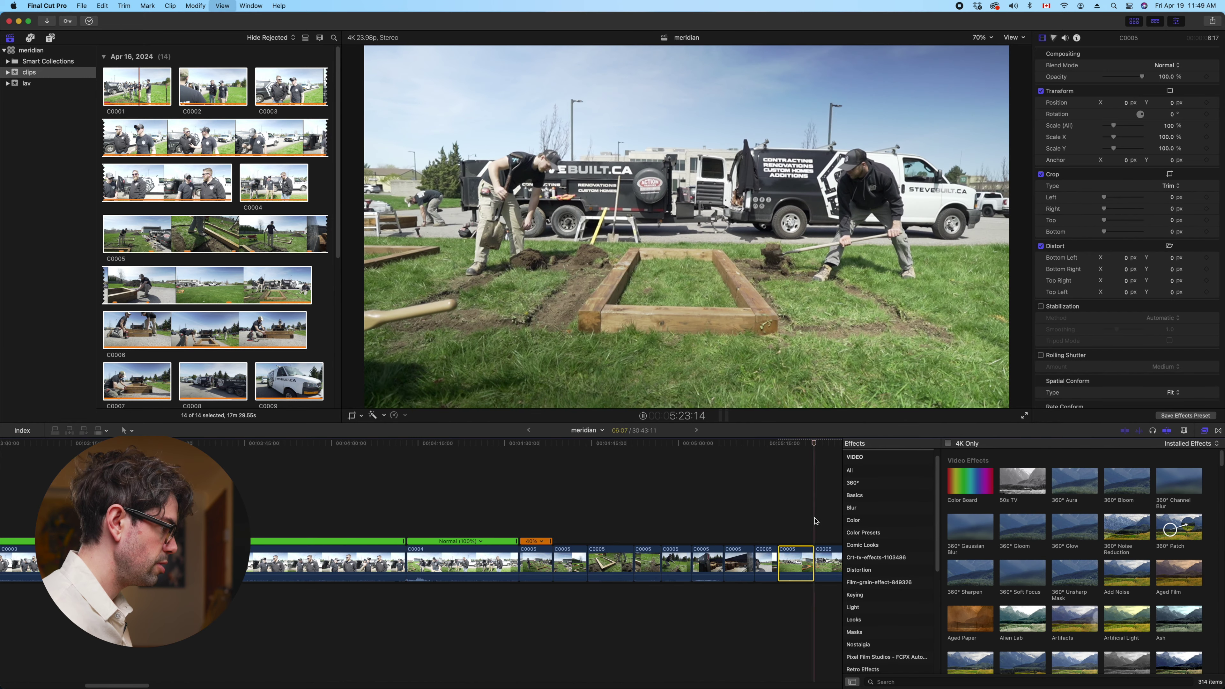
pyautogui.press('space')
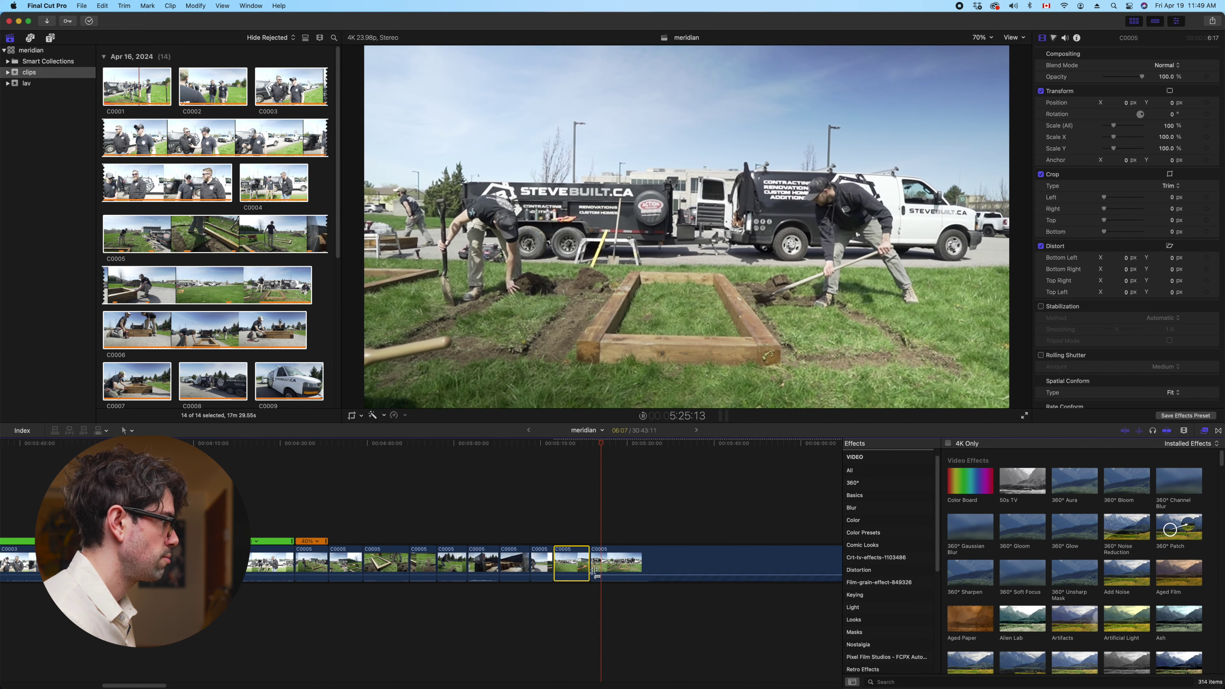
pyautogui.click(614, 561)
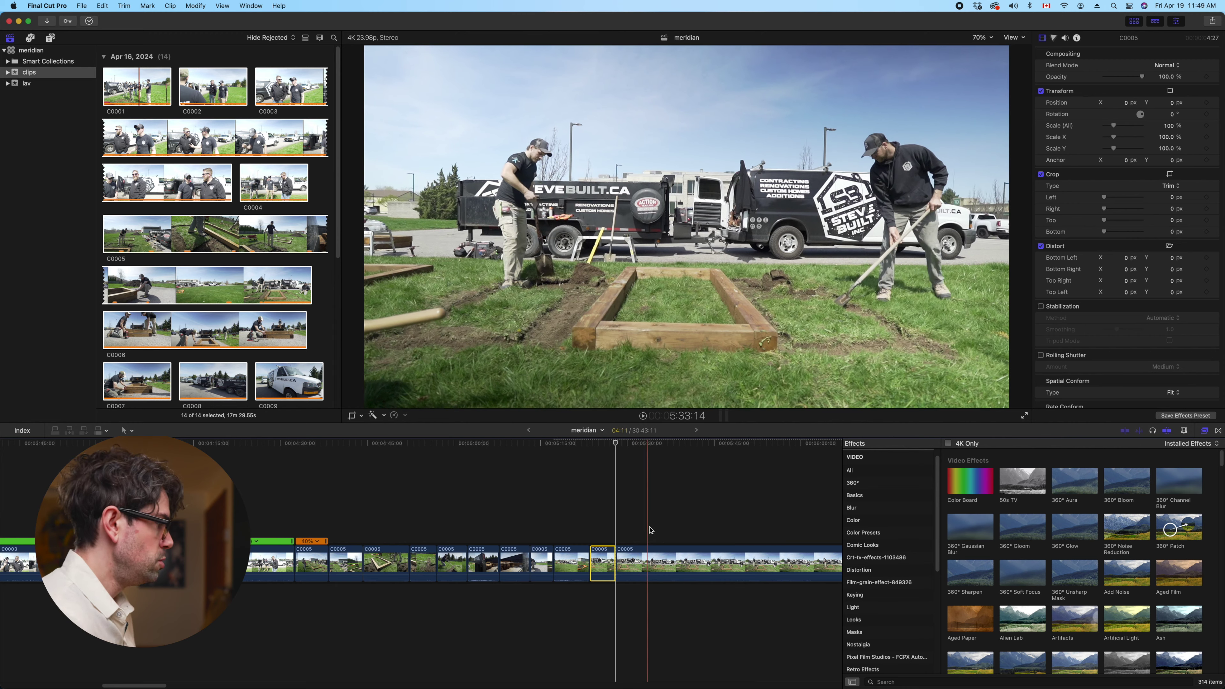
pyautogui.hscroll(10, 742, 527)
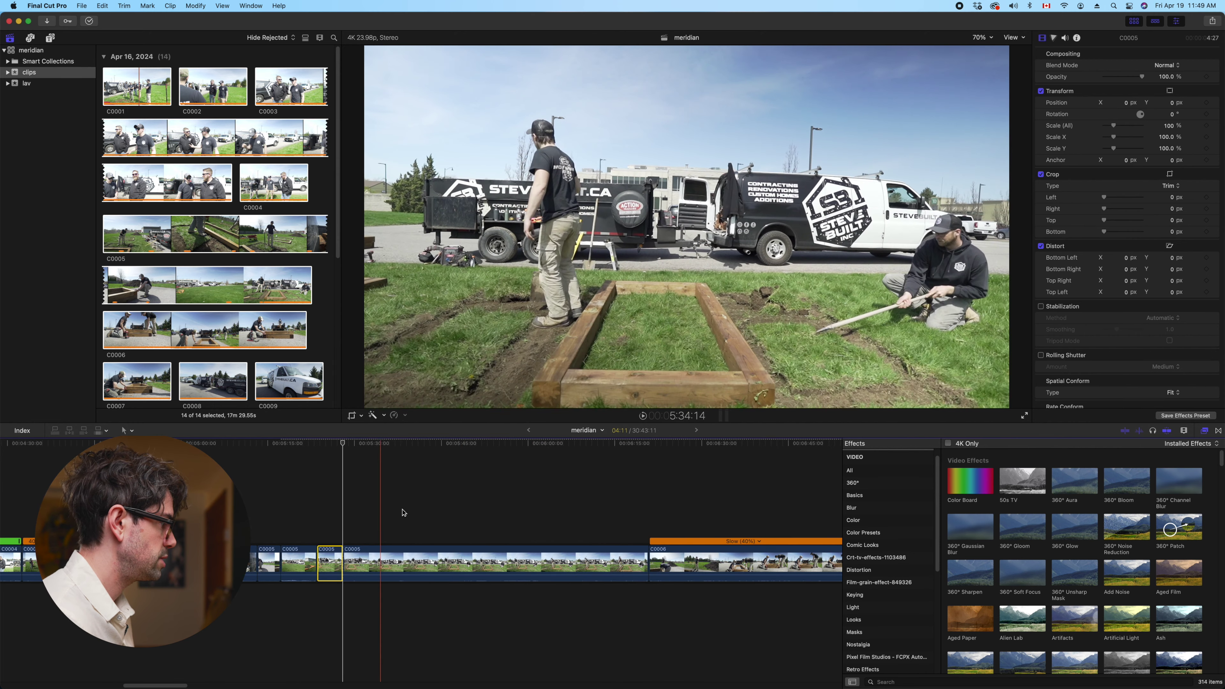
# Delete the long remaining C0005 clip and close the gap
pyautogui.click(517, 566)
pyautogui.press('Delete')
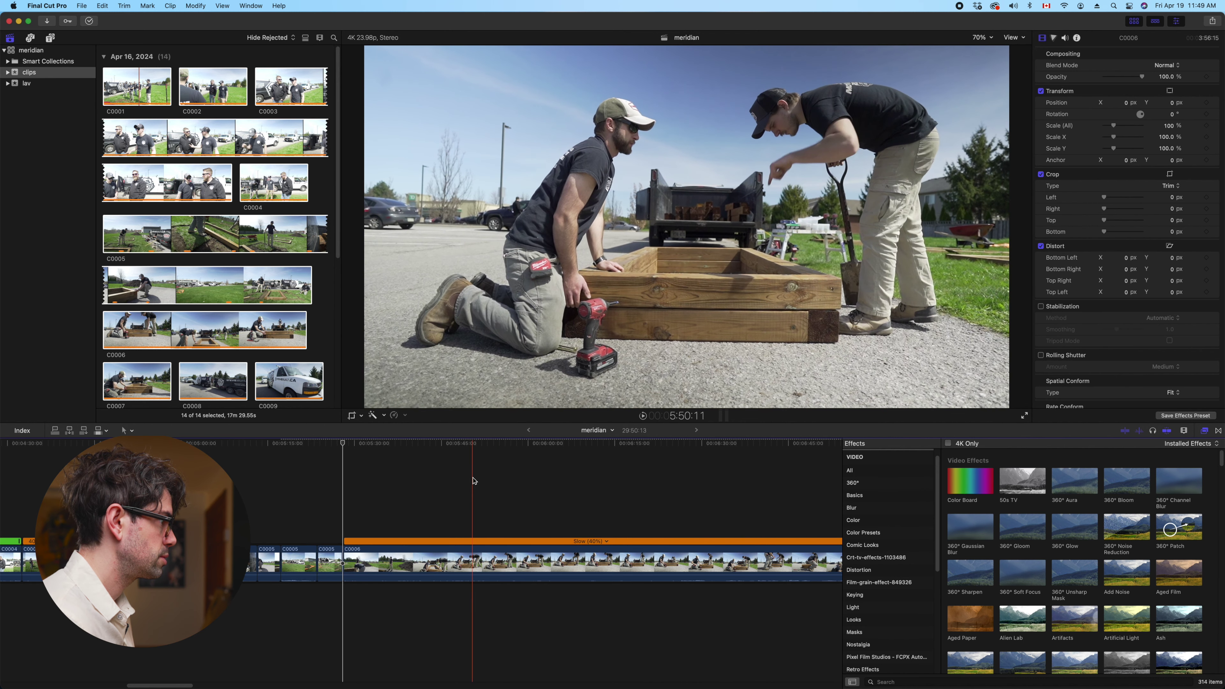
pyautogui.hscroll(-5, 474, 480)
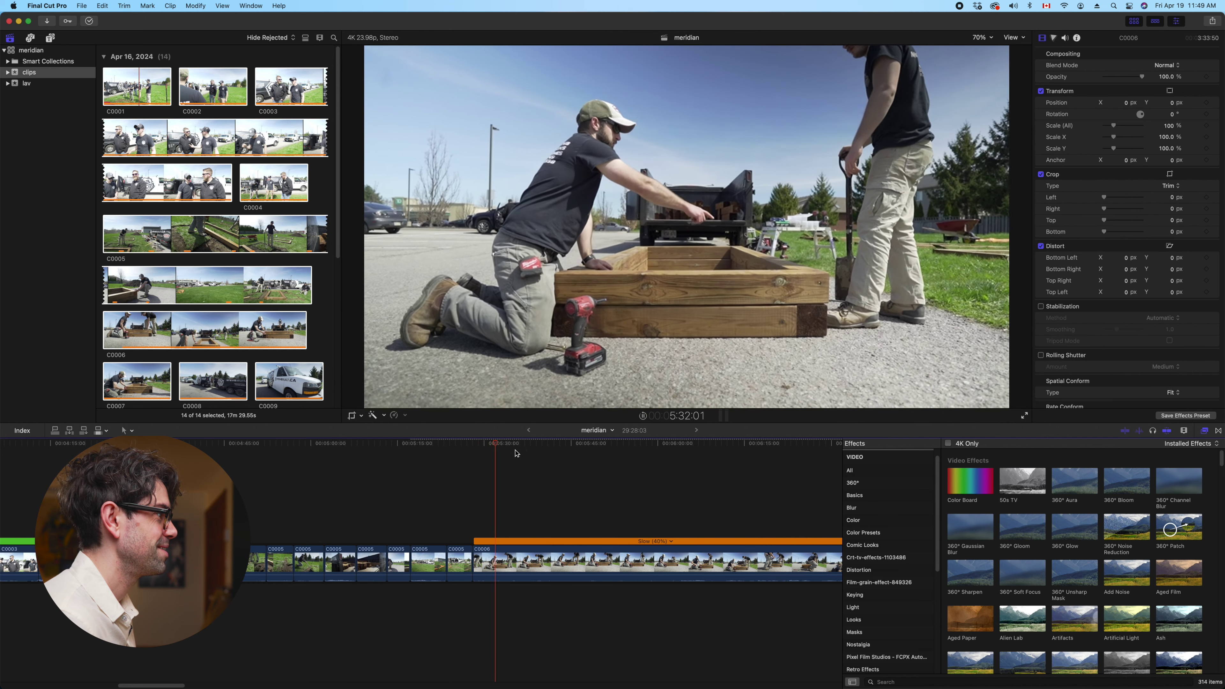
# Select clip C0006 and split it at the playhead during playback
pyautogui.click(521, 556)
pyautogui.press('space')
pyautogui.press('super+b')
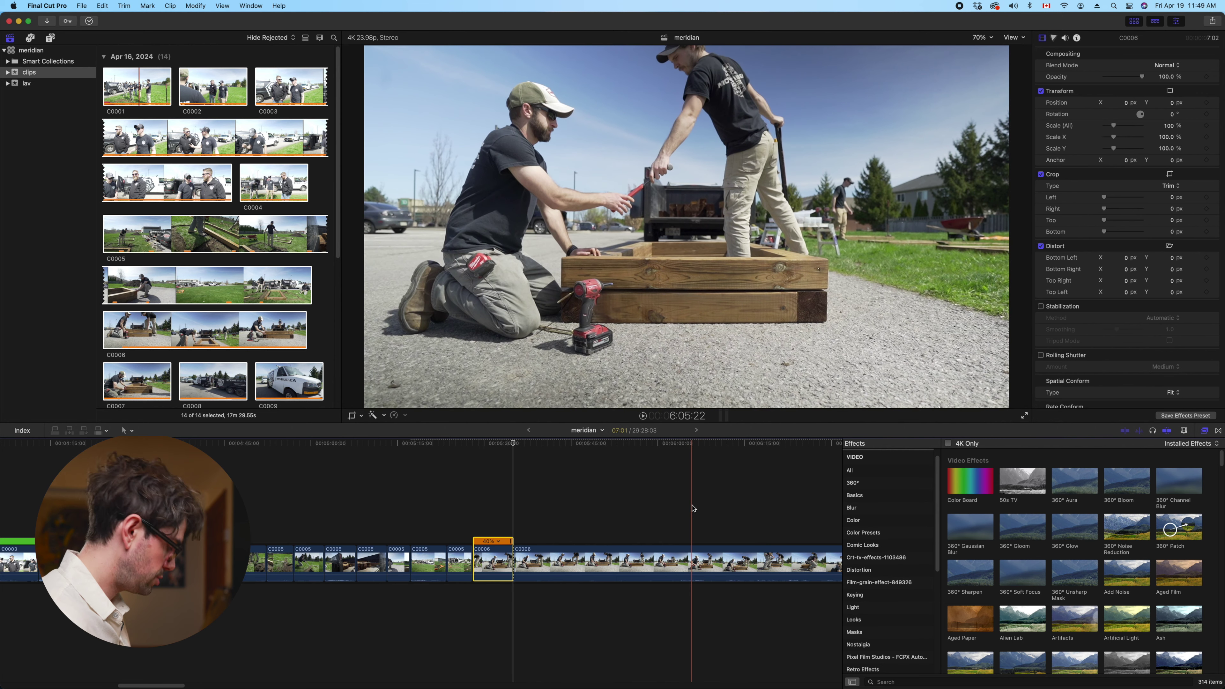
pyautogui.press('cmd+z')
pyautogui.press('space')
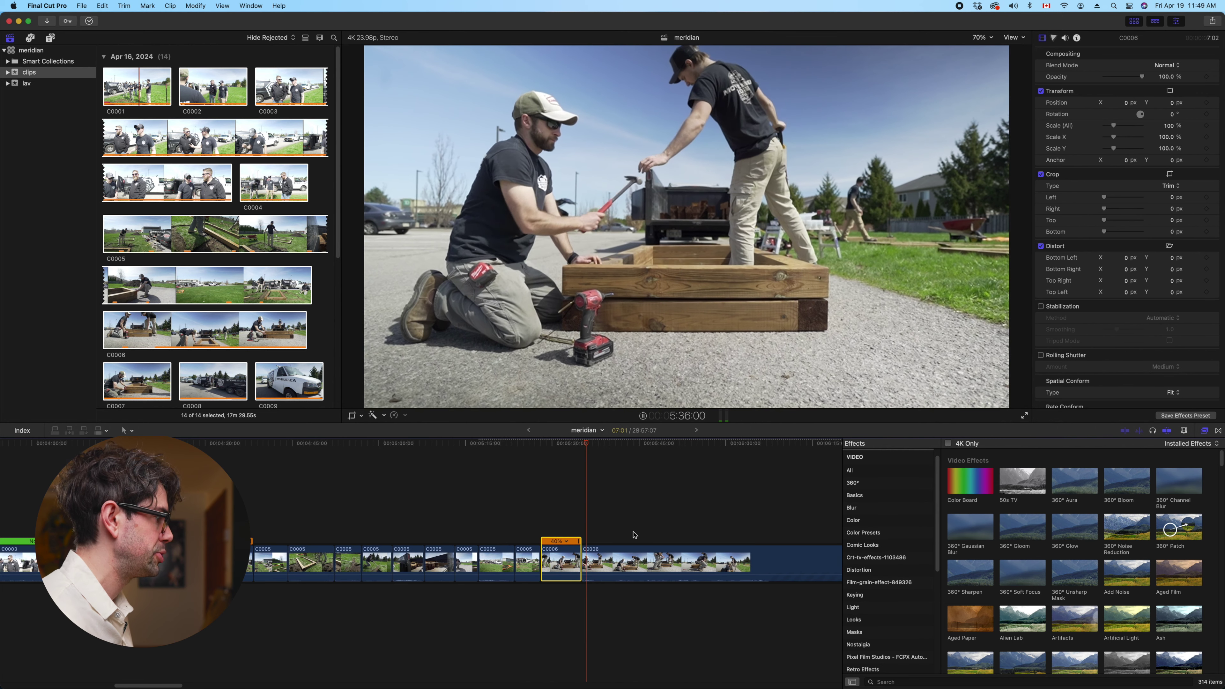
pyautogui.click(600, 565)
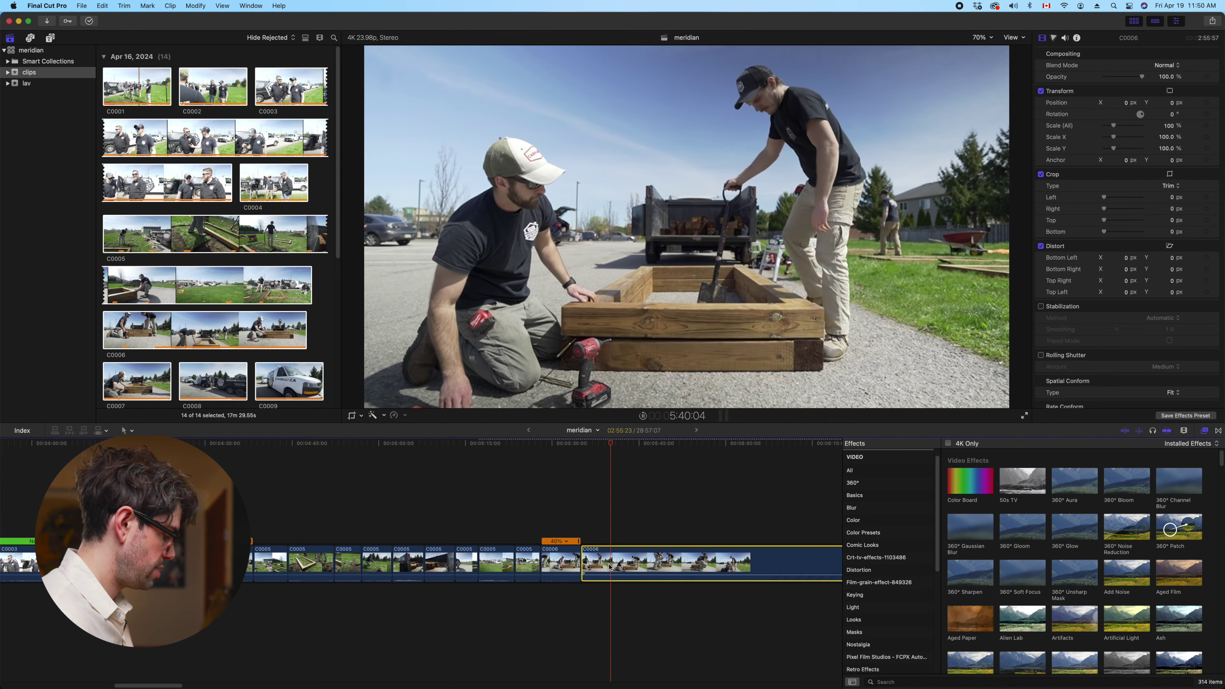
pyautogui.press('cmd+b')
pyautogui.press('space')
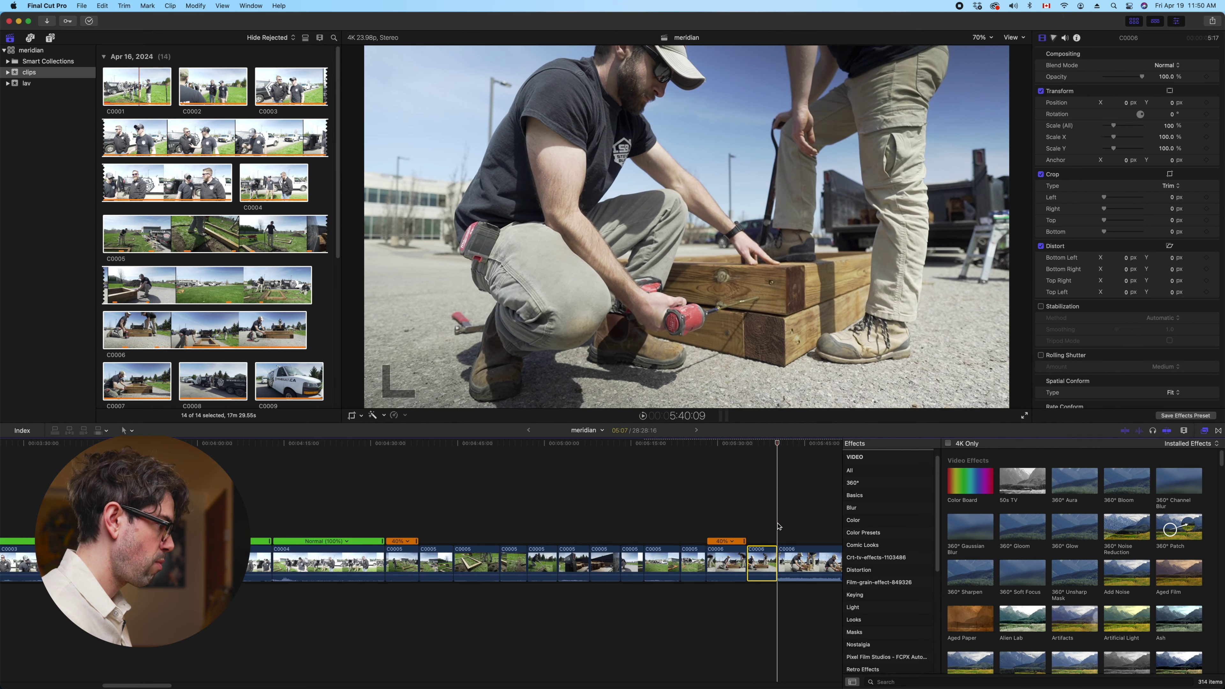
# Trim C0006's start to the skimmed frame and split off an 11-second piece
pyautogui.hotkey('alt', '[')
pyautogui.press('space')
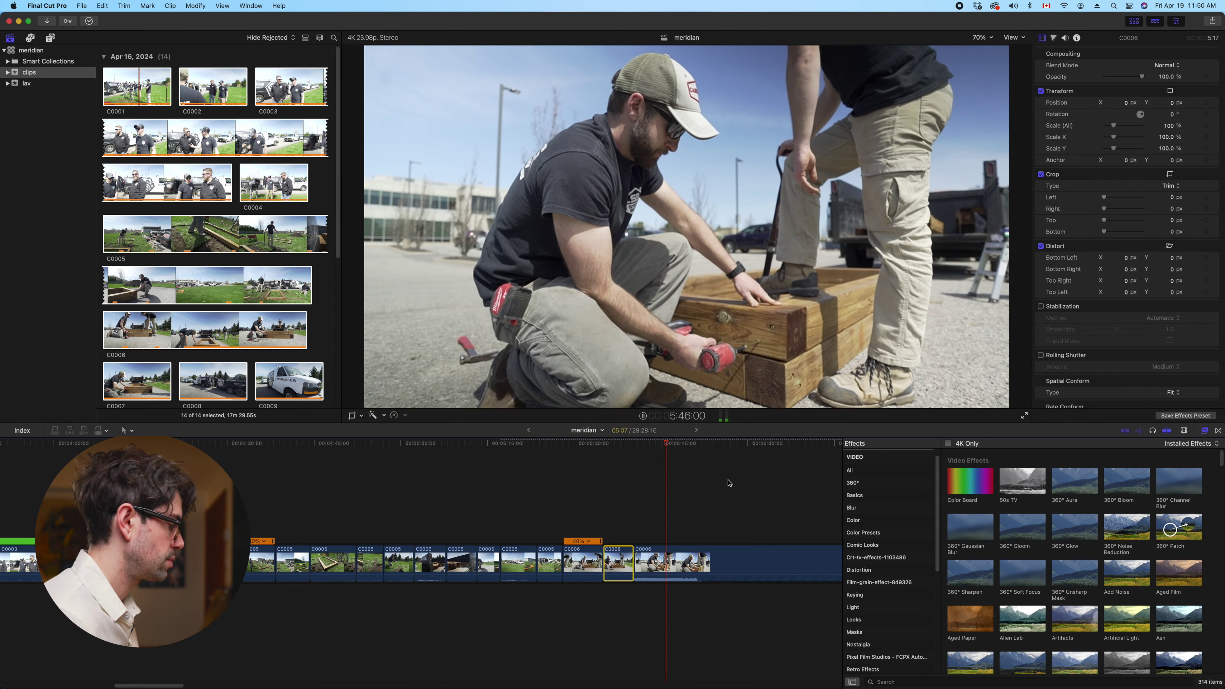
pyautogui.press('space')
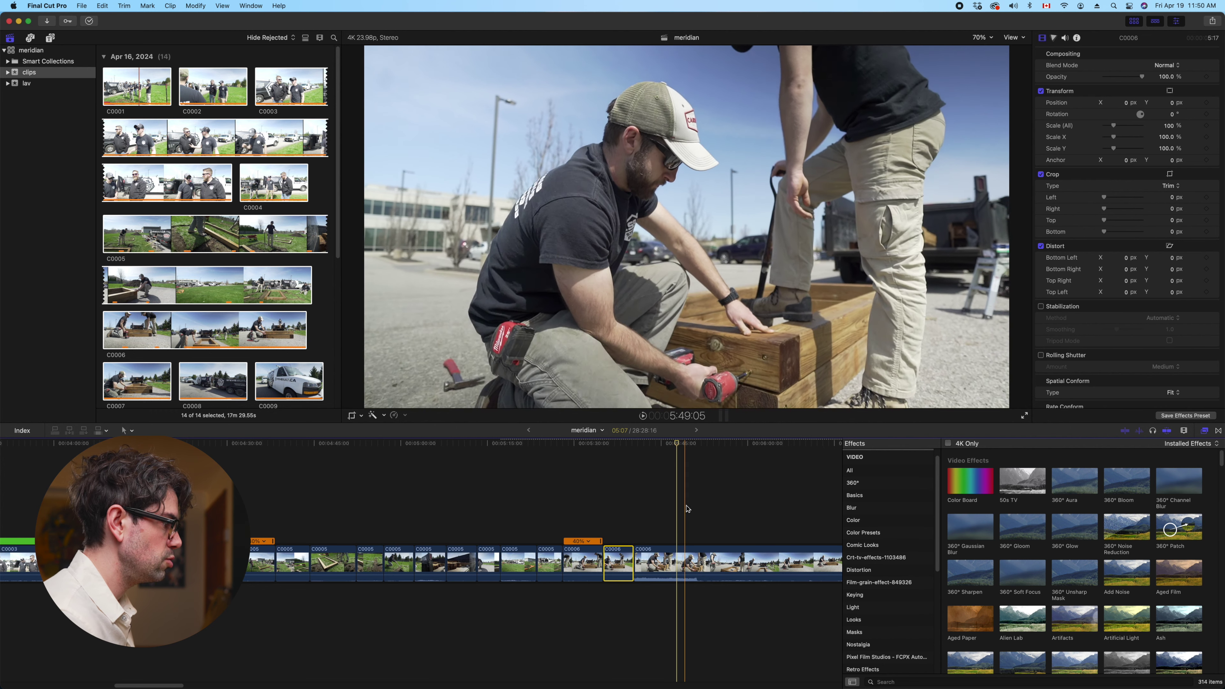
pyautogui.click(697, 508)
pyautogui.click(697, 555)
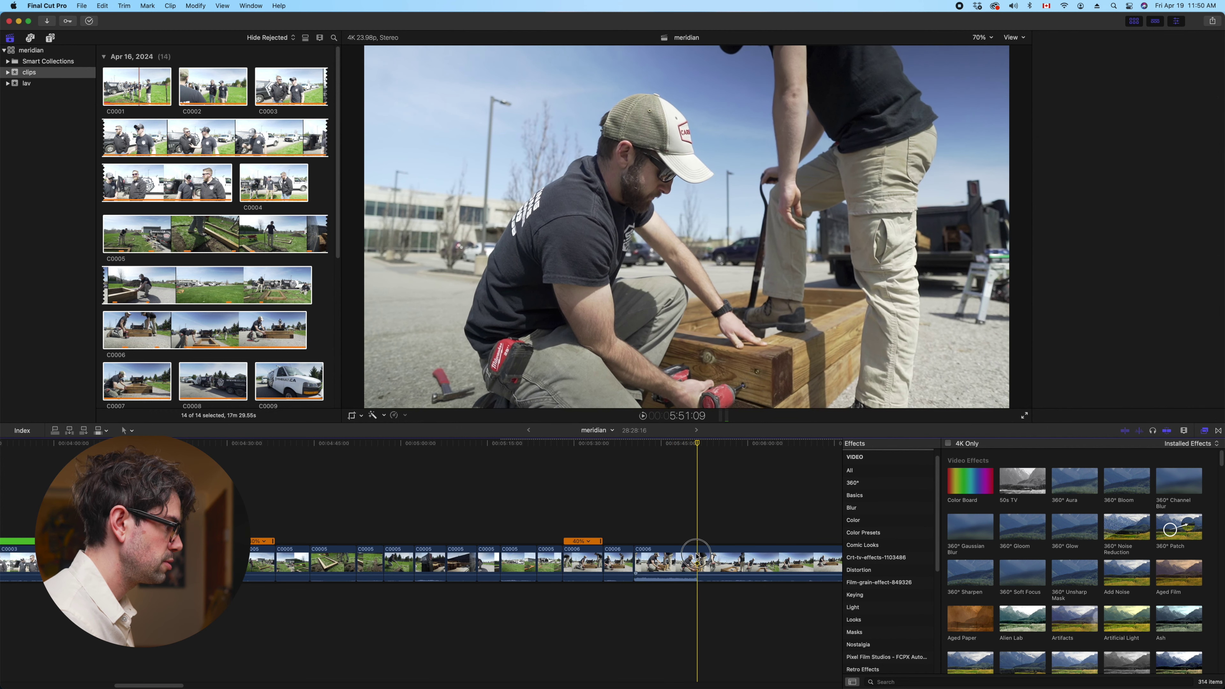
pyautogui.press('cmd+b')
pyautogui.click(658, 558)
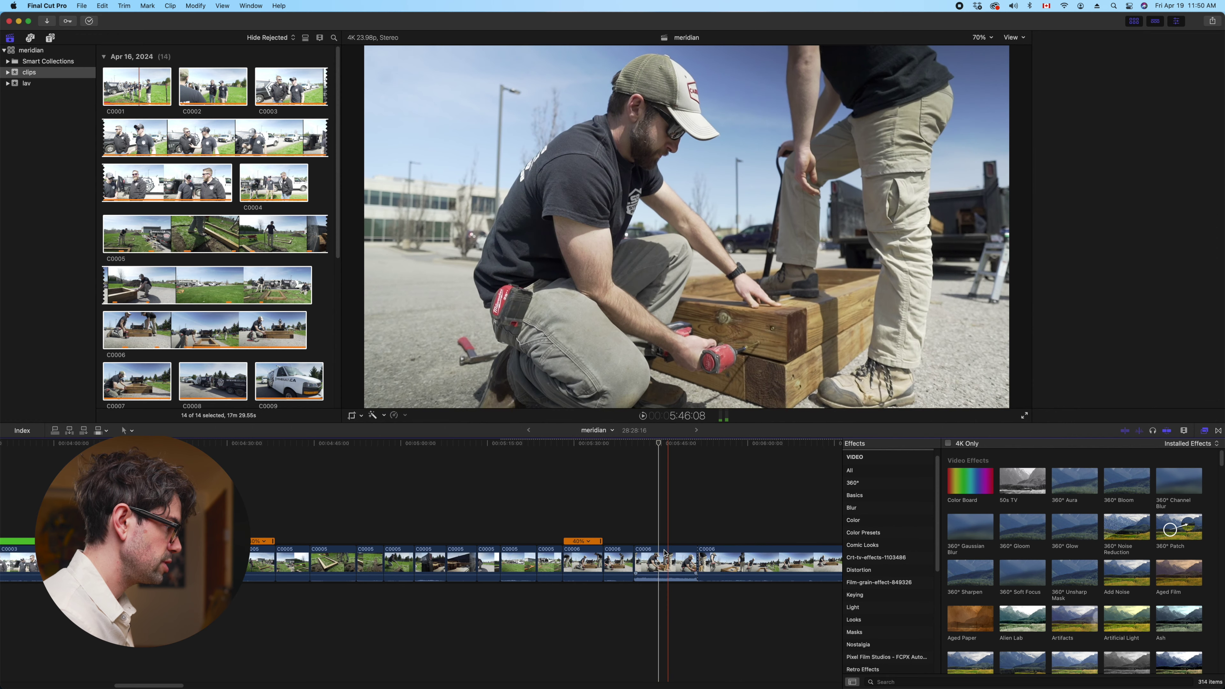
pyautogui.rightClick(662, 558)
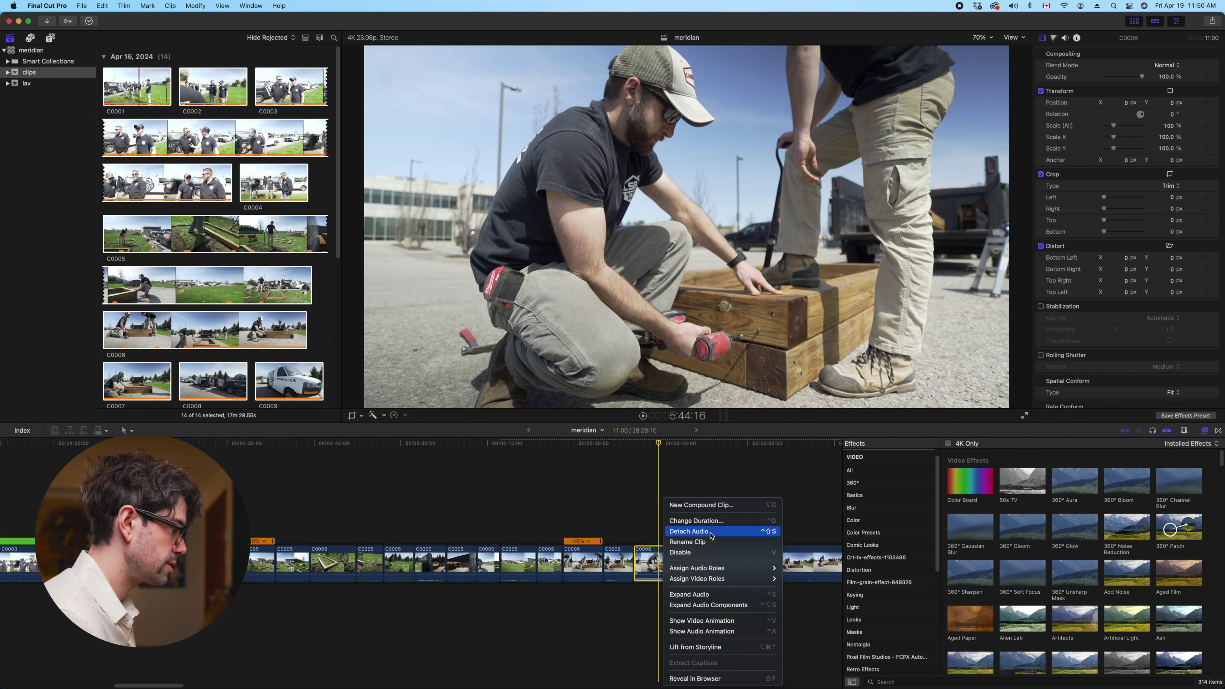
# Detach the 11-second C0006 piece's audio, then try Normal (100%) speed on the connected clip and undo it
pyautogui.click(697, 532)
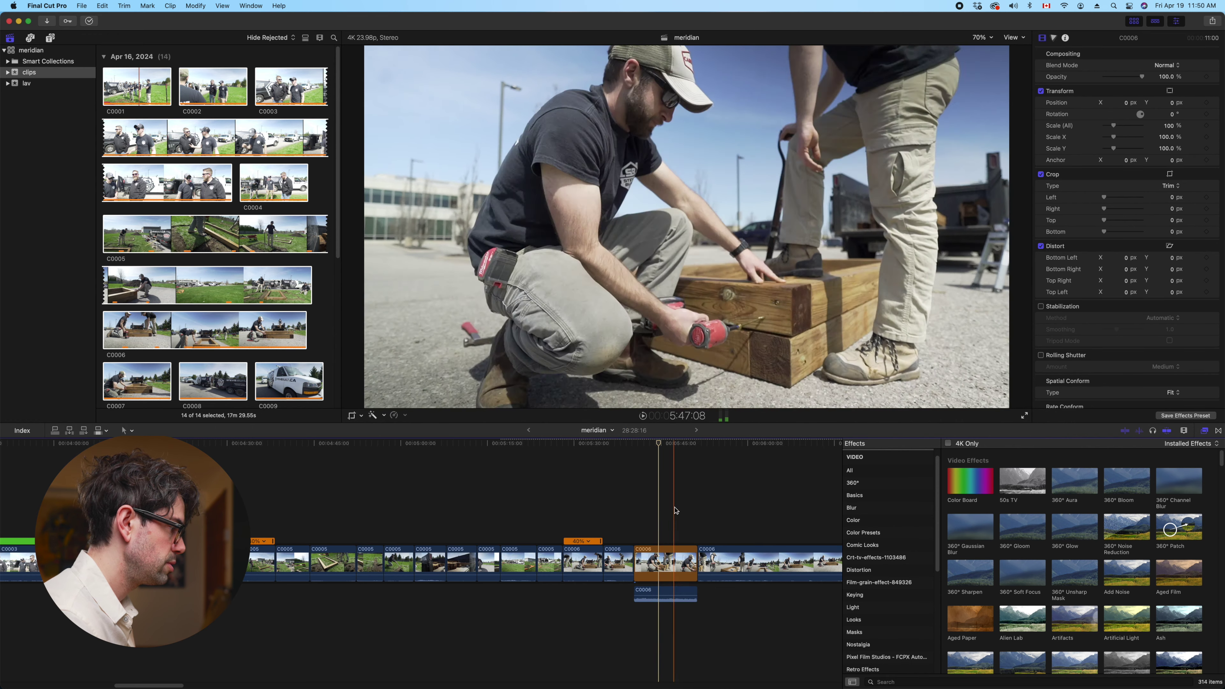
pyautogui.press('space')
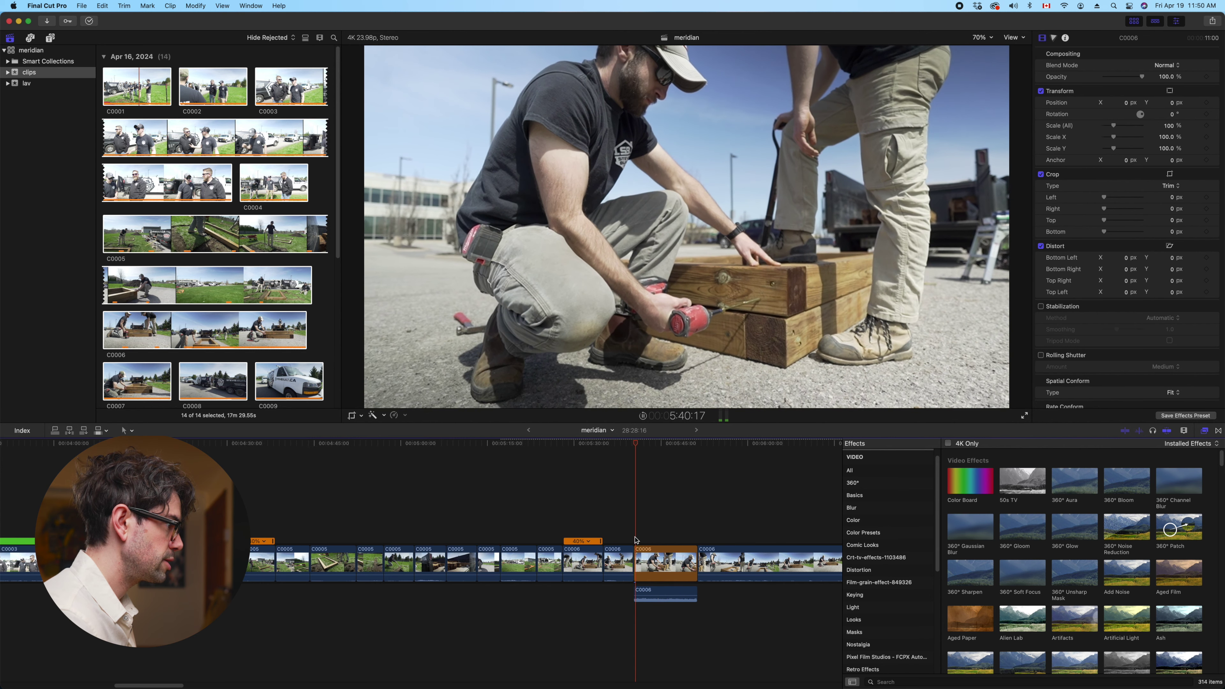
pyautogui.click(654, 592)
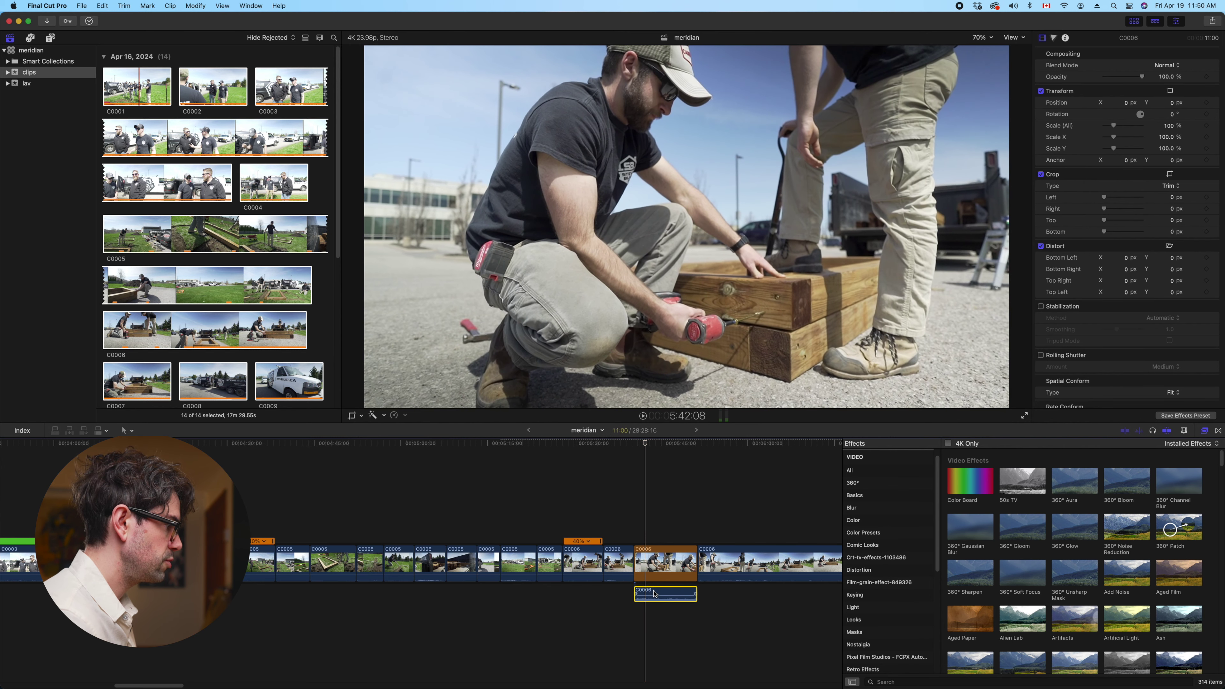
pyautogui.click(404, 416)
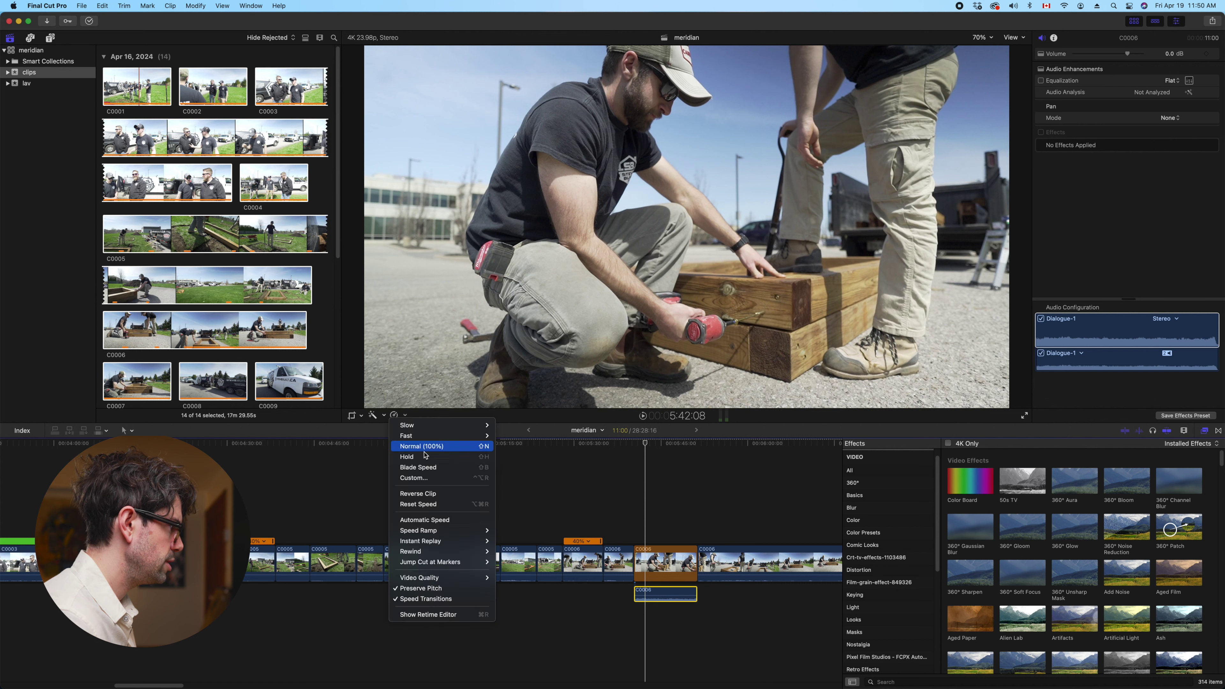
pyautogui.click(422, 450)
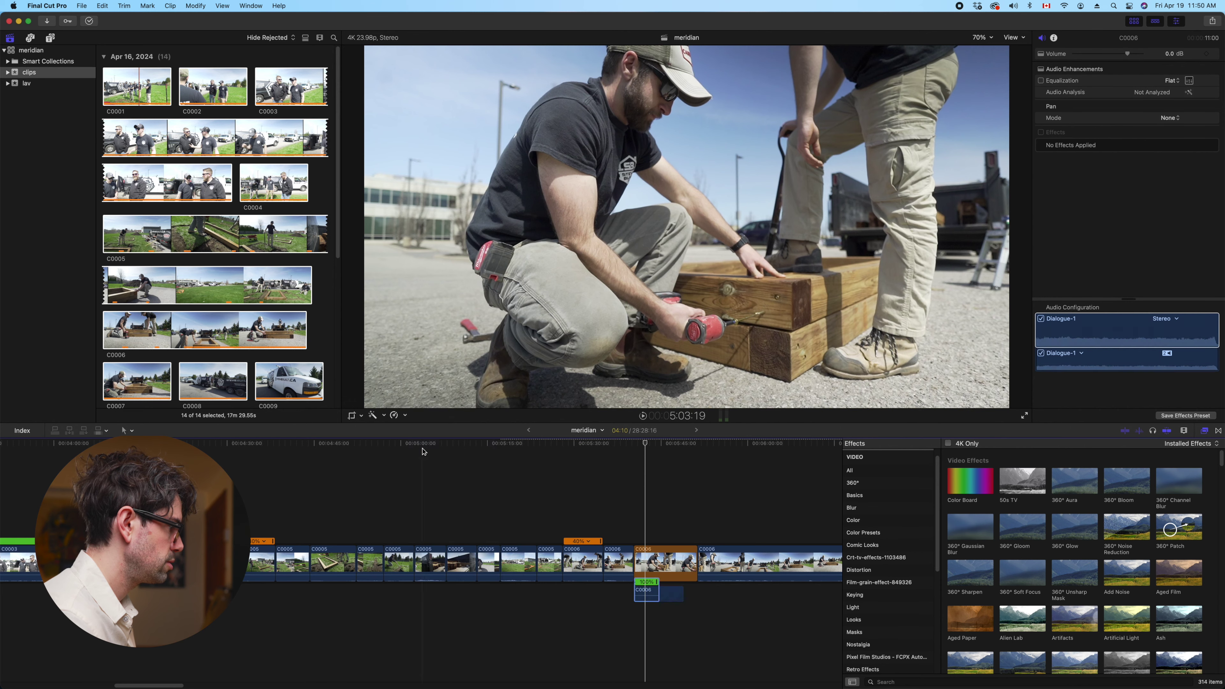
pyautogui.press('space')
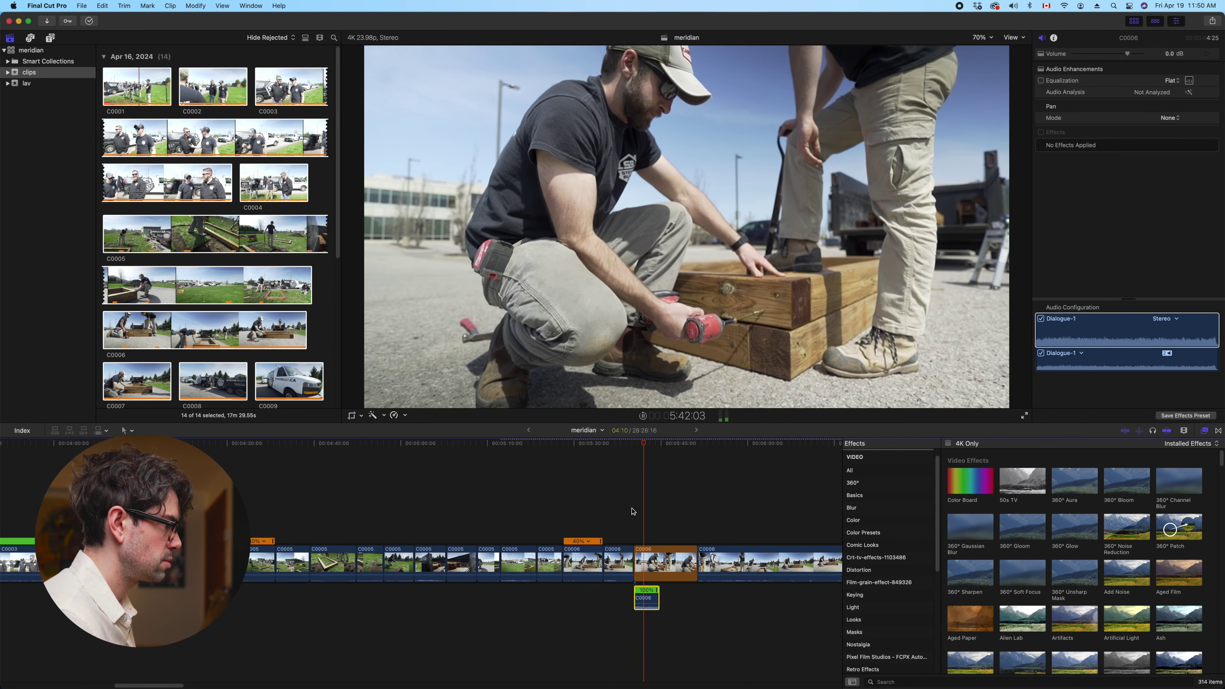
pyautogui.press('space')
pyautogui.press('super+z')
pyautogui.press('space')
pyautogui.press('space')
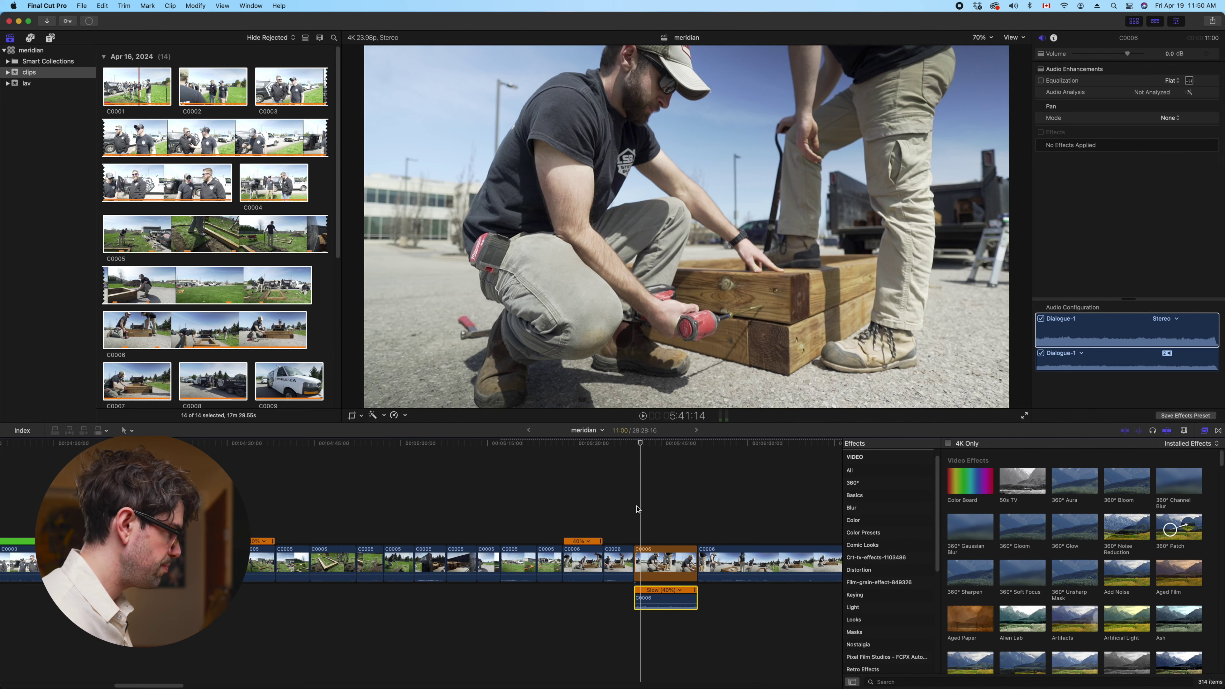
# Remove the connected C0006 clip and split C0006 at the playhead
pyautogui.press('alt+super+Down')
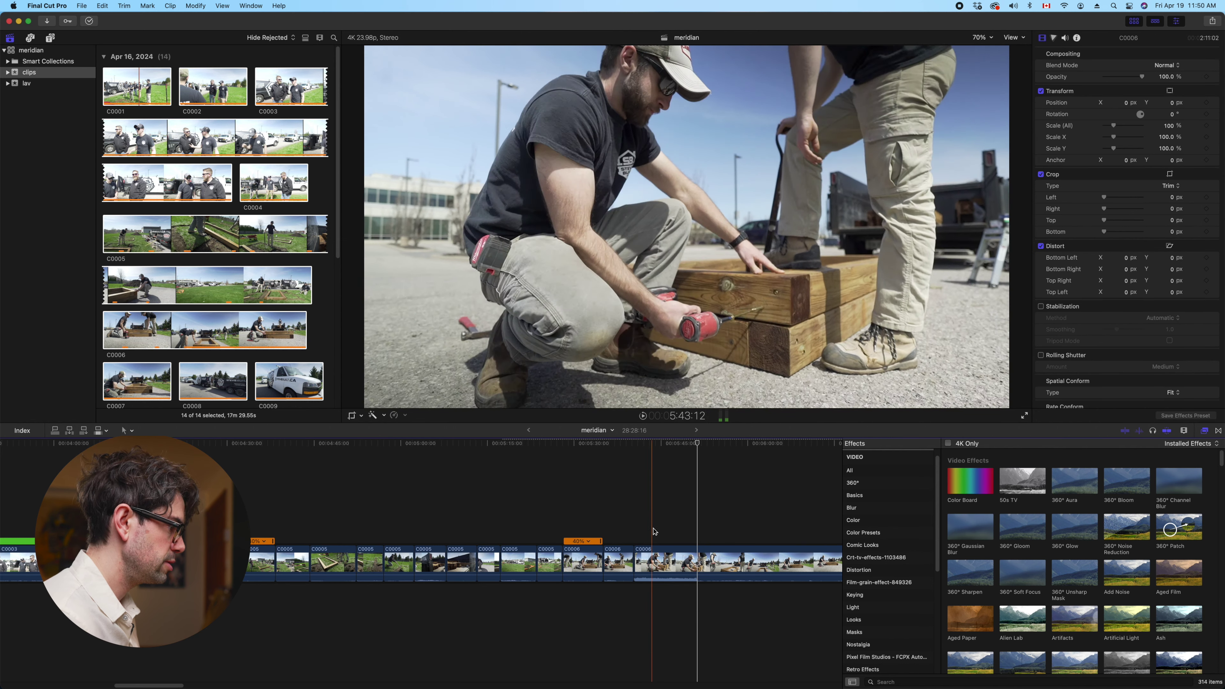
pyautogui.press('super+b')
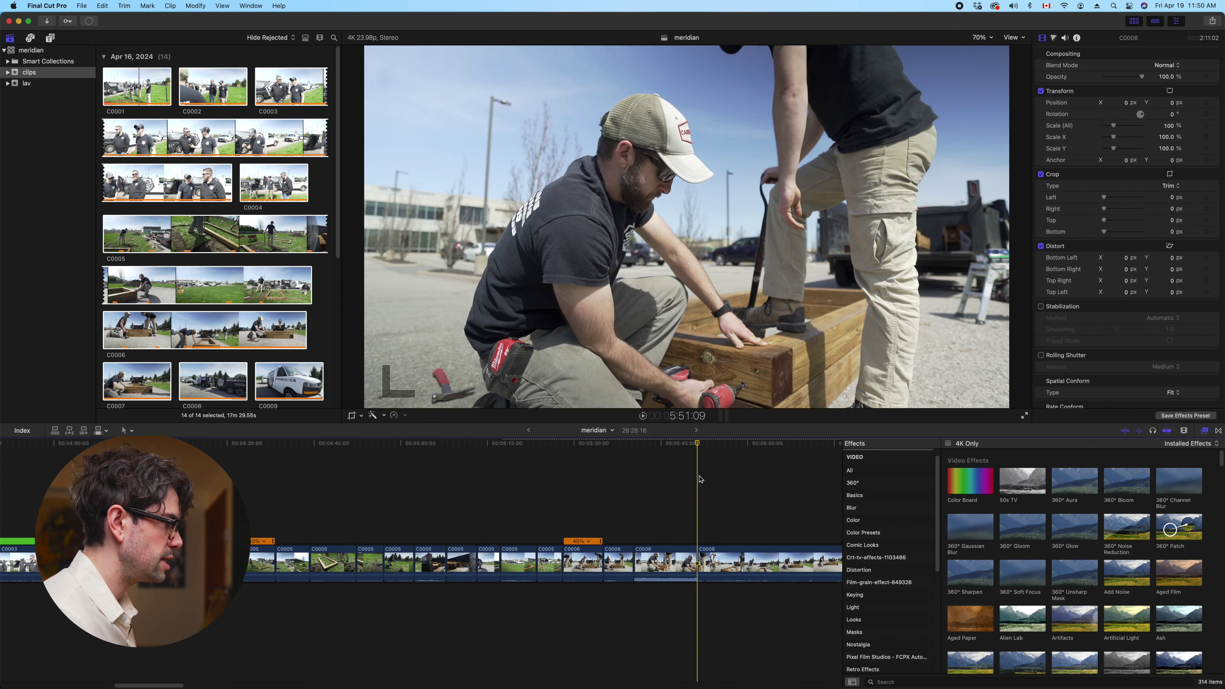
pyautogui.hscroll(10, 700, 479)
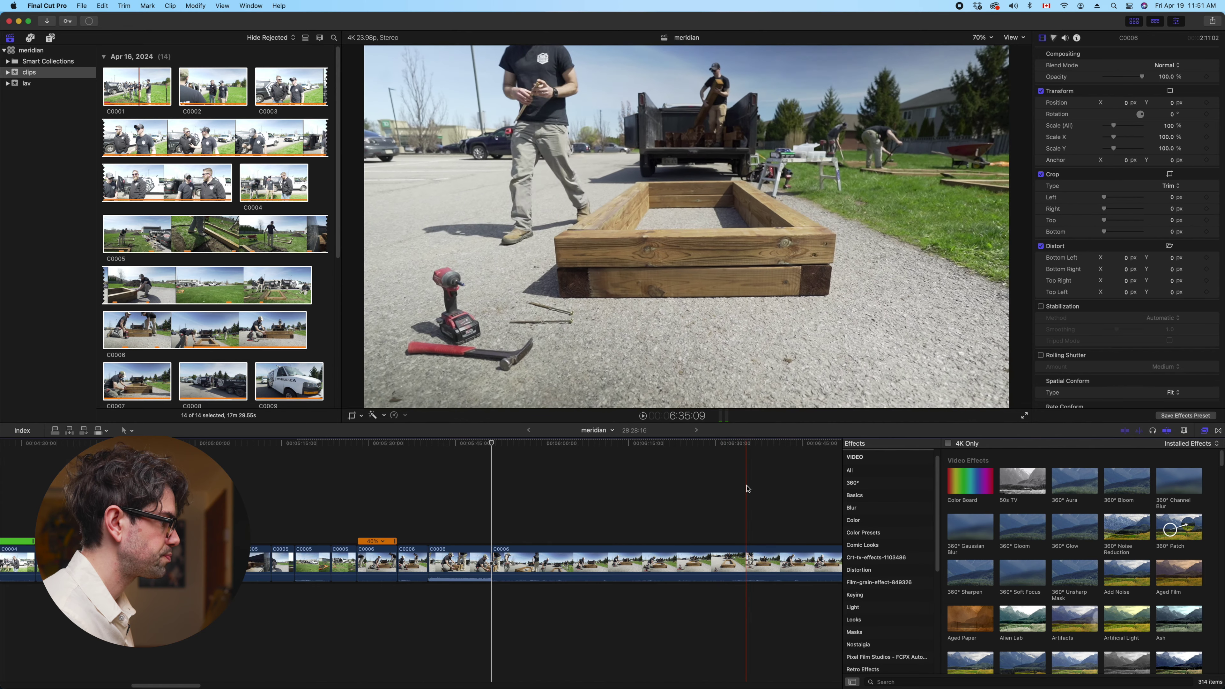
pyautogui.hscroll(5, 511, 503)
pyautogui.hscroll(1, 511, 503)
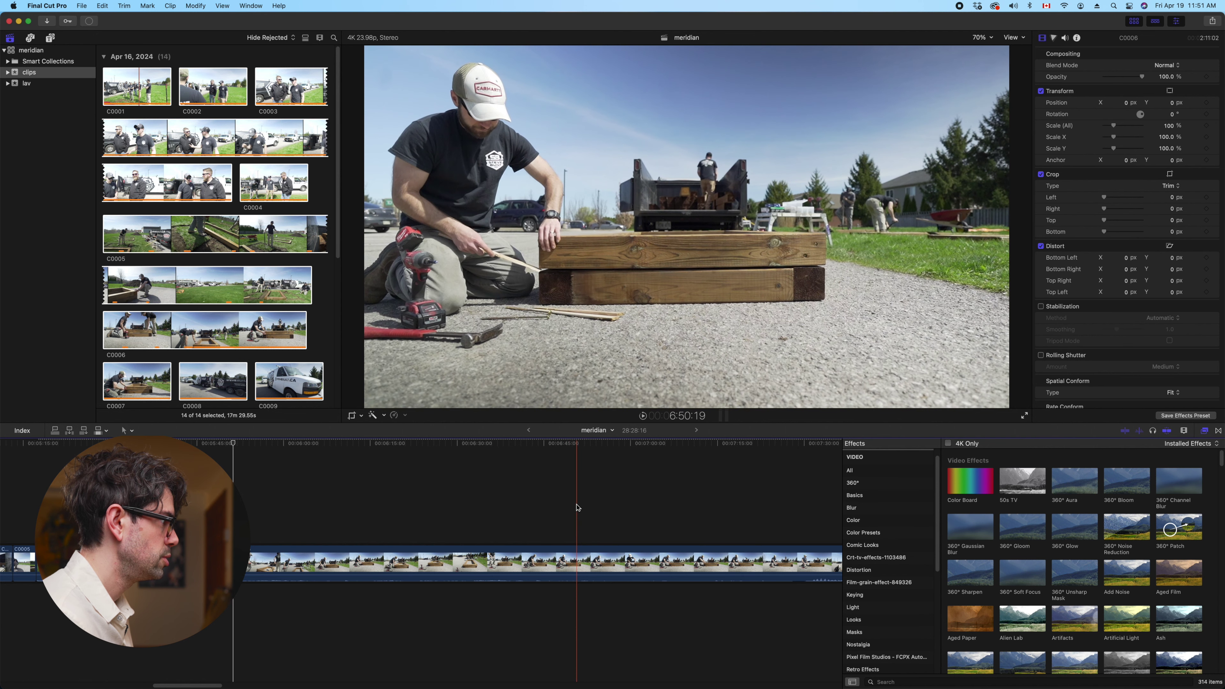
# Trim C0006's start to the skimmer, split it again, and delete the long leftover segment
pyautogui.hotkey('alt', '[')
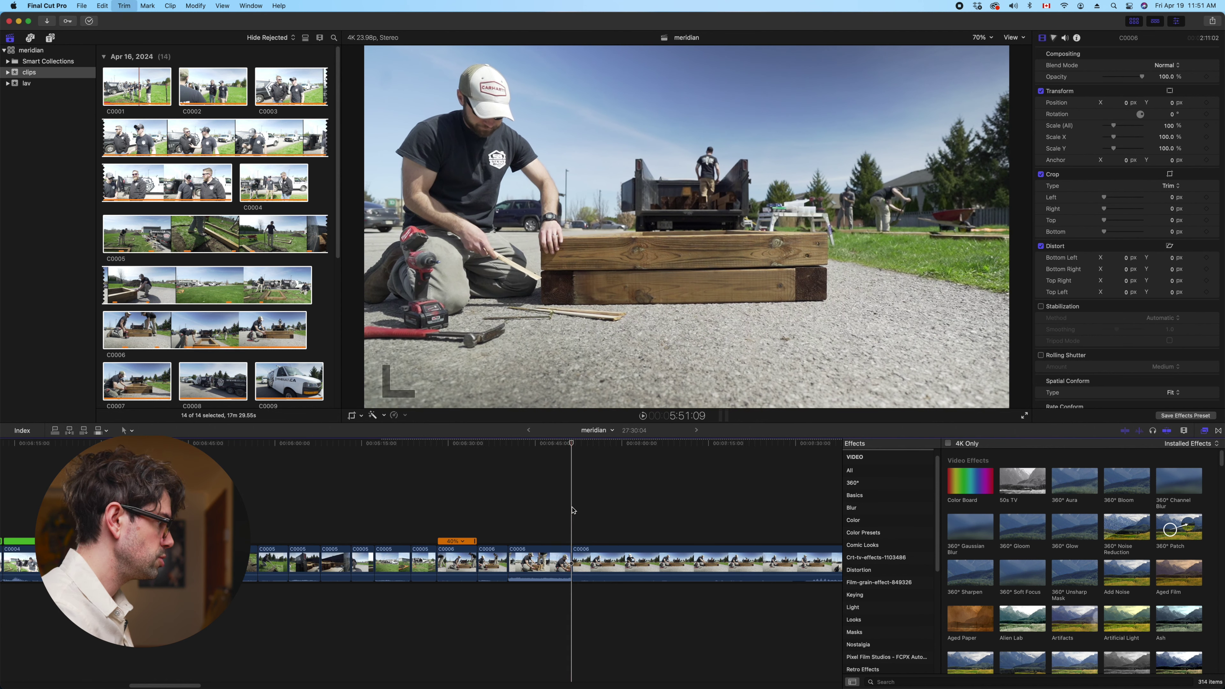
pyautogui.press('space')
pyautogui.hscroll(4, 573, 511)
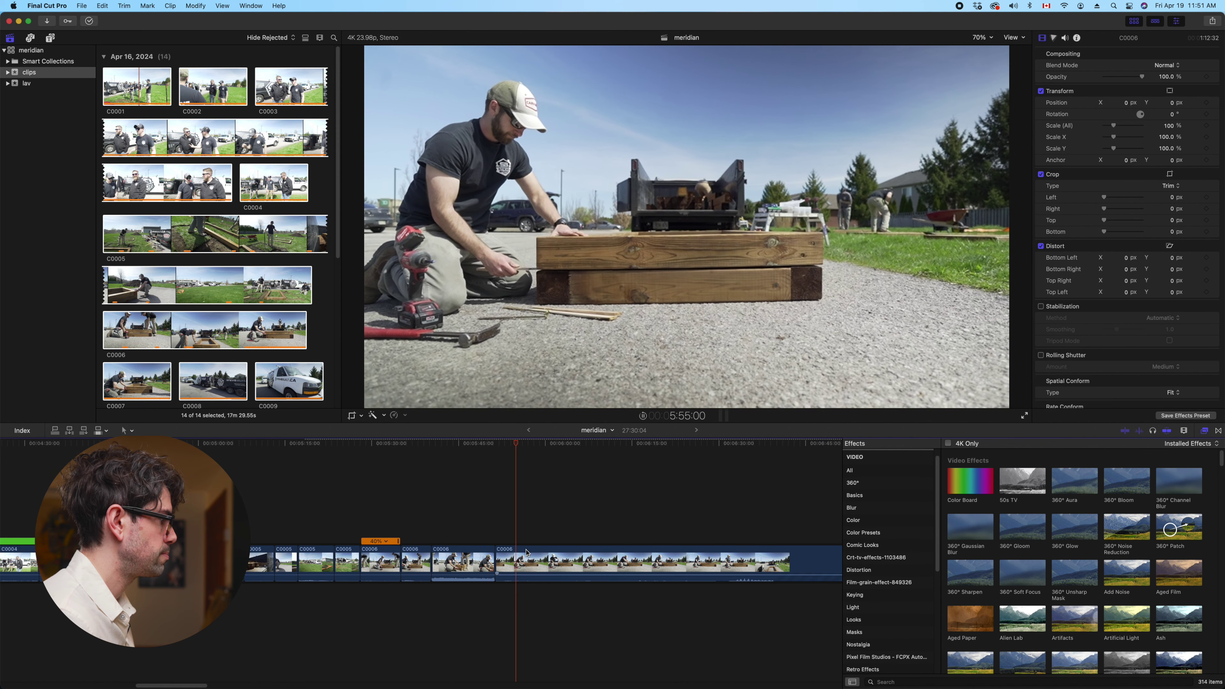
pyautogui.click(518, 562)
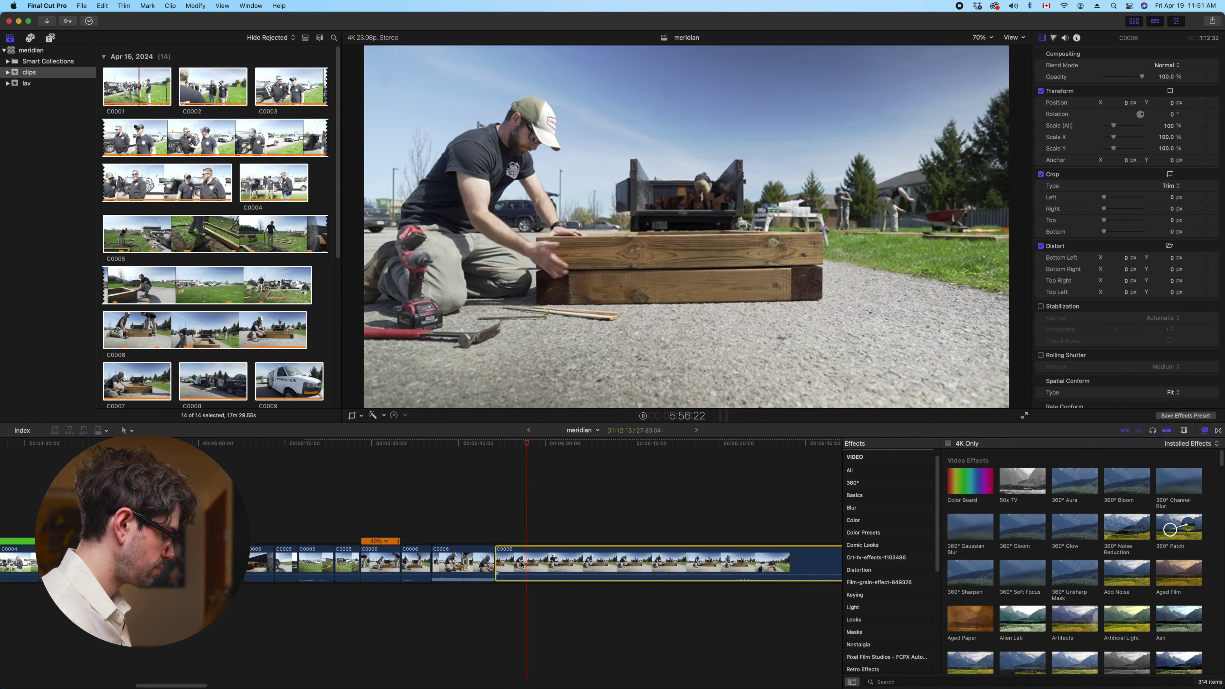
pyautogui.press('super+b')
pyautogui.press('space')
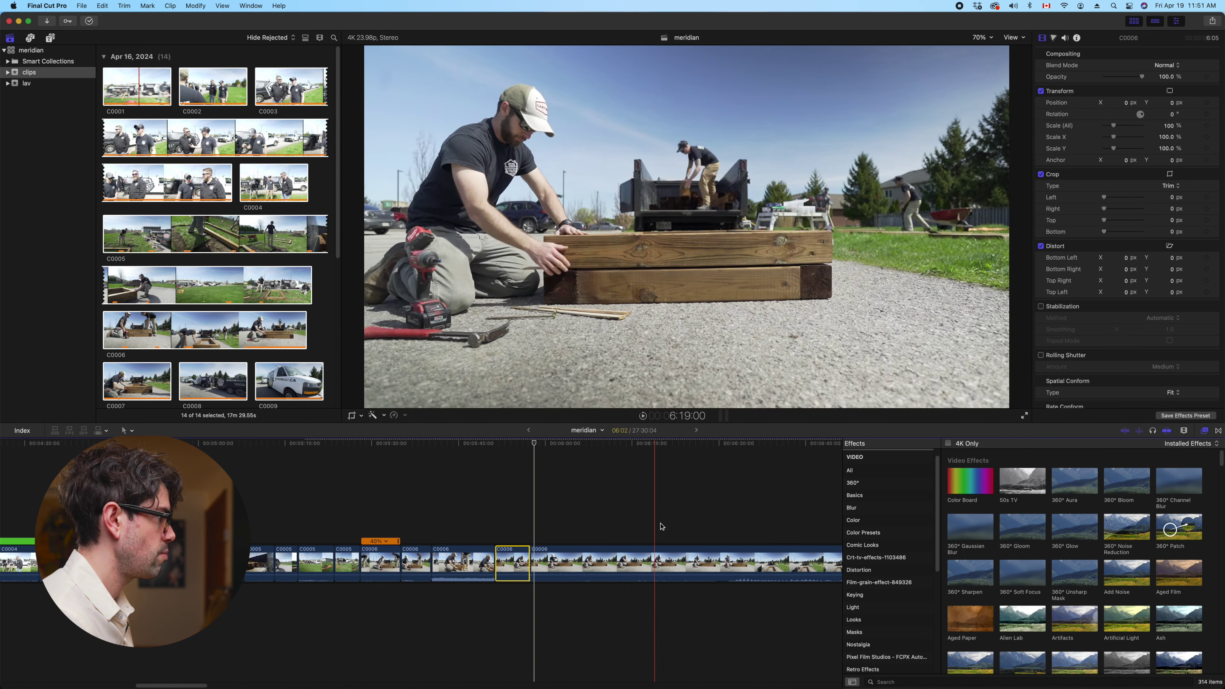
pyautogui.hscroll(5, 675, 522)
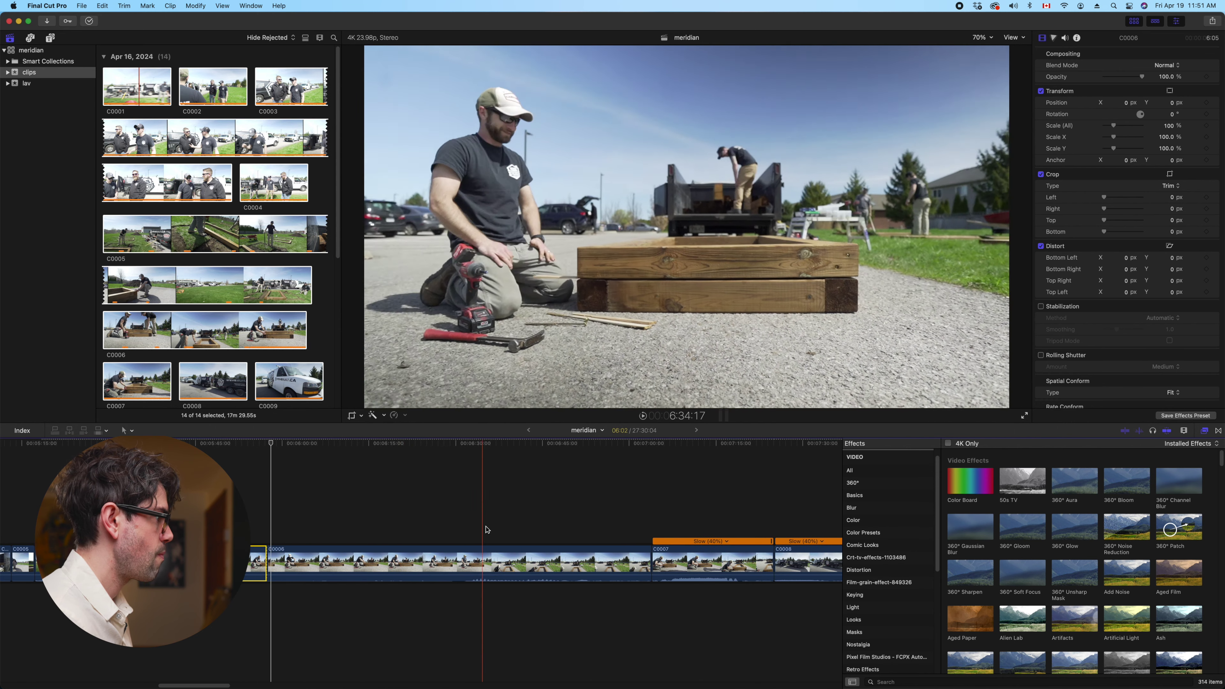
pyautogui.click(601, 569)
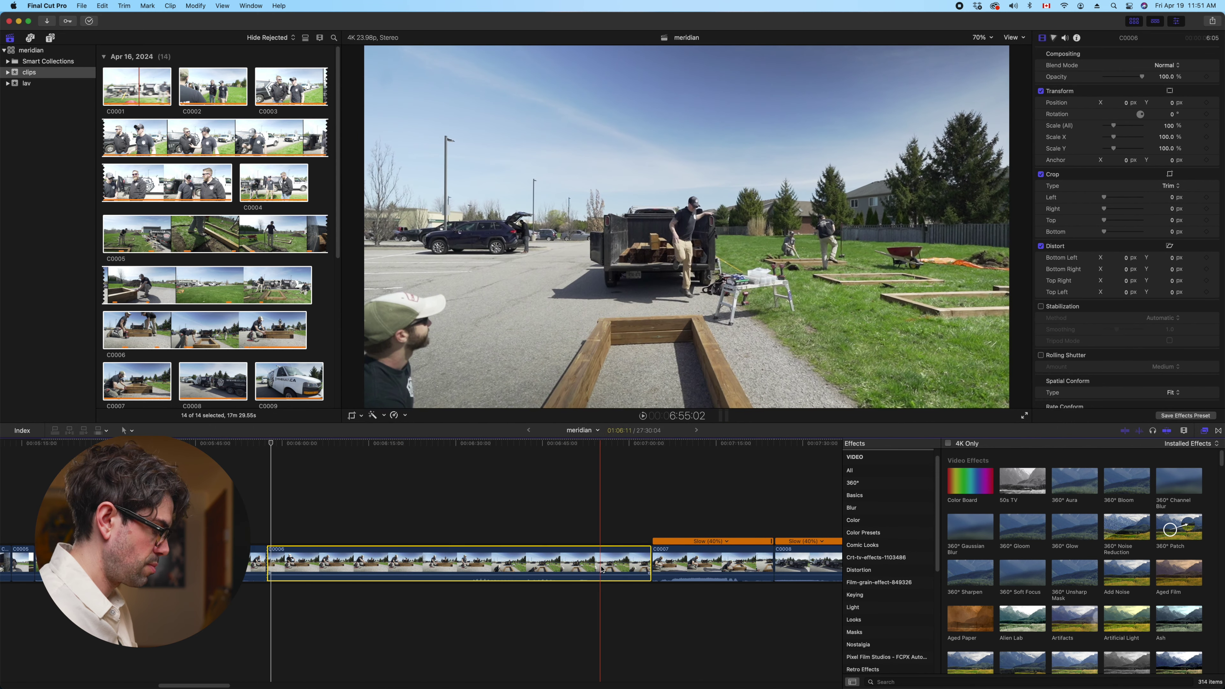
pyautogui.press('BackSpace')
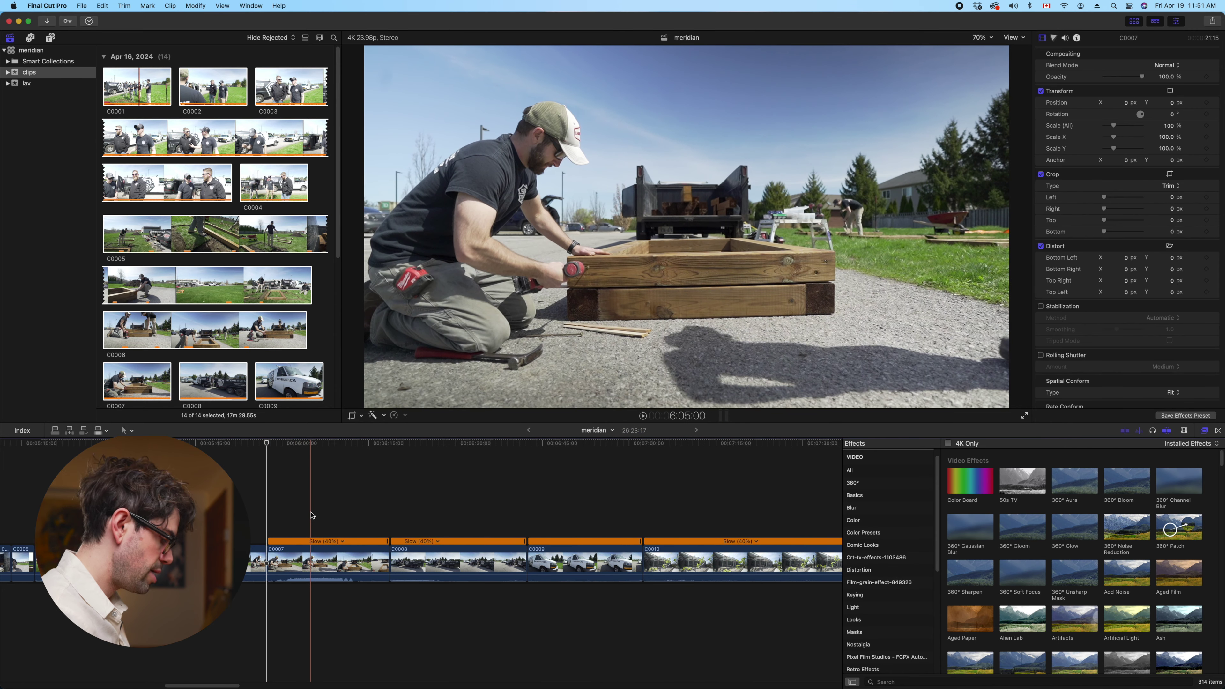
# Trim C0007's start and end and C0008's start, then split C0008 and delete a piece
pyautogui.hotkey('alt', '[')
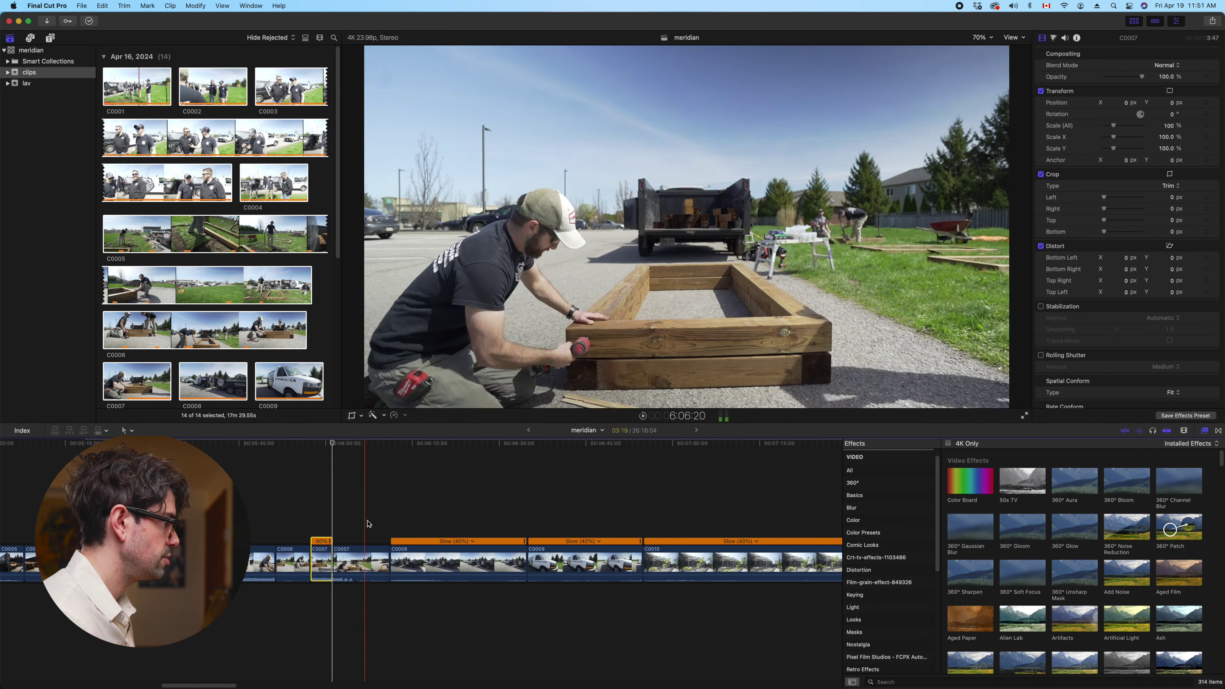
pyautogui.hotkey('alt', ']')
pyautogui.press('super+4')
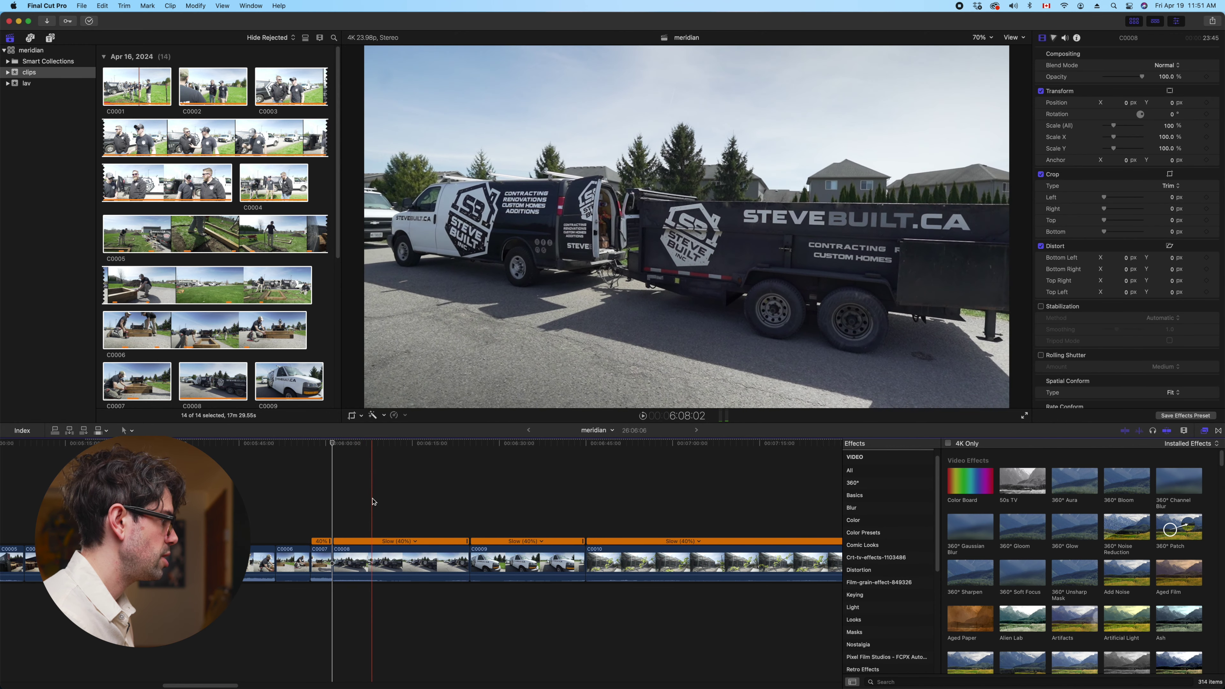
pyautogui.hotkey('alt', '[')
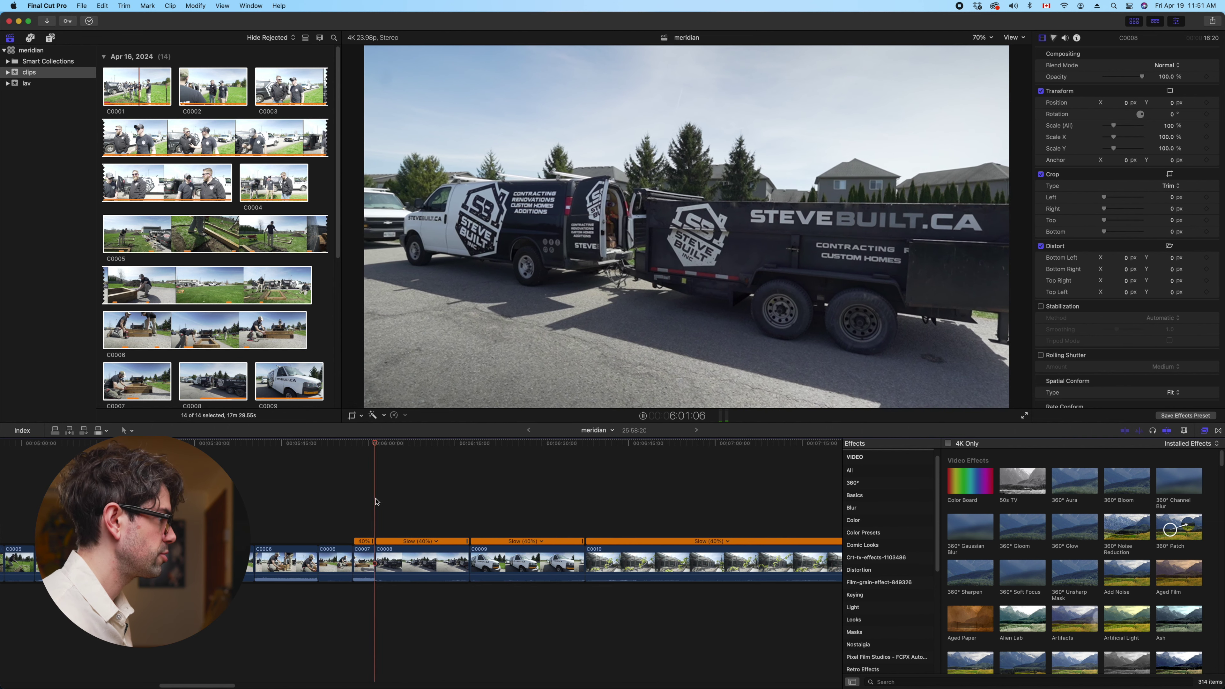
pyautogui.hscroll(5, 369, 546)
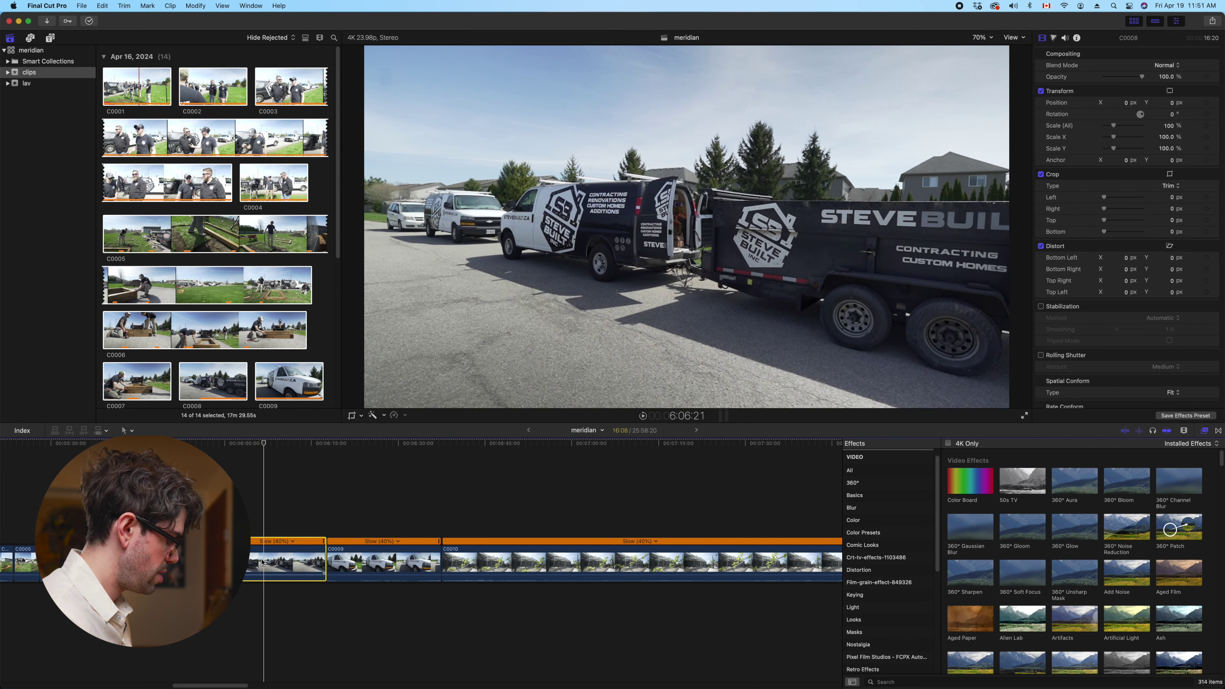
pyautogui.press('super+b')
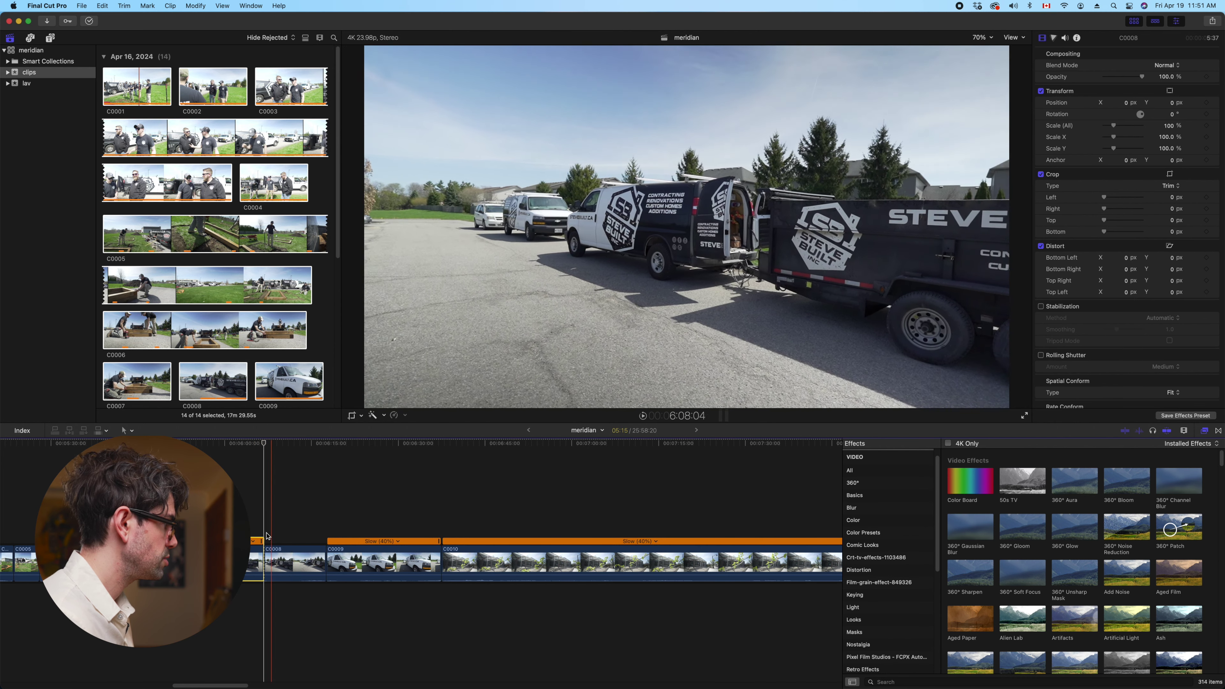
pyautogui.press('BackSpace')
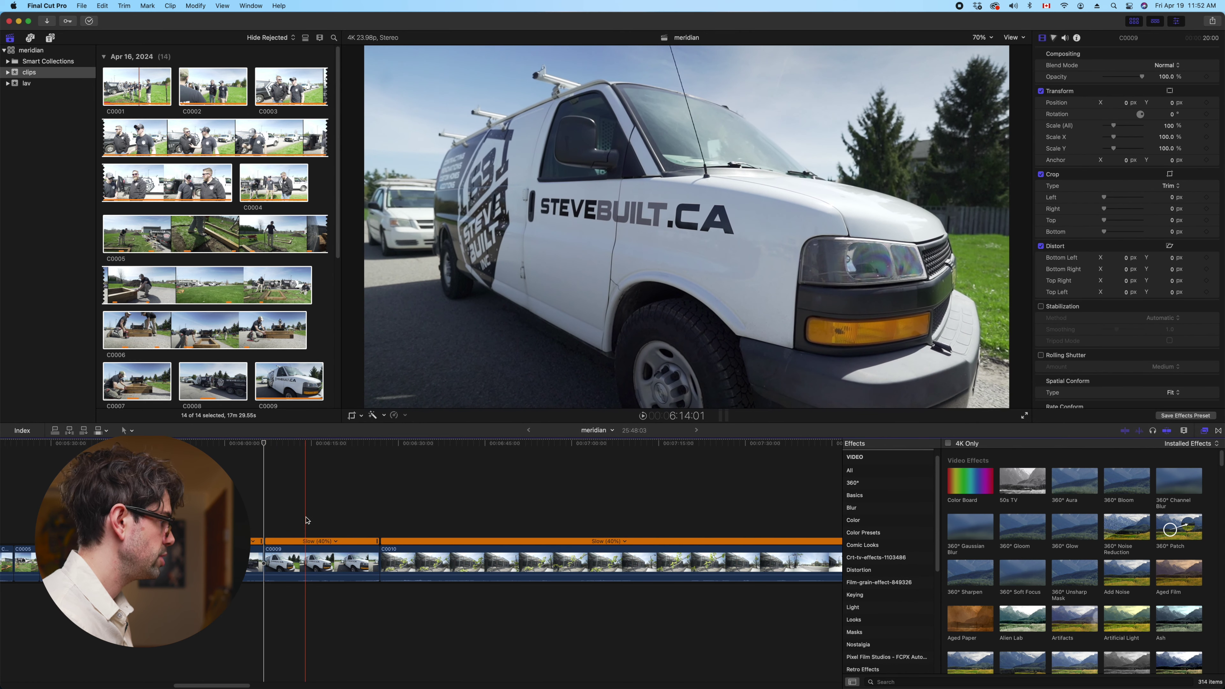
# Trim C0009's start, shorten it at the C0010 edit, trim C0010's start, and split C0010
pyautogui.hotkey('alt', '[')
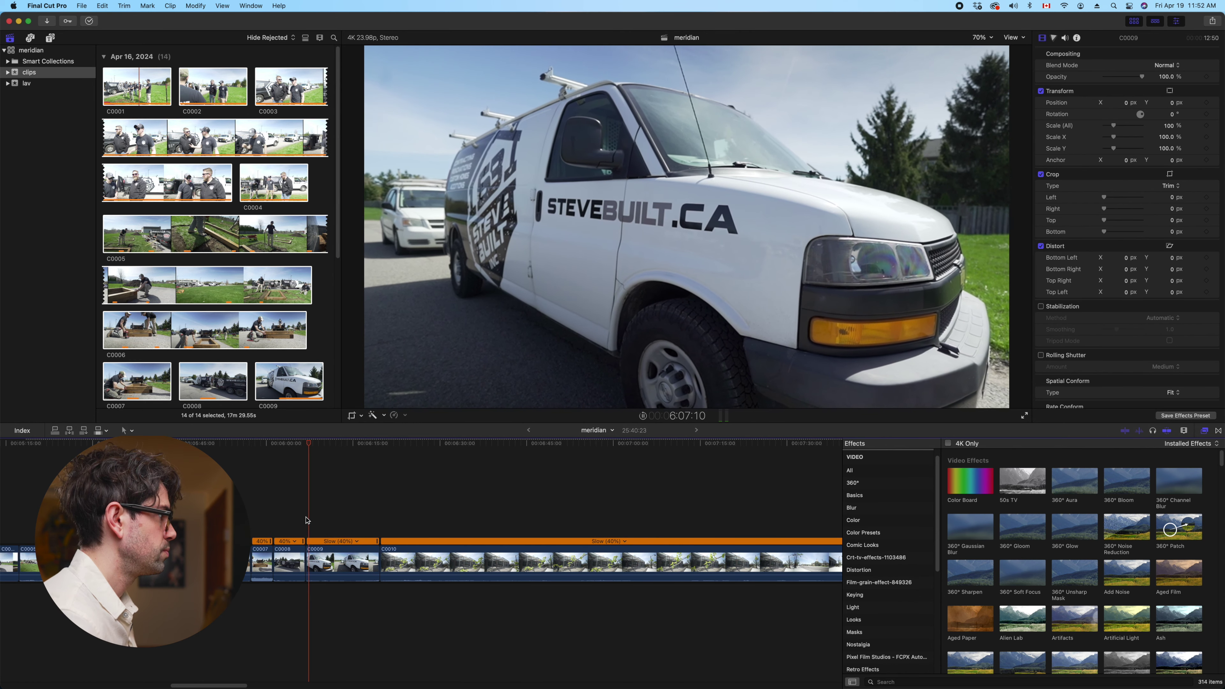
pyautogui.click(322, 552)
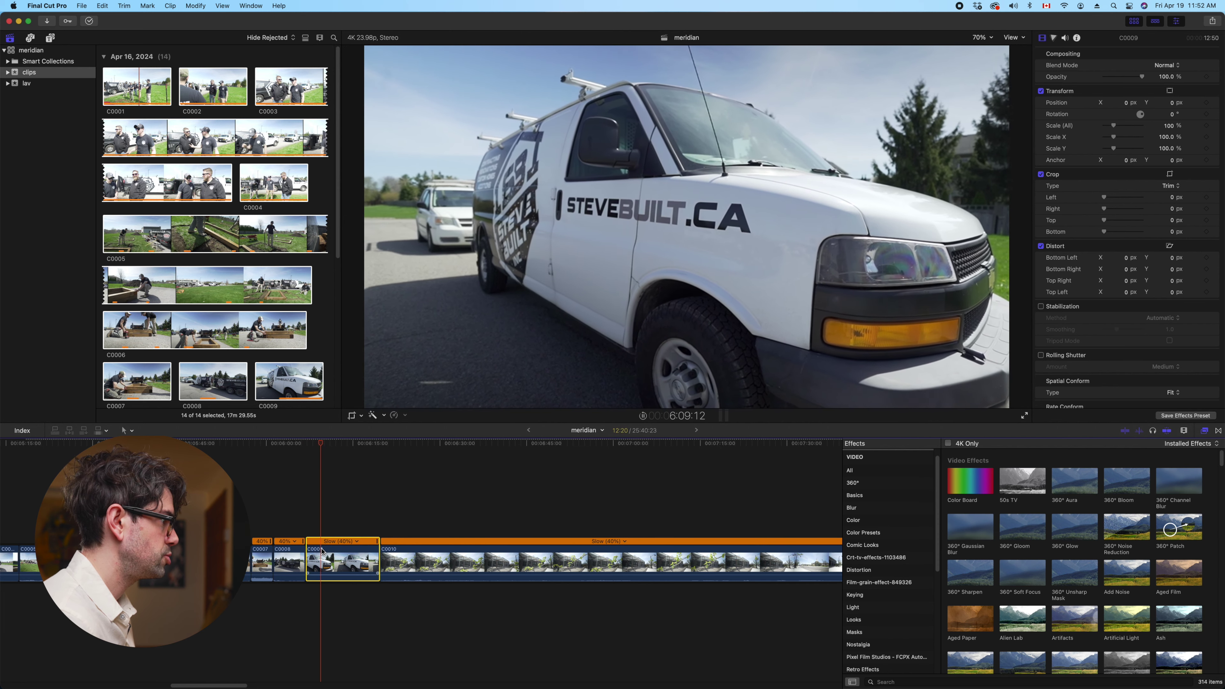
pyautogui.hscroll(3, 322, 552)
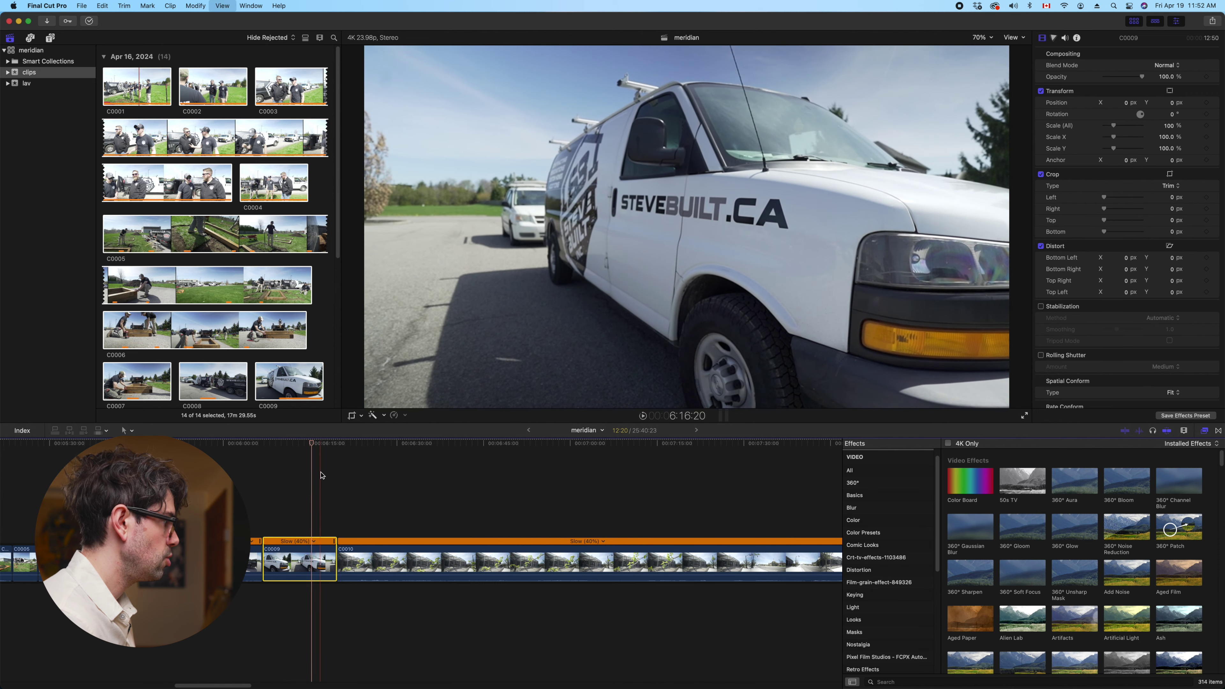
pyautogui.moveTo(336, 560); pyautogui.dragTo(309, 554)
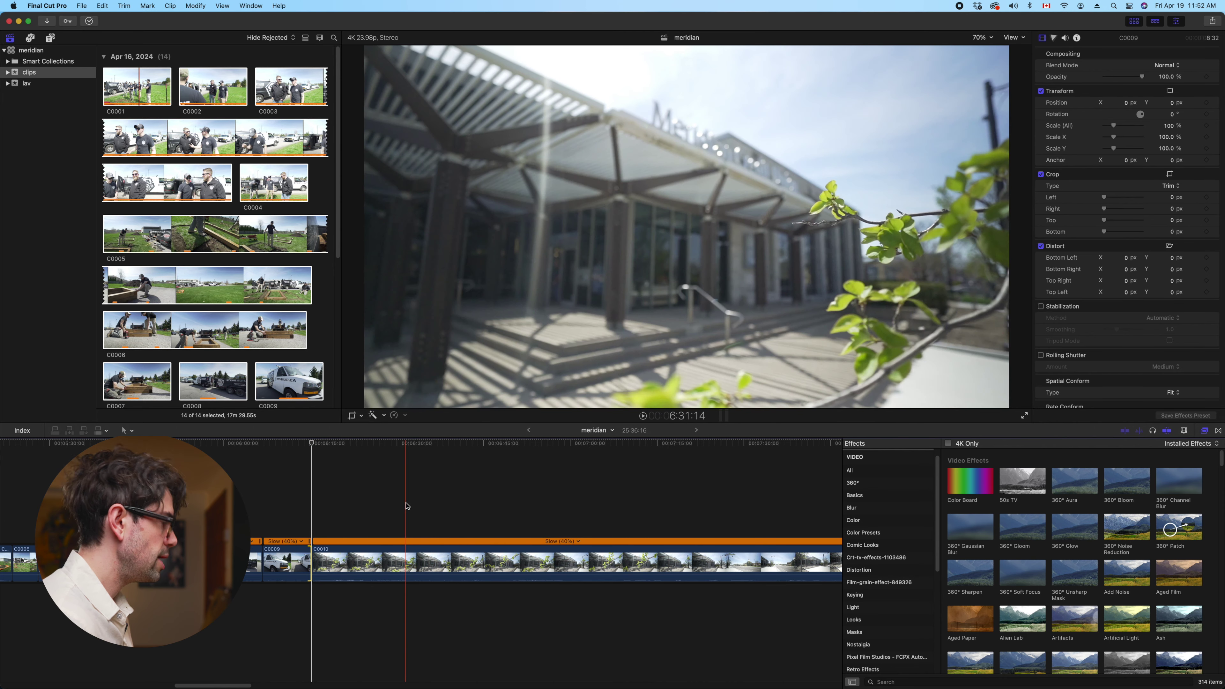
pyautogui.hotkey('alt', '[')
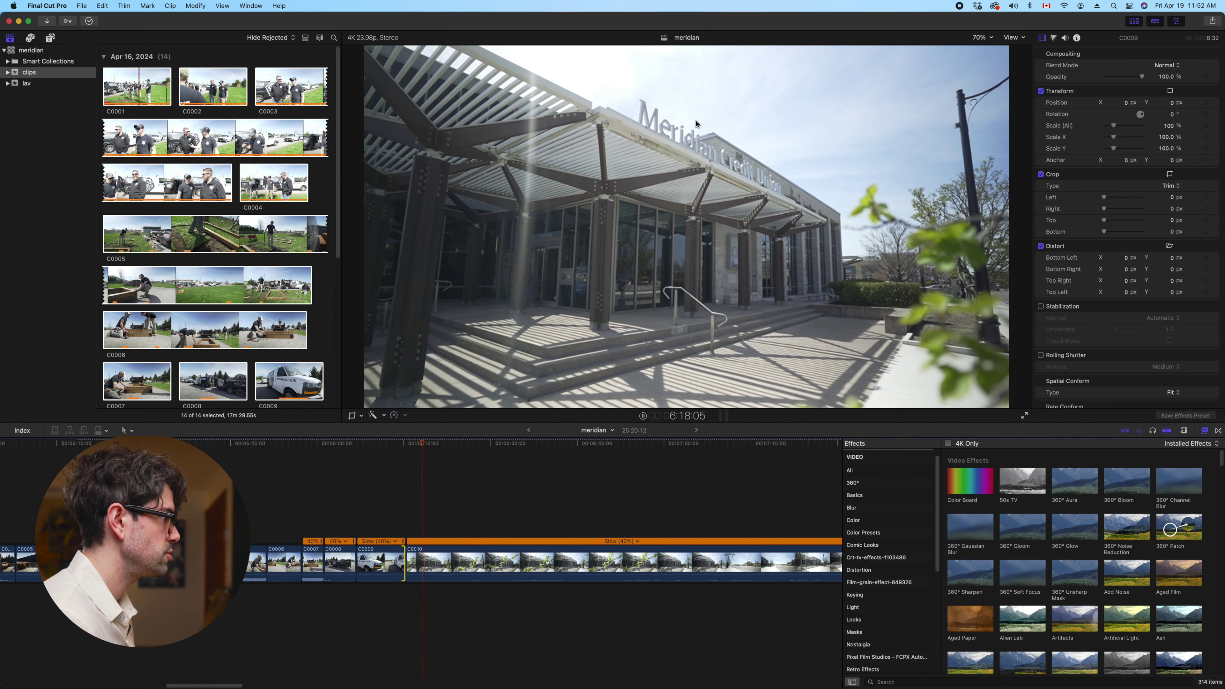
pyautogui.click(435, 561)
pyautogui.press('space')
pyautogui.press('super+b')
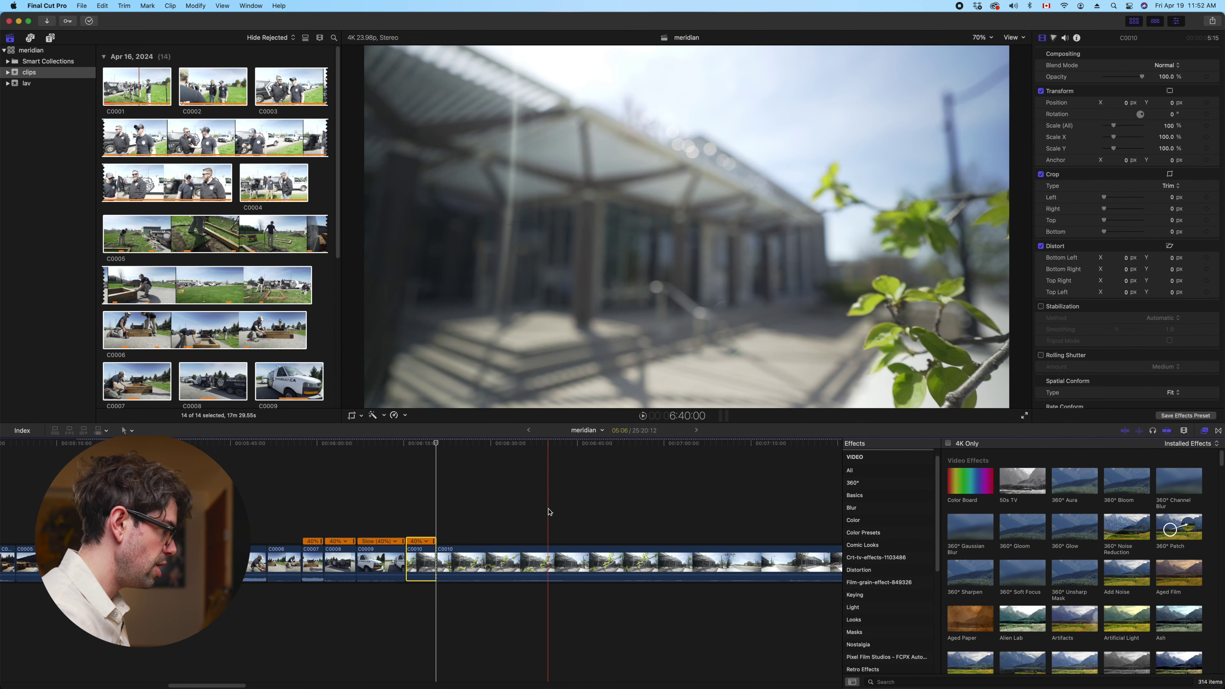
# Split the long C0010 clip at the playhead and remove a stretch of it
pyautogui.press('space')
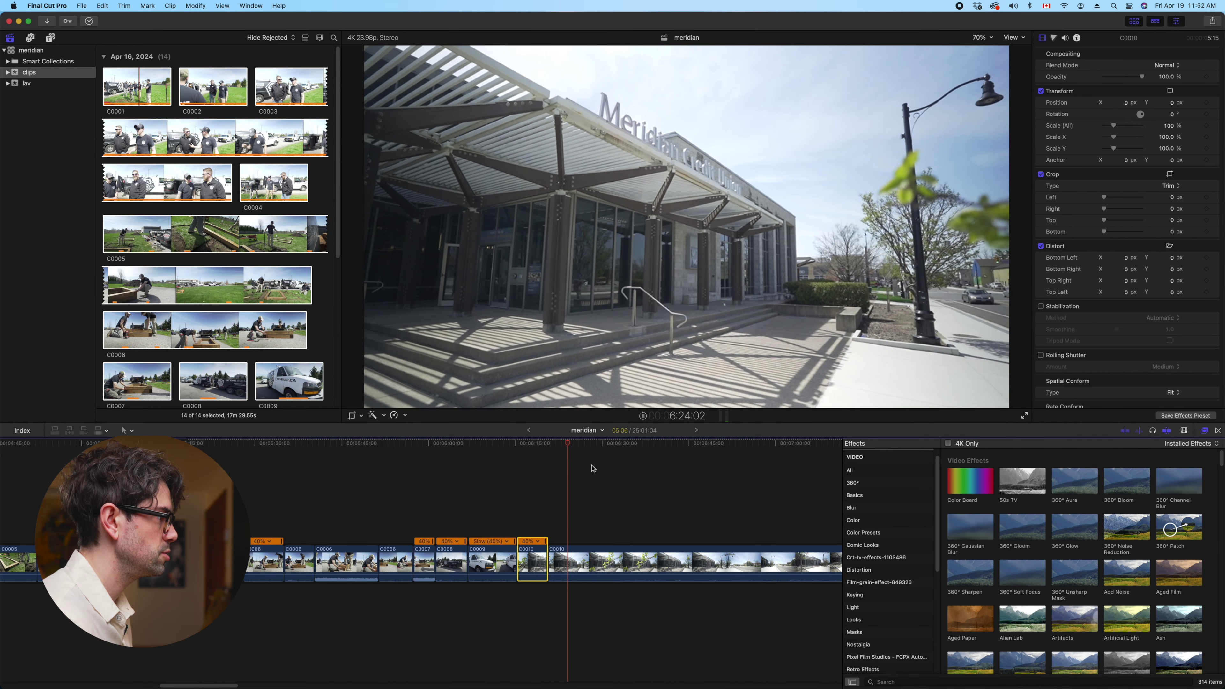
pyautogui.click(578, 561)
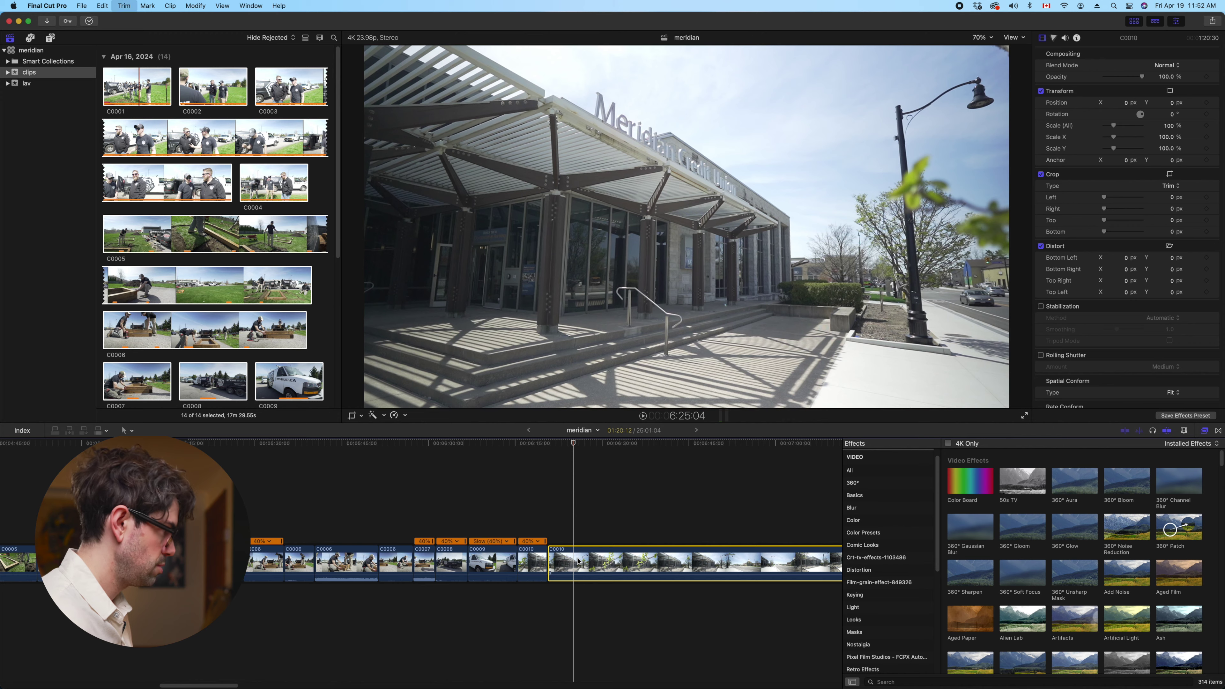
pyautogui.press('super+b')
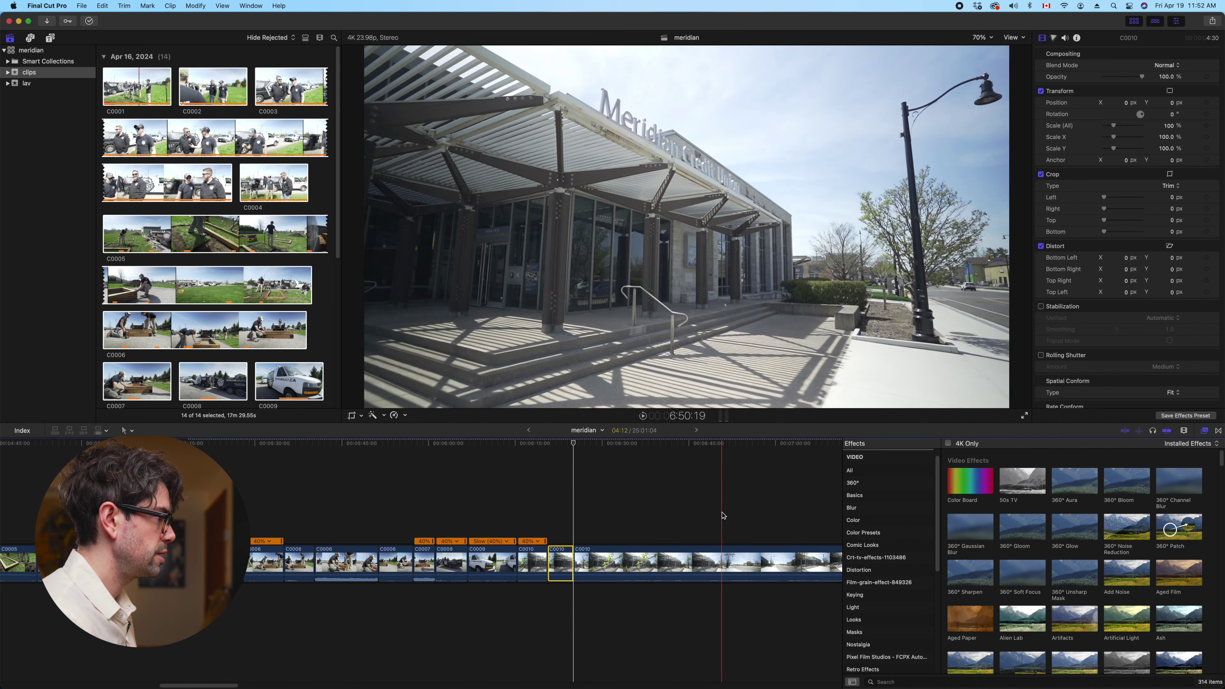
pyautogui.hscroll(1, 794, 511)
pyautogui.hscroll(3, 795, 511)
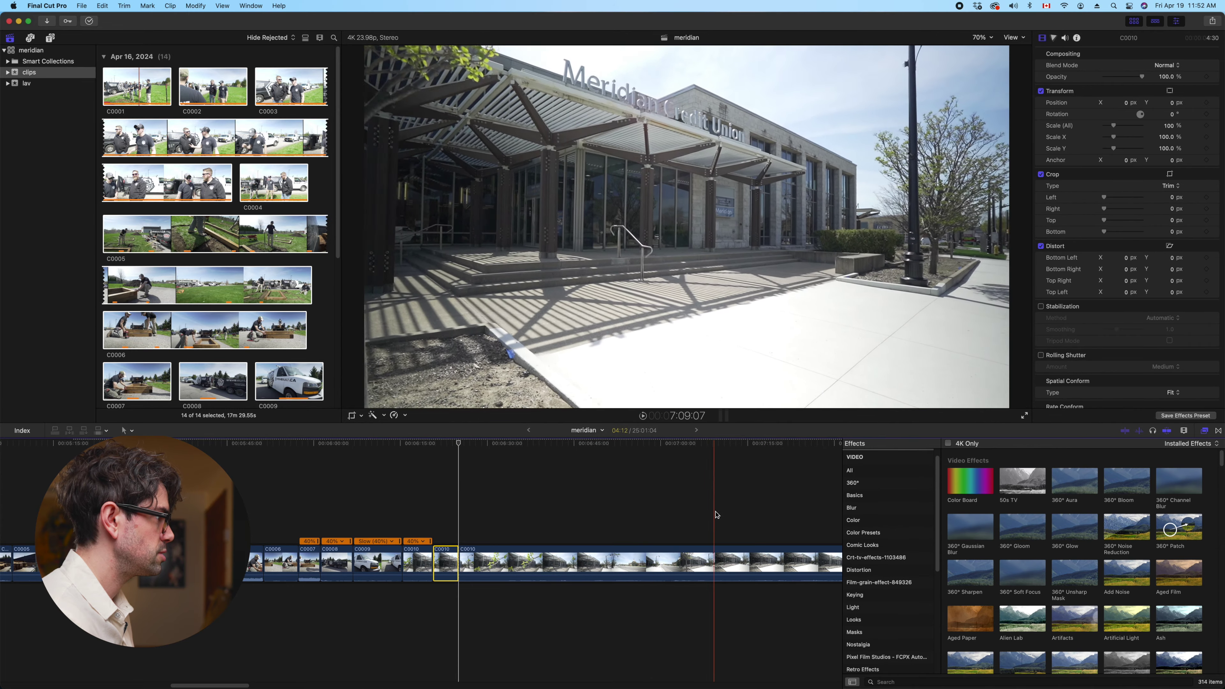
pyautogui.hscroll(6, 734, 516)
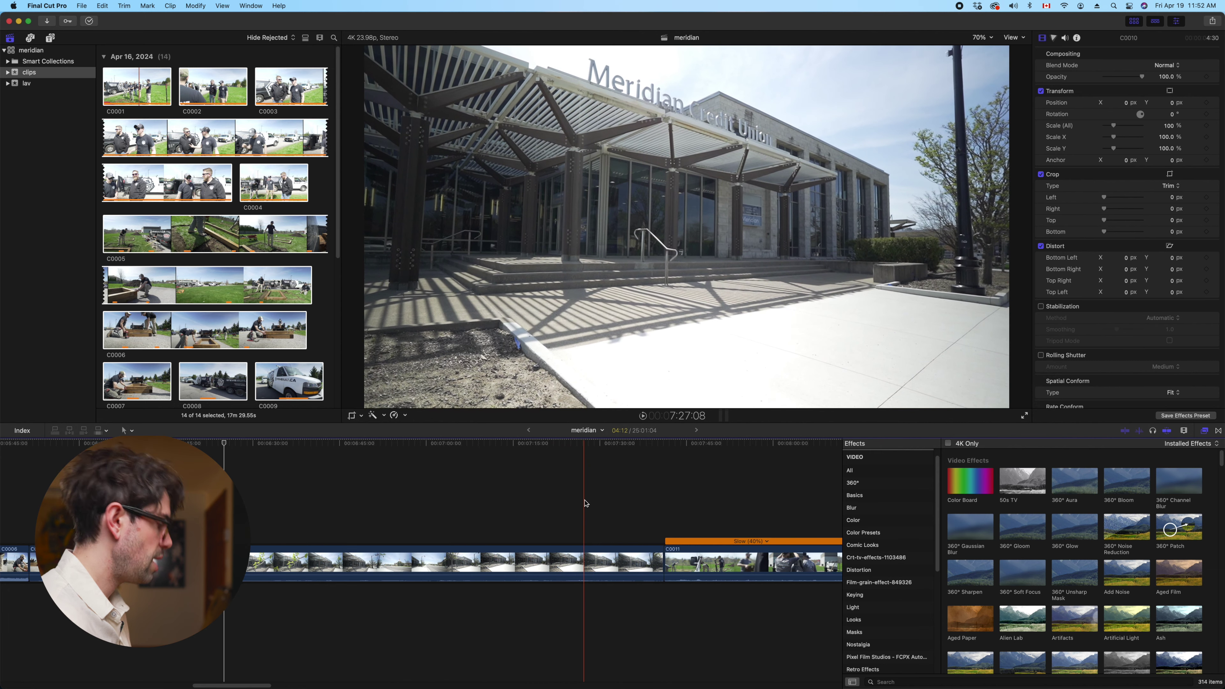
pyautogui.press('super+z')
pyautogui.hscroll(5, 585, 504)
# Drag C0010's end in to shorten it to 6:10
pyautogui.click(492, 552)
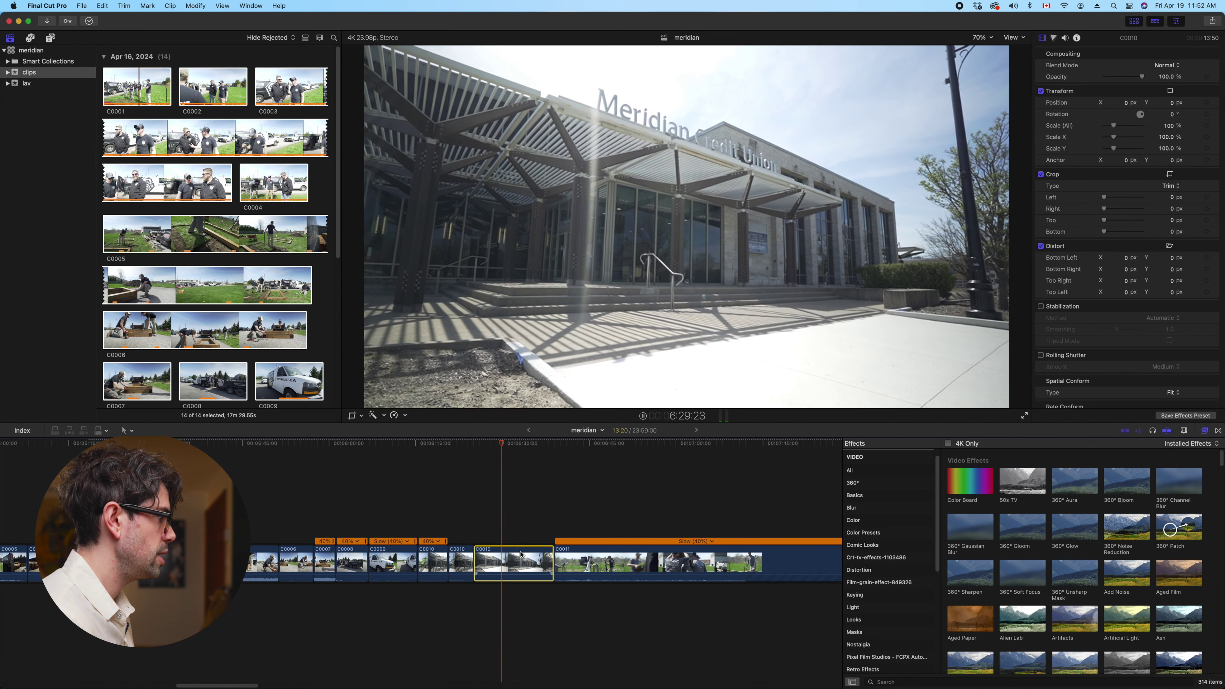
pyautogui.press('space')
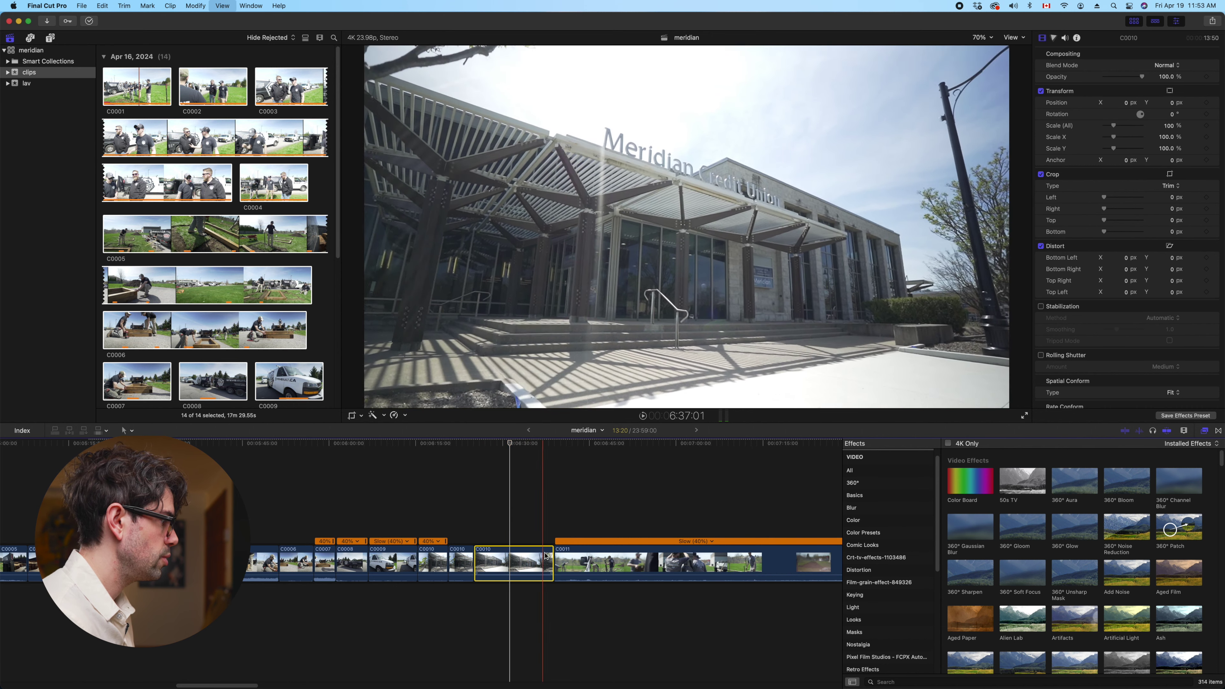
pyautogui.moveTo(544, 554); pyautogui.dragTo(509, 554)
pyautogui.hscroll(3, 450, 517)
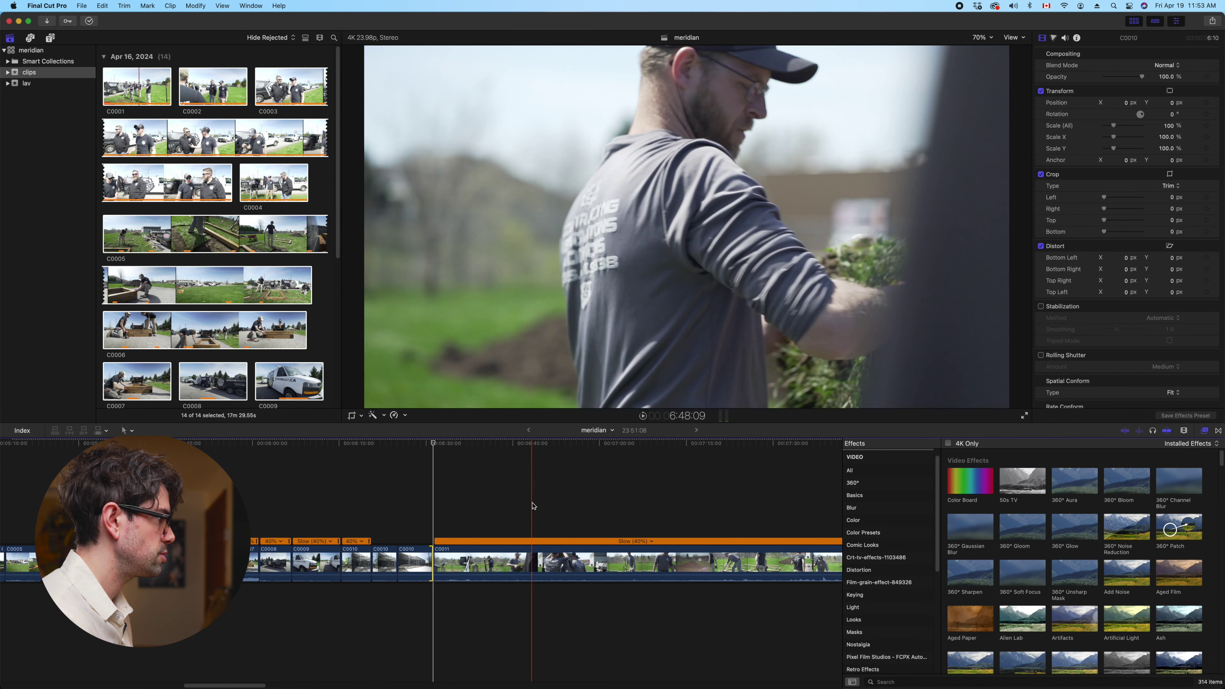
# Trim C0011's start to the skimmer, split it, and trim the next piece's start
pyautogui.hotkey('alt', '[')
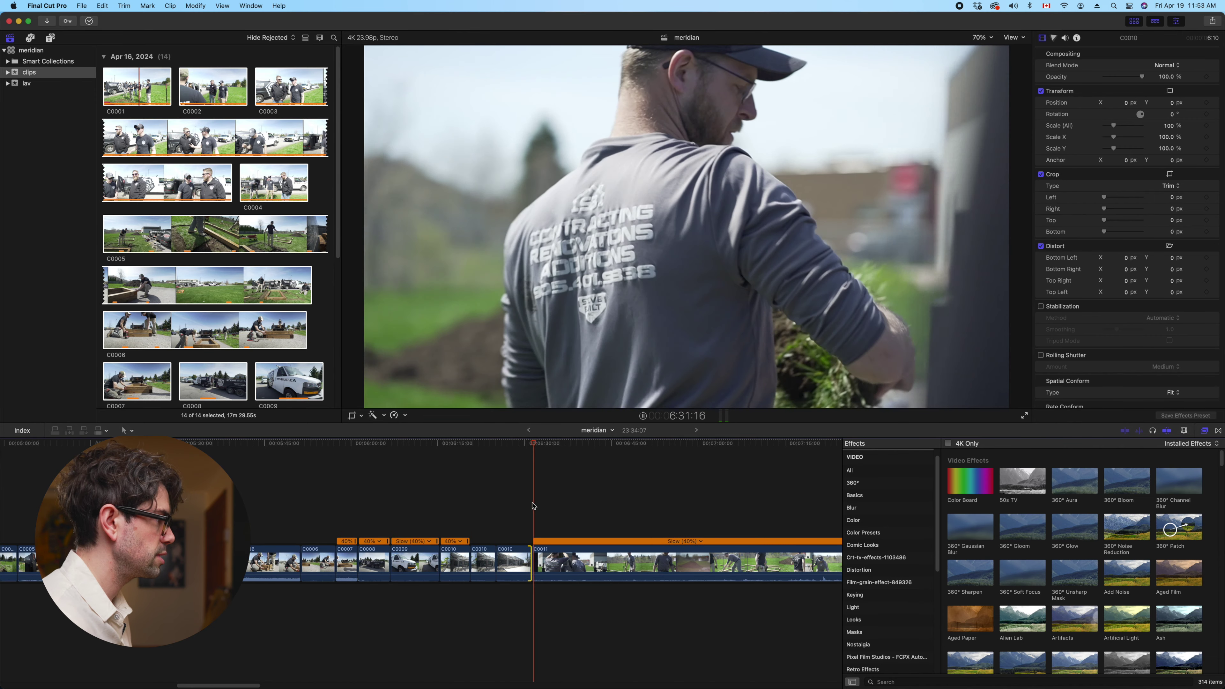
pyautogui.press('space')
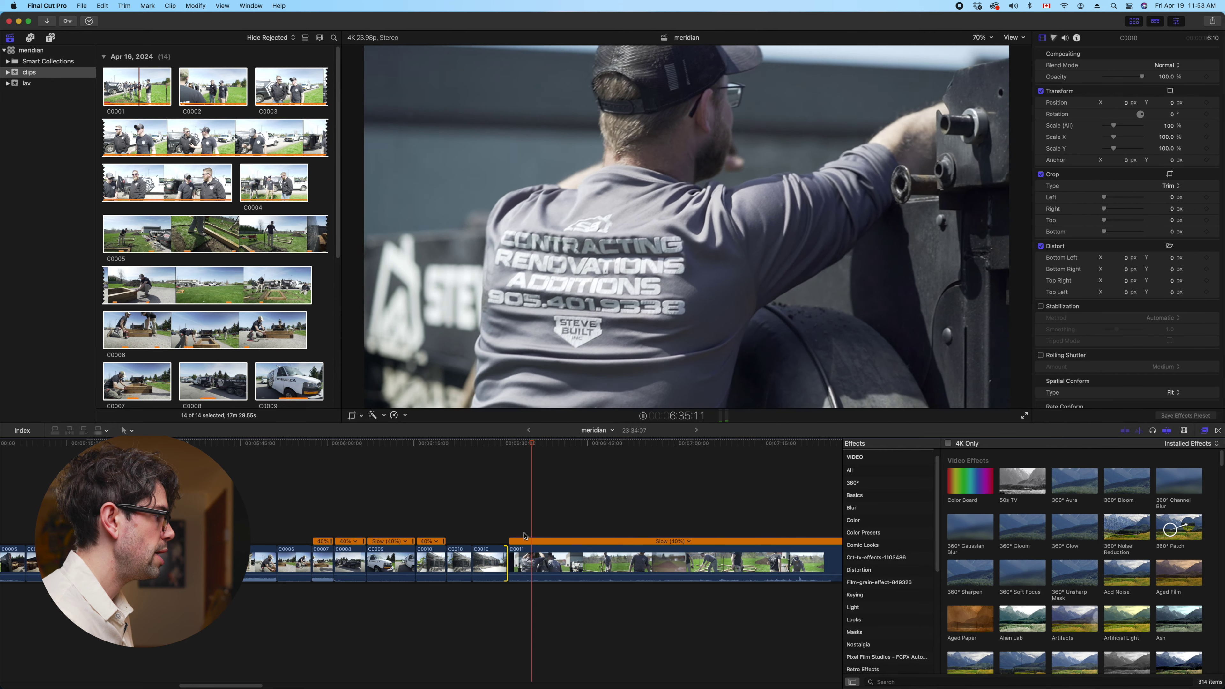
pyautogui.click(540, 561)
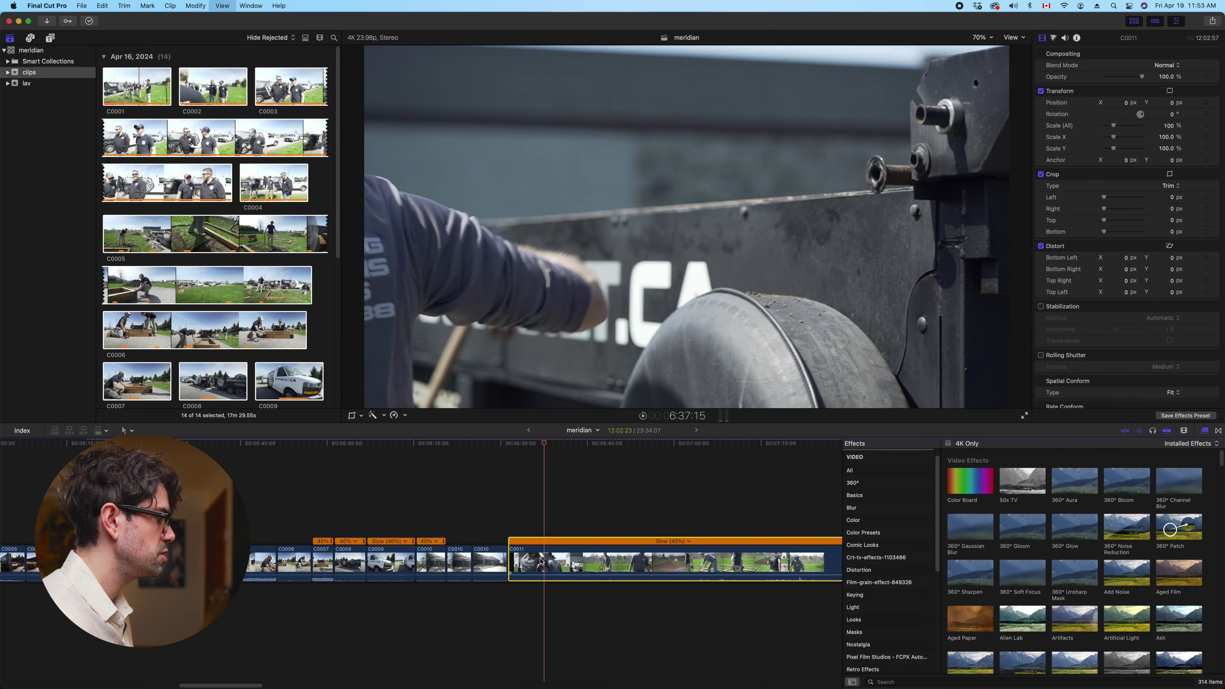
pyautogui.press('super+b')
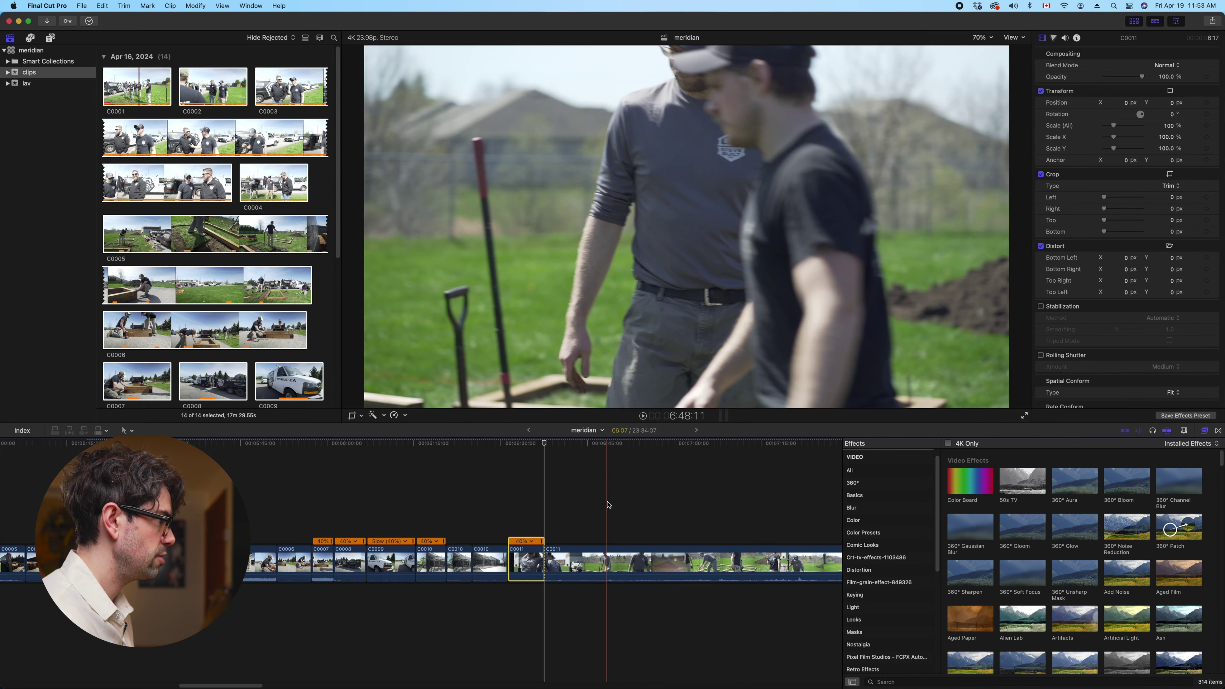
pyautogui.hotkey('alt', '[')
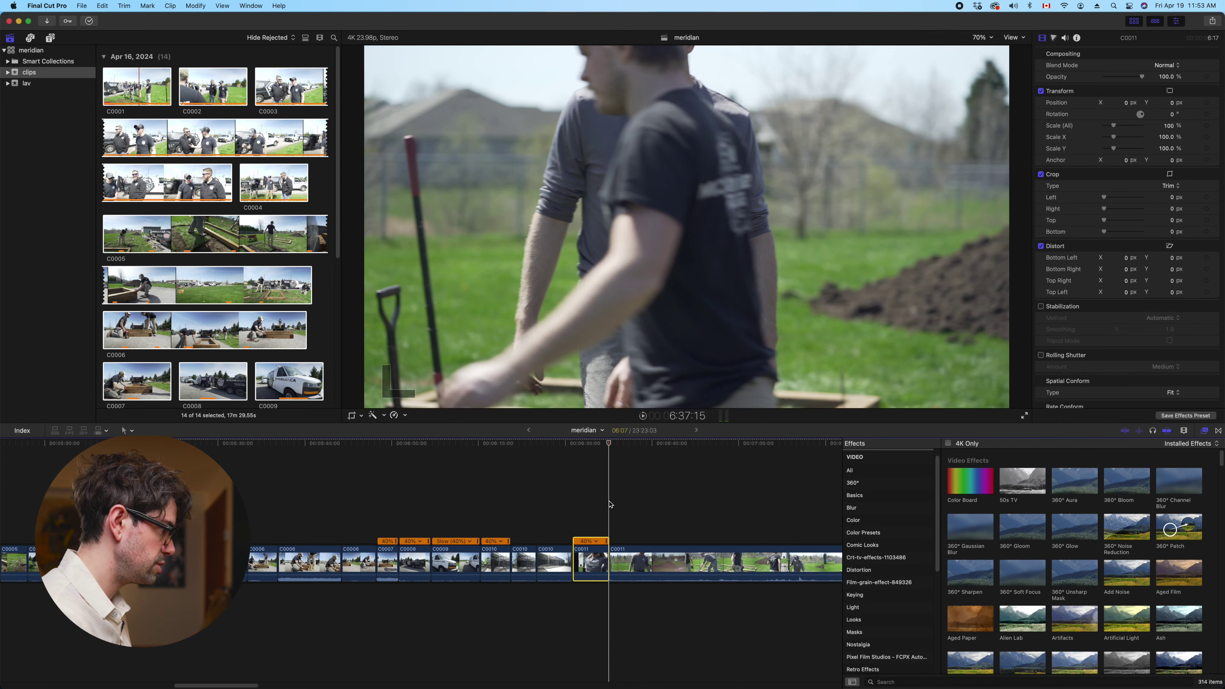
pyautogui.press('space')
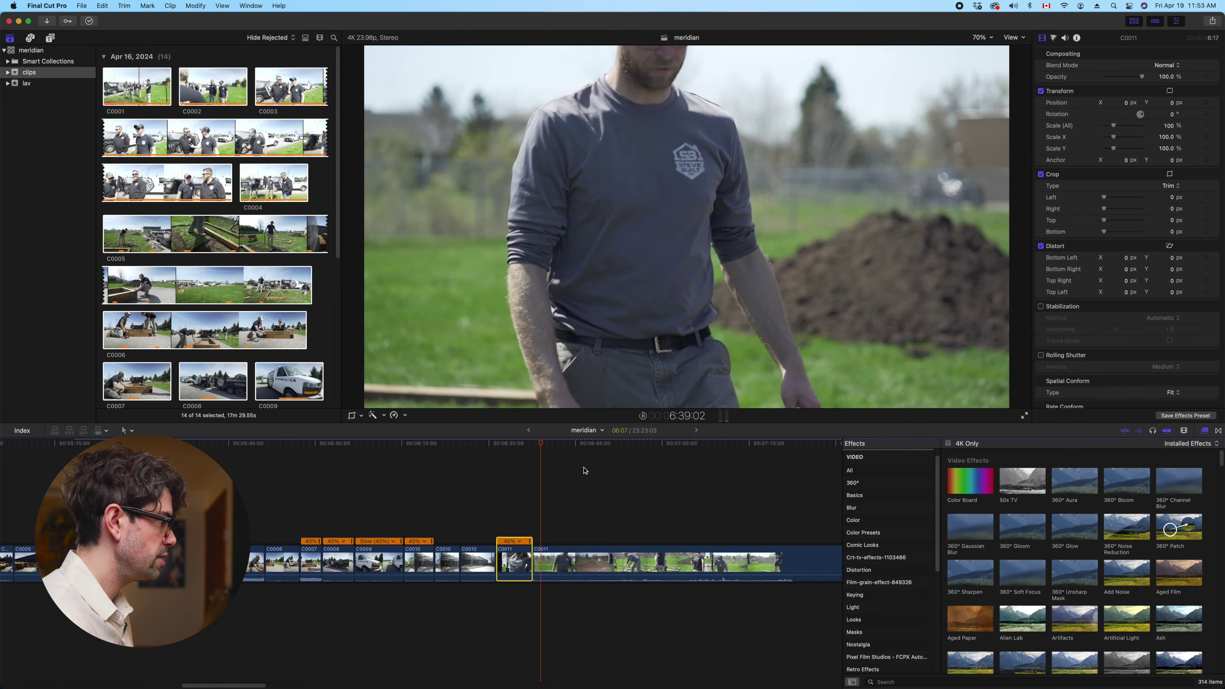
# Trim away more of C0011's start and split it twice more at the playhead
pyautogui.click(559, 575)
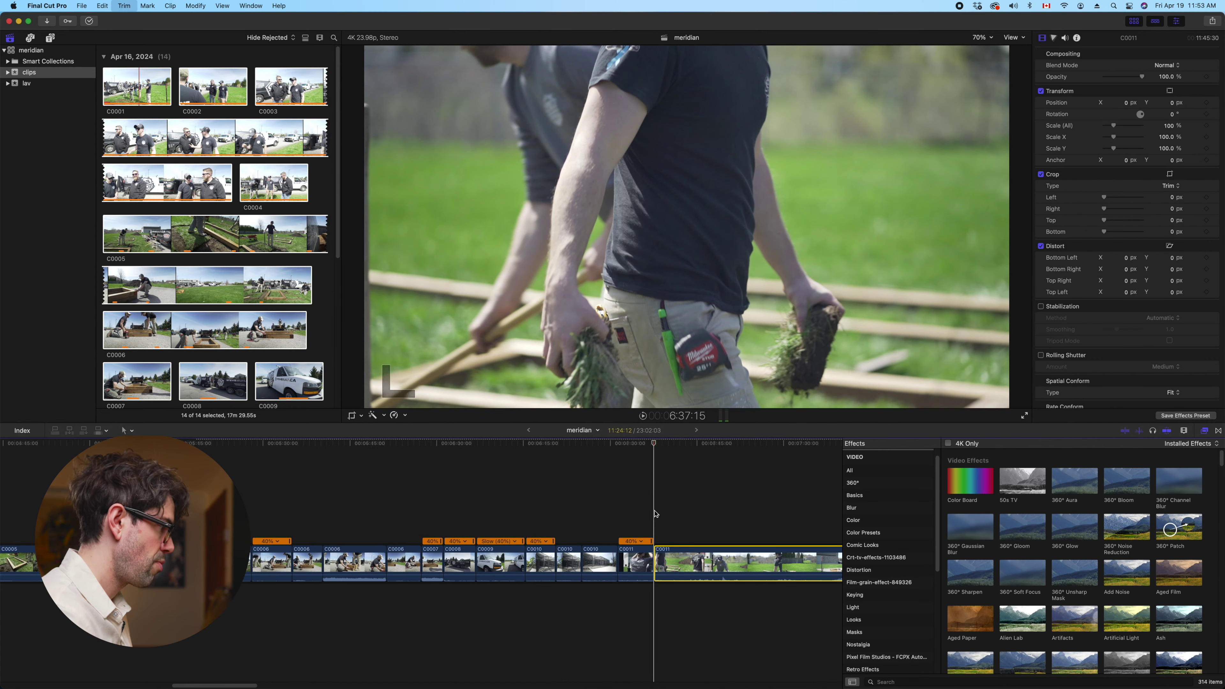
pyautogui.press('super+z')
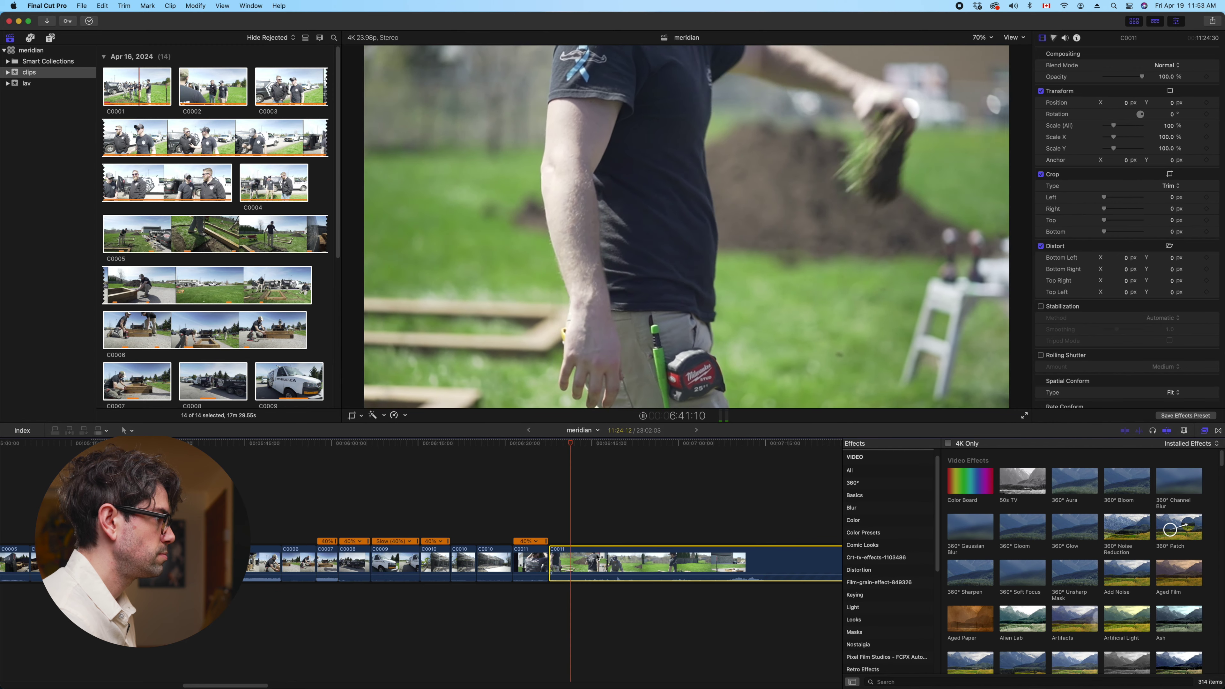
pyautogui.press('super+b')
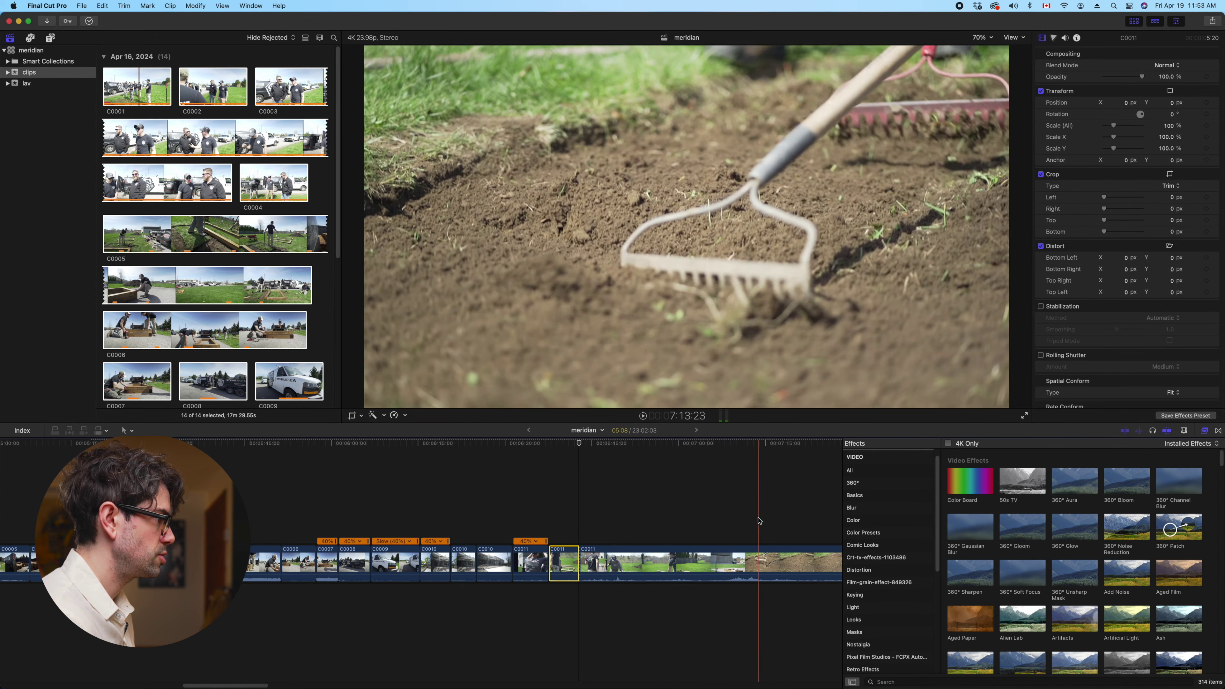
pyautogui.hotkey('alt', '[')
pyautogui.hscroll(-3, 752, 528)
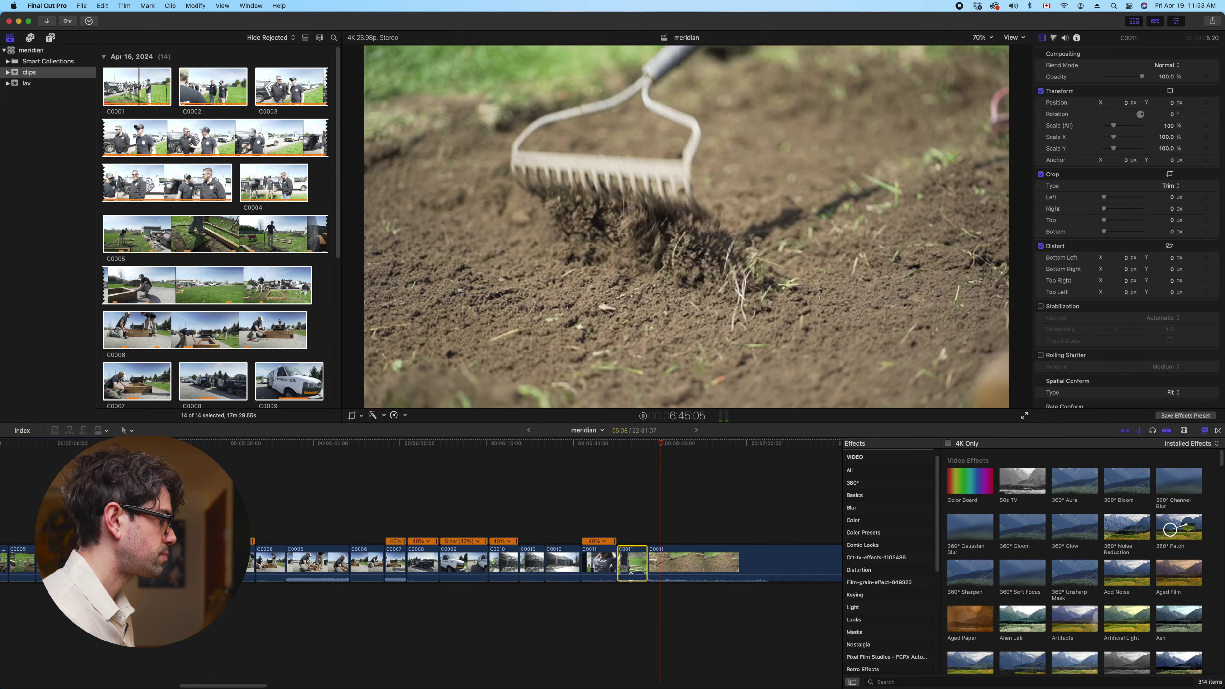
pyautogui.click(671, 564)
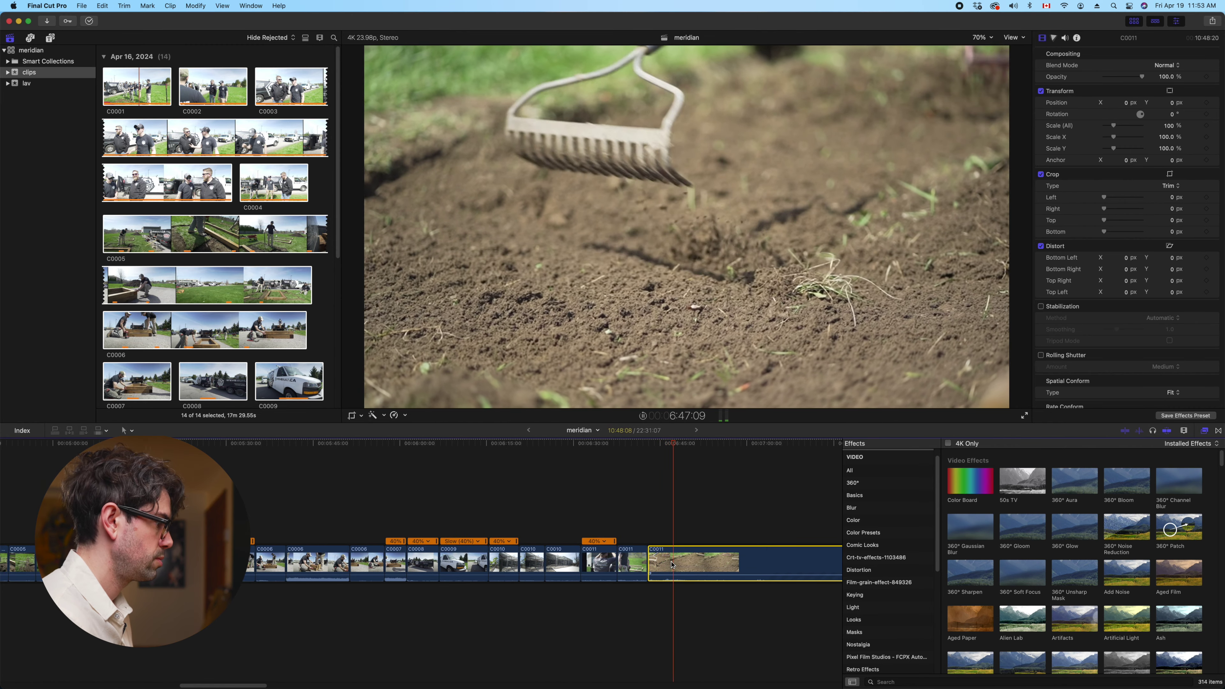
pyautogui.press('super+b')
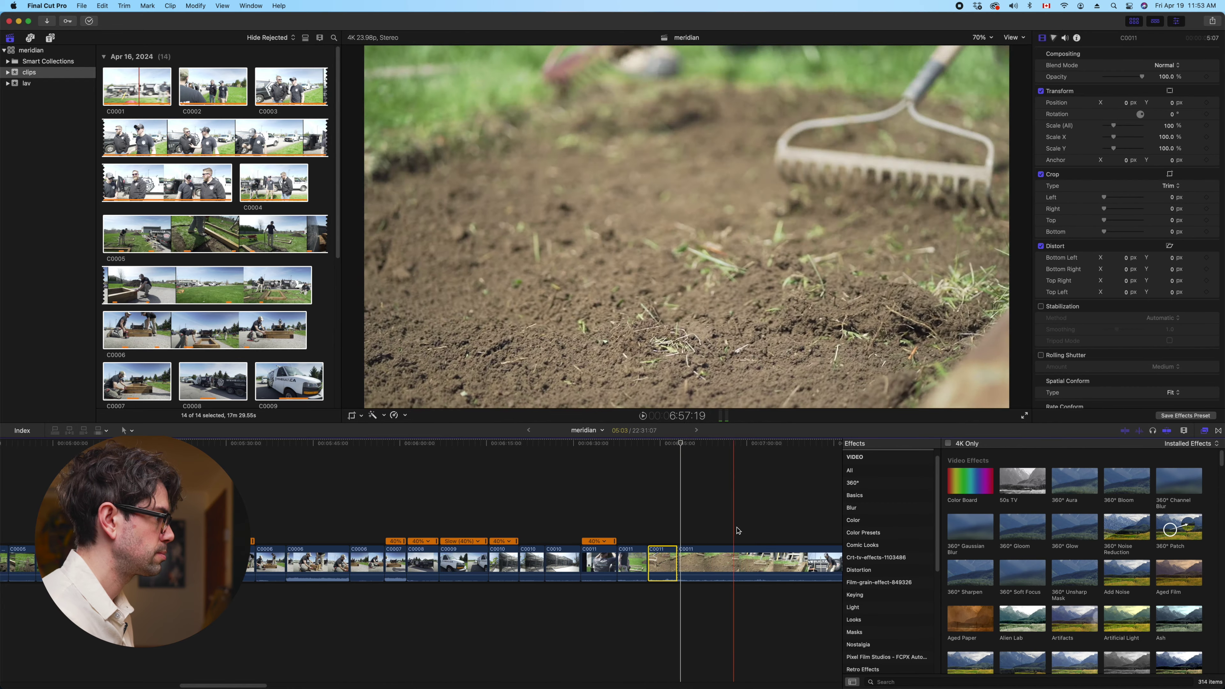
pyautogui.hscroll(10, 762, 529)
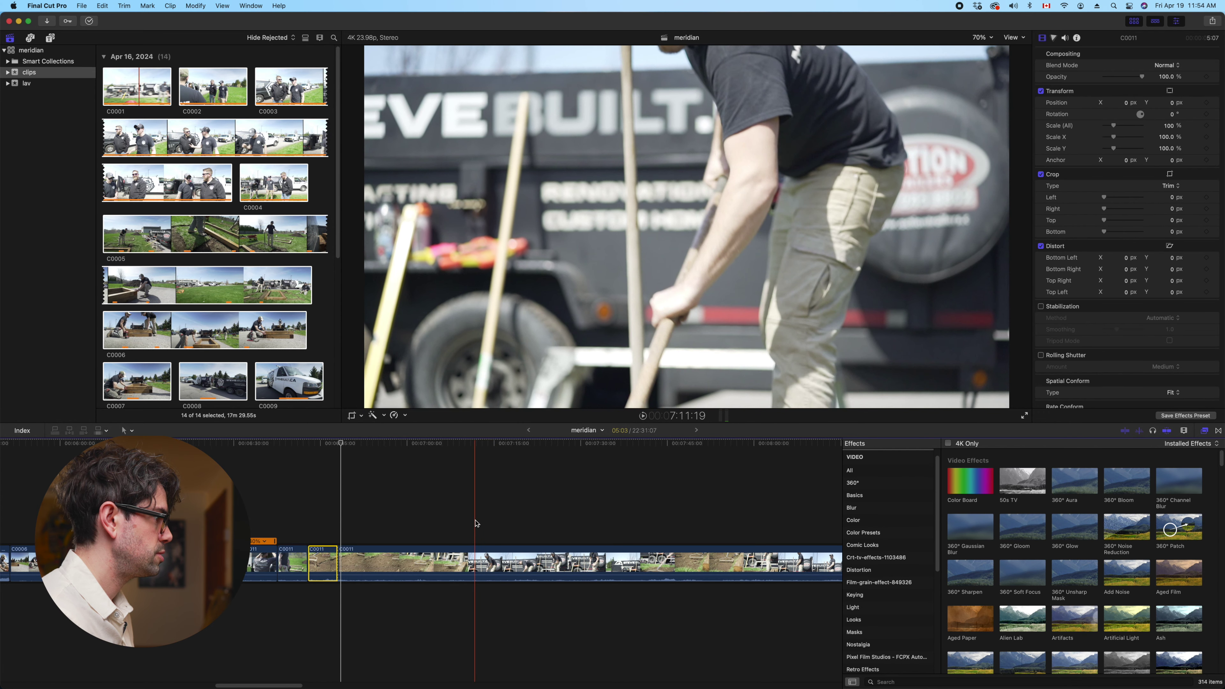
pyautogui.hscroll(-4, 475, 524)
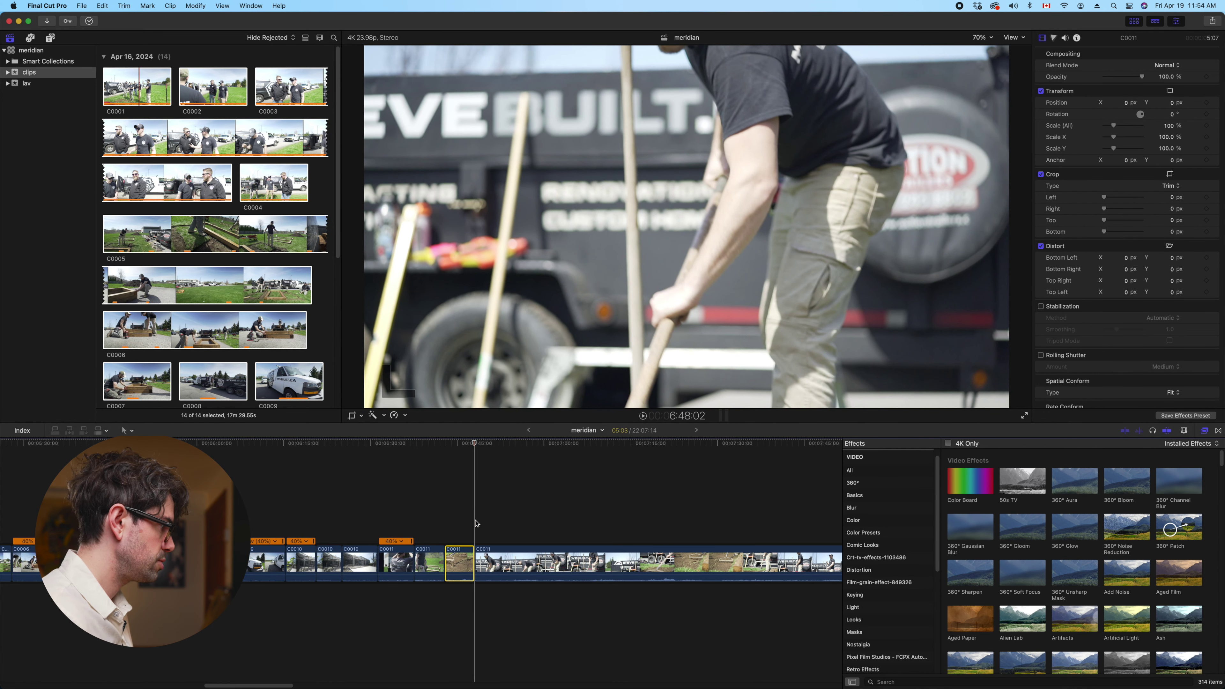
pyautogui.click(492, 555)
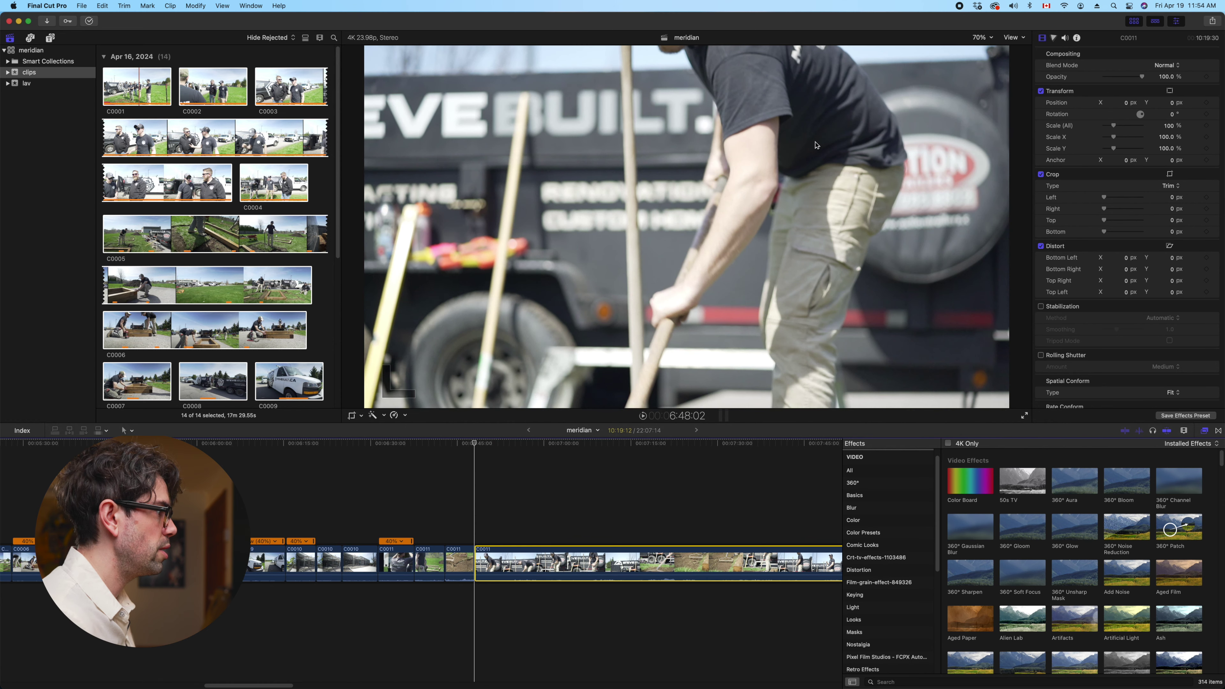
# Switch the viewer to proxy media only, keep its zoom at Fit, and review the View options
pyautogui.click(1014, 37)
pyautogui.click(1053, 161)
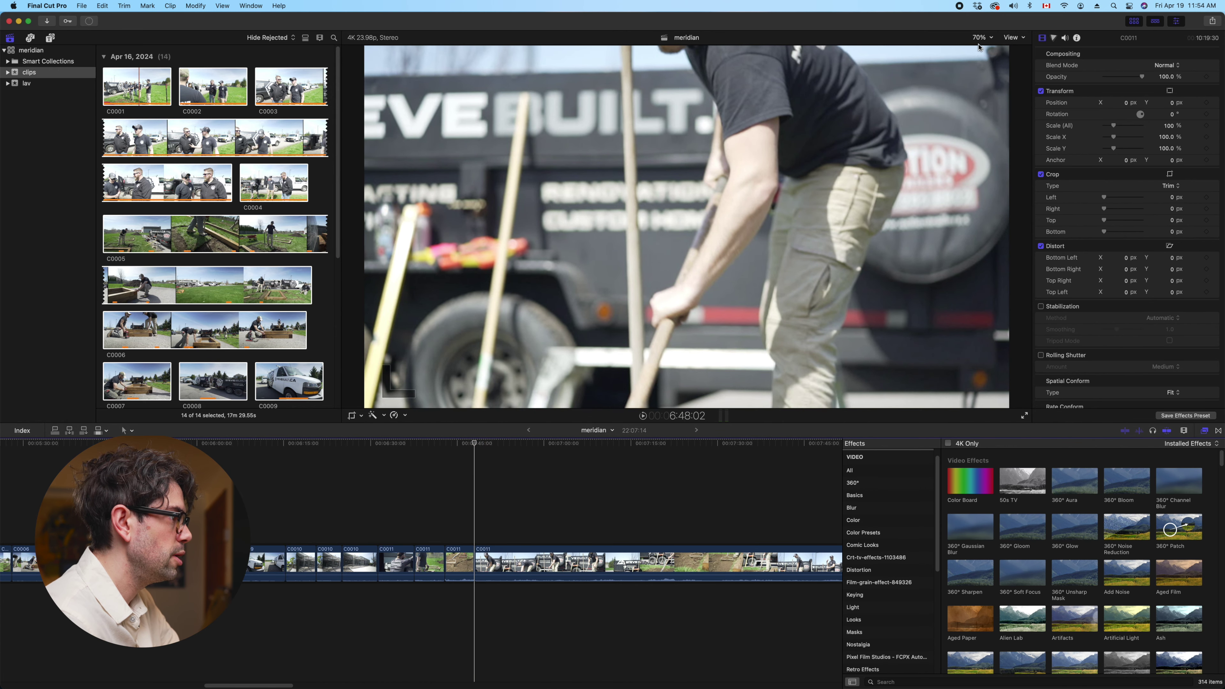
pyautogui.click(989, 38)
pyautogui.click(991, 48)
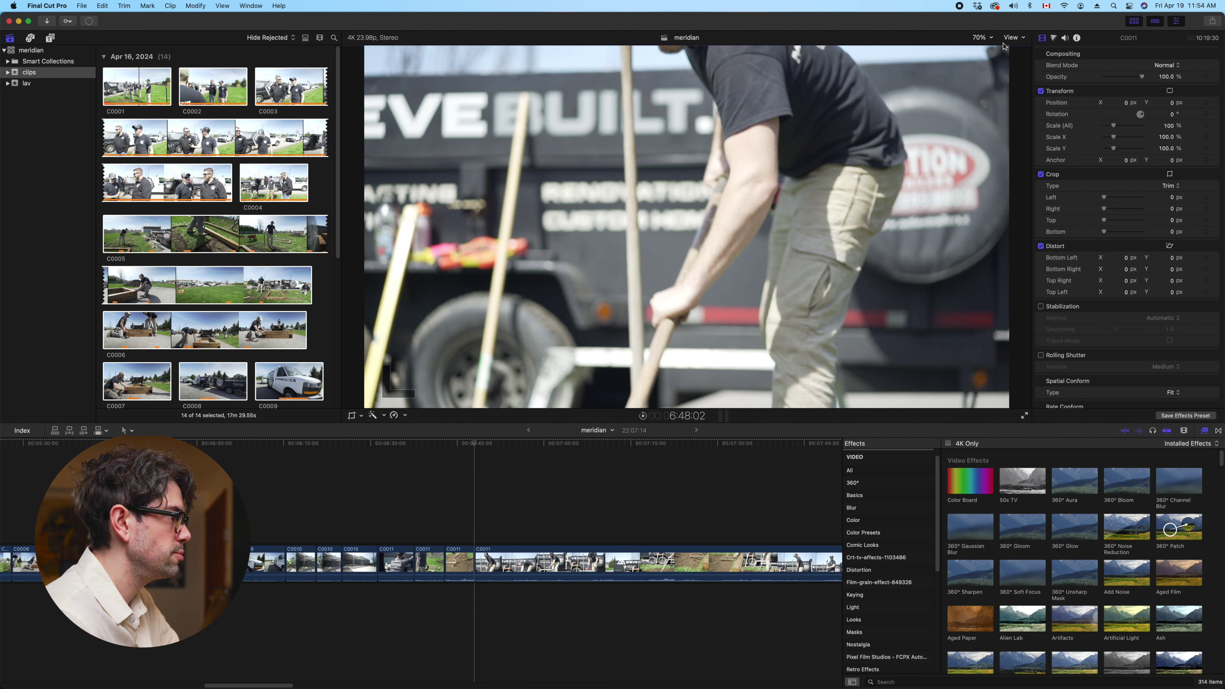
pyautogui.click(1014, 38)
pyautogui.click(1043, 145)
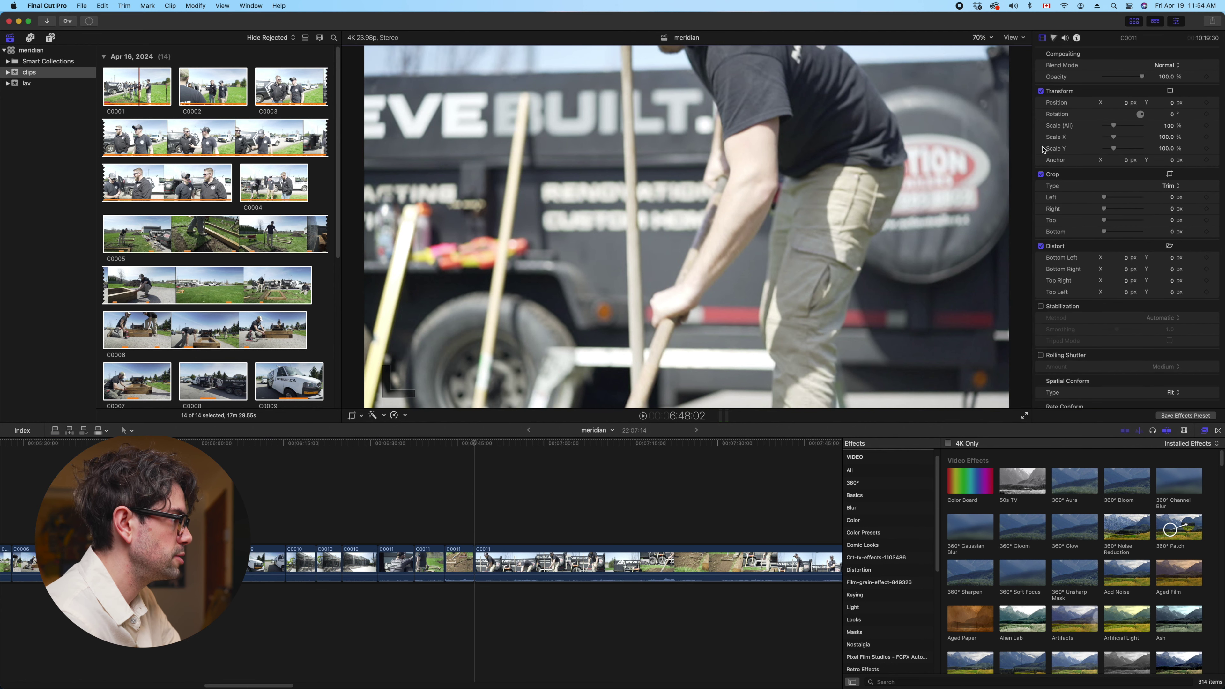
pyautogui.click(1020, 39)
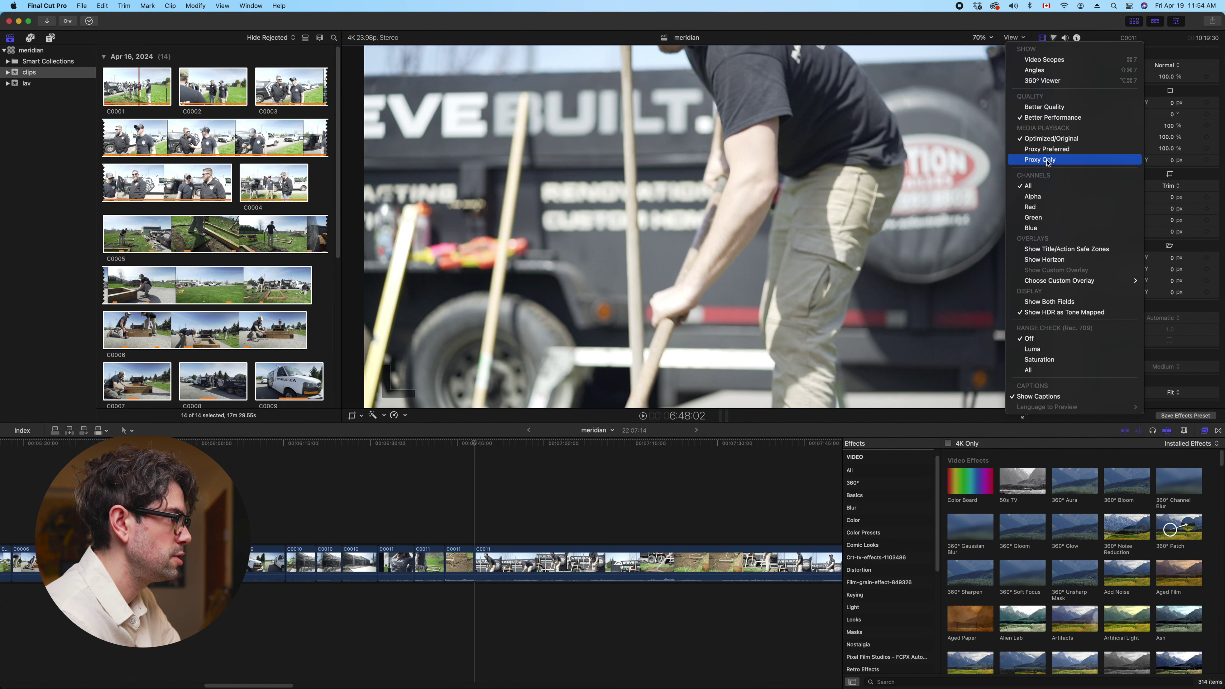
pyautogui.click(476, 507)
pyautogui.press('space')
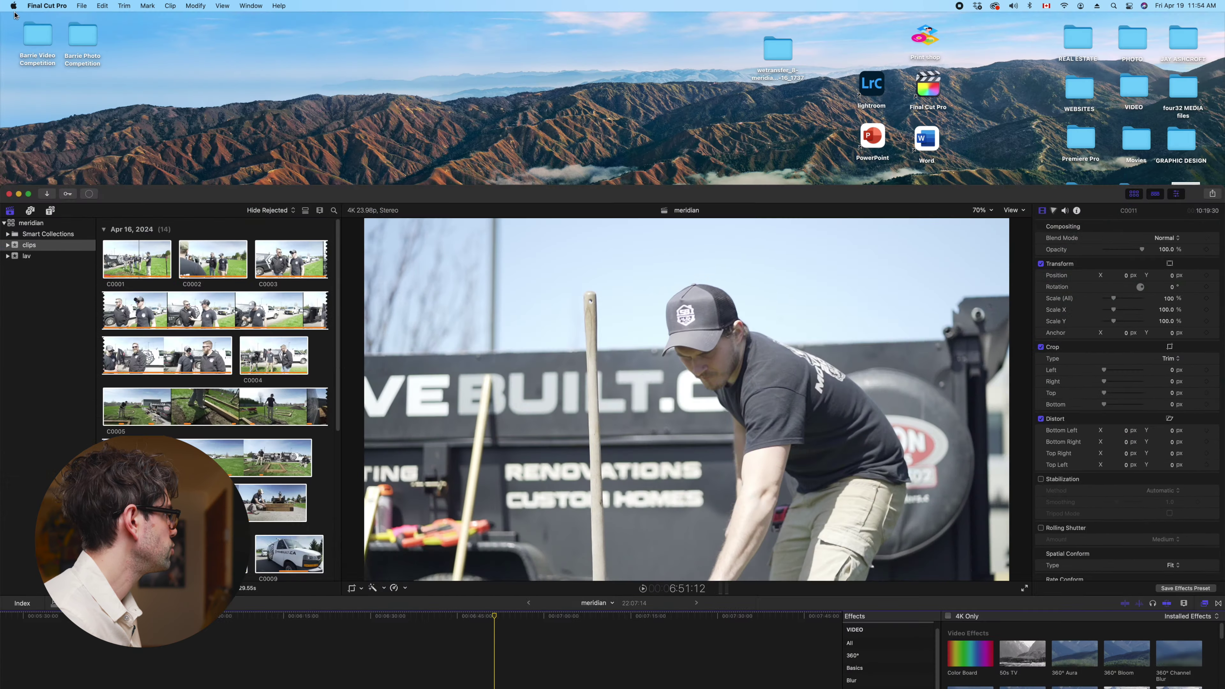
pyautogui.click(13, 6)
pyautogui.click(223, 121)
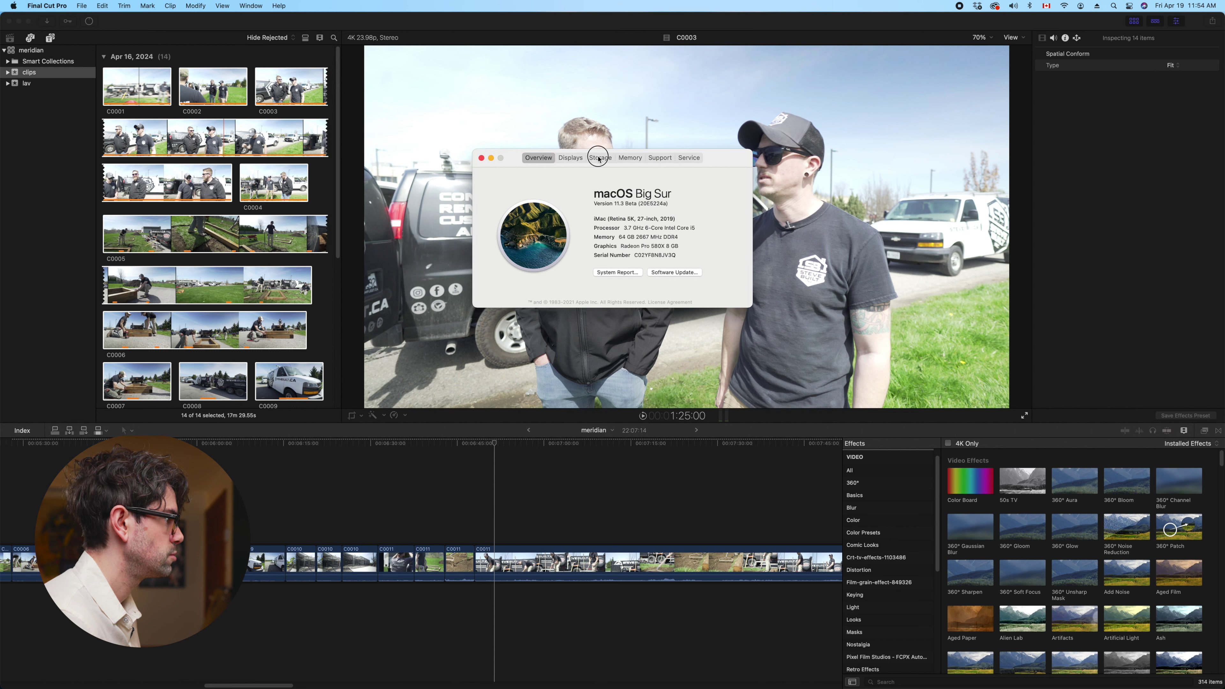
pyautogui.click(599, 158)
pyautogui.click(552, 159)
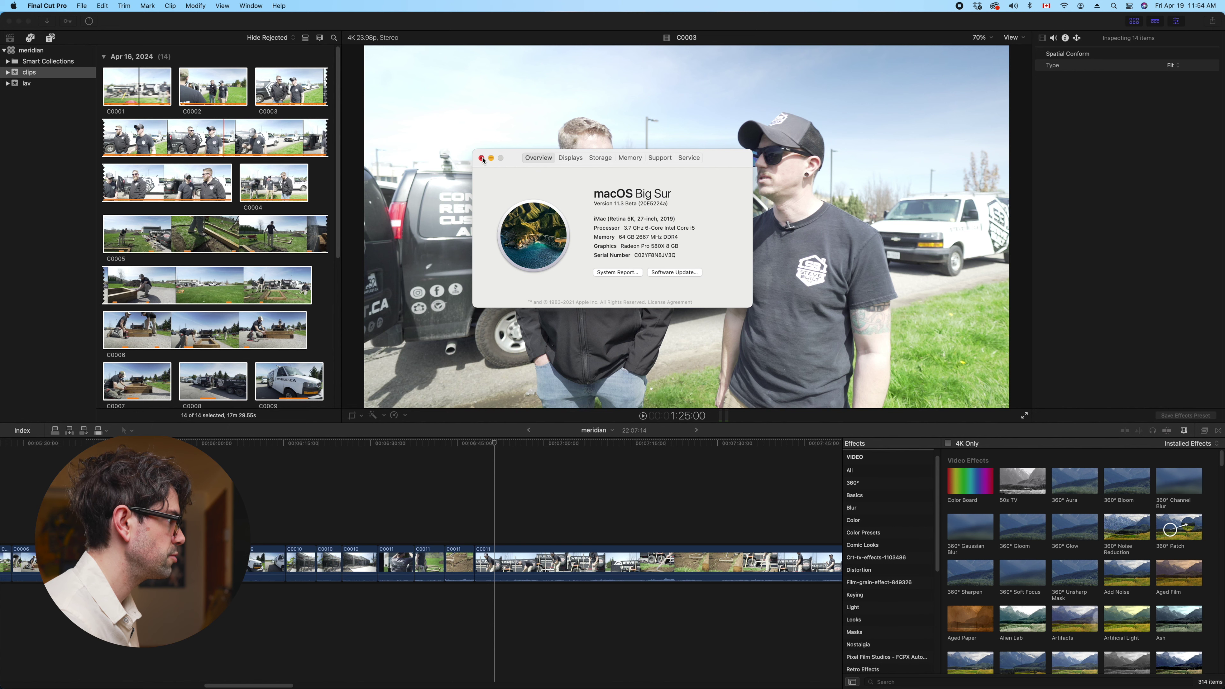
pyautogui.click(481, 158)
pyautogui.click(478, 516)
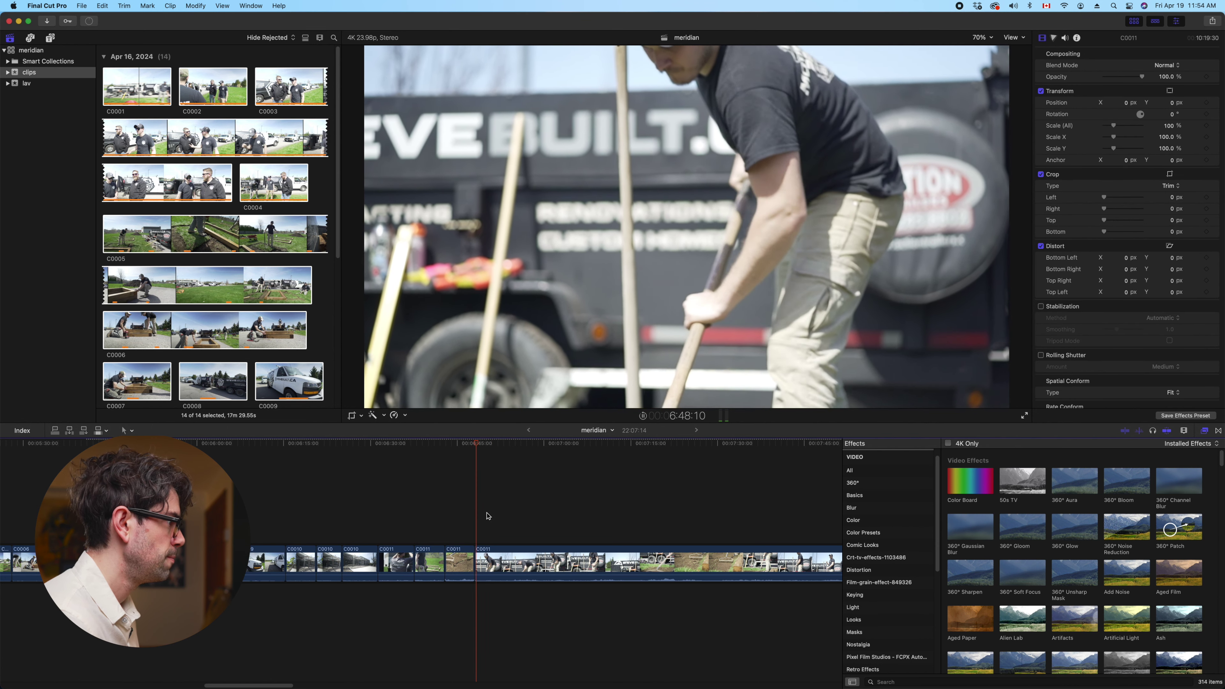
# Split C0011 twice, trimming unwanted footage and about 9 seconds off the next piece's start
pyautogui.click(492, 562)
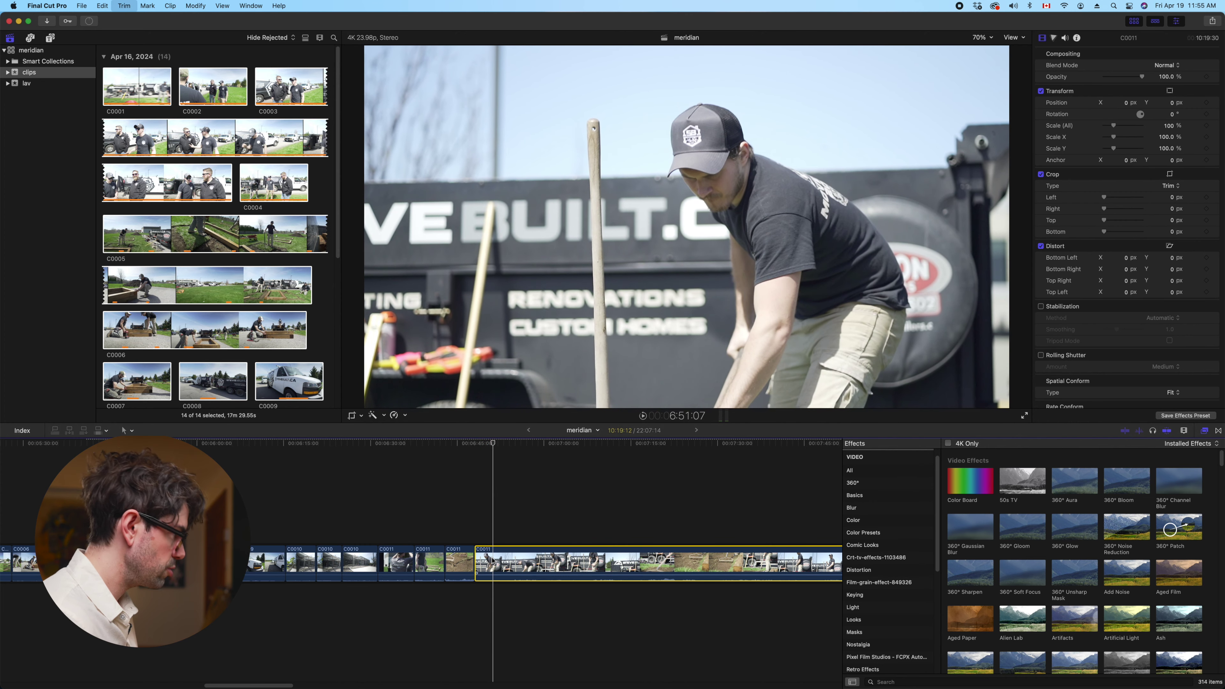
pyautogui.press('cmd+b')
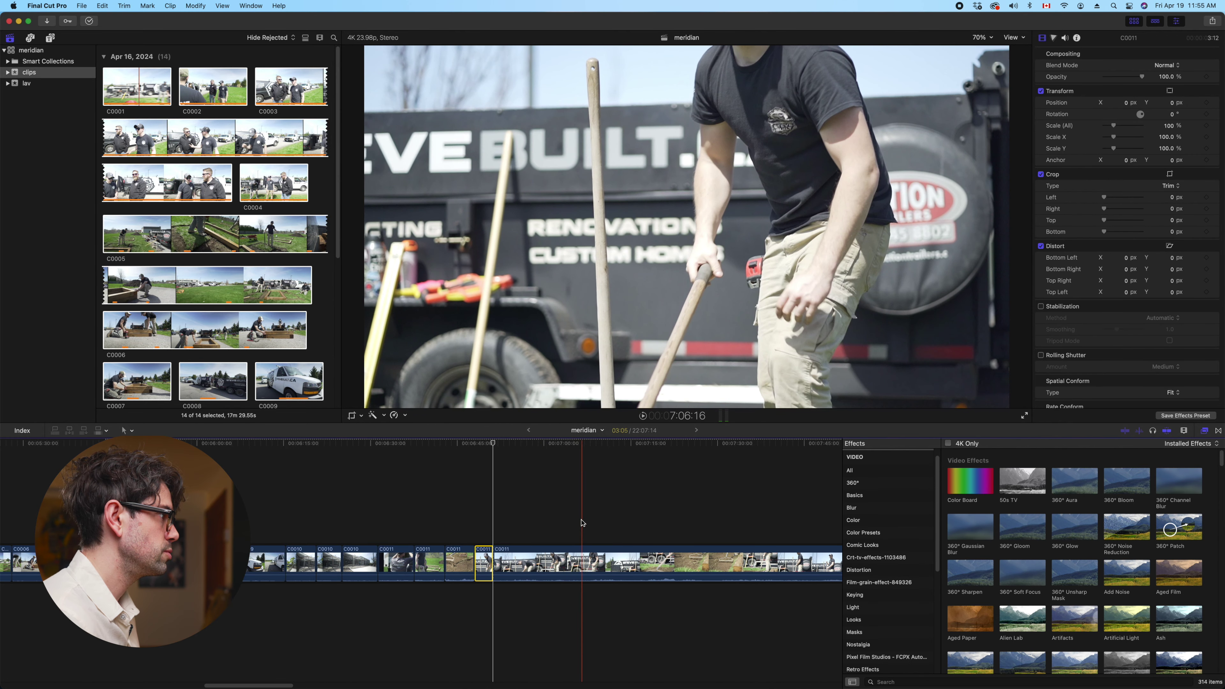
pyautogui.hotkey('alt', '[')
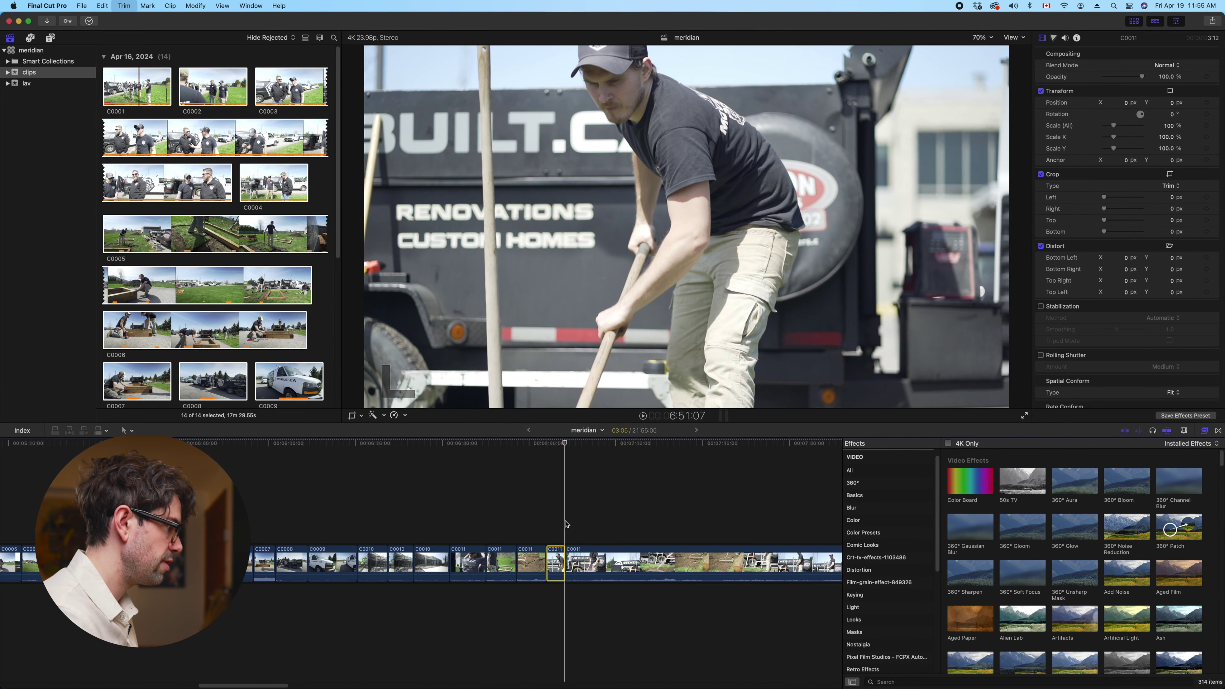
pyautogui.press('space')
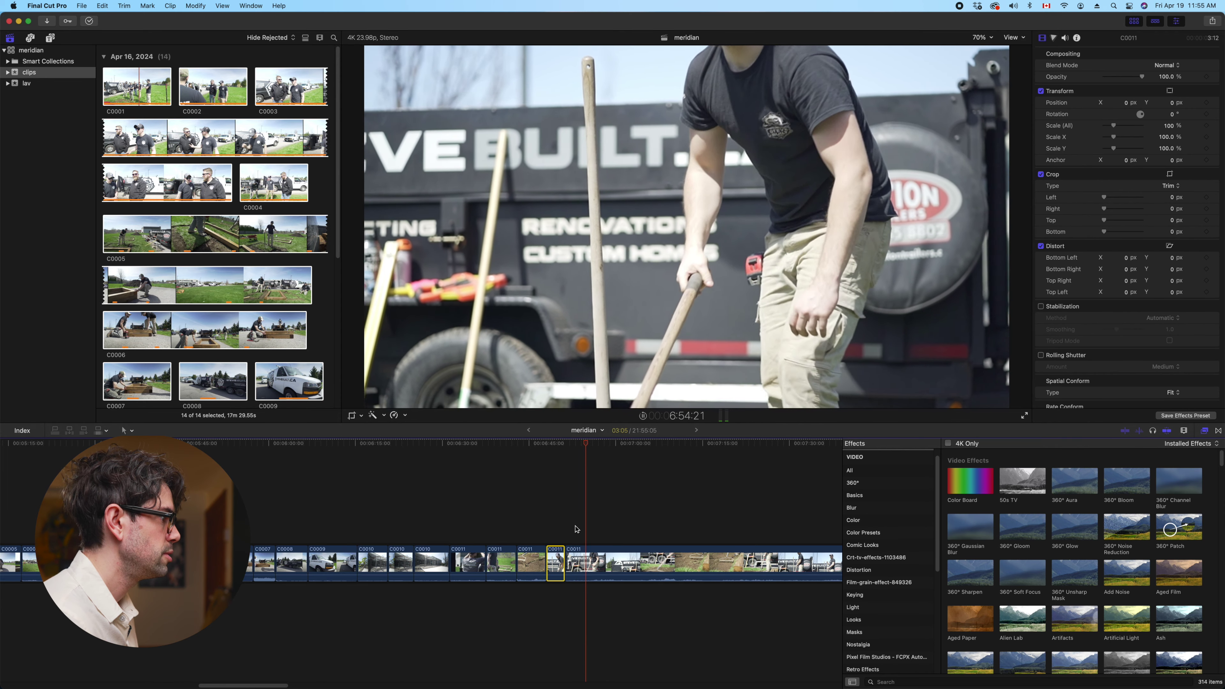
pyautogui.click(593, 556)
pyautogui.press('super+b')
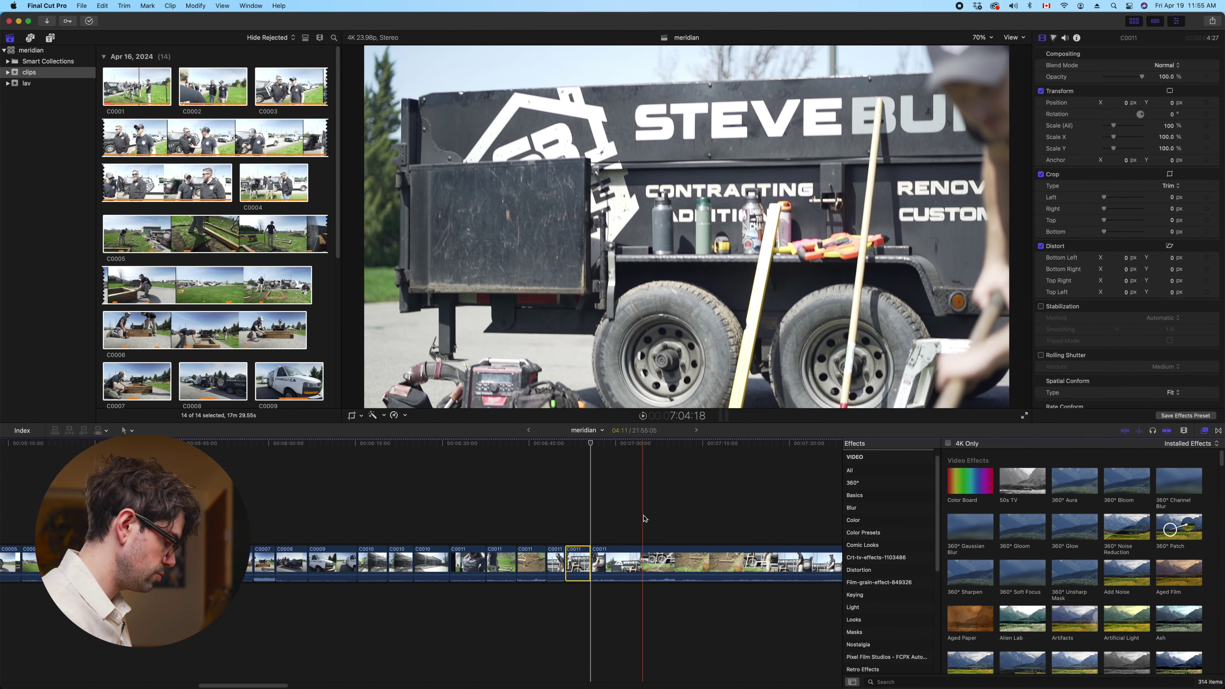
pyautogui.hotkey('alt', '[')
pyautogui.press('space')
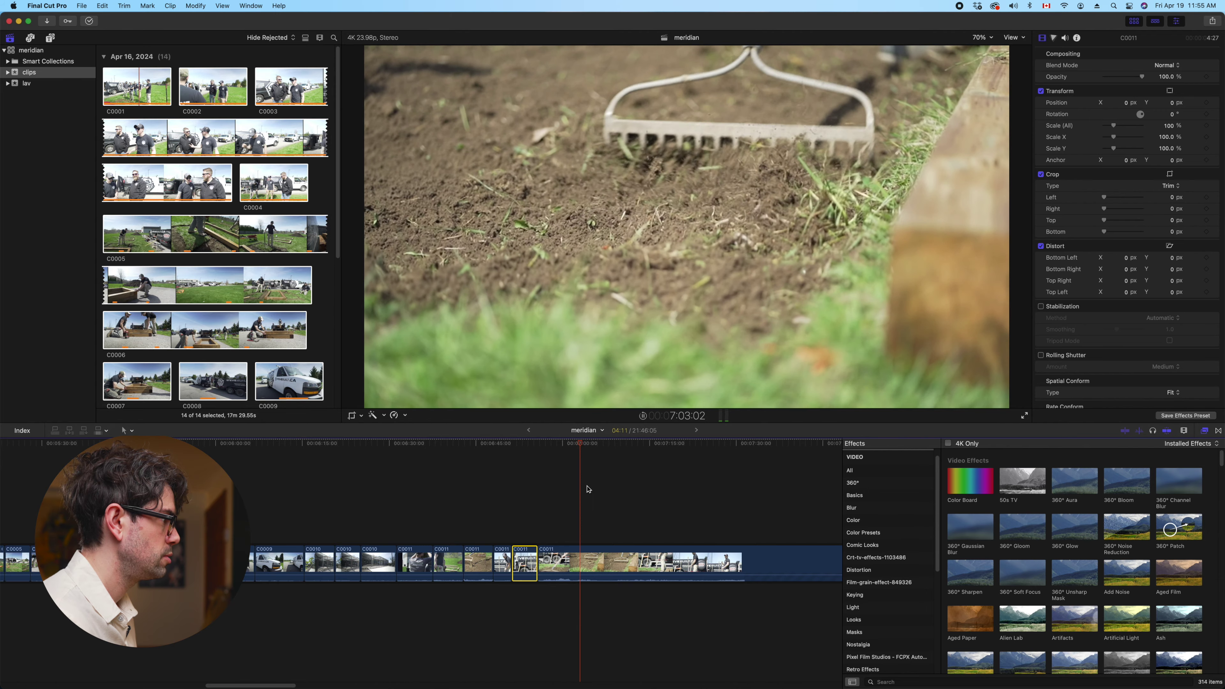
# Split C0011 at two more cut points, reviewing the trimmed section in between
pyautogui.press('space')
pyautogui.click(578, 562)
pyautogui.press('cmd+b')
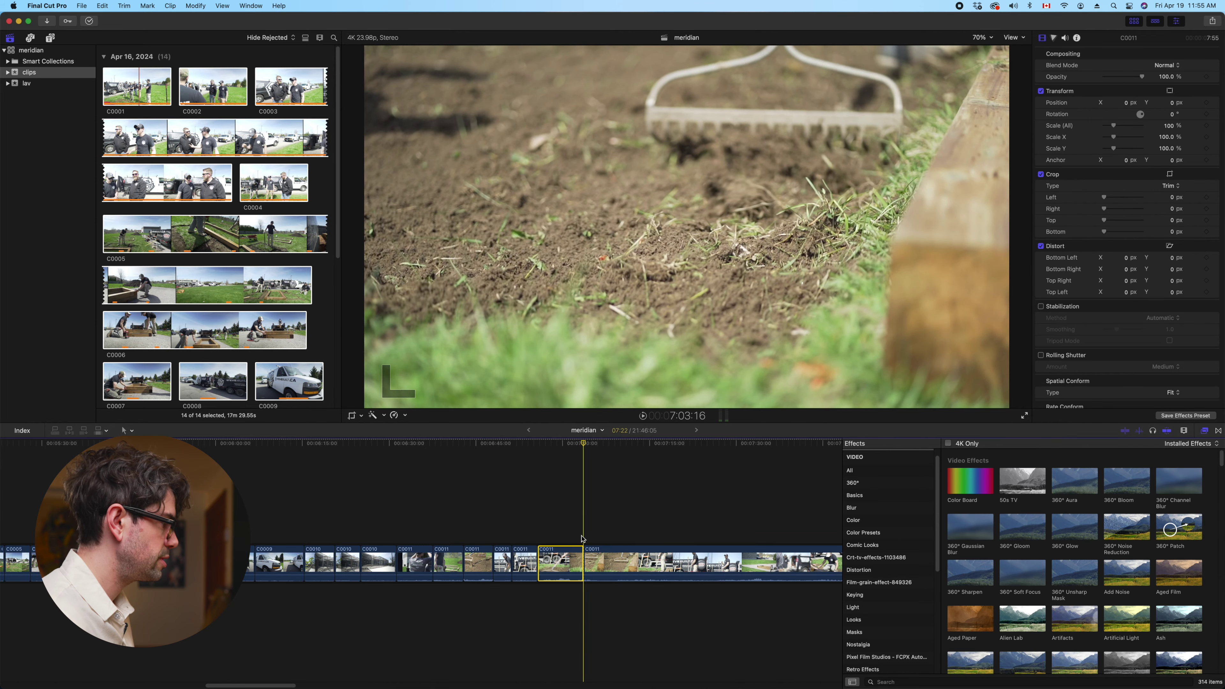
pyautogui.press('Up')
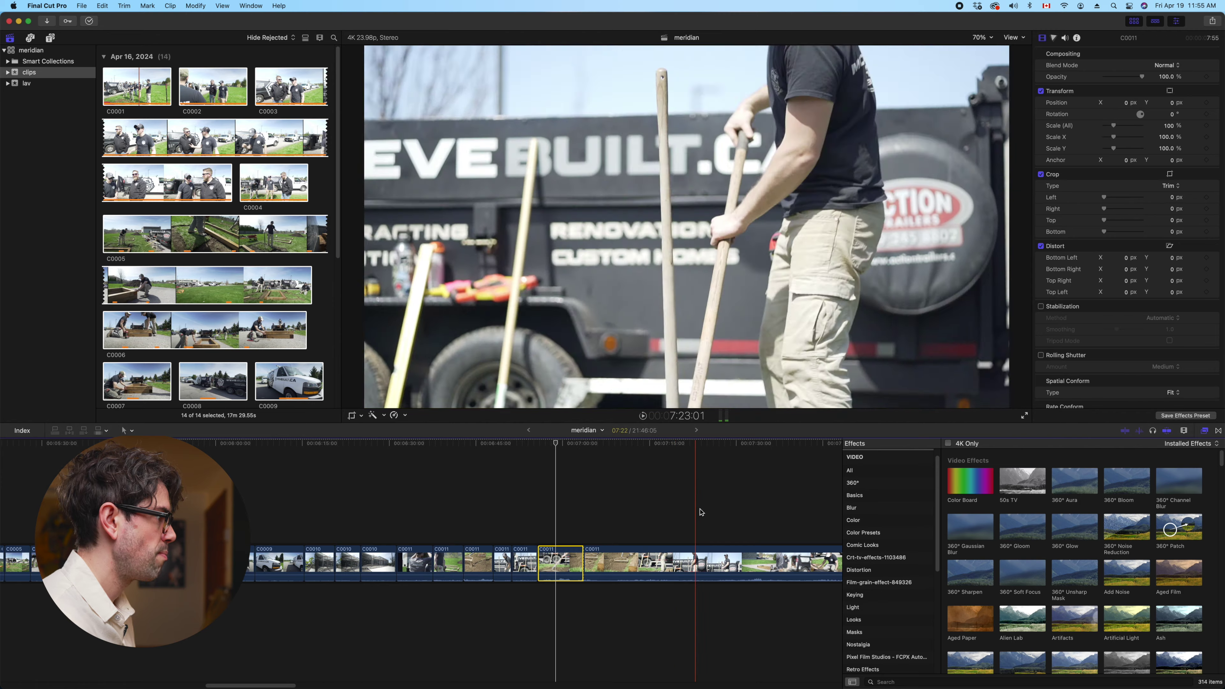
pyautogui.hscroll(5, 482, 512)
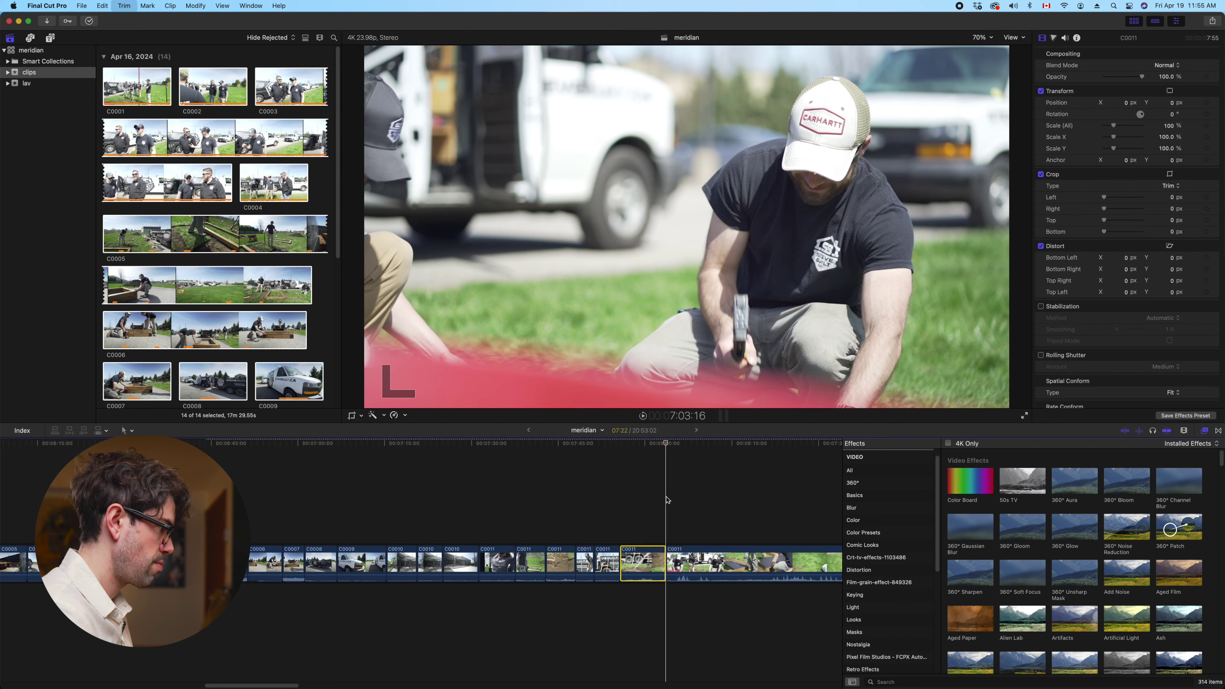
pyautogui.hscroll(-6, 667, 500)
pyautogui.press('space')
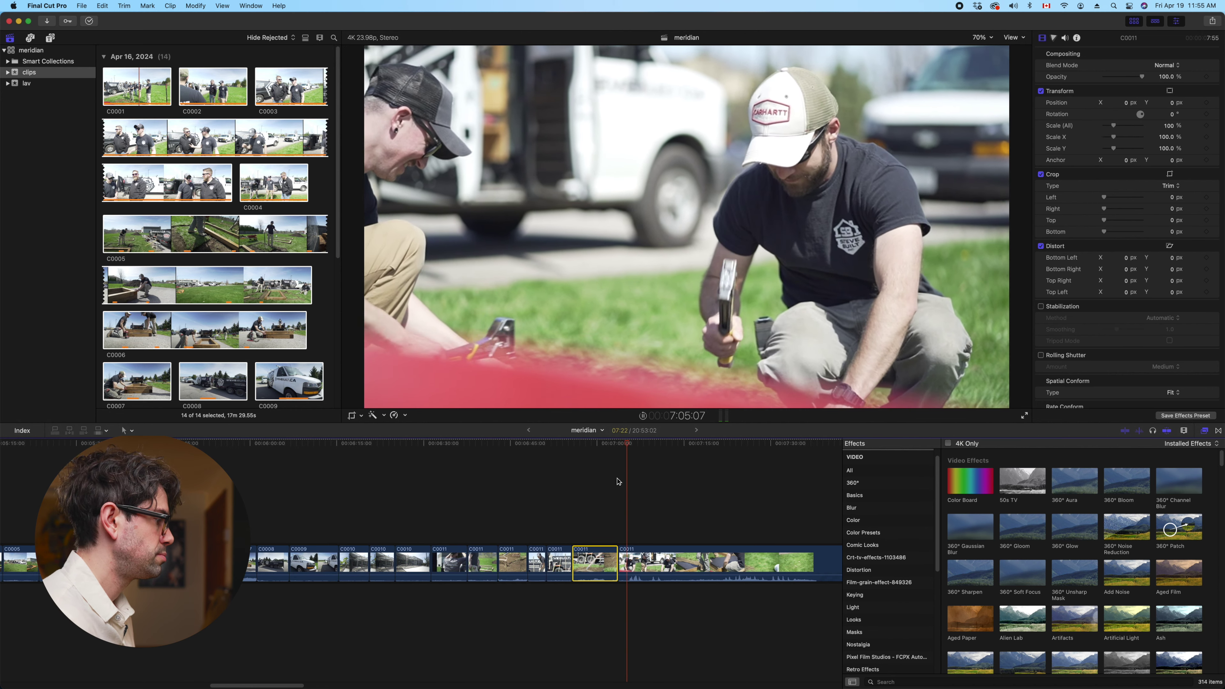
pyautogui.hscroll(1, 651, 485)
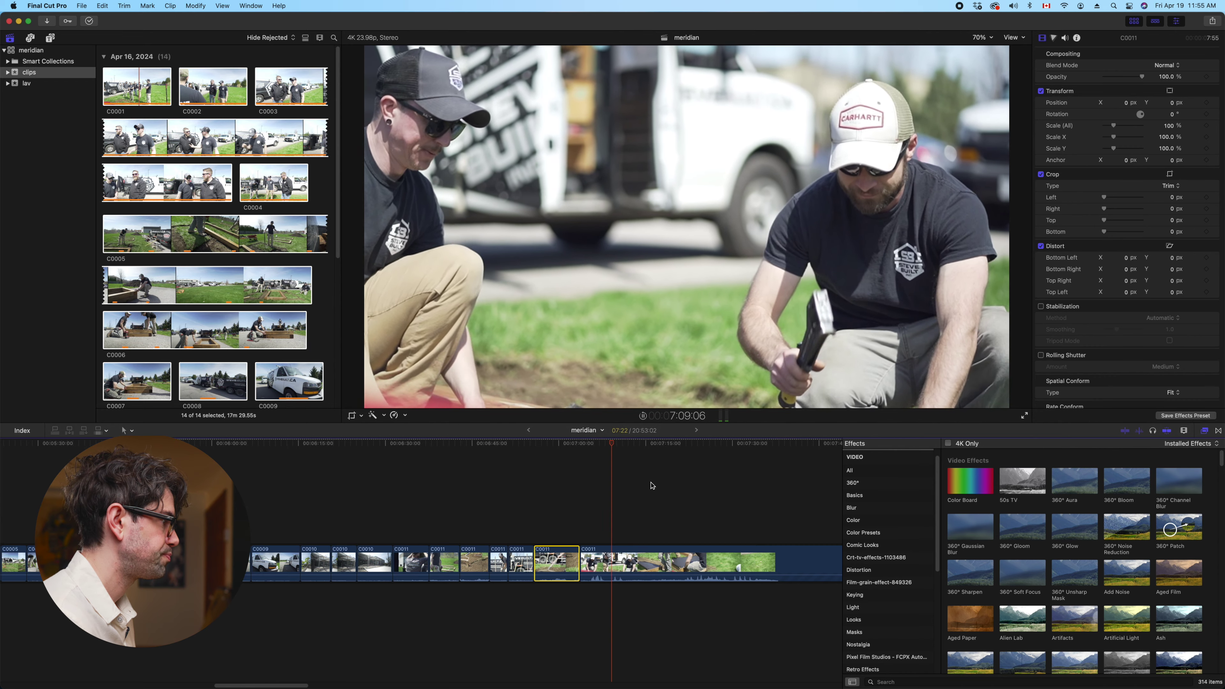
pyautogui.press('space')
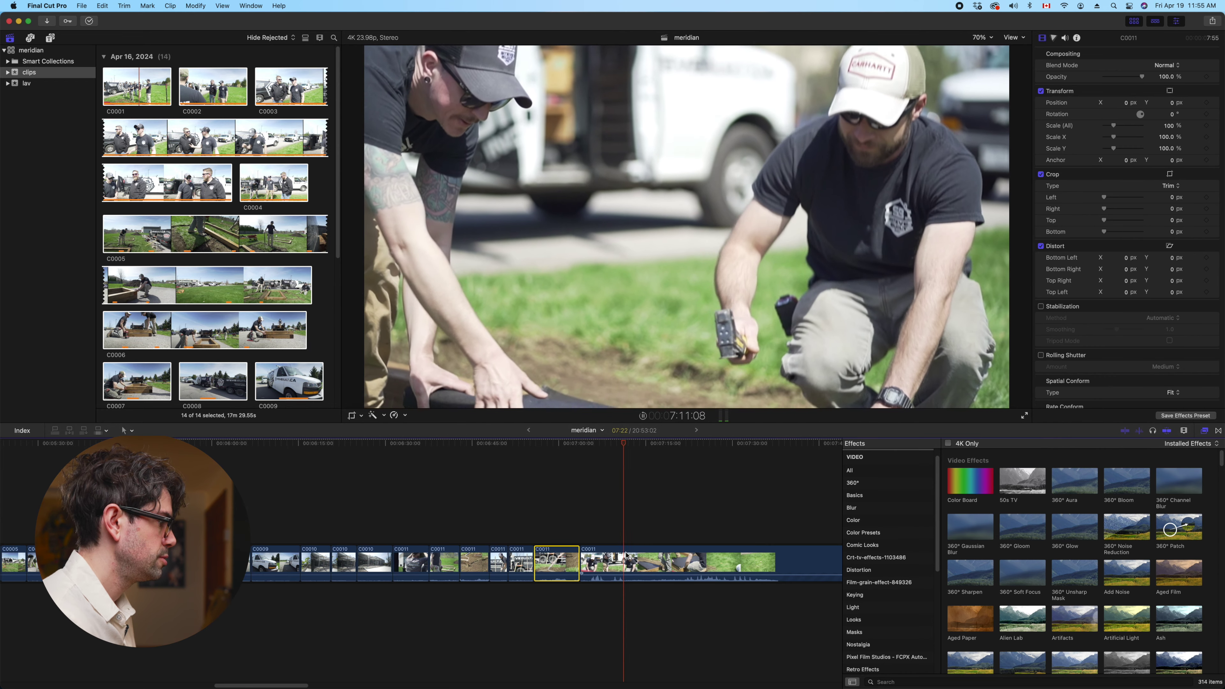
pyautogui.press('super+b')
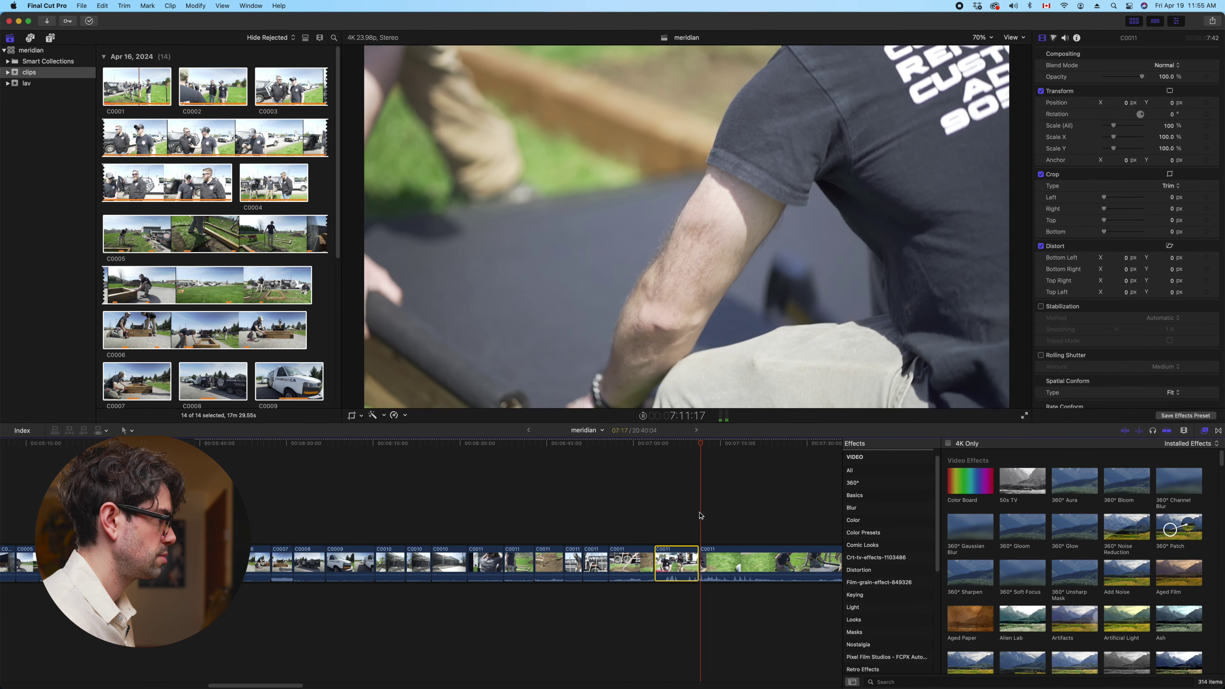
# Trim about 12.9 seconds off the last clip's start, then about 31 seconds off the long C0011 clip's start
pyautogui.hotkey('alt', '[')
pyautogui.click(598, 520)
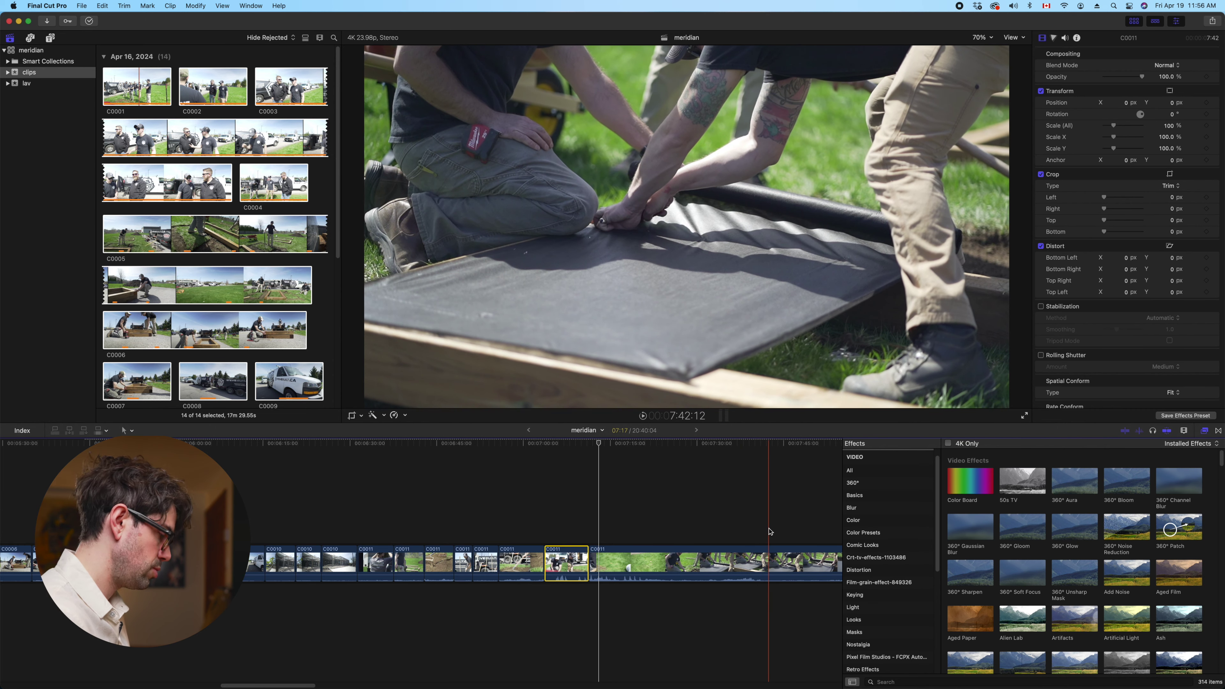
pyautogui.hotkey('alt', '[')
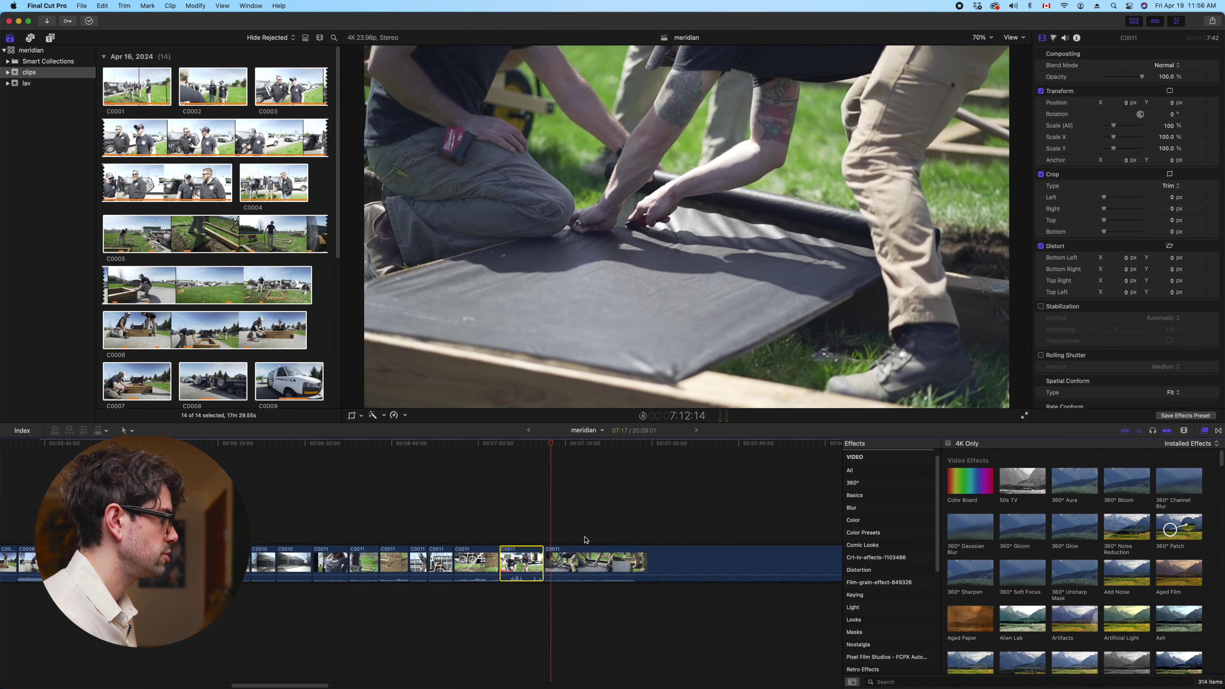
pyautogui.press('space')
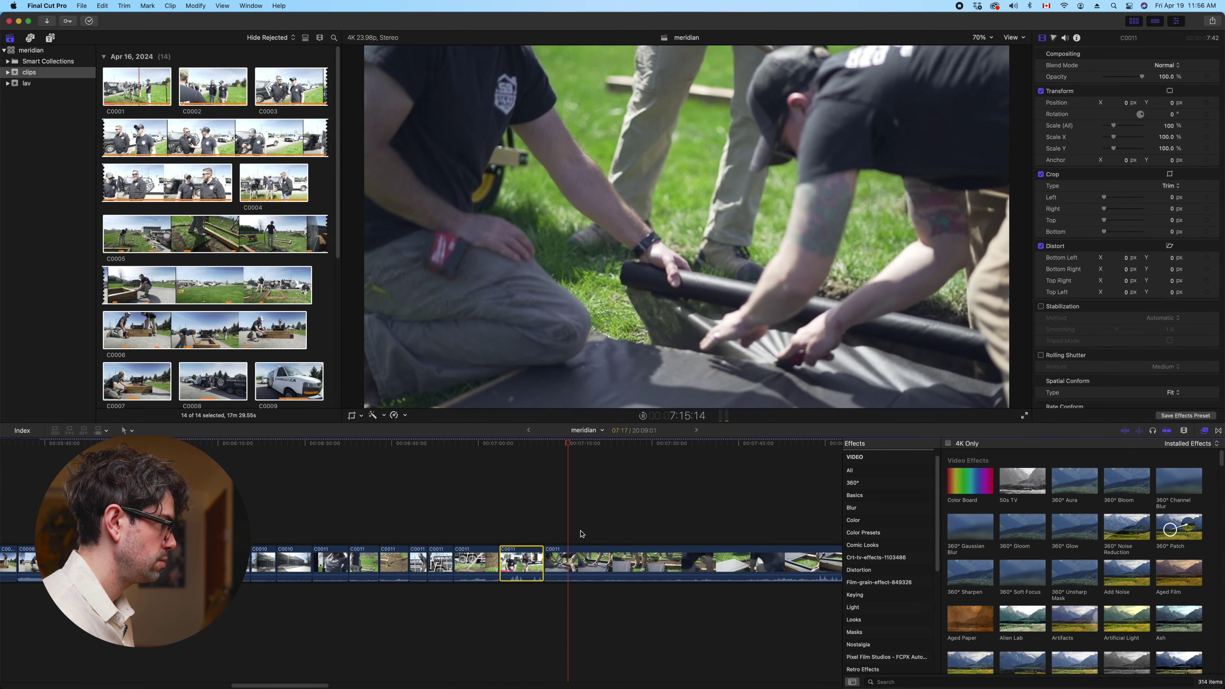
pyautogui.press('space')
# Split the long C0011 clip at the playhead
pyautogui.click(577, 572)
pyautogui.press('super+b')
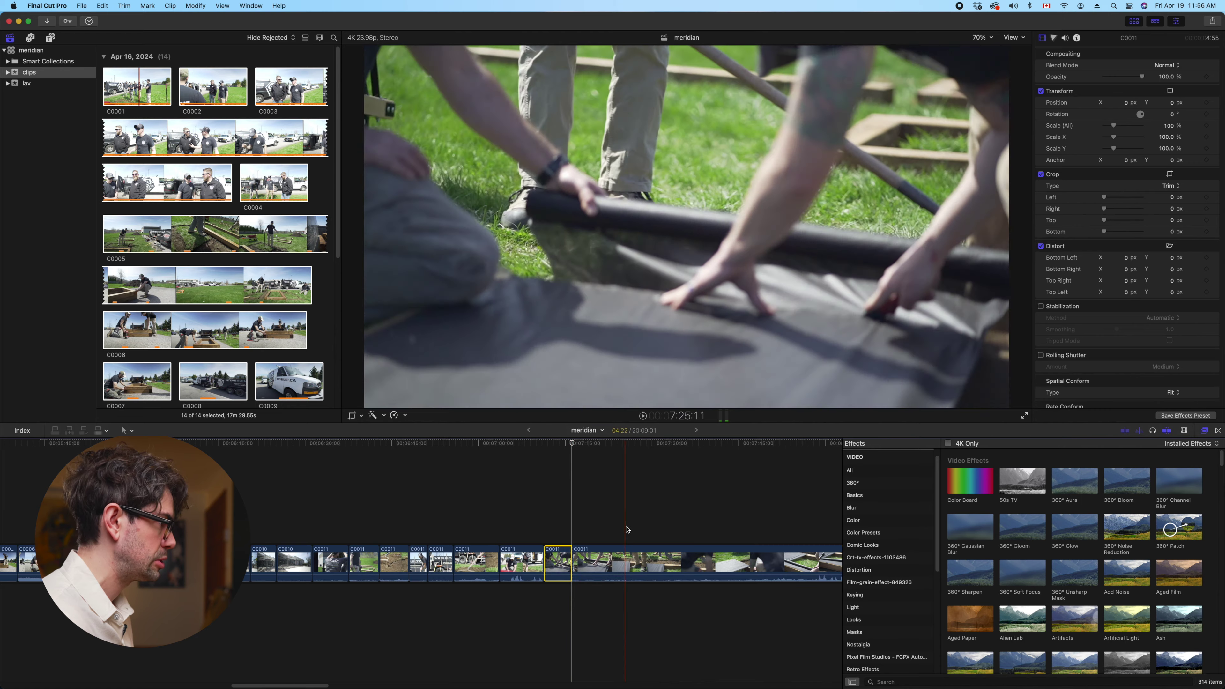
pyautogui.hscroll(5, 514, 509)
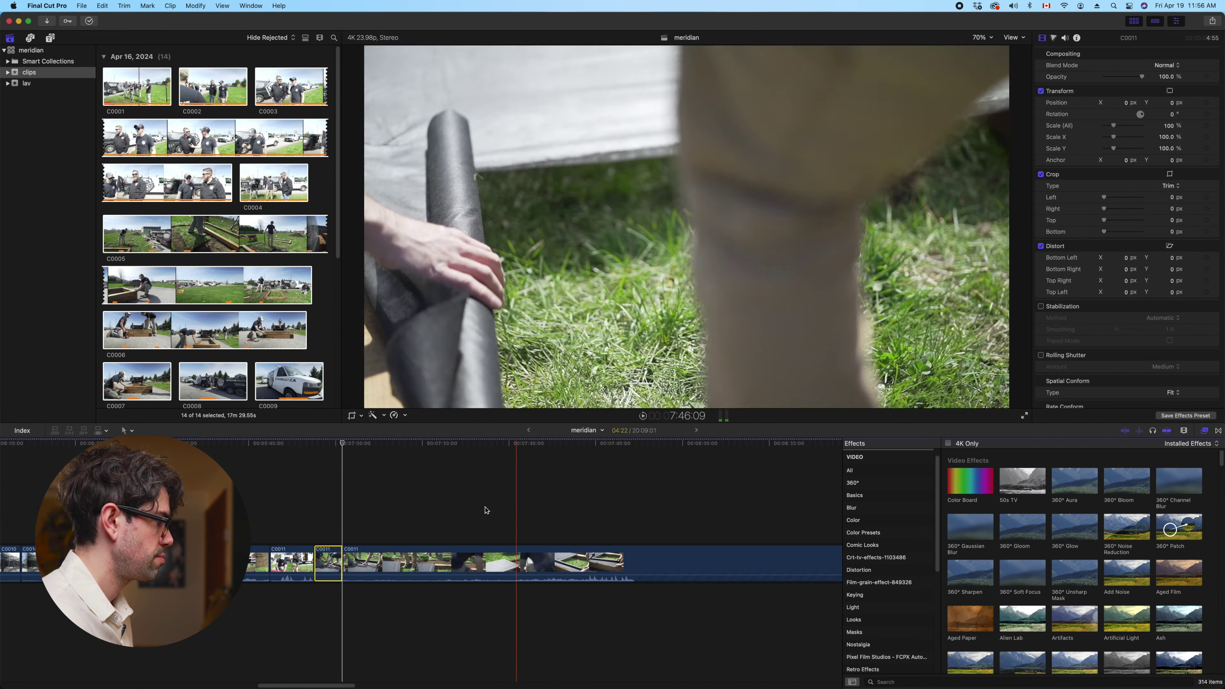
pyautogui.hscroll(5, 623, 517)
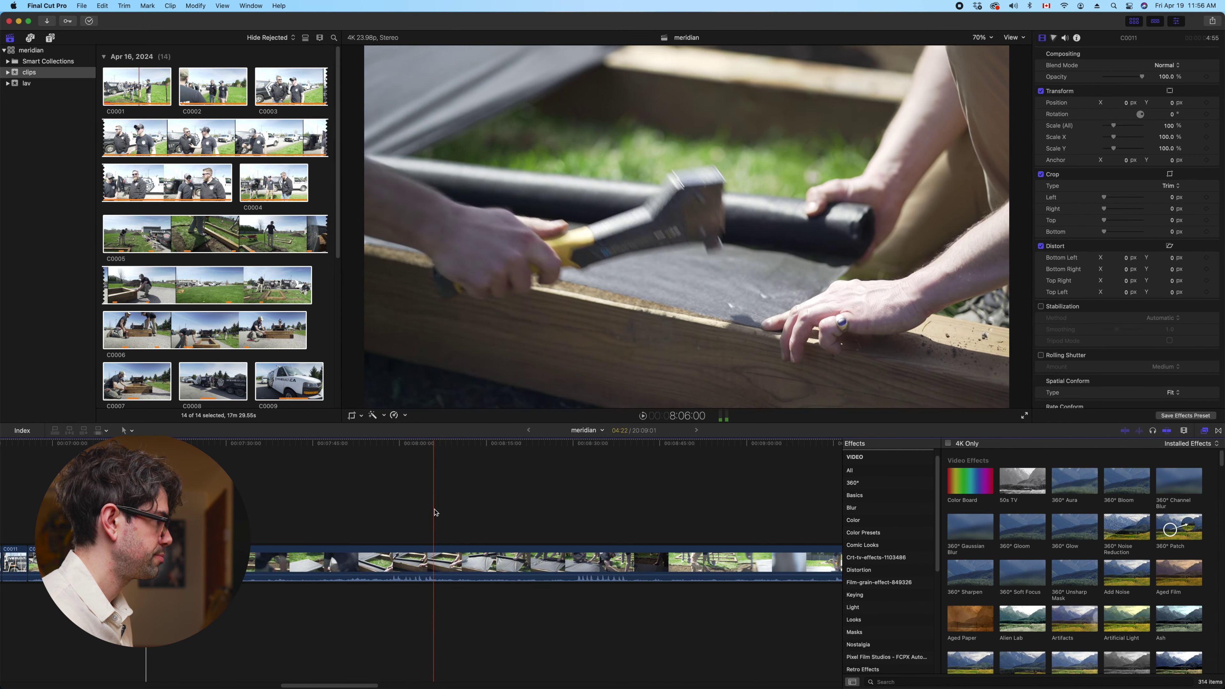
pyautogui.hscroll(-5, 426, 510)
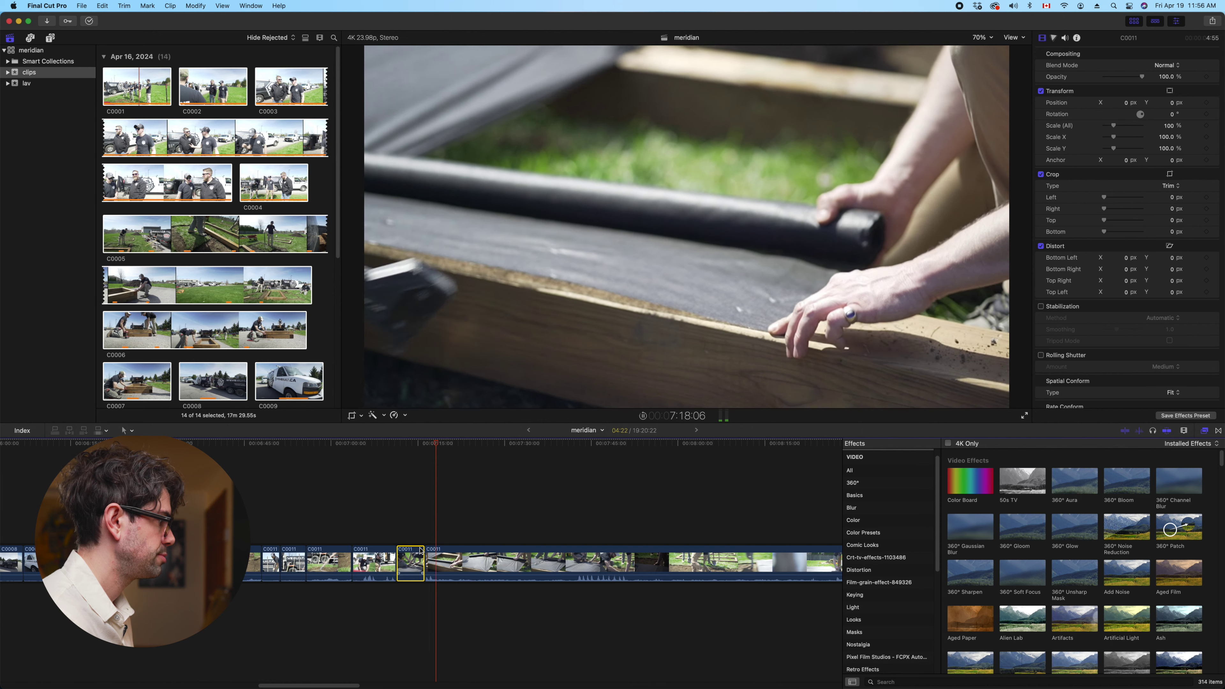
# Split C0011 at the next cut point and remove the unwanted stretch of footage
pyautogui.click(438, 560)
pyautogui.press('super+b')
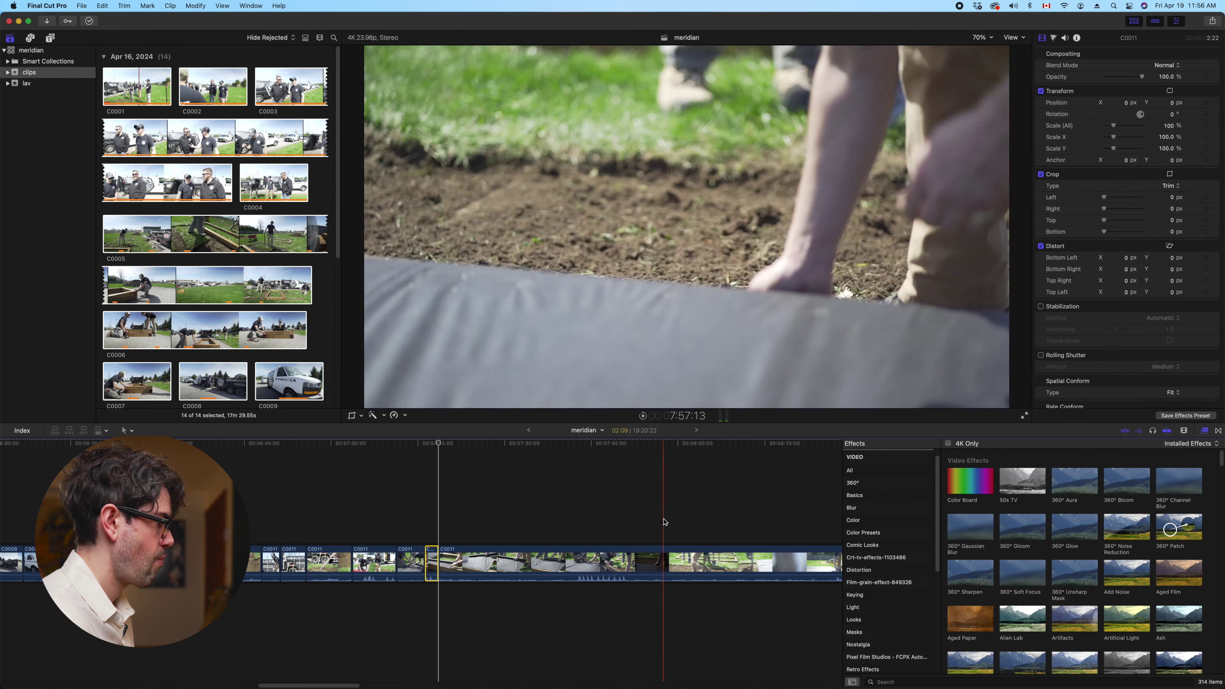
pyautogui.hscroll(10, 690, 524)
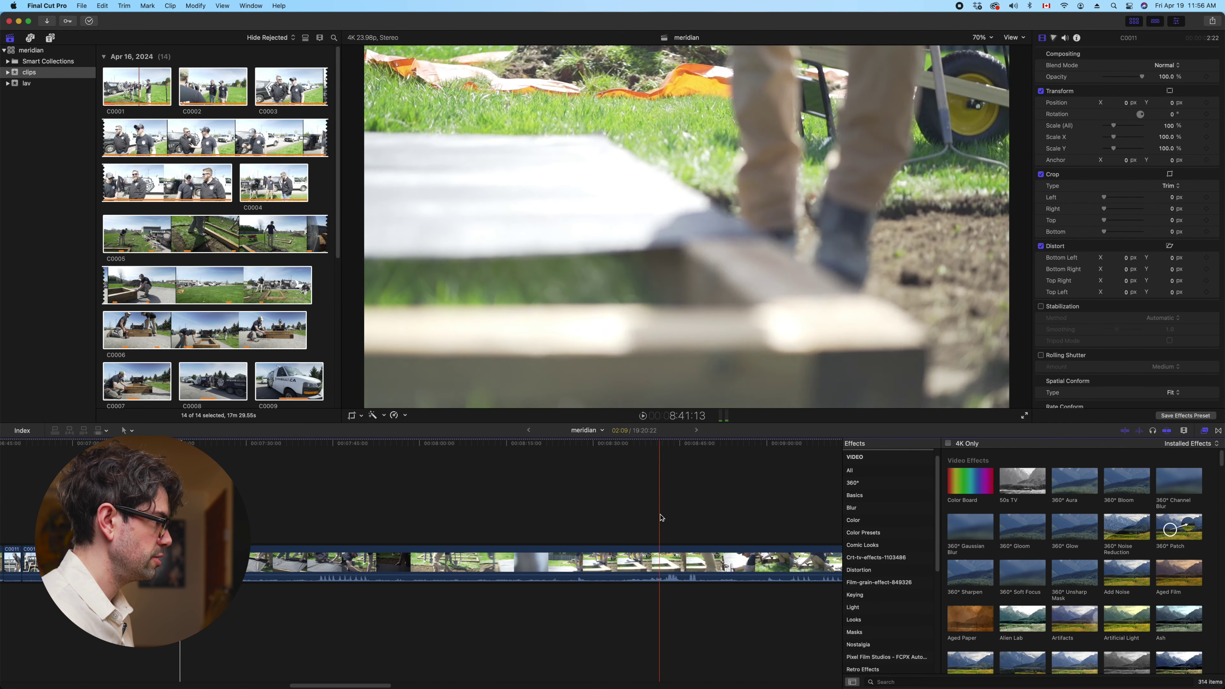
pyautogui.hscroll(8, 709, 524)
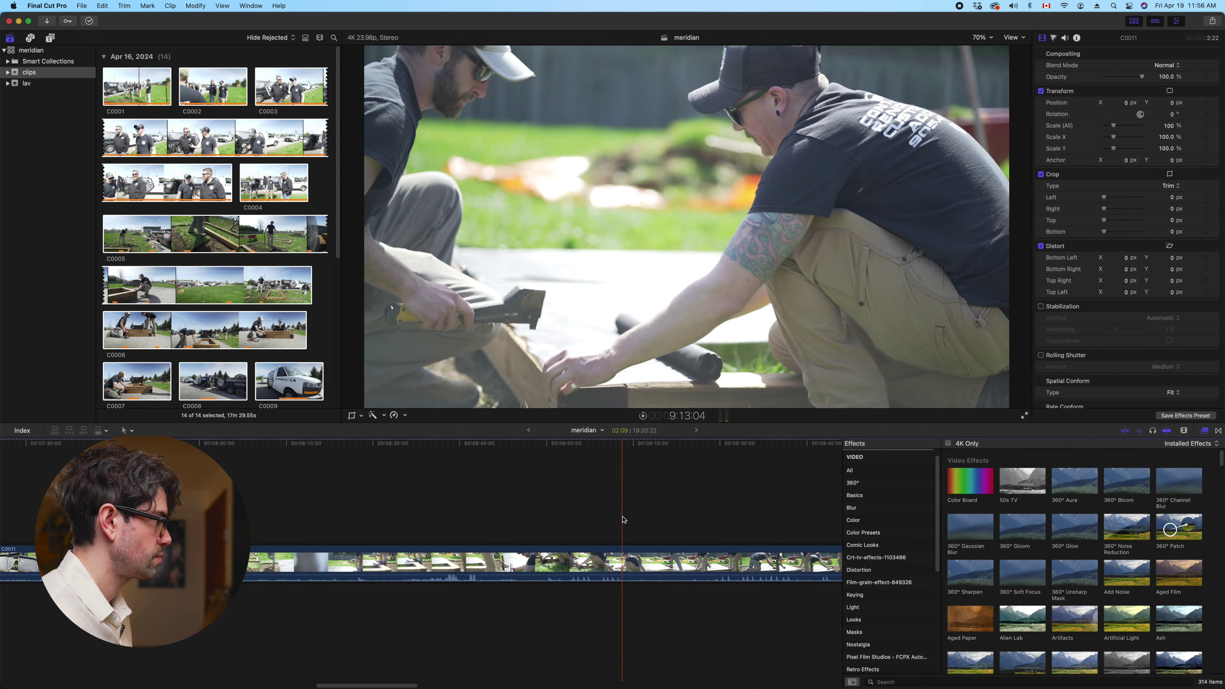
pyautogui.press('super+z')
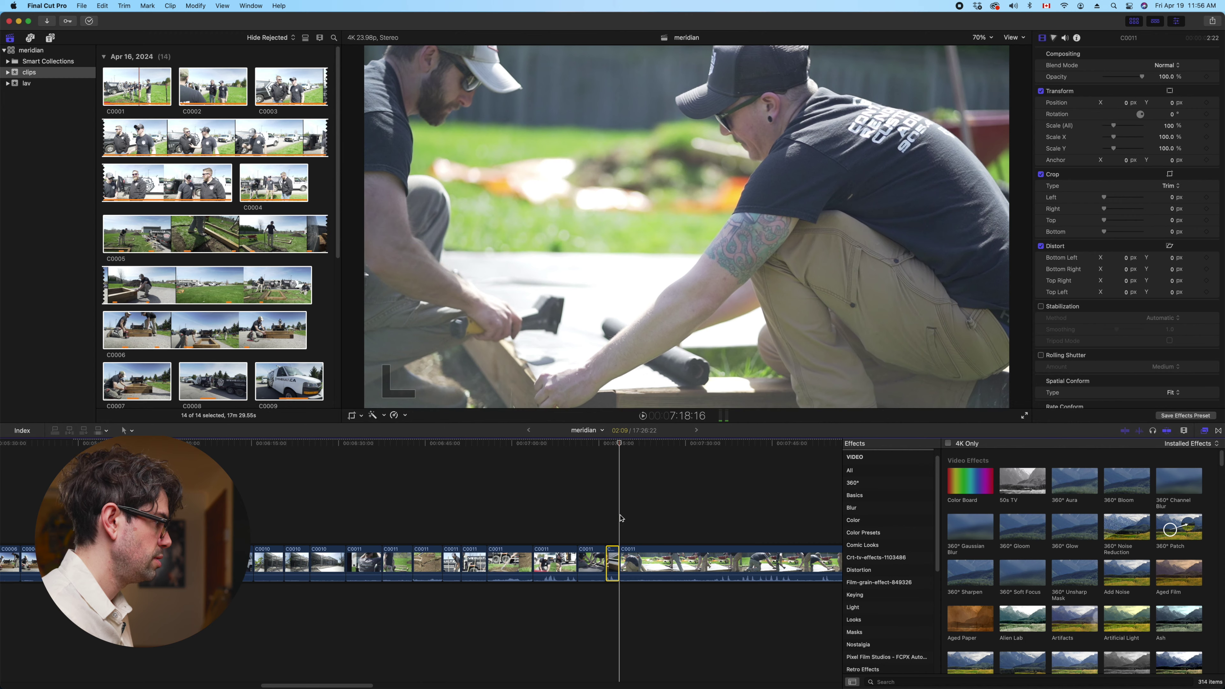
# Trim away the next clip's start and split the following C0011 clip at the playhead
pyautogui.hscroll(3, 579, 526)
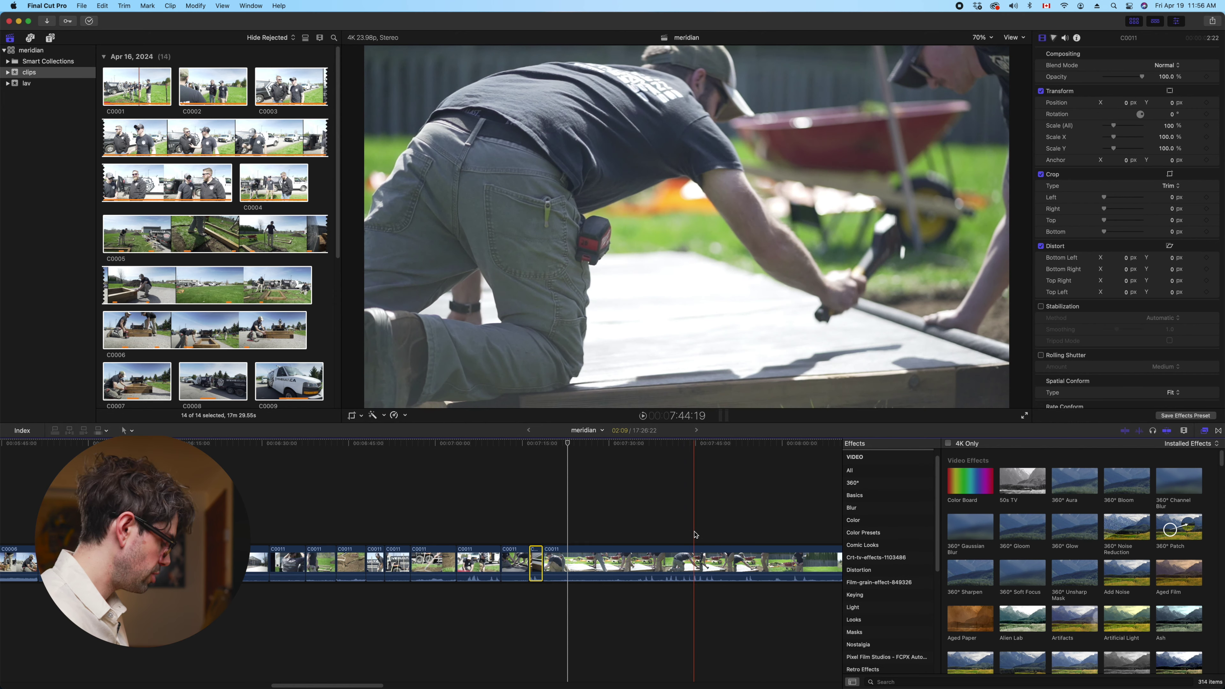
pyautogui.press('super+z')
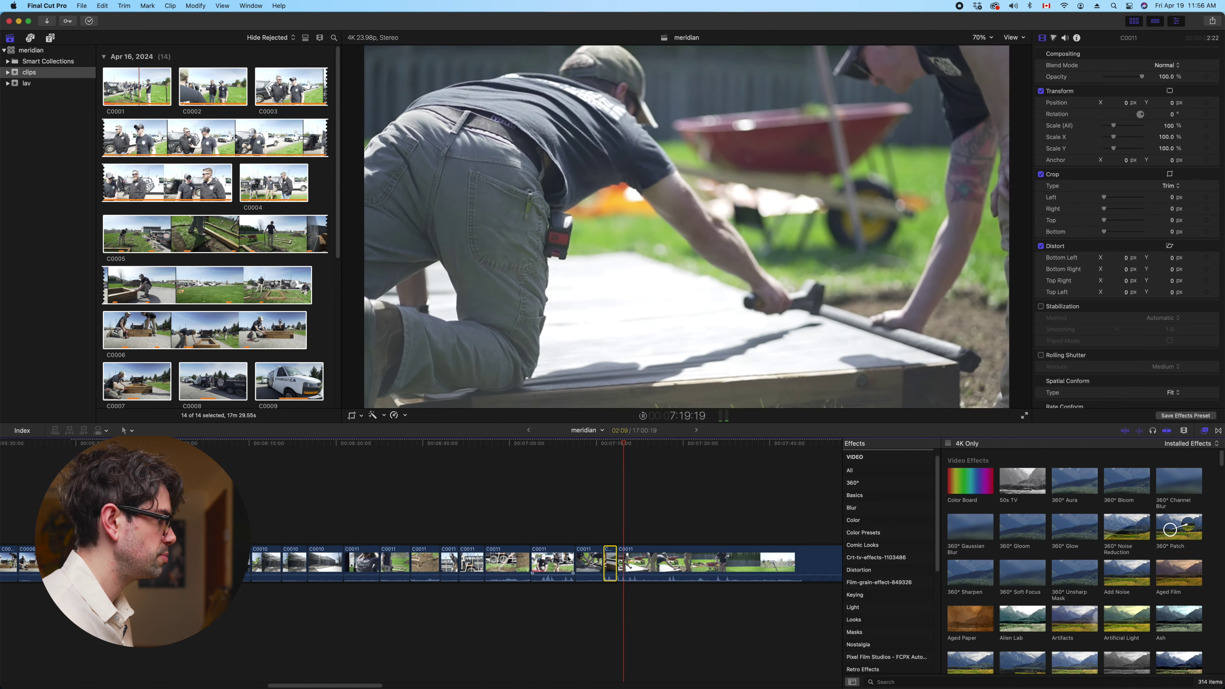
pyautogui.click(634, 560)
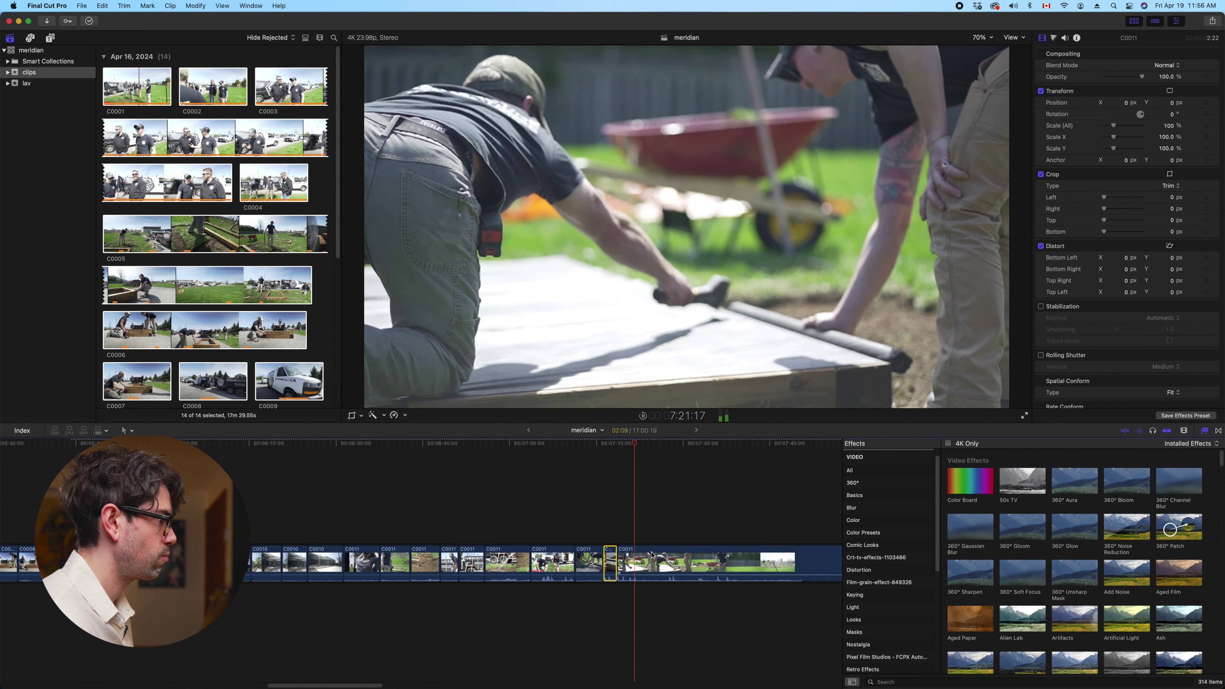
pyautogui.press('super+b')
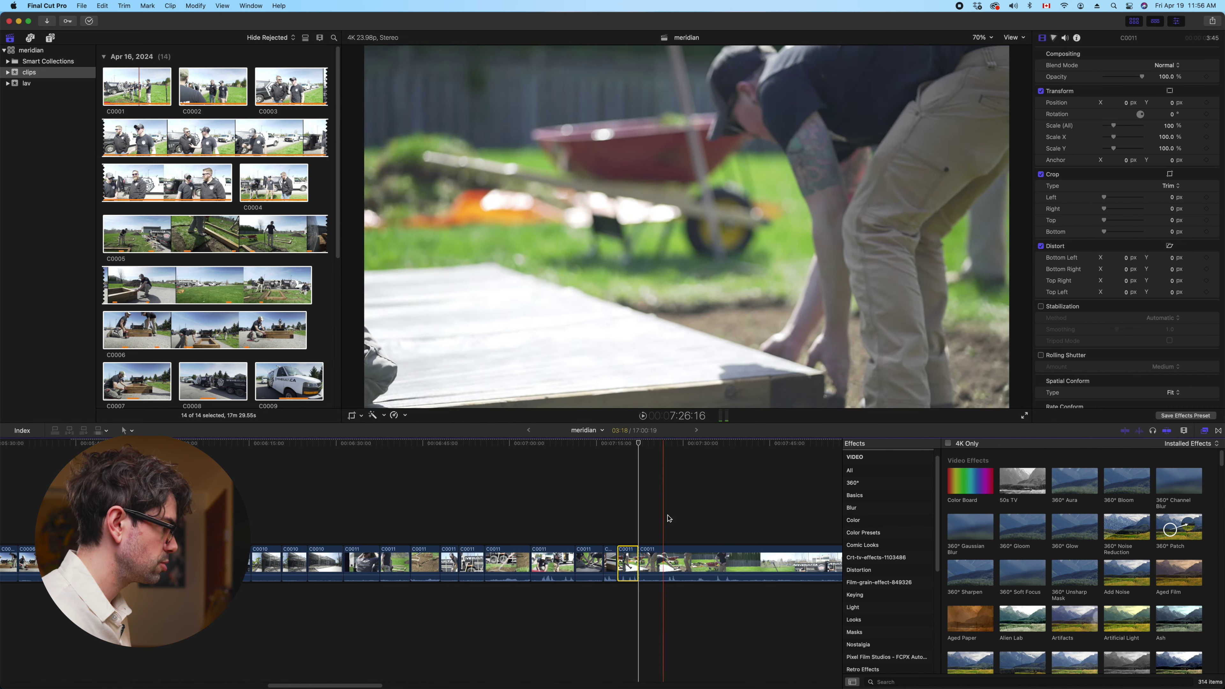
# Remove a long unused stretch of C0011, then cut a short shot from it and trim its start
pyautogui.hscroll(5, 483, 526)
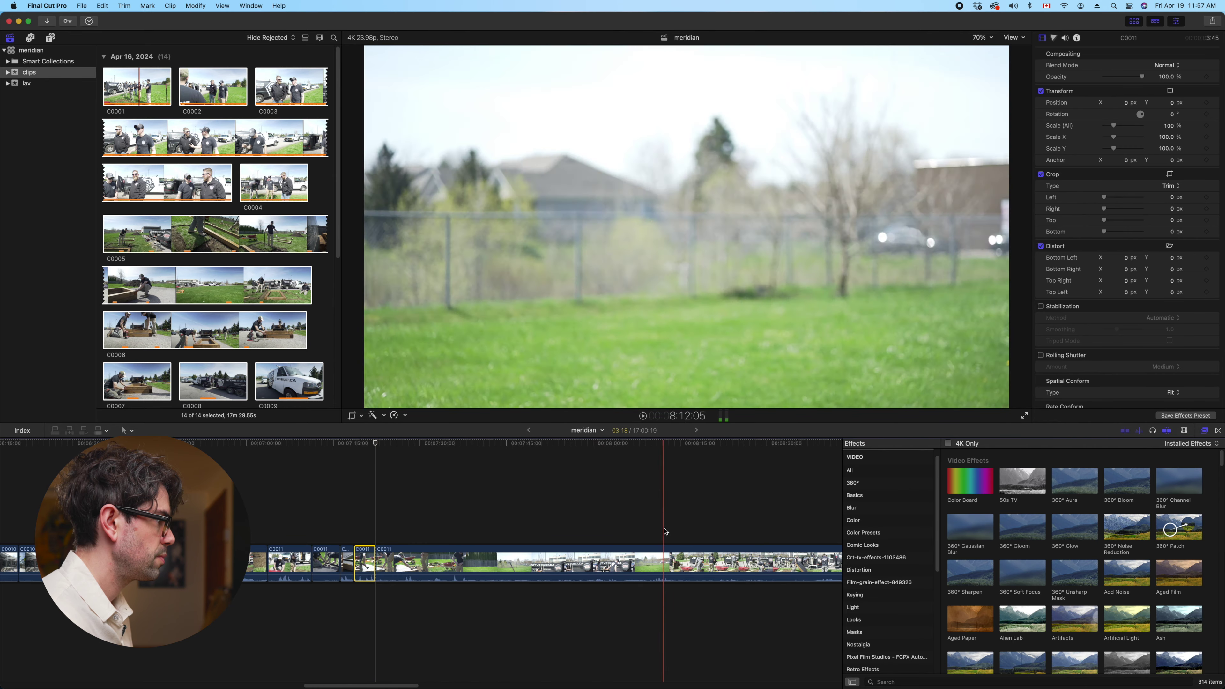
pyautogui.hscroll(3, 675, 526)
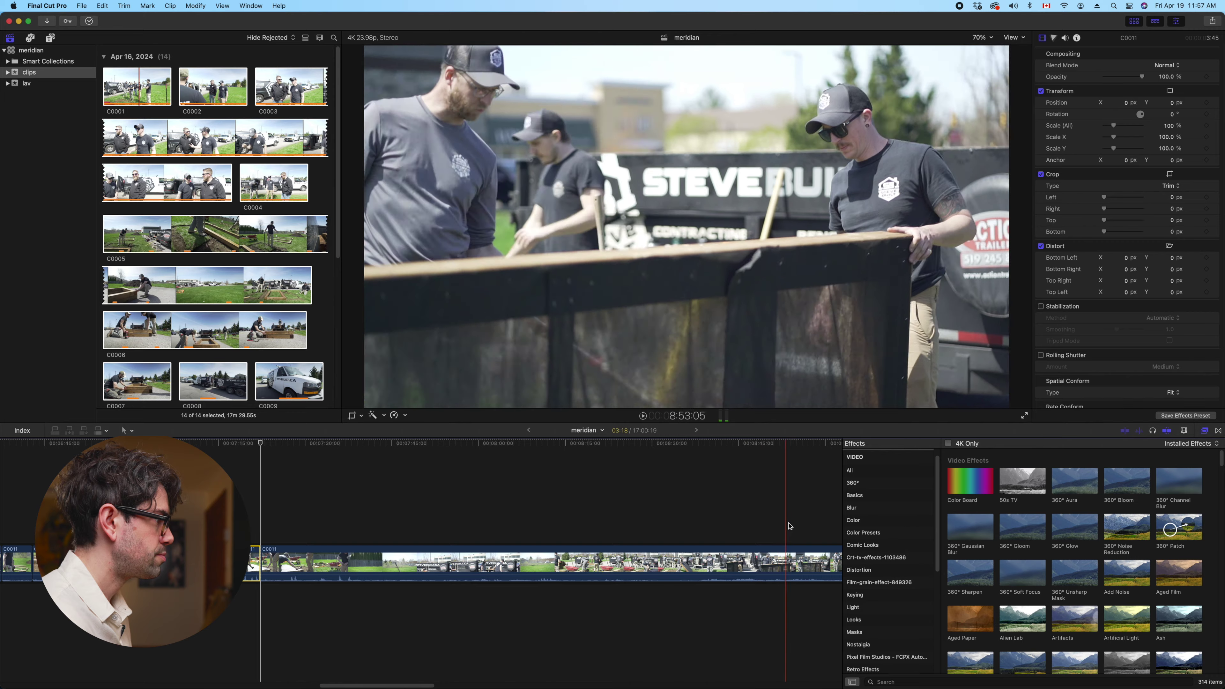
pyautogui.hscroll(9, 734, 539)
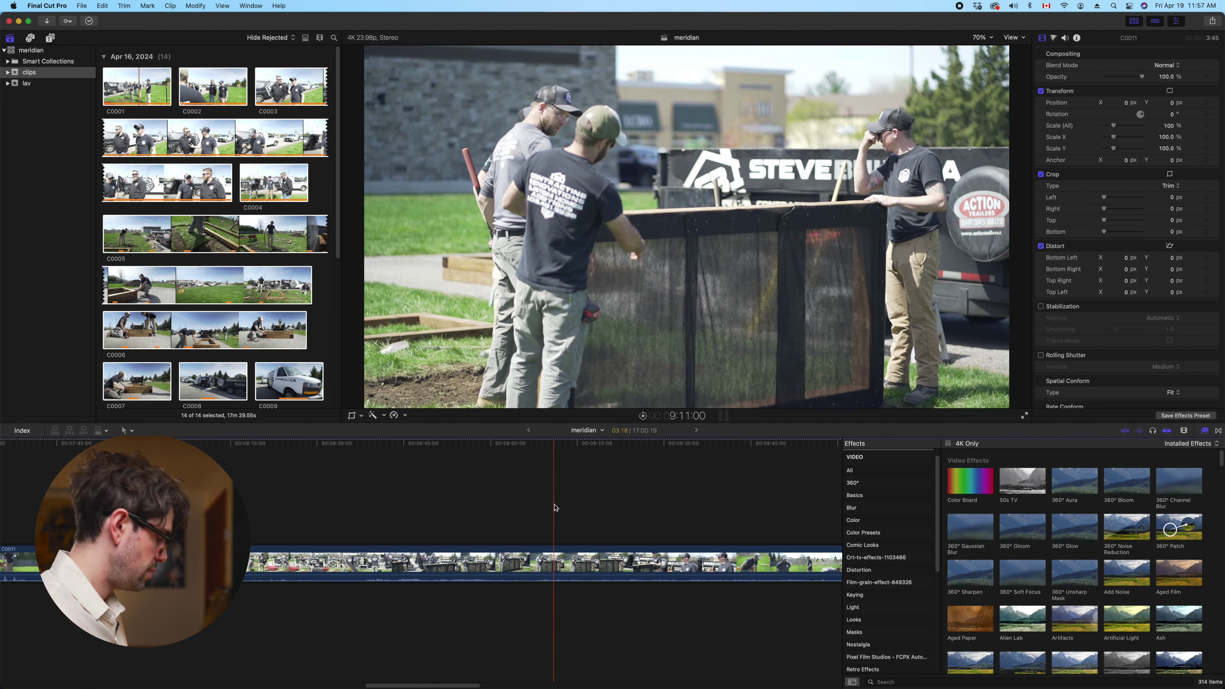
pyautogui.press('super+z')
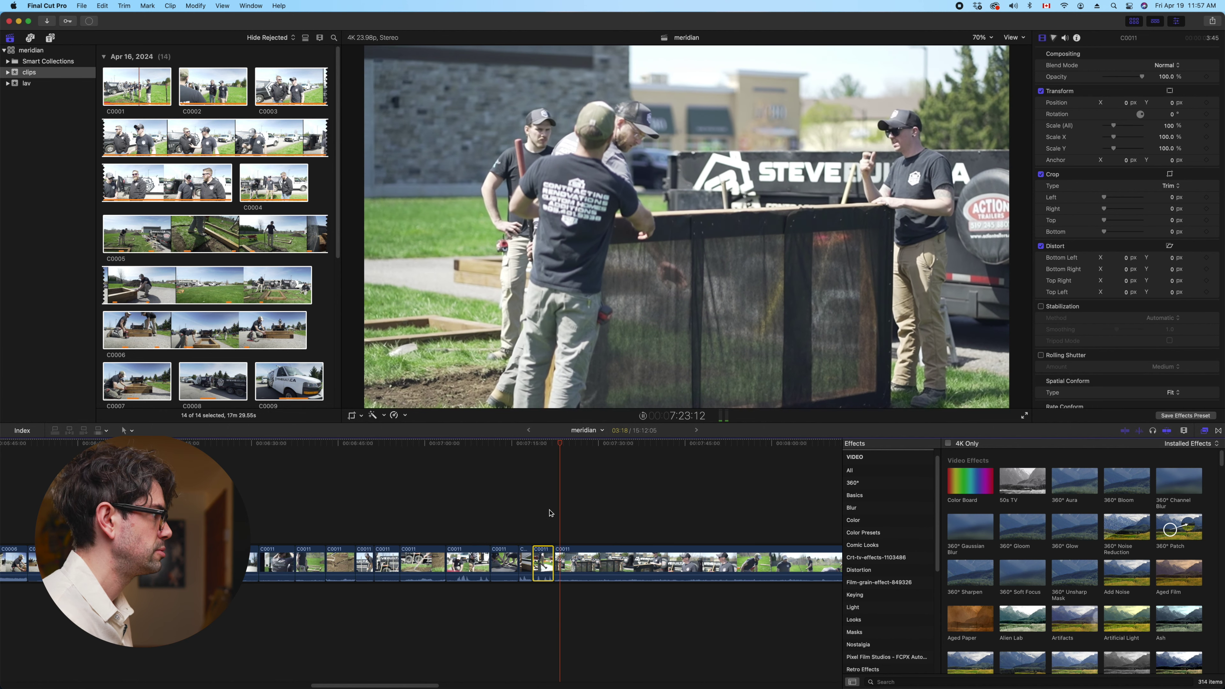
pyautogui.click(576, 562)
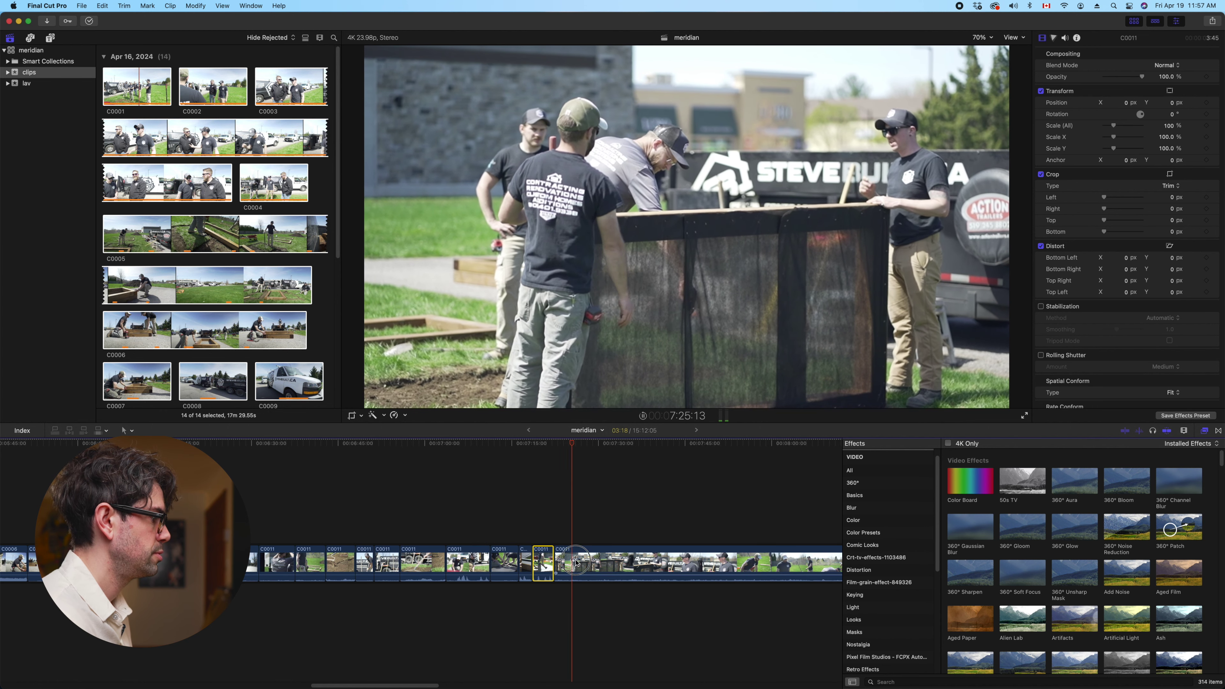
pyautogui.press('super+b')
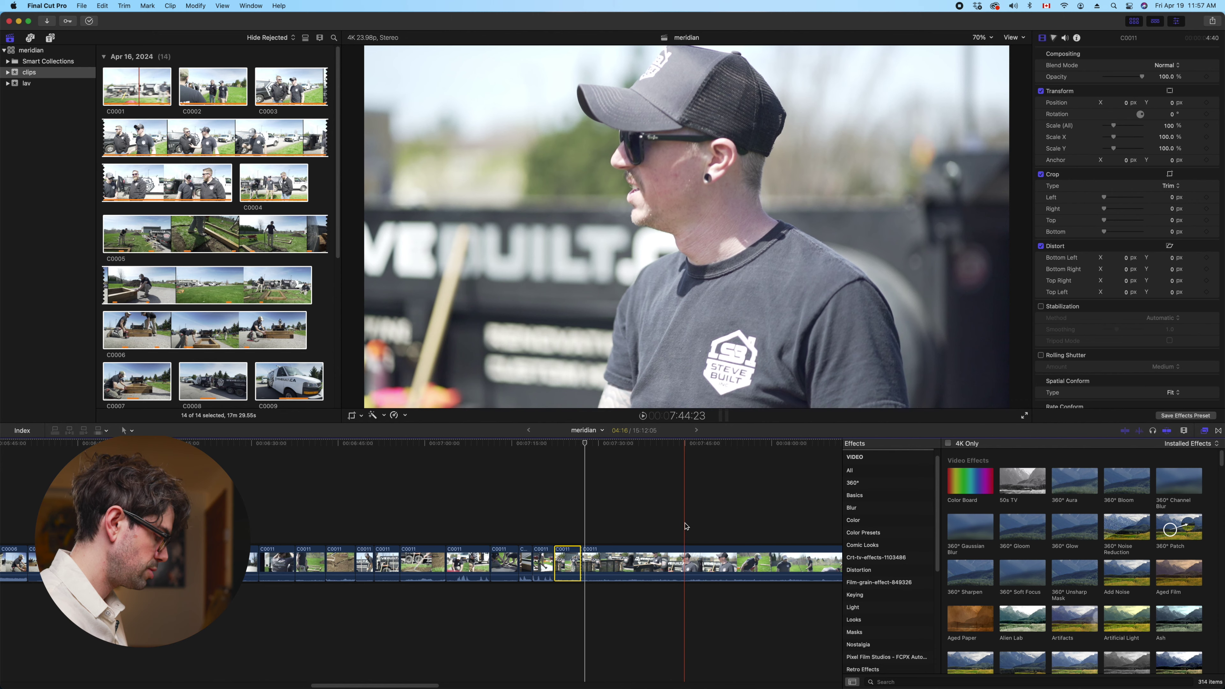
pyautogui.hotkey('alt', '[')
# Split the remaining long C0011 clip at a moment chosen during playback
pyautogui.click(629, 565)
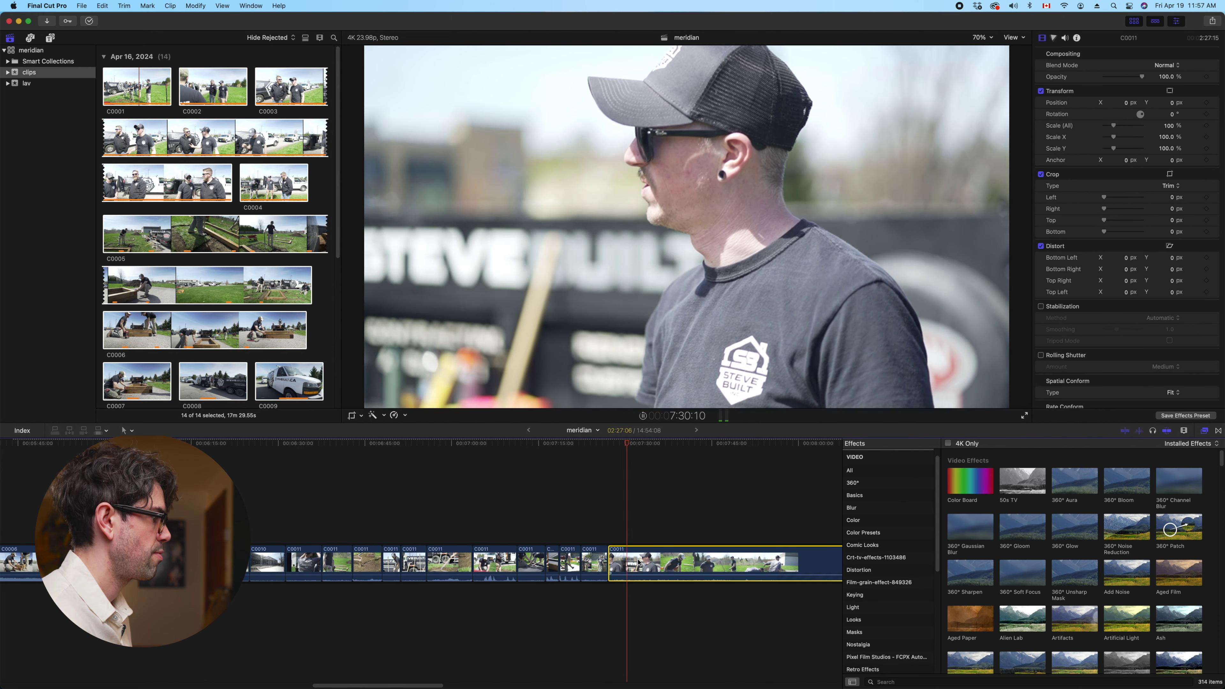
pyautogui.press('space')
pyautogui.press('super+b')
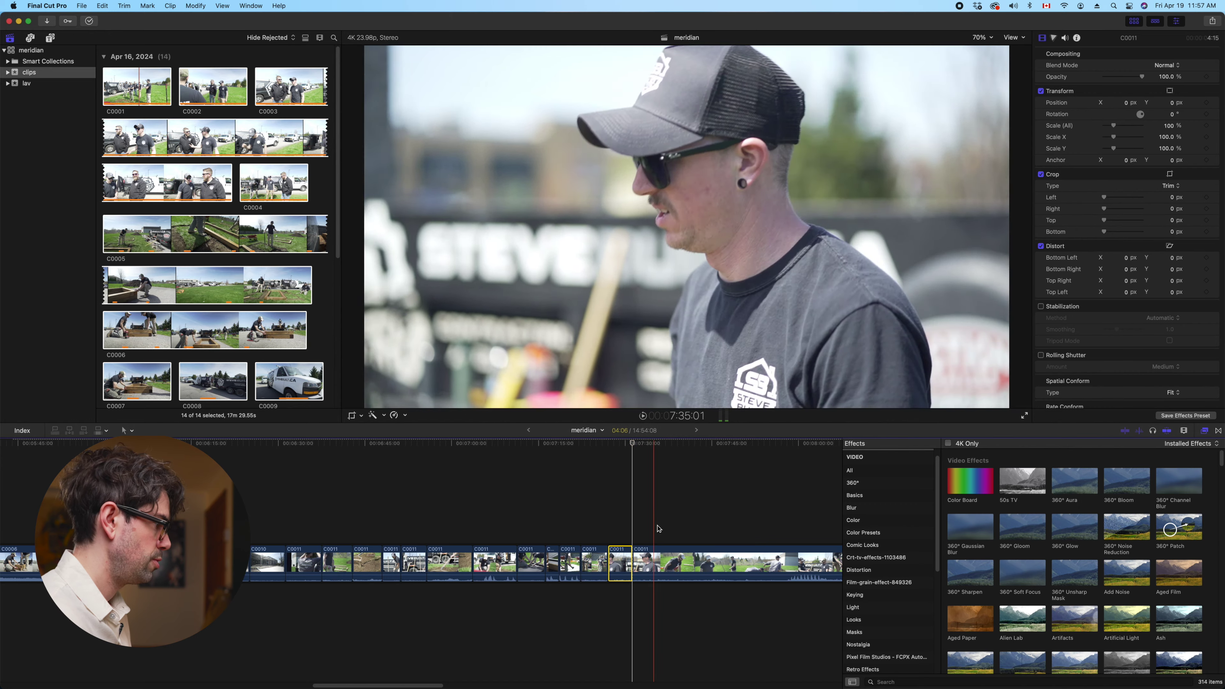
pyautogui.hscroll(10, 602, 530)
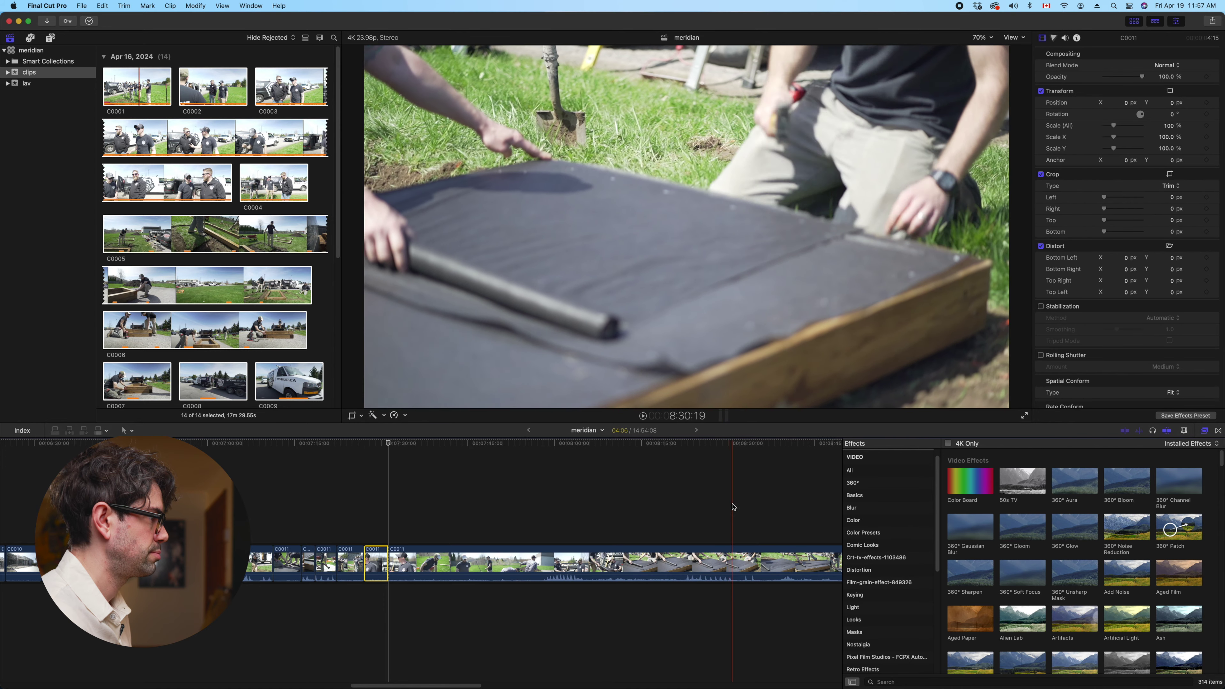
pyautogui.hscroll(10, 733, 506)
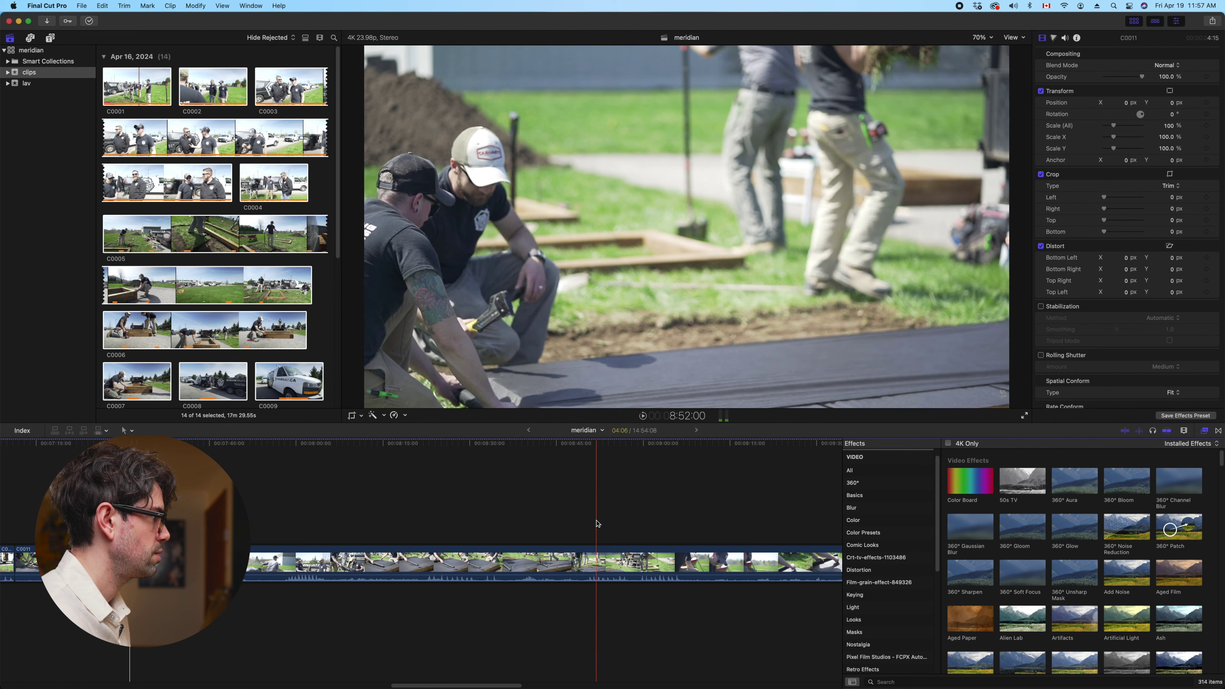
pyautogui.hscroll(-15, 597, 523)
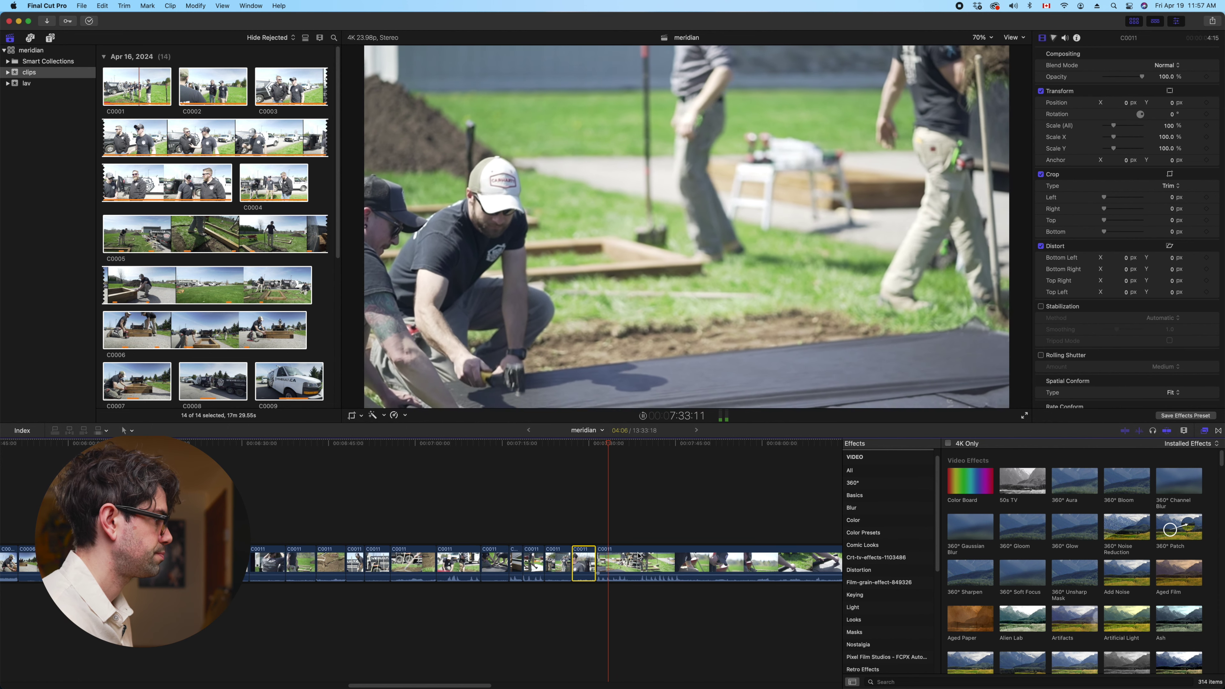
pyautogui.hscroll(5, 603, 538)
pyautogui.press('space')
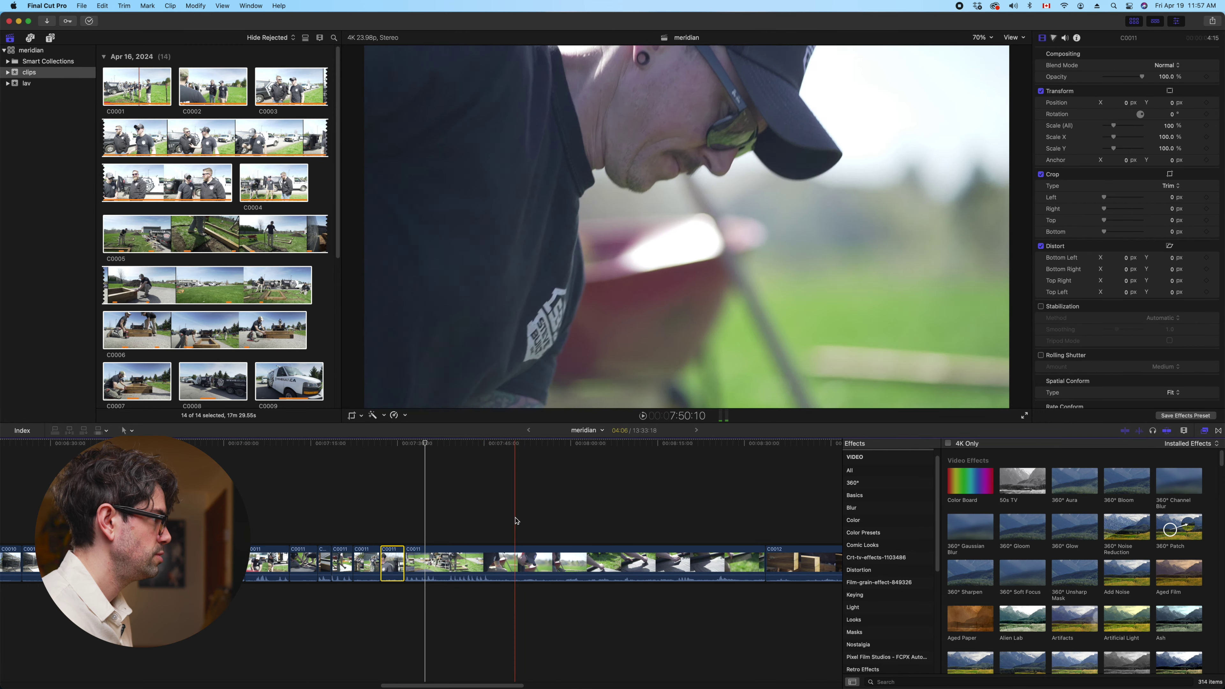
# Trim the clip's start, cut one more C0011 shot, and delete the leftover C0011 clip
pyautogui.hotkey('alt', '[')
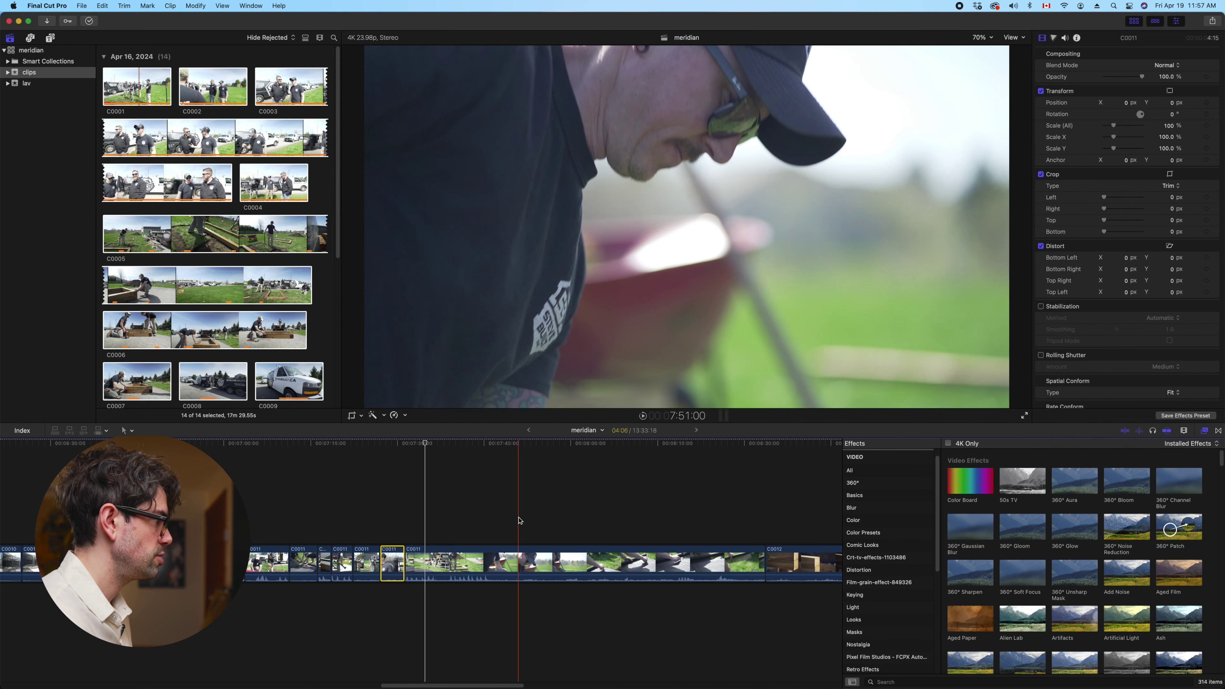
pyautogui.press('space')
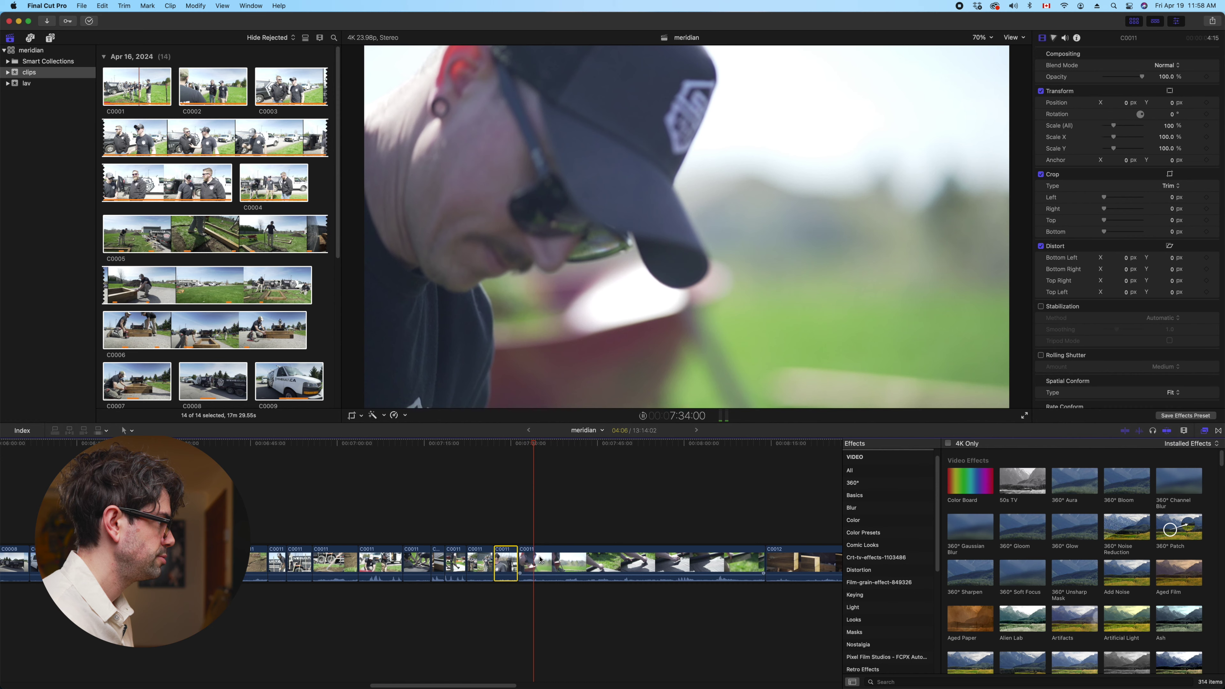
pyautogui.click(536, 557)
pyautogui.press('super+b')
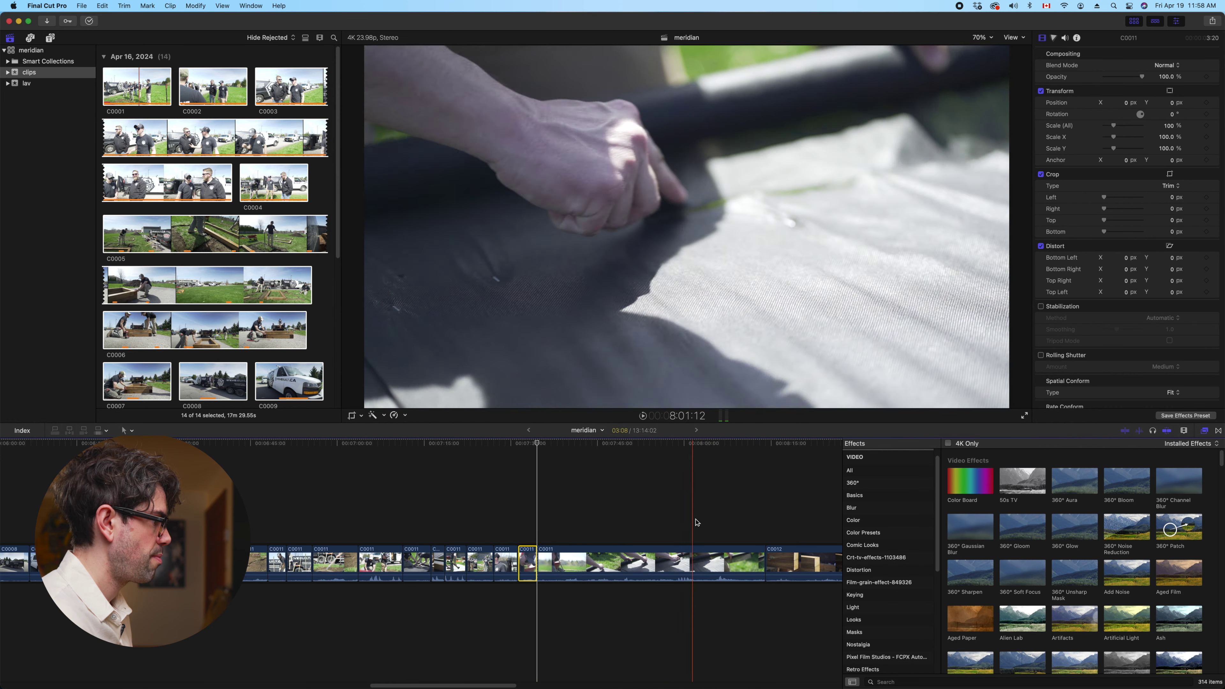
pyautogui.click(714, 557)
pyautogui.press('Delete')
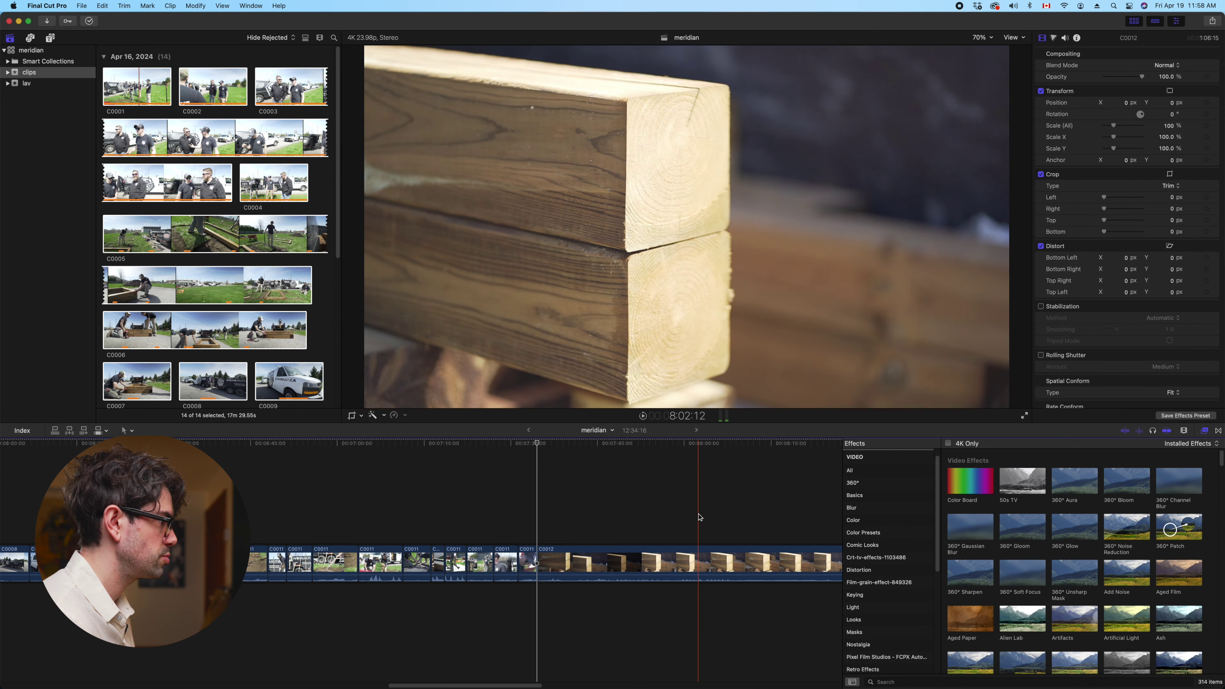
# Trim C0012's start and cut it to a short wood close-up, deleting the long remainder
pyautogui.hotkey('alt', ']')
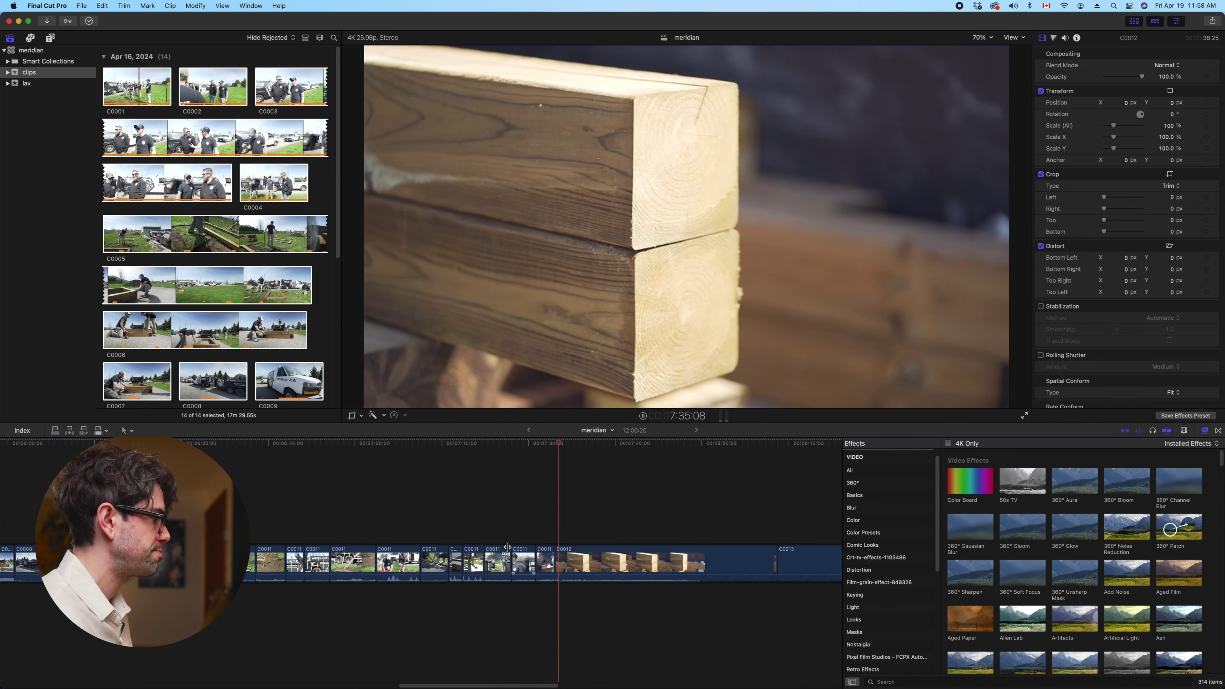
pyautogui.click(462, 559)
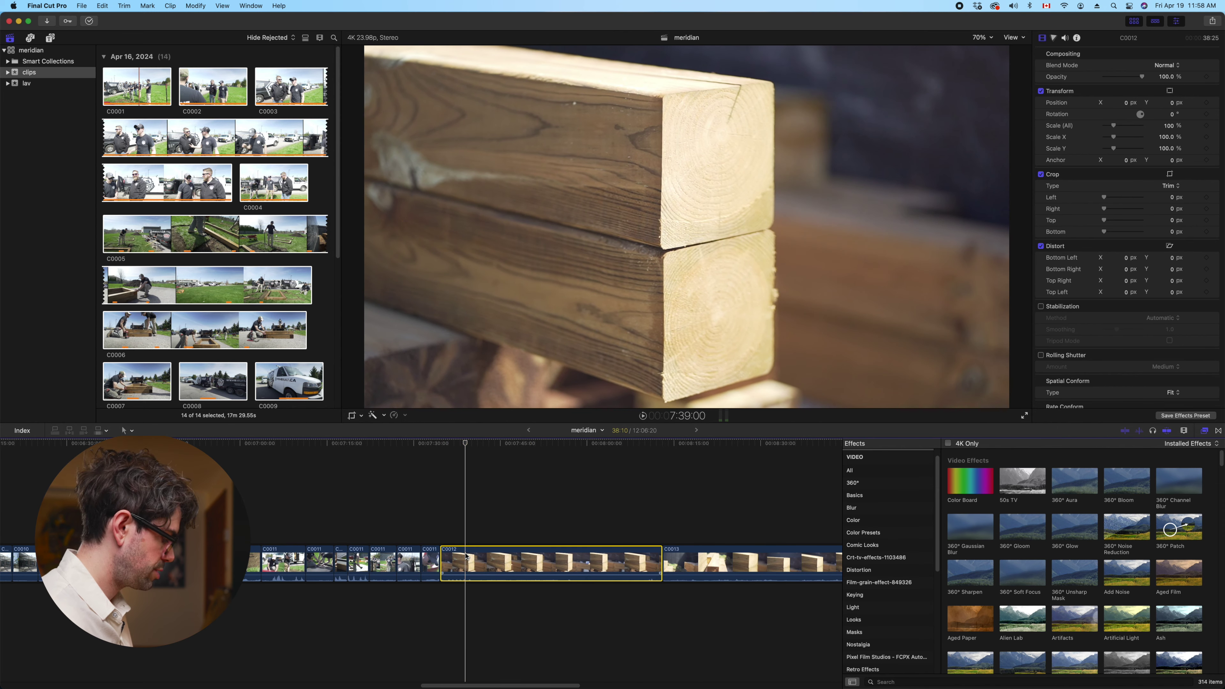
pyautogui.press('super+b')
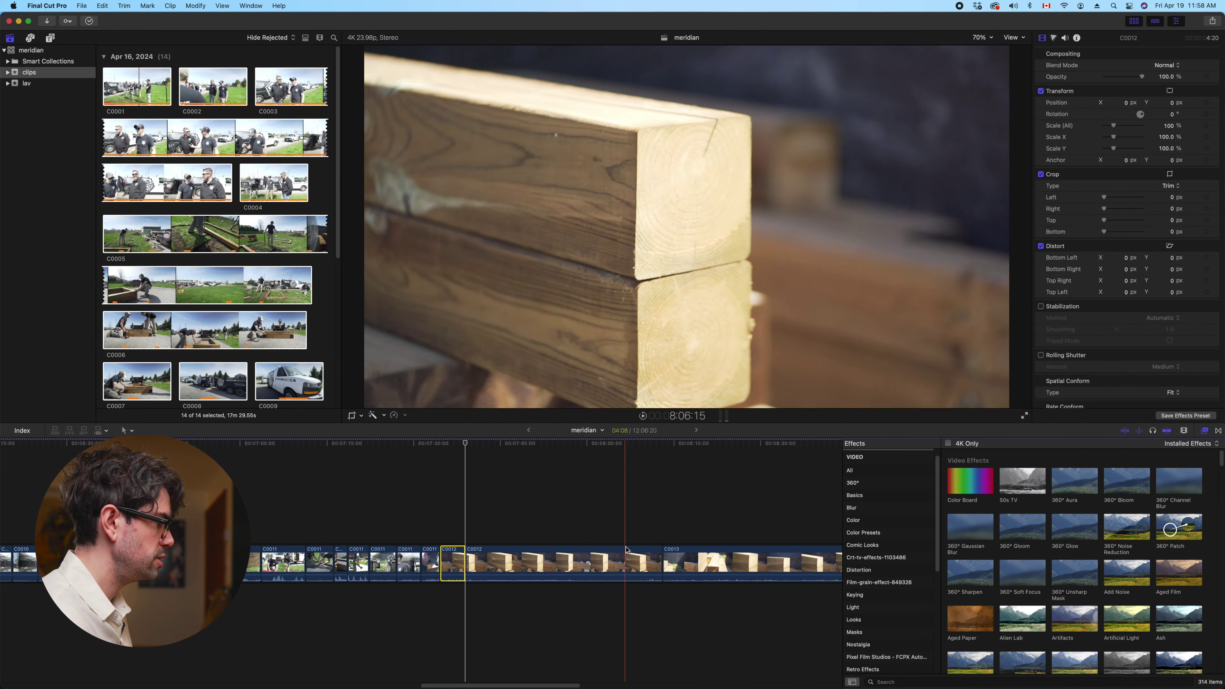
pyautogui.click(625, 559)
pyautogui.press('BackSpace')
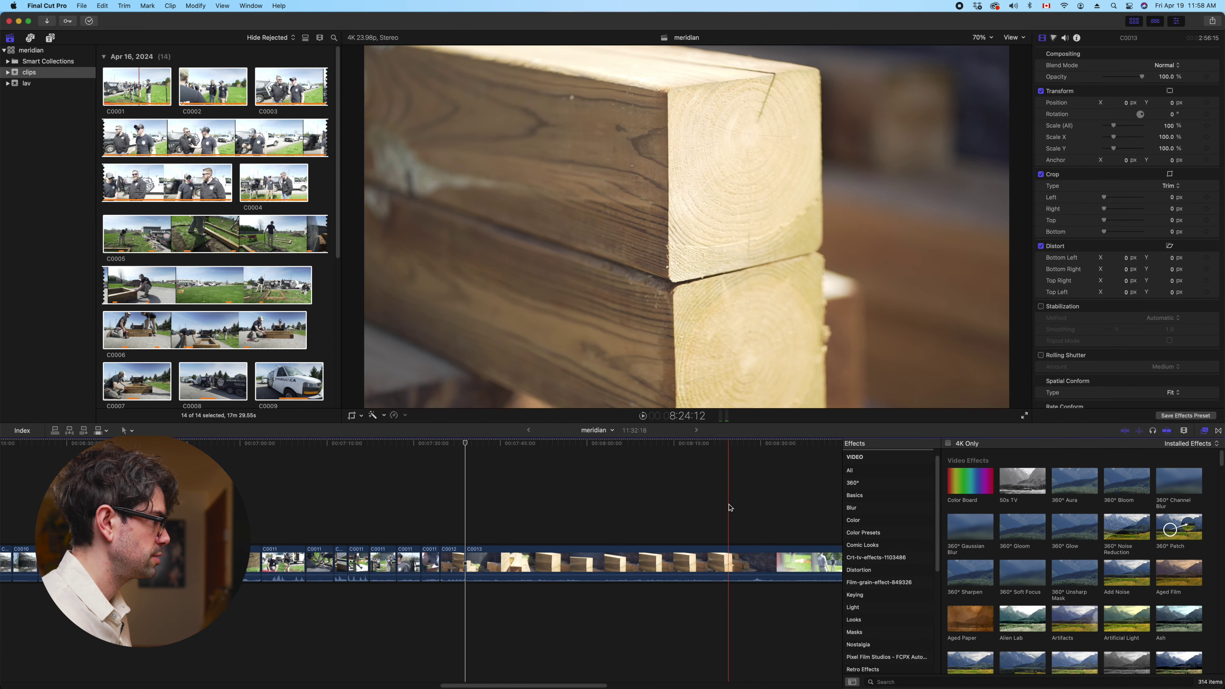
# Trim away C0013's opening footage and split C0013 at a point just before where playback stopped
pyautogui.hotkey('alt', '[')
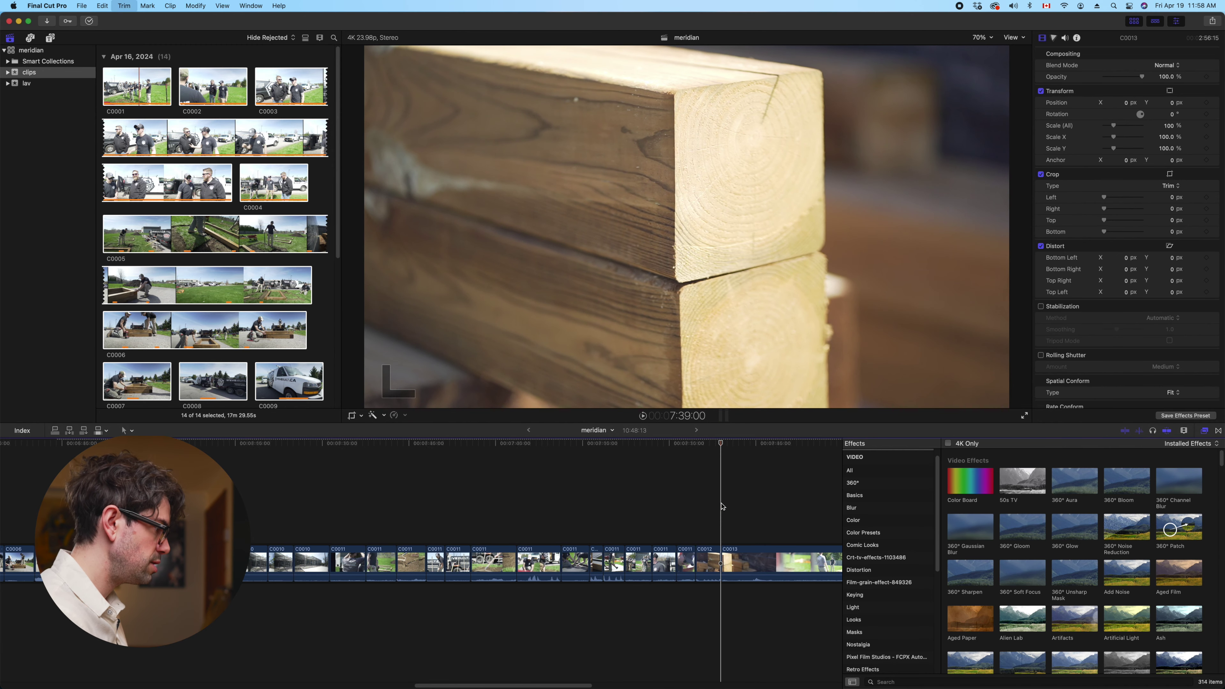
pyautogui.hscroll(3, 722, 506)
pyautogui.click(659, 560)
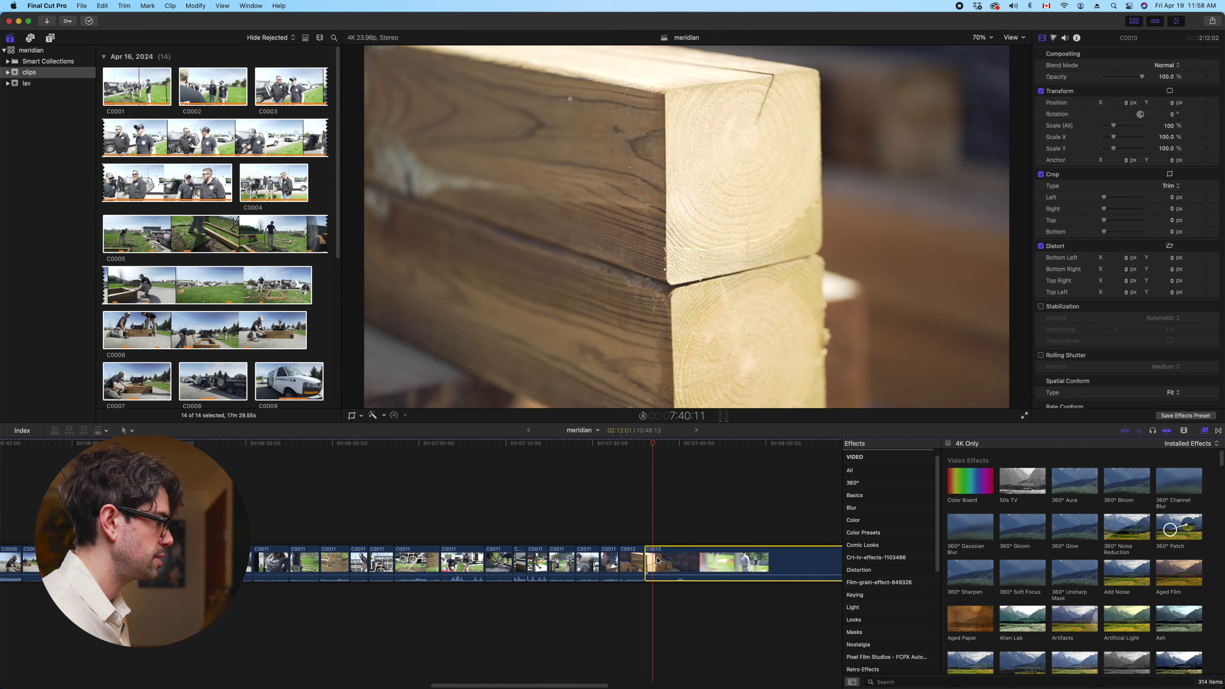
pyautogui.press('space')
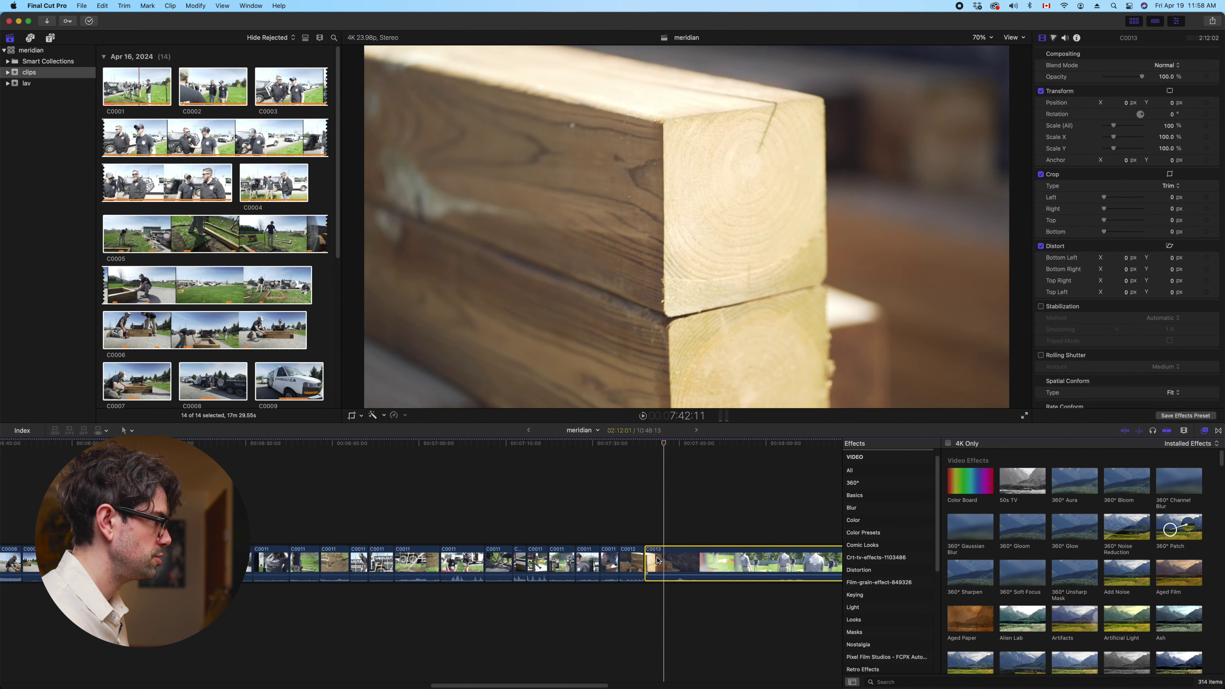
pyautogui.hotkey('shift', 'Left')
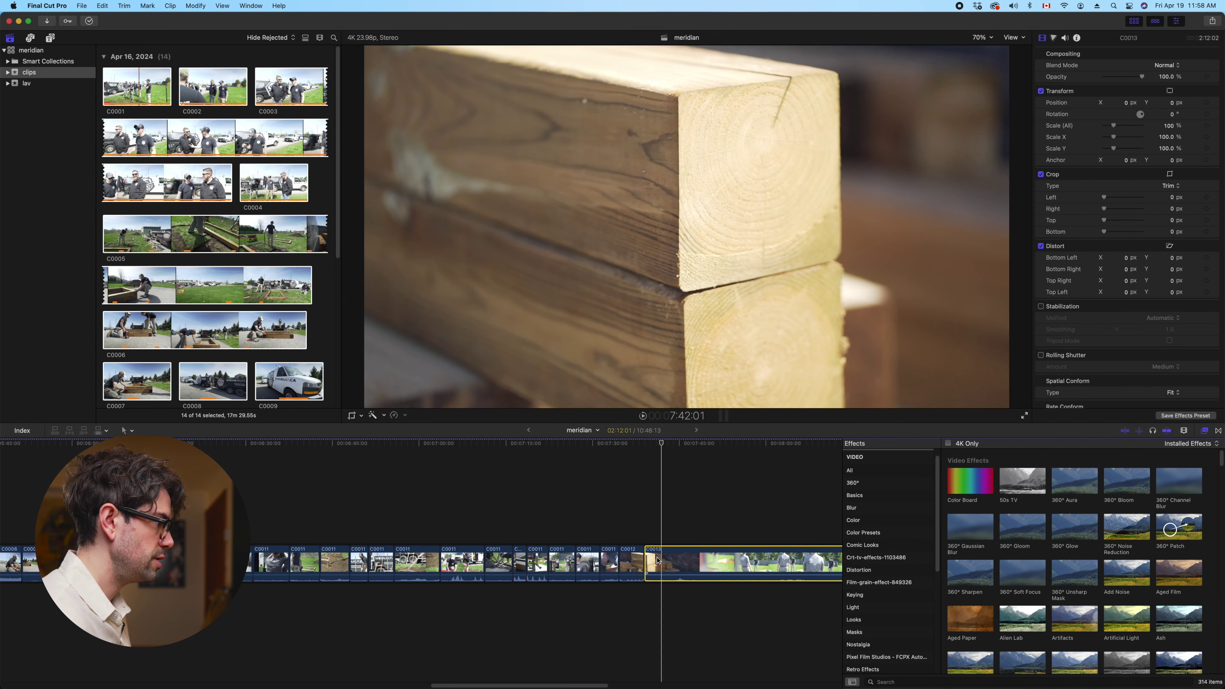
pyautogui.press('Left')
pyautogui.press('Left')
pyautogui.press('Left')
pyautogui.press('Left')
pyautogui.press('Left')
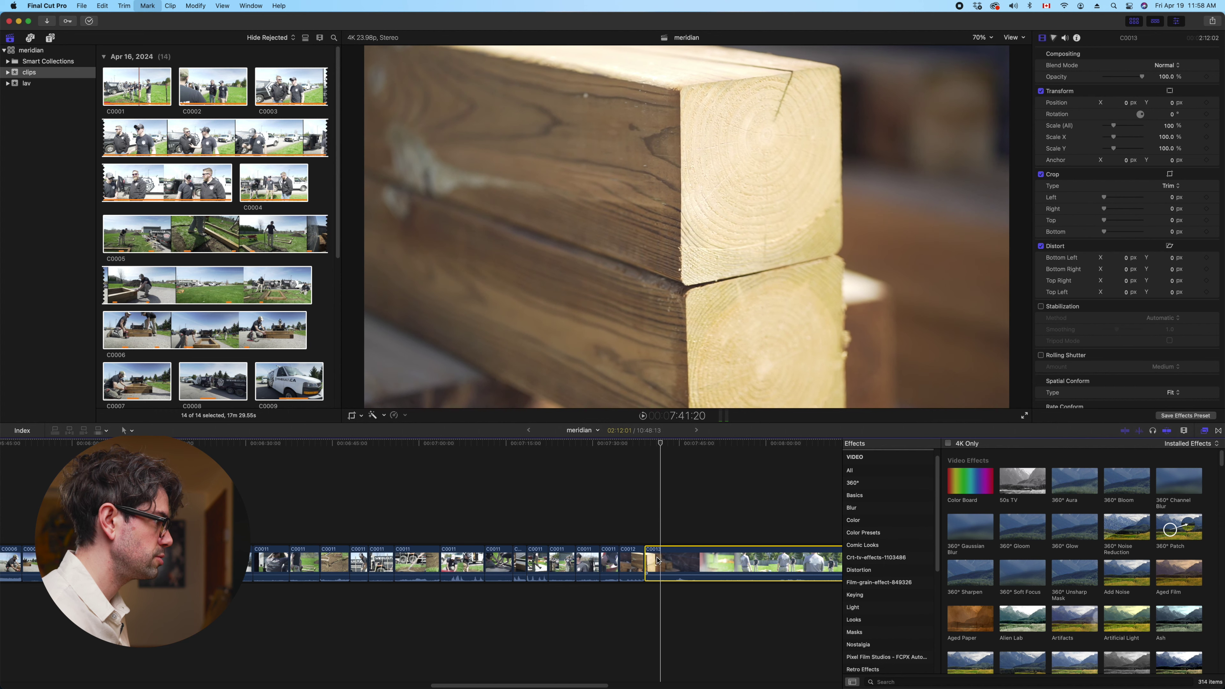
pyautogui.press('super+b')
pyautogui.hscroll(5, 594, 530)
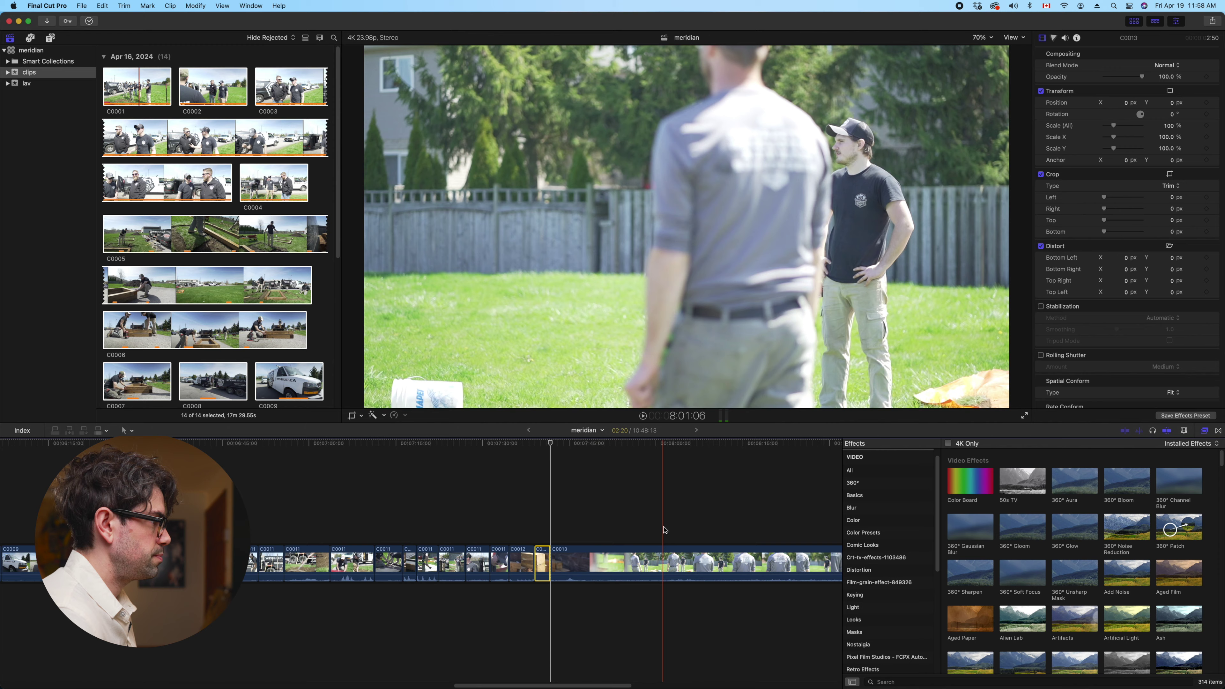
# Split C0013 at its start point and remove its unwanted opening piece, leaving 9:47:00
pyautogui.hscroll(10, 539, 531)
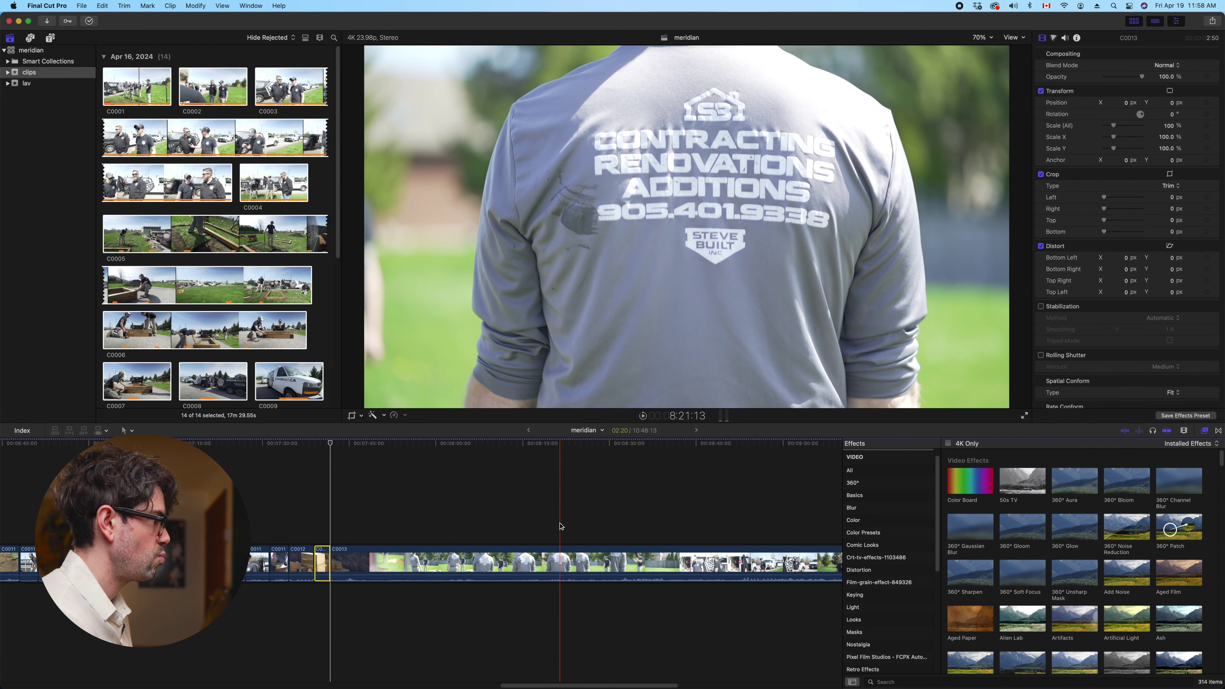
pyautogui.hscroll(-10, 559, 526)
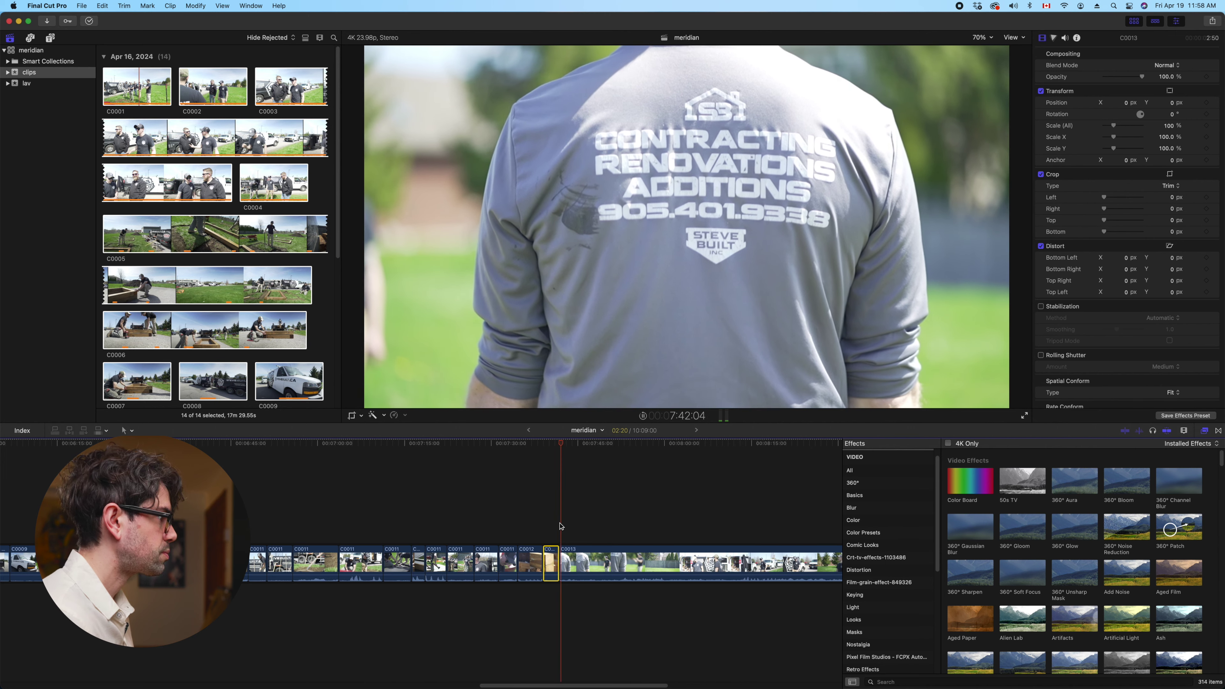
pyautogui.click(576, 560)
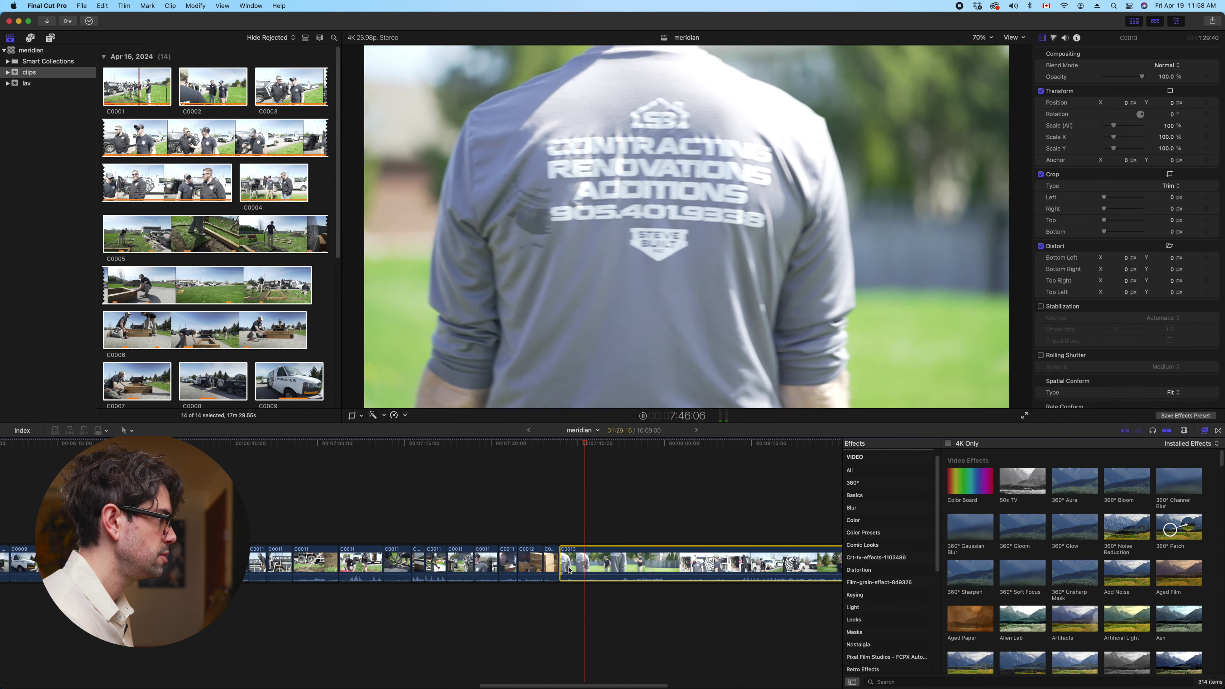
pyautogui.press('Up')
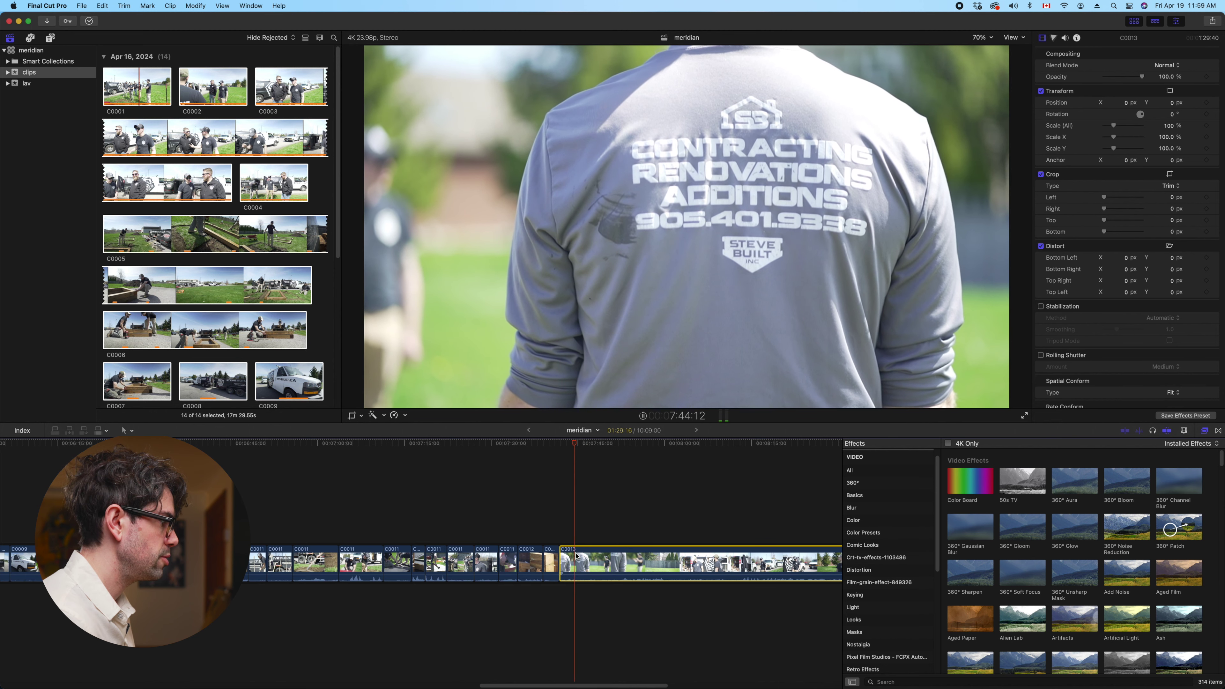
pyautogui.press('super+b')
pyautogui.hscroll(3, 554, 540)
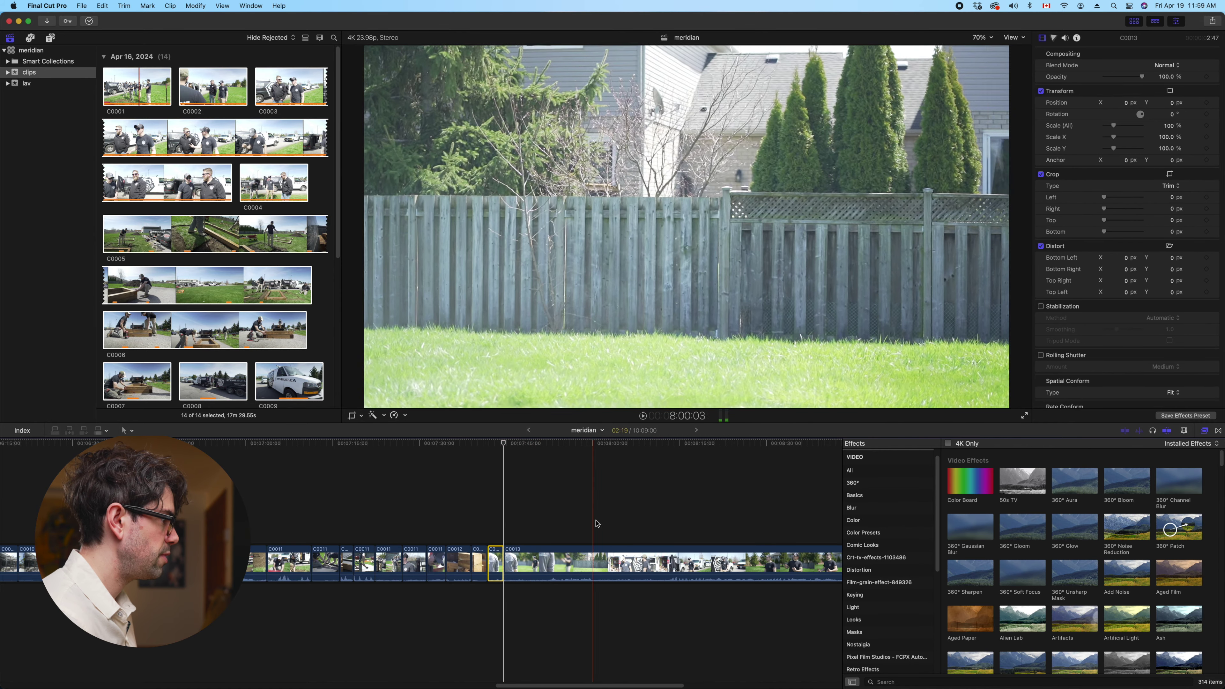
pyautogui.hscroll(3, 620, 523)
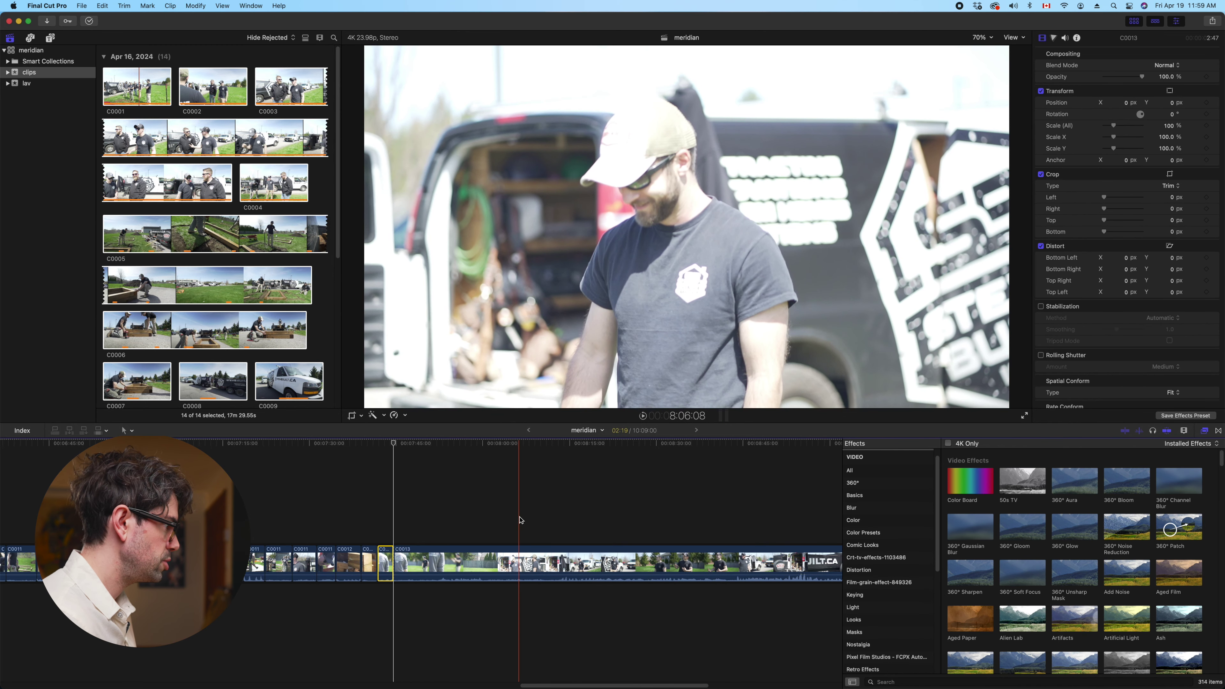
pyautogui.press('super+z')
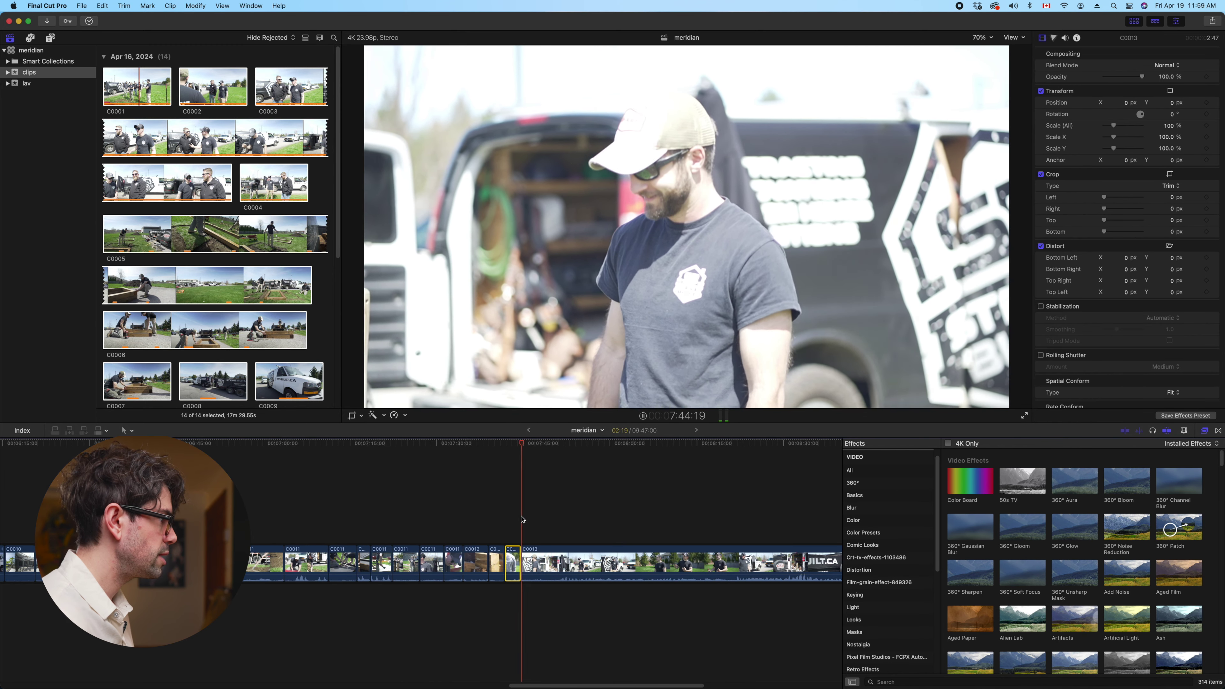
pyautogui.click(538, 555)
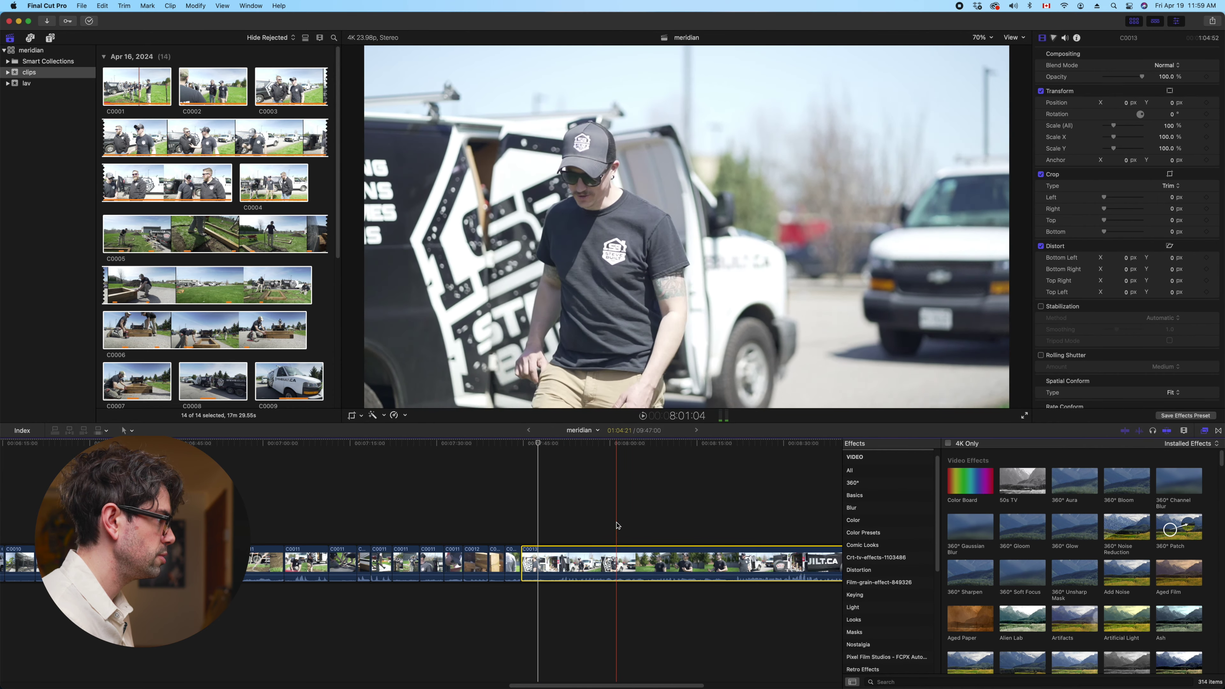
# Trim C0013's start to the skimmer, review it, and split it a few frames back
pyautogui.hotkey('alt', '[')
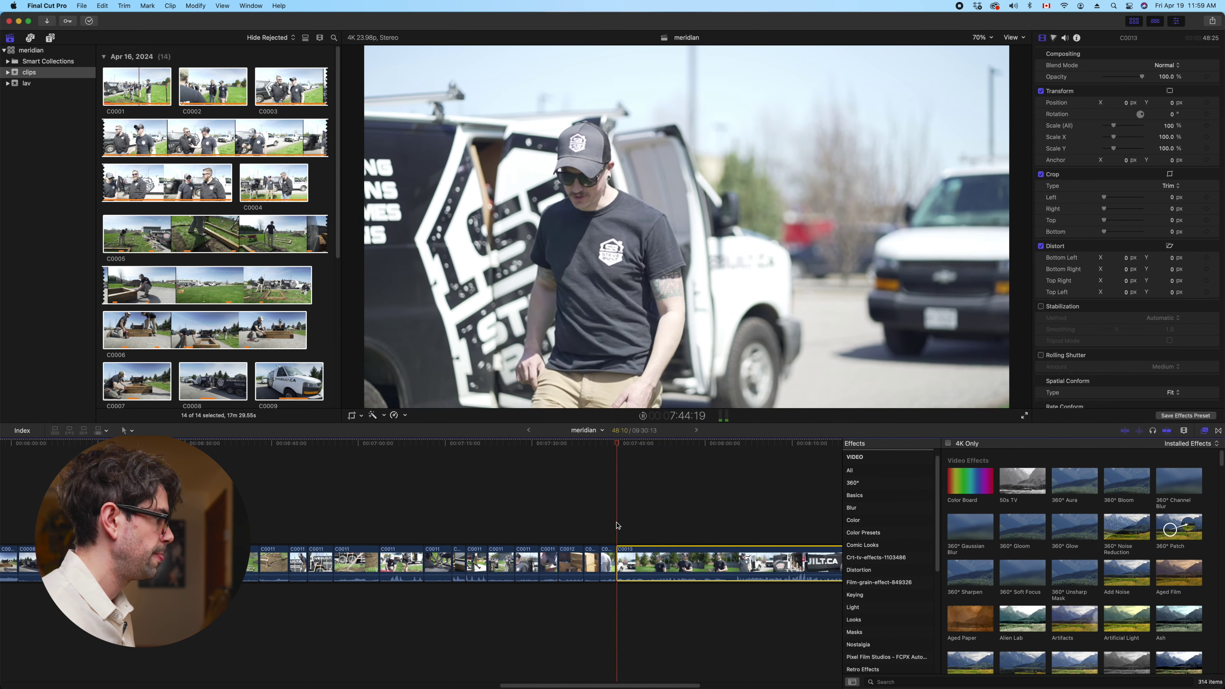
pyautogui.press('space')
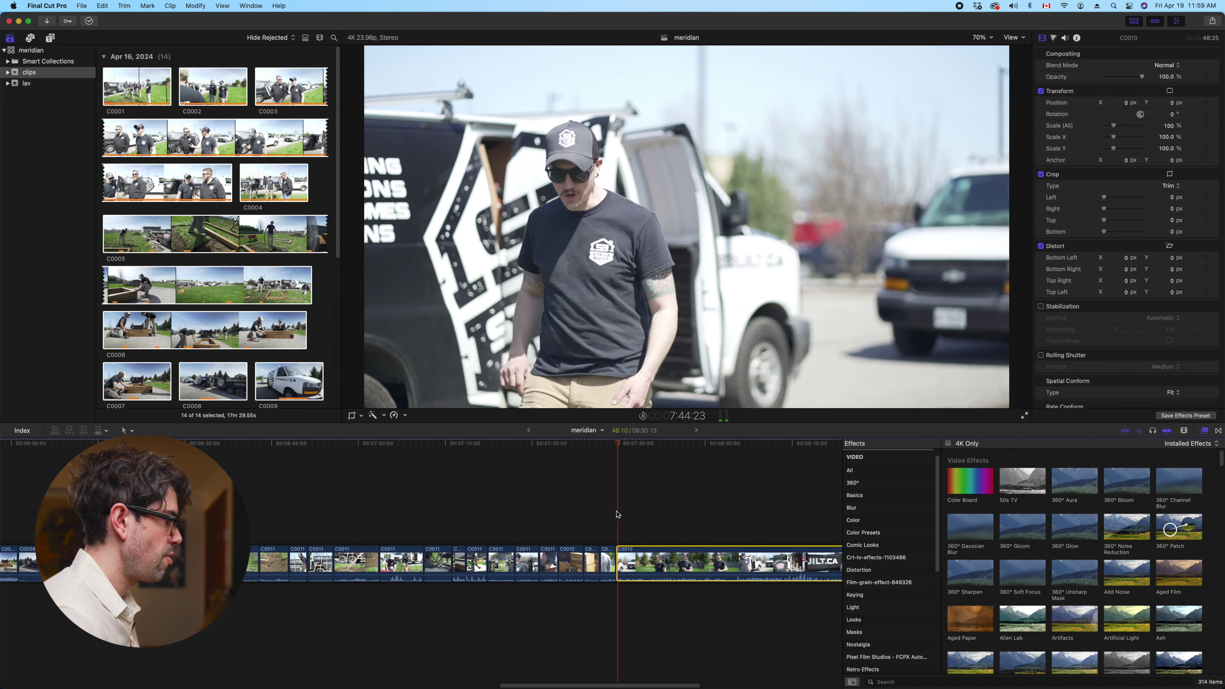
pyautogui.press('Left')
pyautogui.press('Left')
pyautogui.press('Left')
pyautogui.press('Left')
pyautogui.press('Left')
pyautogui.press('cmd+b')
pyautogui.click(621, 561)
pyautogui.hscroll(6, 627, 560)
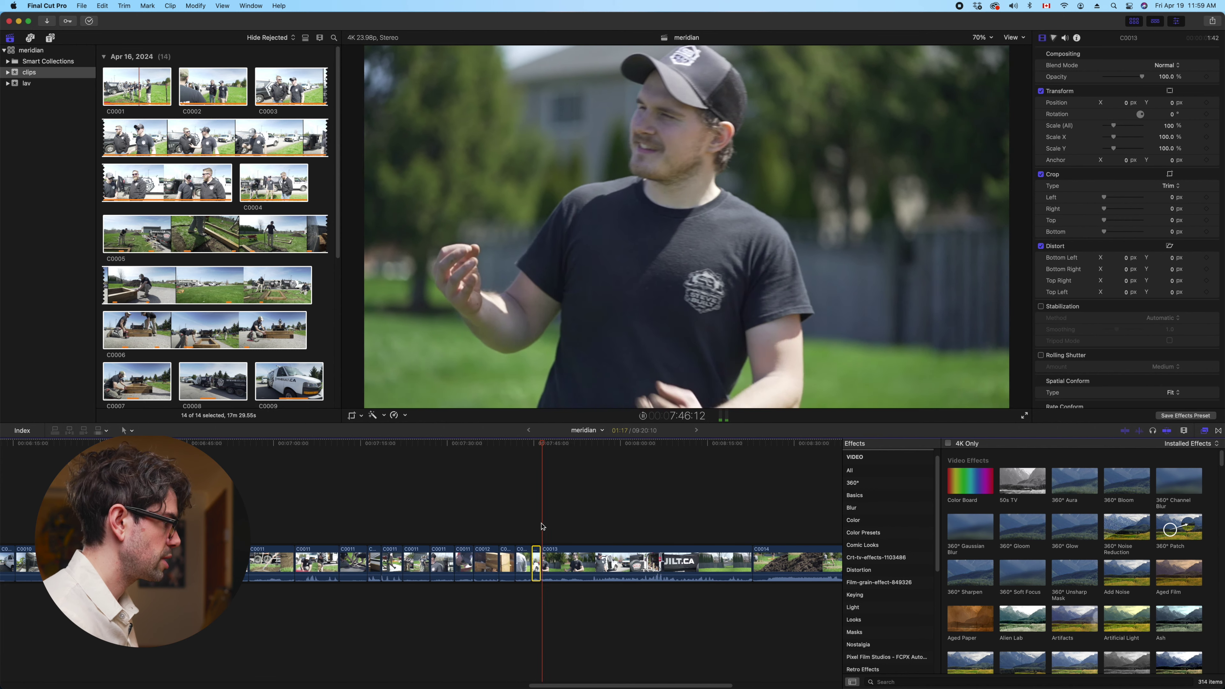
# Trim more footage before the skimmer, extend the edit to the playhead, then ripple-delete C0013
pyautogui.hotkey('alt', '[')
pyautogui.press('space')
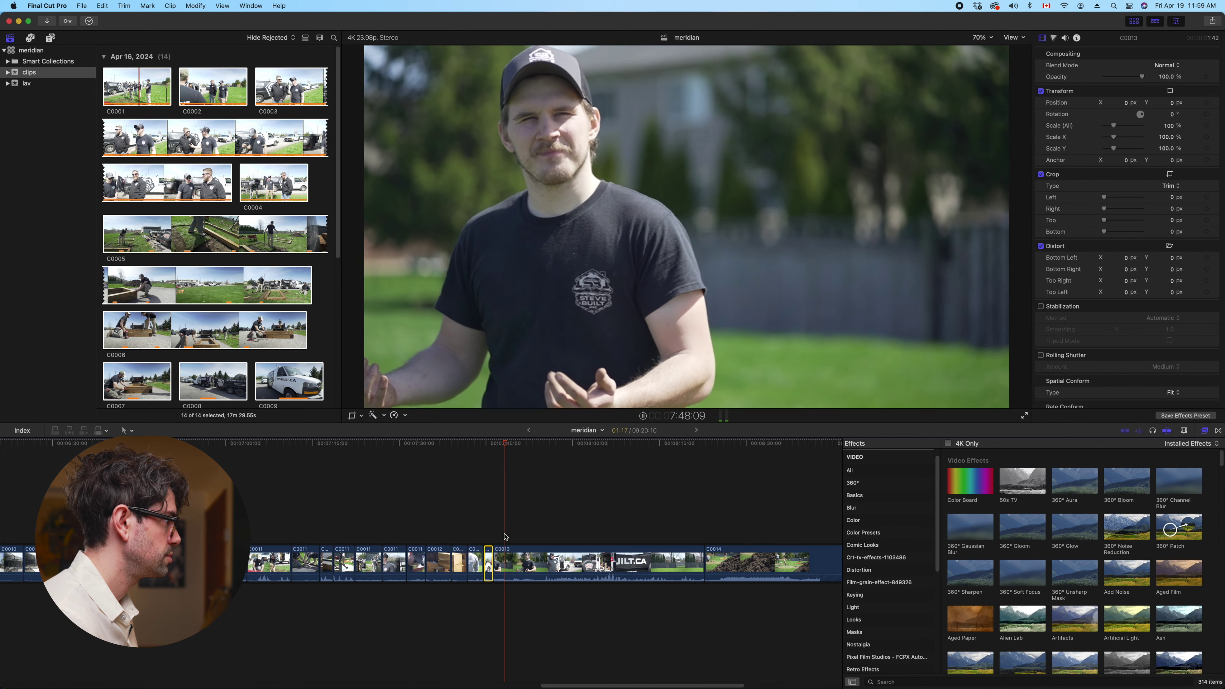
pyautogui.press('space')
pyautogui.hotkey('shift', 'x')
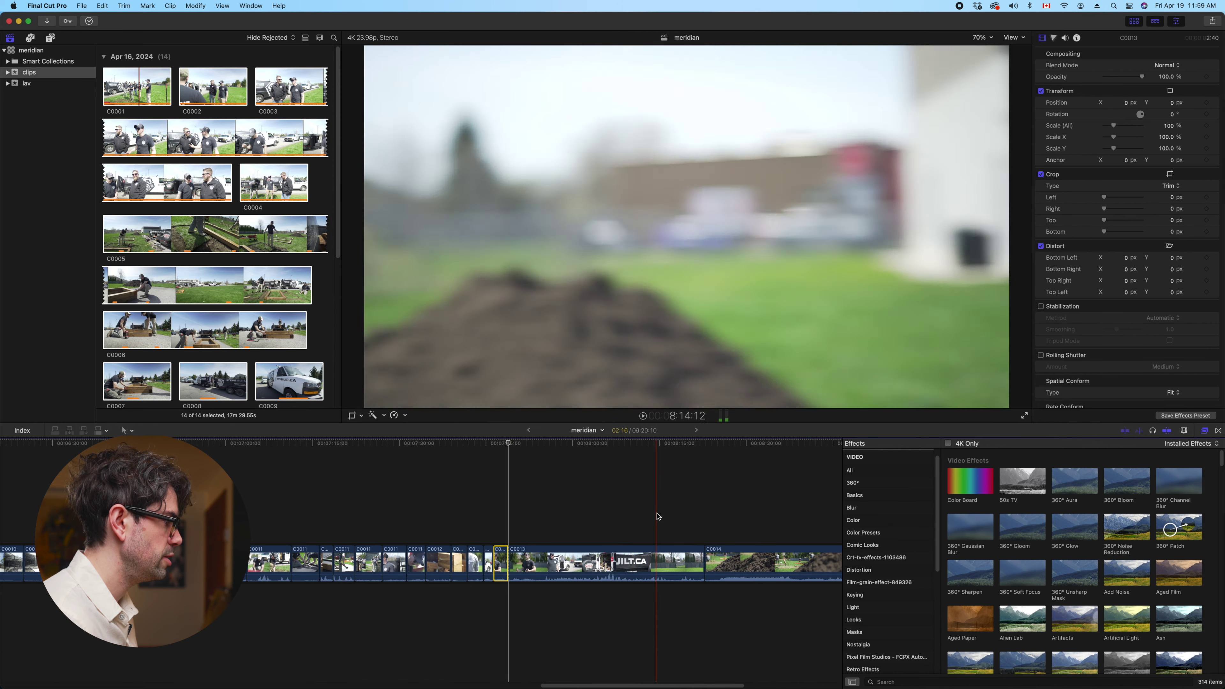
pyautogui.click(647, 556)
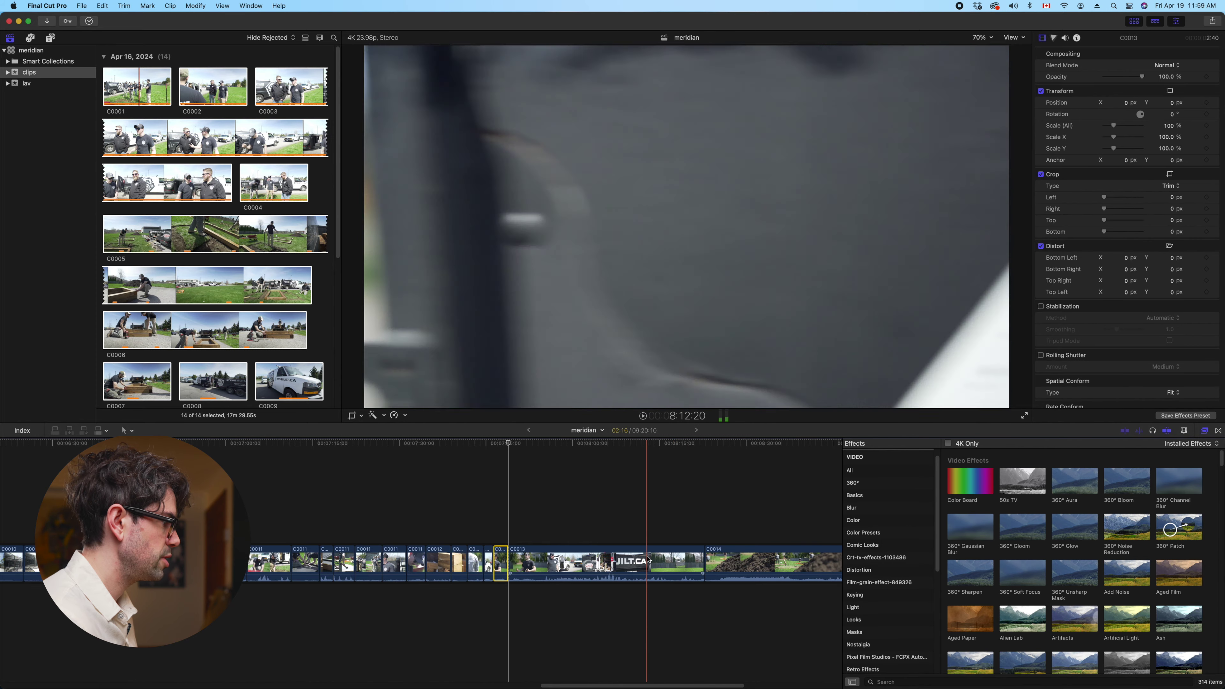
pyautogui.press('BackSpace')
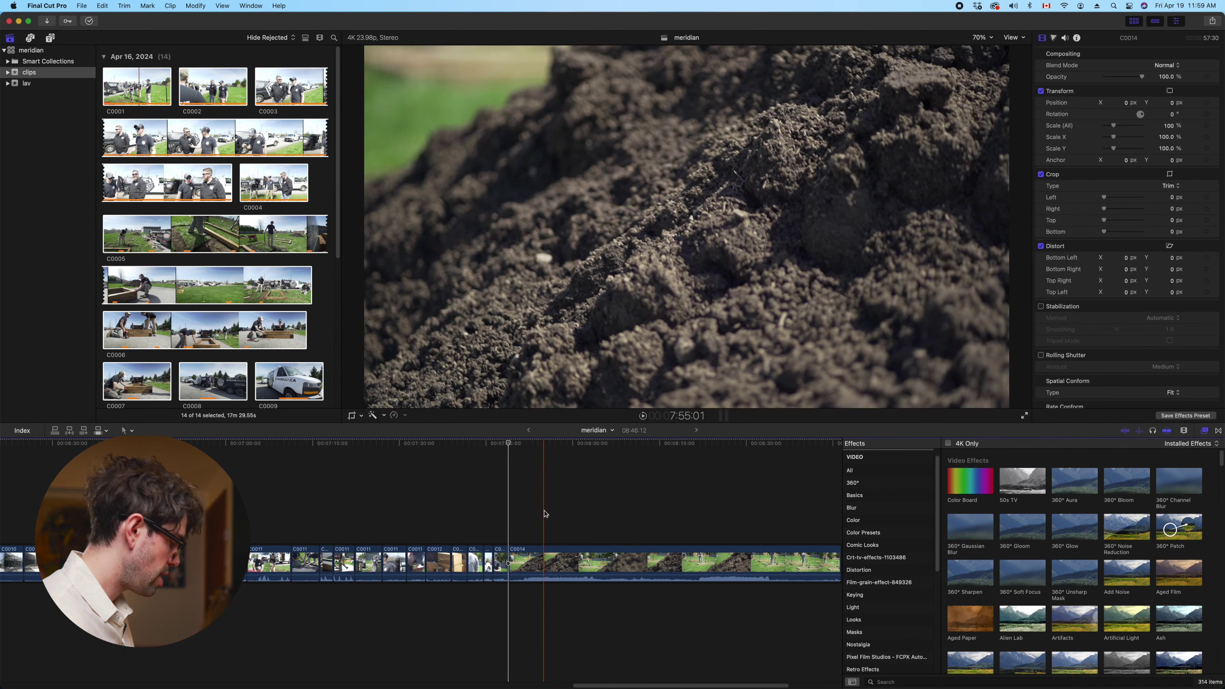
# Split C0014 after reviewing it, trim the second piece's start, and pull its end back to the playhead
pyautogui.hscroll(-2, 545, 513)
pyautogui.click(566, 561)
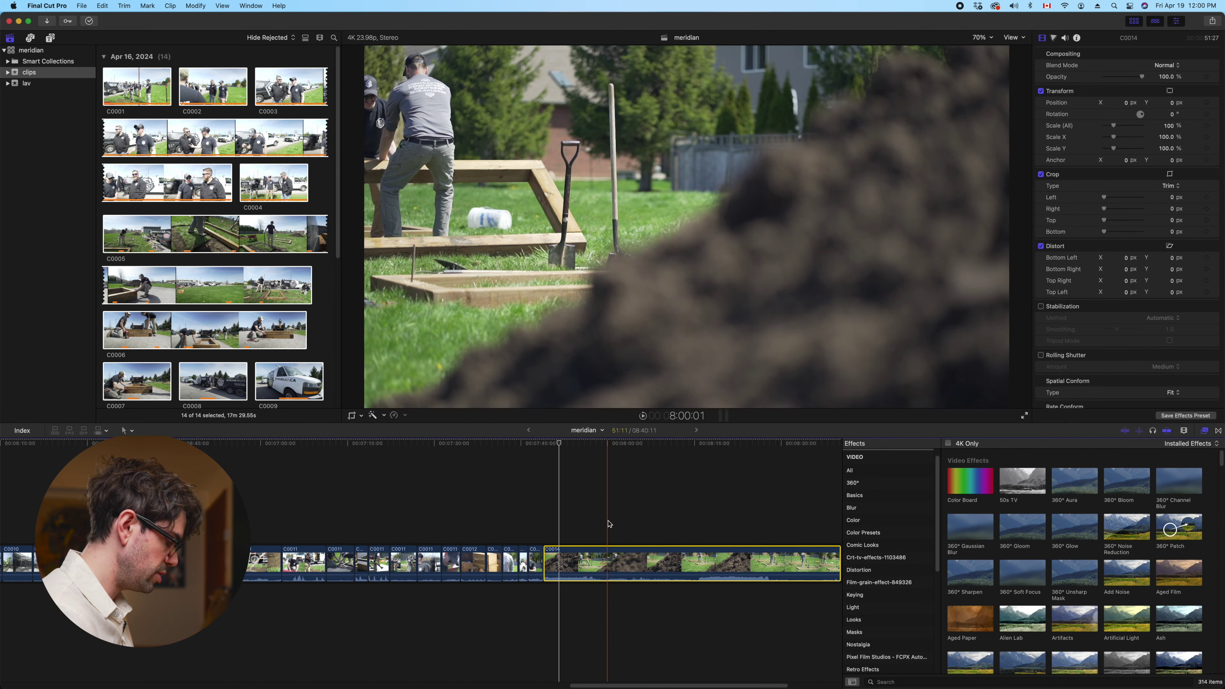
pyautogui.press('l')
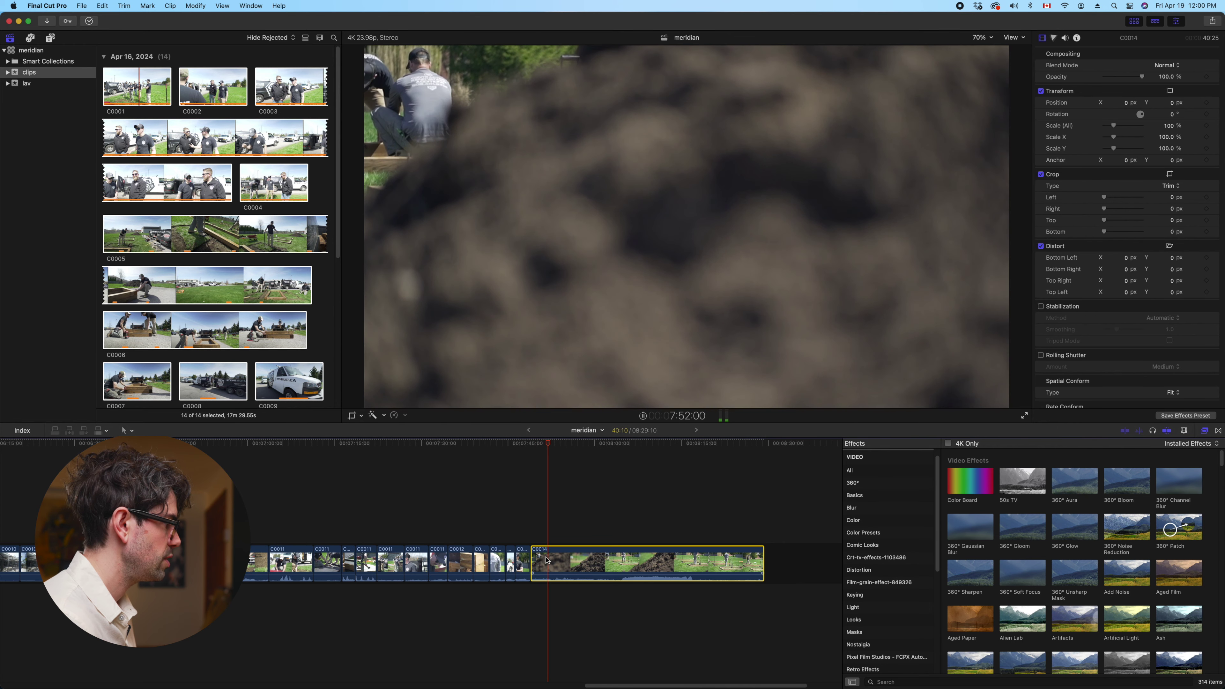
pyautogui.press('super+b')
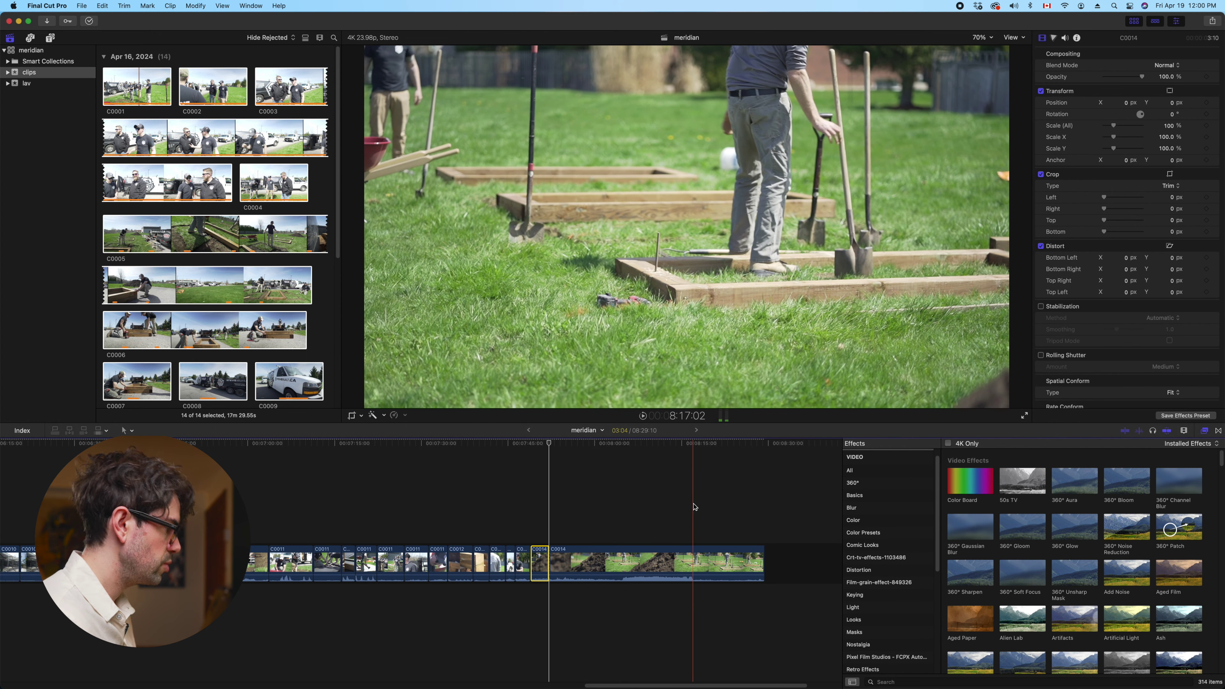
pyautogui.hotkey('alt', '[')
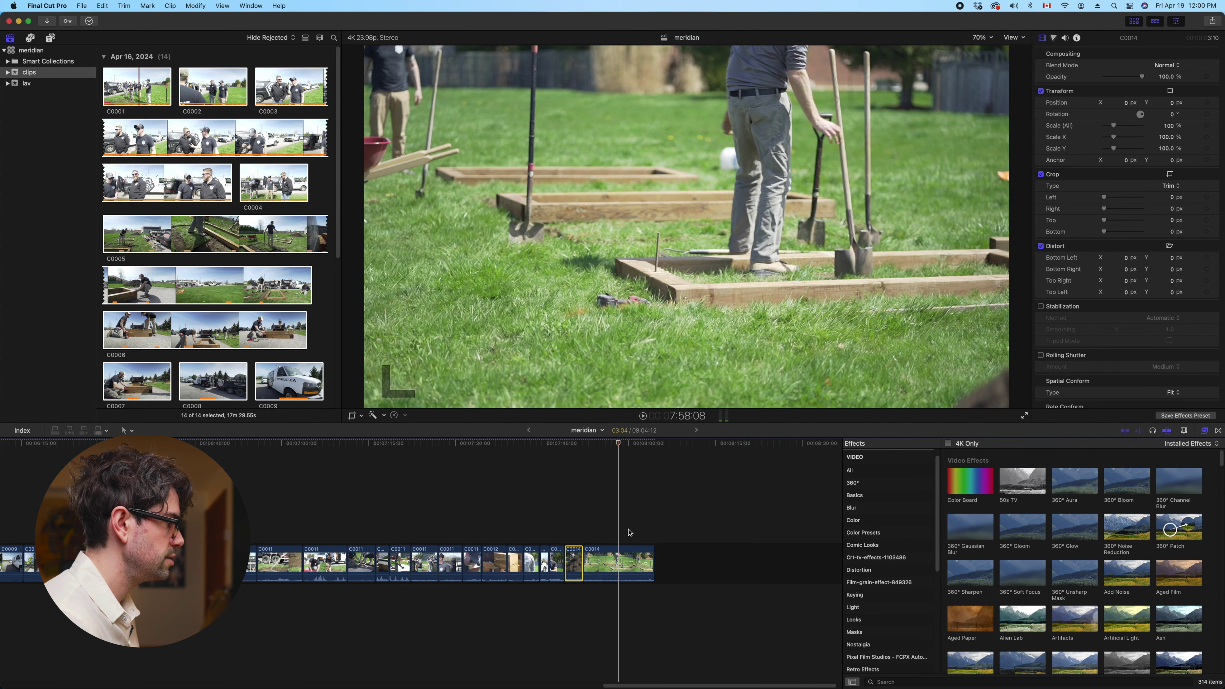
pyautogui.moveTo(654, 560); pyautogui.dragTo(612, 556)
pyautogui.press('super+minus')
pyautogui.press('super+minus')
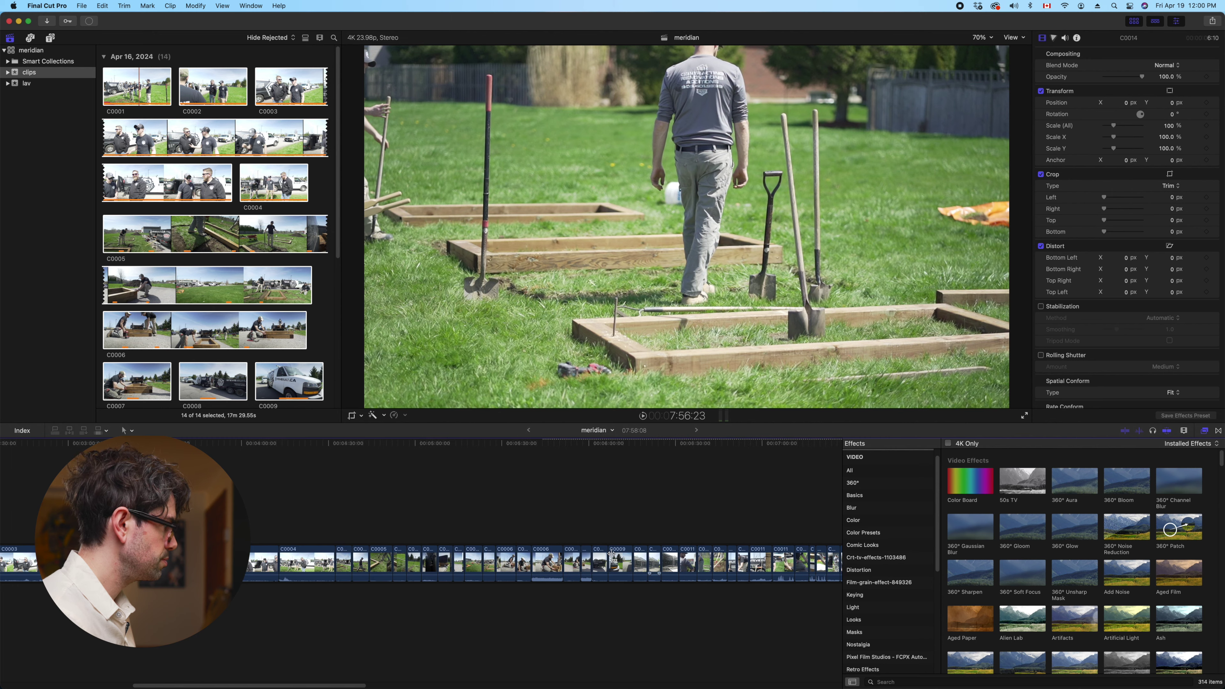
# Zoom out to the full 7:58:08 meridian timeline and play it from the beginning
pyautogui.press('super+minus')
pyautogui.hscroll(-2, 612, 556)
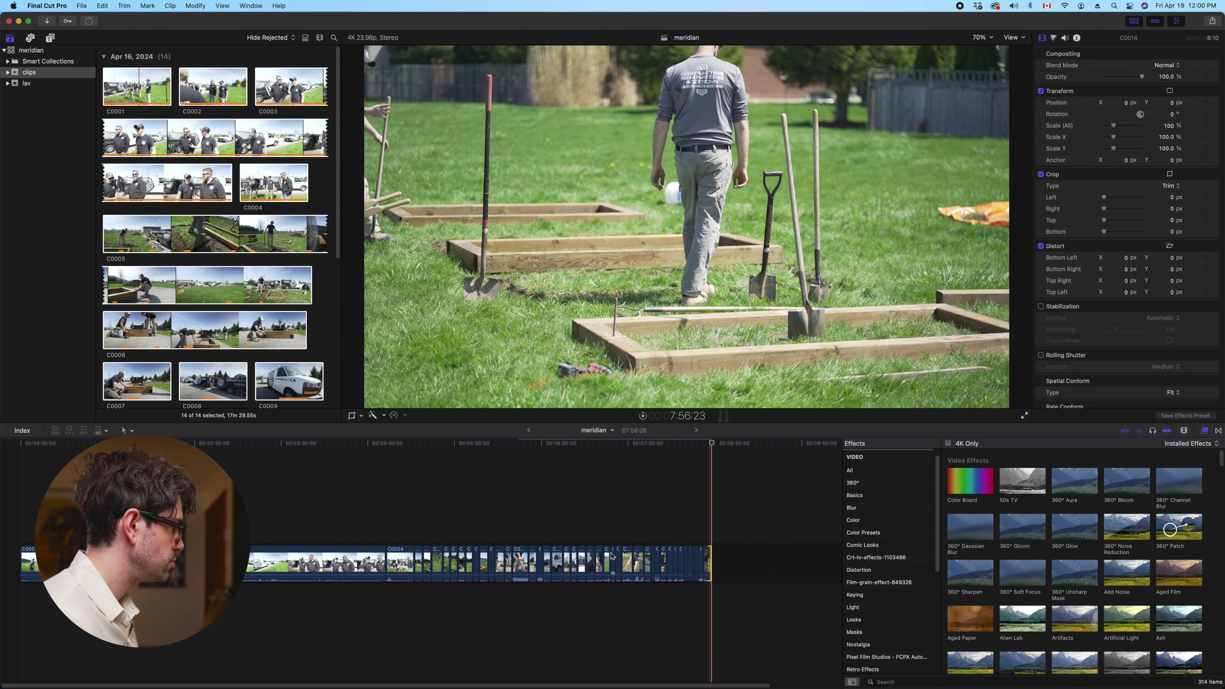
pyautogui.press('space')
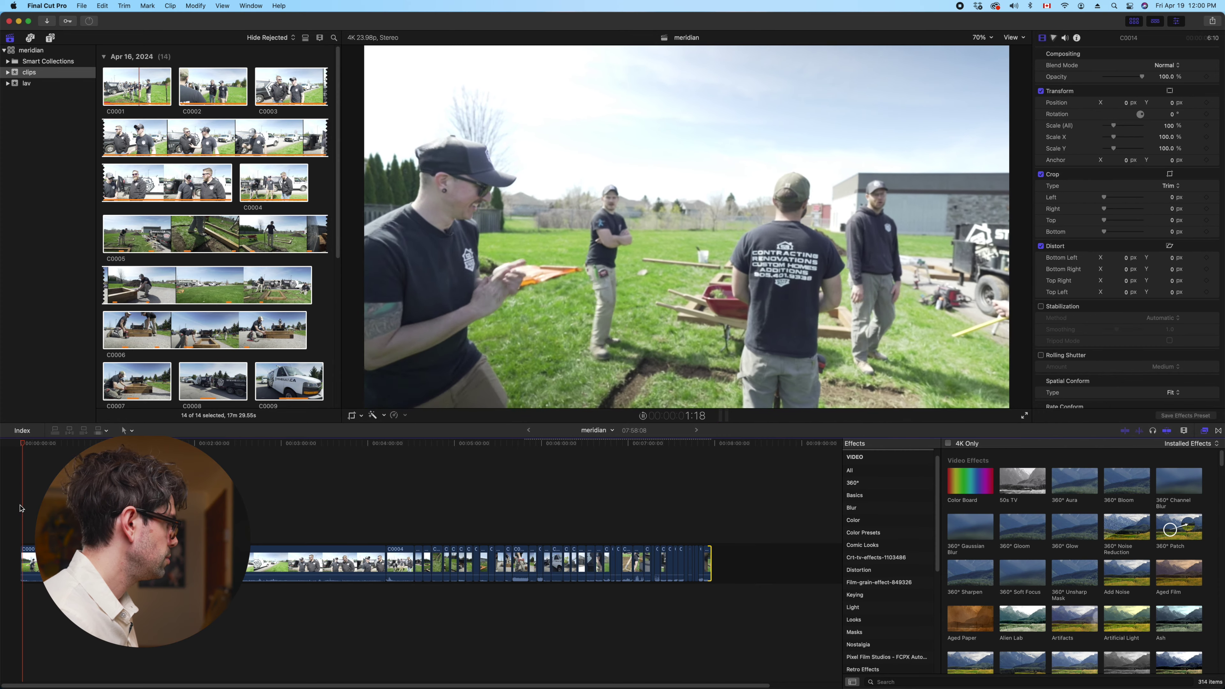
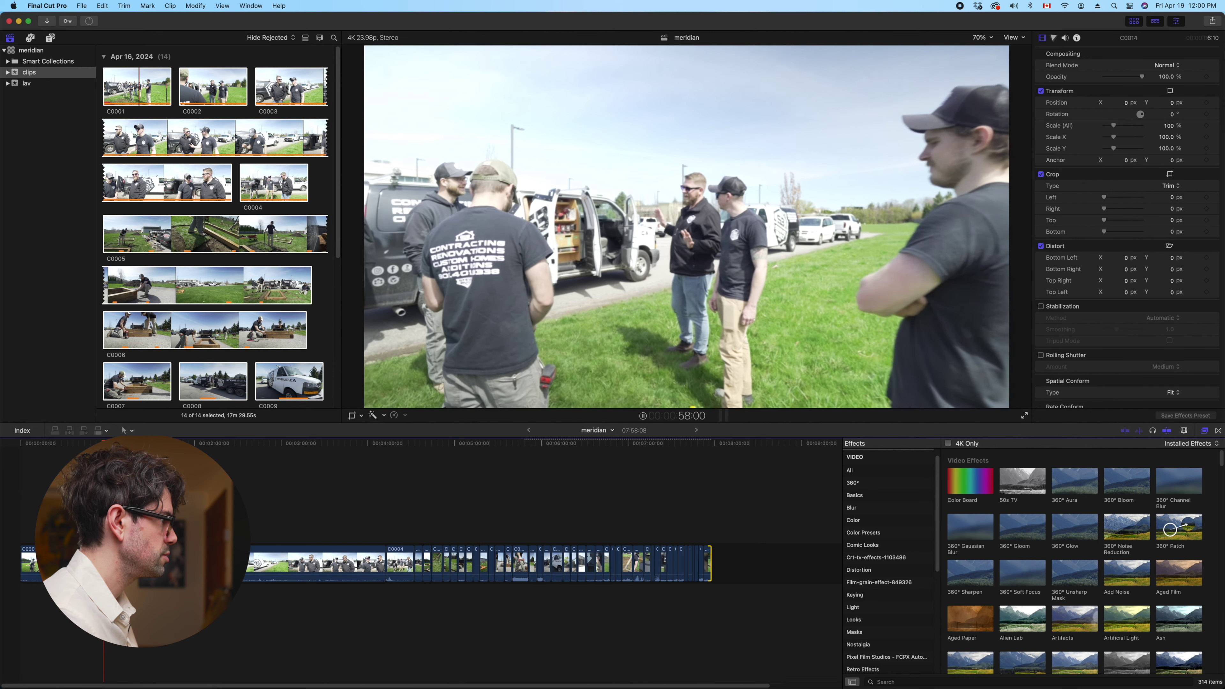
# Ripple-delete the opening clip so the edit closes up, then play it from the start
pyautogui.press('c')
pyautogui.press('space')
pyautogui.press('Delete')
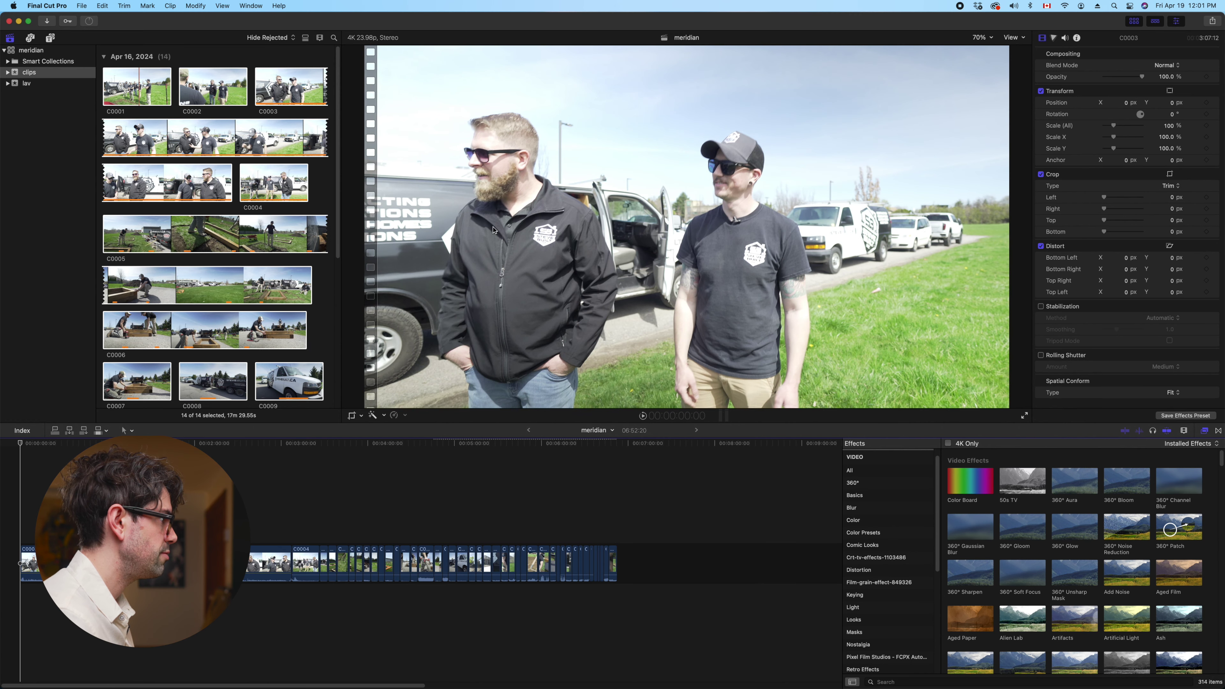
pyautogui.press('space')
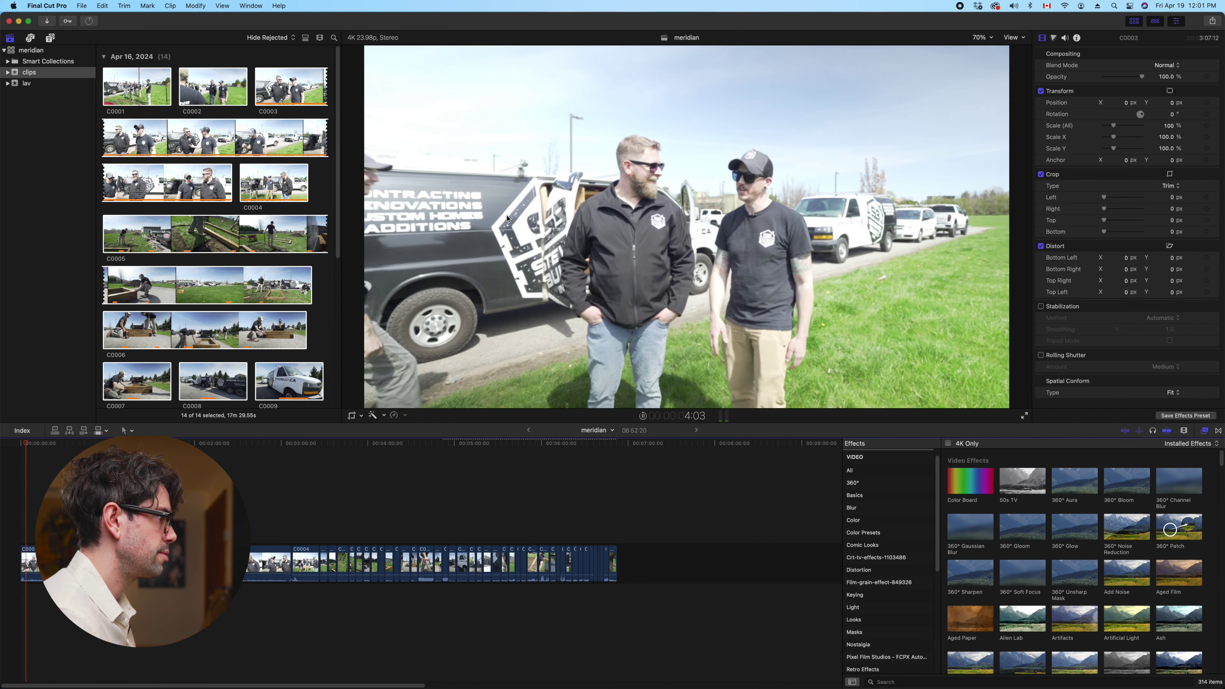
# Select clip C0003, jump between browser and timeline, and resume timeline playback
pyautogui.click(81, 562)
pyautogui.press('space')
pyautogui.press('cmd+1')
pyautogui.press('cmd+2')
pyautogui.press('space')
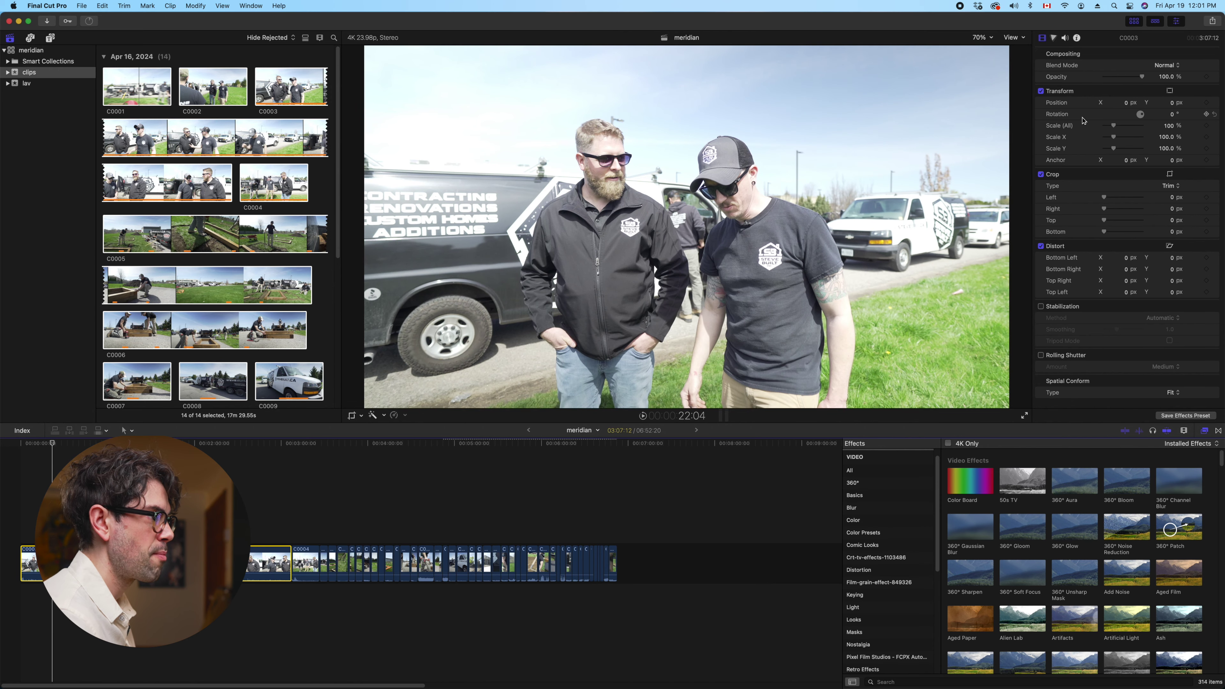
# Show C0003's audio properties and toggle the Effects browser off and back on
pyautogui.click(1065, 39)
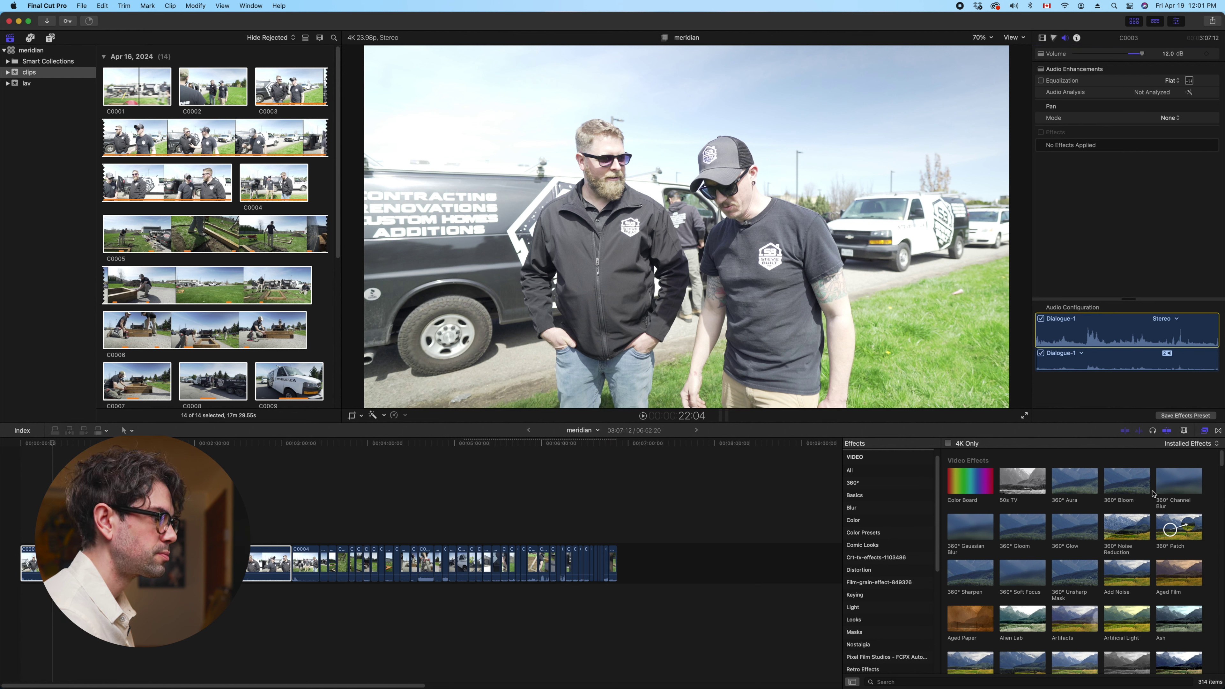
pyautogui.click(1204, 431)
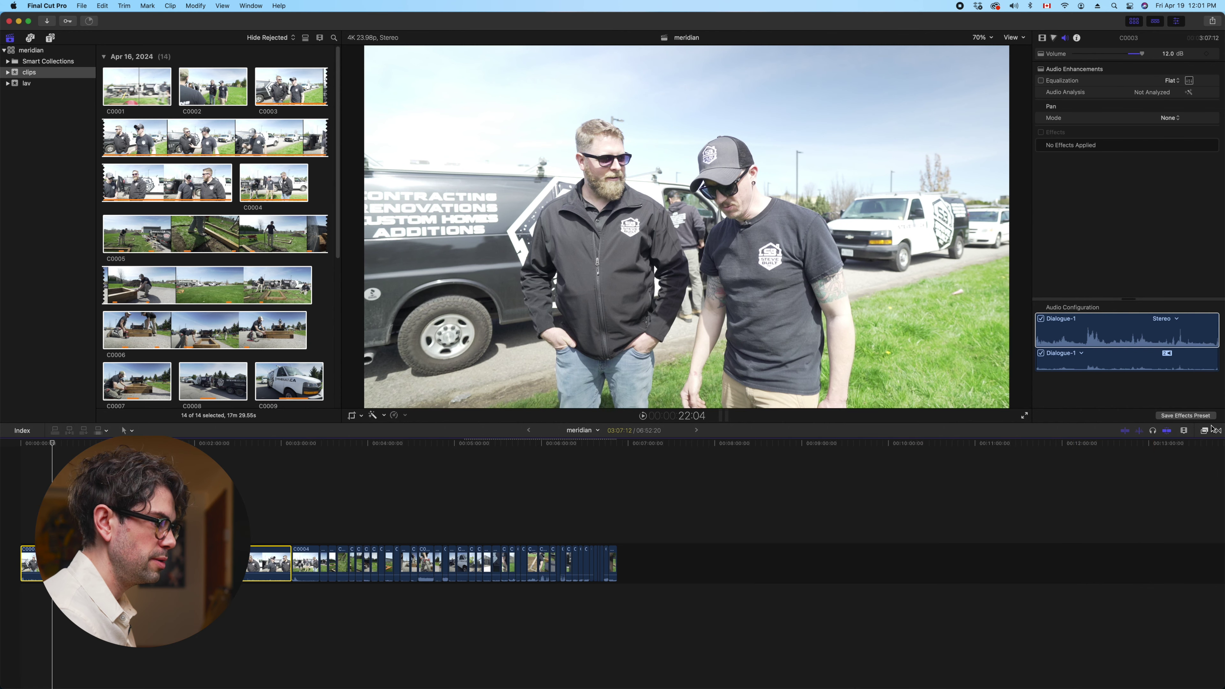
pyautogui.click(1202, 431)
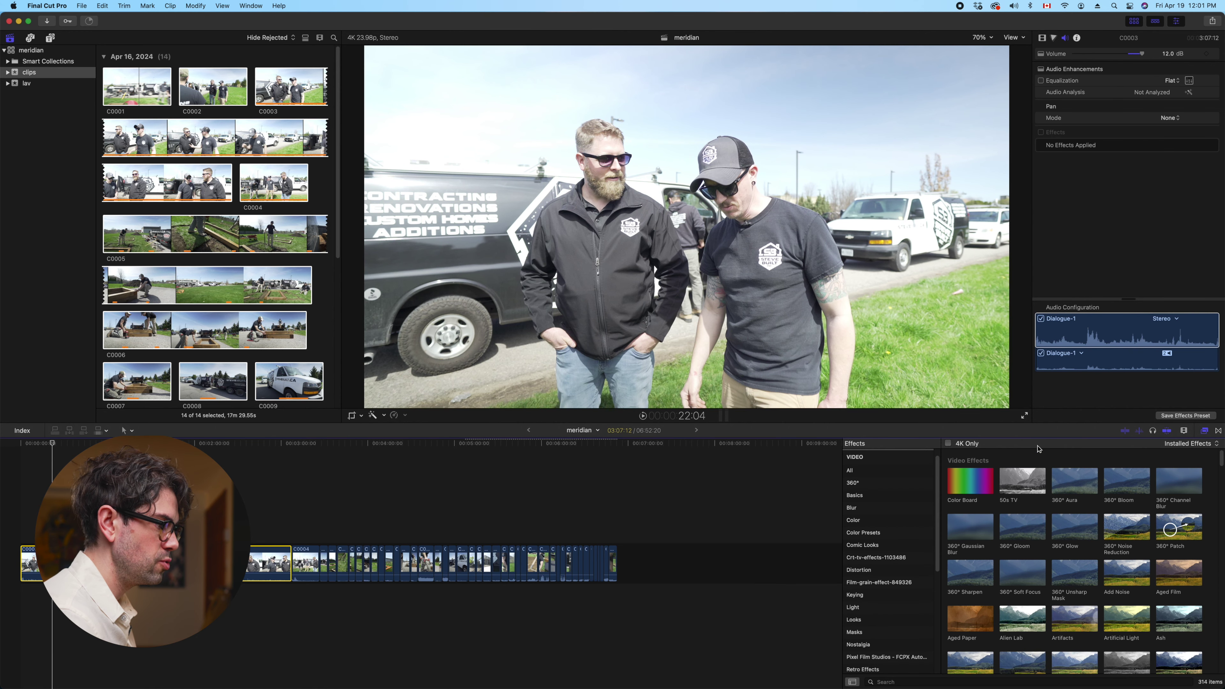
pyautogui.click(886, 682)
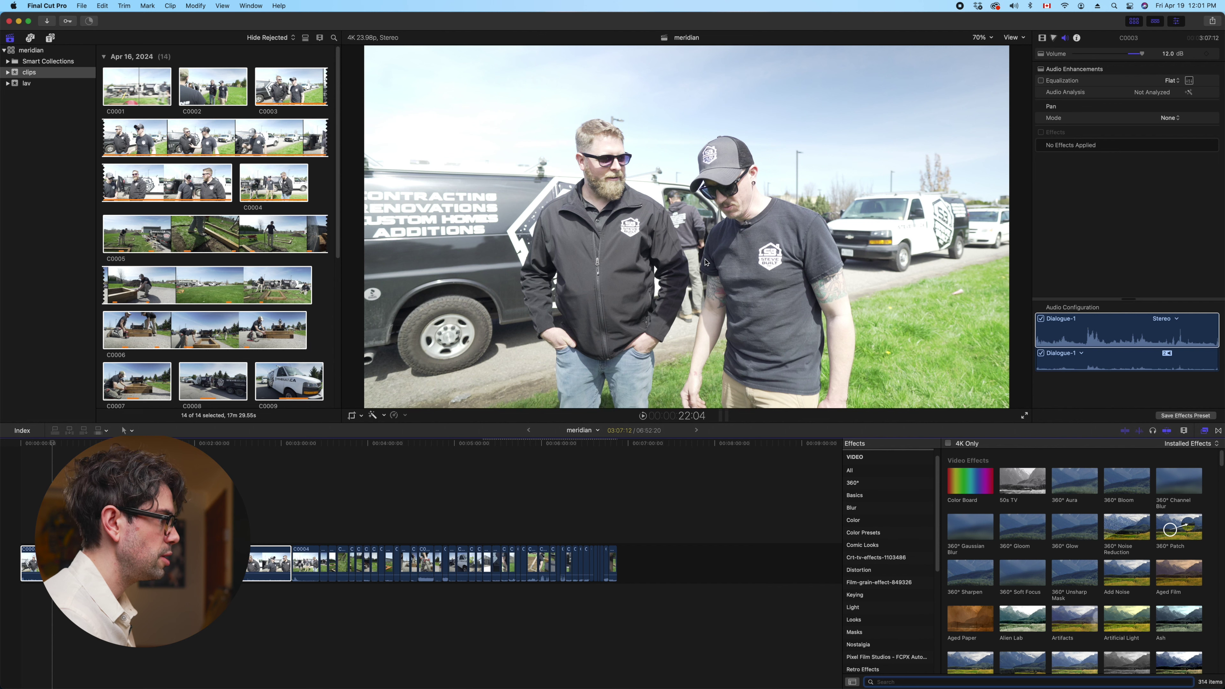
pyautogui.click(368, 348)
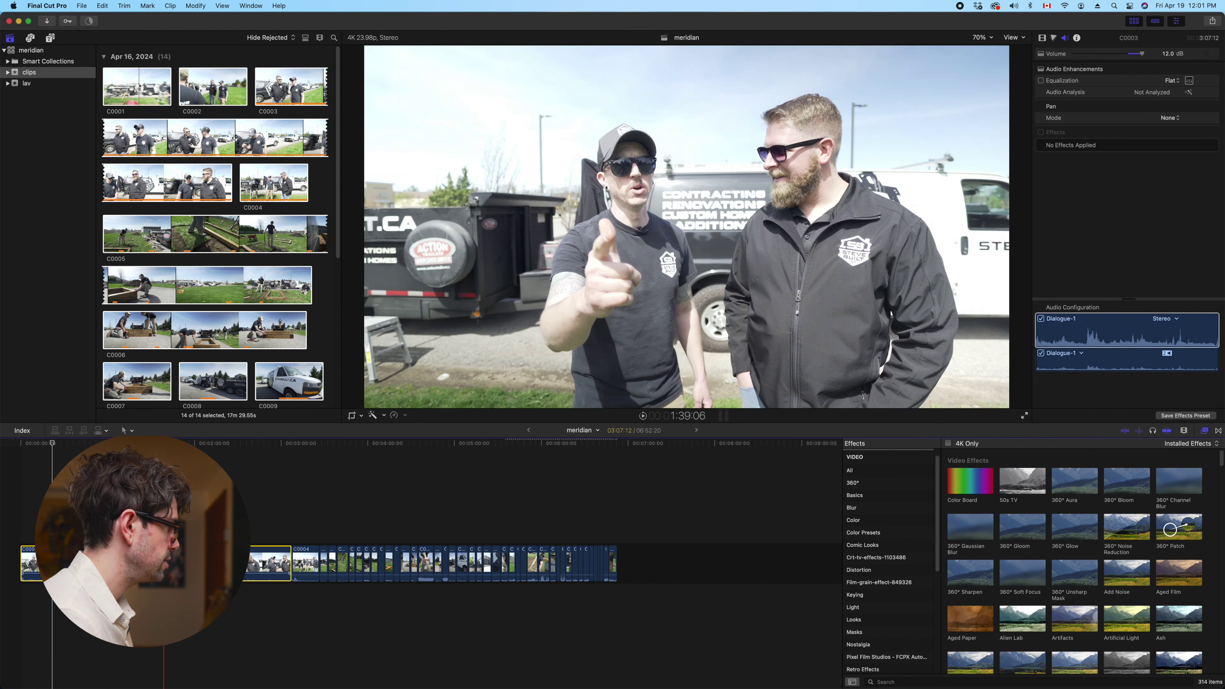
# Reopen the Effects browser and list All Video & Audio effects (314 installed)
pyautogui.click(898, 681)
pyautogui.click(1204, 431)
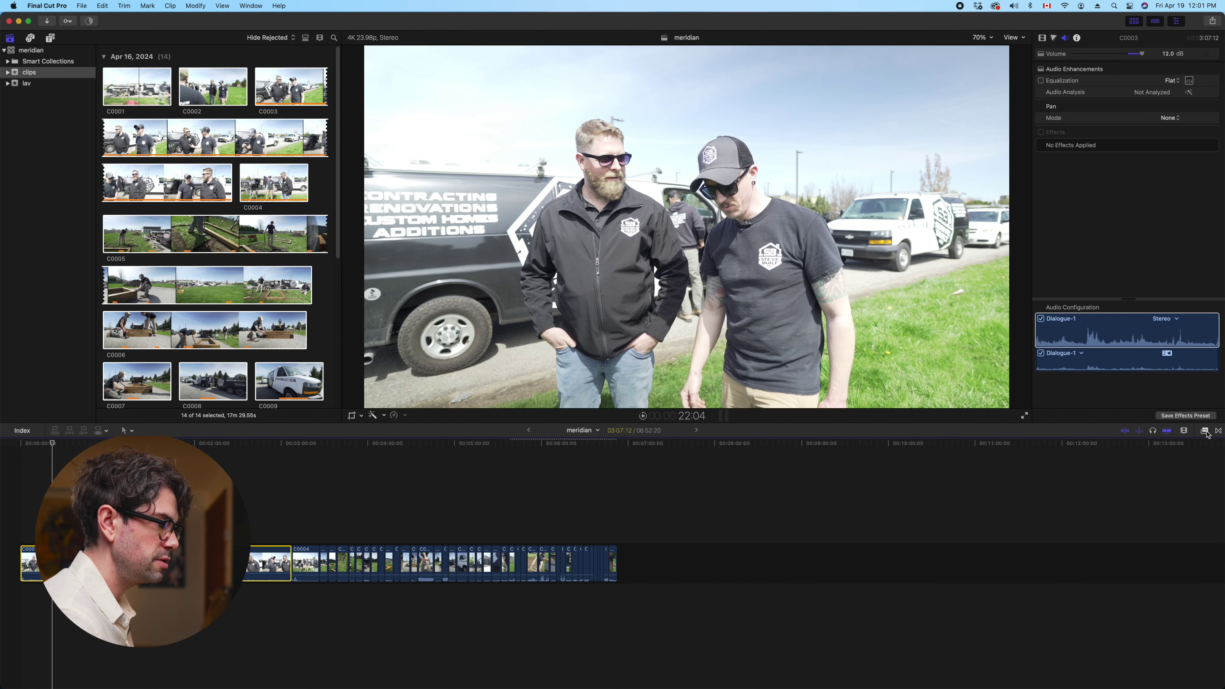
pyautogui.click(1205, 431)
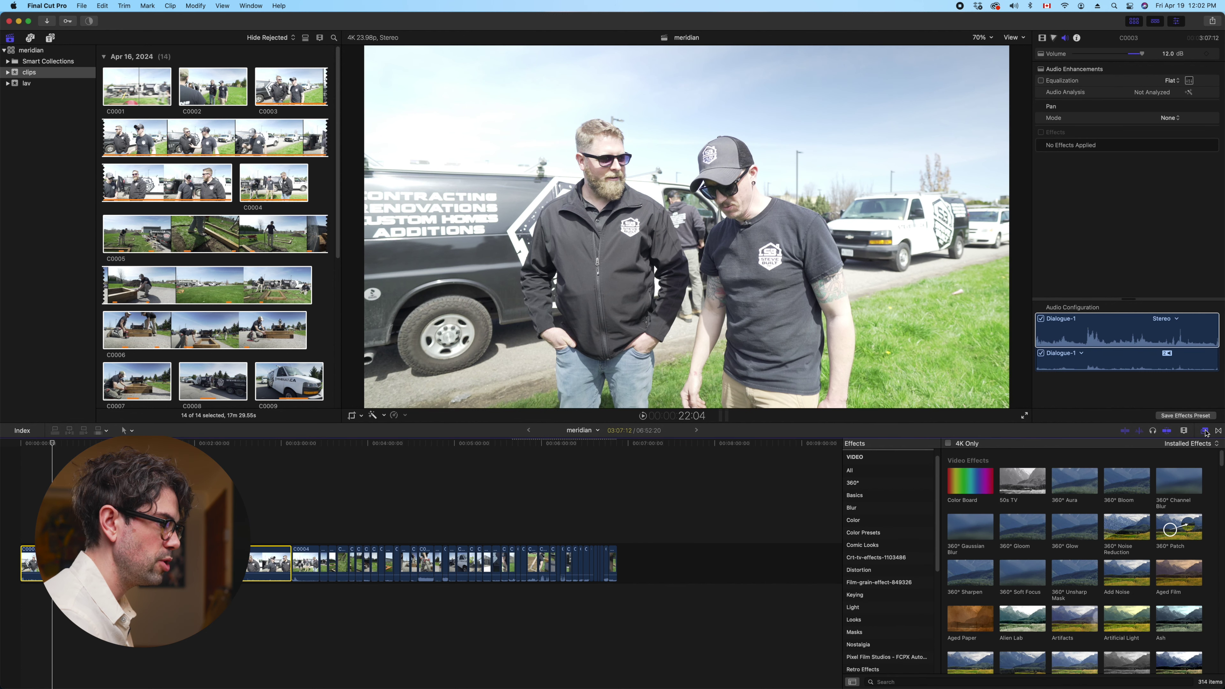
pyautogui.scroll(1, 887, 506)
pyautogui.click(867, 458)
pyautogui.click(902, 682)
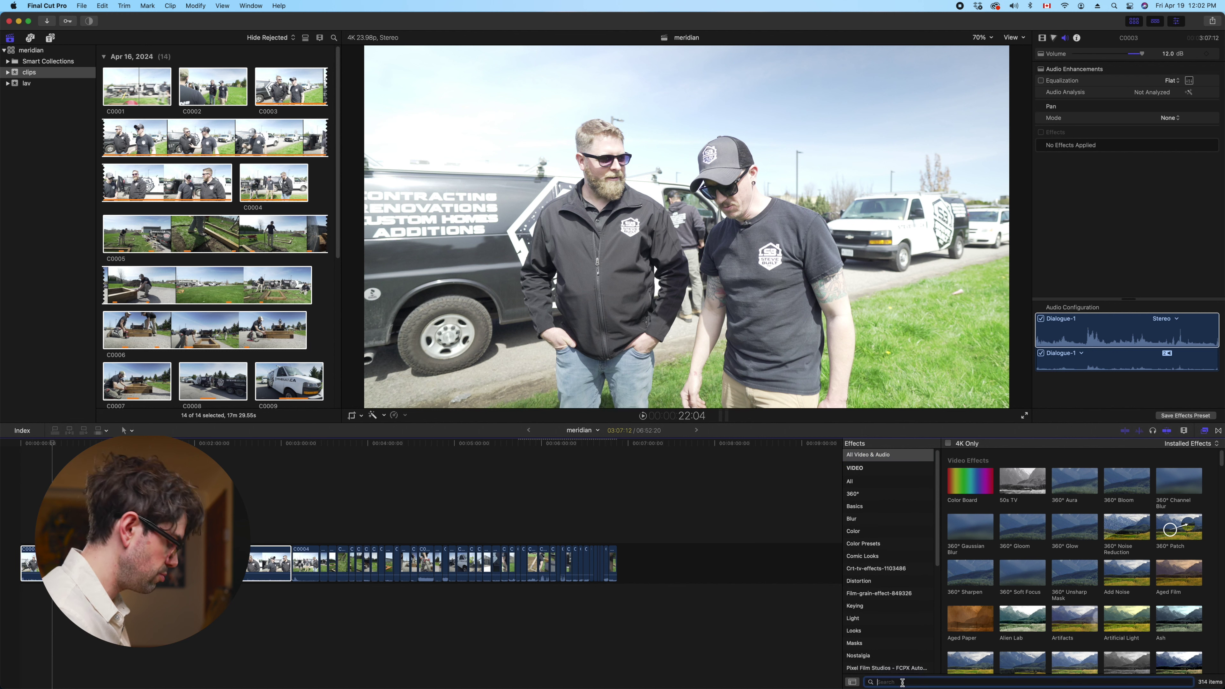
# Search the effects for 'compr' and apply Compressor to clip C0003
pyautogui.write('comprte')
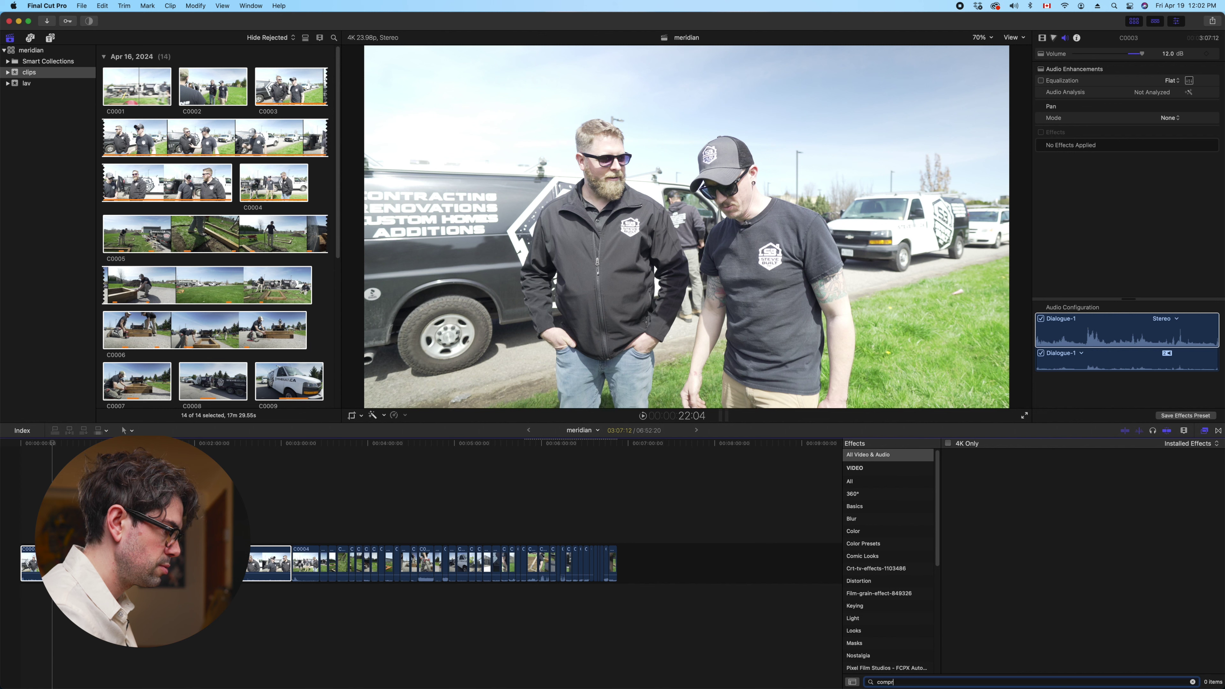
pyautogui.press('BackSpace')
pyautogui.doubleClick(990, 488)
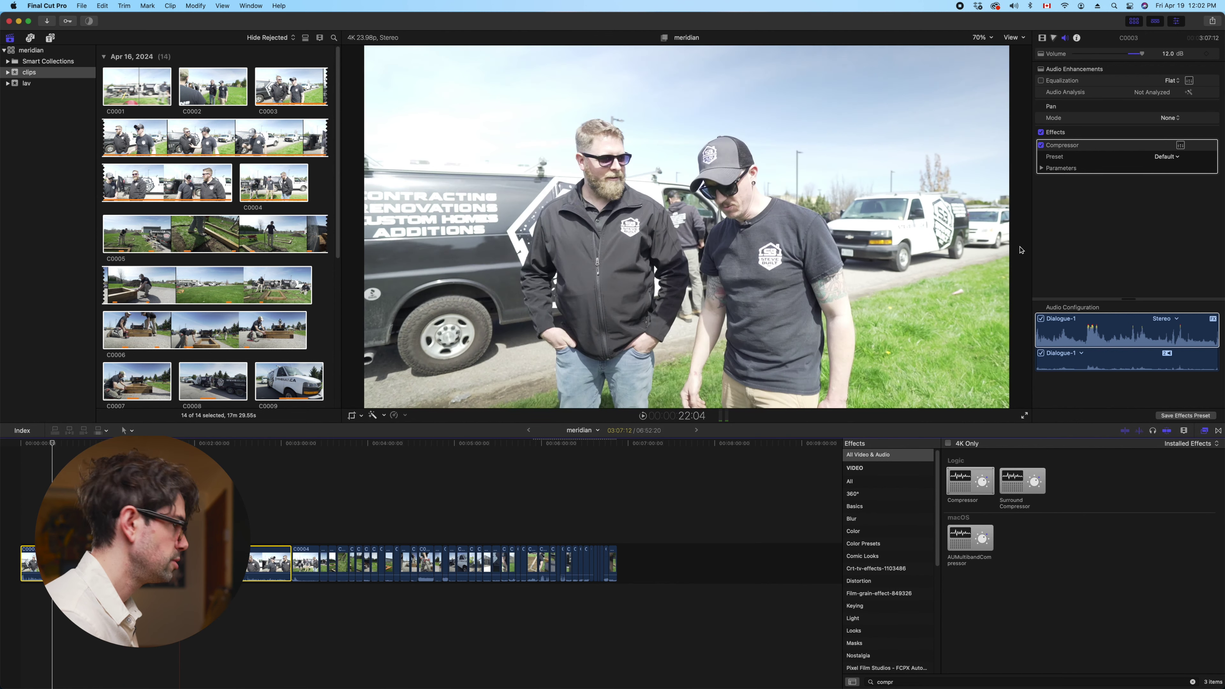
pyautogui.click(702, 415)
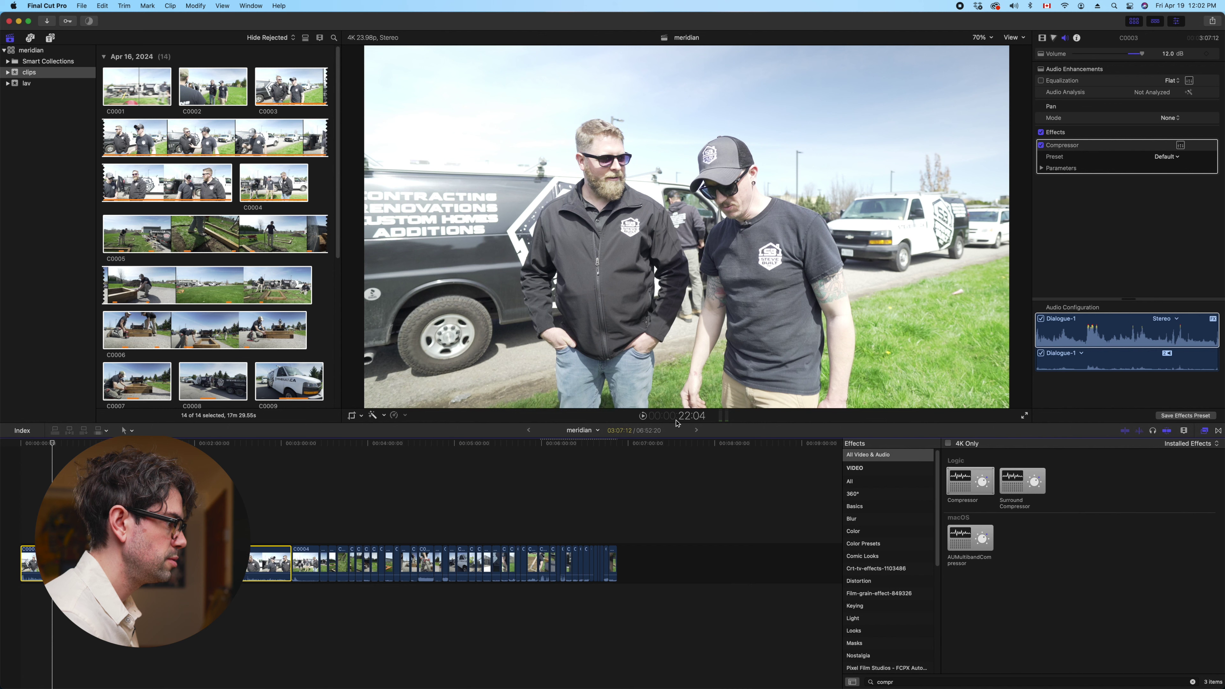
# Show the audio meters and resize the meters, viewer and clip browser panes
pyautogui.press('space')
pyautogui.press('super+shift+8')
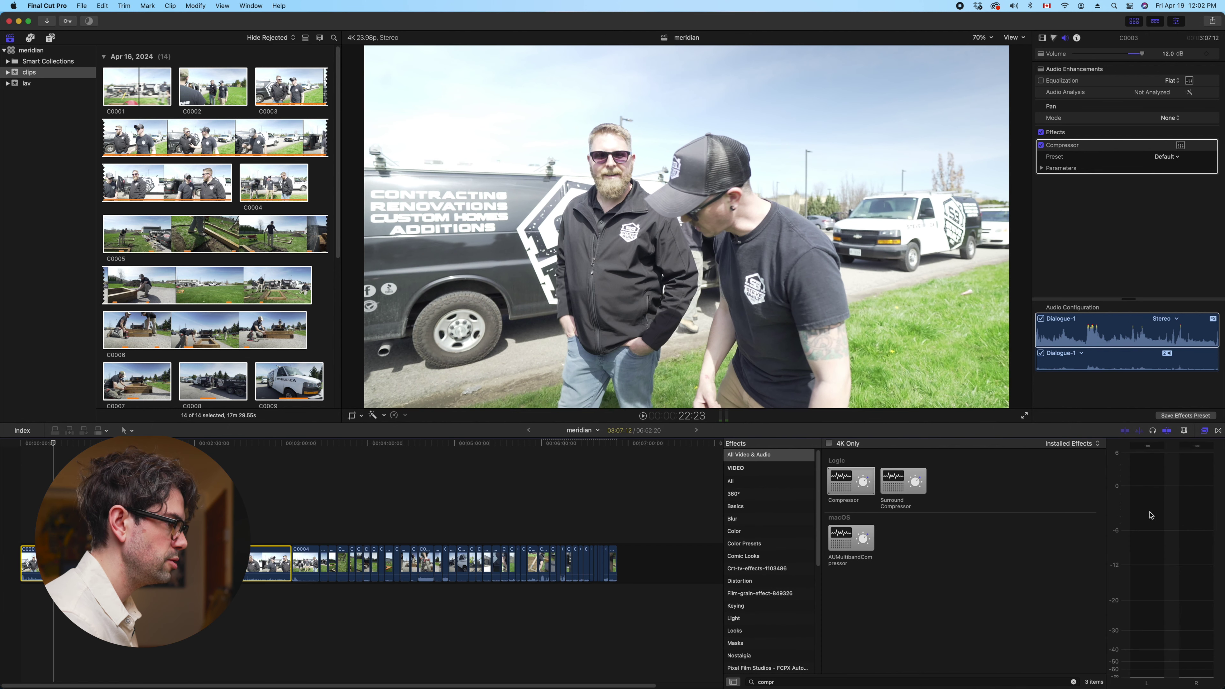
pyautogui.moveTo(1106, 501); pyautogui.dragTo(1114, 503)
pyautogui.moveTo(853, 424); pyautogui.dragTo(851, 438)
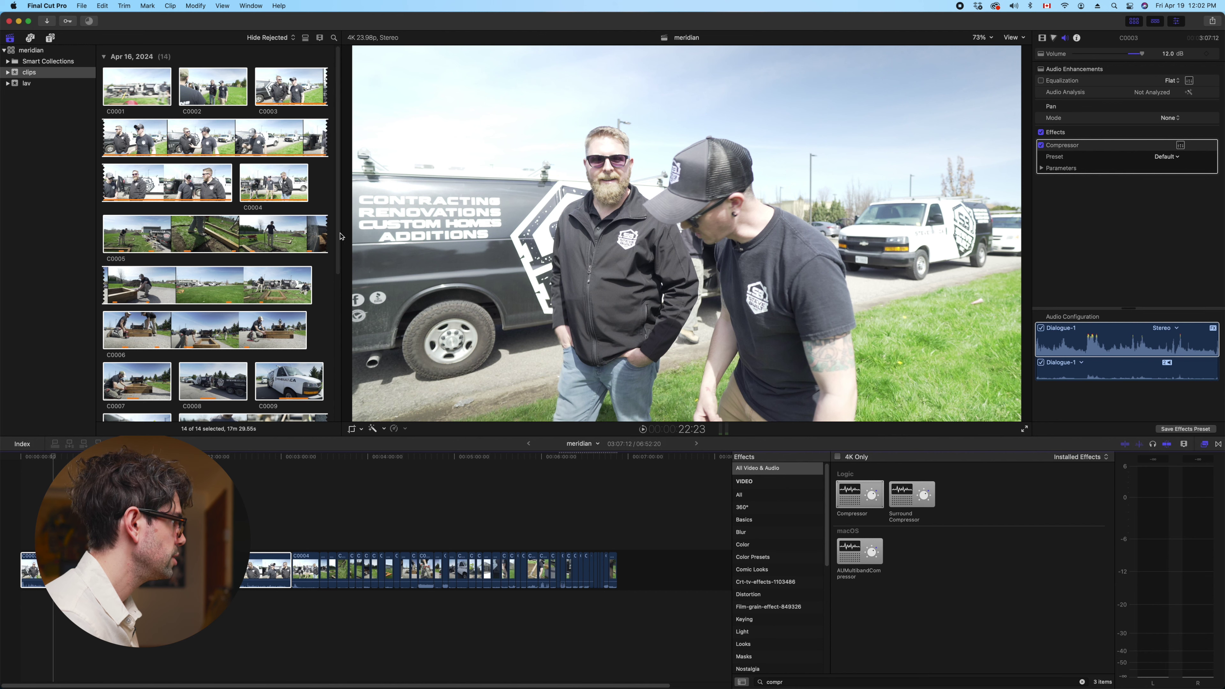
pyautogui.moveTo(348, 235); pyautogui.dragTo(287, 235)
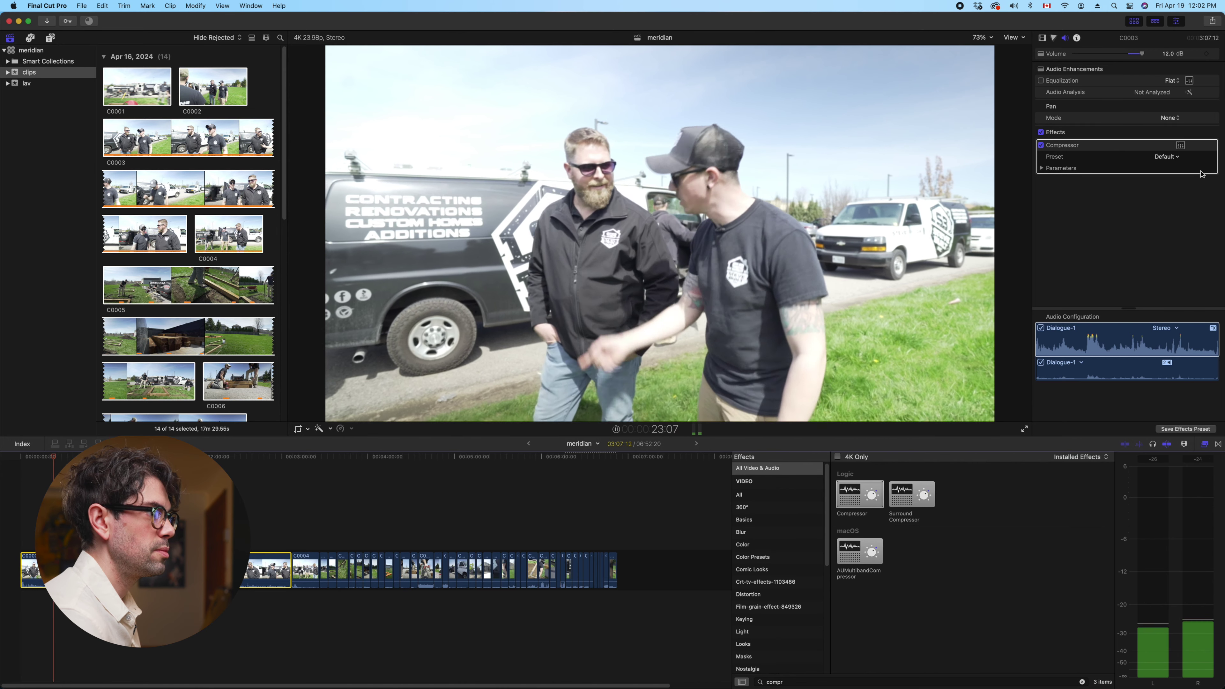
pyautogui.click(1180, 145)
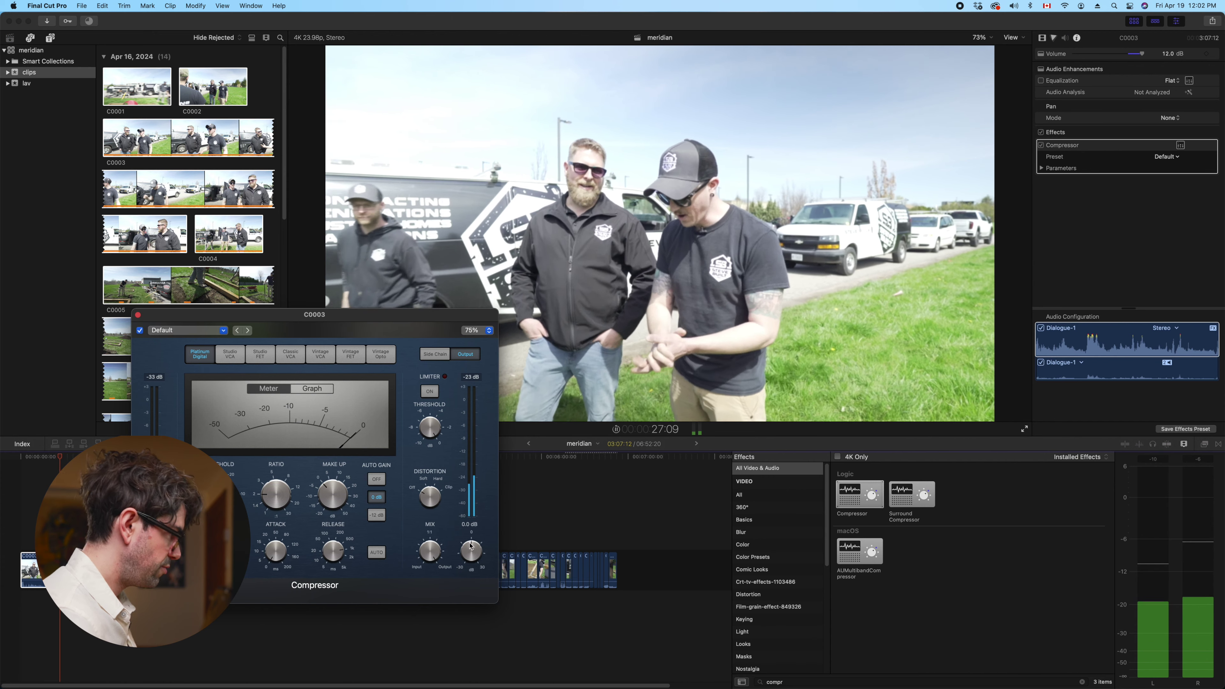
# Adjust C0003's Compressor output so the preset reads Default (edited), then play back to listen
pyautogui.moveTo(179, 436); pyautogui.dragTo(203, 429)
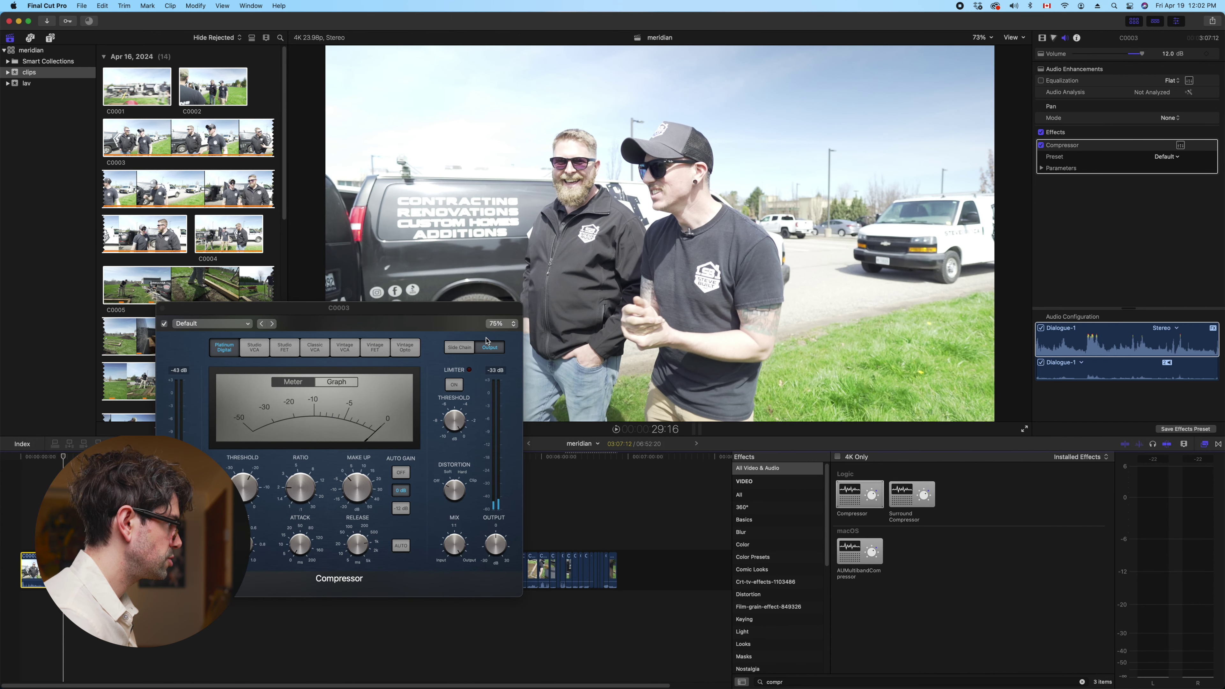
pyautogui.moveTo(482, 538)
pyautogui.moveTo(496, 519); pyautogui.dragTo(497, 528)
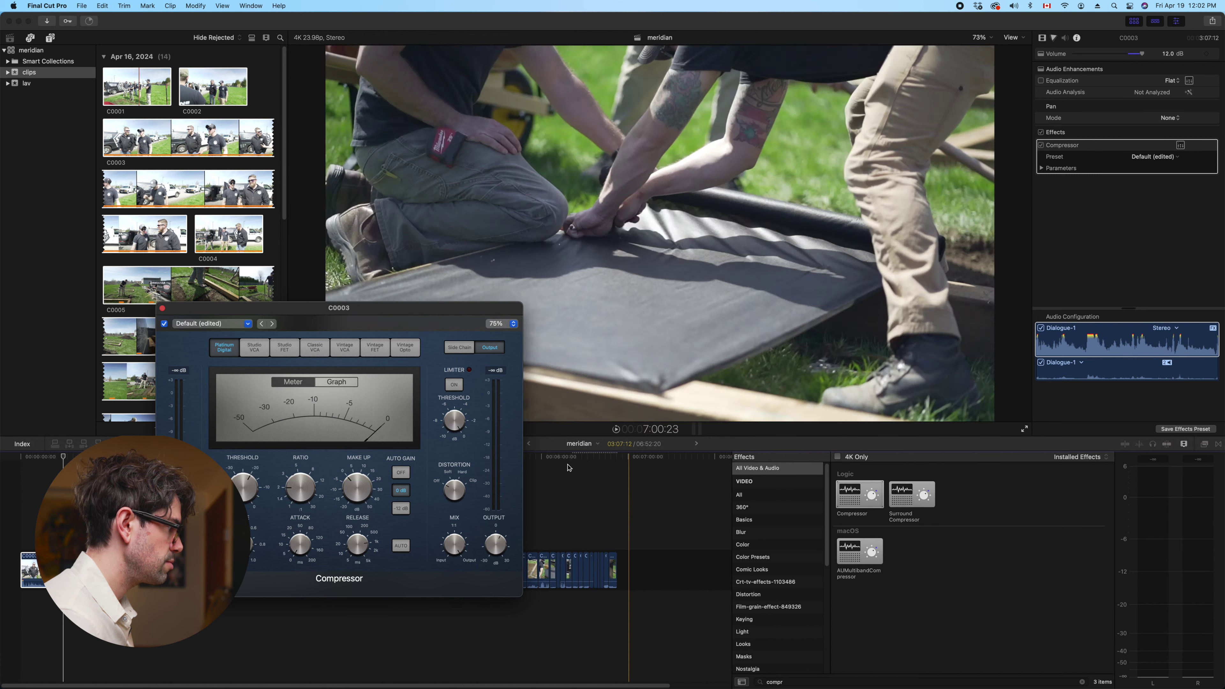
pyautogui.click(160, 308)
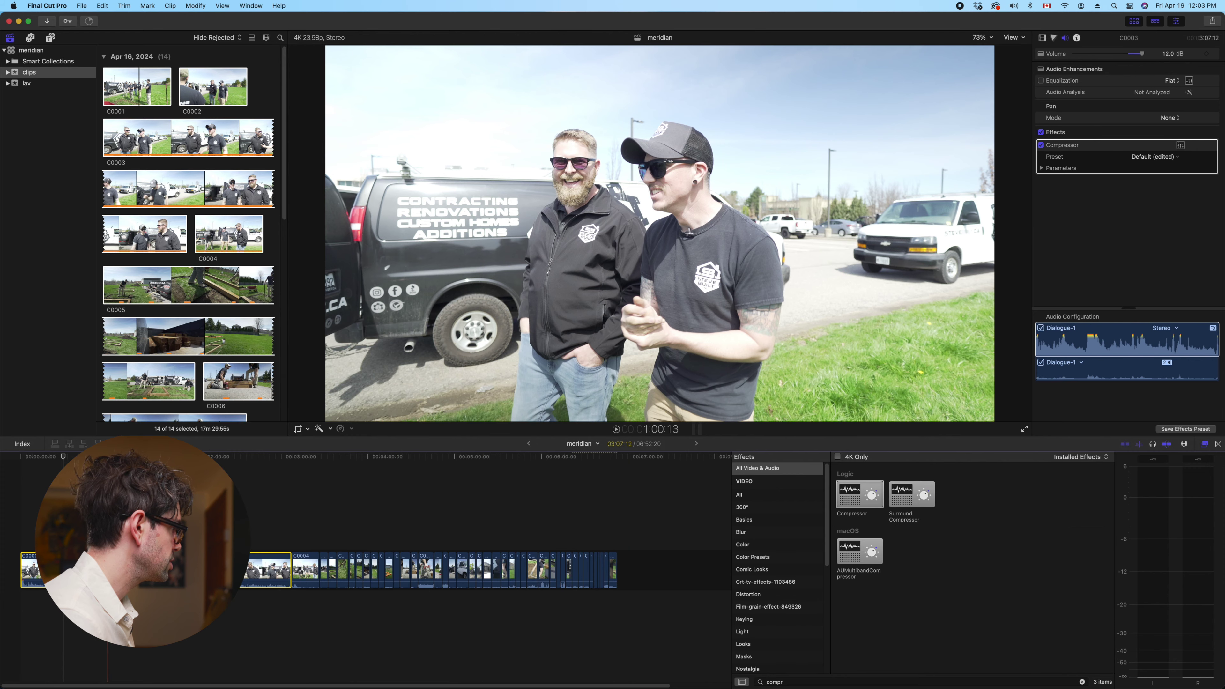
pyautogui.press('space')
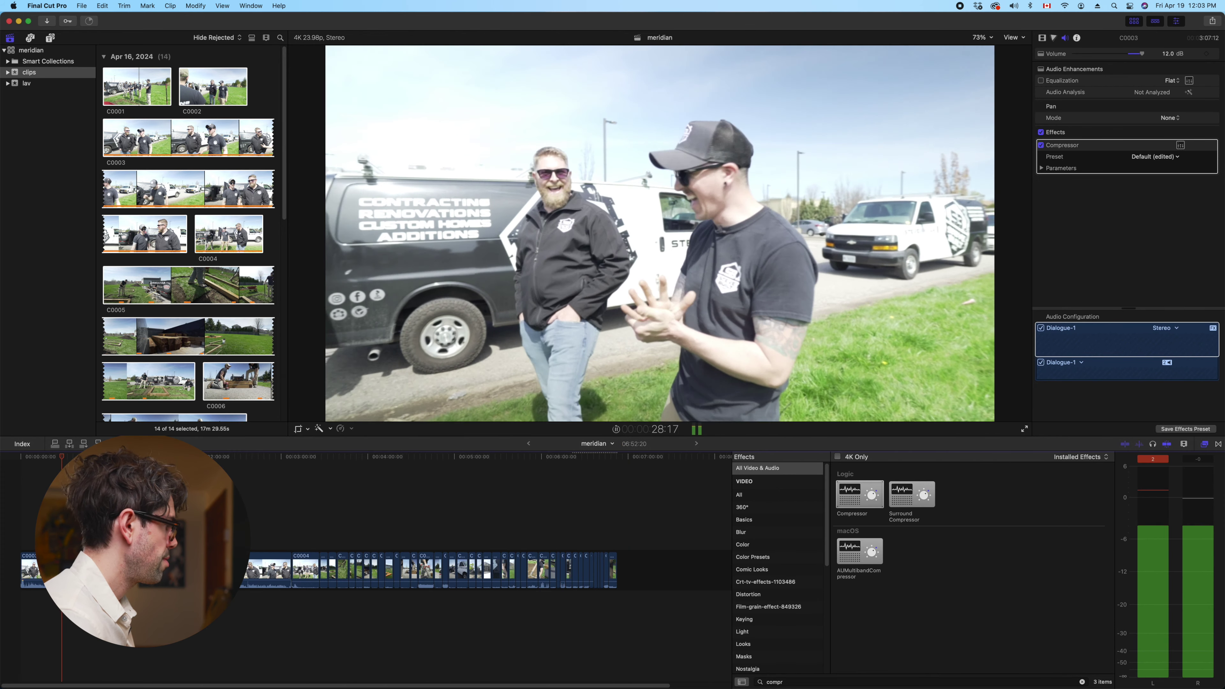
pyautogui.press('space')
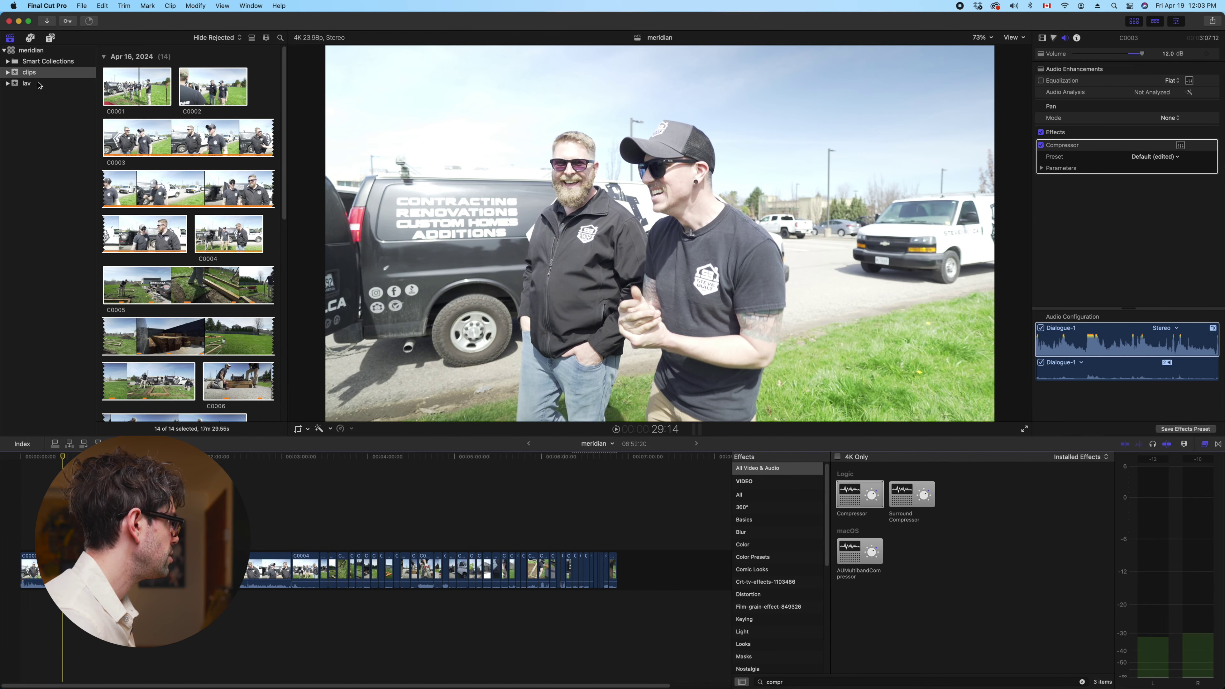
pyautogui.click(39, 85)
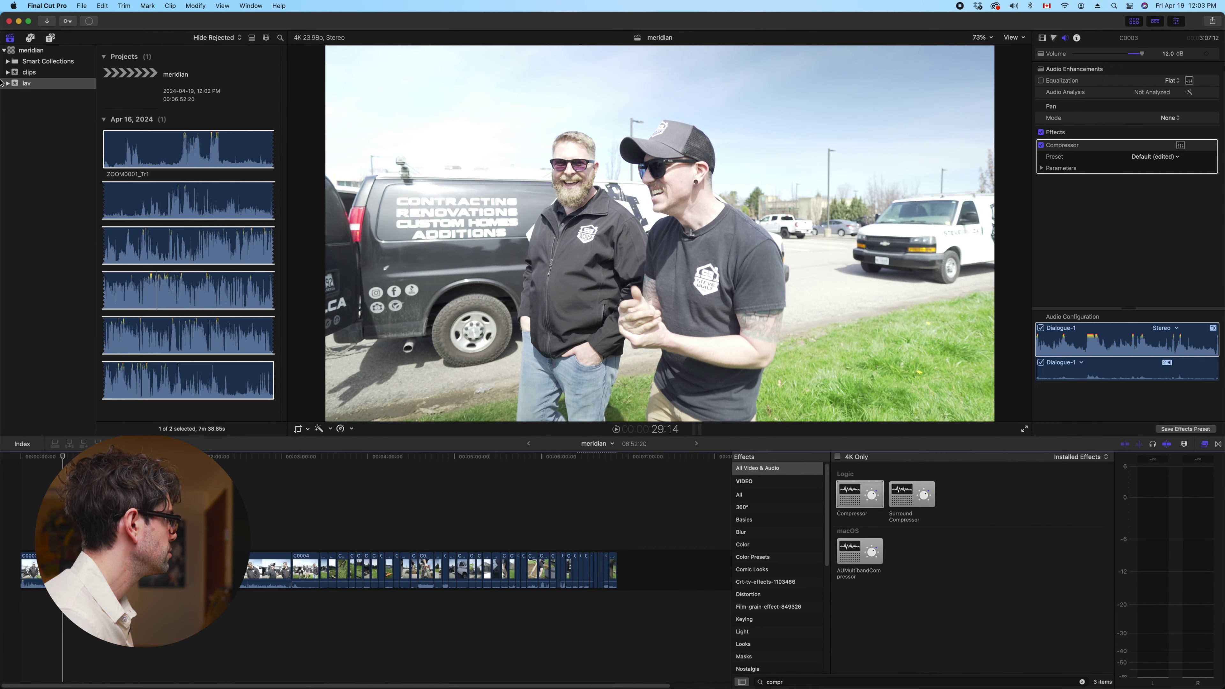
pyautogui.click(3, 83)
pyautogui.moveTo(169, 148); pyautogui.dragTo(332, 602)
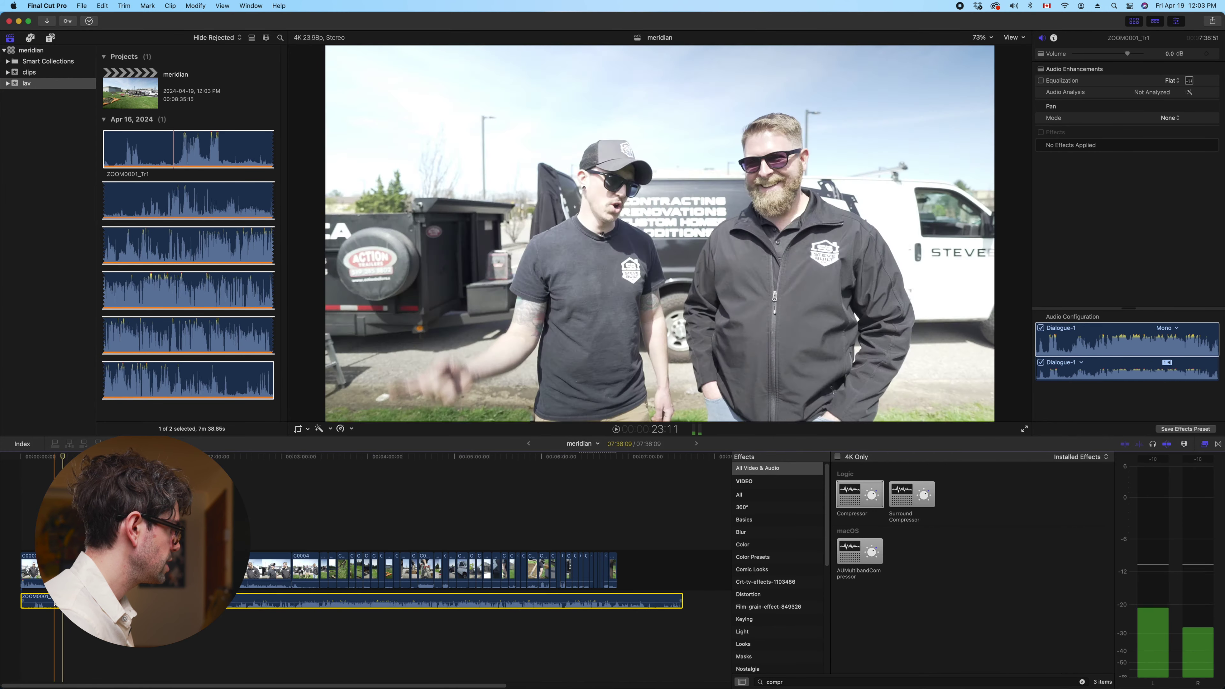
pyautogui.press('super+shift+a')
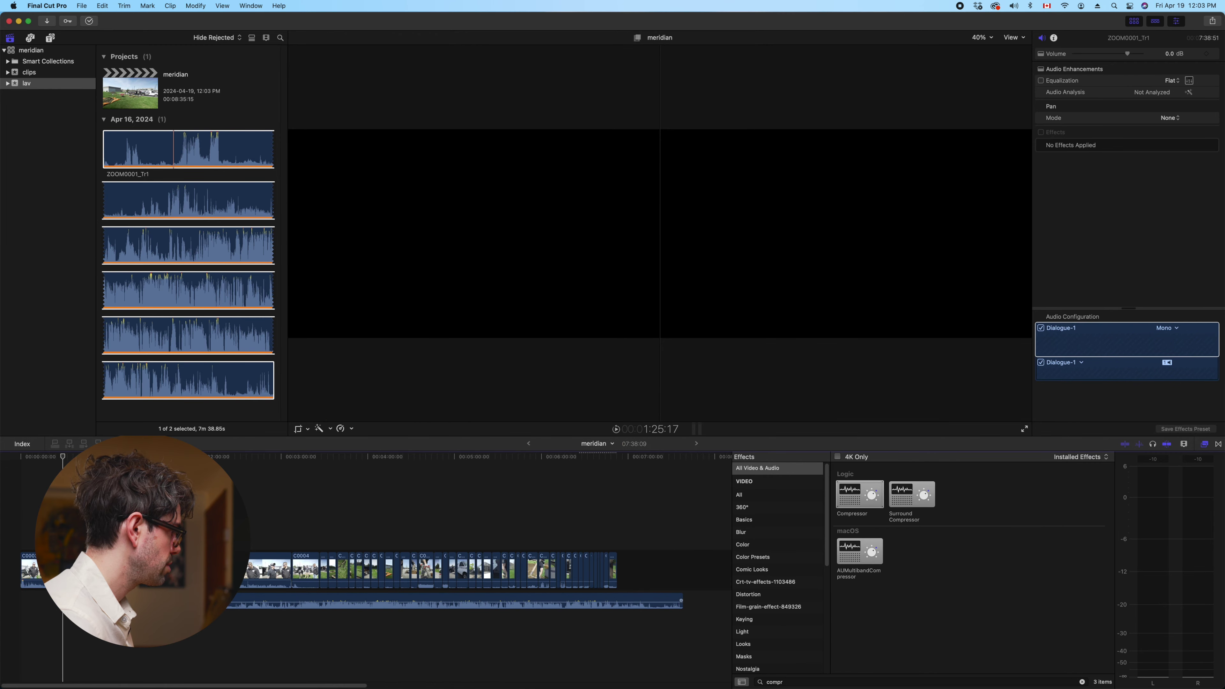
pyautogui.click(80, 569)
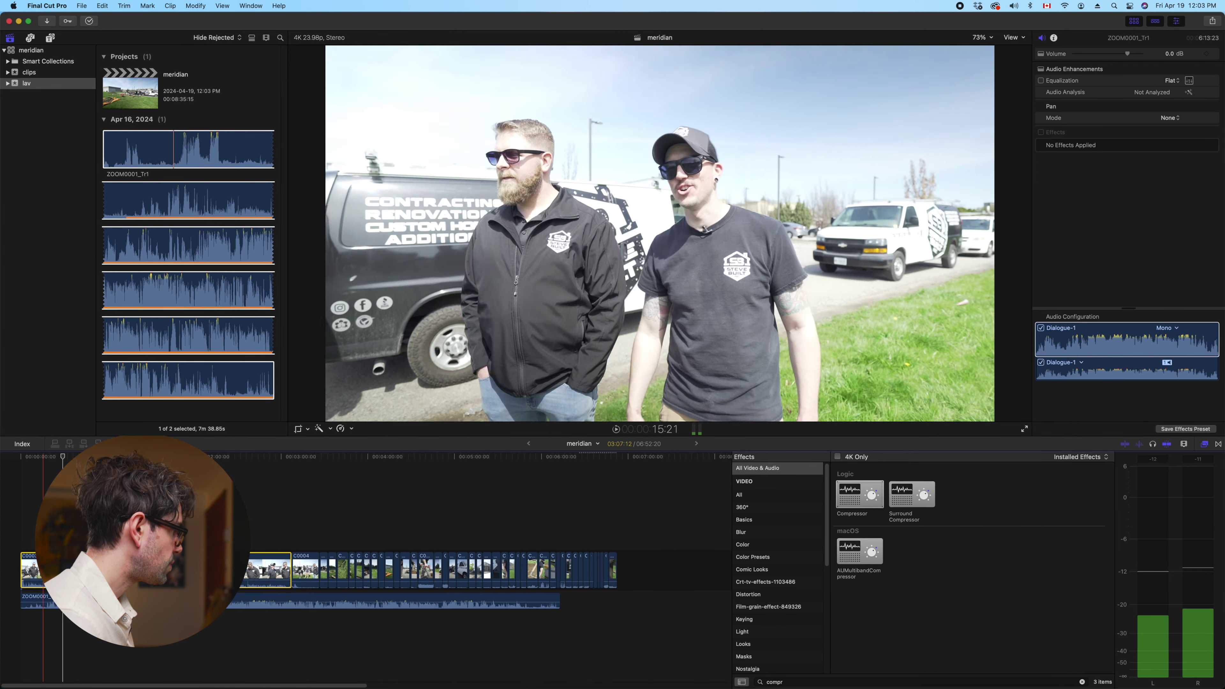
pyautogui.press('alt+super+v')
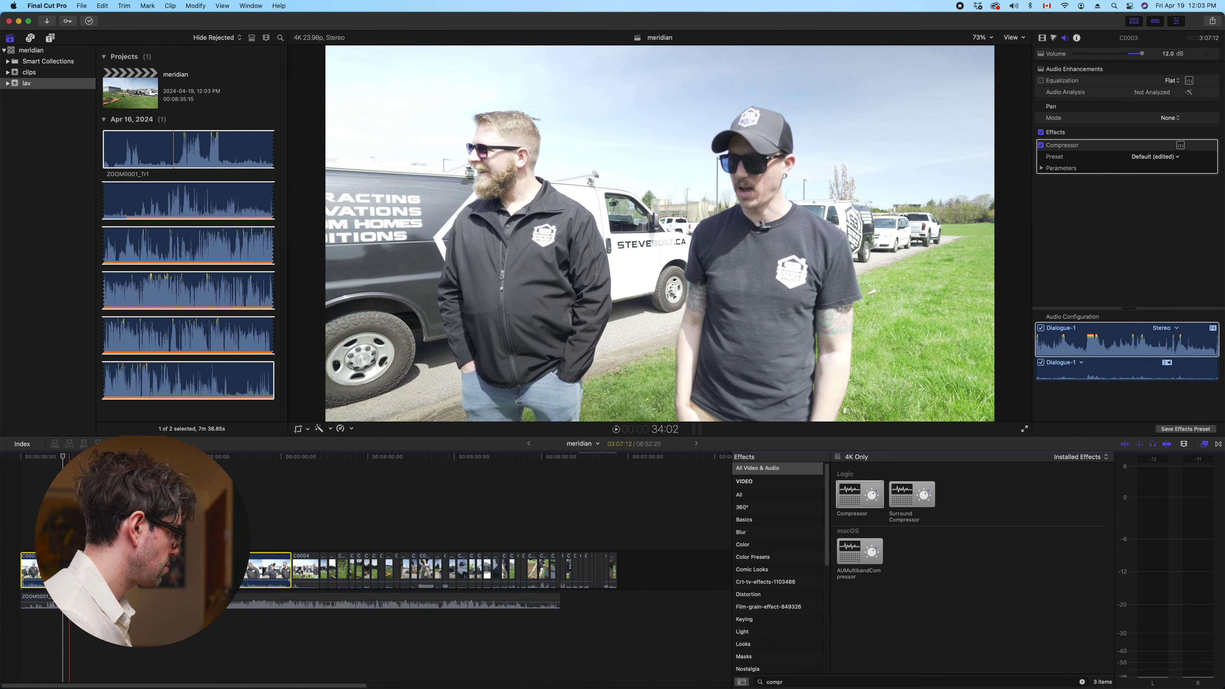
pyautogui.press('space')
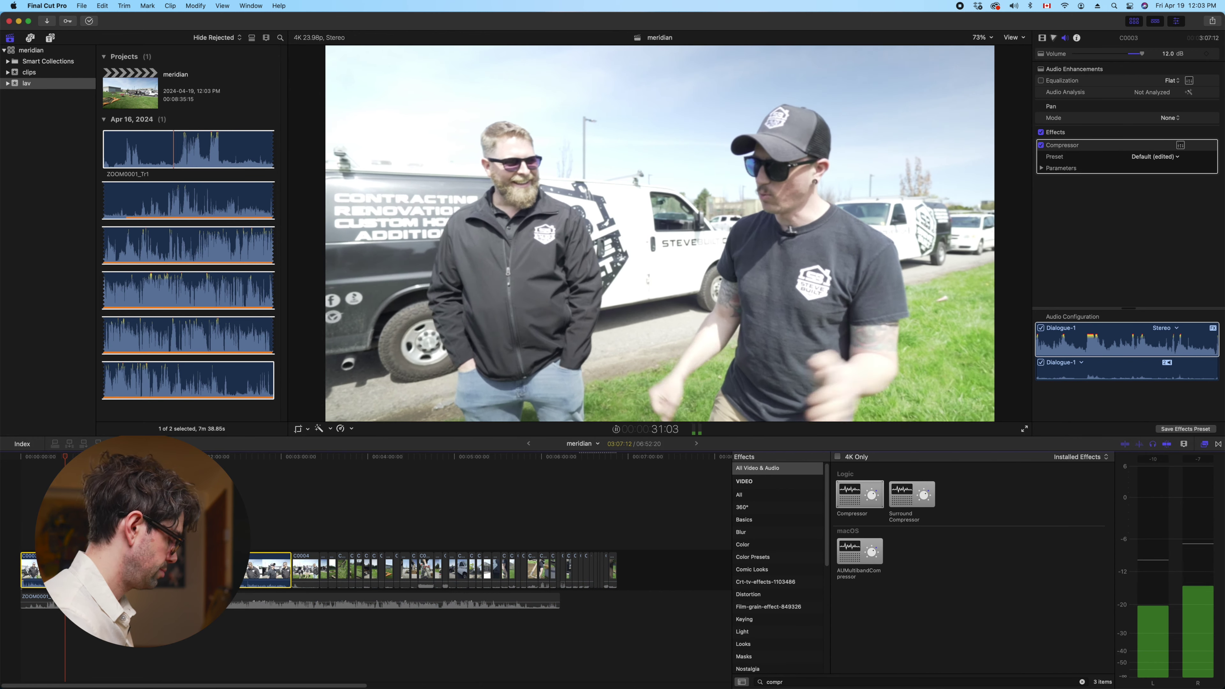
pyautogui.press('super+equal')
pyautogui.press('super+equal')
pyautogui.press('space')
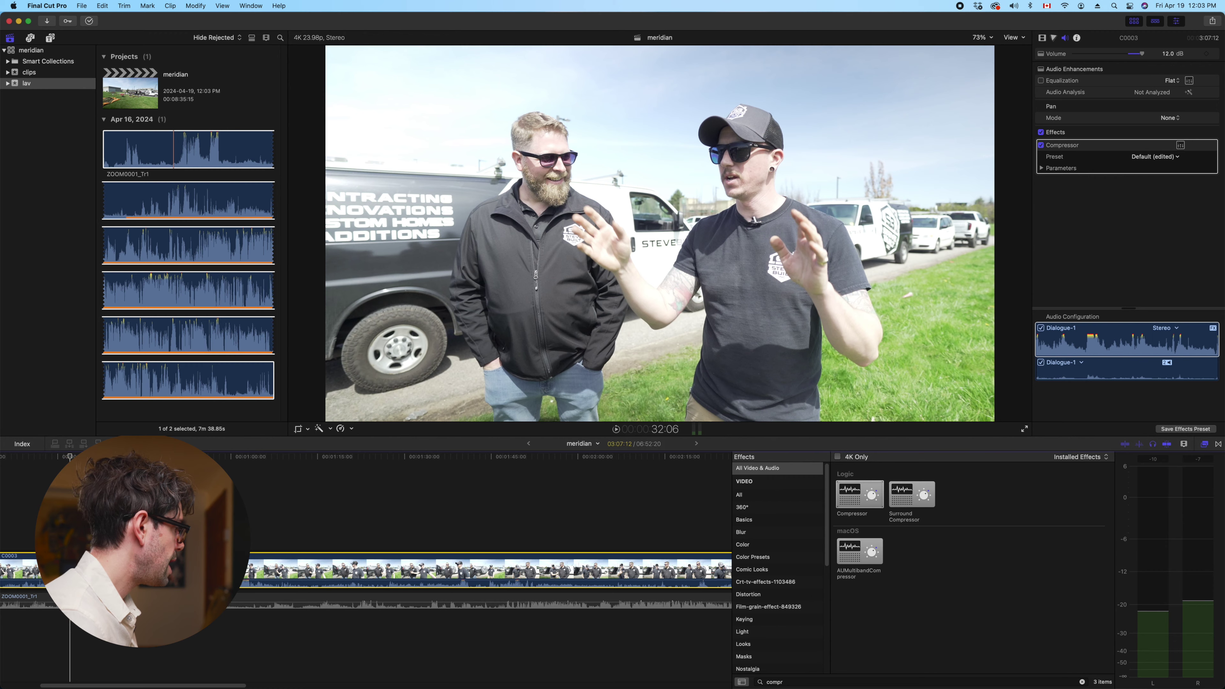
pyautogui.press('j')
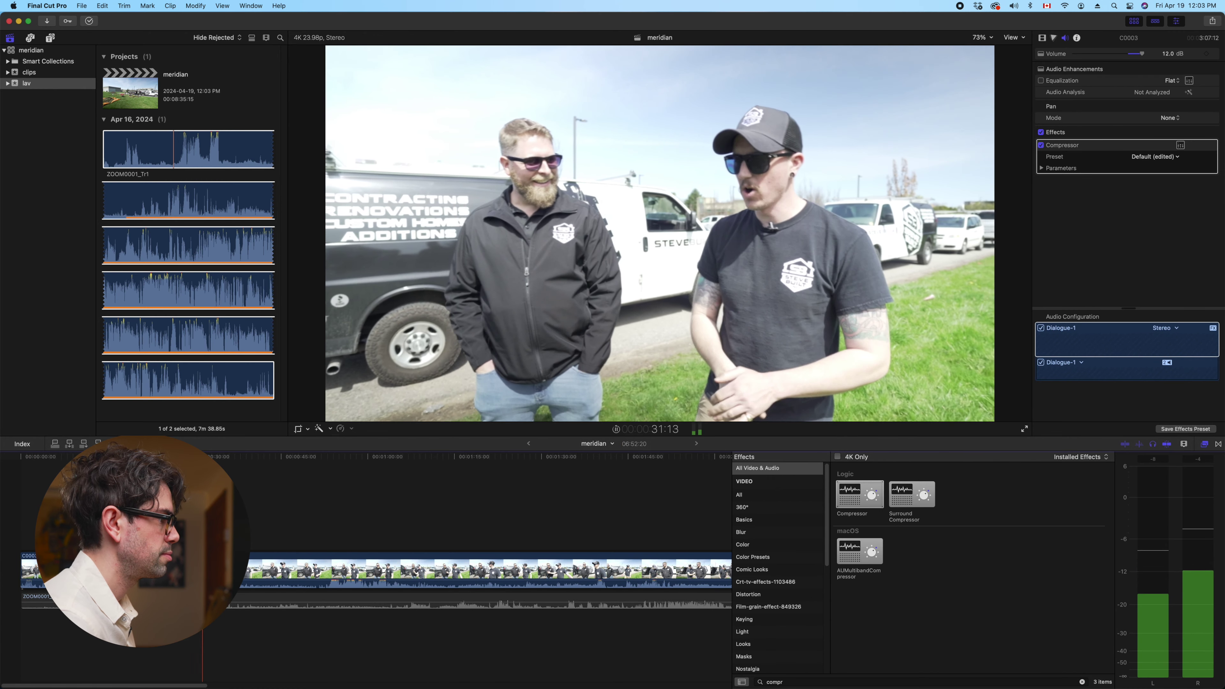
pyautogui.press('space')
pyautogui.press('Left')
pyautogui.press('Left')
pyautogui.press('Left')
pyautogui.press('Left')
pyautogui.press('Left')
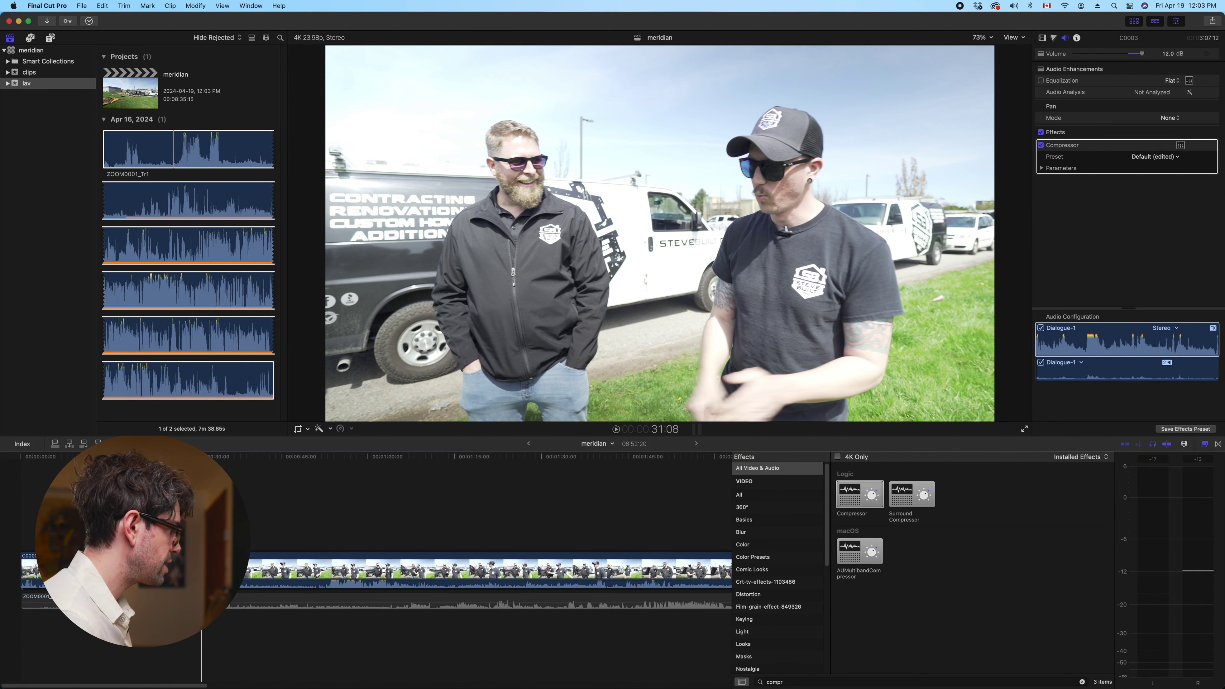
pyautogui.hotkey('shift', '/')
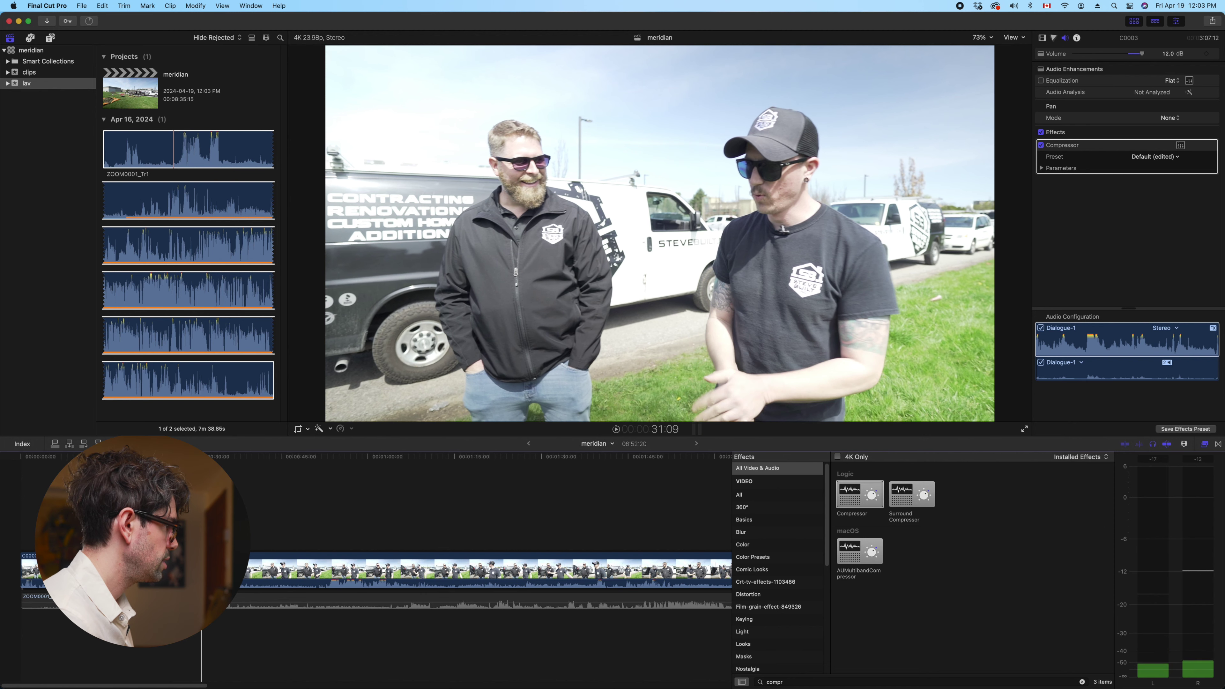
pyautogui.press('c')
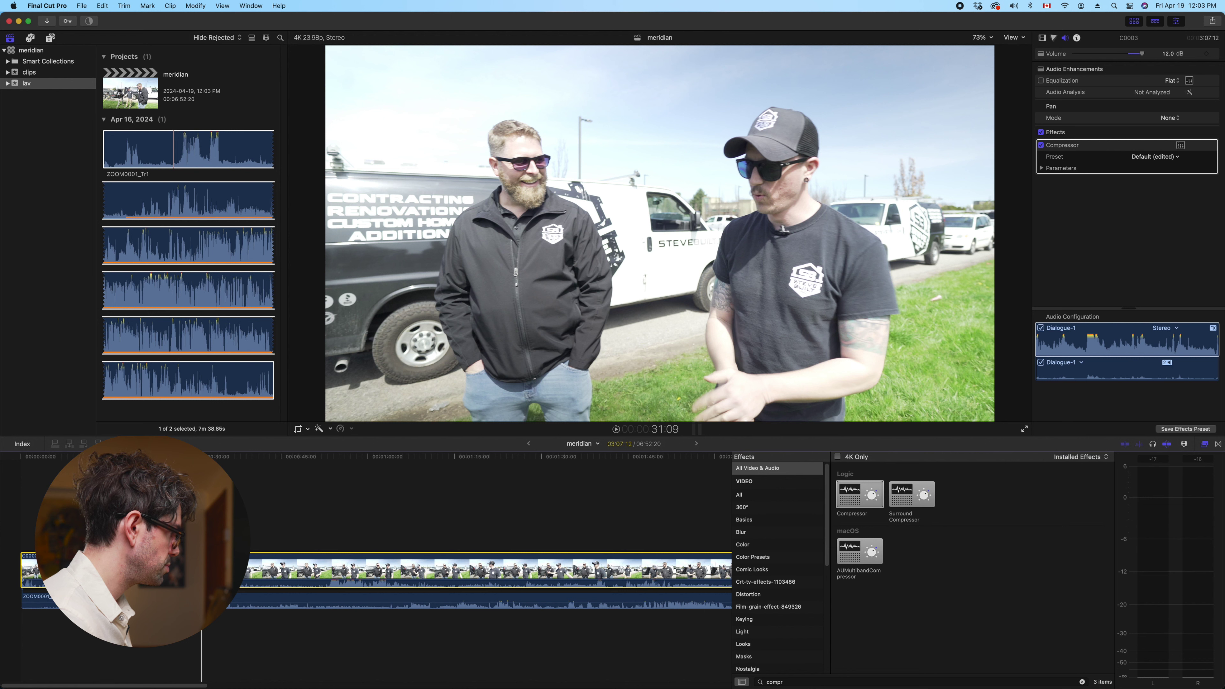
# Fit the project in the timeline and review the interview around 1:20, 17 s and 1:50
pyautogui.click(482, 603)
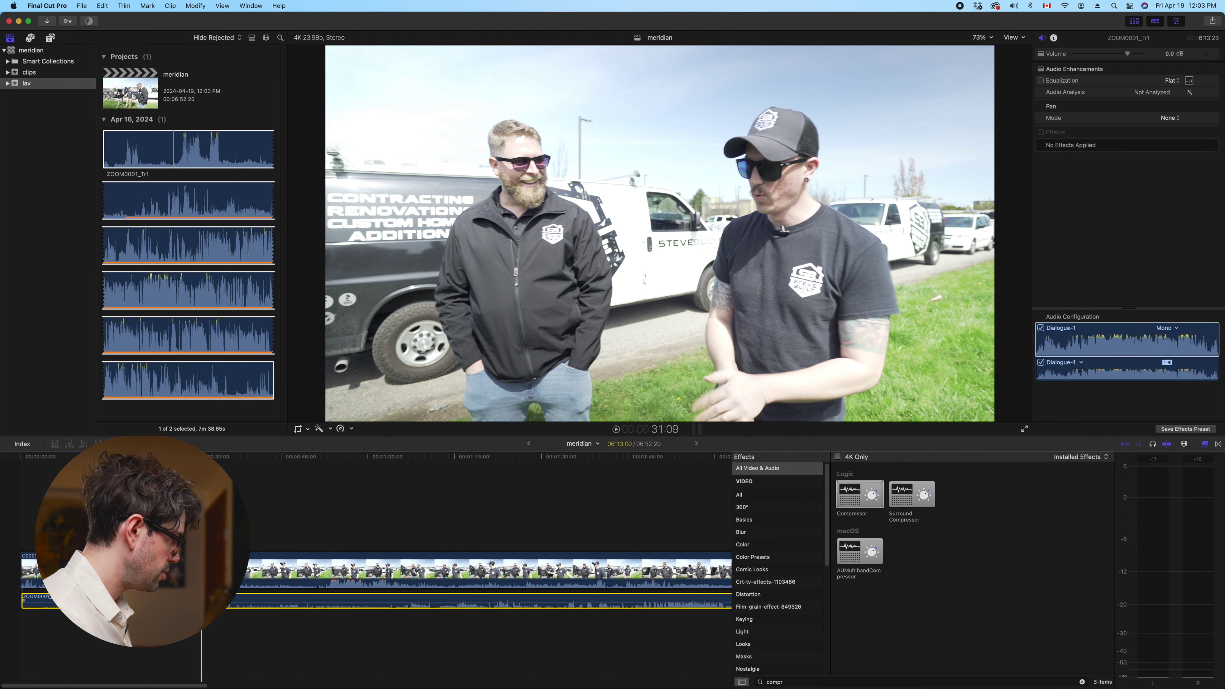
pyautogui.hotkey('shift', 'z')
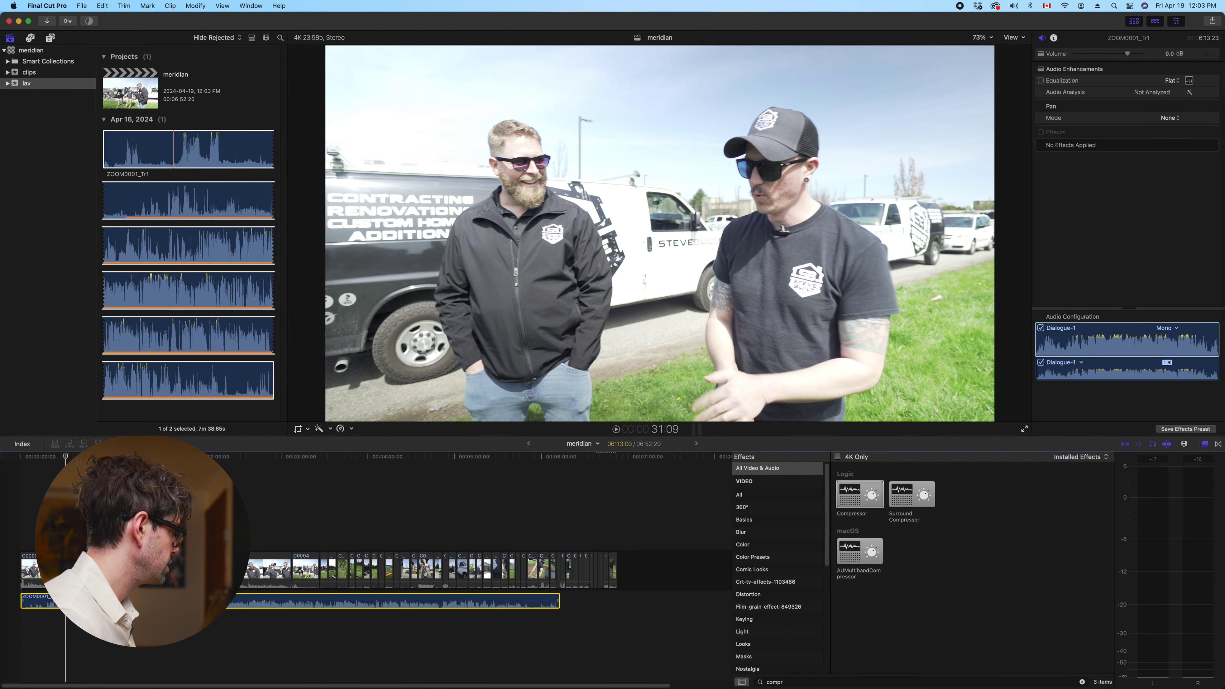
pyautogui.press('space')
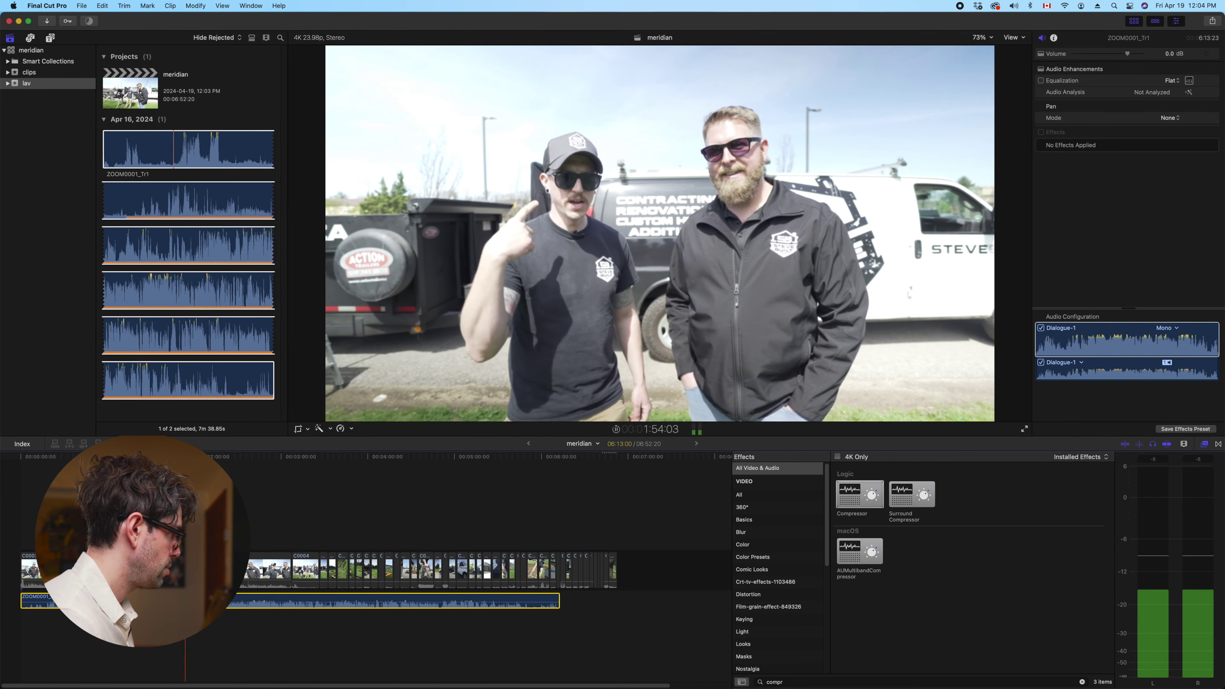
pyautogui.press('shift+super+a')
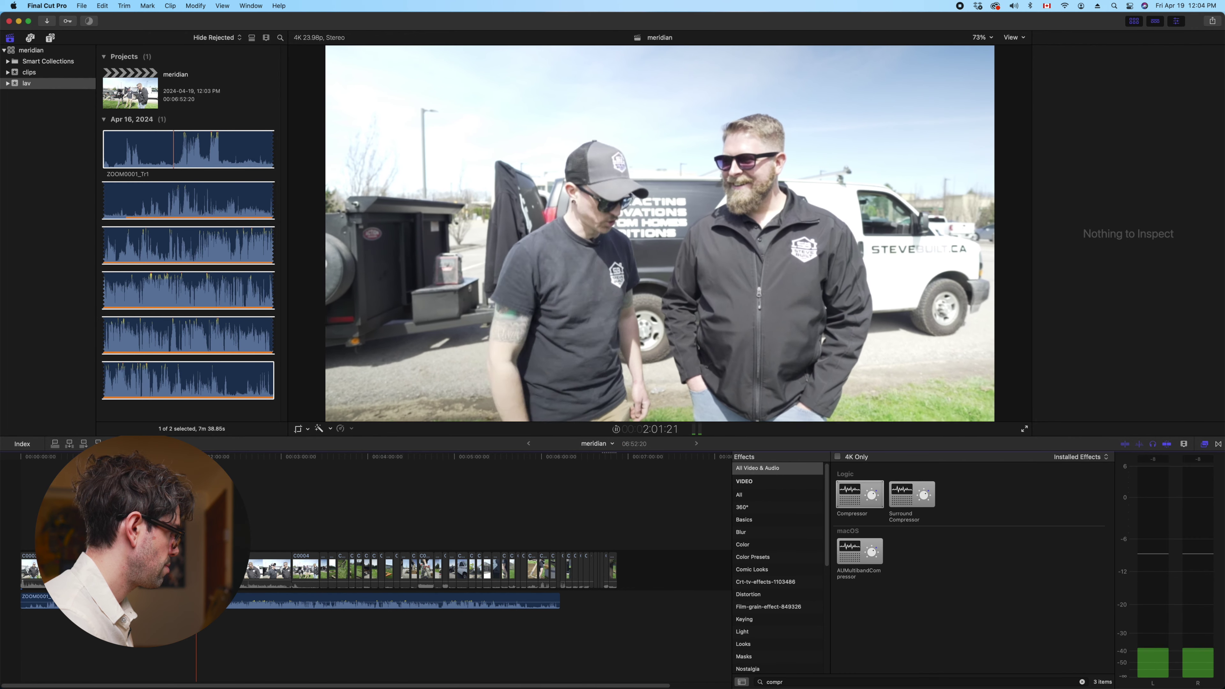
pyautogui.click(155, 456)
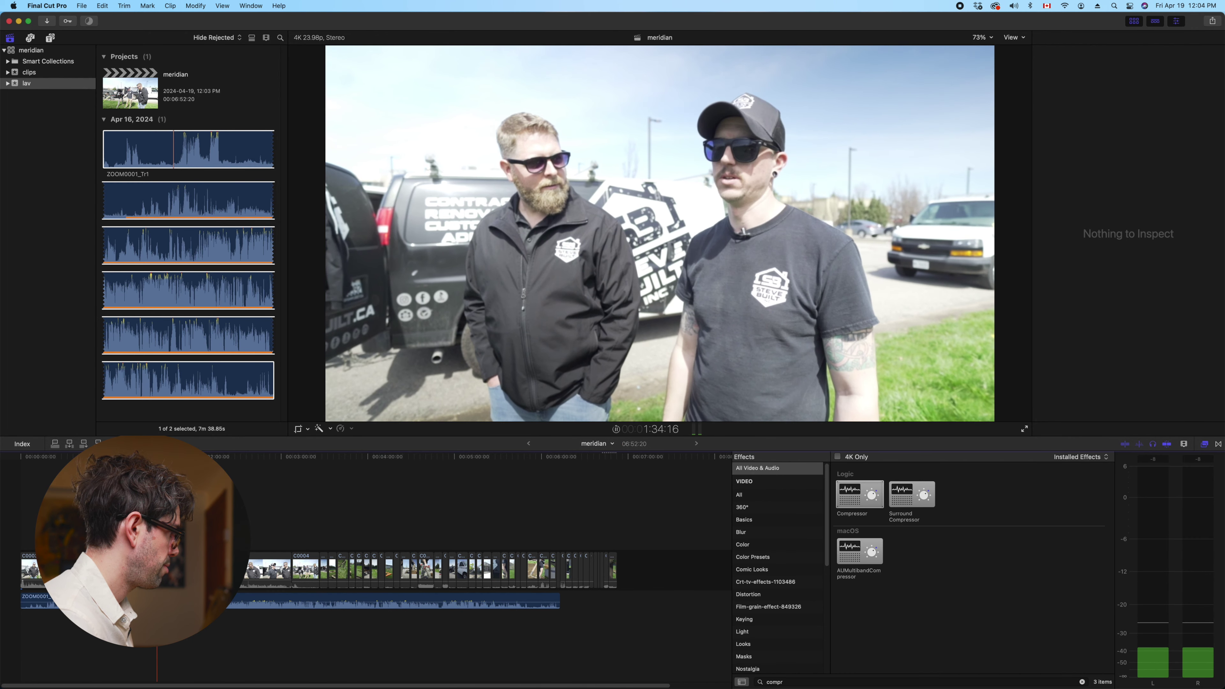
pyautogui.click(136, 456)
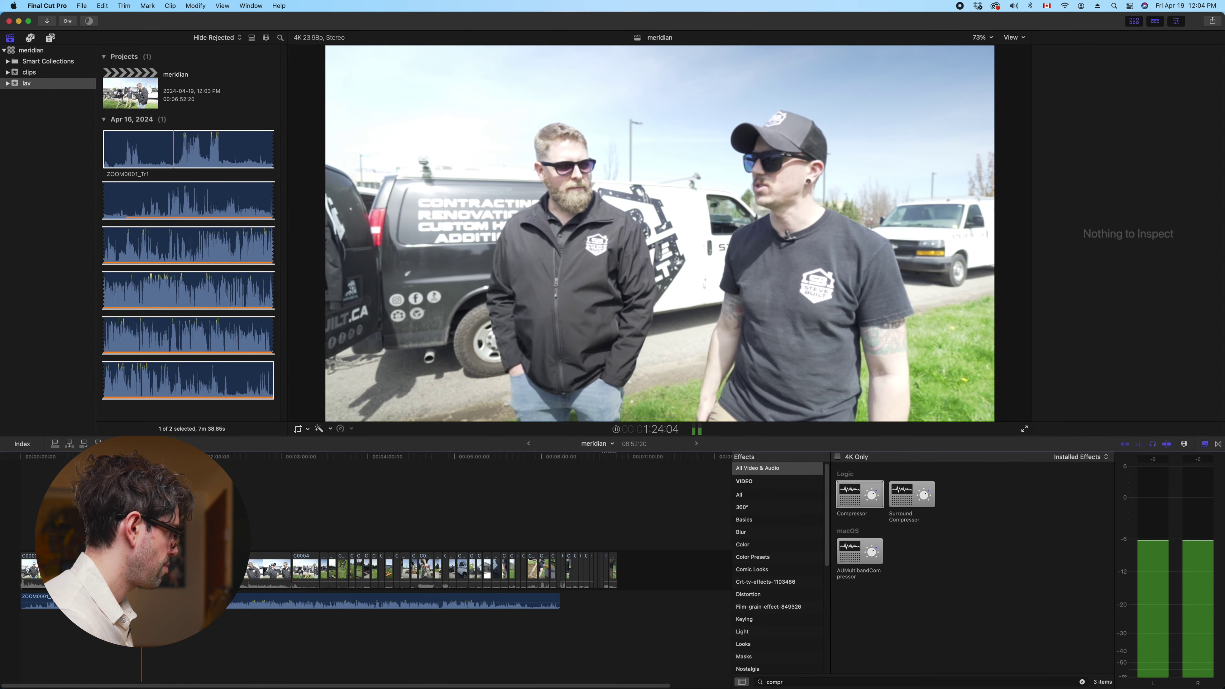
pyautogui.click(52, 625)
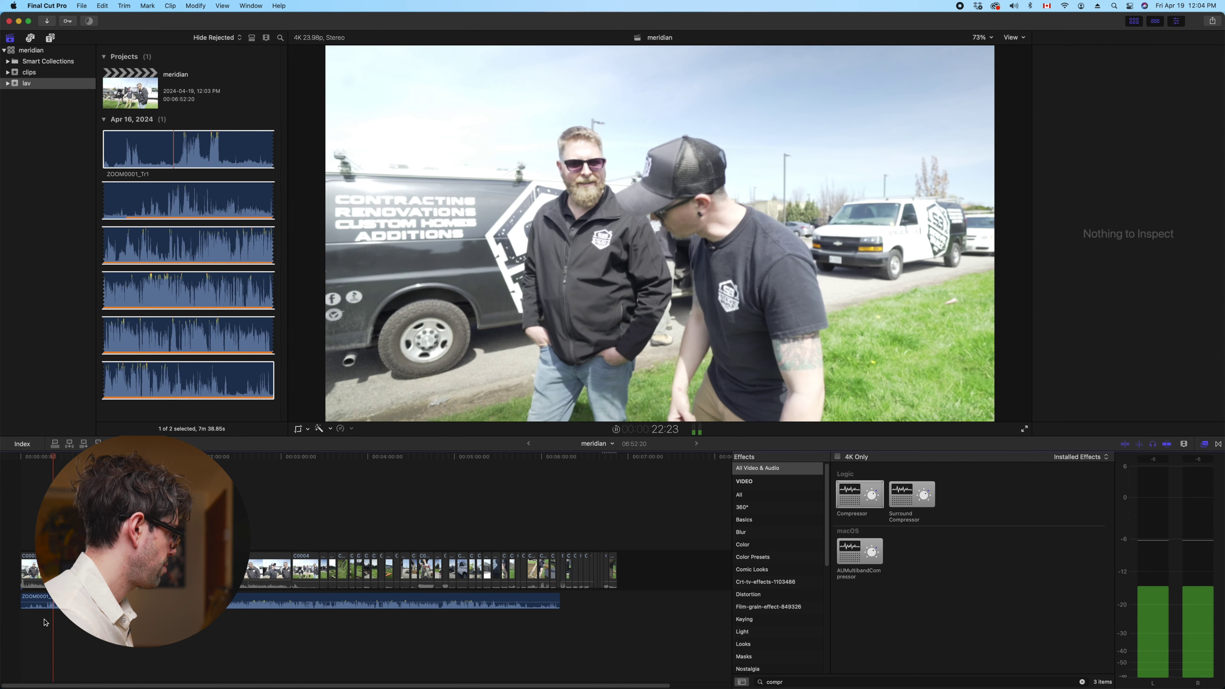
pyautogui.click(47, 619)
pyautogui.click(177, 622)
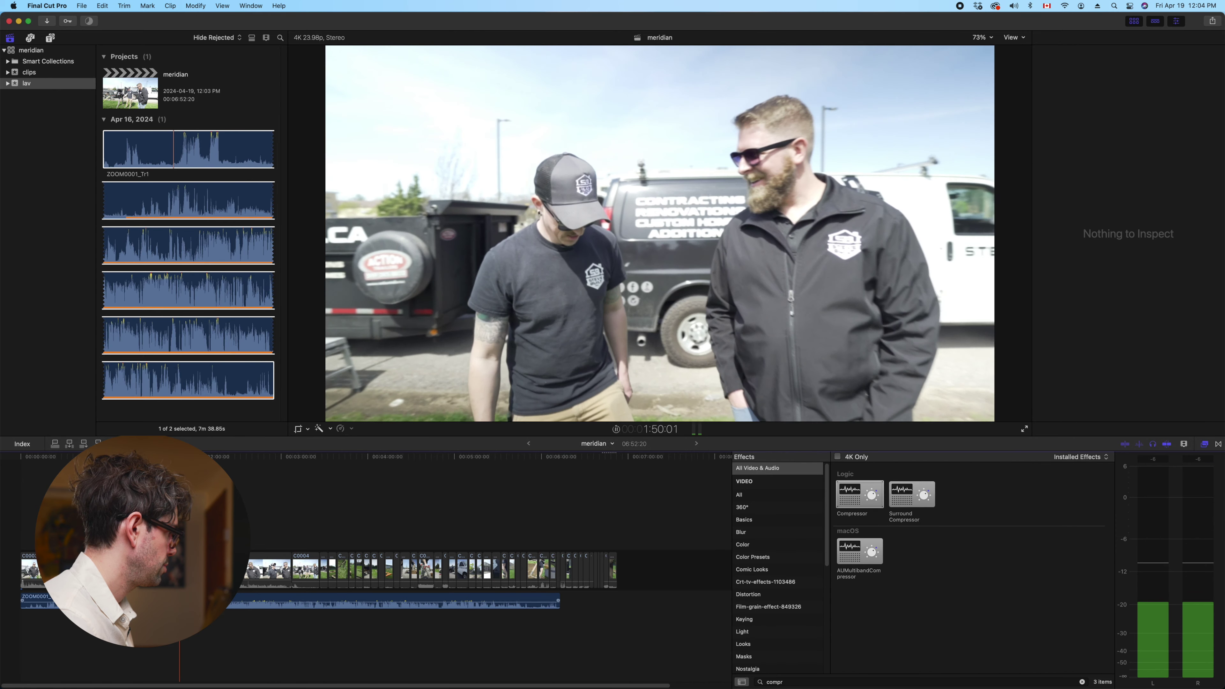
# Toggle the ZOOM0001 lav clip off and on, then play from the start zoomed in
pyautogui.click(180, 601)
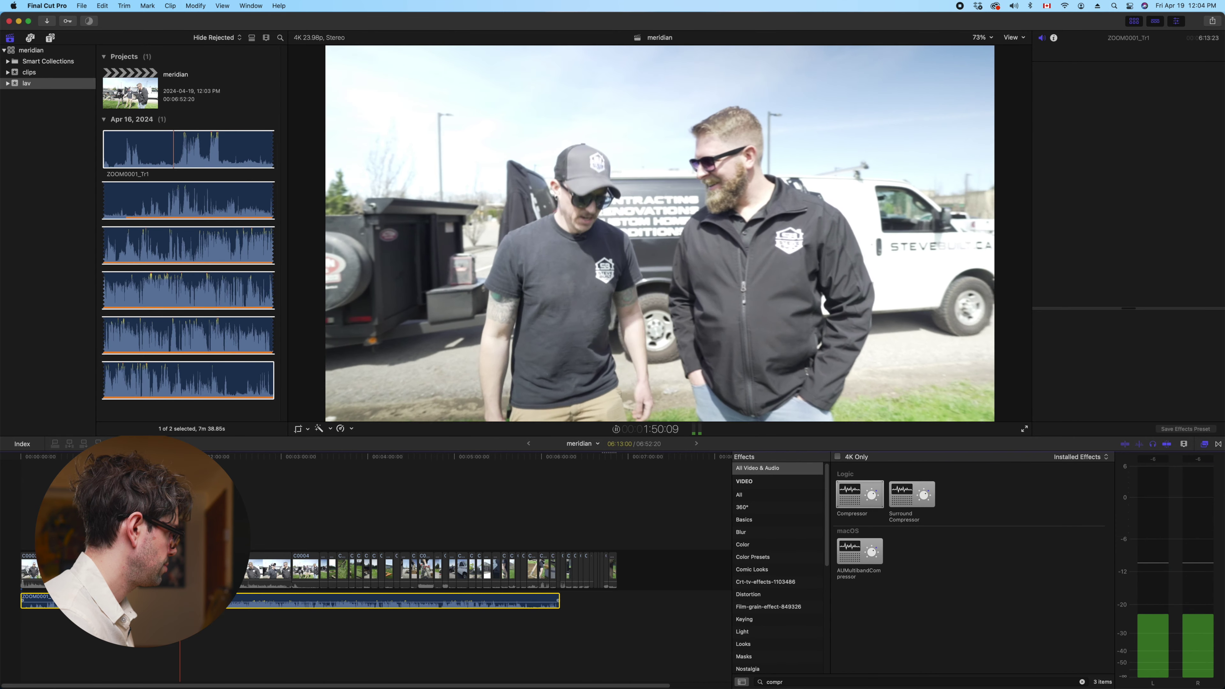
pyautogui.press('v')
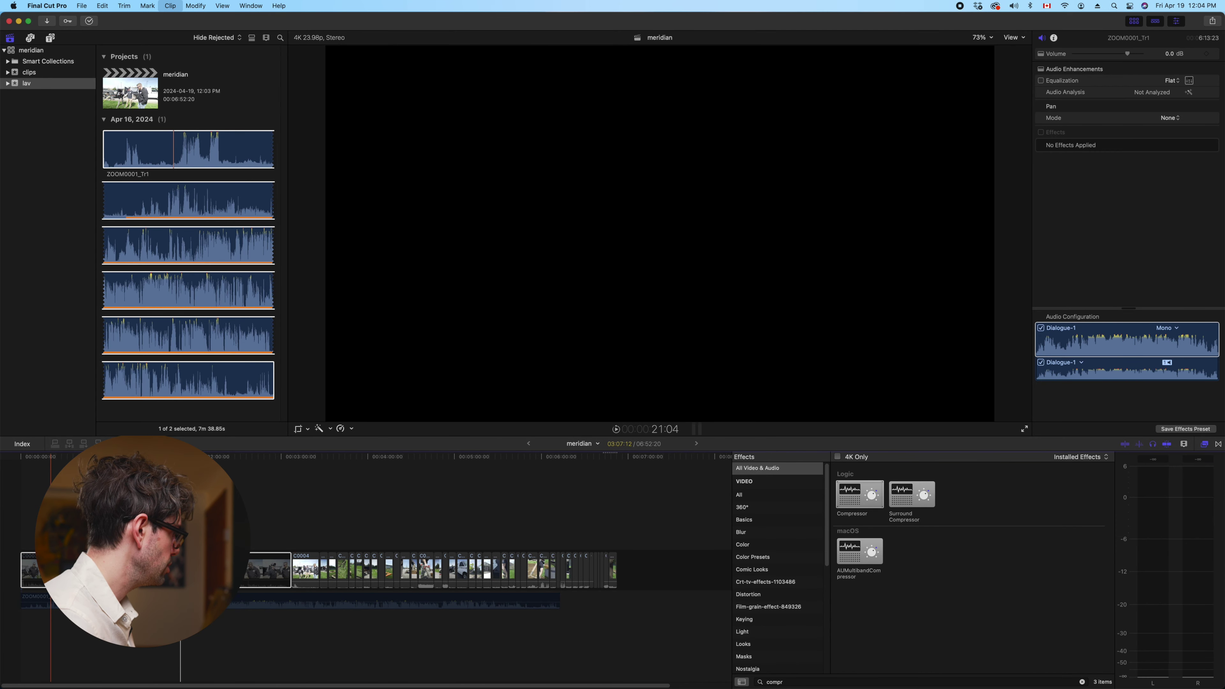
pyautogui.click(78, 570)
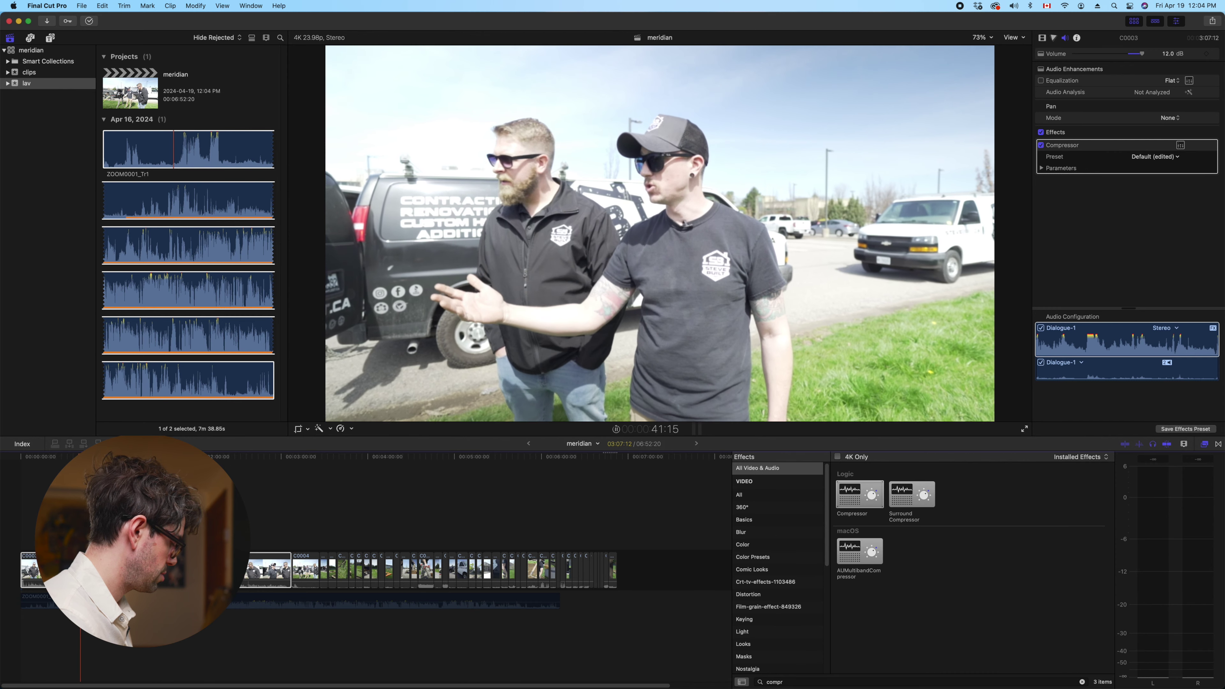
pyautogui.click(52, 600)
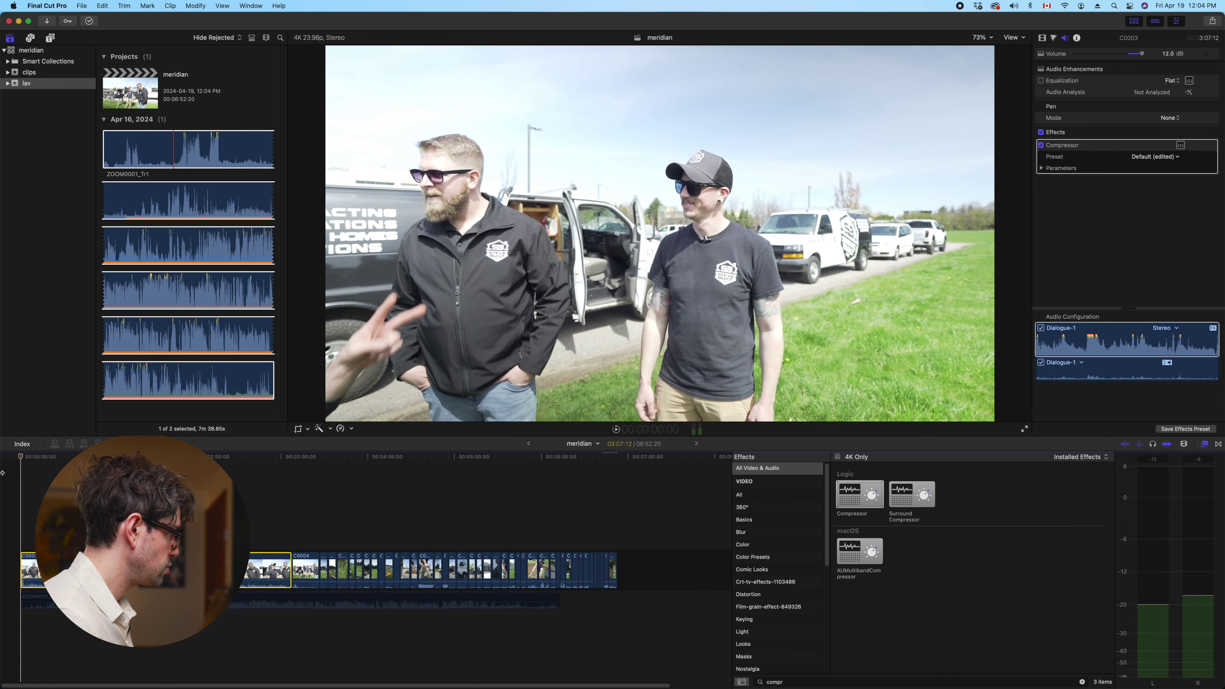
pyautogui.press('v')
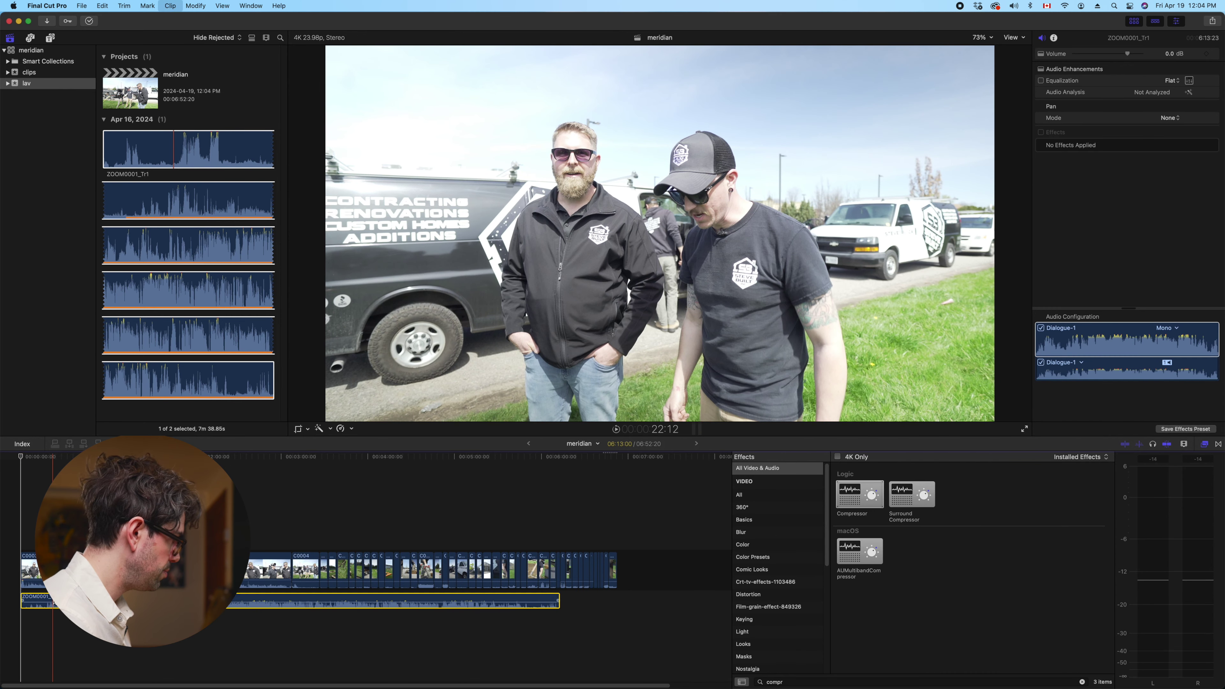
pyautogui.press('v')
pyautogui.press('Home')
pyautogui.press('space')
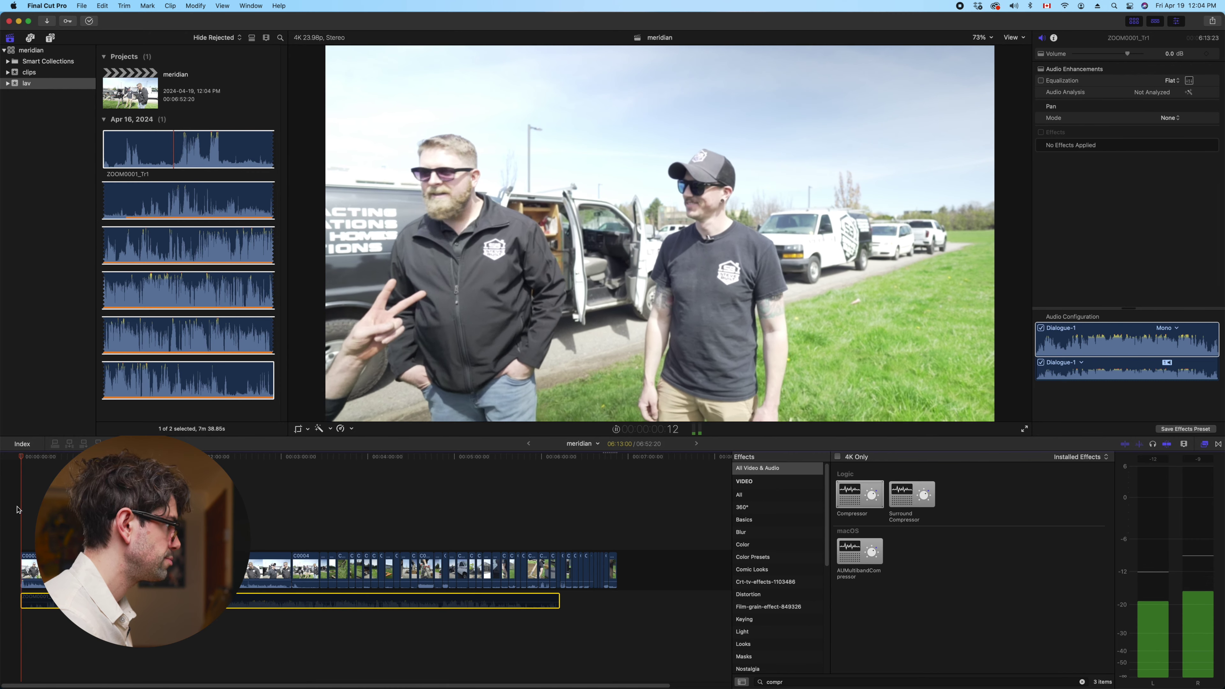
pyautogui.press('super+equal')
pyautogui.press('super+equal')
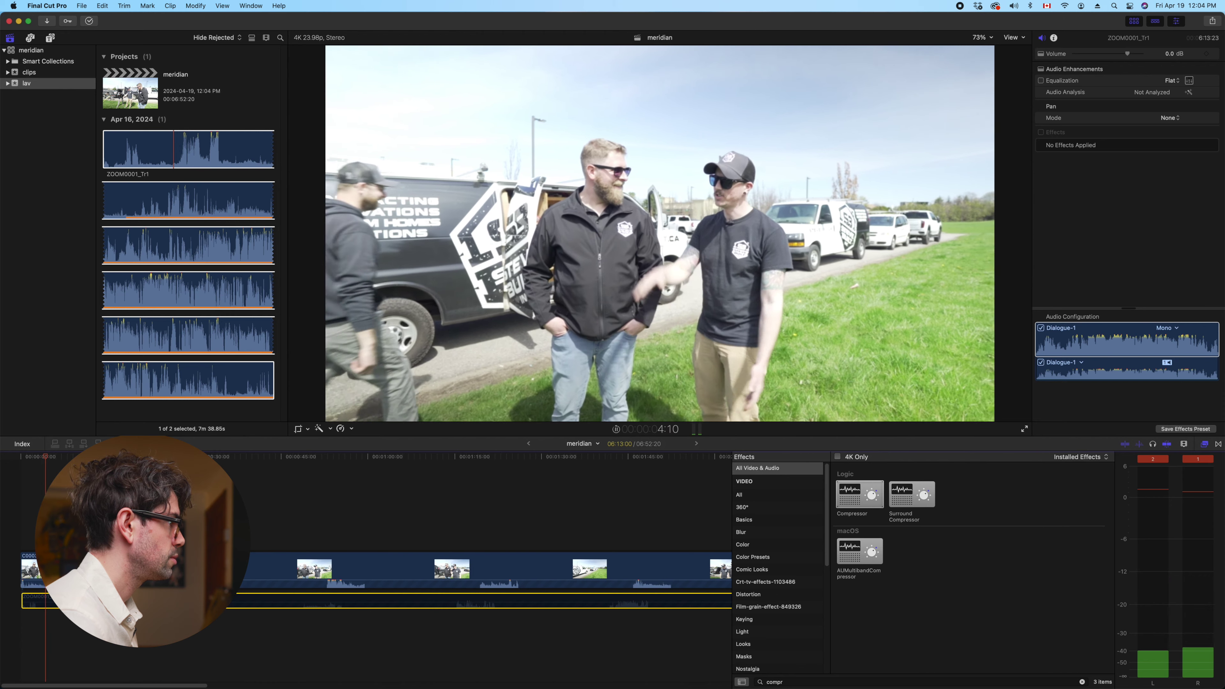
pyautogui.press('space')
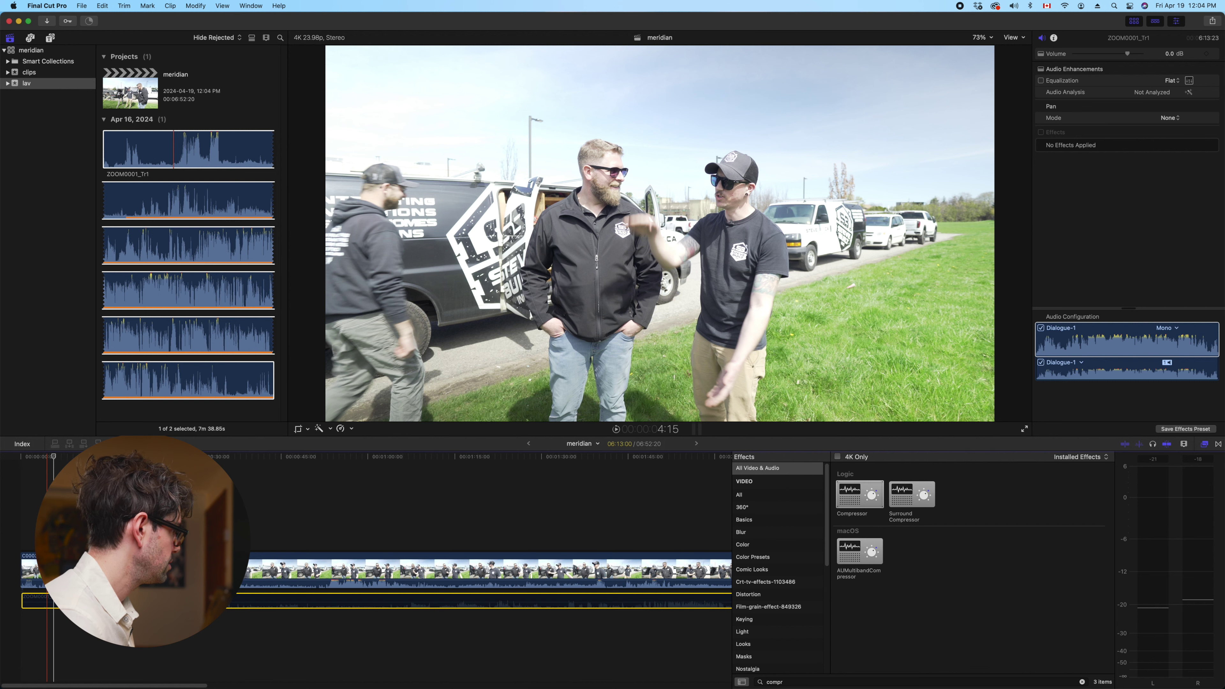
# Play back around the C0003 camera clip, selecting it and the lav clip in turn
pyautogui.click(47, 572)
pyautogui.press('space')
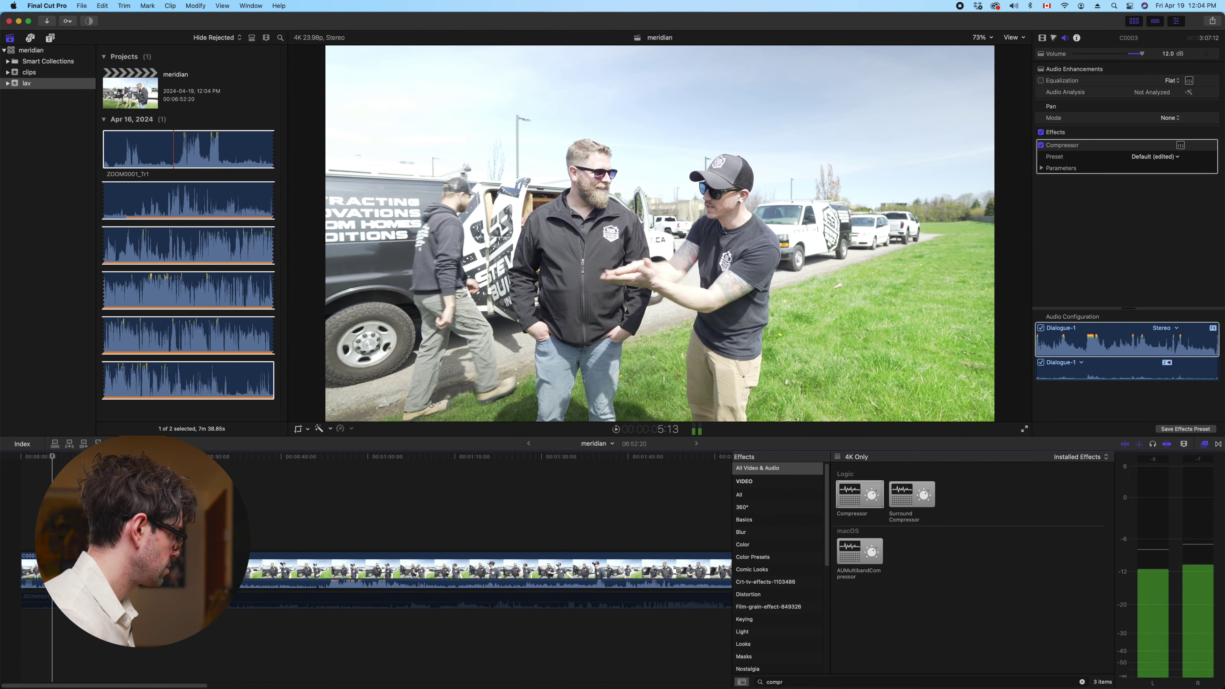
pyautogui.press('space')
pyautogui.click(47, 572)
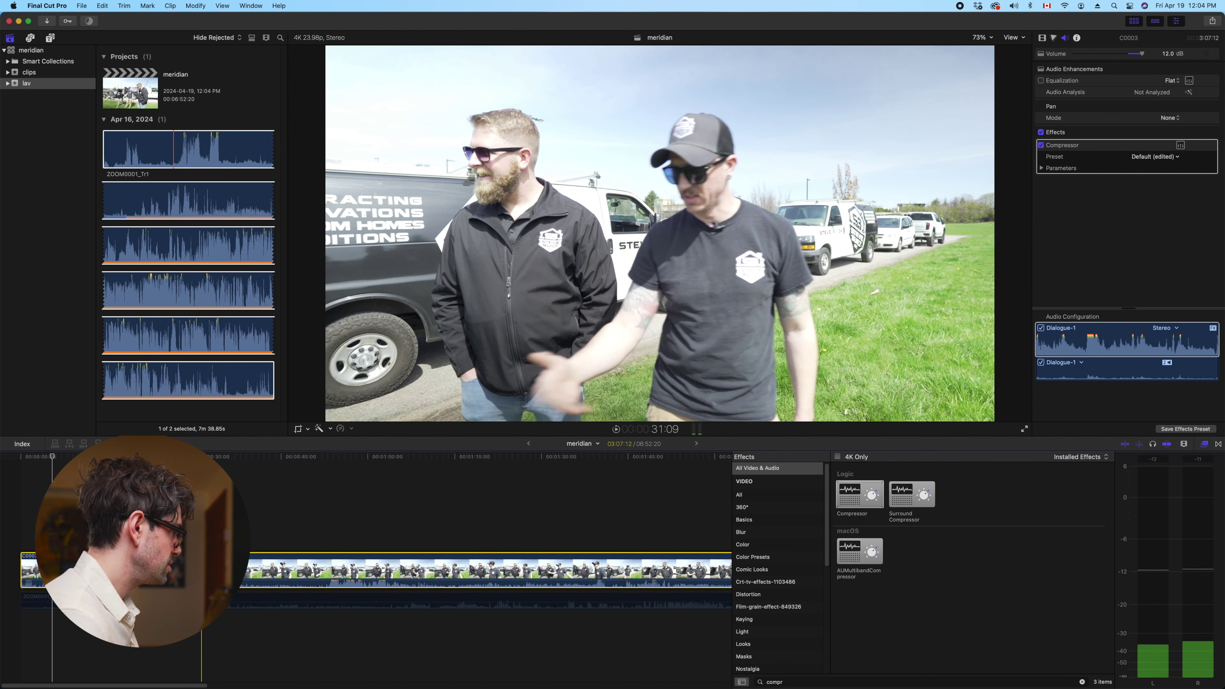
pyautogui.press('super+shift+a')
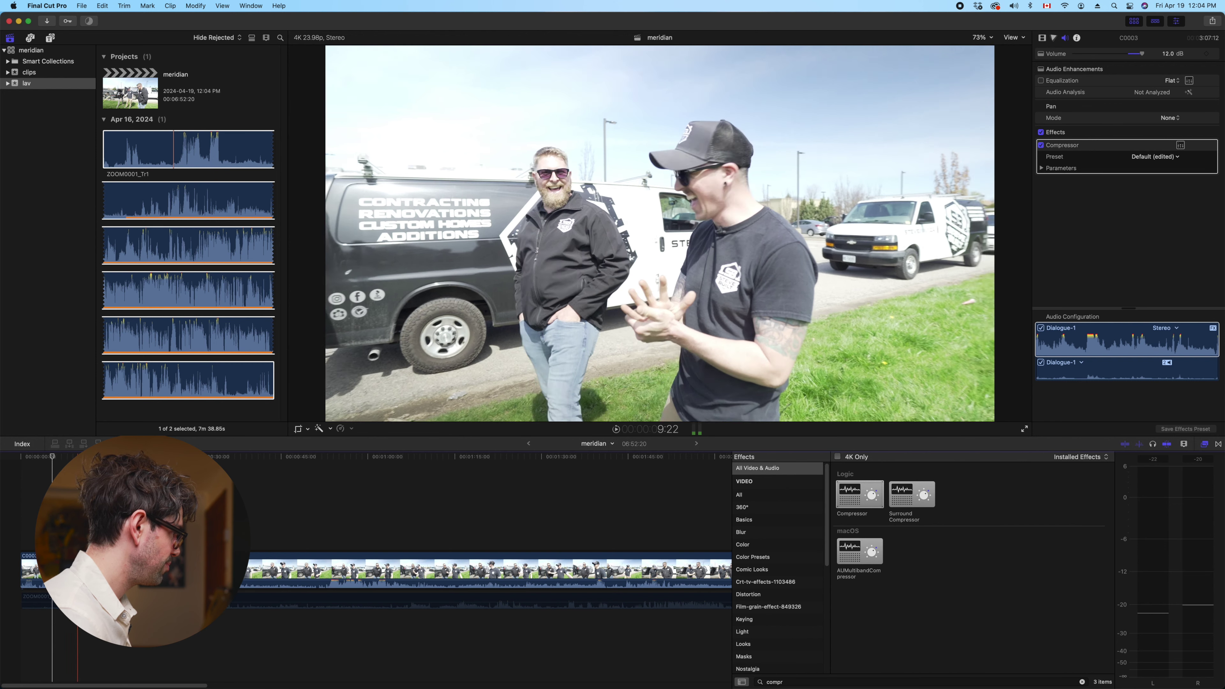
pyautogui.click(79, 571)
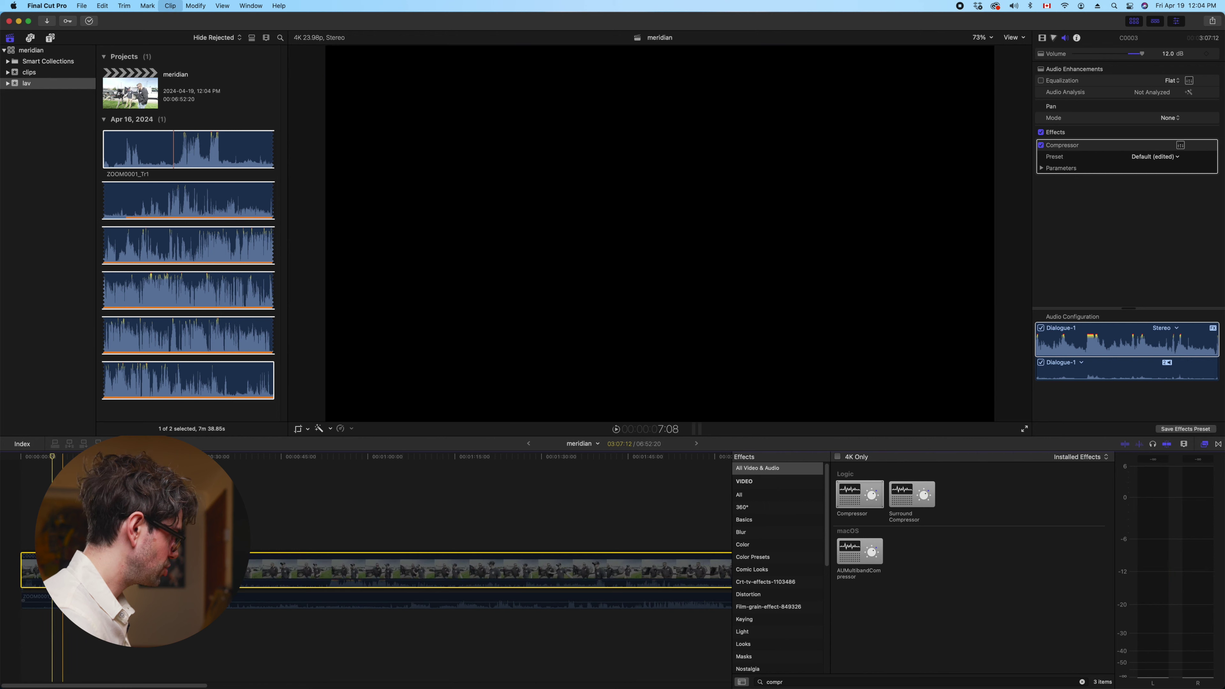
pyautogui.click(69, 600)
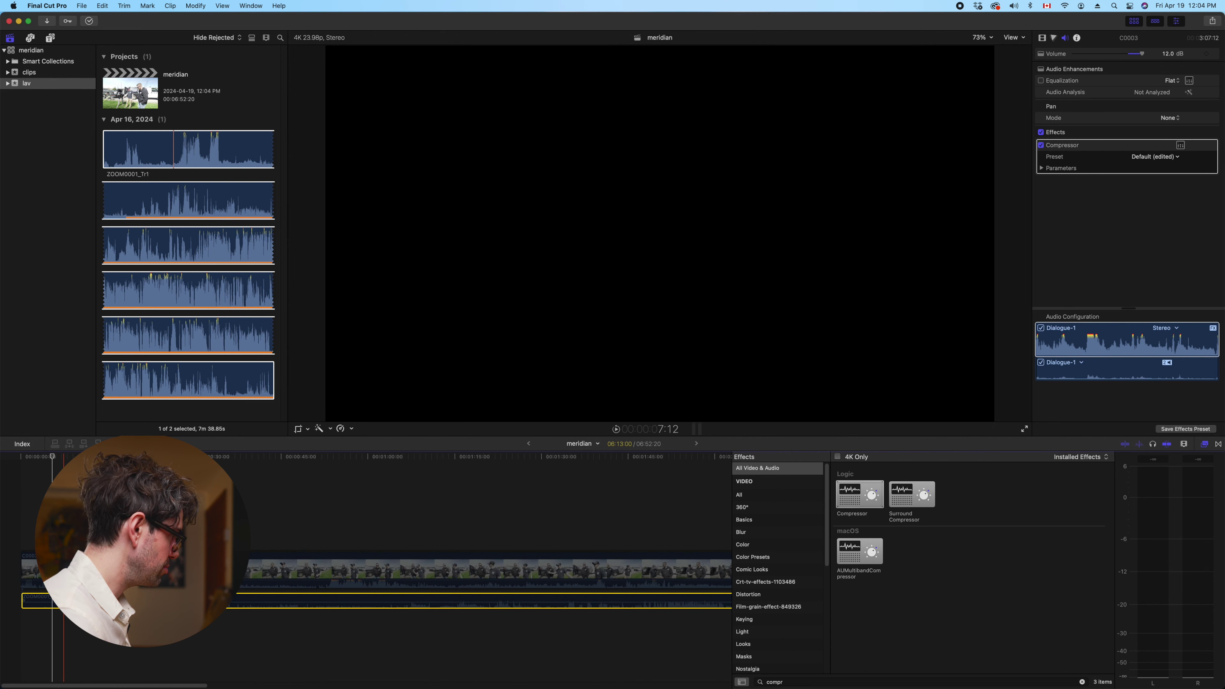
pyautogui.press('space')
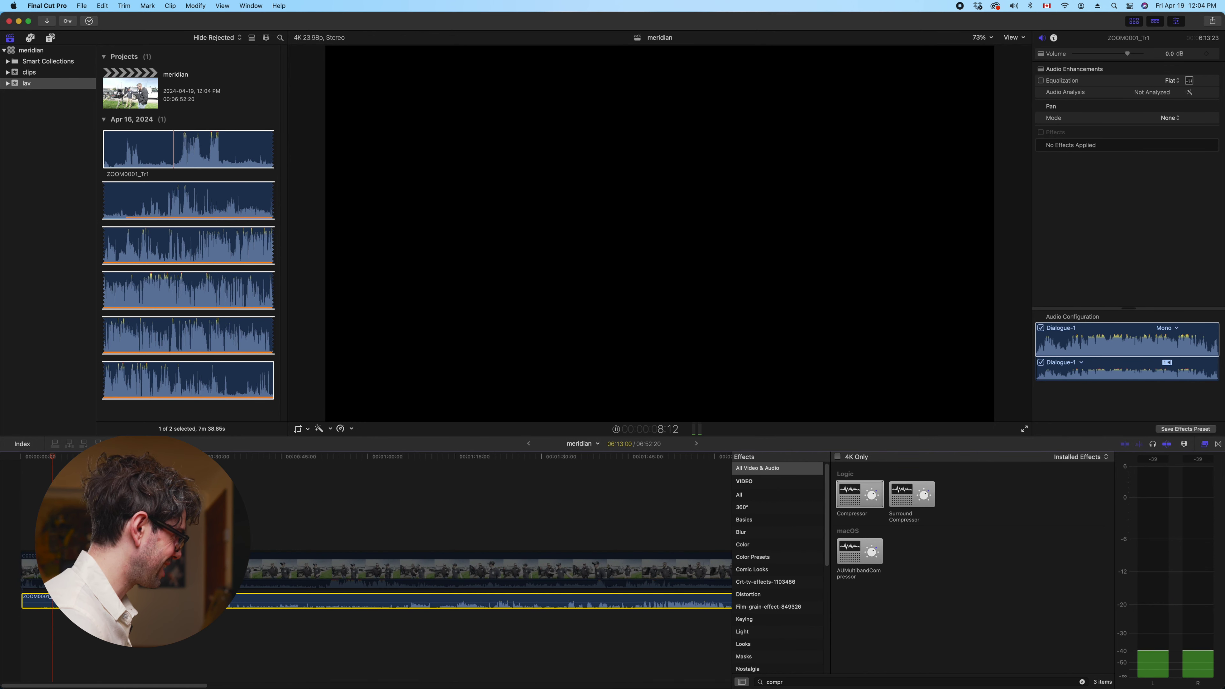
pyautogui.click(133, 627)
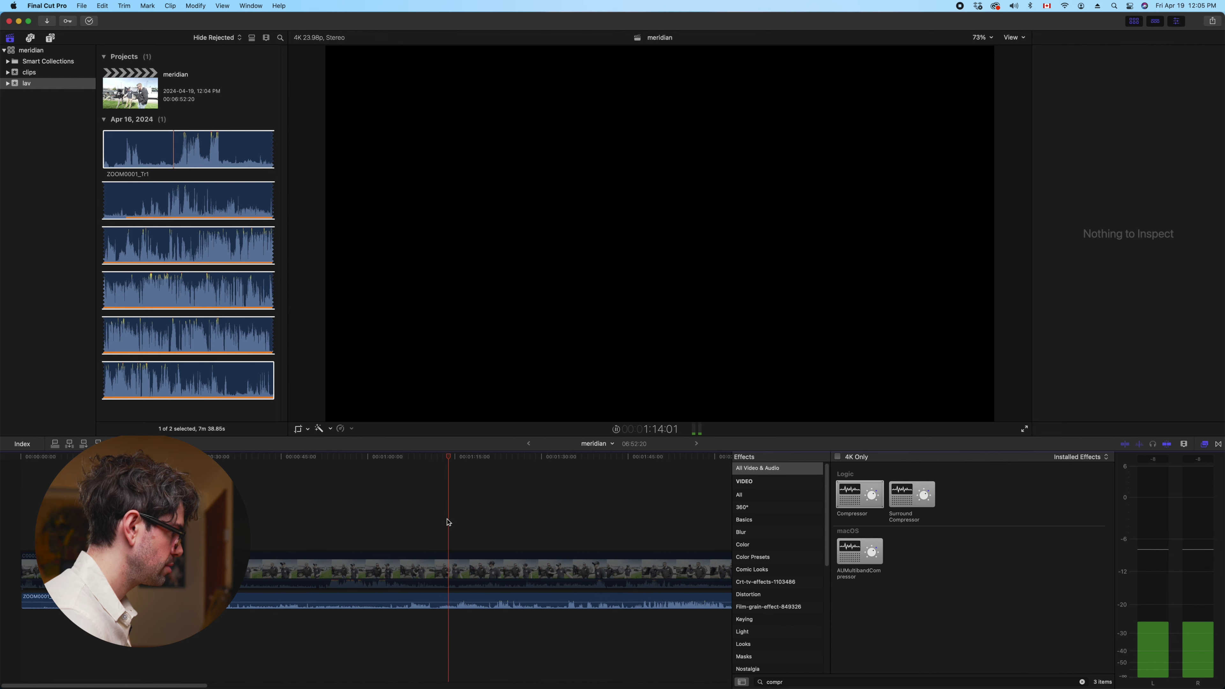
# Review the lav audio between 1:19 and 1:51, then fit the whole project in the timeline
pyautogui.click(479, 525)
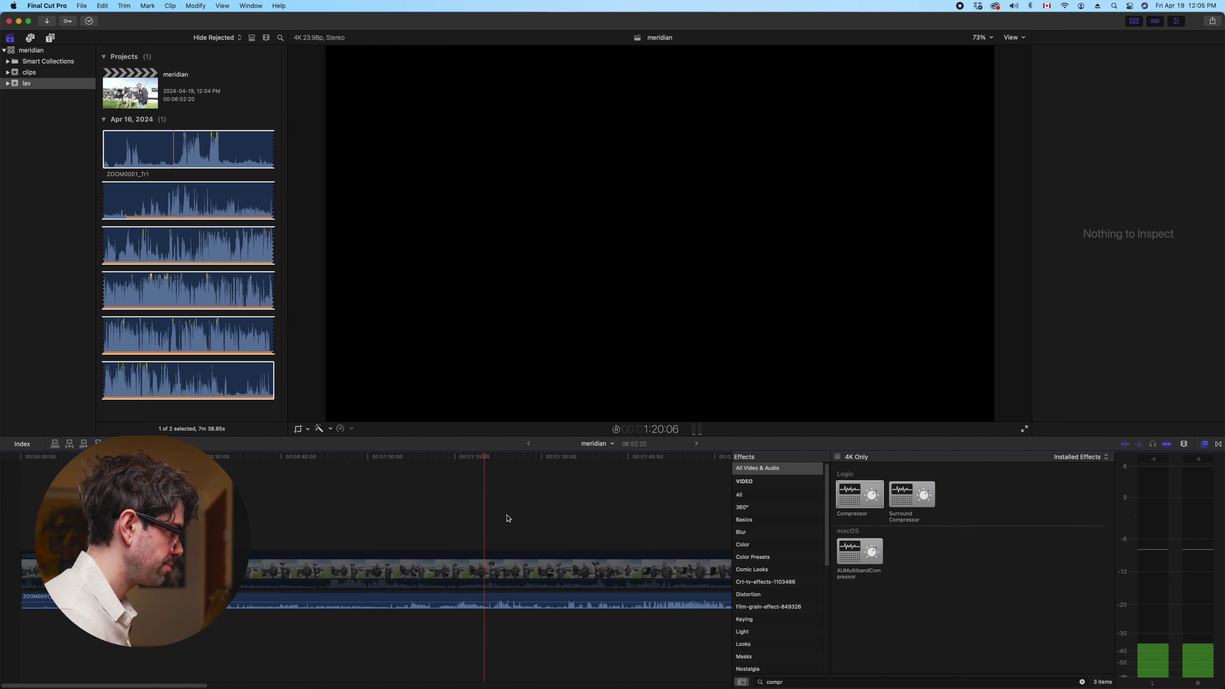
pyautogui.click(636, 527)
pyautogui.hscroll(3, 637, 527)
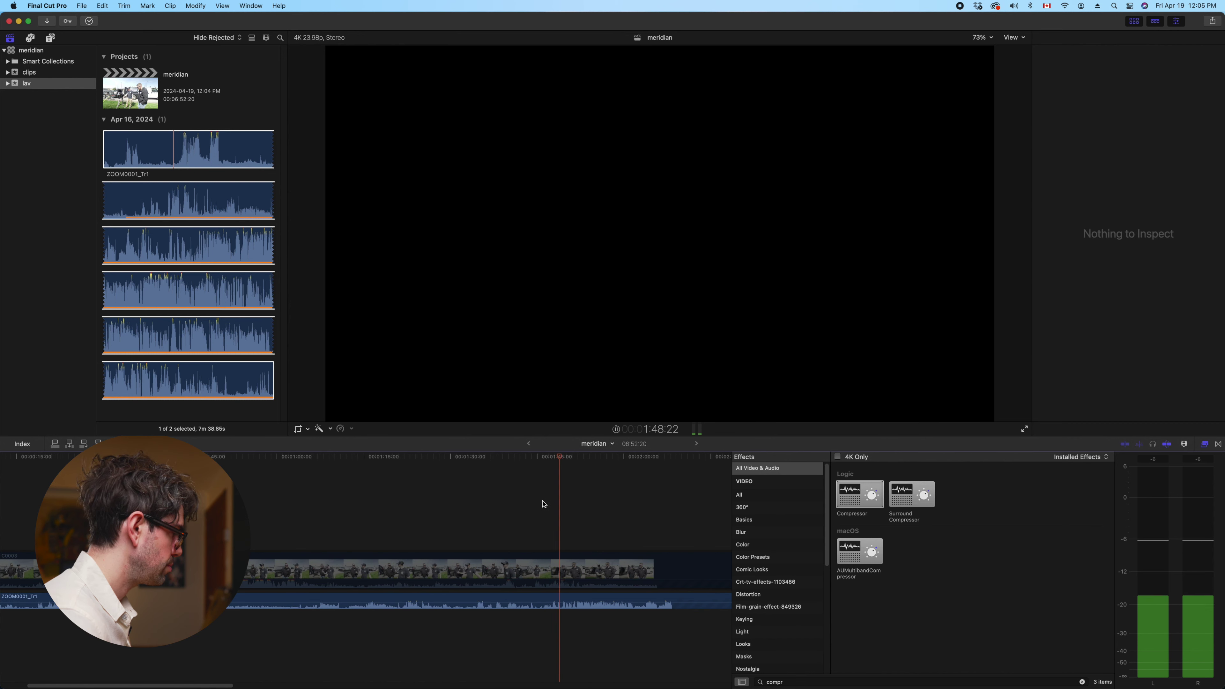
pyautogui.press('space')
pyautogui.click(589, 574)
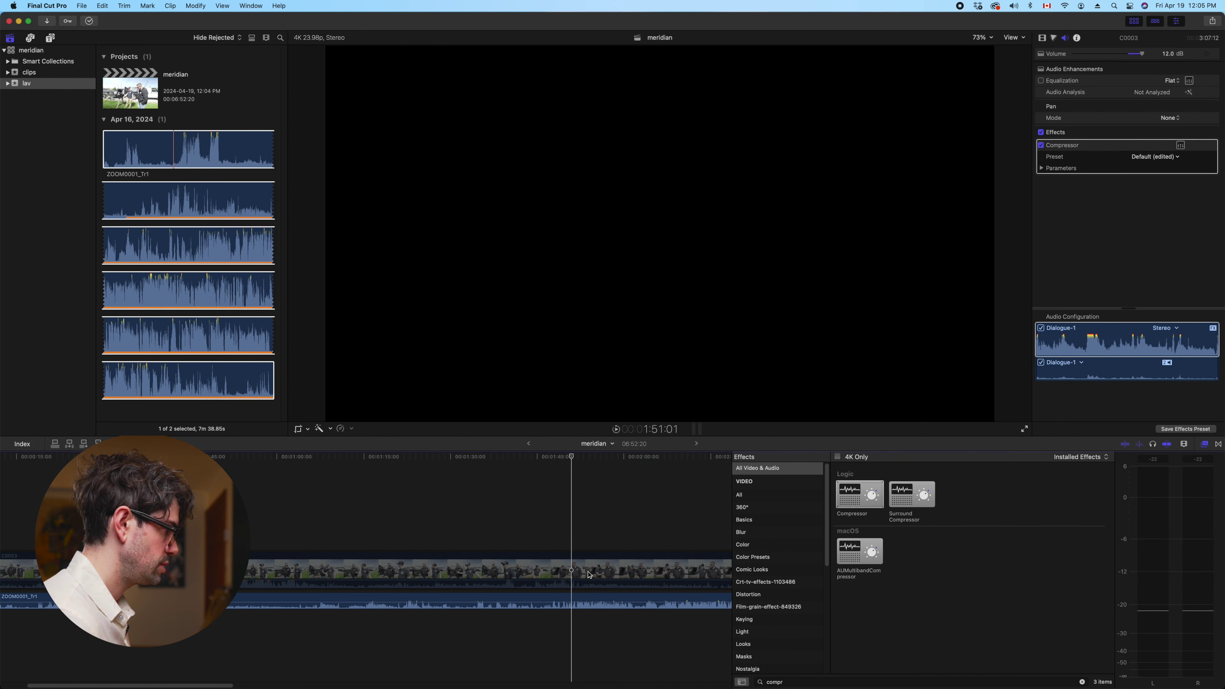
pyautogui.click(573, 601)
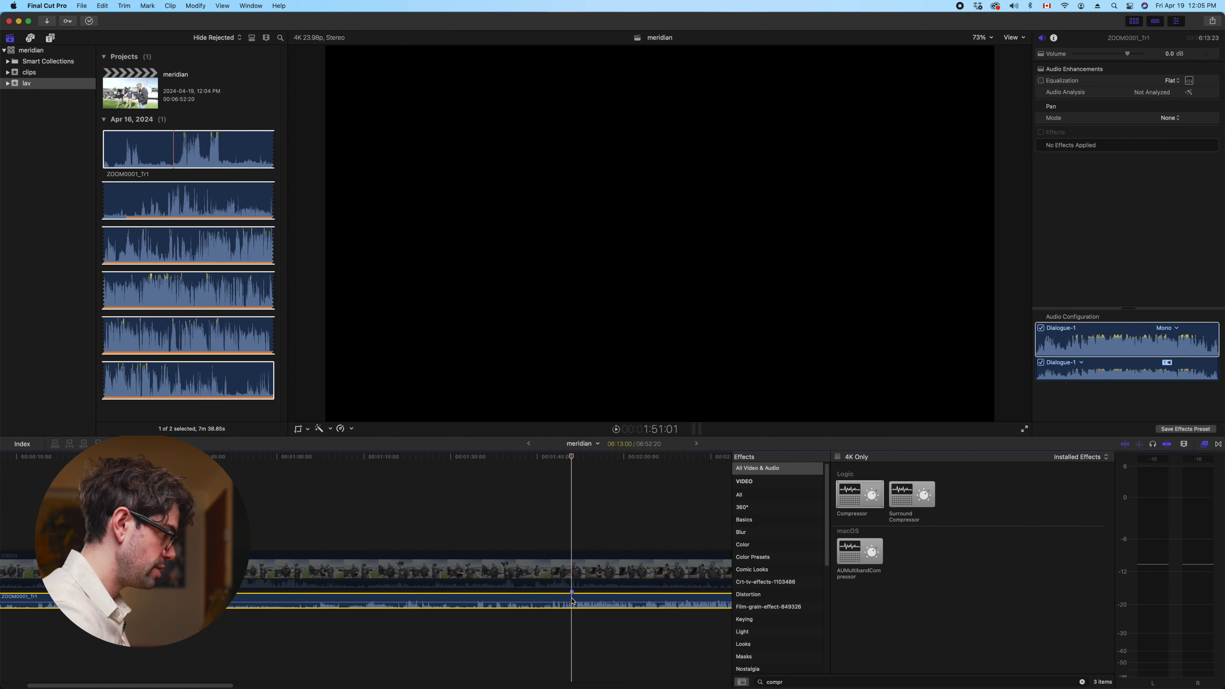
pyautogui.hotkey('shift', 'z')
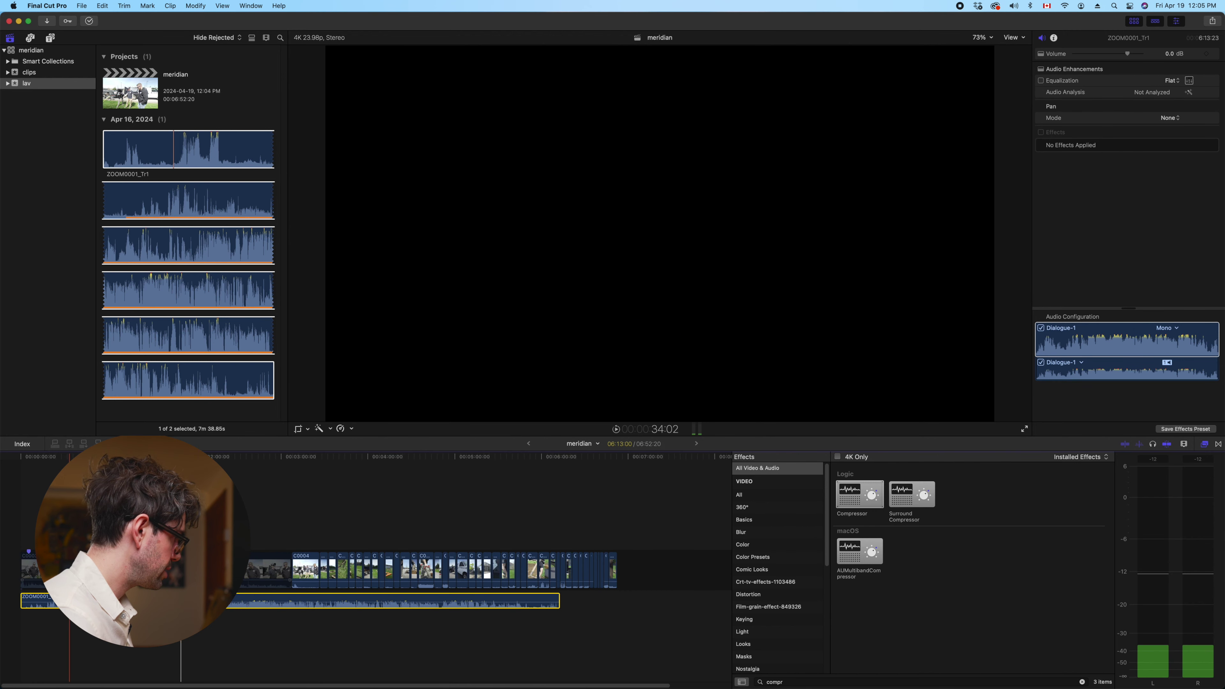
# Drag the ZOOM0001 lav clip's start to the timeline beginning and make sure it is enabled
pyautogui.press('v')
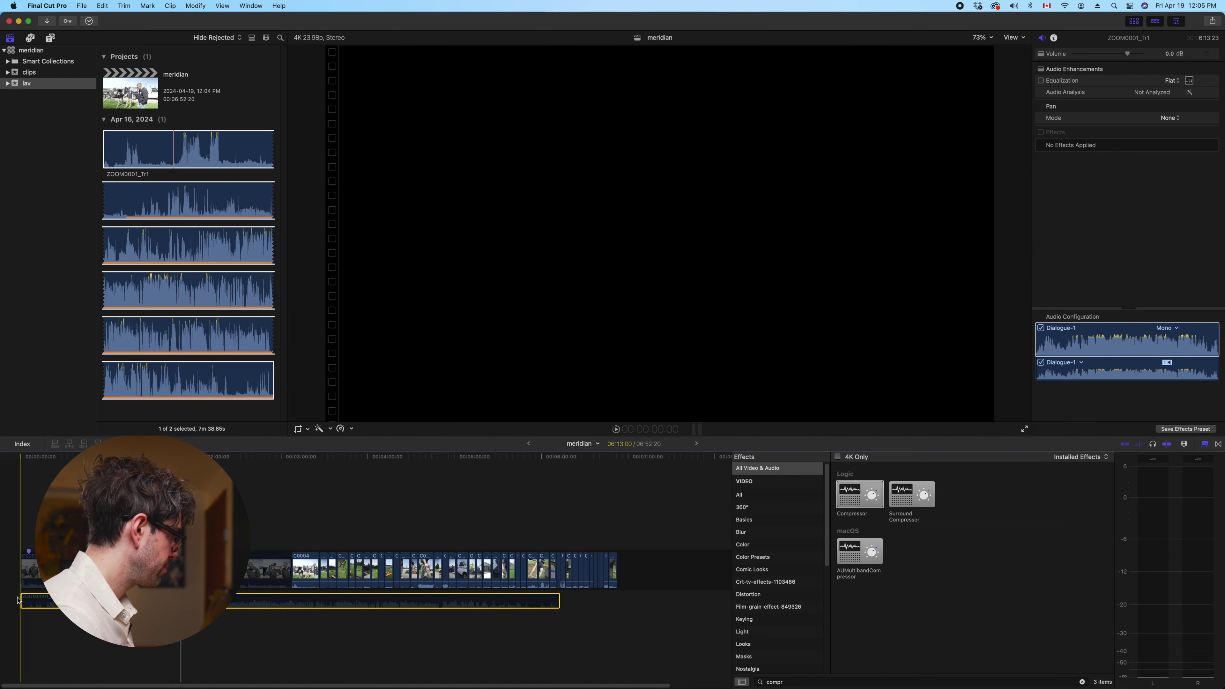
pyautogui.press('super+shift+a')
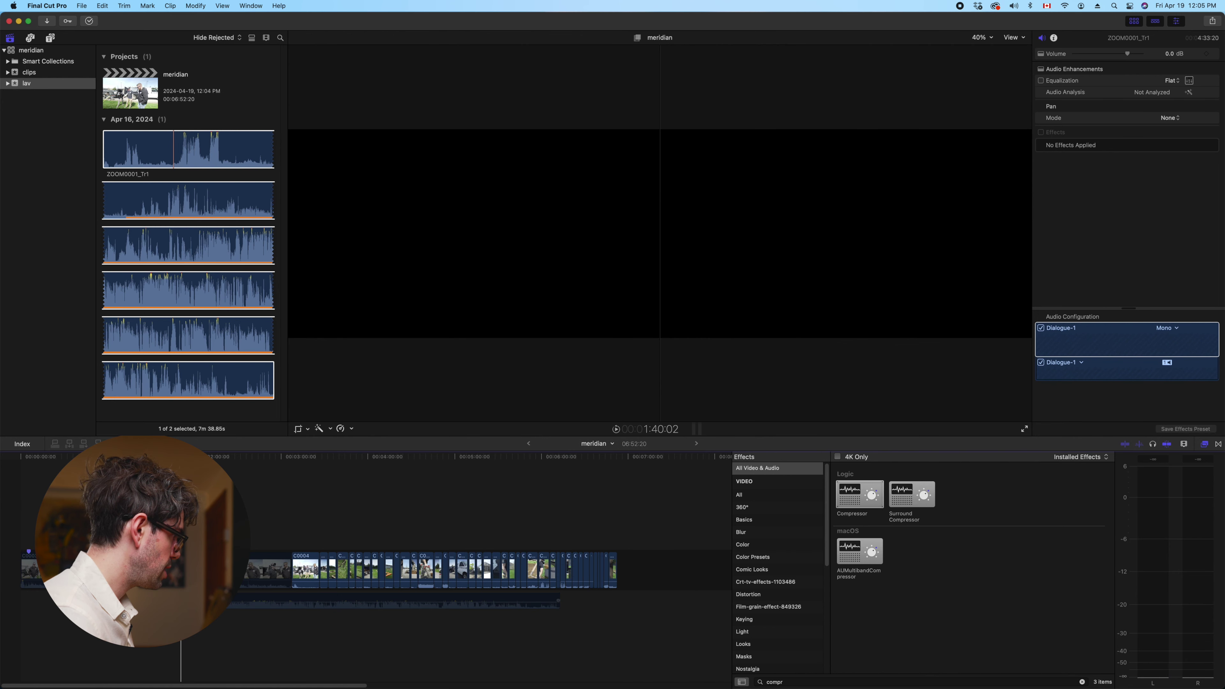
pyautogui.click(41, 601)
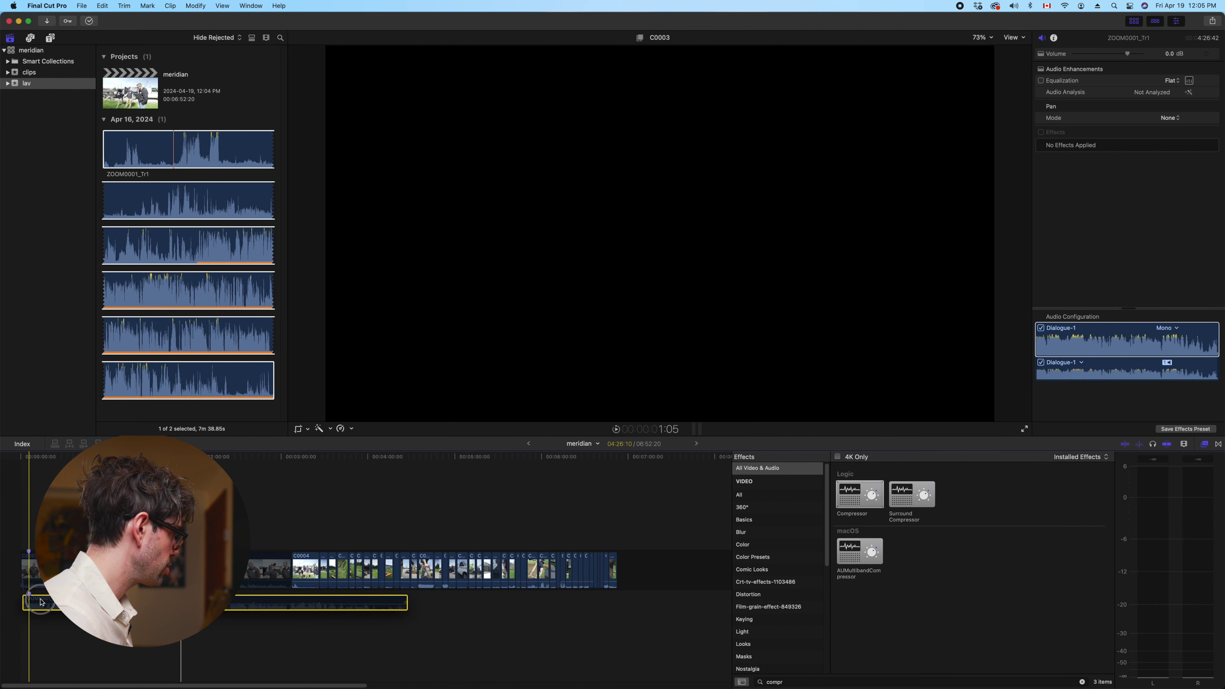
pyautogui.press('v')
pyautogui.moveTo(24, 600); pyautogui.dragTo(22, 600)
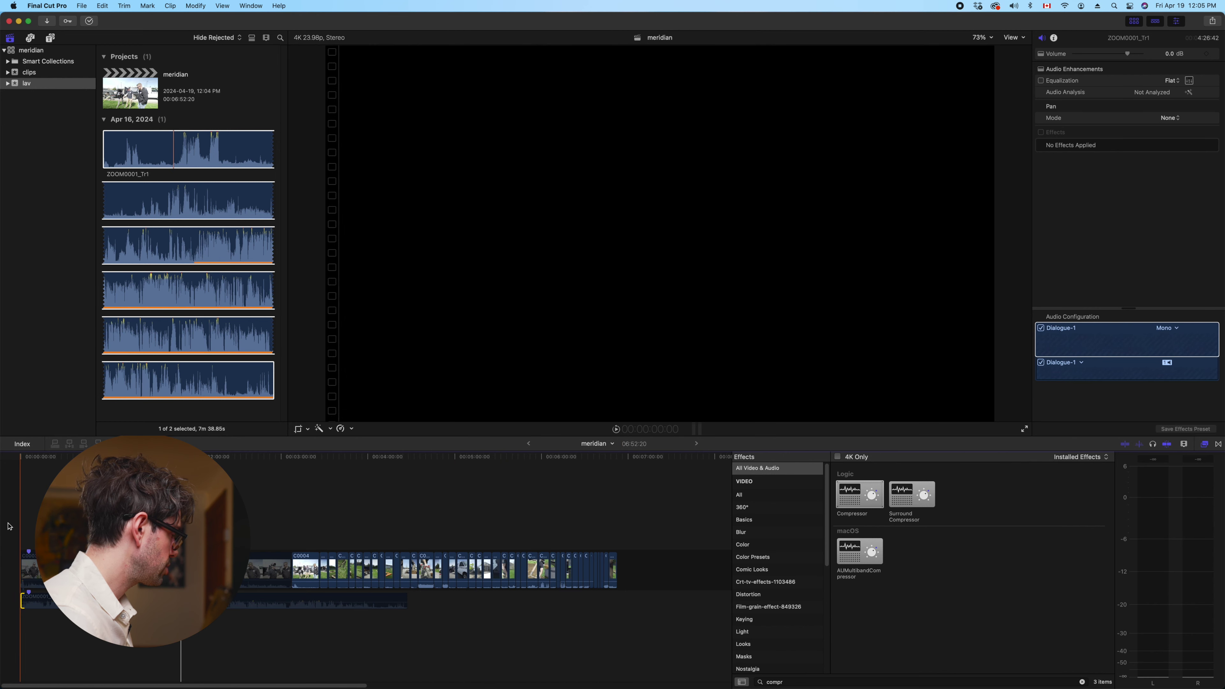
pyautogui.press('super+equal')
pyautogui.press('super+equal')
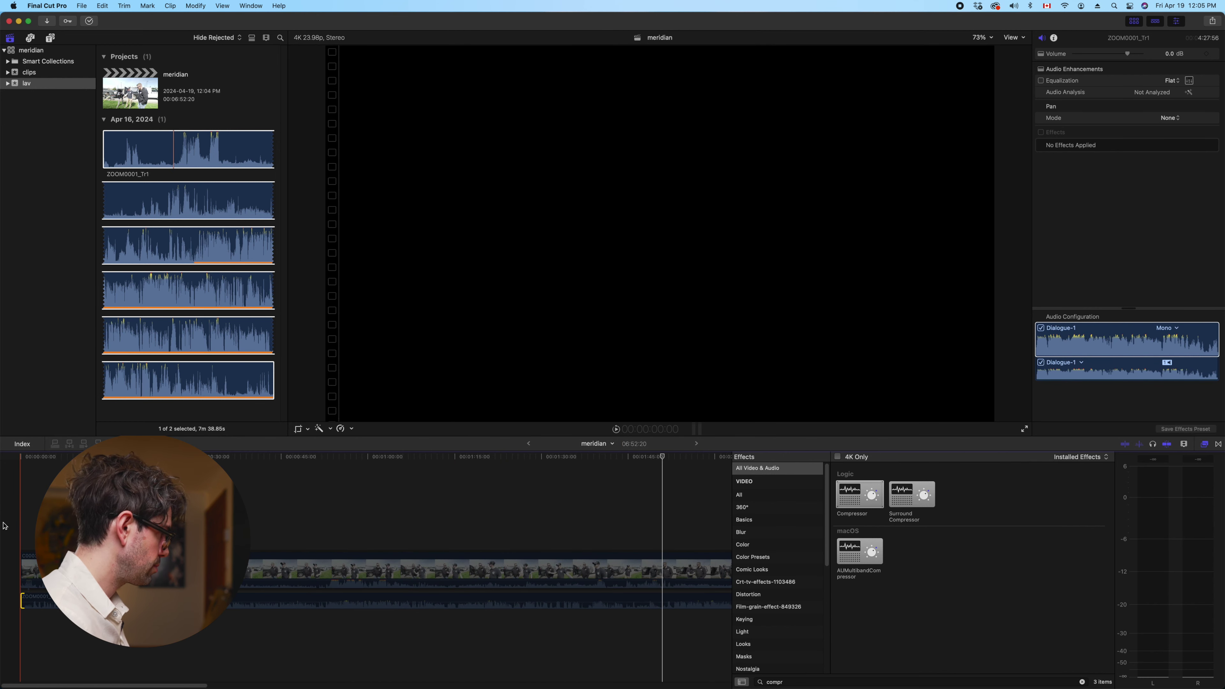
pyautogui.press('super+a')
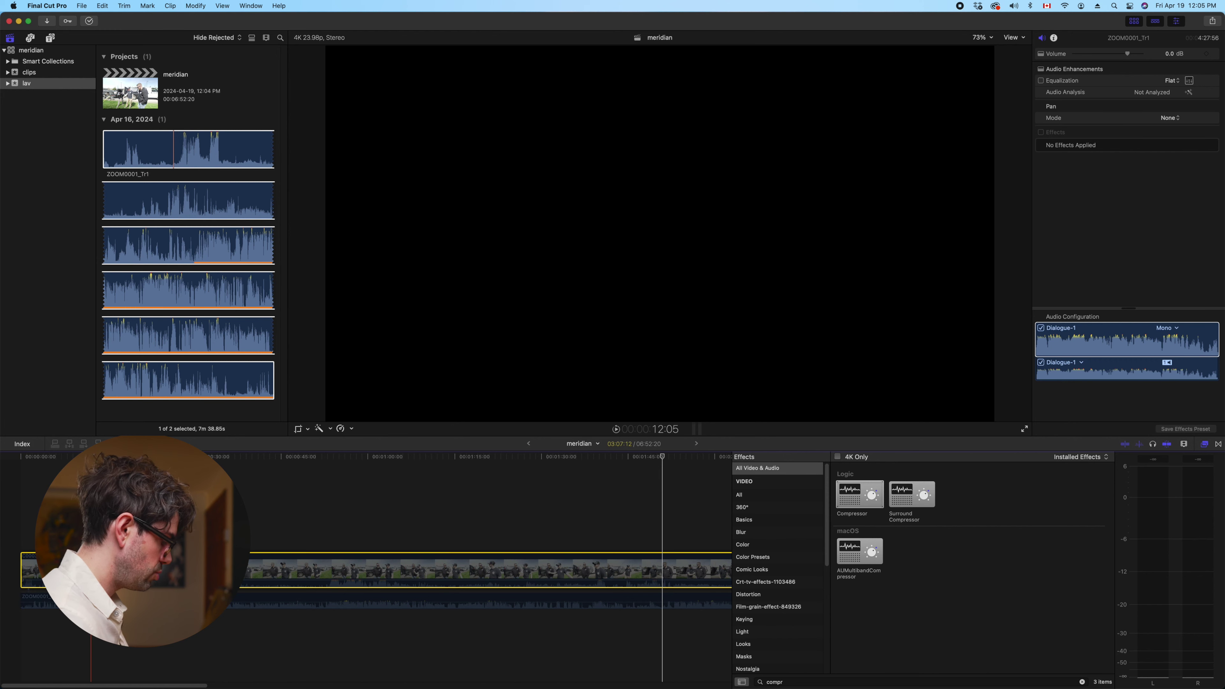
pyautogui.press('v')
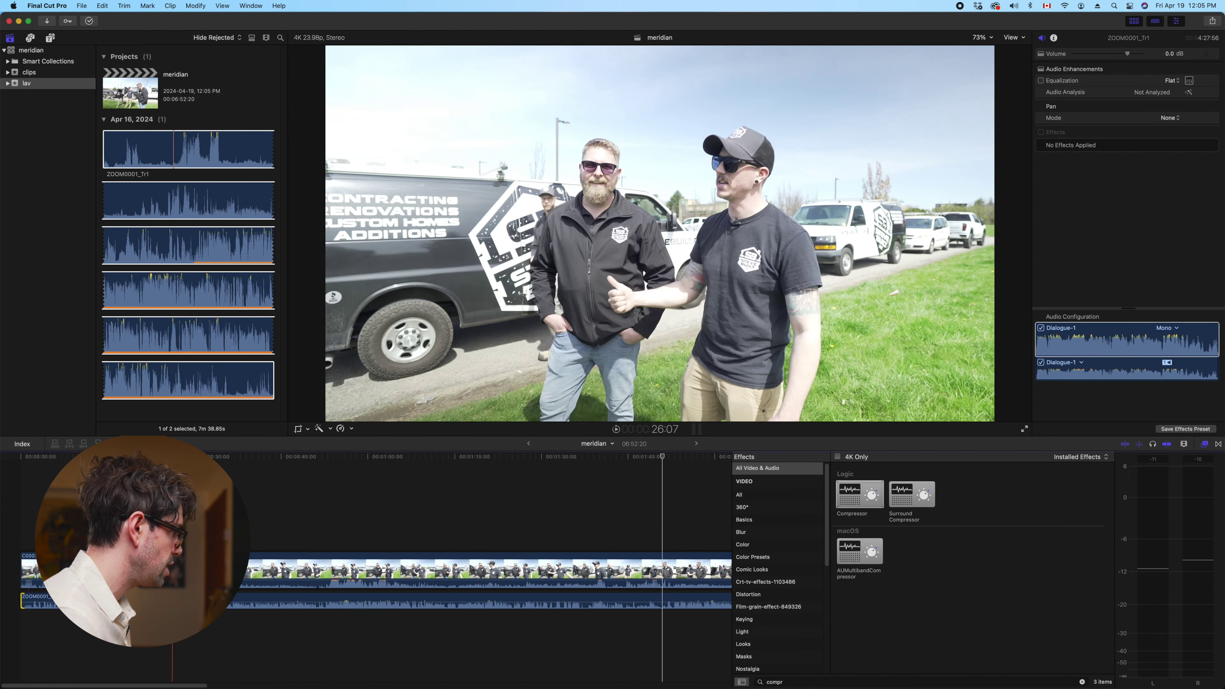
# Drag C0003's volume line down to -∞ dB, then play back to hear only the lav audio
pyautogui.click(330, 504)
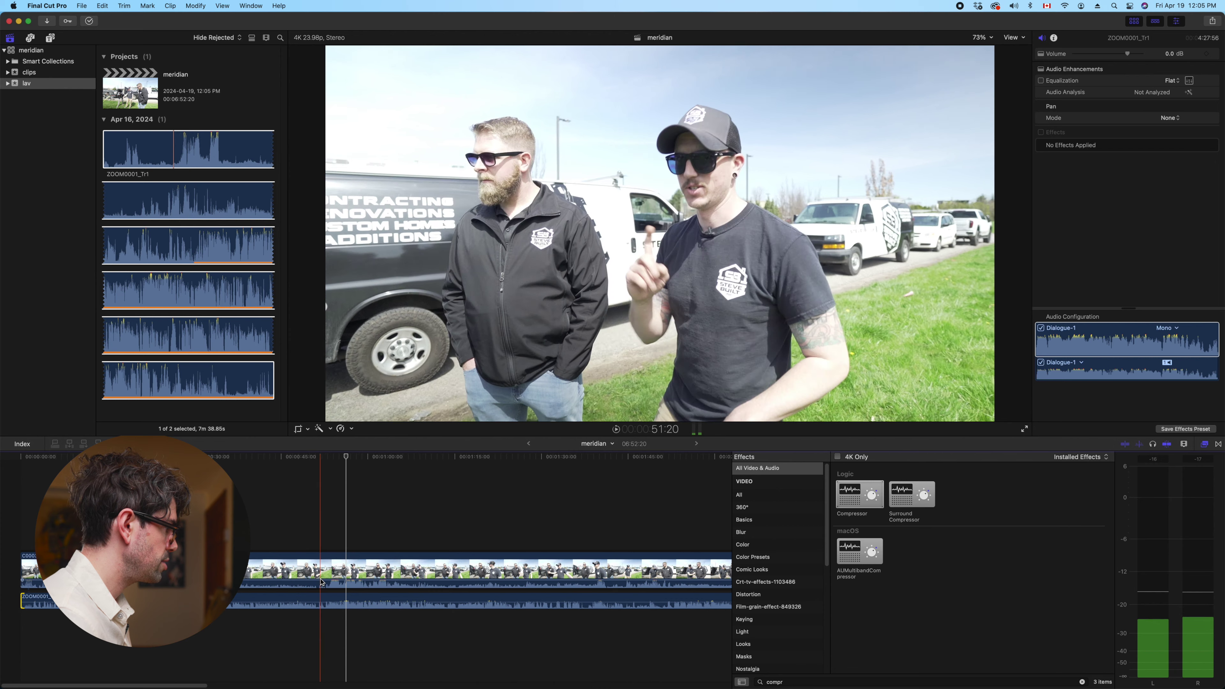
pyautogui.moveTo(322, 583); pyautogui.dragTo(324, 660)
pyautogui.press('Home')
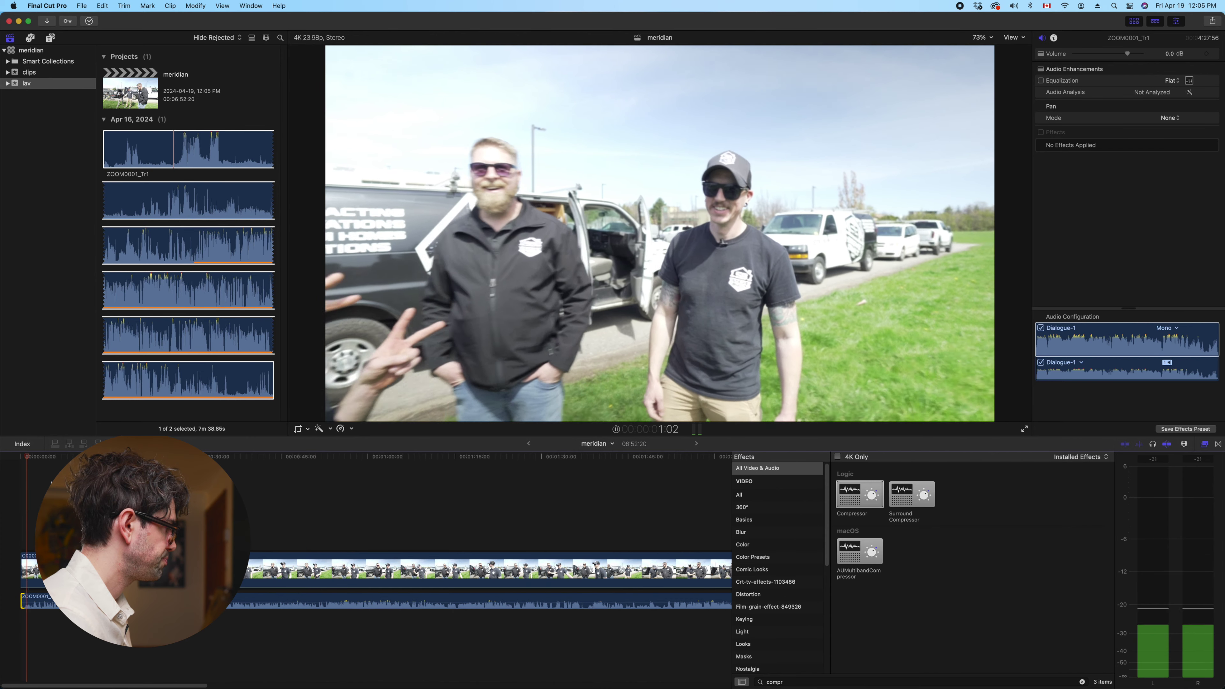
pyautogui.press('shift+super+a')
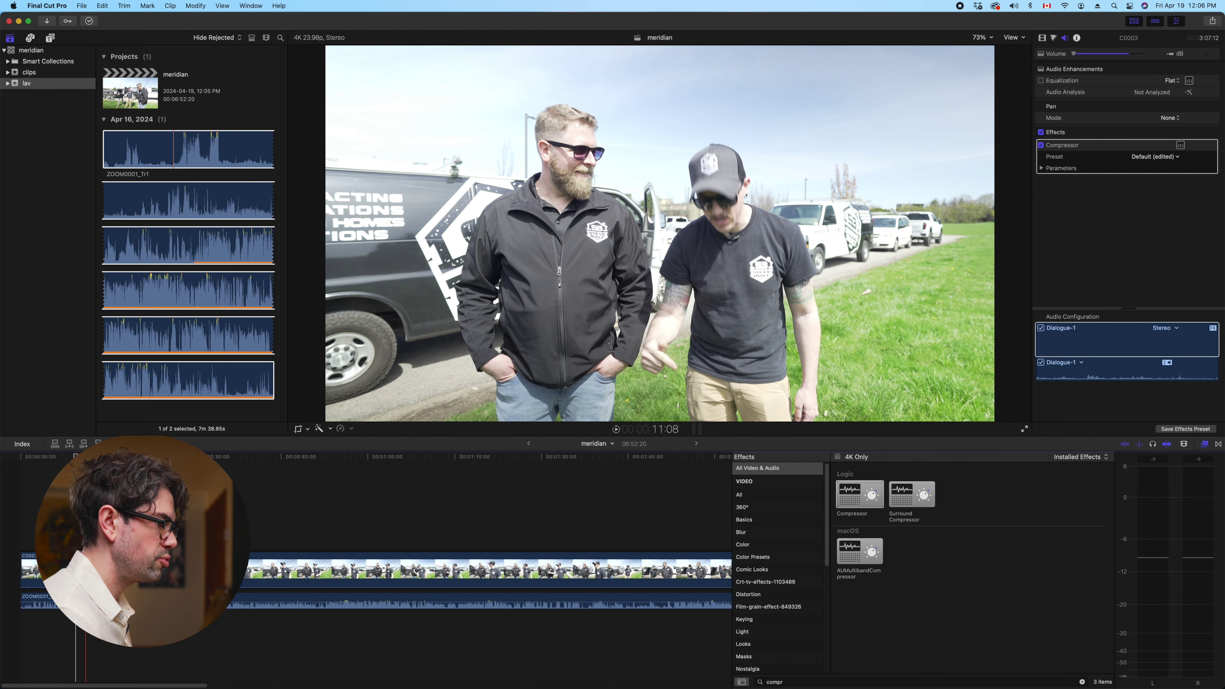
pyautogui.press('space')
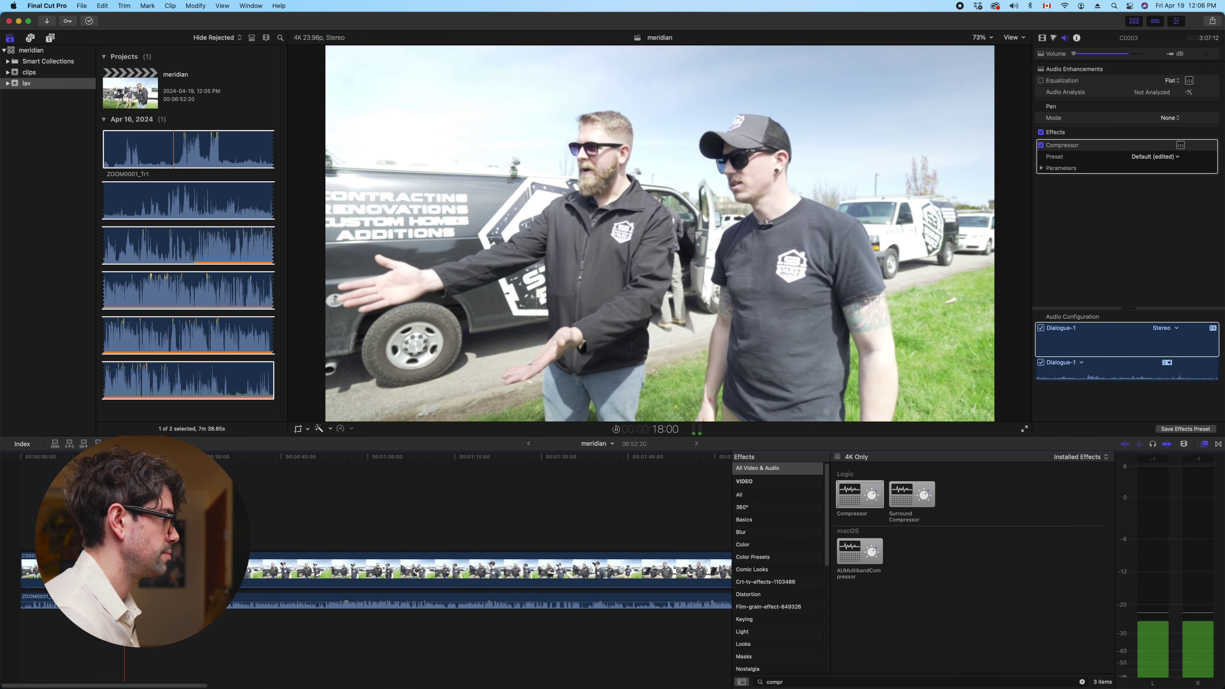
pyautogui.press('space')
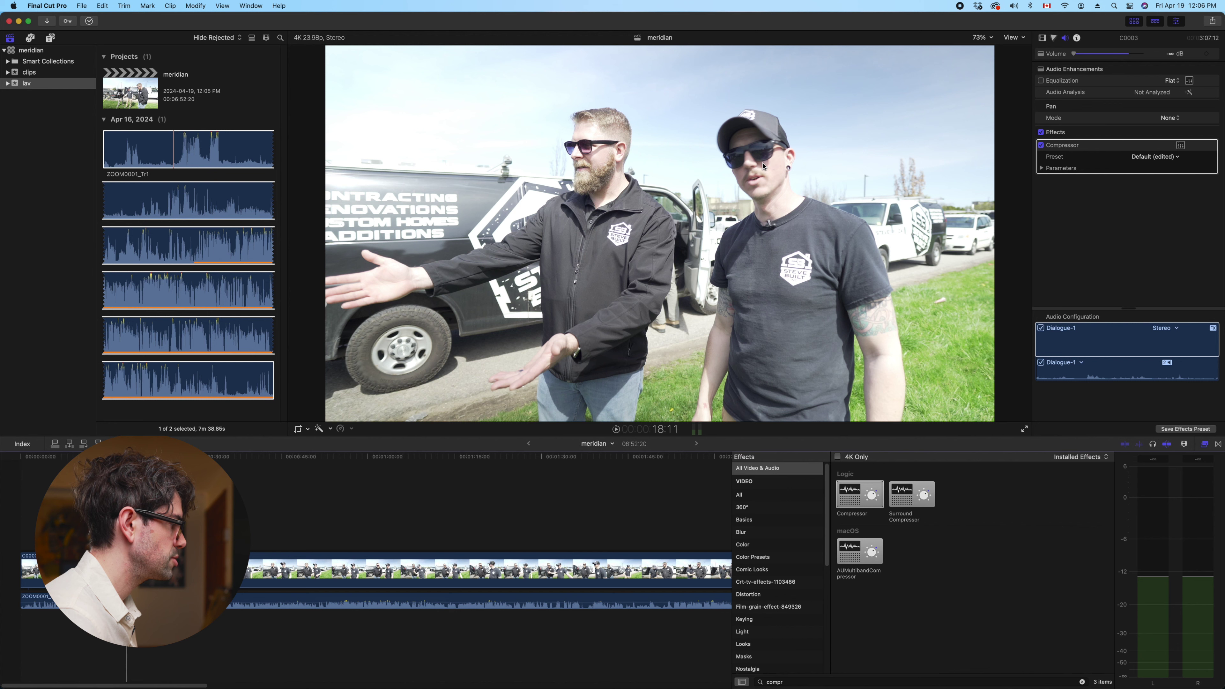
pyautogui.press('space')
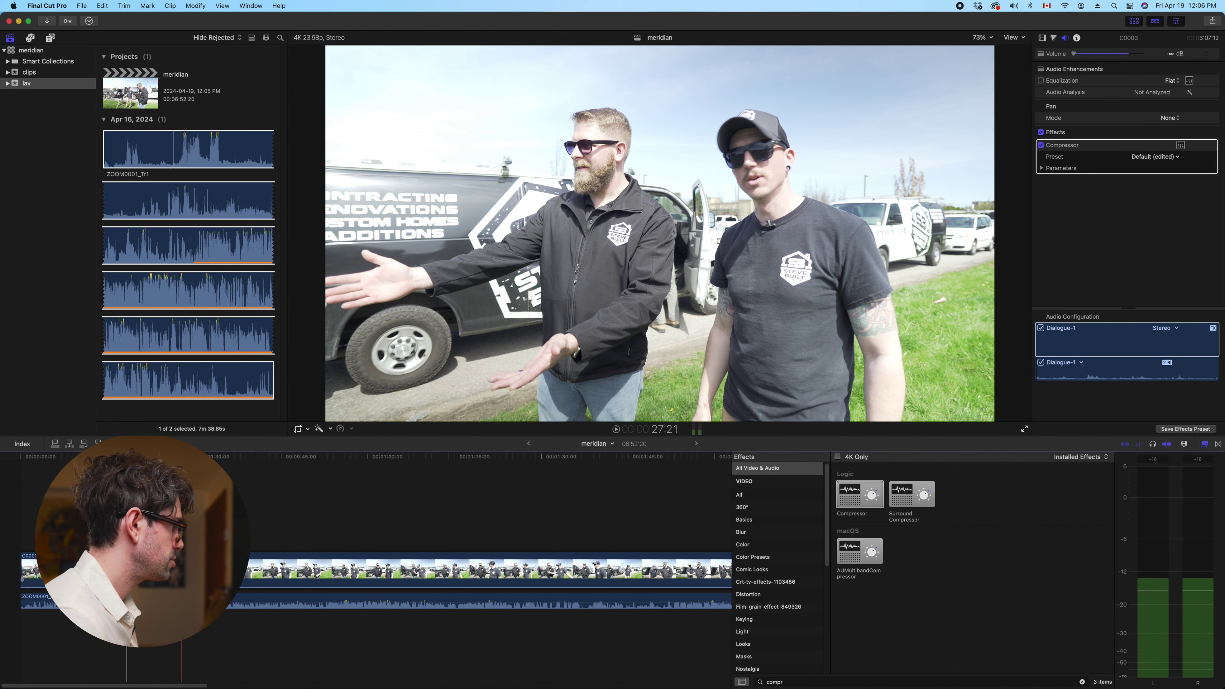
pyautogui.press('space')
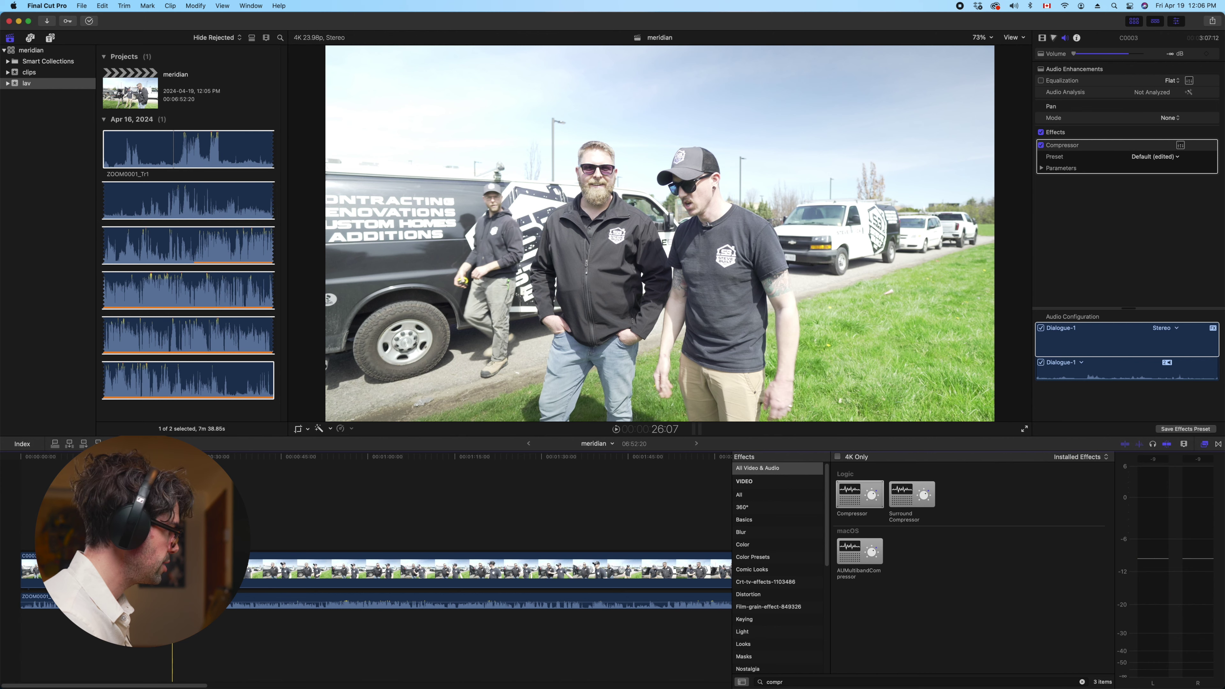
pyautogui.click(172, 601)
pyautogui.press('space')
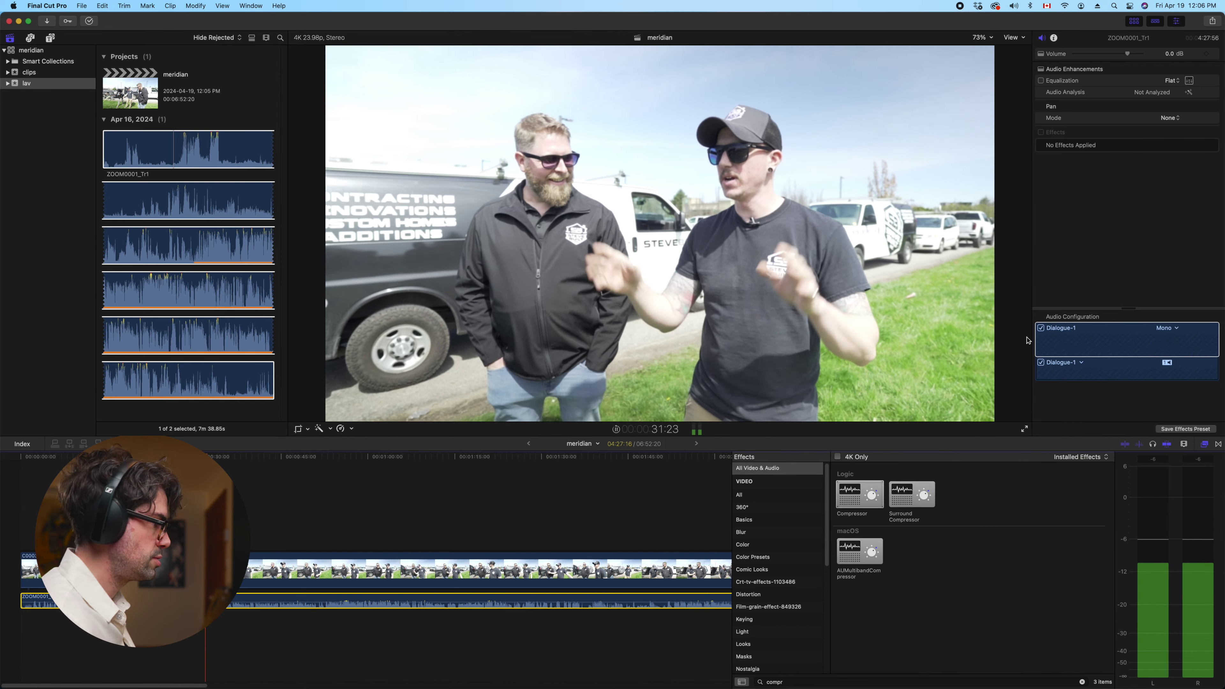
# Try lav clip volume levels between 2 dB and 5 dB while playing back
pyautogui.moveTo(332, 599); pyautogui.dragTo(340, 596)
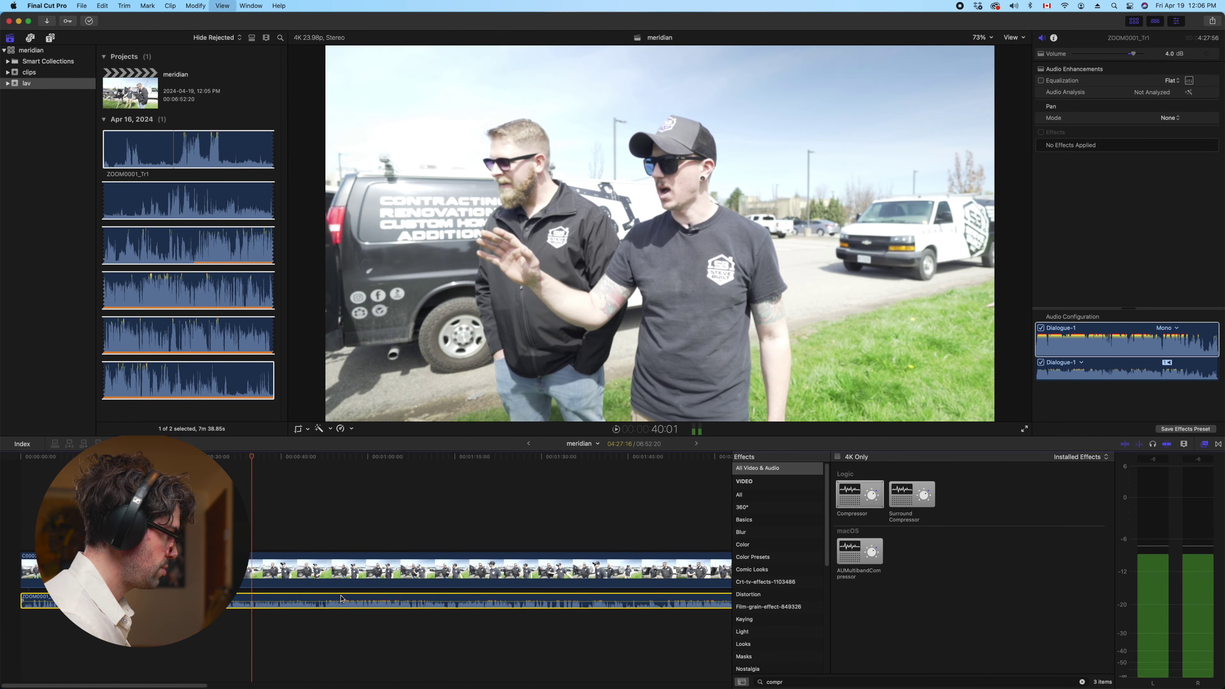
pyautogui.press('space')
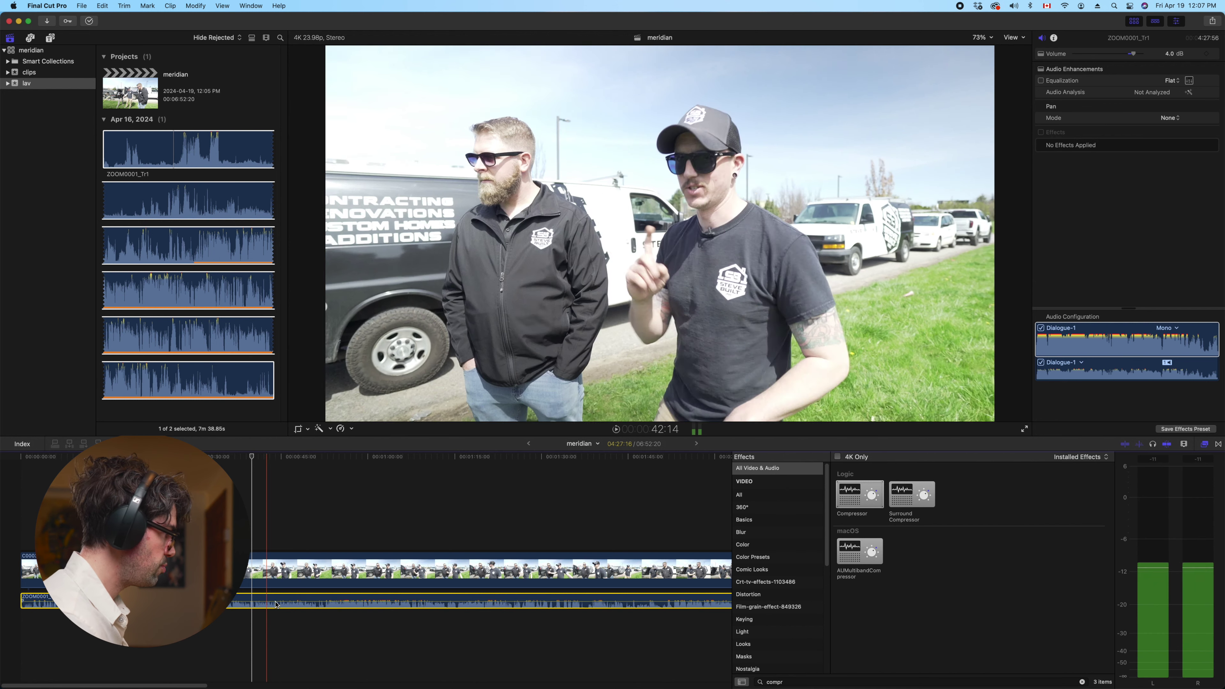
pyautogui.moveTo(283, 599); pyautogui.dragTo(280, 603)
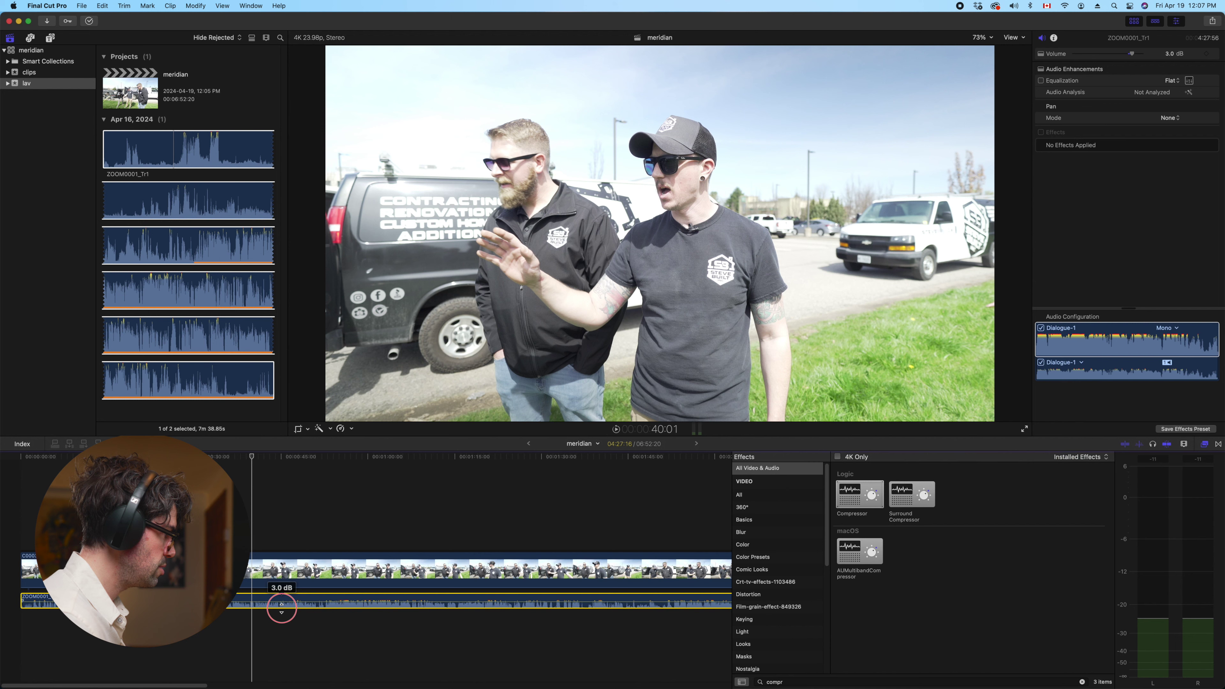
pyautogui.moveTo(282, 608); pyautogui.dragTo(283, 605)
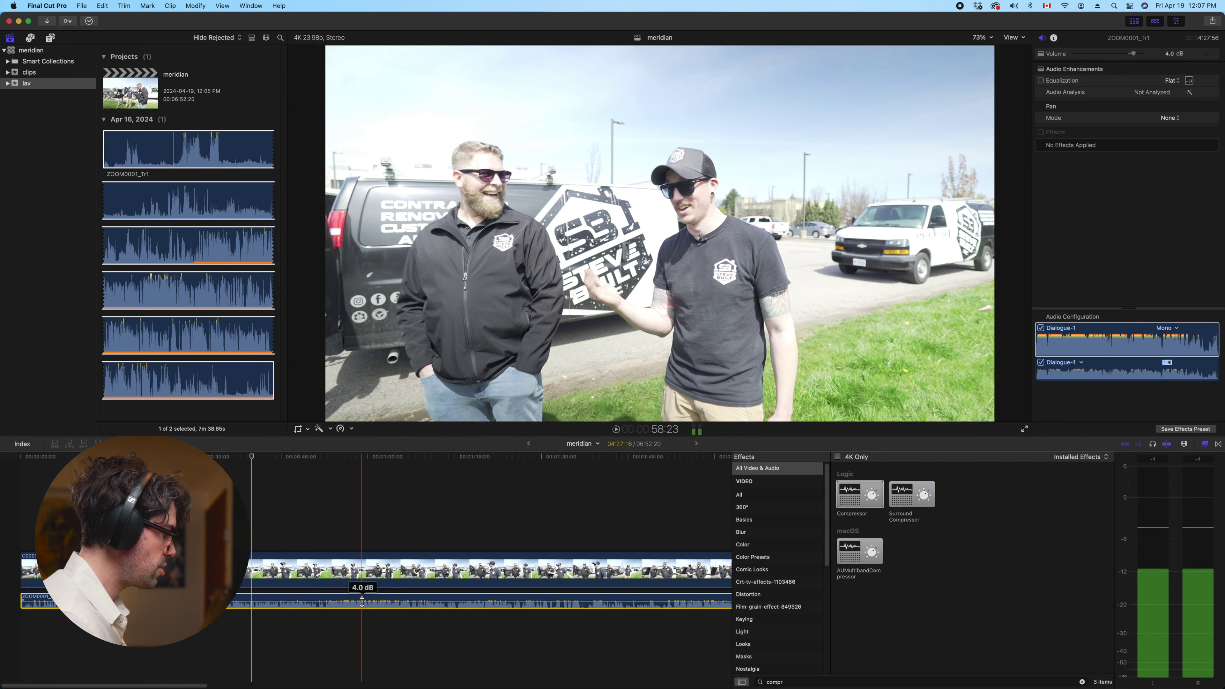
pyautogui.click(344, 619)
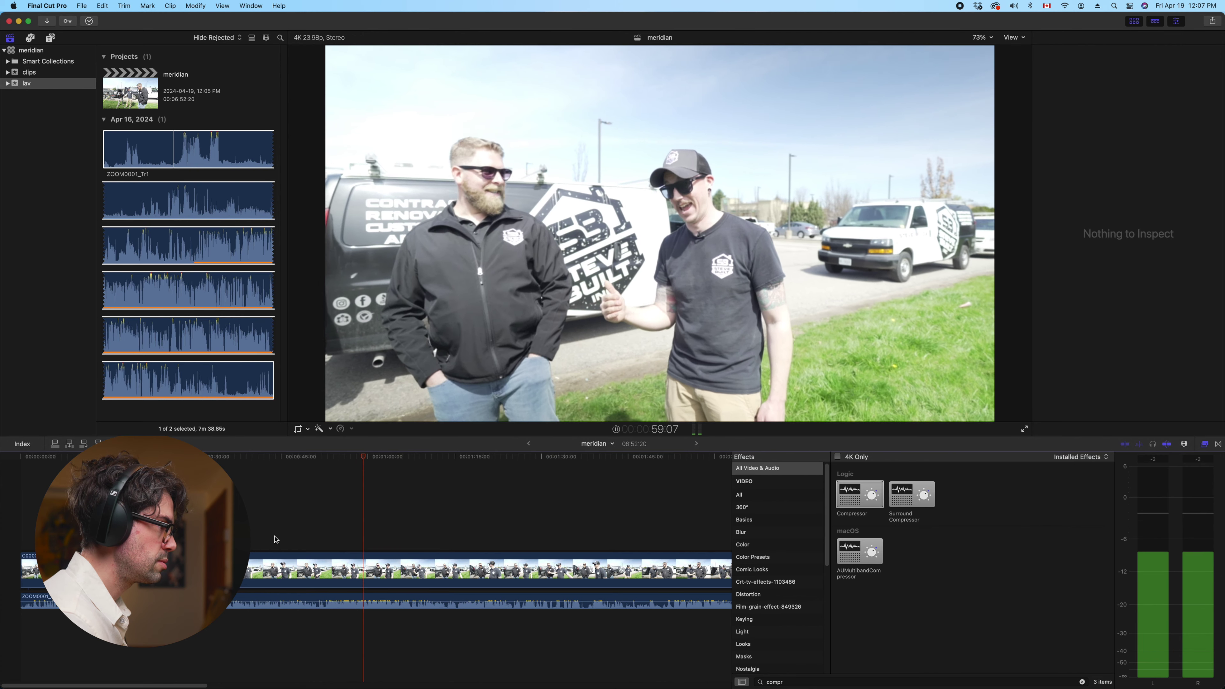
pyautogui.press('space')
# Lower the lav clip's volume again and drag the Compressor effect onto it
pyautogui.click(299, 603)
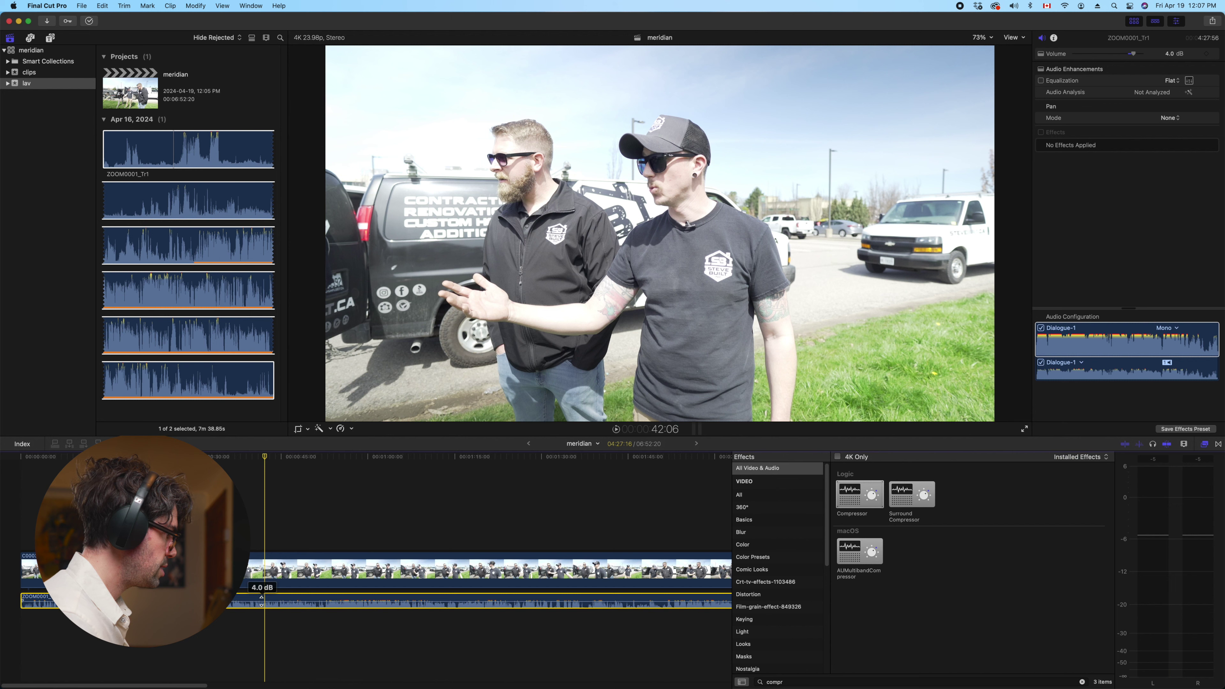
pyautogui.moveTo(262, 600); pyautogui.dragTo(260, 603)
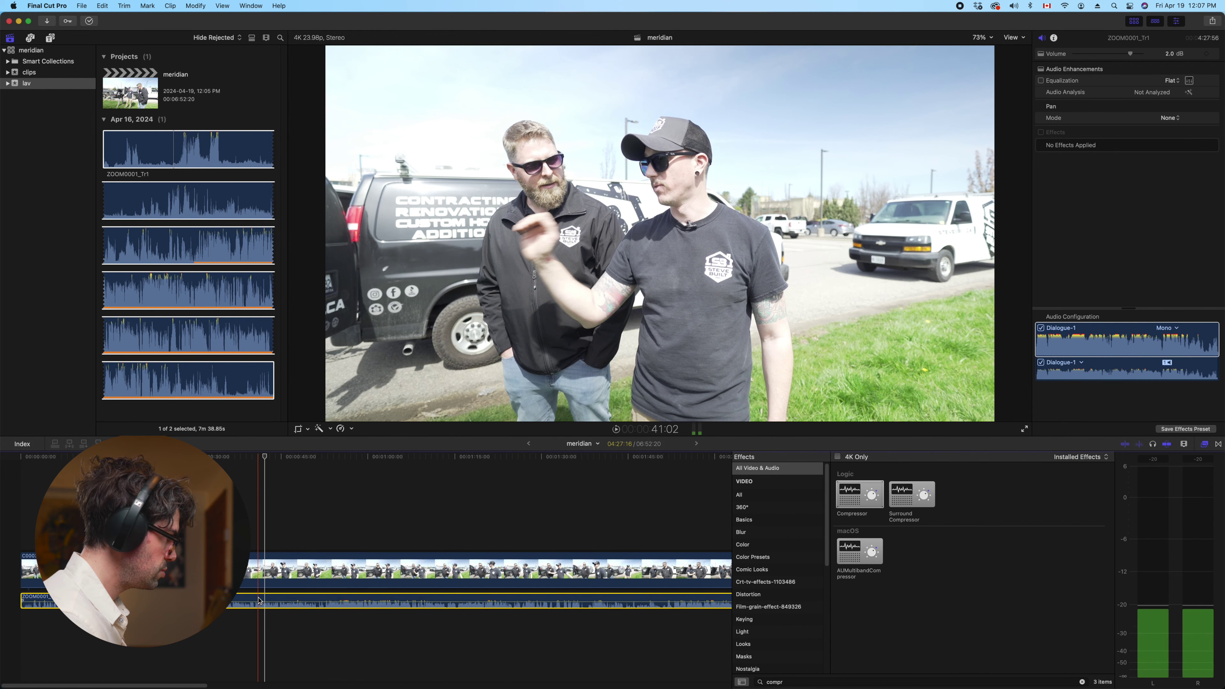
pyautogui.moveTo(850, 503); pyautogui.dragTo(269, 600)
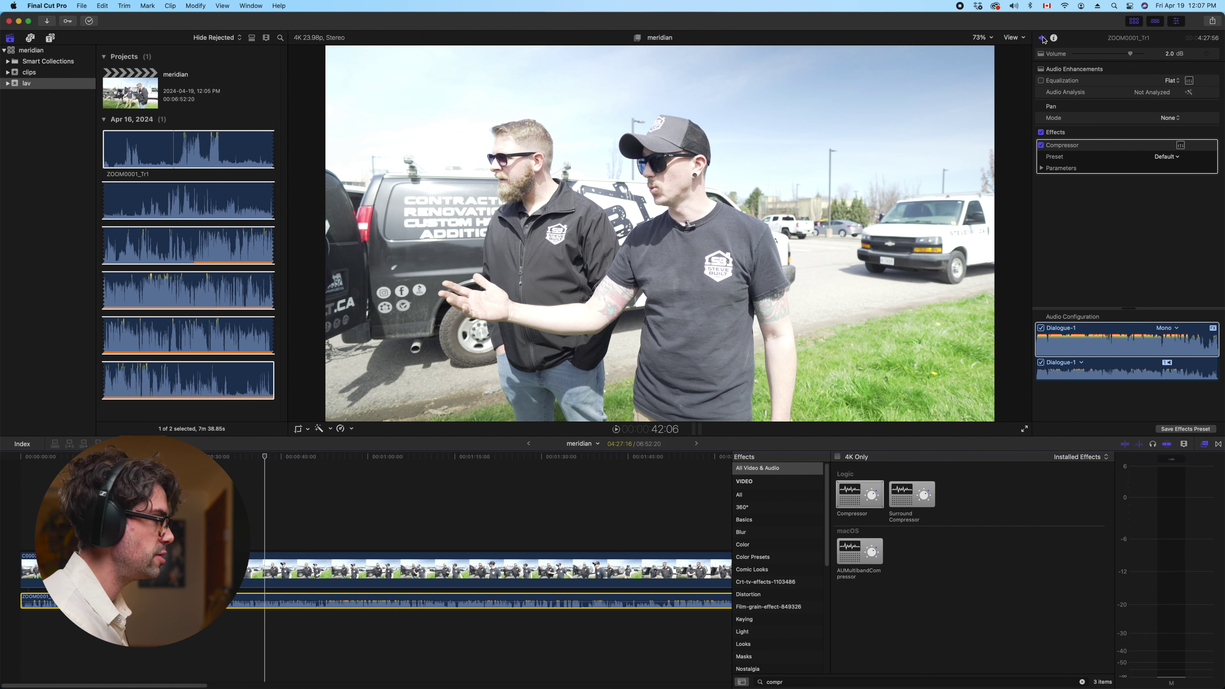
# Raise the lav clip's Compressor output gain to +1 dB and play back to hear it
pyautogui.click(1180, 145)
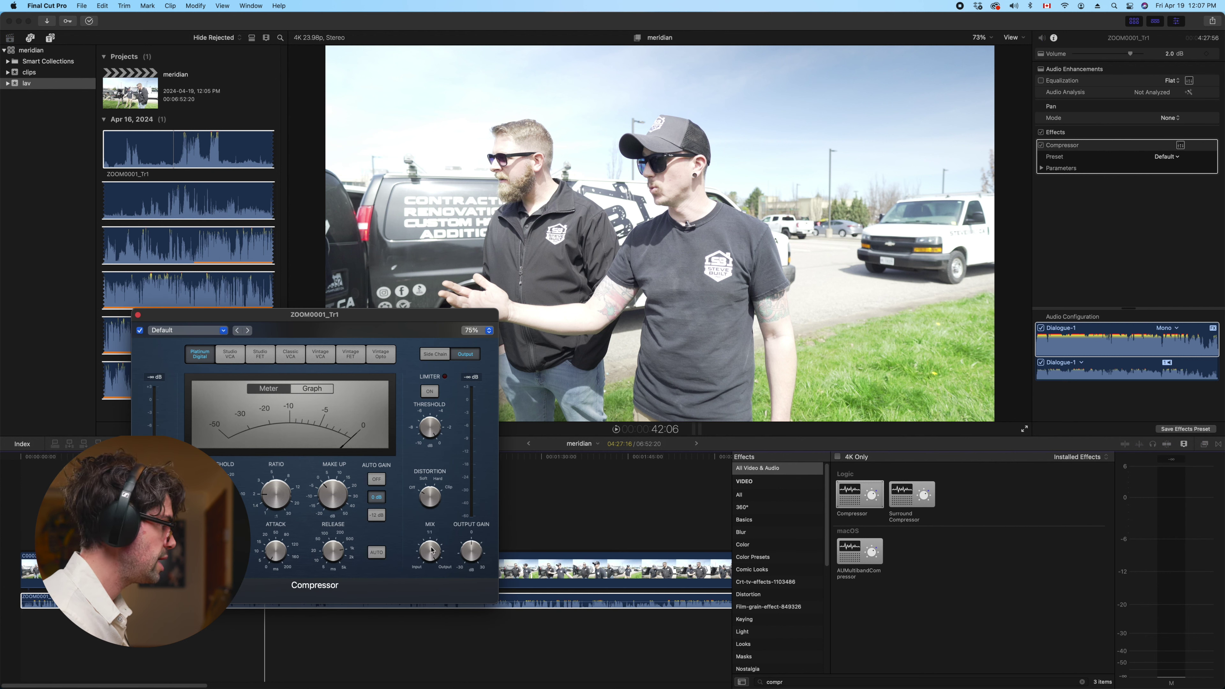
pyautogui.moveTo(473, 548); pyautogui.dragTo(474, 546)
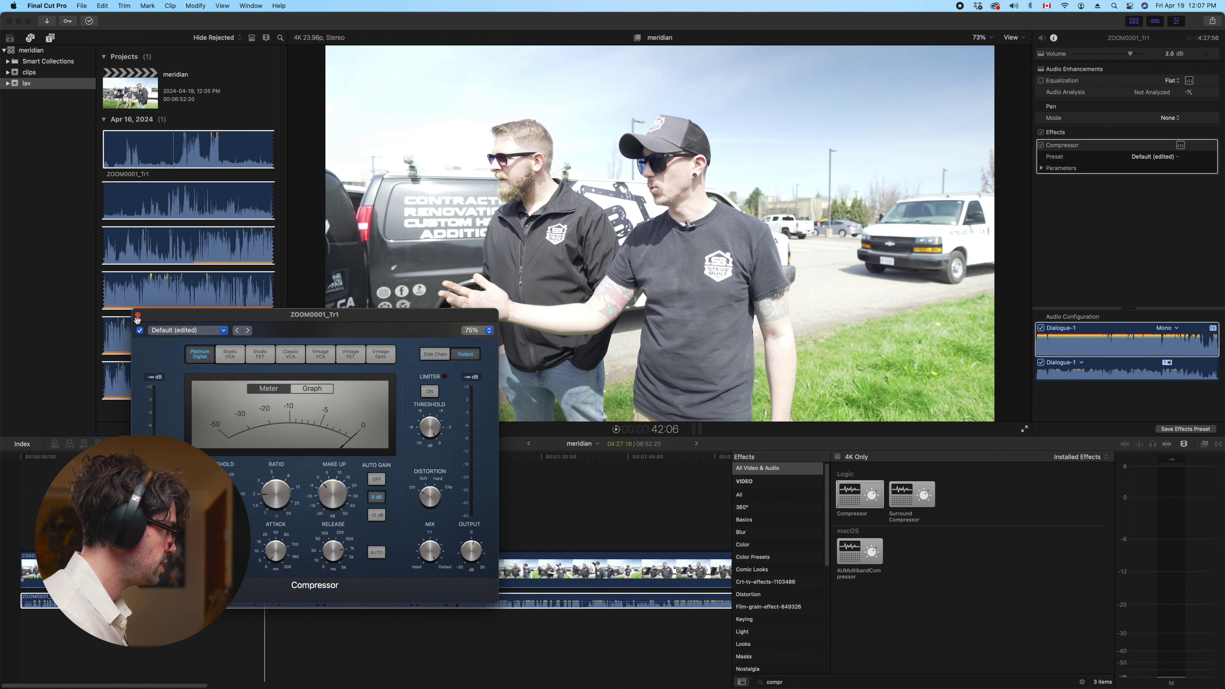
pyautogui.click(138, 317)
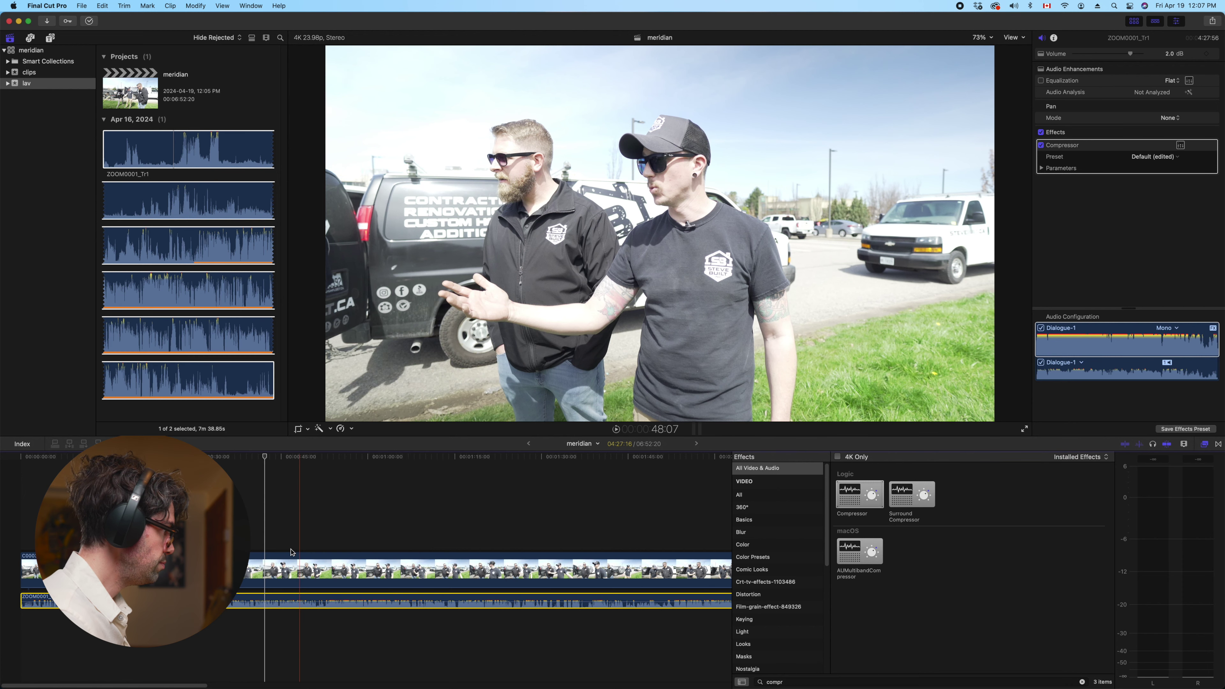
pyautogui.click(255, 601)
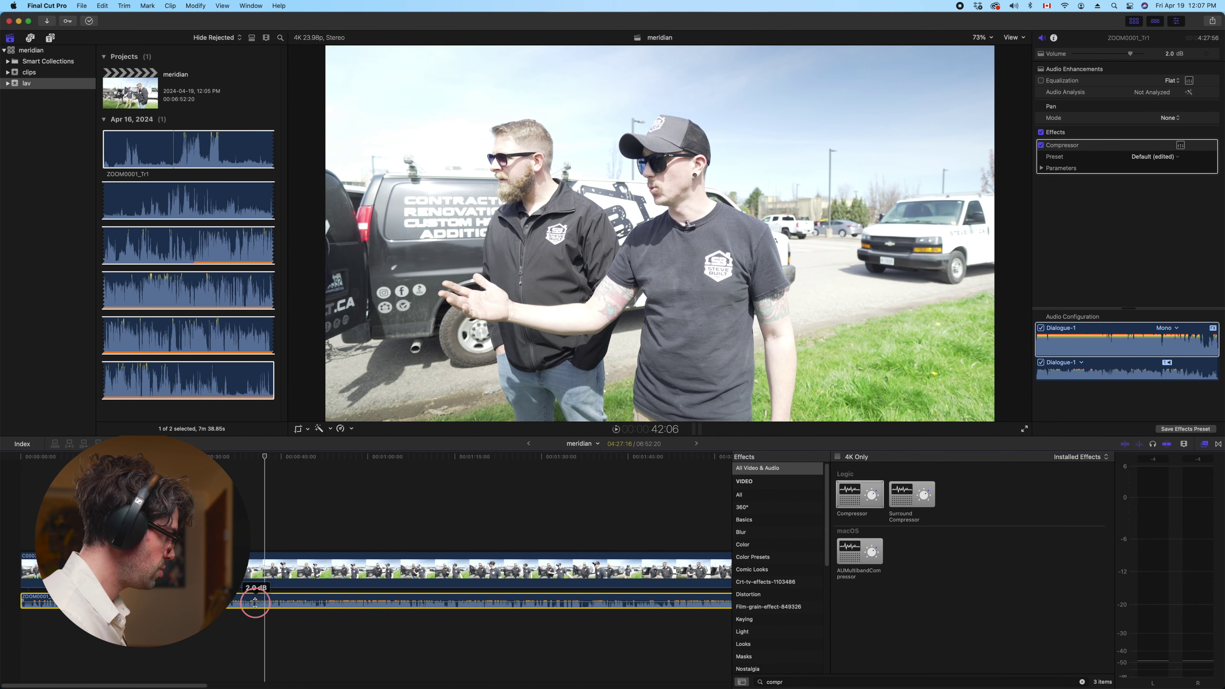
pyautogui.press('space')
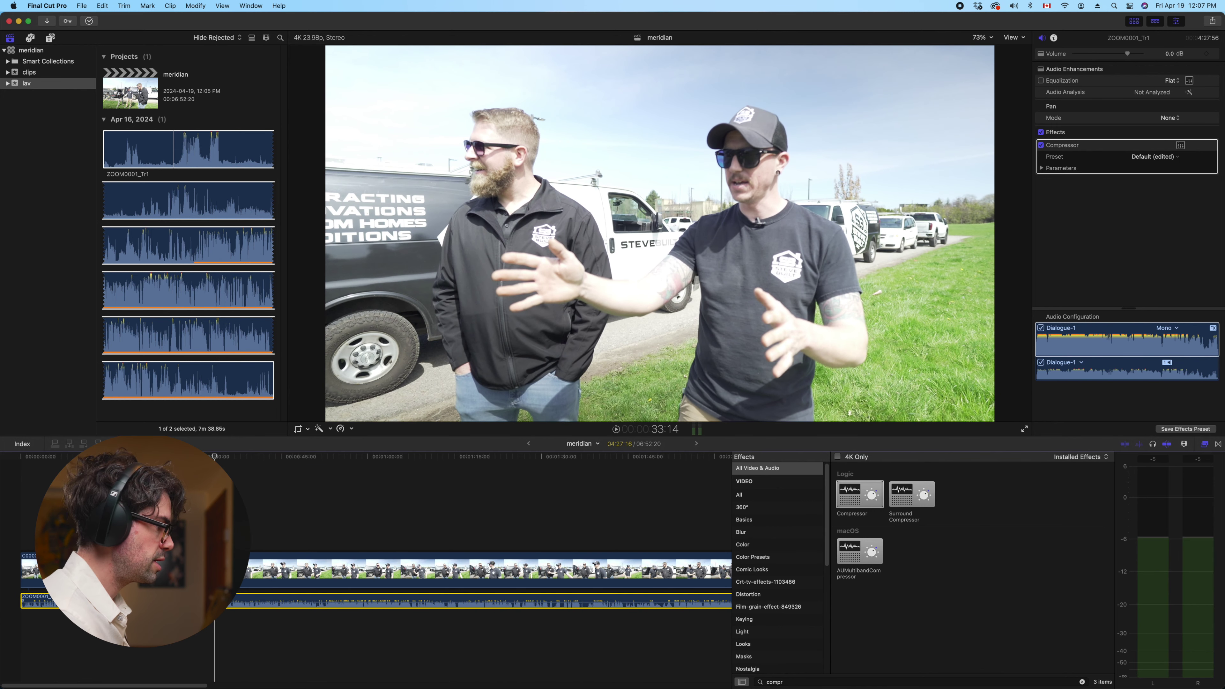
pyautogui.click(329, 531)
pyautogui.click(323, 606)
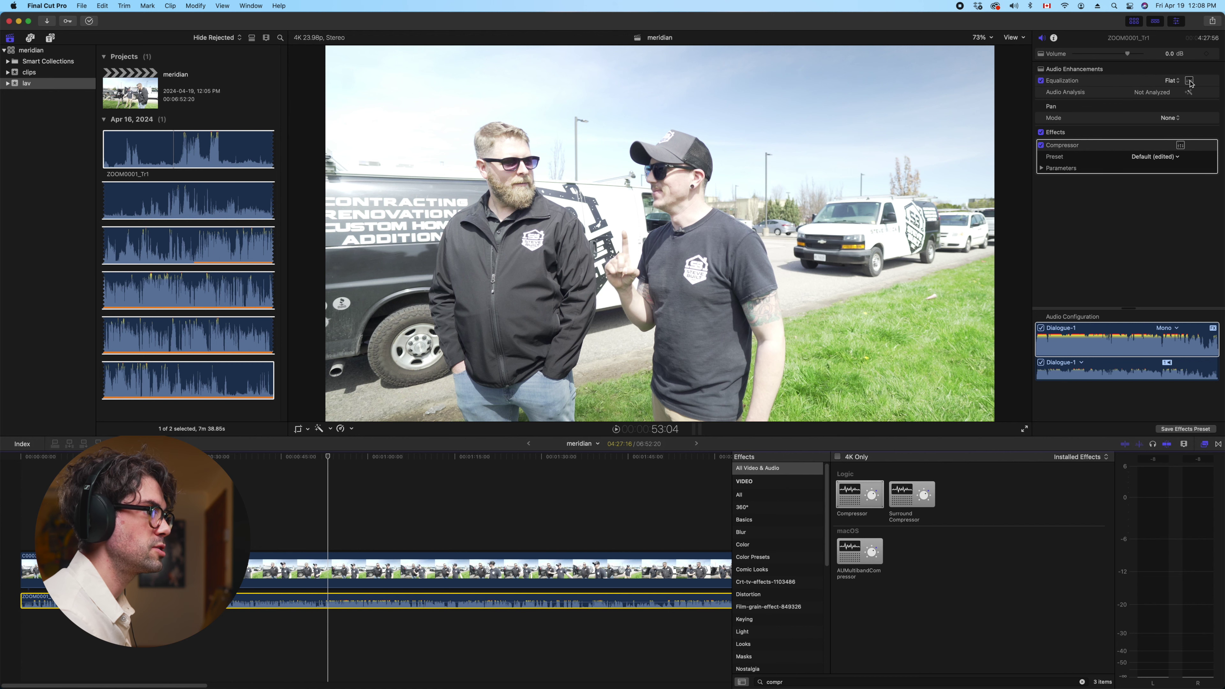
# Open the lav clip's Graphic Equalizer and lower the 32 Hz band slightly during playback
pyautogui.click(1189, 82)
pyautogui.press('space')
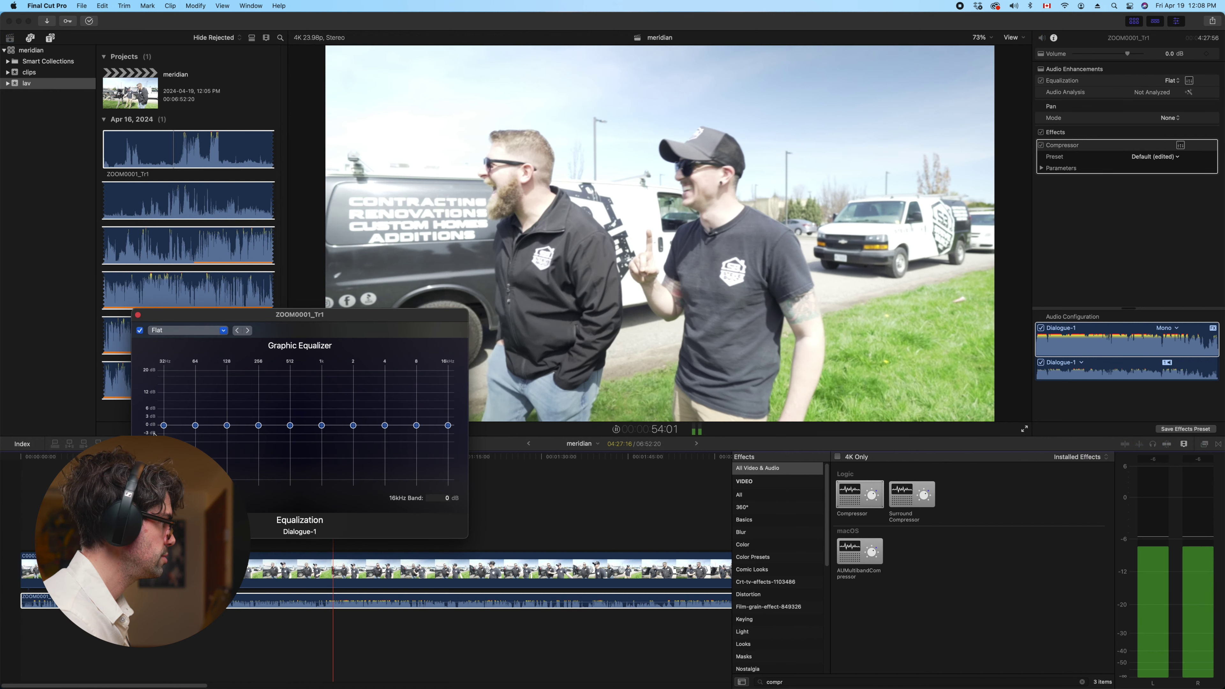
pyautogui.moveTo(164, 421); pyautogui.dragTo(164, 427)
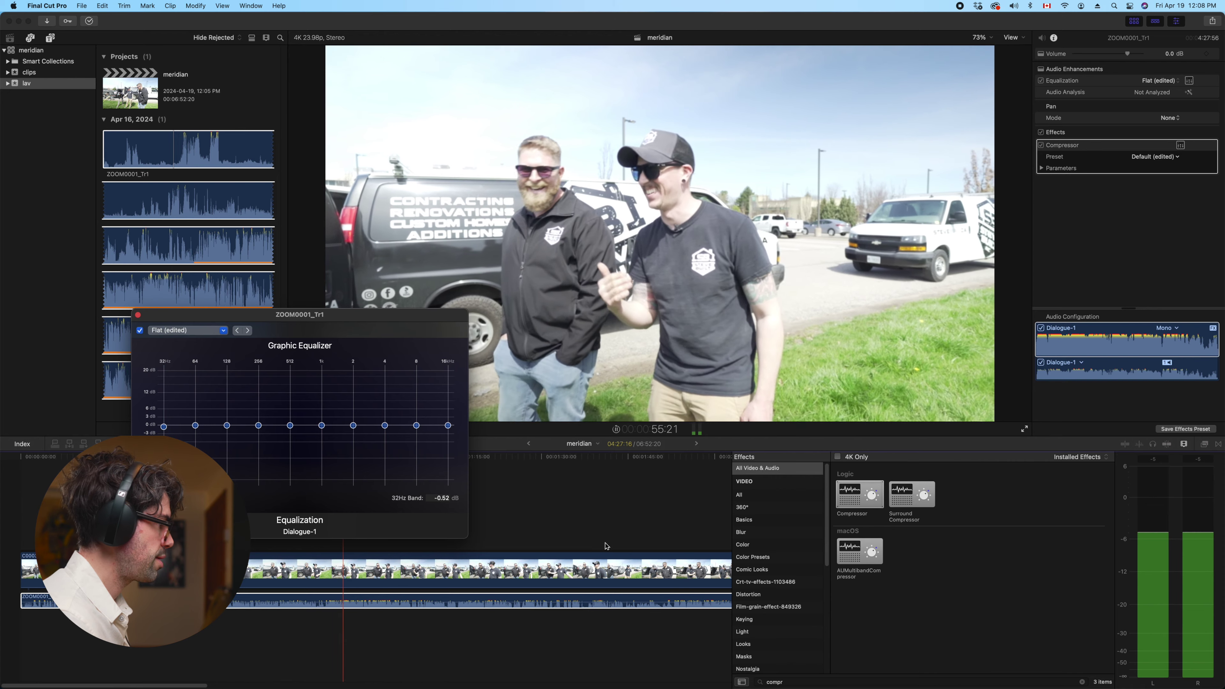
pyautogui.click(671, 504)
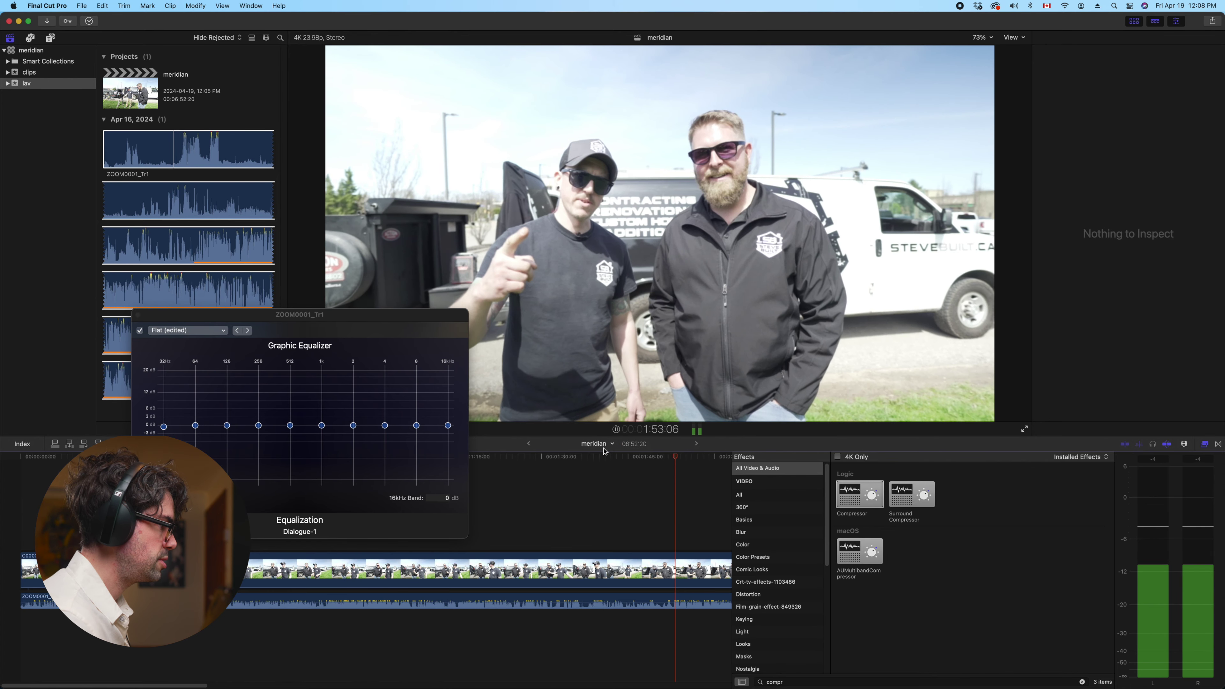
pyautogui.click(586, 601)
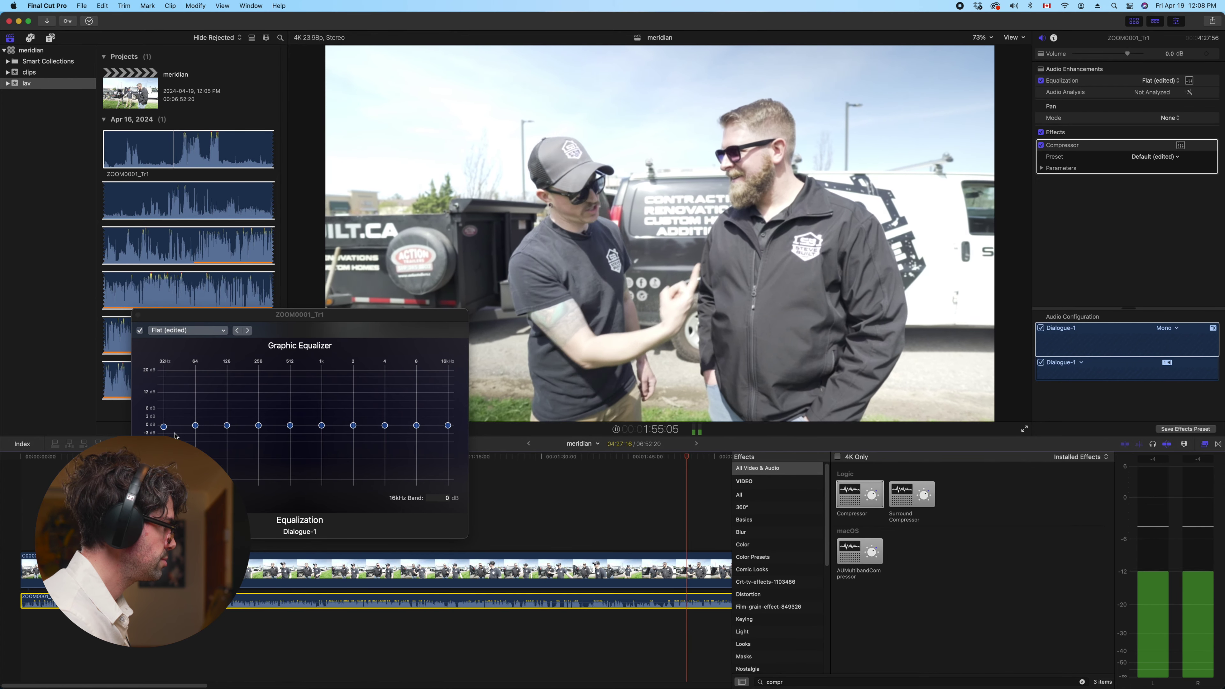
# Raise 64 Hz about 2 dB, nudge 256 Hz up, cut around 2 kHz, and close the equalizer
pyautogui.moveTo(164, 426); pyautogui.dragTo(196, 426)
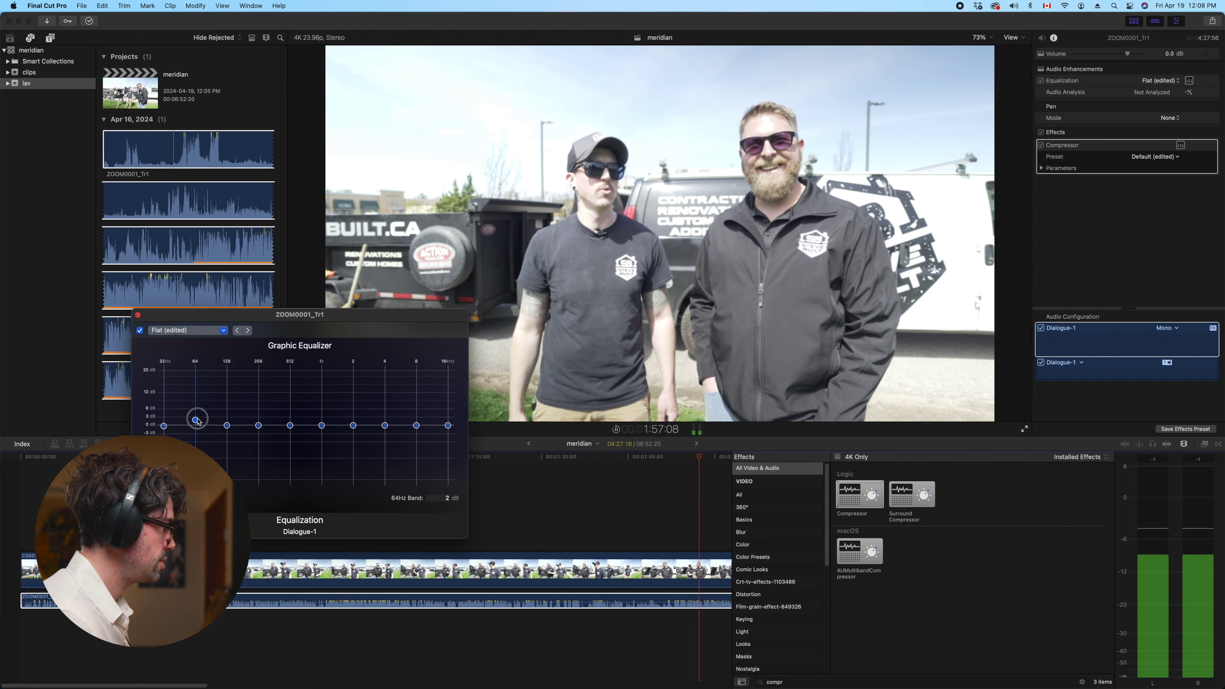
pyautogui.click(228, 426)
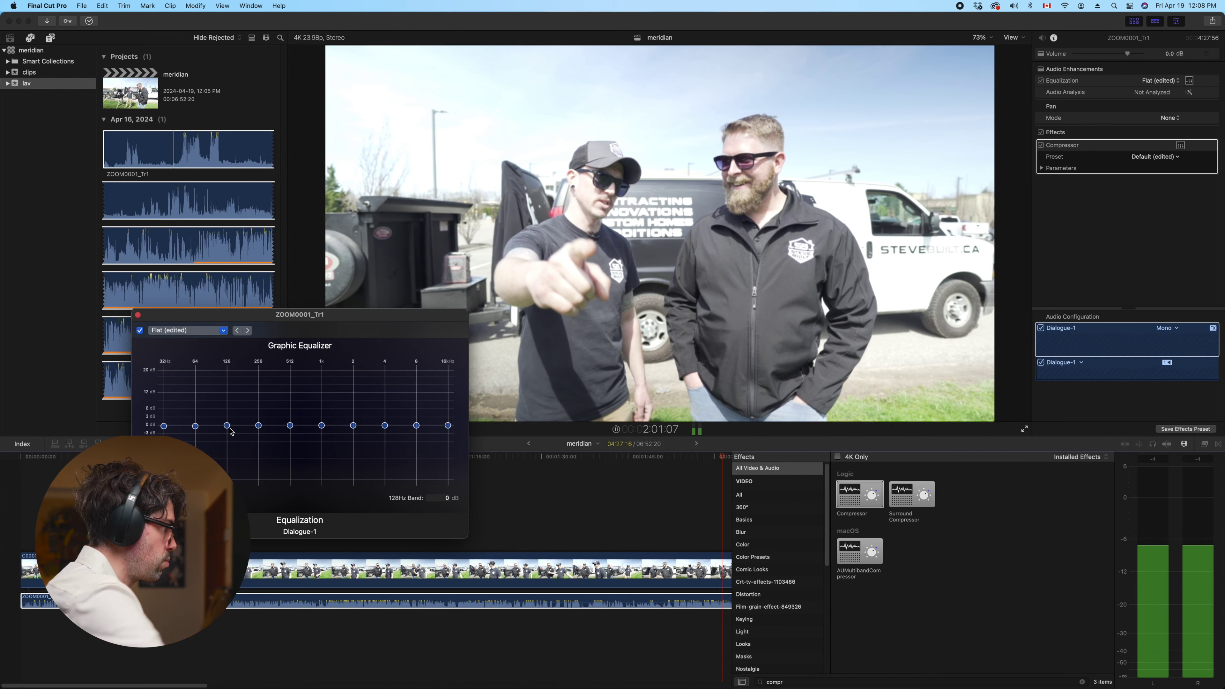
pyautogui.moveTo(259, 426); pyautogui.dragTo(267, 429)
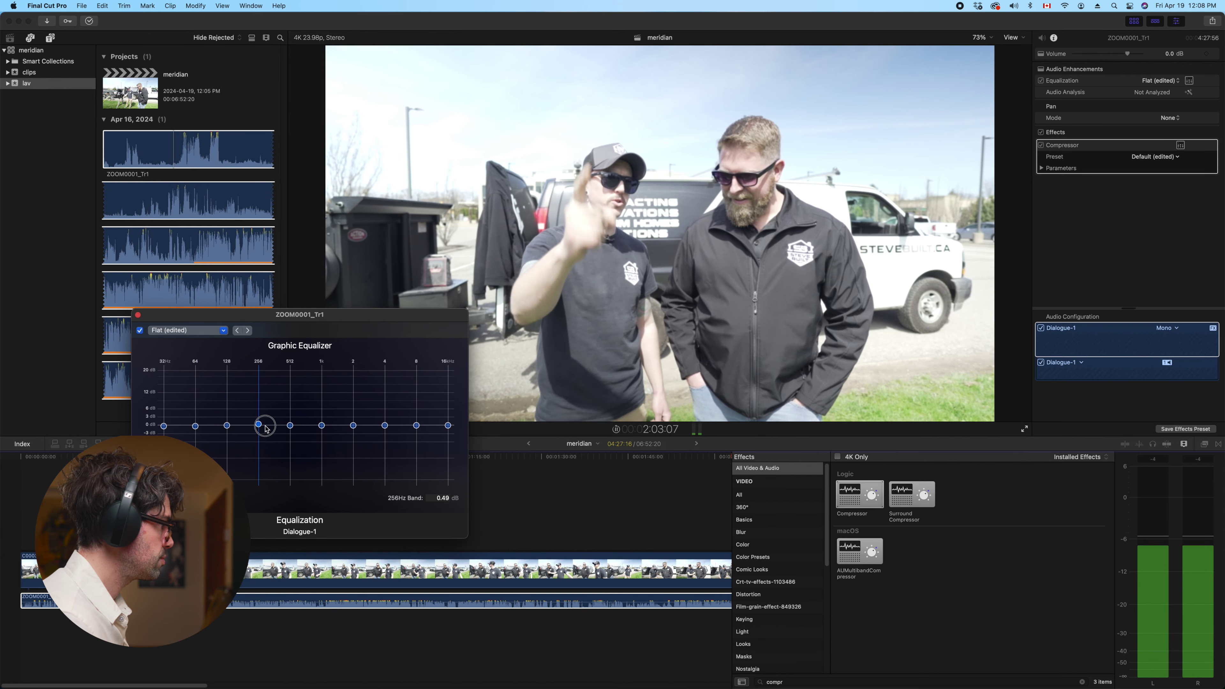
pyautogui.click(290, 426)
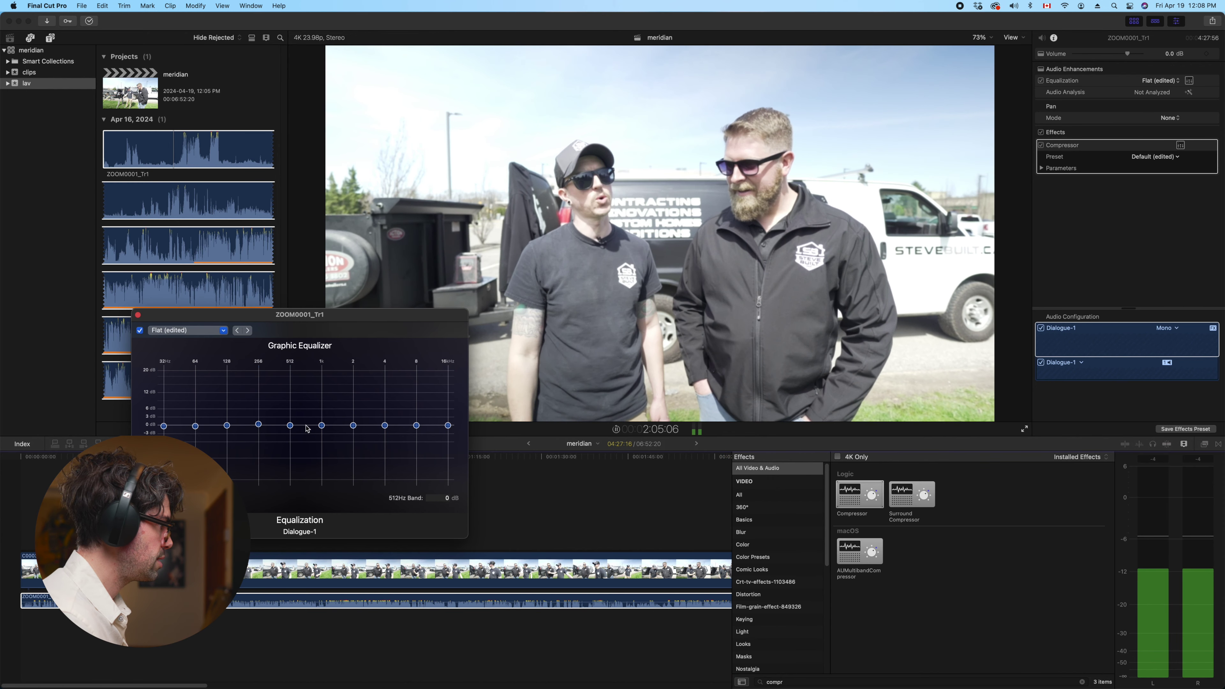
pyautogui.moveTo(326, 418); pyautogui.dragTo(453, 423)
pyautogui.click(570, 584)
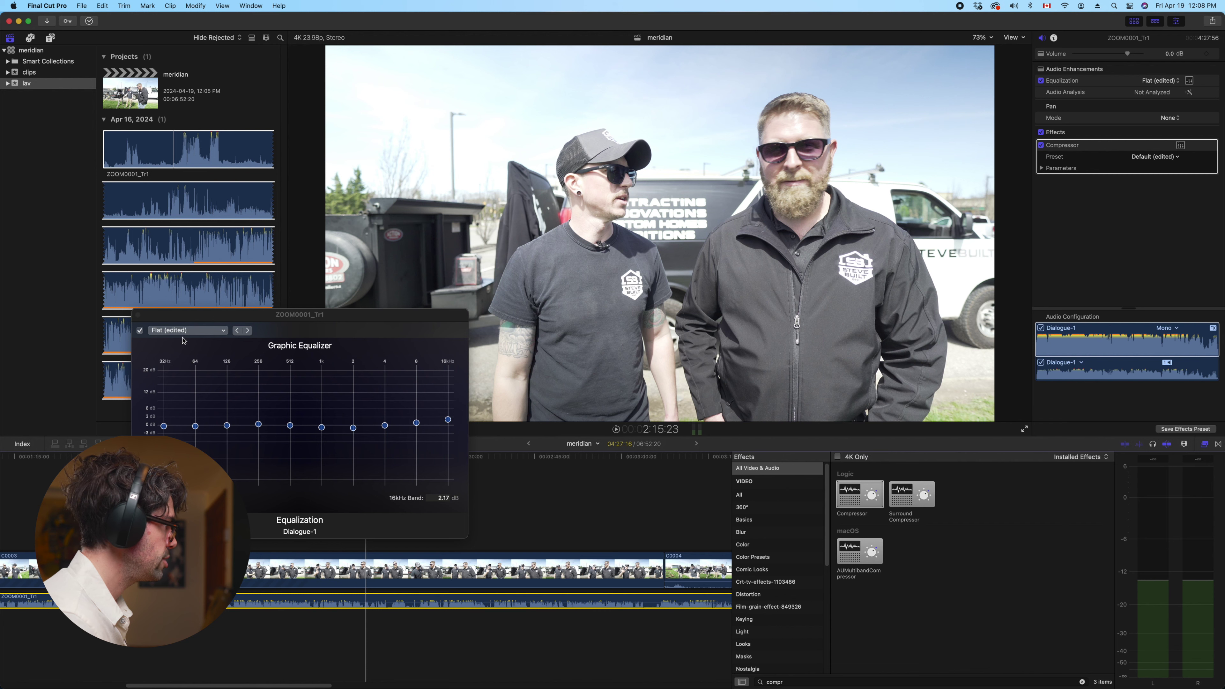
pyautogui.click(138, 314)
# Select clip C0003, fit the whole project in the timeline, zoom in and start playback
pyautogui.click(282, 518)
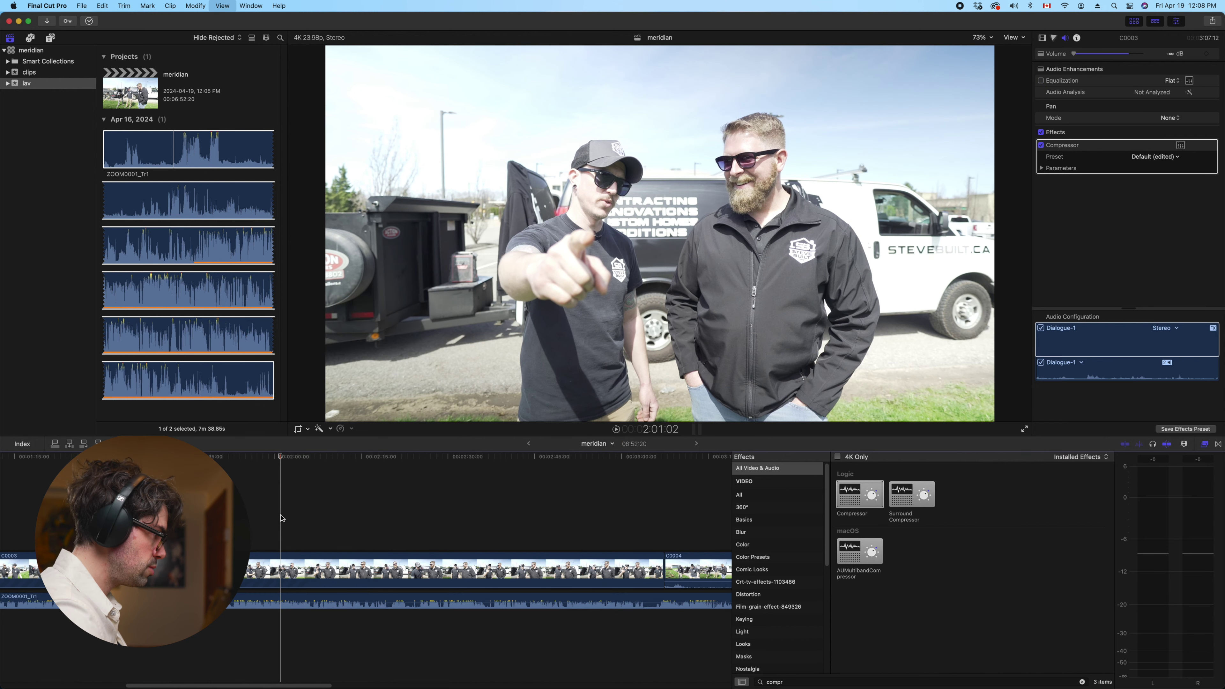
pyautogui.hotkey('shift', 'z')
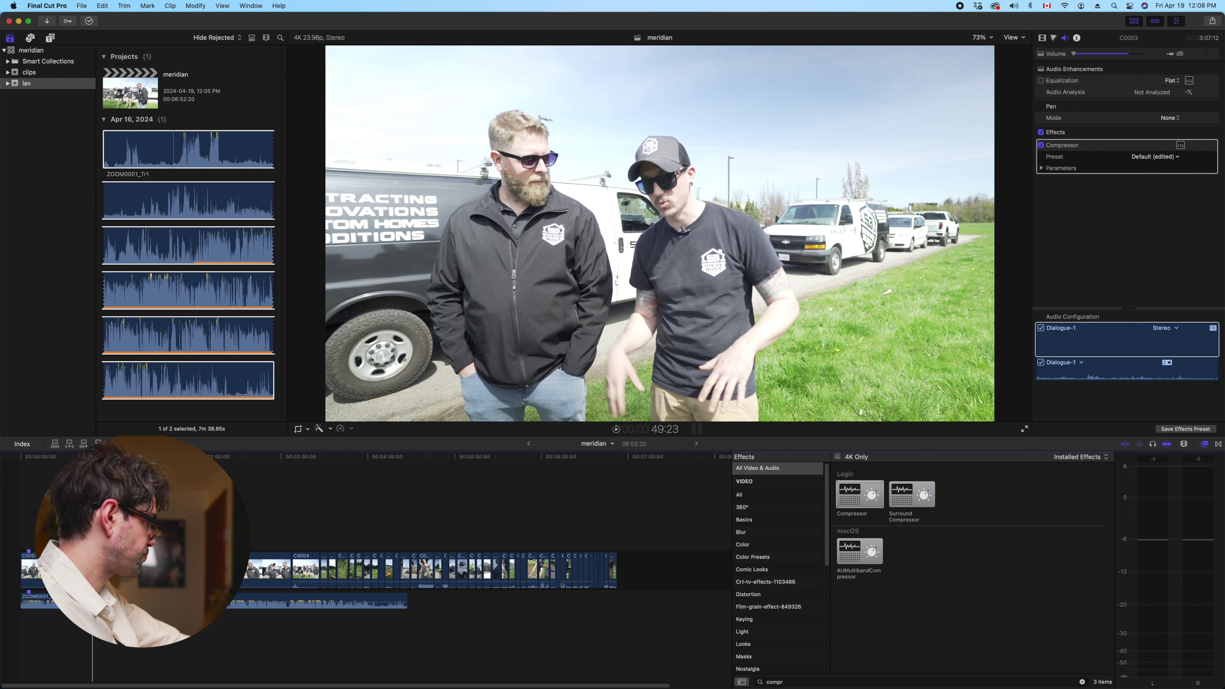
pyautogui.press('super+equal')
pyautogui.press('super+equal')
pyautogui.press('super+equal')
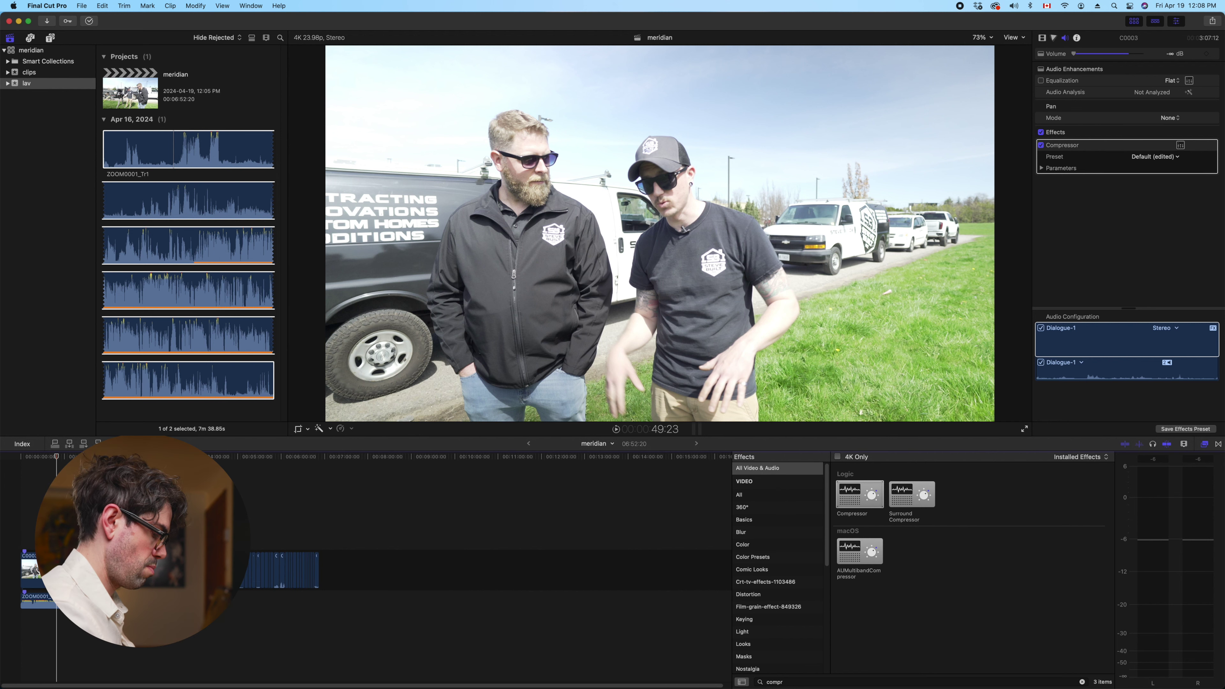
pyautogui.press('space')
# Replay the opening sections of the interview, then resume playback from near the start
pyautogui.hscroll(-5, 263, 530)
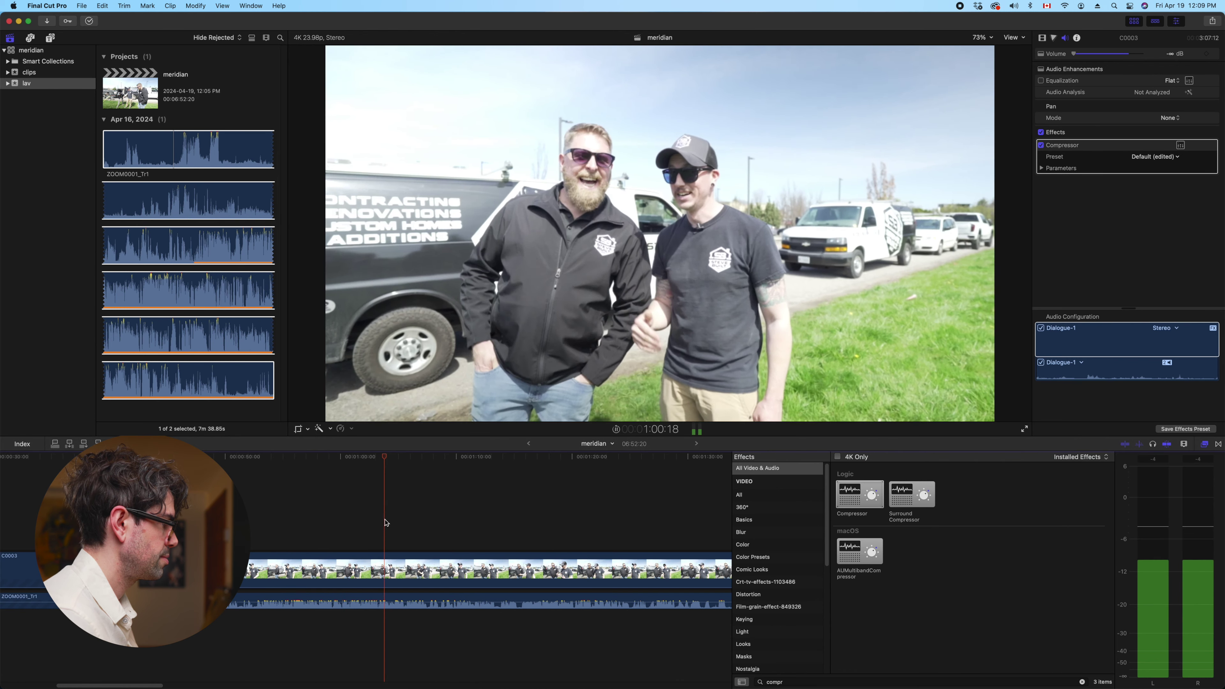
pyautogui.click(433, 518)
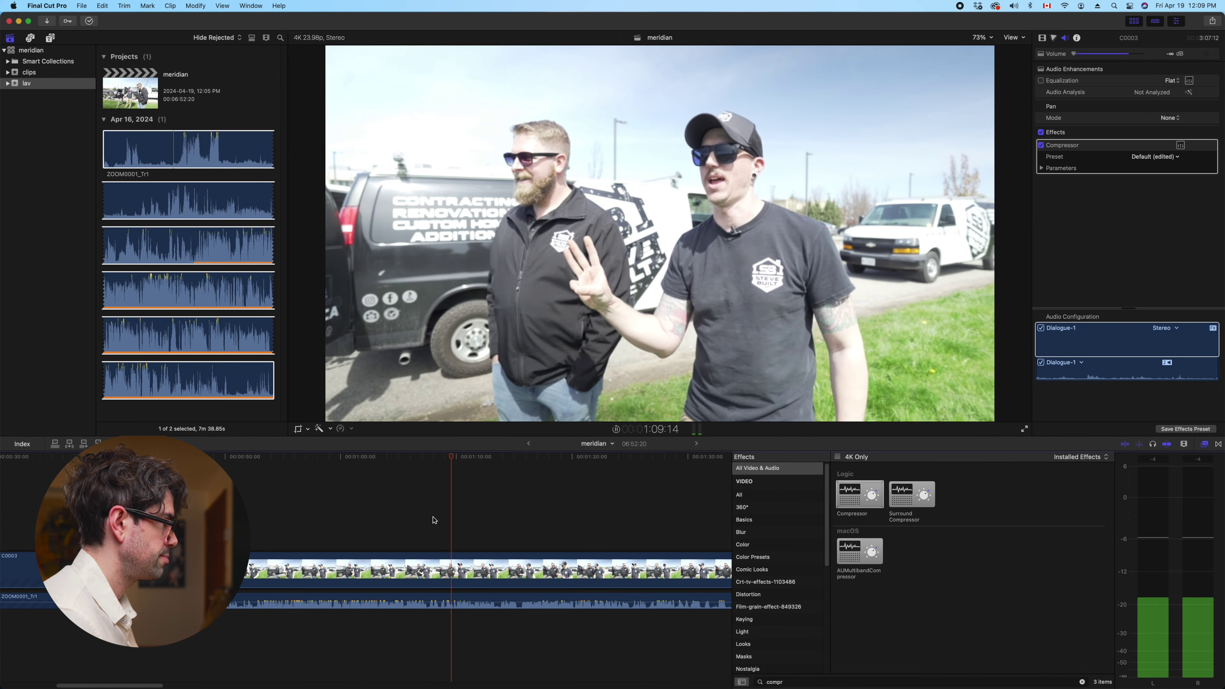
pyautogui.click(413, 508)
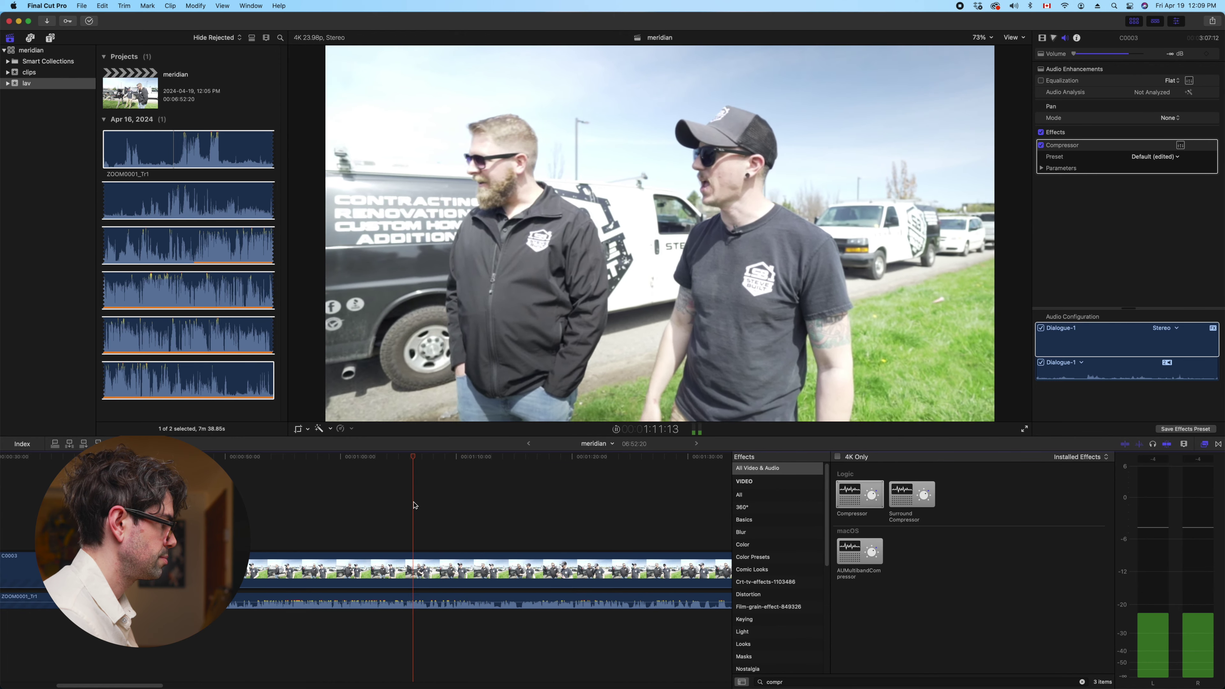
pyautogui.click(398, 506)
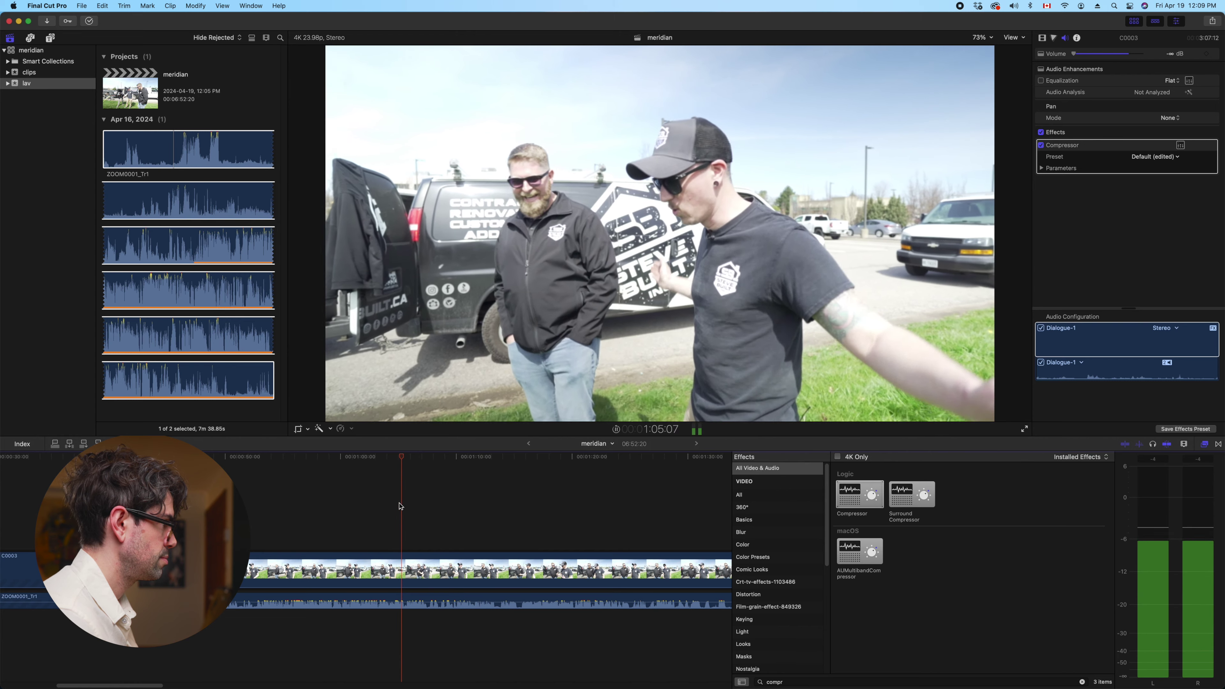
pyautogui.hscroll(-3, 399, 507)
pyautogui.hscroll(-10, 314, 526)
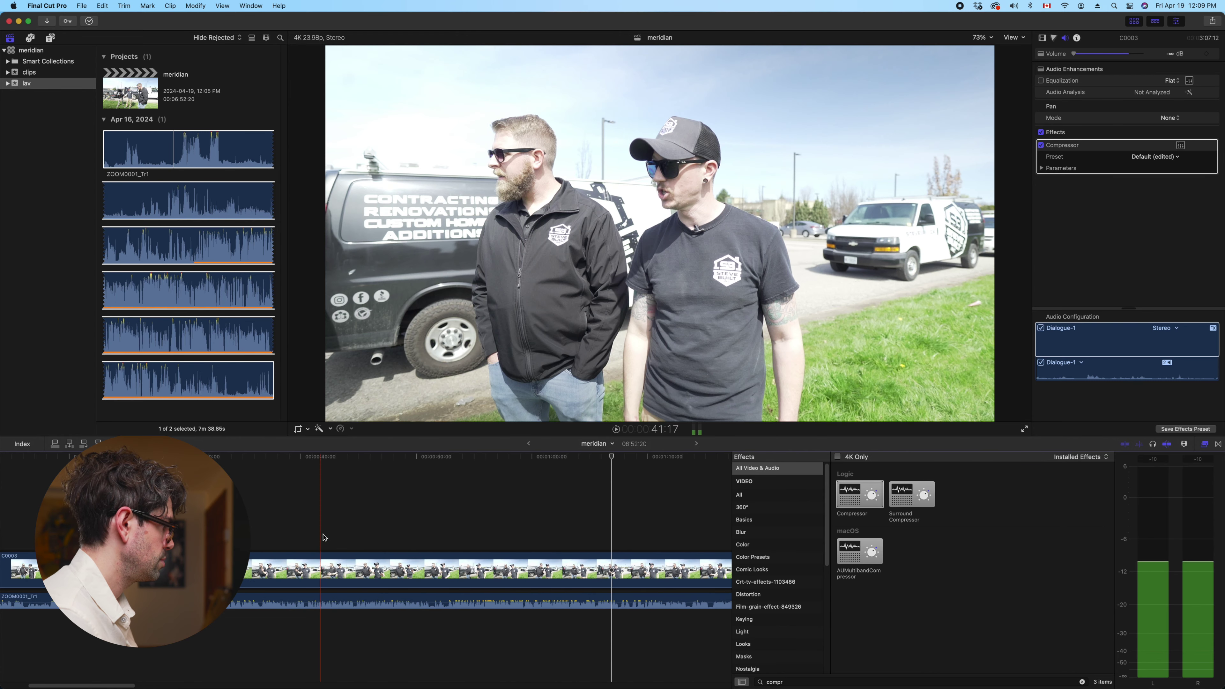
pyautogui.click(330, 544)
pyautogui.press('space')
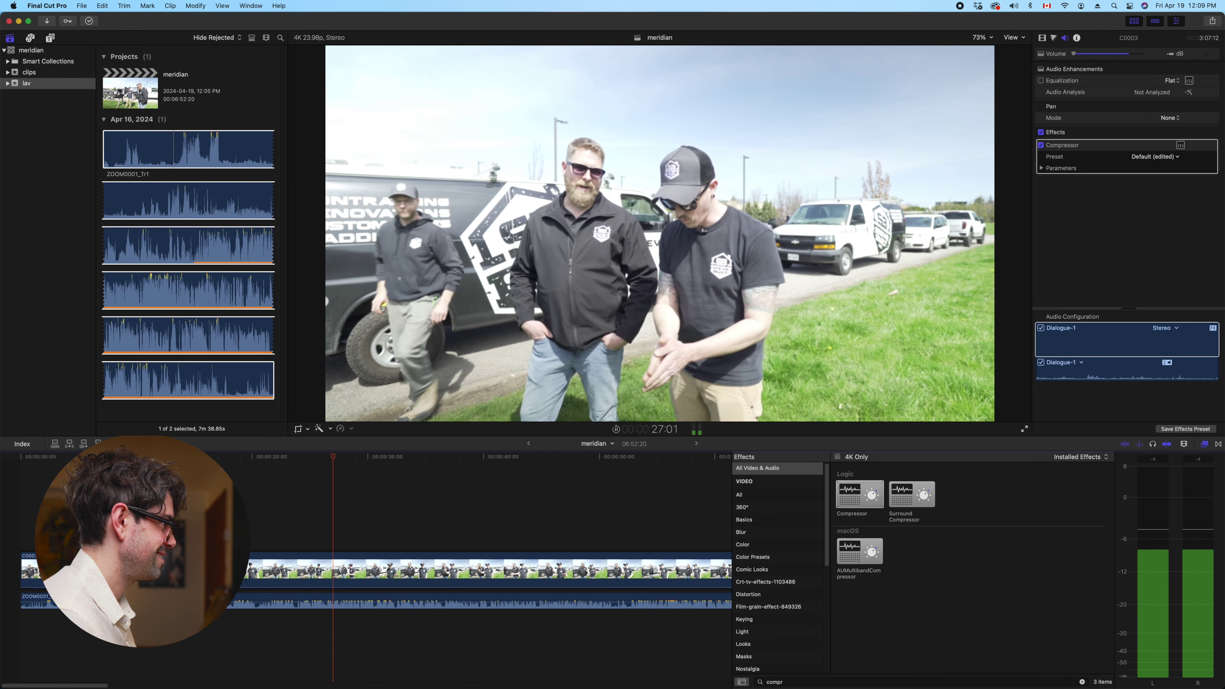
# Rewatch from near the beginning, select the video and lav clips, and stop at the start point
pyautogui.click(87, 574)
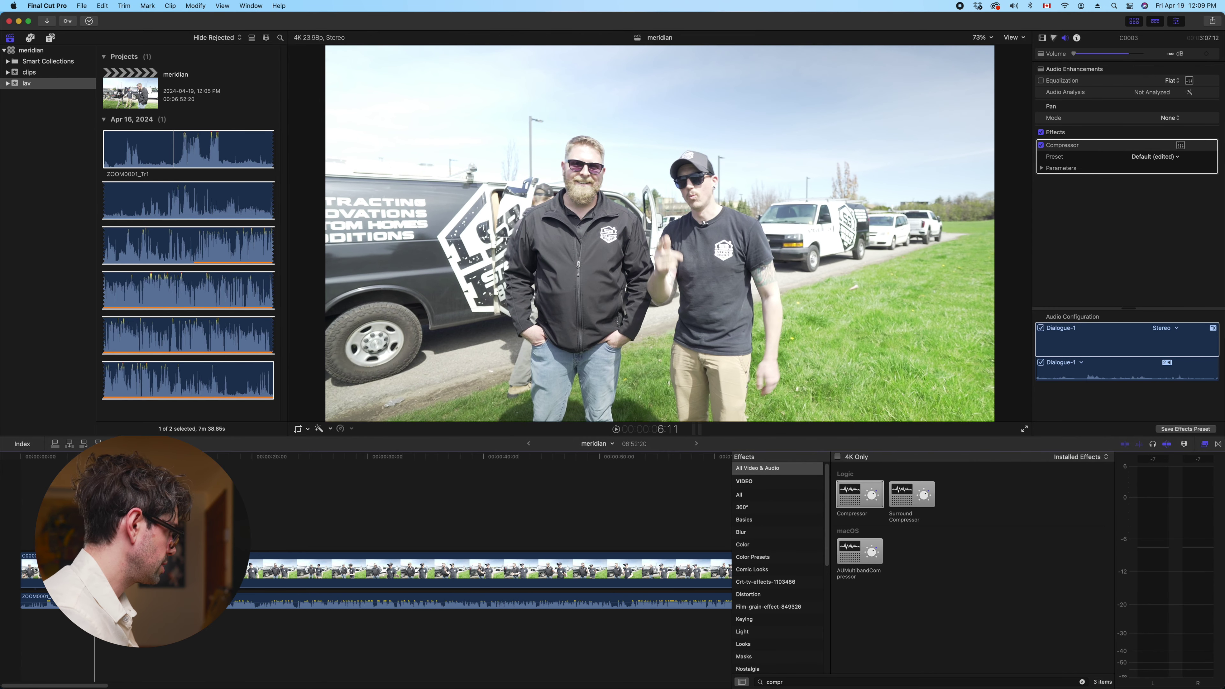
pyautogui.press('super+a')
pyautogui.press('space')
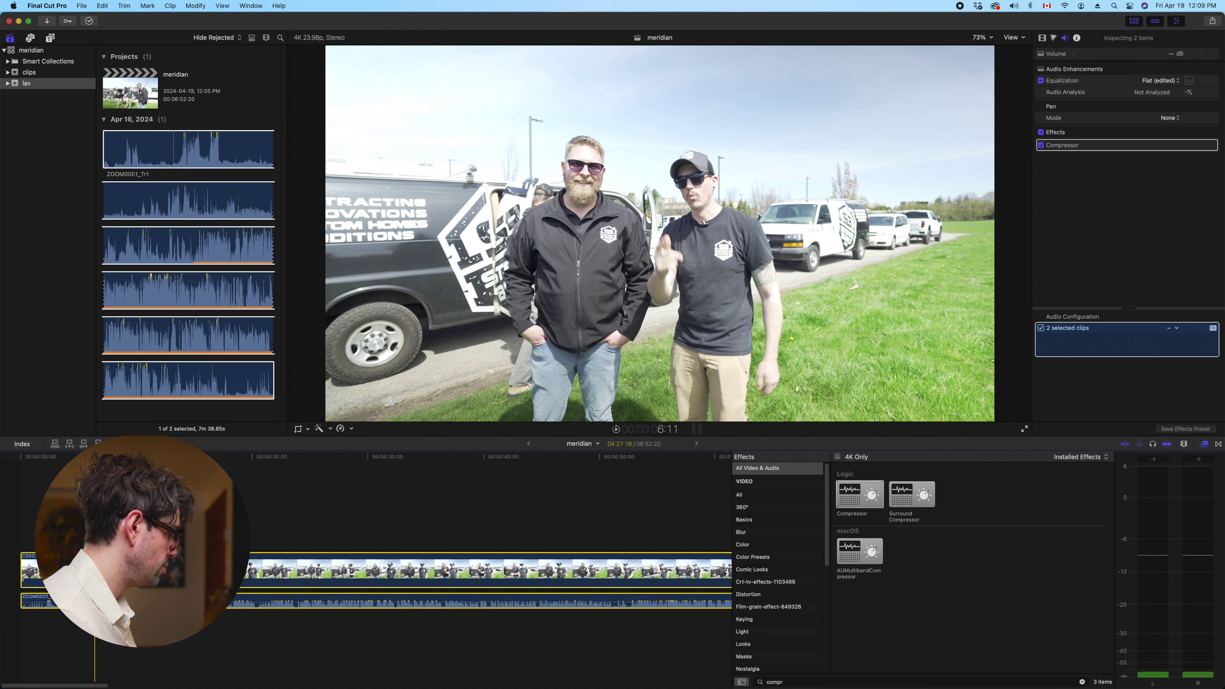
# Trim both clips to start at the playhead and review the new opening of the edit
pyautogui.hotkey('alt', '[')
pyautogui.press('space')
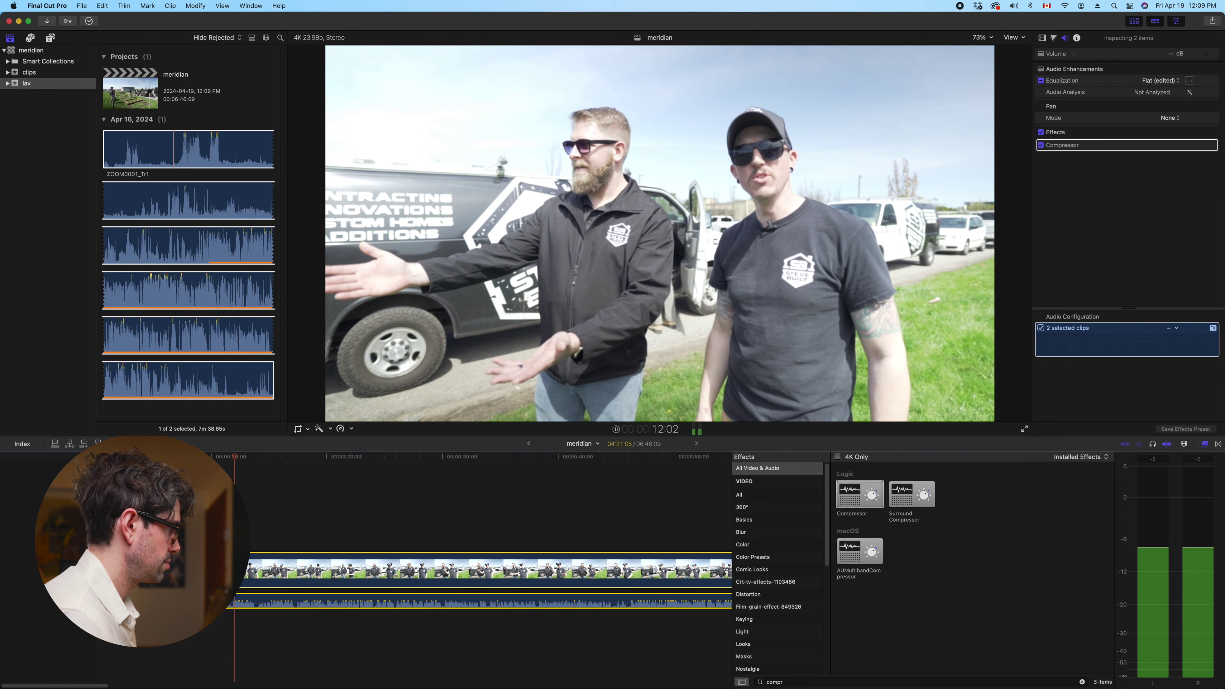
pyautogui.click(221, 458)
pyautogui.click(211, 457)
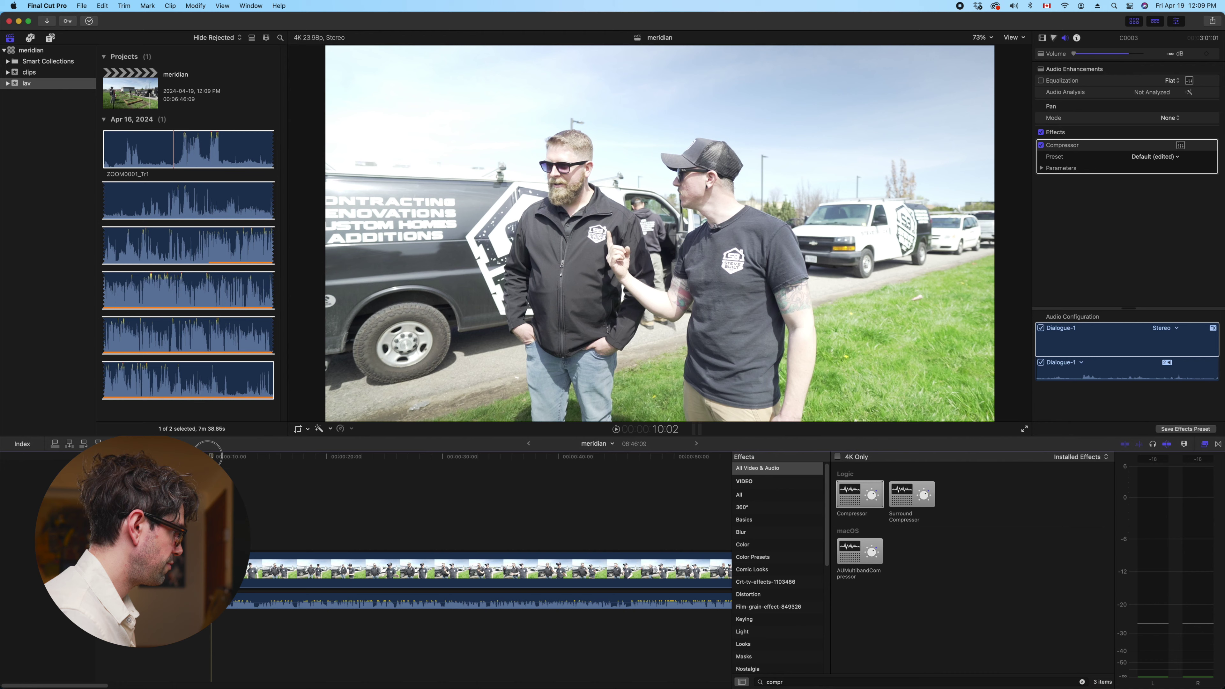
pyautogui.press('space')
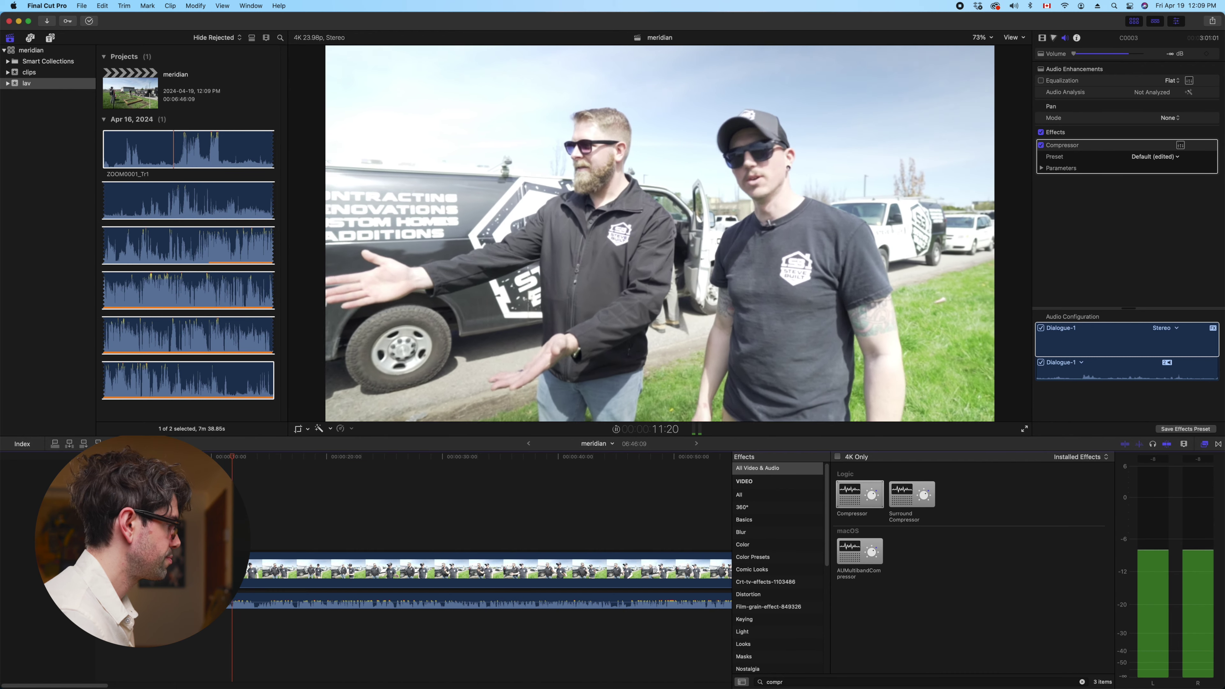
pyautogui.press('space')
pyautogui.click(210, 456)
pyautogui.click(211, 457)
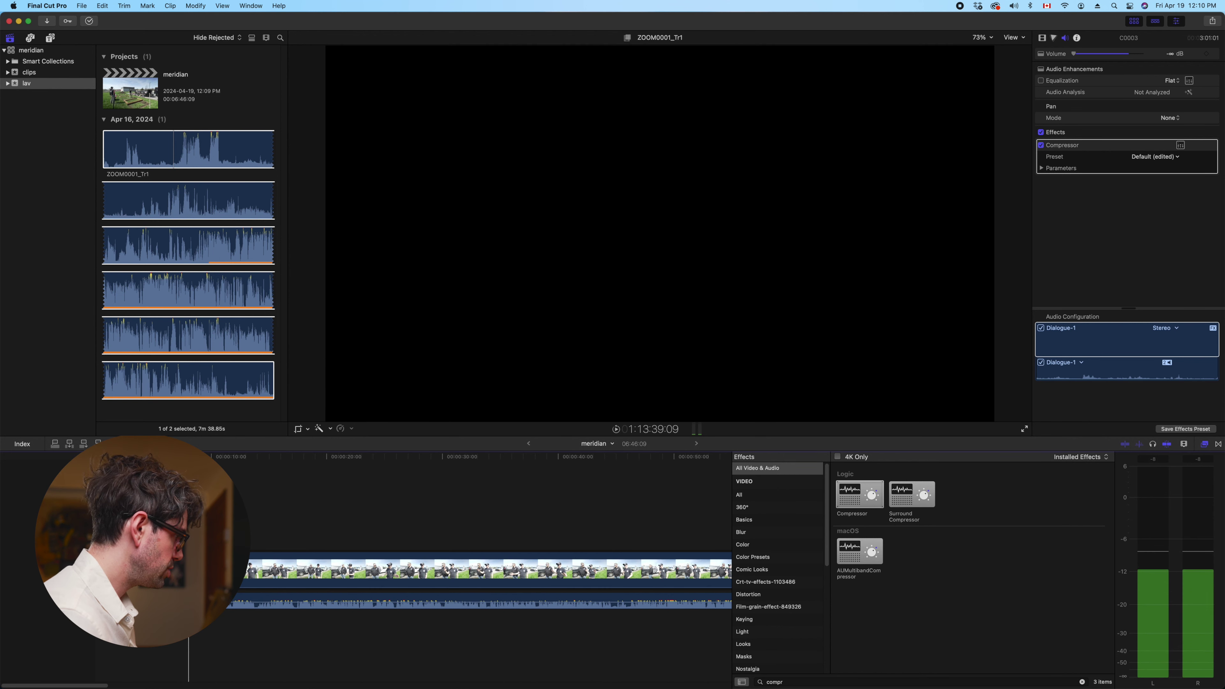
# Review the short lav audio piece at the start, stop at 13:20, and select a lav audio stretch
pyautogui.click(237, 596)
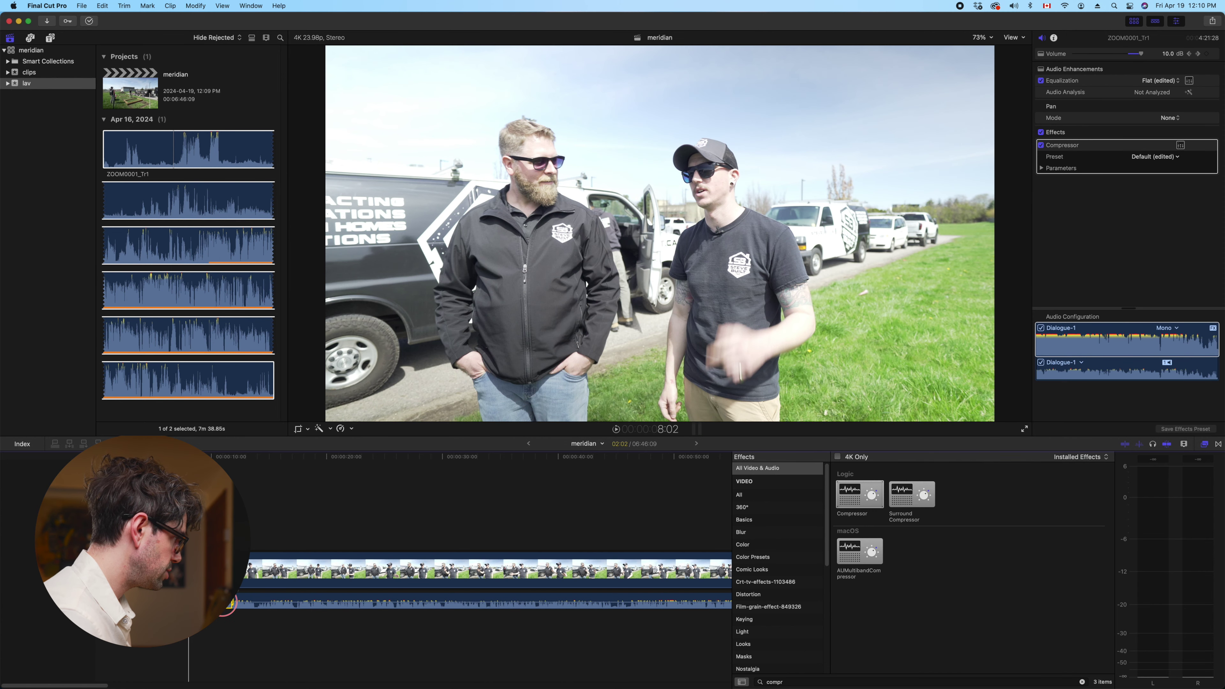
pyautogui.press('space')
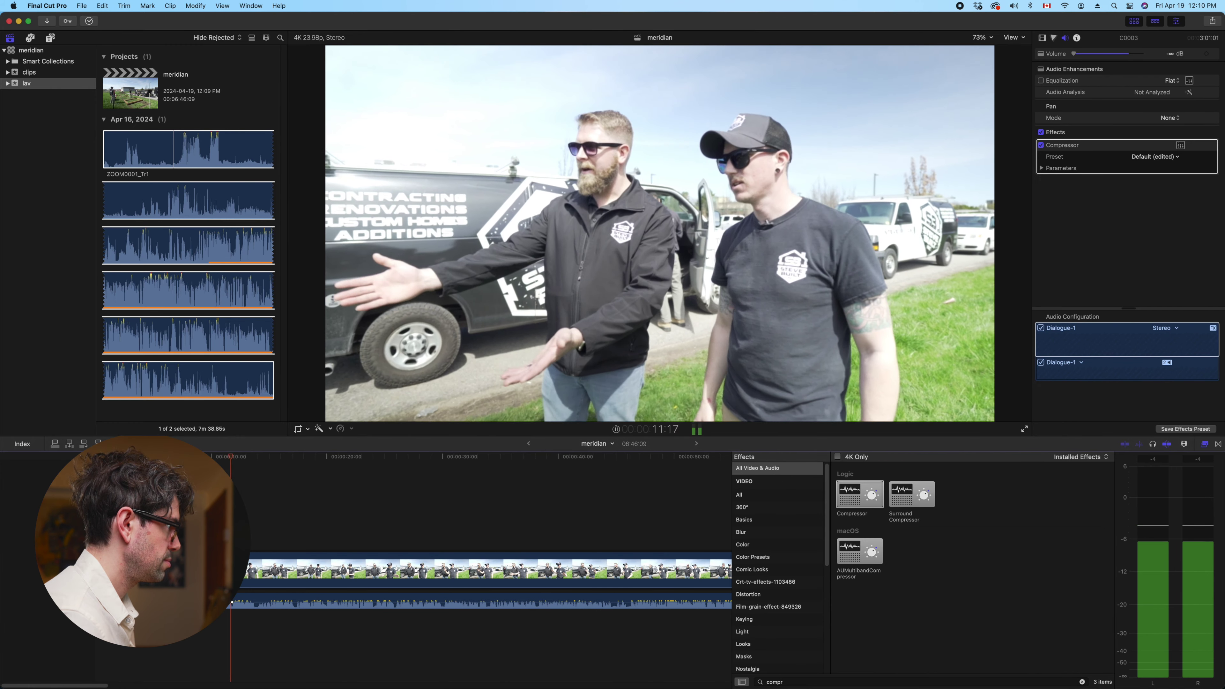
pyautogui.press('space')
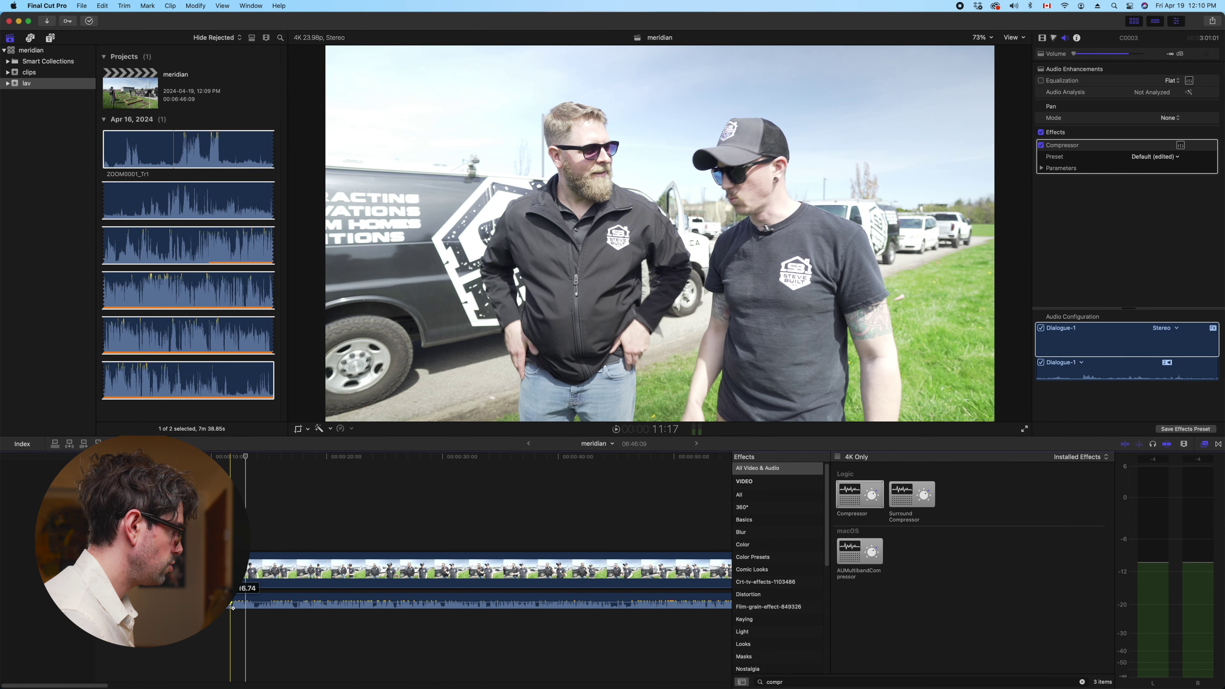
pyautogui.press('space')
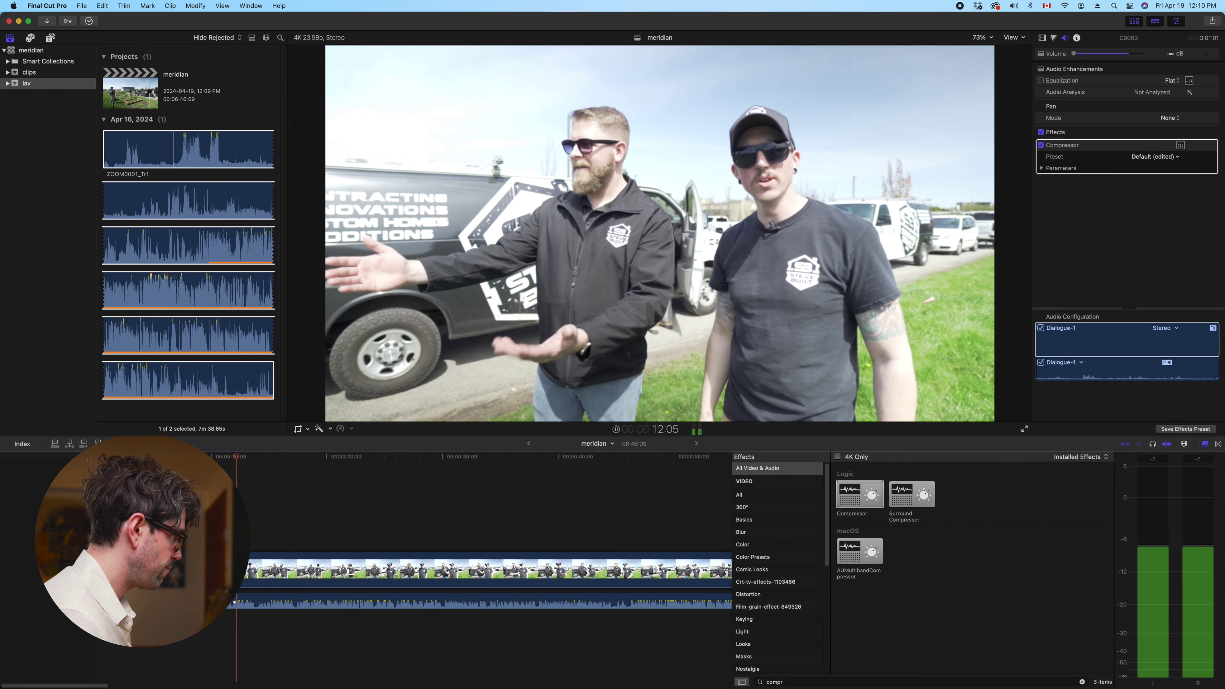
pyautogui.click(225, 531)
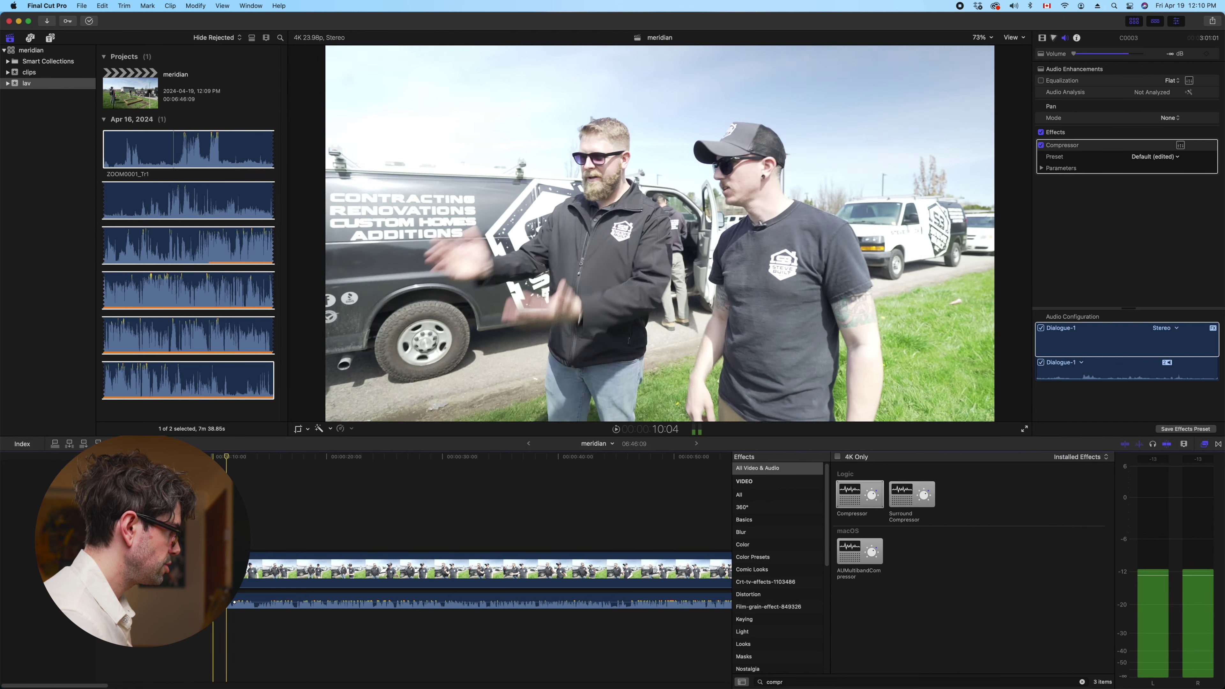
pyautogui.press('space')
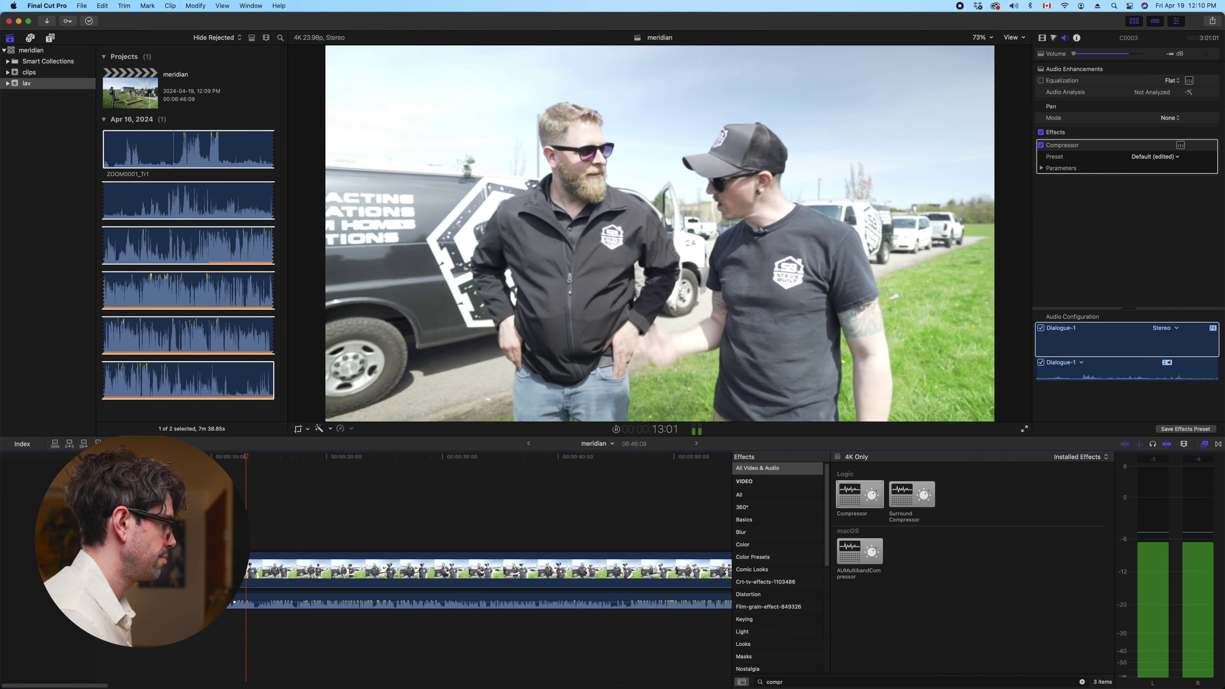
pyautogui.press('space')
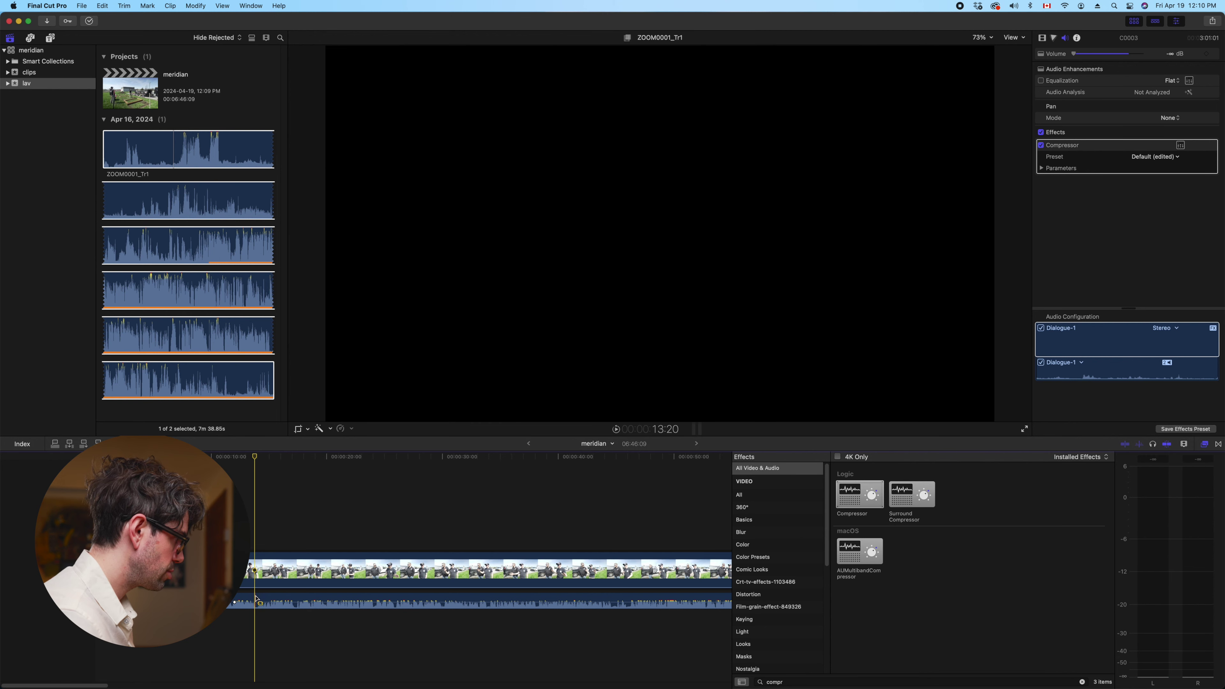
pyautogui.click(271, 598)
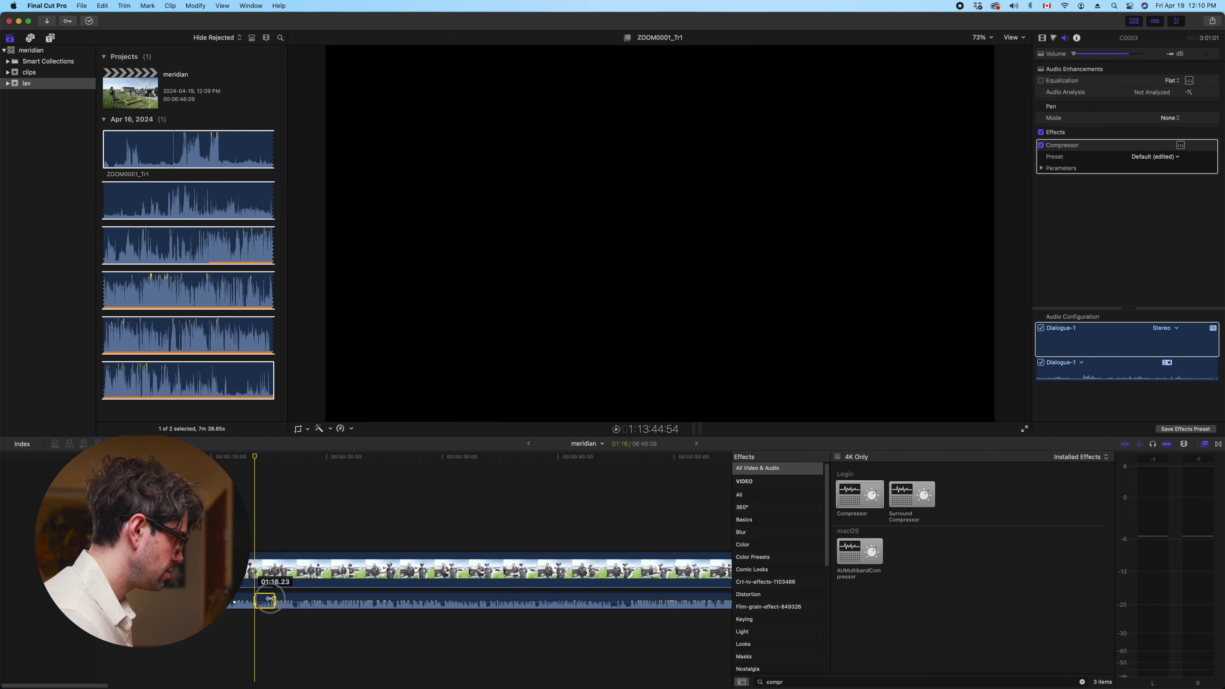
# Adjust the selected ZOOM0001_Tr1 stretch's volume, play it back, deselect, and step back to 19:19
pyautogui.moveTo(264, 601); pyautogui.dragTo(263, 600)
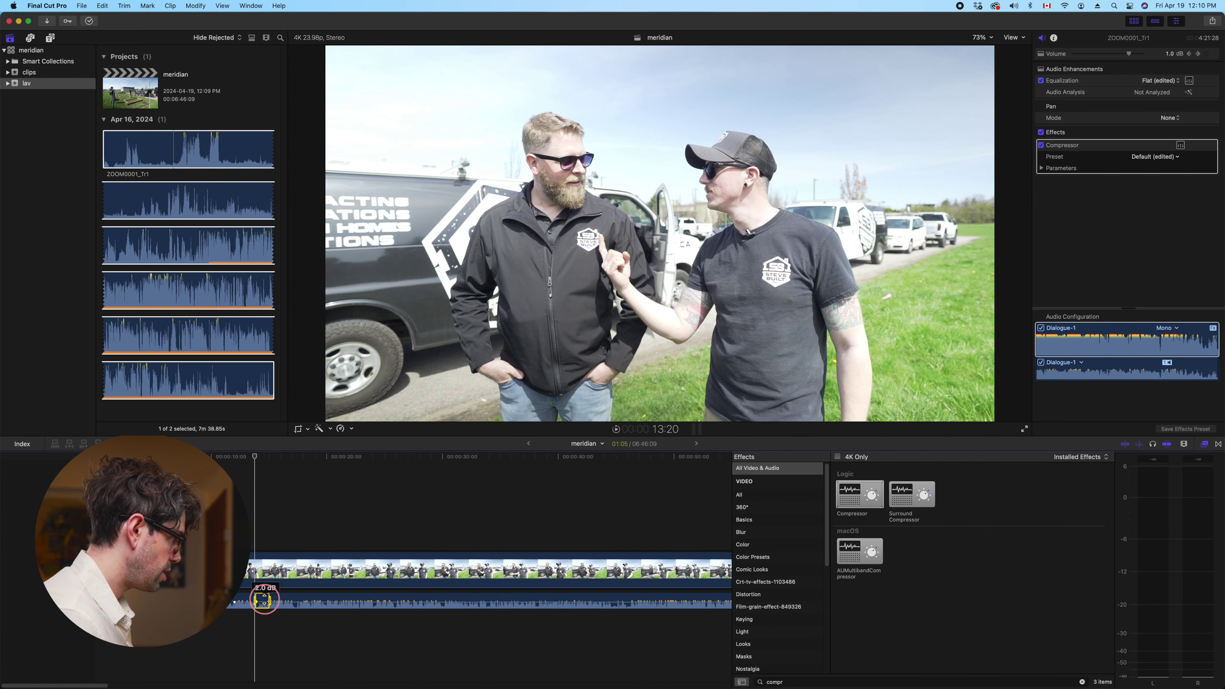
pyautogui.press('space')
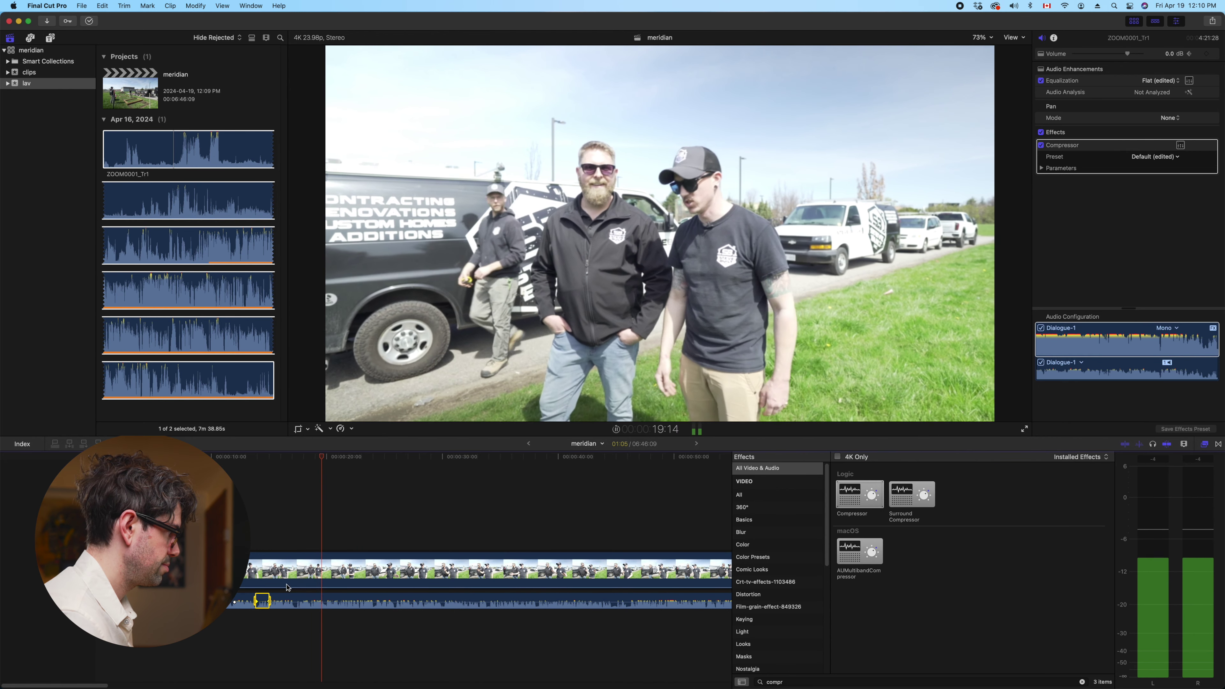
pyautogui.press('space')
pyautogui.click(319, 532)
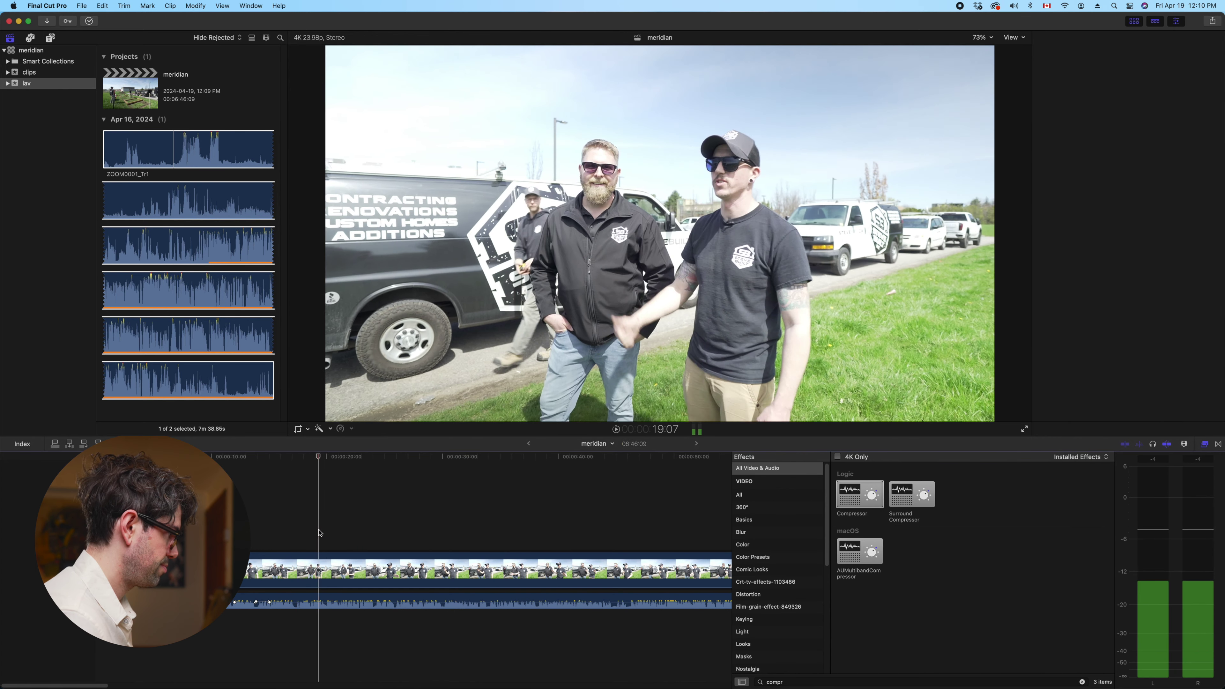
pyautogui.press('Left')
pyautogui.press('Left')
pyautogui.press('Left')
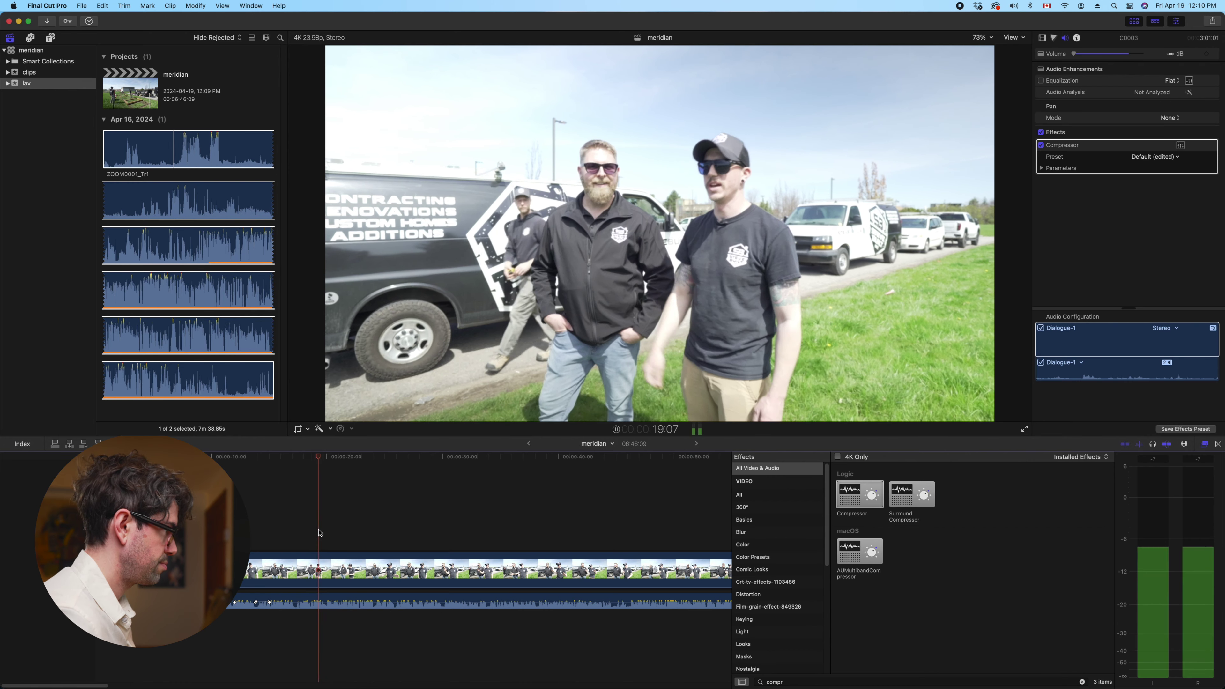
# Blade both the video and lav audio clips at 19:19 and replay from 23:02
pyautogui.press('super+a')
pyautogui.press('super+b')
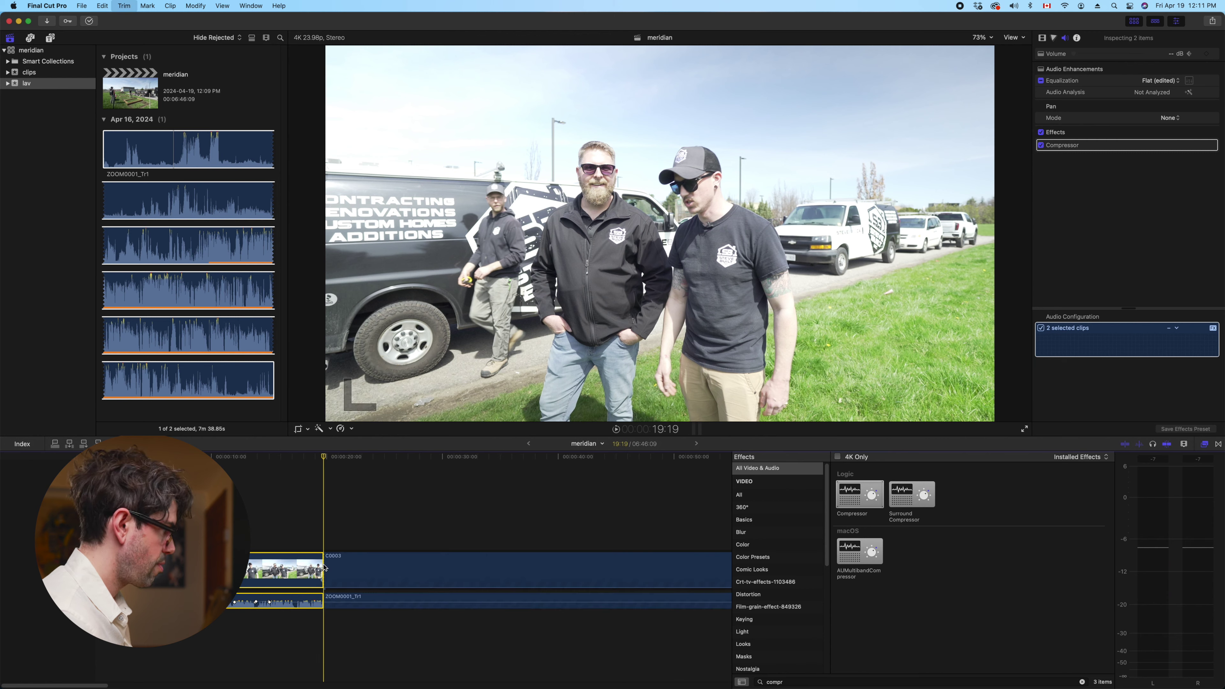
pyautogui.press('space')
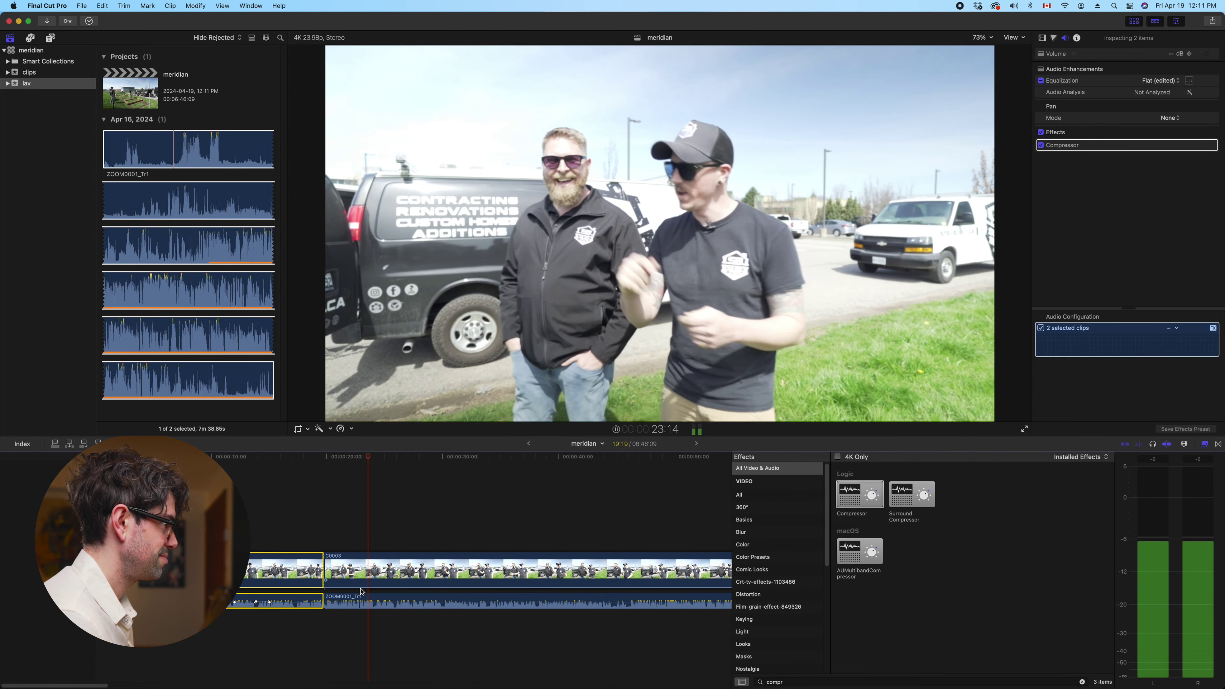
pyautogui.click(358, 515)
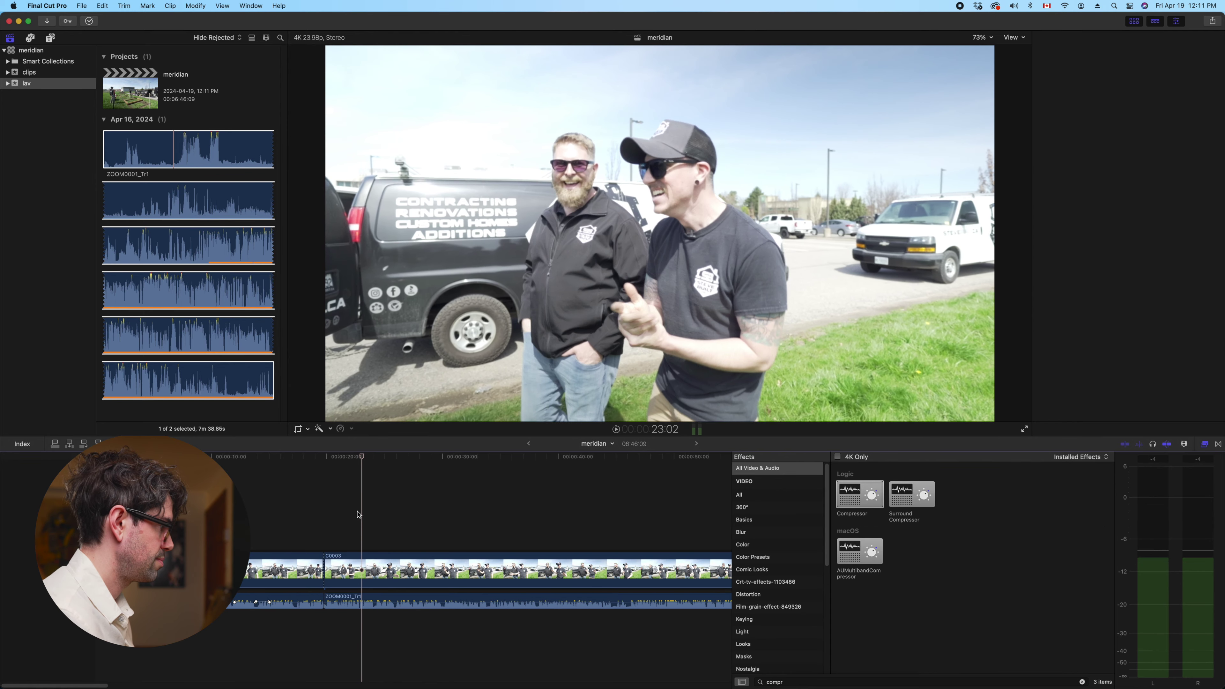
pyautogui.press('space')
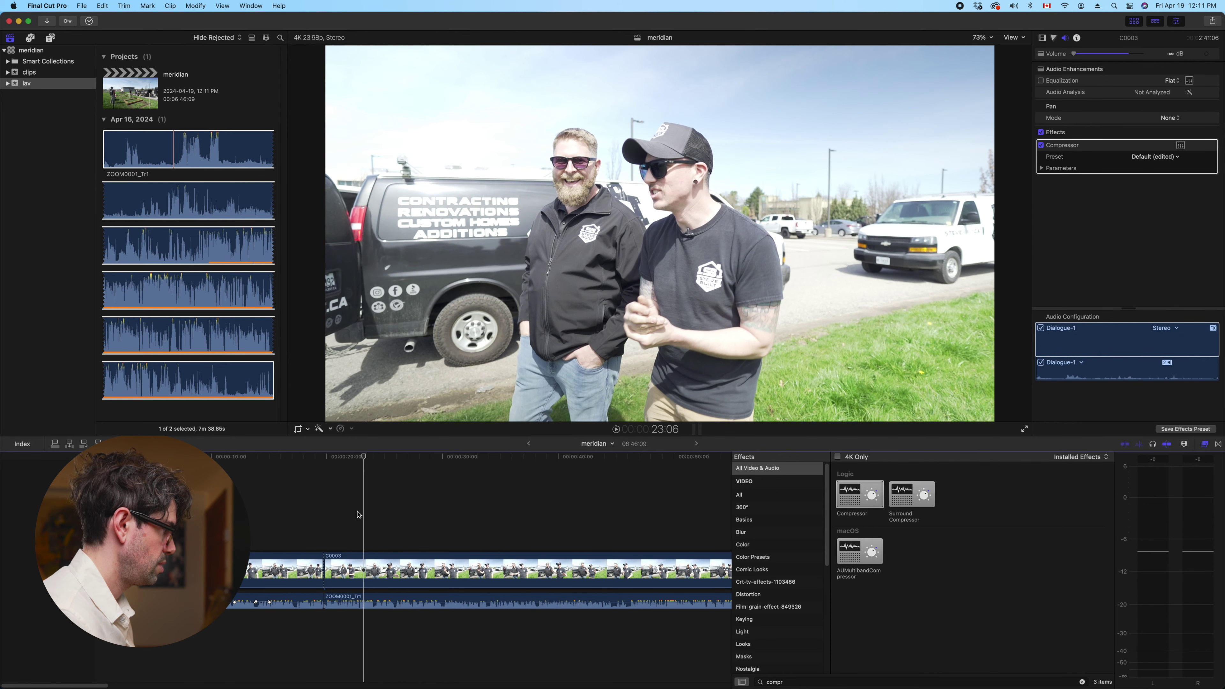
# Review the clips after the cut, return to 19:19, and select both clips after it
pyautogui.click(364, 570)
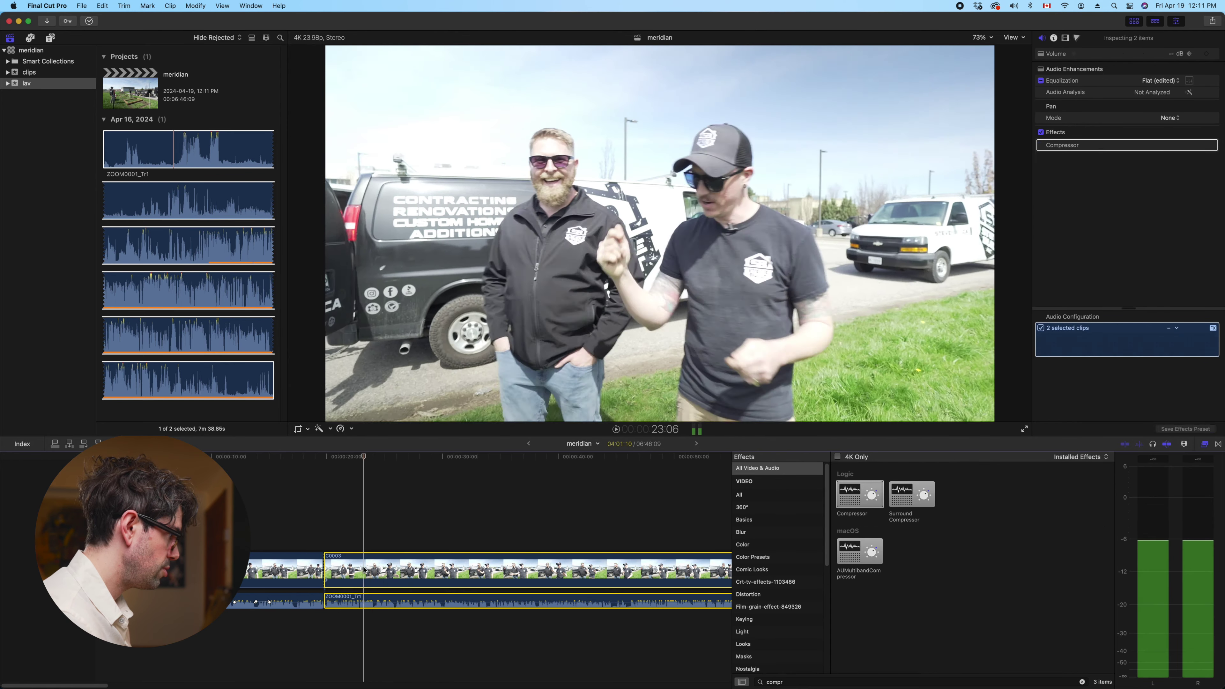
pyautogui.press('/')
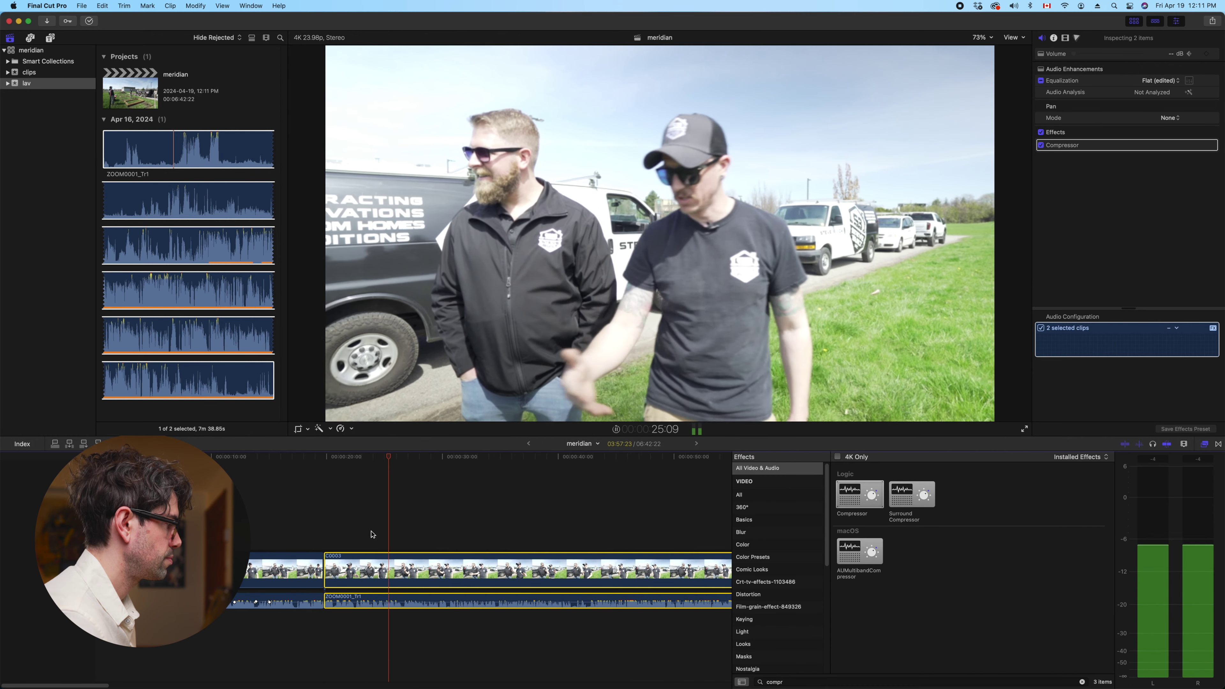
pyautogui.click(365, 520)
pyautogui.press('space')
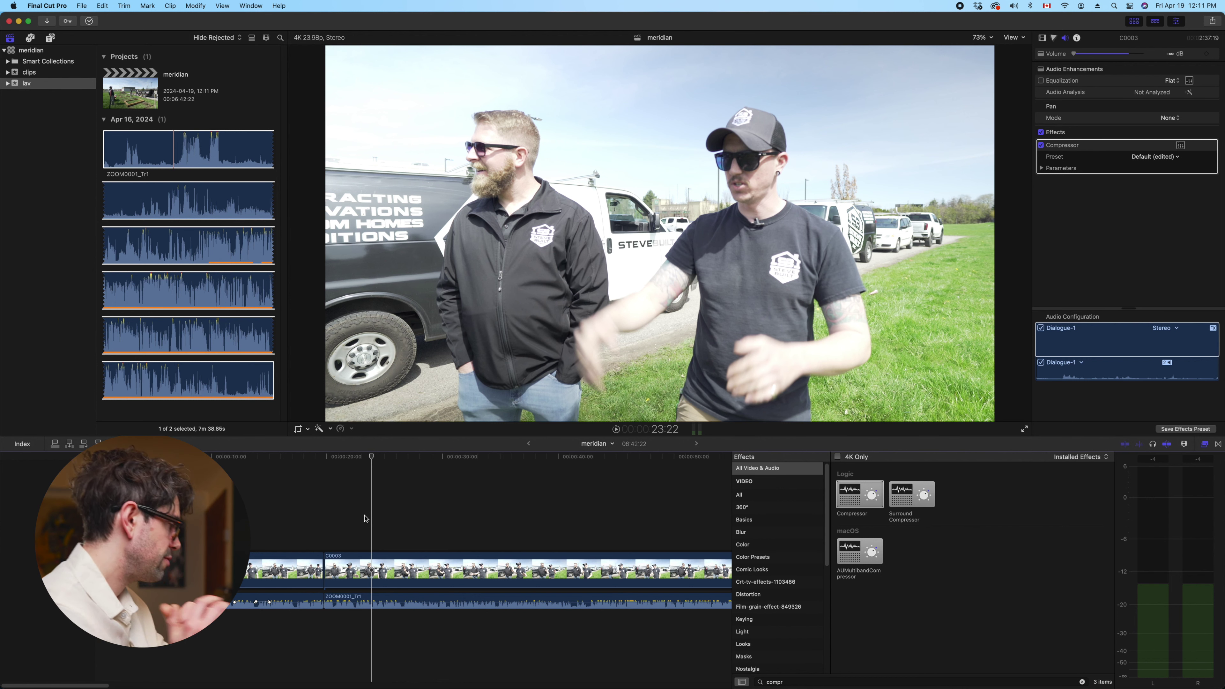
pyautogui.click(322, 515)
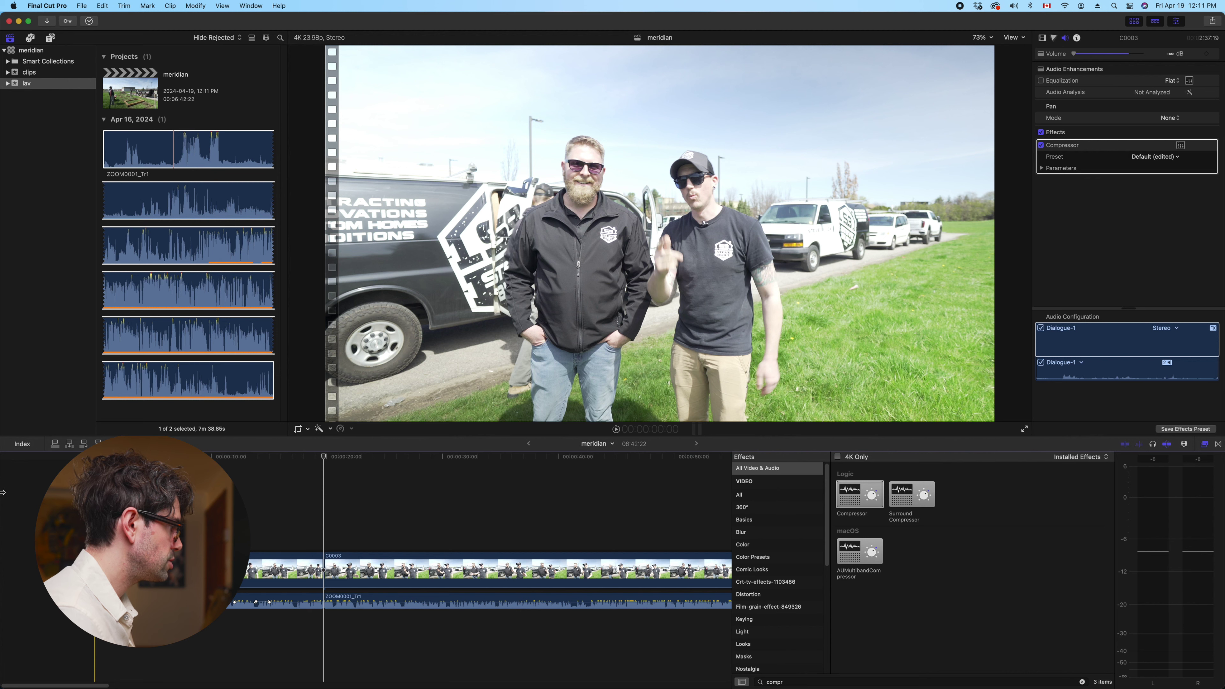
pyautogui.press('space')
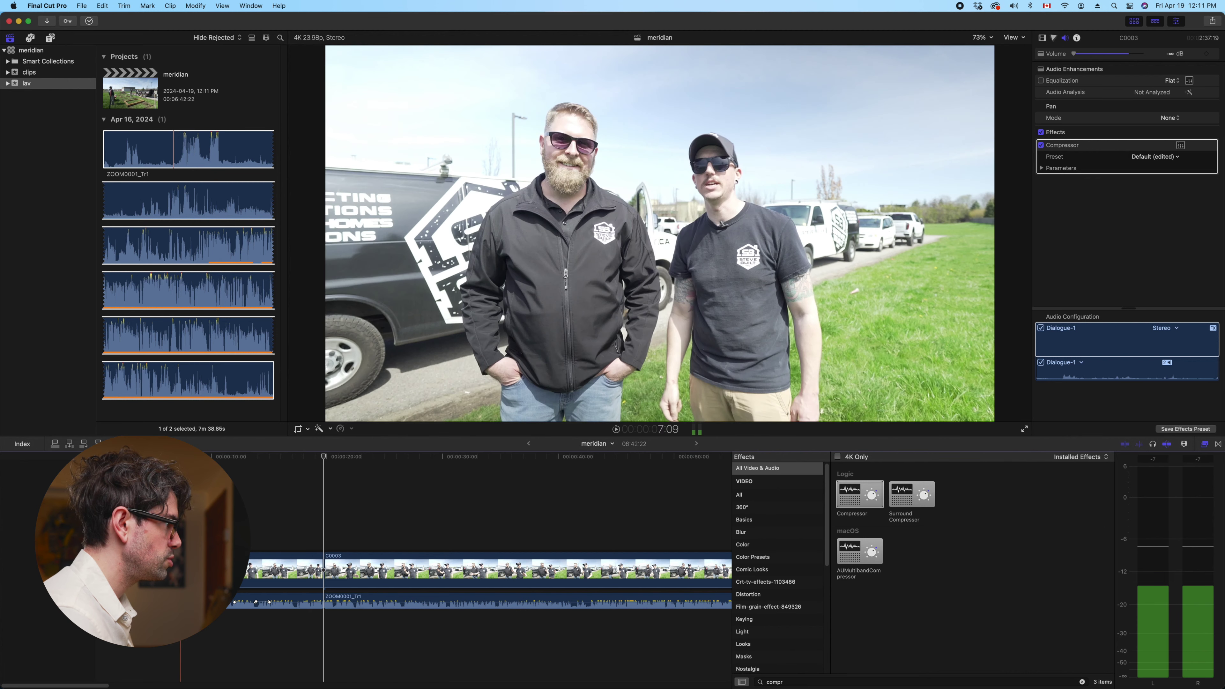
pyautogui.click(326, 500)
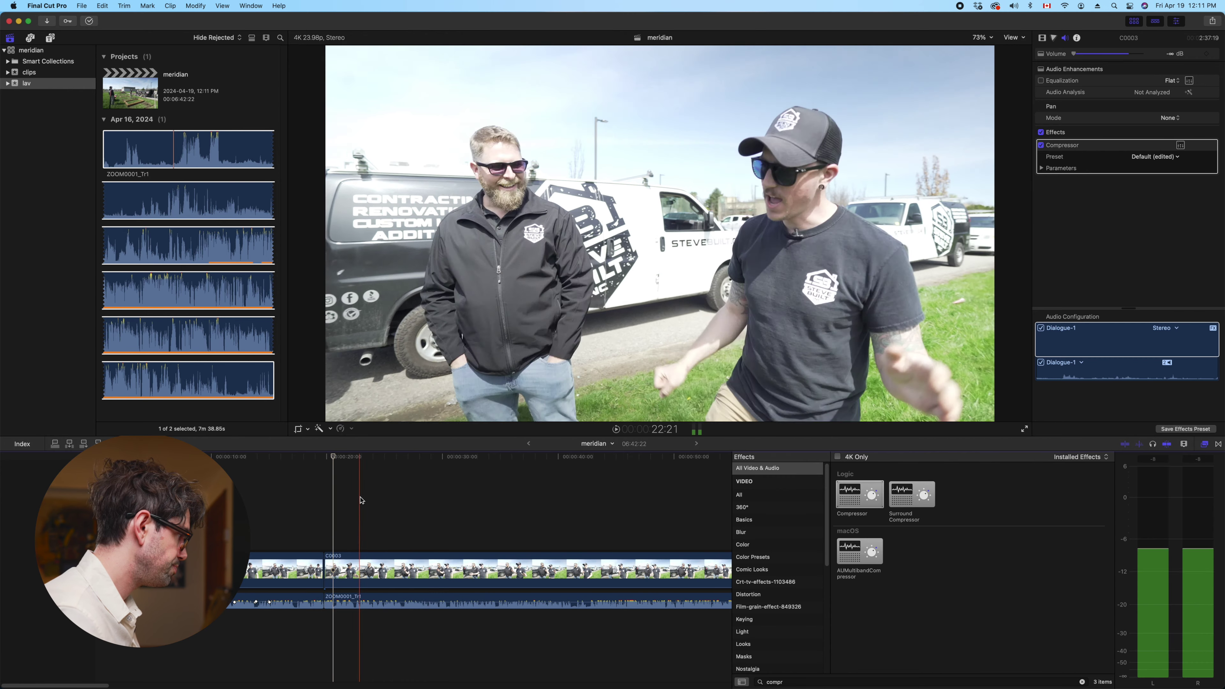
pyautogui.click(333, 572)
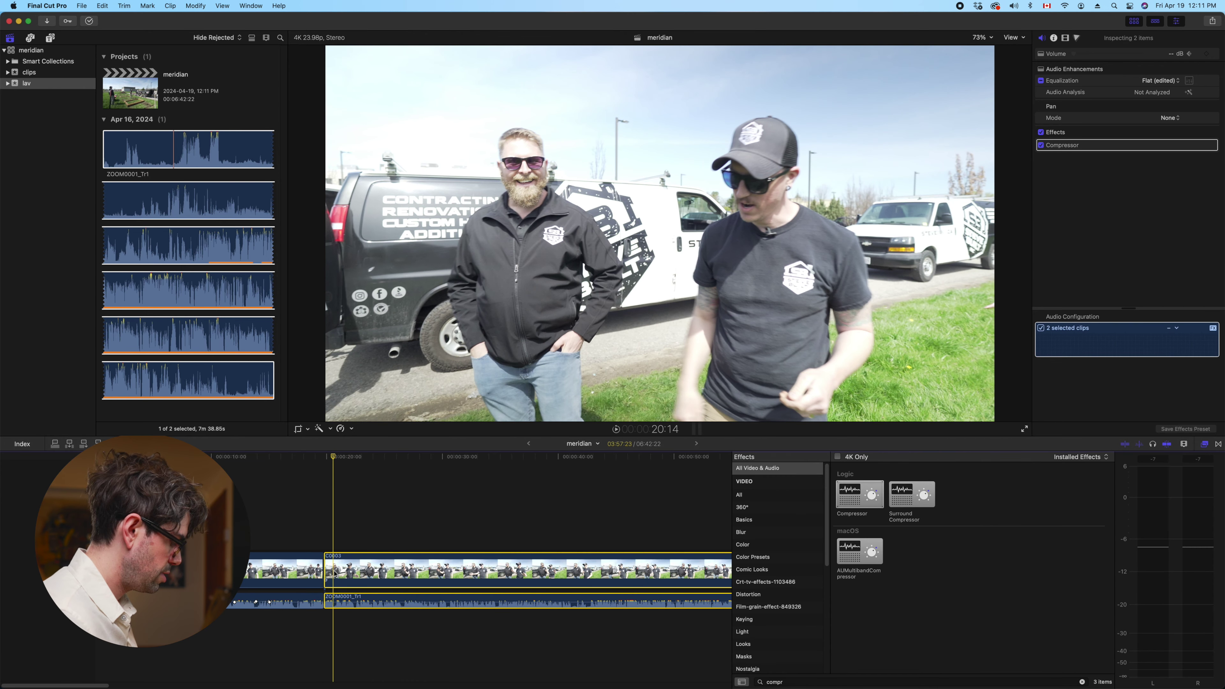
# Mark a range at the playhead and trim 7 frames off the clip's start, stopping at 22:04
pyautogui.press('o')
pyautogui.press('space')
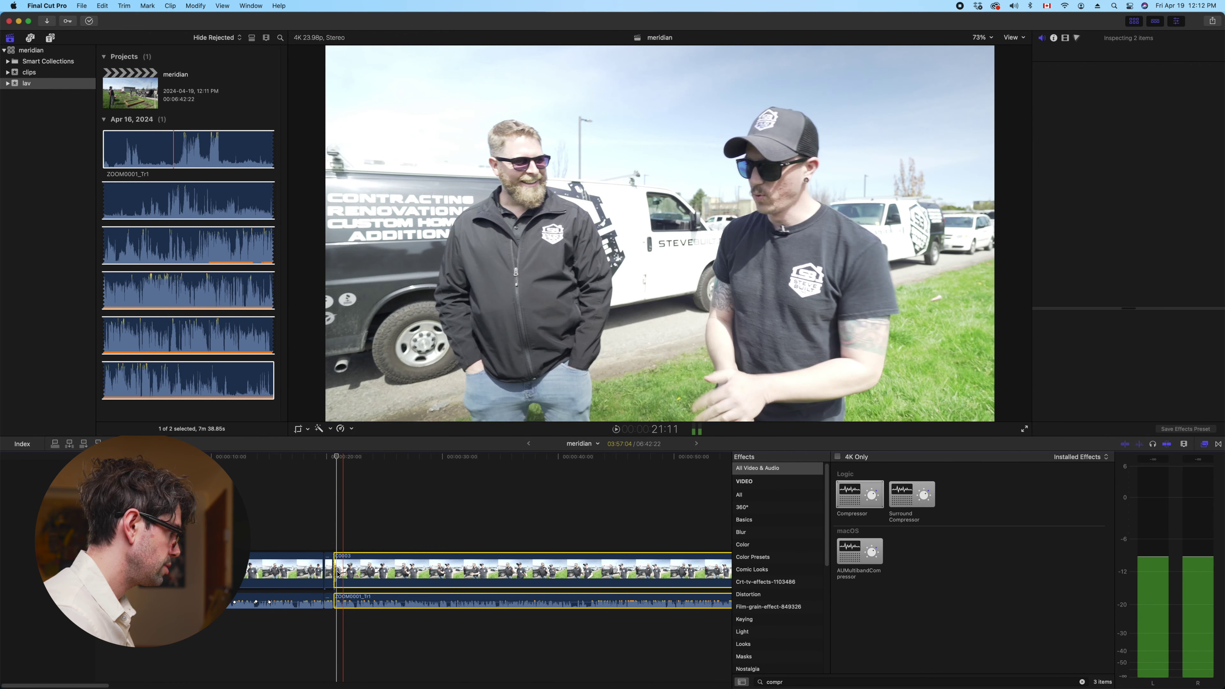
pyautogui.press('i')
pyautogui.moveTo(338, 577); pyautogui.dragTo(342, 577)
pyautogui.press('space')
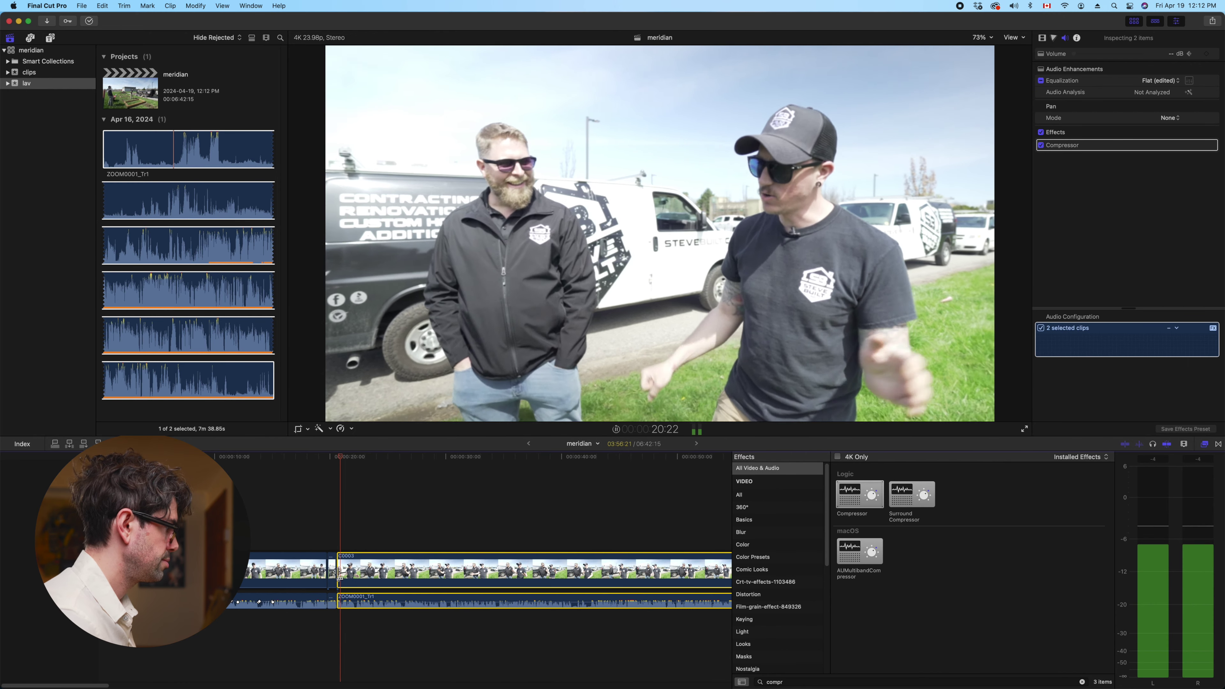
pyautogui.press('space')
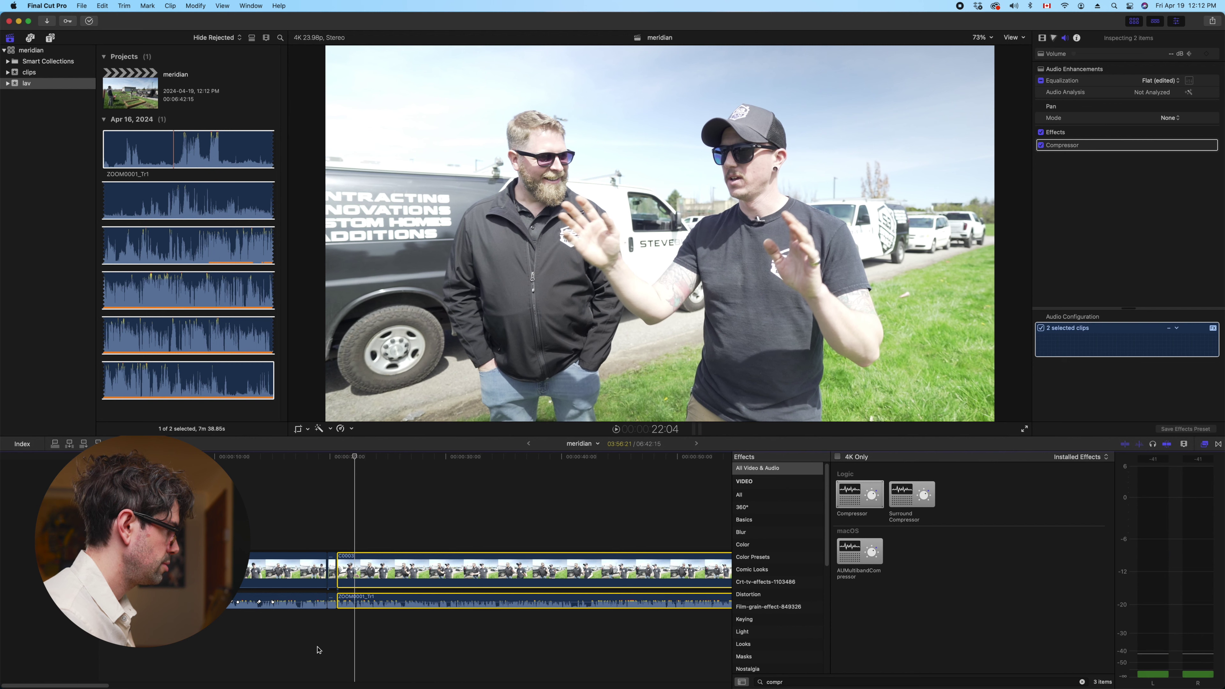
# Remove a short marked stretch to tighten the cut and review across the lav audio edit
pyautogui.press('o')
pyautogui.press('space')
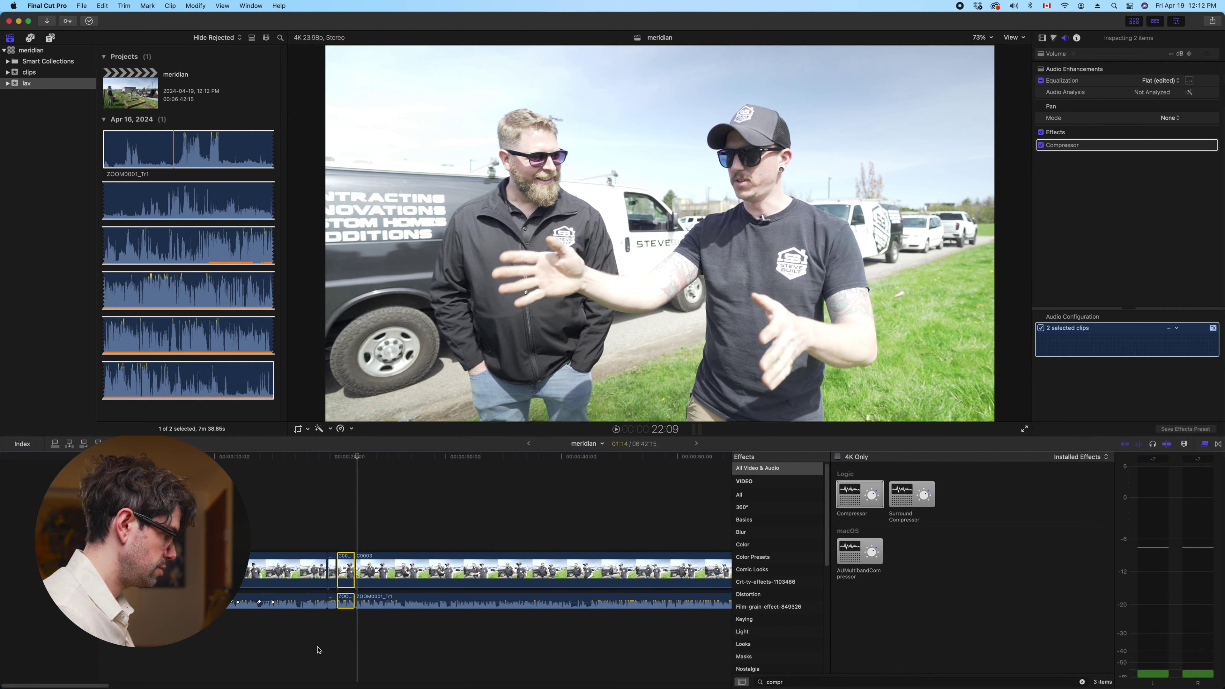
pyautogui.press(',')
pyautogui.press(',')
pyautogui.press(',')
pyautogui.press(',')
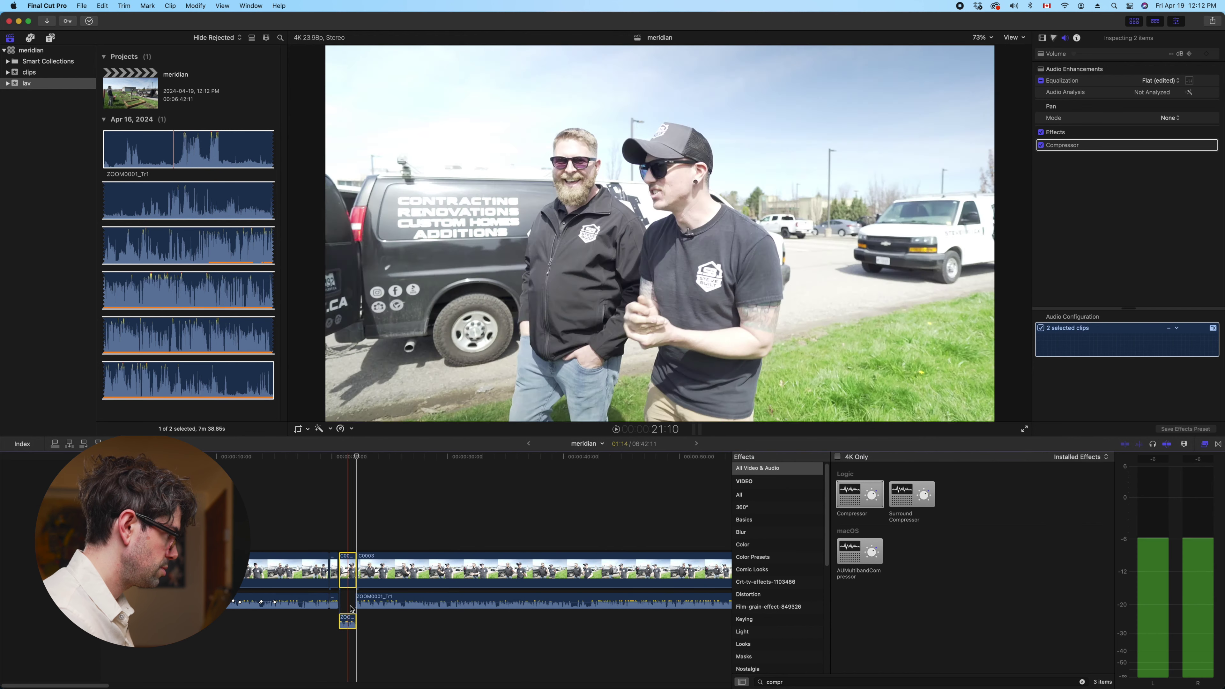
pyautogui.click(357, 604)
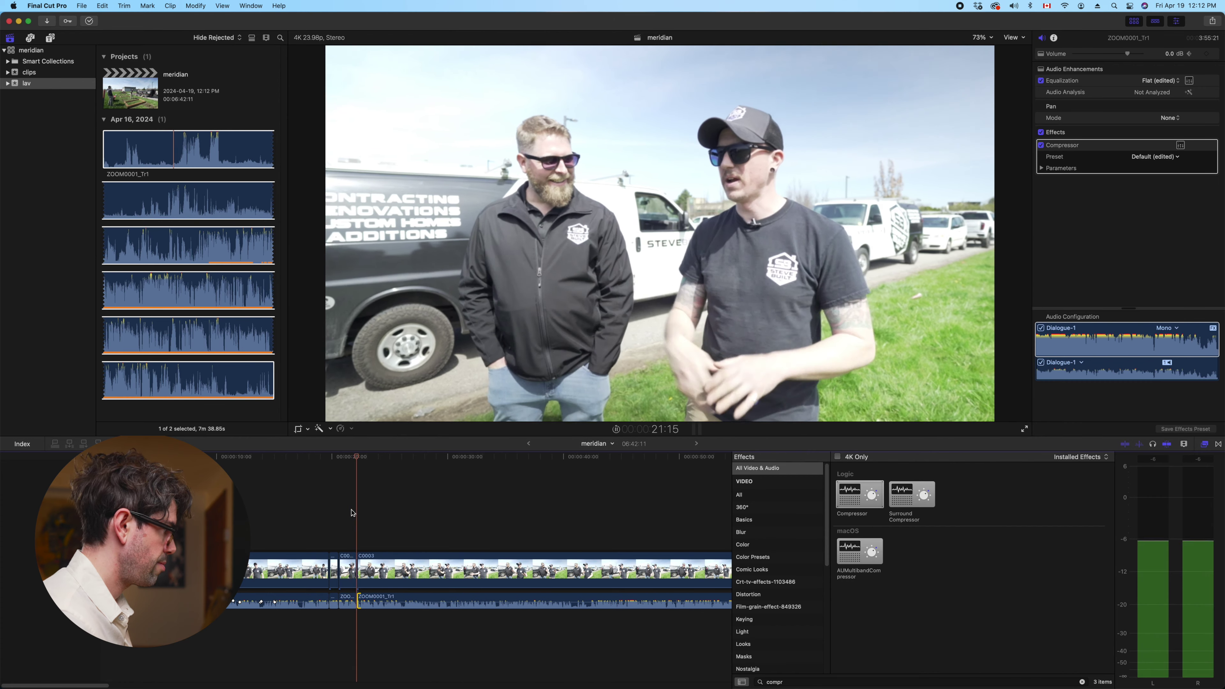
pyautogui.press('space')
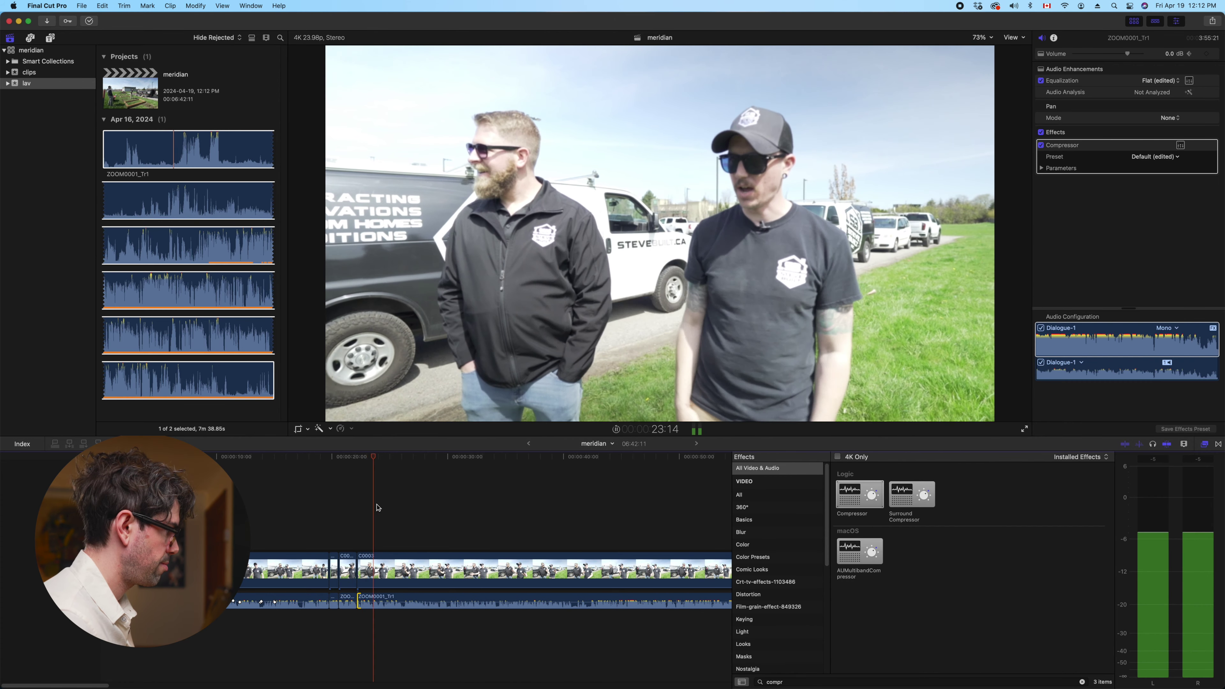
pyautogui.click(356, 502)
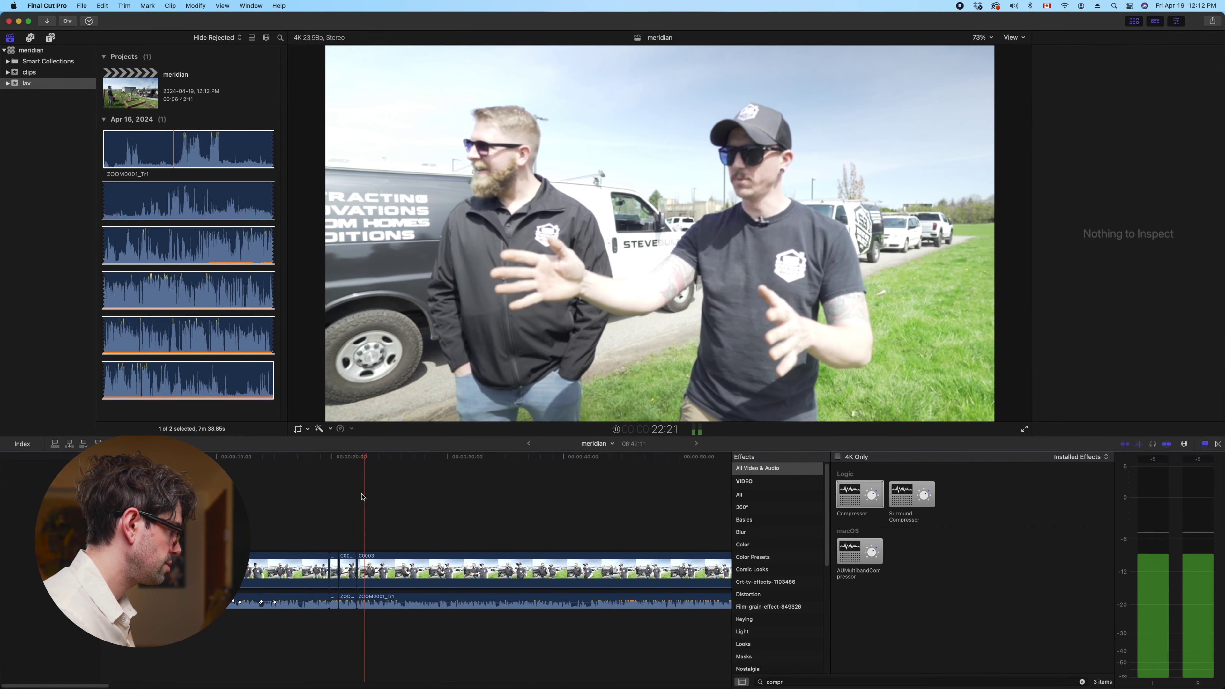
pyautogui.press('space')
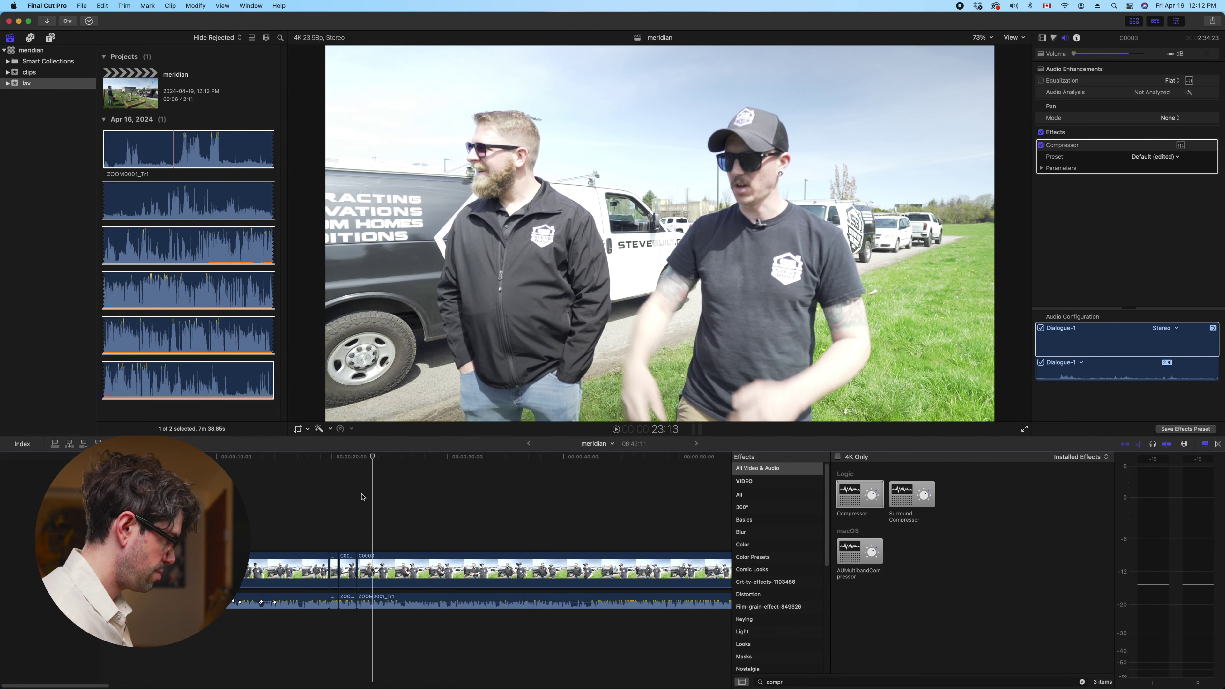
# Select the short video and audio piece and trim C0003's start to the playhead
pyautogui.click(367, 569)
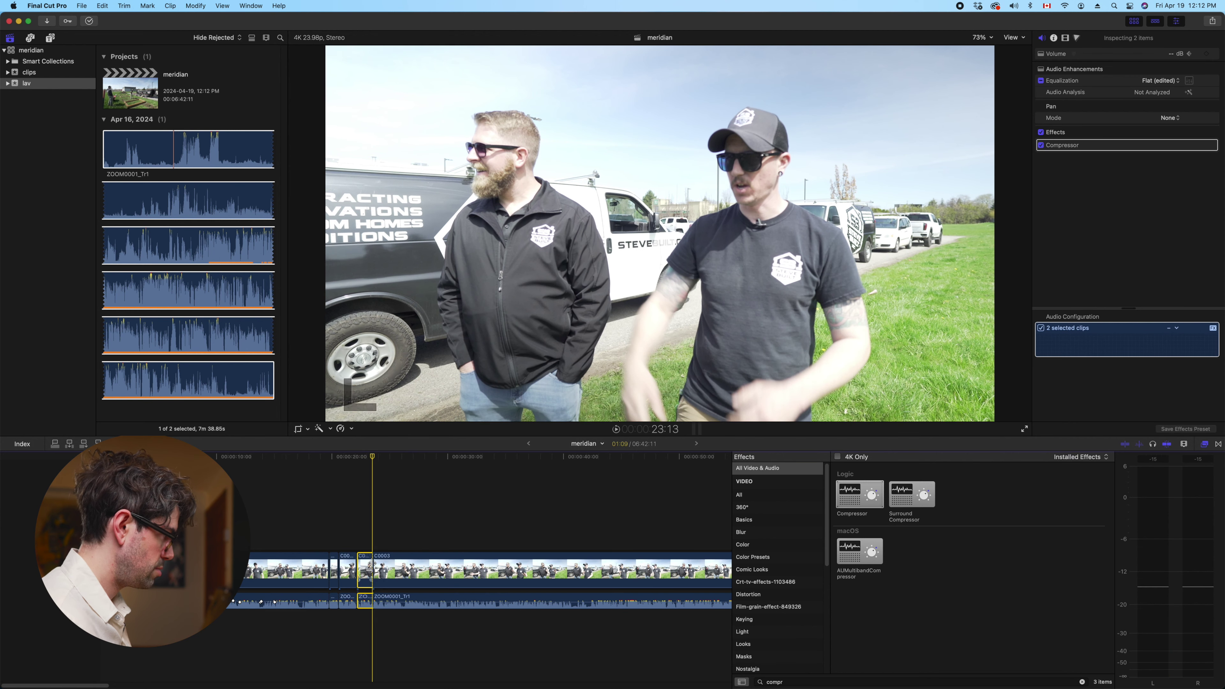
pyautogui.press('space')
pyautogui.press('space')
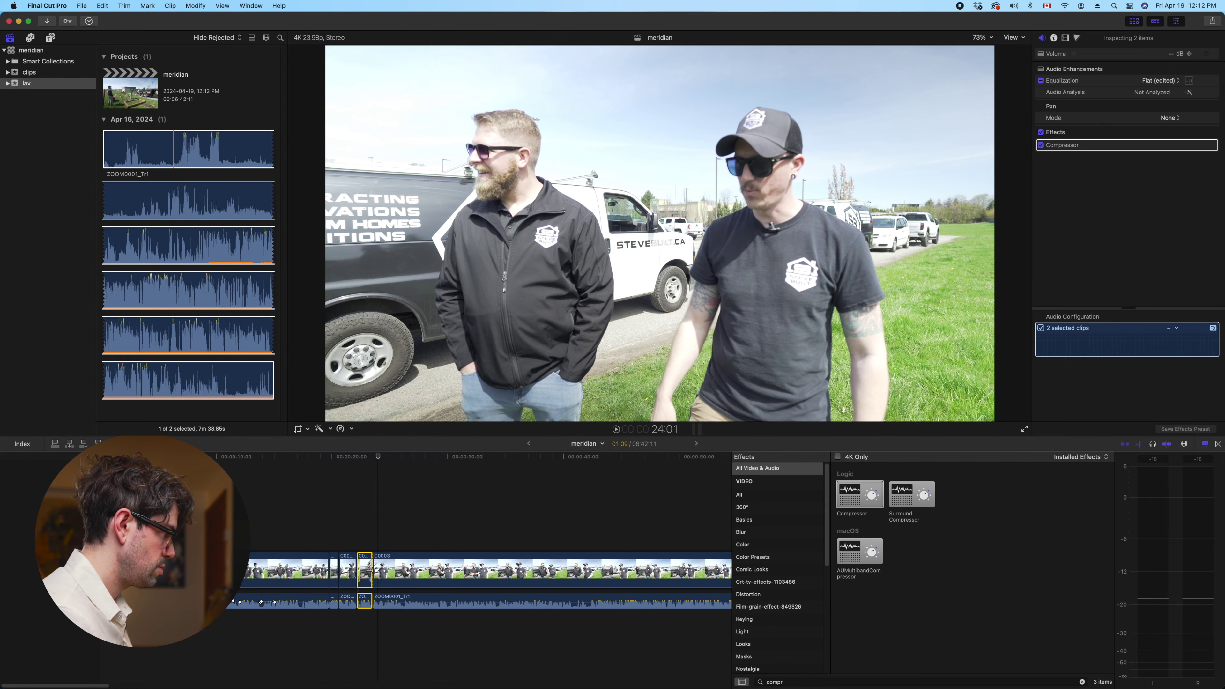
pyautogui.click(393, 545)
pyautogui.click(375, 569)
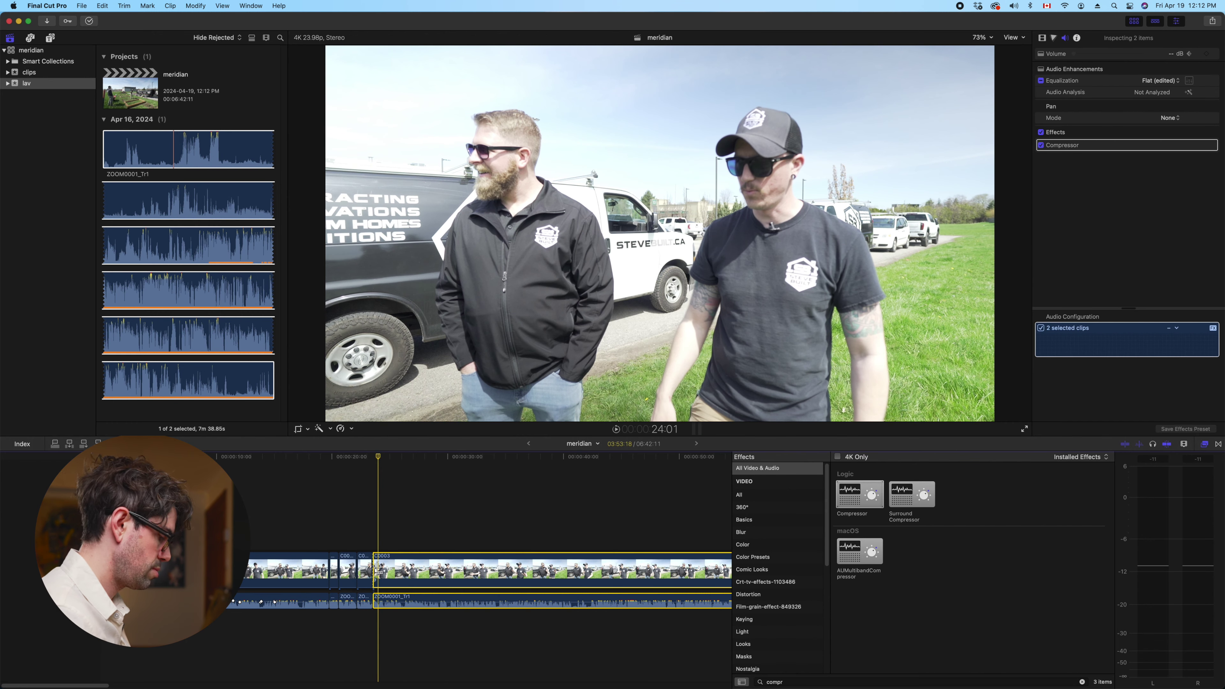
pyautogui.hotkey('alt', '[')
pyautogui.press('space')
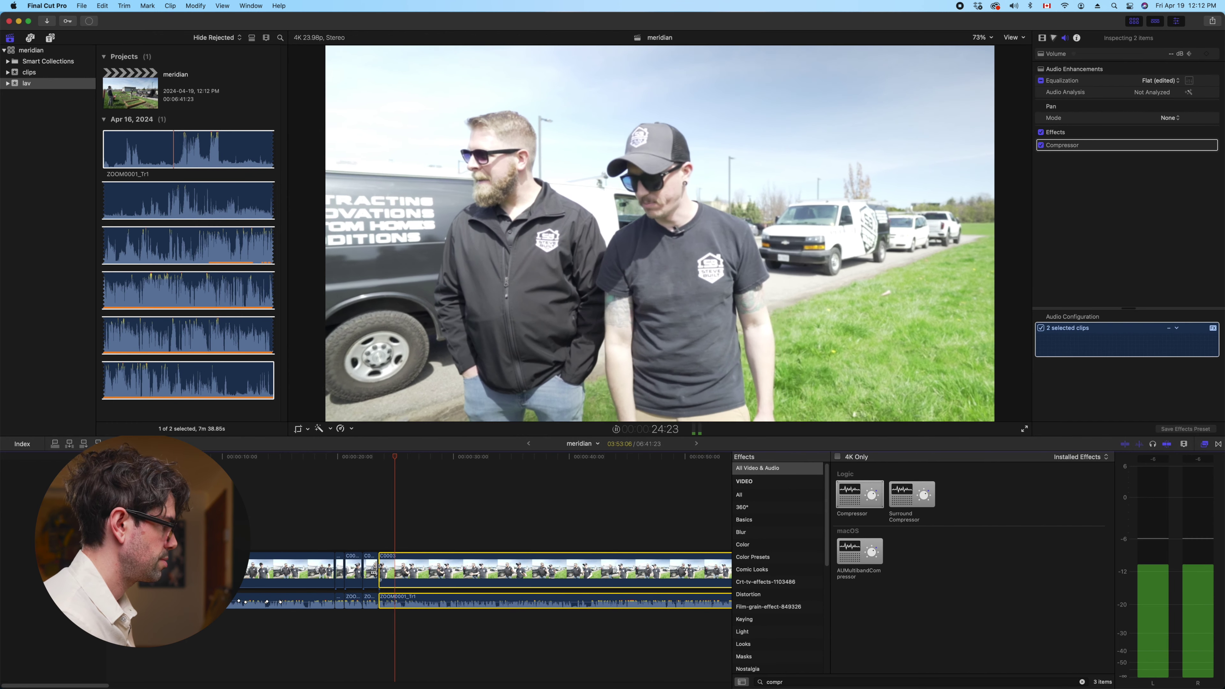
pyautogui.press('space')
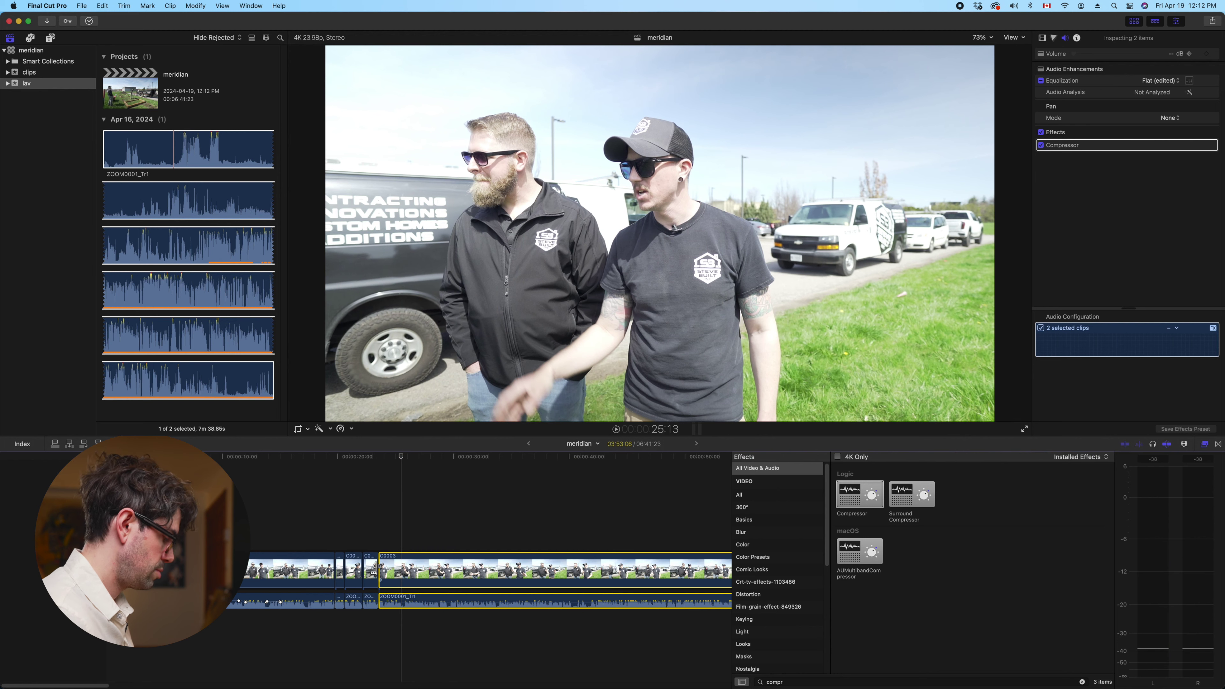
# Blade C0003, then trim the long piece's start and end to the playhead, stopping at 29:20
pyautogui.press('super+b')
pyautogui.press('space')
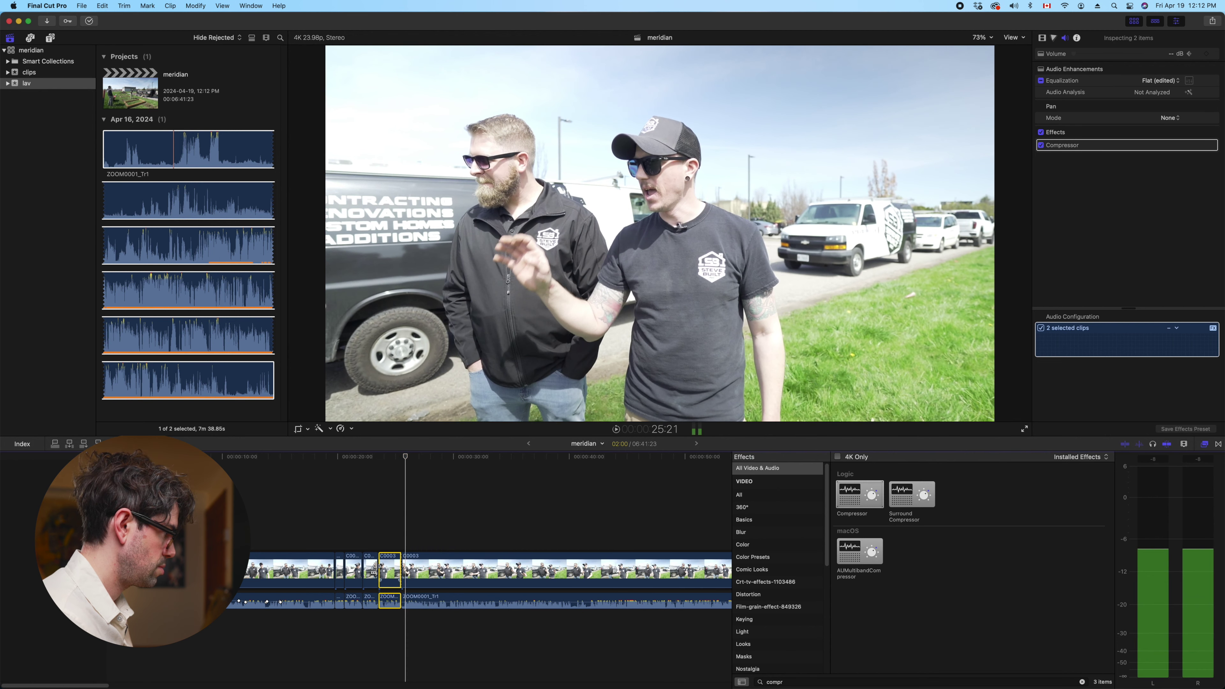
pyautogui.click(408, 570)
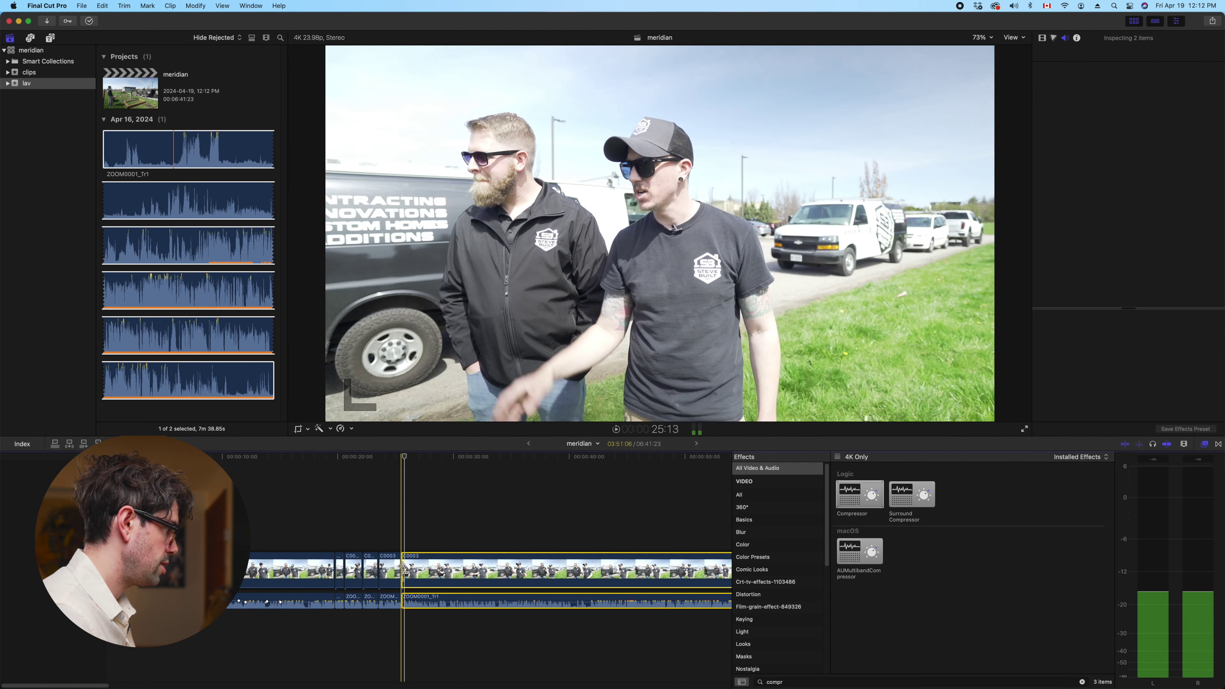
pyautogui.hotkey('alt', '[')
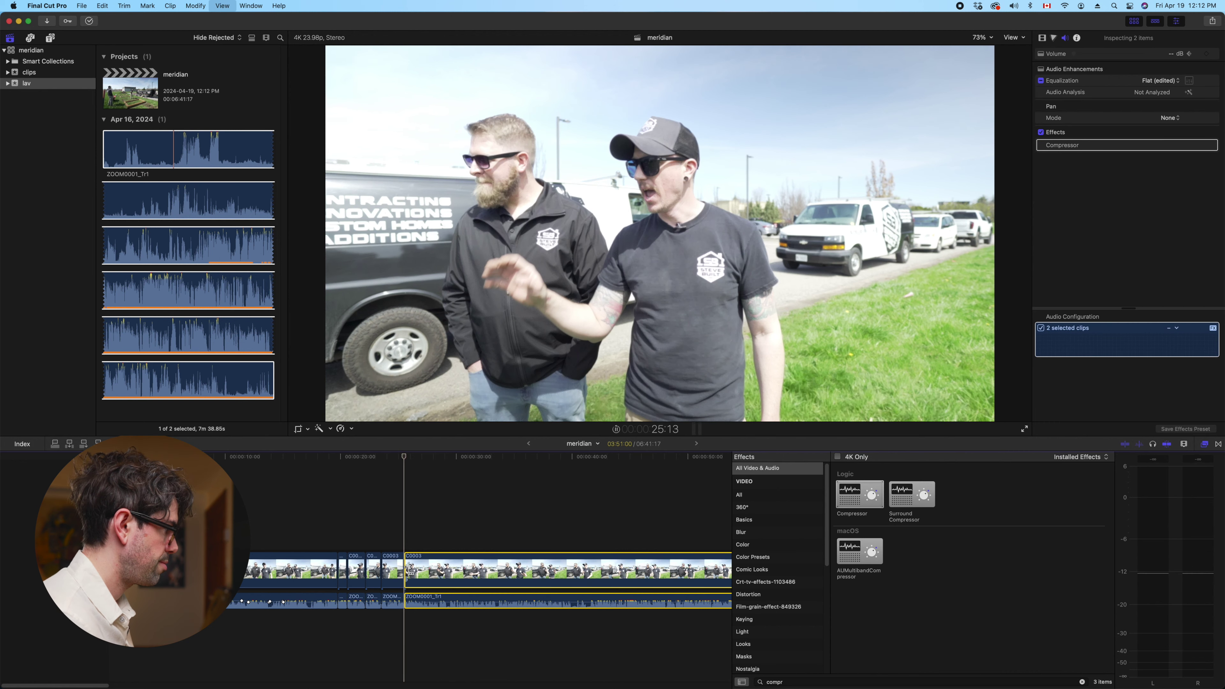
pyautogui.press('space')
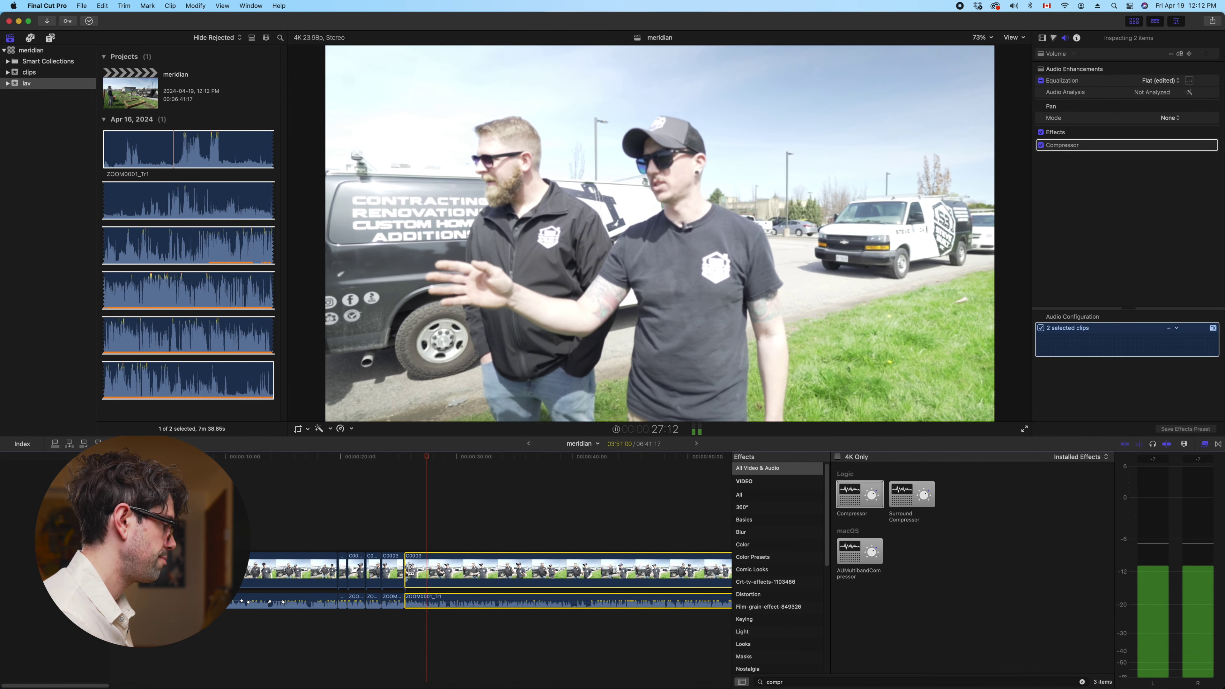
pyautogui.press('space')
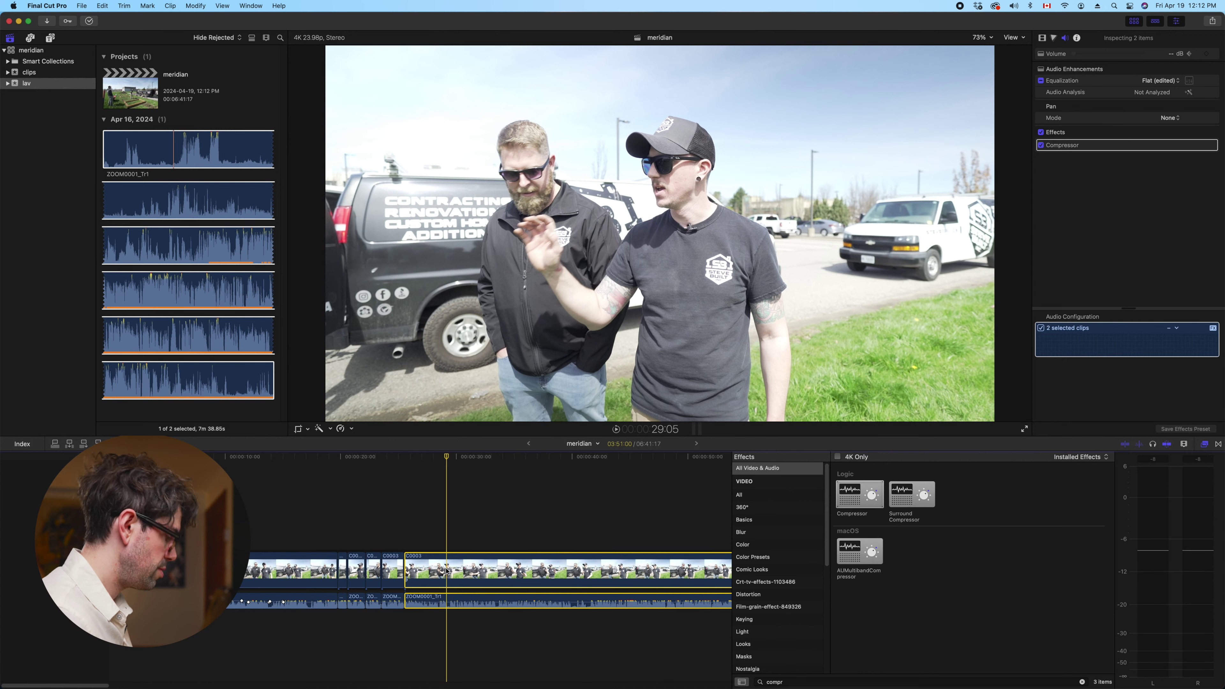
pyautogui.hotkey('alt', ']')
pyautogui.press('space')
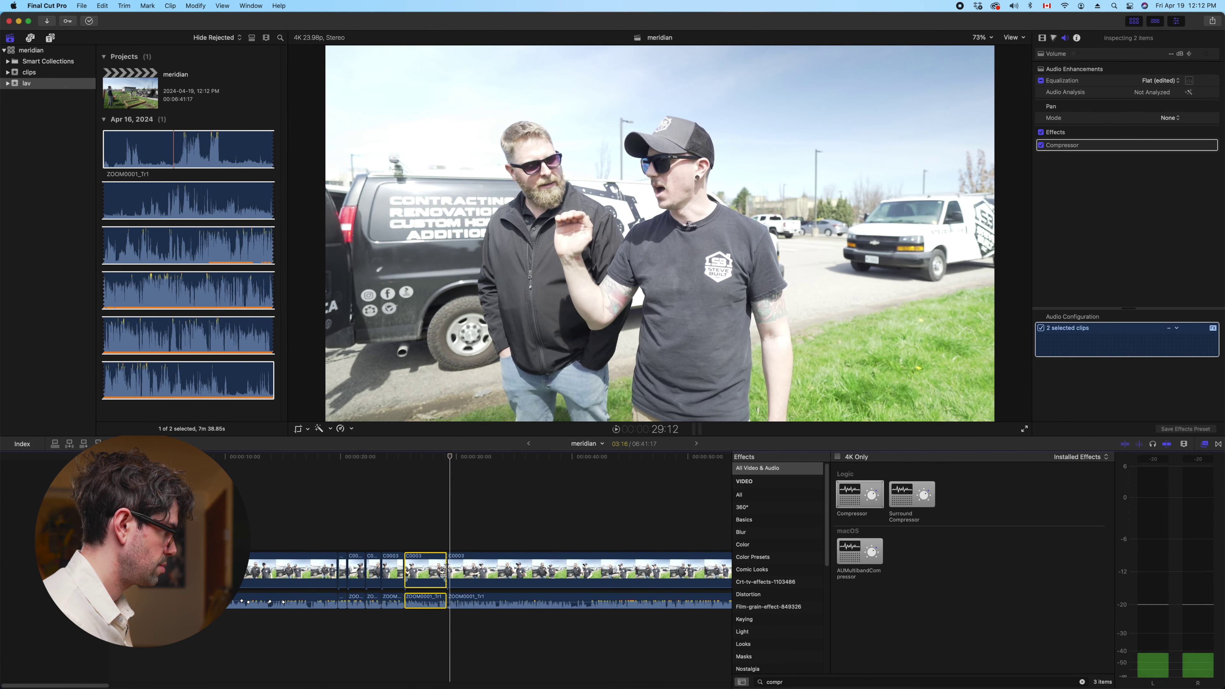
pyautogui.press('space')
# Shorten the next C0003 clip pair by 15 frames, split it again, and select the right piece
pyautogui.click(456, 575)
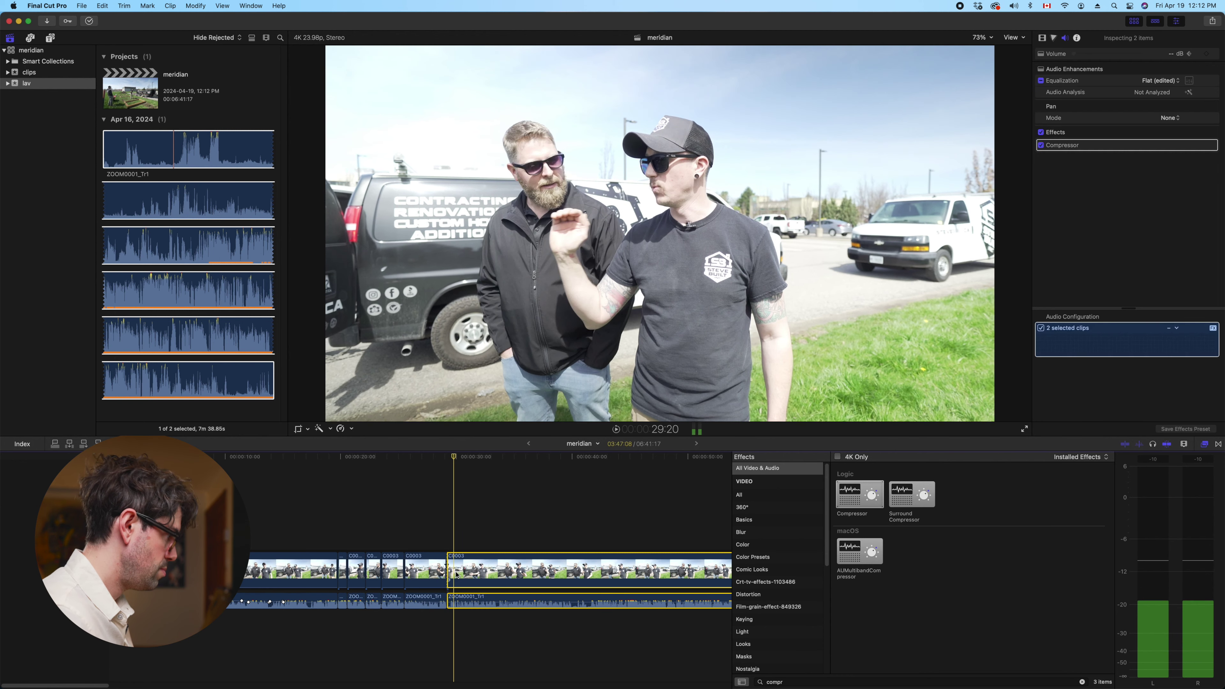
pyautogui.moveTo(456, 575); pyautogui.dragTo(458, 575)
pyautogui.press('space')
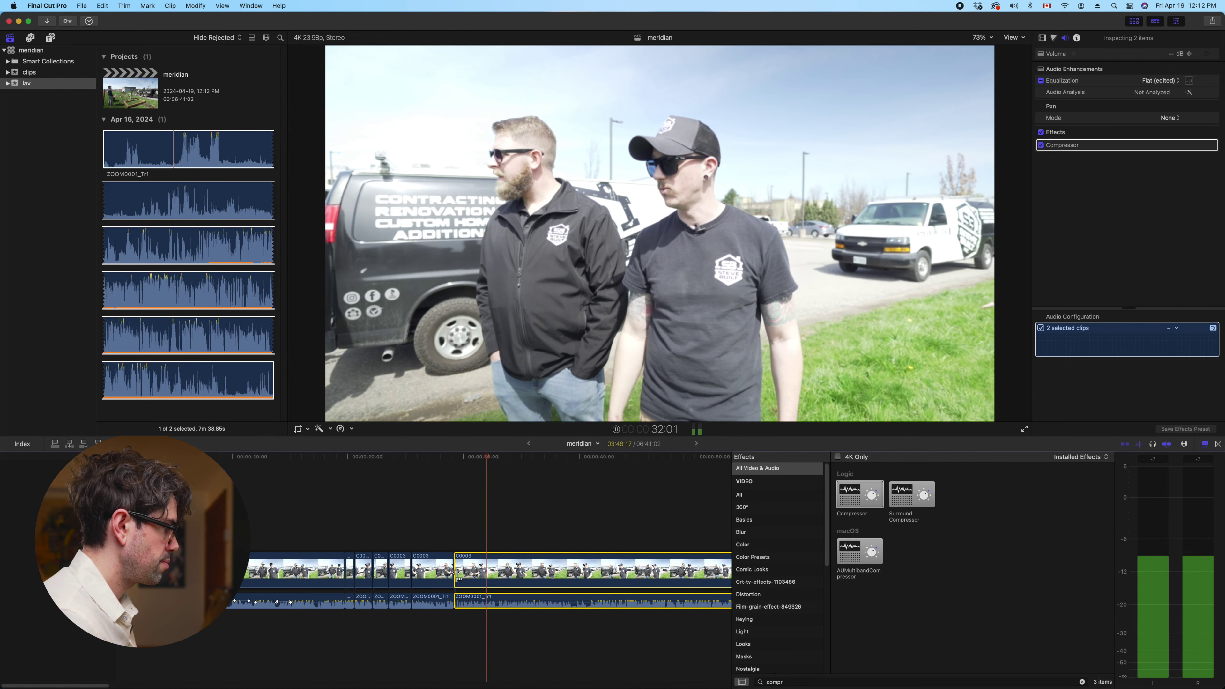
pyautogui.press('super+b')
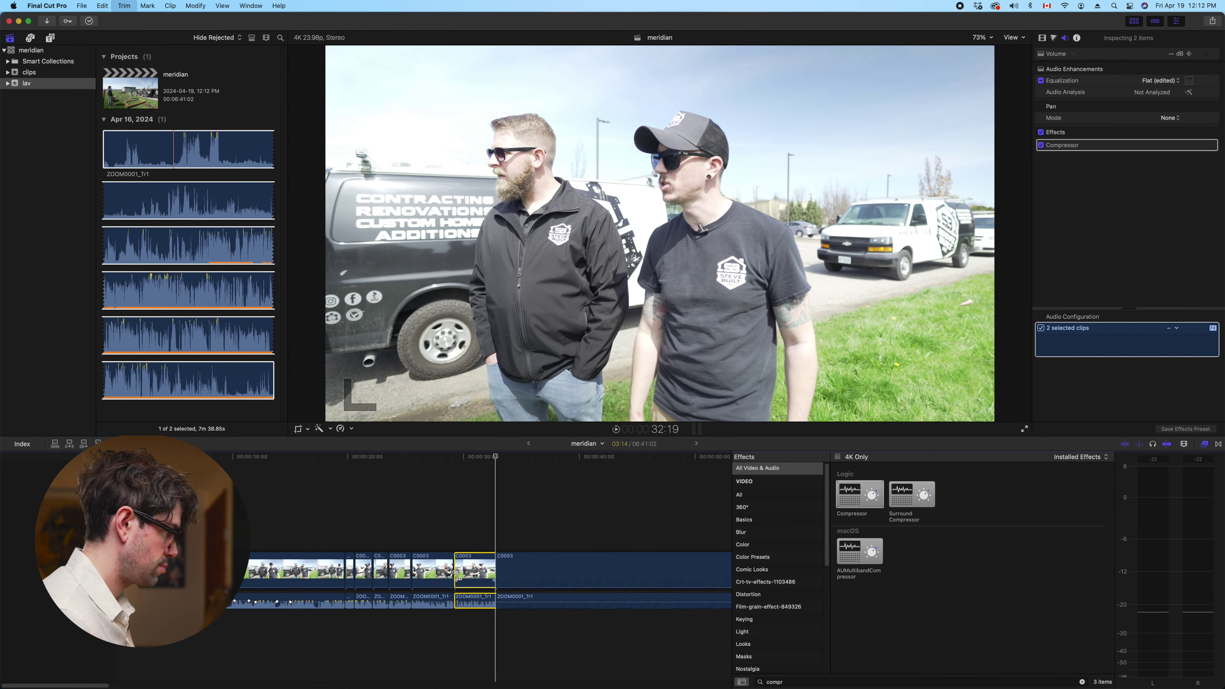
pyautogui.press('space')
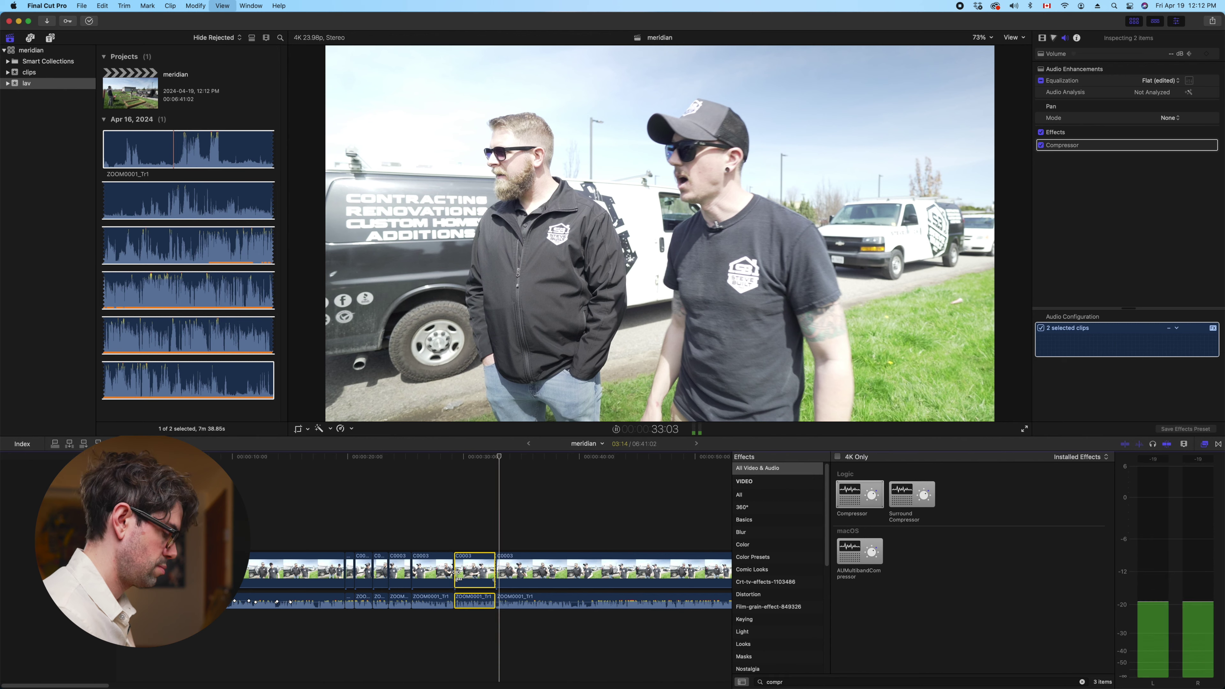
pyautogui.press('space')
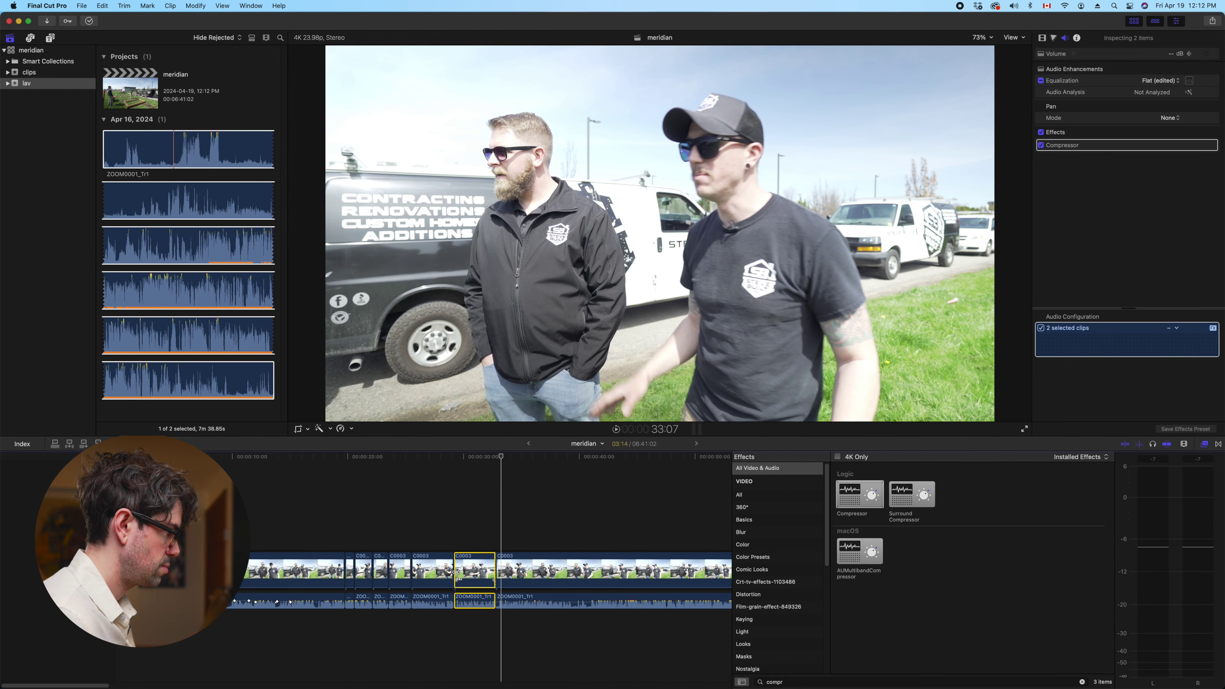
pyautogui.click(505, 569)
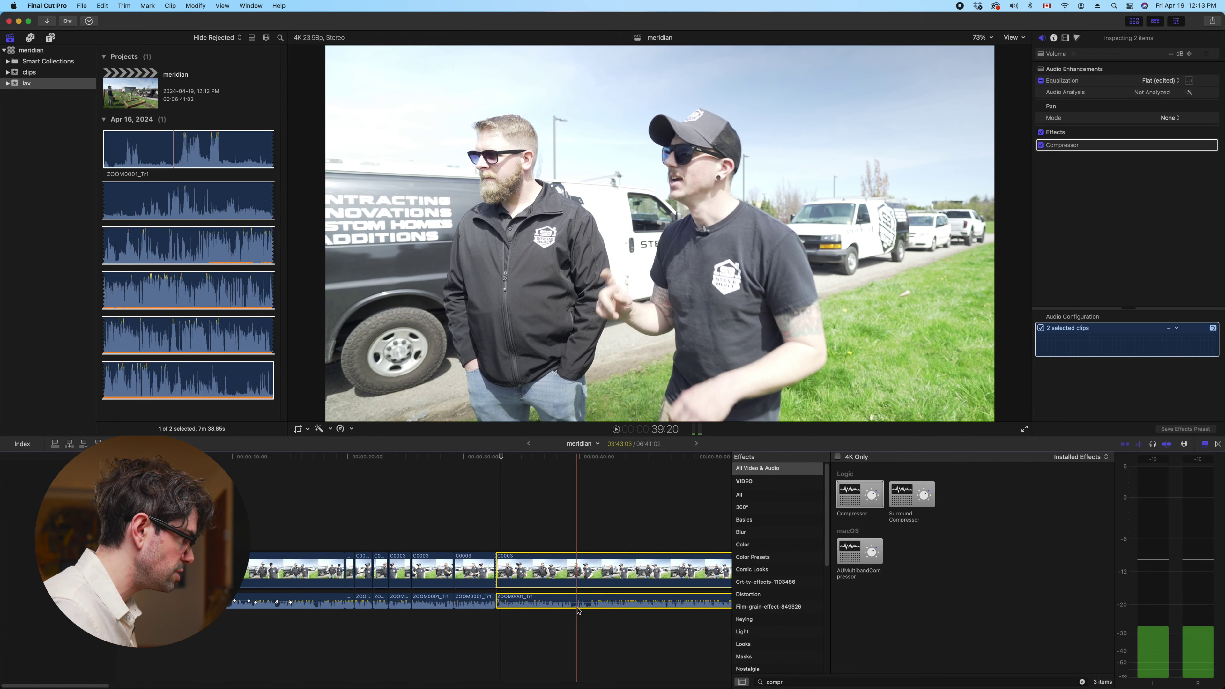
pyautogui.press('super+equal')
pyautogui.press('super+equal')
pyautogui.press('super+equal')
pyautogui.press('super+equal')
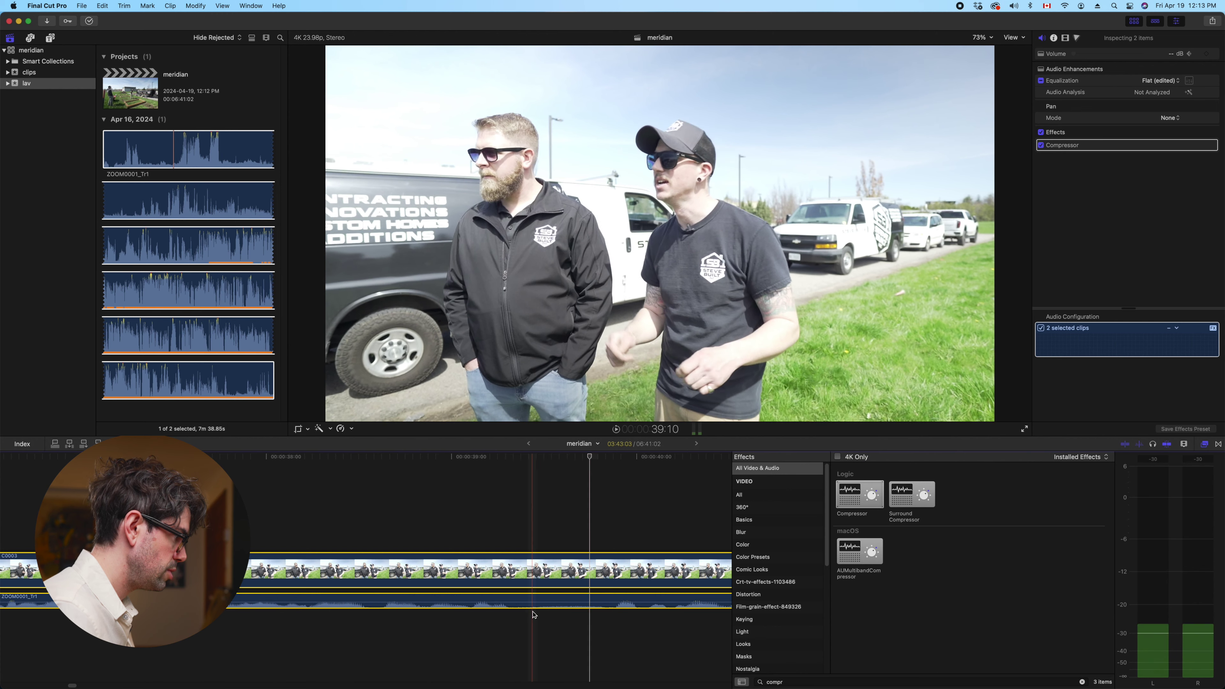
# Zoom out and review the edit from around 32 seconds through 42:21
pyautogui.press('space')
pyautogui.press('super+minus')
pyautogui.press('super+minus')
pyautogui.press('super+minus')
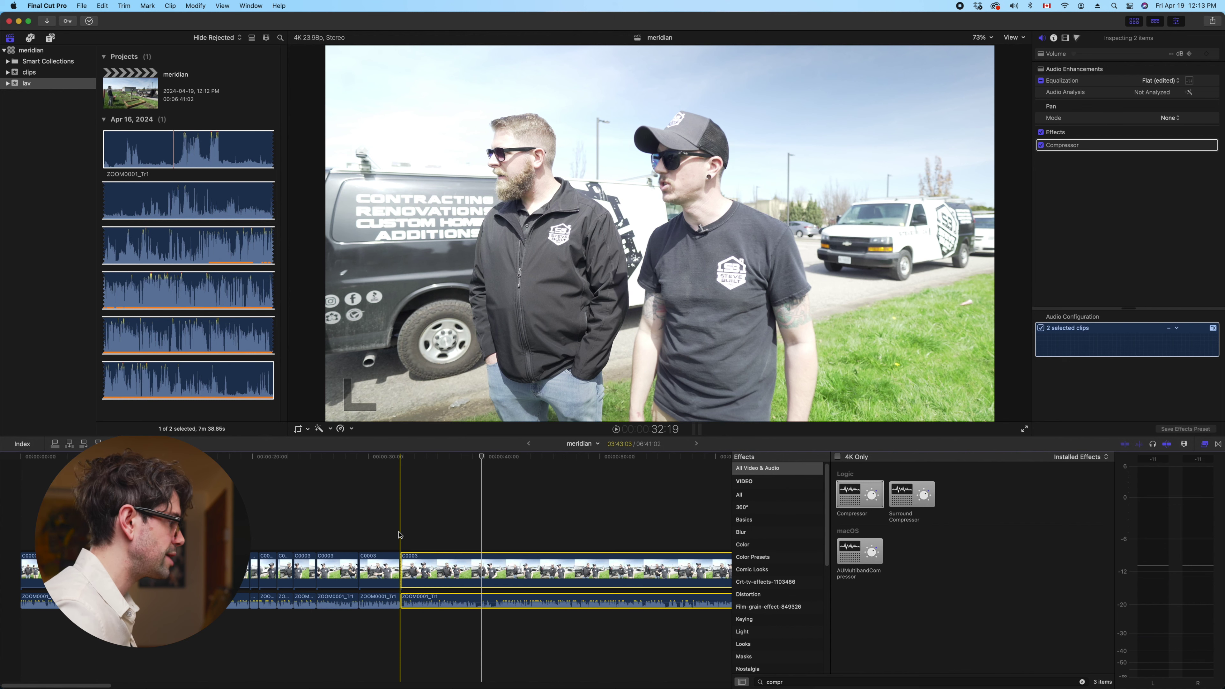
pyautogui.press('space')
pyautogui.press('space')
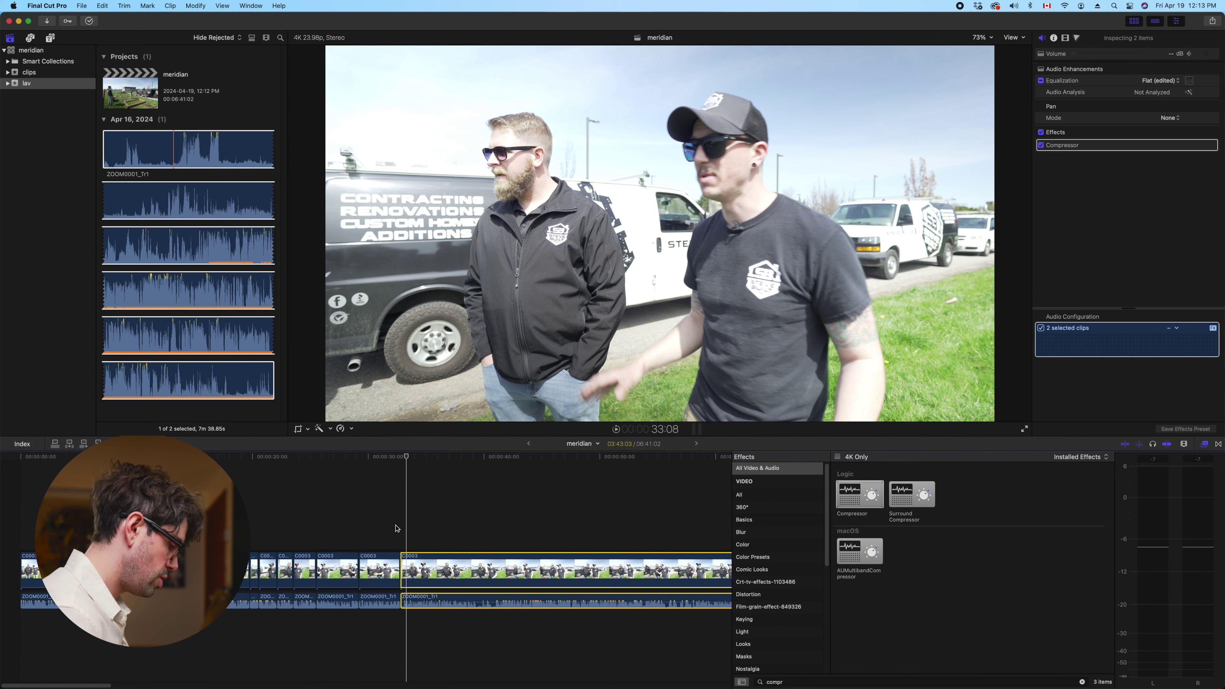
pyautogui.press('space')
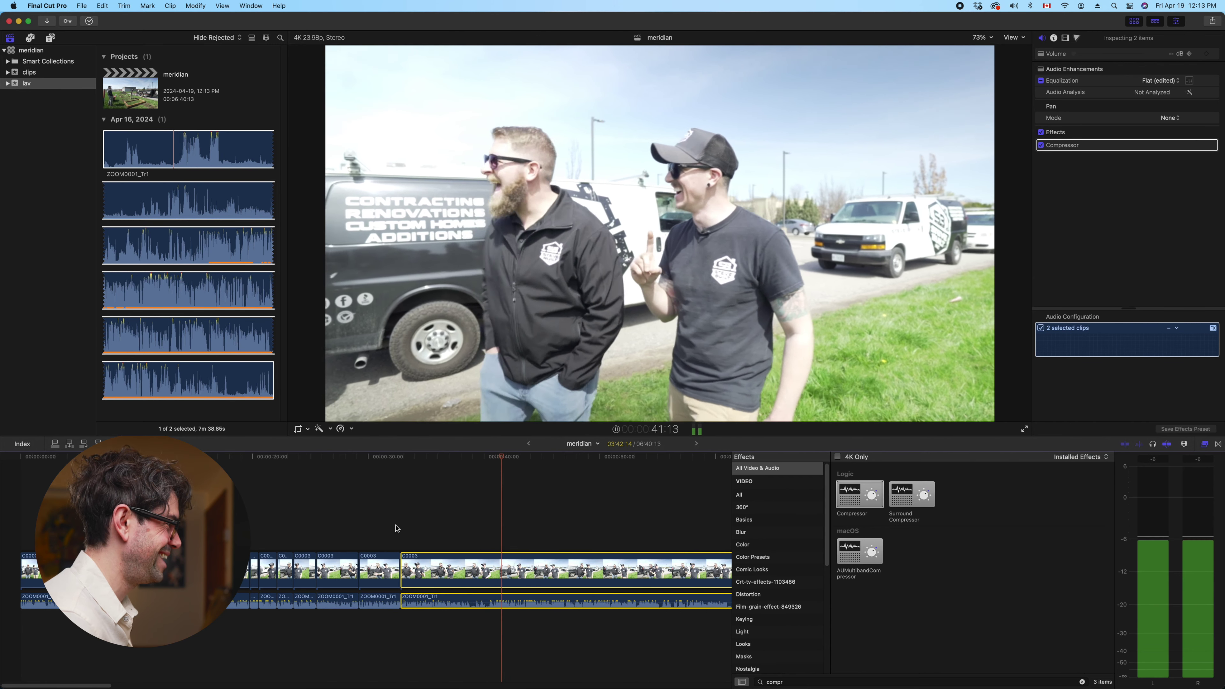
pyautogui.press('space')
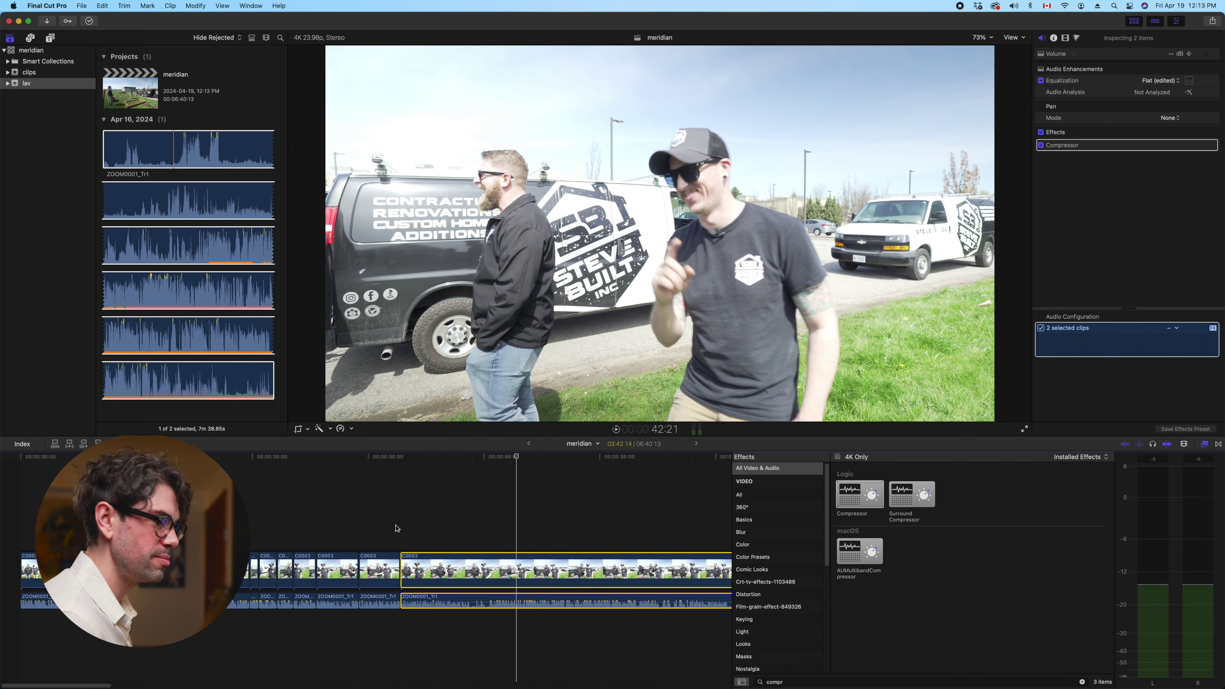
pyautogui.press('space')
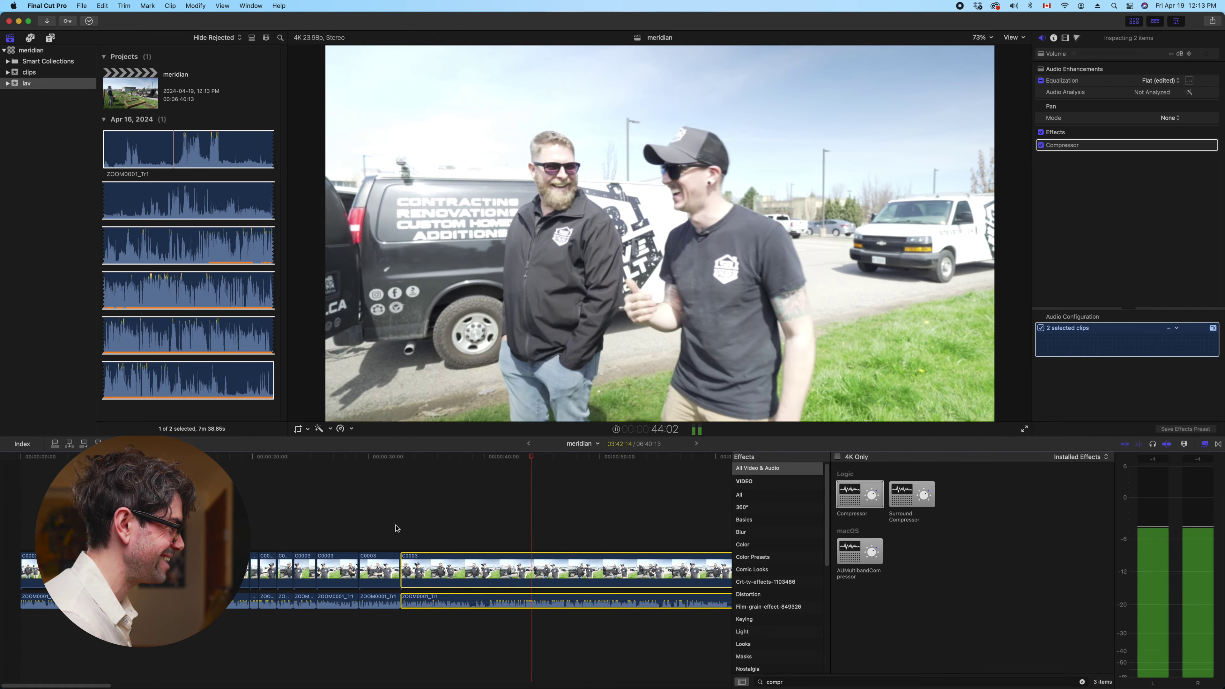
pyautogui.click(395, 529)
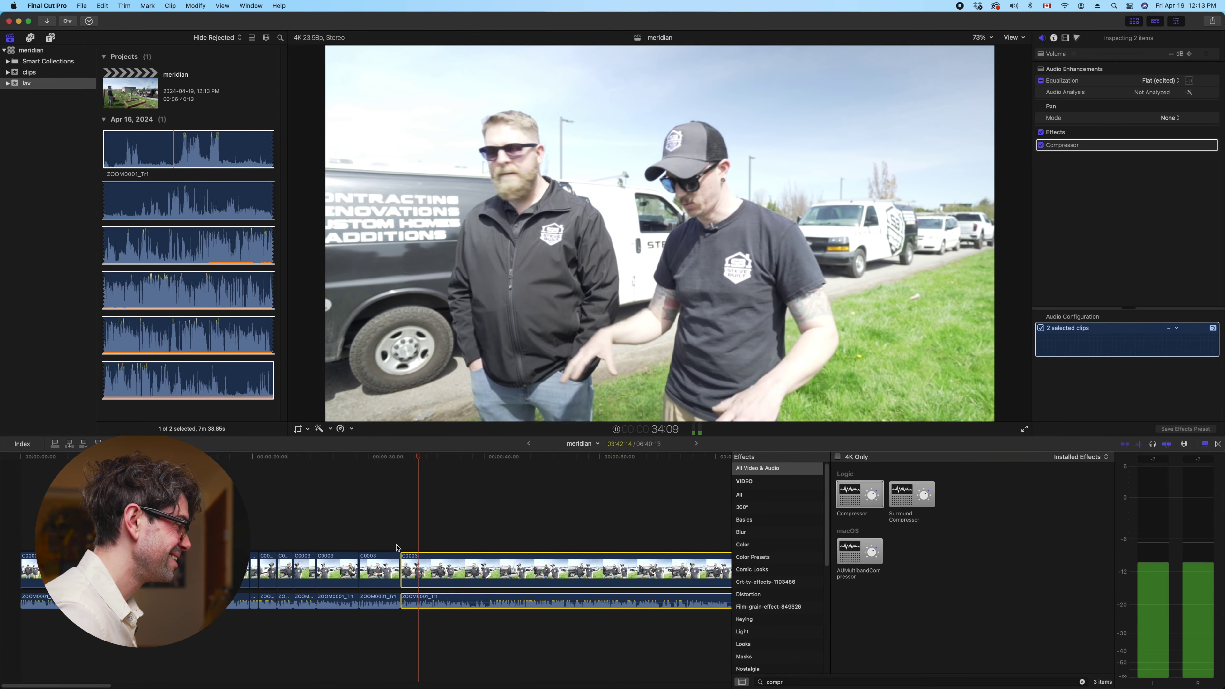
pyautogui.press('space')
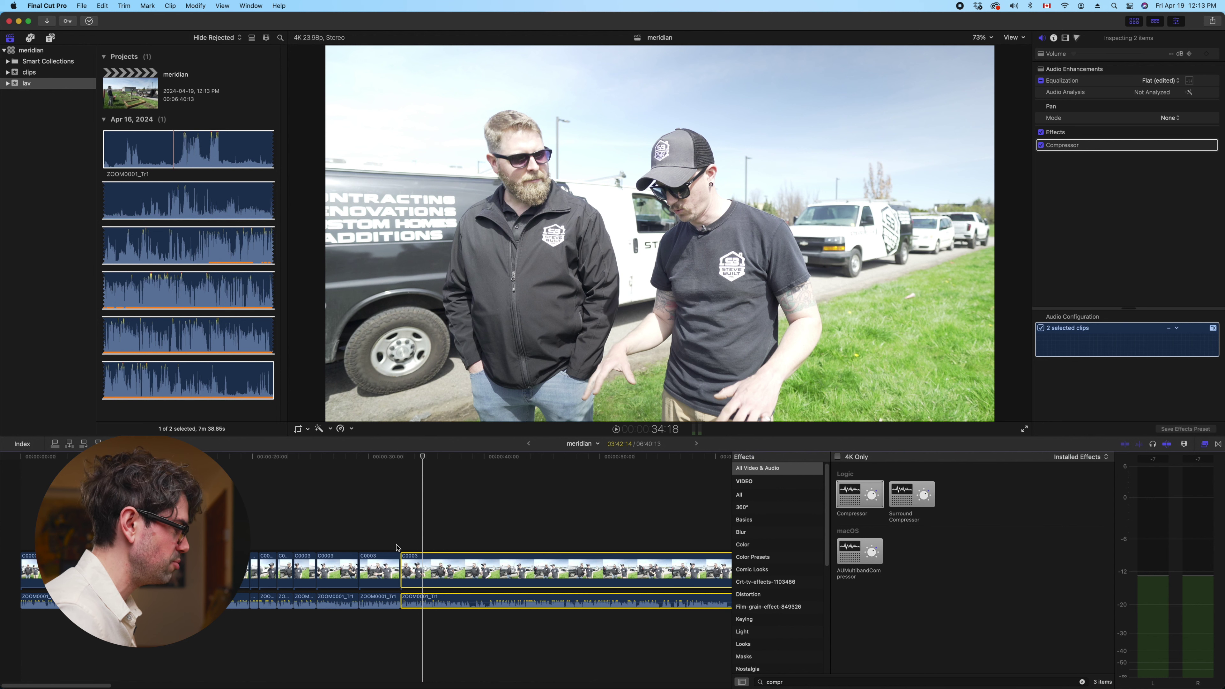
# Park around 51 seconds, select C0003 with its ZOOM0001_Tr1 audio, and trim its start there
pyautogui.hscroll(5, 397, 548)
pyautogui.press('space')
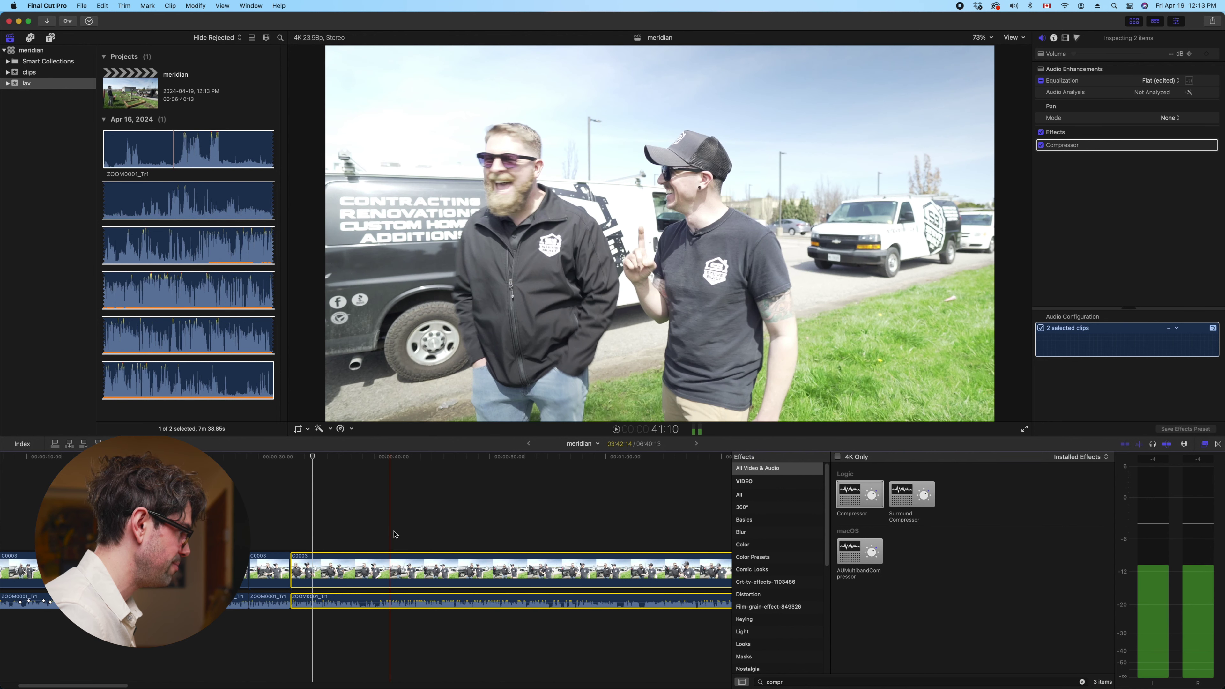
pyautogui.click(494, 527)
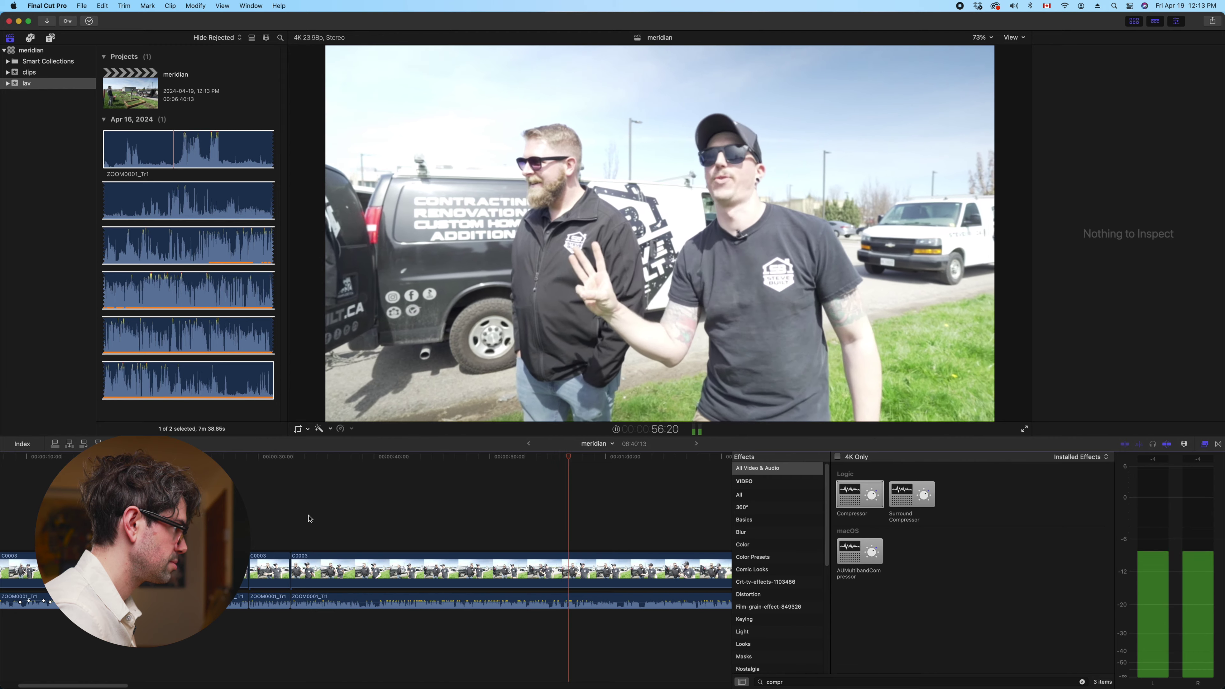
pyautogui.click(500, 528)
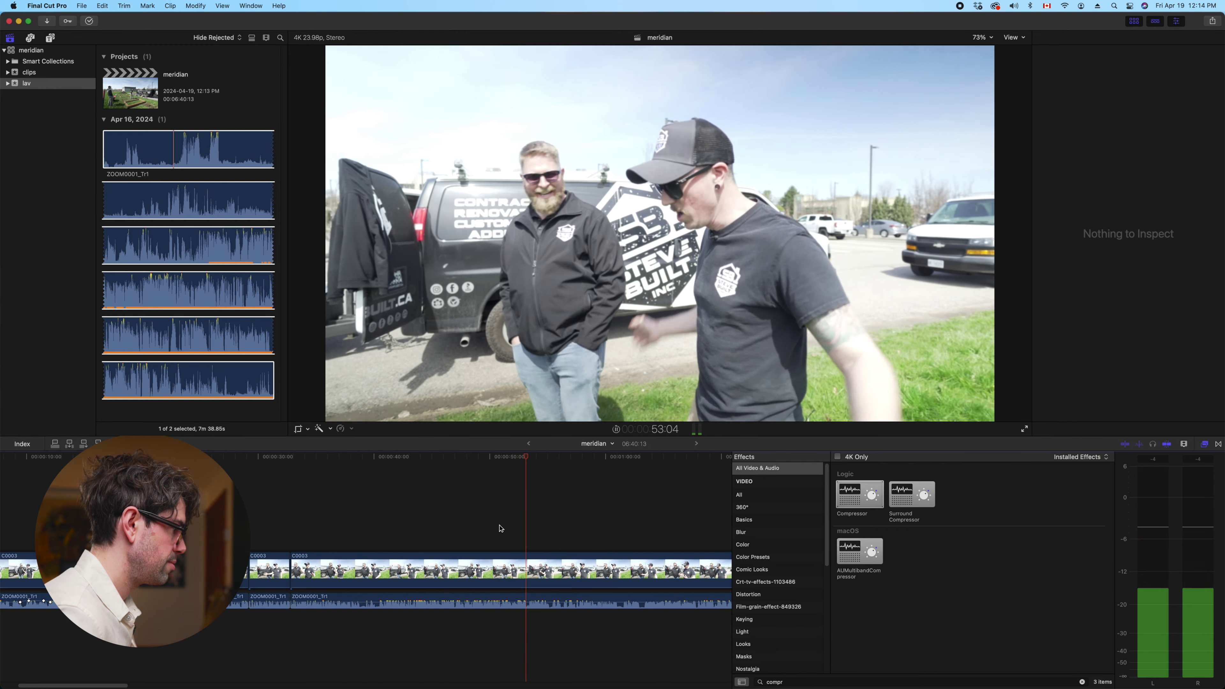
pyautogui.press('space')
pyautogui.press('c')
pyautogui.moveTo(501, 529); pyautogui.dragTo(538, 603)
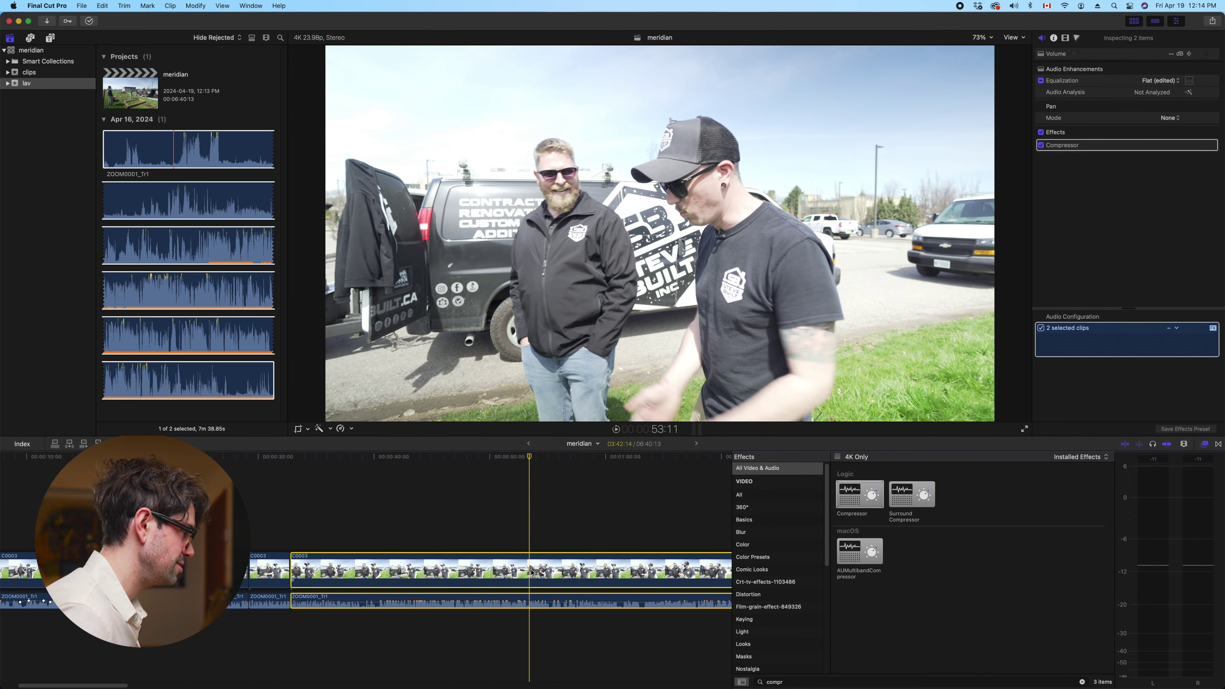
pyautogui.hotkey('alt', '[')
pyautogui.press('space')
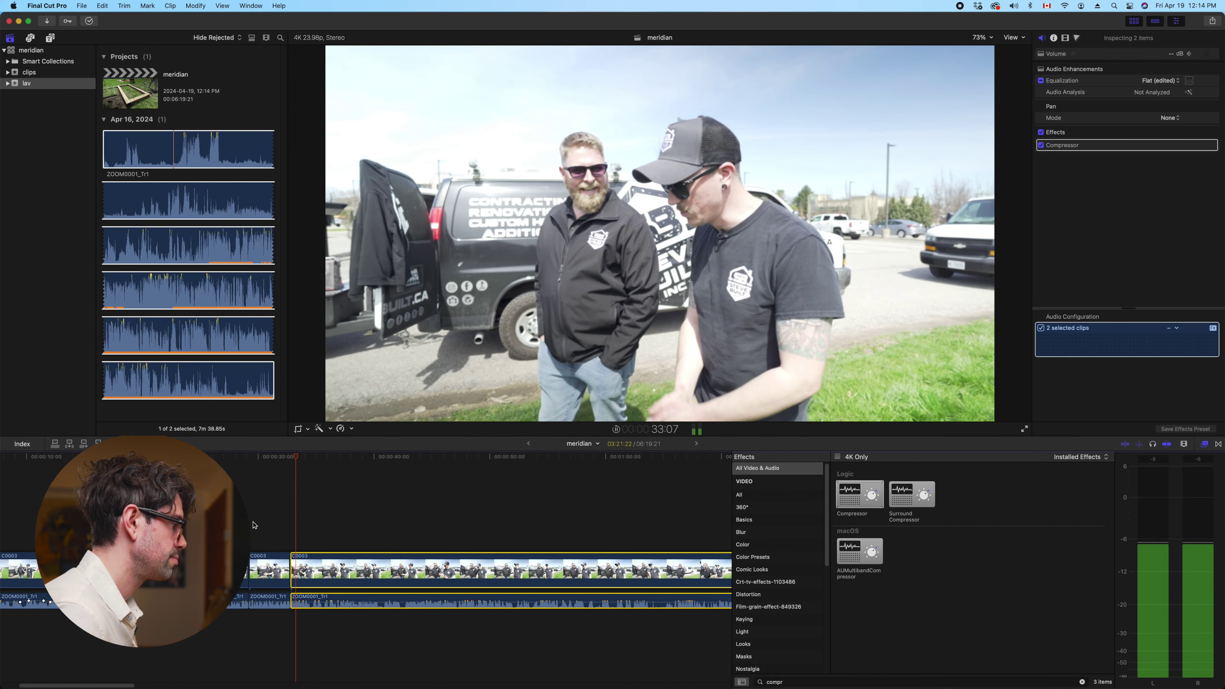
# Extend the C0003 edit point by 2 frames and review playback across the adjusted edit
pyautogui.press('space')
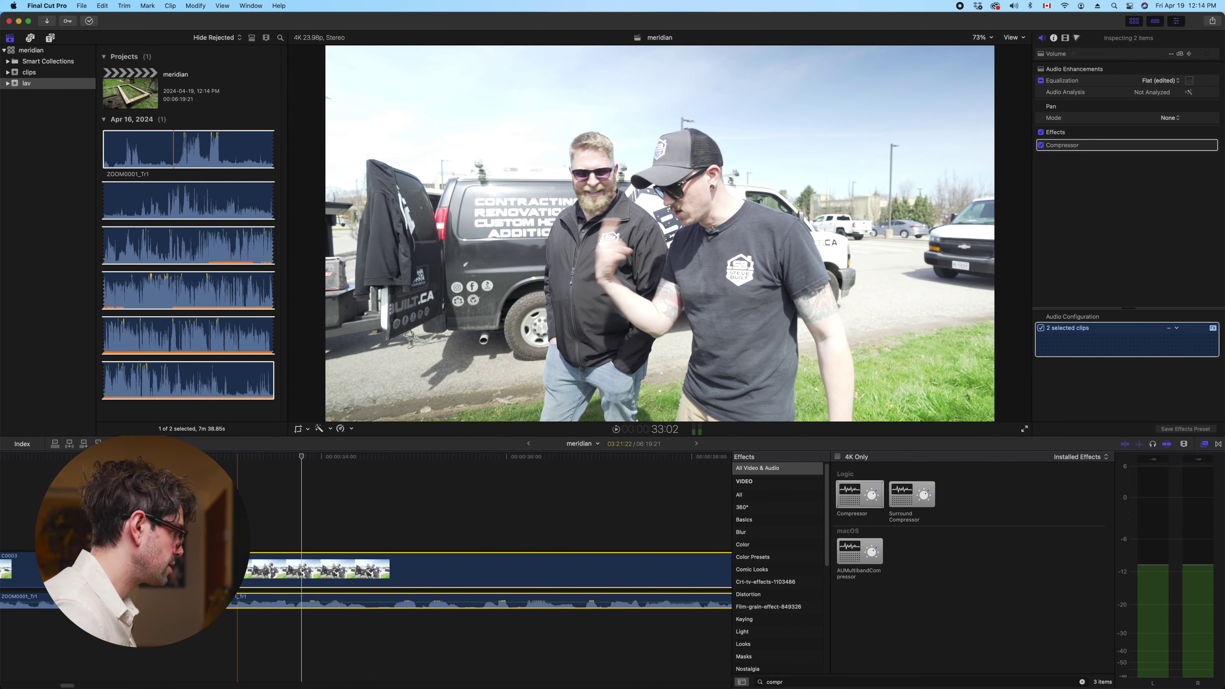
pyautogui.press('super+equal')
pyautogui.moveTo(285, 569); pyautogui.dragTo(292, 571)
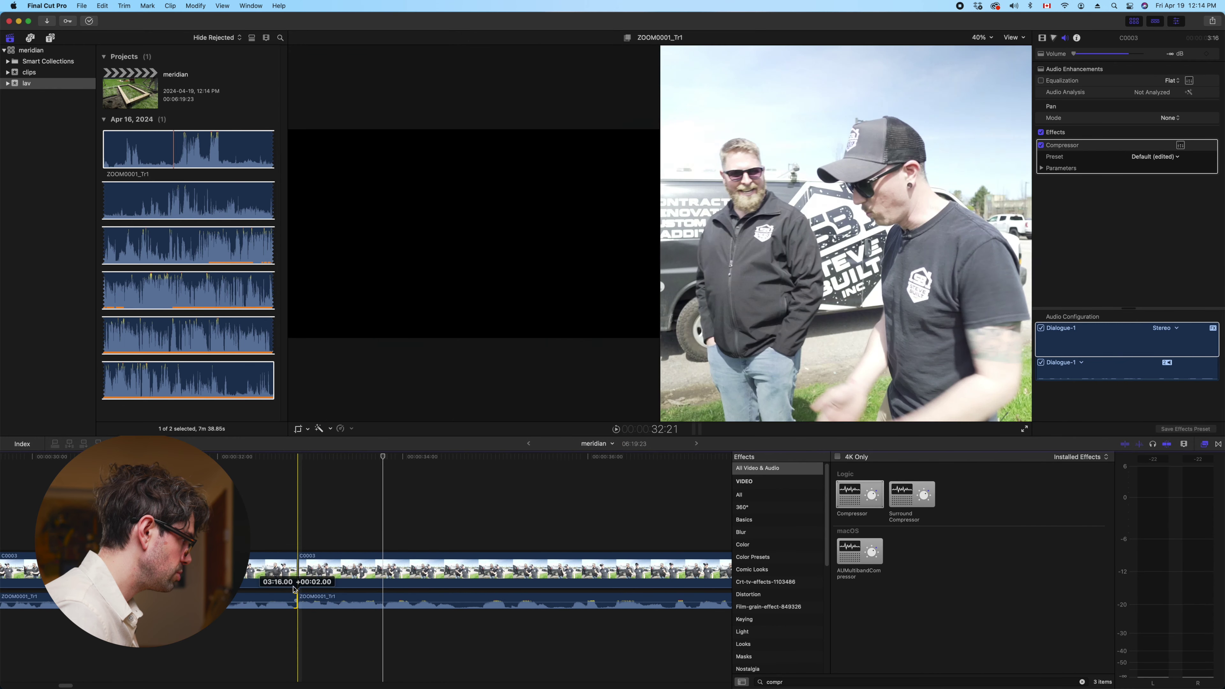
pyautogui.click(272, 524)
pyautogui.press('space')
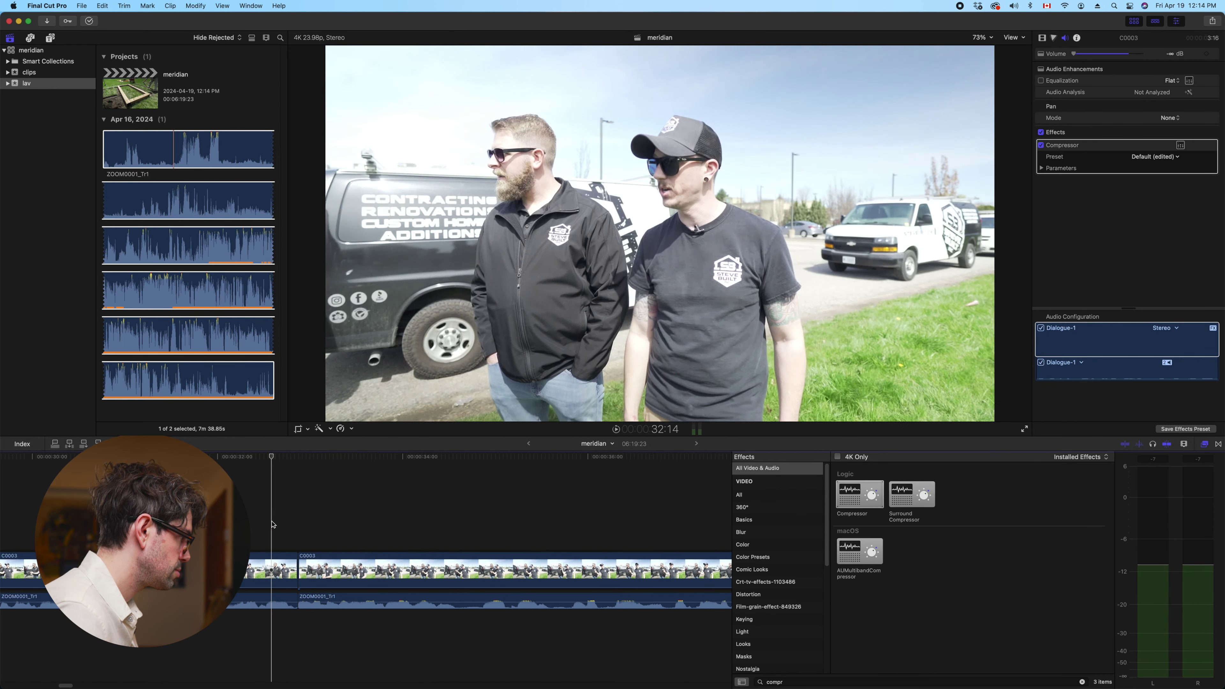
pyautogui.press('super+minus')
pyautogui.press('super+minus')
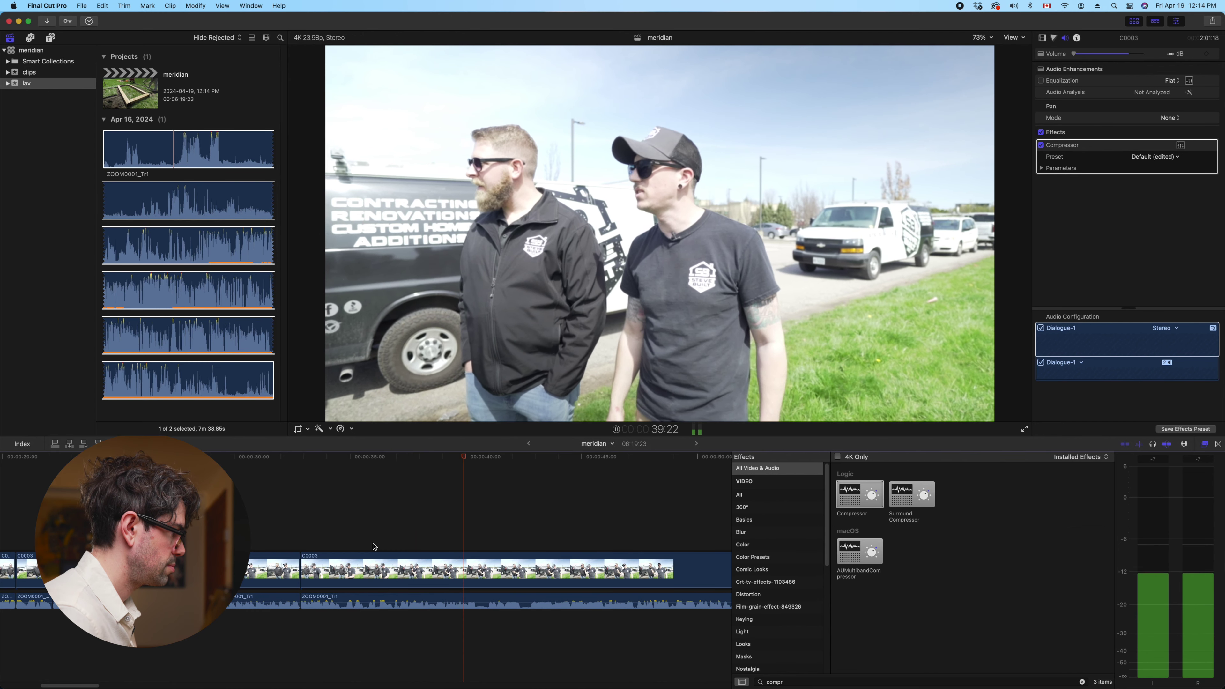
pyautogui.press('space')
# Split C0003 at the playhead and replay from the split to around 48:05 with skimming on
pyautogui.click(500, 603)
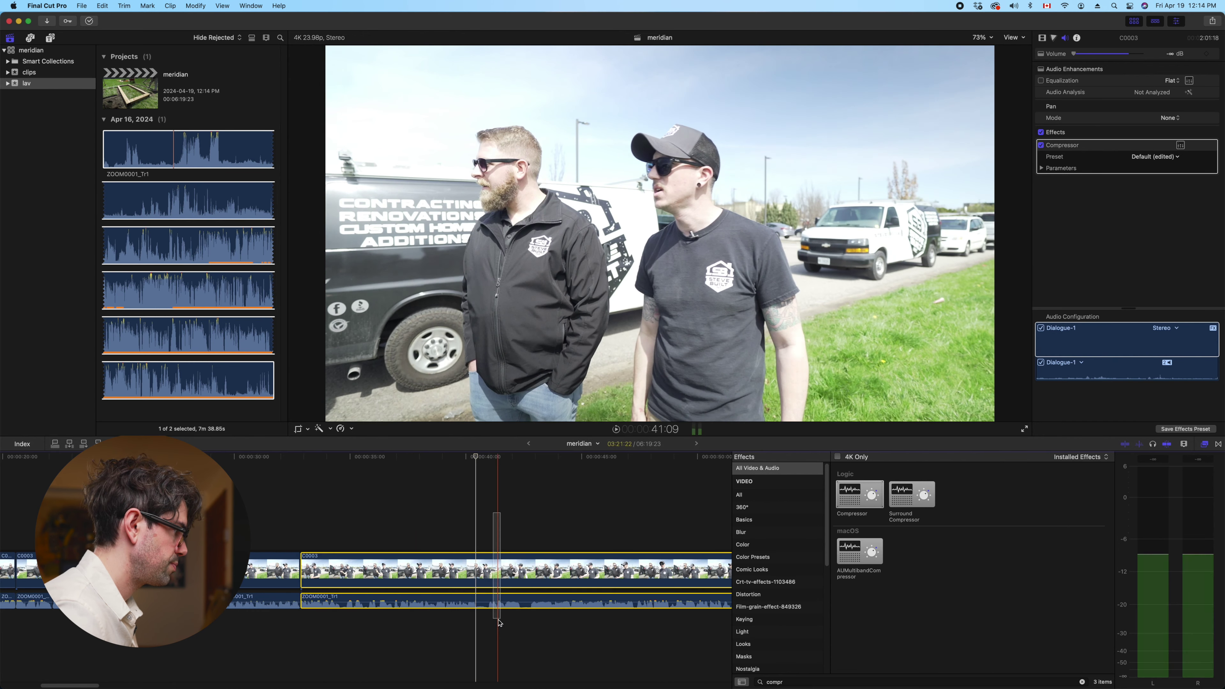
pyautogui.press('super+b')
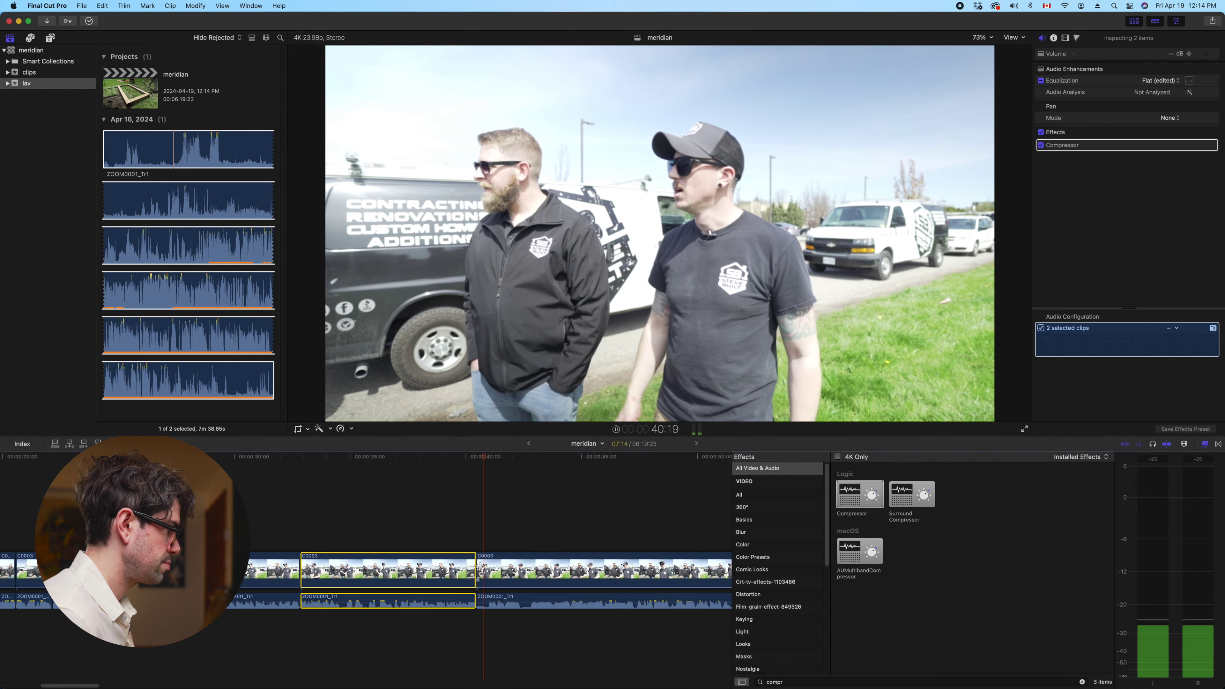
pyautogui.click(507, 582)
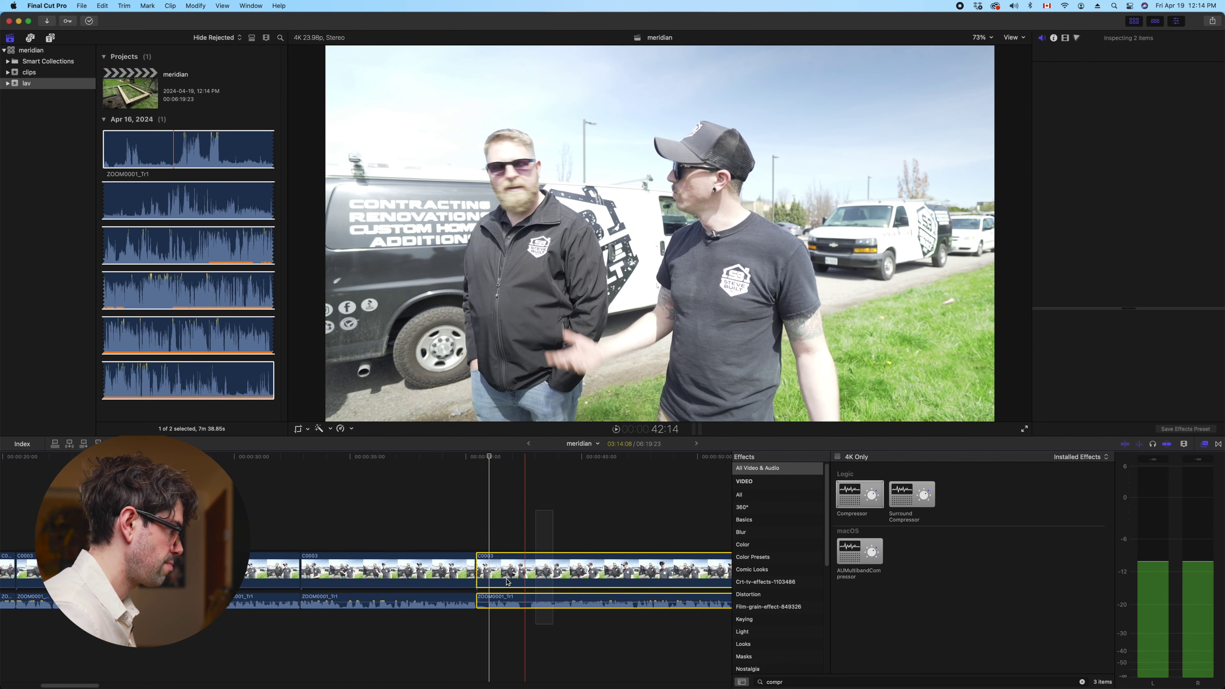
pyautogui.press('Up')
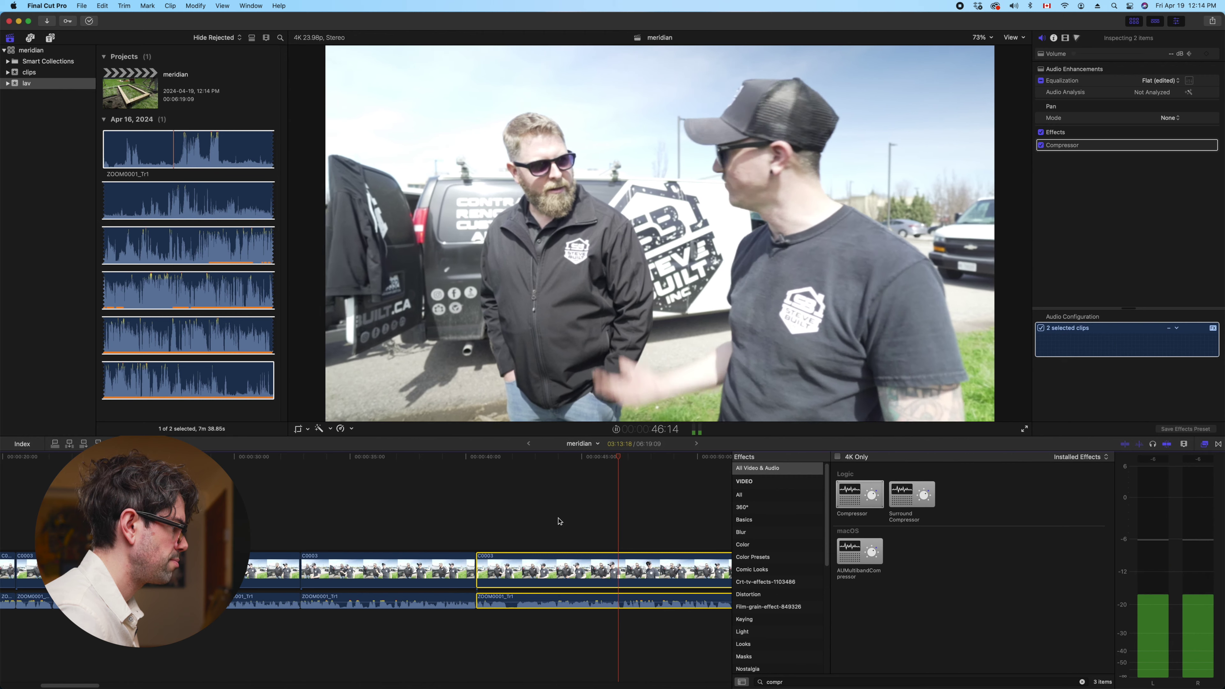
pyautogui.press('space')
pyautogui.press('m')
pyautogui.press('s')
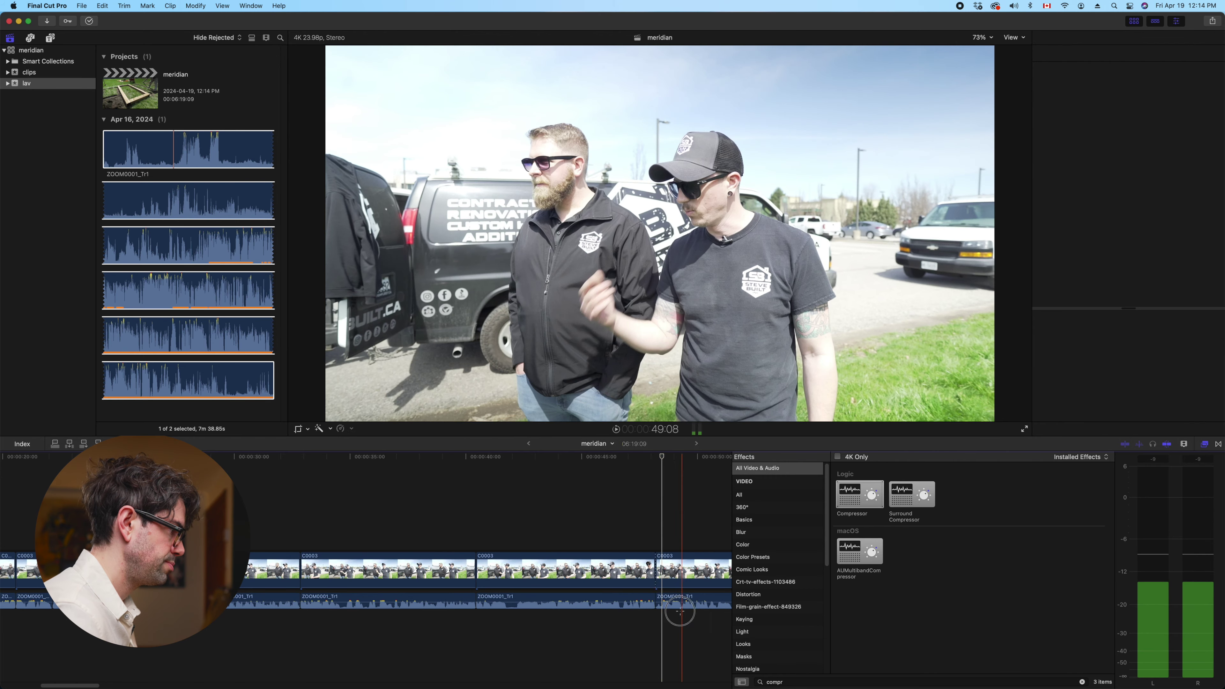
# Park at 50:22, review the section, and trim the C0003 clip's start to the playhead
pyautogui.click(663, 565)
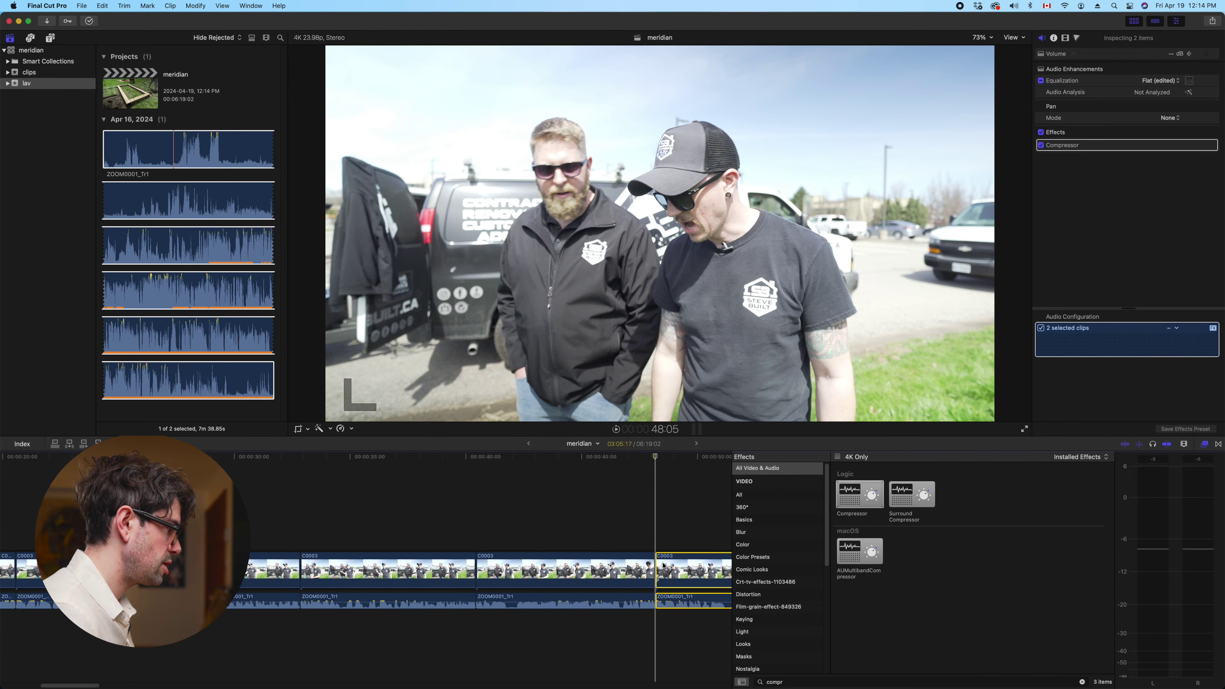
pyautogui.hscroll(2, 580, 522)
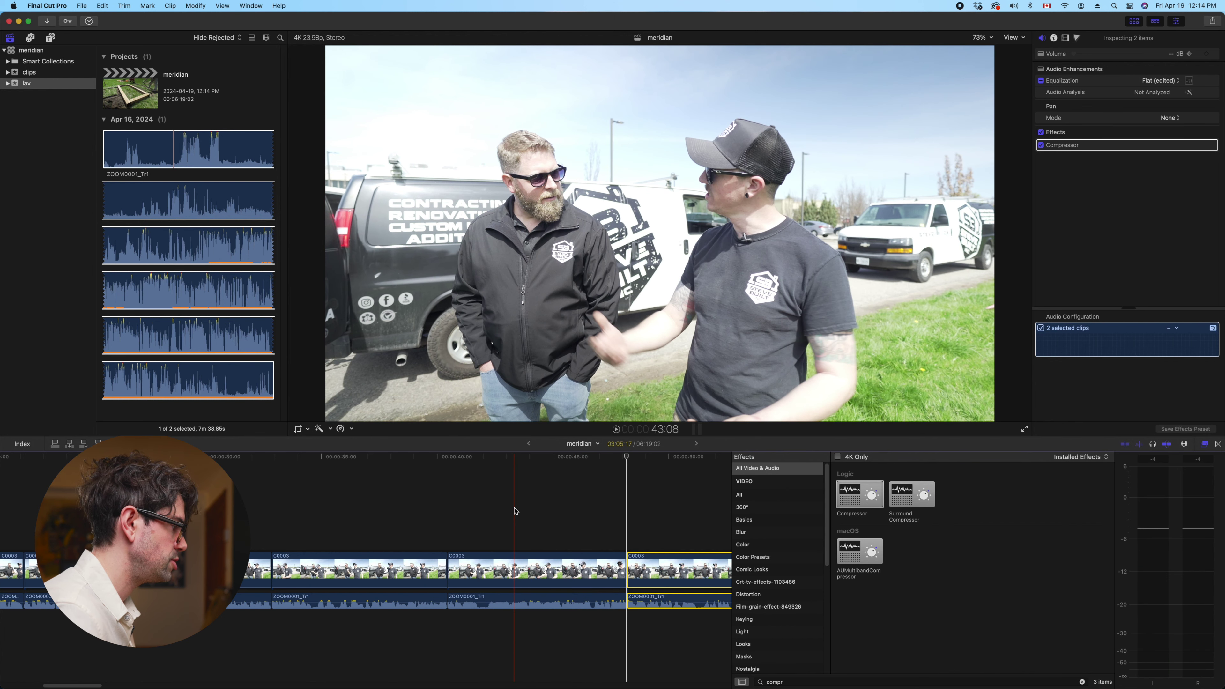
pyautogui.press('space')
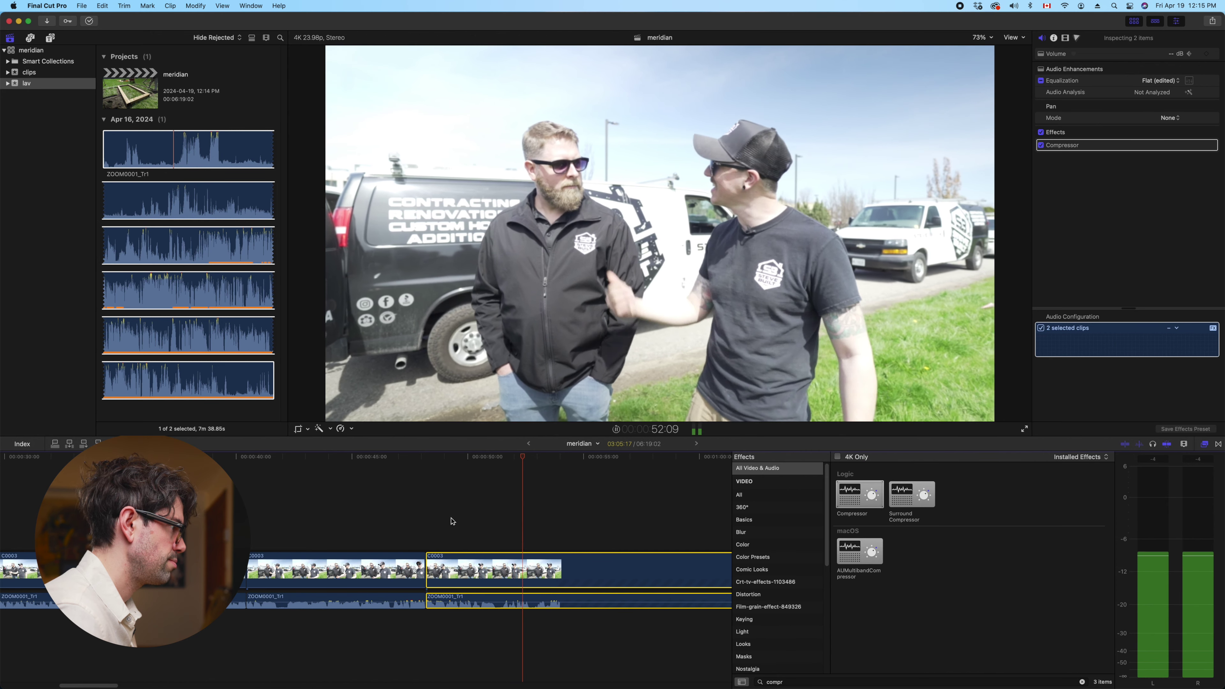
pyautogui.click(489, 511)
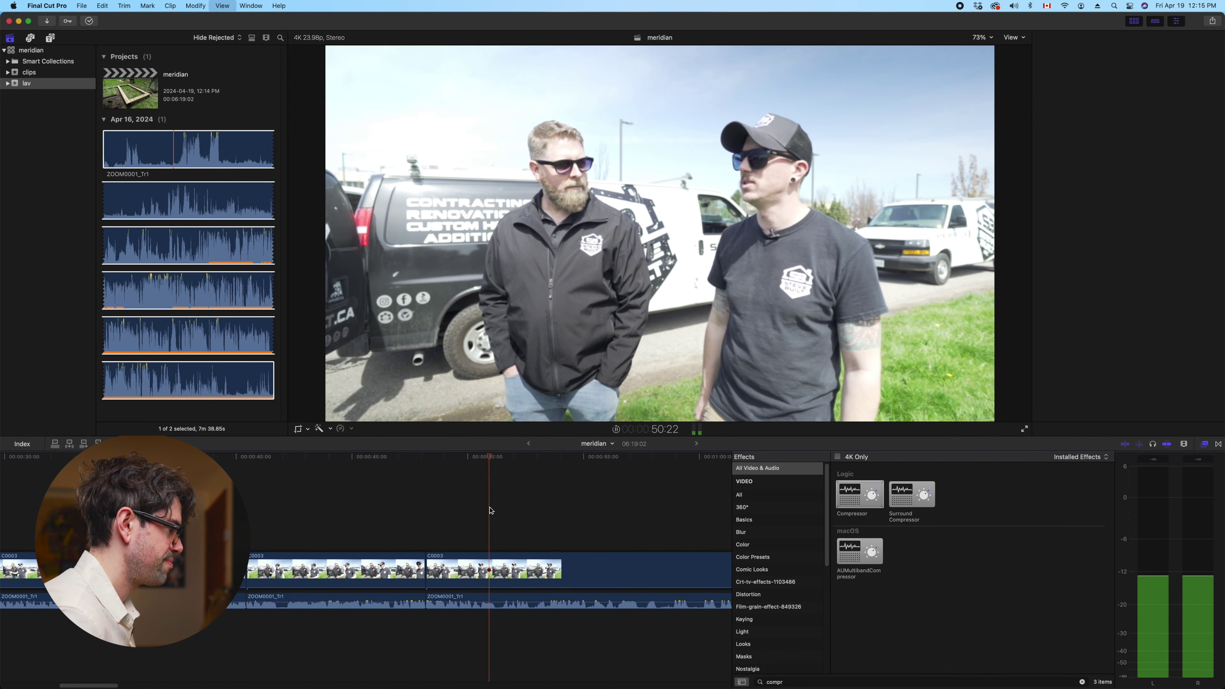
pyautogui.press('space')
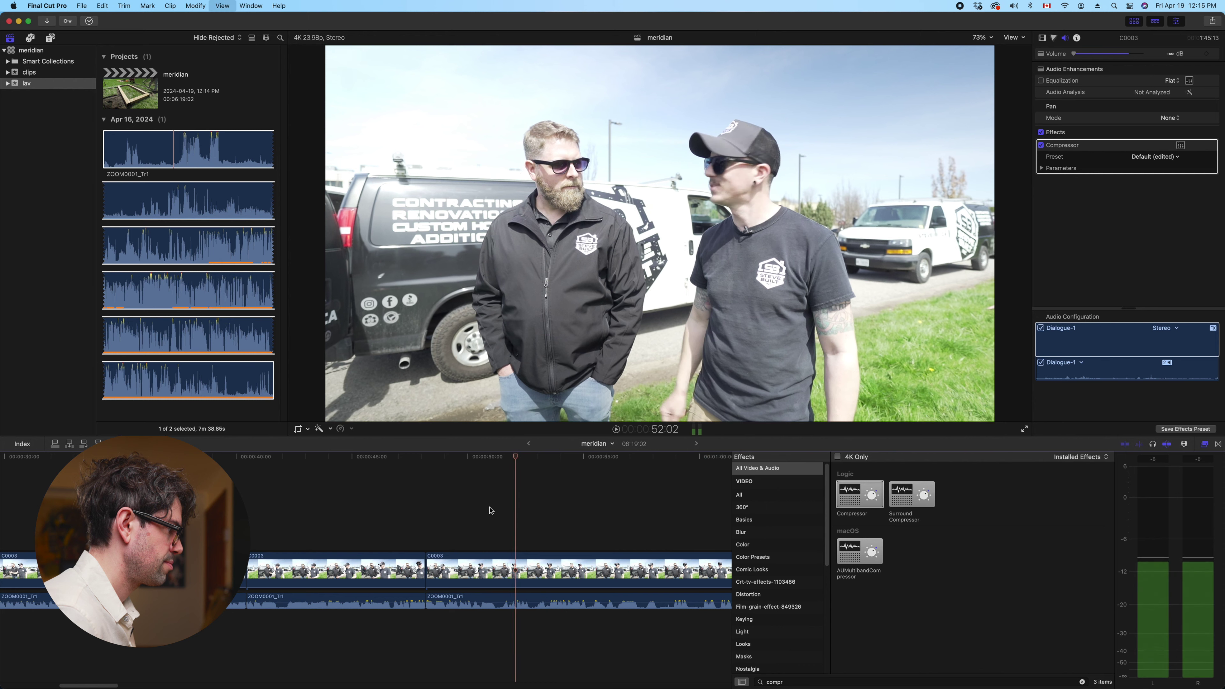
pyautogui.click(508, 577)
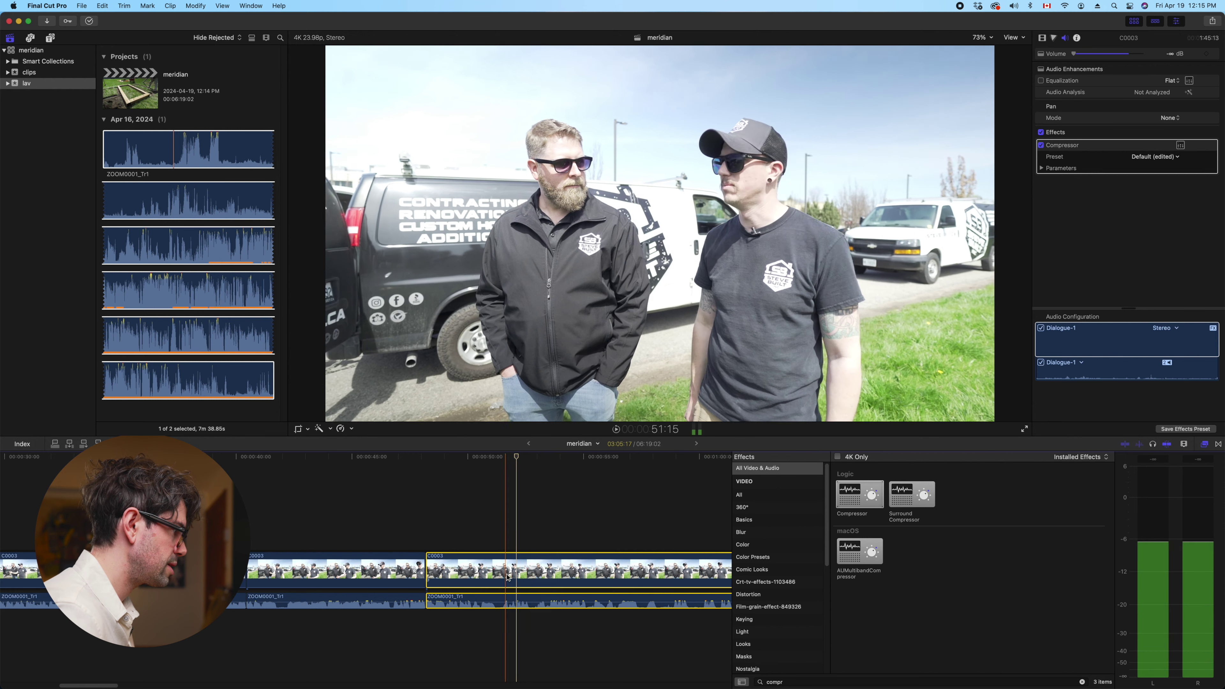
pyautogui.hotkey('alt', '[')
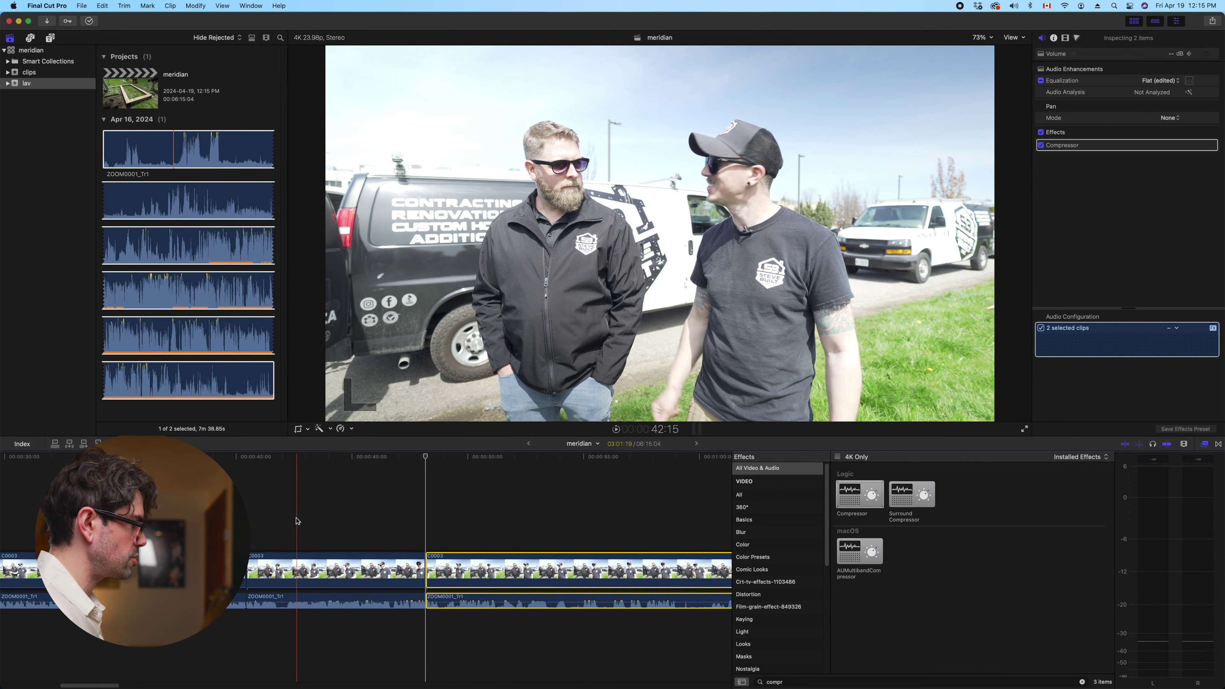
pyautogui.press('space')
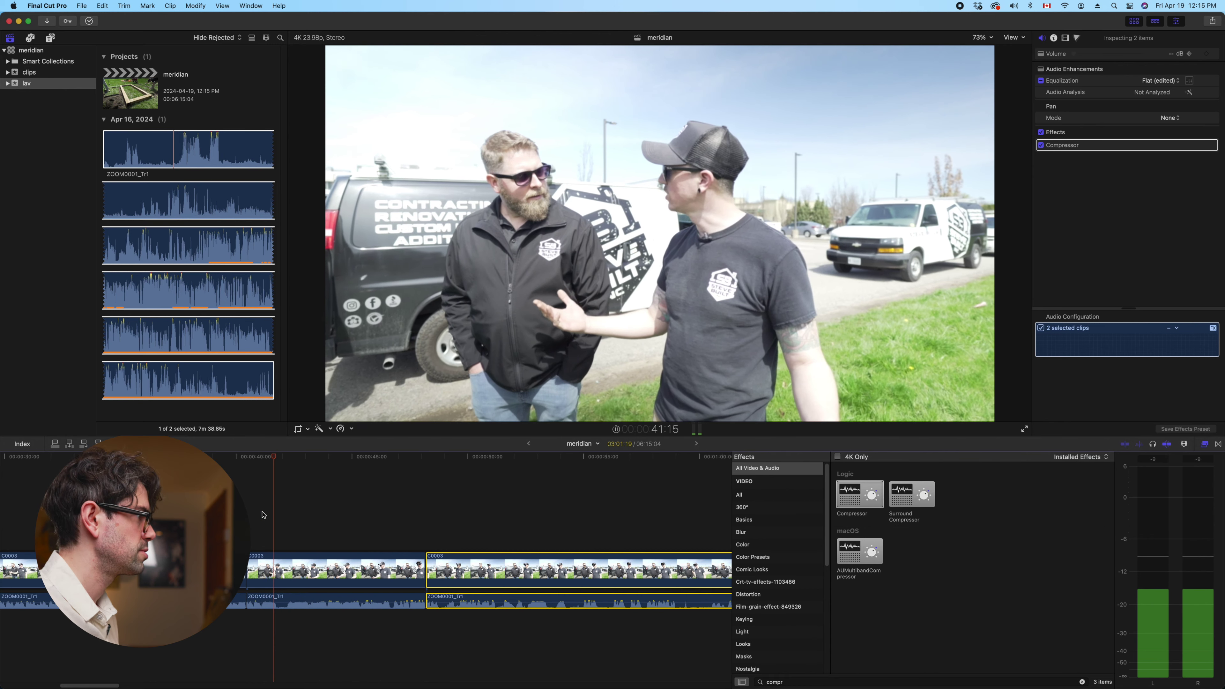
pyautogui.click(272, 555)
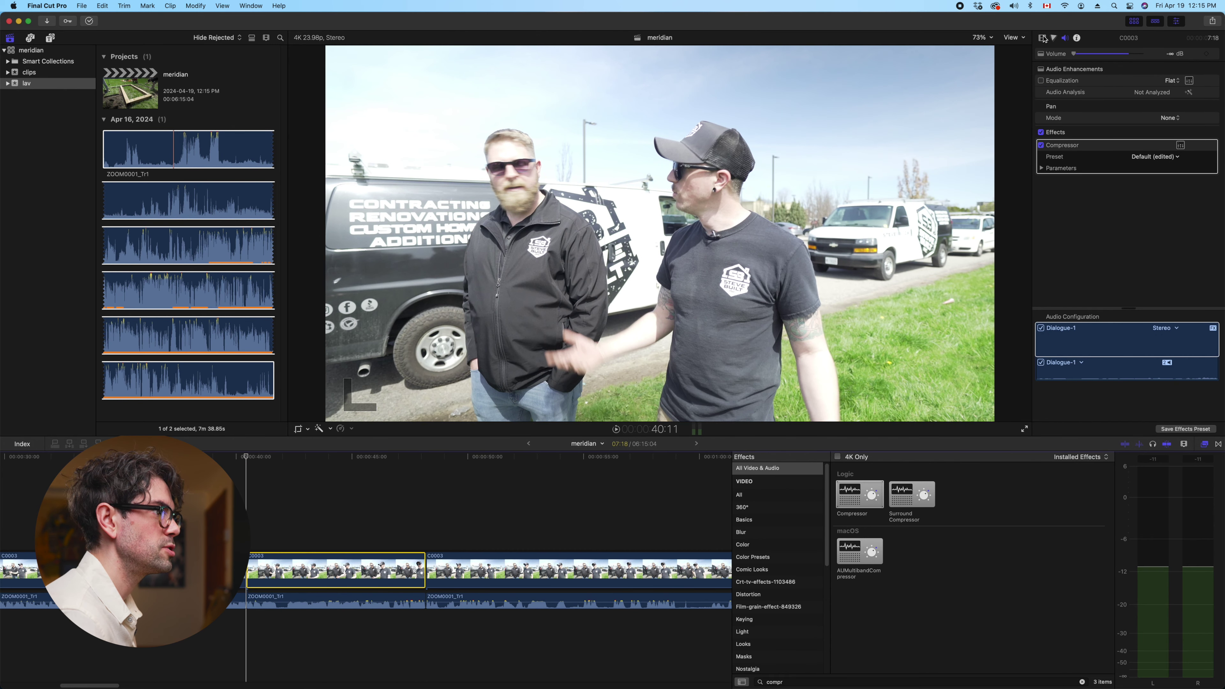
pyautogui.click(1042, 38)
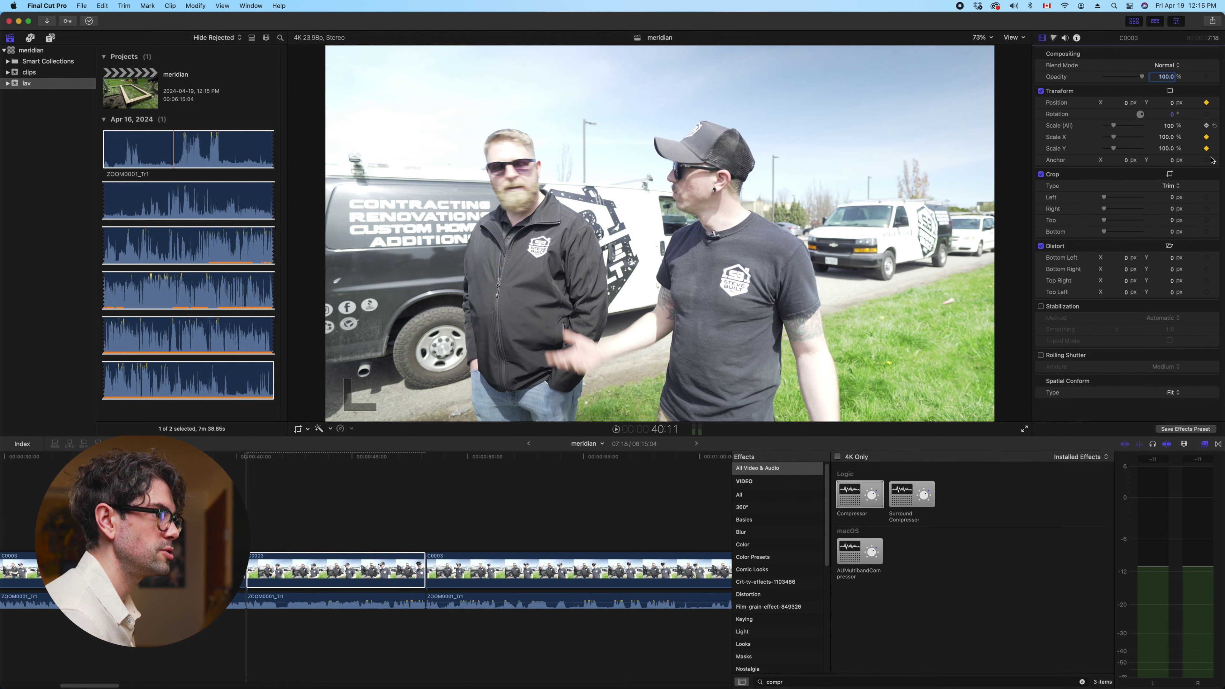
# Park at 47:20 and scale the C0003 shot up to 240% for a punch-in zoom
pyautogui.press('space')
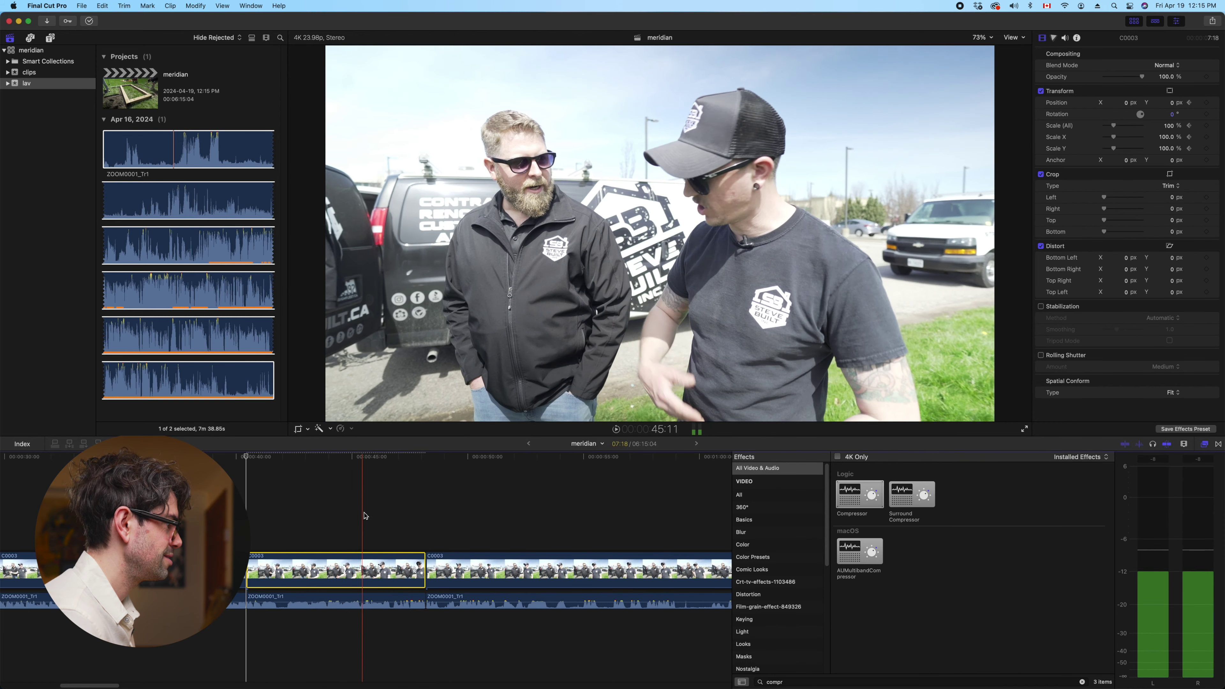
pyautogui.press('space')
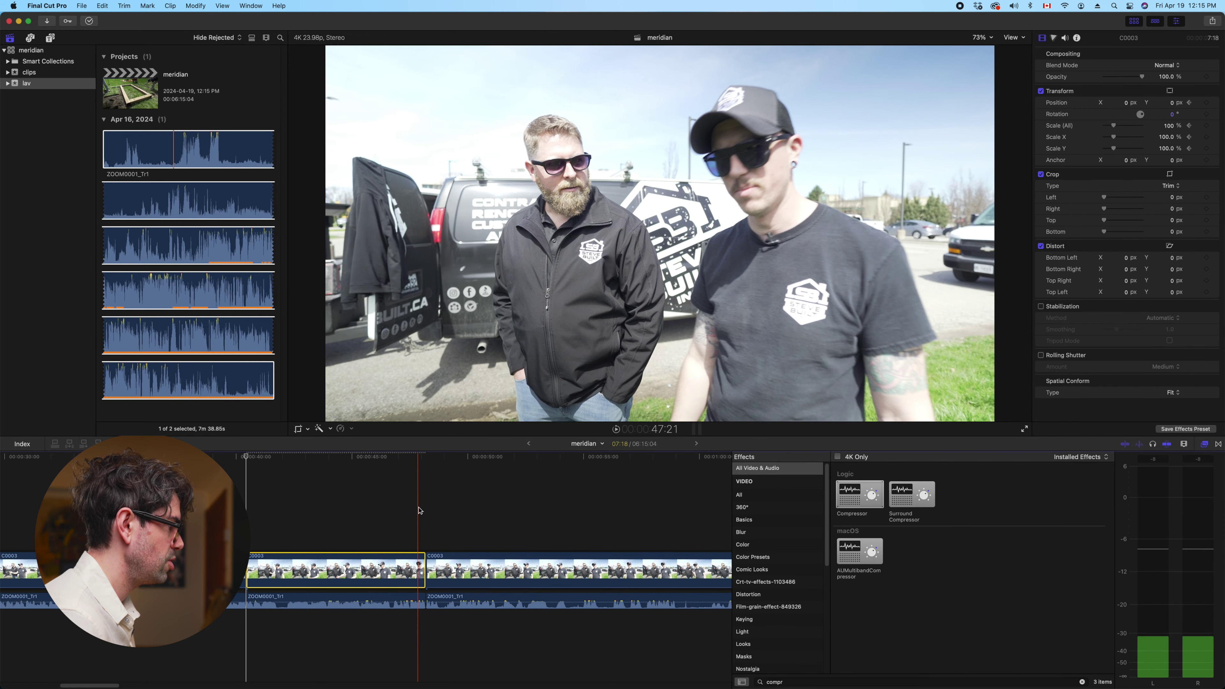
pyautogui.click(417, 533)
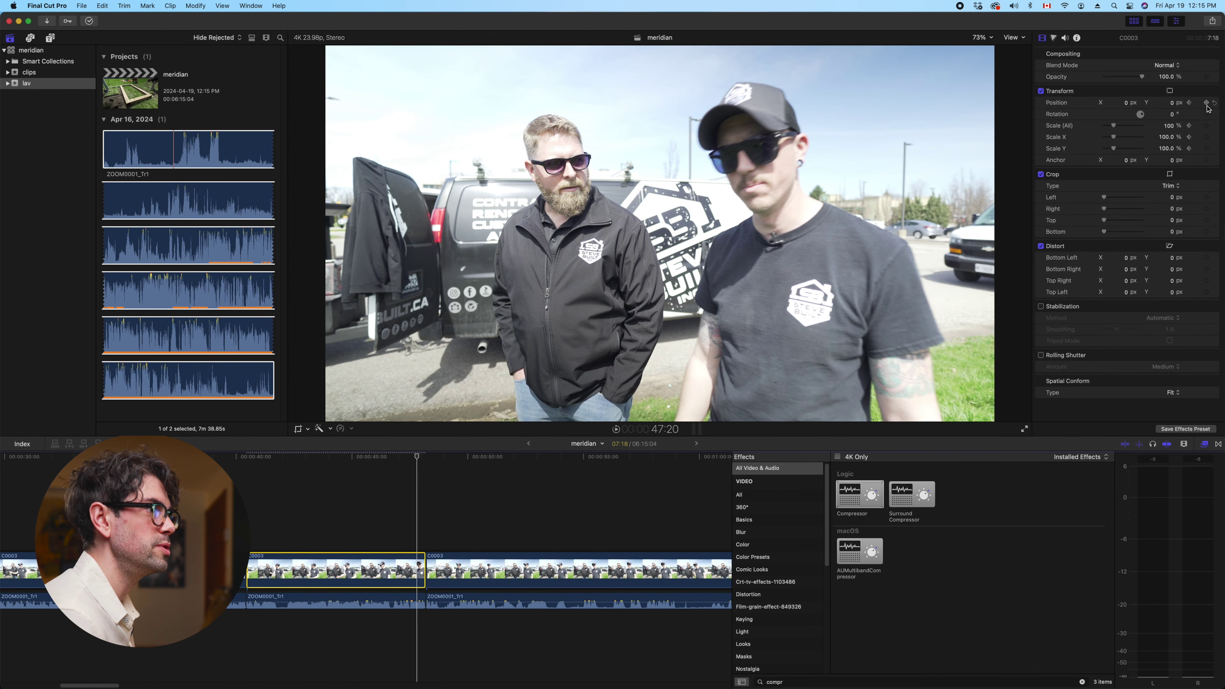
pyautogui.moveTo(1113, 125); pyautogui.dragTo(1200, 2)
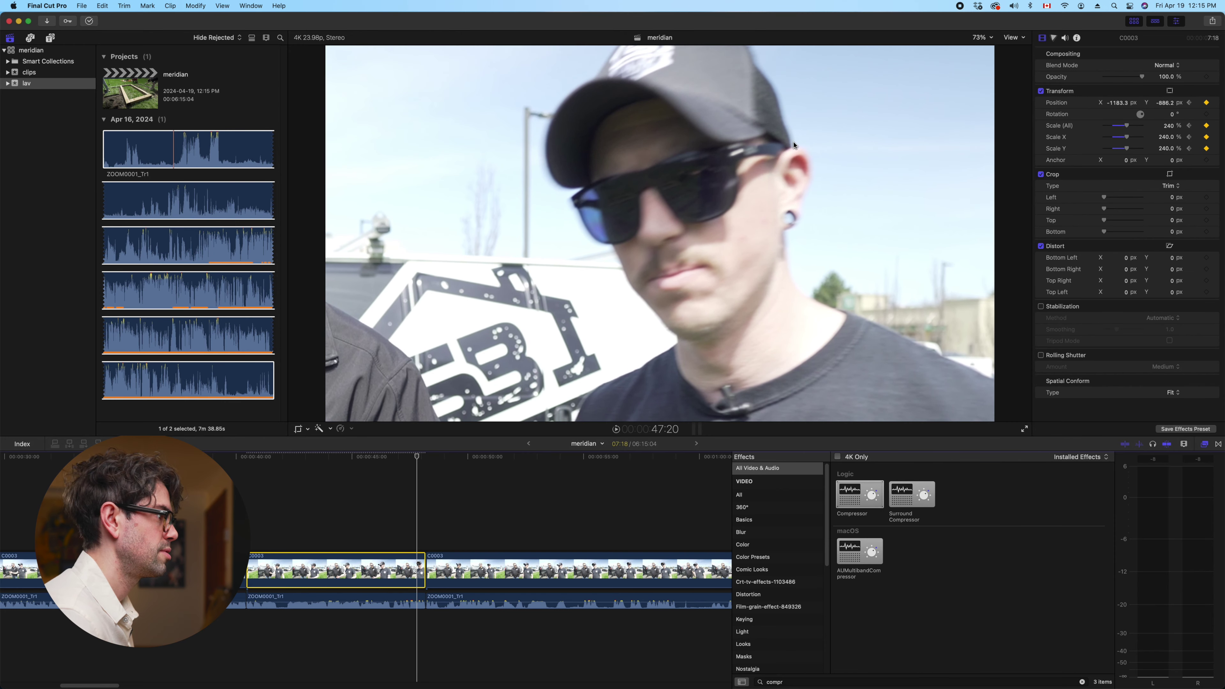
pyautogui.press('space')
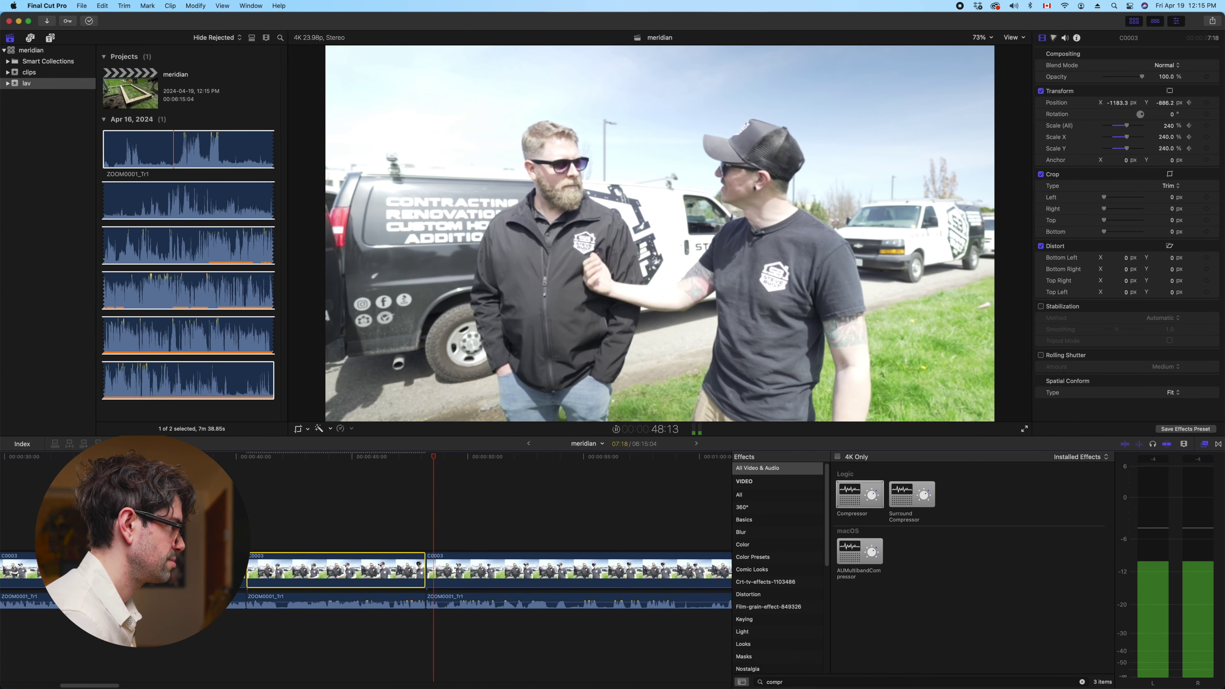
# Review the punch-in through 49:20 to the next cut, then select the following C0003 clip
pyautogui.press('space')
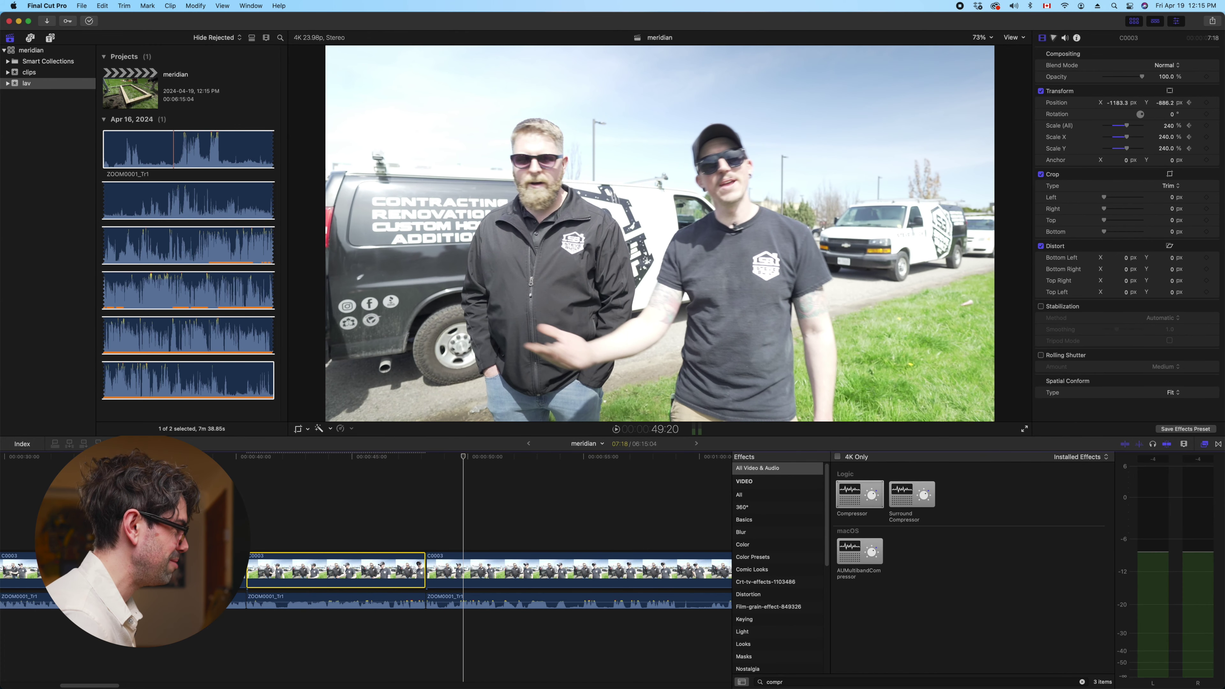
pyautogui.click(260, 502)
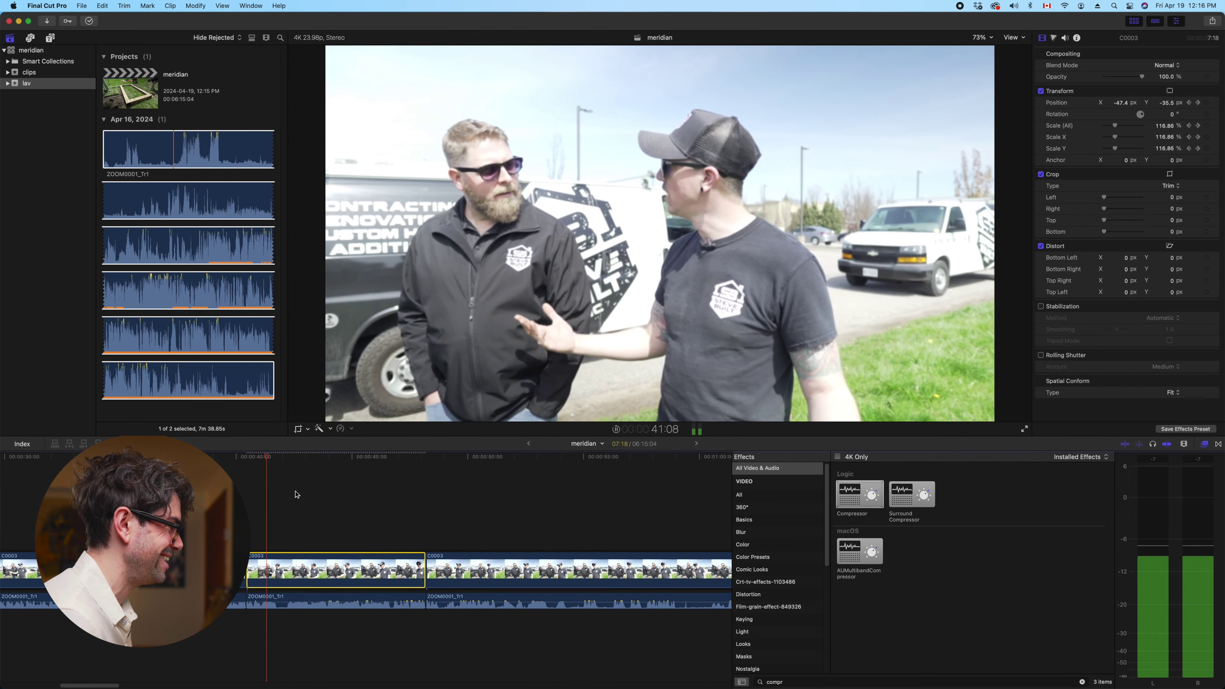
pyautogui.press('space')
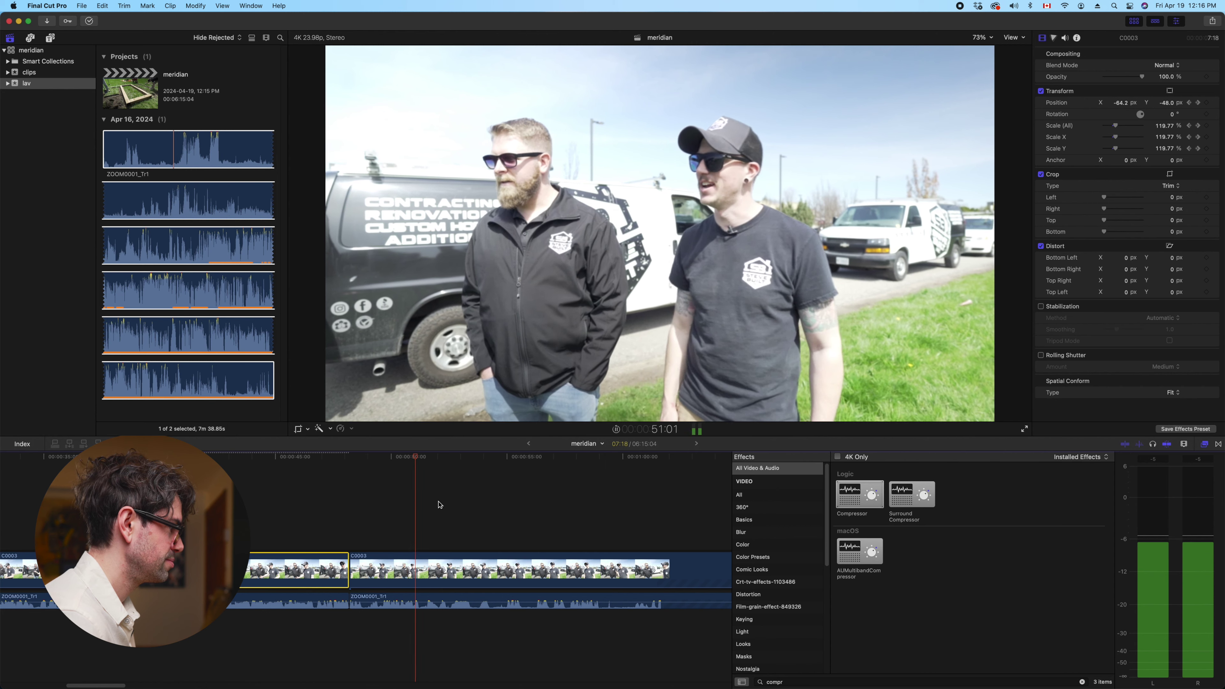
pyautogui.press('space')
pyautogui.click(439, 572)
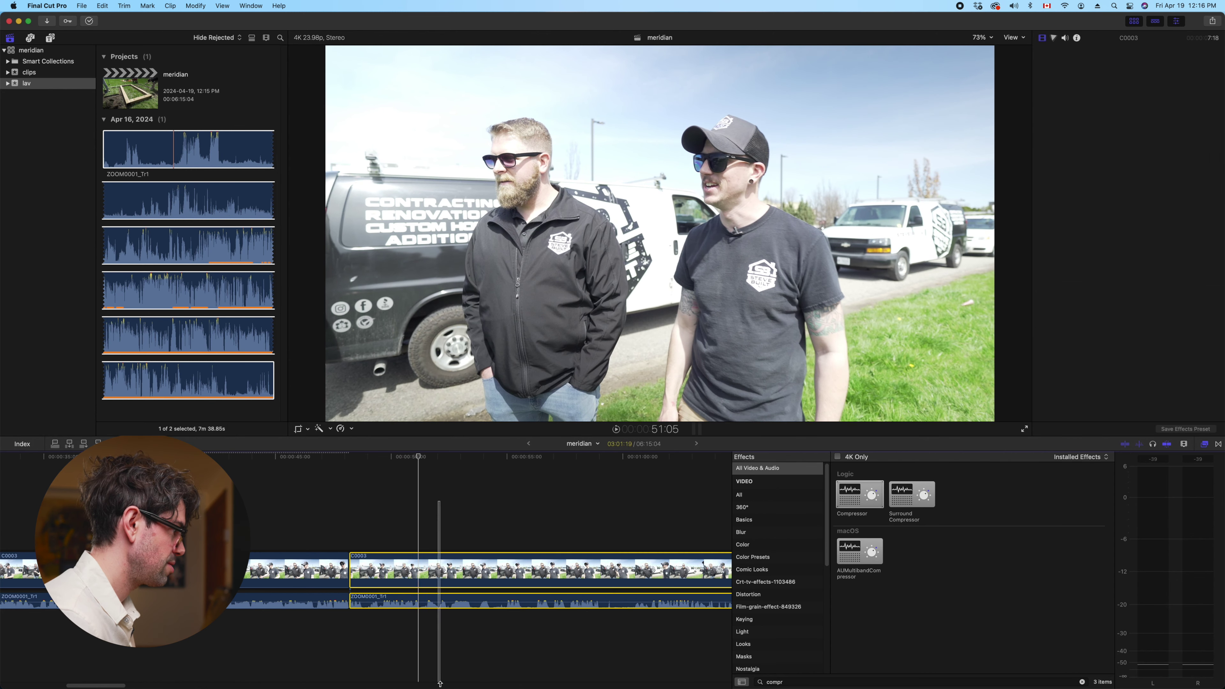
# Blade clip C0003 at the playhead and play on, stopping at 1:14:11
pyautogui.press('super+b')
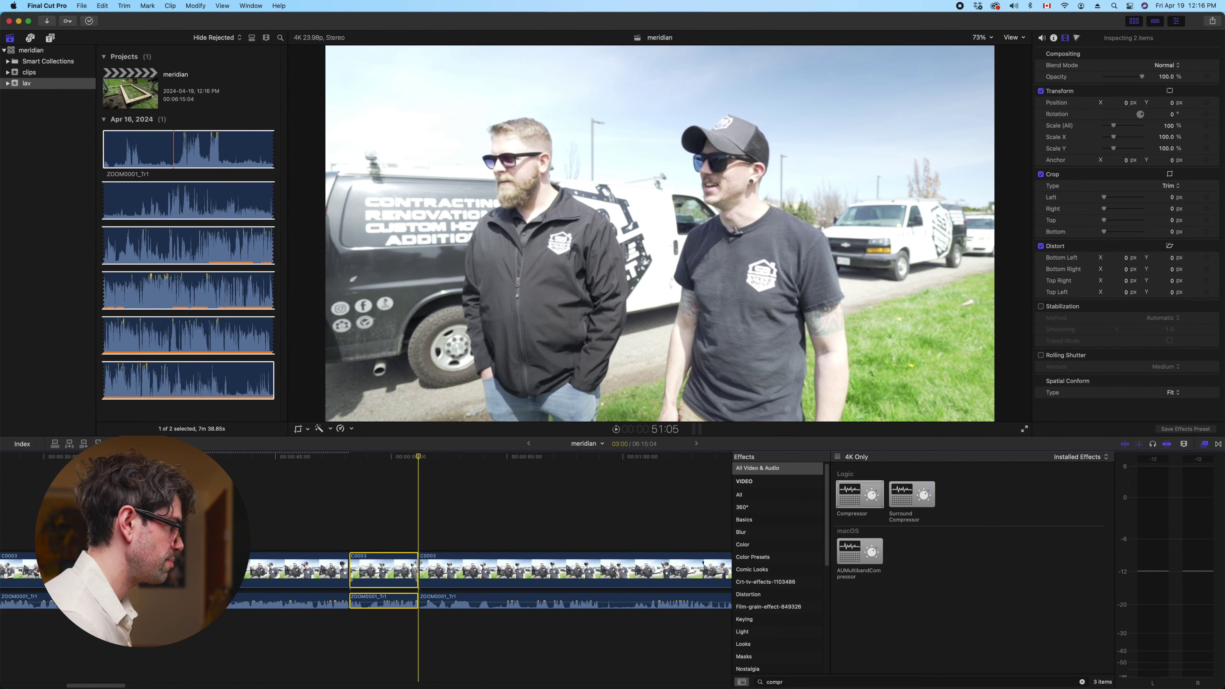
pyautogui.press('space')
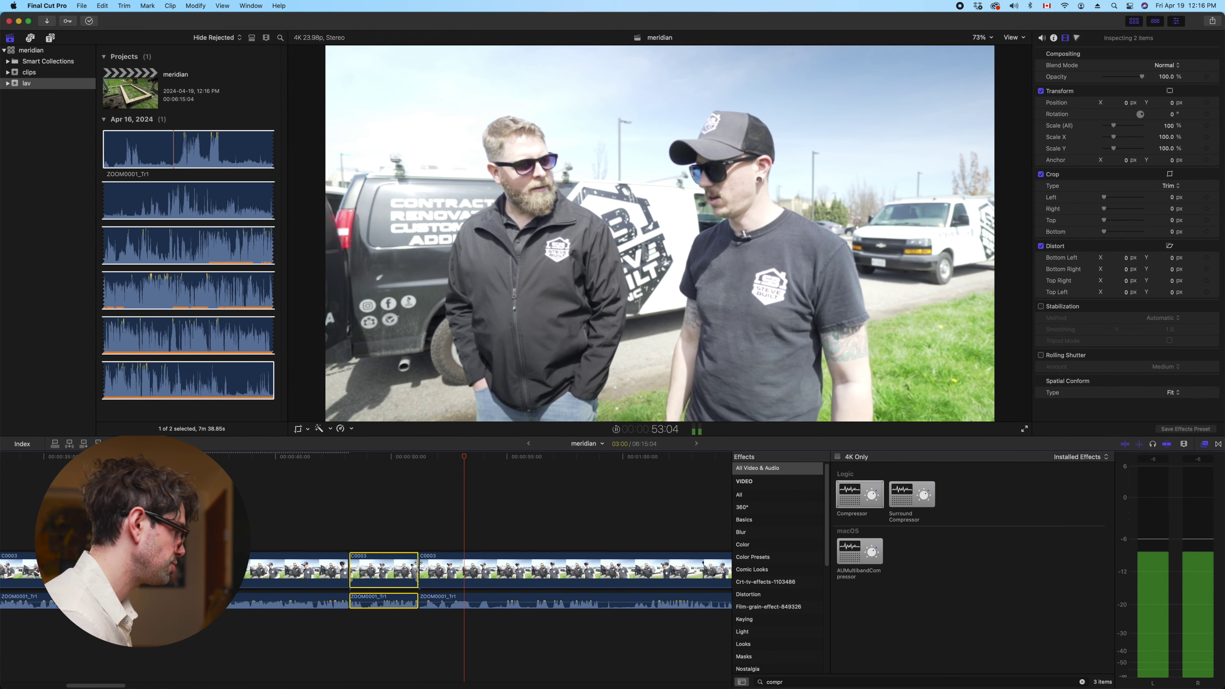
pyautogui.hscroll(3, 417, 564)
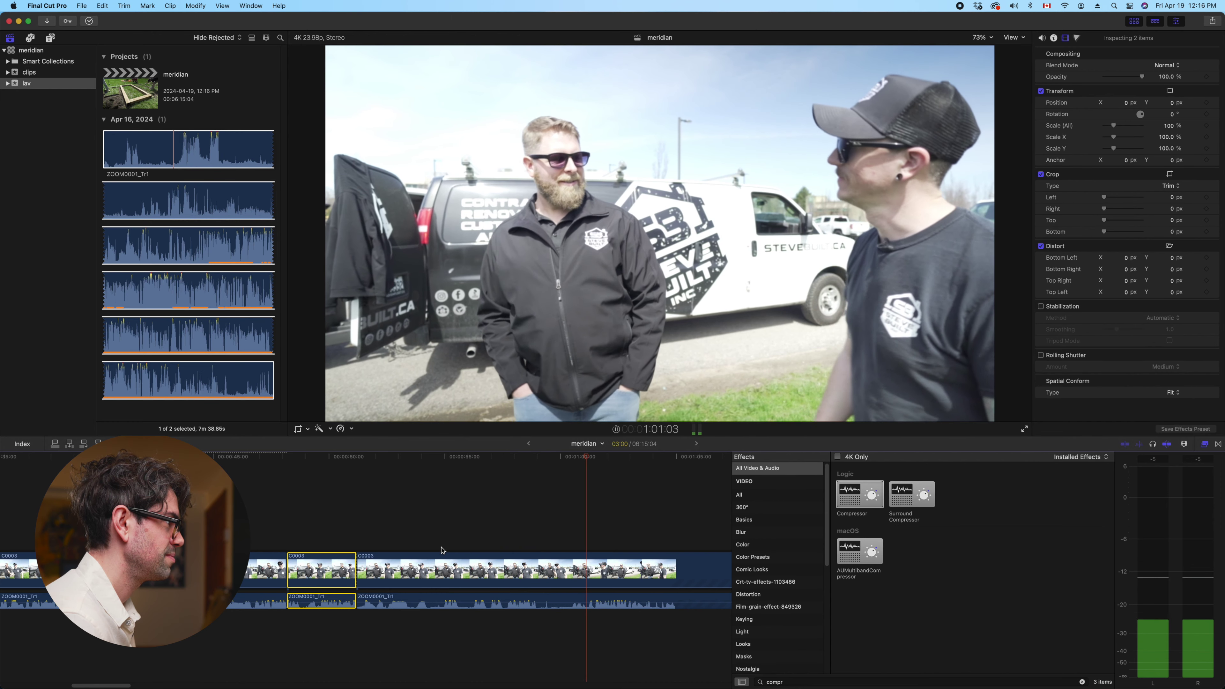
pyautogui.press('super+minus')
pyautogui.press('super+minus')
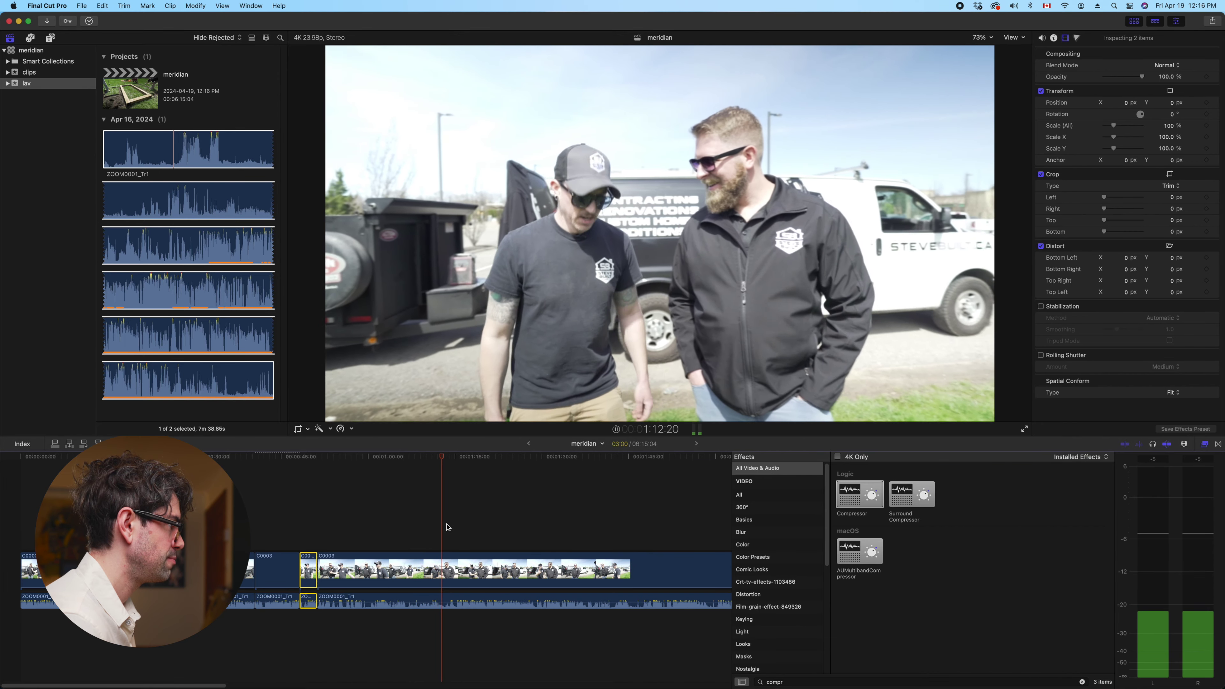
pyautogui.press('space')
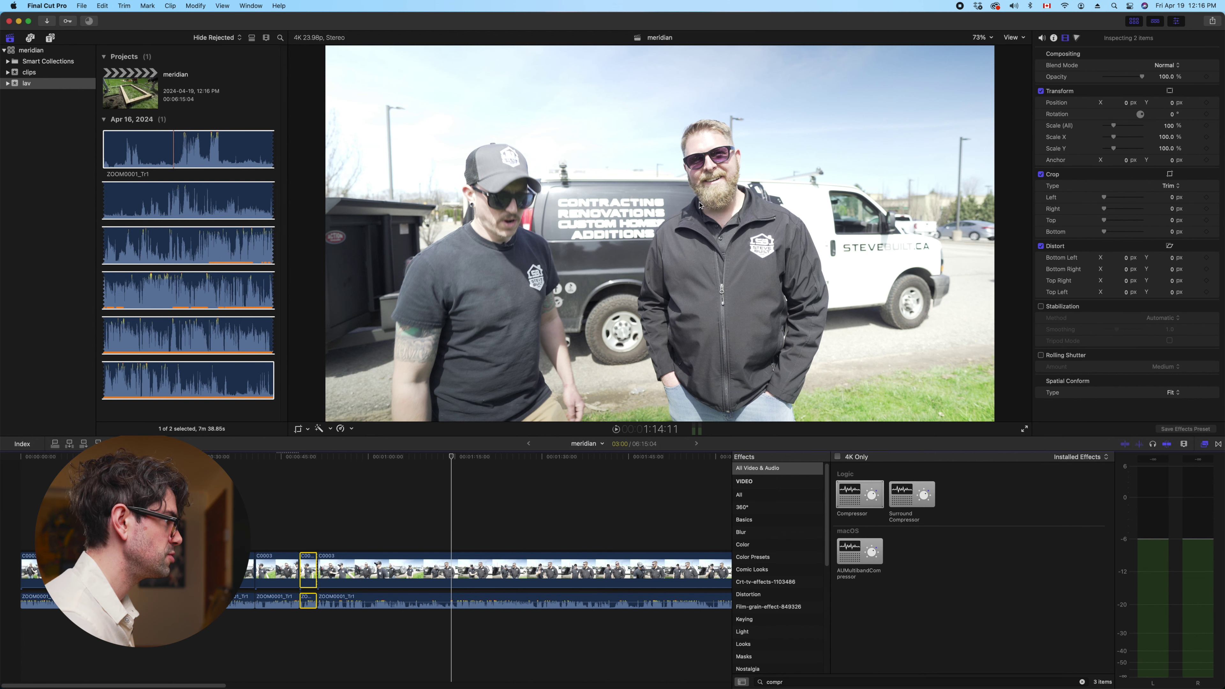
# Trim C0003's start to the playhead, shrinking the project from 06:15:04 to 05:50:23
pyautogui.click(448, 509)
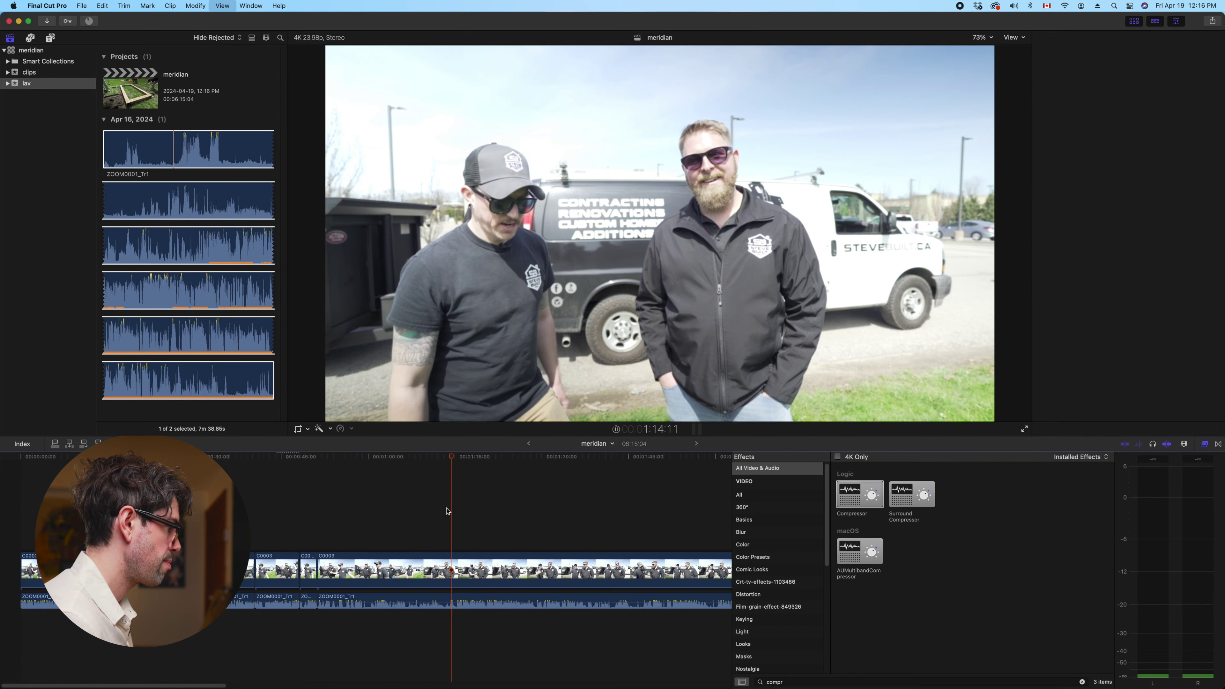
pyautogui.press('space')
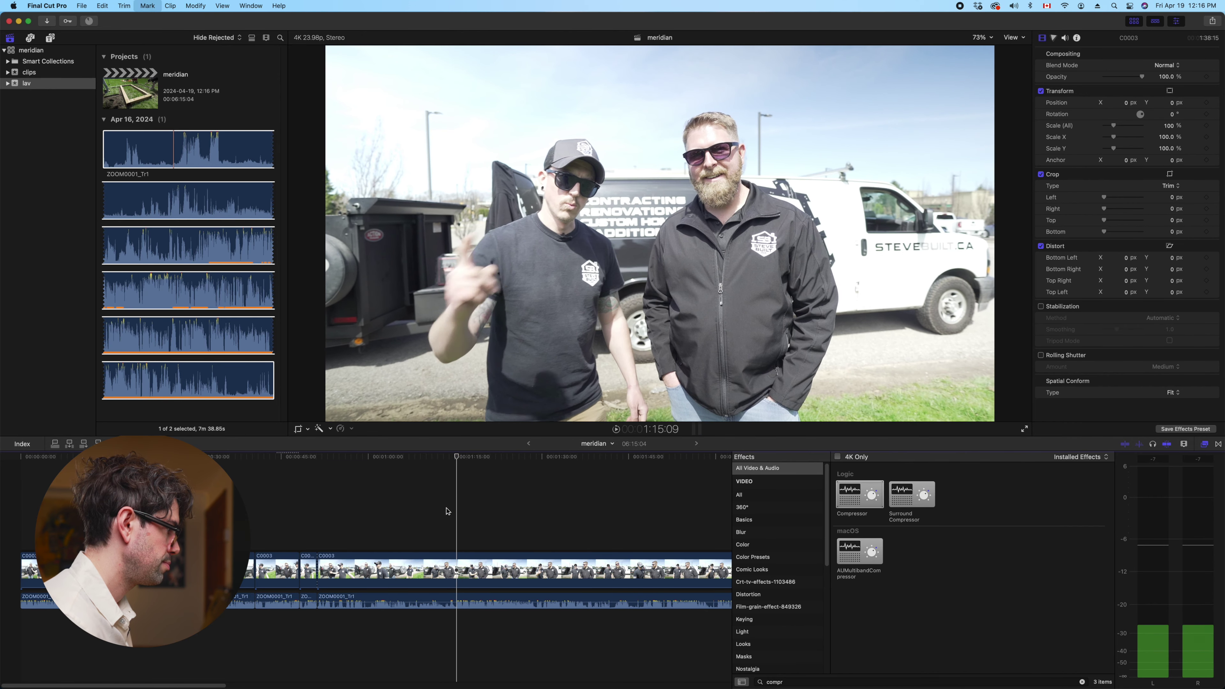
pyautogui.click(458, 567)
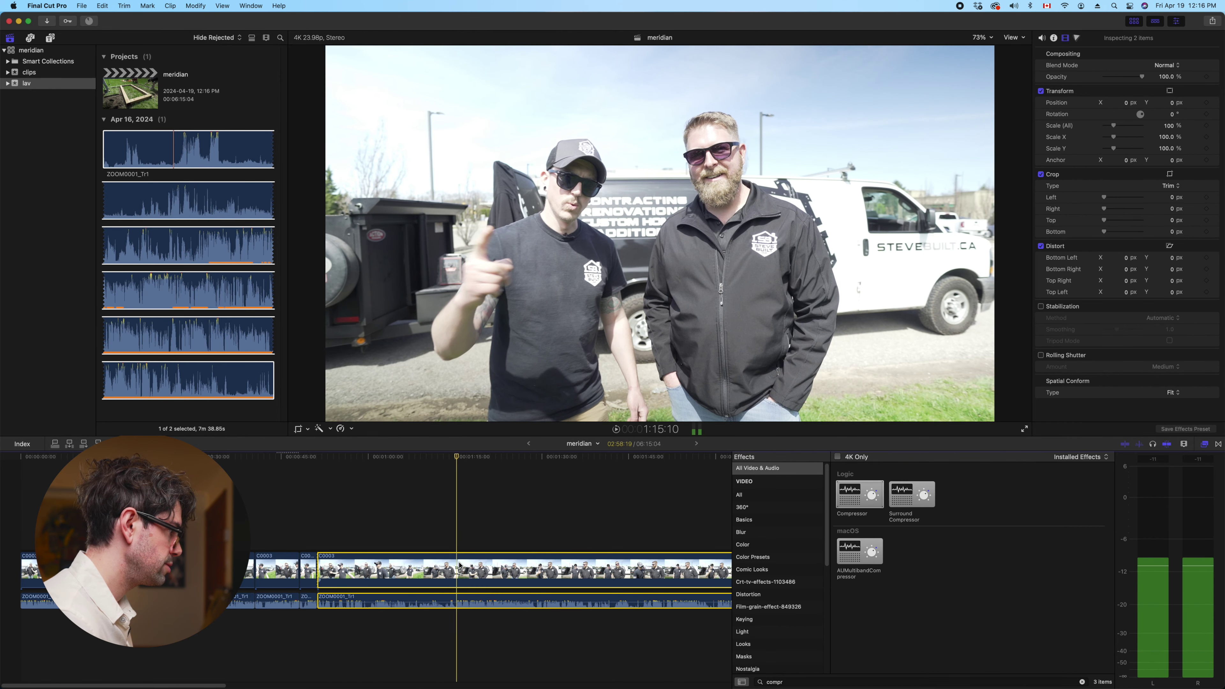
pyautogui.hotkey('alt', '[')
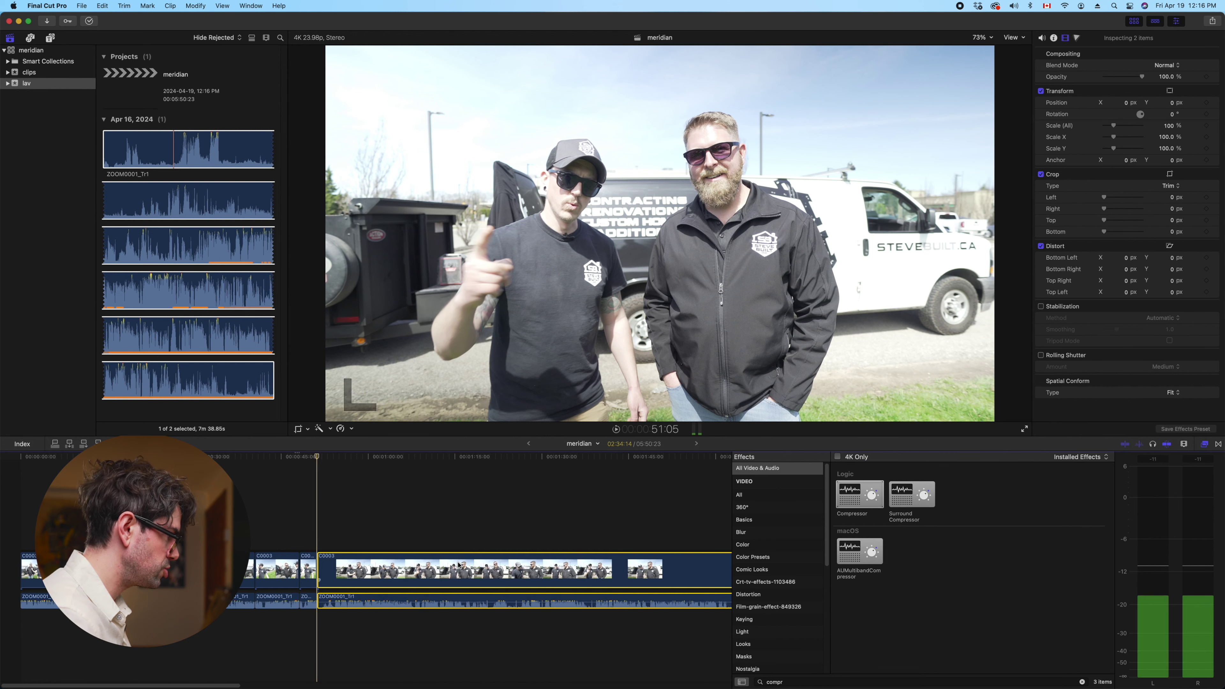
pyautogui.hscroll(3, 458, 566)
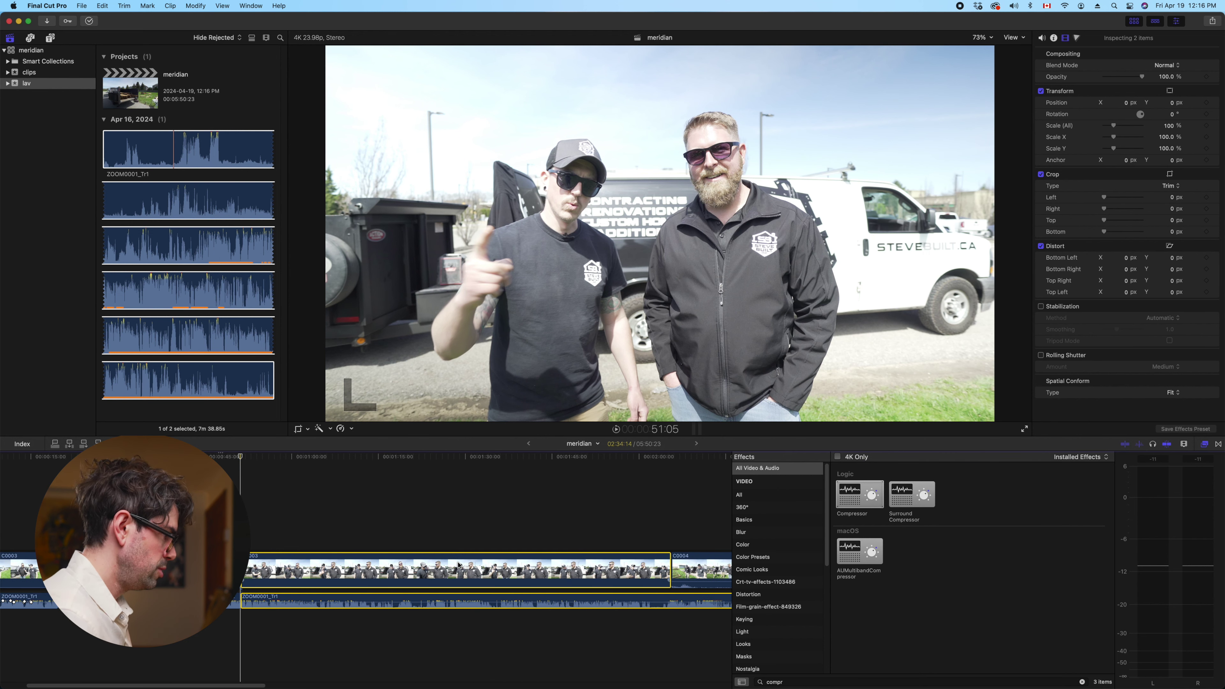
pyautogui.press('super+minus')
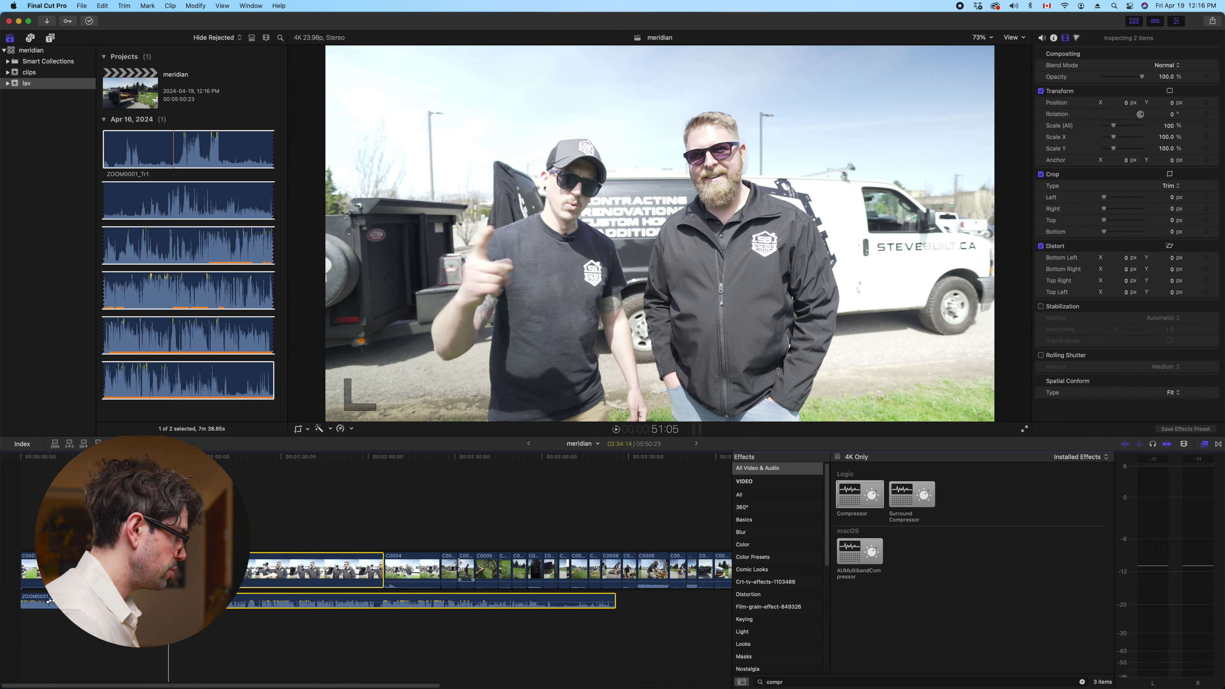
pyautogui.press('space')
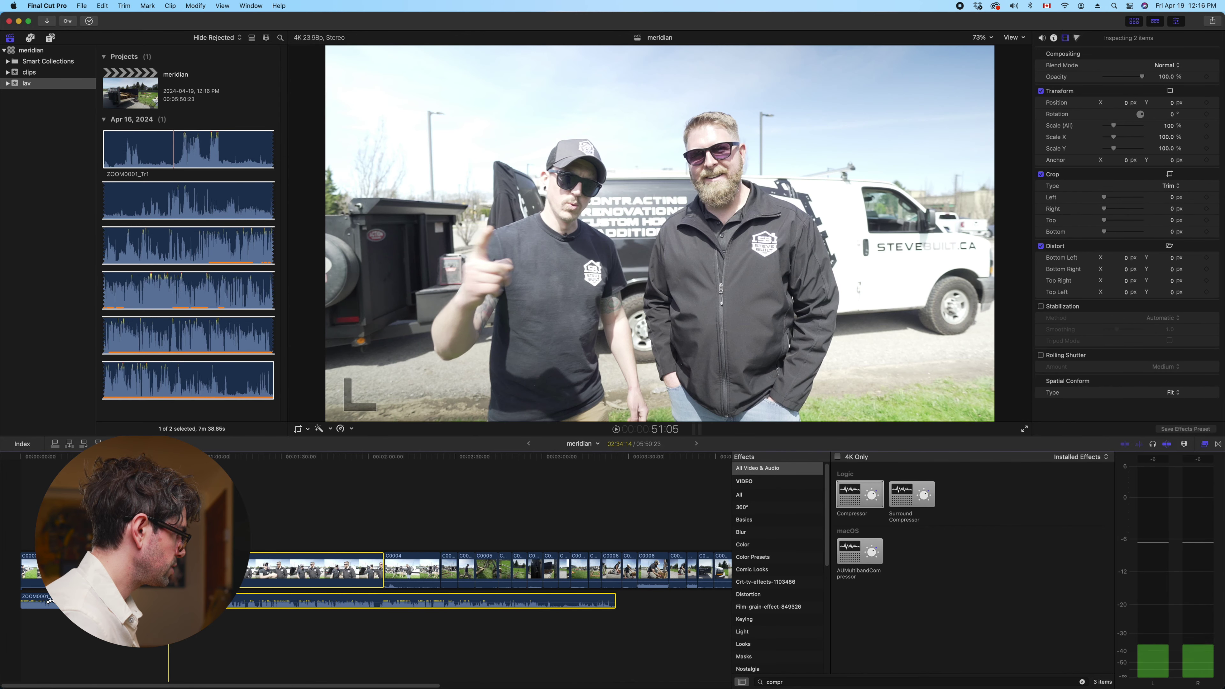
pyautogui.press('space')
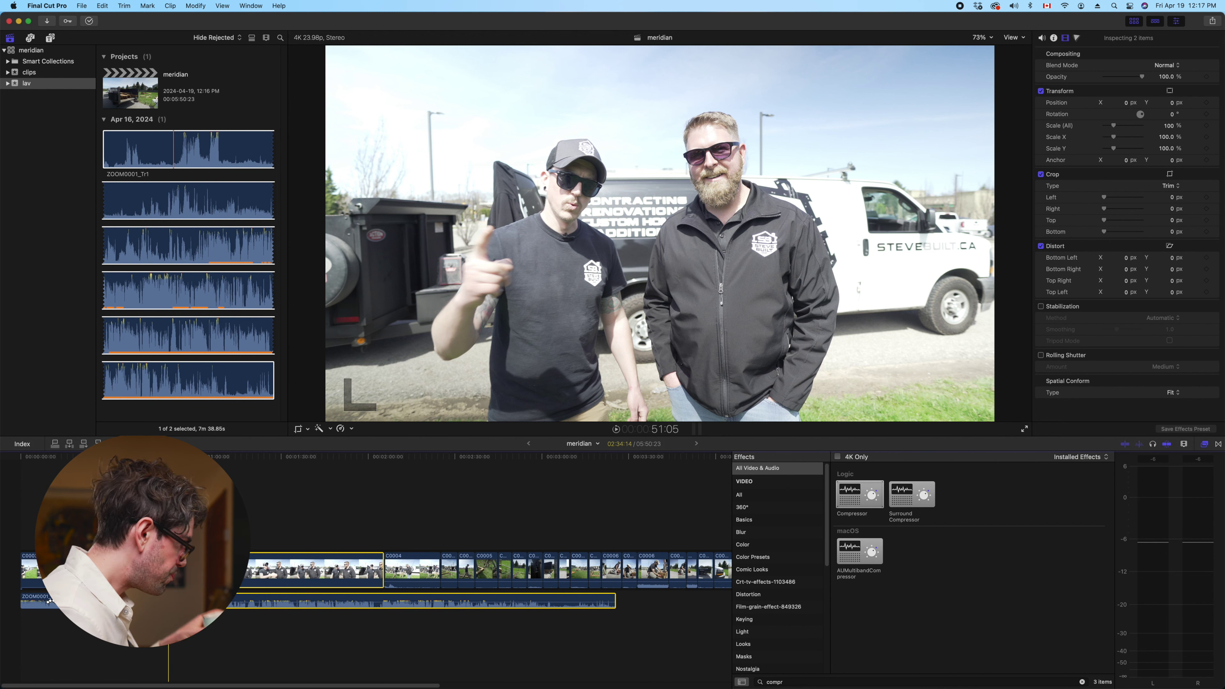
pyautogui.press('space')
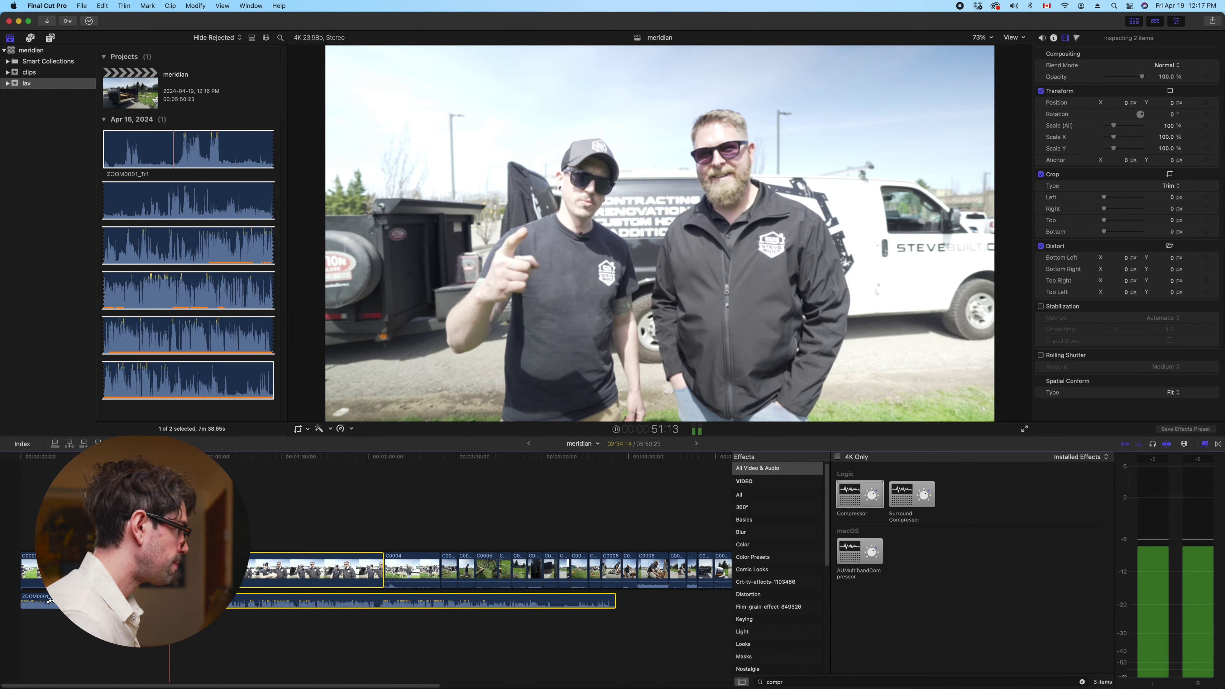
pyautogui.press('super+equal')
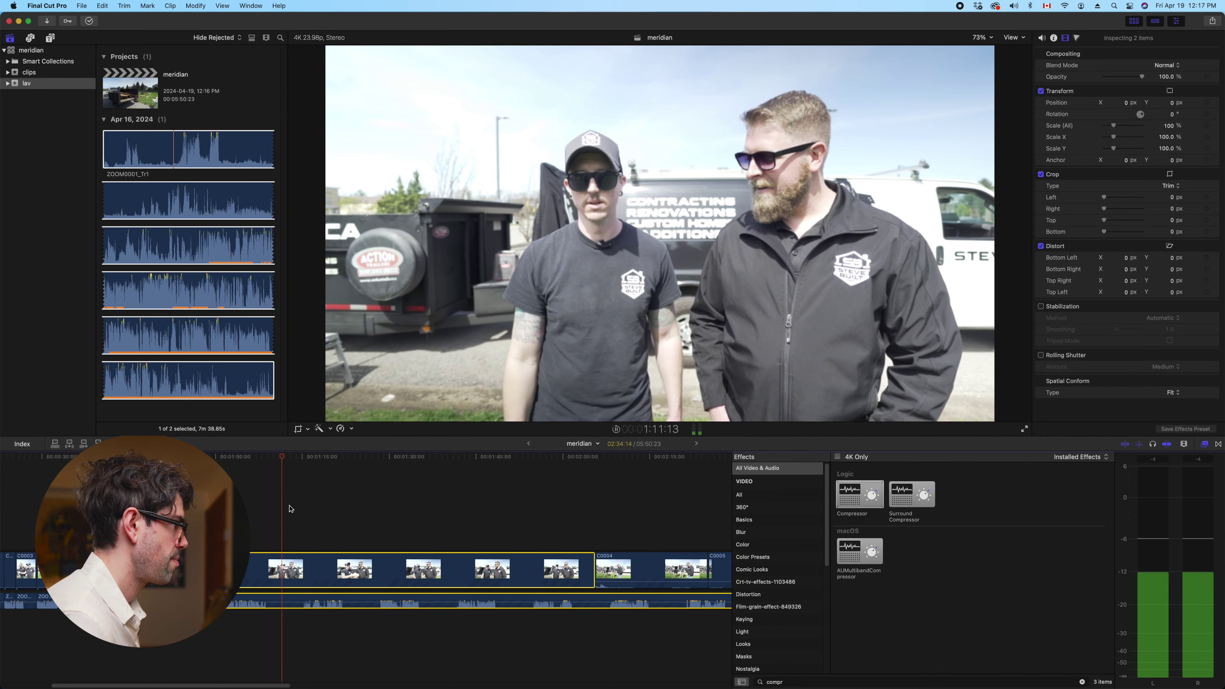
pyautogui.press('space')
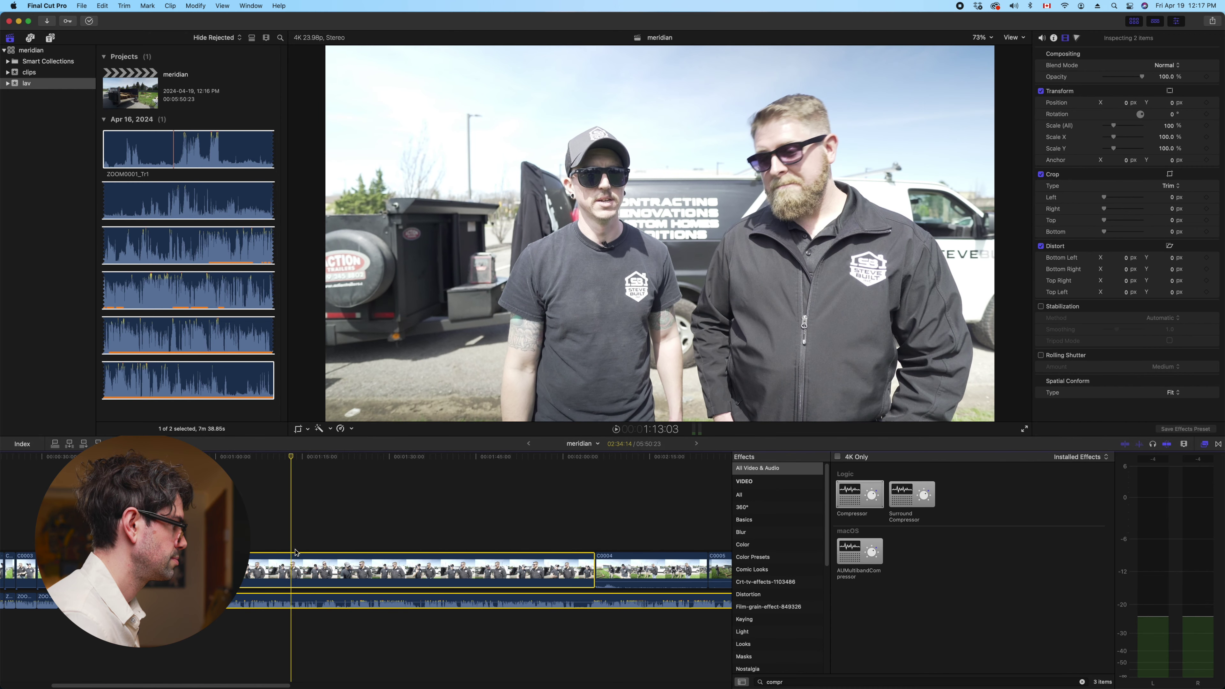
# Blade clip C0003 at the playhead, then trim its start to the playhead
pyautogui.press('super+b')
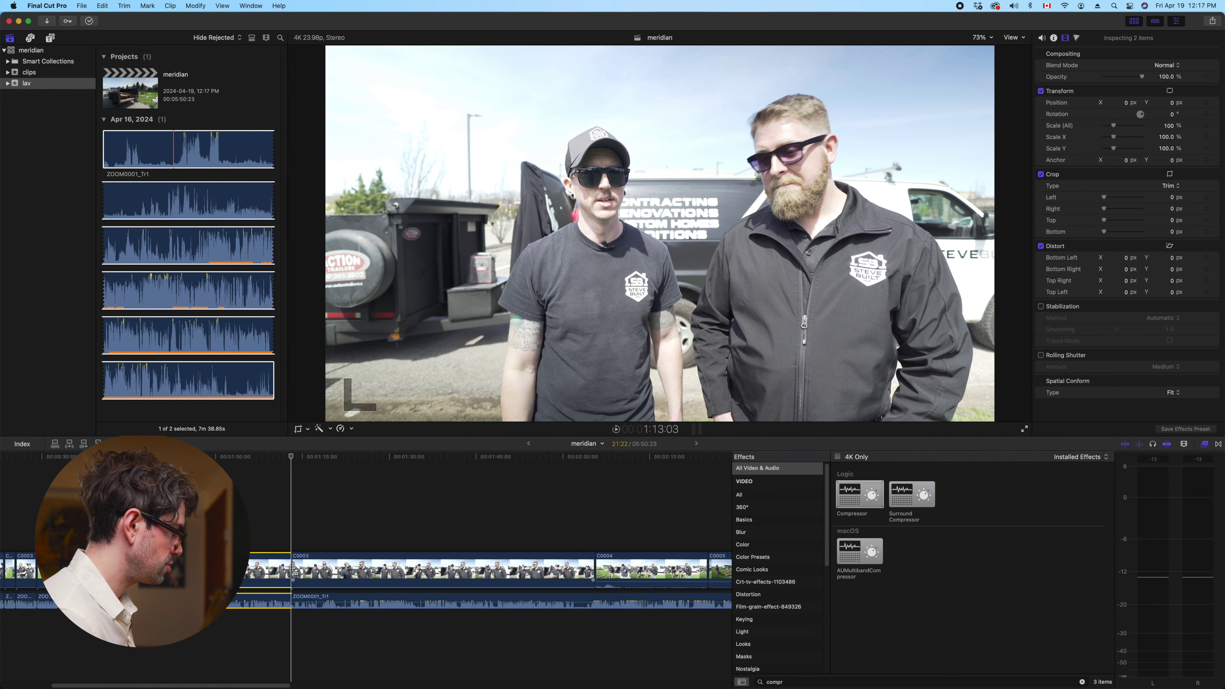
pyautogui.press('space')
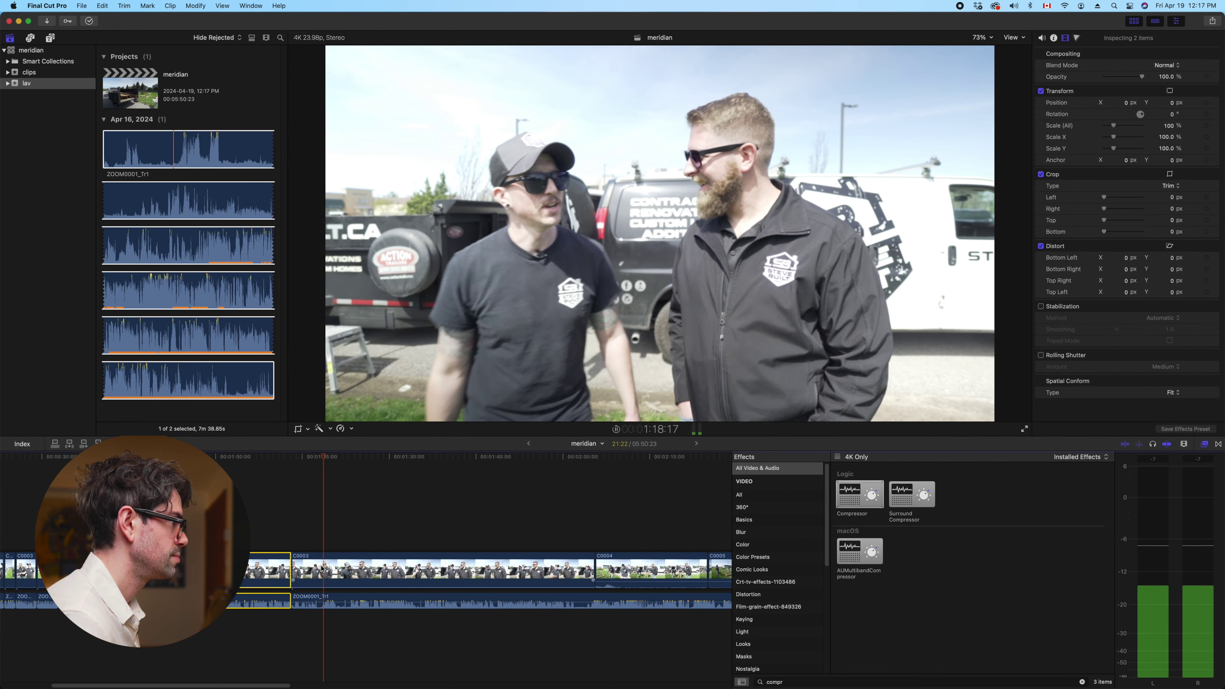
pyautogui.click(345, 549)
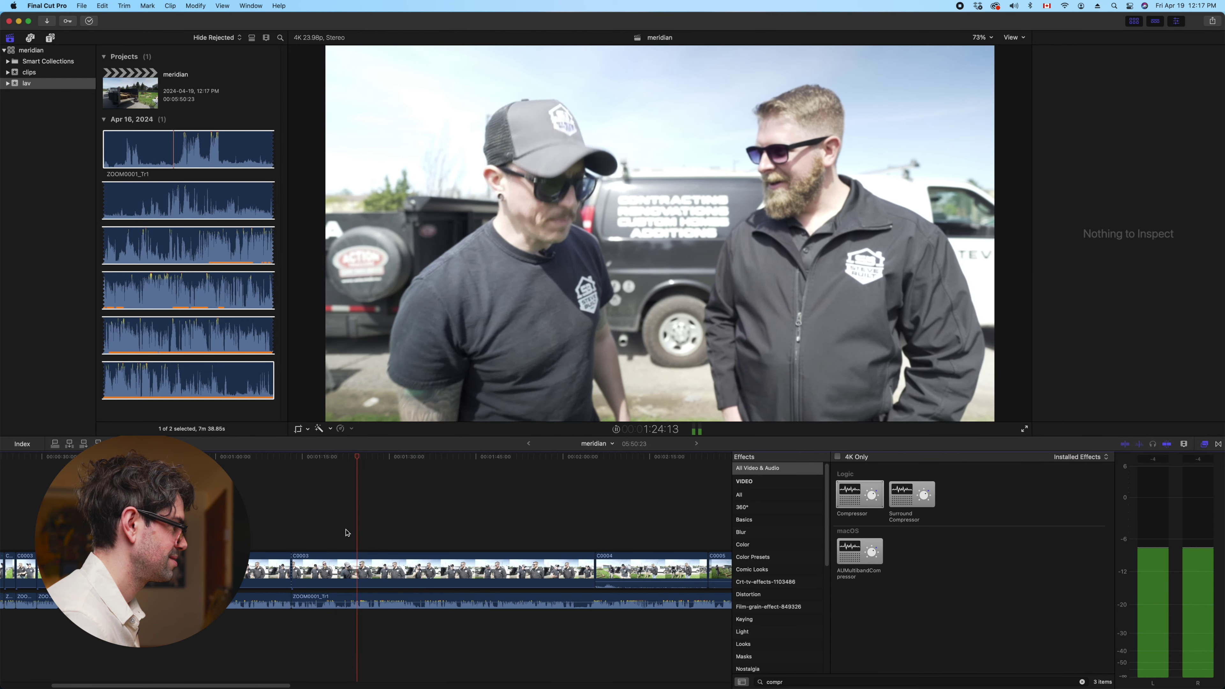
pyautogui.click(366, 570)
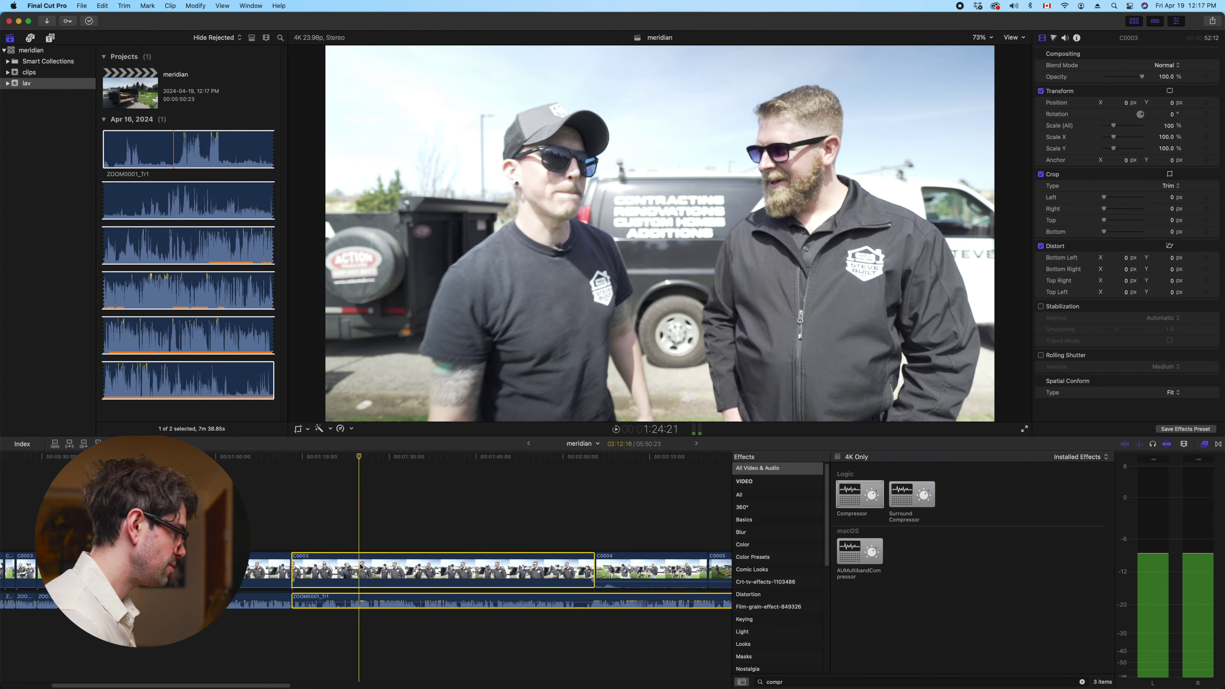
pyautogui.press('space')
pyautogui.hotkey('alt', '[')
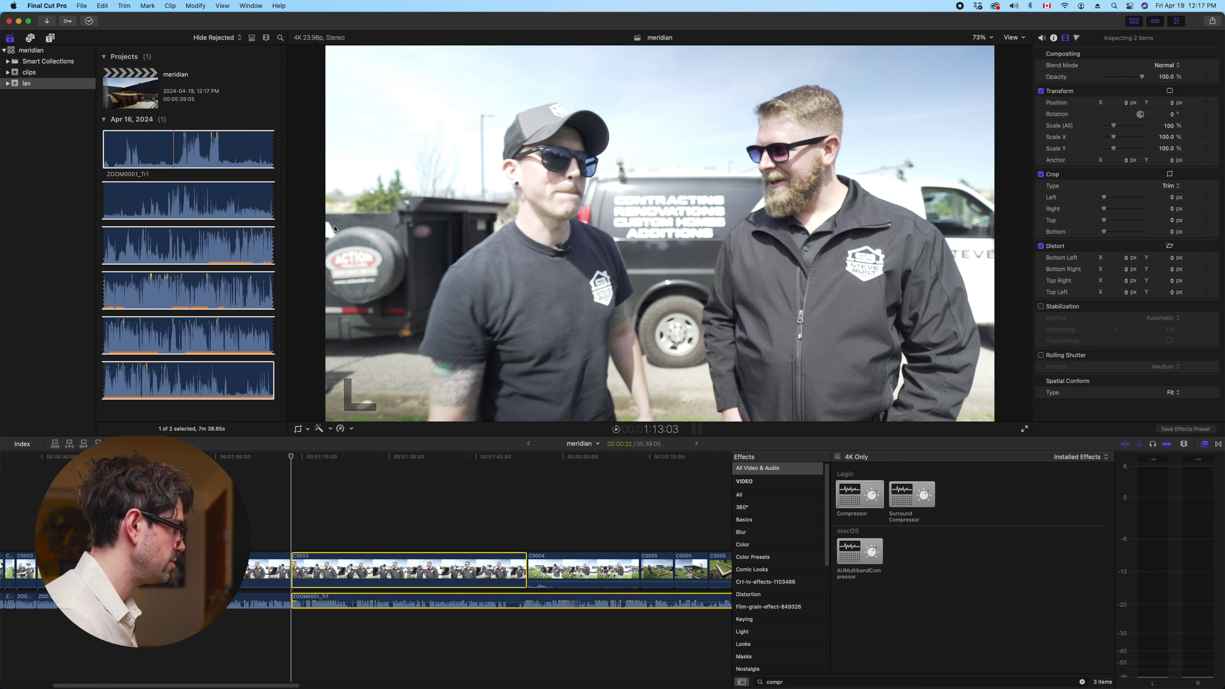
# Play on and trim C0003's start again at the next cut point
pyautogui.press('space')
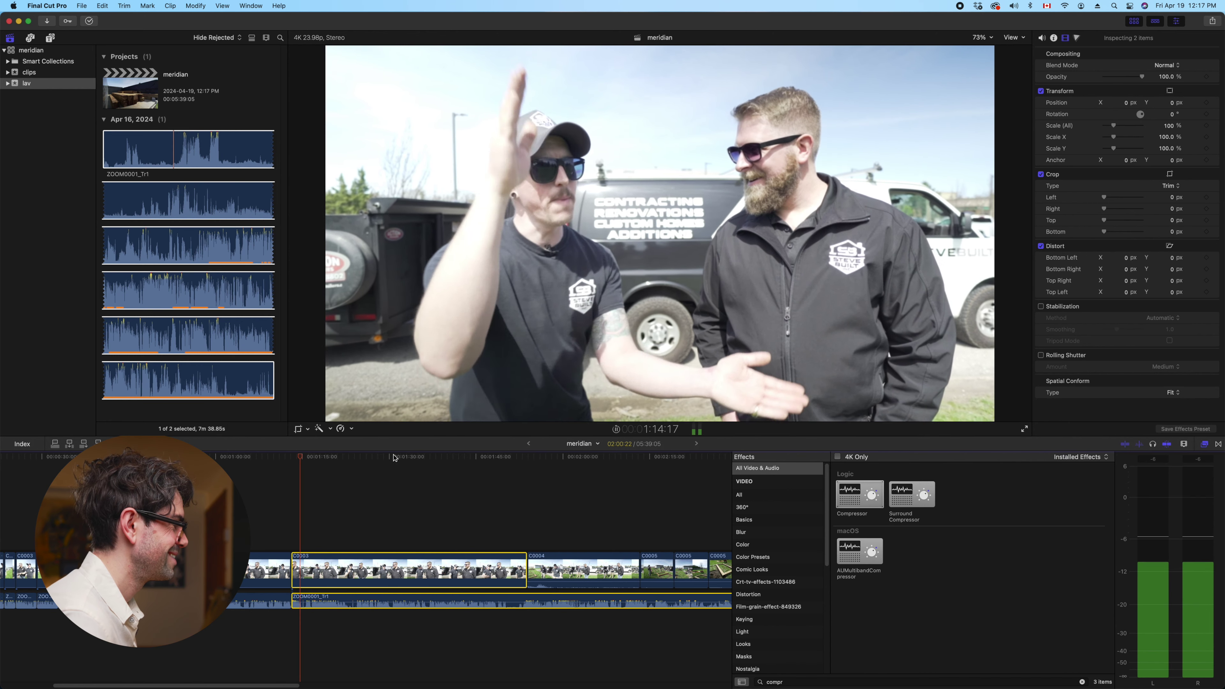
pyautogui.press('space')
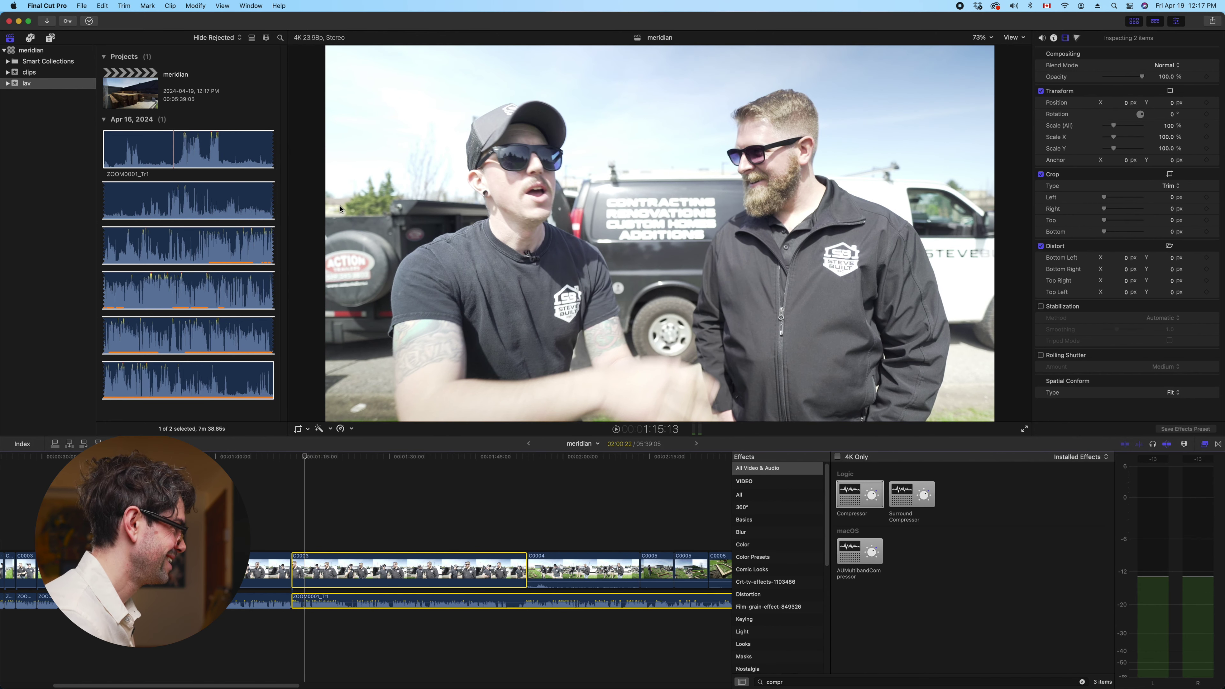
pyautogui.hotkey('alt', '[')
pyautogui.press('space')
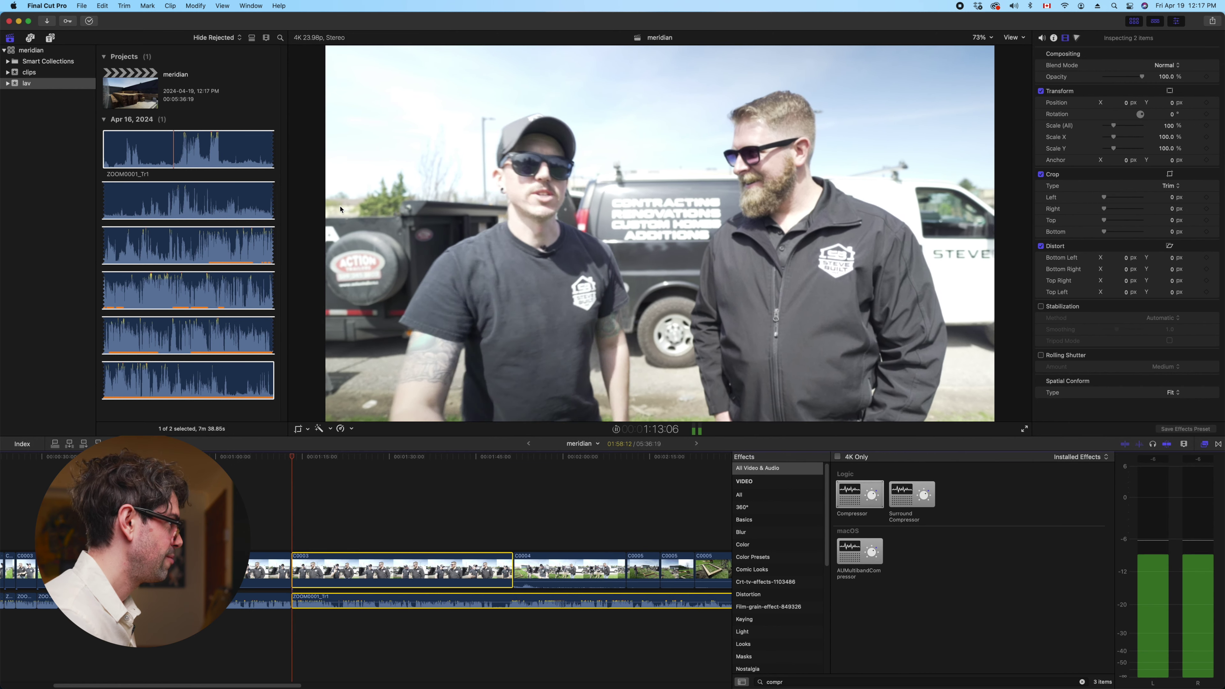
pyautogui.press('space')
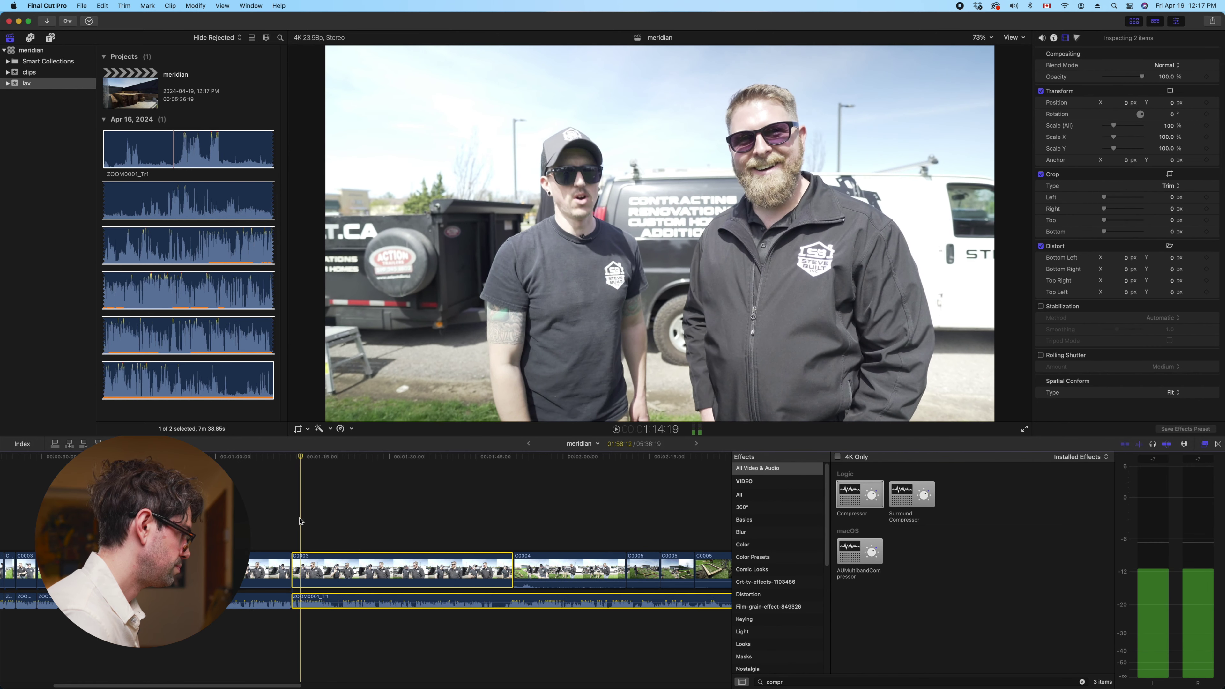
# Trim C0003's start once more at a later cut point, bringing the project to 05:28:01
pyautogui.press('super+equal')
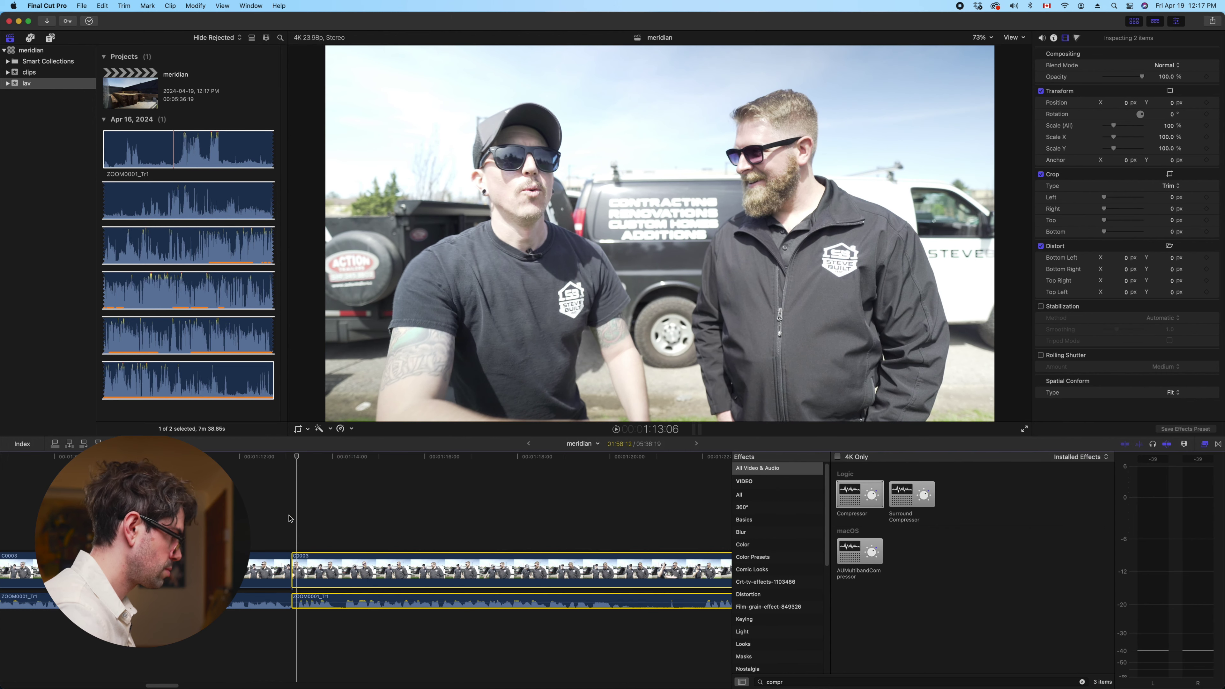
pyautogui.press('space')
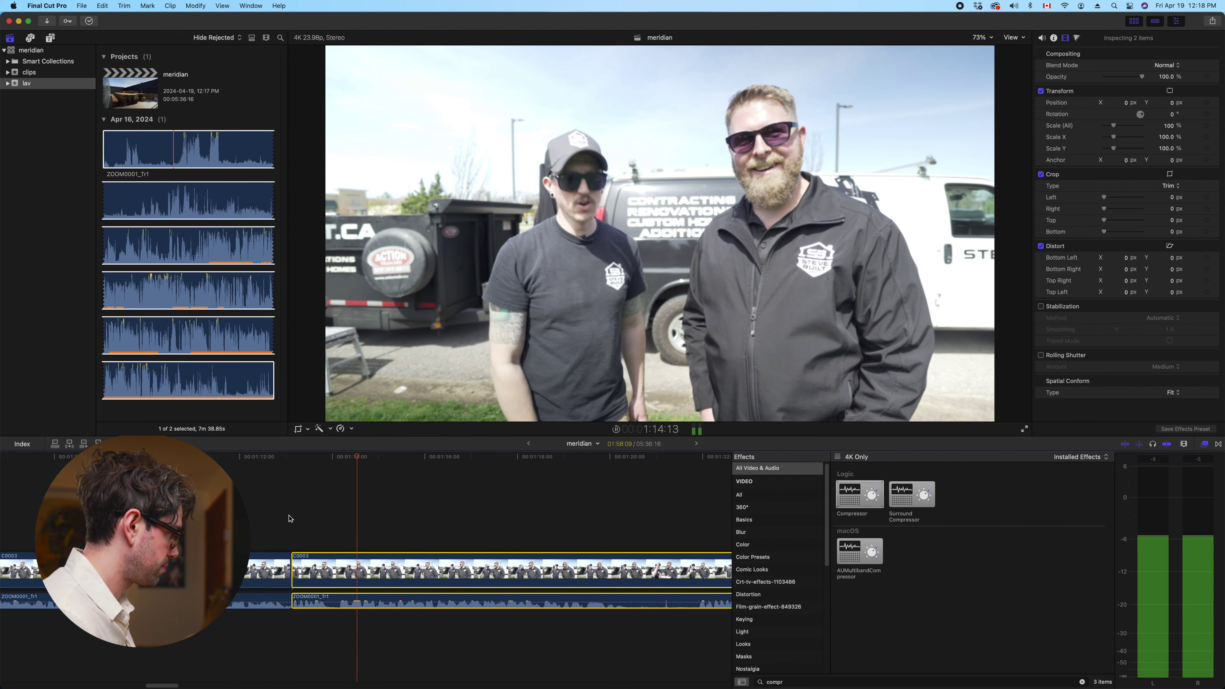
pyautogui.press('super+minus')
pyautogui.press('super+minus')
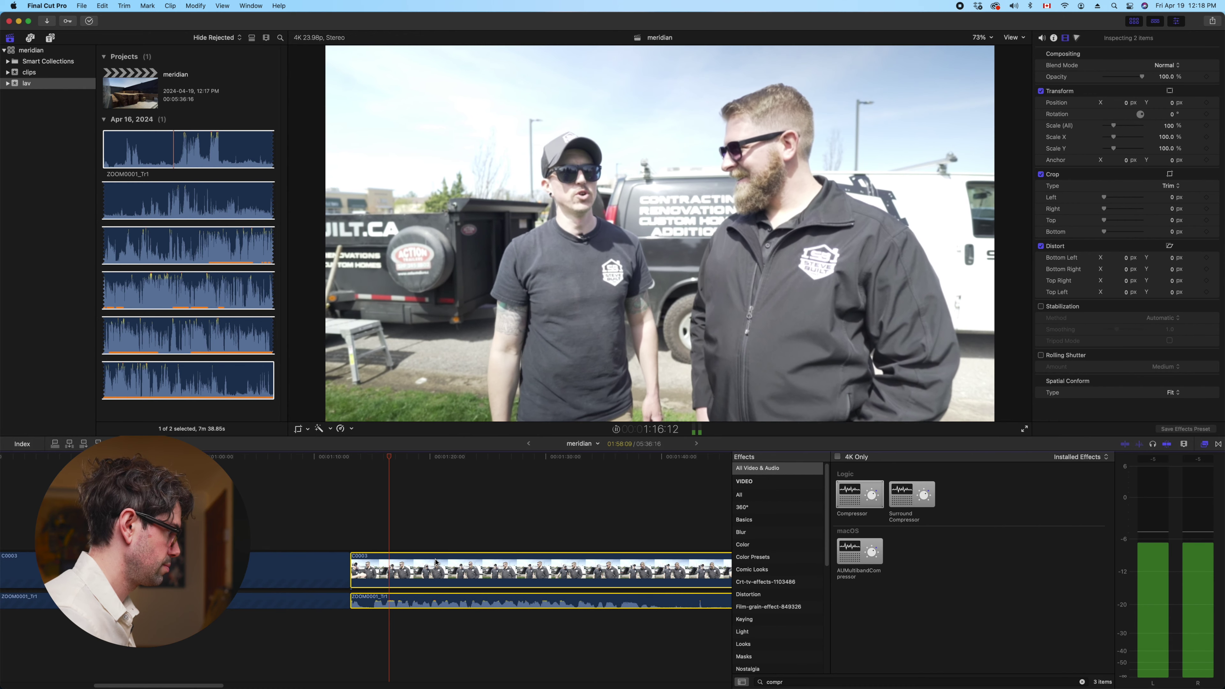
pyautogui.hscroll(2, 391, 565)
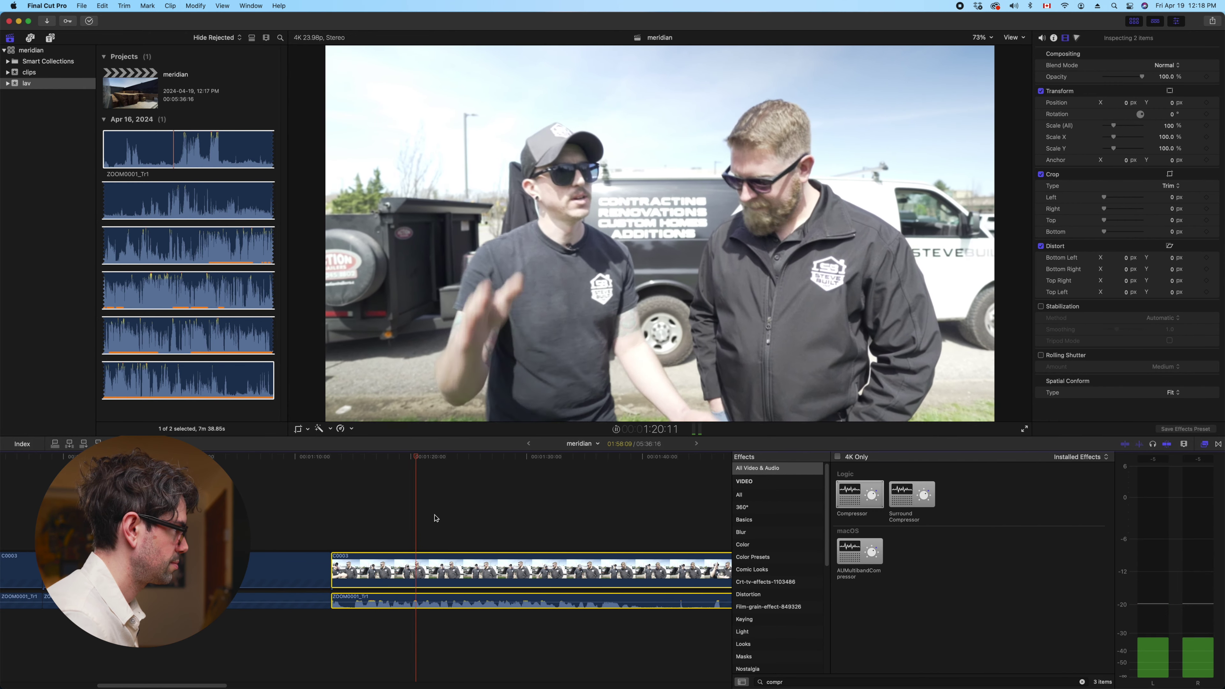
pyautogui.press('space')
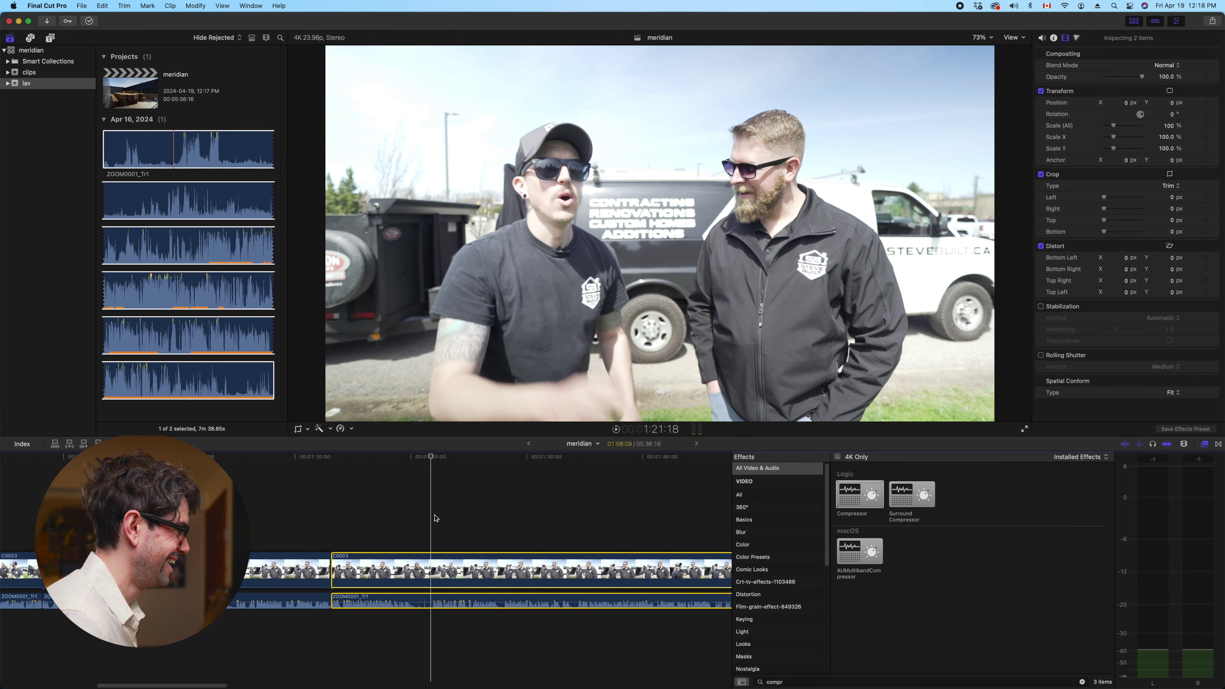
pyautogui.hotkey('alt', '[')
pyautogui.press('space')
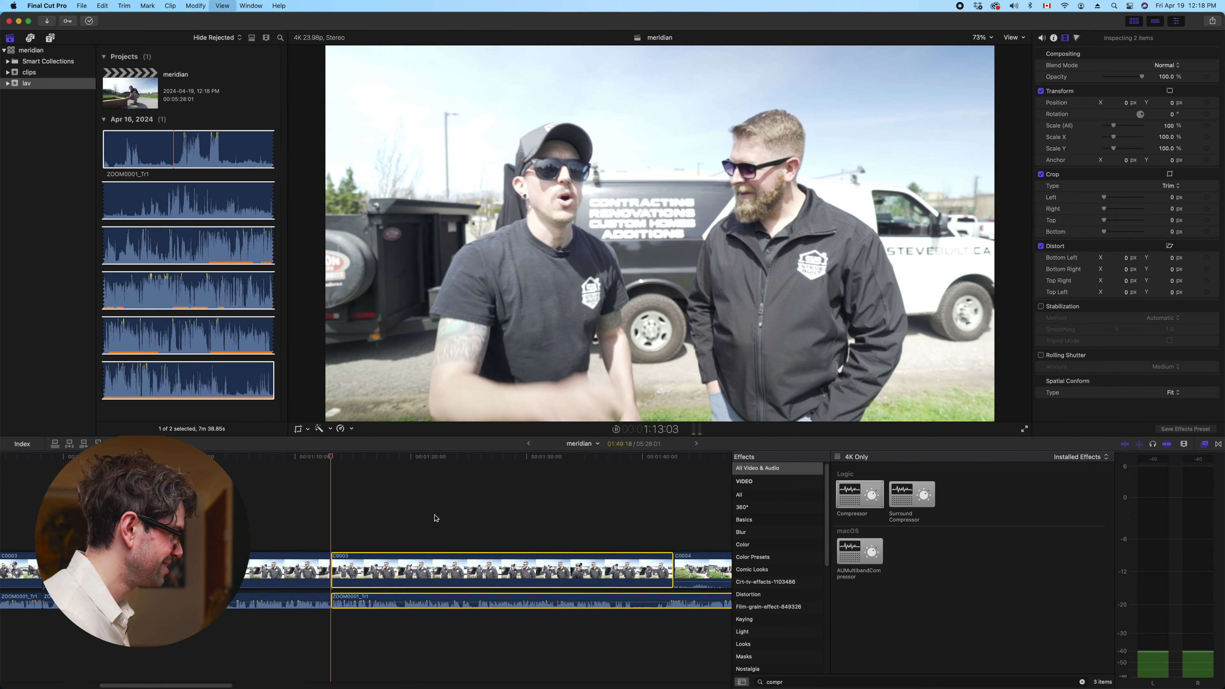
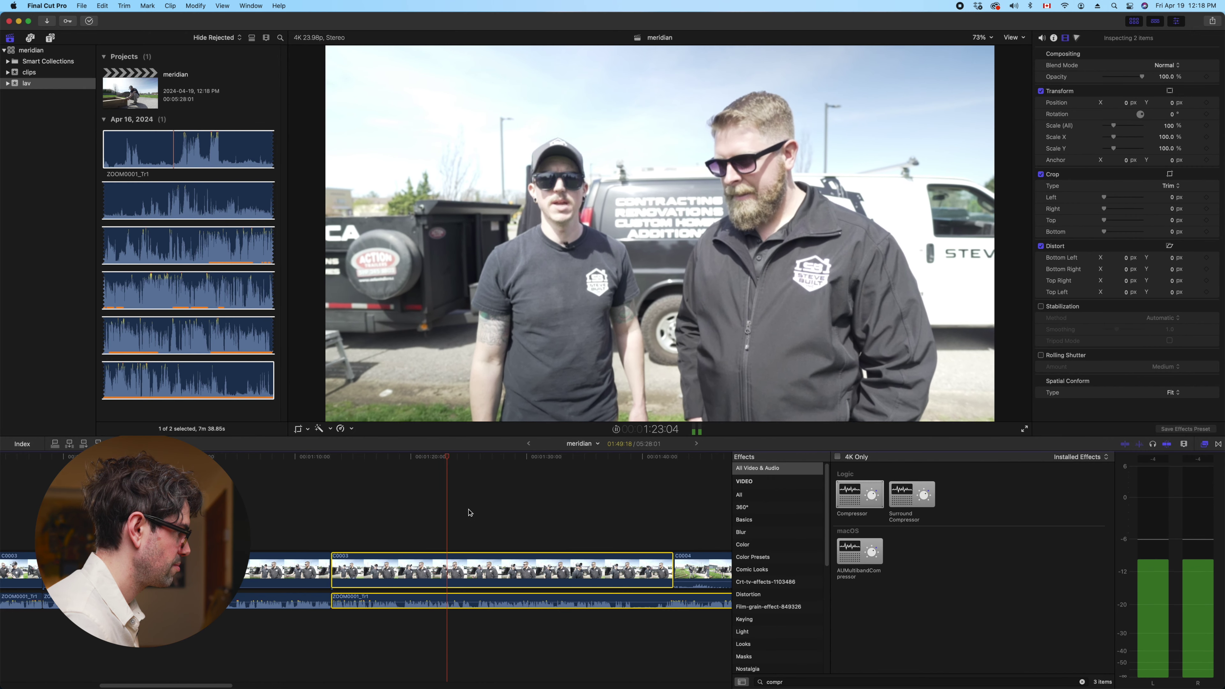
# Scrub and replay the C0003 interview around 1:26 to find the cut point
pyautogui.click(526, 523)
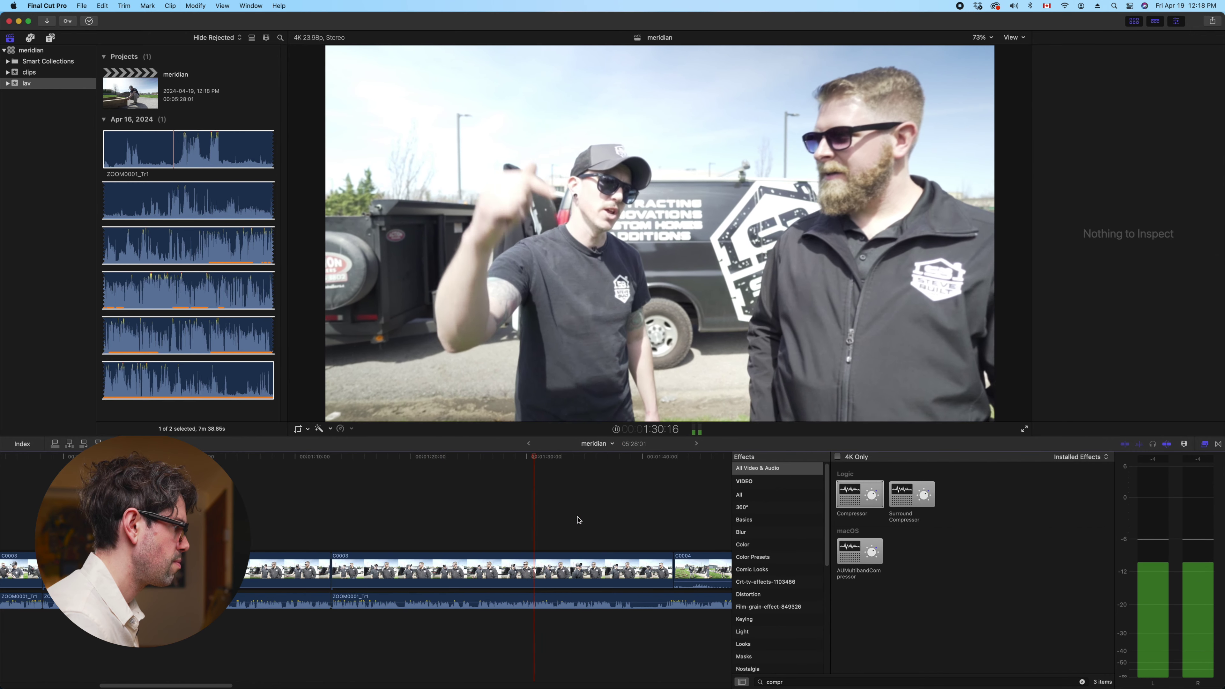
pyautogui.click(578, 520)
pyautogui.click(500, 518)
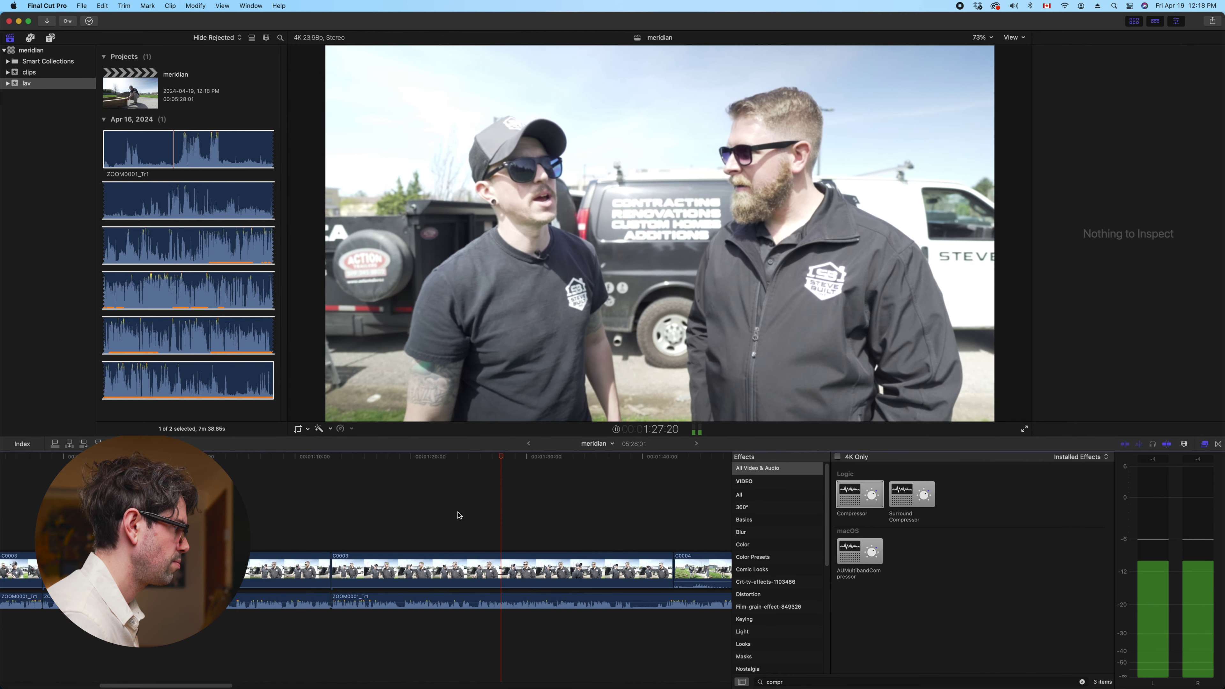
pyautogui.click(464, 515)
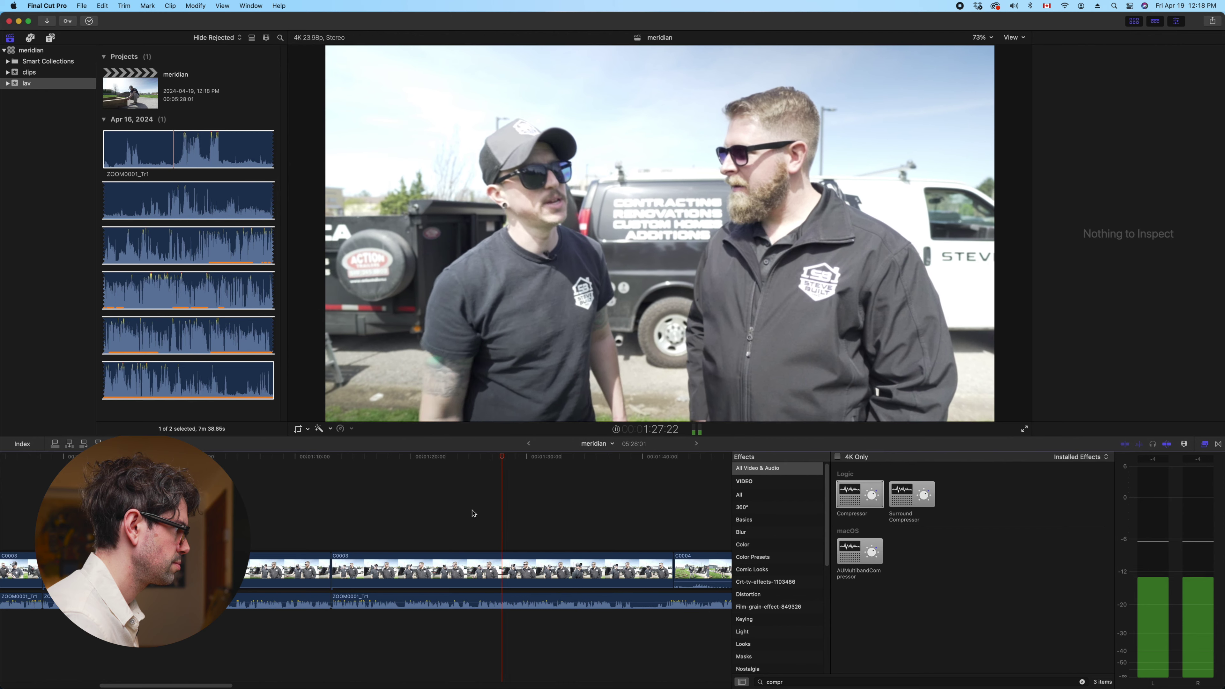
pyautogui.click(473, 512)
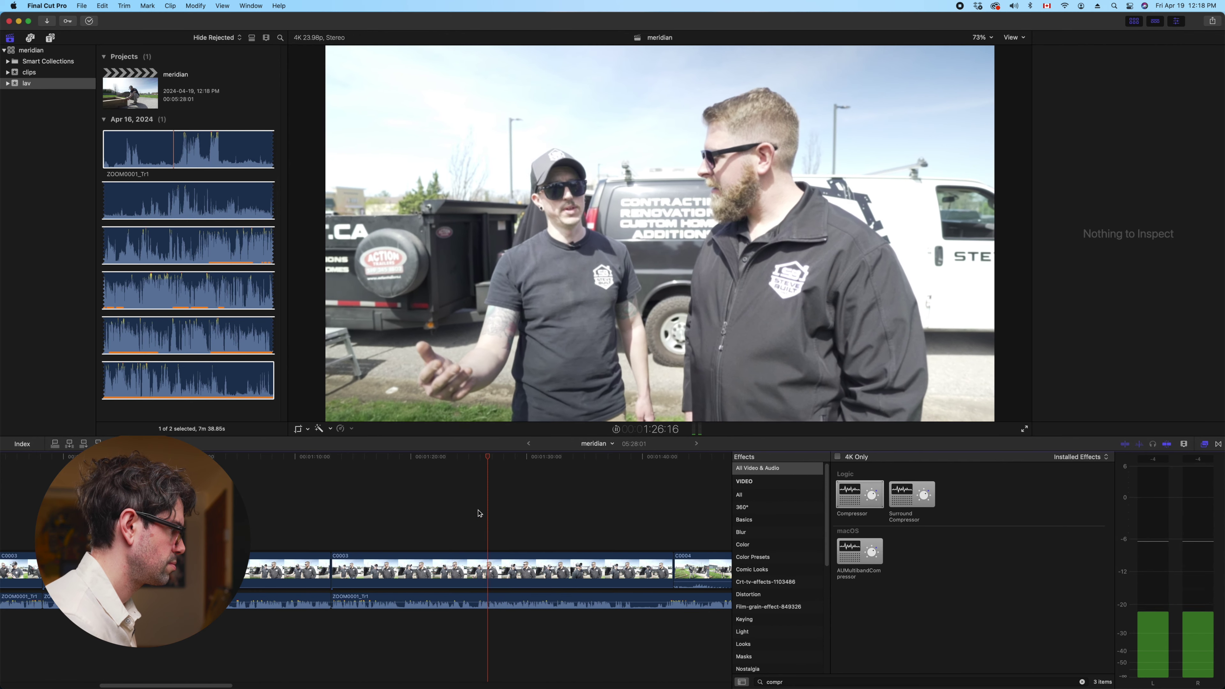
pyautogui.press('super+4')
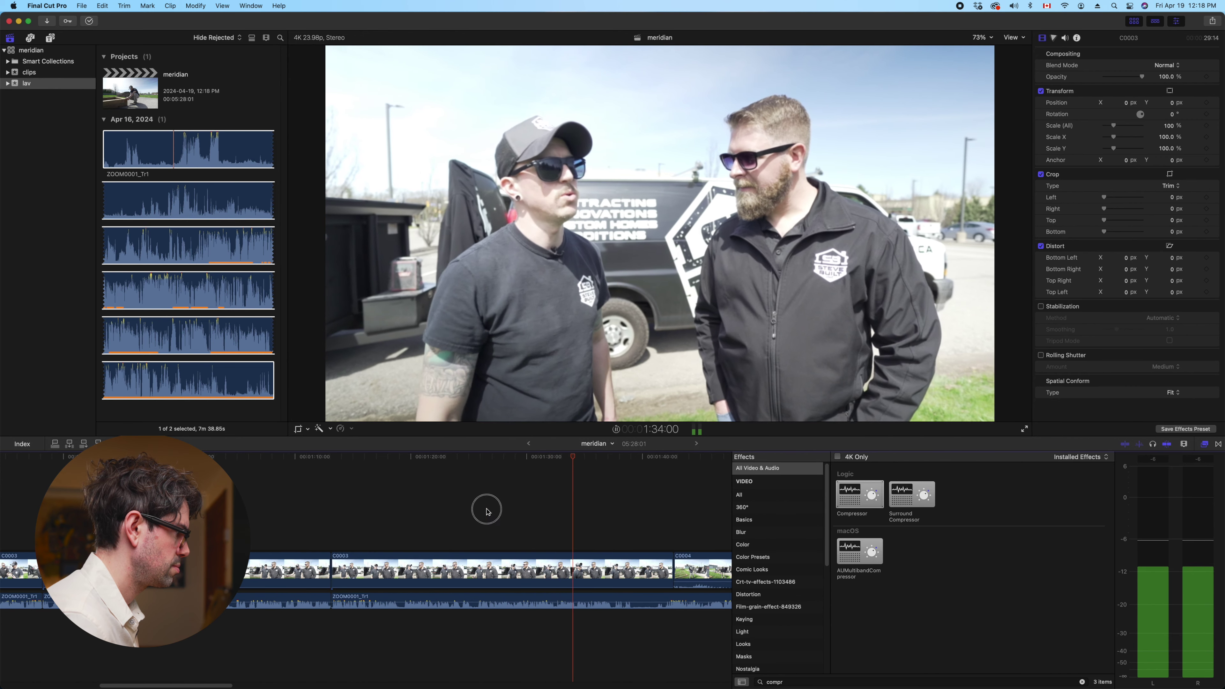
pyautogui.click(487, 511)
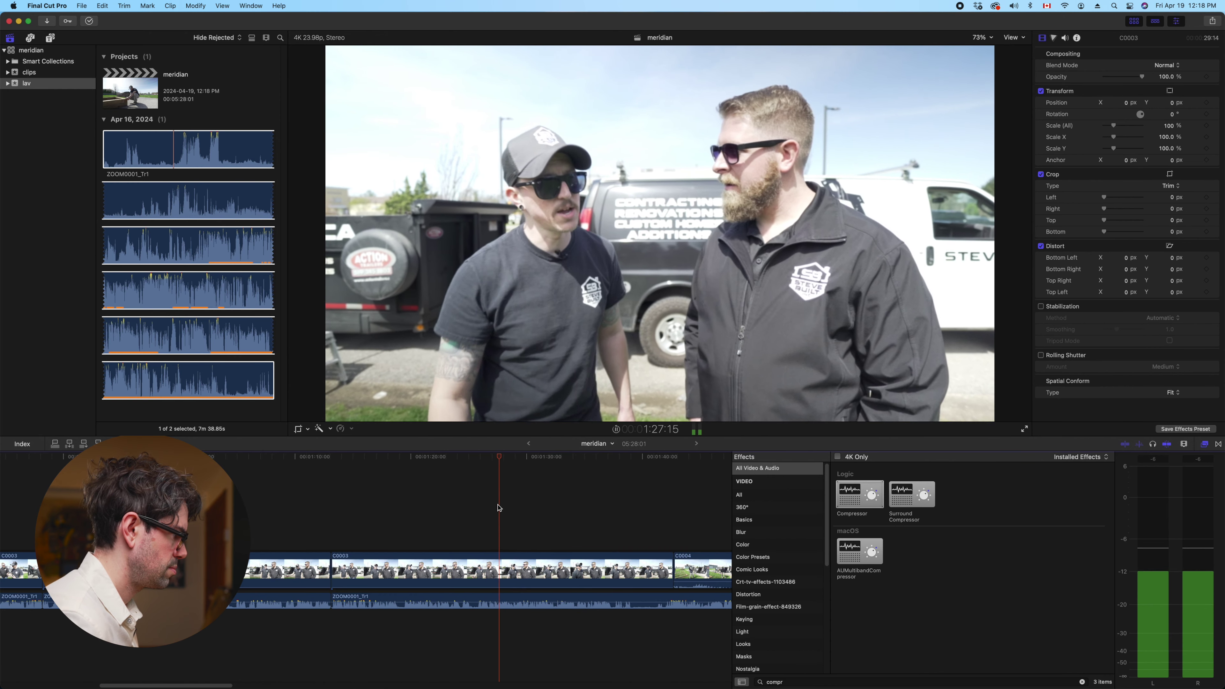
pyautogui.press('space')
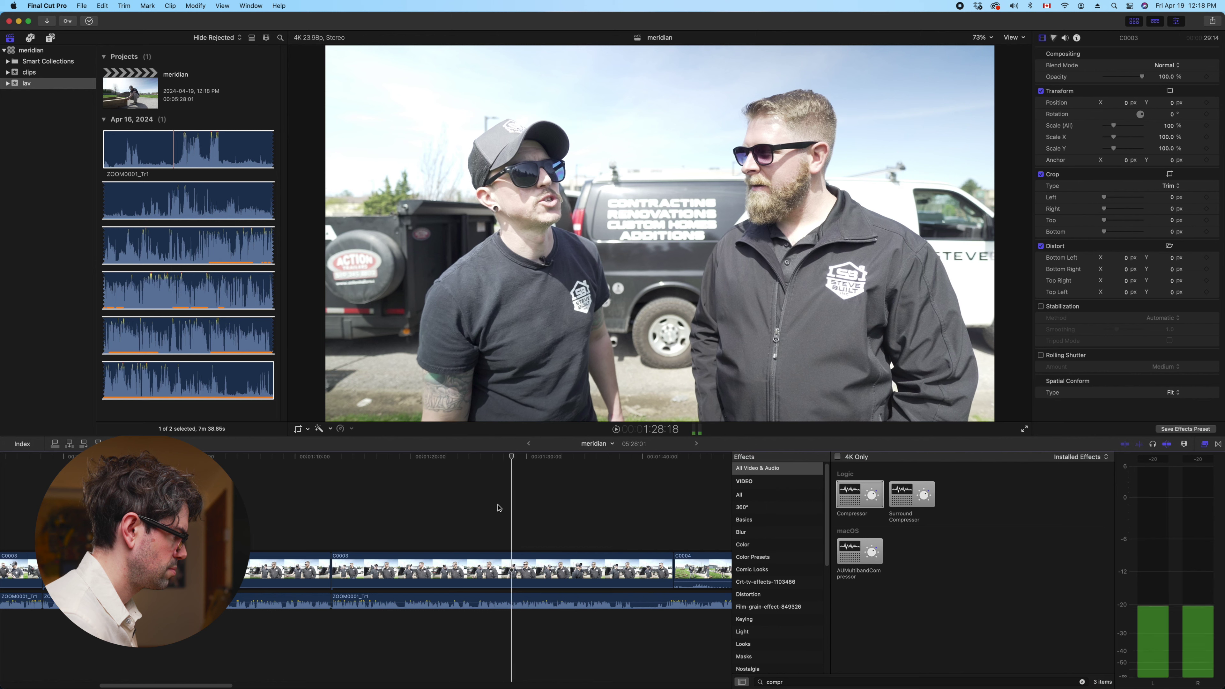
# Trim C0003 and its attached audio to the playhead, bringing the project to 5:09:10
pyautogui.click(514, 567)
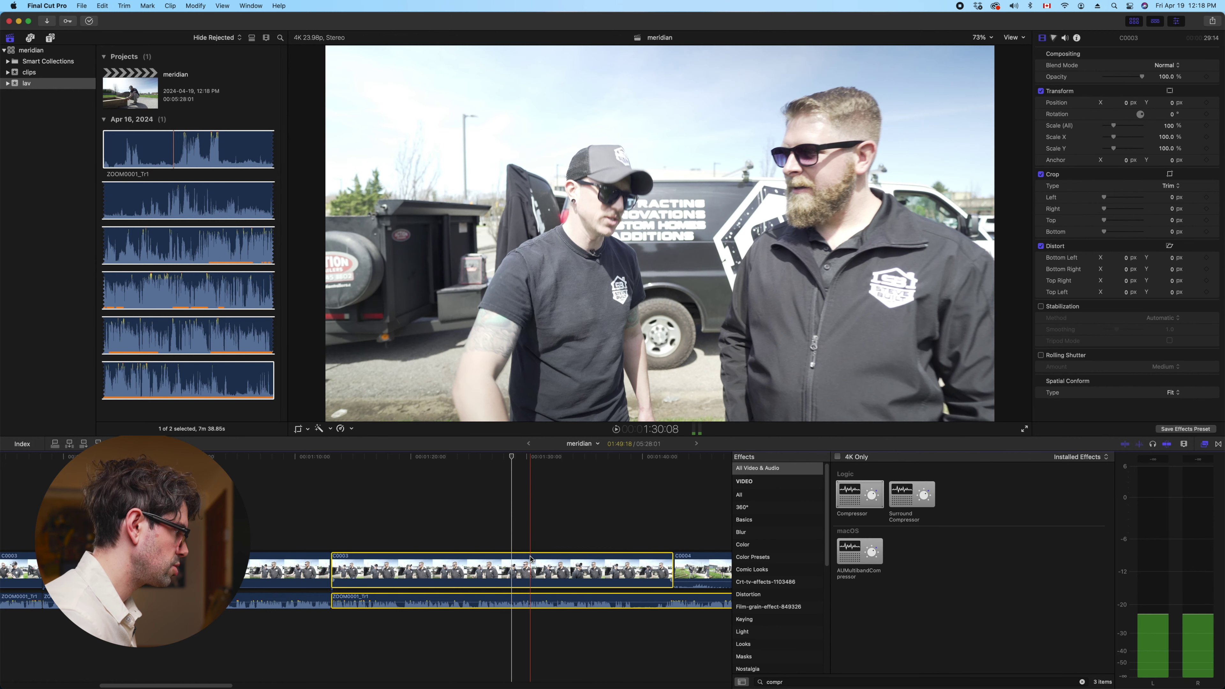
pyautogui.hotkey('alt', '[')
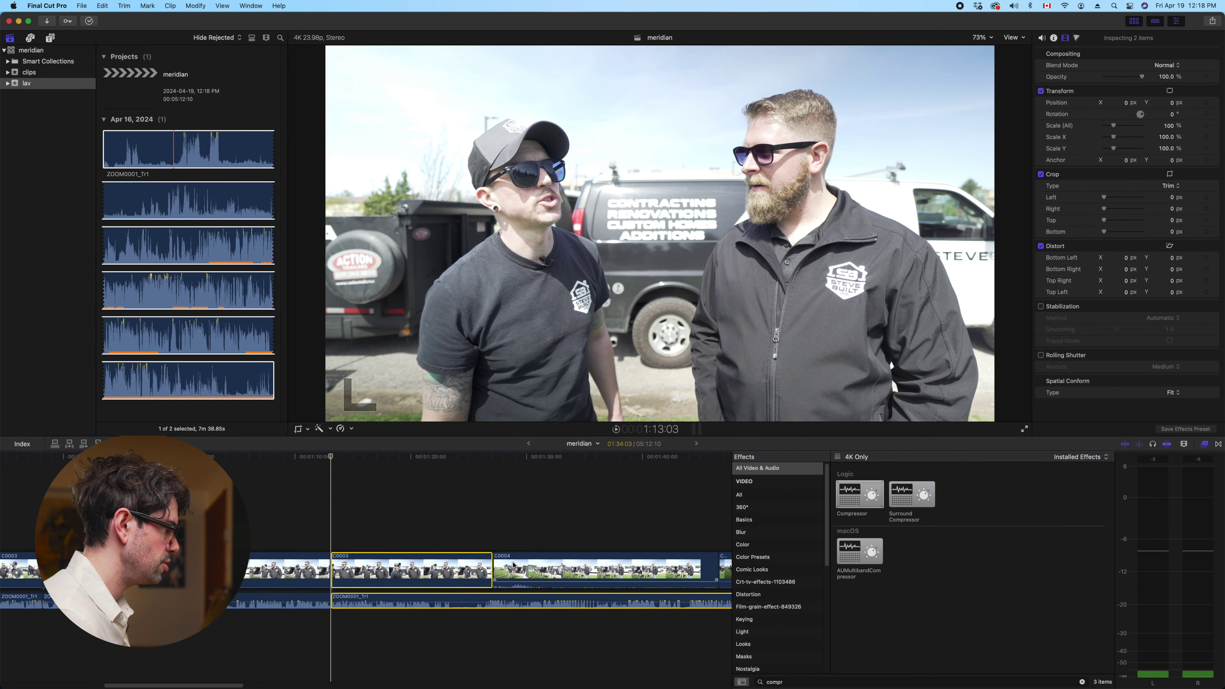
pyautogui.press('space')
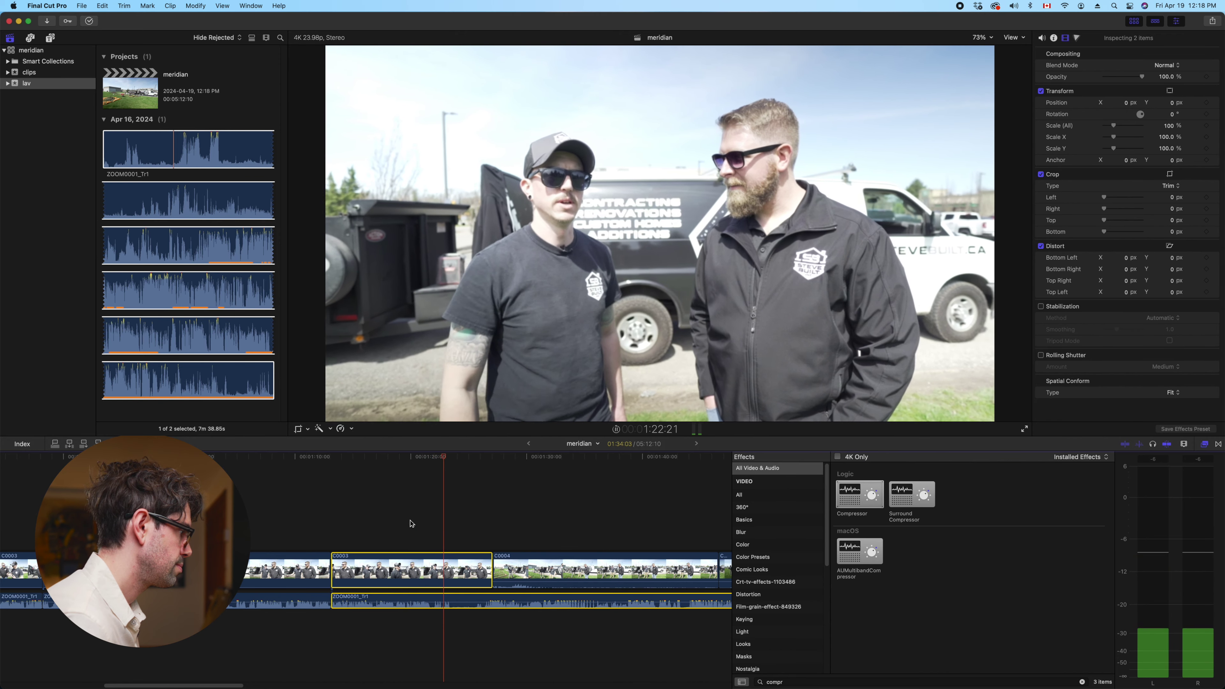
pyautogui.press('space')
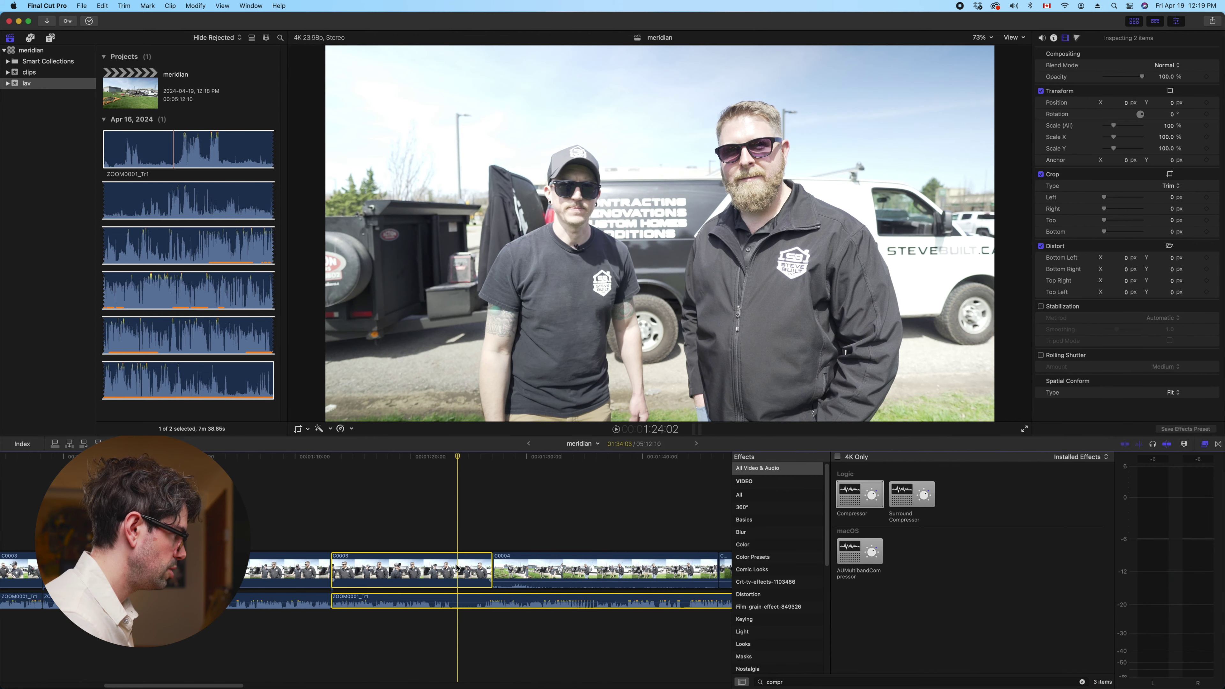
pyautogui.hotkey('alt', ']')
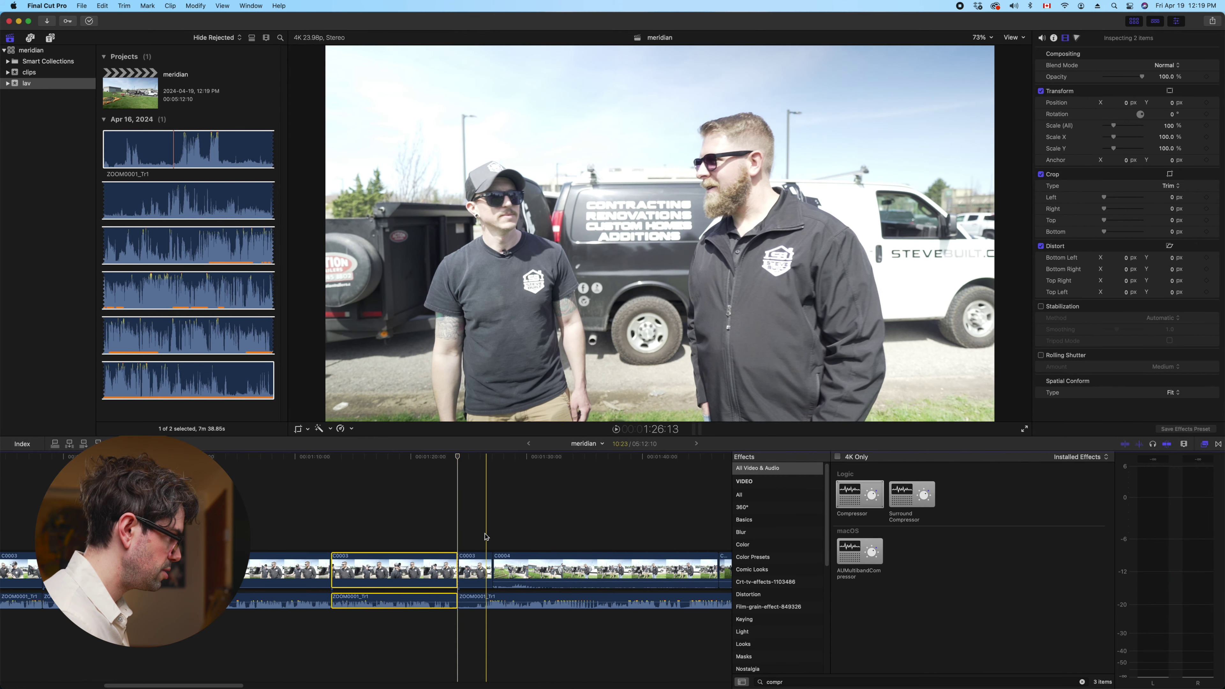
pyautogui.press('space')
pyautogui.press('super+4')
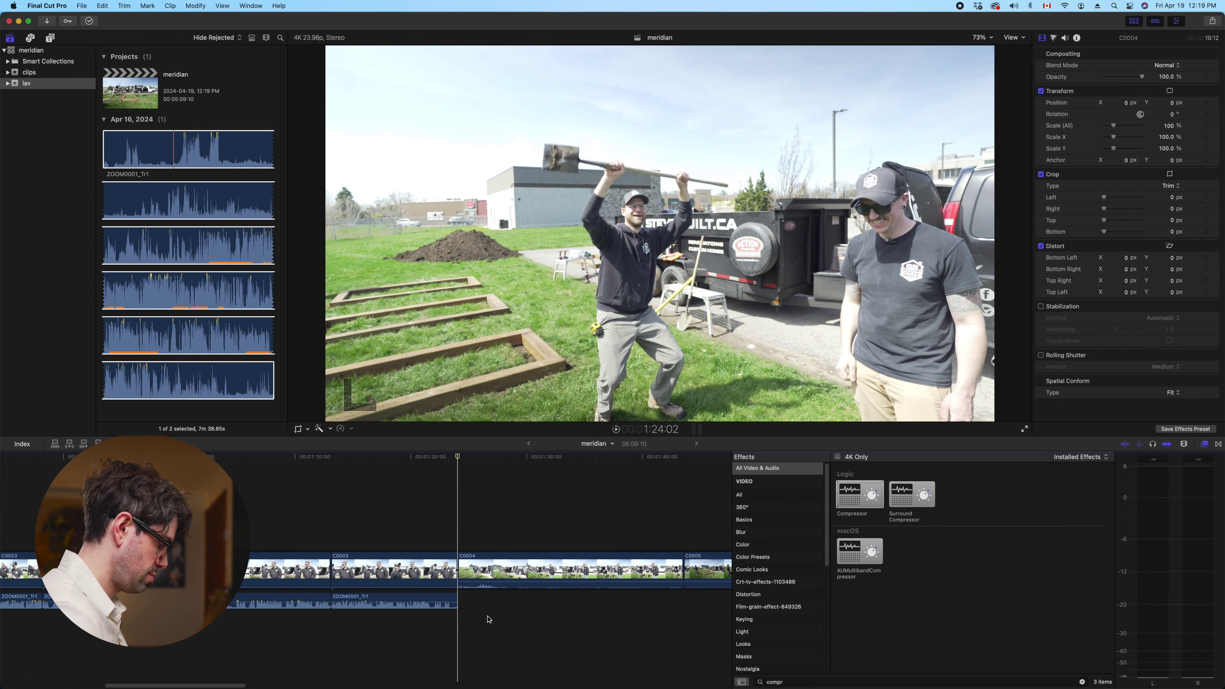
pyautogui.press('super+minus')
pyautogui.press('super+minus')
pyautogui.press('j')
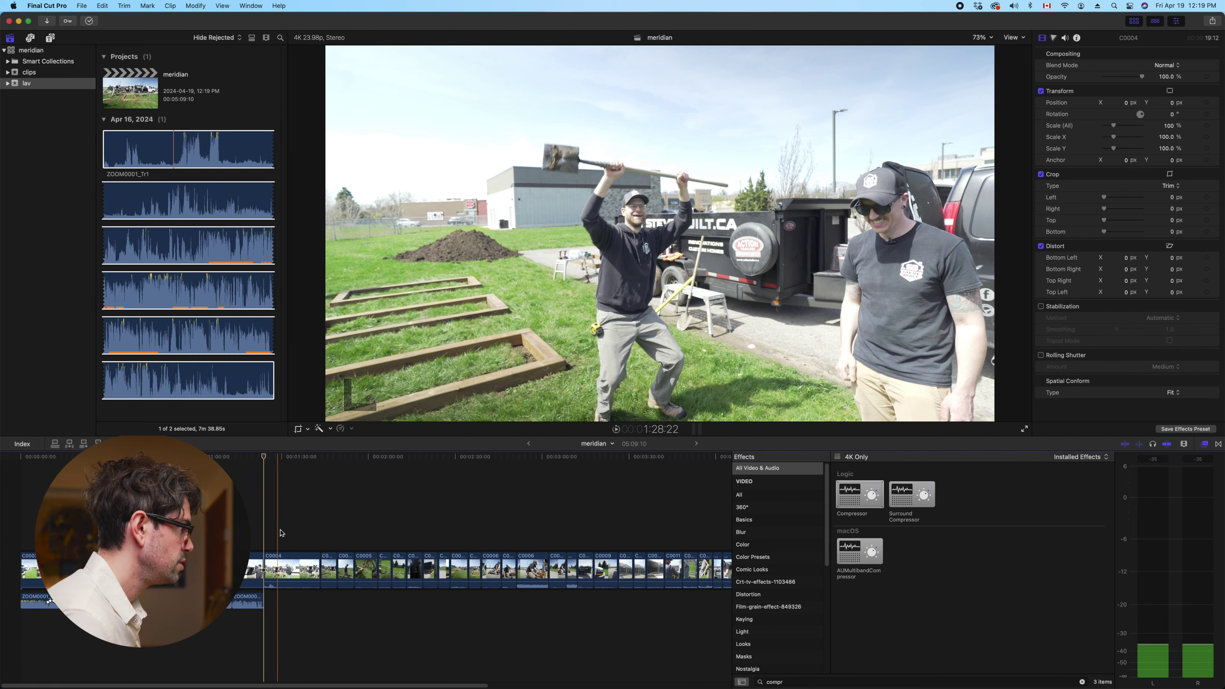
# Delete the C0004 shot from the storyline and close its gap
pyautogui.click(272, 525)
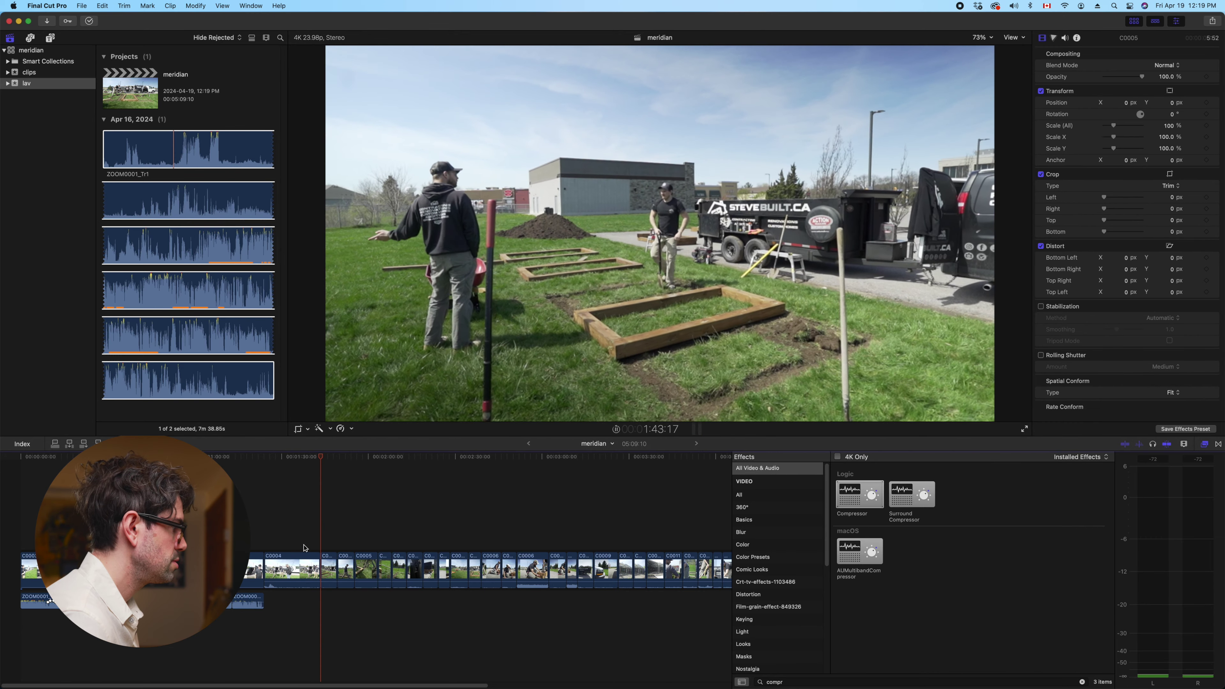
pyautogui.click(292, 570)
pyautogui.press('Delete')
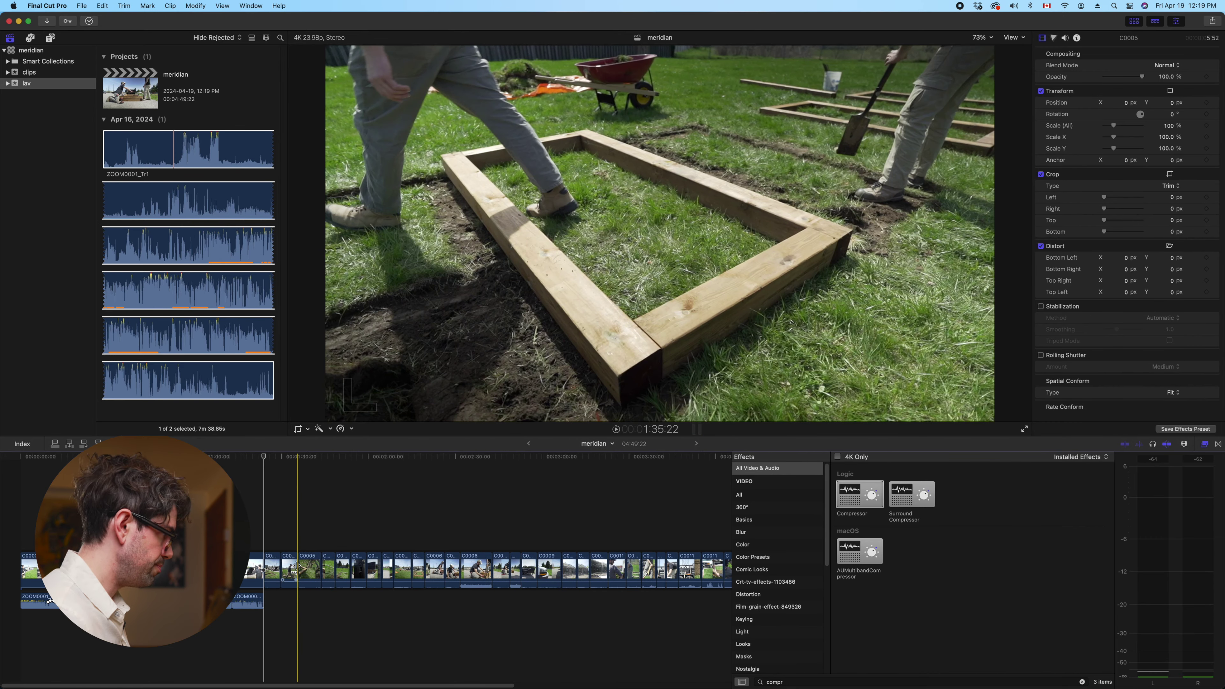
pyautogui.press('super+minus')
pyautogui.press('super+minus')
pyautogui.press('super+minus')
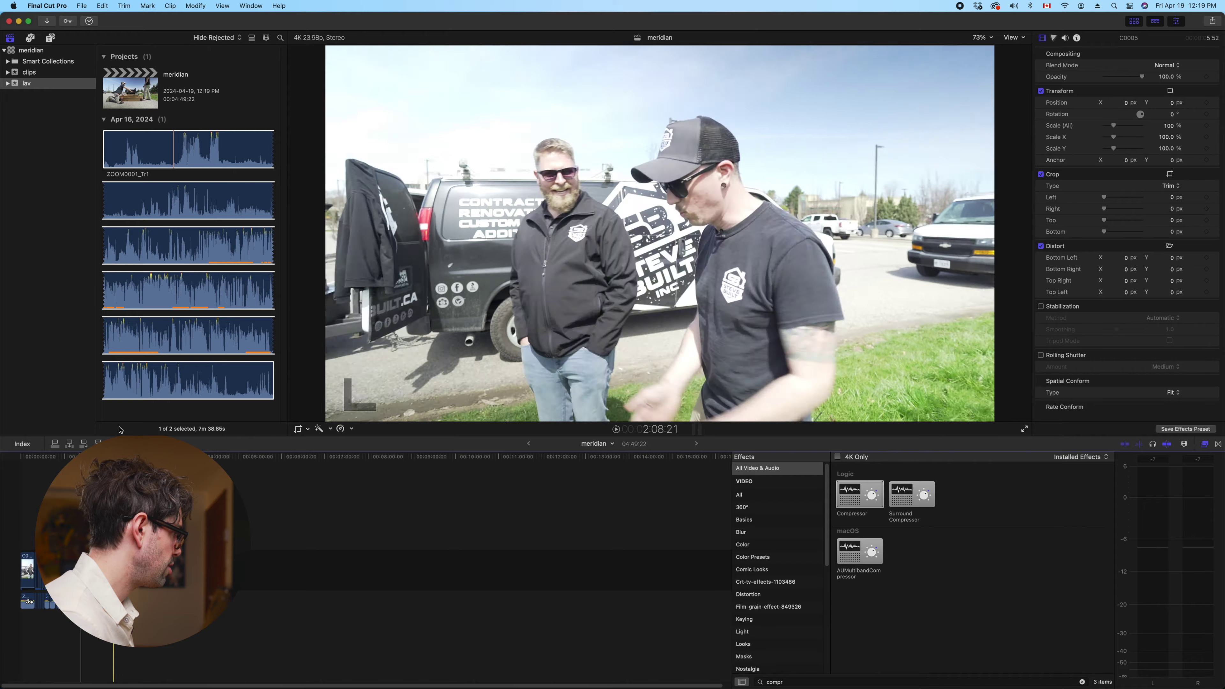
pyautogui.press('super+equal')
pyautogui.press('super+equal')
pyautogui.press('super+equal')
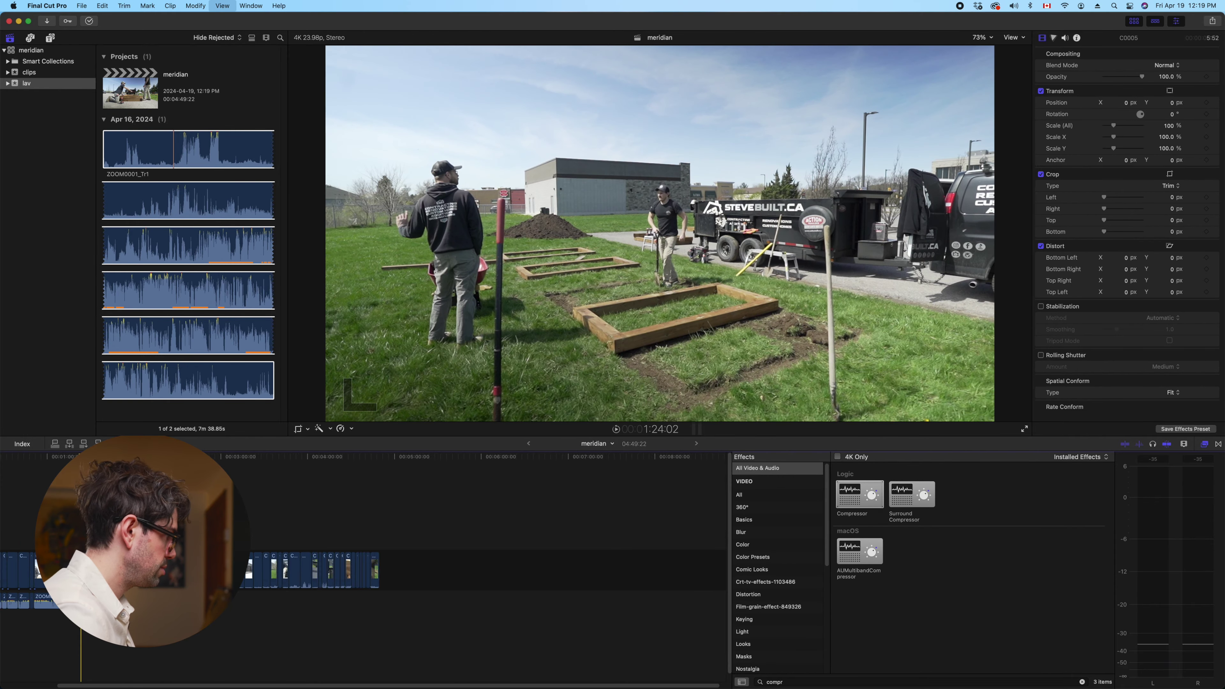
# Option-drag a copy of C0014 above the storyline's end as a connected clip over a gap
pyautogui.hscroll(15, 363, 563)
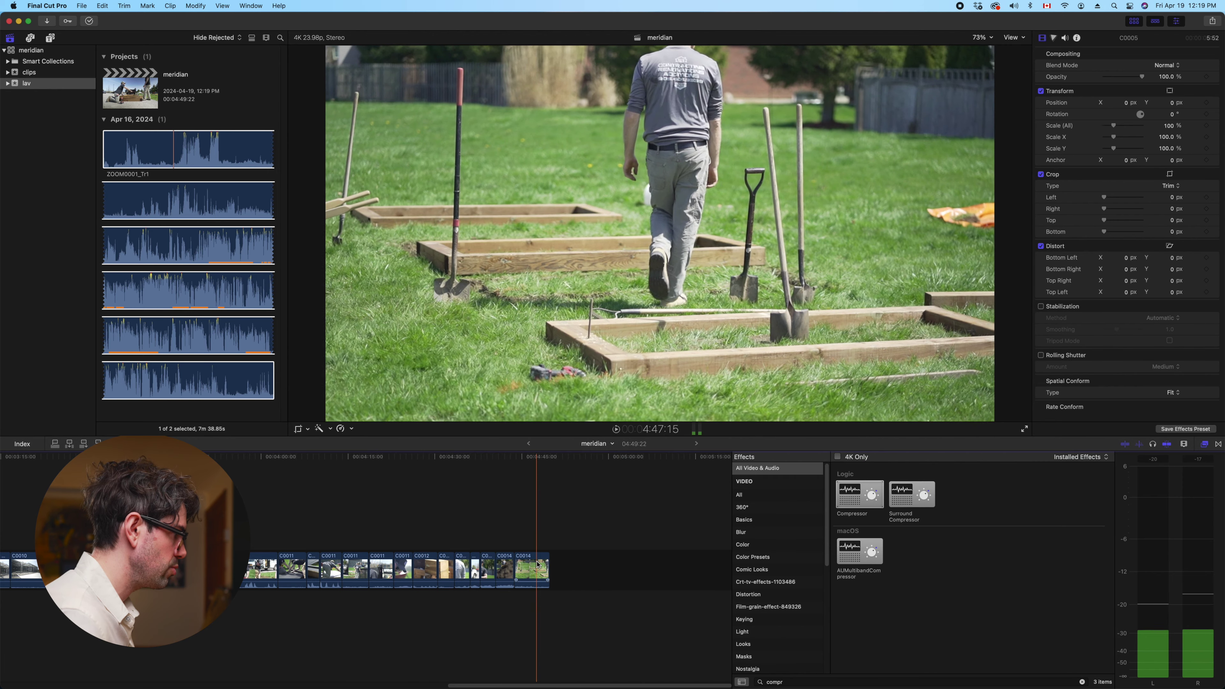
pyautogui.click(537, 565)
pyautogui.click(534, 566)
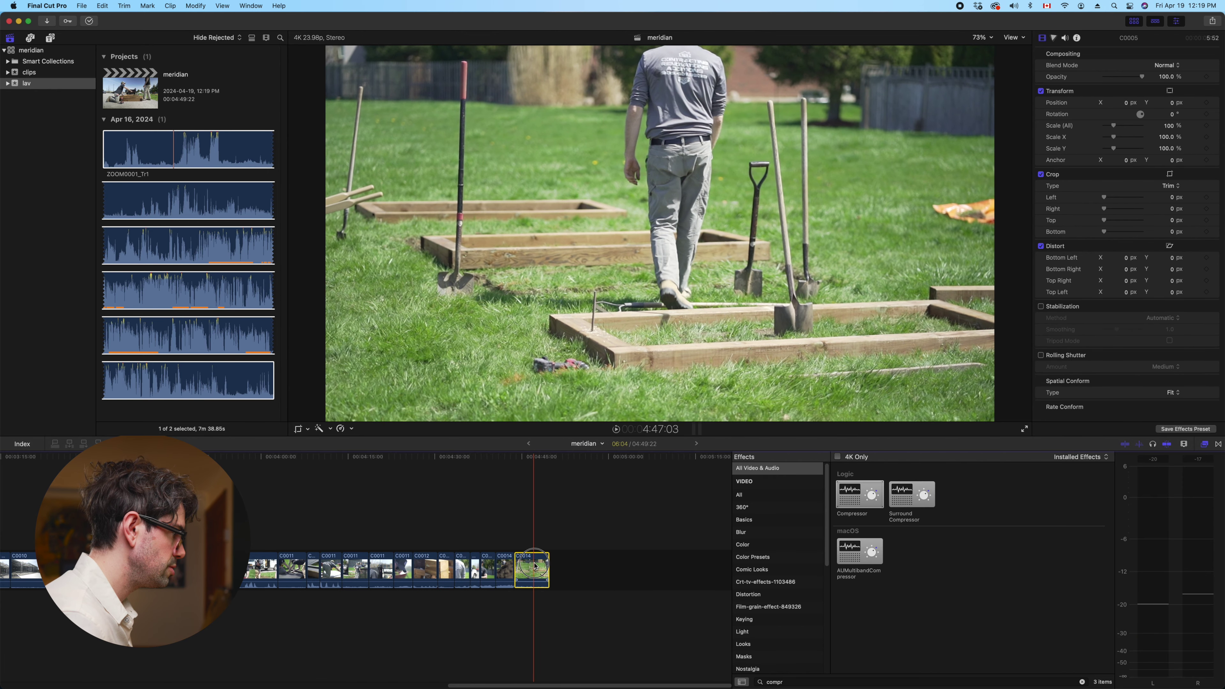
pyautogui.moveTo(534, 565); pyautogui.dragTo(571, 525)
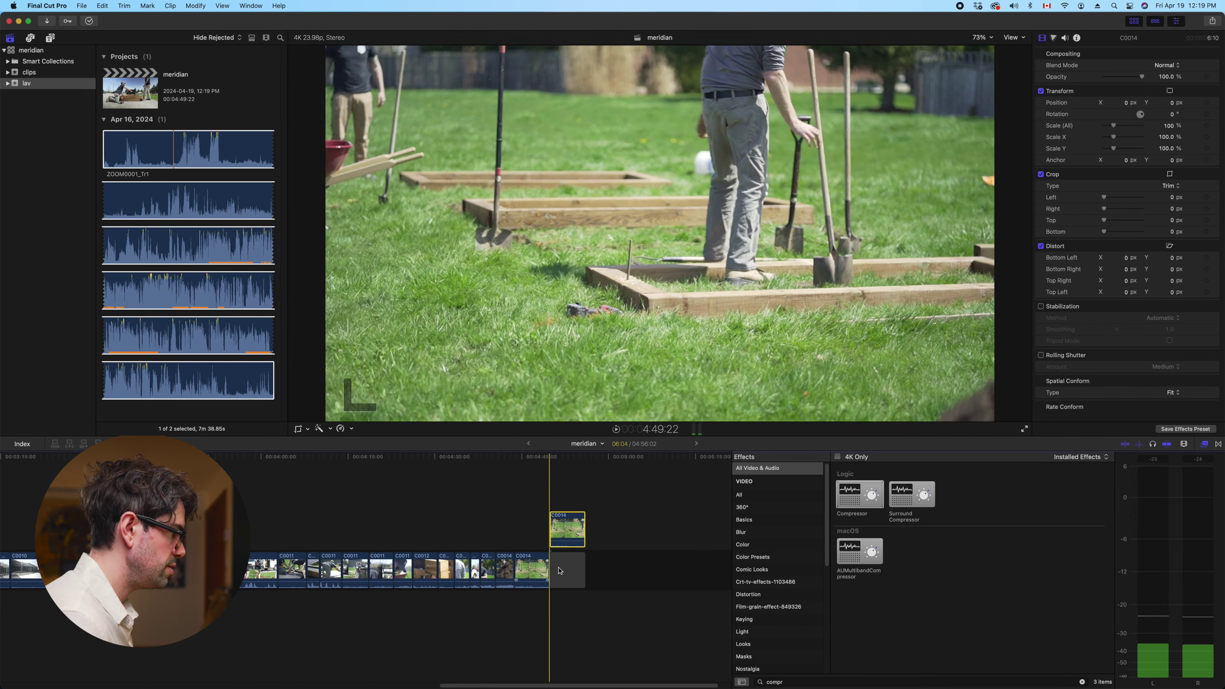
pyautogui.press('super+z')
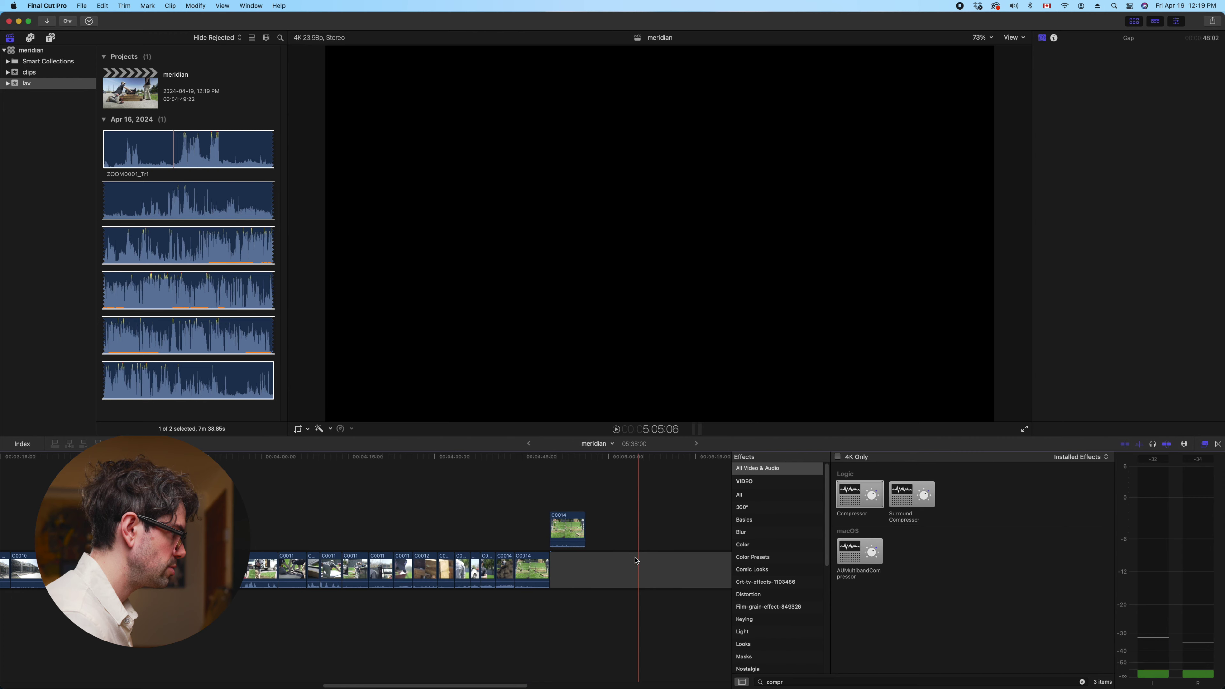
# Delete the connected C0014 copy and the empty gap at the end
pyautogui.hscroll(5, 514, 562)
pyautogui.moveTo(694, 569); pyautogui.dragTo(632, 569)
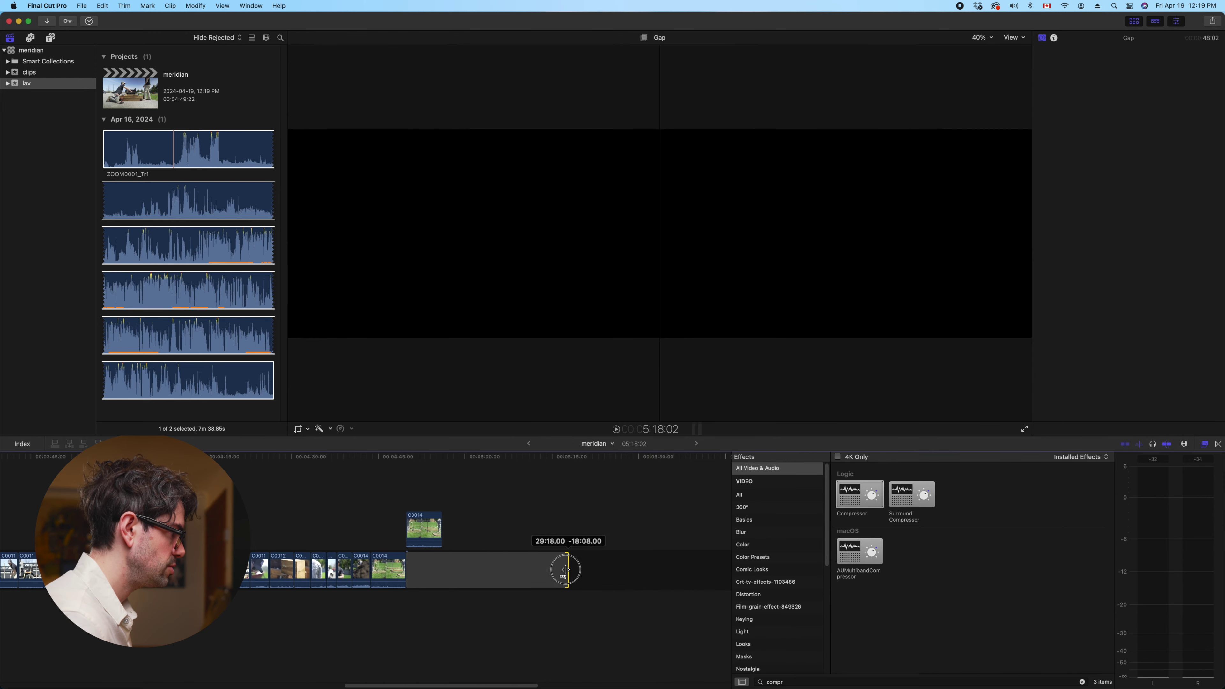
pyautogui.click(426, 532)
pyautogui.press('Delete')
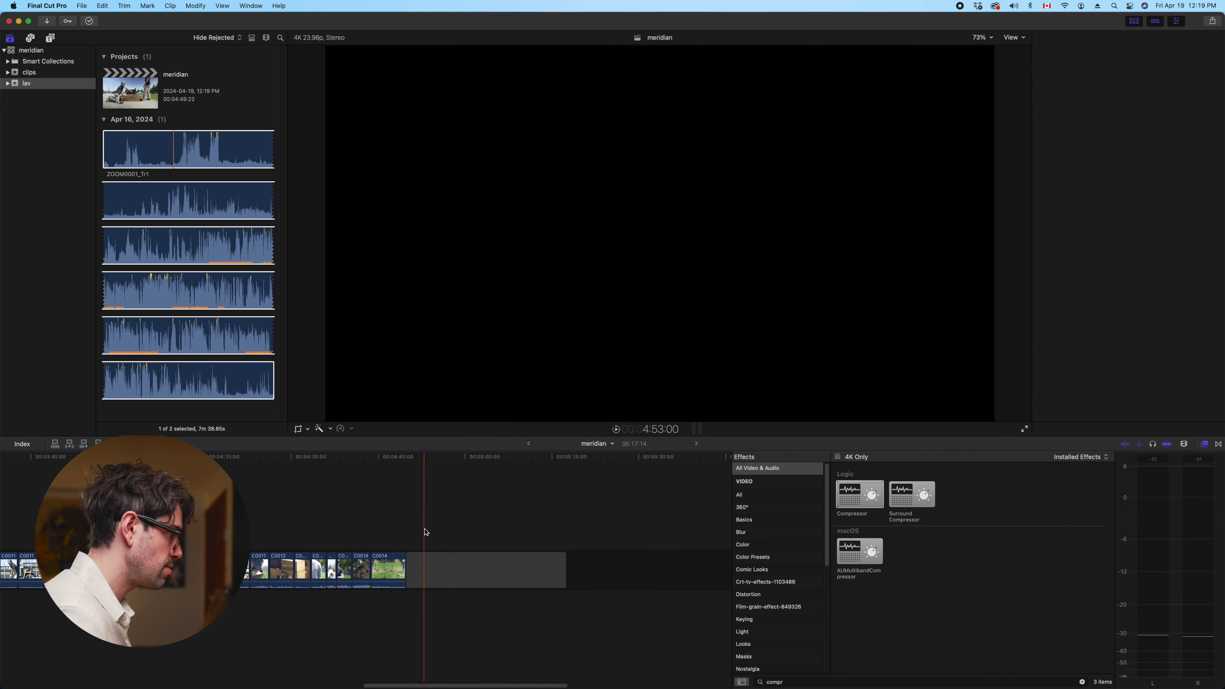
pyautogui.click(438, 567)
pyautogui.press('Delete')
# Restore the gap after C0003 and lengthen it to 1:15:03
pyautogui.hscroll(-15, 440, 566)
pyautogui.press('space')
pyautogui.hscroll(-5, 430, 529)
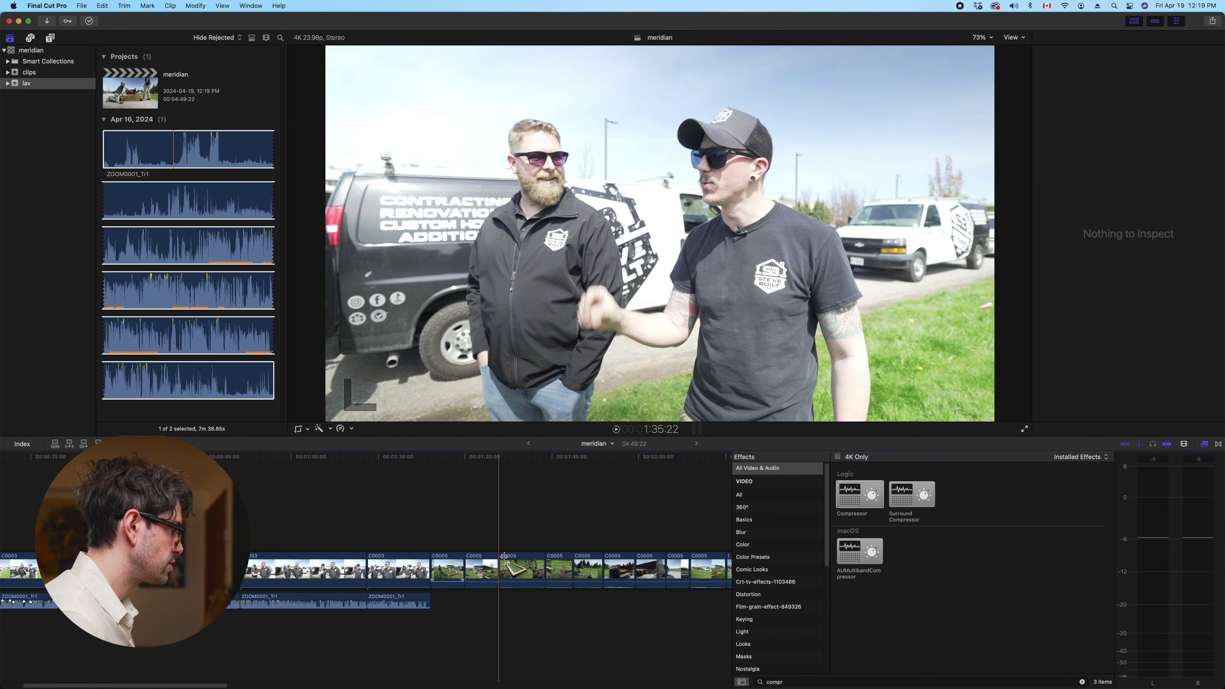
pyautogui.click(430, 529)
pyautogui.press('super+z')
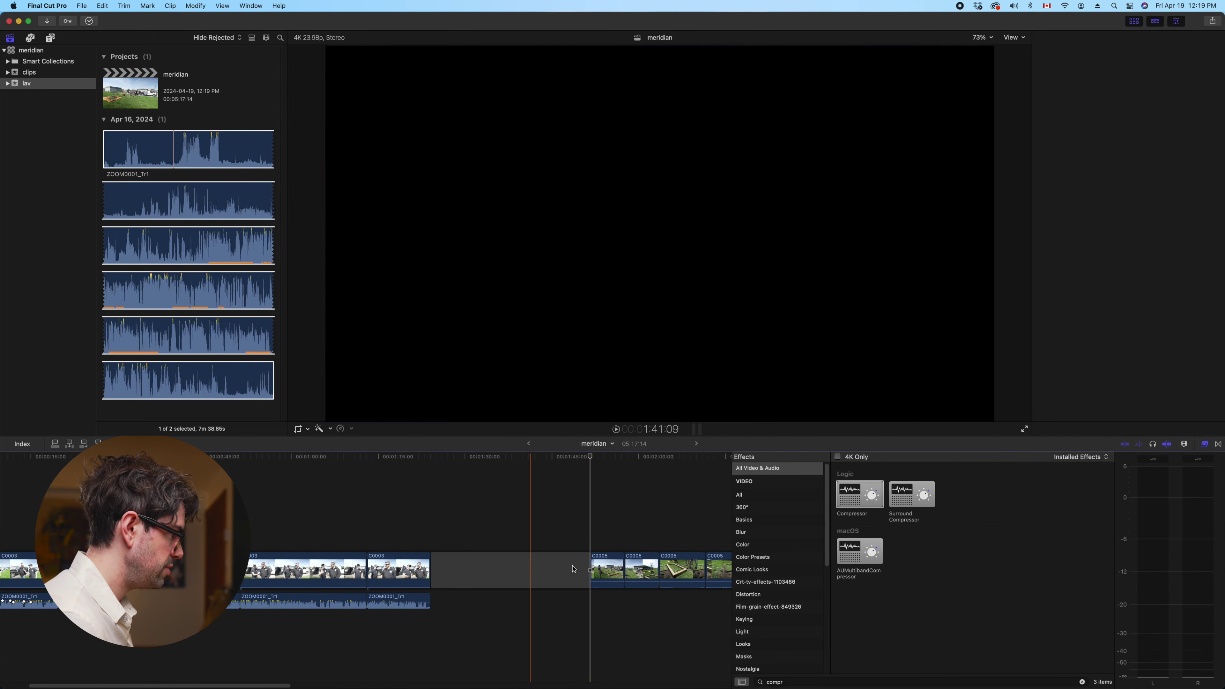
pyautogui.moveTo(592, 567); pyautogui.dragTo(682, 562)
pyautogui.press('super+minus')
pyautogui.press('super+minus')
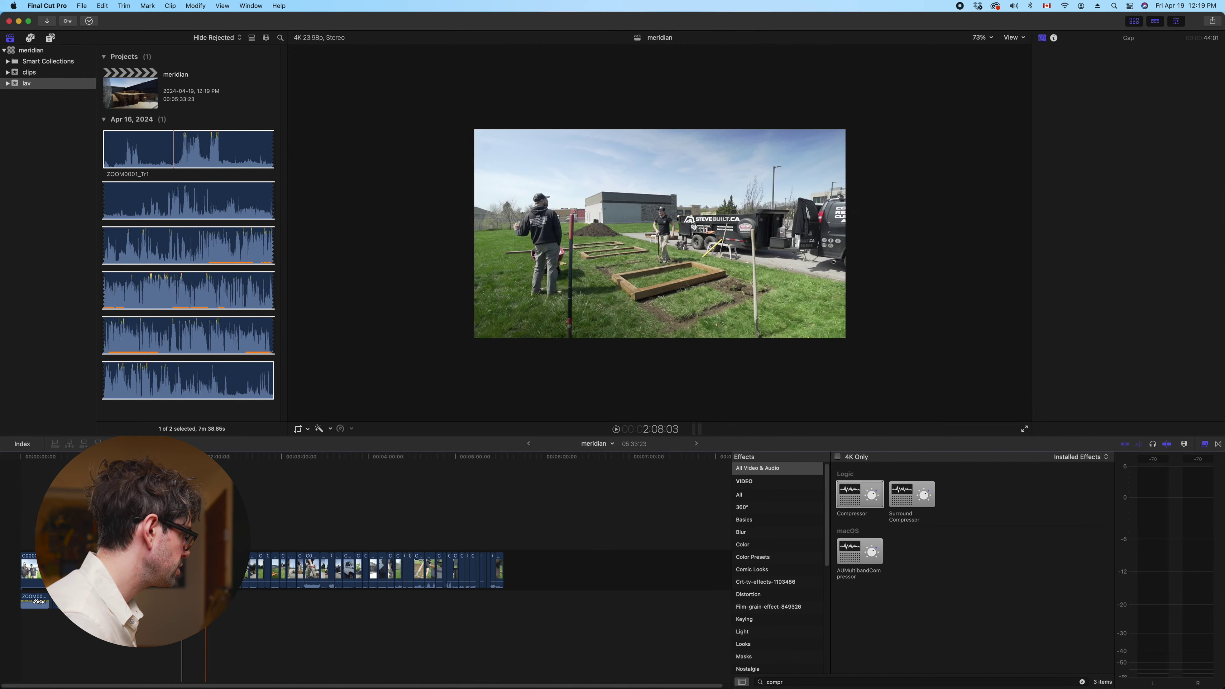
pyautogui.moveTo(205, 569); pyautogui.dragTo(250, 570)
# Check the 6:05:01 project at 4:08–5:35, then return the playhead to the start
pyautogui.click(483, 529)
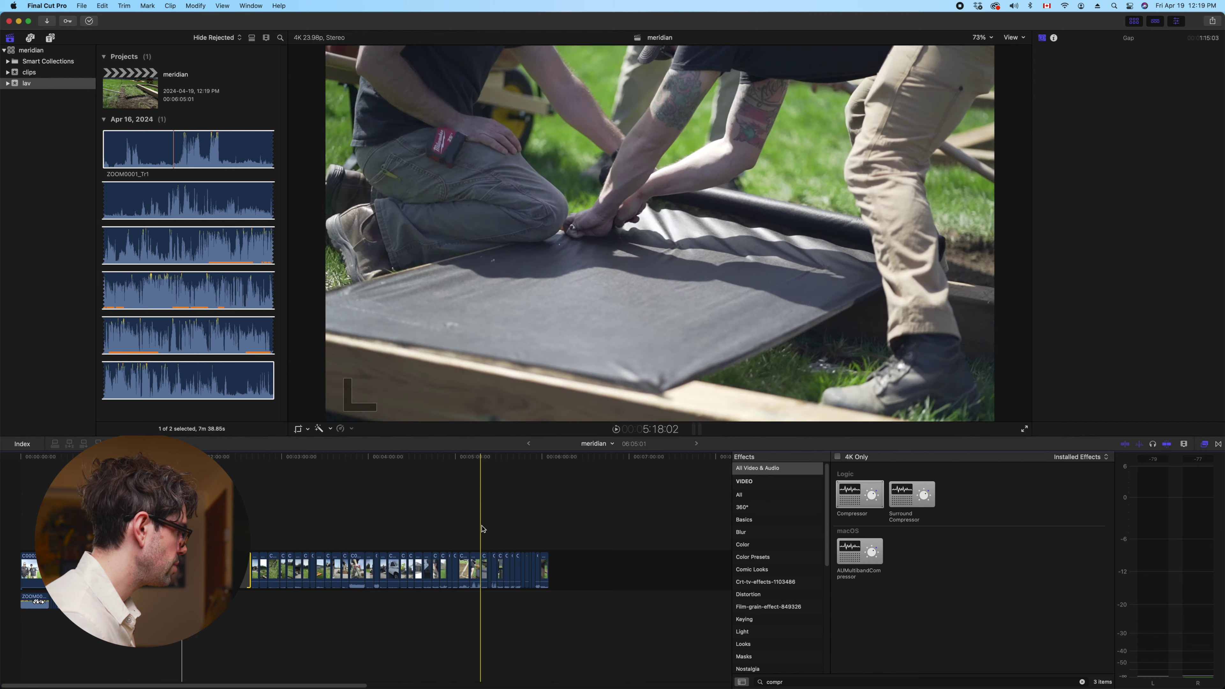
pyautogui.click(504, 529)
pyautogui.click(385, 528)
pyautogui.click(453, 527)
pyautogui.click(2, 473)
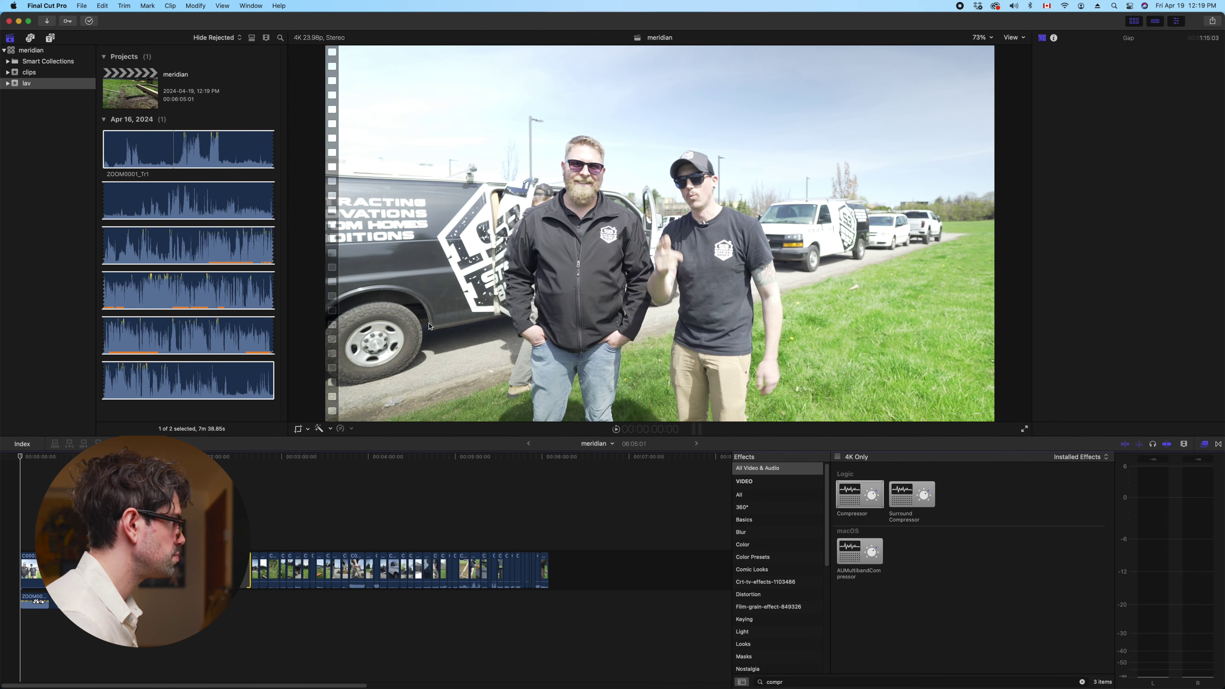
pyautogui.click(628, 627)
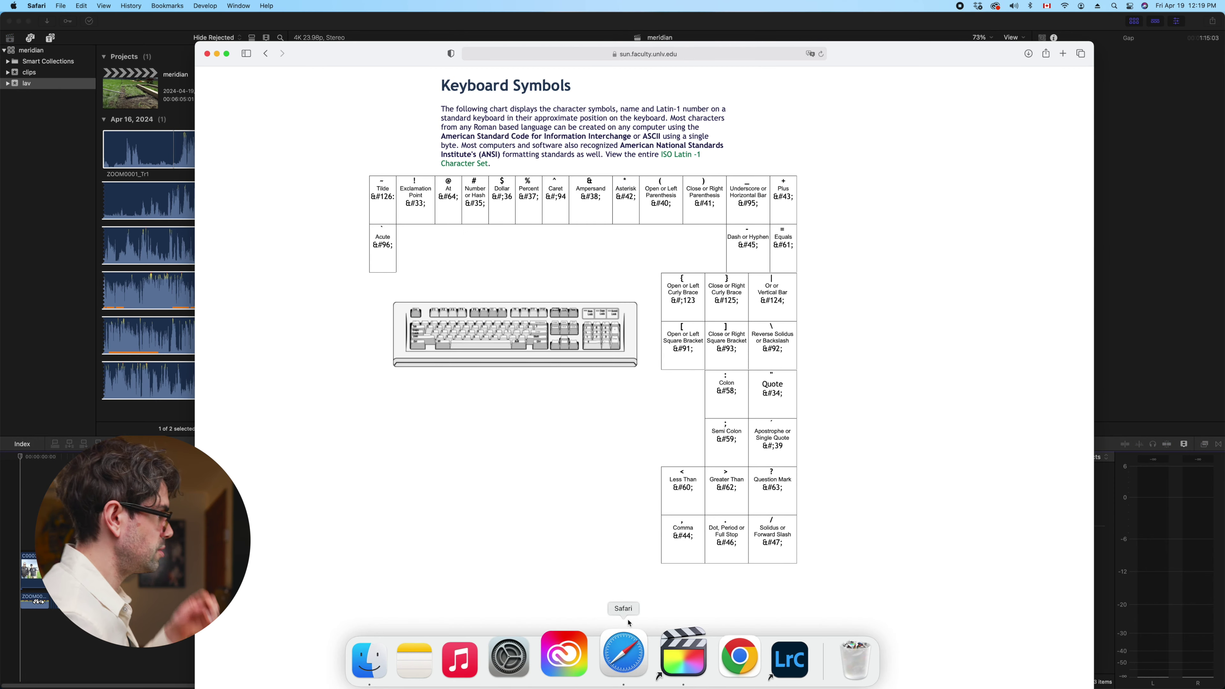
# Load the Musicbed site in the current Safari tab
pyautogui.click(682, 55)
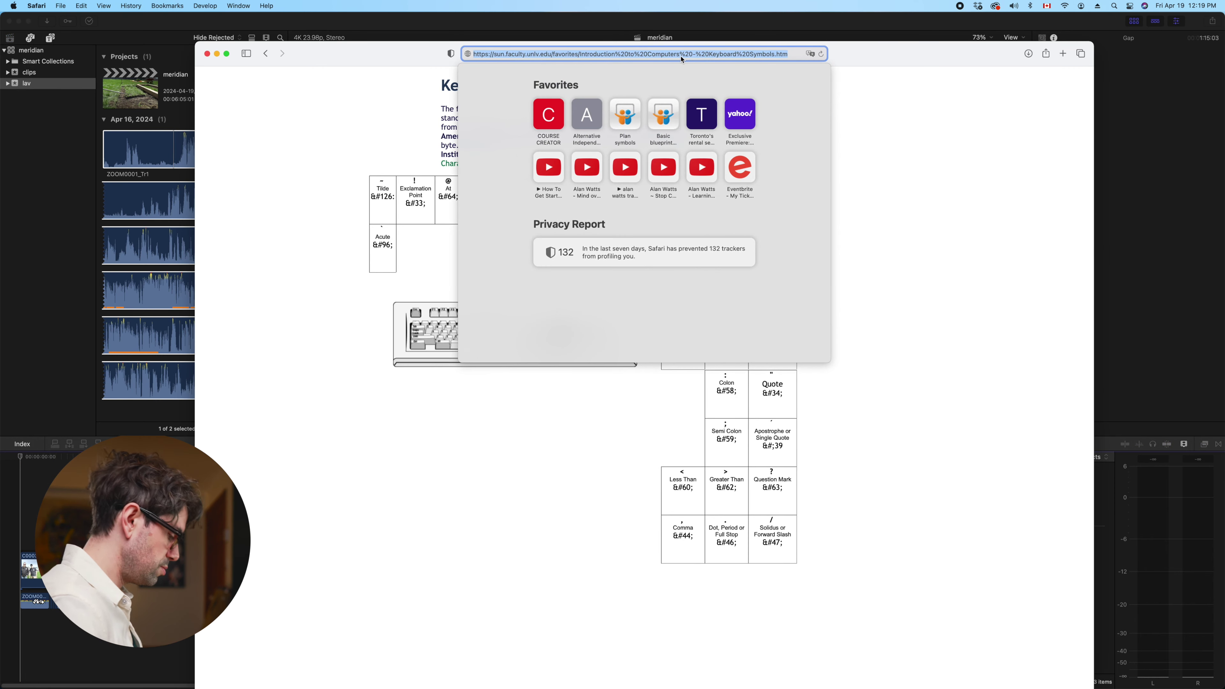
pyautogui.write('musicbed')
pyautogui.press('Return')
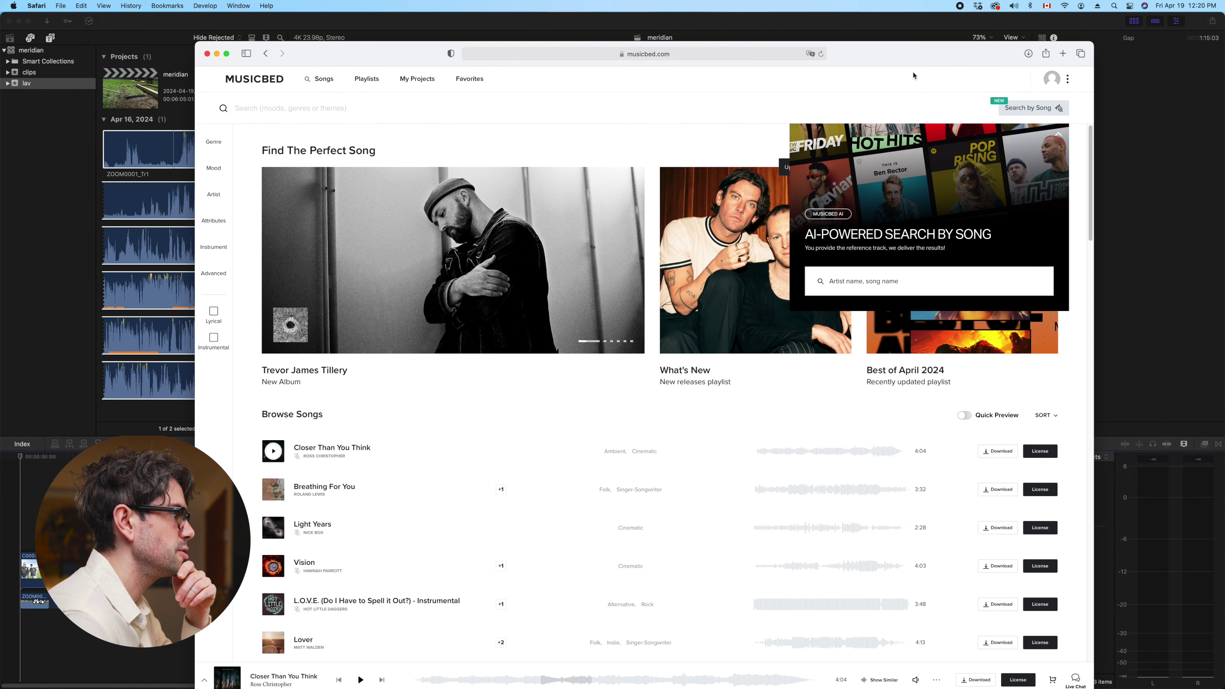
# Open the Storyblocks site in a new second tab
pyautogui.click(1063, 53)
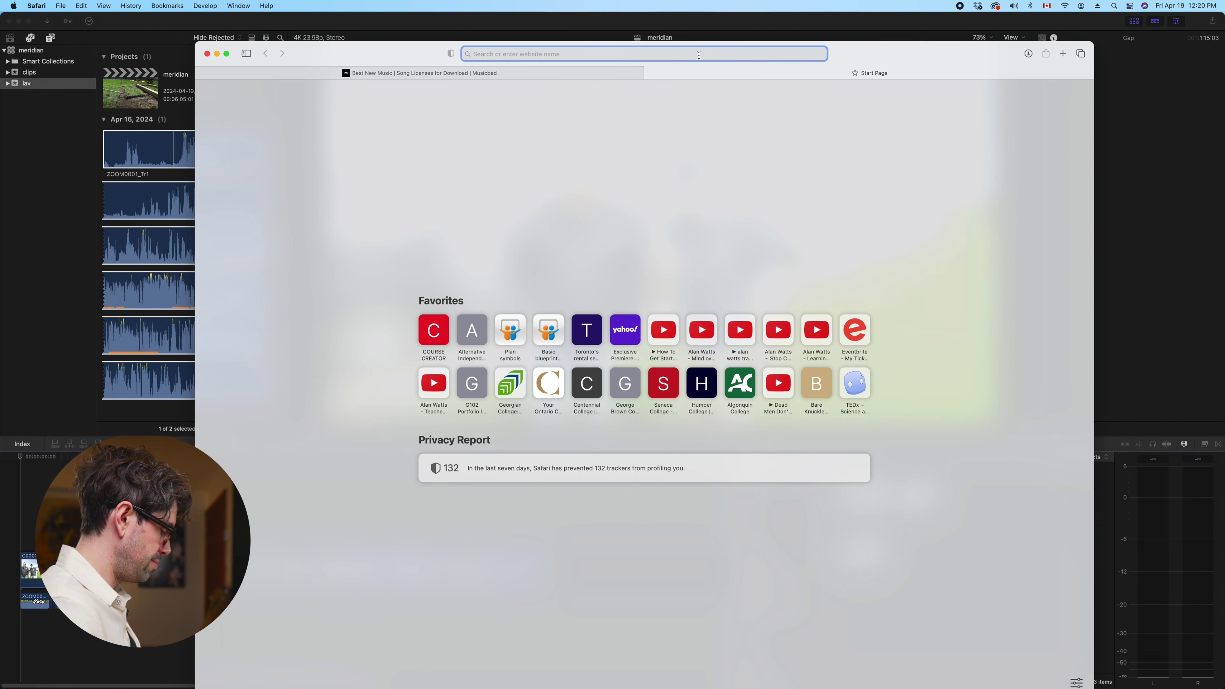
pyautogui.write('storyblocks')
pyautogui.press('Return')
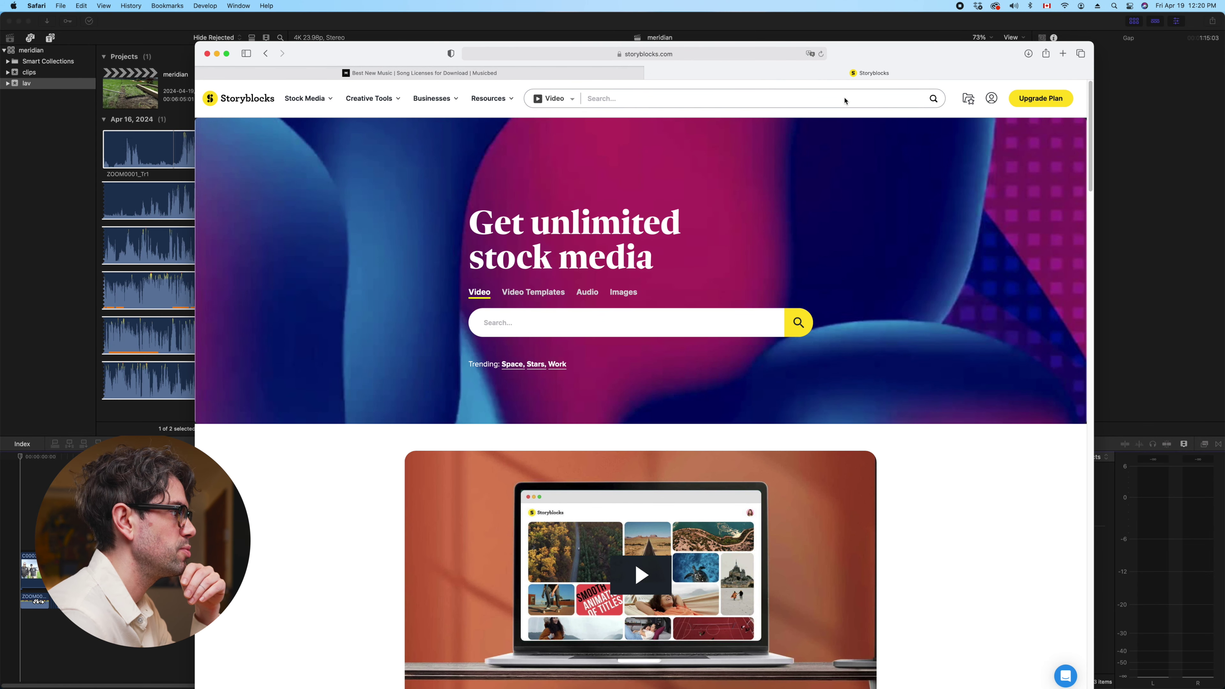
# Switch the Storyblocks search category from Video to Music, then close the Storyblocks tab
pyautogui.click(554, 99)
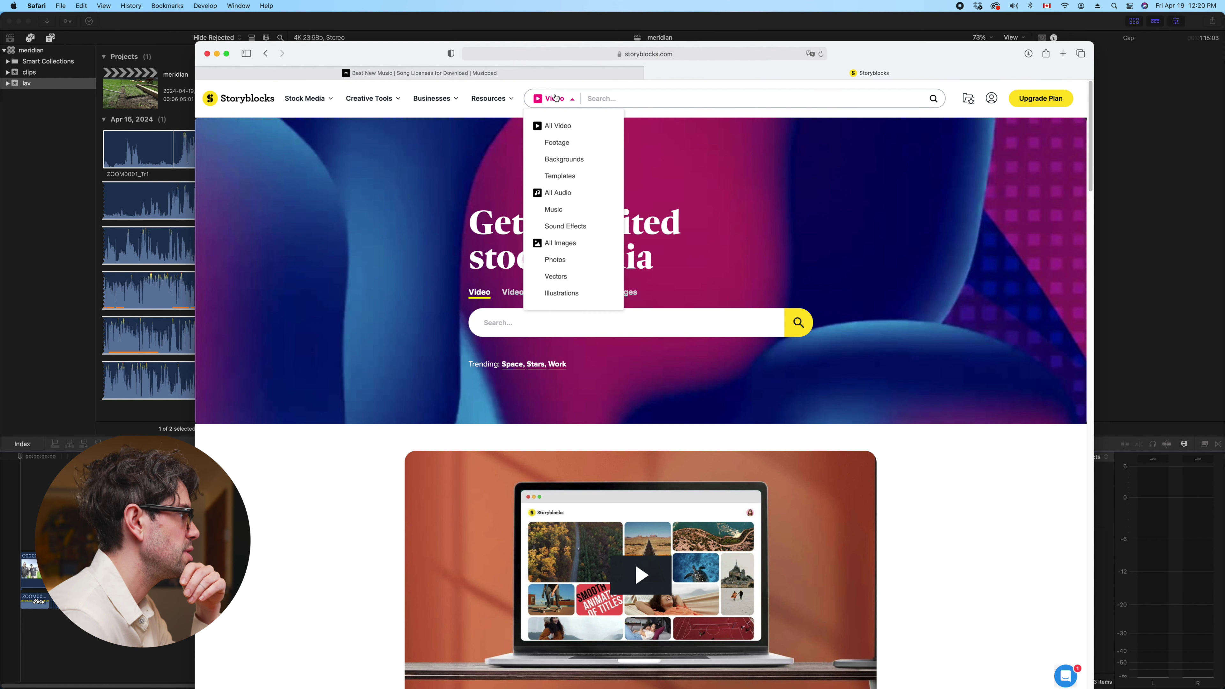
pyautogui.click(553, 210)
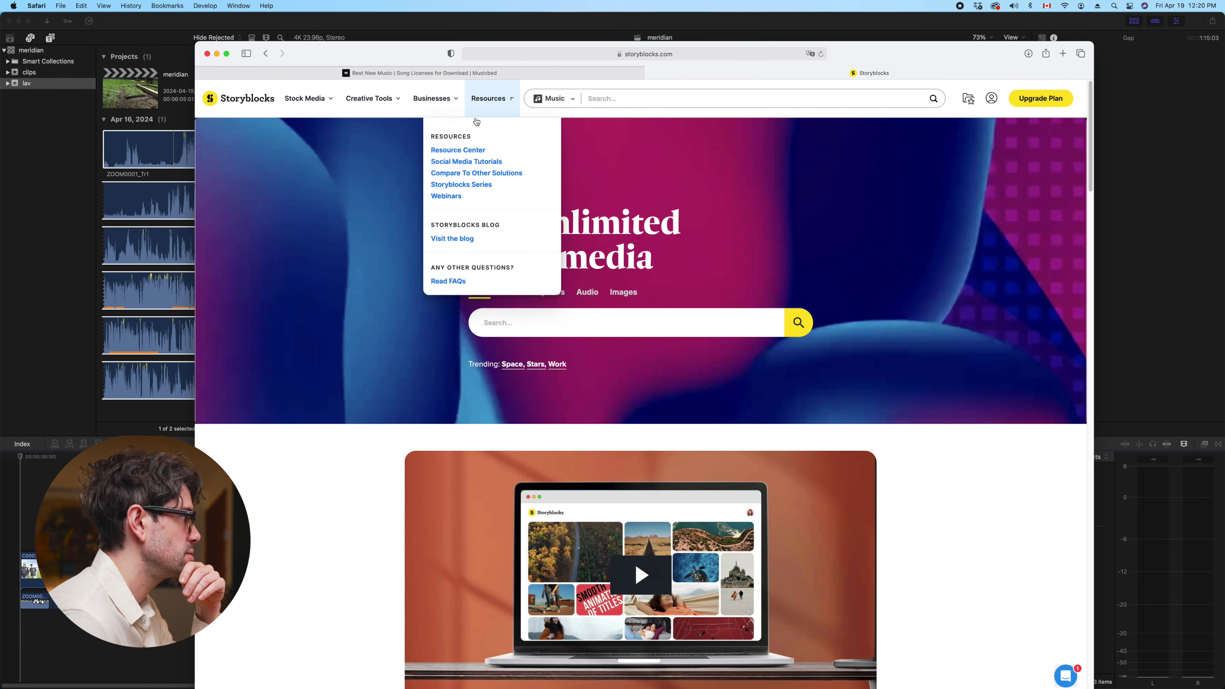
pyautogui.click(601, 93)
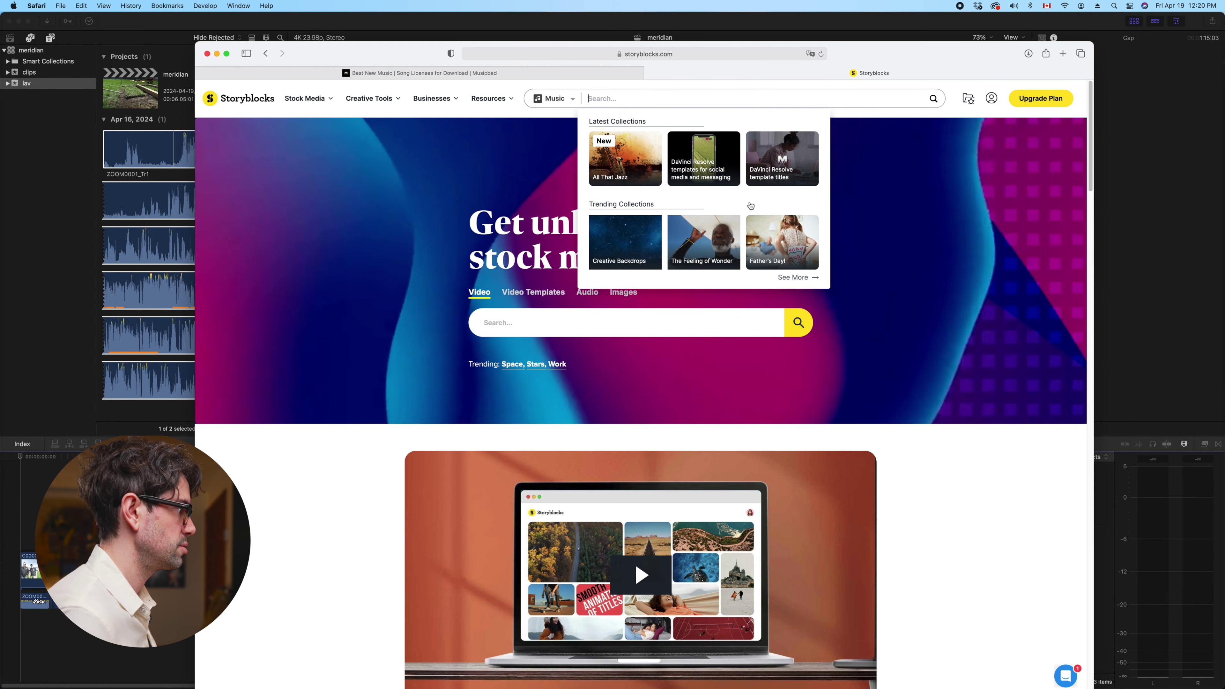
pyautogui.click(651, 73)
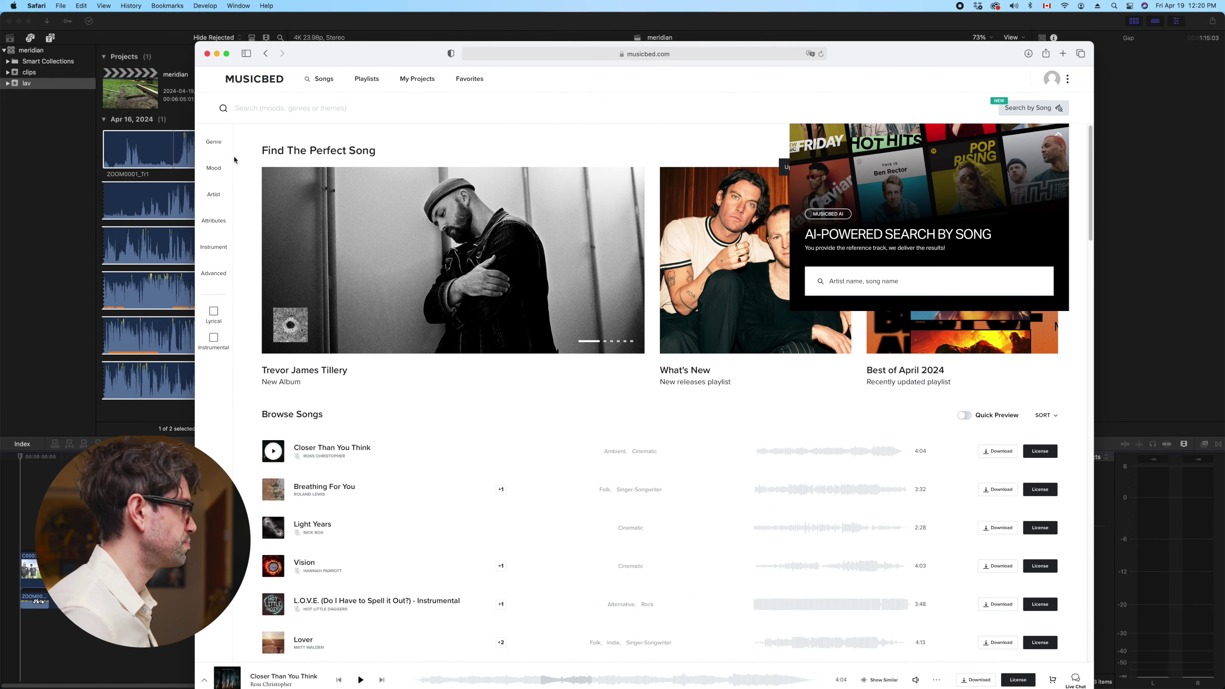
# Filter songs to the Hip Hop and Indie genres and the Carefree mood
pyautogui.click(218, 144)
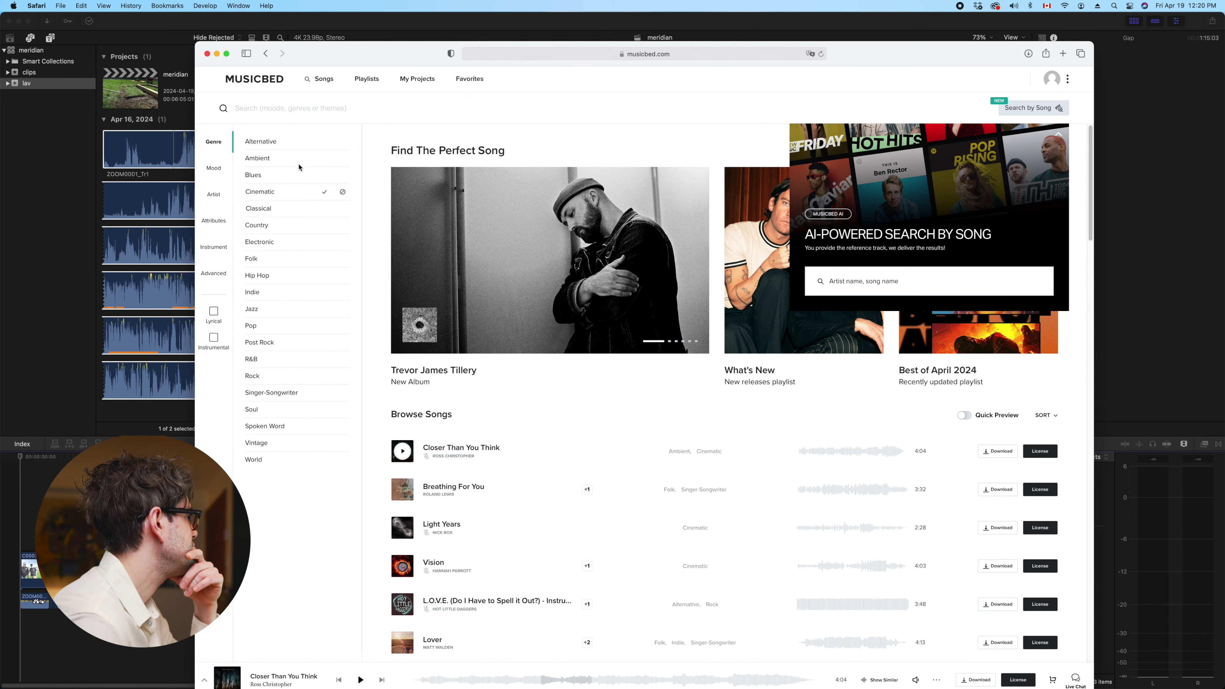
pyautogui.moveTo(311, 66); pyautogui.dragTo(313, 108)
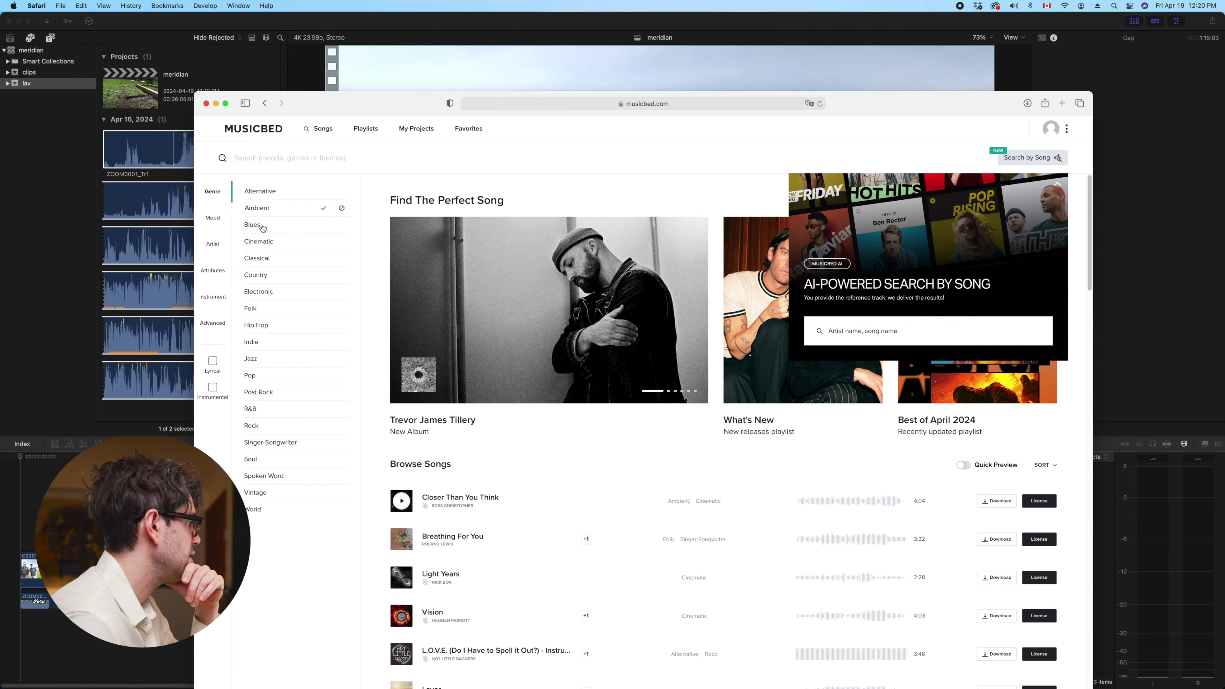
pyautogui.click(324, 329)
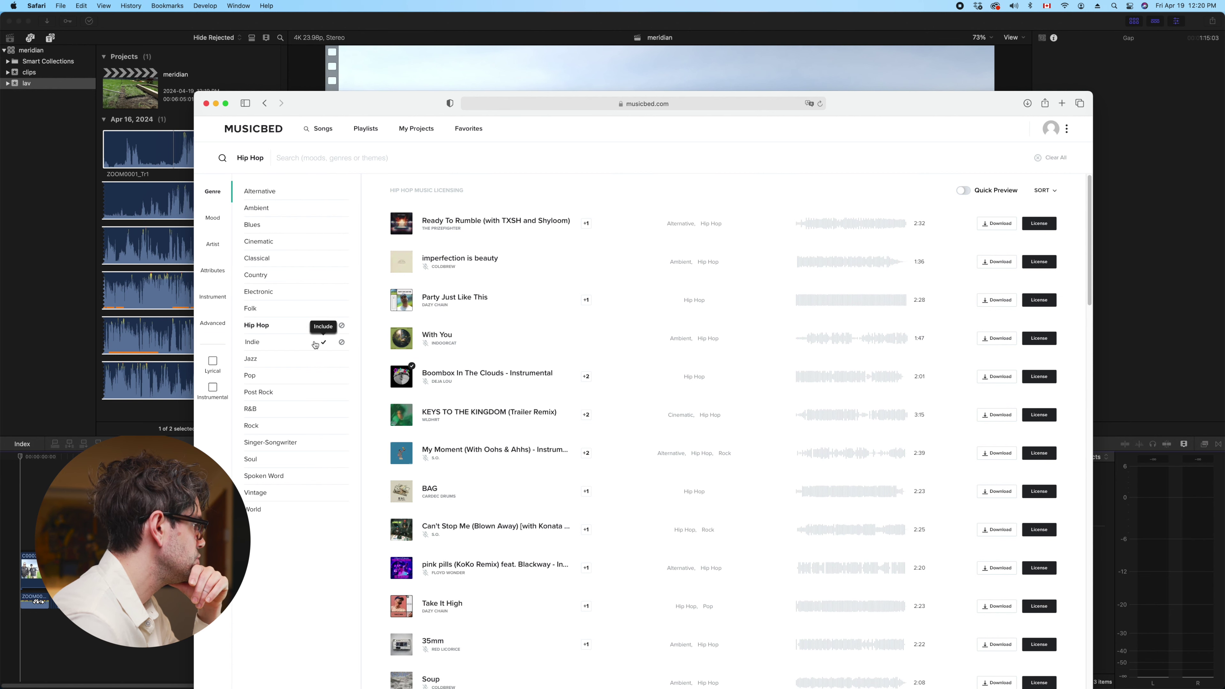
pyautogui.click(324, 342)
pyautogui.click(211, 218)
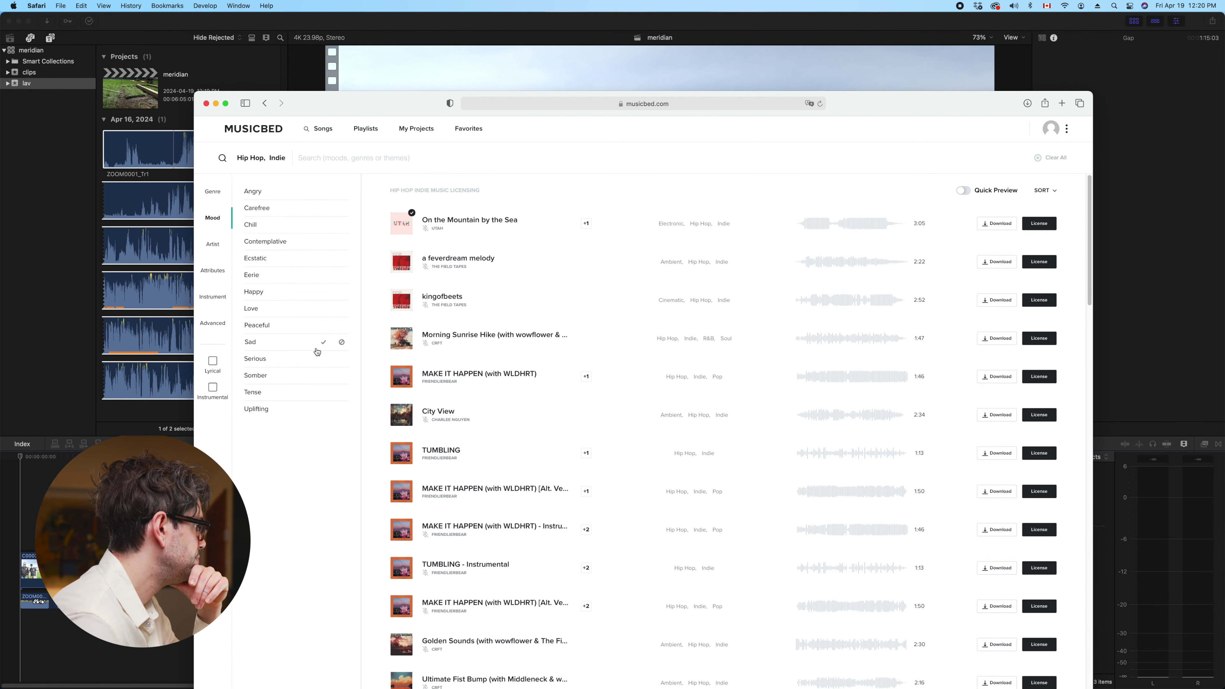
pyautogui.click(324, 208)
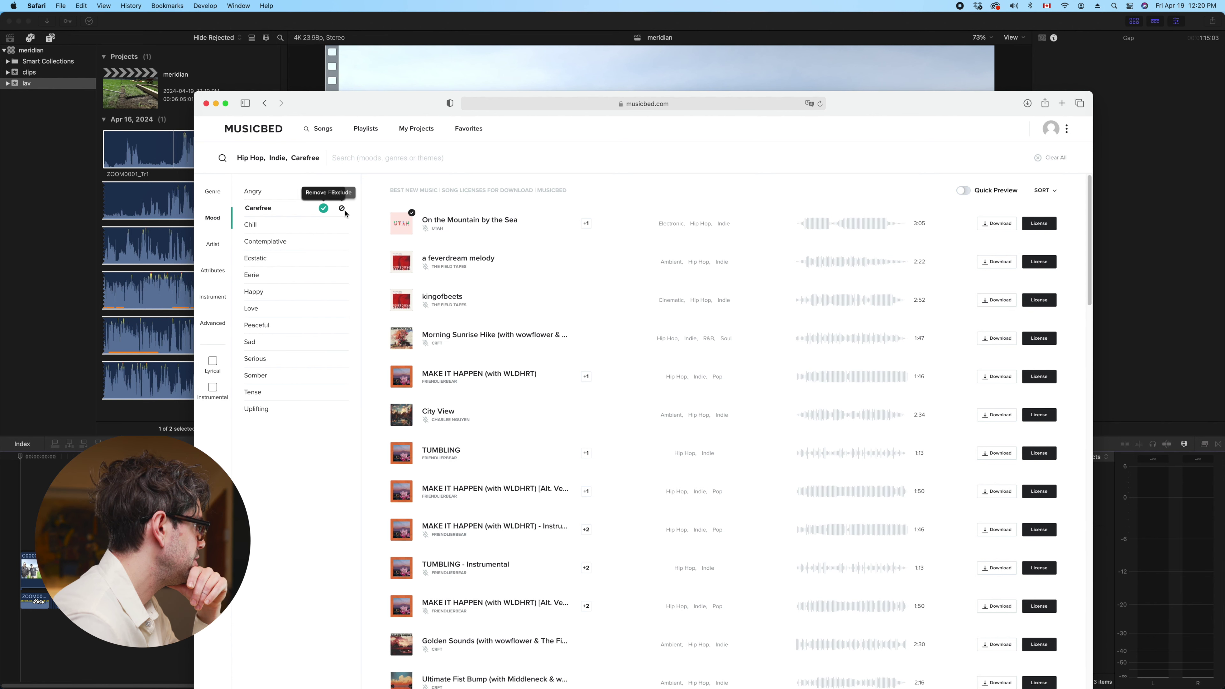
# Add the Beat attribute and limit results to instrumental-only tracks
pyautogui.click(209, 277)
pyautogui.scroll(-10, 280, 448)
pyautogui.scroll(10, 281, 449)
pyautogui.scroll(-2, 270, 294)
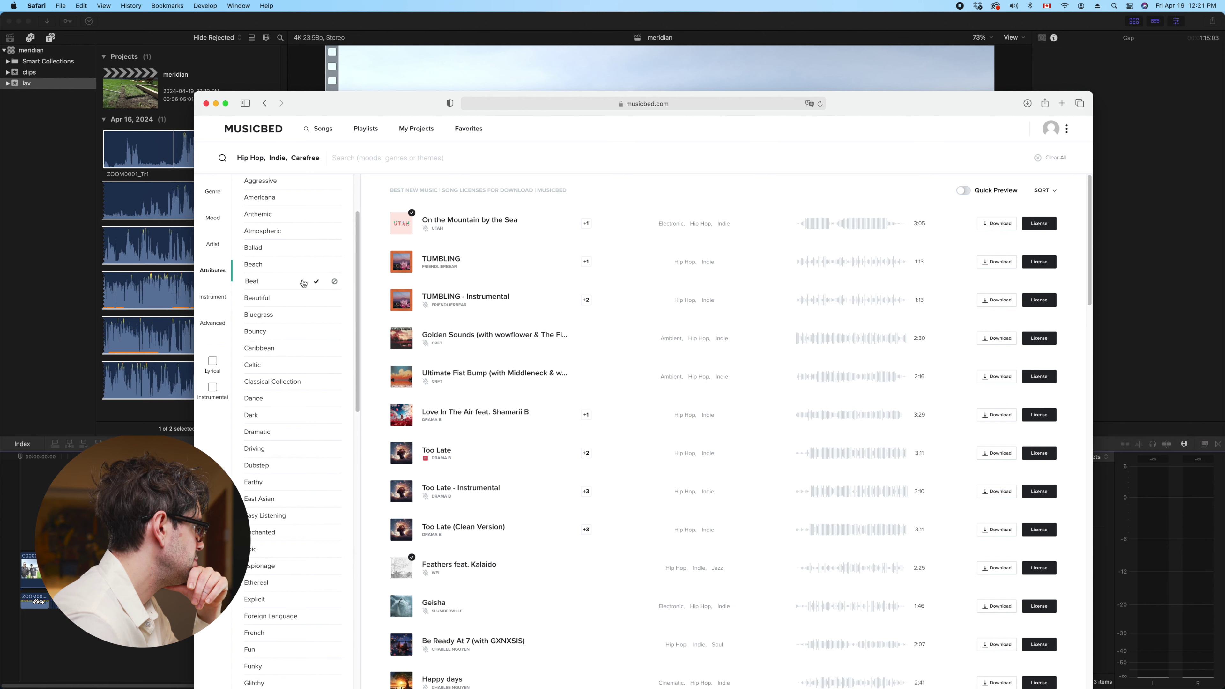
pyautogui.click(317, 281)
pyautogui.moveTo(405, 101); pyautogui.dragTo(401, 22)
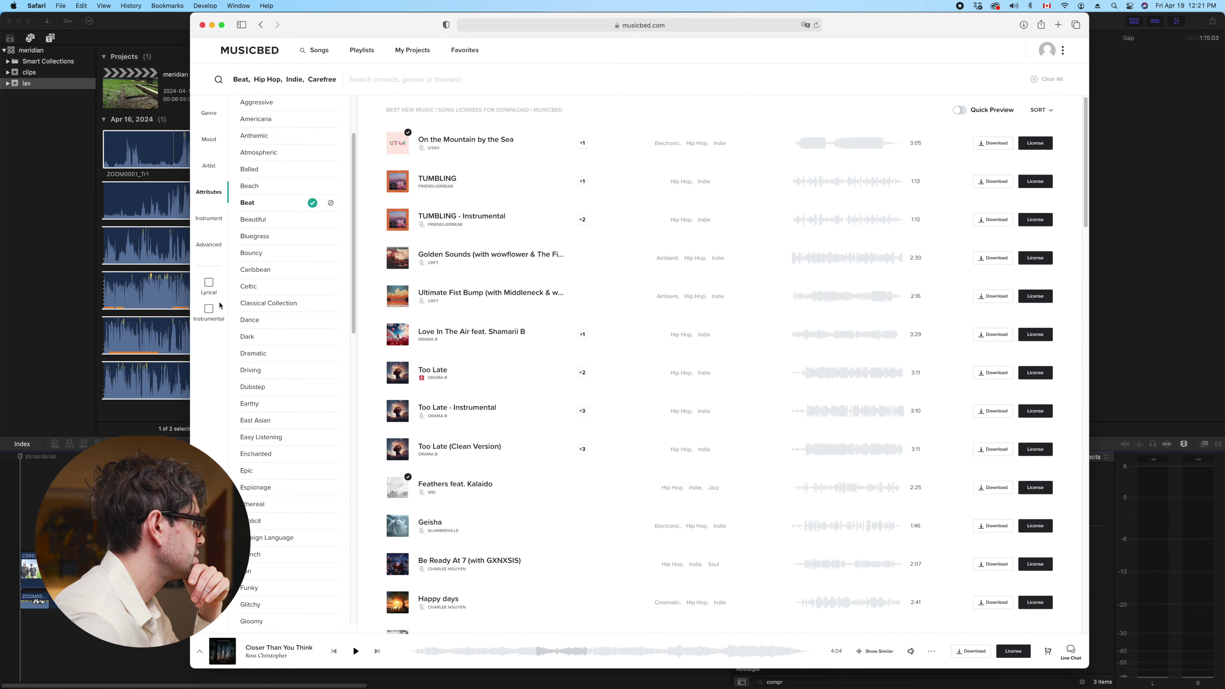
pyautogui.click(209, 309)
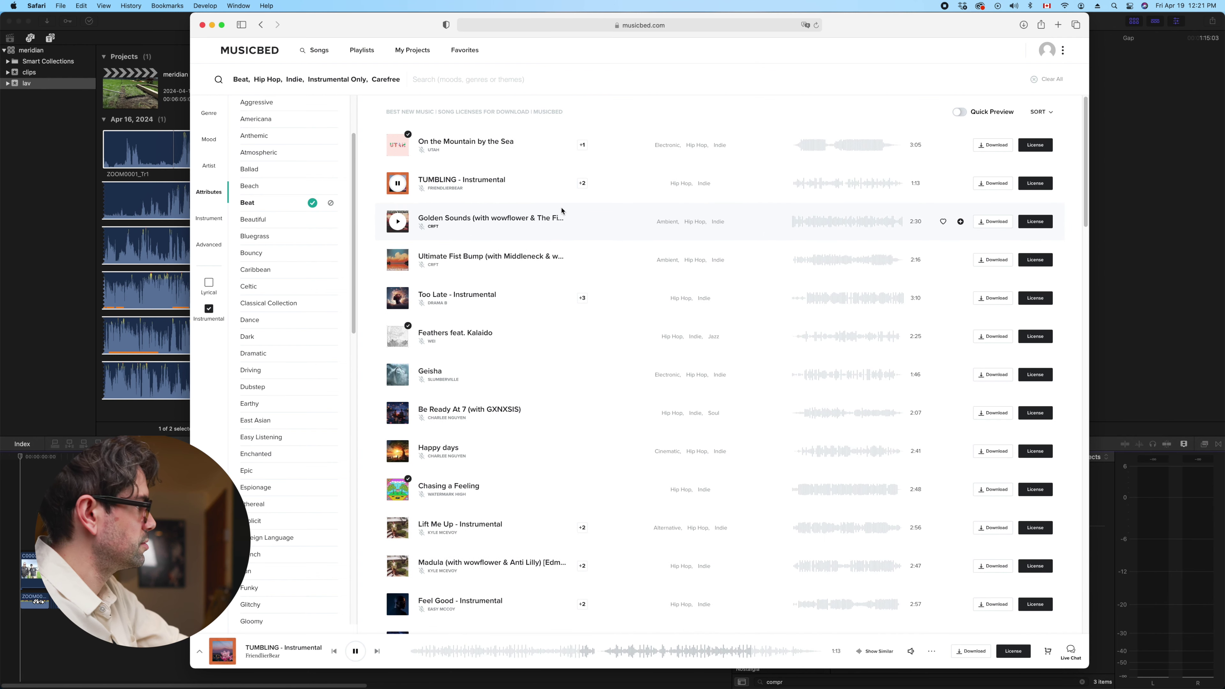
# Preview TUMBLING - Instrumental, then Golden Sounds from about one minute in
pyautogui.click(822, 184)
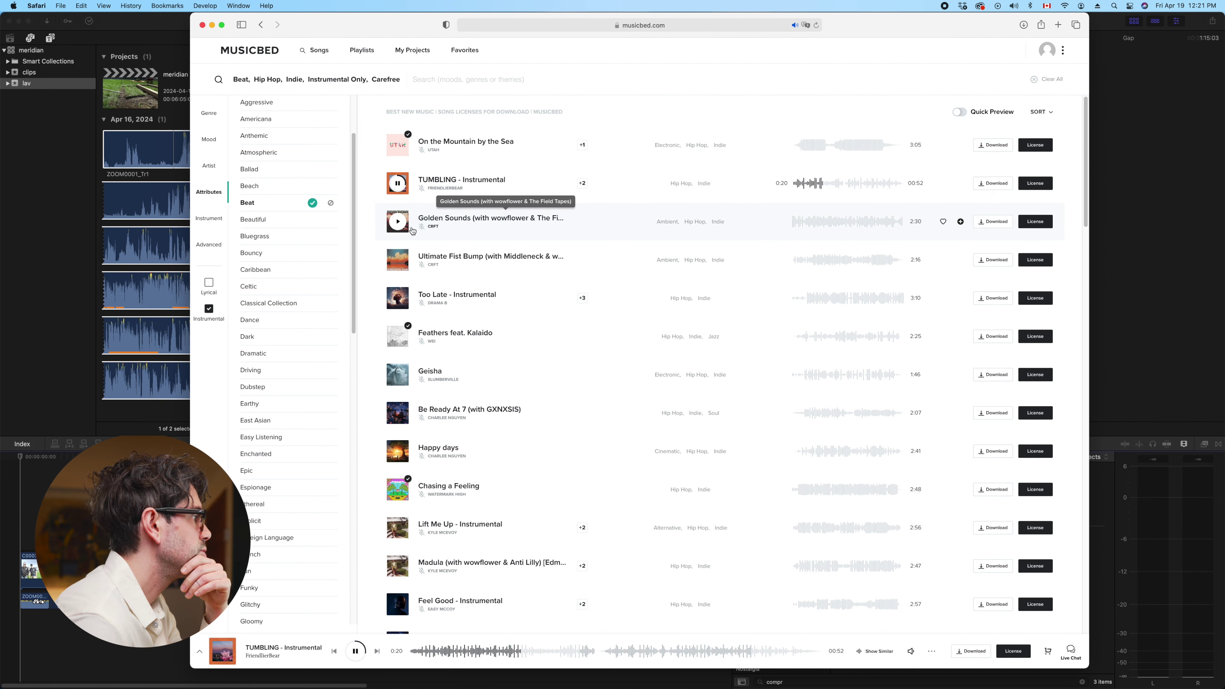
pyautogui.click(704, 244)
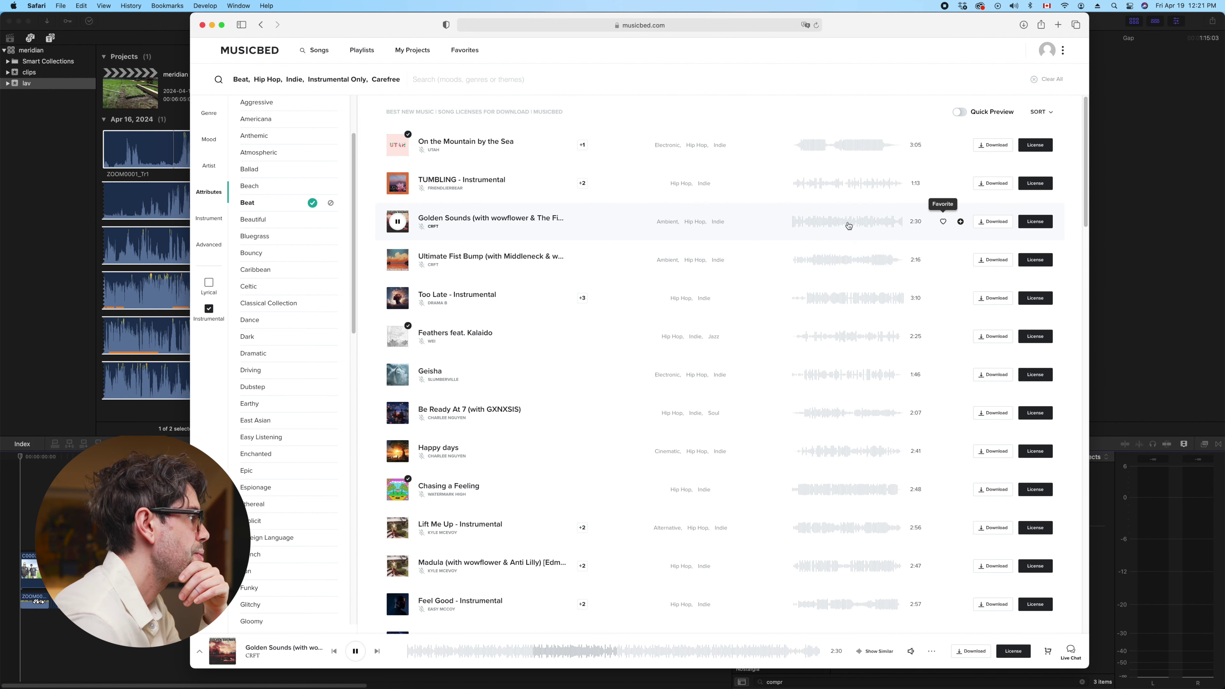
pyautogui.click(840, 220)
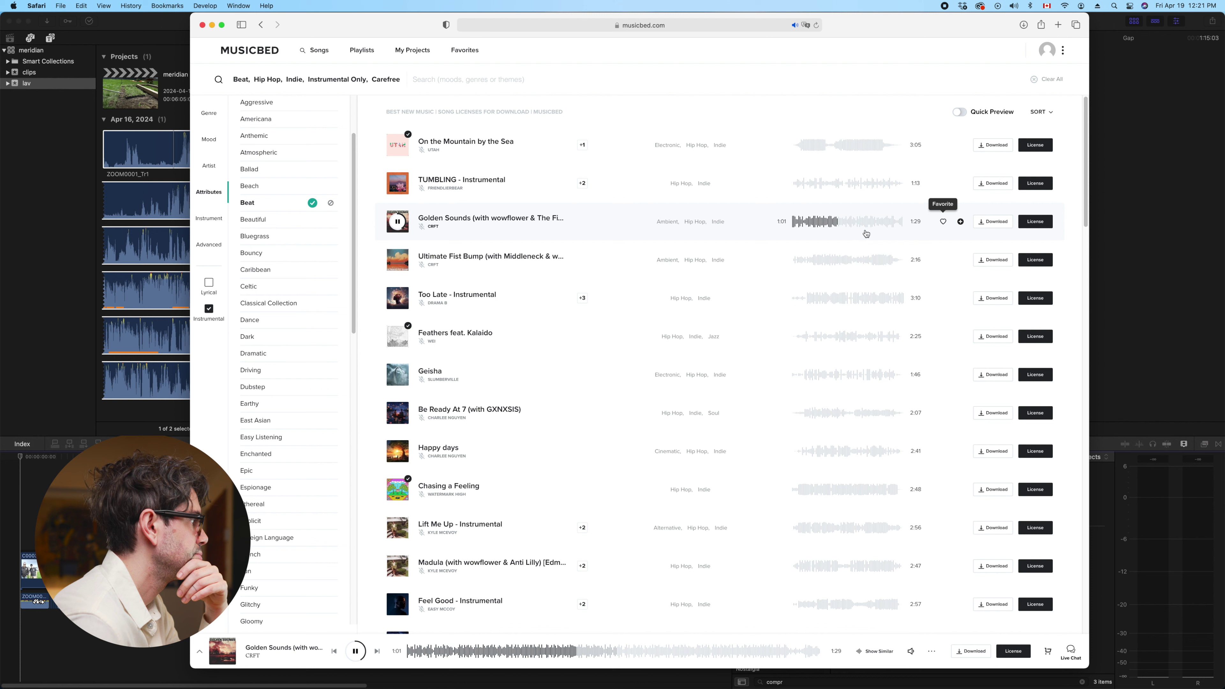
pyautogui.click(869, 225)
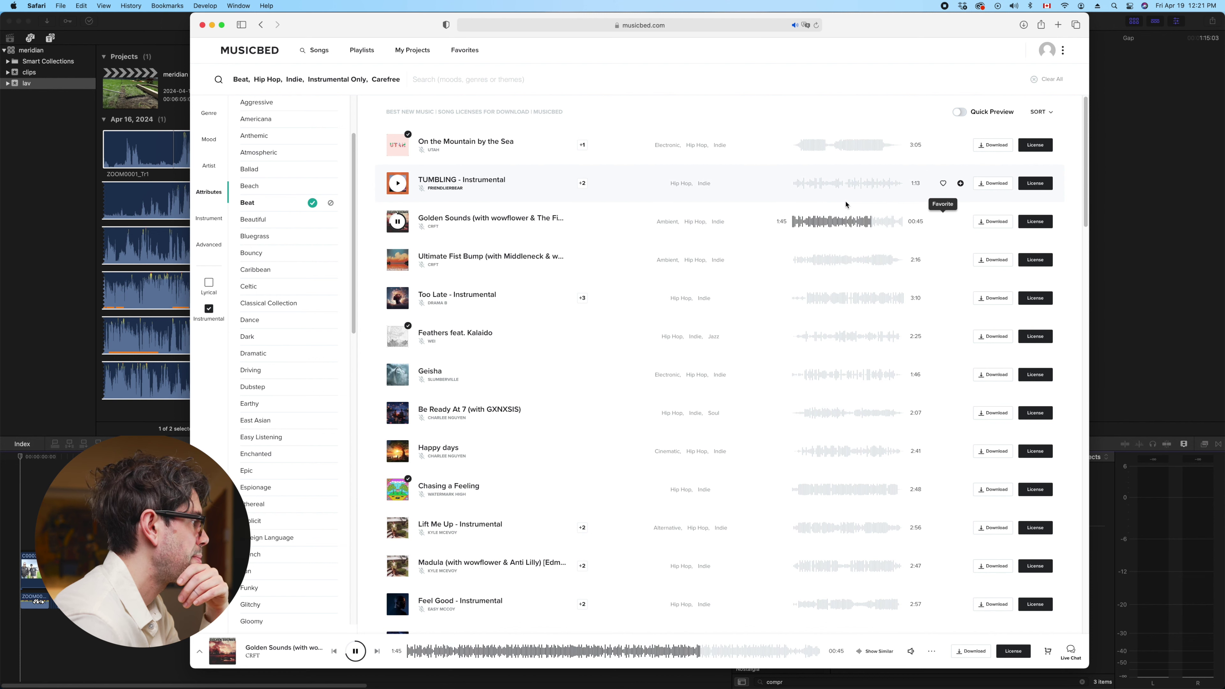
pyautogui.press('super+h')
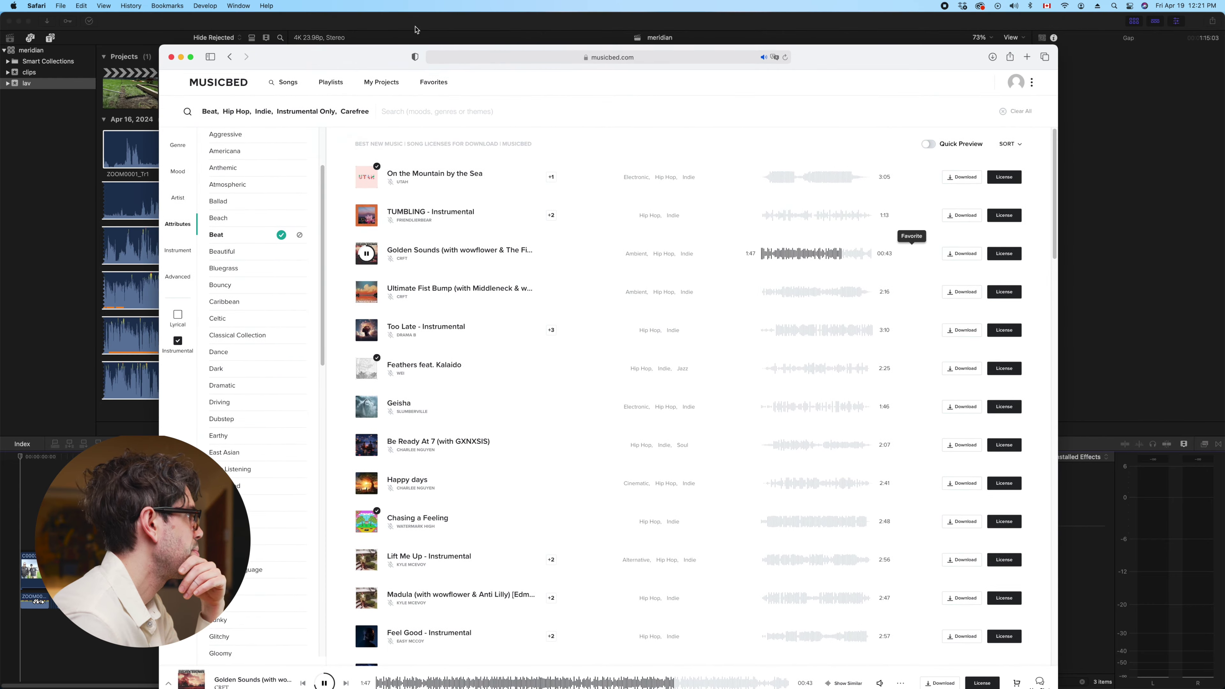
# Play the timeline with C0006's settings in the Inspector, jumping to the truck shot near 3:09
pyautogui.press('space')
pyautogui.press('super+4')
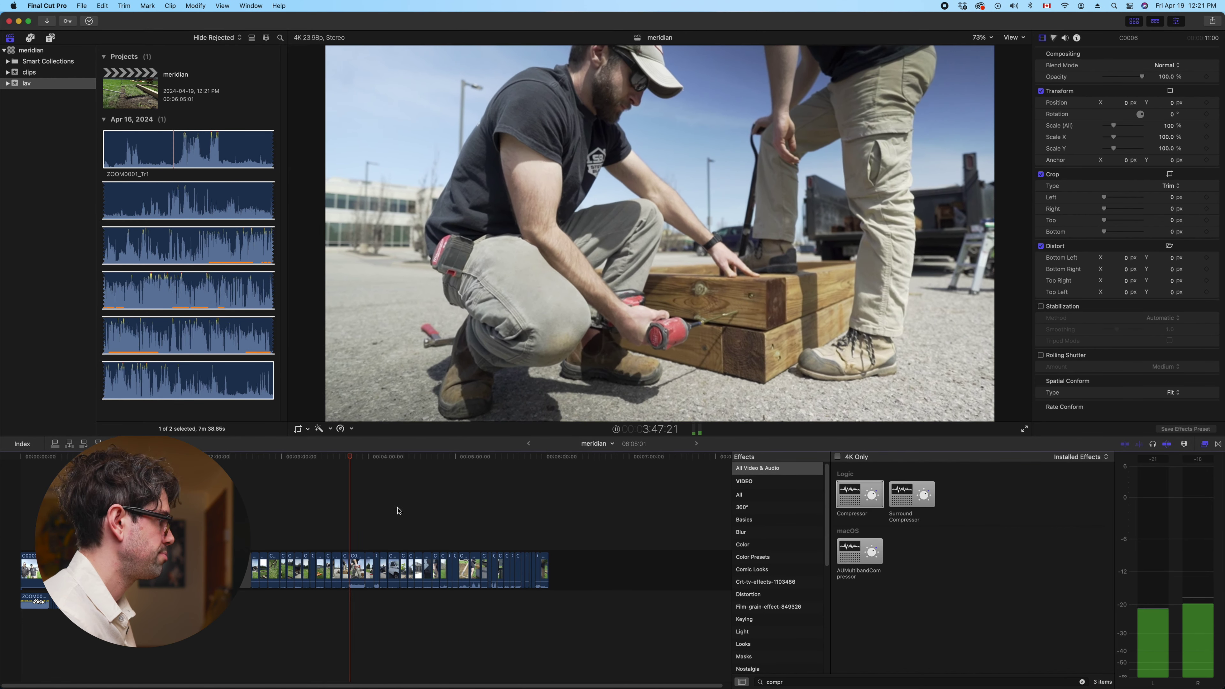
pyautogui.click(400, 511)
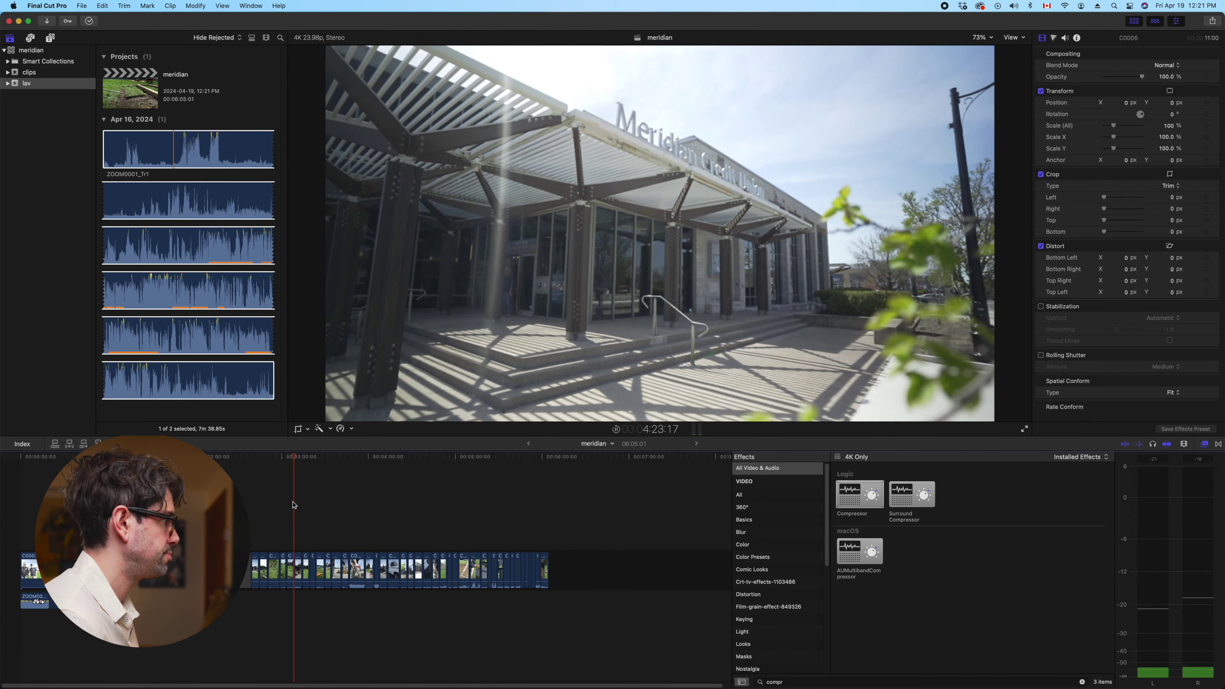
pyautogui.click(293, 504)
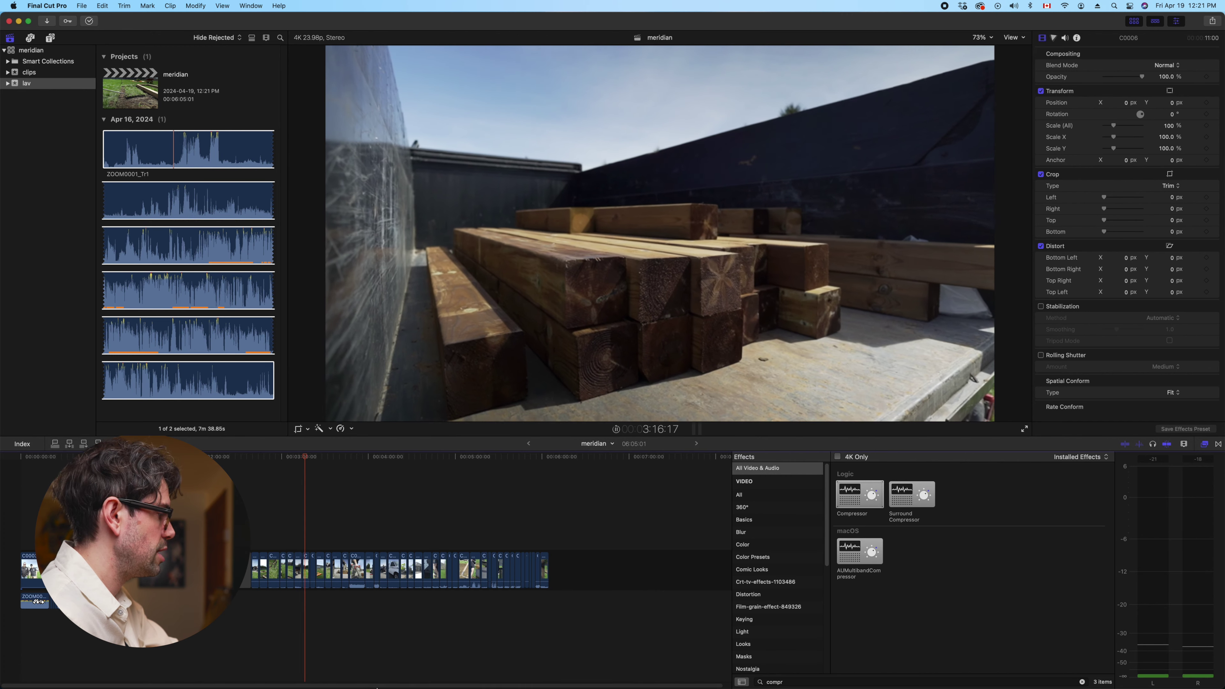
# Switch between the editor and the Musicbed page, leaving Musicbed in front
pyautogui.moveTo(577, 678)
pyautogui.click(649, 664)
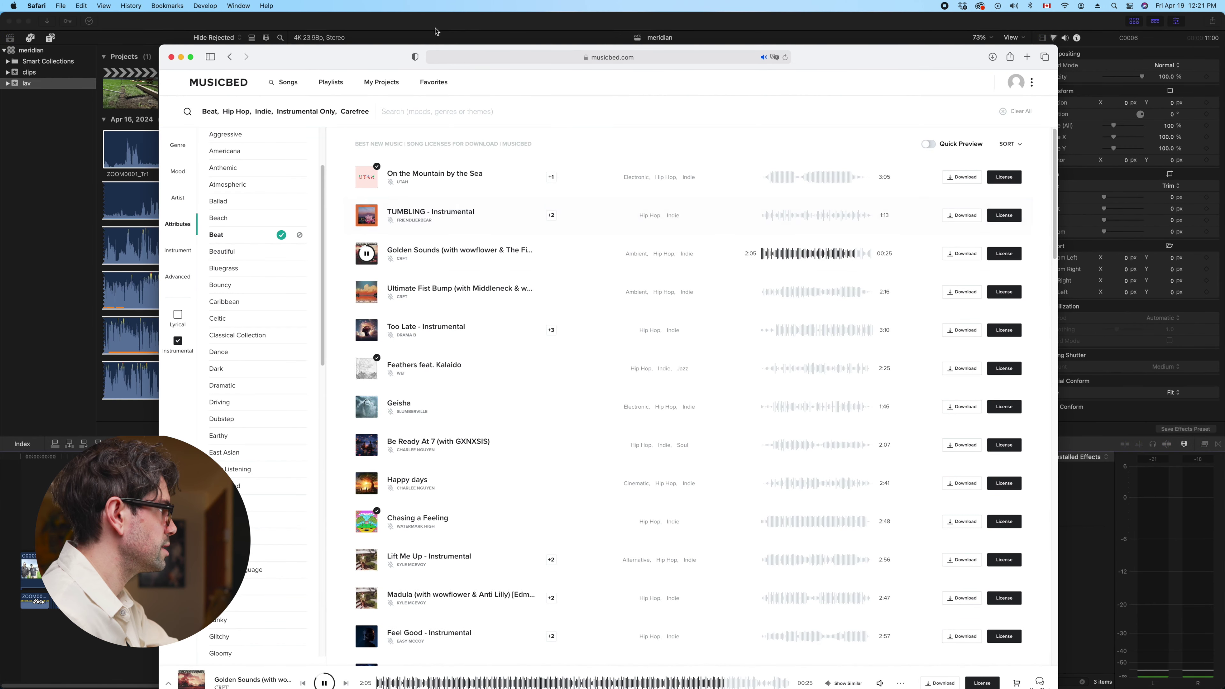
pyautogui.press('super+Tab')
pyautogui.moveTo(533, 675)
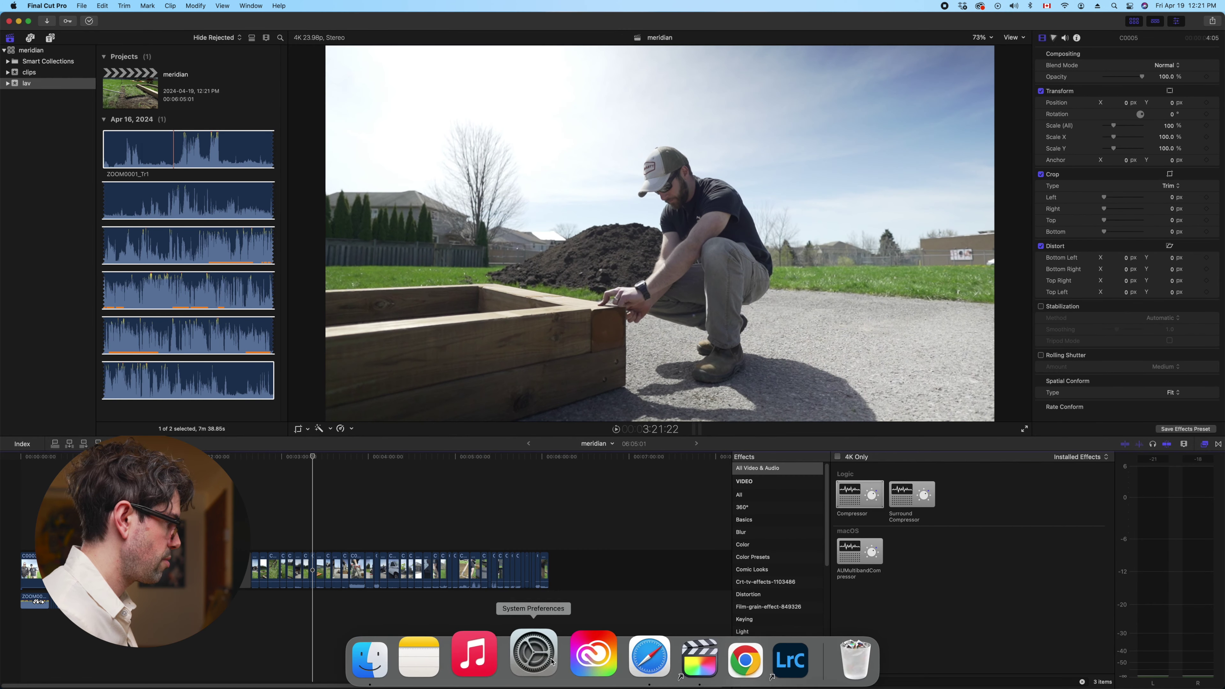
pyautogui.click(628, 668)
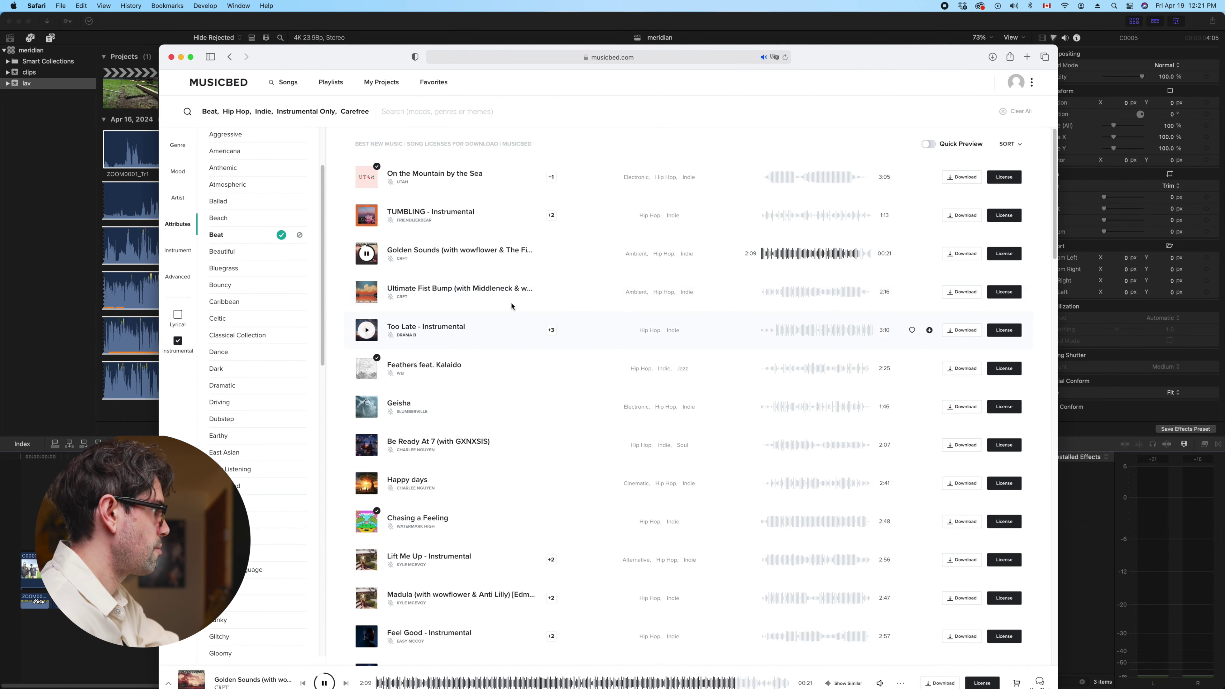
# Audition Too Late - Instrumental from 0:36, Geisha, and Happy days
pyautogui.click(779, 330)
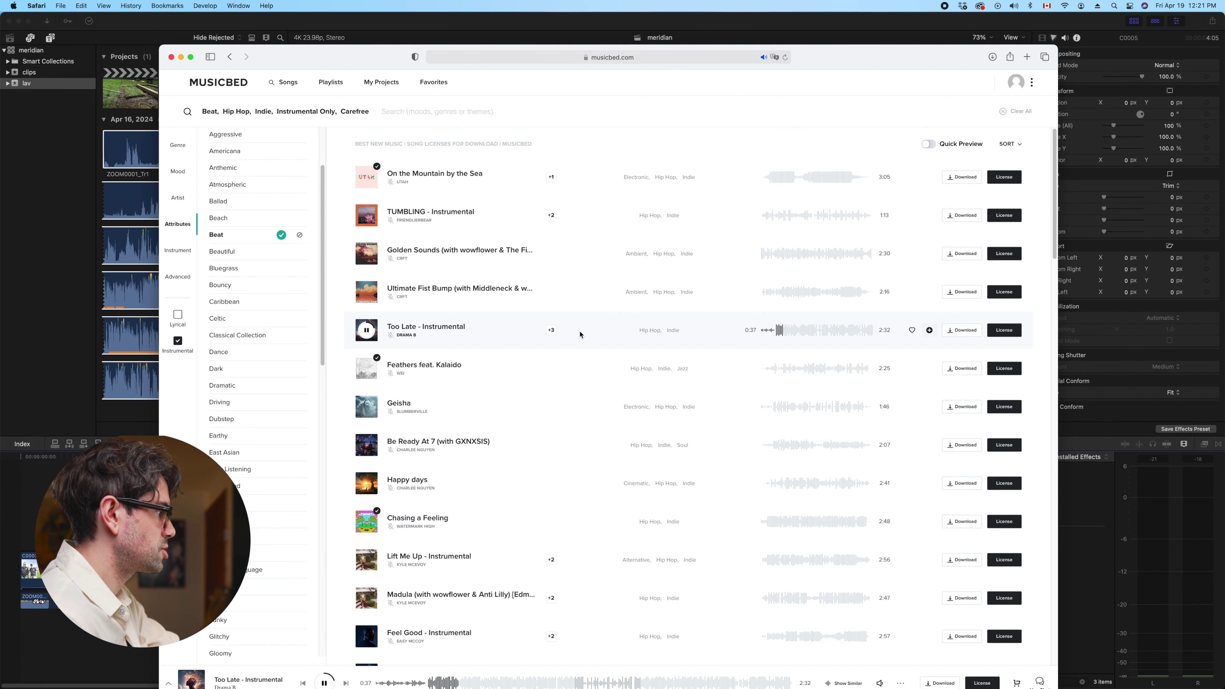
pyautogui.click(514, 399)
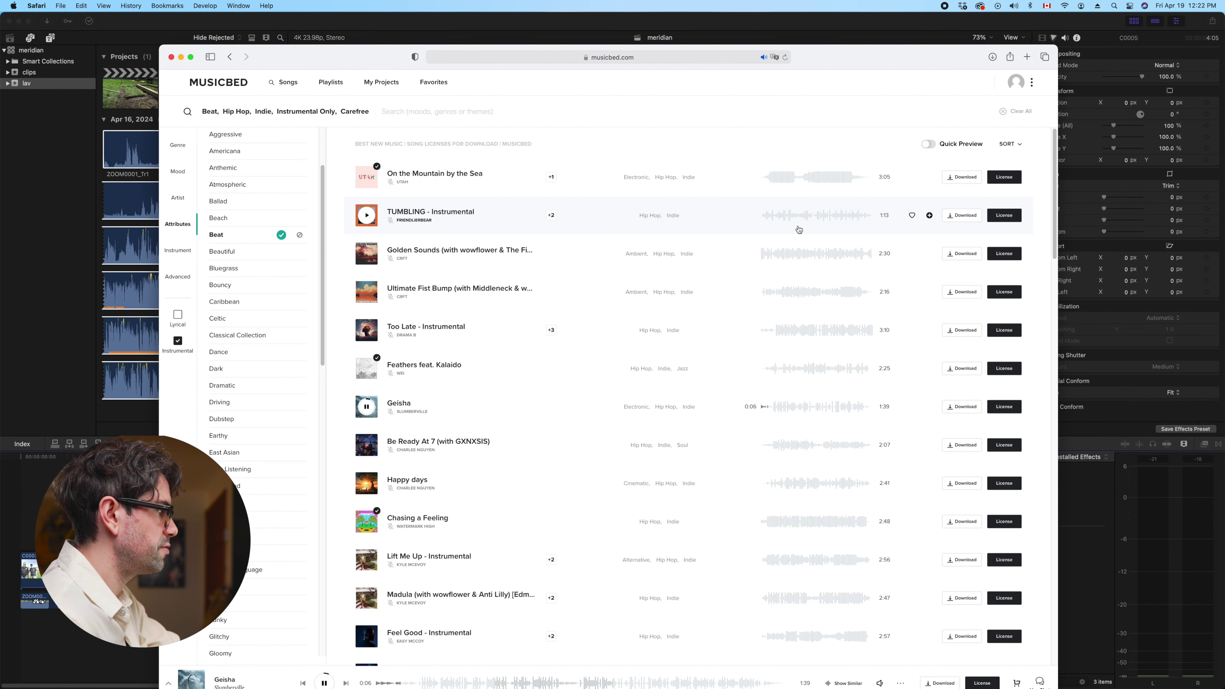
pyautogui.scroll(-4, 816, 223)
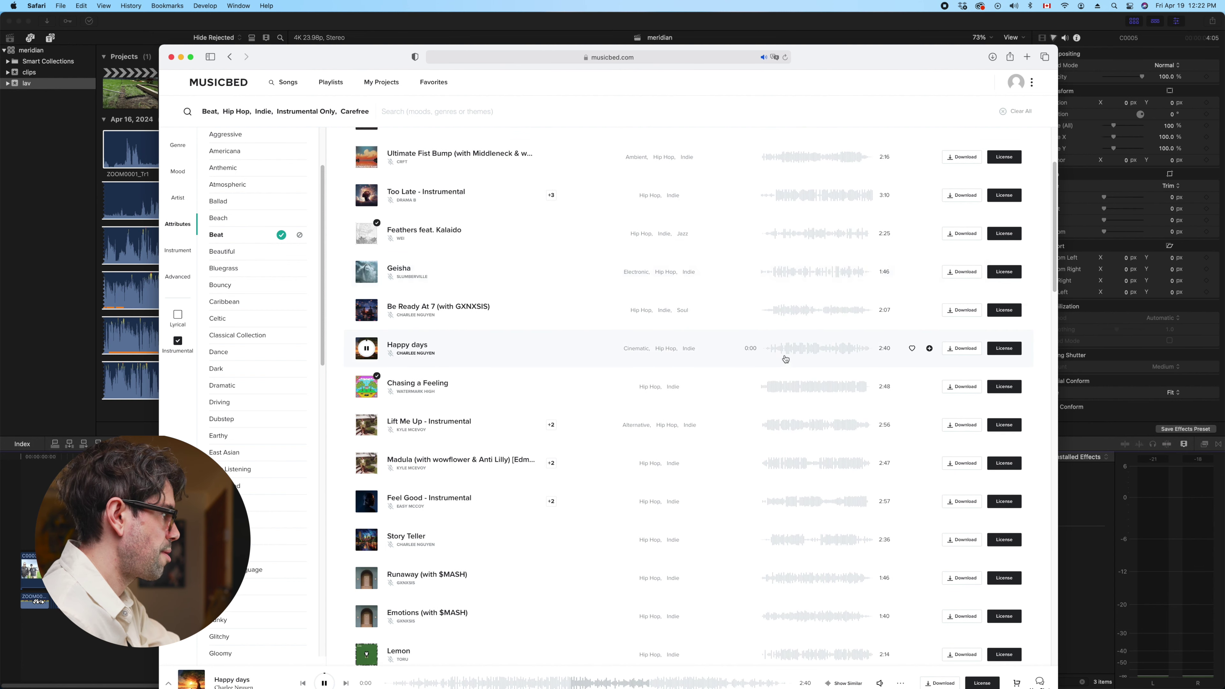
pyautogui.click(809, 352)
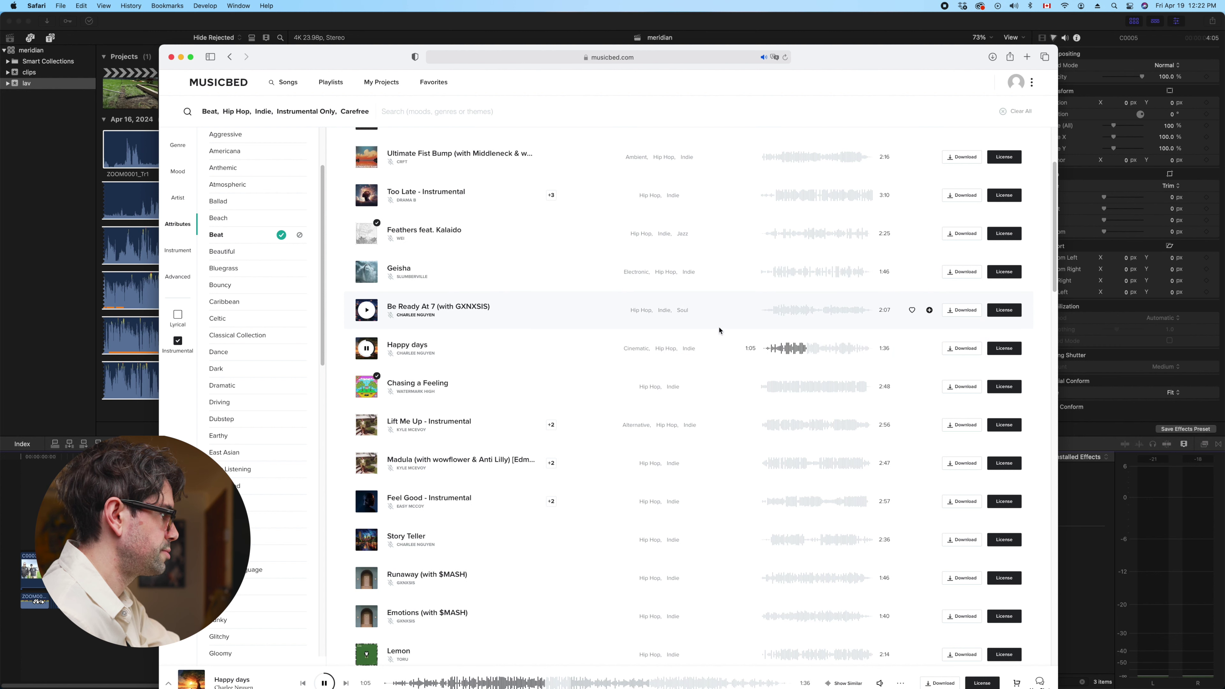
# Preview Lift Me Up near 2:07 and Madula near 1:28, pause it, and show genre filters
pyautogui.click(389, 427)
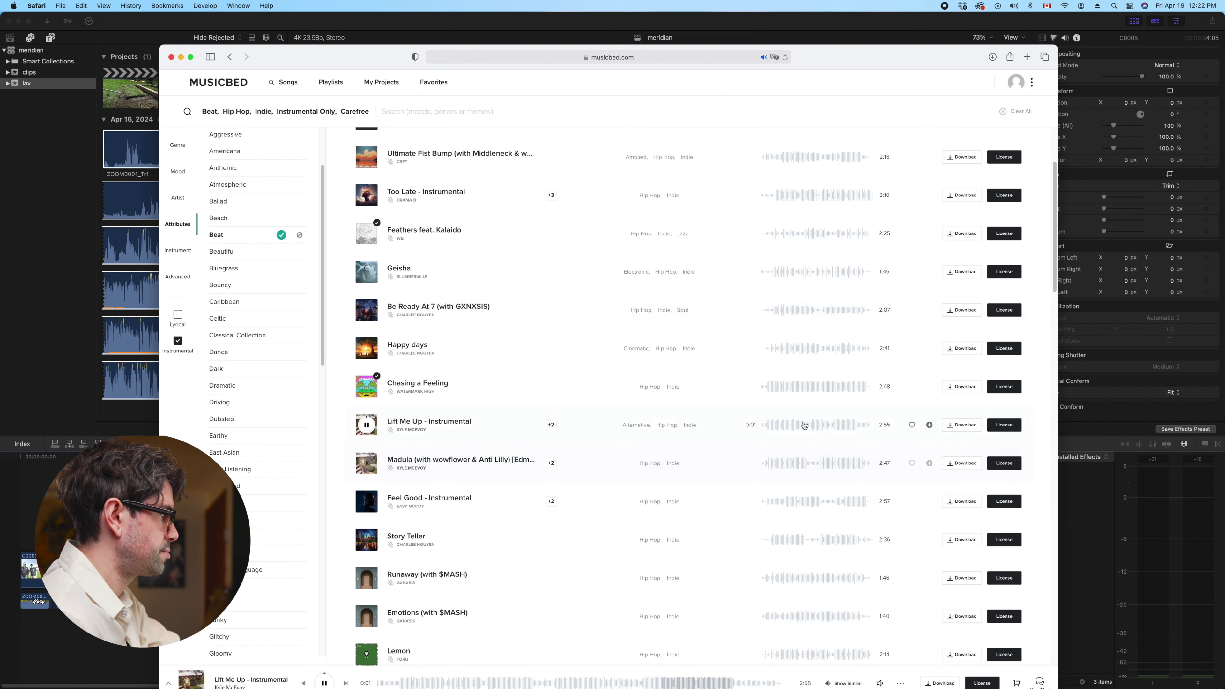
pyautogui.click(840, 424)
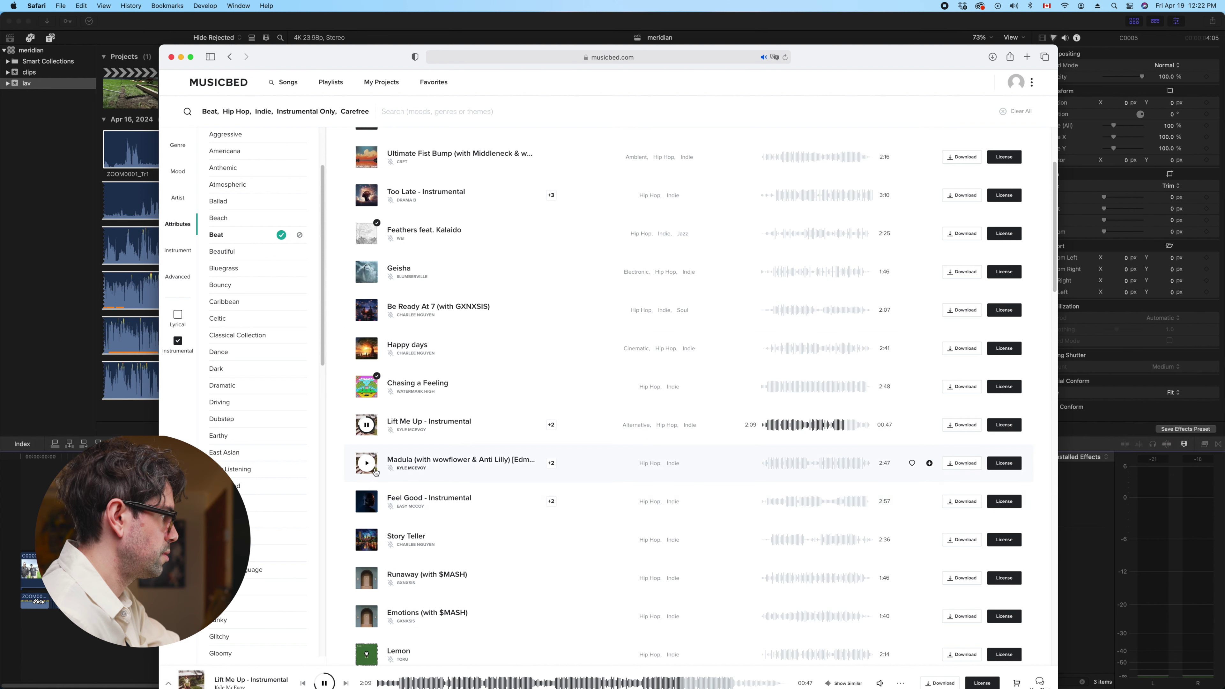
pyautogui.click(414, 462)
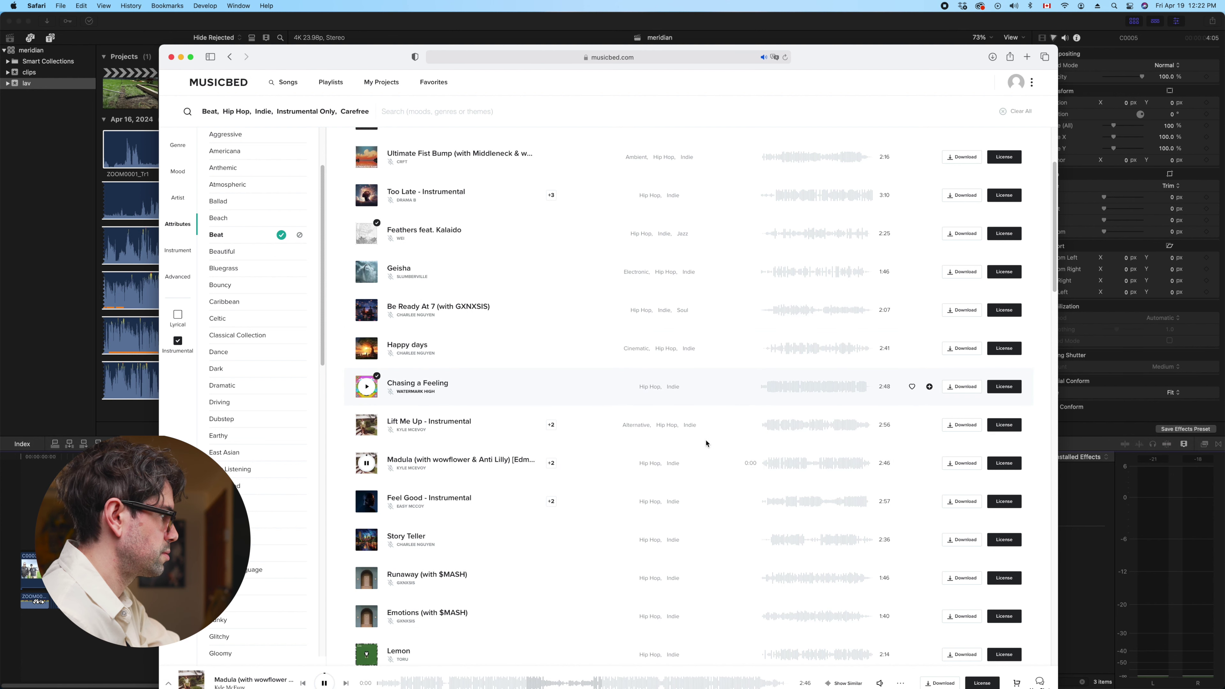
pyautogui.click(821, 464)
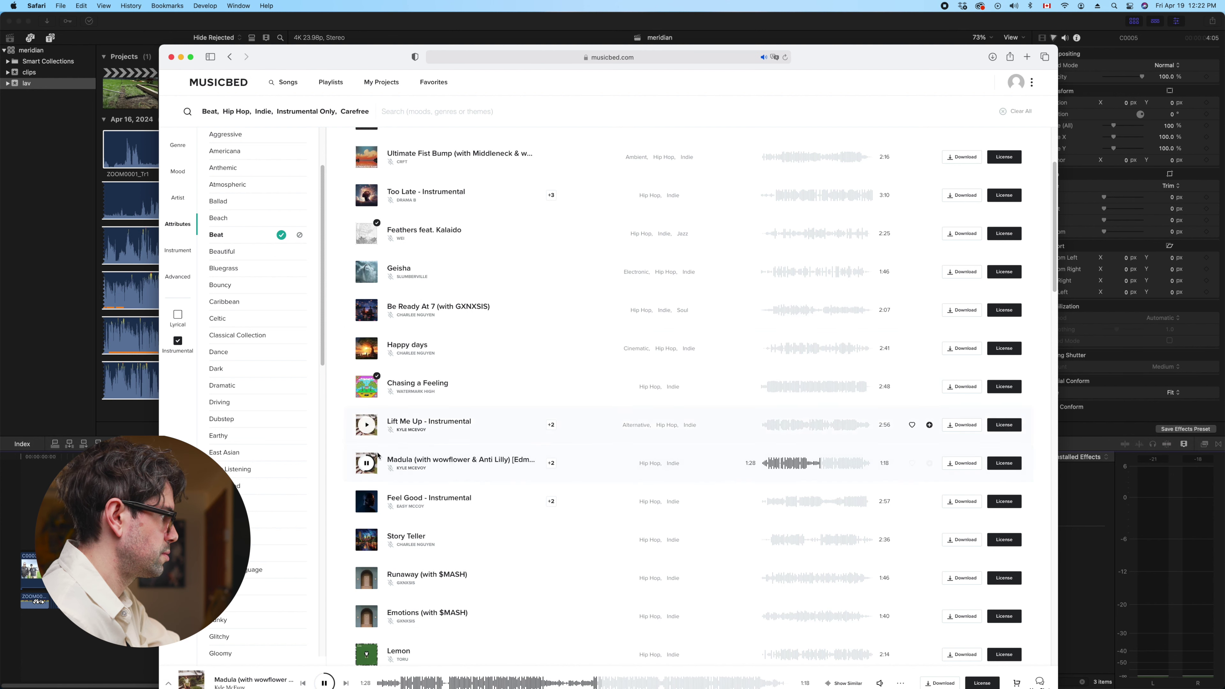
pyautogui.click(366, 463)
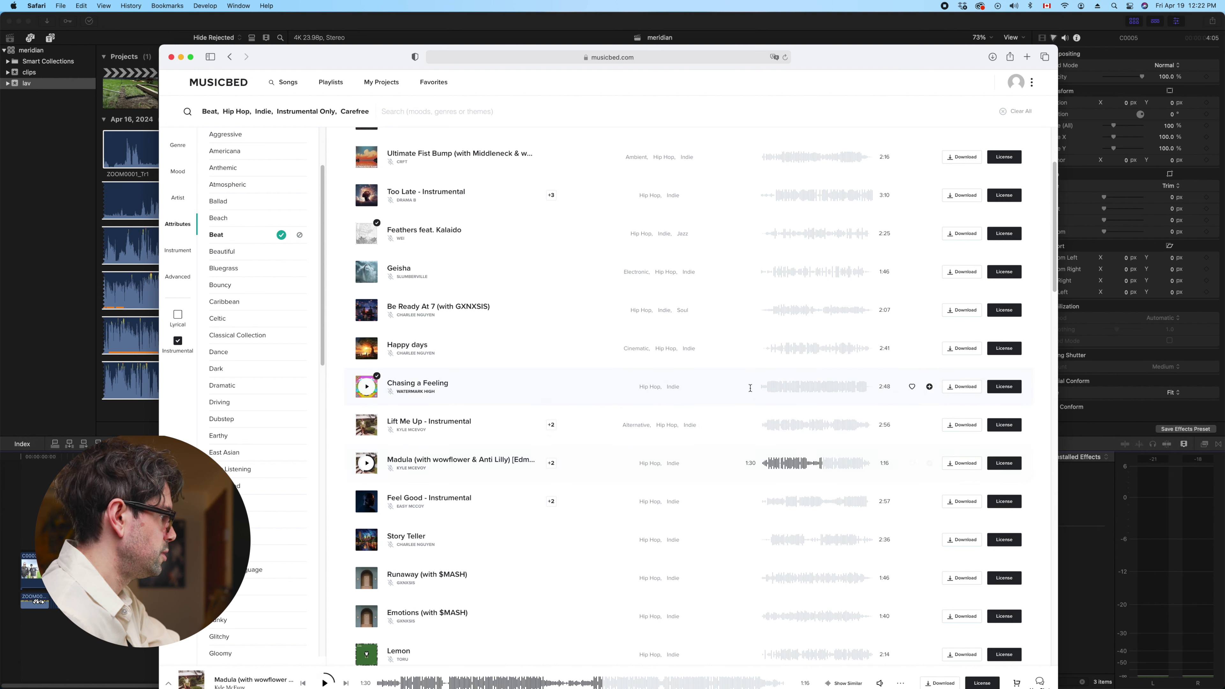
pyautogui.scroll(3, 274, 263)
pyautogui.click(178, 145)
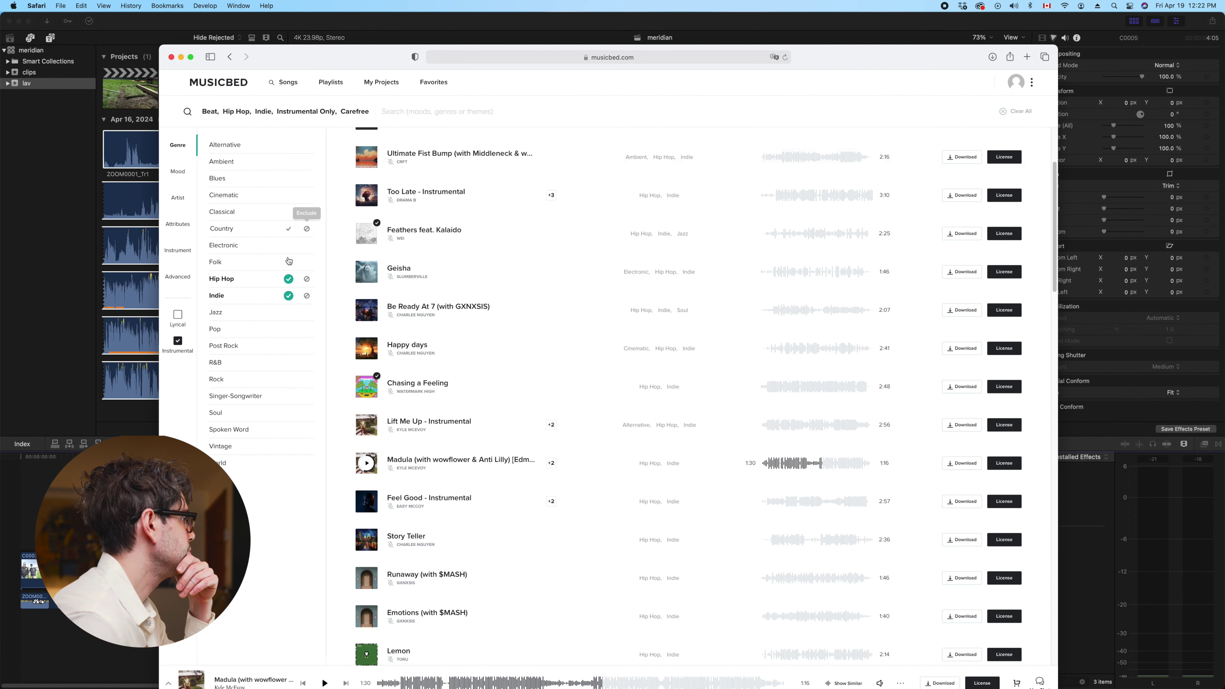
# Swap Indie for Alternative in the genre filters and preview pink pills from 0:42
pyautogui.click(288, 296)
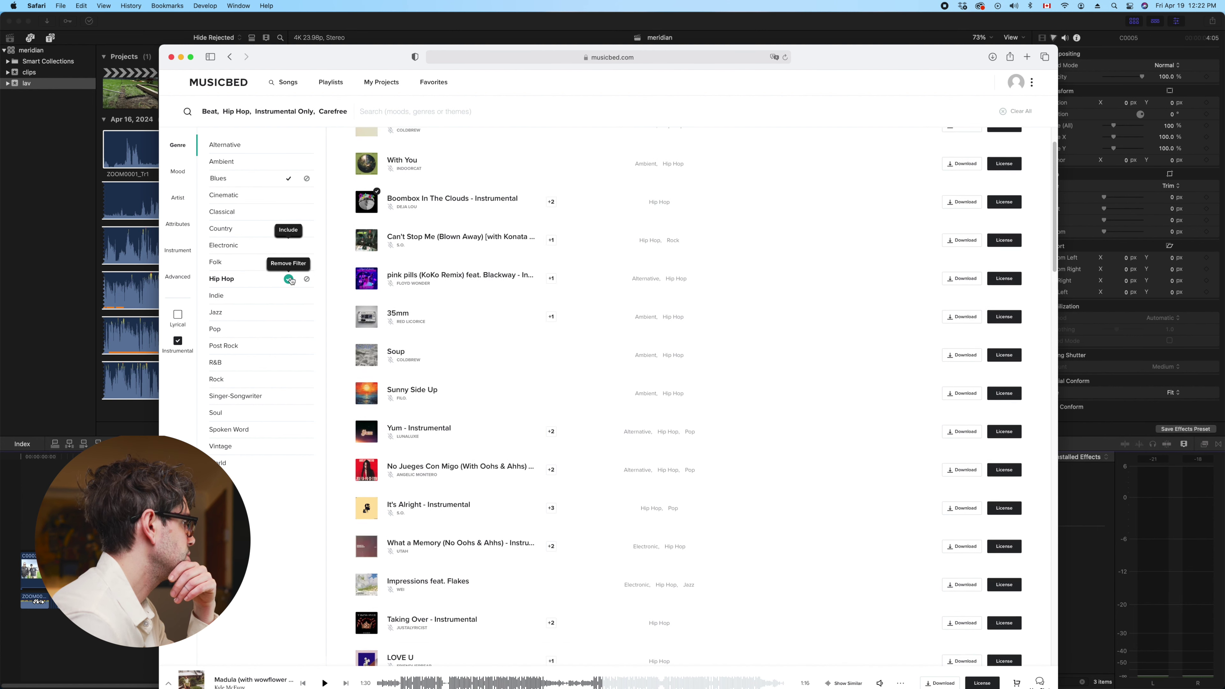
pyautogui.click(289, 145)
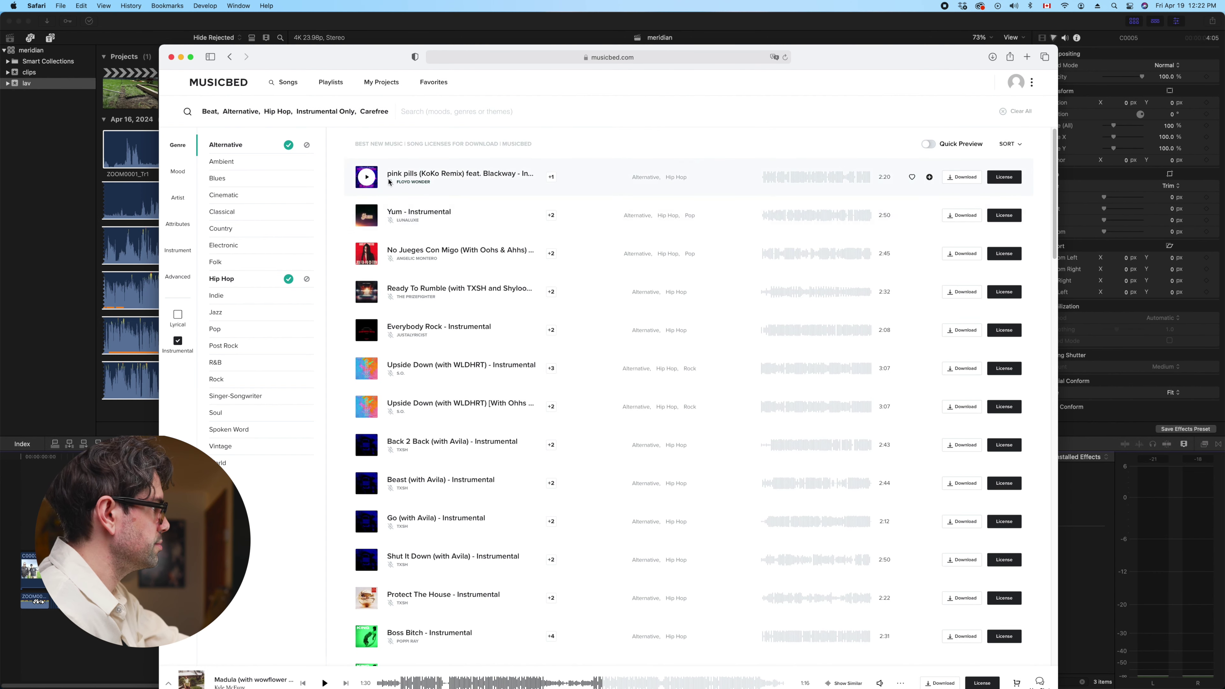
pyautogui.click(367, 179)
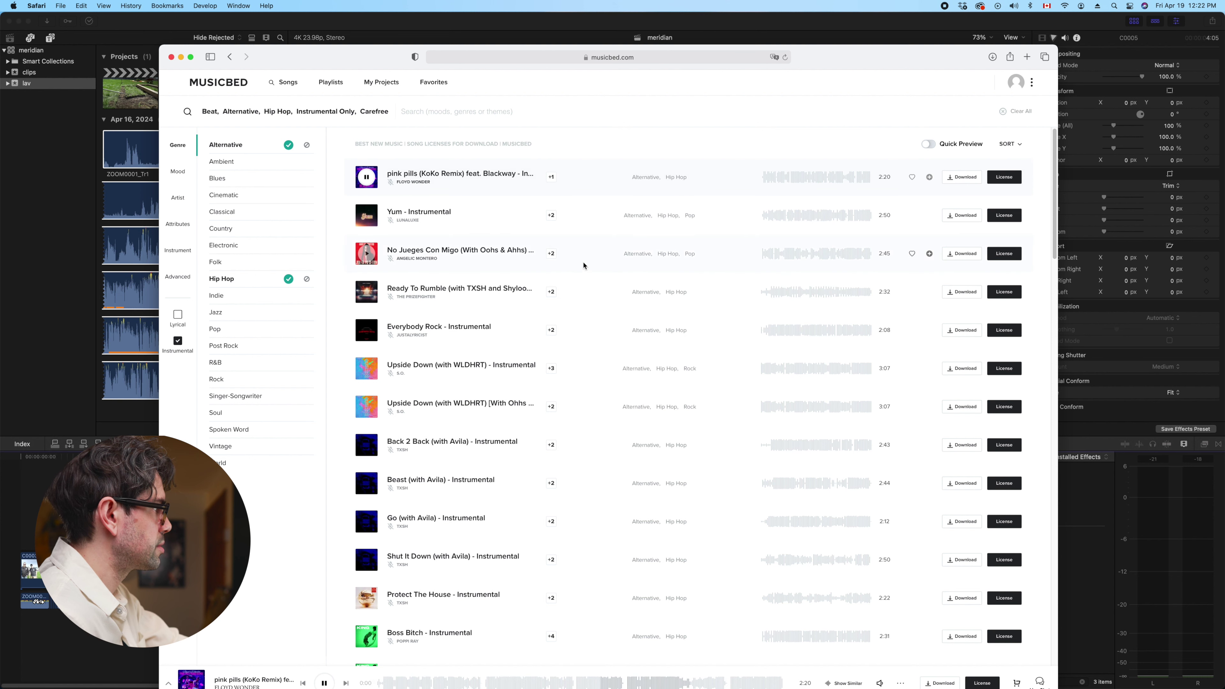
pyautogui.click(797, 180)
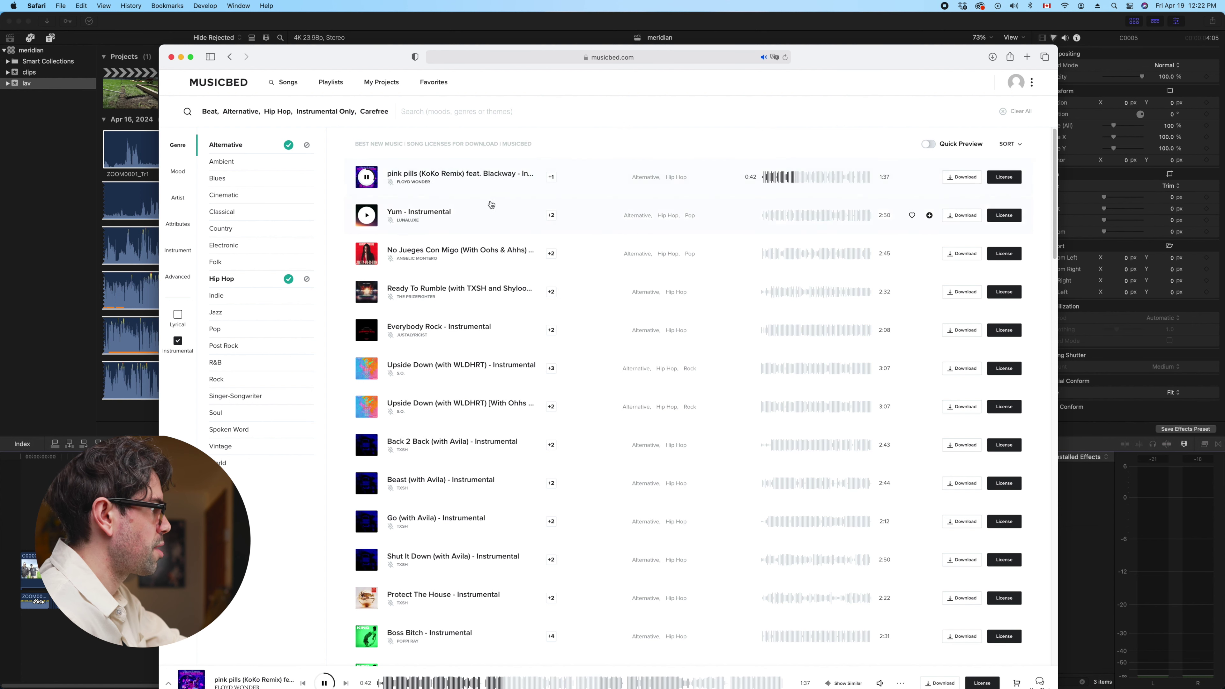
# Preview Yum, No Jueges Con Migo, Everybody Rock, Upside Down and Back 2 Back instrumentals
pyautogui.click(855, 221)
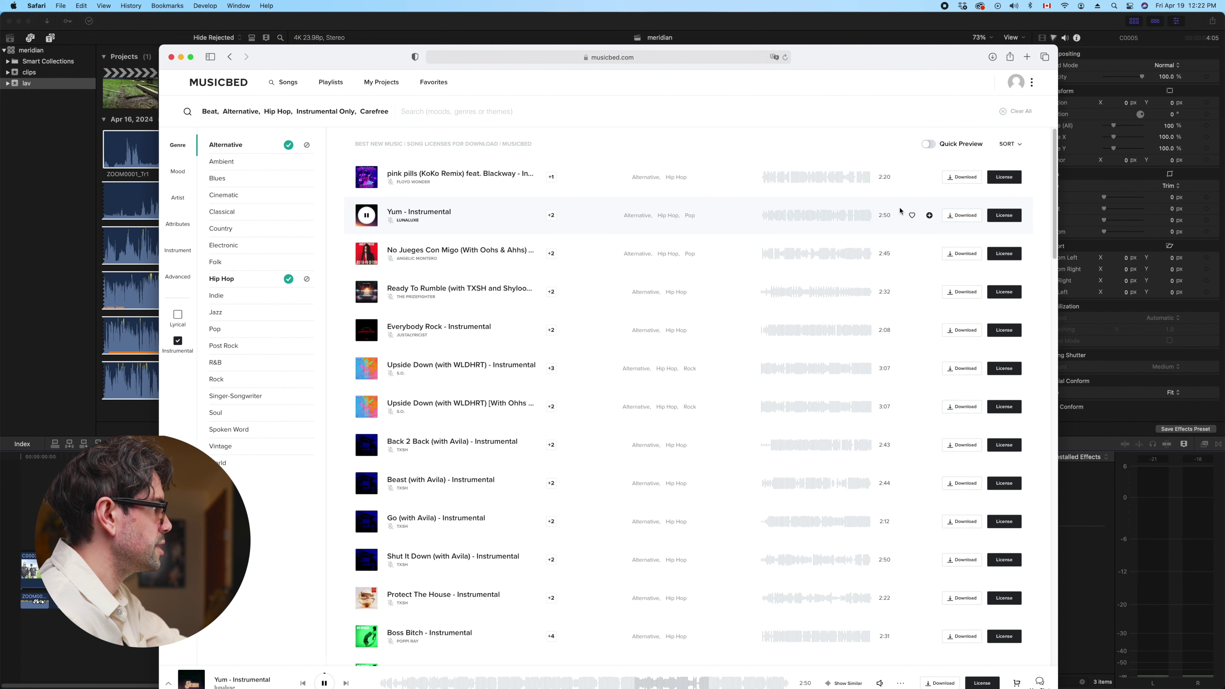
pyautogui.click(822, 218)
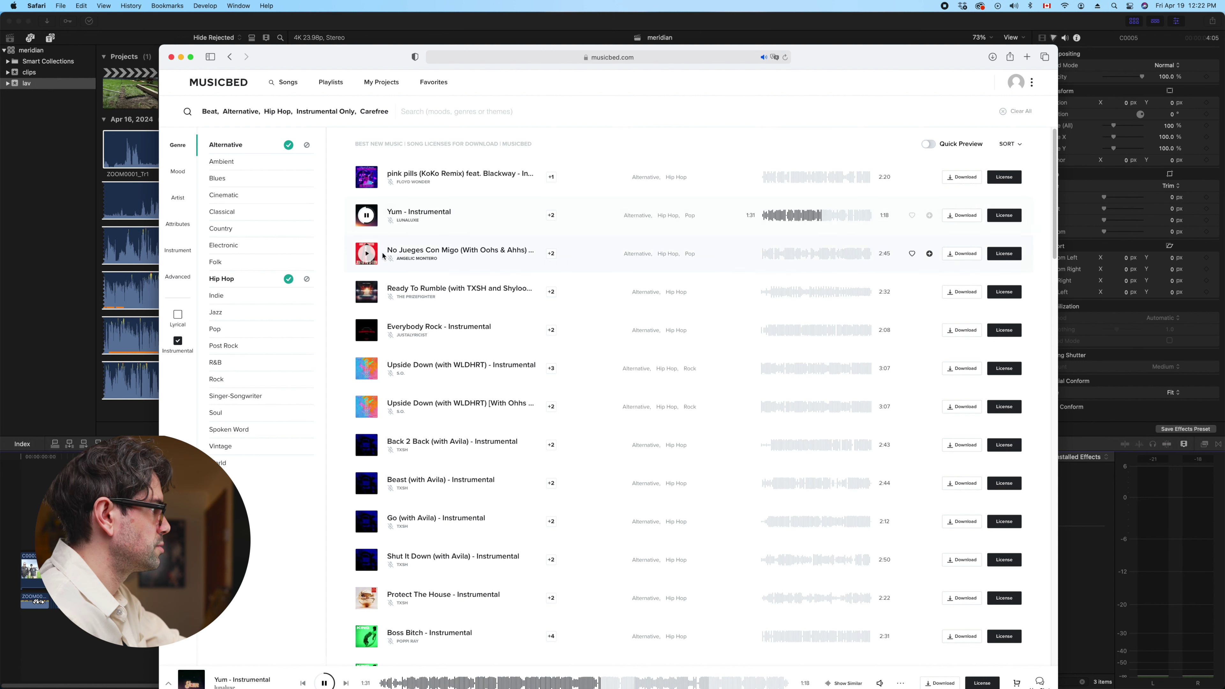
pyautogui.click(735, 267)
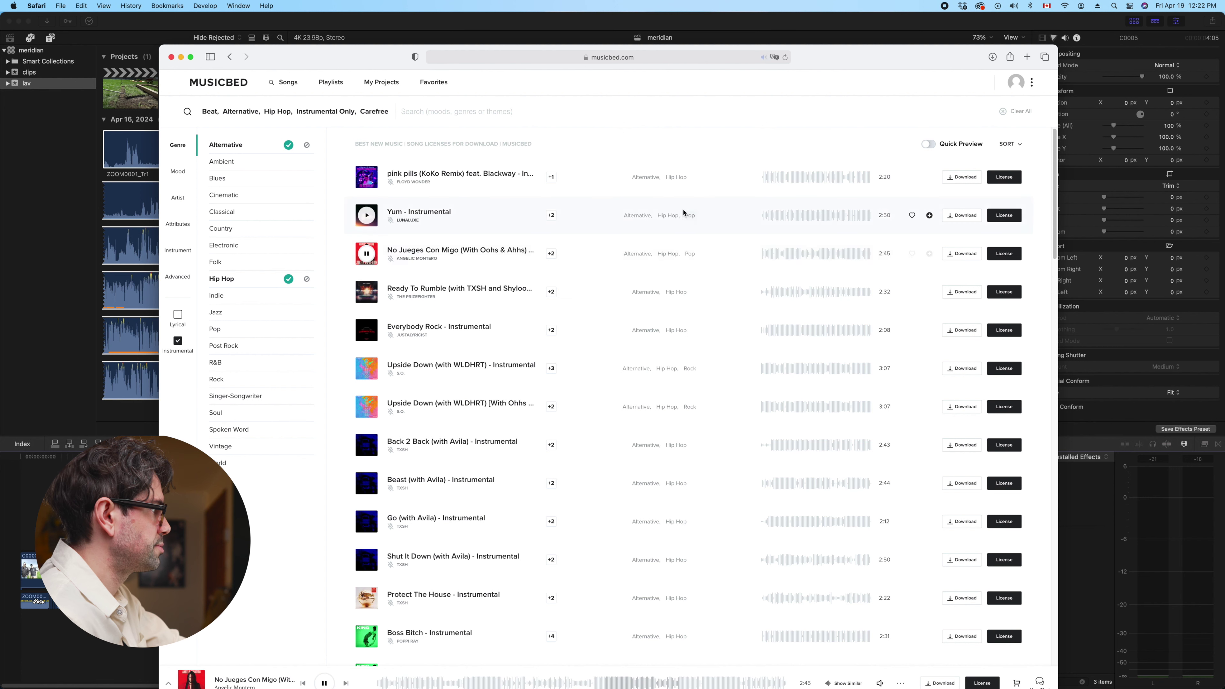
pyautogui.click(823, 255)
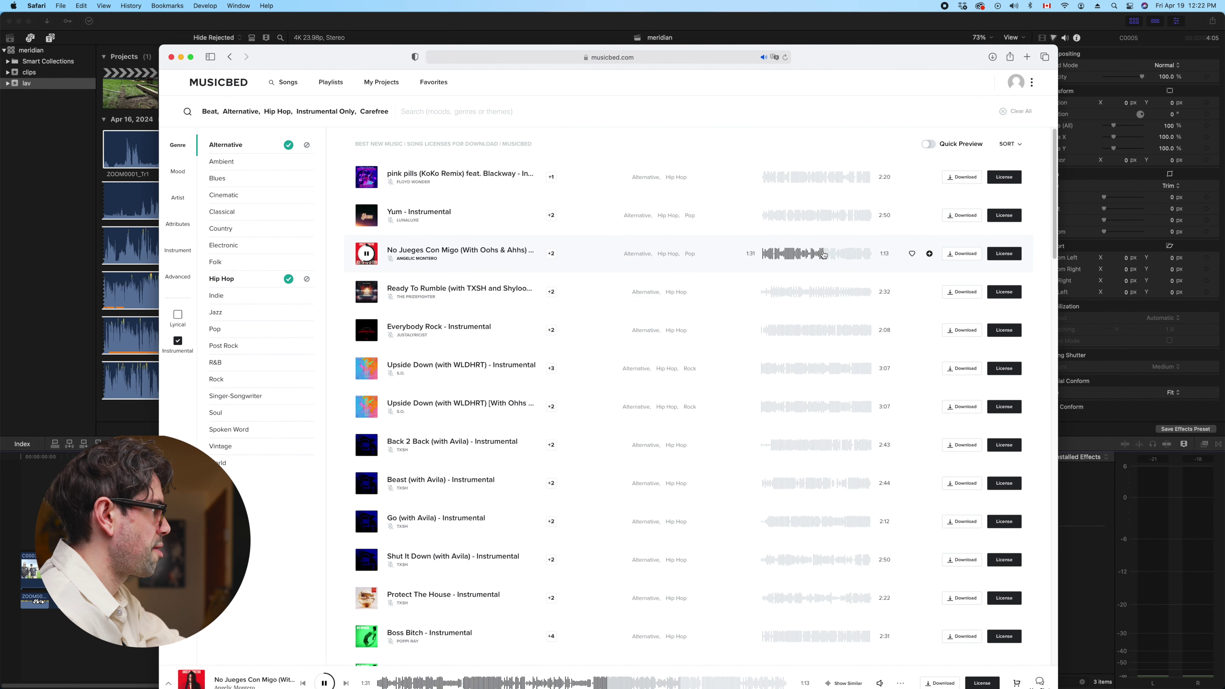
pyautogui.click(844, 259)
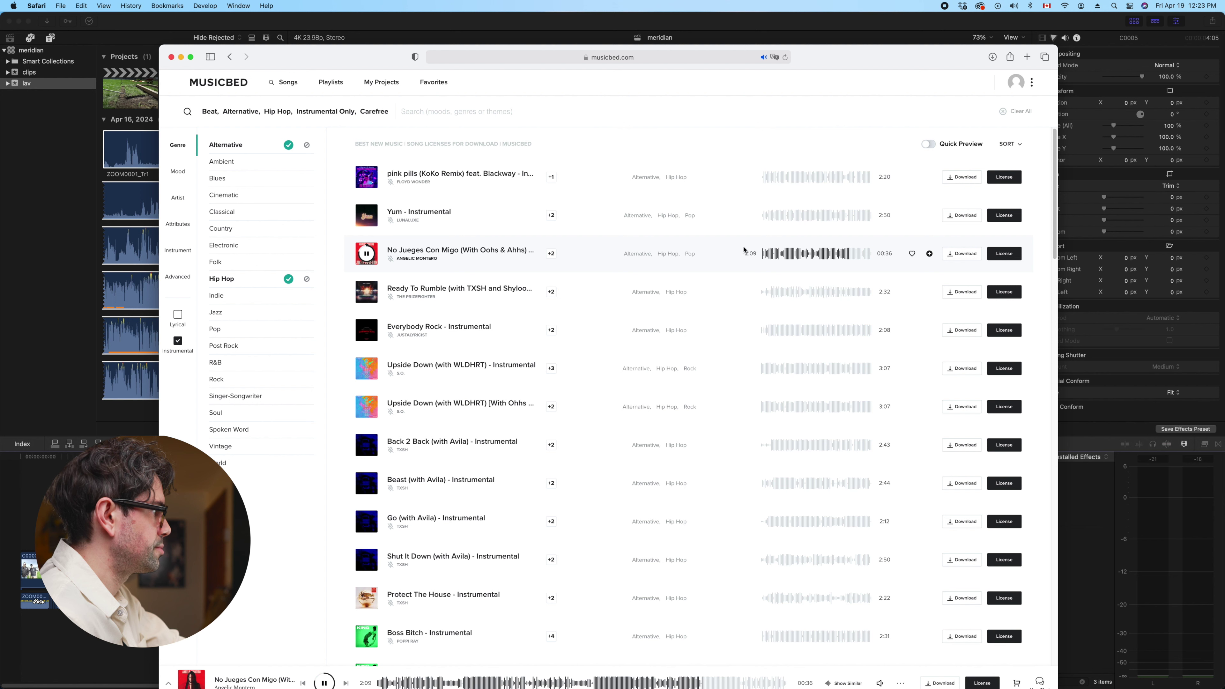
pyautogui.click(367, 330)
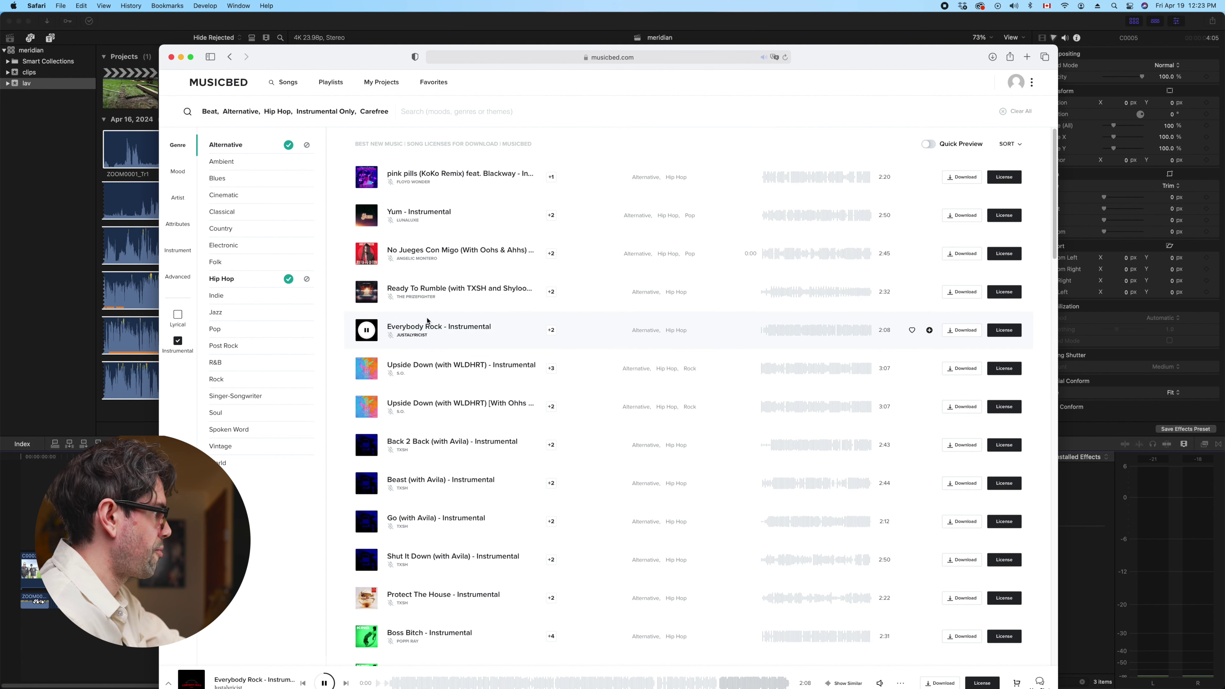
pyautogui.click(810, 331)
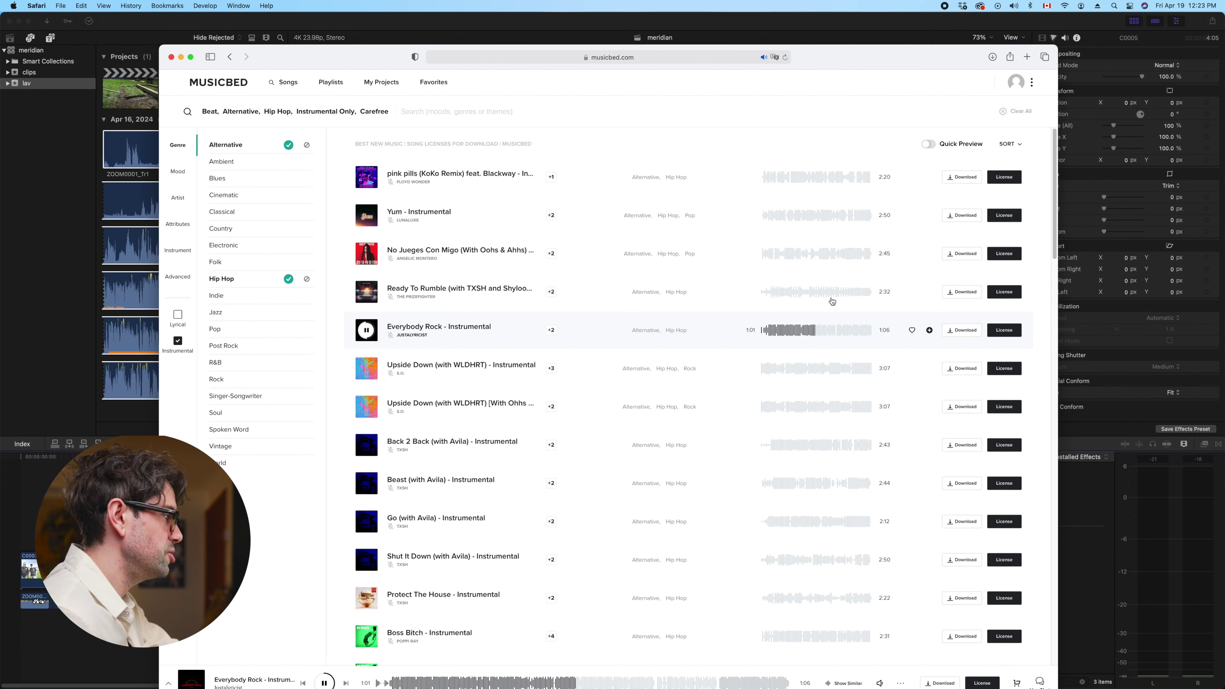
pyautogui.click(367, 368)
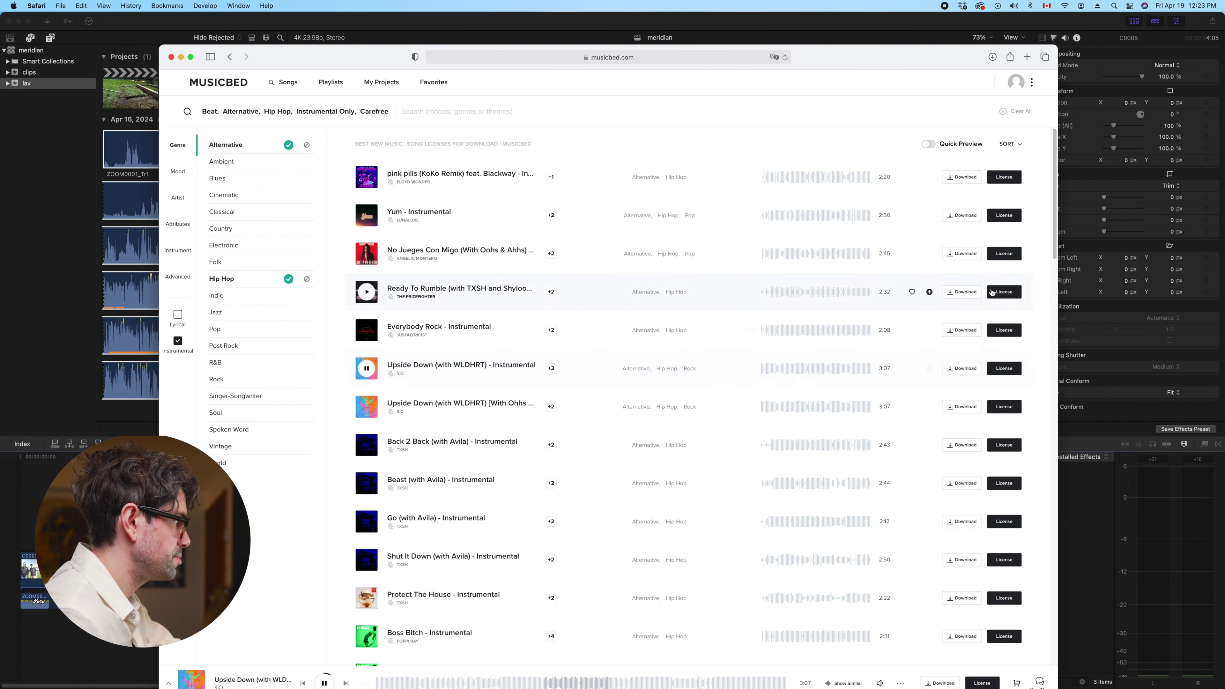
pyautogui.click(834, 371)
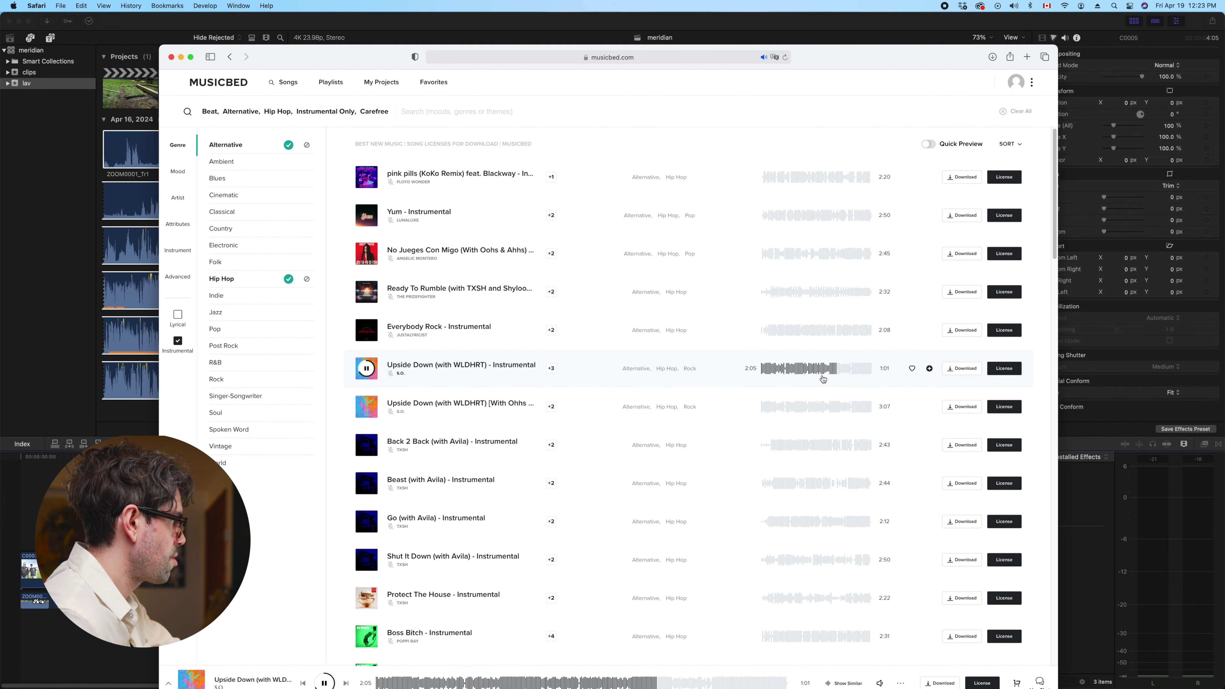
pyautogui.click(366, 444)
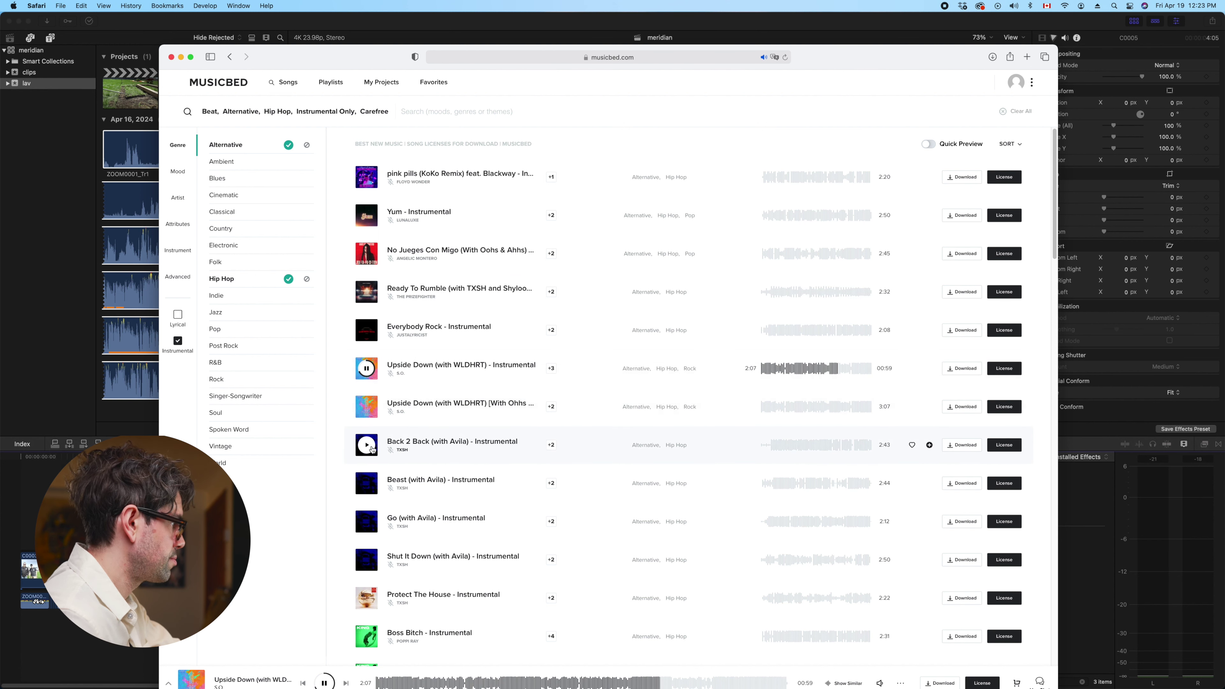
pyautogui.click(811, 447)
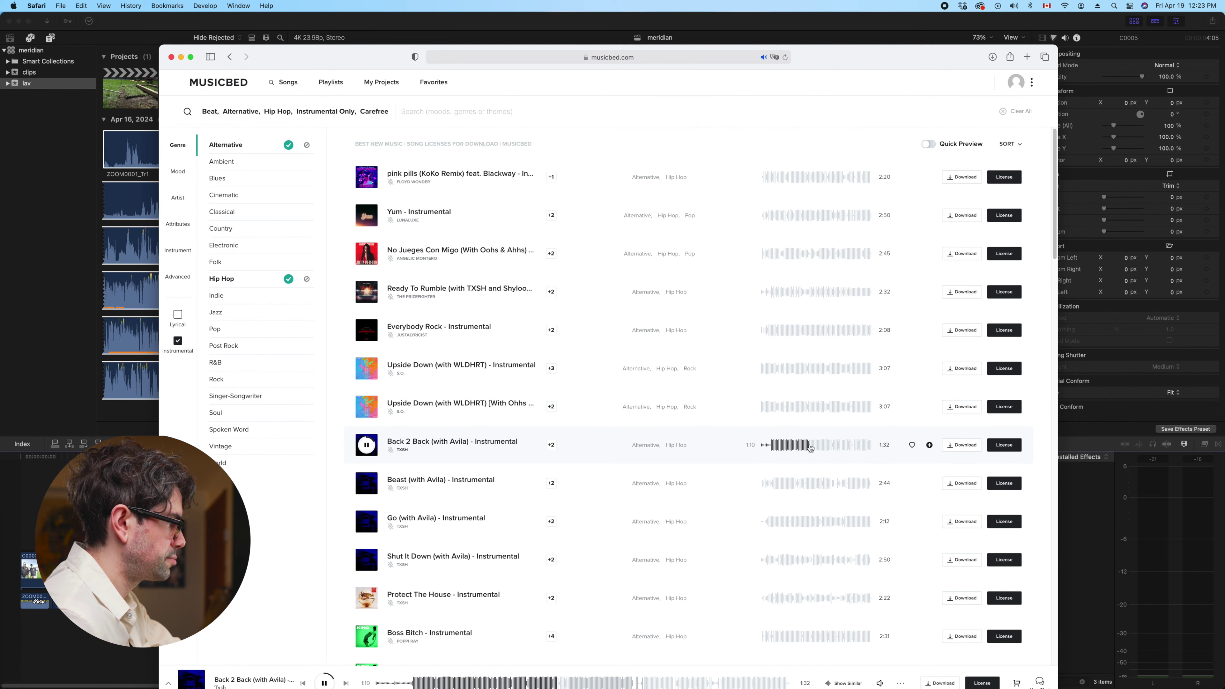
# Preview Go (with Avila) - Instrumental and Boss Bitch - Instrumental further down the list
pyautogui.scroll(-3, 802, 430)
pyautogui.click(367, 444)
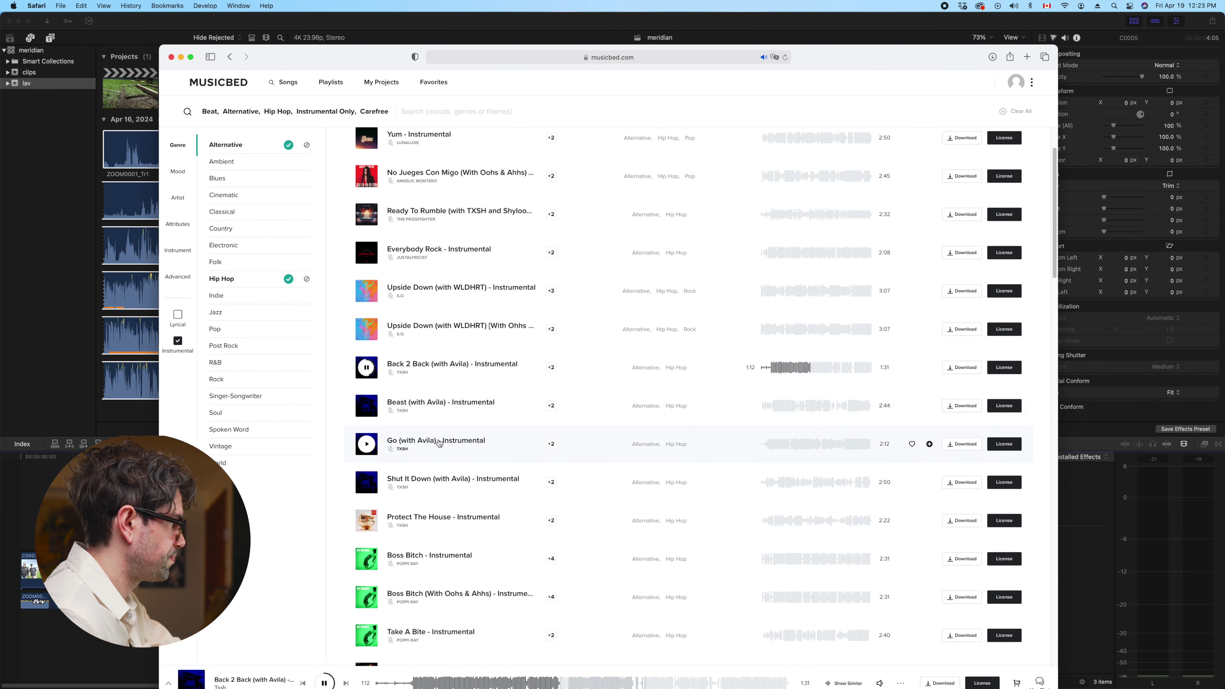
pyautogui.click(800, 445)
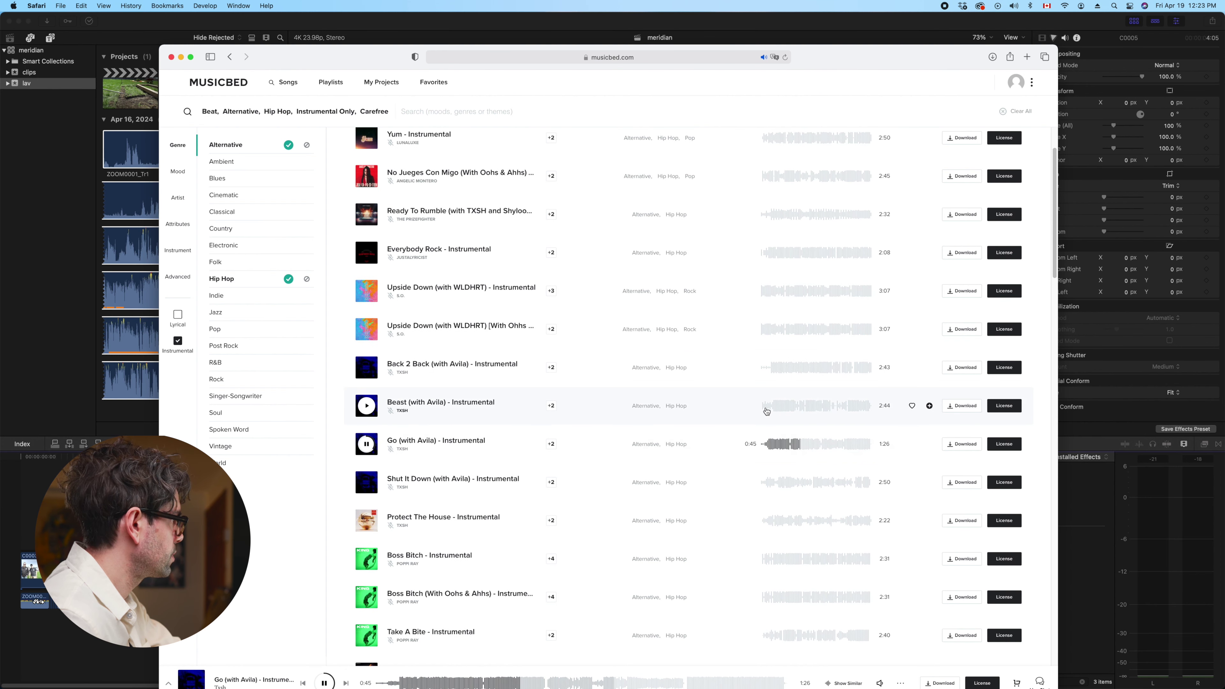
pyautogui.click(852, 443)
pyautogui.scroll(-1, 534, 452)
pyautogui.scroll(-1, 534, 452)
pyautogui.click(367, 538)
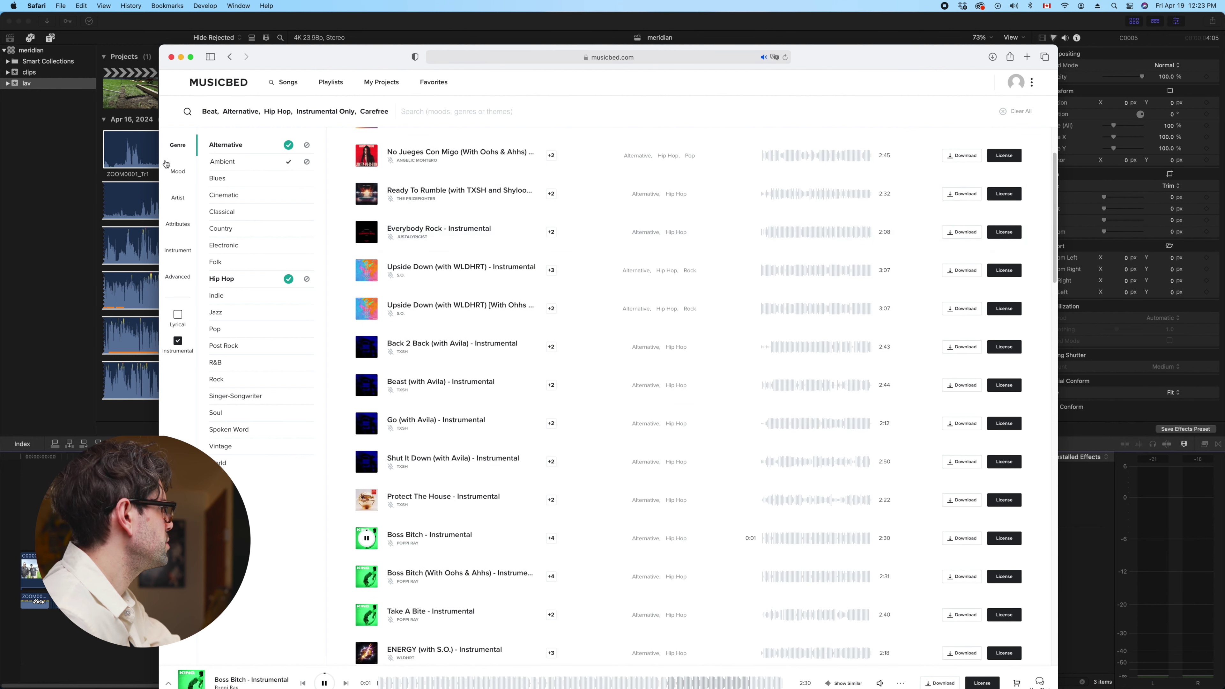
# Replace the Carefree mood with Chill, preview both VICTORY tracks, and show attribute filters
pyautogui.click(177, 172)
pyautogui.click(289, 161)
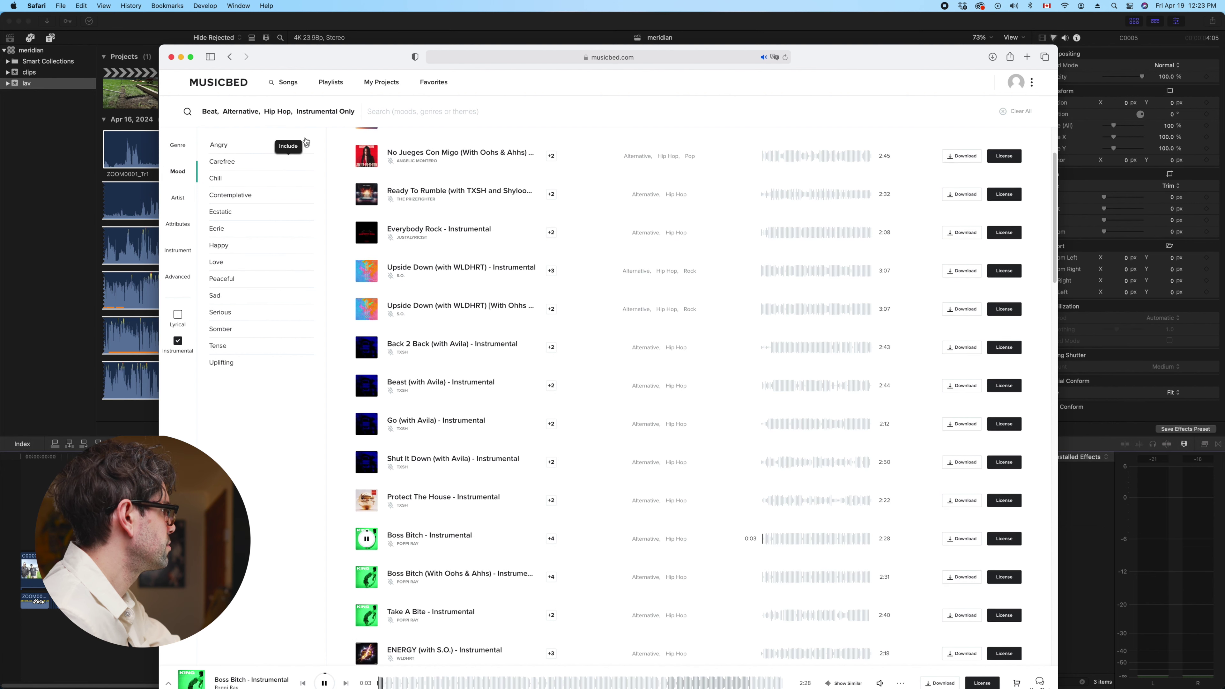
pyautogui.click(288, 182)
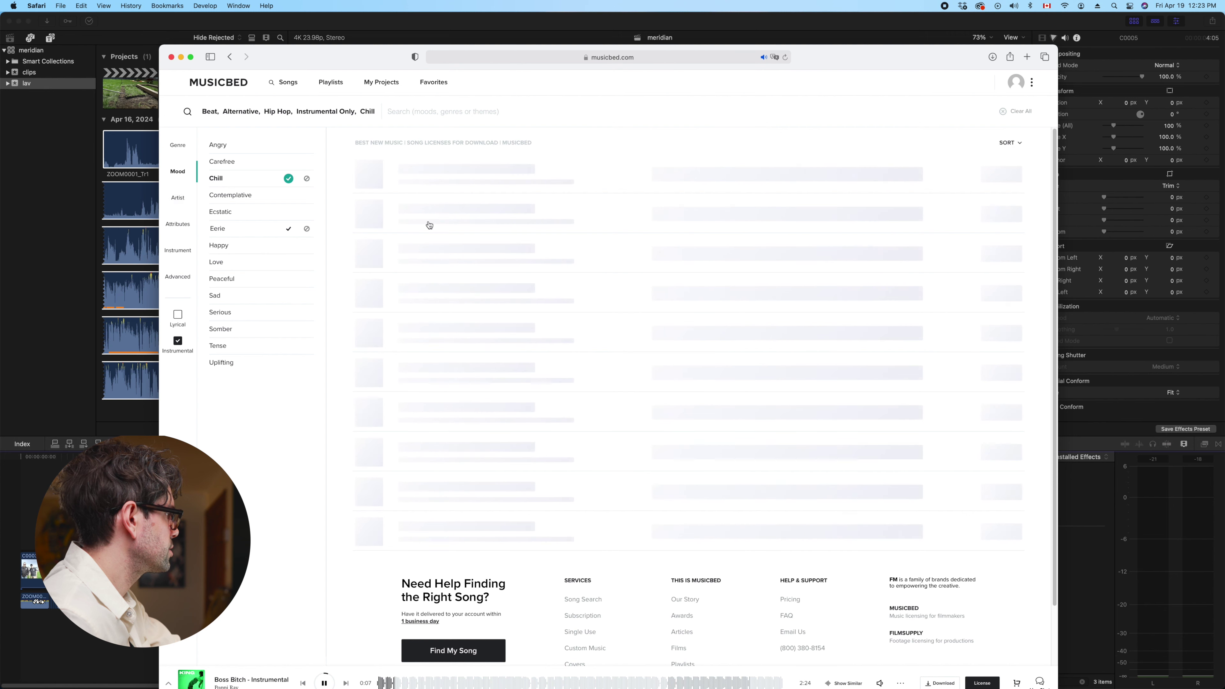
pyautogui.click(779, 188)
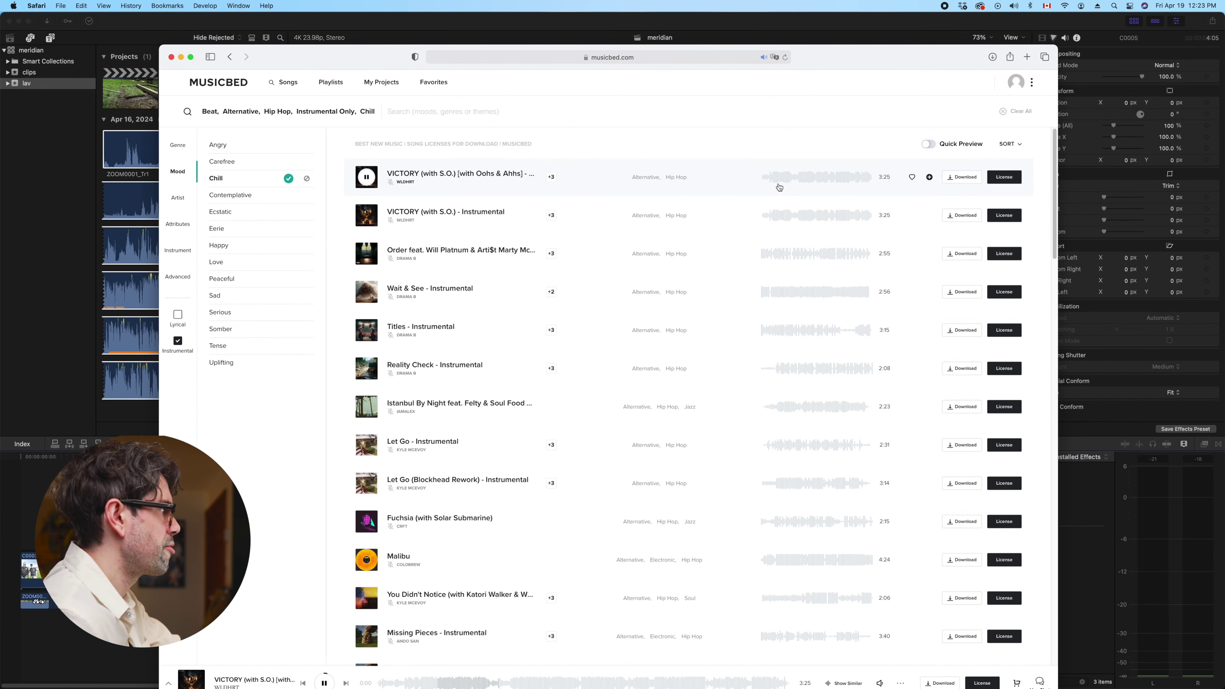
pyautogui.click(840, 180)
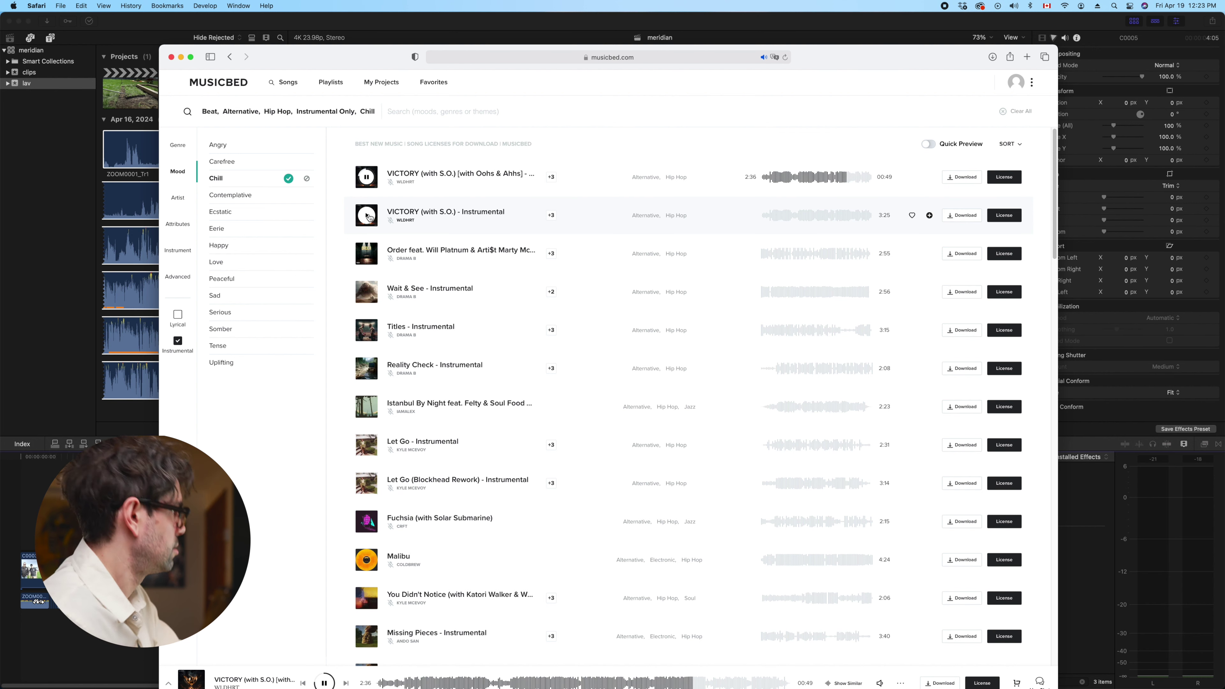
pyautogui.click(367, 216)
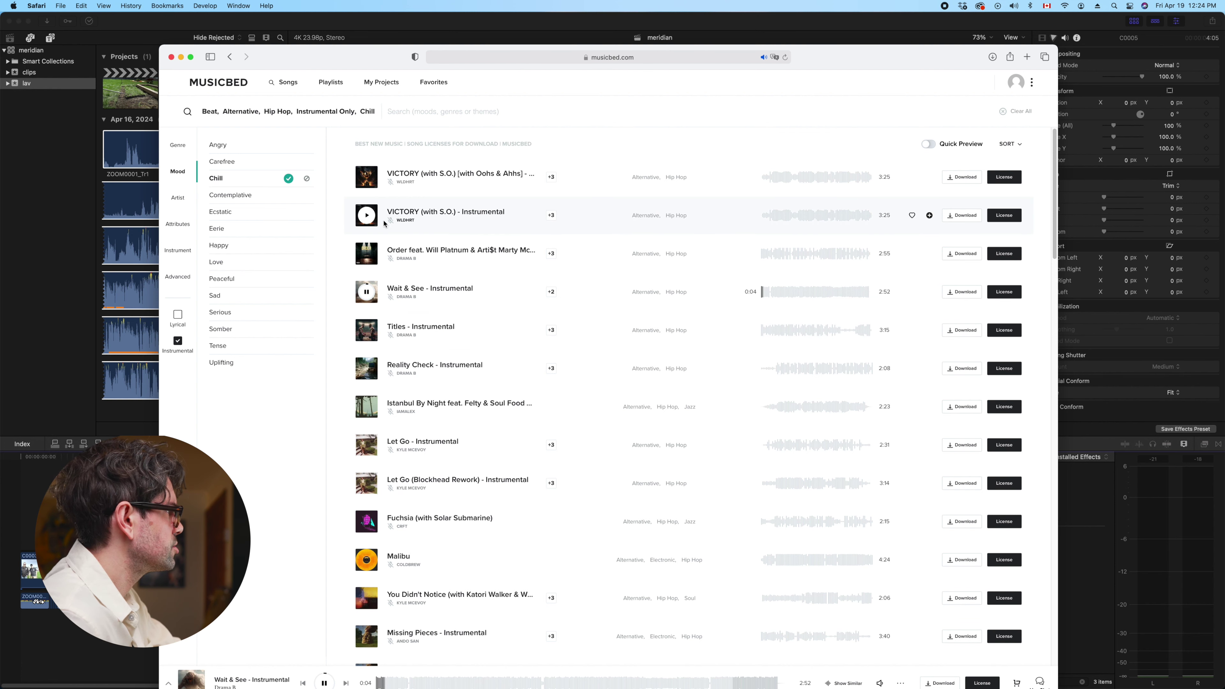
pyautogui.click(177, 224)
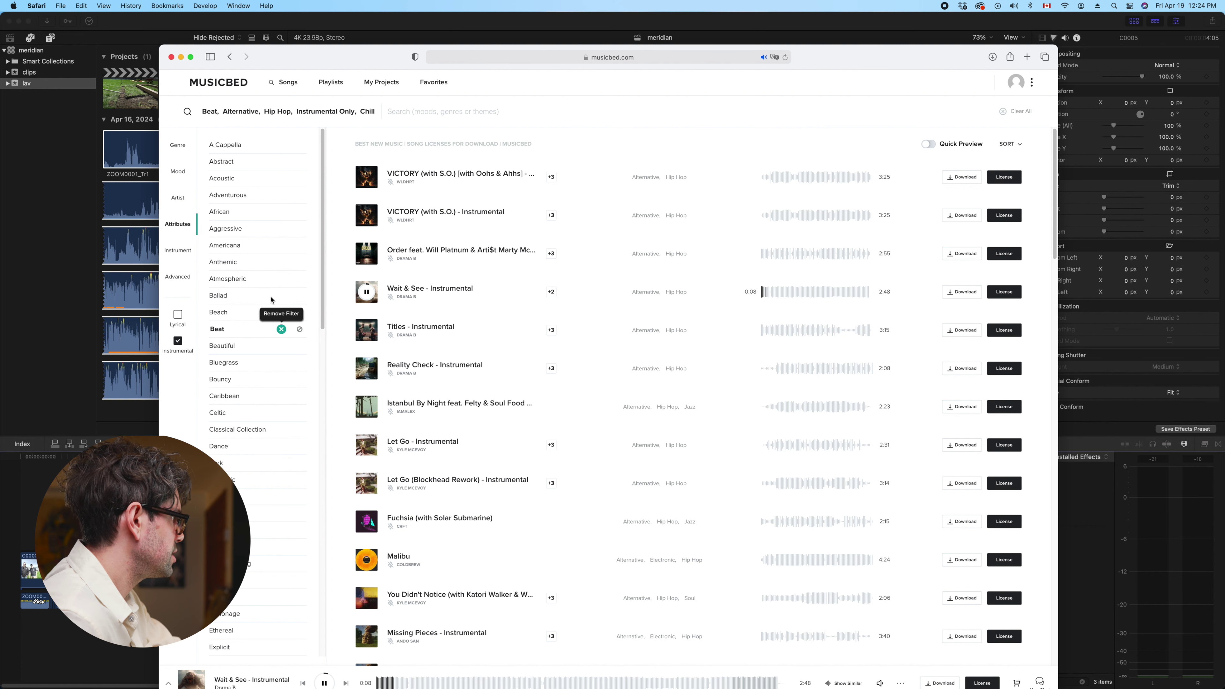
# Swap the Beat filter for Bouncy and preview Istanbul By Night
pyautogui.click(281, 328)
pyautogui.click(281, 379)
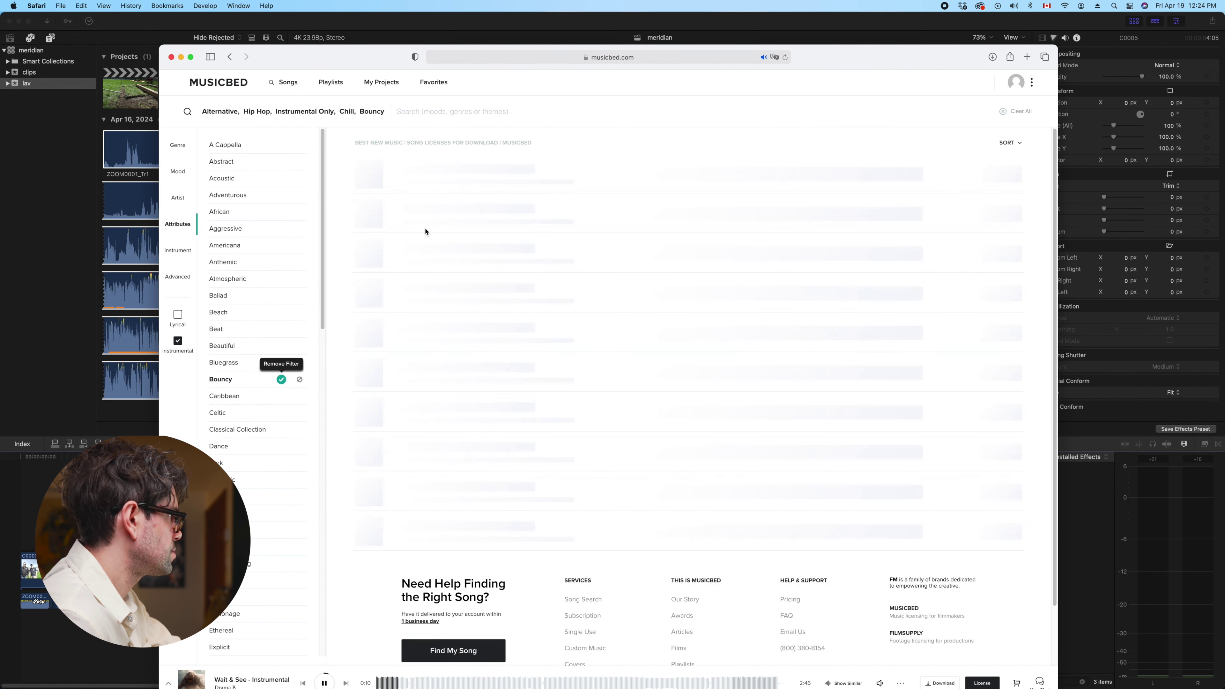
pyautogui.click(366, 177)
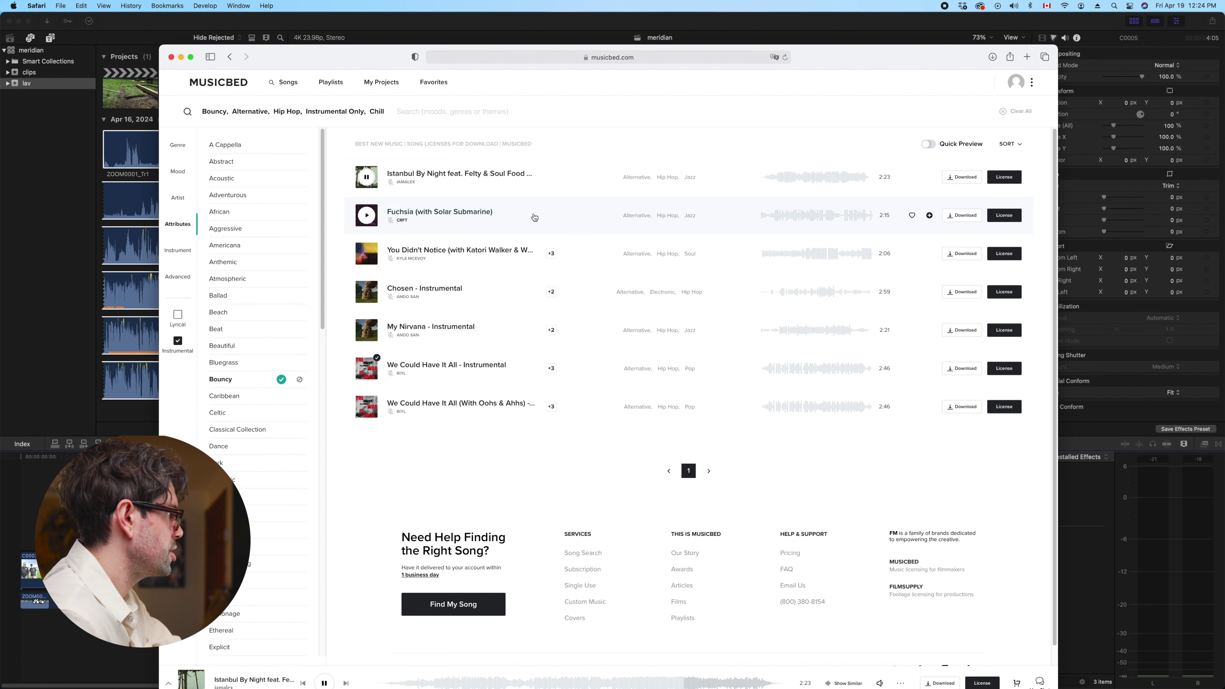
pyautogui.click(815, 183)
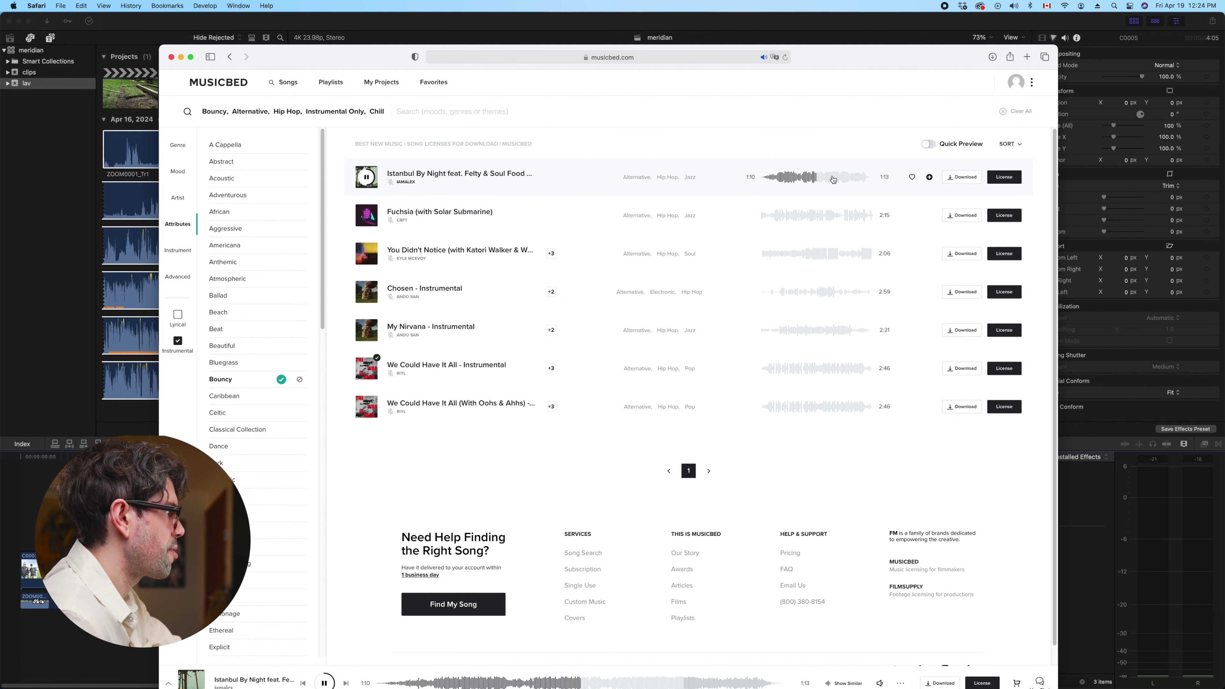
pyautogui.click(828, 183)
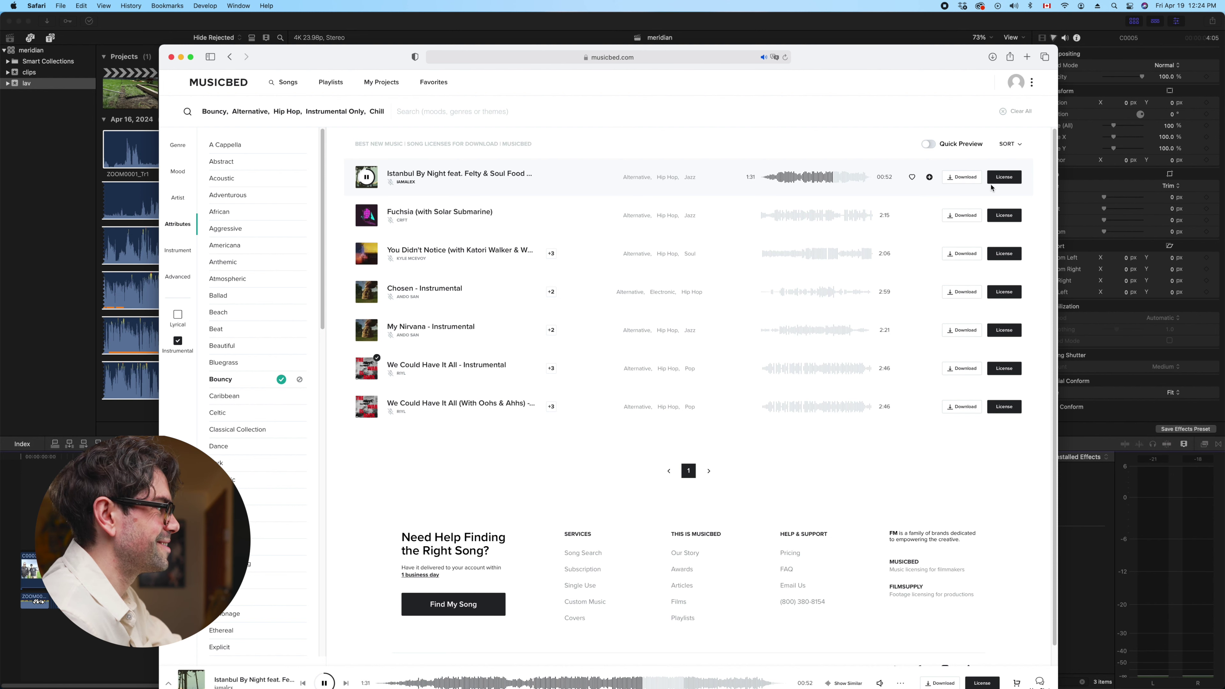
# License Istanbul By Night with the subscription, verifying terms and choosing the existing client project
pyautogui.click(1009, 179)
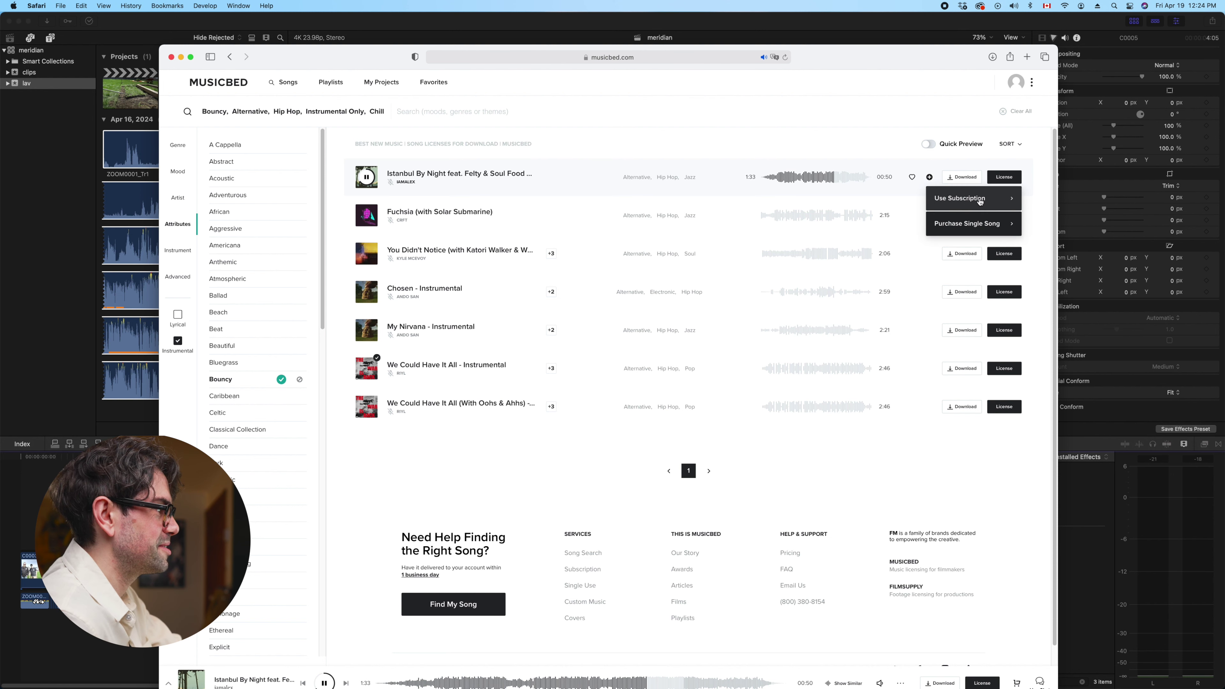
pyautogui.click(980, 200)
pyautogui.click(507, 431)
pyautogui.click(589, 461)
pyautogui.click(594, 315)
pyautogui.write('steve')
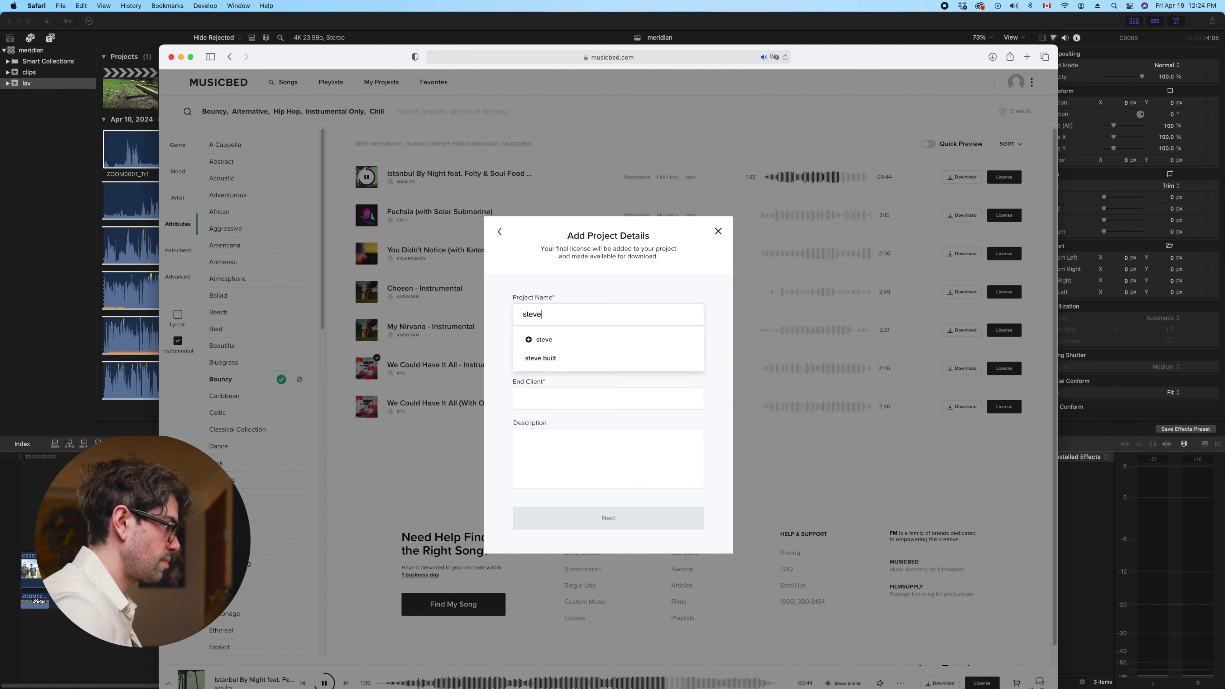
pyautogui.click(567, 353)
# Confirm and download Istanbul By Night as WAV, then reopen its download options
pyautogui.click(614, 519)
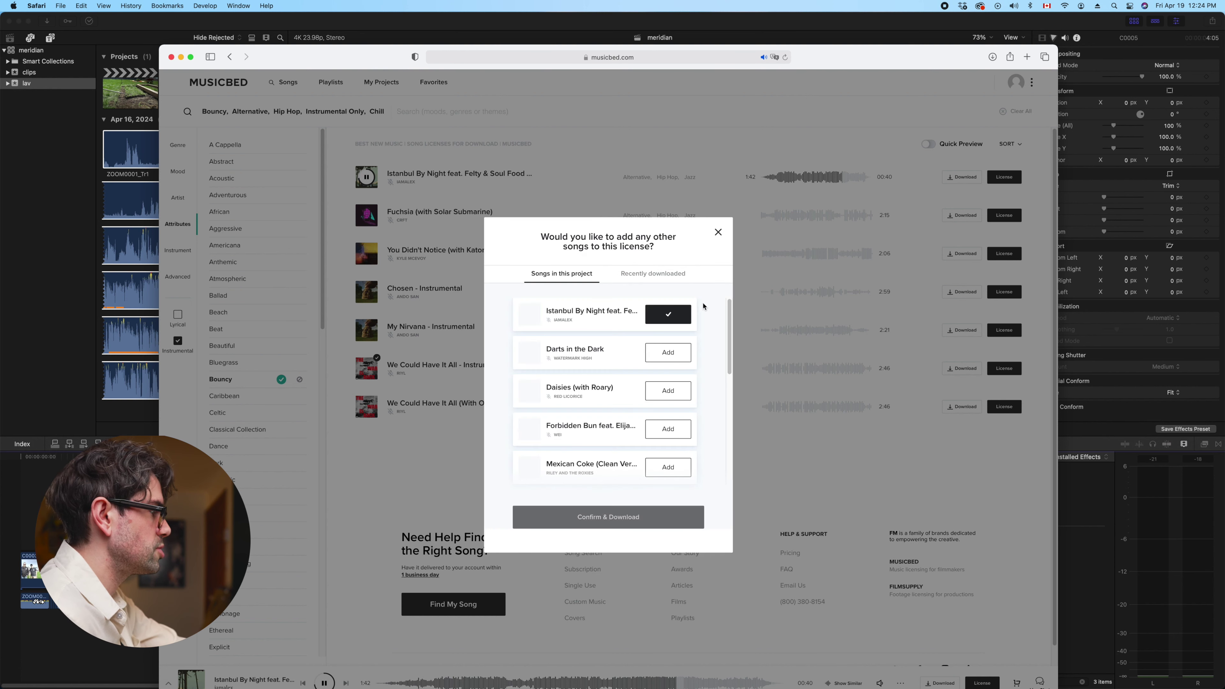
pyautogui.click(629, 515)
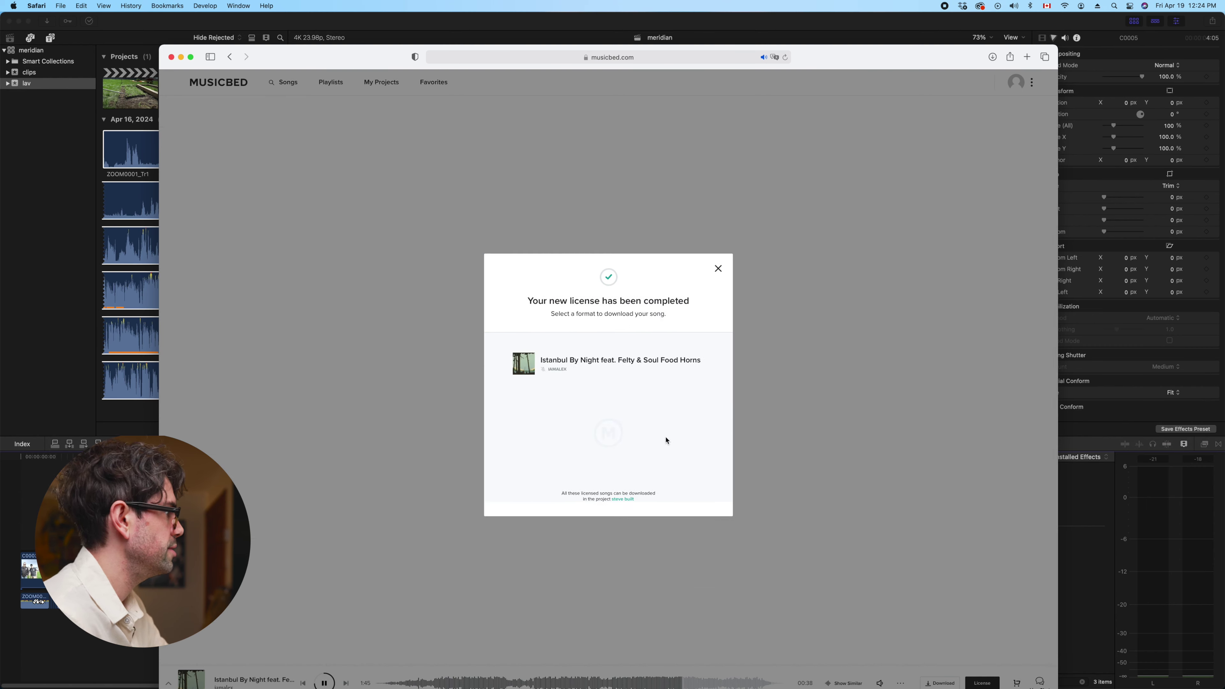
pyautogui.click(598, 434)
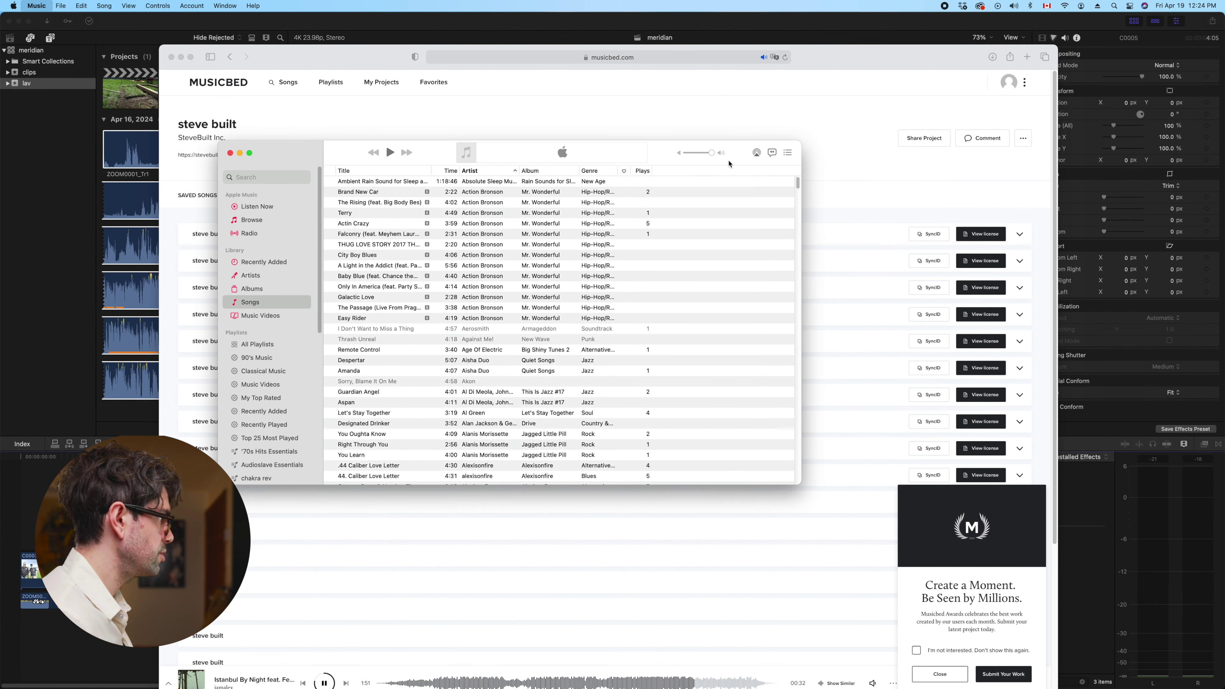
pyautogui.click(895, 158)
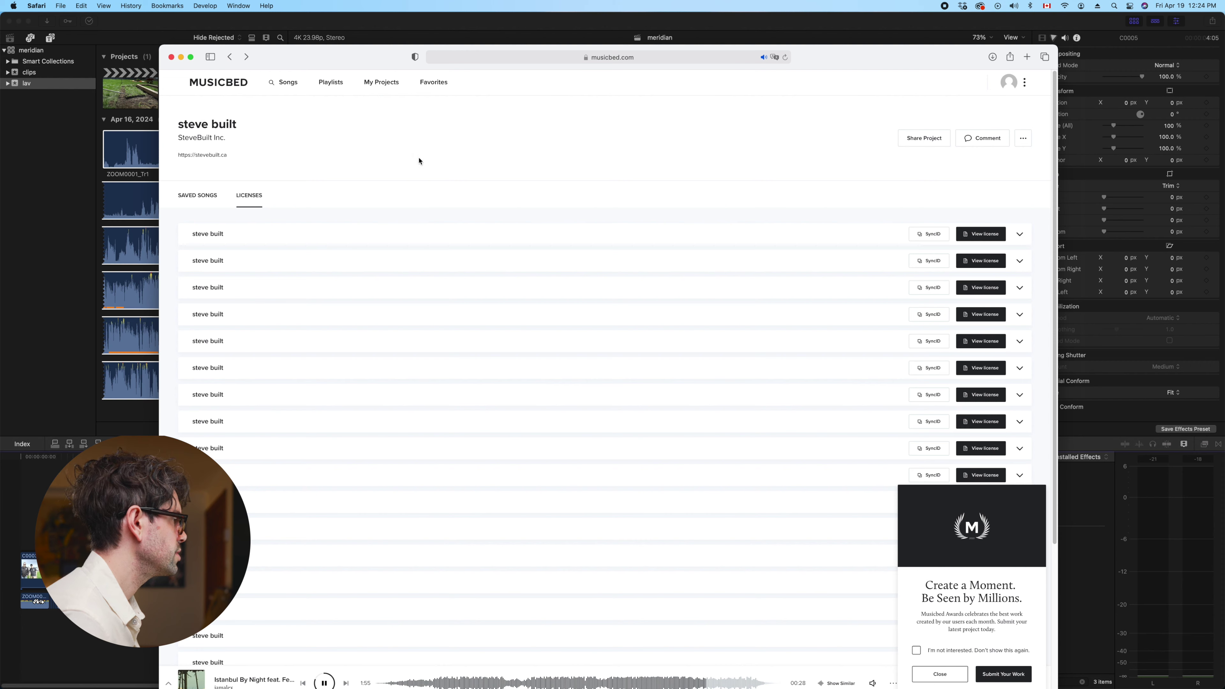
pyautogui.click(232, 58)
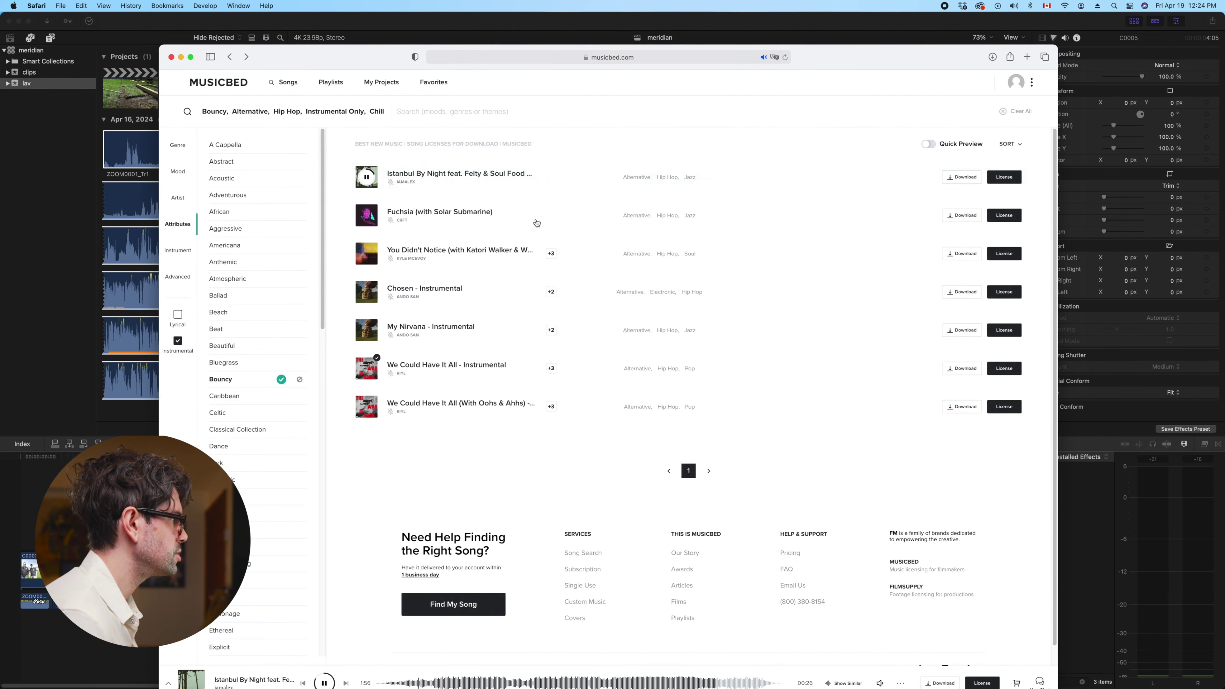
pyautogui.click(961, 176)
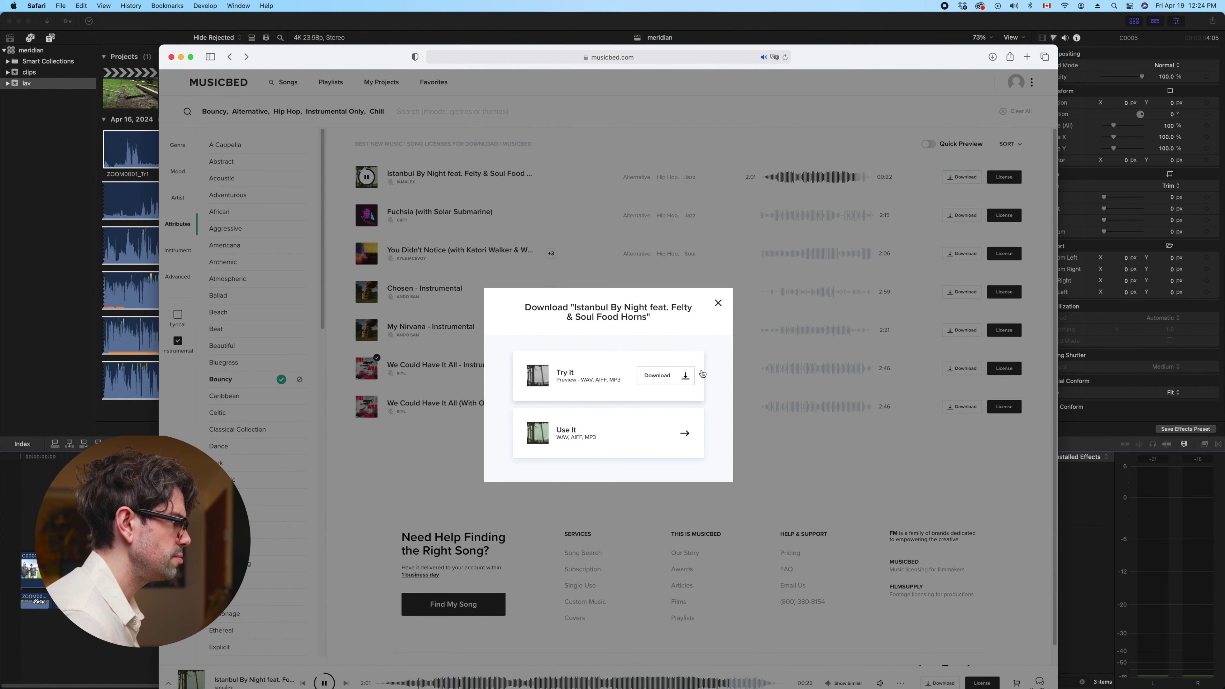
# License Fuchsia (with Solar Submarine) using the subscription and confirm the license details
pyautogui.click(718, 303)
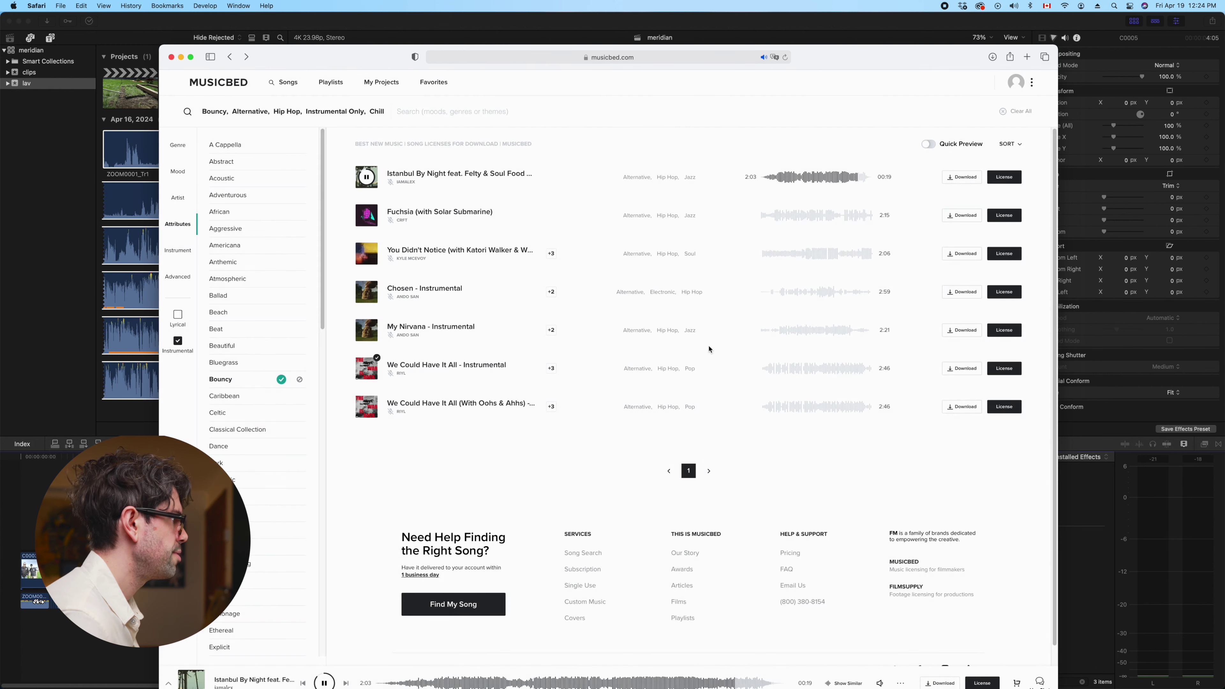
pyautogui.click(961, 215)
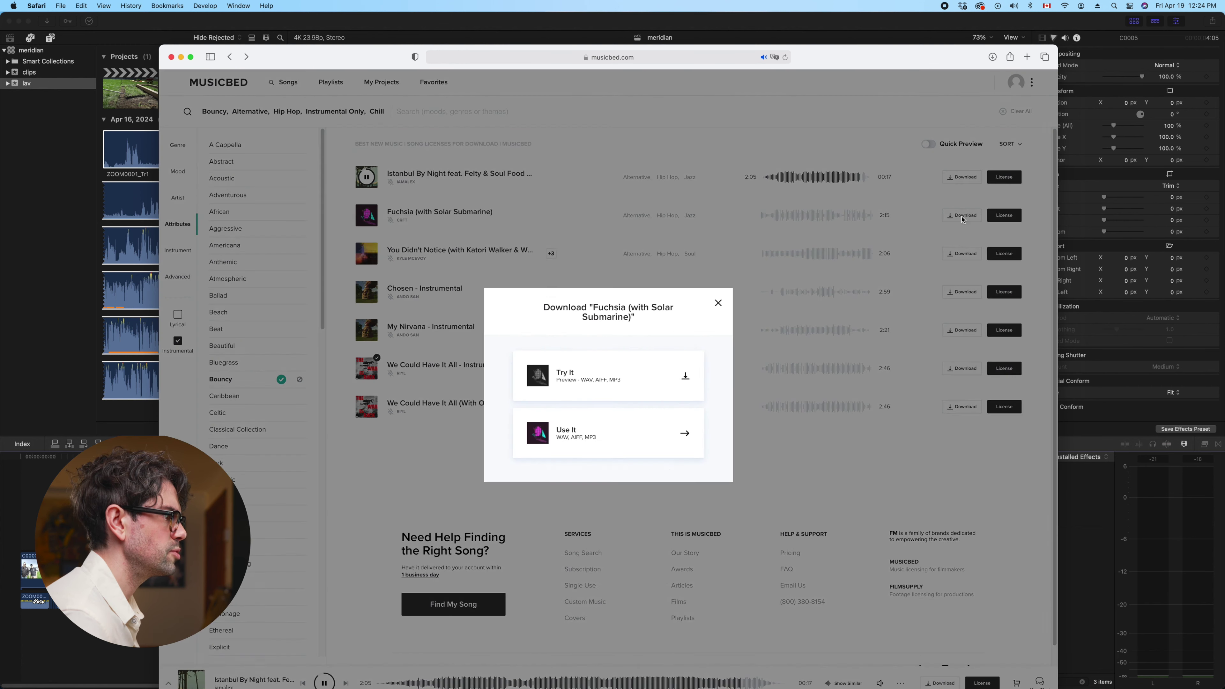
pyautogui.click(717, 301)
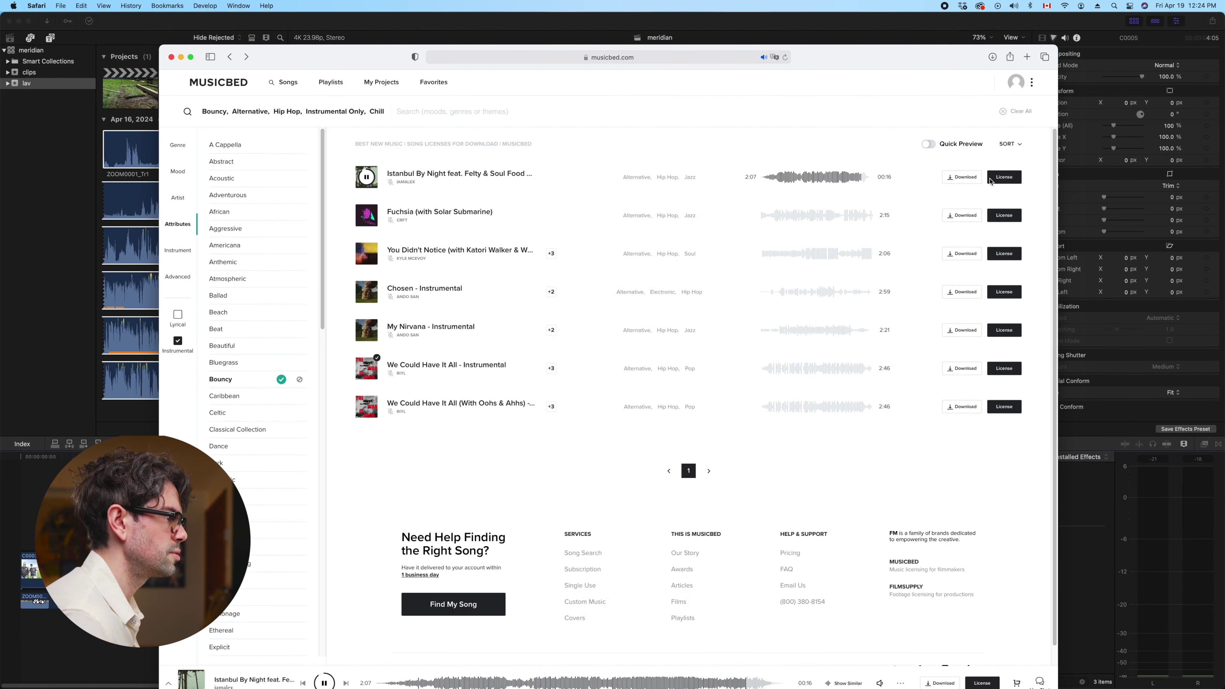
pyautogui.click(1001, 219)
pyautogui.click(979, 237)
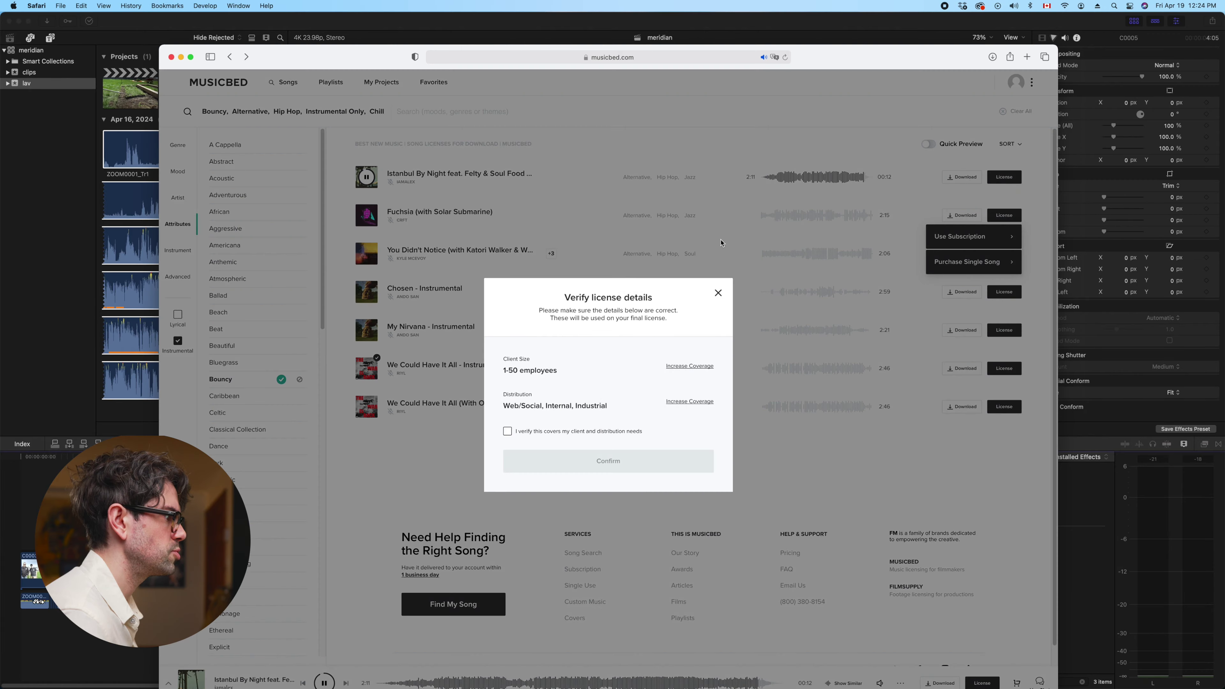
pyautogui.click(507, 431)
pyautogui.click(608, 461)
# Assign Fuchsia to the client project and download it as 48kHz WAV
pyautogui.click(543, 314)
pyautogui.click(543, 342)
pyautogui.click(613, 515)
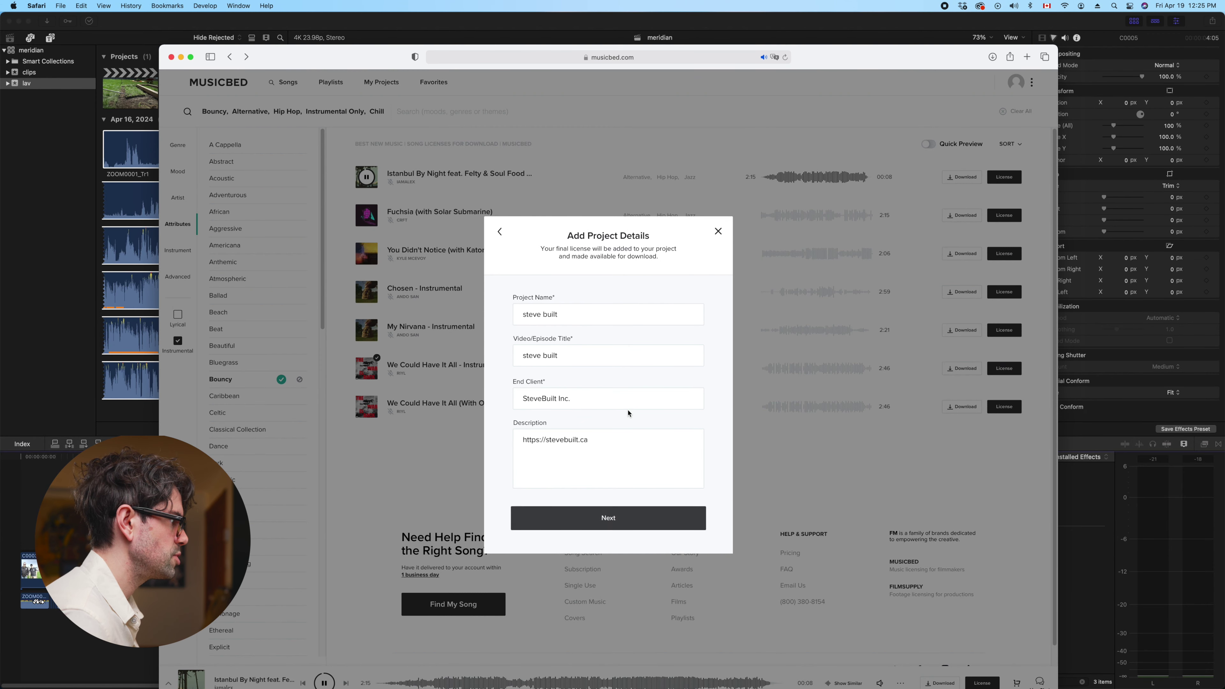
pyautogui.click(603, 522)
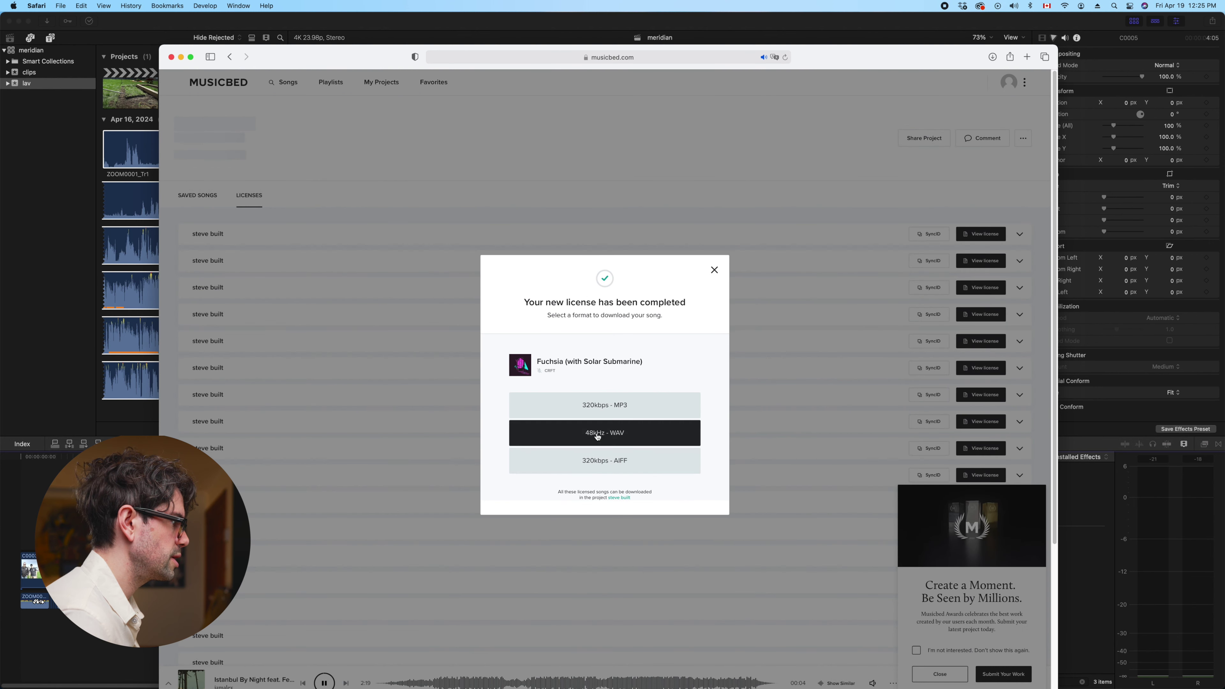
pyautogui.click(613, 435)
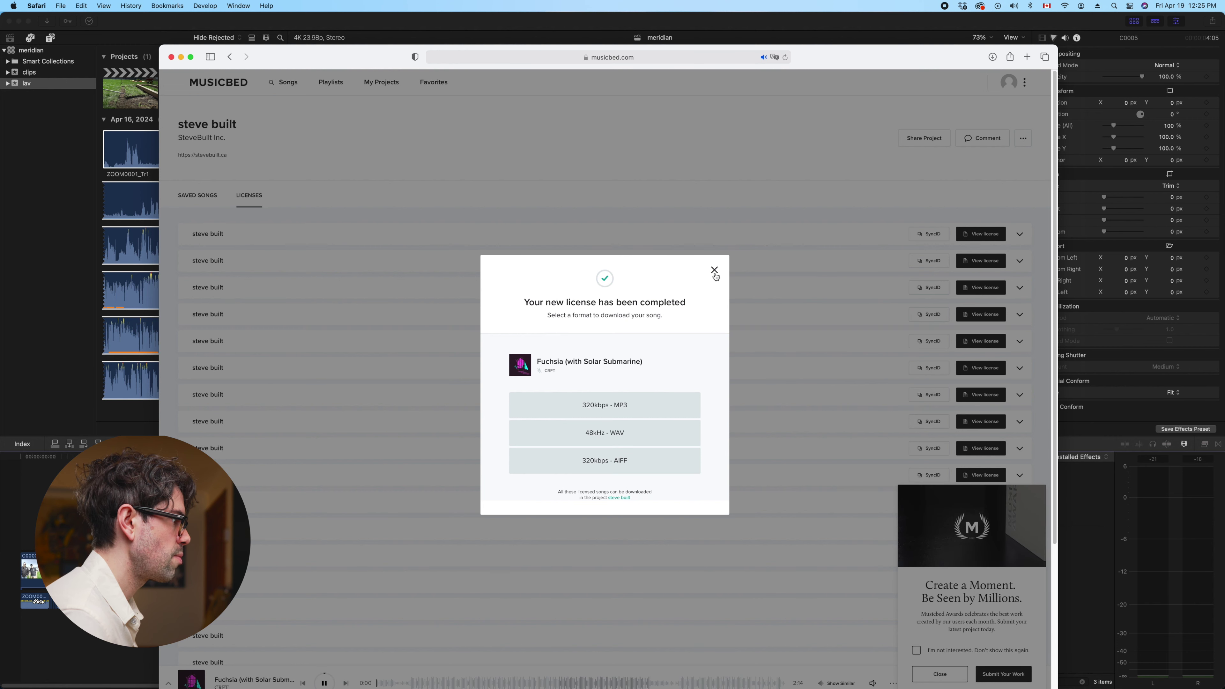
pyautogui.click(715, 270)
pyautogui.moveTo(320, 62); pyautogui.dragTo(365, 228)
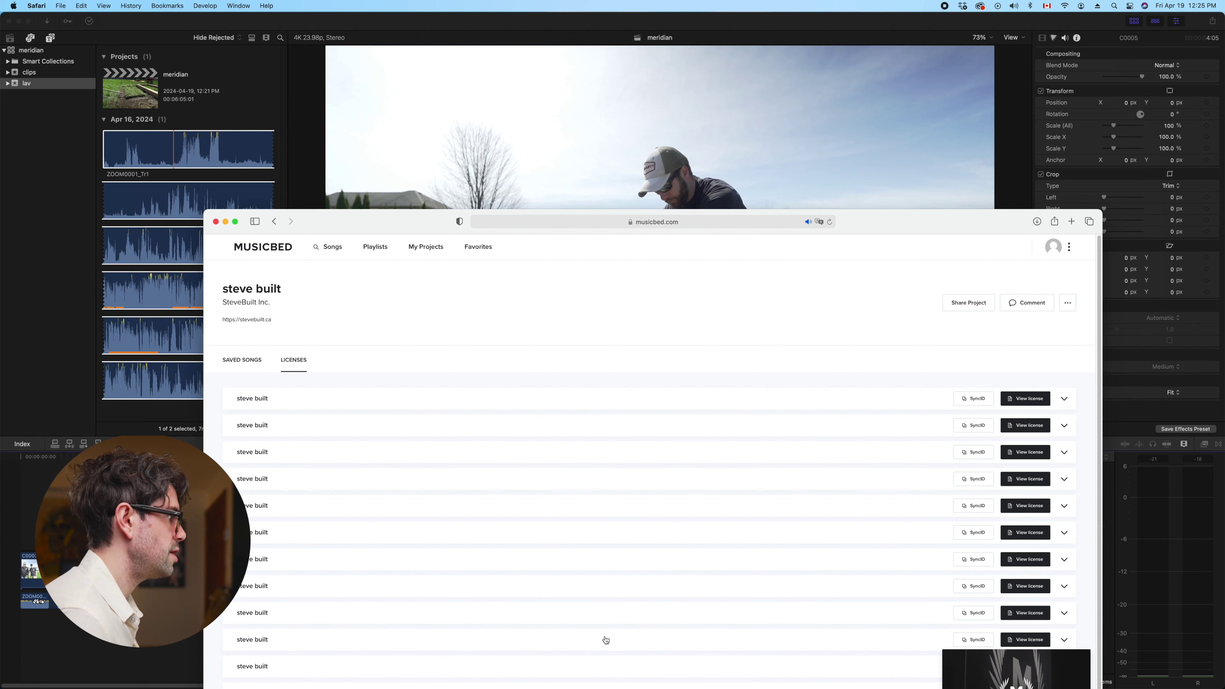
# Create a 'music' folder in Movies > FOOTAGE > client folder > 25meridian
pyautogui.click(397, 653)
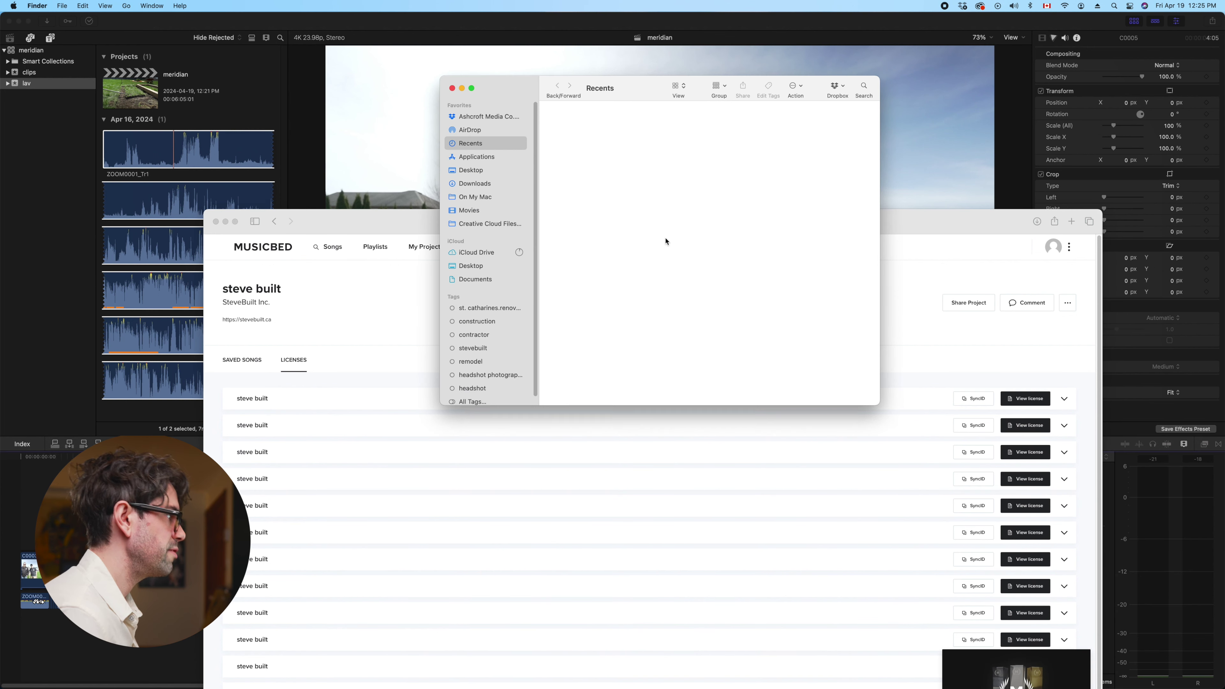
pyautogui.moveTo(639, 92); pyautogui.dragTo(616, 73)
pyautogui.click(456, 177)
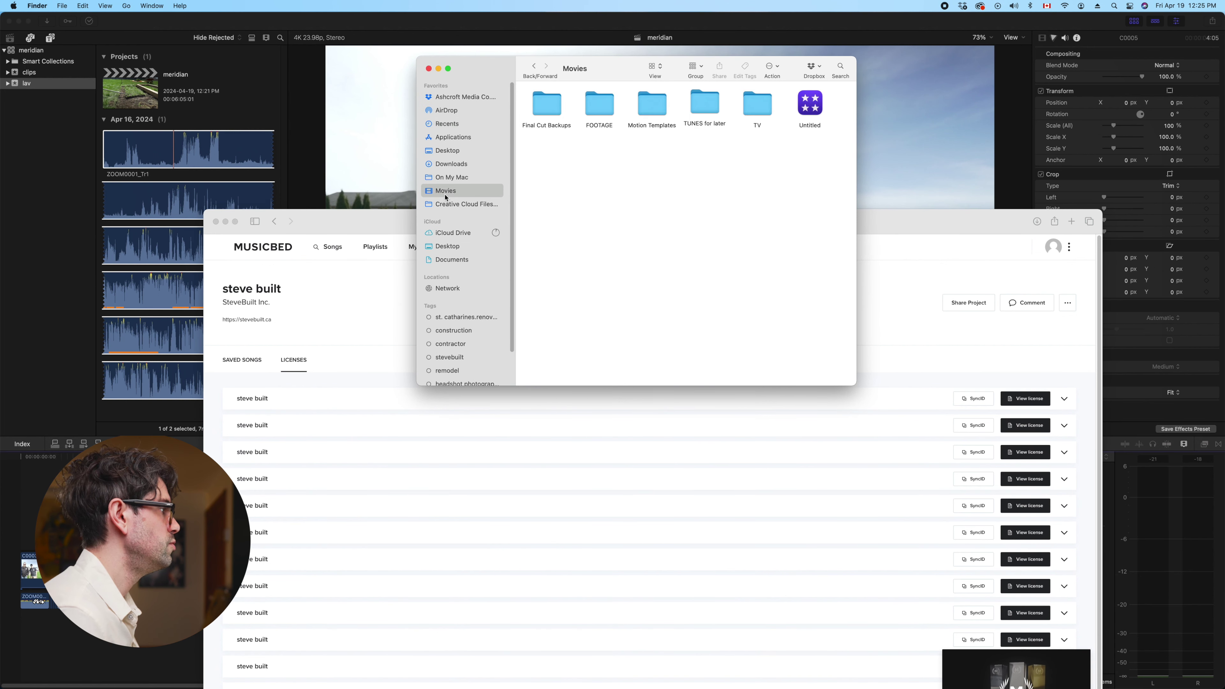
pyautogui.doubleClick(604, 110)
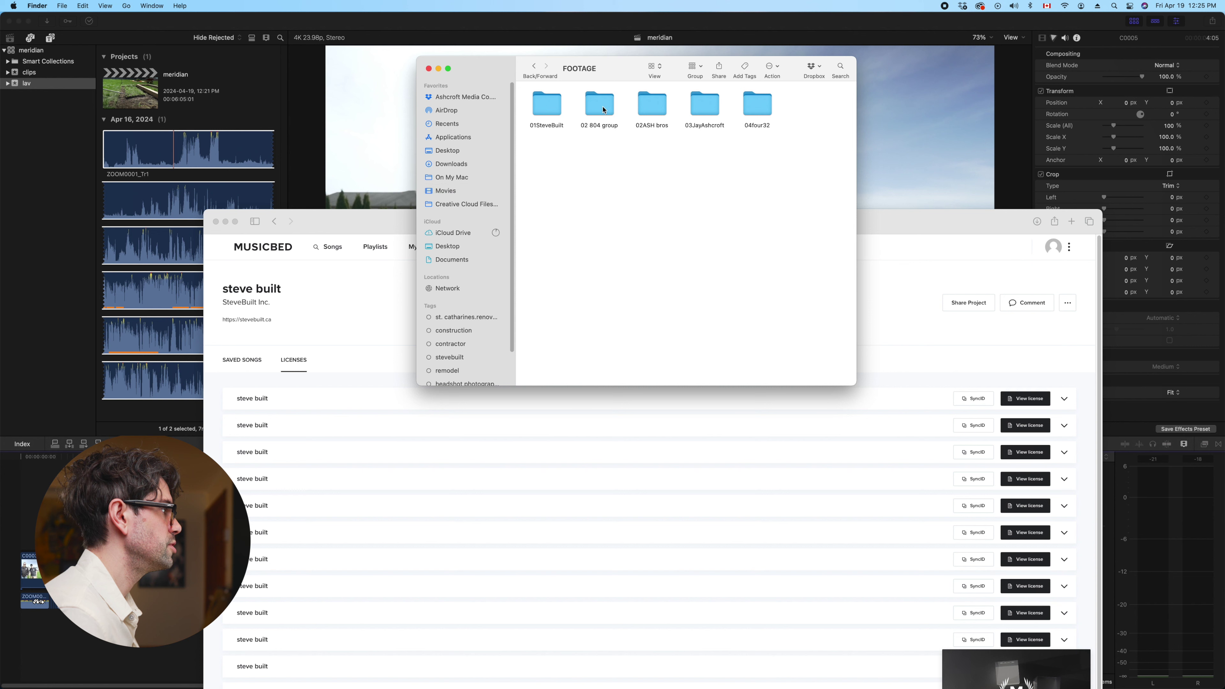
pyautogui.doubleClick(548, 103)
pyautogui.doubleClick(599, 157)
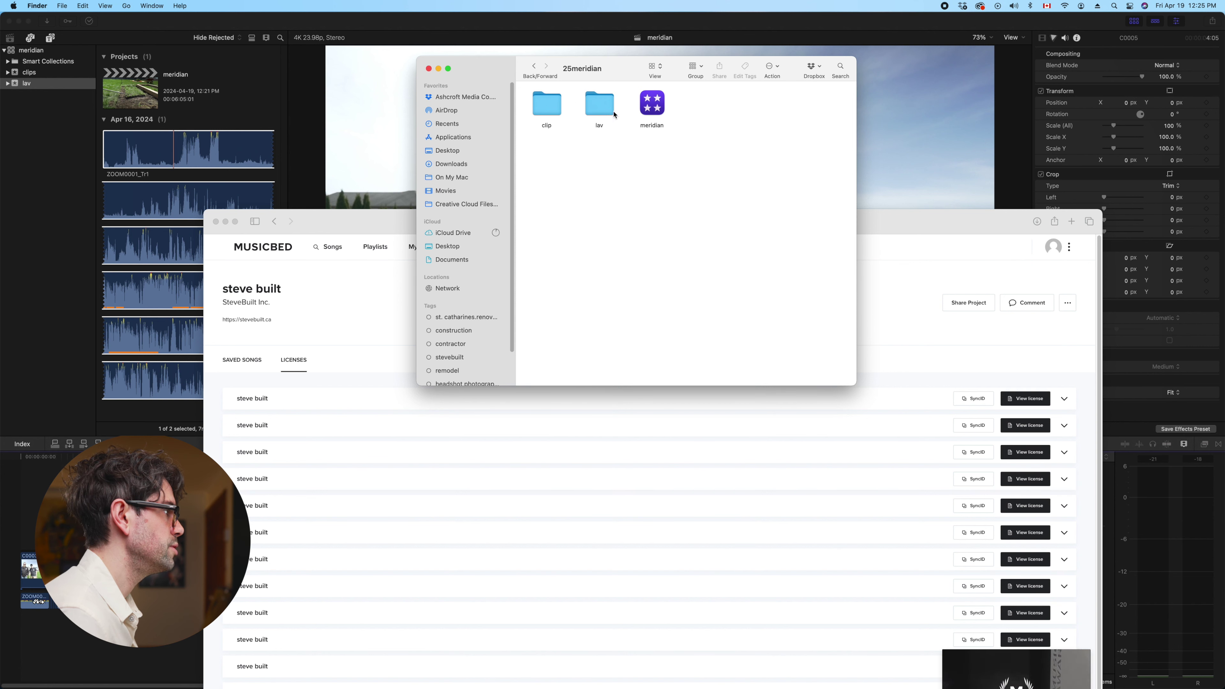
pyautogui.rightClick(615, 180)
pyautogui.click(630, 190)
pyautogui.write('music')
pyautogui.press('Return')
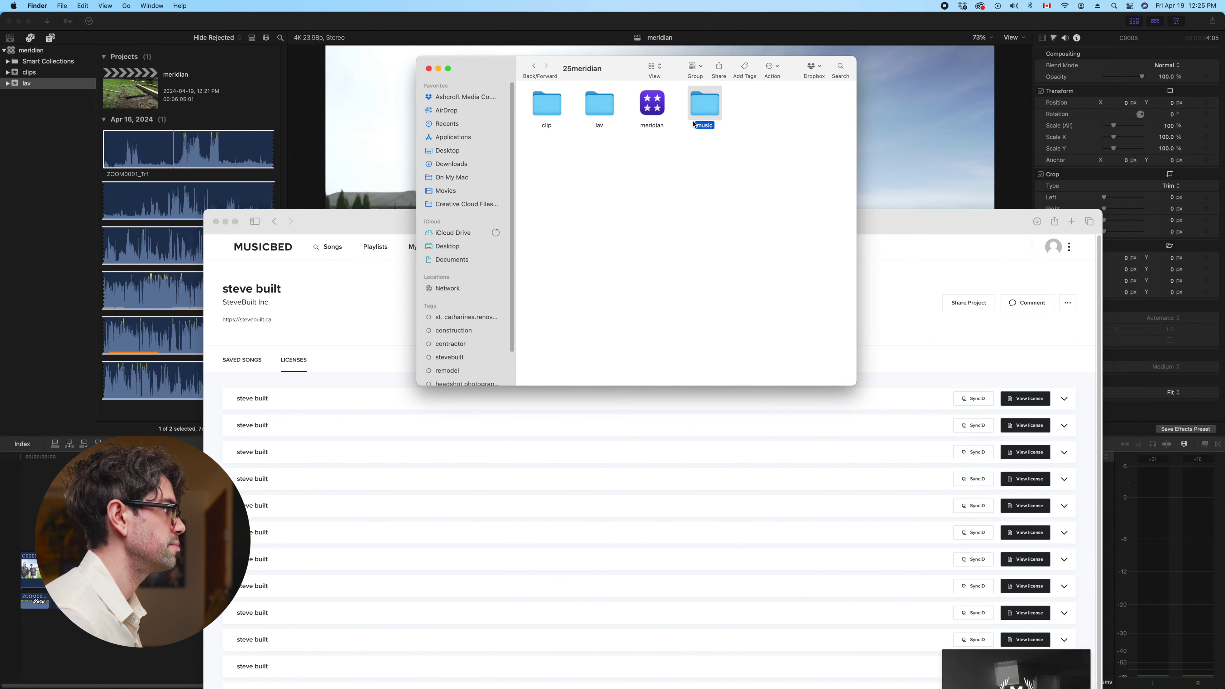
# Move the Istanbul By Night WAV from the browser's downloads into the music folder
pyautogui.click(1008, 228)
pyautogui.click(1036, 221)
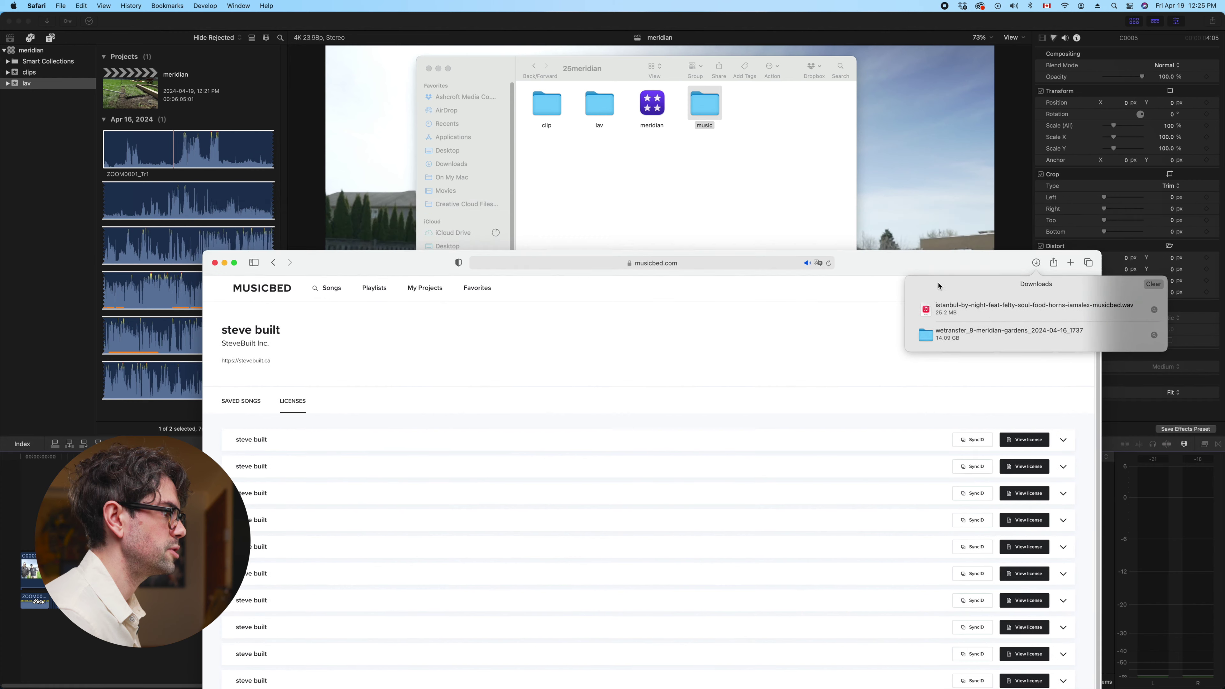
pyautogui.click(728, 117)
pyautogui.doubleClick(705, 104)
pyautogui.moveTo(1001, 309); pyautogui.dragTo(656, 215)
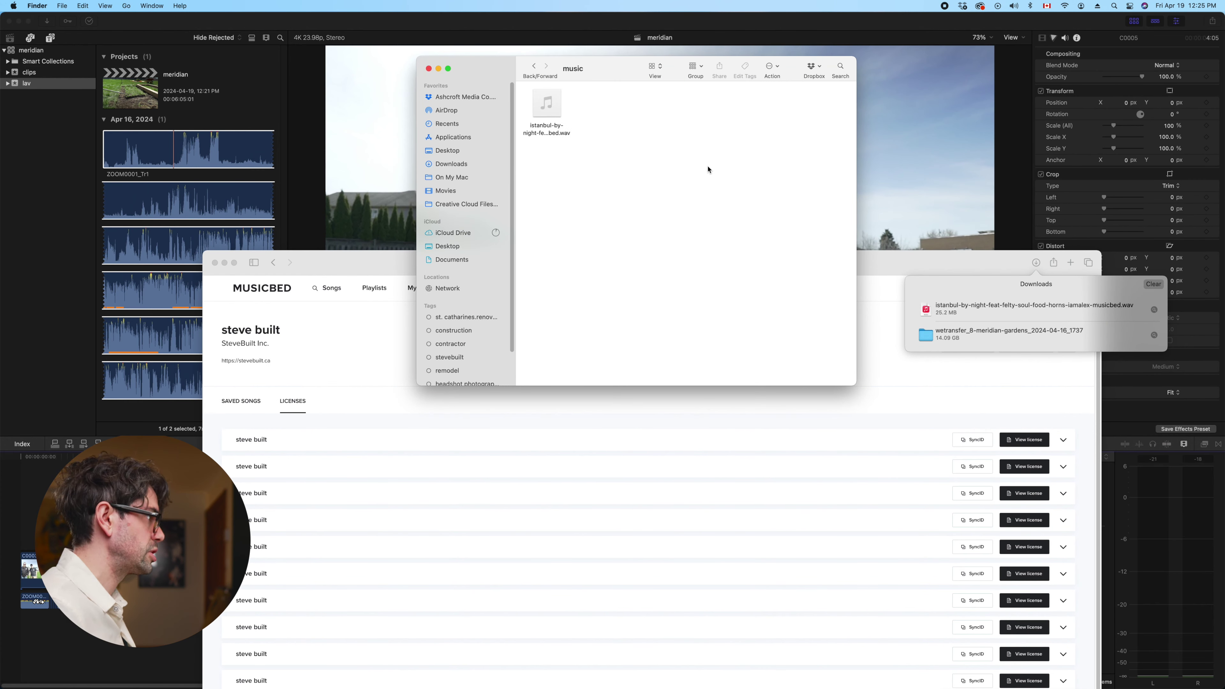
pyautogui.click(53, 145)
pyautogui.rightClick(57, 127)
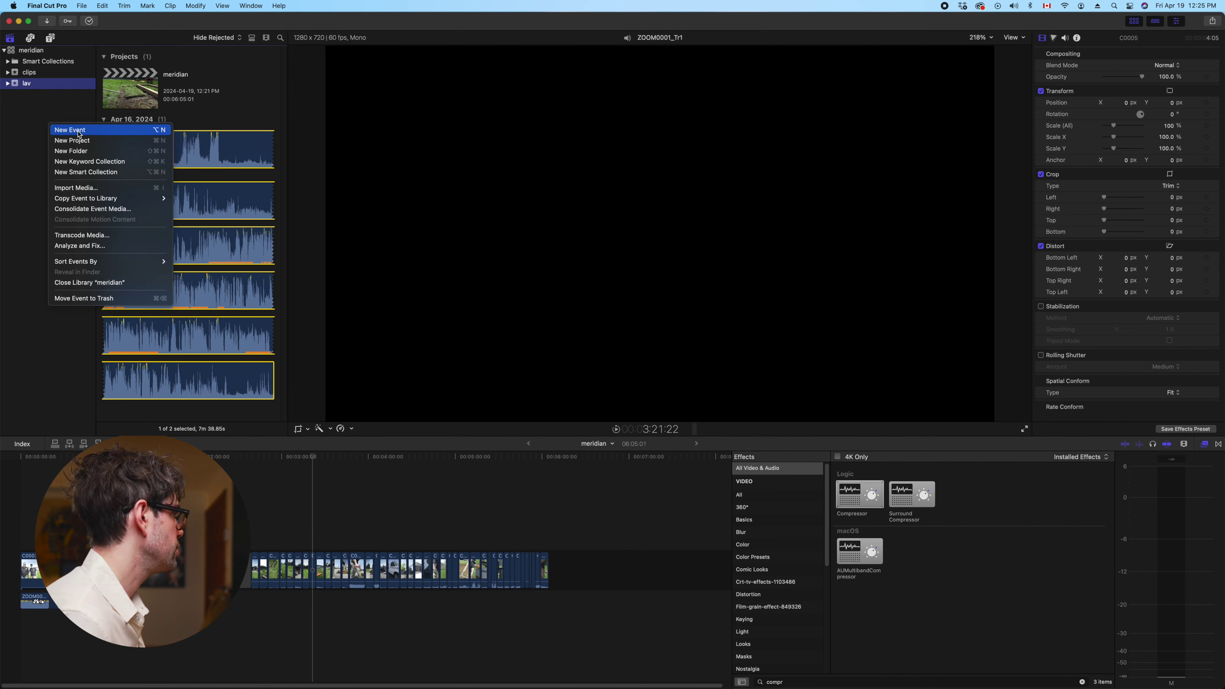
# Create a new event named 'music' in the meridian library
pyautogui.click(38, 94)
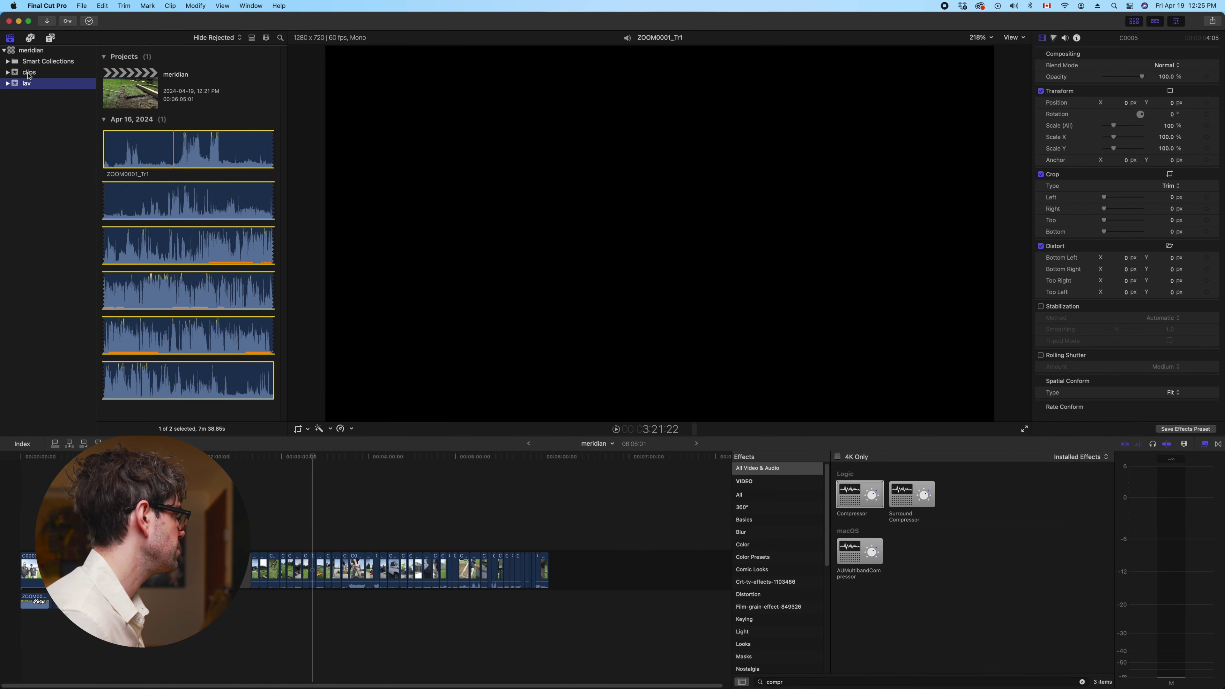
pyautogui.rightClick(49, 108)
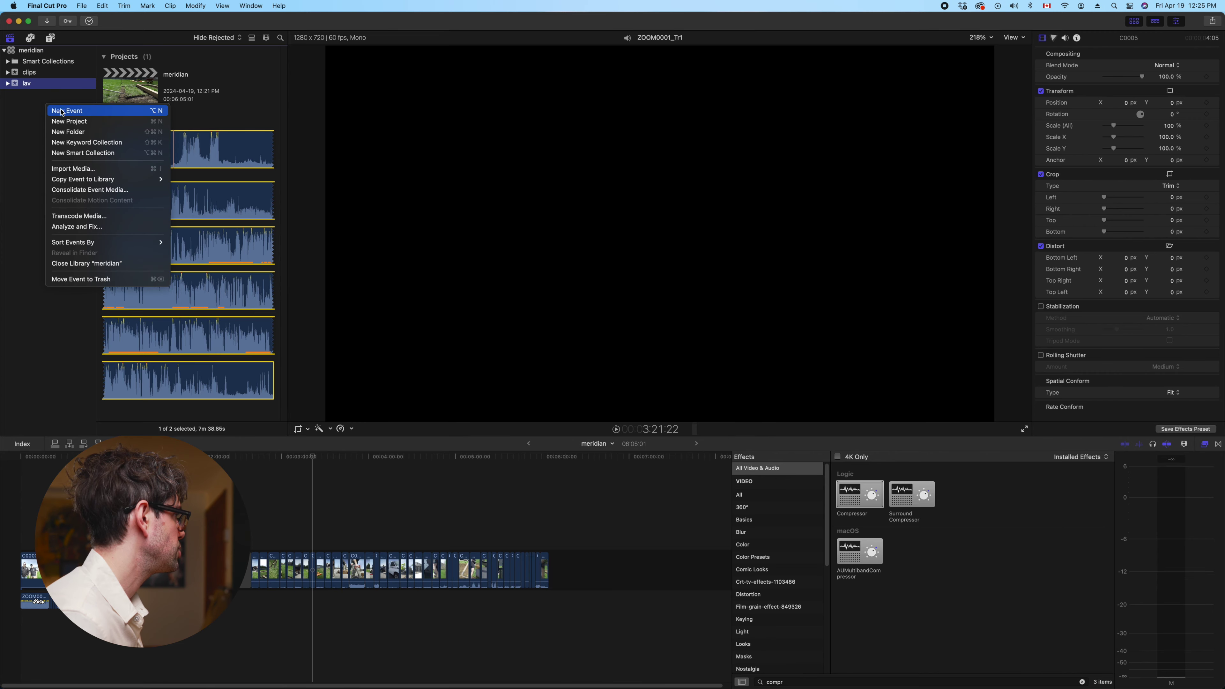
pyautogui.press('Escape')
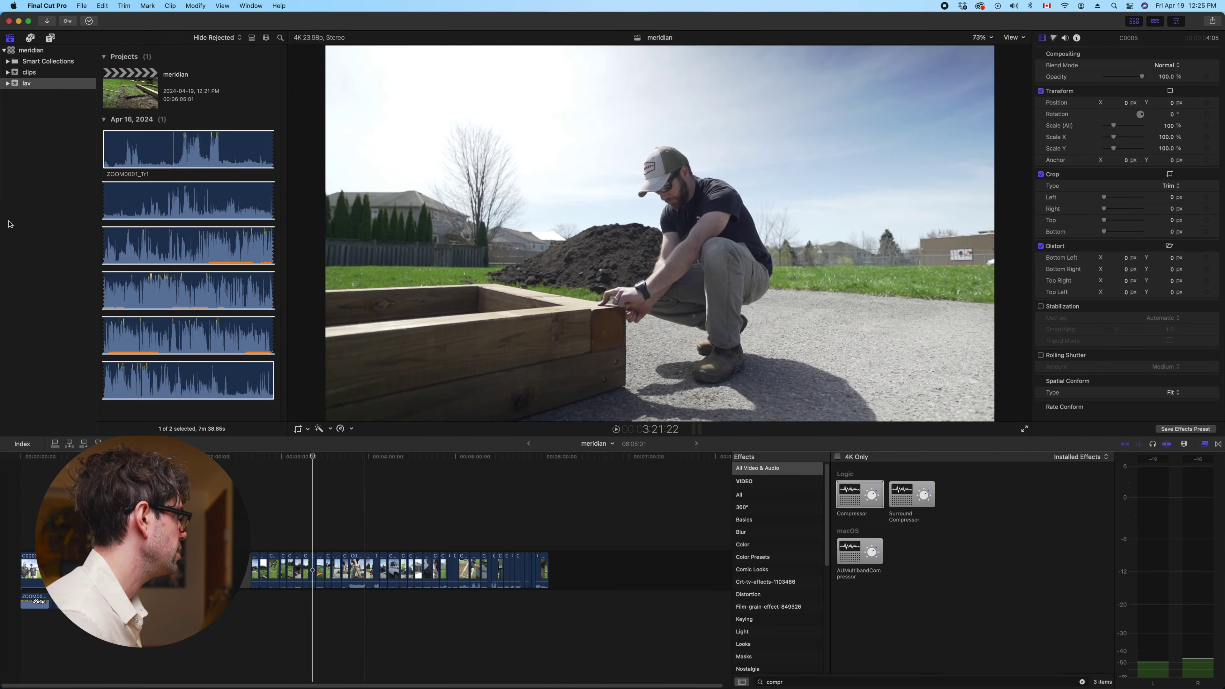
pyautogui.rightClick(80, 132)
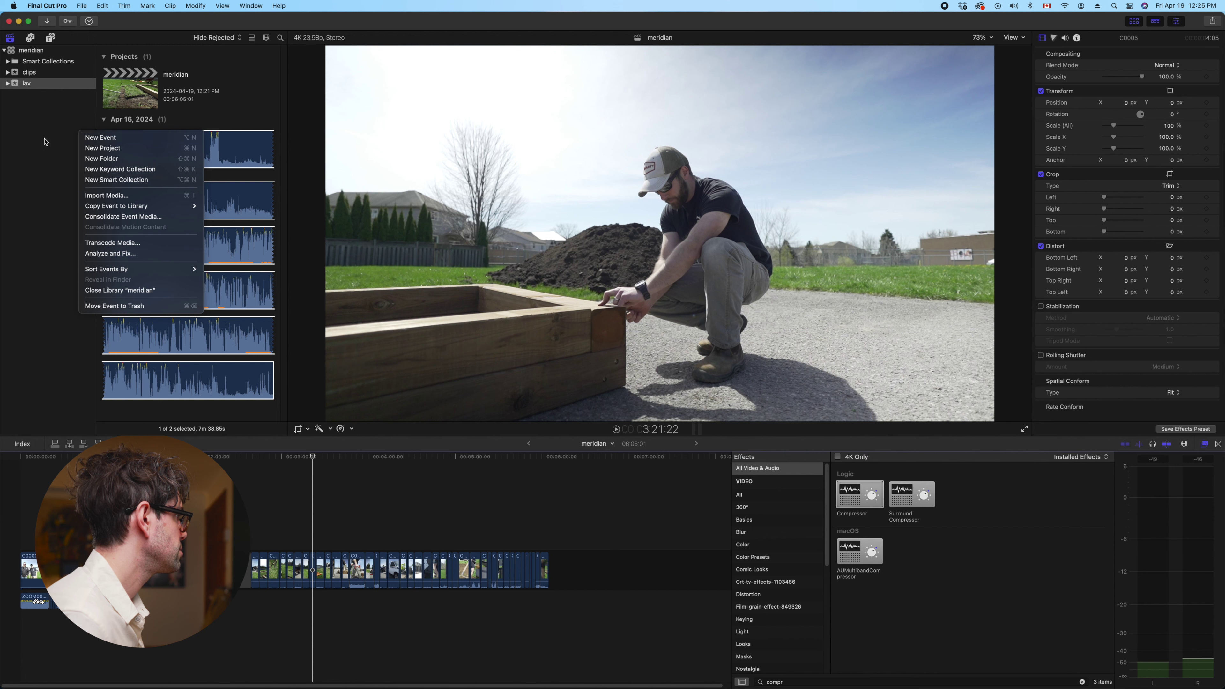
pyautogui.click(44, 153)
pyautogui.click(81, 6)
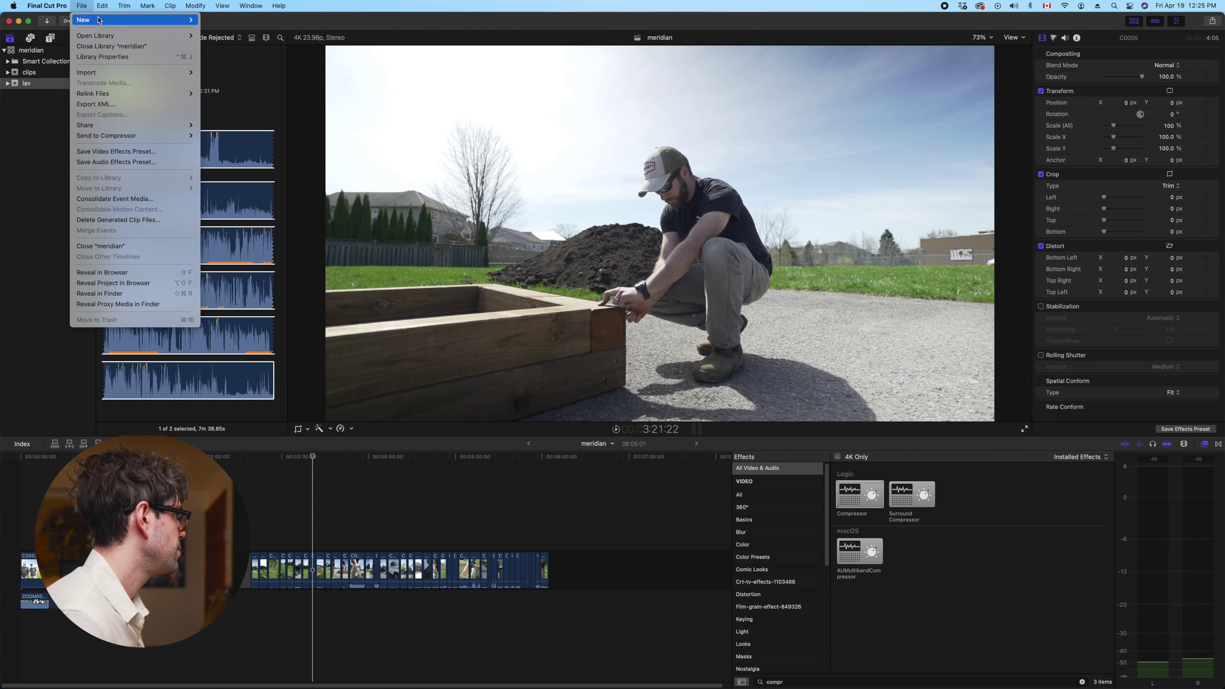
pyautogui.moveTo(121, 19)
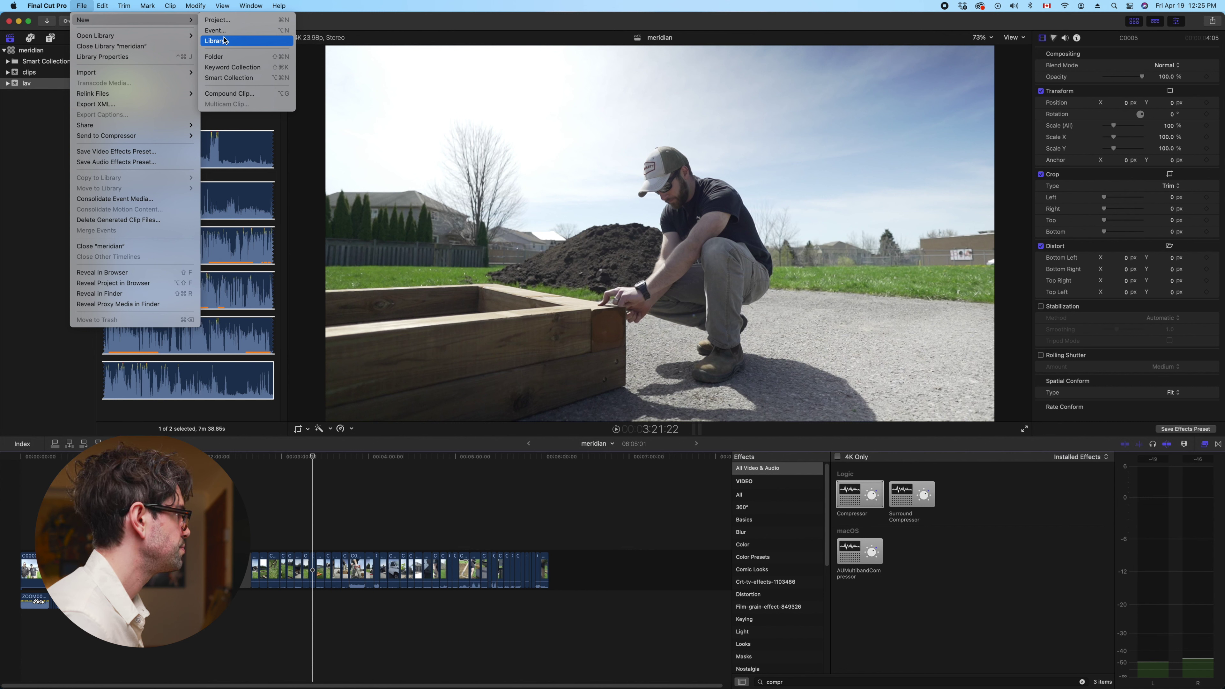
pyautogui.rightClick(24, 115)
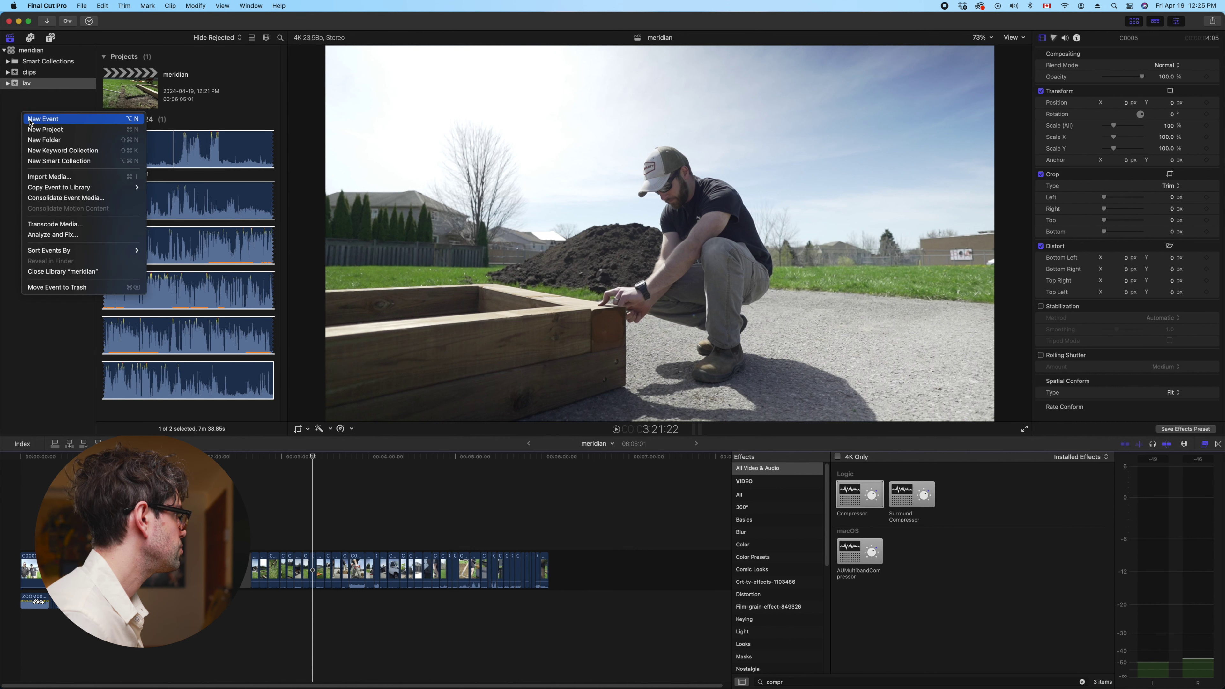
pyautogui.press('Return')
pyautogui.write('music')
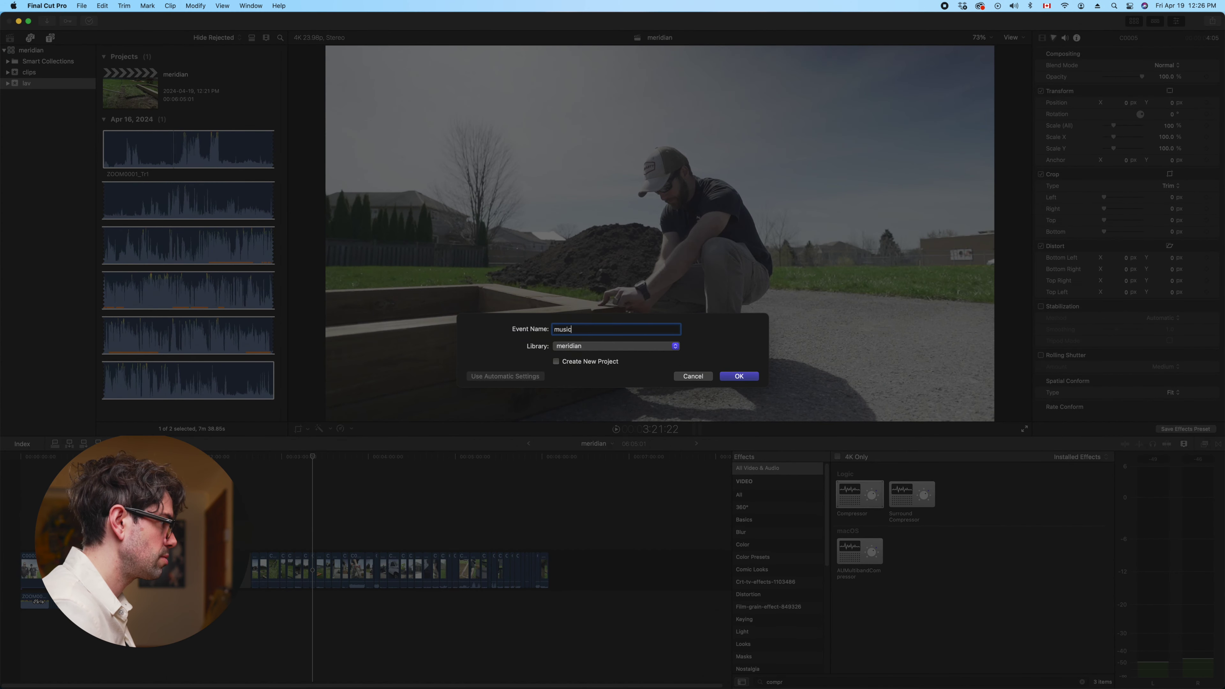
pyautogui.press('Return')
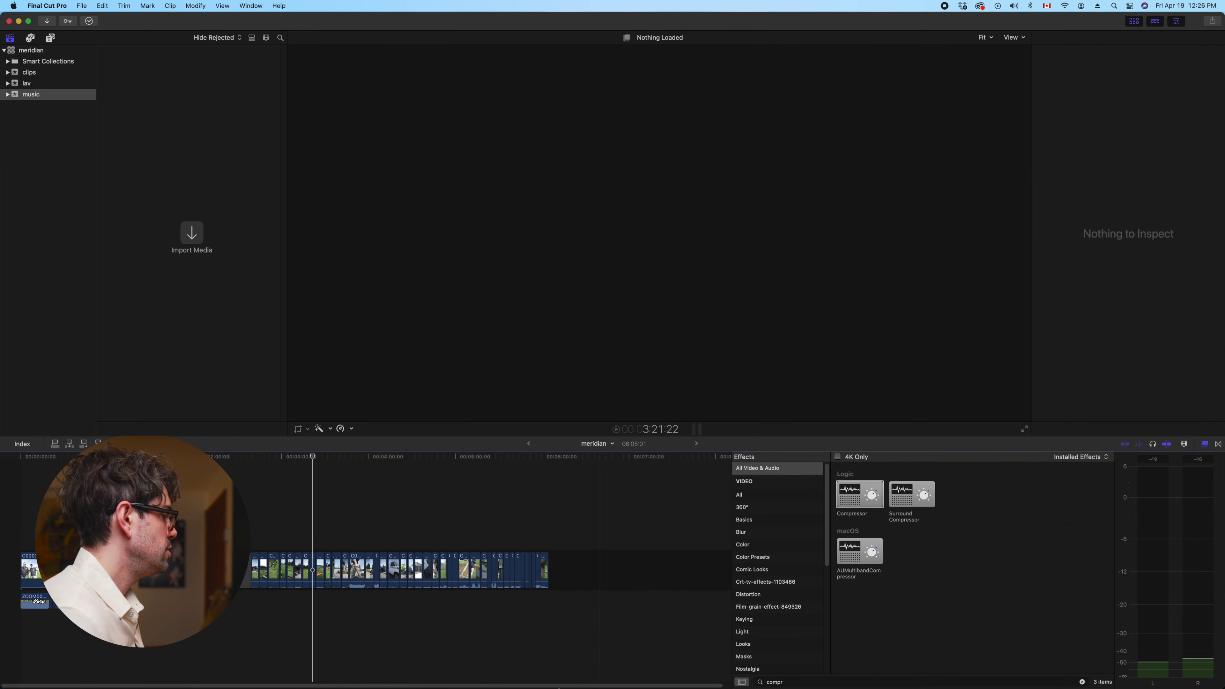
# Import the Istanbul By Night WAV into the music event and connect it beneath the timeline start
pyautogui.click(393, 656)
pyautogui.moveTo(535, 130); pyautogui.dragTo(269, 181)
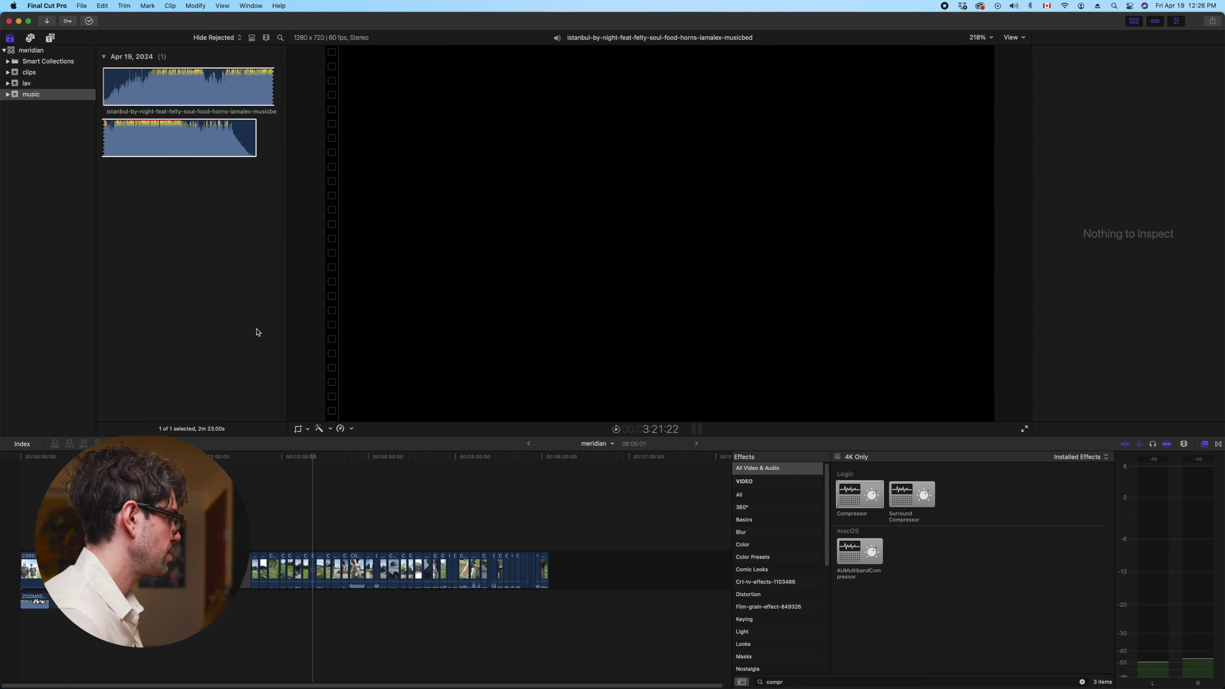
pyautogui.moveTo(210, 87); pyautogui.dragTo(147, 621)
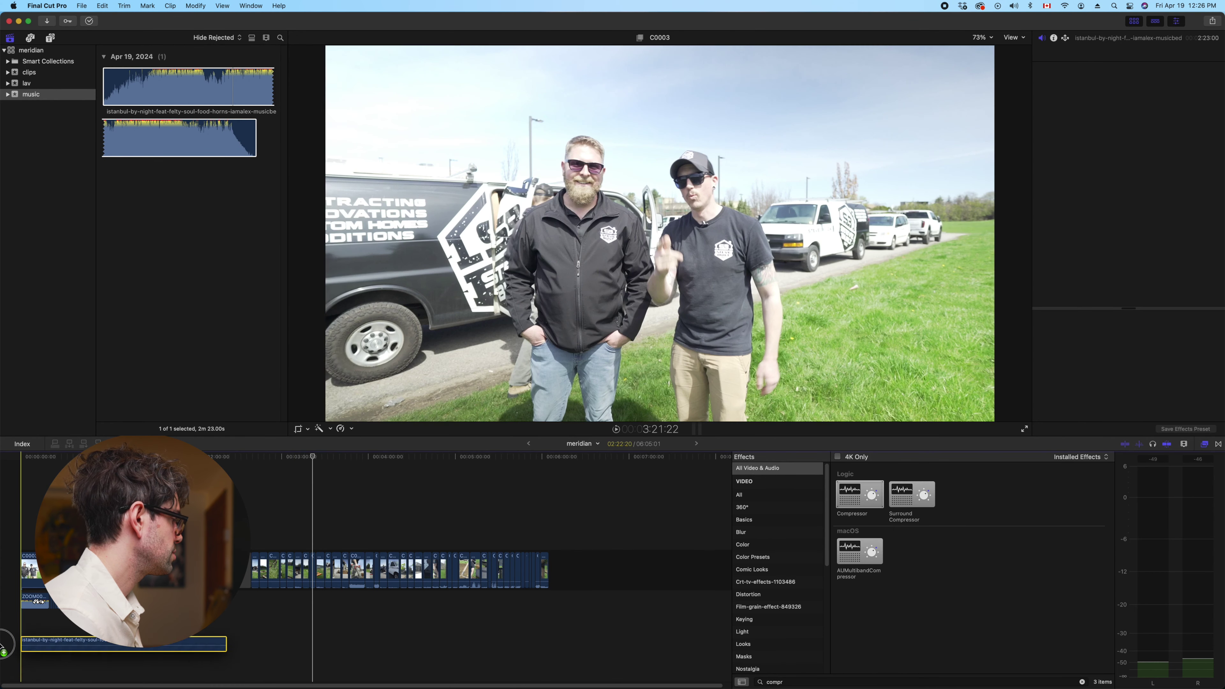
pyautogui.rightClick(79, 625)
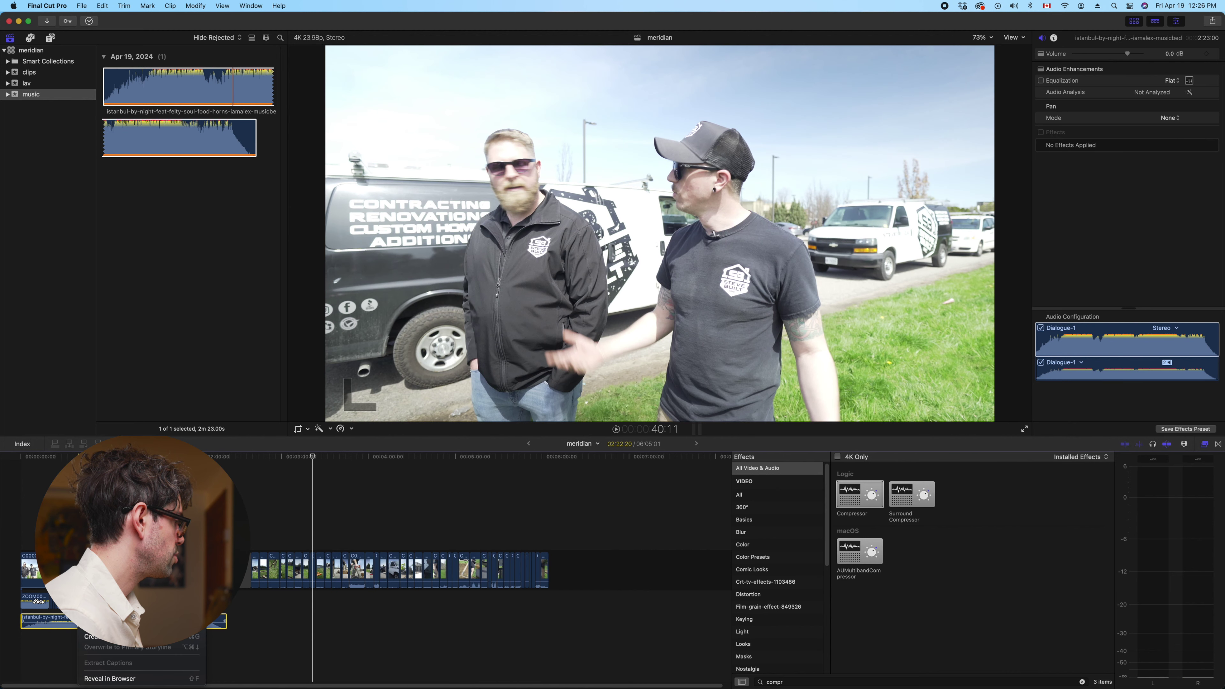
pyautogui.moveTo(159, 557)
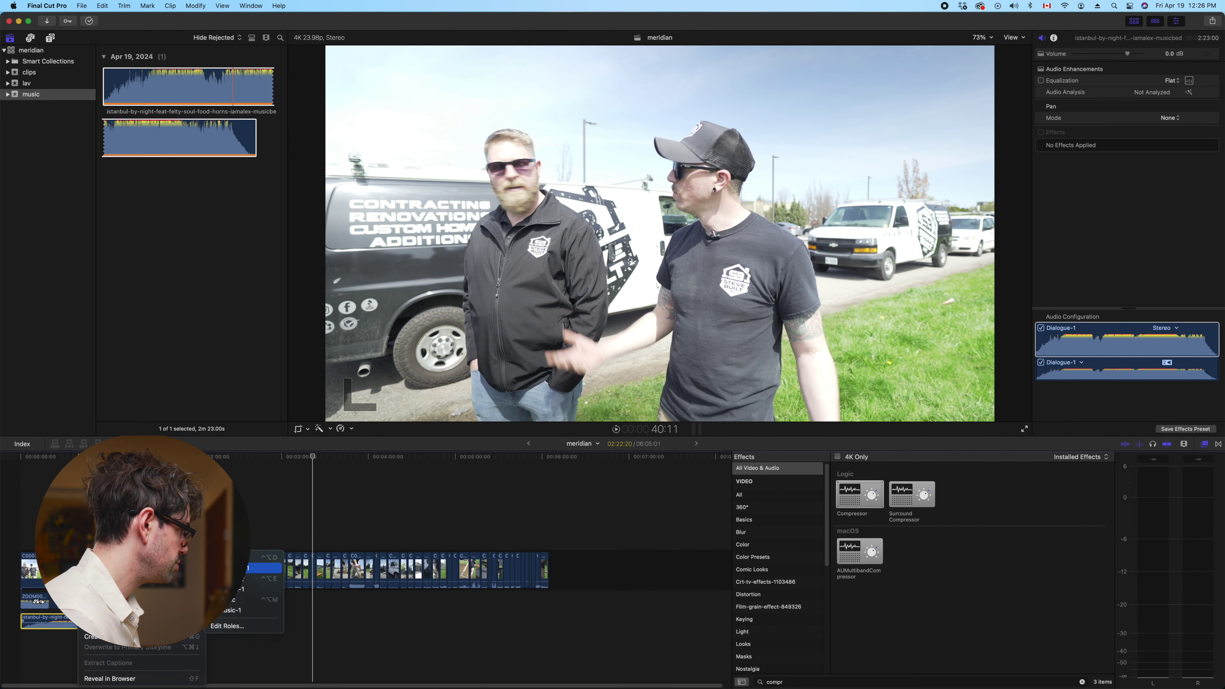
# Assign the Music role to the Istanbul By Night clip, then play the edit from the start
pyautogui.click(241, 600)
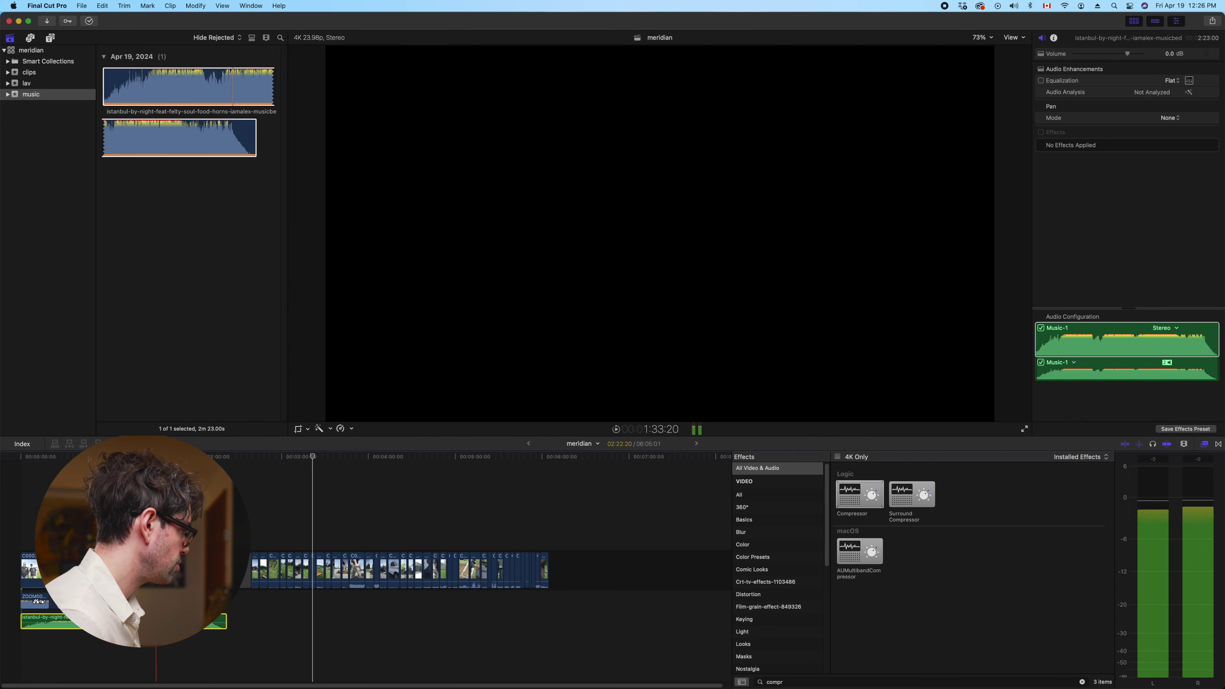
pyautogui.click(141, 506)
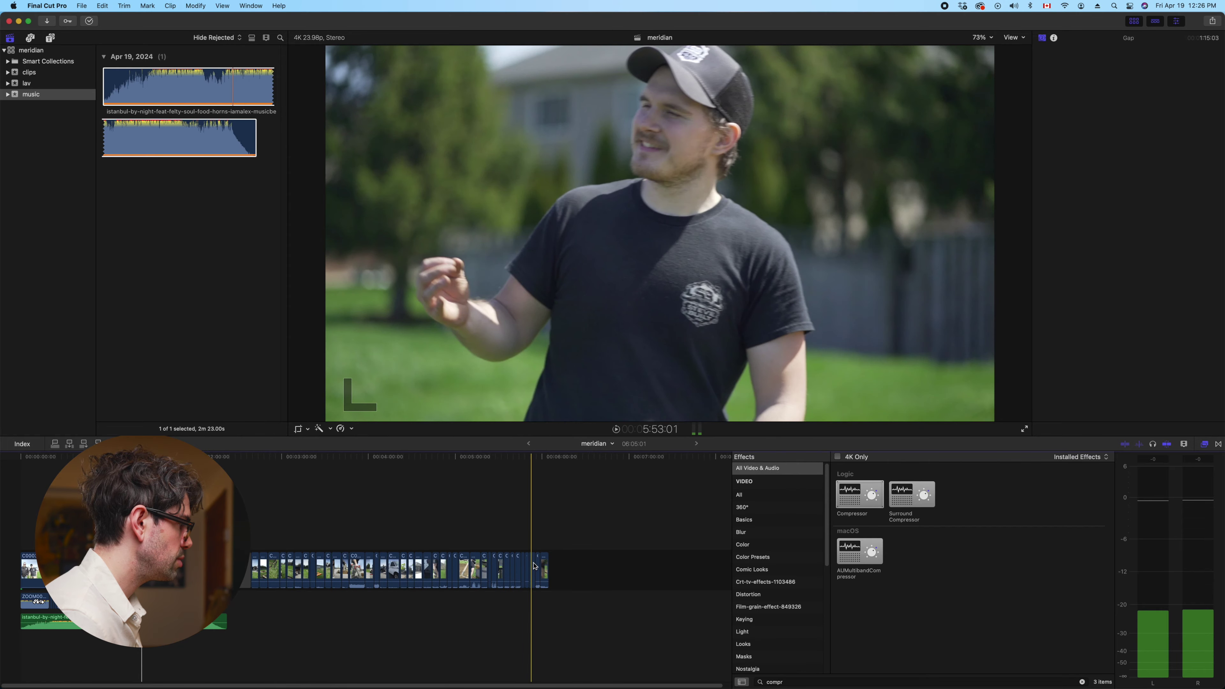
pyautogui.press('Home')
pyautogui.press('super+equal')
pyautogui.press('super+equal')
pyautogui.press('super+equal')
pyautogui.press('space')
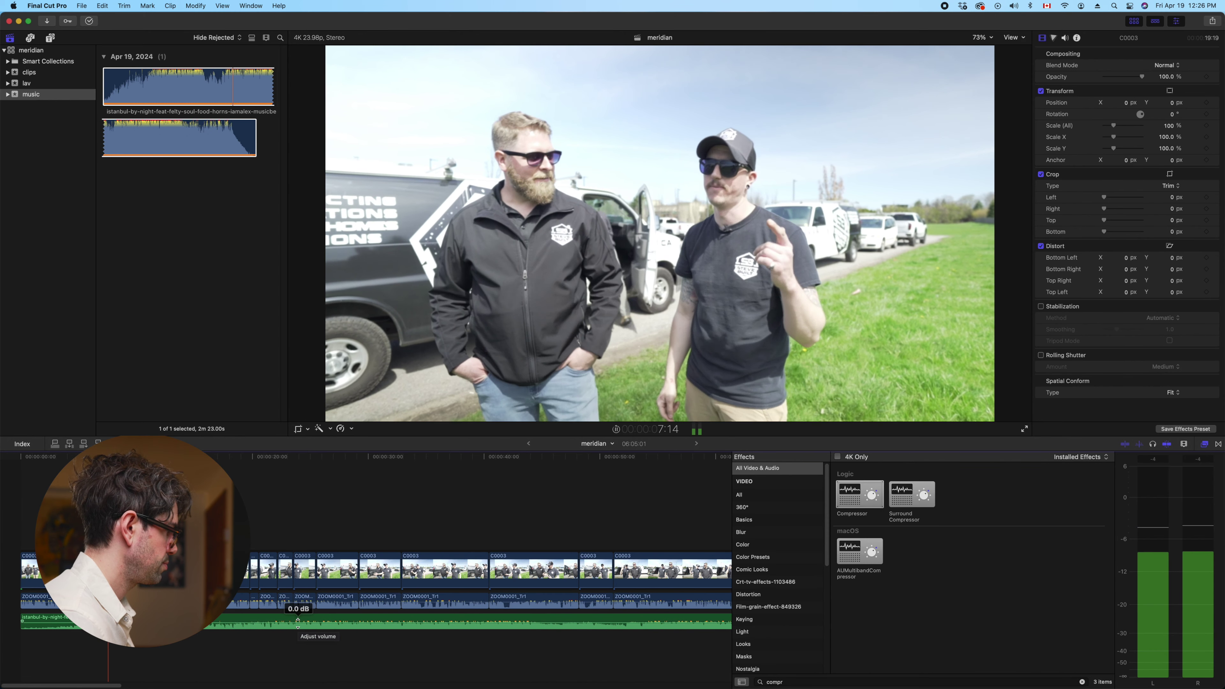
# Dismiss the browser's downloads list and resume timeline playback in Final Cut Pro
pyautogui.press('space')
pyautogui.moveTo(627, 686)
pyautogui.click(634, 657)
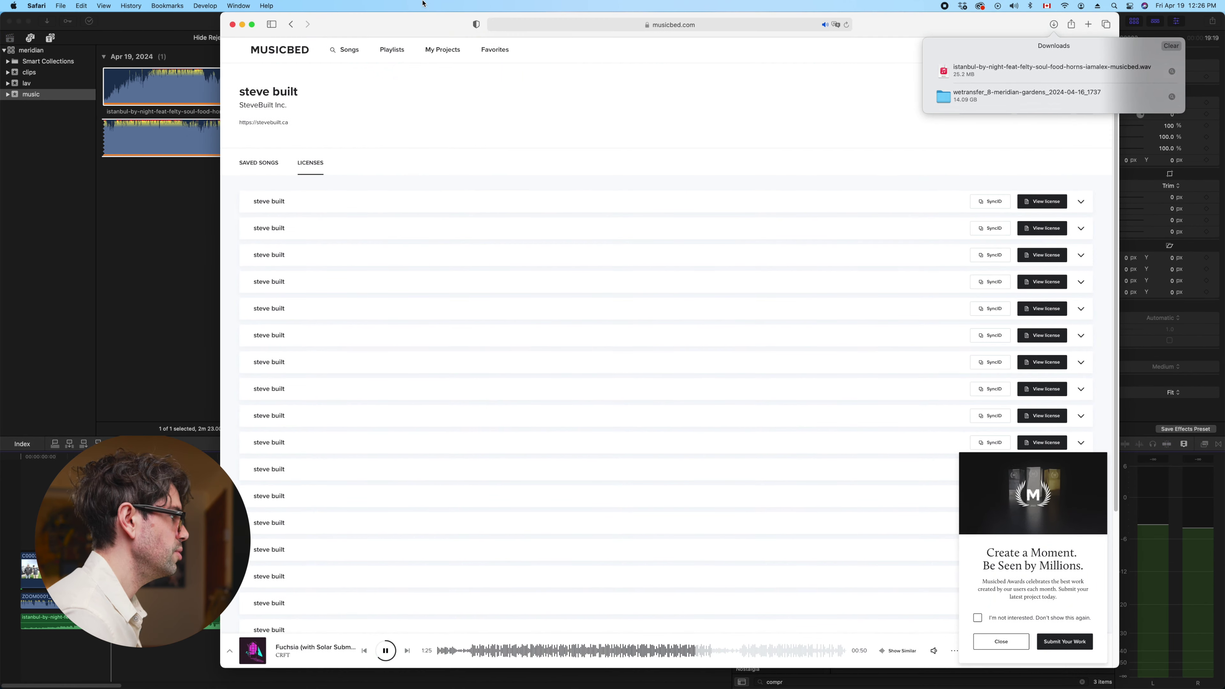
pyautogui.click(389, 651)
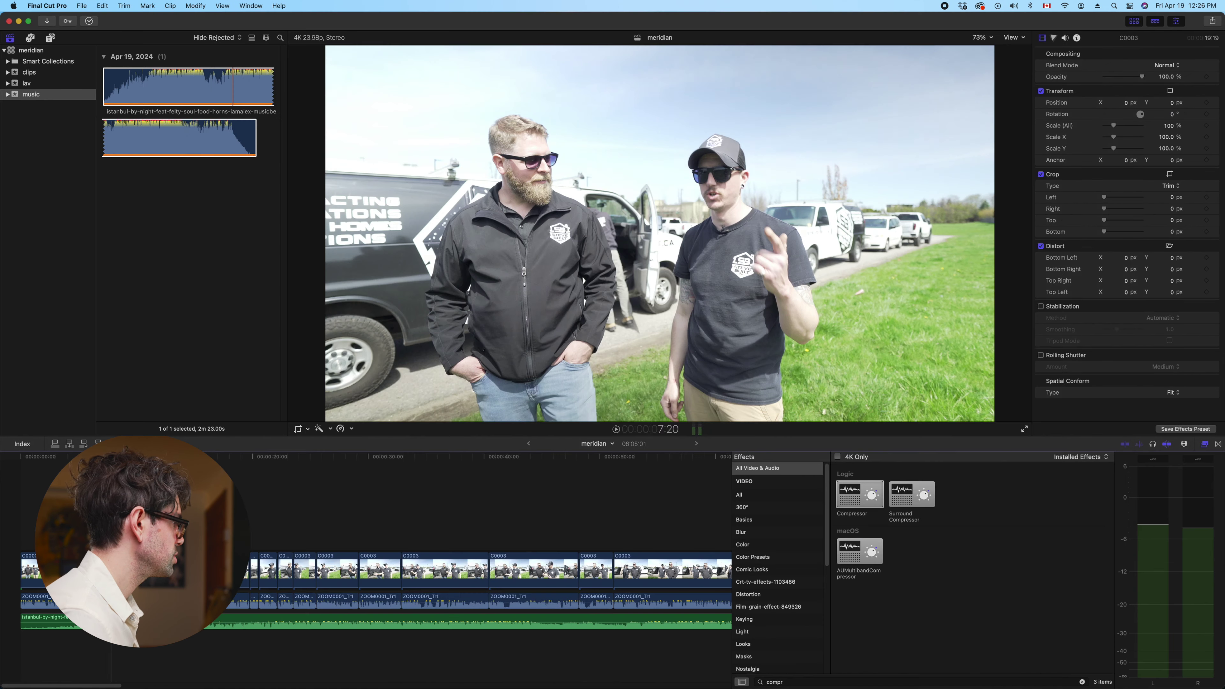
pyautogui.click(4, 446)
pyautogui.press('space')
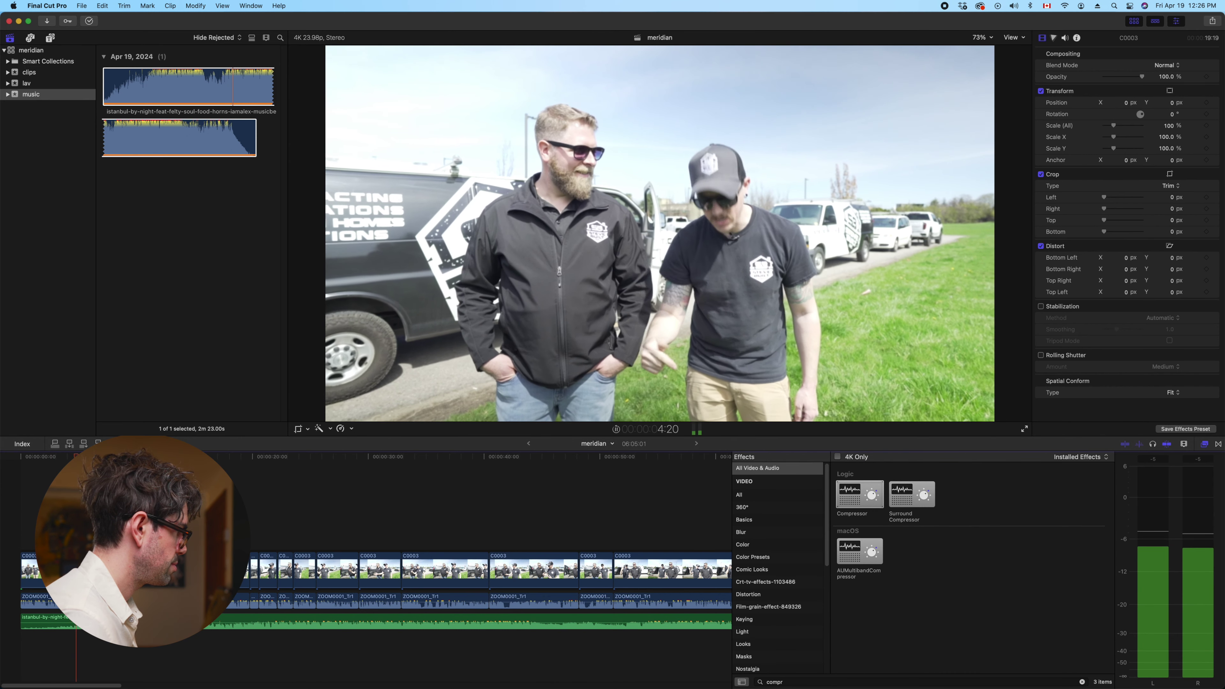
# Lower the music clip's volume to -11 dB while the timeline plays
pyautogui.click(385, 621)
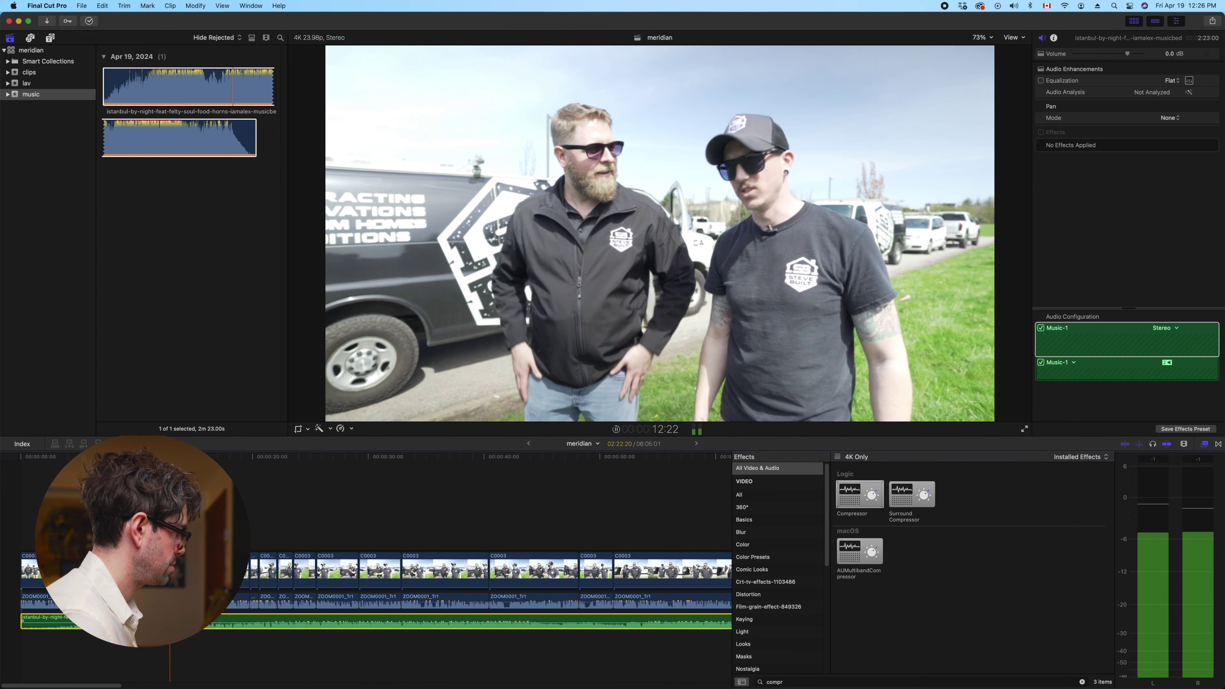
pyautogui.hotkey('ctrl', '-')
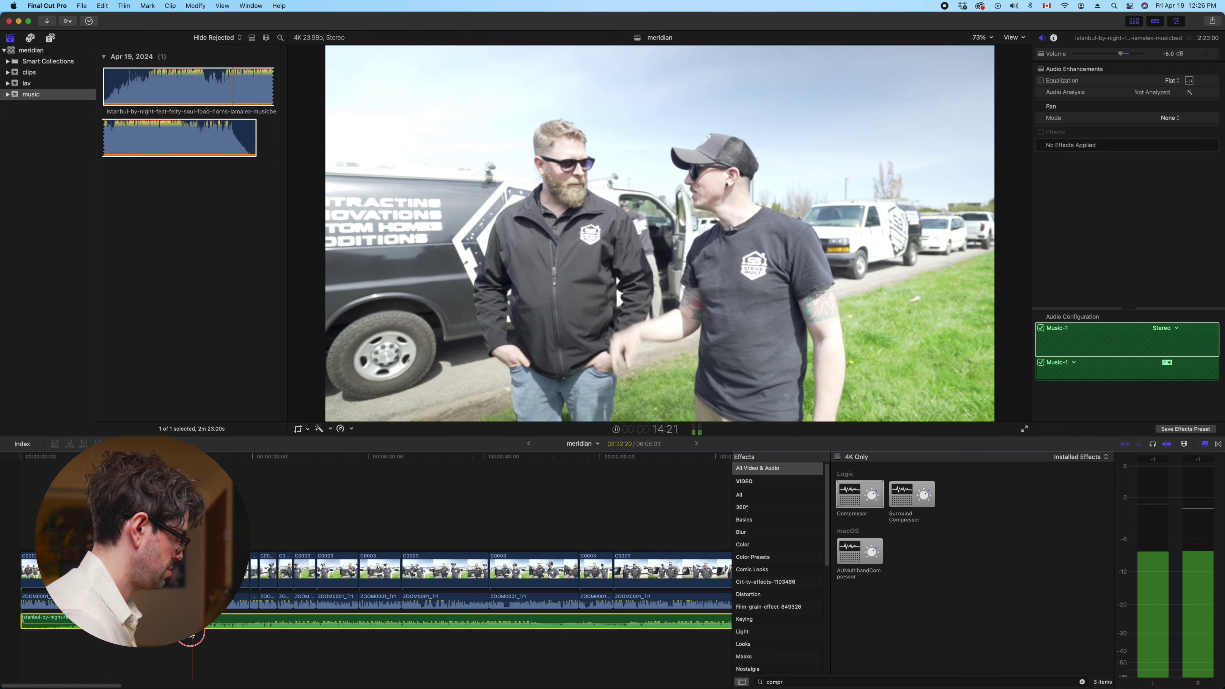
pyautogui.hotkey('ctrl', '-')
pyautogui.hotkey('ctrl', '-')
pyautogui.hotkey('ctrl', '-')
pyautogui.hotkey('ctrl', '-')
pyautogui.hotkey('ctrl', '-')
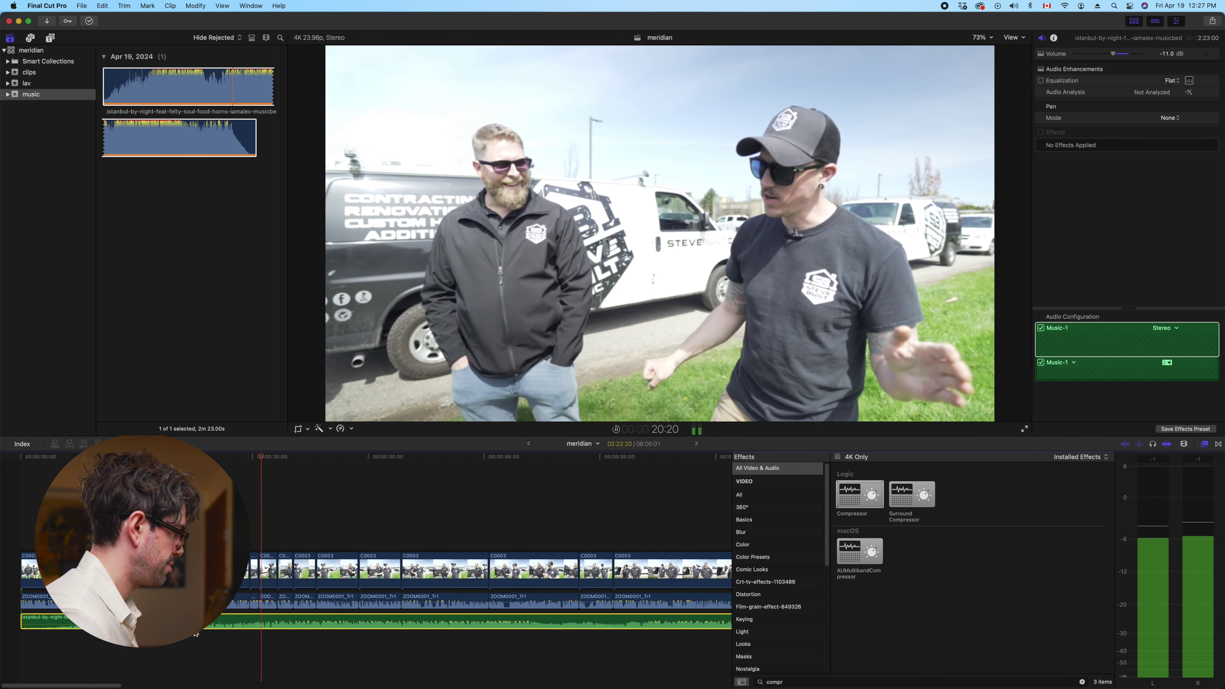
pyautogui.press('space')
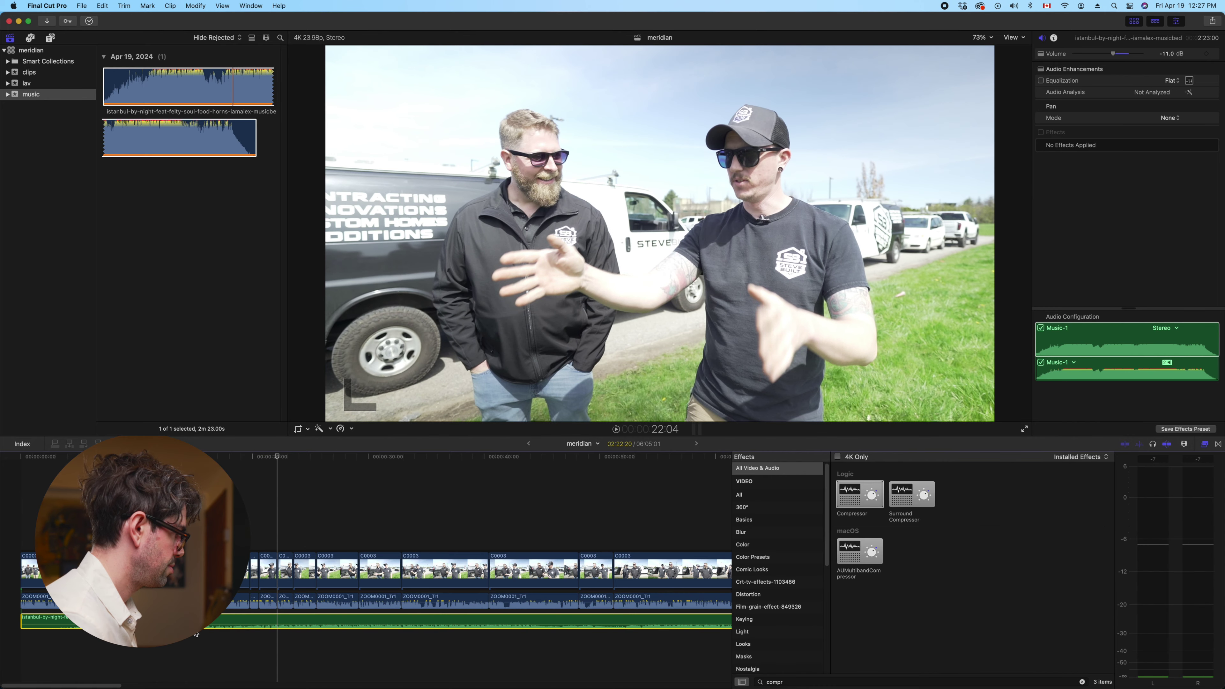
# Raise the music back to -4 dB and replay the section to check the mix
pyautogui.press('super+equal')
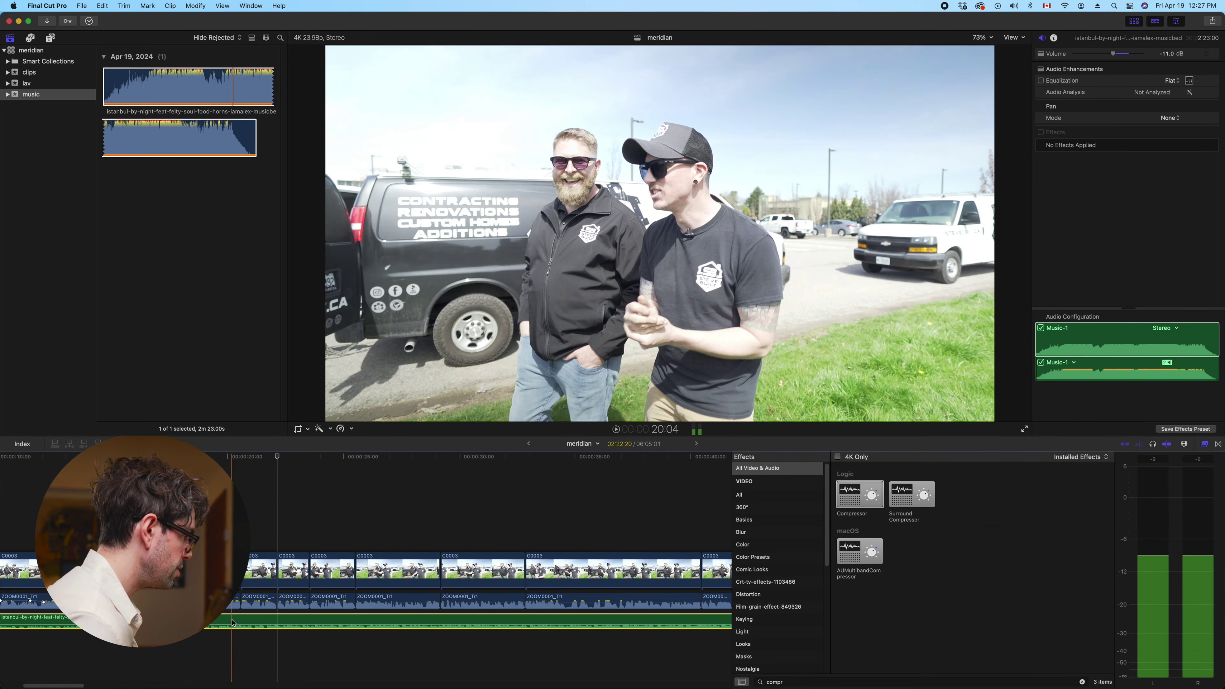
pyautogui.press('space')
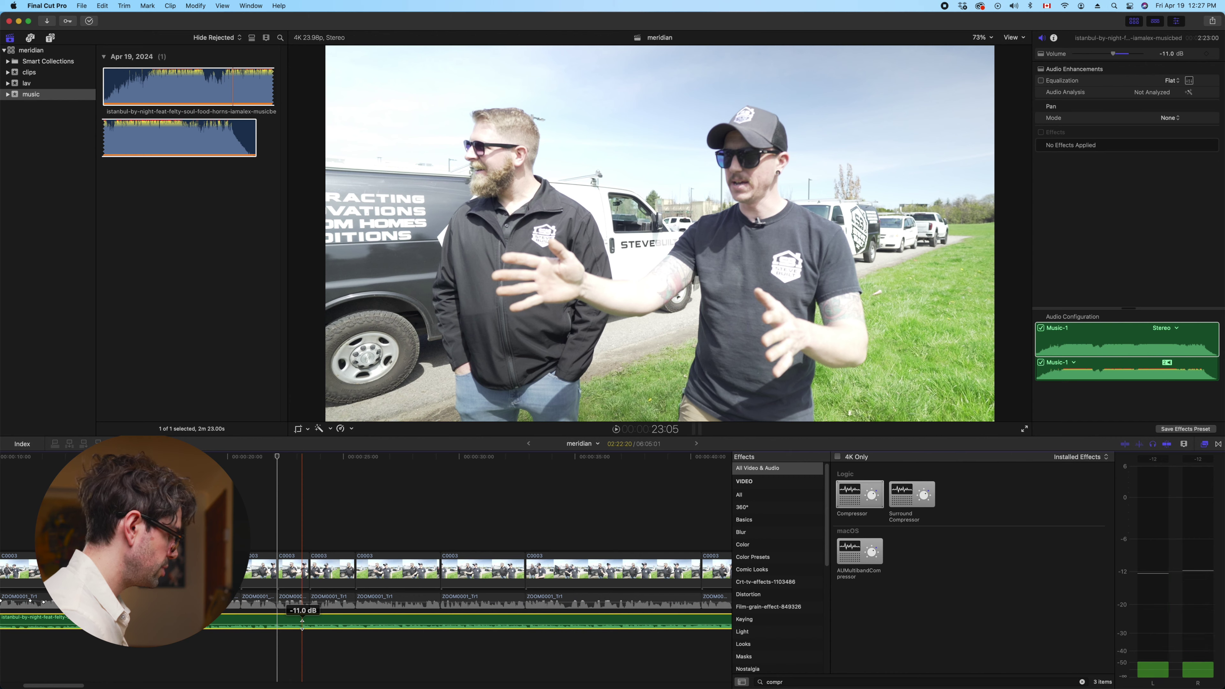
pyautogui.hotkey('ctrl', '=')
pyautogui.hotkey('ctrl', '=')
pyautogui.hotkey('ctrl', '=')
pyautogui.hotkey('ctrl', '=')
pyautogui.hotkey('ctrl', '=')
pyautogui.hotkey('ctrl', '=')
pyautogui.hotkey('ctrl', '=')
pyautogui.click(143, 569)
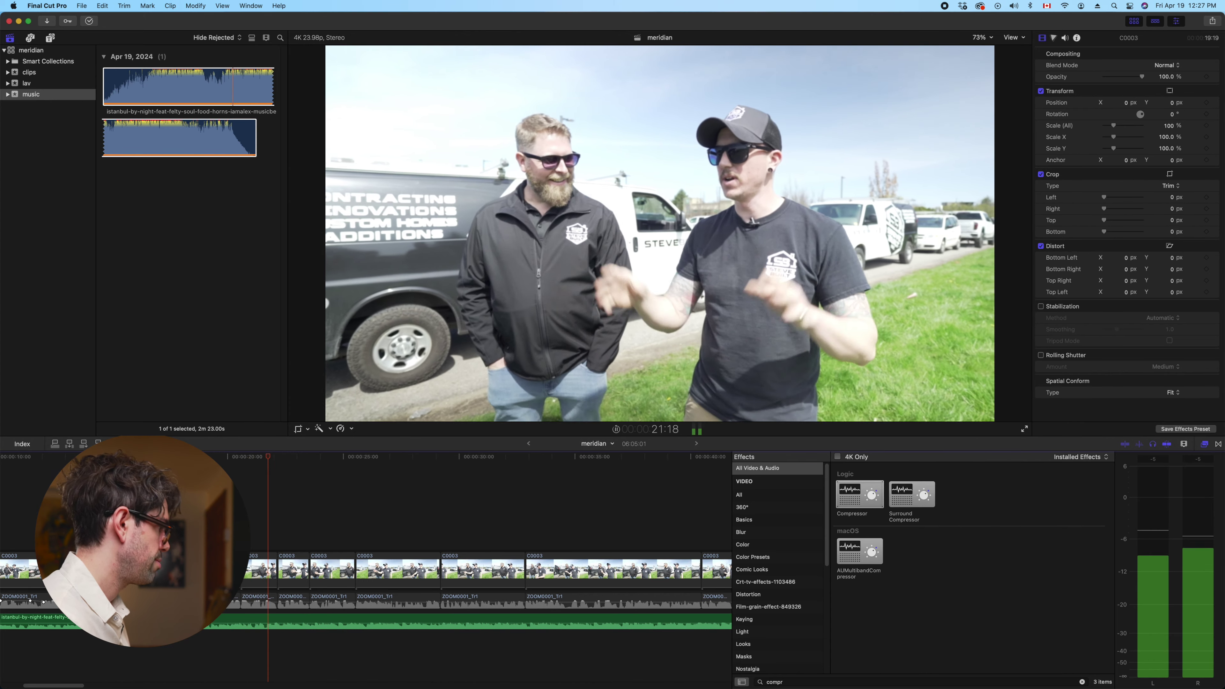
pyautogui.click(249, 643)
pyautogui.press('space')
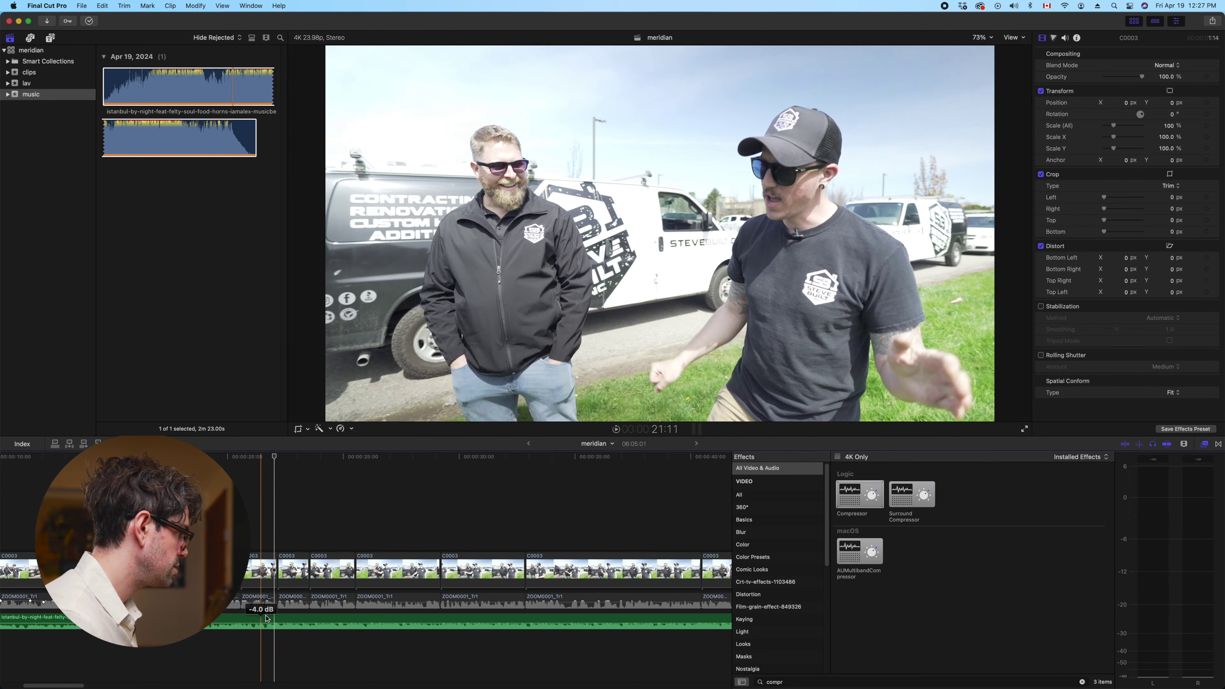
pyautogui.click(273, 618)
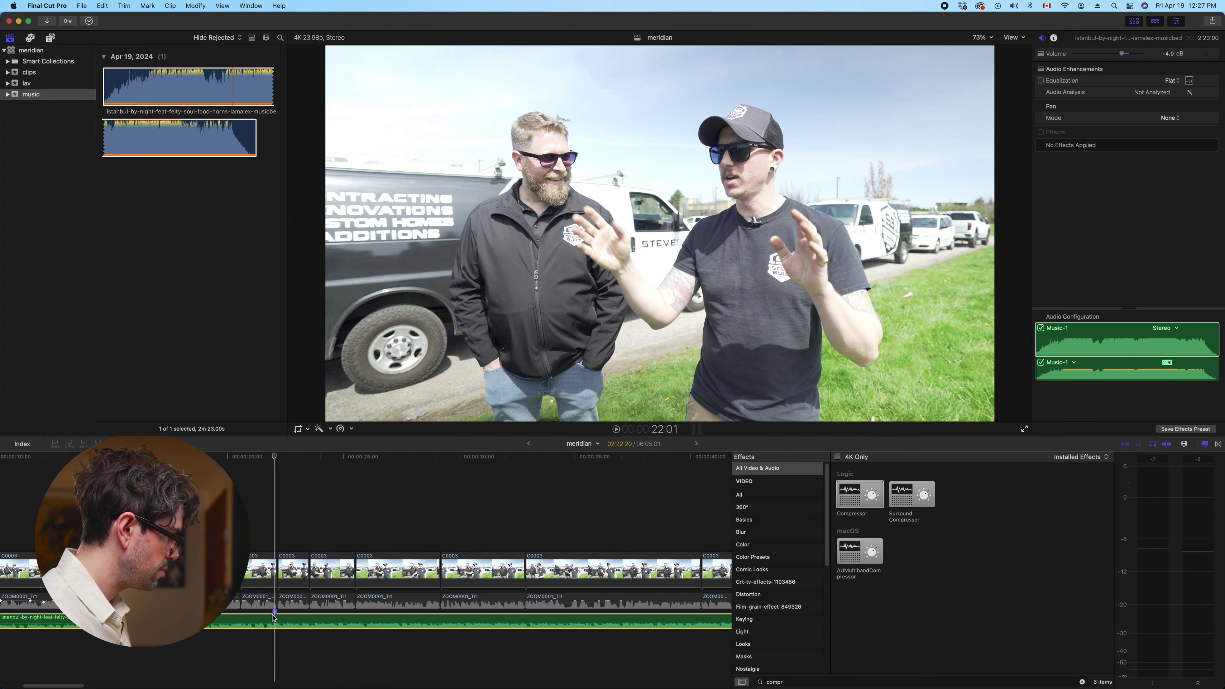
pyautogui.press('super+minus')
pyautogui.press('super+minus')
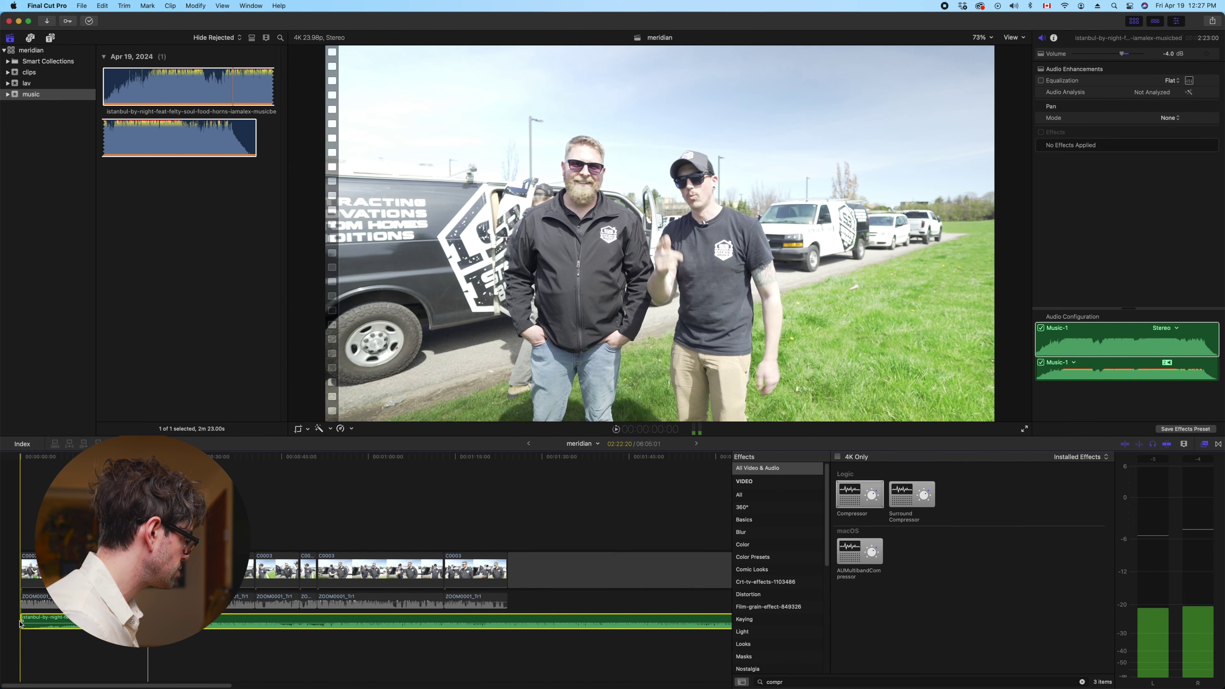
pyautogui.moveTo(21, 621); pyautogui.dragTo(49, 622)
pyautogui.press('space')
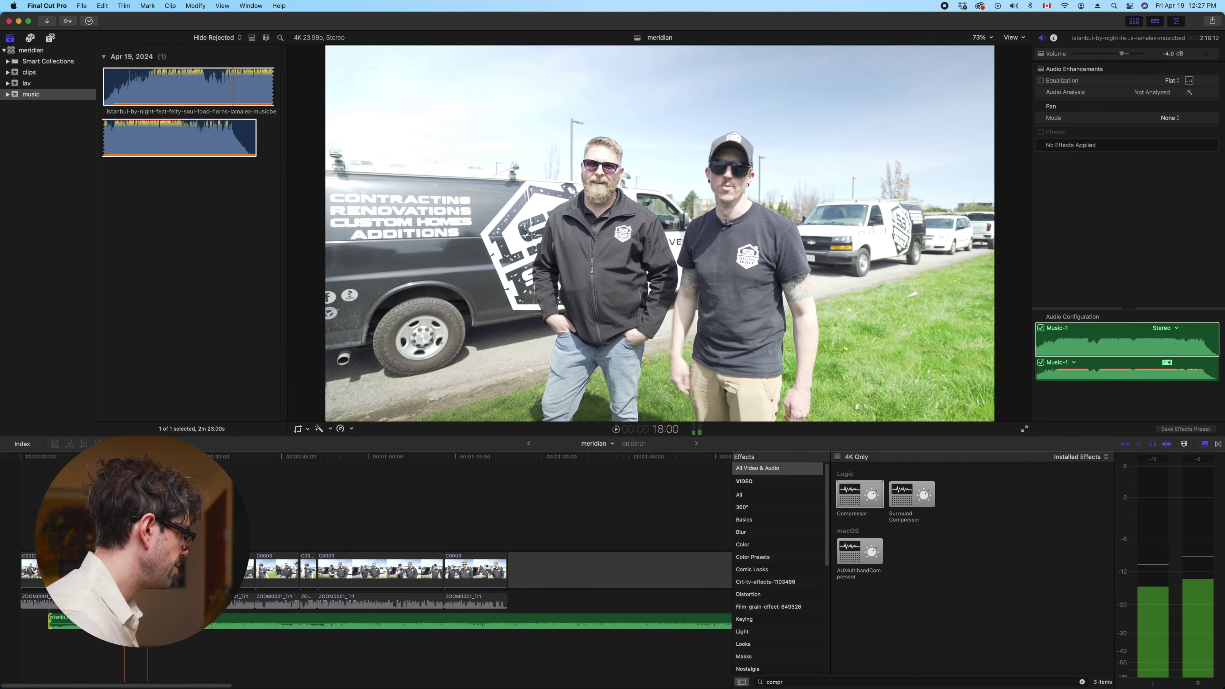
pyautogui.moveTo(63, 622); pyautogui.dragTo(50, 621)
pyautogui.press('space')
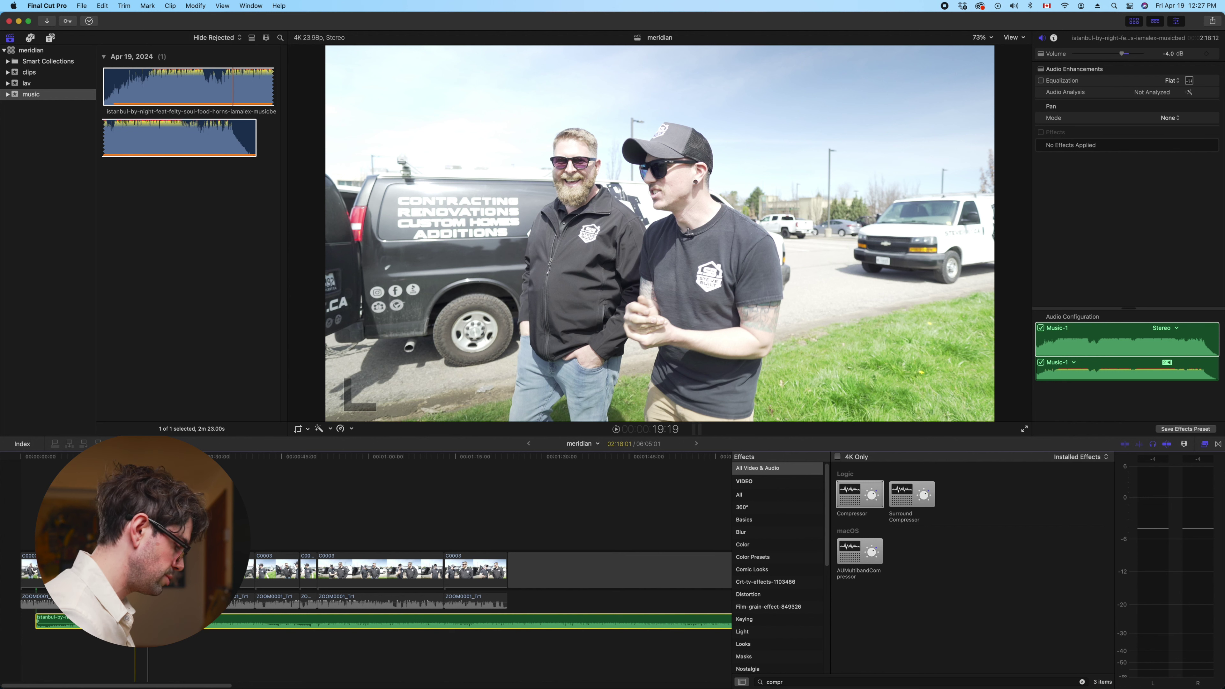
pyautogui.press('super+equal')
pyautogui.press('super+equal')
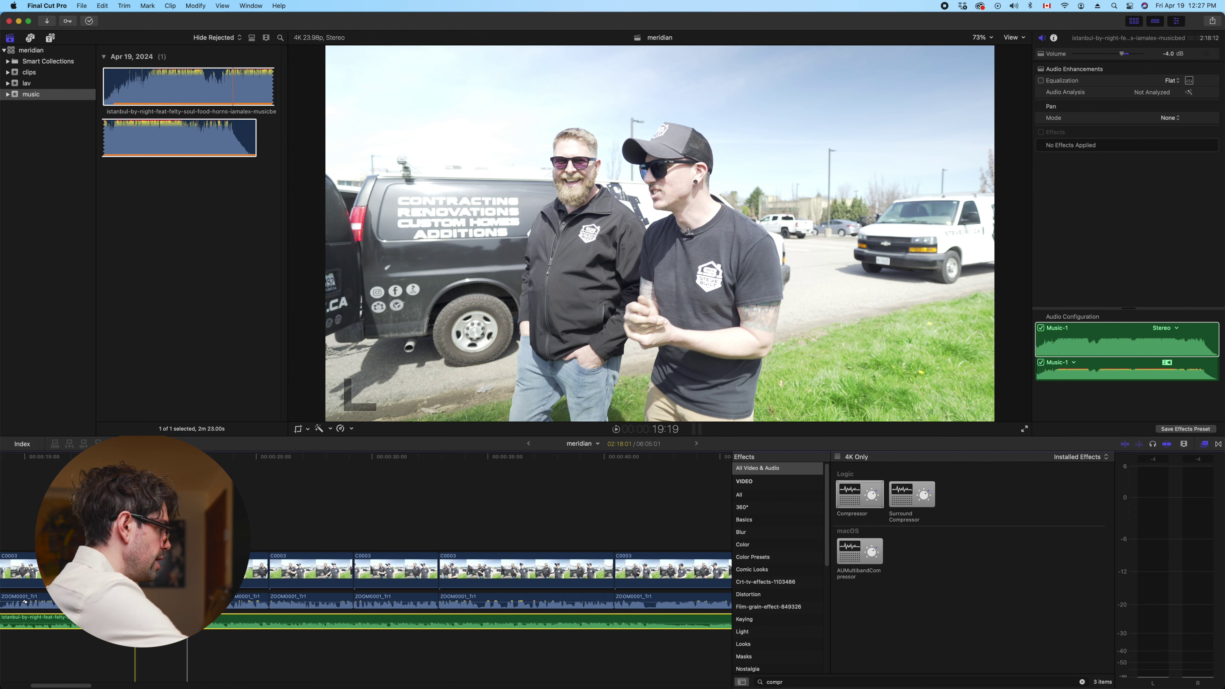
pyautogui.press('l')
pyautogui.press('l')
pyautogui.press('l')
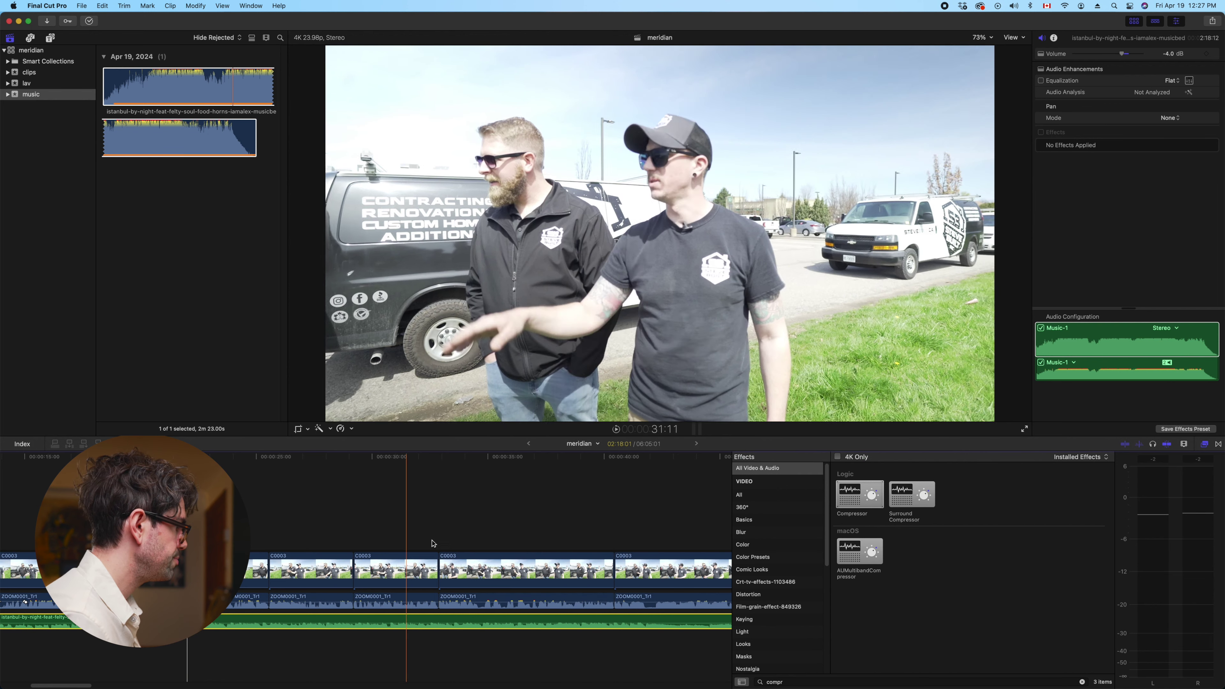
pyautogui.press('j')
pyautogui.press('j')
pyautogui.press('j')
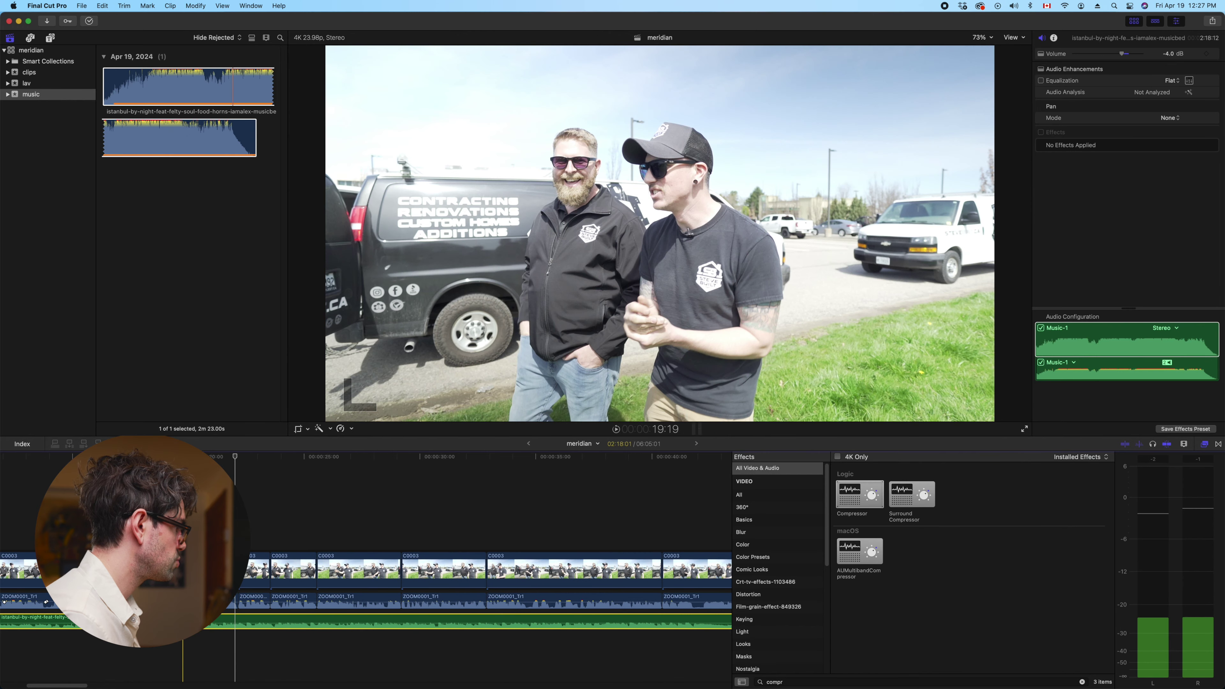
pyautogui.hotkey('k', 'l')
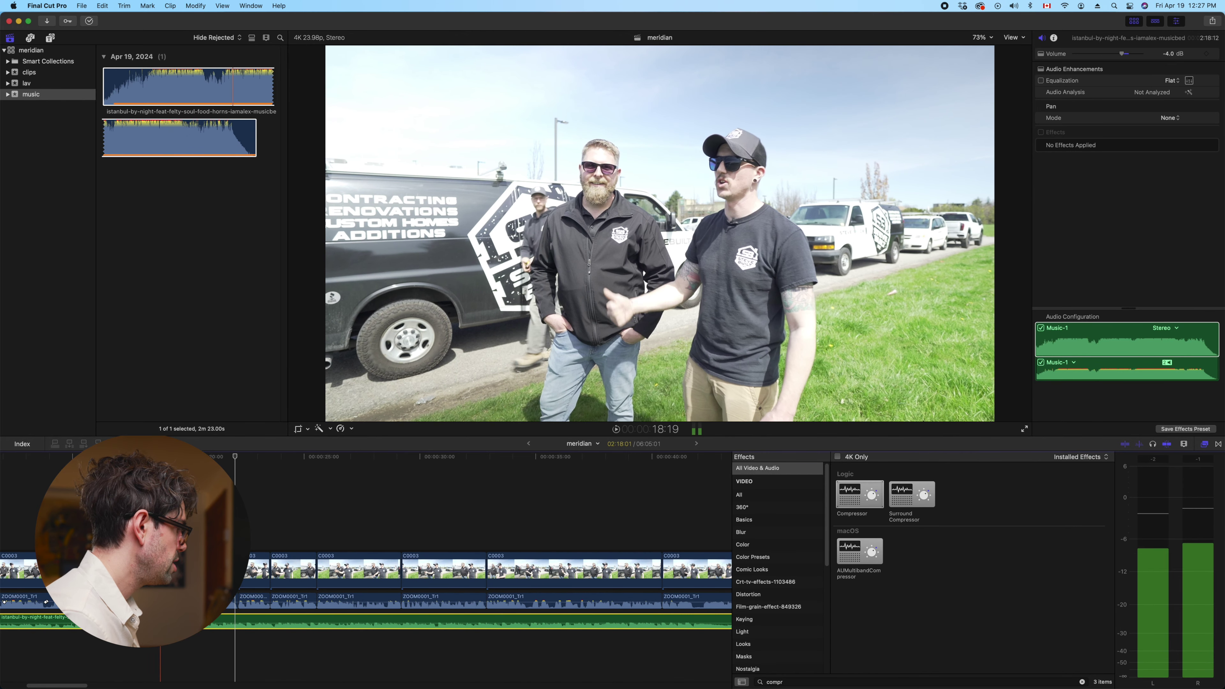
pyautogui.press('k')
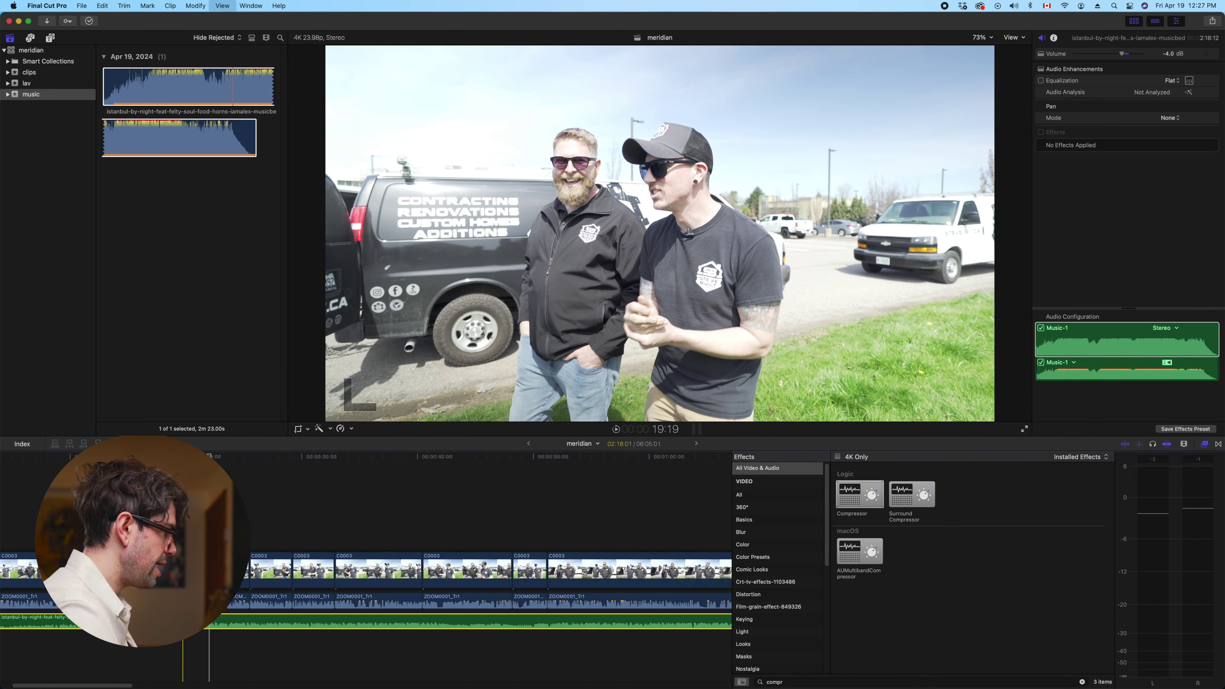
pyautogui.hotkey('shift', 'z')
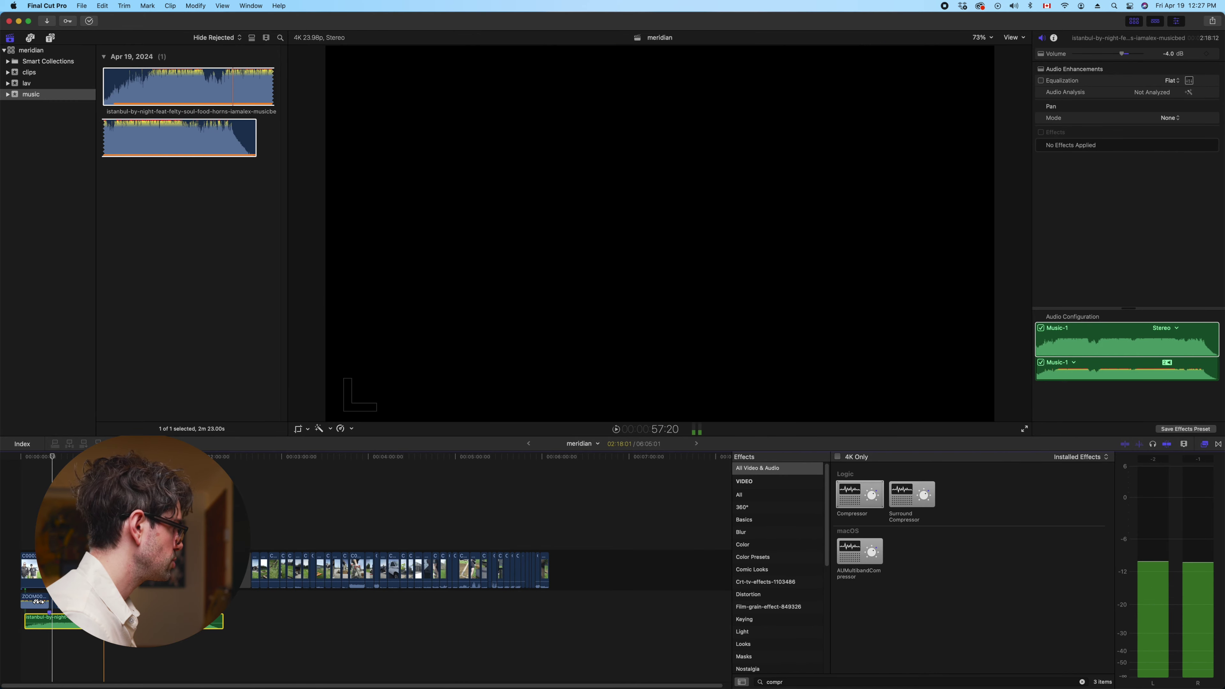
# Play from the start and lower the music volume to -12 dB
pyautogui.press('Home')
pyautogui.press('space')
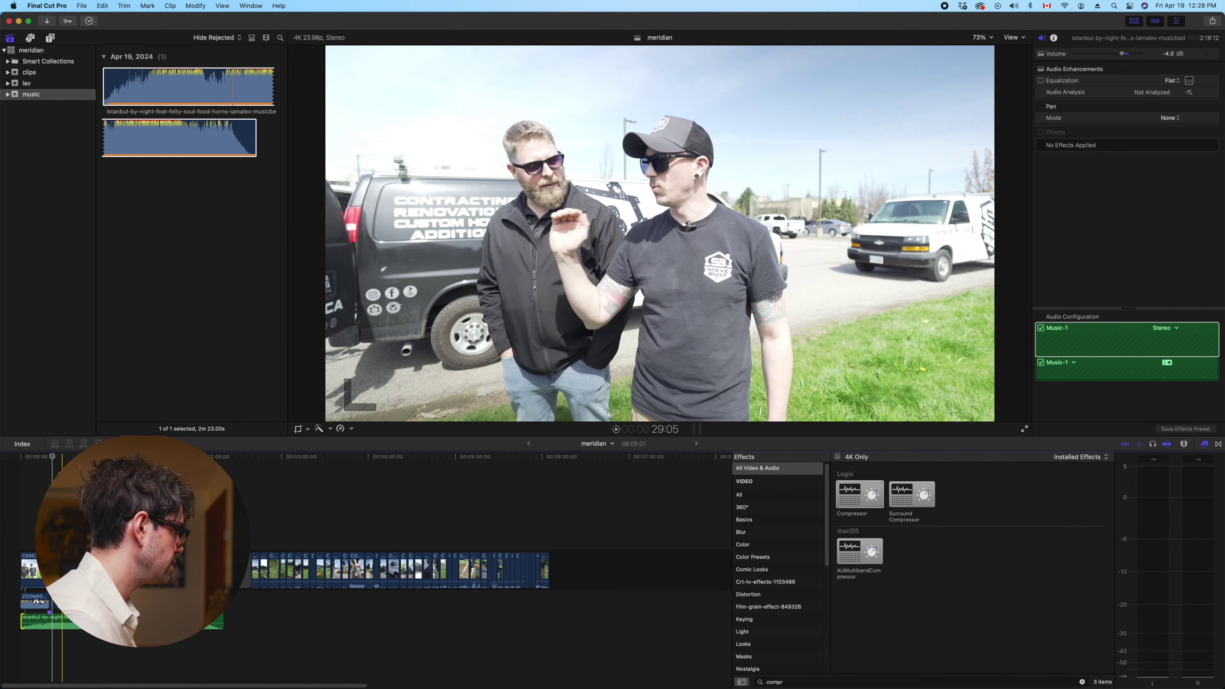
pyautogui.press('super+equal')
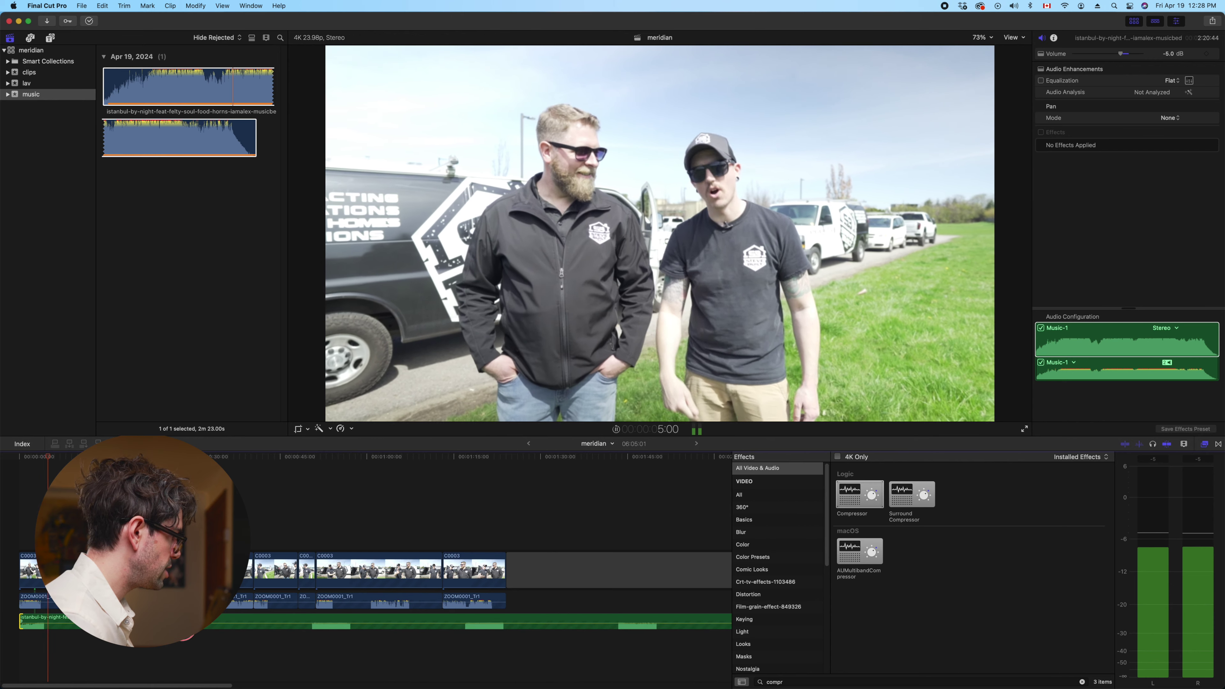
pyautogui.hotkey('ctrl', '-')
pyautogui.hotkey('ctrl', '-')
pyautogui.hotkey('ctrl', '-')
pyautogui.hotkey('ctrl', '-')
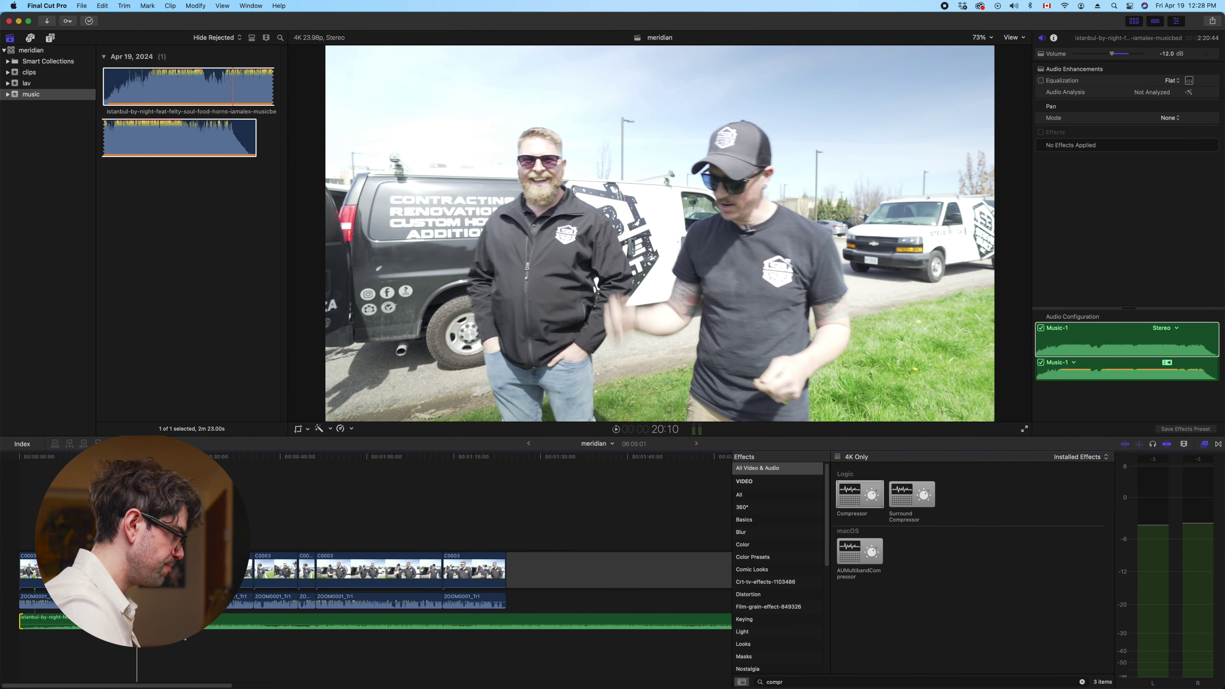
# Review the B-roll and delete the unwanted clip at the playhead
pyautogui.press('space')
pyautogui.press('super+minus')
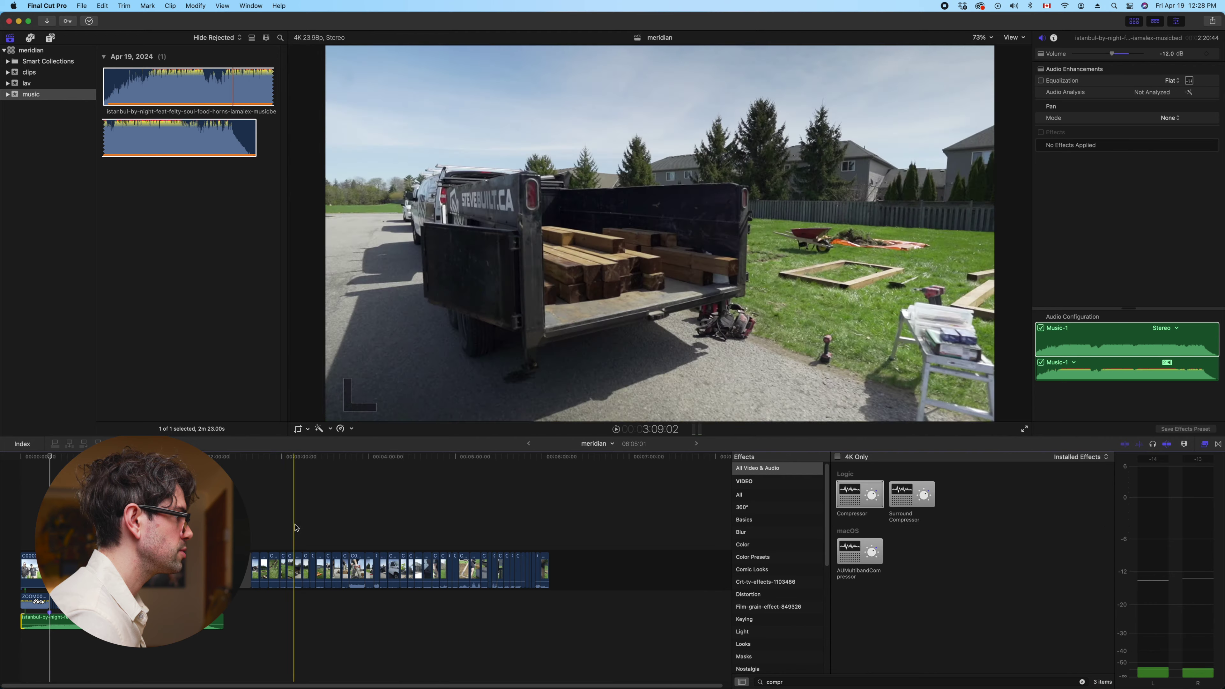
pyautogui.press('space')
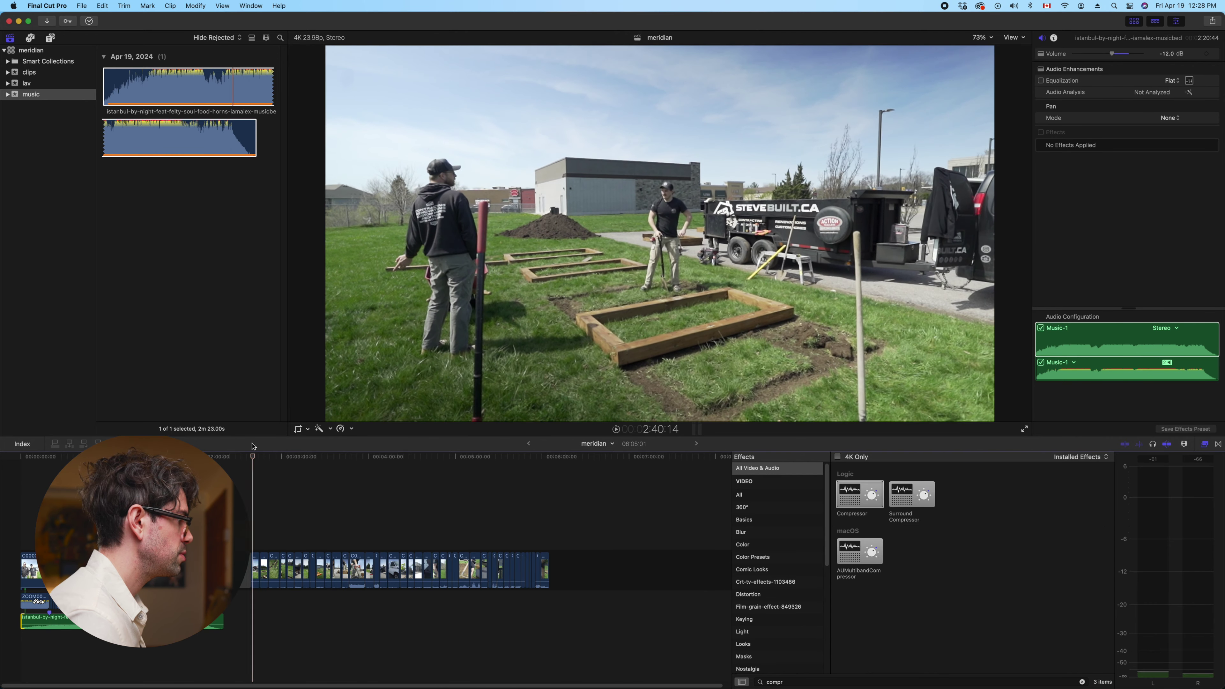
pyautogui.press('Delete')
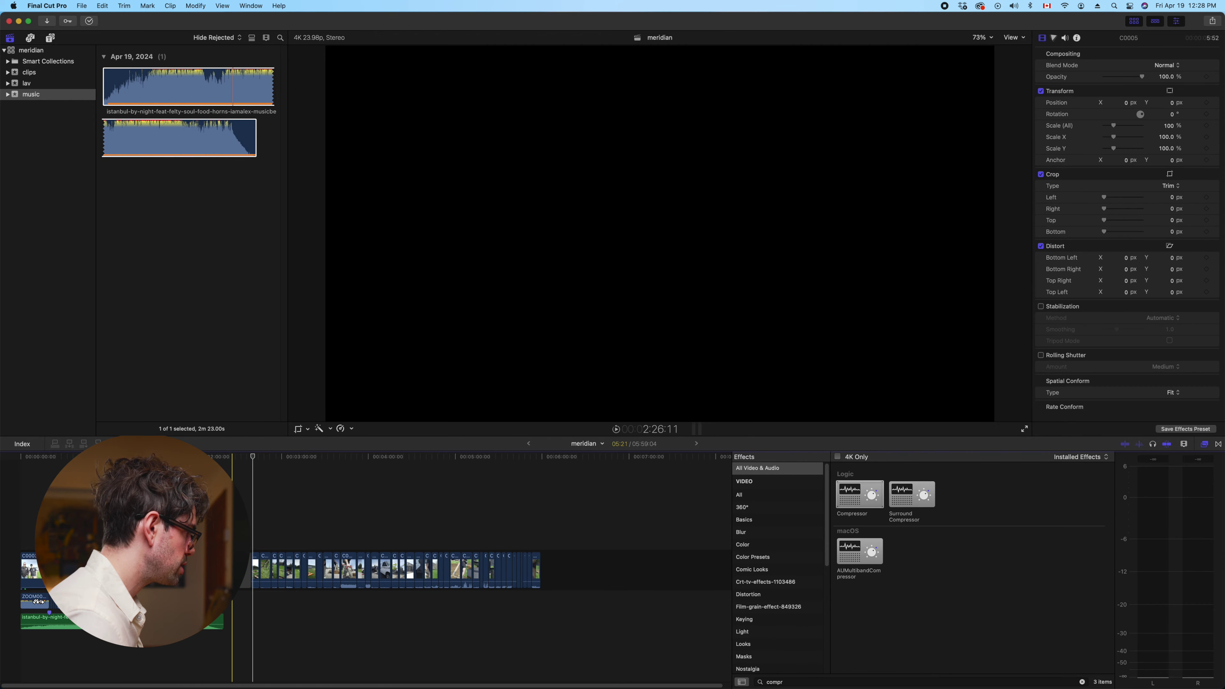
# Delete C0005 and two more unwanted B-roll clips, then lift a B-roll clip above the storyline
pyautogui.press('super+equal')
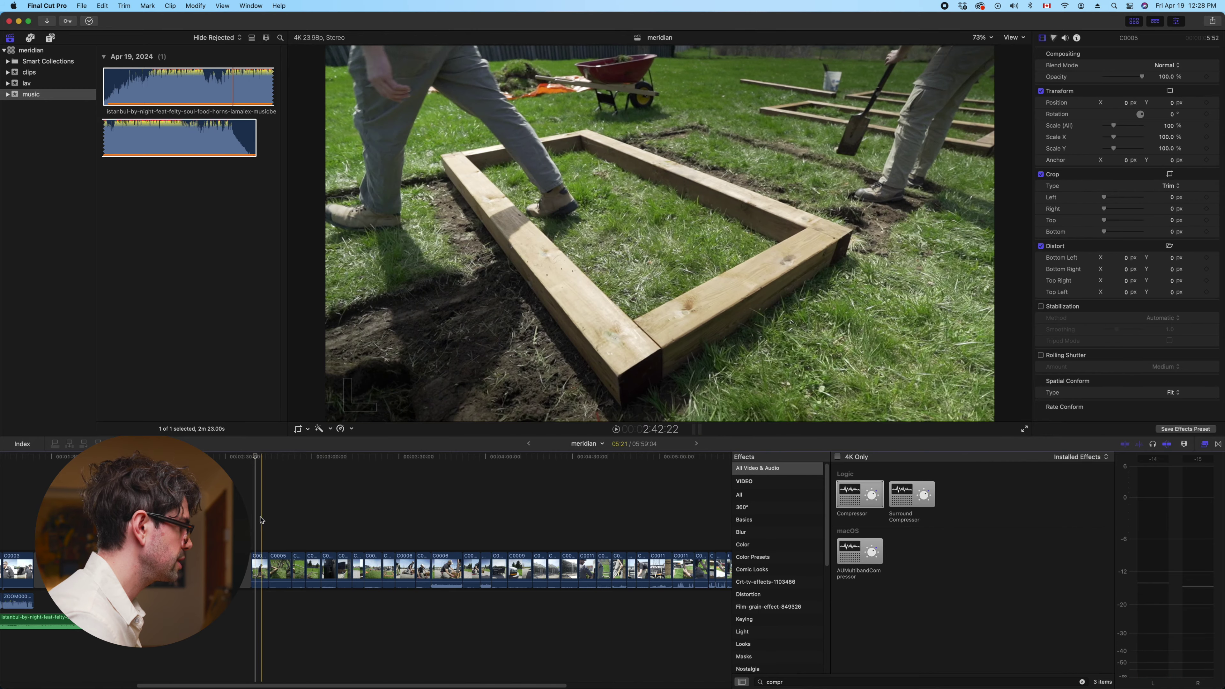
pyautogui.click(281, 564)
pyautogui.press('Delete')
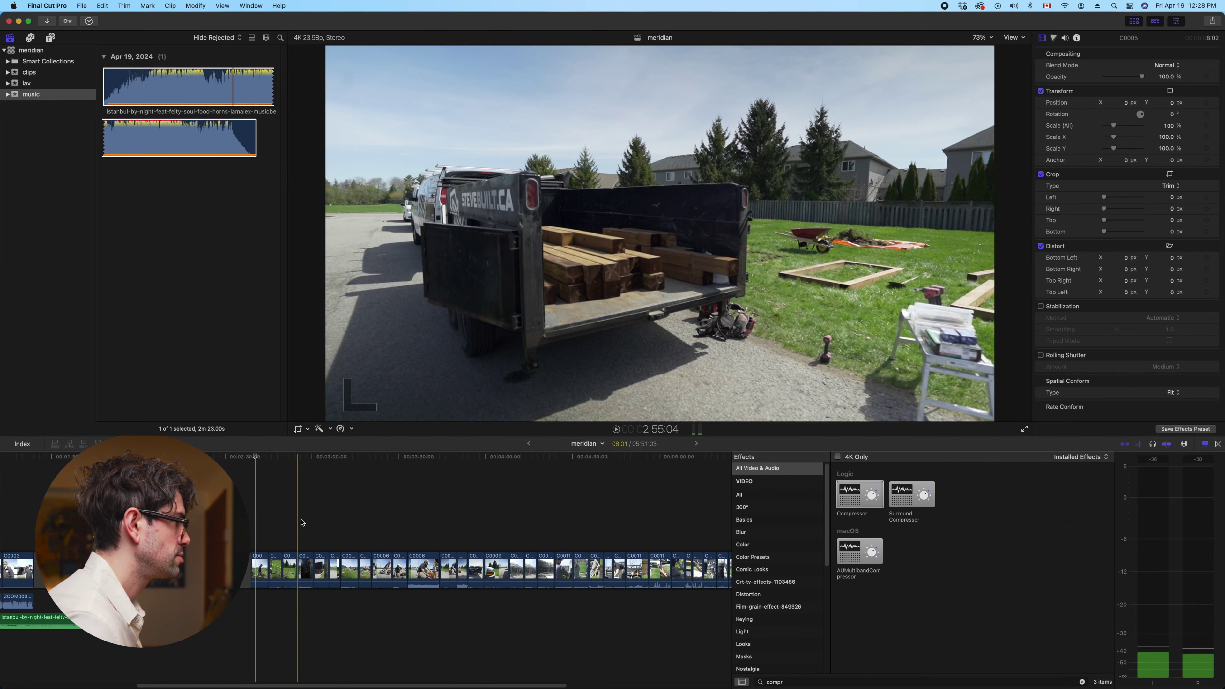
pyautogui.press('space')
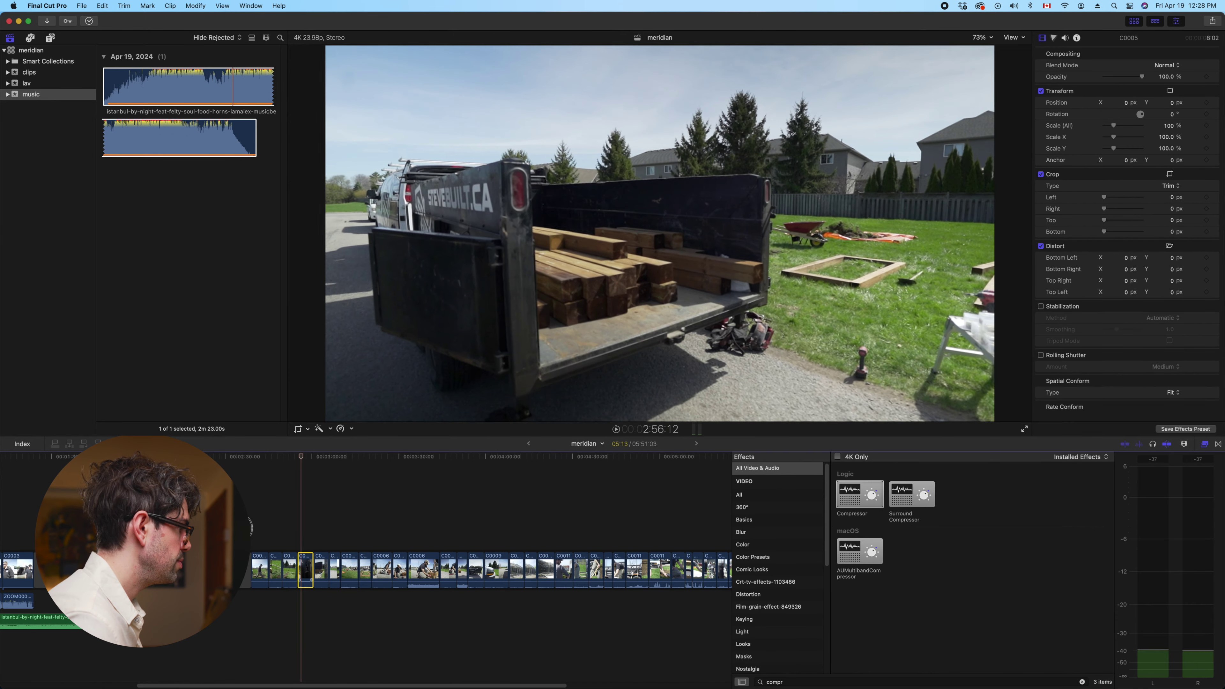
pyautogui.press('Delete')
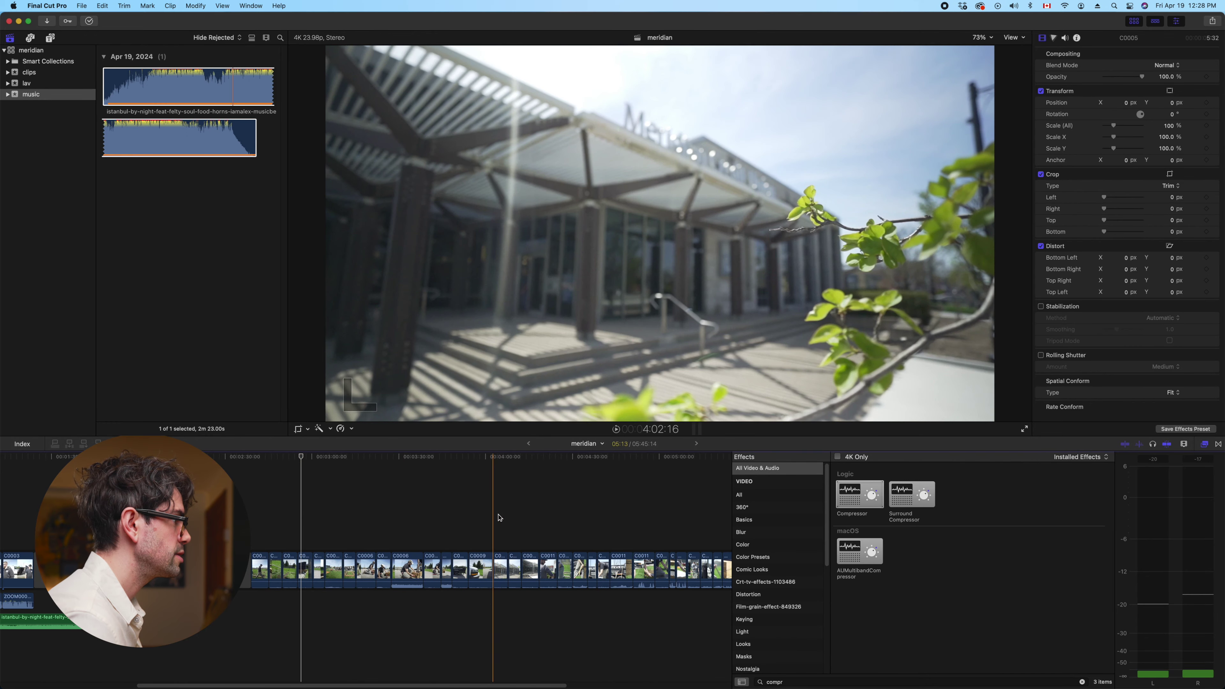
pyautogui.press('space')
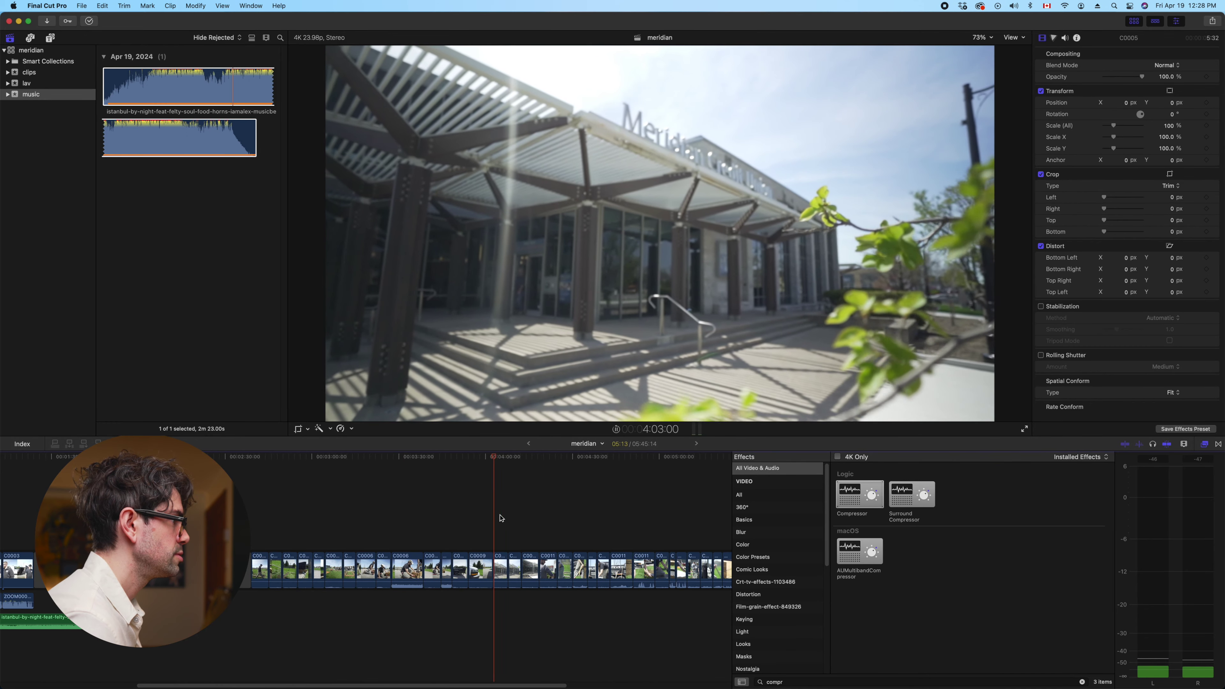
pyautogui.click(500, 569)
pyautogui.press('Delete')
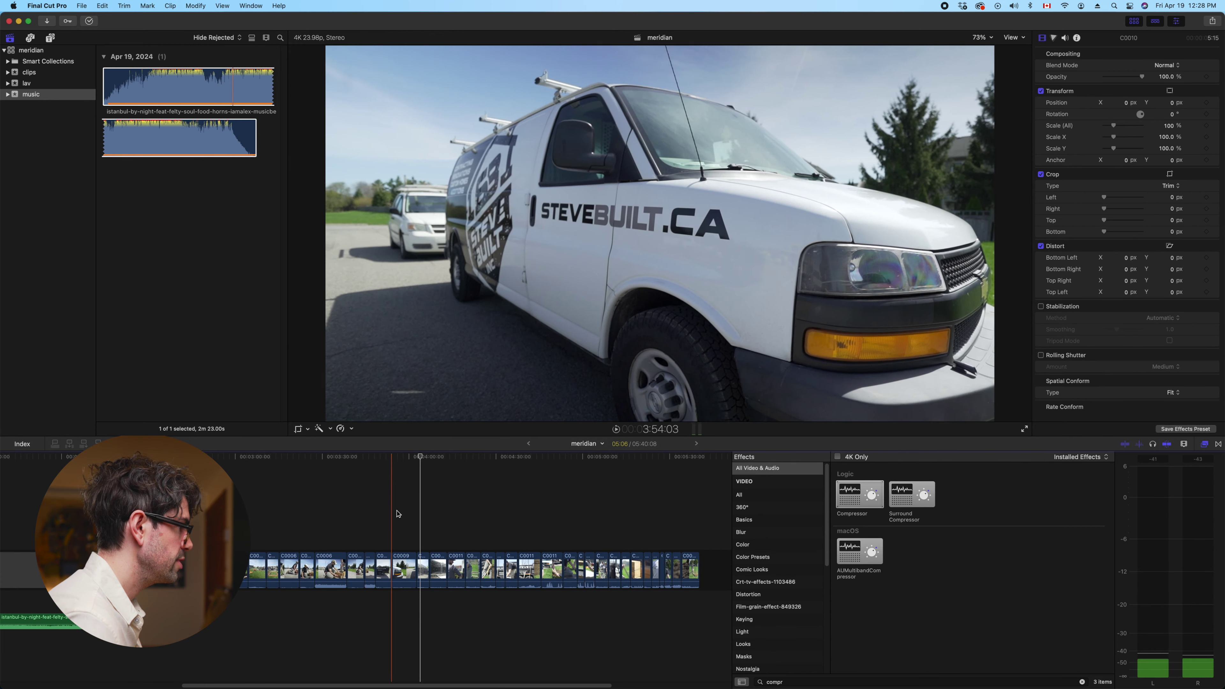
pyautogui.moveTo(403, 574); pyautogui.dragTo(246, 502)
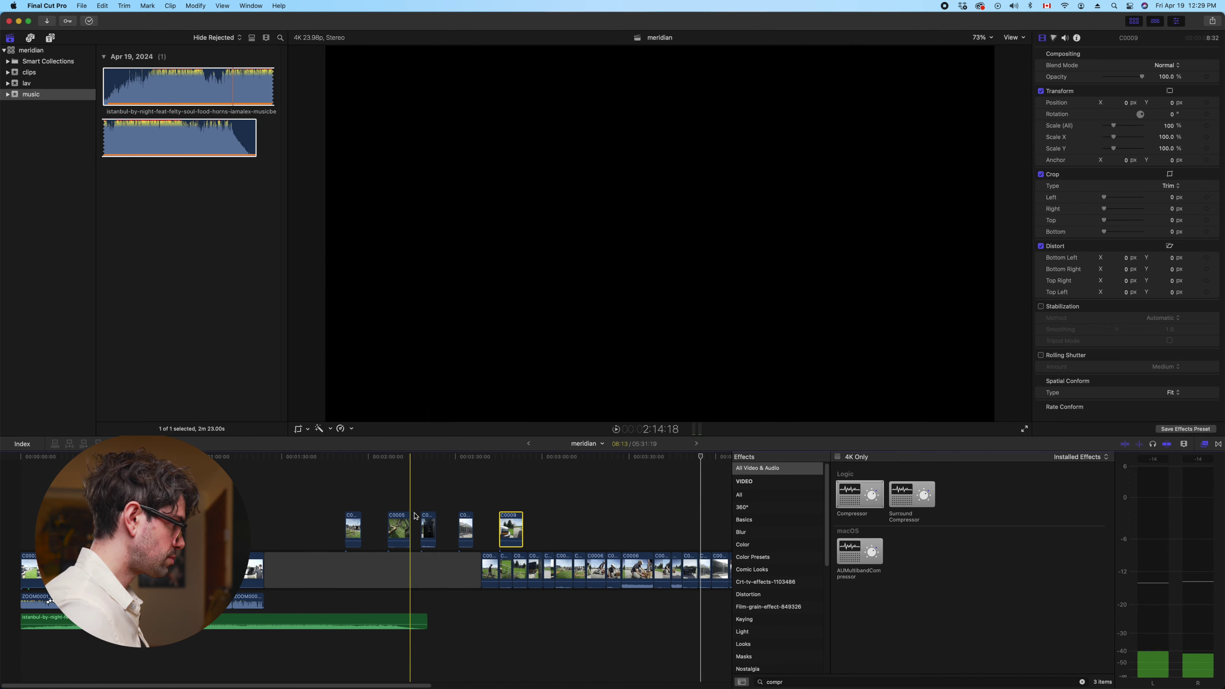
# Line up the five connected B-roll clips with C0009 last, and detach their audio
pyautogui.click(398, 526)
pyautogui.moveTo(398, 526); pyautogui.dragTo(409, 528)
pyautogui.moveTo(515, 530); pyautogui.dragTo(433, 529)
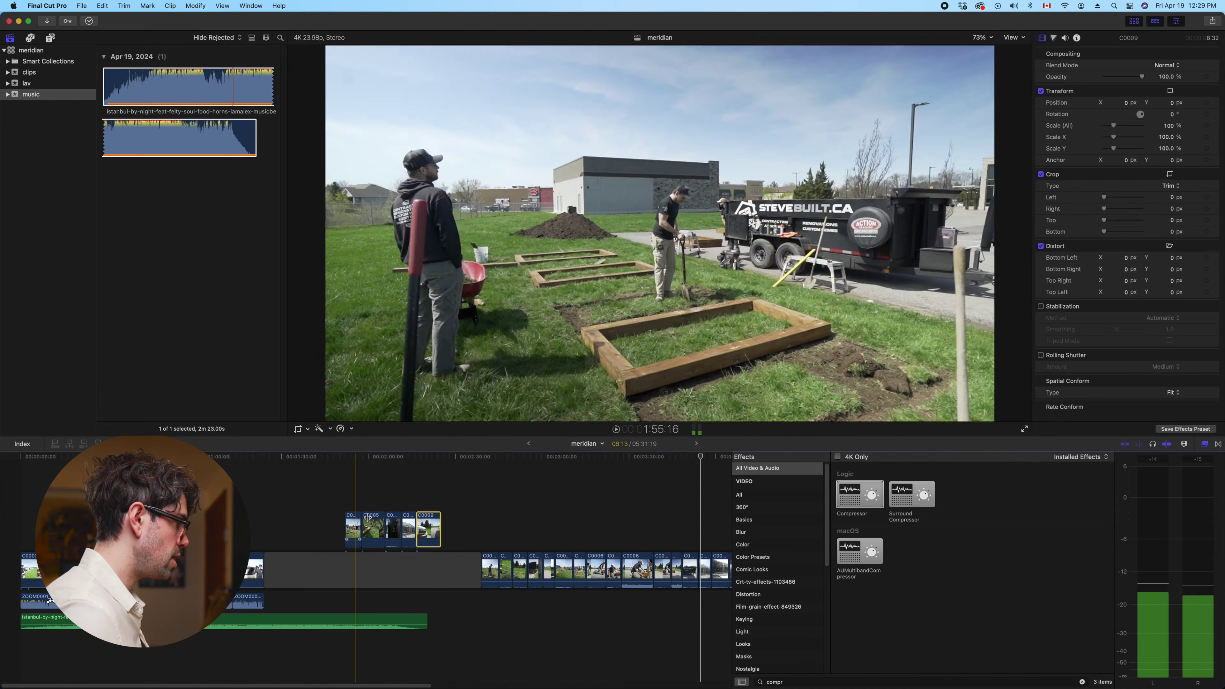
pyautogui.click(475, 523)
pyautogui.moveTo(475, 524); pyautogui.dragTo(338, 536)
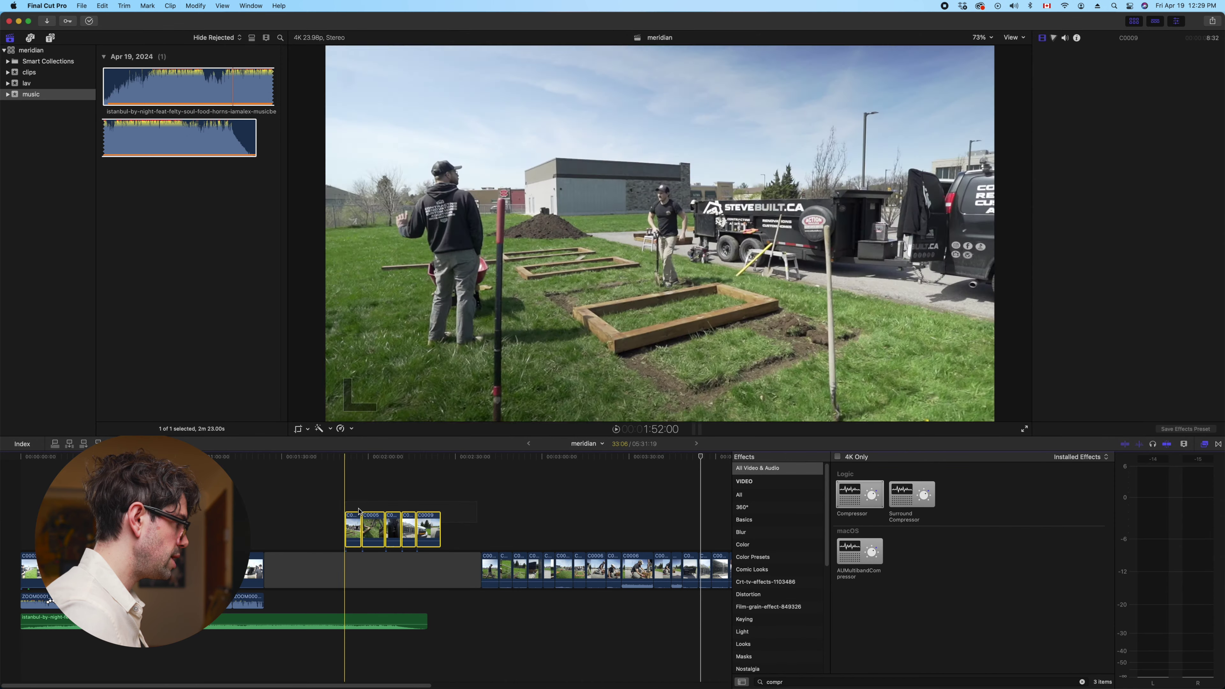
pyautogui.rightClick(374, 529)
pyautogui.click(383, 523)
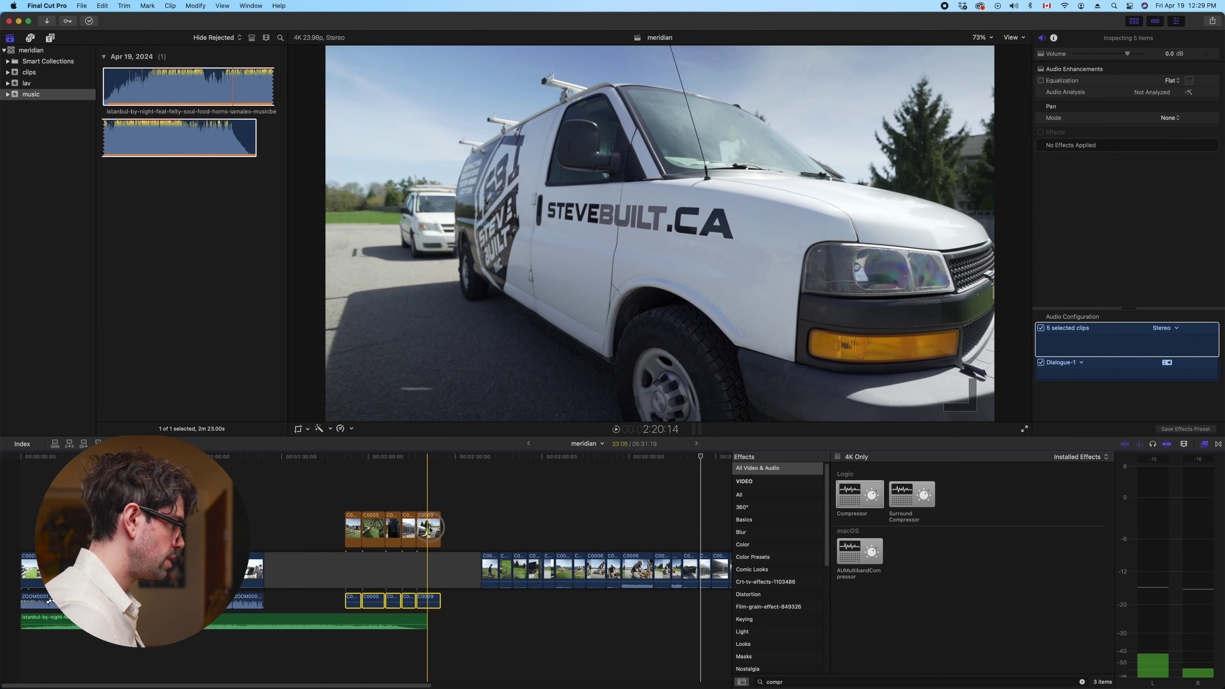
# Shift C0009 right and detach the audio of the storyline clip after the gap
pyautogui.moveTo(429, 530); pyautogui.dragTo(429, 531)
pyautogui.click(497, 570)
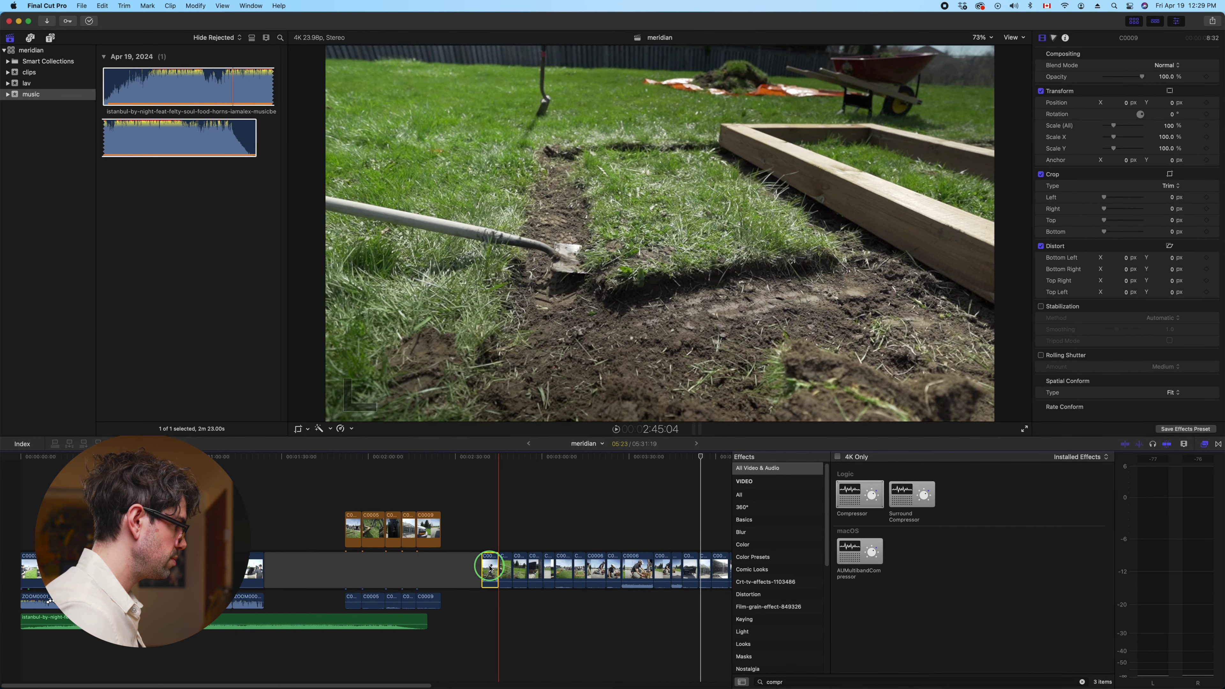
pyautogui.rightClick(491, 569)
pyautogui.click(506, 533)
# Delete storyline clip C0005, then undo the deletion
pyautogui.moveTo(491, 565); pyautogui.dragTo(489, 569)
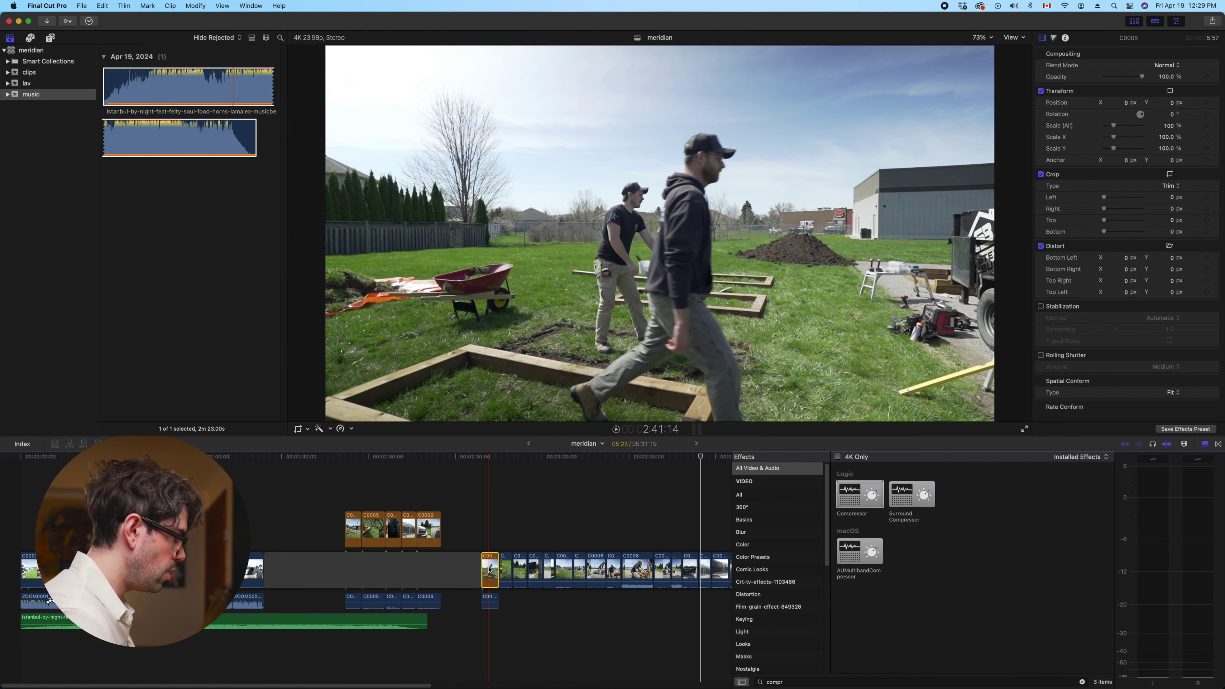
pyautogui.click(490, 600)
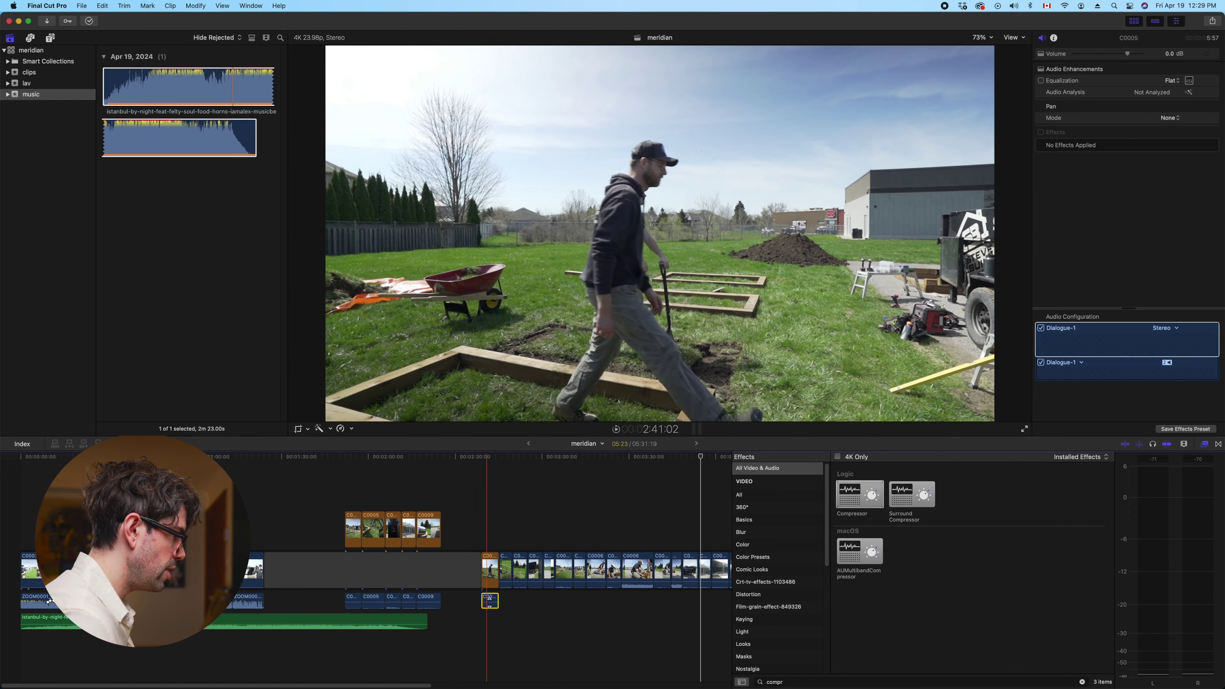
pyautogui.click(490, 568)
pyautogui.press('BackSpace')
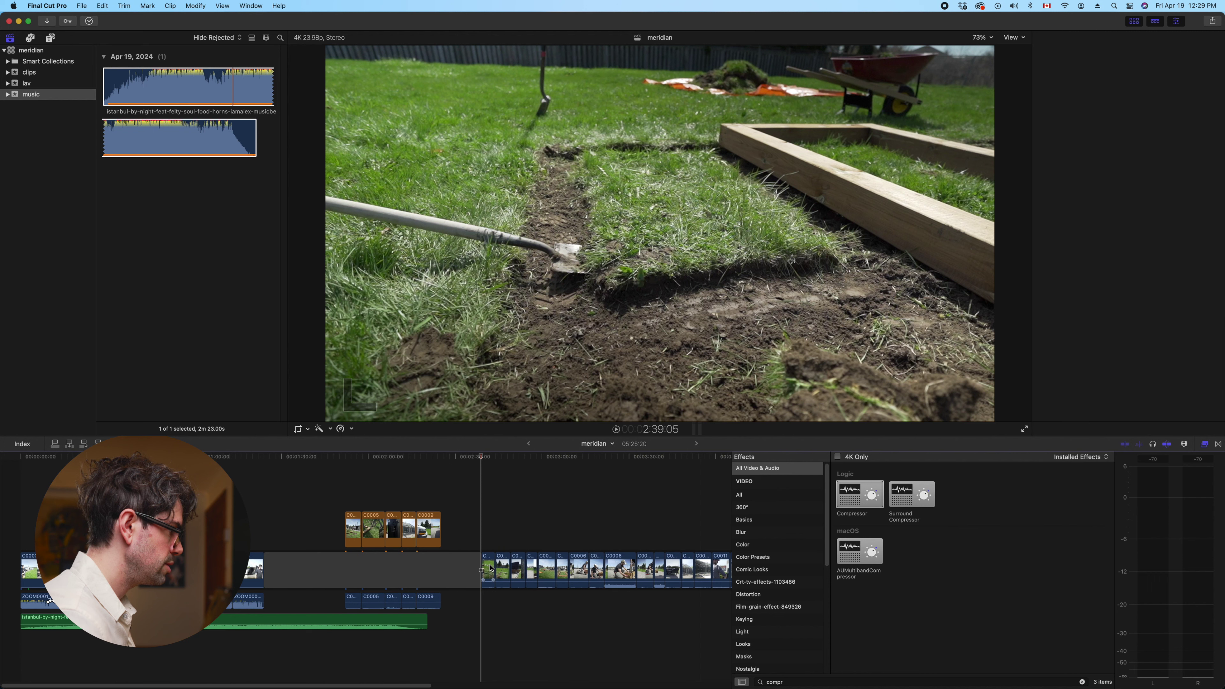
pyautogui.press('super+z')
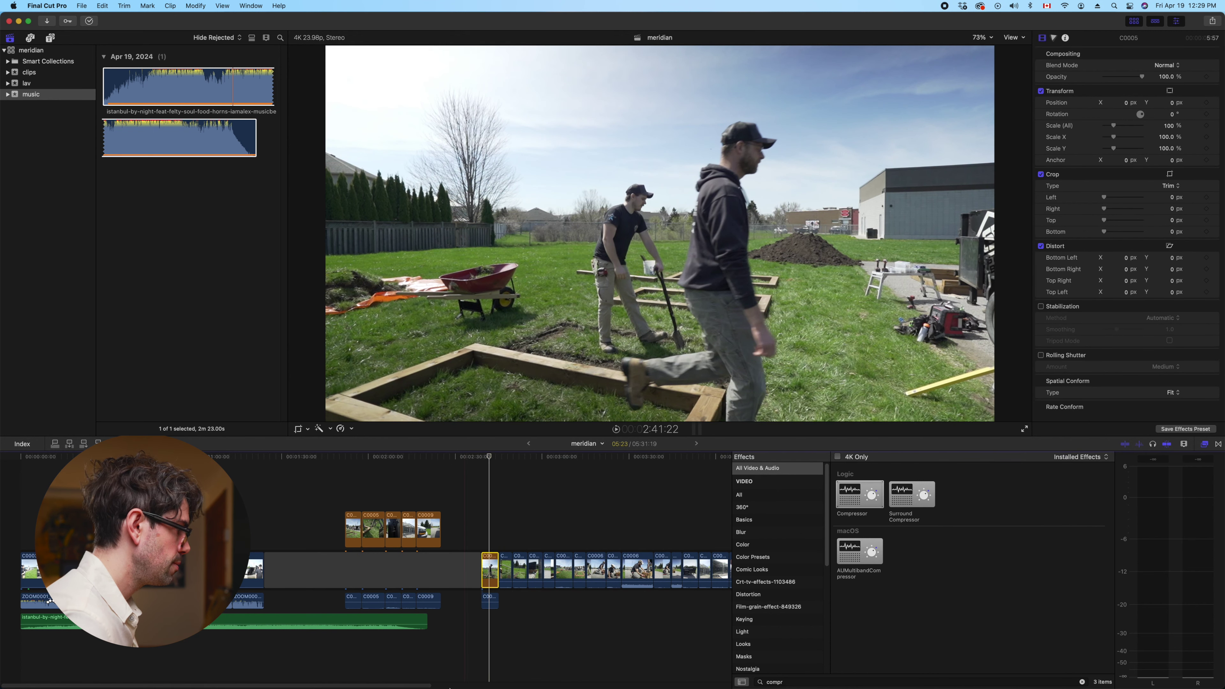
pyautogui.moveTo(449, 686)
pyautogui.click(632, 657)
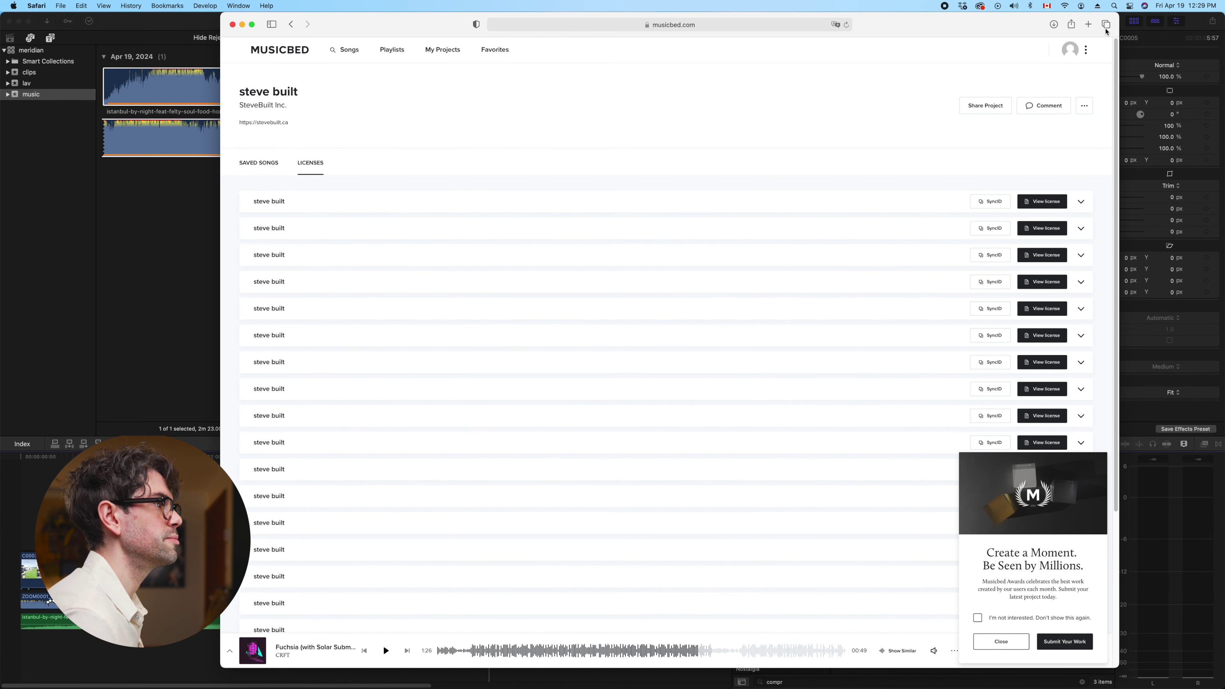
# Search Google for 'keyboard key names', then refine to 'keyboard names'
pyautogui.click(1089, 25)
pyautogui.write('google.com')
pyautogui.press('Return')
pyautogui.write('key')
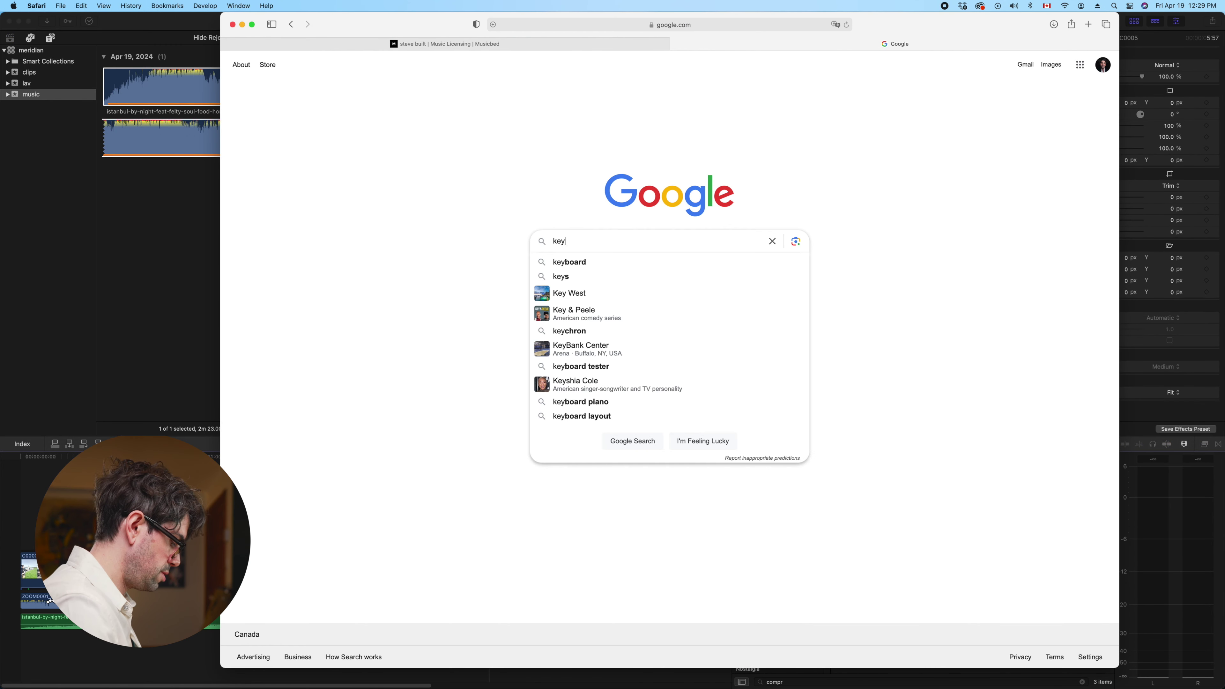
pyautogui.write('board key names')
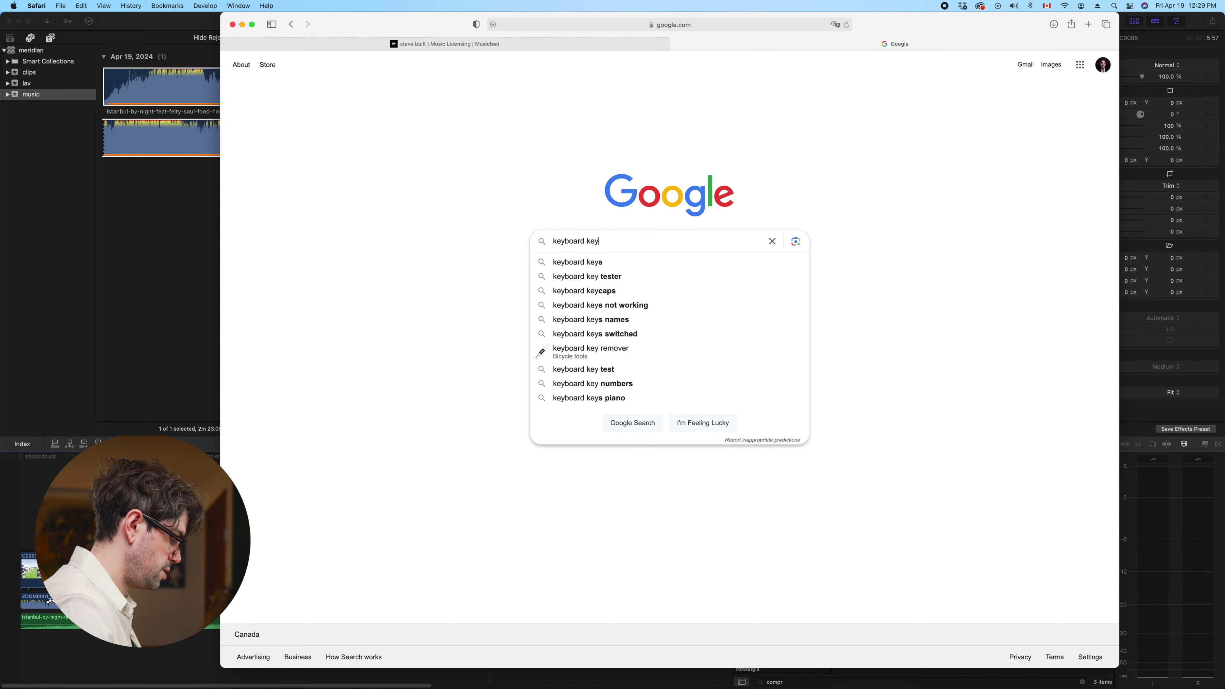
pyautogui.press('Return')
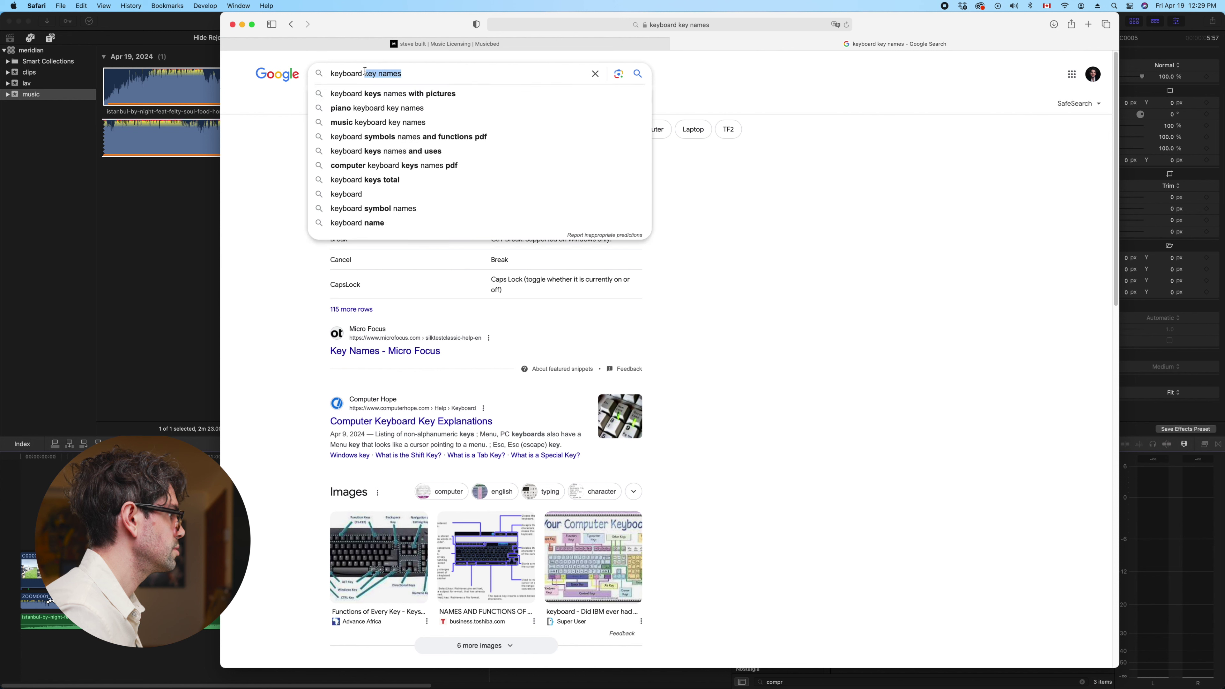
pyautogui.write('names')
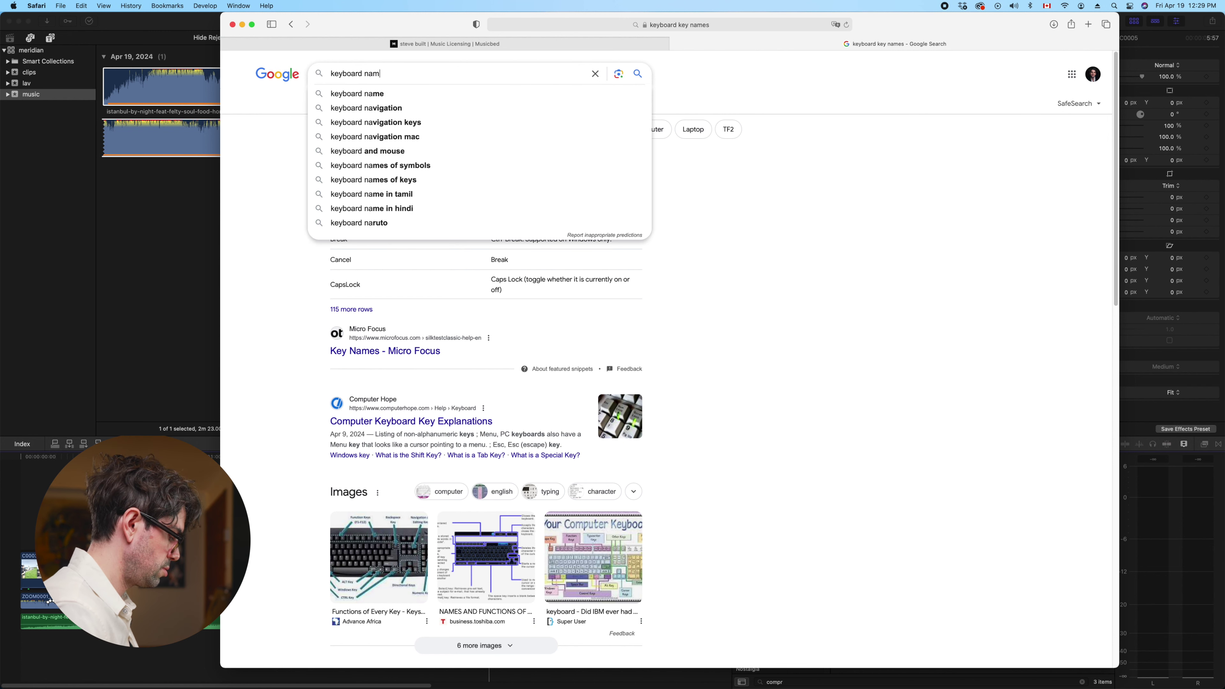
pyautogui.press('Return')
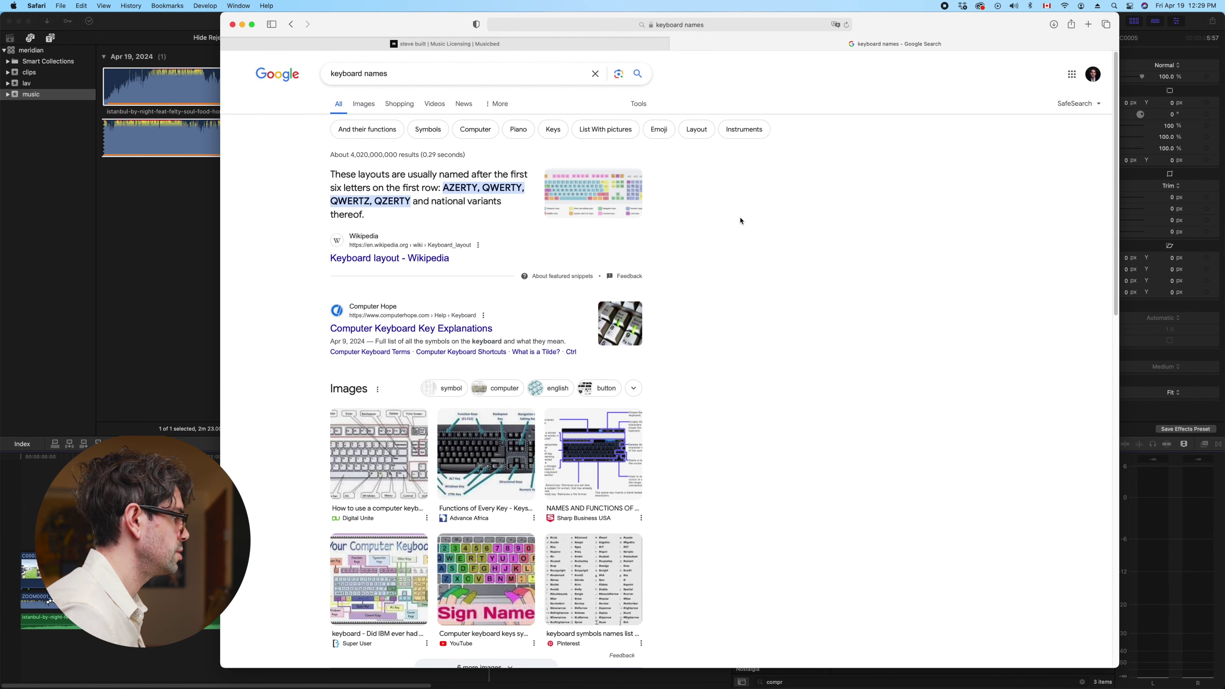
# Reopen the Keyboard Symbols page from today's history, then return to the Final Cut Pro timeline
pyautogui.click(530, 48)
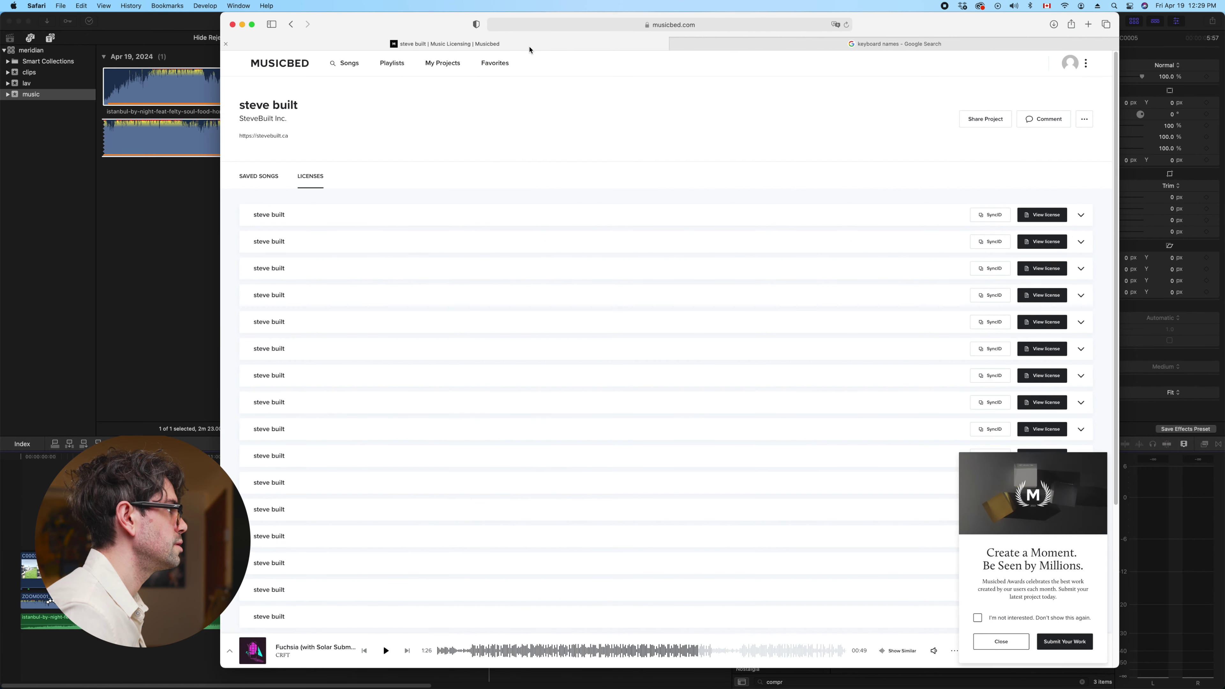
pyautogui.click(863, 40)
pyautogui.click(130, 5)
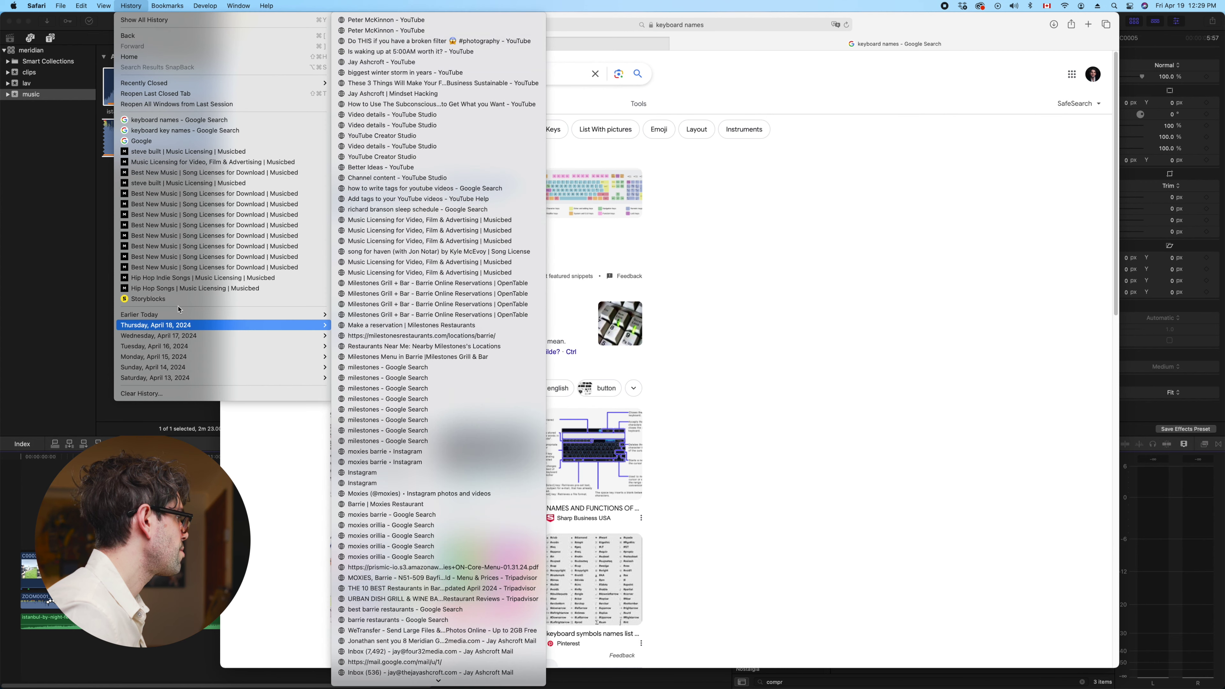
pyautogui.moveTo(180, 315)
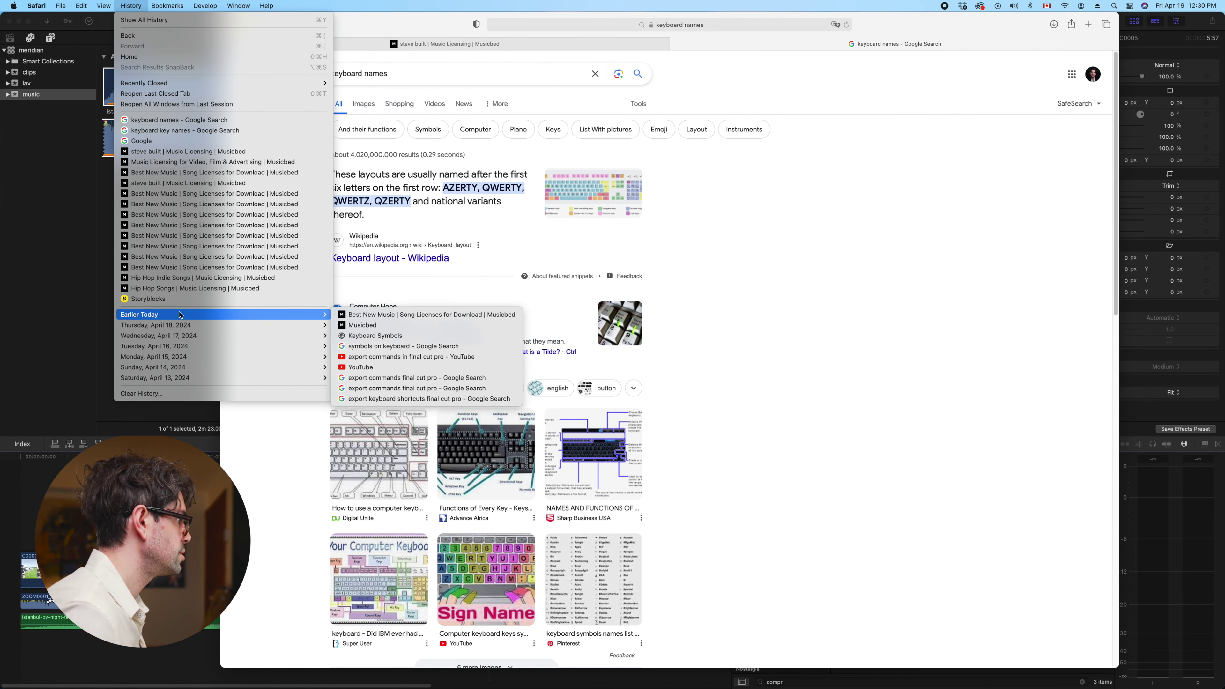
pyautogui.click(405, 336)
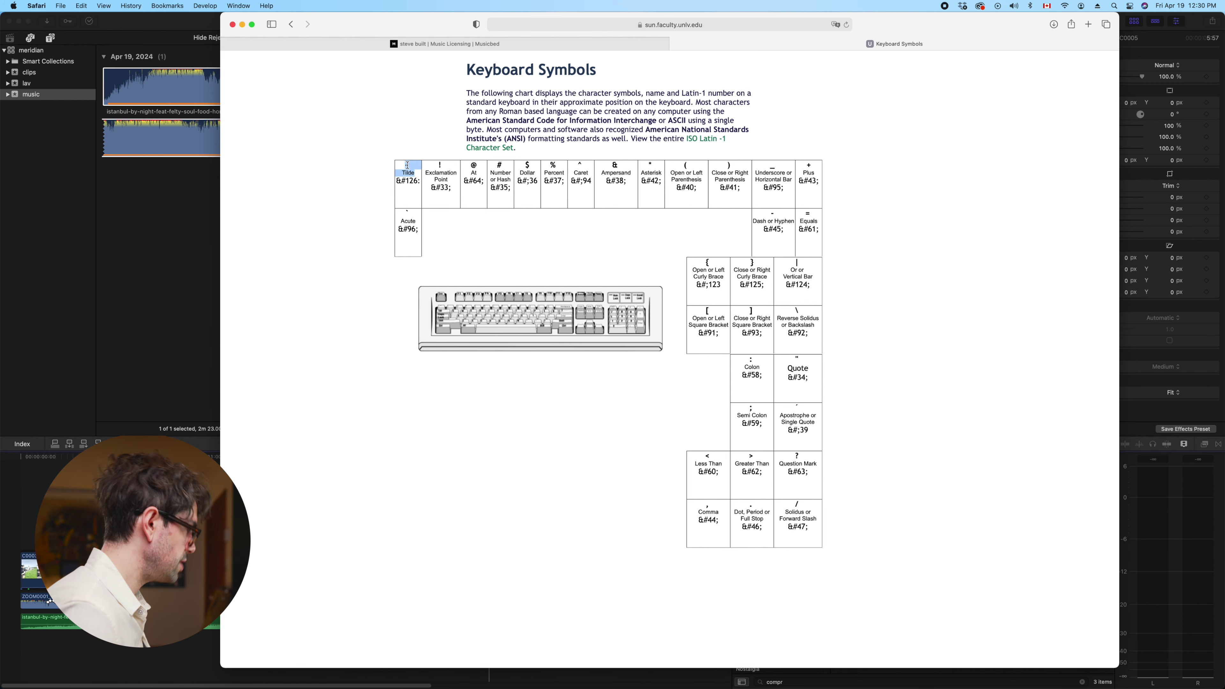
pyautogui.click(214, 47)
pyautogui.click(490, 567)
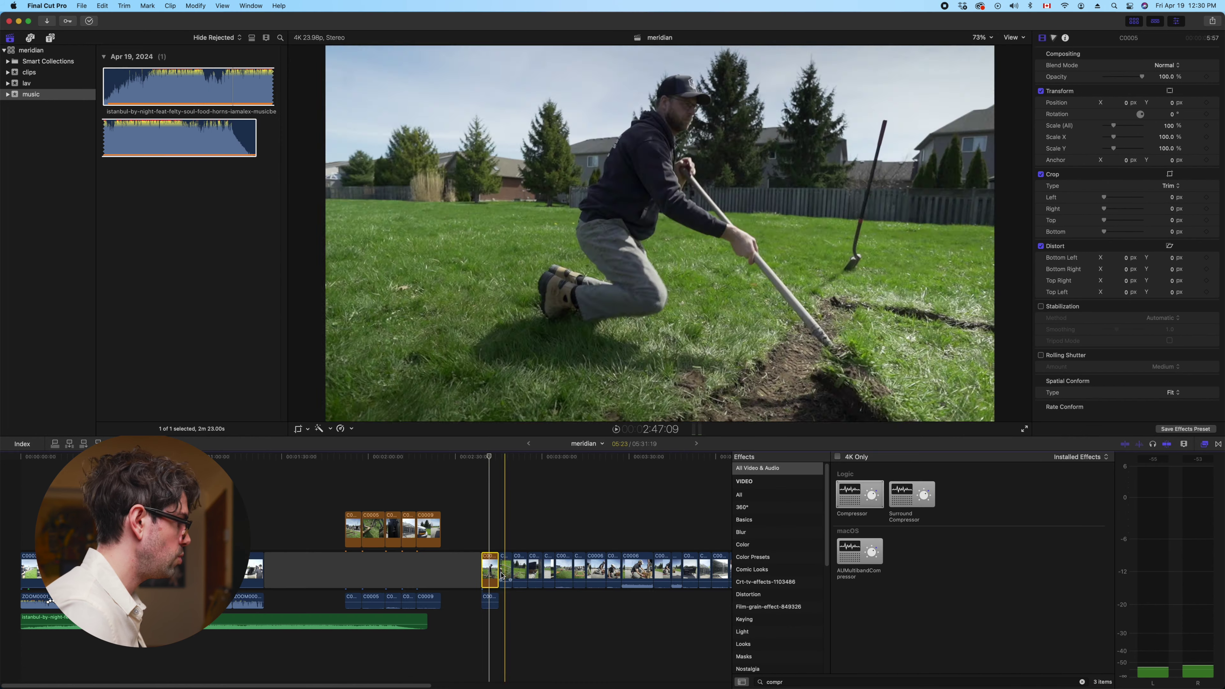
pyautogui.press('Delete')
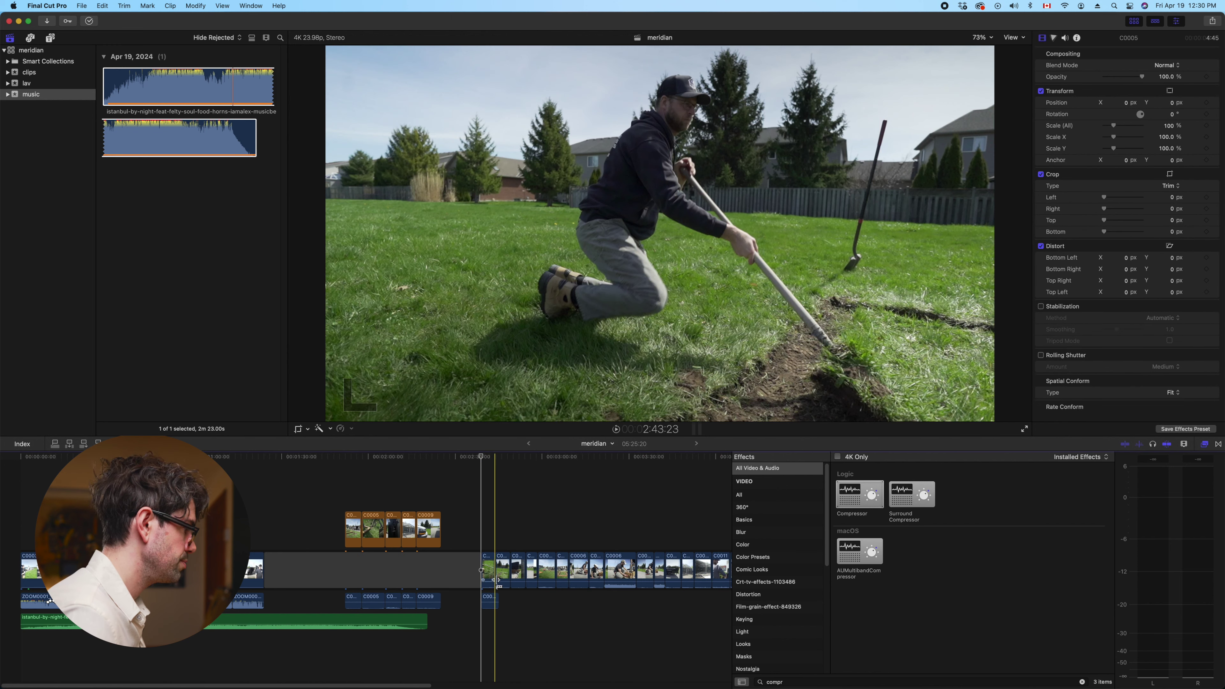
pyautogui.press('super+z')
pyautogui.press('super+z')
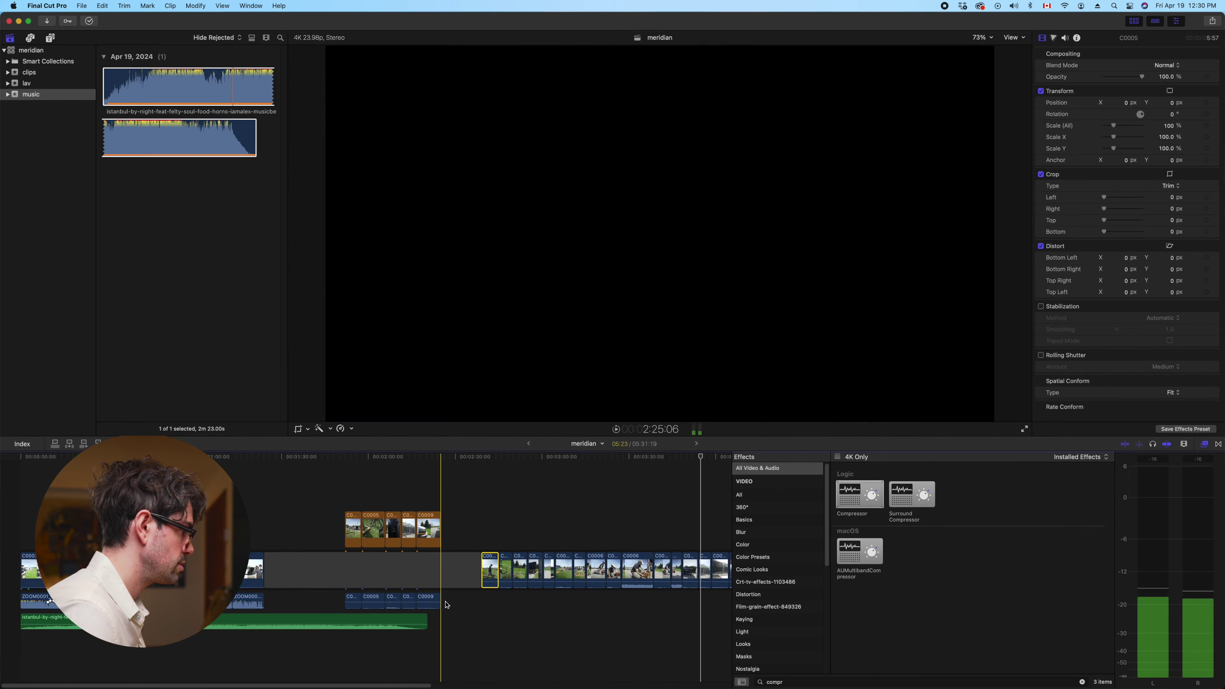
pyautogui.moveTo(446, 604); pyautogui.dragTo(346, 601)
pyautogui.click(393, 526)
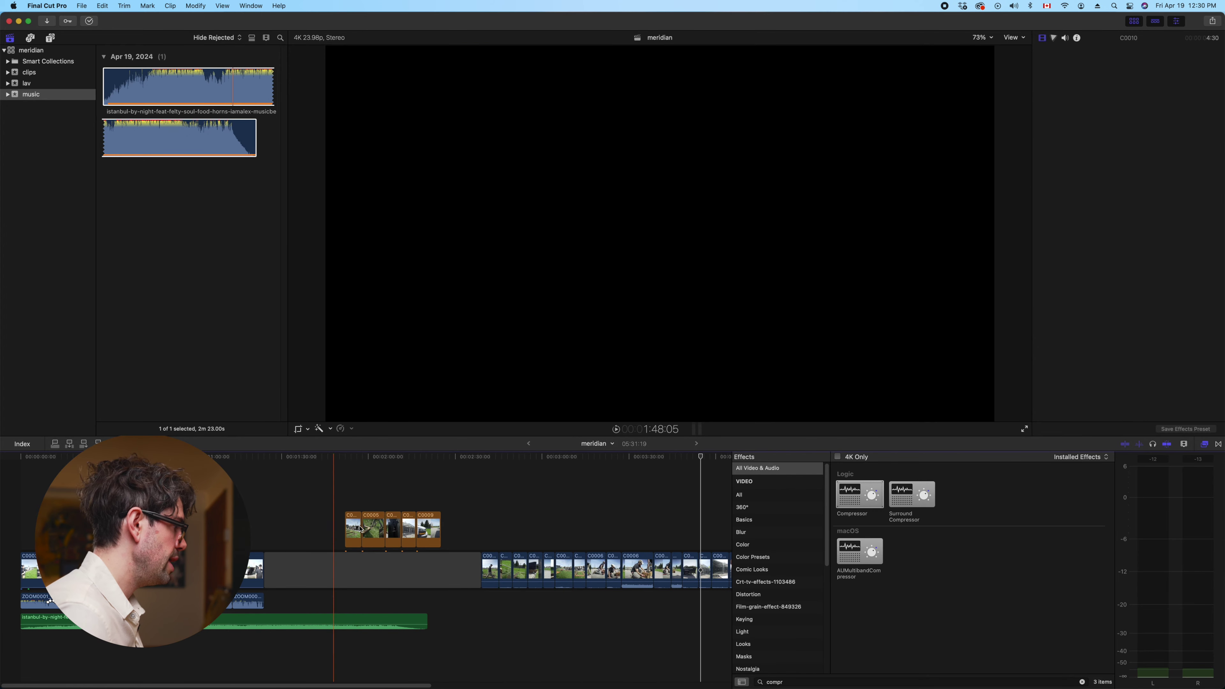
pyautogui.click(359, 526)
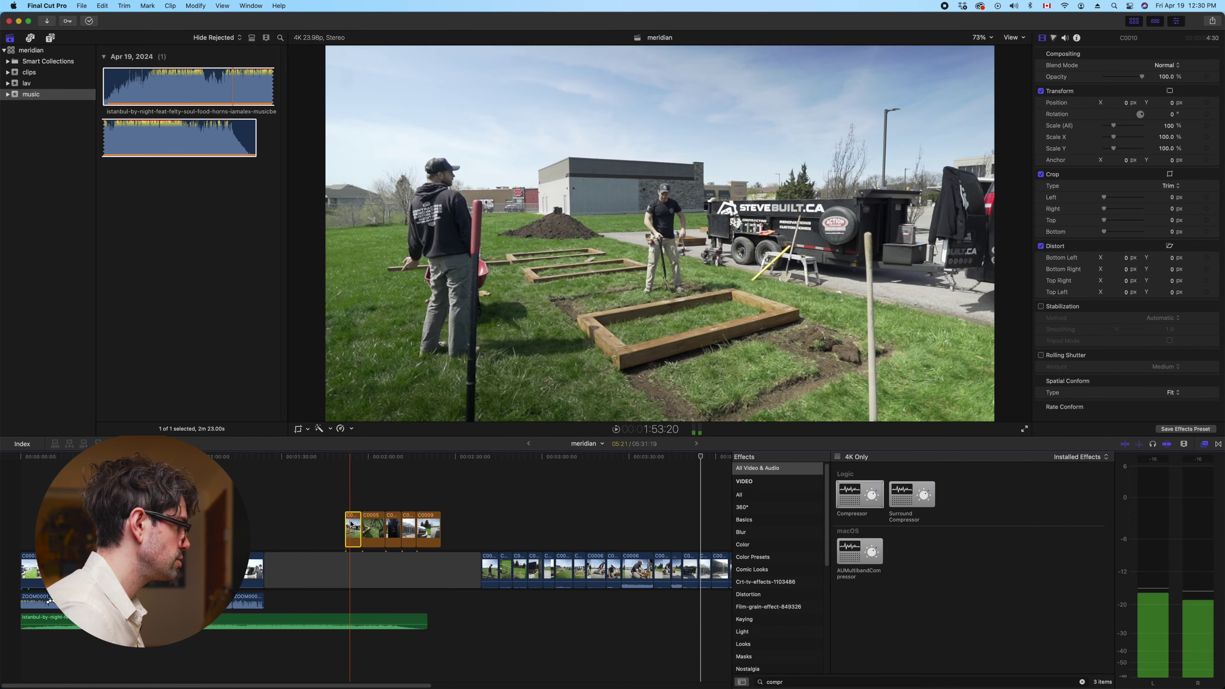
pyautogui.rightClick(352, 528)
# Overwrite the five connected B-roll clips down into the primary storyline gap
pyautogui.moveTo(391, 568)
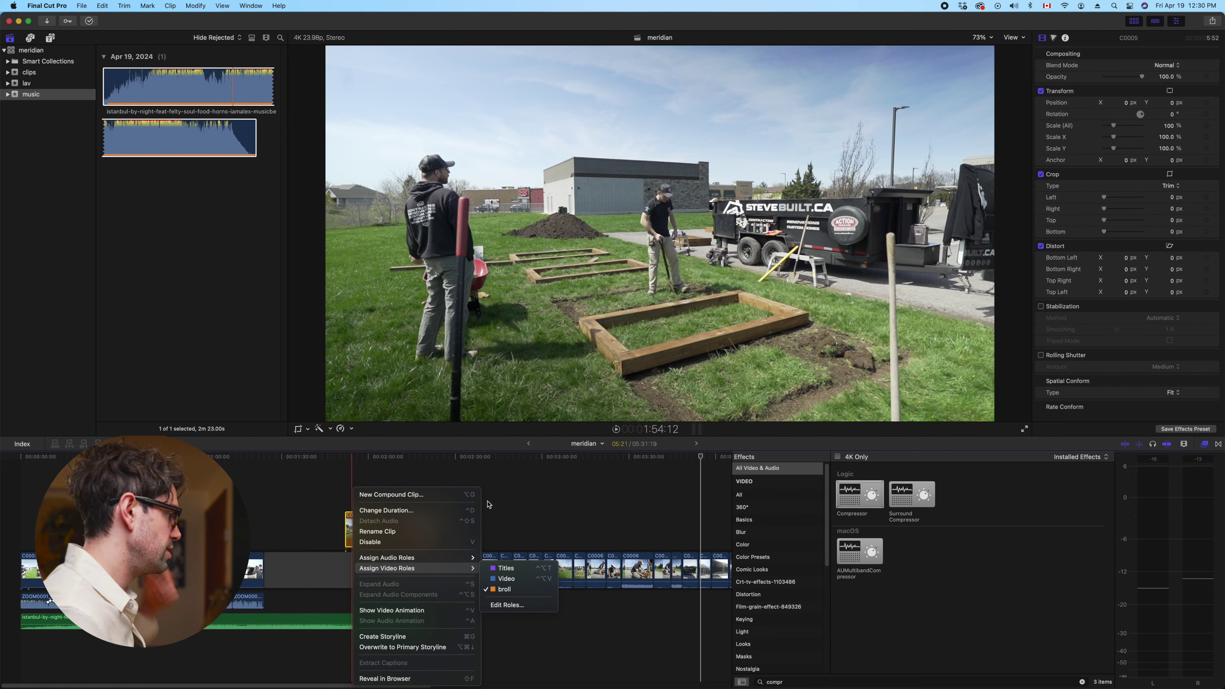
pyautogui.press('Escape')
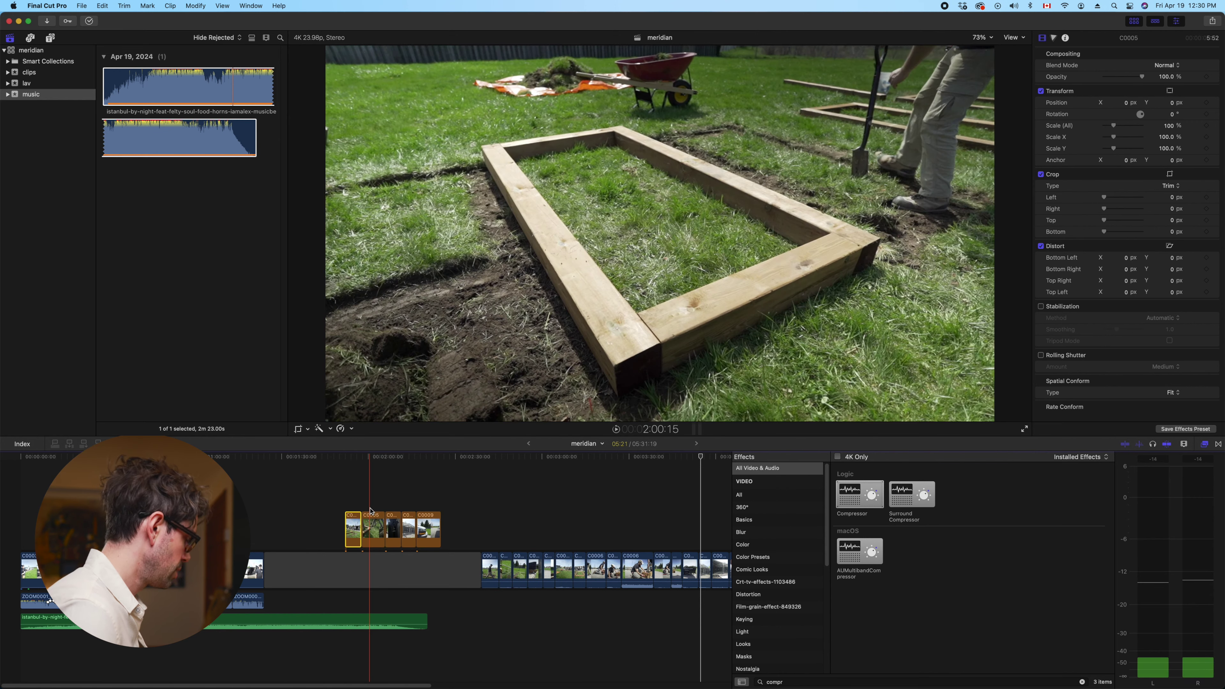
pyautogui.moveTo(482, 503); pyautogui.dragTo(342, 531)
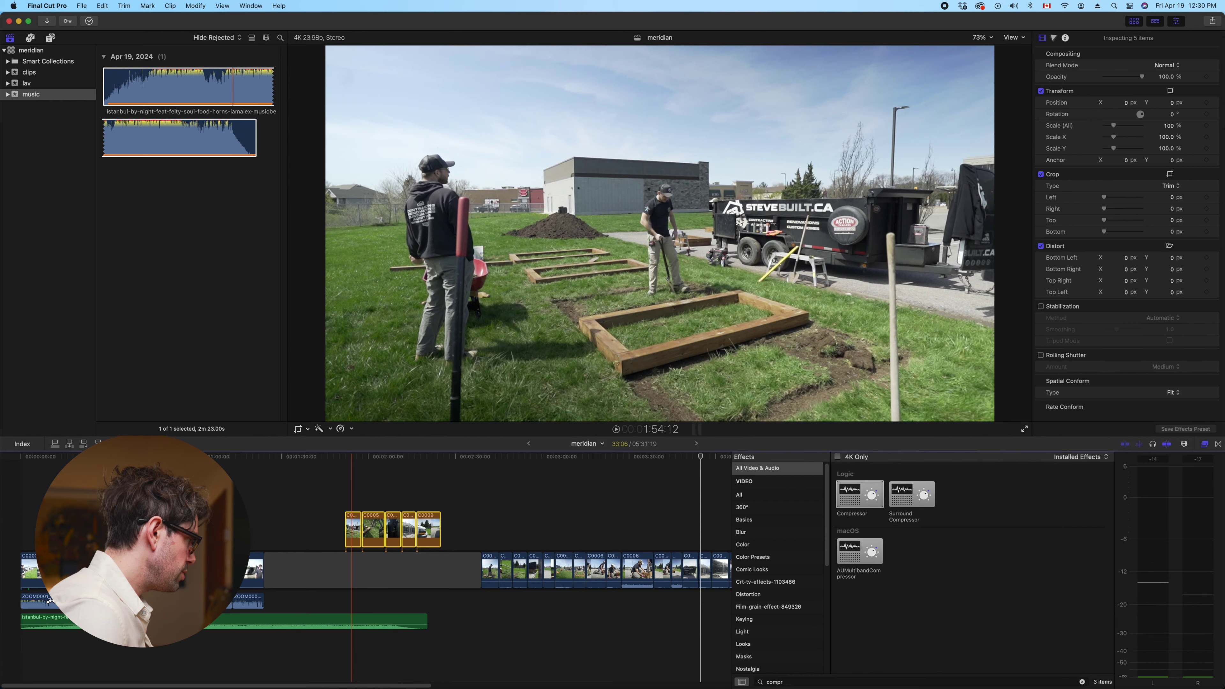
pyautogui.press('super+z')
# Play back the edited section to review the cut
pyautogui.press('l')
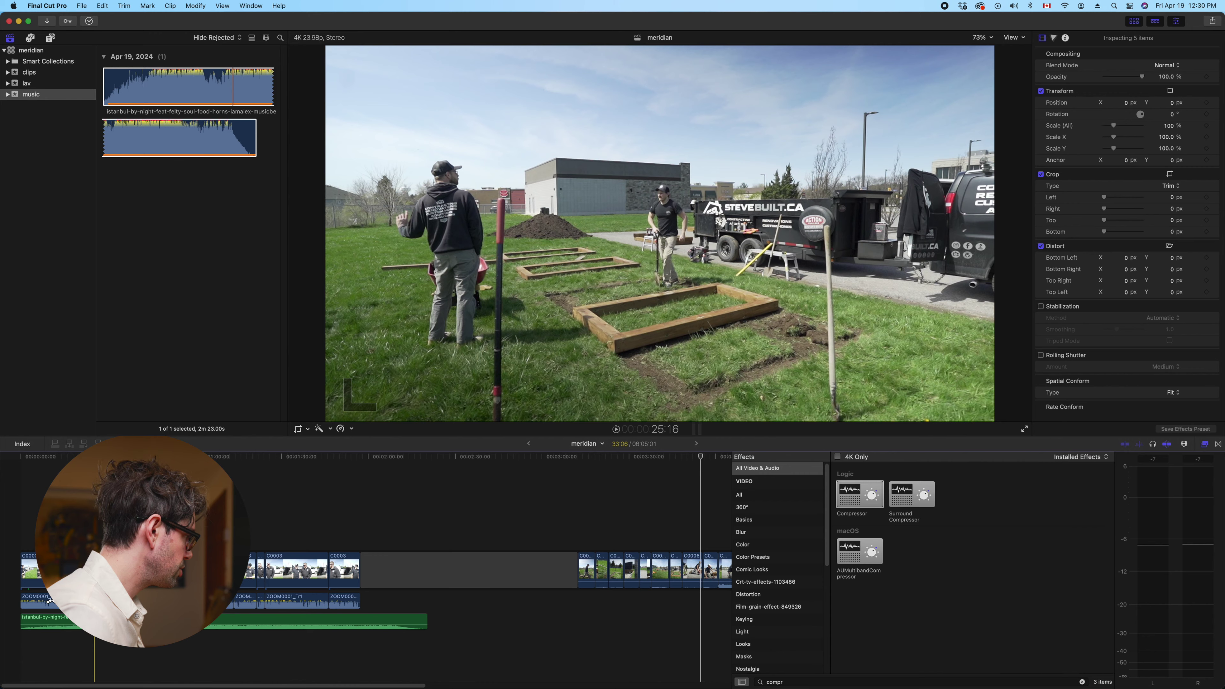
pyautogui.press('space')
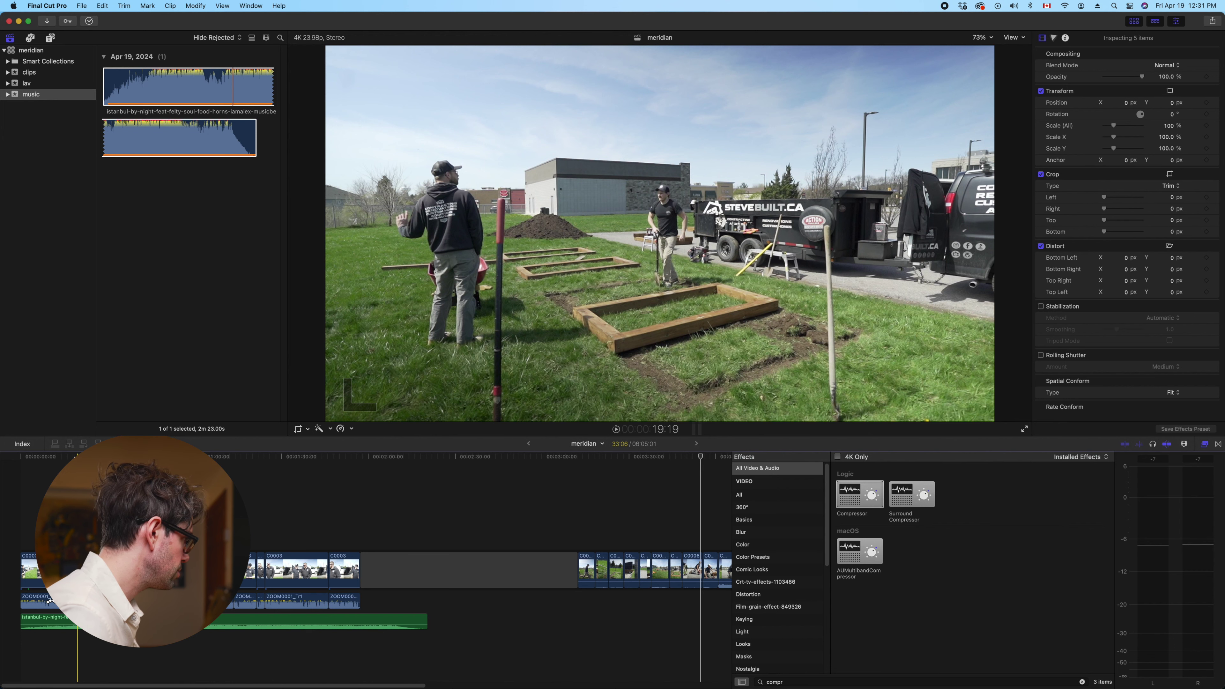
pyautogui.press('super+equal')
pyautogui.press('super+equal')
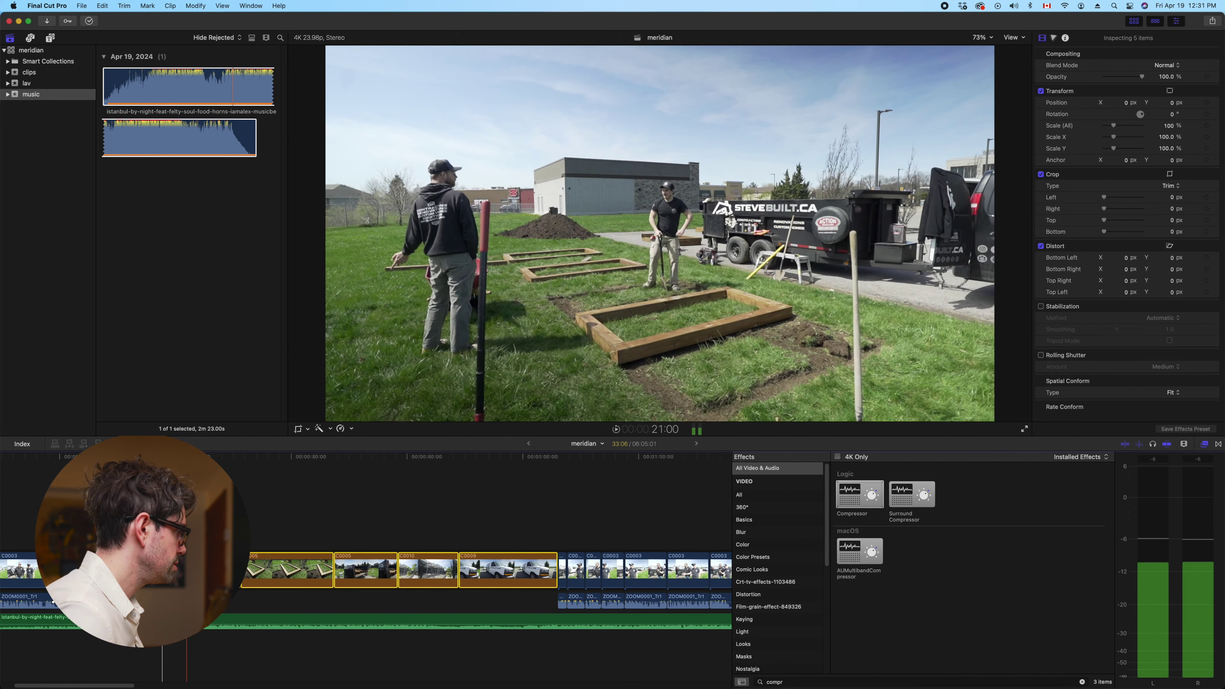
# Zoom in, find the cut point and trim C0005's start to the playhead
pyautogui.click(71, 456)
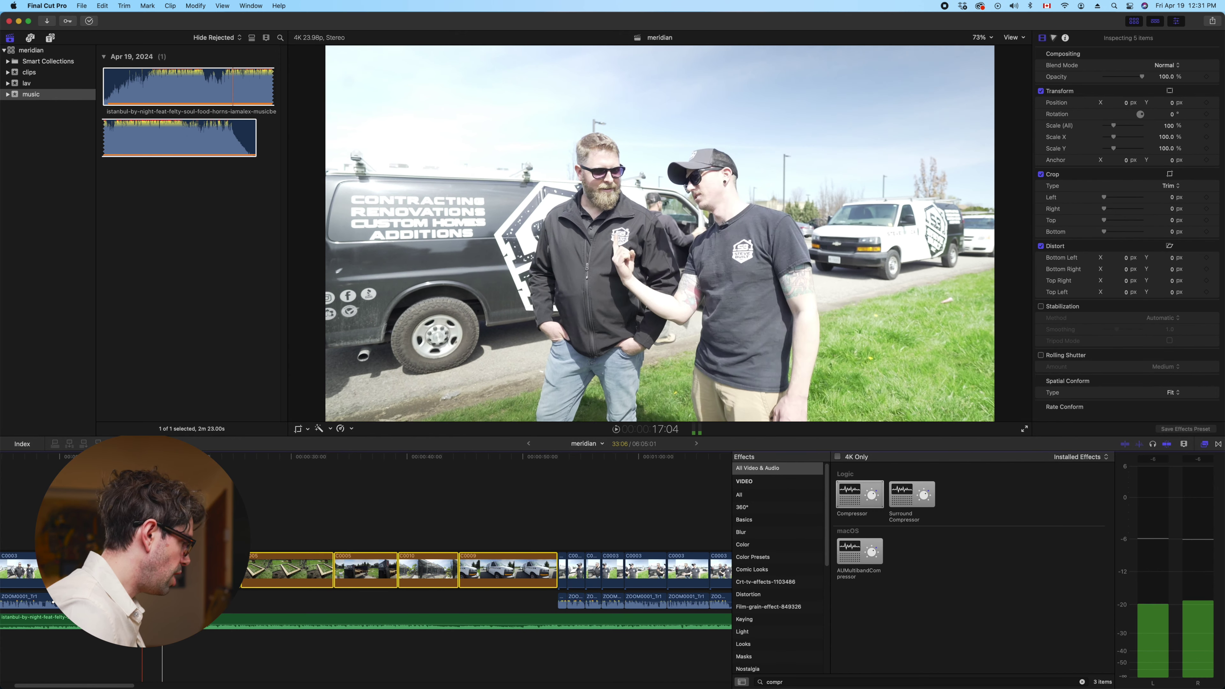
pyautogui.press('super+equal')
pyautogui.press('super+equal')
pyautogui.press('space')
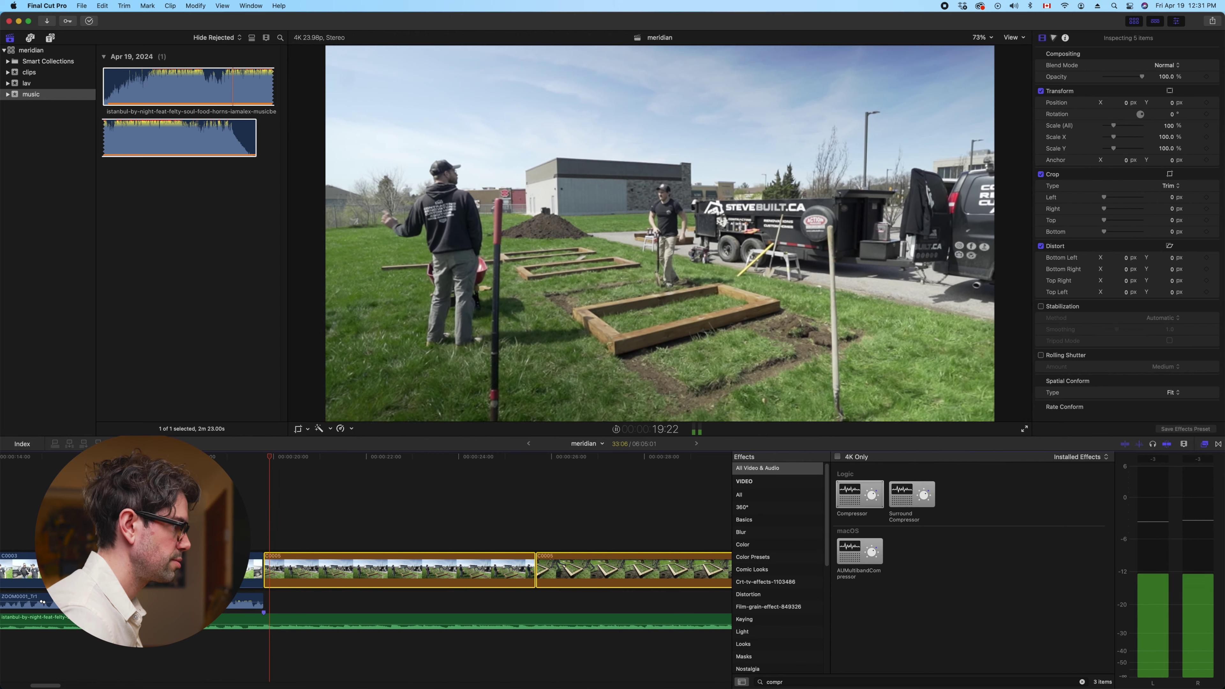
pyautogui.press('space')
pyautogui.press('space')
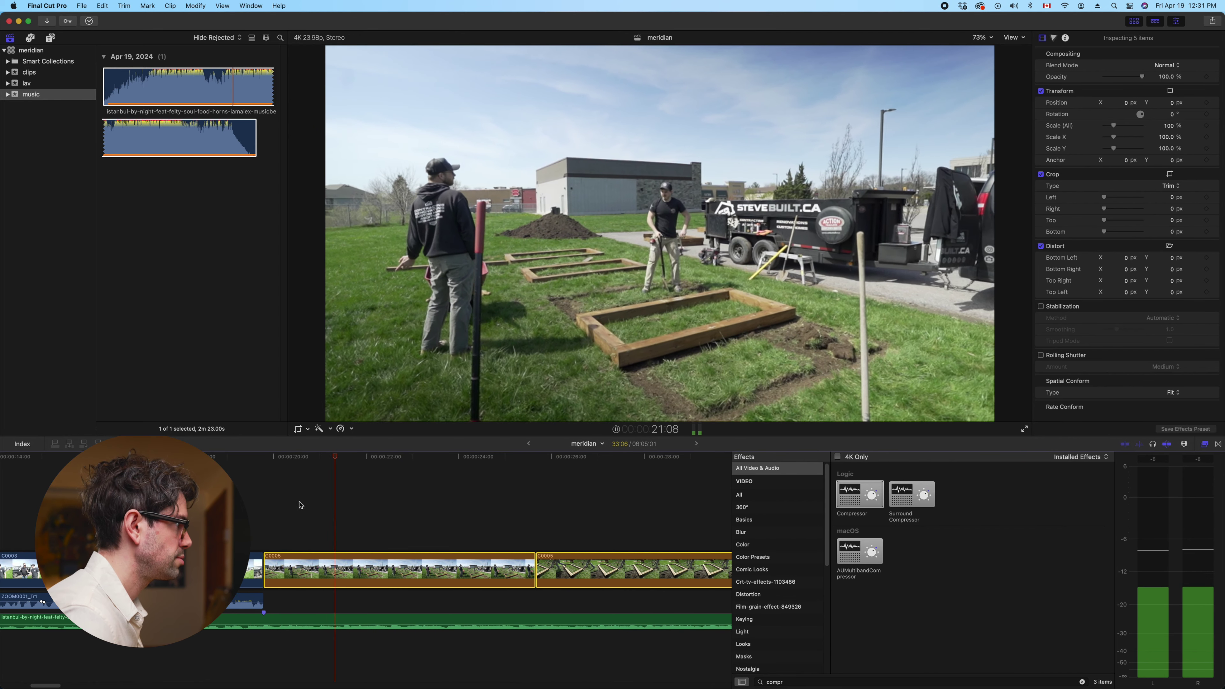
pyautogui.press('space')
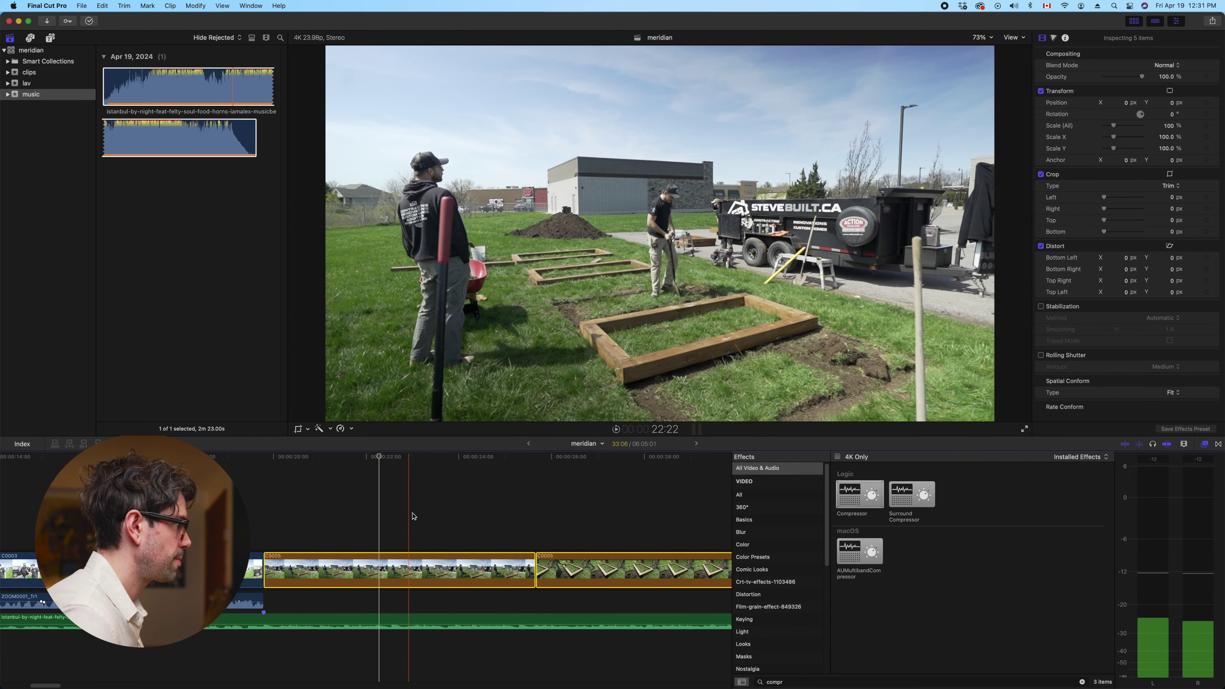
pyautogui.press('space')
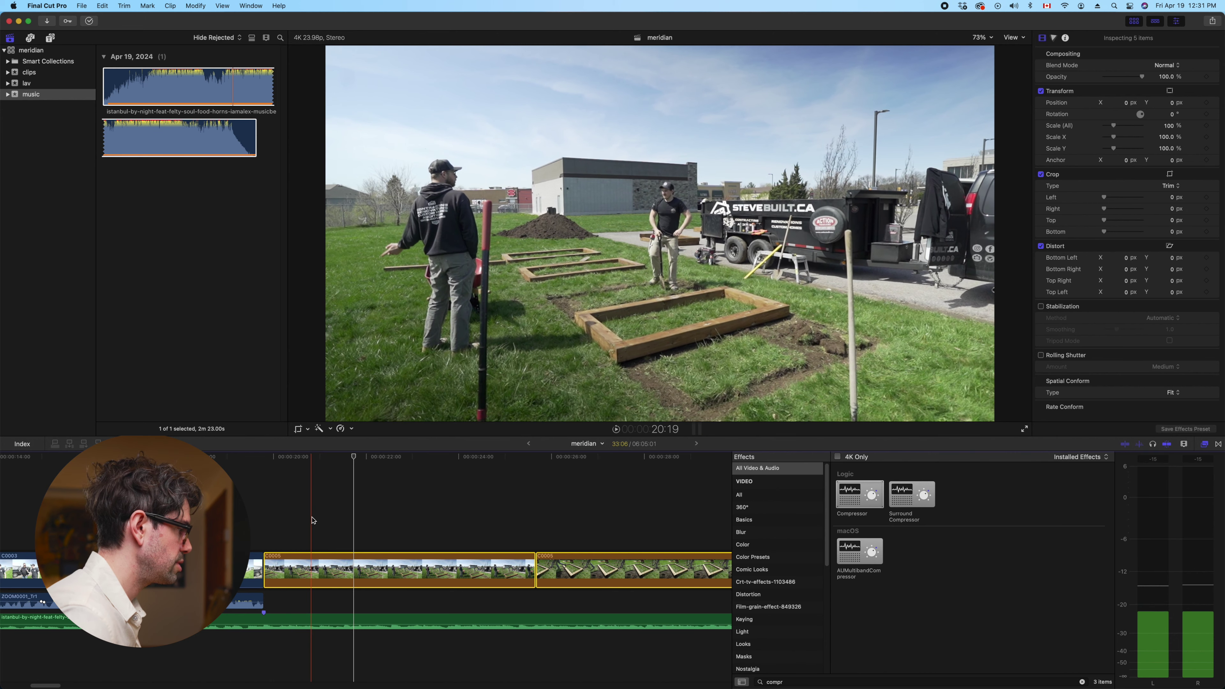
pyautogui.hotkey('alt', '[')
# Shorten the first C0005 clip so it ends at the playhead at 22:13
pyautogui.press('space')
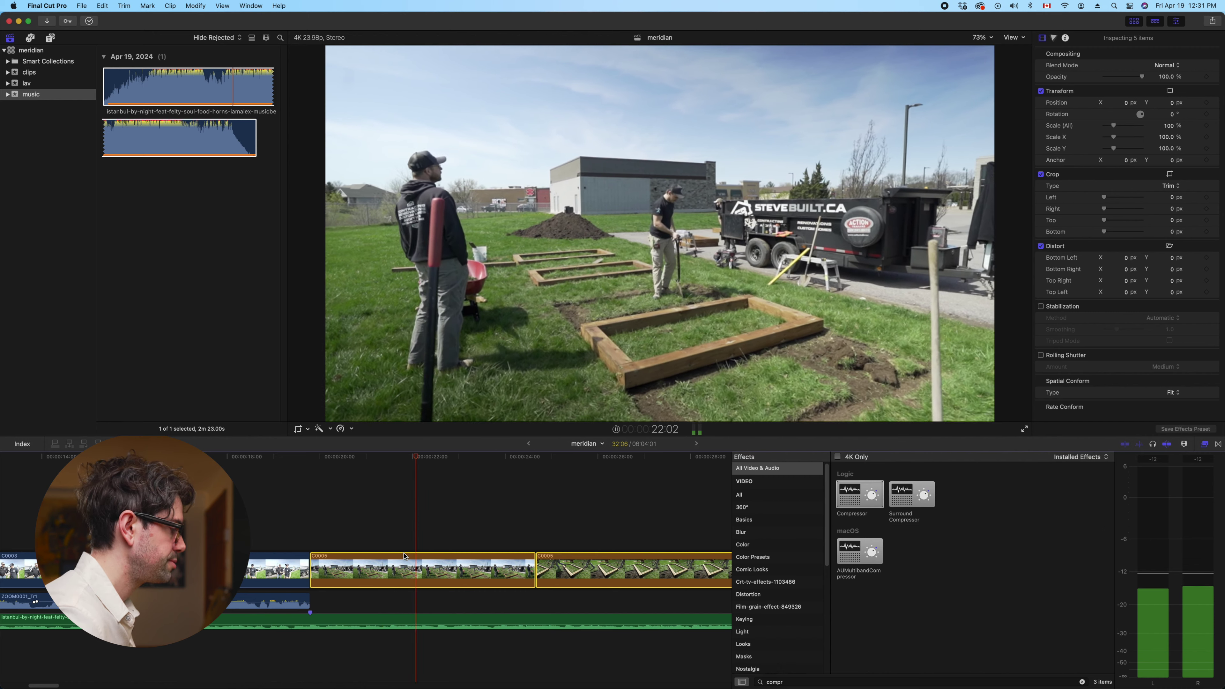
pyautogui.press('space')
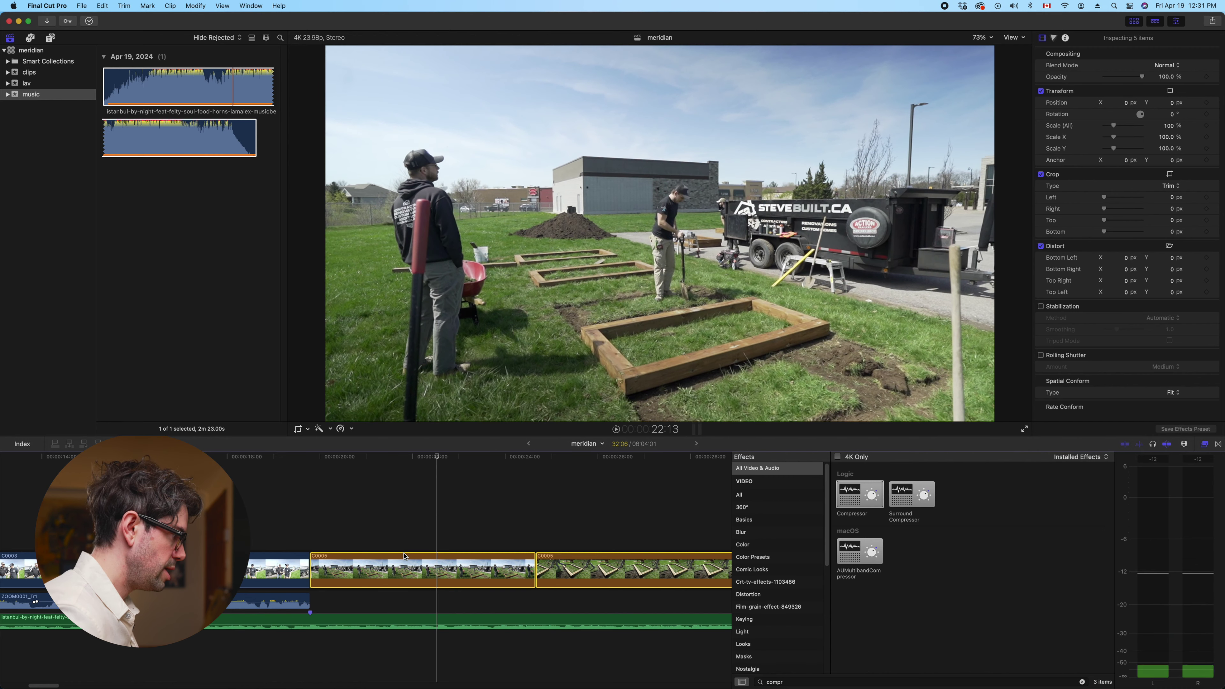
pyautogui.moveTo(535, 570); pyautogui.dragTo(434, 565)
# Cut about five seconds off the end of the B-roll clip
pyautogui.press('space')
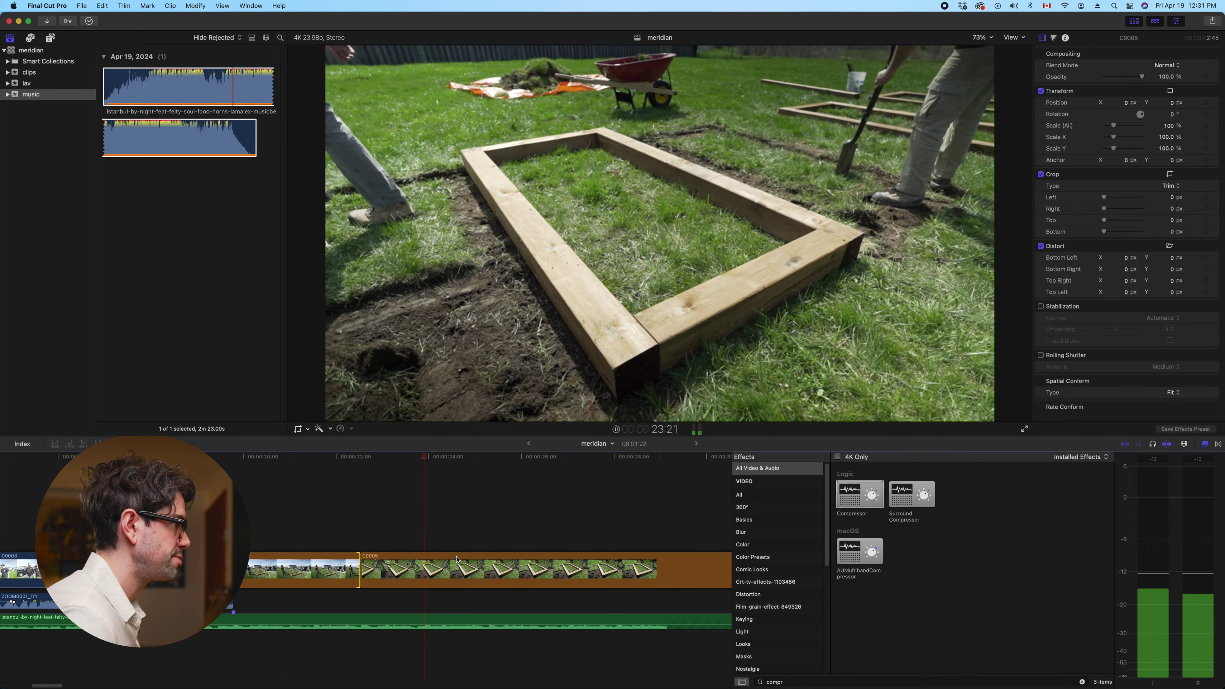
pyautogui.press('space')
pyautogui.hscroll(5, 480, 562)
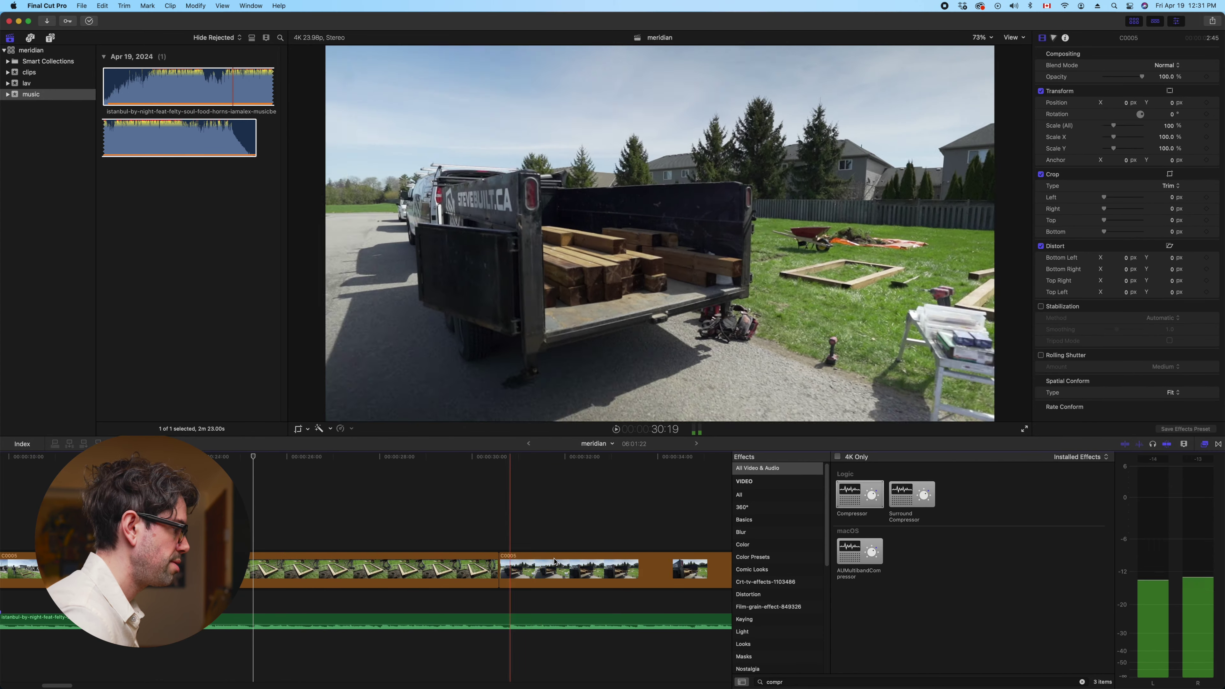
pyautogui.moveTo(495, 572); pyautogui.dragTo(251, 562)
# Review the edit around 25:07 and trim C0005's end shorter
pyautogui.press('space')
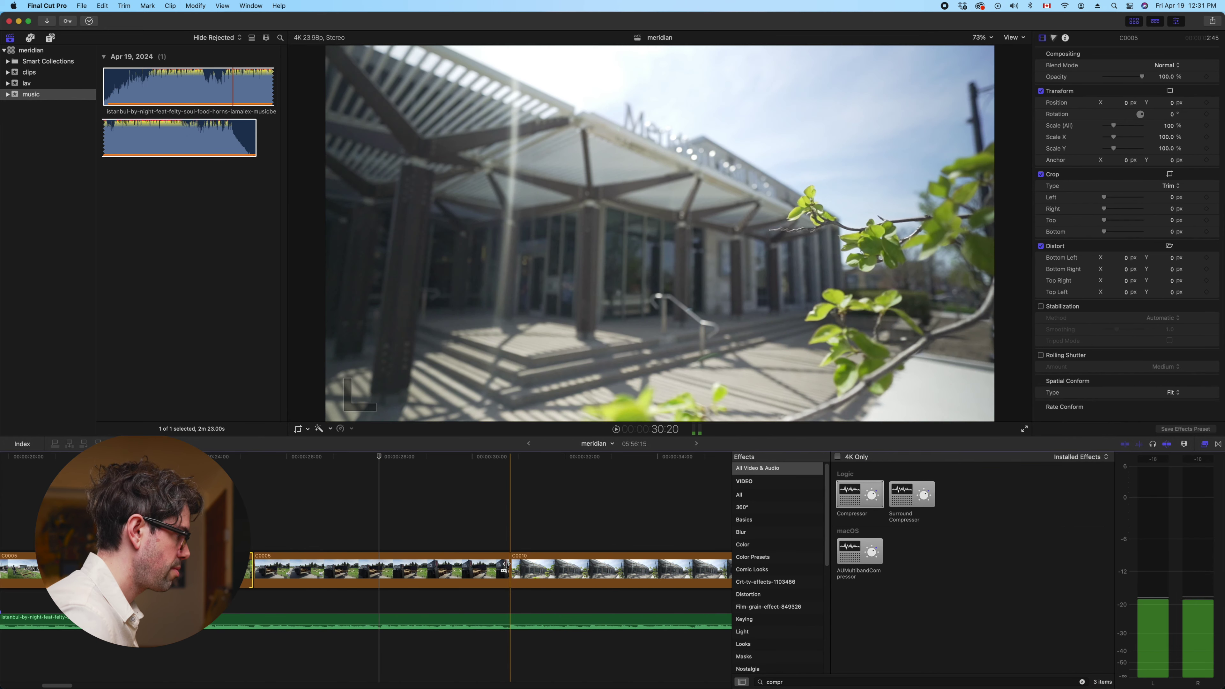
pyautogui.hotkey('shift', '/')
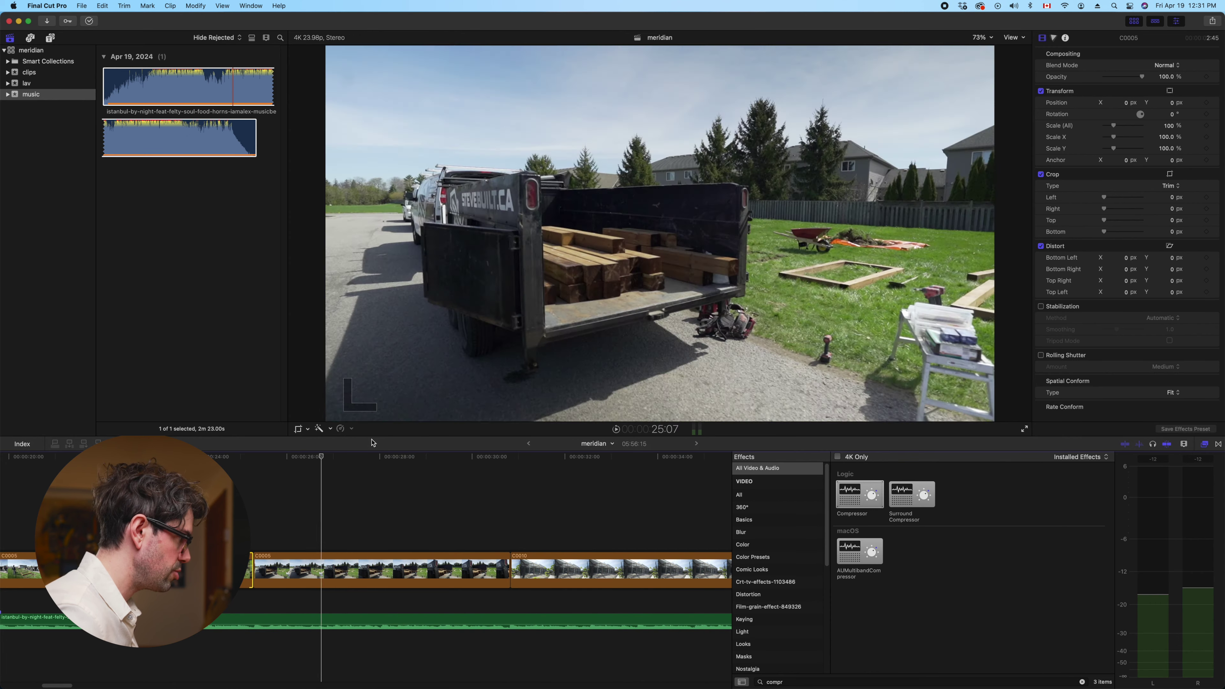
pyautogui.hotkey('shift', '/')
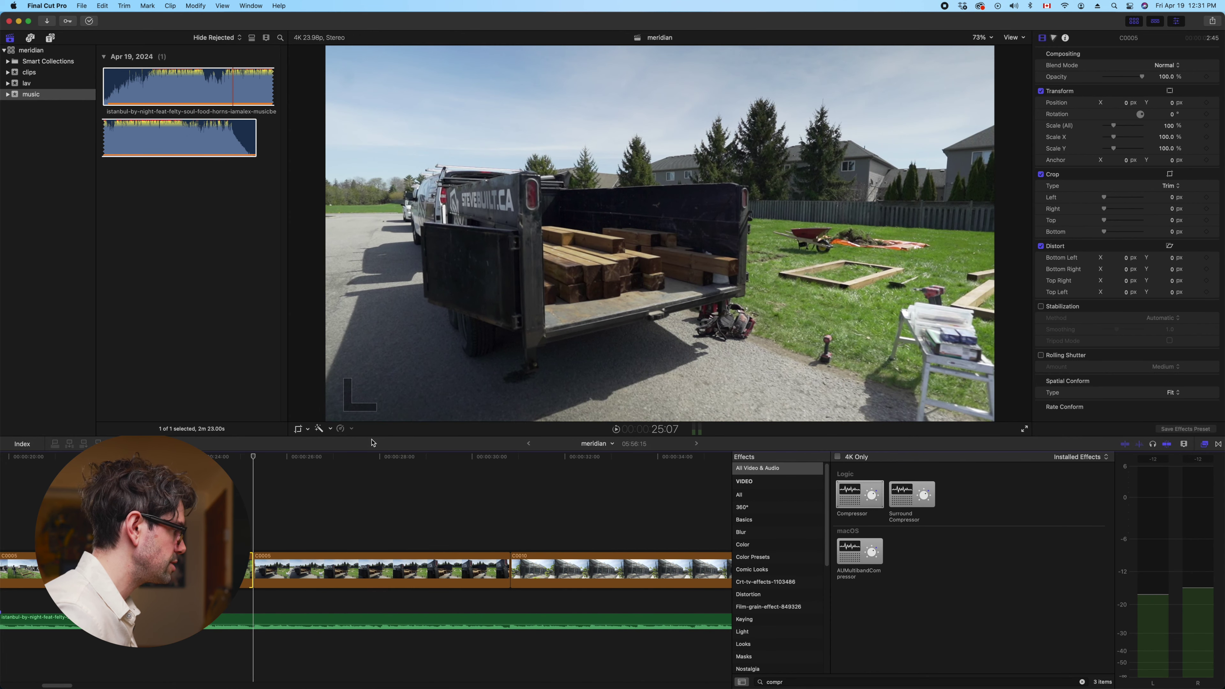
pyautogui.press('space')
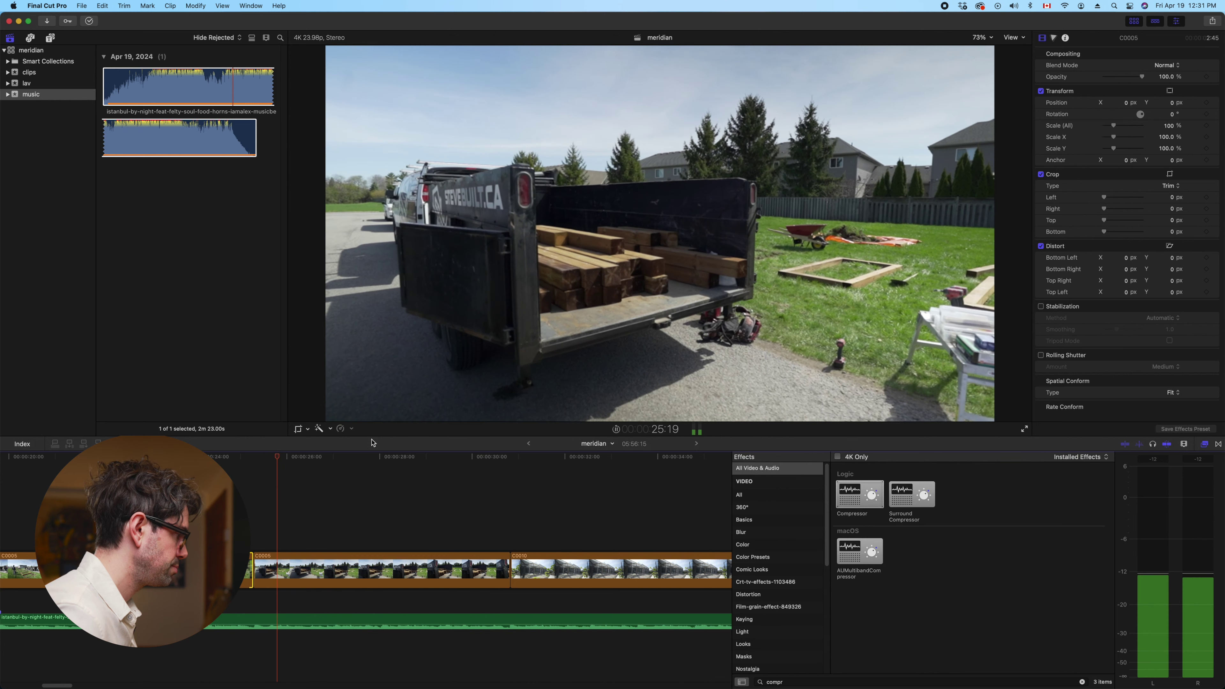
pyautogui.press('space')
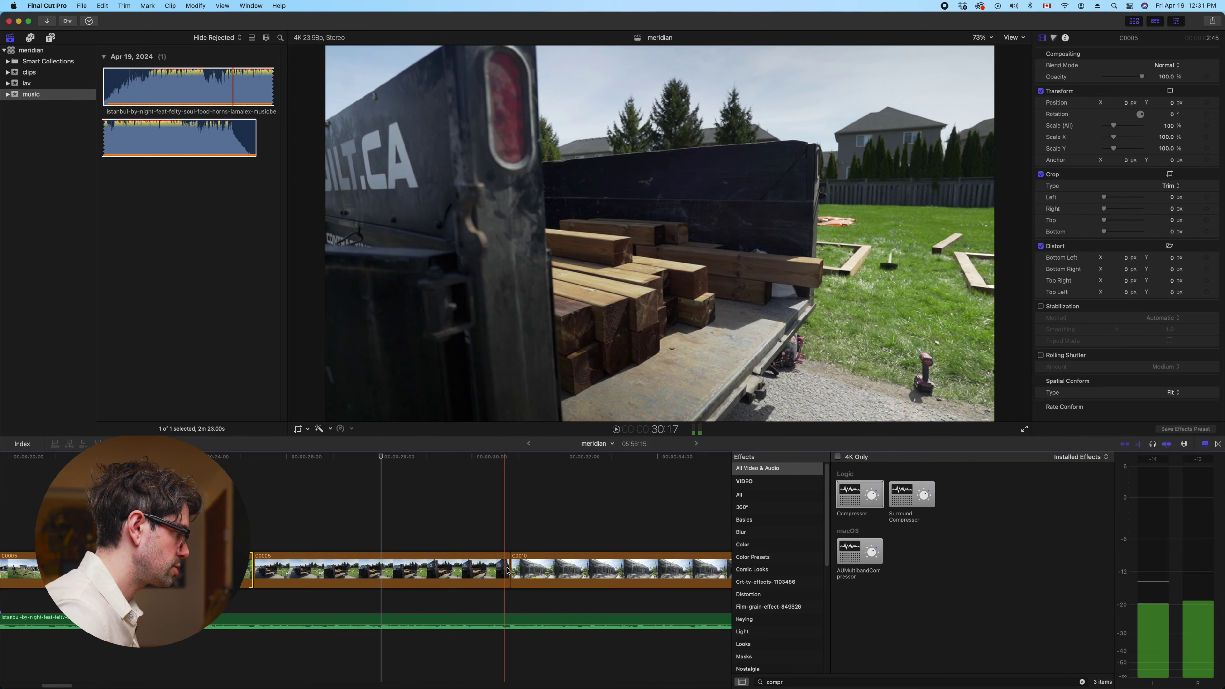
pyautogui.moveTo(509, 571); pyautogui.dragTo(379, 563)
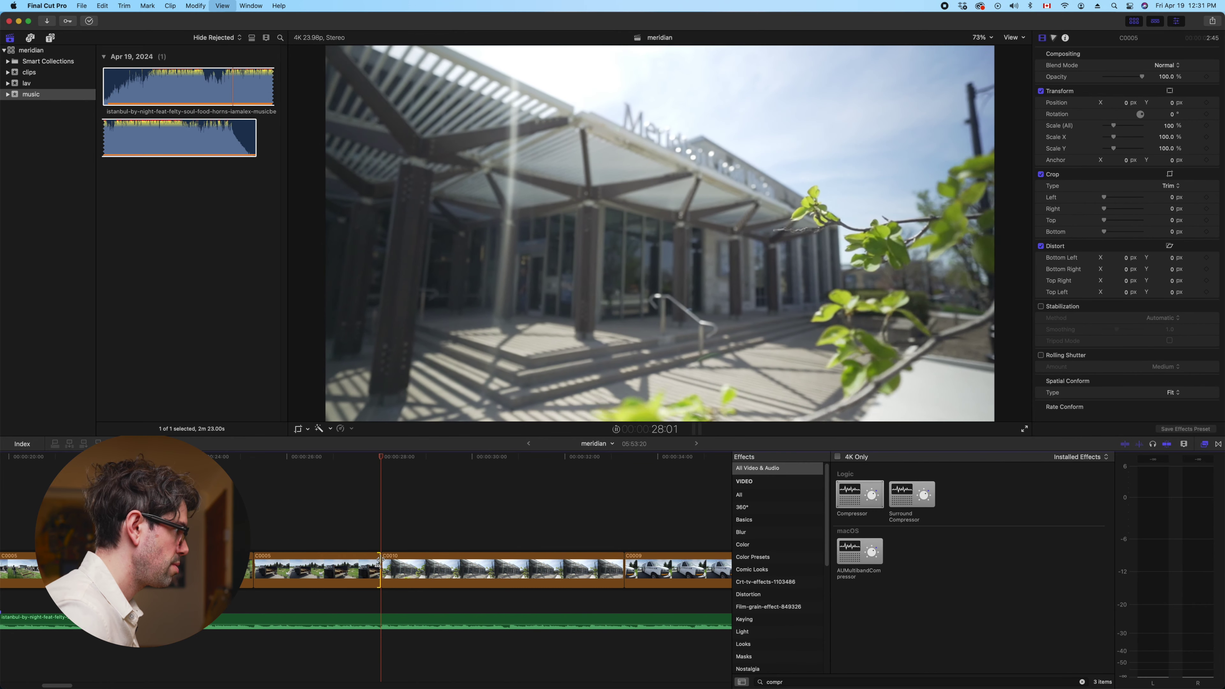
# Ripple-trim the C0010/C0009 edit point earlier, around 28:00
pyautogui.press('space')
pyautogui.hscroll(3, 512, 542)
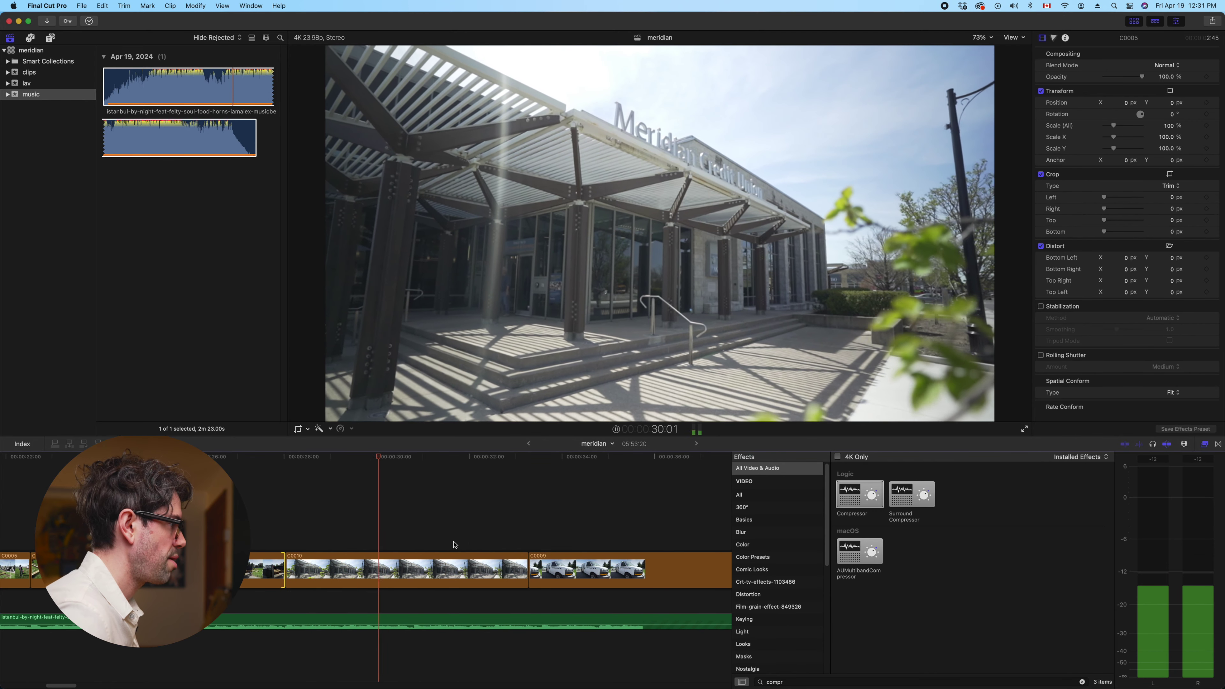
pyautogui.click(285, 514)
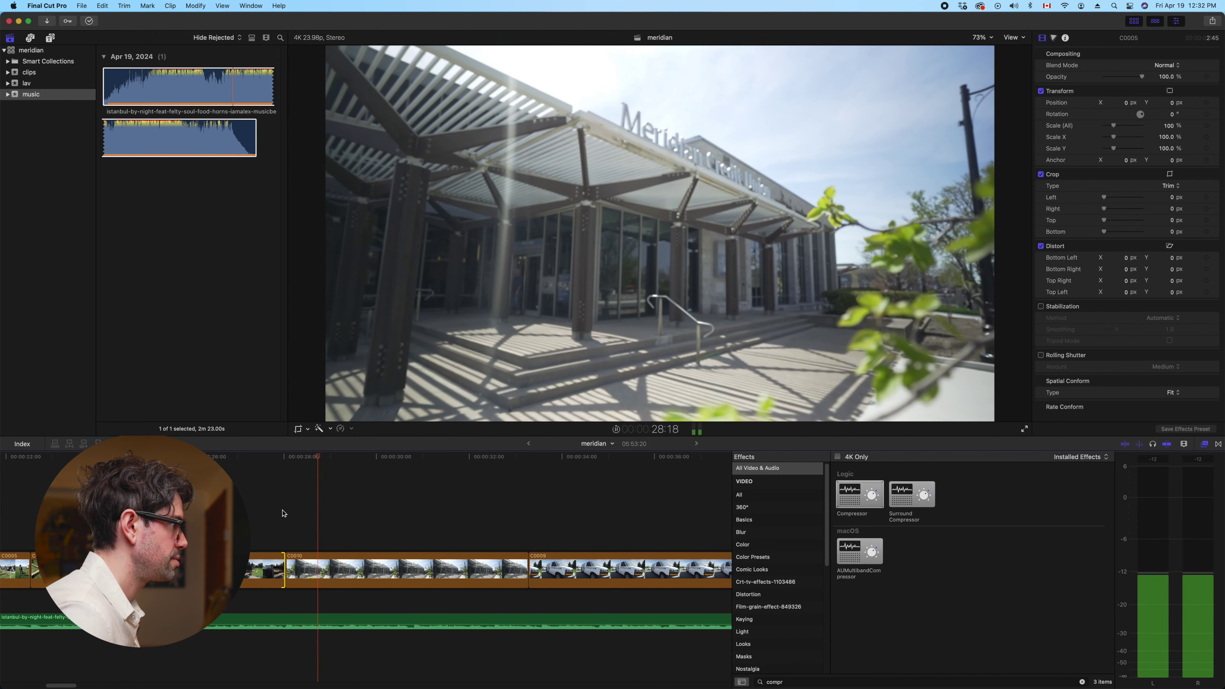
pyautogui.press('space')
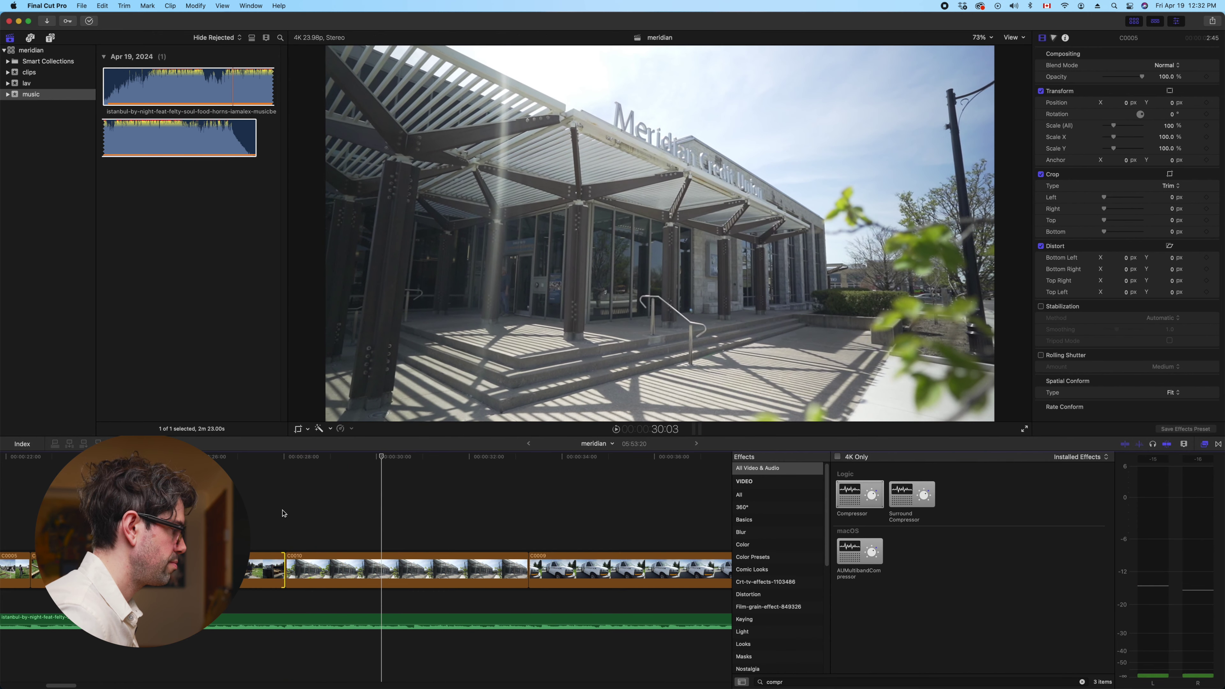
pyautogui.moveTo(529, 570); pyautogui.dragTo(379, 565)
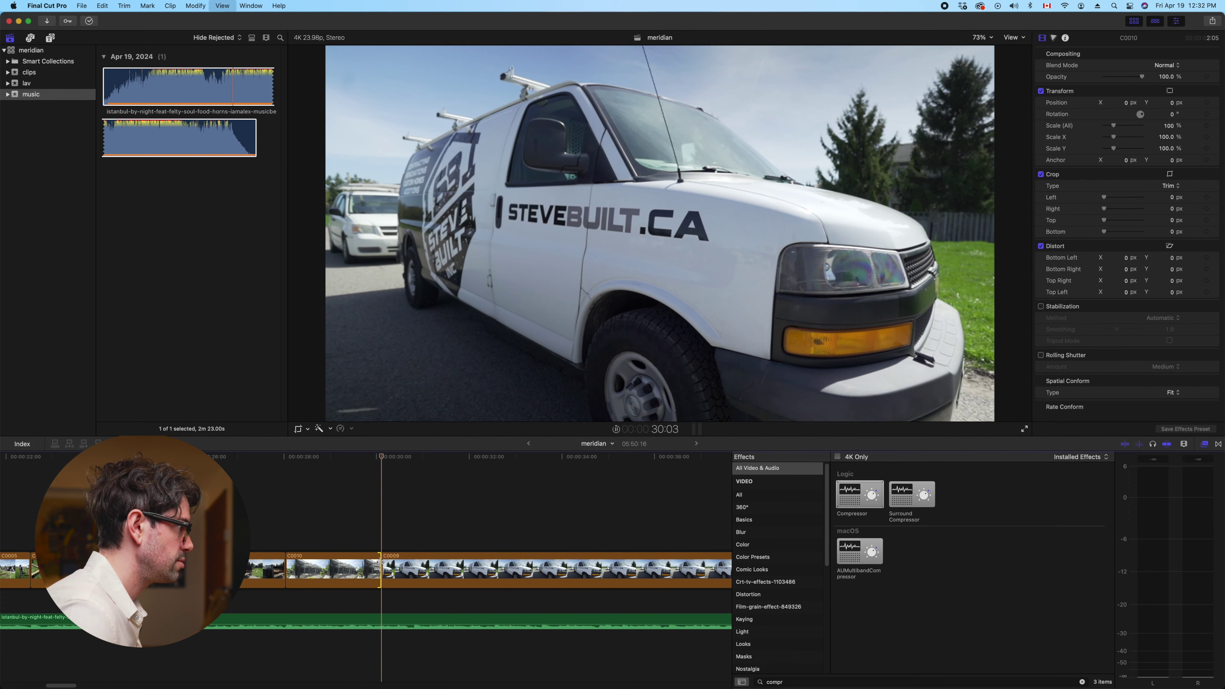
# Review the van shot from 29:02 and trim C0010's end shorter
pyautogui.press('space')
pyautogui.click(335, 531)
pyautogui.press('space')
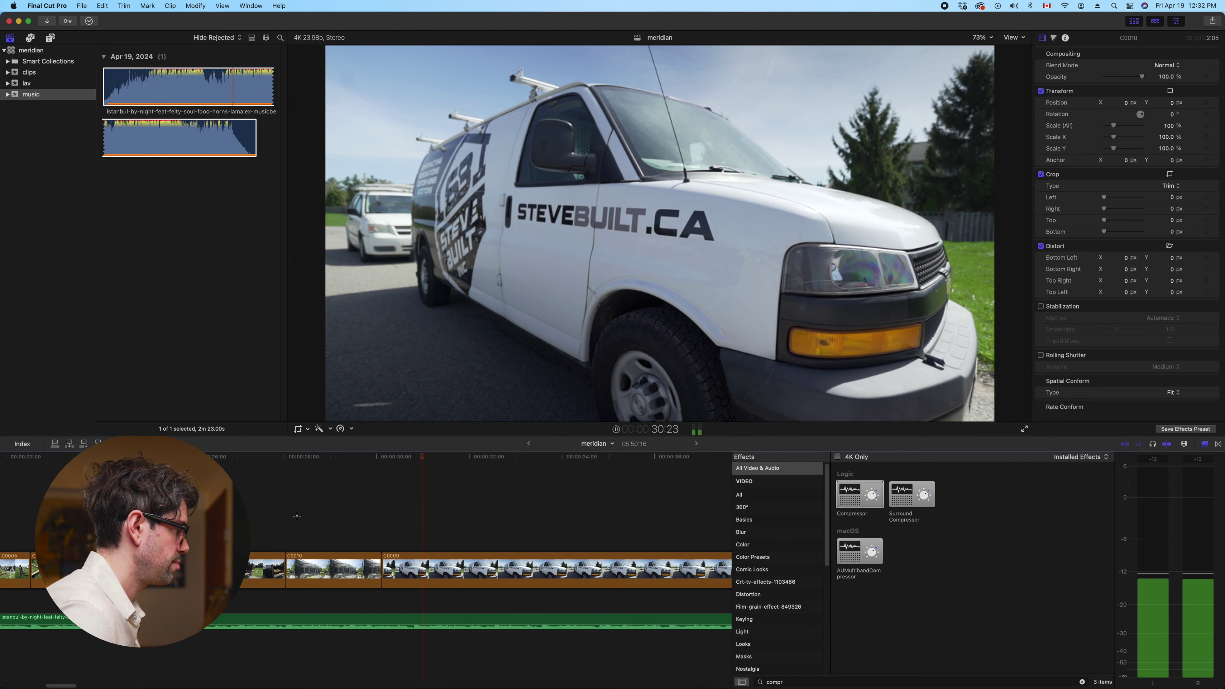
pyautogui.click(297, 516)
pyautogui.click(288, 513)
pyautogui.press('space')
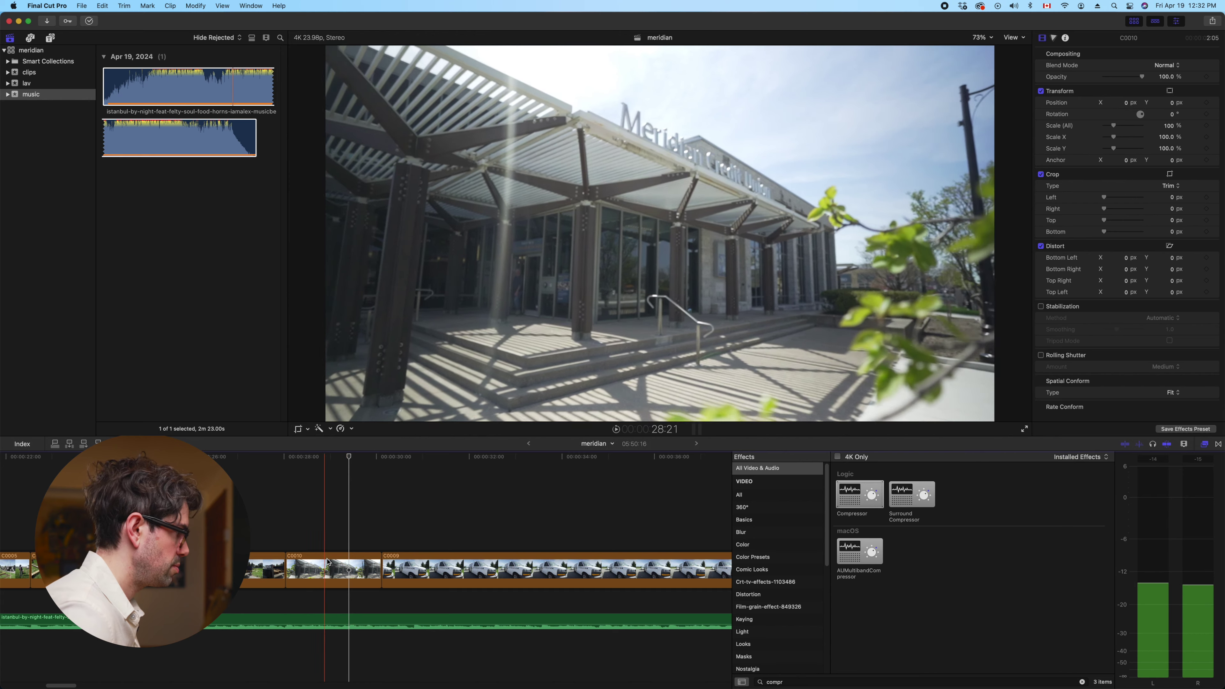
pyautogui.moveTo(381, 566); pyautogui.dragTo(345, 563)
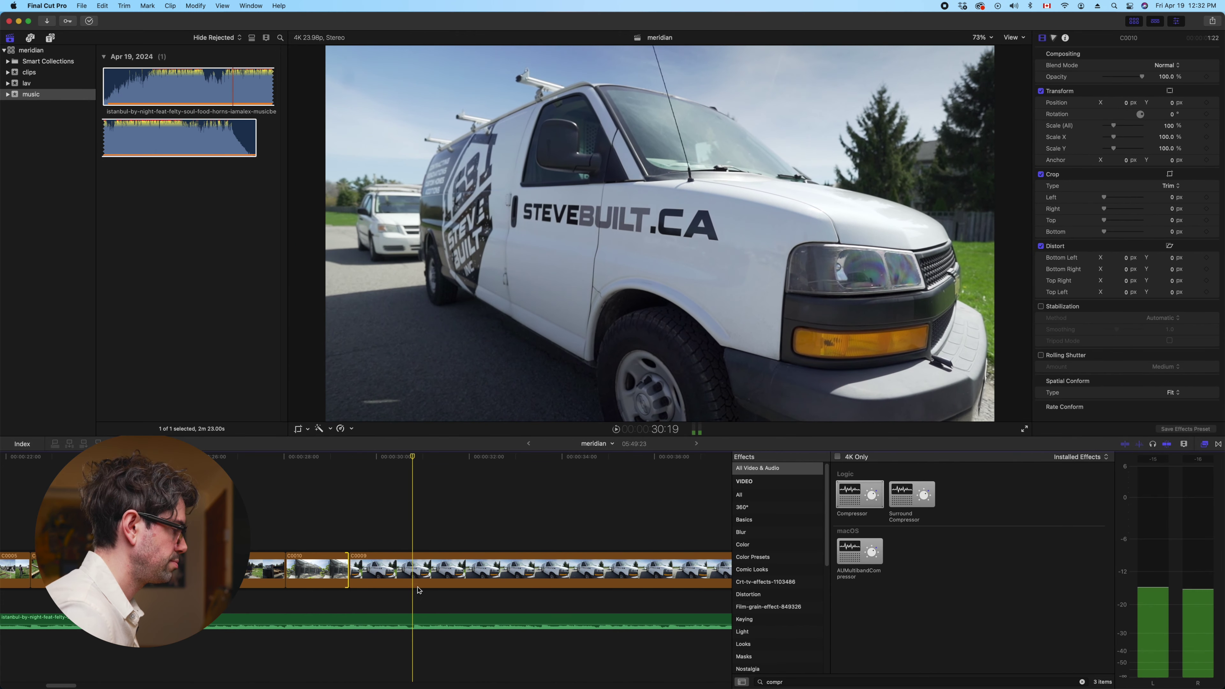
# Trim C0009's end to the playhead with Option-] and review it
pyautogui.click(416, 573)
pyautogui.hotkey('alt', ']')
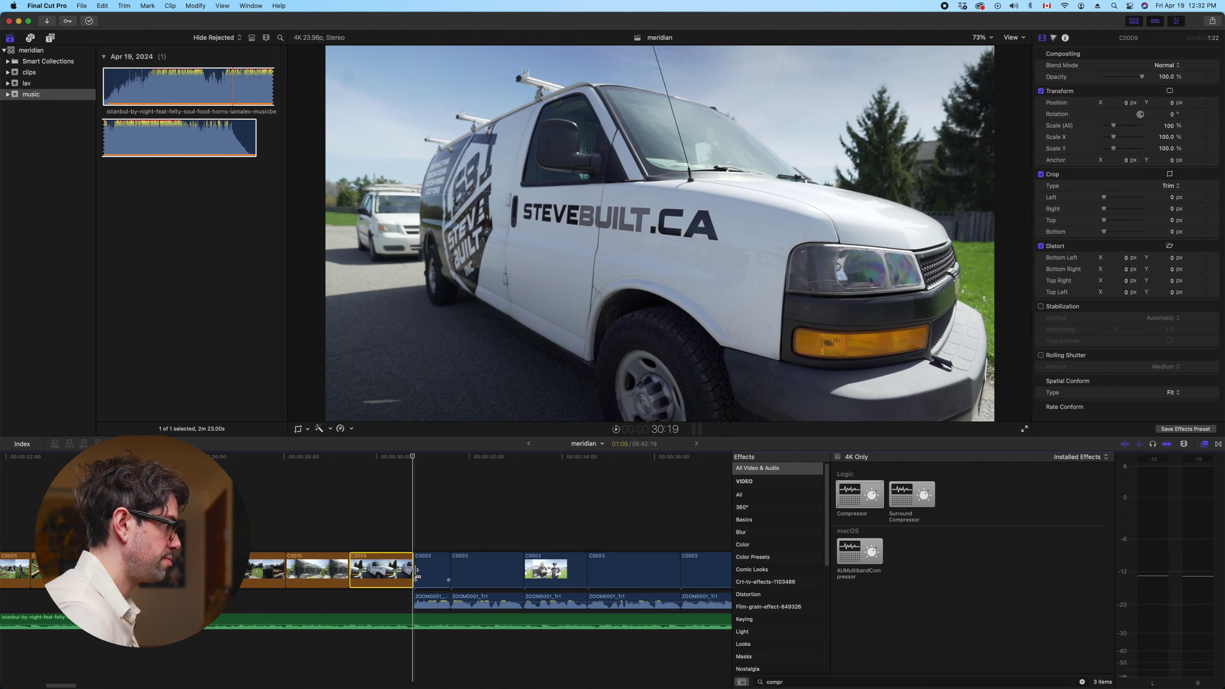
pyautogui.press('super+minus')
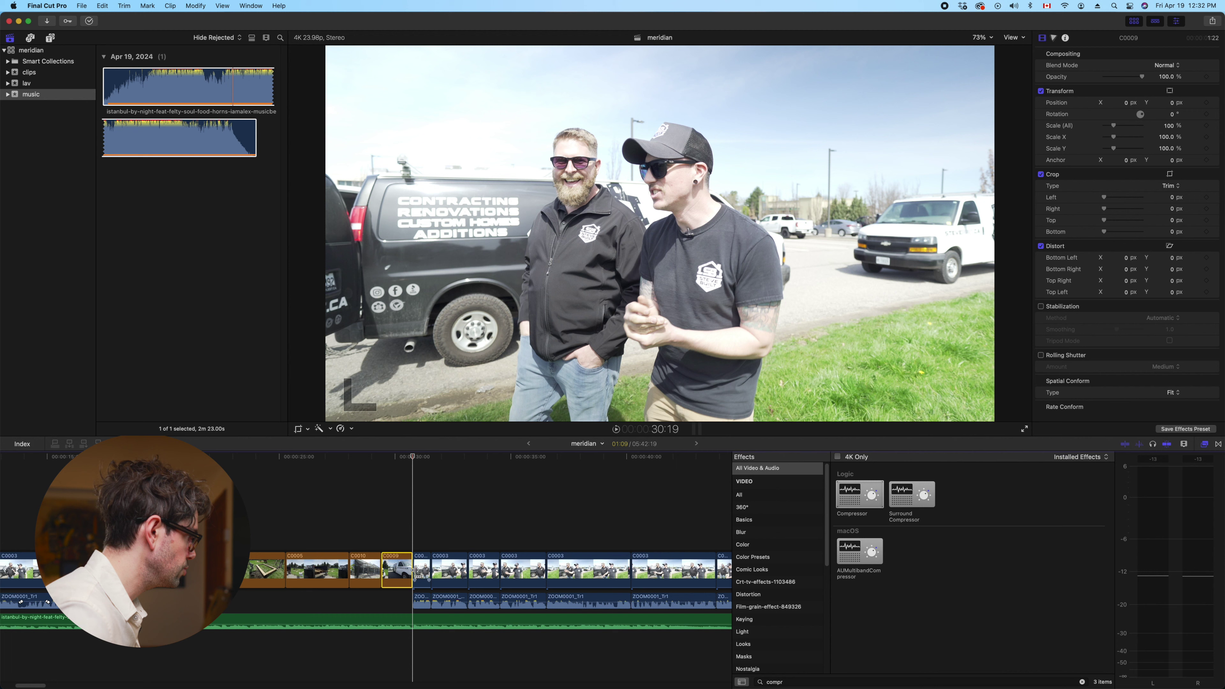
pyautogui.press('space')
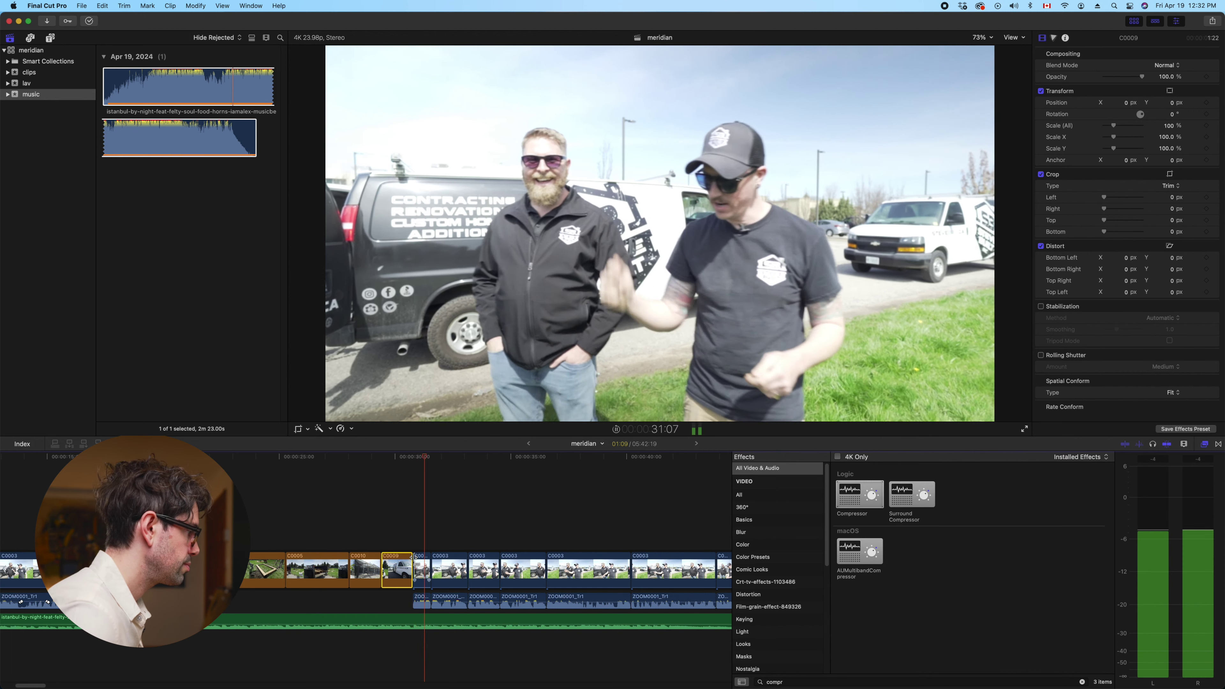
# Lift C0009 out of the main storyline as a connected clip
pyautogui.click(375, 520)
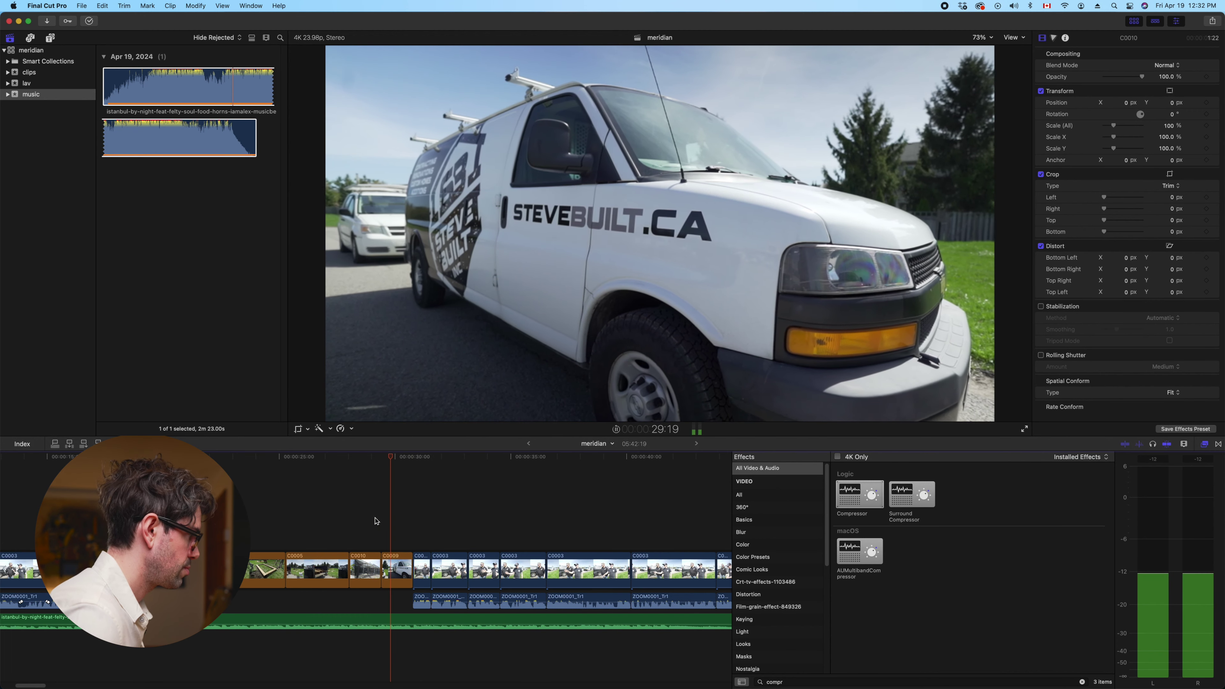
pyautogui.press('space')
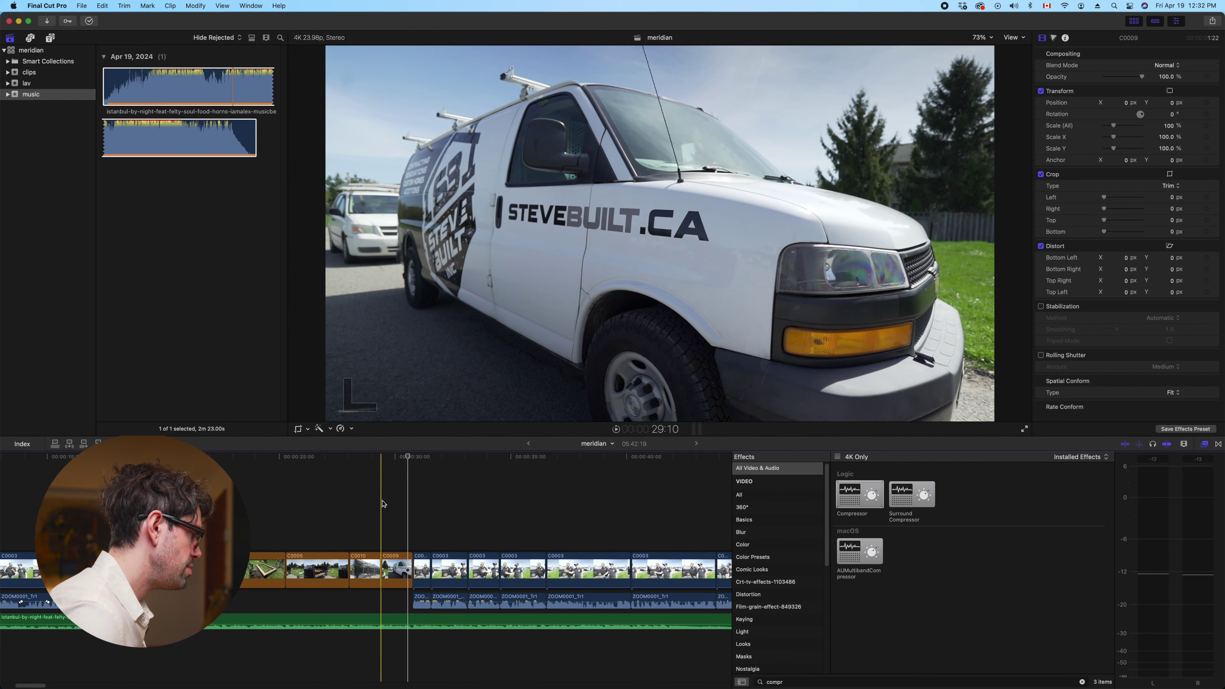
pyautogui.click(393, 508)
pyautogui.press('space')
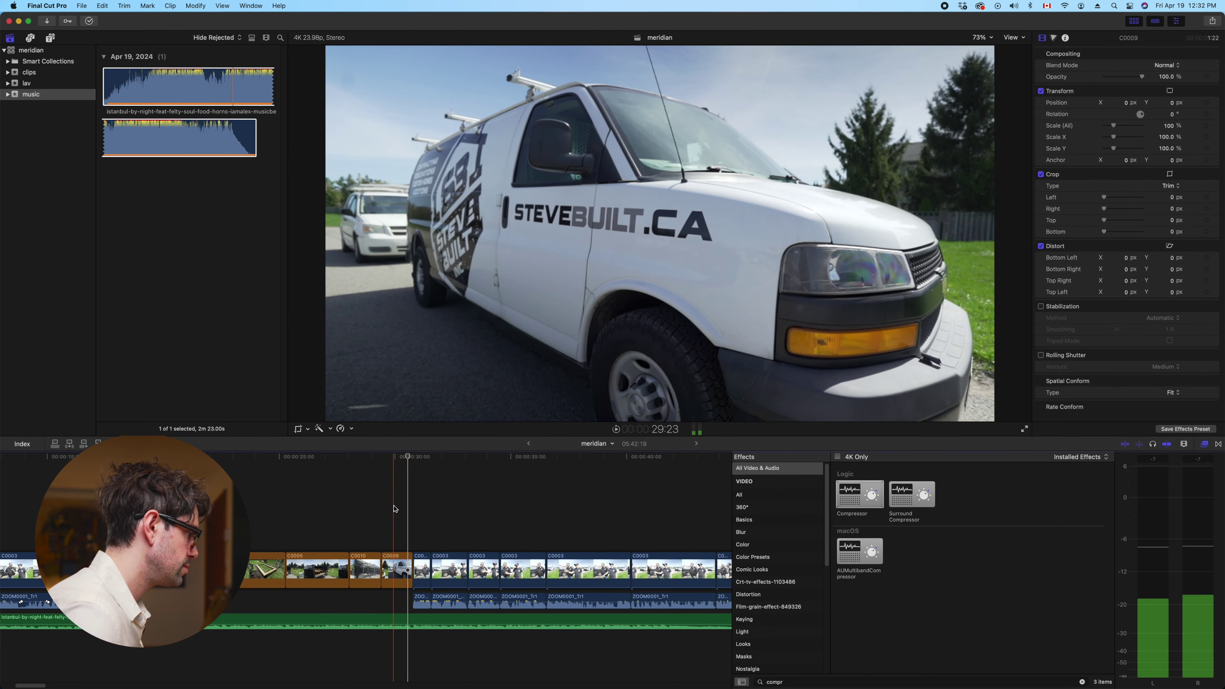
pyautogui.moveTo(404, 570); pyautogui.dragTo(413, 538)
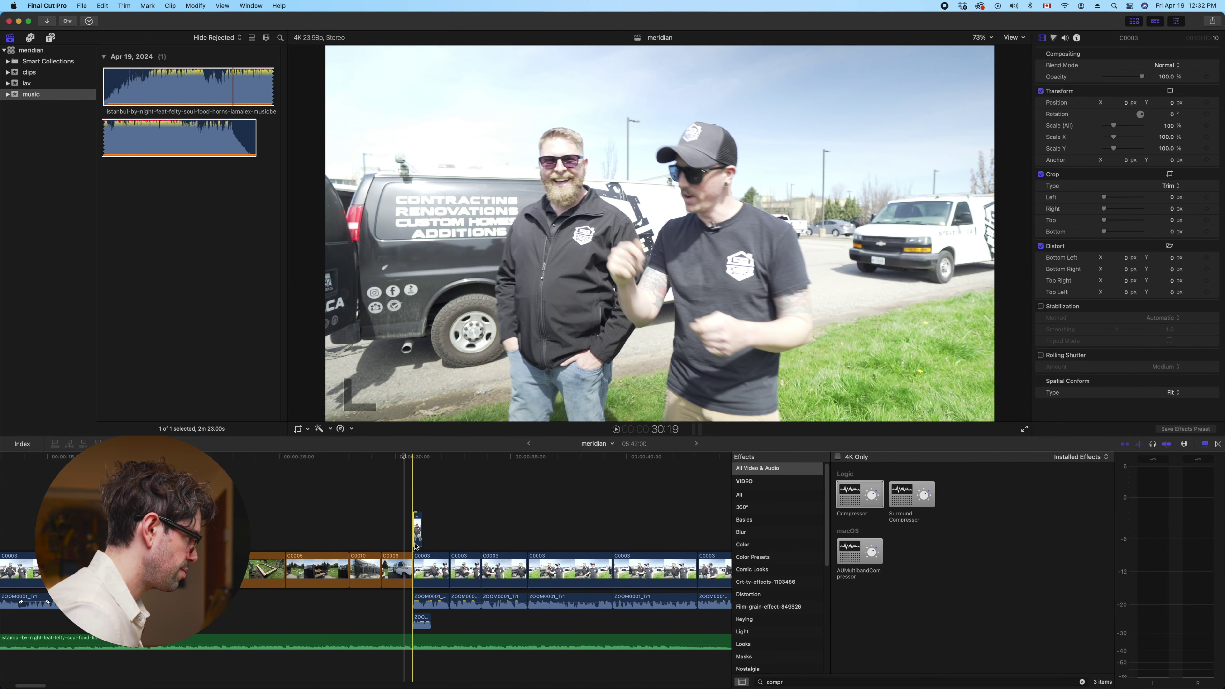
pyautogui.moveTo(415, 531); pyautogui.dragTo(409, 534)
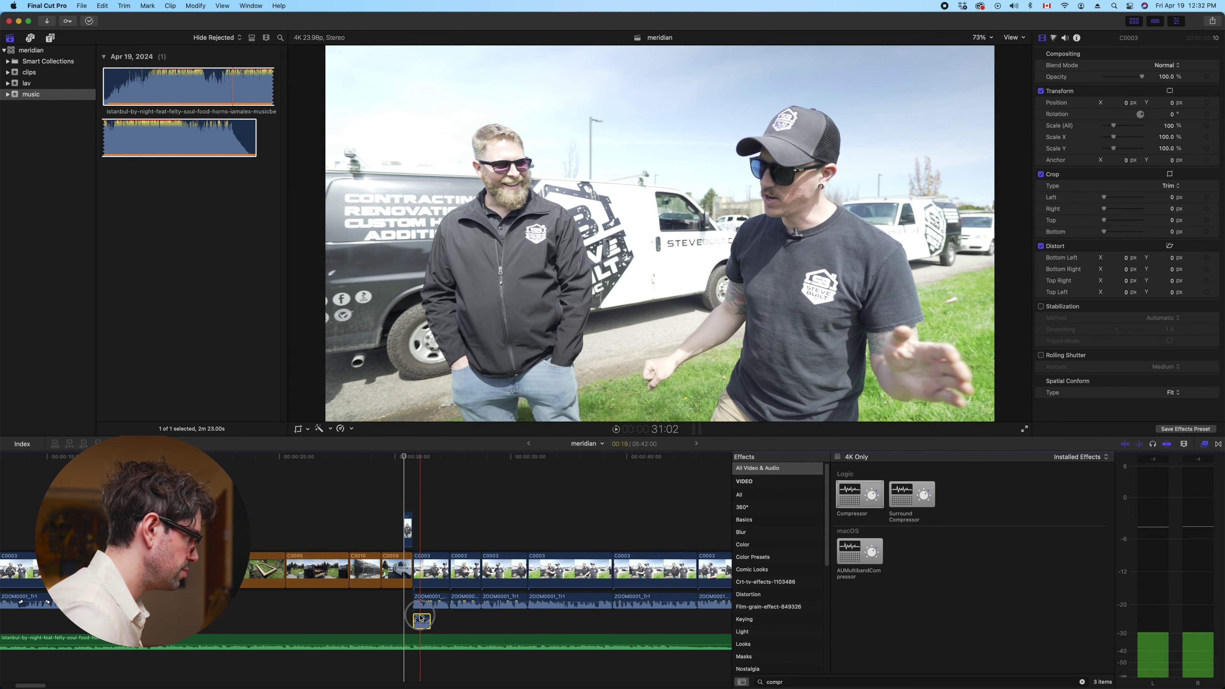
pyautogui.press('space')
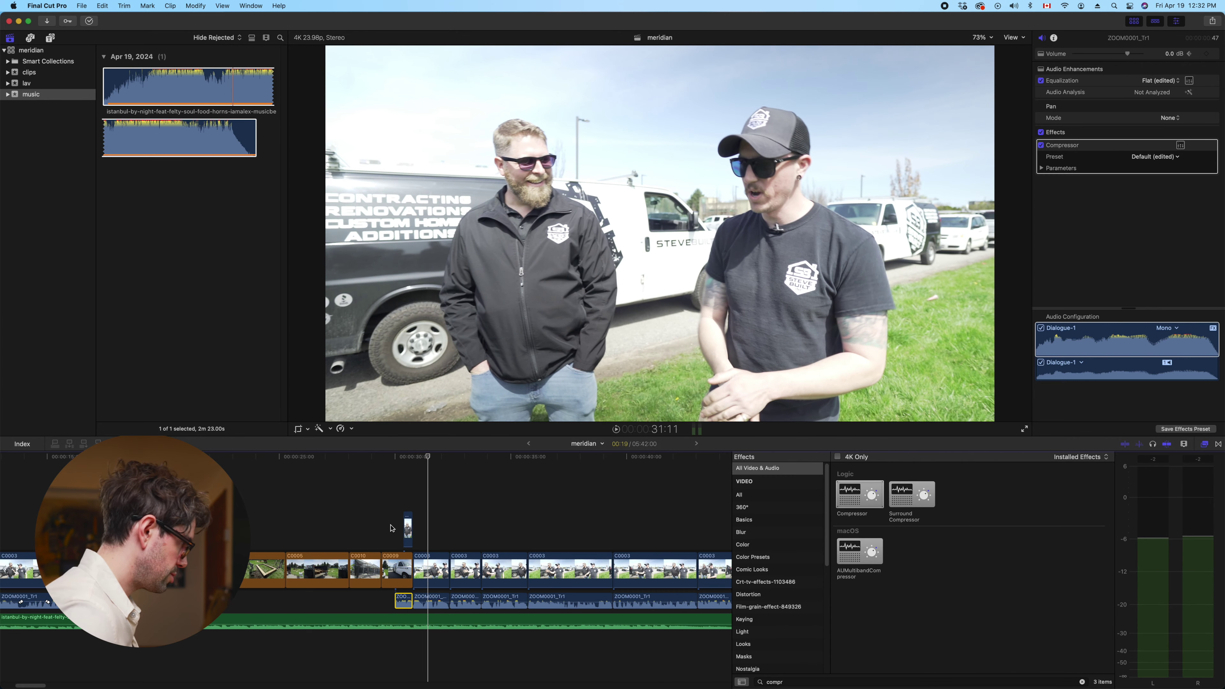
pyautogui.press('space')
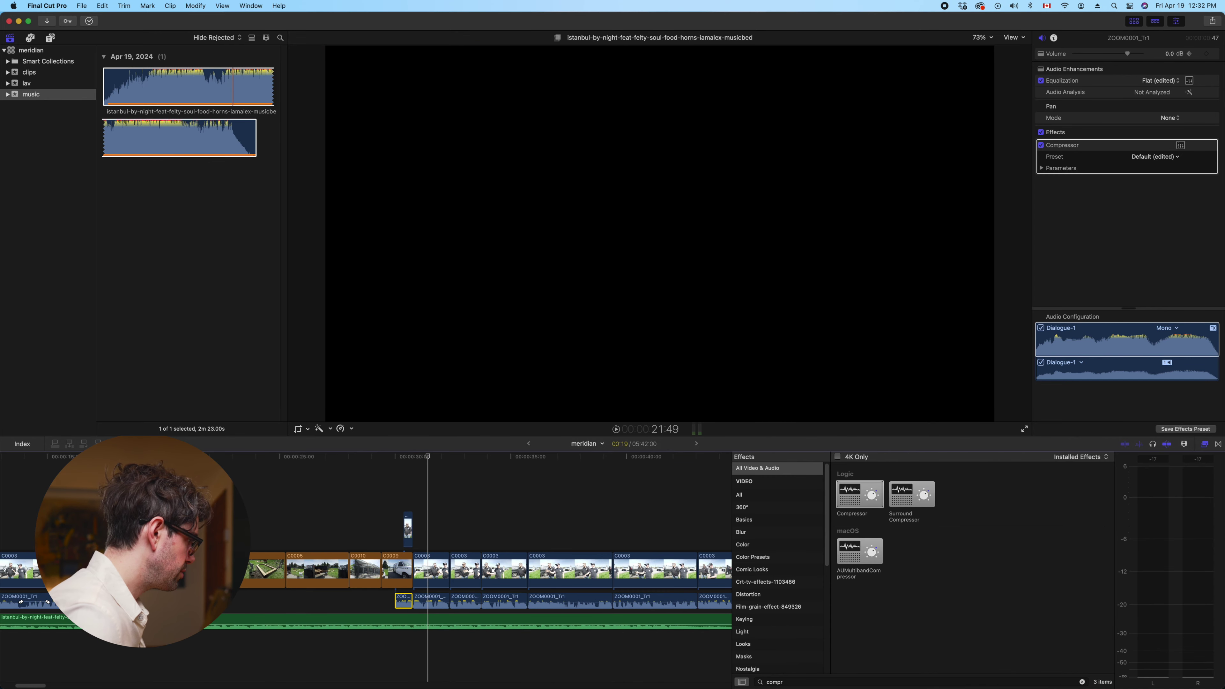
pyautogui.moveTo(153, 623); pyautogui.dragTo(420, 624)
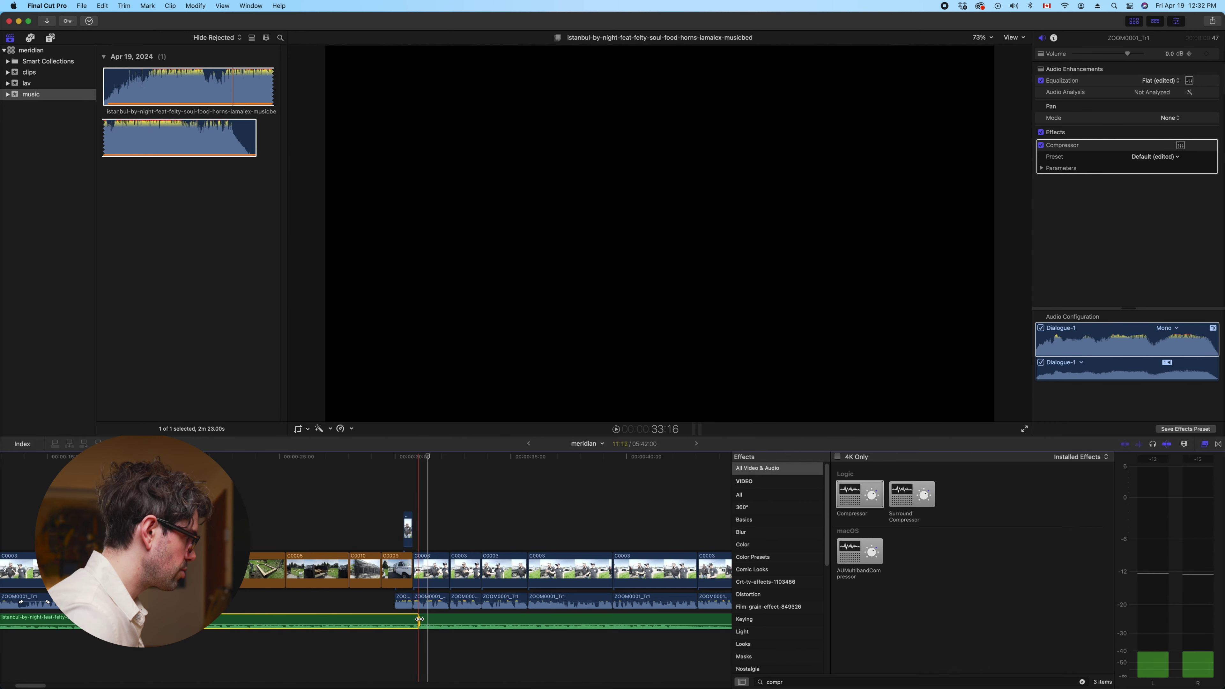
pyautogui.moveTo(339, 619); pyautogui.dragTo(343, 622)
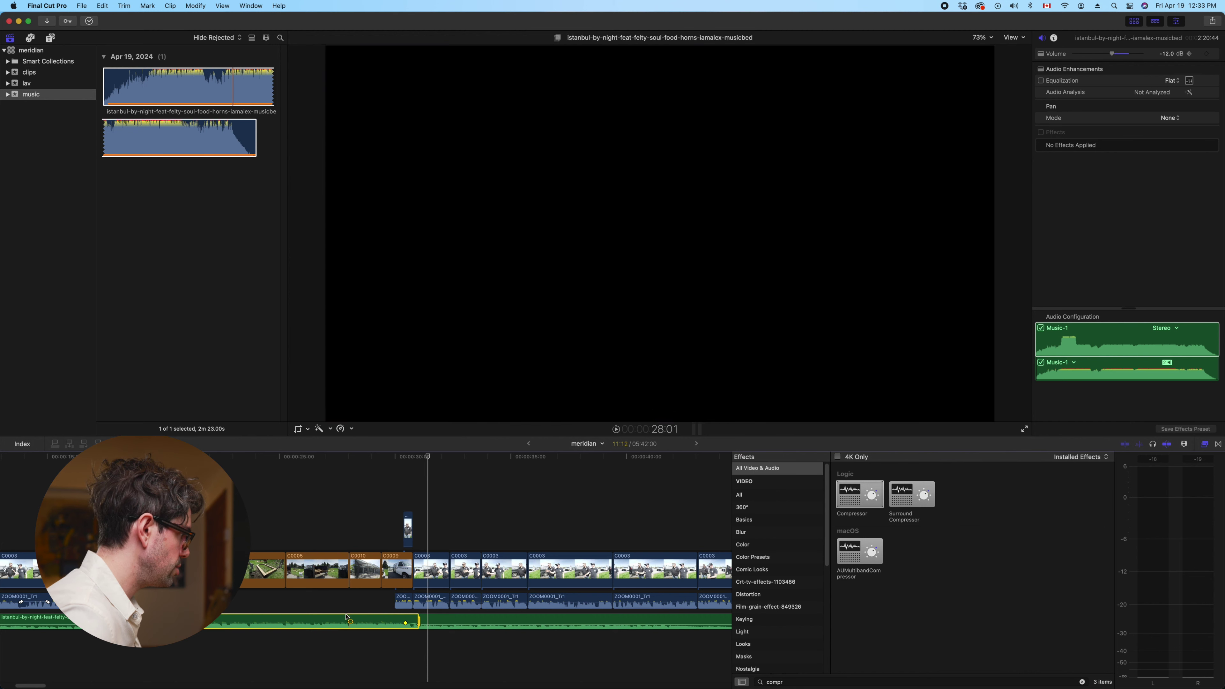
pyautogui.moveTo(350, 619); pyautogui.dragTo(350, 625)
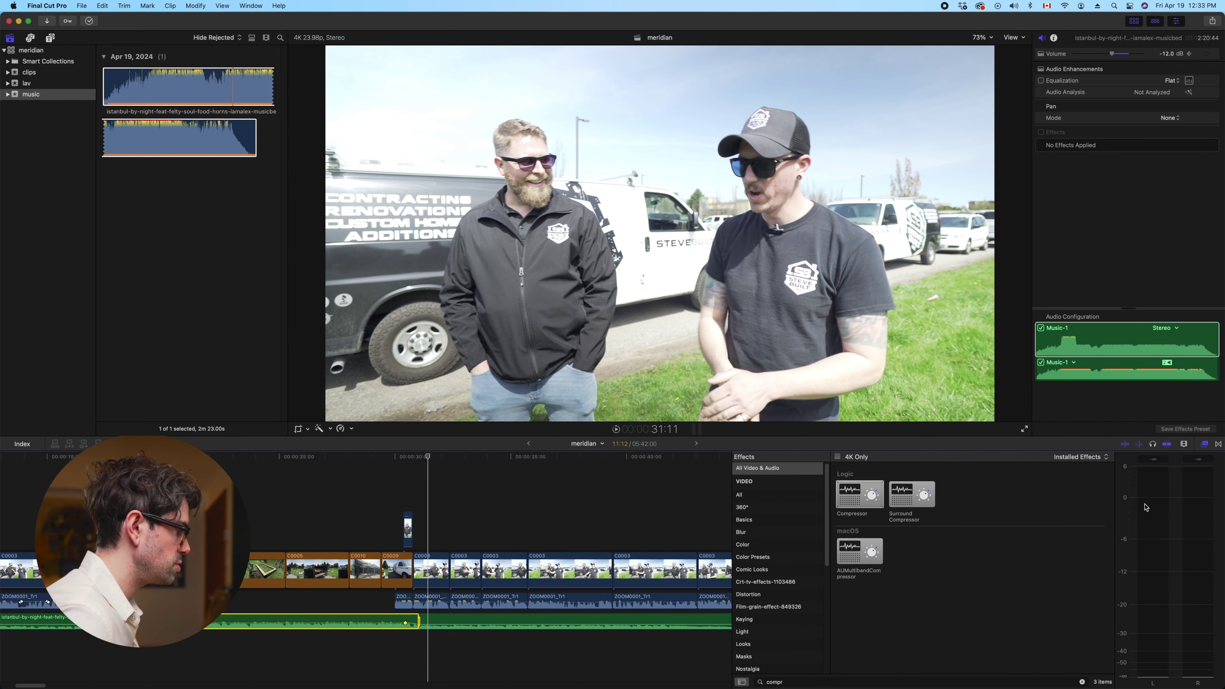
pyautogui.click(145, 644)
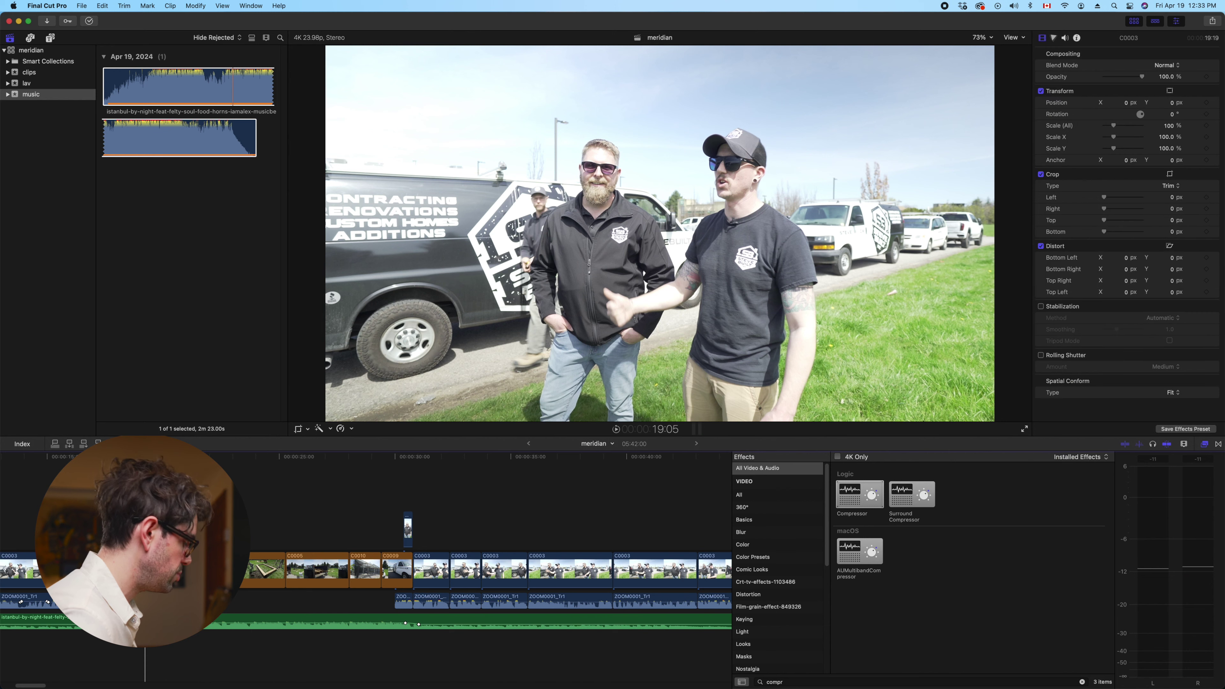
pyautogui.press('space')
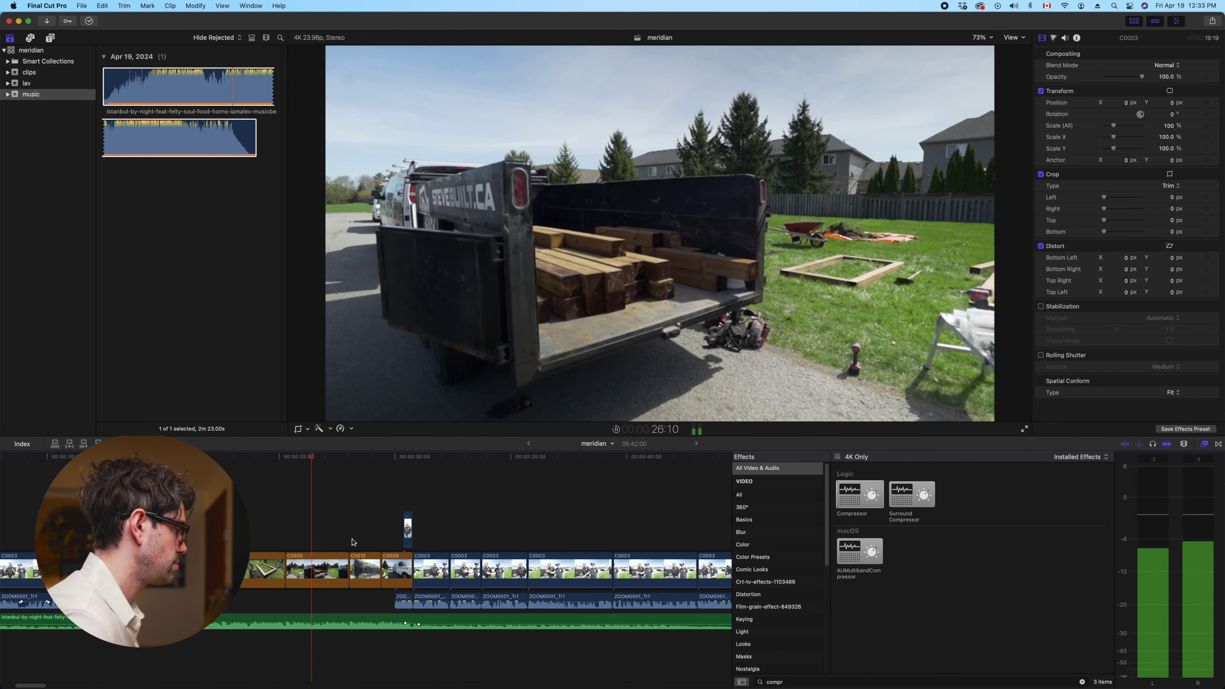
pyautogui.click(408, 528)
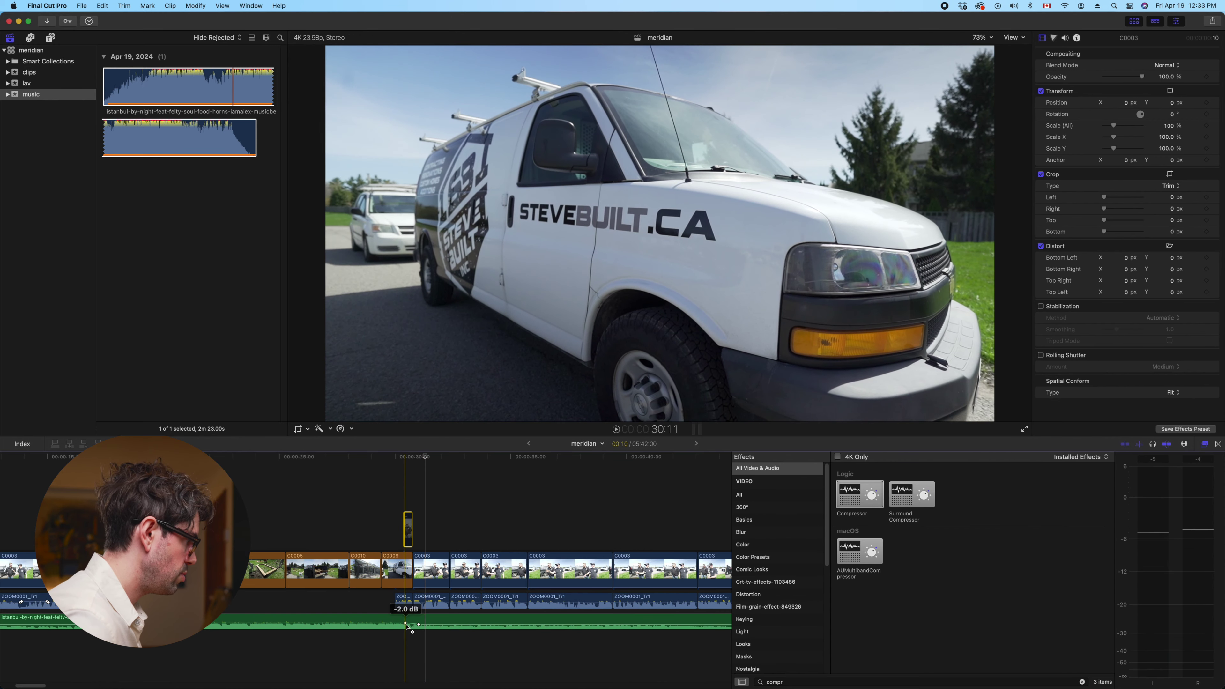
pyautogui.moveTo(405, 623); pyautogui.dragTo(384, 623)
pyautogui.press('space')
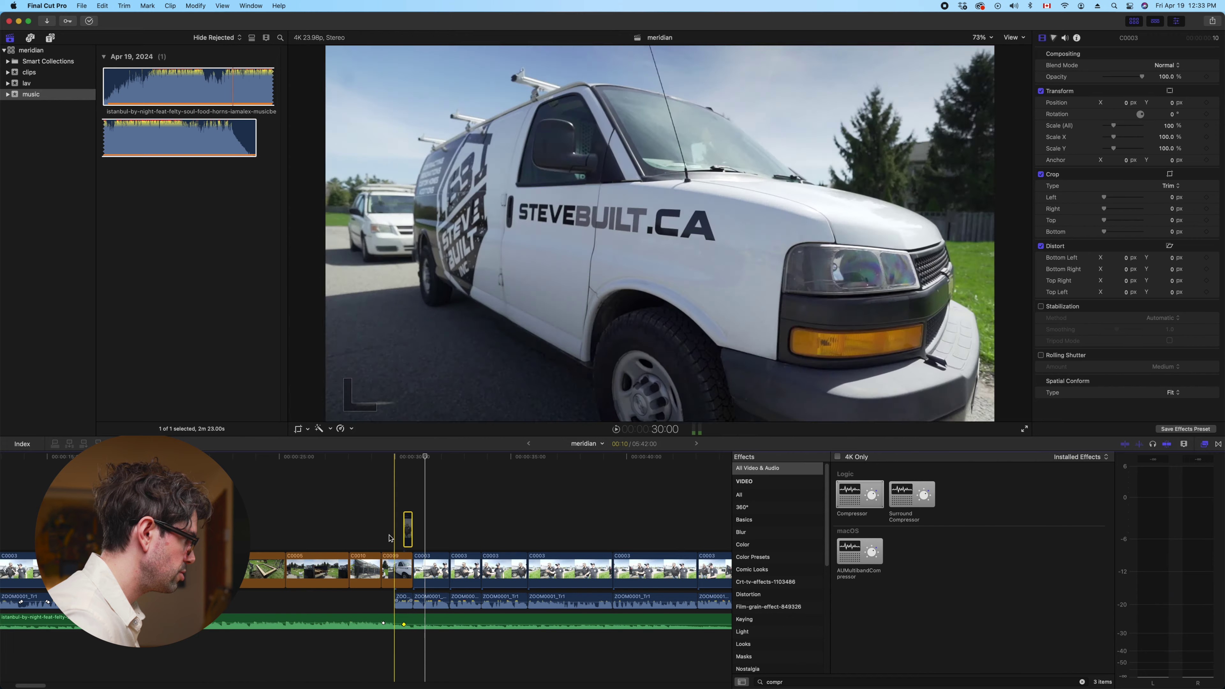
pyautogui.click(355, 494)
pyautogui.press('space')
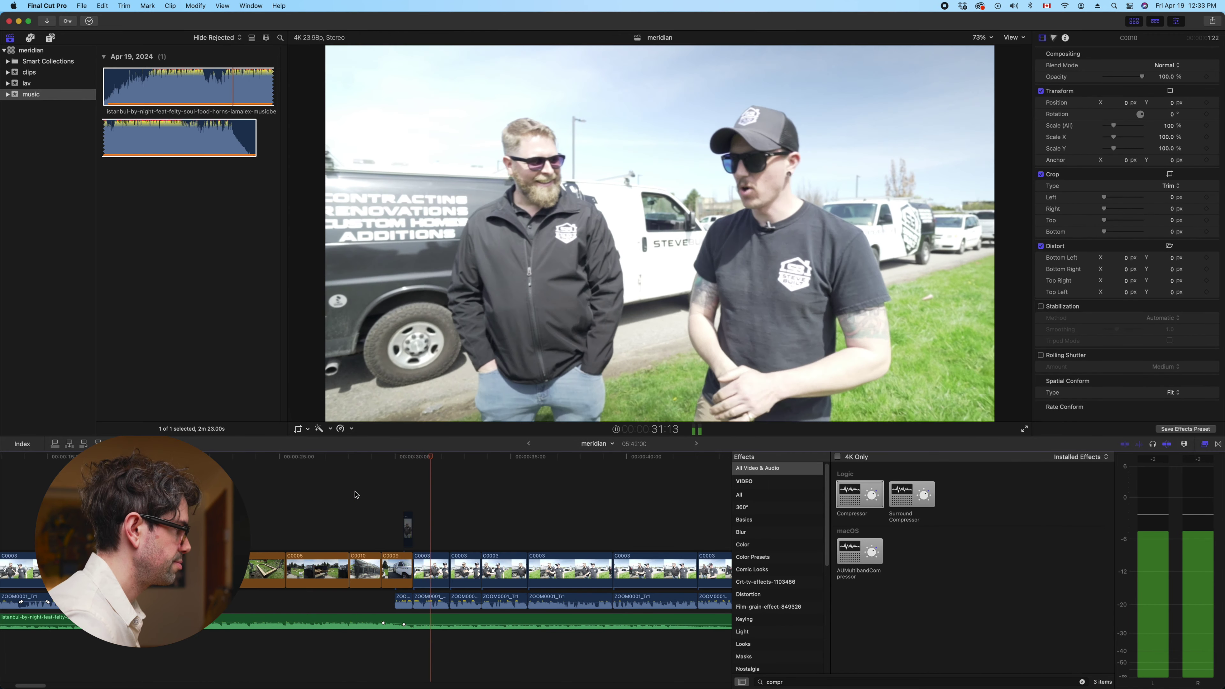
pyautogui.press('space')
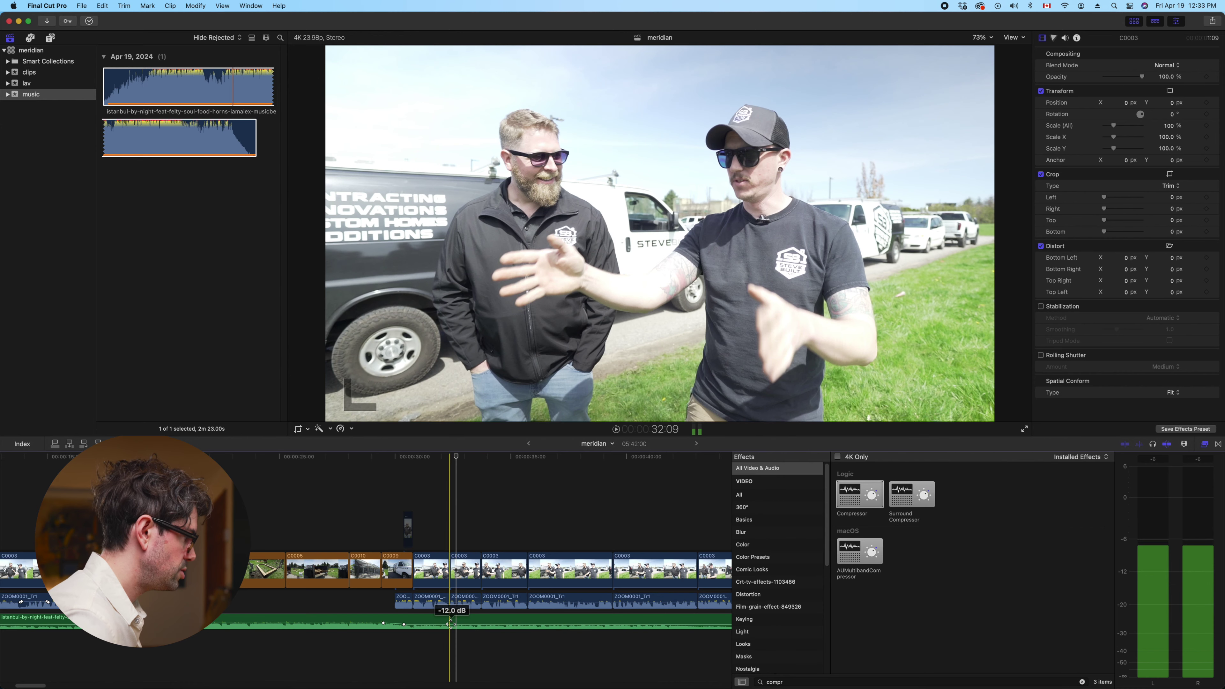
pyautogui.click(451, 624)
pyautogui.press('space')
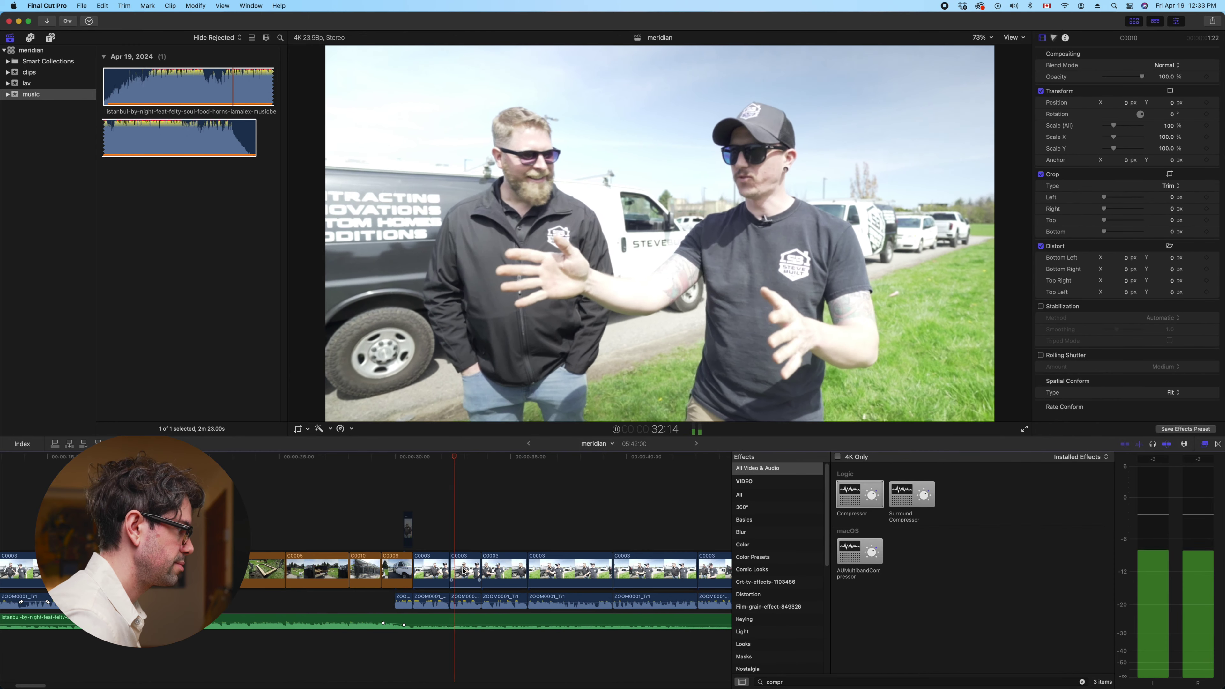
pyautogui.press('space')
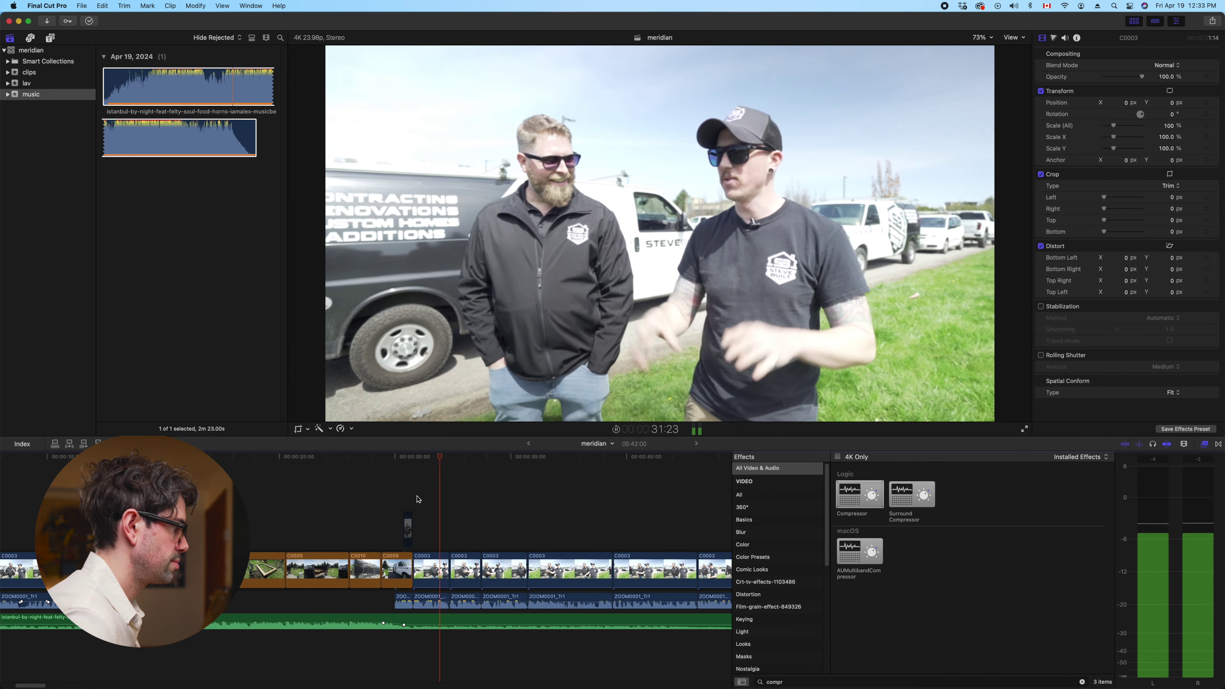
pyautogui.click(464, 569)
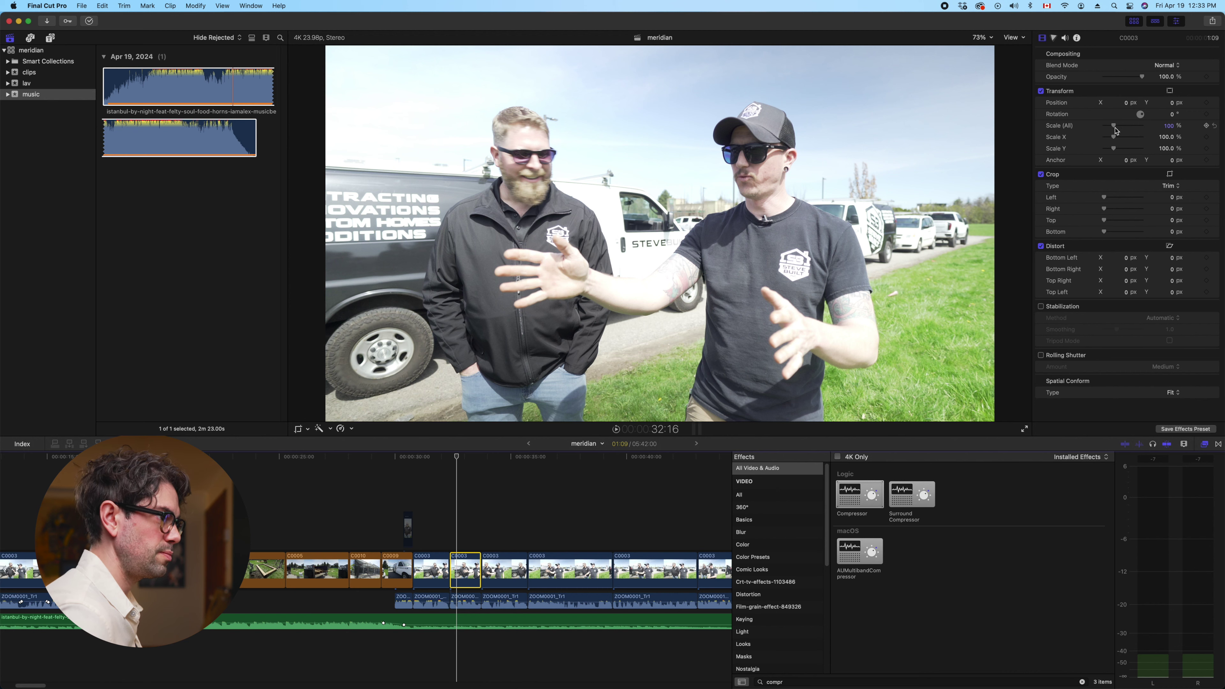
# Scale the C0003 clip above 100% to punch in, then zoom the timeline out
pyautogui.moveTo(1115, 129); pyautogui.dragTo(1117, 127)
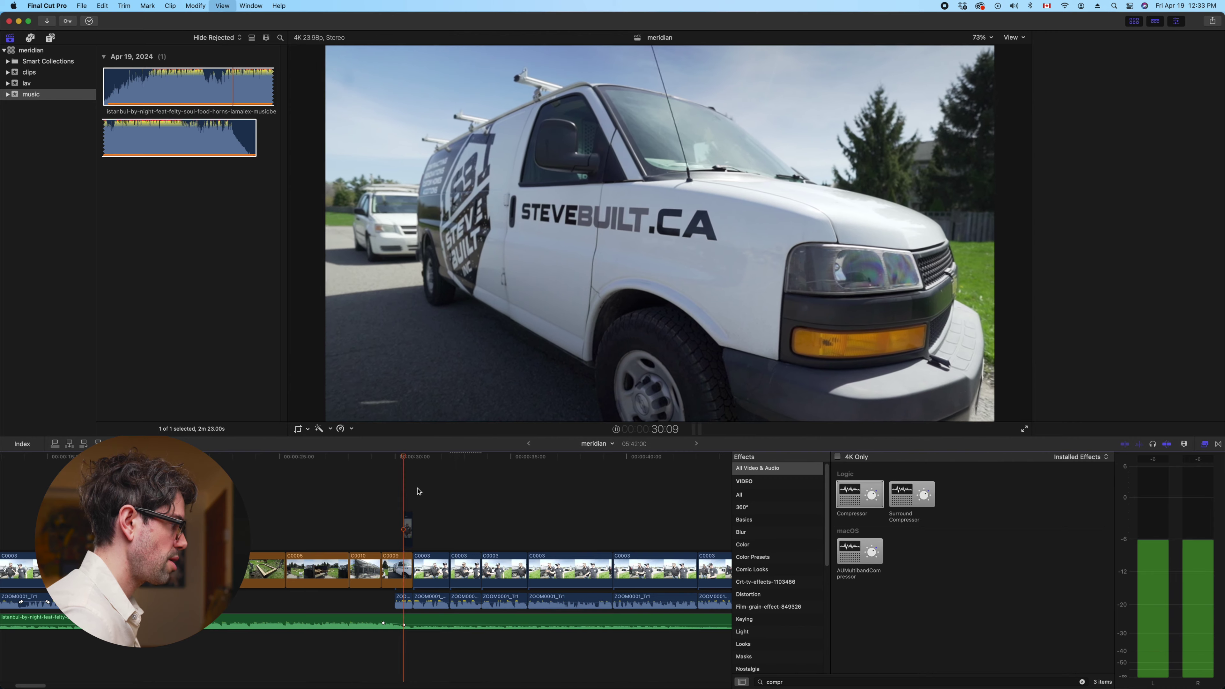
pyautogui.click(418, 487)
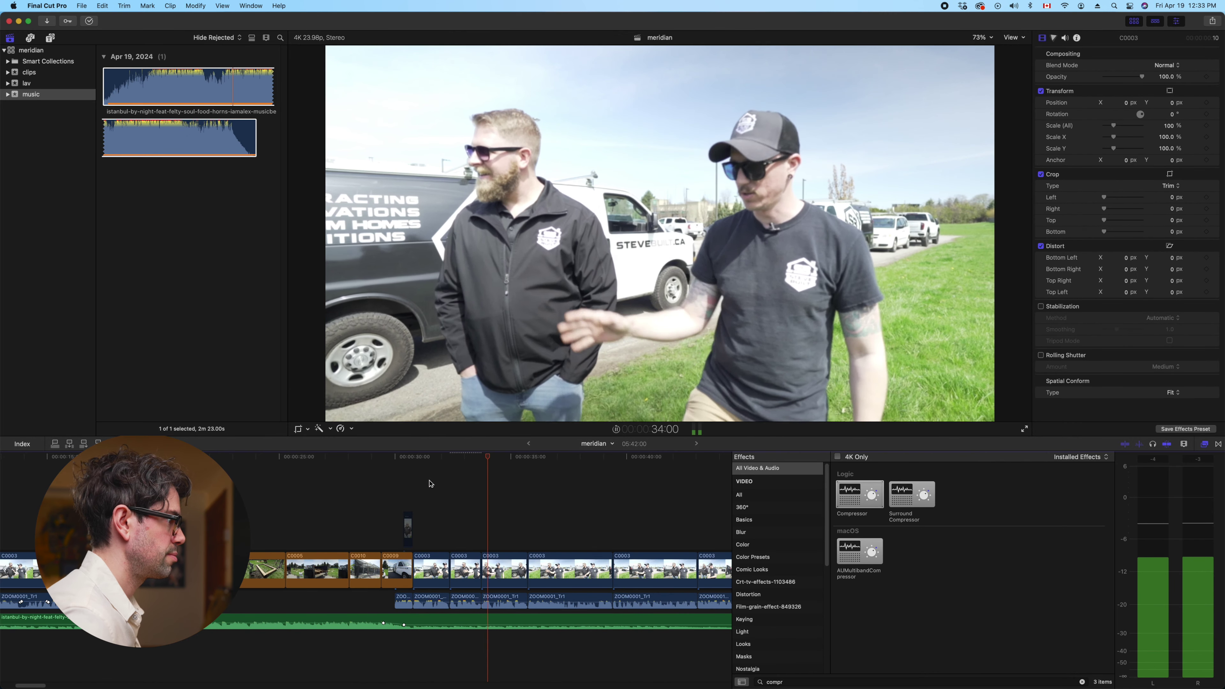
pyautogui.press('space')
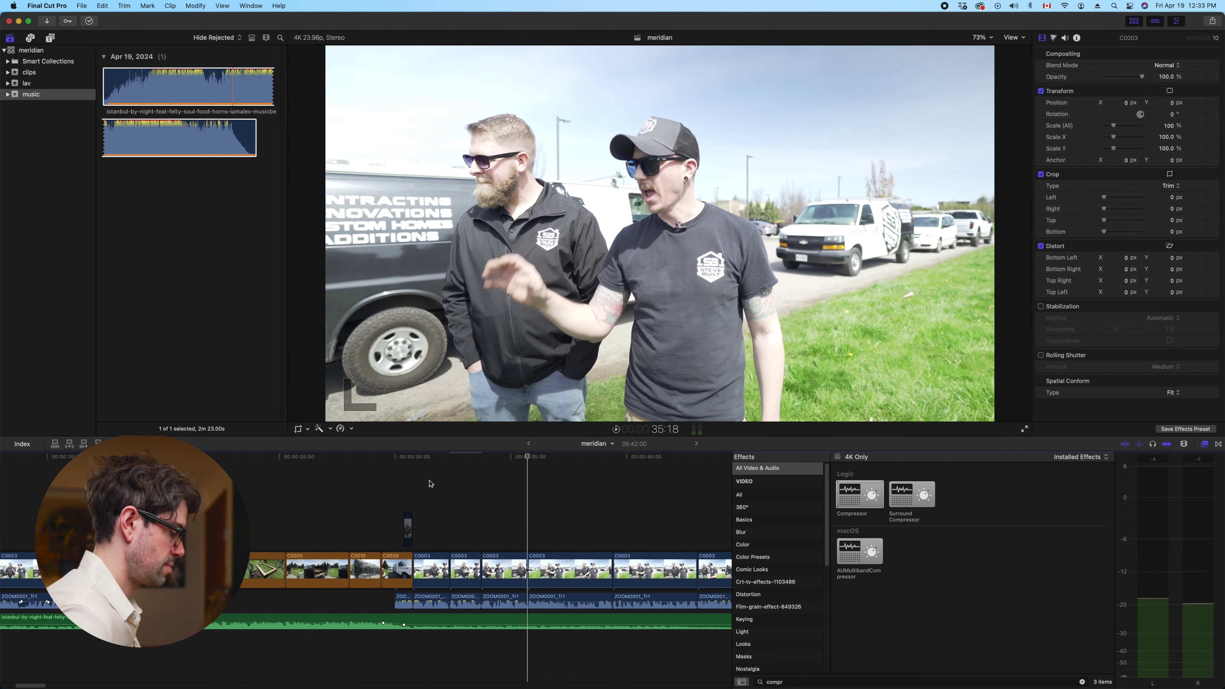
pyautogui.press('super+minus')
pyautogui.press('super+minus')
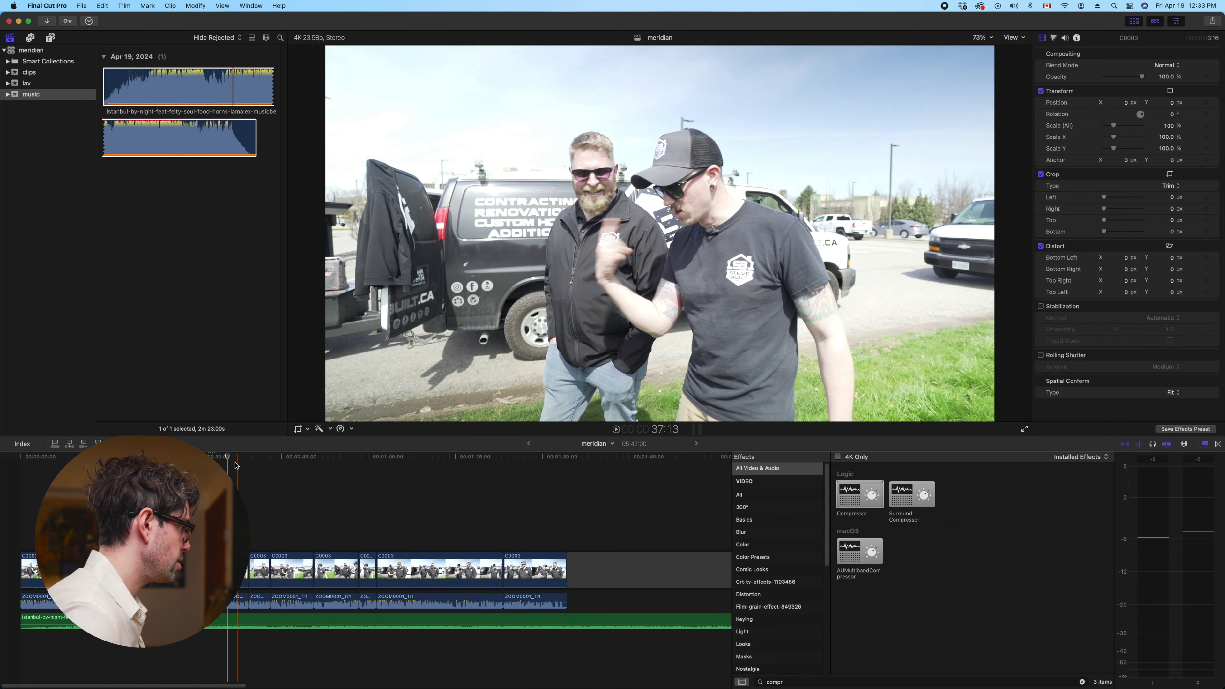
pyautogui.click(229, 457)
# Detach the audio from the run of C0005 and C0006 B-roll clips
pyautogui.moveTo(229, 457); pyautogui.dragTo(456, 502)
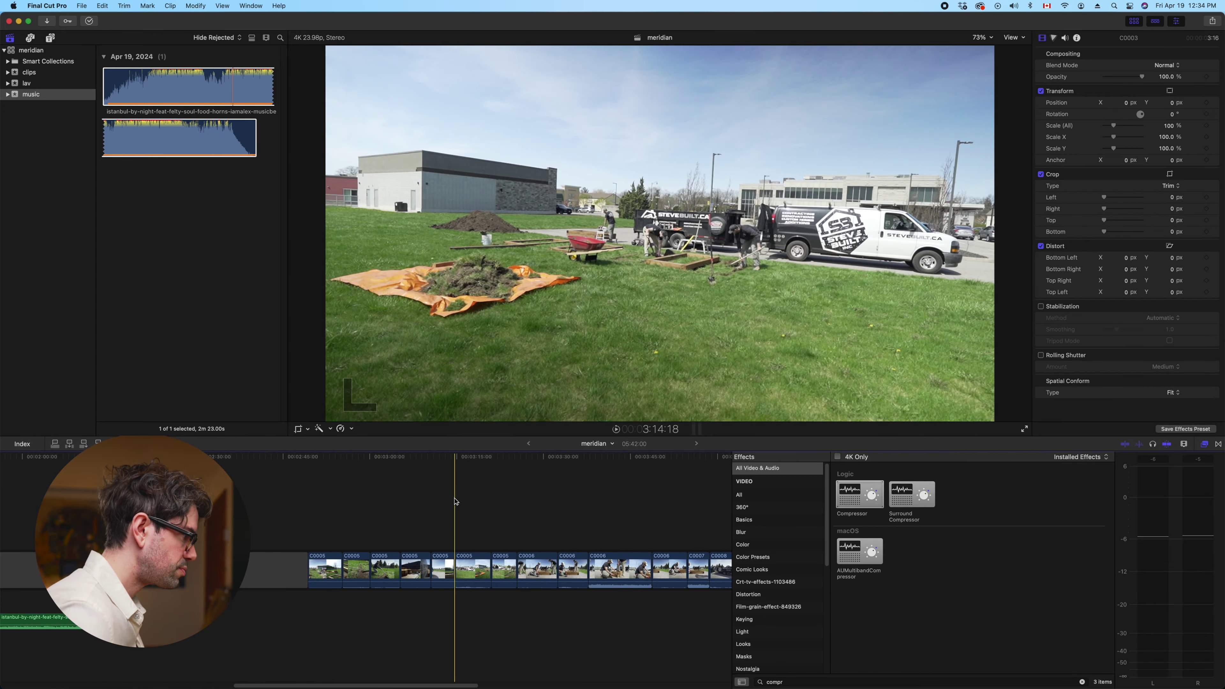
pyautogui.moveTo(570, 510); pyautogui.dragTo(328, 570)
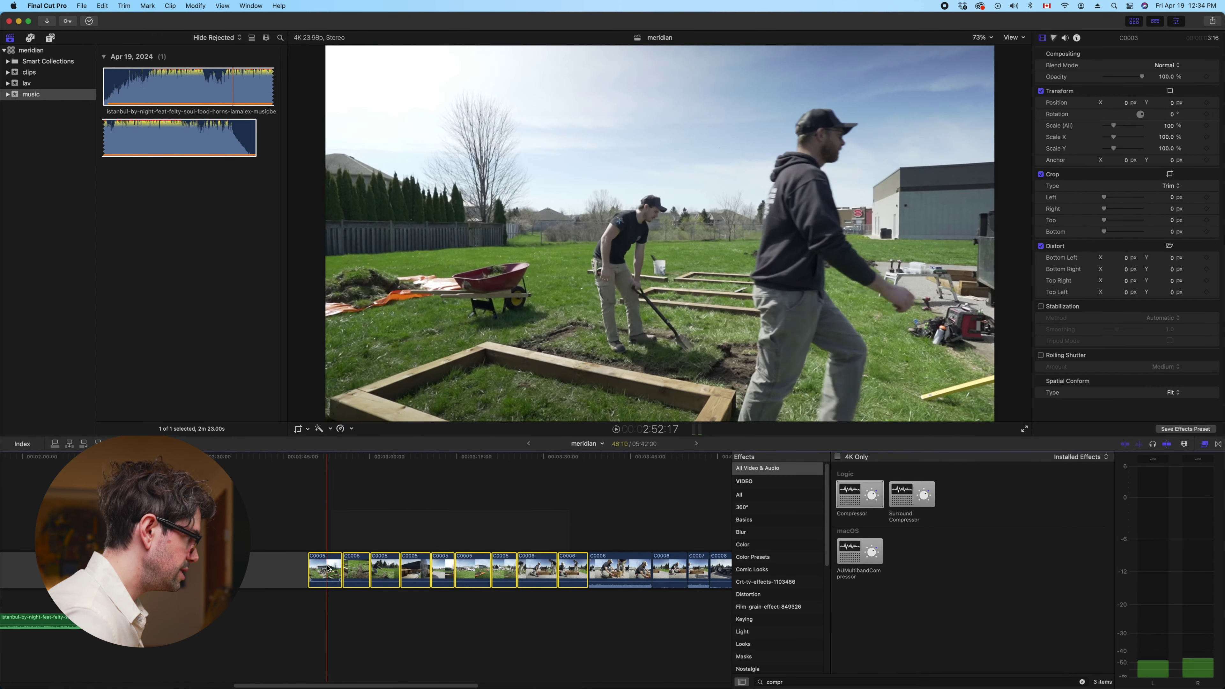
pyautogui.rightClick(328, 571)
pyautogui.click(371, 536)
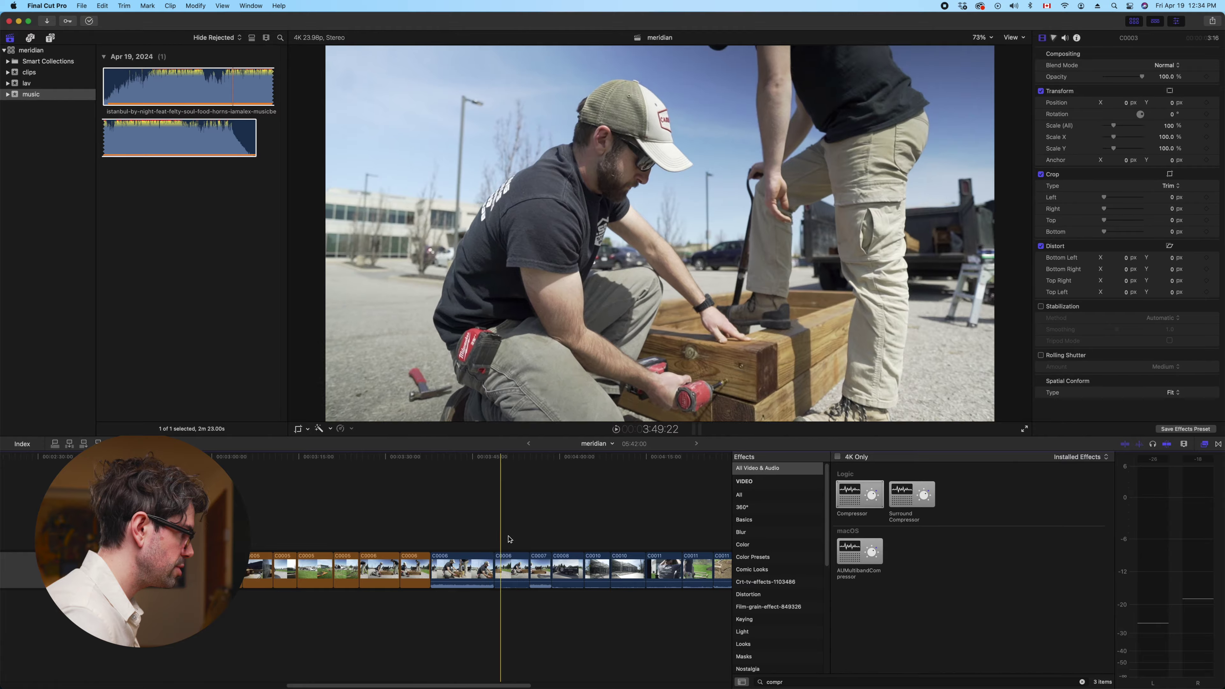
# Detach the audio from the next group of B-roll clips and delete it
pyautogui.hscroll(10, 509, 539)
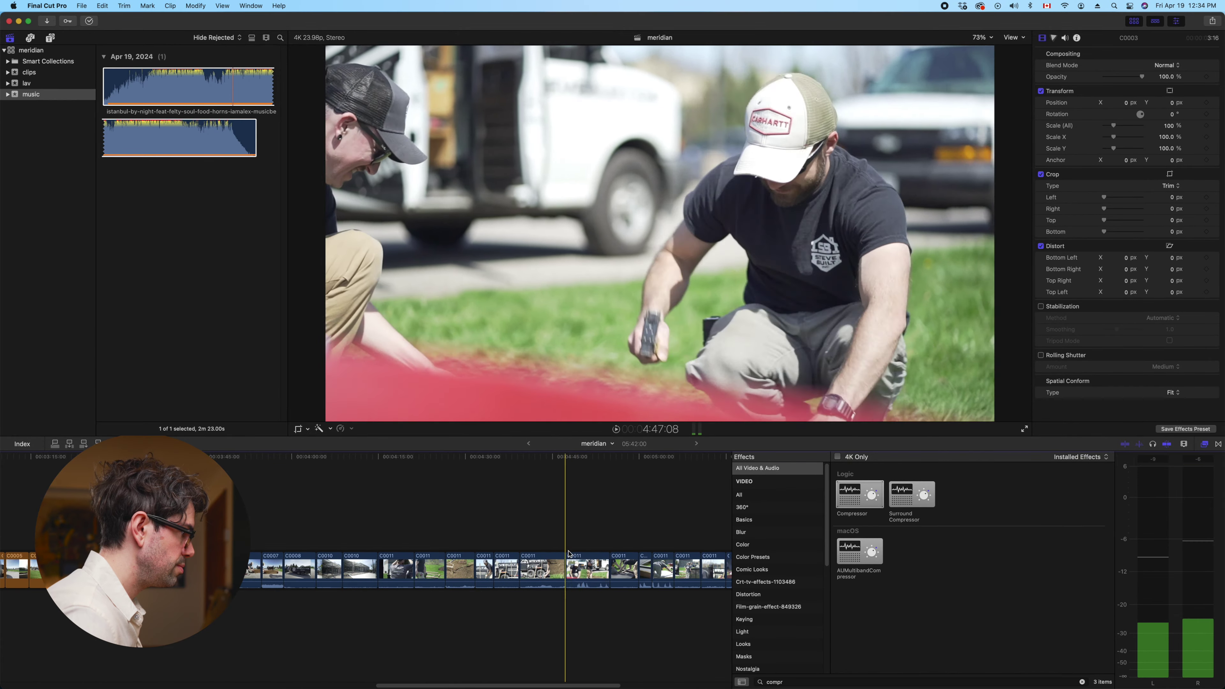
pyautogui.moveTo(540, 567); pyautogui.dragTo(311, 564)
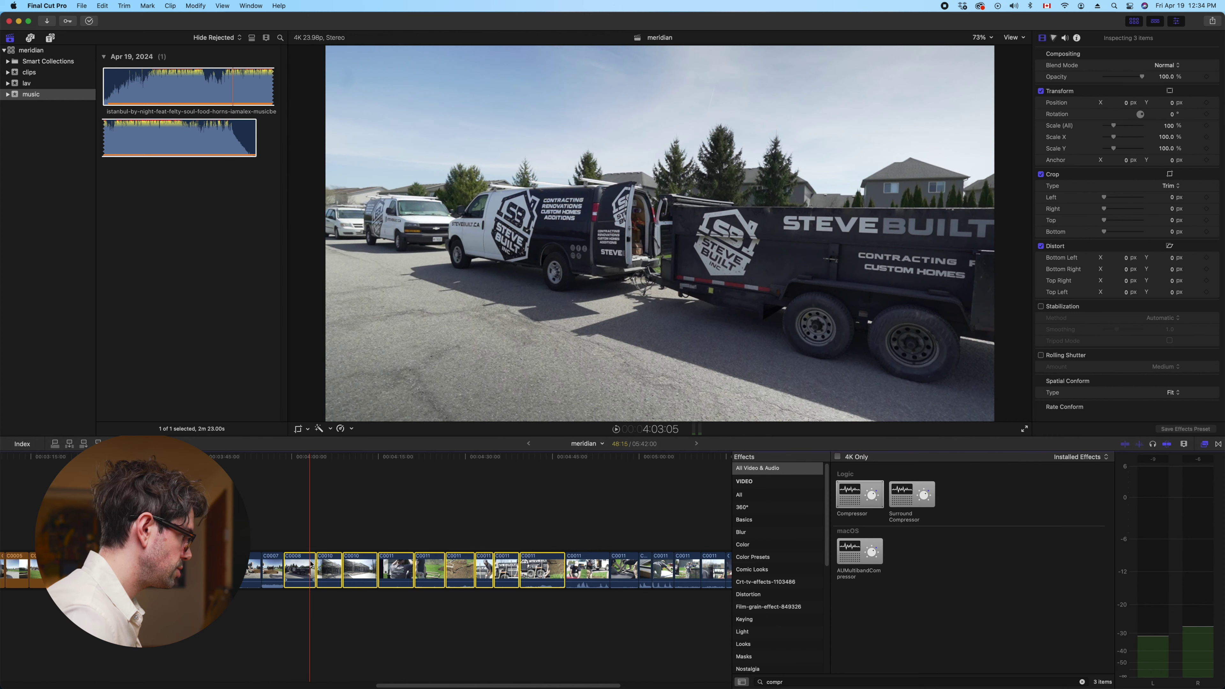
pyautogui.rightClick(311, 563)
pyautogui.click(350, 531)
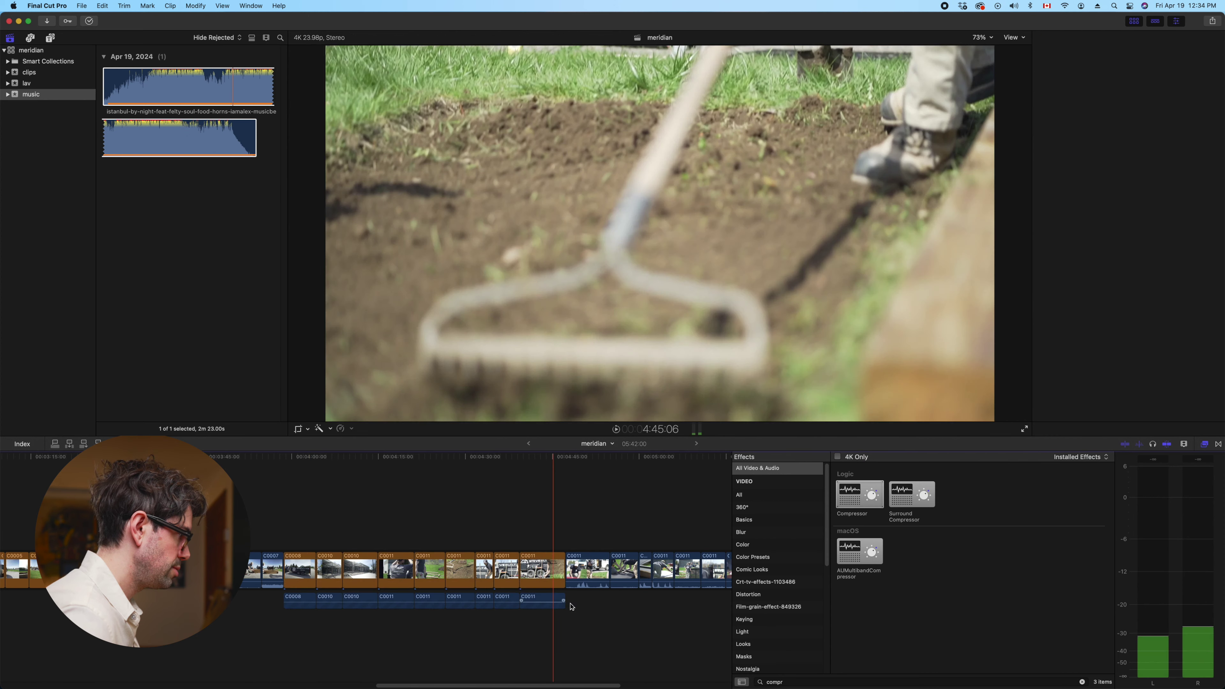
pyautogui.press('Delete')
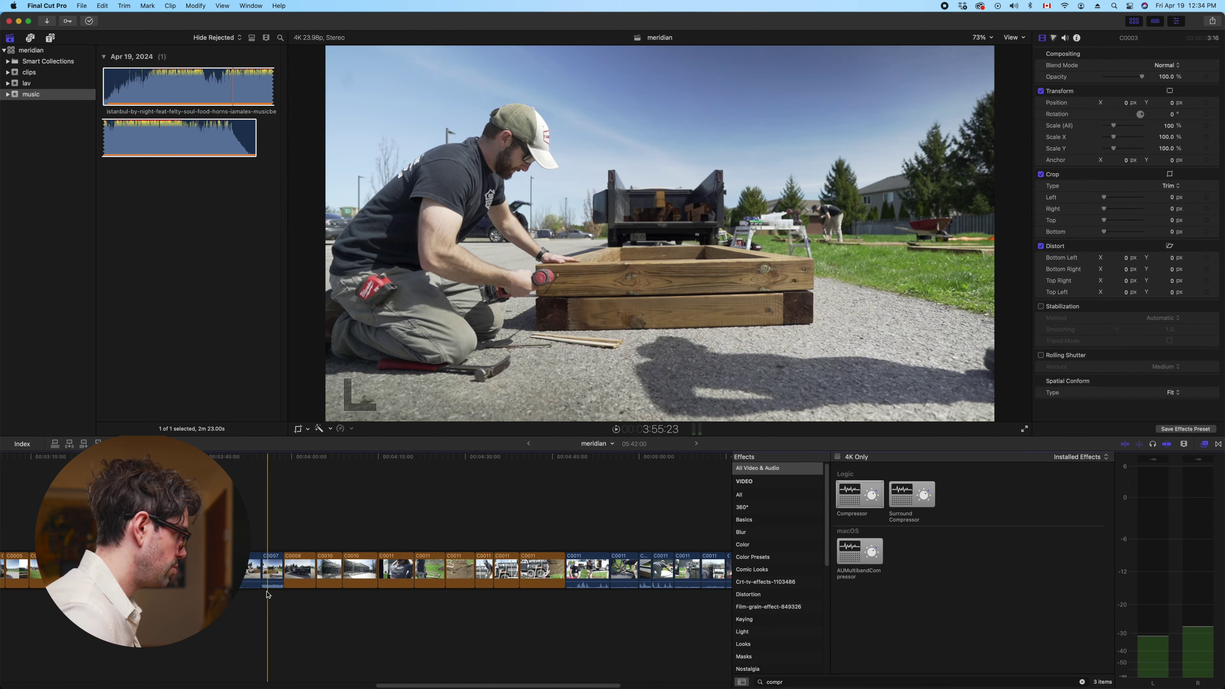
# Disable the C0006 clip
pyautogui.click(240, 603)
pyautogui.rightClick(243, 569)
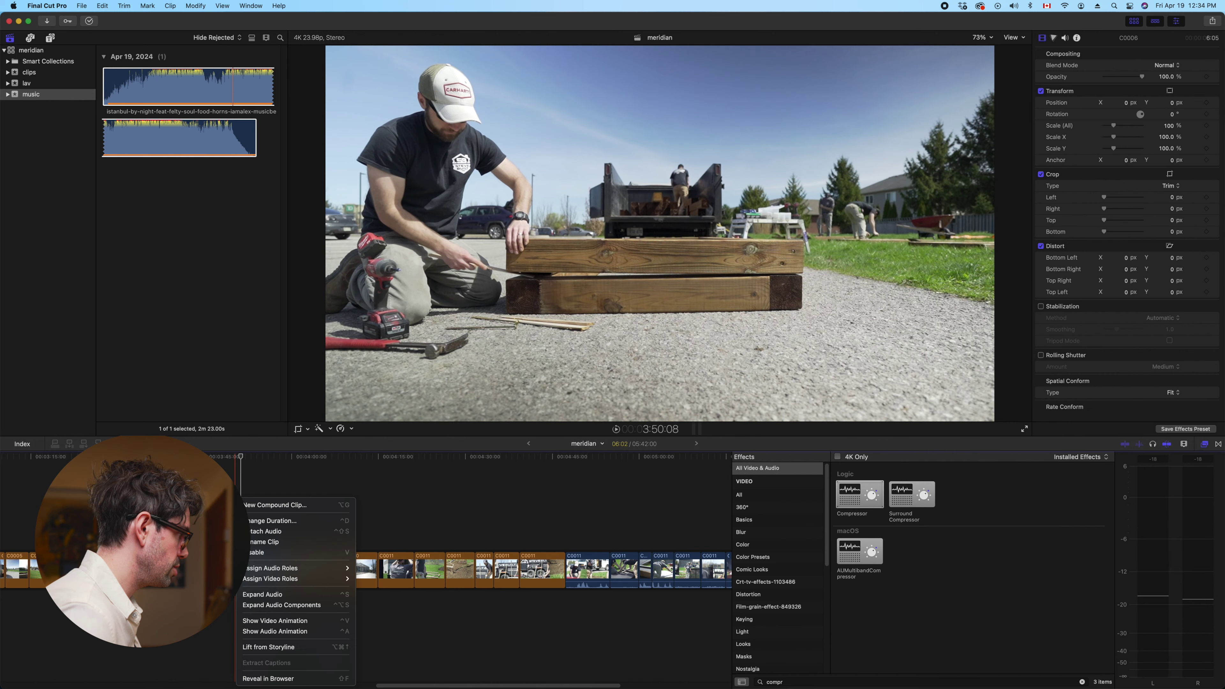
pyautogui.click(259, 552)
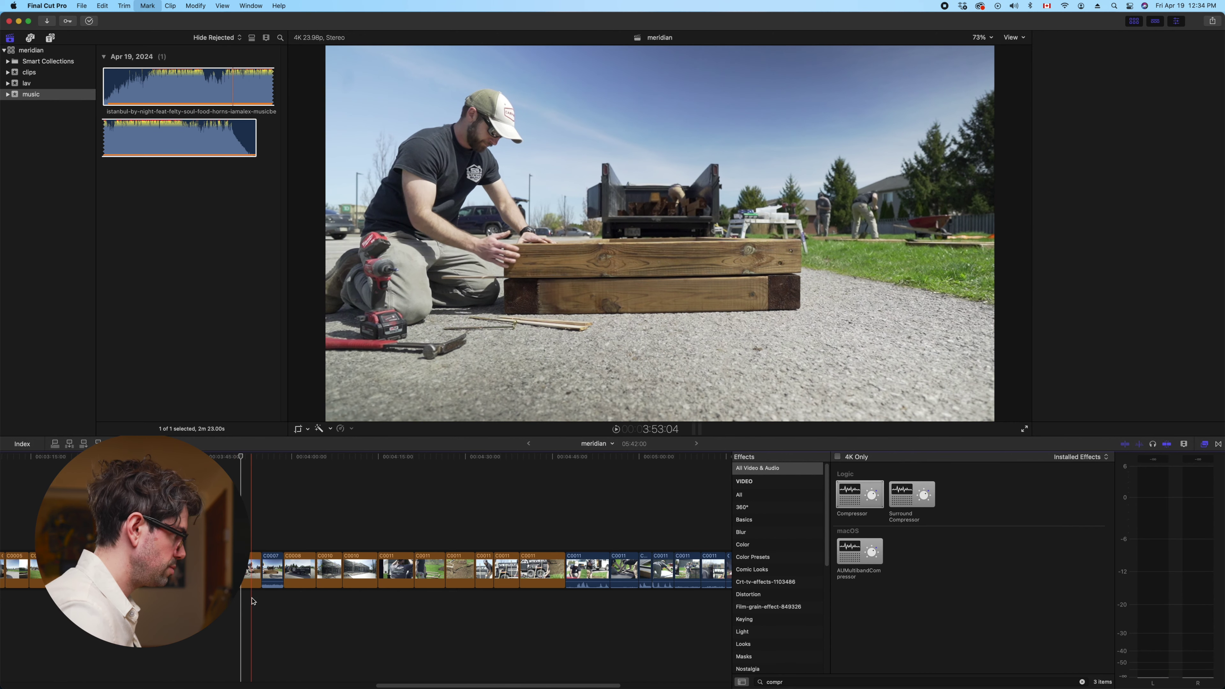
pyautogui.press('super+4')
# Detach the audio from clip C0011
pyautogui.hscroll(5, 338, 579)
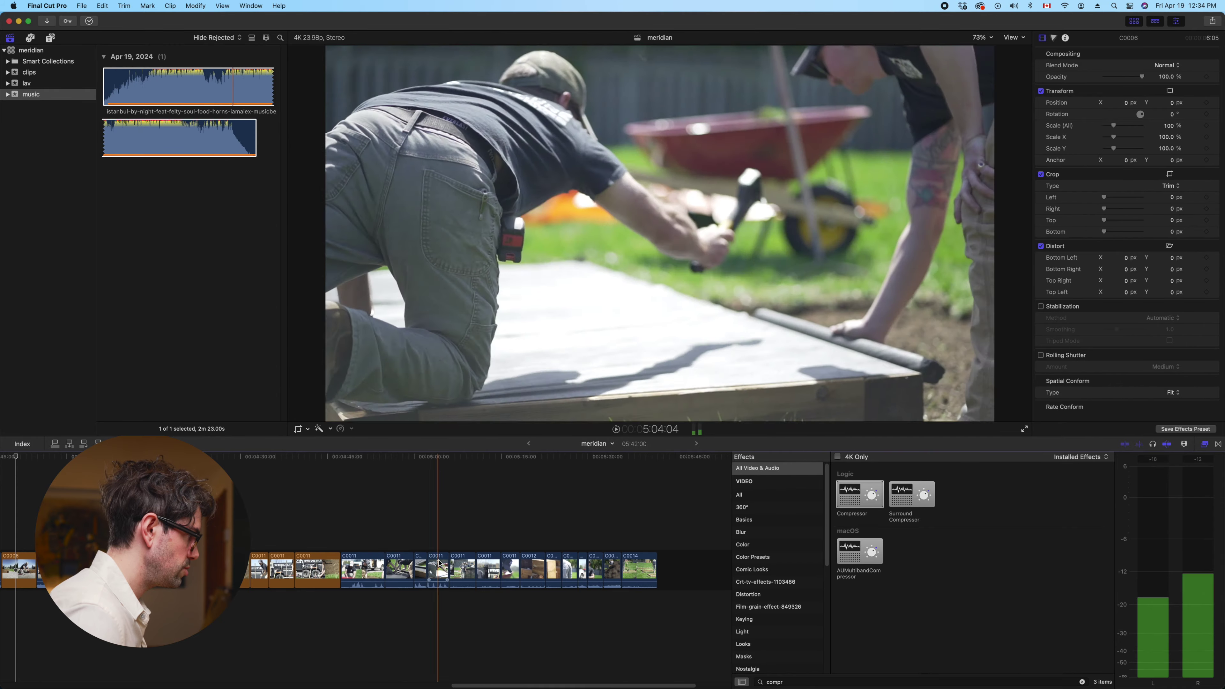
pyautogui.rightClick(405, 567)
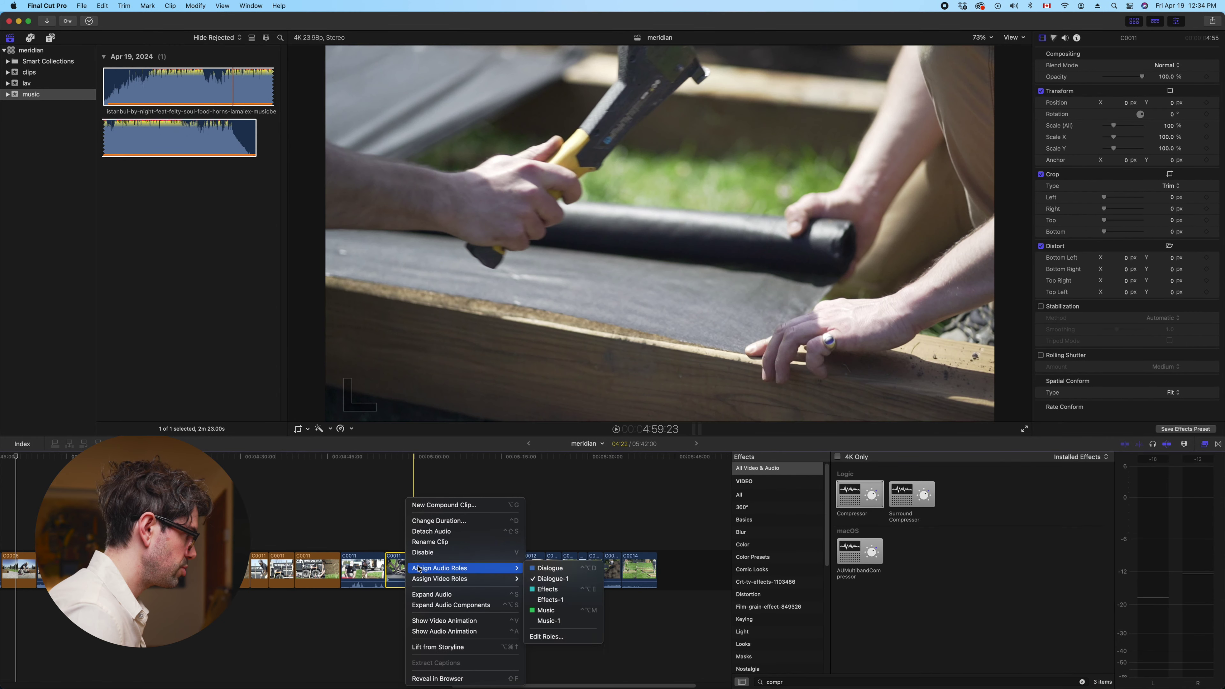
pyautogui.click(437, 531)
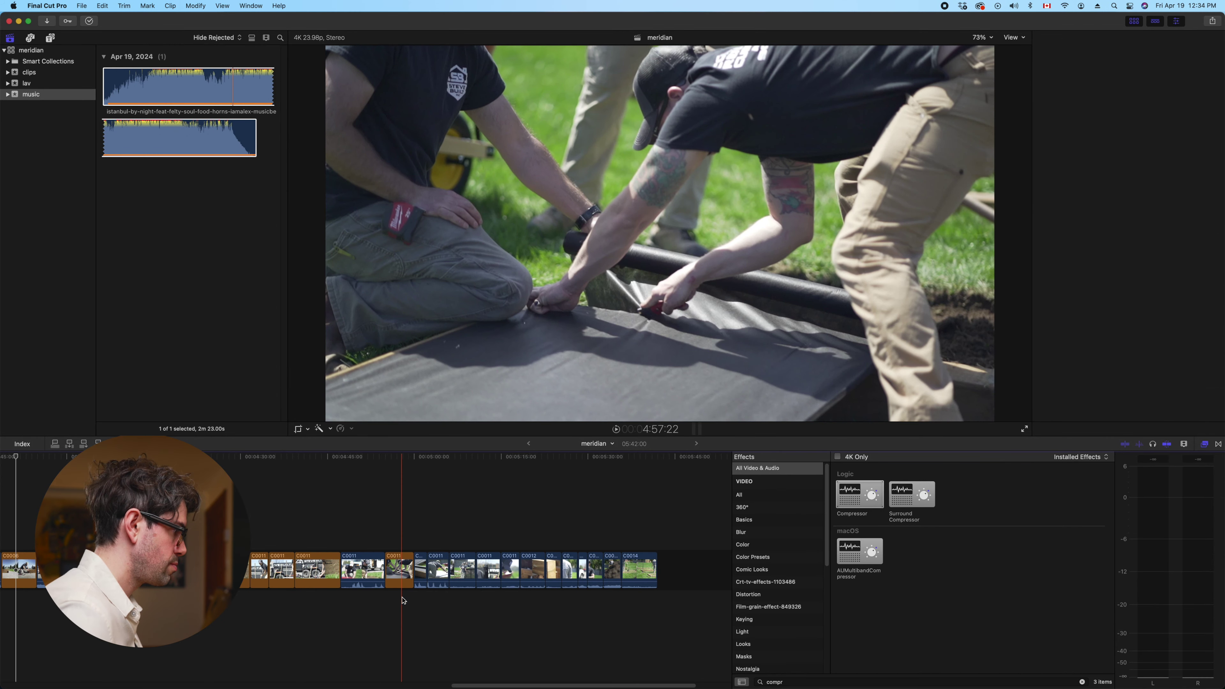
# Detach and delete C0011–C0014's audio, then remove a clip to shorten the timeline to 05:37:06
pyautogui.hscroll(3, 403, 600)
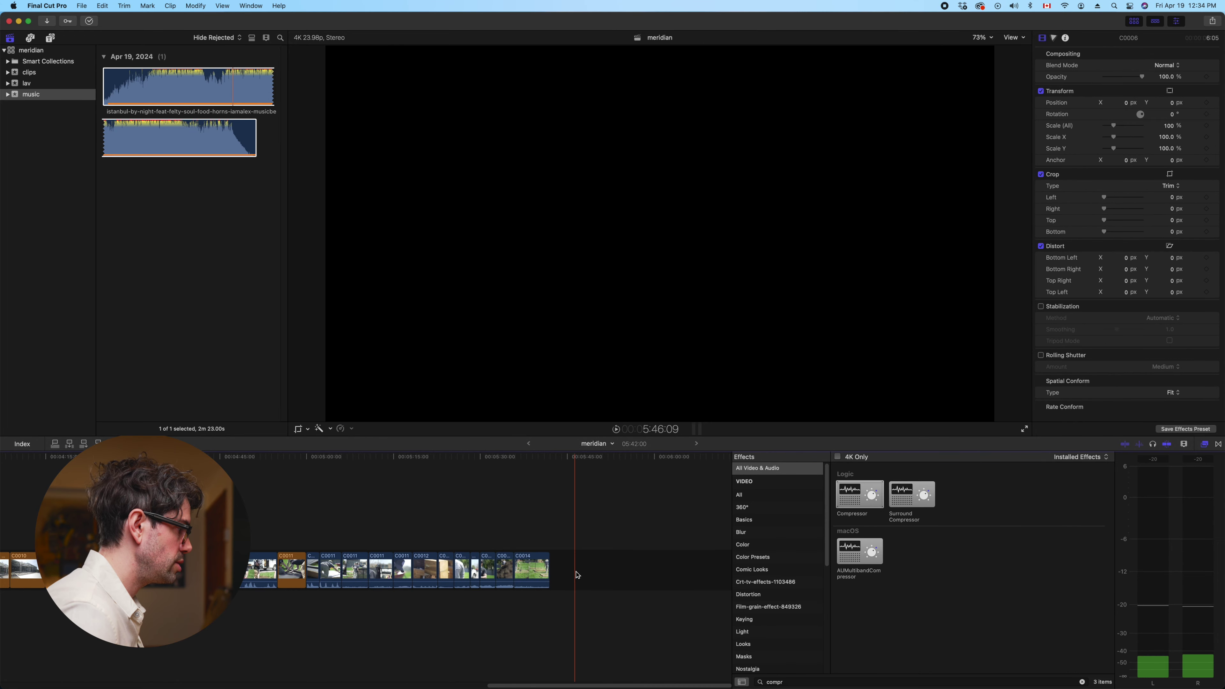
pyautogui.moveTo(577, 573); pyautogui.dragTo(363, 567)
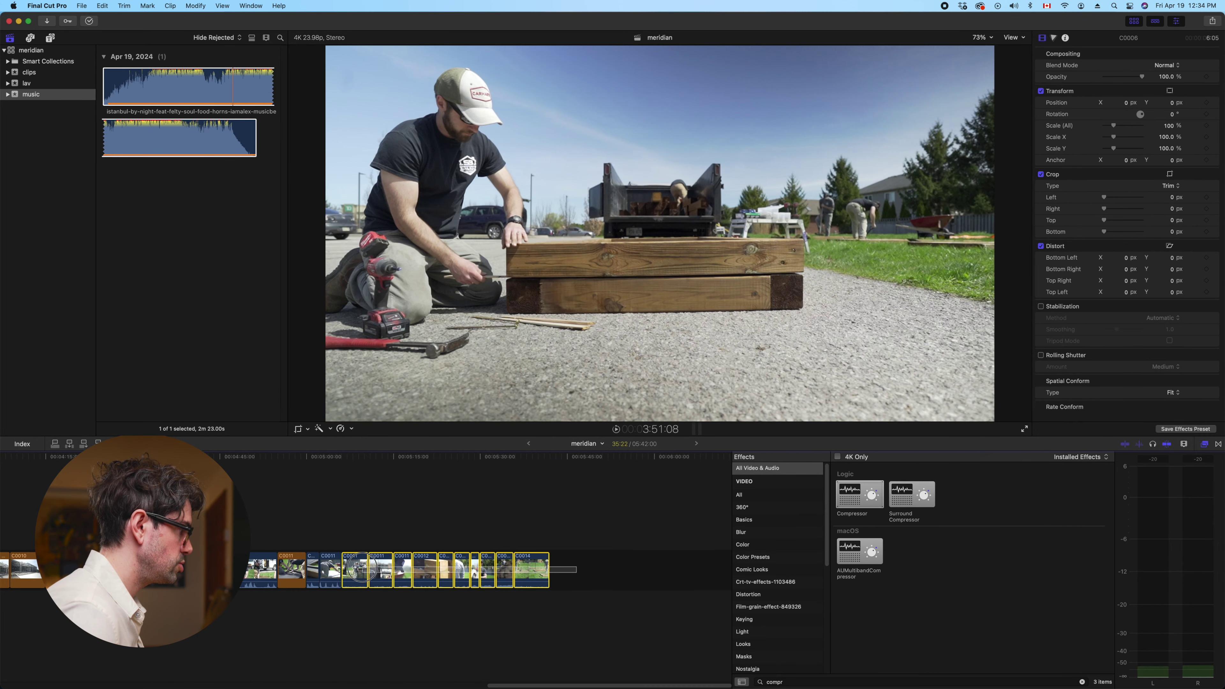
pyautogui.rightClick(362, 570)
pyautogui.click(415, 528)
pyautogui.press('super+z')
pyautogui.press('super+4')
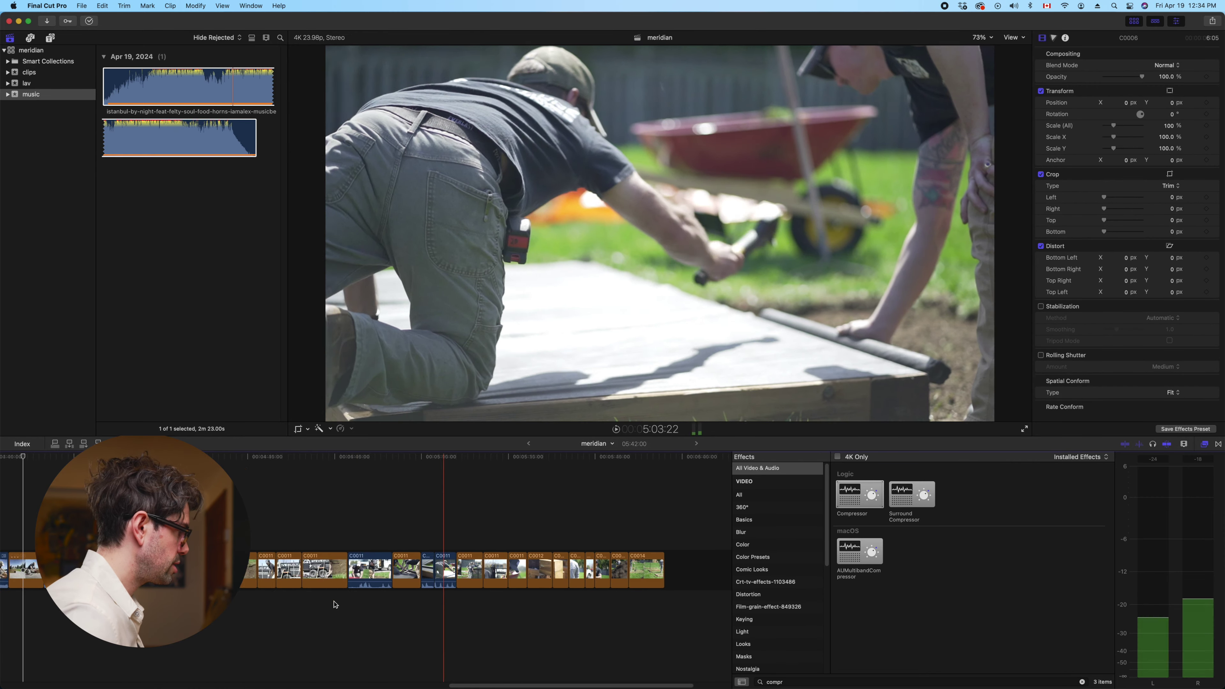
pyautogui.hscroll(-10, 337, 608)
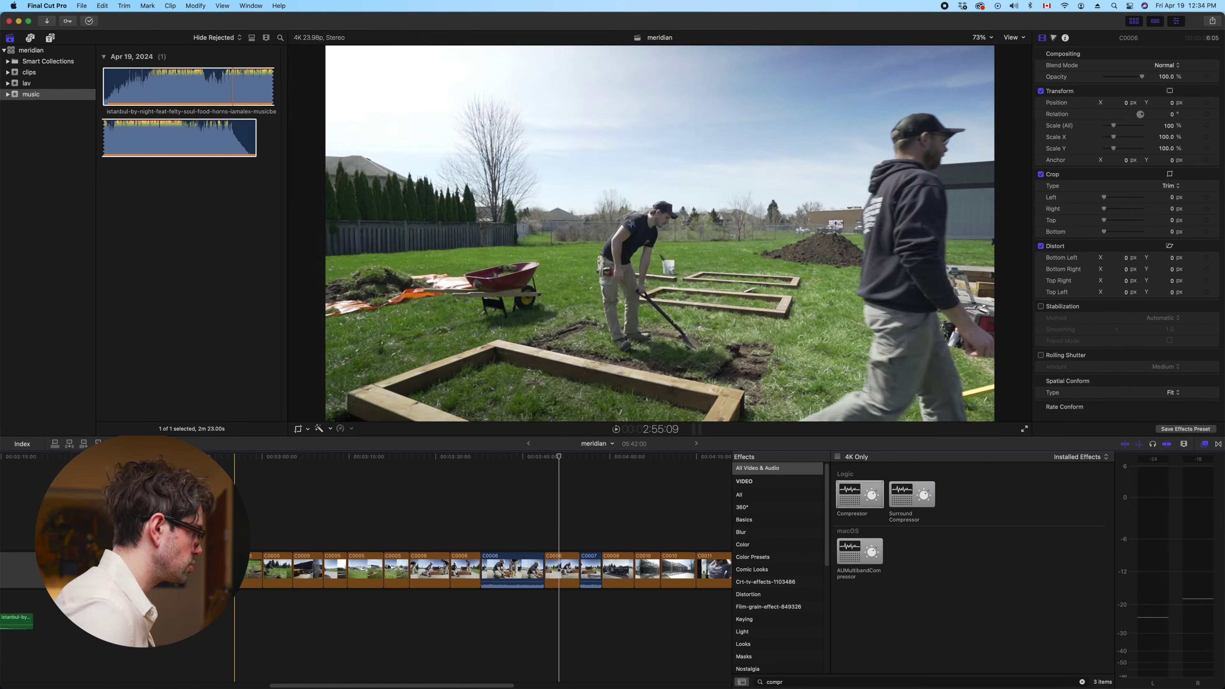
pyautogui.press('super+z')
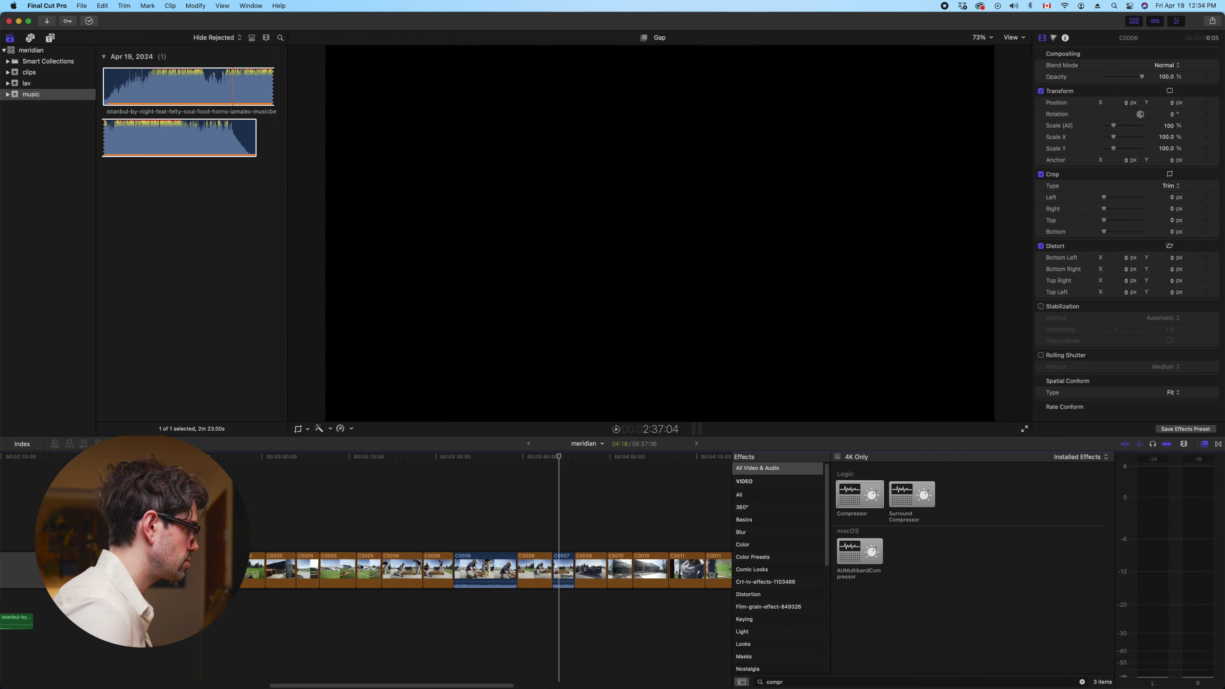
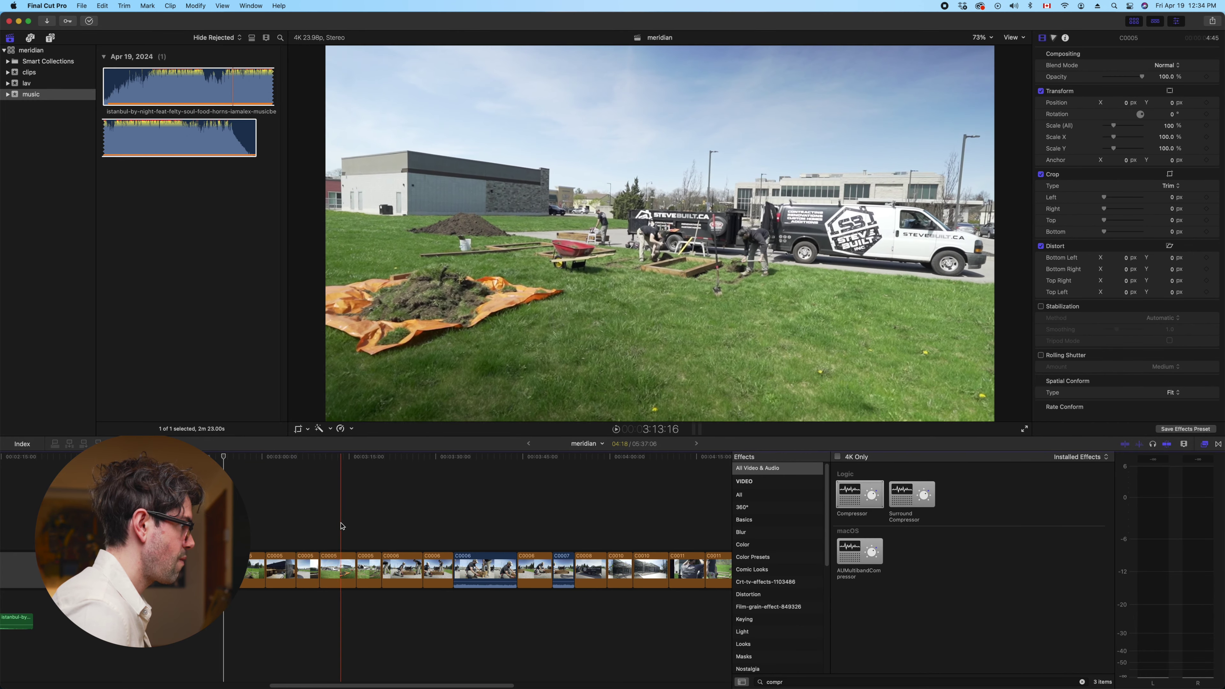
# Ripple-delete the unwanted C0005 shot from the meridian primary storyline
pyautogui.moveTo(344, 574); pyautogui.dragTo(235, 512)
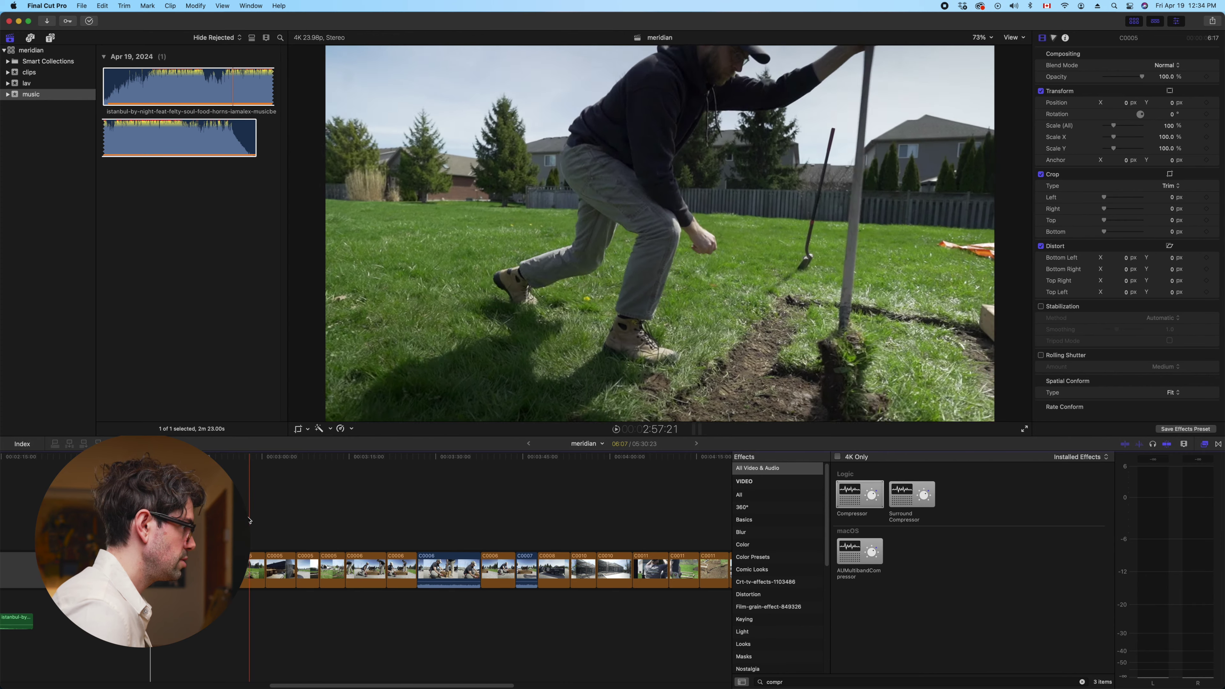
pyautogui.press('Delete')
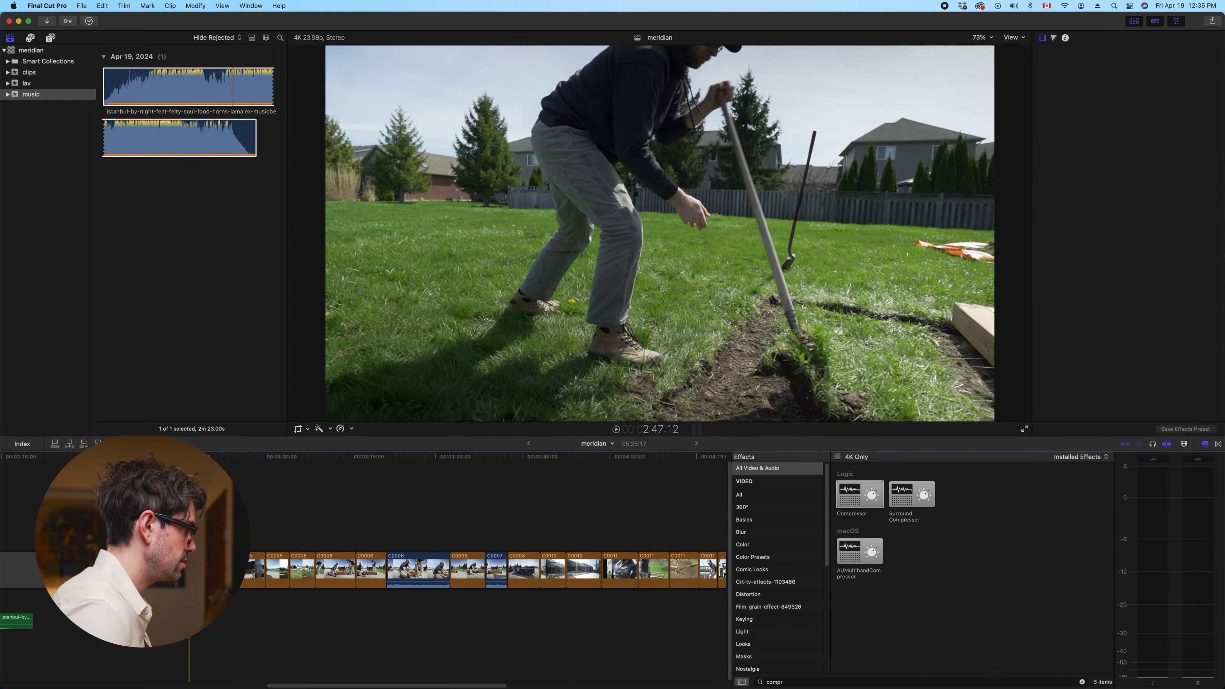
pyautogui.hscroll(10, 444, 531)
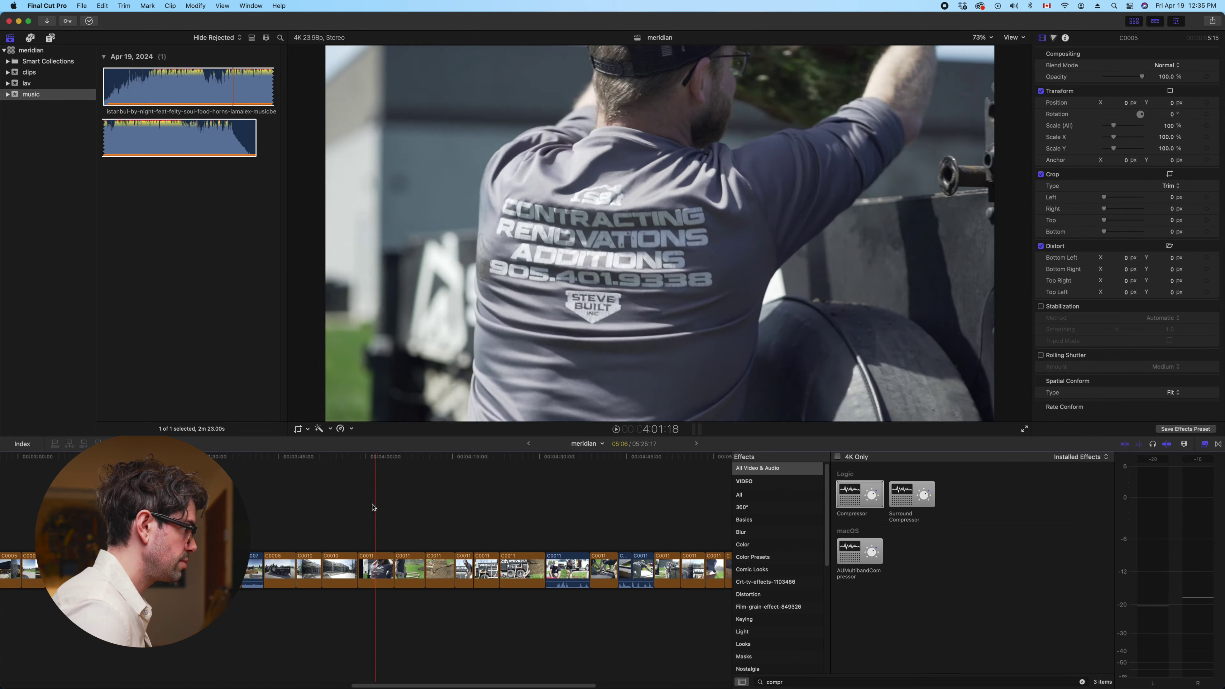
# Ripple-delete the C0011 shot so the storyline shortens to 05:20:09
pyautogui.moveTo(377, 562); pyautogui.dragTo(135, 567)
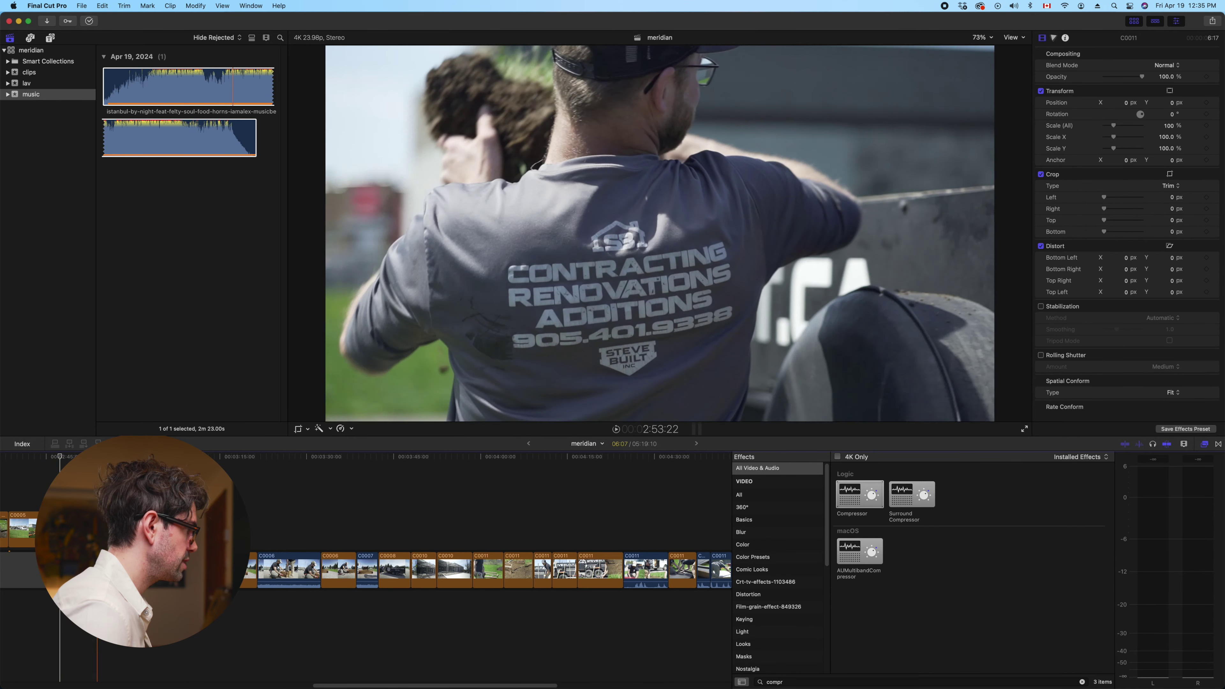
pyautogui.moveTo(135, 567); pyautogui.dragTo(484, 549)
pyautogui.press('Delete')
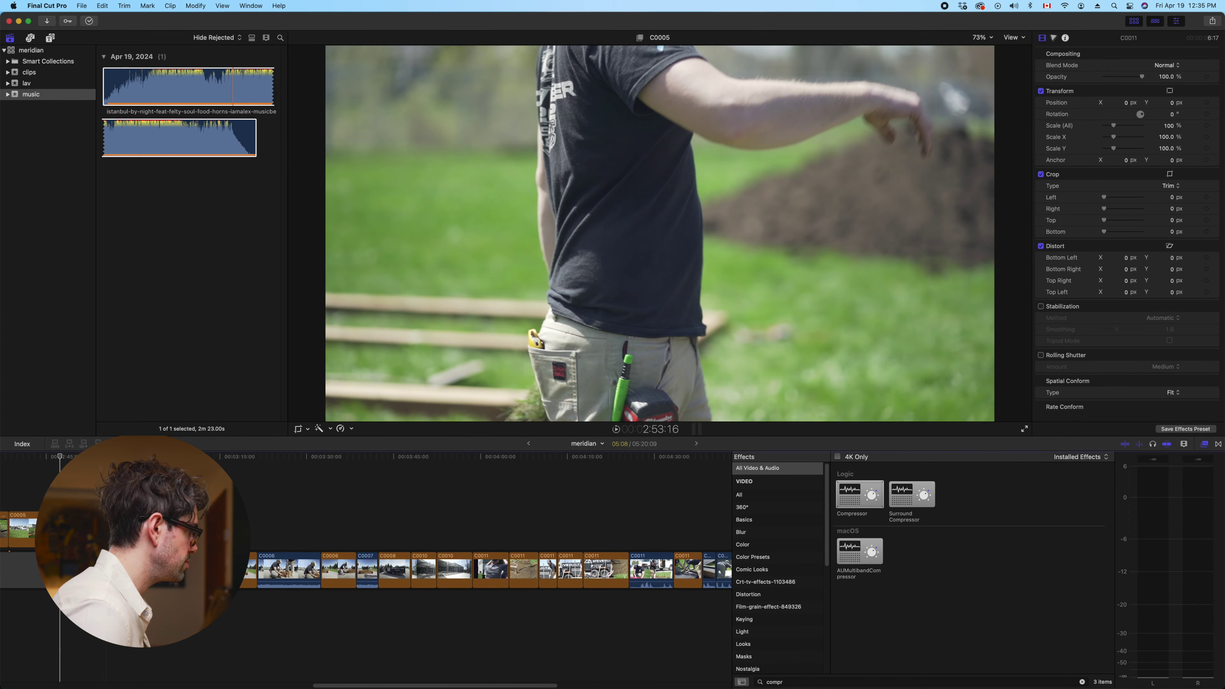
pyautogui.press('super+z')
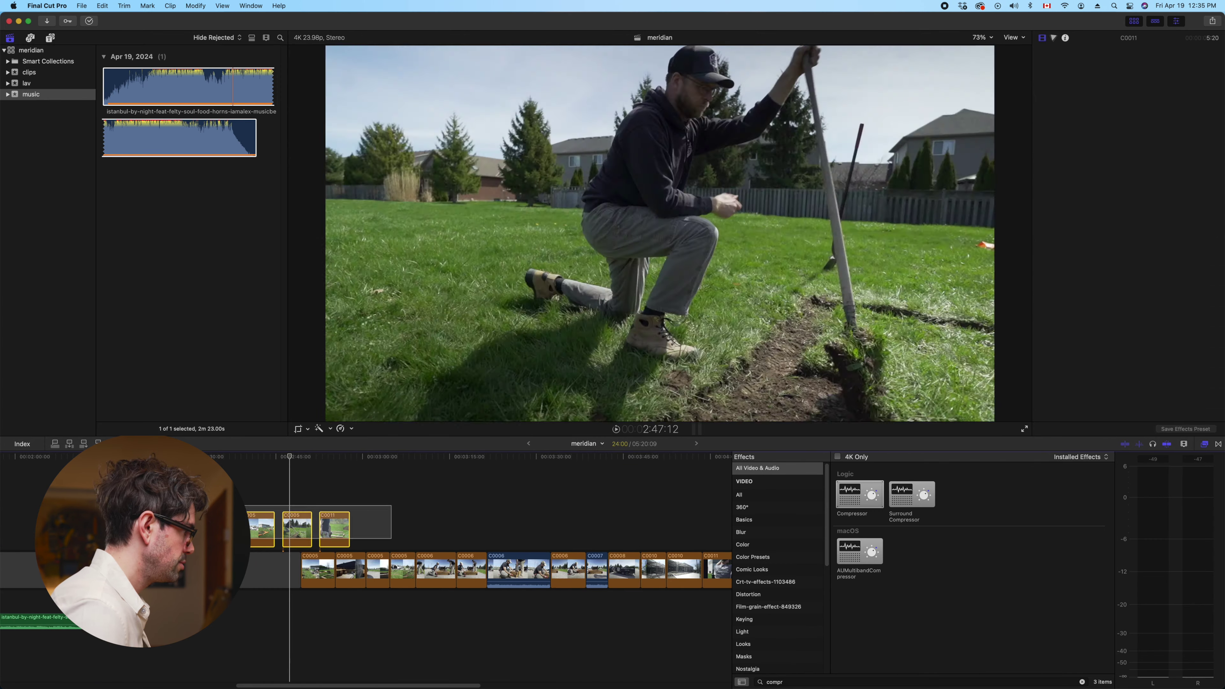
# Move connected clip C0011 so it follows the three C0005 cutaways
pyautogui.press('super+z')
pyautogui.press('super+z')
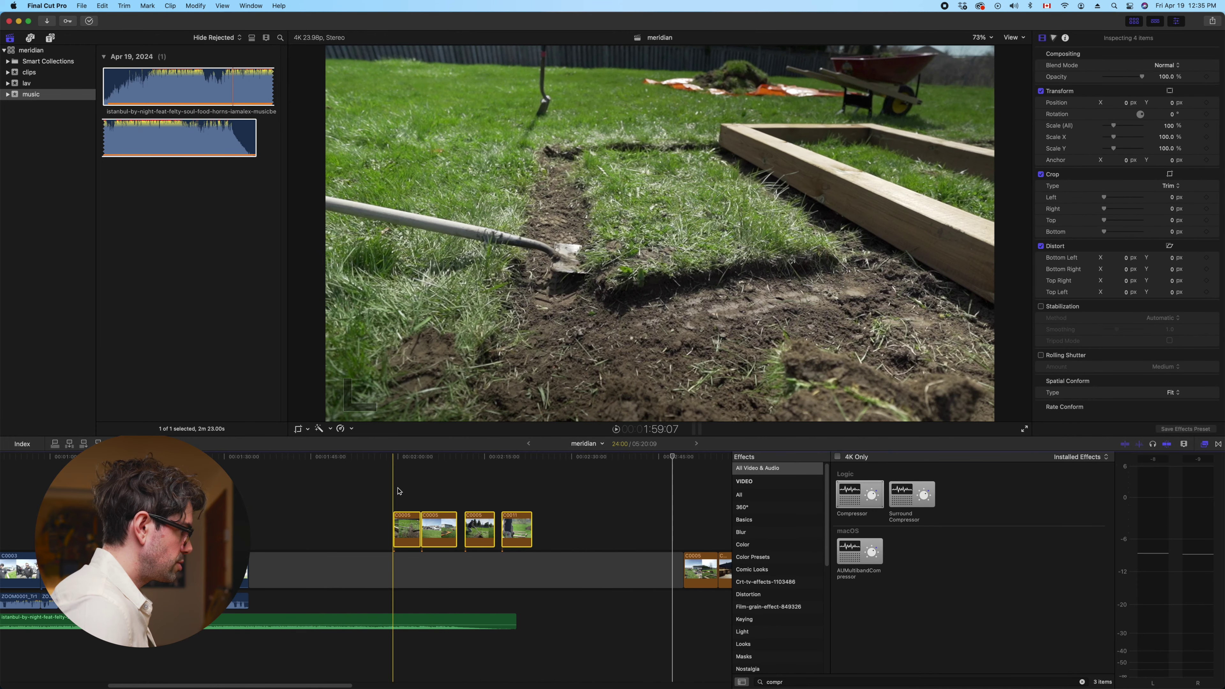
pyautogui.click(401, 488)
pyautogui.click(473, 529)
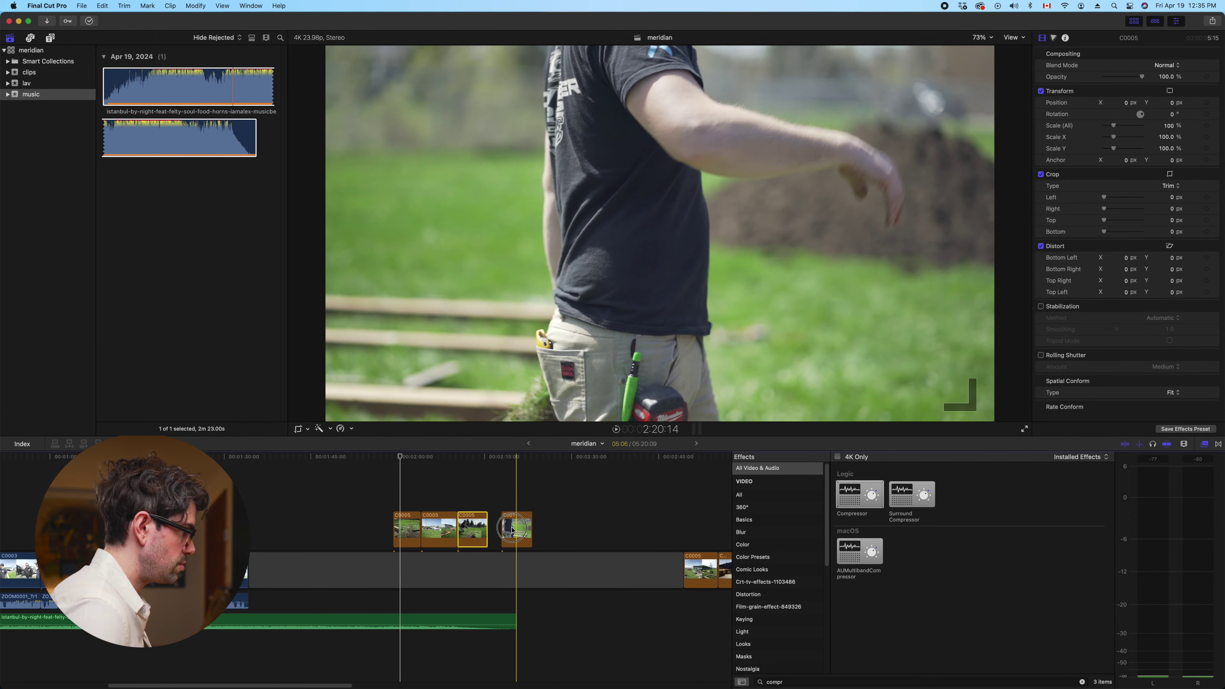
pyautogui.moveTo(512, 530); pyautogui.dragTo(506, 528)
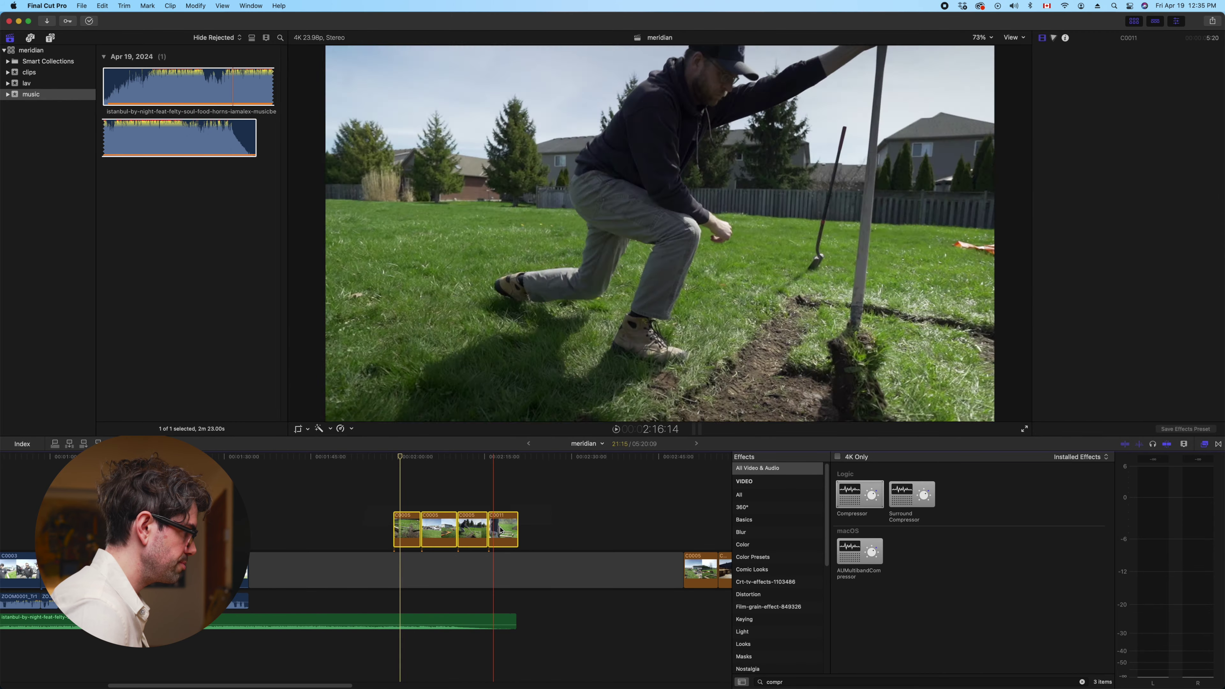
# Slide the four connected B-roll clips earlier, to about 0:30 over the interview
pyautogui.hscroll(-3, 528, 530)
pyautogui.press('super+z')
pyautogui.hscroll(-5, 483, 485)
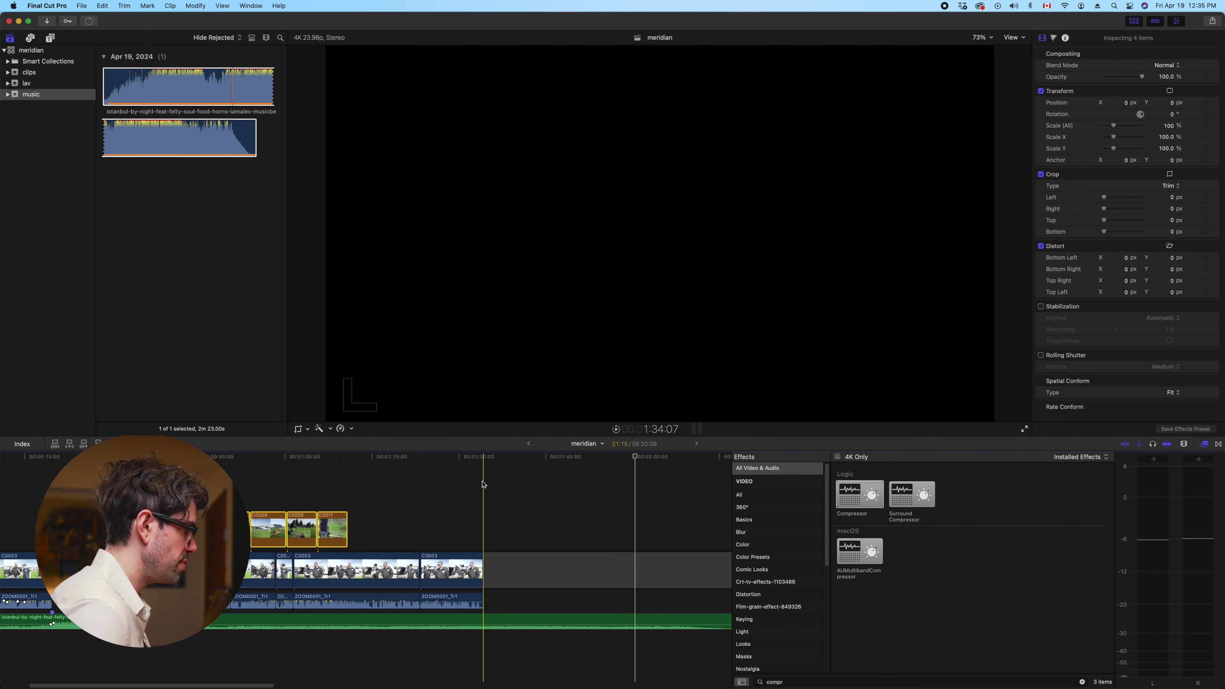
pyautogui.hscroll(-2, 483, 485)
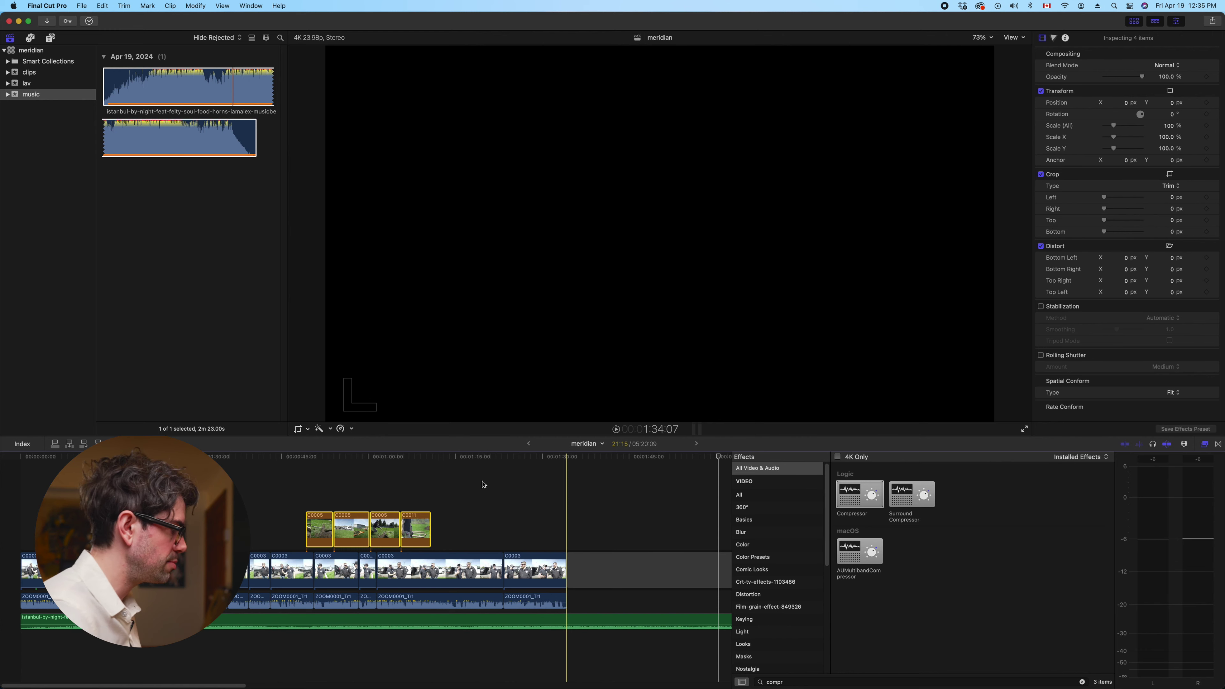
pyautogui.click(471, 468)
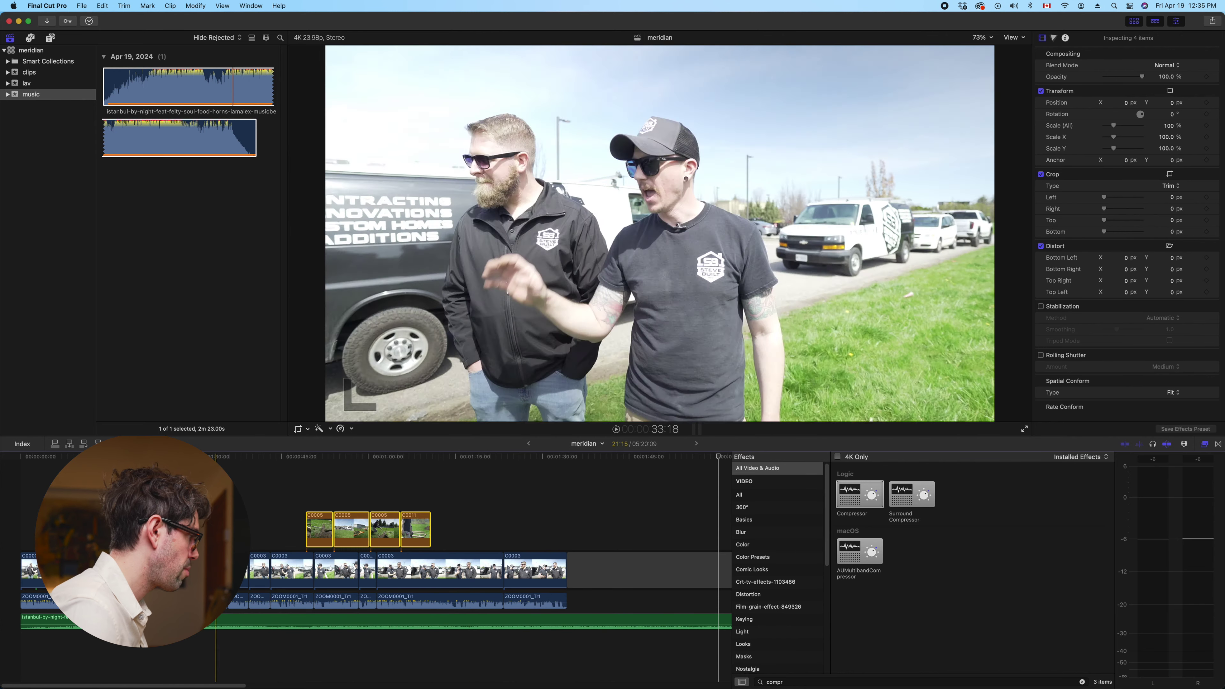
pyautogui.click(190, 477)
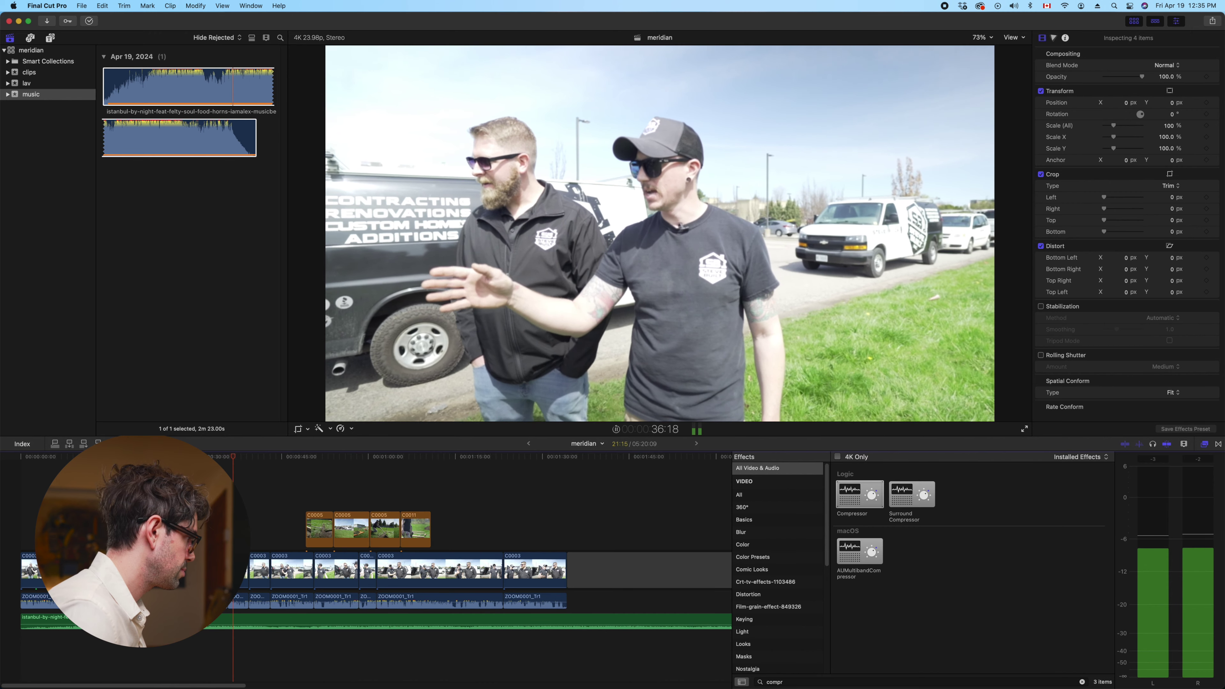
pyautogui.click(215, 487)
pyautogui.moveTo(320, 528); pyautogui.dragTo(257, 509)
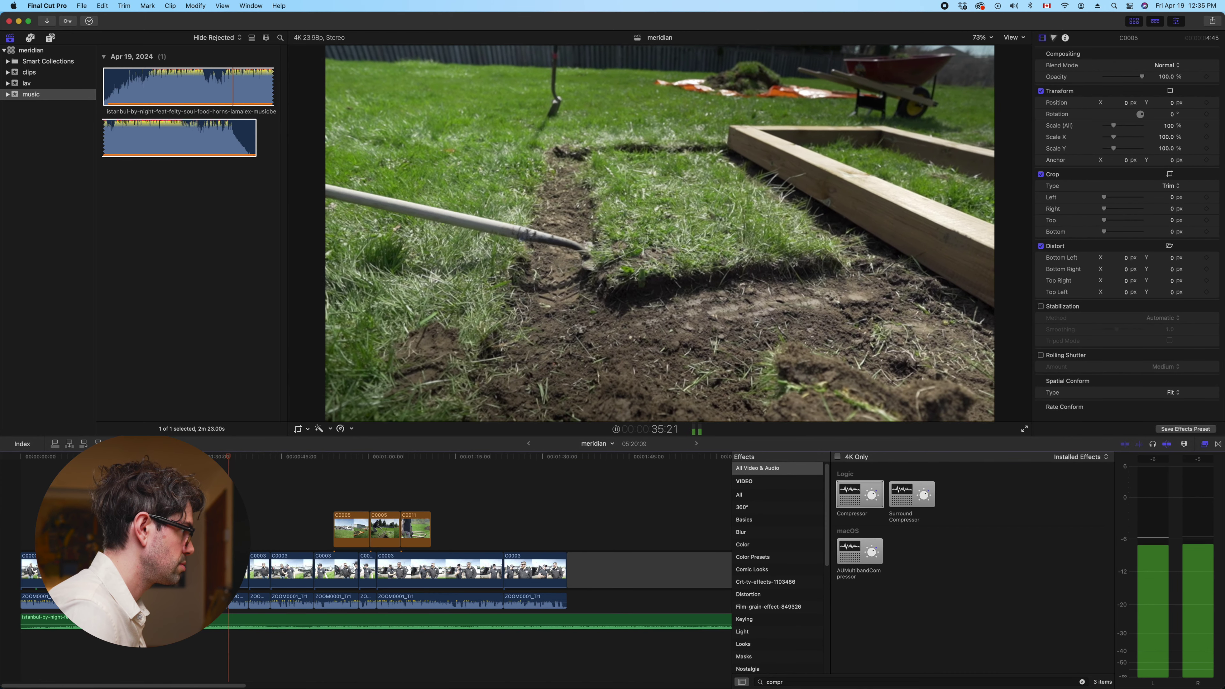
pyautogui.press('space')
# Trim the edge of the first connected B-roll clip shorter
pyautogui.press('super+equal')
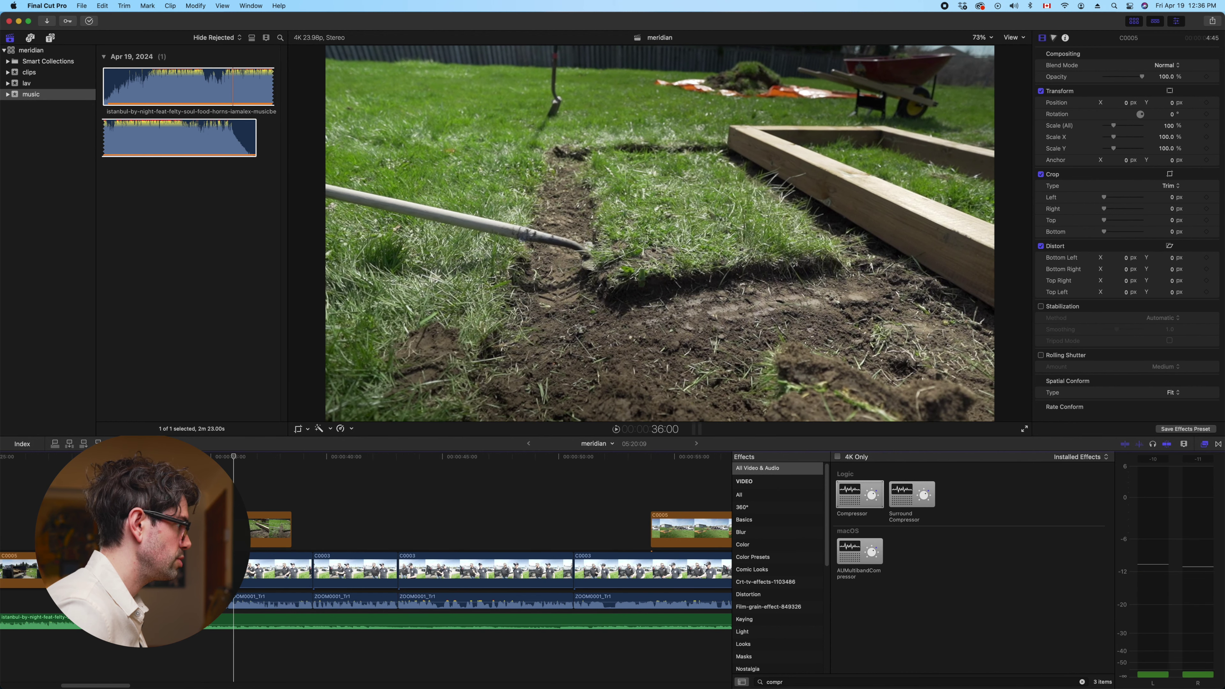
pyautogui.moveTo(243, 500); pyautogui.dragTo(249, 515)
pyautogui.click(192, 570)
pyautogui.press('space')
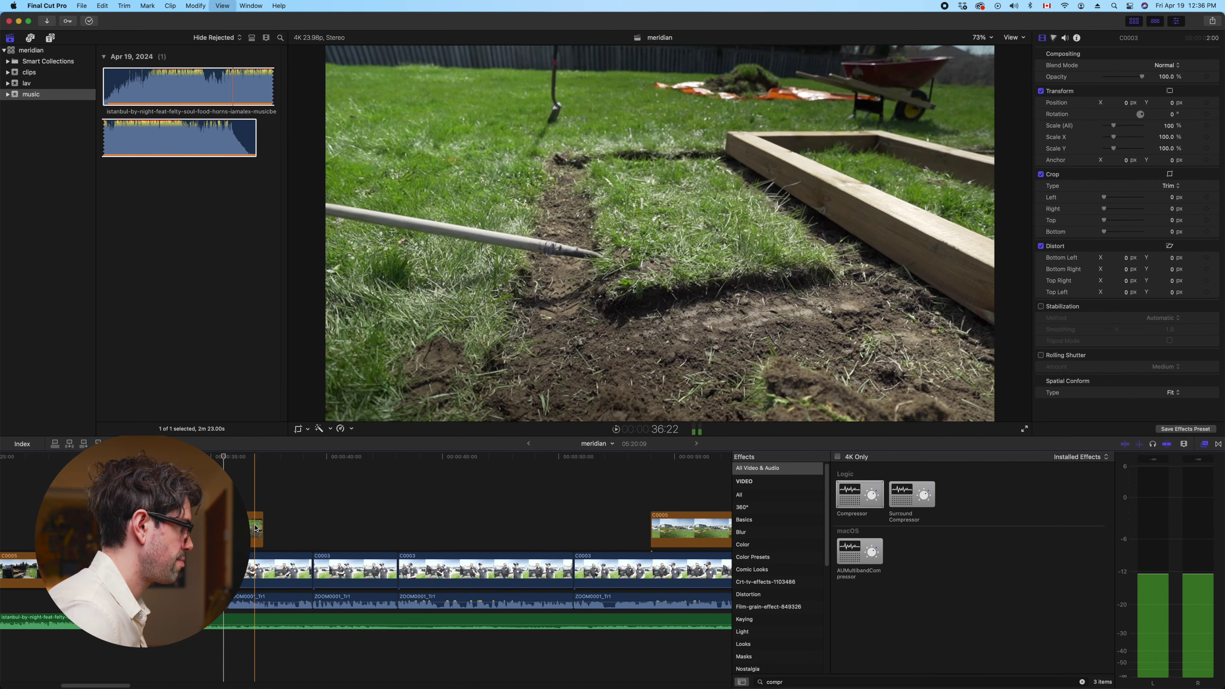
# Shorten a connected C0005 cutaway and delete another C0005 shot
pyautogui.moveTo(263, 529); pyautogui.dragTo(228, 526)
pyautogui.hscroll(5, 258, 532)
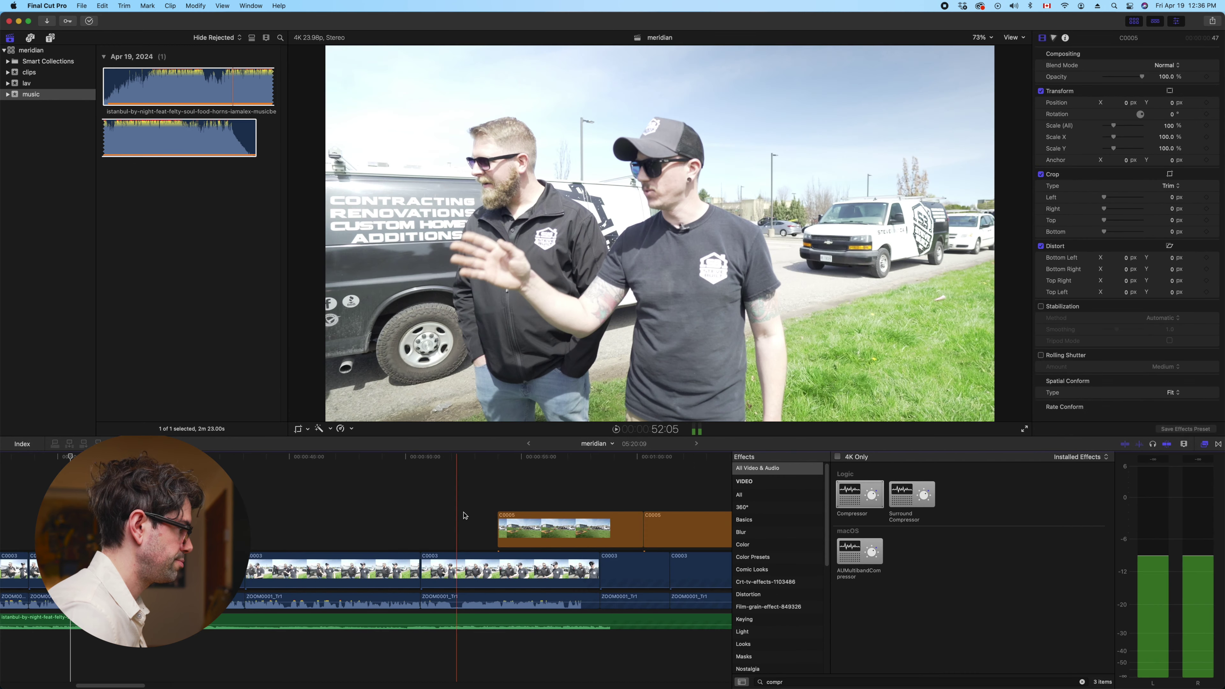
pyautogui.click(516, 538)
pyautogui.press('Delete')
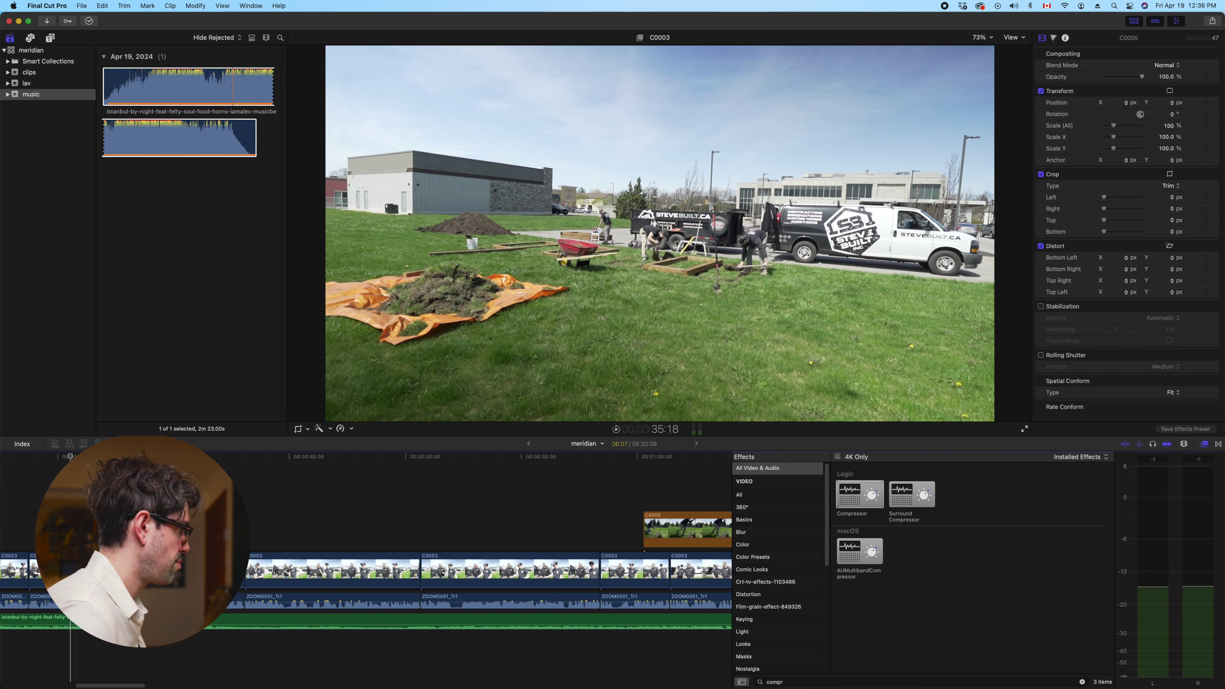
pyautogui.press('space')
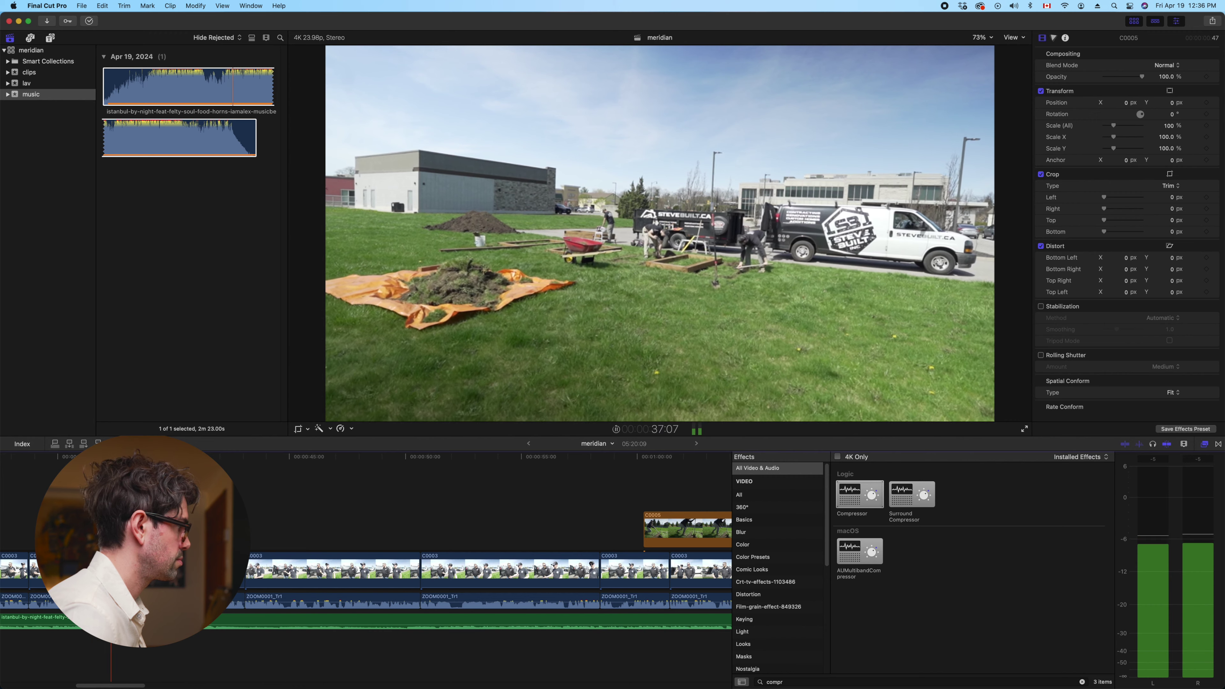
pyautogui.press('space')
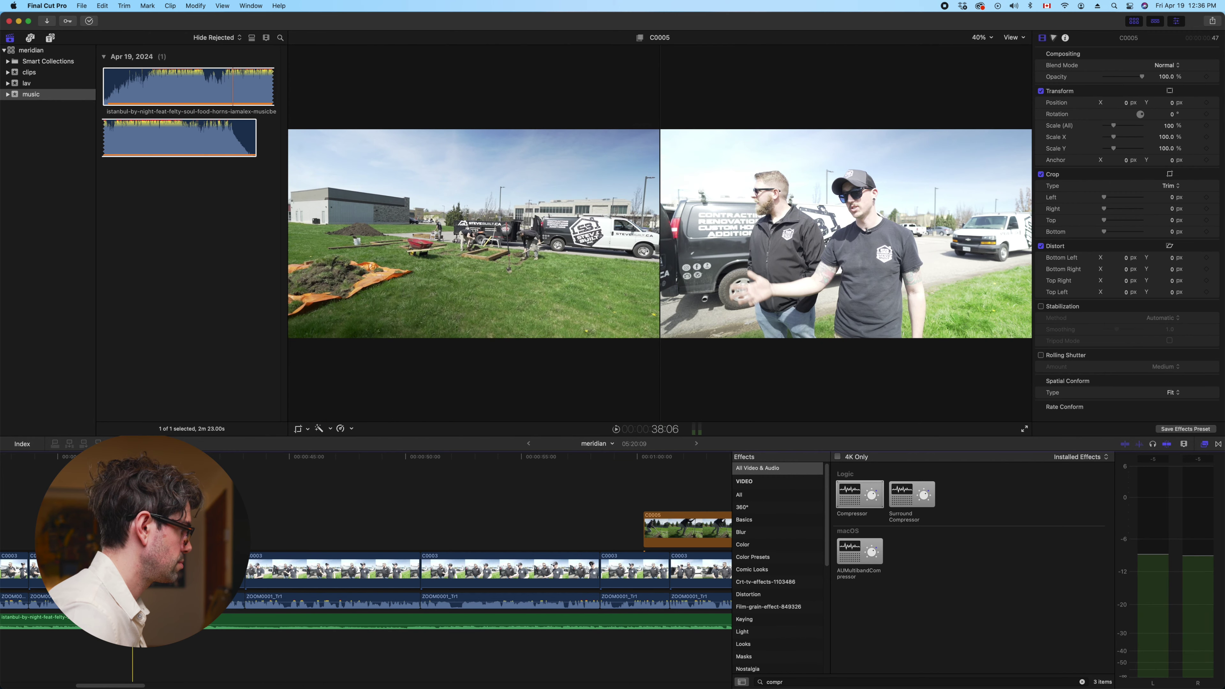
pyautogui.press('space')
# Move a C0005 cutaway earlier, stacked above the other cutaway, and trim about 3 seconds off
pyautogui.click(636, 532)
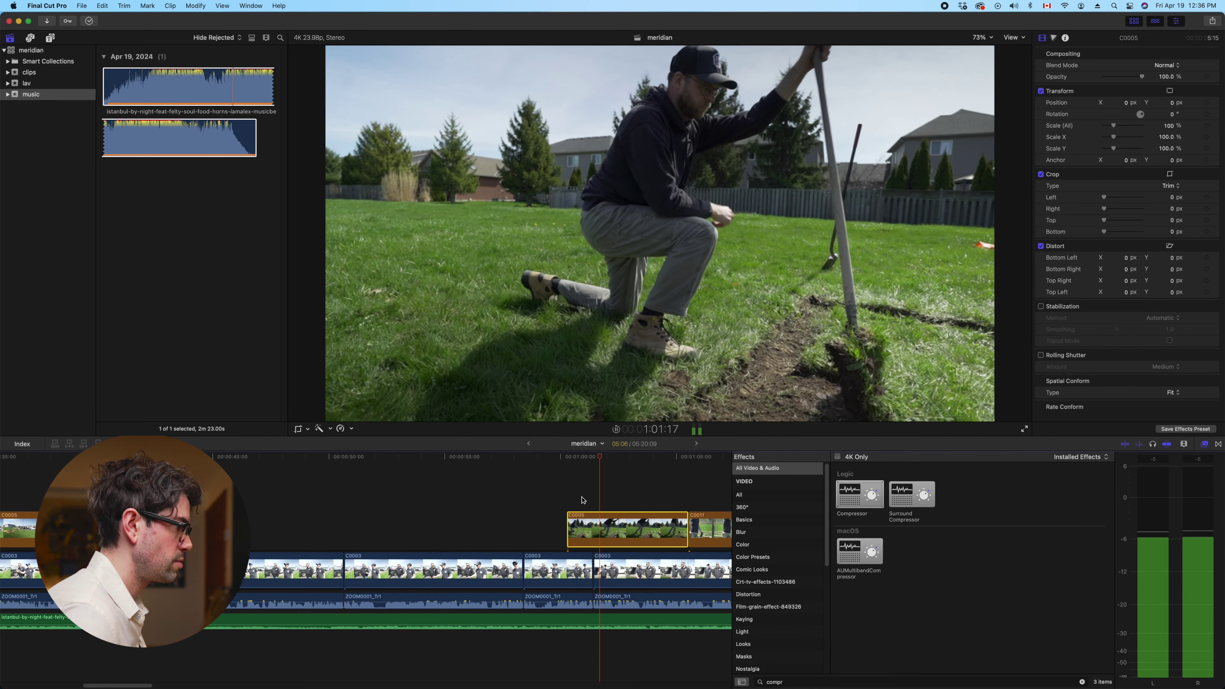
pyautogui.press('space')
pyautogui.moveTo(616, 529); pyautogui.dragTo(401, 530)
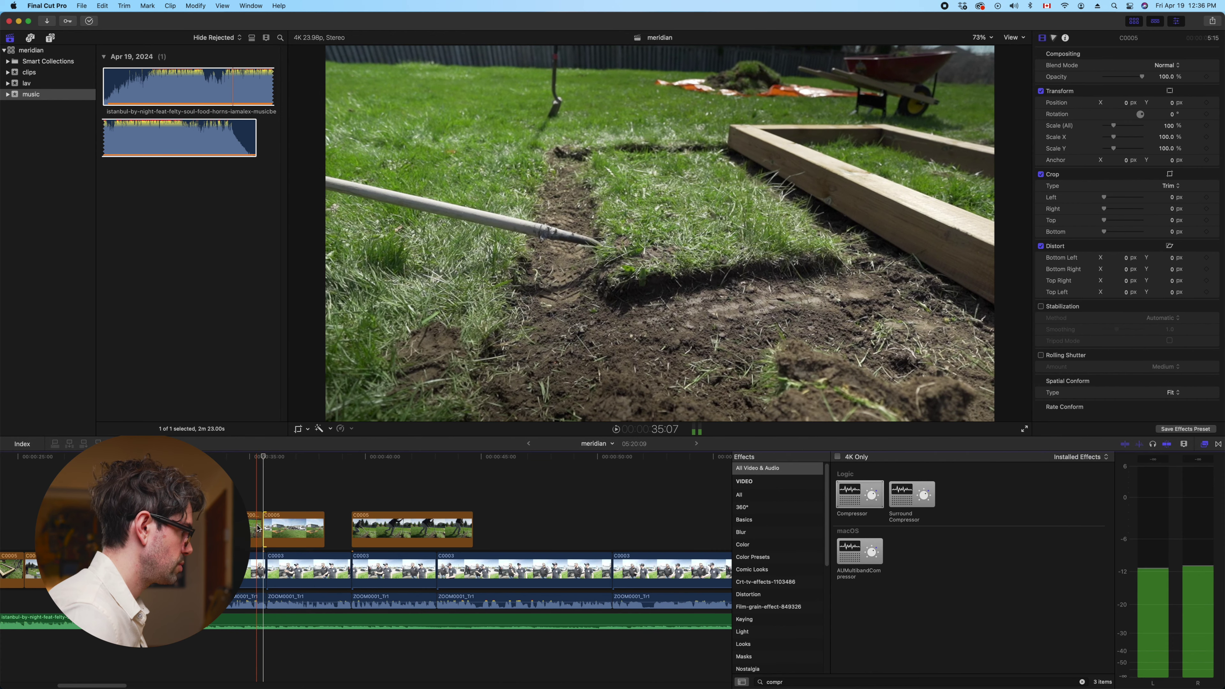
pyautogui.click(257, 527)
pyautogui.moveTo(366, 518); pyautogui.dragTo(215, 485)
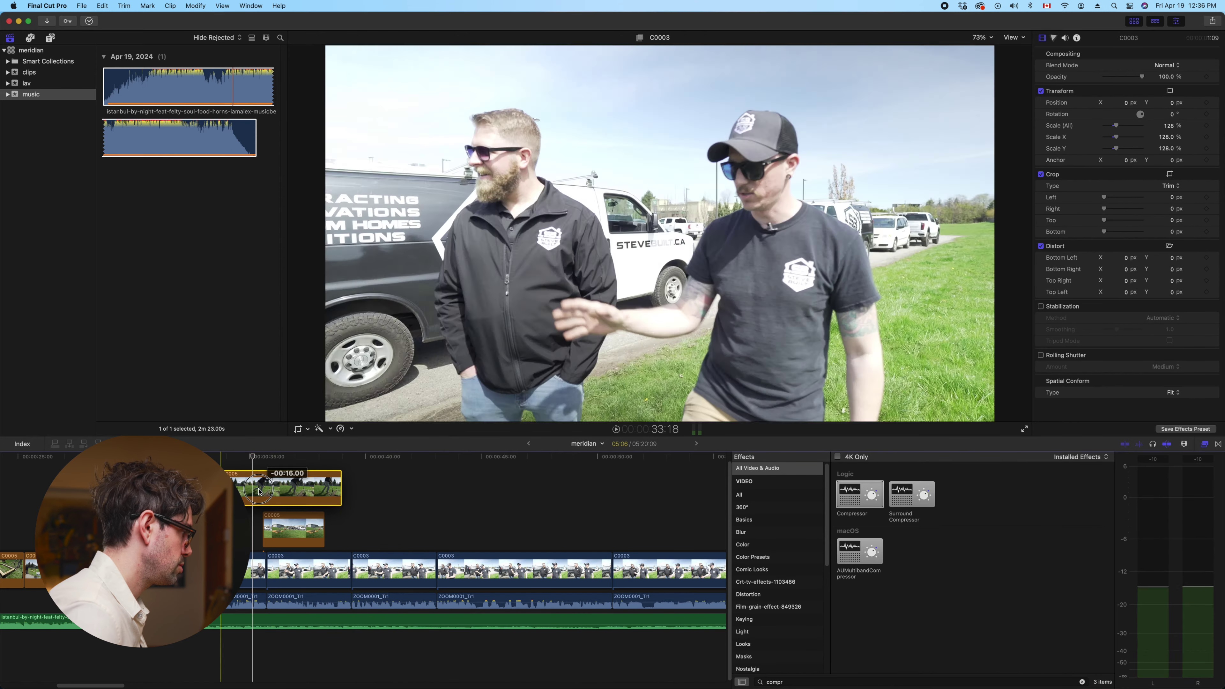
pyautogui.press('space')
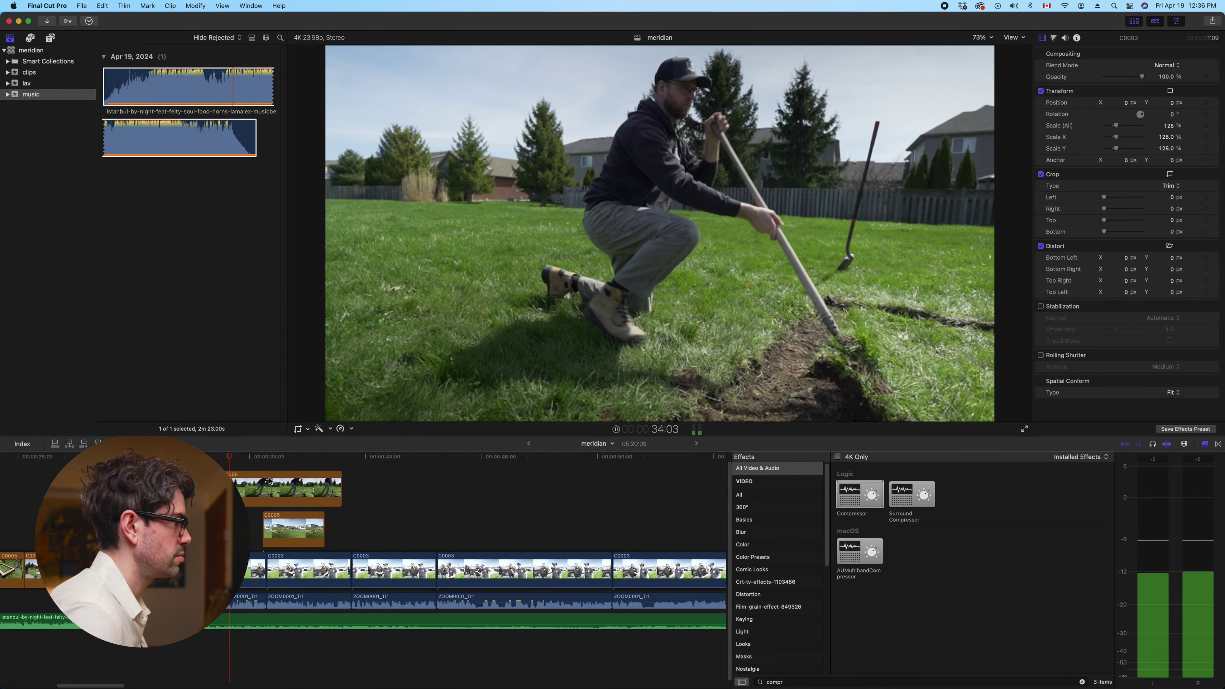
pyautogui.moveTo(340, 491); pyautogui.dragTo(263, 489)
# Move connected clip C0011 earlier to near 0:37 and trim it to 03:18
pyautogui.hscroll(10, 431, 527)
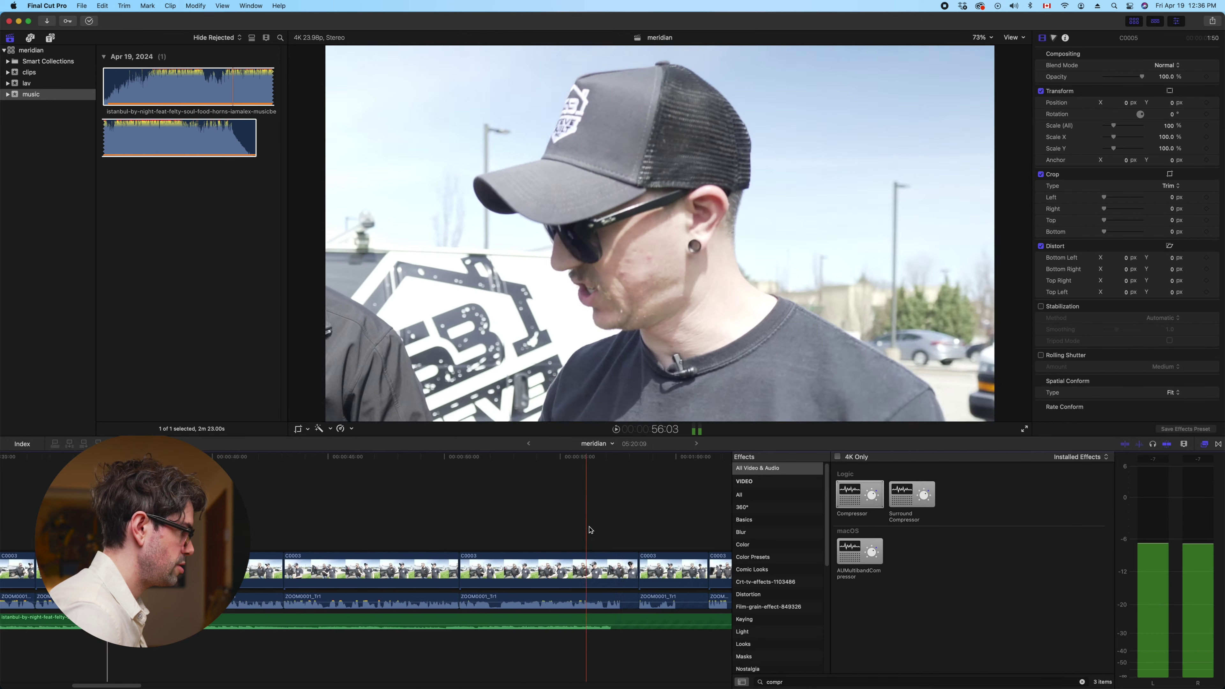
pyautogui.moveTo(431, 527); pyautogui.dragTo(294, 529)
pyautogui.click(280, 496)
pyautogui.press('space')
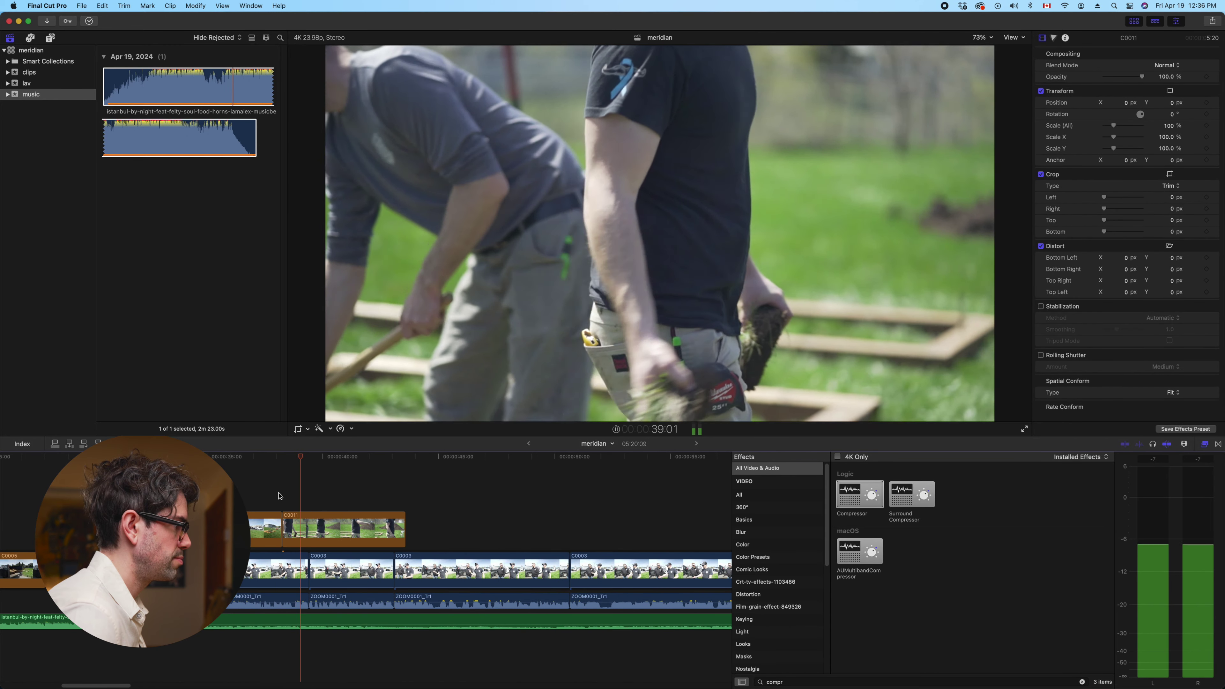
pyautogui.moveTo(405, 530); pyautogui.dragTo(358, 525)
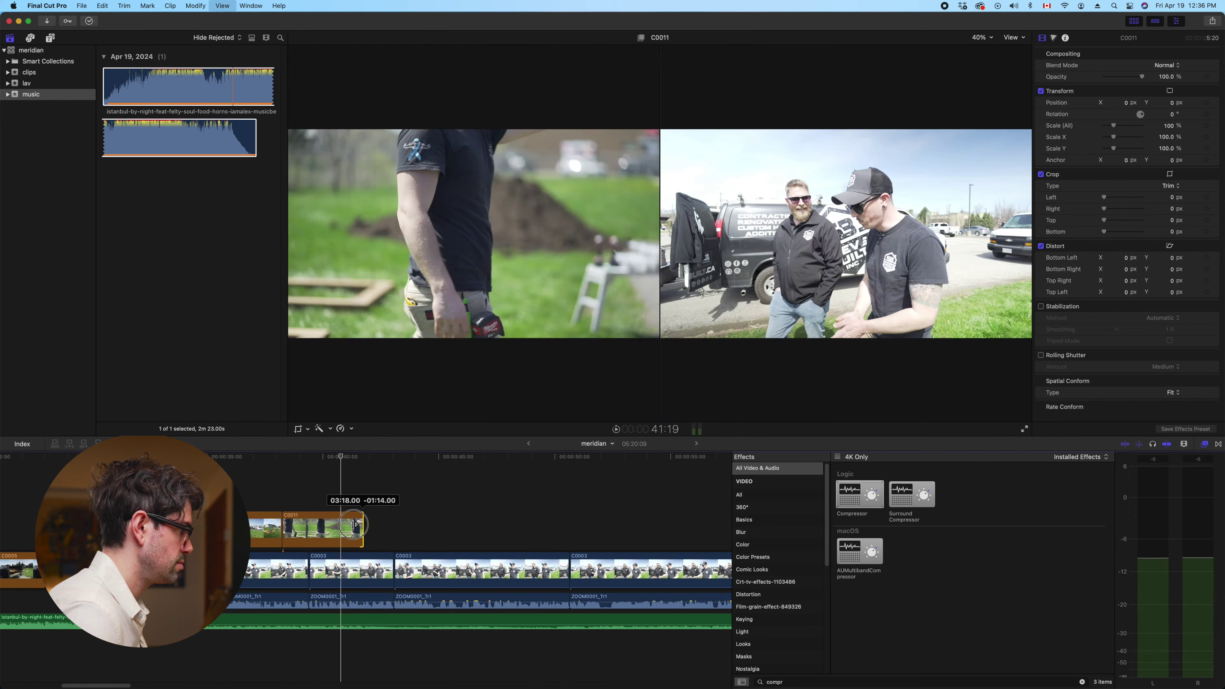
pyautogui.press('super+minus')
pyautogui.press('super+minus')
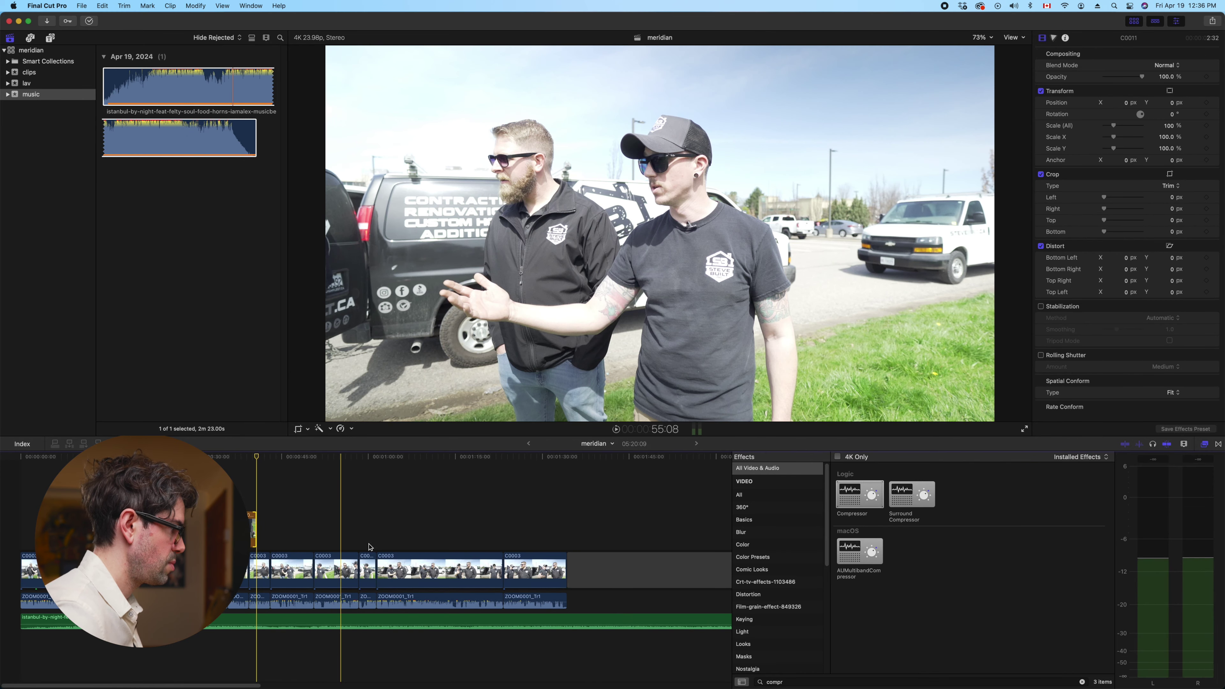
pyautogui.hscroll(15, 540, 531)
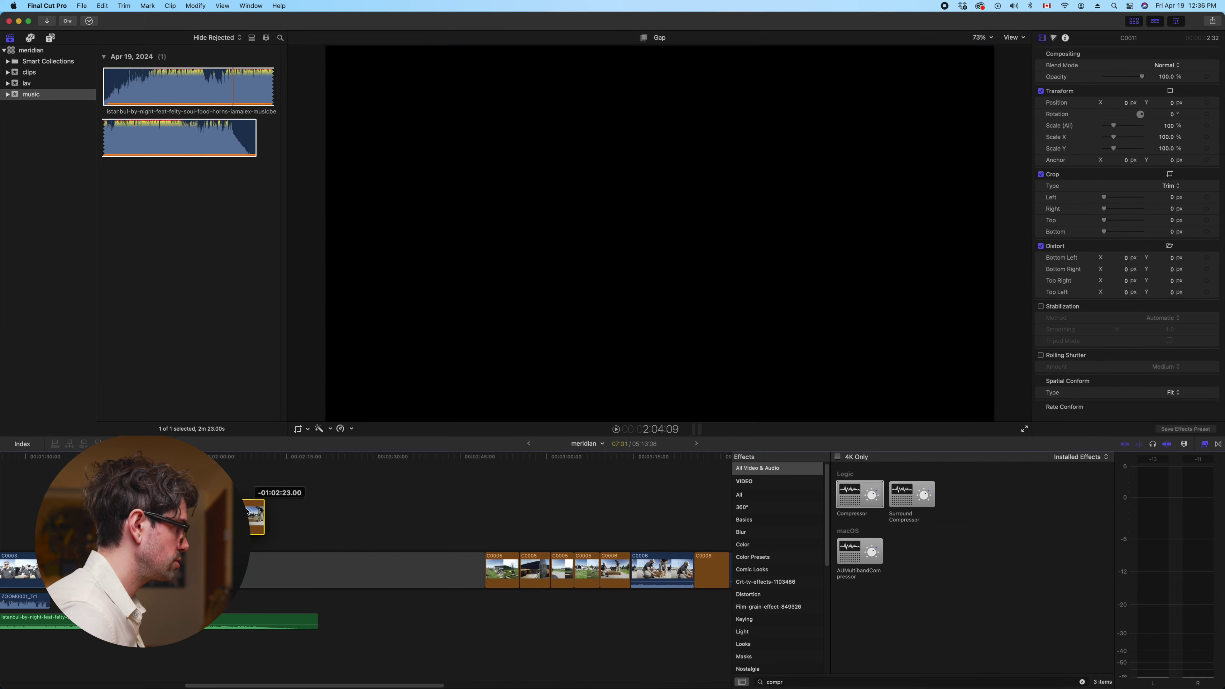
pyautogui.hscroll(-15, 617, 522)
pyautogui.hscroll(8, 648, 515)
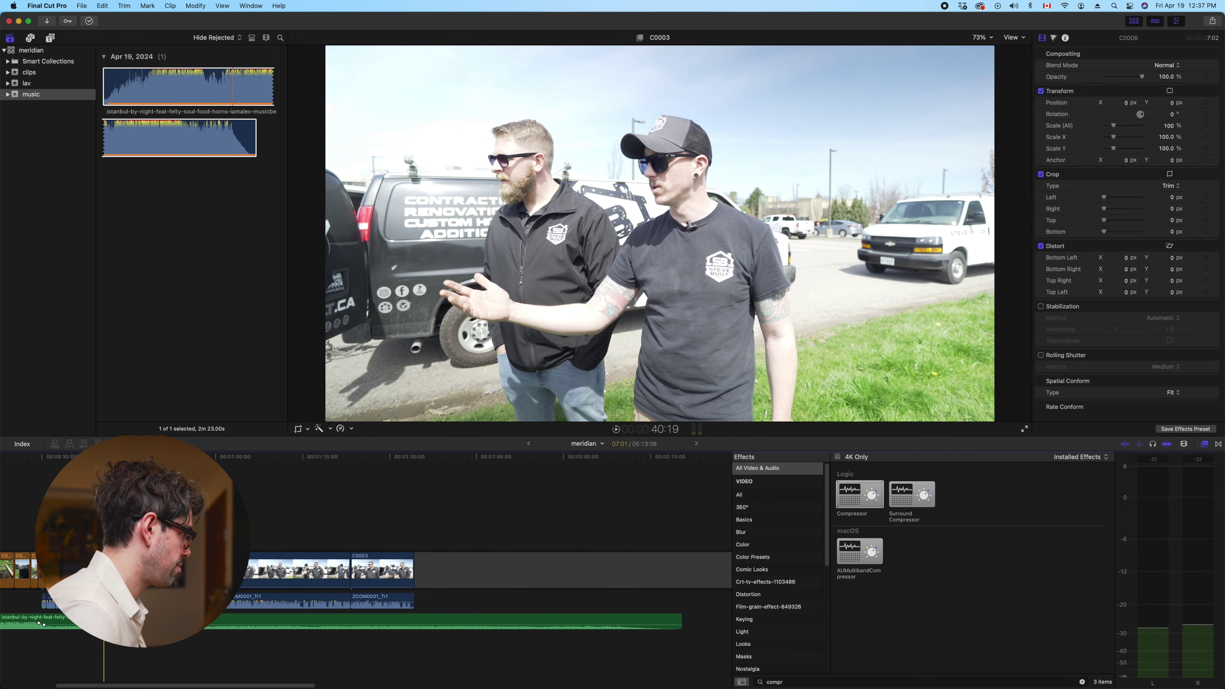
pyautogui.press('space')
pyautogui.press('super+equal')
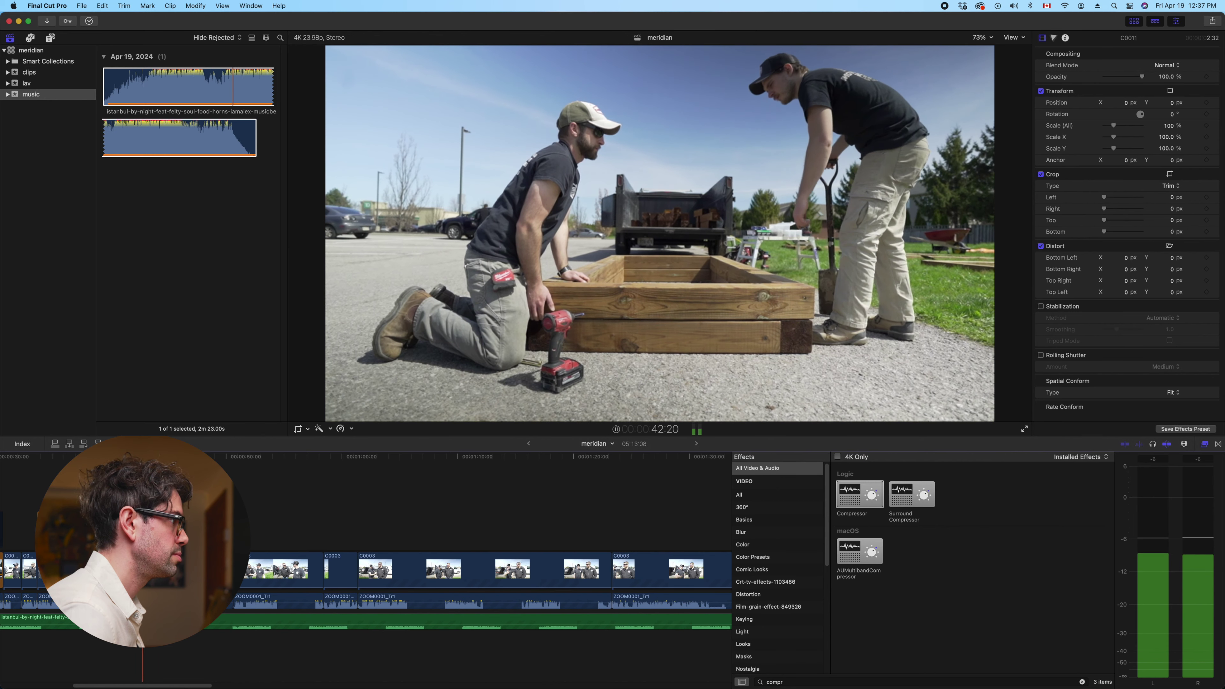
pyautogui.press('ctrl+super+6')
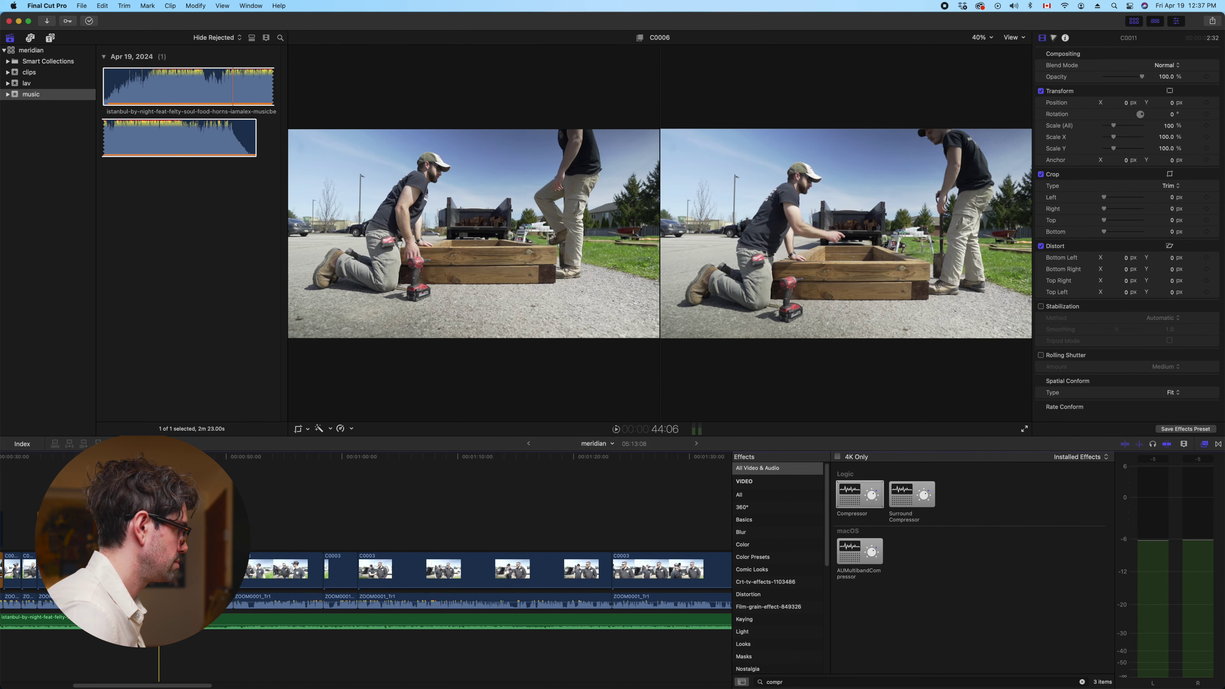
pyautogui.press('ctrl+super+6')
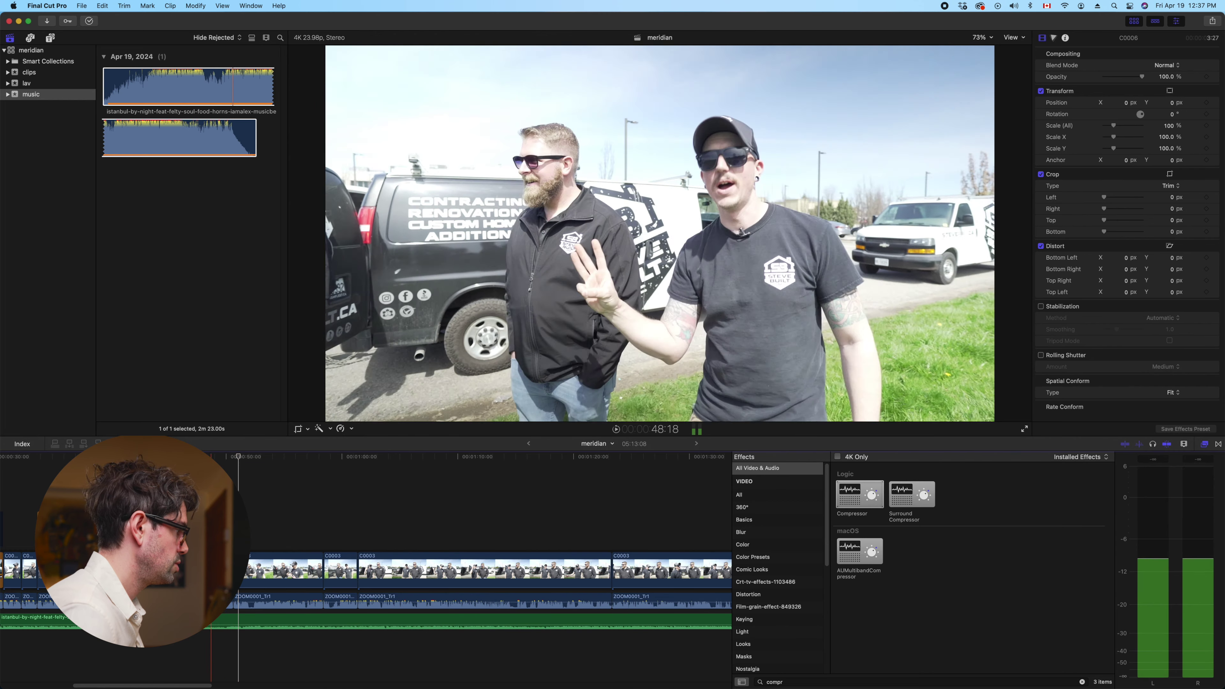
pyautogui.press('space')
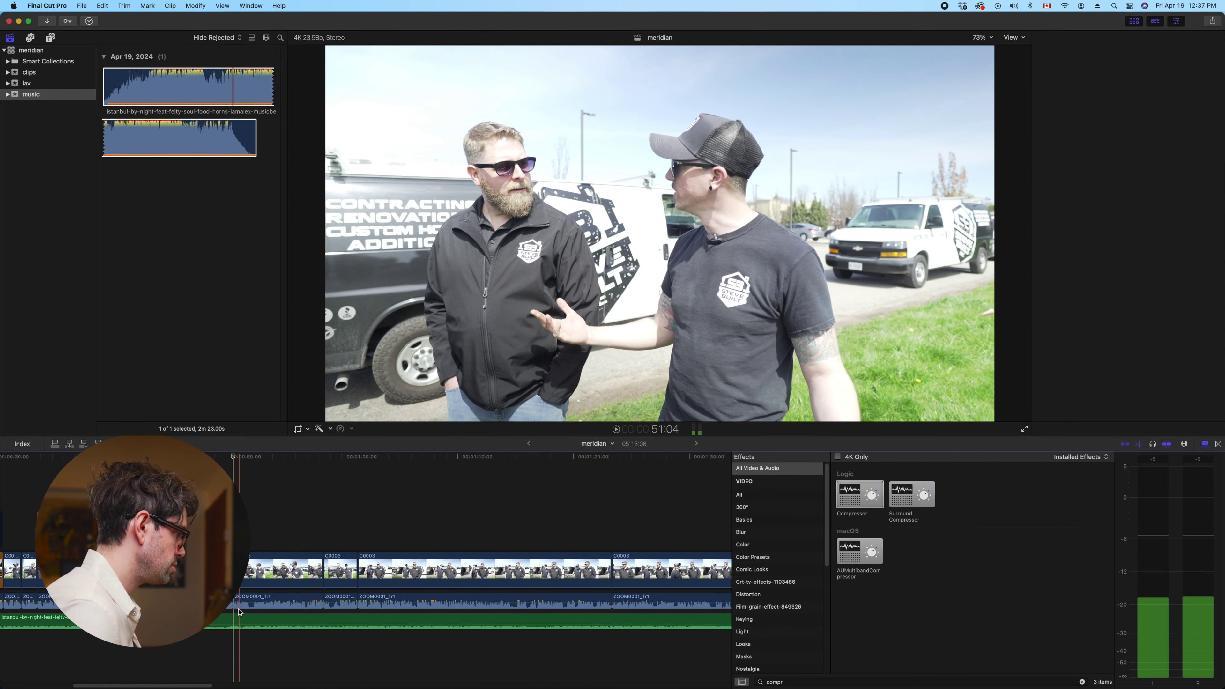
pyautogui.click(237, 620)
pyautogui.press('super+b')
pyautogui.press('space')
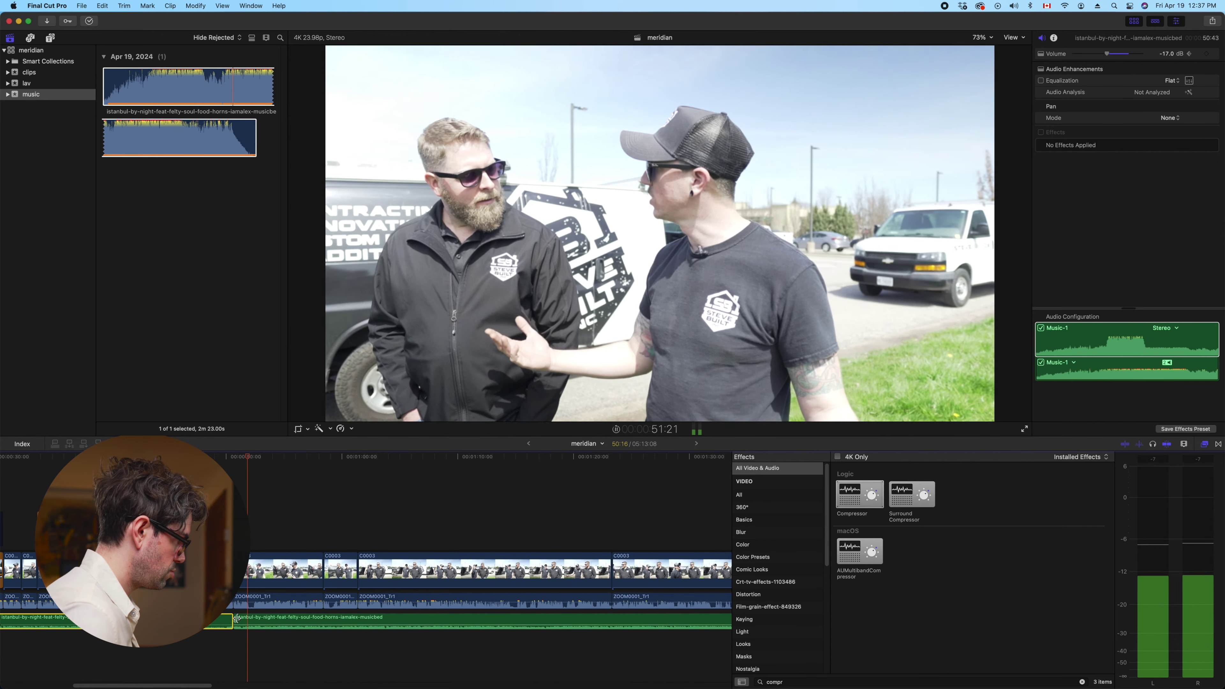
# Trim the second music clip's start edge toward the playhead
pyautogui.press('space')
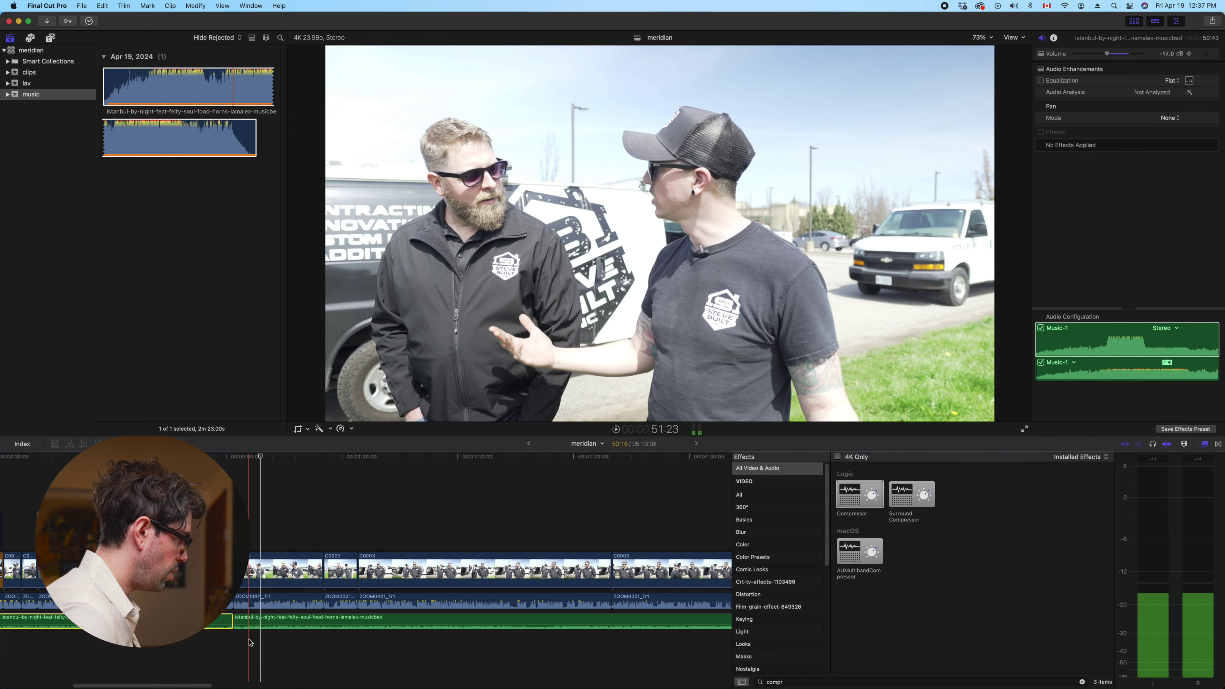
pyautogui.click(250, 642)
pyautogui.press('space')
pyautogui.click(247, 621)
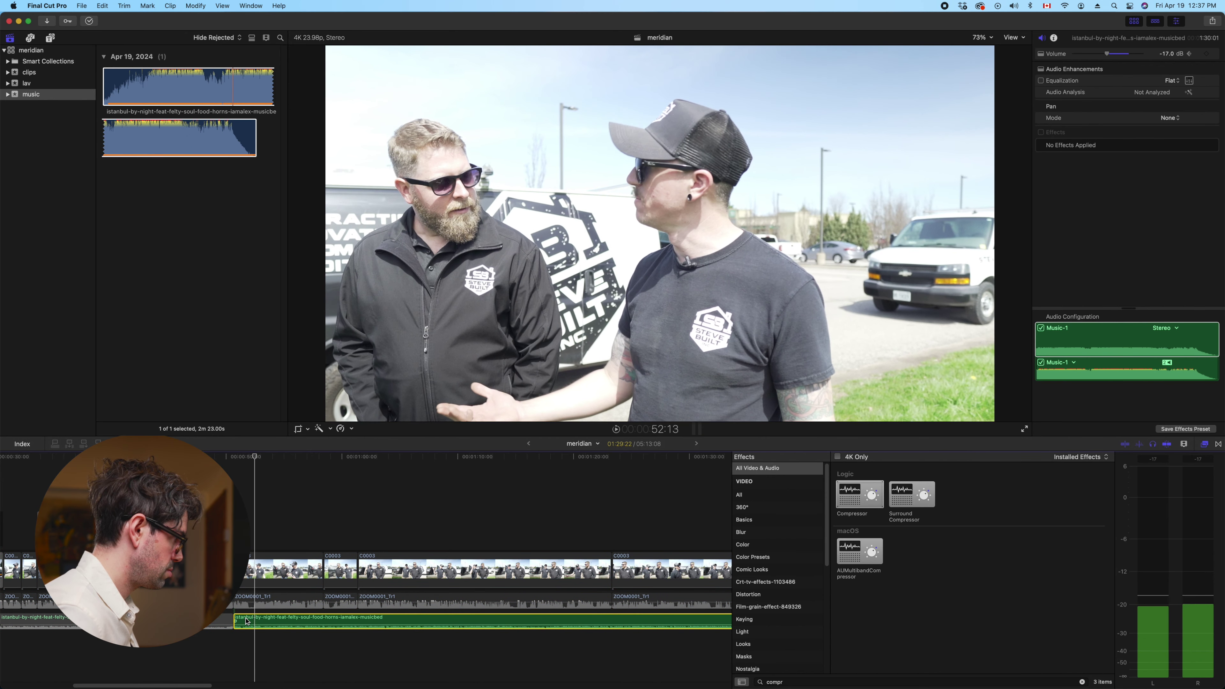
pyautogui.moveTo(235, 621); pyautogui.dragTo(258, 620)
pyautogui.press('space')
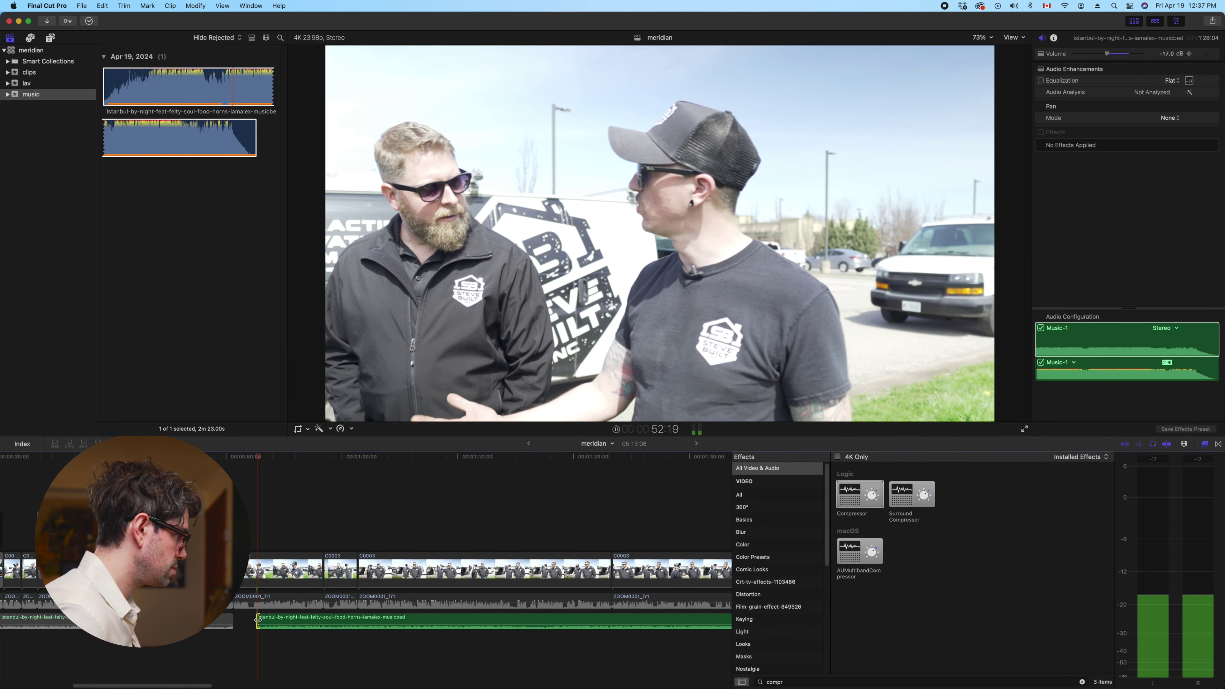
# Slide the second music clip later by +05:13, leaving a gap in the music
pyautogui.click(265, 622)
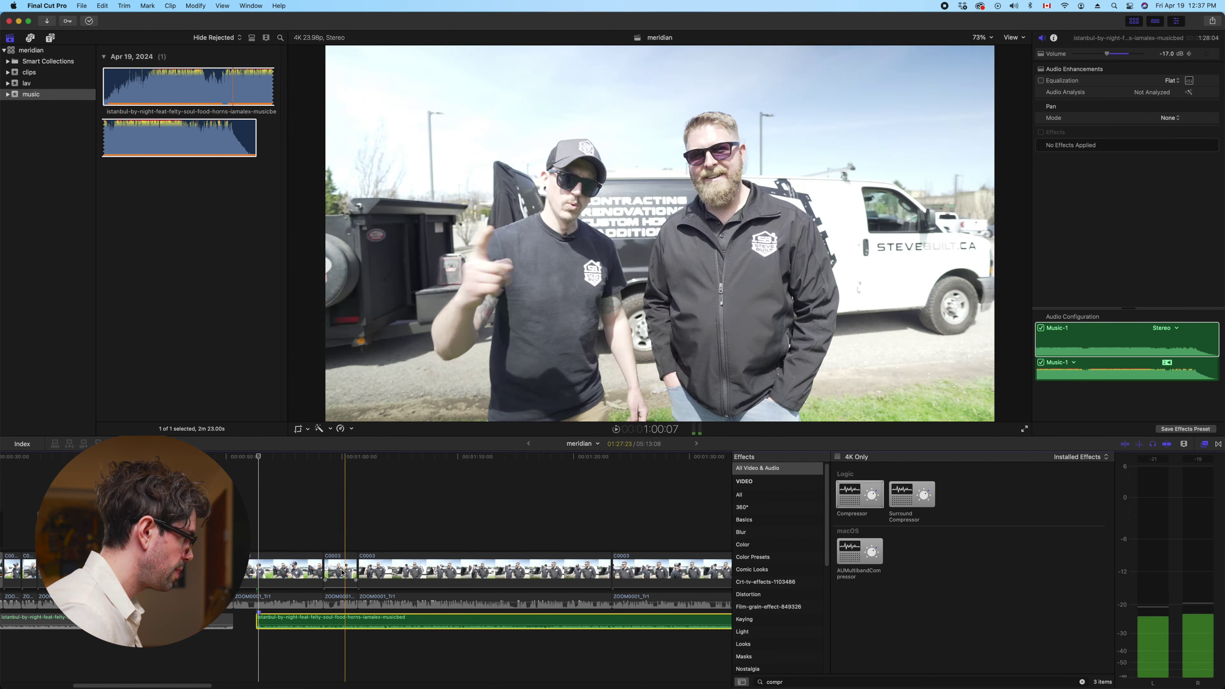
pyautogui.press('space')
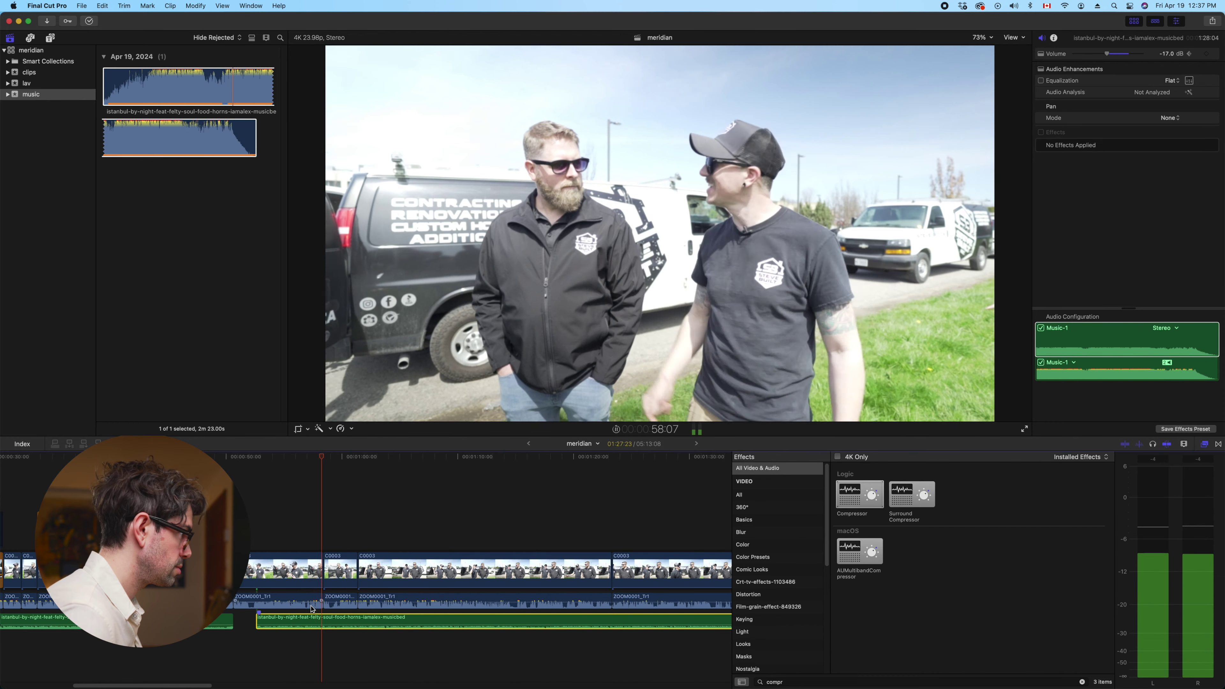
pyautogui.moveTo(312, 611); pyautogui.dragTo(363, 622)
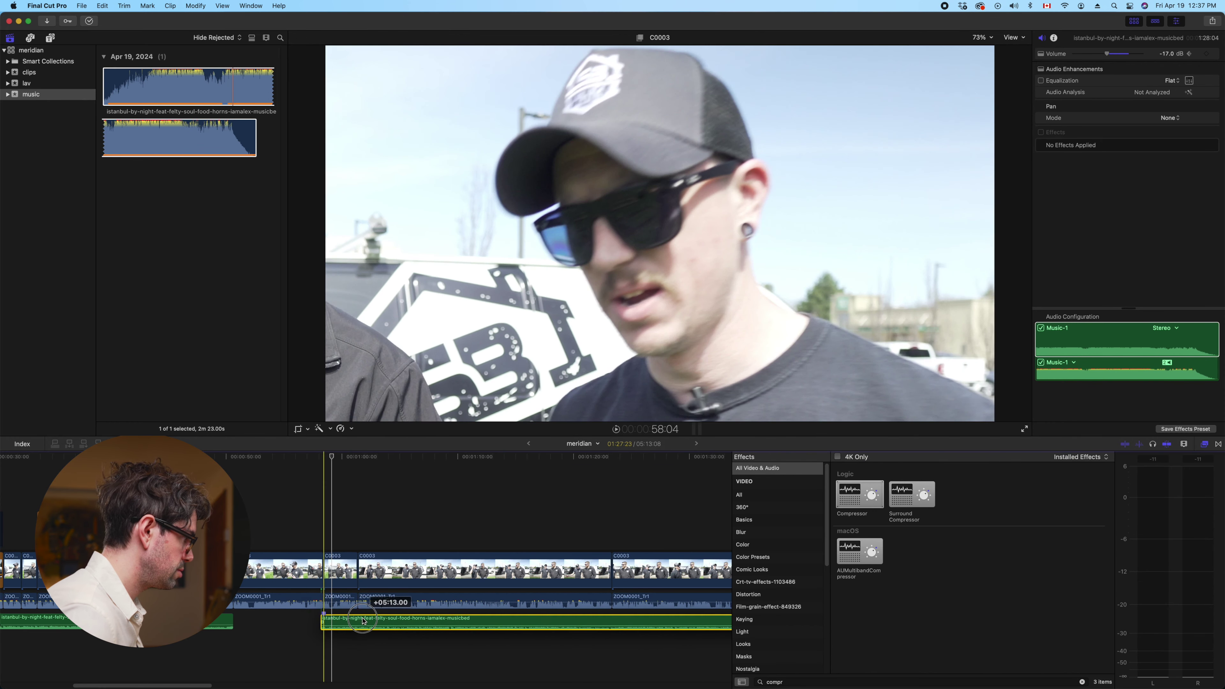
pyautogui.click(221, 633)
pyautogui.press('space')
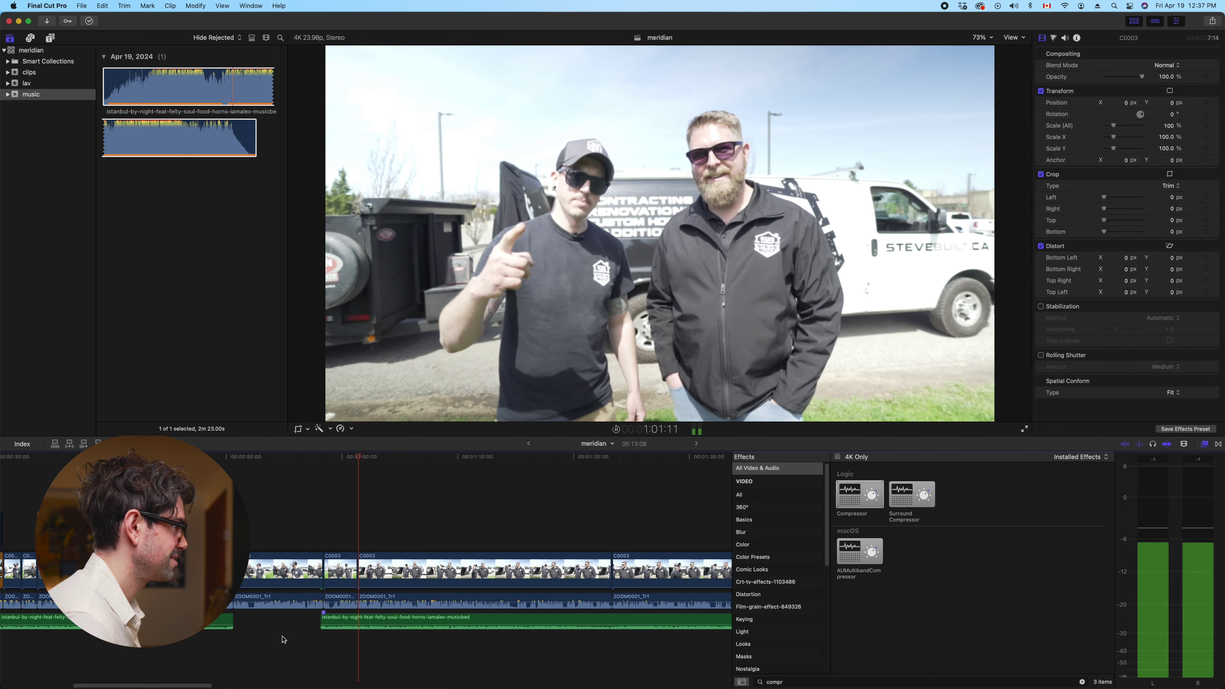
pyautogui.hscroll(3, 430, 617)
# Paste a copy of the C0003 interview clip after a gap at the project end (06:26:11)
pyautogui.press('s')
pyautogui.click(437, 567)
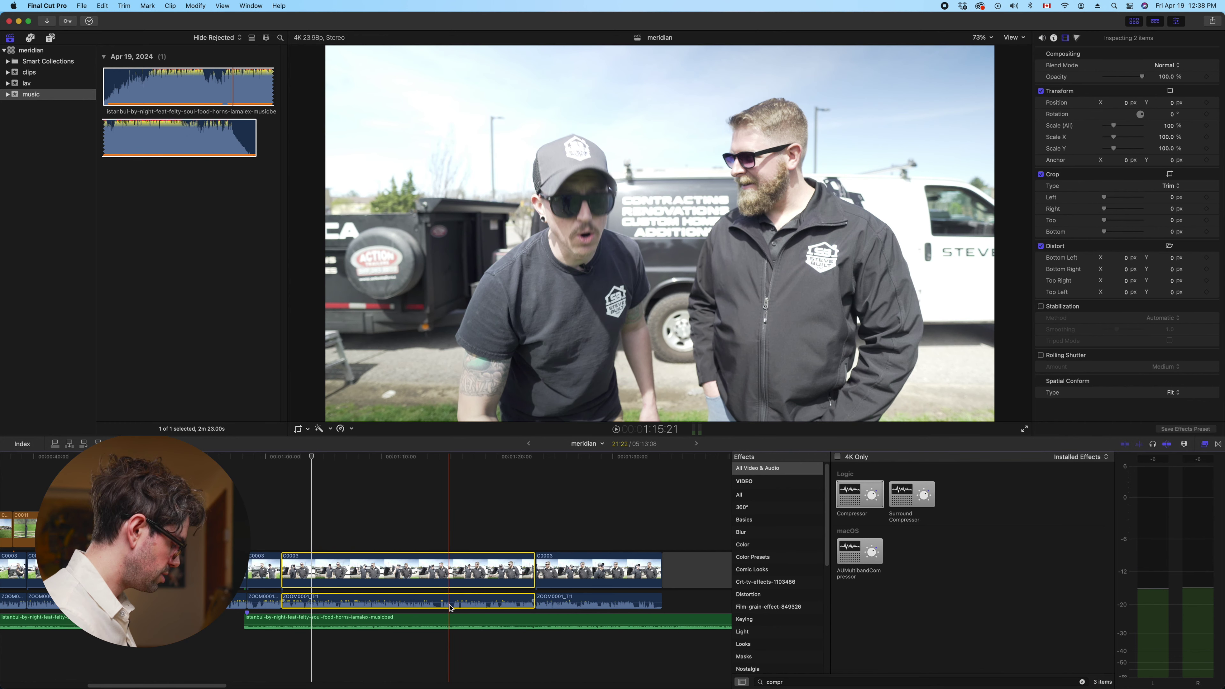
pyautogui.hotkey('shift', 'z')
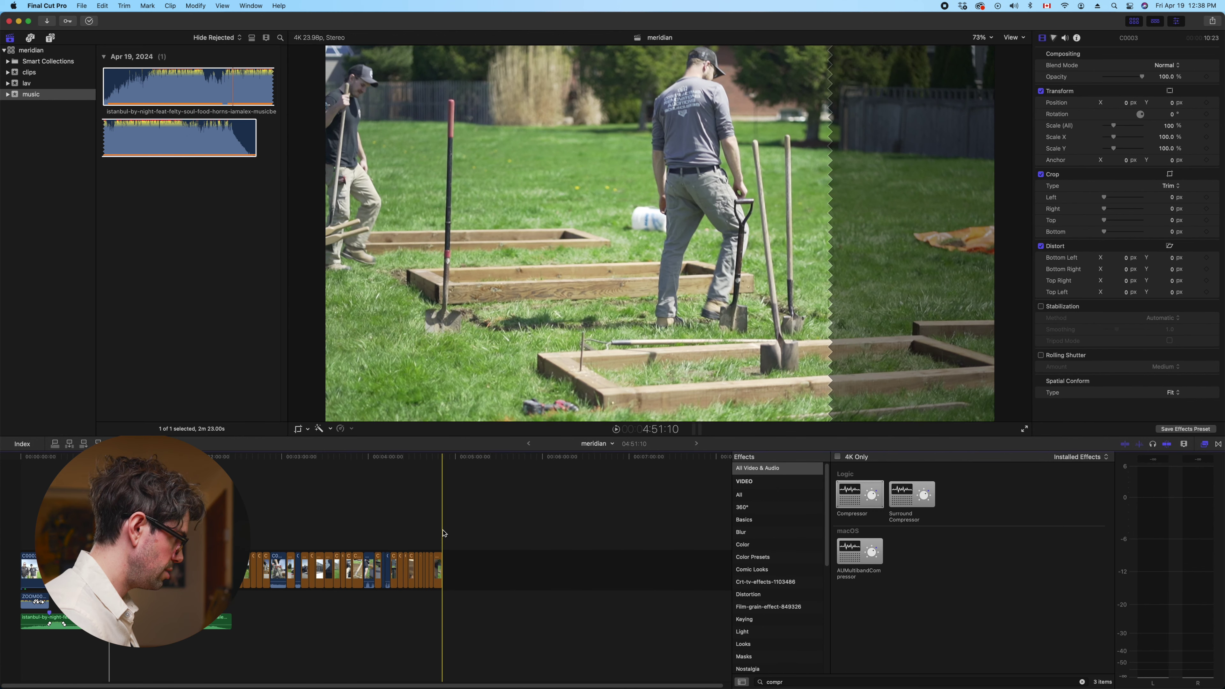
pyautogui.press('cmd+v')
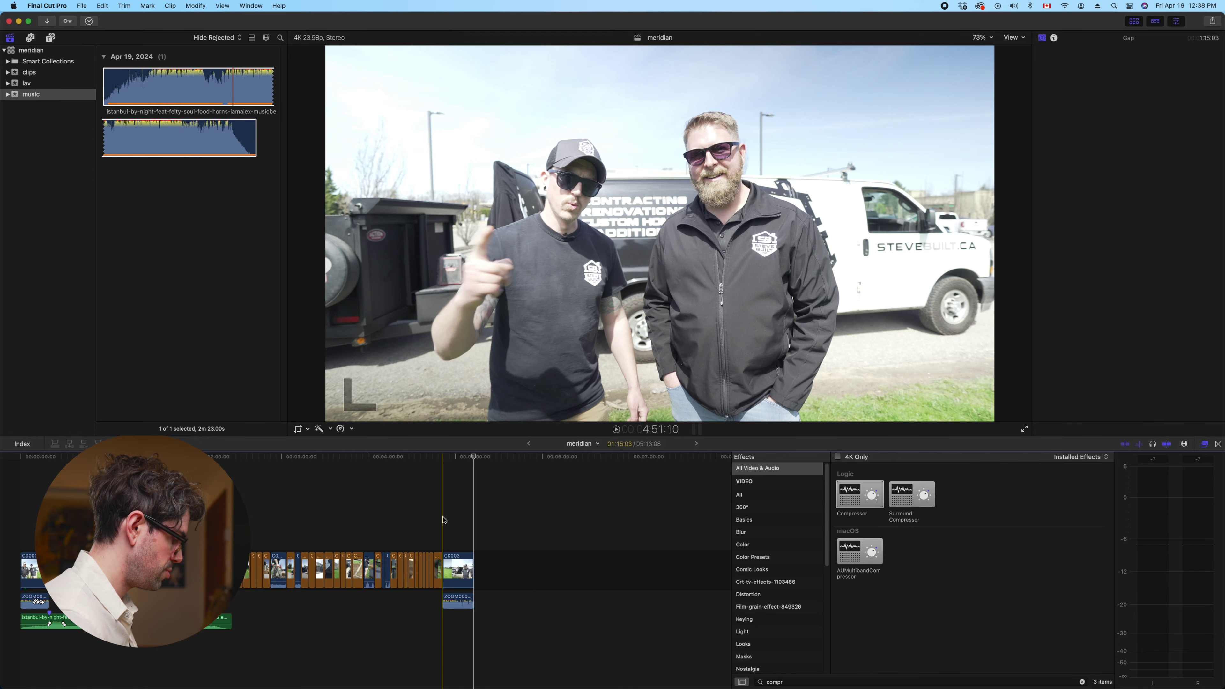
pyautogui.press('Return')
pyautogui.click(565, 570)
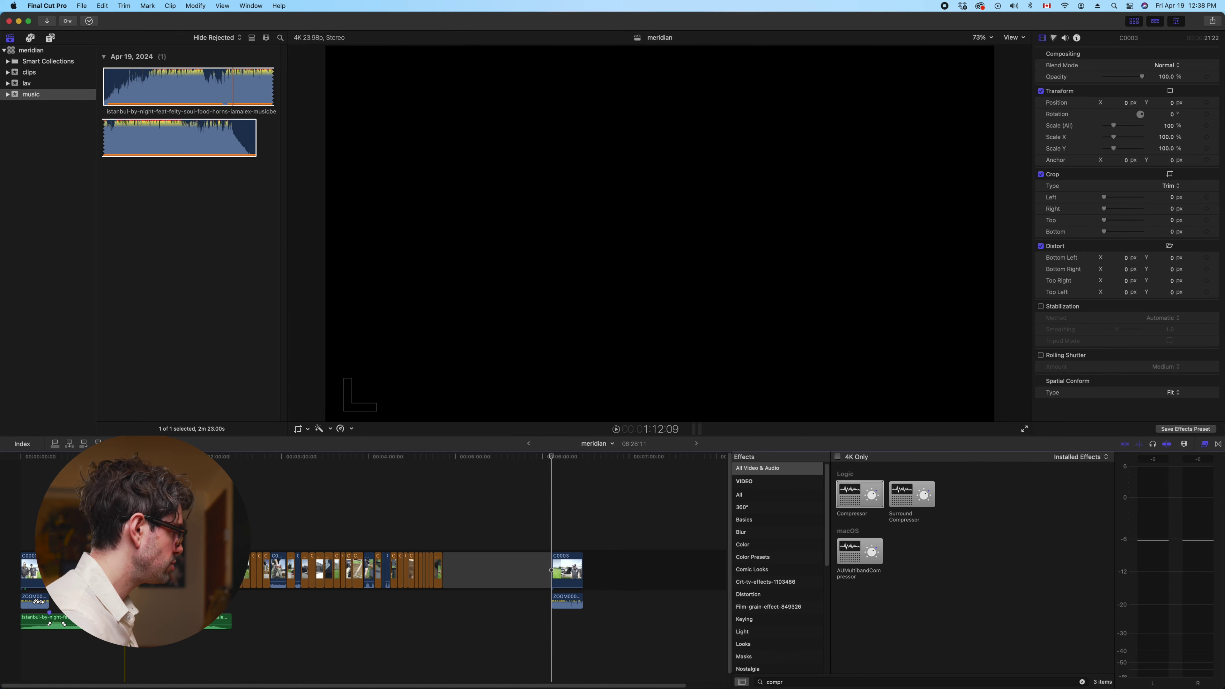
pyautogui.press('Home')
pyautogui.press('space')
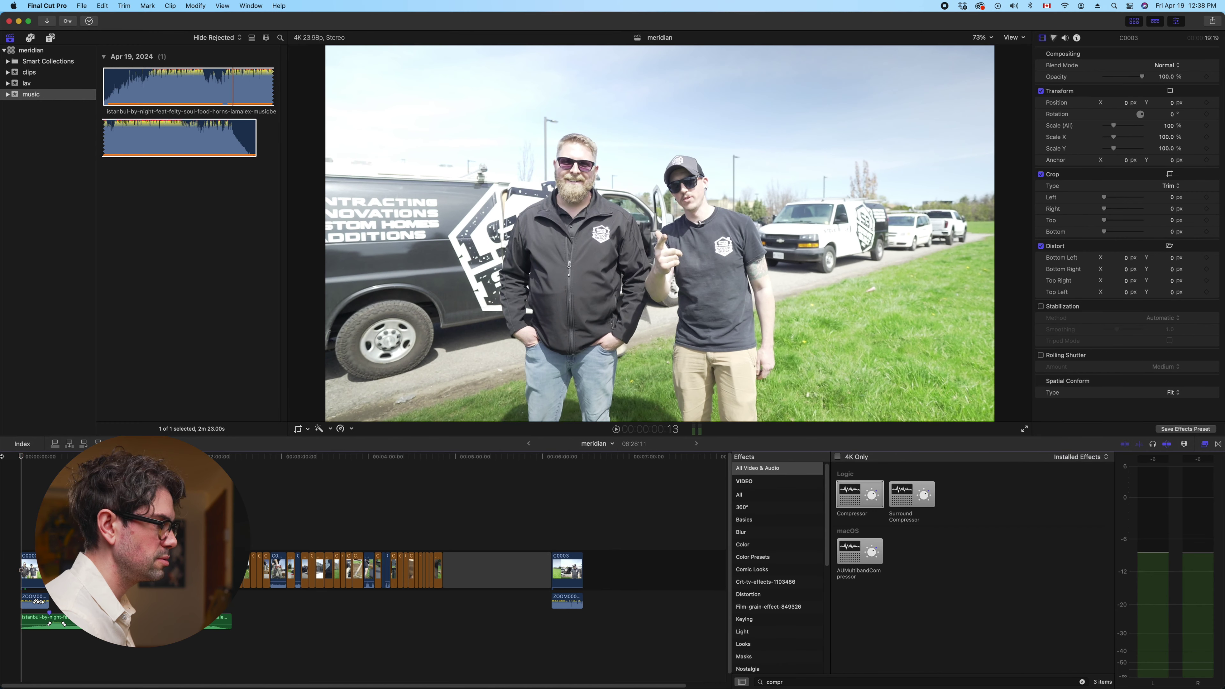
pyautogui.press('Home')
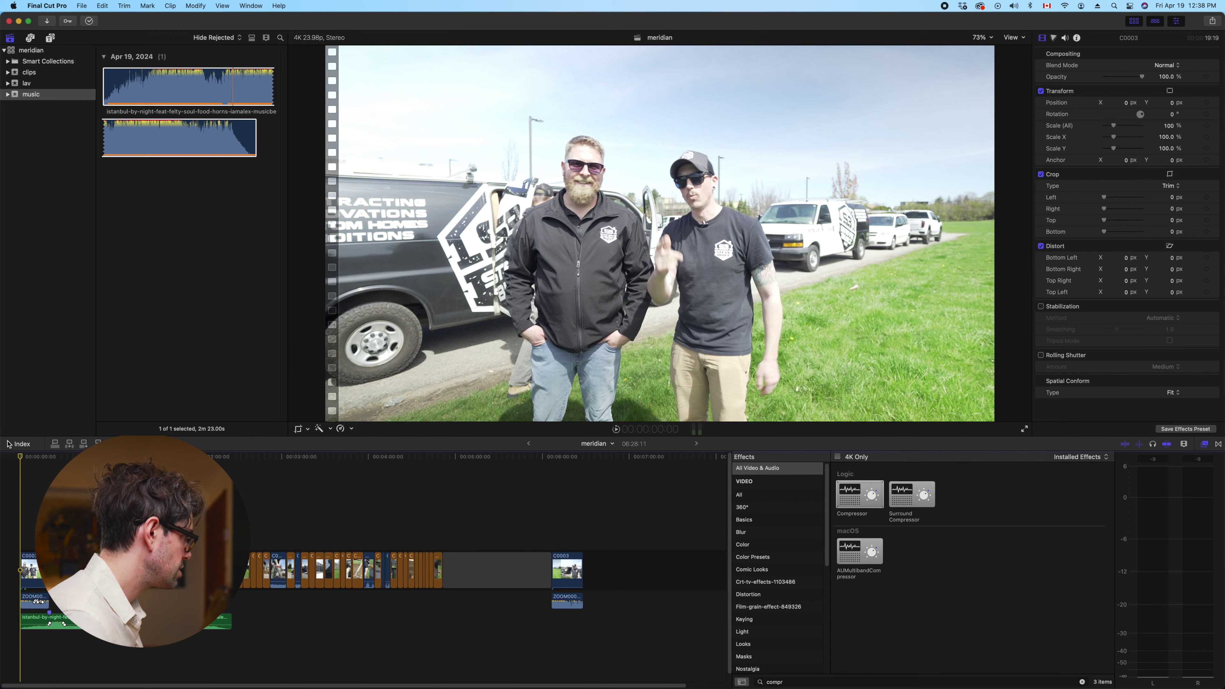
pyautogui.press('space')
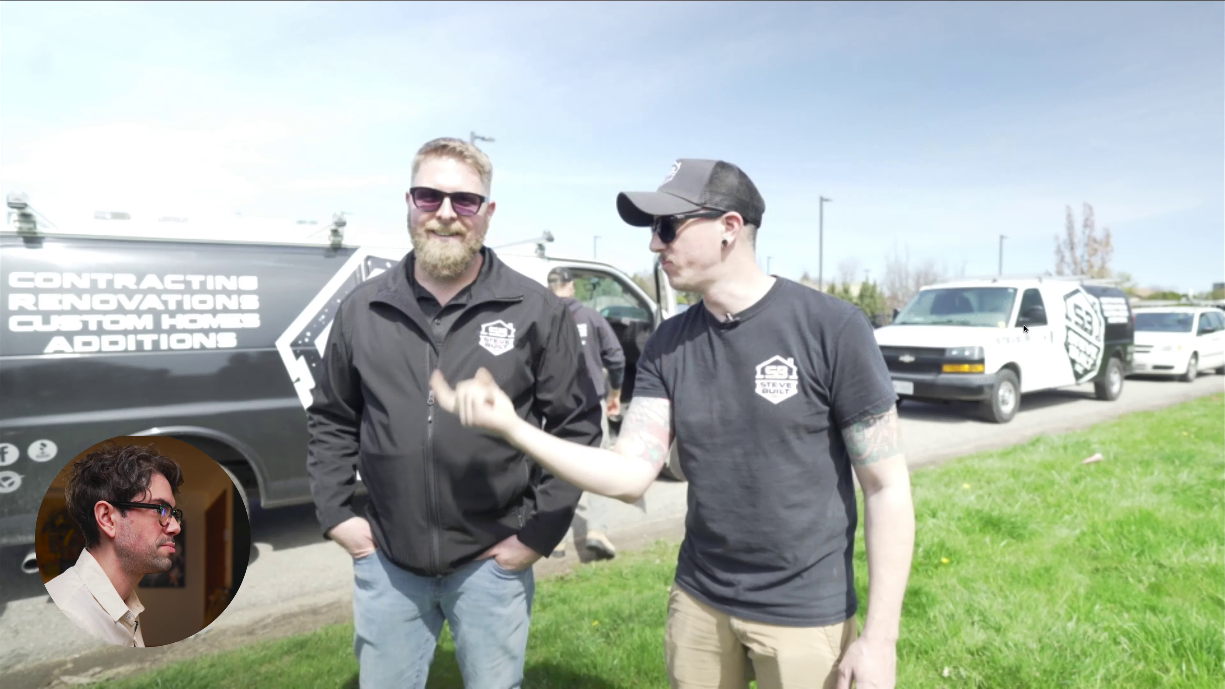
pyautogui.click(1024, 428)
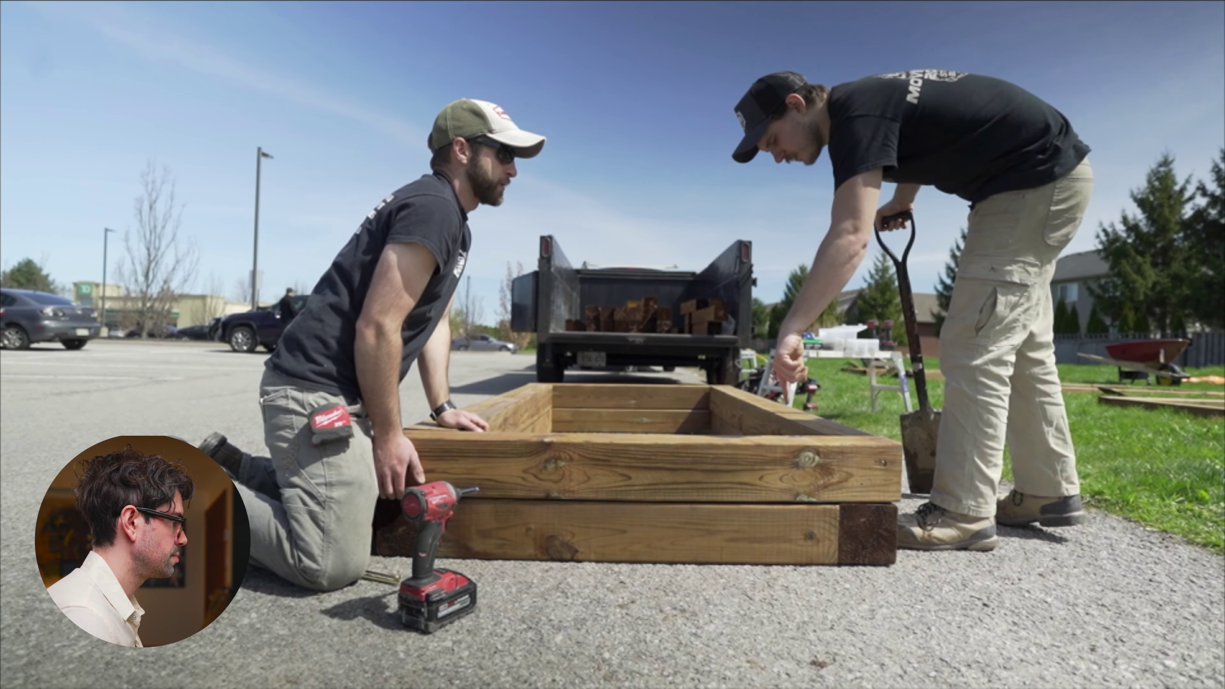
pyautogui.moveTo(975, 324)
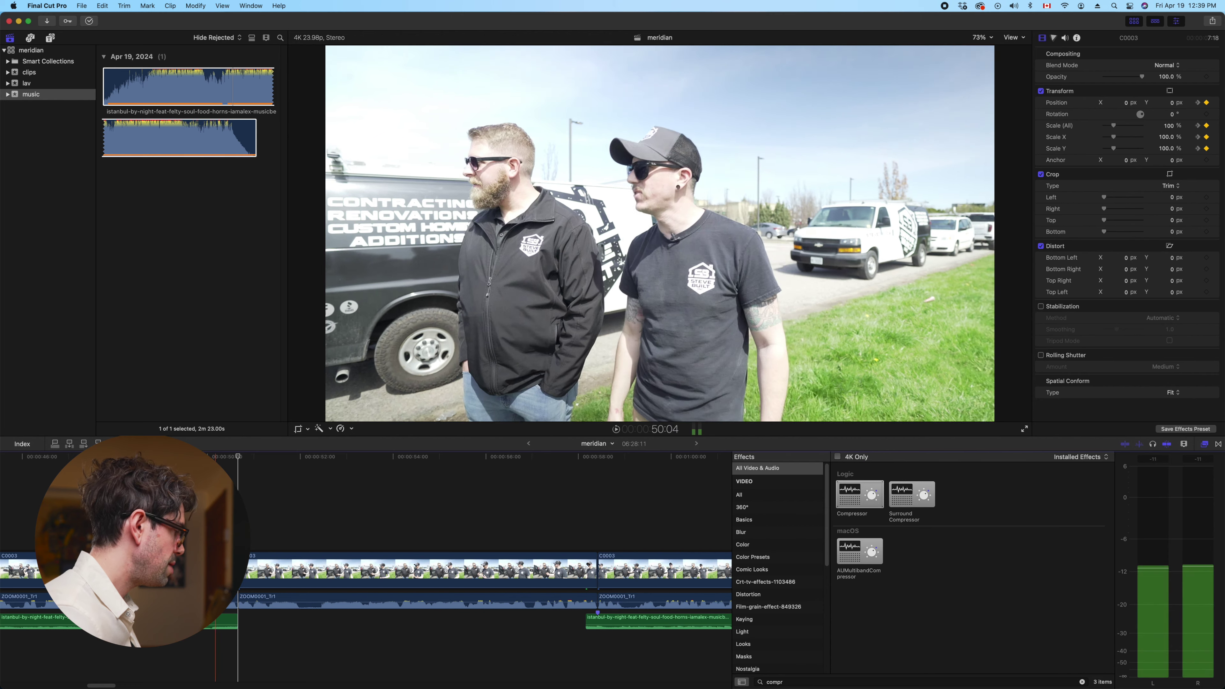
pyautogui.click(263, 600)
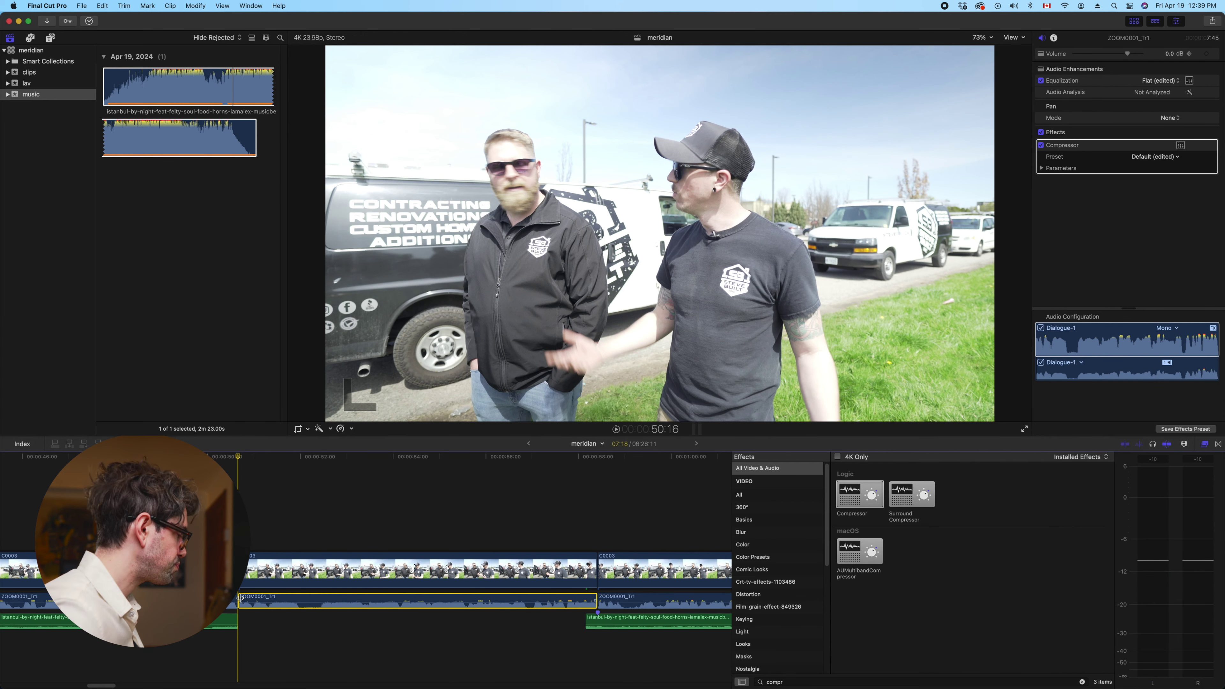
# Extend the interview audio's start earlier and fine-trim the ZOOM0001_Tr1 clip's edge
pyautogui.moveTo(242, 600); pyautogui.dragTo(234, 602)
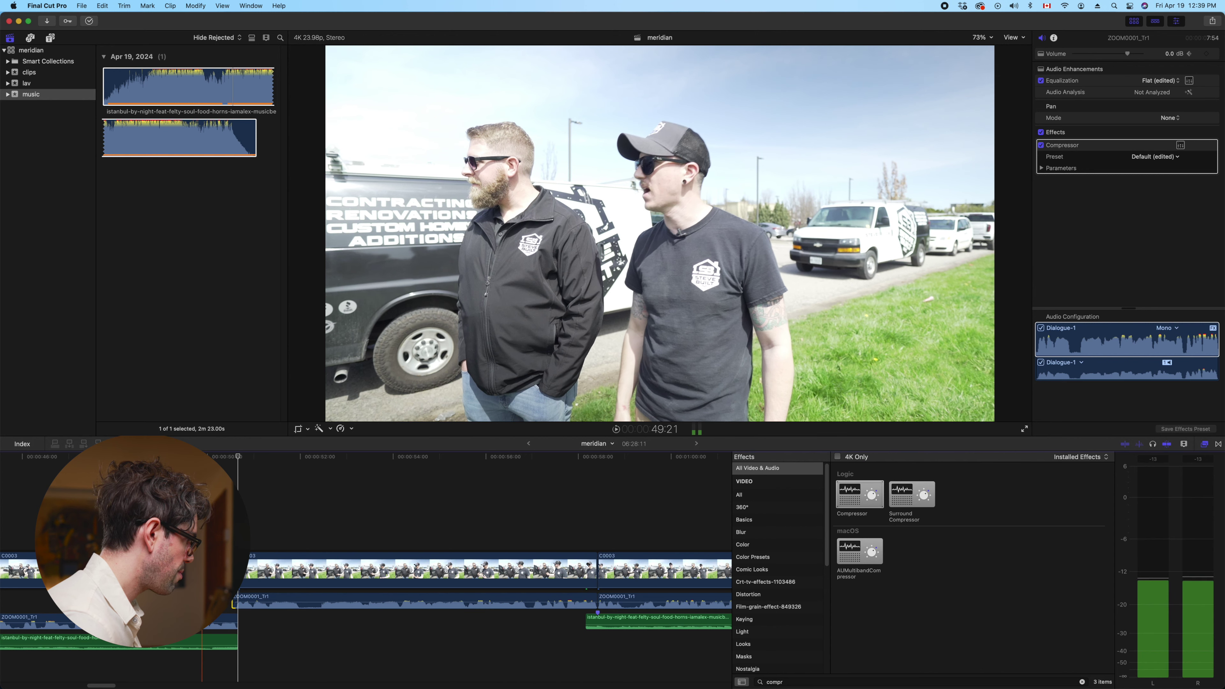
pyautogui.press('space')
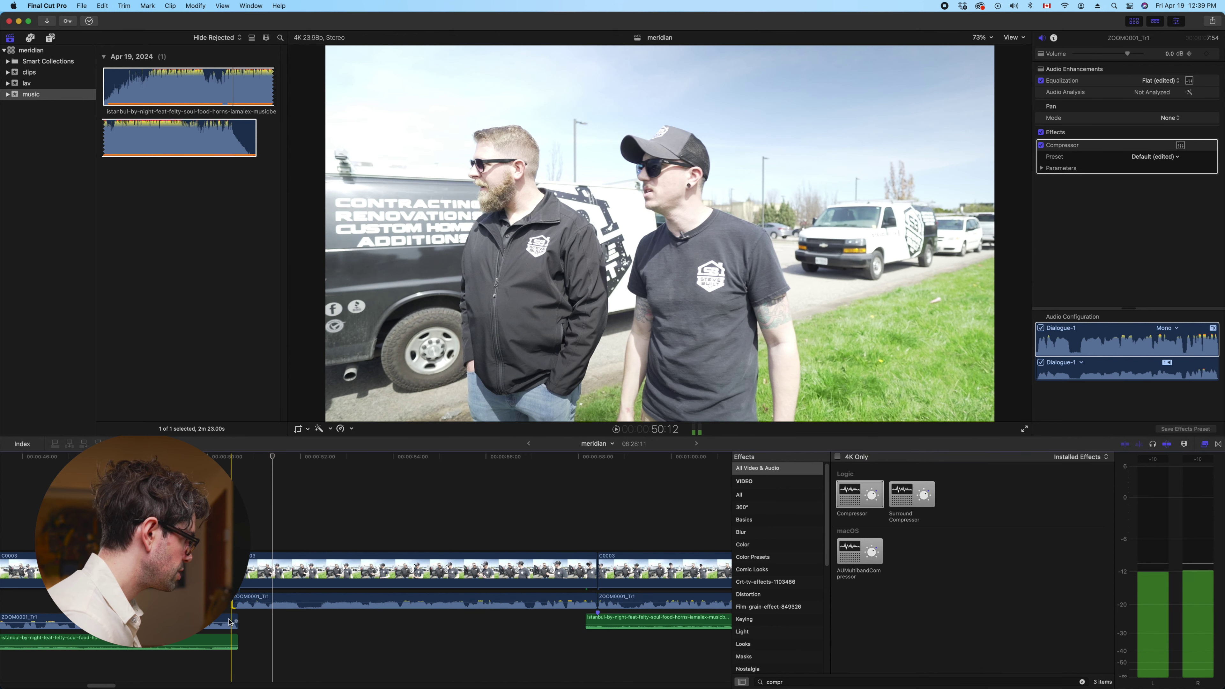
pyautogui.moveTo(237, 620); pyautogui.dragTo(236, 621)
pyautogui.press('super+equal')
pyautogui.press('space')
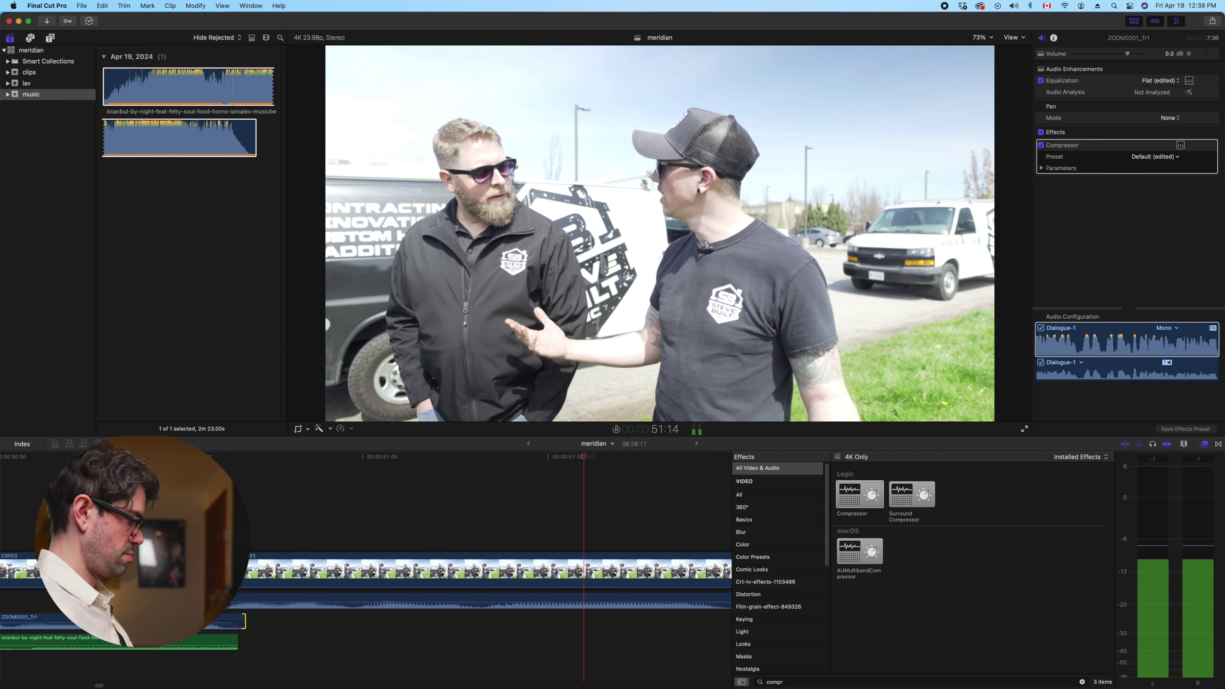
pyautogui.press('space')
# Extend the music clip's end slightly, then zoom the timeline out to show more
pyautogui.moveTo(239, 645); pyautogui.dragTo(244, 645)
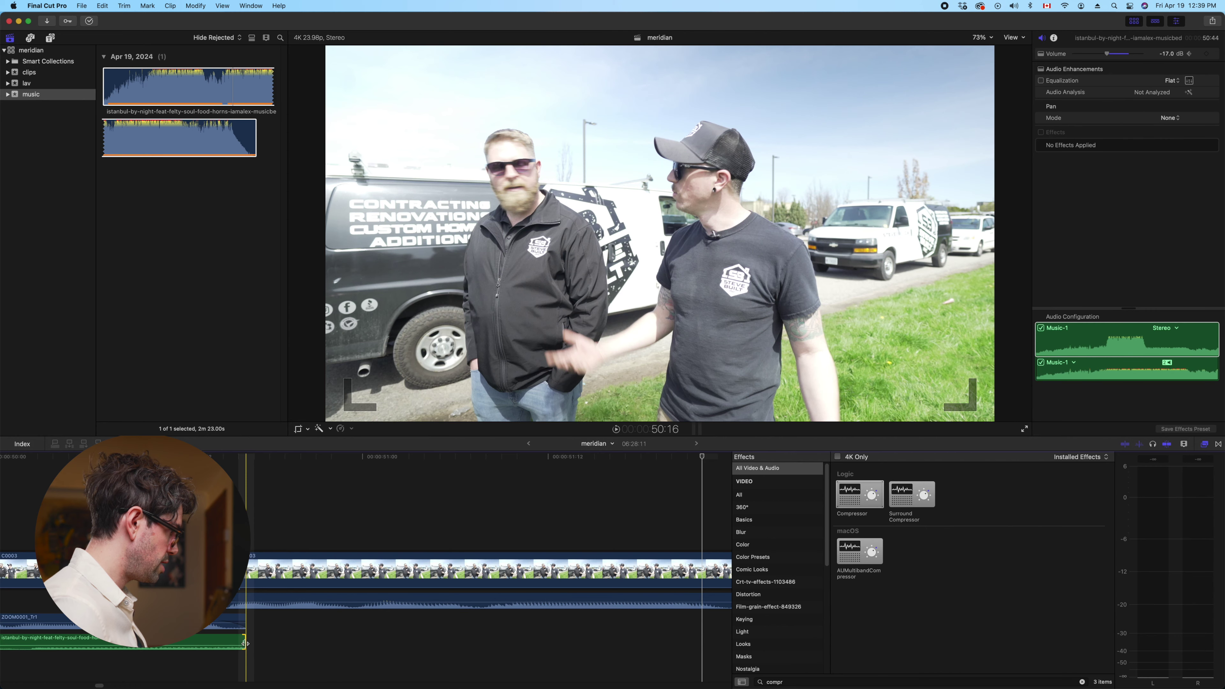
pyautogui.press('space')
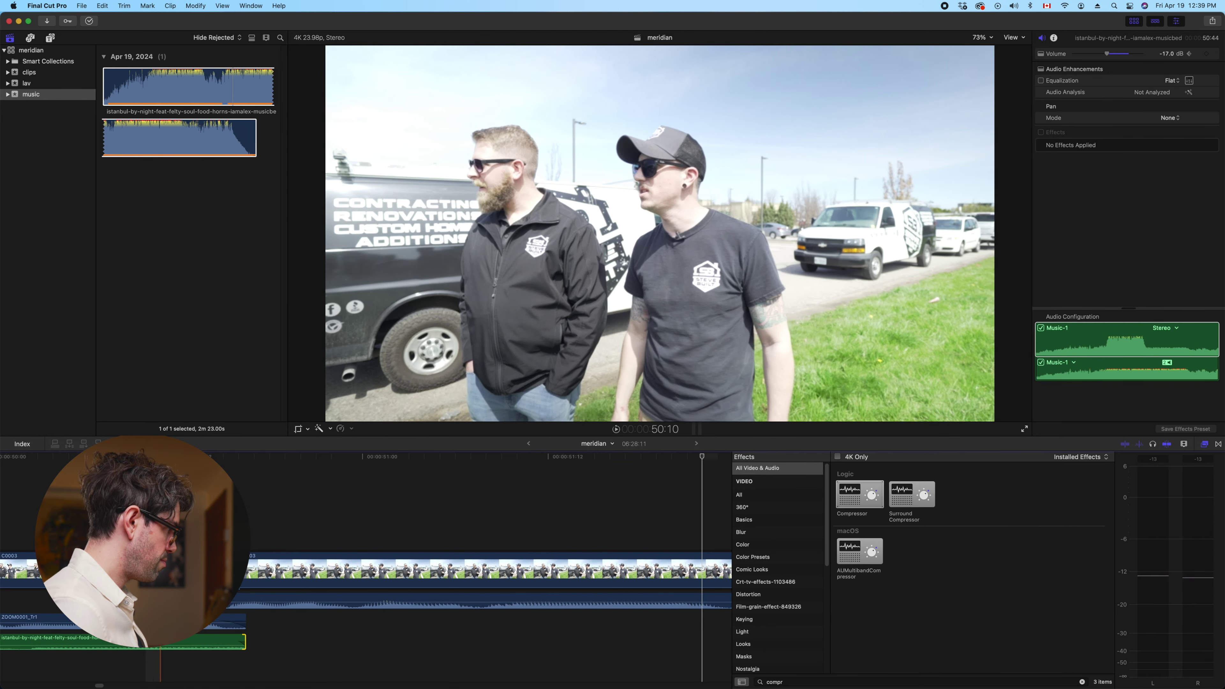
pyautogui.press('super+minus')
pyautogui.press('super+minus')
pyautogui.press('super+minus')
pyautogui.press('super+minus')
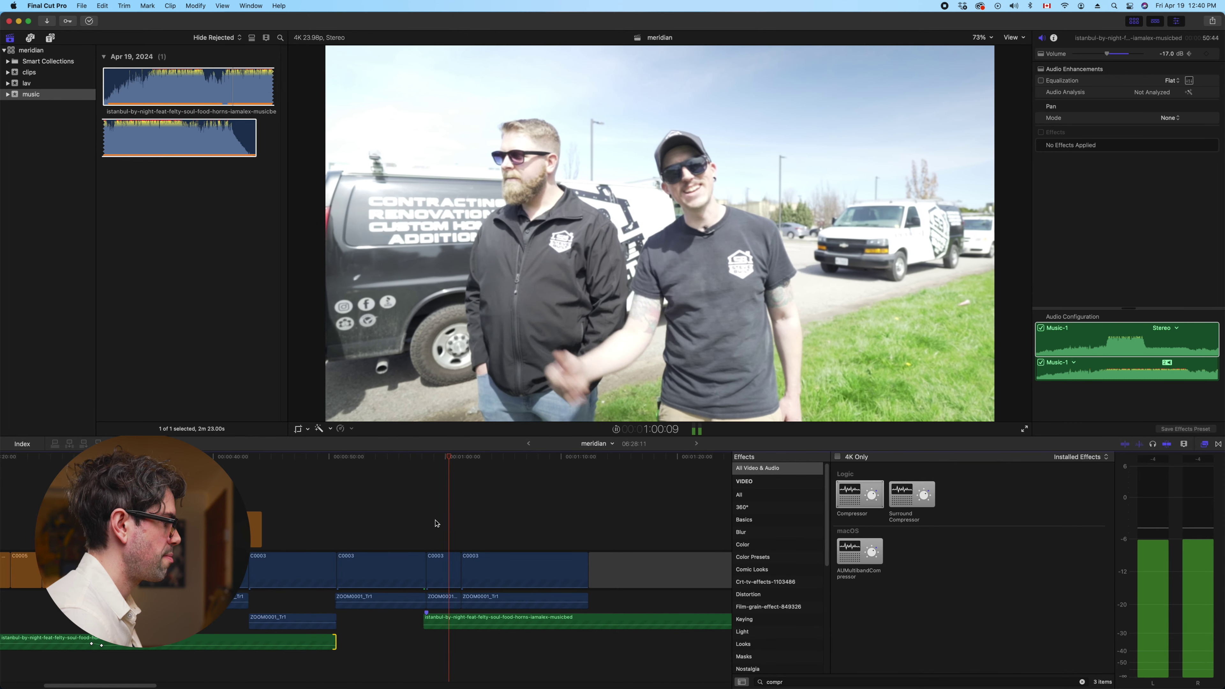
pyautogui.press('space')
pyautogui.press('super+minus')
pyautogui.press('super+minus')
pyautogui.press('super+minus')
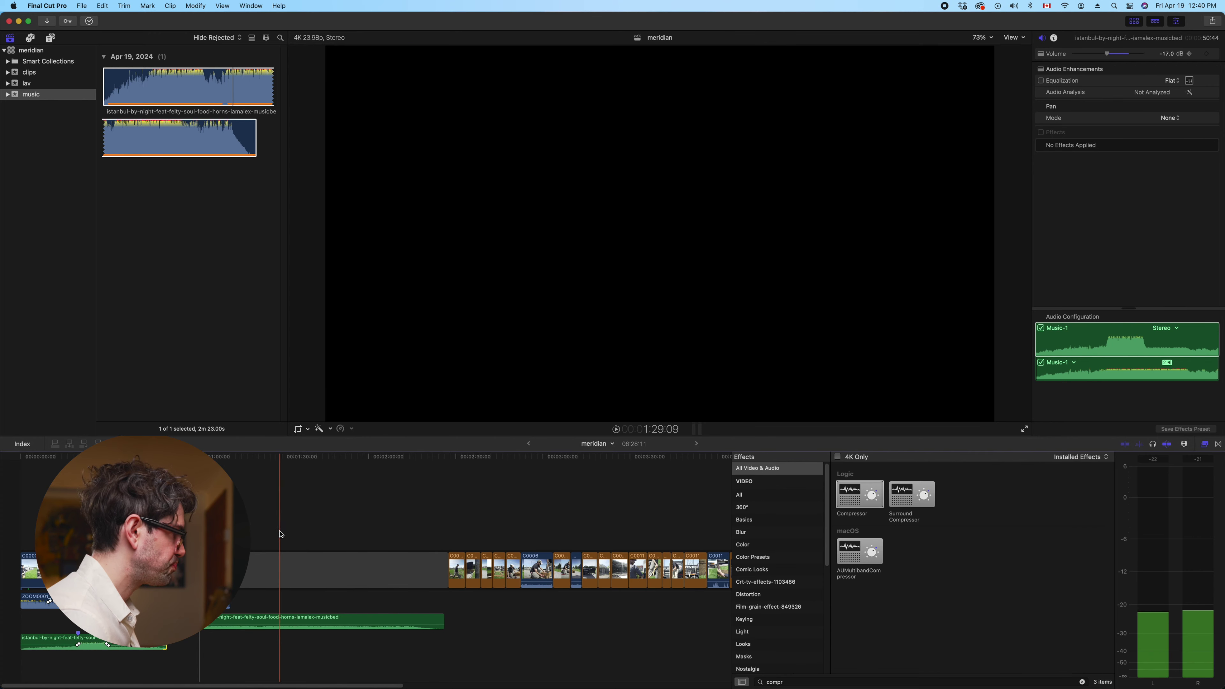
# Lift C0005 and a short box-building clip up as connected cutaways
pyautogui.hscroll(10, 328, 512)
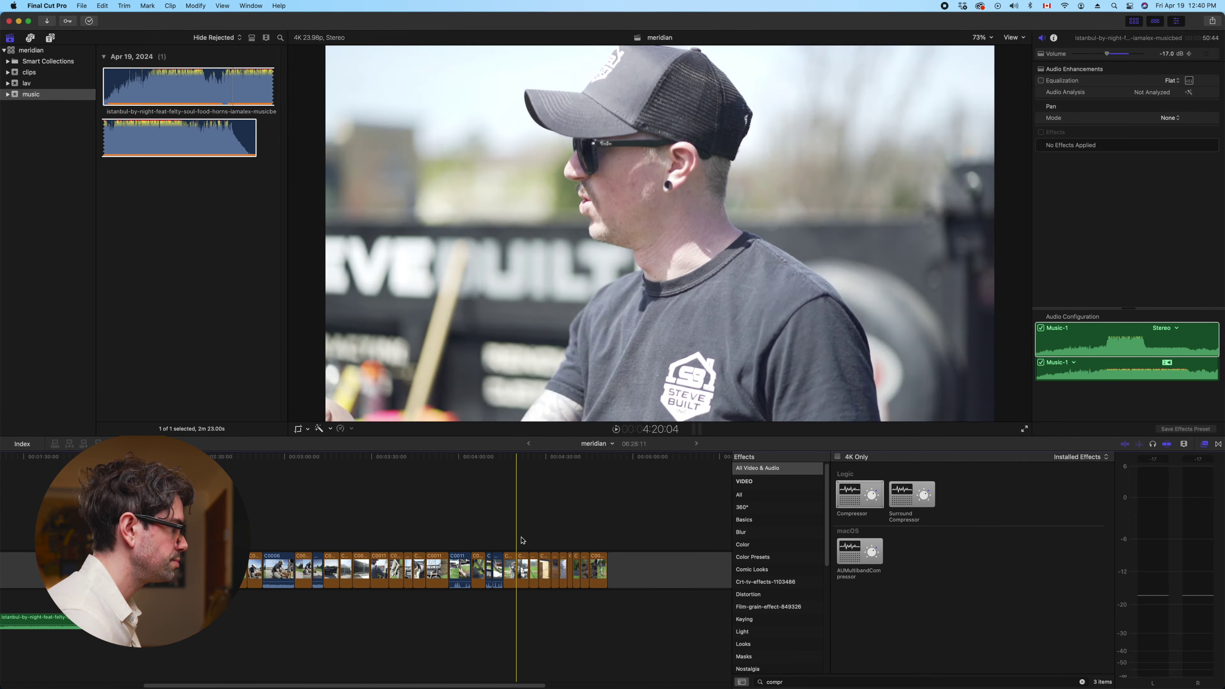
pyautogui.hscroll(-10, 521, 526)
pyautogui.click(448, 520)
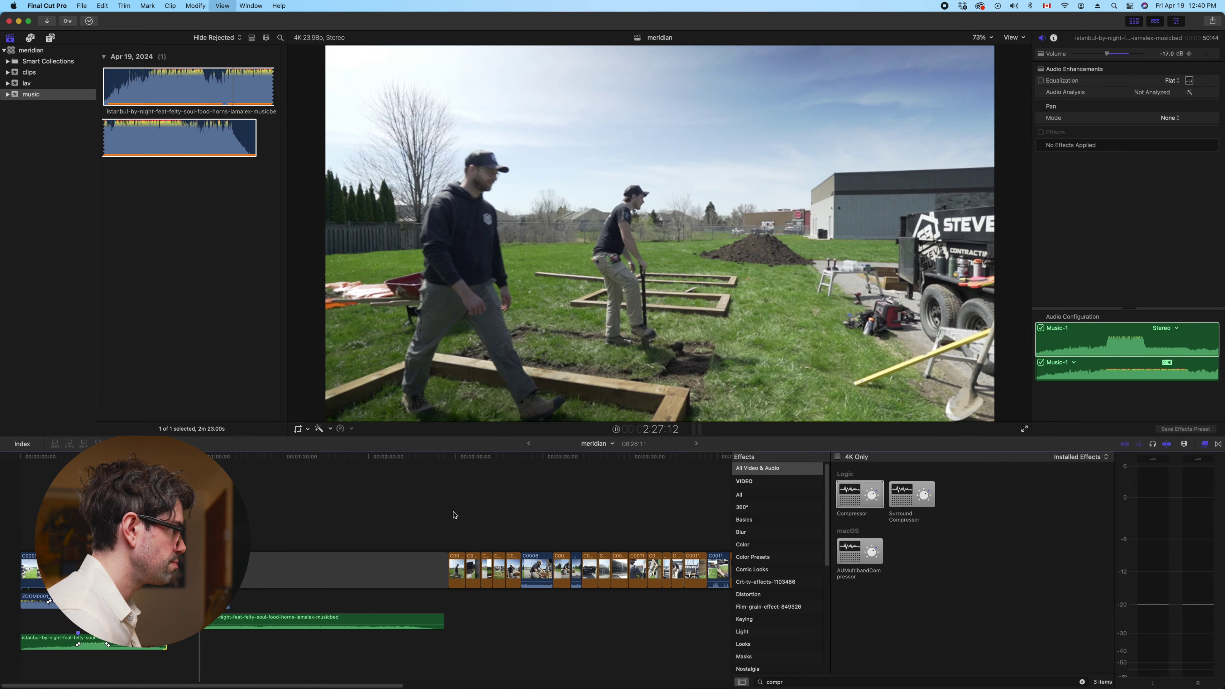
pyautogui.click(466, 516)
pyautogui.press('space')
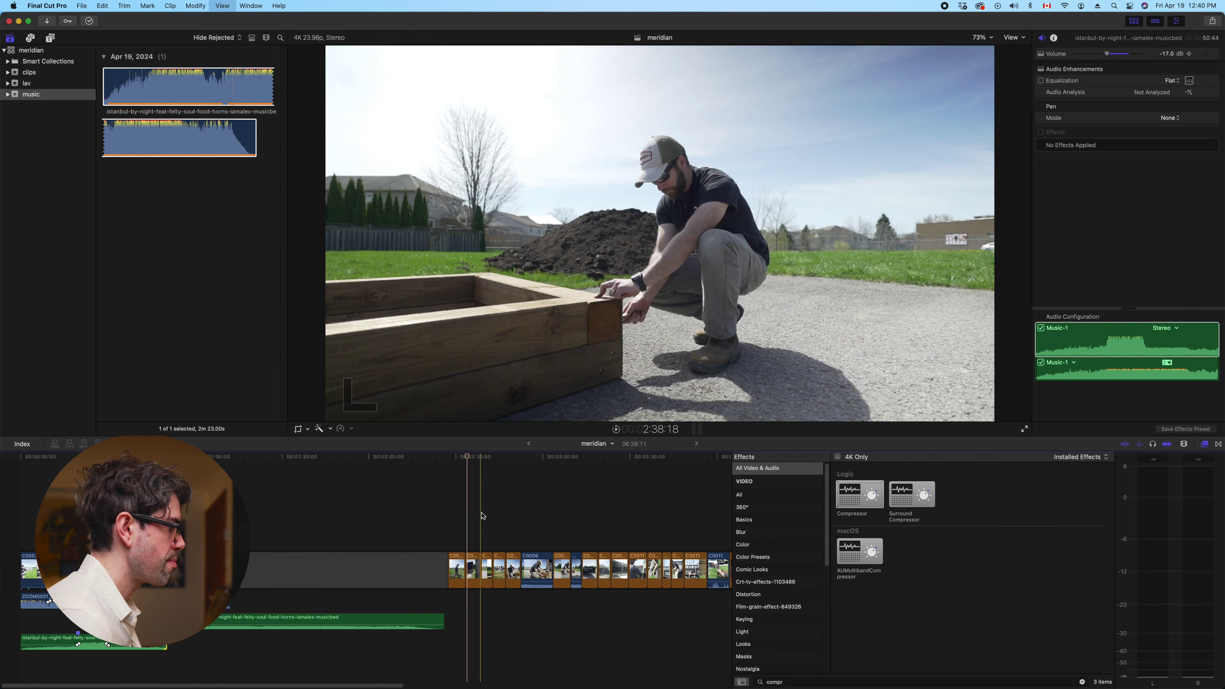
pyautogui.moveTo(487, 565); pyautogui.dragTo(320, 521)
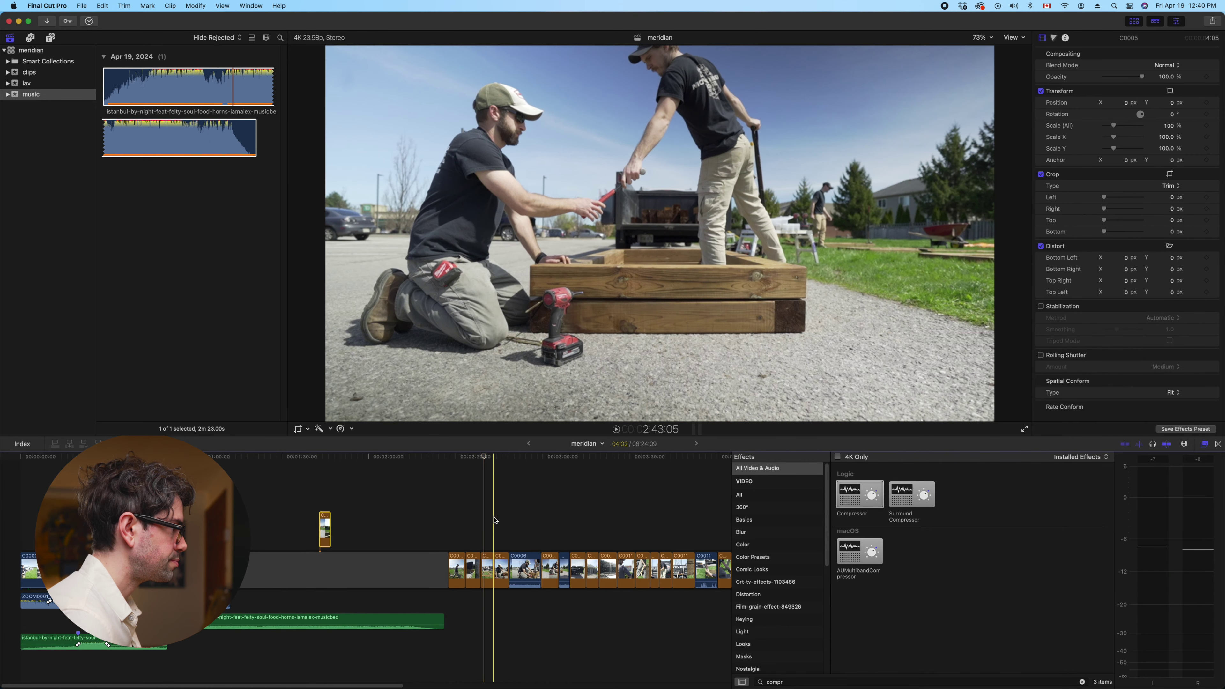
pyautogui.moveTo(500, 570); pyautogui.dragTo(336, 523)
pyautogui.press('space')
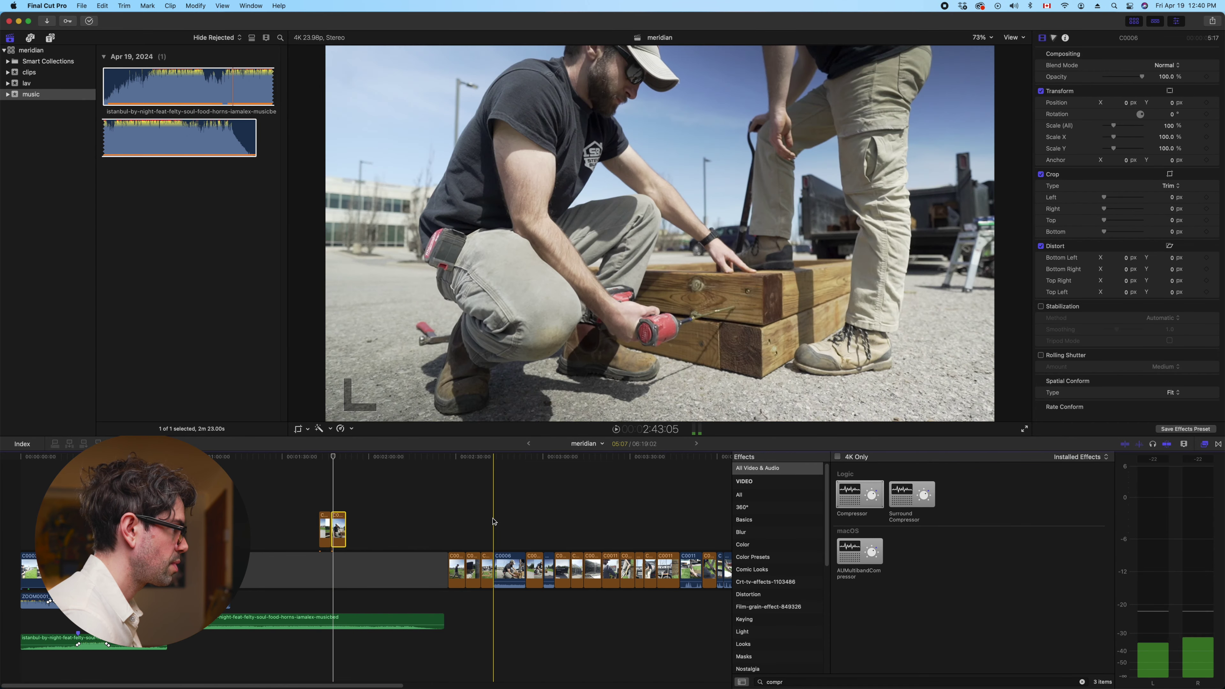
pyautogui.press('space')
pyautogui.press('space')
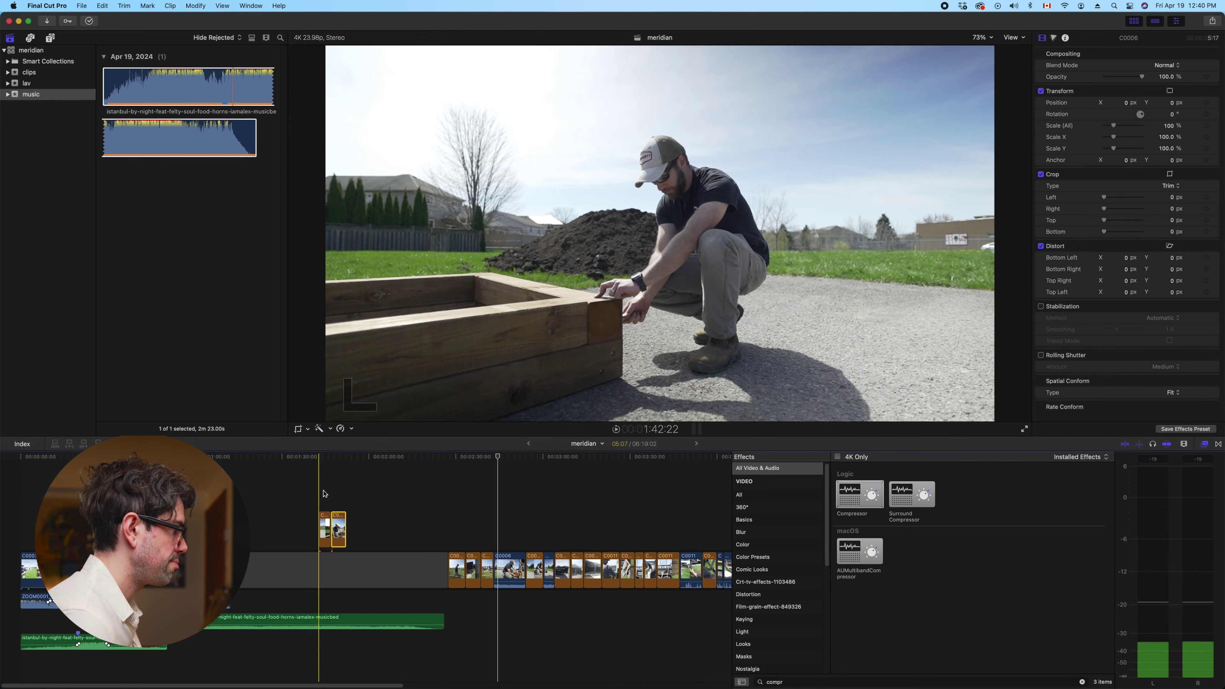
# Return a connected clip to the storyline, then lift it back up as a cutaway
pyautogui.click(322, 511)
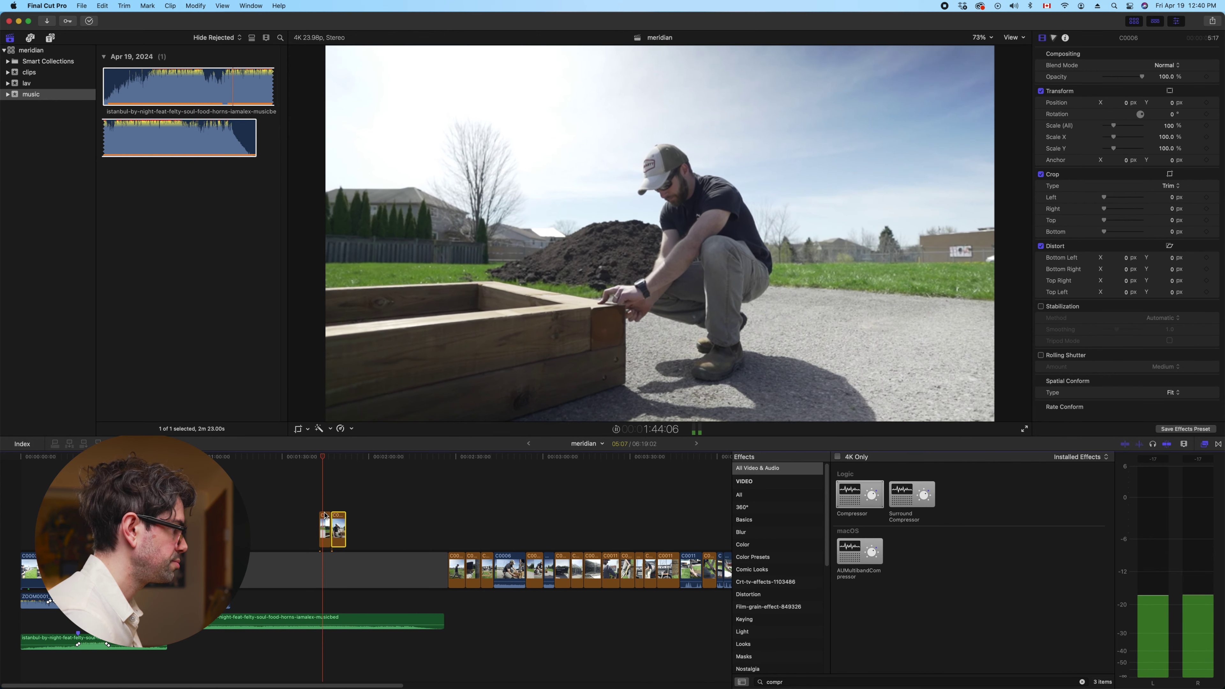
pyautogui.press('l')
pyautogui.moveTo(329, 523); pyautogui.dragTo(451, 570)
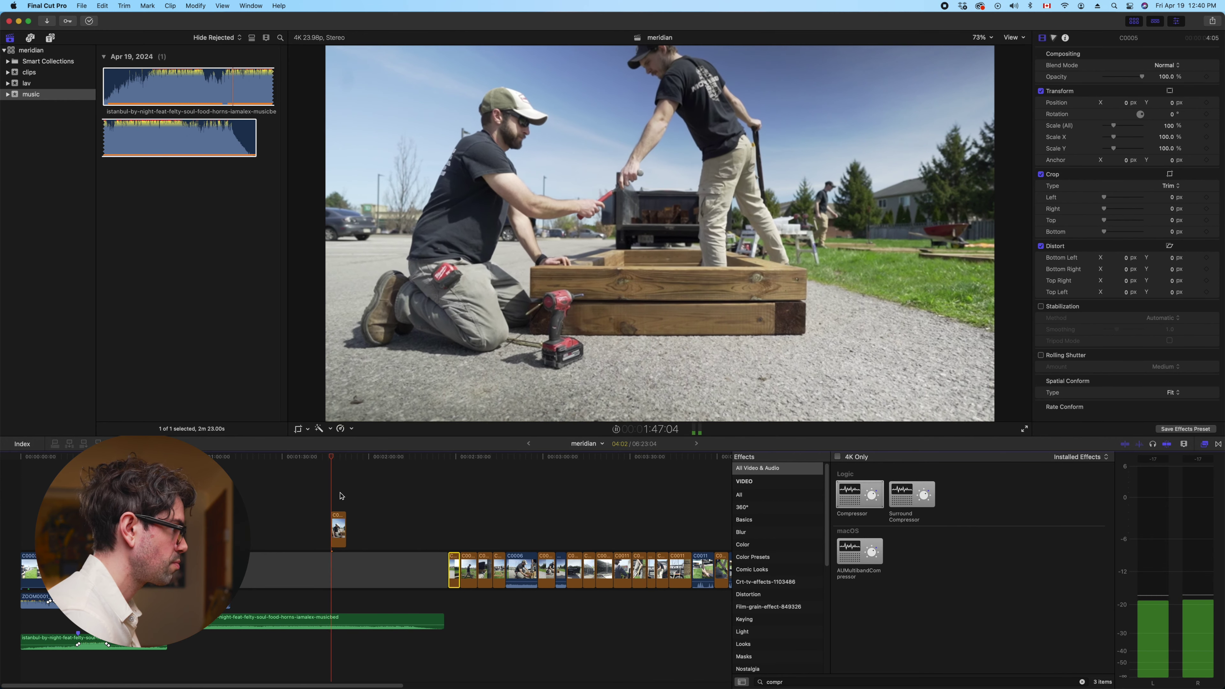
pyautogui.press('s')
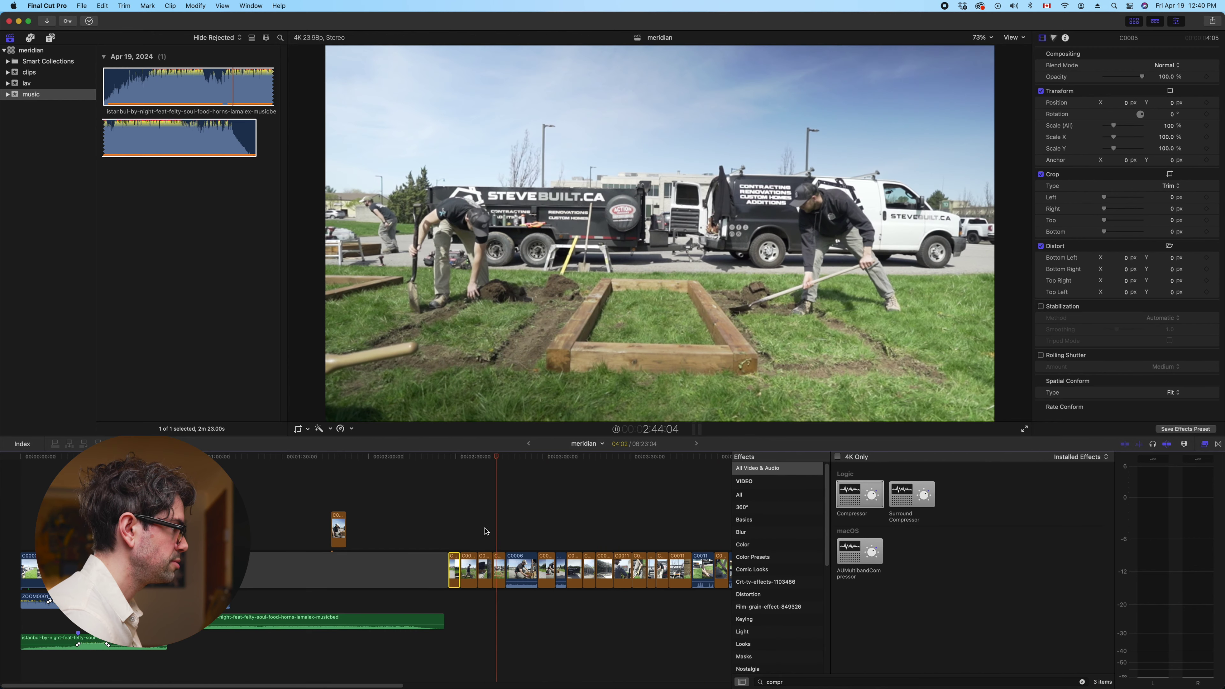
pyautogui.moveTo(455, 570); pyautogui.dragTo(367, 529)
# Lift the van shot, C0011 and the next build clips up as connected cutaways
pyautogui.click(542, 532)
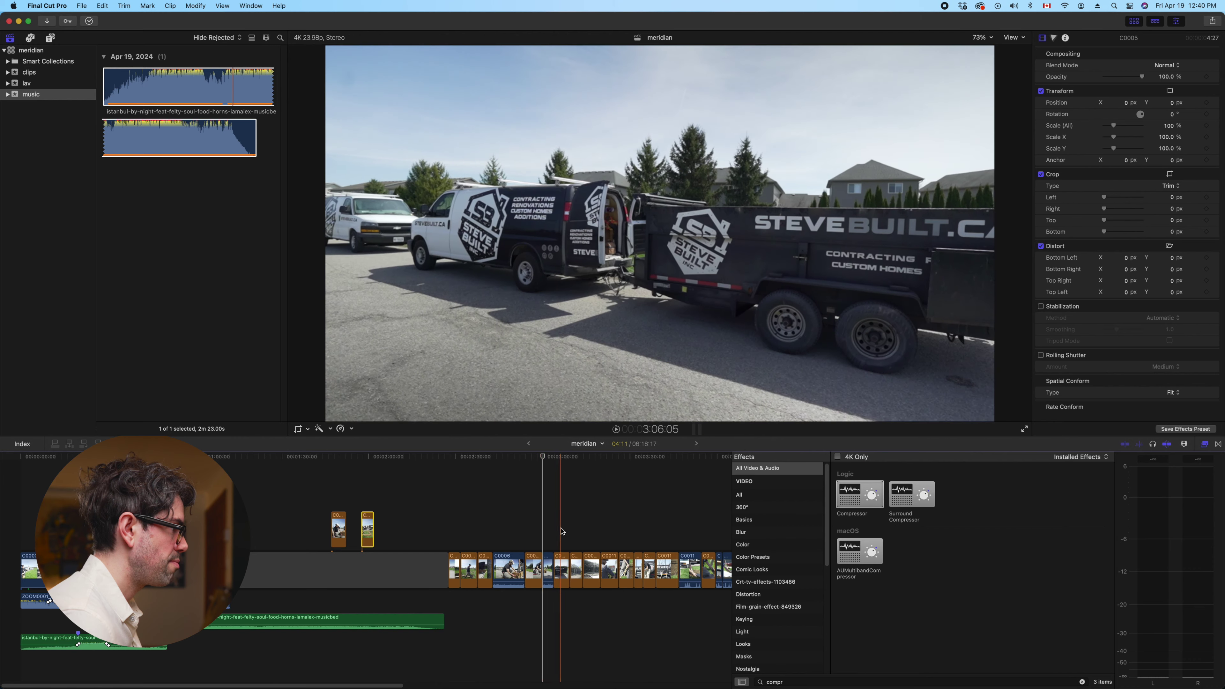
pyautogui.moveTo(562, 570); pyautogui.dragTo(388, 529)
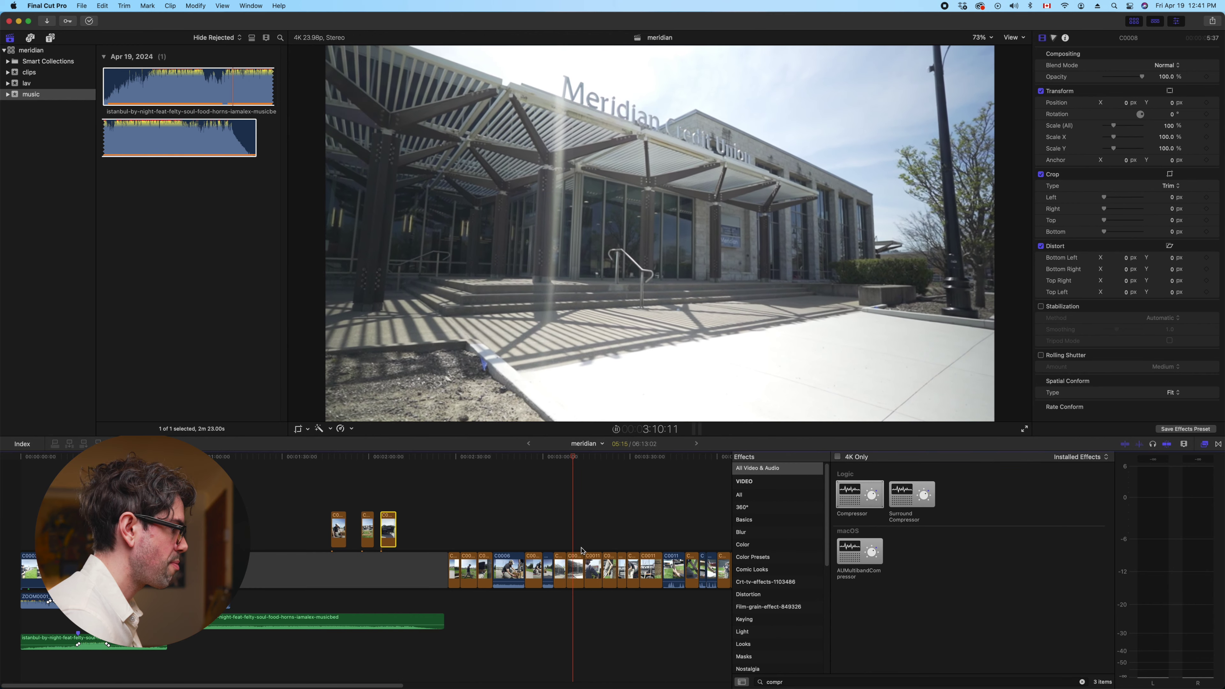
pyautogui.moveTo(598, 567); pyautogui.dragTo(411, 529)
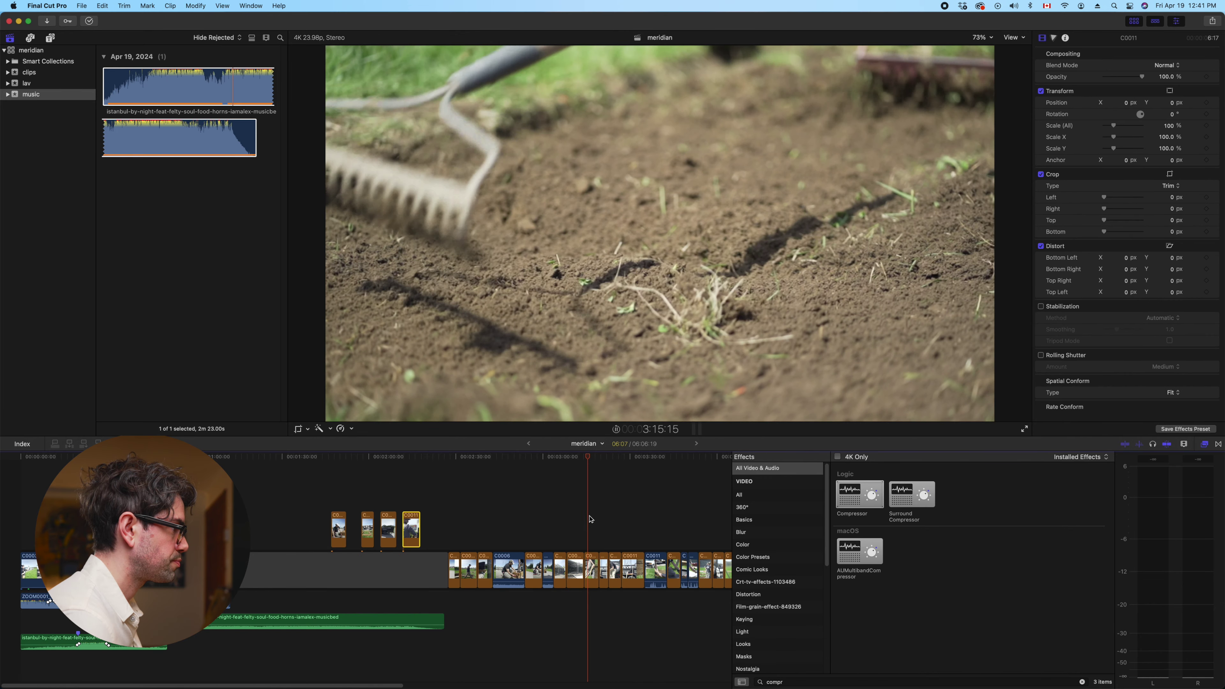
pyautogui.moveTo(591, 570); pyautogui.dragTo(437, 529)
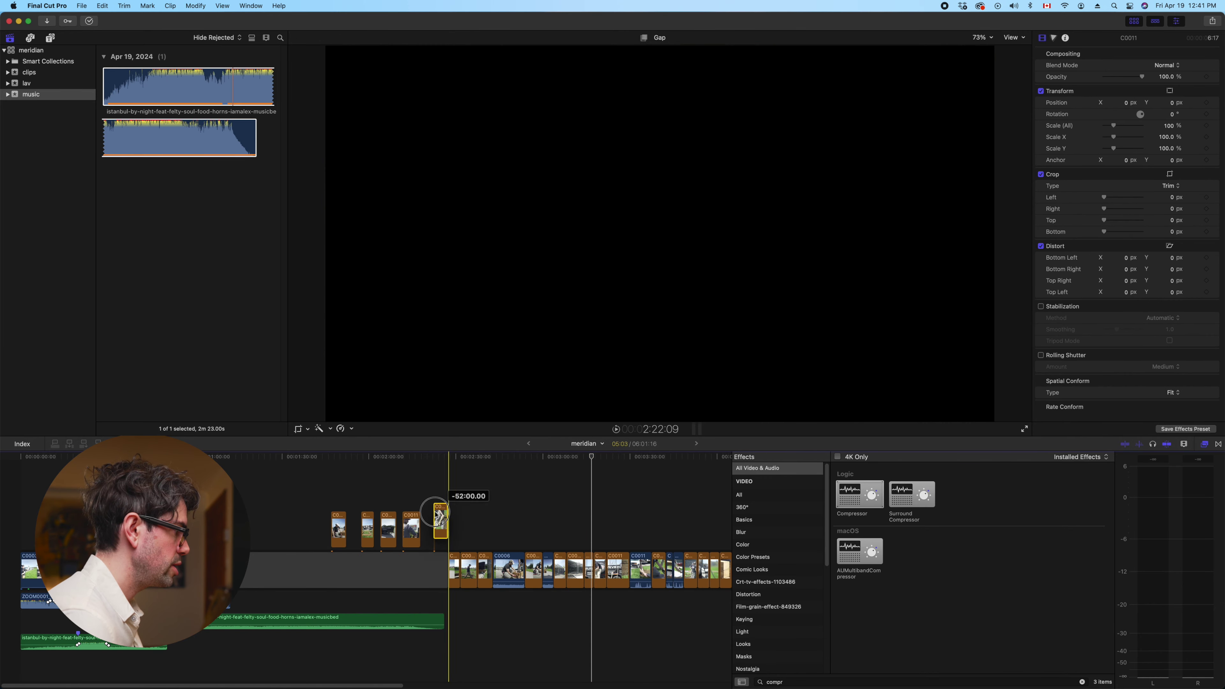
# Move three more storyline build clips up into the cutaway row
pyautogui.click(617, 517)
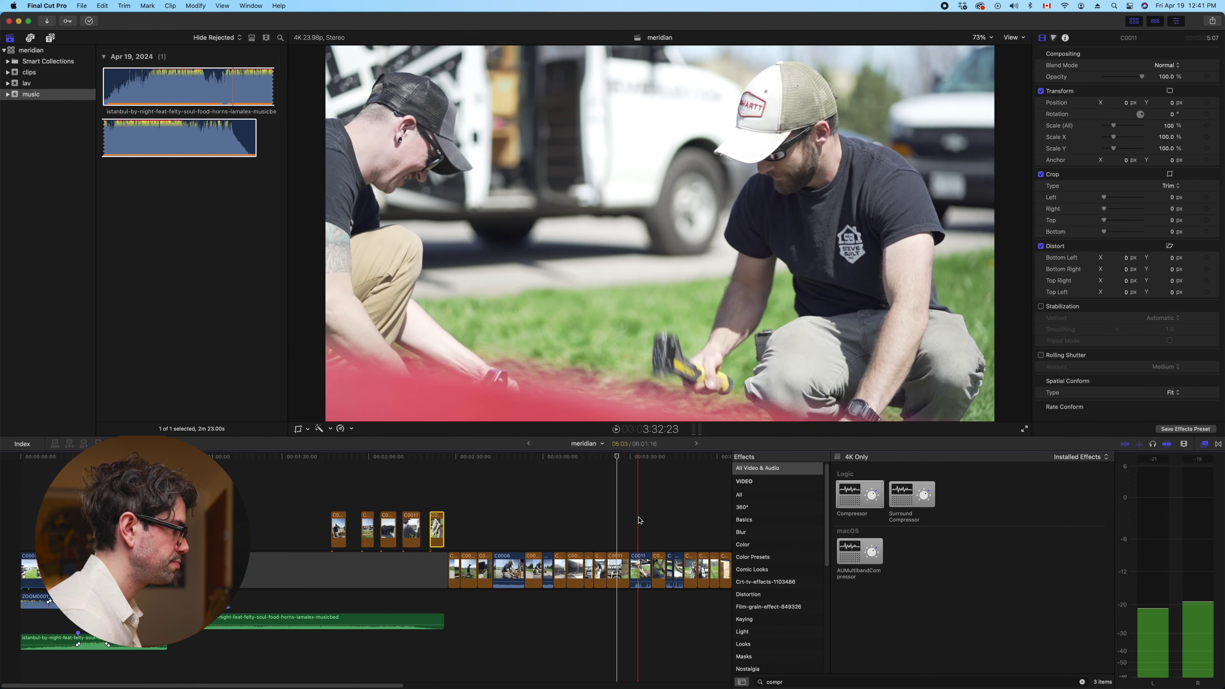
pyautogui.hscroll(5, 639, 521)
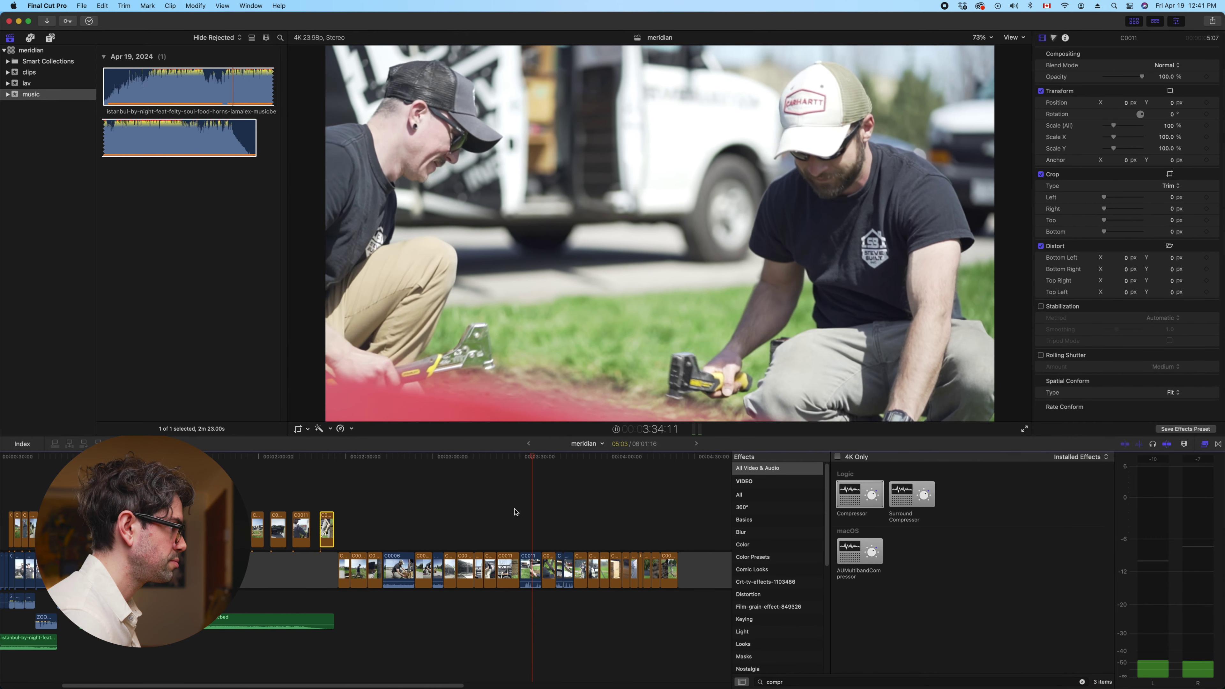
pyautogui.moveTo(530, 552); pyautogui.dragTo(341, 525)
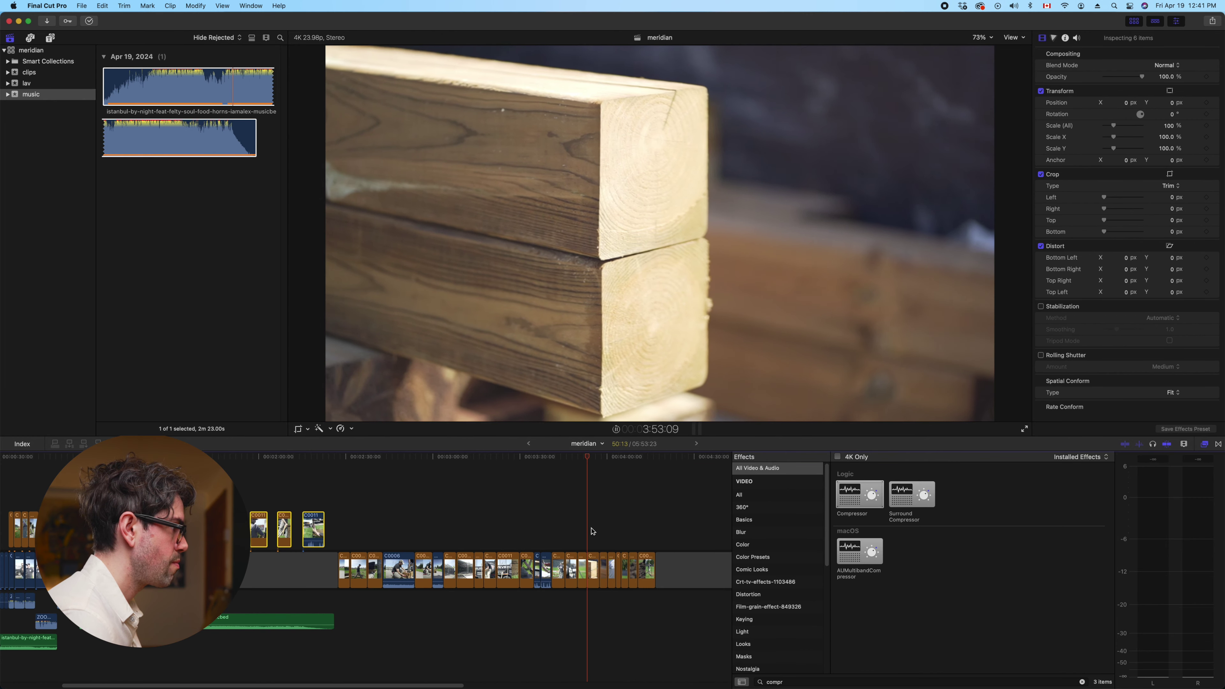
pyautogui.moveTo(596, 570); pyautogui.dragTo(341, 526)
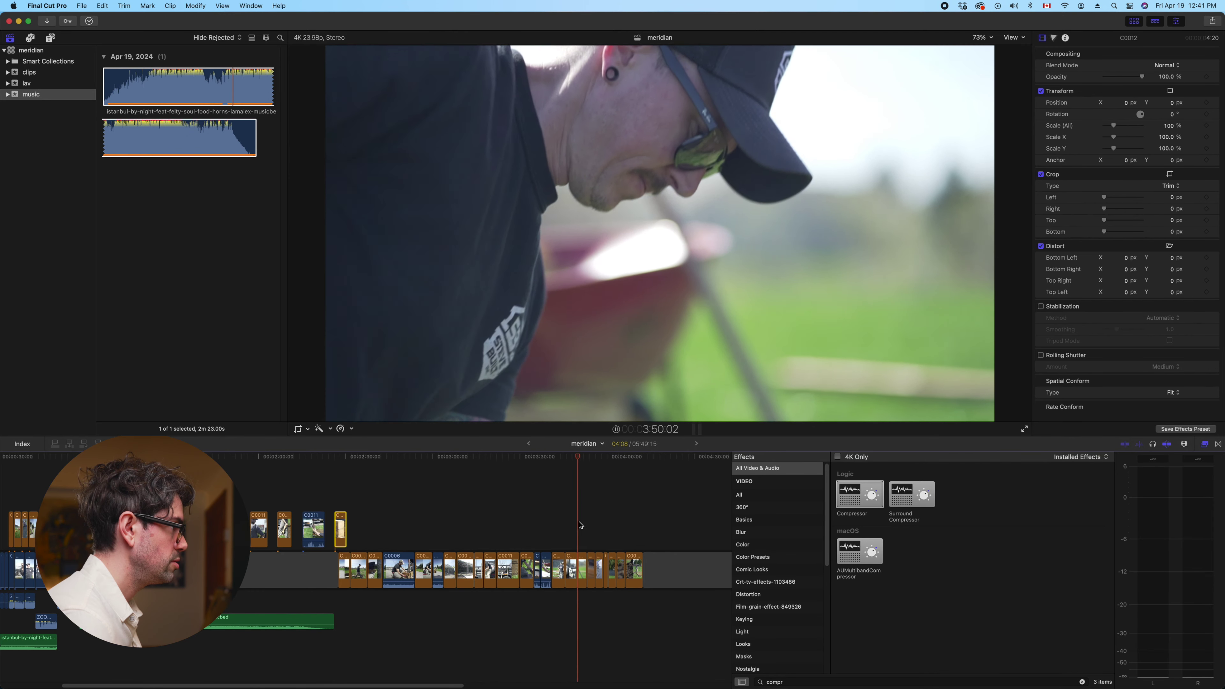
pyautogui.moveTo(571, 563); pyautogui.dragTo(565, 564)
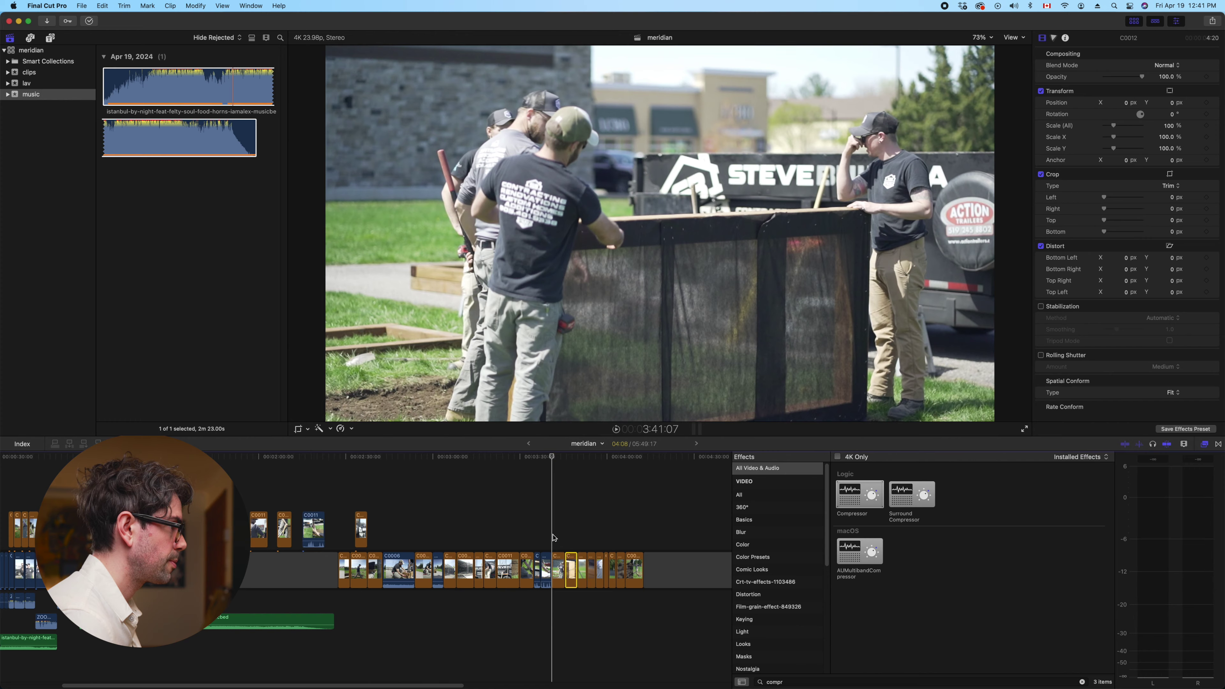
pyautogui.press('space')
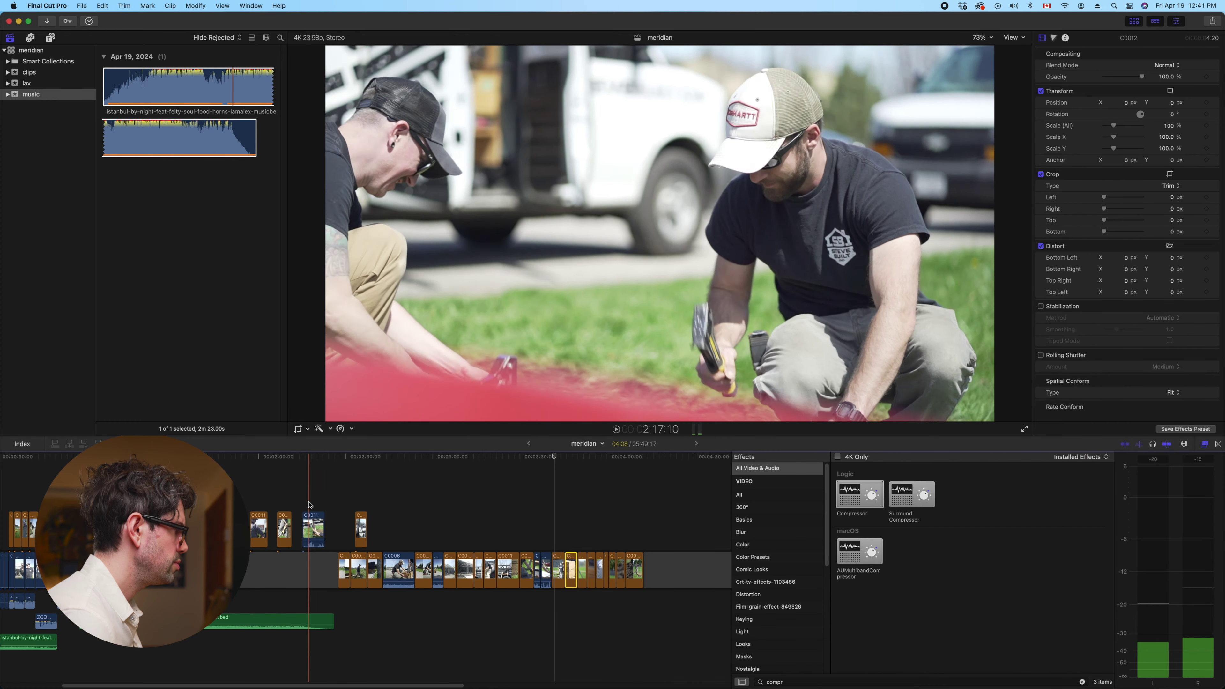
pyautogui.press('space')
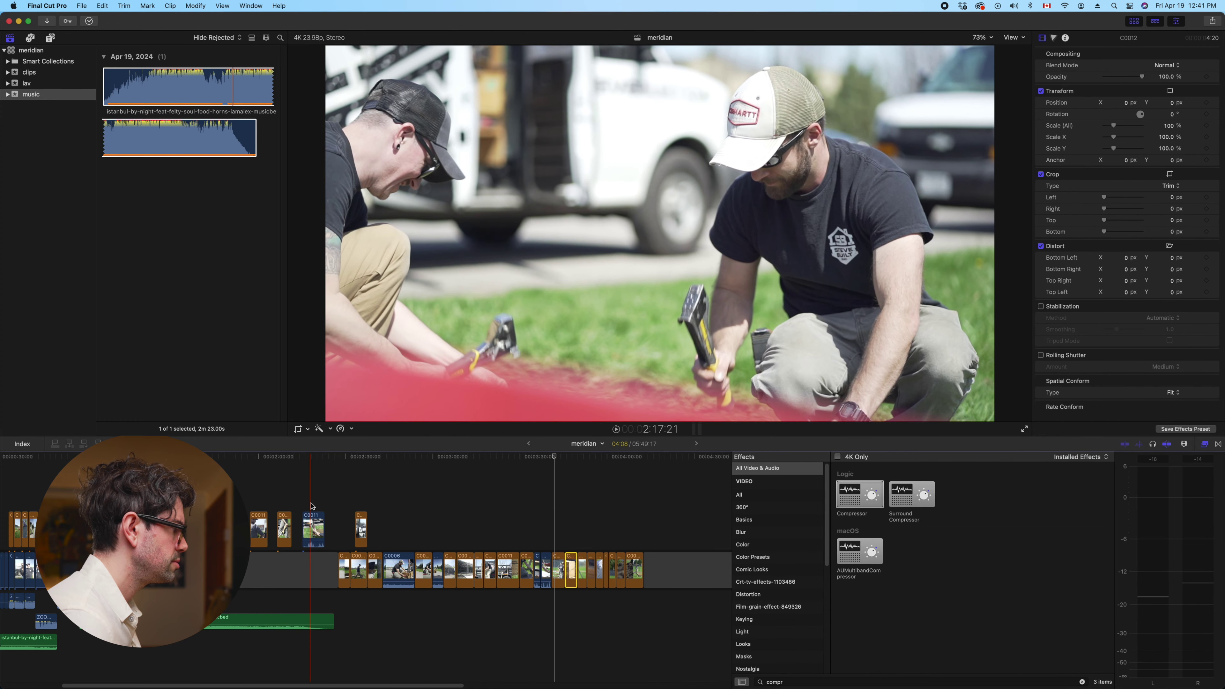
# Slide cutaway C0011 and the small cutaway beside it left over the interview
pyautogui.click(311, 506)
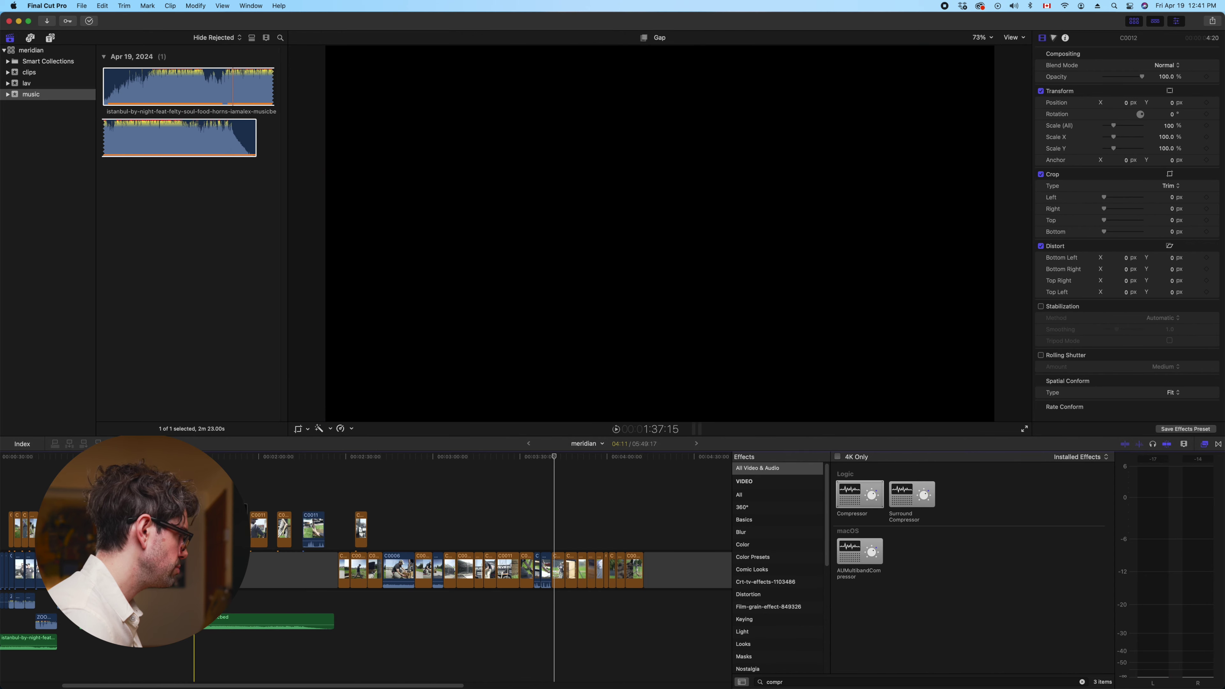
pyautogui.moveTo(258, 528); pyautogui.dragTo(237, 528)
pyautogui.click(287, 529)
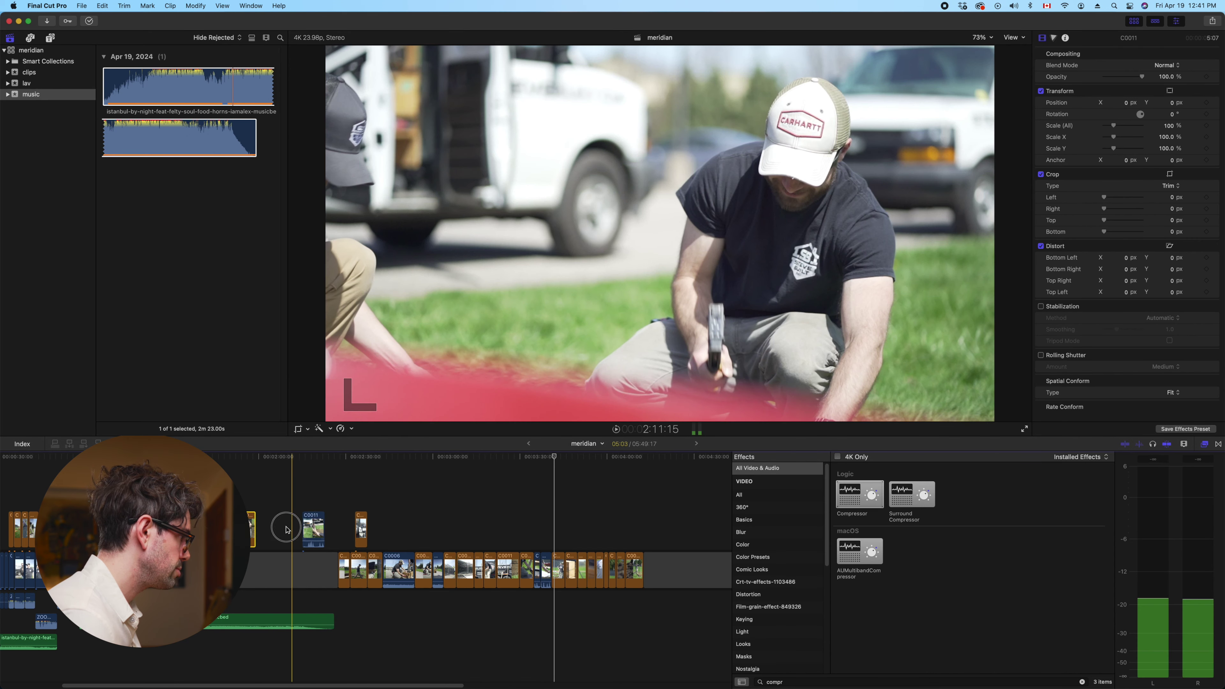
pyautogui.moveTo(314, 528); pyautogui.dragTo(268, 528)
pyautogui.moveTo(360, 528); pyautogui.dragTo(285, 528)
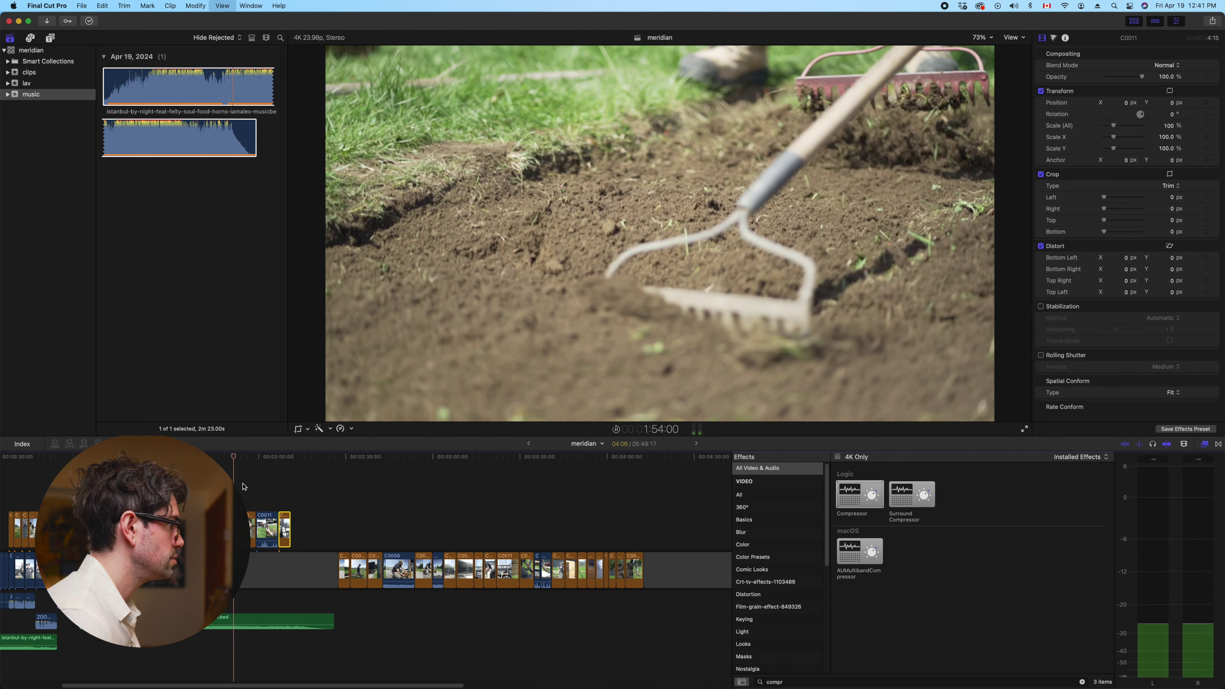
pyautogui.press('space')
pyautogui.click(257, 486)
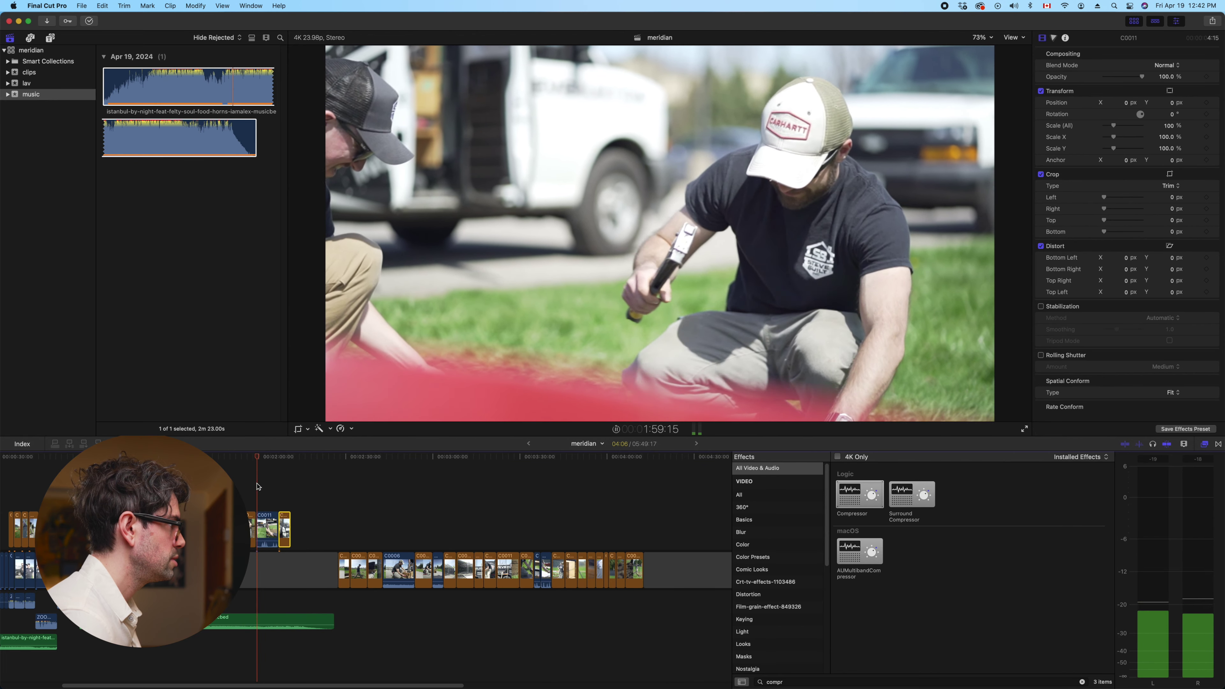
pyautogui.click(279, 487)
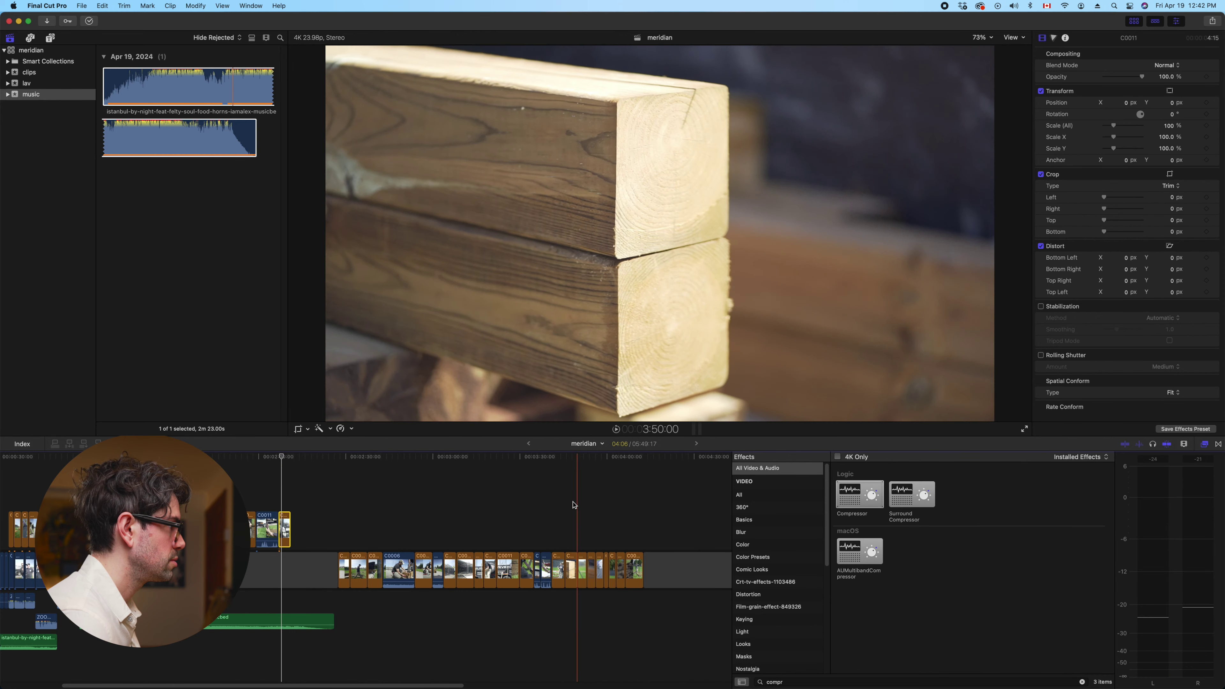
# Lift two later build clips, including C0014, up as cutaways, shortening meridian to 05:43:21
pyautogui.click(607, 504)
pyautogui.press('space')
pyautogui.moveTo(512, 525); pyautogui.dragTo(294, 530)
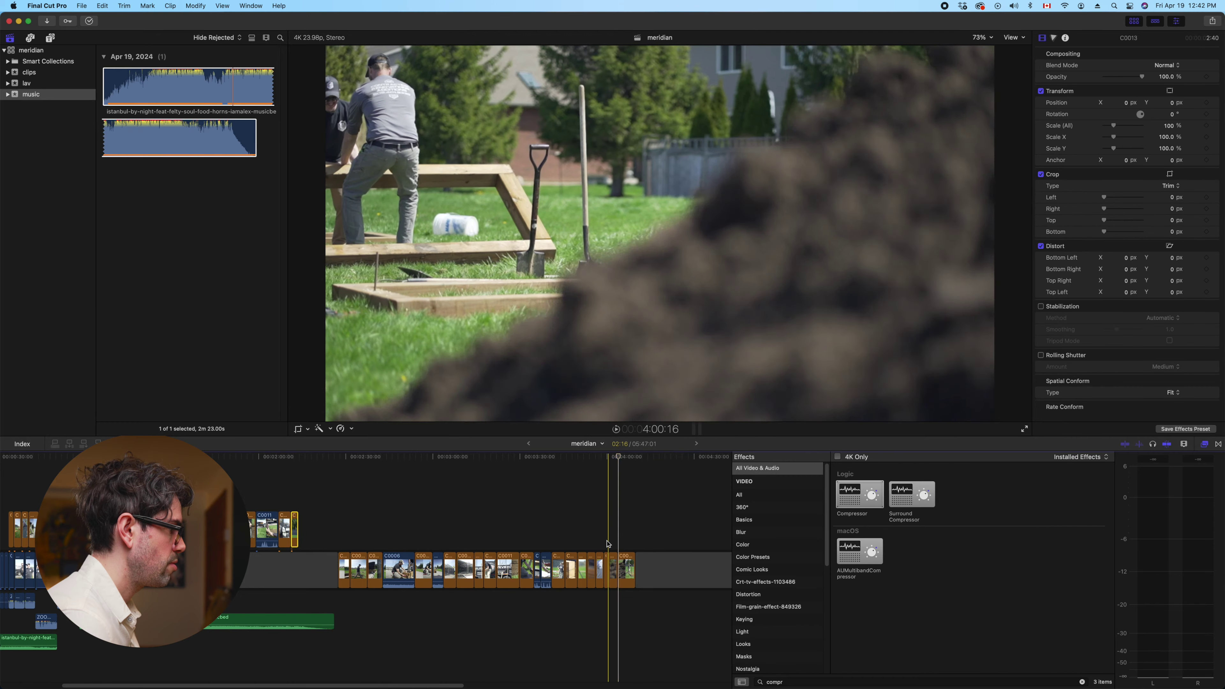
pyautogui.moveTo(611, 571); pyautogui.dragTo(315, 526)
pyautogui.hscroll(-5, 314, 526)
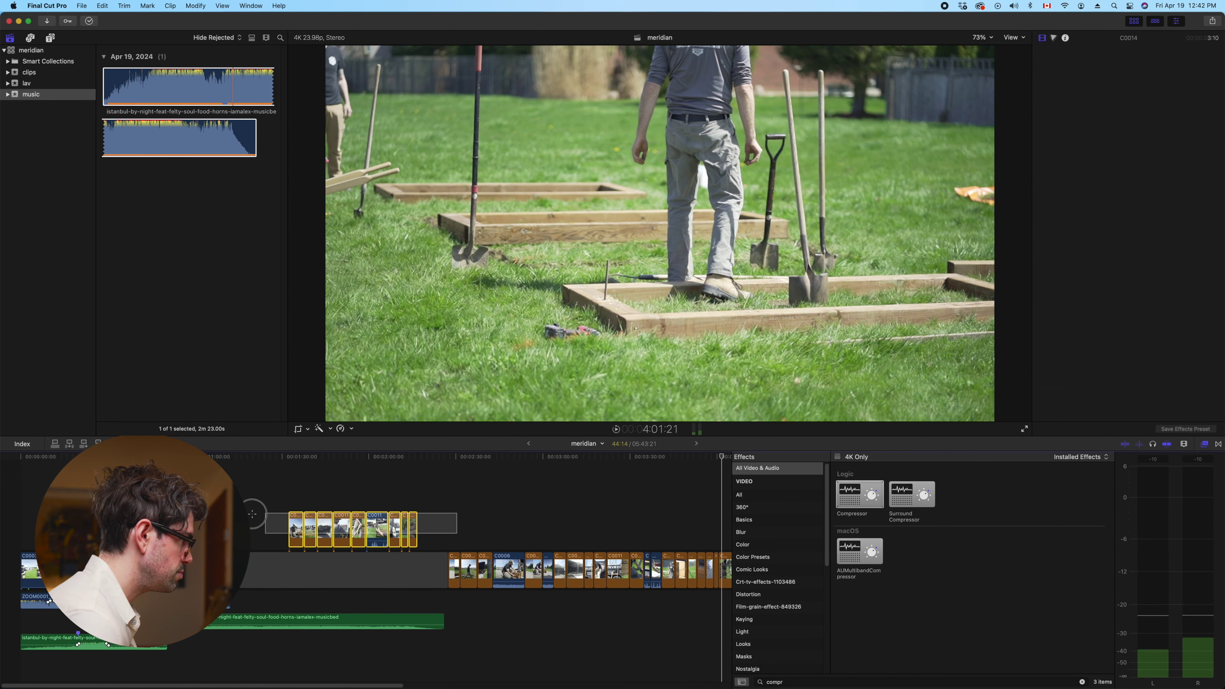
pyautogui.moveTo(424, 504); pyautogui.dragTo(251, 570)
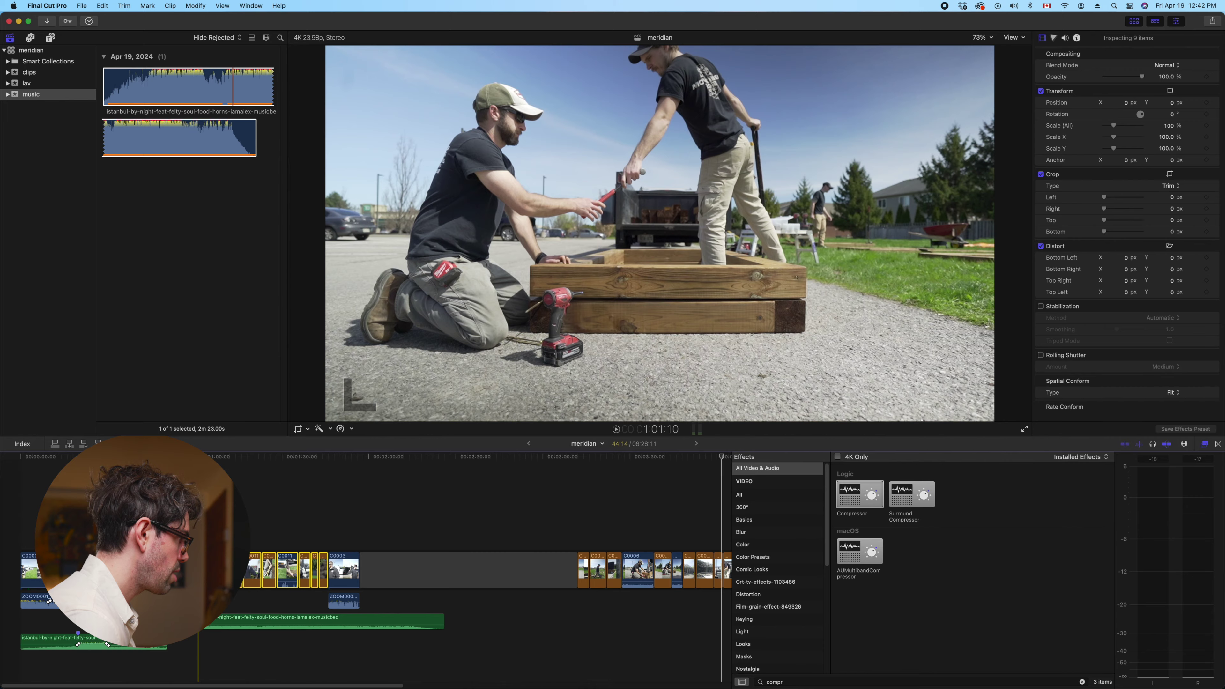
pyautogui.press('j')
pyautogui.press('j')
pyautogui.press('j')
pyautogui.press('j')
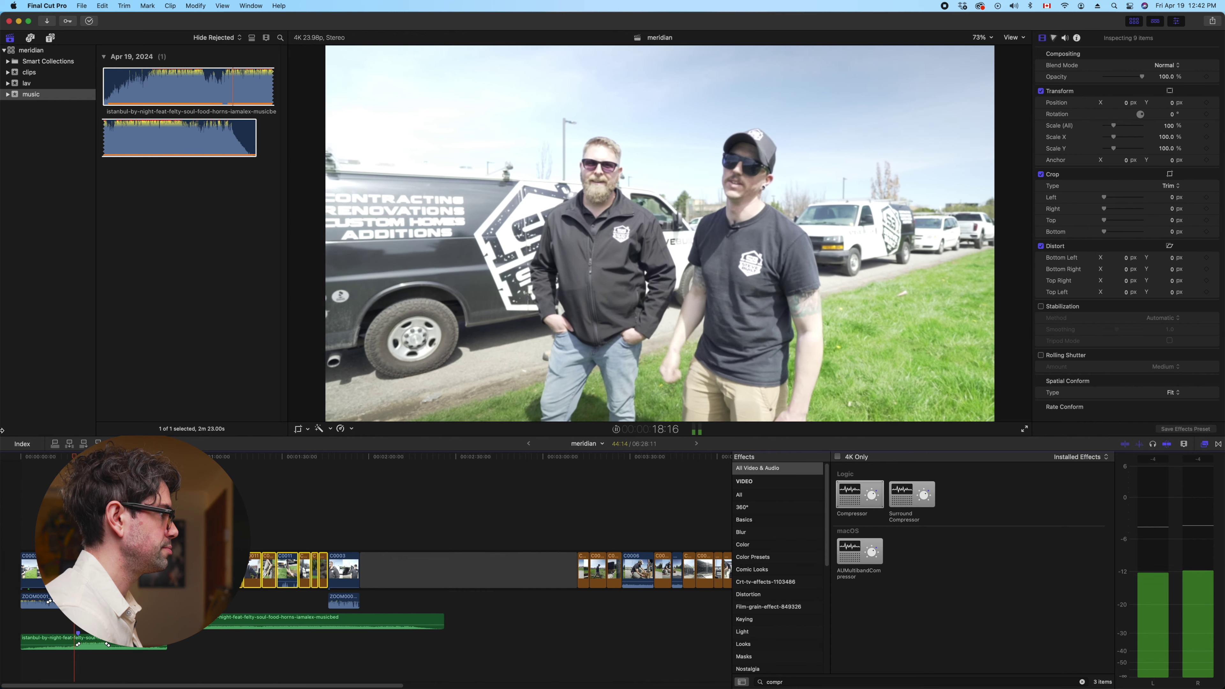
pyautogui.press('space')
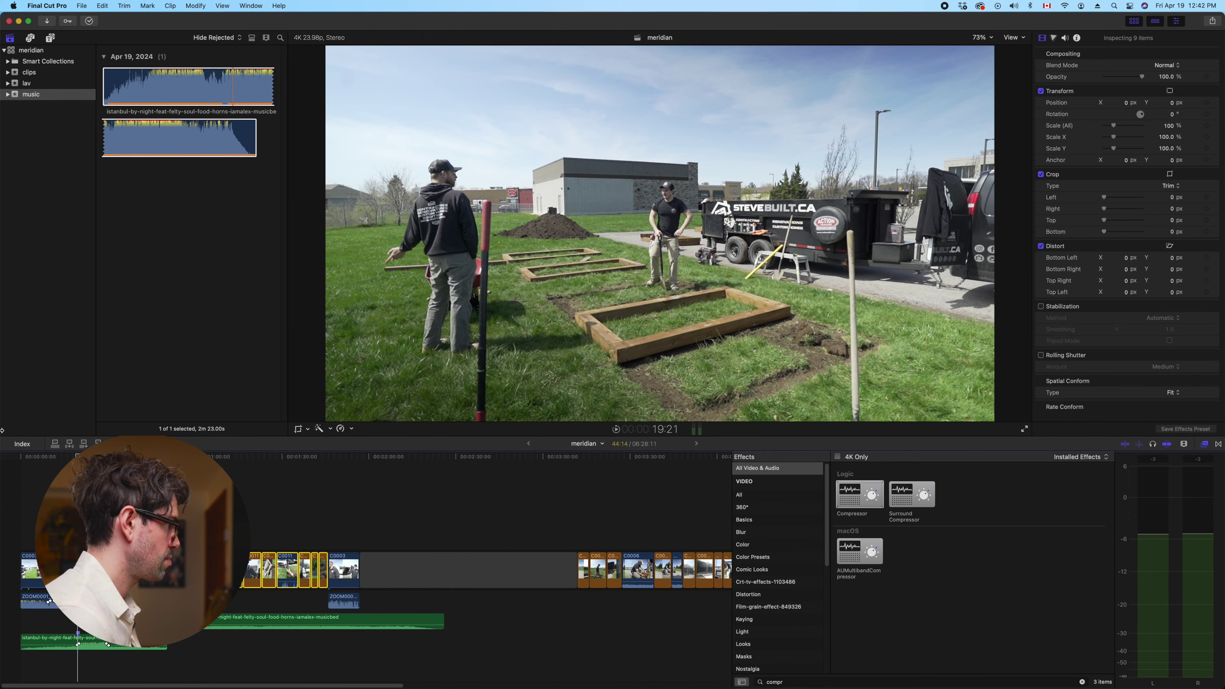
pyautogui.press('super+equal')
pyautogui.click(15, 482)
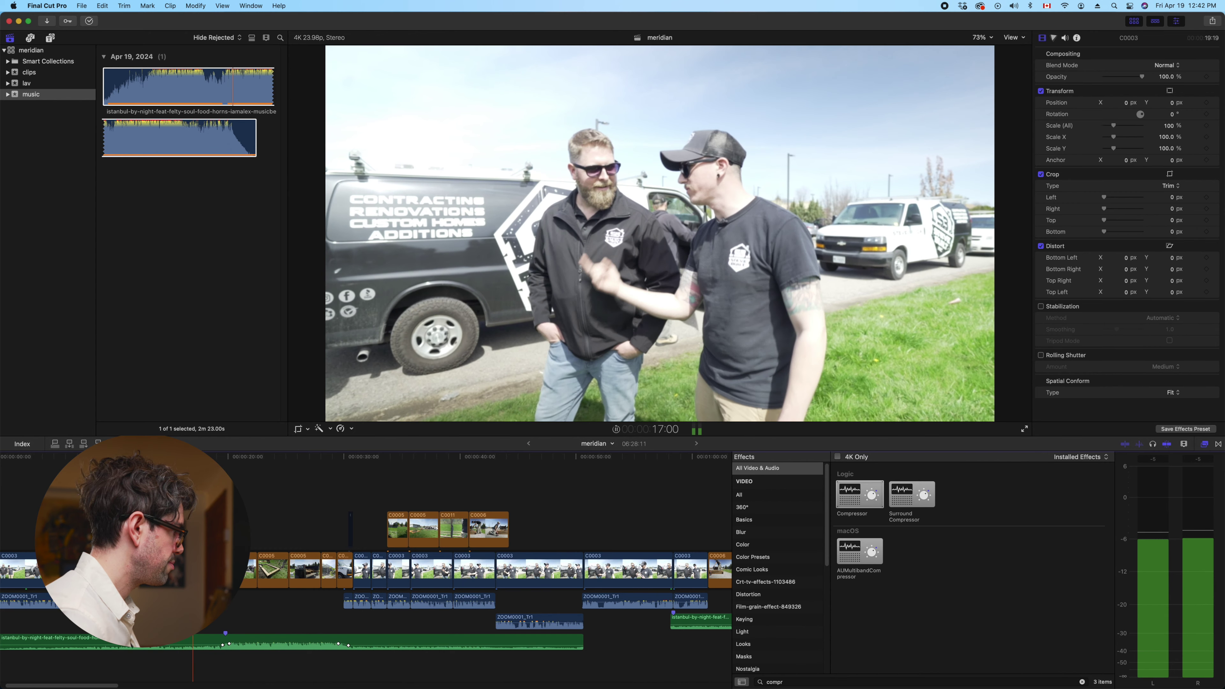
pyautogui.click(183, 483)
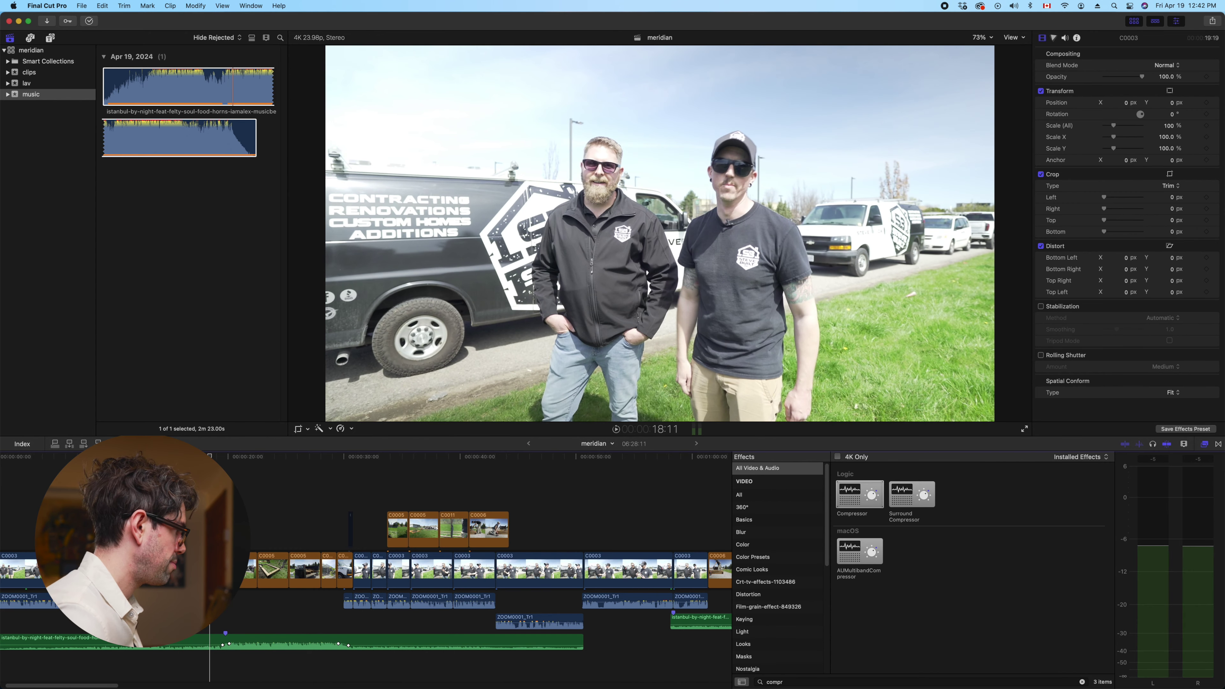
pyautogui.press('space')
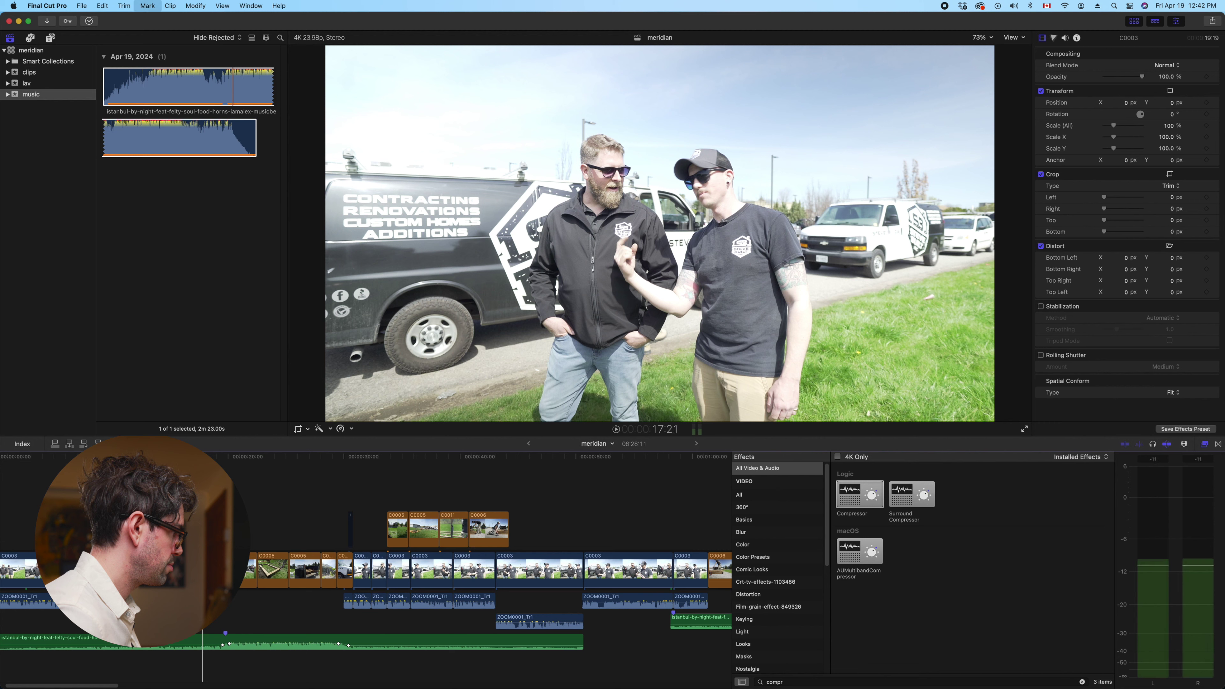
# Trim the second music bed clip's opening about ten frames later and replay its new entry
pyautogui.click(210, 639)
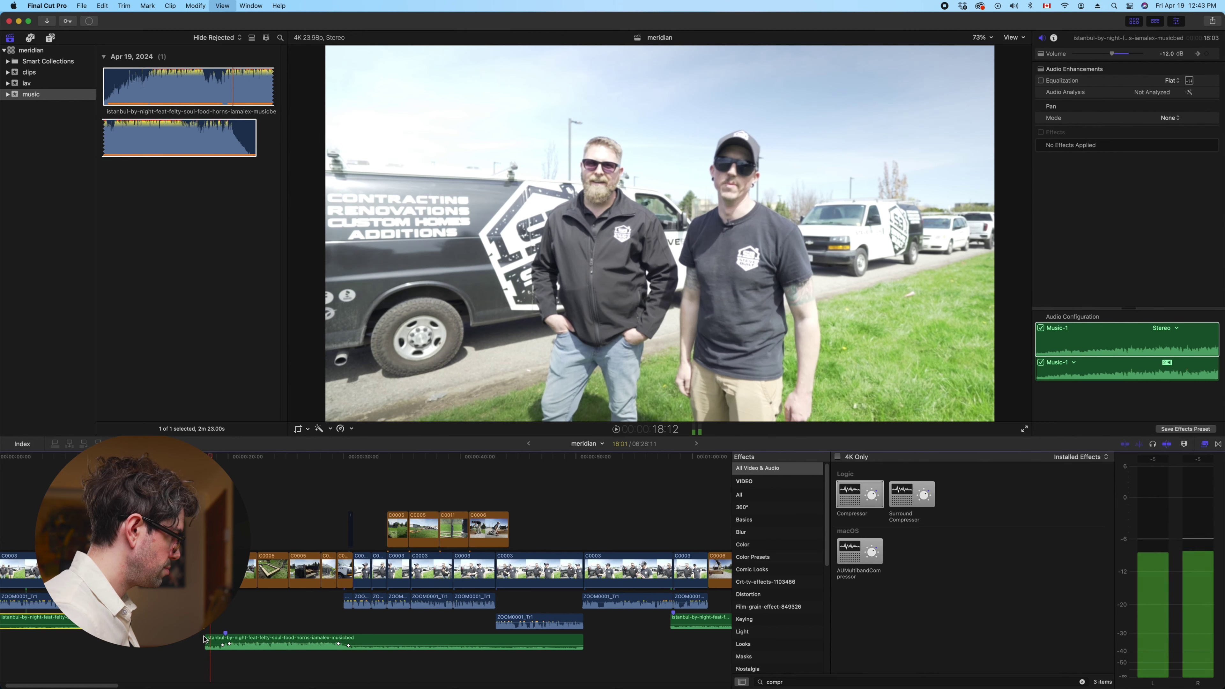
pyautogui.press('space')
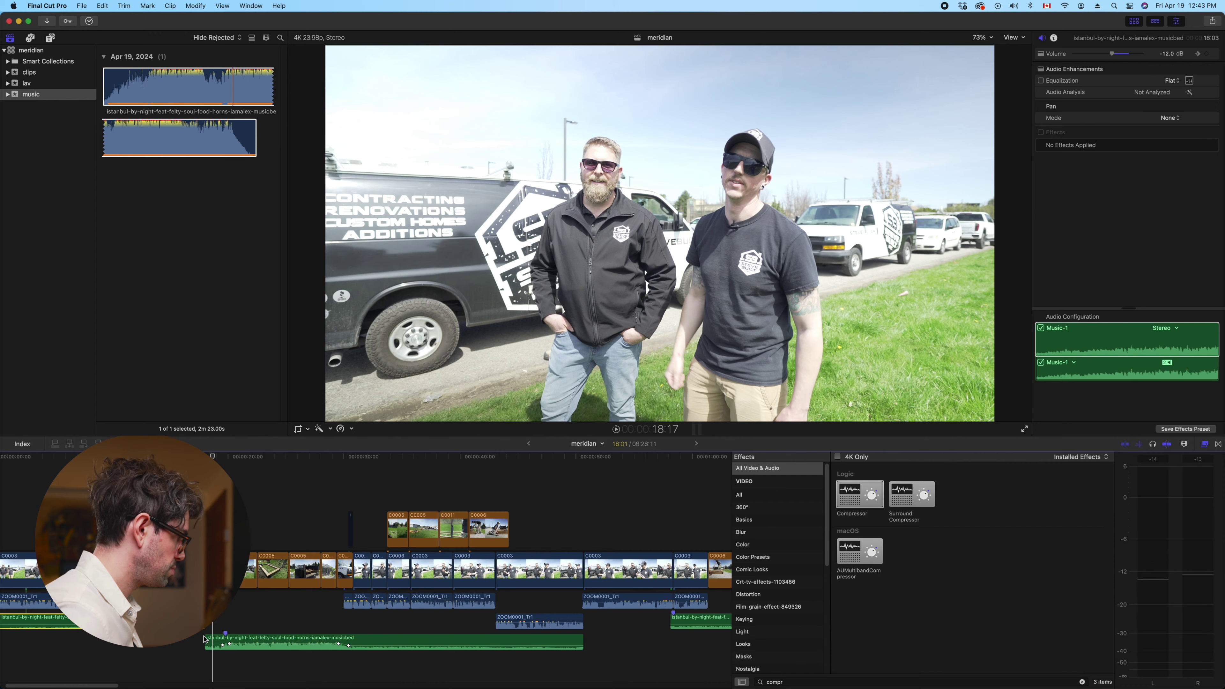
pyautogui.hotkey('shift', '/')
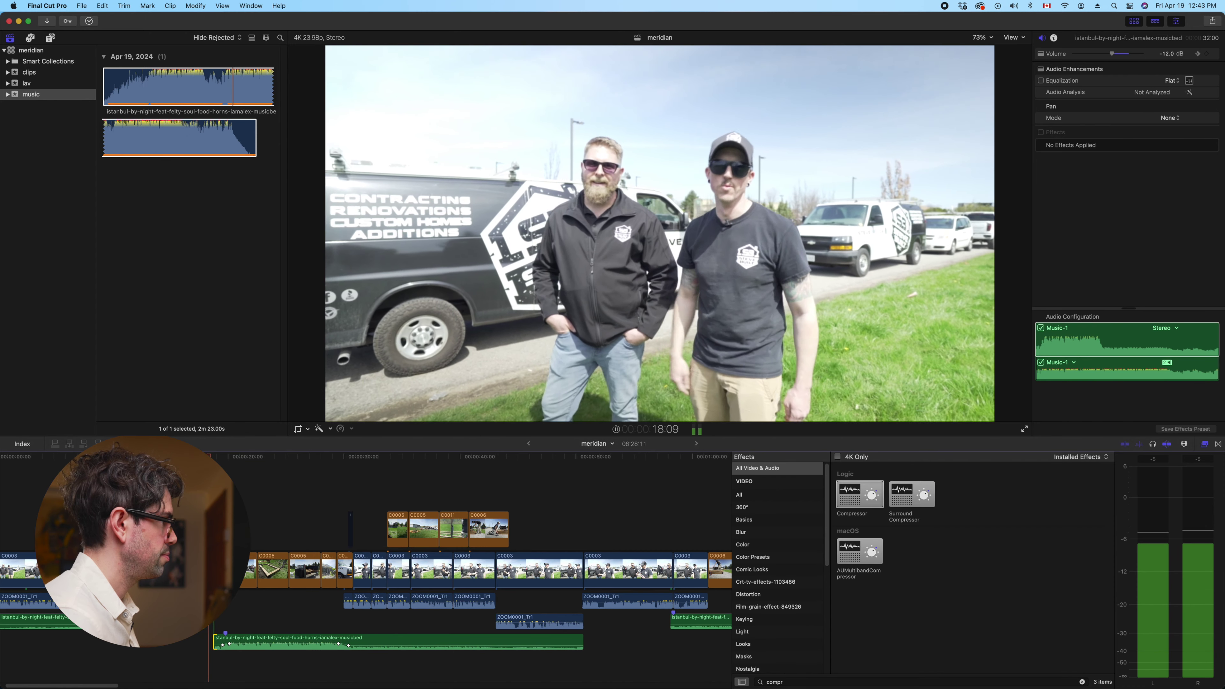
pyautogui.press('space')
pyautogui.press('super+equal')
pyautogui.press('super+equal')
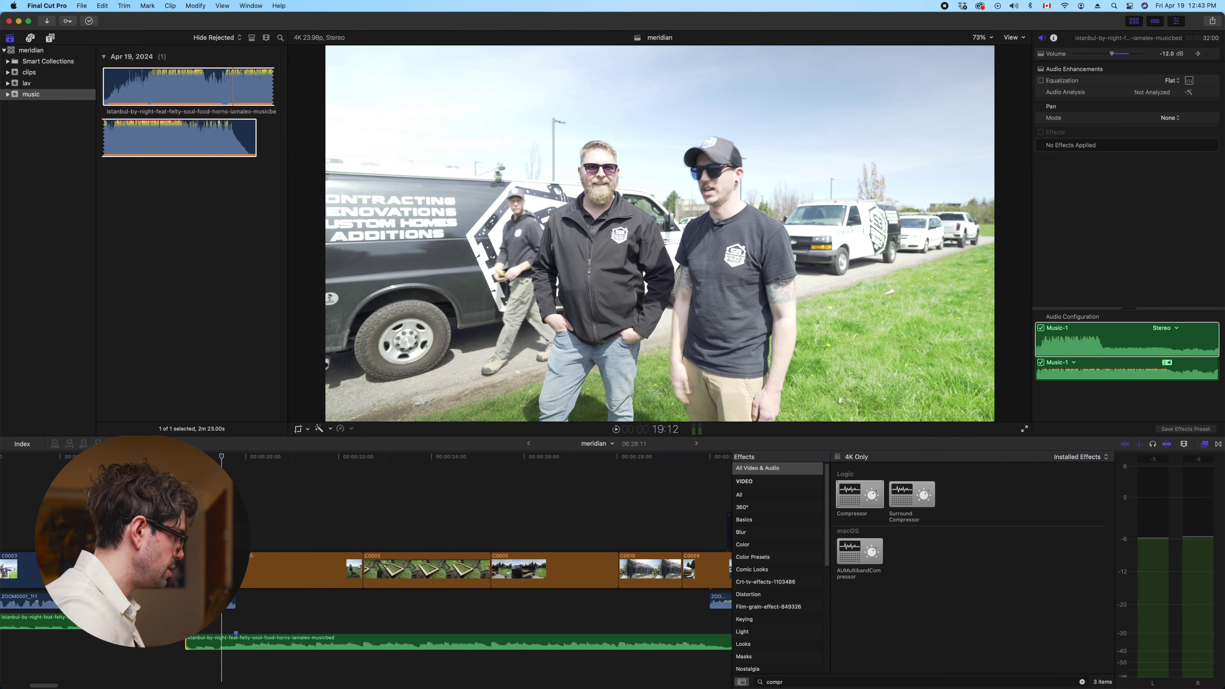
pyautogui.moveTo(191, 644); pyautogui.dragTo(193, 644)
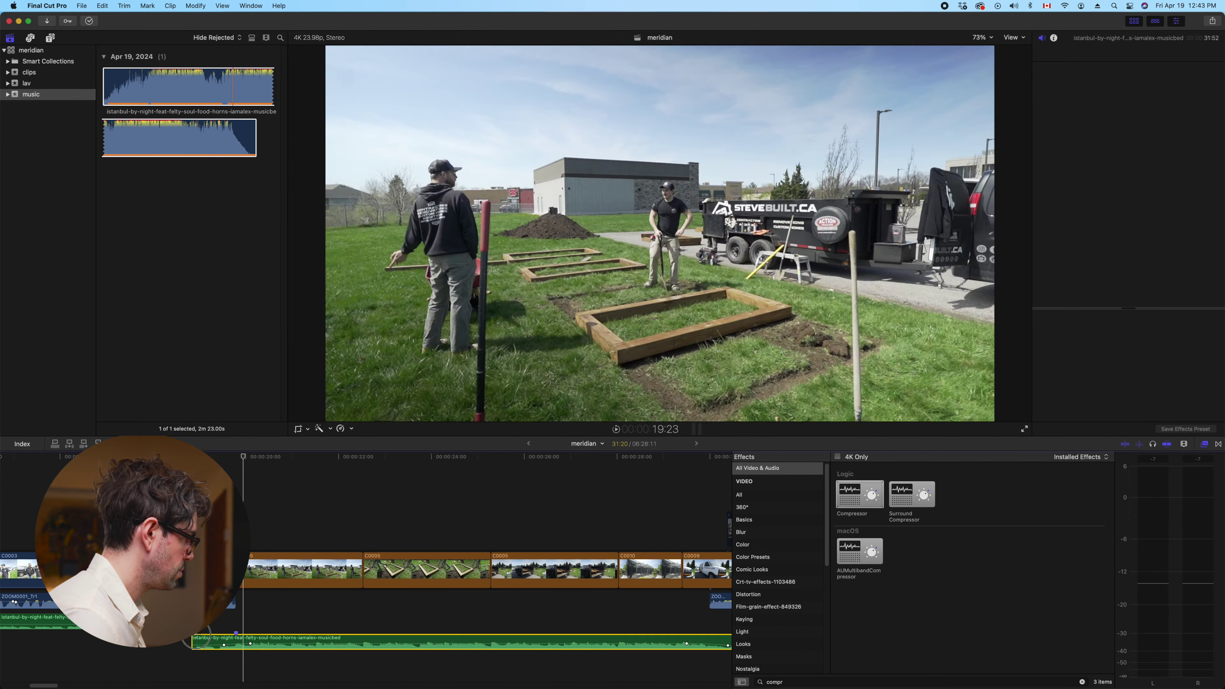
pyautogui.click(193, 639)
pyautogui.moveTo(194, 639); pyautogui.dragTo(215, 646)
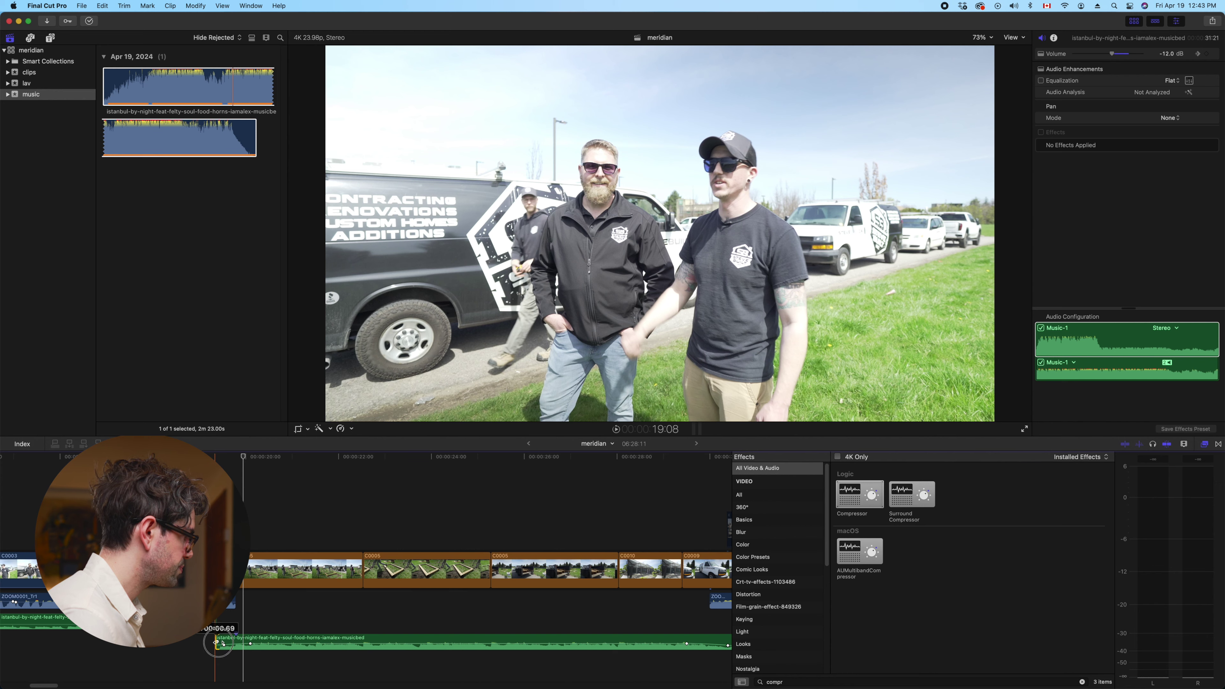
pyautogui.click(84, 570)
pyautogui.press('space')
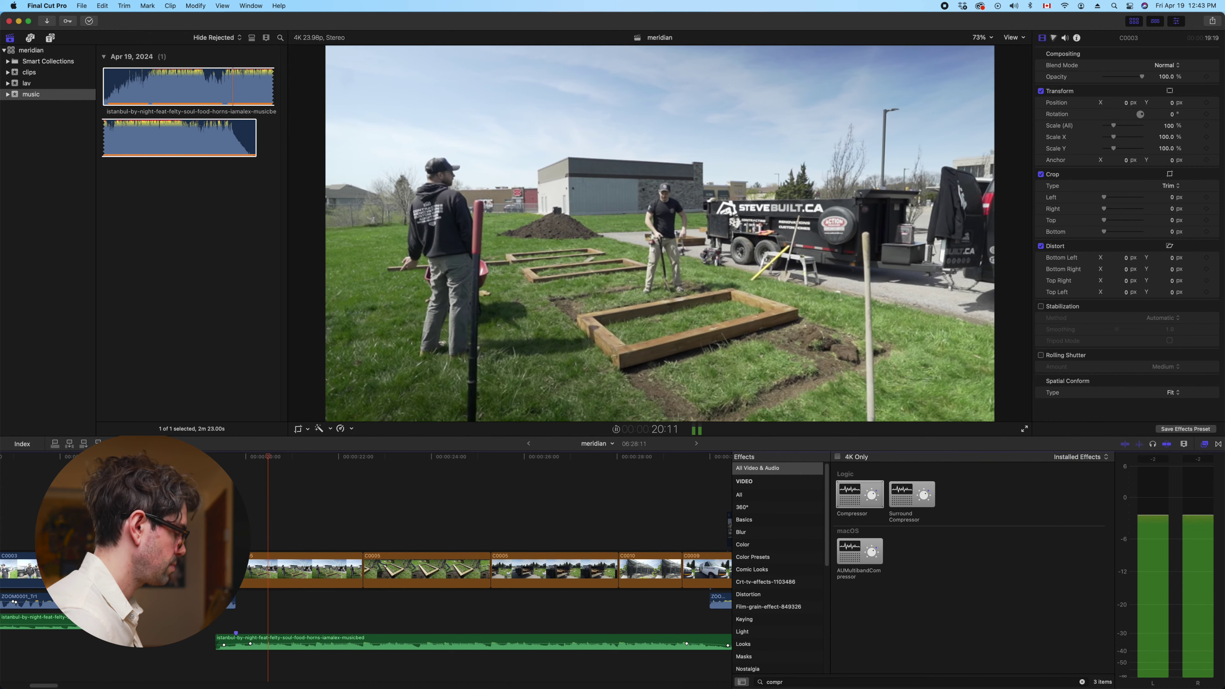
pyautogui.press('super+minus')
pyautogui.press('super+minus')
pyautogui.press('super+minus')
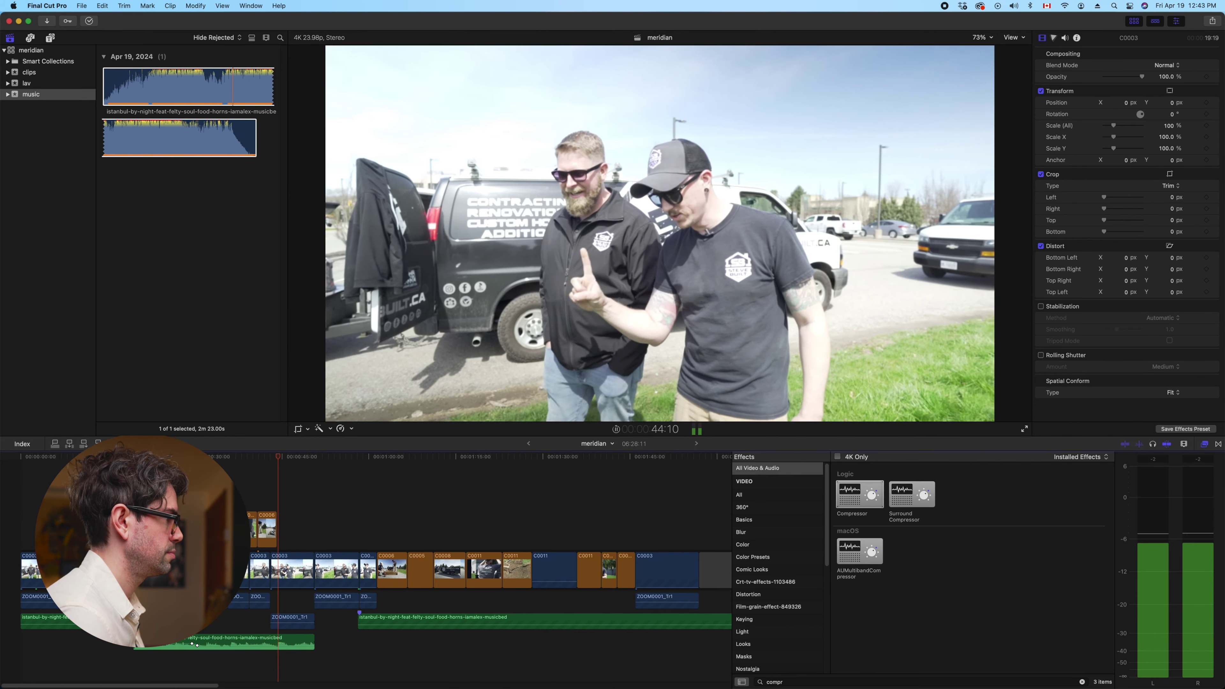
pyautogui.click(243, 499)
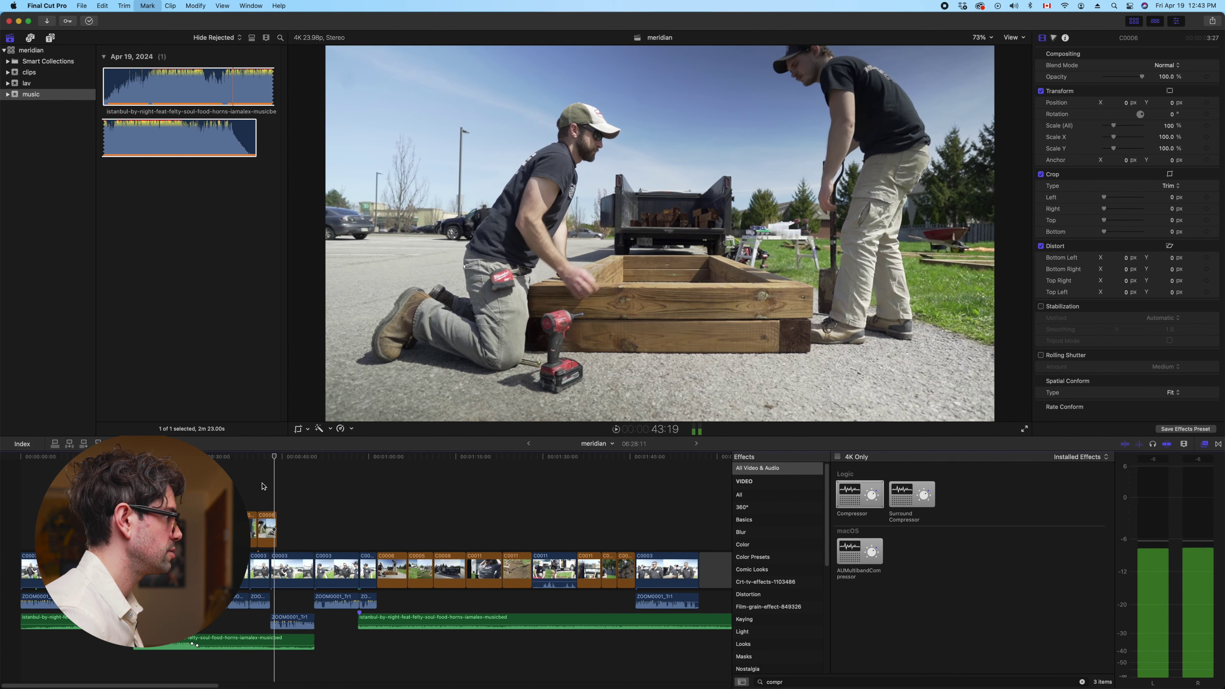
# Trim the connected cutaway's end back to the playhead
pyautogui.press('space')
pyautogui.press('super+equal')
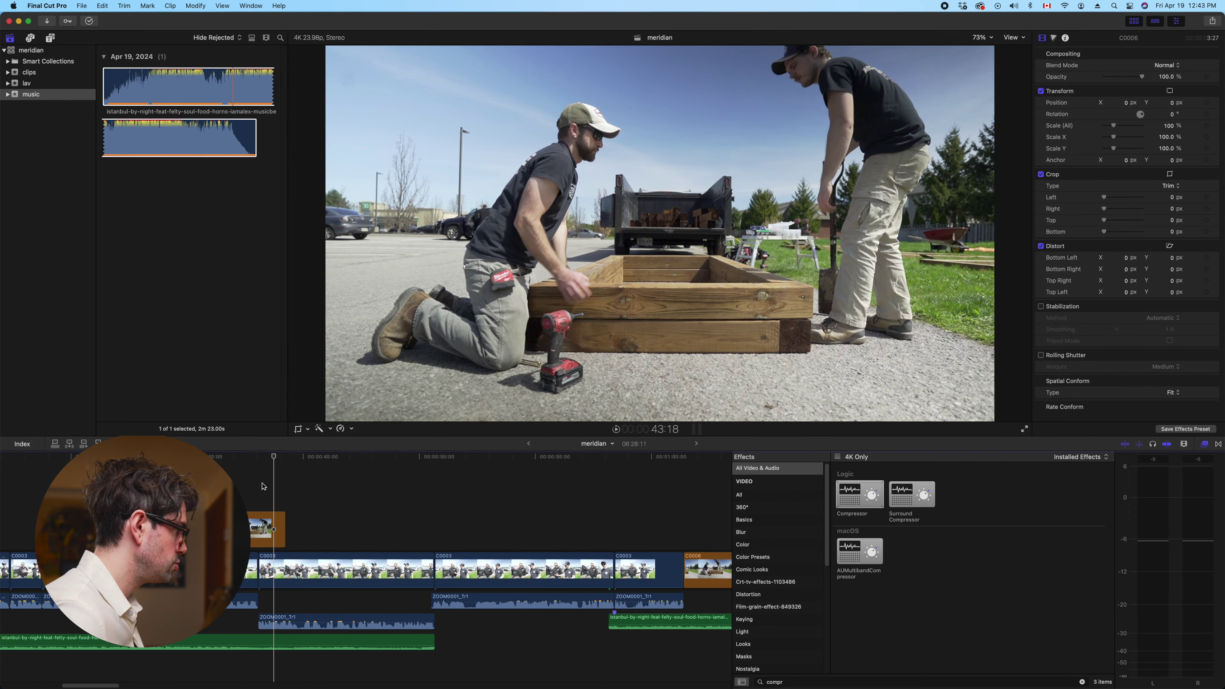
pyautogui.press('space')
pyautogui.moveTo(281, 520); pyautogui.dragTo(273, 521)
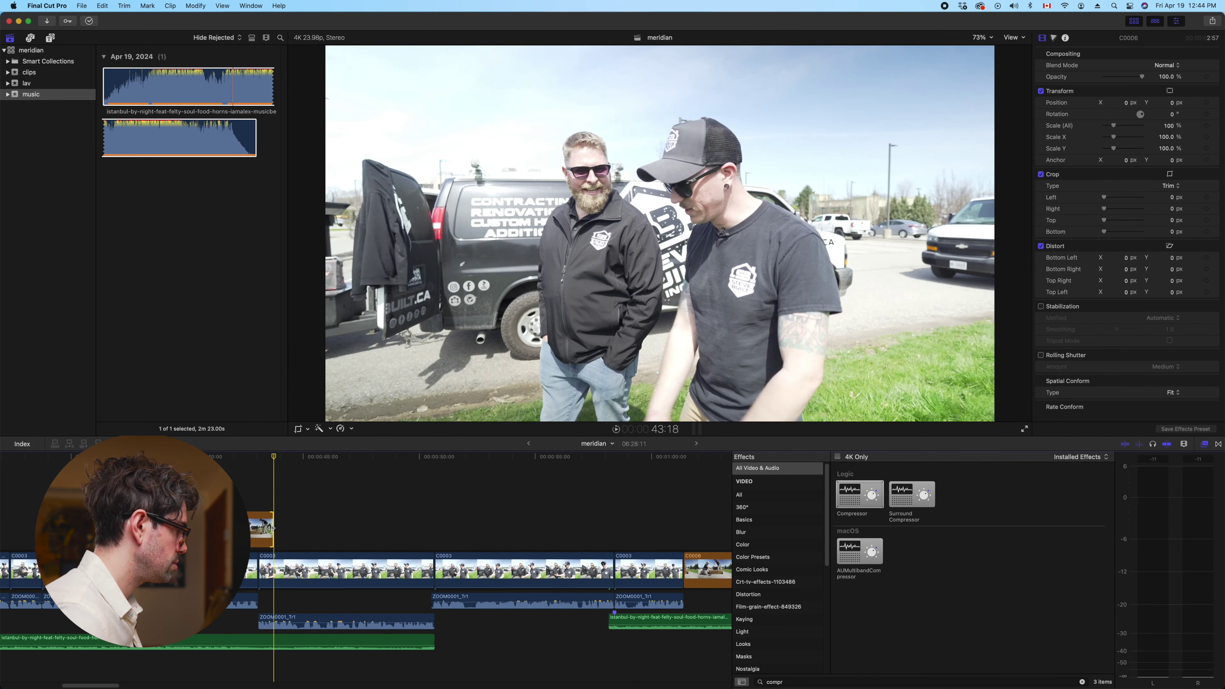
pyautogui.press('j')
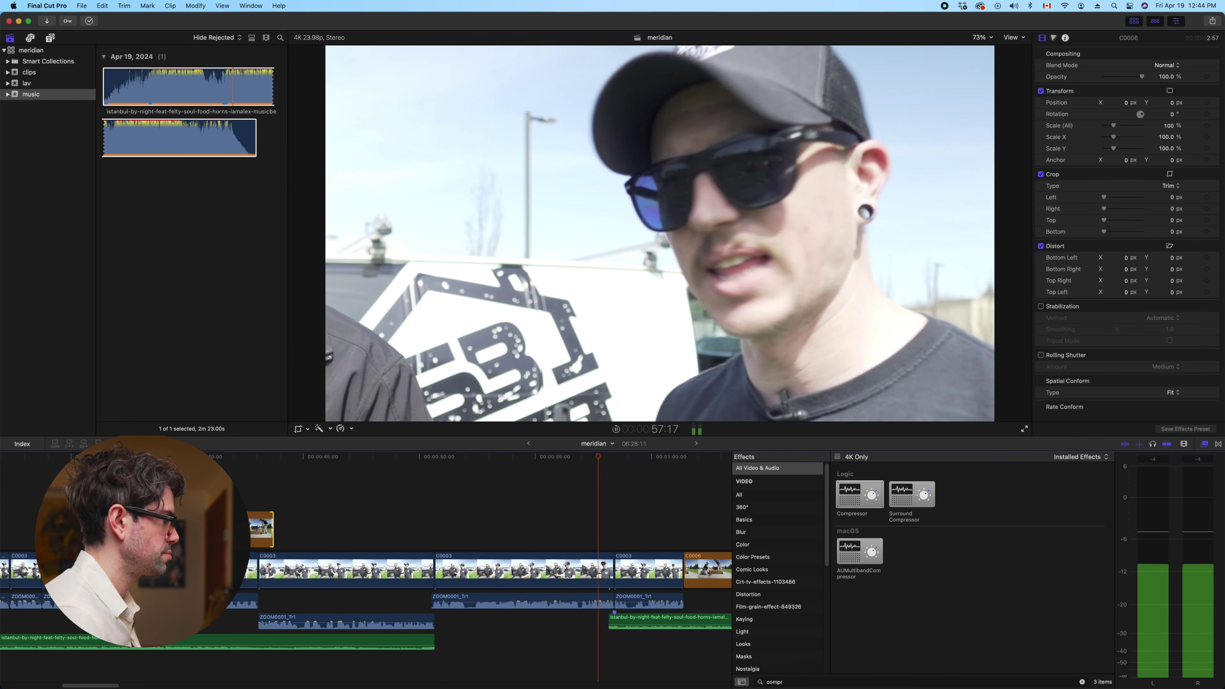
pyautogui.hscroll(5, 381, 554)
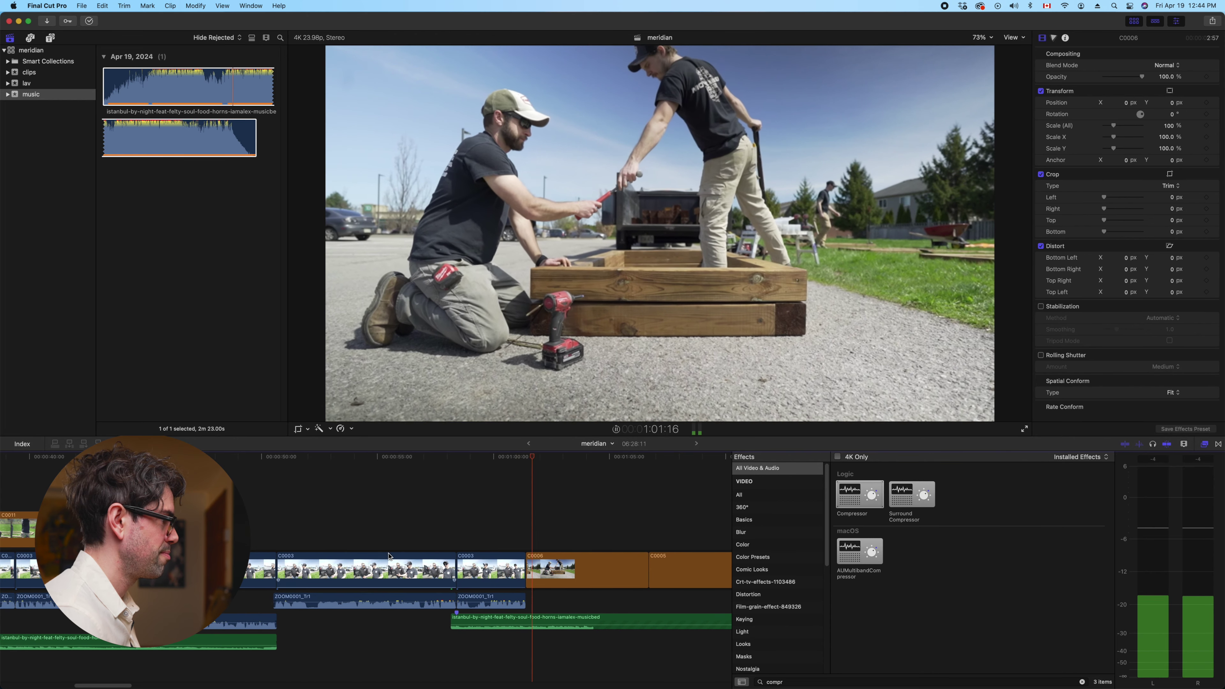
pyautogui.press('super+minus')
pyautogui.press('super+minus')
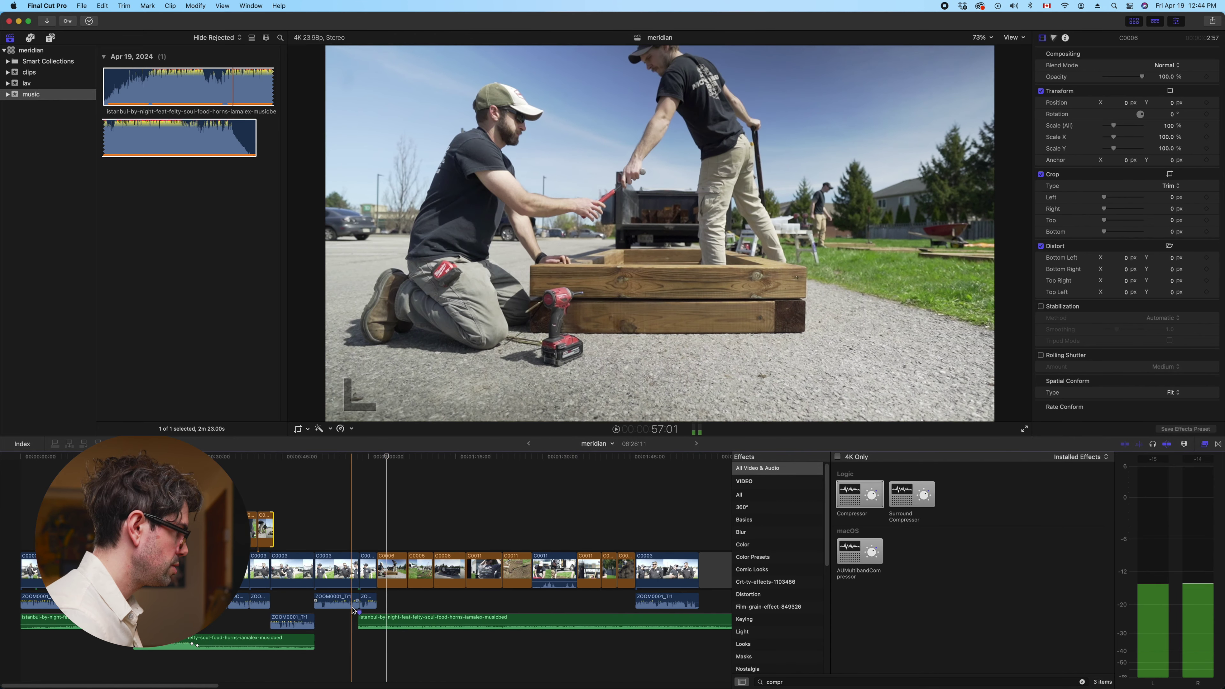
# Tighten the C0003-to-C0006 edit by six frames, bringing meridian to 06:25:15
pyautogui.click(358, 577)
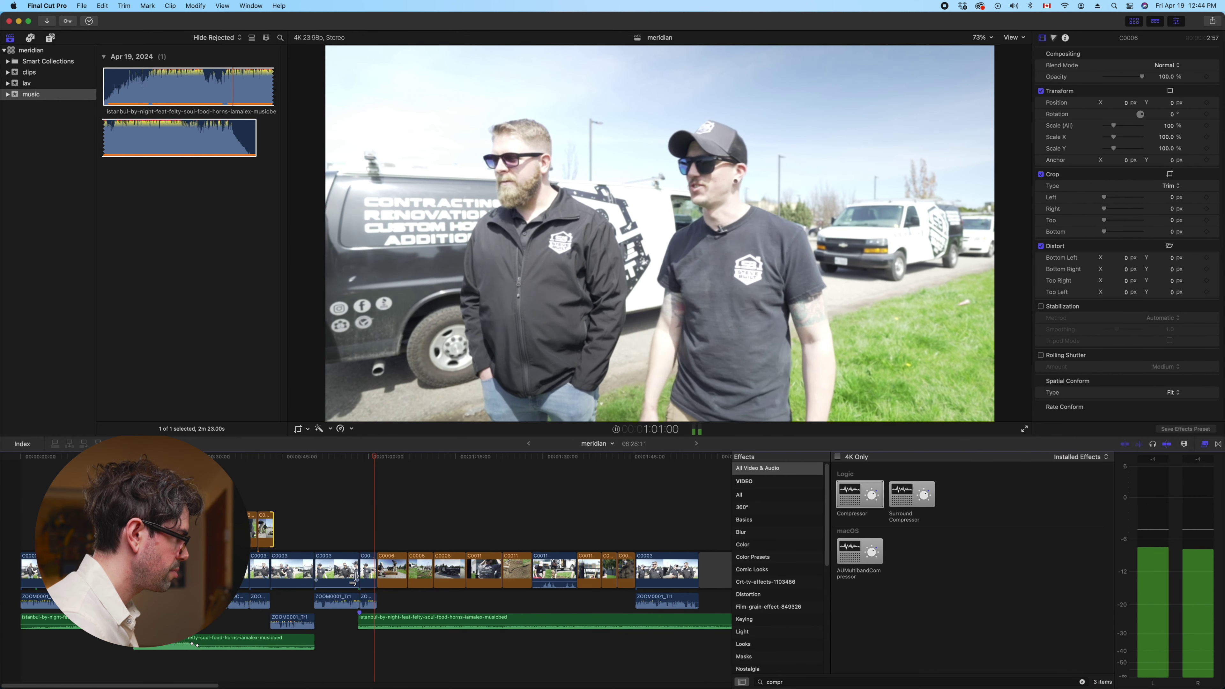
pyautogui.click(364, 543)
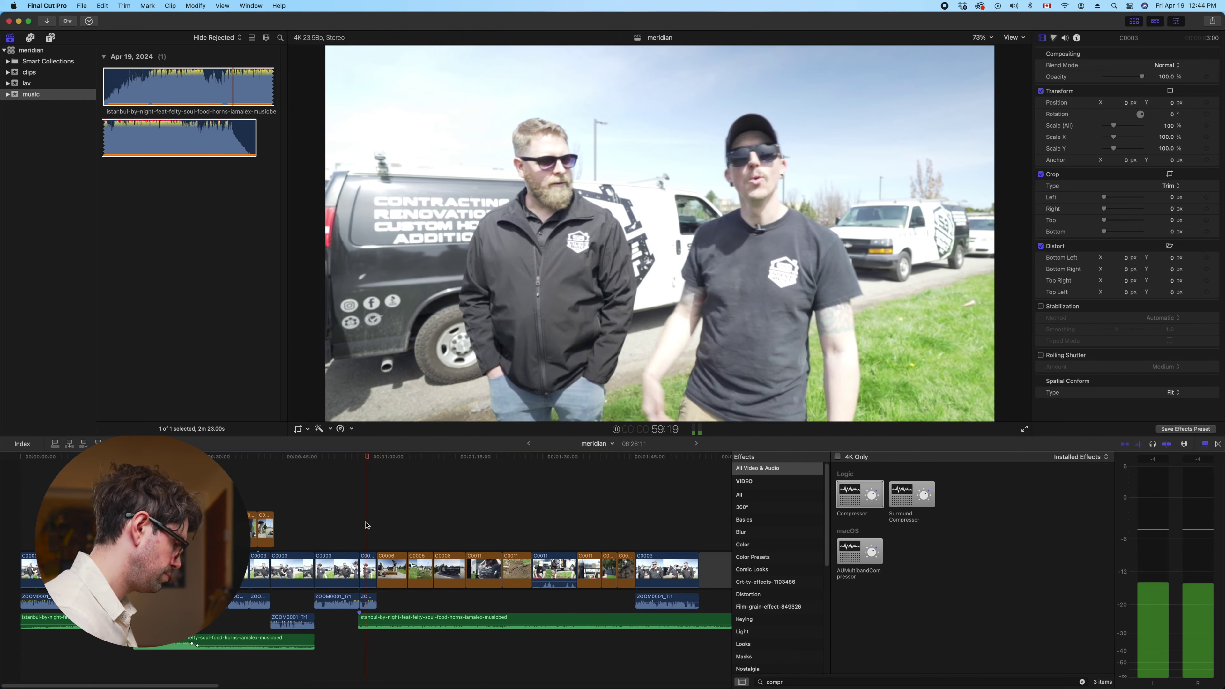
pyautogui.press('super+equal')
pyautogui.press('space')
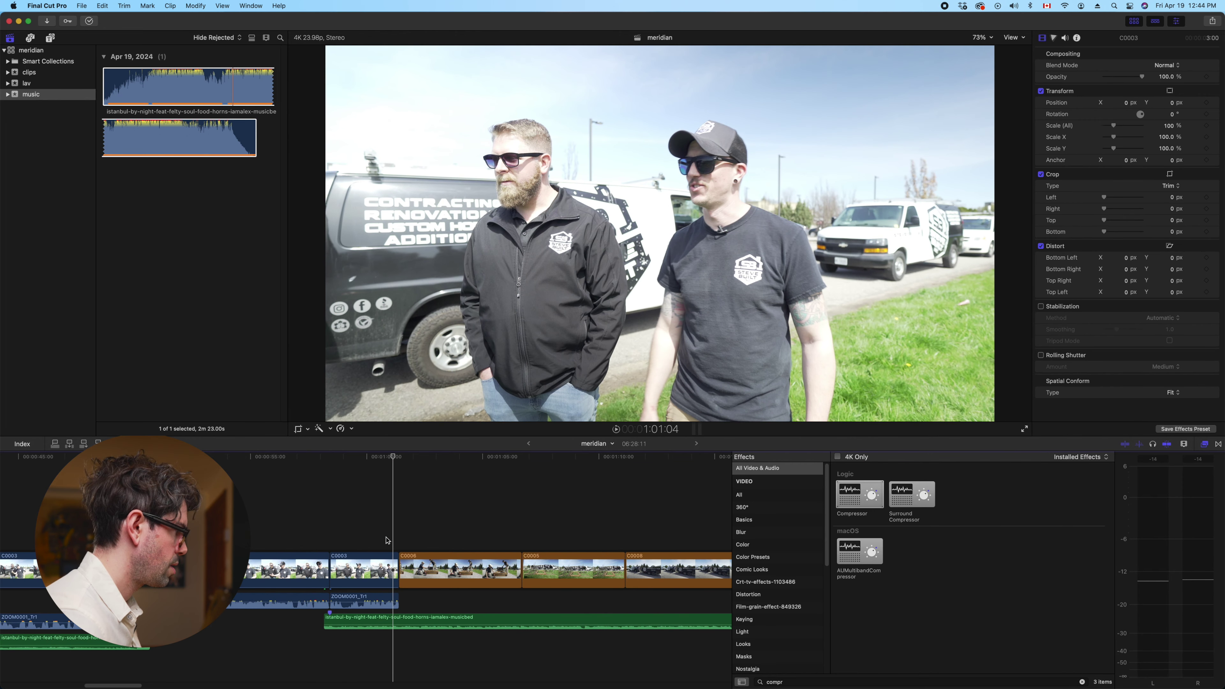
pyautogui.moveTo(399, 562); pyautogui.dragTo(391, 561)
pyautogui.press('super+minus')
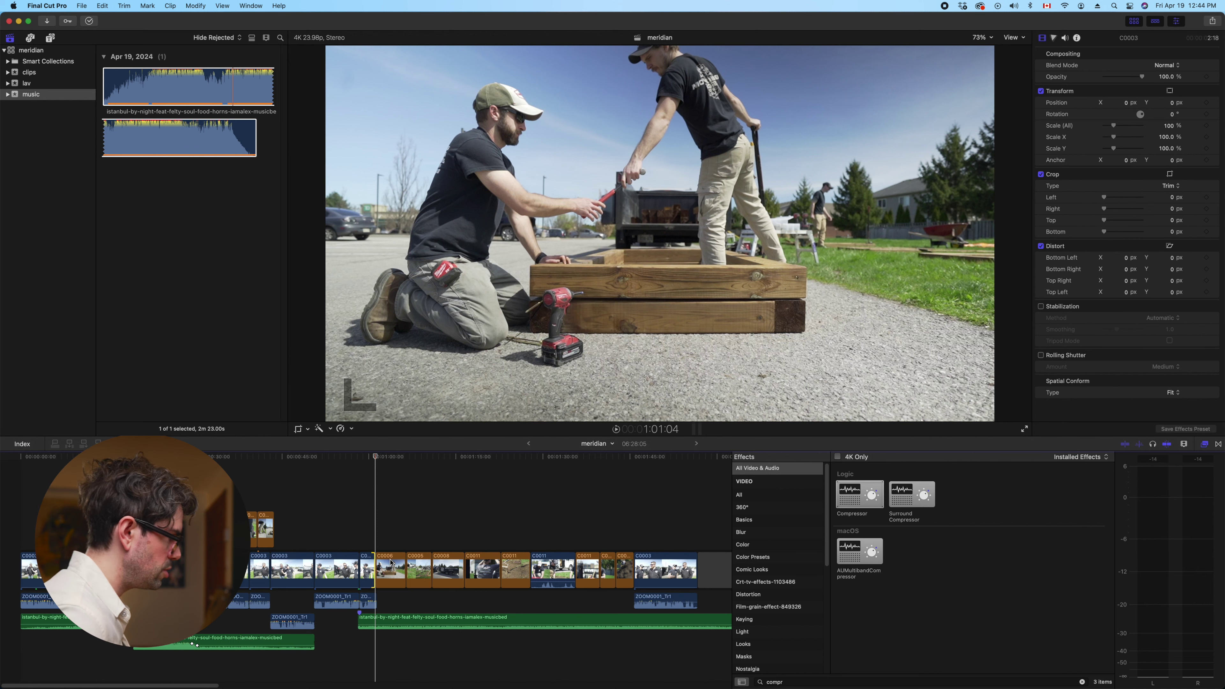
pyautogui.press('space')
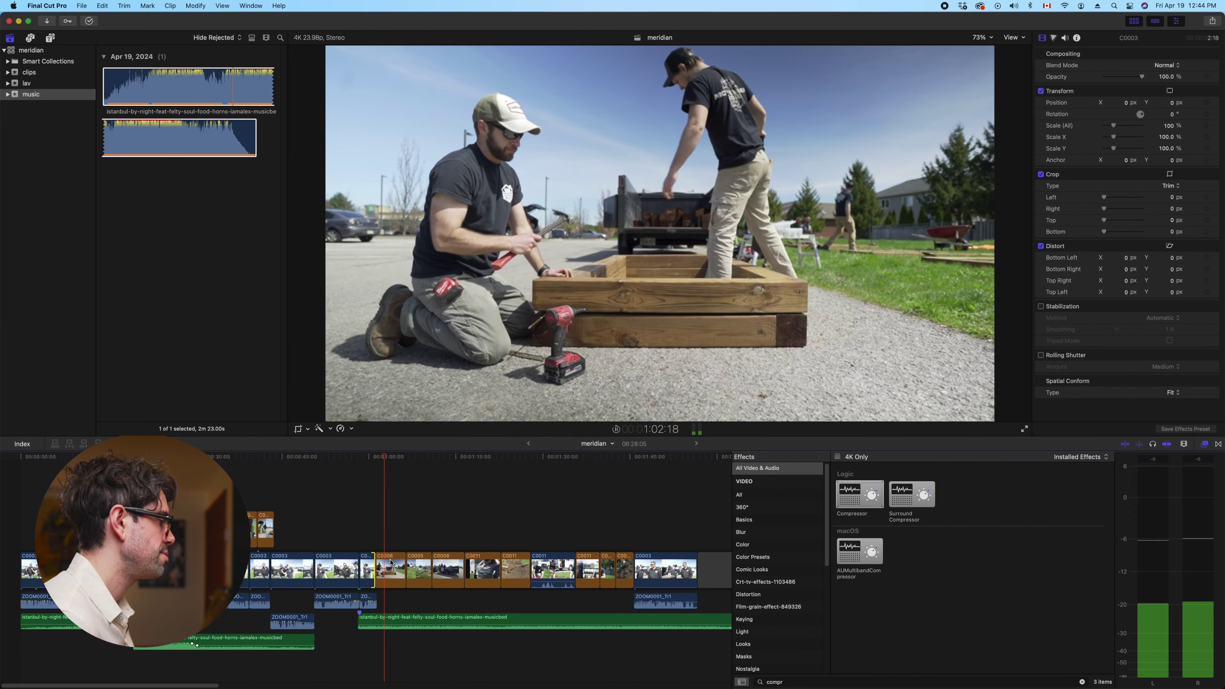
pyautogui.moveTo(390, 563); pyautogui.dragTo(388, 560)
pyautogui.press('space')
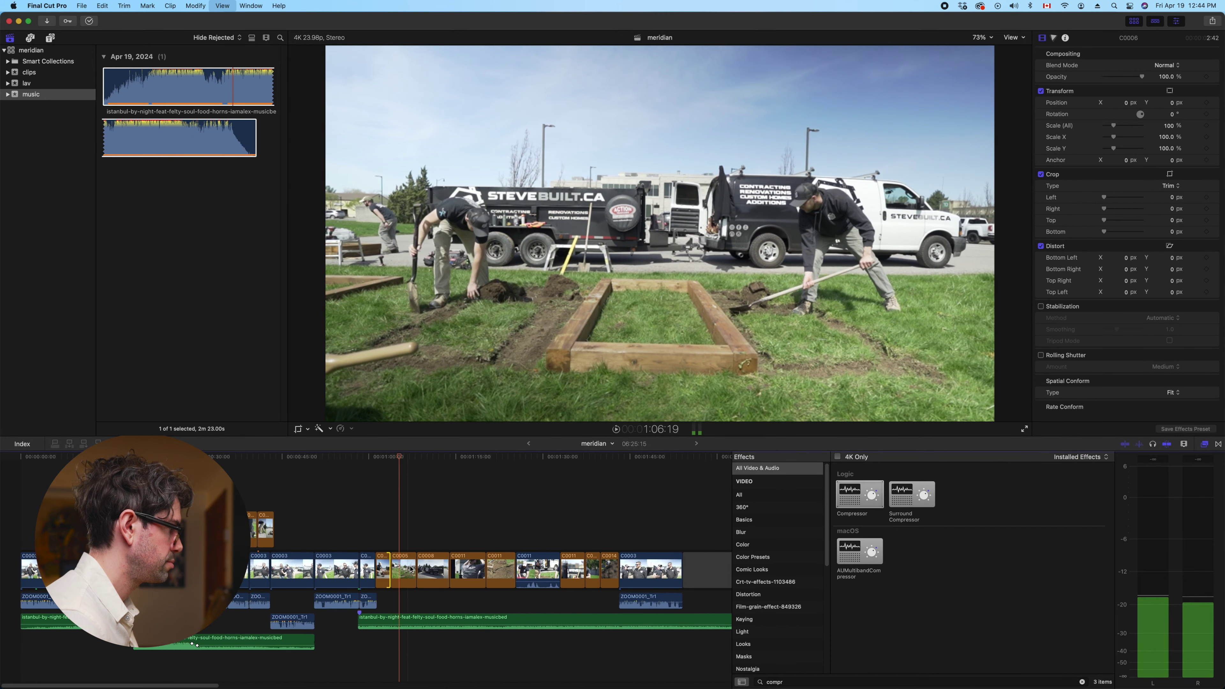
pyautogui.moveTo(418, 569); pyautogui.dragTo(410, 565)
pyautogui.press('space')
pyautogui.press('space')
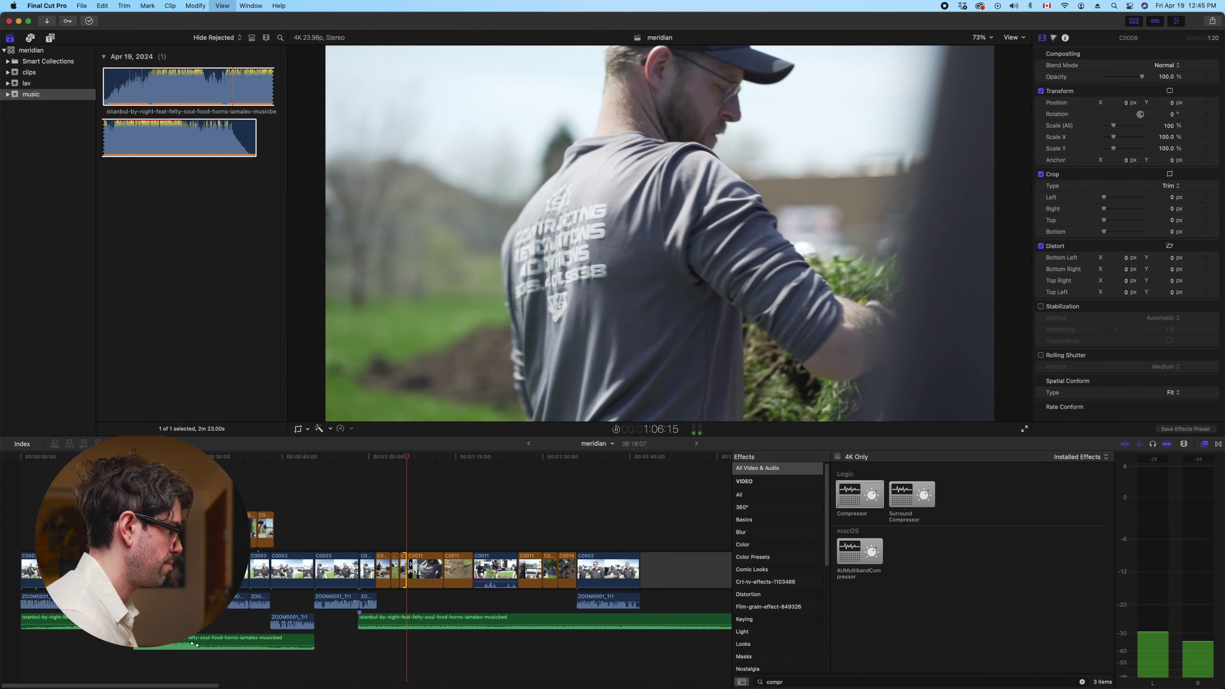
pyautogui.press('space')
pyautogui.moveTo(446, 569); pyautogui.dragTo(413, 567)
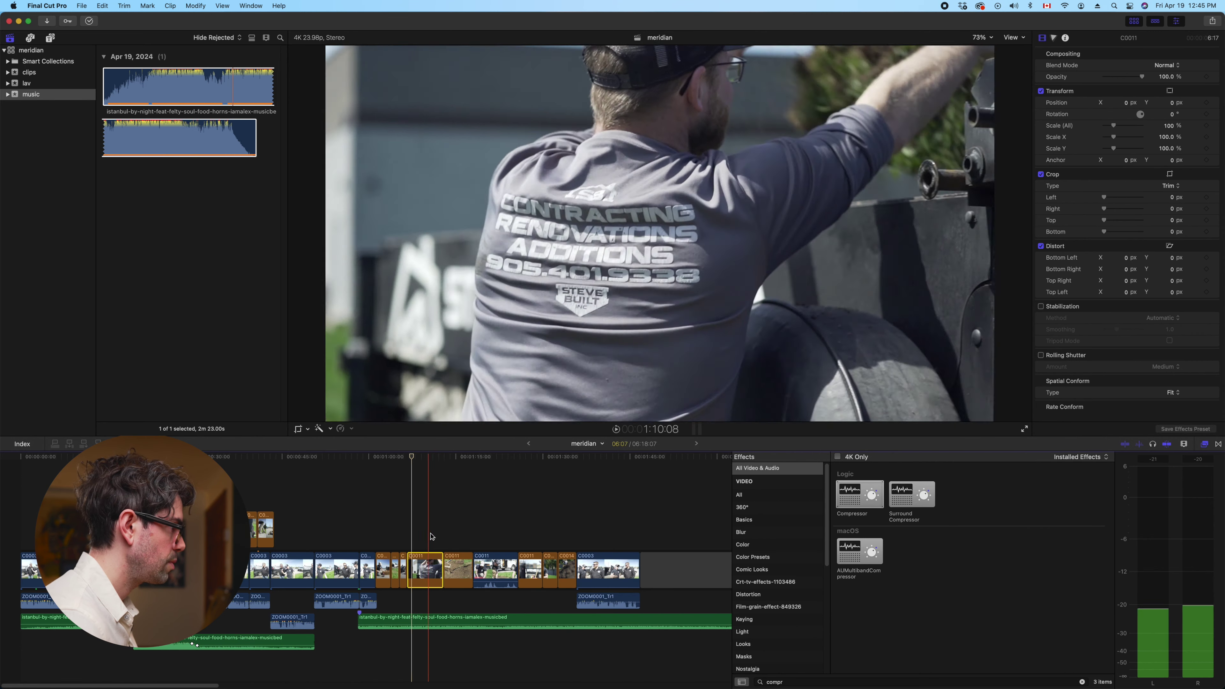
pyautogui.press('space')
pyautogui.press('space')
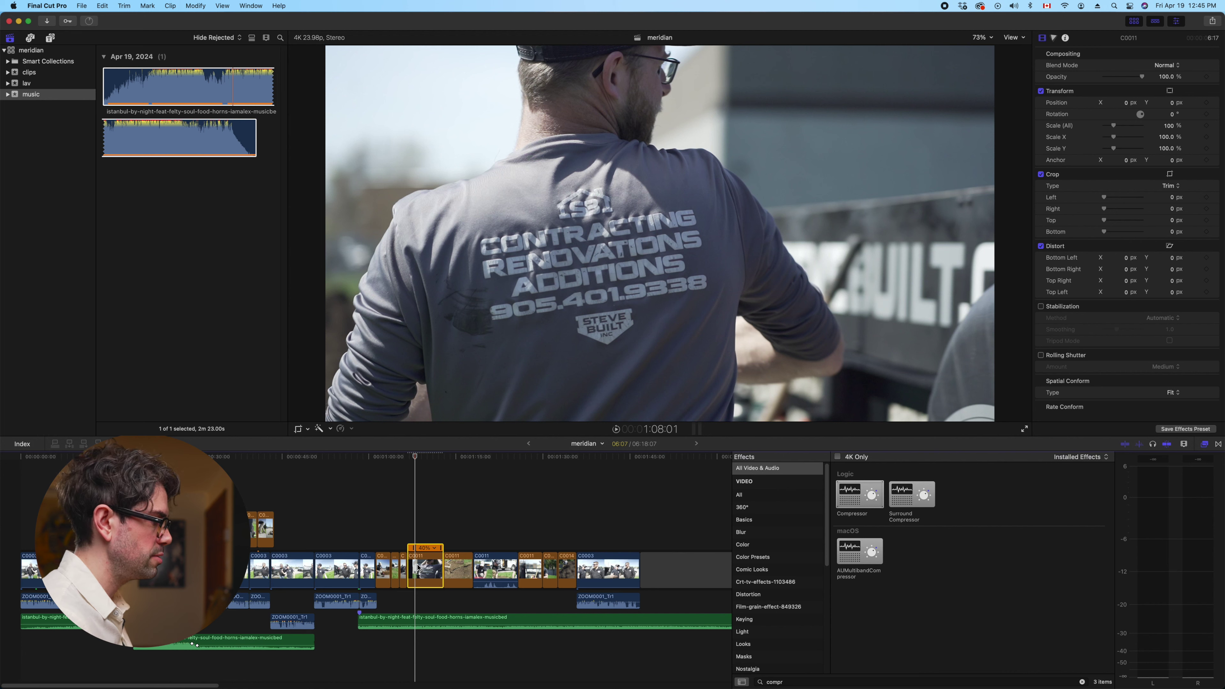
pyautogui.press('space')
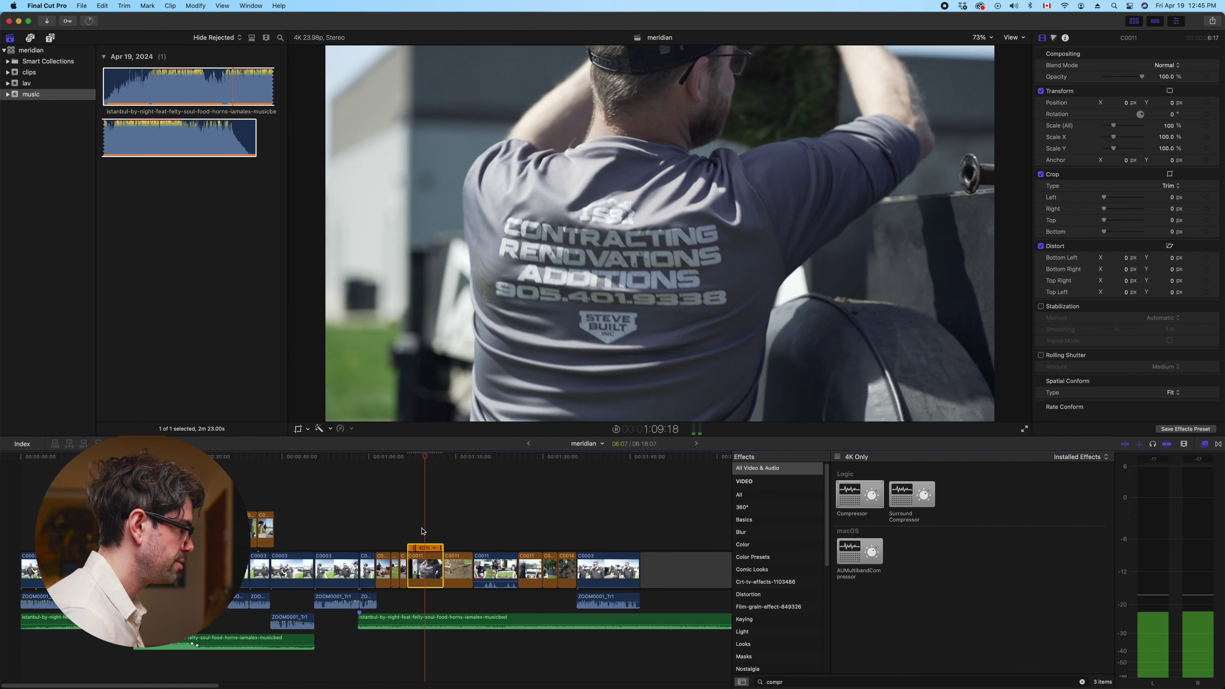
pyautogui.press('super+equal')
pyautogui.press('super+equal')
pyautogui.press('space')
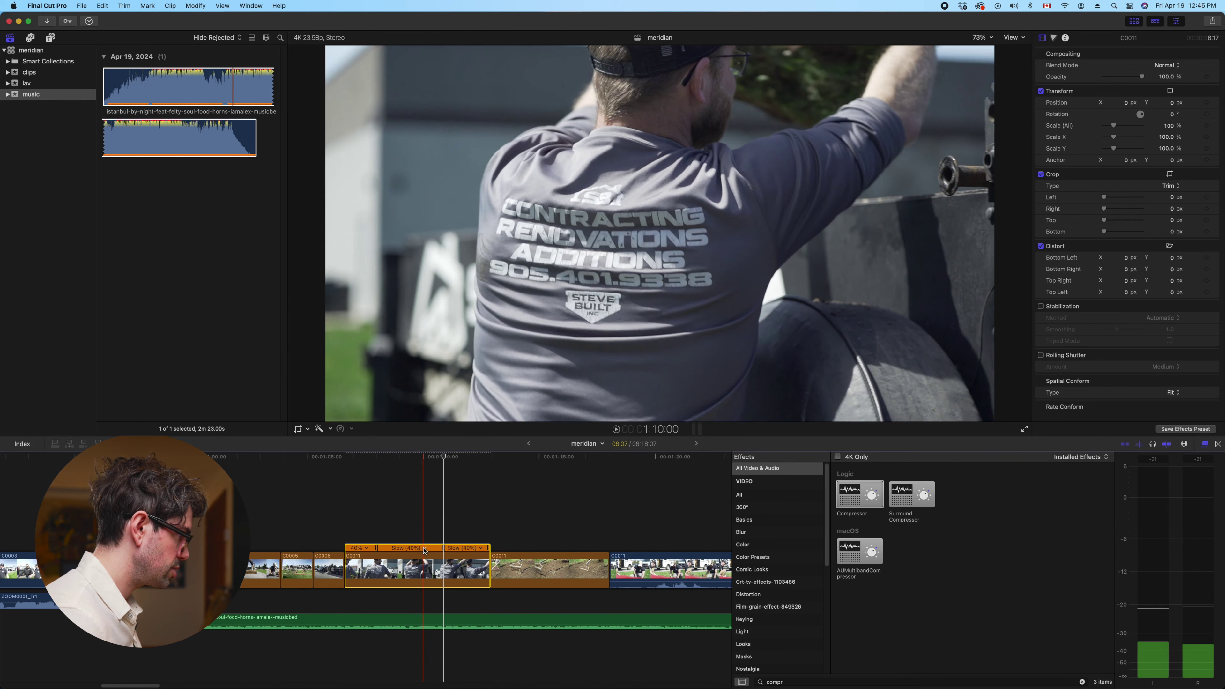
# Speed the slowed C0011 section up to a custom 800% rate with ripple and play it back
pyautogui.click(425, 548)
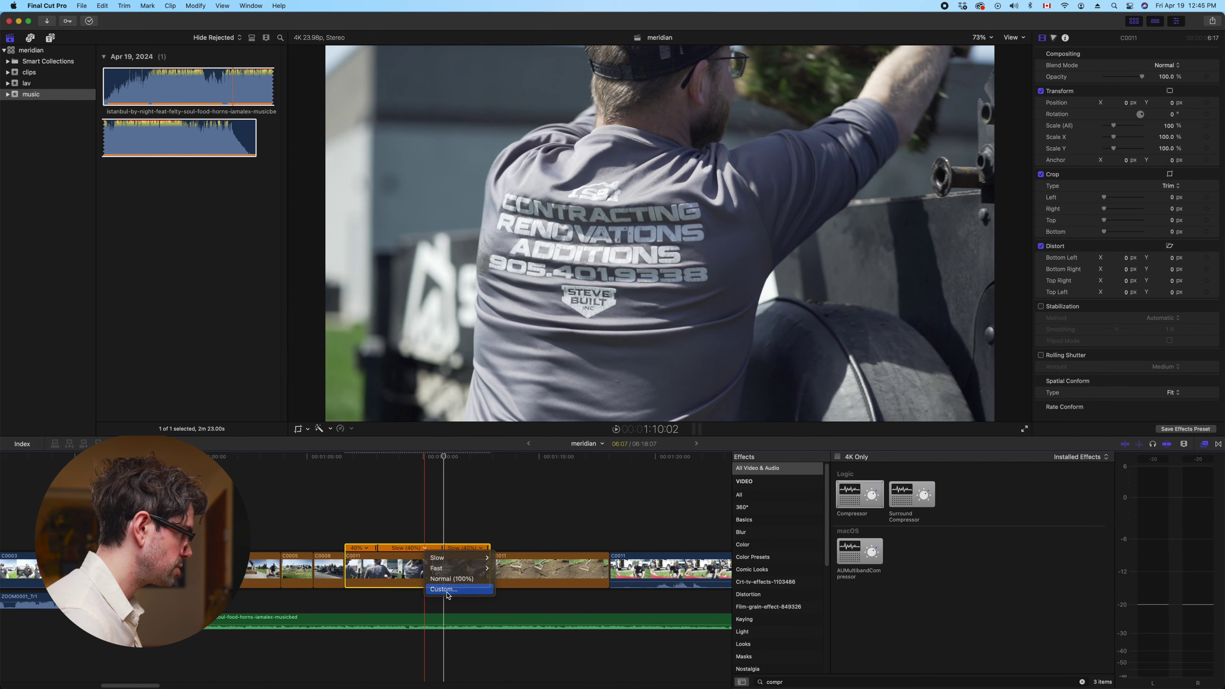
pyautogui.click(444, 589)
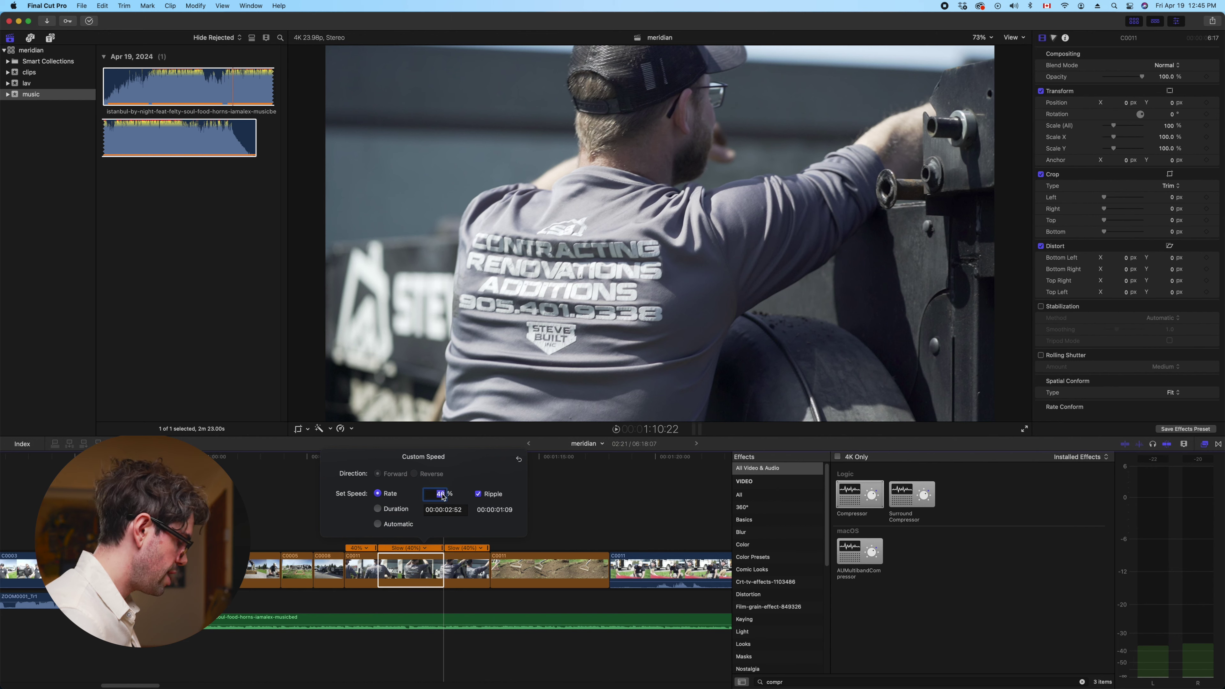
pyautogui.write('800')
pyautogui.press('Return')
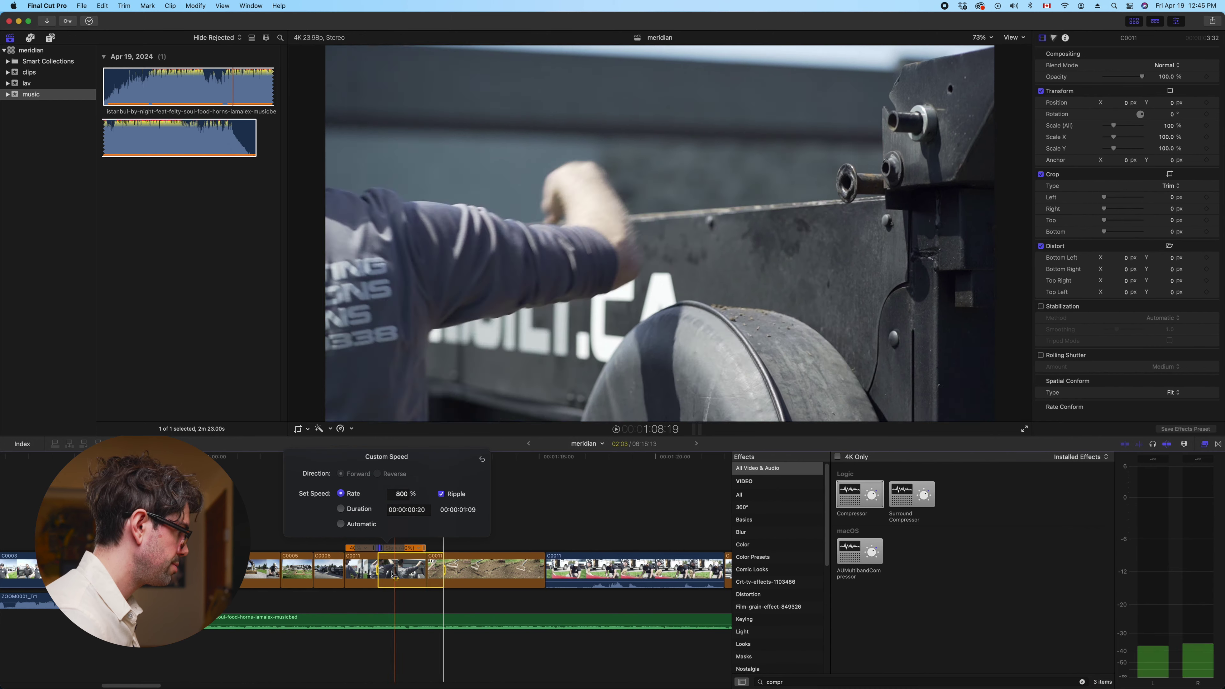
pyautogui.click(342, 602)
pyautogui.press('space')
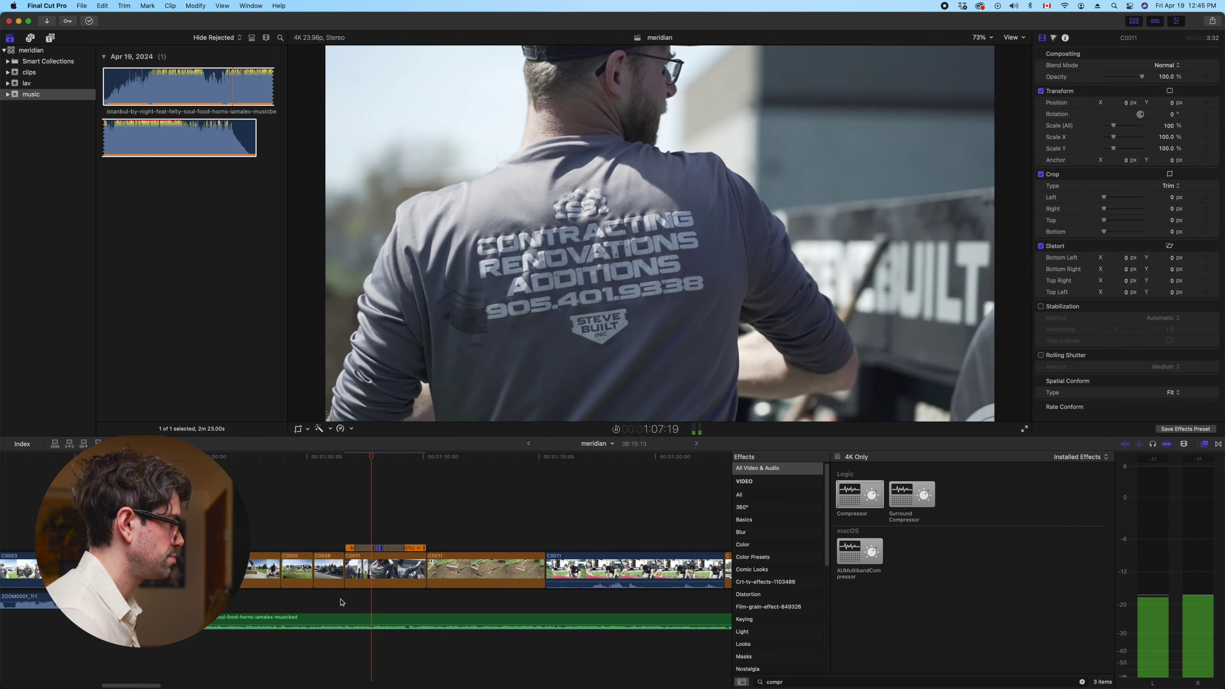
pyautogui.press('super+equal')
pyautogui.press('super+equal')
pyautogui.press('super+equal')
# Change the section's custom rate to 500% and review the playback
pyautogui.click(276, 549)
pyautogui.click(309, 589)
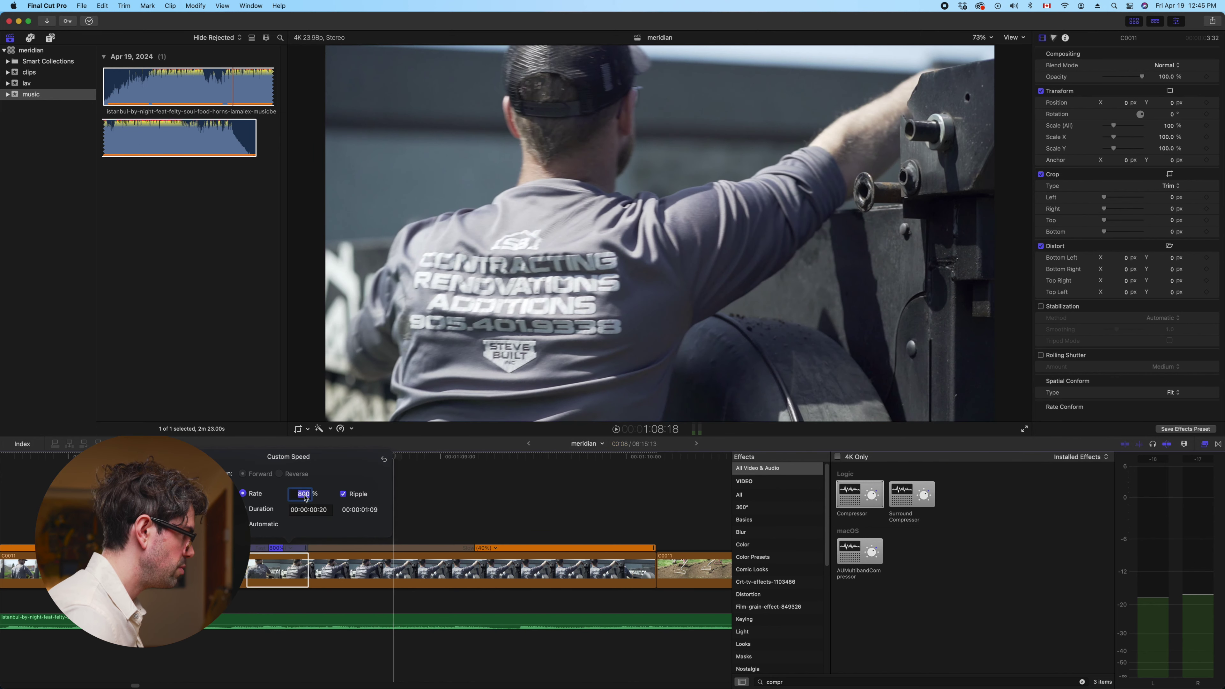
pyautogui.press('Return')
pyautogui.press('space')
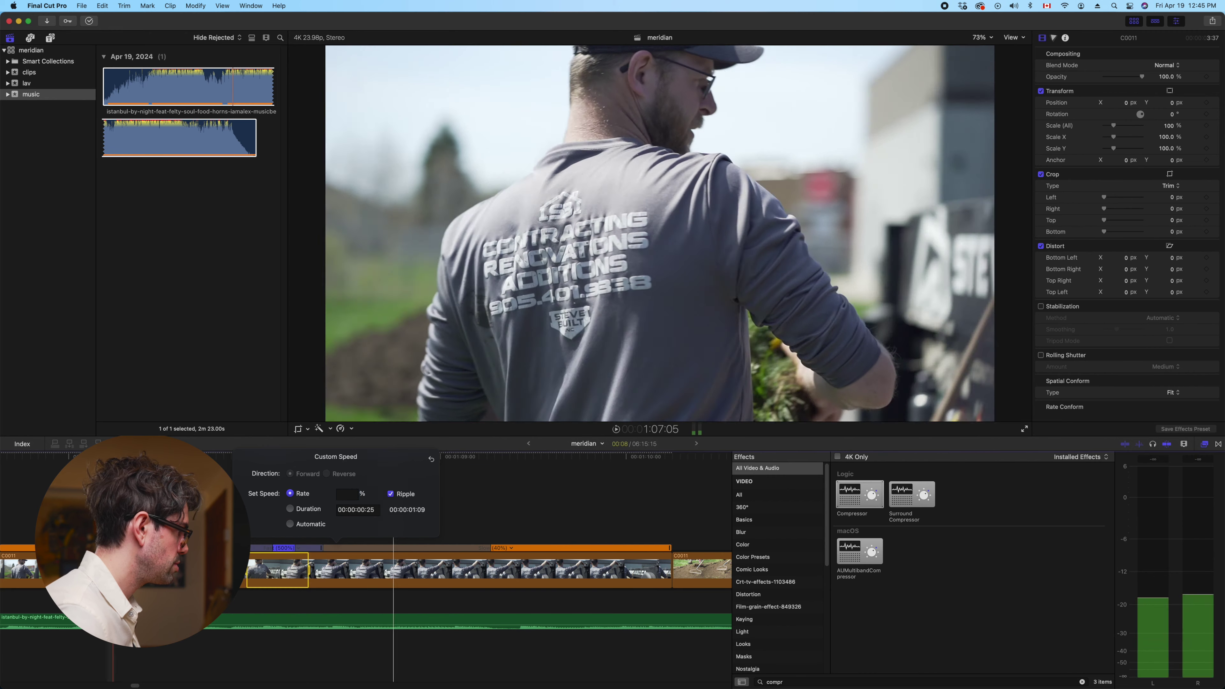
pyautogui.press('space')
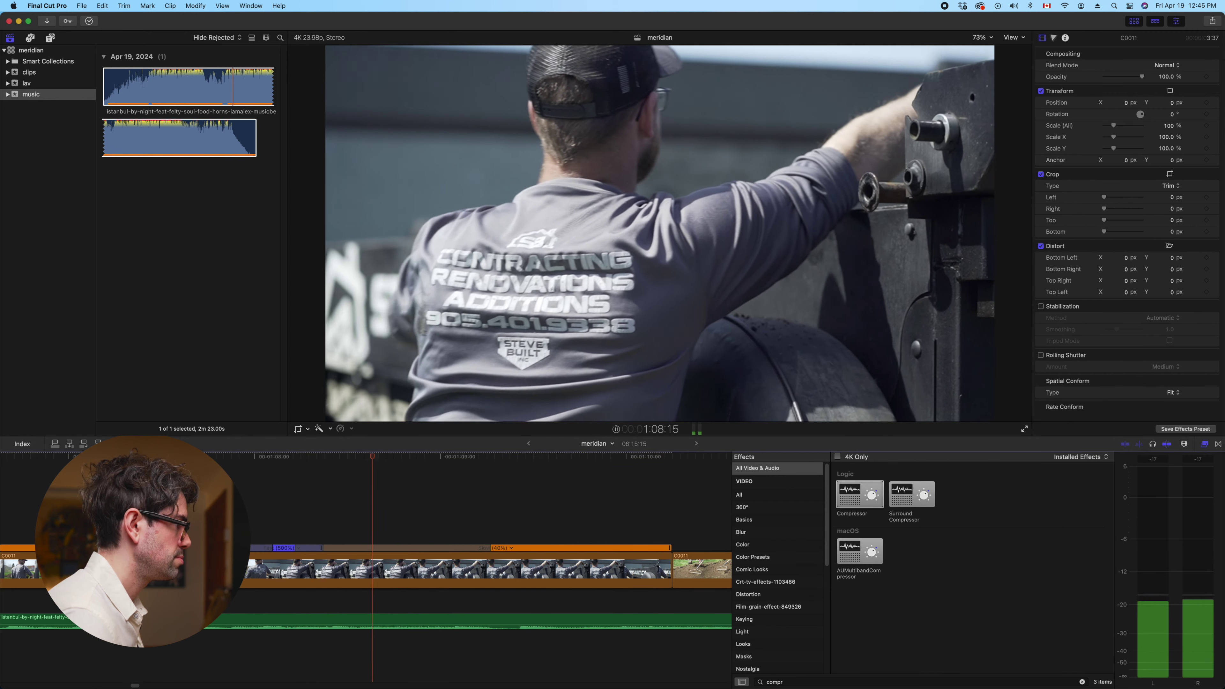
# Set the section to a final 300% rate and replay it from before the cutaway
pyautogui.click(316, 547)
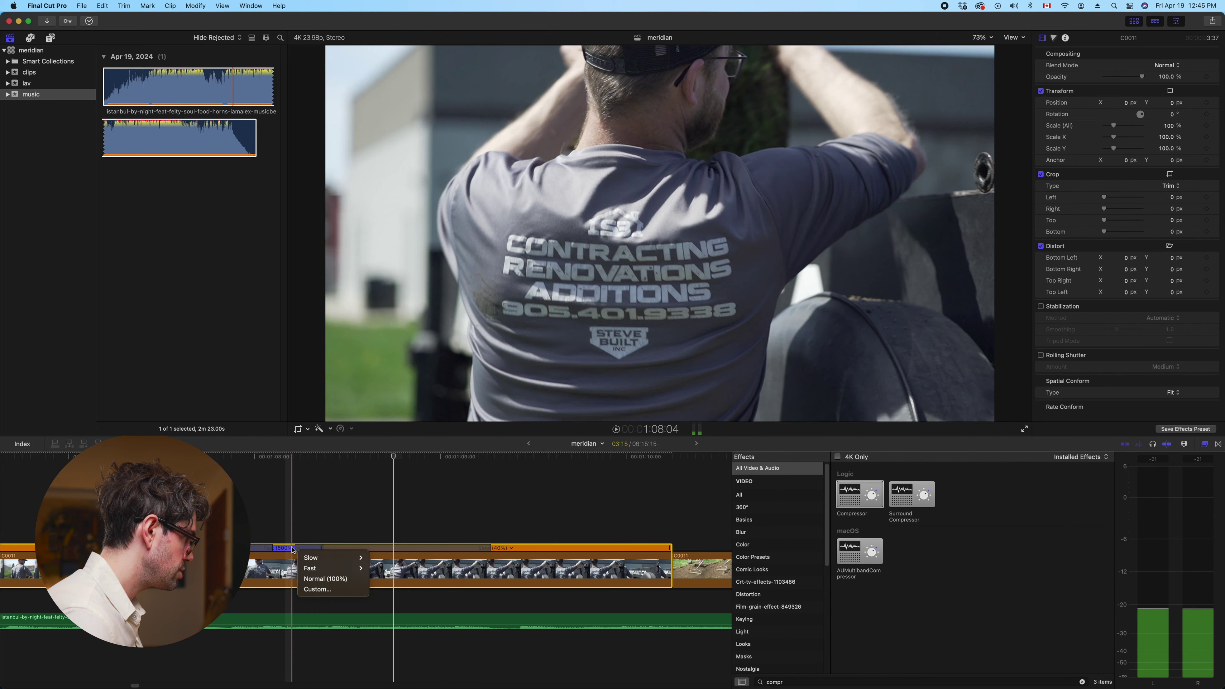
pyautogui.click(319, 588)
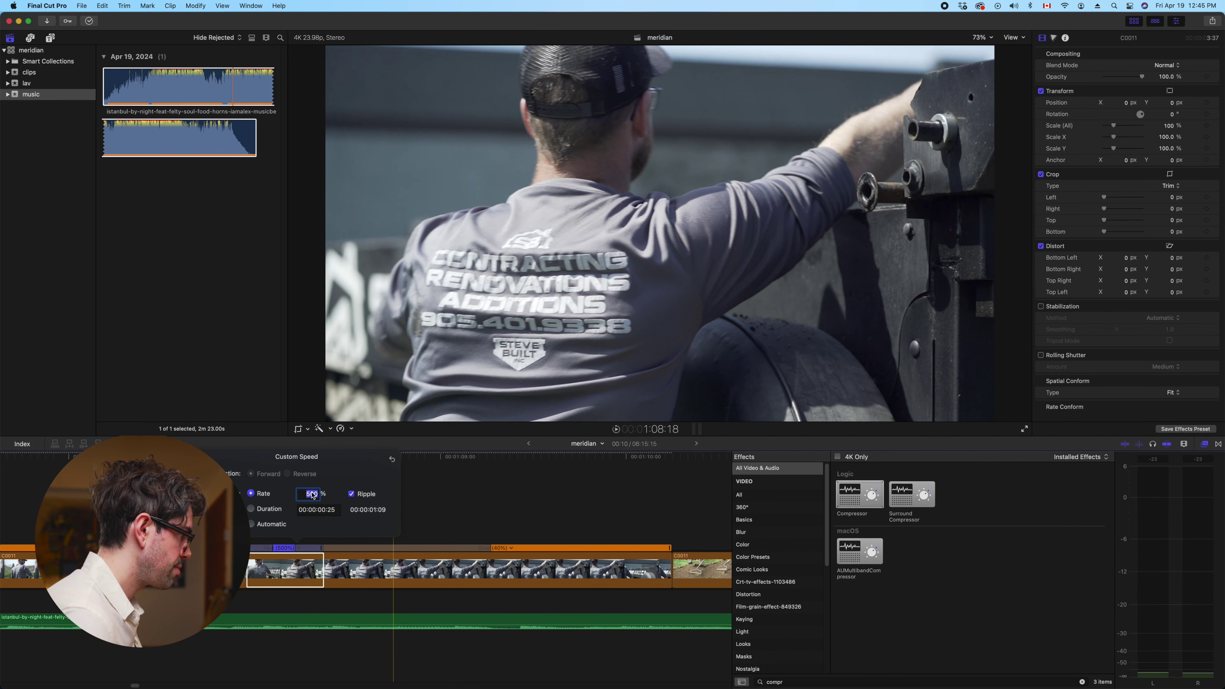
pyautogui.write('300')
pyautogui.press('Return')
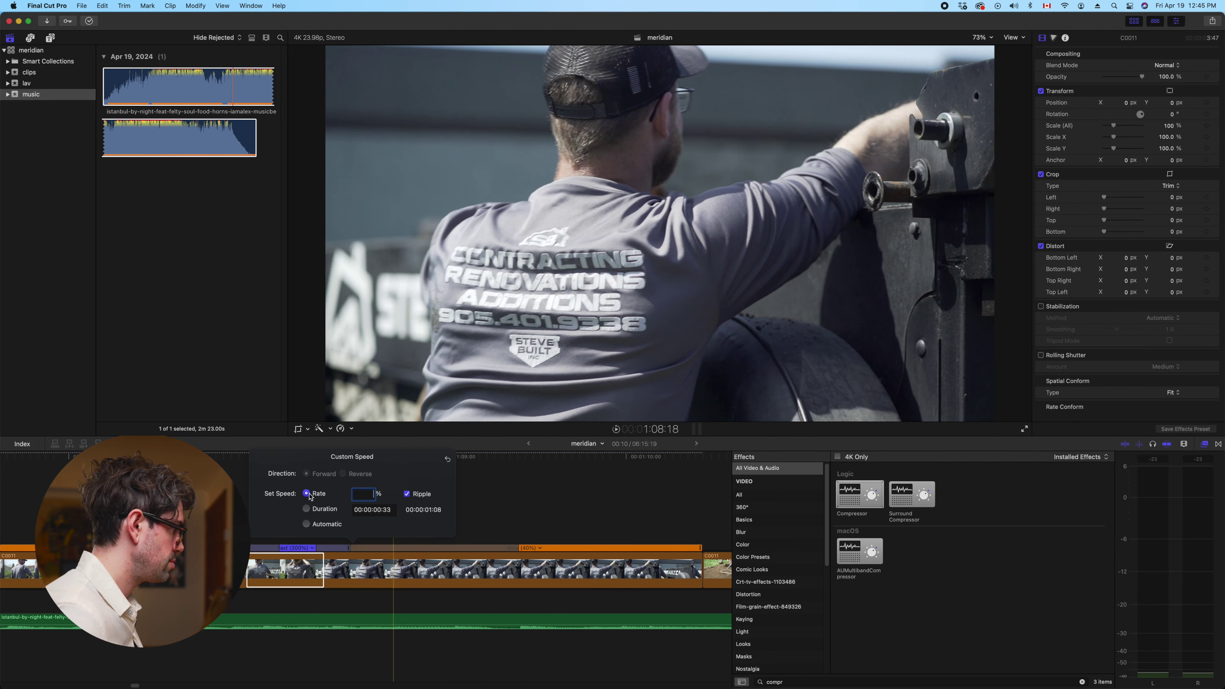
pyautogui.press('space')
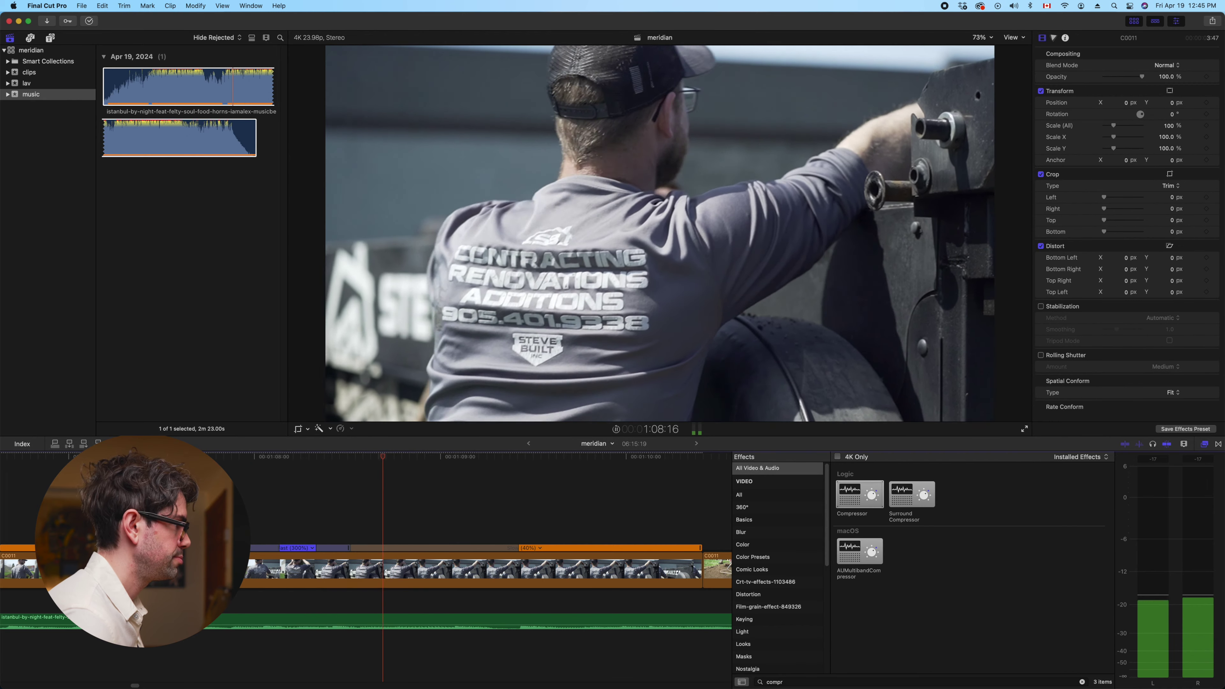
pyautogui.press('space')
pyautogui.press('super+minus')
pyautogui.click(323, 533)
pyautogui.press('space')
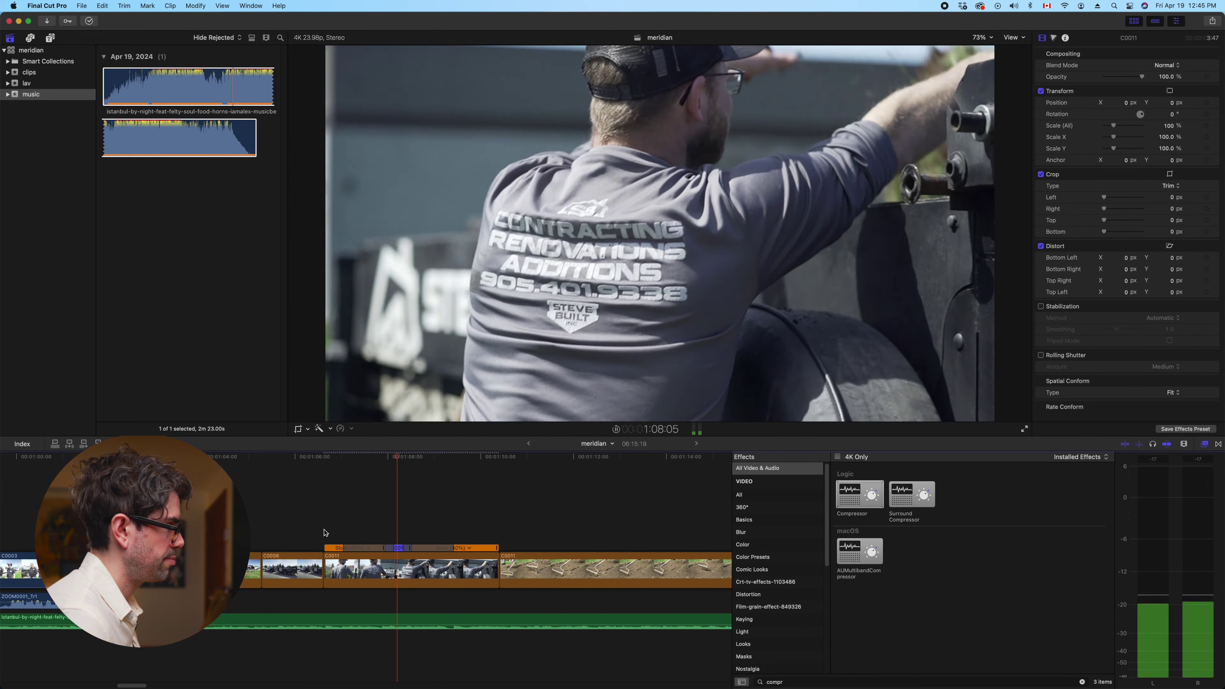
pyautogui.press('space')
# Trim the end of the first C0011 clip shorter and review the edit
pyautogui.moveTo(496, 570); pyautogui.dragTo(458, 569)
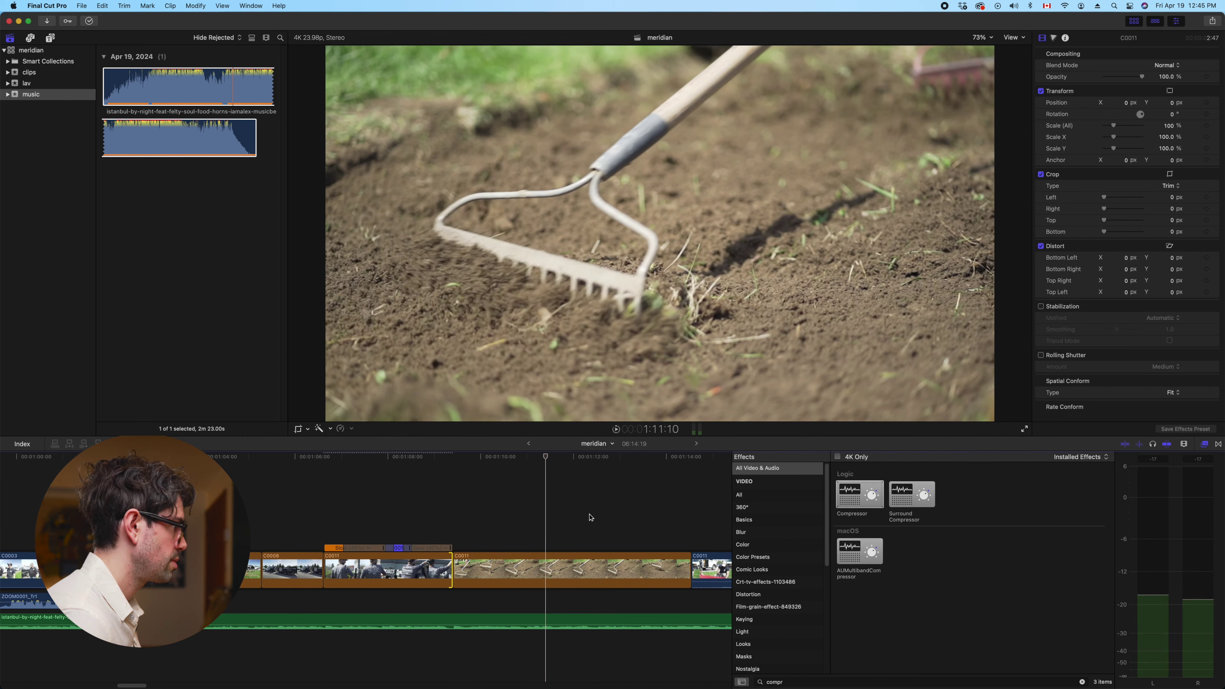
pyautogui.hotkey('shift', '/')
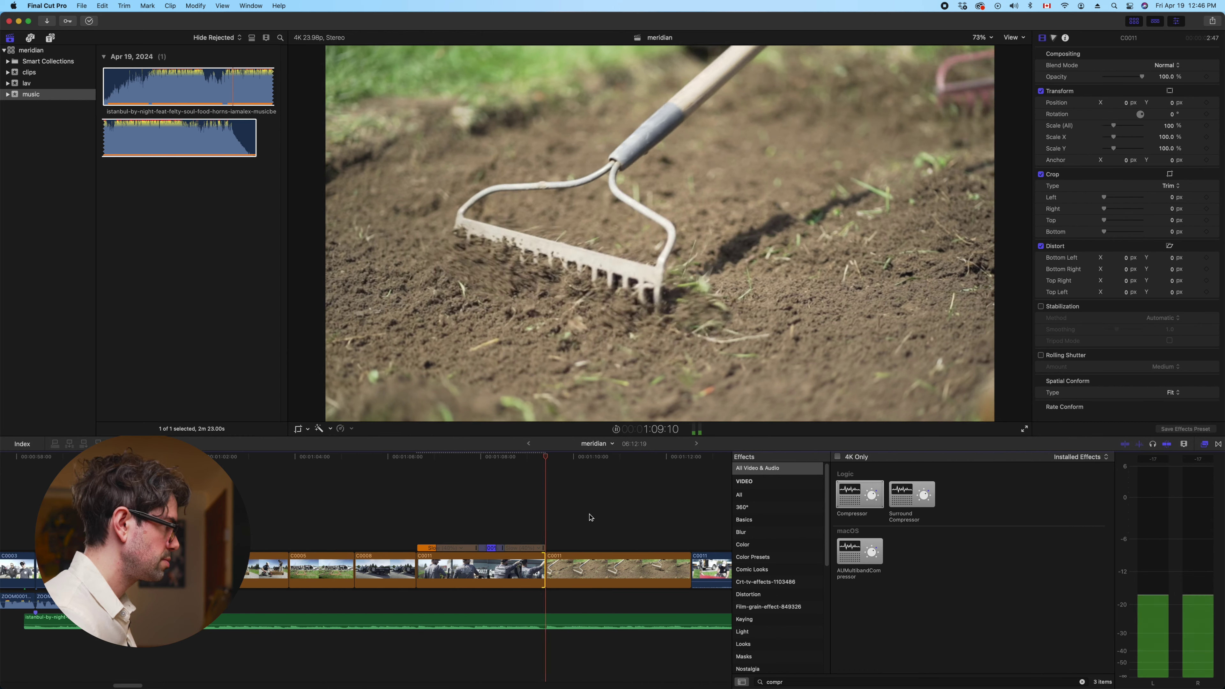
pyautogui.press('/')
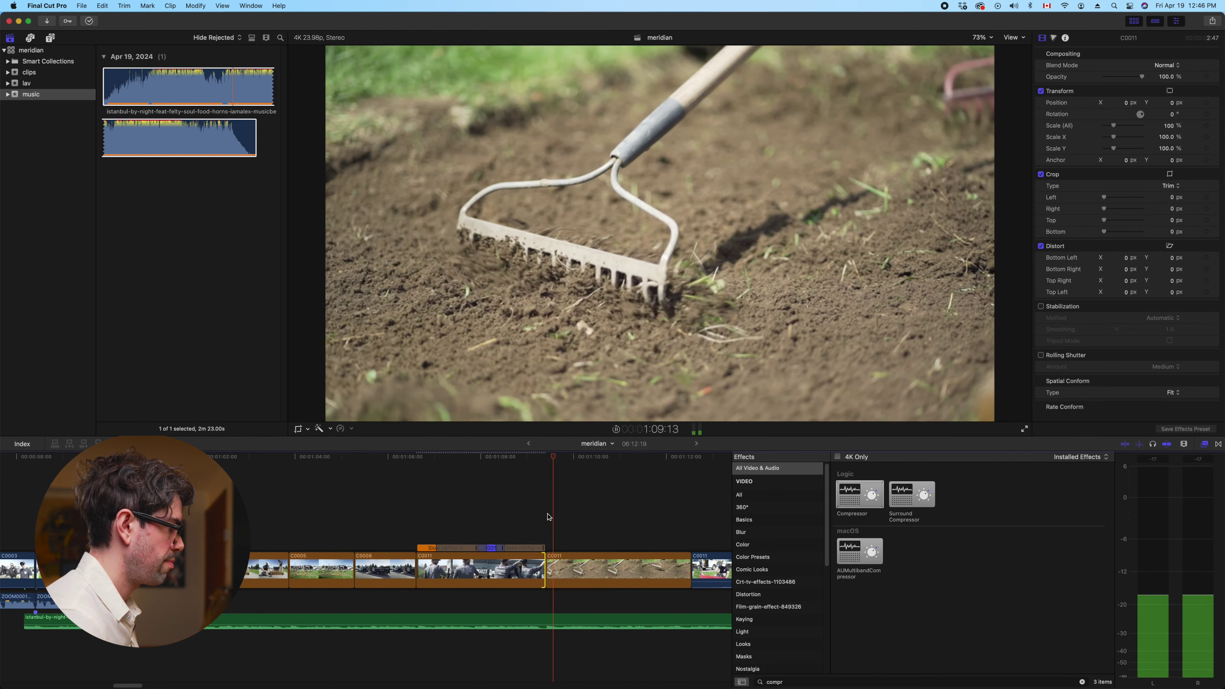
pyautogui.press('space')
# Trim the second C0011 clip's end shorter and play across the new edit
pyautogui.click(688, 565)
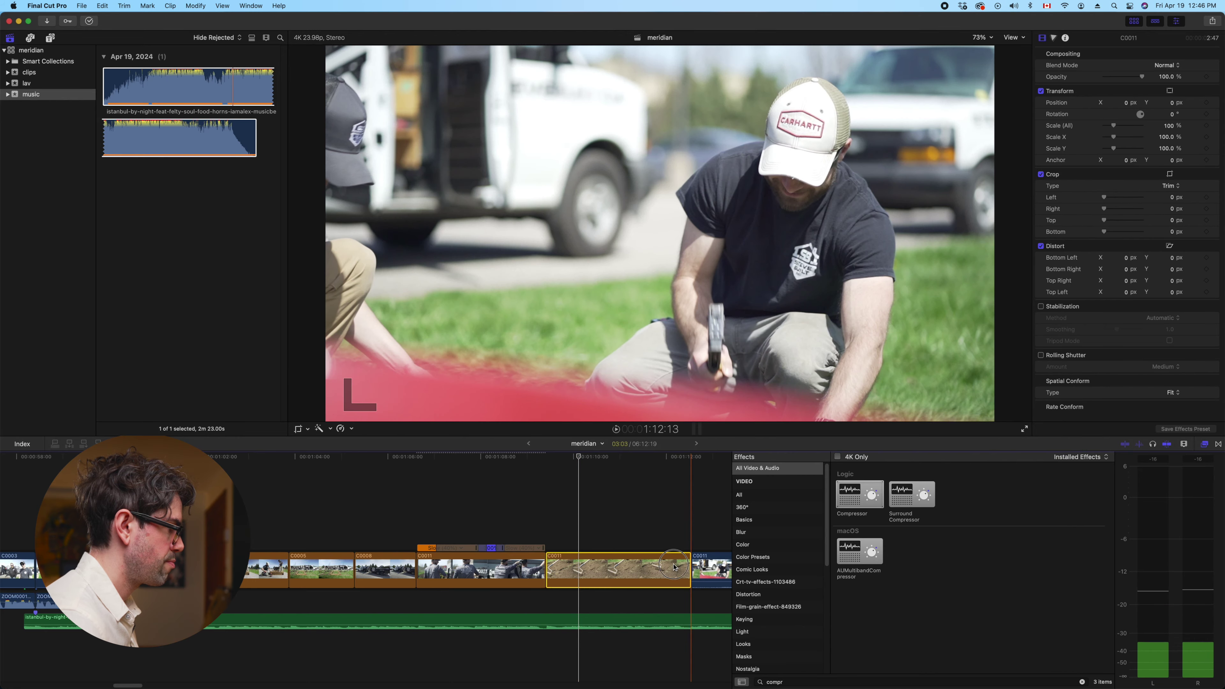
pyautogui.moveTo(666, 565); pyautogui.dragTo(577, 564)
pyautogui.press('space')
pyautogui.hscroll(3, 593, 561)
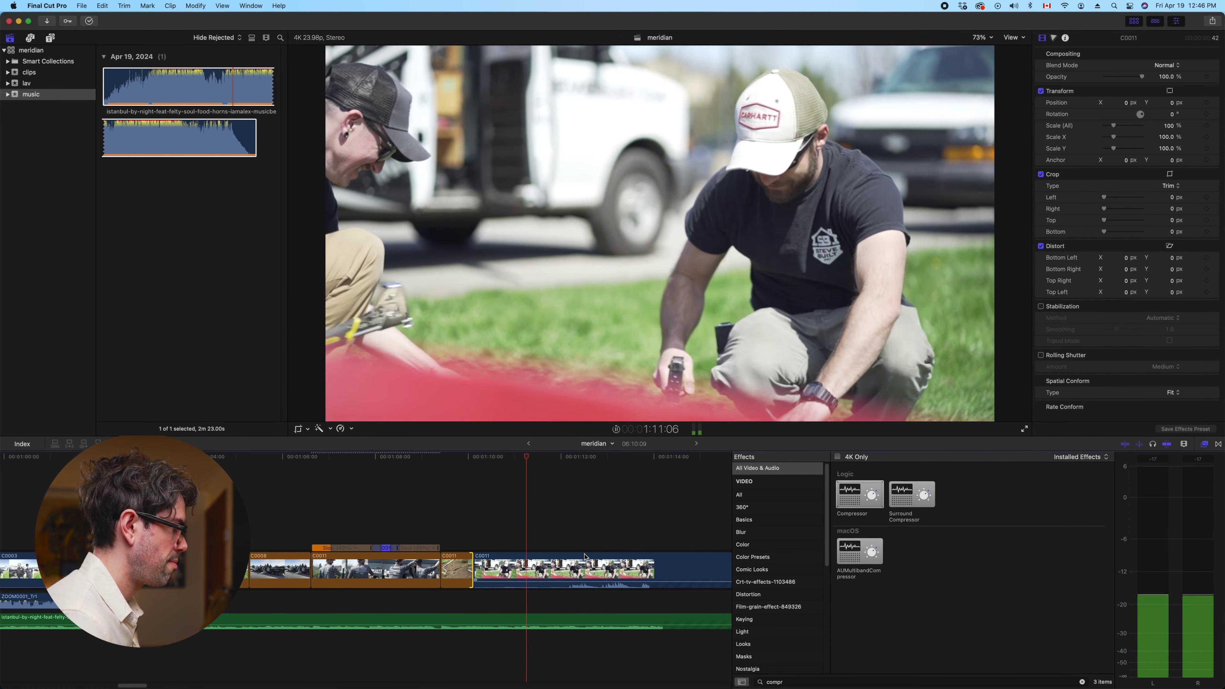
pyautogui.press('space')
# Delete the following C0011 clip with a ripple so the gap closes
pyautogui.click(535, 576)
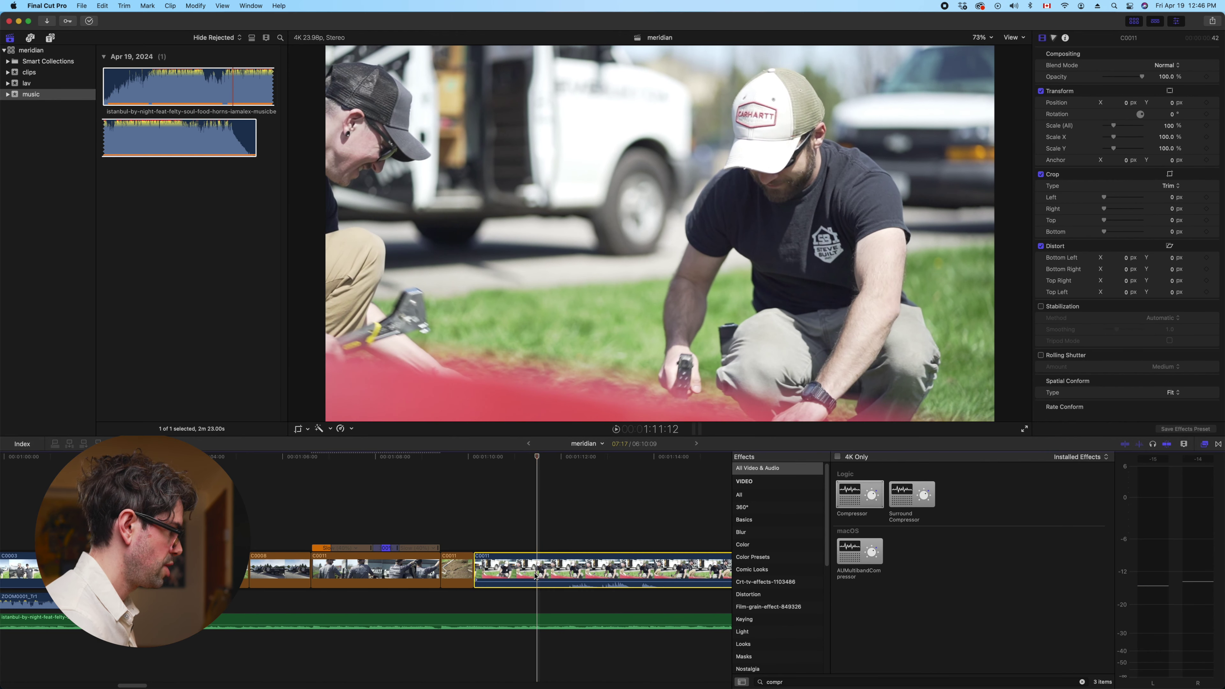
pyautogui.press('space')
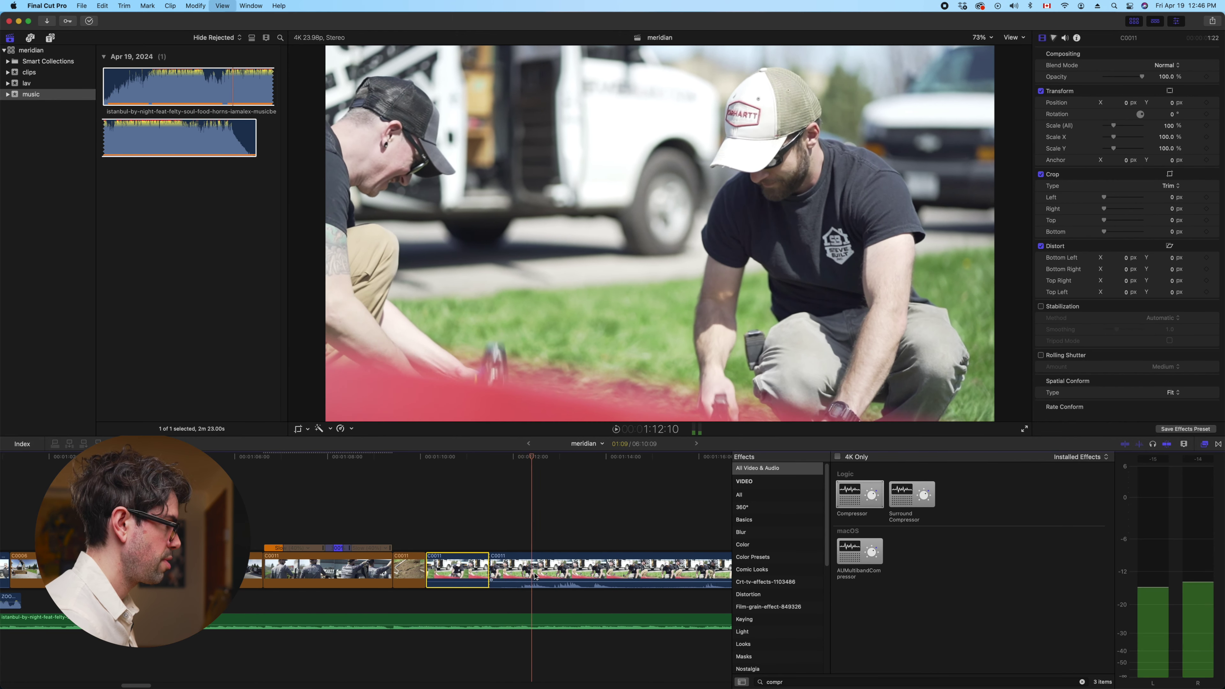
pyautogui.press('super+minus')
pyautogui.press('super+minus')
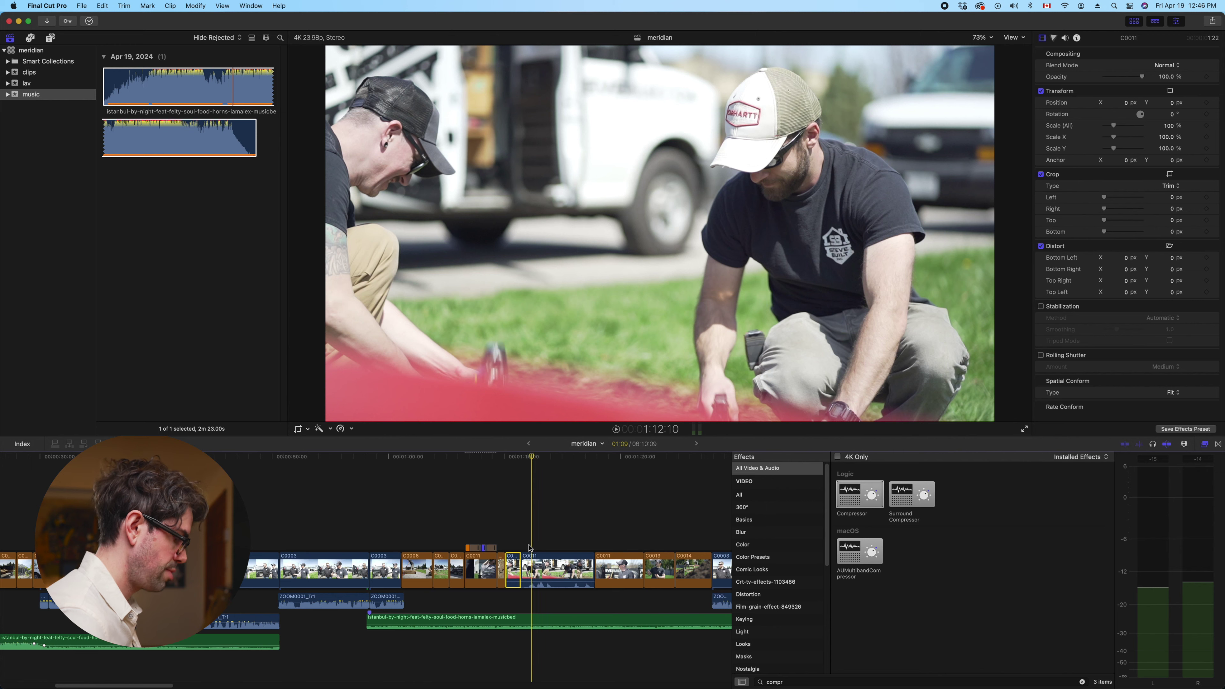
pyautogui.press('super+equal')
pyautogui.press('super+equal')
pyautogui.press('space')
pyautogui.press('space')
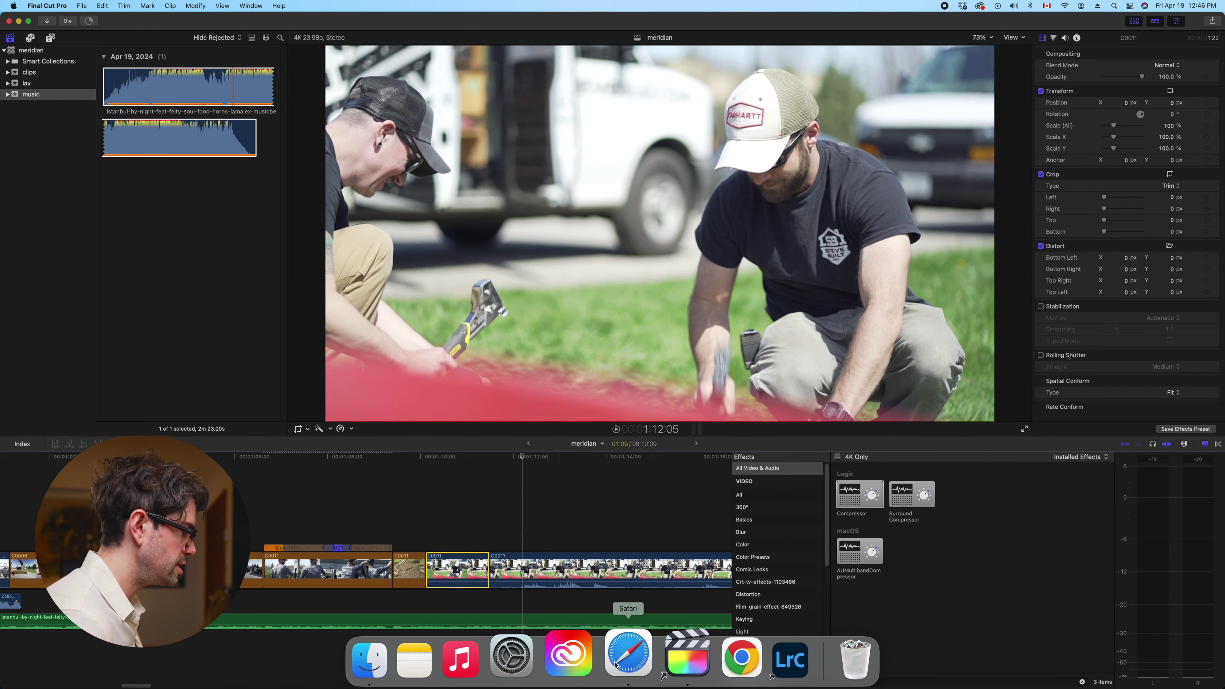
pyautogui.click(617, 664)
pyautogui.click(687, 654)
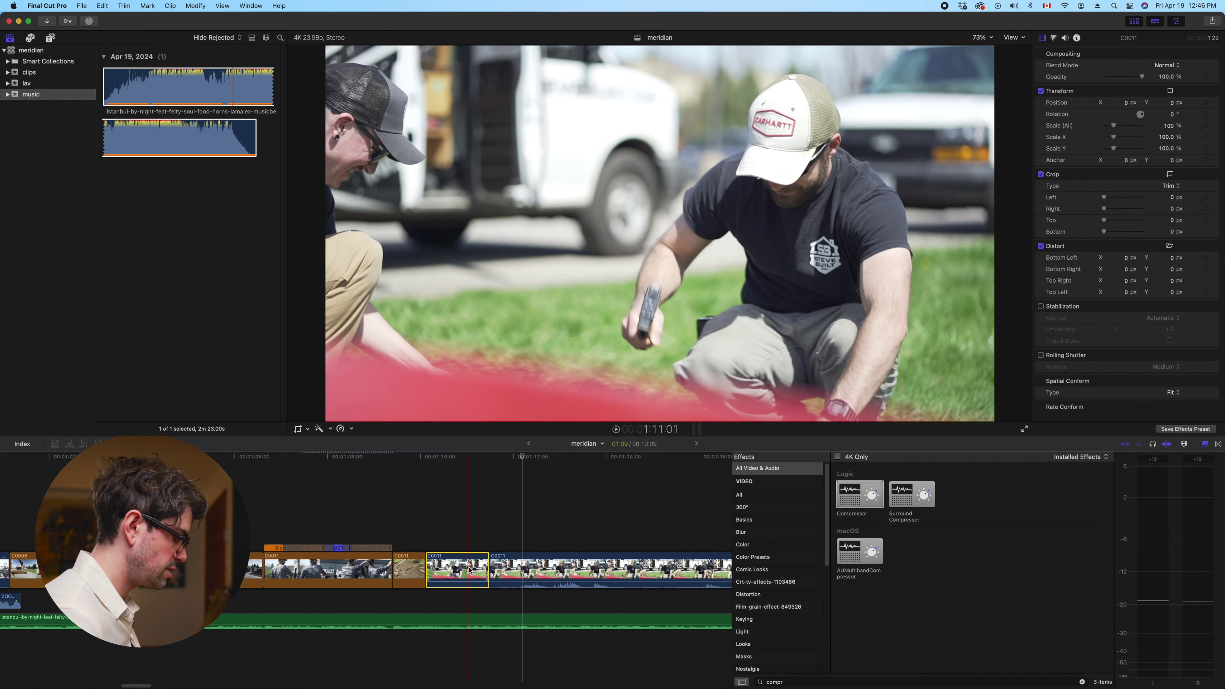
pyautogui.press('Delete')
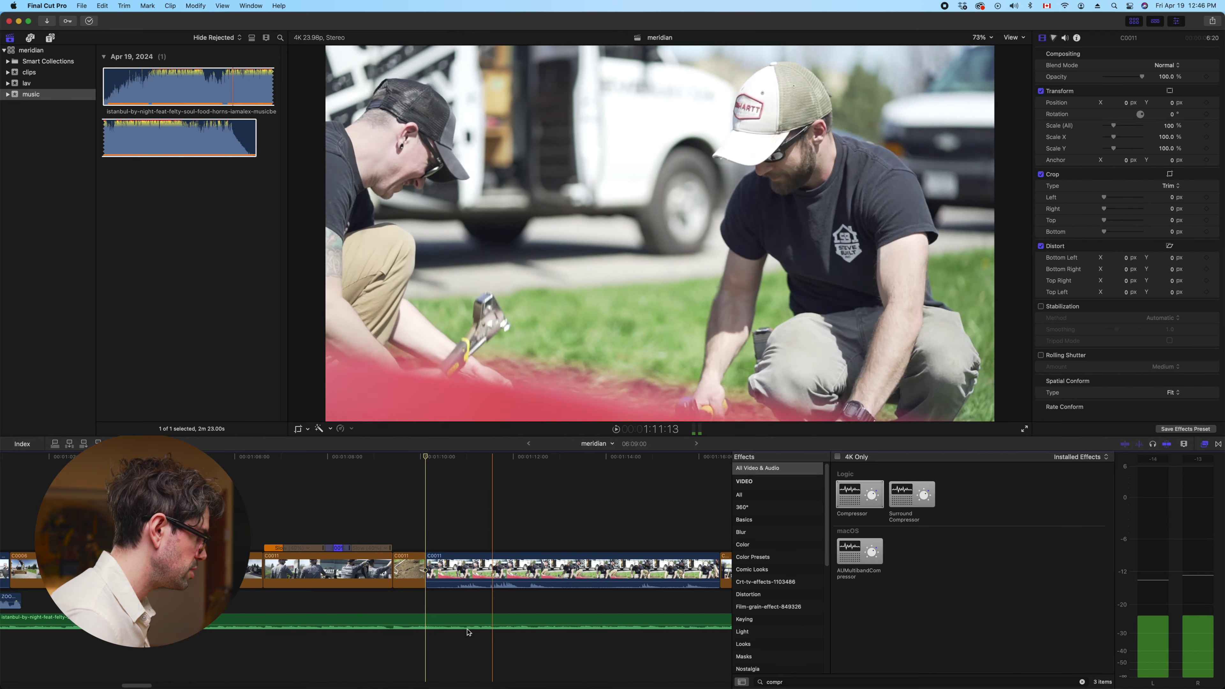
# Detach the C0011 clip's audio and reset the clip to Normal (100%) speed
pyautogui.rightClick(453, 573)
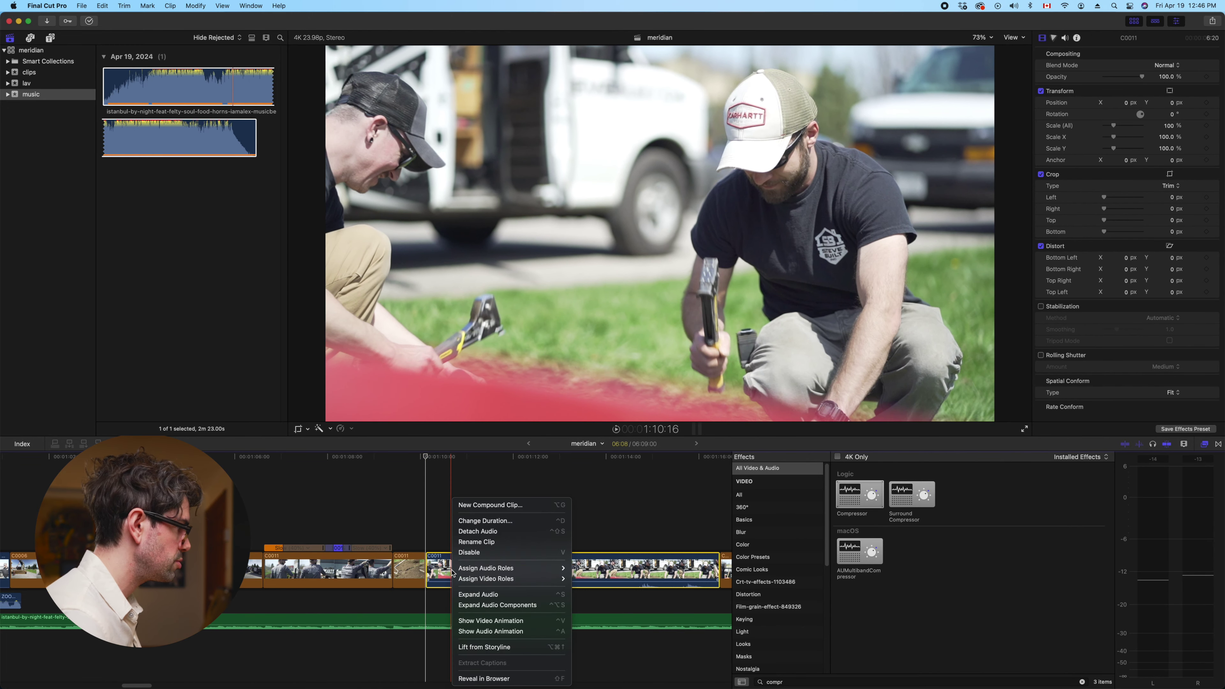
pyautogui.click(482, 532)
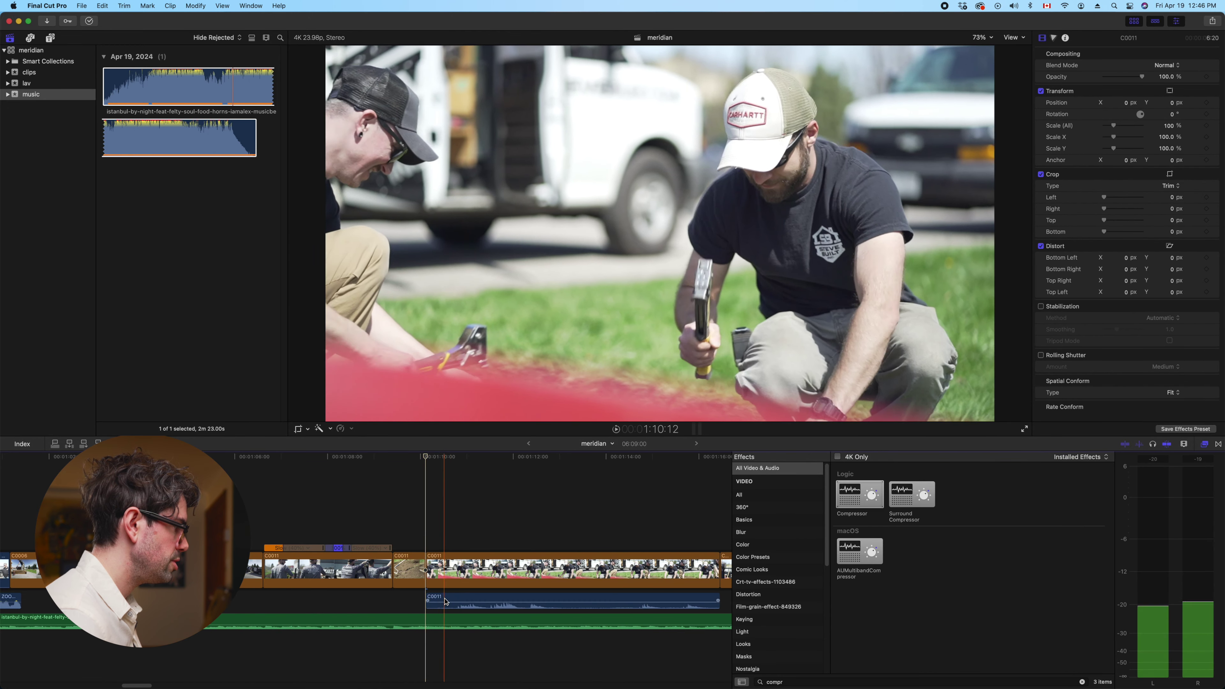
pyautogui.click(352, 428)
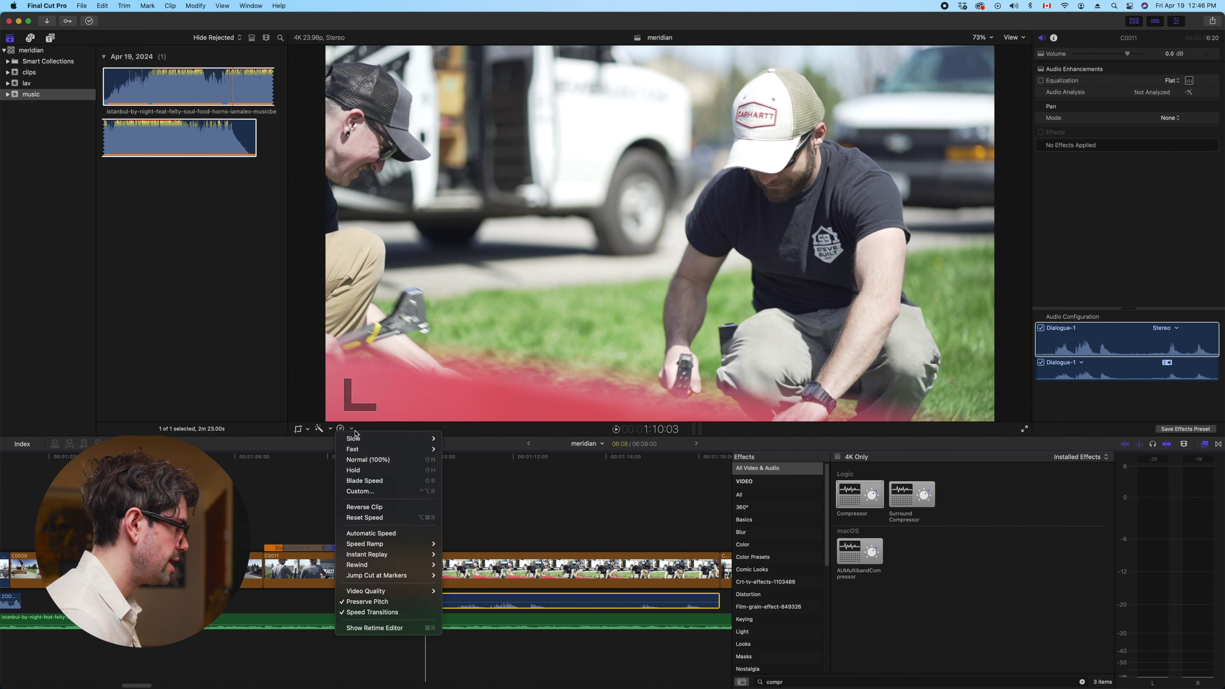
pyautogui.click(368, 459)
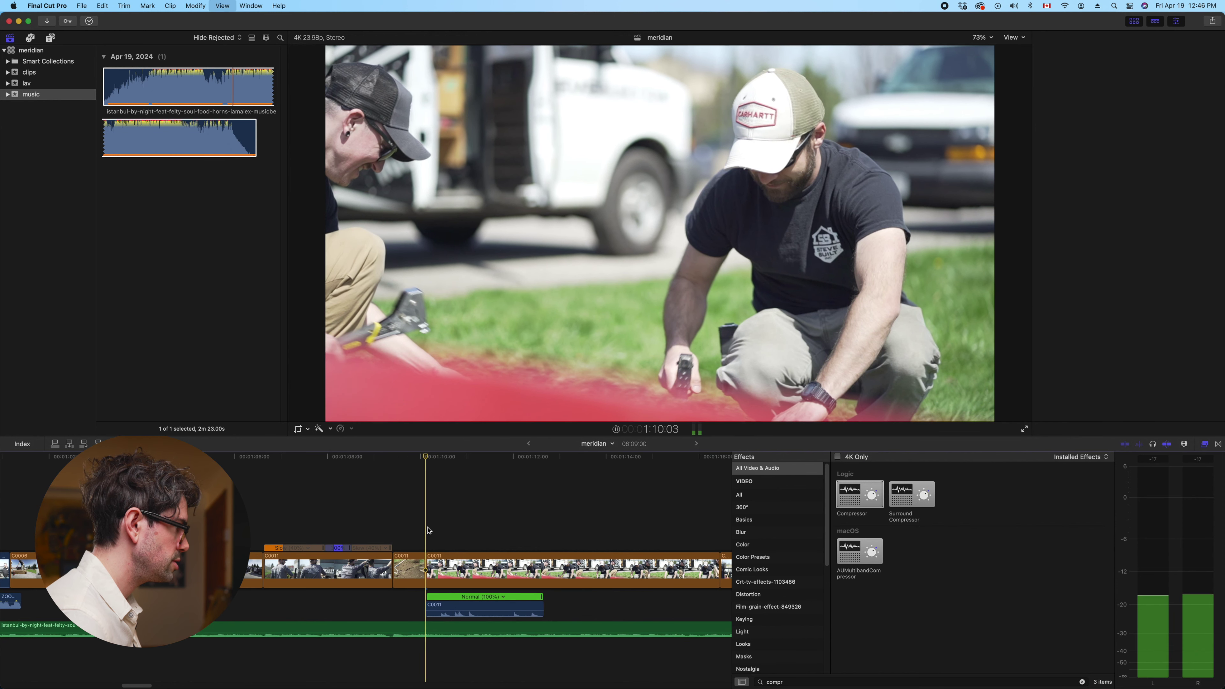
pyautogui.press('space')
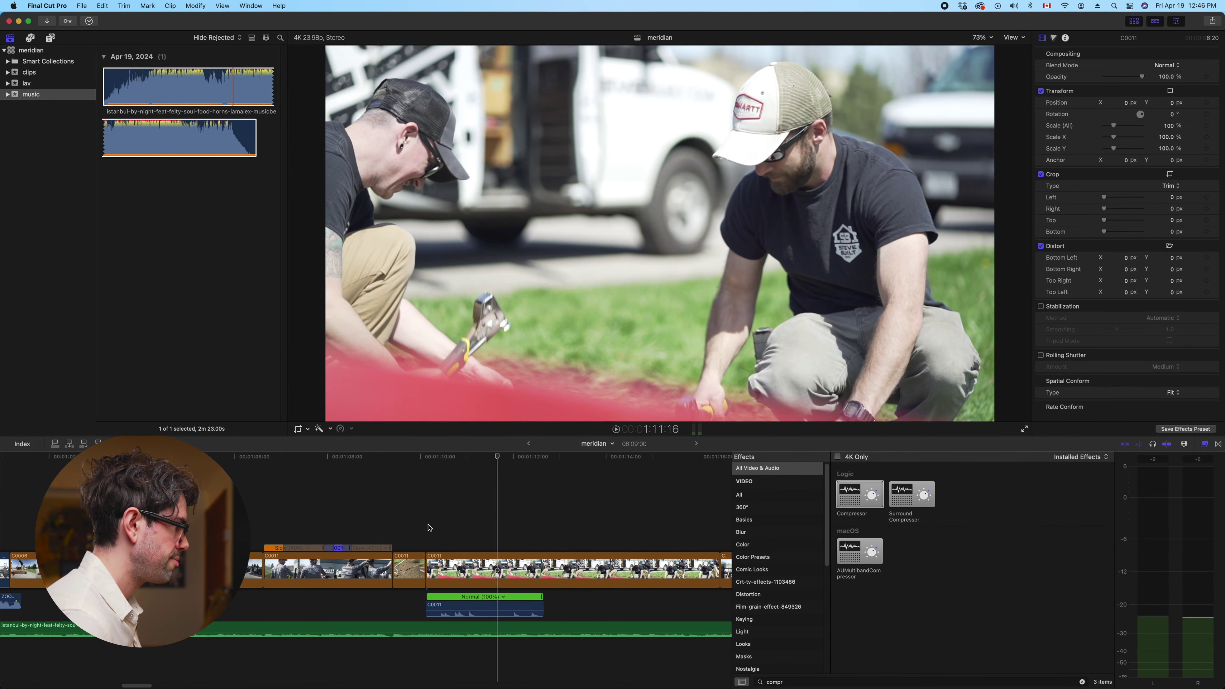
# Trim the connected C0011 audio's start and move it to begin at the hammer hit
pyautogui.press('cmd+equal')
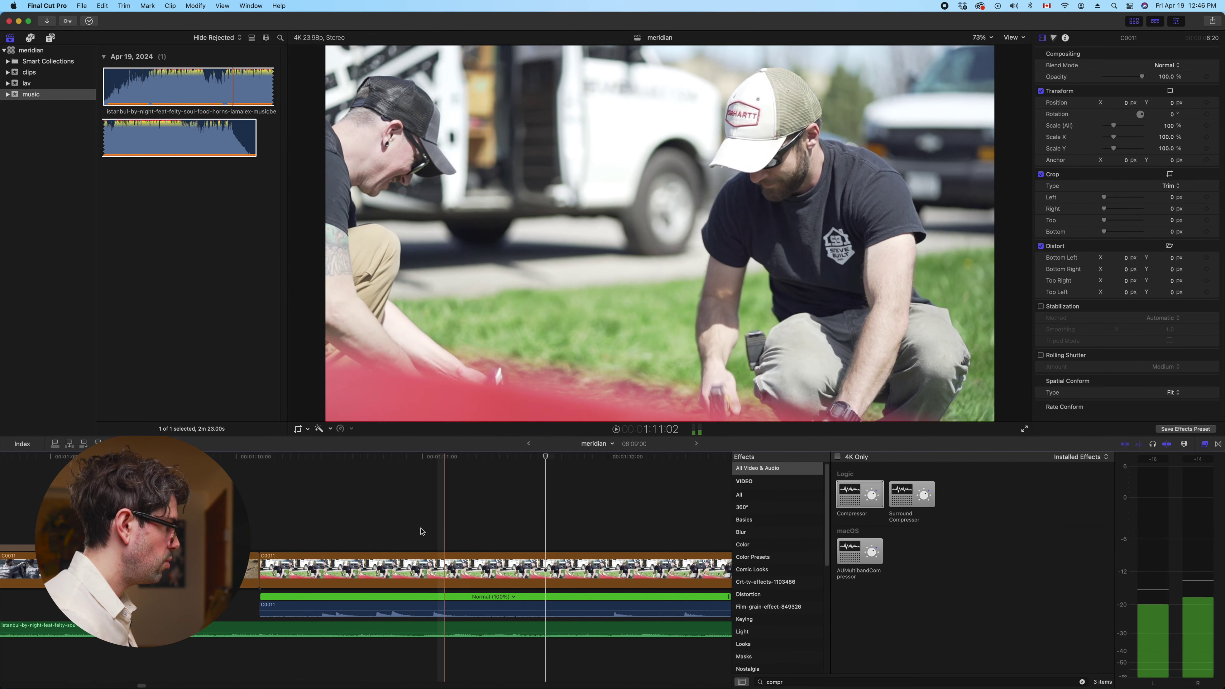
pyautogui.press('l')
pyautogui.moveTo(262, 607); pyautogui.dragTo(314, 607)
pyautogui.click(342, 609)
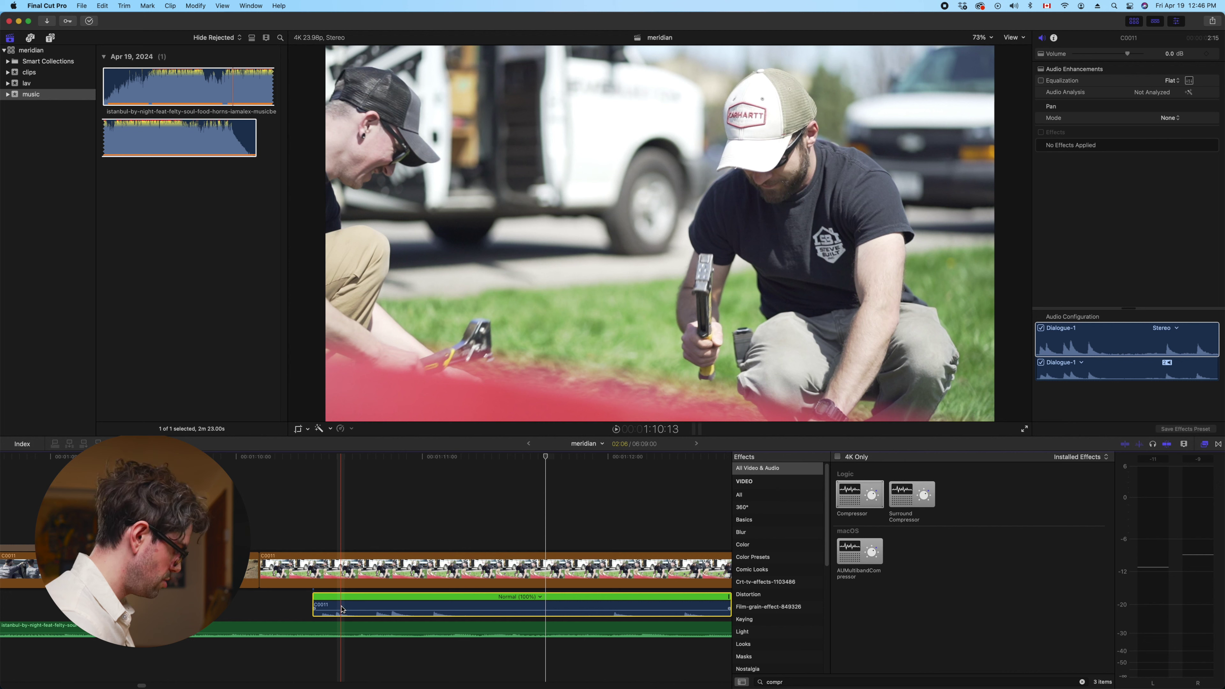
pyautogui.press('l')
pyautogui.press('super+equal')
pyautogui.press('super+equal')
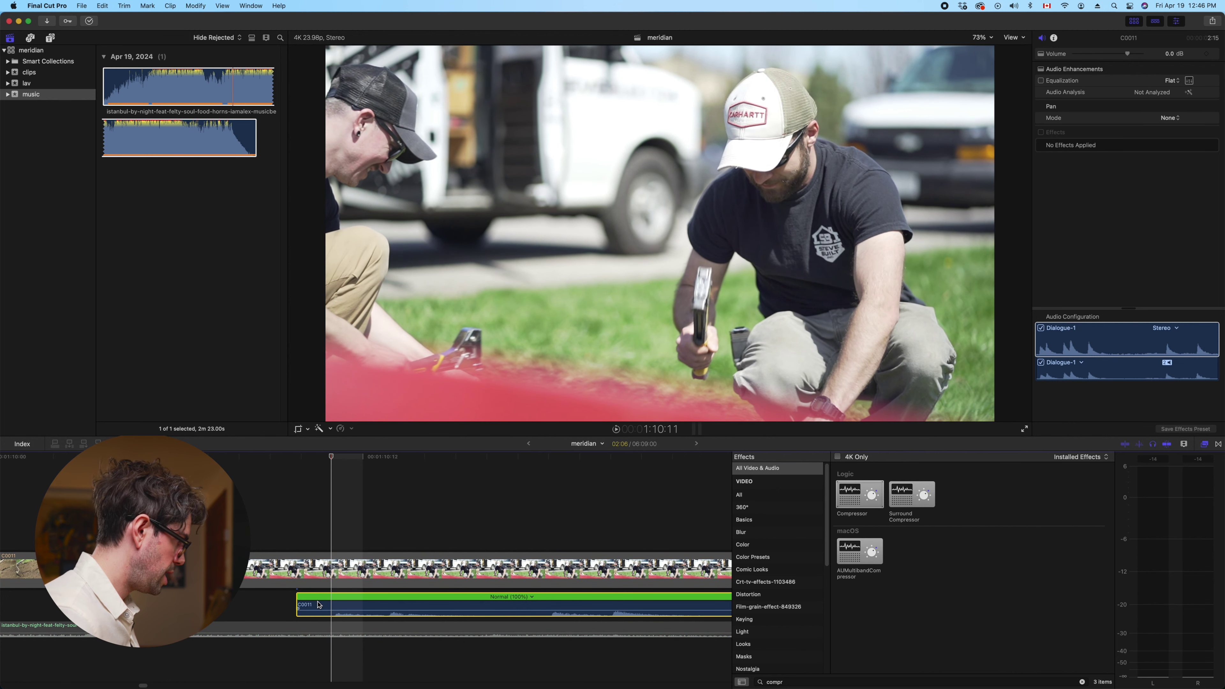
pyautogui.press('l')
pyautogui.click(309, 604)
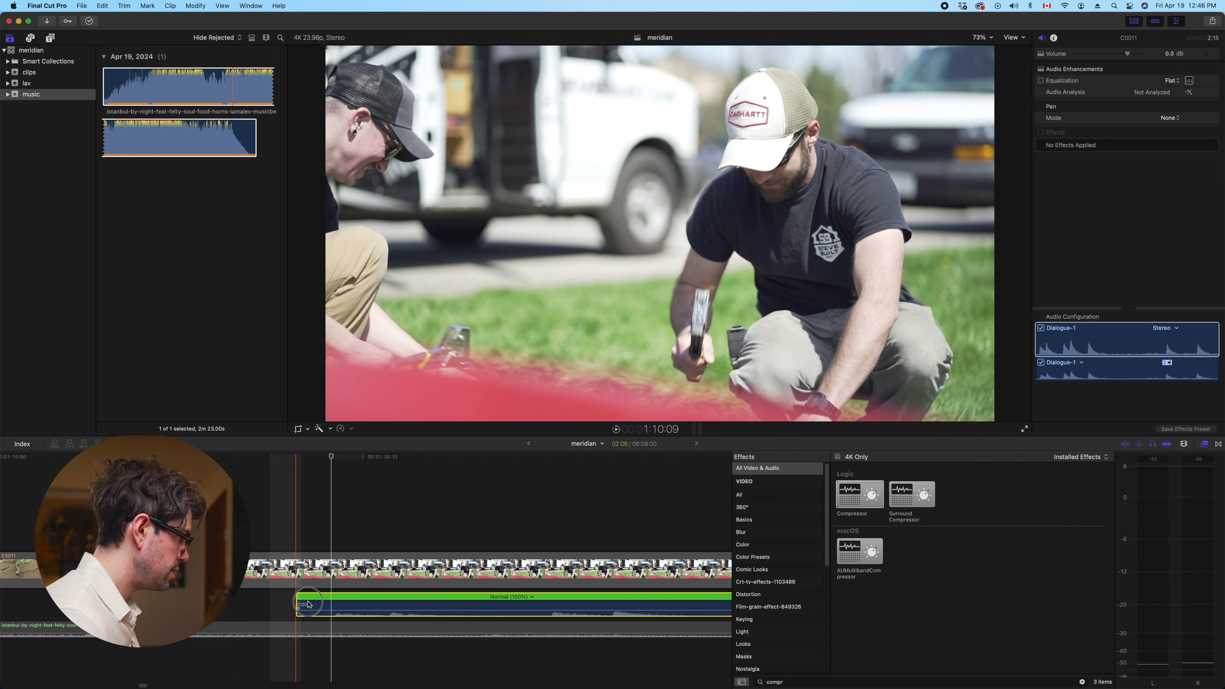
pyautogui.moveTo(309, 604); pyautogui.dragTo(388, 608)
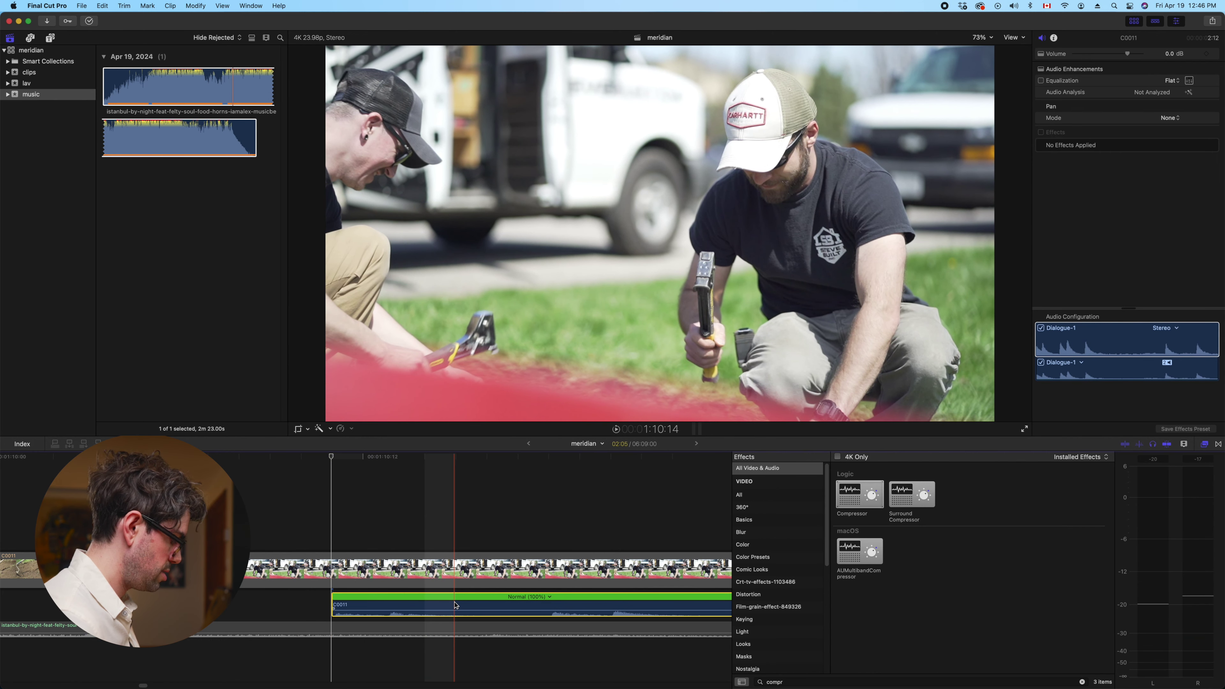
# Blade the C0011 audio at each hammer hit and trim a piece to leave a gap
pyautogui.press('super+b')
pyautogui.hscroll(1, 492, 603)
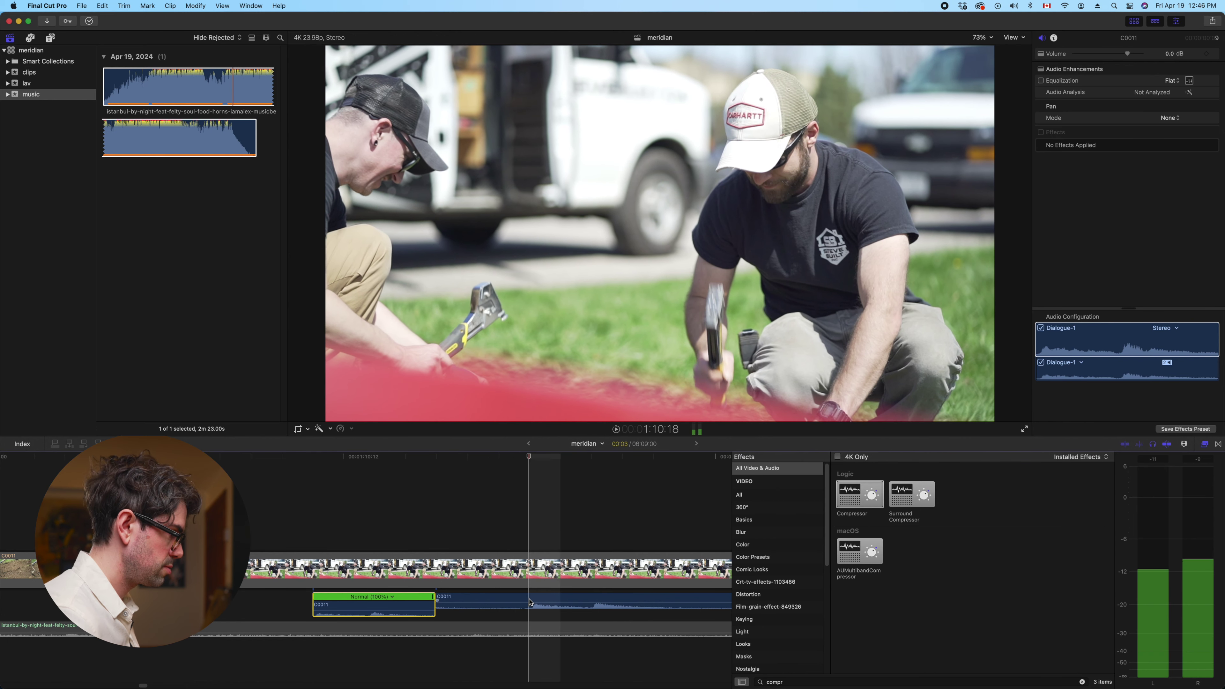
pyautogui.click(530, 602)
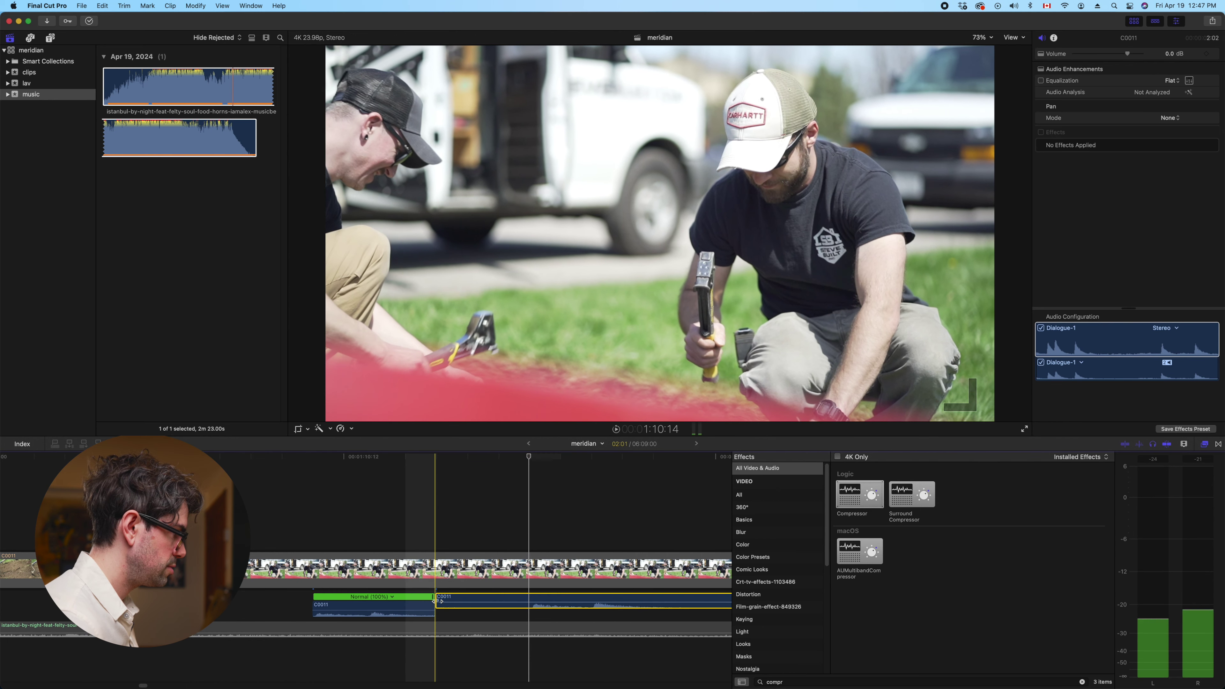
pyautogui.moveTo(437, 606); pyautogui.dragTo(529, 609)
pyautogui.press('space')
pyautogui.press('Left')
pyautogui.press('Left')
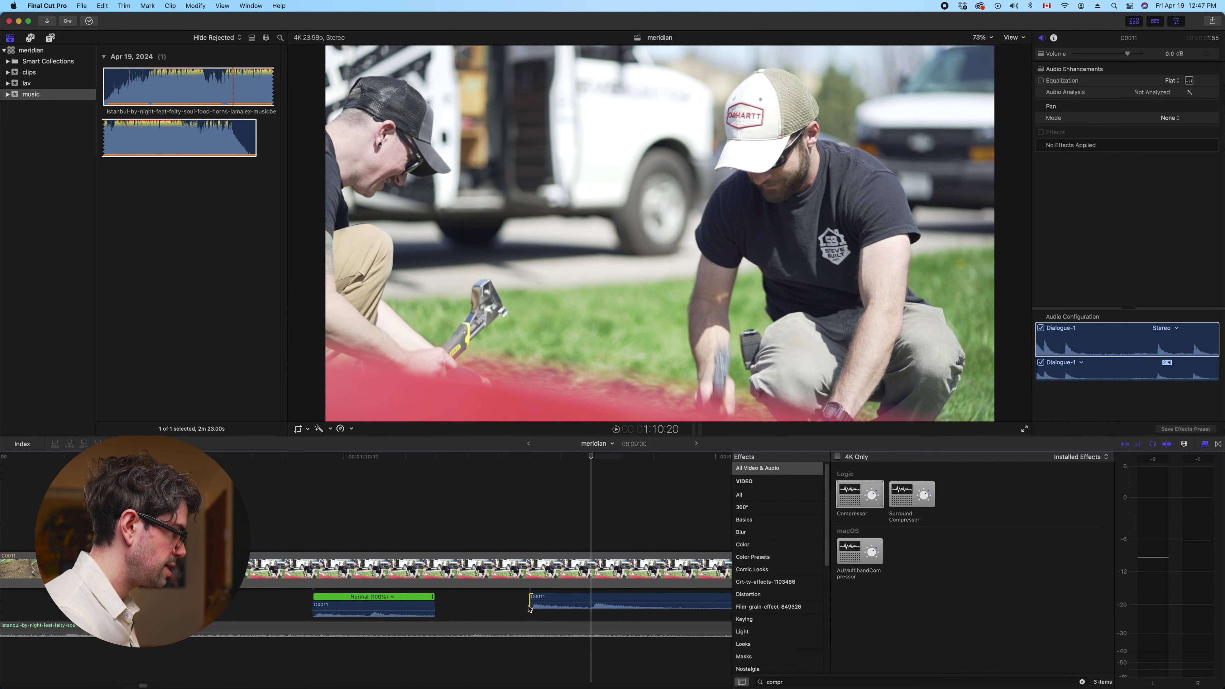
pyautogui.click(589, 600)
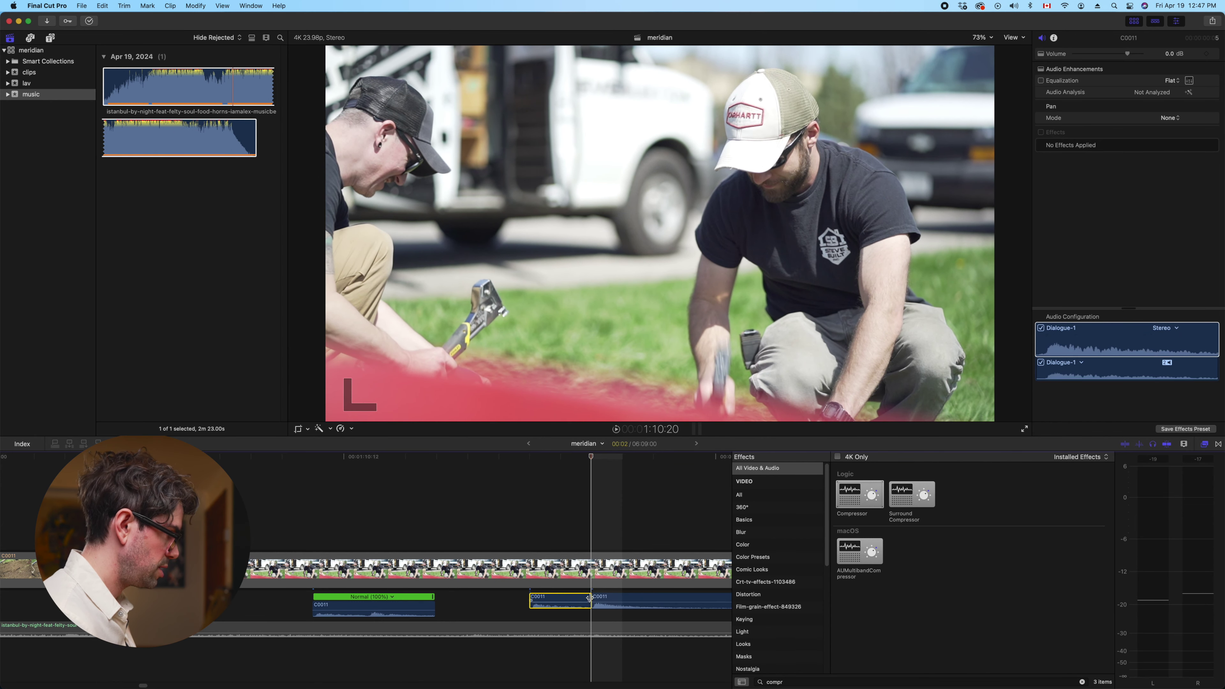
pyautogui.press('cmd+b')
pyautogui.hscroll(3, 578, 601)
pyautogui.press('super+b')
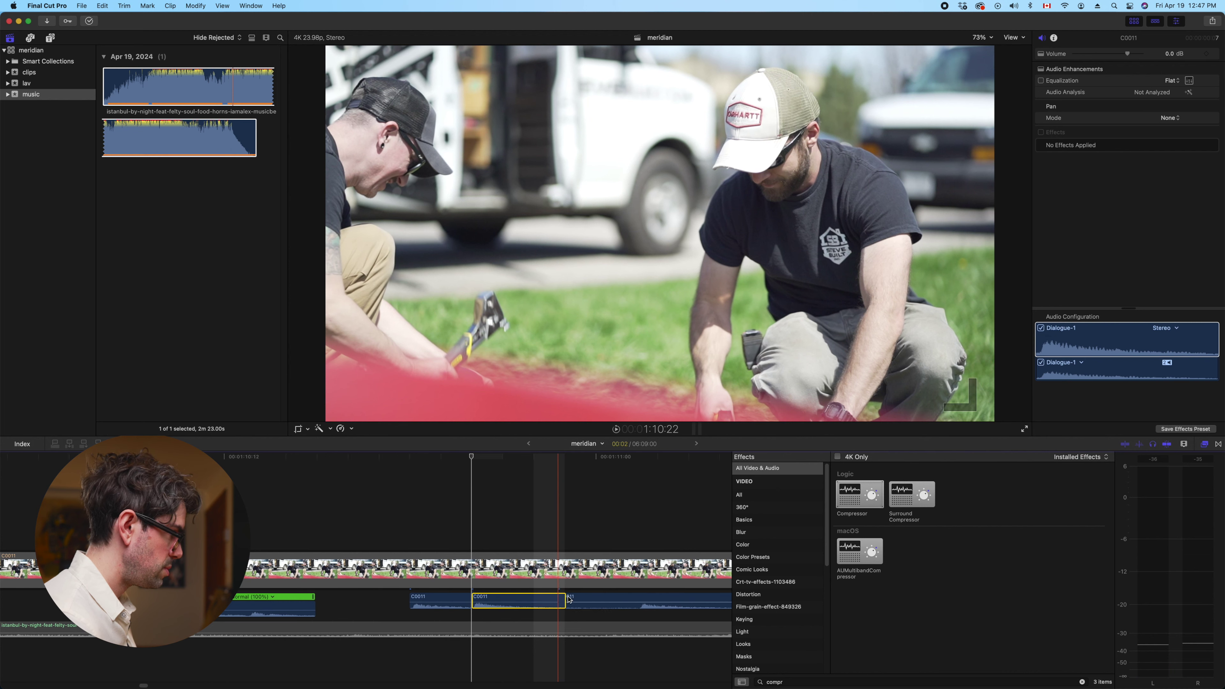
pyautogui.hscroll(3, 555, 601)
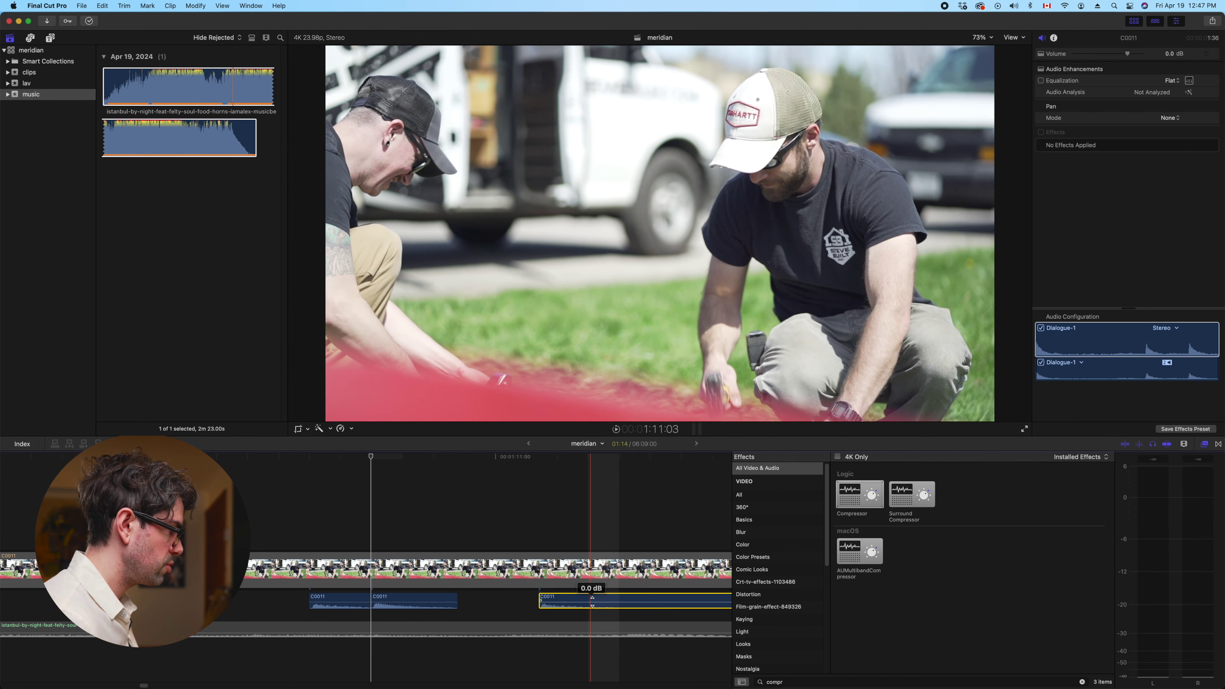
pyautogui.press('super+minus')
pyautogui.press('super+minus')
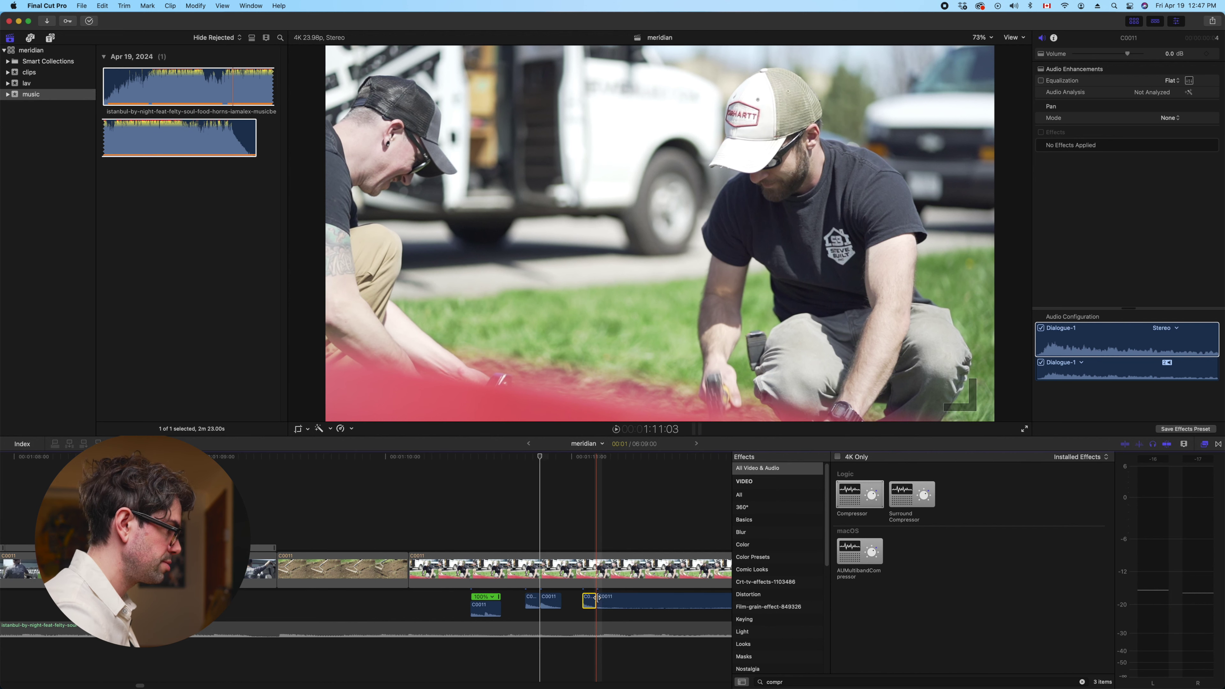
# Trim the small C0011 sound piece's start to the later hammer strike with Option-[ and review
pyautogui.click(620, 599)
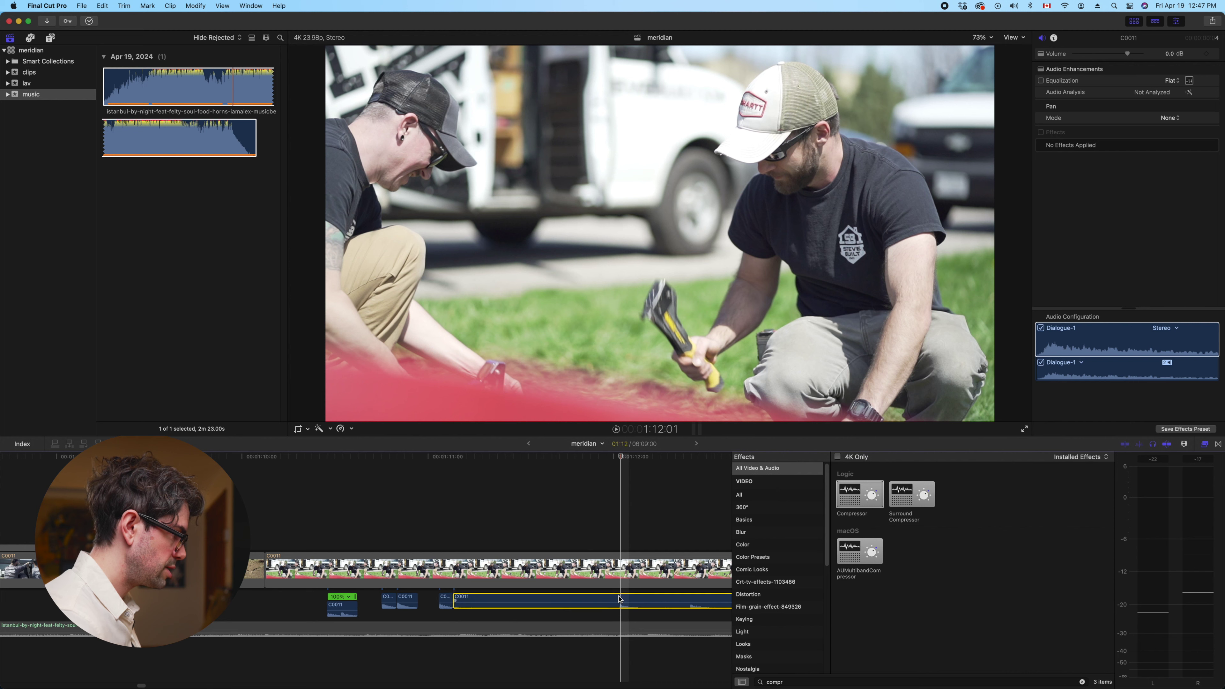
pyautogui.press('space')
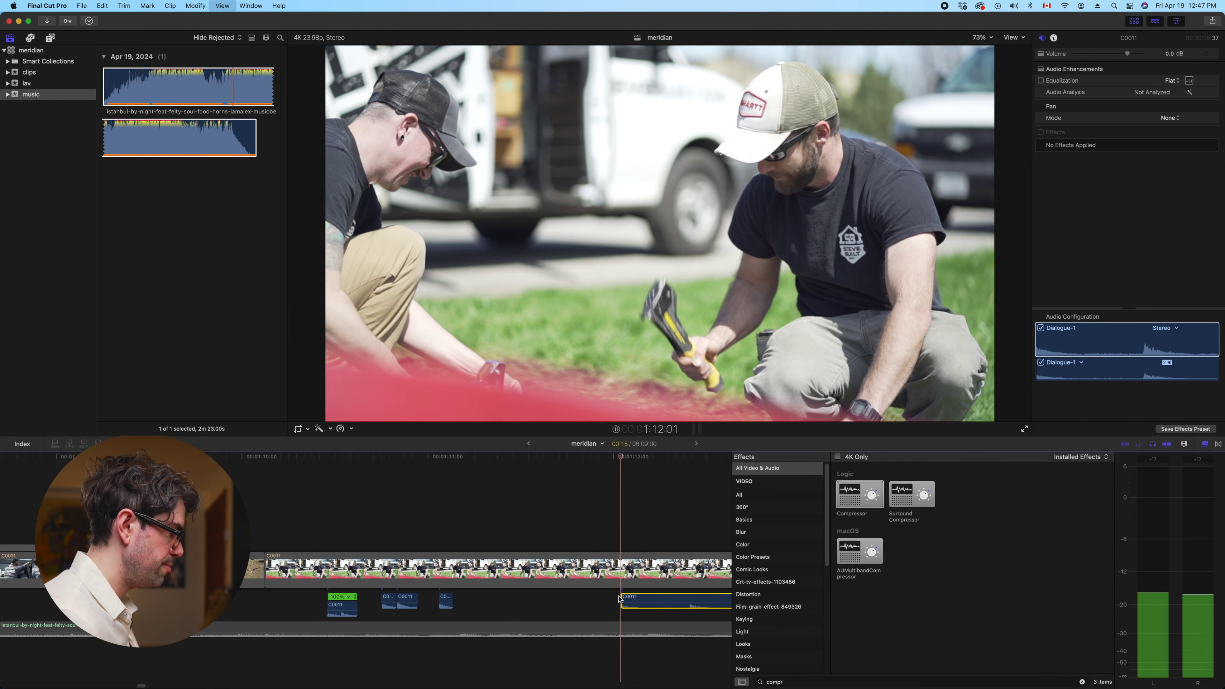
pyautogui.press('space')
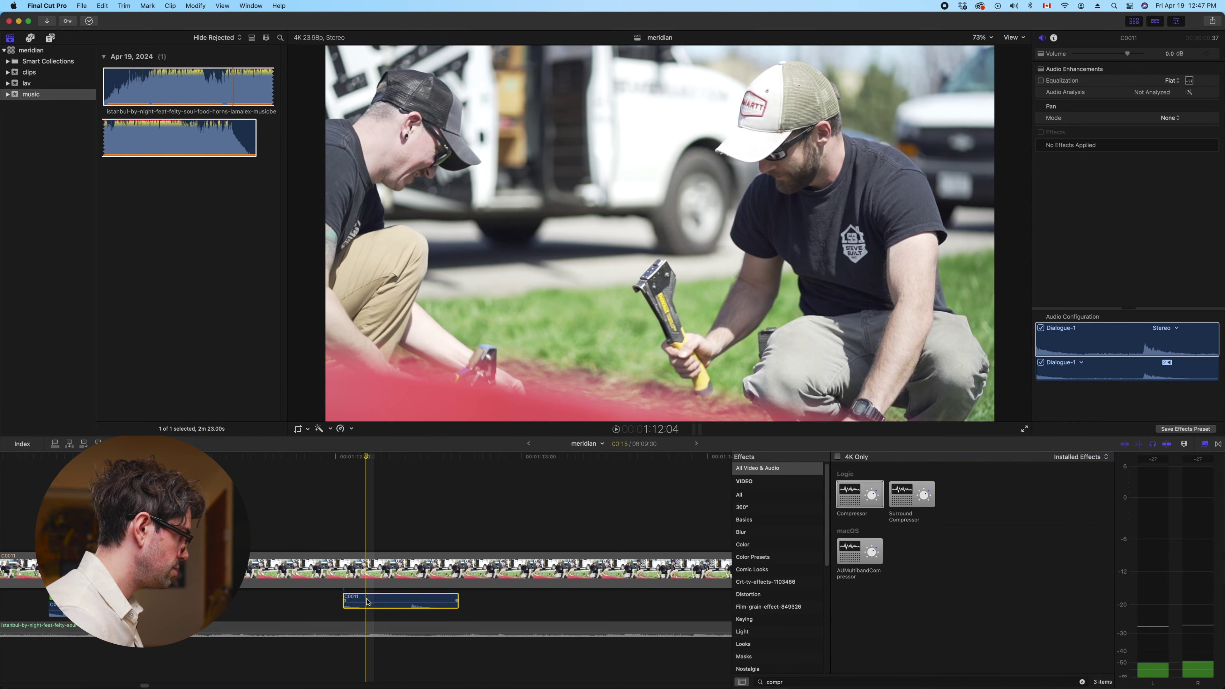
pyautogui.press('j')
pyautogui.press('l')
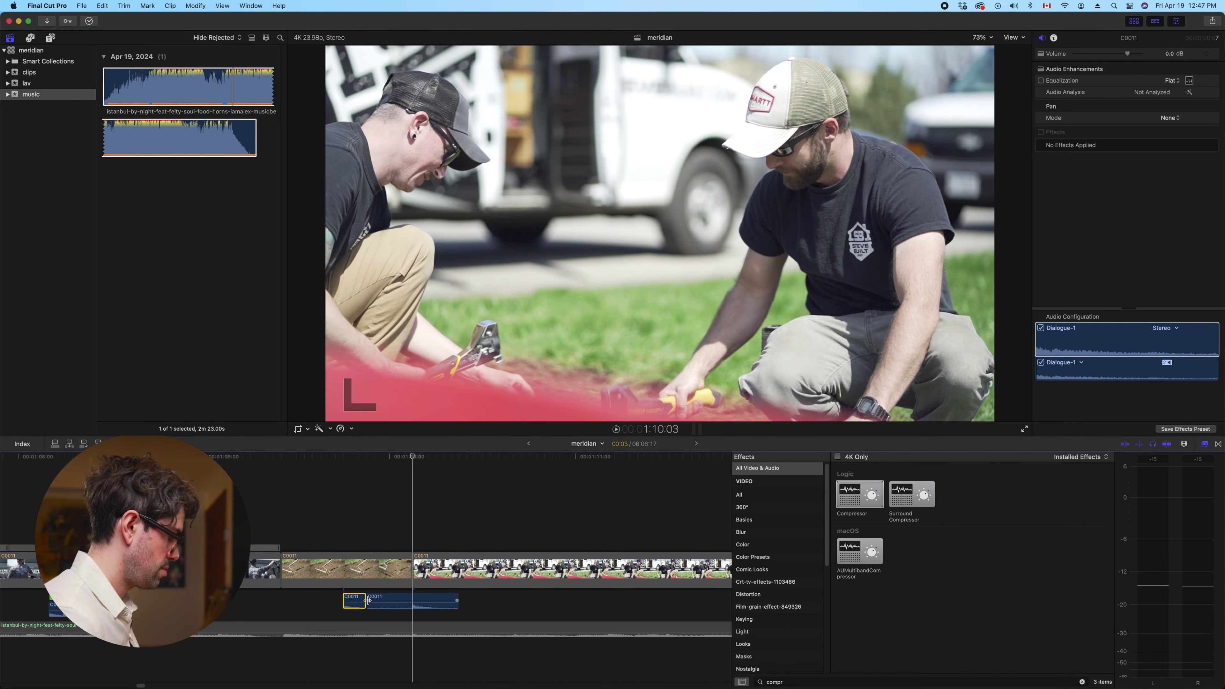
pyautogui.click(368, 601)
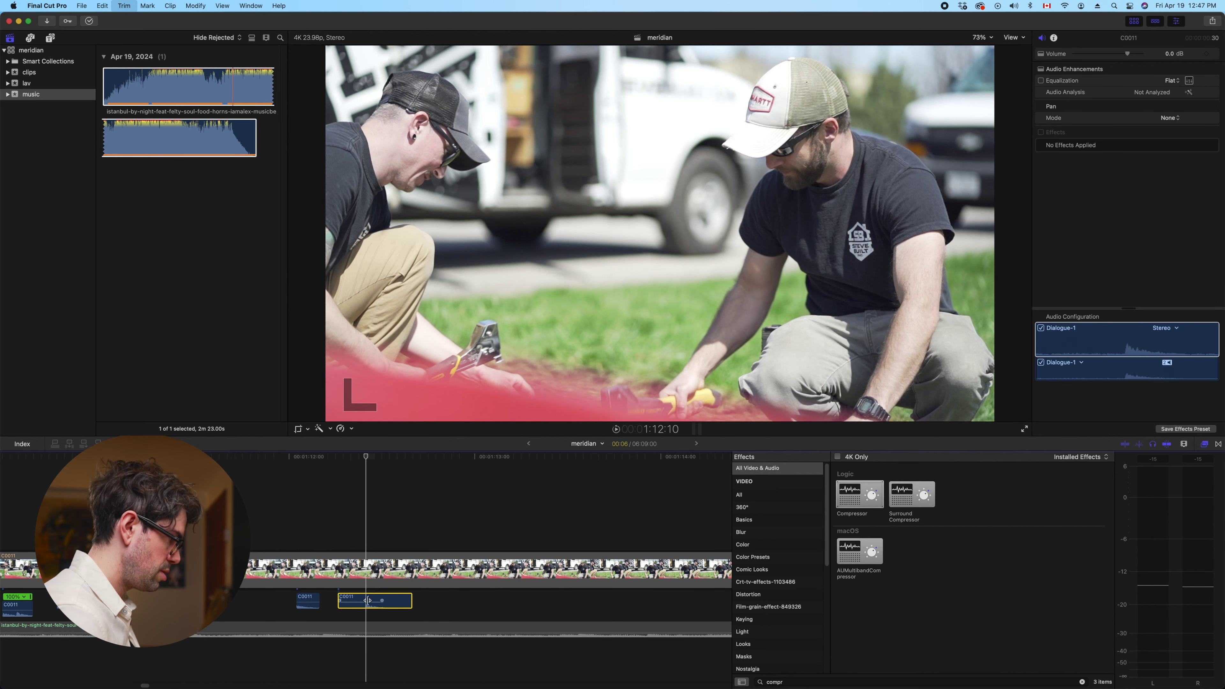
pyautogui.hotkey('alt', '[')
pyautogui.press('j')
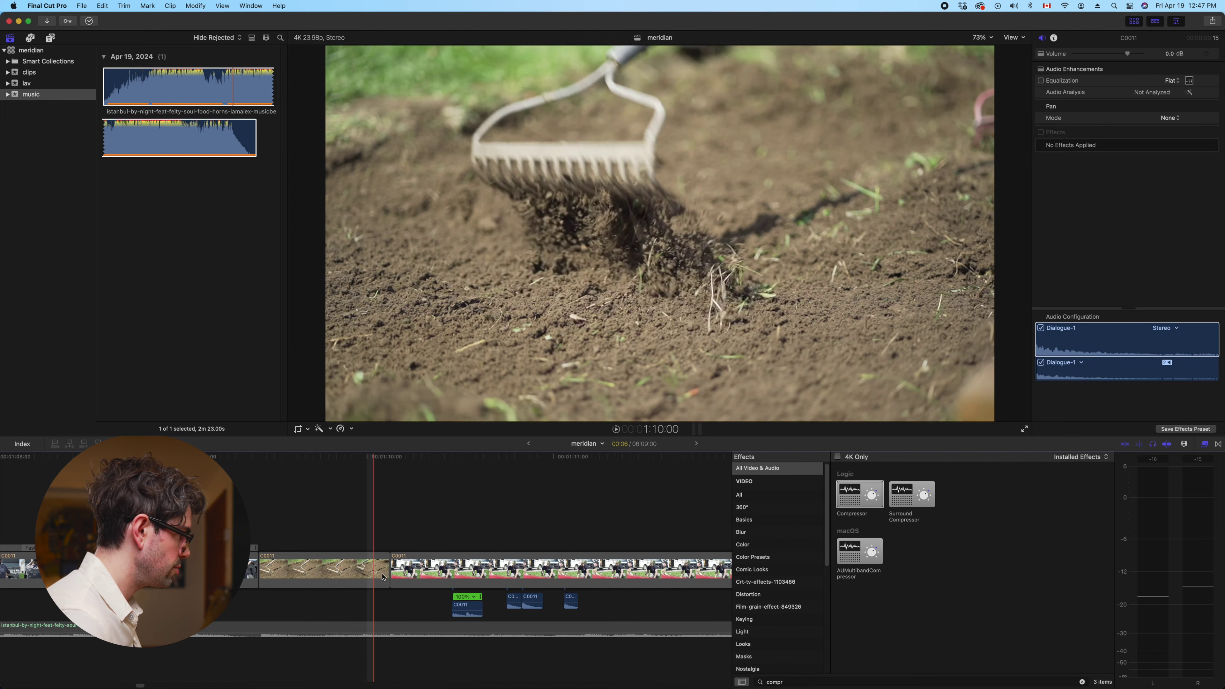
pyautogui.click(409, 562)
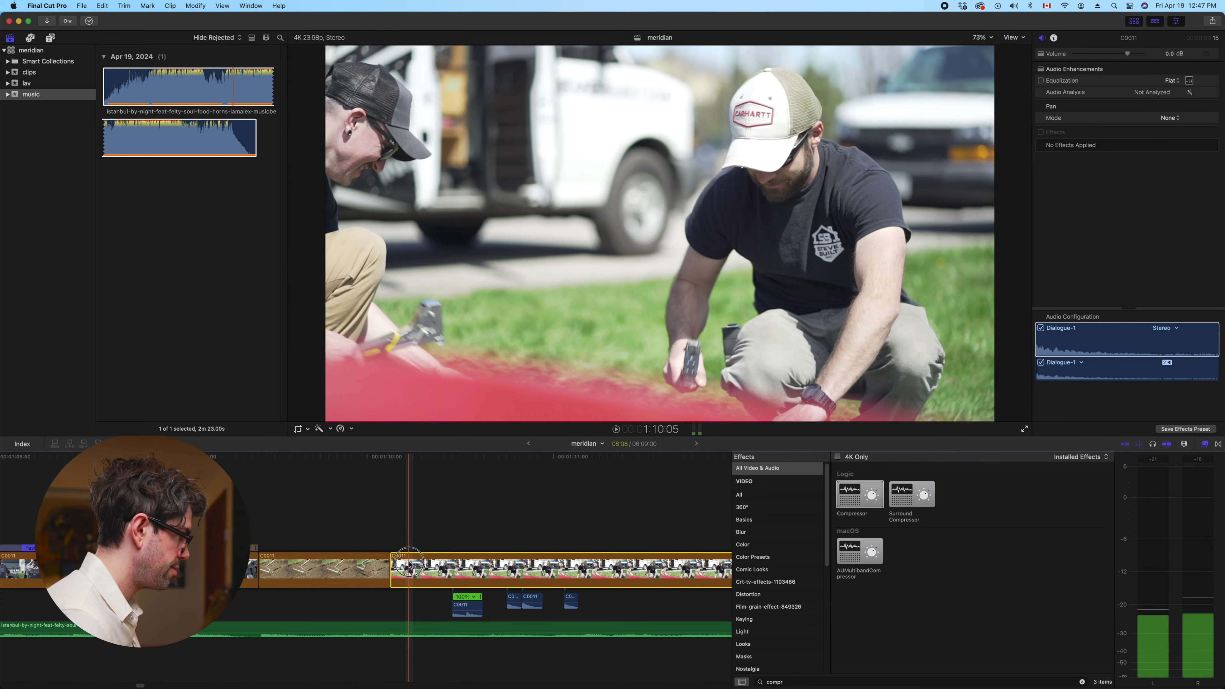
pyautogui.press('space')
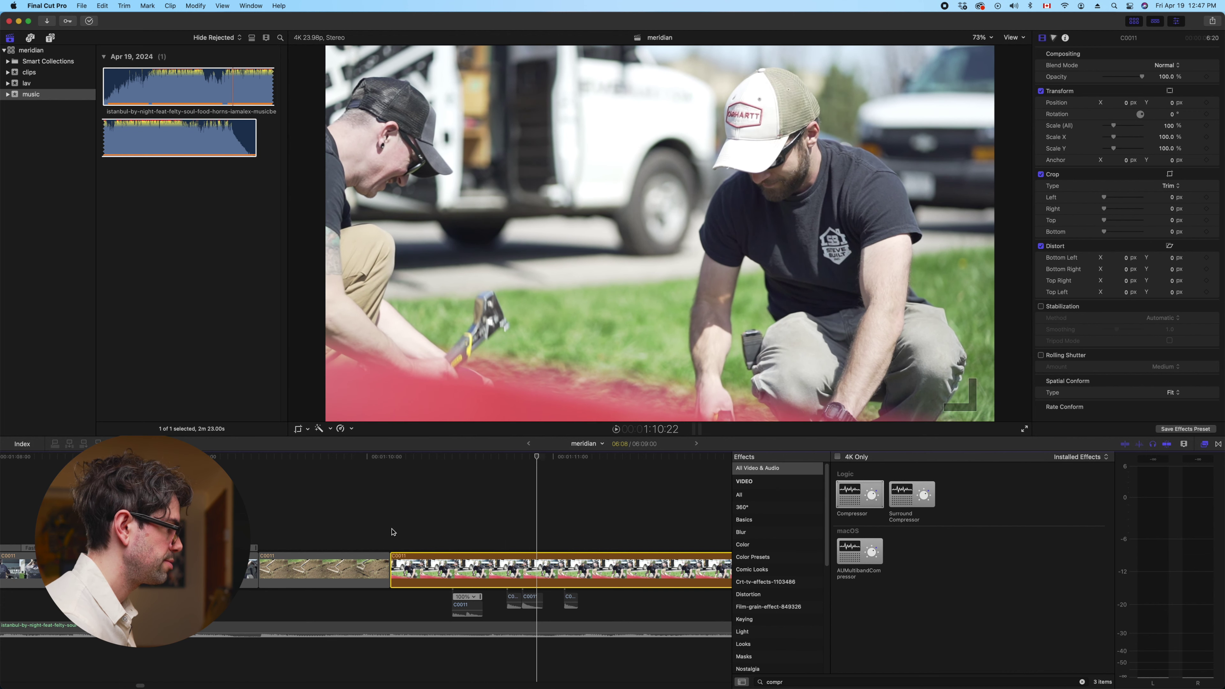
pyautogui.press('super+equal')
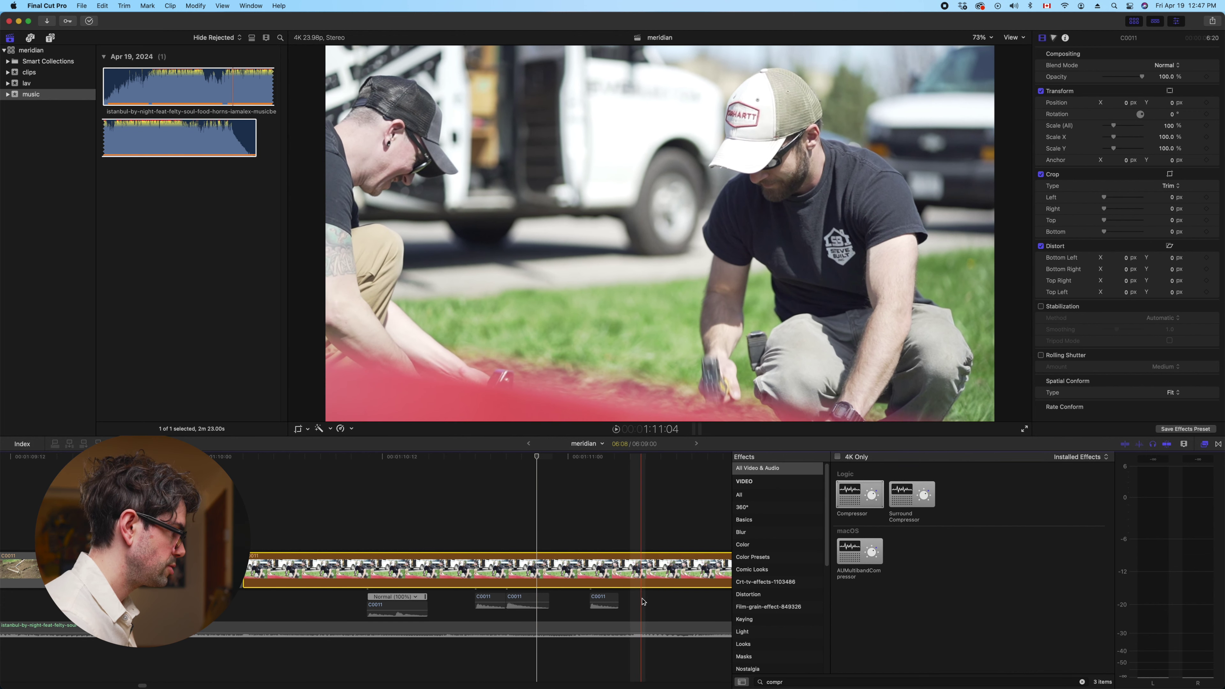
pyautogui.click(488, 602)
pyautogui.moveTo(488, 601); pyautogui.dragTo(485, 609)
pyautogui.hotkey('shift', '.')
pyautogui.click(381, 606)
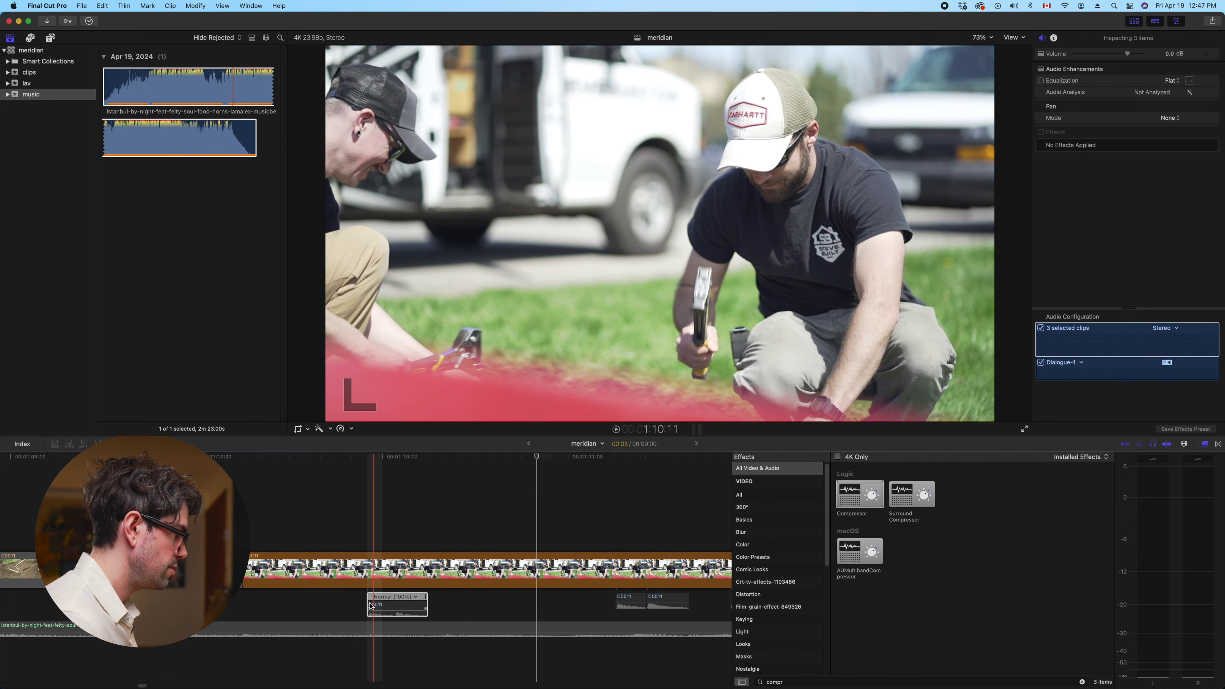
pyautogui.moveTo(370, 604); pyautogui.dragTo(555, 610)
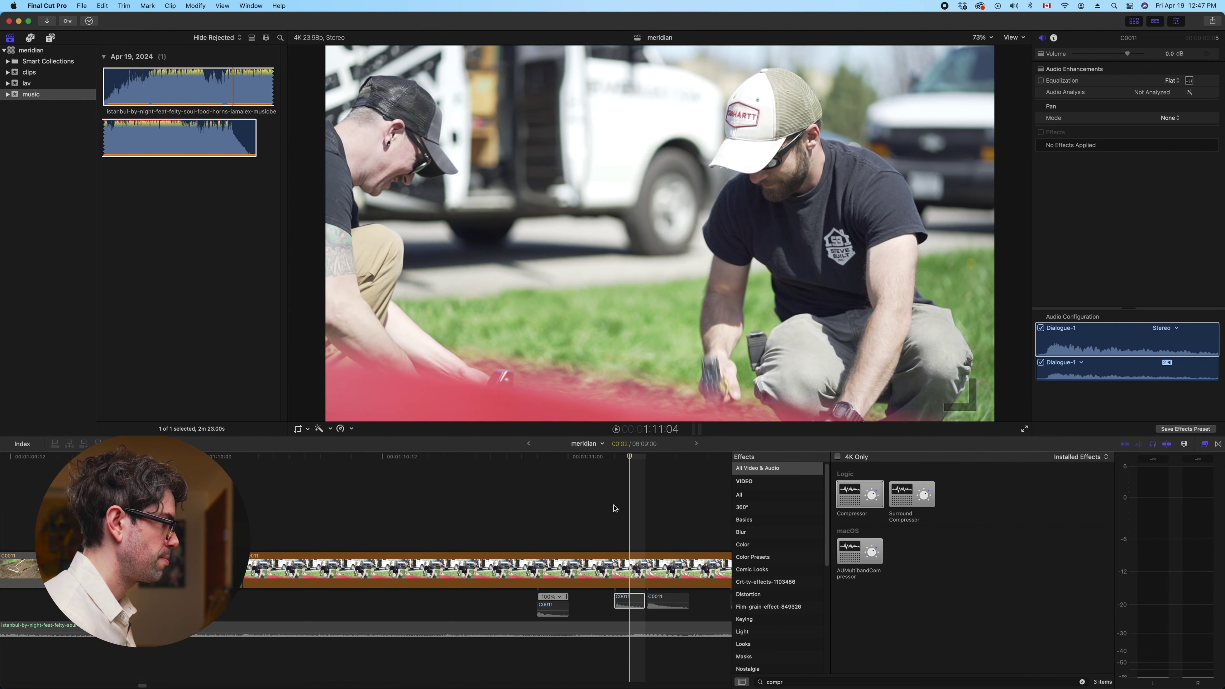
pyautogui.press('Left')
pyautogui.press('Left')
pyautogui.press('Left')
pyautogui.press('Left')
pyautogui.press('Left')
pyautogui.press('Left')
pyautogui.press('Right')
pyautogui.press('Right')
pyautogui.press('Right')
pyautogui.press('Right')
pyautogui.press('Right')
pyautogui.press('Right')
pyautogui.press('Right')
pyautogui.press('Right')
pyautogui.press('Right')
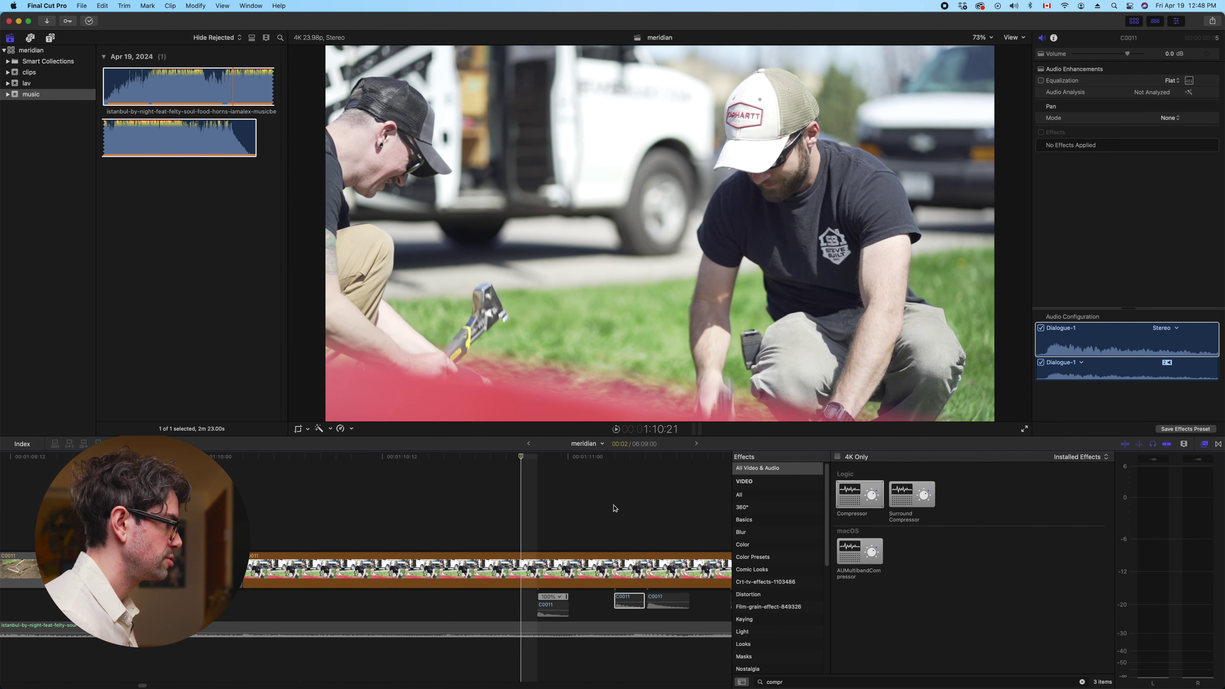
pyautogui.press('Right')
pyautogui.press('Right')
pyautogui.press('Right')
pyautogui.press('Right')
pyautogui.press('Right')
pyautogui.press('Right')
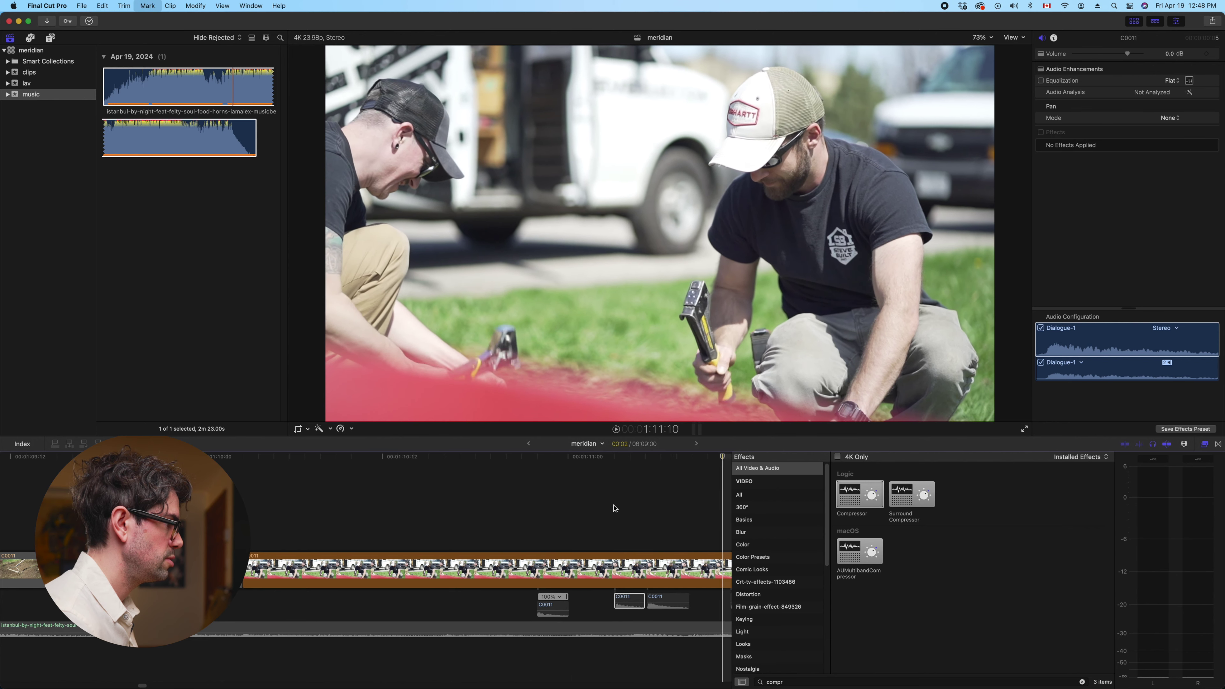
pyautogui.press('Right')
pyautogui.press('Right')
pyautogui.press('Right')
pyautogui.press('Right')
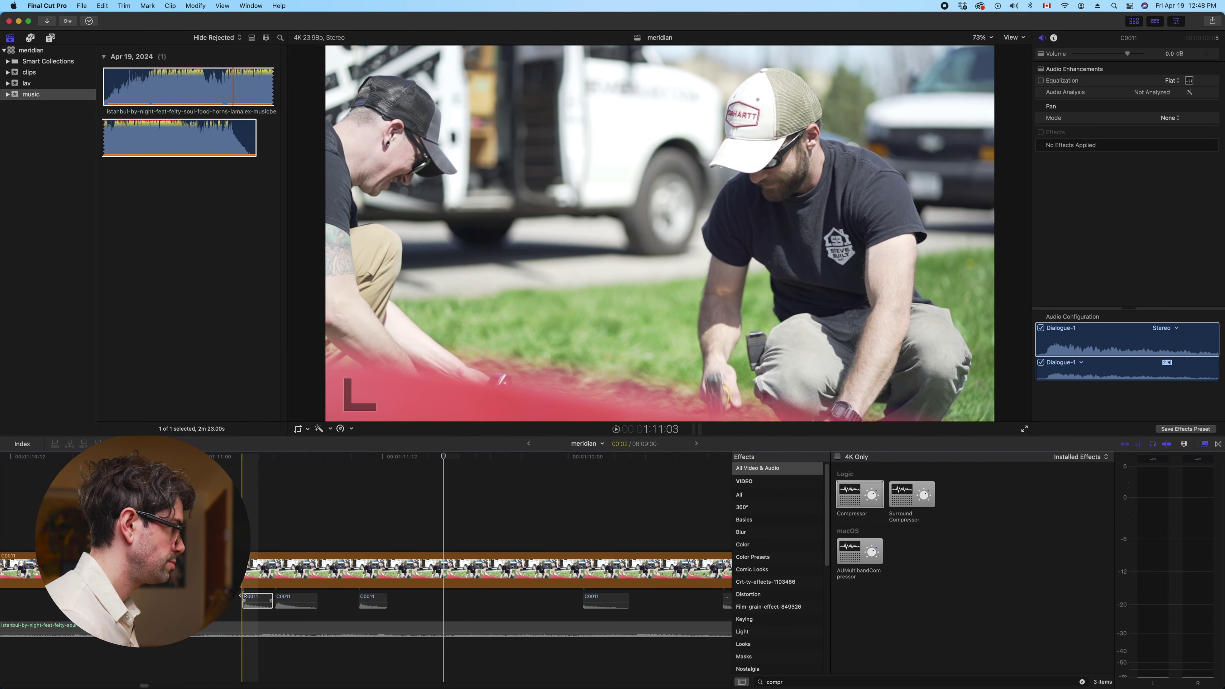
pyautogui.moveTo(296, 600); pyautogui.dragTo(463, 603)
pyautogui.press('l')
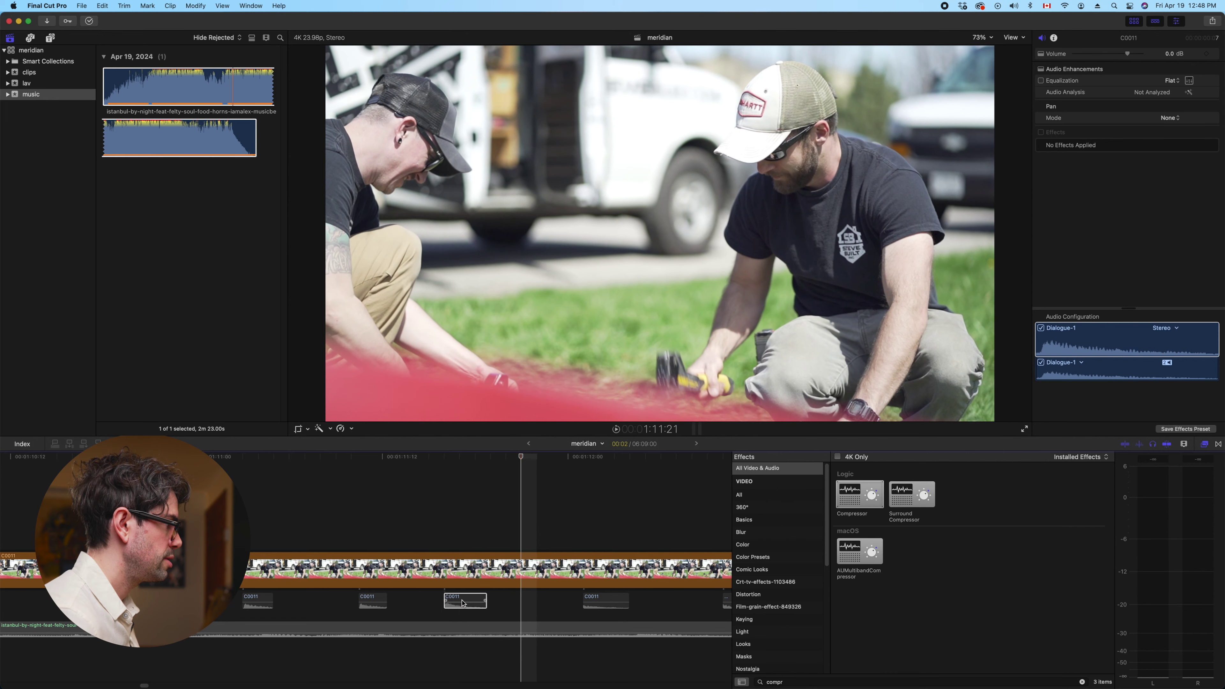
pyautogui.moveTo(417, 599); pyautogui.dragTo(530, 600)
pyautogui.press('l')
pyautogui.press('super+shift+a')
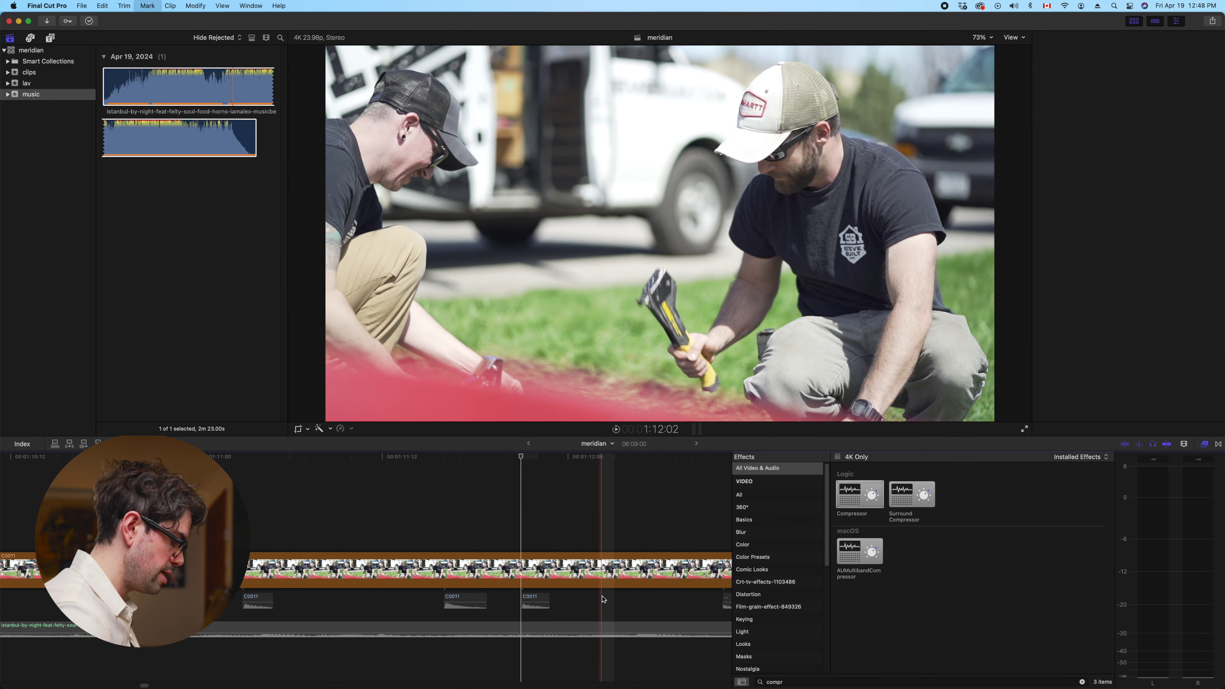
pyautogui.press('super+minus')
pyautogui.press('super+minus')
pyautogui.press('l')
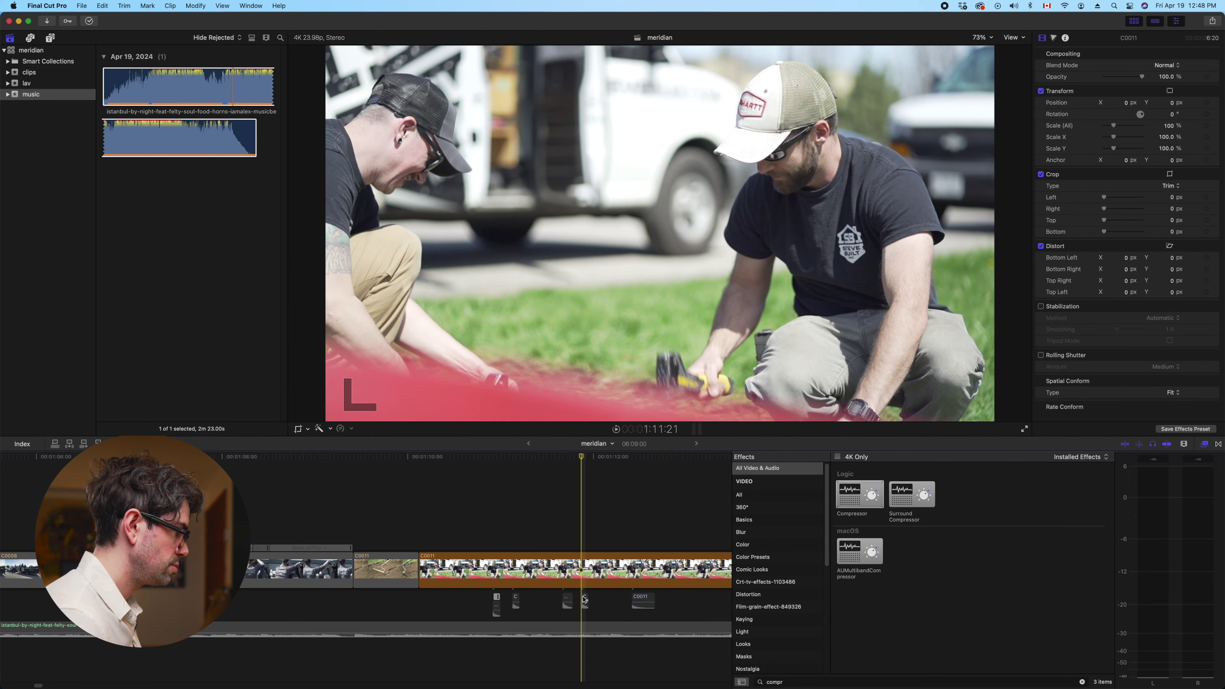
pyautogui.press('k')
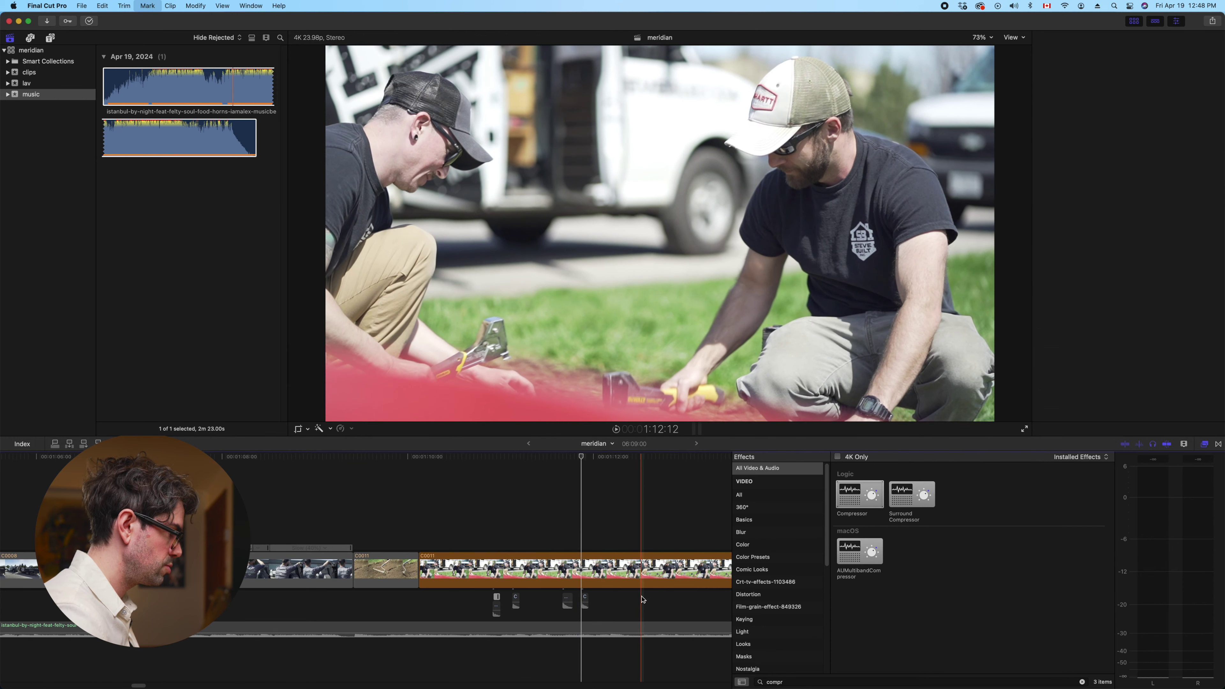
pyautogui.press('j')
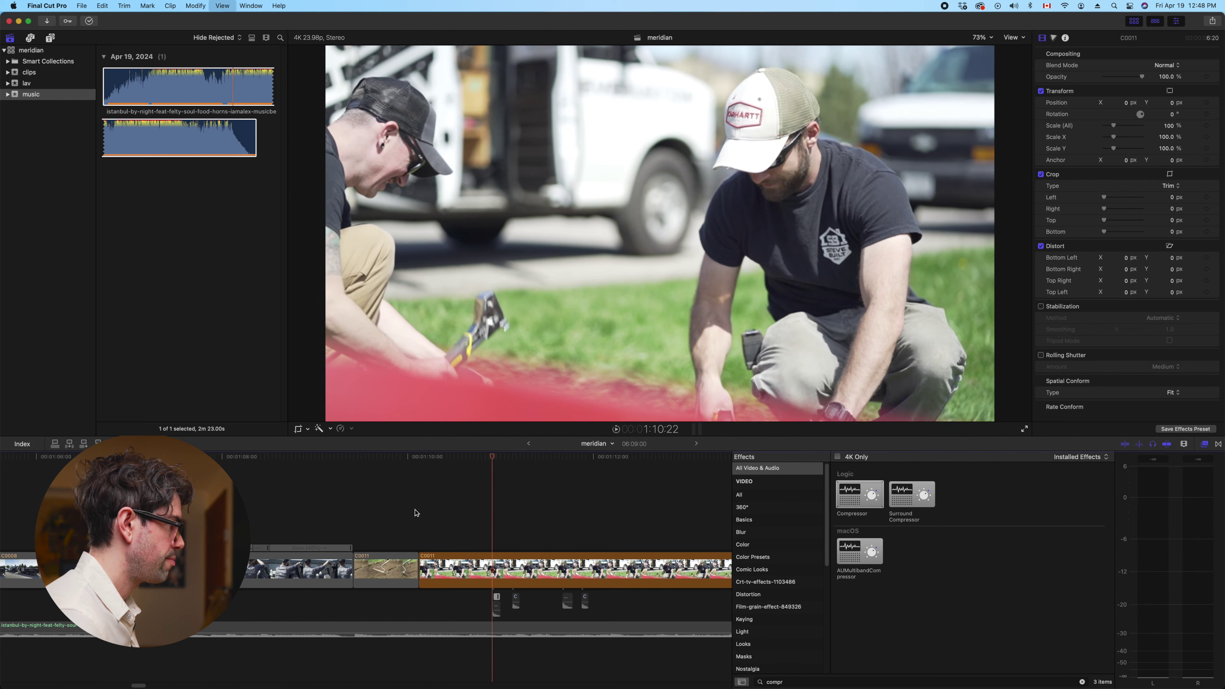
# Ripple-trim the start of C0011 later and review the cut
pyautogui.press('l')
pyautogui.moveTo(436, 567); pyautogui.dragTo(492, 566)
pyautogui.press('space')
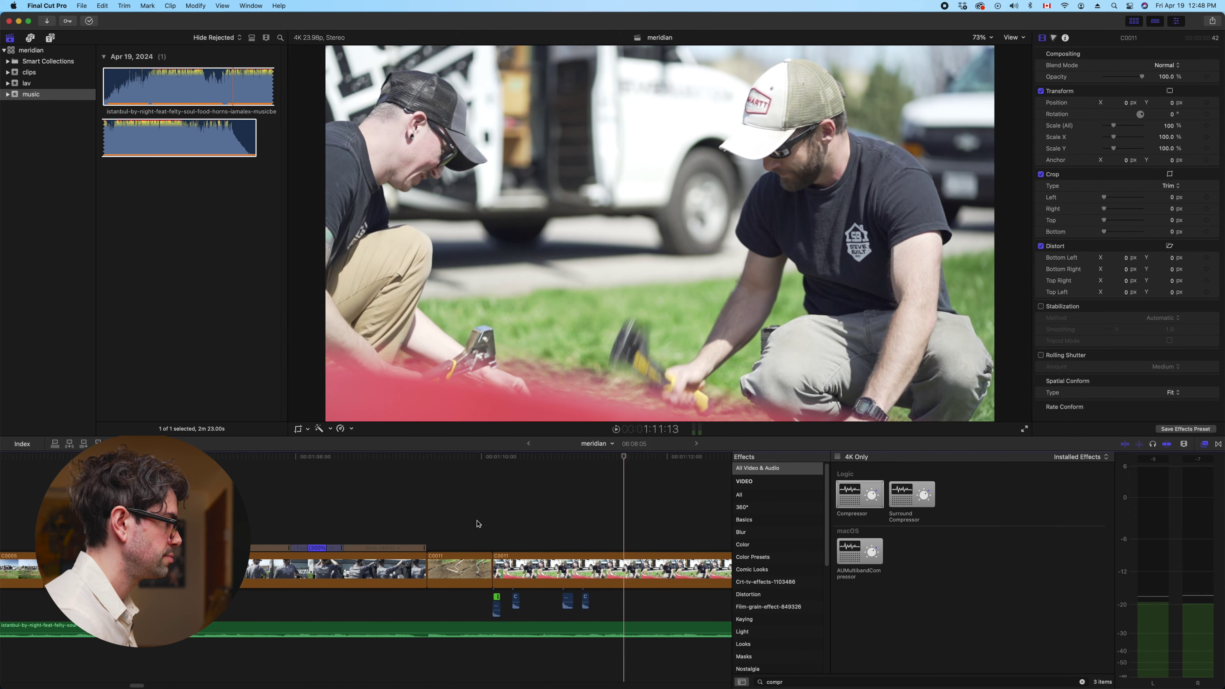
pyautogui.click(548, 531)
pyautogui.press('space')
pyautogui.press('Right')
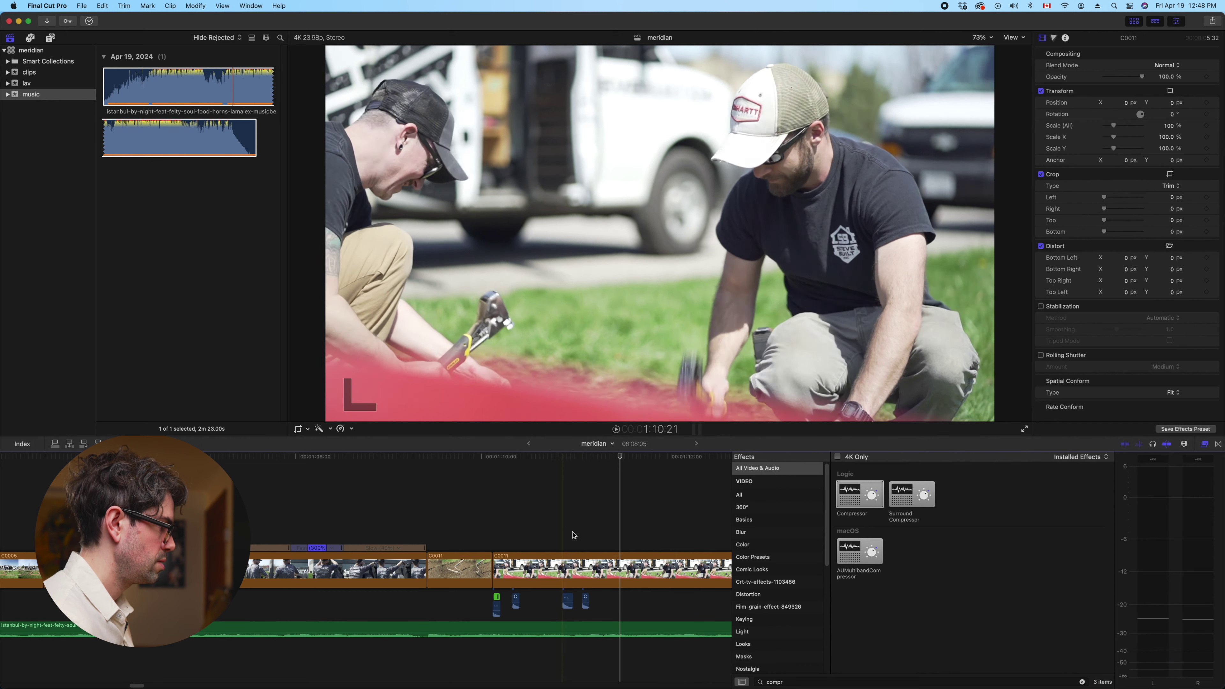
# Trim C0011 to the playhead at both its start and end cut points
pyautogui.click(622, 565)
pyautogui.hotkey('alt', ']')
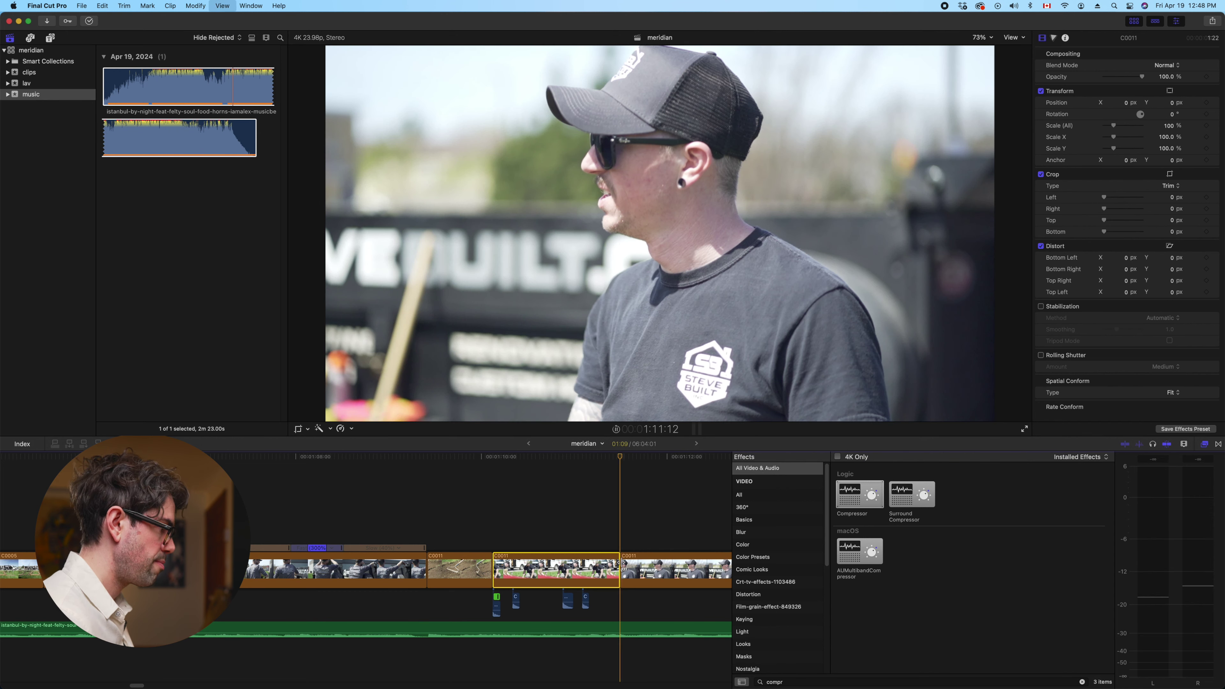
pyautogui.hscroll(3, 514, 520)
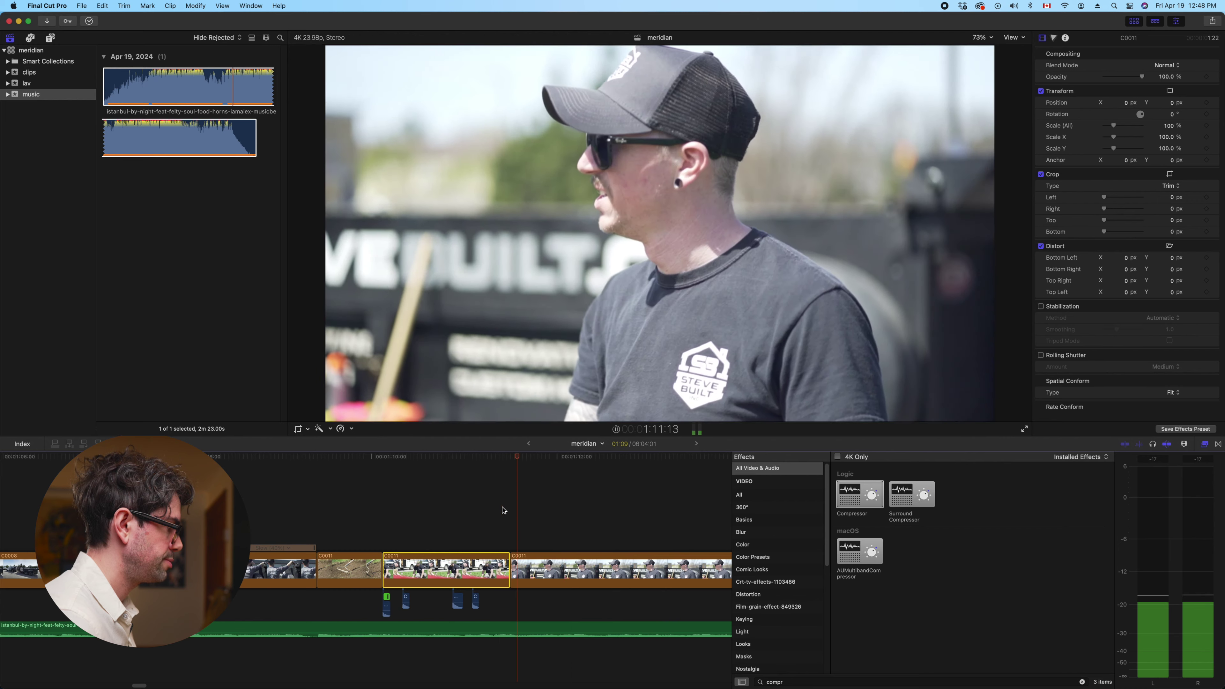
pyautogui.click(505, 511)
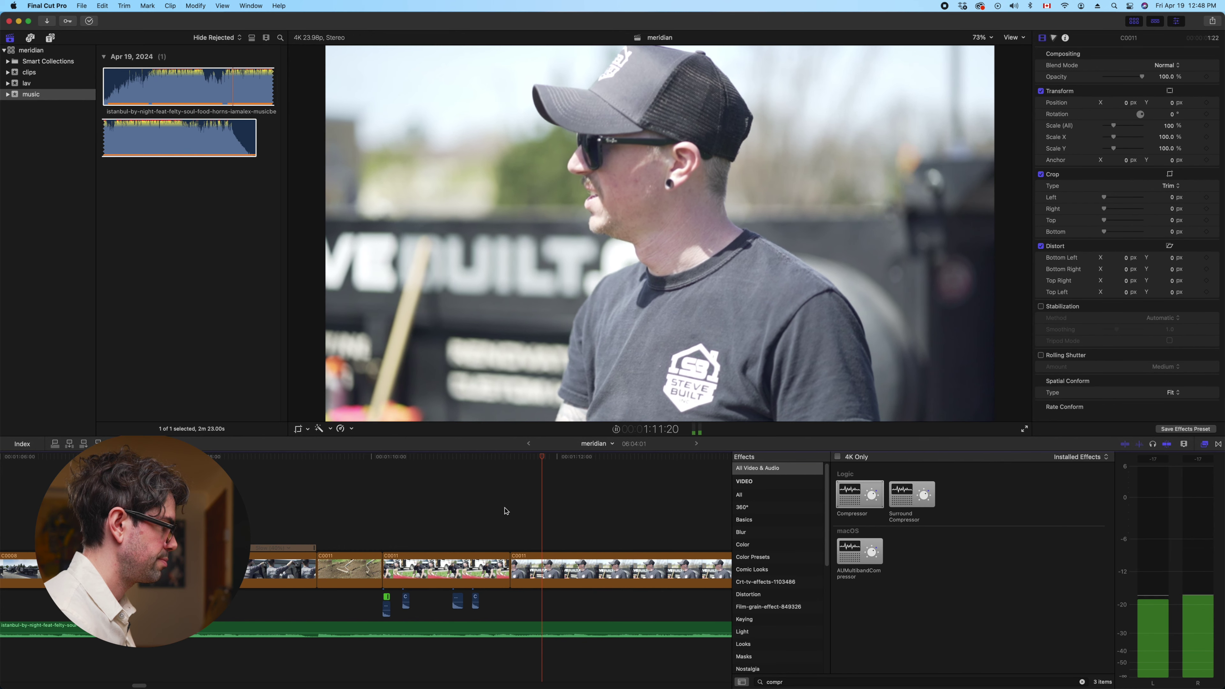
pyautogui.press('space')
pyautogui.click(570, 559)
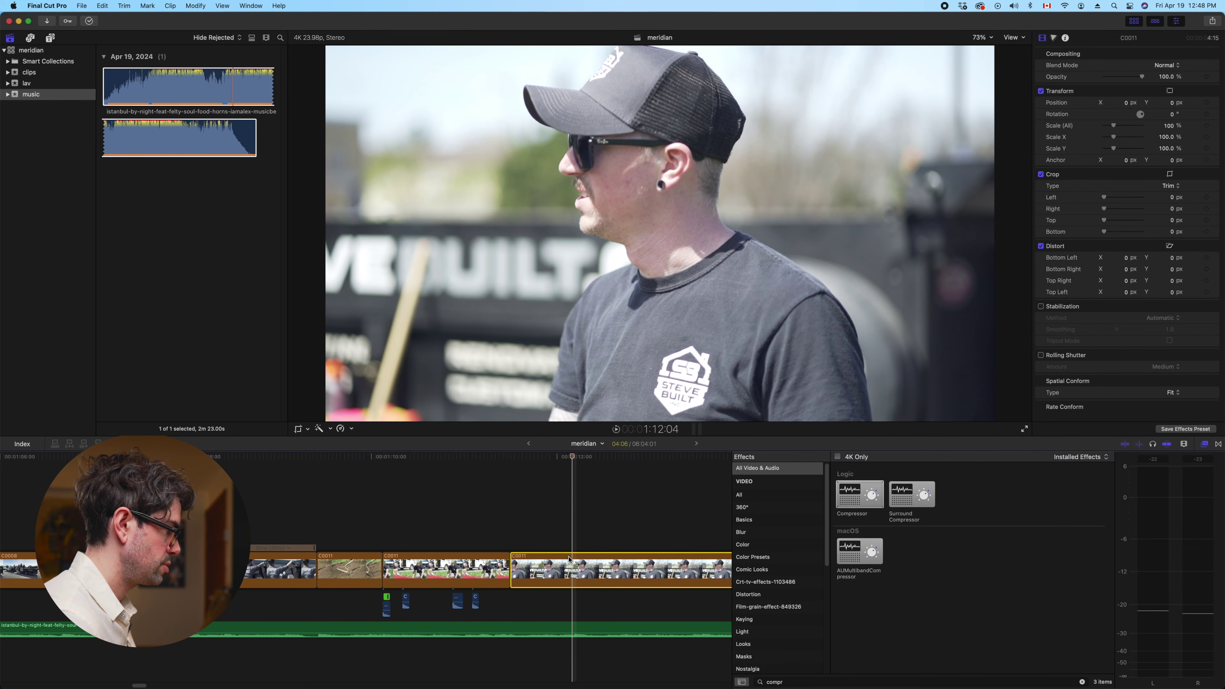
pyautogui.hotkey('alt', ']')
# Trim C0013 at the playhead and review the new cut
pyautogui.press('space')
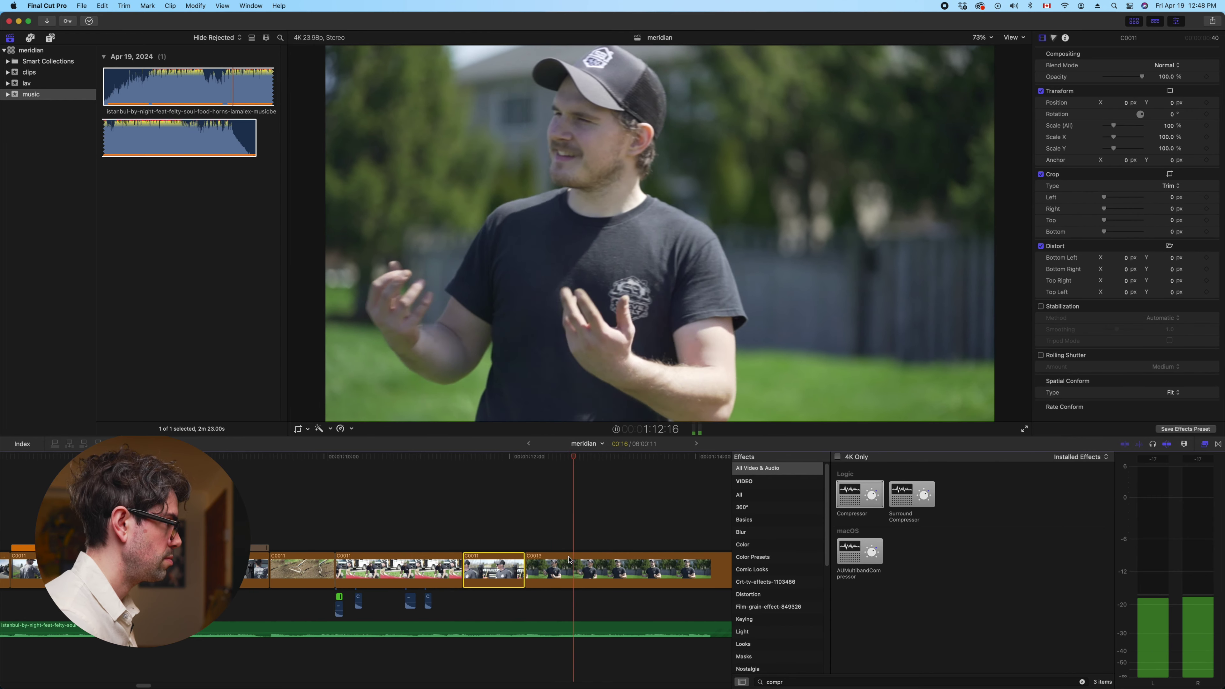
pyautogui.press('space')
pyautogui.hotkey('alt', ']')
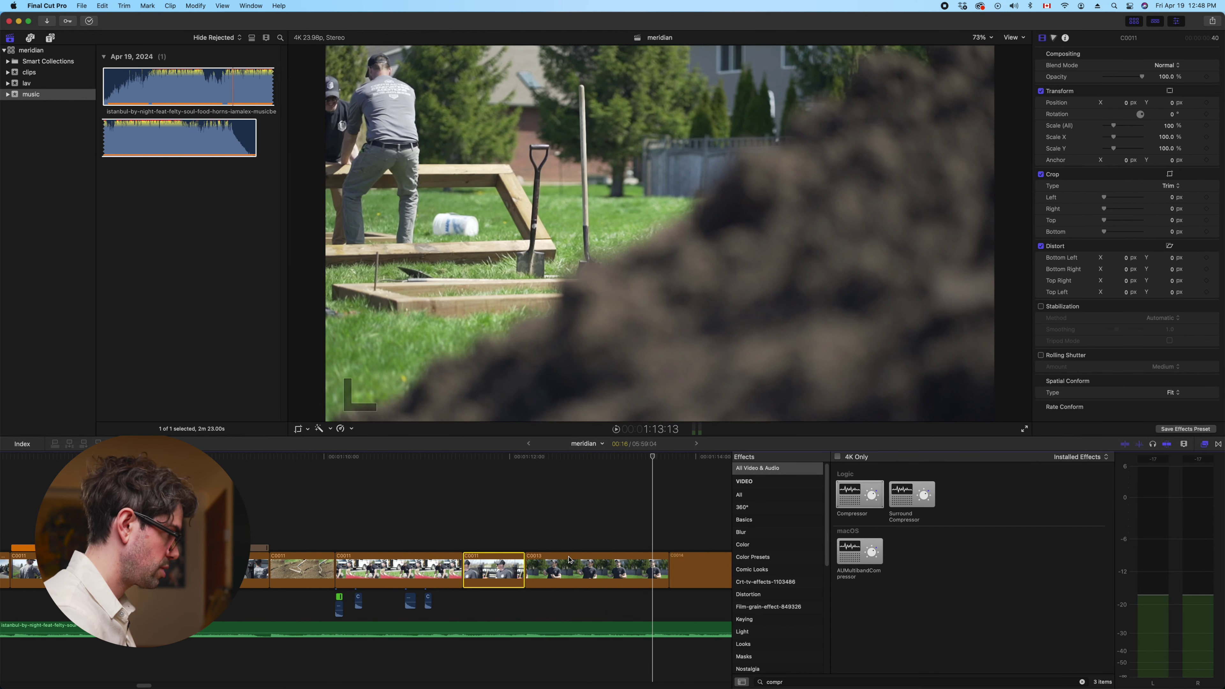
pyautogui.press('space')
pyautogui.press('space')
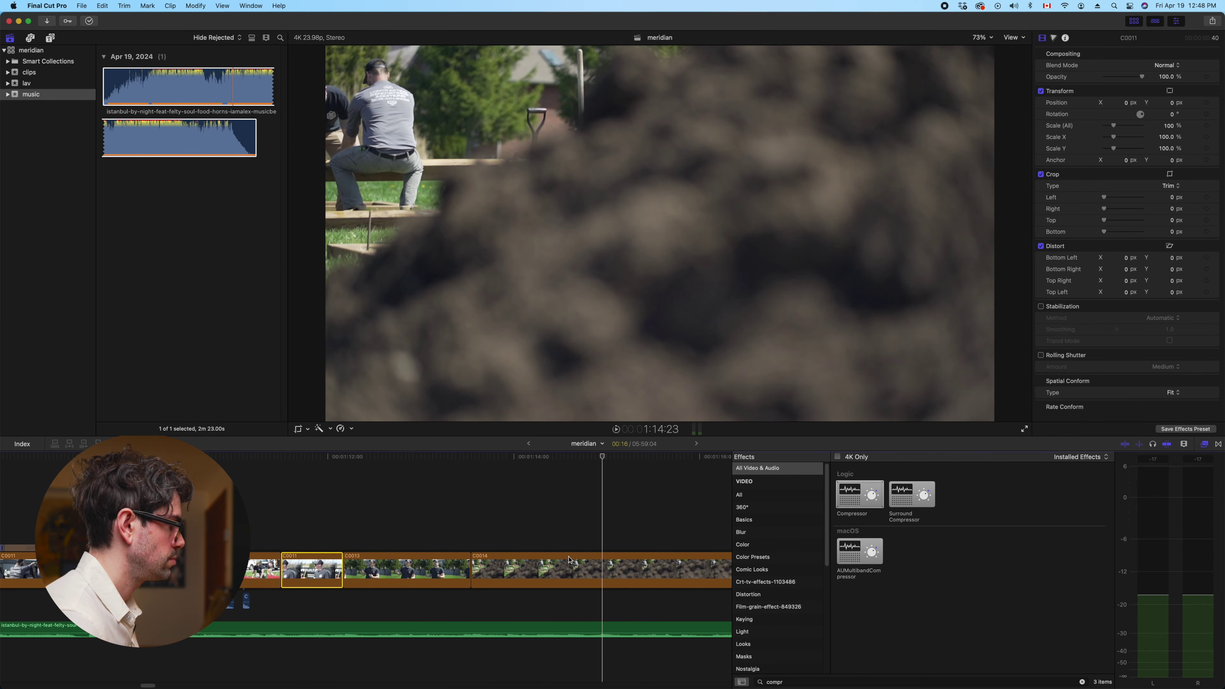
pyautogui.hscroll(5, 569, 560)
# Shorten the end of C0014 and review playback from that cut
pyautogui.moveTo(582, 566); pyautogui.dragTo(413, 564)
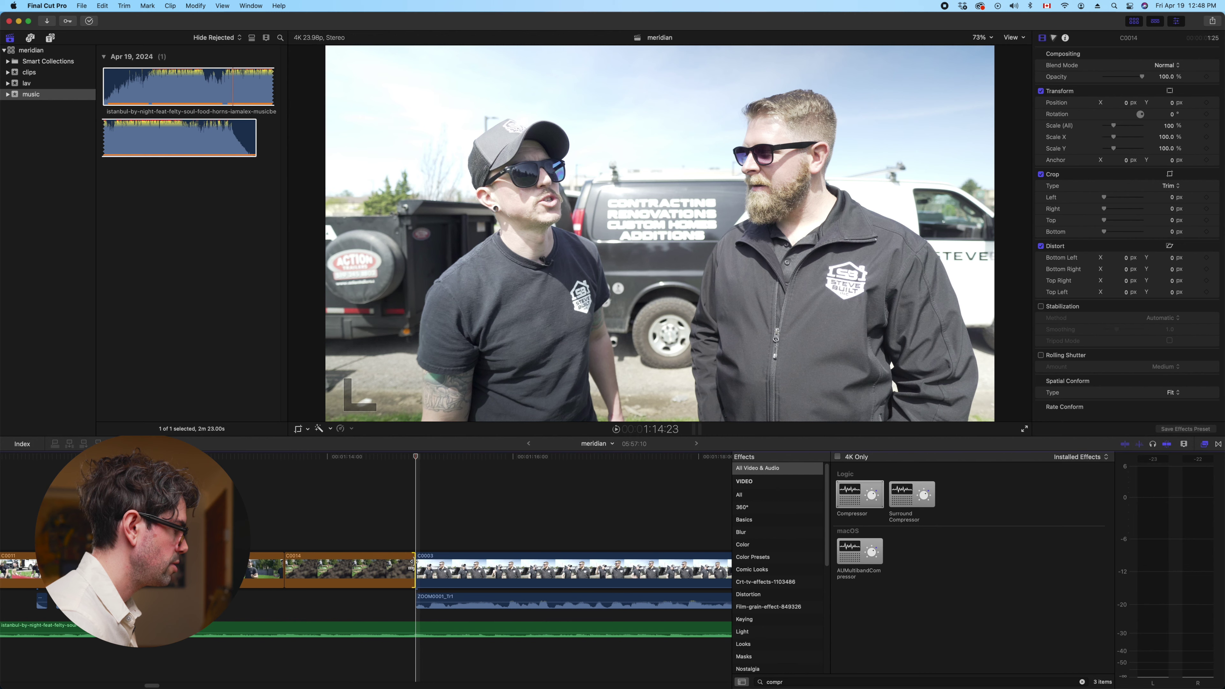
pyautogui.moveTo(412, 564); pyautogui.dragTo(413, 564)
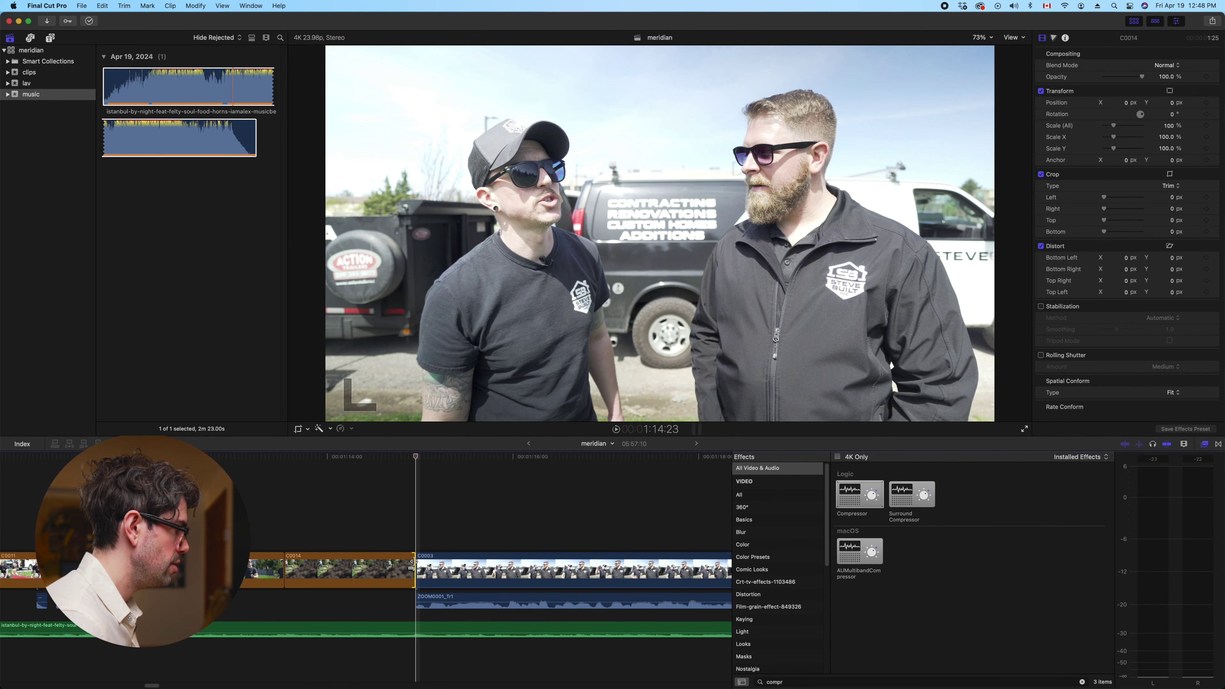
pyautogui.click(439, 569)
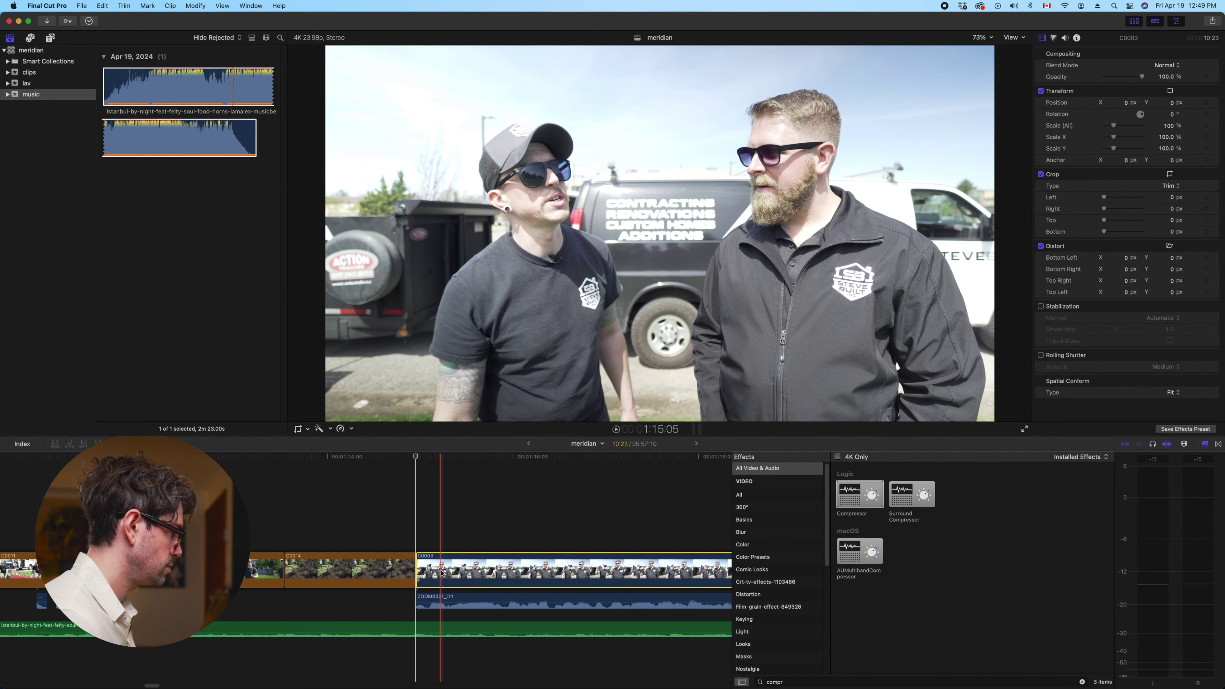
pyautogui.press('l')
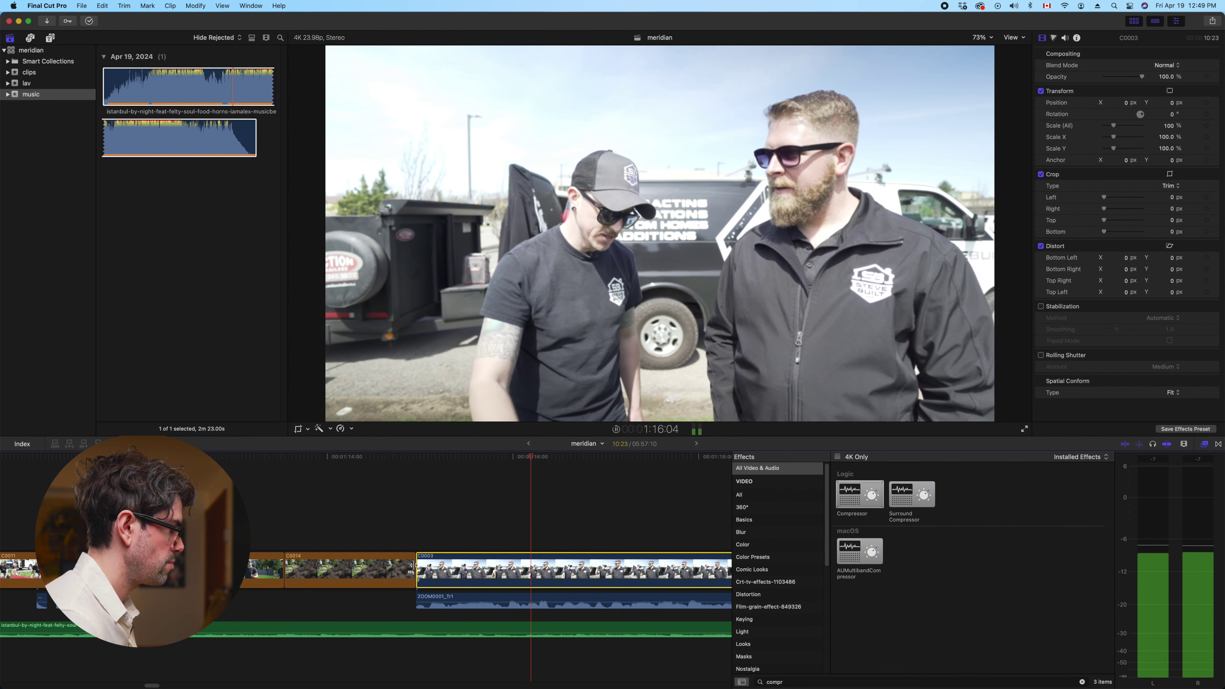
# Extend C0014 about 1:20 into C0003 and slide the ZOOM0001_Tr1 audio earlier to line up
pyautogui.click(412, 565)
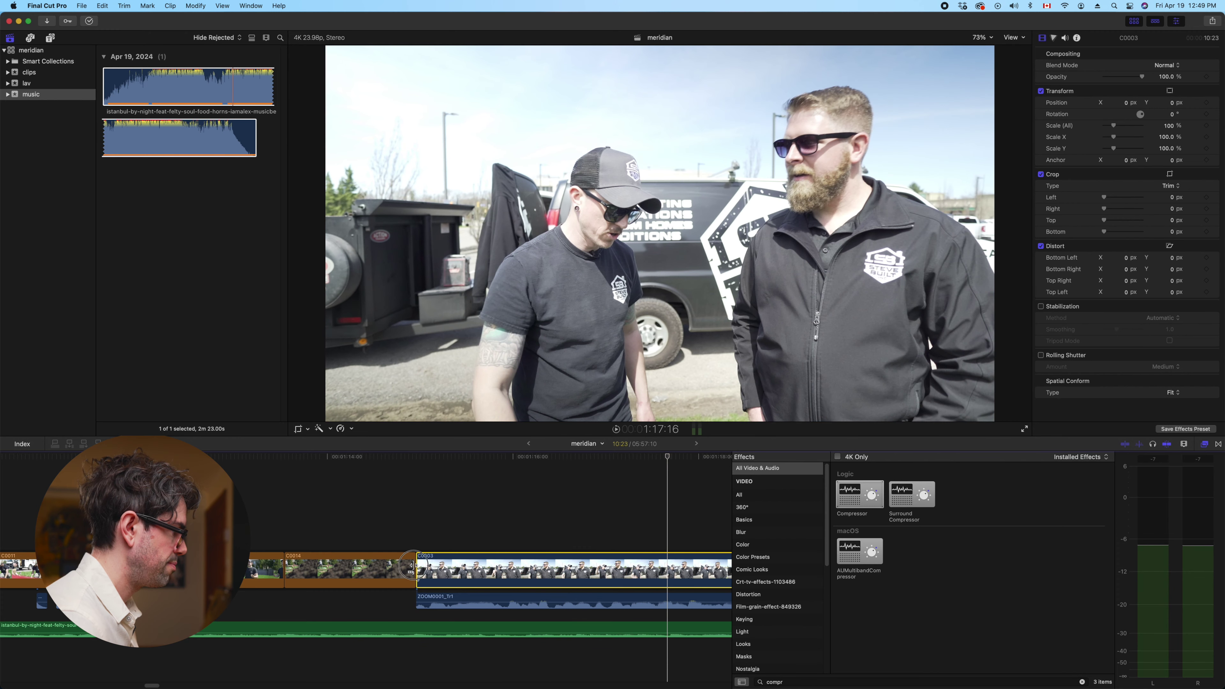
pyautogui.moveTo(412, 565); pyautogui.dragTo(665, 564)
pyautogui.click(690, 567)
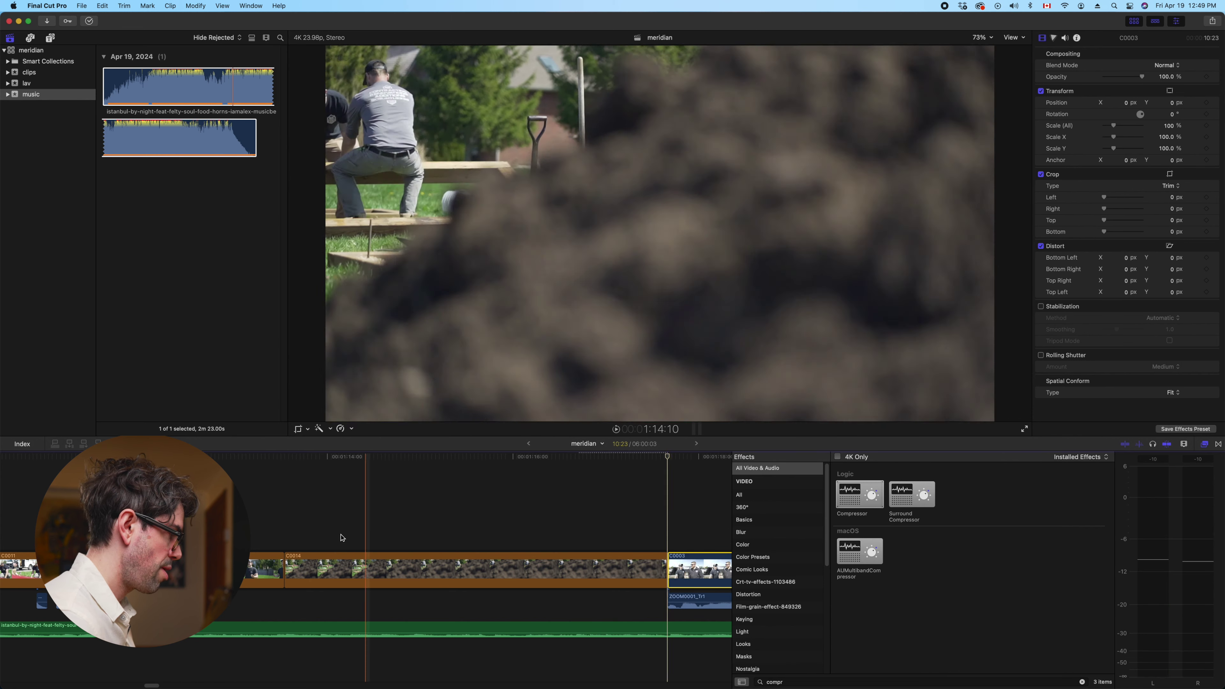
pyautogui.press('space')
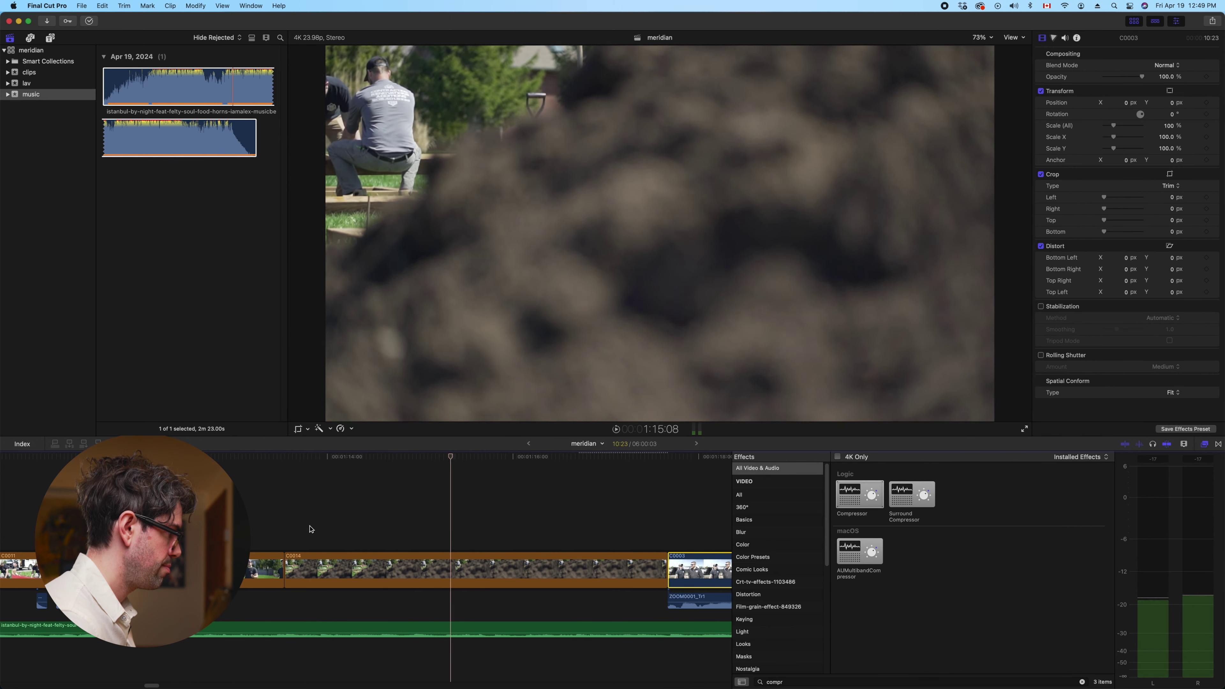
pyautogui.click(311, 529)
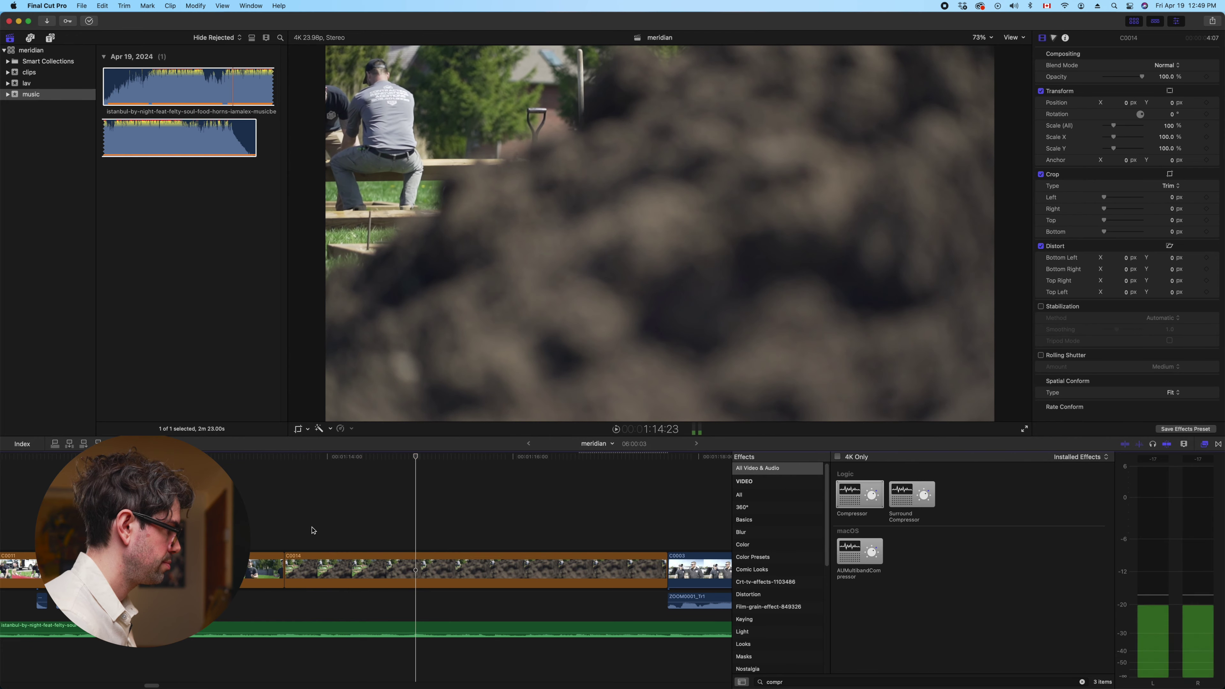
pyautogui.click(664, 600)
pyautogui.moveTo(663, 600); pyautogui.dragTo(427, 600)
# Connect C0003 above C0014's end and shorten C0014 by about 1:03
pyautogui.moveTo(685, 570); pyautogui.dragTo(433, 523)
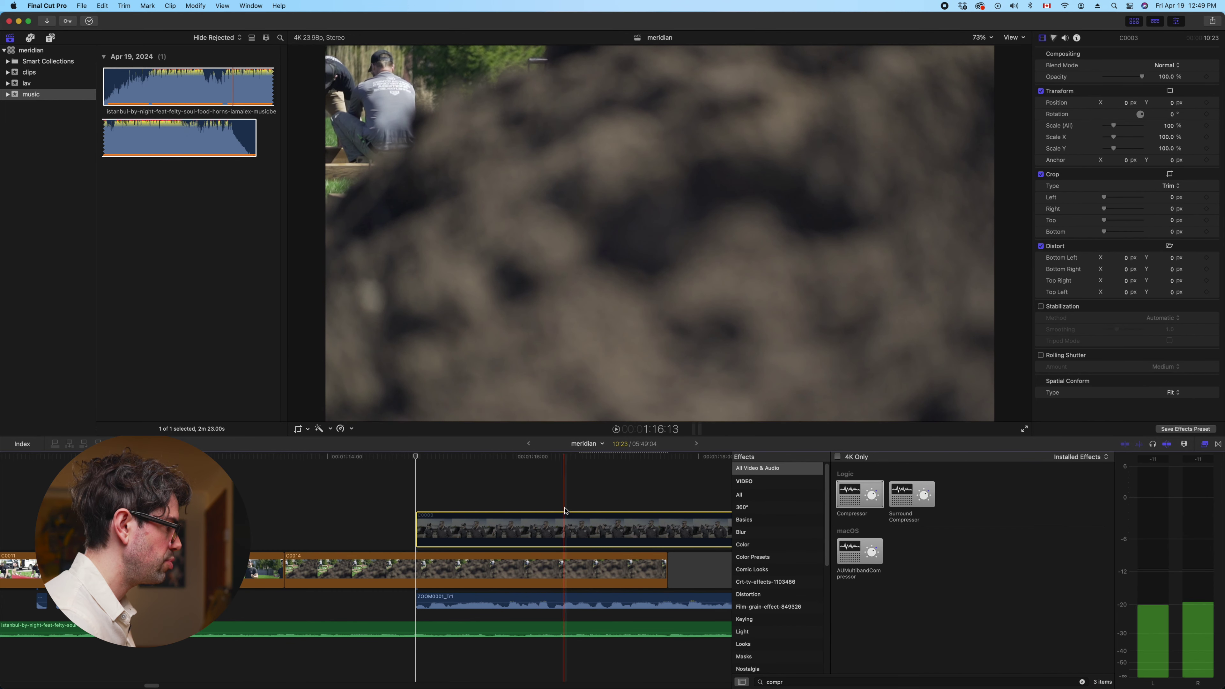
pyautogui.click(564, 572)
pyautogui.moveTo(666, 571); pyautogui.dragTo(562, 559)
# Trim C0003's start about 1:07 later and review the overlapping section
pyautogui.click(565, 528)
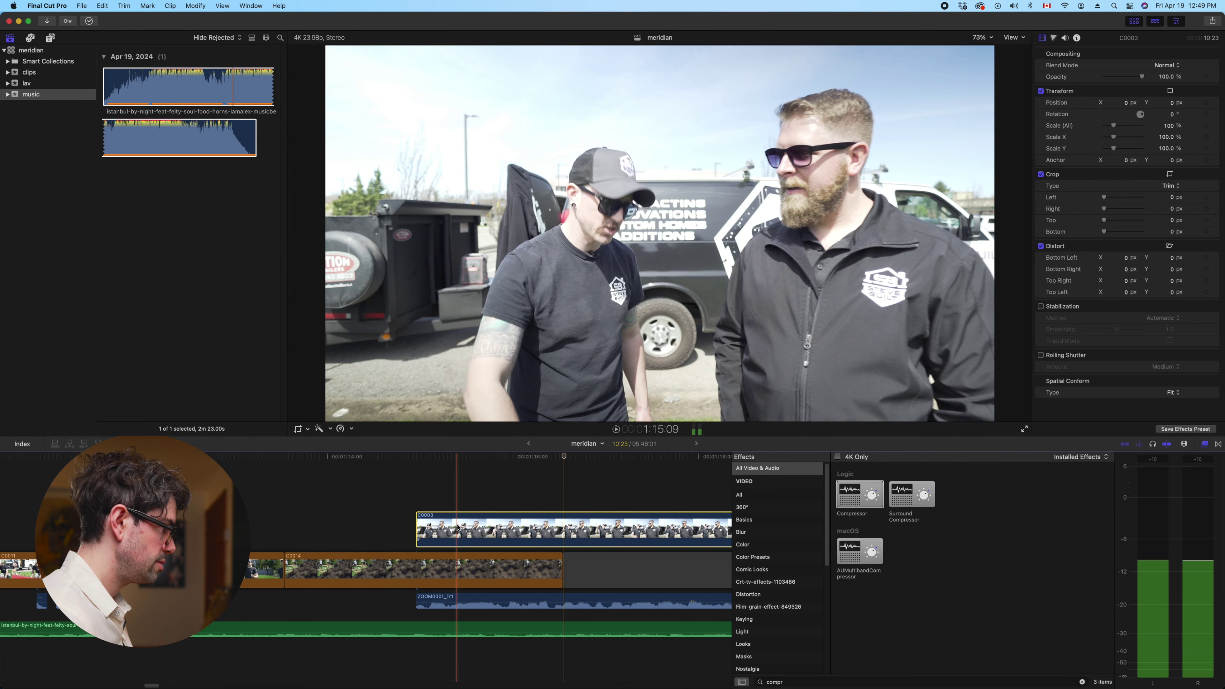
pyautogui.moveTo(417, 528); pyautogui.dragTo(564, 528)
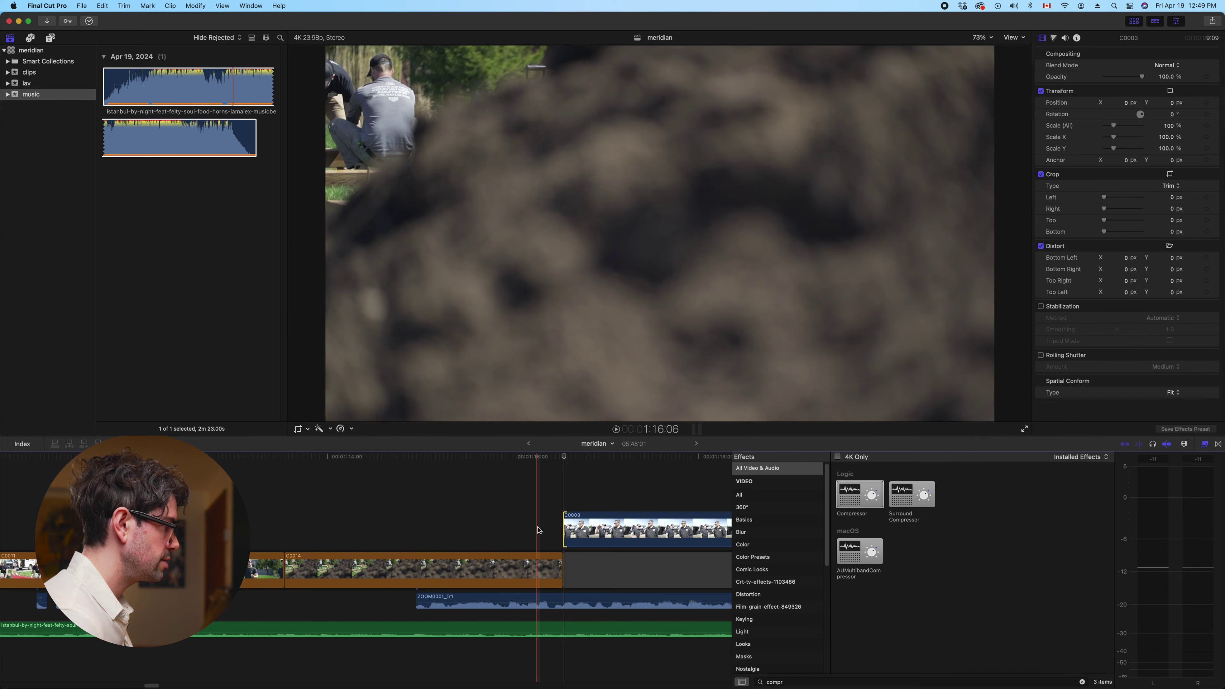
pyautogui.press('space')
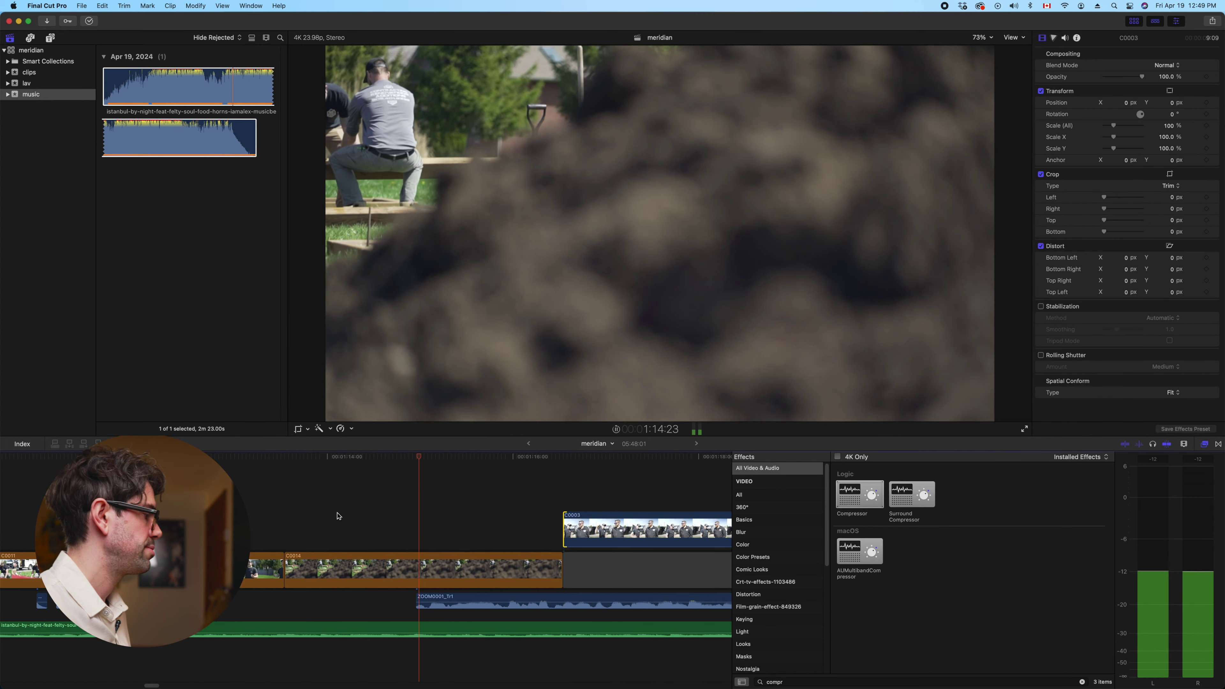
pyautogui.press('super+minus')
pyautogui.press('super+minus')
pyautogui.press('super+minus')
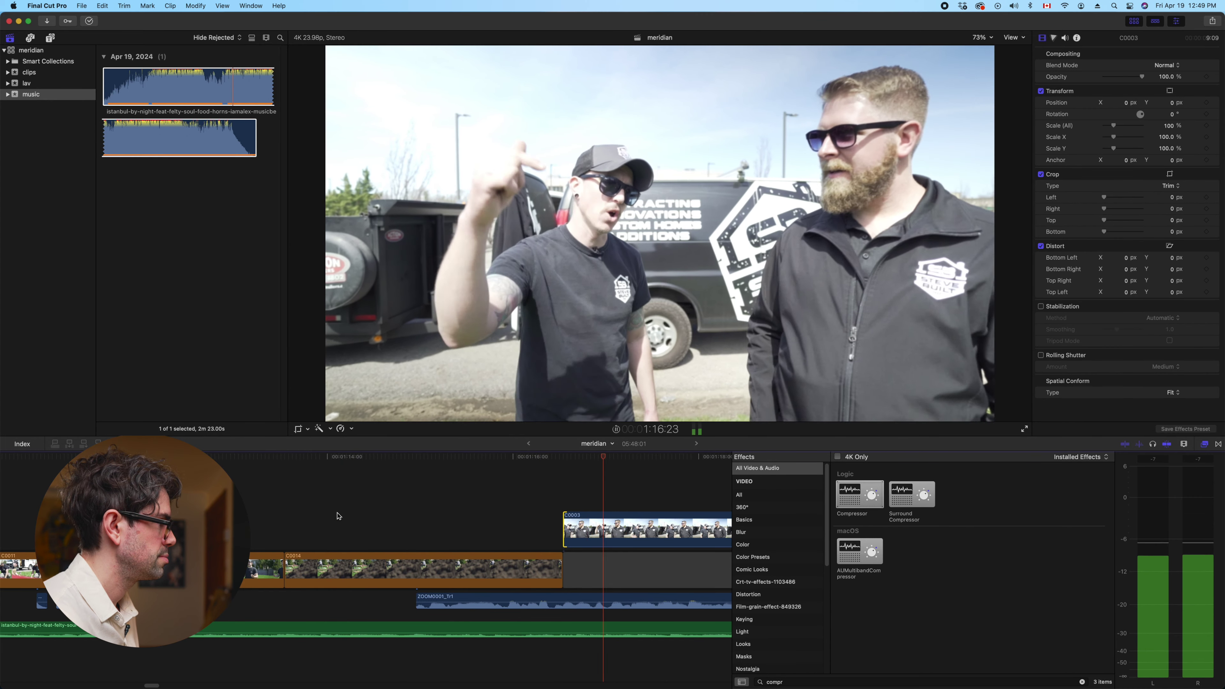
pyautogui.press('space')
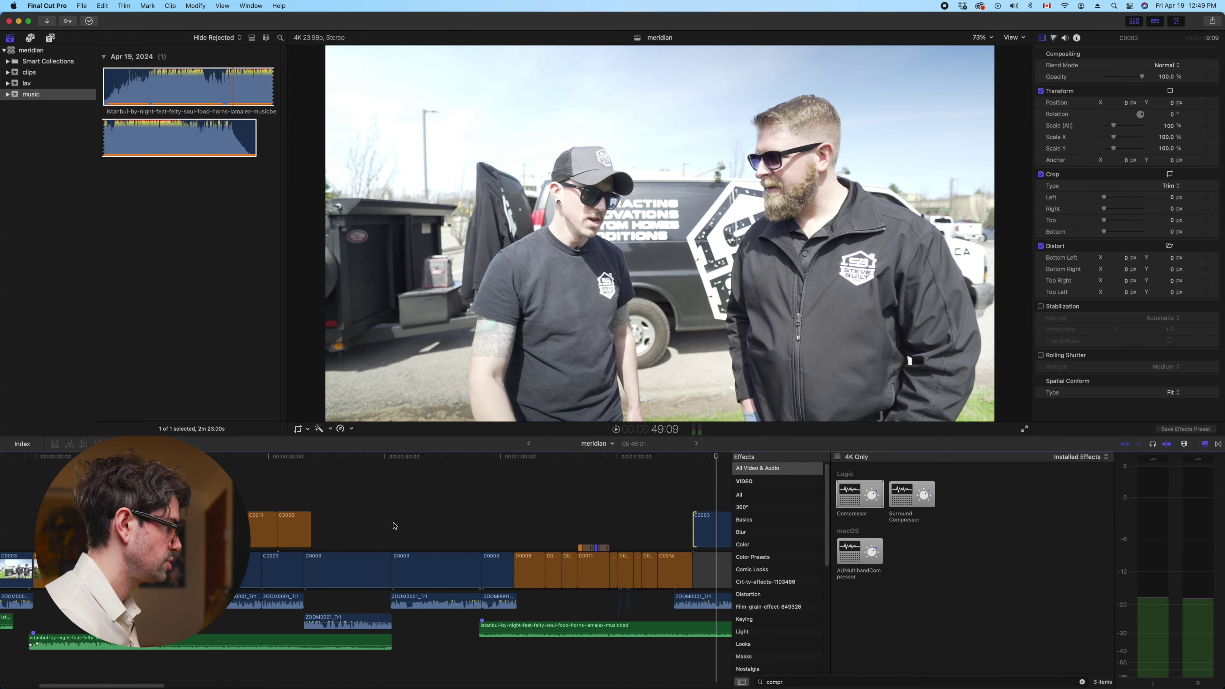
pyautogui.hscroll(5, 482, 521)
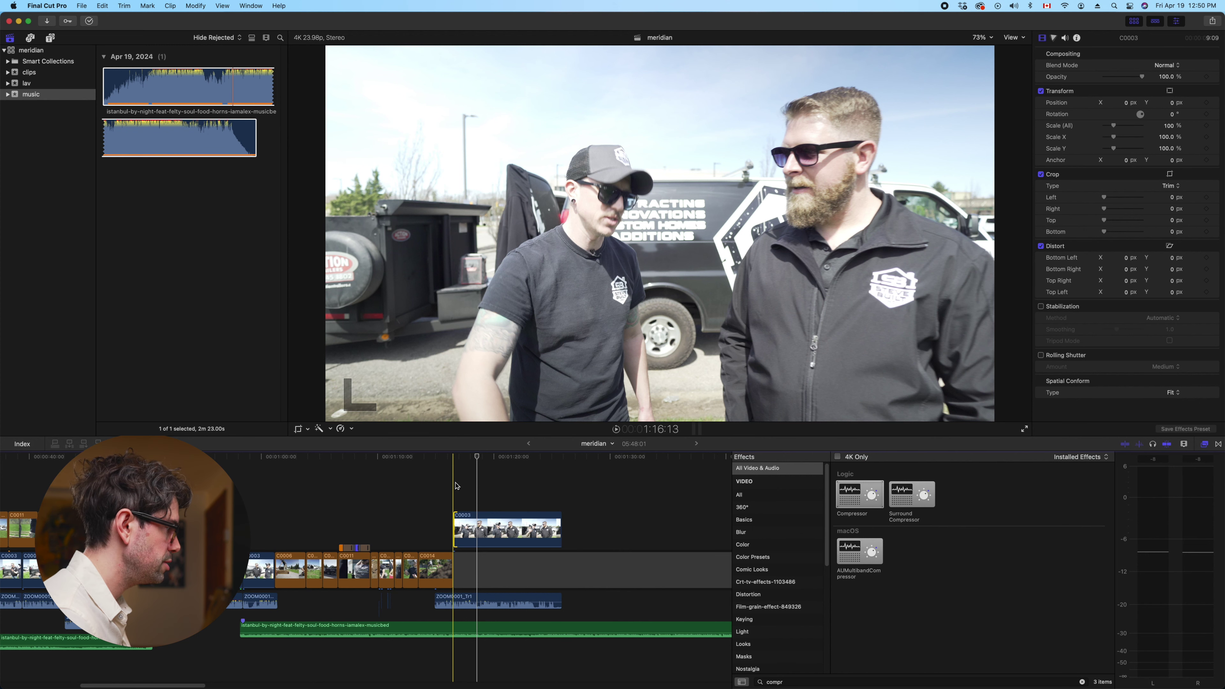
pyautogui.moveTo(275, 626); pyautogui.dragTo(388, 633)
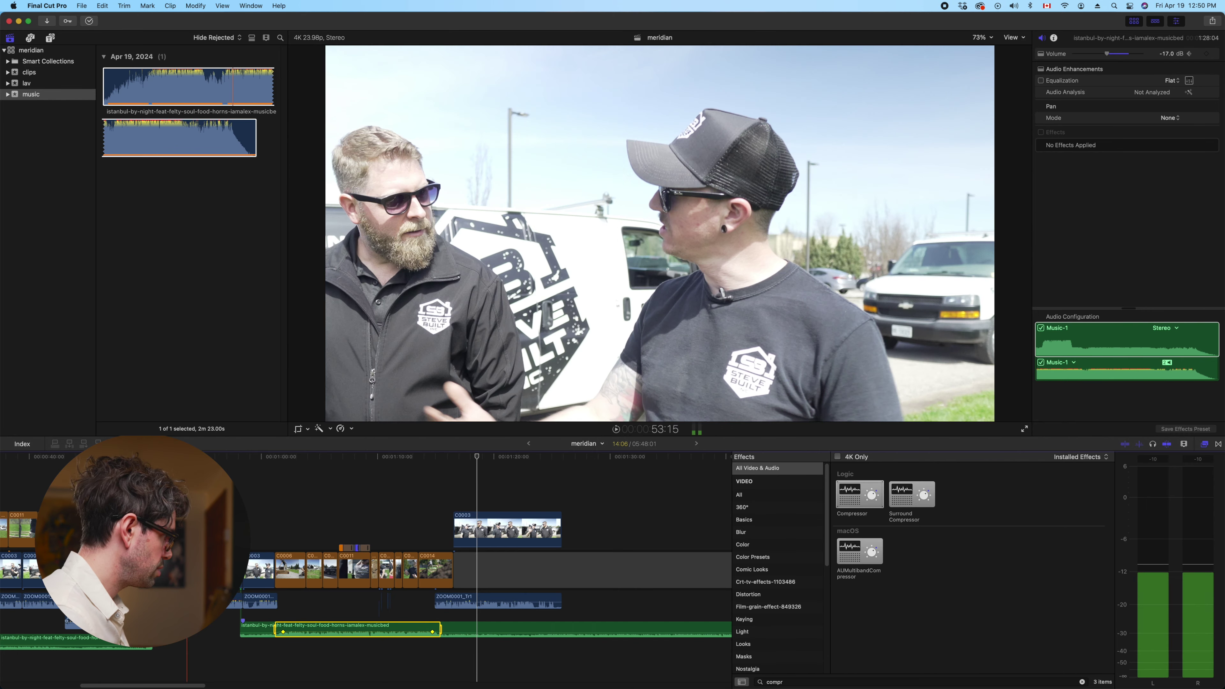
pyautogui.hscroll(-10, 369, 578)
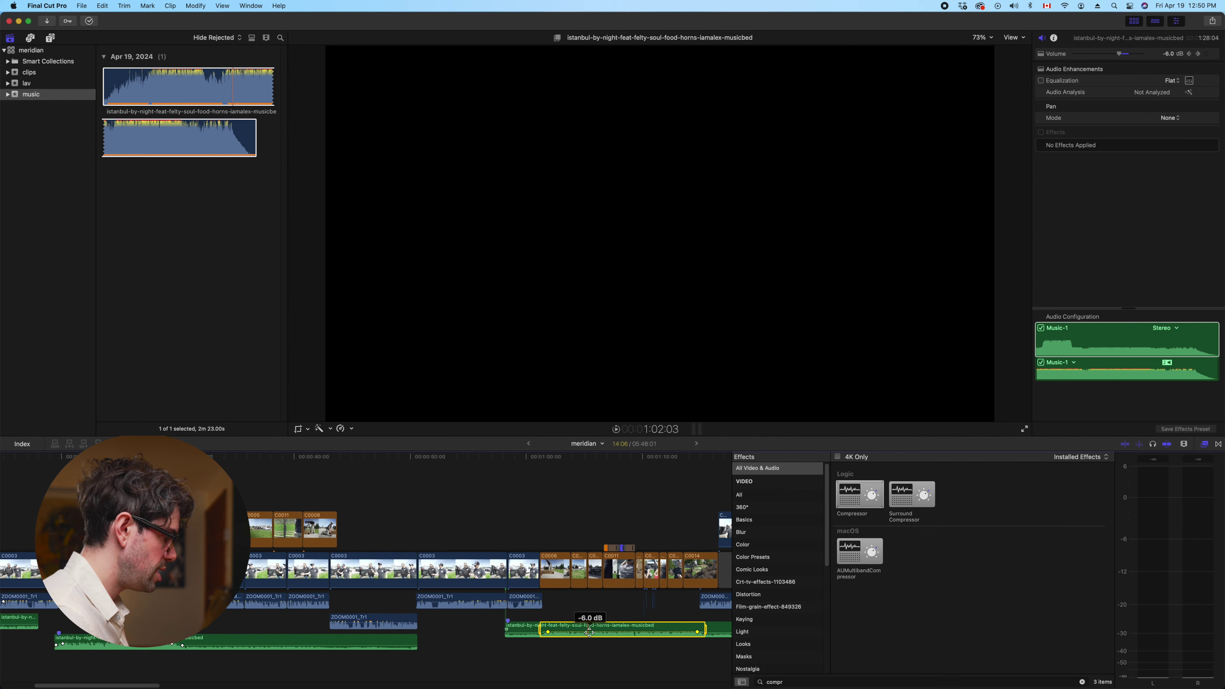
pyautogui.moveTo(589, 632); pyautogui.dragTo(591, 627)
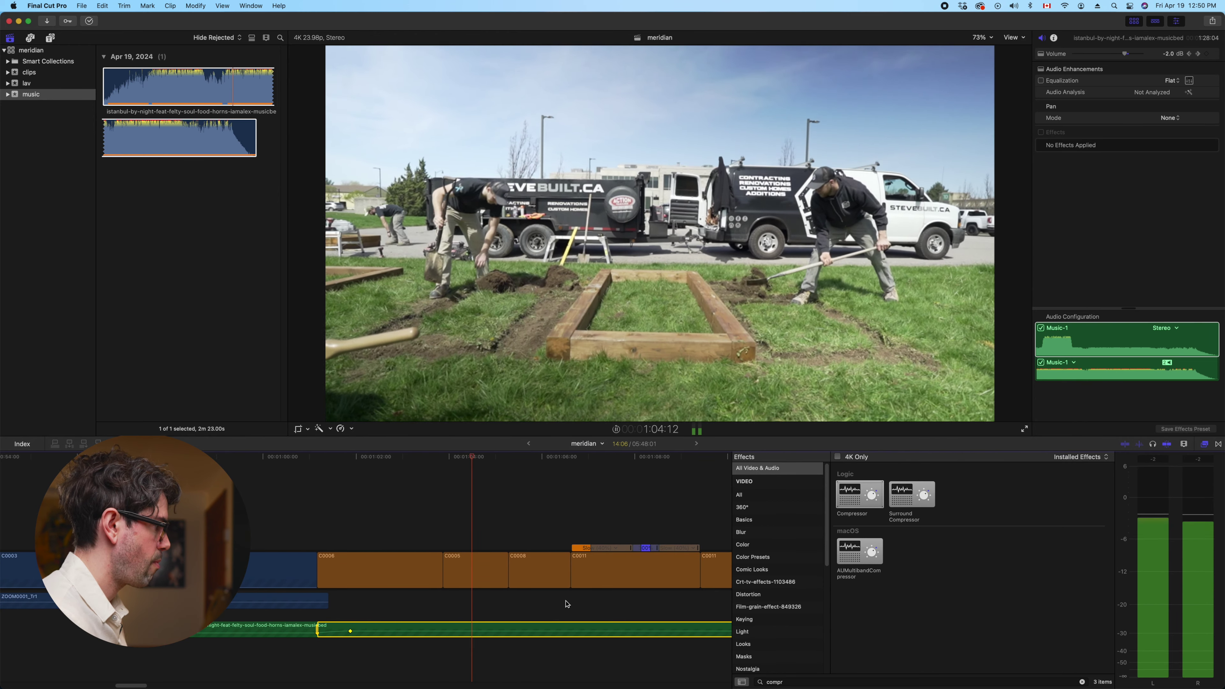
pyautogui.press('space')
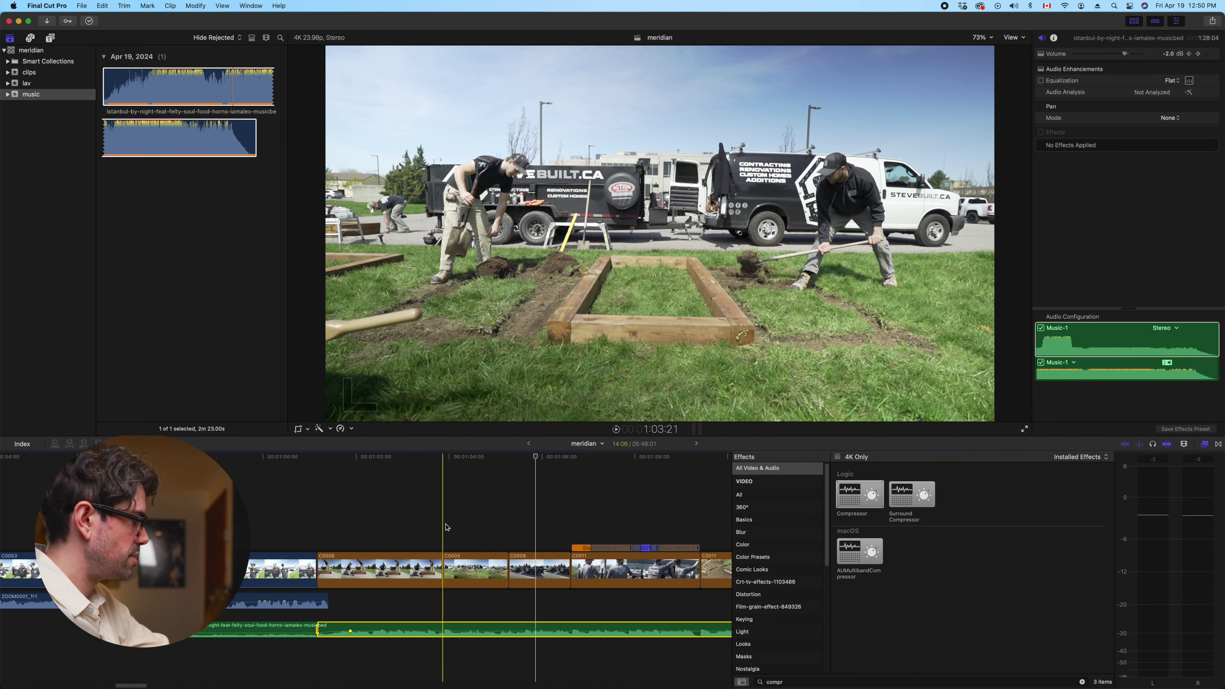
pyautogui.press('space')
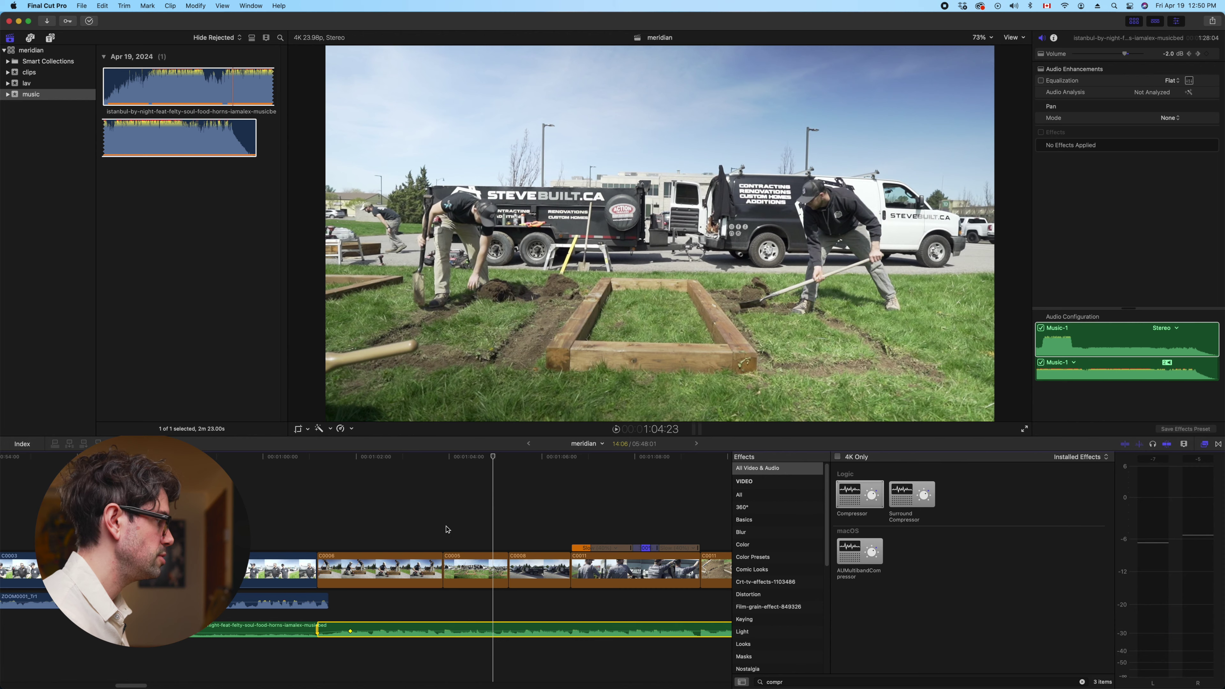
pyautogui.click(493, 569)
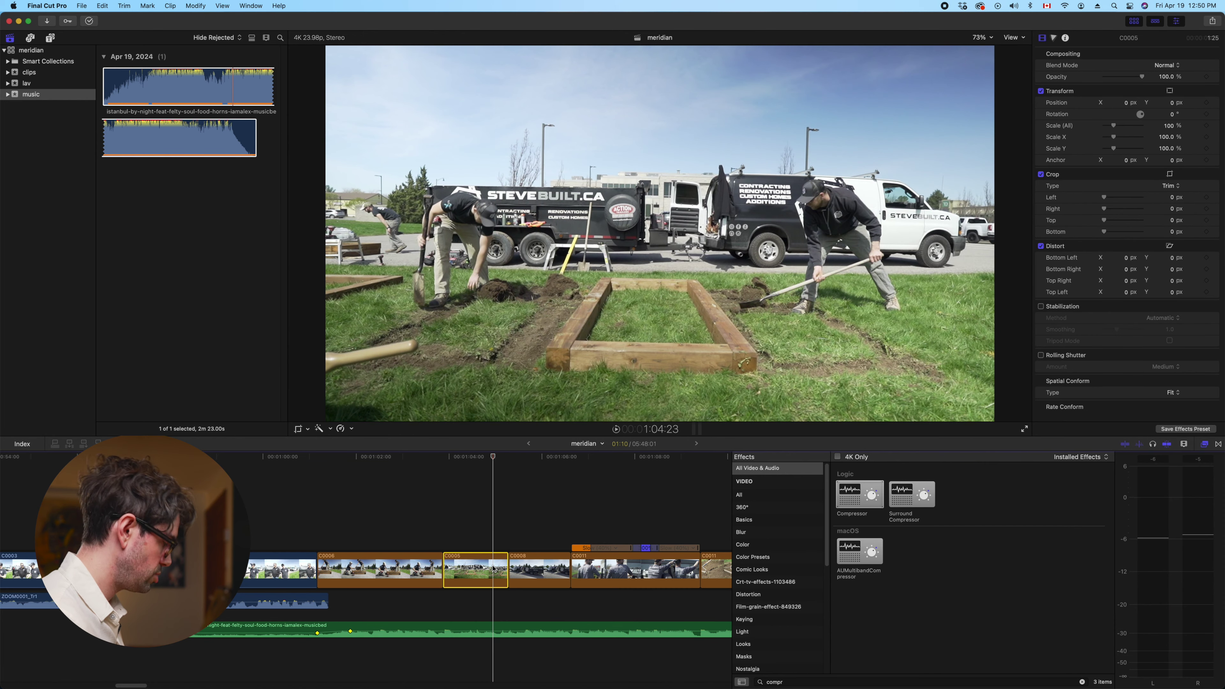
# Try a connected copy of C0005 as a cutaway, remove it, and replay the section
pyautogui.moveTo(492, 559); pyautogui.dragTo(444, 526)
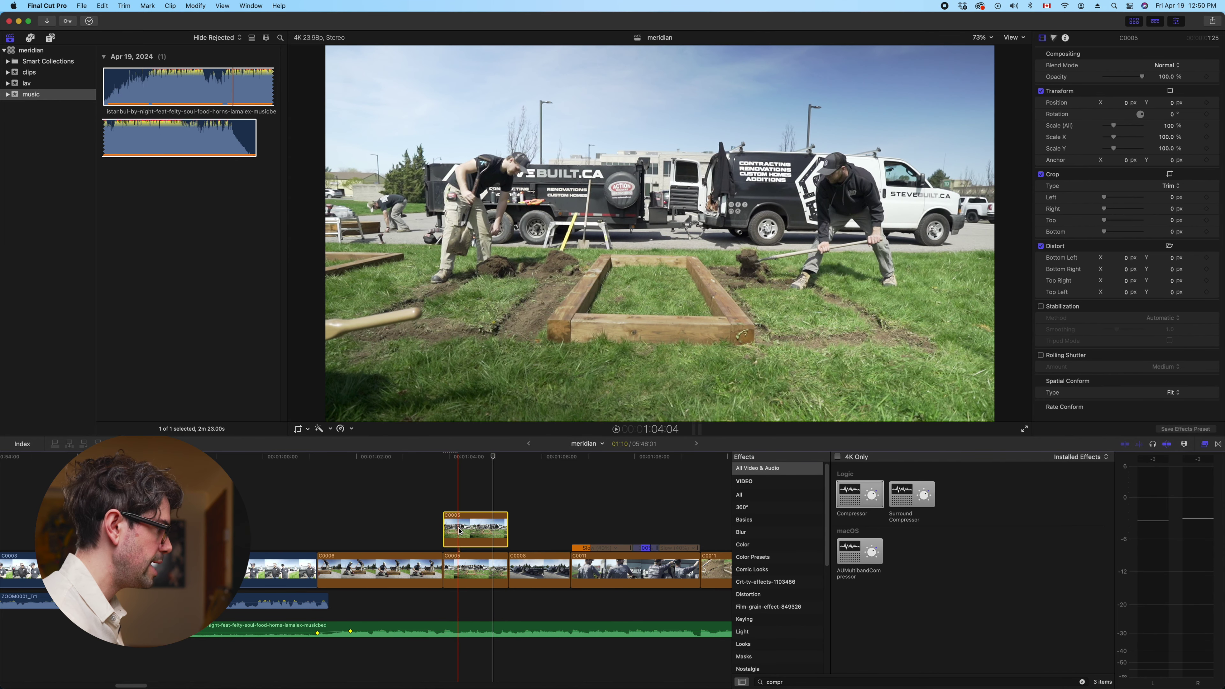
pyautogui.press('Delete')
pyautogui.click(415, 517)
pyautogui.press('space')
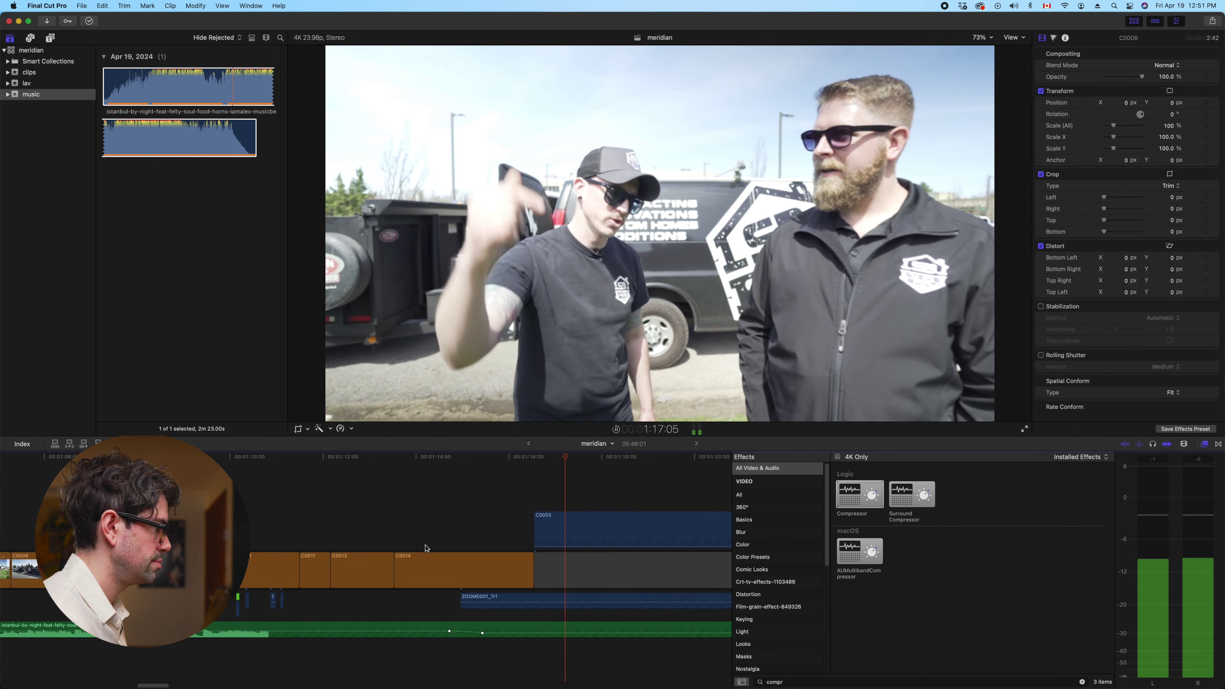
# Lift C0006 out of the primary storyline into a connected clip above
pyautogui.press('super+minus')
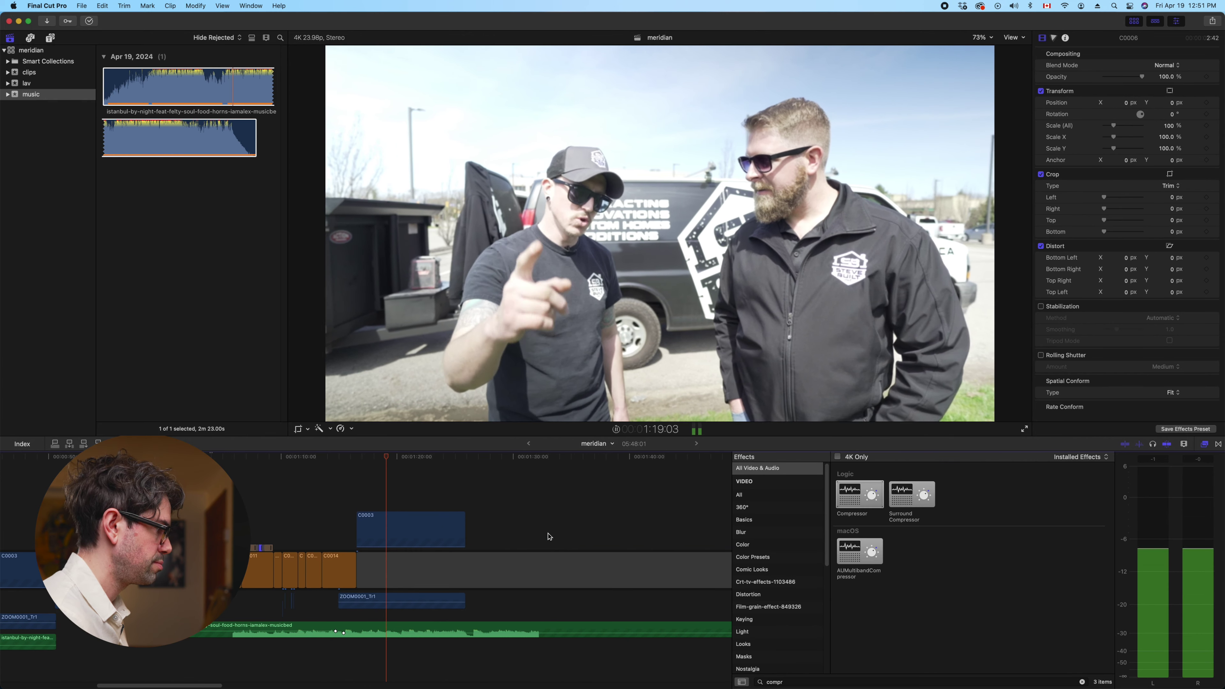
pyautogui.press('super+minus')
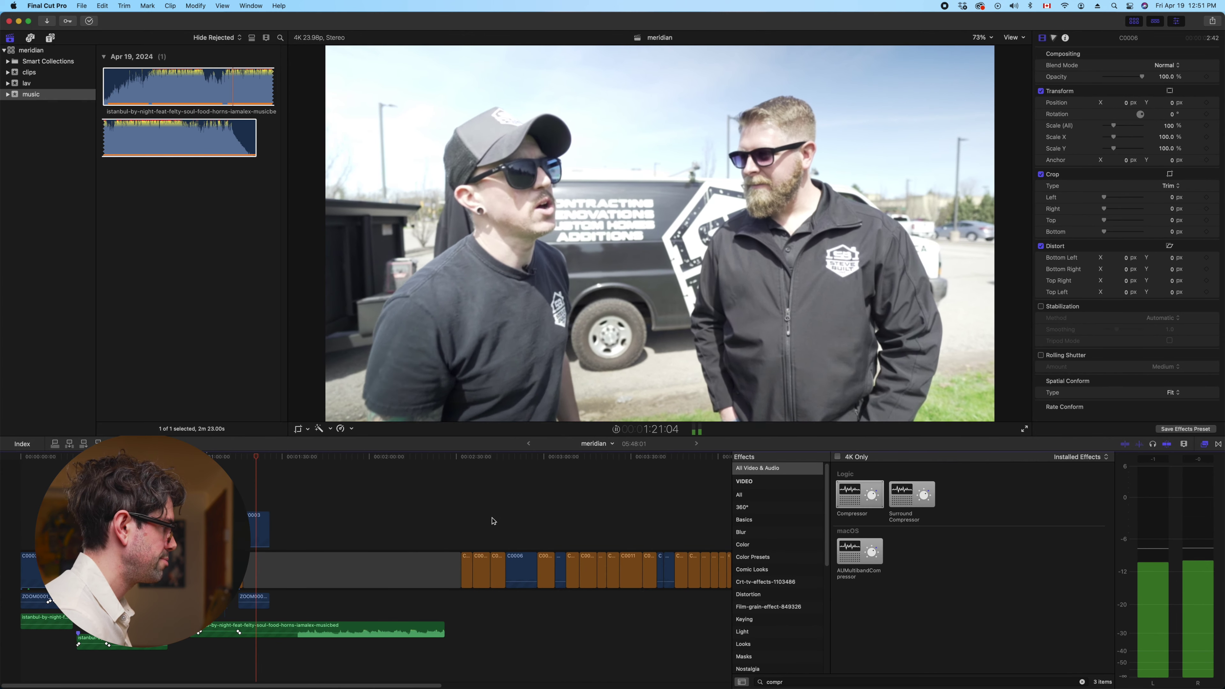
pyautogui.press('space')
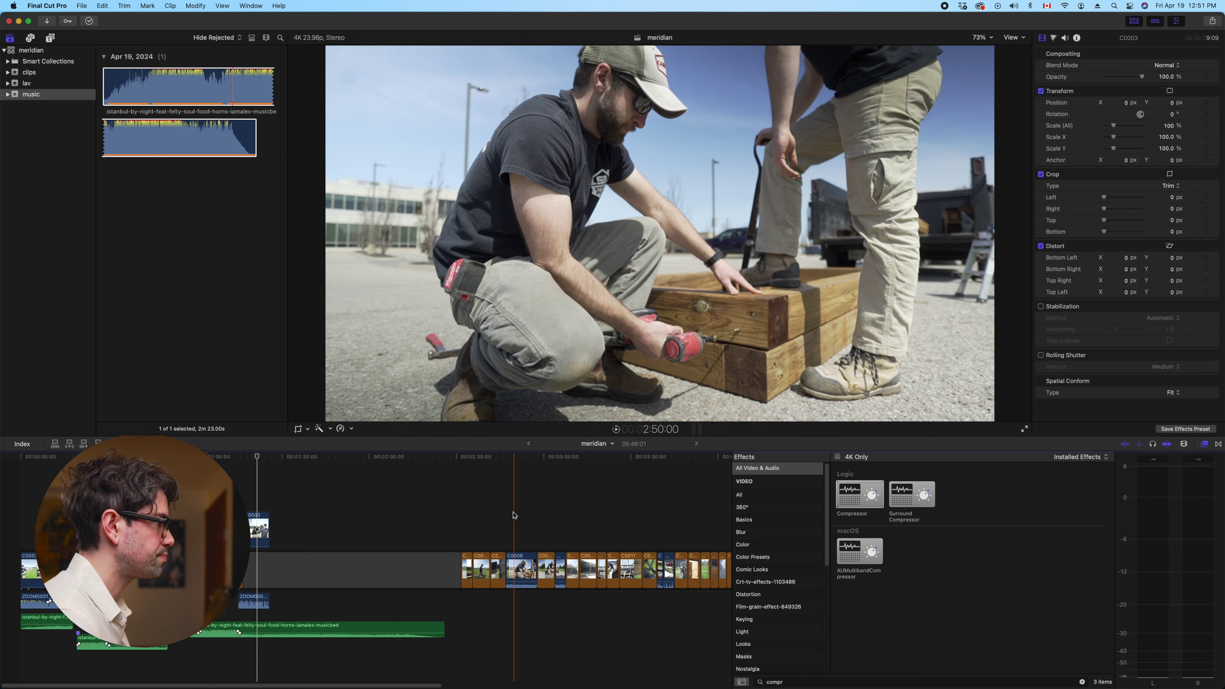
pyautogui.click(517, 570)
pyautogui.moveTo(515, 548); pyautogui.dragTo(300, 509)
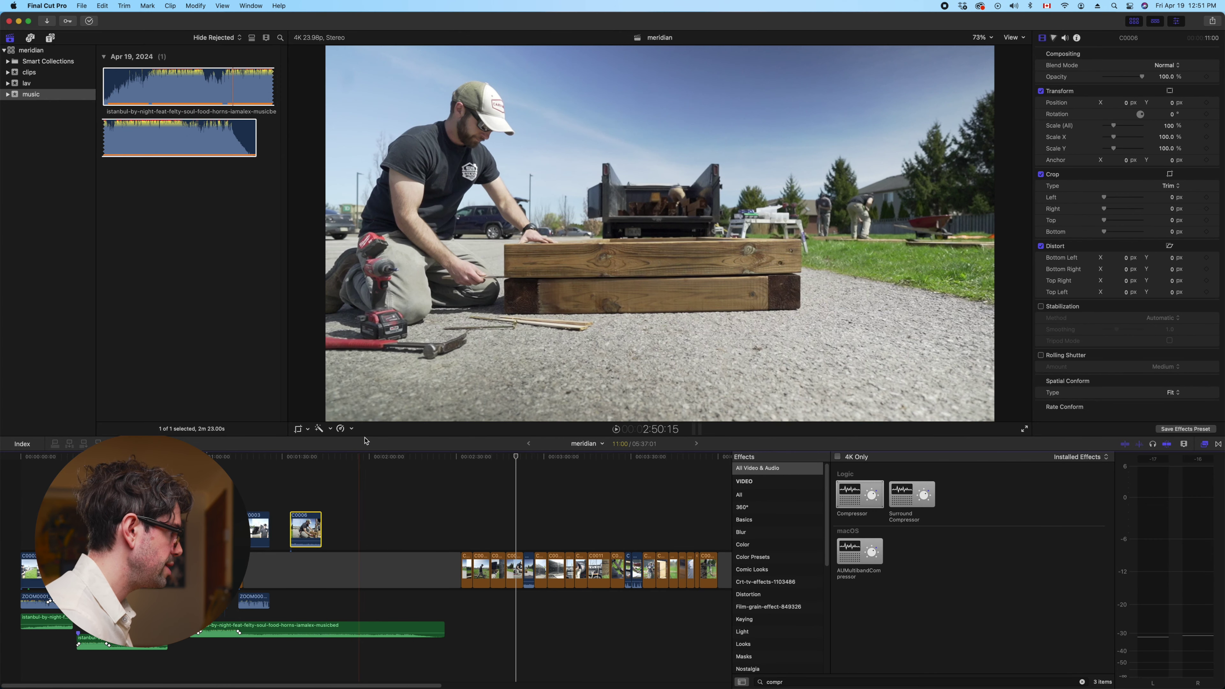
# Reset C0006 to Normal (100%) speed and slide it left beside C0003
pyautogui.click(351, 429)
pyautogui.click(370, 458)
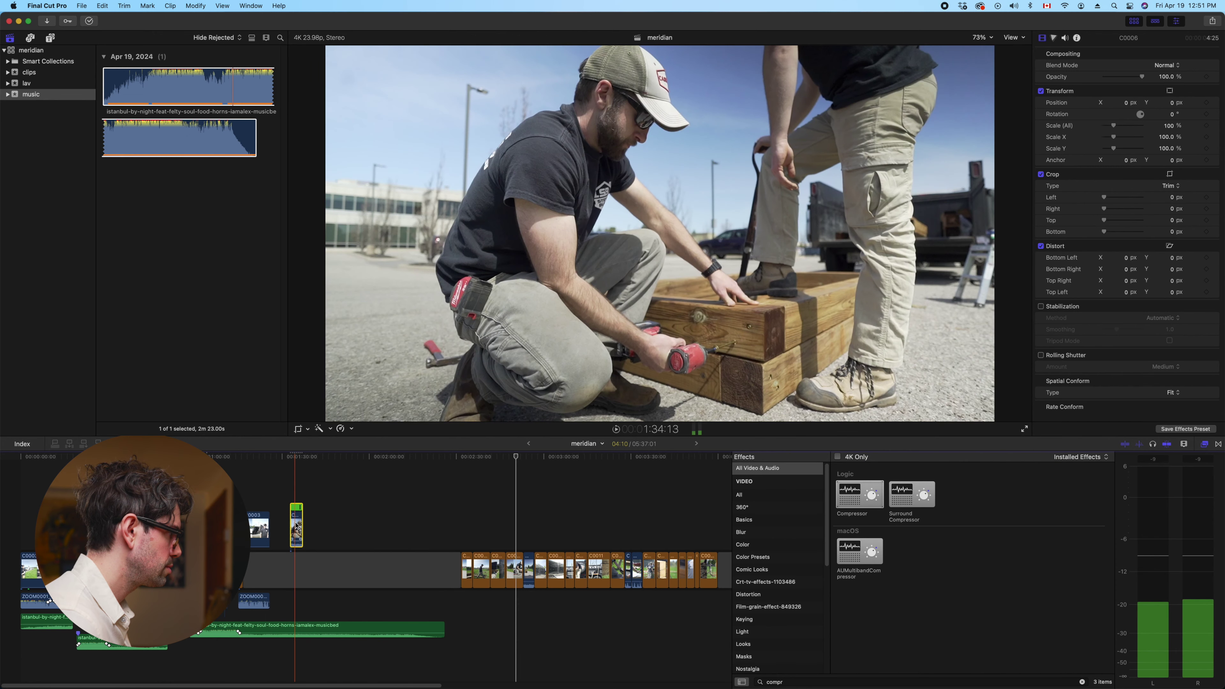
pyautogui.moveTo(297, 523); pyautogui.dragTo(276, 523)
pyautogui.press('space')
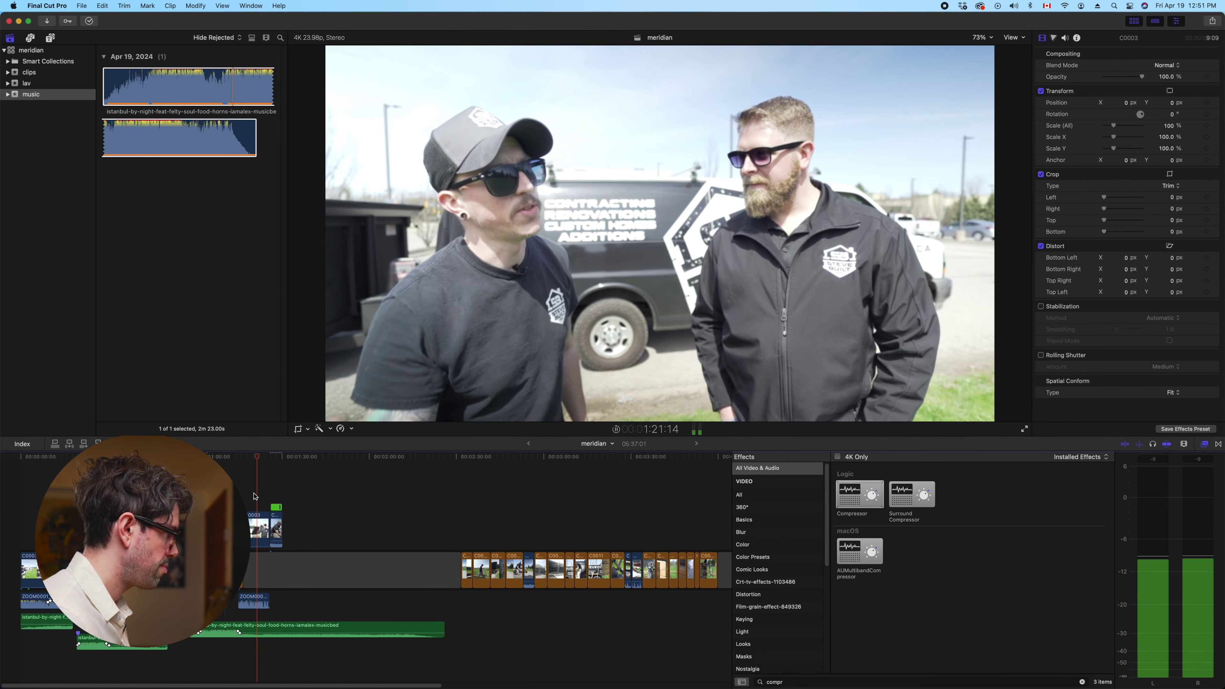
pyautogui.press('super+equal')
pyautogui.press('super+equal')
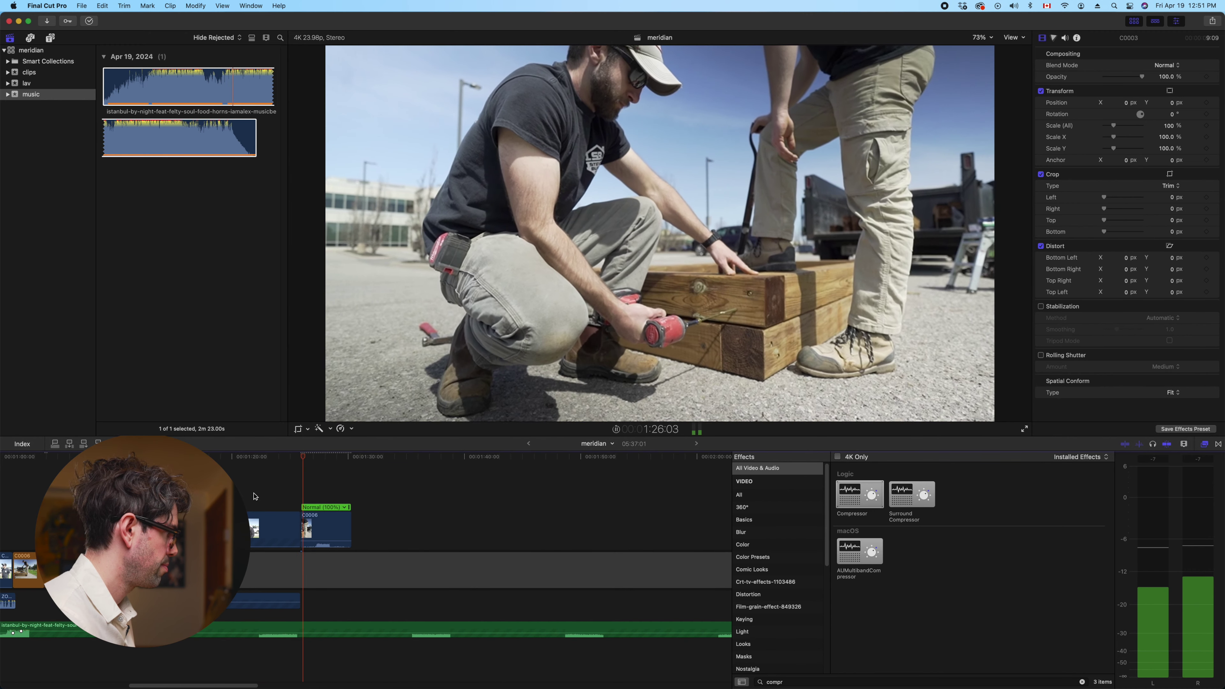
# Move a later piece of the music bed up a lane, then undo it
pyautogui.click(299, 628)
pyautogui.moveTo(299, 627); pyautogui.dragTo(316, 603)
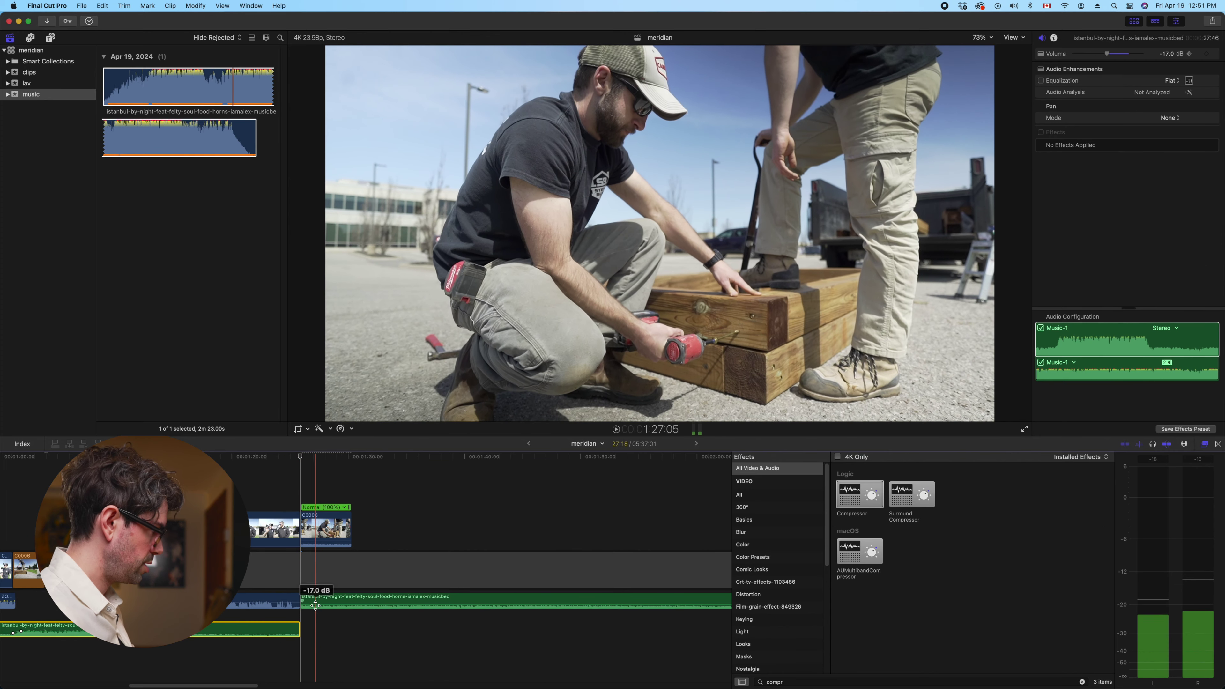
pyautogui.press('Delete')
# Trim the C0006 cutaway's end to the playhead, about 3:02 shorter, and review
pyautogui.click(297, 513)
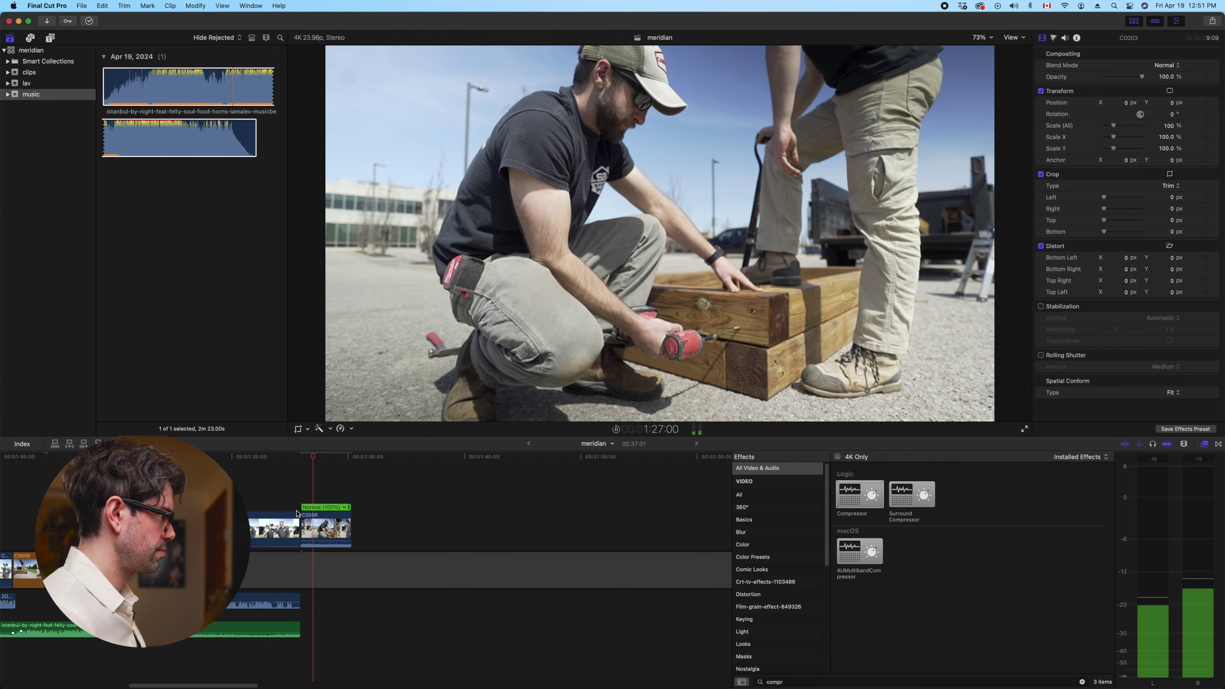
pyautogui.hotkey('alt', ']')
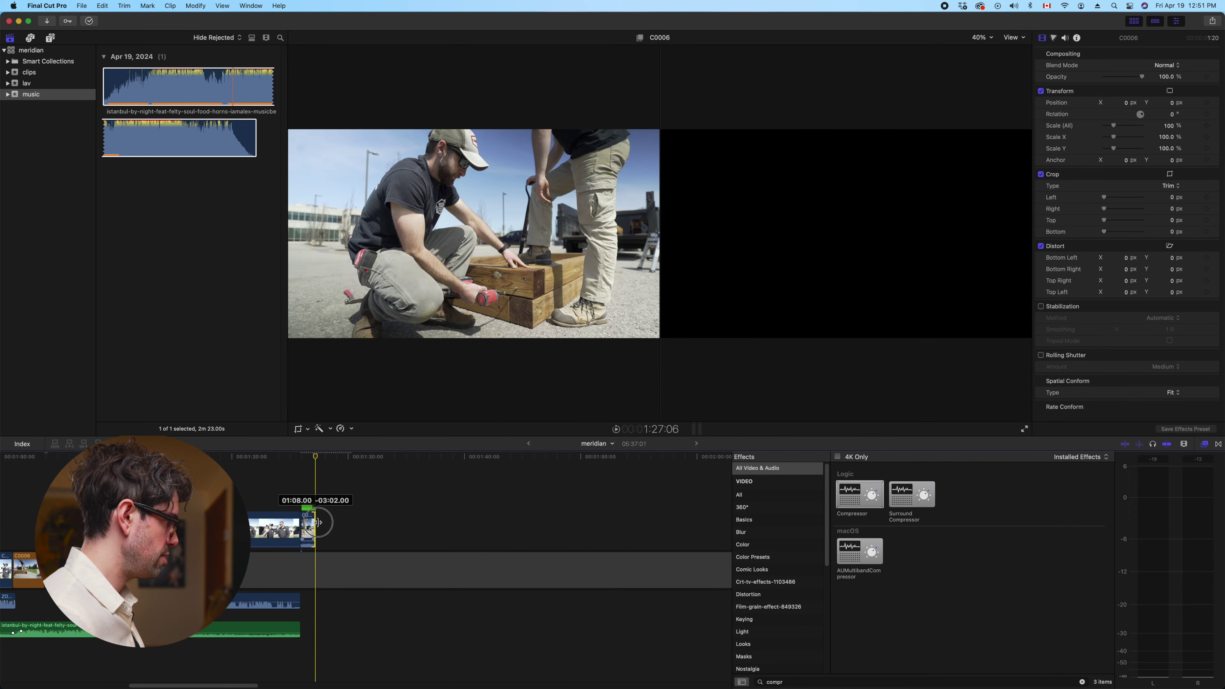
pyautogui.click(245, 490)
pyautogui.press('space')
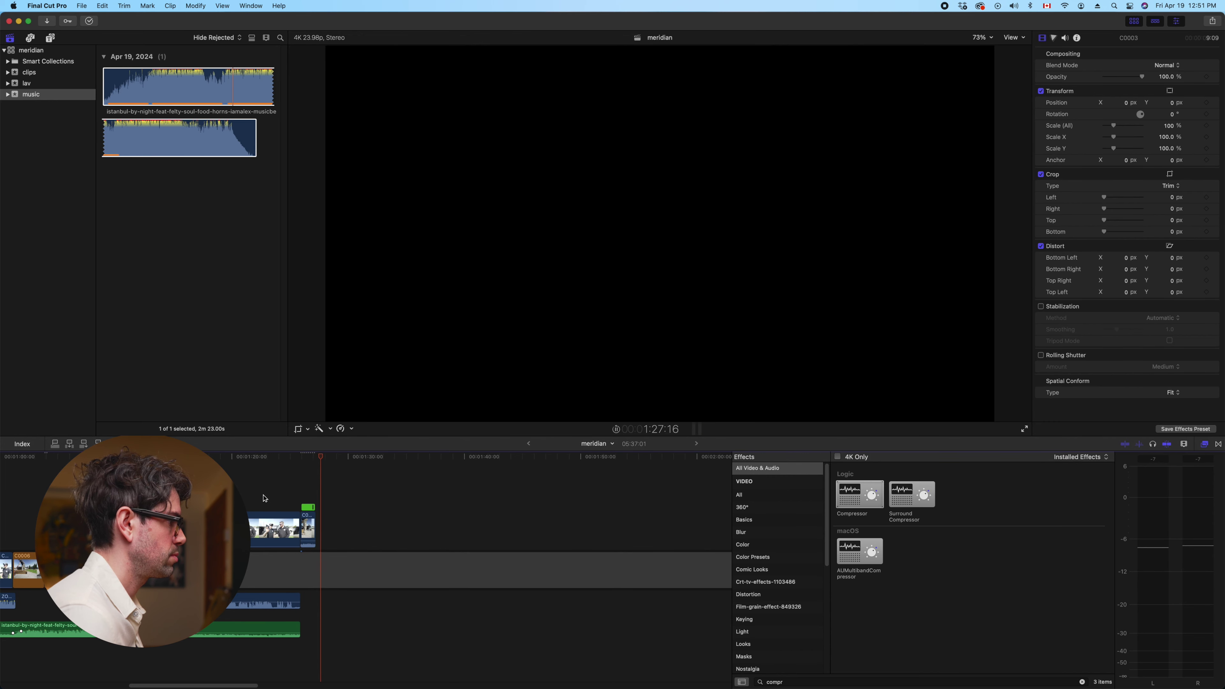
pyautogui.click(318, 459)
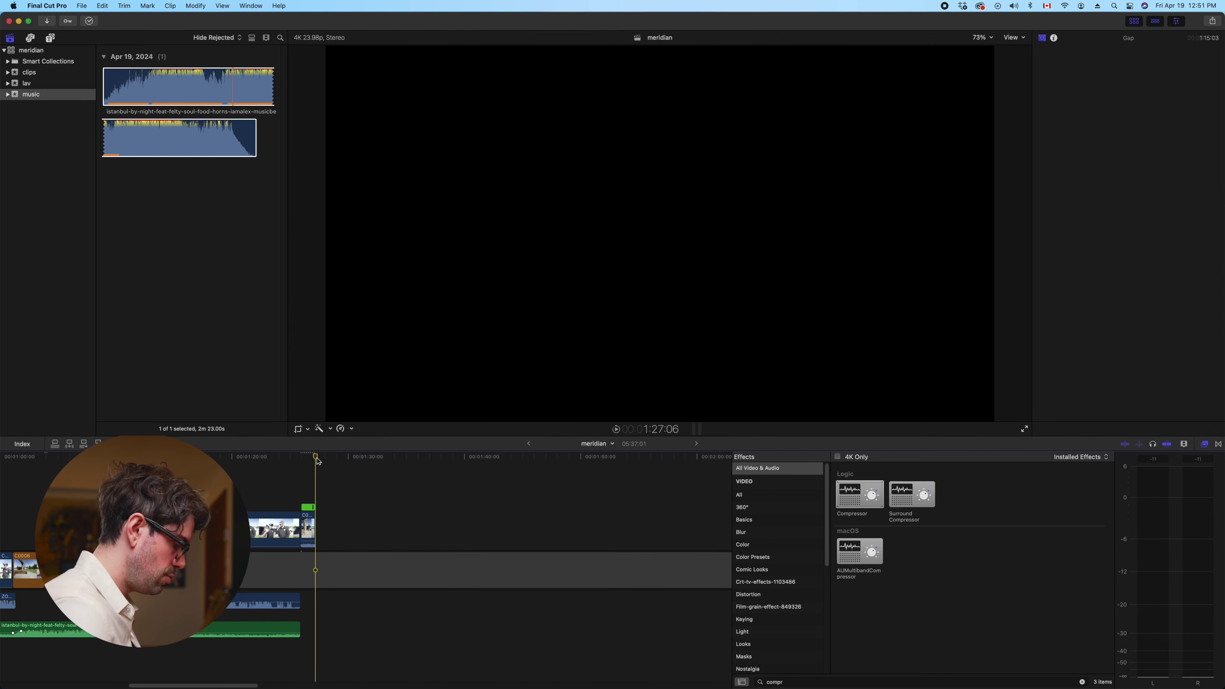
pyautogui.press('super+minus')
pyautogui.press('super+minus')
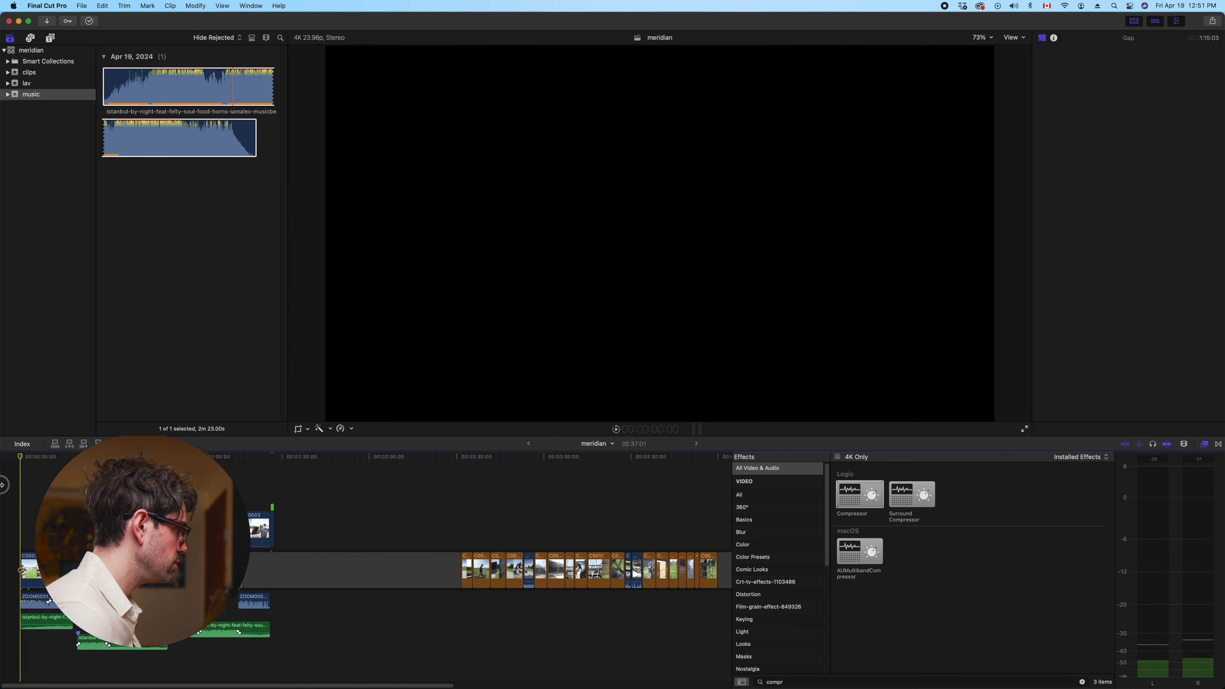
# Watch the edit full screen from the start, then open the ZOOM0001_Tr1 clip's context menu
pyautogui.press('Home')
pyautogui.click(1022, 428)
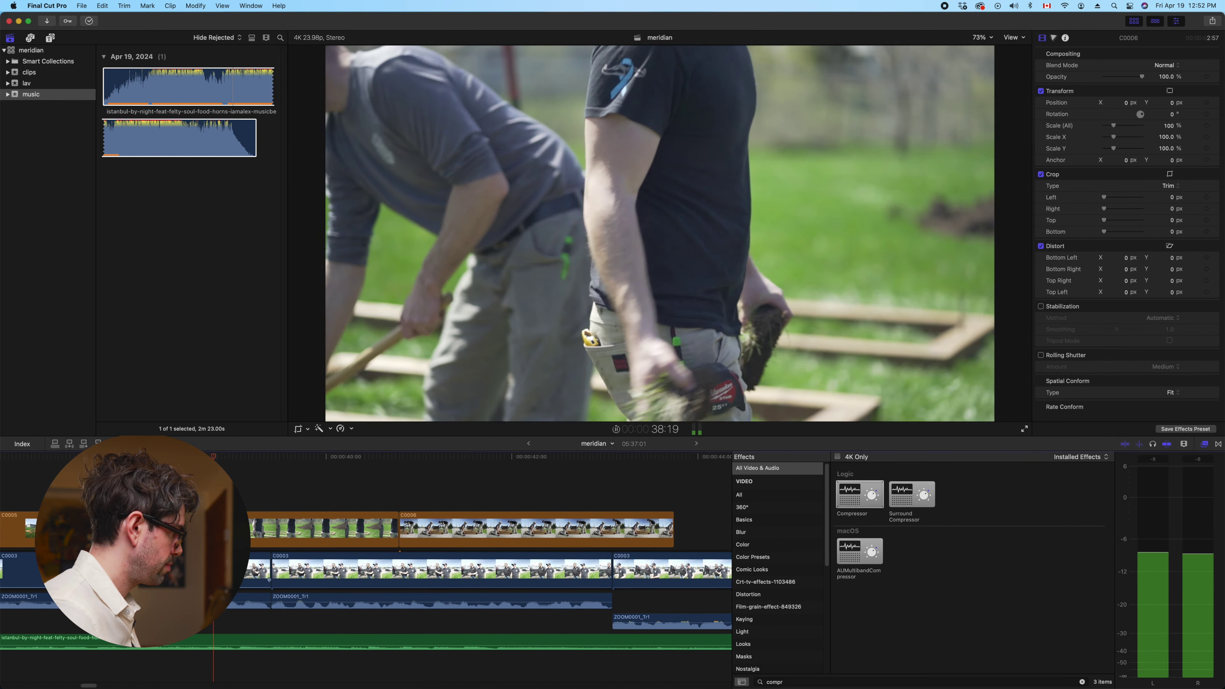
pyautogui.rightClick(279, 599)
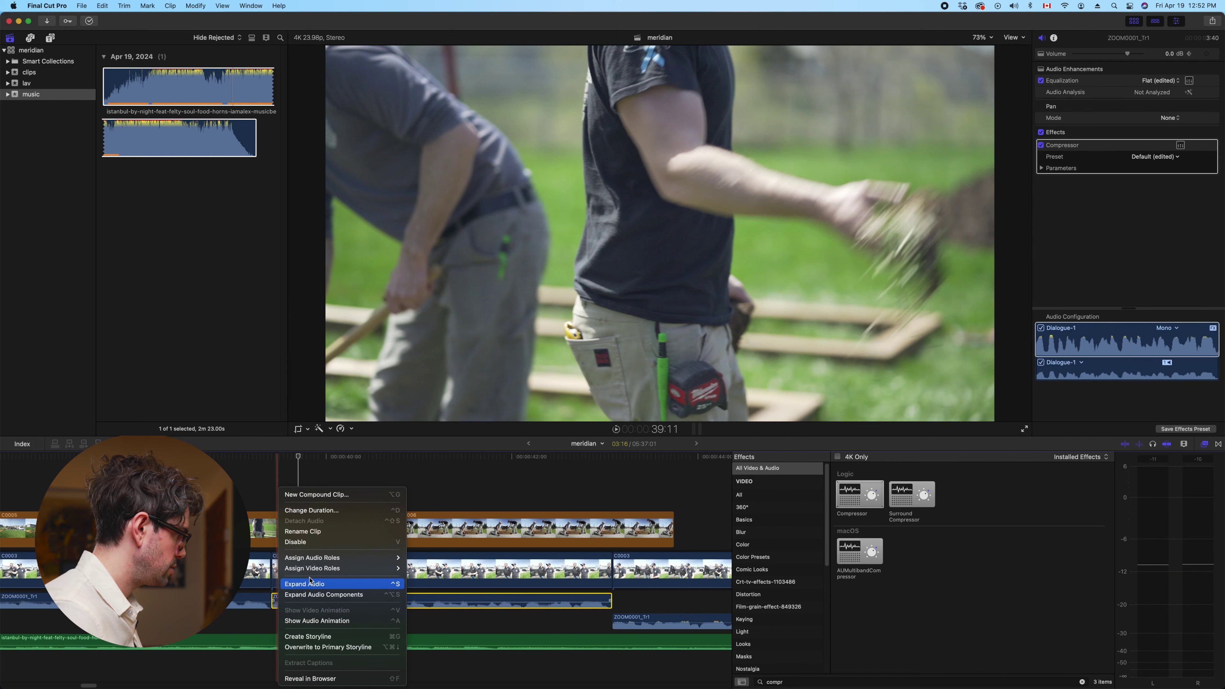
# Extend the later ZOOM0001_Tr1 clip's start slightly left to overlap the previous interview audio, then review it full screen
pyautogui.moveTo(272, 604); pyautogui.dragTo(268, 603)
pyautogui.hotkey('shift', '/')
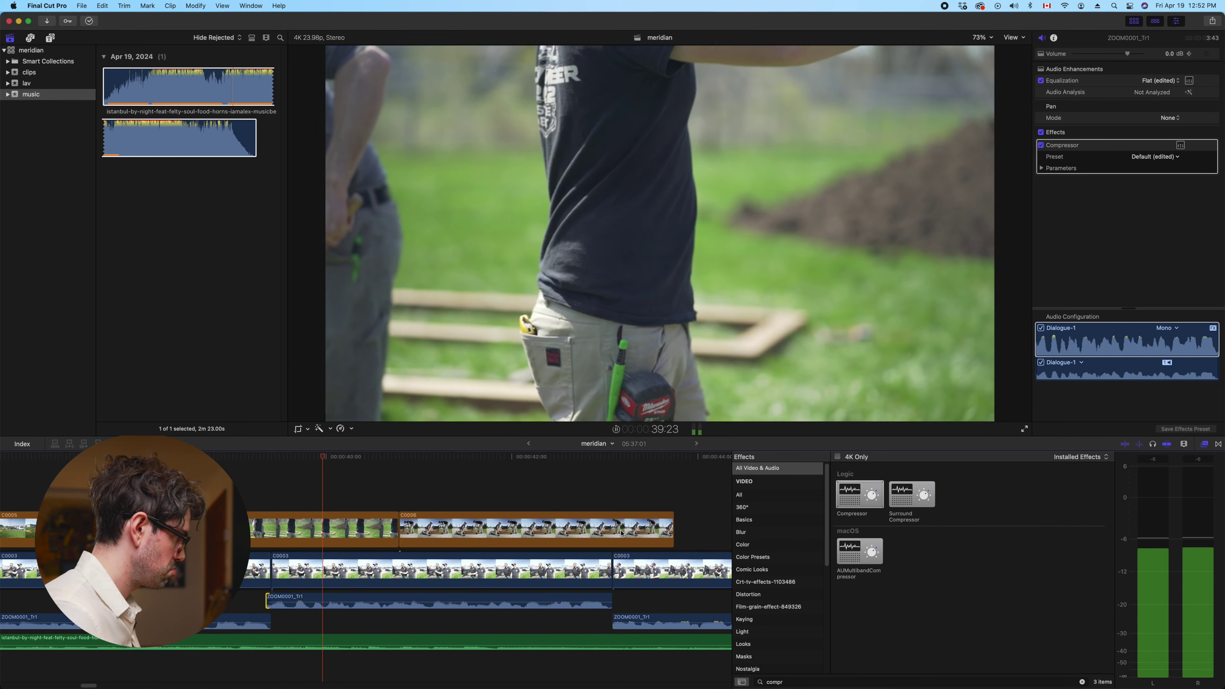
pyautogui.click(1024, 428)
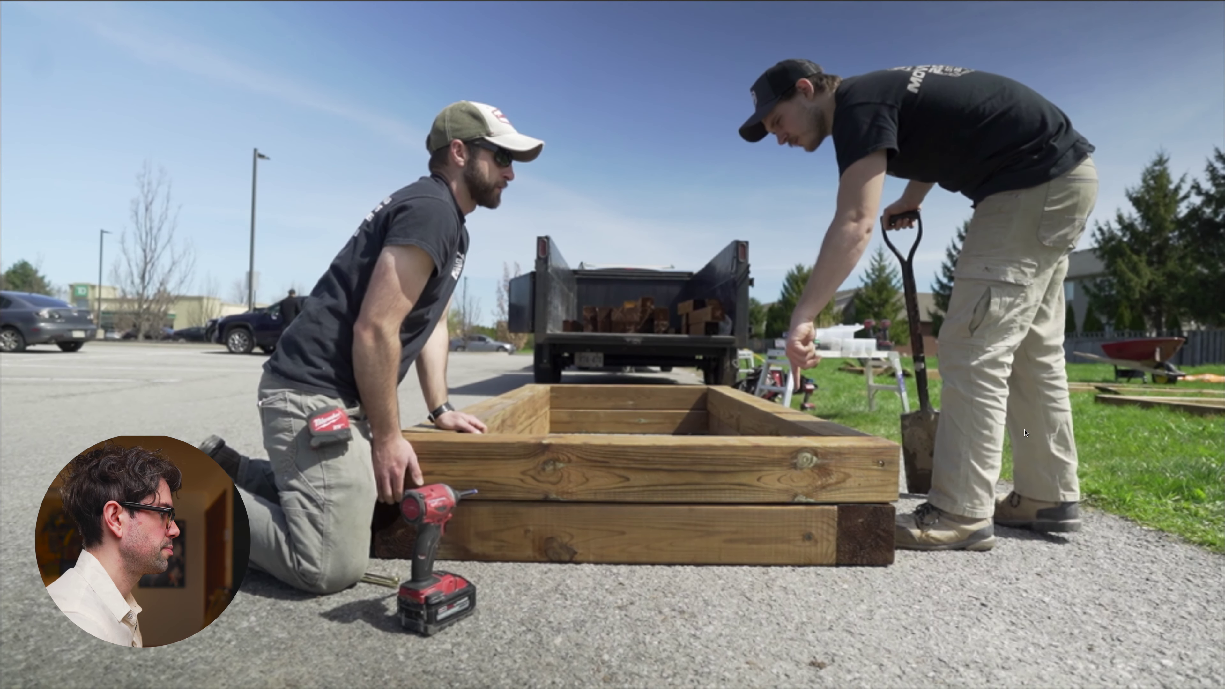
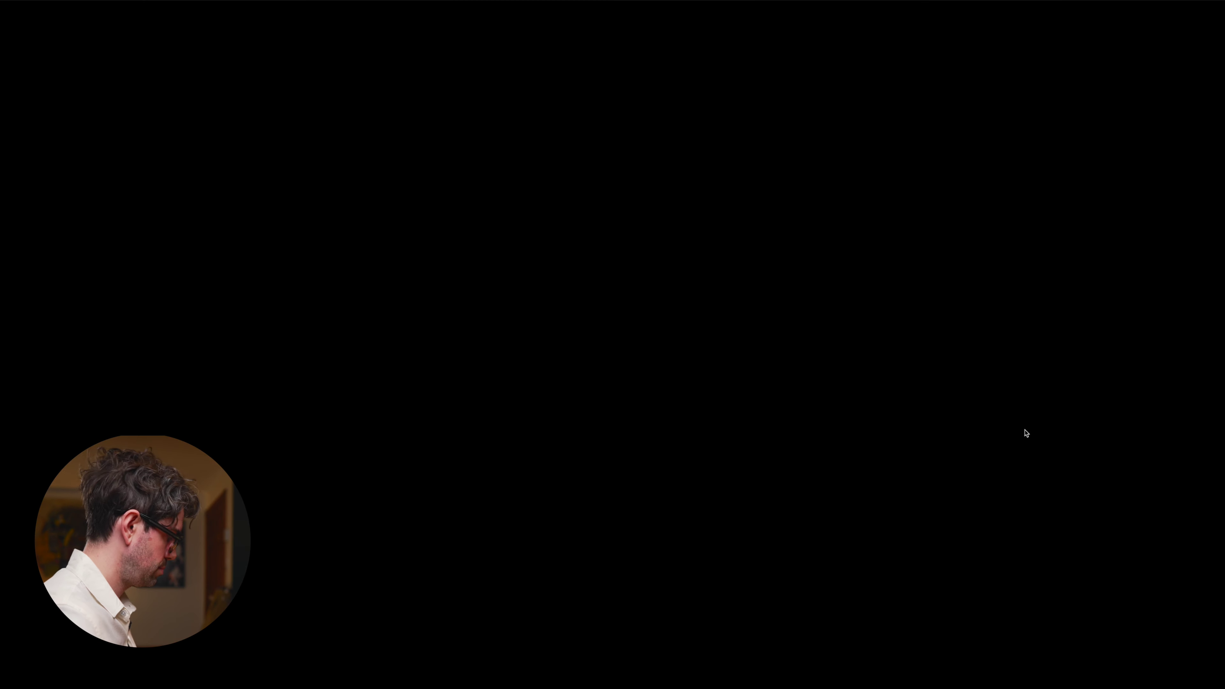
# Leave full screen, select clip C0003 and show its still-uncorrected colour wheels in the Inspector
pyautogui.press('Escape')
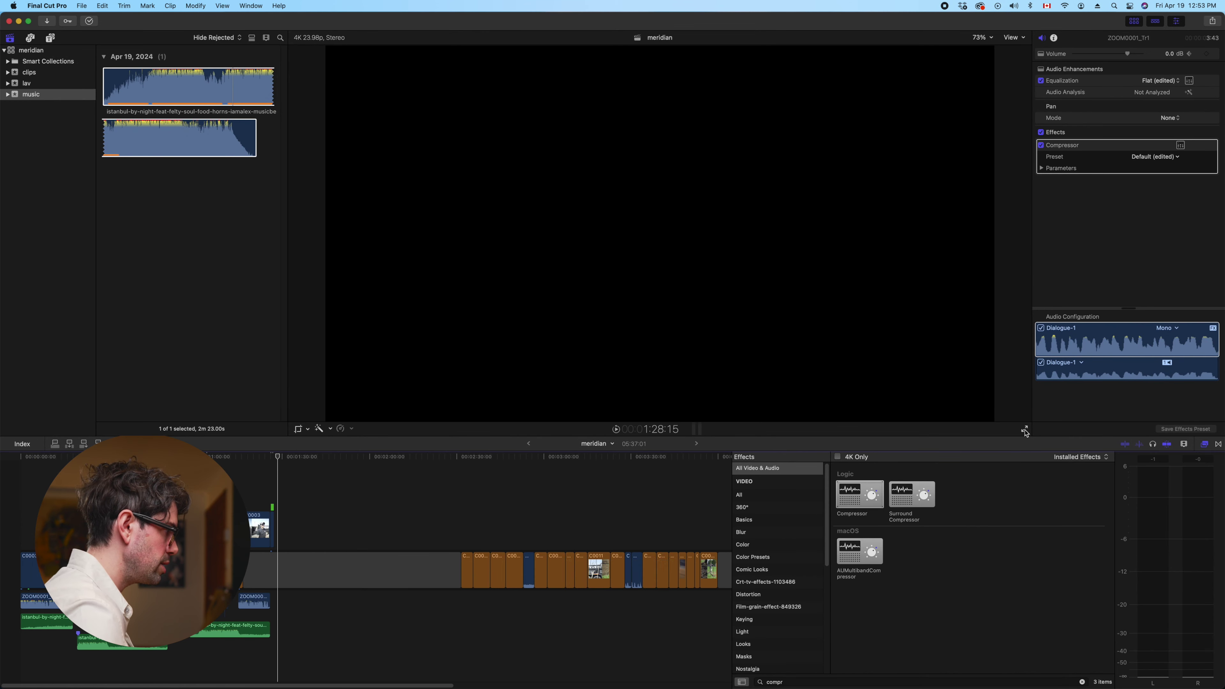
pyautogui.press('space')
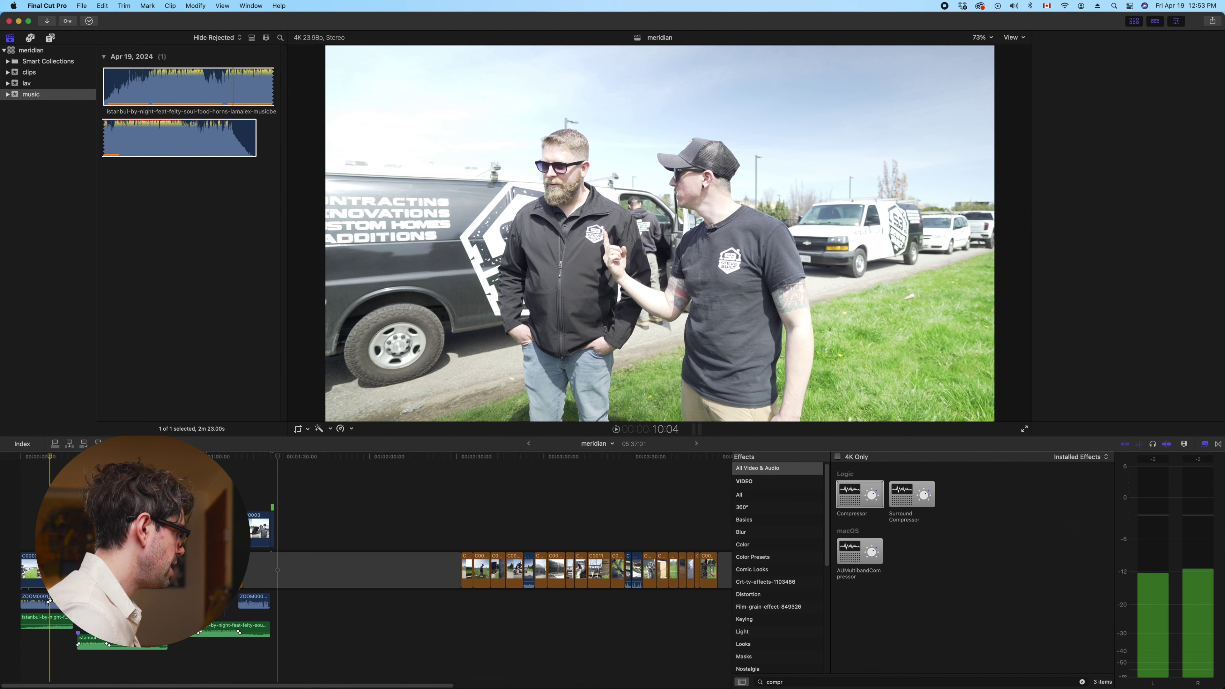
pyautogui.press('space')
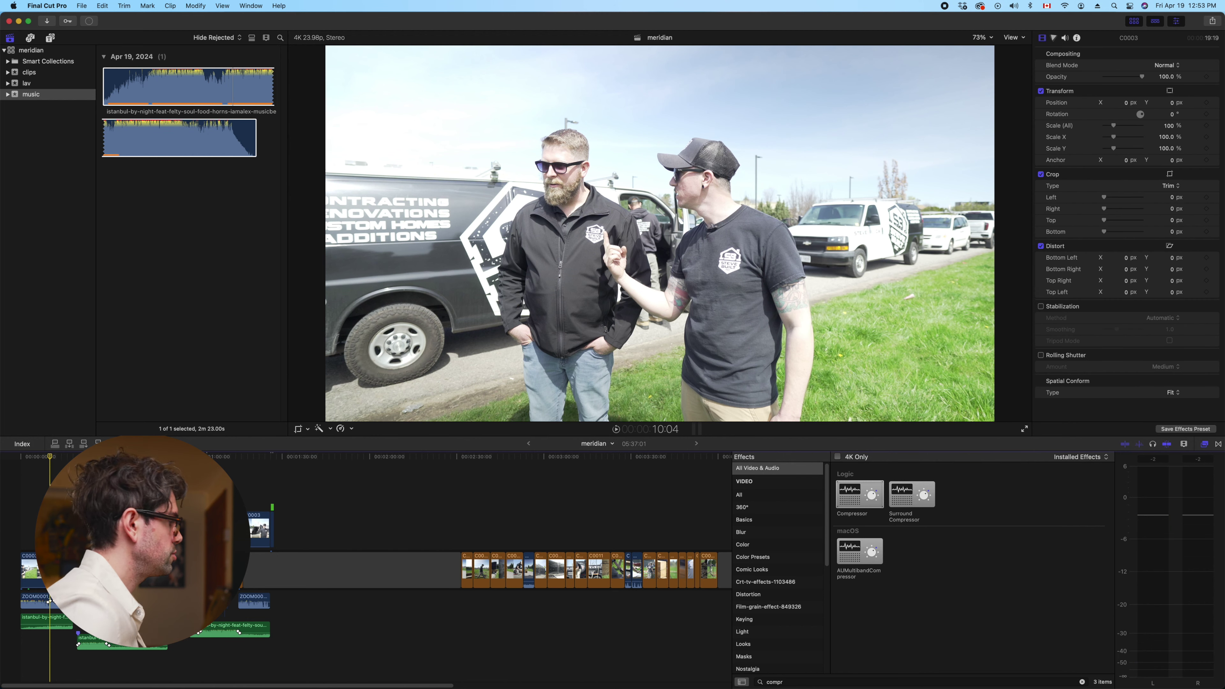
pyautogui.click(123, 569)
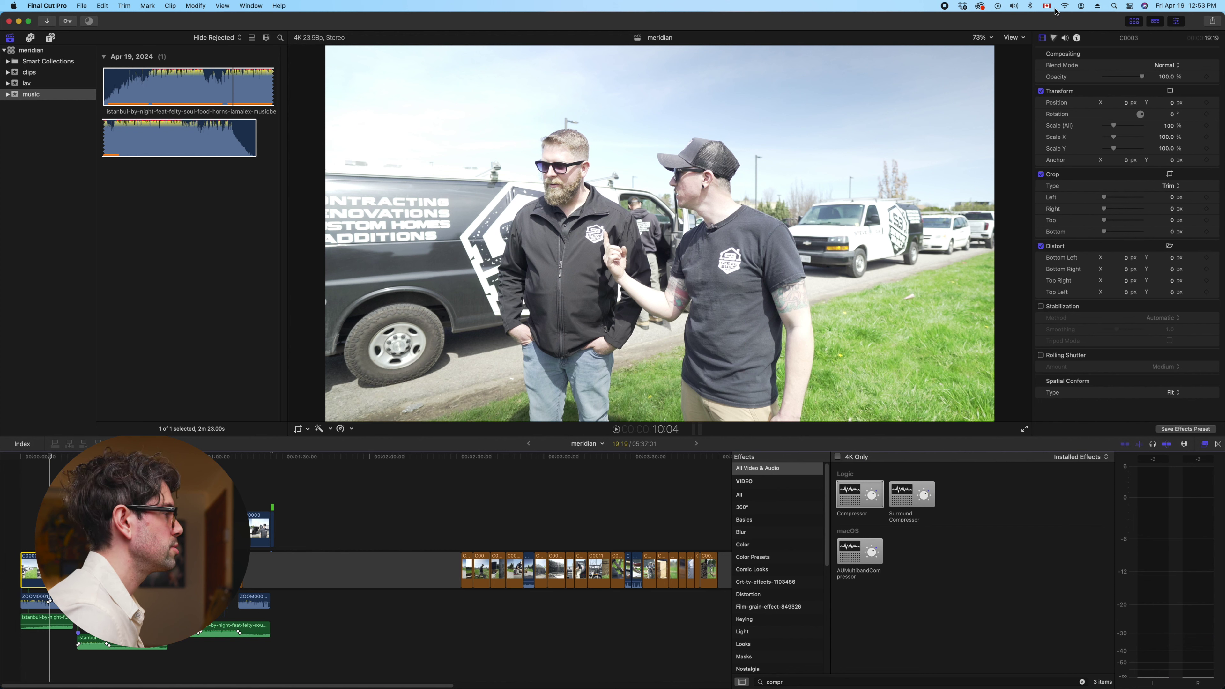
pyautogui.click(1055, 38)
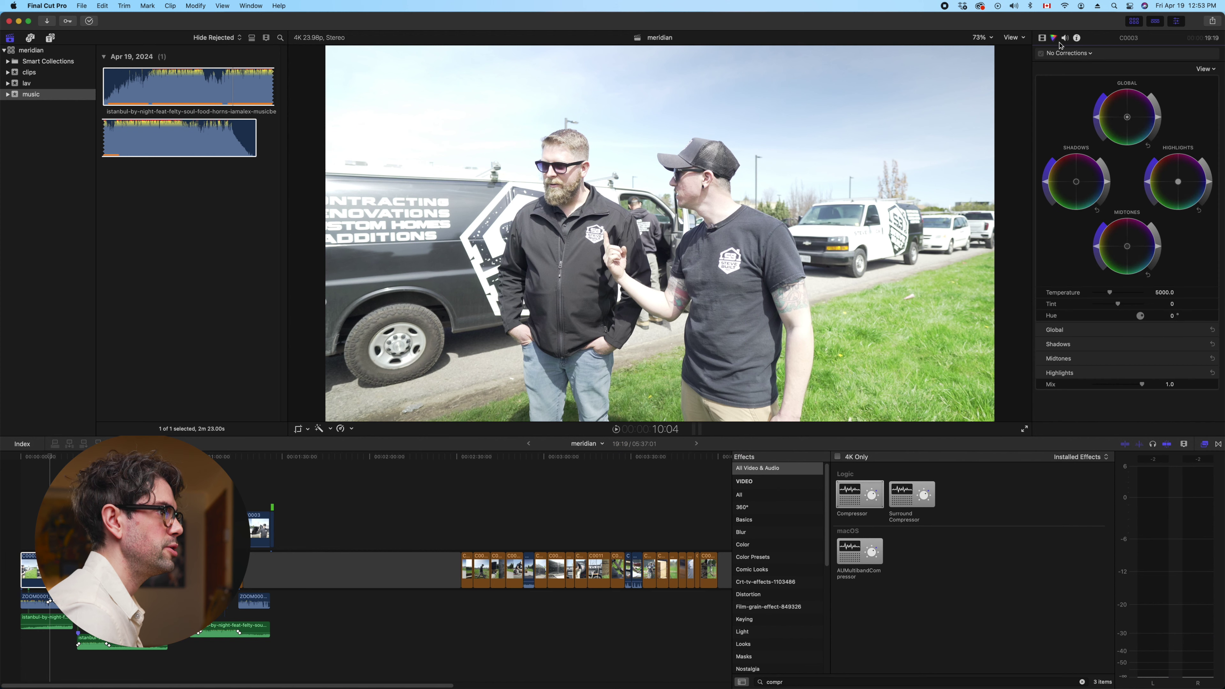
# Switch from Color & Effects to the Colour Grading workspace and hide the effects browser
pyautogui.click(251, 5)
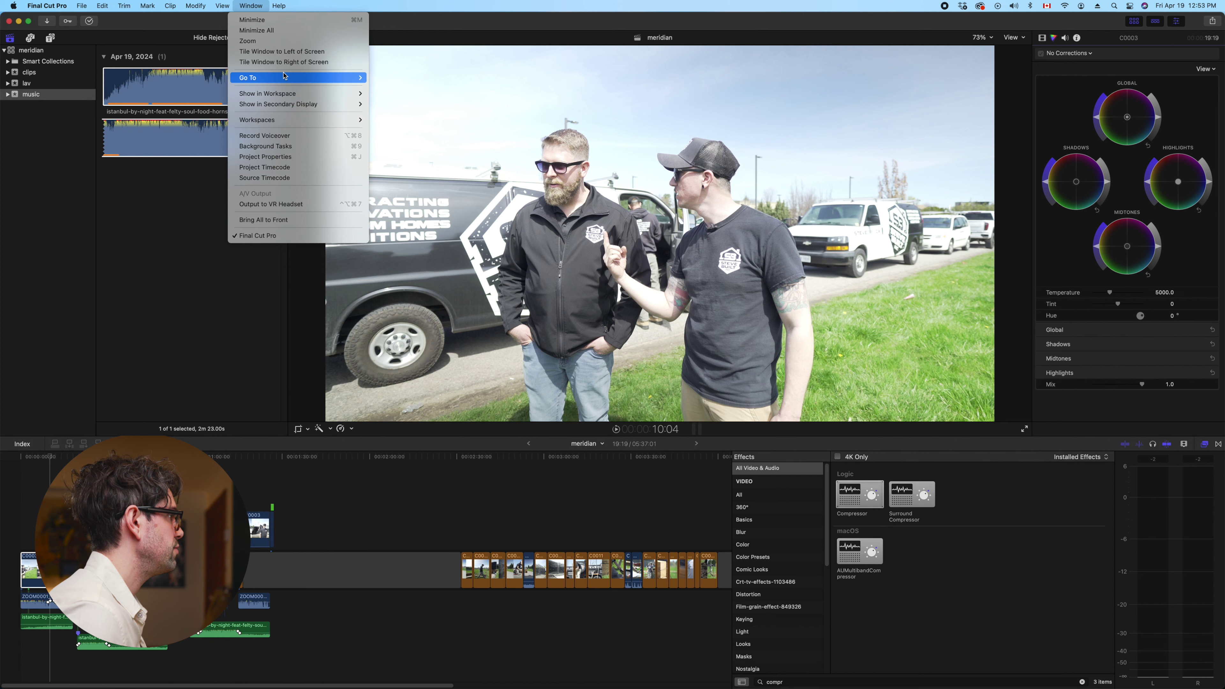
pyautogui.moveTo(288, 127)
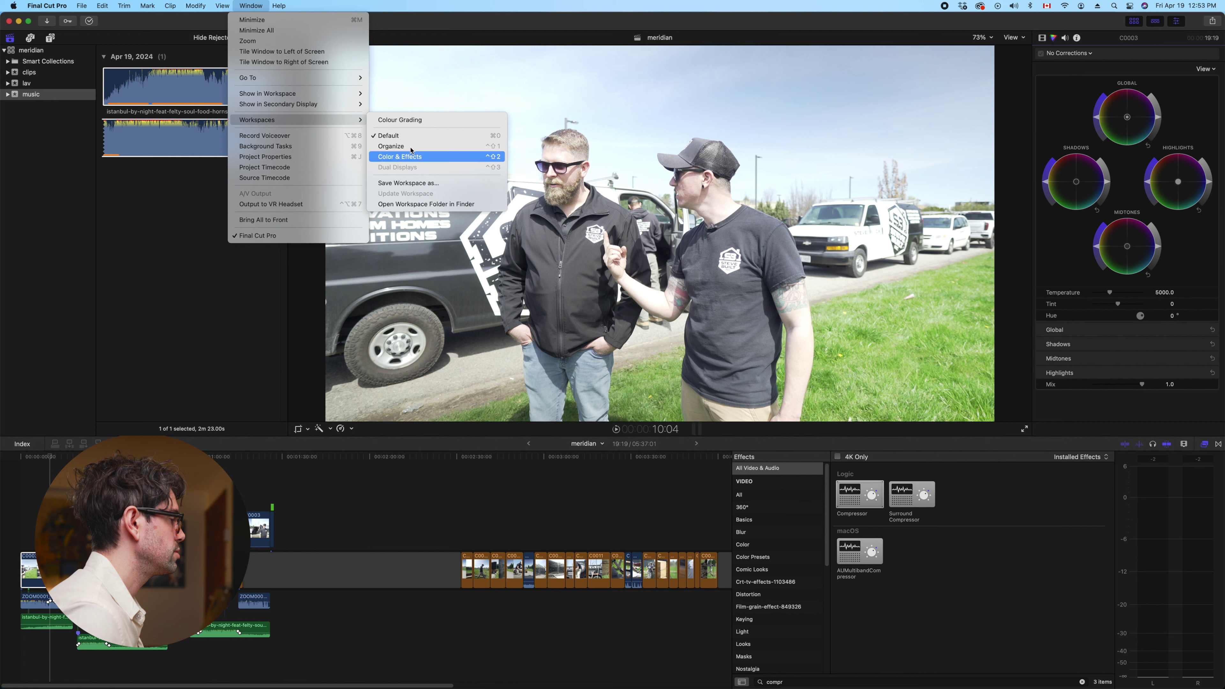
pyautogui.click(399, 120)
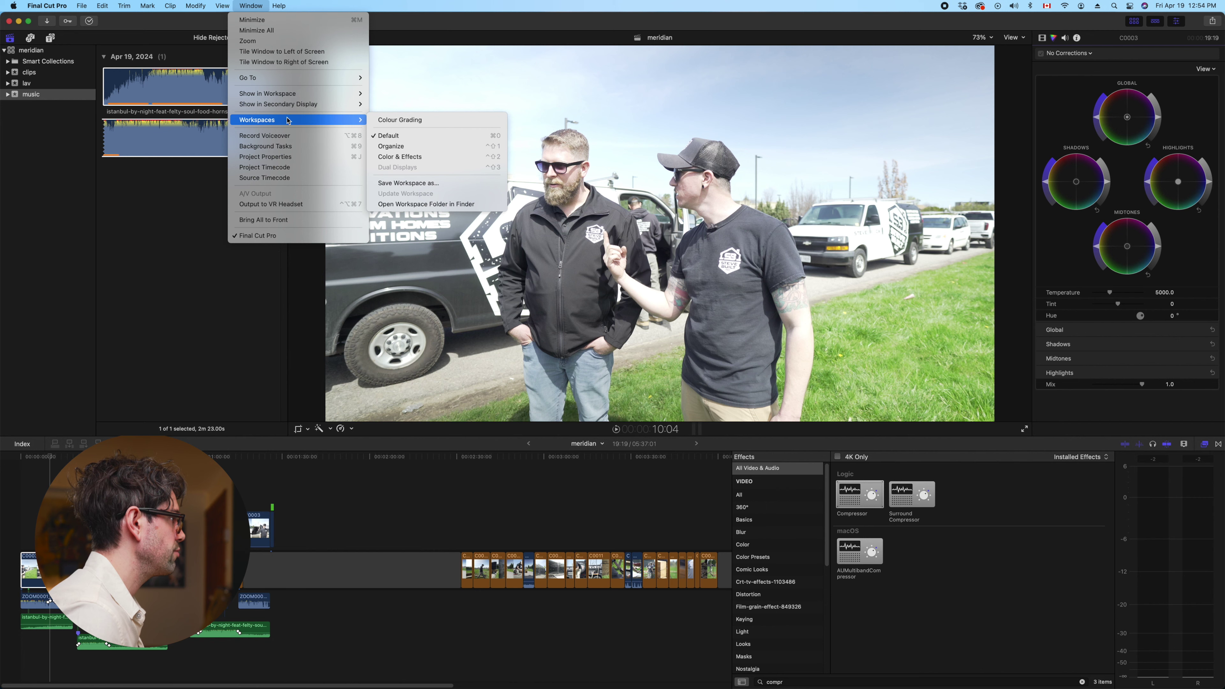
pyautogui.click(400, 156)
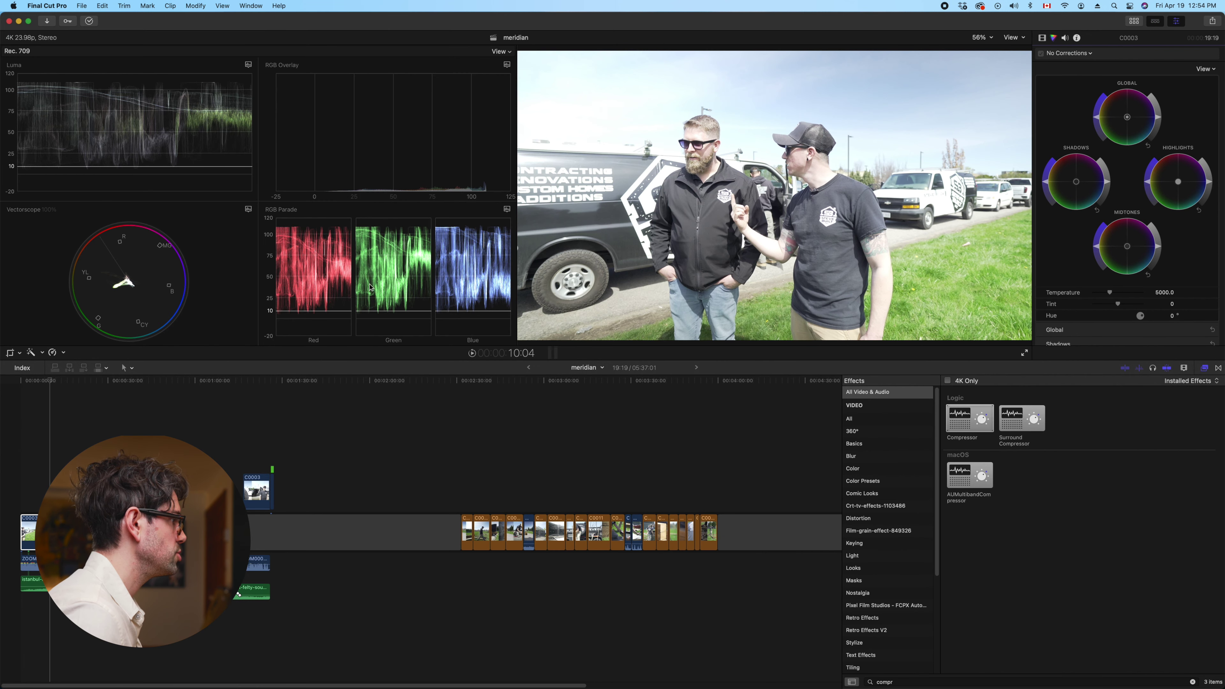
pyautogui.click(247, 7)
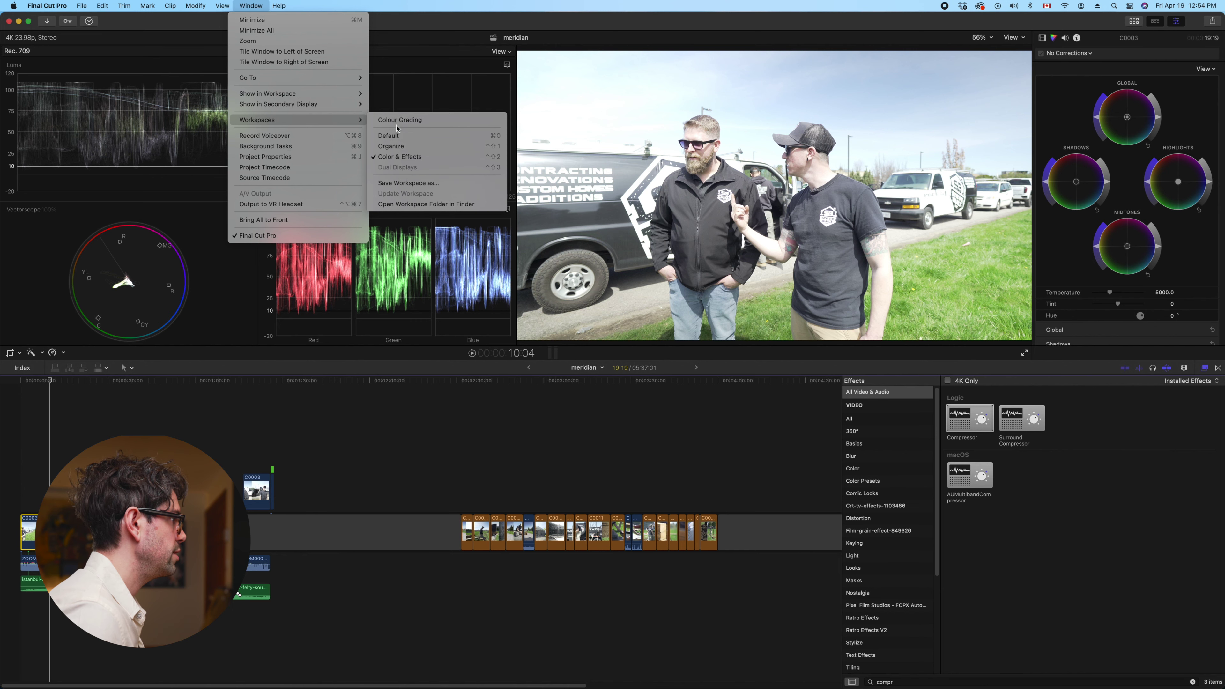
pyautogui.click(407, 122)
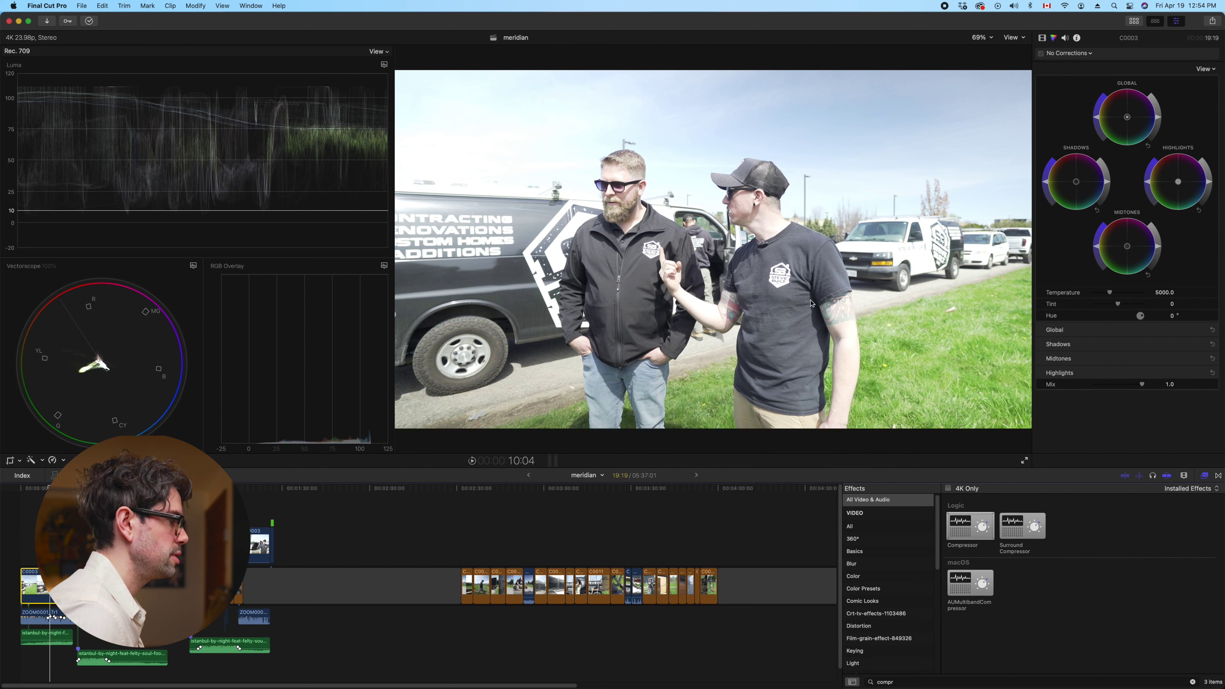
pyautogui.click(1204, 476)
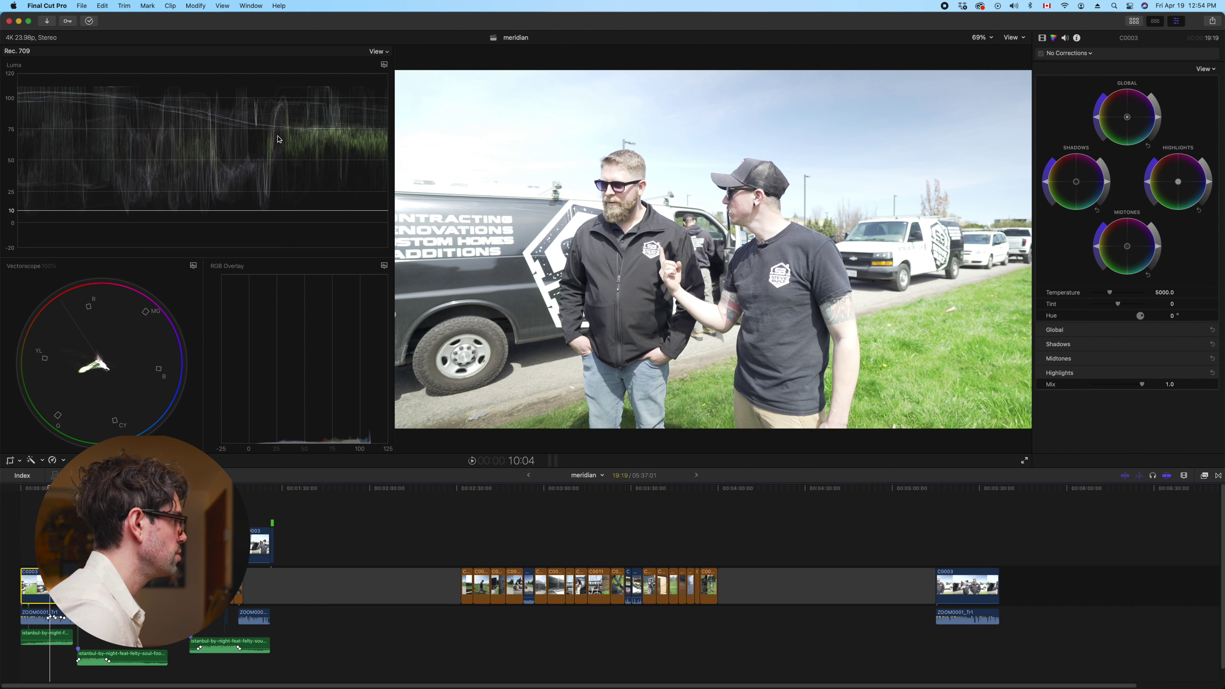
# Expand the wheel slider rows and set global saturation to 1.49 and brightness to -0.09
pyautogui.click(1202, 373)
pyautogui.click(1201, 358)
pyautogui.click(1202, 343)
pyautogui.click(1201, 330)
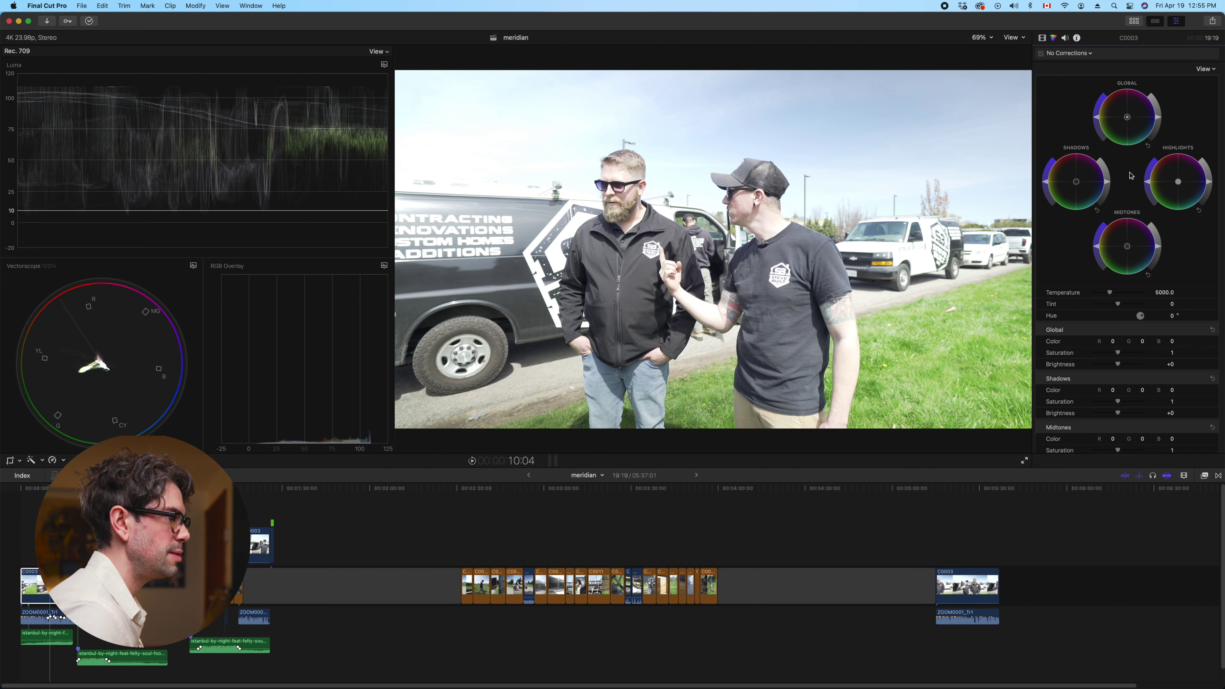
pyautogui.moveTo(1097, 123); pyautogui.dragTo(1105, 110)
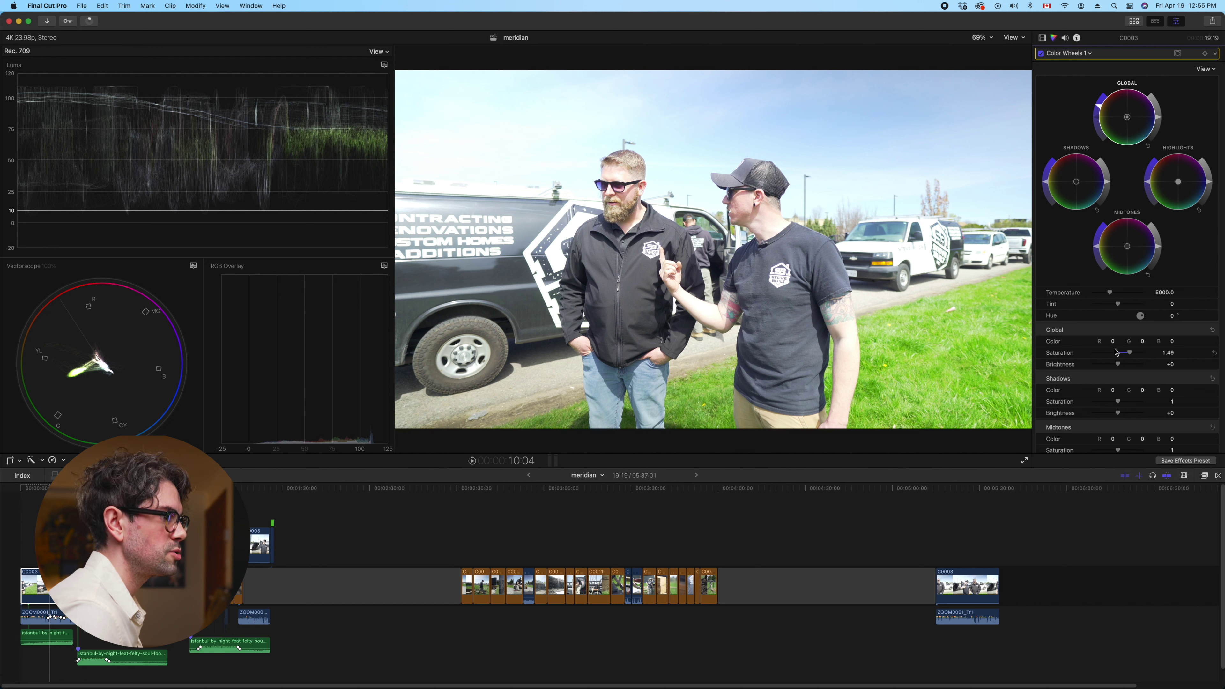
pyautogui.moveTo(1118, 364); pyautogui.dragTo(1117, 366)
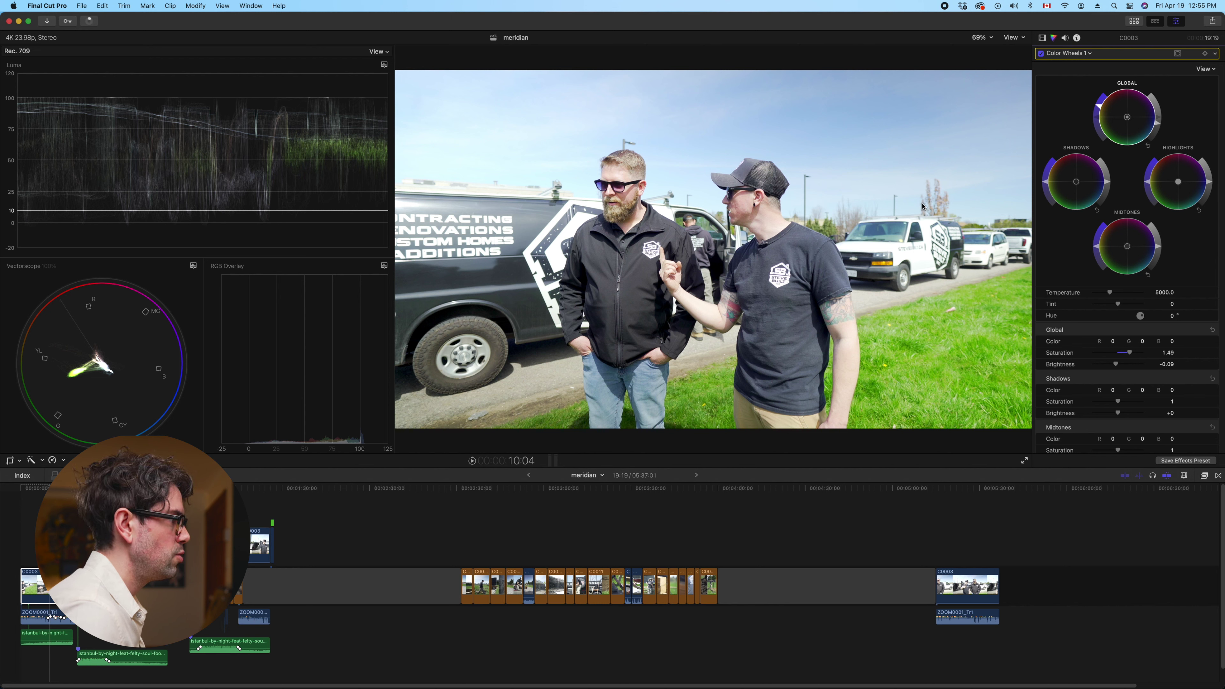
# Compare with the original, then warm temperature to 5152.0 and raise tint to 2.0
pyautogui.click(1041, 54)
pyautogui.click(1041, 54)
pyautogui.click(1041, 54)
pyautogui.click(1042, 53)
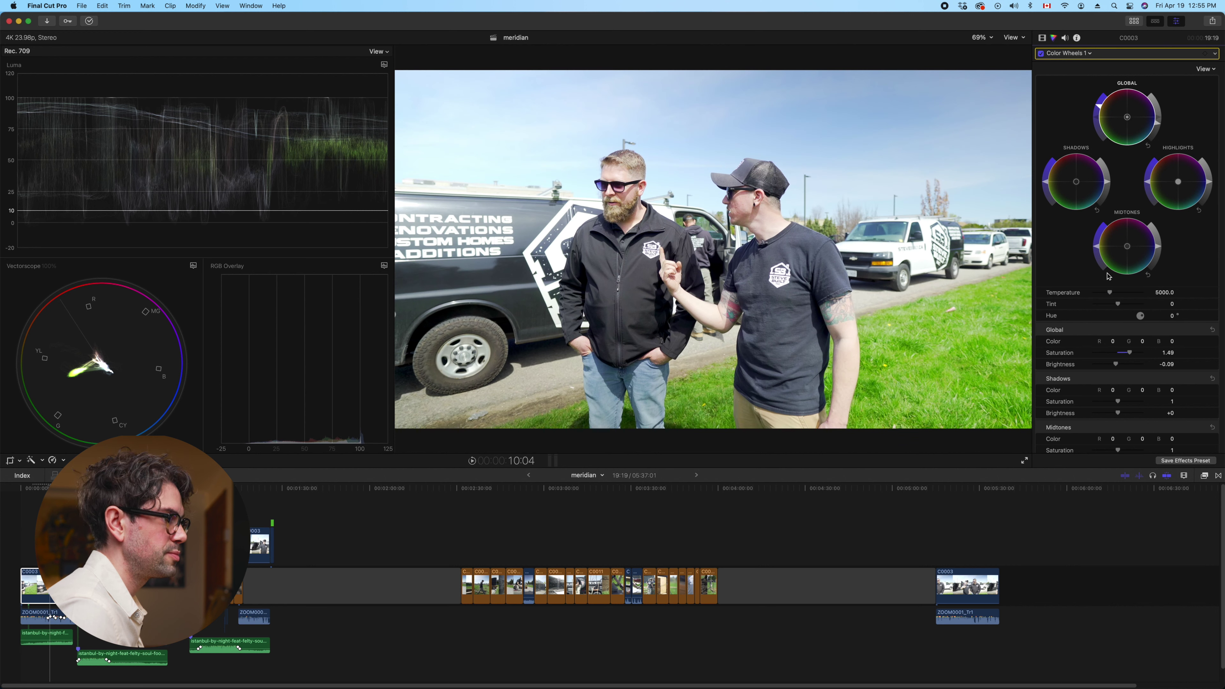
pyautogui.moveTo(1111, 296); pyautogui.dragTo(1116, 304)
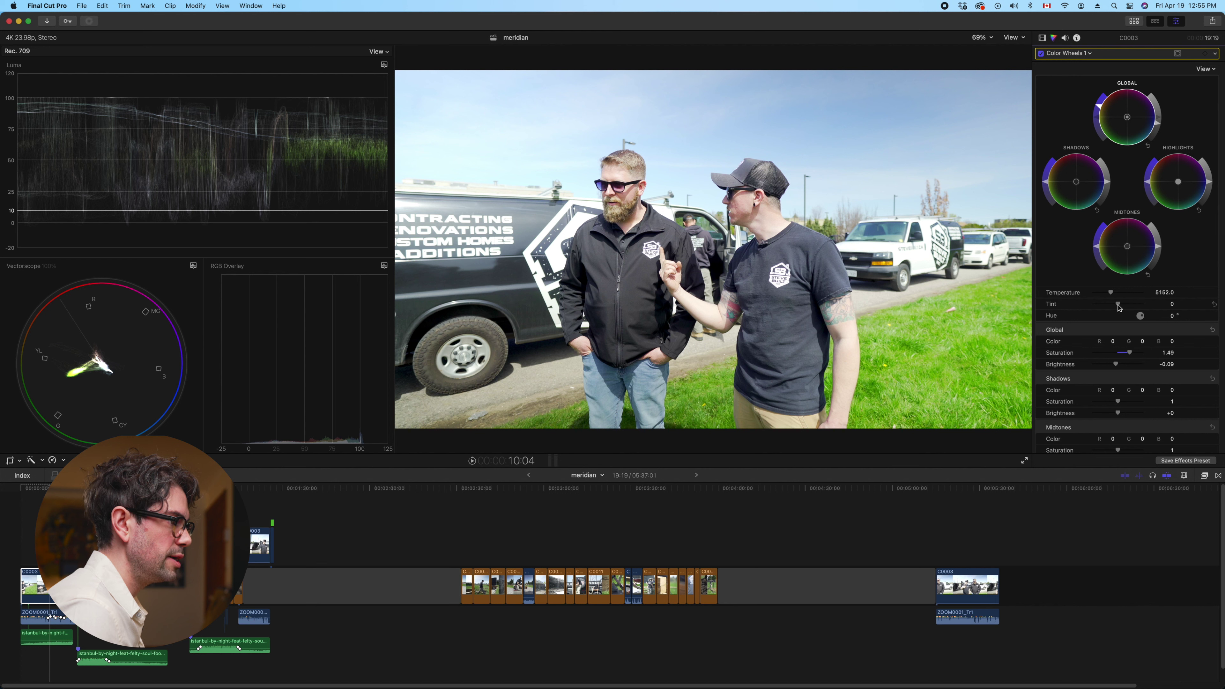
pyautogui.moveTo(1119, 305); pyautogui.dragTo(1121, 304)
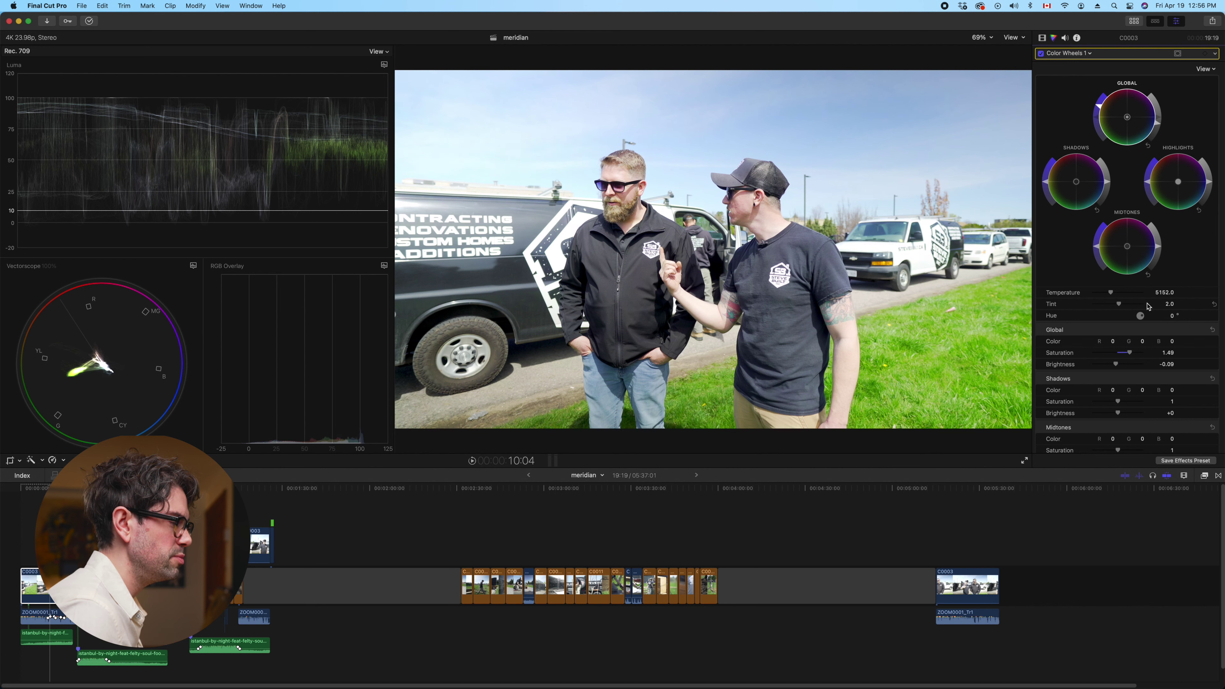
pyautogui.scroll(-1, 1060, 300)
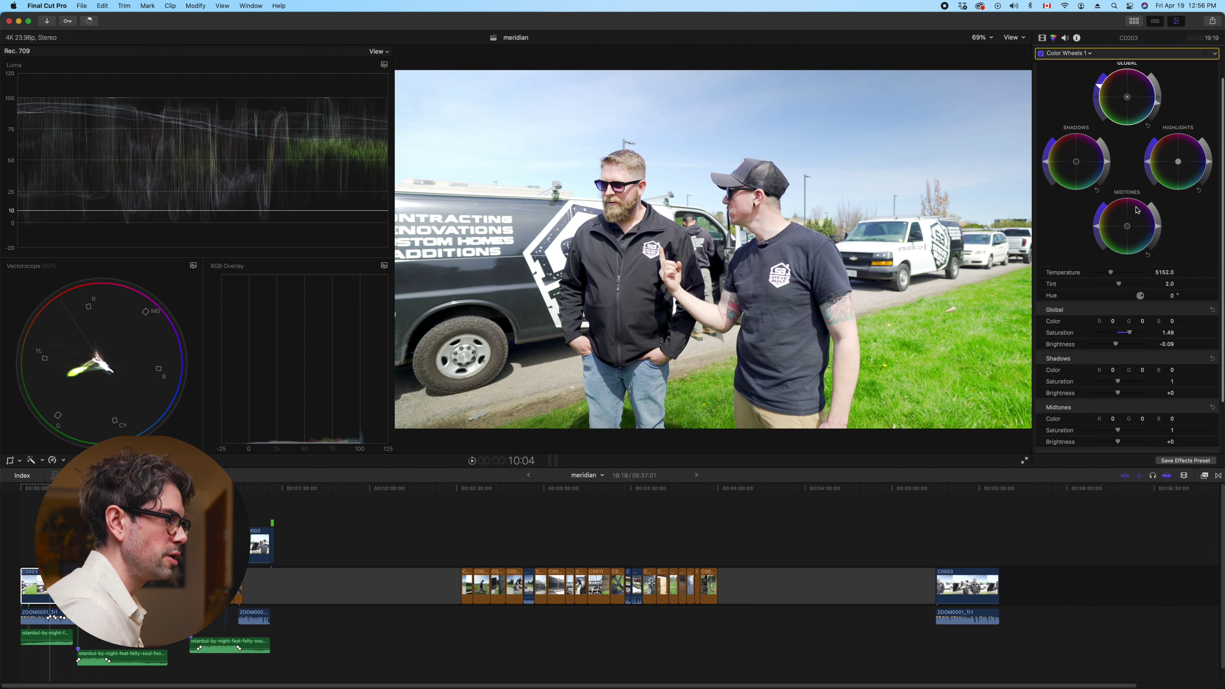
pyautogui.click(1083, 54)
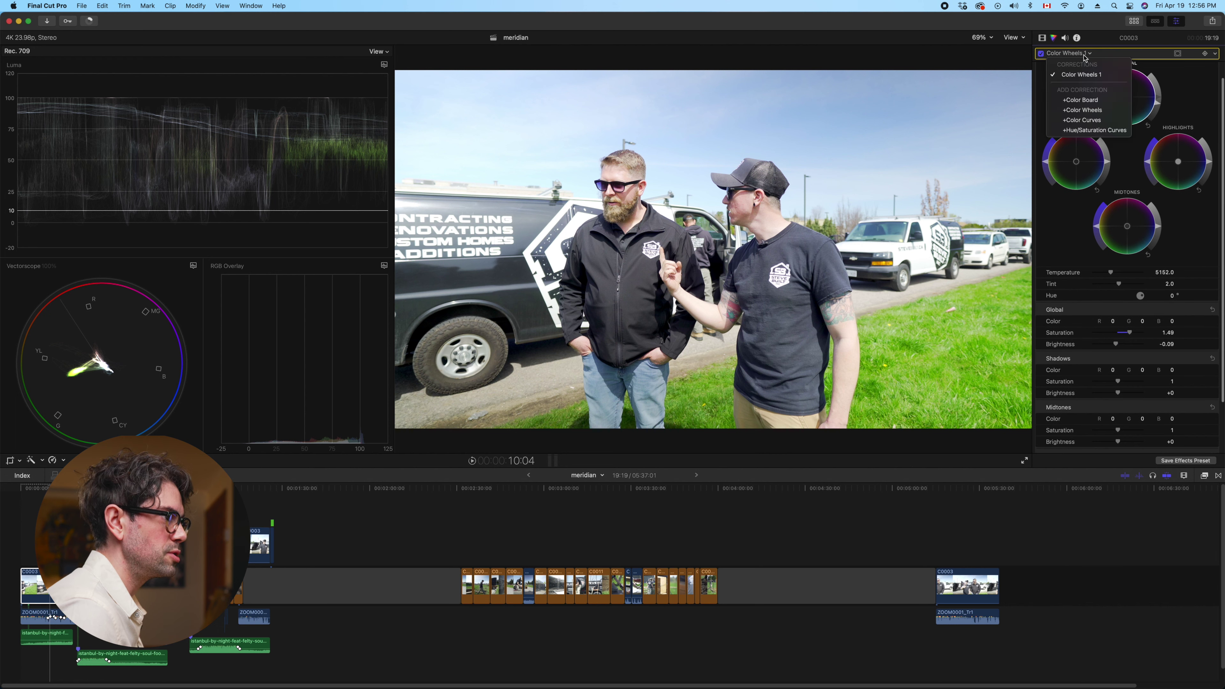
# Add Color Curves 1 to C0003 and pick the red, green and blue curve end points
pyautogui.click(1097, 121)
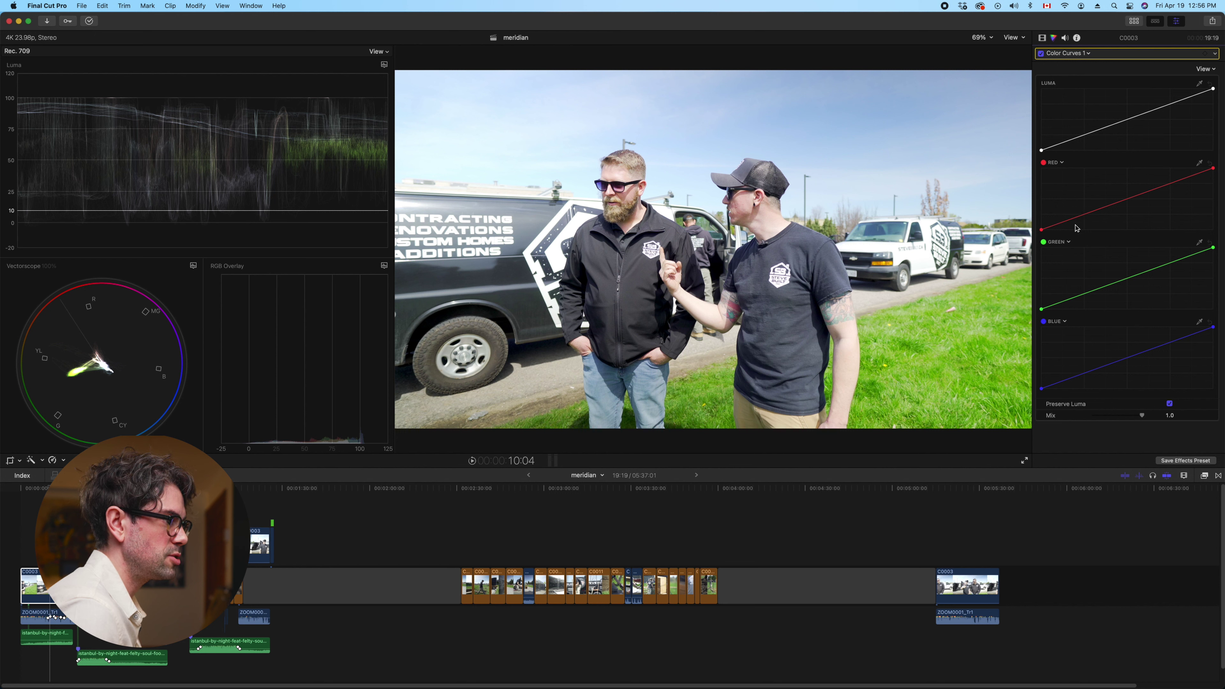
pyautogui.click(1042, 230)
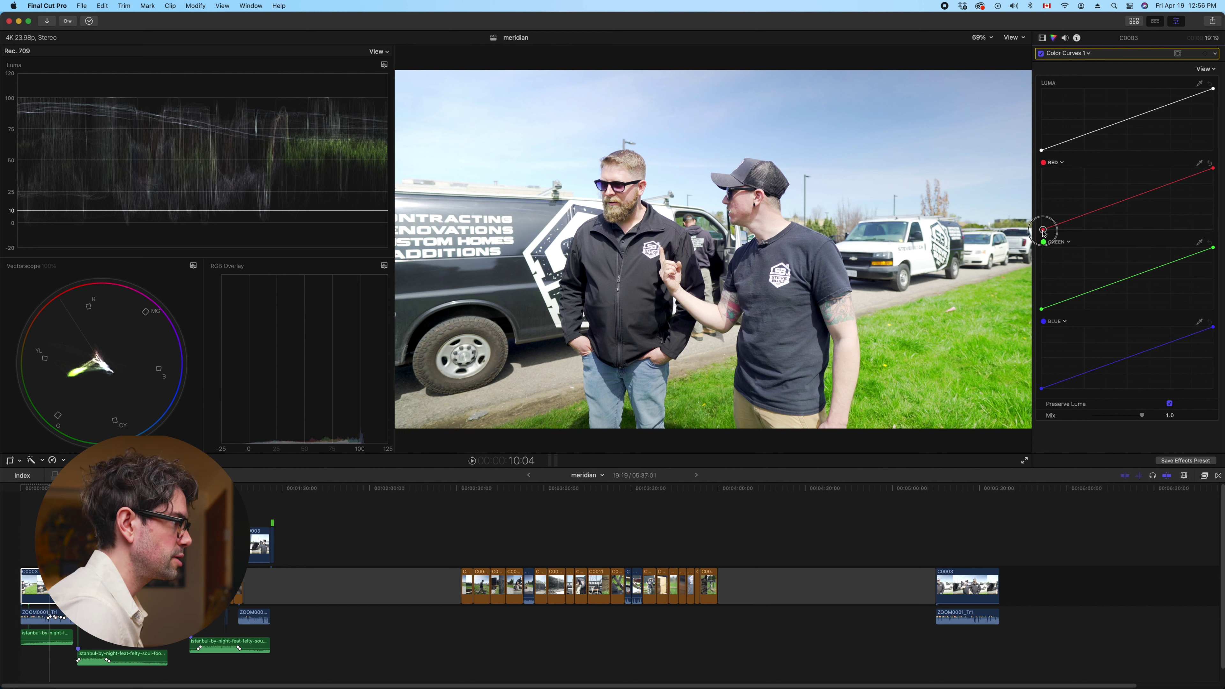
pyautogui.click(1042, 309)
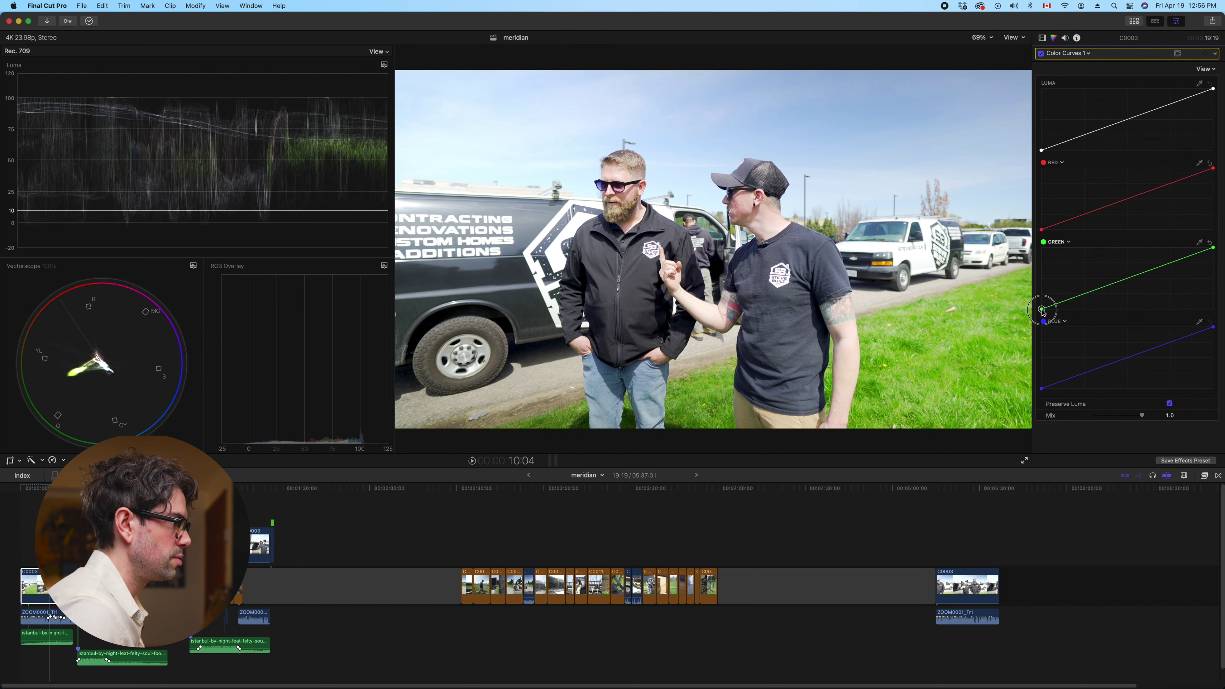
pyautogui.click(1042, 390)
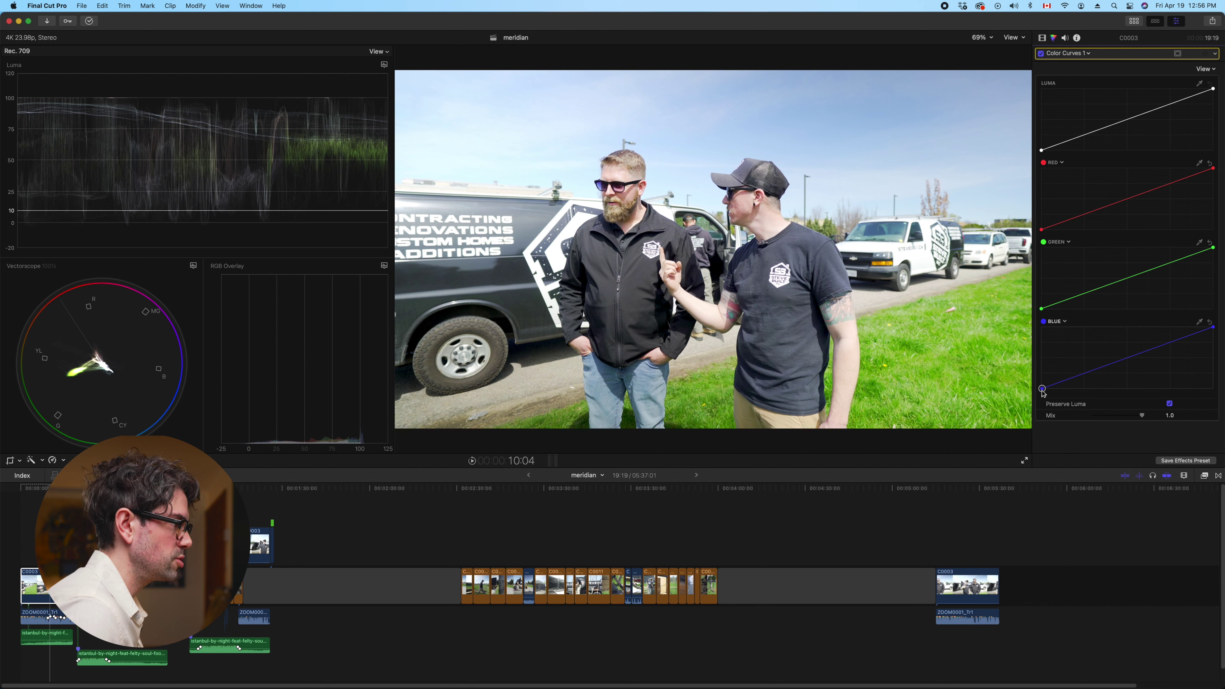
pyautogui.click(1213, 329)
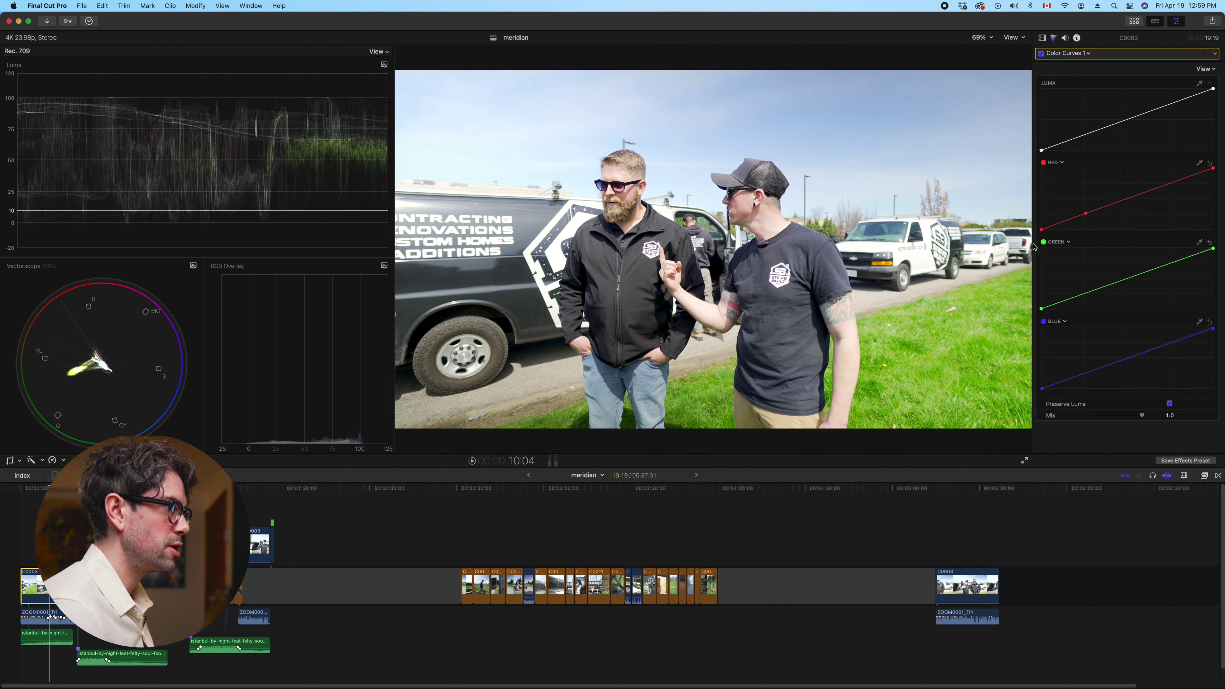
# Add two control points each on the red, green and blue curves
pyautogui.click(1085, 213)
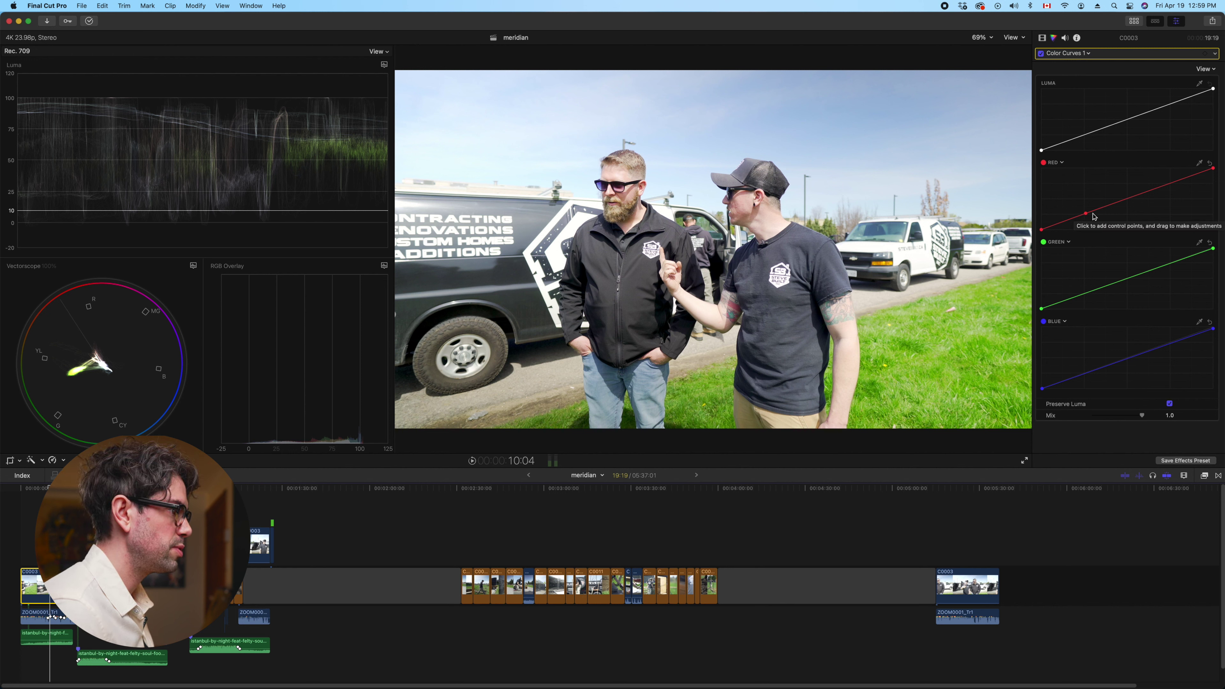
pyautogui.click(1084, 293)
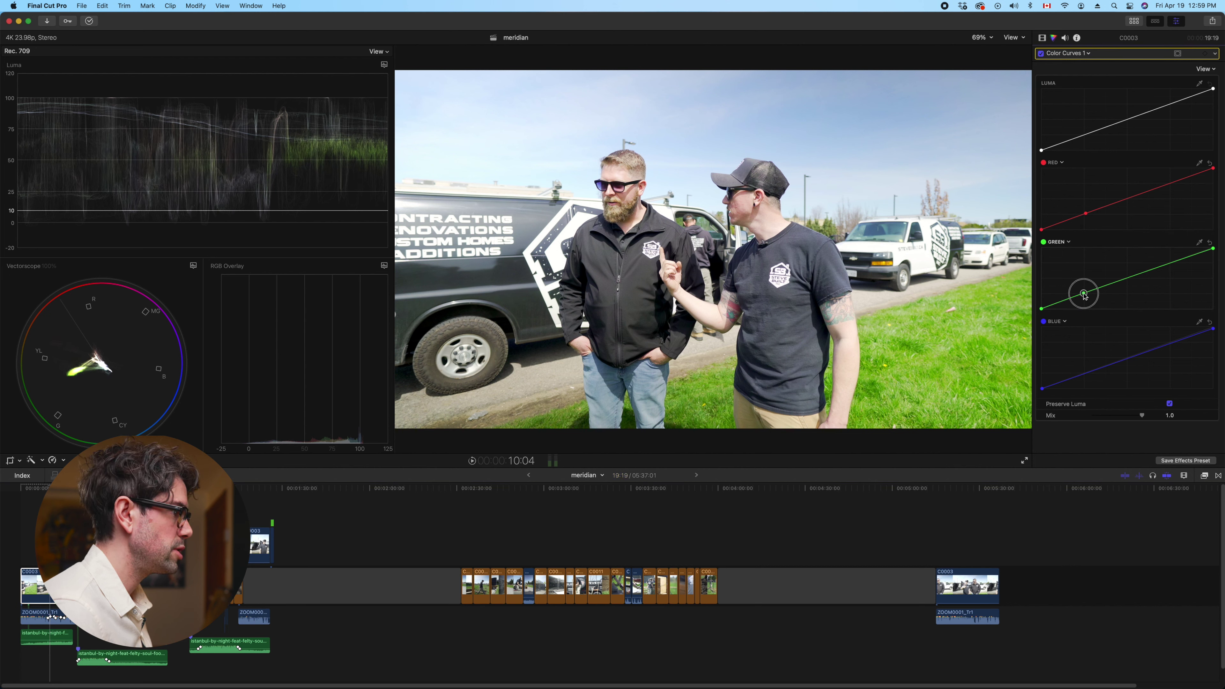
pyautogui.click(1085, 374)
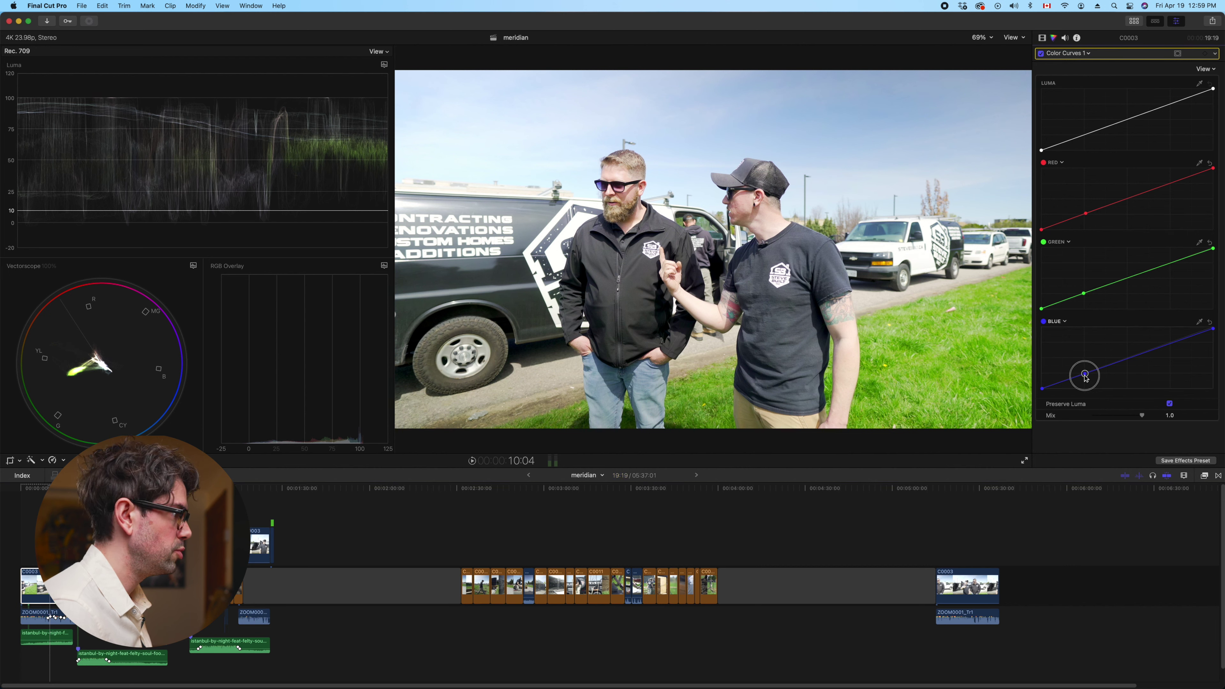
pyautogui.click(1171, 343)
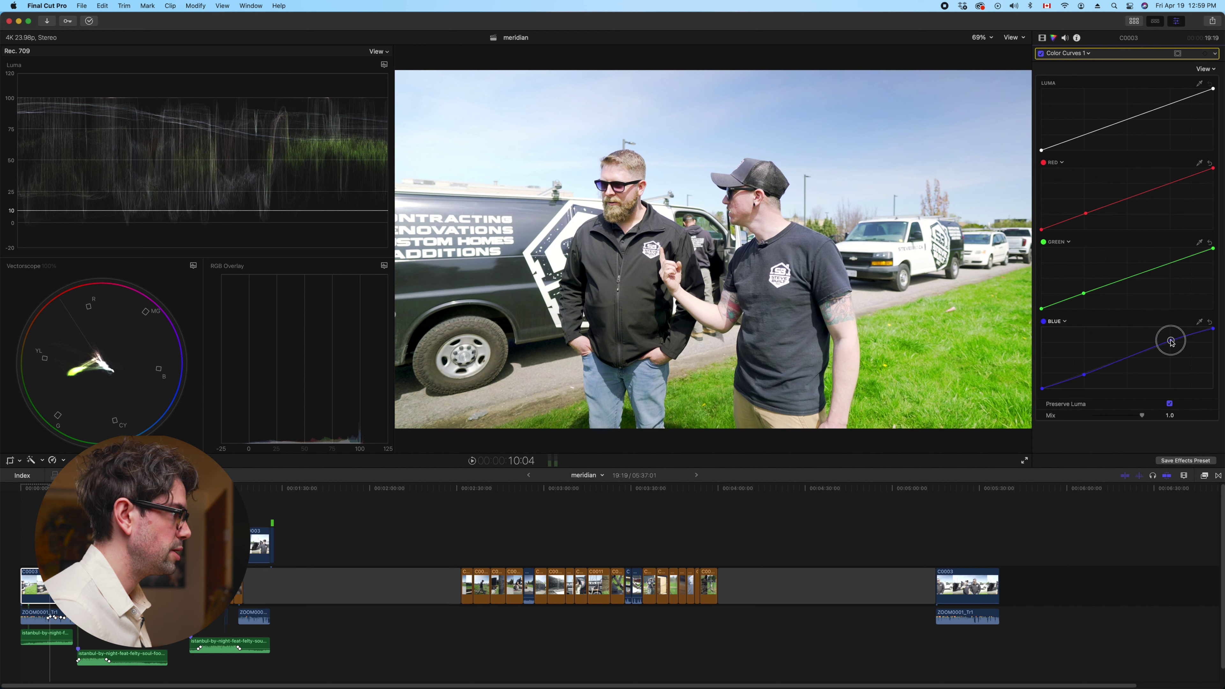
pyautogui.click(1171, 262)
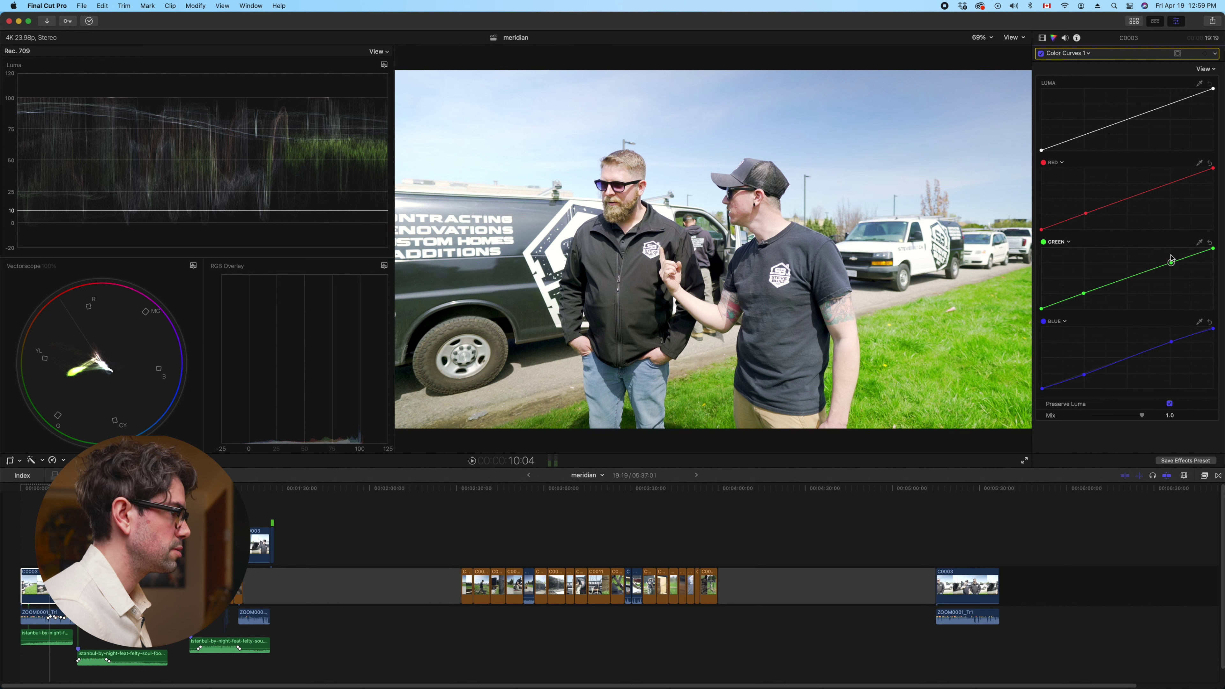
pyautogui.click(1171, 184)
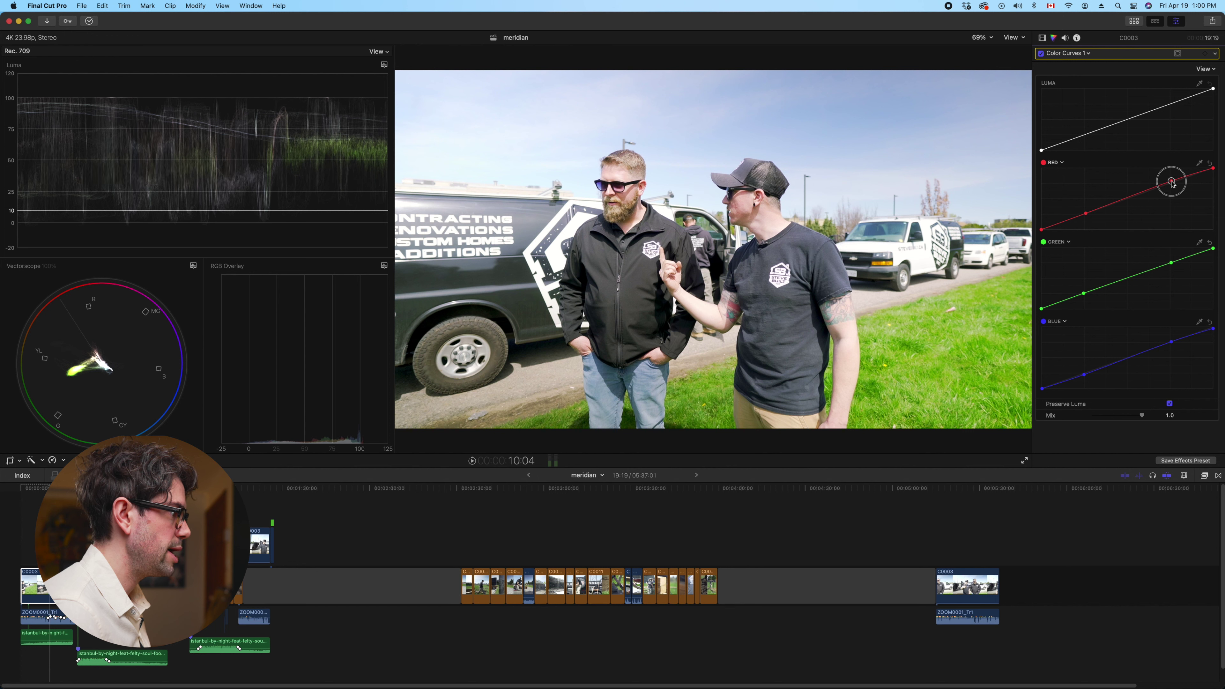
# Toggle the curves correction to compare, then set lower control points on the red, green and blue curves
pyautogui.click(1040, 55)
pyautogui.click(1040, 54)
pyautogui.click(1040, 55)
pyautogui.click(1040, 55)
pyautogui.click(1040, 54)
pyautogui.click(1040, 55)
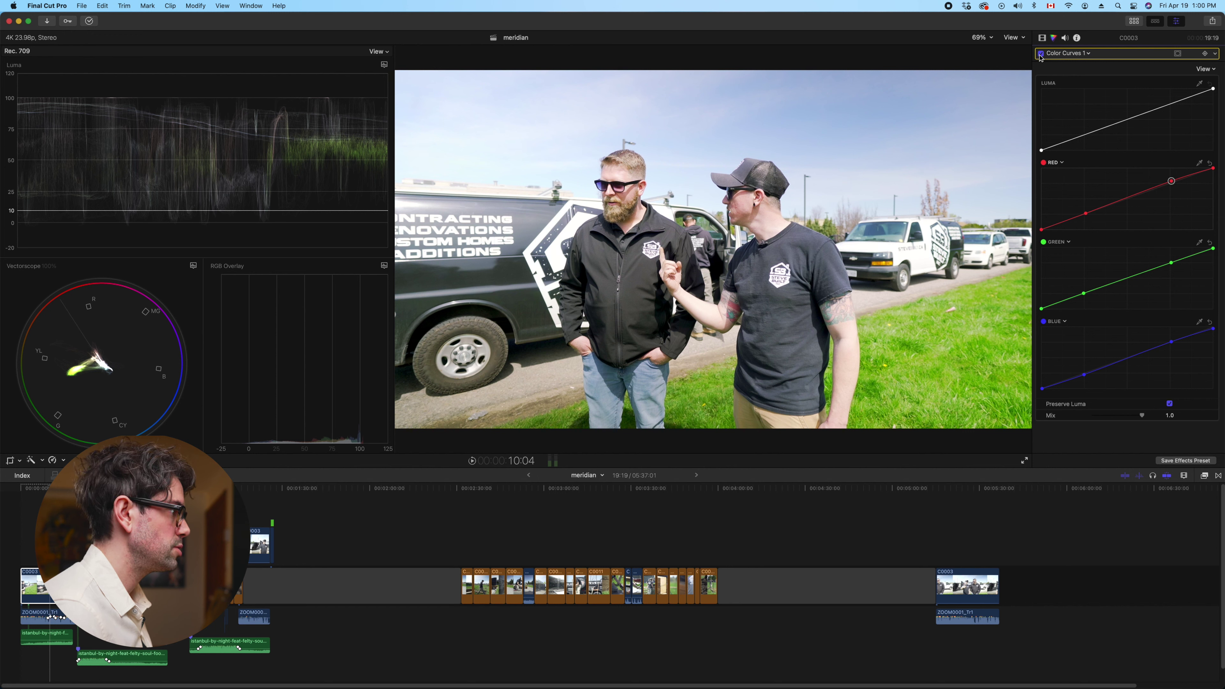
pyautogui.click(1085, 215)
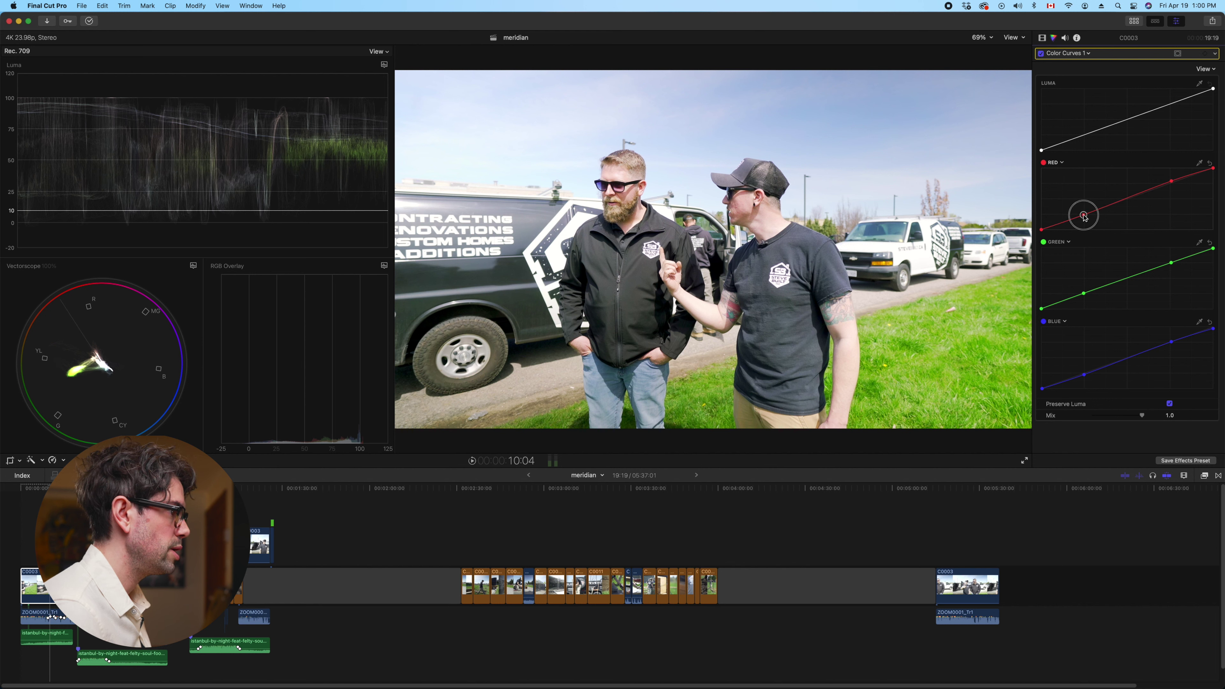
pyautogui.click(1085, 294)
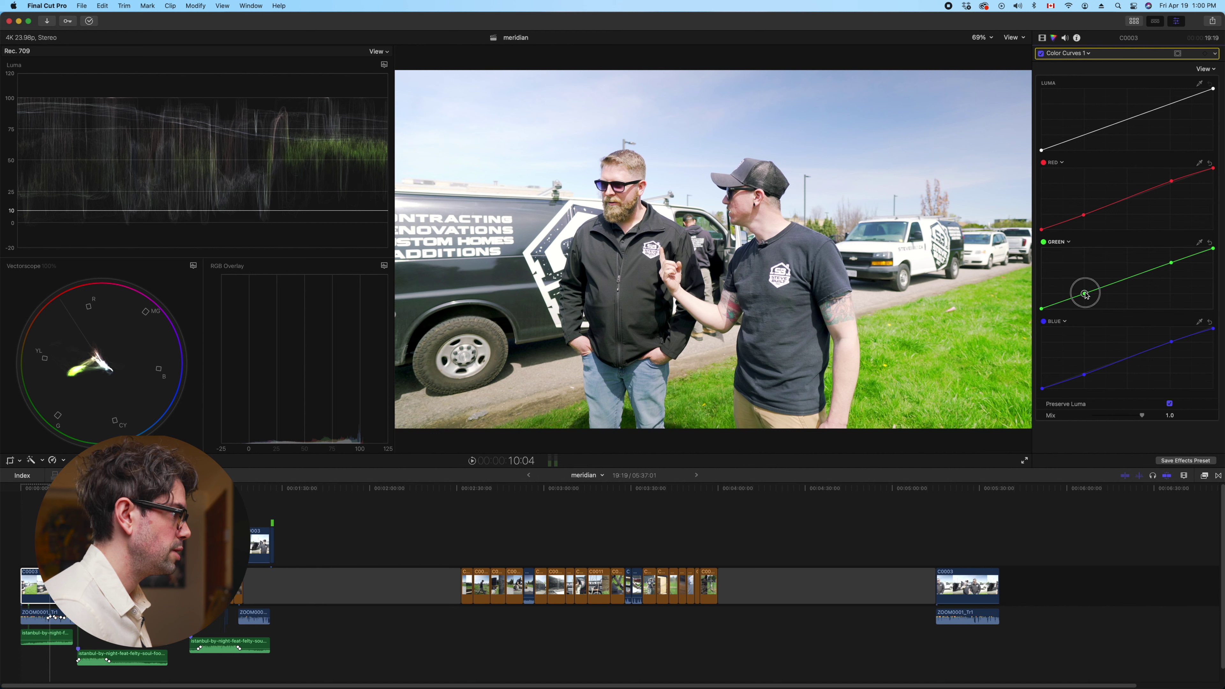
pyautogui.click(1085, 375)
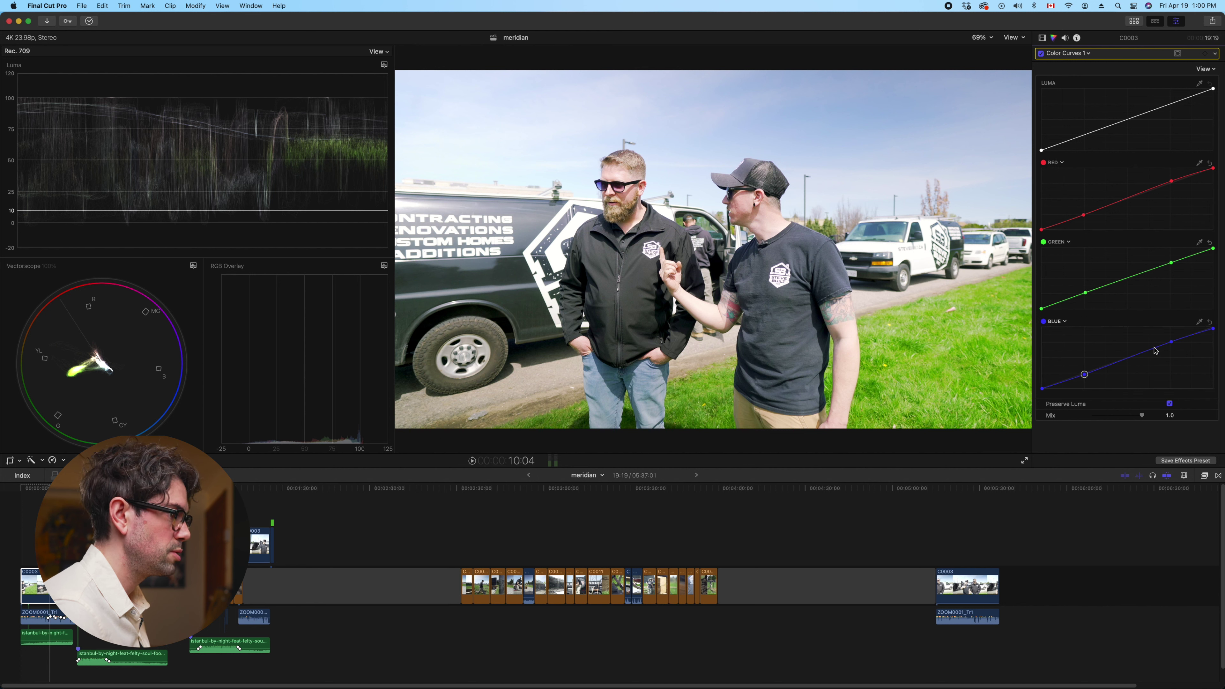
pyautogui.click(1074, 53)
pyautogui.click(1061, 74)
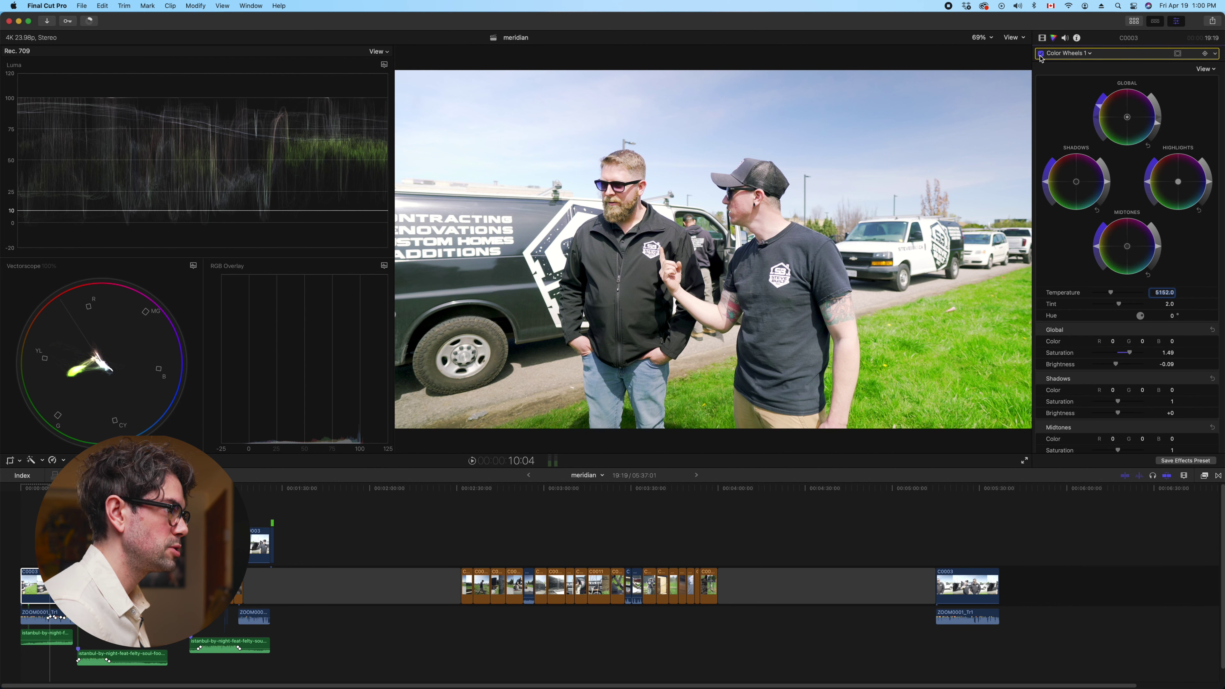
pyautogui.click(1040, 55)
pyautogui.click(1040, 54)
pyautogui.click(1072, 54)
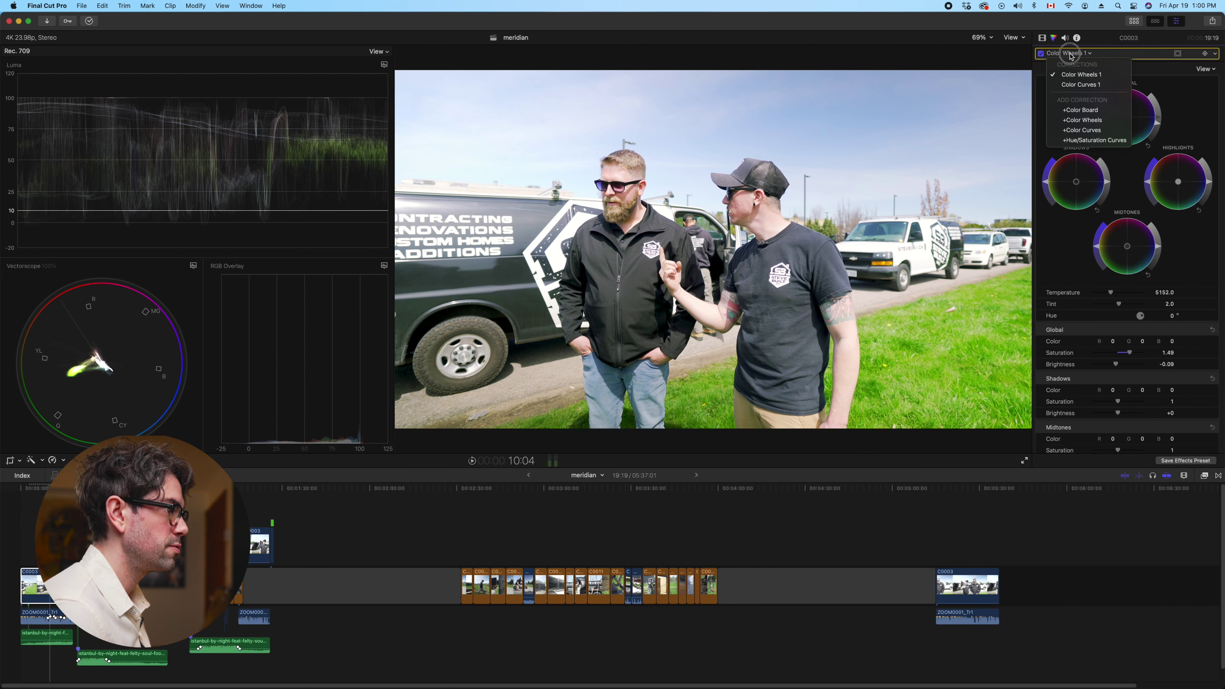
pyautogui.click(1074, 78)
pyautogui.click(1041, 53)
pyautogui.click(1041, 54)
pyautogui.click(1041, 54)
pyautogui.click(1041, 54)
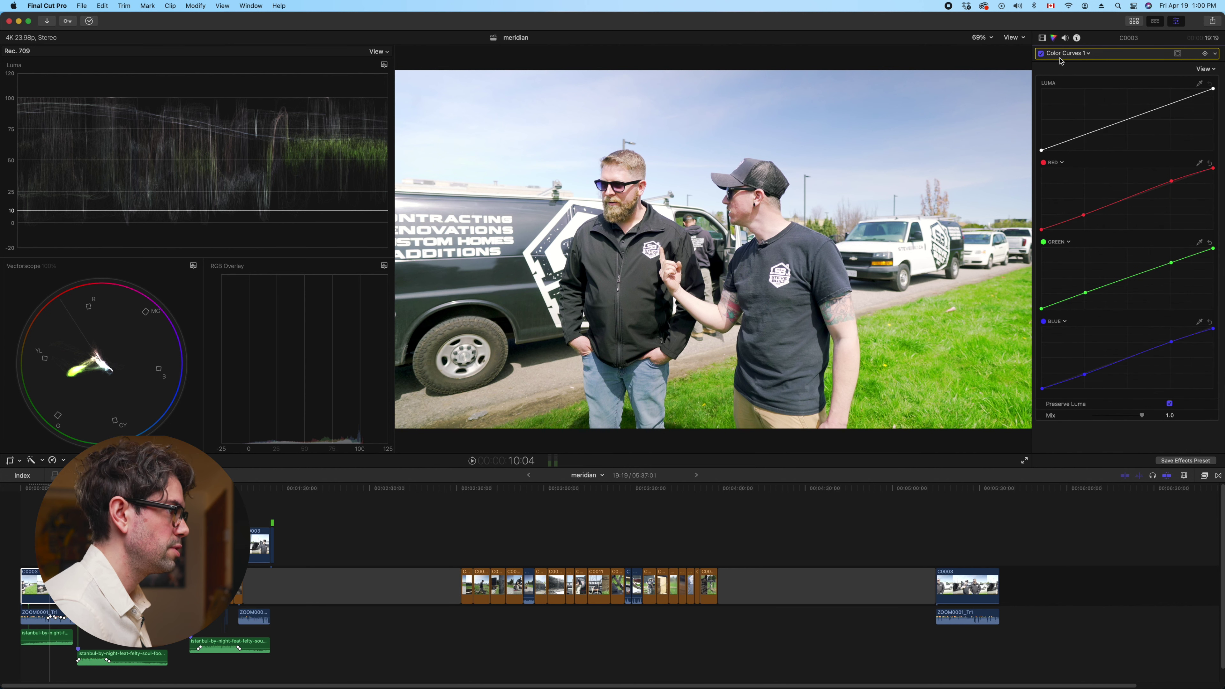
pyautogui.click(1069, 54)
pyautogui.click(1077, 73)
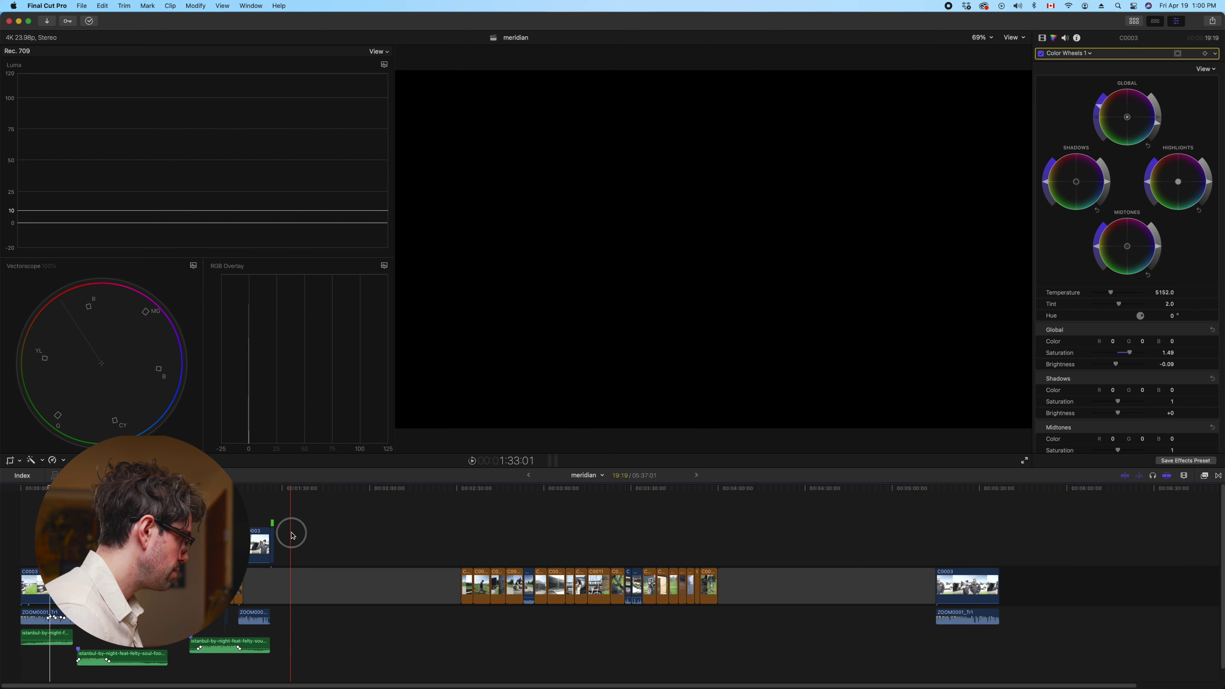
# Paste C0003's Color Wheels 1 and Color Curves 1 onto seven clips with Audio Attributes unchecked
pyautogui.click(268, 543)
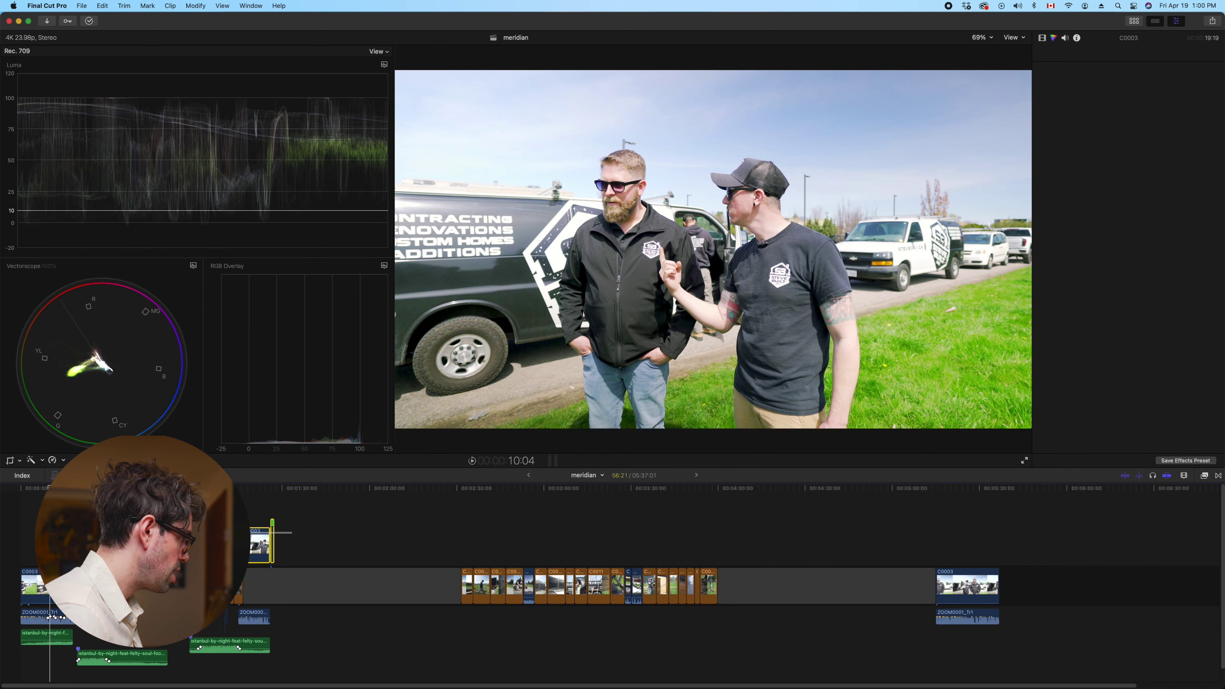
pyautogui.press('shift+super+v')
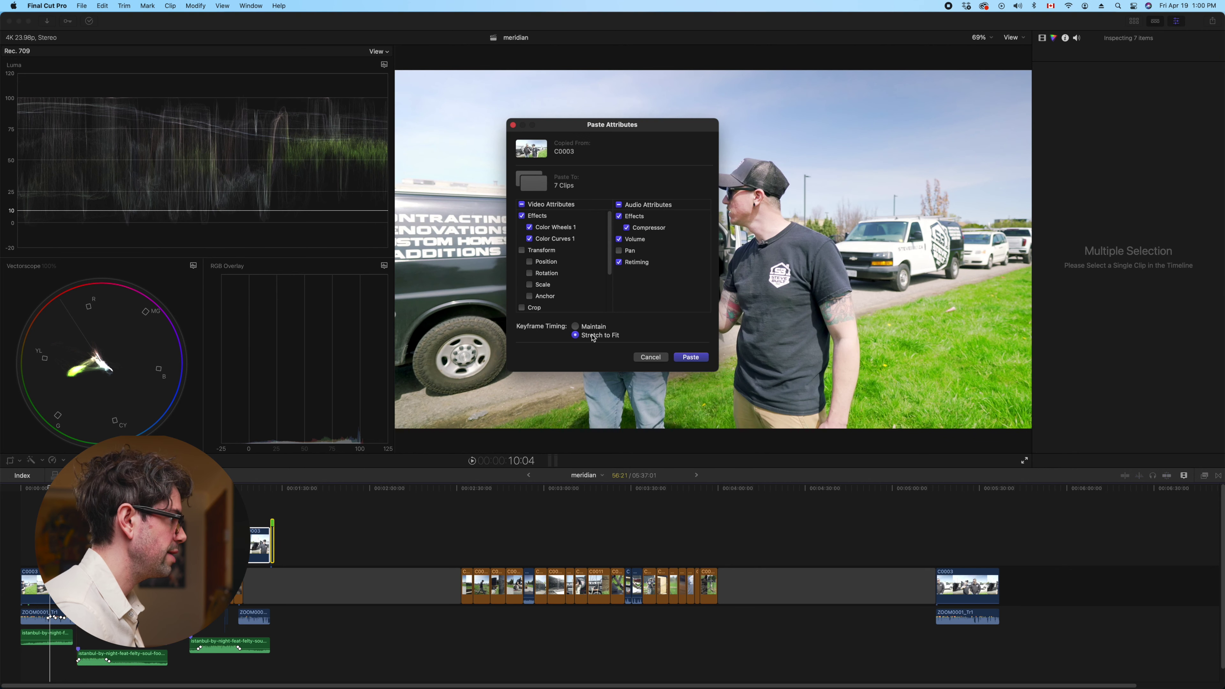
pyautogui.click(620, 205)
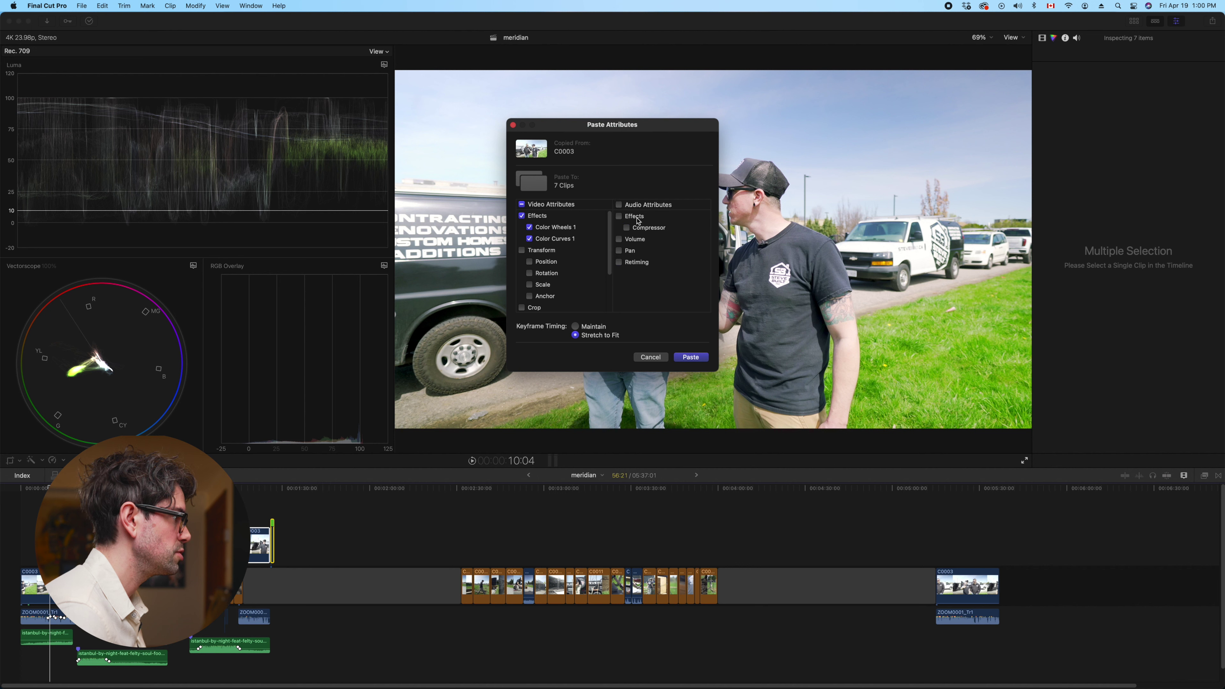
pyautogui.scroll(-2, 536, 231)
pyautogui.scroll(2, 549, 243)
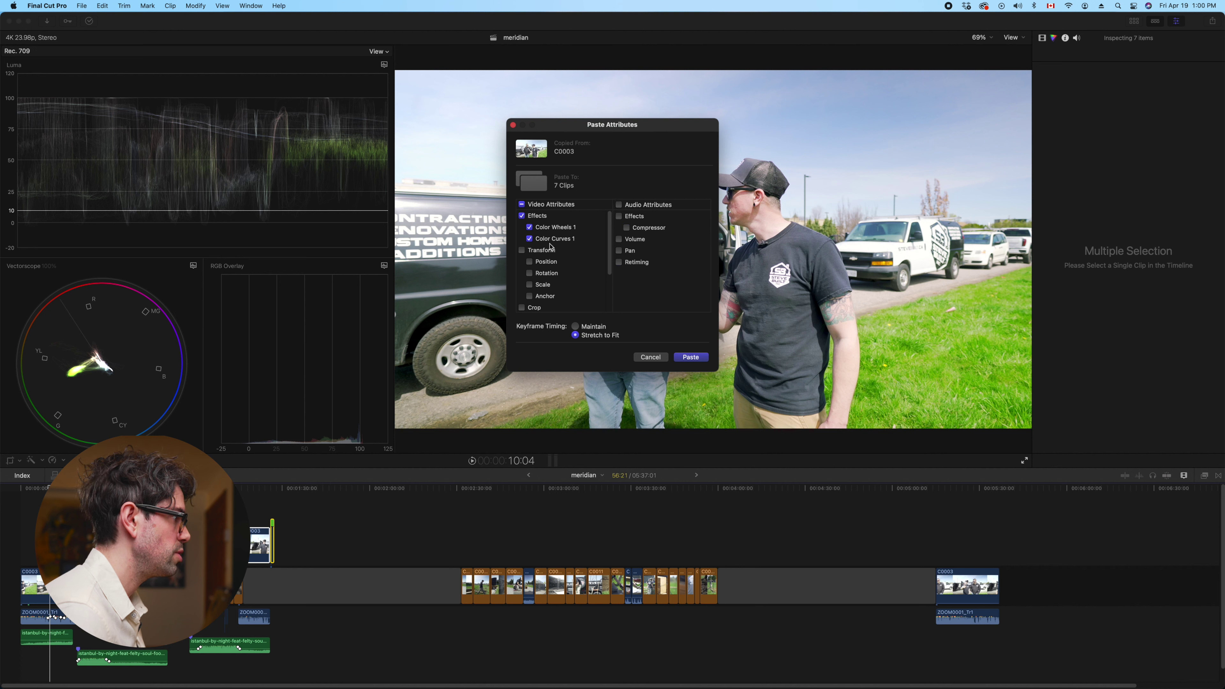
pyautogui.click(693, 358)
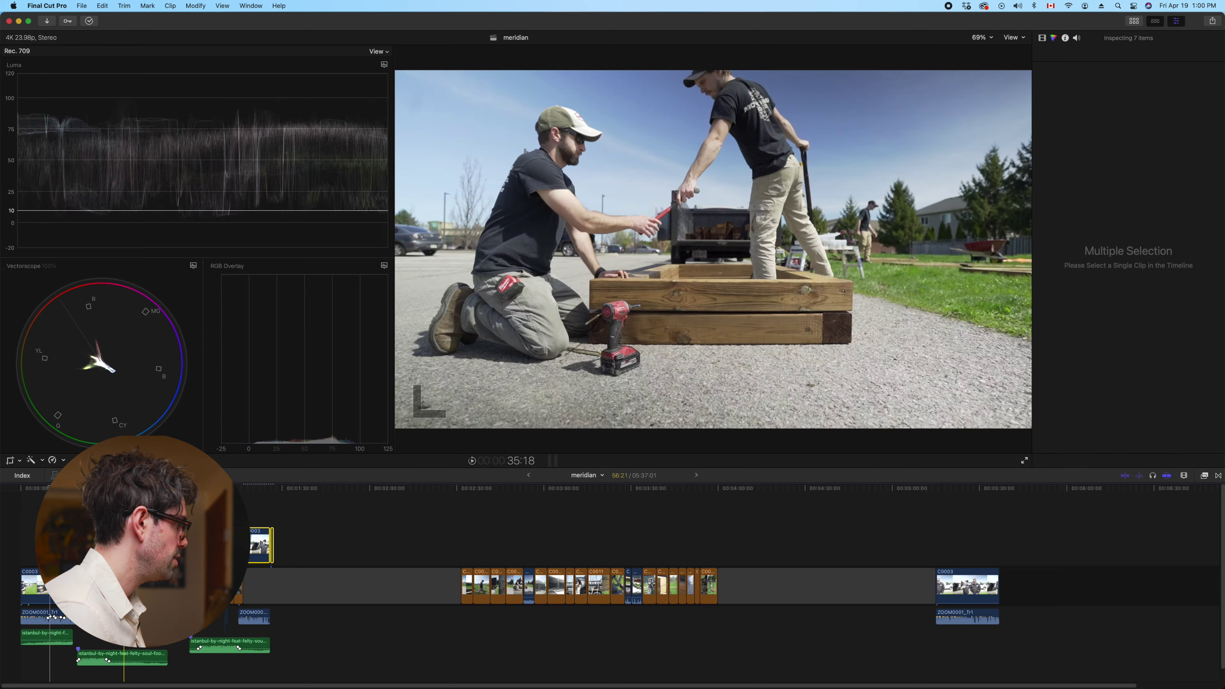
pyautogui.click(78, 586)
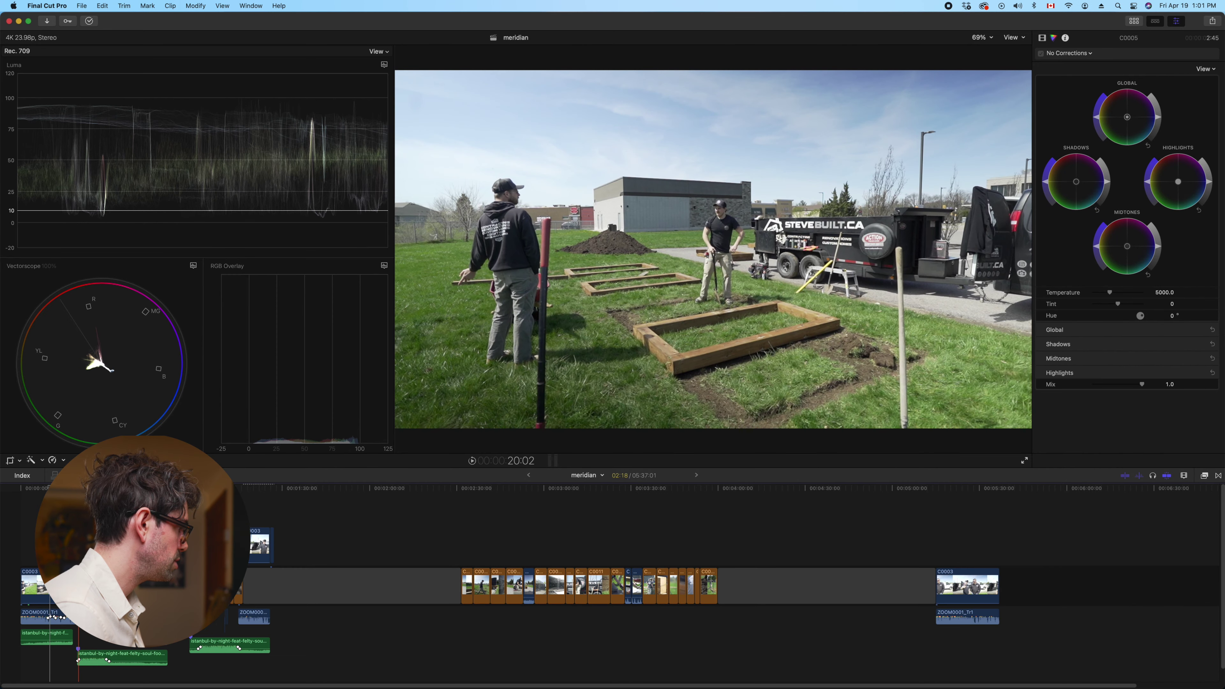
# Select the 22 remaining clips and paste the colour grade with audio attributes excluded
pyautogui.press('l')
pyautogui.press('l')
pyautogui.press('l')
pyautogui.press('l')
pyautogui.press('l')
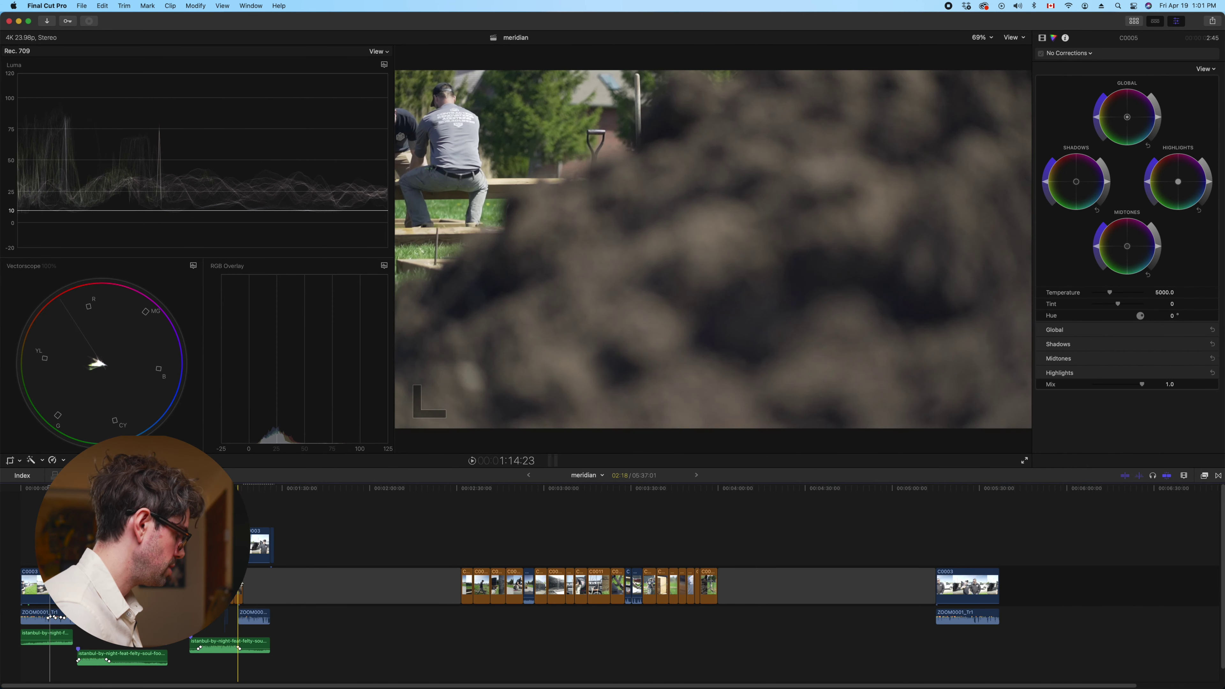
pyautogui.press('super+a')
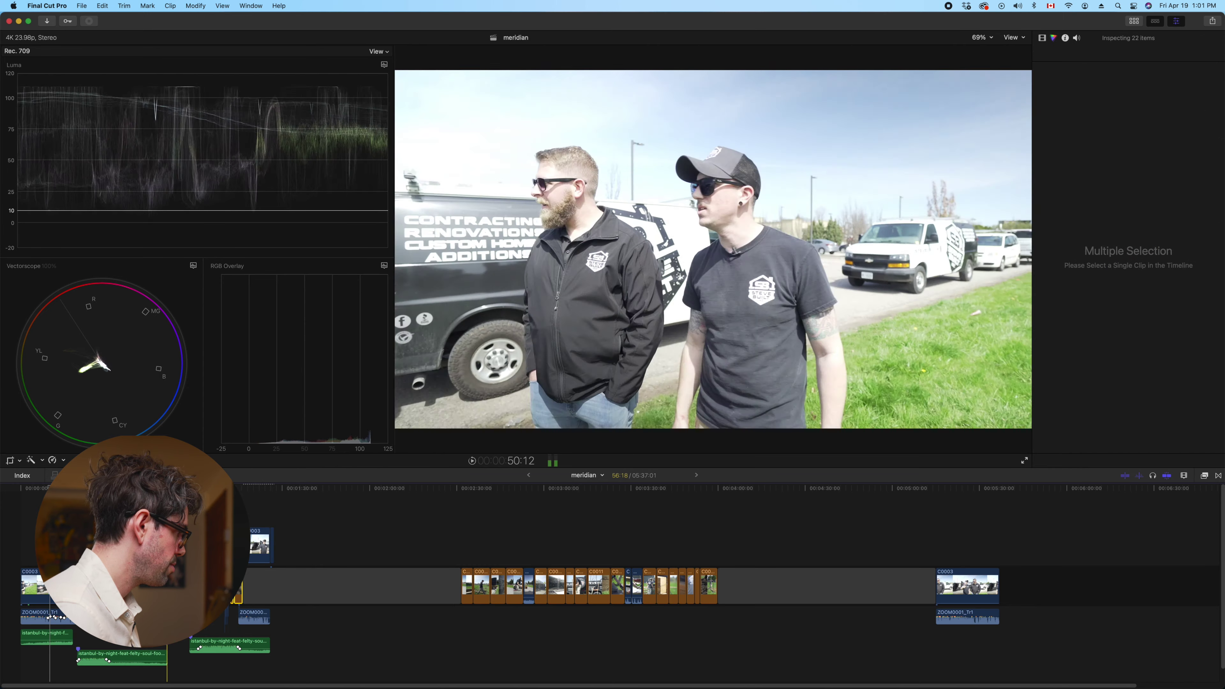
pyautogui.press('super+shift+v')
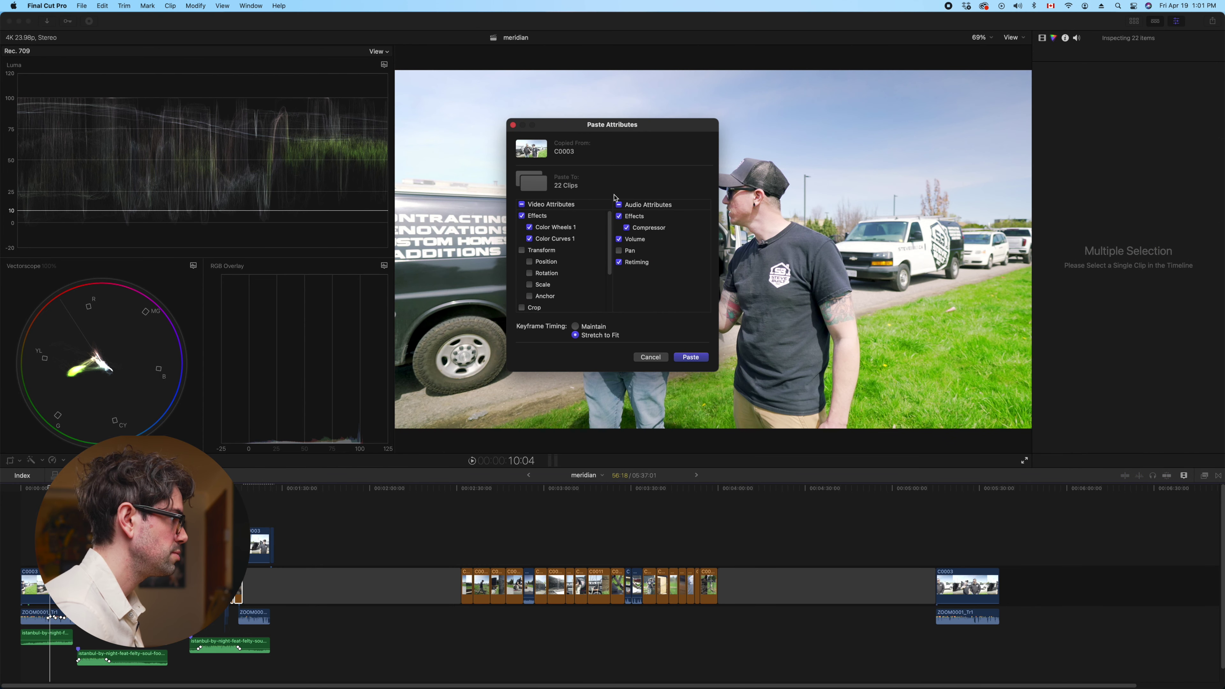
pyautogui.click(619, 204)
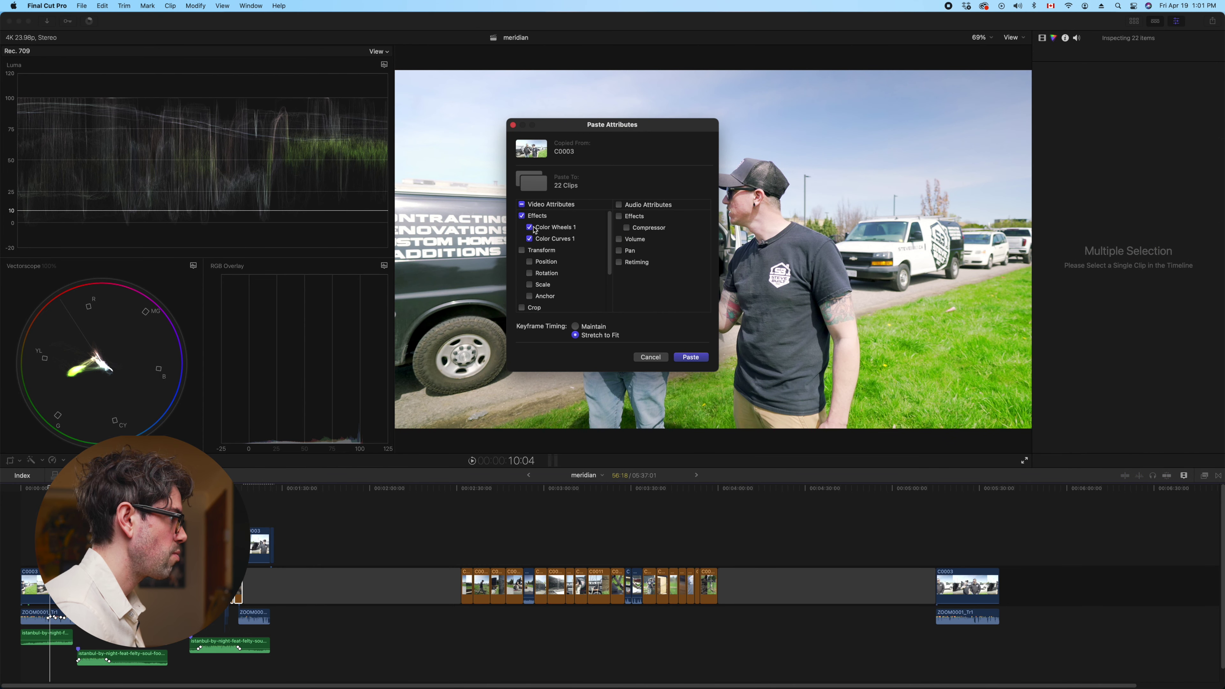
pyautogui.click(699, 358)
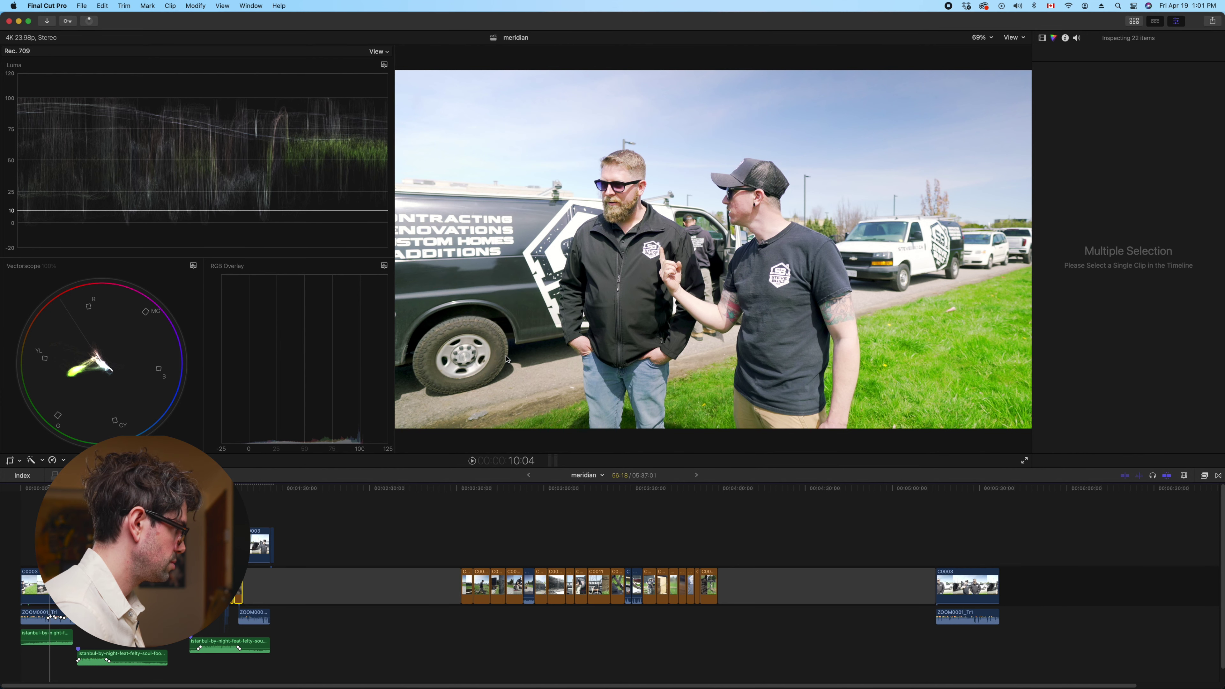
# Check C0005's pasted curves, play through the timeline, and select the first C0003 clip
pyautogui.click(77, 521)
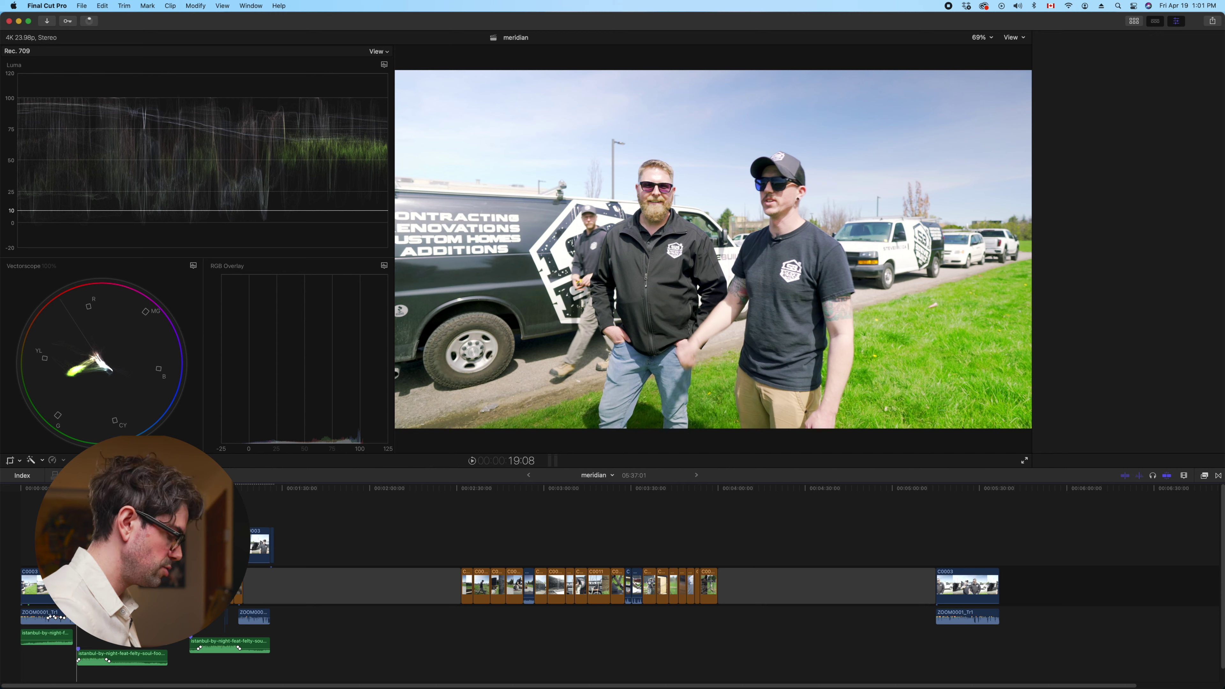
pyautogui.press('super+6')
pyautogui.press('super+equal')
pyautogui.press('super+equal')
pyautogui.press('super+equal')
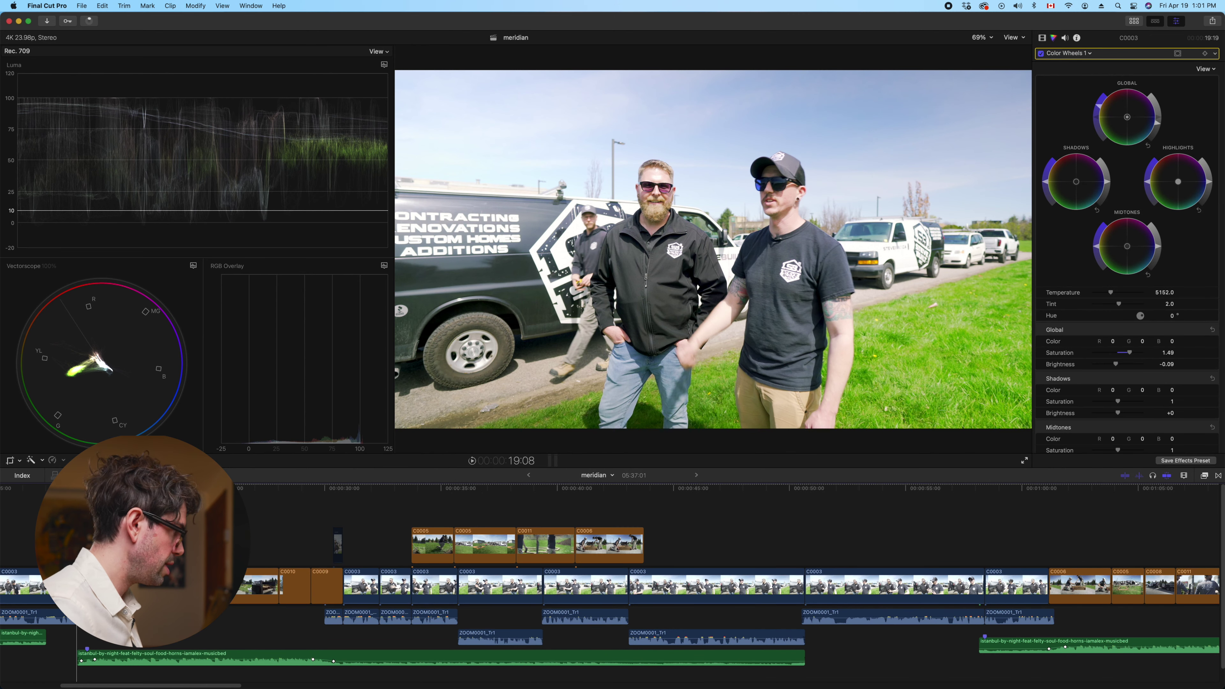
pyautogui.click(482, 545)
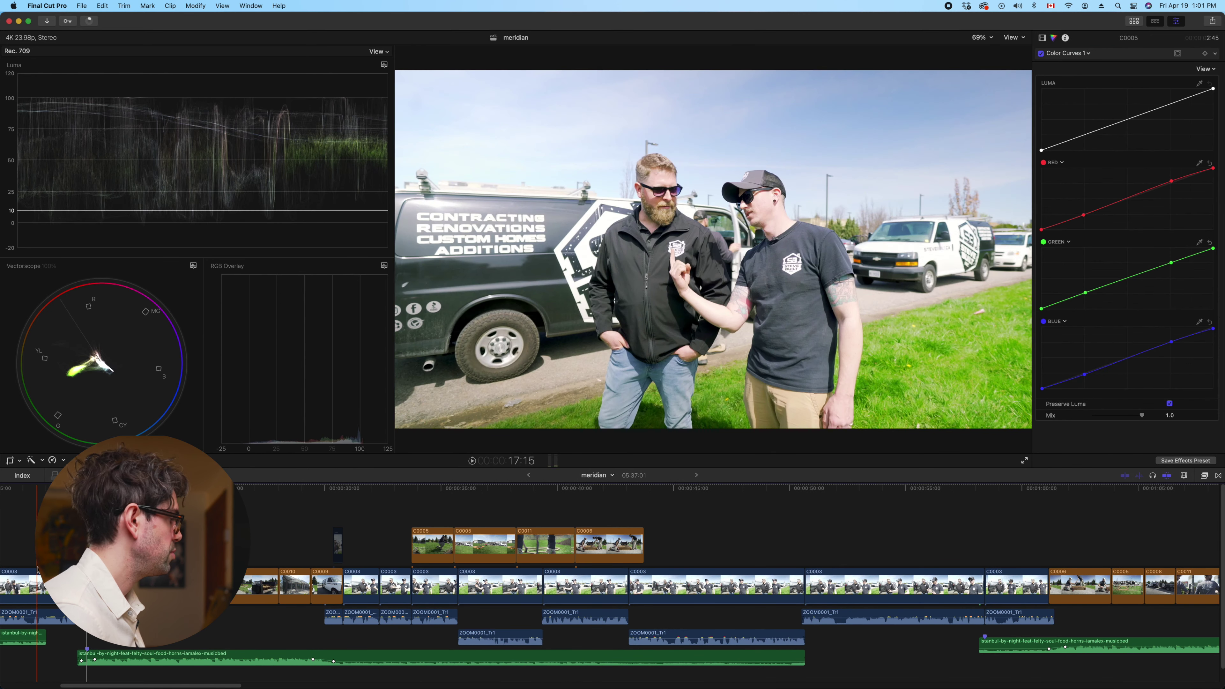
pyautogui.hscroll(-5, 36, 569)
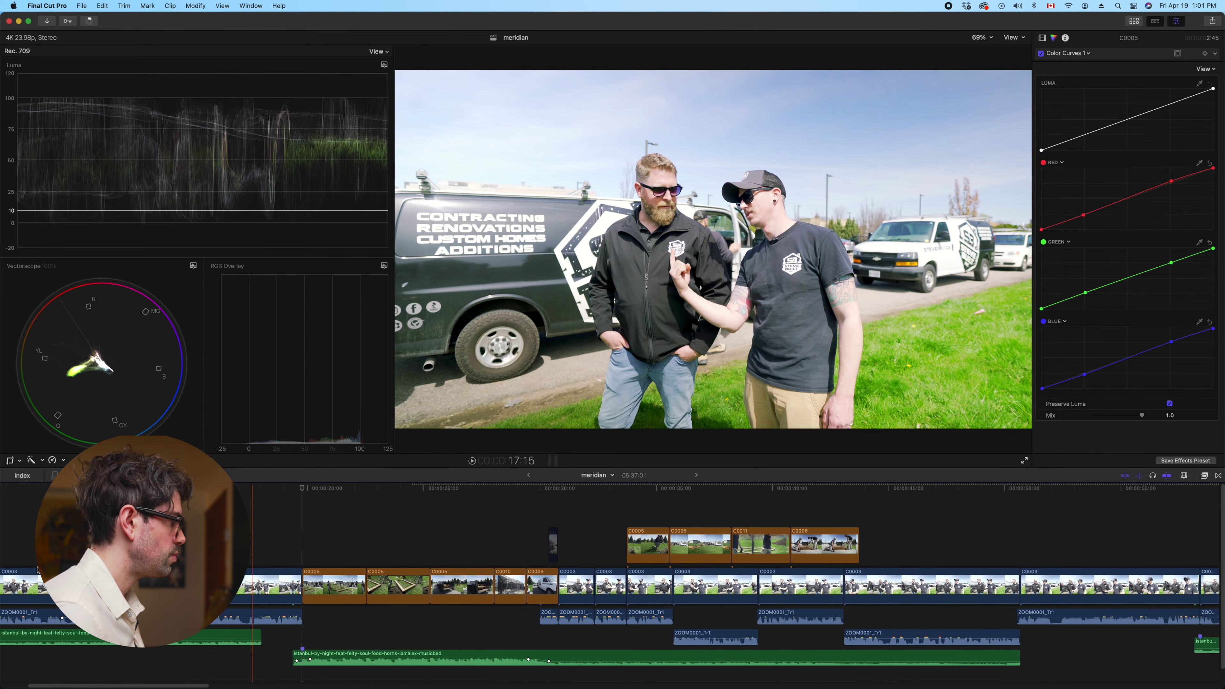
pyautogui.press('super+minus')
pyautogui.press('super+minus')
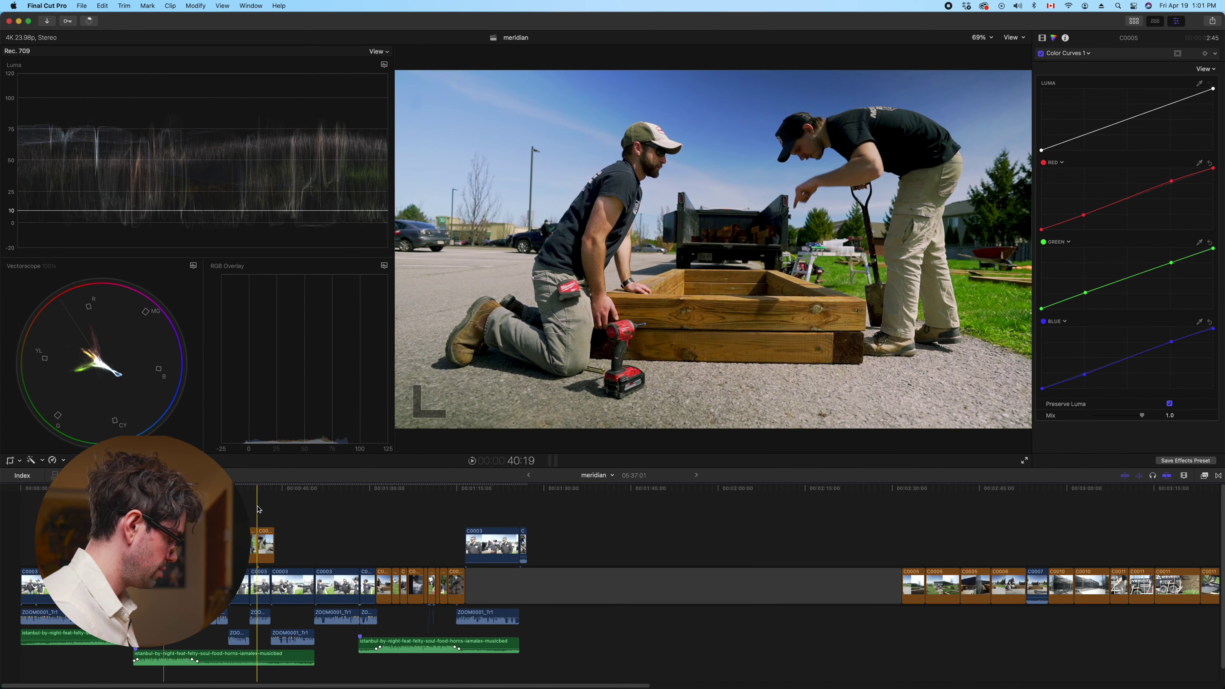
pyautogui.press('space')
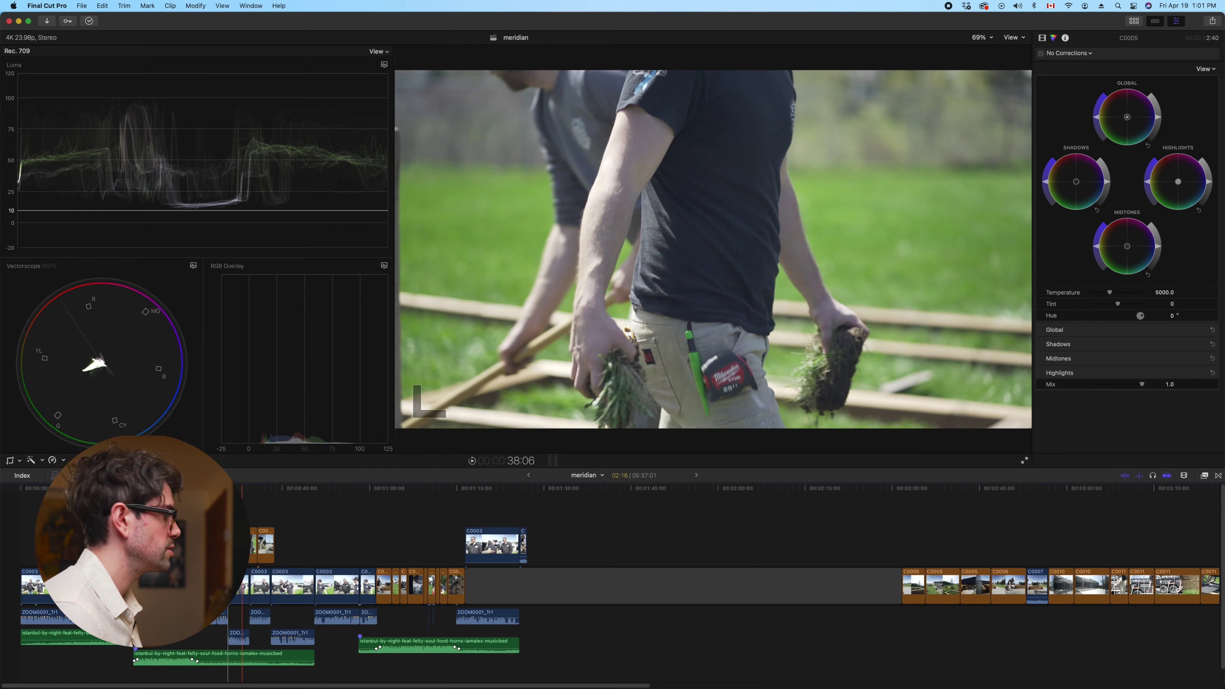
pyautogui.click(68, 586)
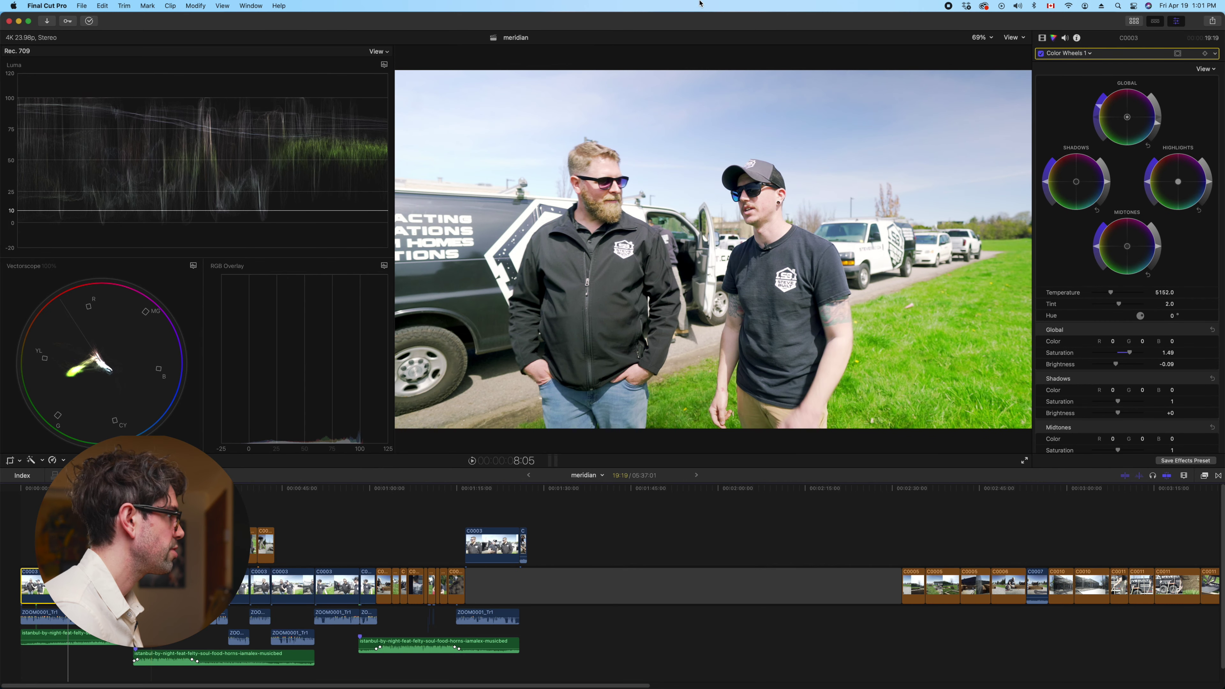
# Darken C0003's midtones brightness to -0.23 and open Paste Attributes for the six selected clips
pyautogui.scroll(-3, 1124, 323)
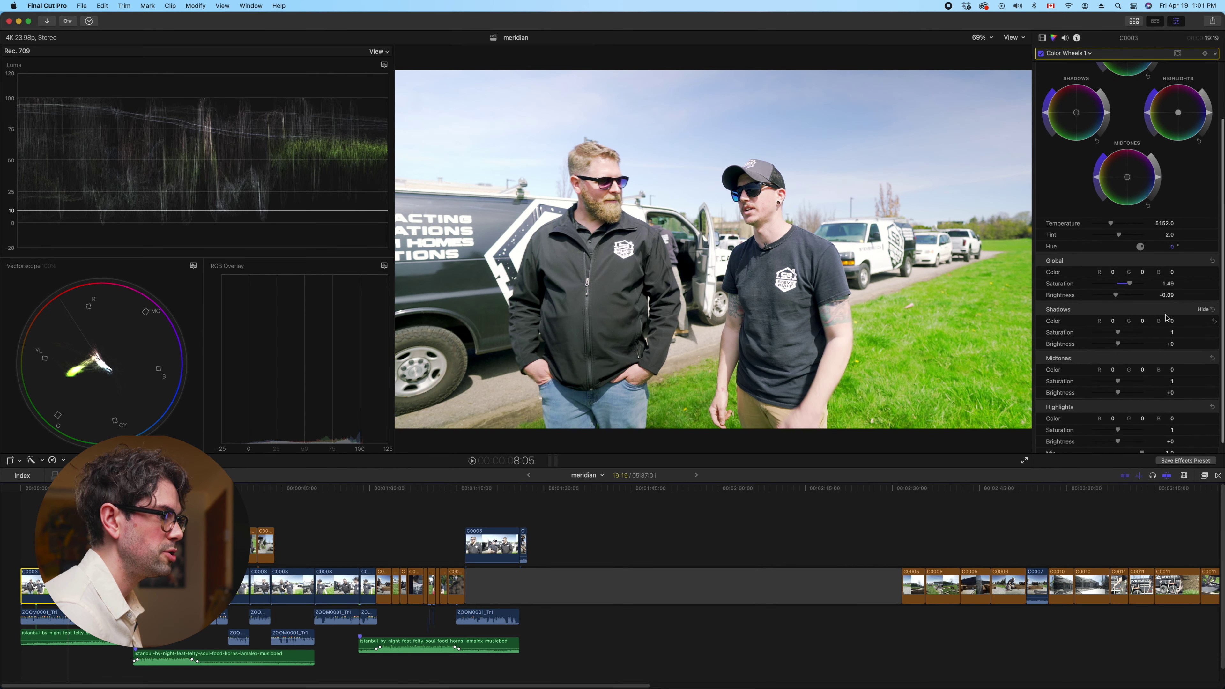
pyautogui.moveTo(1119, 393); pyautogui.dragTo(1116, 394)
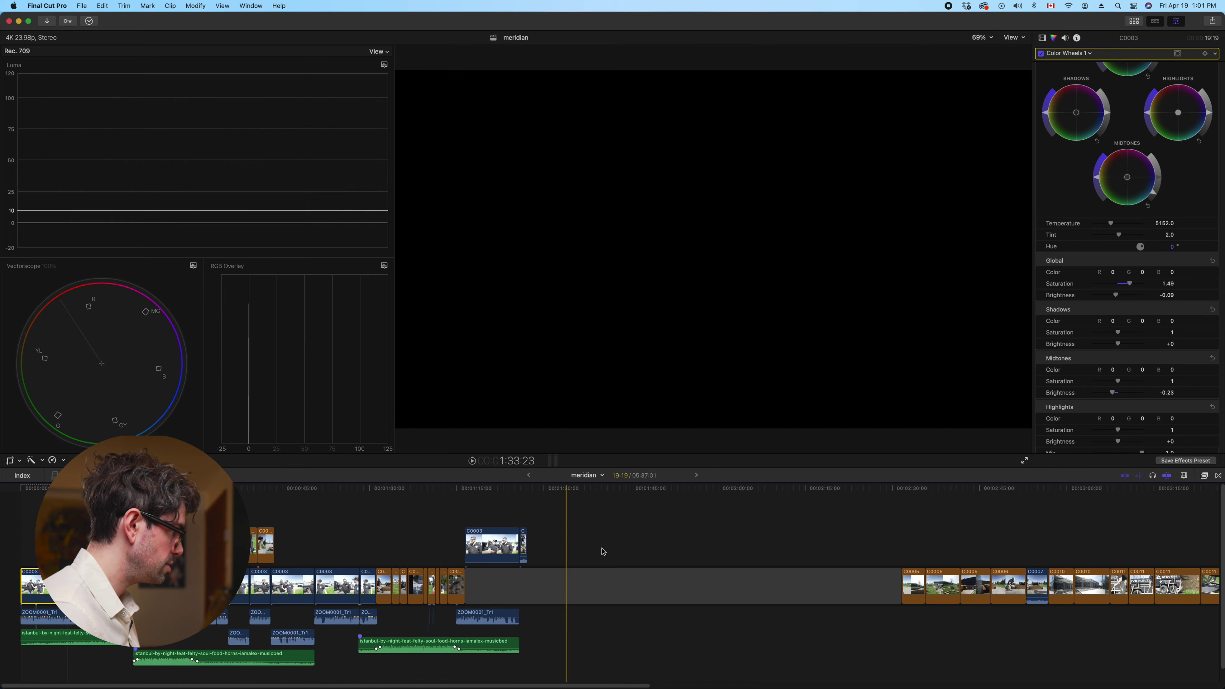
pyautogui.moveTo(590, 531); pyautogui.dragTo(248, 545)
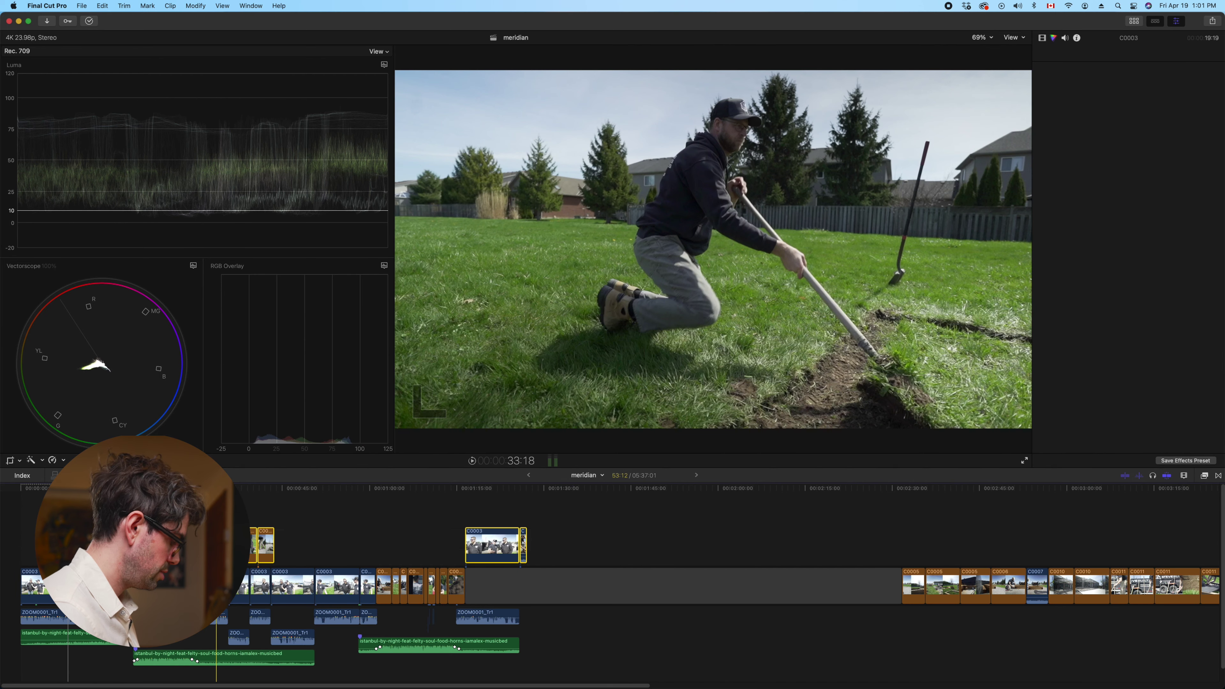
pyautogui.press('super+shift+v')
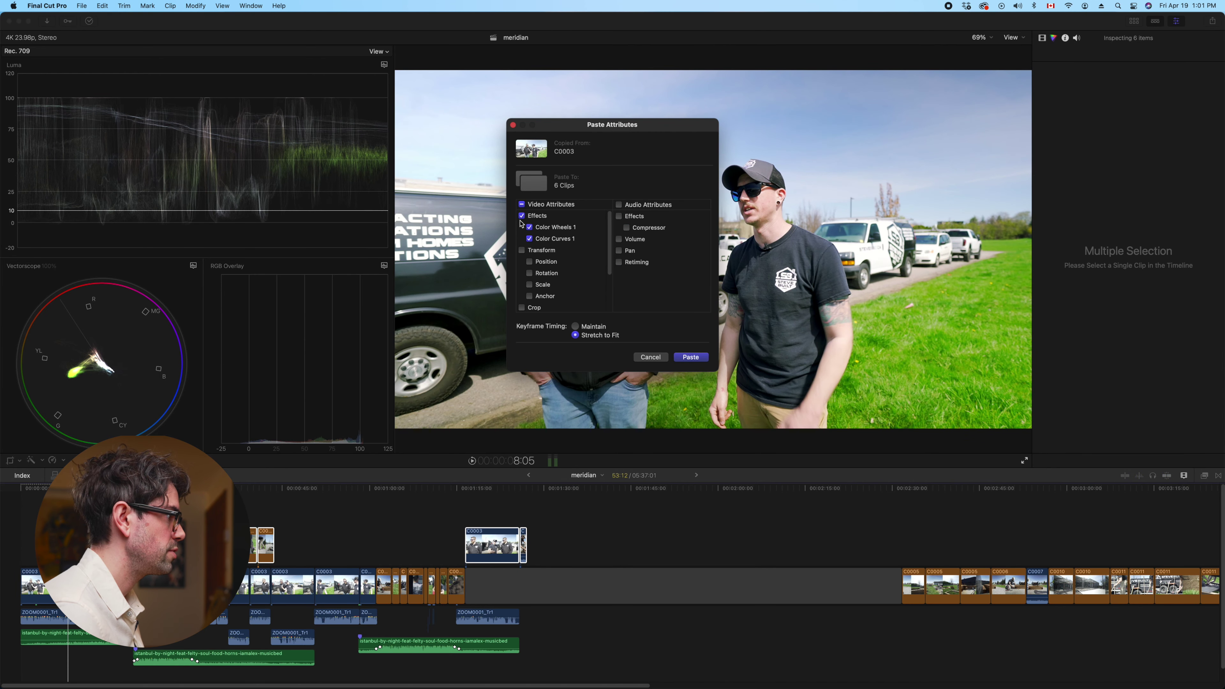
# Paste the grade onto the six clips, then onto 22 storyline clips without audio attributes
pyautogui.click(691, 357)
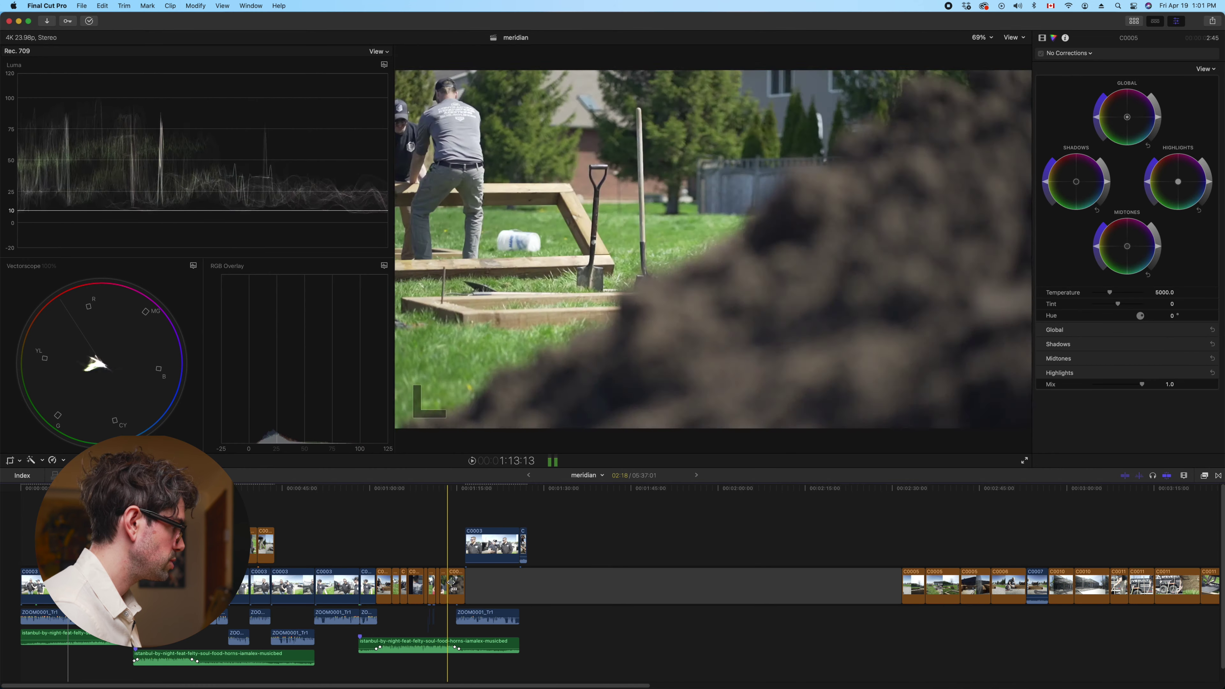
pyautogui.moveTo(464, 564); pyautogui.dragTo(231, 596)
pyautogui.rightClick(338, 589)
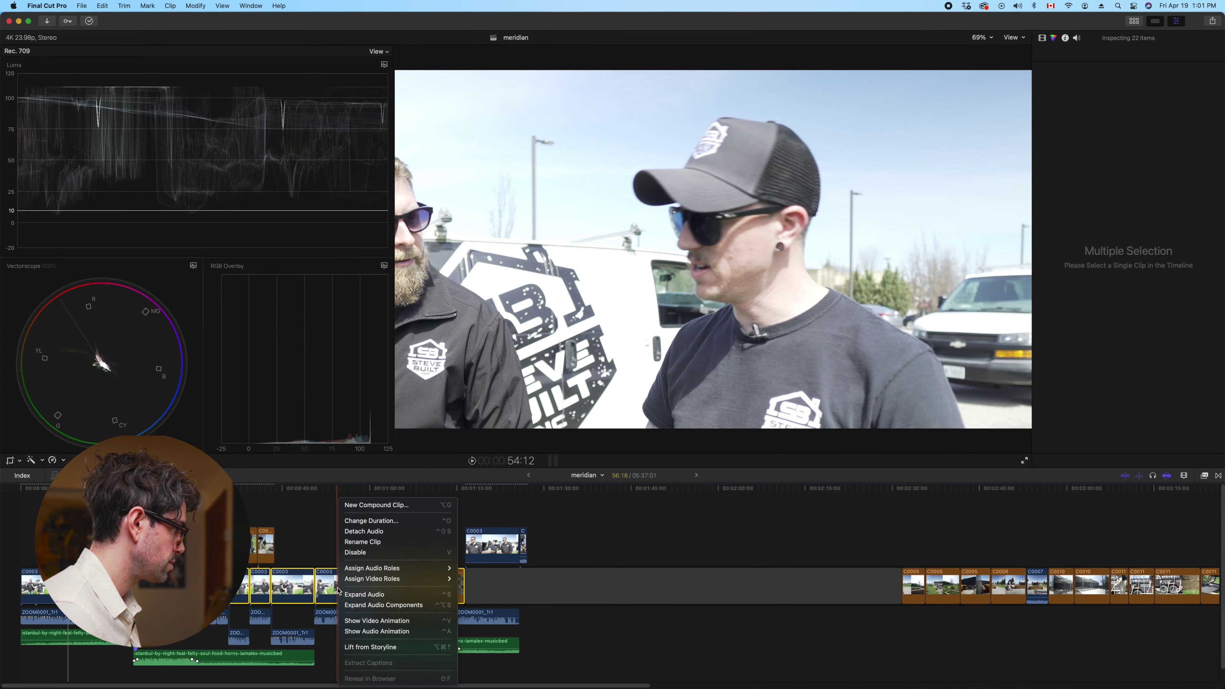
pyautogui.press('Escape')
pyautogui.press('super+shift+v')
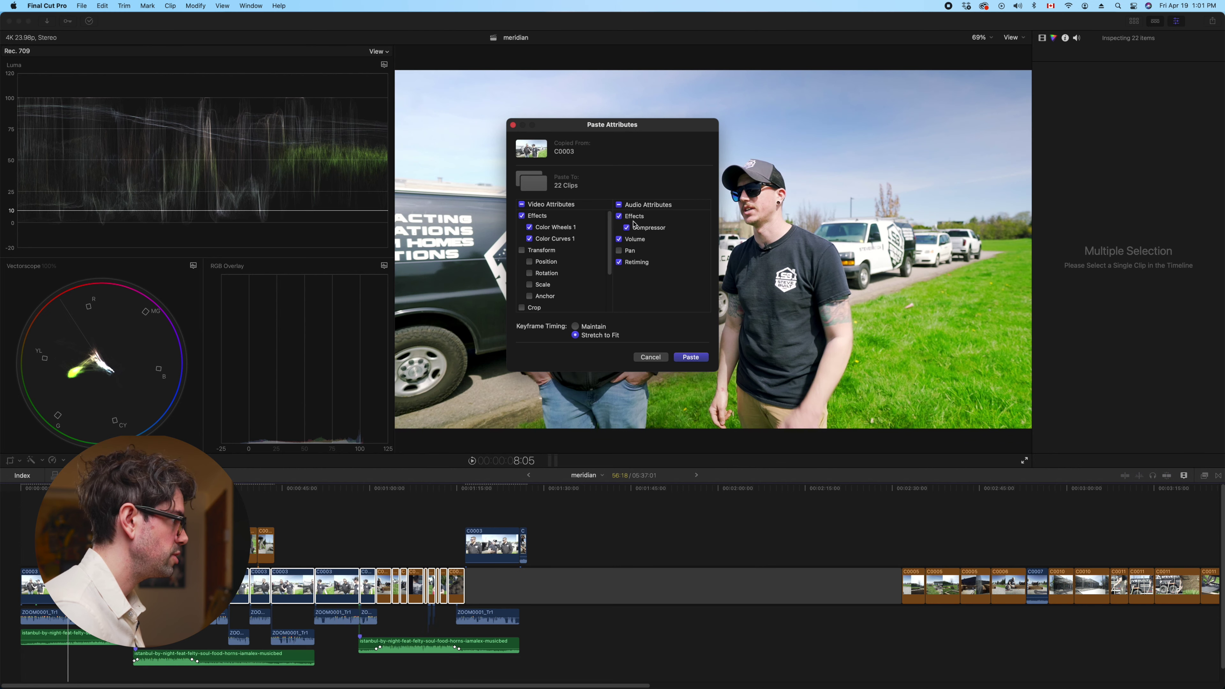
pyautogui.click(619, 205)
pyautogui.click(691, 357)
pyautogui.press('space')
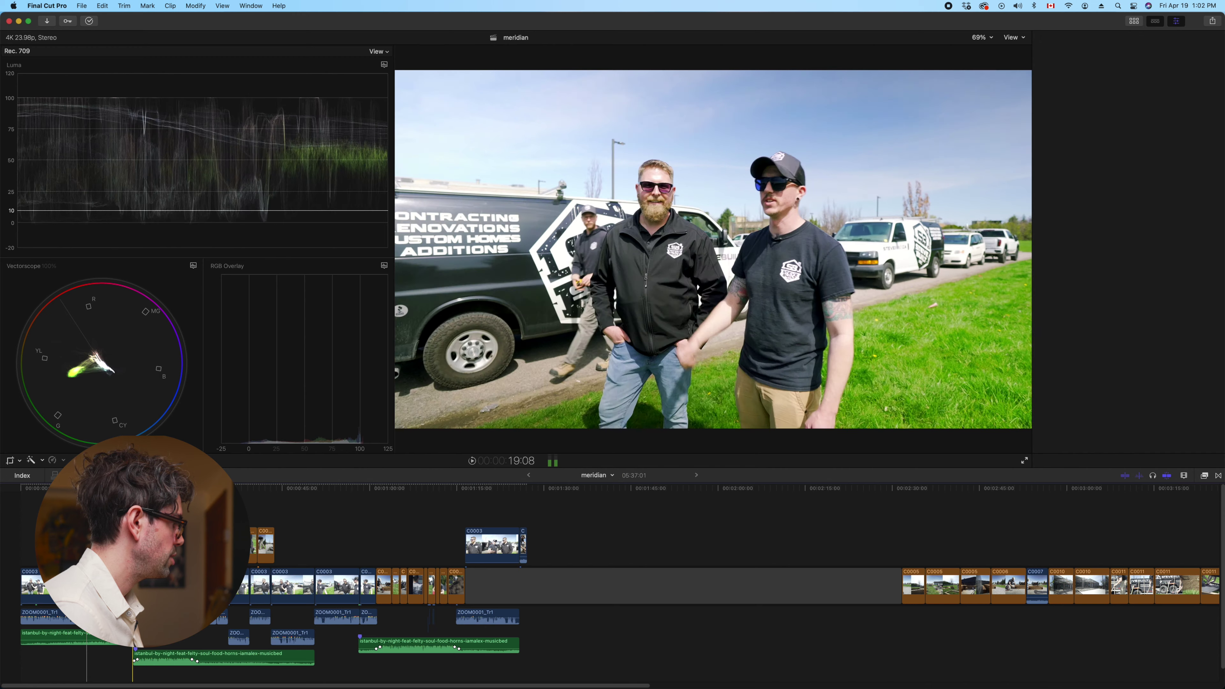
# Stop on C0005 and expand the global, shadow and midtone rows of its Color Wheels 1
pyautogui.press('super+4')
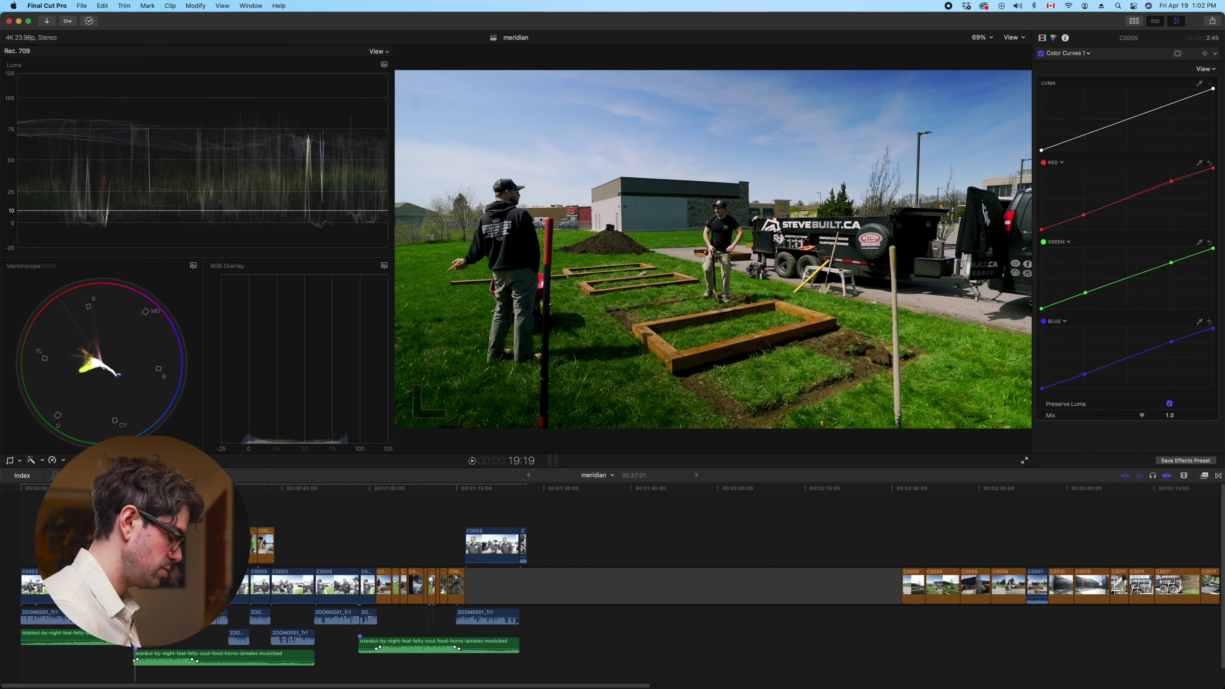
pyautogui.press('super+equal')
pyautogui.press('super+equal')
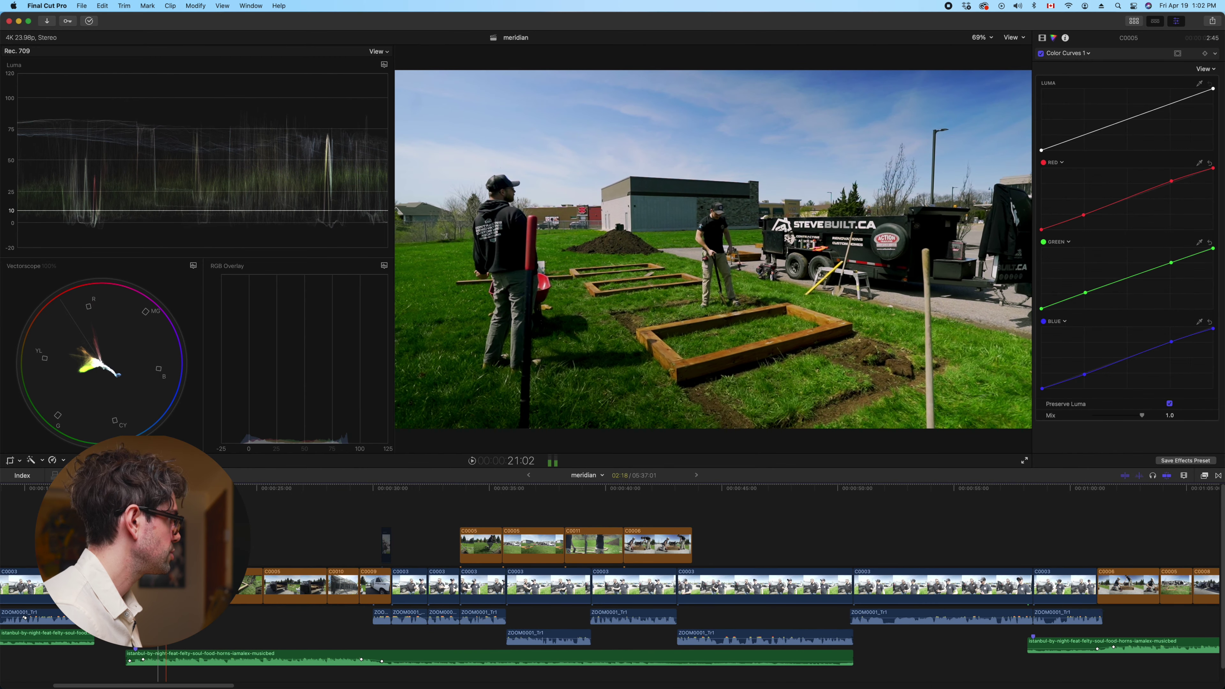
pyautogui.press('space')
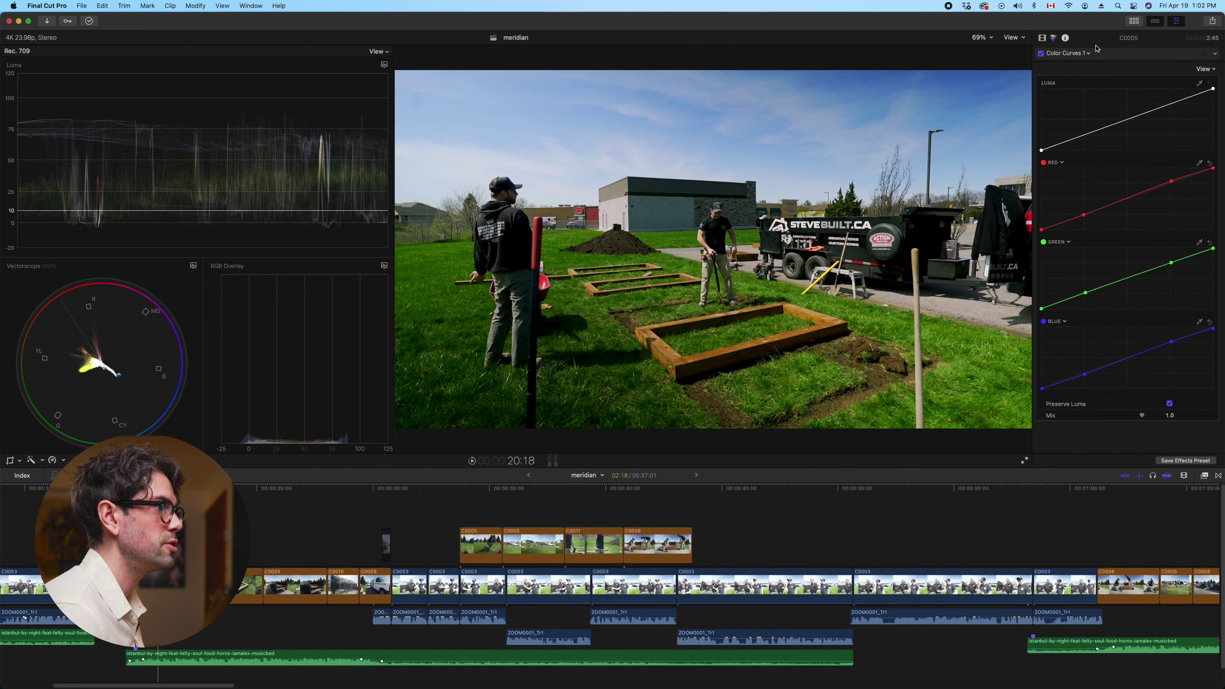
pyautogui.click(1085, 53)
pyautogui.click(1080, 74)
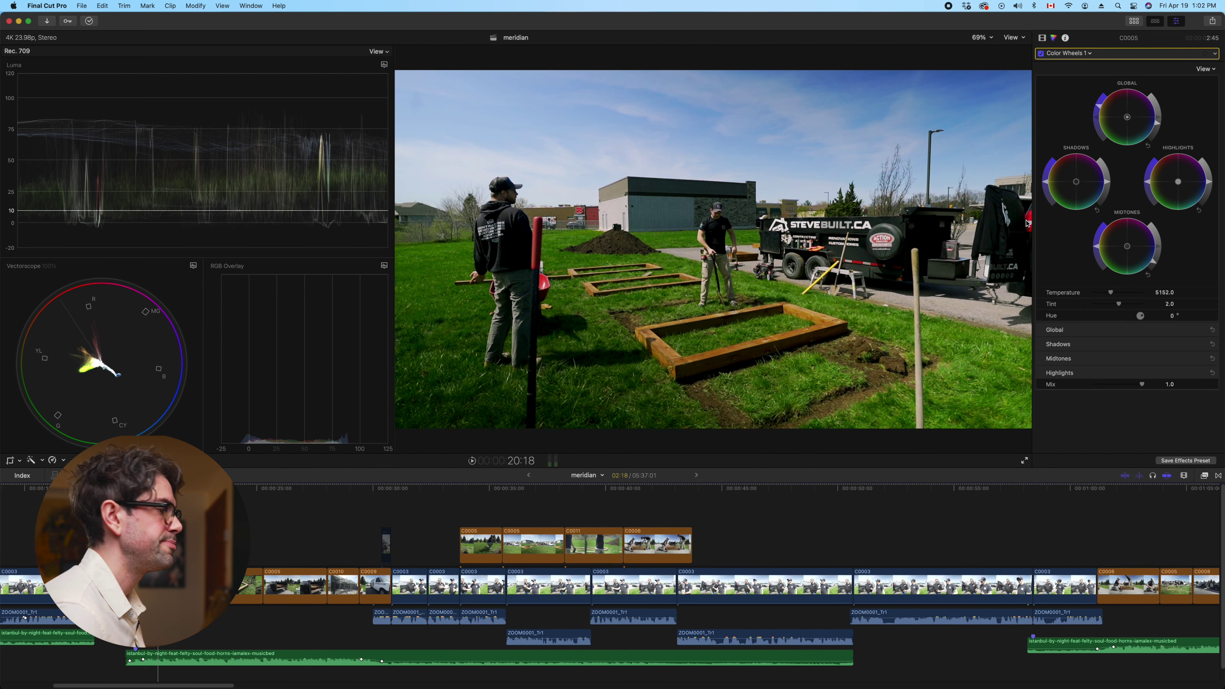
pyautogui.click(1203, 330)
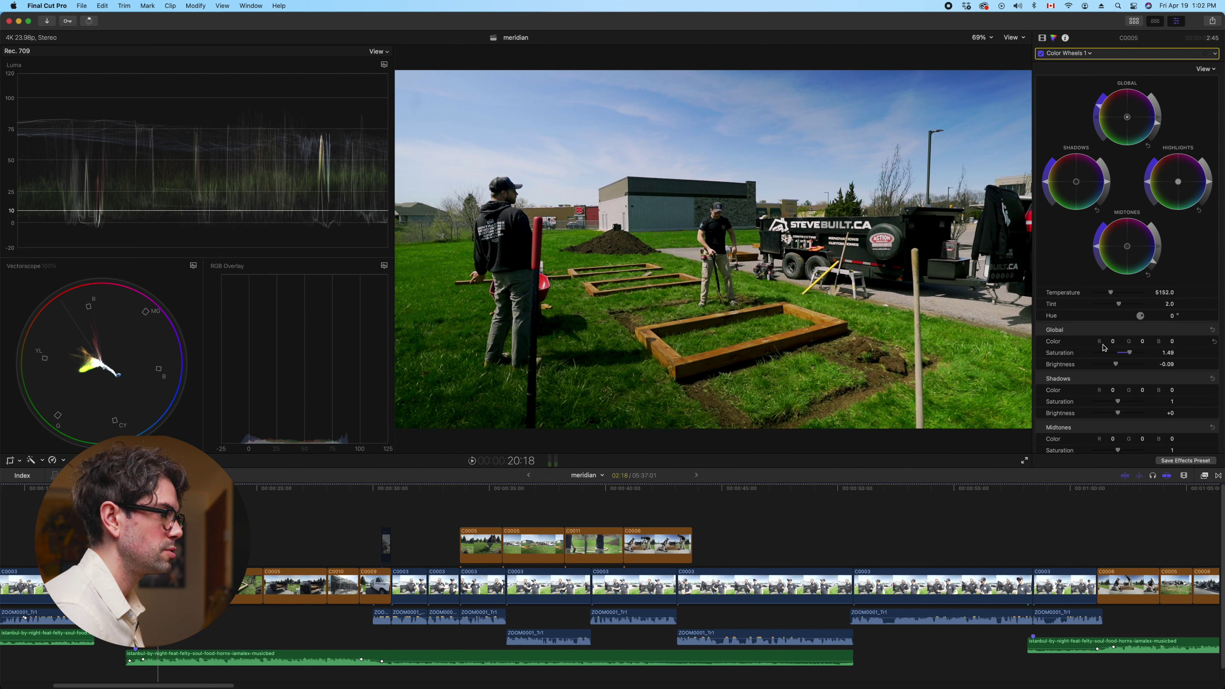
# Raise global brightness to +0.05, lift midtones to -0.06, and set tint to 3.0
pyautogui.moveTo(1116, 365); pyautogui.dragTo(1118, 364)
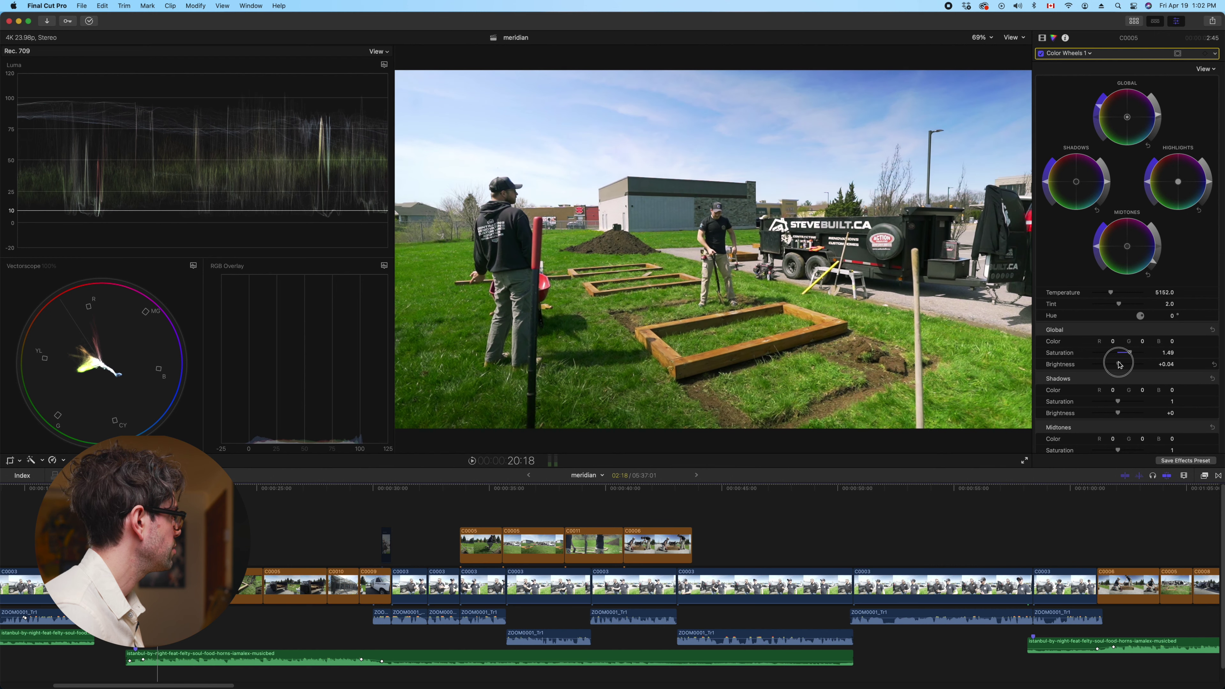
pyautogui.moveTo(1120, 365); pyautogui.dragTo(1117, 354)
pyautogui.scroll(-3, 1109, 347)
pyautogui.scroll(-1, 1119, 354)
pyautogui.moveTo(1112, 382); pyautogui.dragTo(1116, 383)
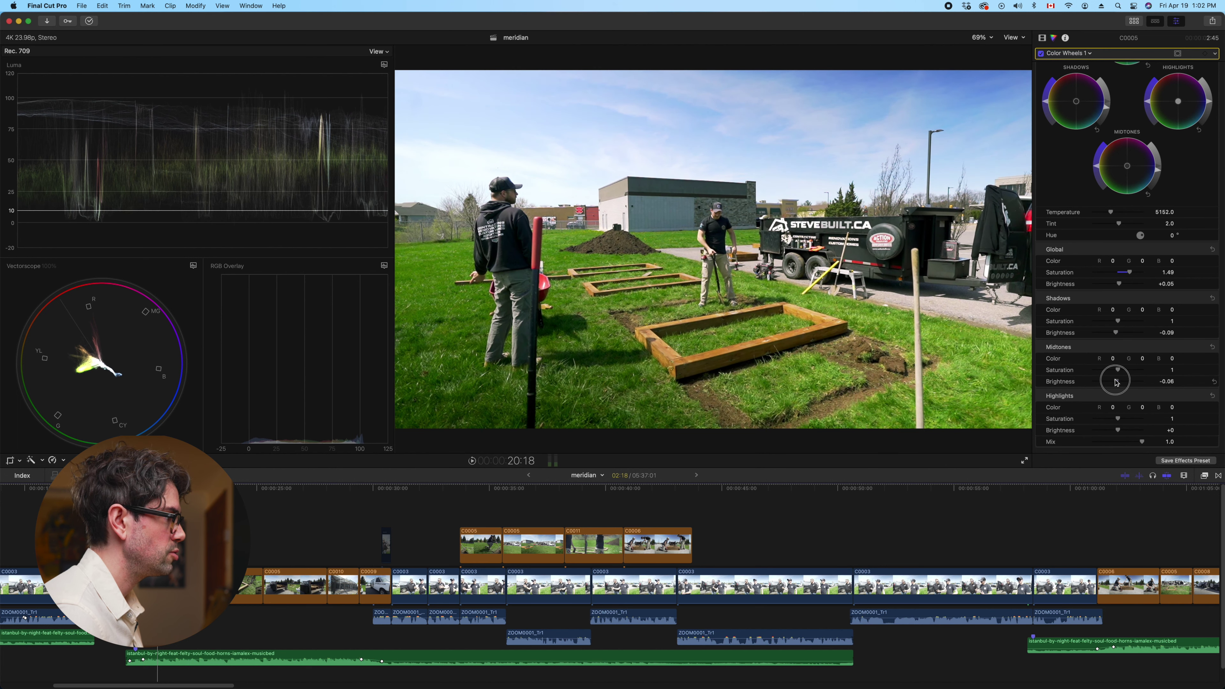
pyautogui.scroll(3, 1124, 360)
pyautogui.moveTo(1118, 306); pyautogui.dragTo(1120, 306)
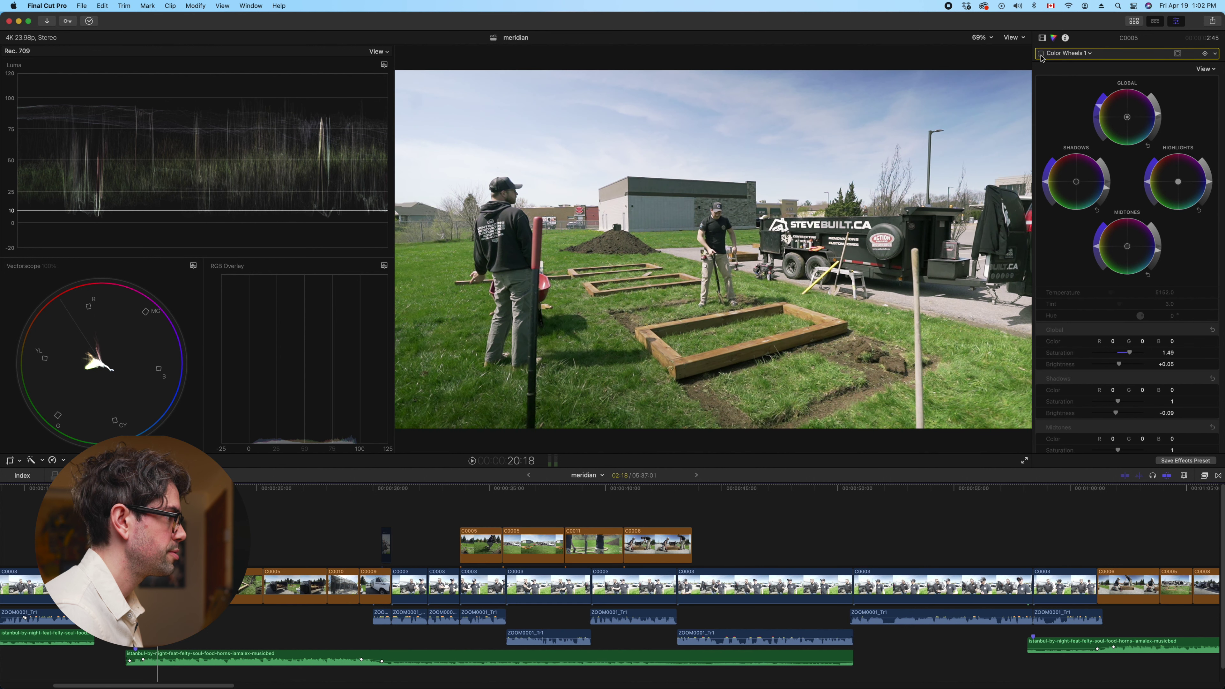
# Show C0005's Color Curves 1 correction and toggle it off and on twice to compare
pyautogui.click(1061, 54)
pyautogui.click(1076, 84)
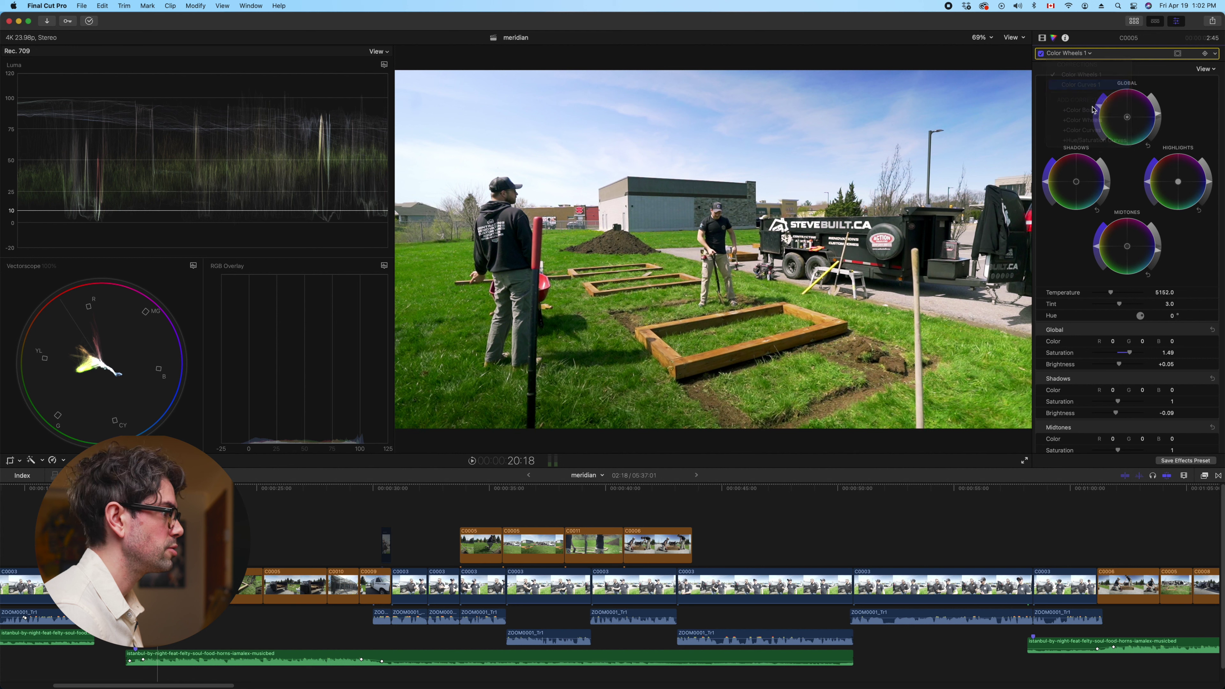
pyautogui.click(1041, 54)
pyautogui.click(1040, 54)
pyautogui.click(1041, 53)
pyautogui.click(1041, 53)
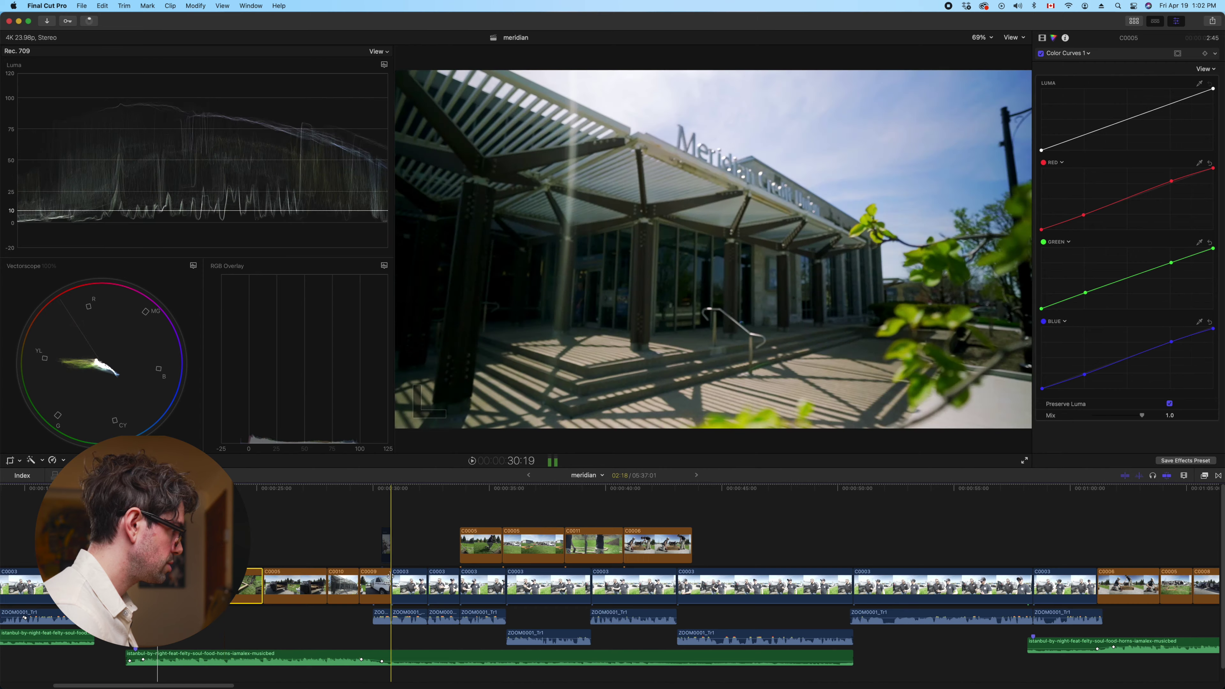
# Play back from the white van clip and select the four B-roll clips
pyautogui.click(381, 583)
pyautogui.press('space')
pyautogui.press('space')
pyautogui.keyDown('shift'); pyautogui.click(380, 588); pyautogui.keyUp('shift')
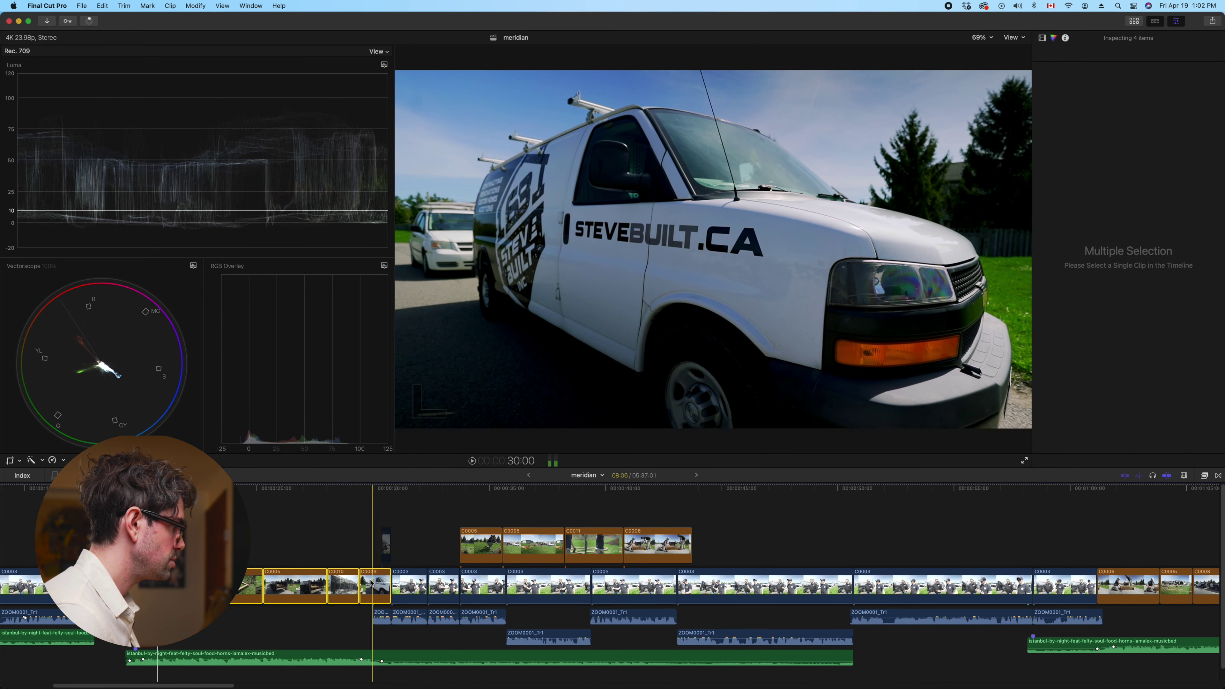
pyautogui.rightClick(371, 584)
pyautogui.press('Escape')
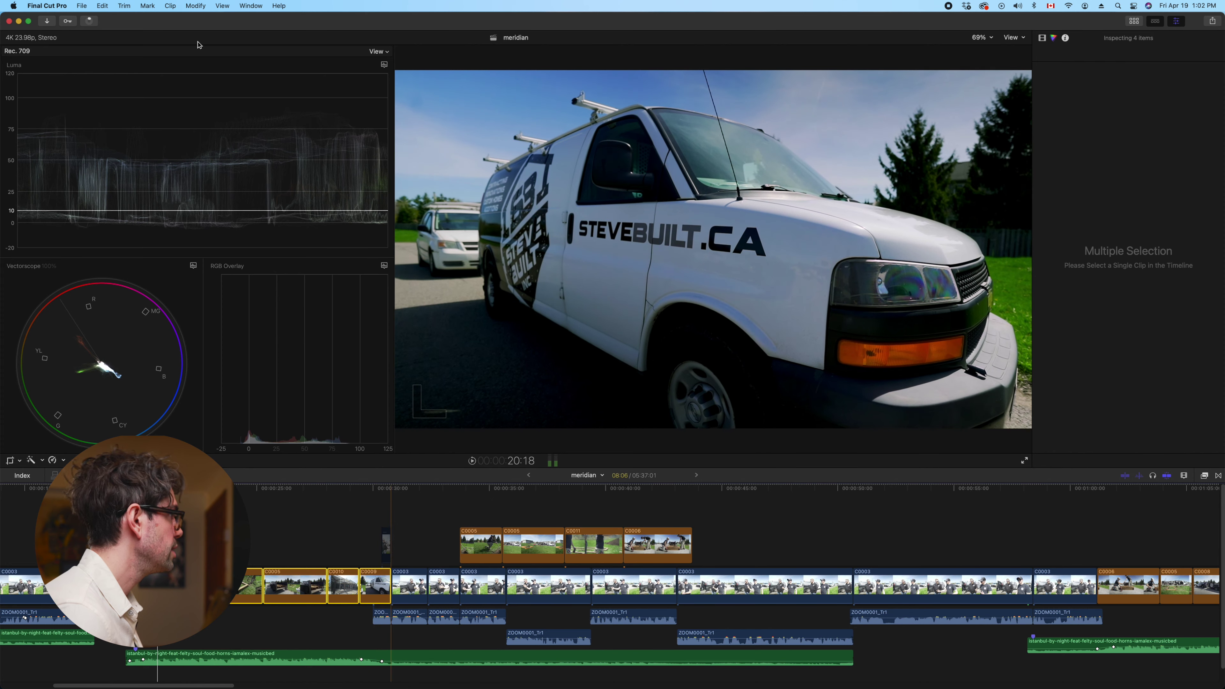
# Remove the Color Curves and Color Wheels attributes from the four selected clips
pyautogui.click(102, 5)
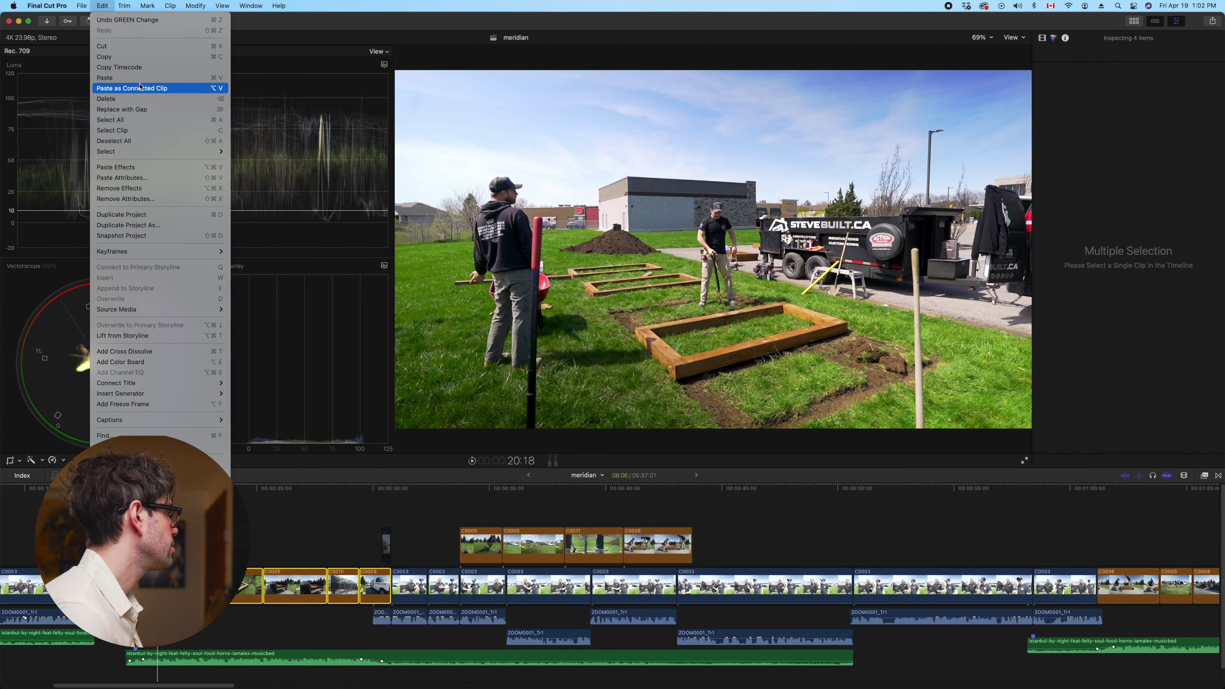
pyautogui.click(136, 201)
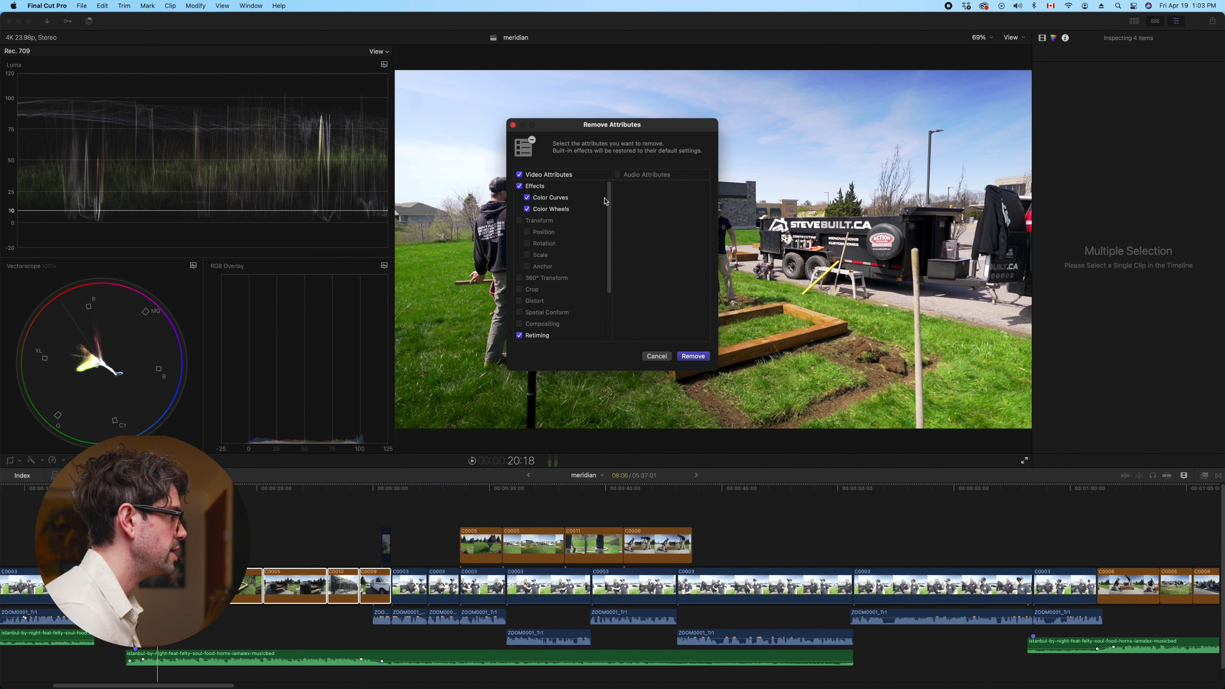
pyautogui.scroll(-3, 541, 315)
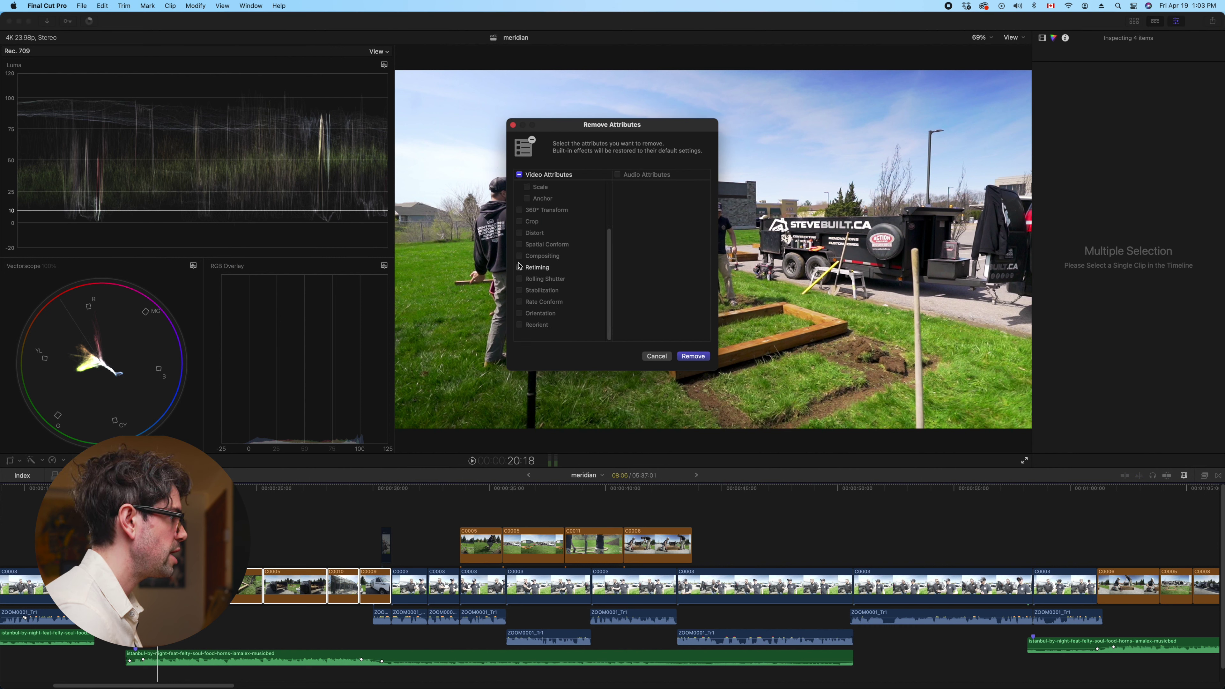
pyautogui.scroll(3, 541, 279)
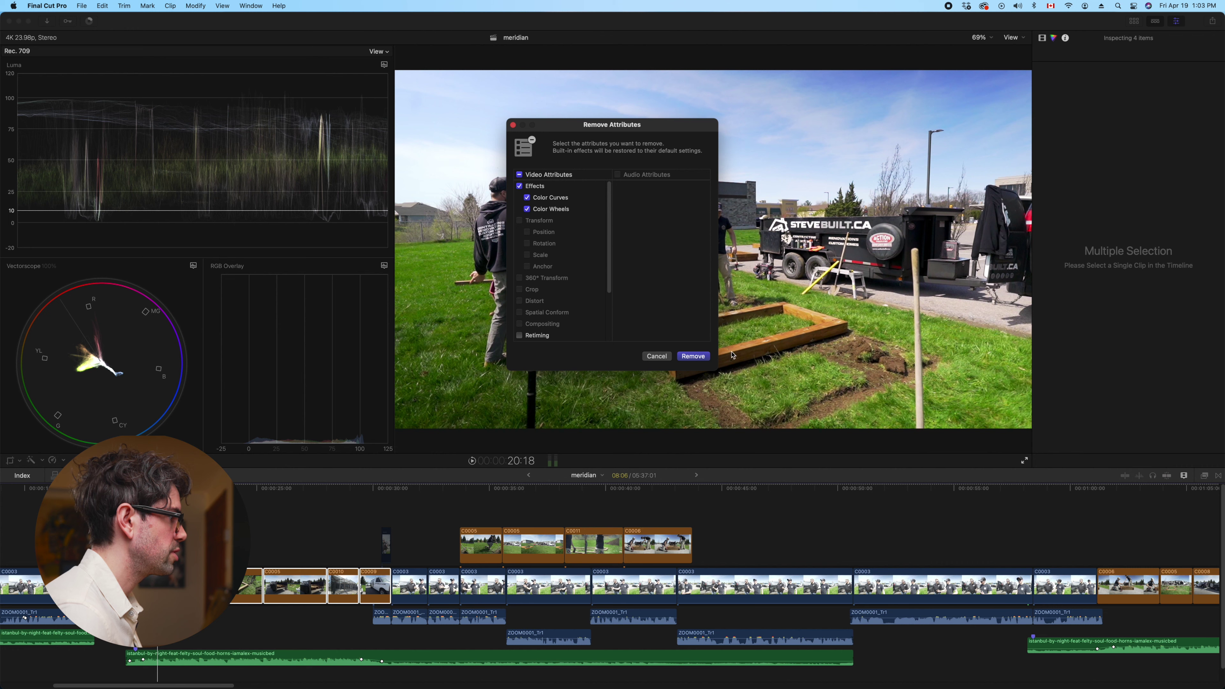
pyautogui.click(704, 358)
# Select C0005 and highlight both Color Wheels 1 and Color Curves 1 in its effects stack
pyautogui.click(295, 585)
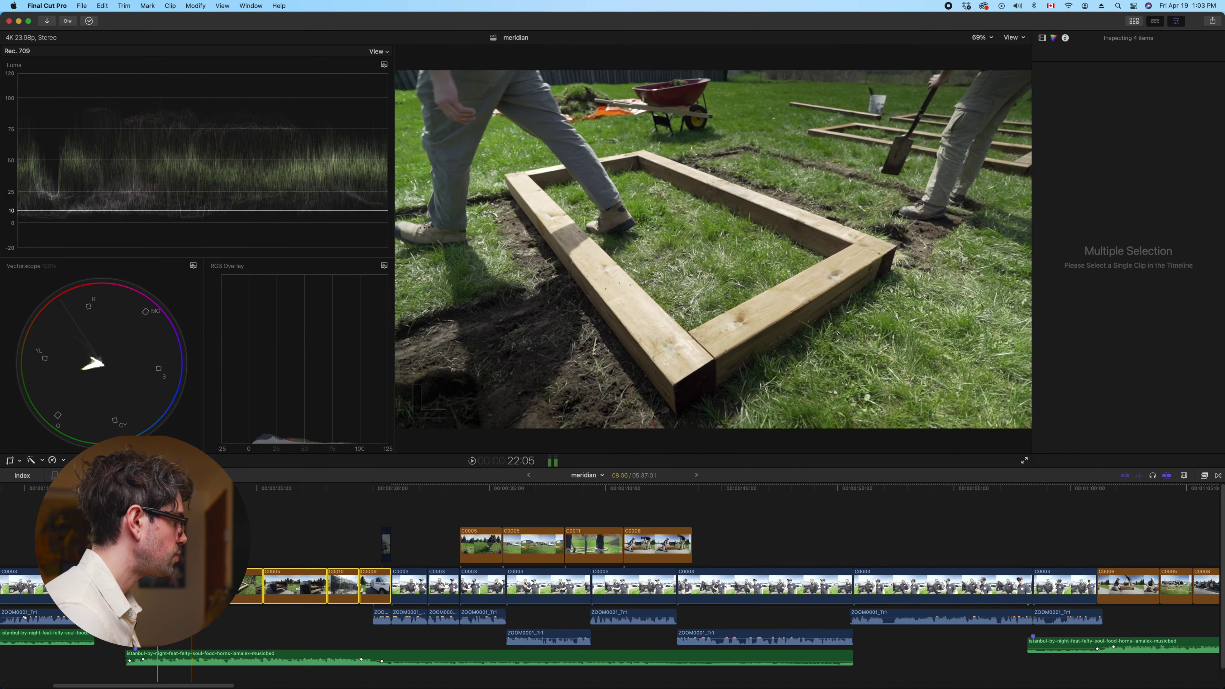
pyautogui.click(1042, 38)
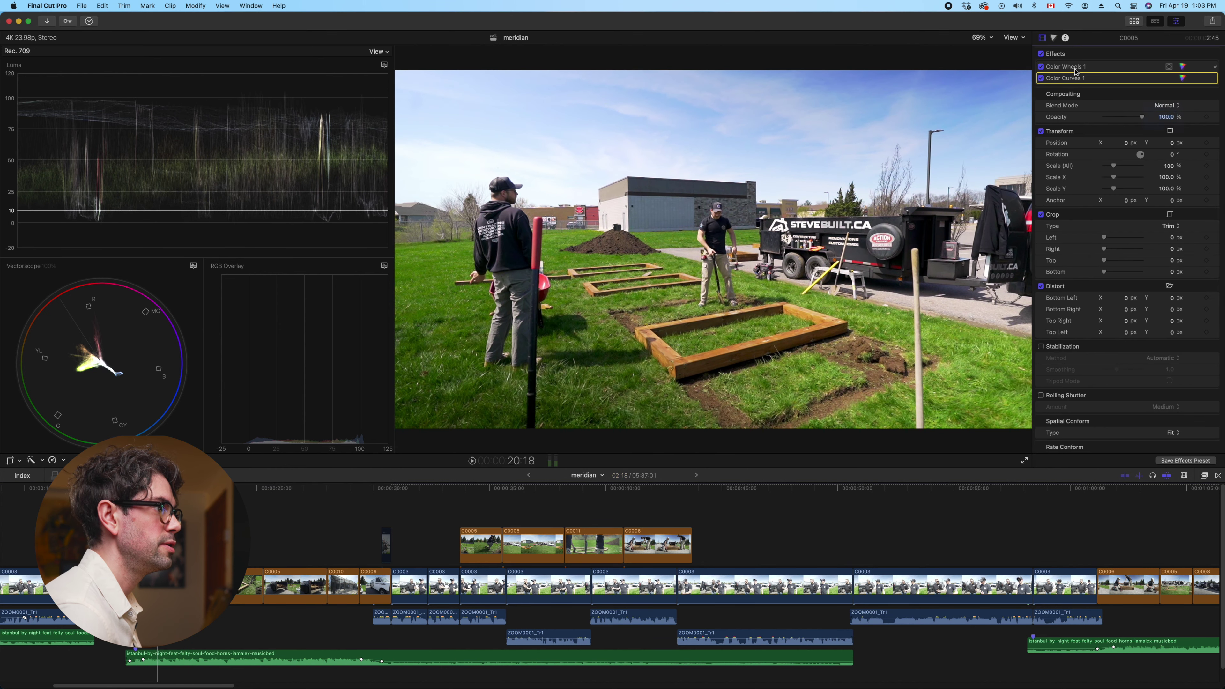
pyautogui.keyDown('shift'); pyautogui.click(1066, 67); pyautogui.keyUp('shift')
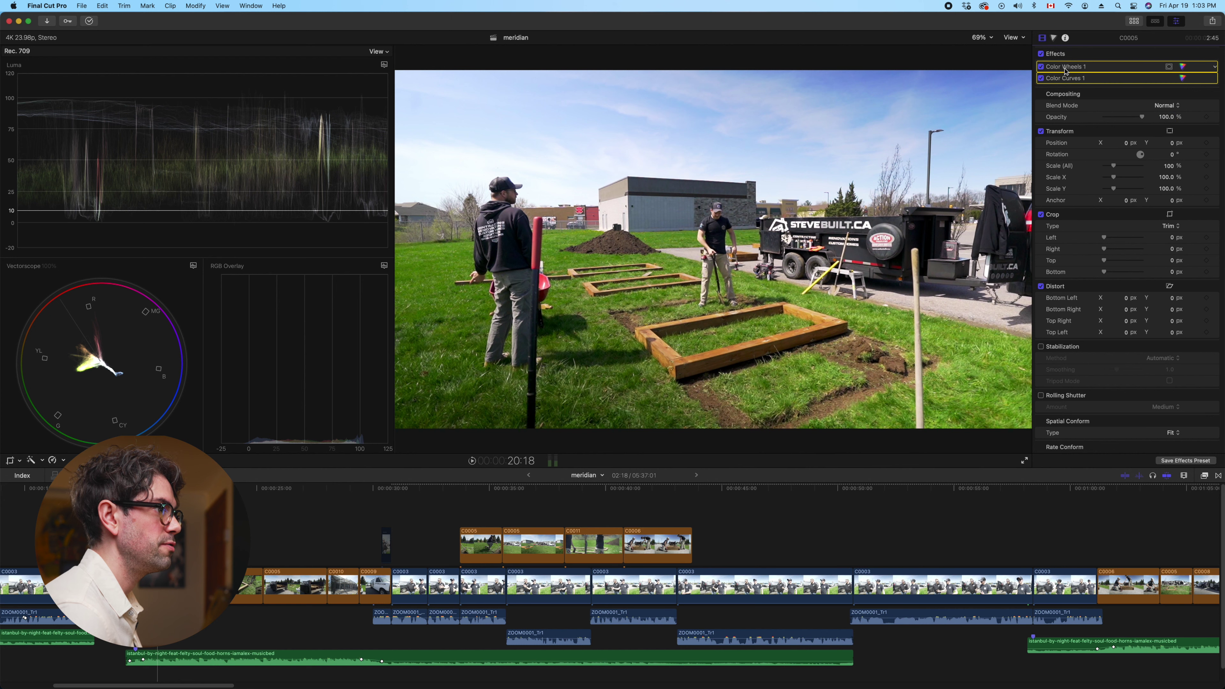
# Delete C0005's two colour effects, undo the deletion, and play back the restored grade
pyautogui.press('Delete')
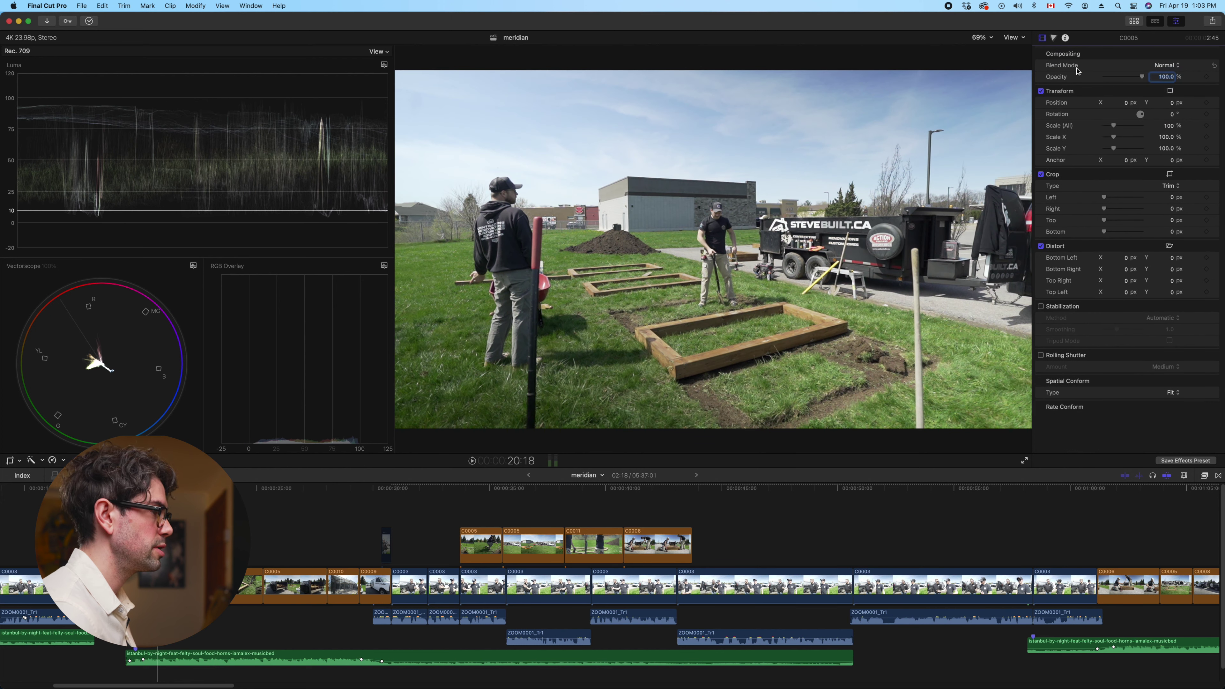
pyautogui.press('super+z')
pyautogui.press('space')
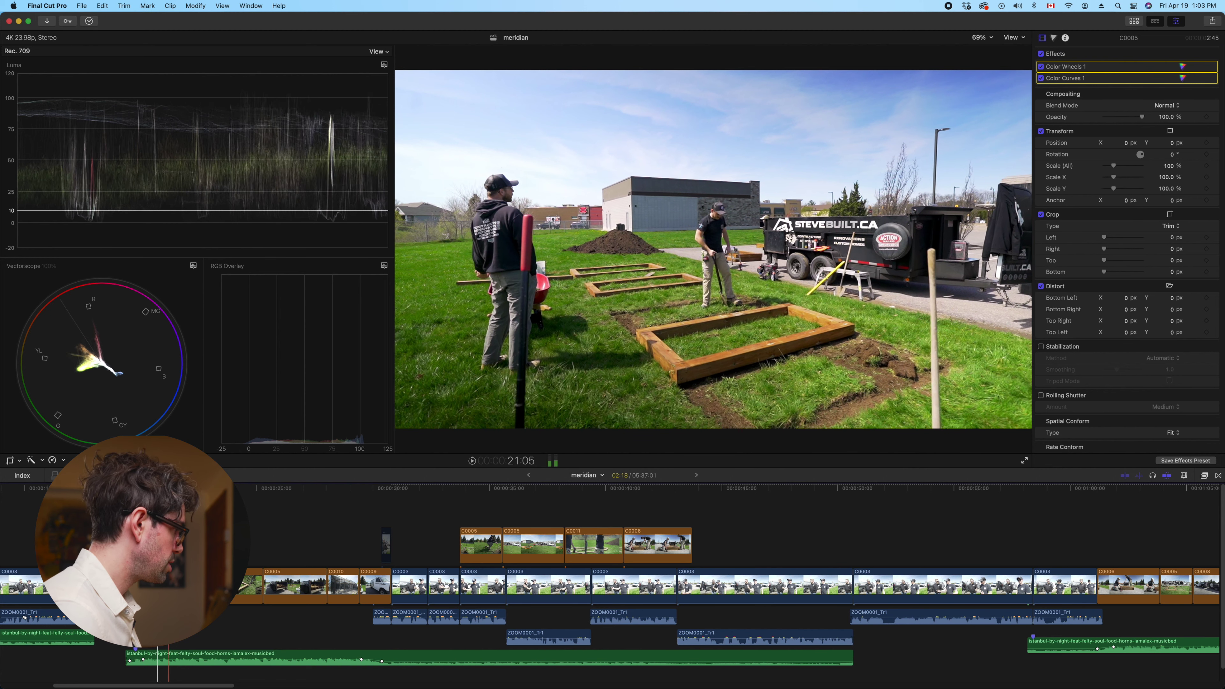
# Copy C0005 and paste its colour corrections onto the four B-roll clips, then play back
pyautogui.press('Delete')
pyautogui.keyDown('shift'); pyautogui.click(381, 584); pyautogui.keyUp('shift')
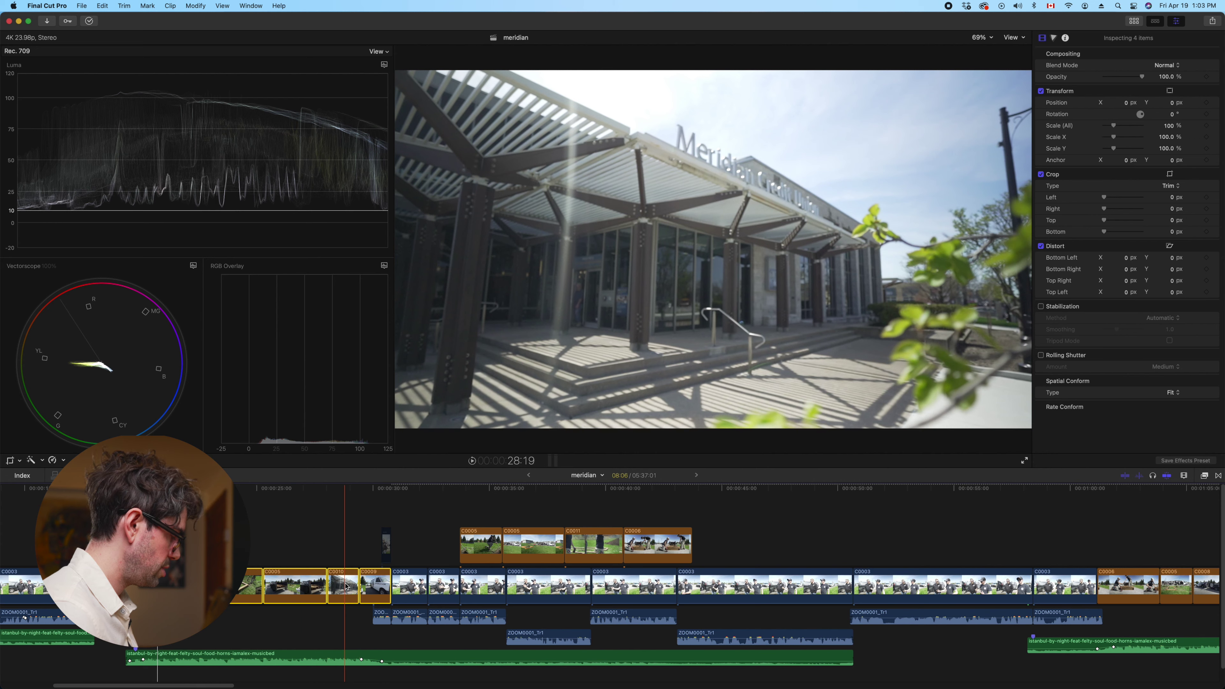
pyautogui.press('super+shift+v')
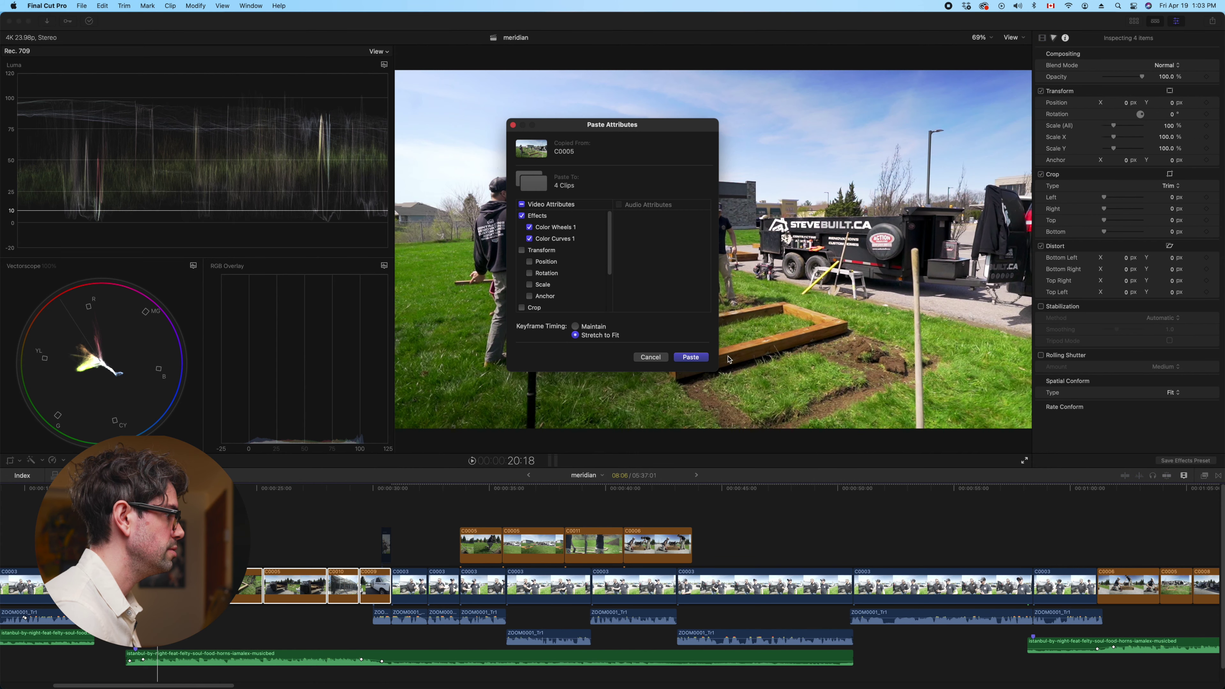
pyautogui.click(679, 361)
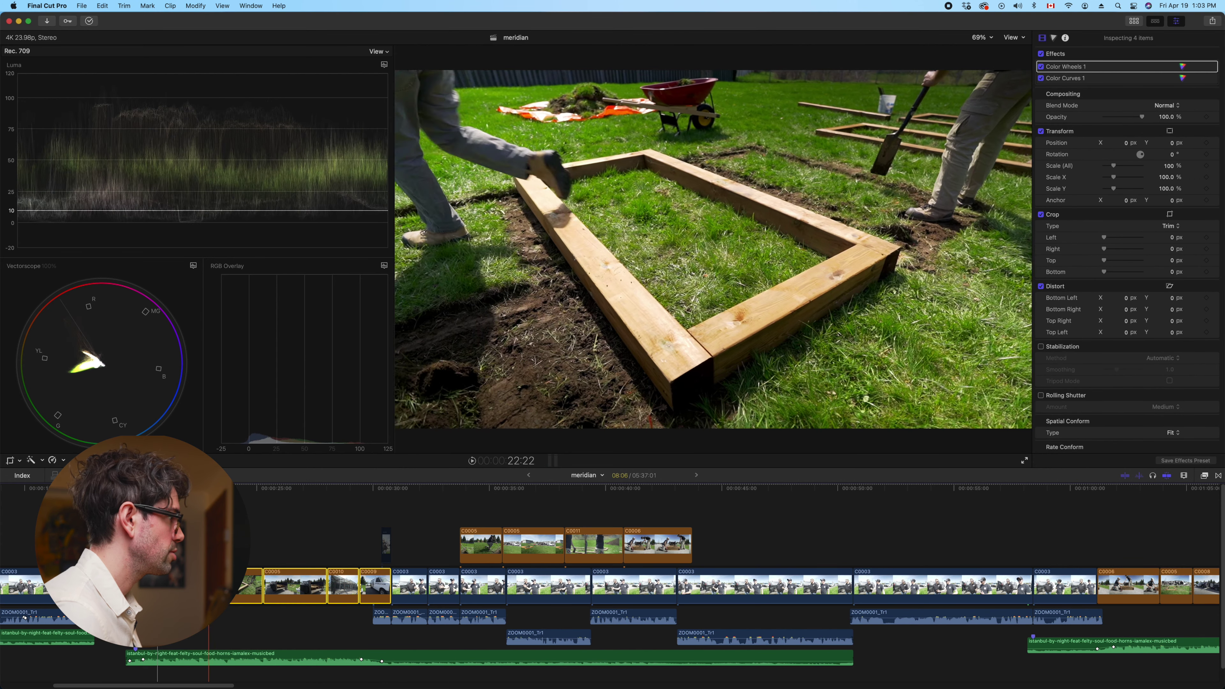
pyautogui.press('space')
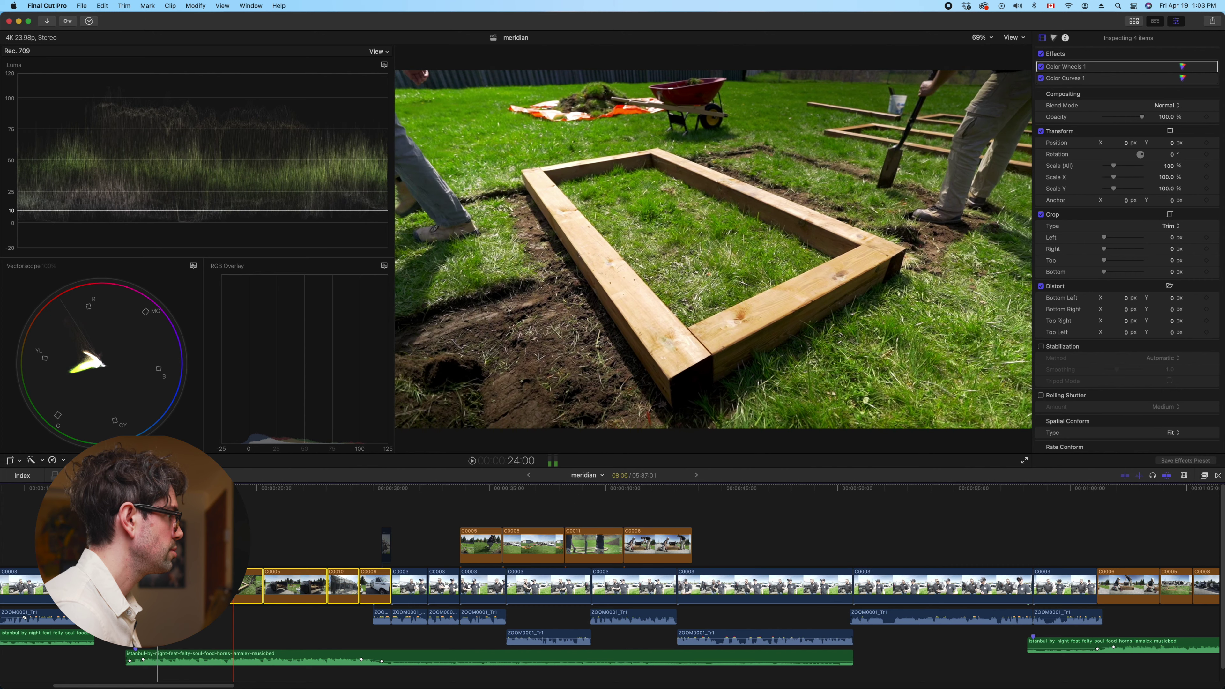
# Stop playback and select the Meridian building clip C0010 under the playhead
pyautogui.click(253, 552)
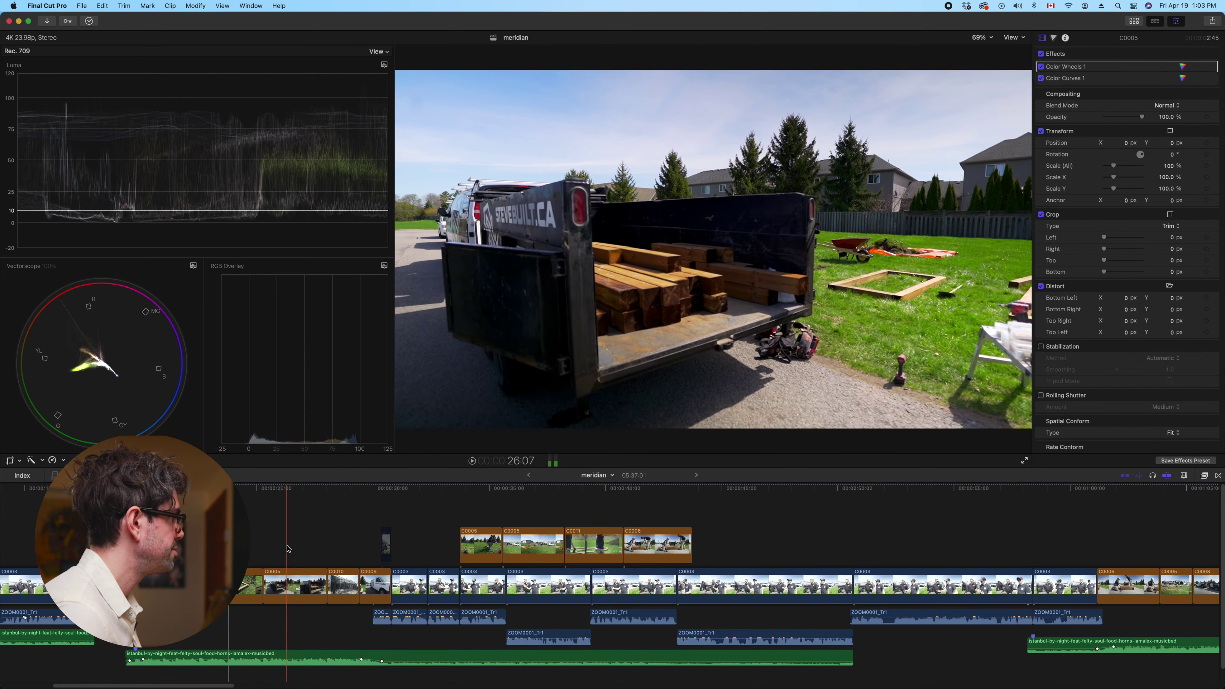
pyautogui.click(346, 550)
pyautogui.press('c')
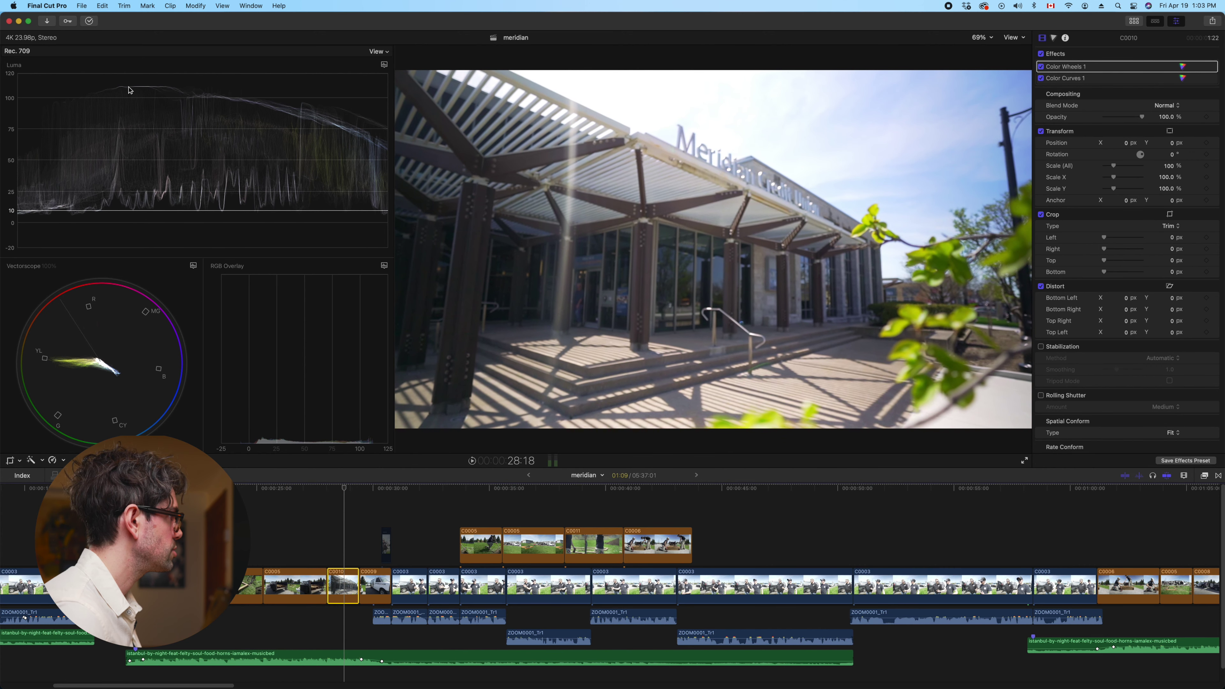
# Set C0010's Color Wheels 1 global brightness to -0.07 and shadows brightness to -0.02
pyautogui.click(1054, 38)
pyautogui.click(1094, 53)
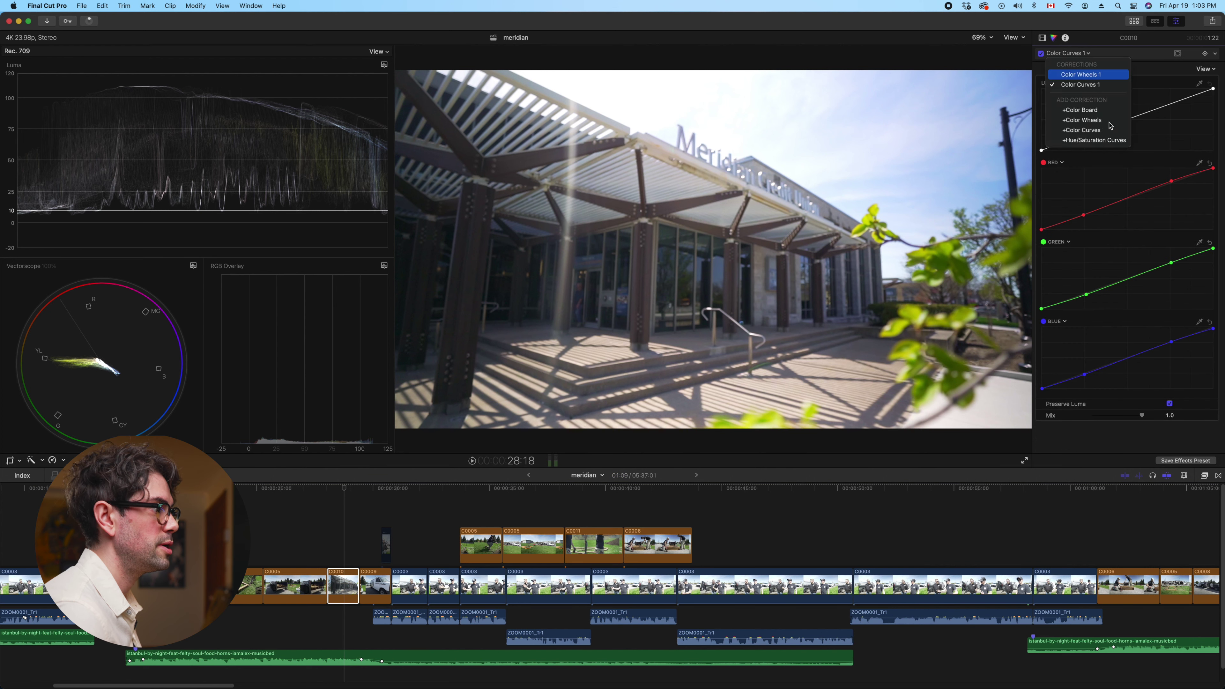
pyautogui.click(1089, 75)
pyautogui.click(1203, 373)
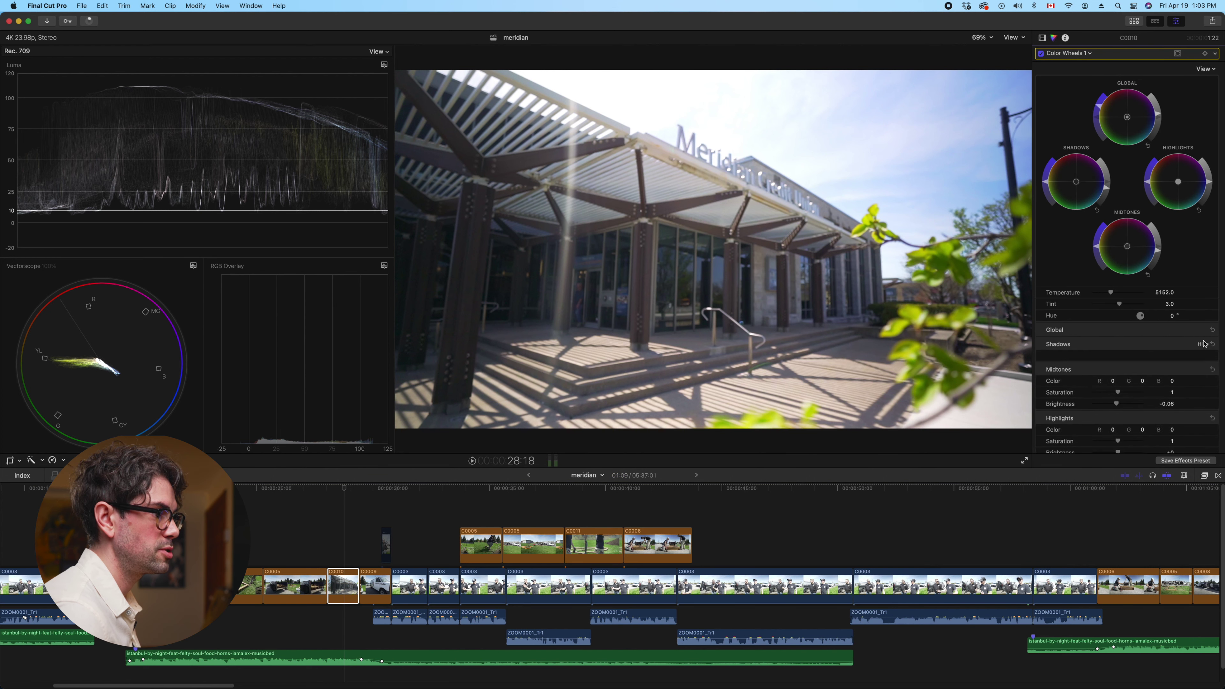
pyautogui.moveTo(1120, 366); pyautogui.dragTo(1117, 366)
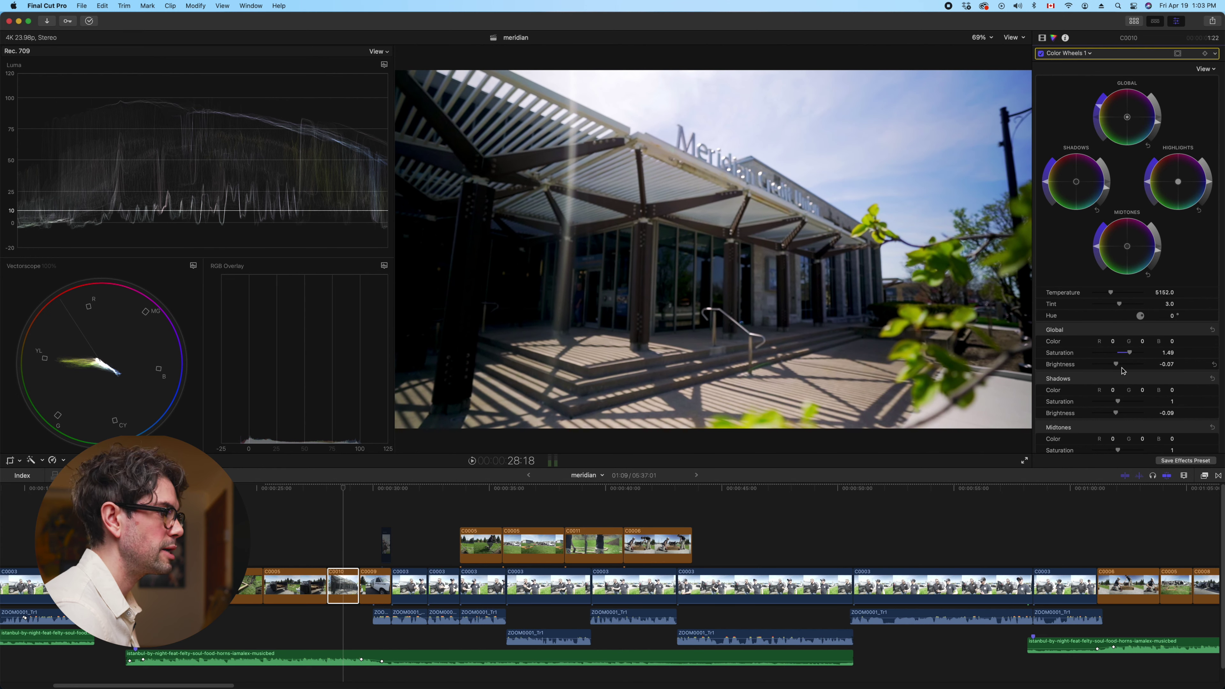
pyautogui.scroll(-1, 1128, 375)
pyautogui.moveTo(1115, 395); pyautogui.dragTo(1119, 424)
pyautogui.scroll(-1, 1118, 411)
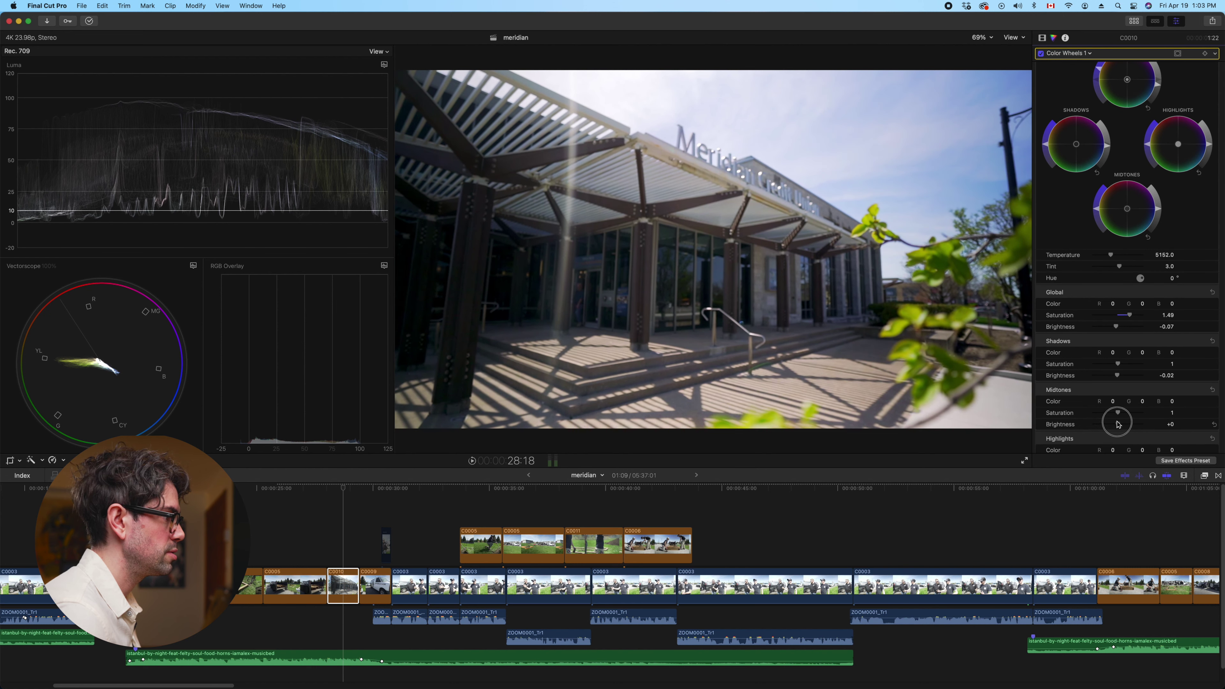
pyautogui.click(376, 590)
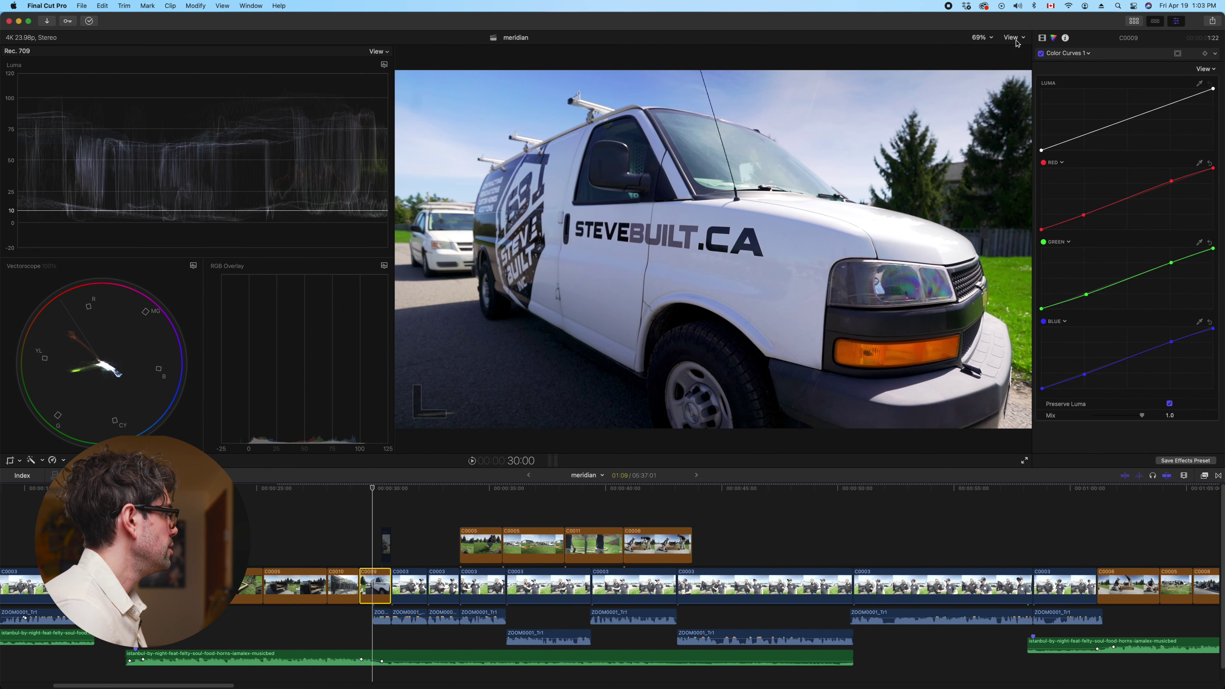
# Warm C0009's Color Wheels 1 temperature to 5811, set midtones brightness to -0.03, and play back
pyautogui.click(1080, 54)
pyautogui.click(1082, 77)
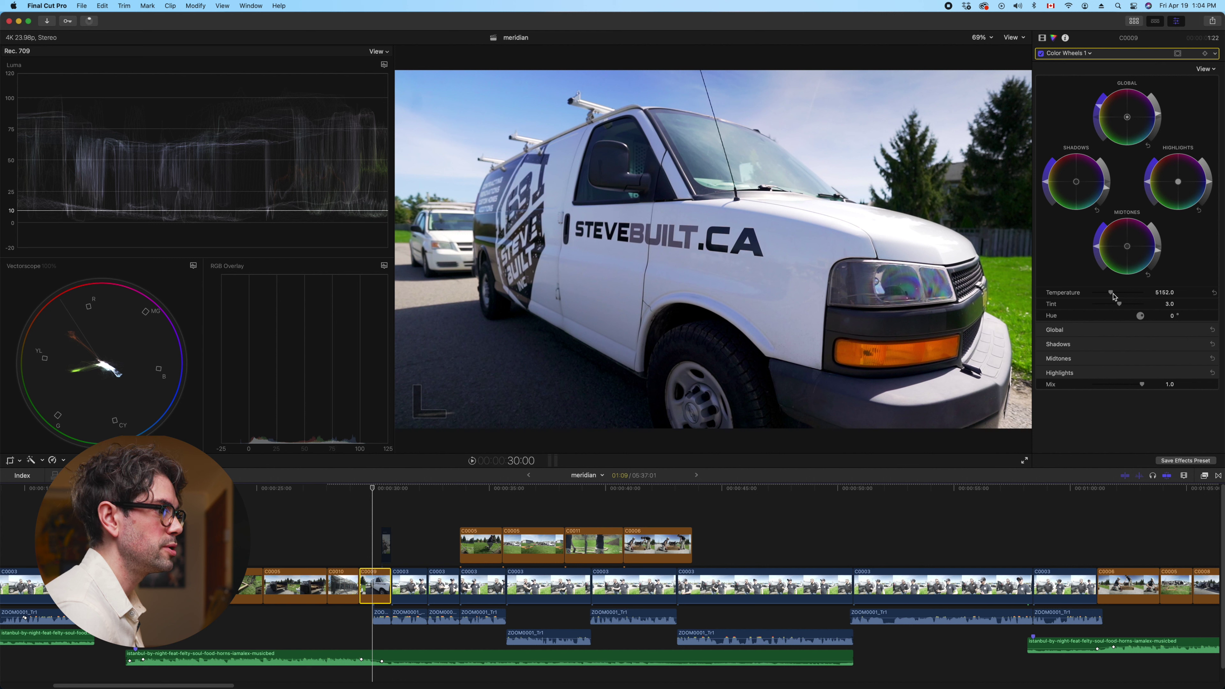
pyautogui.moveTo(1111, 295); pyautogui.dragTo(1117, 297)
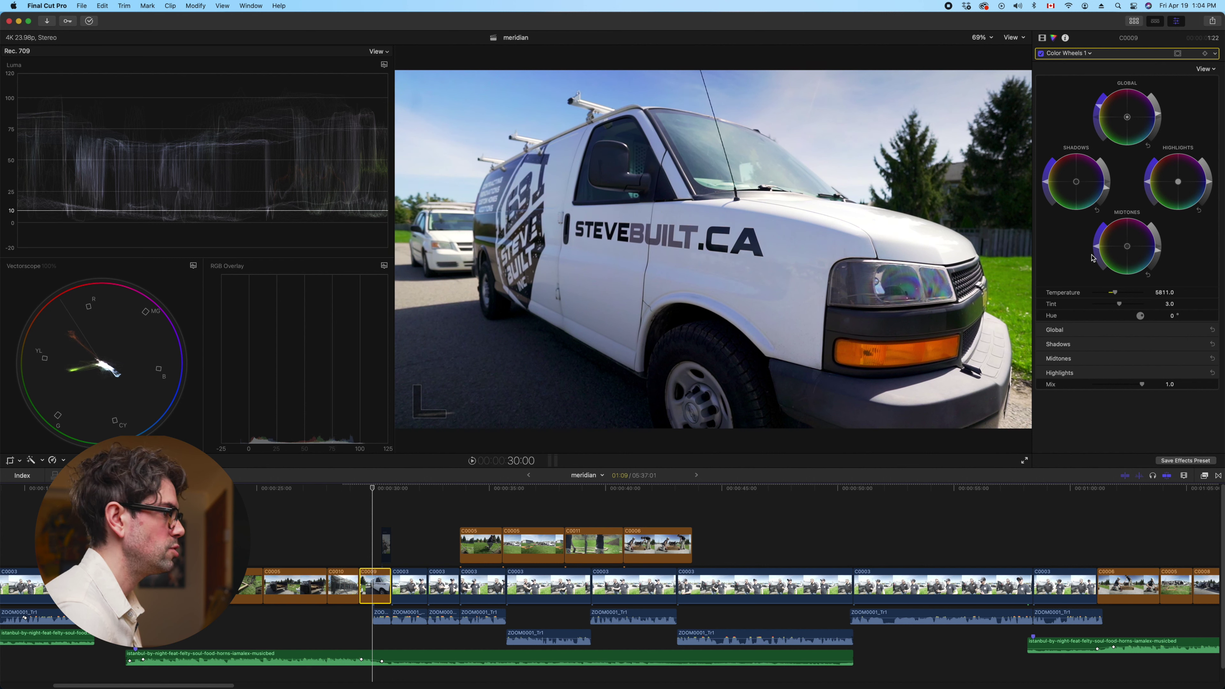
pyautogui.click(1202, 359)
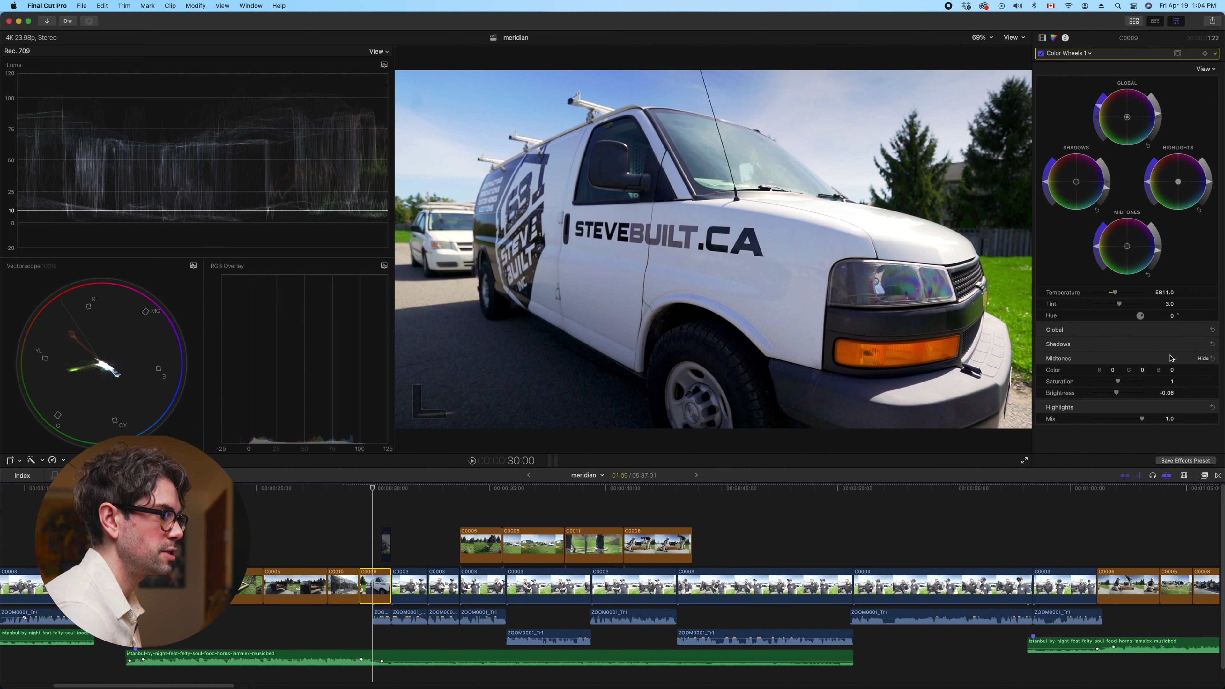
pyautogui.moveTo(1117, 395); pyautogui.dragTo(1118, 393)
pyautogui.press('space')
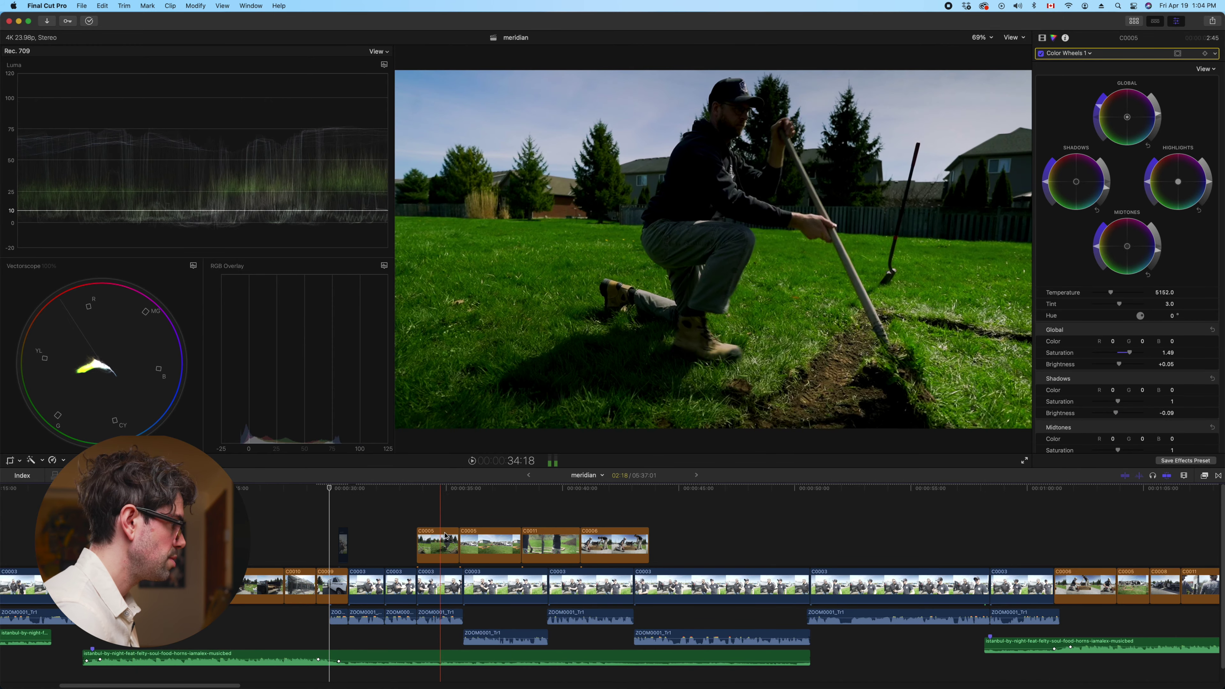
pyautogui.moveTo(728, 542); pyautogui.dragTo(409, 511)
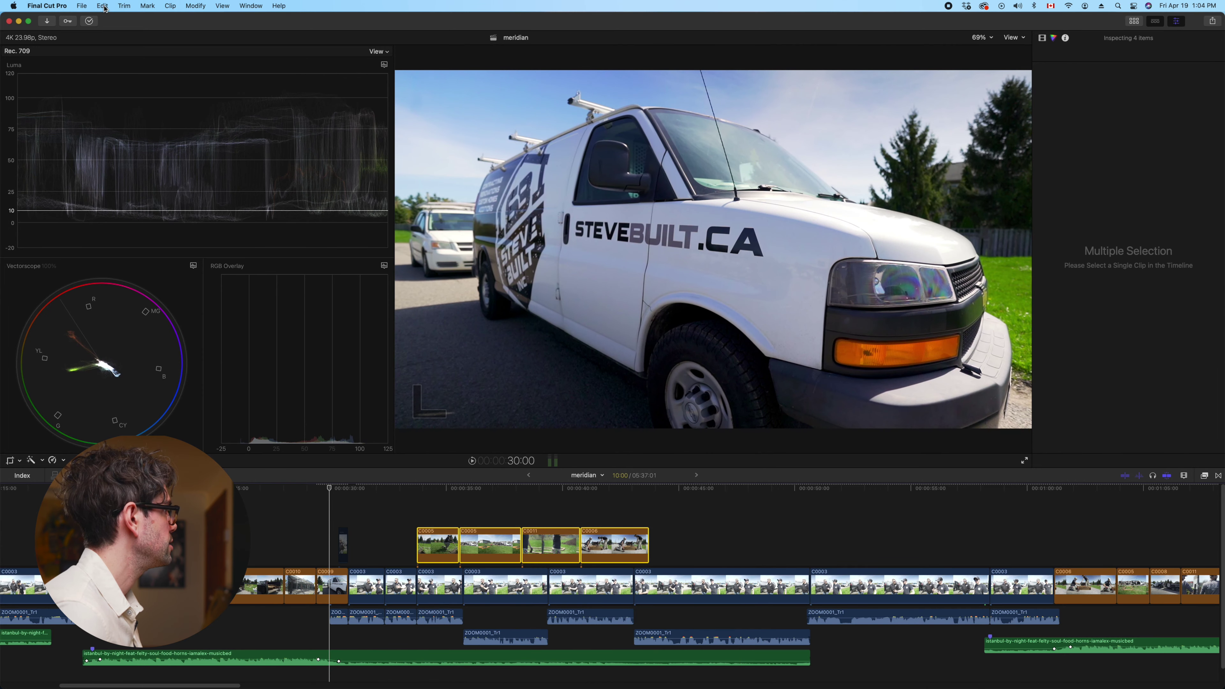
# Remove the Color Curves and Color Wheels attributes from the four connected B-roll clips
pyautogui.click(102, 5)
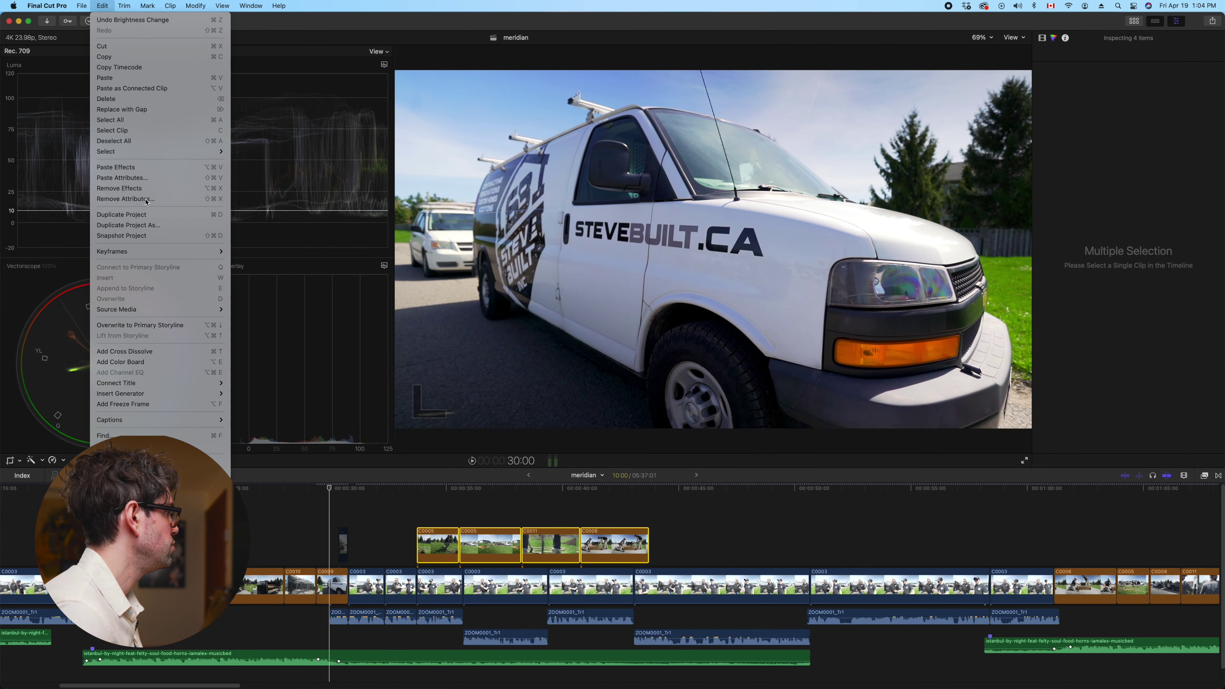
pyautogui.click(146, 199)
pyautogui.click(693, 356)
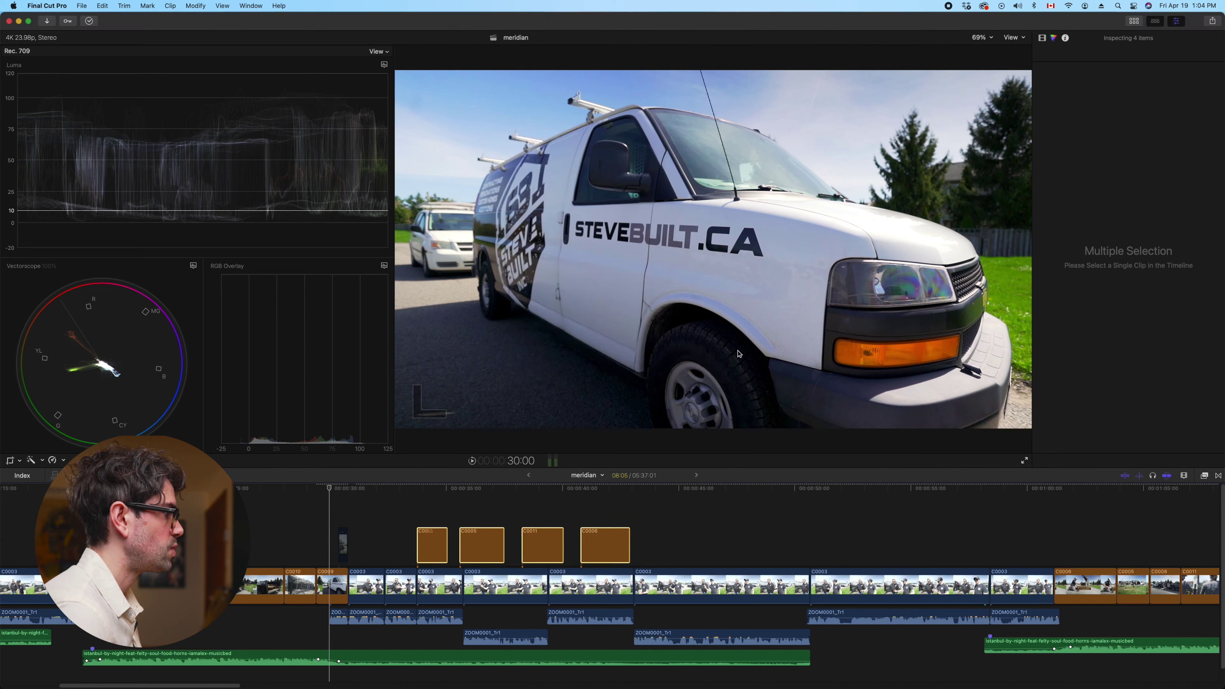
pyautogui.click(416, 501)
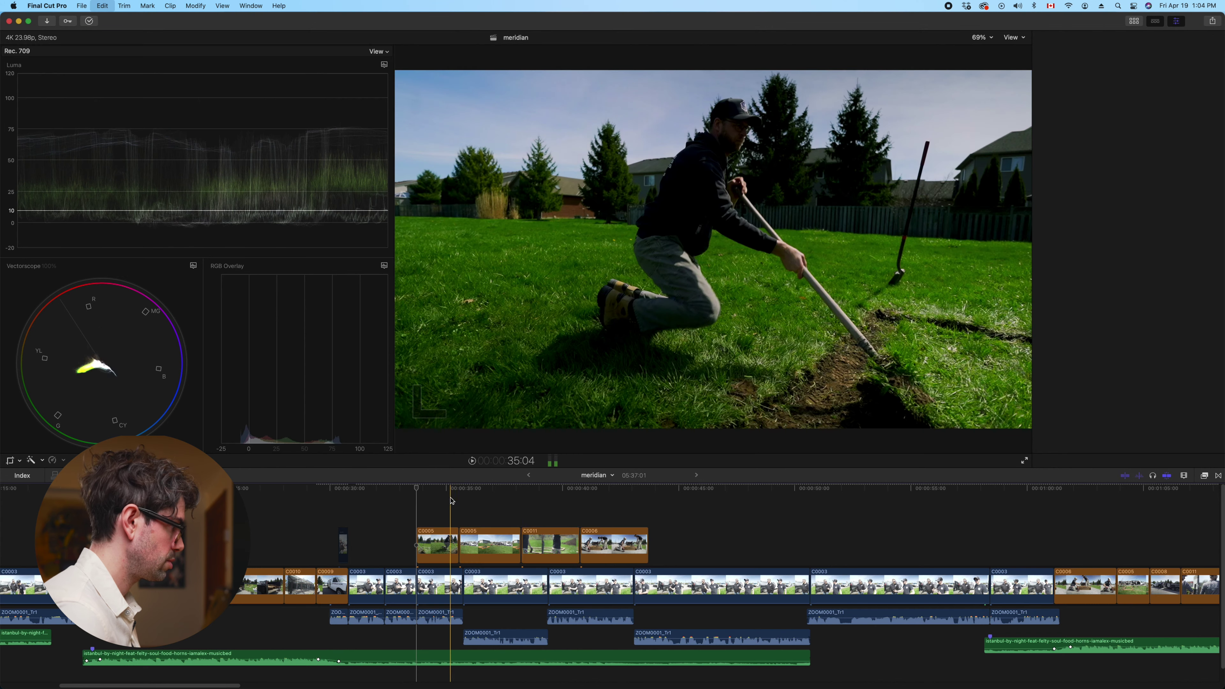
pyautogui.moveTo(656, 518); pyautogui.dragTo(385, 545)
pyautogui.click(103, 6)
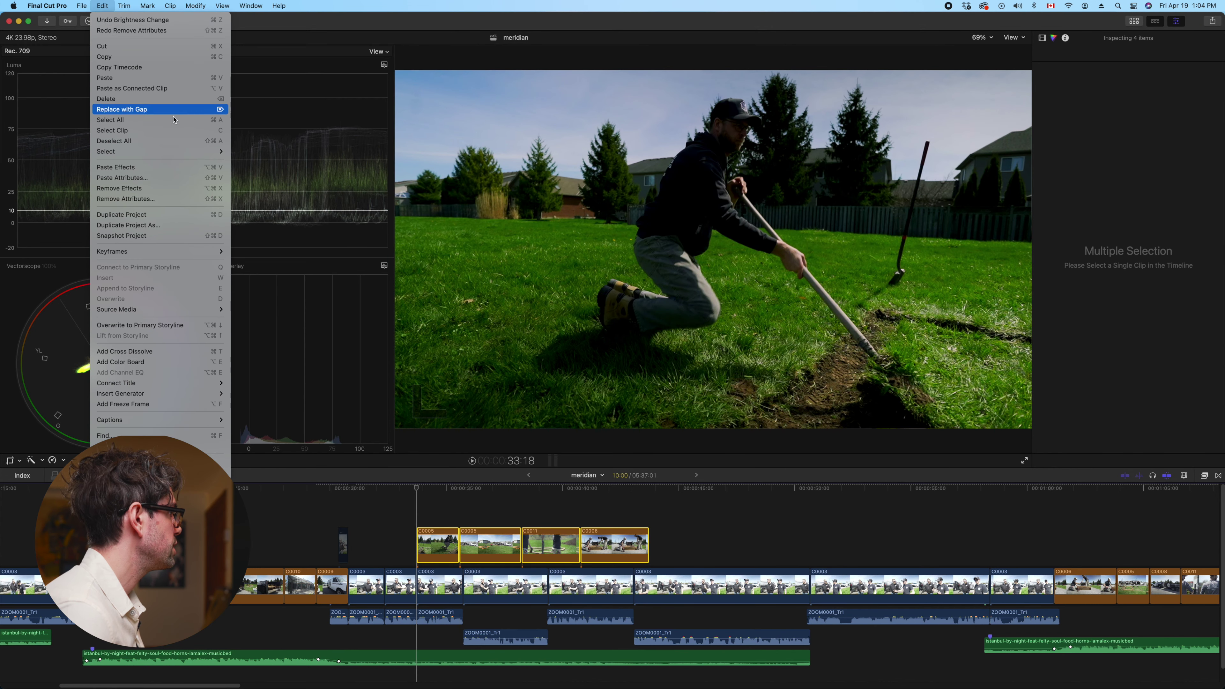
pyautogui.press('Return')
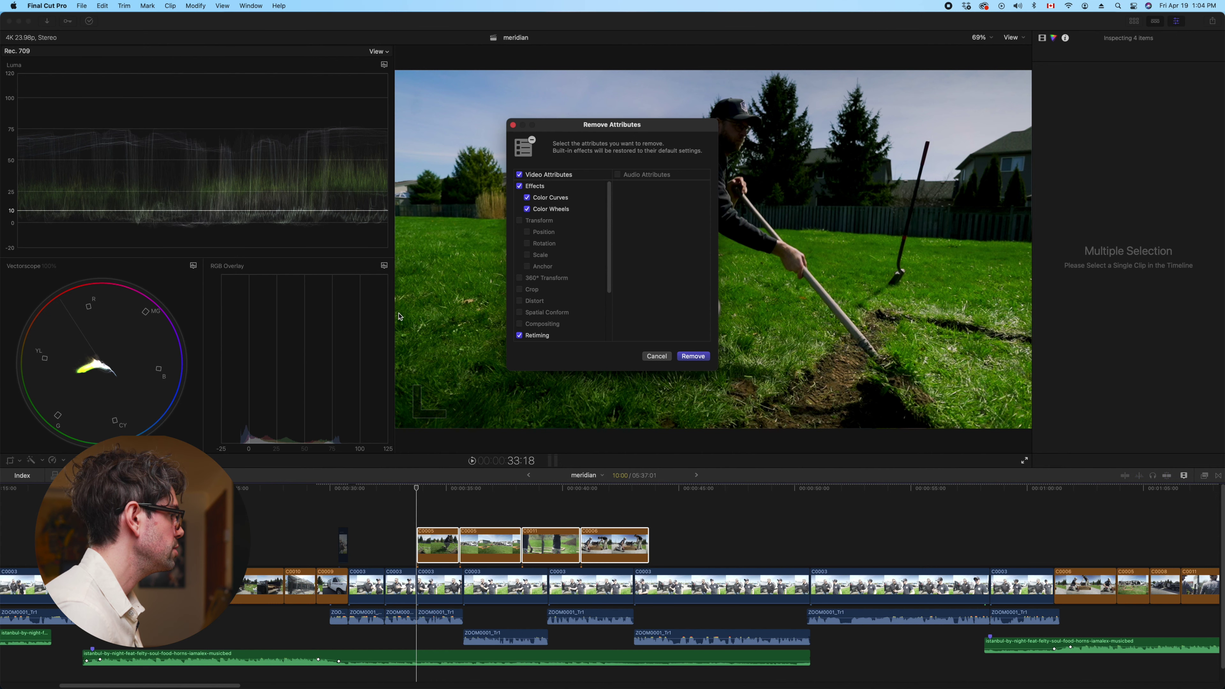
pyautogui.scroll(3, 528, 256)
pyautogui.click(693, 356)
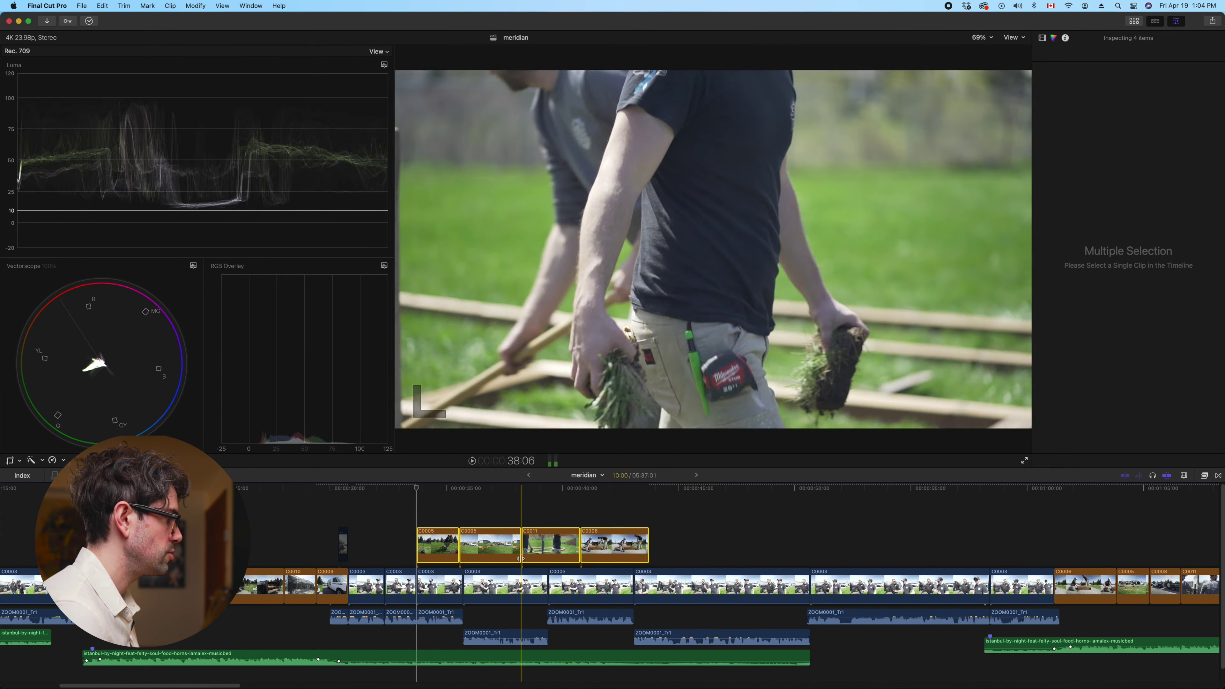
# Paste C0005's copied Color Curves 1 onto the four clips and play back
pyautogui.press('super+shift+v')
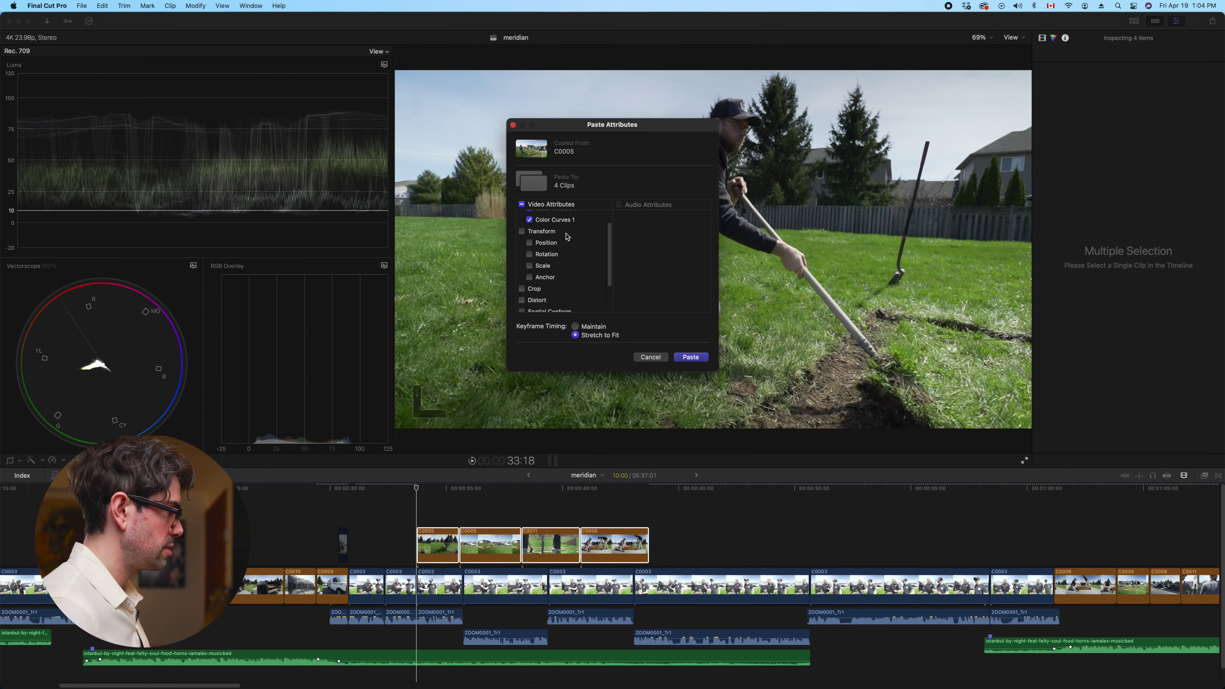
pyautogui.click(691, 357)
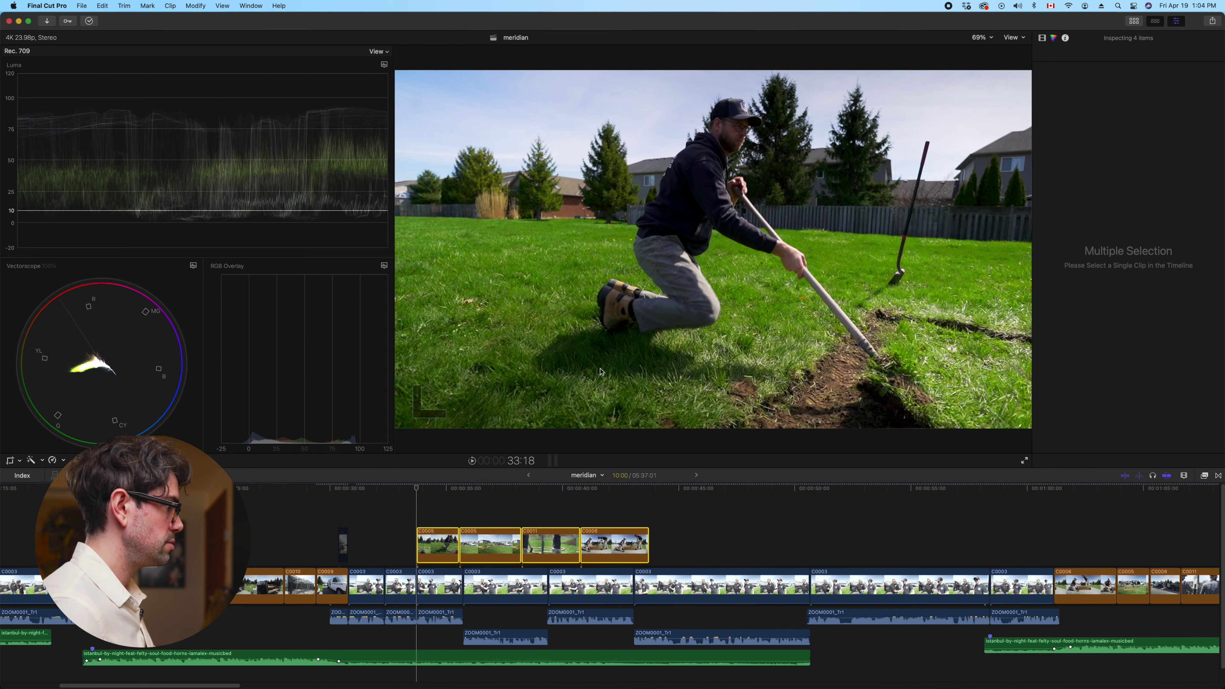
pyautogui.press('space')
pyautogui.click(440, 533)
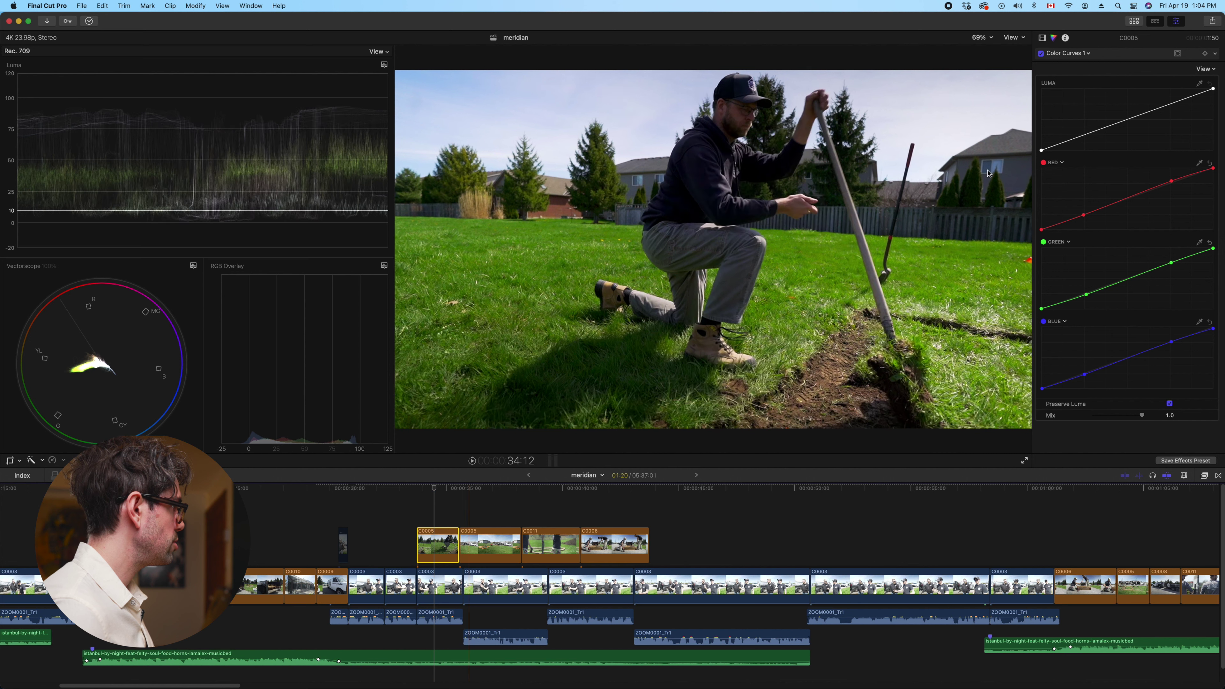
# Show C0005's Color Wheels 1 with its global, shadows, midtones and highlights sections expanded
pyautogui.click(1084, 54)
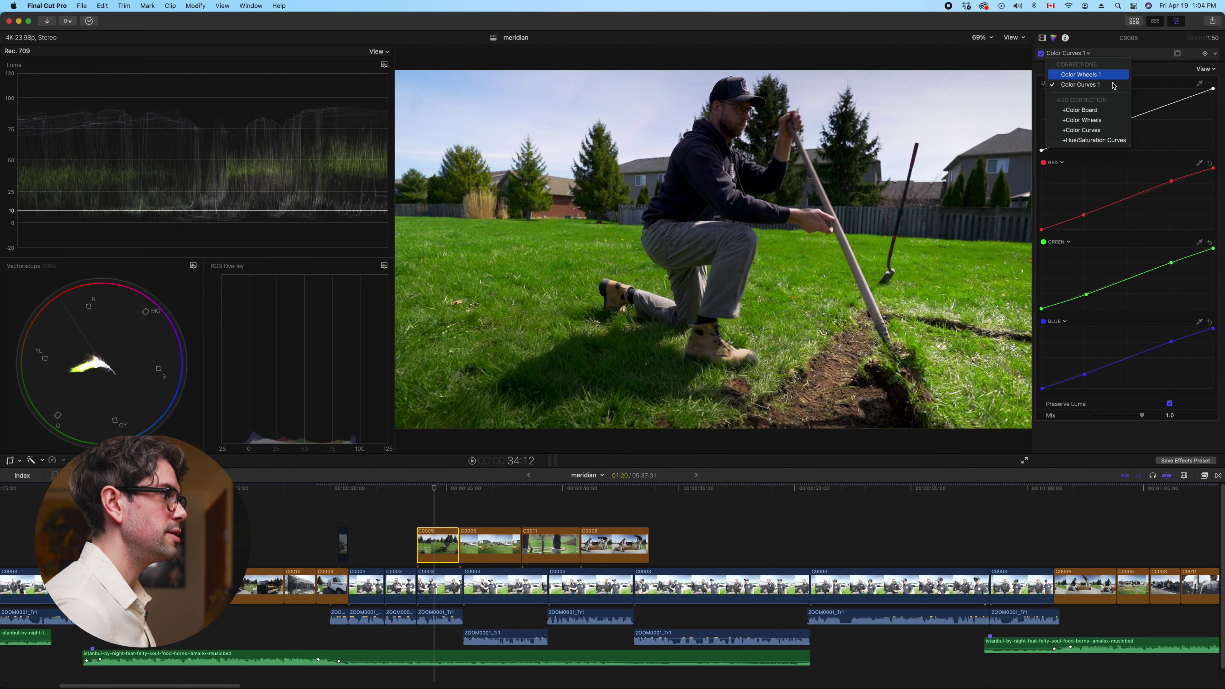
pyautogui.click(1069, 77)
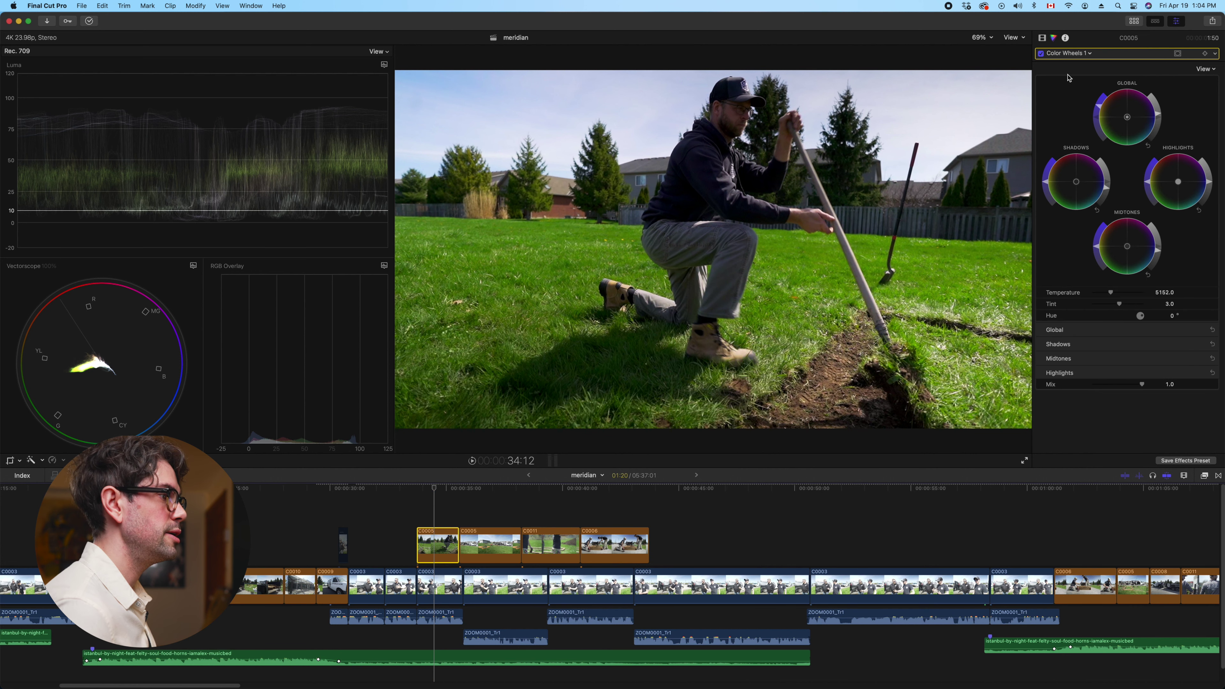
pyautogui.click(1200, 358)
pyautogui.click(1204, 408)
pyautogui.click(1204, 330)
pyautogui.click(1204, 379)
pyautogui.scroll(-1, 1152, 349)
pyautogui.scroll(-1, 1143, 342)
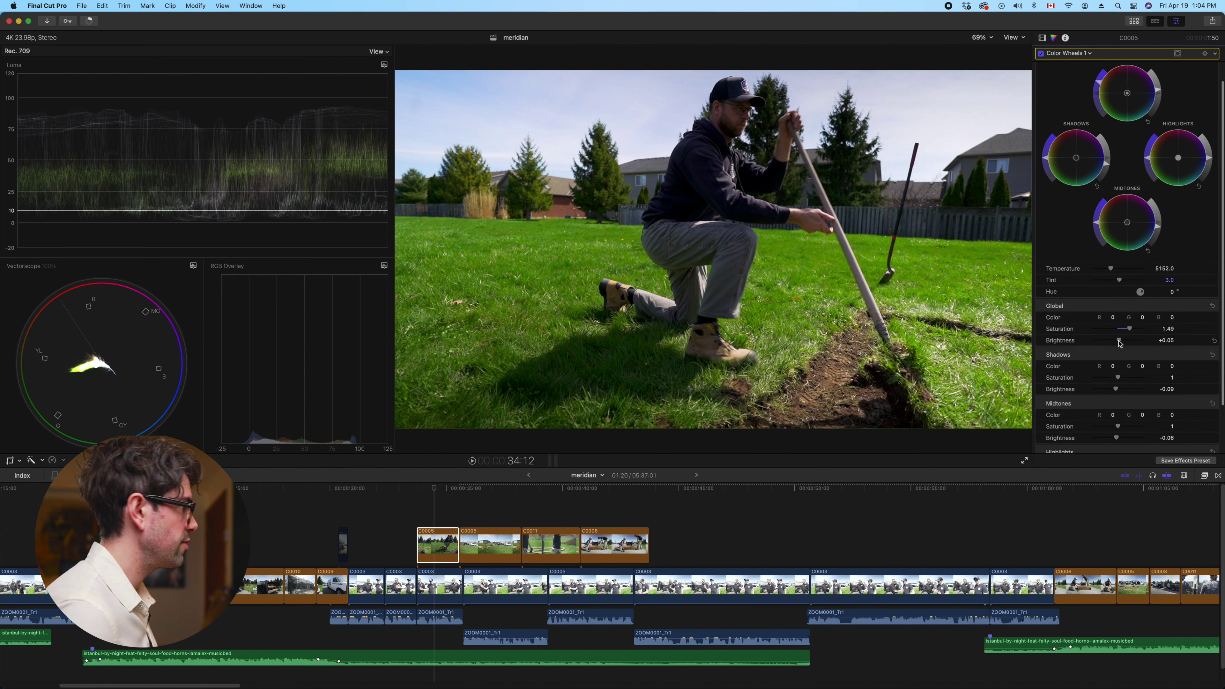
# Set global brightness +0.12, shadows -0.15 and tint 2.0, then copy C0005's grade
pyautogui.moveTo(1119, 342); pyautogui.dragTo(1119, 341)
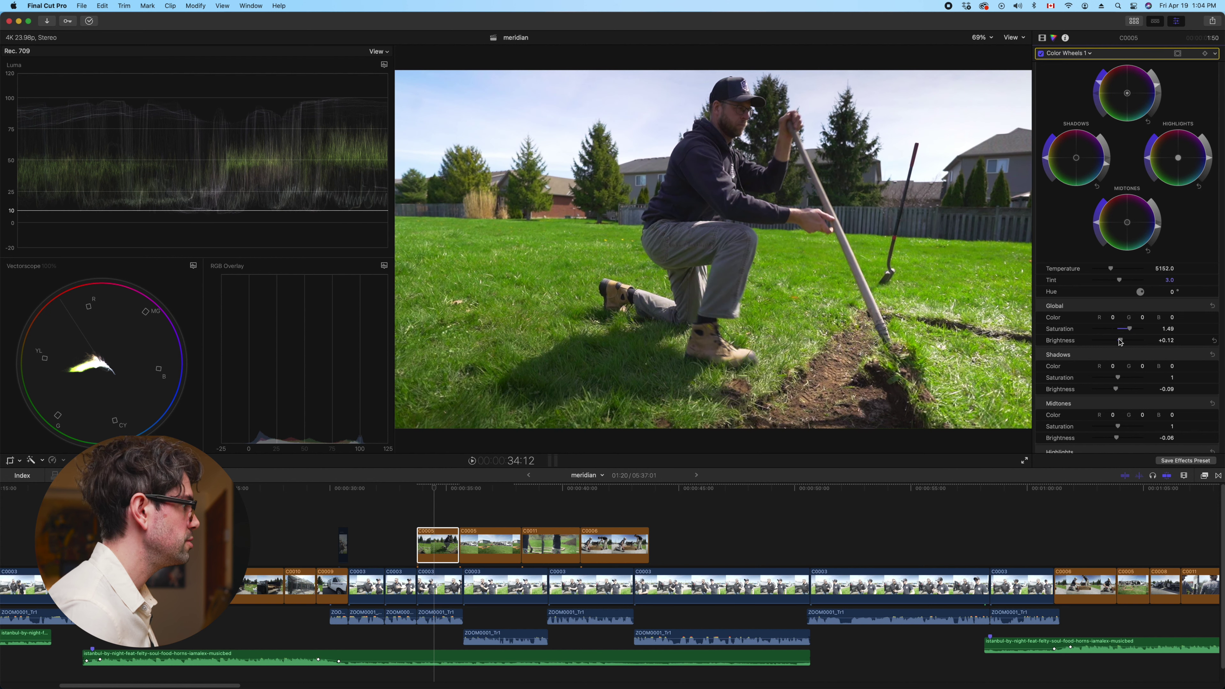
pyautogui.moveTo(1118, 390); pyautogui.dragTo(1119, 382)
pyautogui.scroll(-4, 1116, 377)
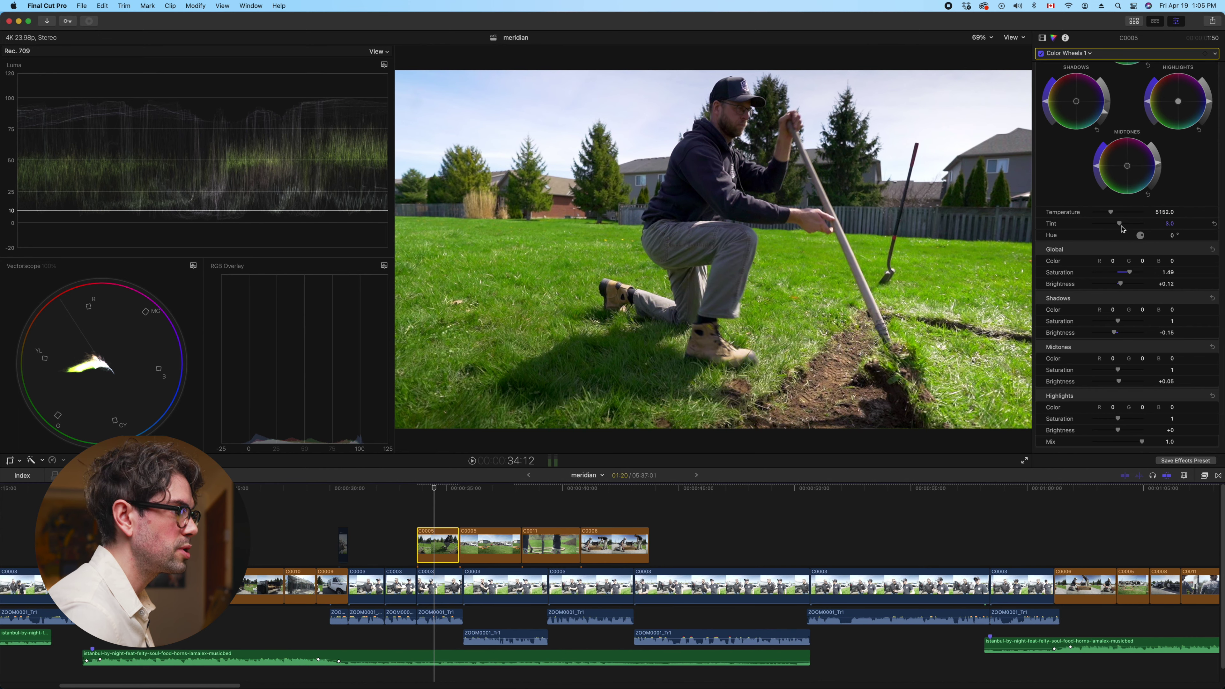
pyautogui.moveTo(1120, 228); pyautogui.dragTo(1120, 228)
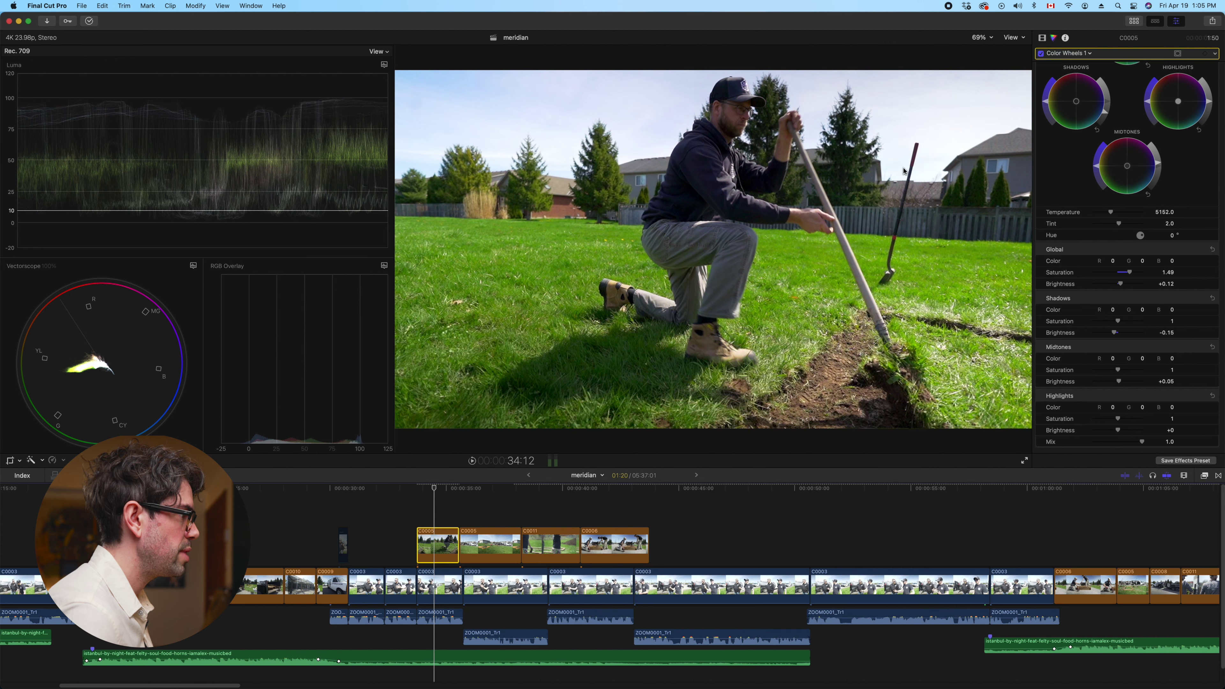
pyautogui.press('super+c')
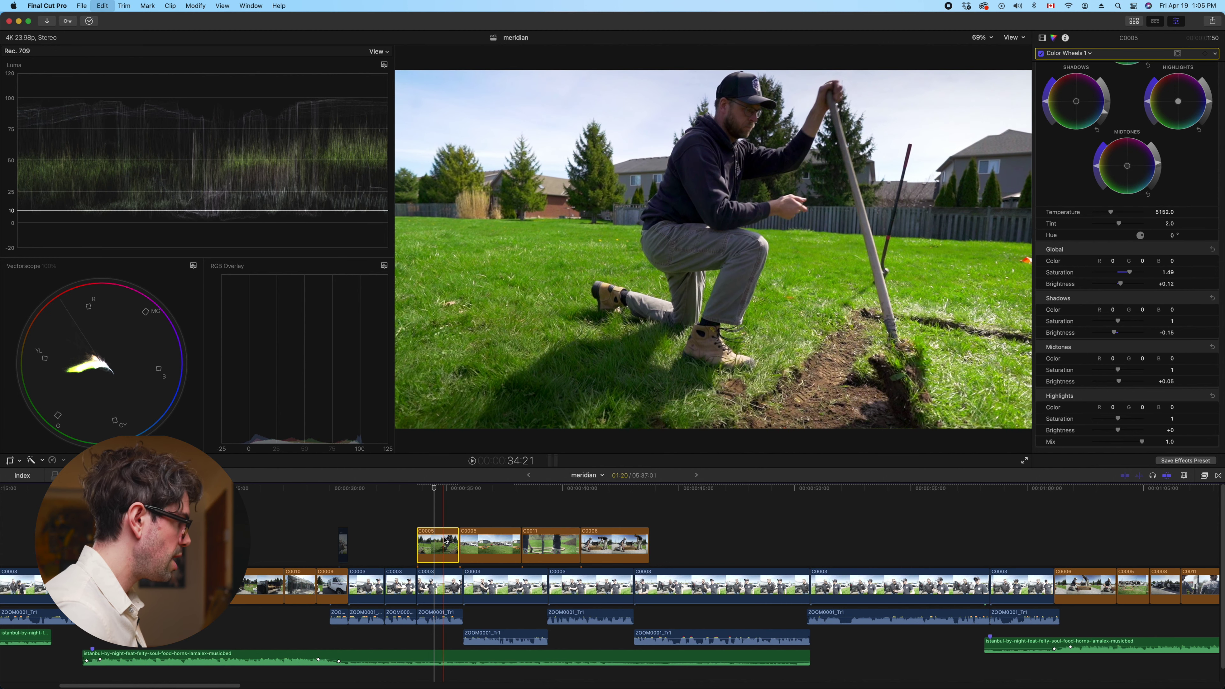
pyautogui.moveTo(502, 518); pyautogui.dragTo(629, 533)
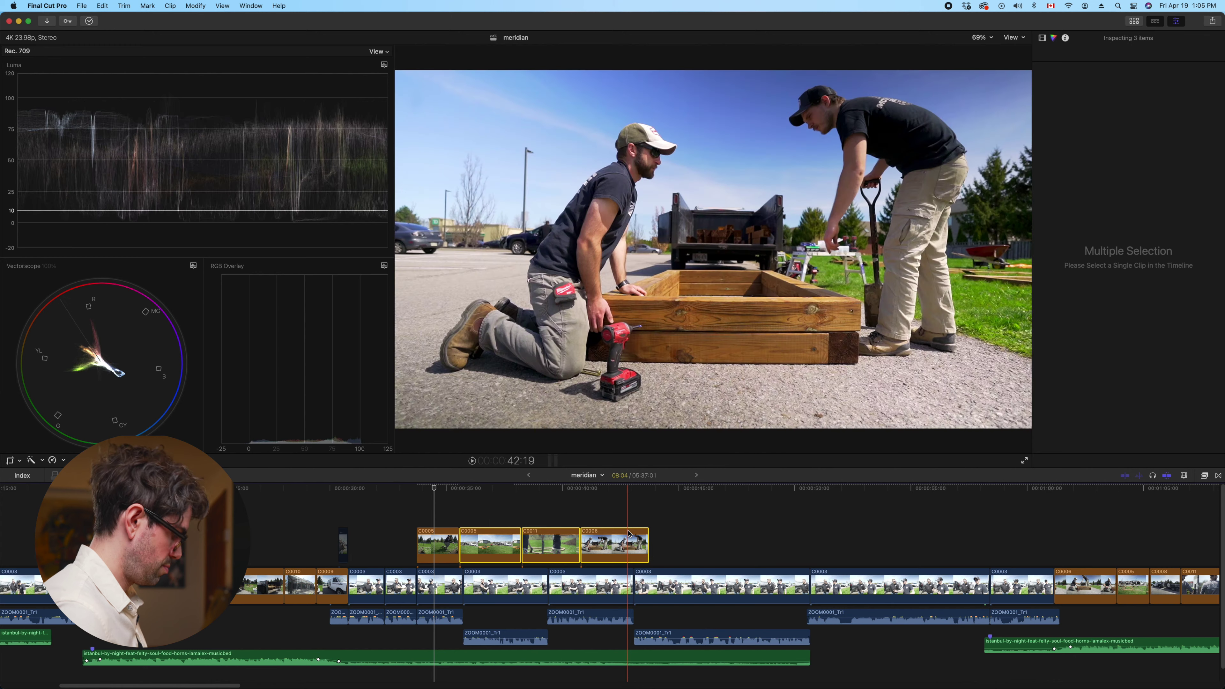
# Paste the copied corrections onto the three connected clips and check C0005's correction list
pyautogui.press('shift+super+v')
pyautogui.scroll(5, 555, 261)
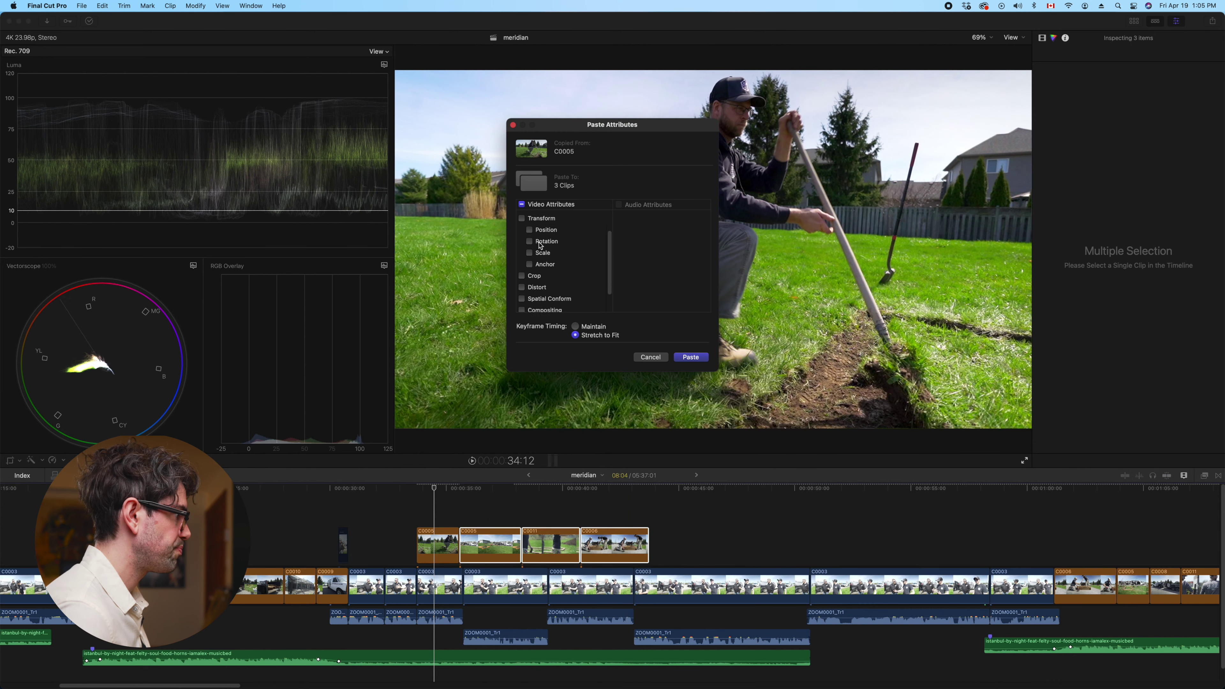
pyautogui.click(690, 358)
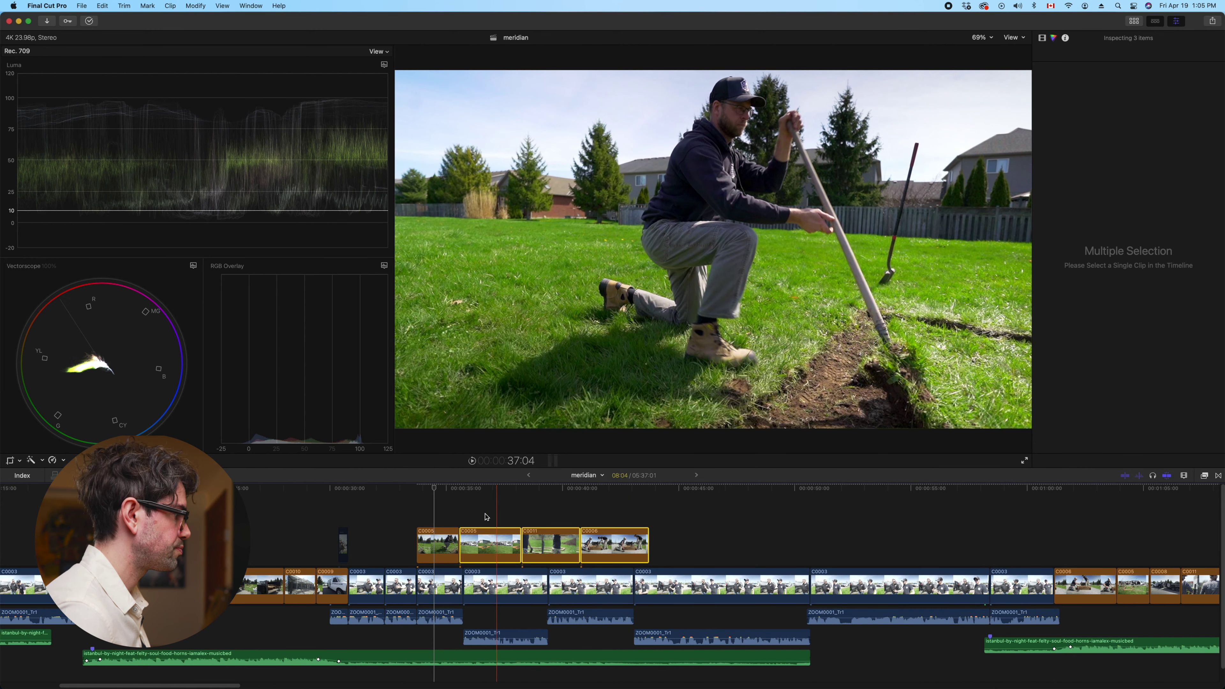
pyautogui.click(484, 520)
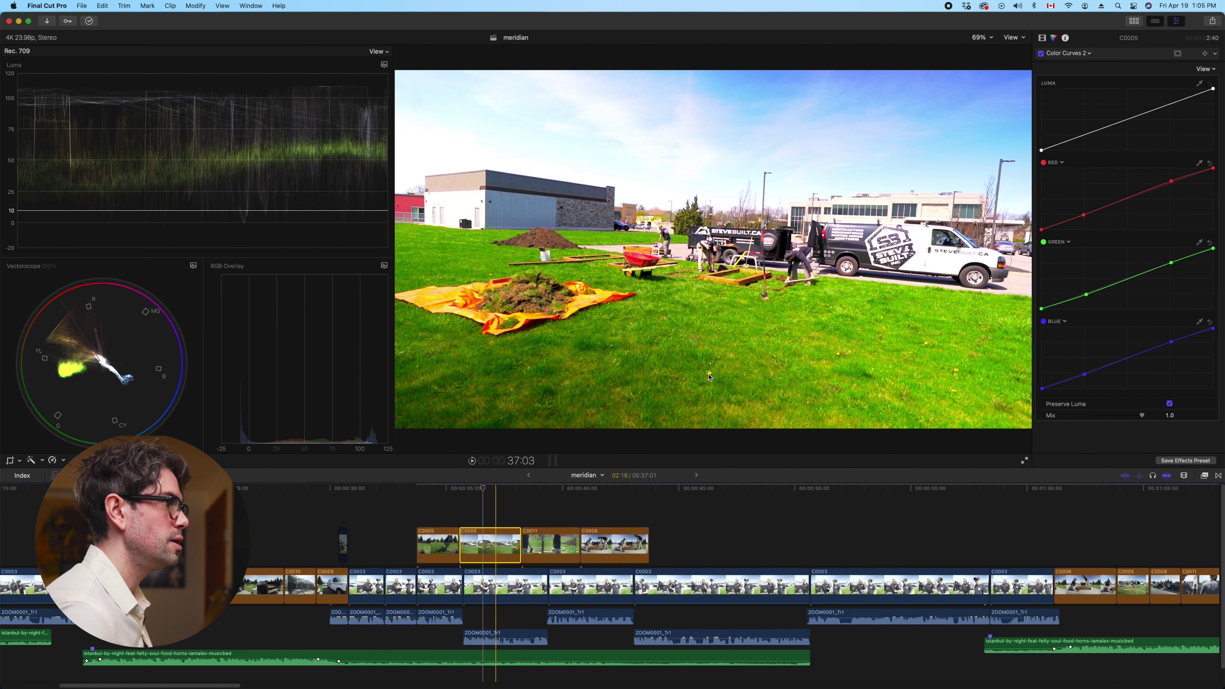
pyautogui.click(1069, 53)
pyautogui.click(1043, 41)
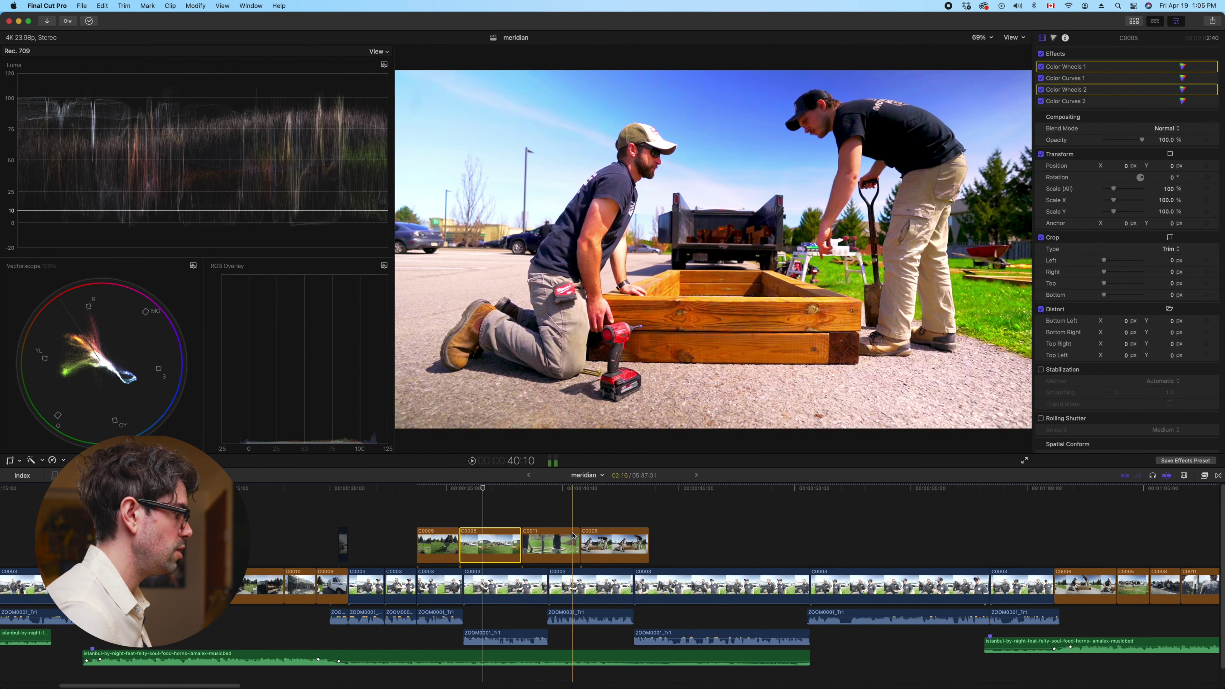
# Remove the existing colour effects from C0005, C0011 and C0006
pyautogui.keyDown('shift'); pyautogui.click(609, 539); pyautogui.keyUp('shift')
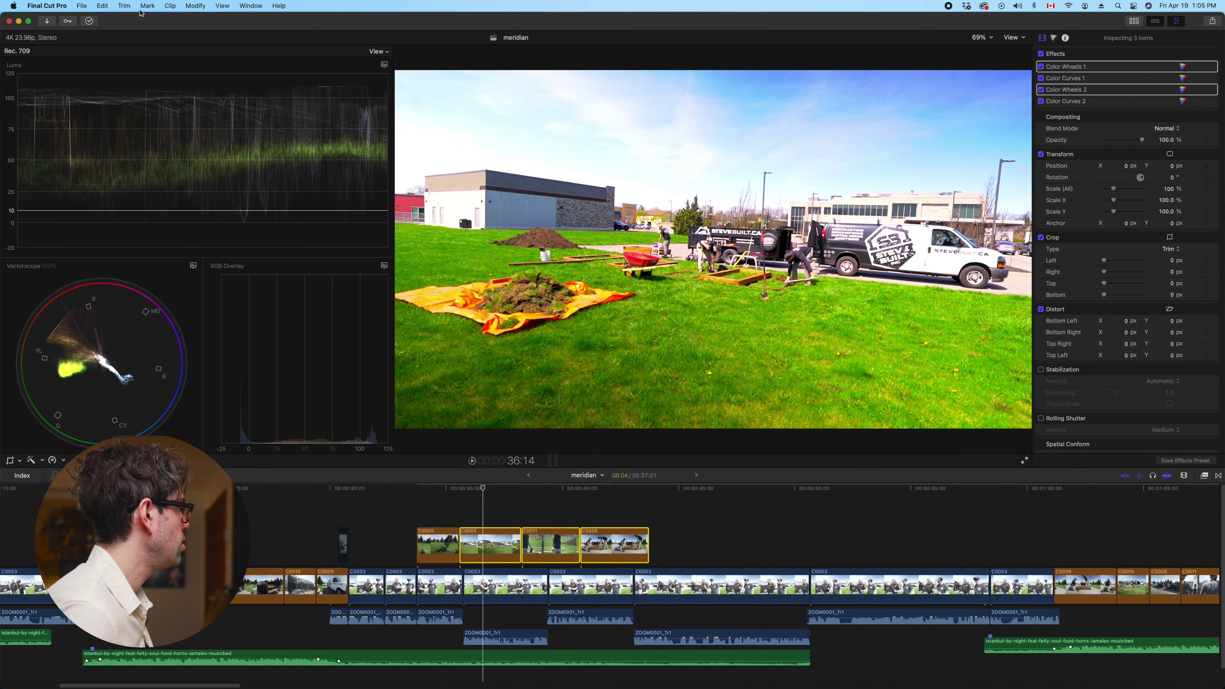
pyautogui.click(103, 5)
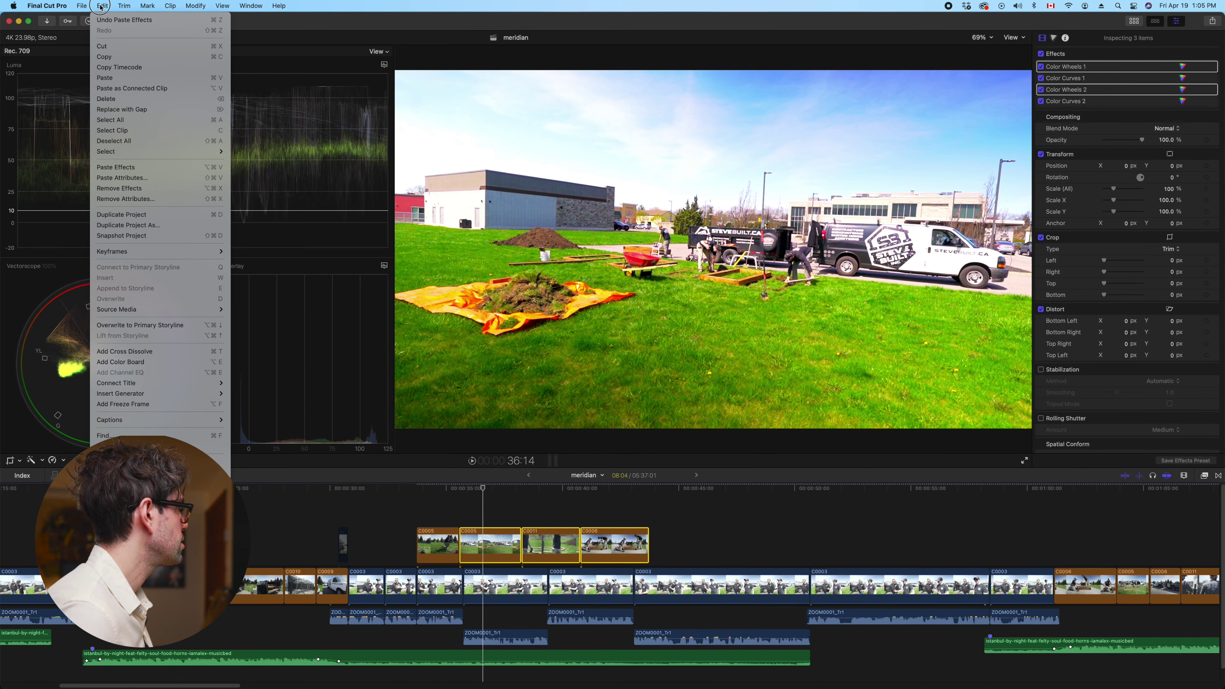
pyautogui.click(155, 199)
pyautogui.scroll(-3, 570, 283)
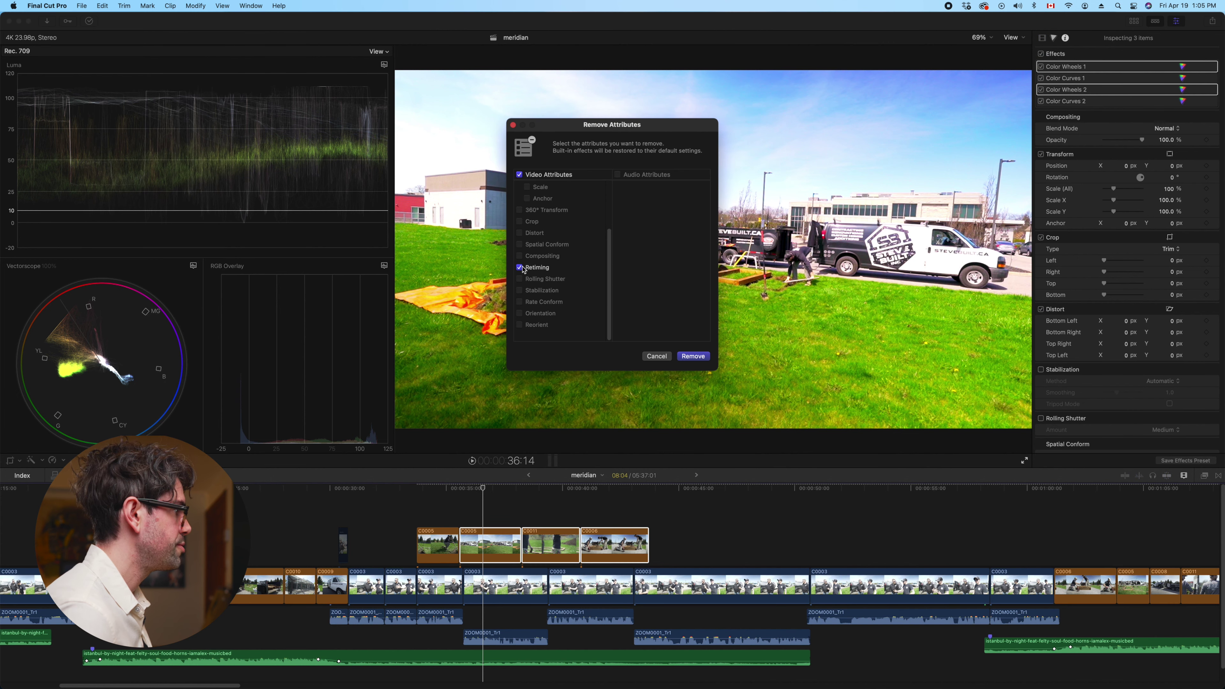
pyautogui.click(693, 356)
# Paste Color Wheels 1 and Color Curves 1 onto C0005, C0011 and C0006
pyautogui.click(506, 545)
pyautogui.keyDown('shift'); pyautogui.click(626, 552); pyautogui.keyUp('shift')
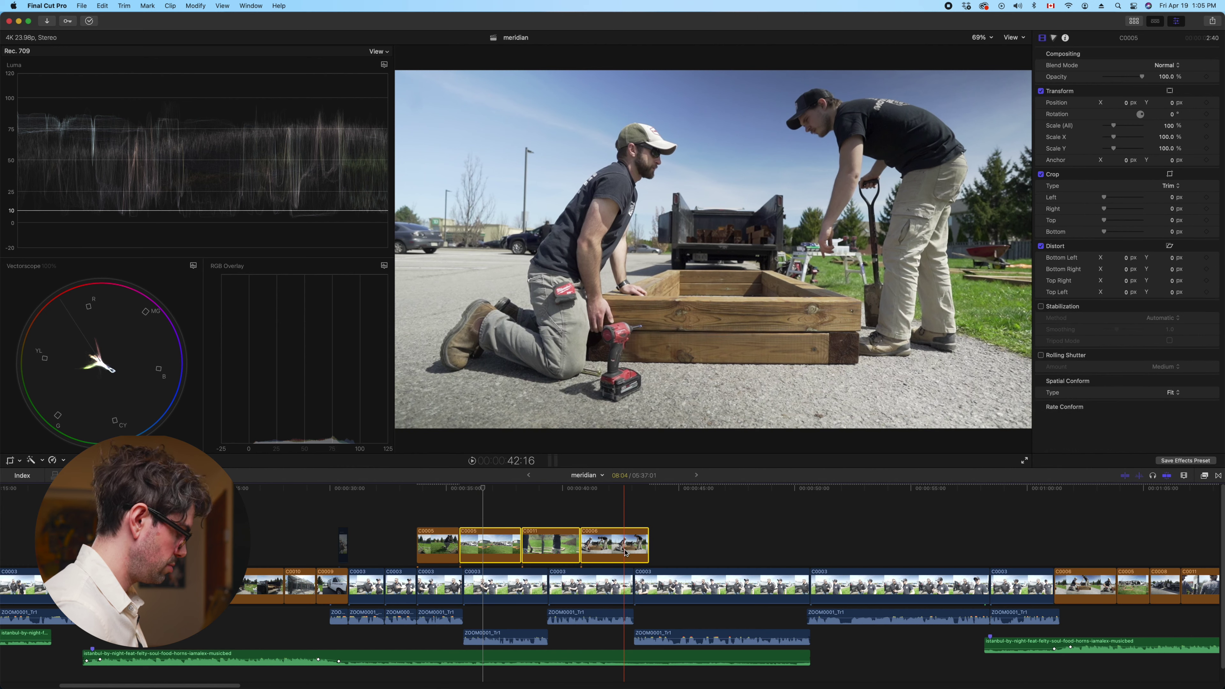
pyautogui.press('super+shift+v')
pyautogui.scroll(-3, 562, 261)
pyautogui.scroll(3, 562, 260)
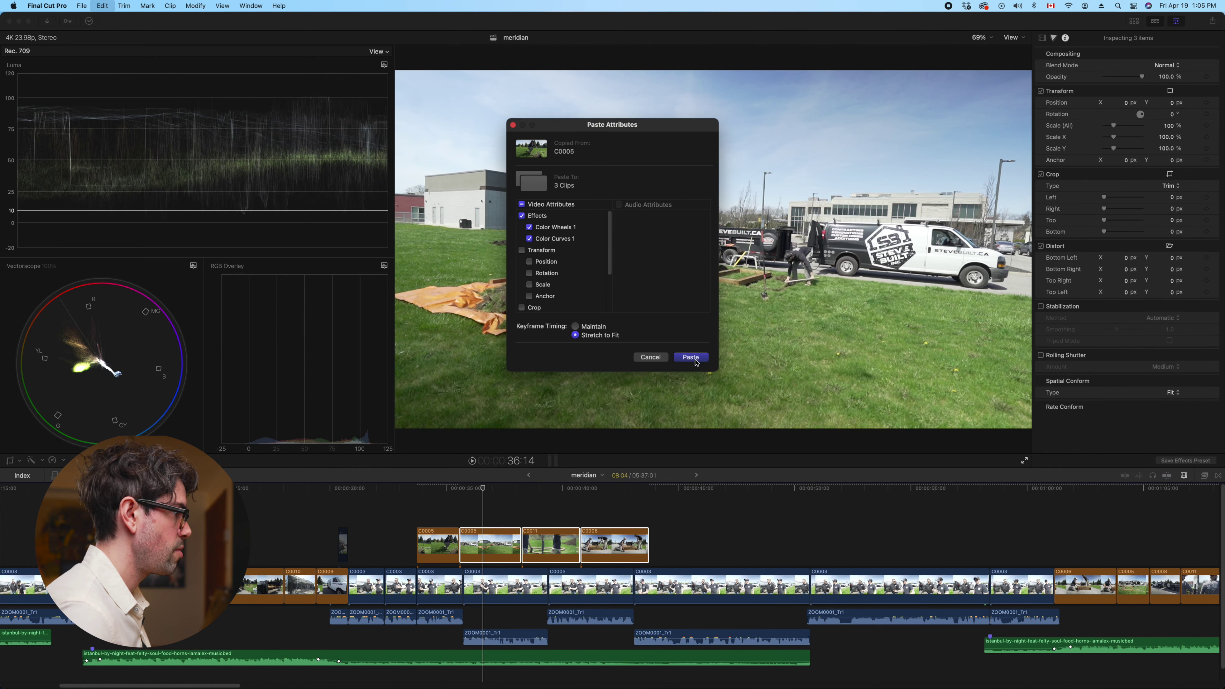
pyautogui.click(691, 357)
pyautogui.click(488, 536)
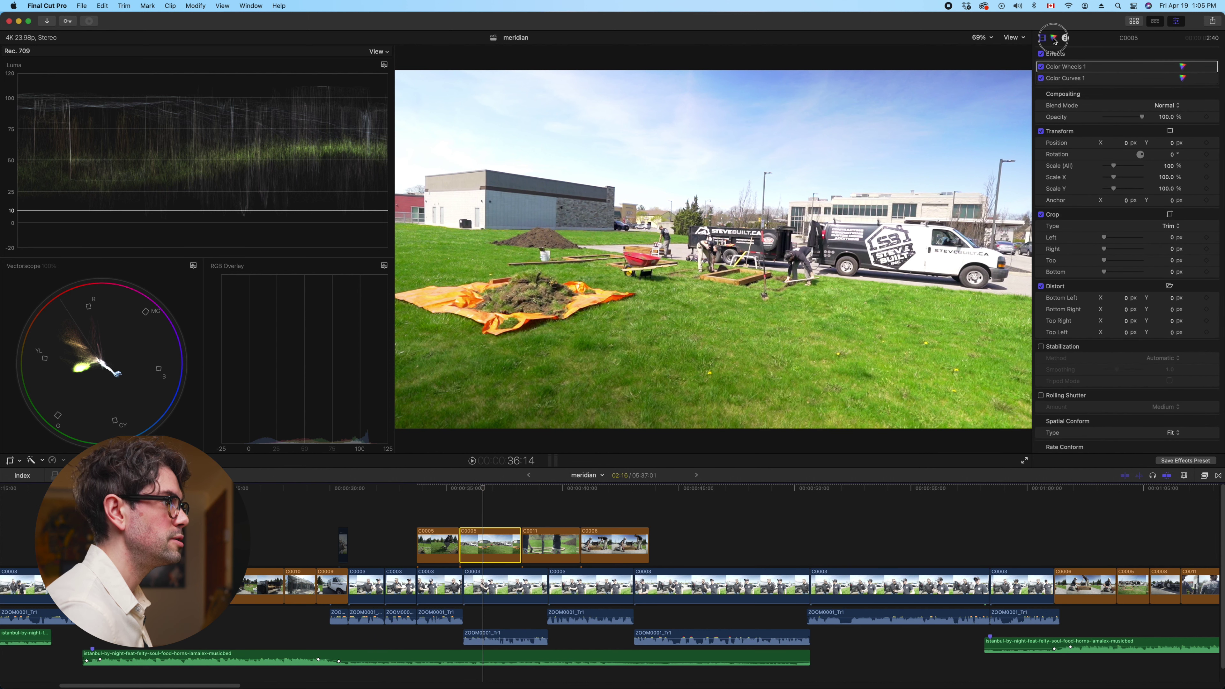
# Set C0005's Color Wheels 1 global brightness to -0.06 and shadows brightness to +0.01
pyautogui.click(1054, 38)
pyautogui.click(1068, 53)
pyautogui.press('Return')
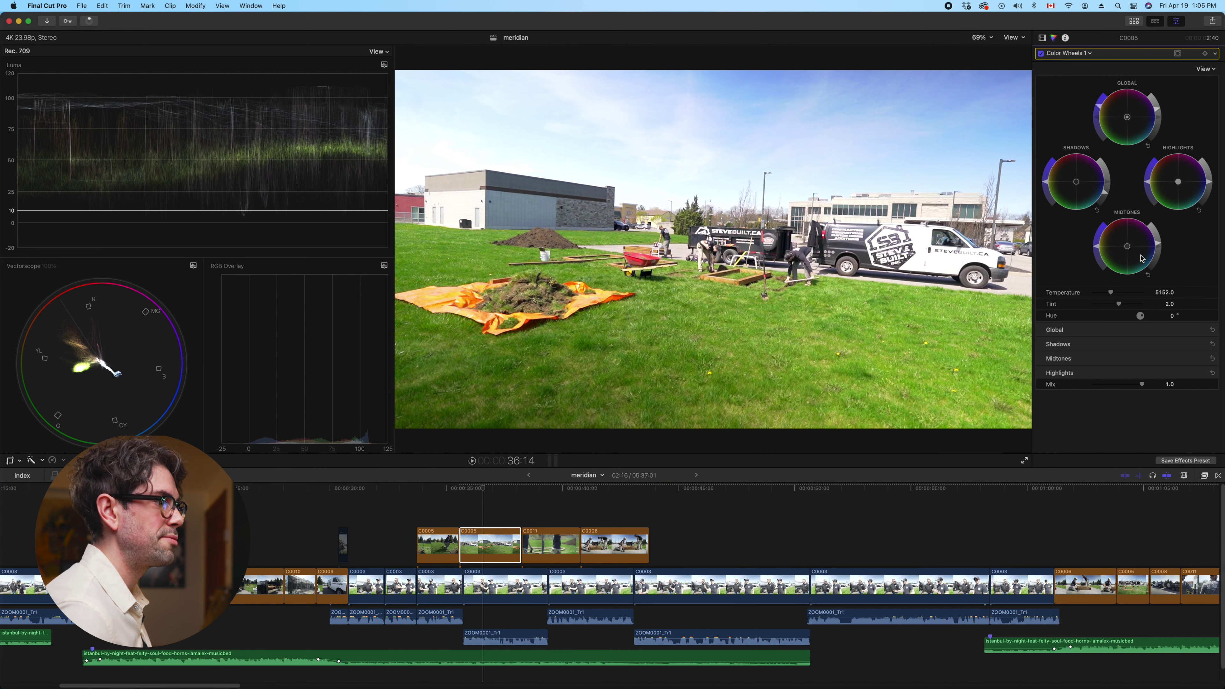
pyautogui.click(1202, 359)
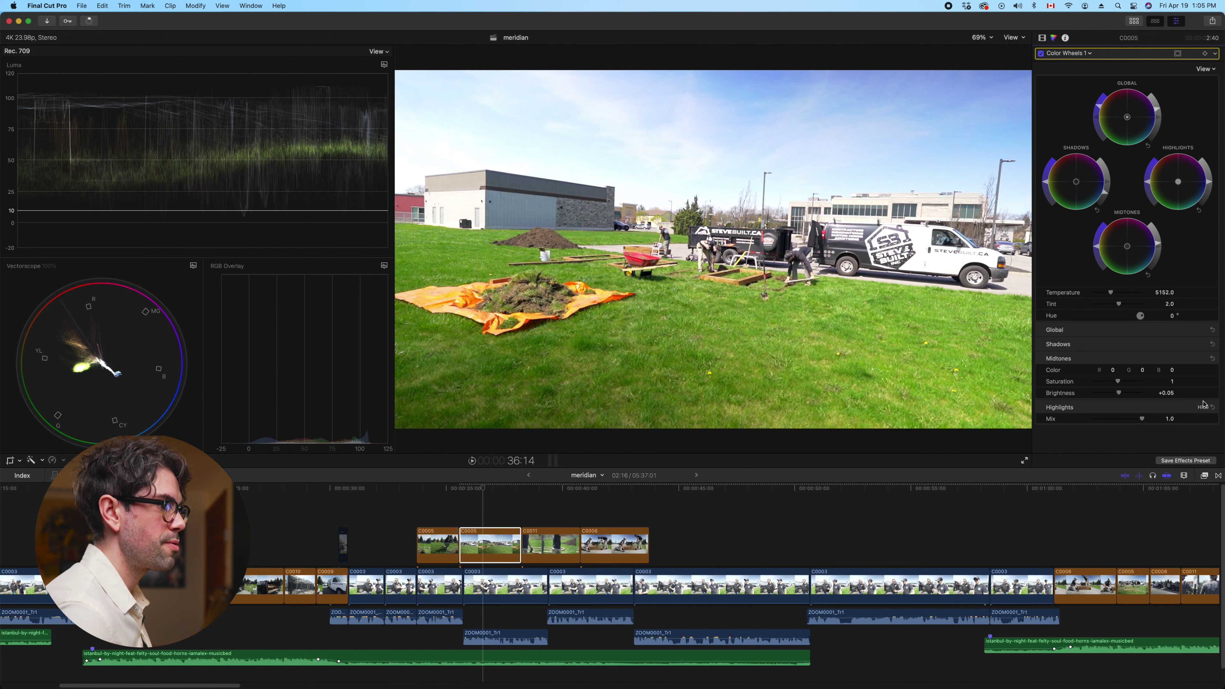
pyautogui.click(1203, 343)
pyautogui.click(1203, 330)
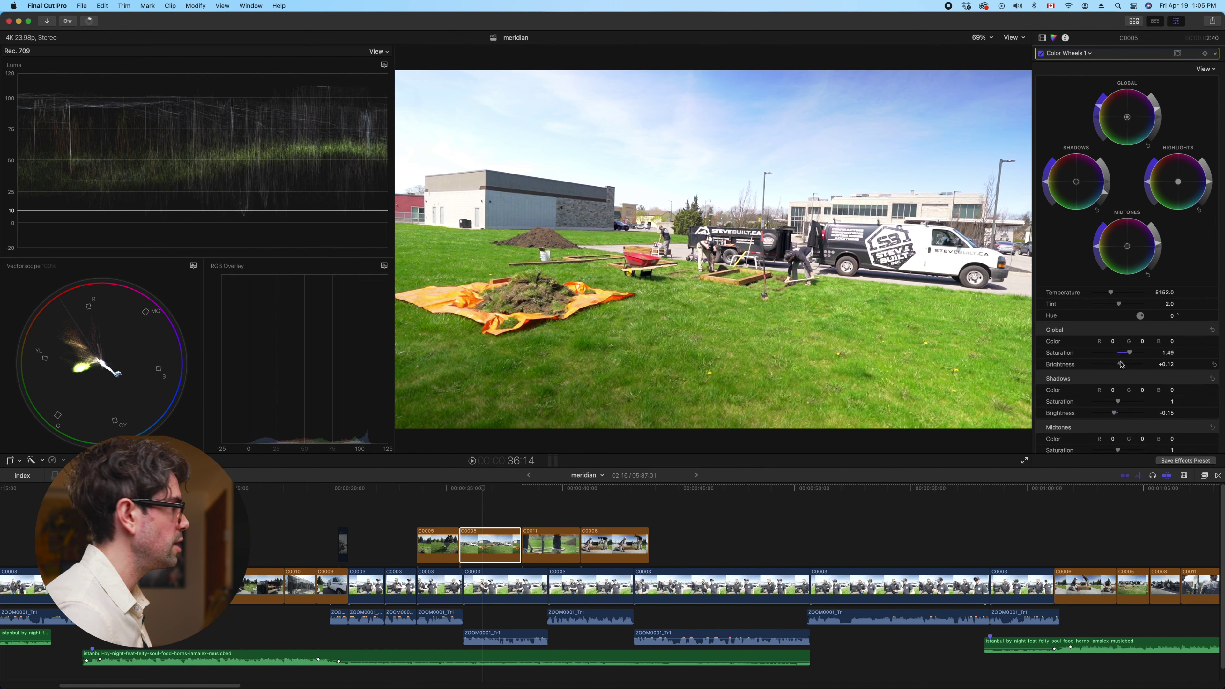
pyautogui.moveTo(1122, 365); pyautogui.dragTo(1119, 413)
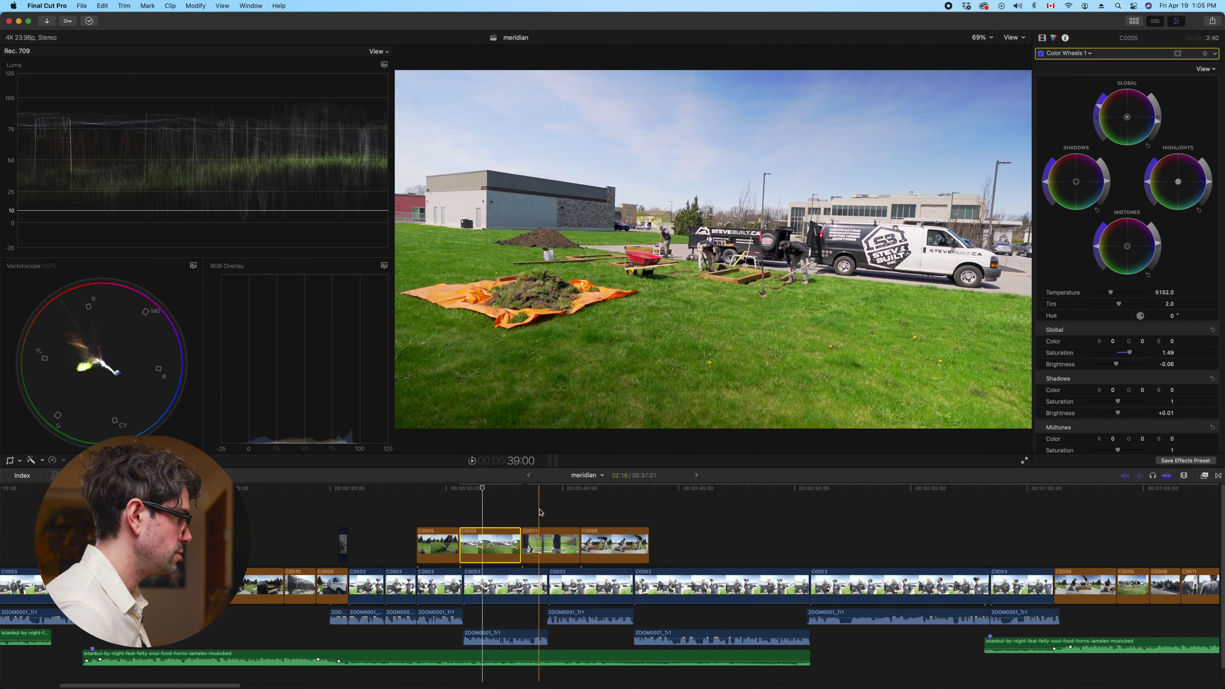
pyautogui.click(539, 546)
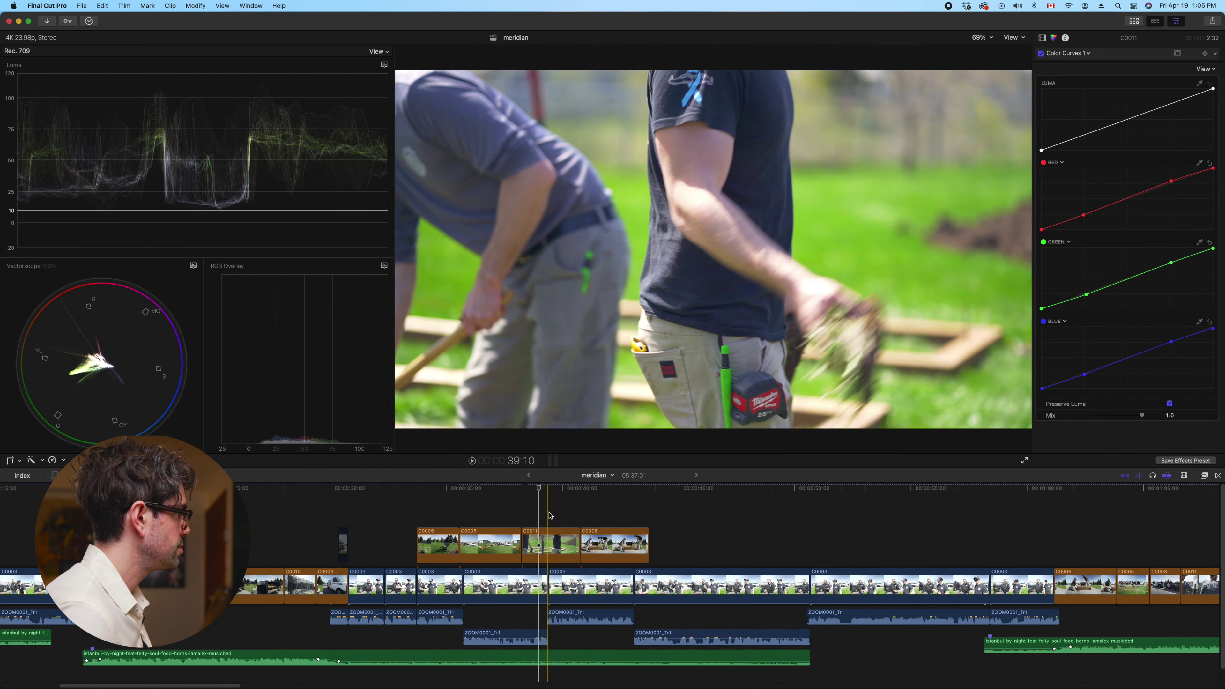
# Play C0011 and show its Color Wheels 1 with all four sections expanded
pyautogui.press('space')
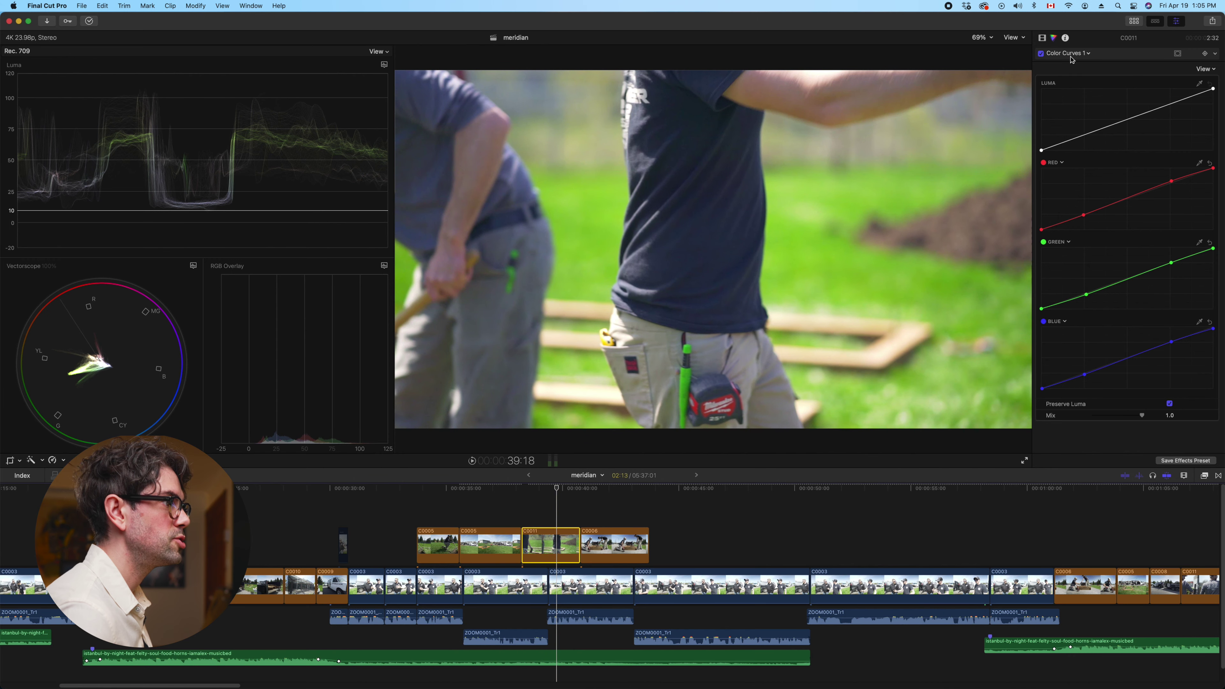
pyautogui.click(1070, 57)
pyautogui.click(1087, 77)
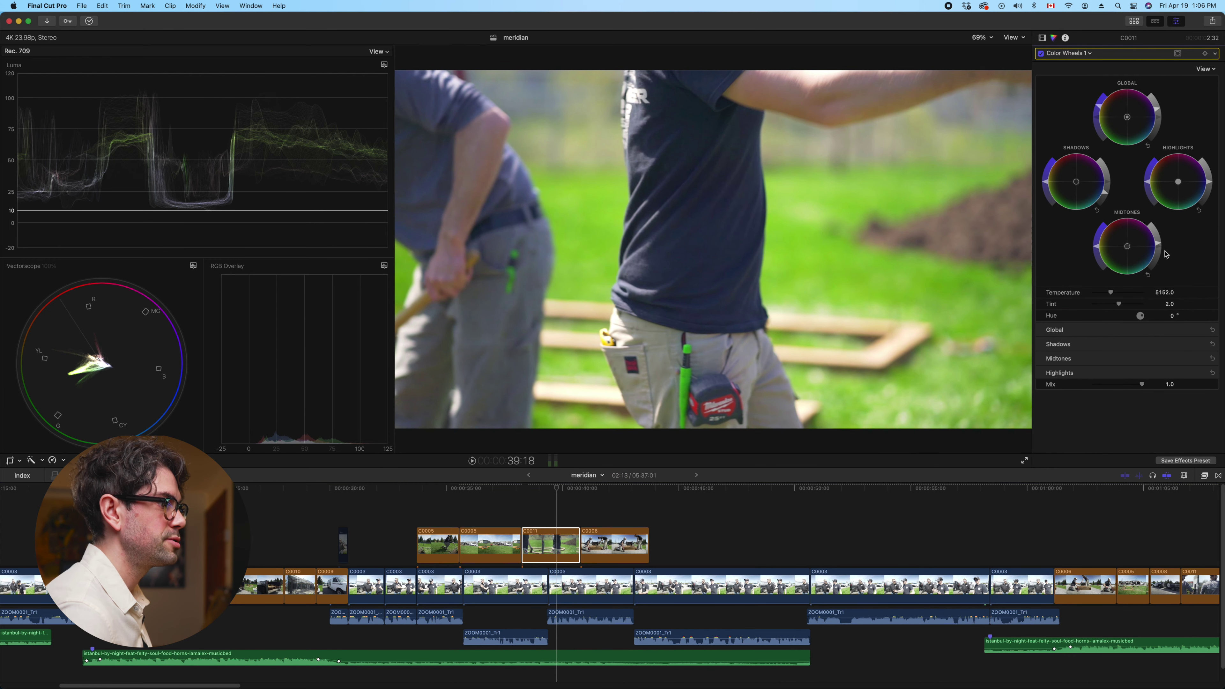
pyautogui.click(1204, 358)
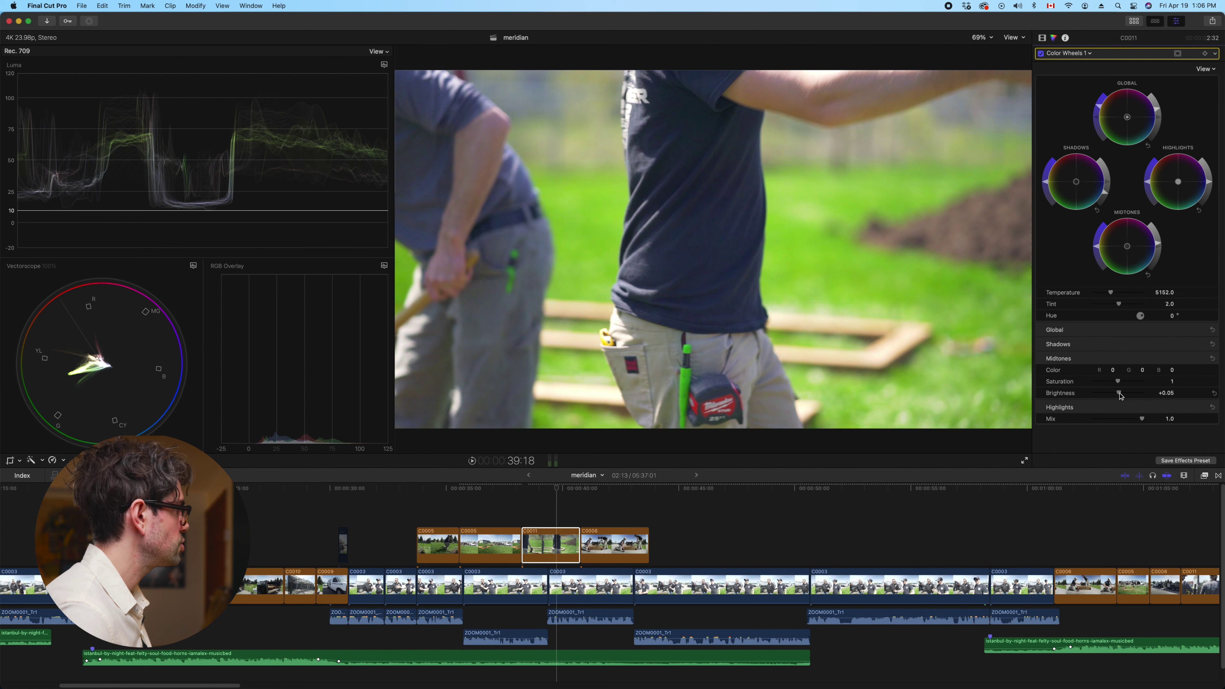
pyautogui.click(1205, 344)
pyautogui.click(1204, 330)
pyautogui.scroll(-3, 1193, 382)
pyautogui.click(1204, 430)
# Set C0011's global brightness to +0.02 and shadows brightness to about -0.14
pyautogui.moveTo(1112, 369); pyautogui.dragTo(1111, 369)
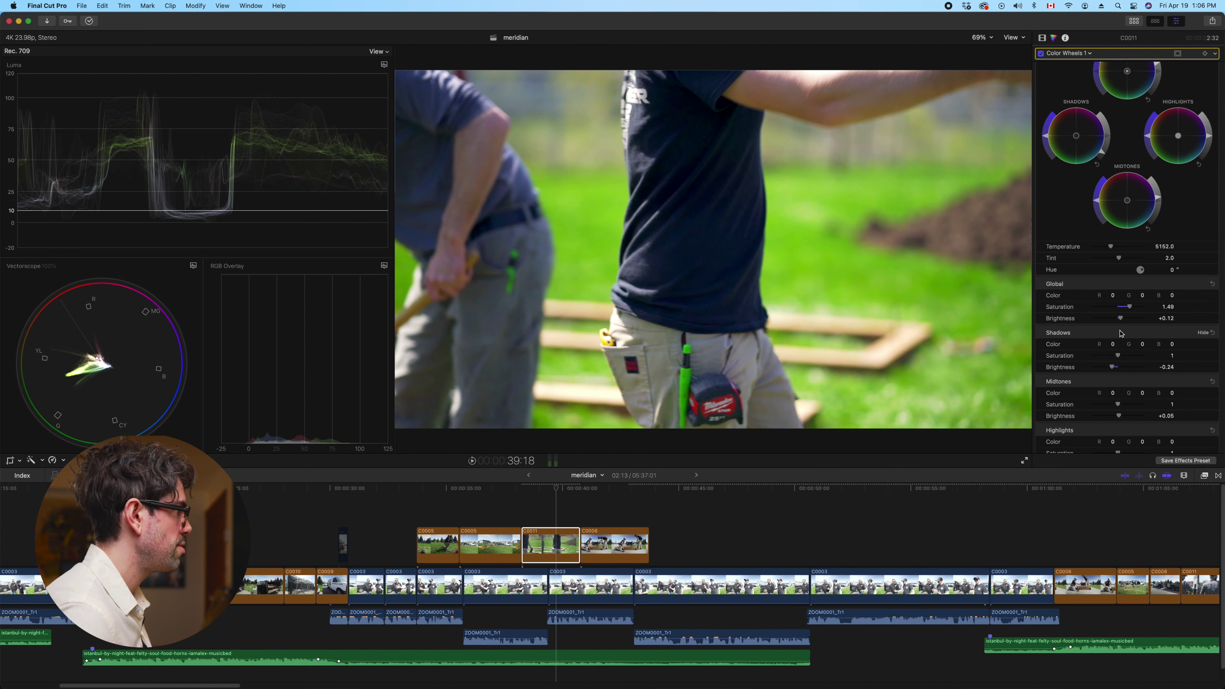
pyautogui.moveTo(1122, 320); pyautogui.dragTo(1120, 320)
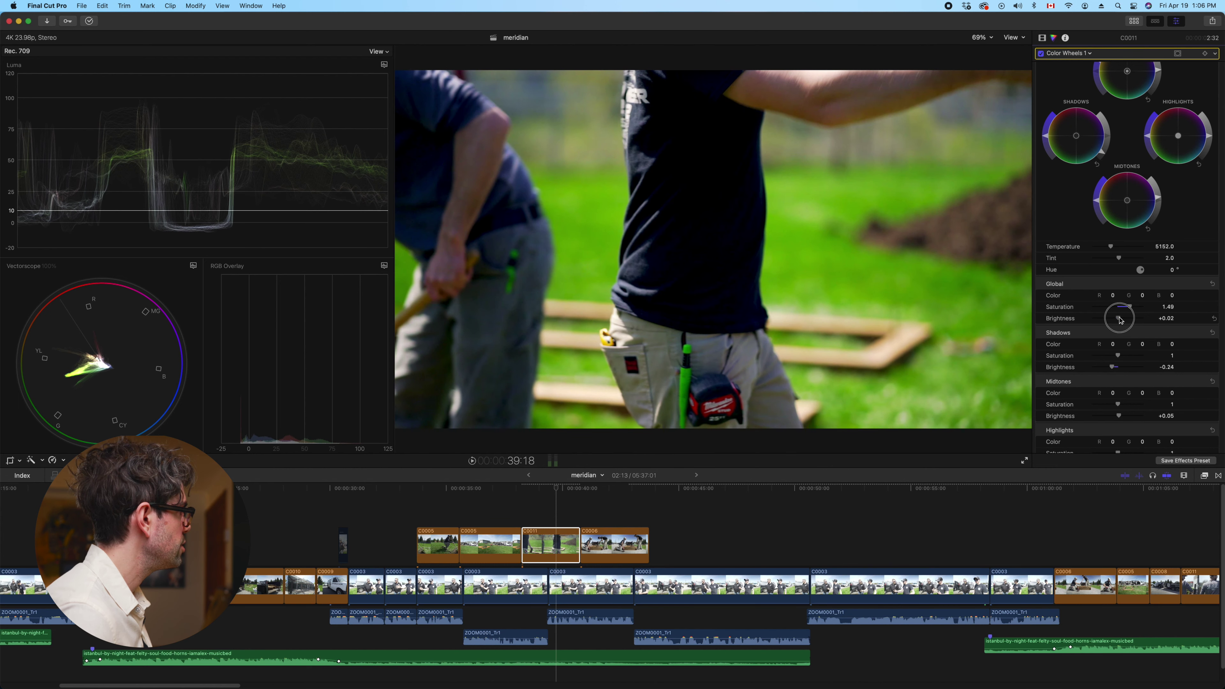
pyautogui.moveTo(1114, 368); pyautogui.dragTo(1114, 369)
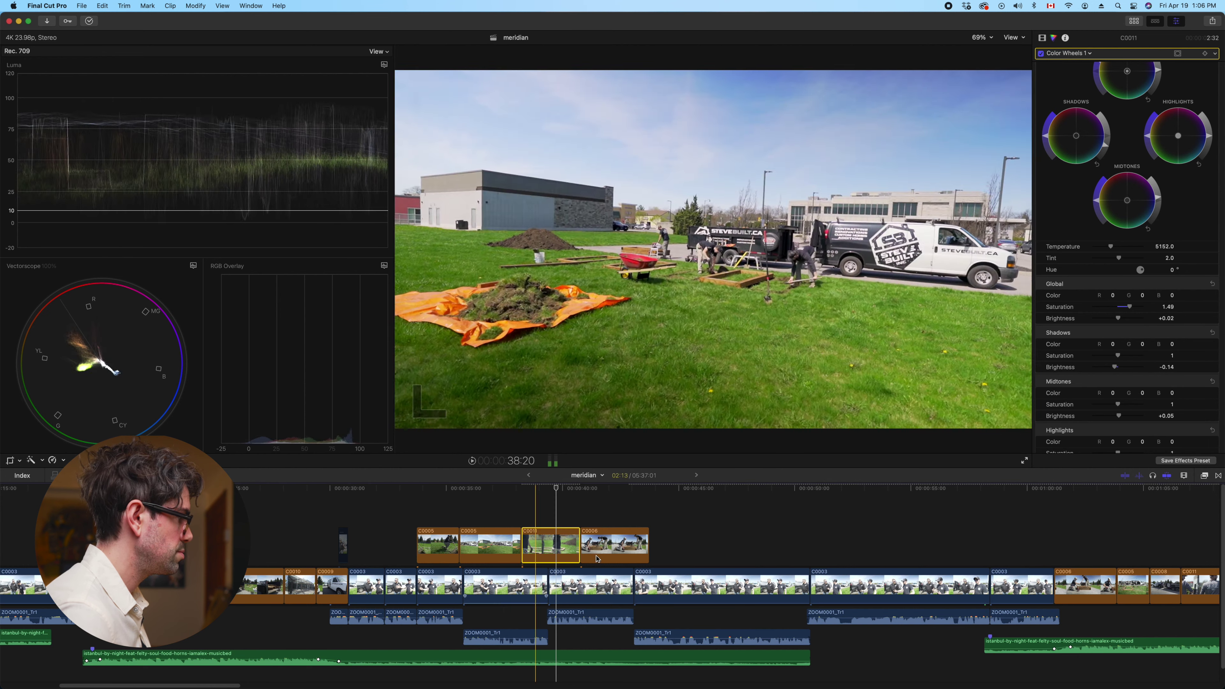
pyautogui.click(609, 512)
pyautogui.click(614, 547)
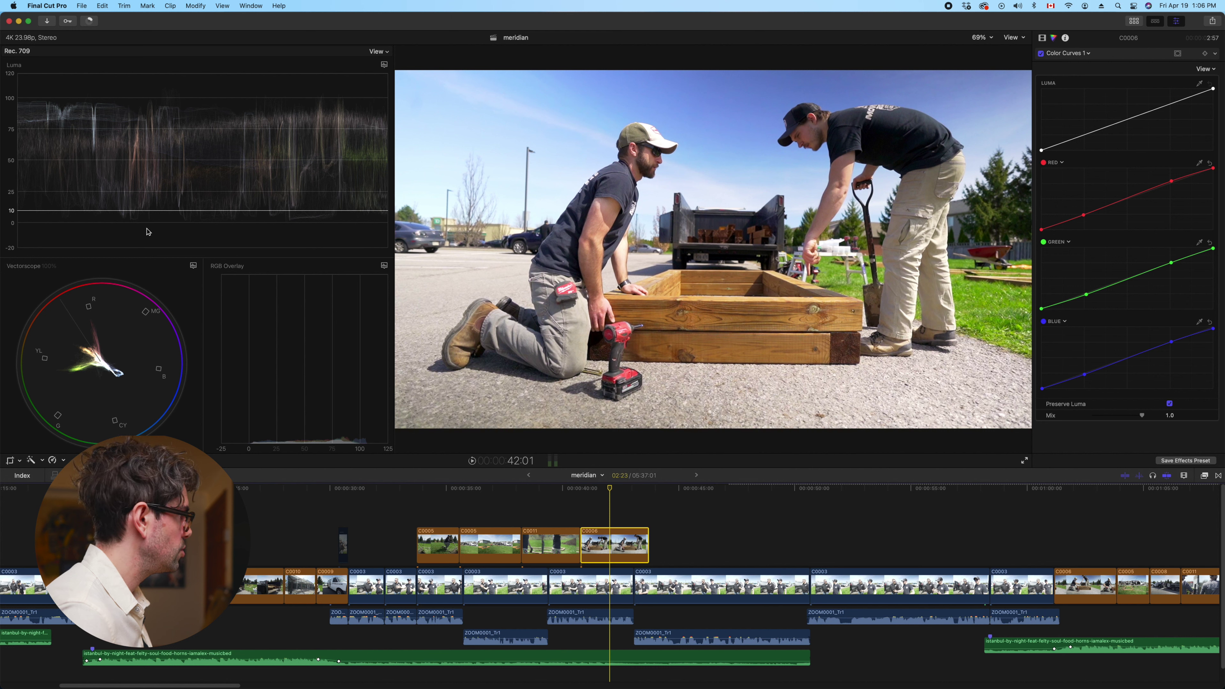
# In C0006's Color Wheels 1, nudge shadows brightness down to -0.16
pyautogui.click(1048, 54)
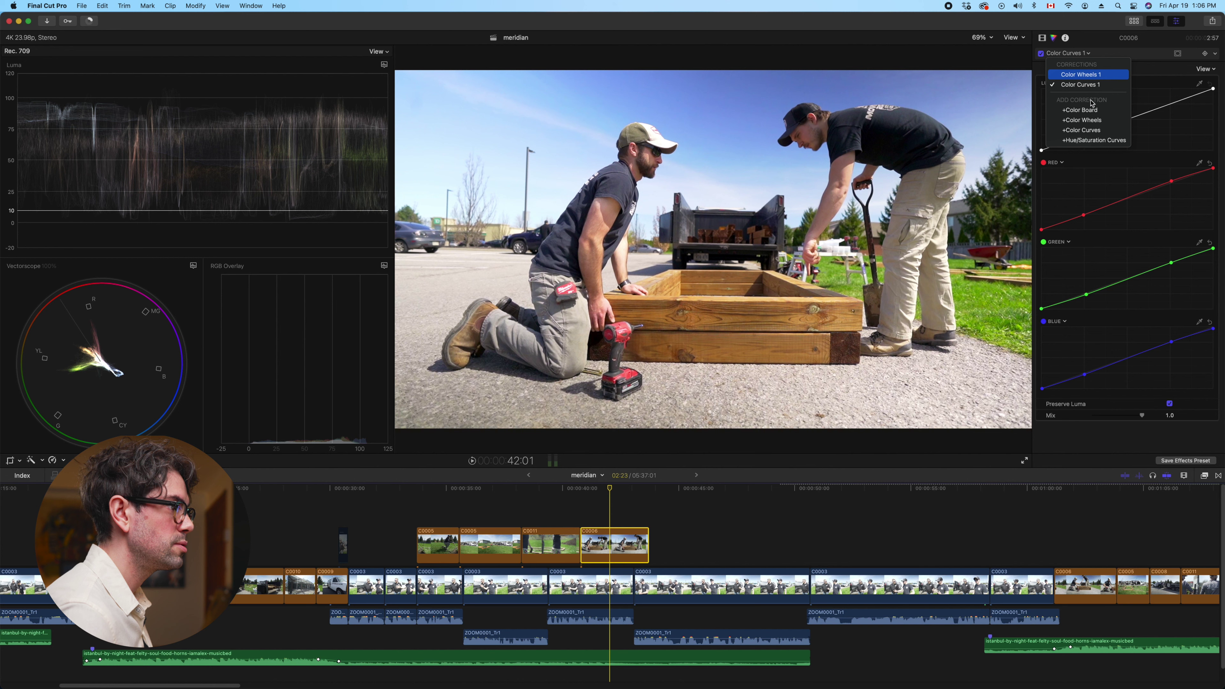
pyautogui.click(1080, 75)
pyautogui.keyDown('alt'); pyautogui.click(1205, 373); pyautogui.keyUp('alt')
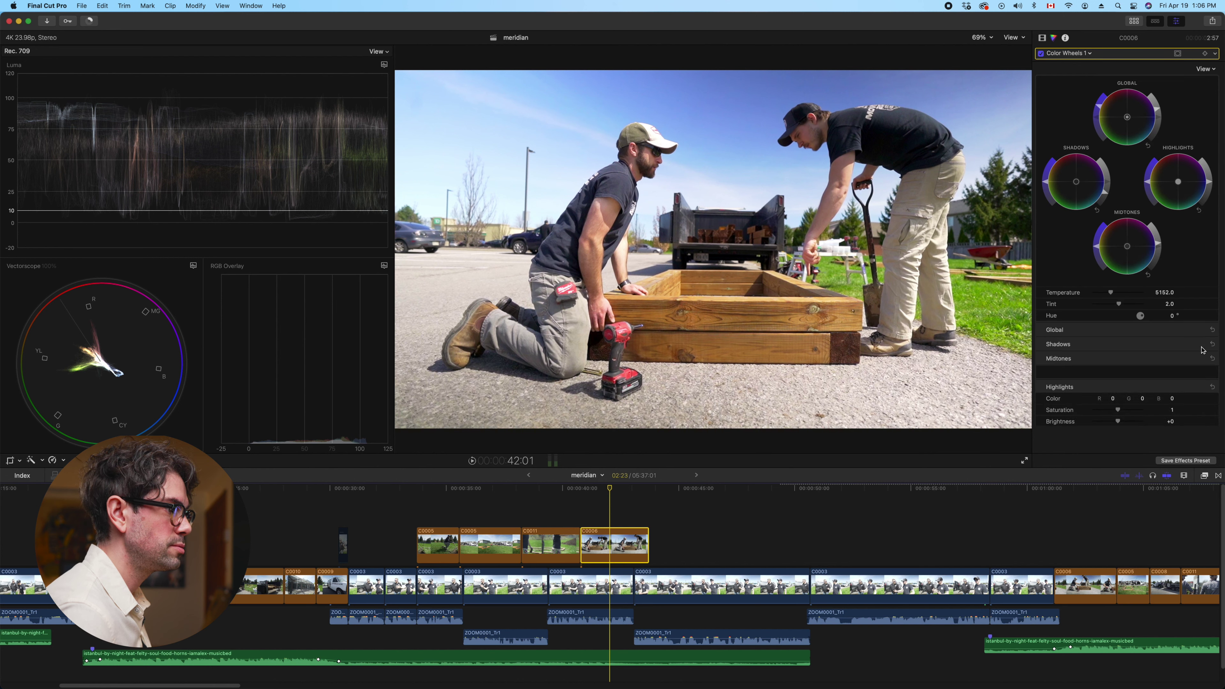
pyautogui.moveTo(1113, 413); pyautogui.dragTo(1114, 414)
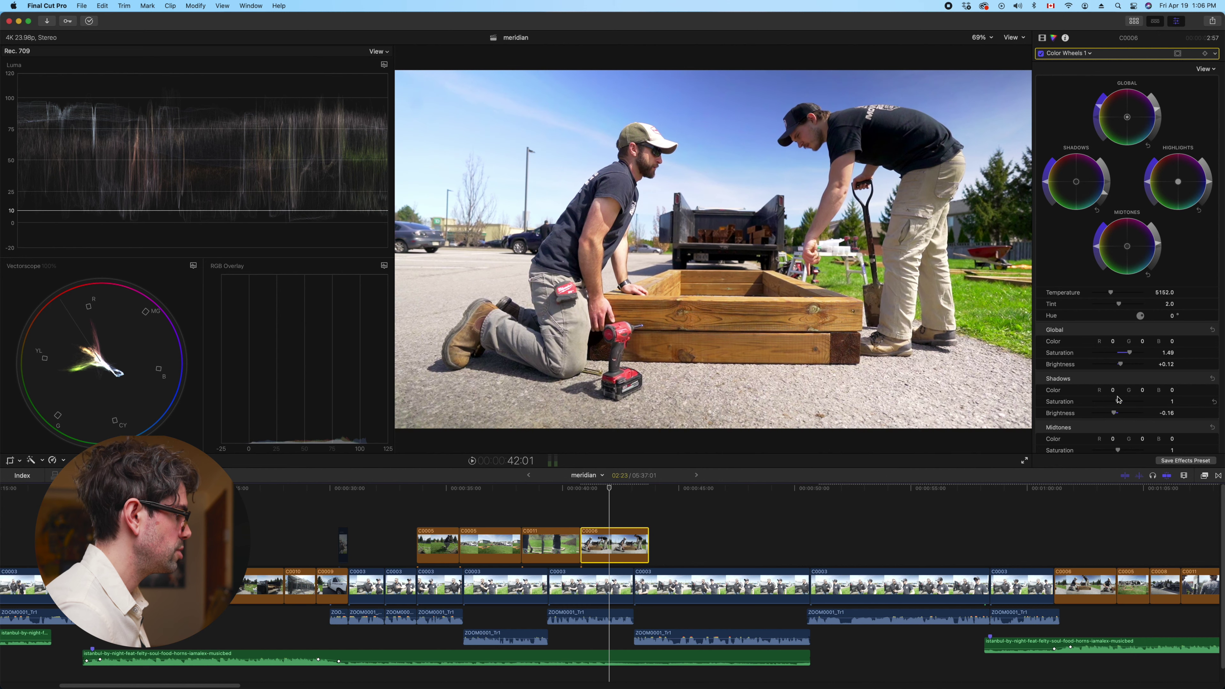
pyautogui.hscroll(5, 531, 502)
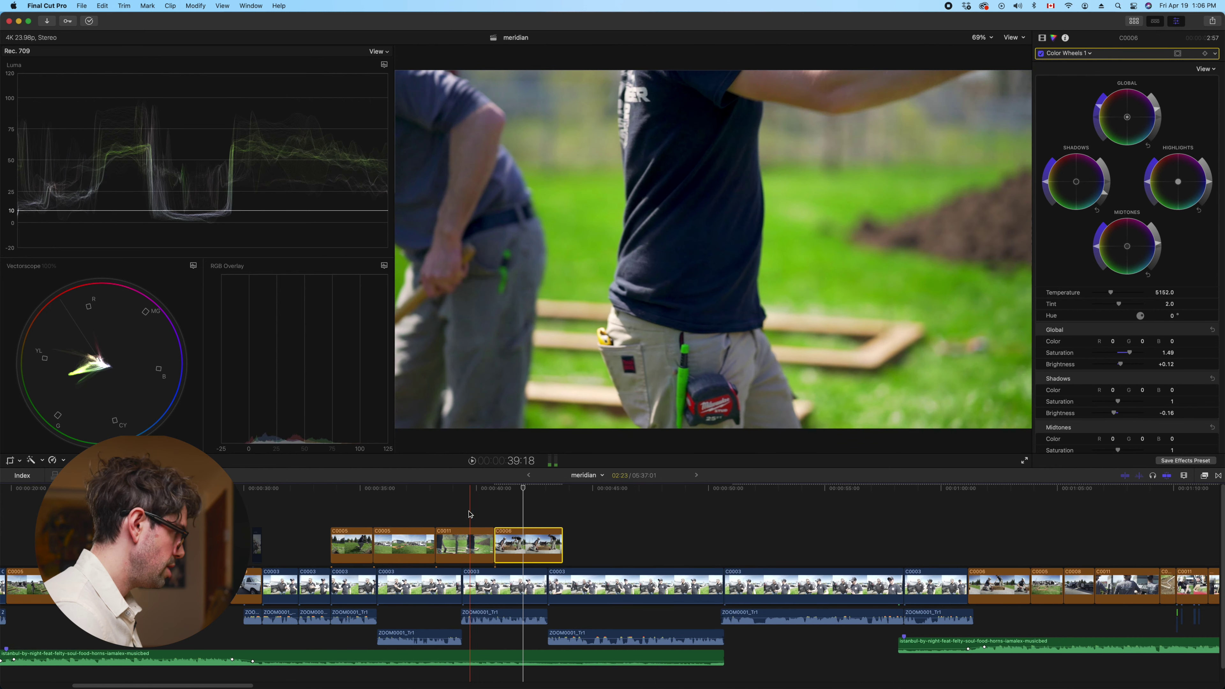
pyautogui.hscroll(1, 484, 515)
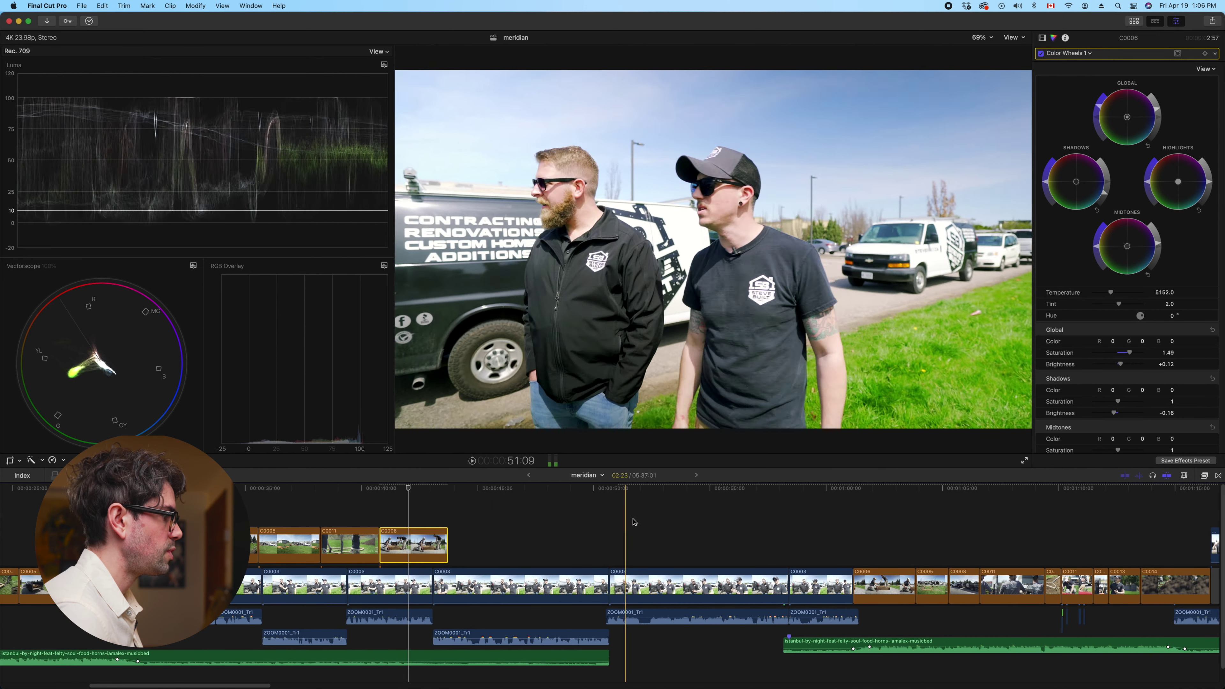
pyautogui.hscroll(3, 623, 515)
pyautogui.hscroll(-2, 482, 531)
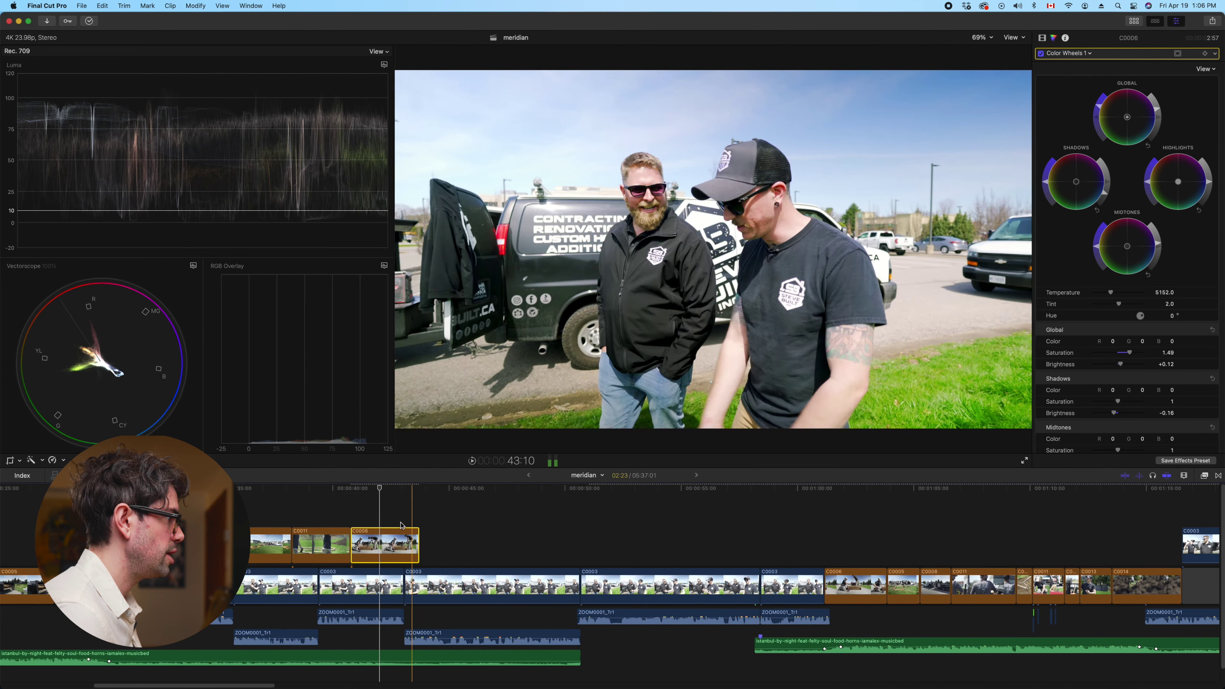
pyautogui.click(507, 519)
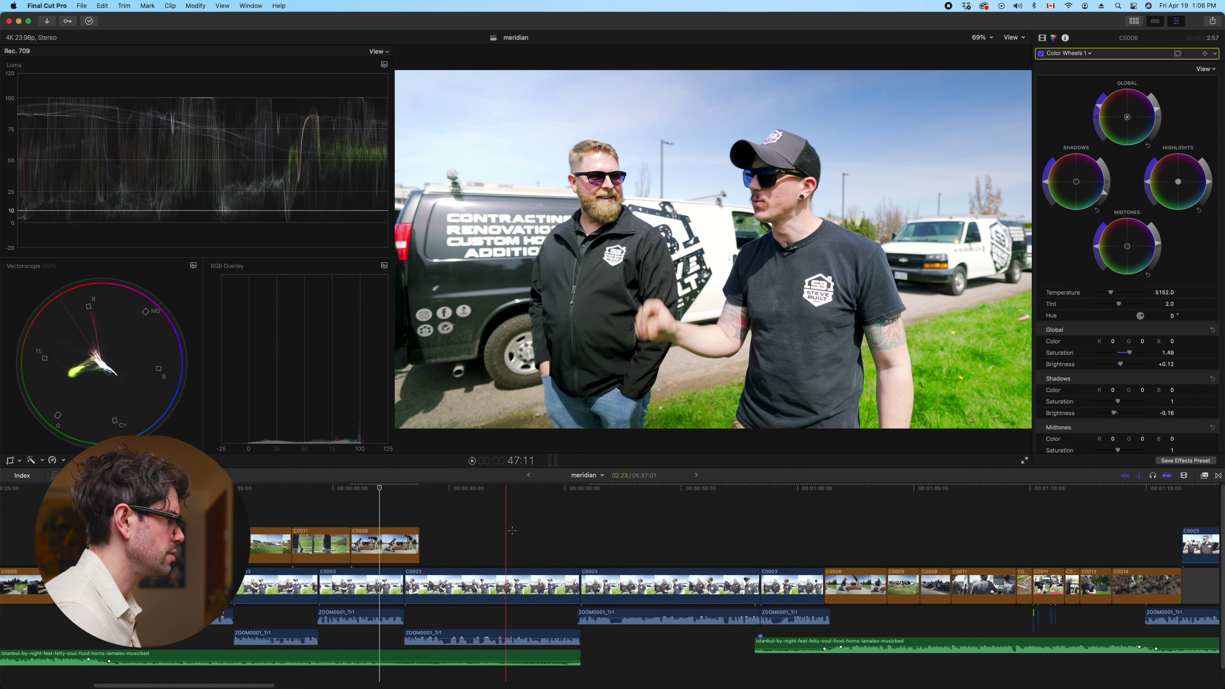
# Warm interview clip C0003 in Color Wheels 1, temperature to about 5591 with tint 5.0
pyautogui.click(519, 586)
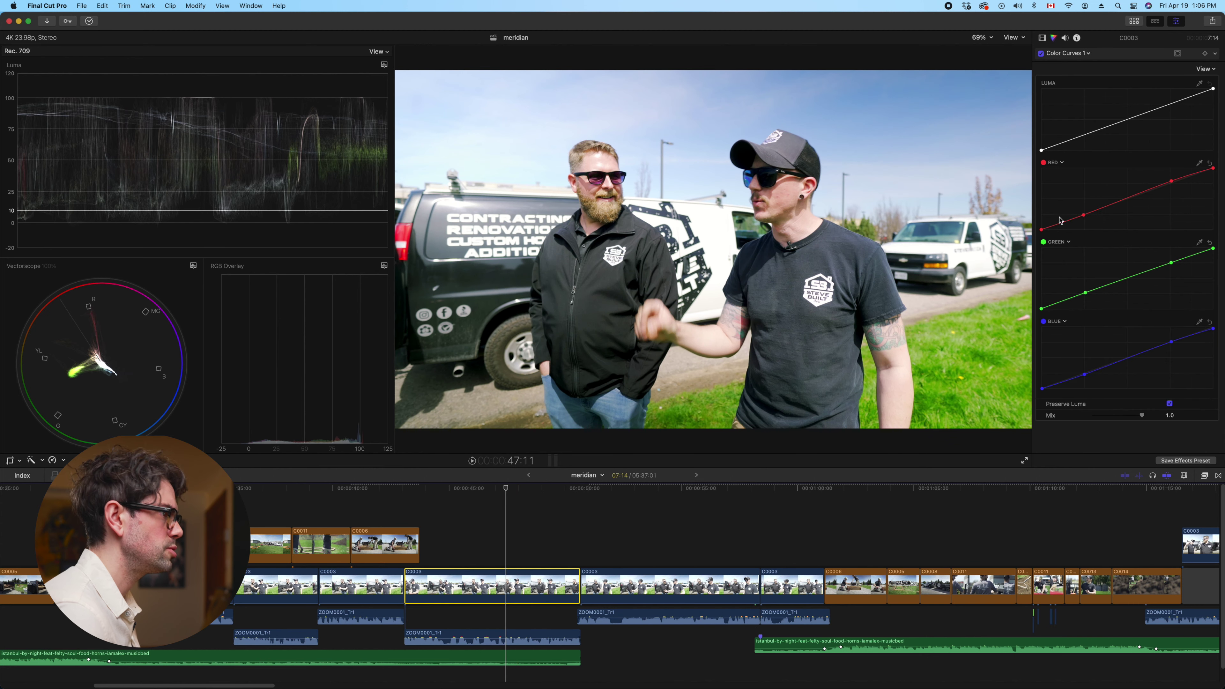
pyautogui.click(1080, 56)
pyautogui.click(1068, 73)
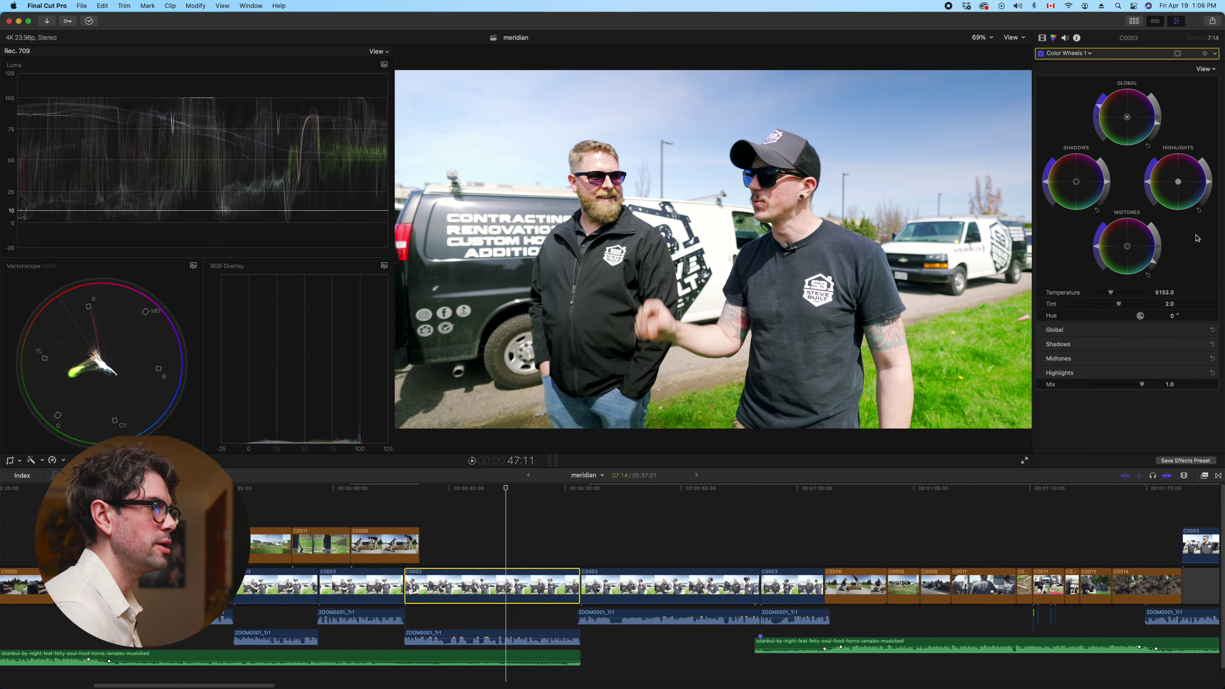
pyautogui.keyDown('alt'); pyautogui.click(1202, 358); pyautogui.keyUp('alt')
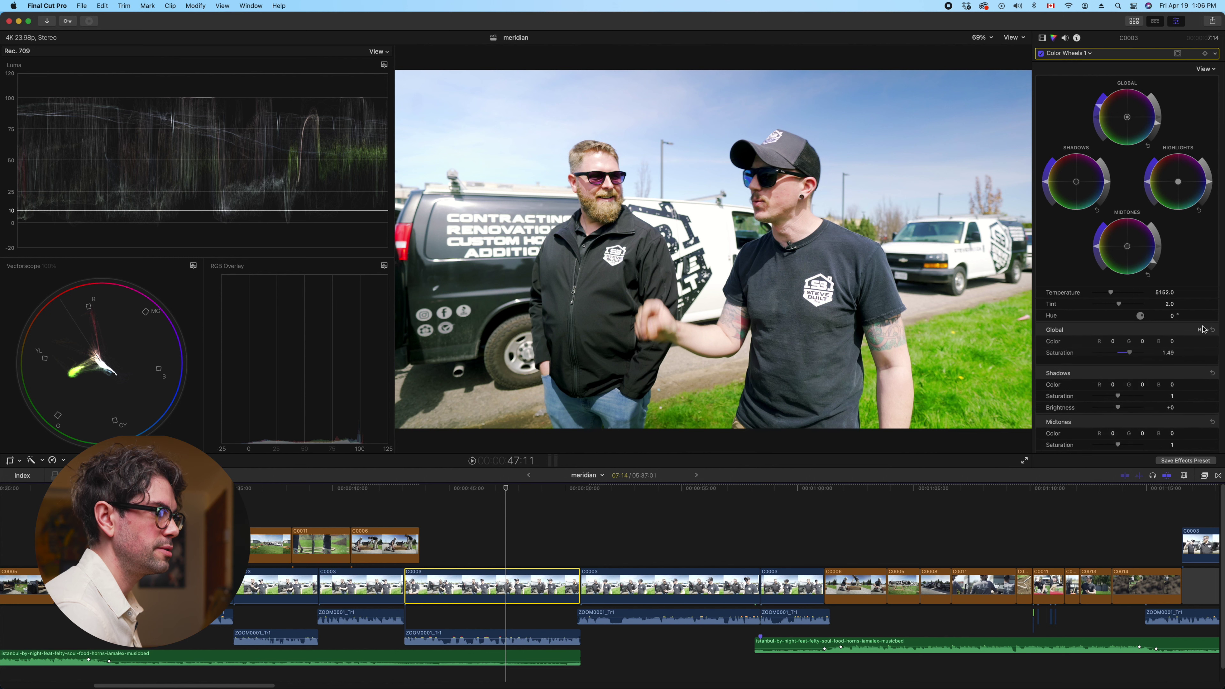
pyautogui.moveTo(1112, 296); pyautogui.dragTo(1120, 305)
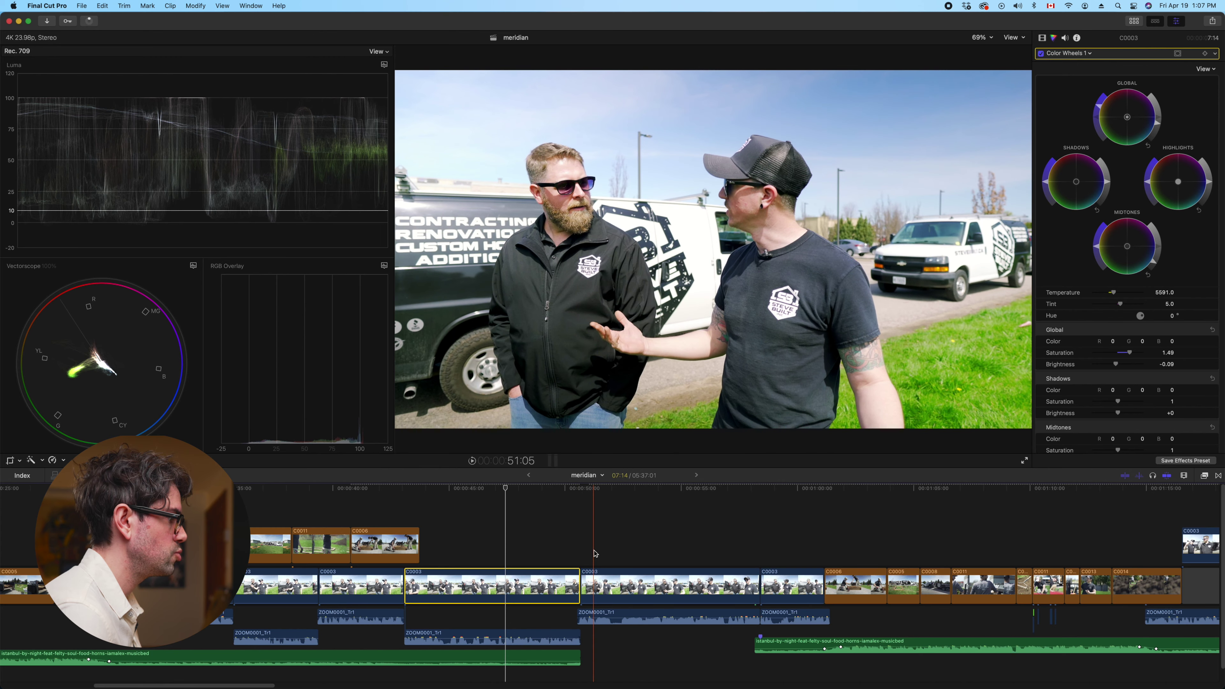
# Select both adjacent C0003 interview clips together
pyautogui.click(554, 550)
pyautogui.click(837, 572)
pyautogui.keyDown('shift'); pyautogui.click(799, 574); pyautogui.keyUp('shift')
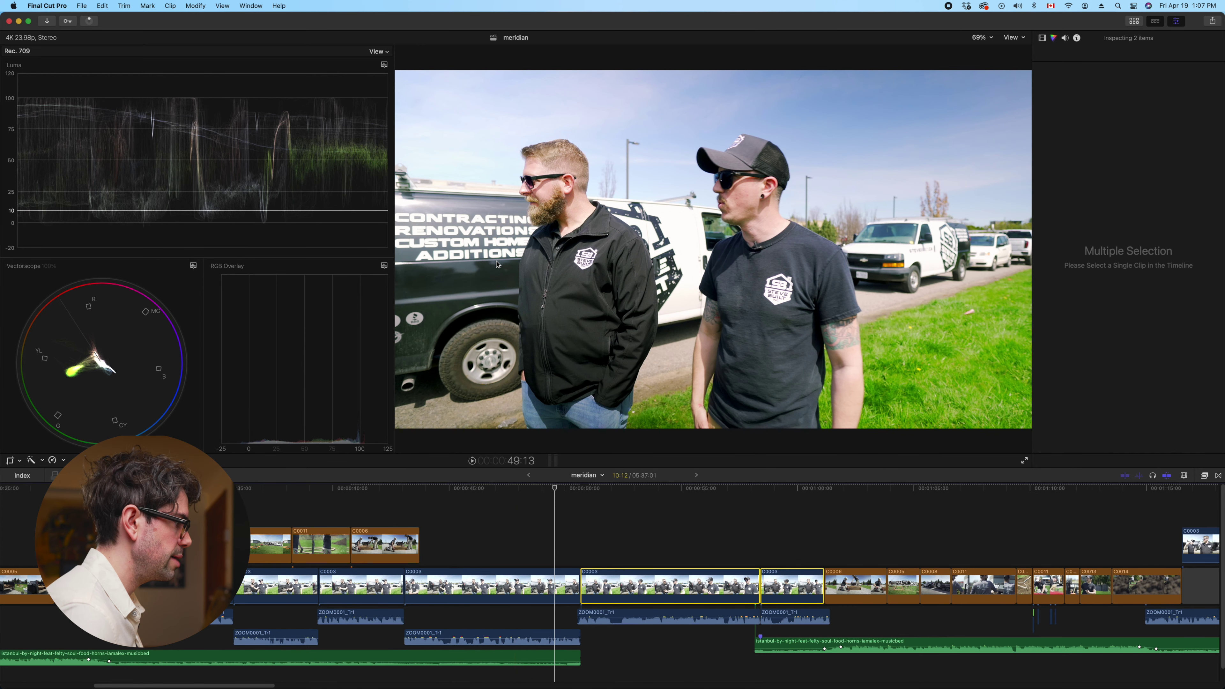
# Remove the clips' existing attributes with Edit > Remove Attributes, keeping Transform
pyautogui.click(102, 6)
pyautogui.click(131, 199)
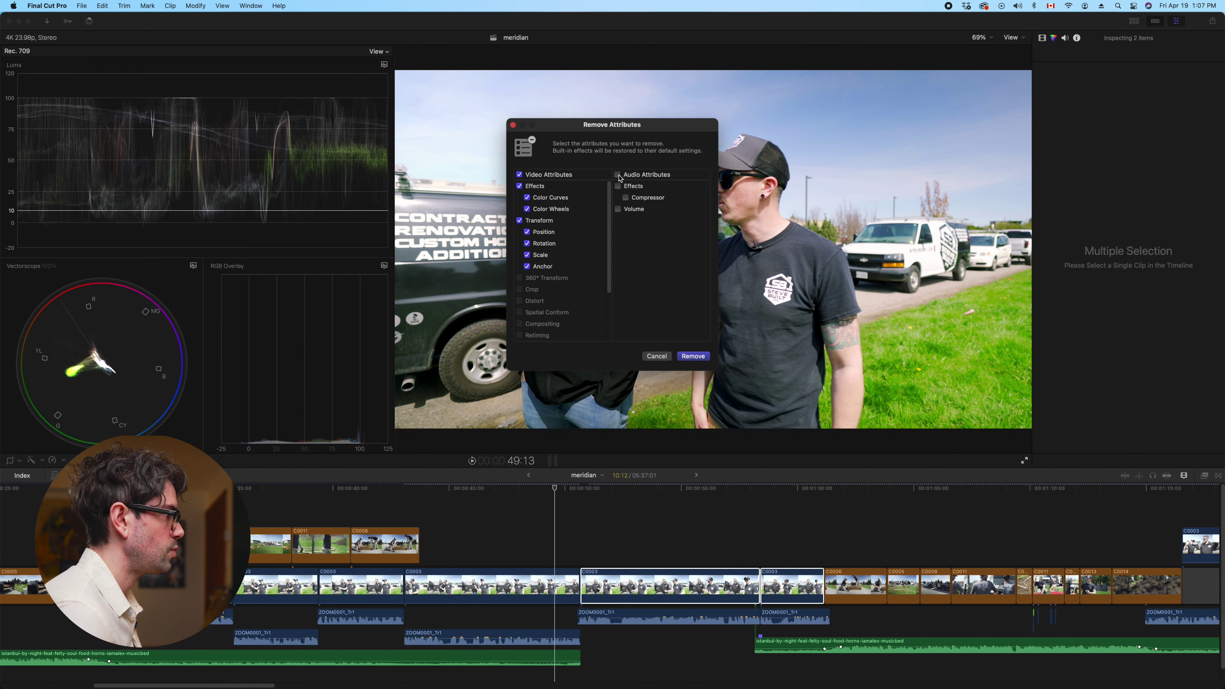
pyautogui.click(520, 221)
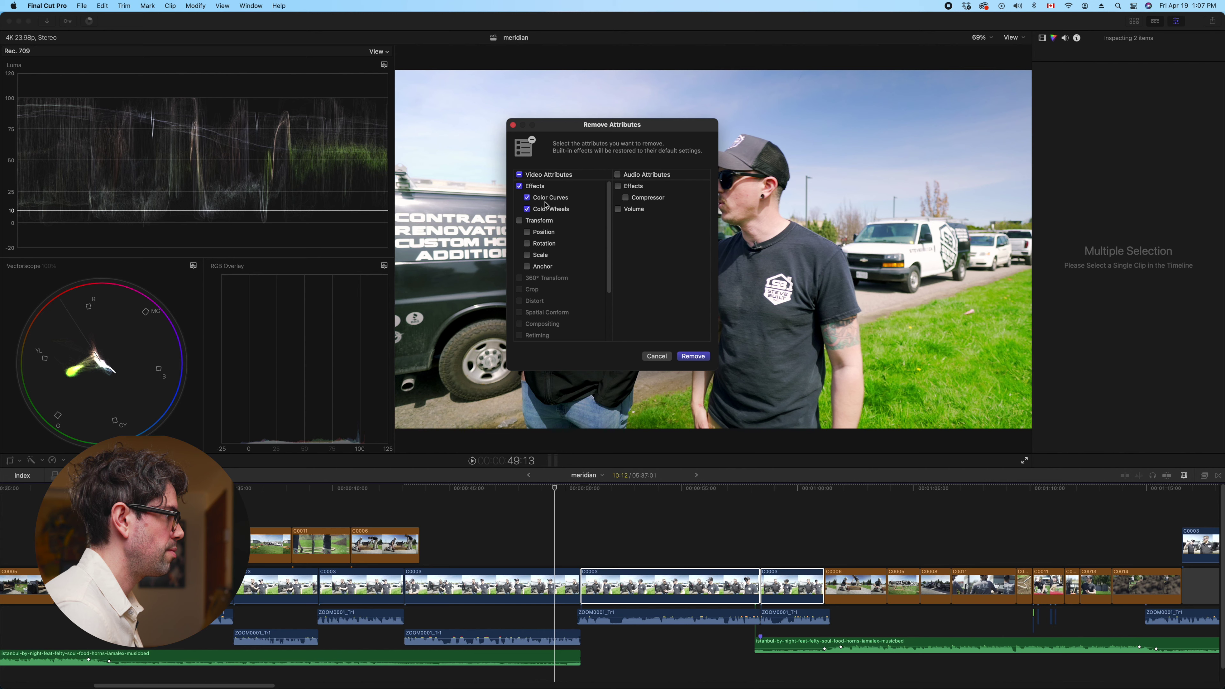
pyautogui.click(693, 356)
# Reselect both C0003 clips and paste the copied Color Wheels and Color Curves grade
pyautogui.click(565, 586)
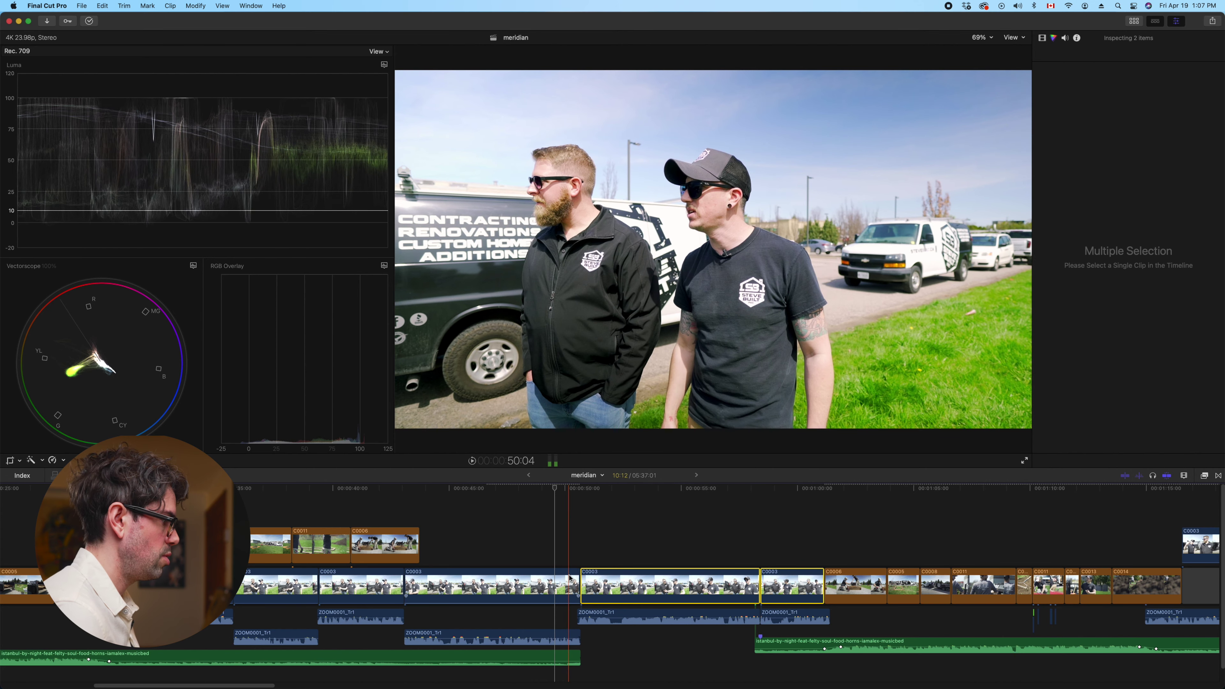
pyautogui.moveTo(668, 539); pyautogui.dragTo(794, 587)
pyautogui.press('super+shift+v')
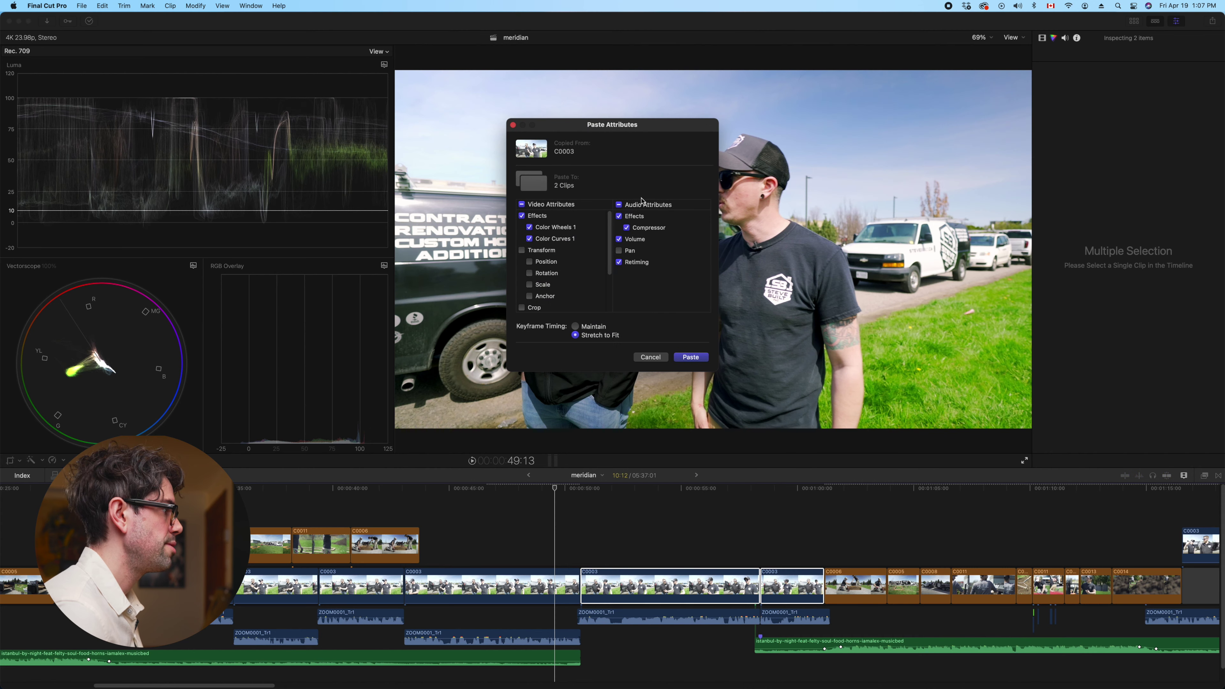
pyautogui.click(691, 357)
pyautogui.hscroll(8, 720, 547)
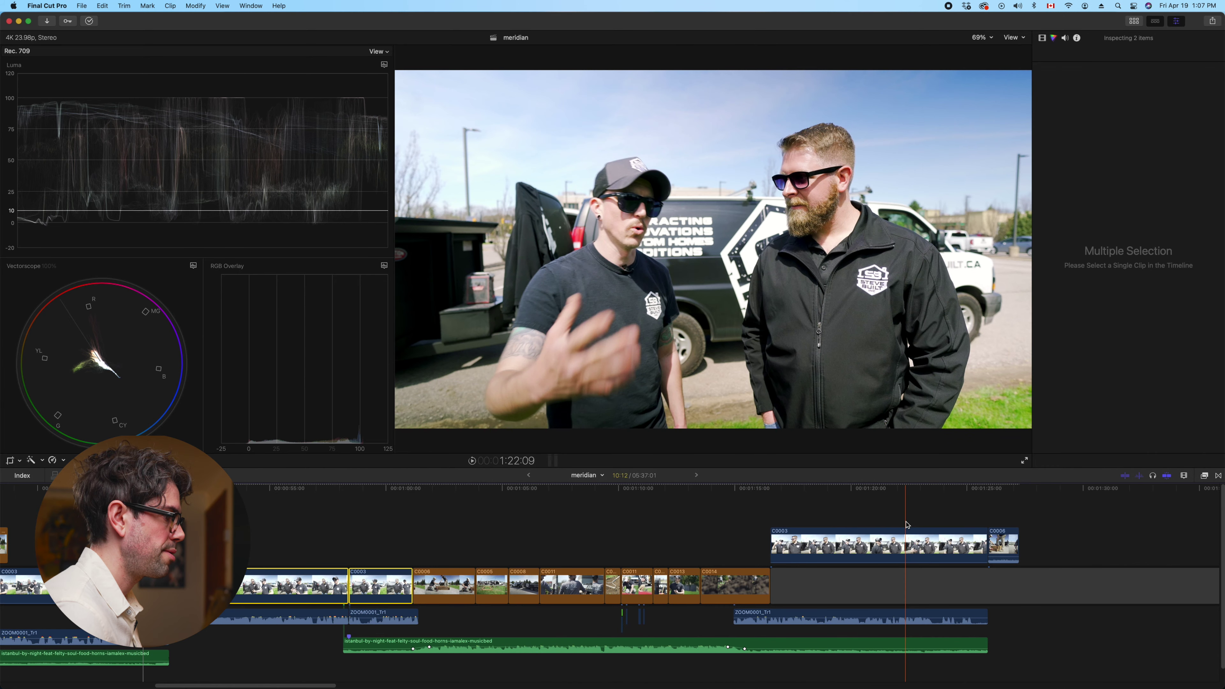
# Delete Color Wheels 1 and Color Curves 1 from the connected C0003 clip
pyautogui.click(926, 546)
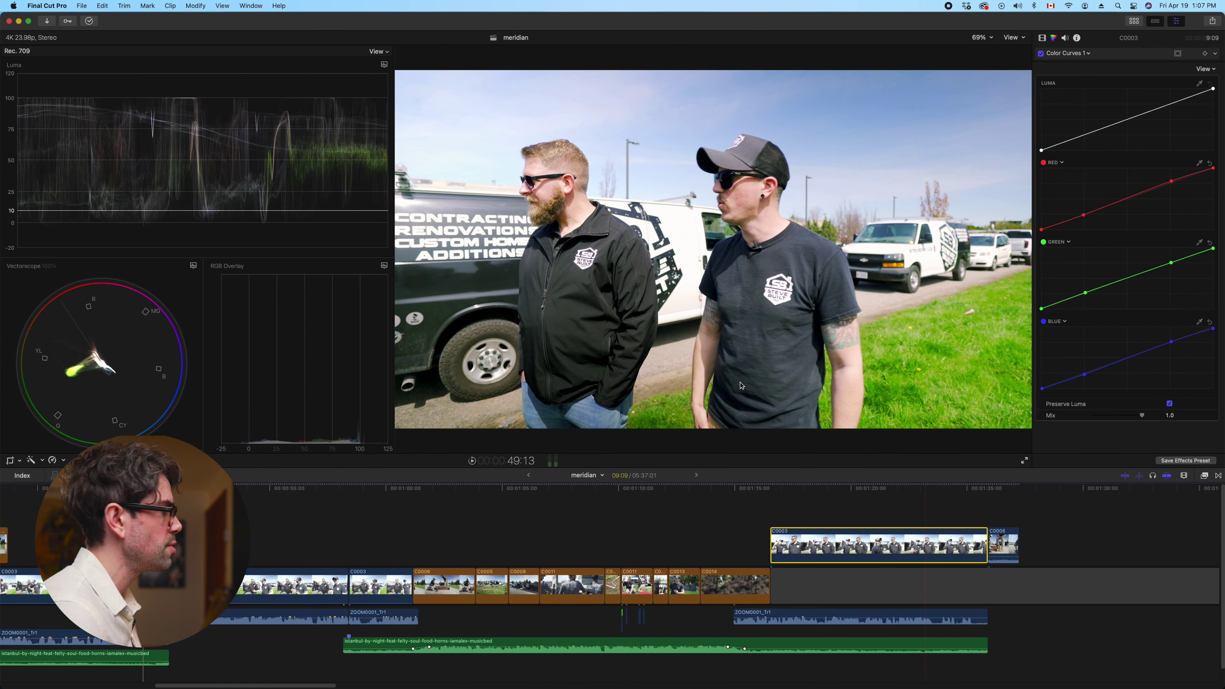
pyautogui.click(857, 490)
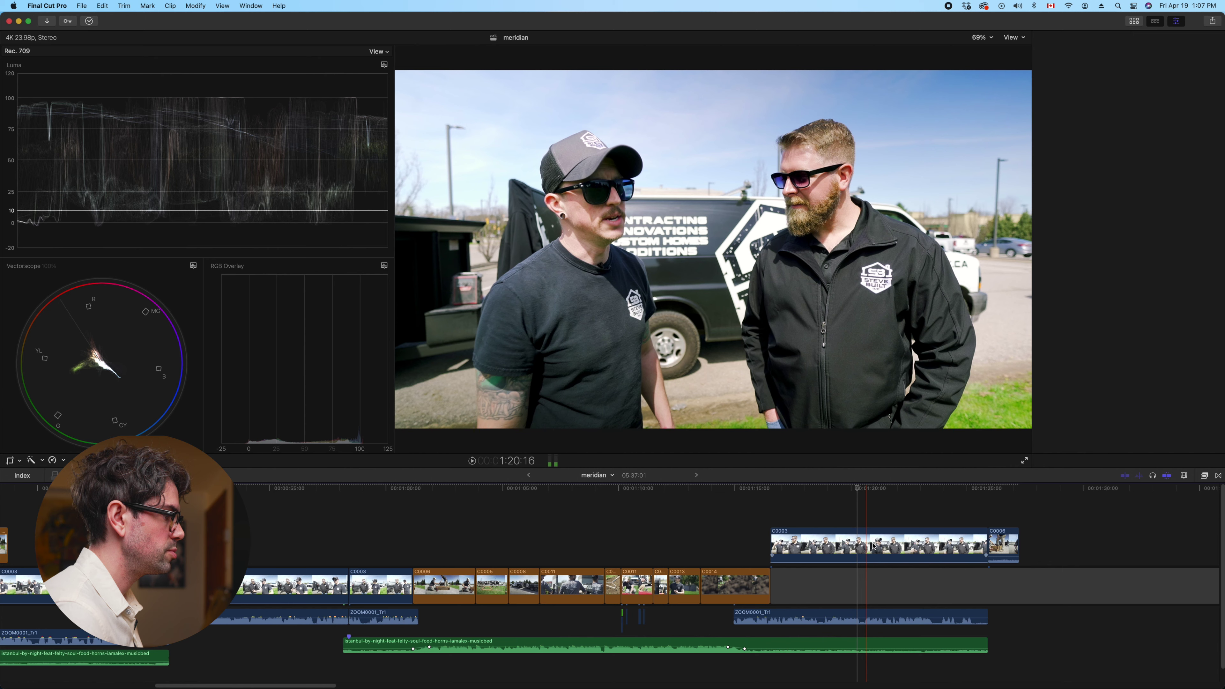
pyautogui.click(1043, 38)
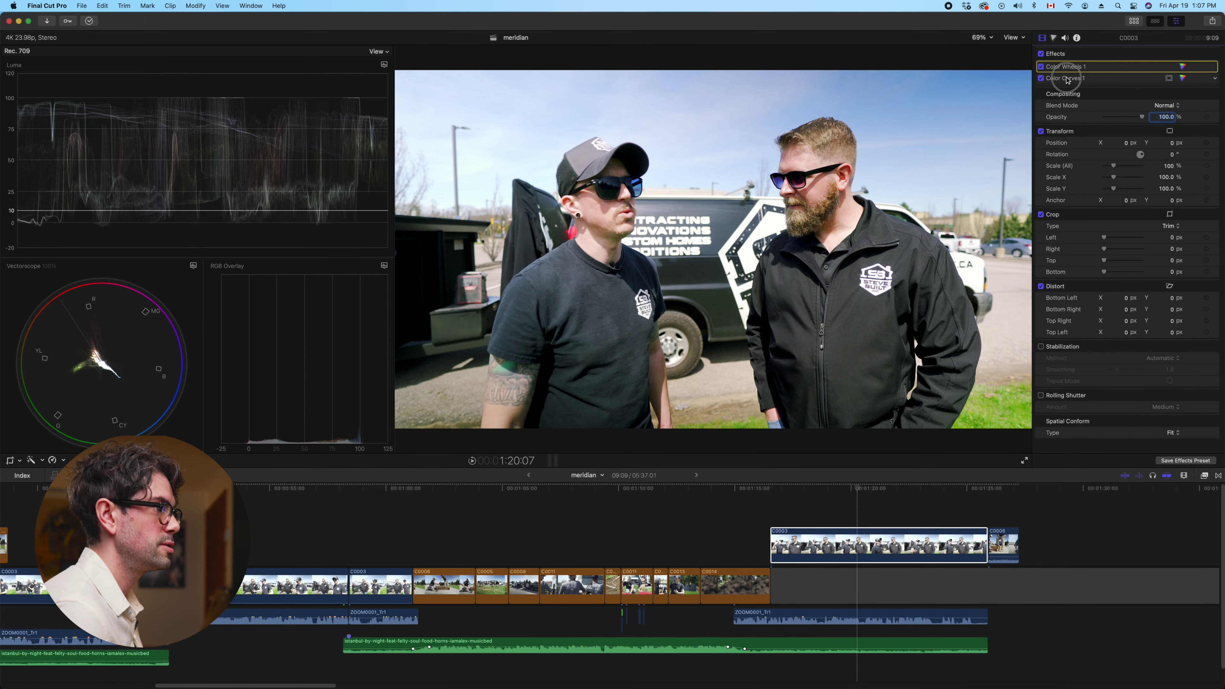
pyautogui.click(1061, 77)
pyautogui.press('Delete')
# Paste the copied colour grade onto the connected clip without audio and play it back
pyautogui.click(860, 549)
pyautogui.press('super+shift+v')
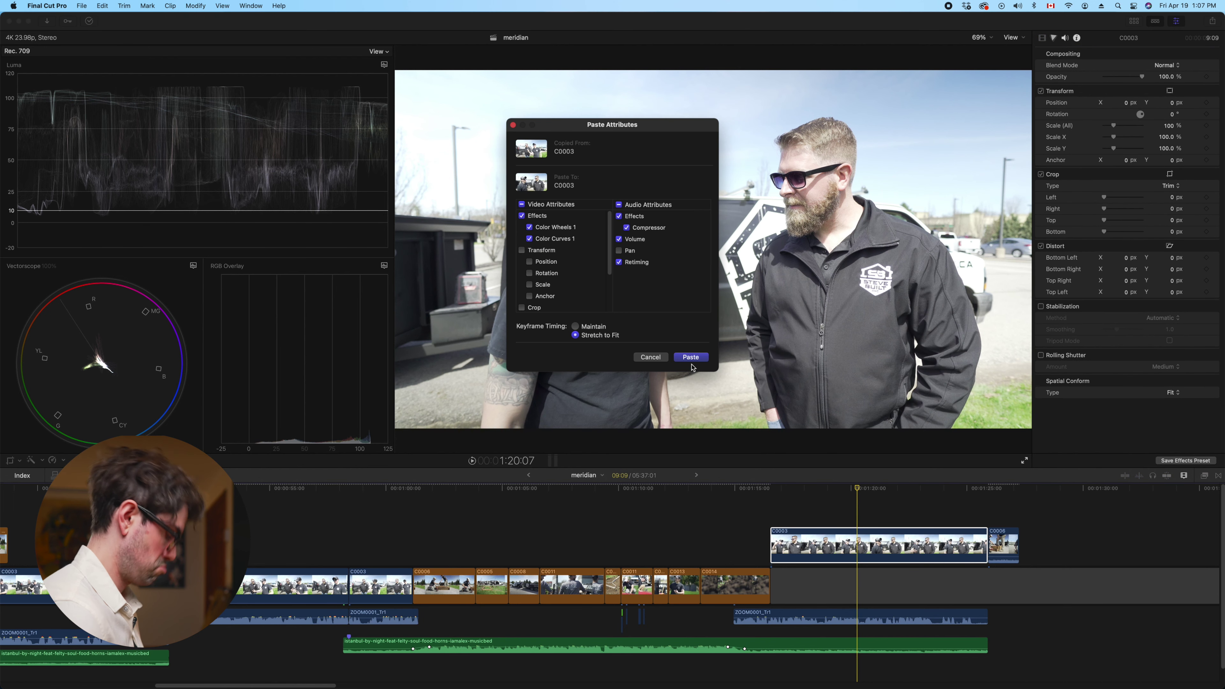
pyautogui.click(619, 207)
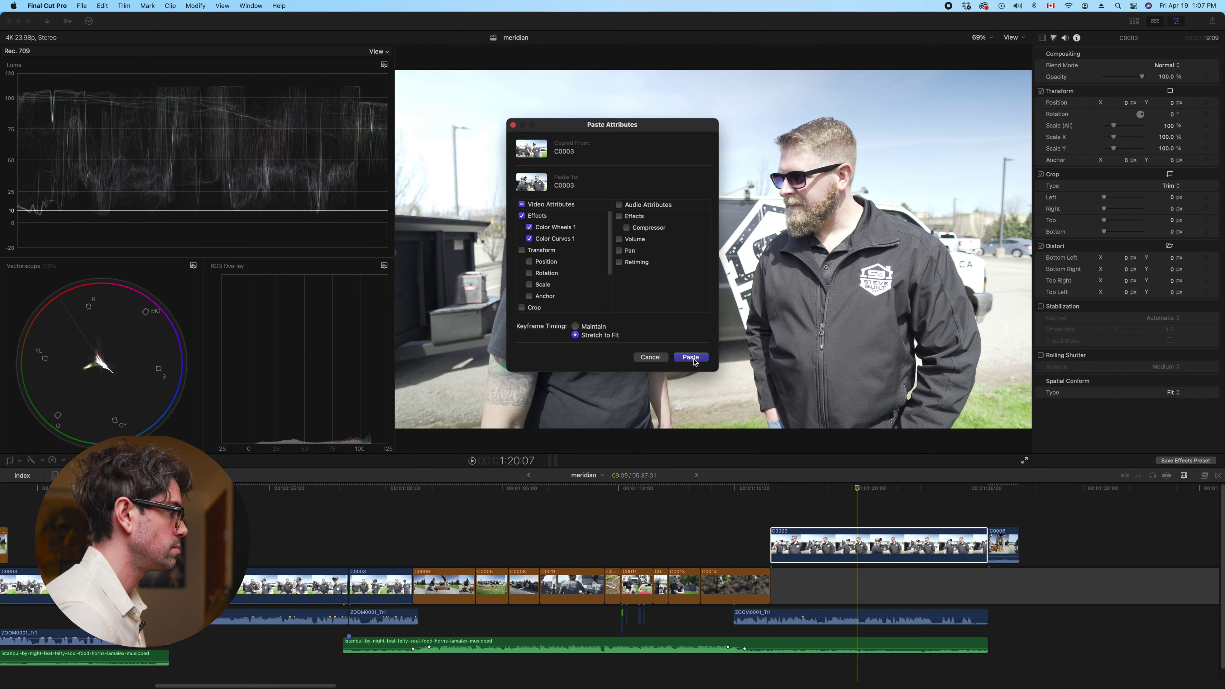
pyautogui.click(690, 357)
pyautogui.press('space')
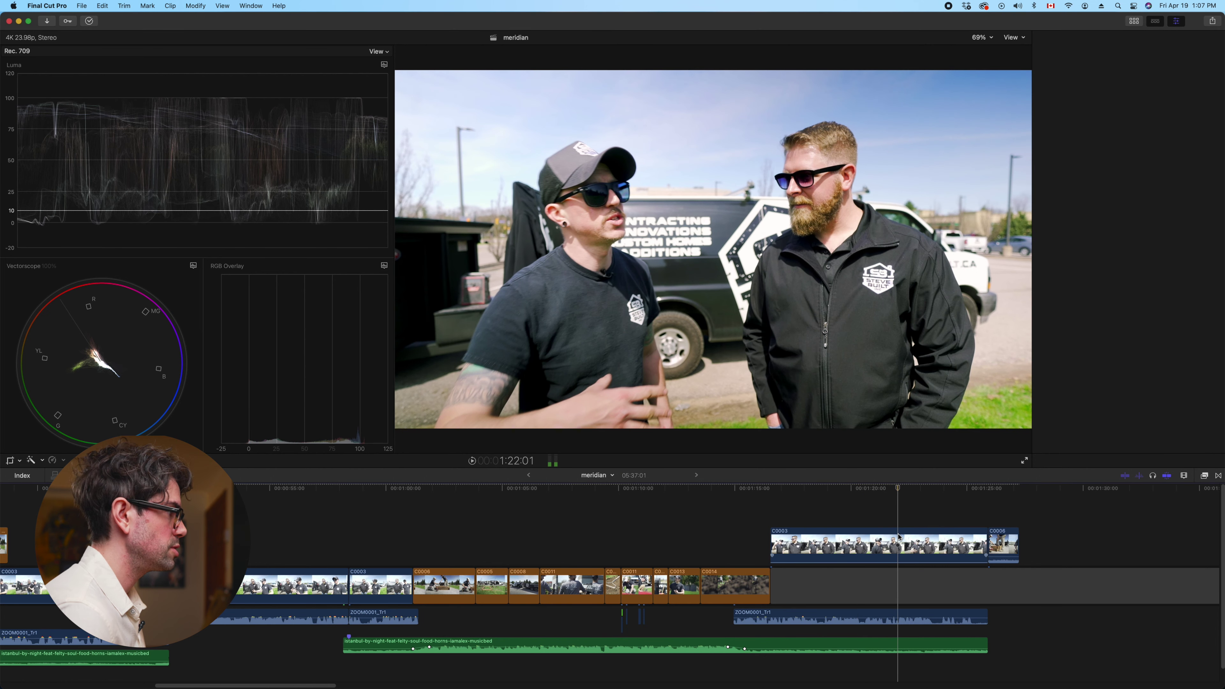
# Raise the connected clip's Color Wheels 1 midtones brightness from -0.23 to -0.12
pyautogui.press('super+4')
pyautogui.click(899, 537)
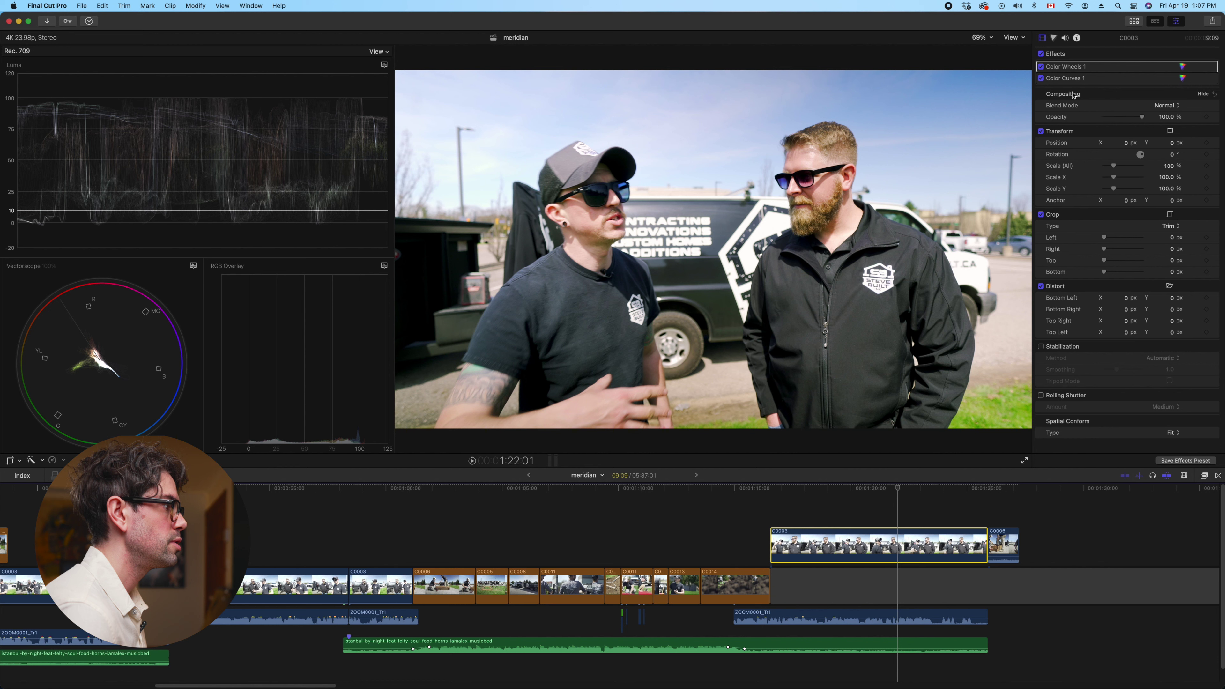
pyautogui.click(1053, 39)
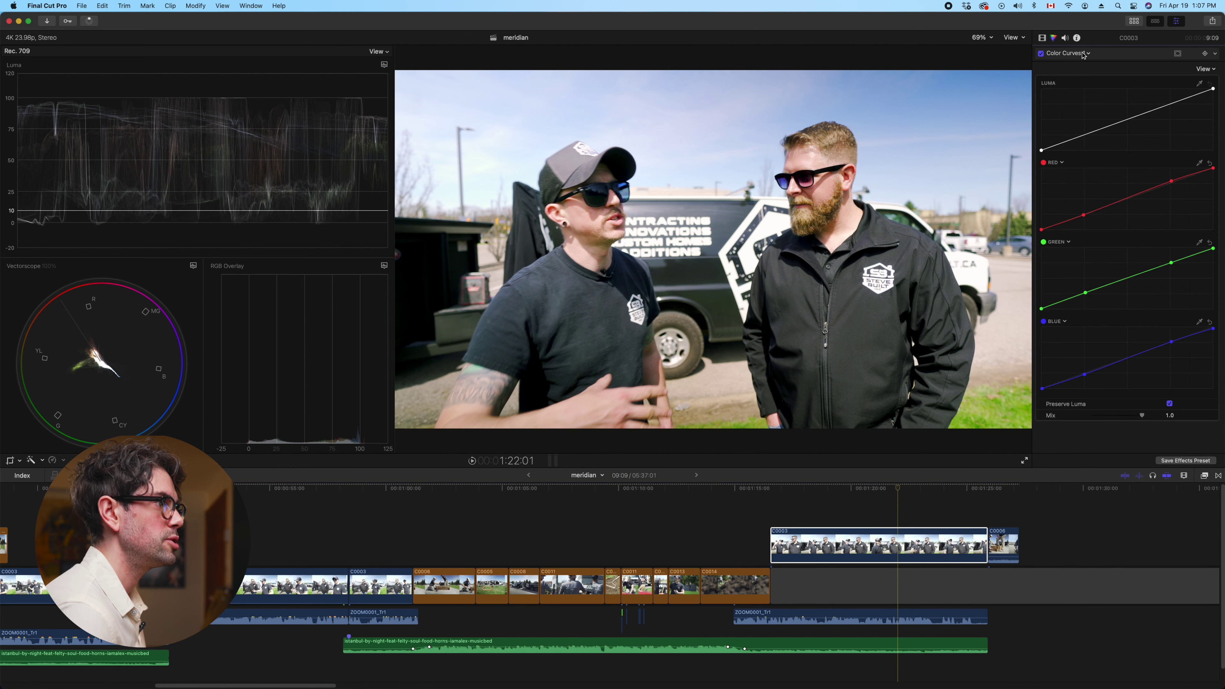
pyautogui.click(1085, 55)
pyautogui.click(1070, 76)
pyautogui.click(1203, 372)
pyautogui.click(1203, 358)
pyautogui.click(1204, 343)
pyautogui.click(1204, 330)
pyautogui.scroll(-3, 1123, 357)
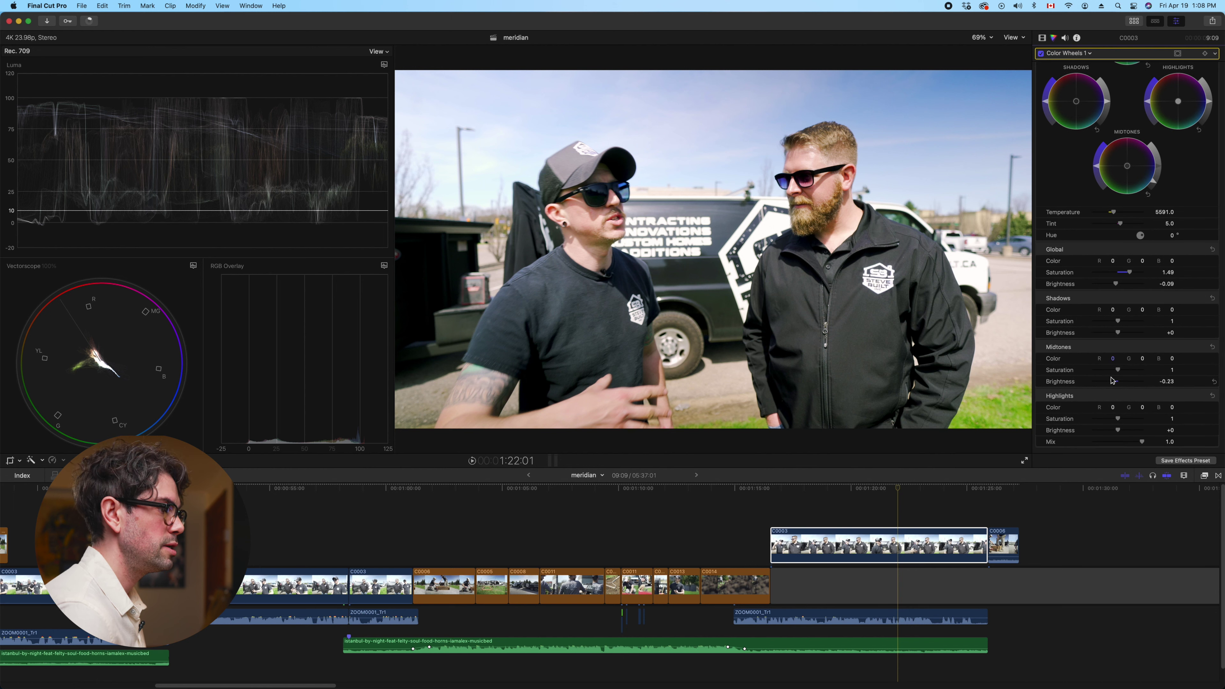
pyautogui.moveTo(1114, 382); pyautogui.dragTo(1117, 382)
pyautogui.hscroll(-10, 598, 545)
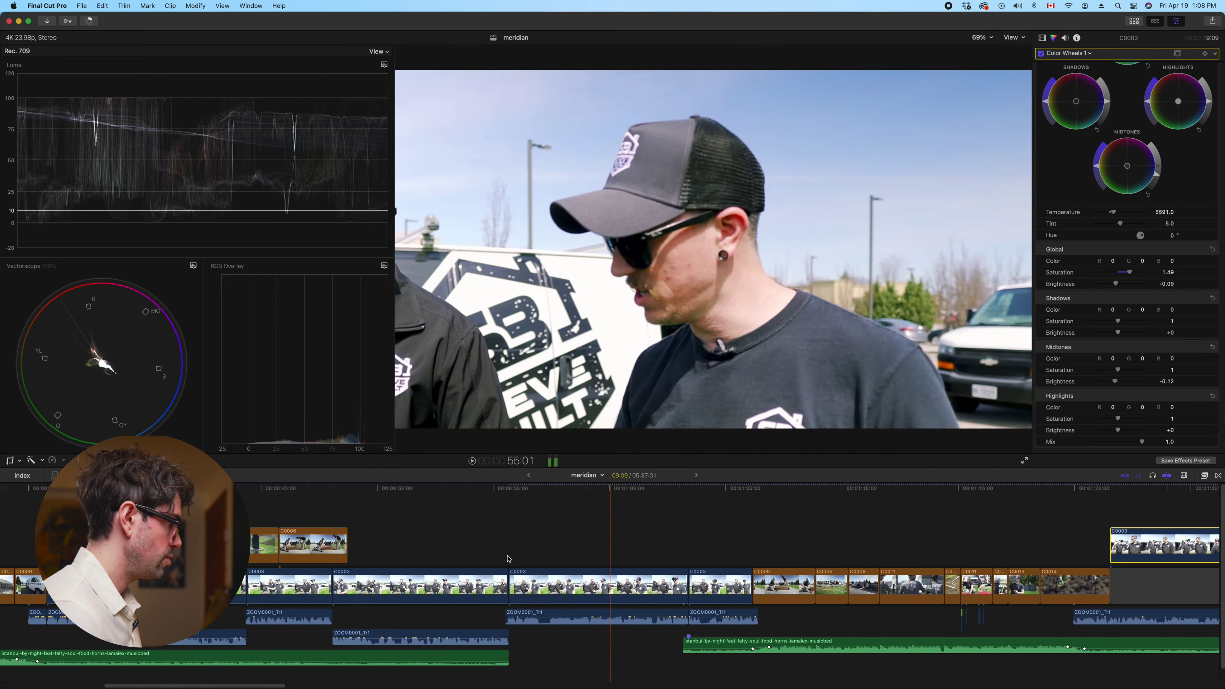
pyautogui.hscroll(-2, 609, 539)
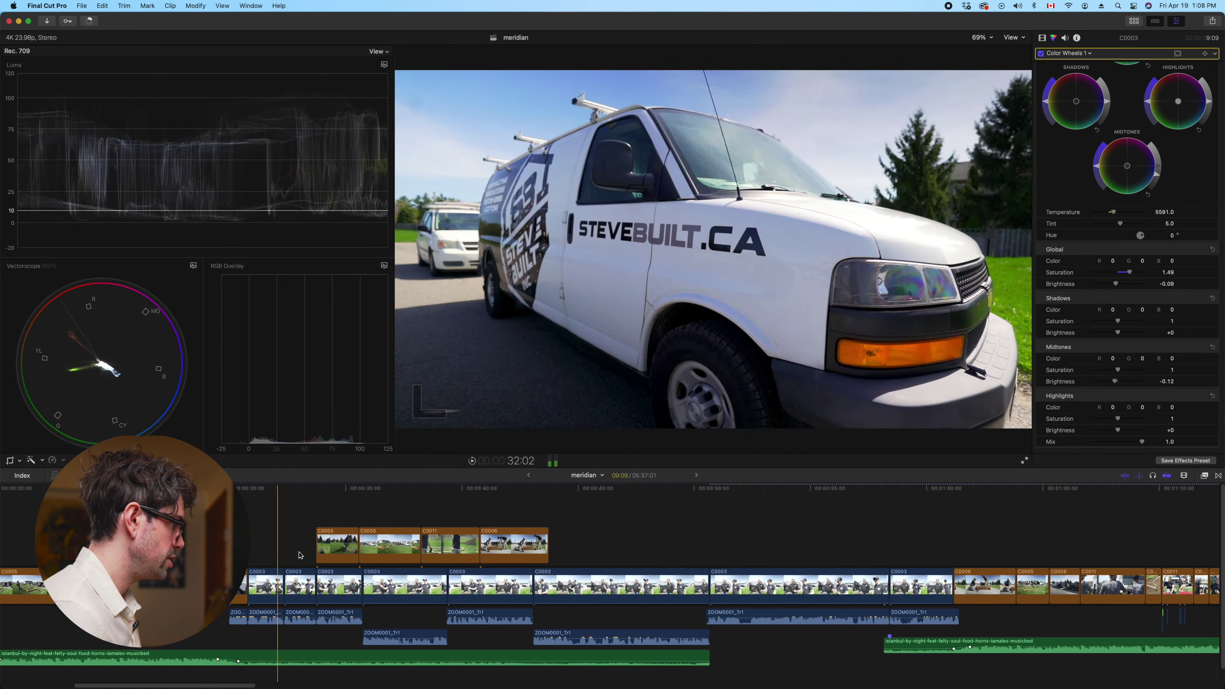
pyautogui.click(293, 572)
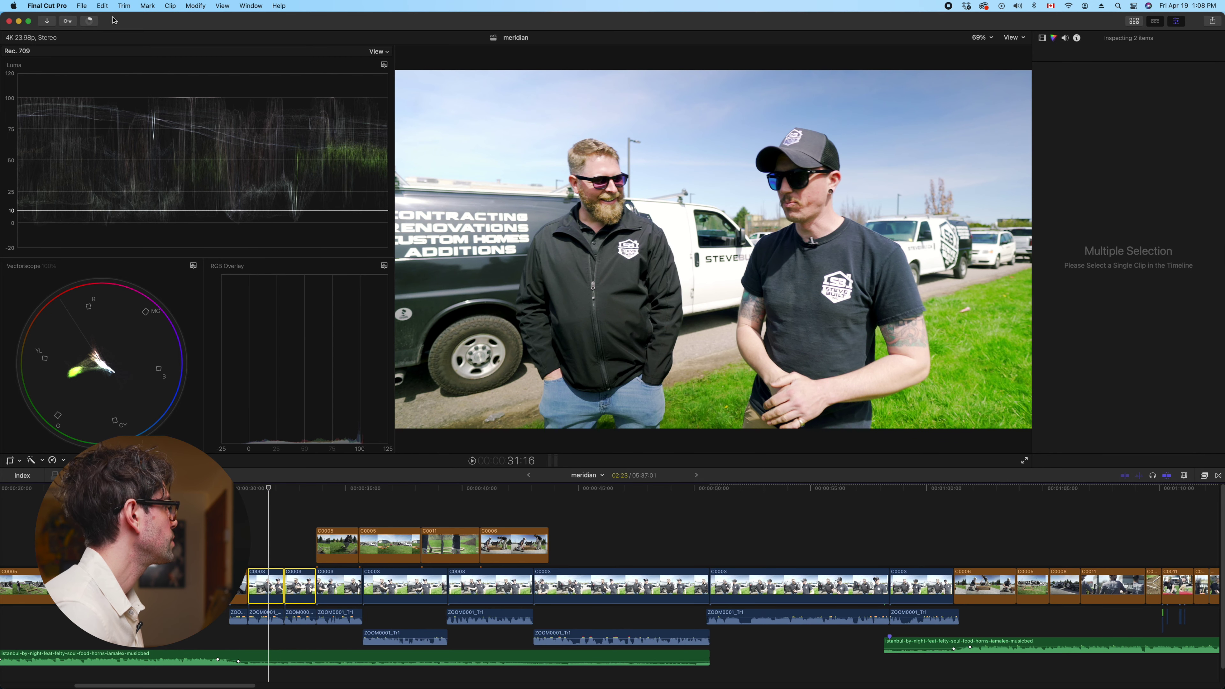
# Strip the two early C0003 clips' existing colour corrections via Remove Attributes
pyautogui.click(102, 6)
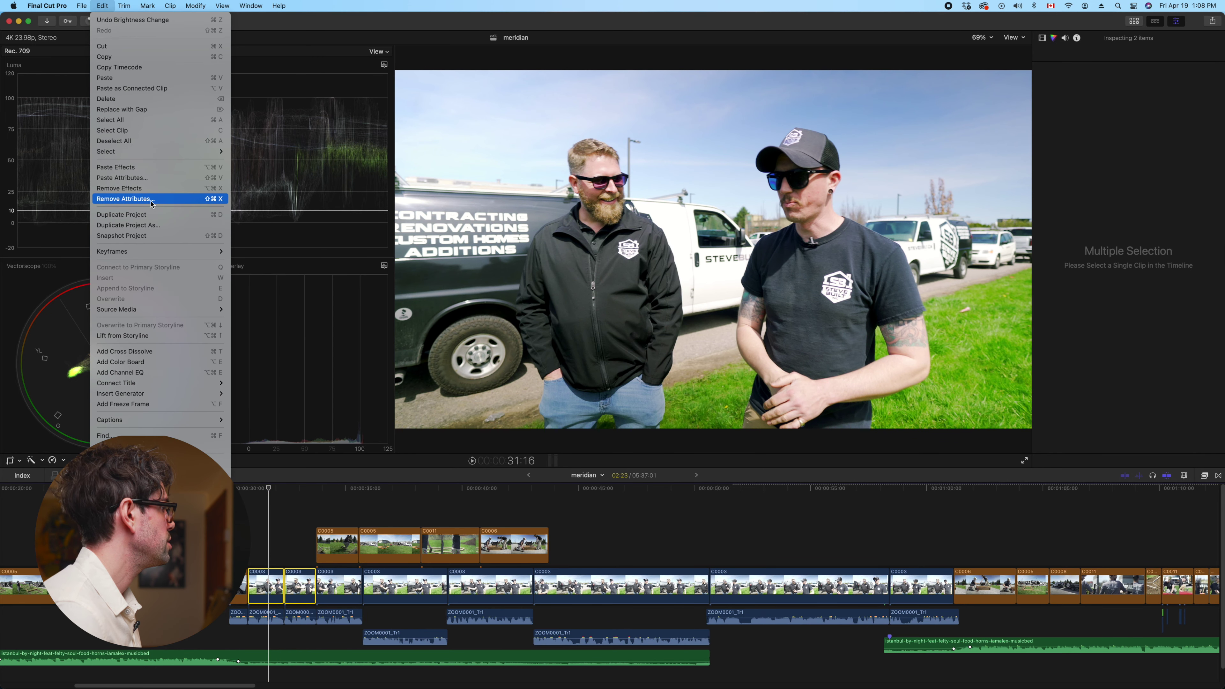
pyautogui.click(172, 200)
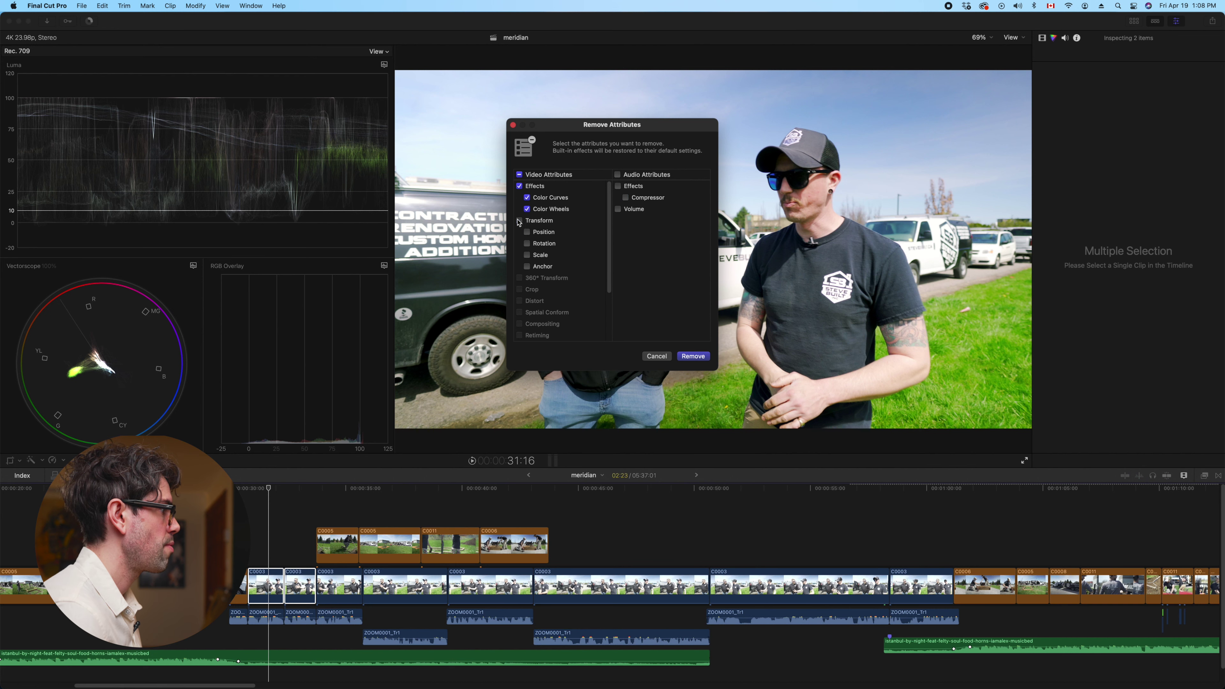
pyautogui.click(693, 356)
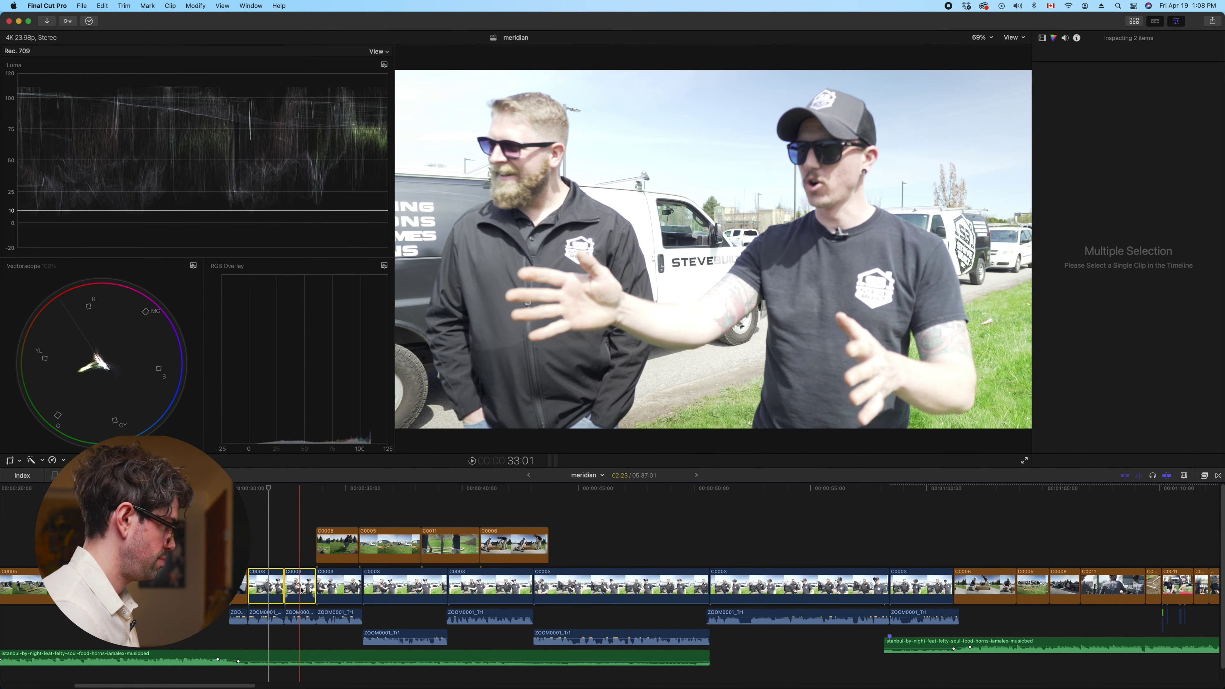
# Paste the copied Color Wheels and Color Curves grade onto both early clips
pyautogui.press('super+shift+v')
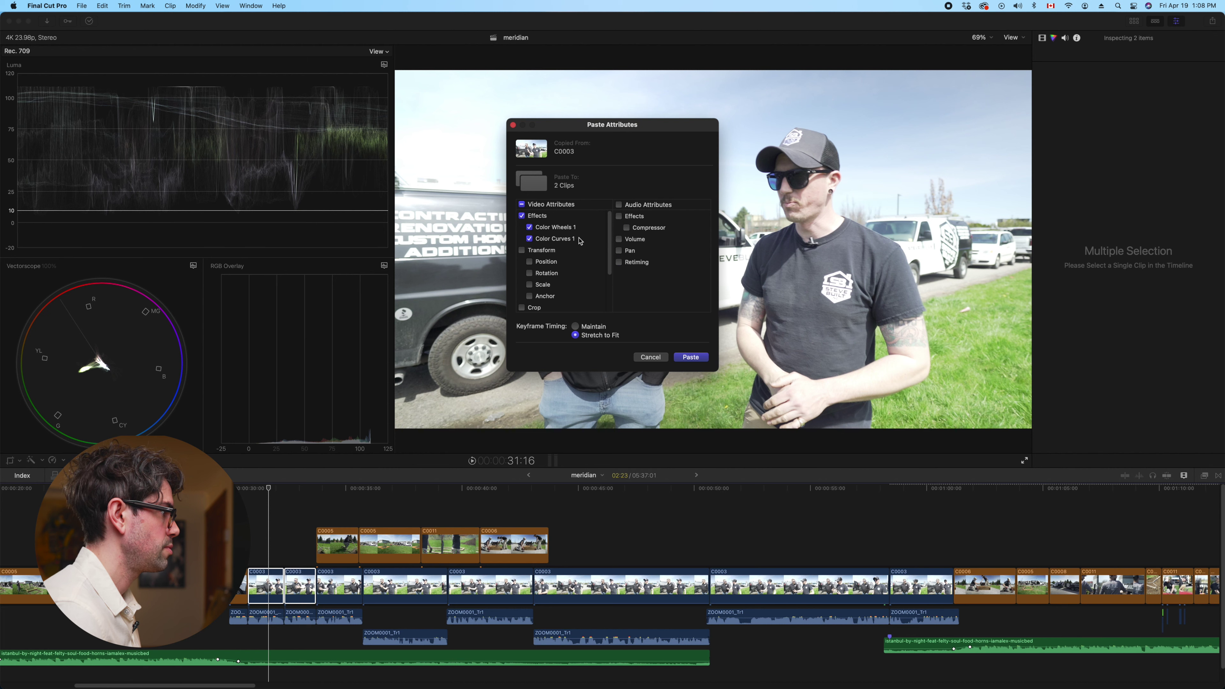
pyautogui.click(690, 357)
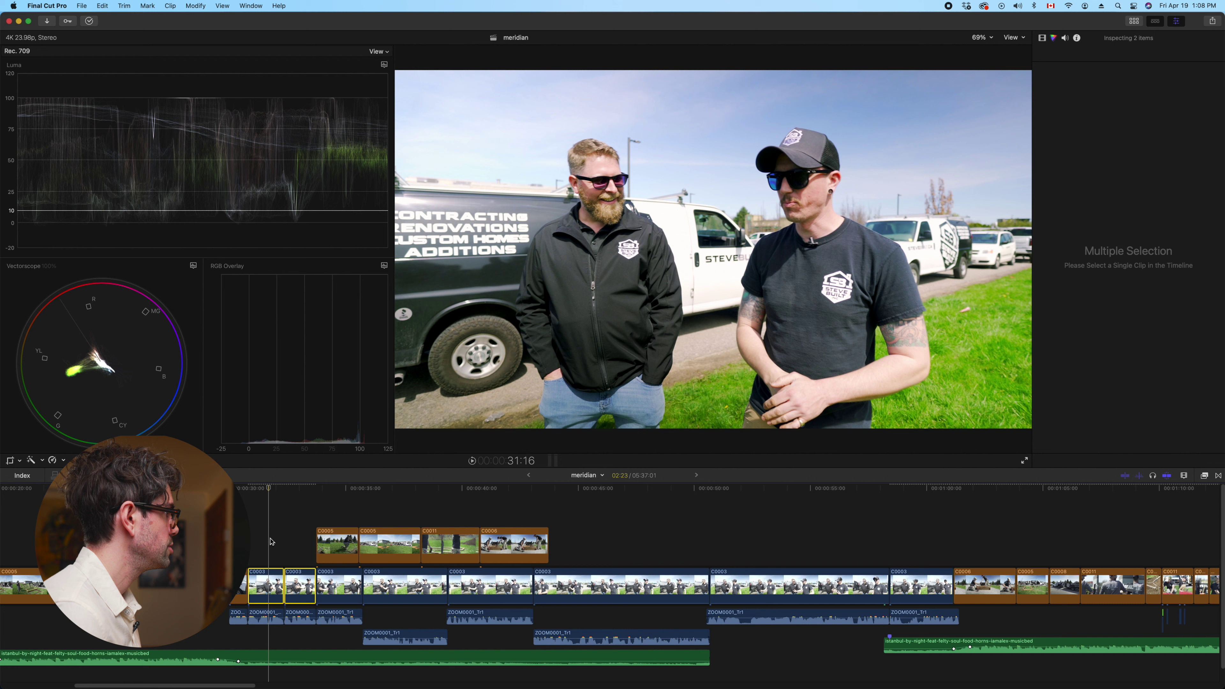
pyautogui.click(267, 585)
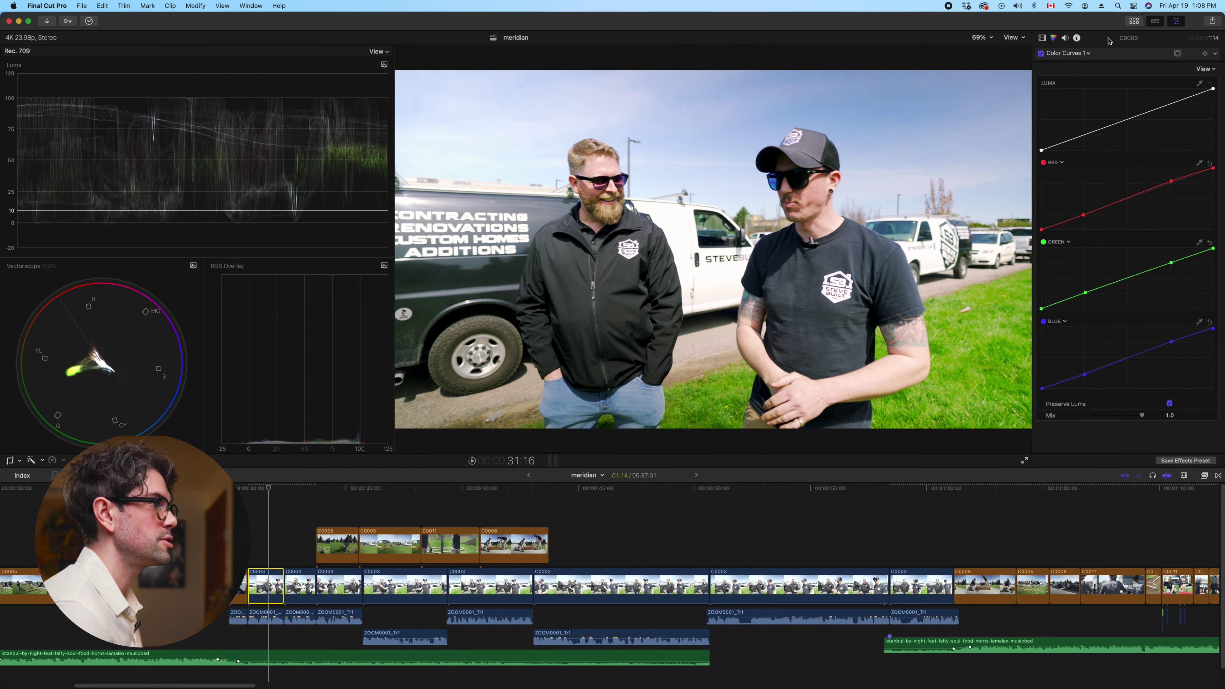
# Set the first early C0003 clip's midtones brightness from -0.23 to -0.2
pyautogui.click(1077, 53)
pyautogui.click(1066, 74)
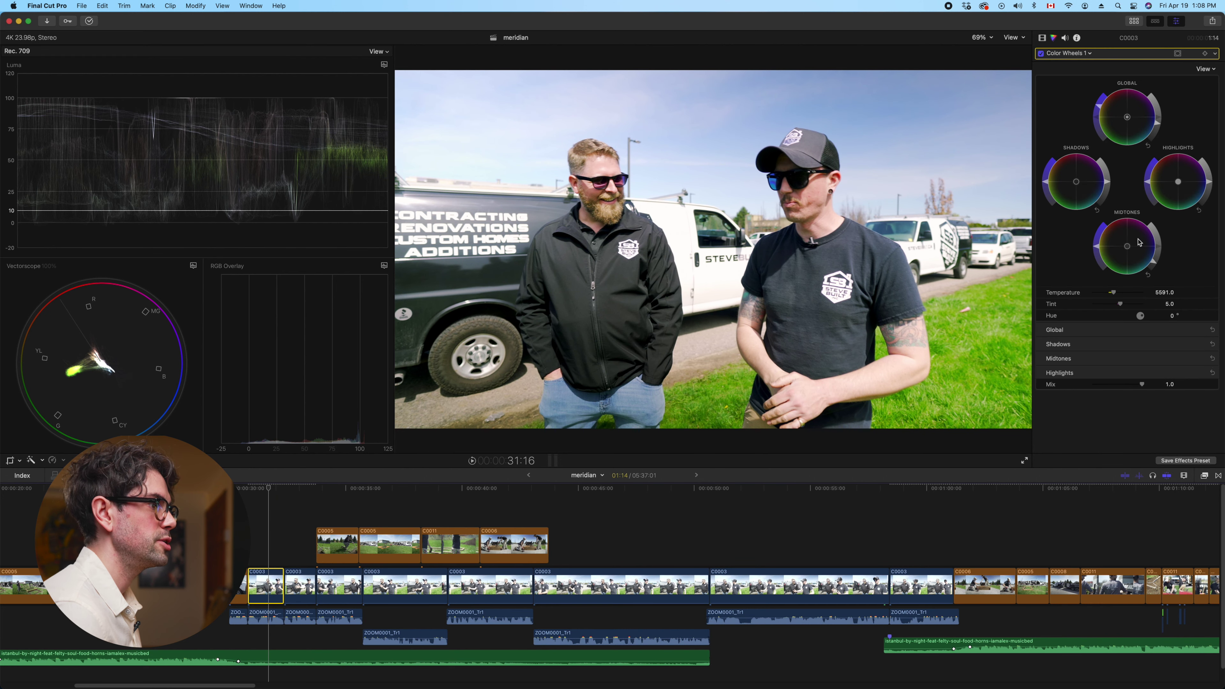
pyautogui.click(1200, 373)
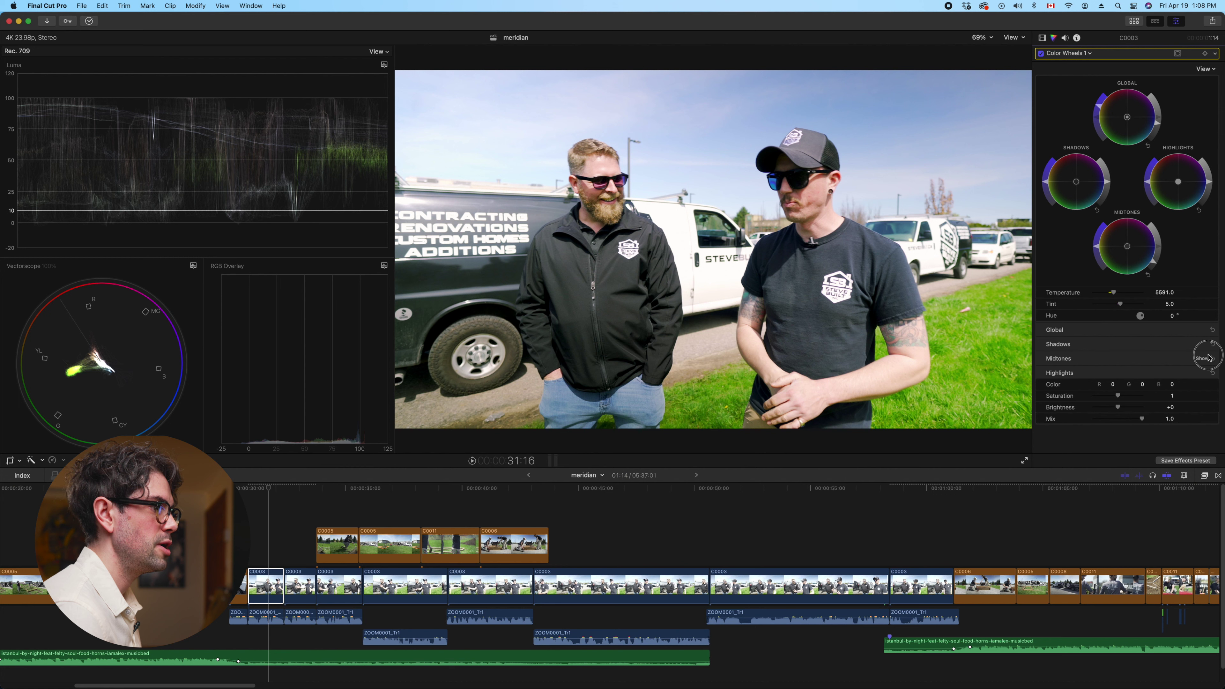
pyautogui.click(1202, 358)
pyautogui.click(1204, 344)
pyautogui.click(1199, 330)
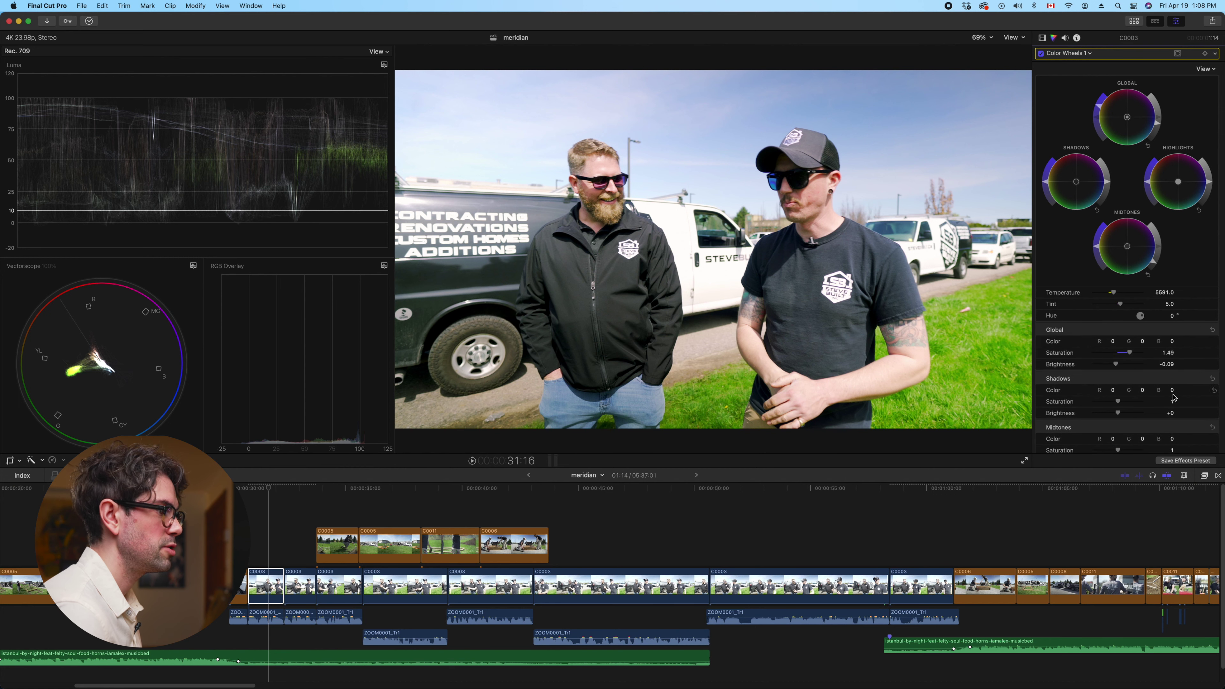
pyautogui.scroll(-2, 1174, 396)
pyautogui.moveTo(1114, 443); pyautogui.dragTo(1114, 444)
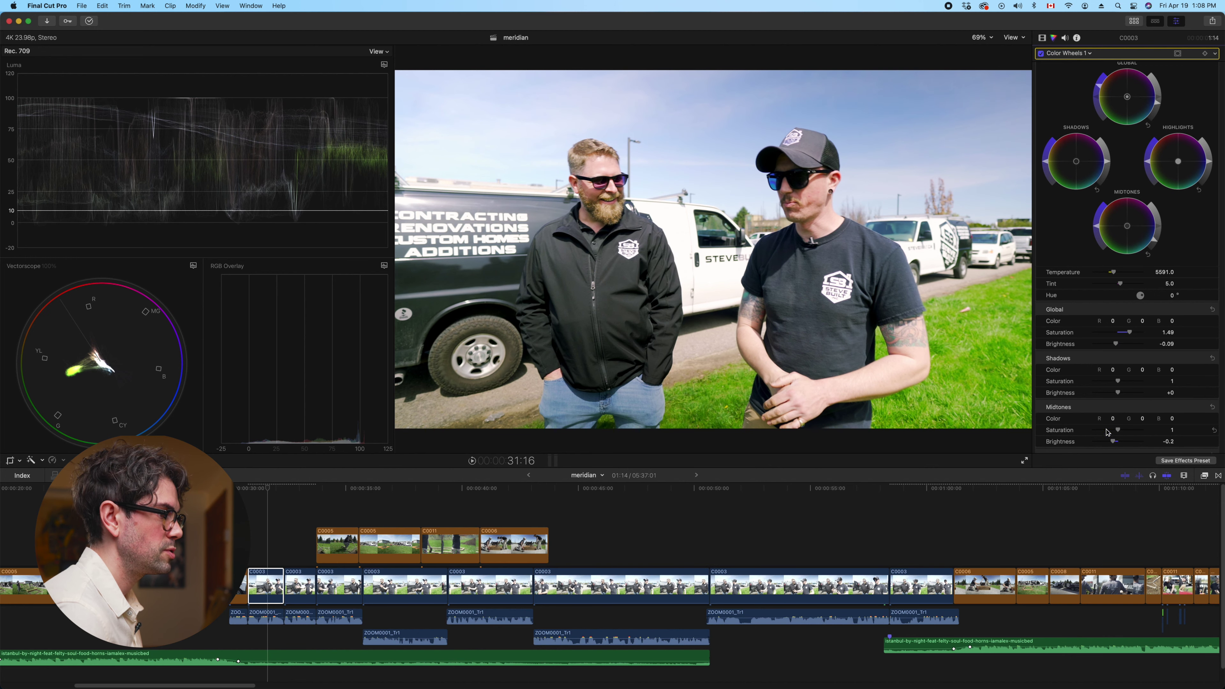
# Move to the next C0003 clip and show its Color Wheels 1 midtones rows
pyautogui.click(299, 587)
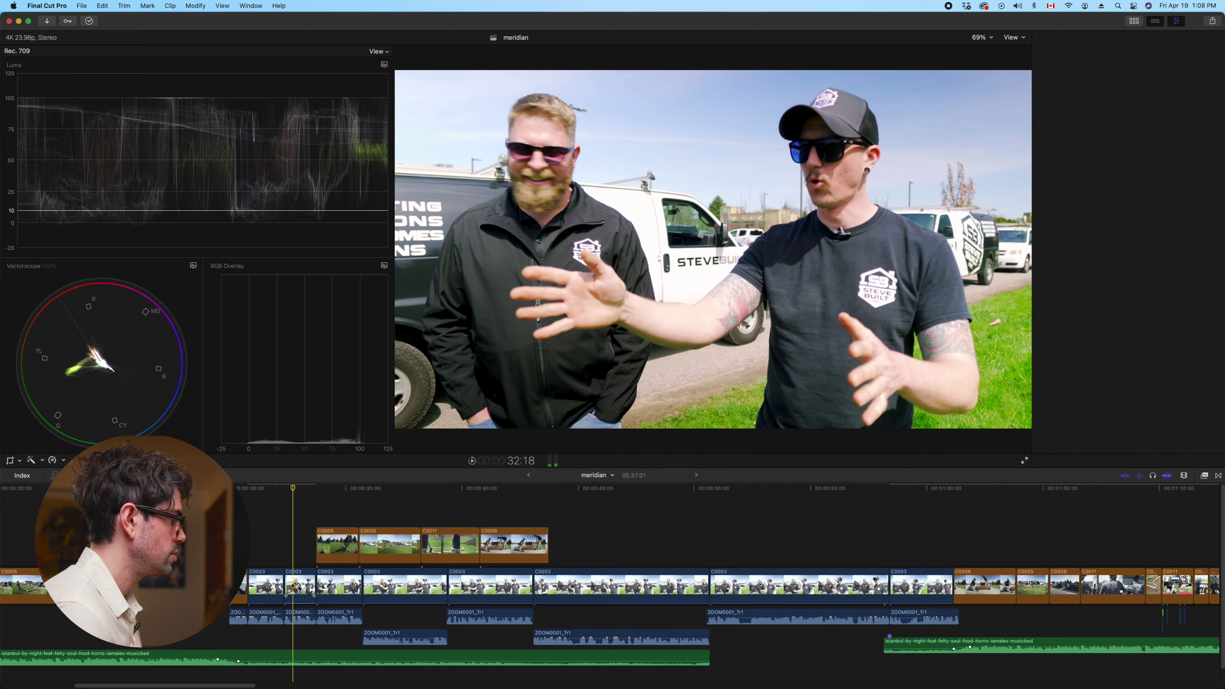
pyautogui.click(1086, 54)
pyautogui.click(1076, 99)
pyautogui.click(1194, 360)
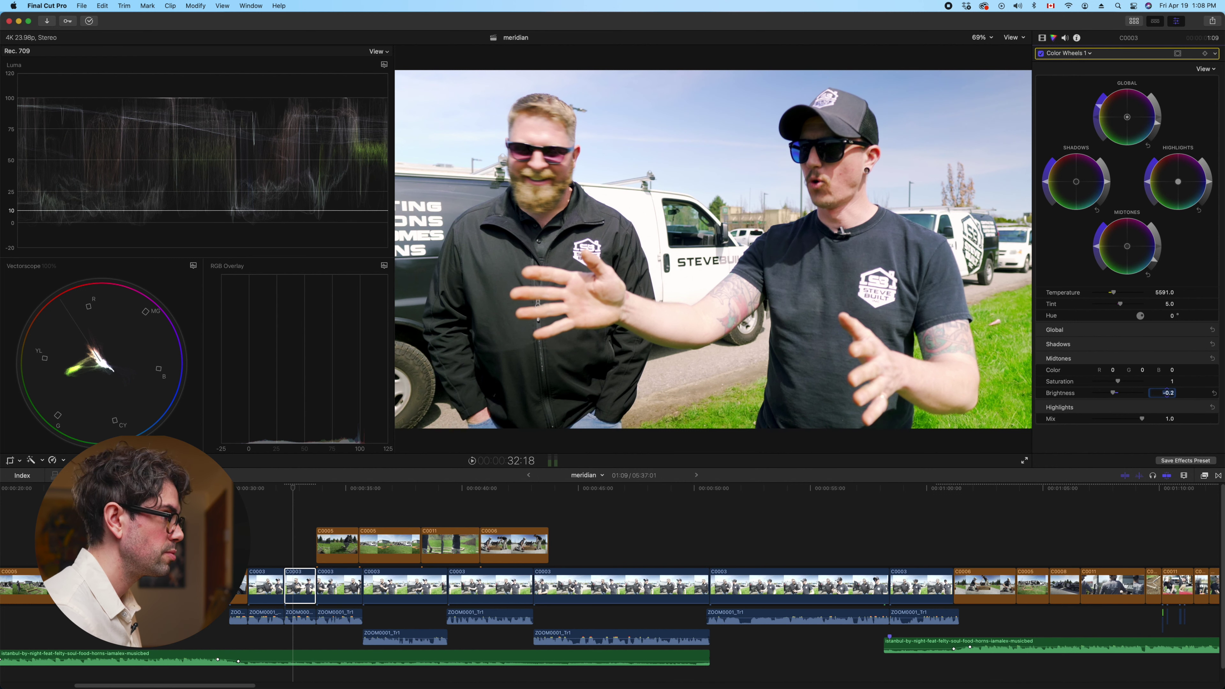
pyautogui.hscroll(-10, 338, 555)
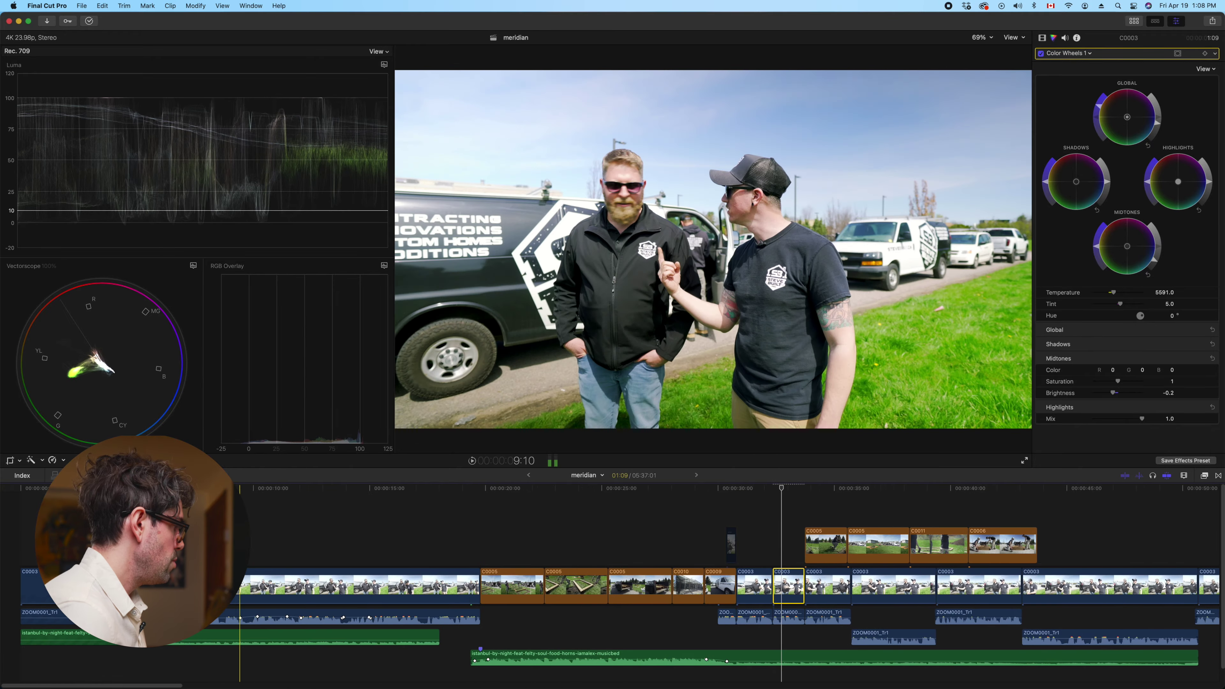
# Replace the long C0003 clip's colour wheels and curves with the copied grade
pyautogui.click(317, 528)
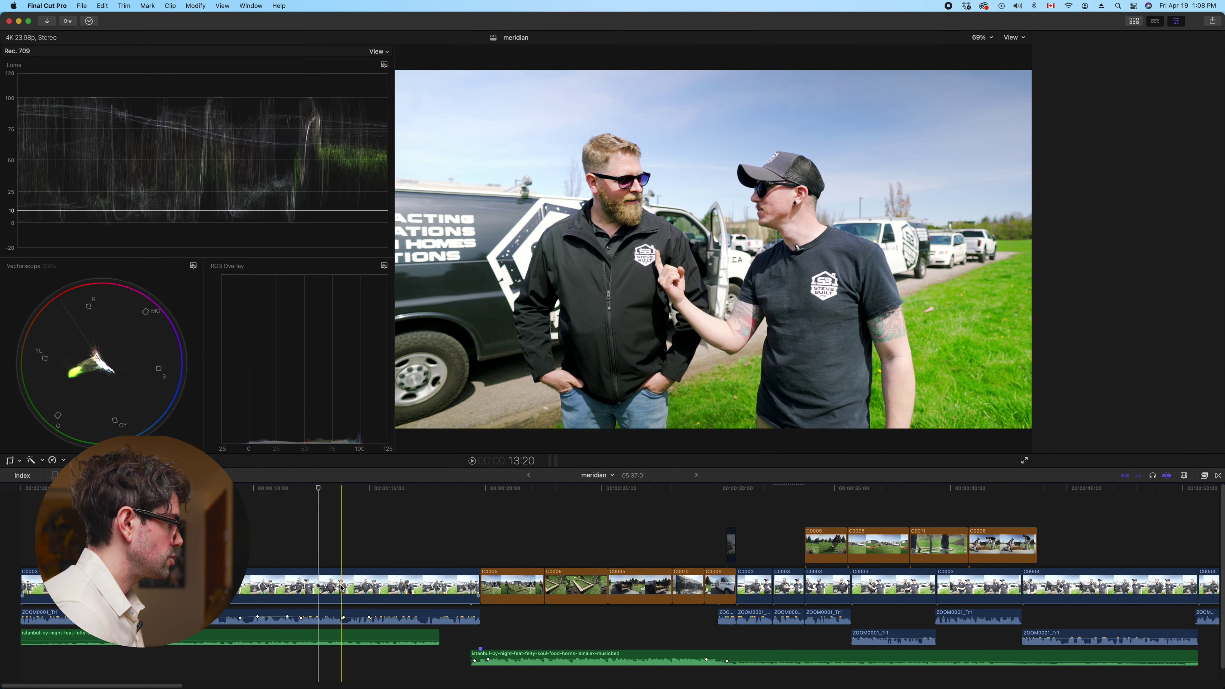
pyautogui.click(341, 587)
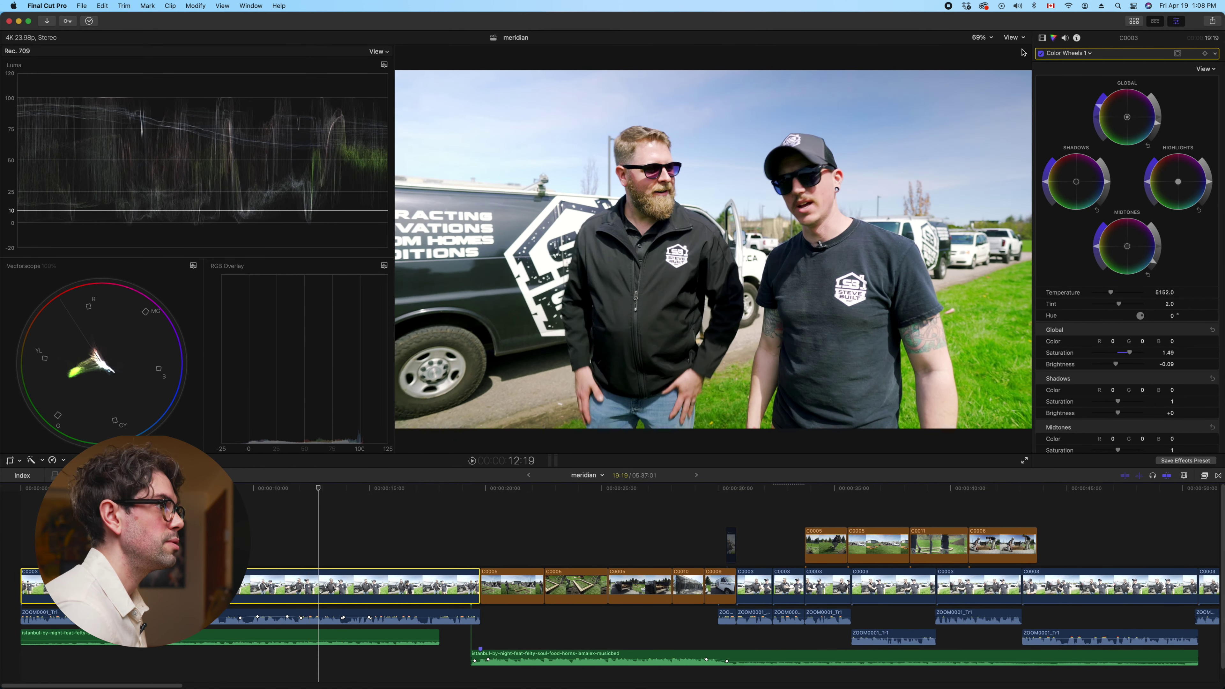
pyautogui.click(1064, 53)
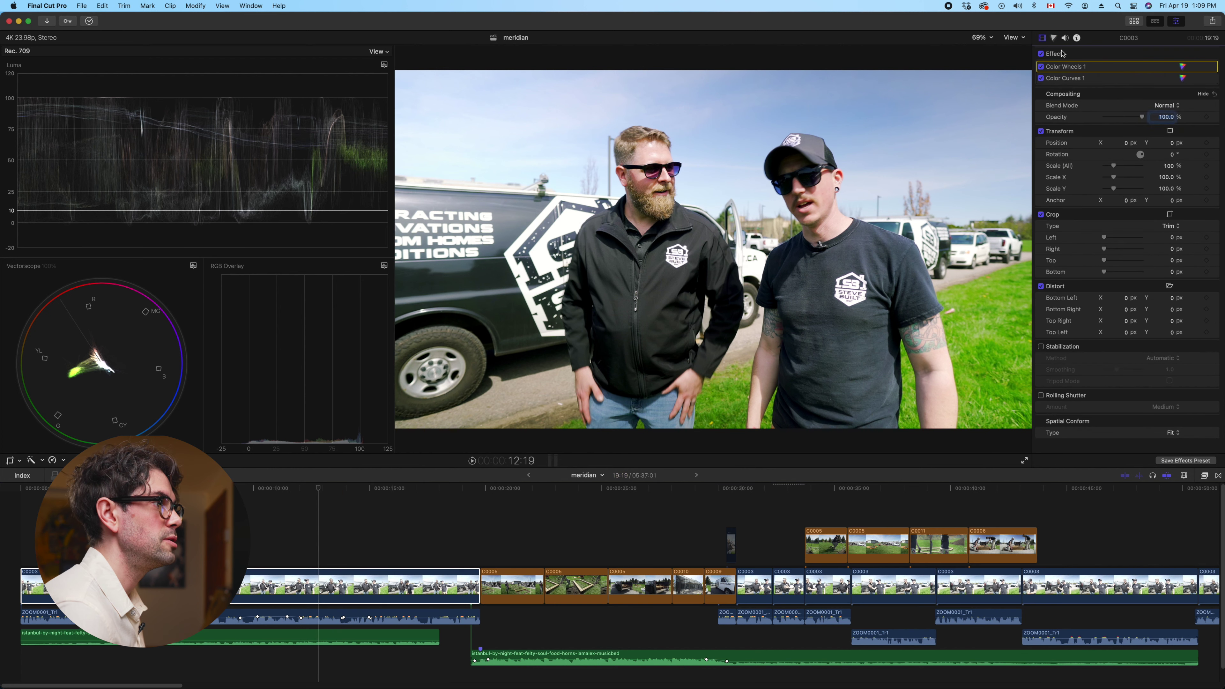
pyautogui.keyDown('shift'); pyautogui.click(1065, 80); pyautogui.keyUp('shift')
pyautogui.press('Delete')
pyautogui.click(324, 581)
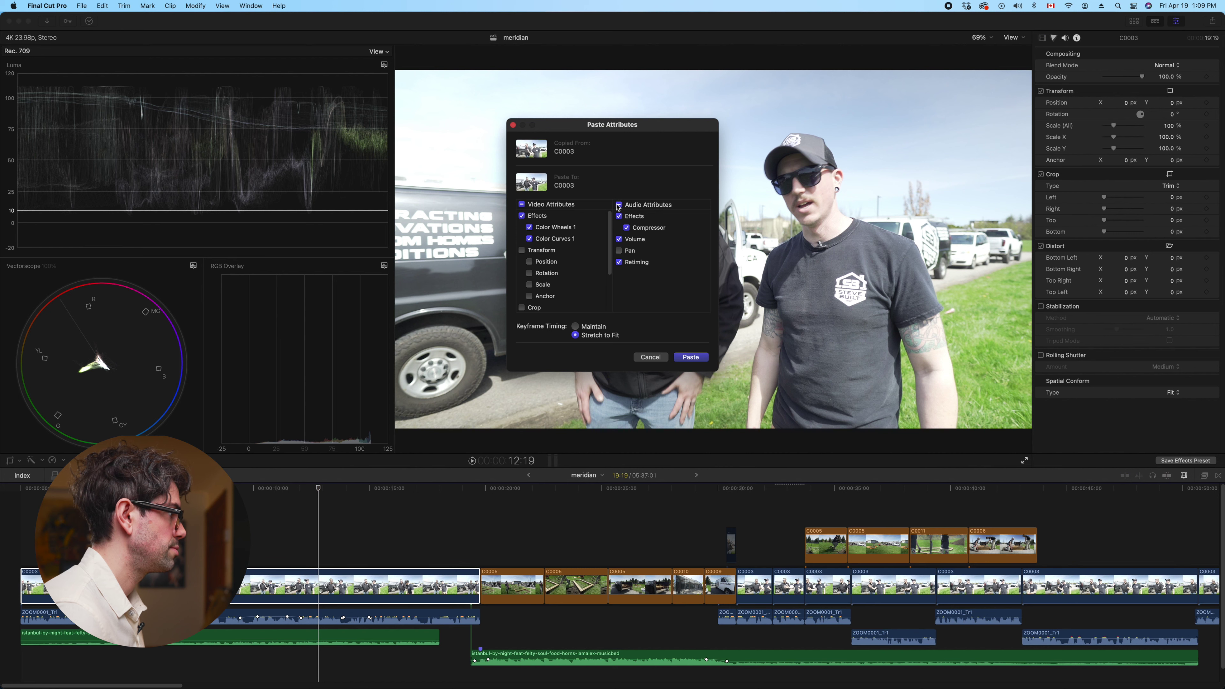
pyautogui.click(699, 360)
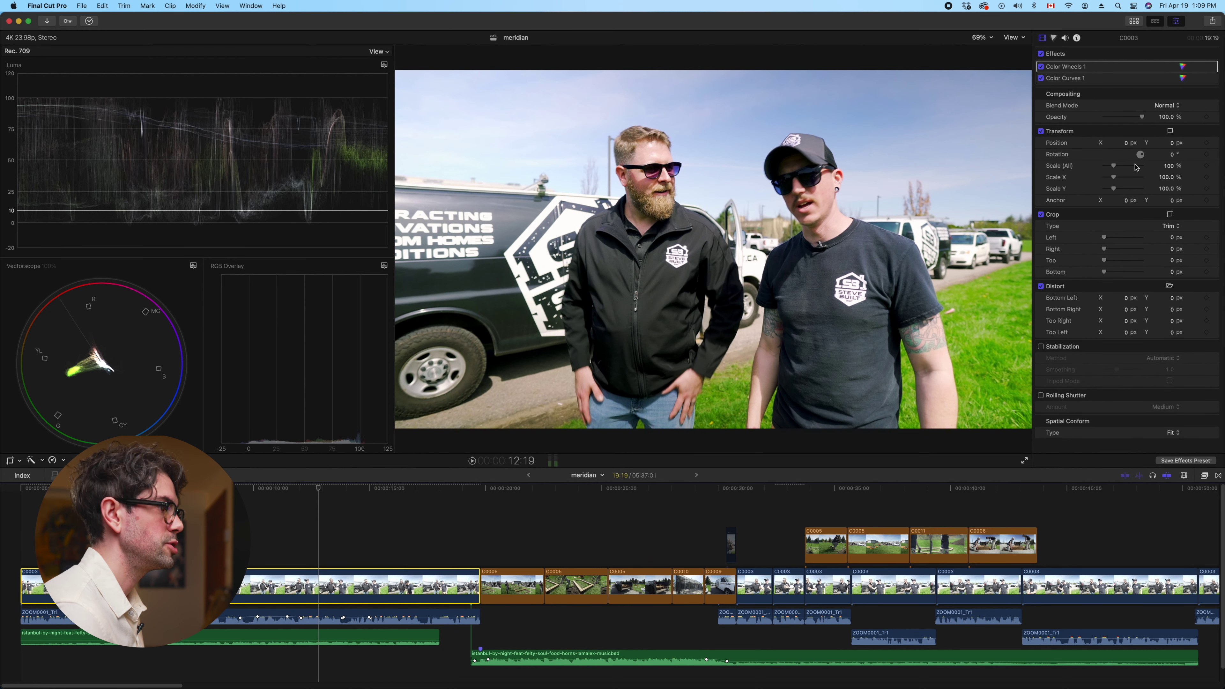
# Raise that clip's Color Wheels 1 midtones brightness from -0.23 to -0.15
pyautogui.click(1054, 38)
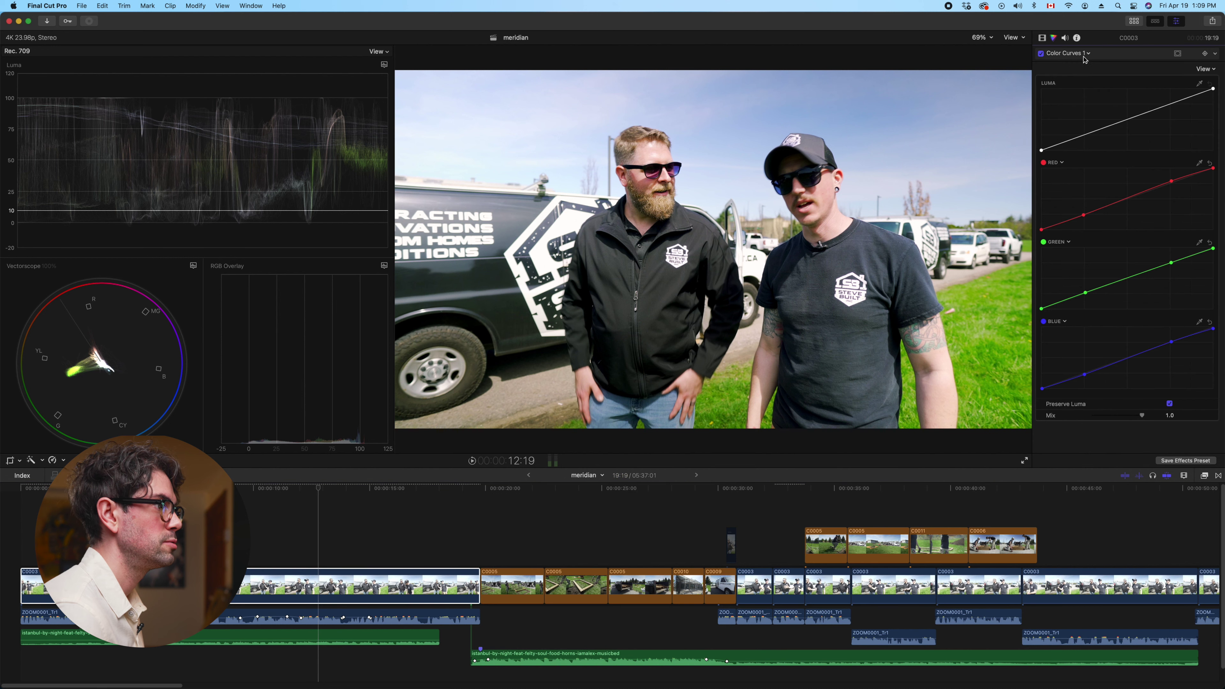
pyautogui.click(1068, 53)
pyautogui.click(1160, 223)
pyautogui.click(1201, 358)
pyautogui.moveTo(1113, 394); pyautogui.dragTo(1116, 395)
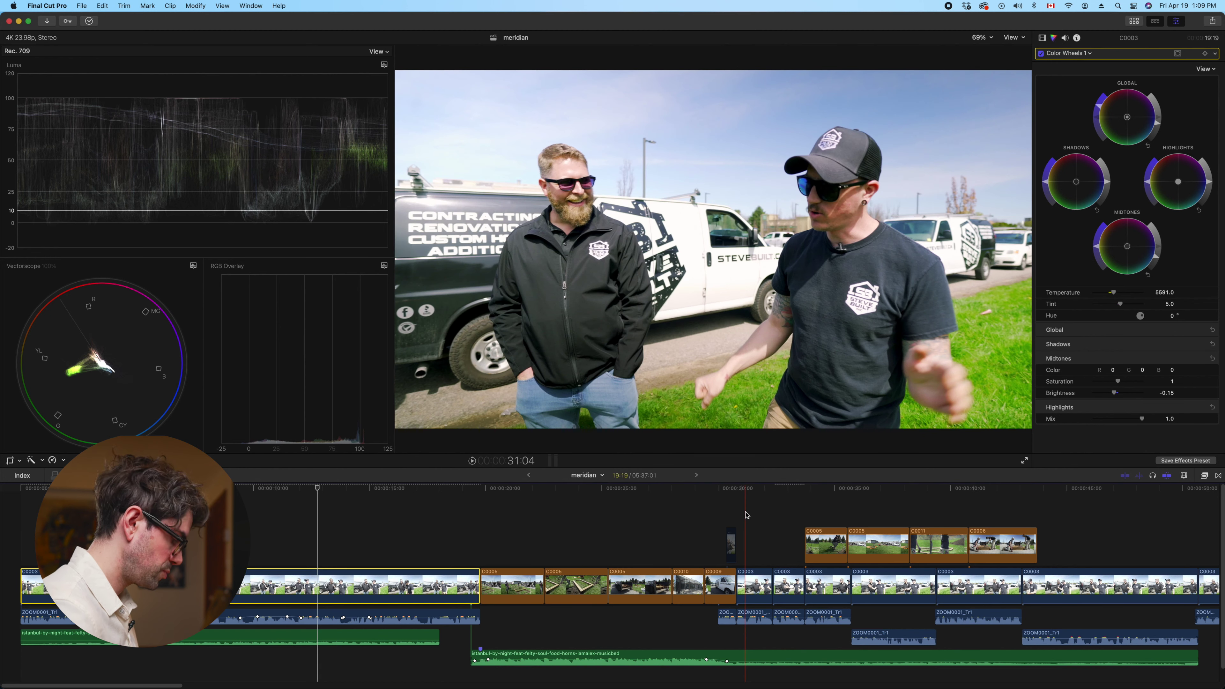
pyautogui.press('super+minus')
pyautogui.press('super+minus')
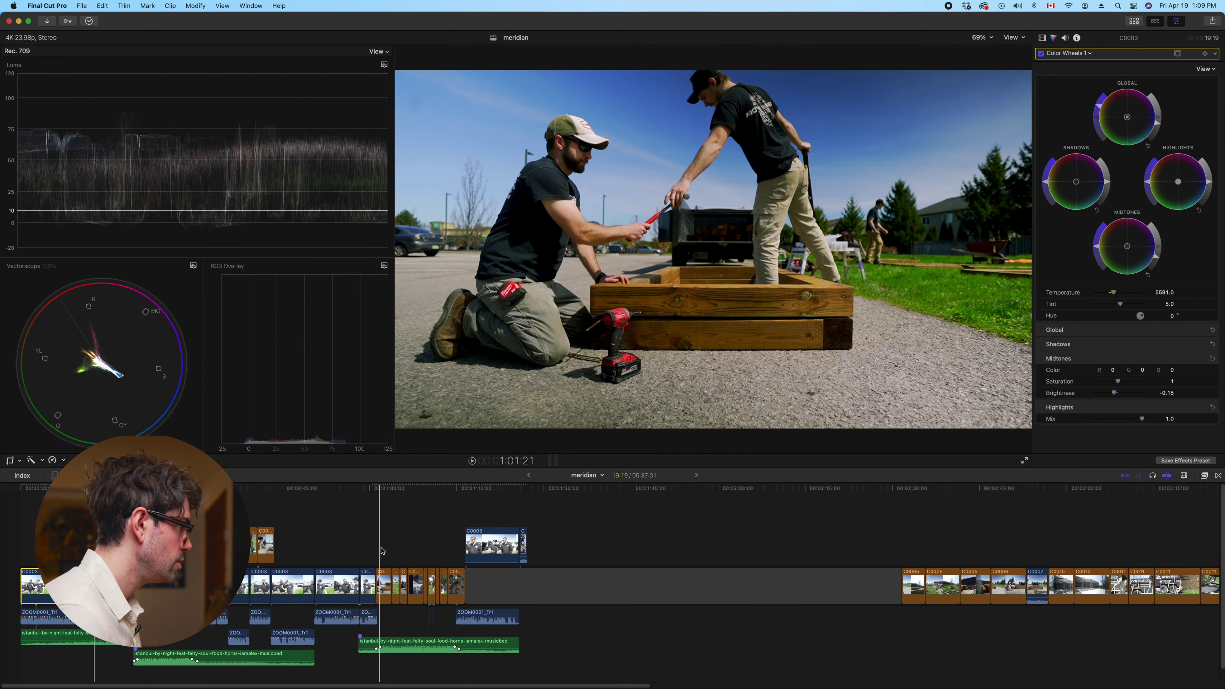
# Remove the colour curves and wheels from the run of short B-roll clips
pyautogui.click(381, 548)
pyautogui.moveTo(381, 548); pyautogui.dragTo(449, 583)
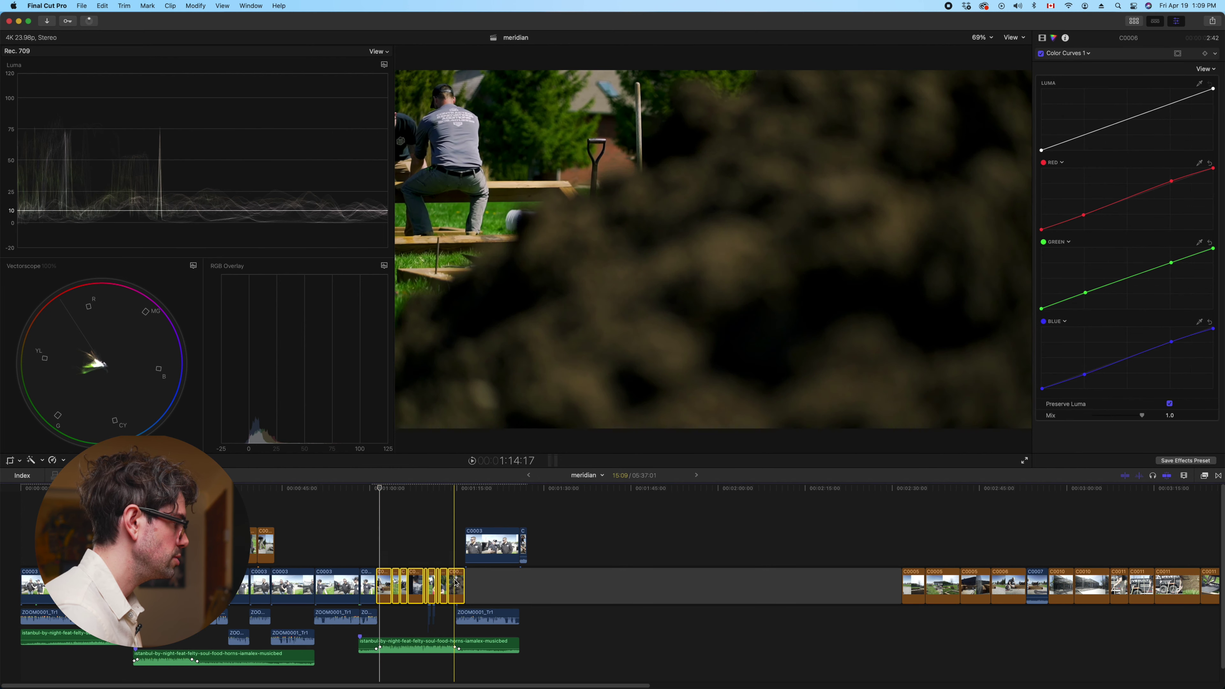
pyautogui.click(104, 6)
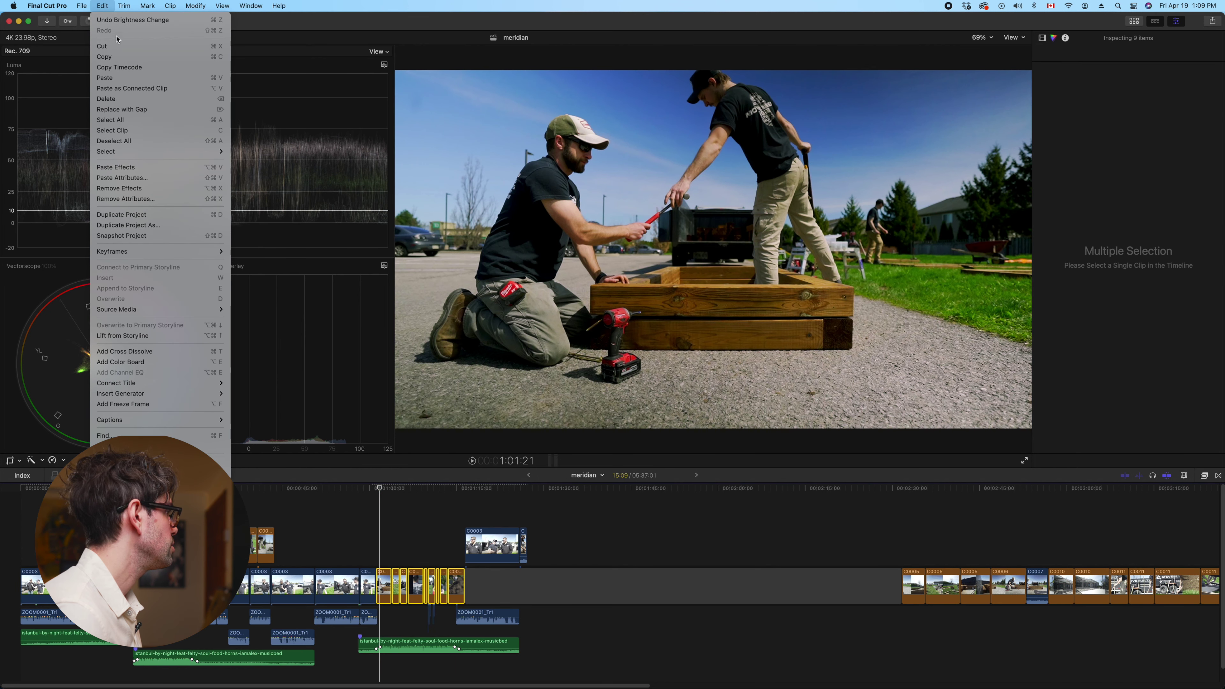
pyautogui.click(132, 200)
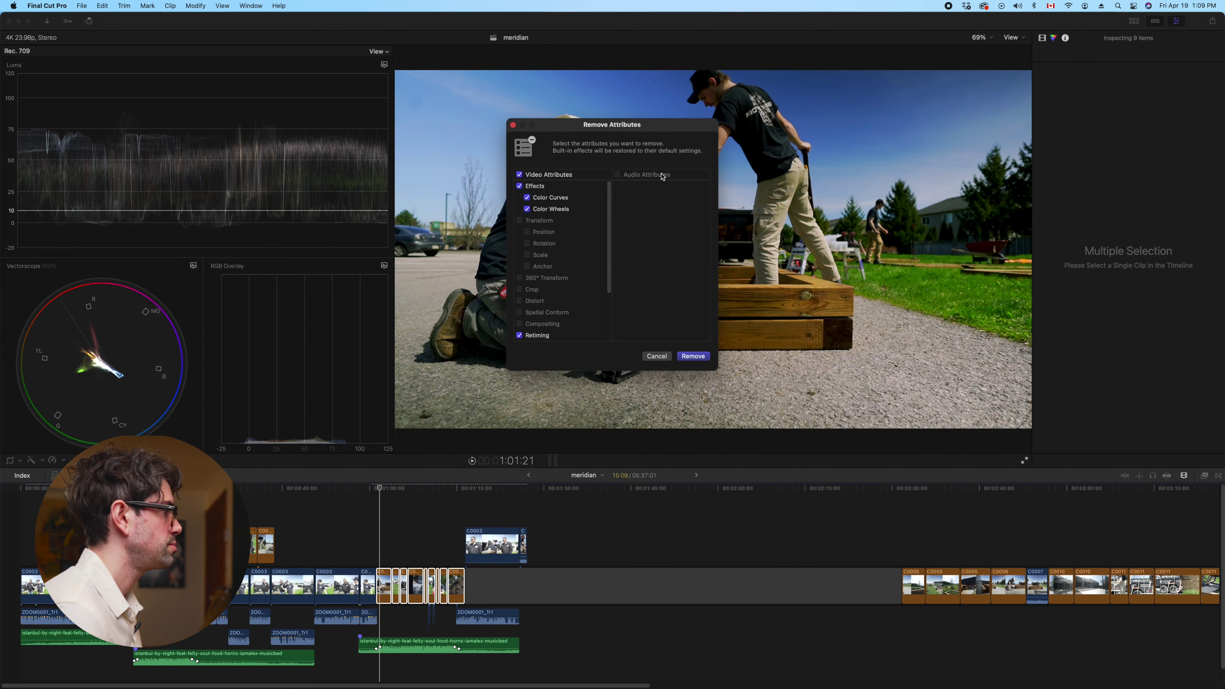
pyautogui.click(693, 356)
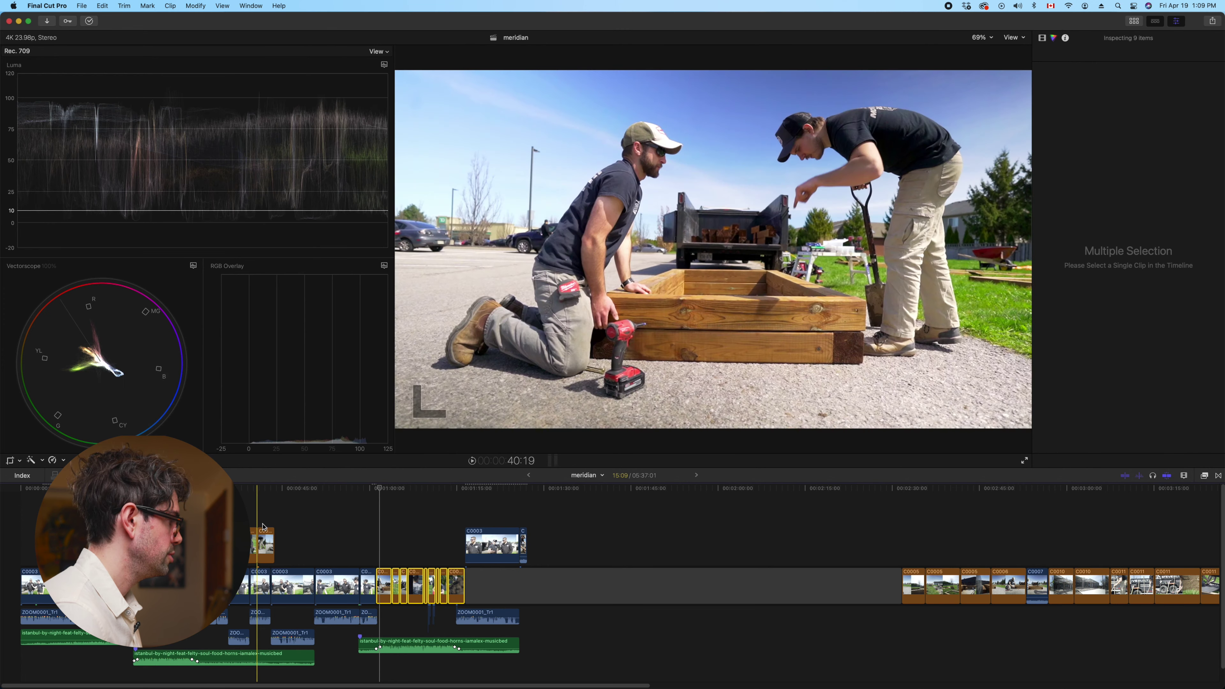
# Paste the copied Color Wheels 1 and Color Curves 1 grade onto clip C0006
pyautogui.click(267, 544)
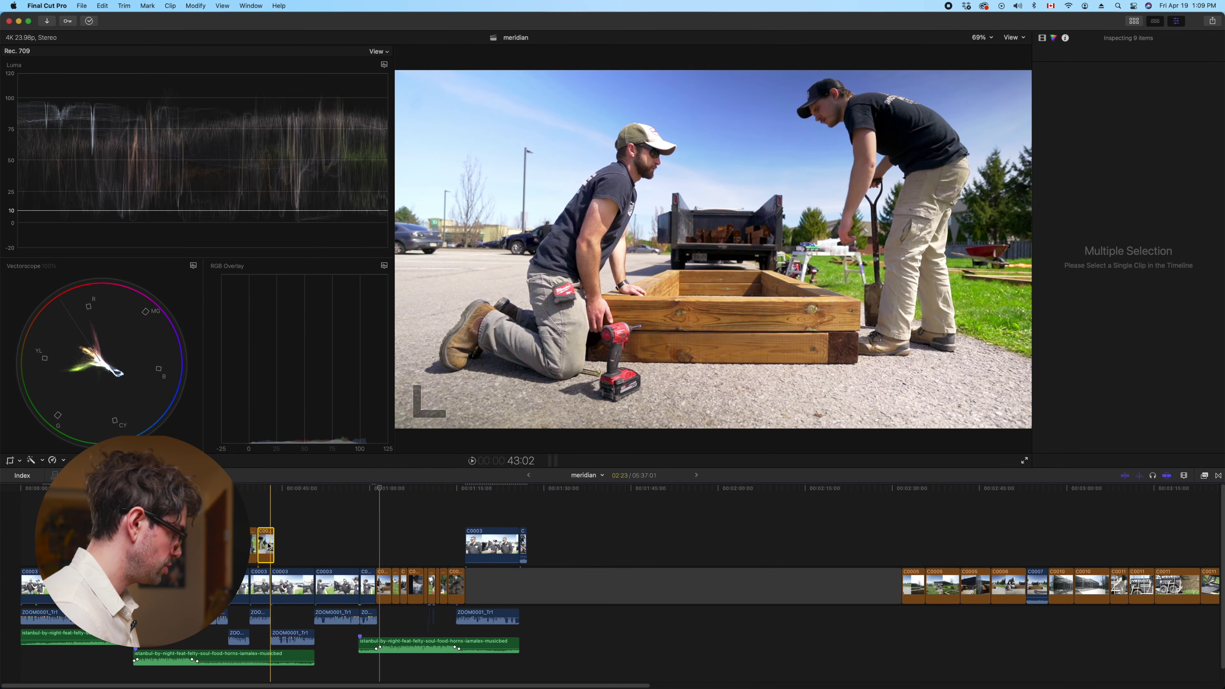
pyautogui.click(383, 583)
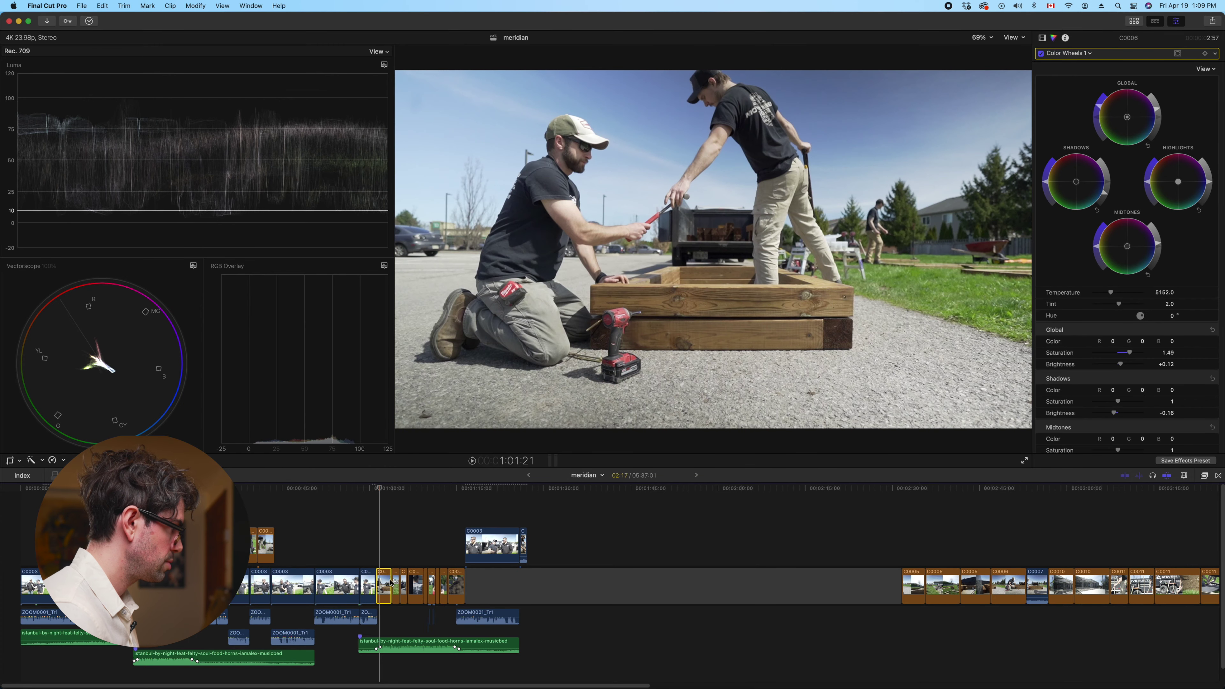
pyautogui.press('space')
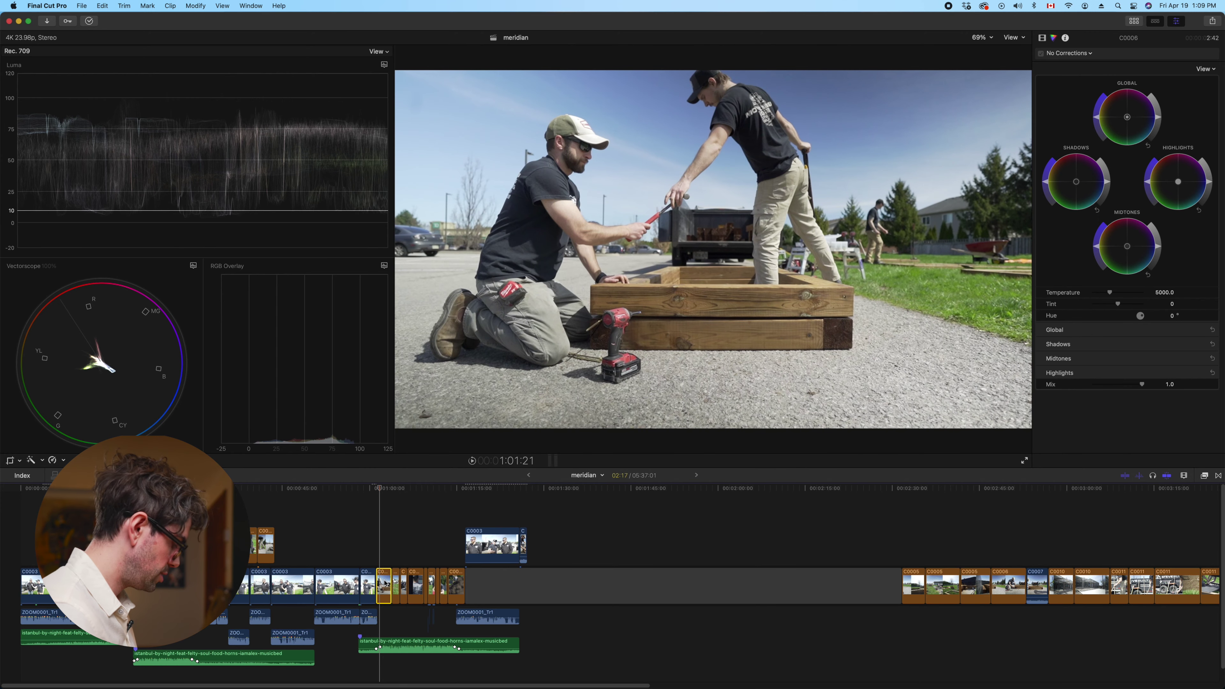
pyautogui.press('super+shift+v')
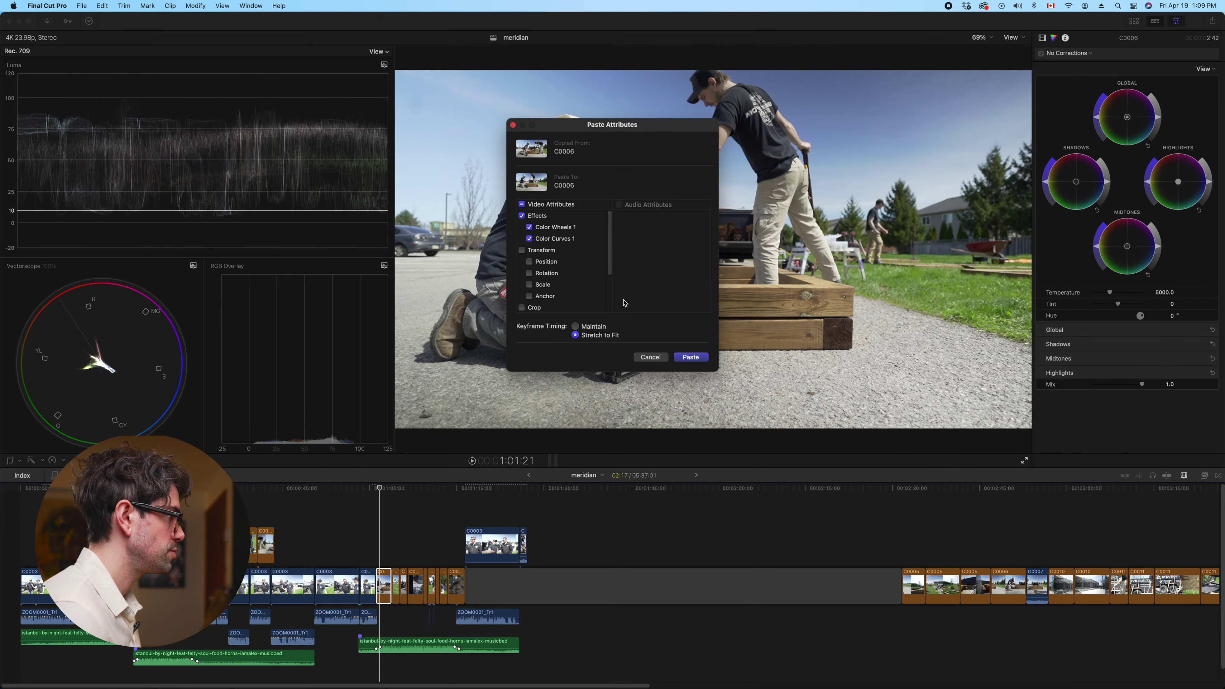
pyautogui.click(685, 355)
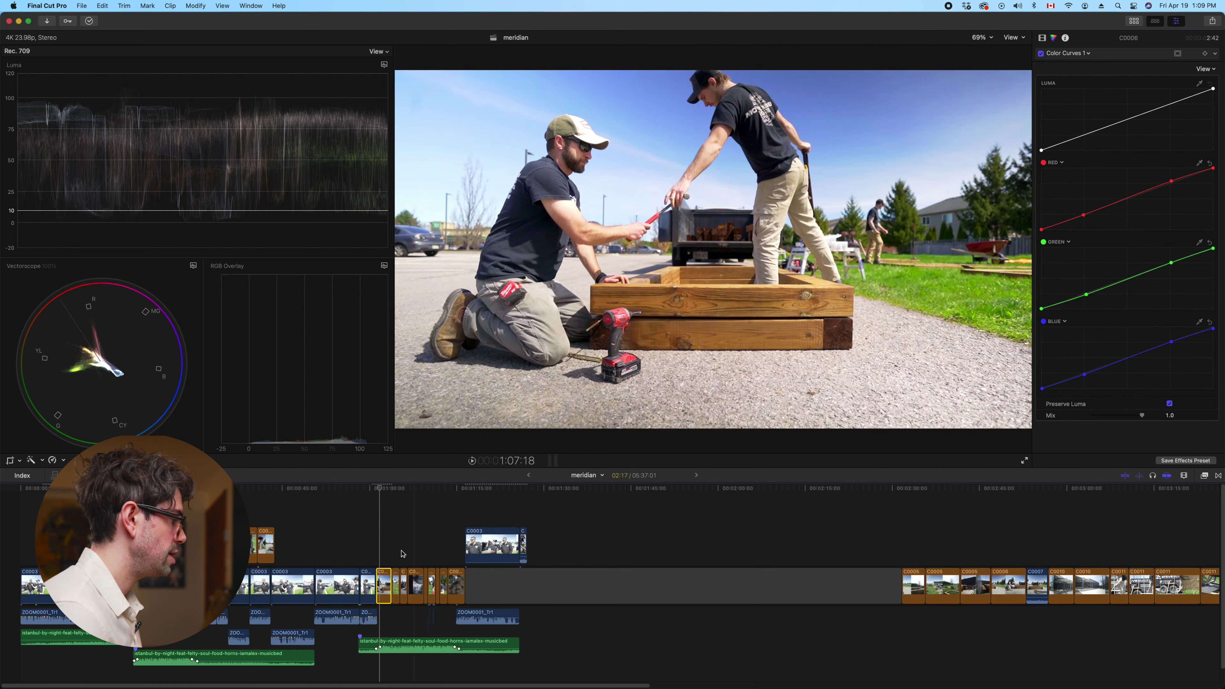
pyautogui.click(396, 555)
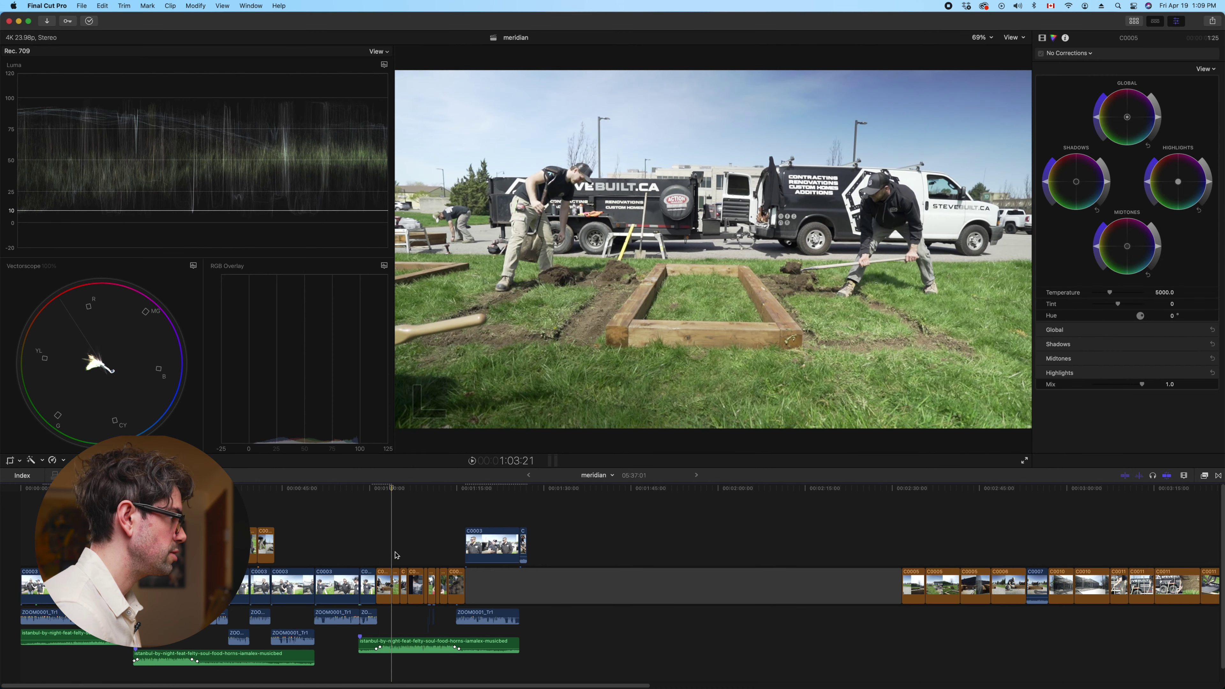
# Paste the copied wheels-and-curves grade onto small clip C0005
pyautogui.click(136, 555)
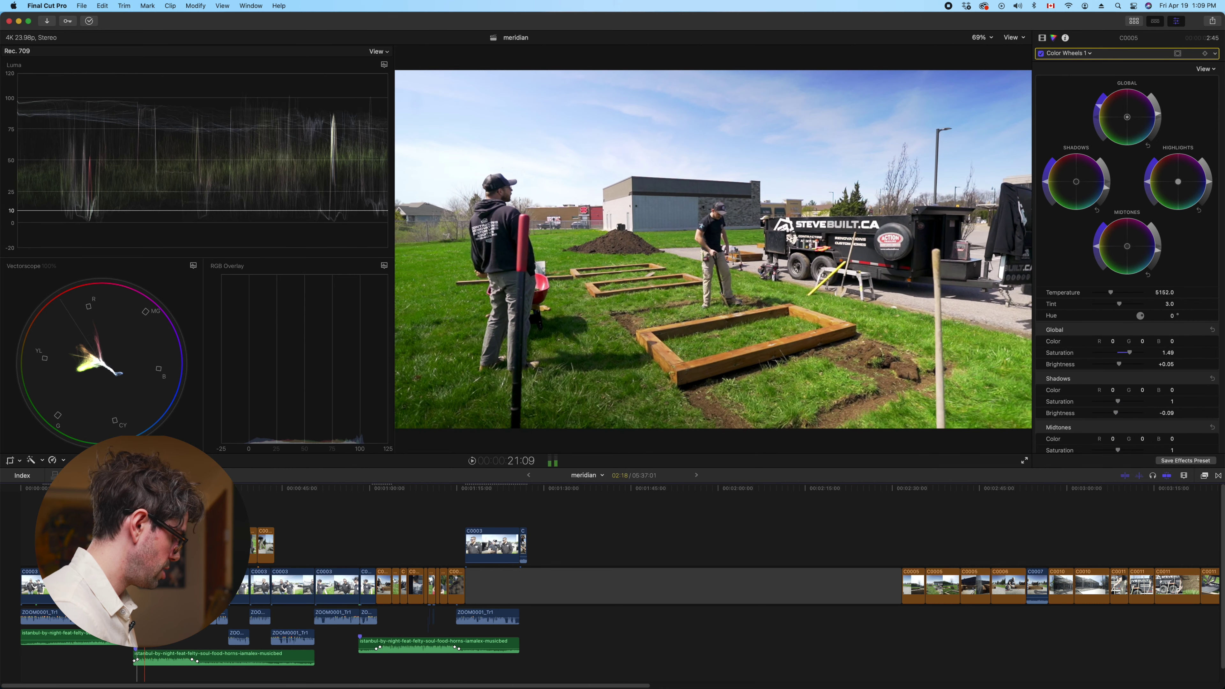
pyautogui.click(396, 539)
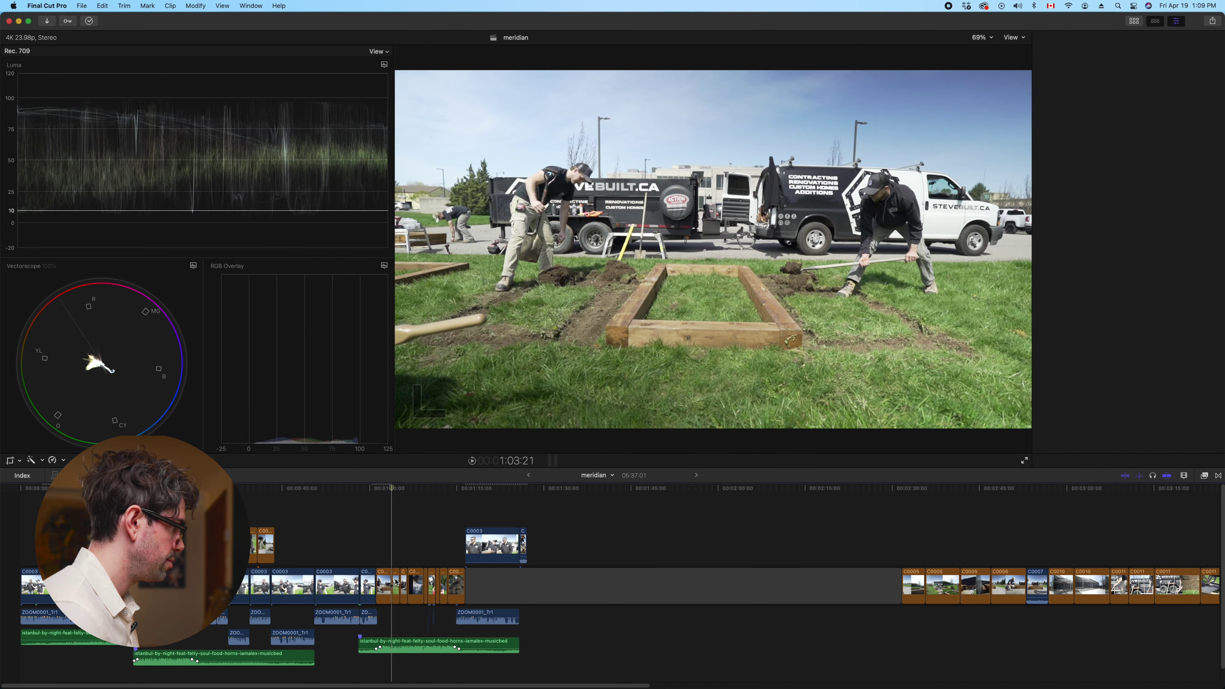
pyautogui.click(396, 582)
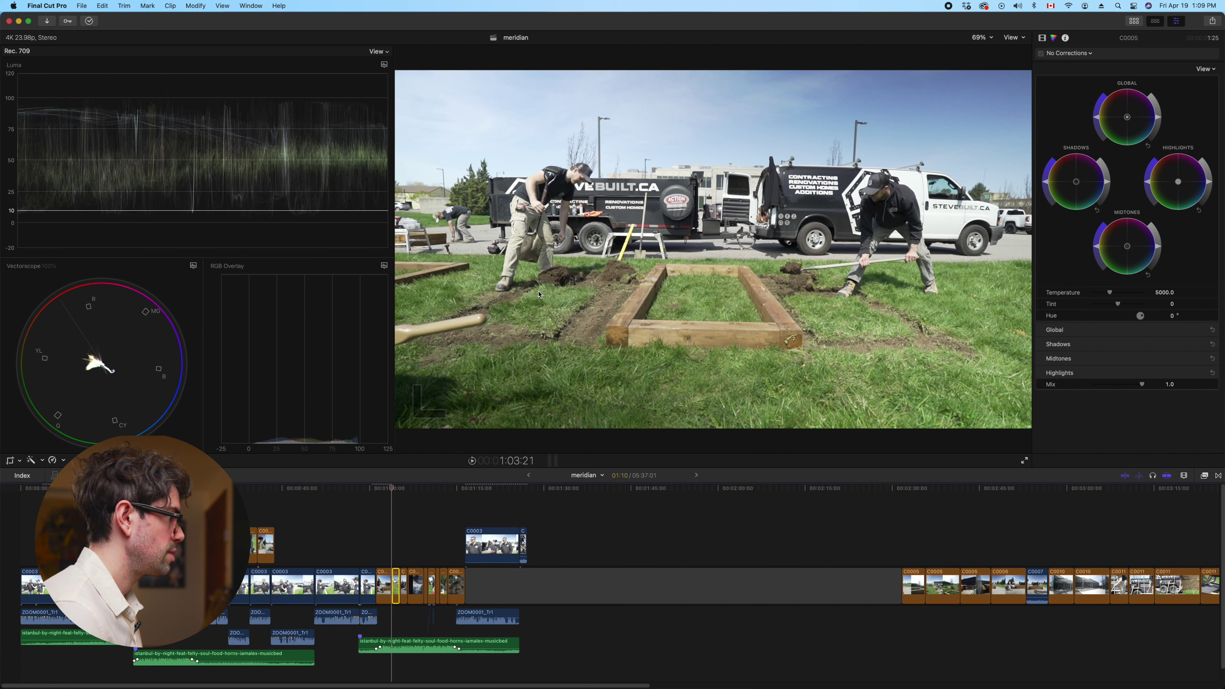
pyautogui.press('shift+super+v')
pyautogui.click(690, 357)
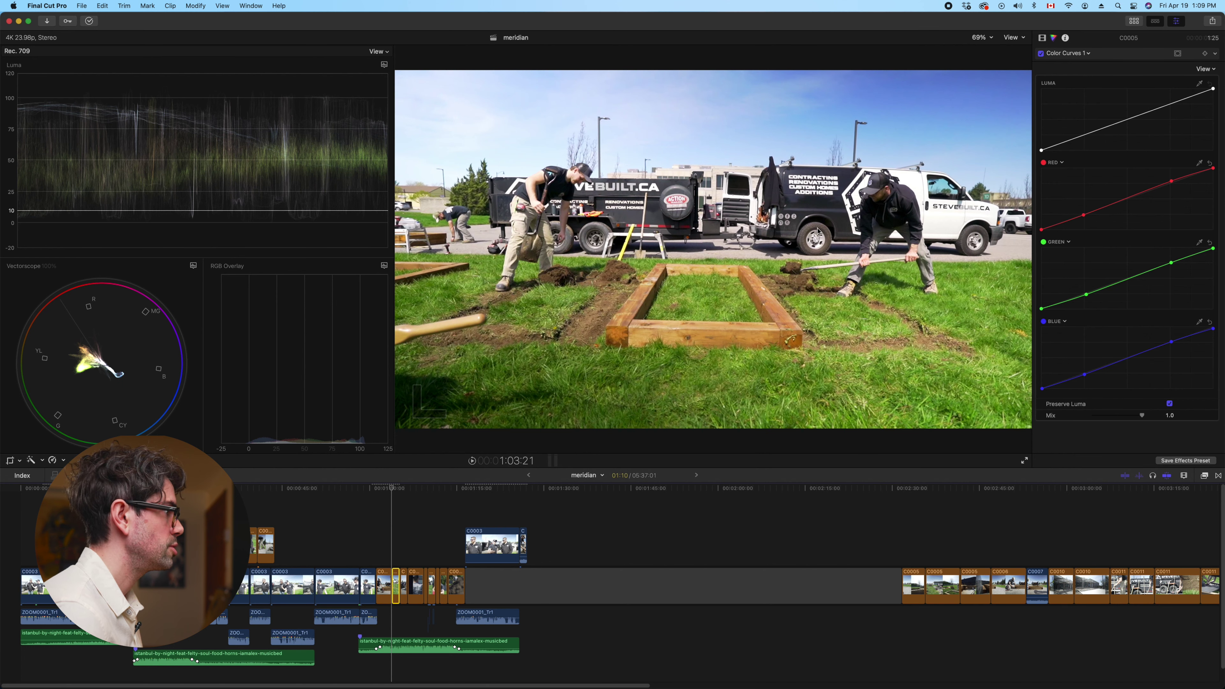
# In Color Wheels 1, set global brightness to -0.01 and shadows brightness to -0.05
pyautogui.click(1080, 53)
pyautogui.click(1105, 97)
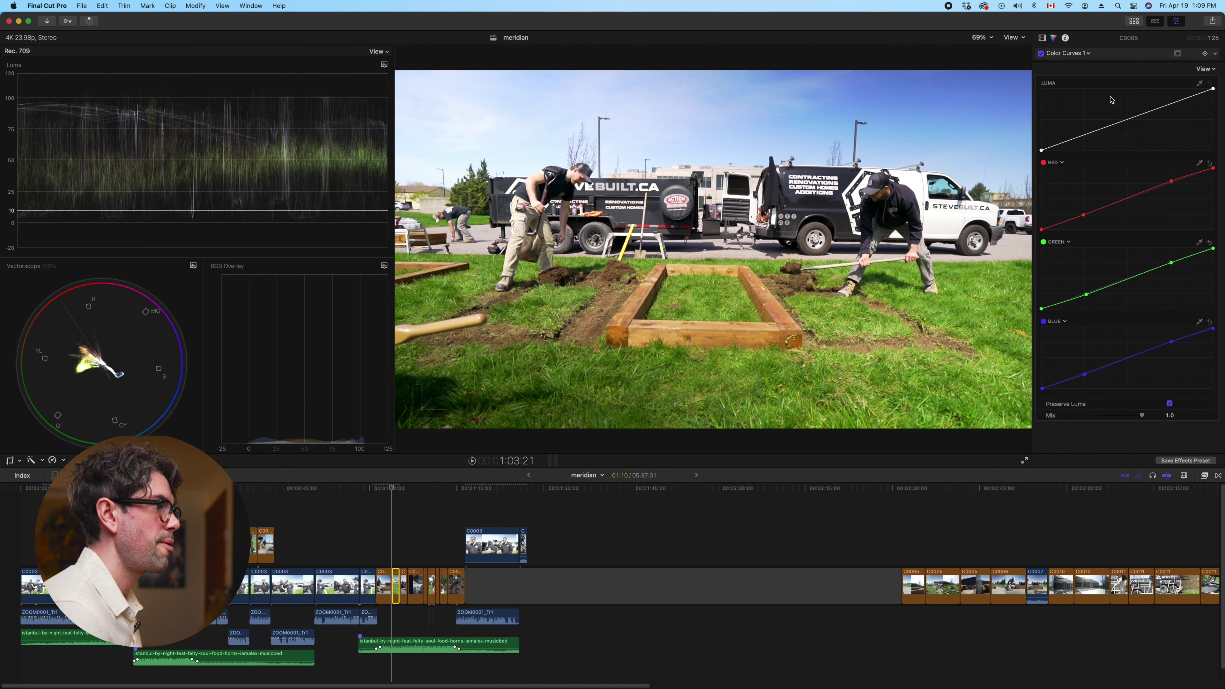
pyautogui.click(1201, 358)
pyautogui.click(1202, 343)
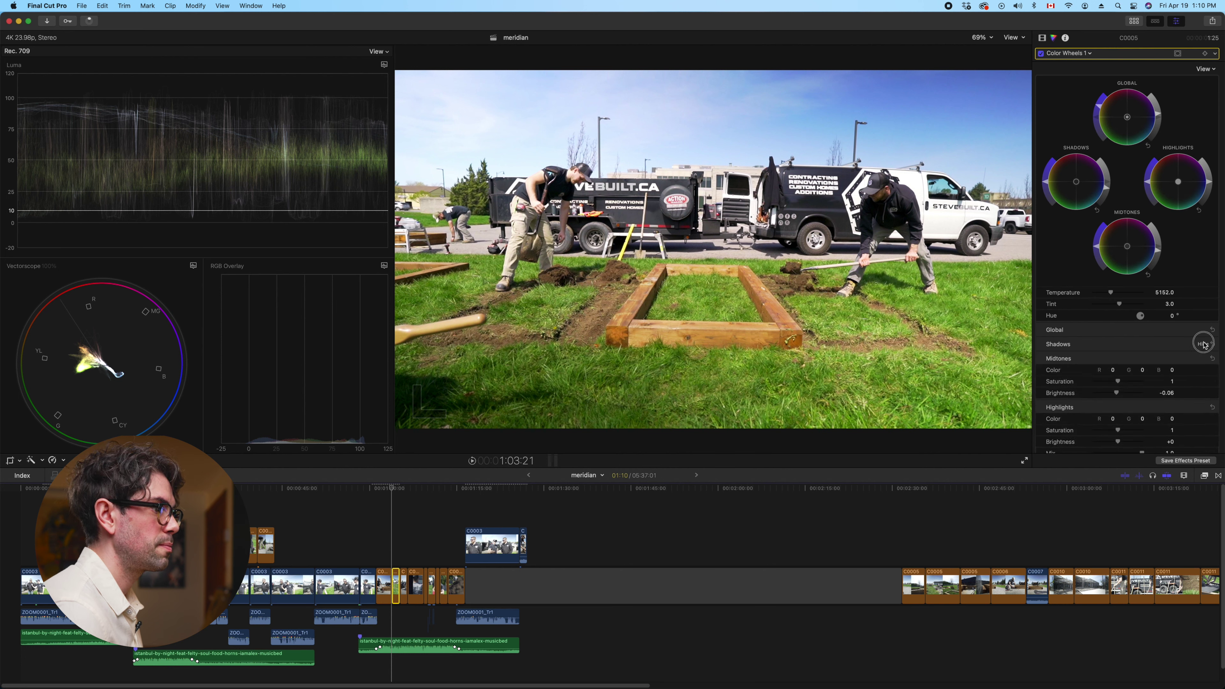
pyautogui.click(1202, 330)
pyautogui.moveTo(1120, 367); pyautogui.dragTo(1119, 365)
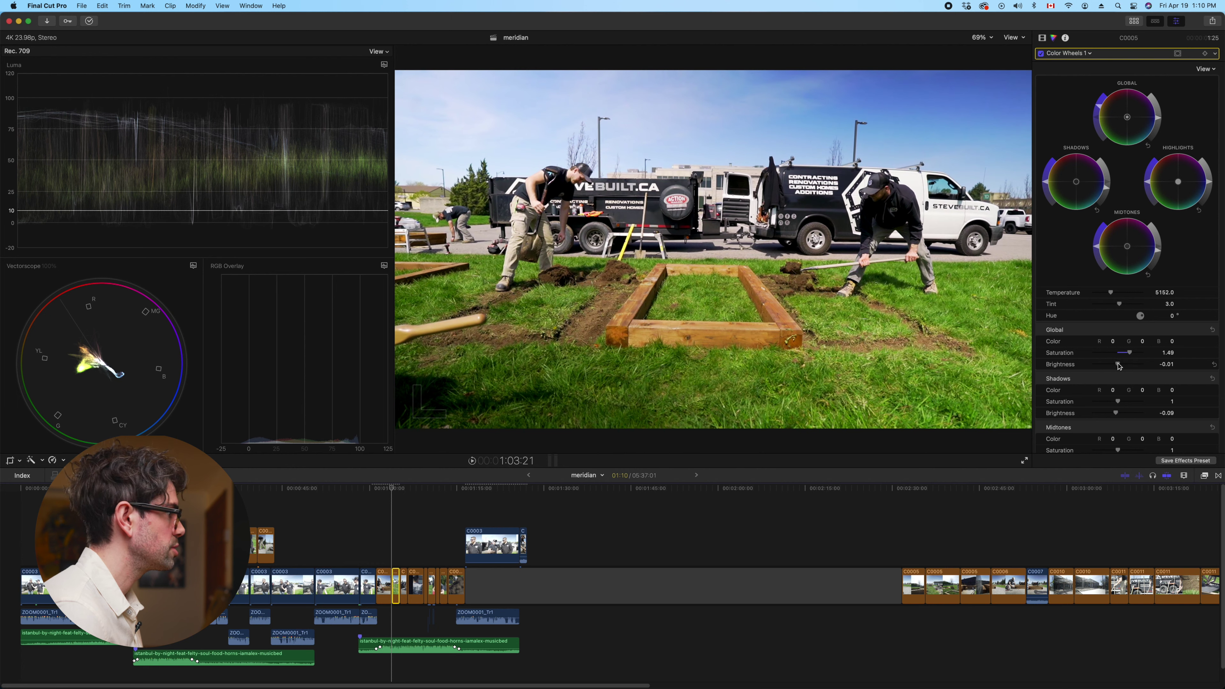
pyautogui.scroll(-2, 1120, 376)
pyautogui.moveTo(1117, 397); pyautogui.dragTo(1118, 396)
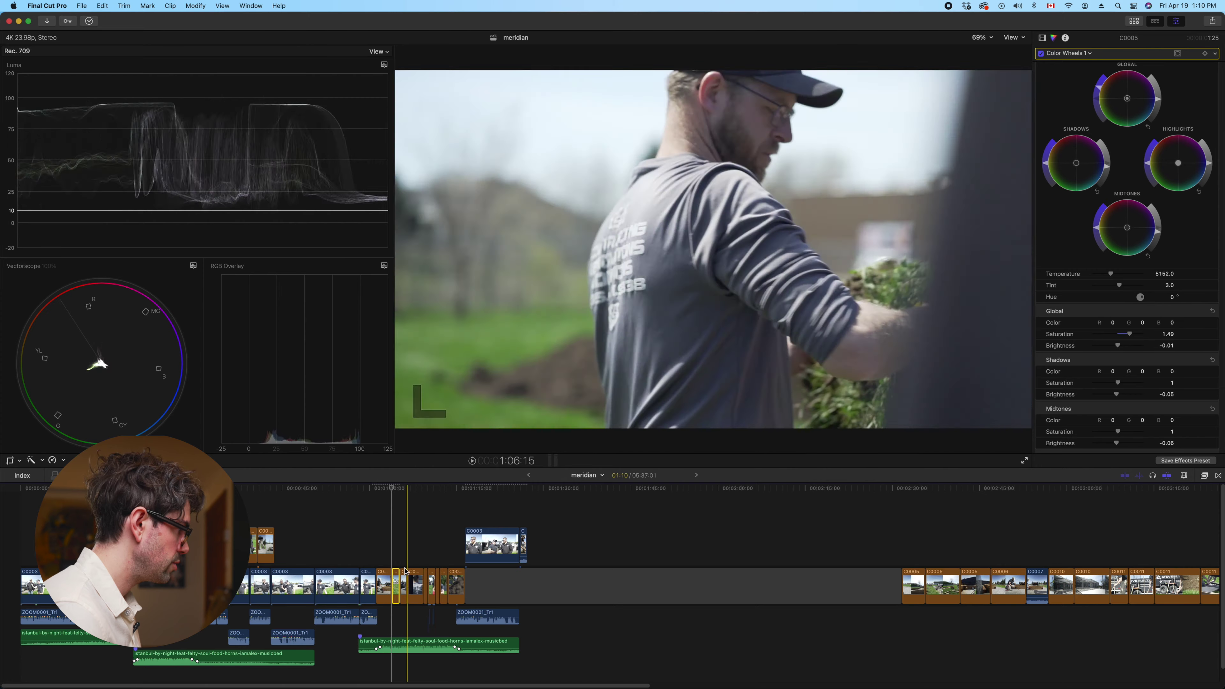
# Paste the copied colour wheels and curves grade onto clip C0008
pyautogui.click(399, 551)
pyautogui.click(257, 544)
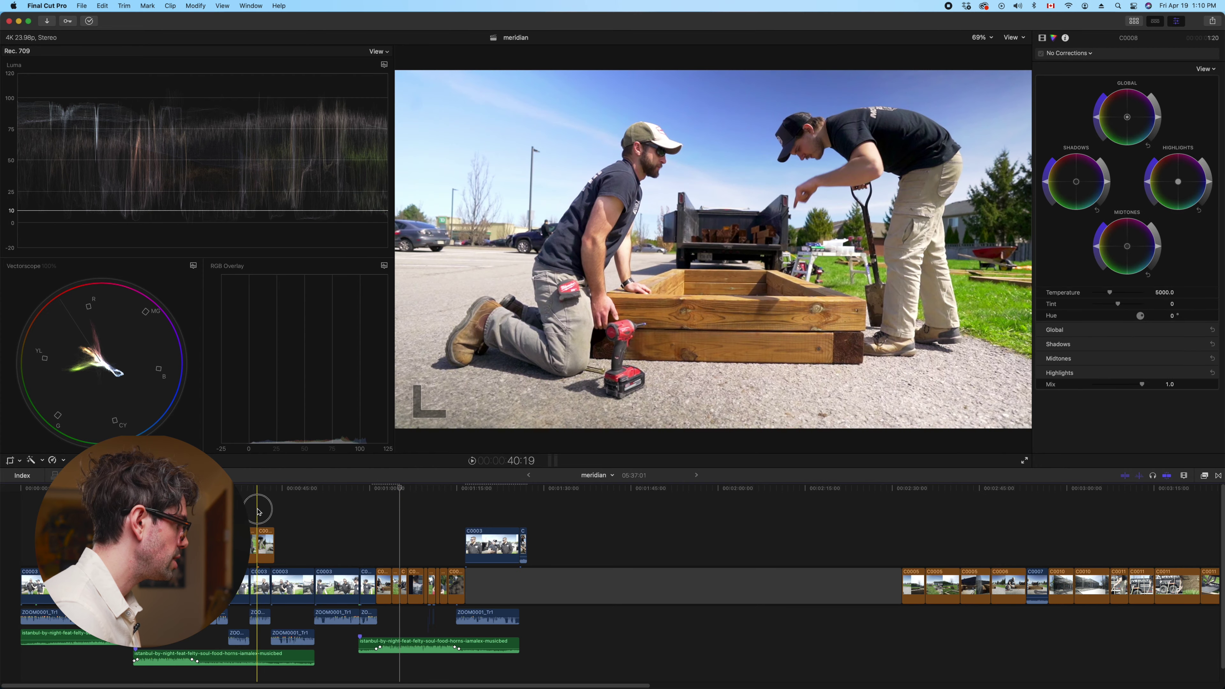
pyautogui.click(191, 584)
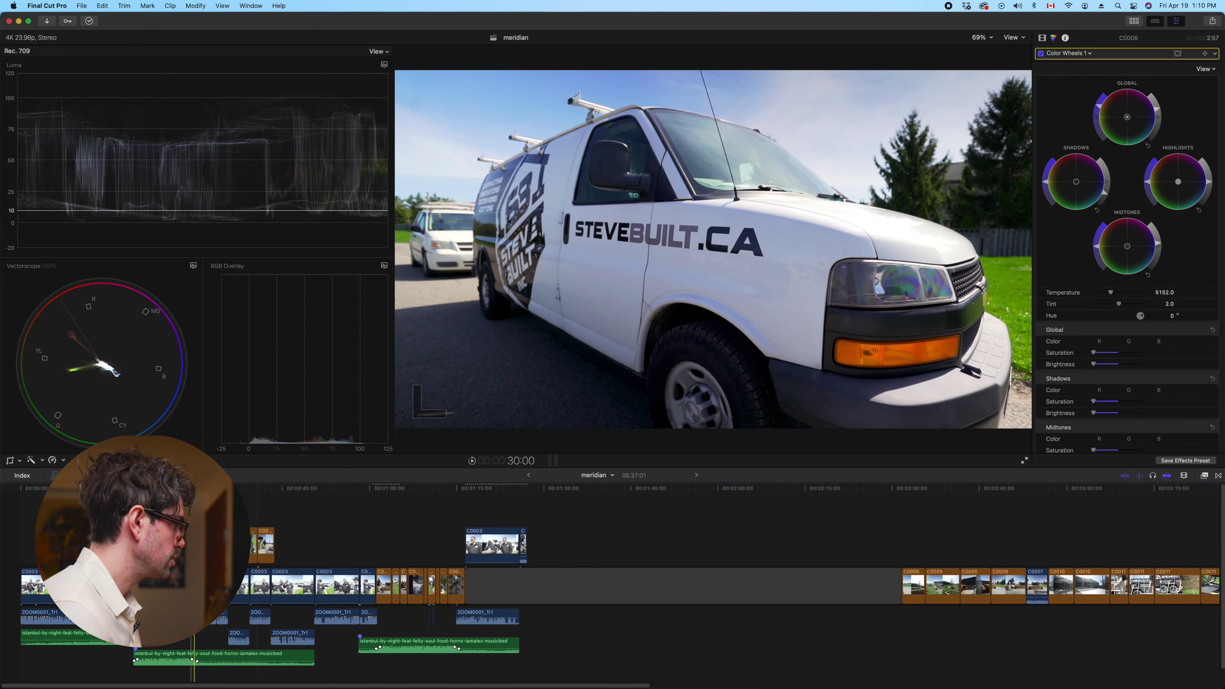
pyautogui.press('shift+super+v')
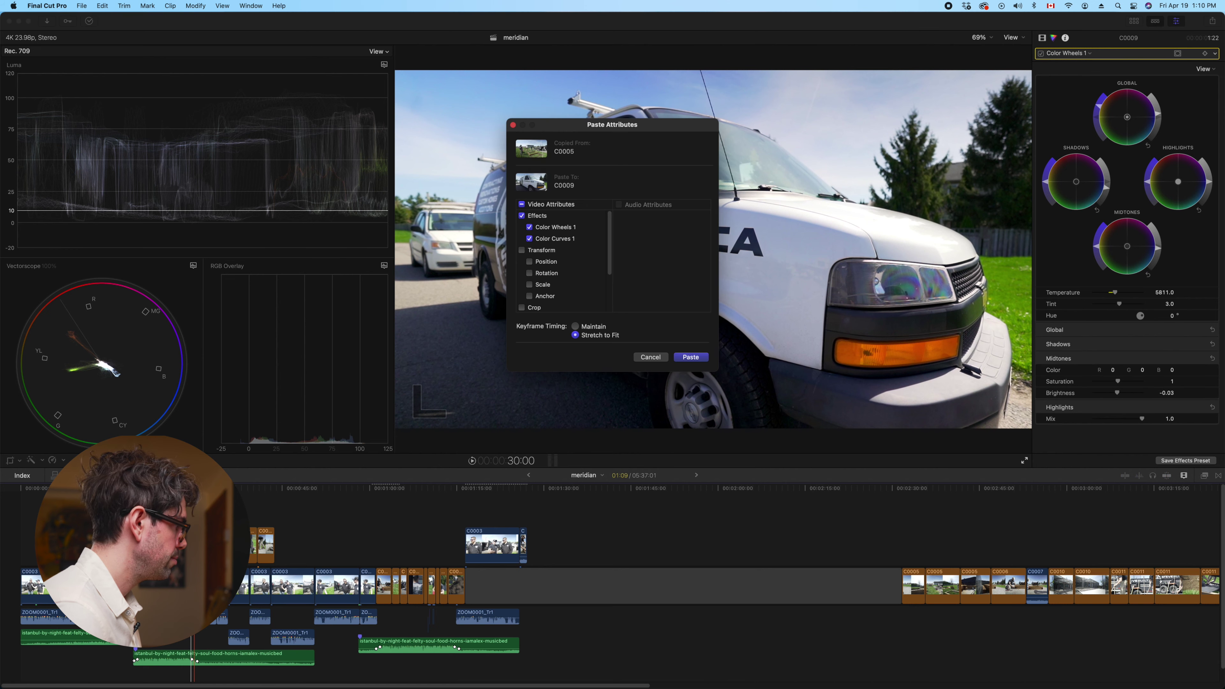
pyautogui.click(651, 357)
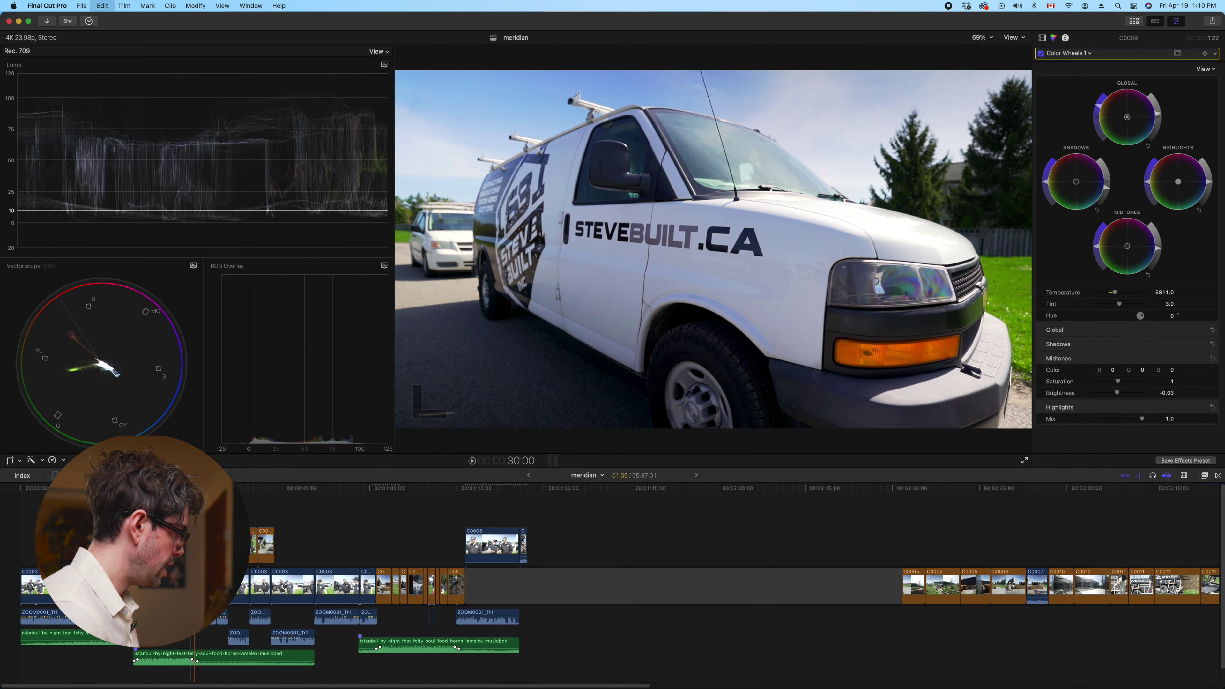
pyautogui.click(404, 546)
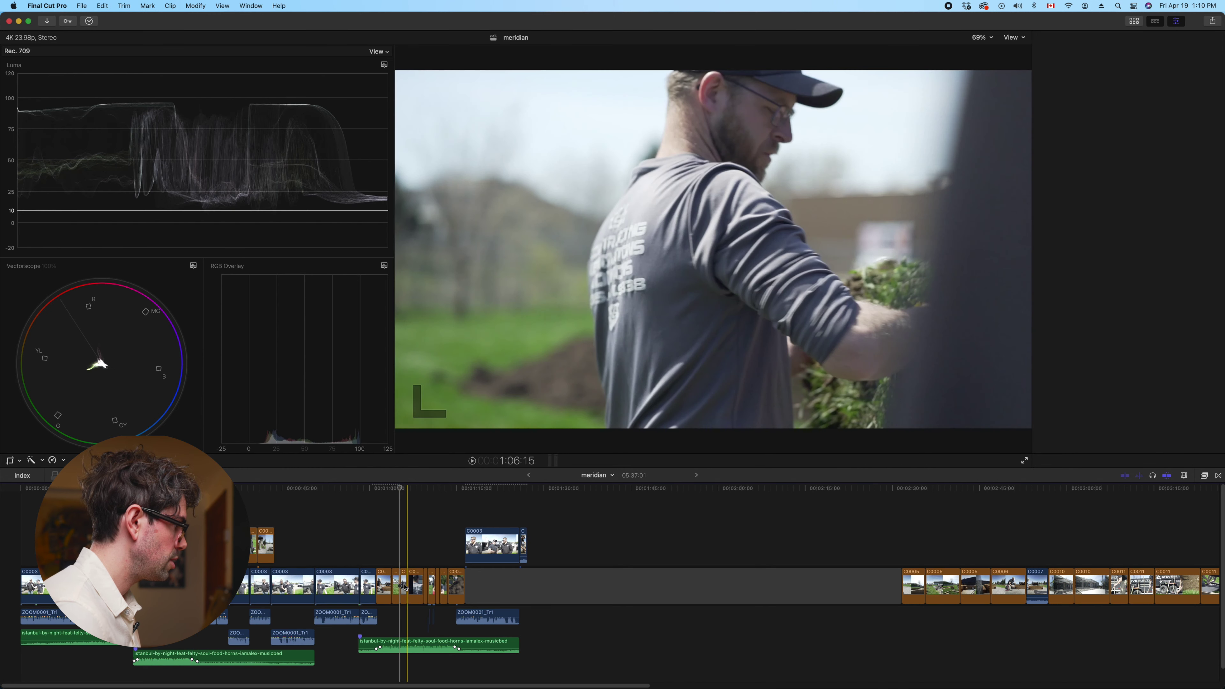
pyautogui.click(405, 587)
pyautogui.press('super+shift+v')
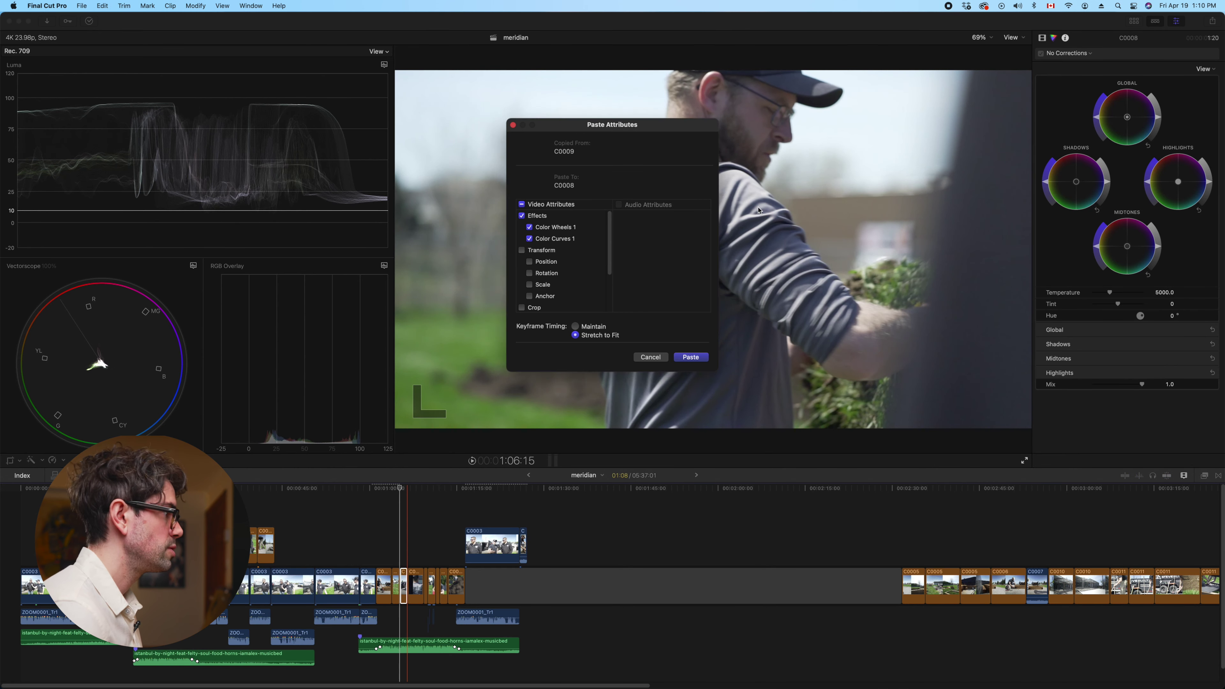
pyautogui.click(691, 357)
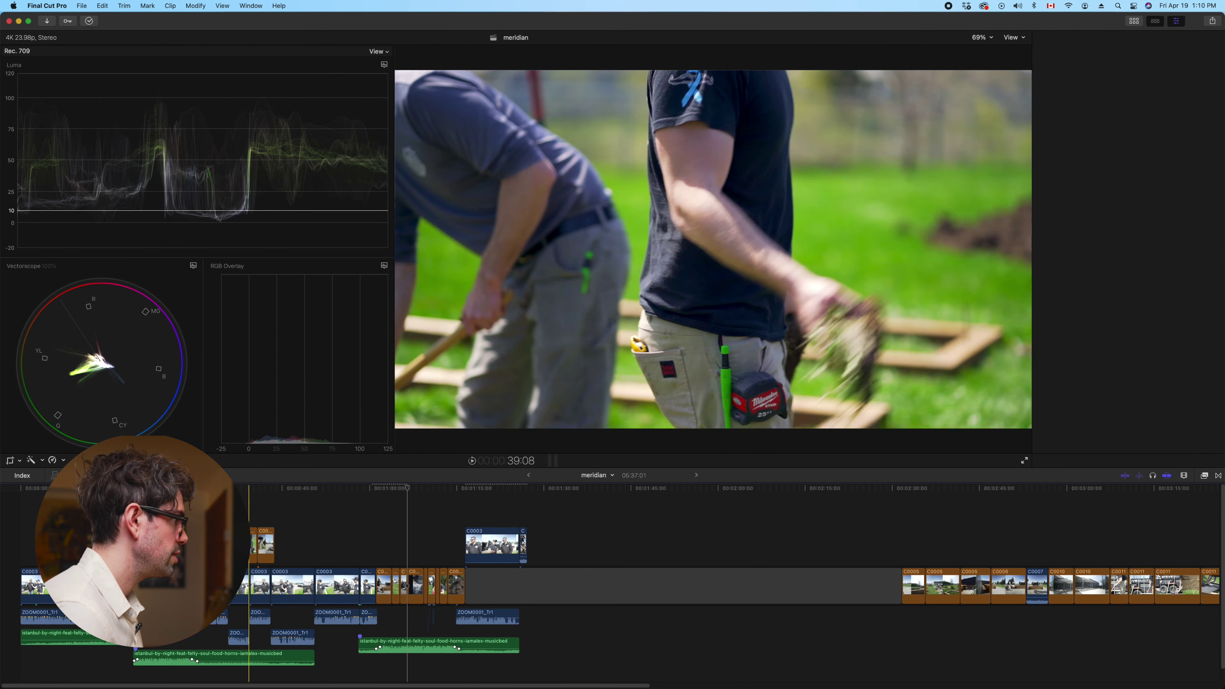
# Paste the same grade onto the next ungraded short B-roll clip
pyautogui.click(243, 536)
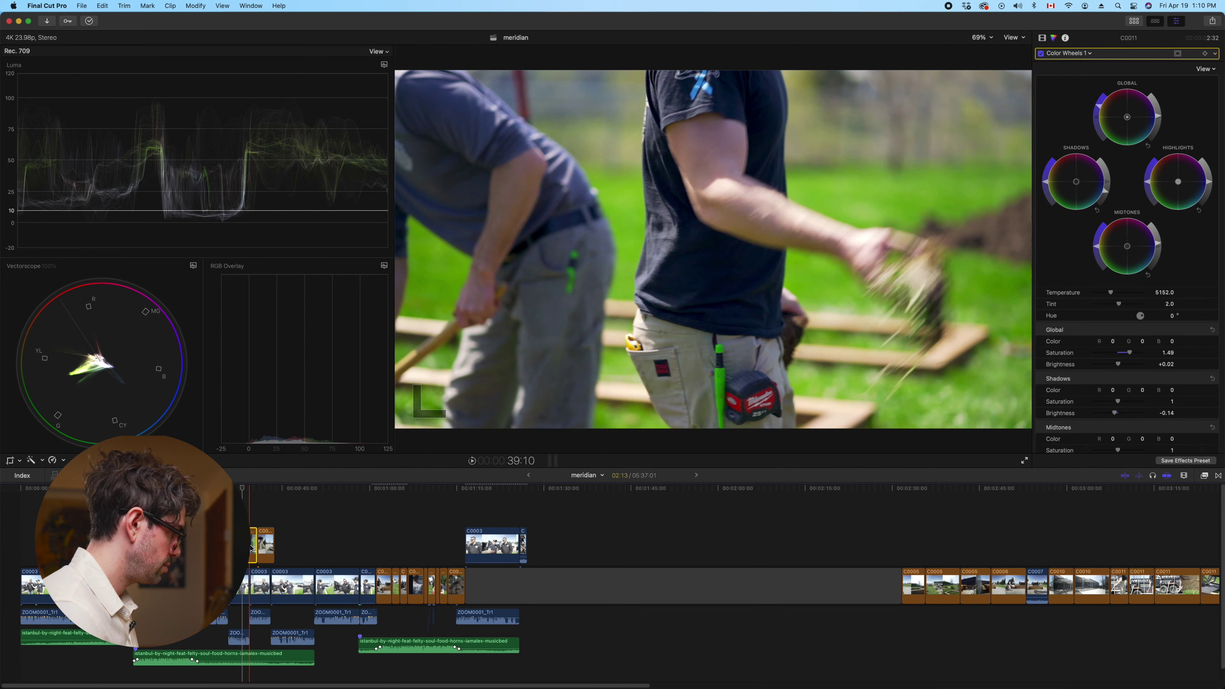
pyautogui.click(410, 536)
pyautogui.click(416, 585)
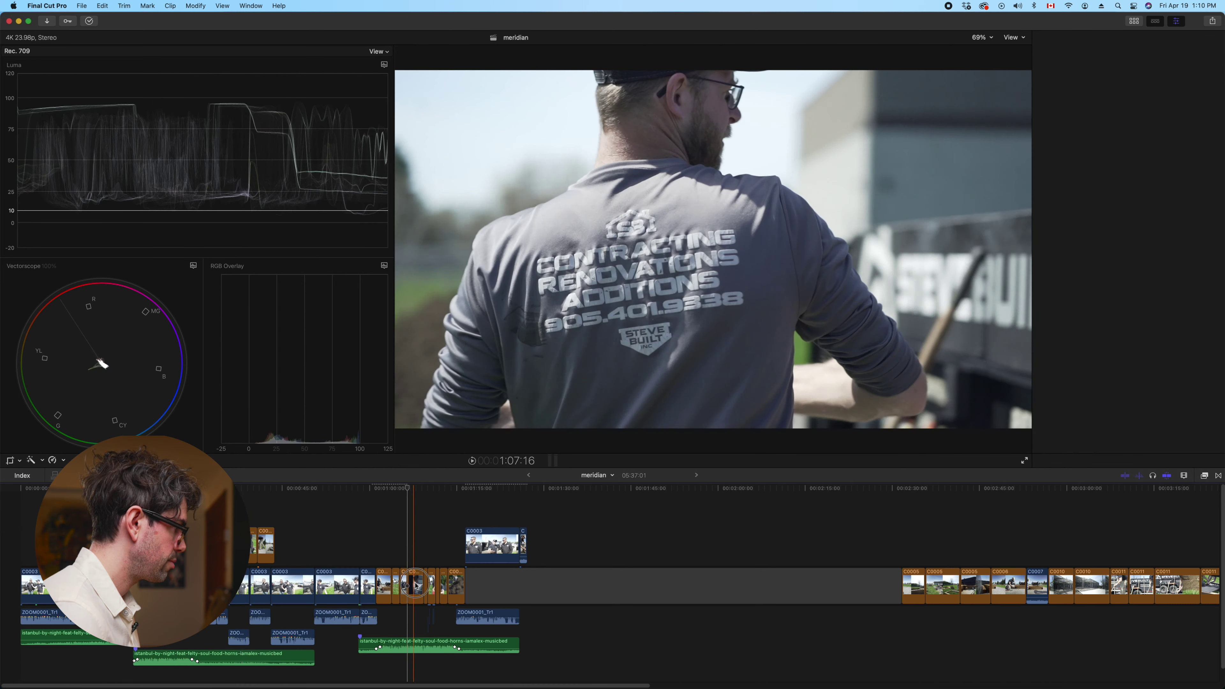
pyautogui.press('super+shift+v')
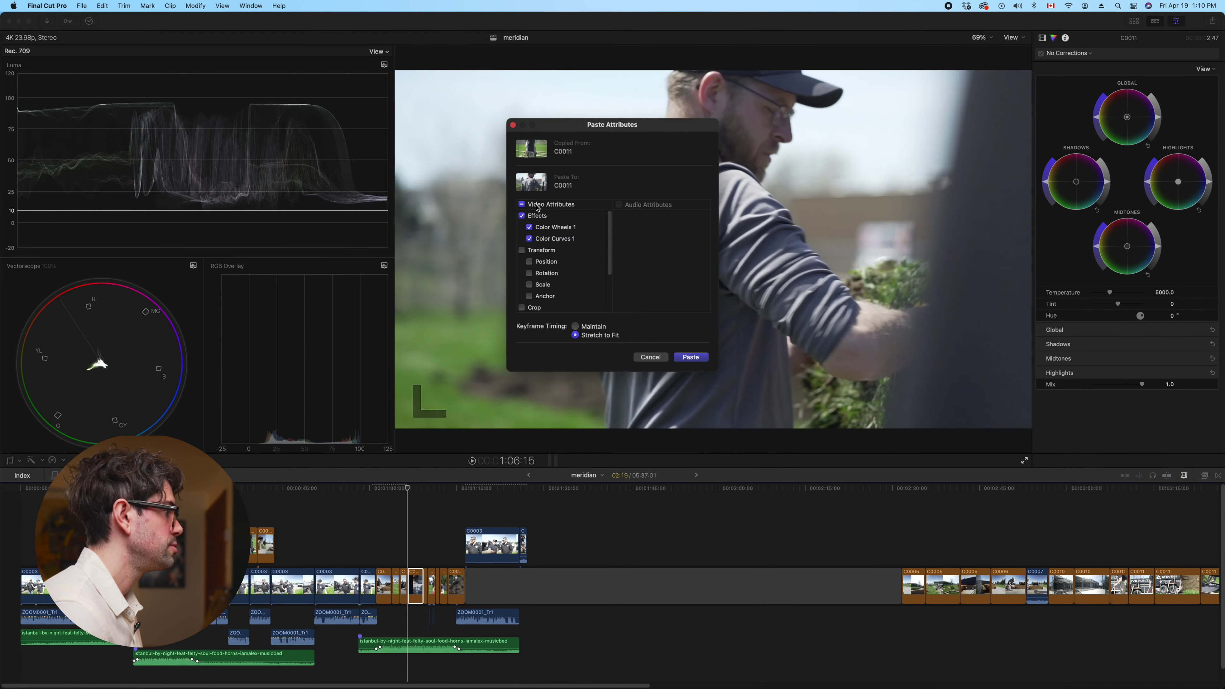
pyautogui.click(691, 357)
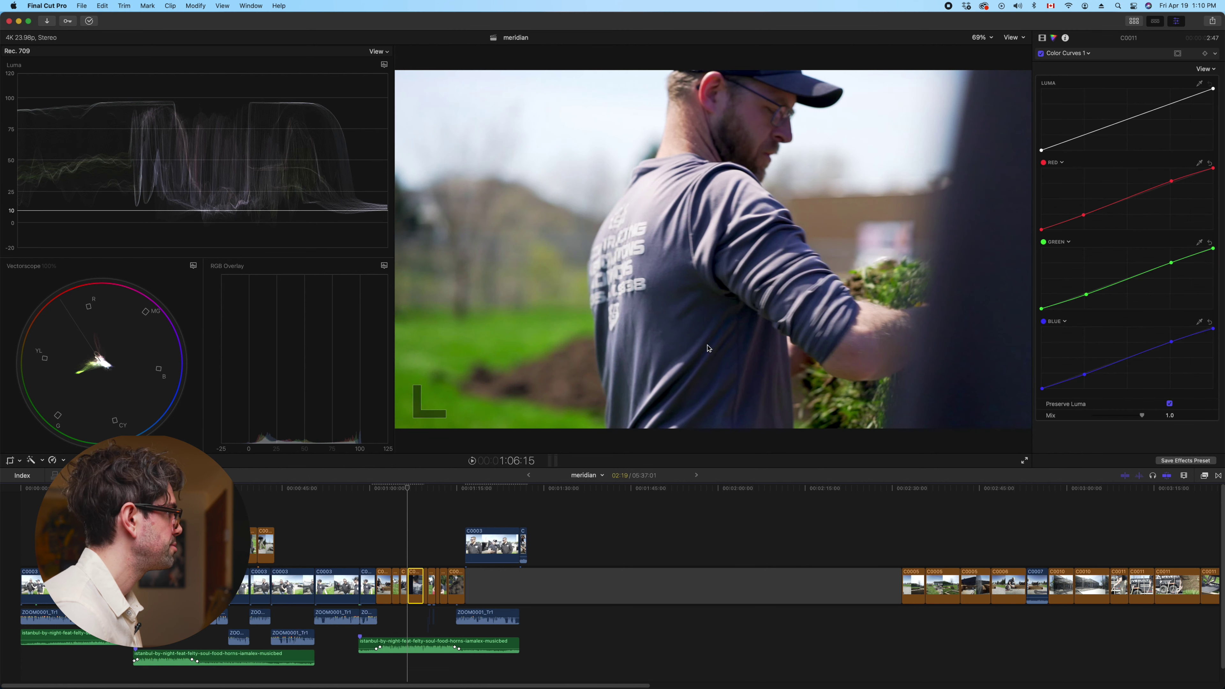
# Check C0005's Color Curves grade and marquee-select several B-roll clips
pyautogui.click(424, 535)
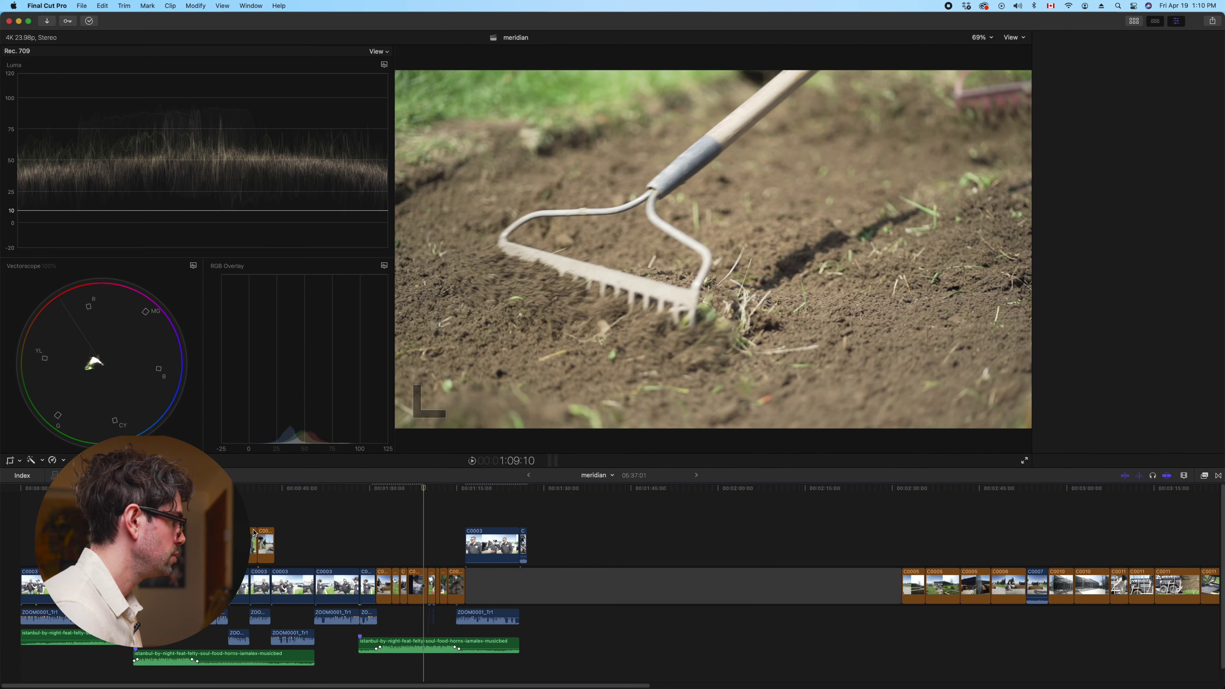
pyautogui.press('super+6')
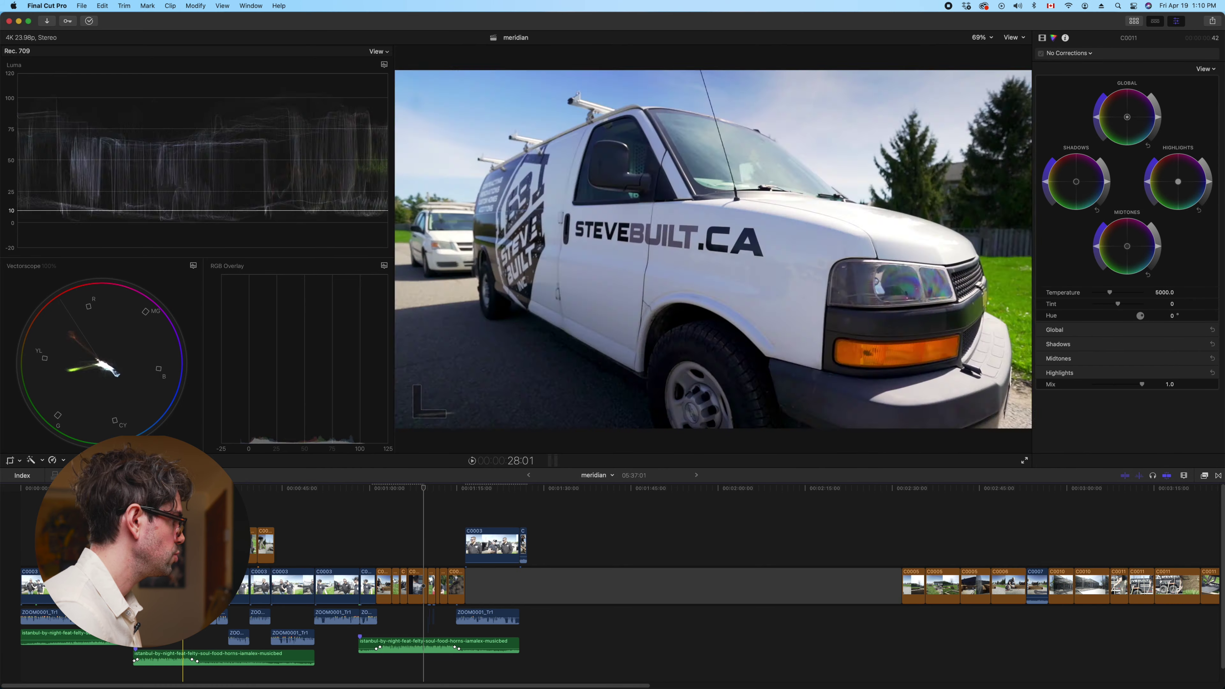
pyautogui.click(151, 584)
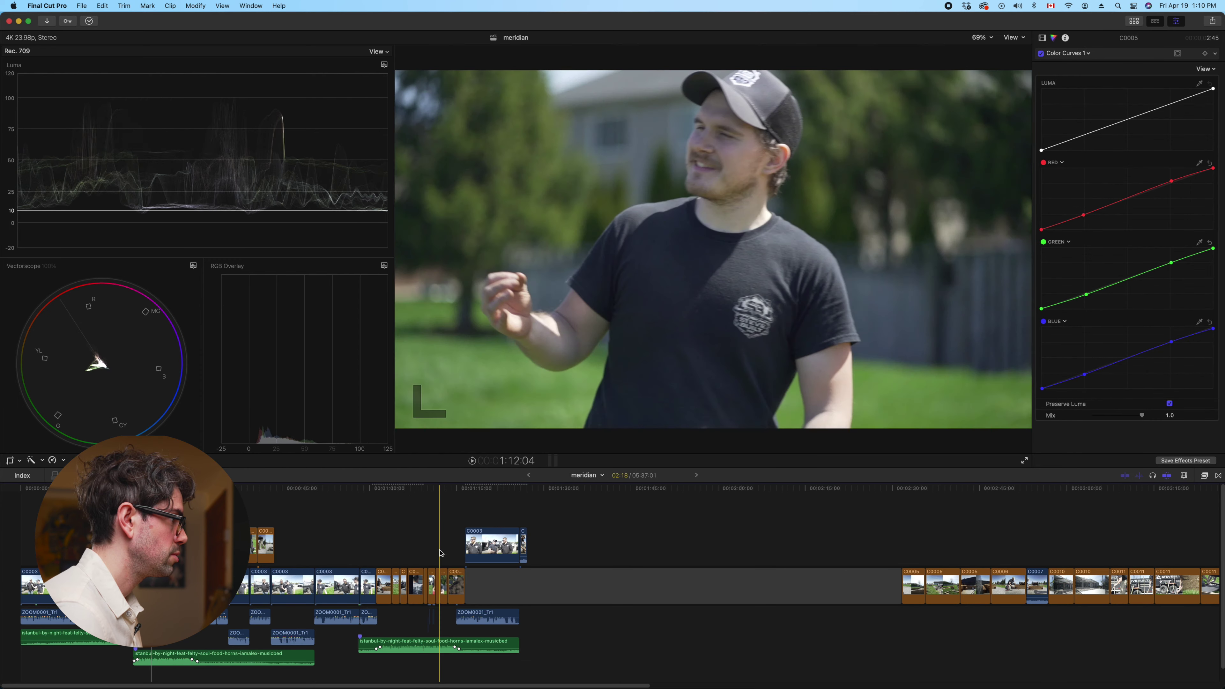
pyautogui.moveTo(452, 551); pyautogui.dragTo(442, 570)
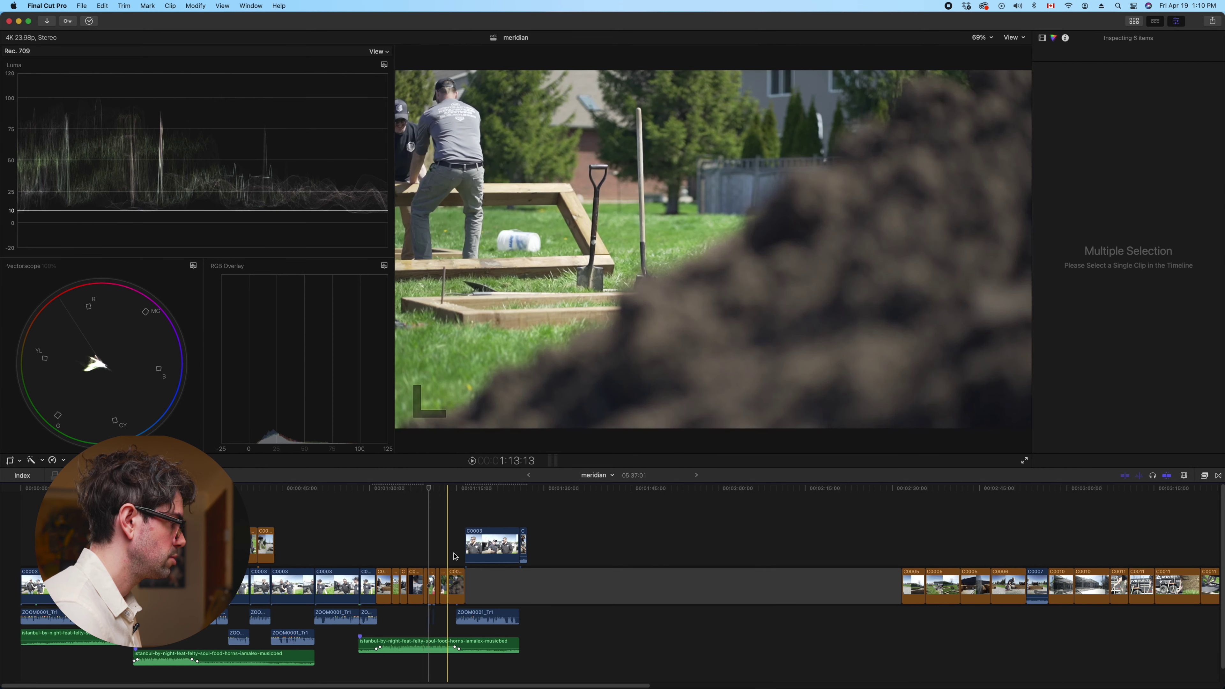
# Paste the C0005 grade's attributes onto five selected B-roll clips
pyautogui.press('cmd+6')
pyautogui.click(430, 574)
pyautogui.press('super+shift+v')
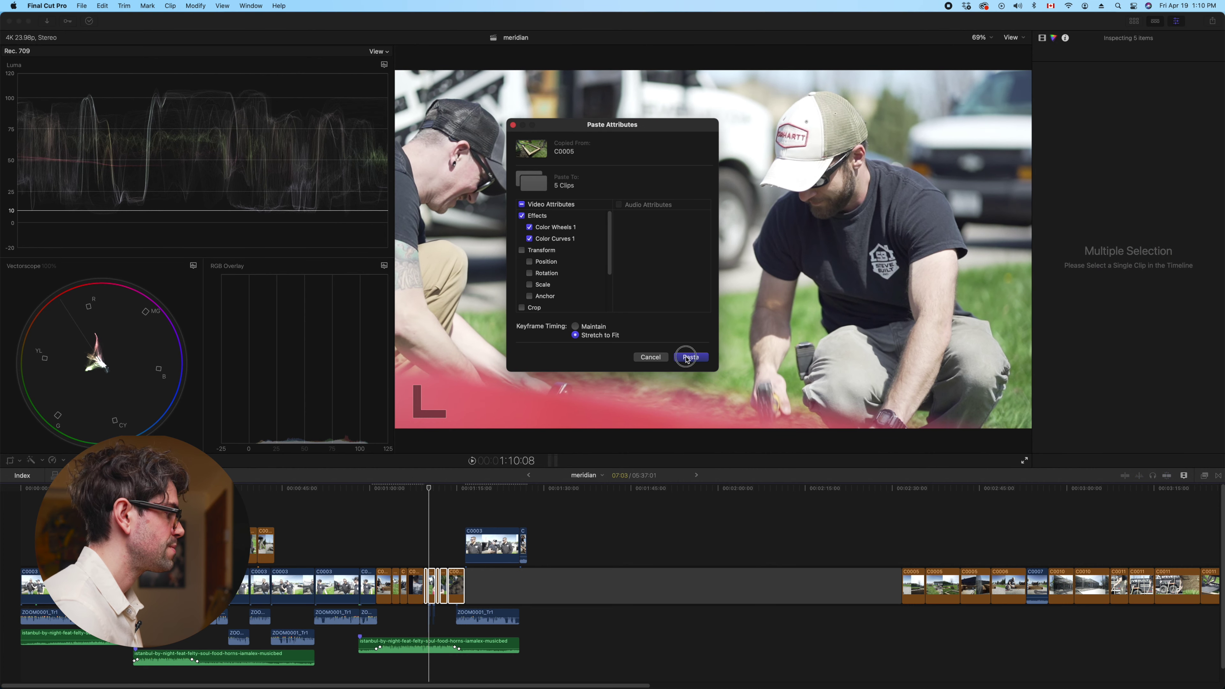
pyautogui.click(691, 358)
pyautogui.click(424, 540)
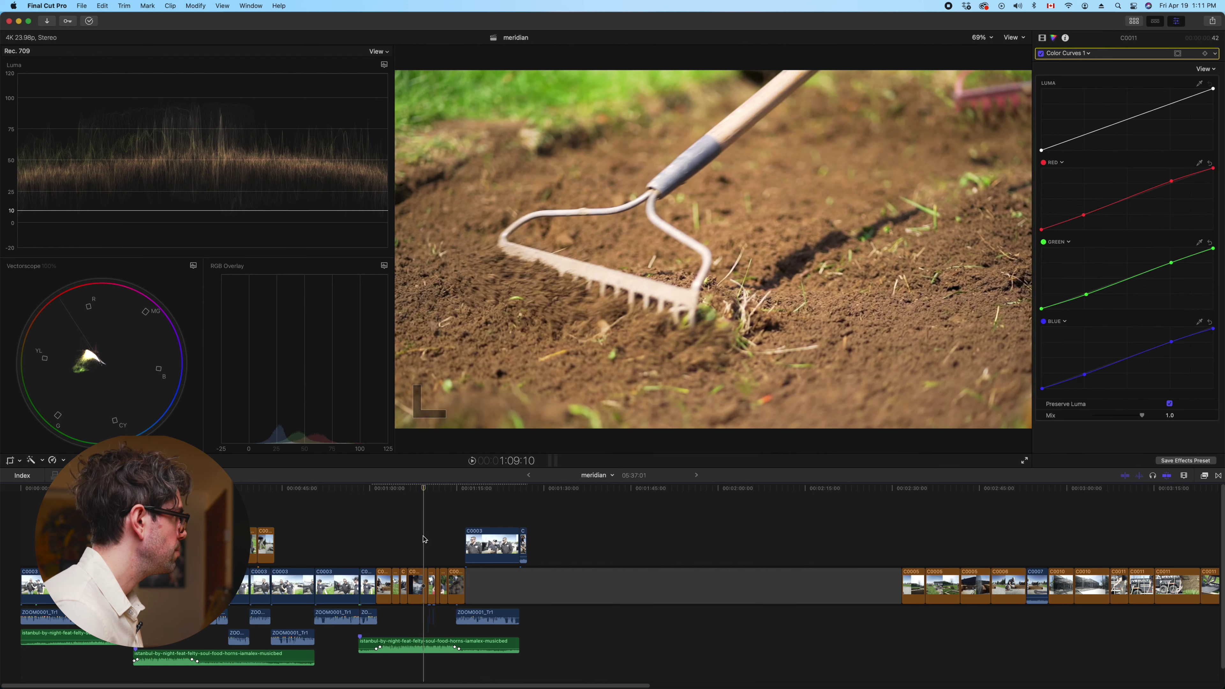
# Play back the newly graded B-roll shots and stop on the current clip
pyautogui.click(426, 587)
pyautogui.press('space')
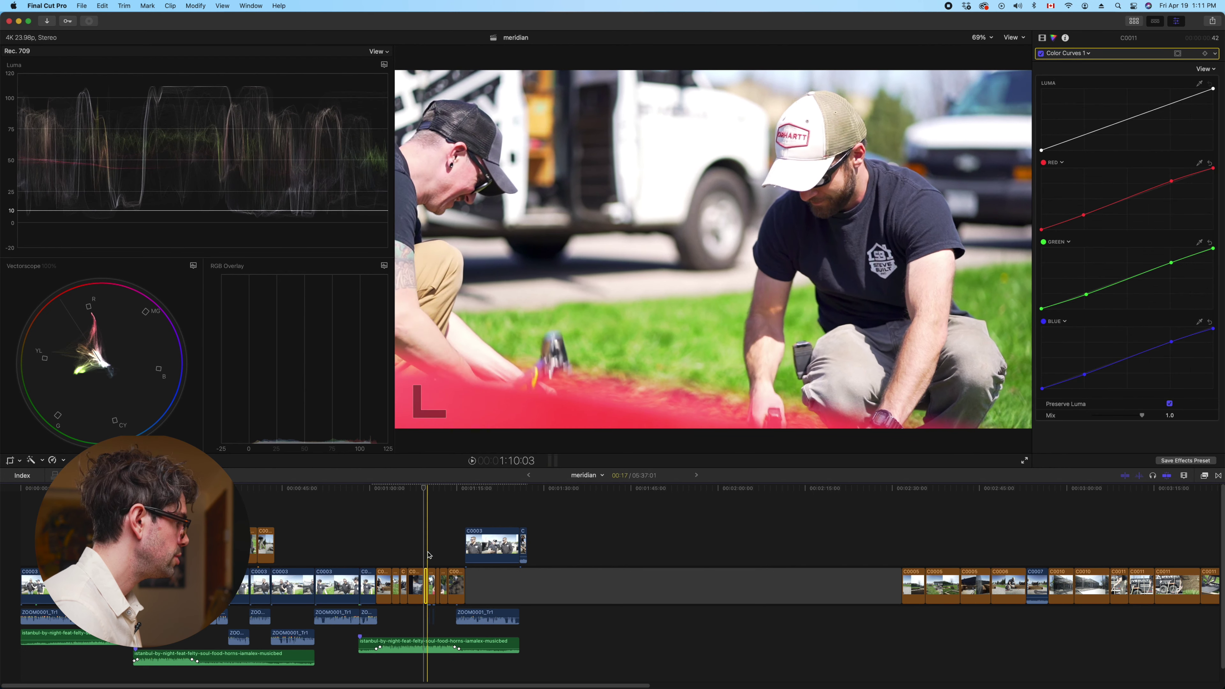
pyautogui.click(460, 525)
pyautogui.click(818, 213)
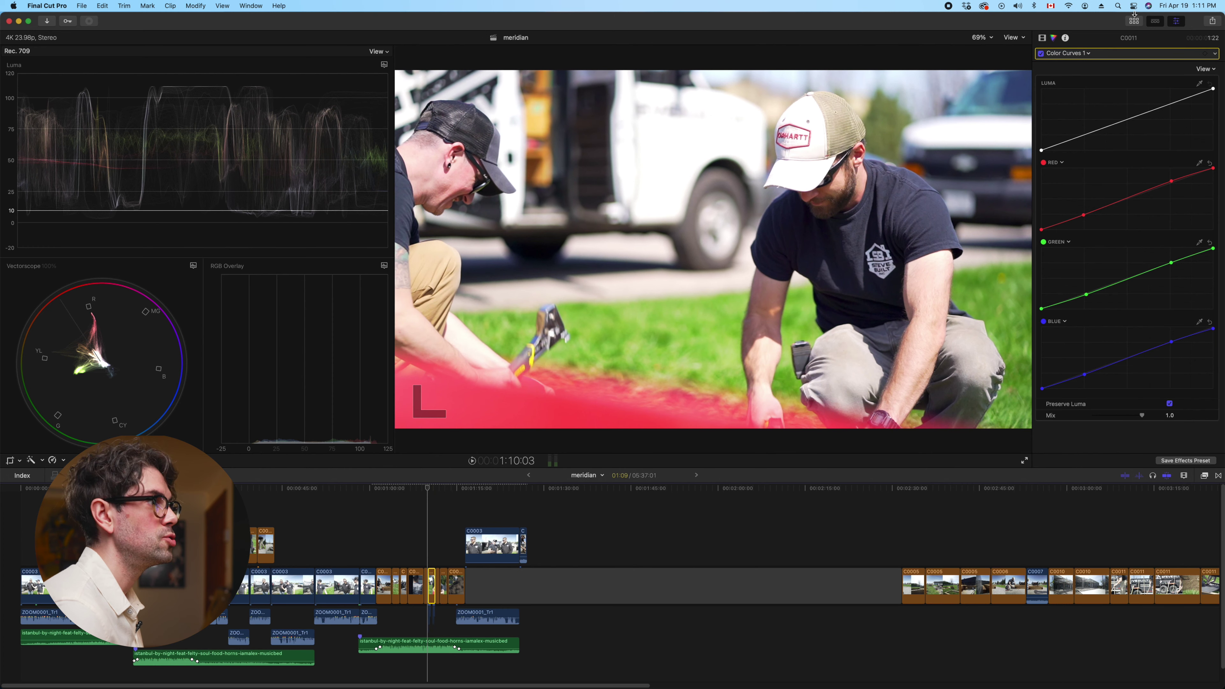
# In Color Wheels, lower this clip's global brightness to -0.07 and lift shadows to +0.01
pyautogui.click(1075, 57)
pyautogui.click(1079, 74)
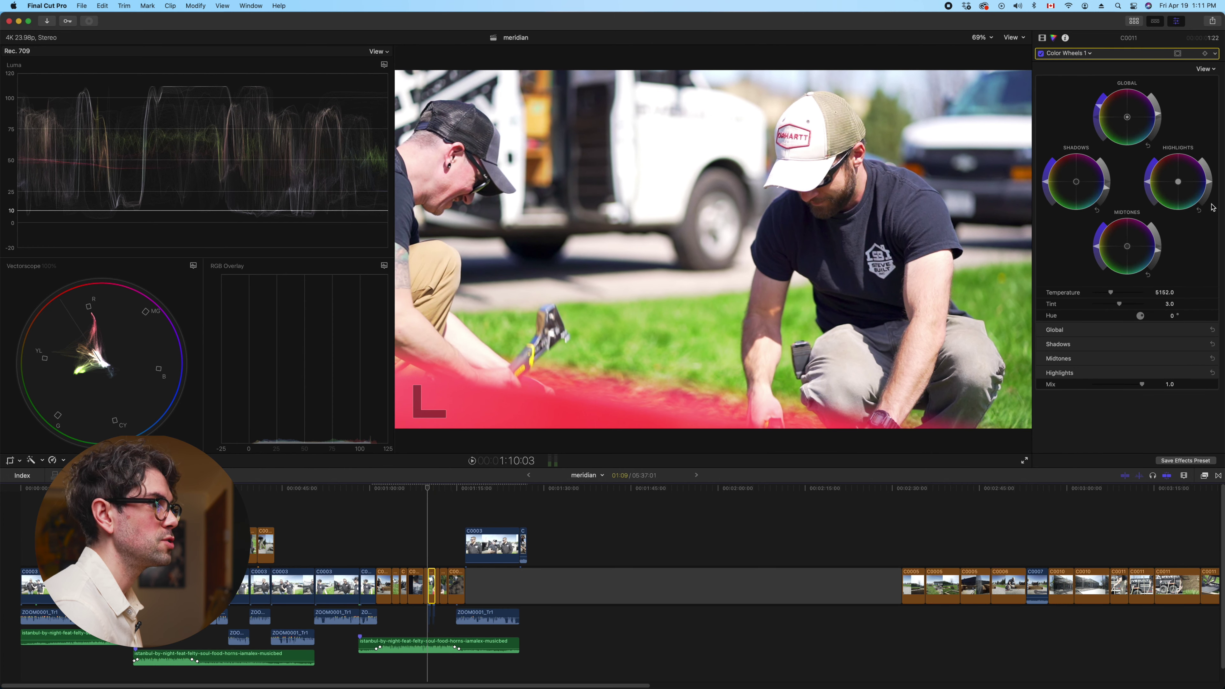
pyautogui.click(1204, 373)
pyautogui.click(1205, 358)
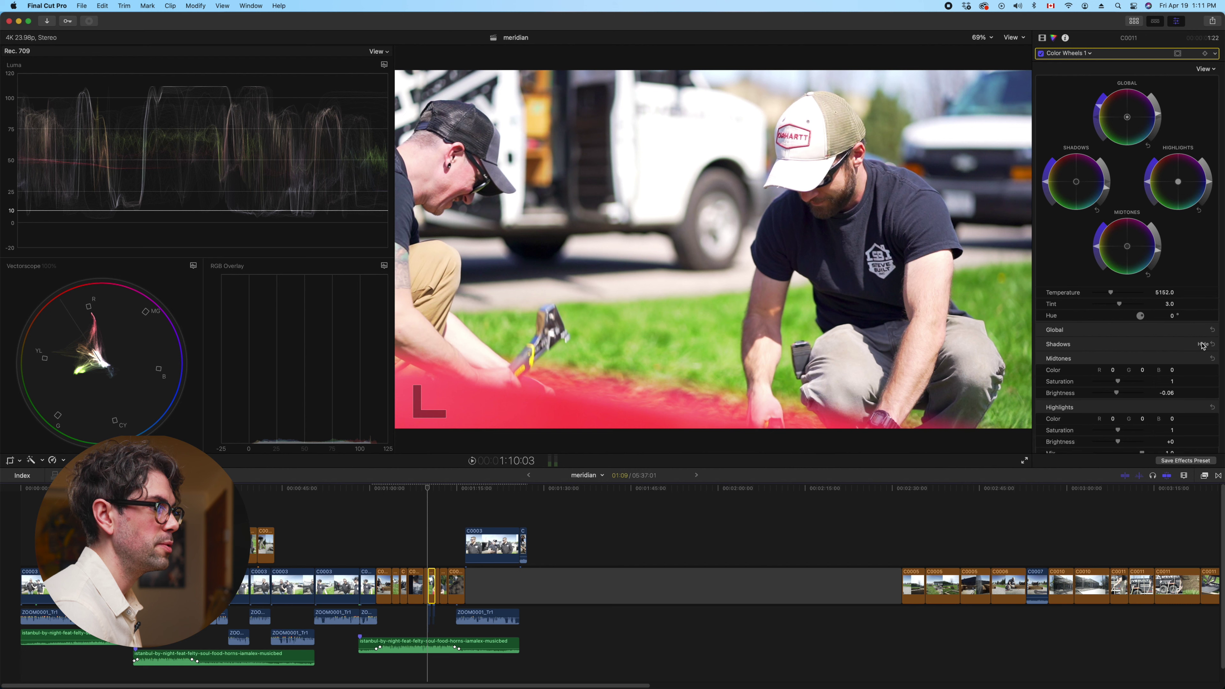
pyautogui.click(1204, 343)
pyautogui.click(1206, 330)
pyautogui.moveTo(1119, 366); pyautogui.dragTo(1117, 366)
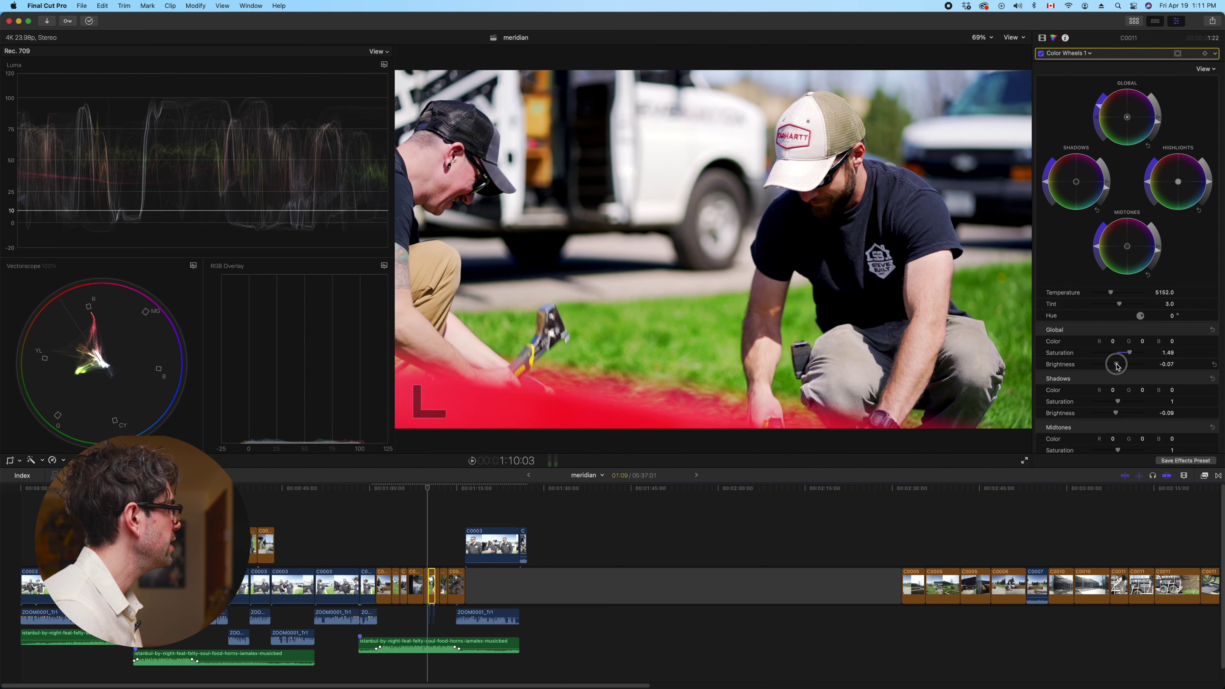
pyautogui.moveTo(1117, 415); pyautogui.dragTo(1119, 413)
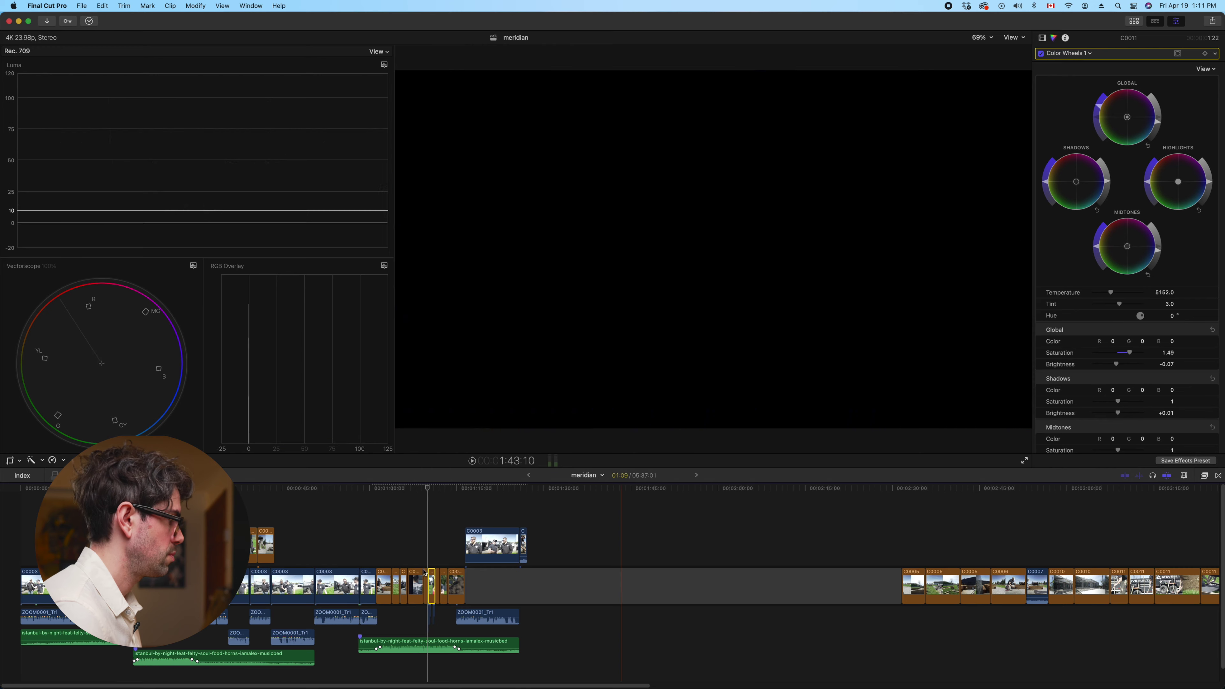
# On clip C0011, set global brightness to -0.11 and shadows brightness to +0.06, then play on
pyautogui.click(438, 553)
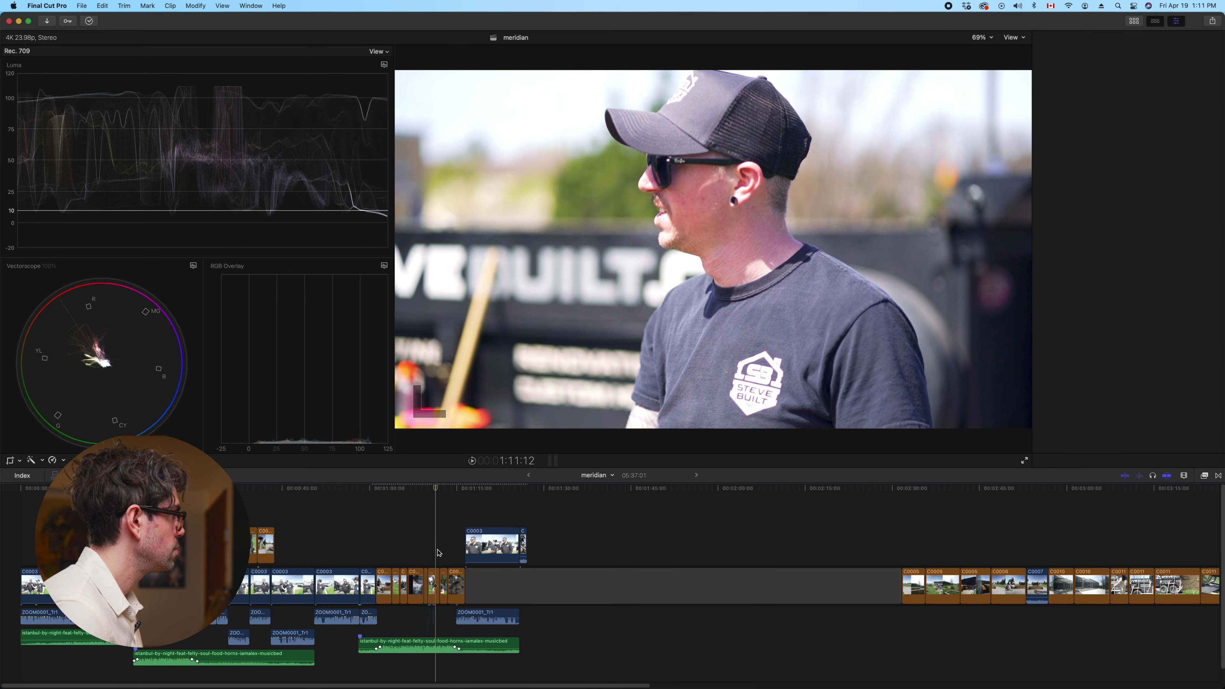
pyautogui.click(440, 586)
pyautogui.click(1068, 53)
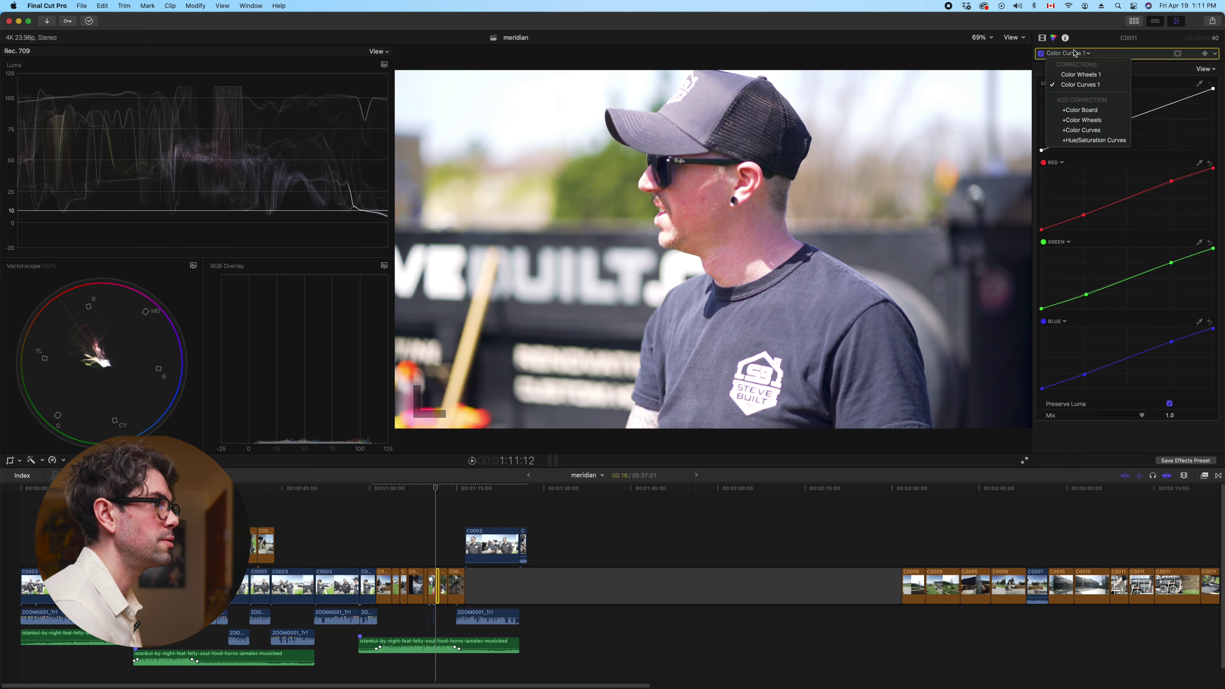
pyautogui.click(1075, 54)
pyautogui.click(1198, 358)
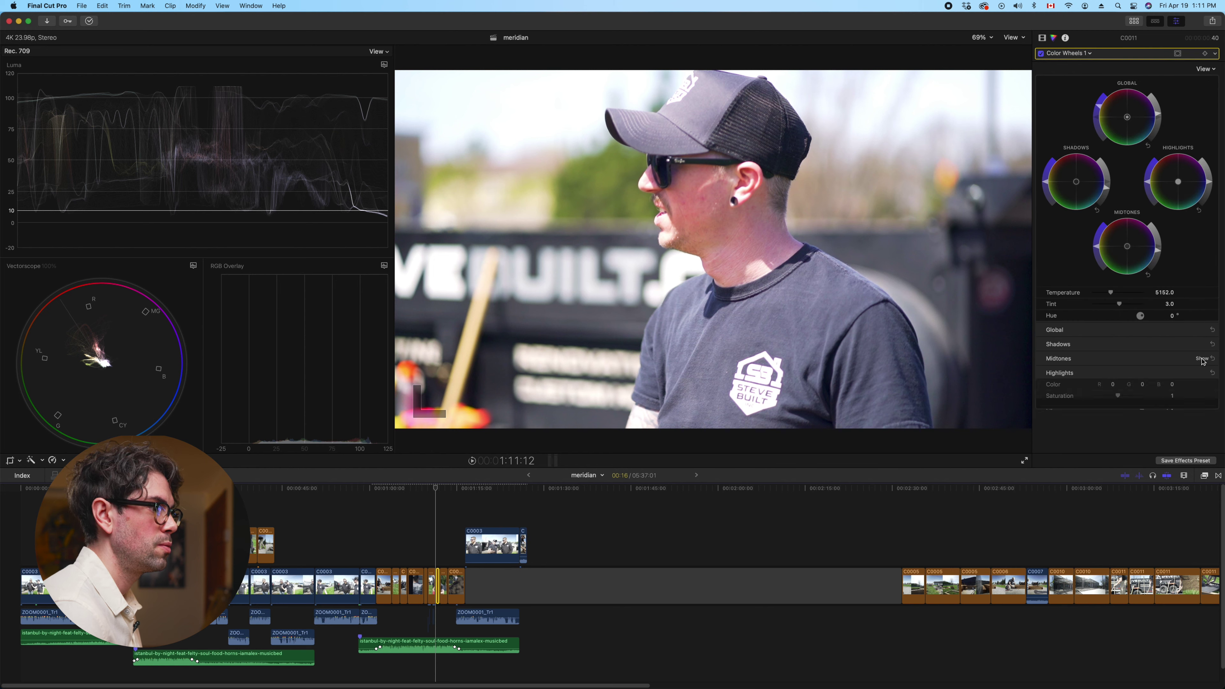
pyautogui.moveTo(1121, 366); pyautogui.dragTo(1117, 365)
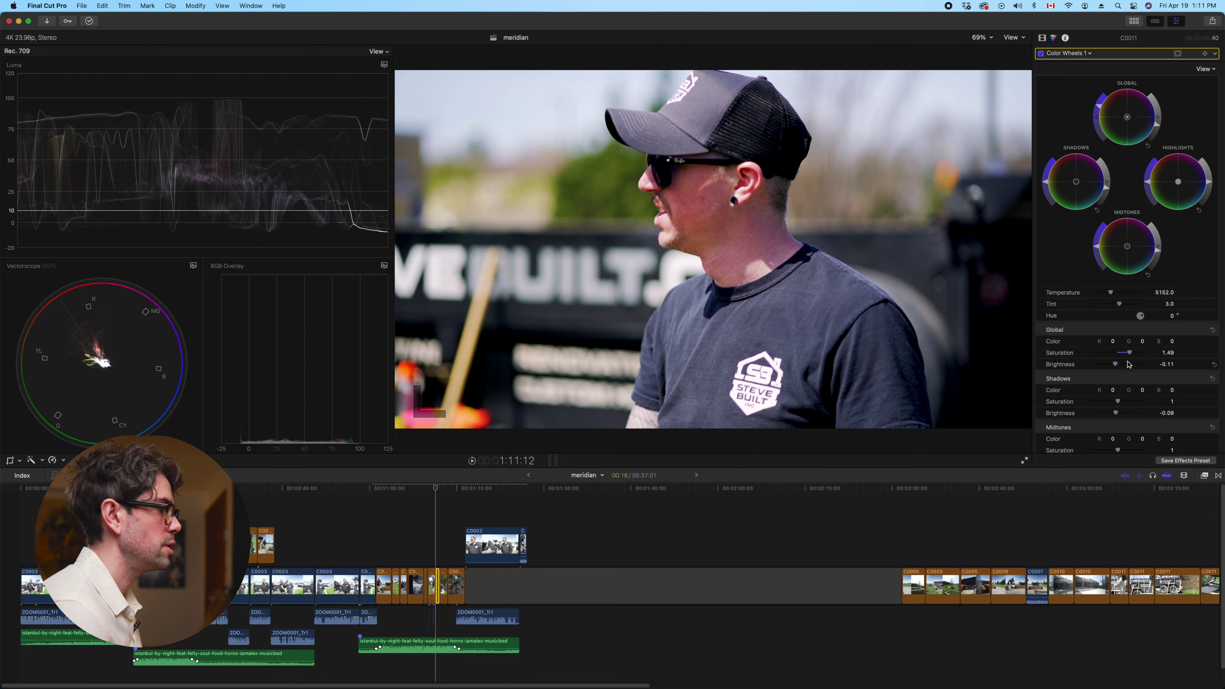
pyautogui.moveTo(1117, 414); pyautogui.dragTo(1119, 414)
pyautogui.press('space')
pyautogui.click(445, 571)
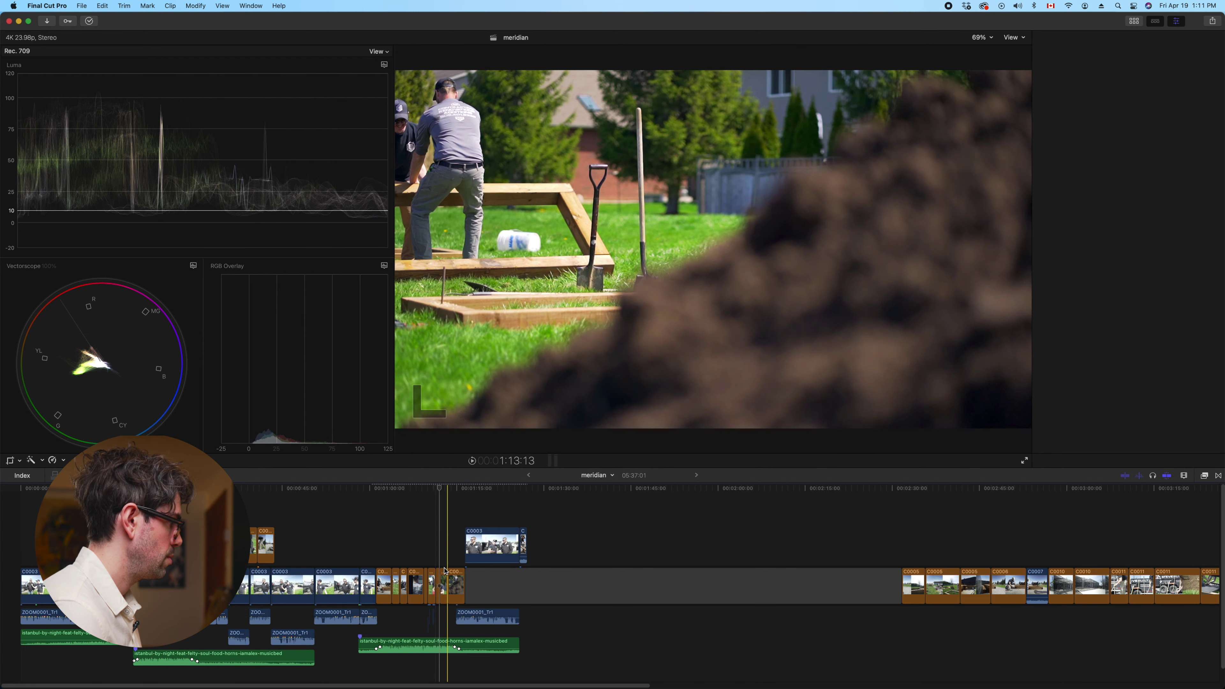
# Play through the following clips, selecting each to check its grade
pyautogui.click(443, 576)
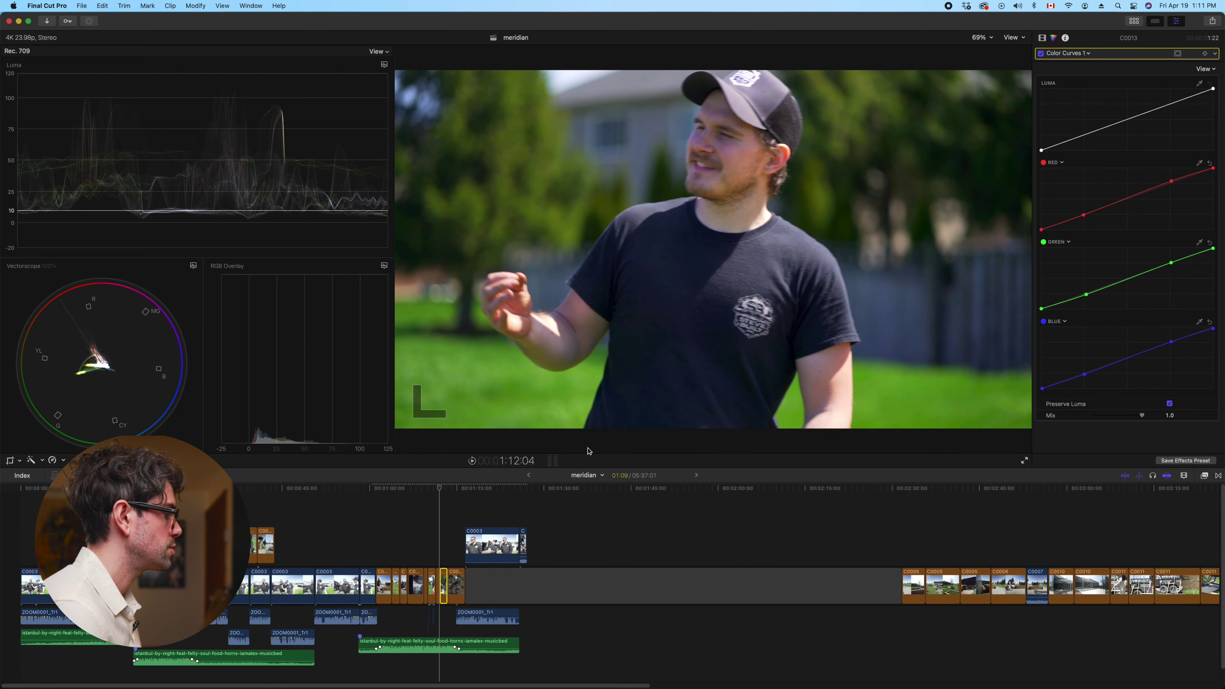
pyautogui.press('space')
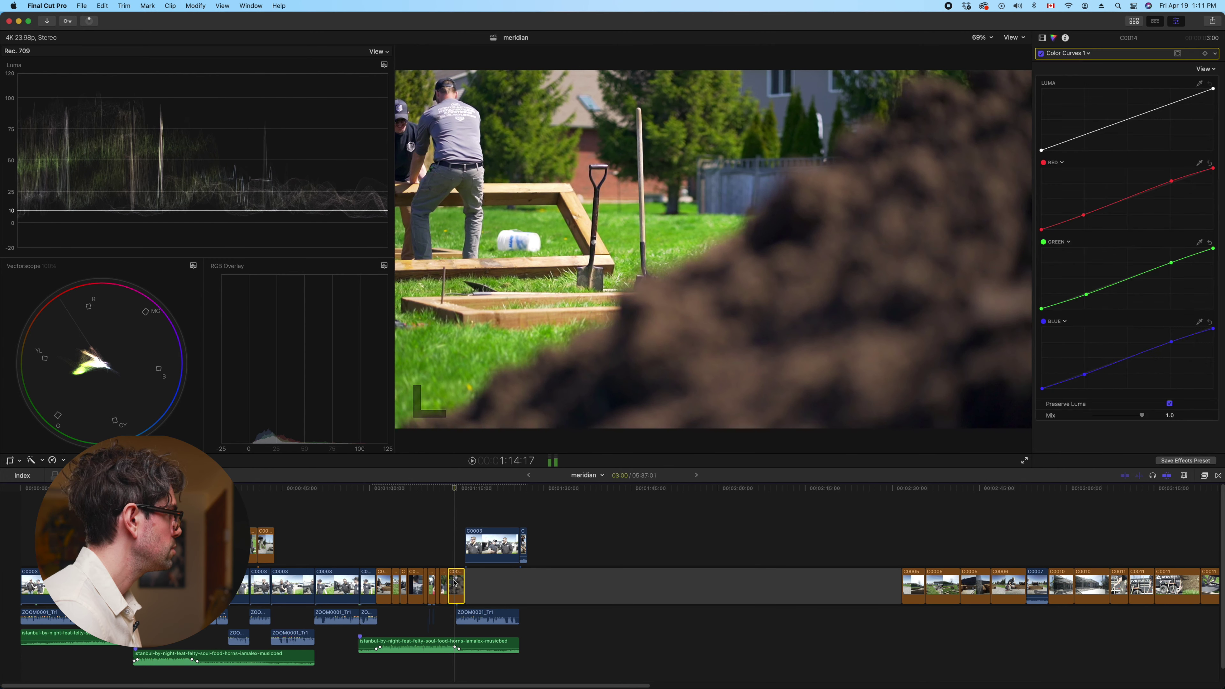
pyautogui.click(455, 582)
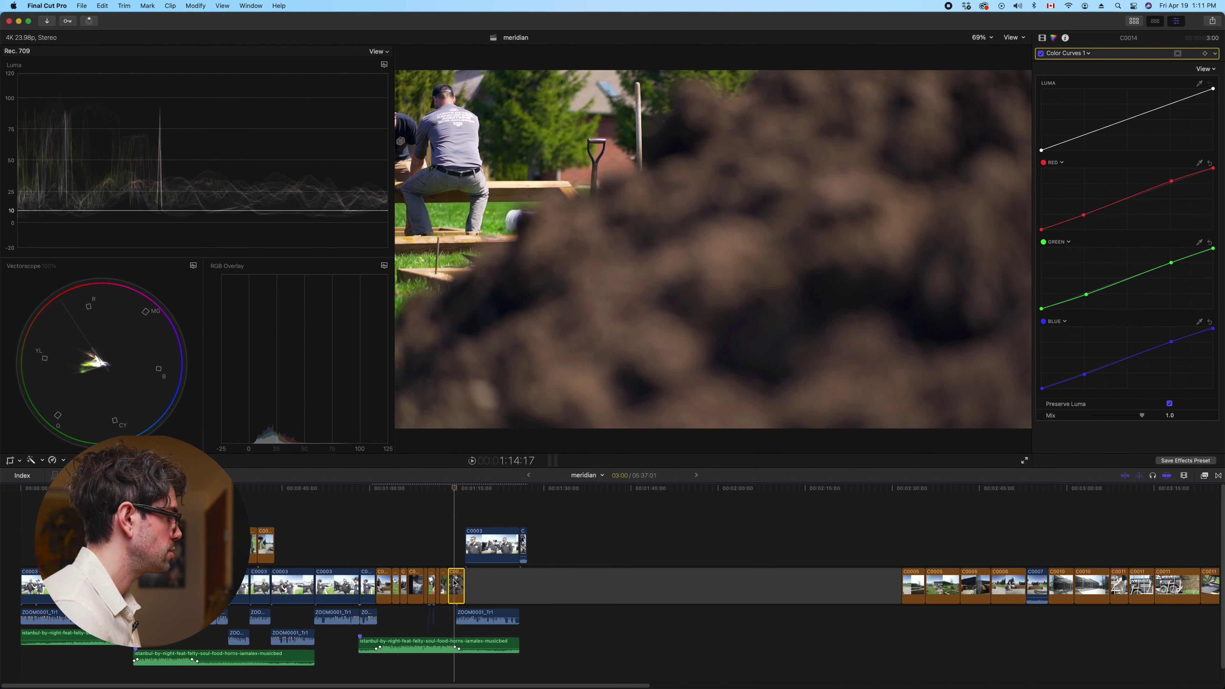
pyautogui.click(519, 510)
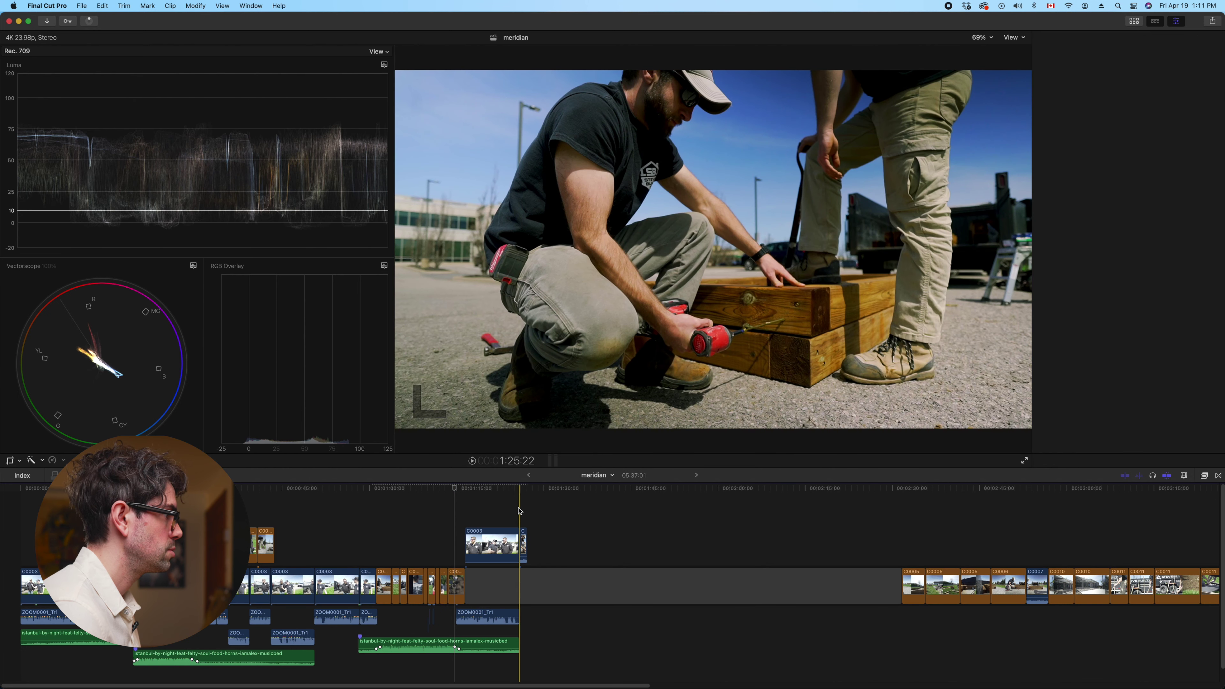
pyautogui.click(384, 577)
pyautogui.click(522, 506)
# Remove the connected C0006 clip's colour effects and paste Color Wheels and Color Curves back
pyautogui.click(523, 542)
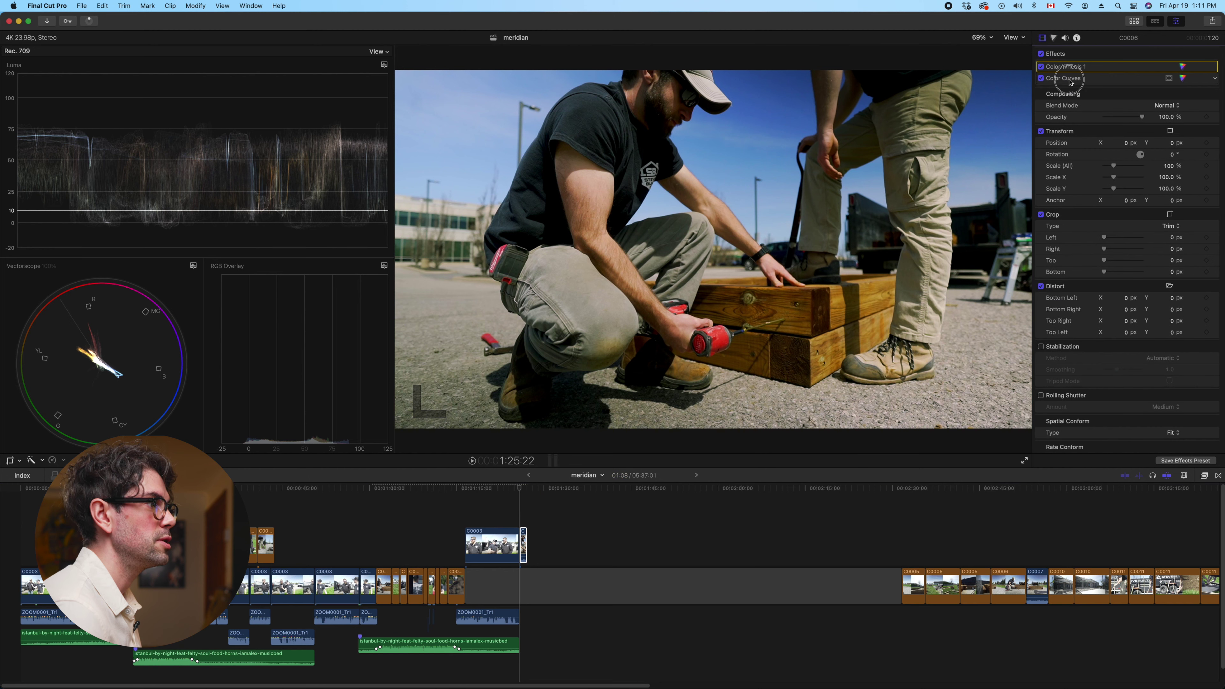
pyautogui.click(1066, 66)
pyautogui.press('alt+super+x')
pyautogui.click(524, 540)
pyautogui.press('shift+super+v')
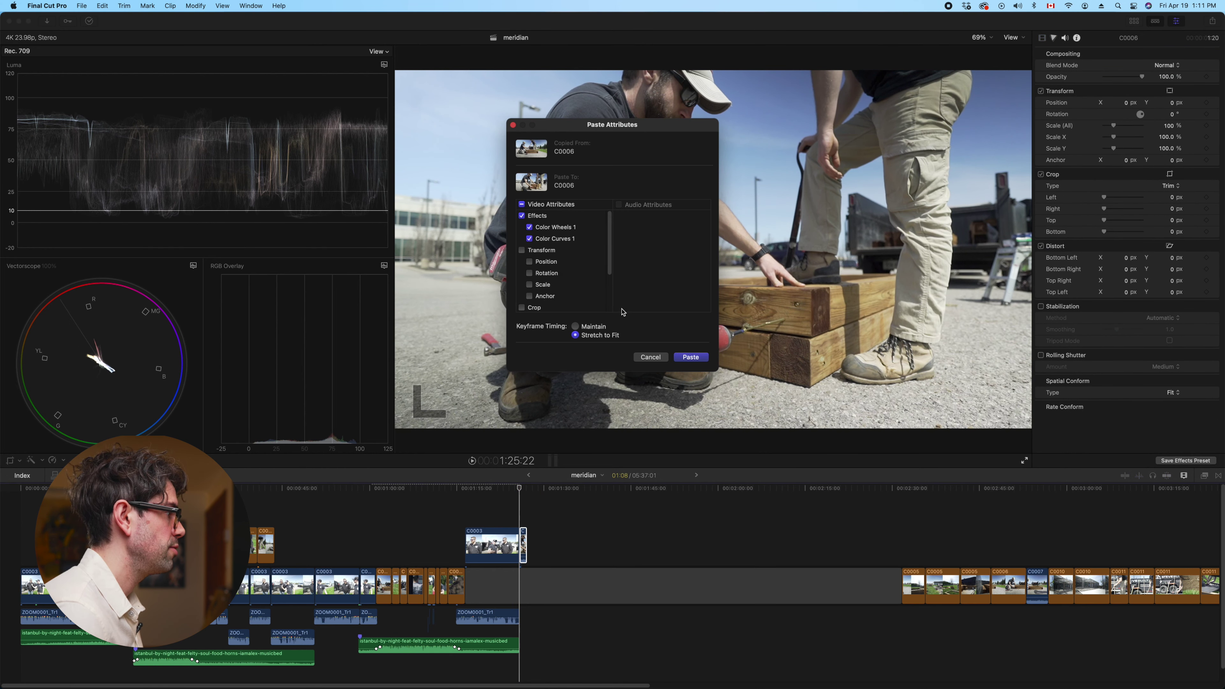
pyautogui.click(691, 357)
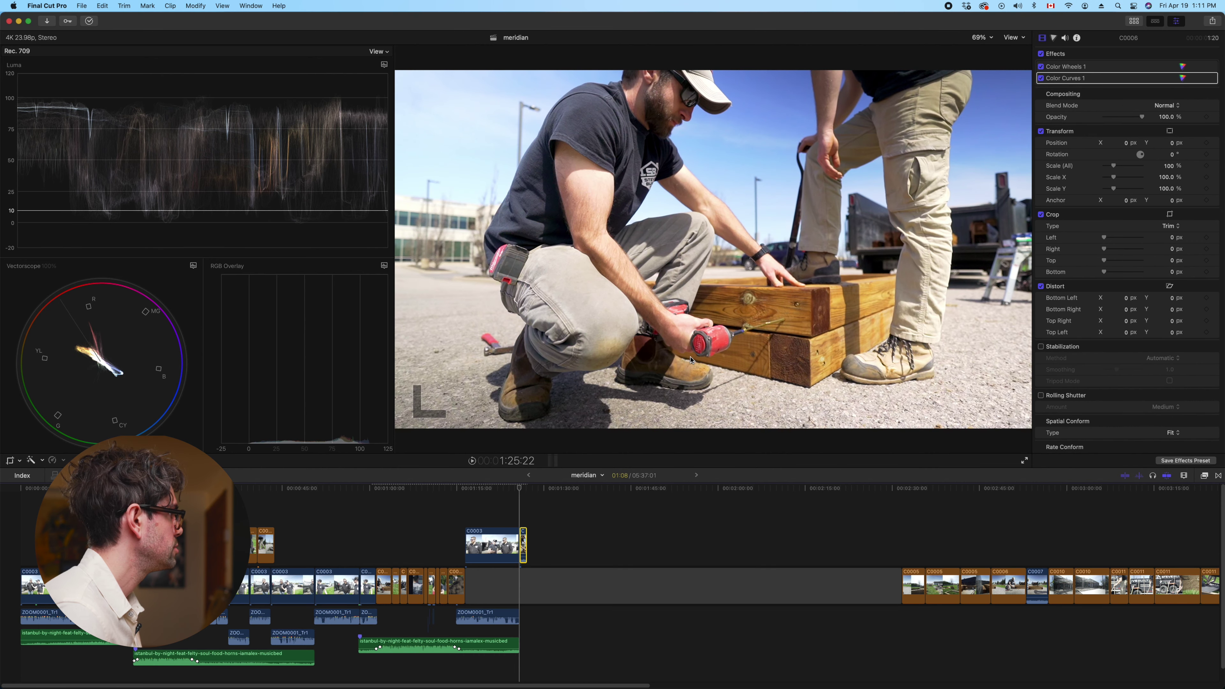
pyautogui.click(457, 500)
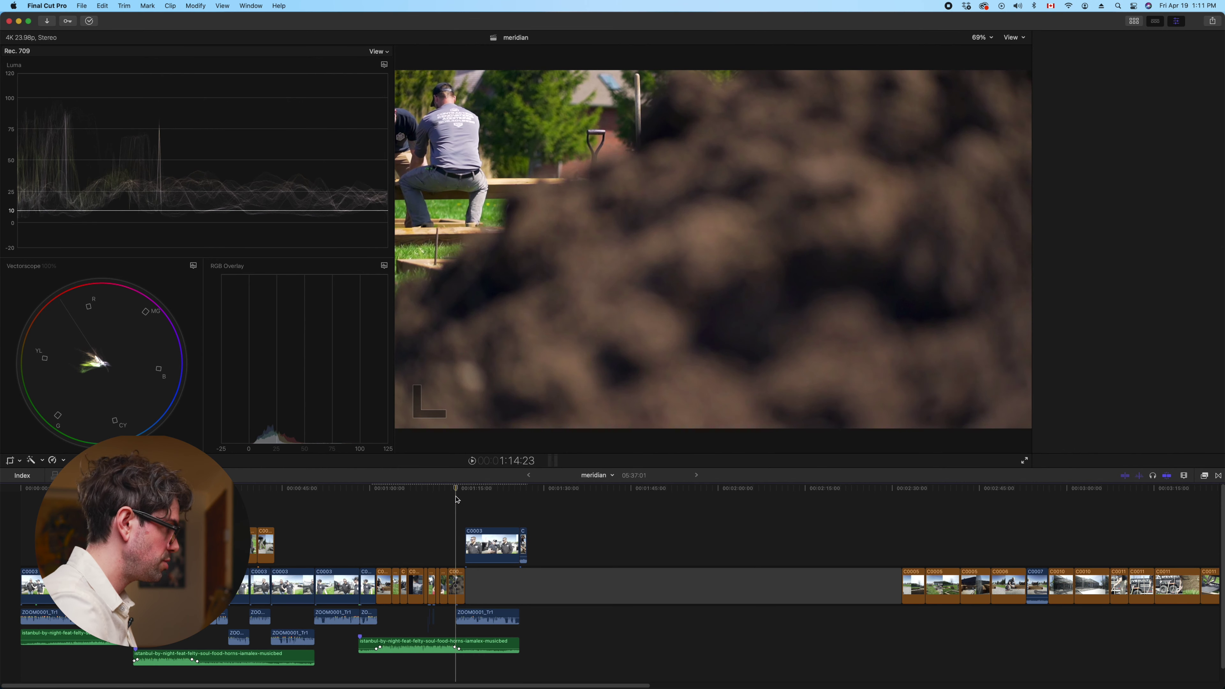
pyautogui.press('super+minus')
pyautogui.press('super+minus')
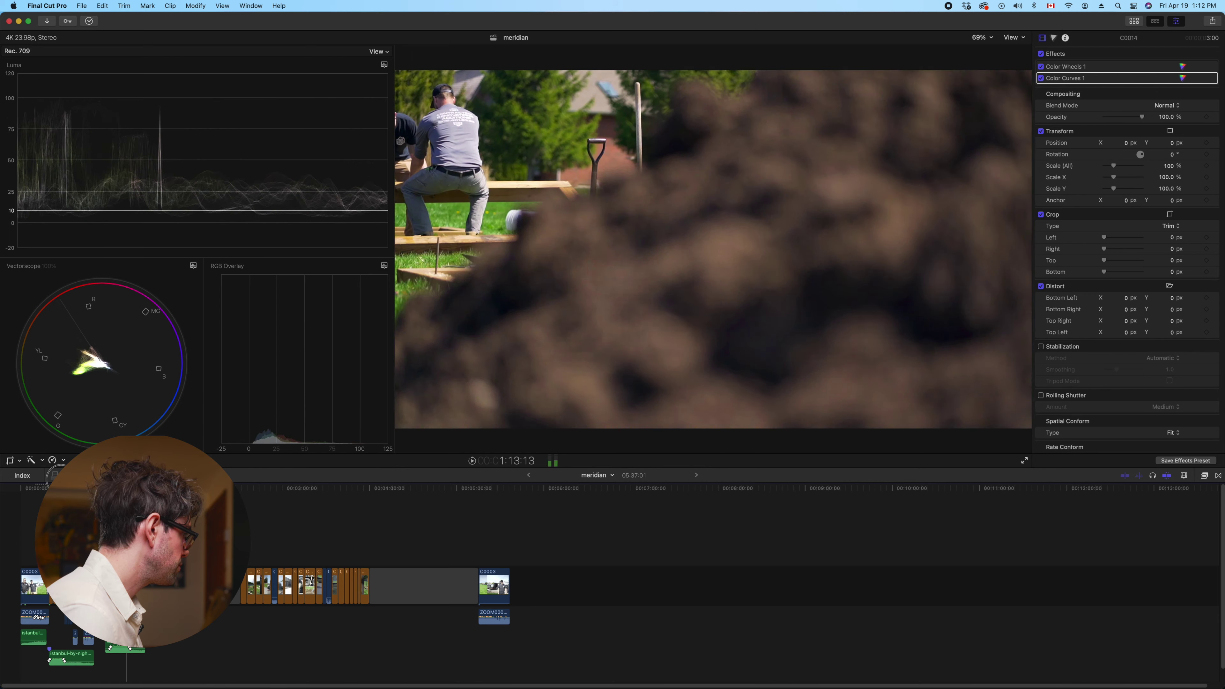
# Switch to a workspace with the media browser and resize panels for a larger viewer
pyautogui.press('Home')
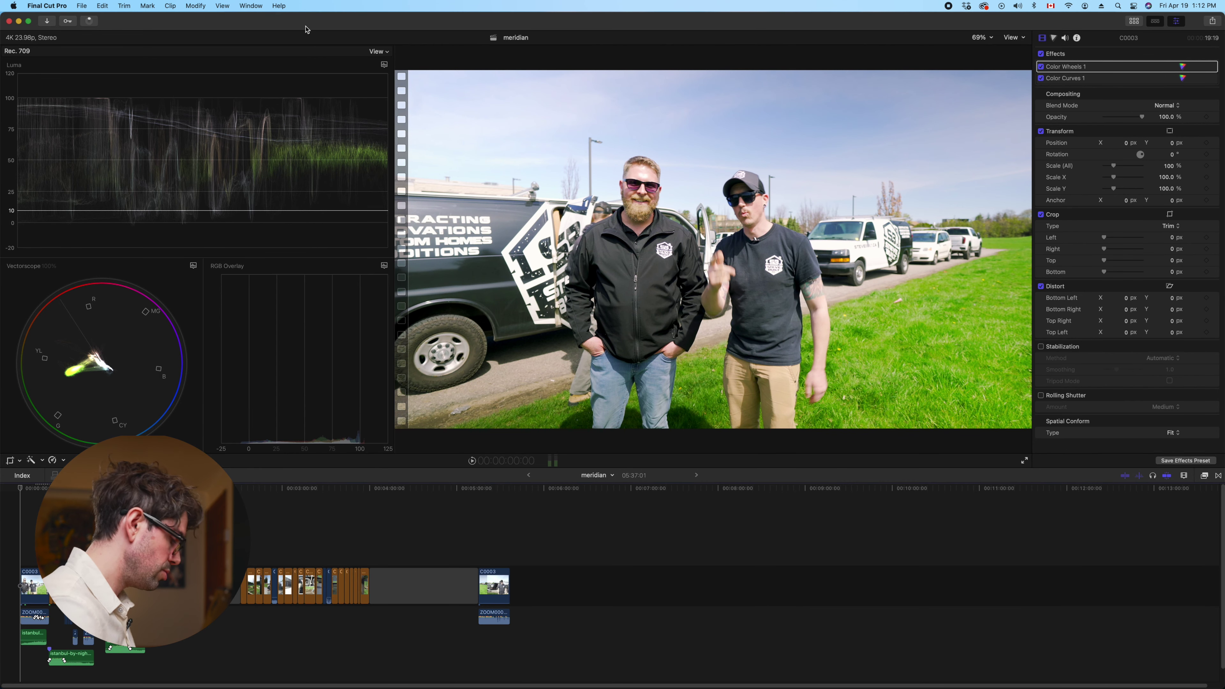
pyautogui.press('super+0')
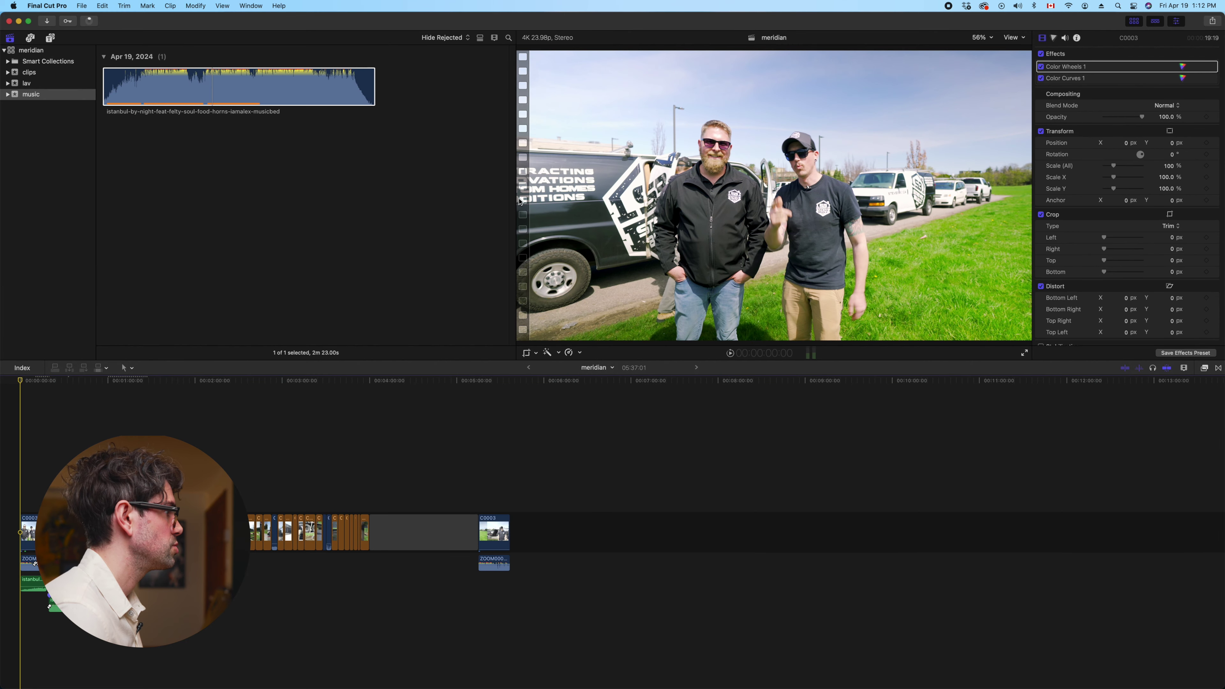
pyautogui.moveTo(515, 198); pyautogui.dragTo(371, 197)
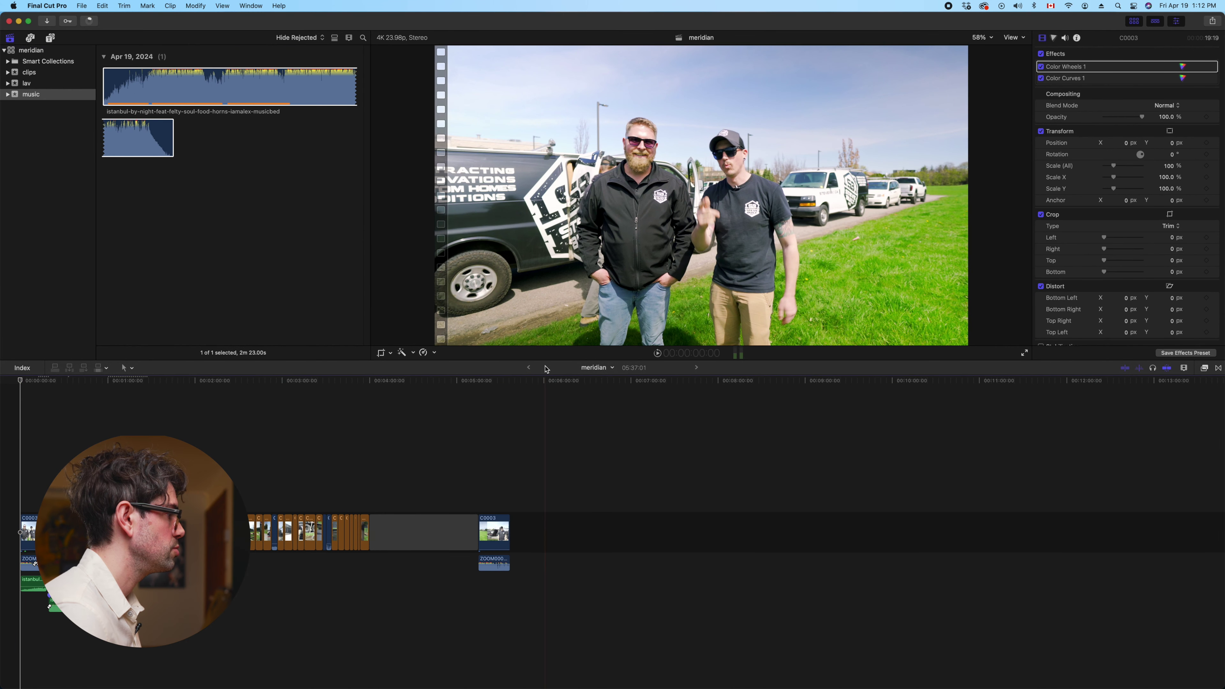
pyautogui.moveTo(542, 359); pyautogui.dragTo(540, 525)
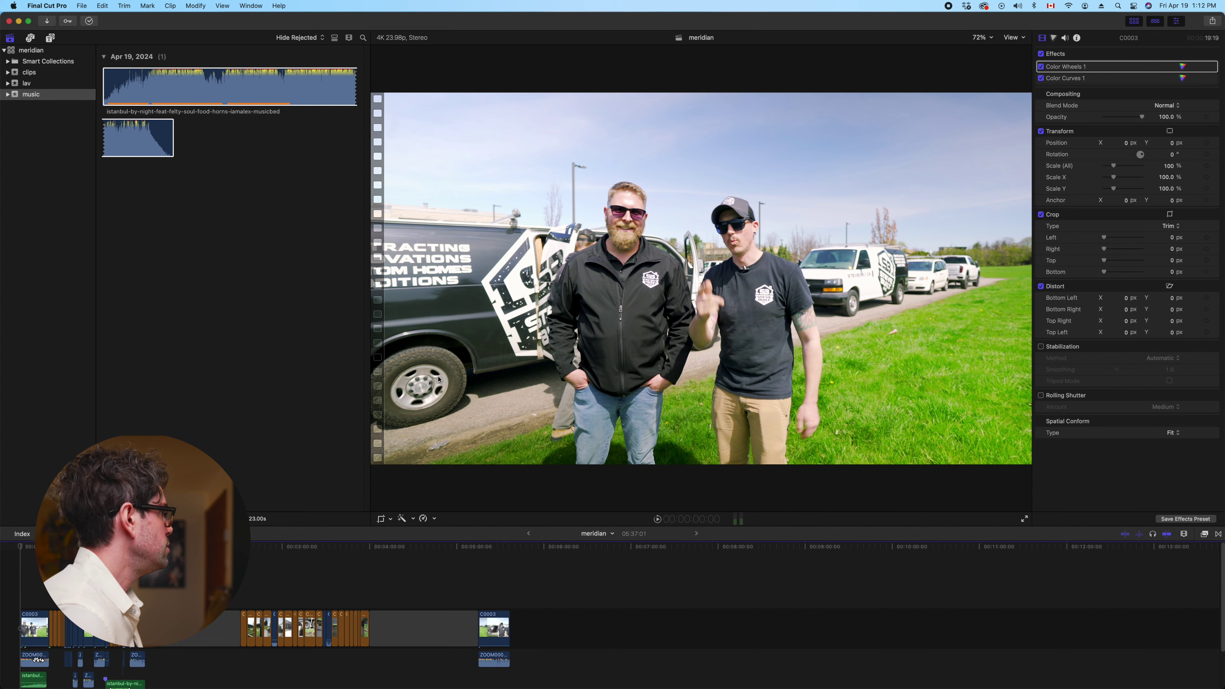
# Play from the first interview clip, then bring up the Titles and Generators browser
pyautogui.click(40, 660)
pyautogui.press('space')
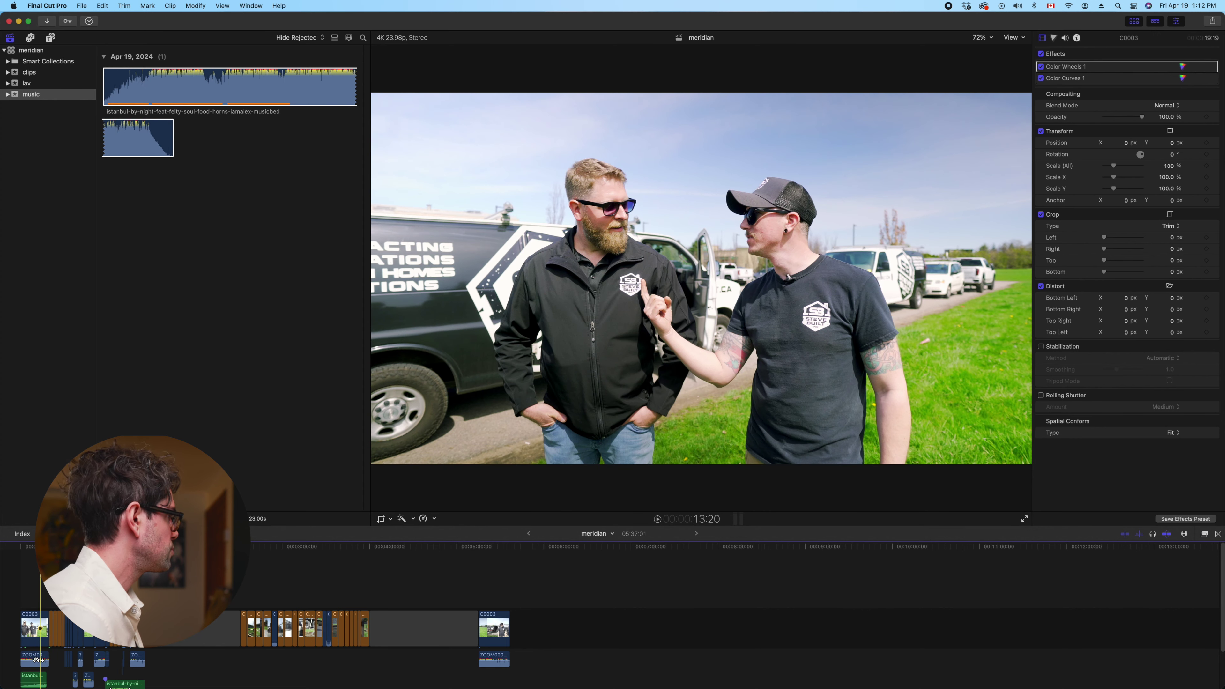
pyautogui.click(50, 38)
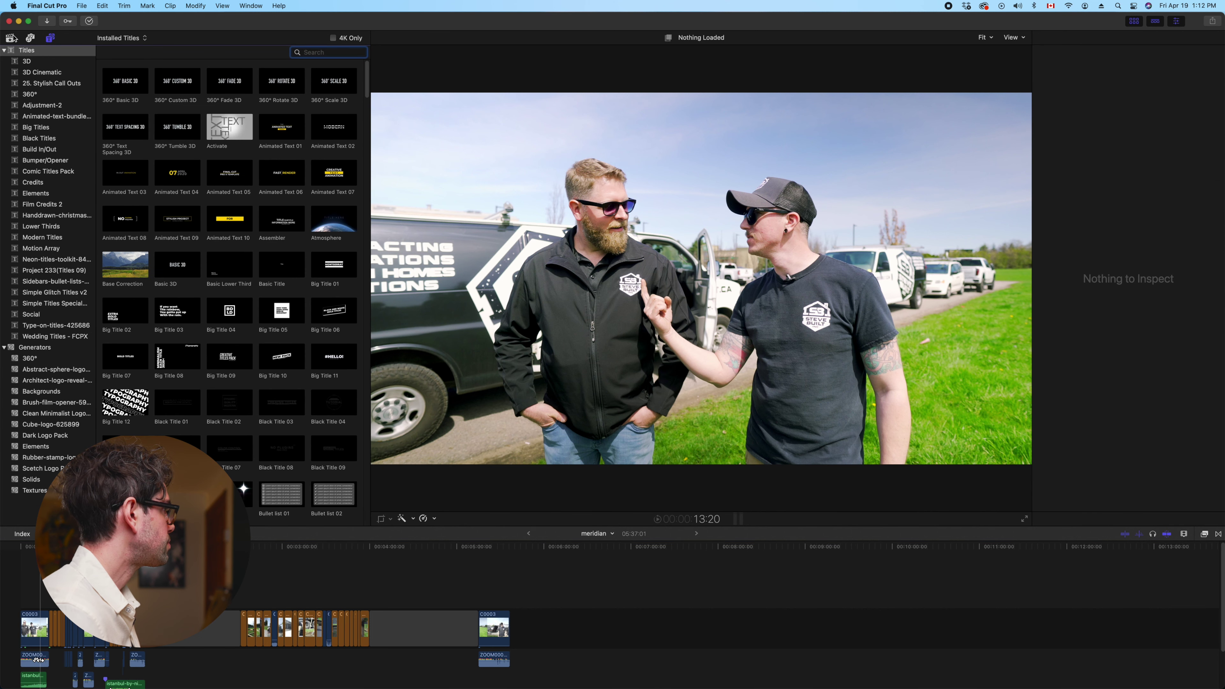
# Drag the Look Grade title from the Adjustment-2 category to the timeline start
pyautogui.click(41, 106)
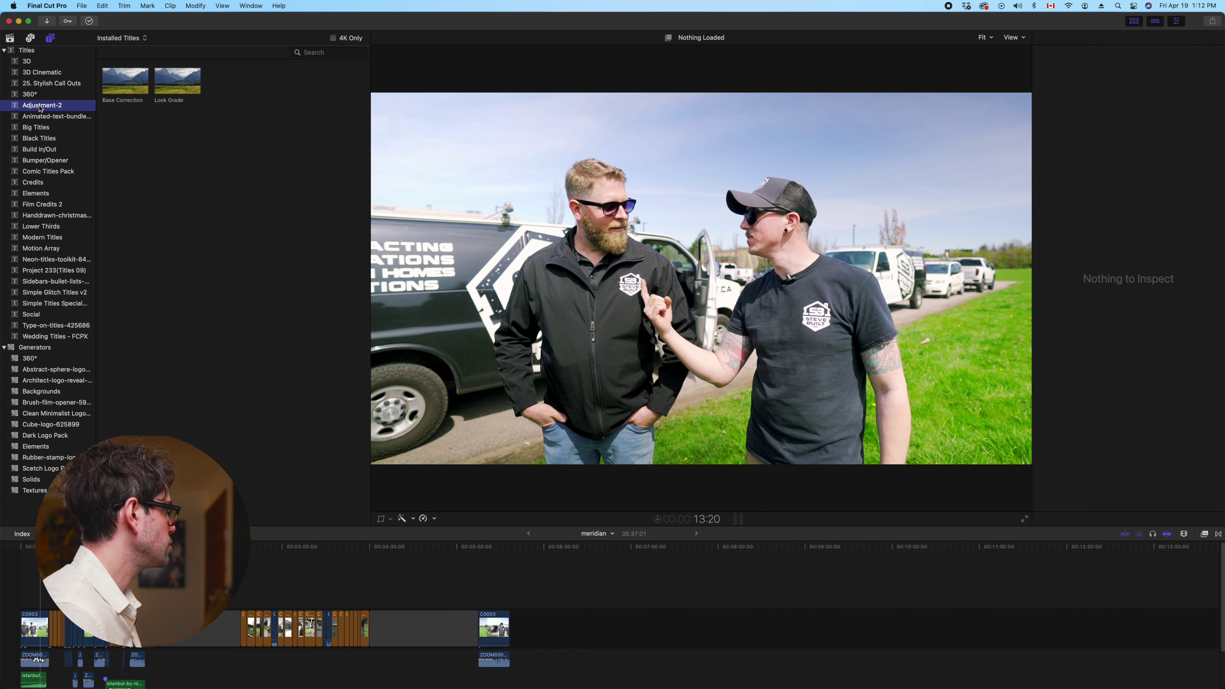
pyautogui.click(178, 82)
pyautogui.moveTo(178, 82); pyautogui.dragTo(148, 561)
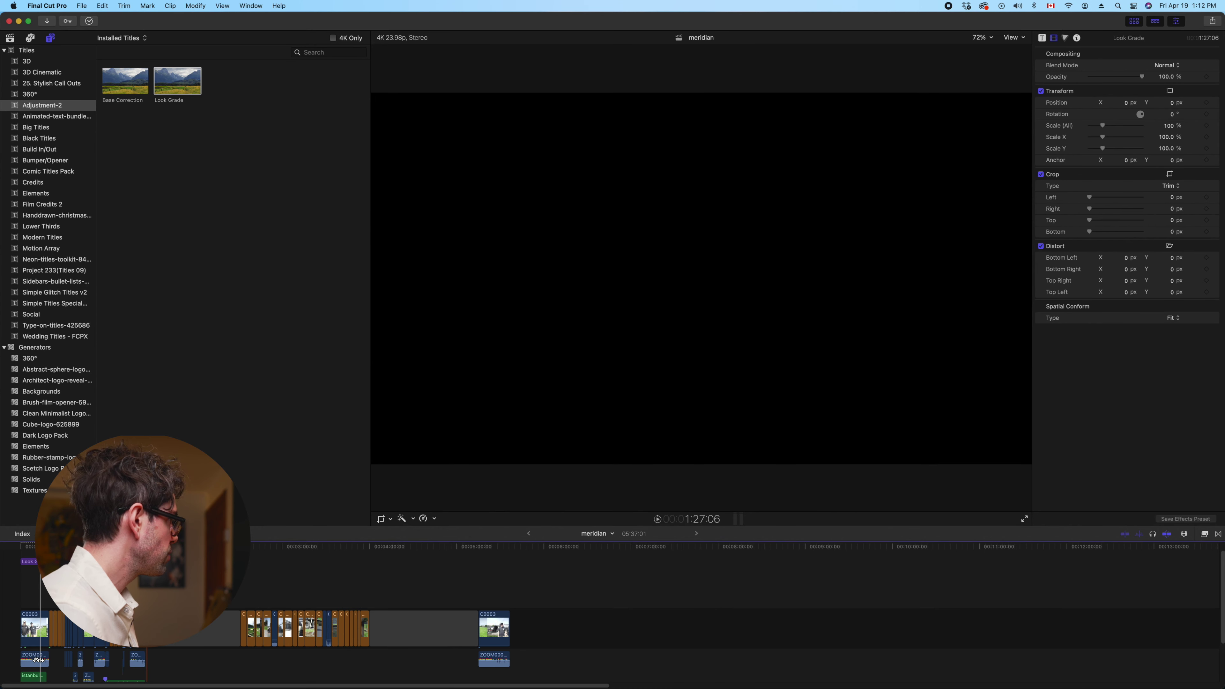
# Select the Look Grade clip at the timeline start and open its Color inspector
pyautogui.press('super+equal')
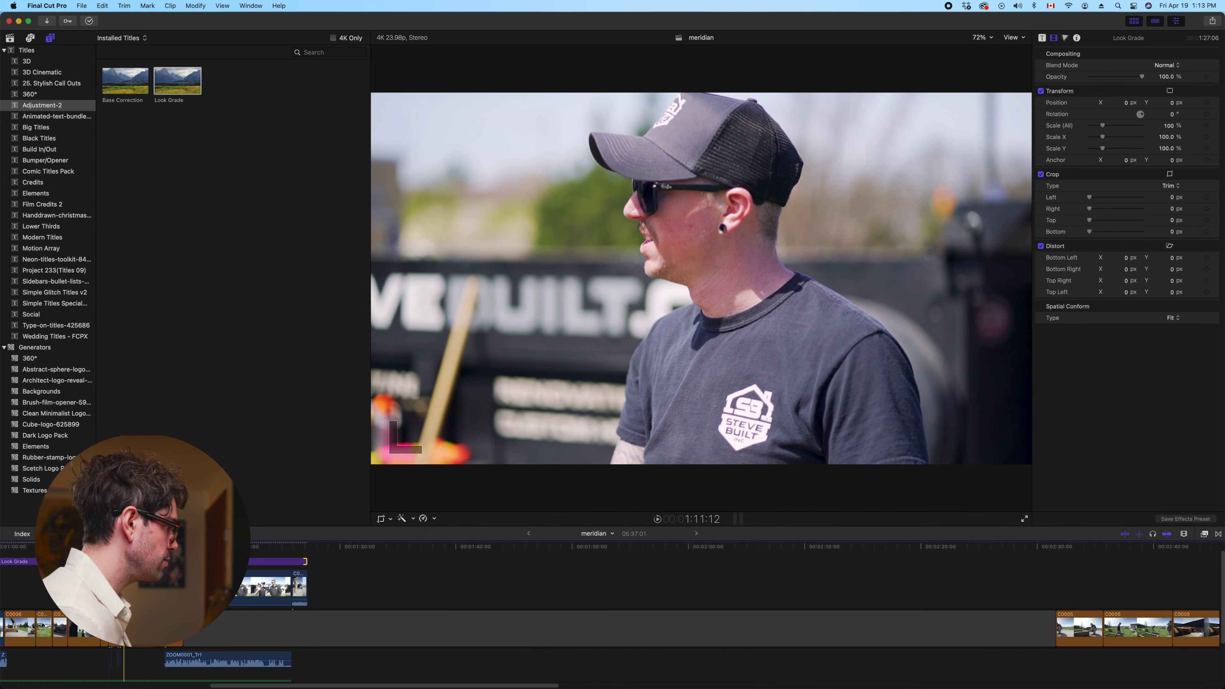
pyautogui.hscroll(-5, 250, 561)
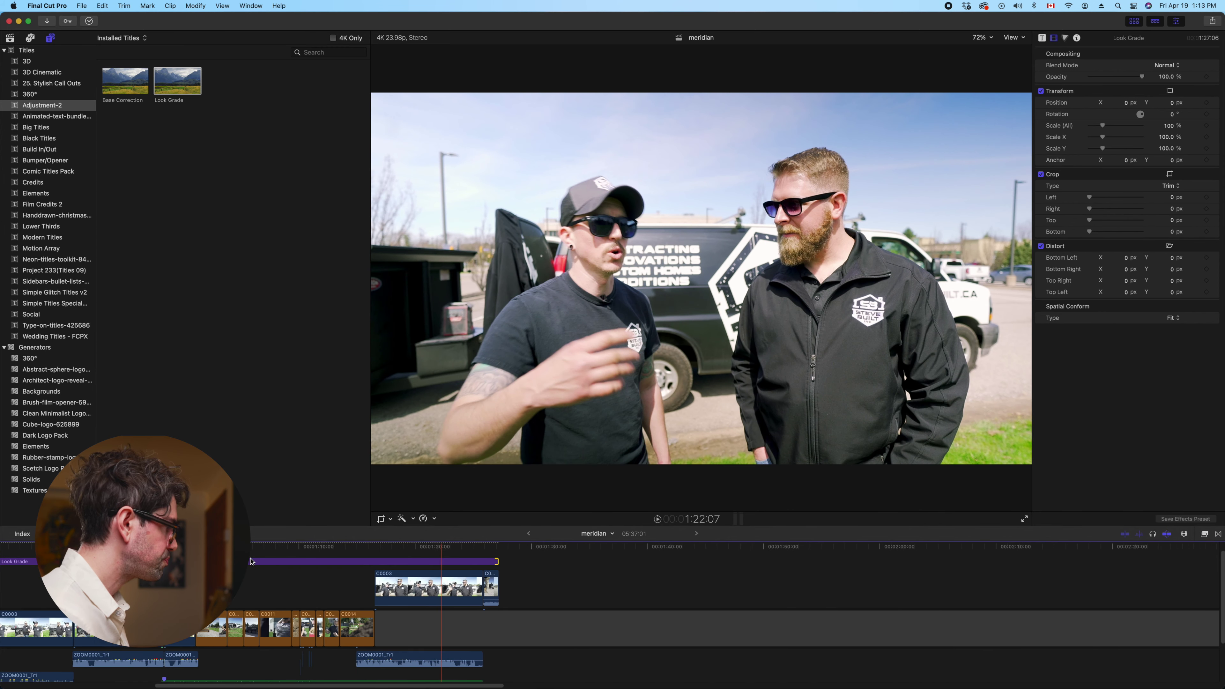
pyautogui.press('super+minus')
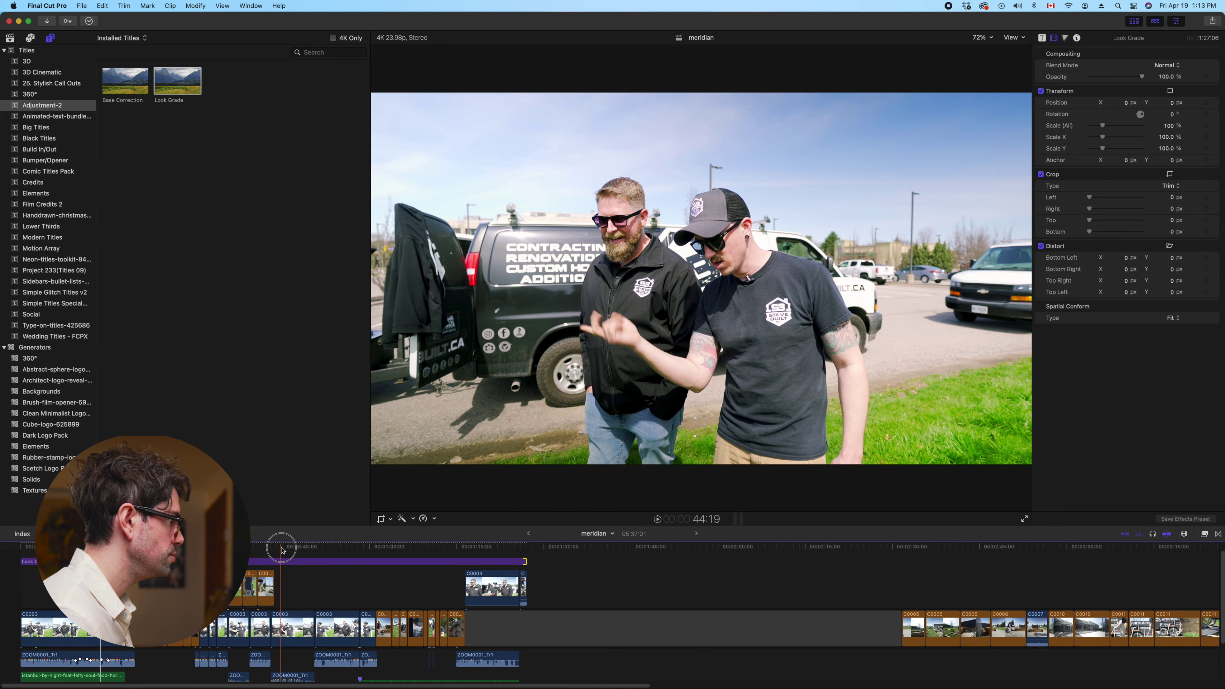
pyautogui.press('Home')
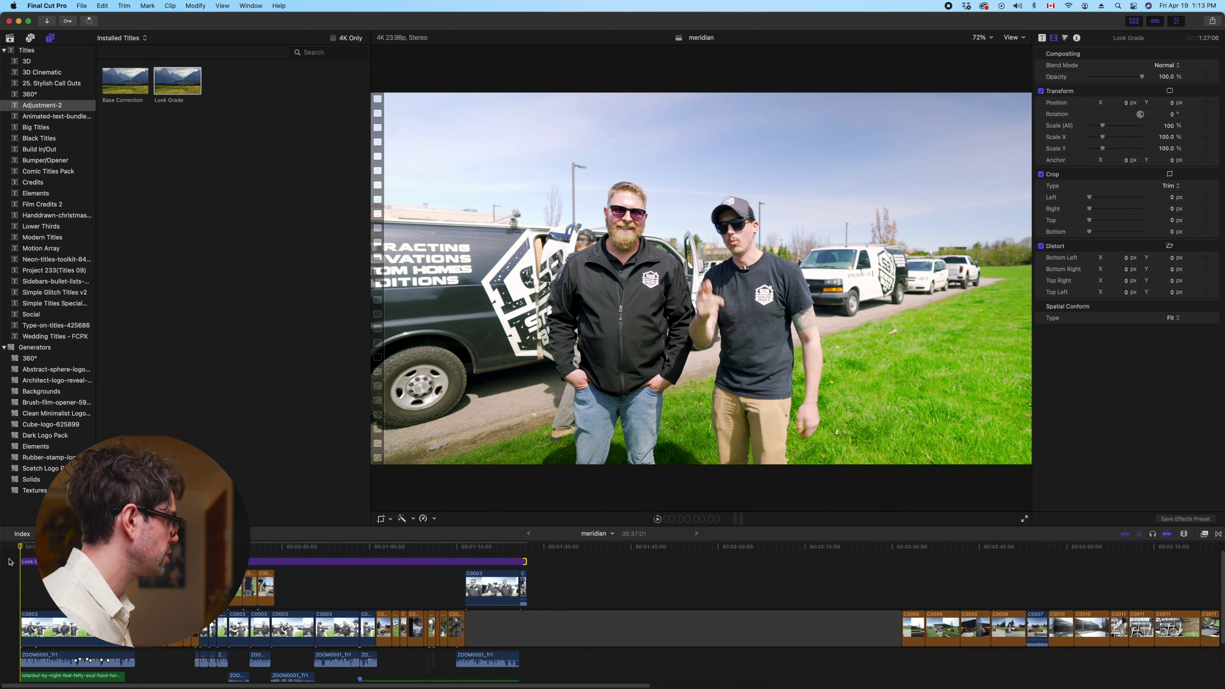
pyautogui.click(36, 561)
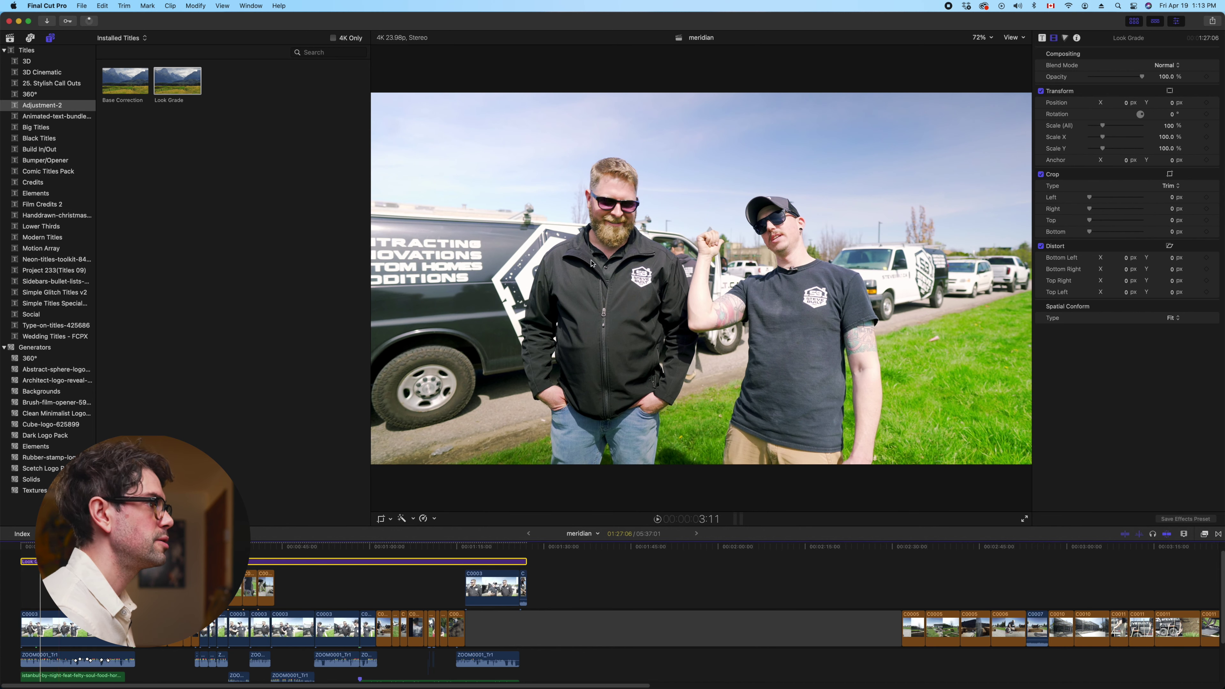
pyautogui.click(1065, 39)
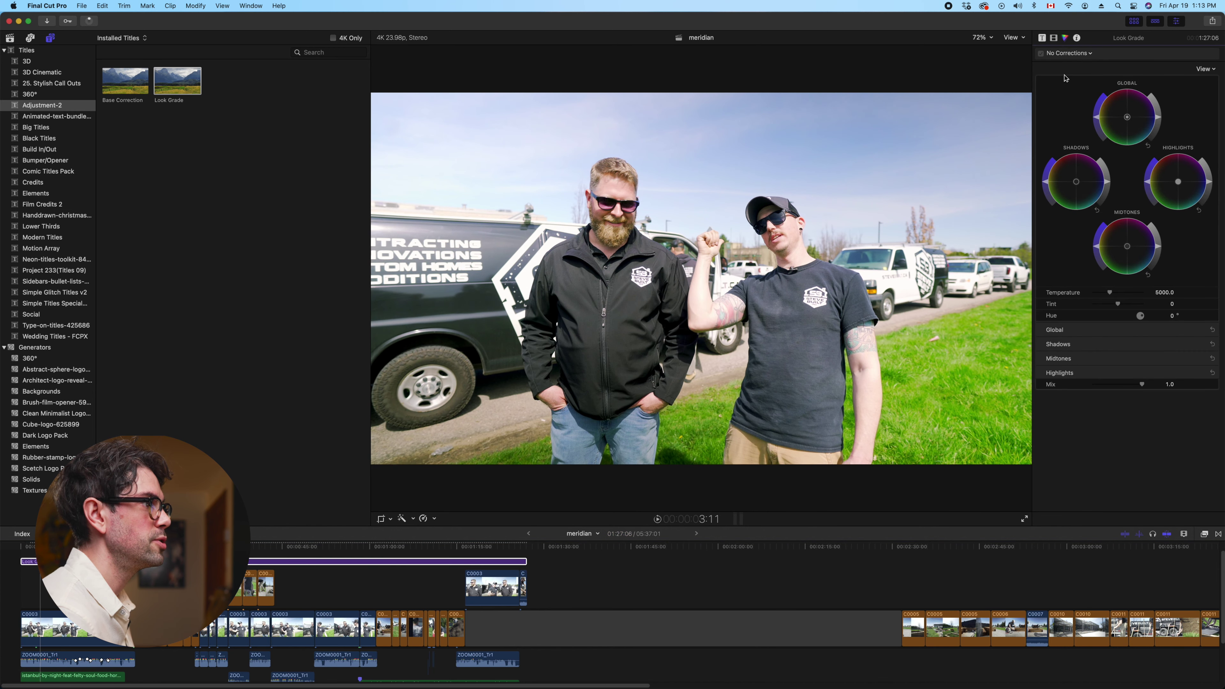
# Play back the edit, then add a Color Curves correction to Look Grade
pyautogui.press('space')
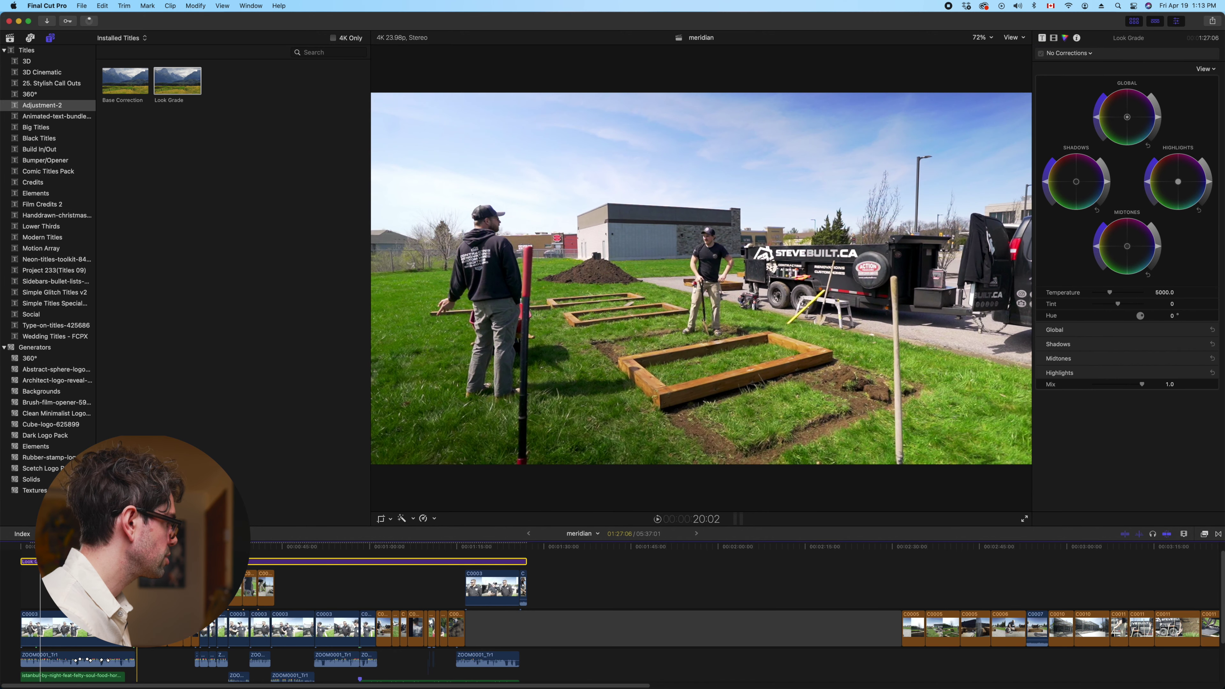
pyautogui.click(9, 37)
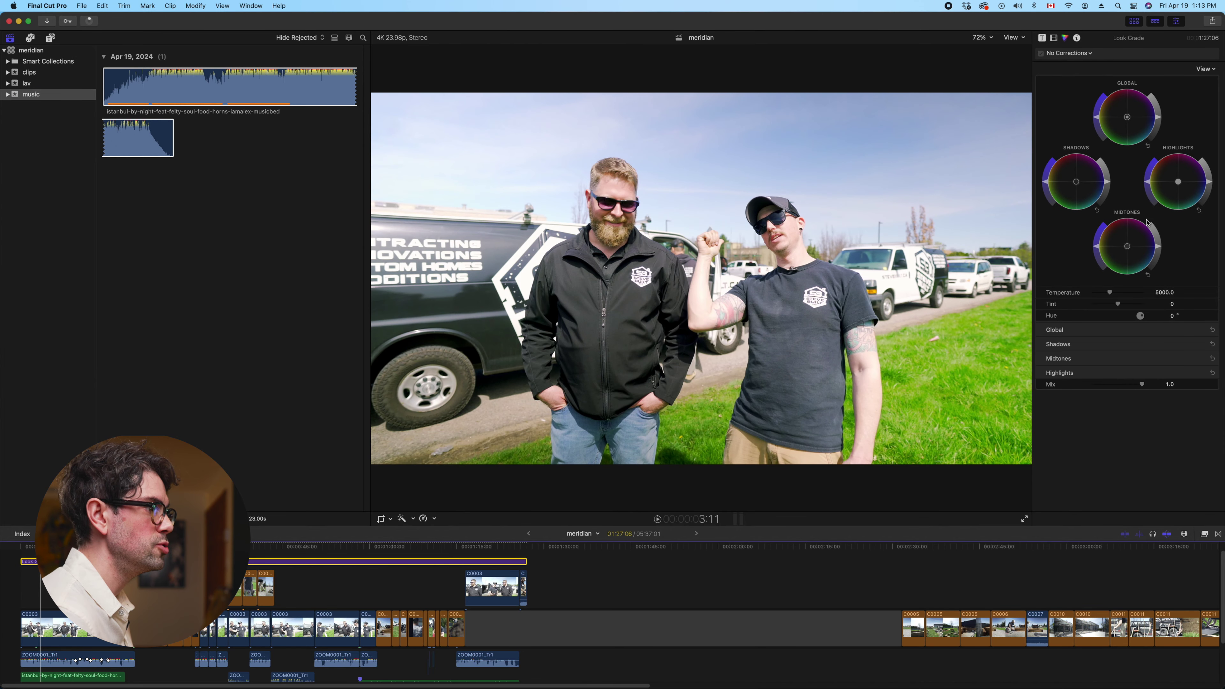
pyautogui.click(1084, 53)
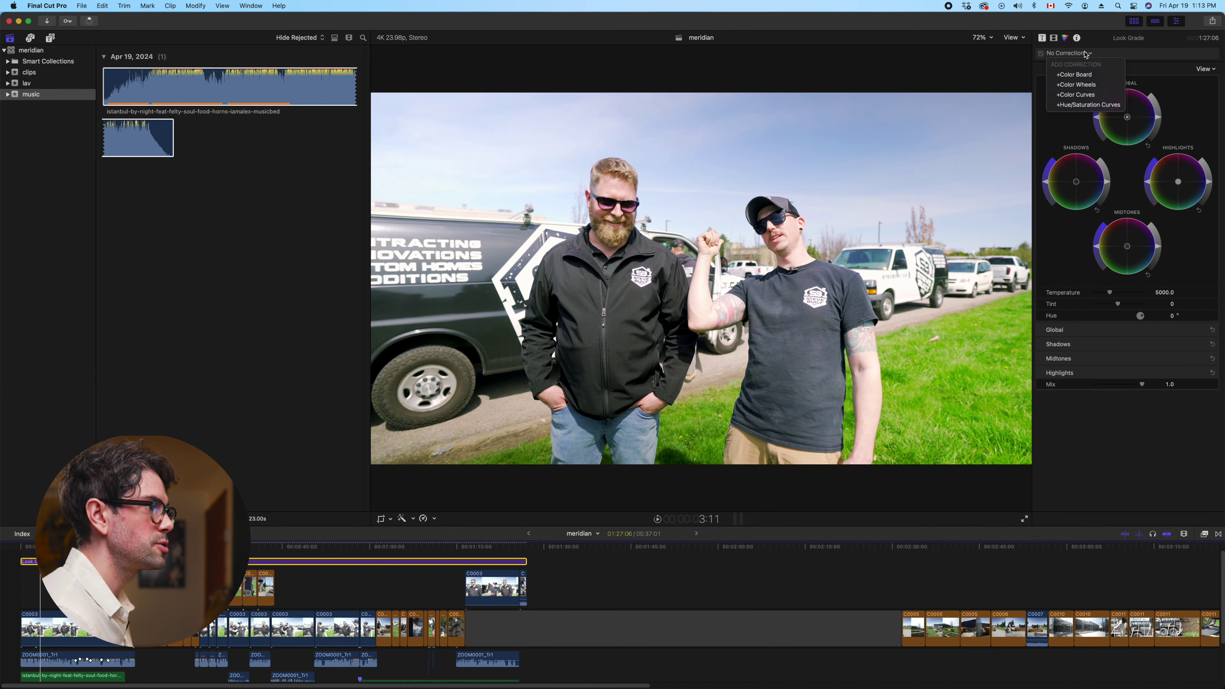
pyautogui.click(1092, 95)
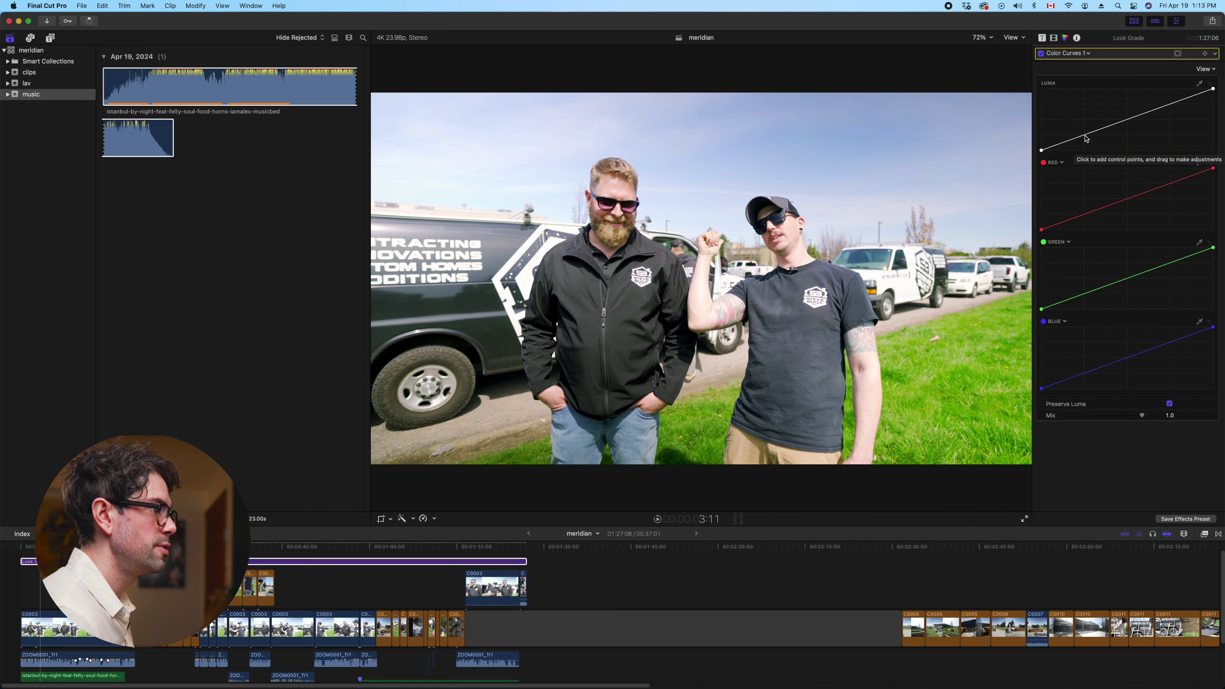
# Add two luma curve points, raising the upper one, and adjust the darkest endpoint
pyautogui.click(1087, 138)
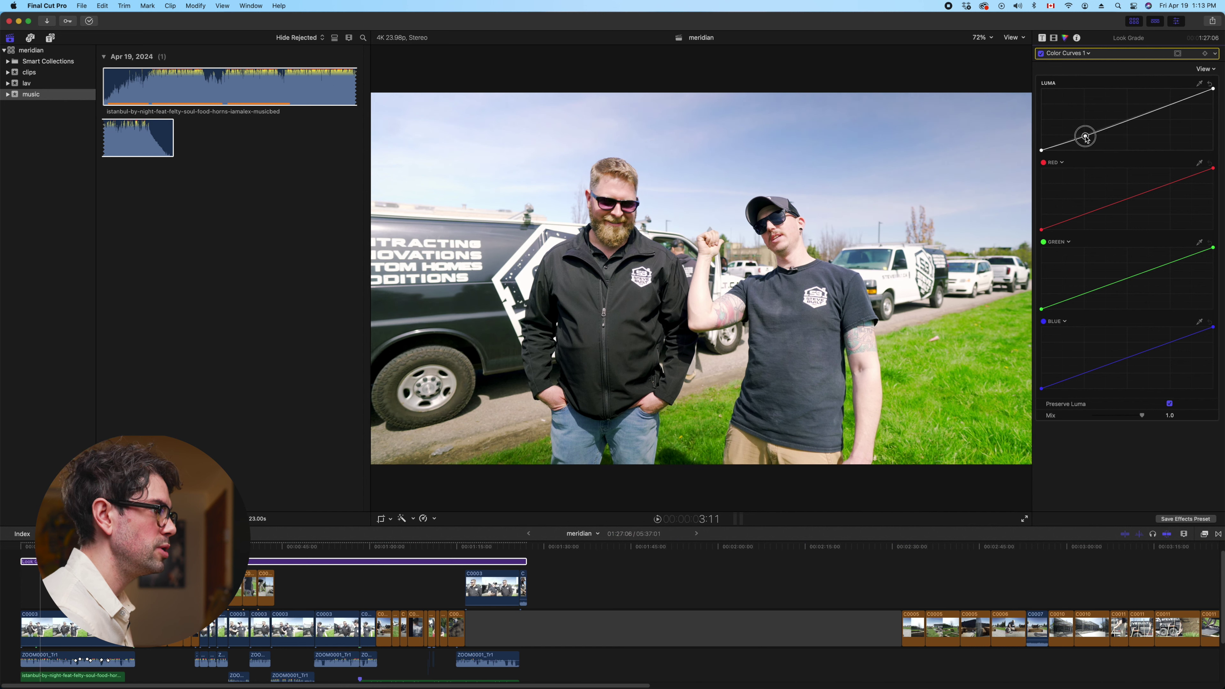
pyautogui.click(1172, 104)
pyautogui.moveTo(1173, 106); pyautogui.dragTo(1172, 103)
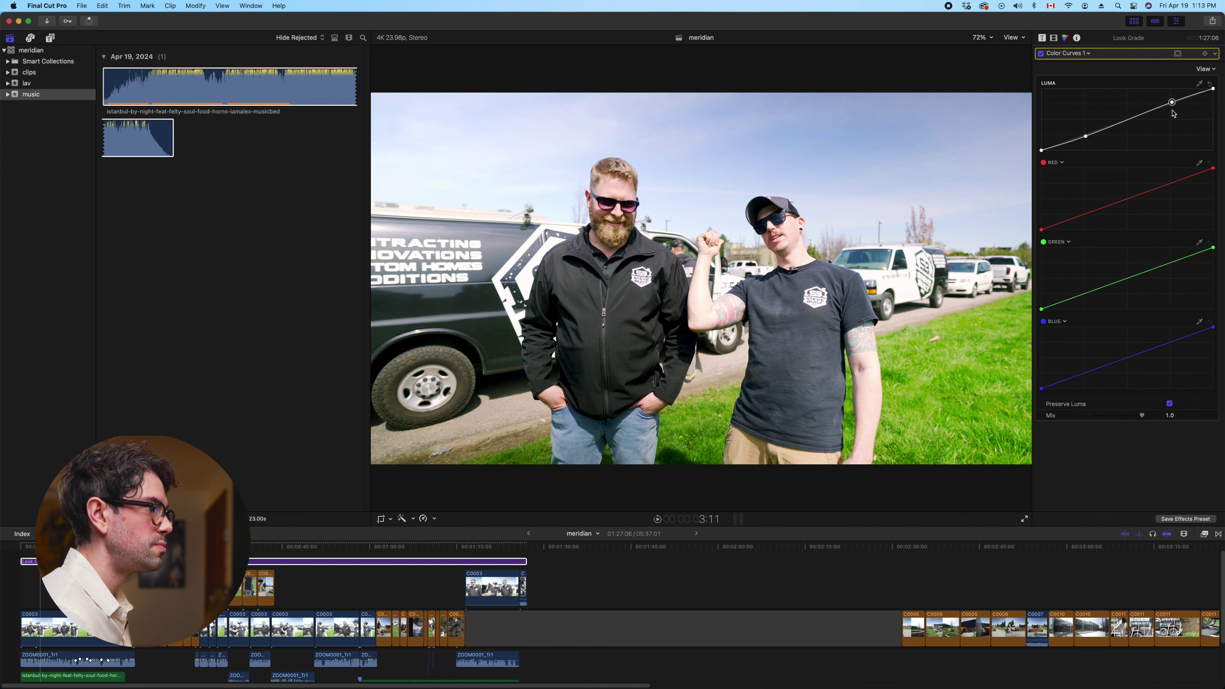
pyautogui.moveTo(1042, 153); pyautogui.dragTo(1026, 150)
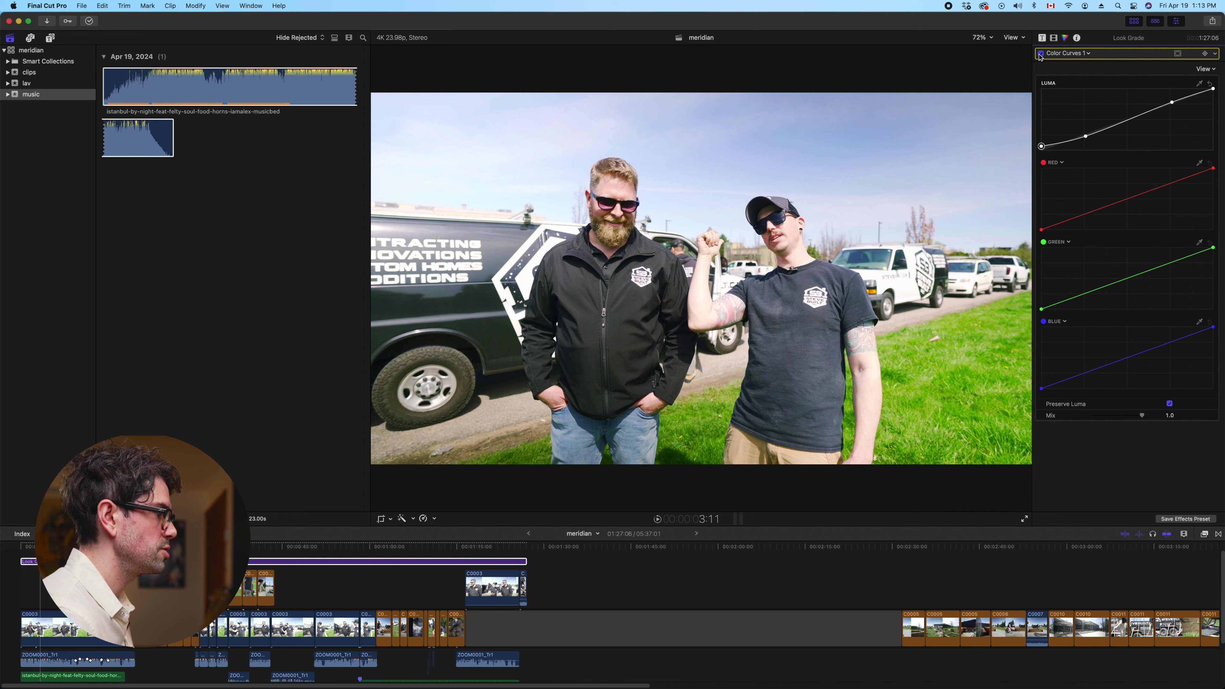
pyautogui.click(1082, 54)
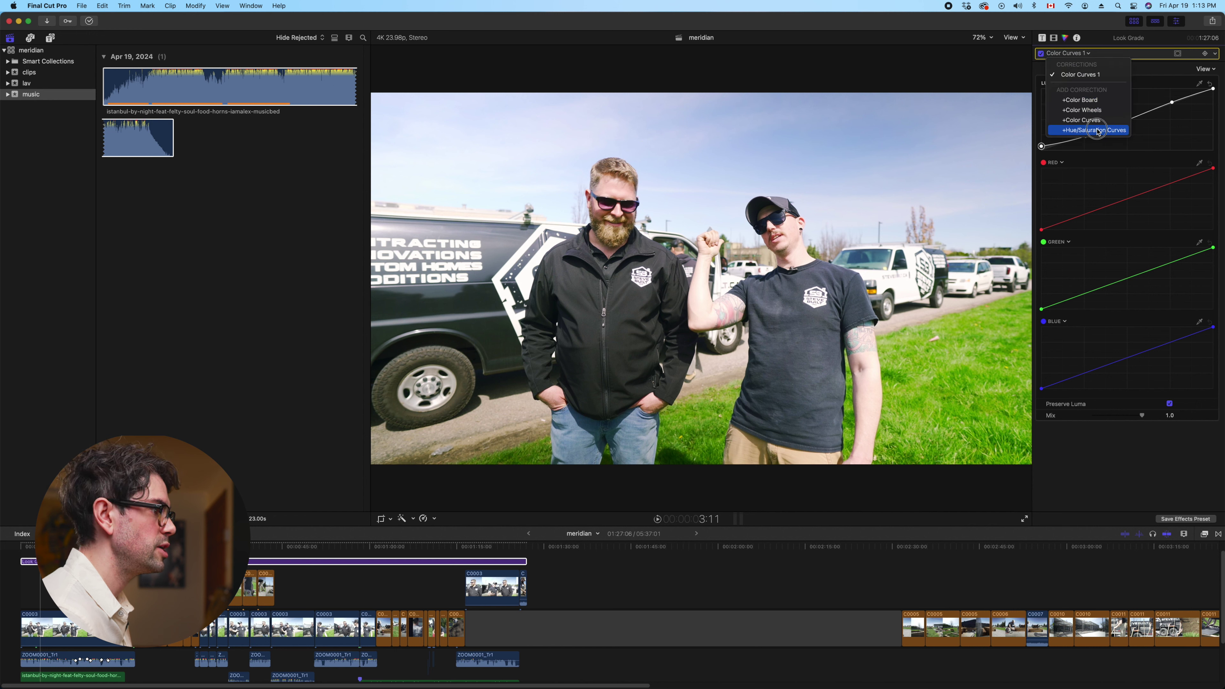
# Add Hue/Saturation Curves 1 and shift the grass hue on the Hue vs Hue curve
pyautogui.click(1129, 137)
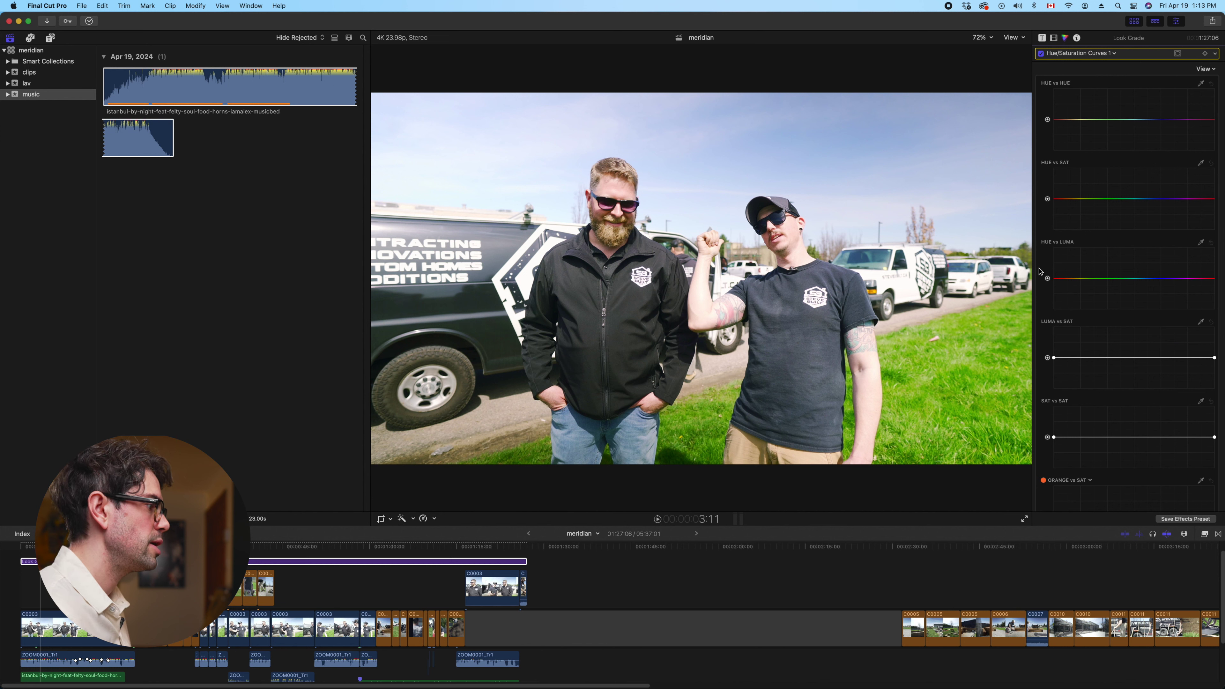
pyautogui.click(1201, 164)
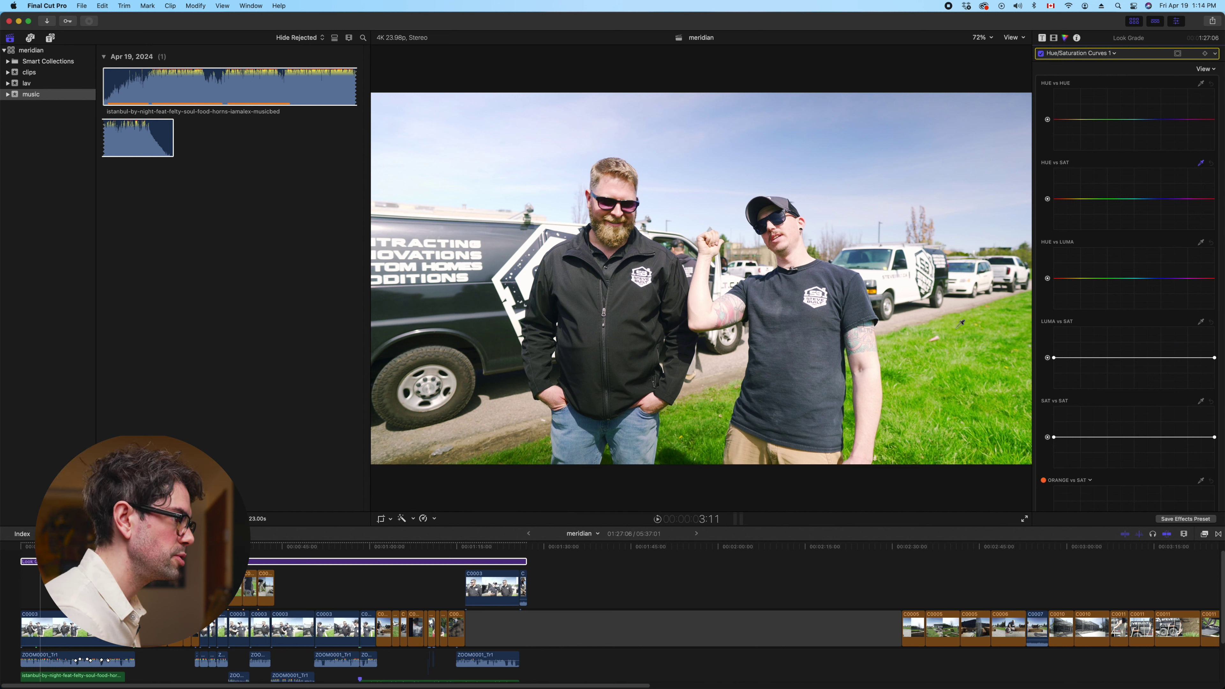
pyautogui.click(1201, 163)
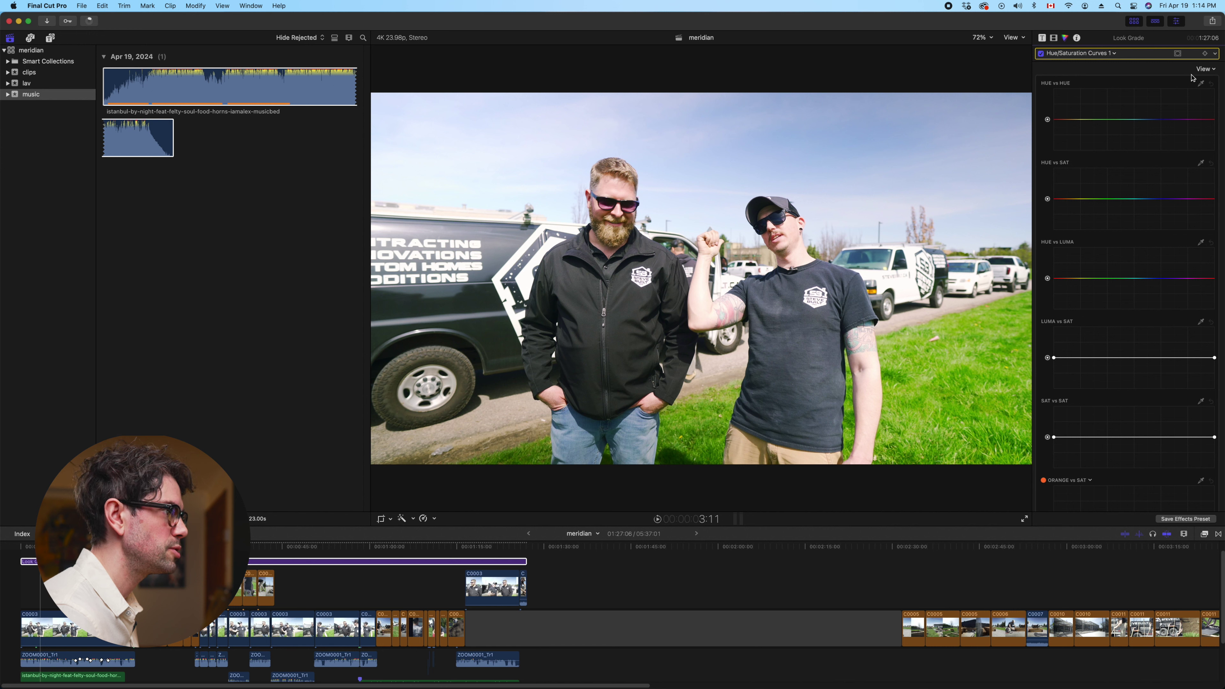
pyautogui.click(1201, 84)
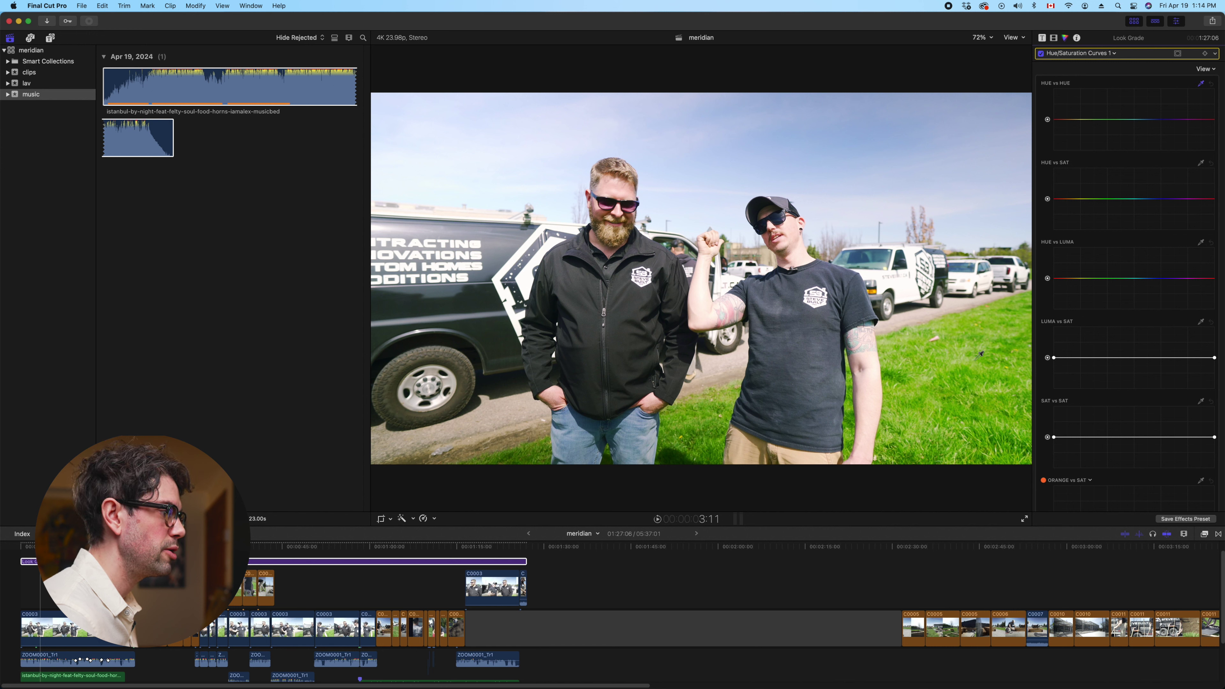
pyautogui.click(959, 351)
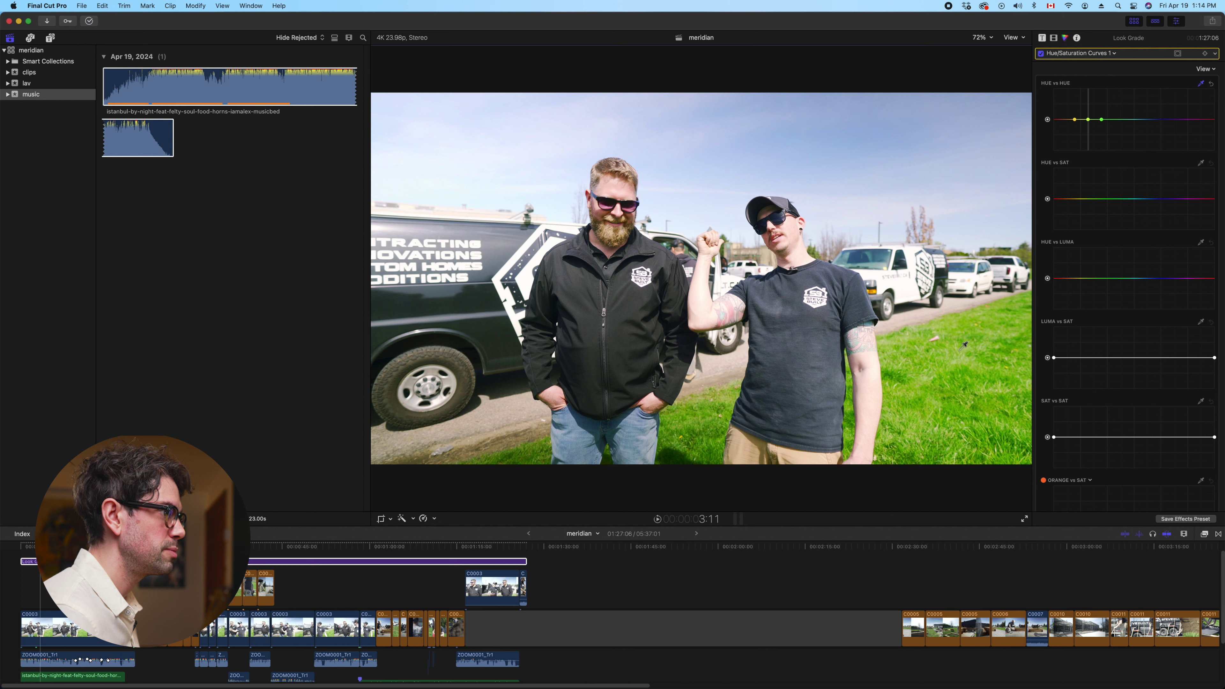
pyautogui.click(1201, 83)
pyautogui.click(1089, 120)
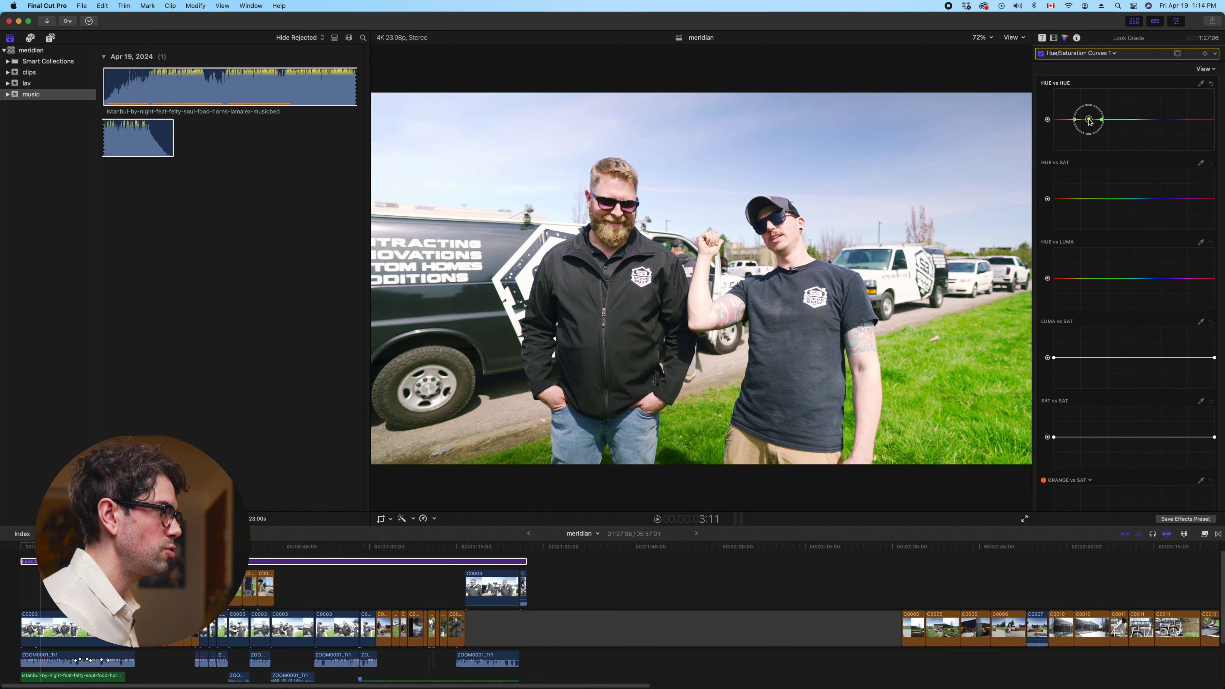
pyautogui.moveTo(1089, 123); pyautogui.dragTo(1089, 126)
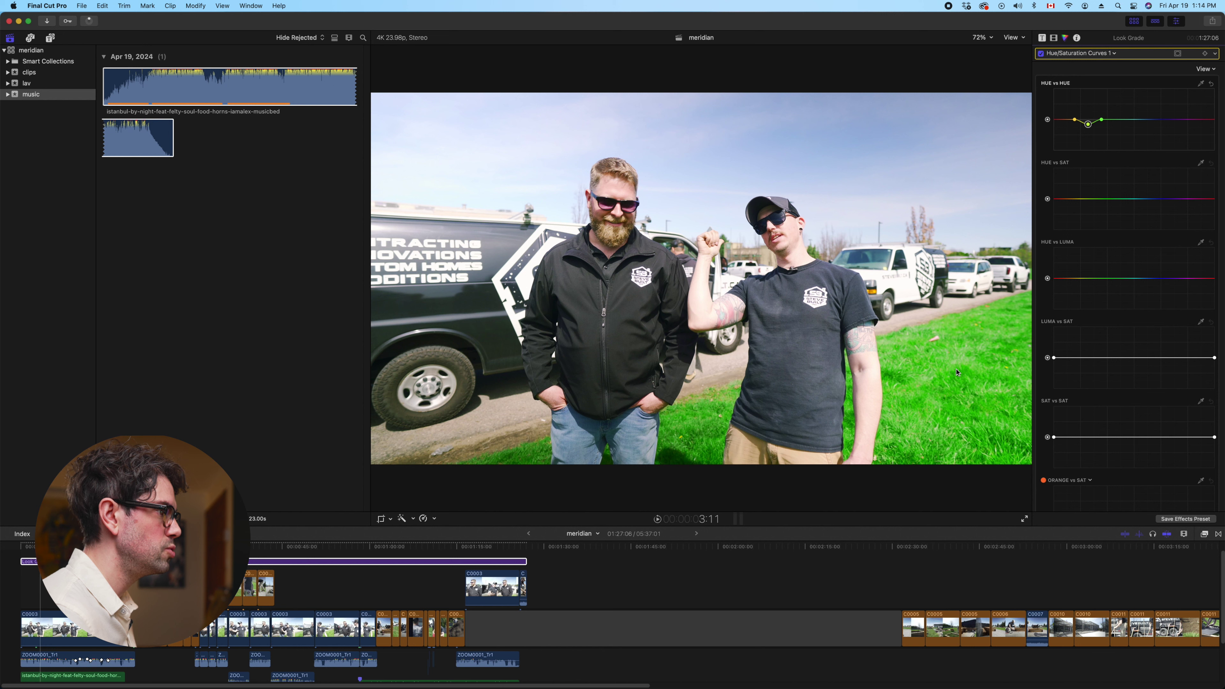
# Lower the grass saturation on Hue vs Sat, fine-tune its hue, and review playback
pyautogui.click(1201, 164)
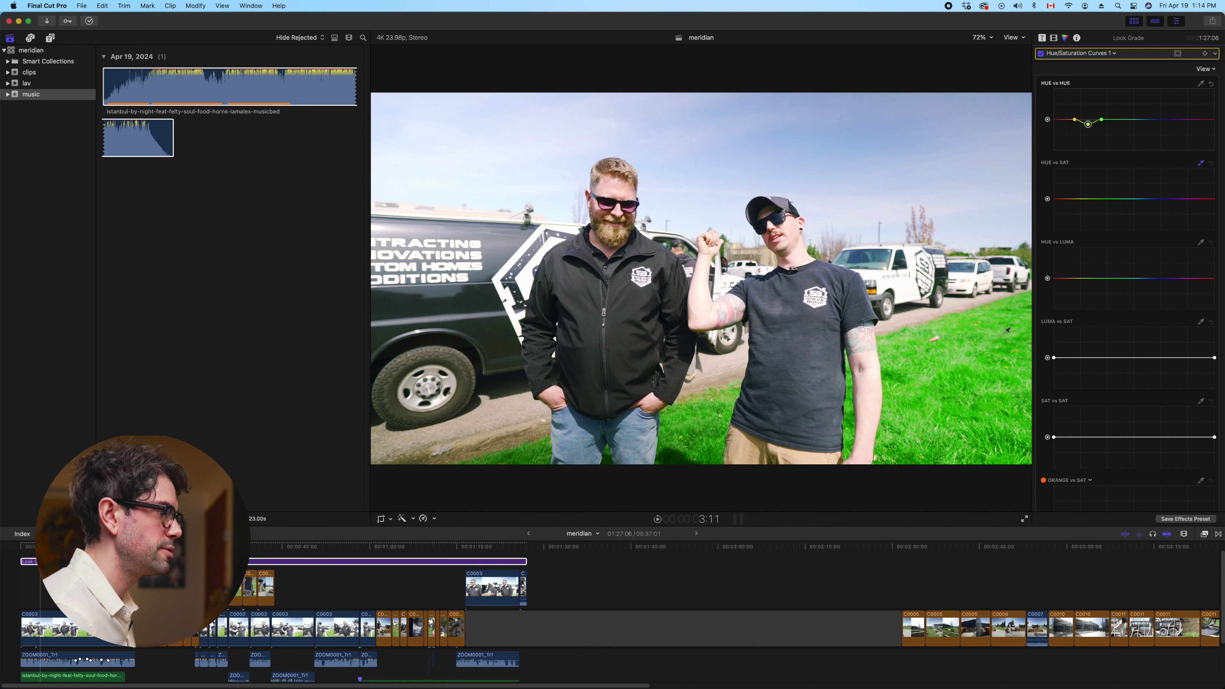
pyautogui.click(957, 313)
pyautogui.moveTo(1089, 199); pyautogui.dragTo(1090, 210)
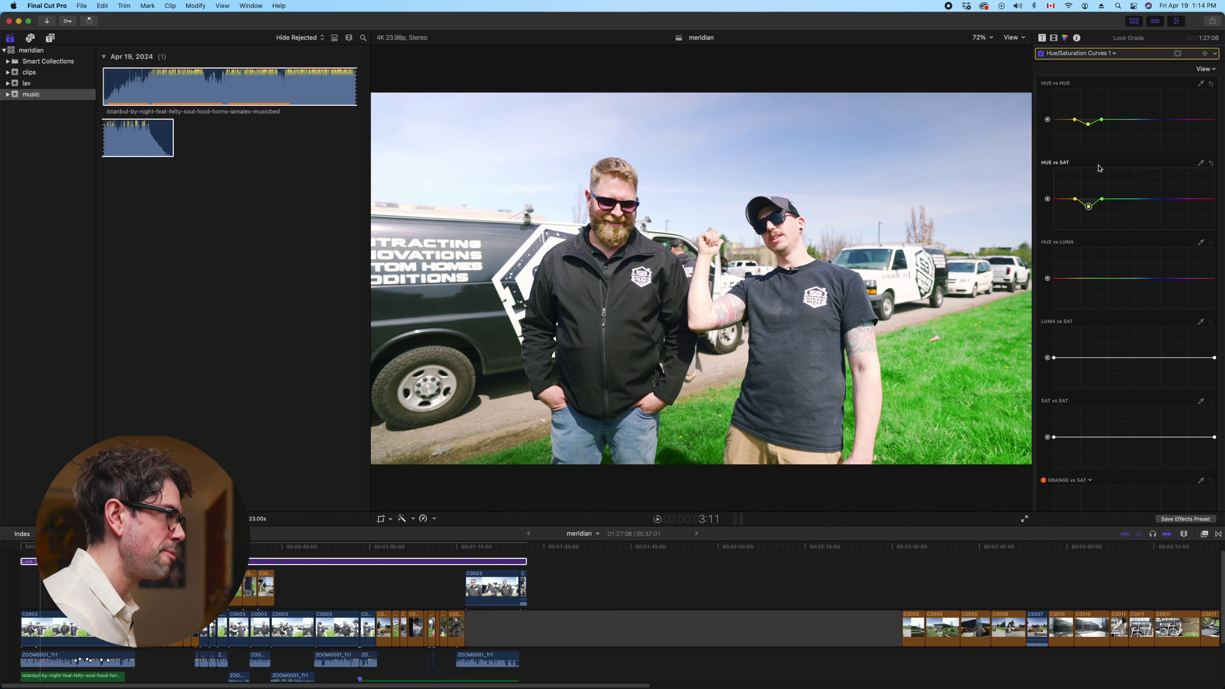
pyautogui.moveTo(1088, 124); pyautogui.dragTo(1089, 126)
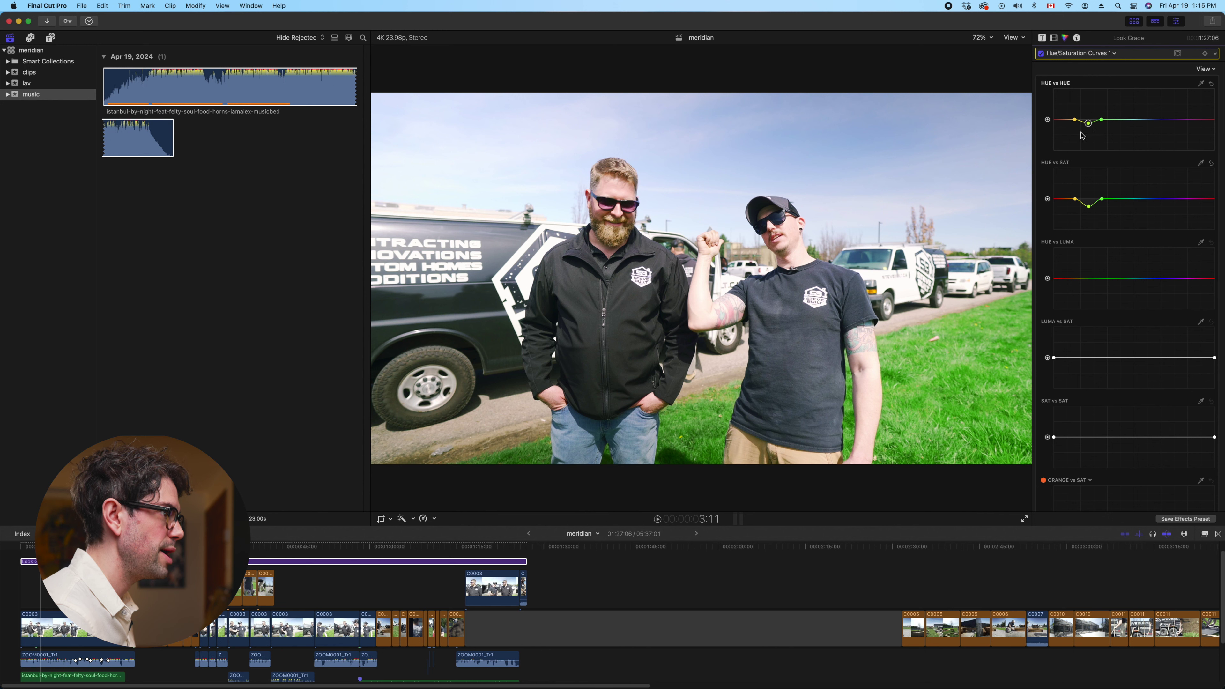
pyautogui.click(1041, 54)
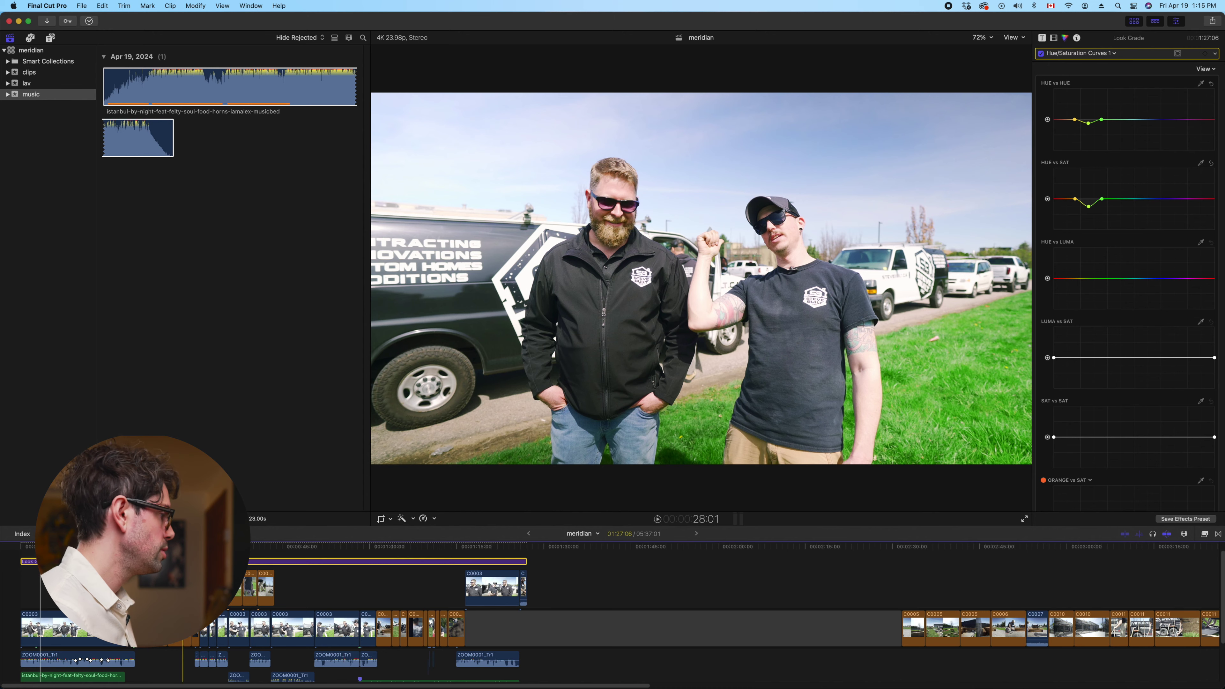
pyautogui.press('space')
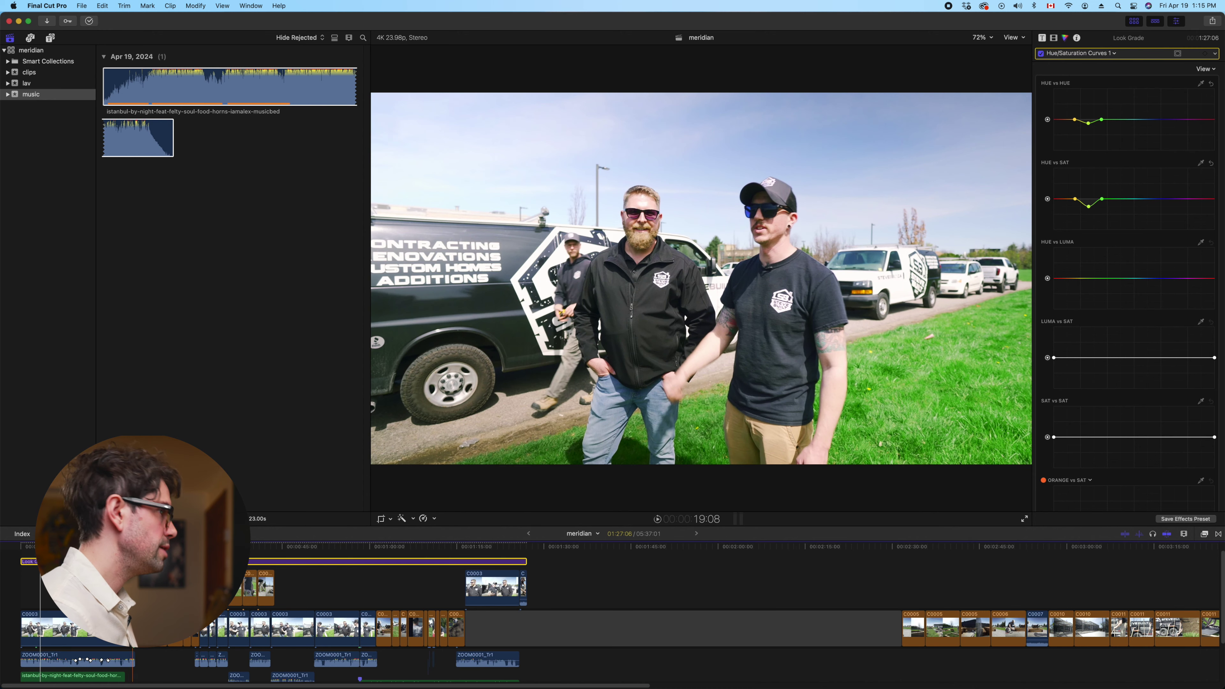
pyautogui.press('space')
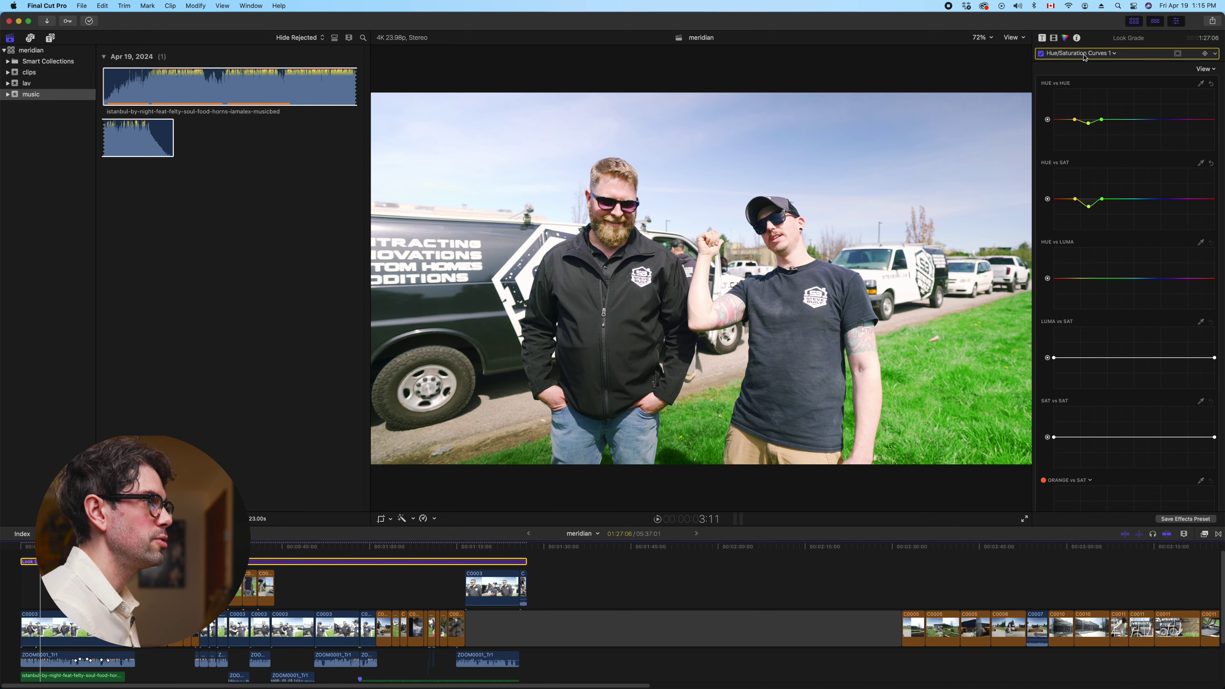
pyautogui.click(1085, 54)
# Add Hue/Saturation Curves 2 and anchor Hue vs Hue points to shift the yellows slightly
pyautogui.click(1104, 136)
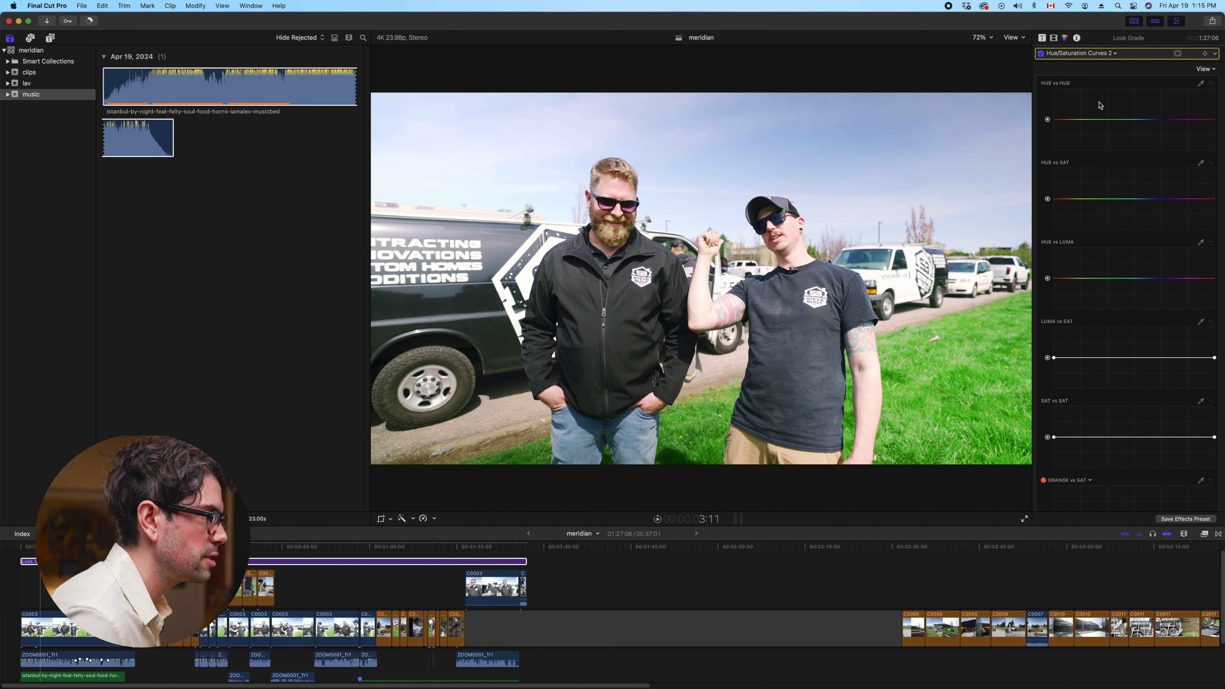
pyautogui.click(1066, 119)
pyautogui.click(1081, 120)
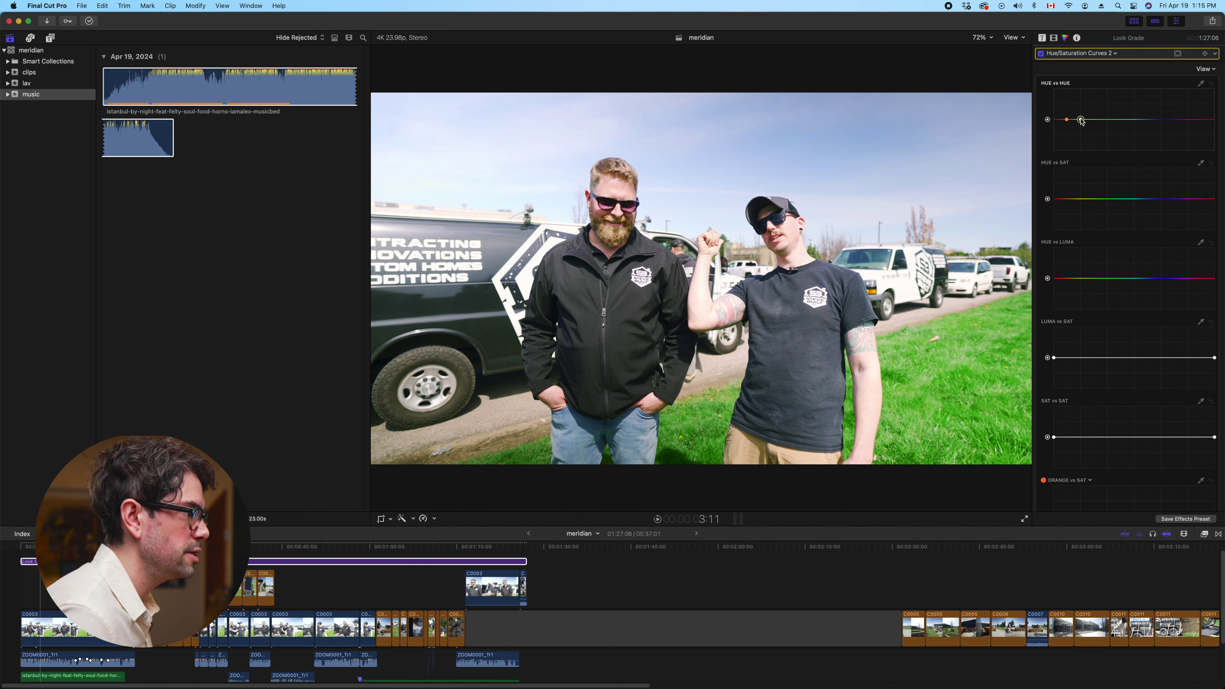
pyautogui.click(1201, 120)
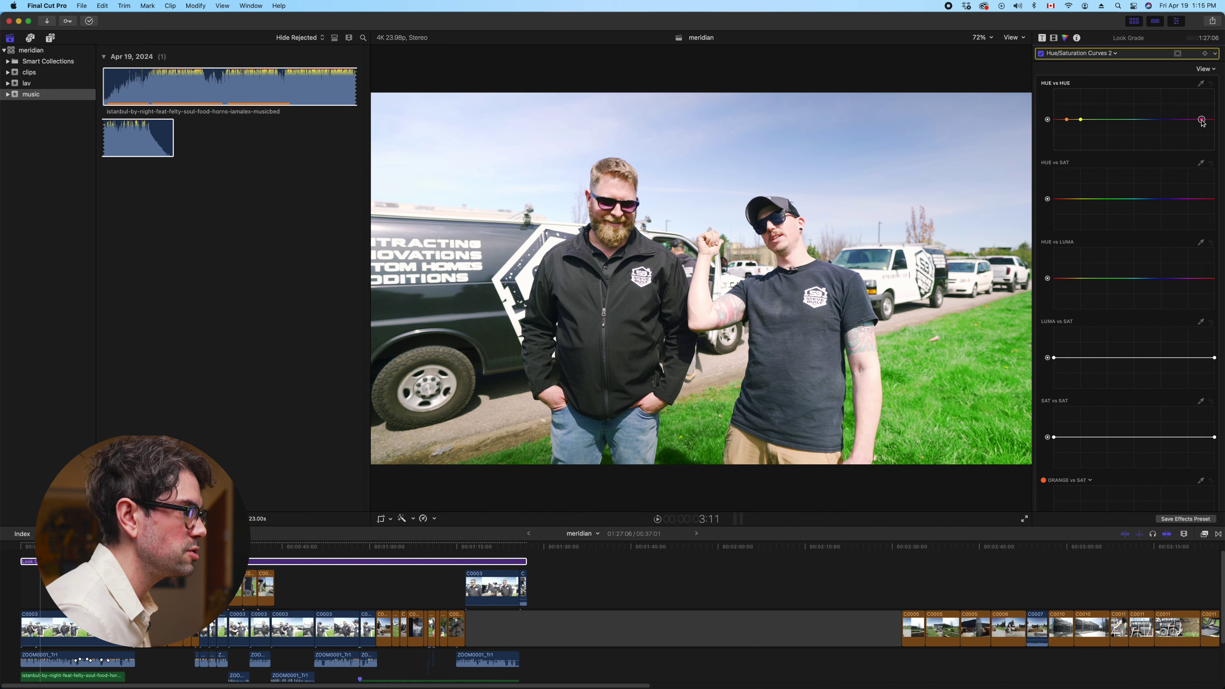
pyautogui.click(1187, 120)
pyautogui.moveTo(1081, 120); pyautogui.dragTo(1188, 118)
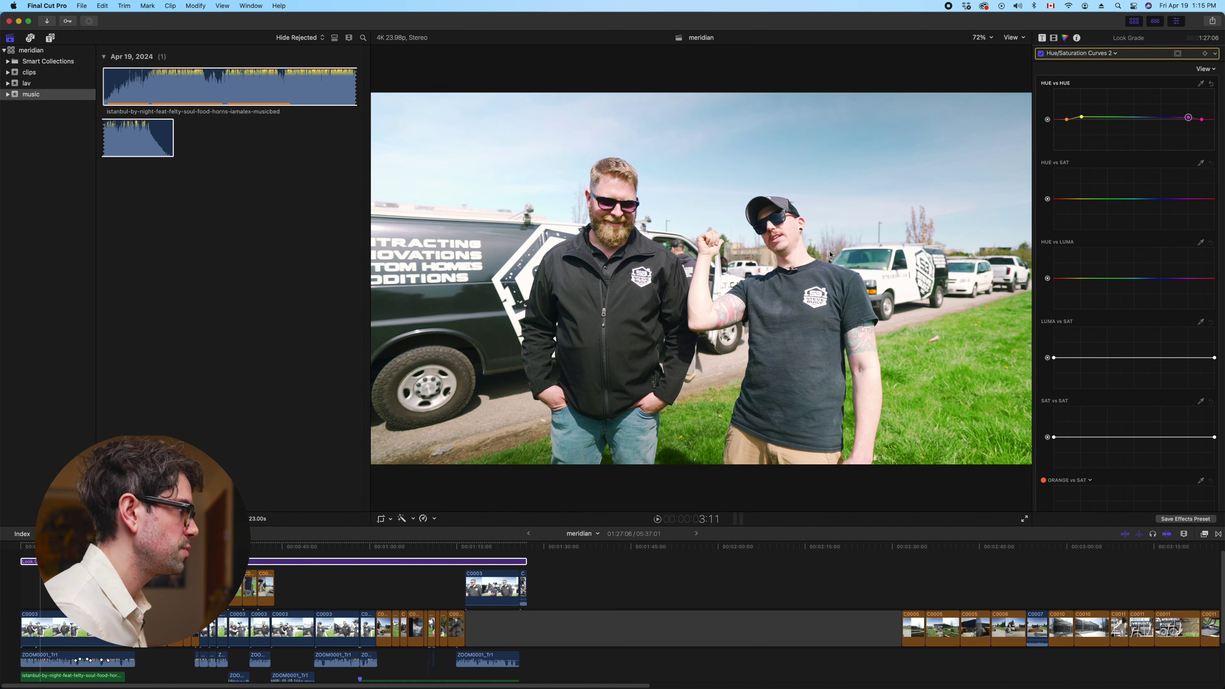
pyautogui.click(1041, 53)
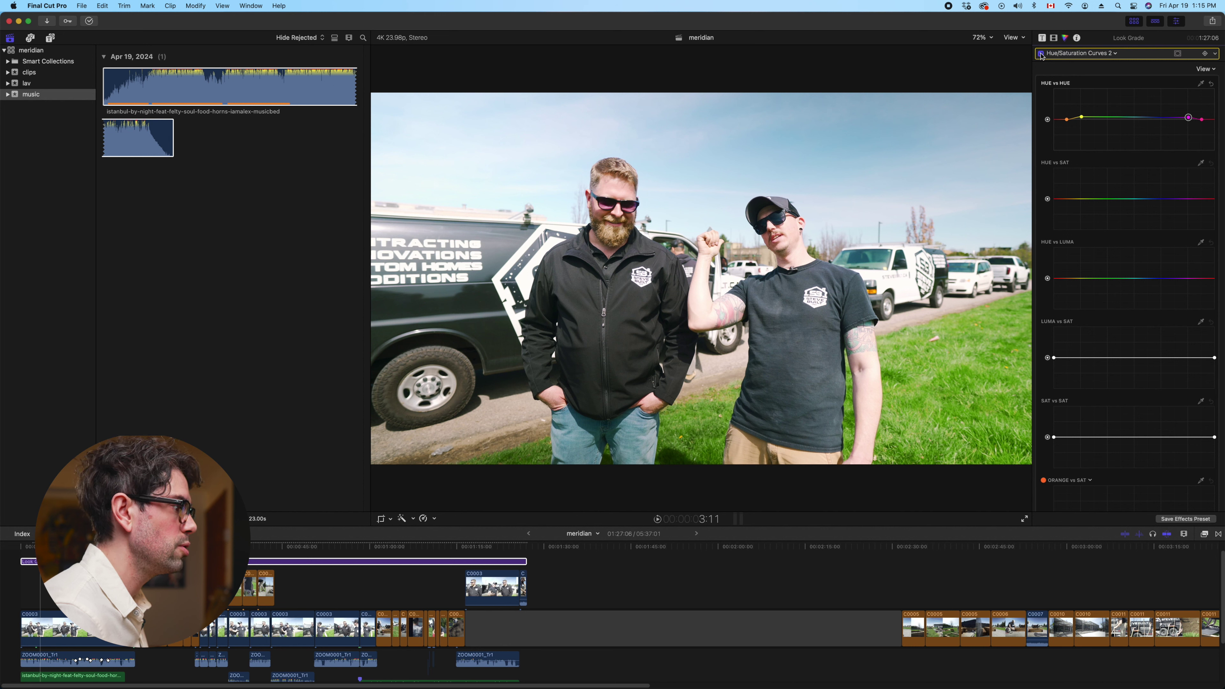
pyautogui.click(1040, 53)
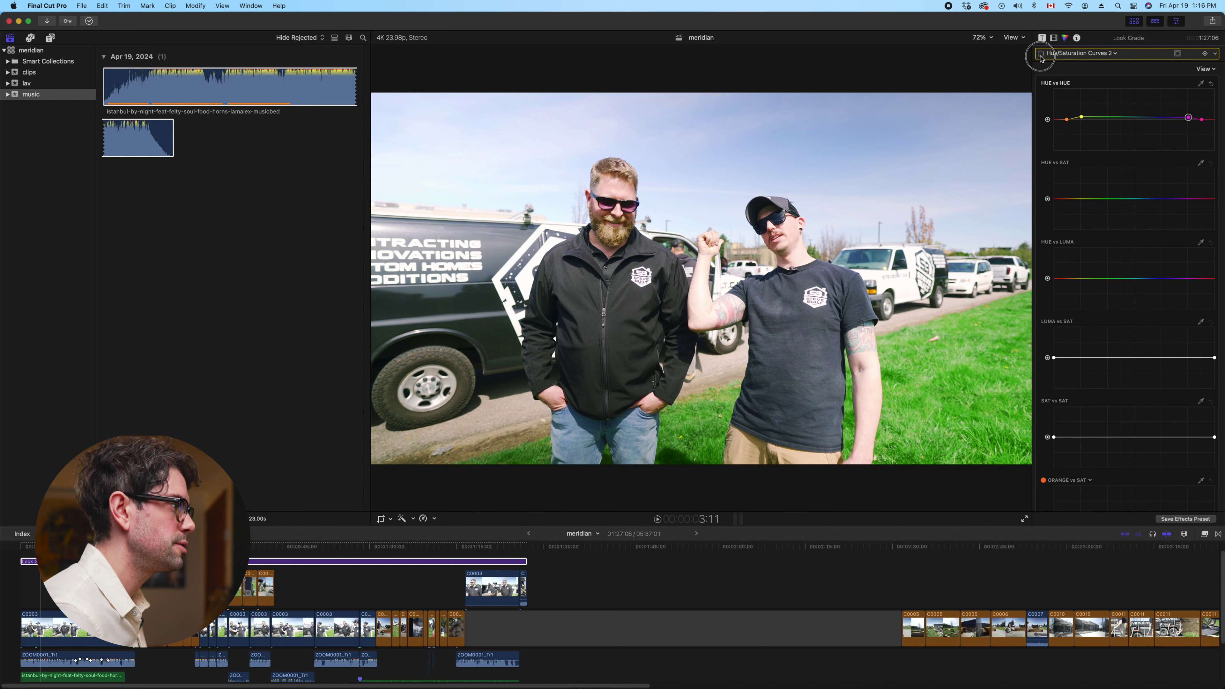
# Add Hue vs Sat anchor points and slightly desaturate the green-cyan hues
pyautogui.click(1080, 199)
pyautogui.click(1136, 198)
pyautogui.click(1189, 200)
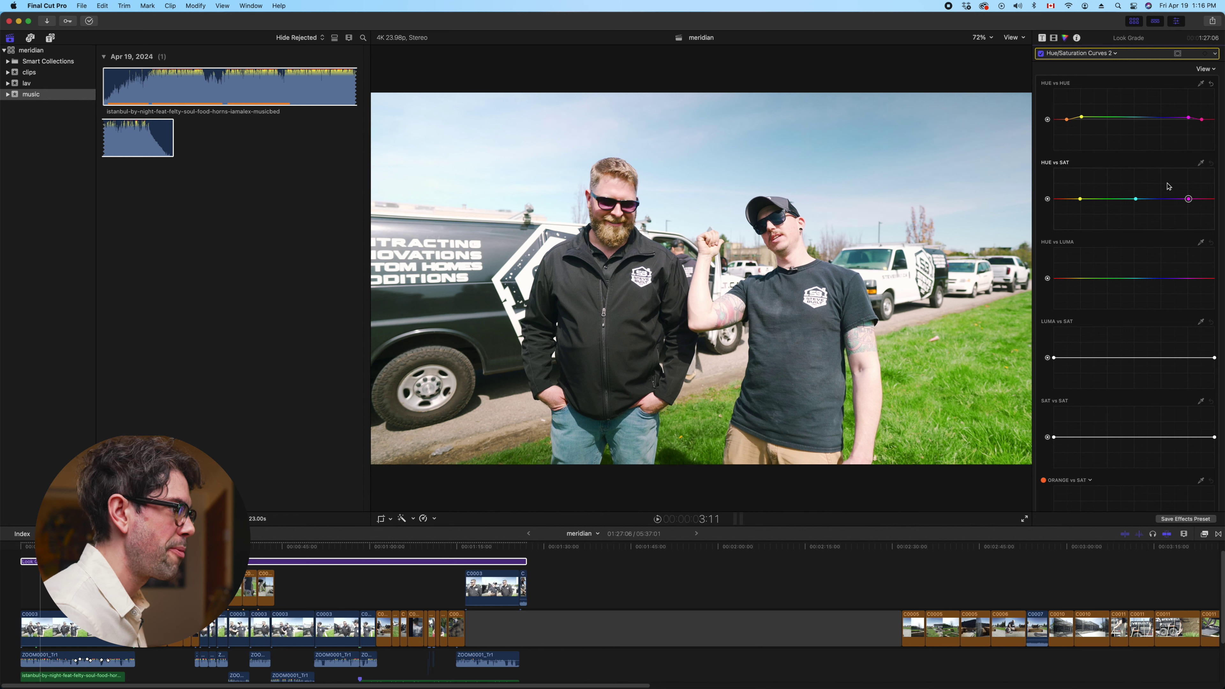
pyautogui.click(1136, 199)
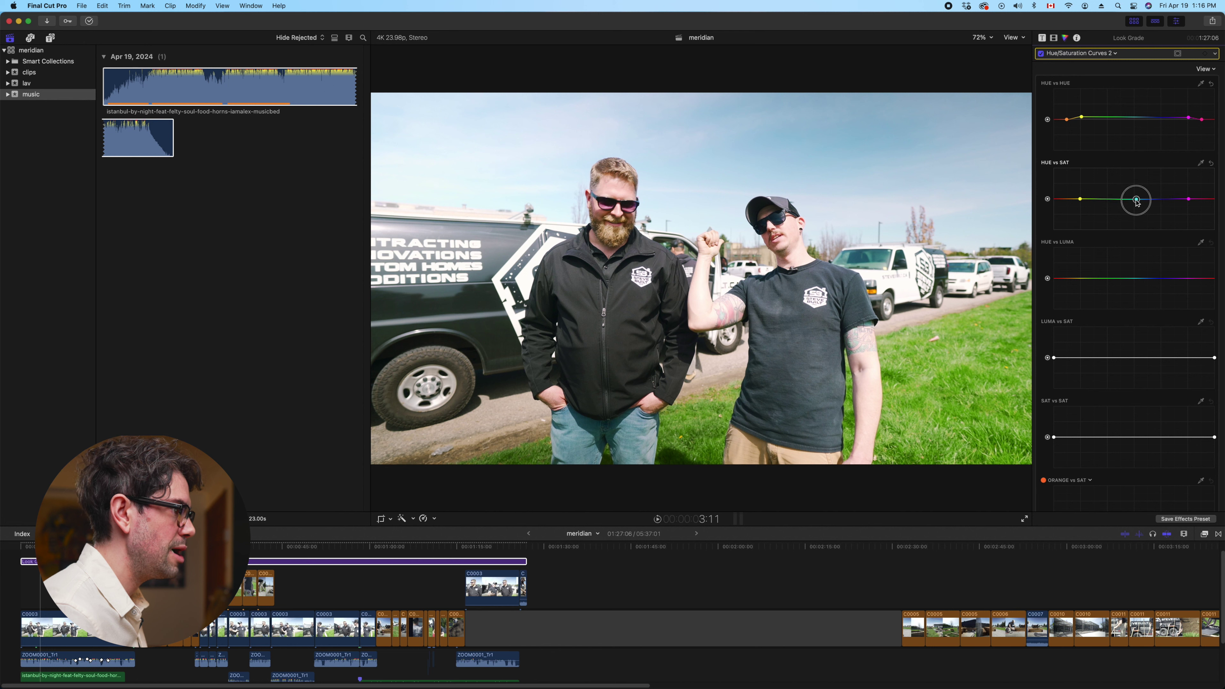
pyautogui.moveTo(1135, 199); pyautogui.dragTo(1136, 201)
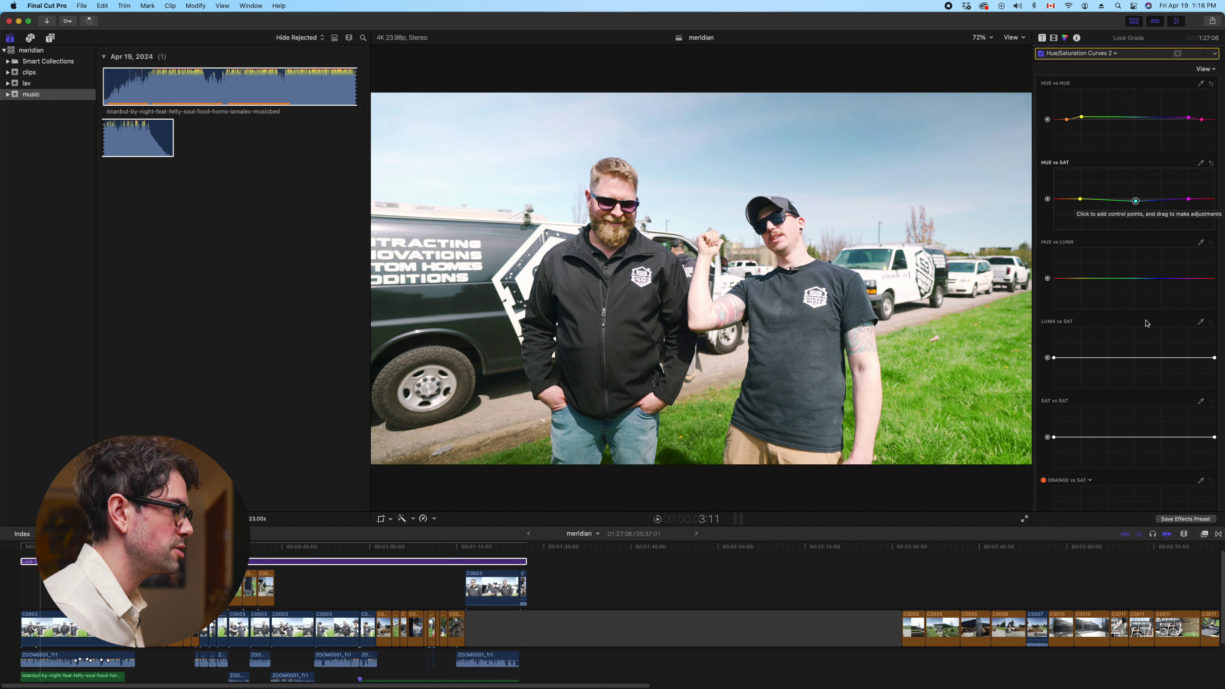
# On Luma vs Sat, remove shadow saturation and slightly boost the brightest highlights
pyautogui.scroll(-2, 1142, 323)
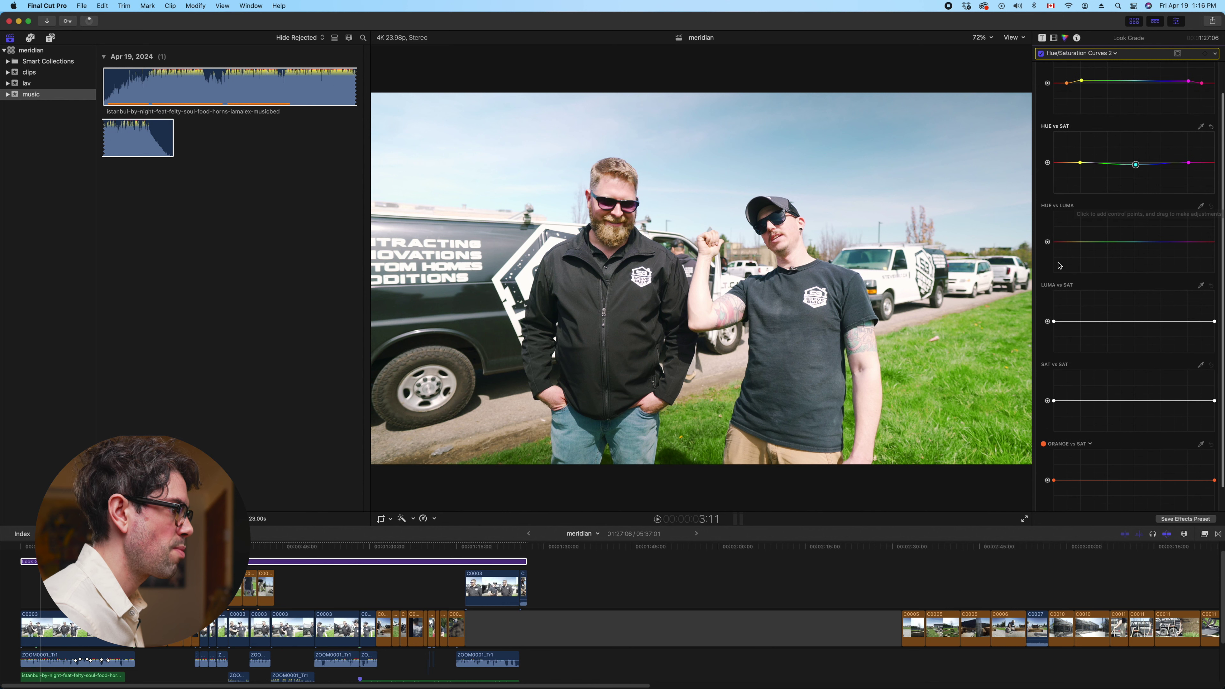
pyautogui.click(1082, 322)
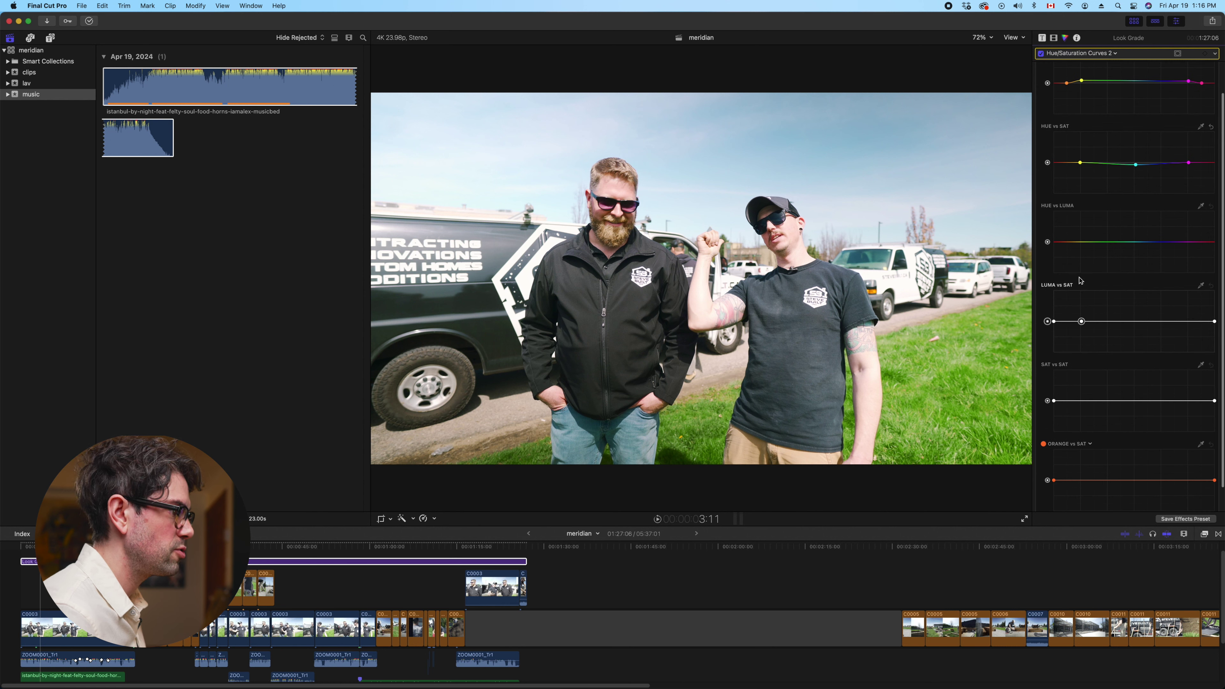
pyautogui.moveTo(1054, 321); pyautogui.dragTo(1054, 396)
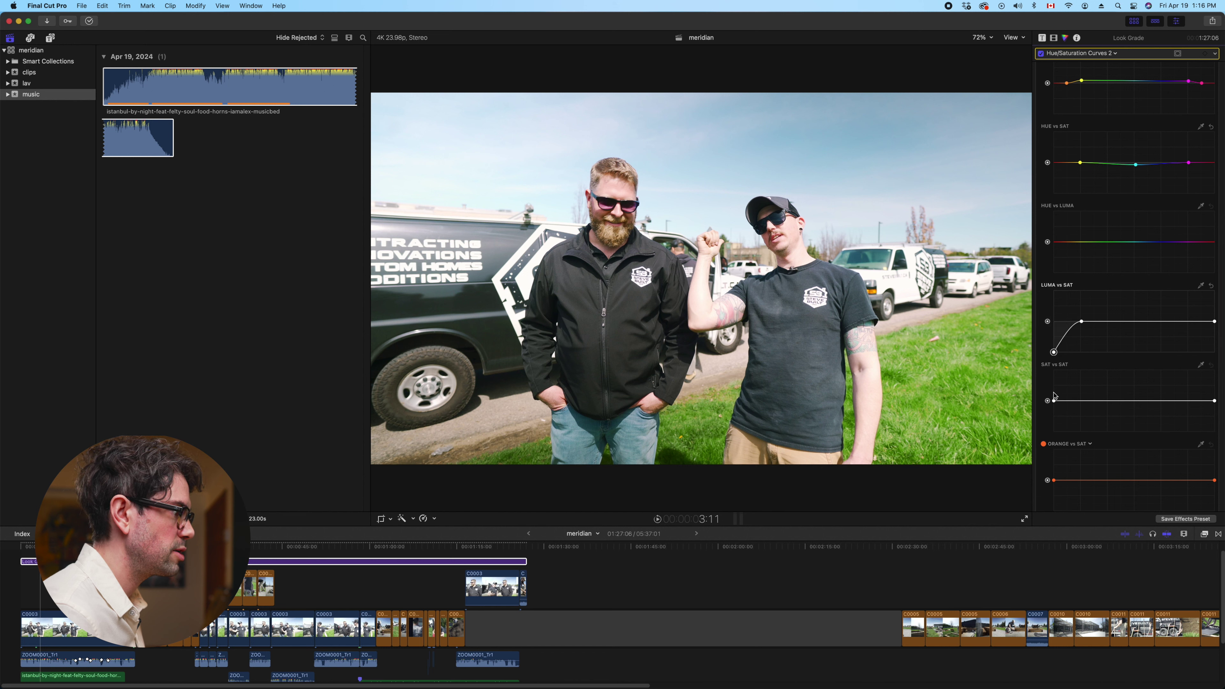
pyautogui.click(1186, 322)
pyautogui.moveTo(1215, 322); pyautogui.dragTo(1220, 320)
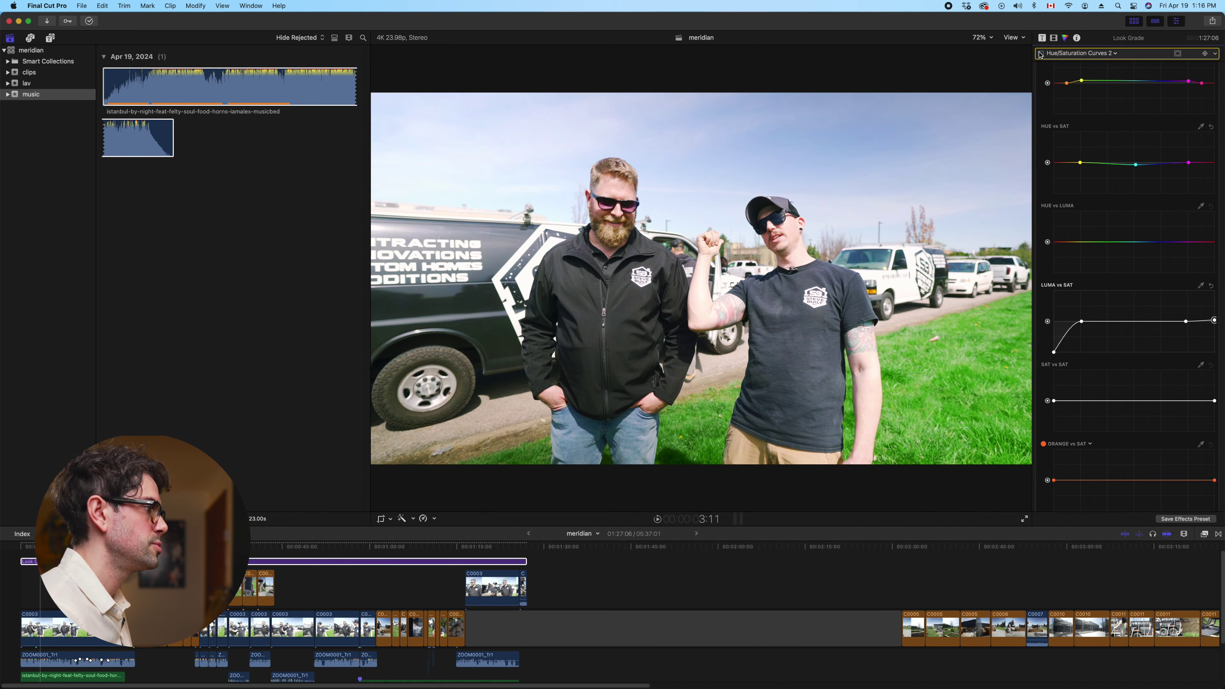
pyautogui.click(1114, 53)
pyautogui.click(1161, 85)
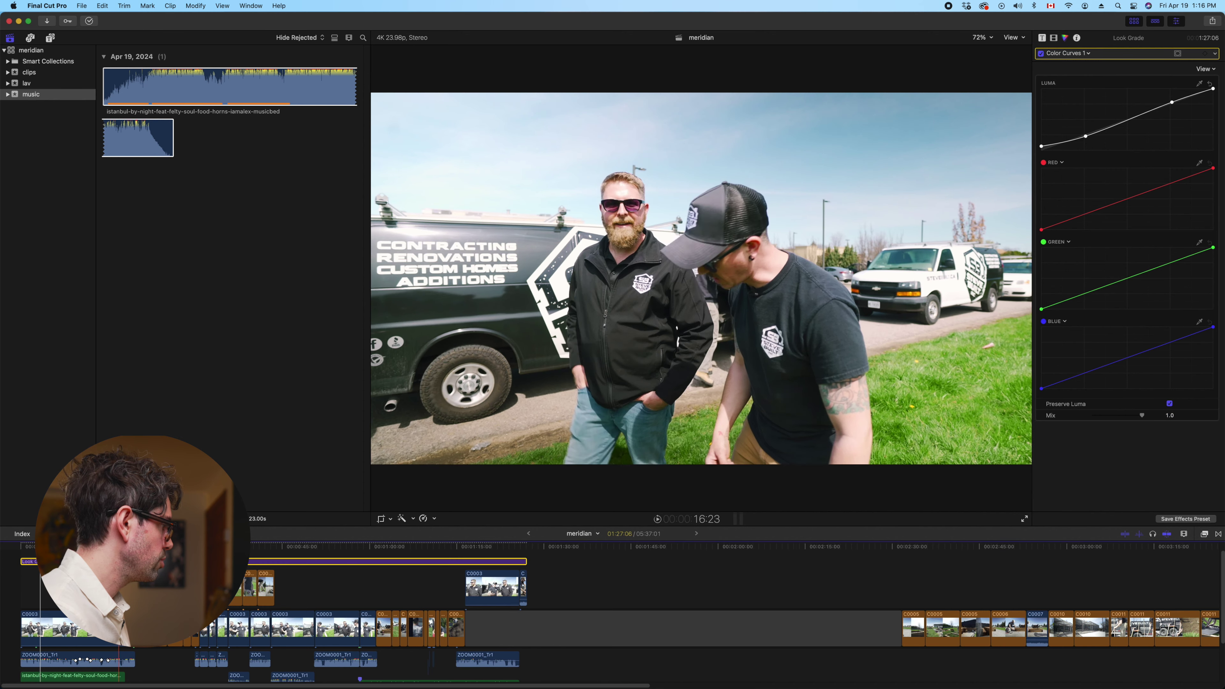
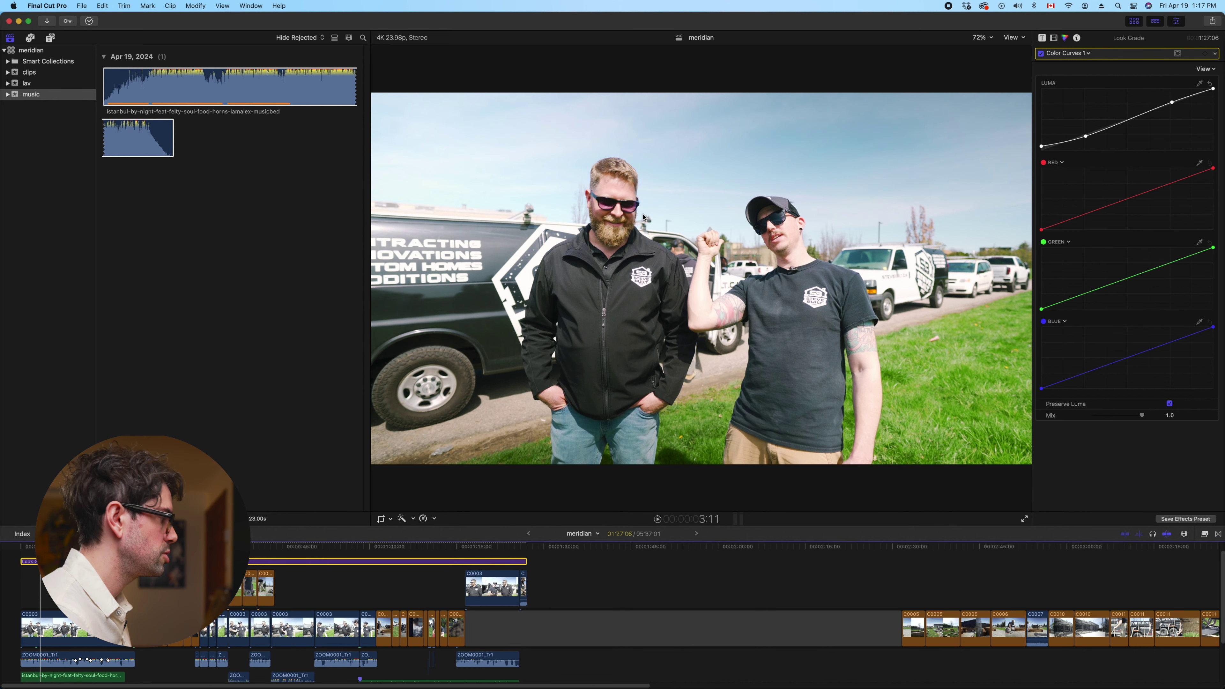
# Preview the meridian timeline's opening seconds, toggling the Look Grade adjustment off and on
pyautogui.press('Home')
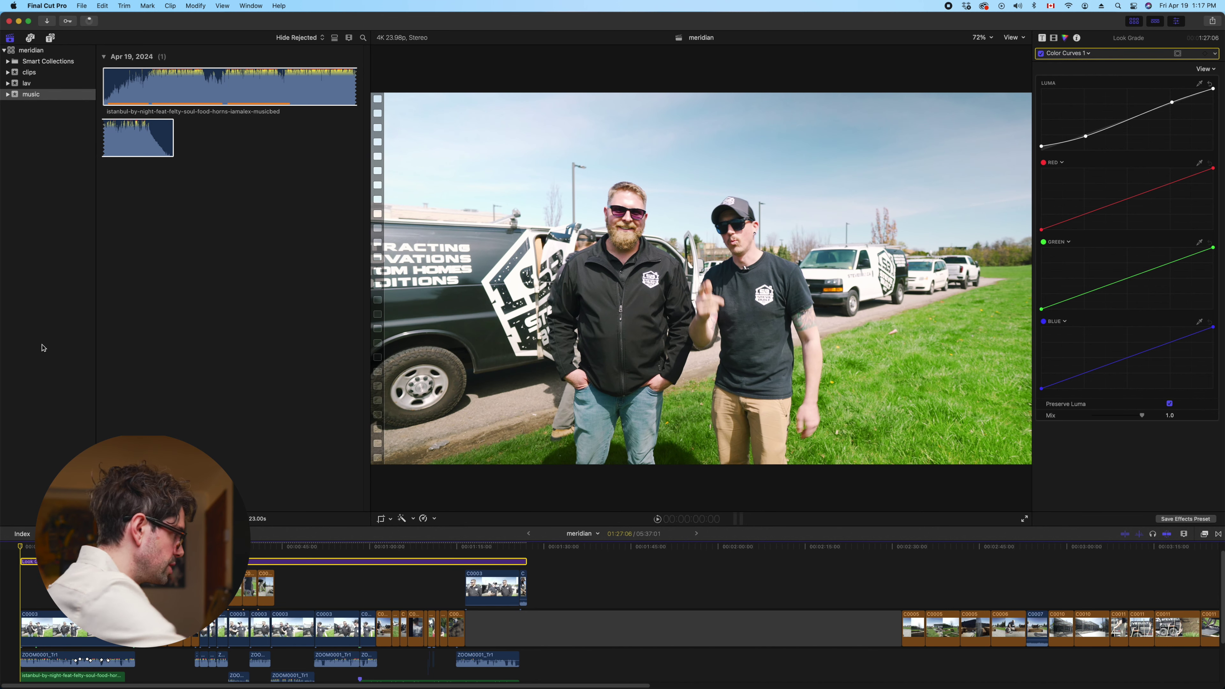
pyautogui.press('space')
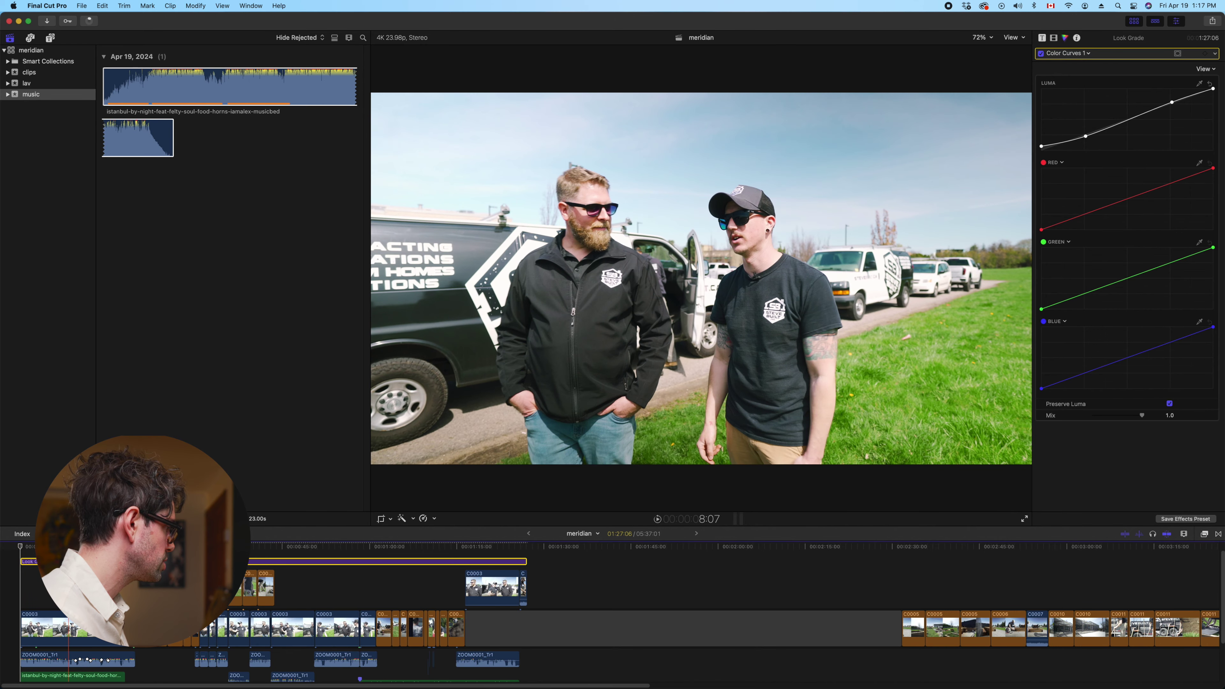
pyautogui.press('Home')
pyautogui.press('v')
pyautogui.press('v')
pyautogui.press('v')
pyautogui.press('v')
pyautogui.press('v')
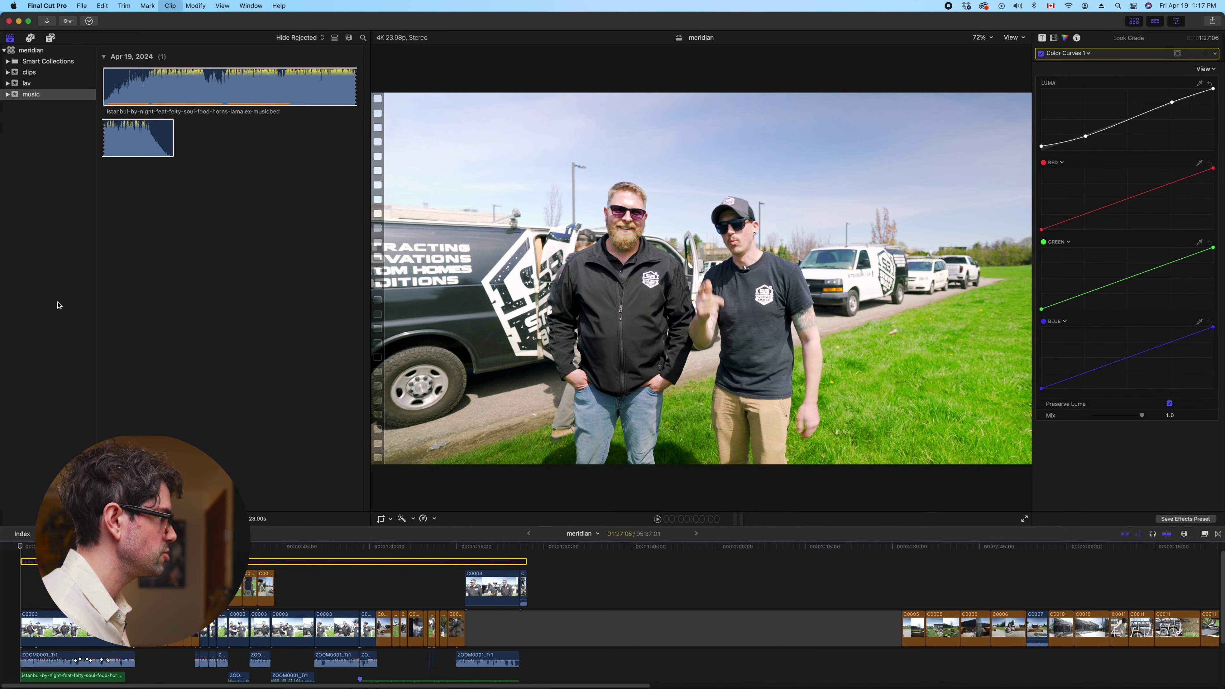
pyautogui.press('v')
pyautogui.press('v')
pyautogui.press('v')
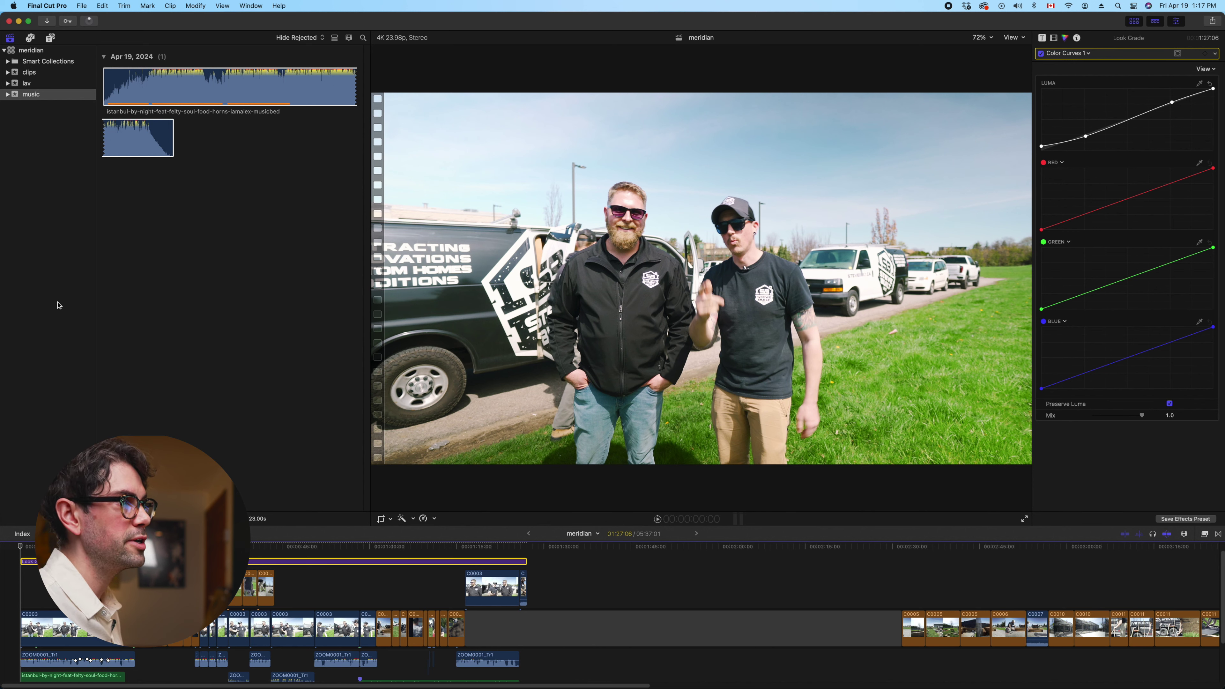
# Play the timeline from the beginning, repeatedly disabling and re-enabling Look Grade on each shot
pyautogui.press('space')
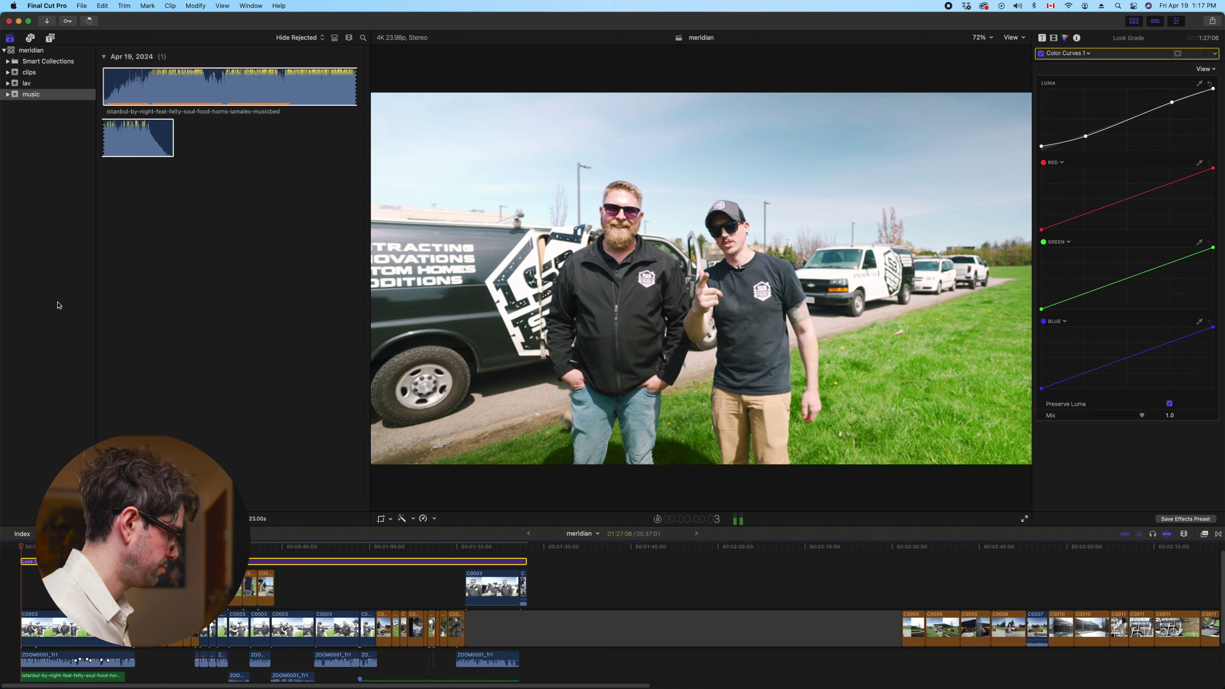
pyautogui.press('v')
pyautogui.press('v')
pyautogui.press('v')
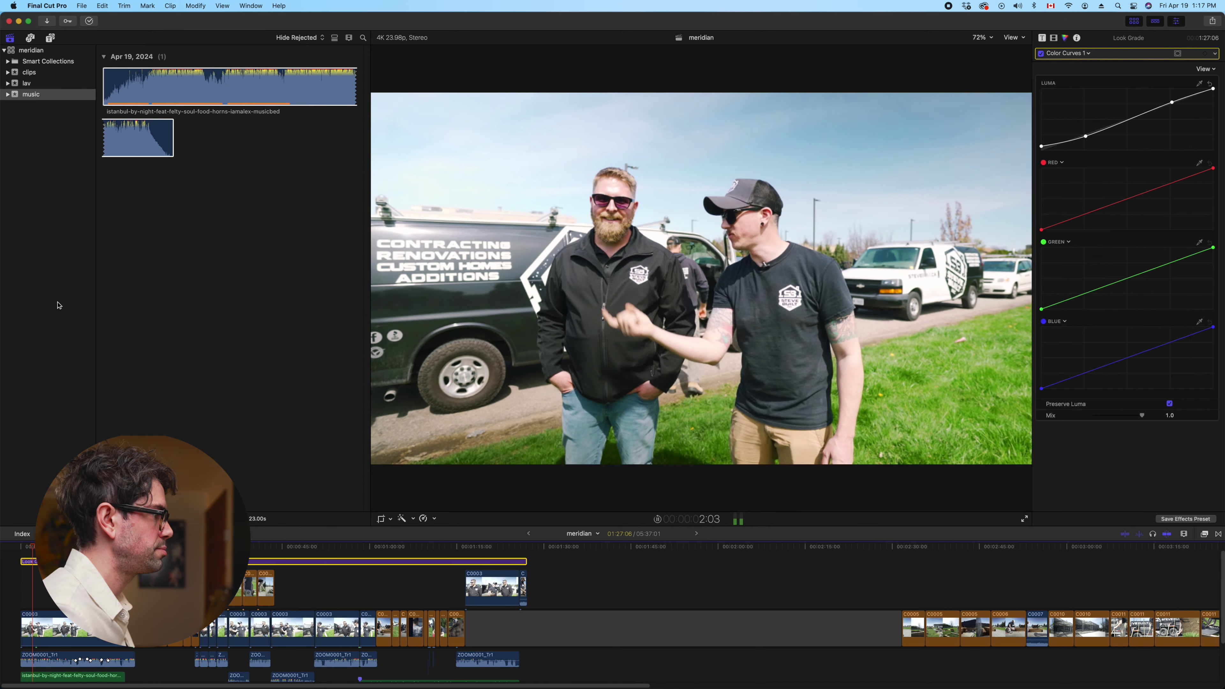
pyautogui.press('v')
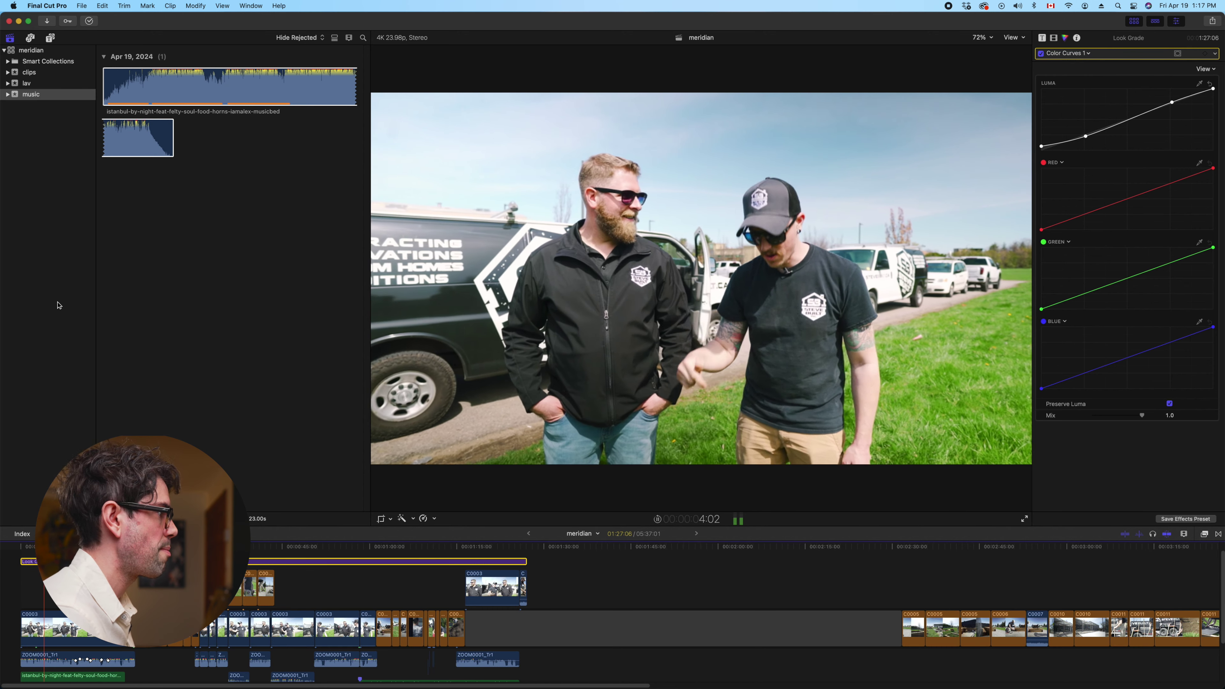
pyautogui.press('v')
pyautogui.press('v')
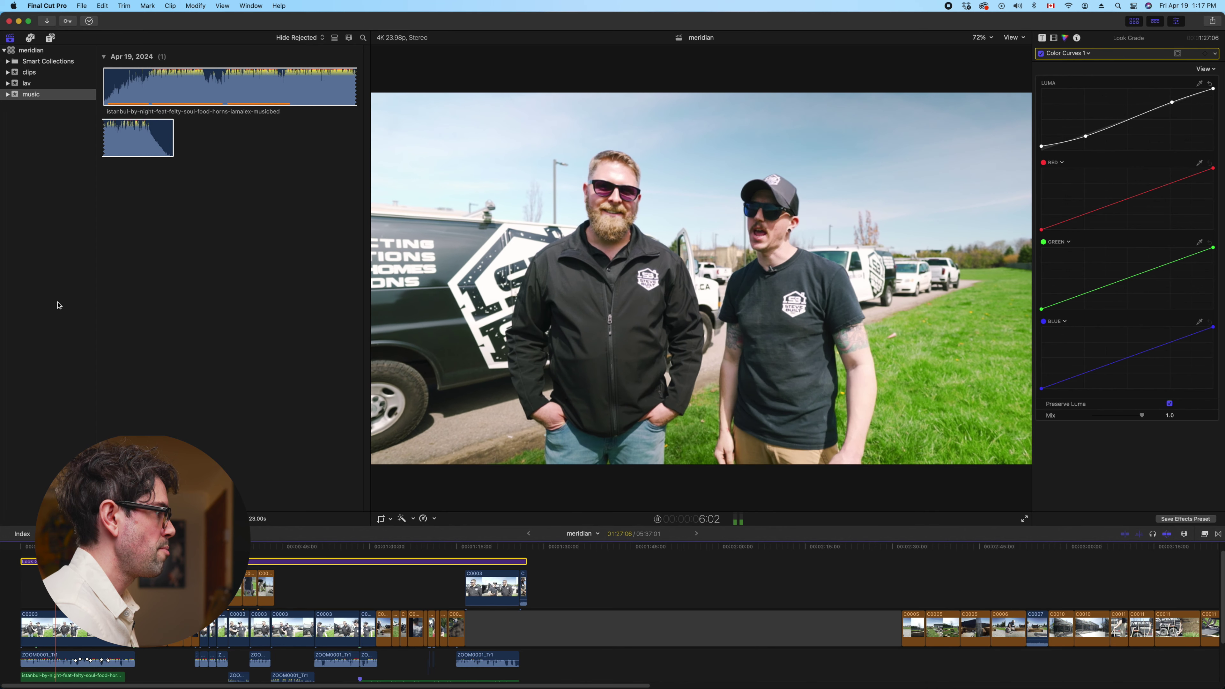
pyautogui.press('v')
pyautogui.press('v')
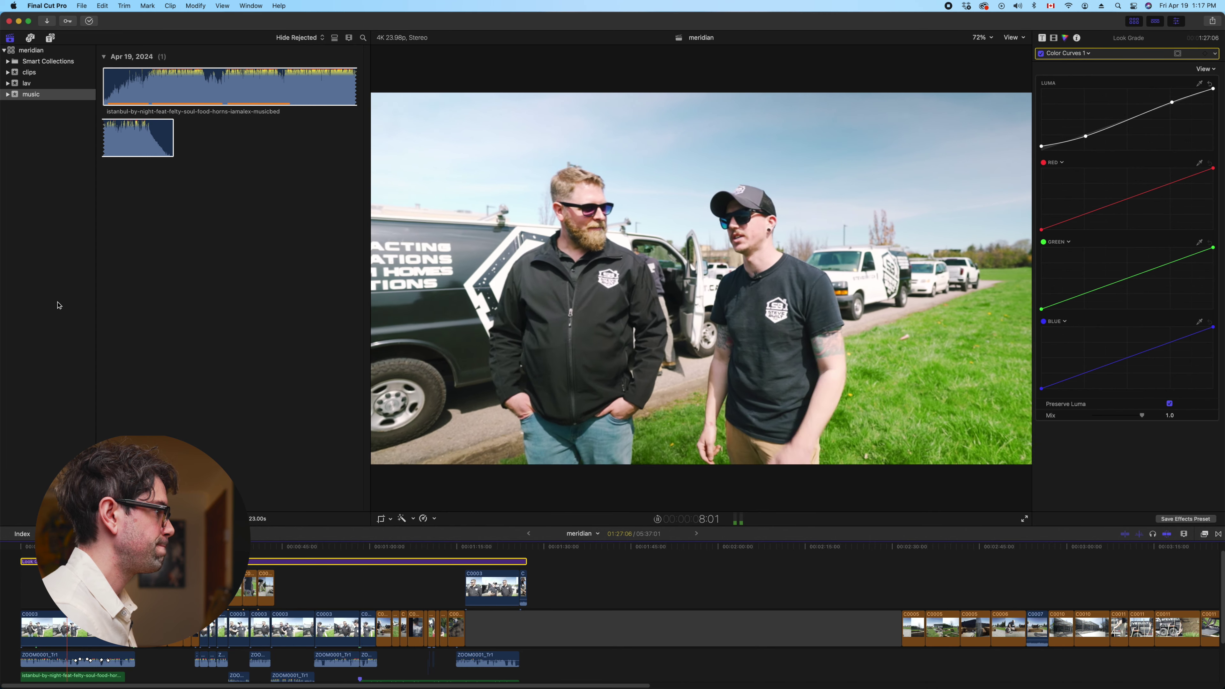
pyautogui.press('v')
pyautogui.press('v')
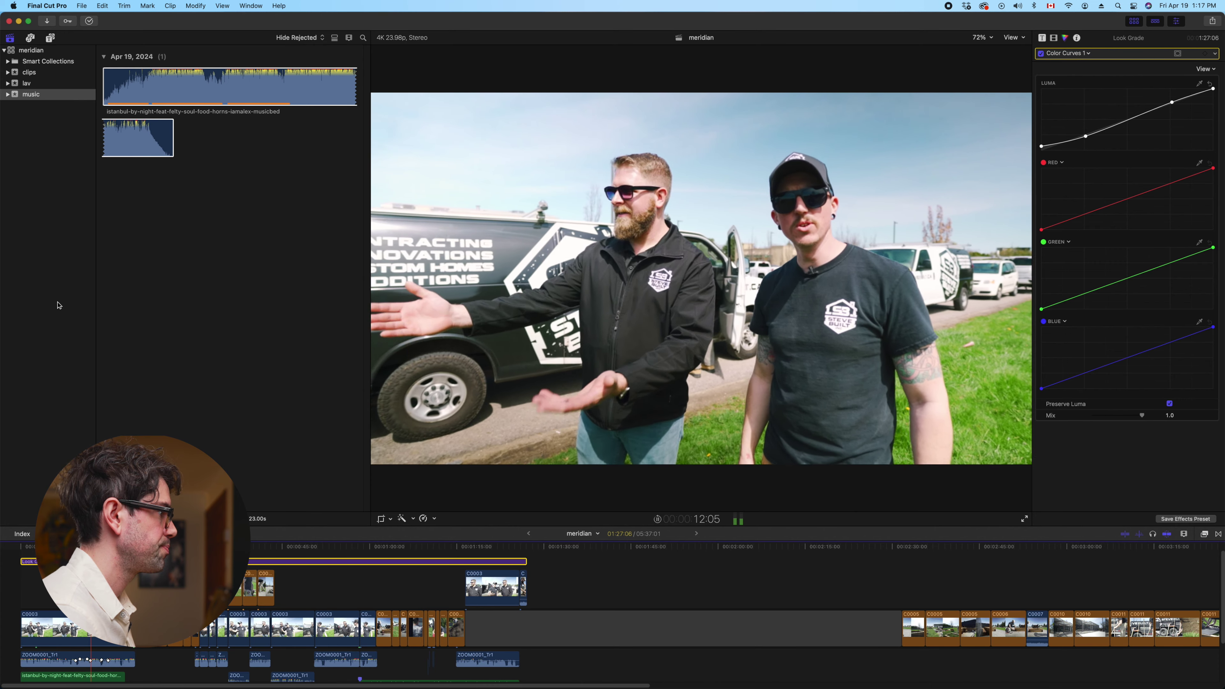
pyautogui.press('v')
pyautogui.press('v')
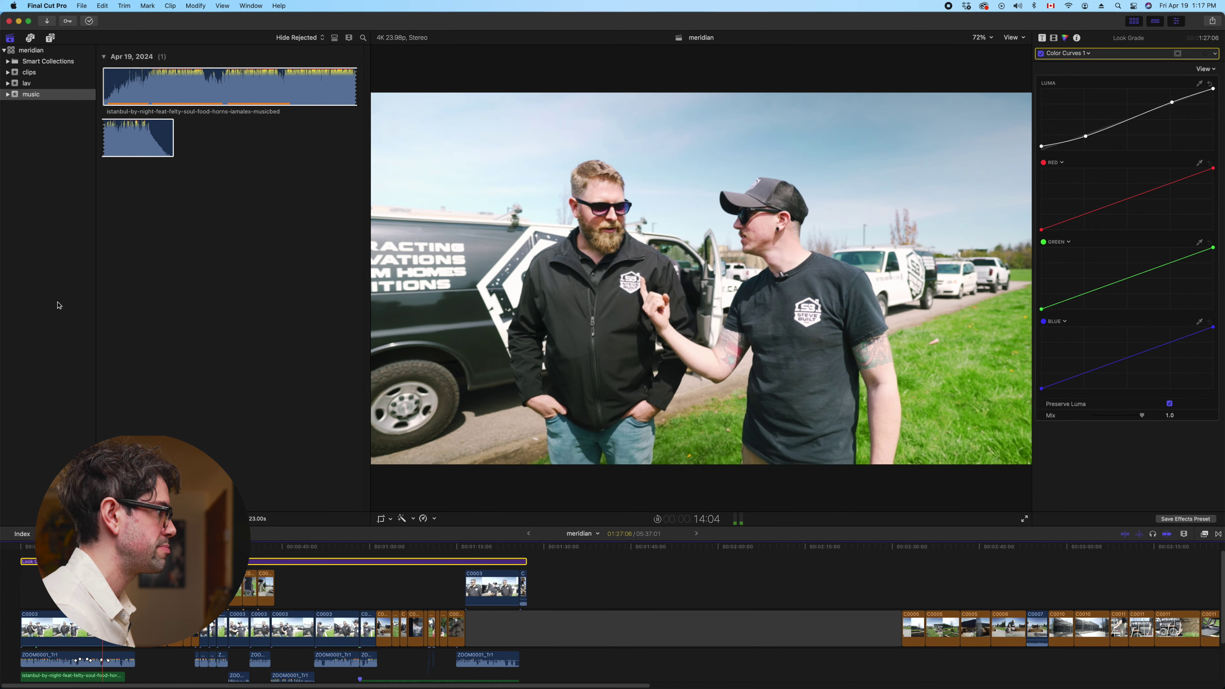
pyautogui.press('v')
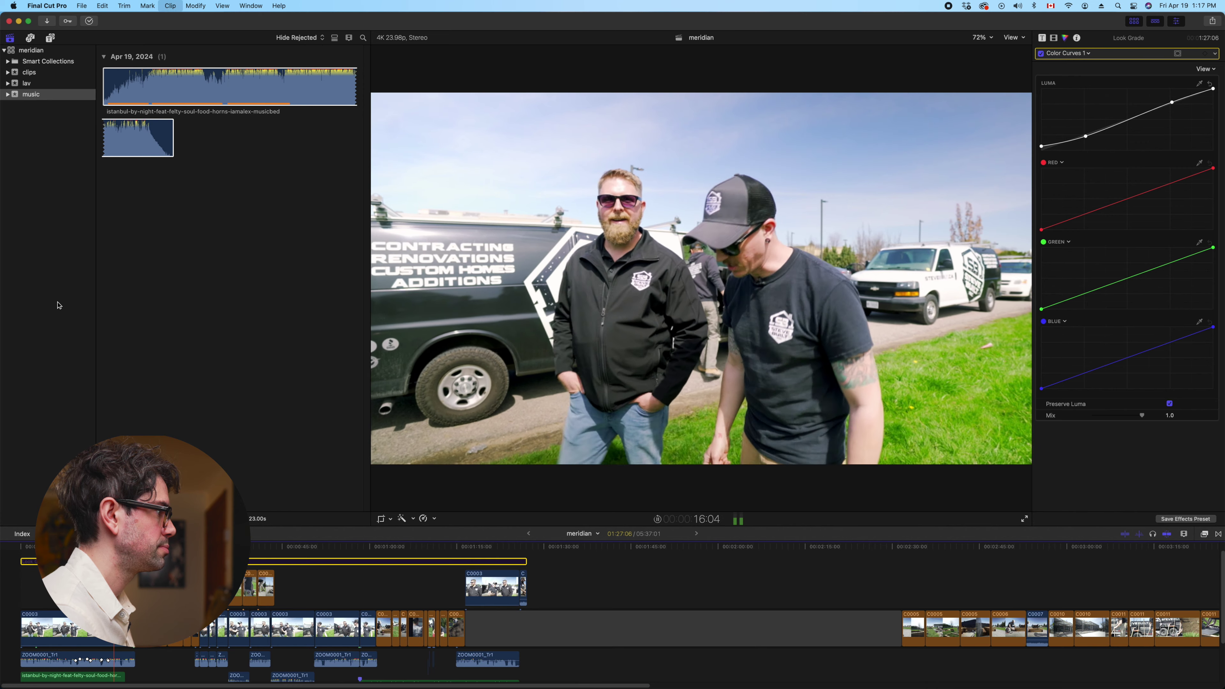
pyautogui.press('v')
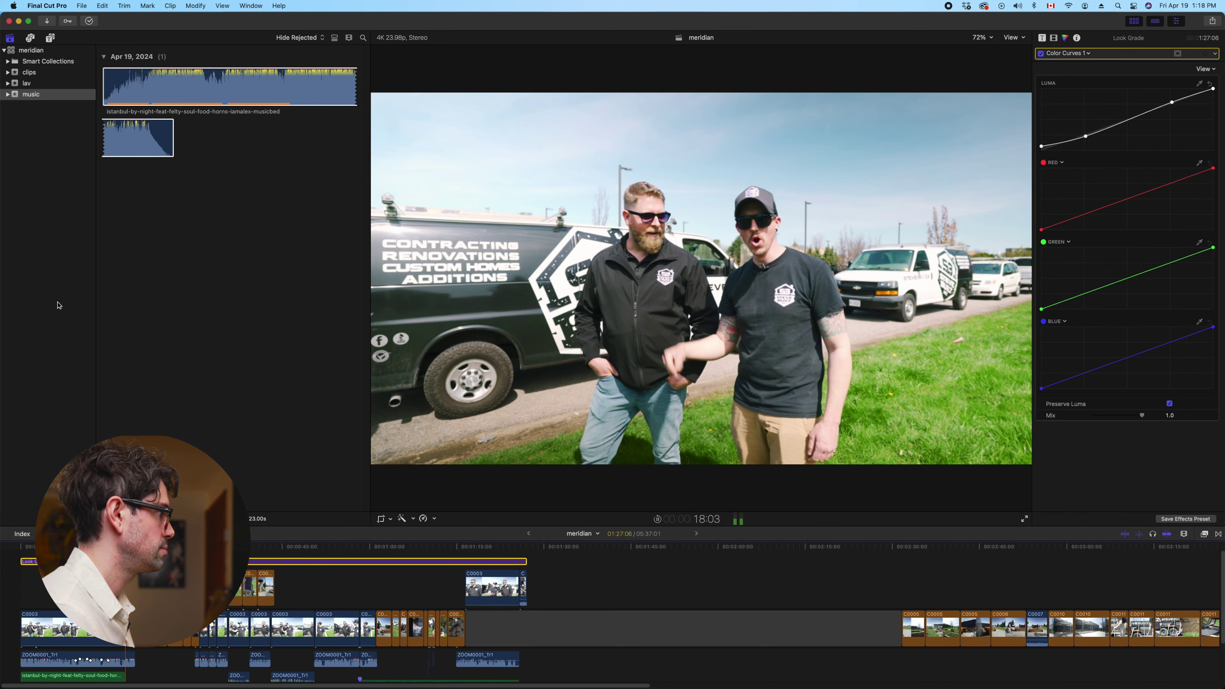
pyautogui.press('v')
pyautogui.press('v')
pyautogui.press('v')
pyautogui.press('v')
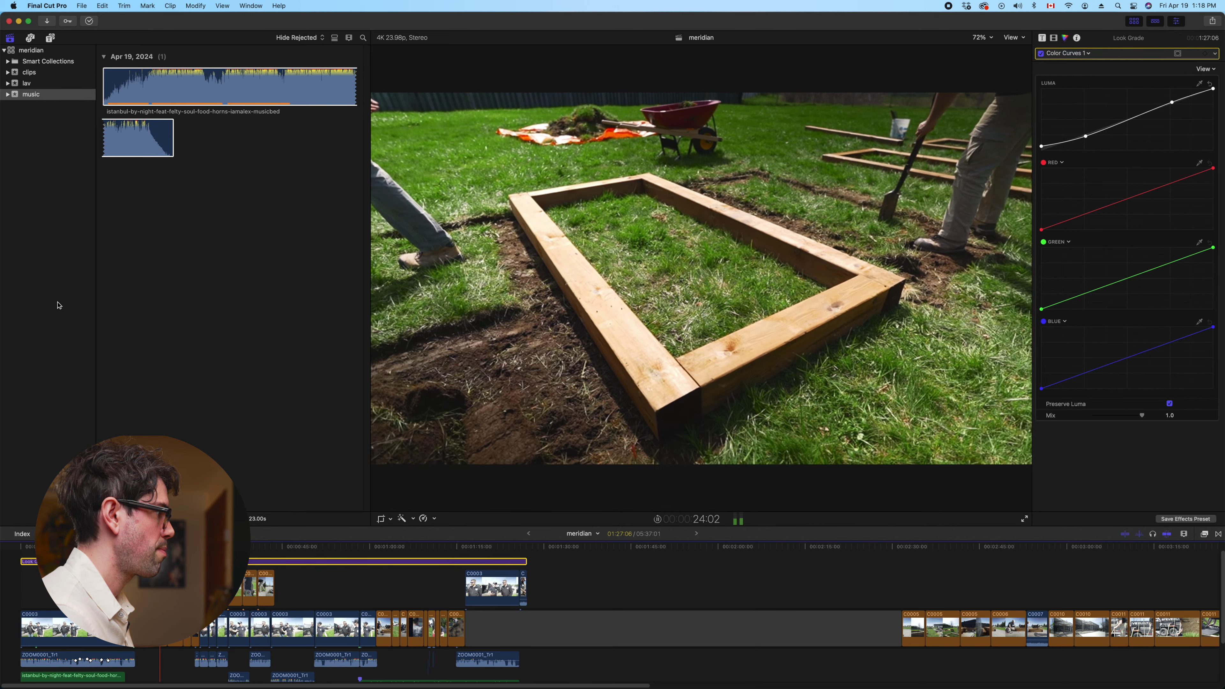
pyautogui.press('v')
pyautogui.press('v')
pyautogui.press('v')
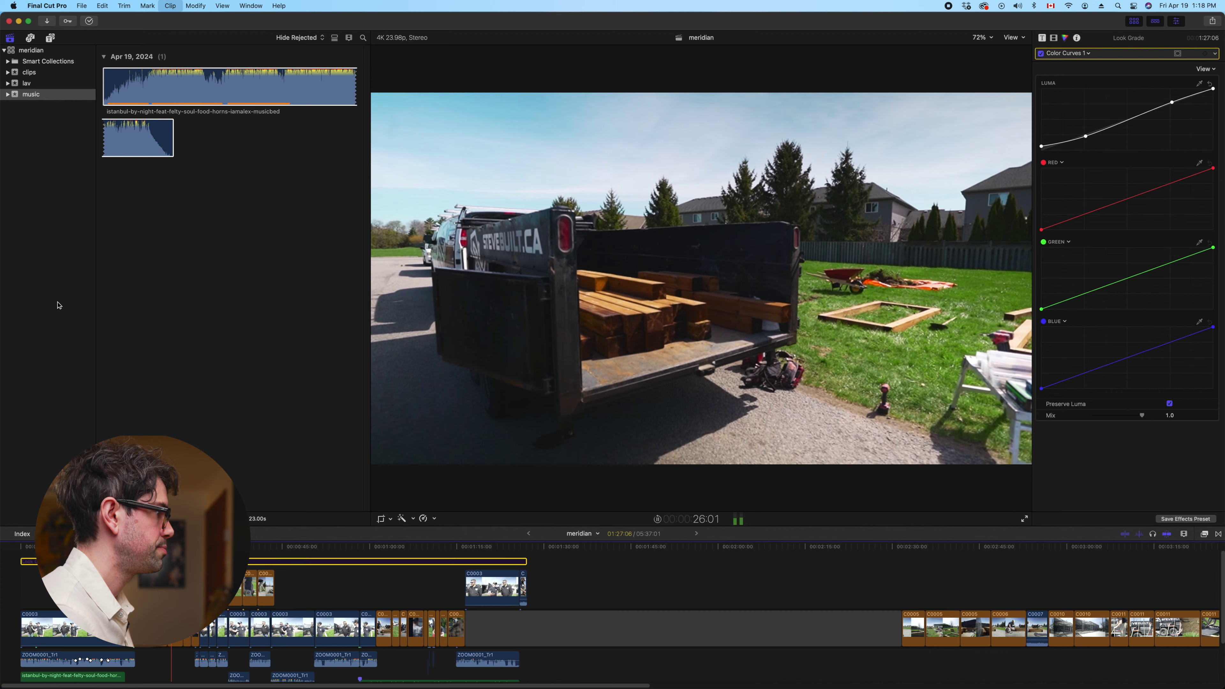
pyautogui.press('v')
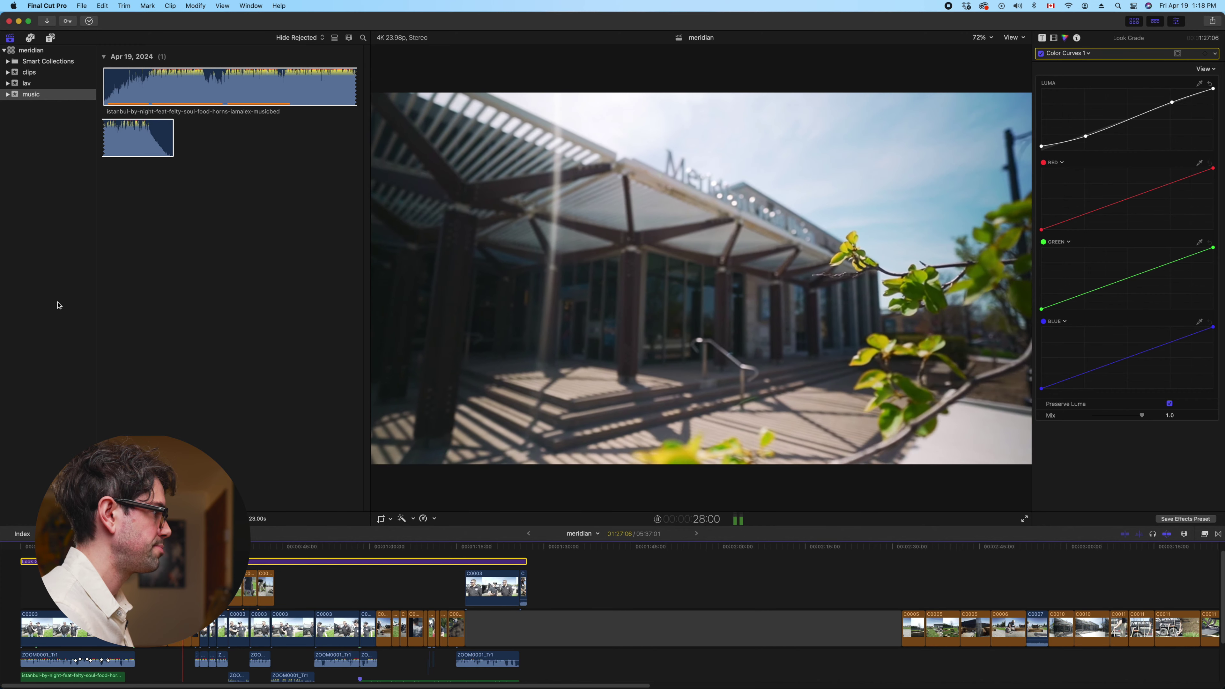
pyautogui.press('v')
pyautogui.press('v')
pyautogui.press('v')
pyautogui.press('v')
pyautogui.press('v')
pyautogui.press('v')
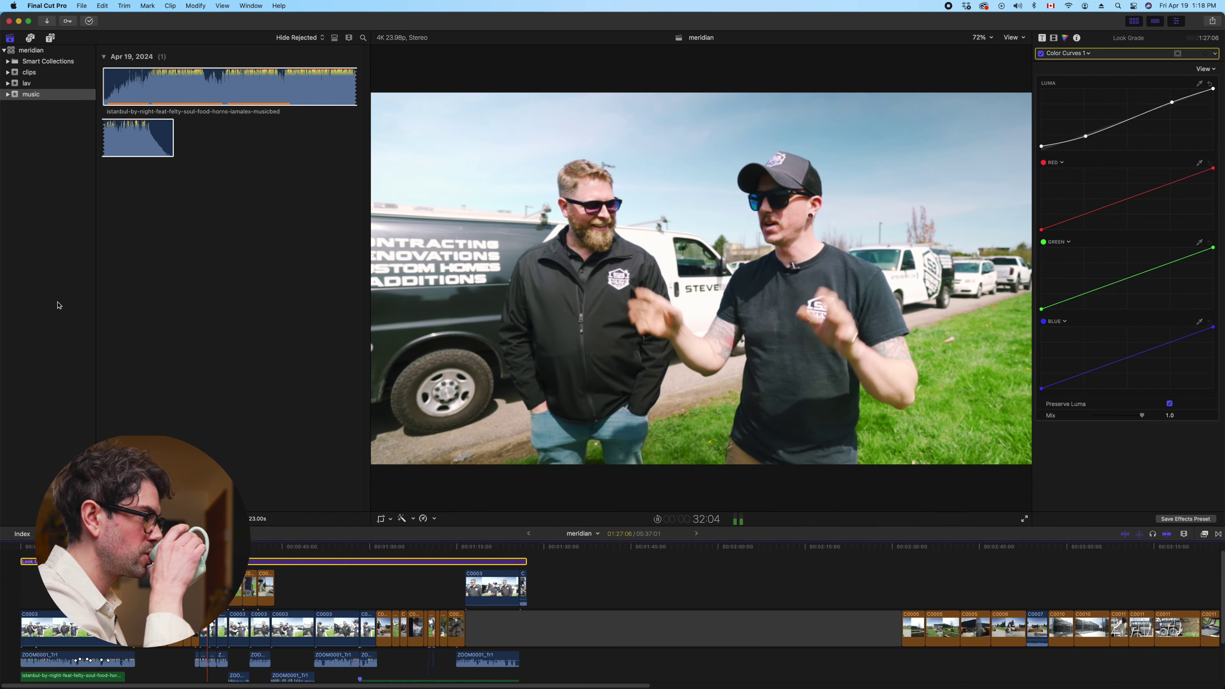
pyautogui.press('v')
pyautogui.press('v')
pyautogui.press('v')
pyautogui.press('v')
pyautogui.press('v')
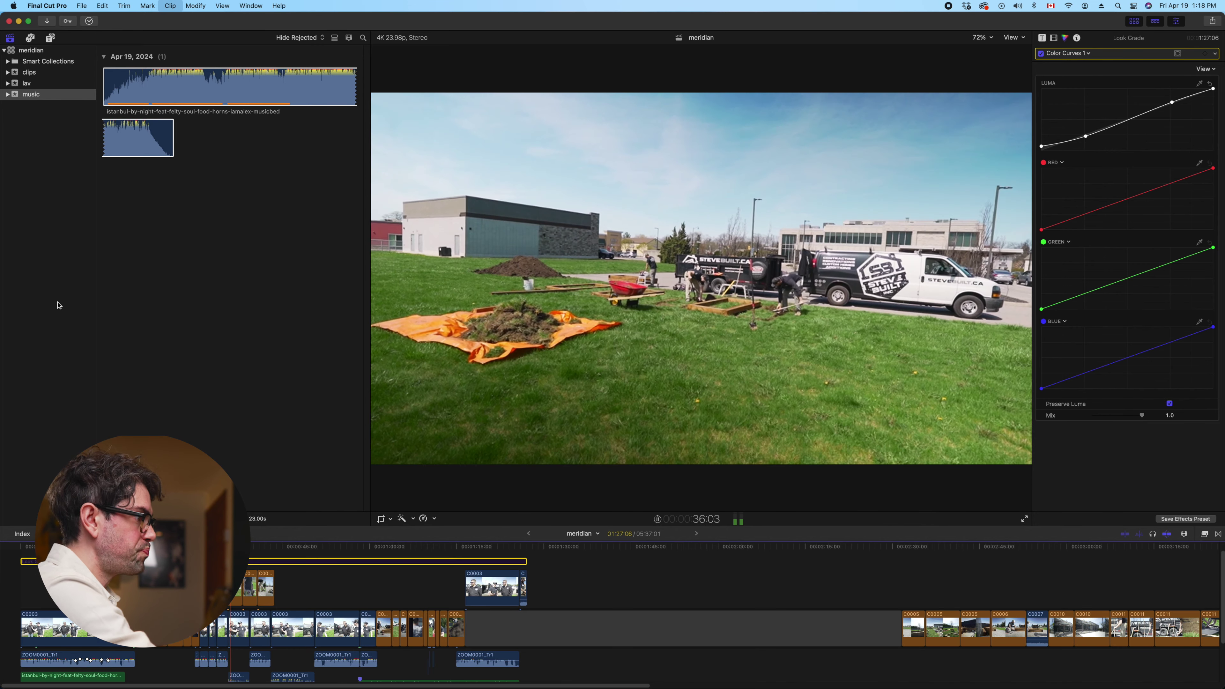
pyautogui.press('v')
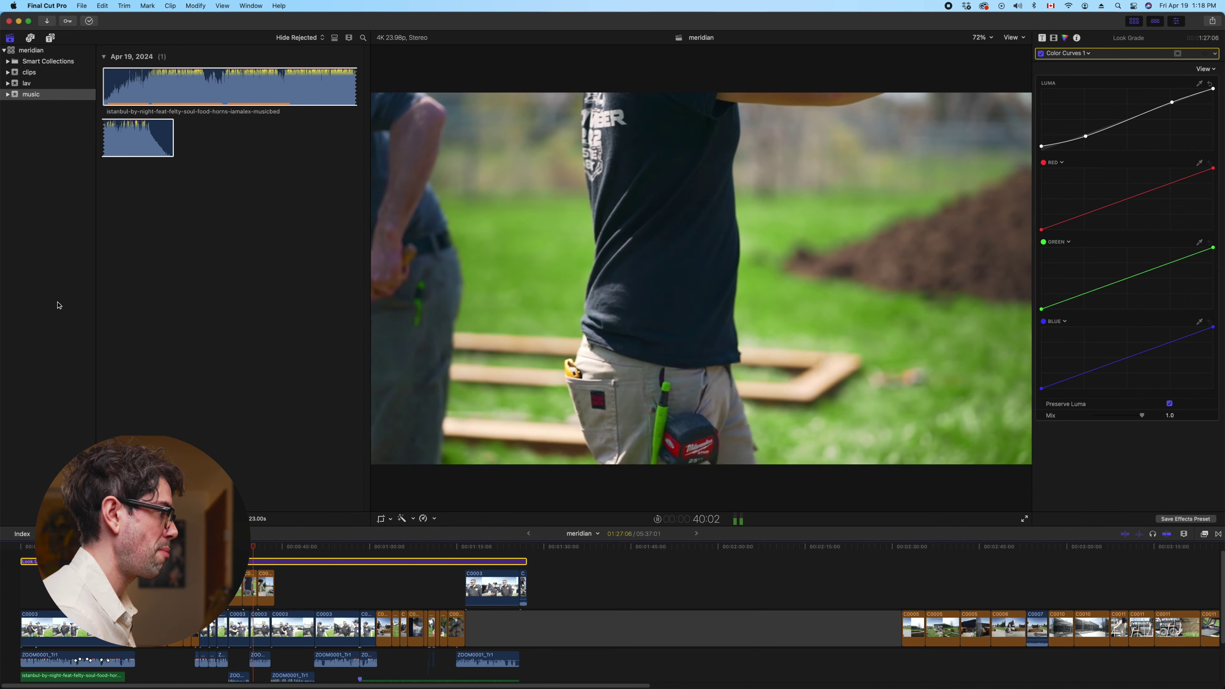
pyautogui.press('v')
pyautogui.press('v')
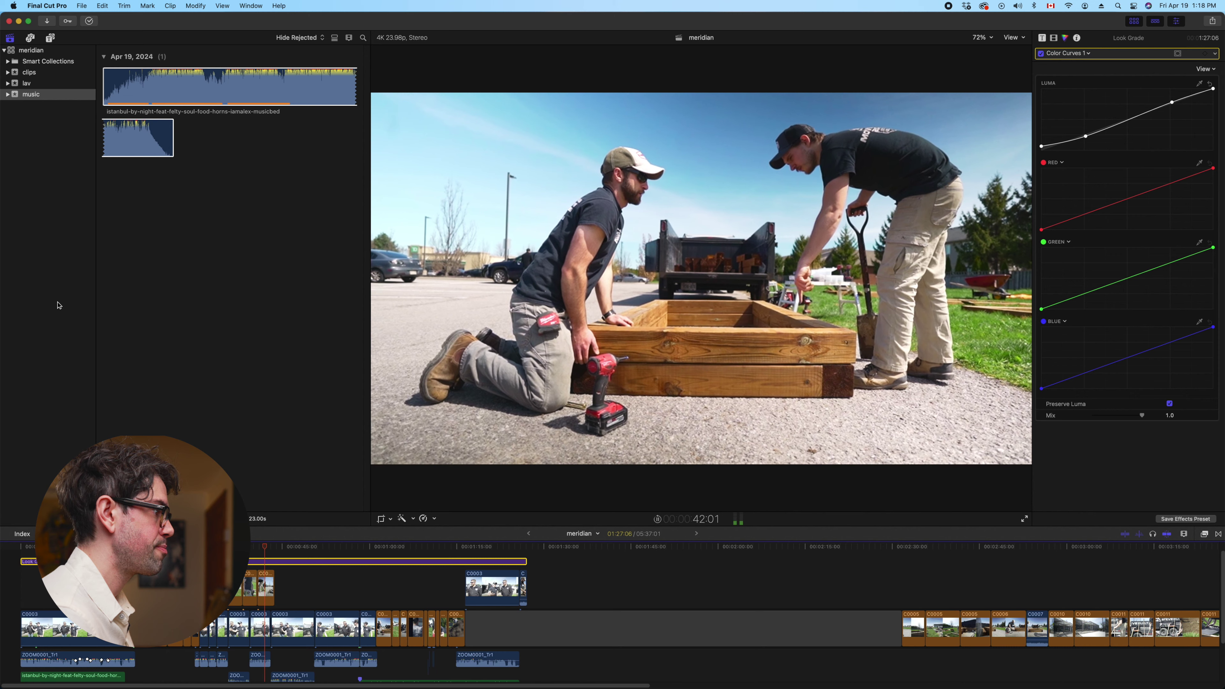
pyautogui.press('v')
pyautogui.press('v')
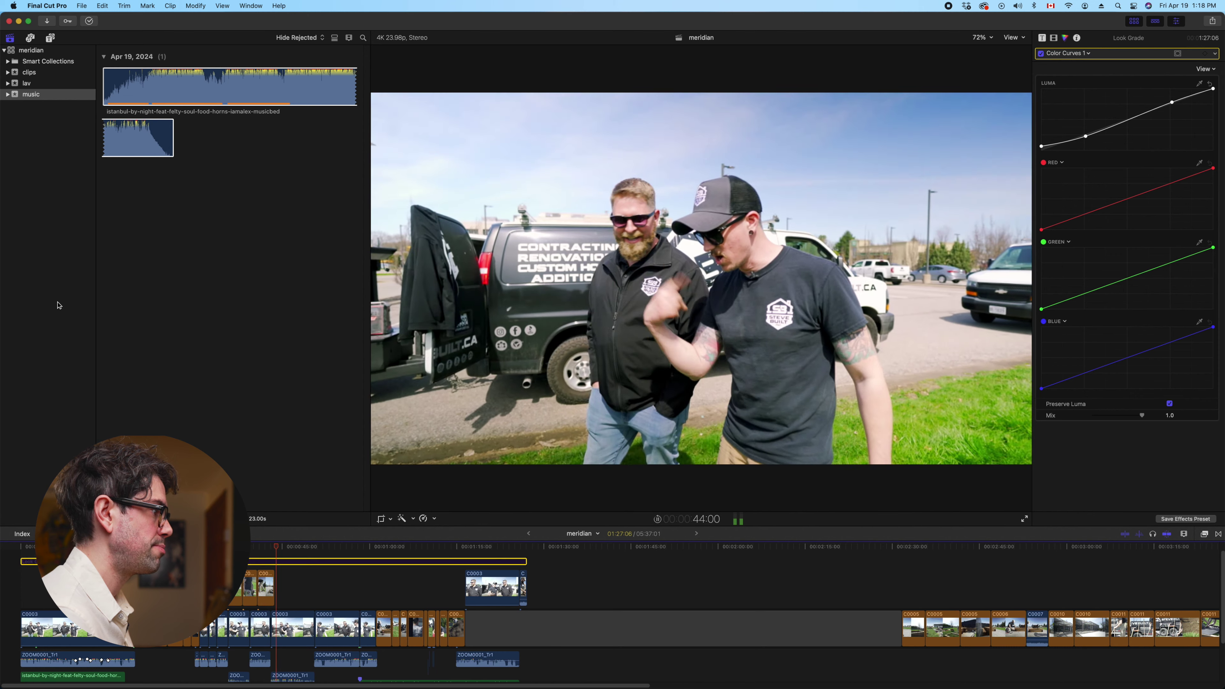
pyautogui.press('v')
pyautogui.press('v')
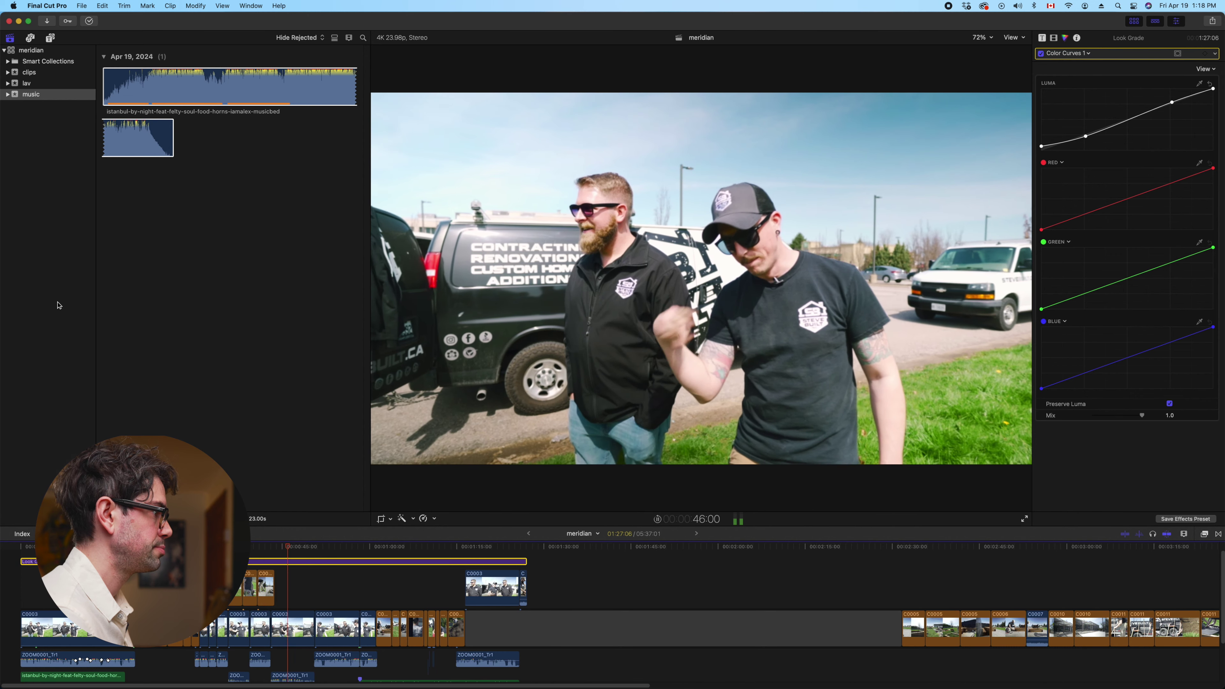
pyautogui.press('v')
pyautogui.press('v')
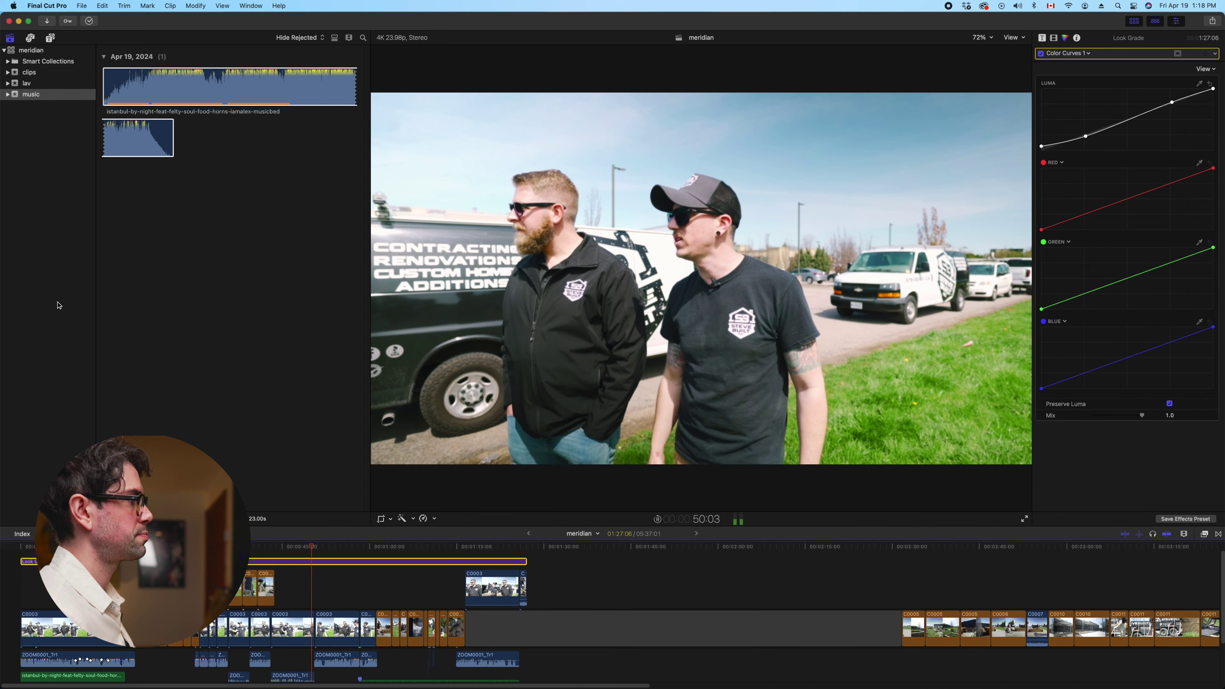
pyautogui.press('v')
pyautogui.press('v')
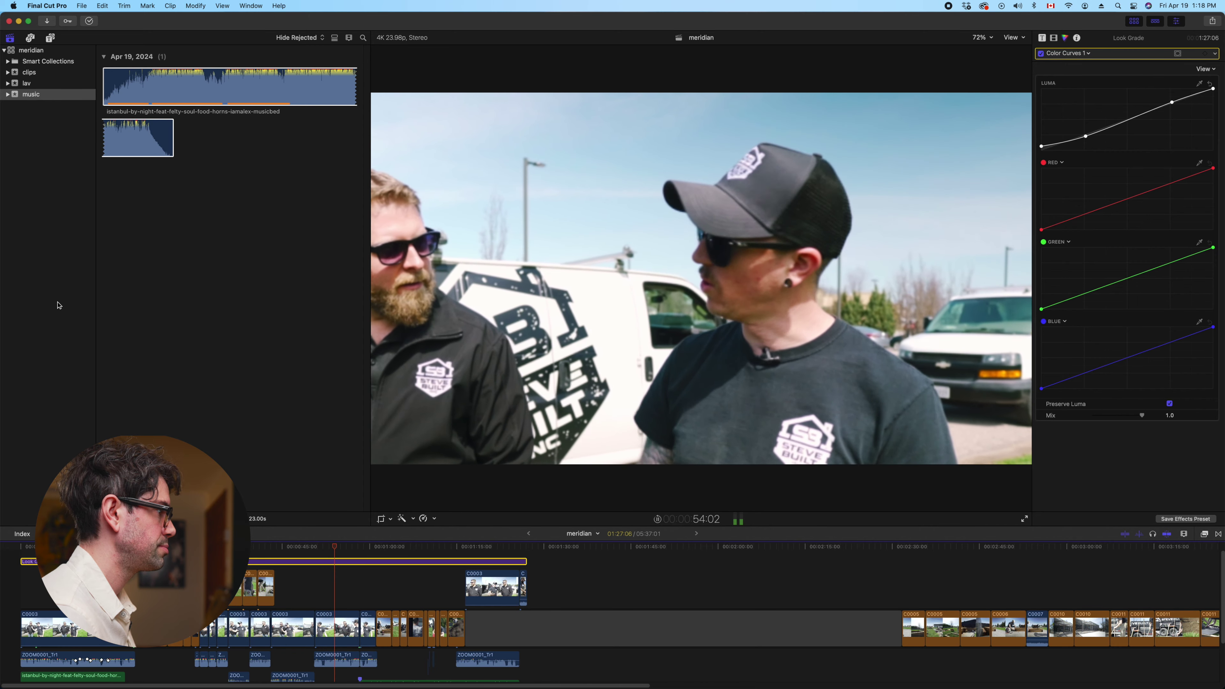
pyautogui.press('v')
pyautogui.press('v')
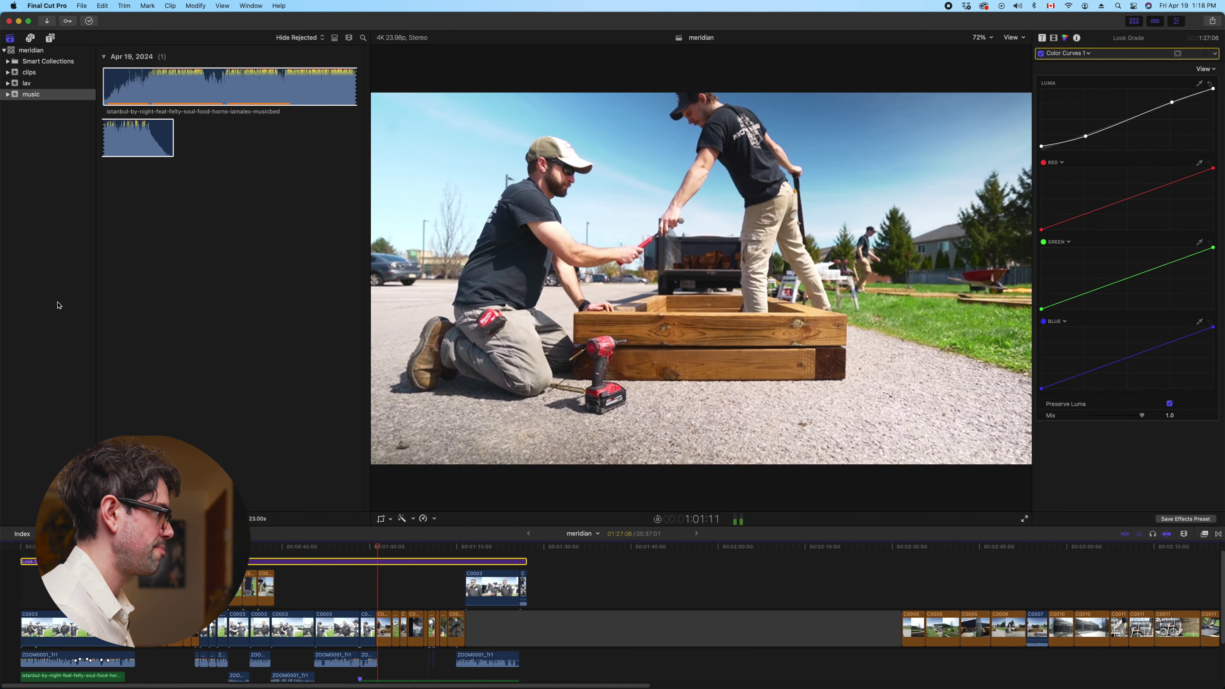
pyautogui.press('v')
pyautogui.press('v')
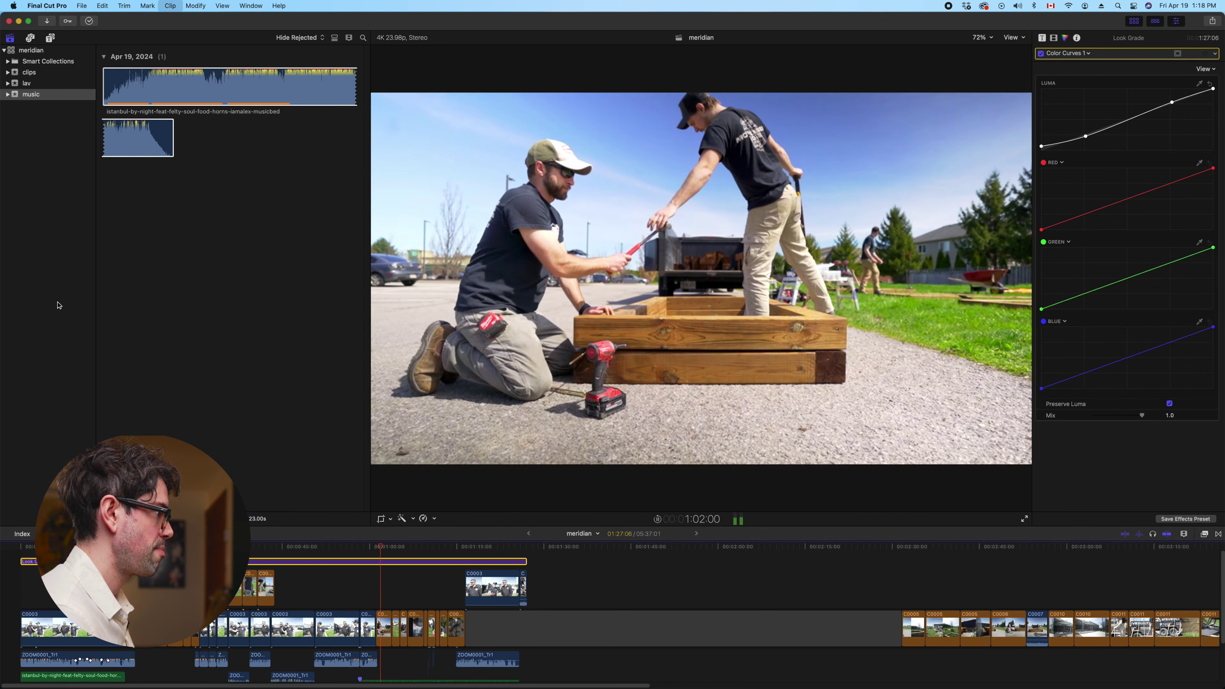
pyautogui.press('v')
pyautogui.press('v')
pyautogui.press('v')
pyautogui.press('v')
pyautogui.press('v')
pyautogui.press('v')
pyautogui.press('v')
pyautogui.press('v')
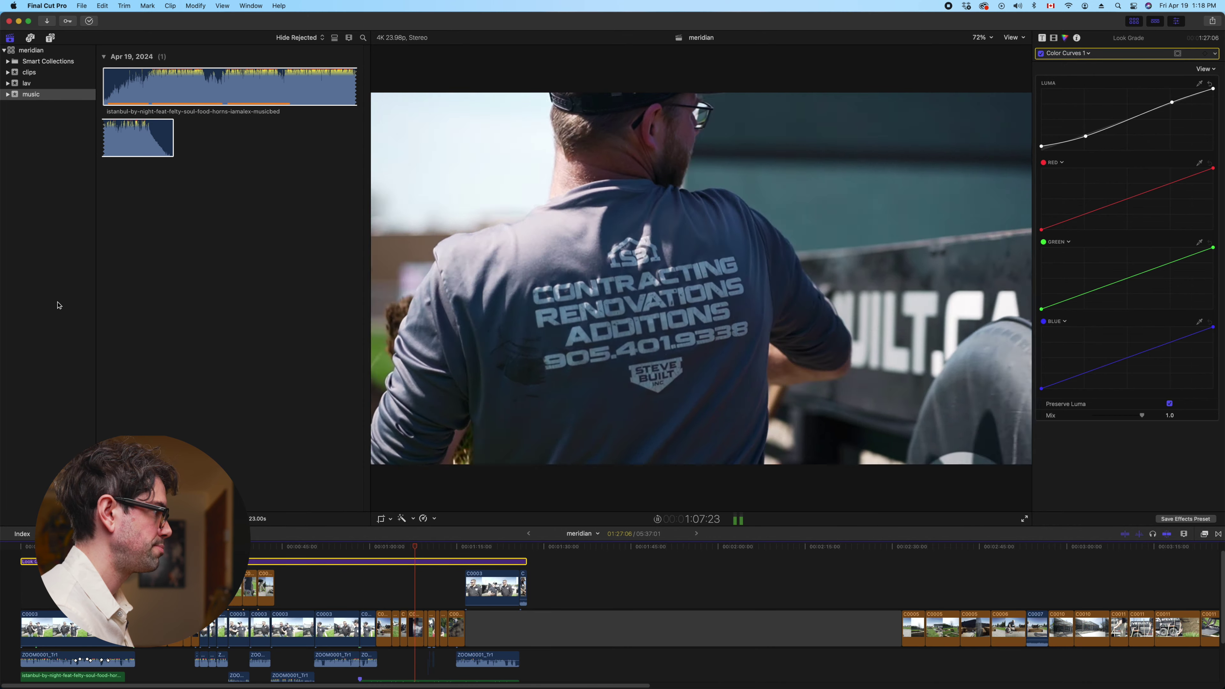
pyautogui.press('v')
pyautogui.press('v')
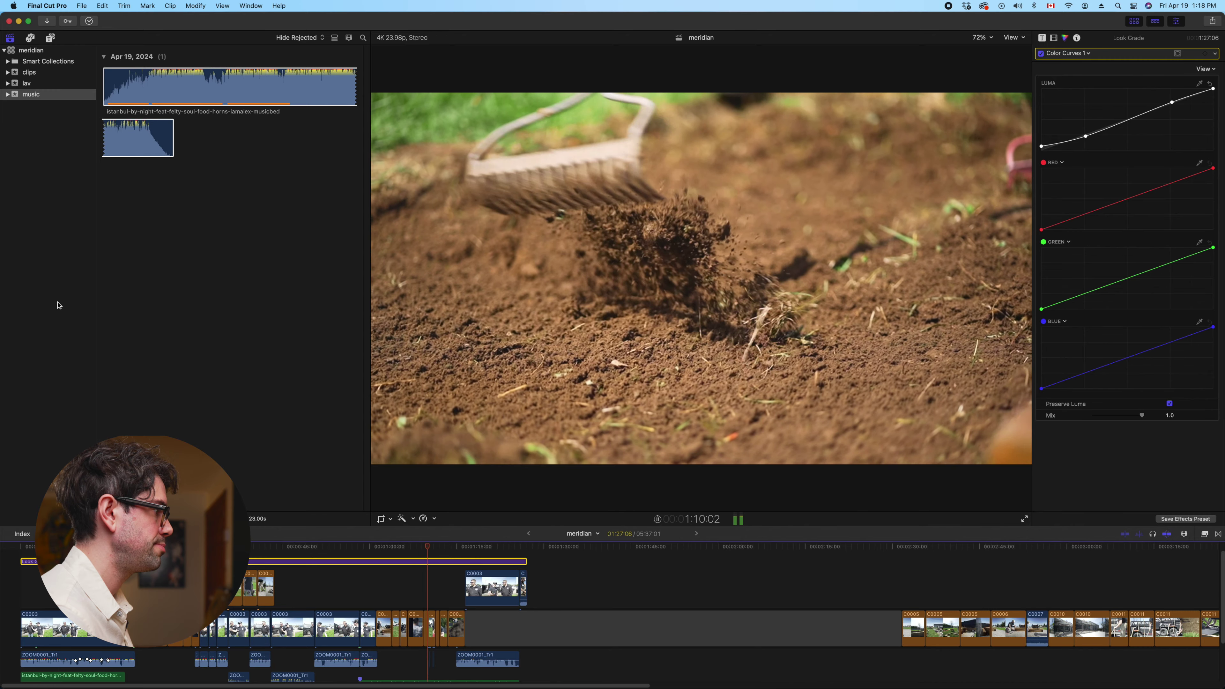
pyautogui.press('v')
pyautogui.press('v')
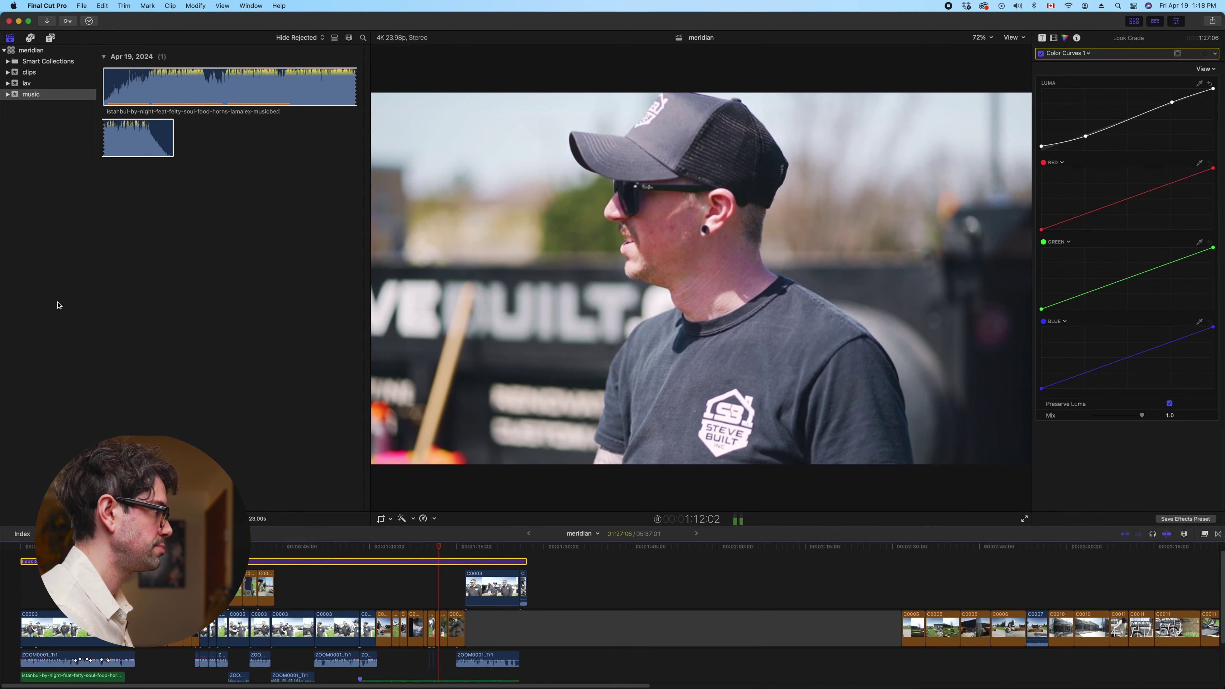
pyautogui.press('v')
pyautogui.press('v')
pyautogui.press('v')
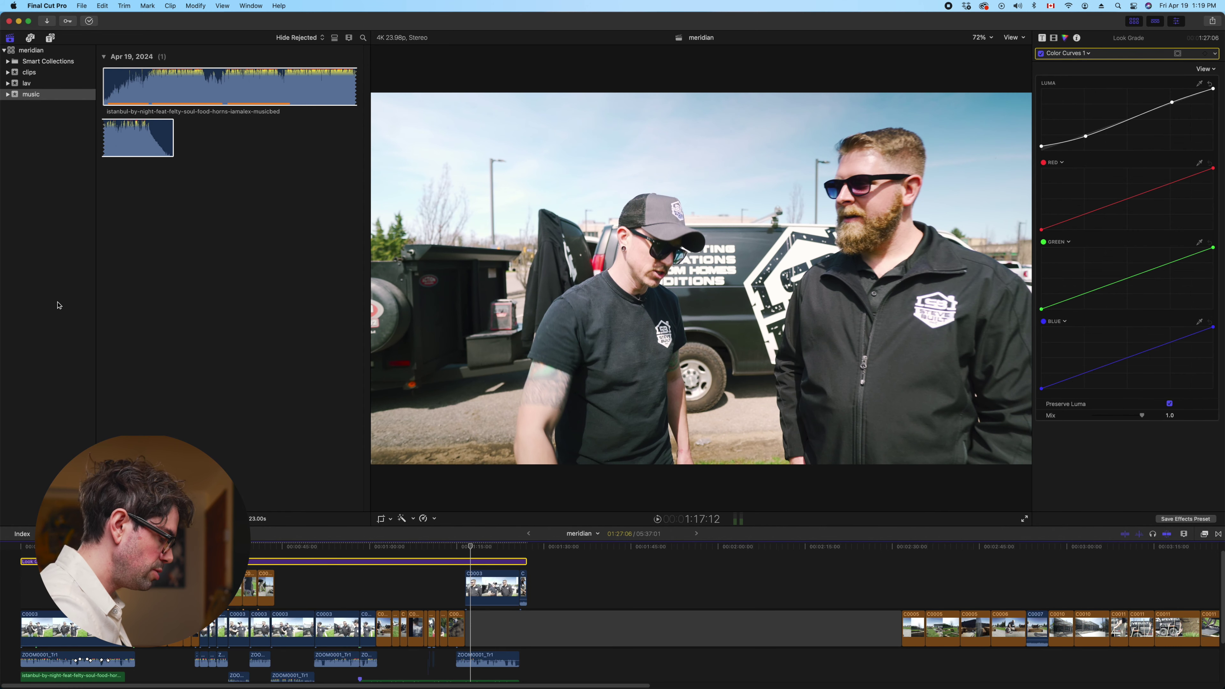
pyautogui.press('super+equal')
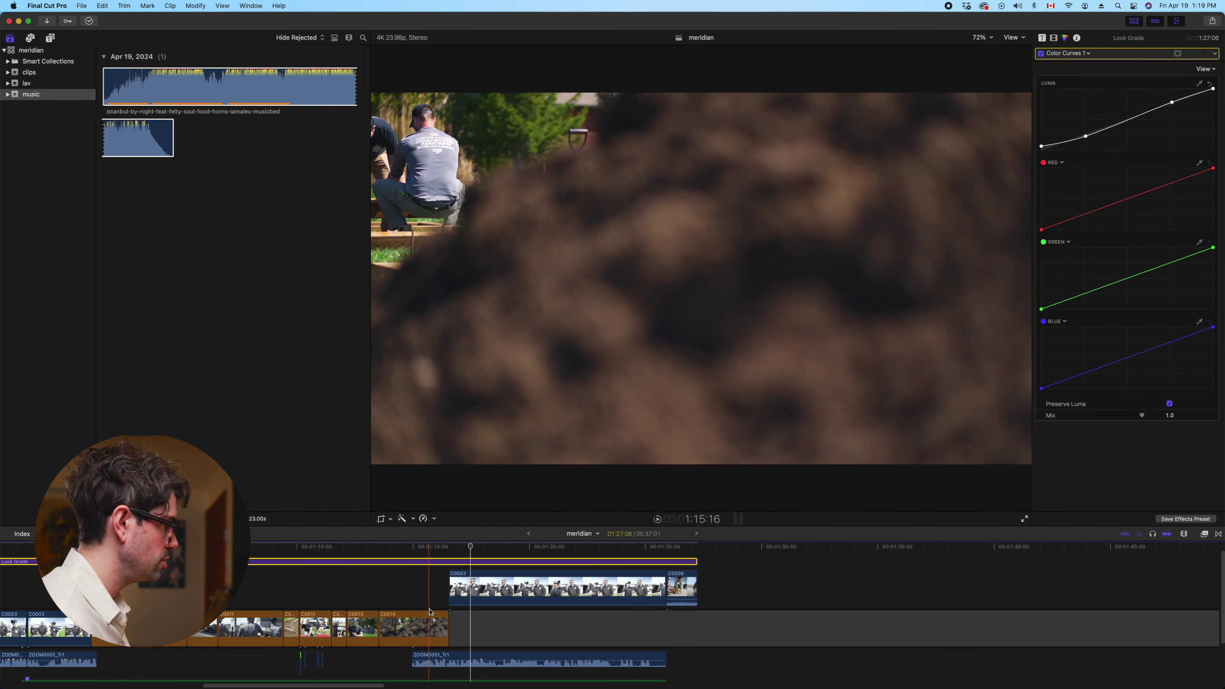
# Extend C0003's start edge a little earlier and play back across the new cut
pyautogui.click(431, 612)
pyautogui.press('space')
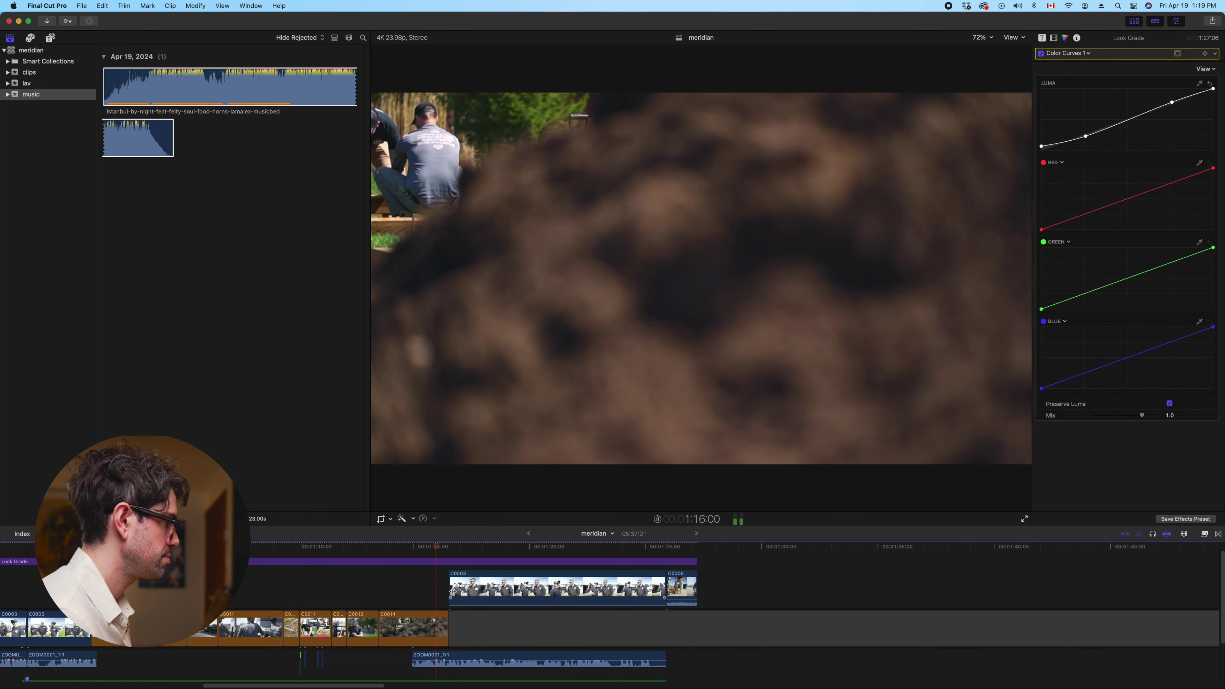
pyautogui.moveTo(453, 591); pyautogui.dragTo(447, 585)
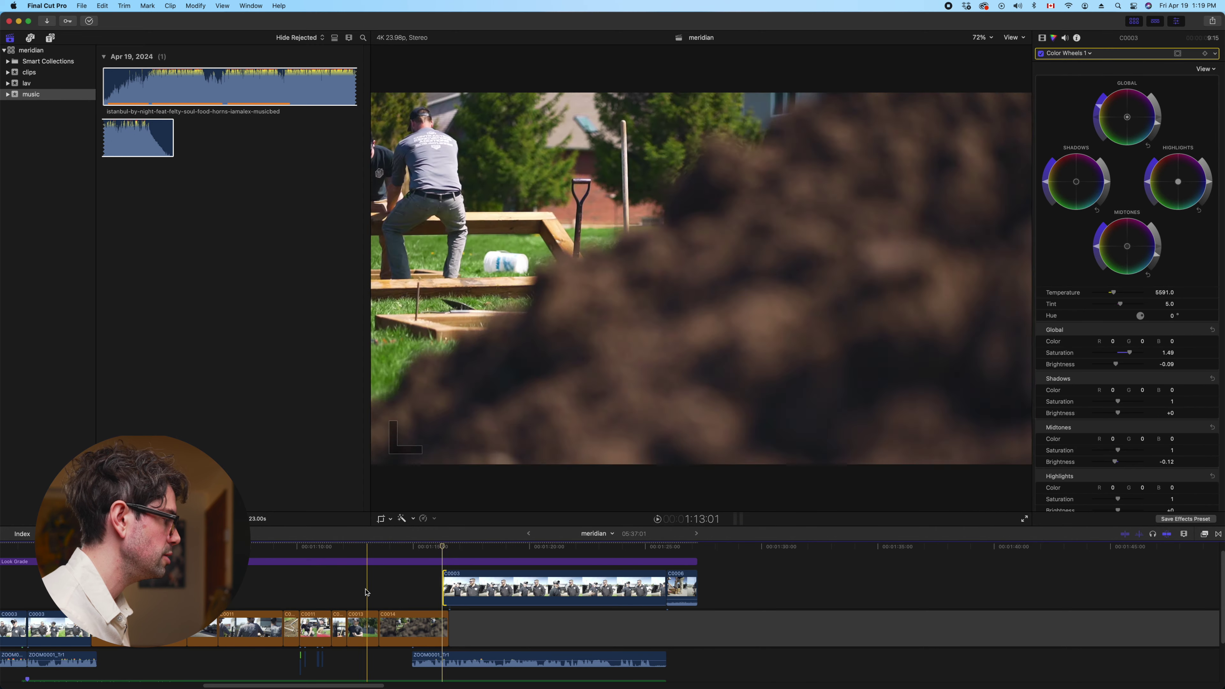
pyautogui.click(378, 597)
pyautogui.press('space')
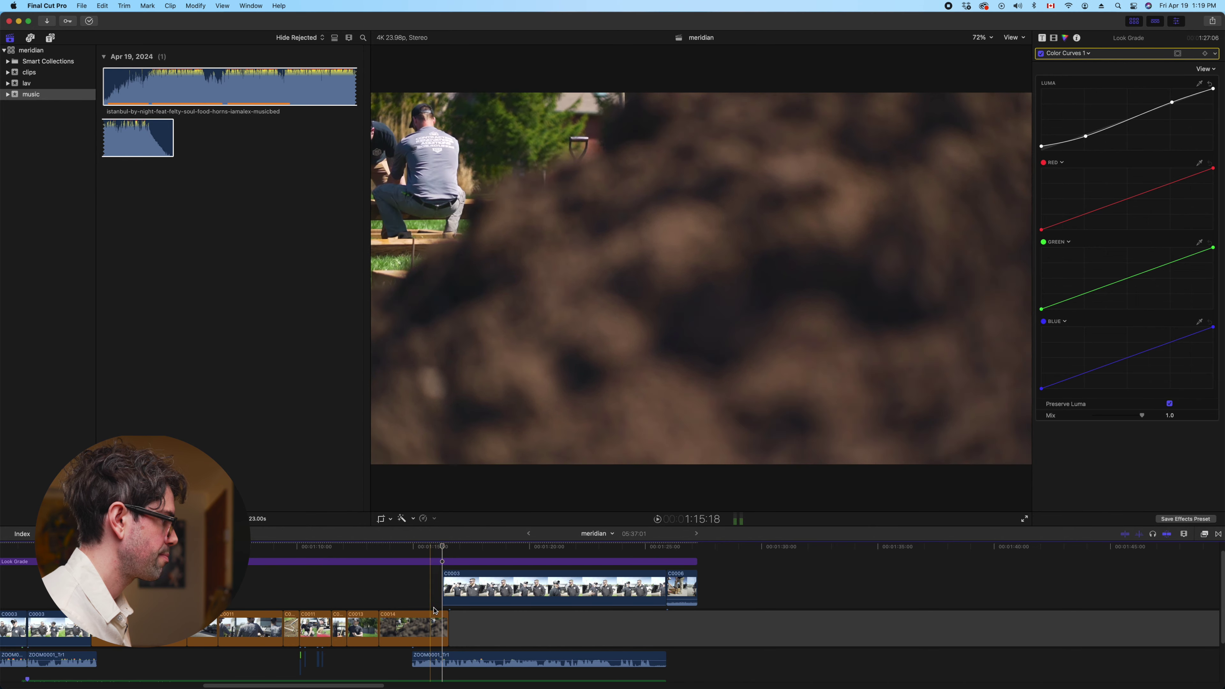
# Fine-tune C0003's start point, replay the cut, and zoom the timeline out
pyautogui.moveTo(443, 586); pyautogui.dragTo(434, 586)
pyautogui.press('Down')
pyautogui.hotkey('shift', '/')
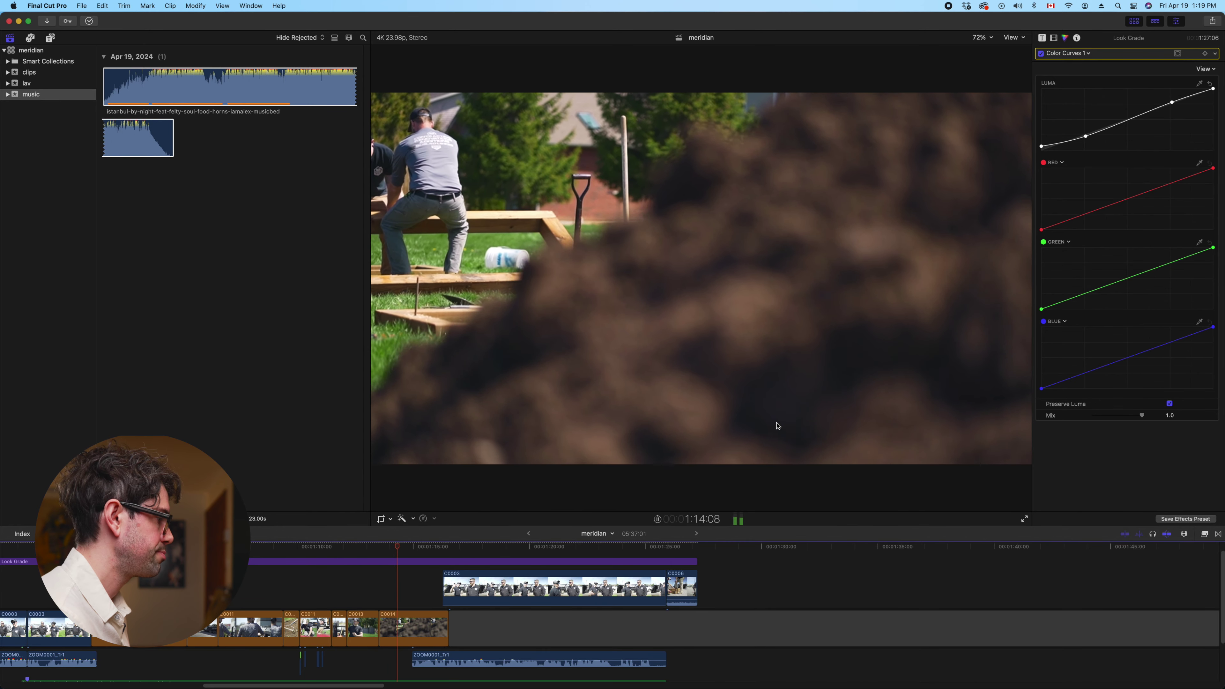
pyautogui.click(512, 377)
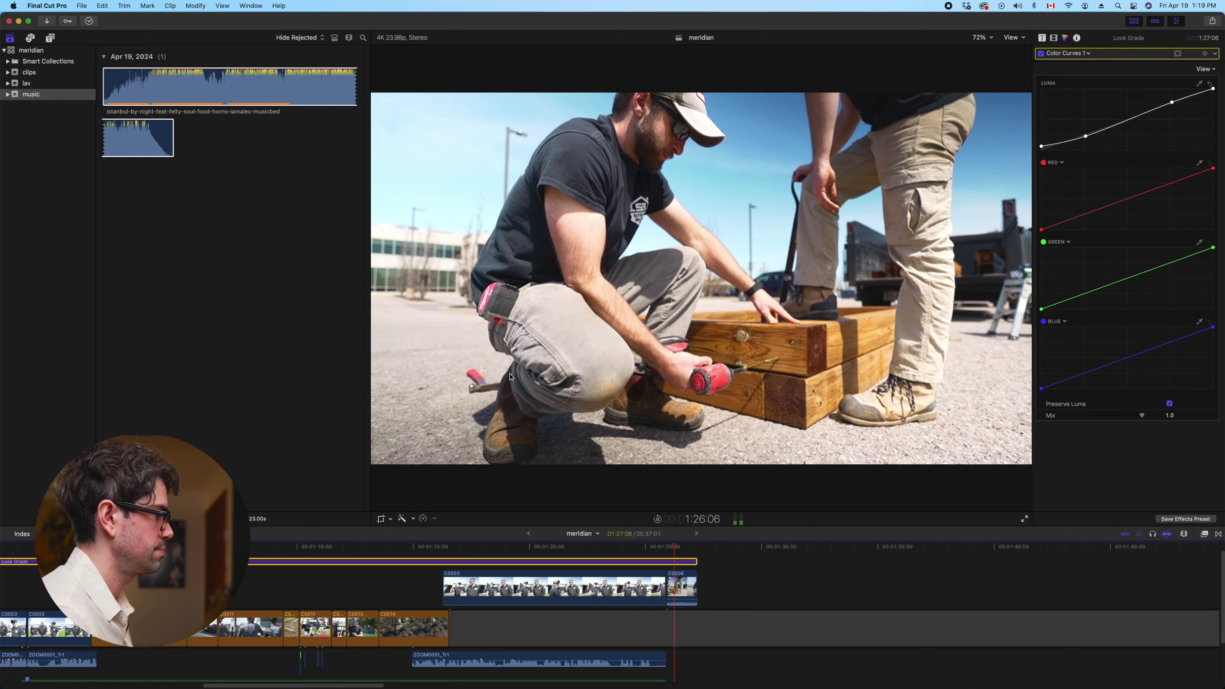
pyautogui.press('space')
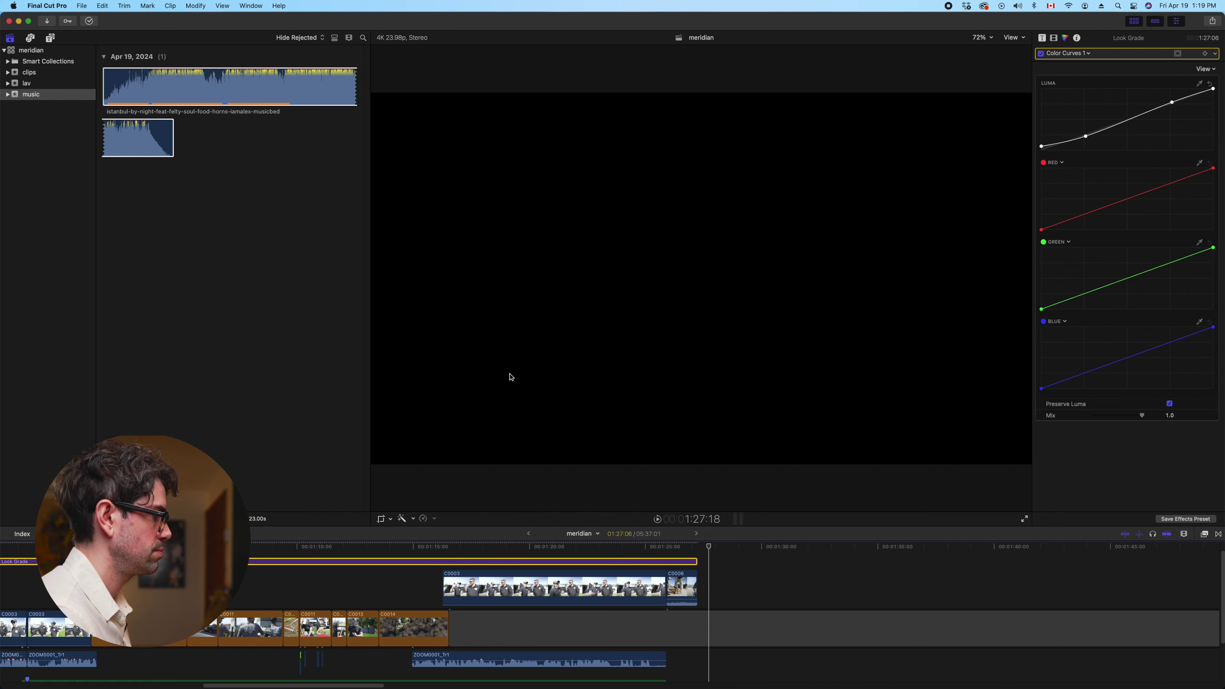
pyautogui.press('super+minus')
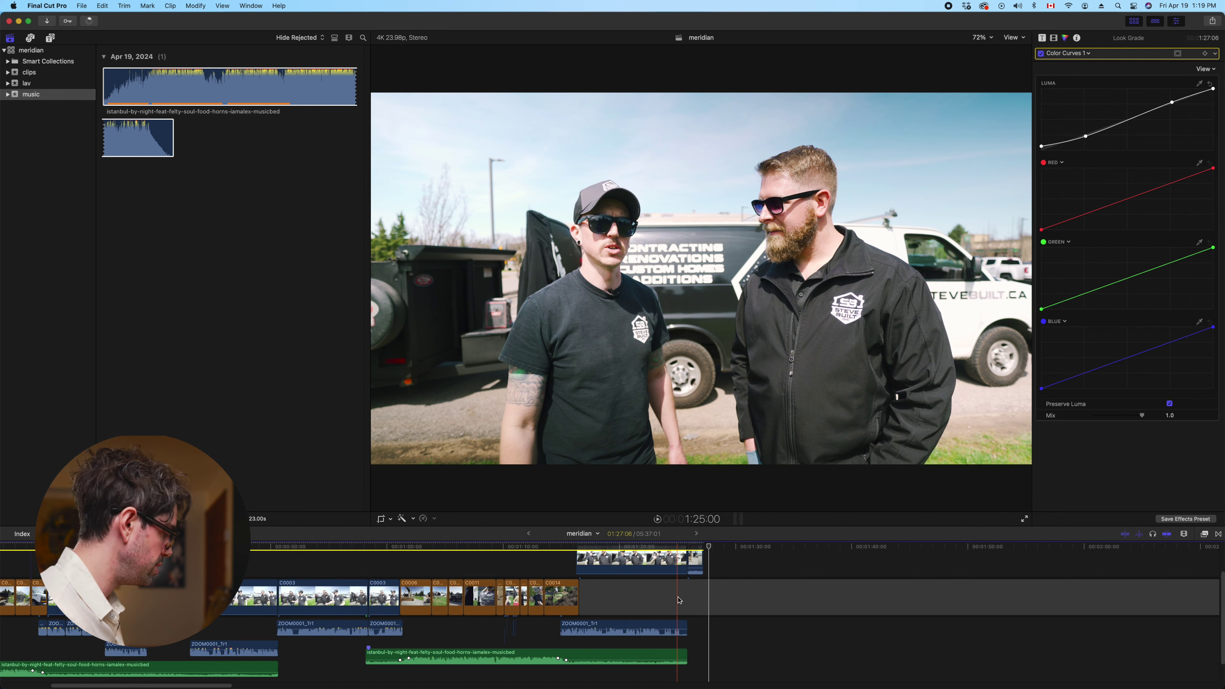
# Play the edit from an earlier shot and then from the C0006 section
pyautogui.hscroll(-10, 679, 600)
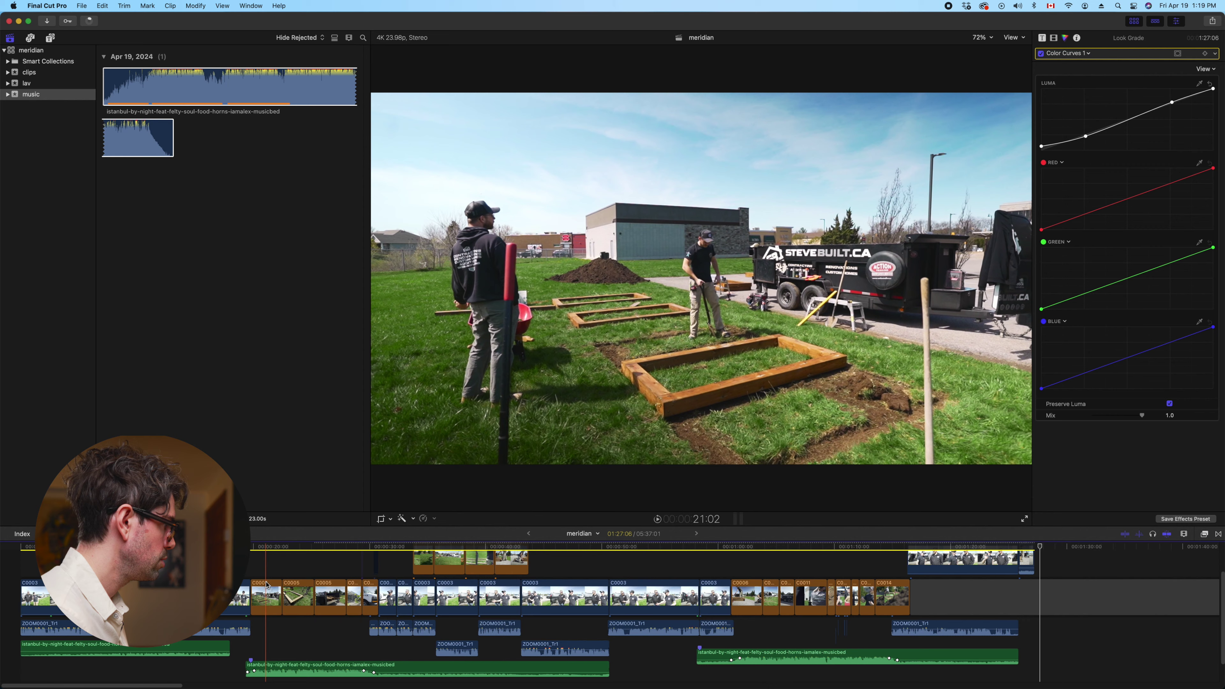
pyautogui.click(277, 575)
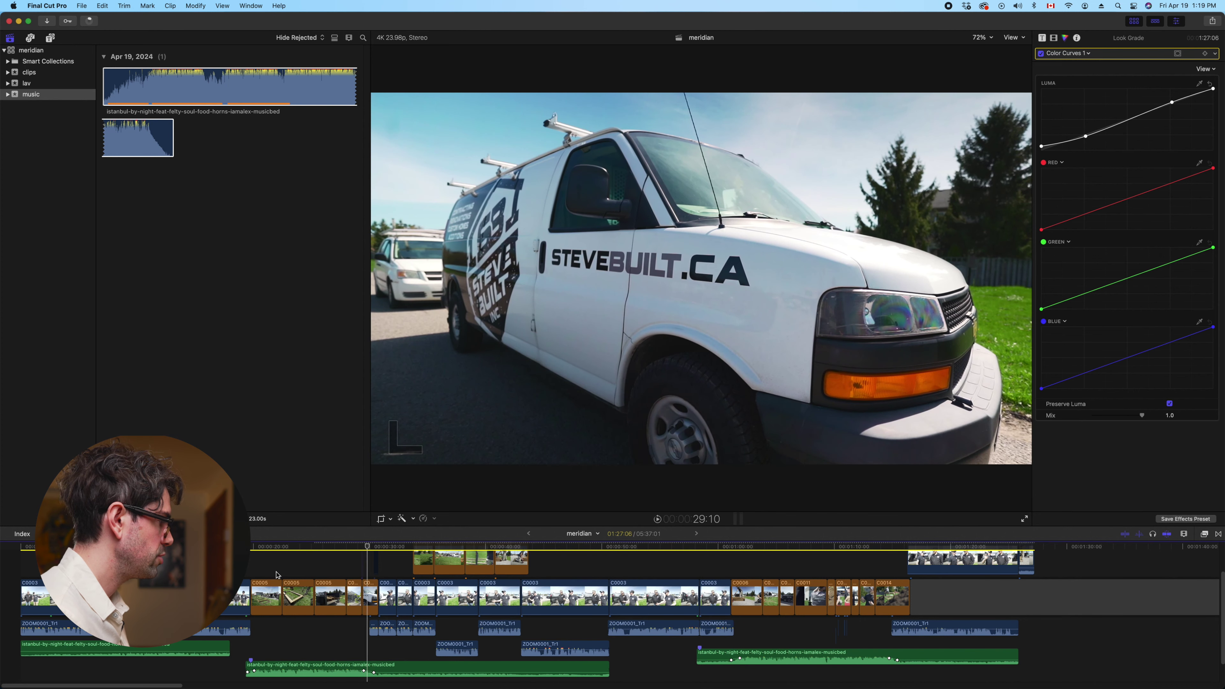
pyautogui.click(356, 568)
pyautogui.press('space')
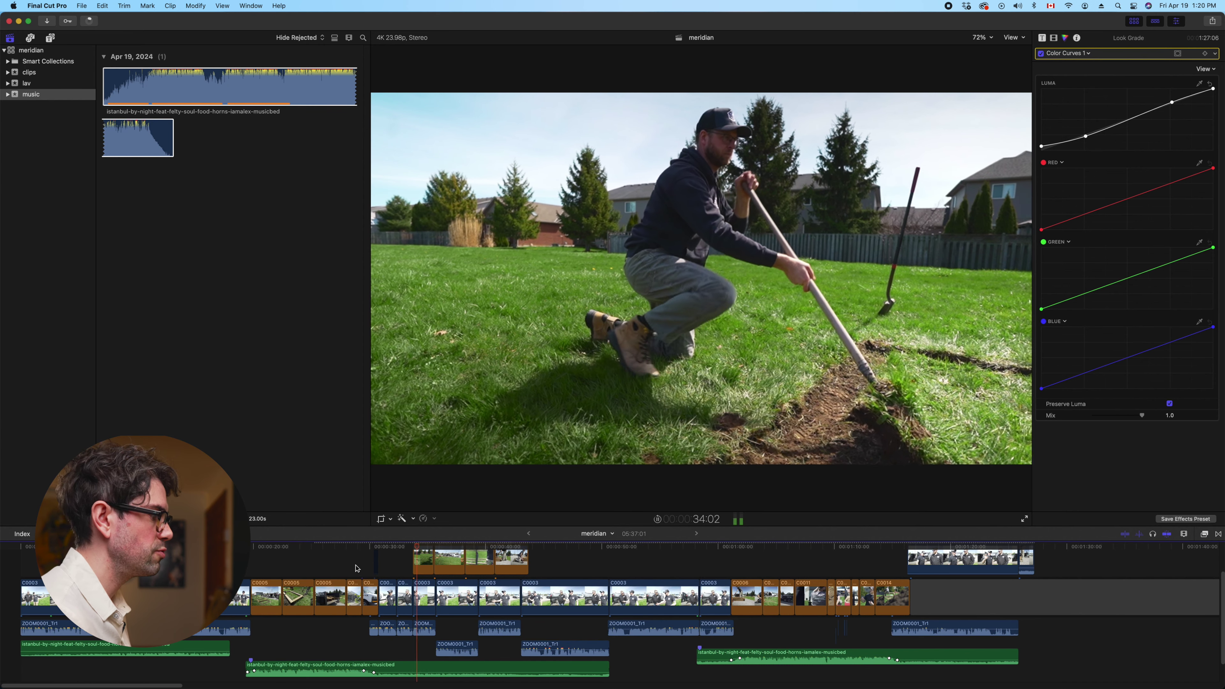
pyautogui.click(728, 559)
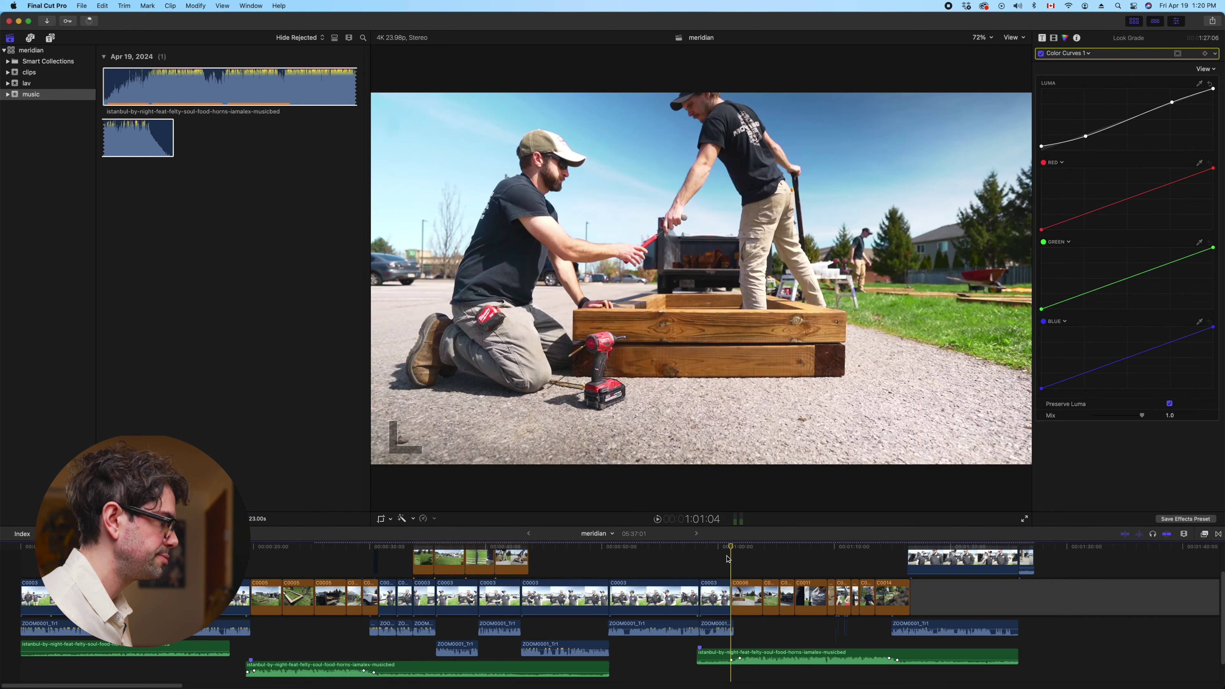
pyautogui.press('space')
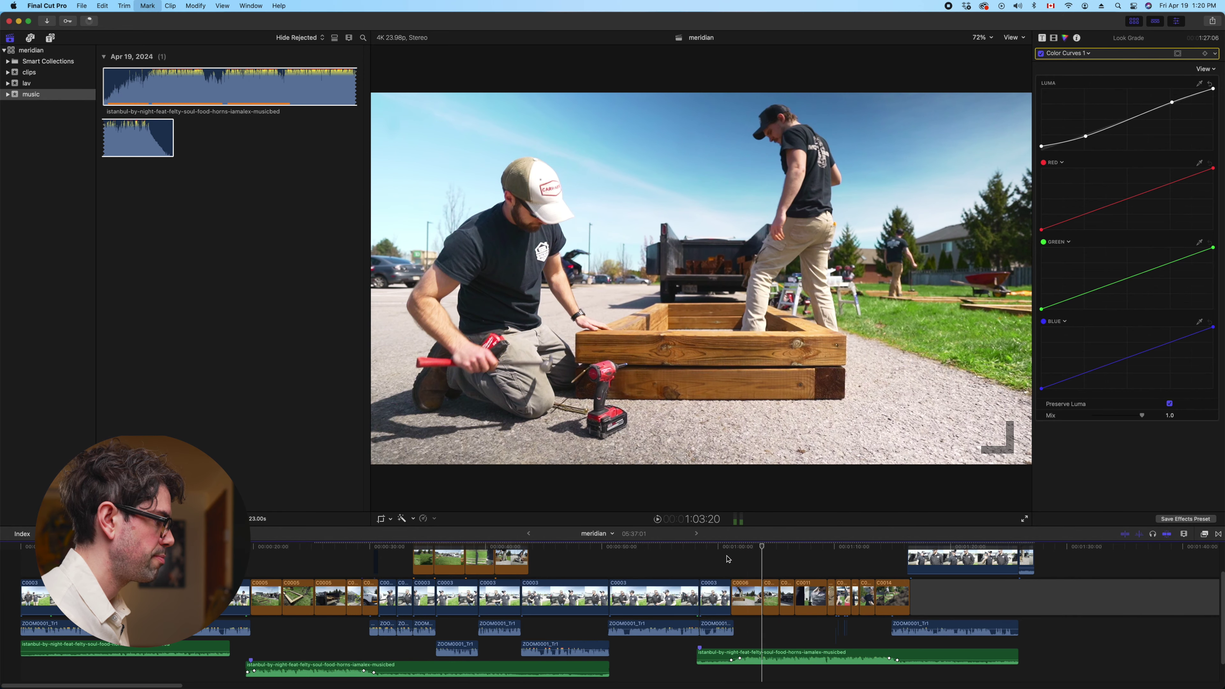
pyautogui.press('space')
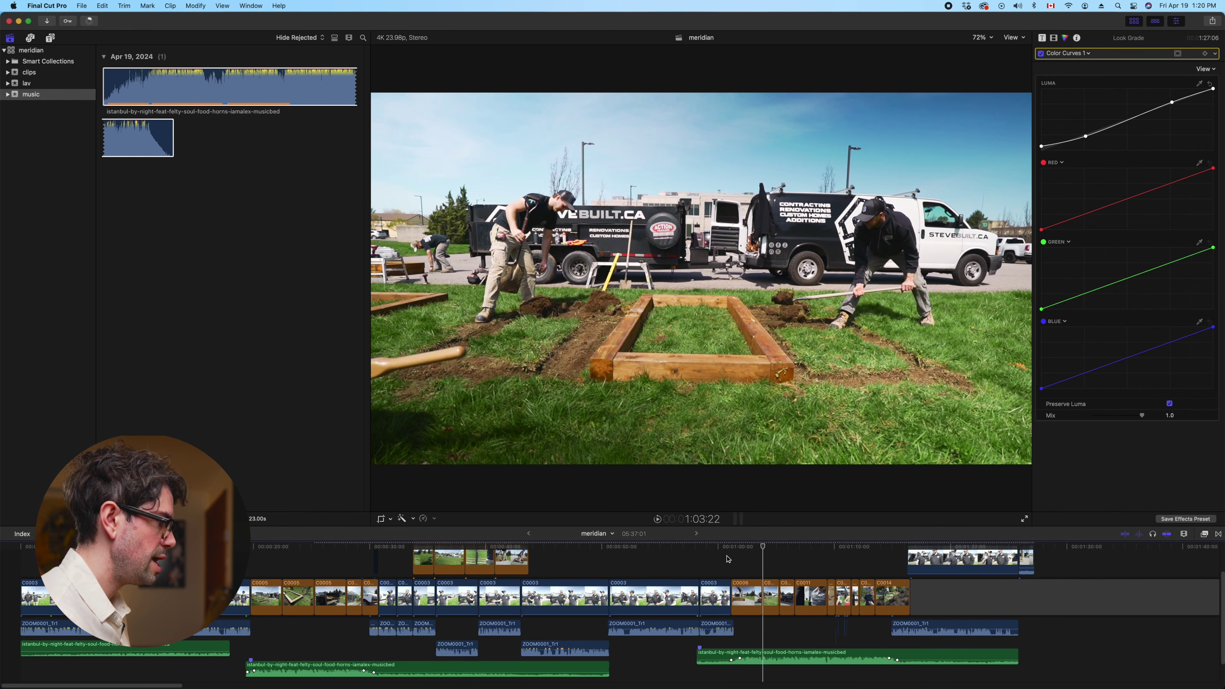
# Zoom in on C0006, lift it above the storyline as a connected clip, then revert it
pyautogui.press('Left')
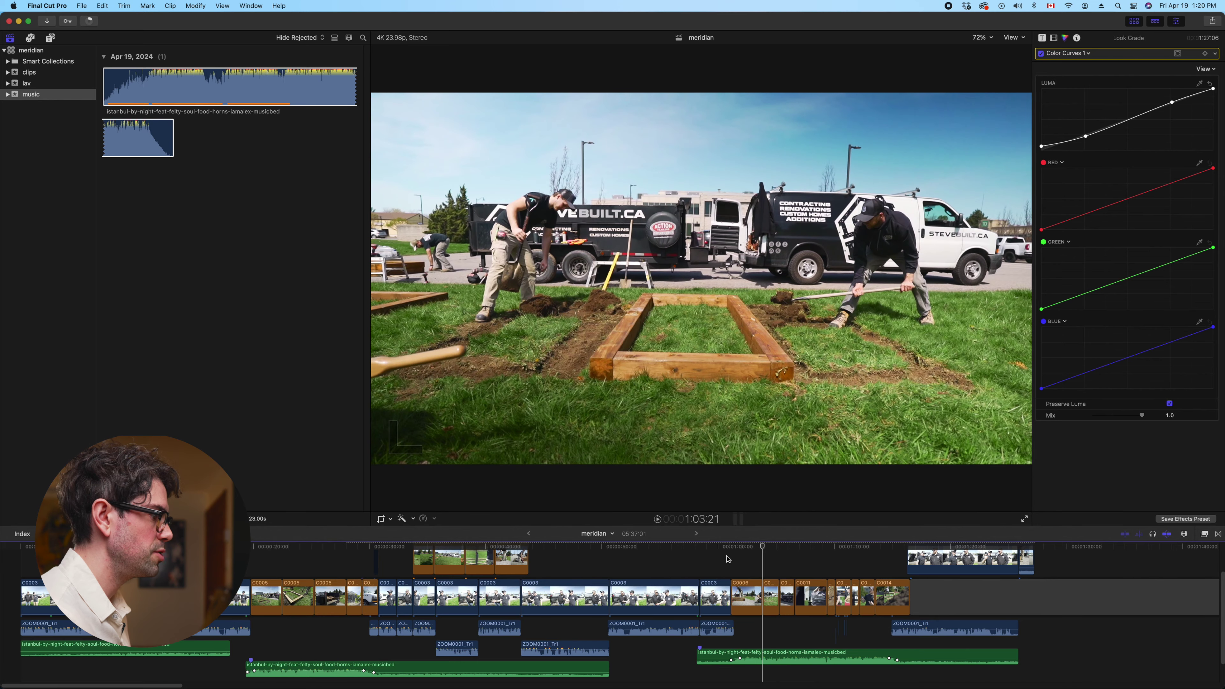
pyautogui.press('super+equal')
pyautogui.press('super+equal')
pyautogui.press('super+equal')
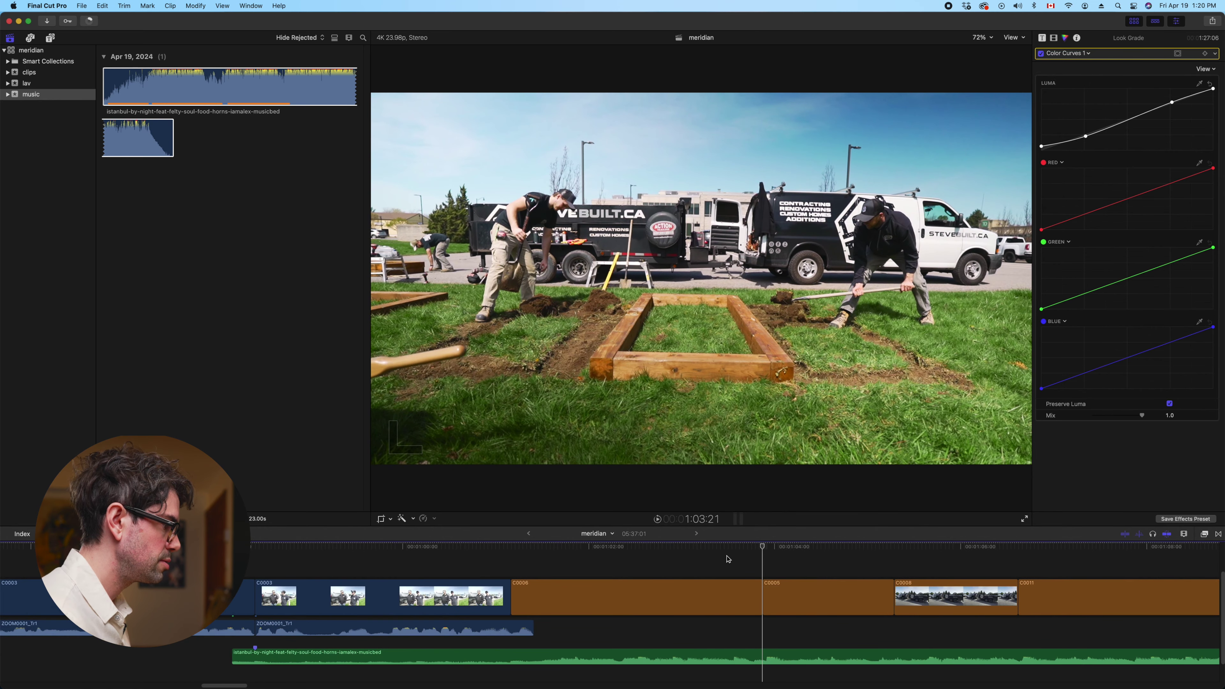
pyautogui.press('Right')
pyautogui.click(717, 599)
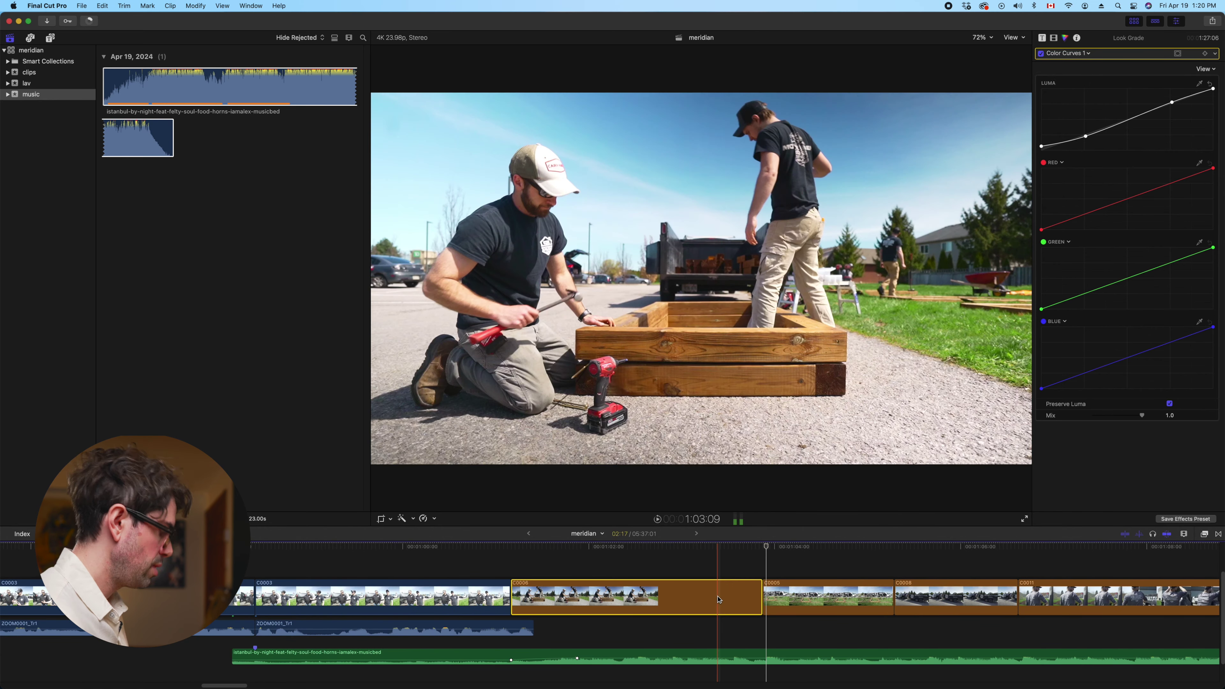
pyautogui.moveTo(717, 600); pyautogui.dragTo(766, 559)
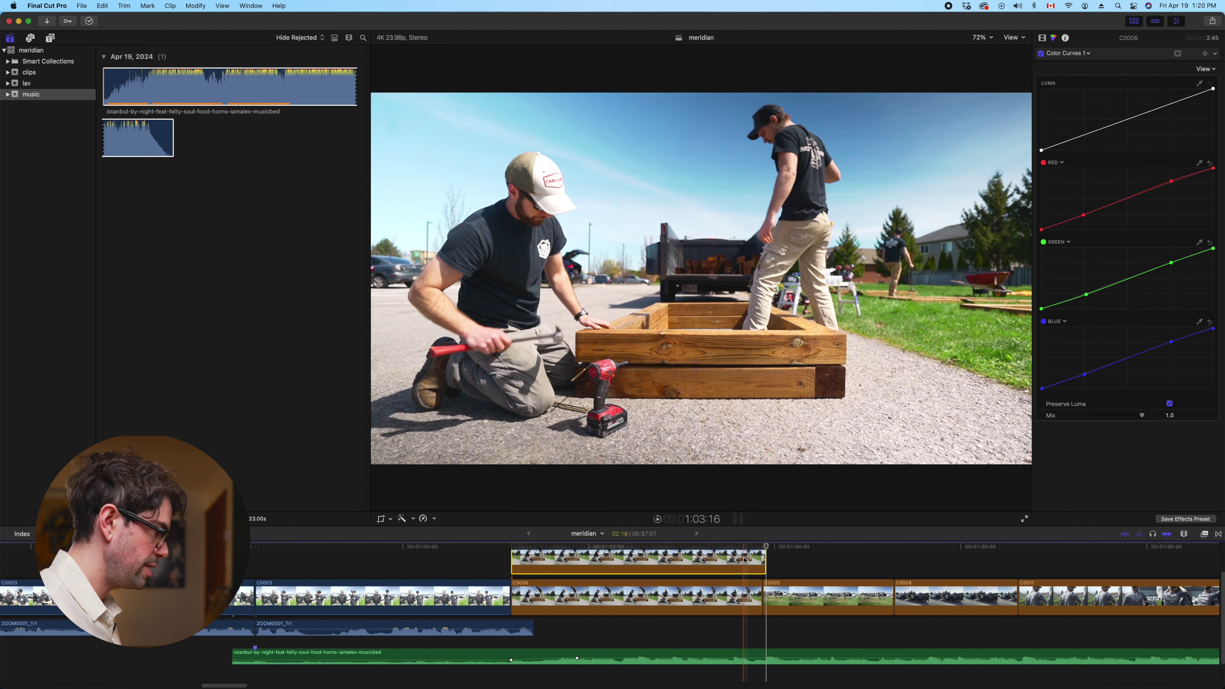
pyautogui.press('Delete')
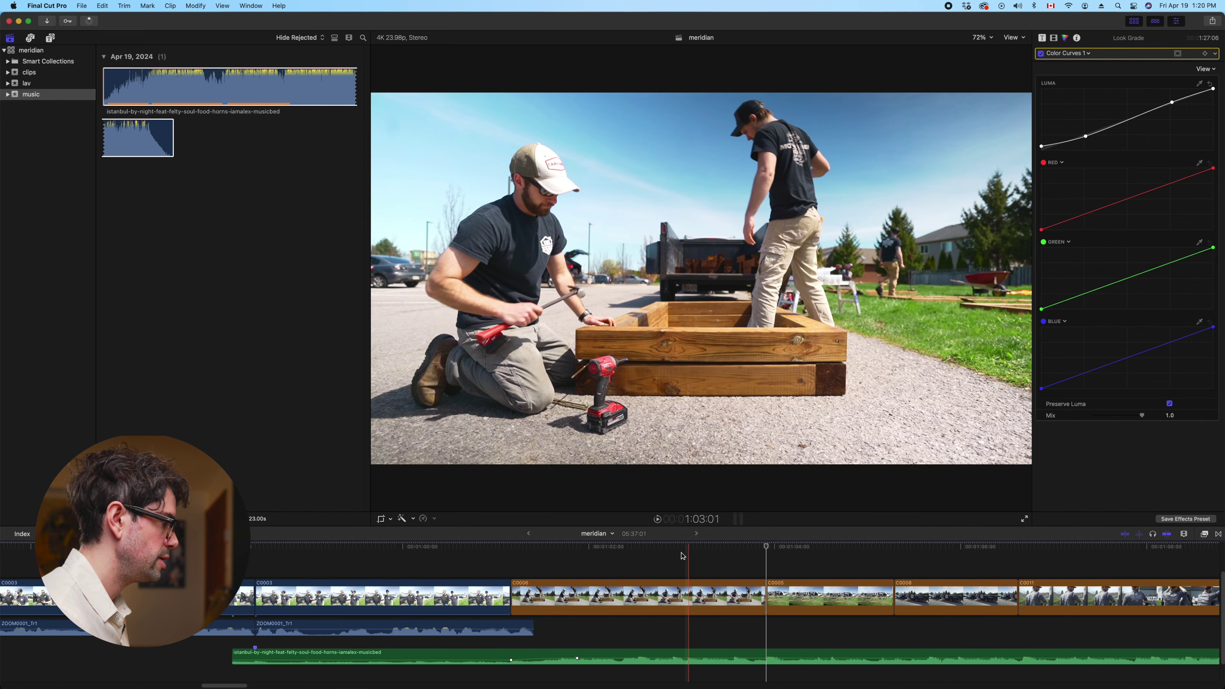
# Play and step between edit points through C0008 to the first frame of C0011
pyautogui.click(661, 553)
pyautogui.press('space')
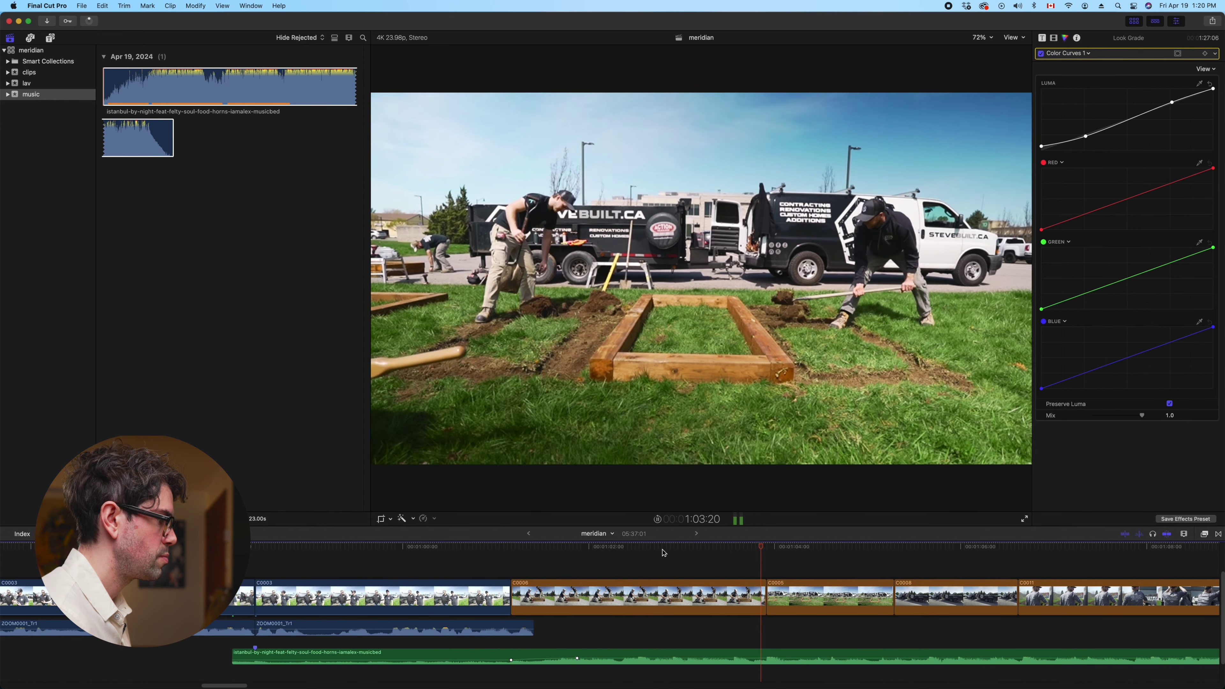
pyautogui.press('Down')
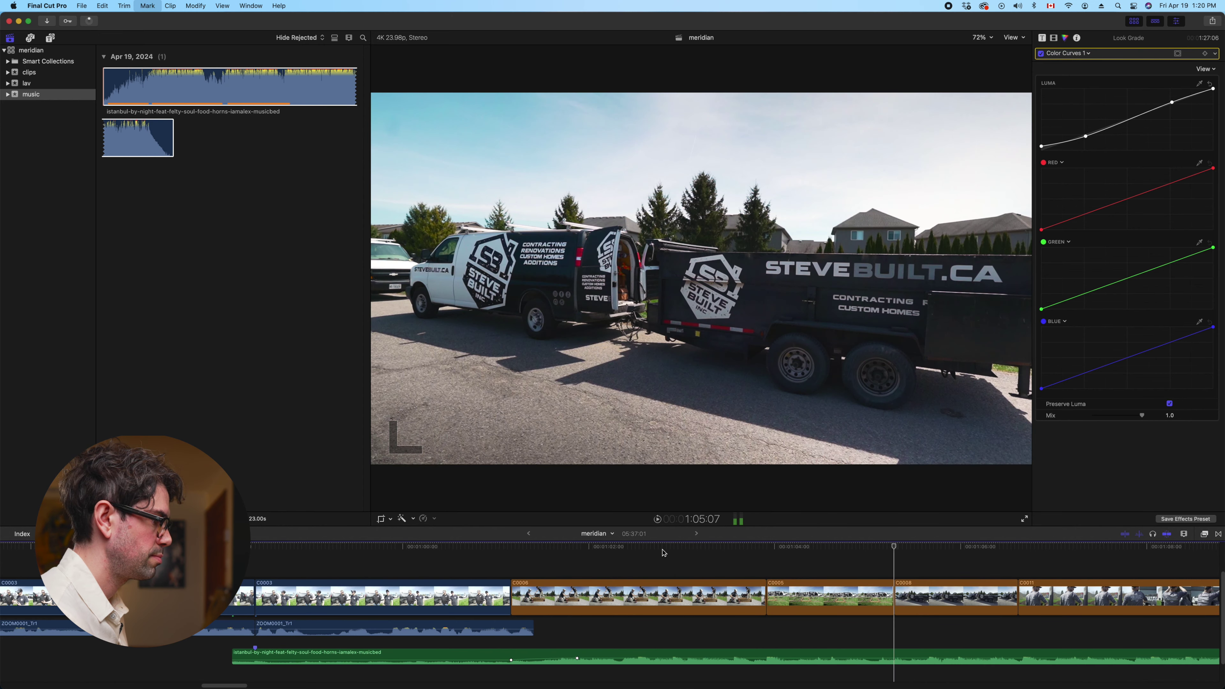
pyautogui.press('Left')
pyautogui.press('Right')
pyautogui.press('space')
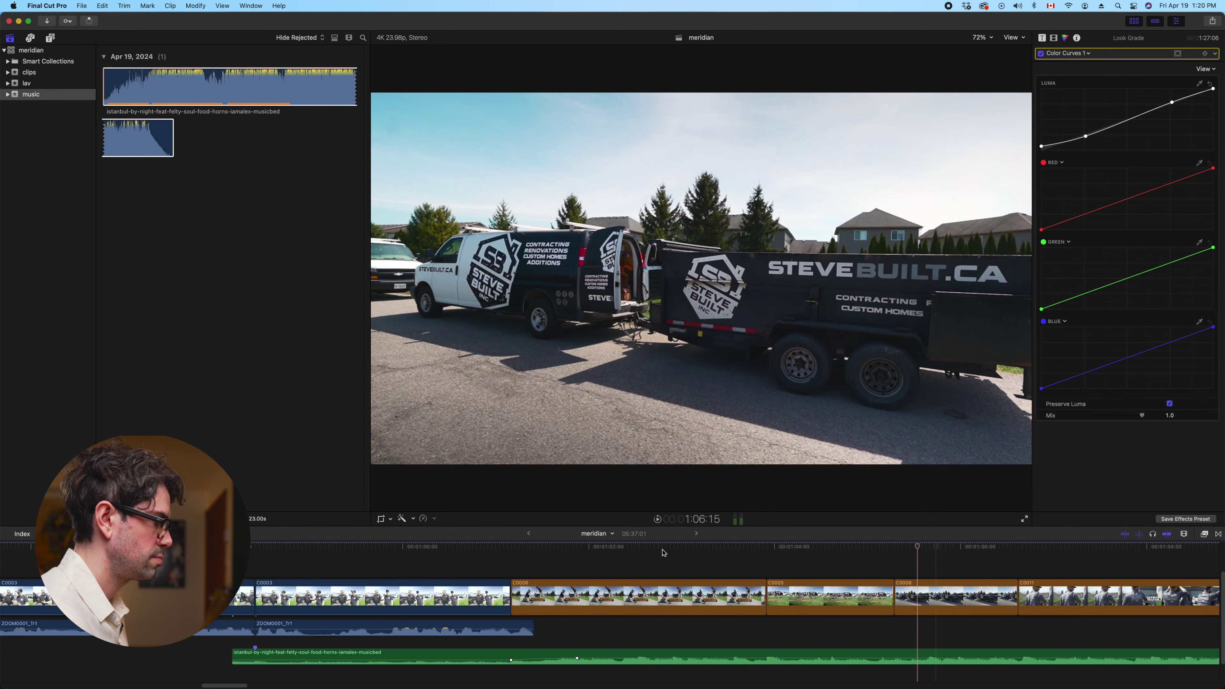
pyautogui.press('Down')
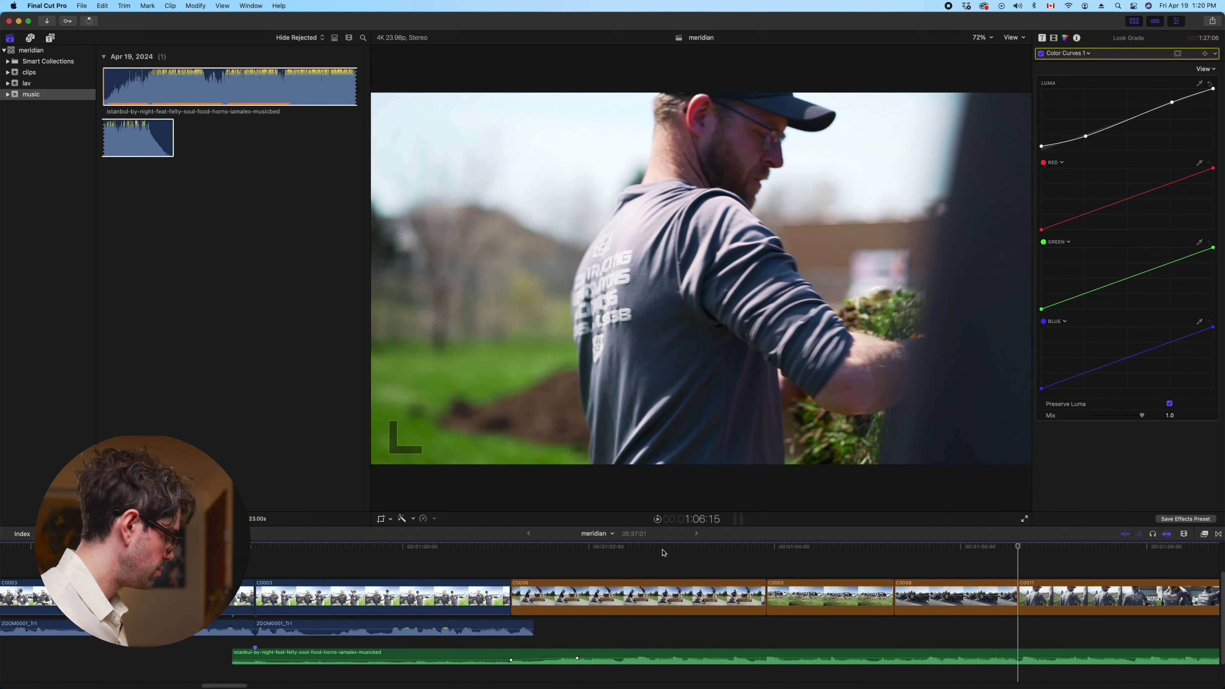
# Try lifting C0008 above the storyline as a connected clip, then undo the move
pyautogui.hscroll(5, 664, 553)
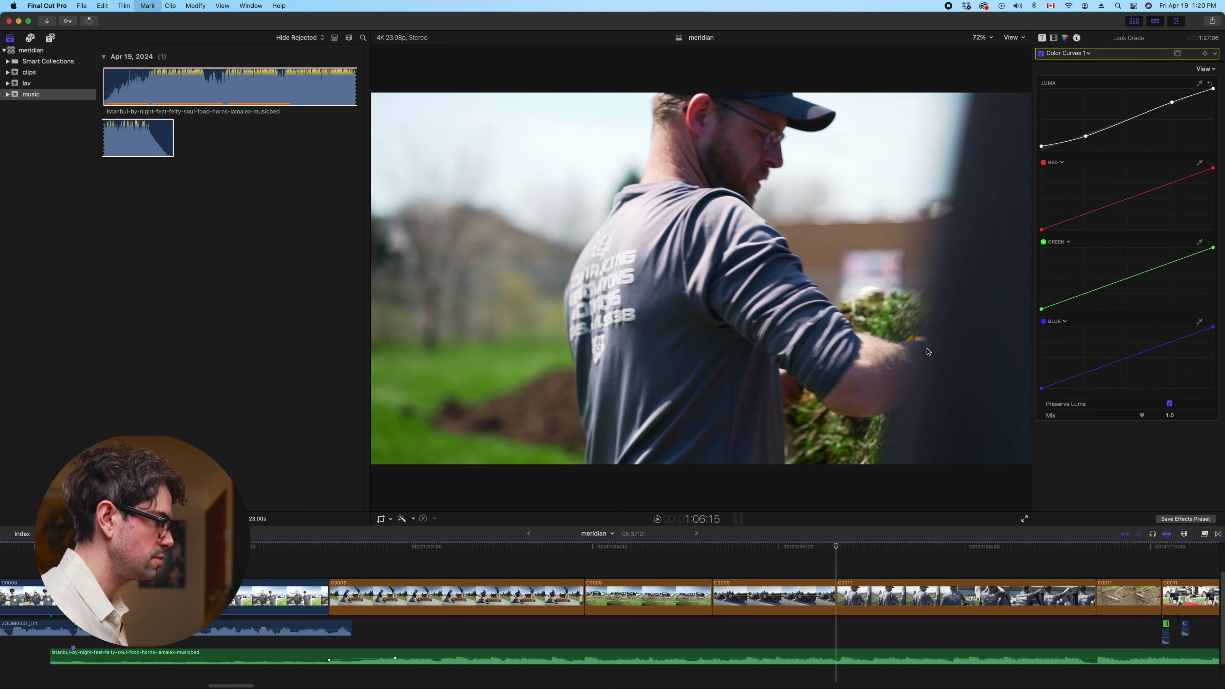
pyautogui.moveTo(786, 600); pyautogui.dragTo(839, 562)
pyautogui.press('super+alt+Down')
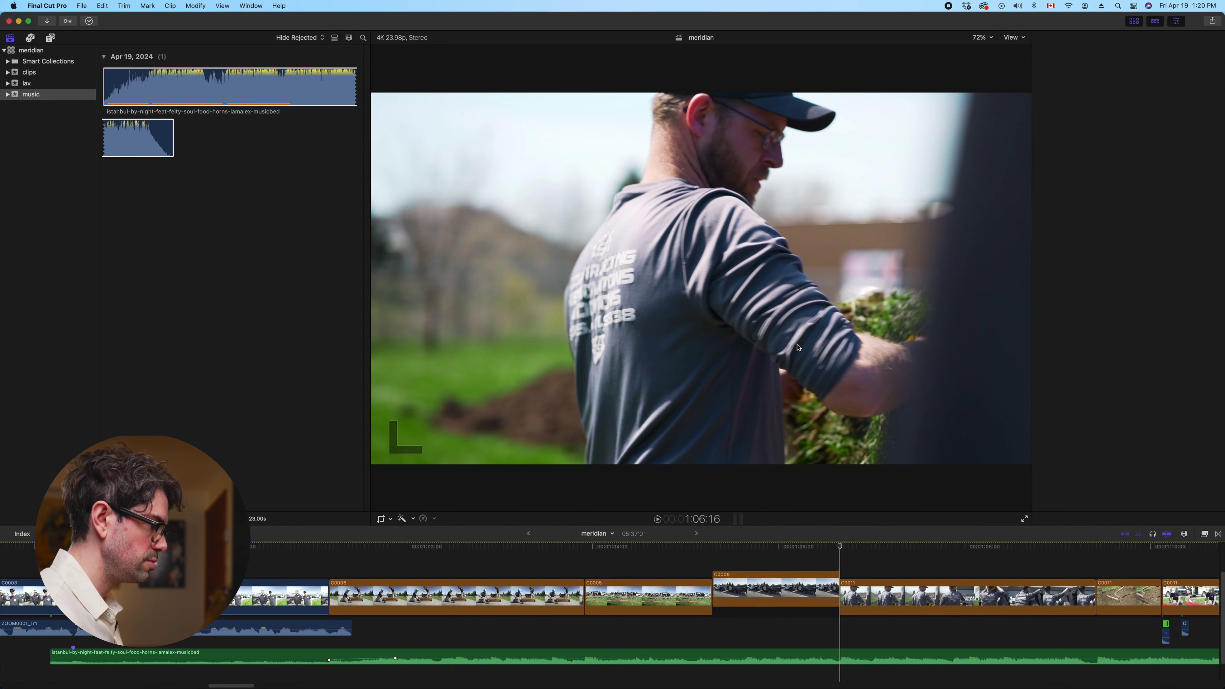
# Play on from 1:10:02, add a marker, and zoom out to show the whole sequence
pyautogui.hscroll(10, 603, 598)
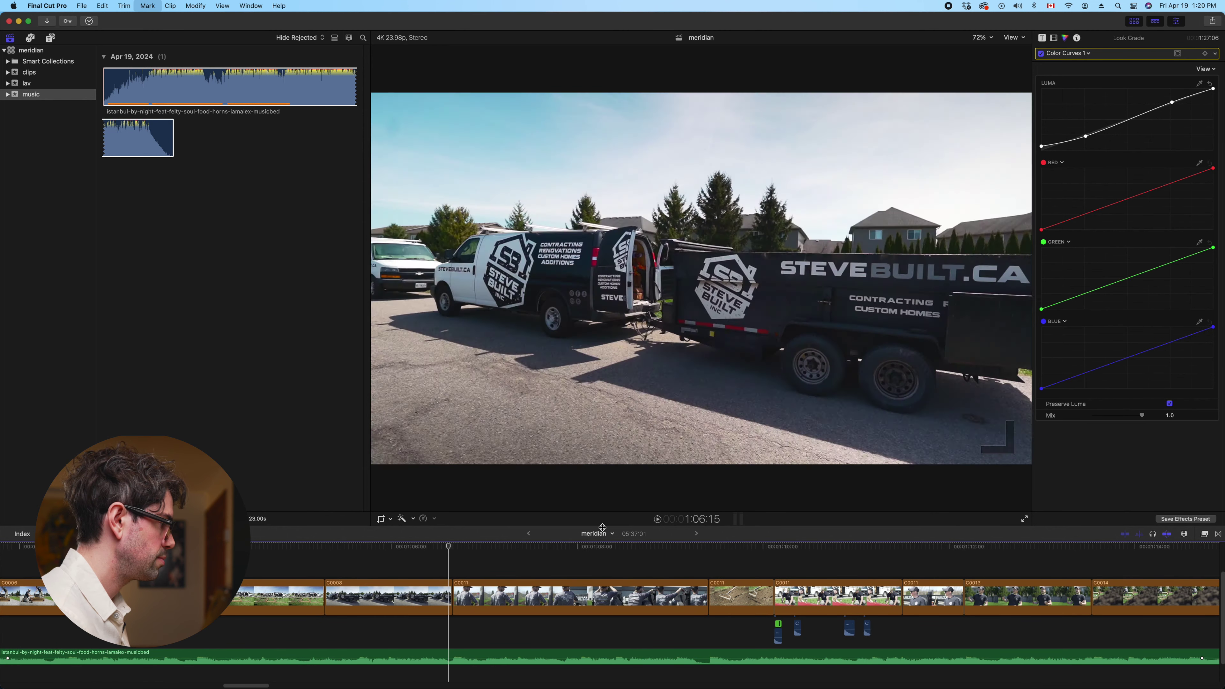
pyautogui.press('space')
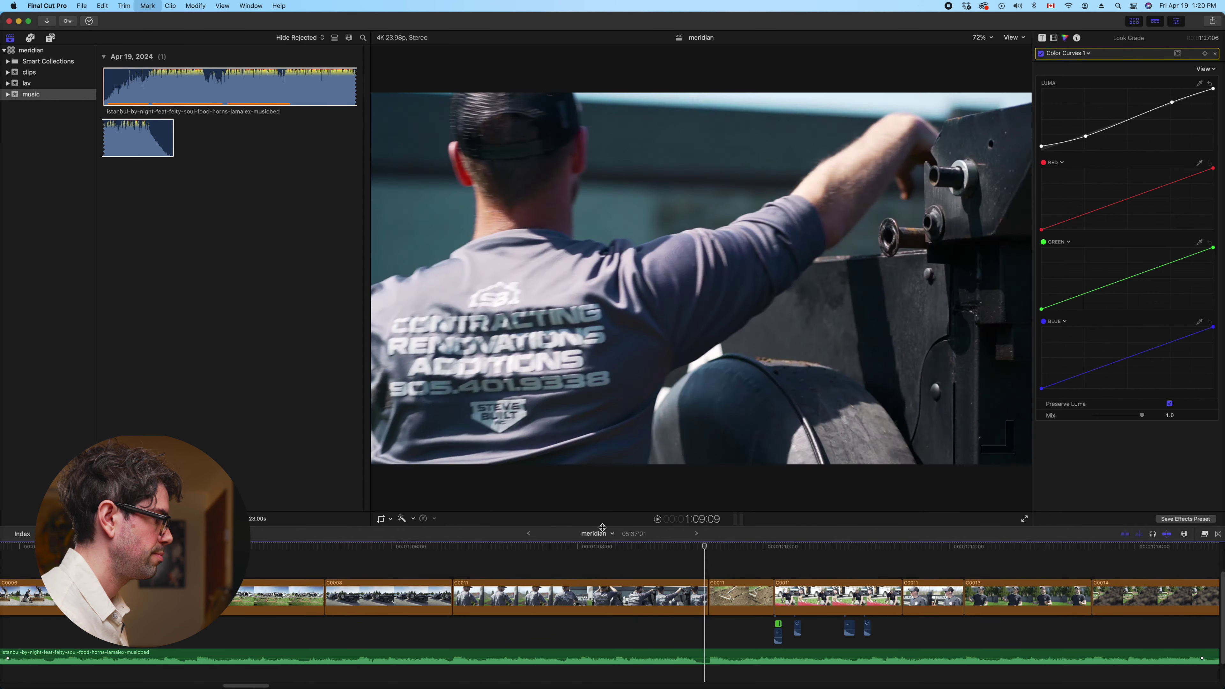
pyautogui.press('space')
pyautogui.press('Down')
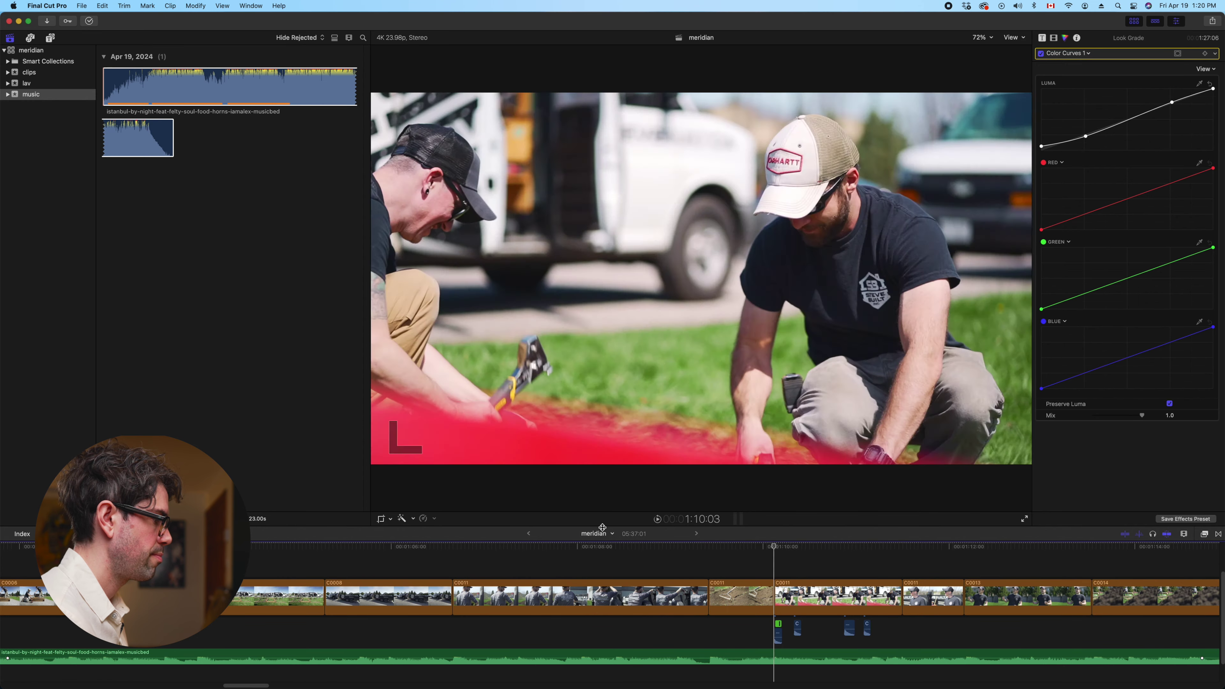
pyautogui.press('Left')
pyautogui.press('space')
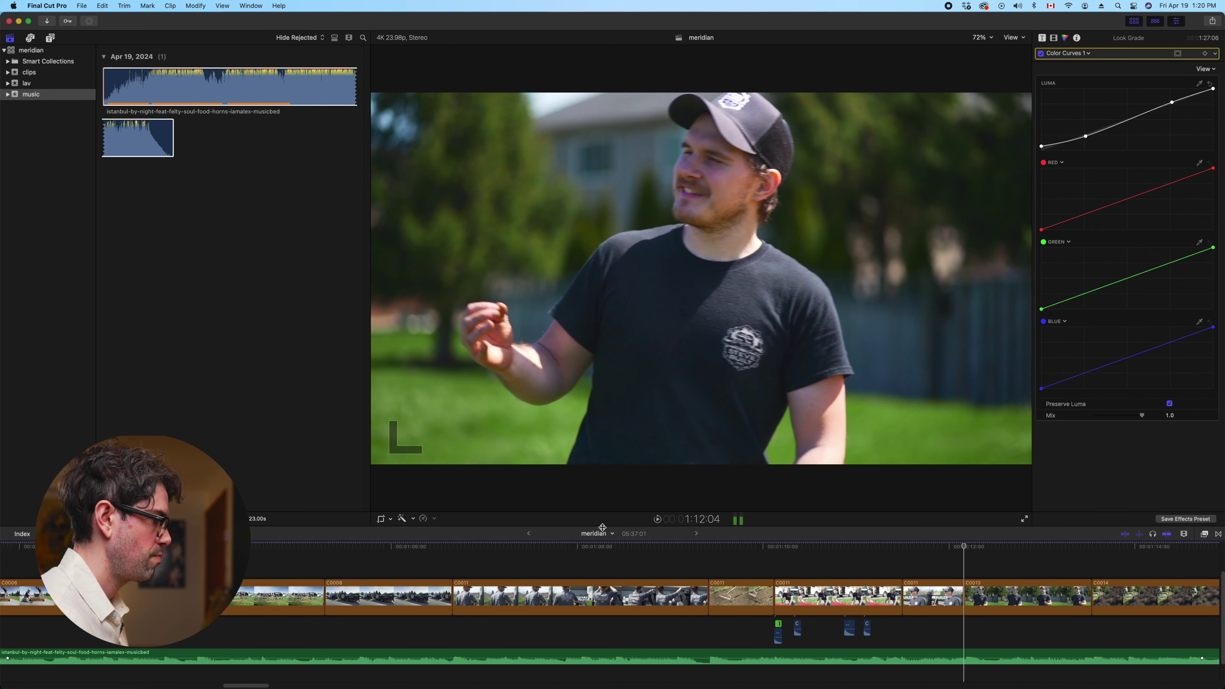
pyautogui.press('m')
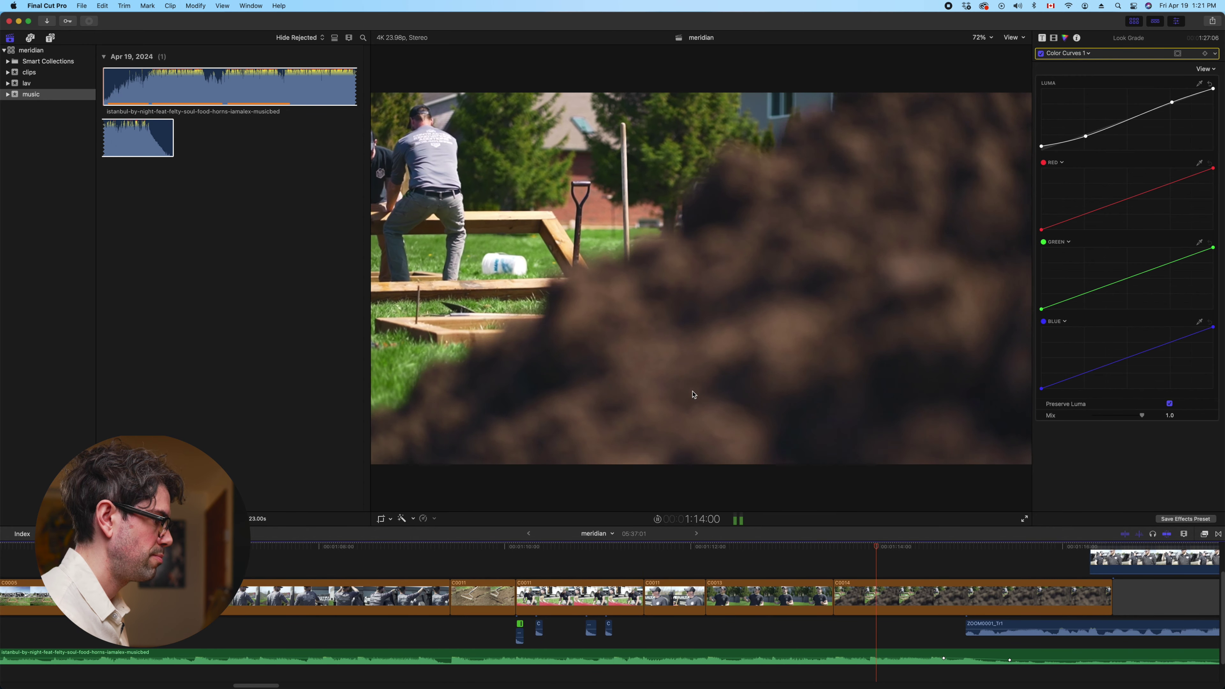
pyautogui.press('super+minus')
pyautogui.press('super+minus')
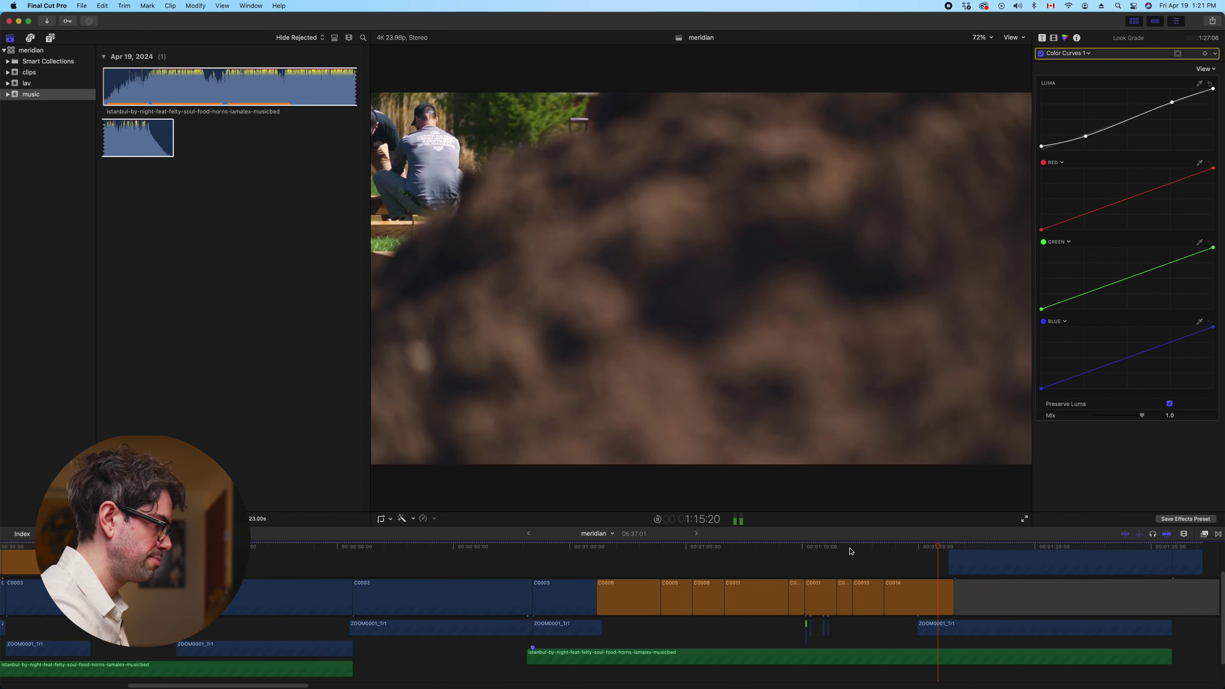
pyautogui.press('super+minus')
pyautogui.press('super+minus')
pyautogui.press('super+minus')
pyautogui.press('super+minus')
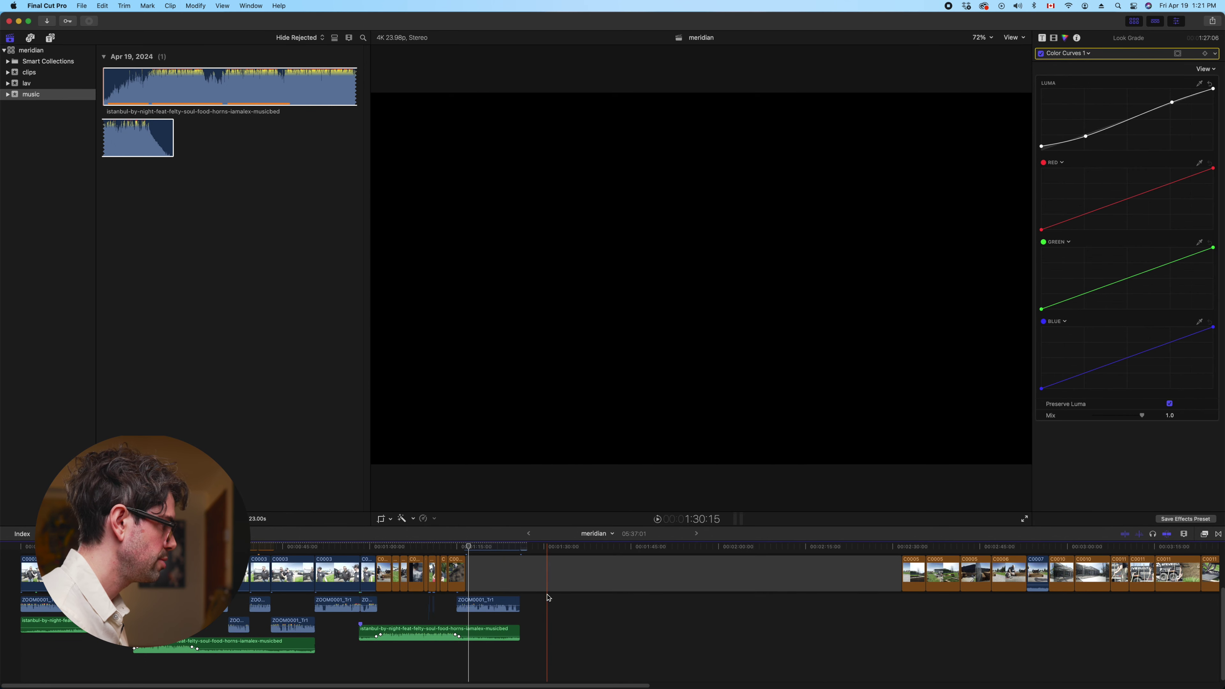
# Marquee-select the clips across the meridian timeline
pyautogui.scroll(2, 549, 620)
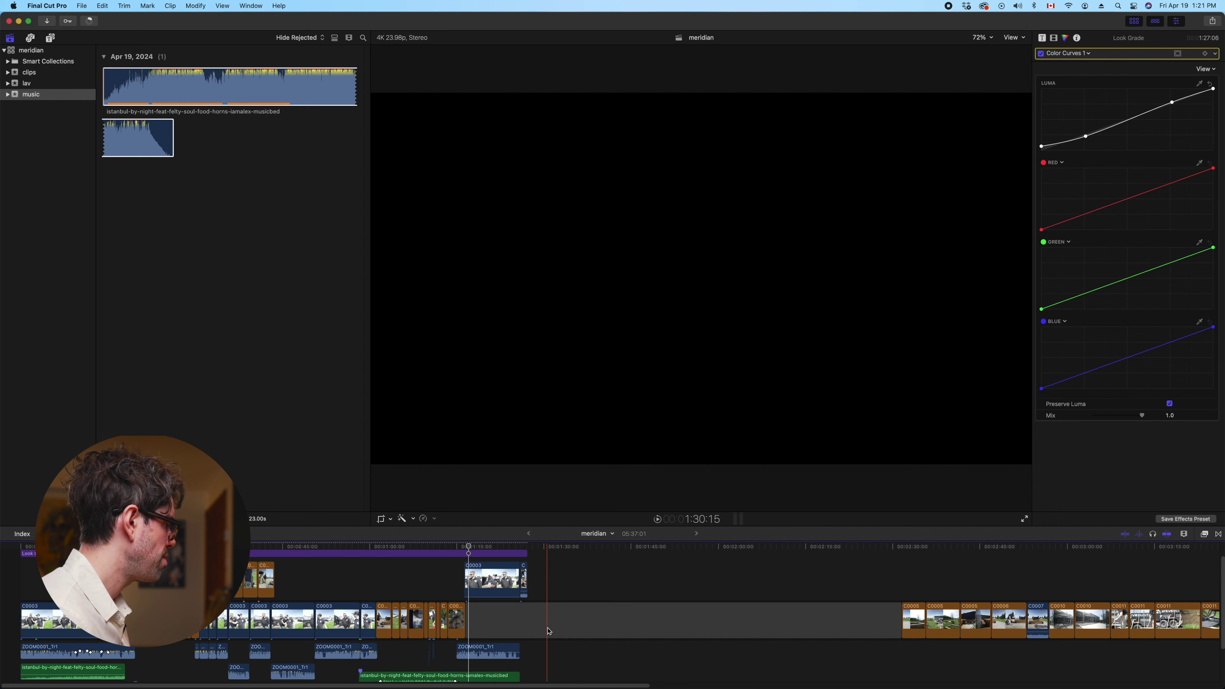
pyautogui.scroll(-3, 548, 631)
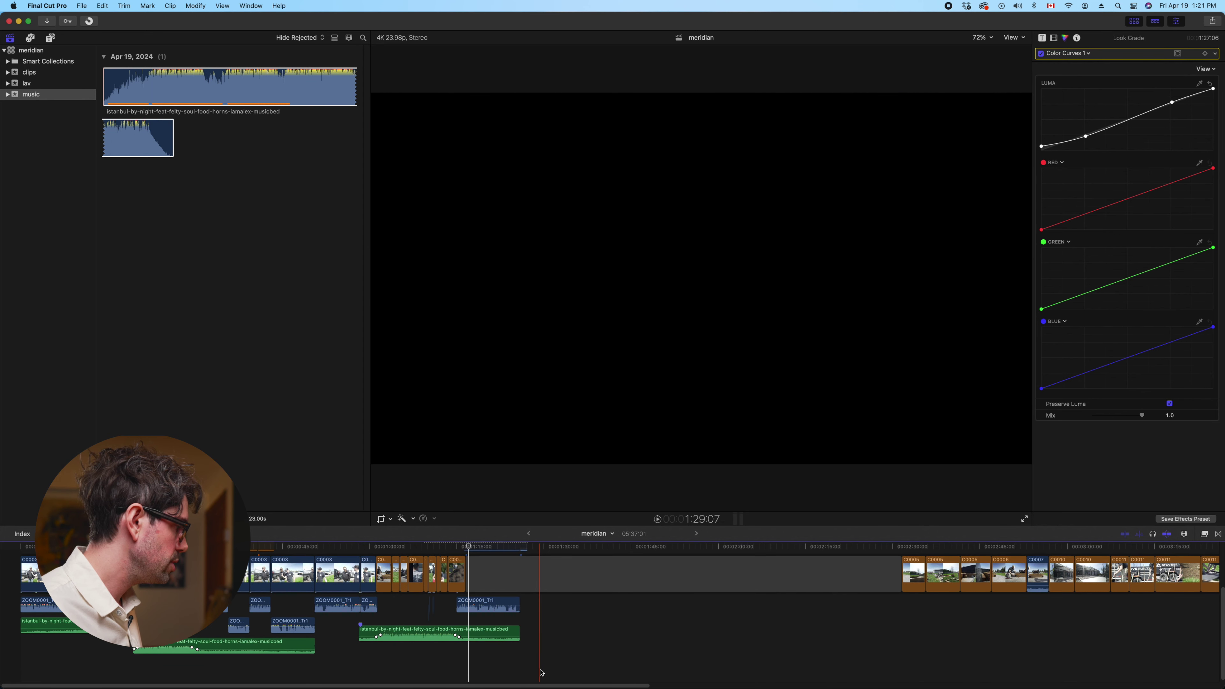
pyautogui.moveTo(548, 676); pyautogui.dragTo(167, 553)
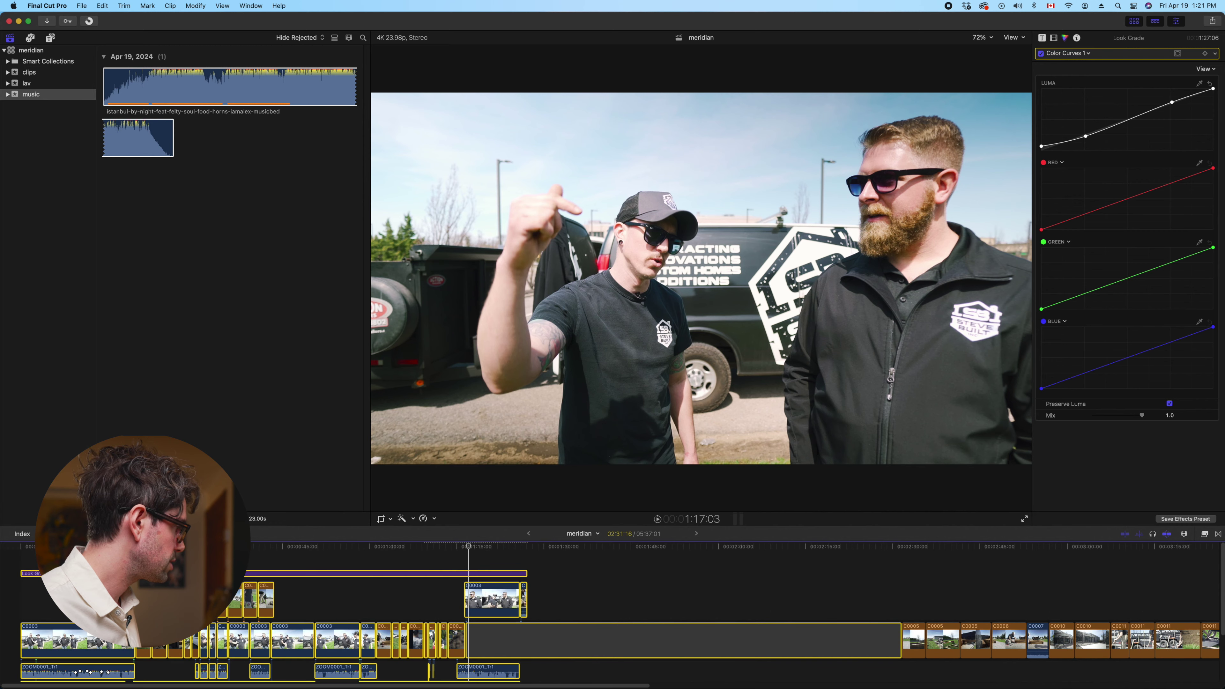
pyautogui.scroll(-3, 166, 552)
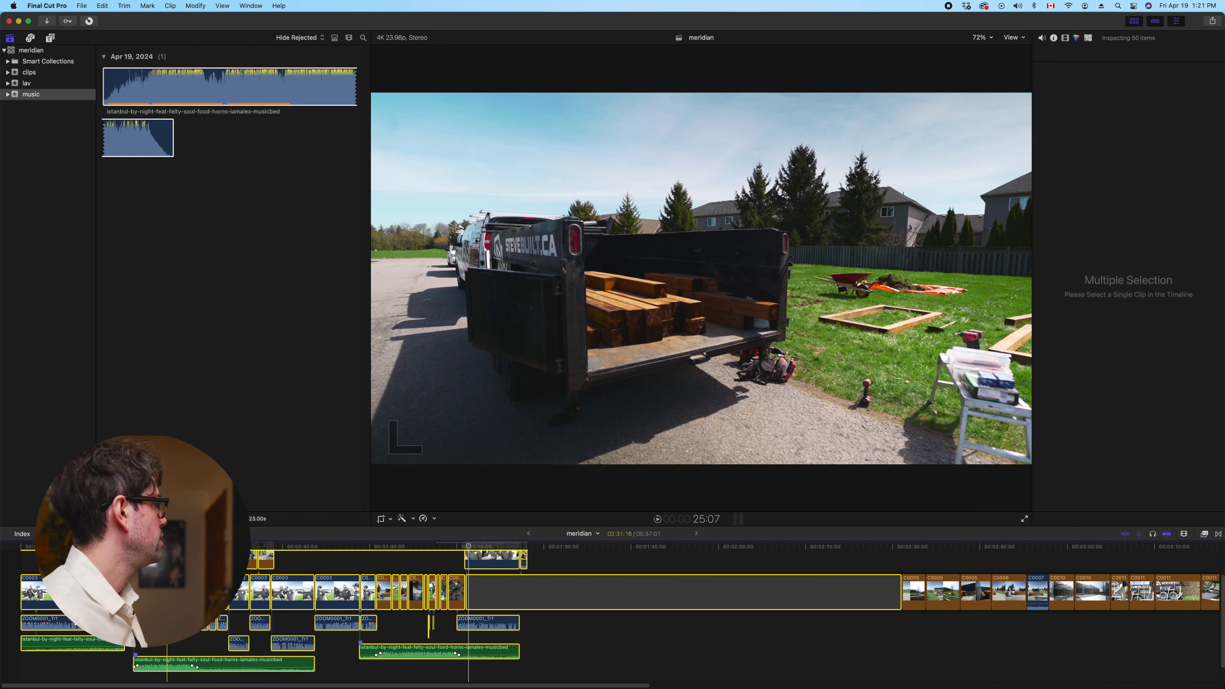
# Show the lav event in the browser, then select and copy all 50 timeline clips
pyautogui.click(29, 72)
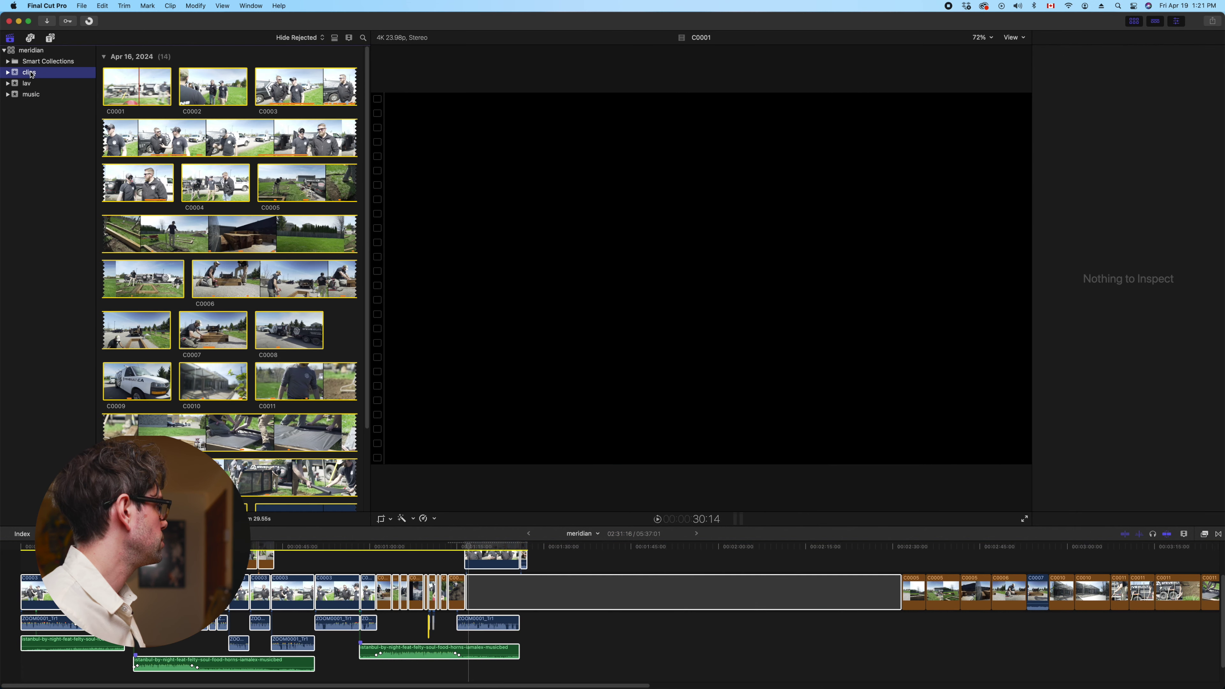
pyautogui.scroll(-5, 288, 264)
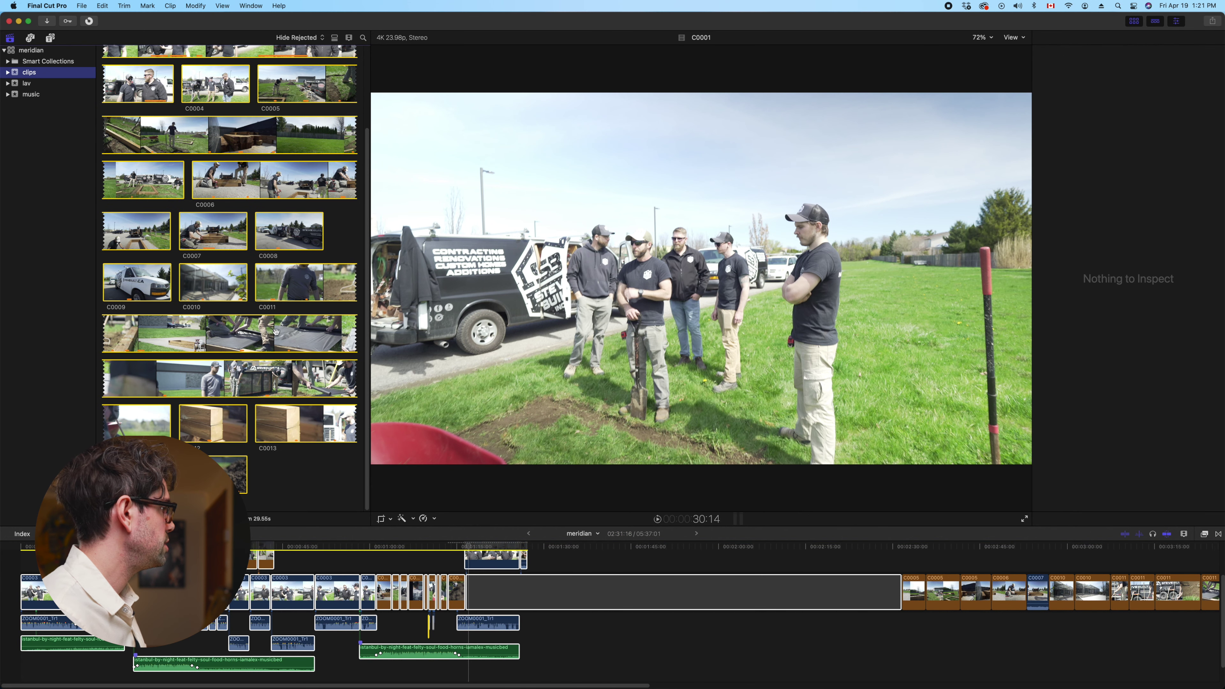
pyautogui.scroll(5, 276, 332)
pyautogui.click(26, 83)
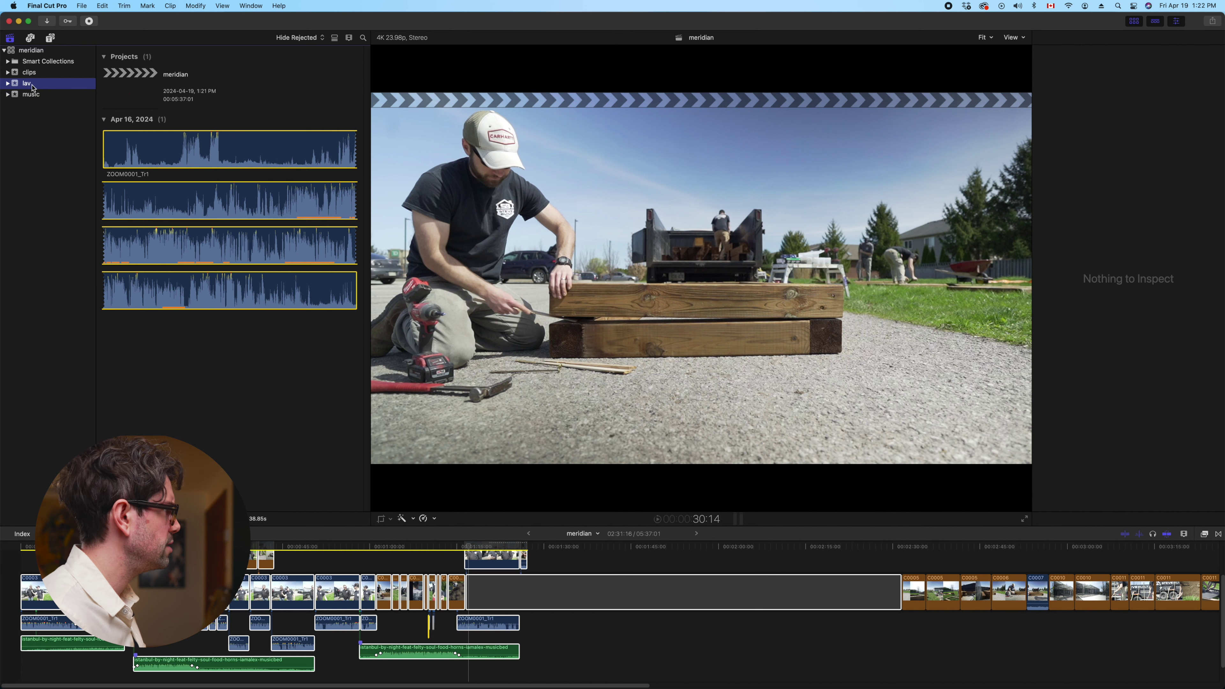
pyautogui.press('super+2')
pyautogui.press('super+a')
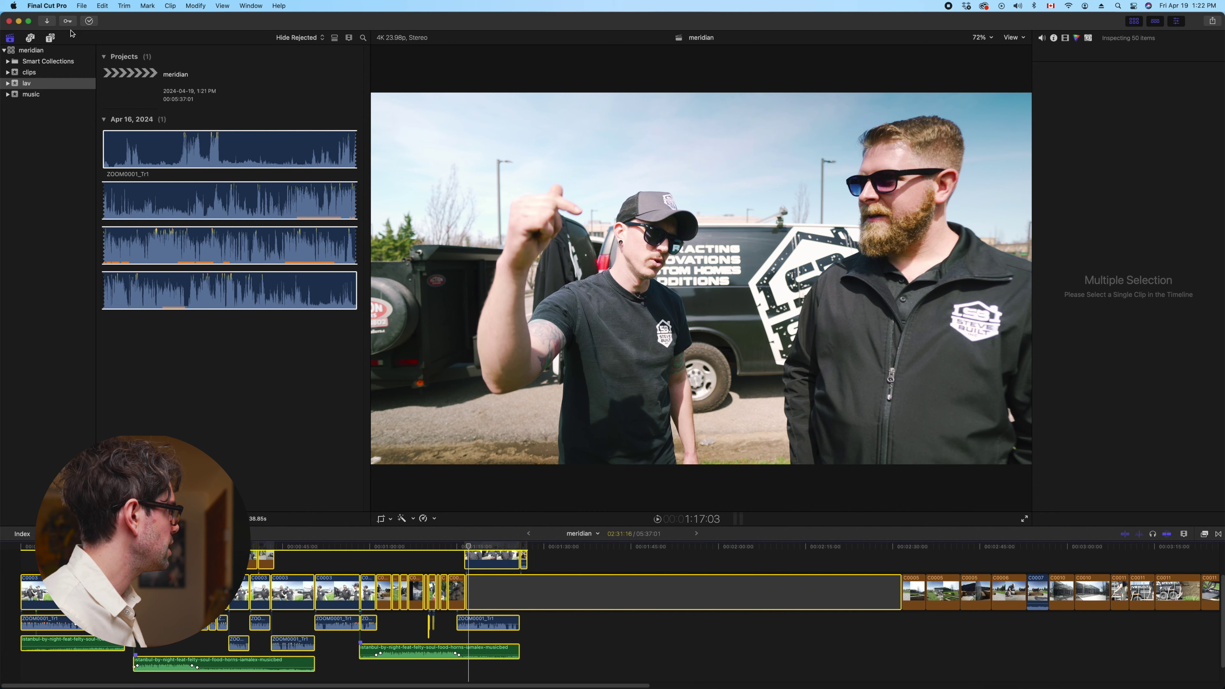
# Create project 'meridian vert' in the lav event with a Custom 2160 x 3840, 23.98p format
pyautogui.click(81, 5)
pyautogui.moveTo(145, 20)
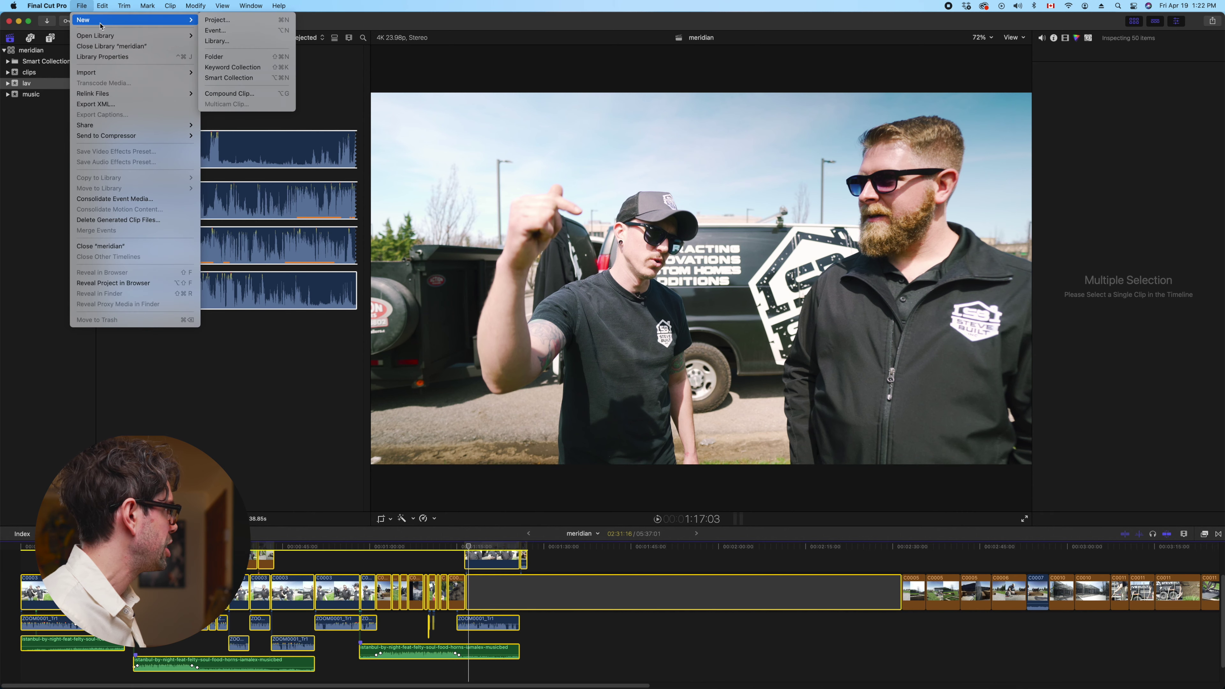
pyautogui.click(239, 19)
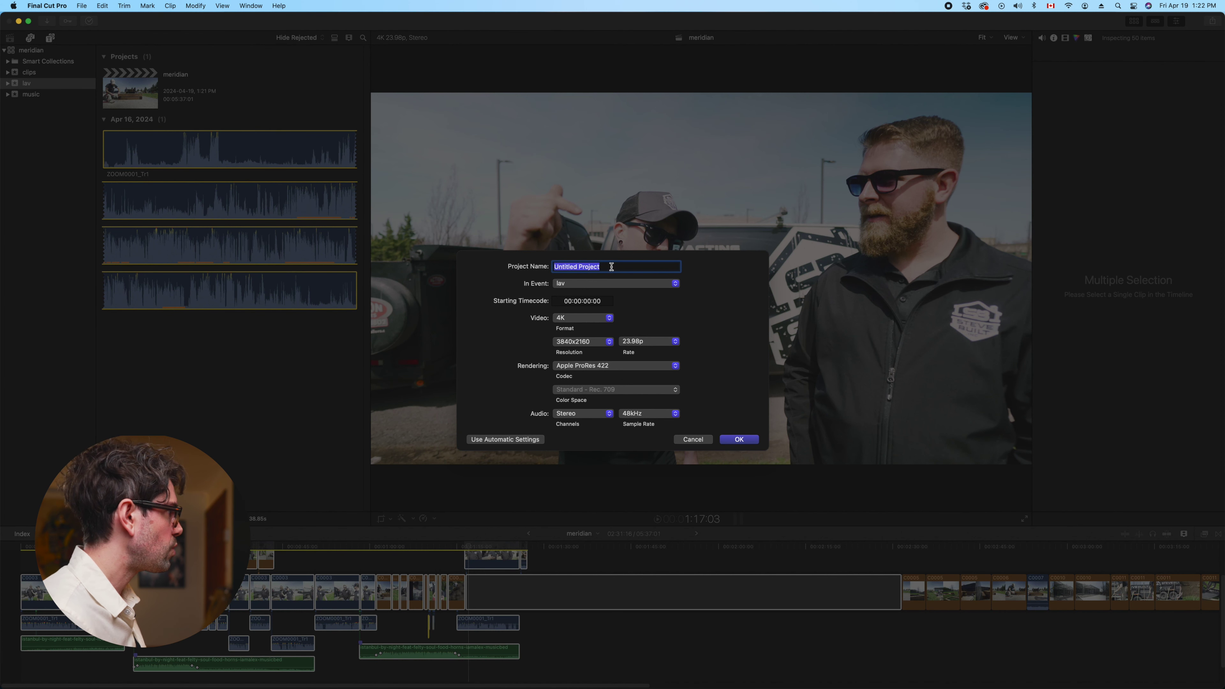
pyautogui.write('meridian vert')
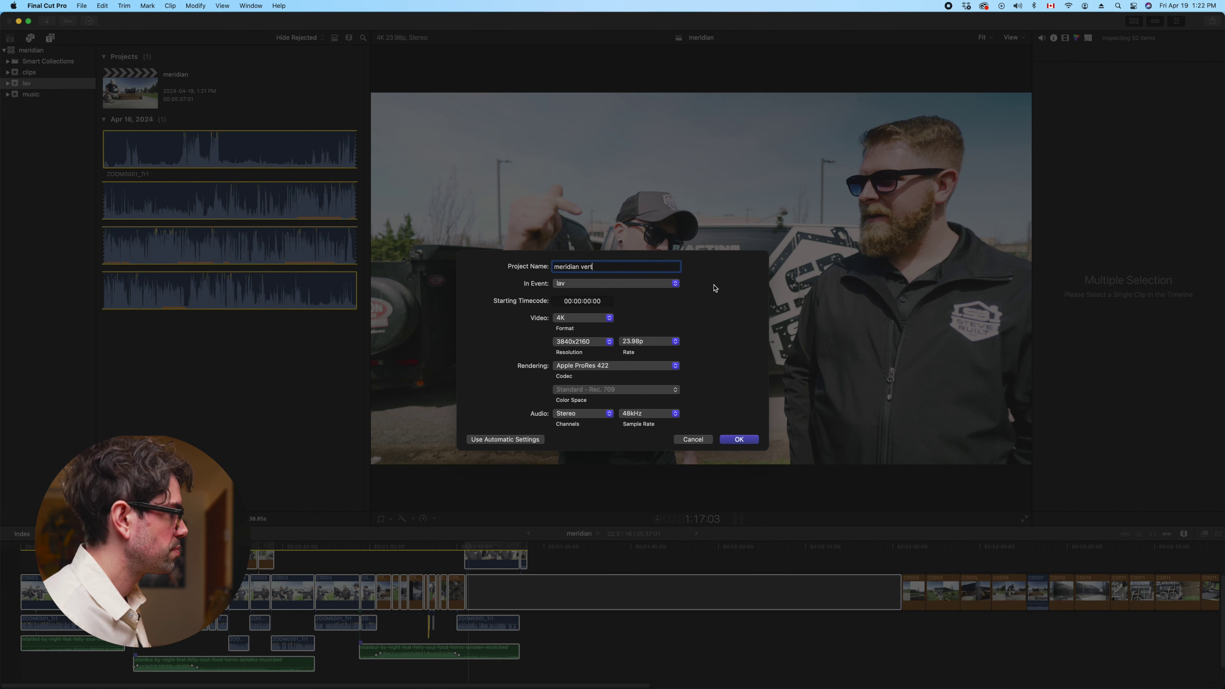
pyautogui.click(603, 318)
pyautogui.click(580, 364)
pyautogui.press('Tab')
pyautogui.write('2160')
pyautogui.press('Tab')
pyautogui.write('3')
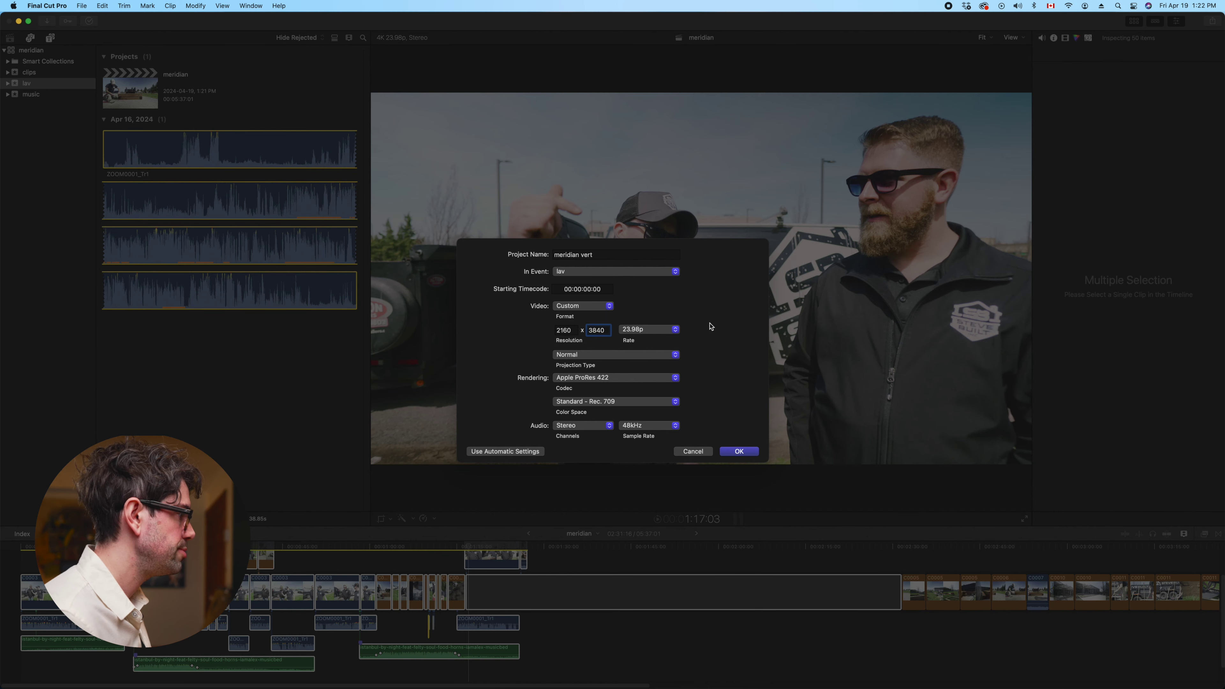
pyautogui.click(742, 455)
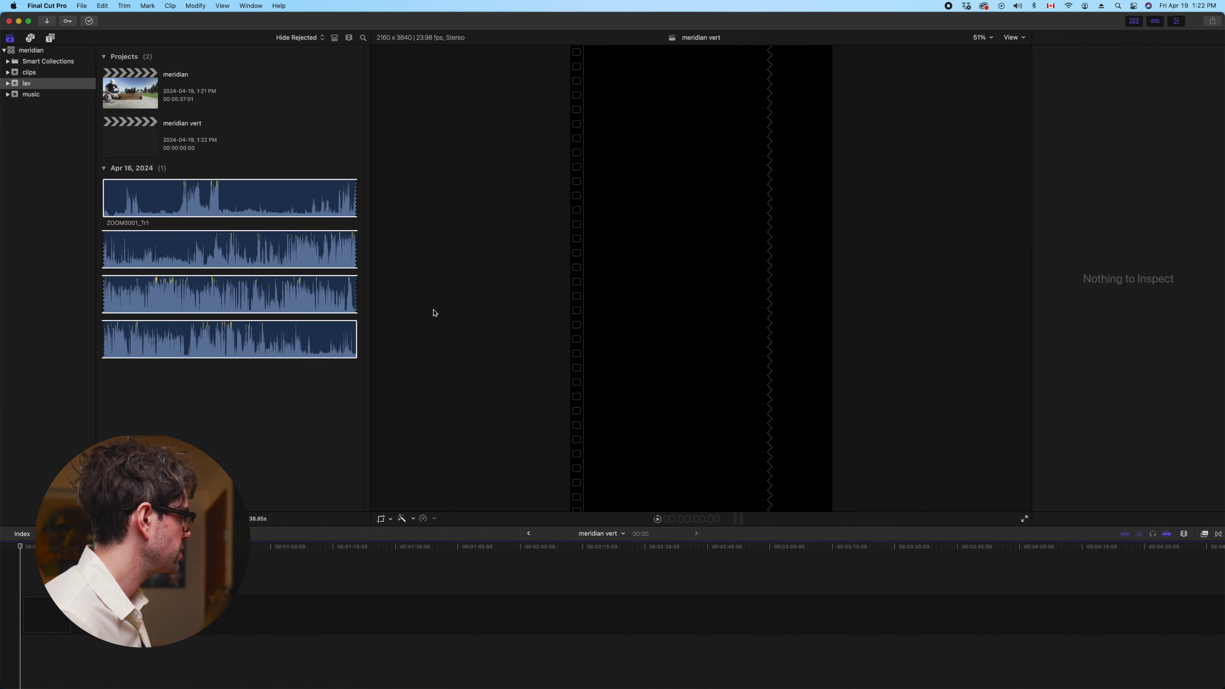
# Paste the copied clips into meridian vert and trim the trailing gap to 01:47:04
pyautogui.click(144, 134)
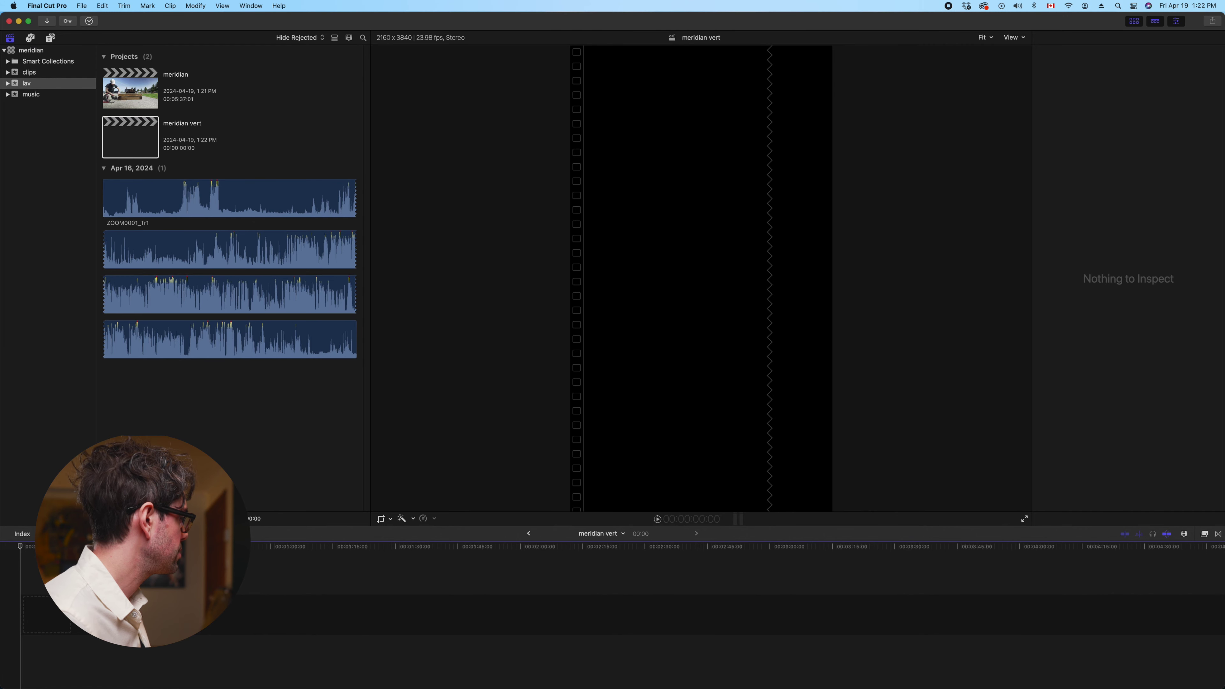
pyautogui.press('super+v')
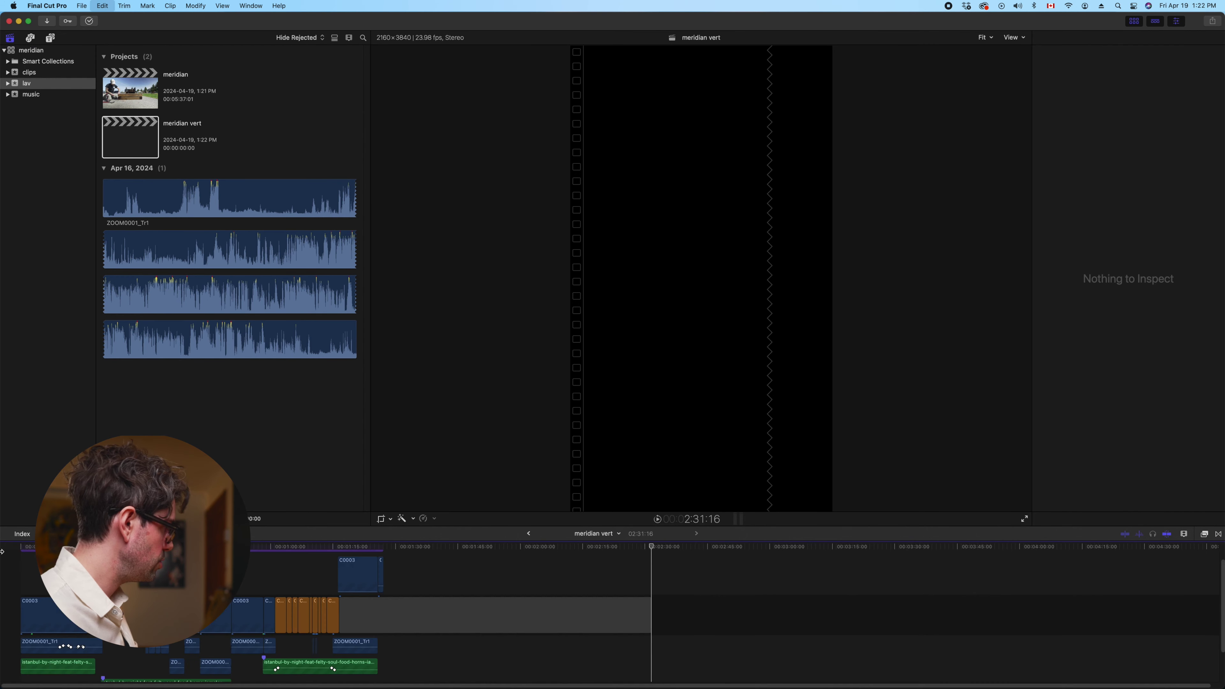
pyautogui.moveTo(650, 620); pyautogui.dragTo(465, 616)
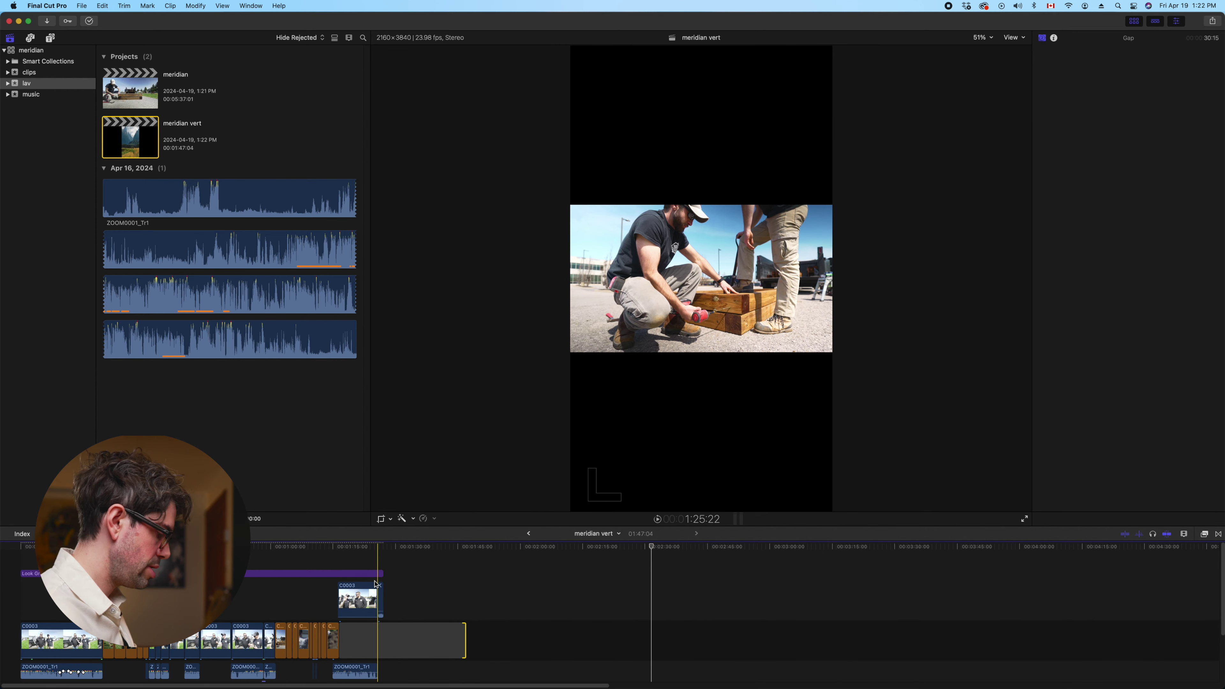
pyautogui.press('super+equal')
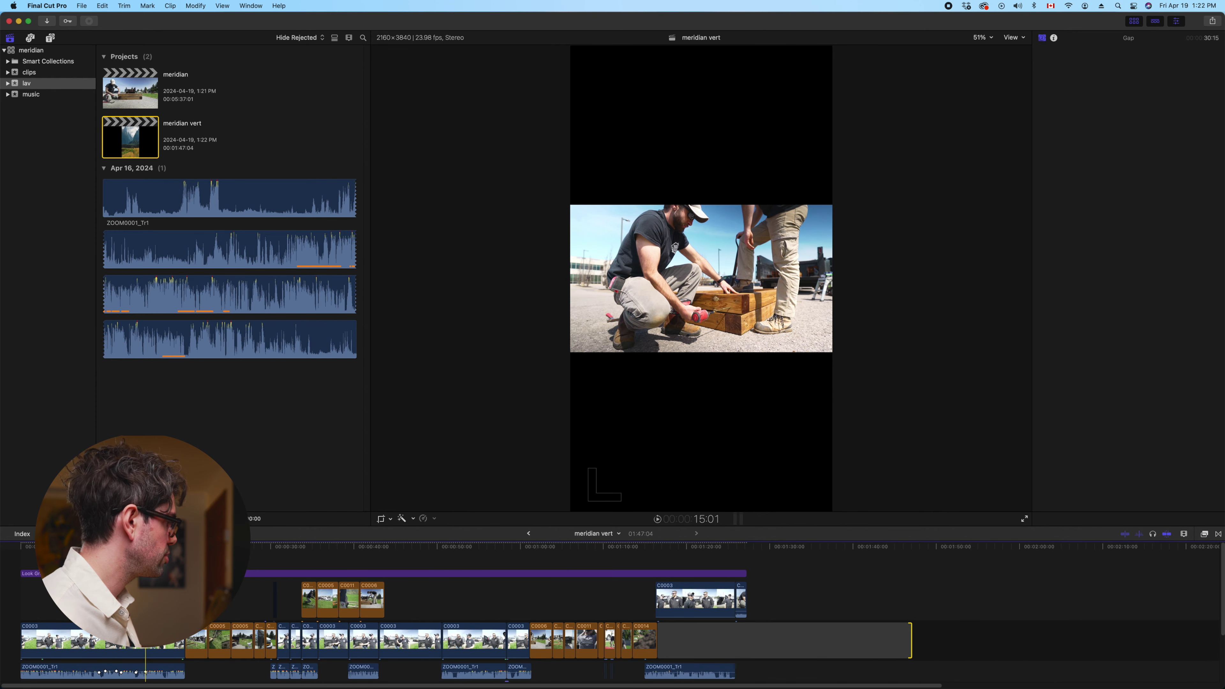
# Select the opening C0003 clip and scale it to 324% in the Video inspector
pyautogui.click(104, 573)
pyautogui.click(104, 642)
pyautogui.press('space')
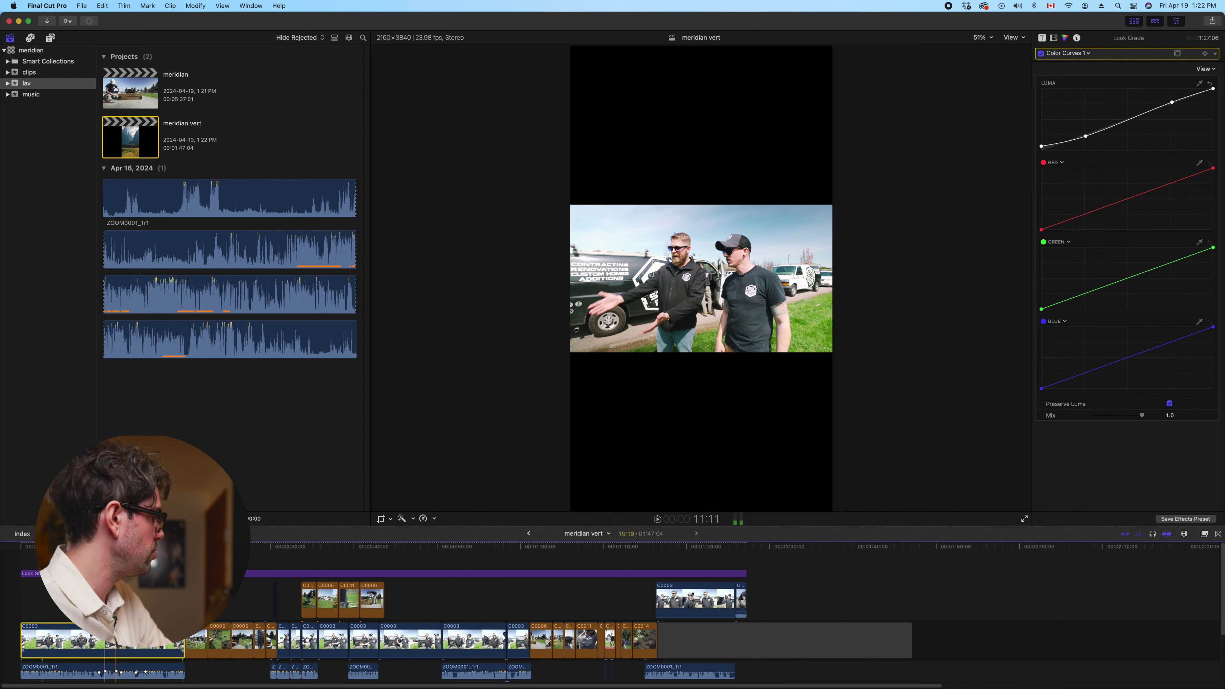
pyautogui.press('space')
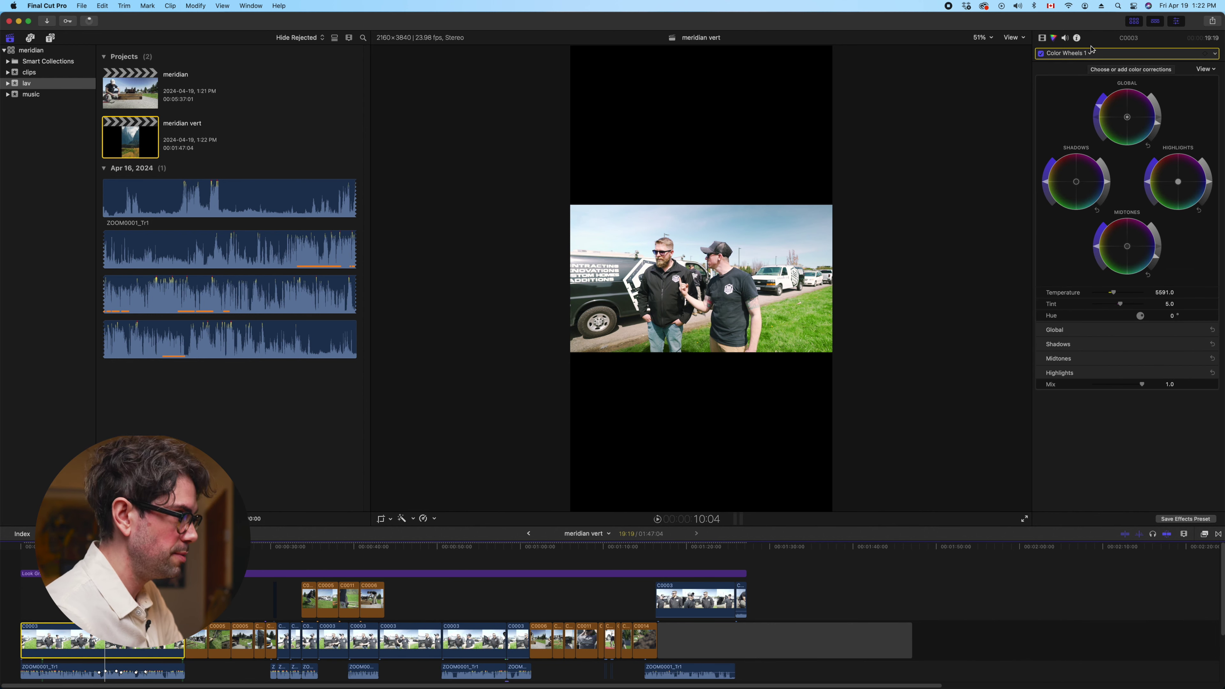
pyautogui.click(1084, 54)
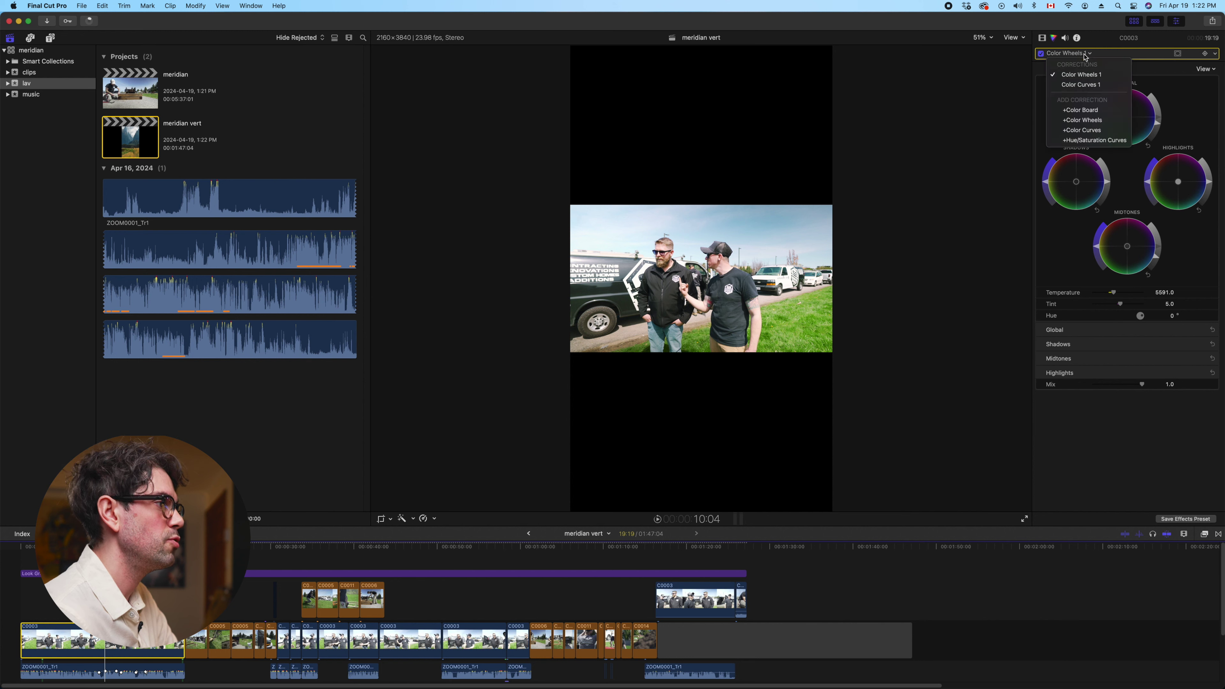
pyautogui.click(1084, 54)
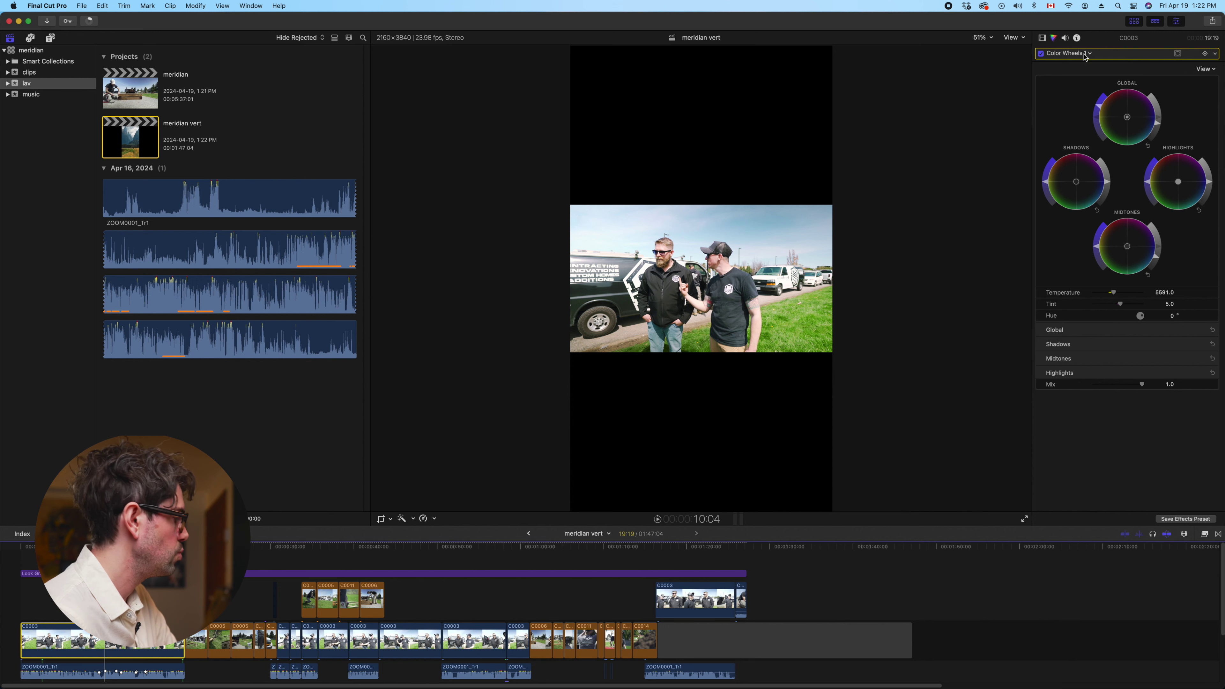
pyautogui.click(1043, 40)
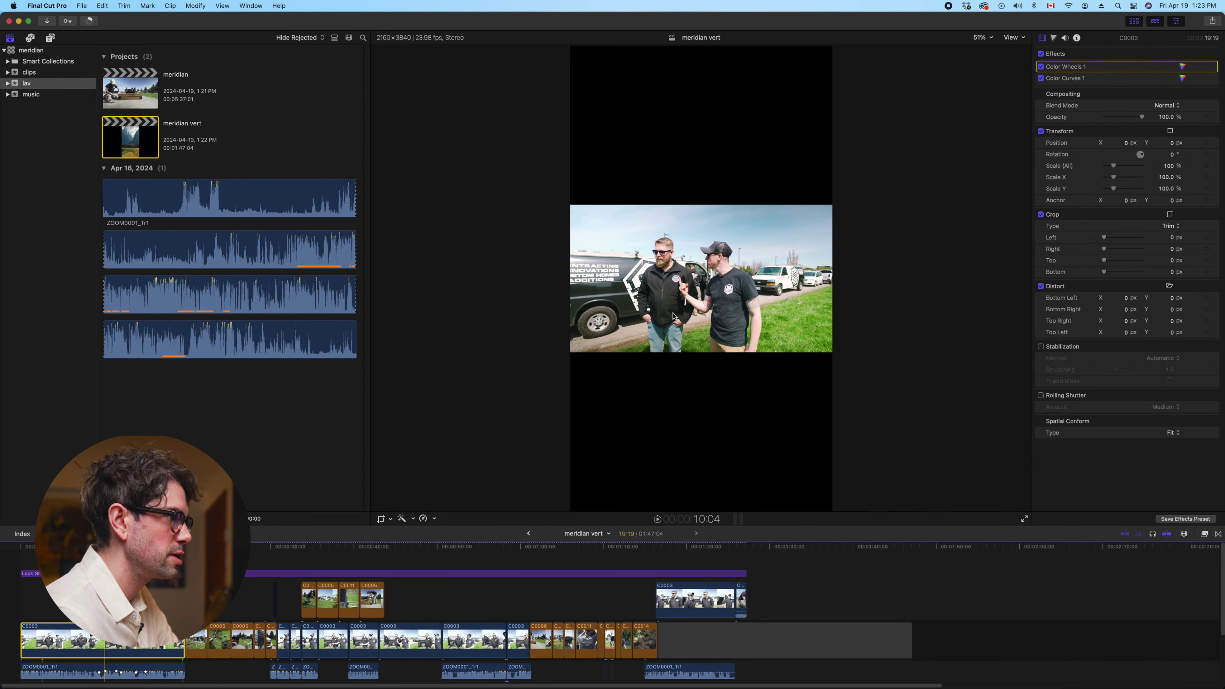
pyautogui.moveTo(1115, 168); pyautogui.dragTo(1137, 169)
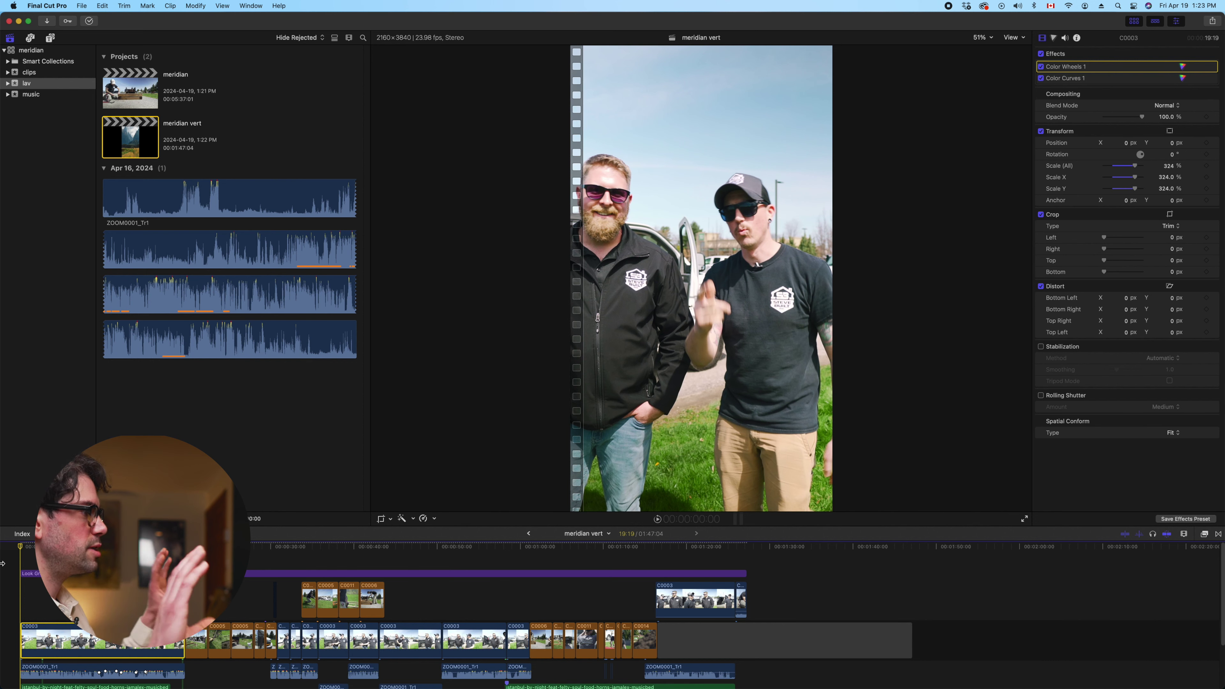
# Play back the enlarged C0003, then lower its Scale (All) to about 311%
pyautogui.press('space')
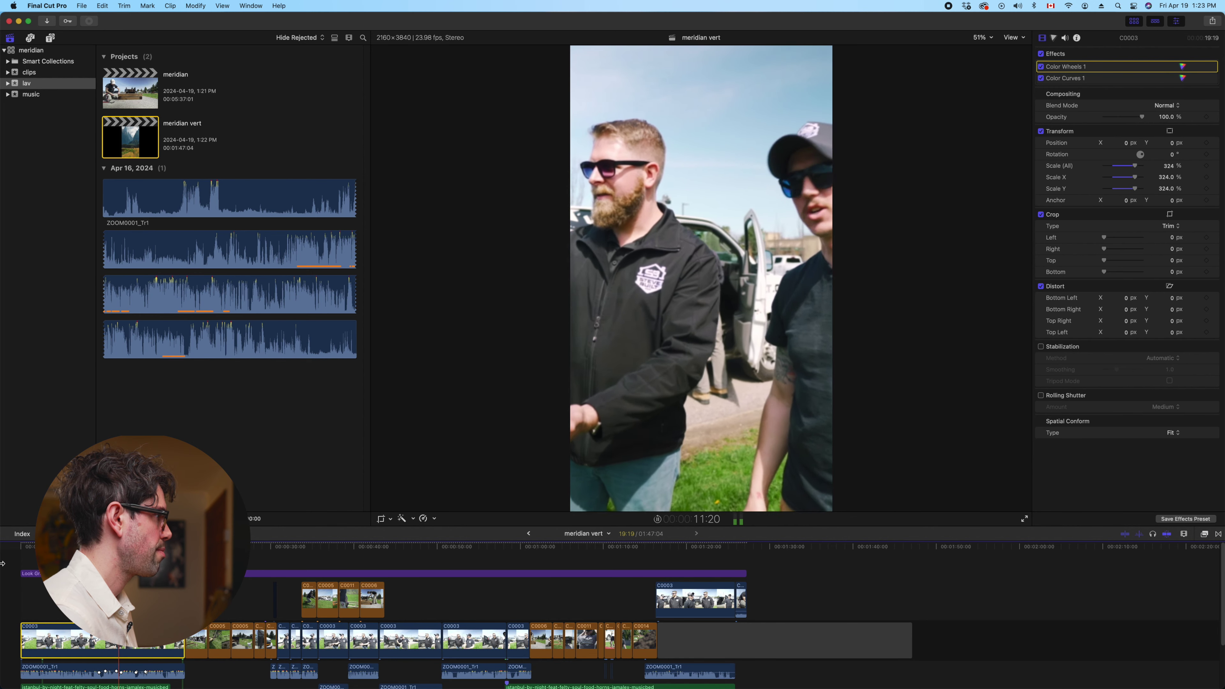
pyautogui.click(129, 648)
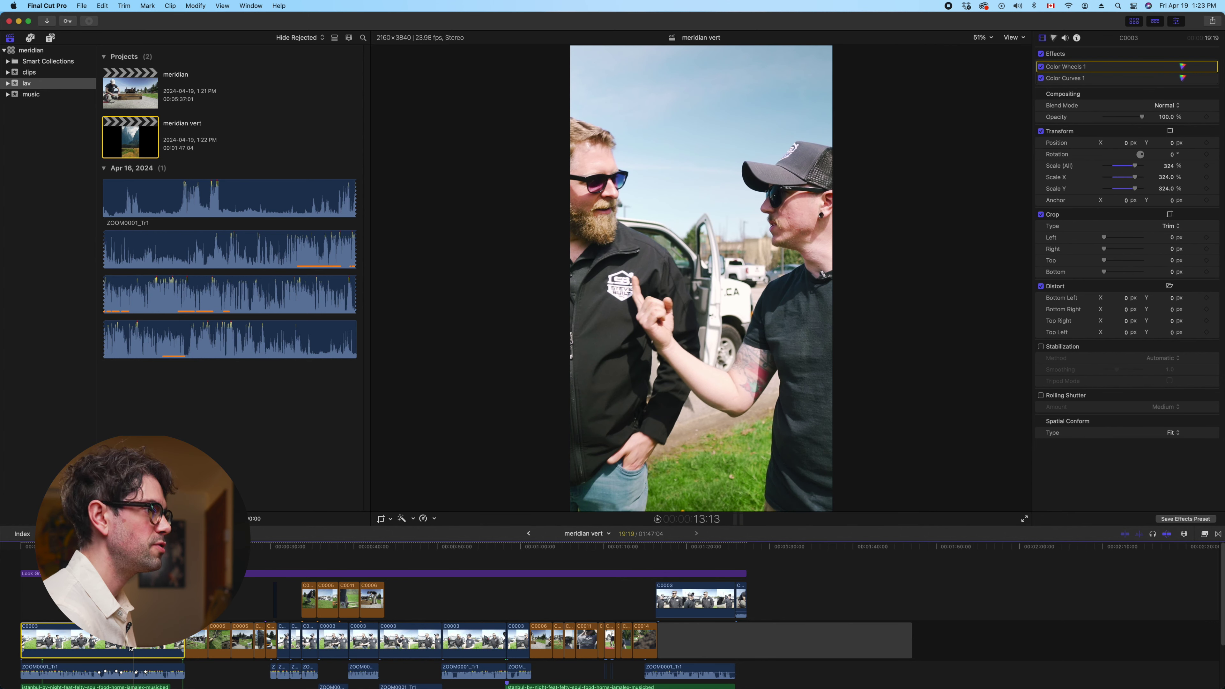
pyautogui.moveTo(1136, 170); pyautogui.dragTo(1134, 168)
# Set C0003's scale to 320% and paste only that Scale attribute onto the six connected clips
pyautogui.click(1169, 166)
pyautogui.write('320')
pyautogui.press('Return')
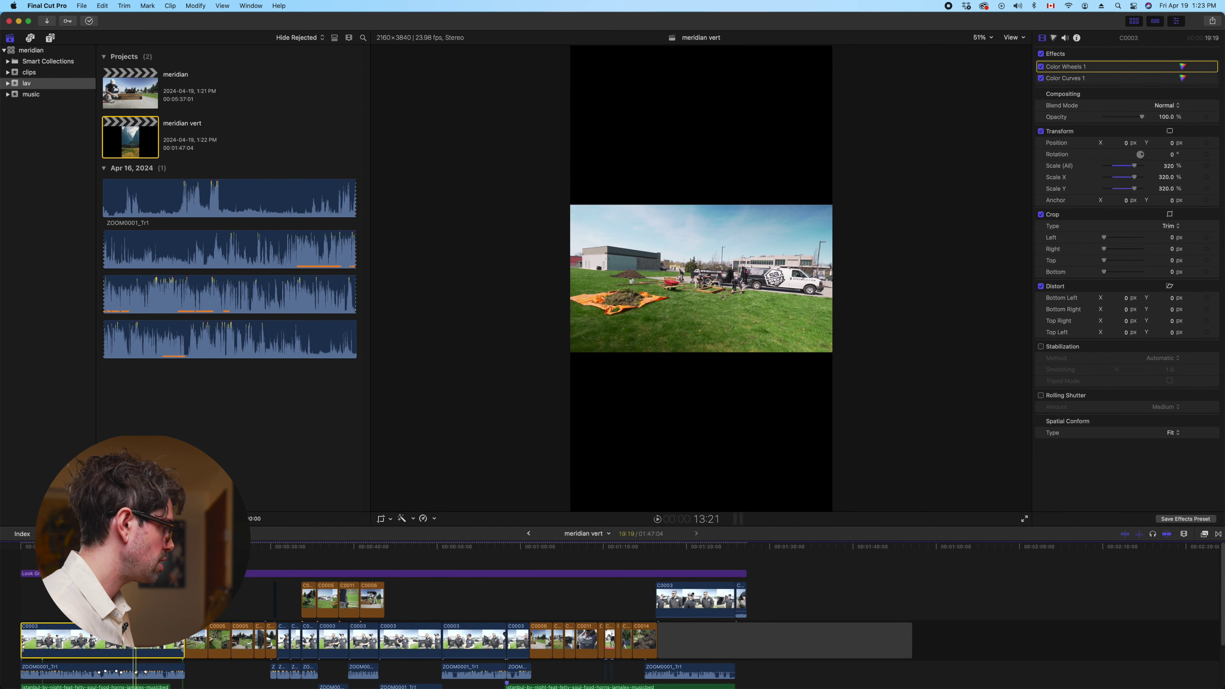
pyautogui.moveTo(787, 599); pyautogui.dragTo(327, 592)
pyautogui.press('super+shift+v')
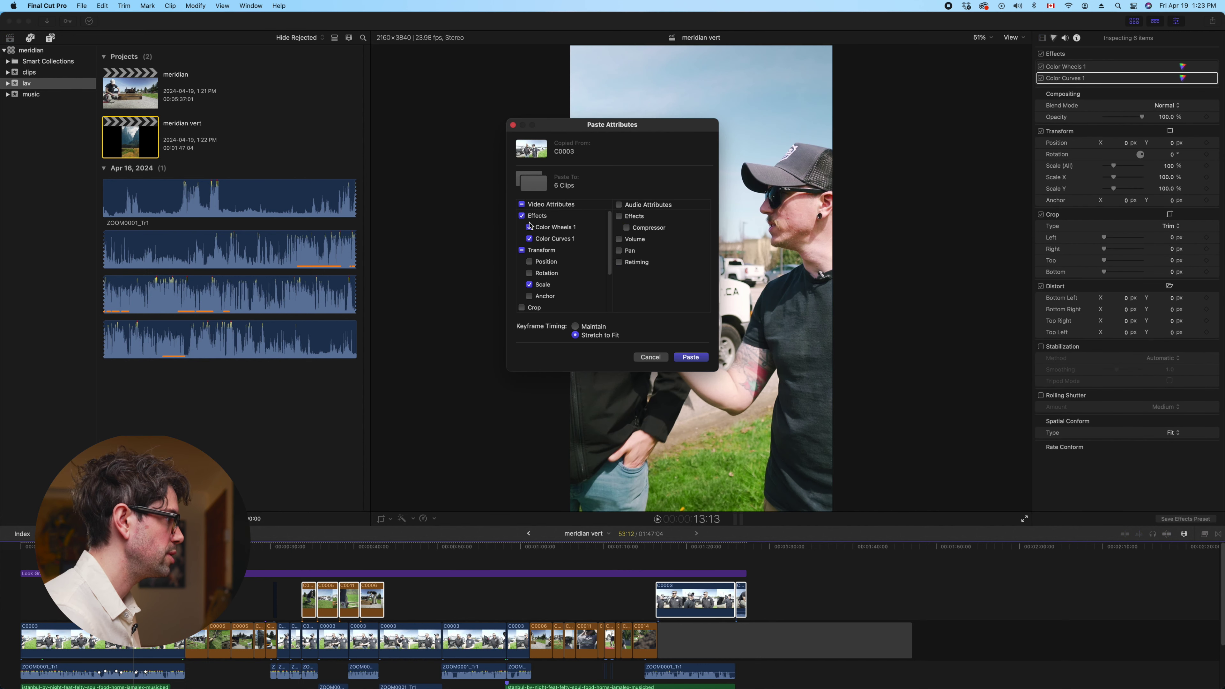
pyautogui.scroll(-2, 540, 251)
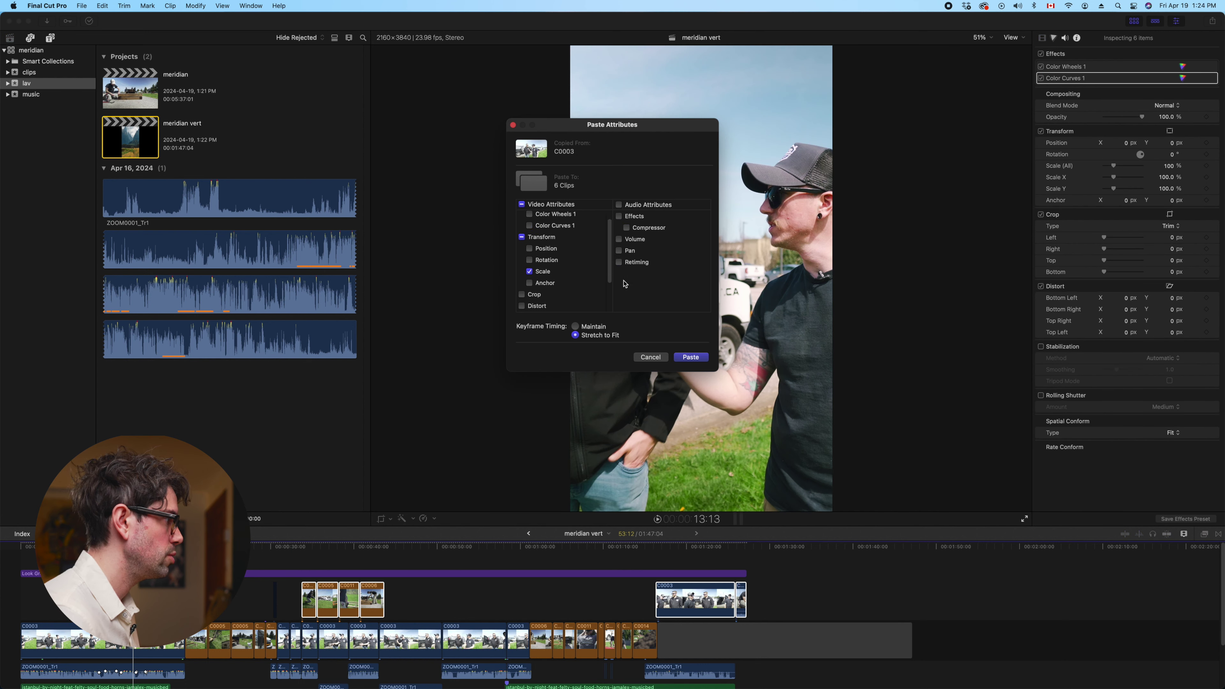
pyautogui.click(697, 361)
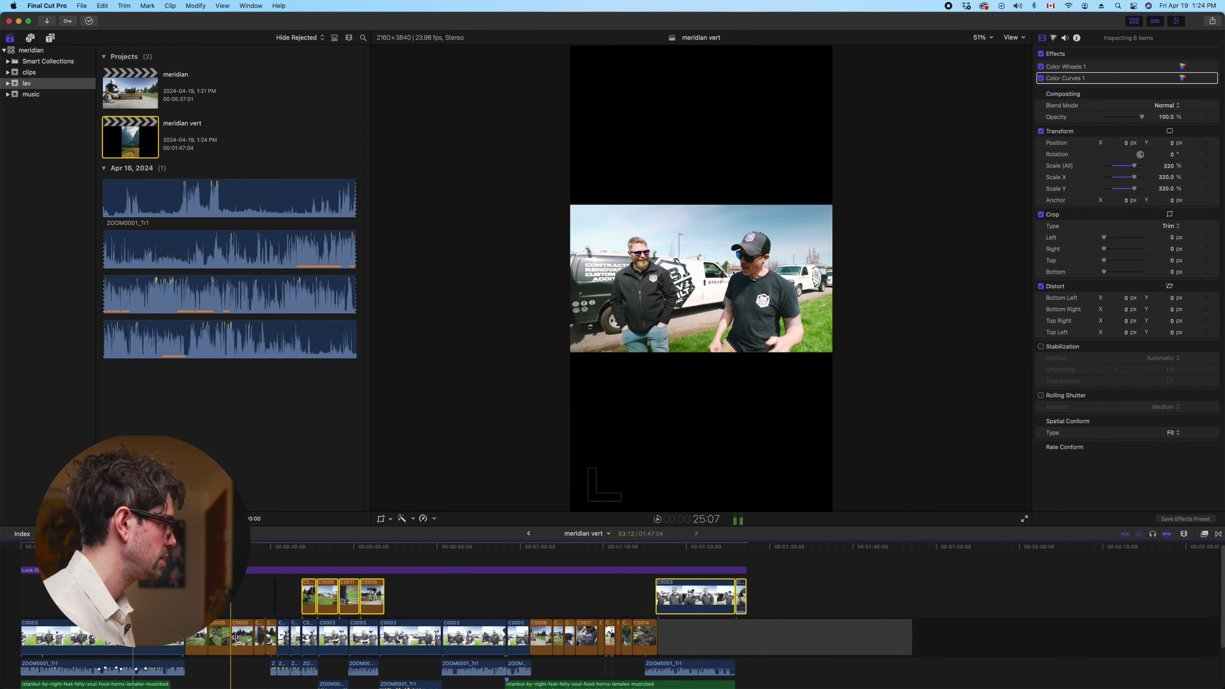
# Paste the 320% scale onto the 22 storyline clips through C0014, then play to check
pyautogui.click(200, 627)
pyautogui.keyDown('shift'); pyautogui.click(650, 627); pyautogui.keyUp('shift')
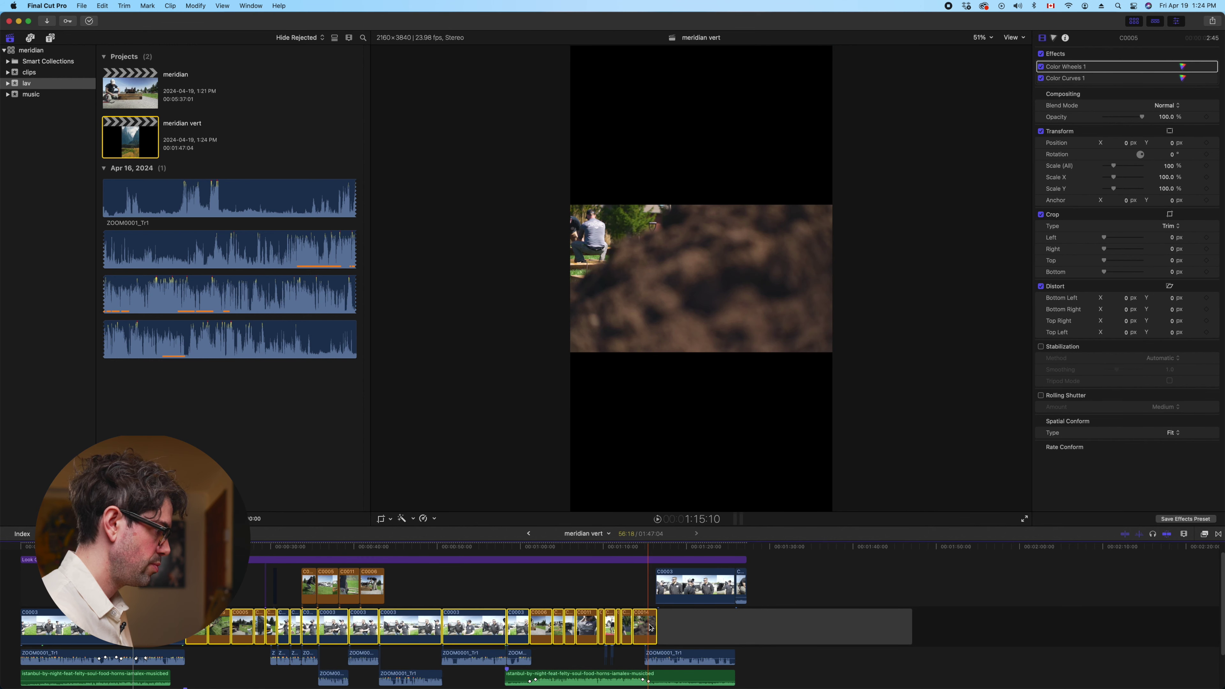
pyautogui.press('super+shift+v')
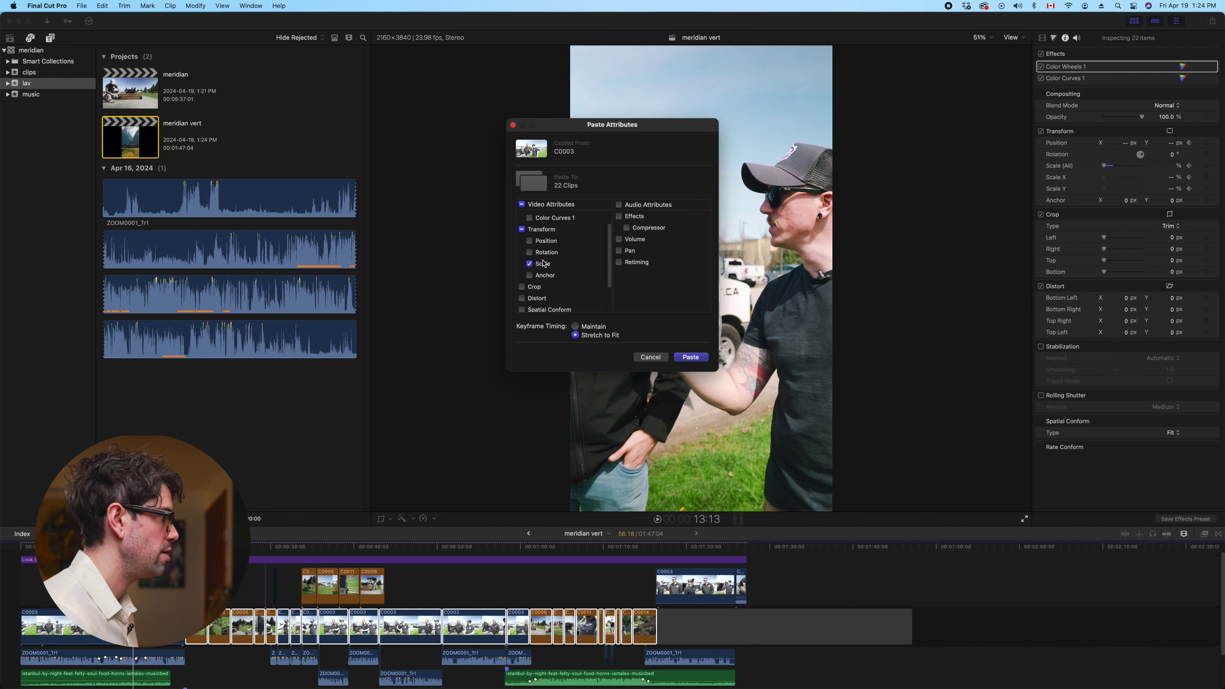
pyautogui.click(692, 357)
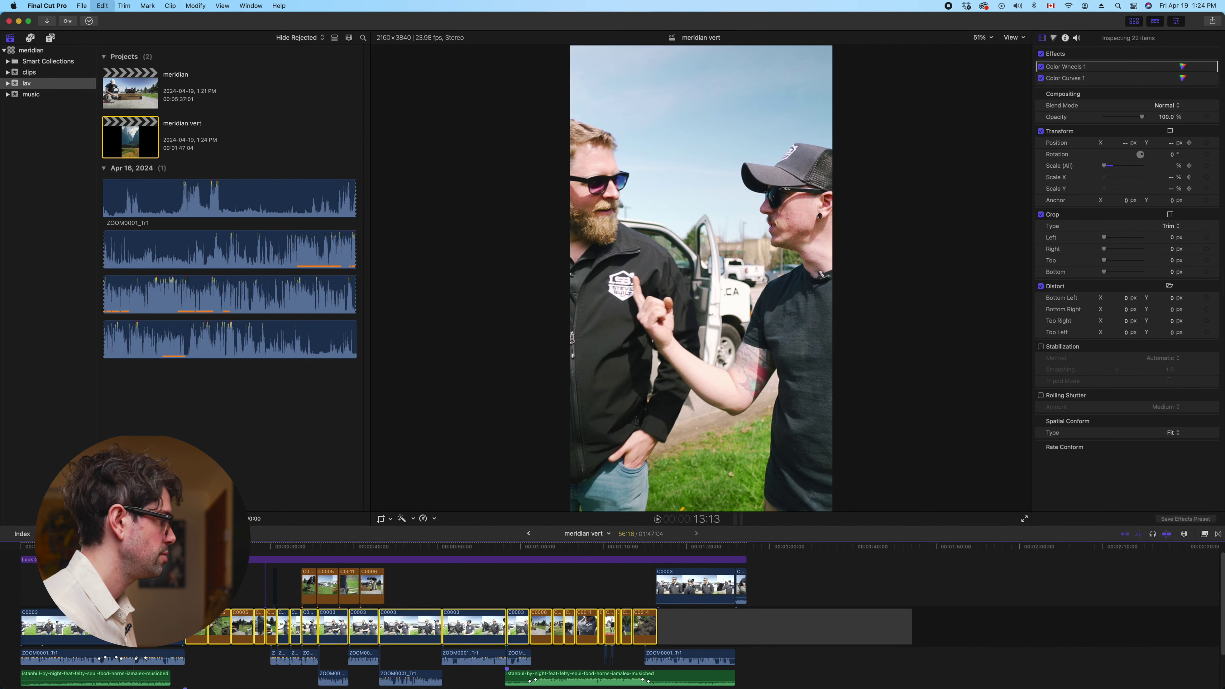
pyautogui.press('space')
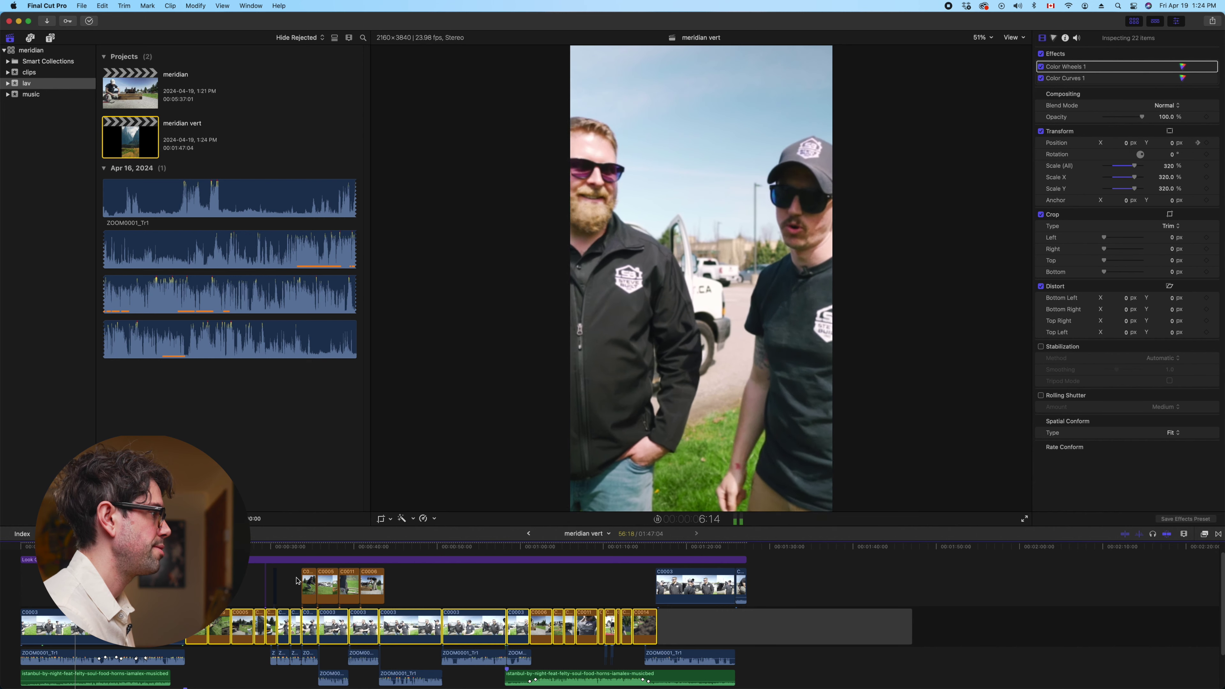
pyautogui.press('space')
pyautogui.press('Home')
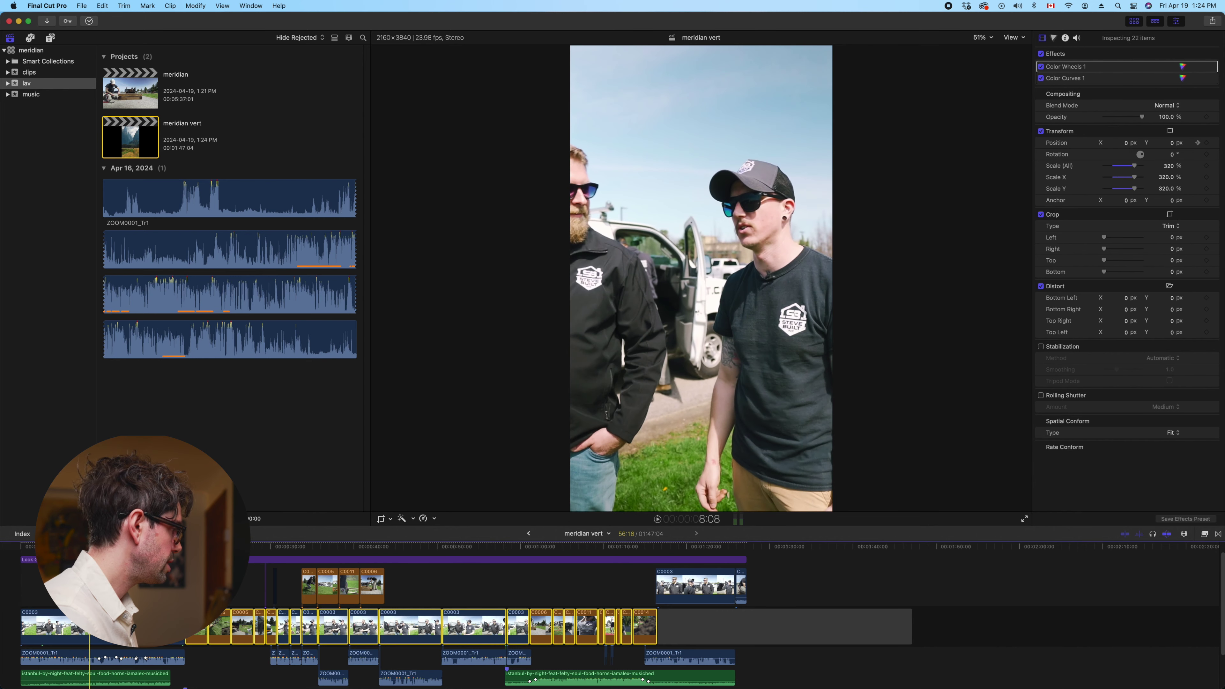
pyautogui.press('super+equal')
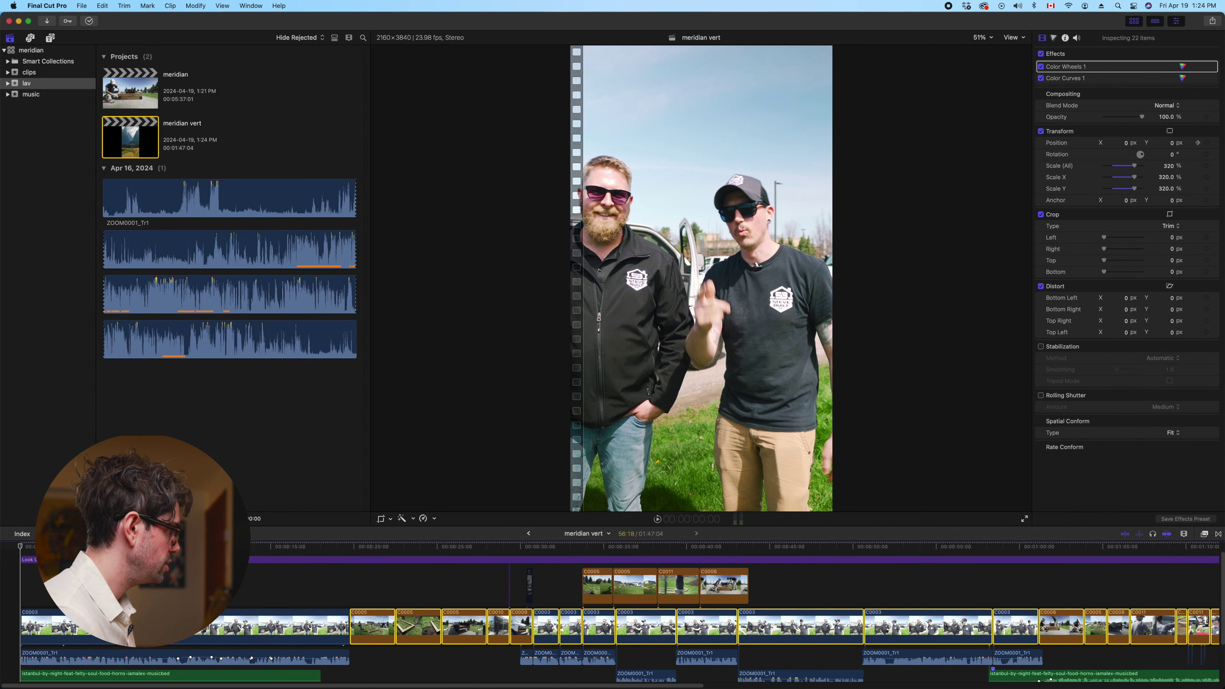
pyautogui.press('space')
pyautogui.press('space')
pyautogui.click(289, 626)
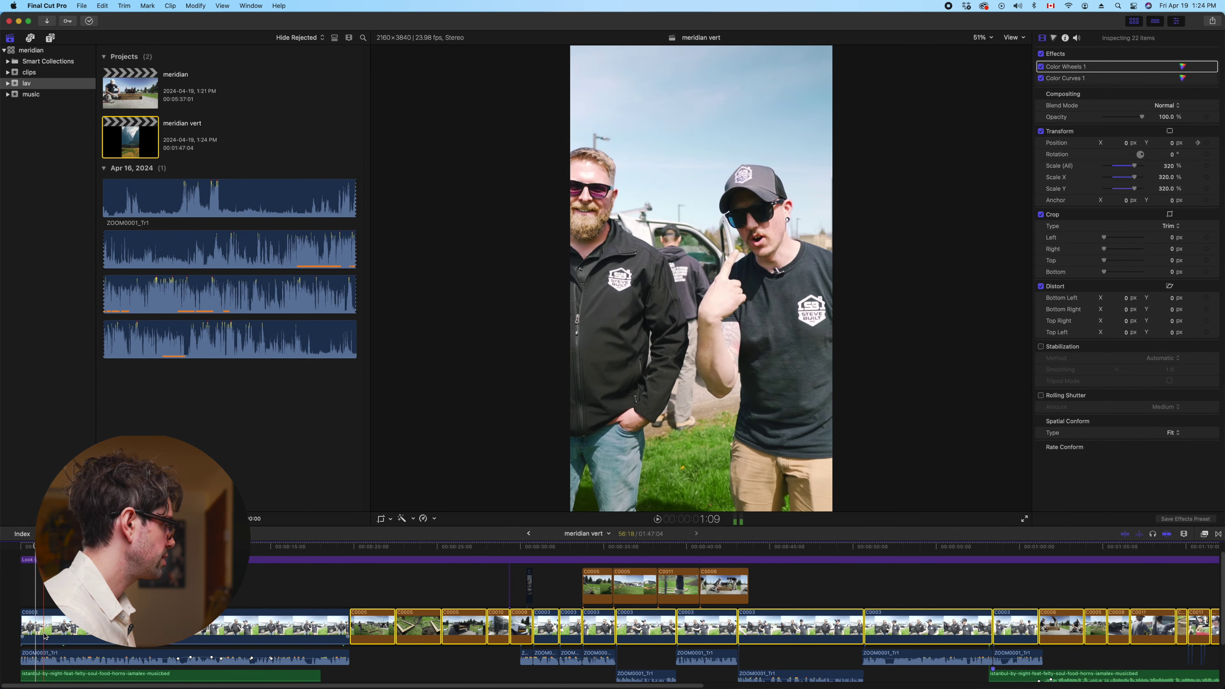
pyautogui.moveTo(1127, 144); pyautogui.dragTo(1125, 145)
pyautogui.press('space')
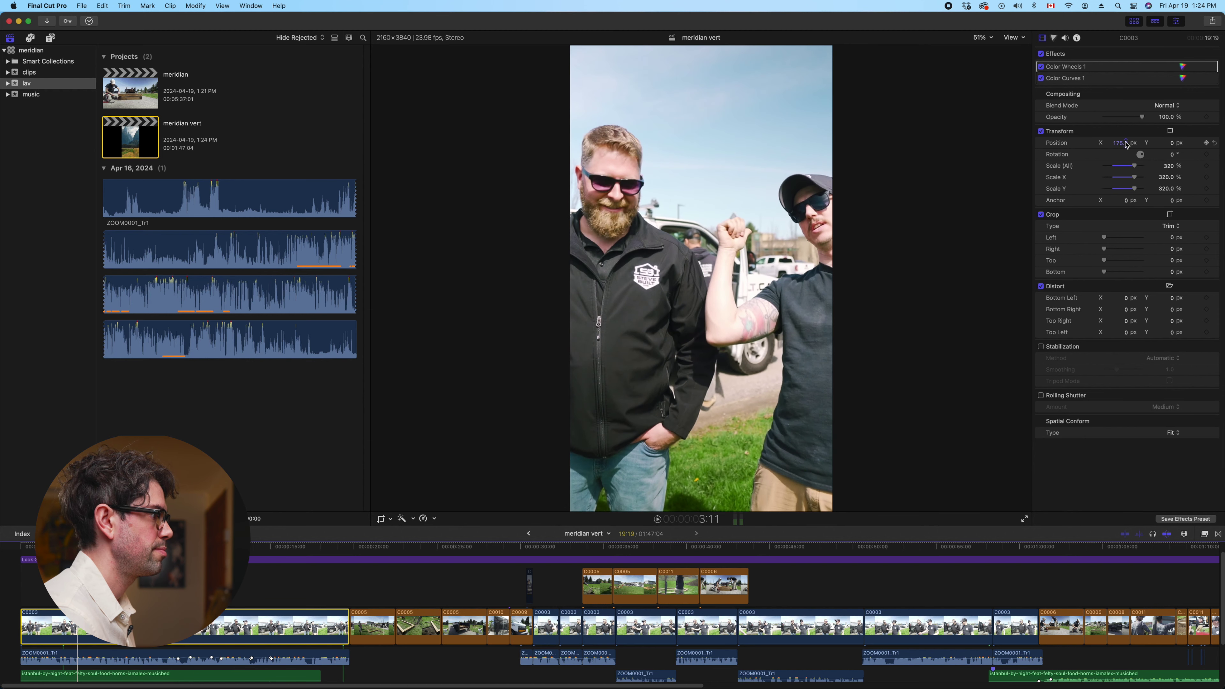
# Add position keyframes at the start and 4:14, then reframe onto the man on the right
pyautogui.press('space')
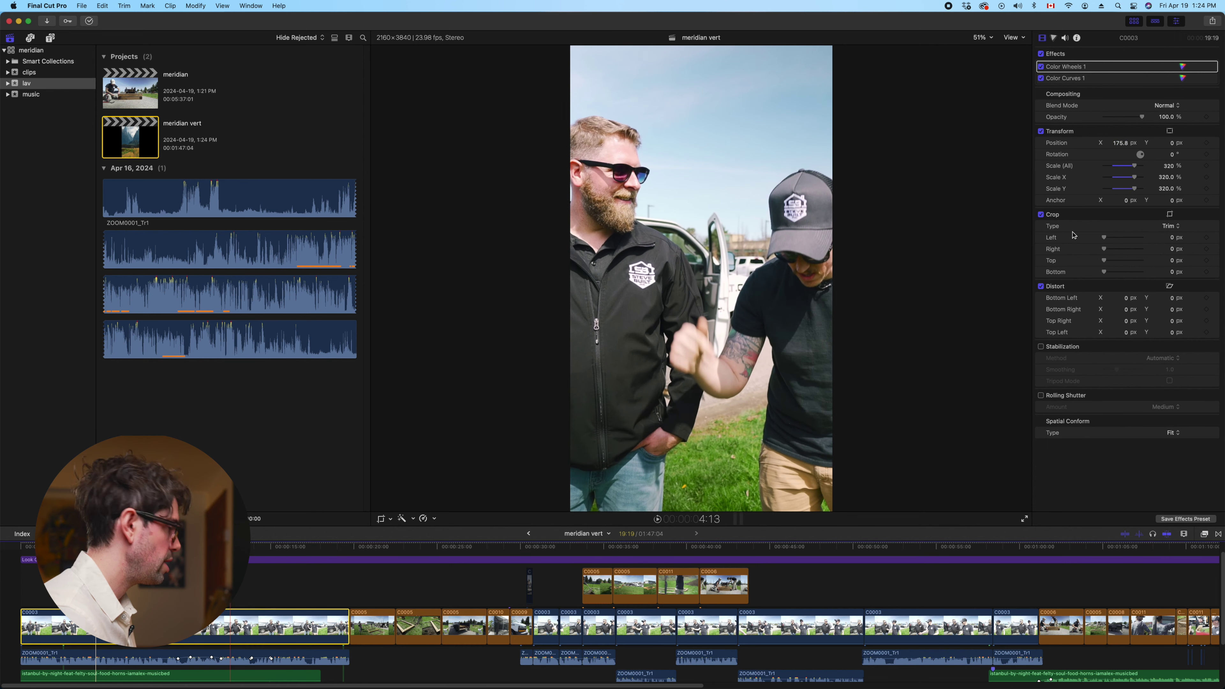
pyautogui.click(1205, 143)
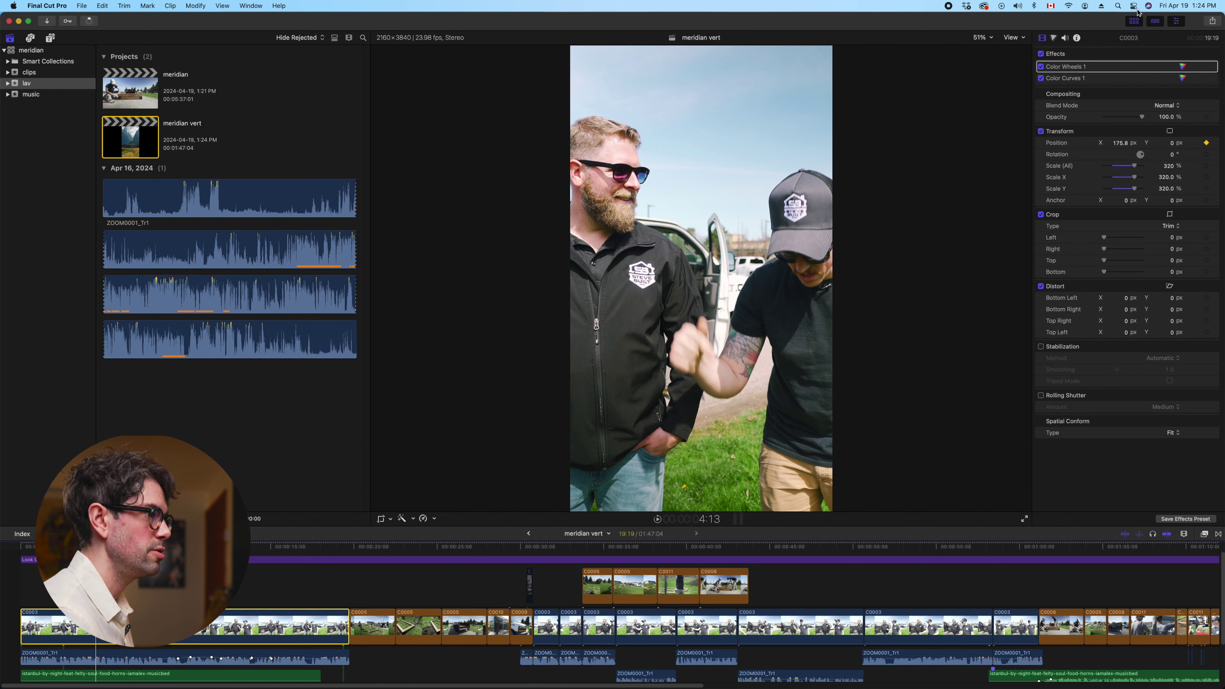
pyautogui.press('Right')
pyautogui.click(1206, 144)
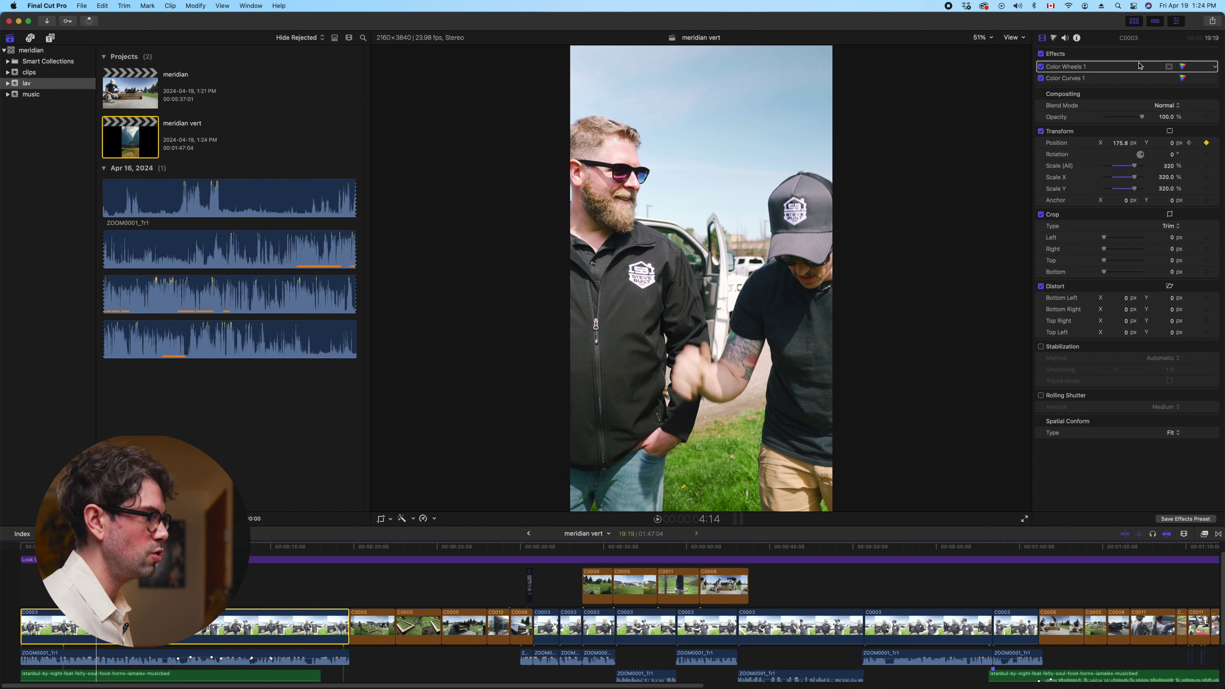
pyautogui.press('space')
pyautogui.press('space')
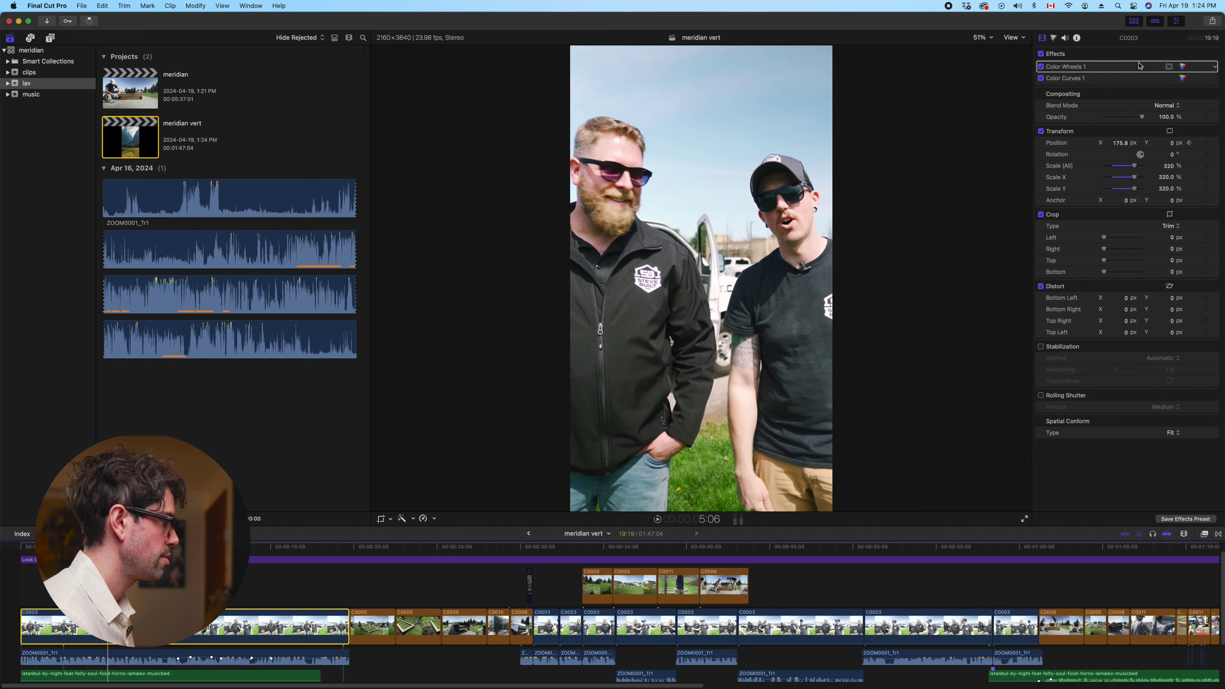
pyautogui.moveTo(1124, 144); pyautogui.dragTo(1118, 144)
pyautogui.press('space')
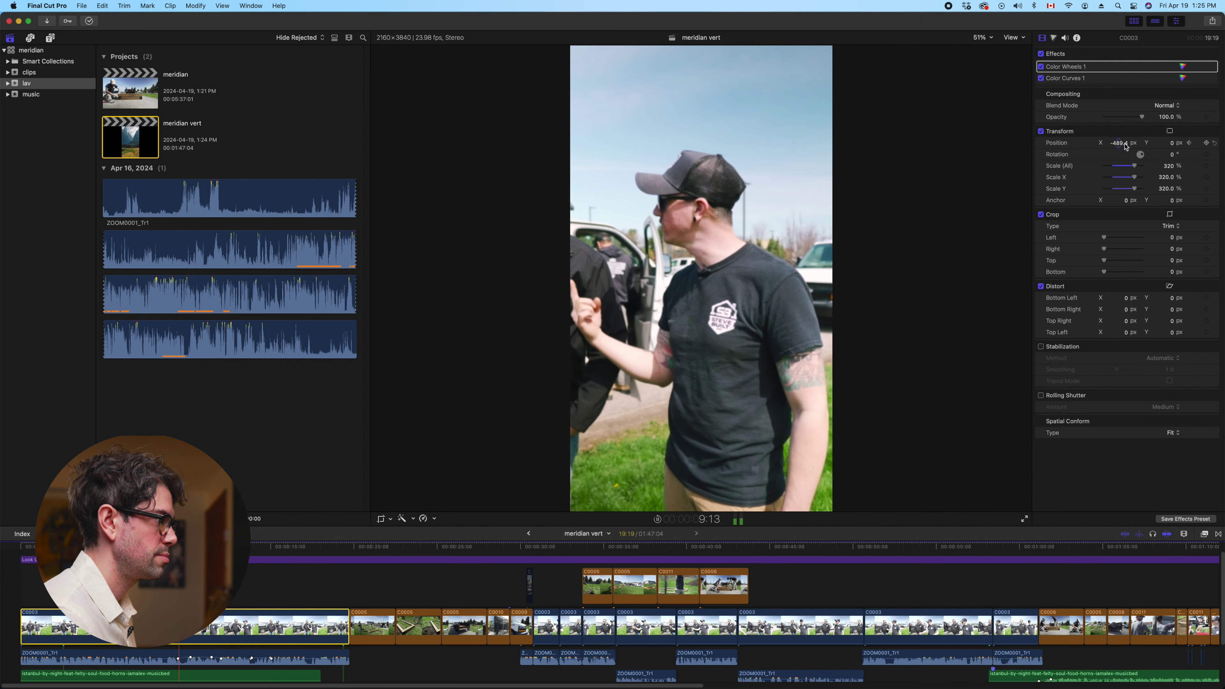
# Reframe onto the bearded man at the 10-second mark and keyframe Position at 12:00
pyautogui.press('space')
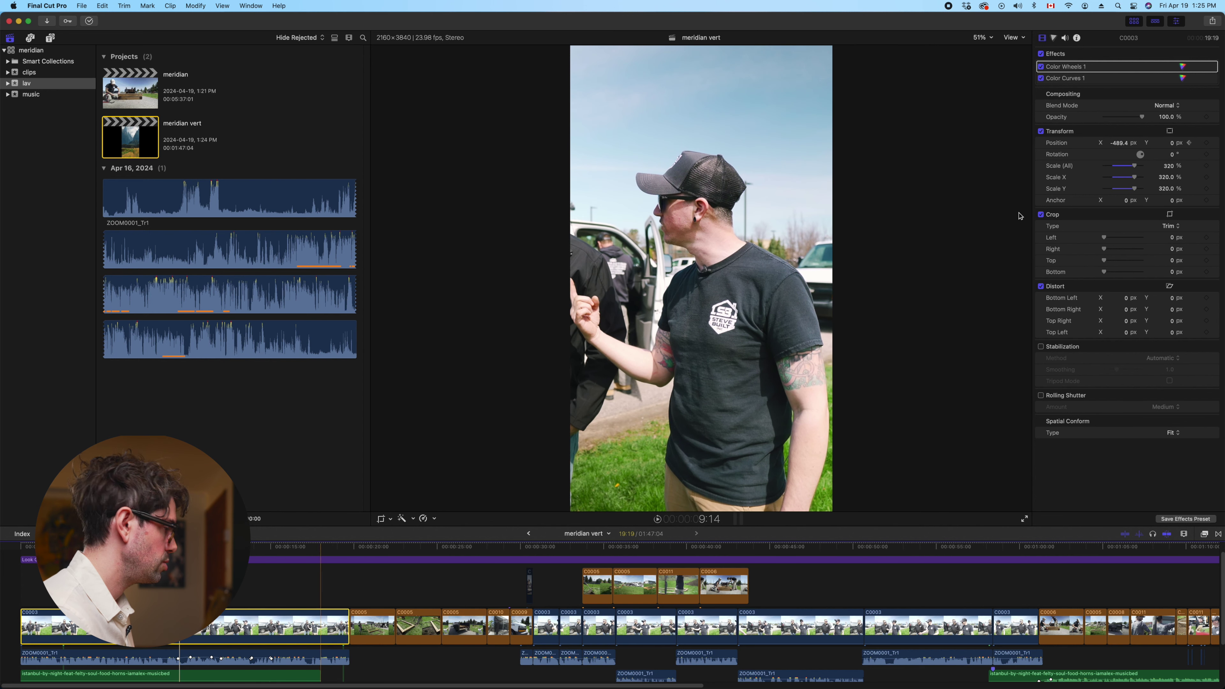
pyautogui.press('Right')
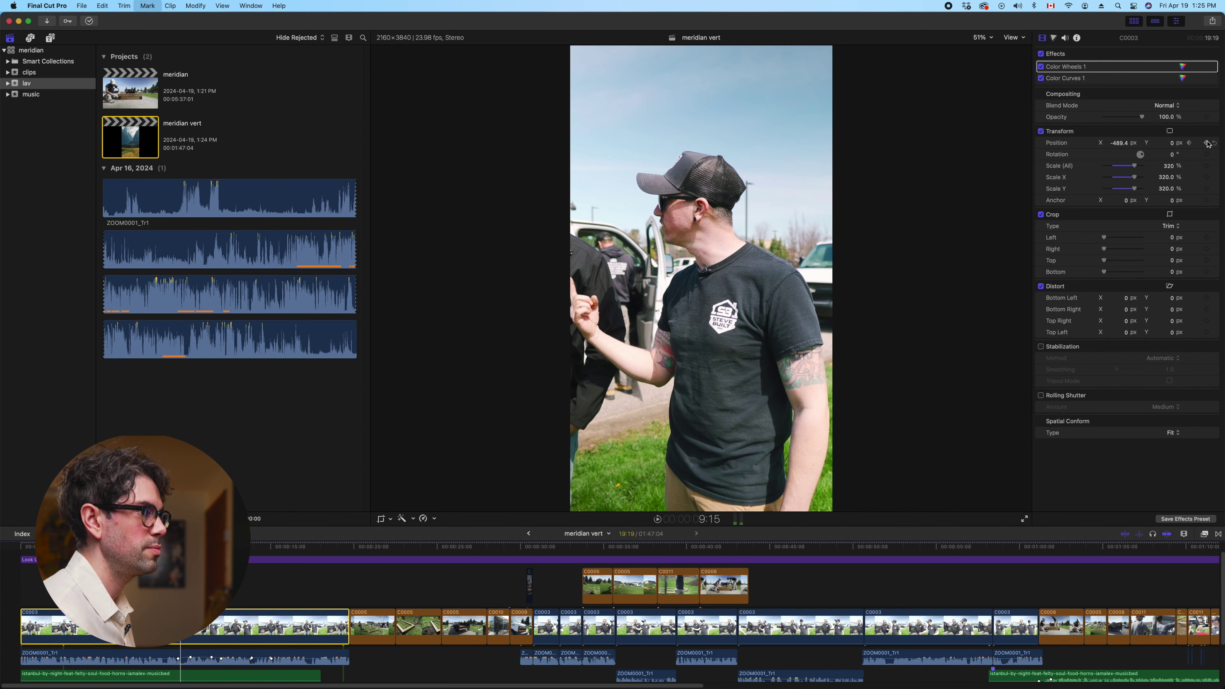
pyautogui.press('space')
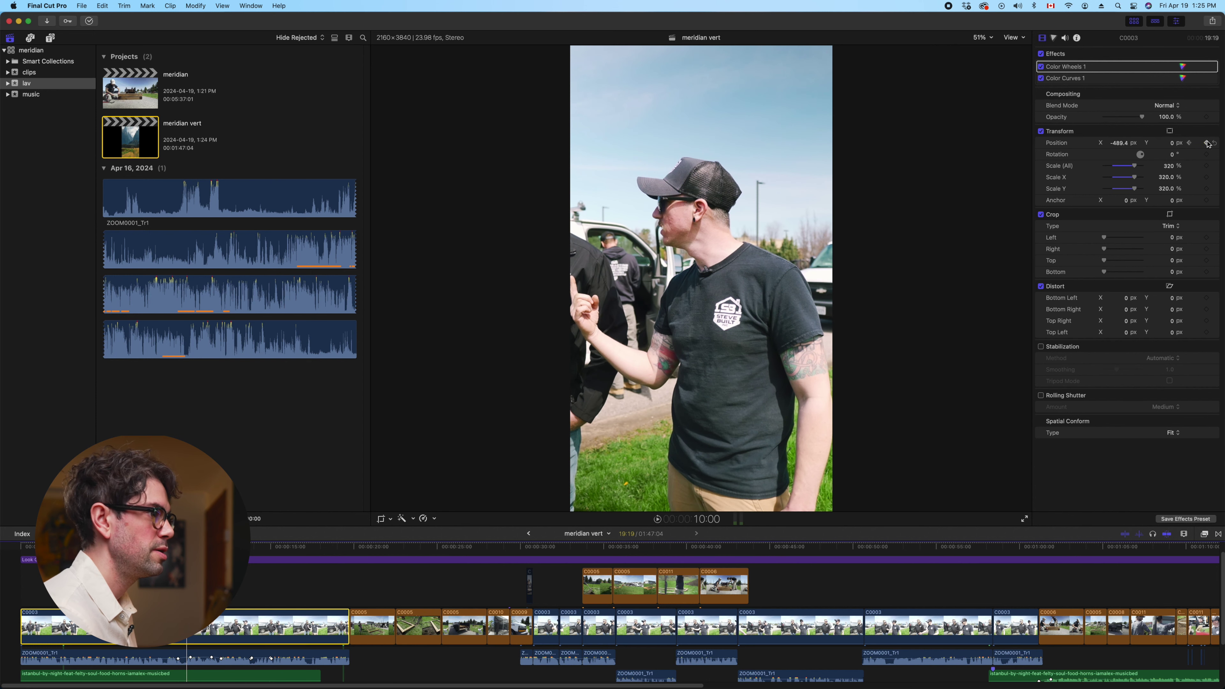
pyautogui.moveTo(1124, 144); pyautogui.dragTo(1172, 145)
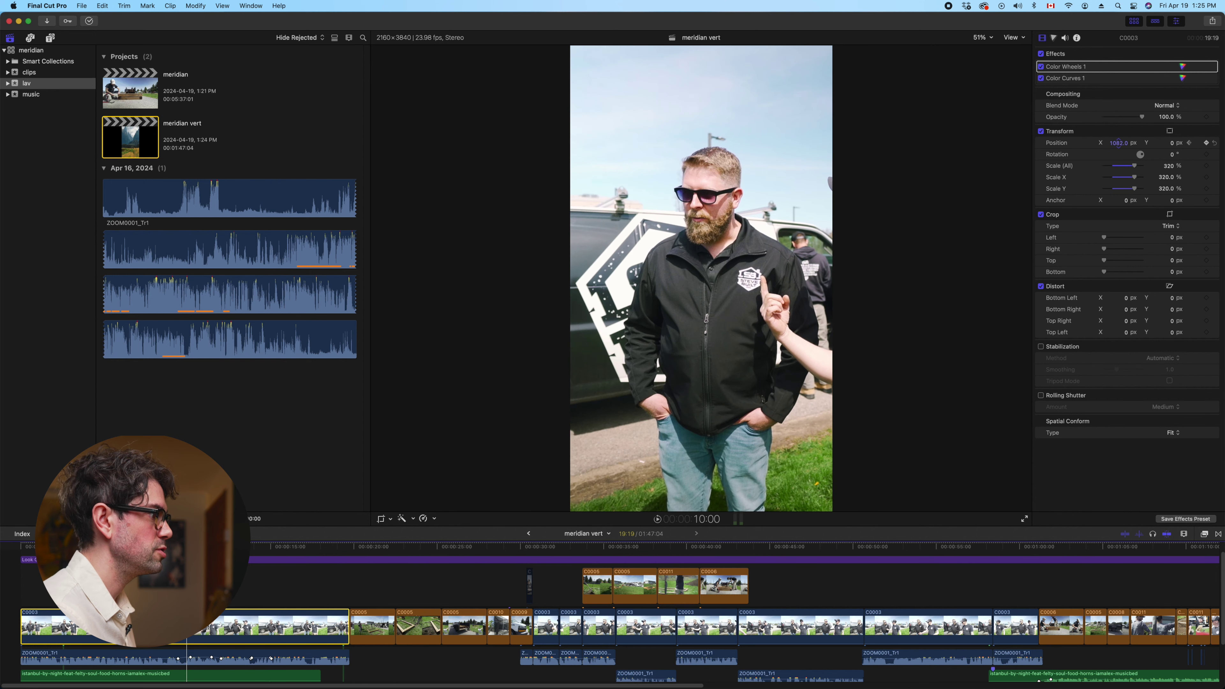
pyautogui.press('space')
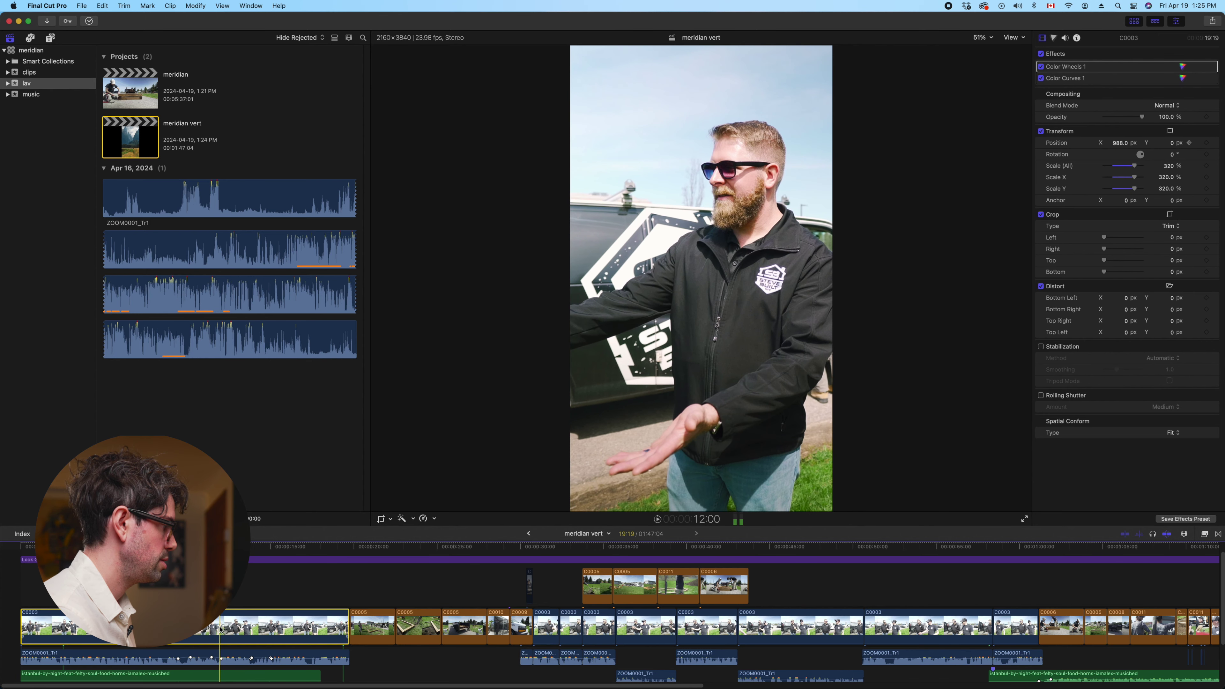
pyautogui.click(1206, 144)
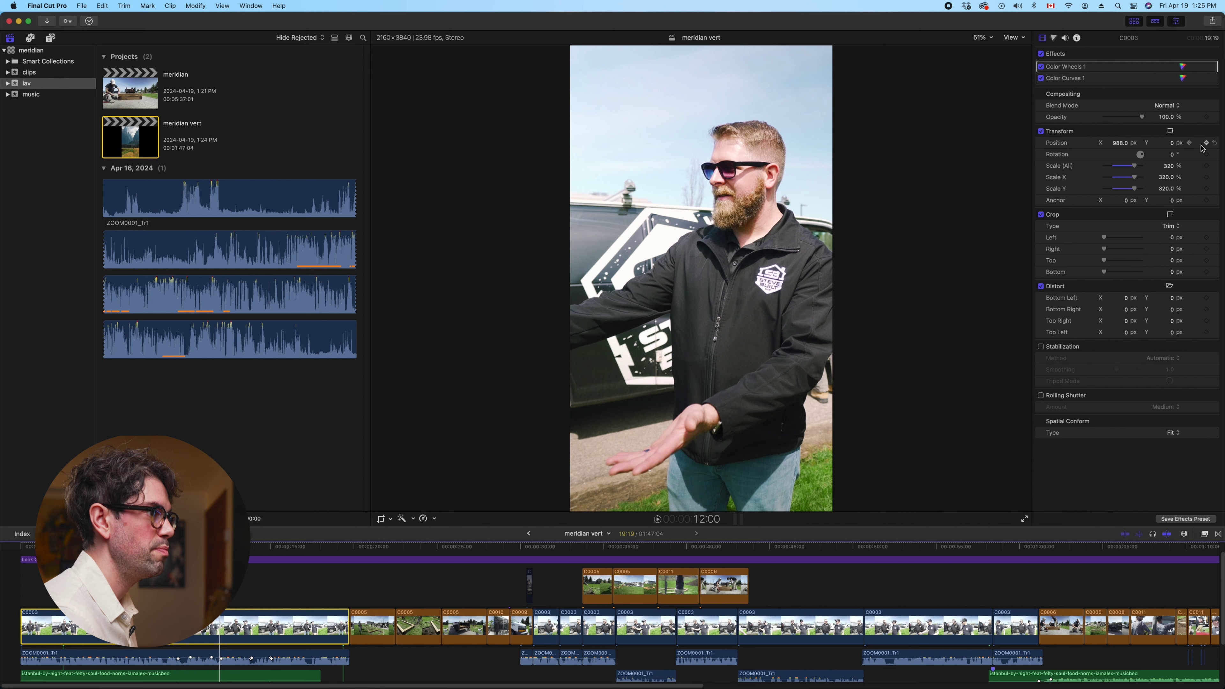
# Pan Position X from the bearded man to the man in the cap, then review the pans
pyautogui.press('Left')
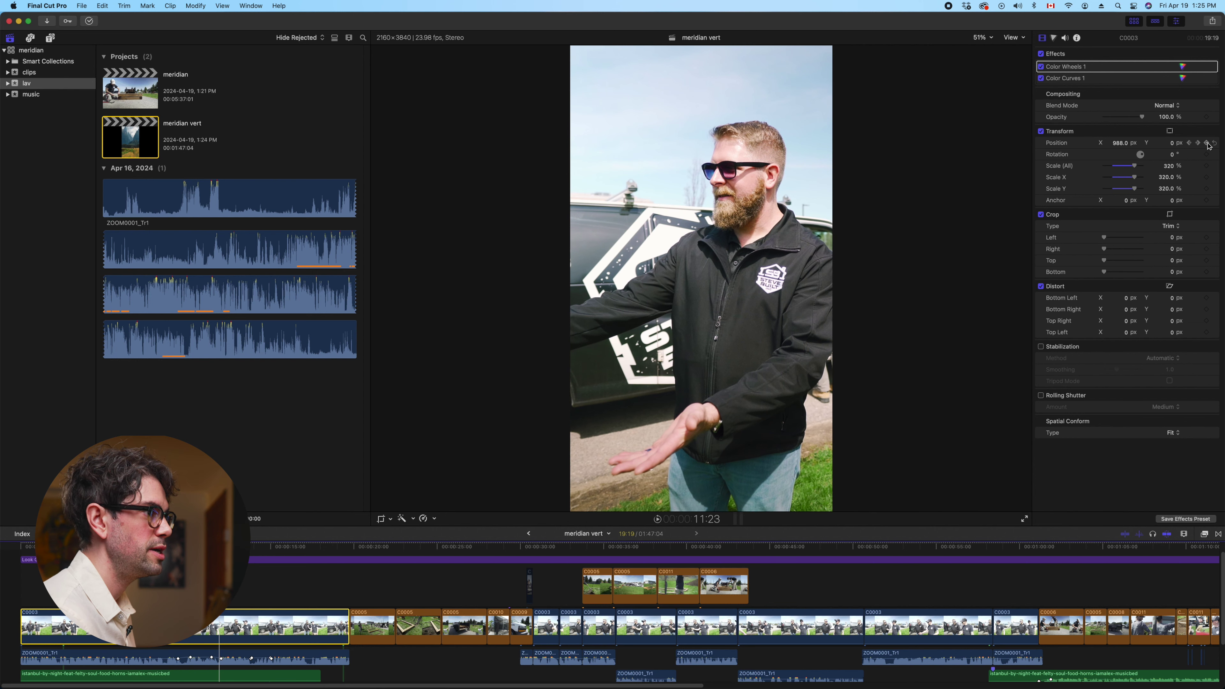
pyautogui.click(1197, 143)
pyautogui.moveTo(1125, 144); pyautogui.dragTo(1070, 144)
pyautogui.press('space')
pyautogui.click(197, 587)
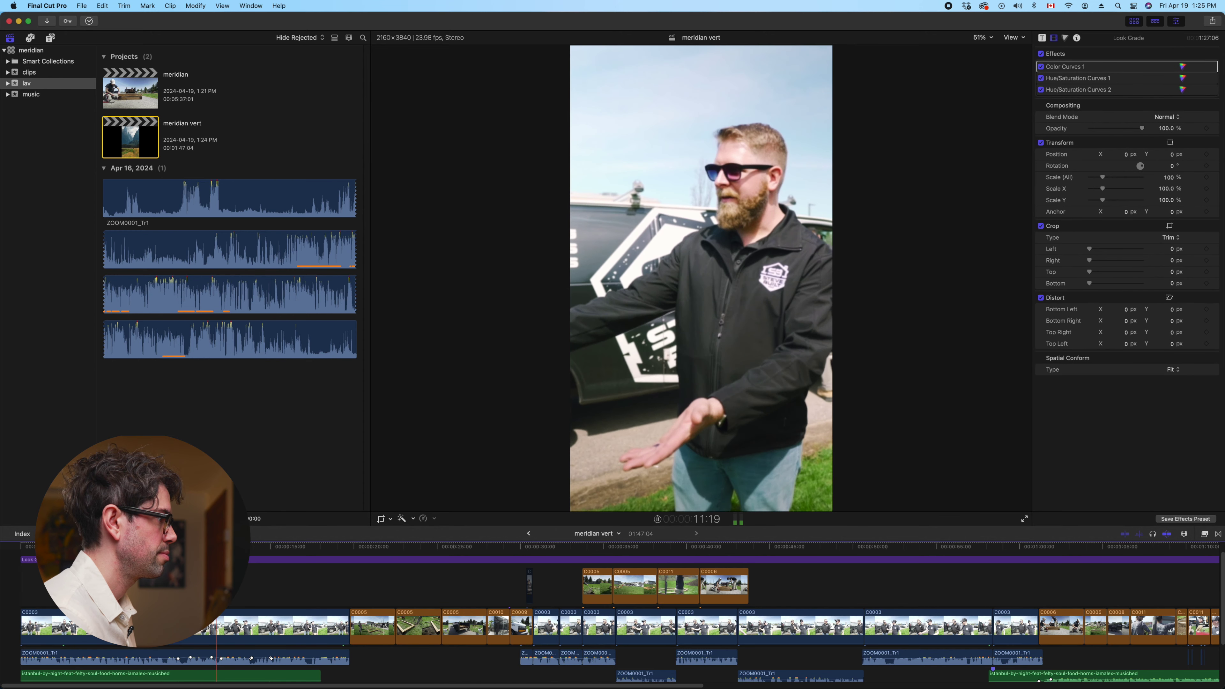
# Reselect the first C0003 clip and slide its keyframed framing onto the bearded man
pyautogui.press('space')
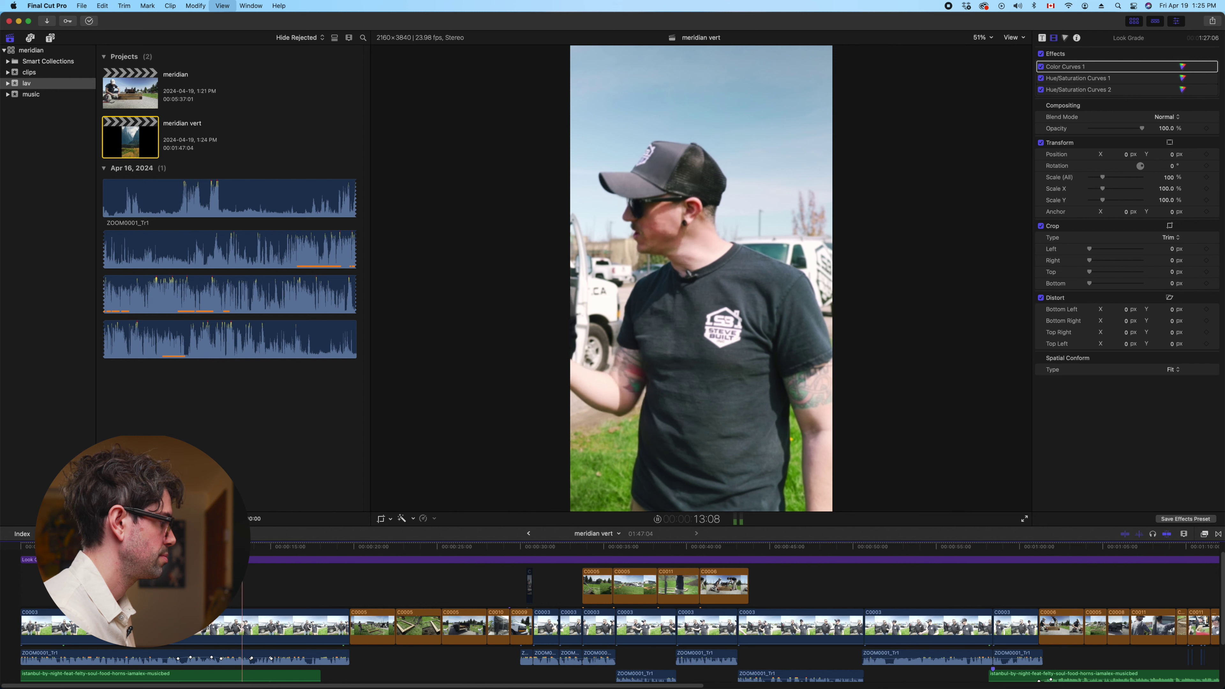
pyautogui.click(252, 636)
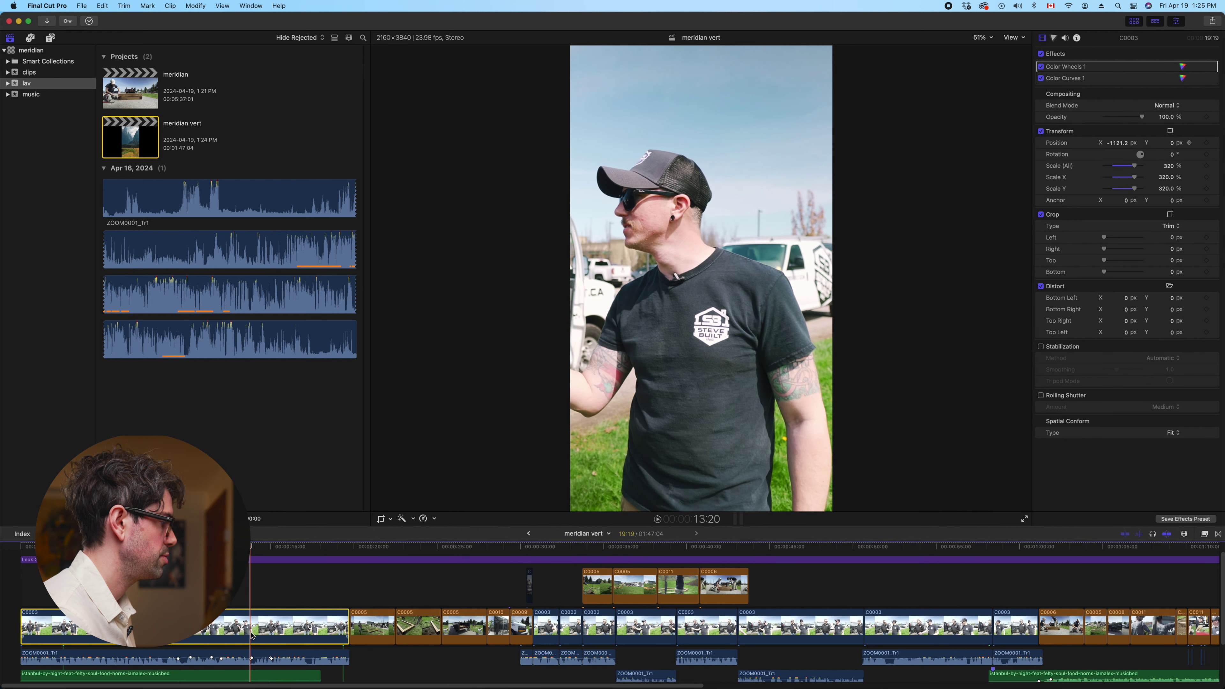
pyautogui.click(1207, 143)
pyautogui.click(1198, 144)
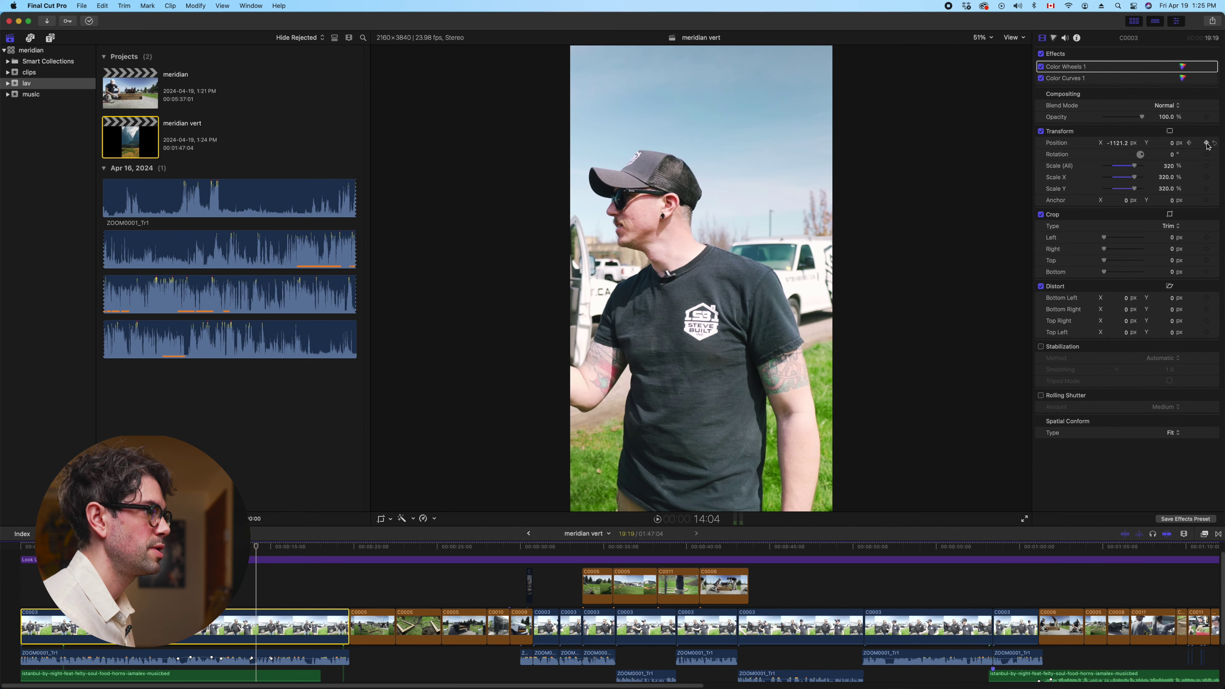
pyautogui.moveTo(1117, 143); pyautogui.dragTo(1117, 143)
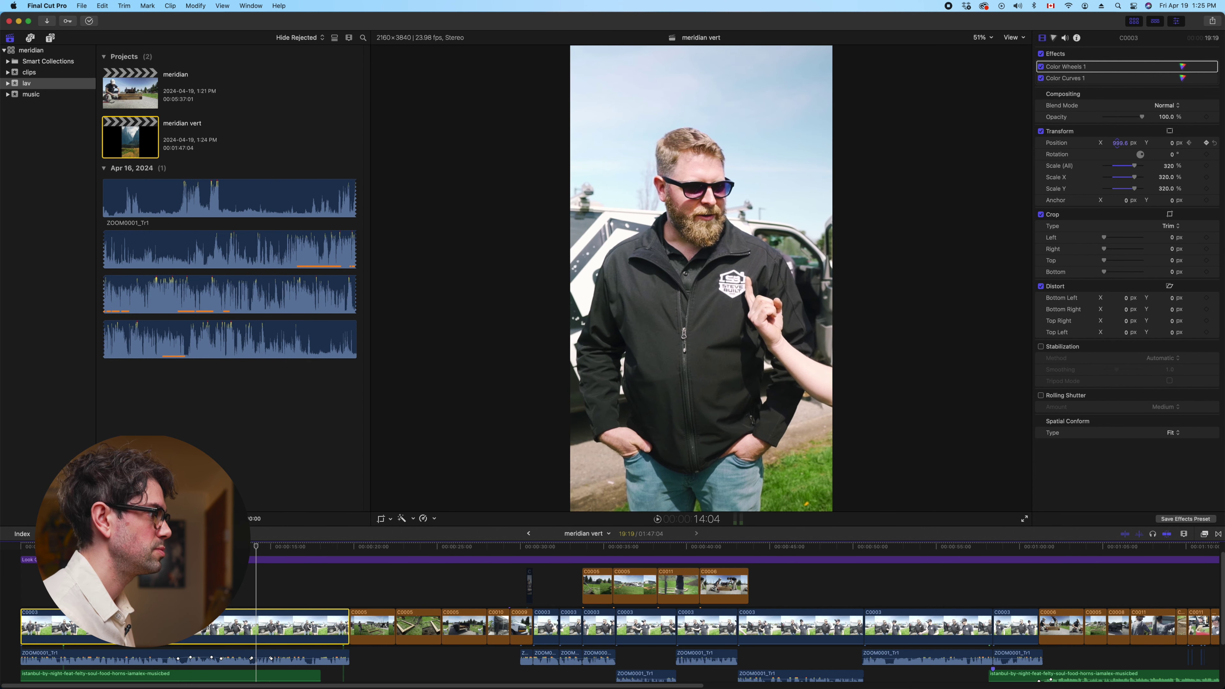
pyautogui.press('space')
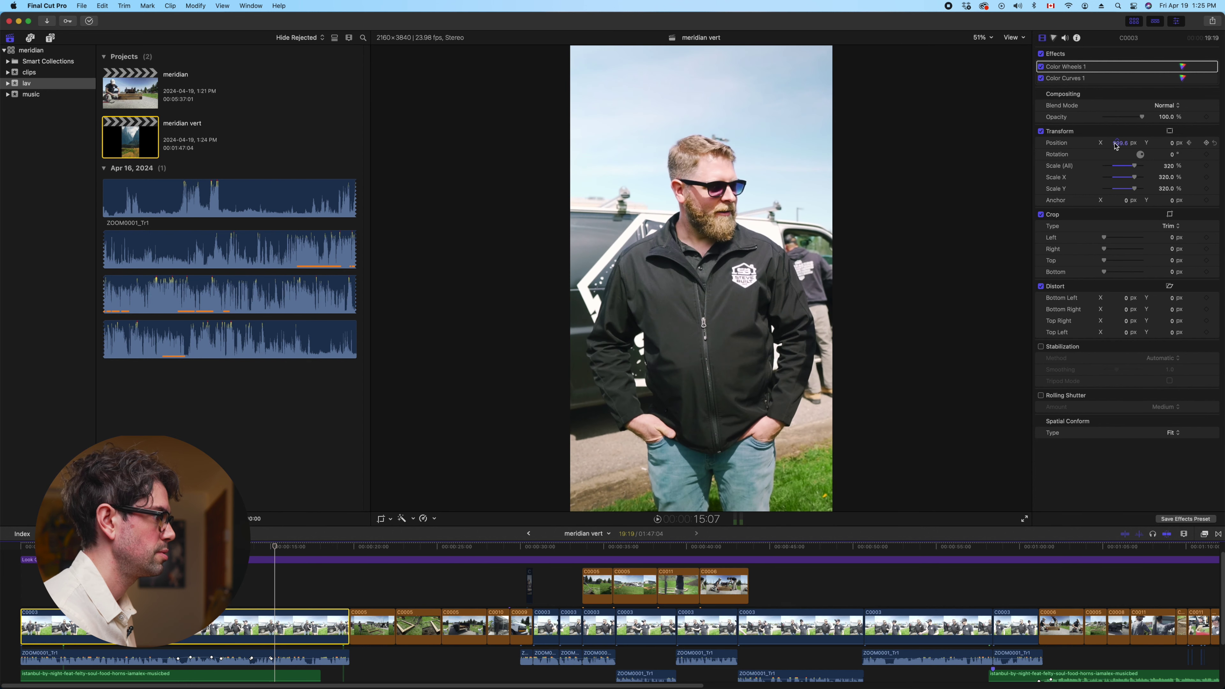
pyautogui.press('space')
pyautogui.press('Left')
pyautogui.press('Left')
pyautogui.press('Left')
pyautogui.press('Left')
pyautogui.press('Left')
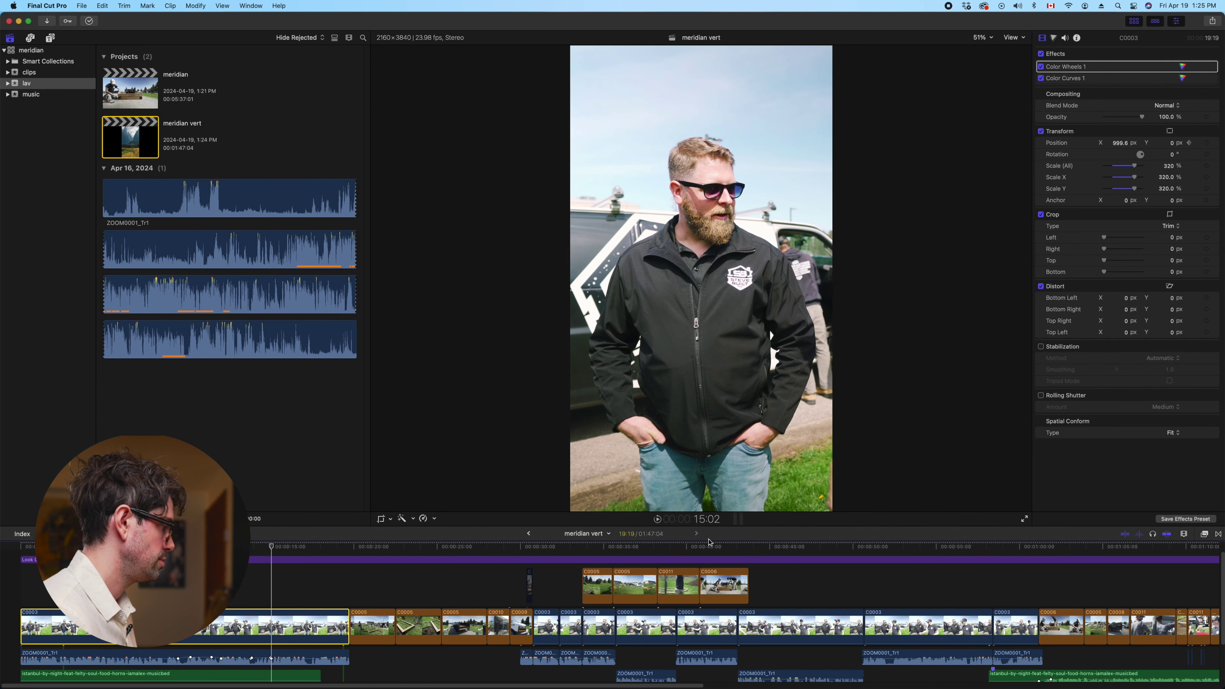
# Add a new position keyframe and shift the framing over to the man in the cap
pyautogui.click(1206, 143)
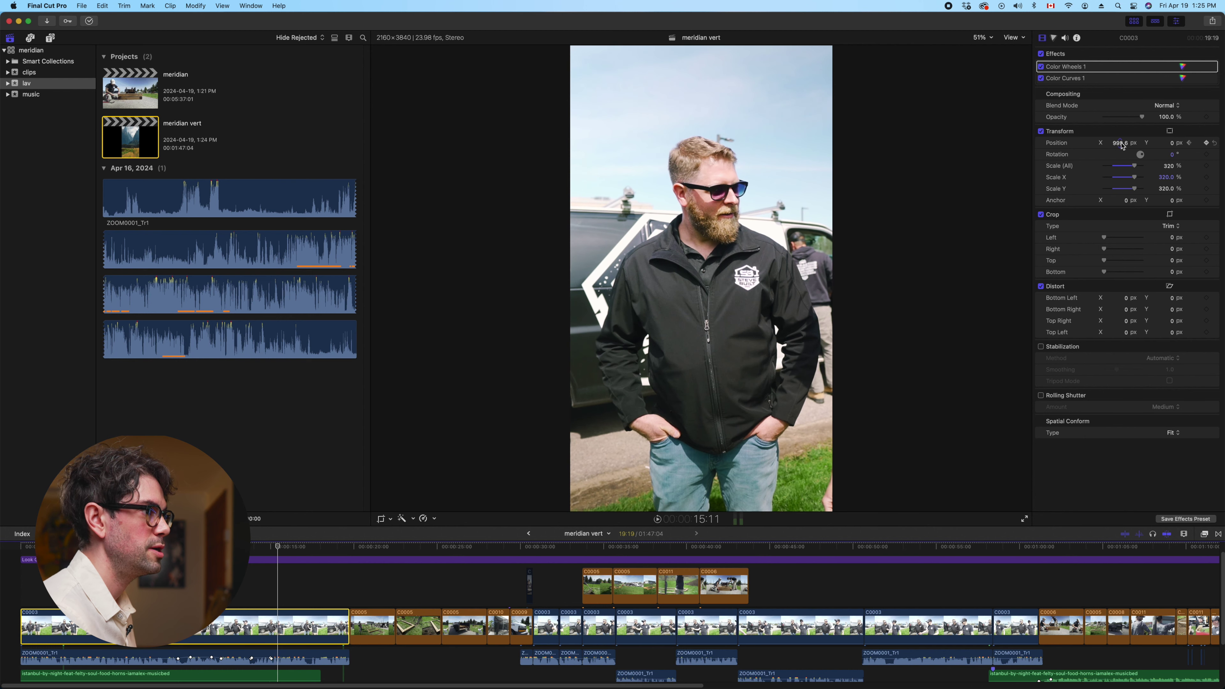
pyautogui.moveTo(1122, 145); pyautogui.dragTo(1122, 145)
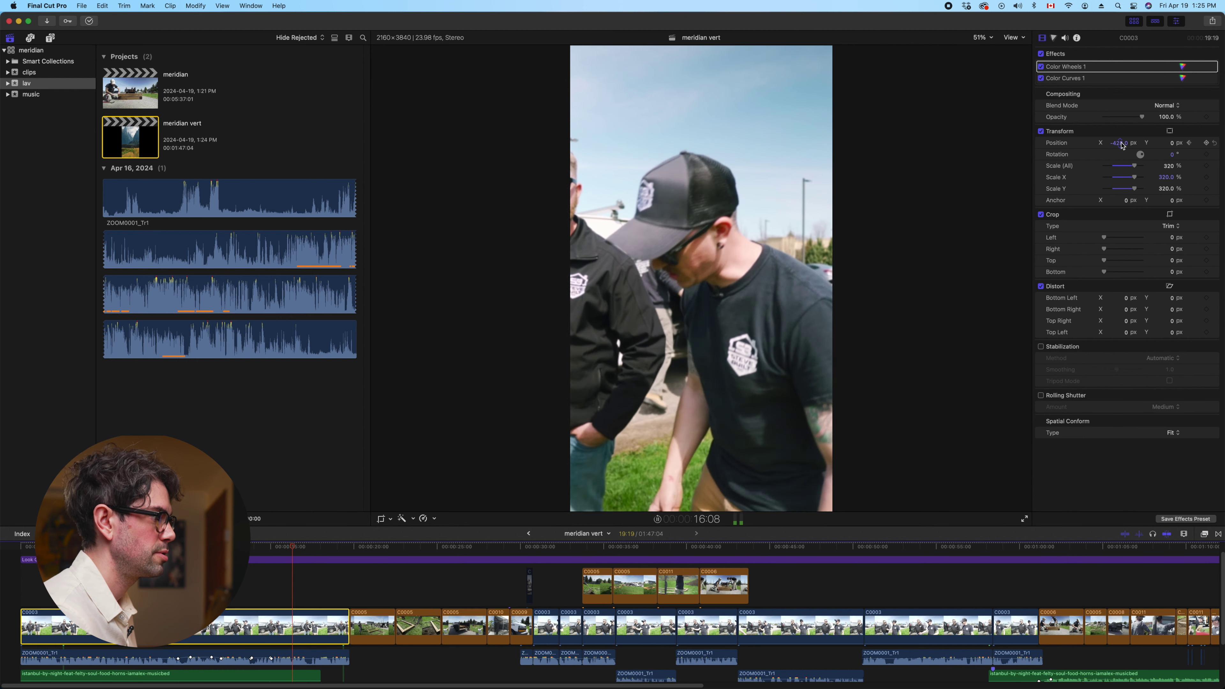
pyautogui.press('space')
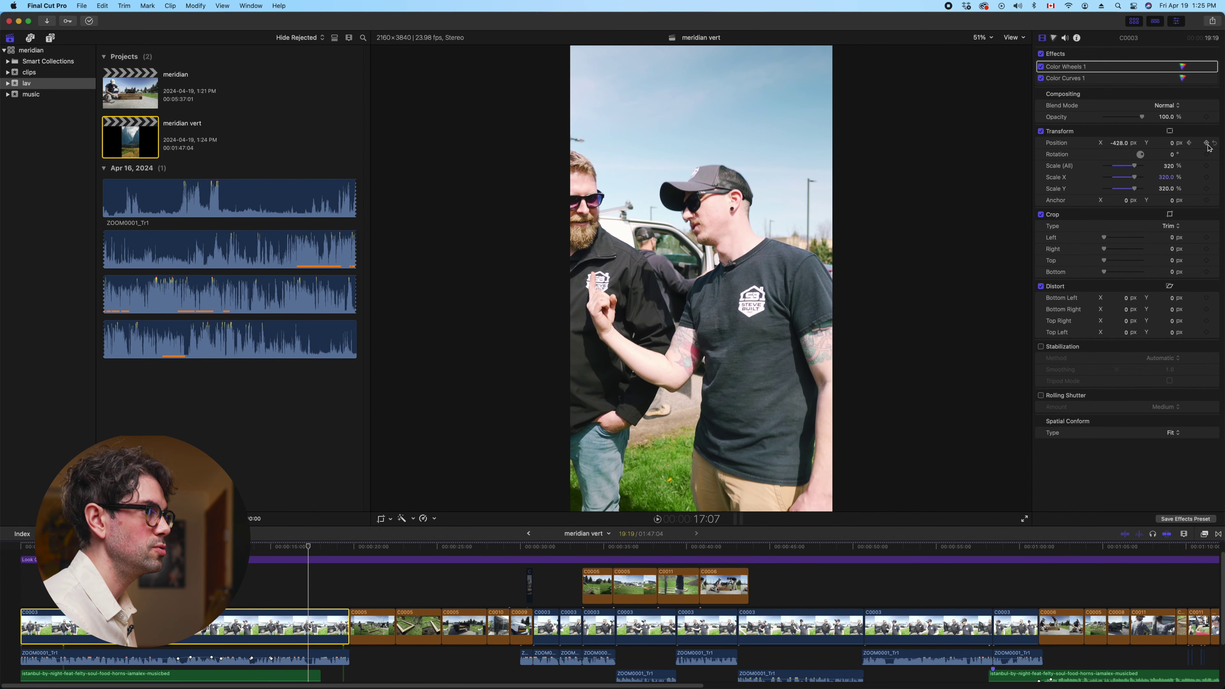
pyautogui.press('Right')
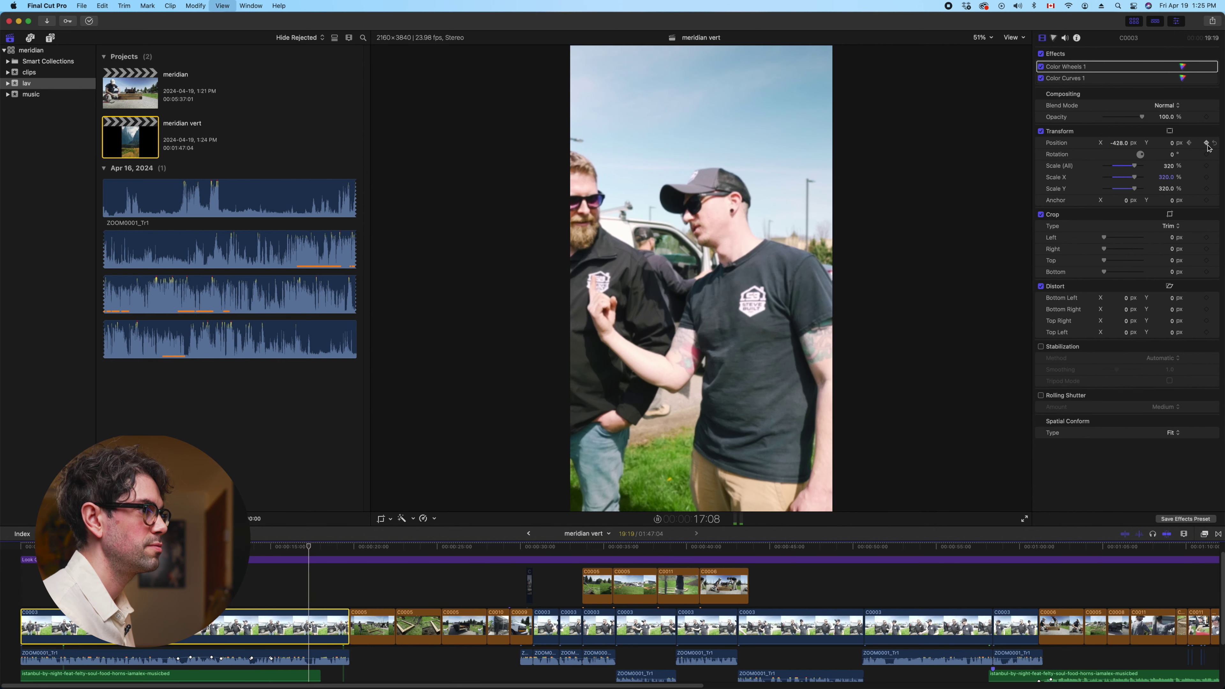
pyautogui.press('space')
# Reframe to fit both men at about -40.9 px X, then replay from the start
pyautogui.moveTo(1123, 148); pyautogui.dragTo(1158, 147)
pyautogui.press('space')
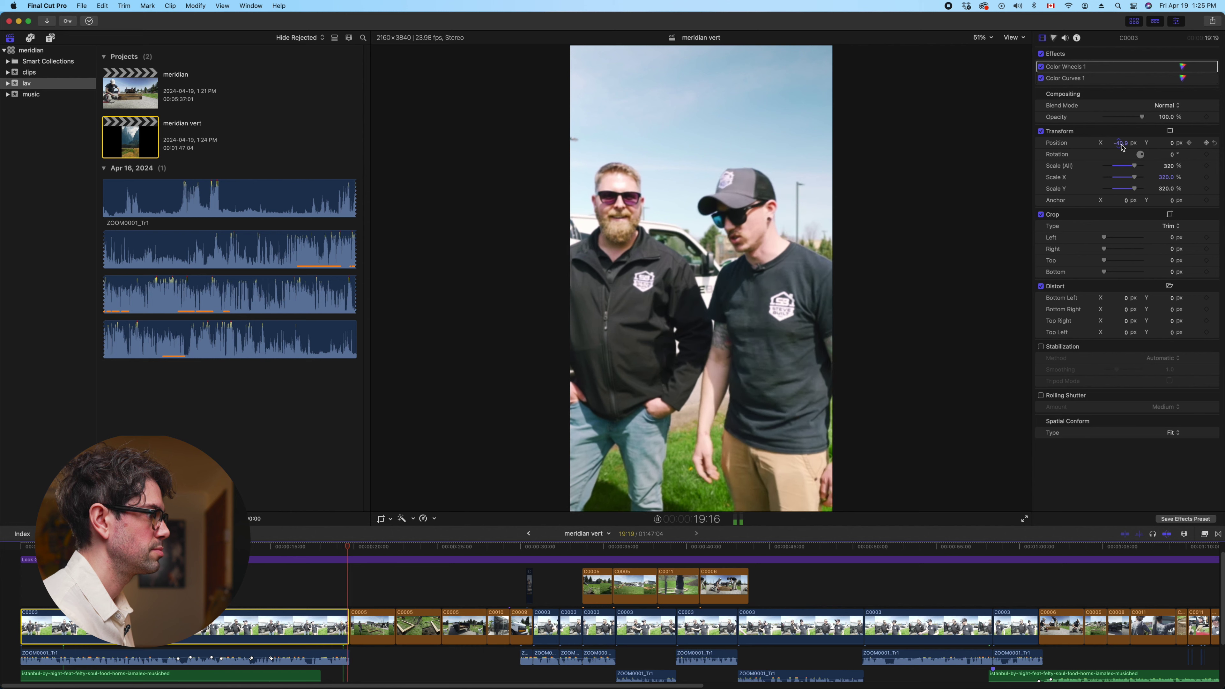
pyautogui.press('space')
pyautogui.press('Home')
pyautogui.press('space')
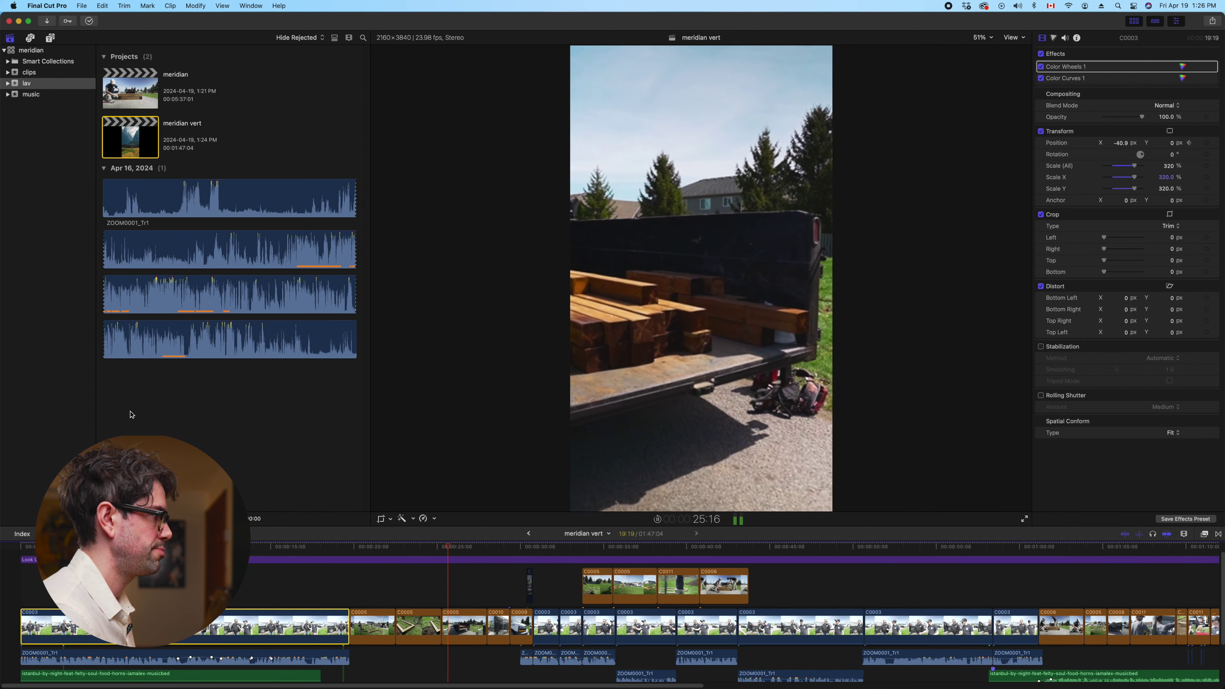
# Frame truck clip C0005 on the tailgate at about 1588 px Position X
pyautogui.click(446, 626)
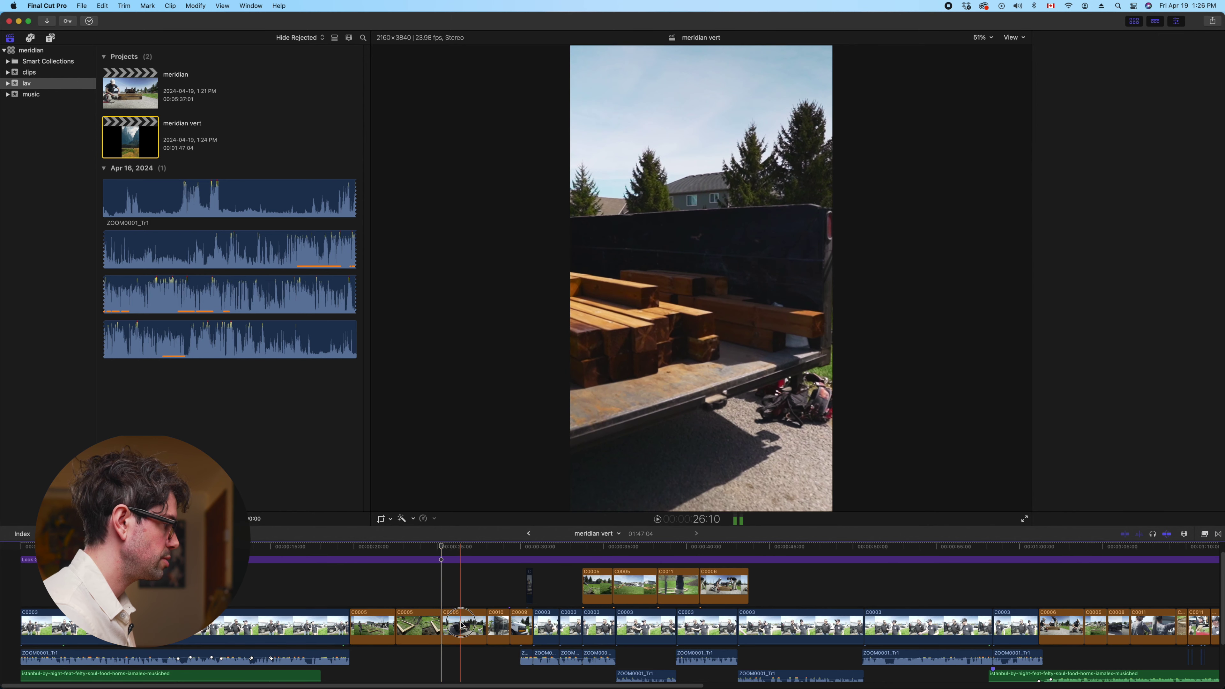
pyautogui.moveTo(1126, 143); pyautogui.dragTo(1127, 143)
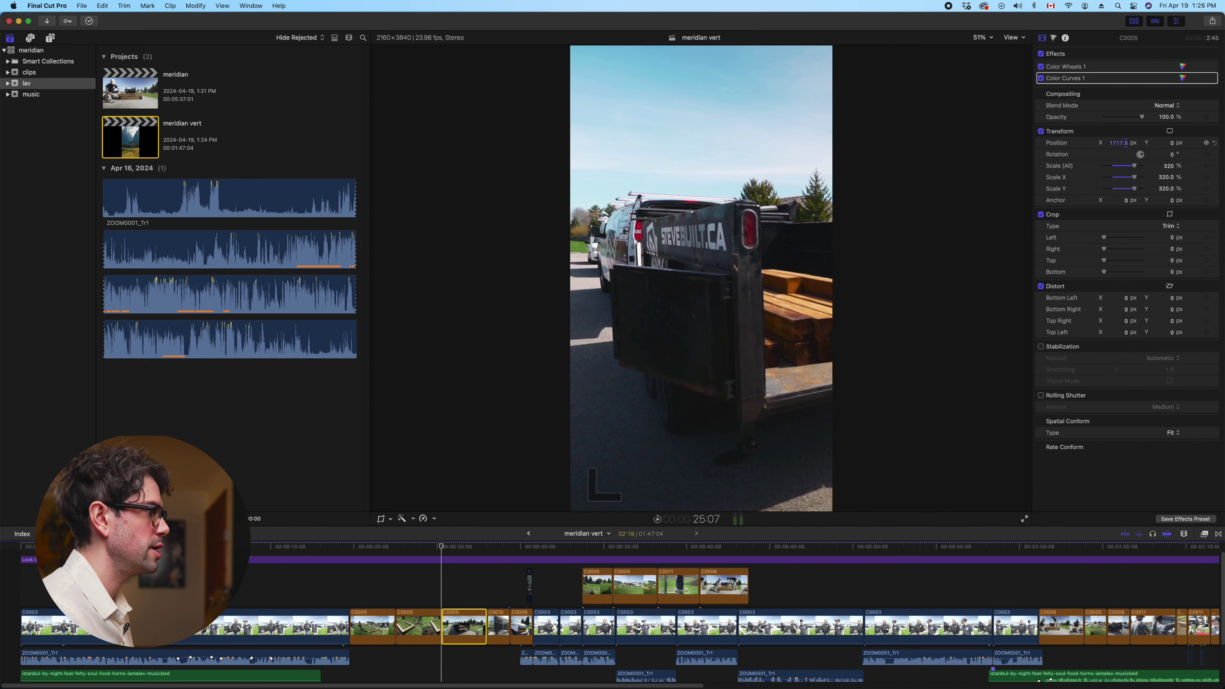
pyautogui.click(1127, 148)
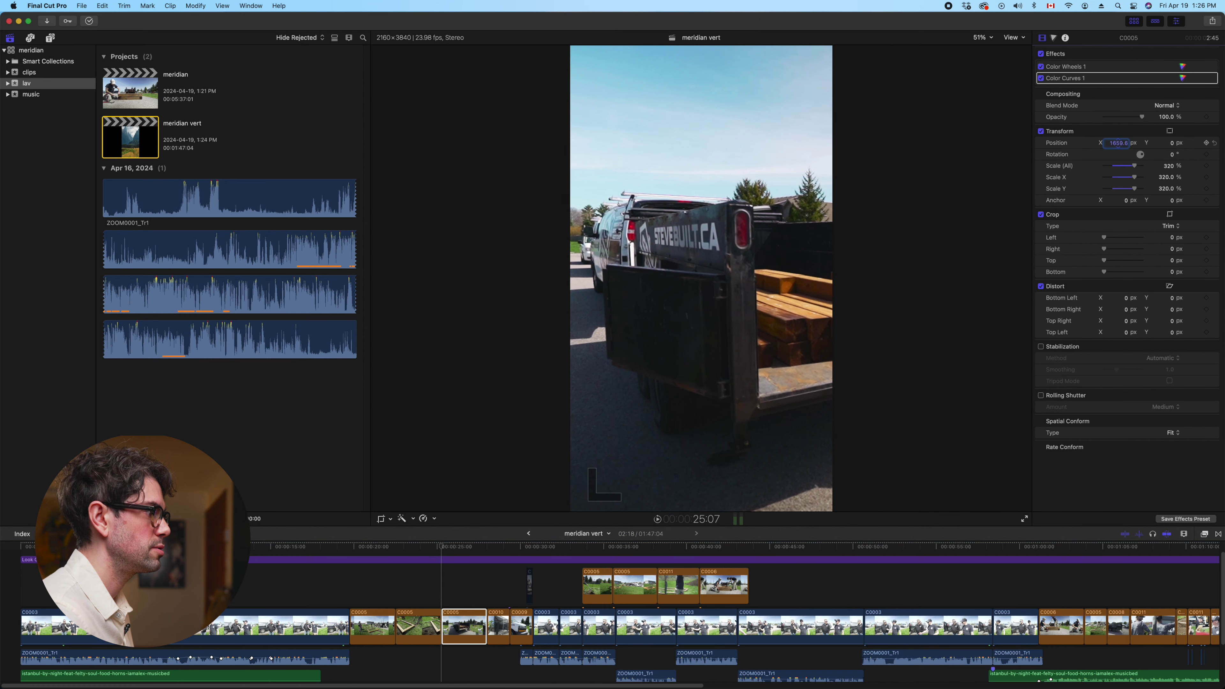
pyautogui.moveTo(1118, 143); pyautogui.dragTo(1117, 143)
pyautogui.click(441, 603)
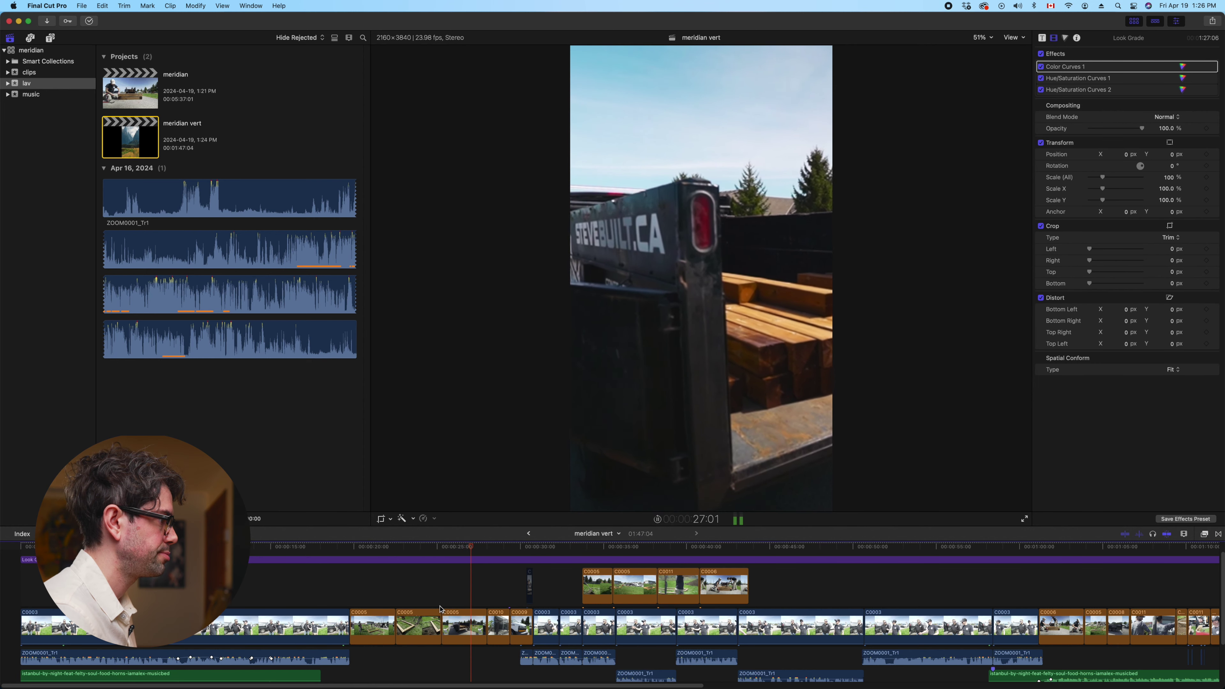
pyautogui.press('space')
# Keyframe C0005 later at Position X 89 so it pans onto the lumber stack
pyautogui.click(442, 612)
pyautogui.moveTo(1115, 147); pyautogui.dragTo(1118, 142)
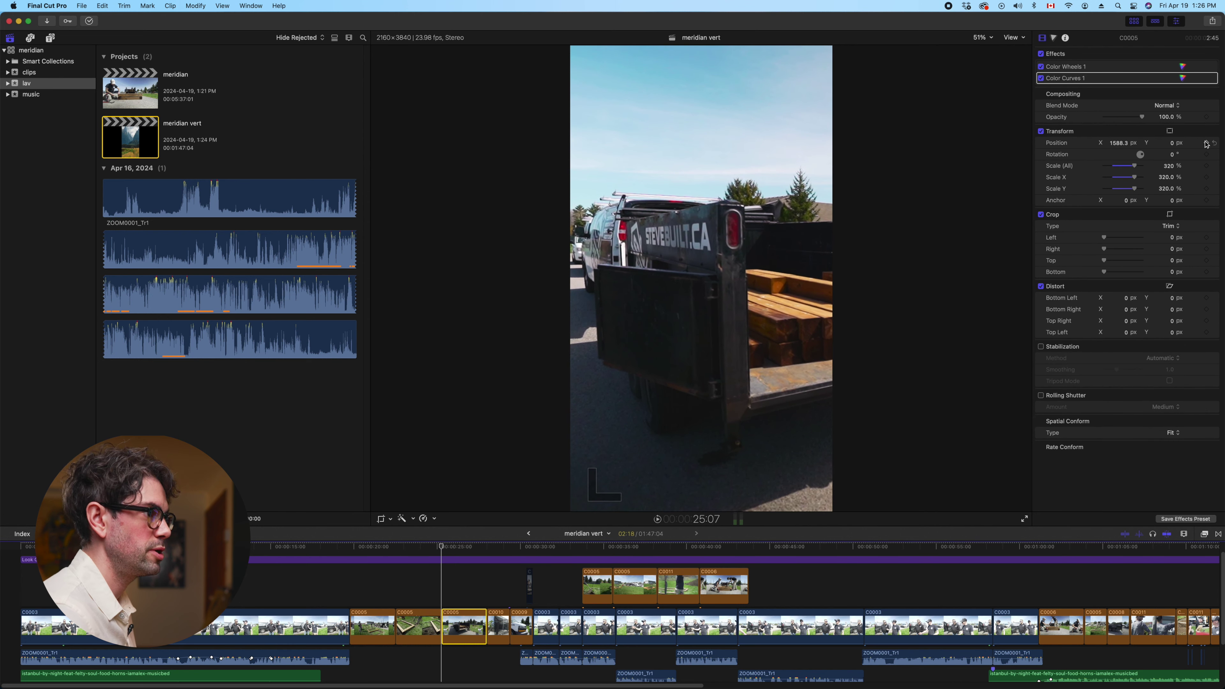
pyautogui.press('space')
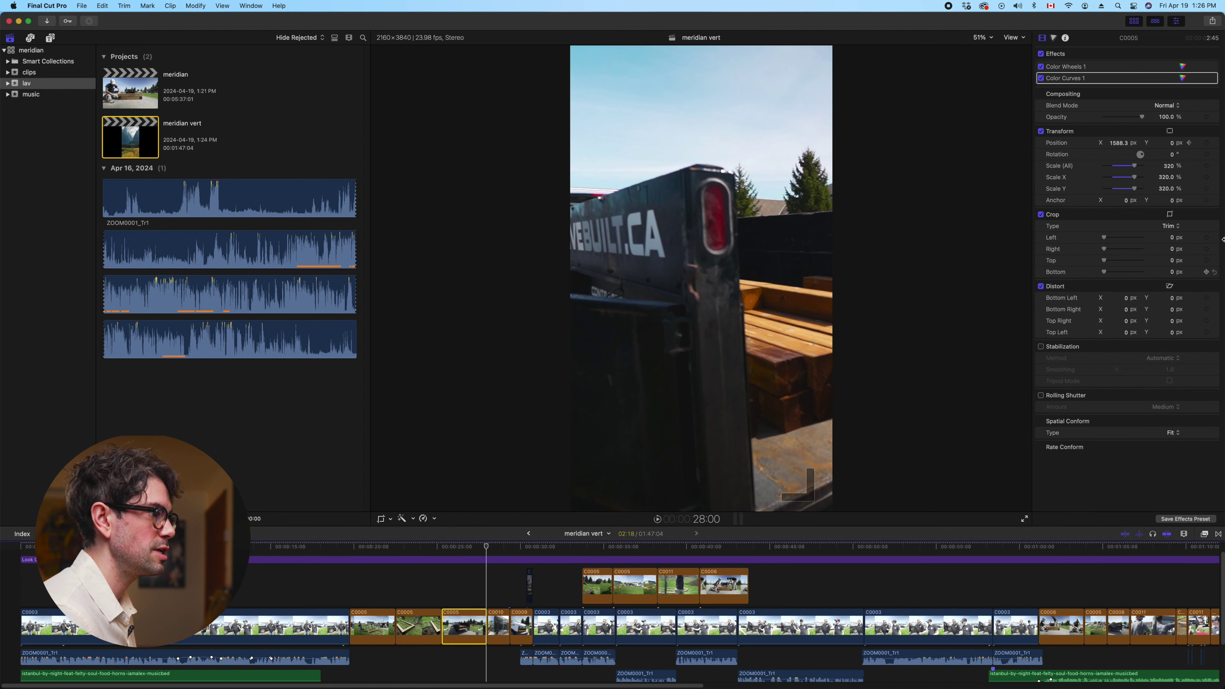
pyautogui.write('89')
pyautogui.press('Return')
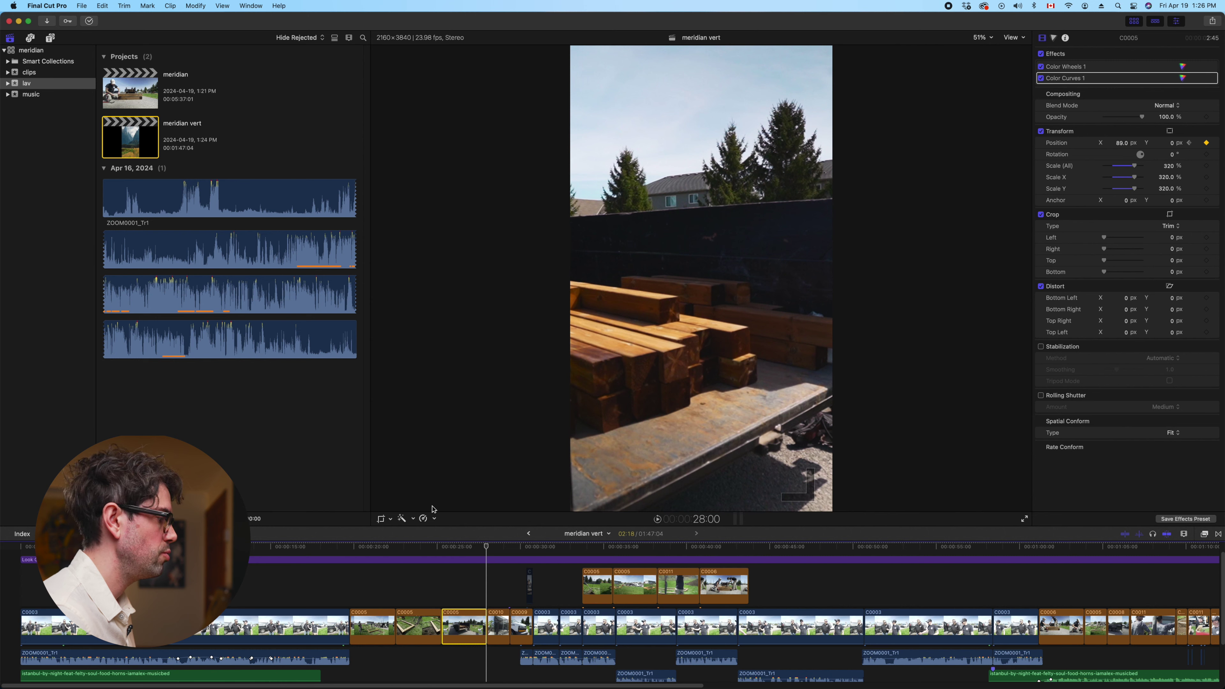
pyautogui.click(430, 585)
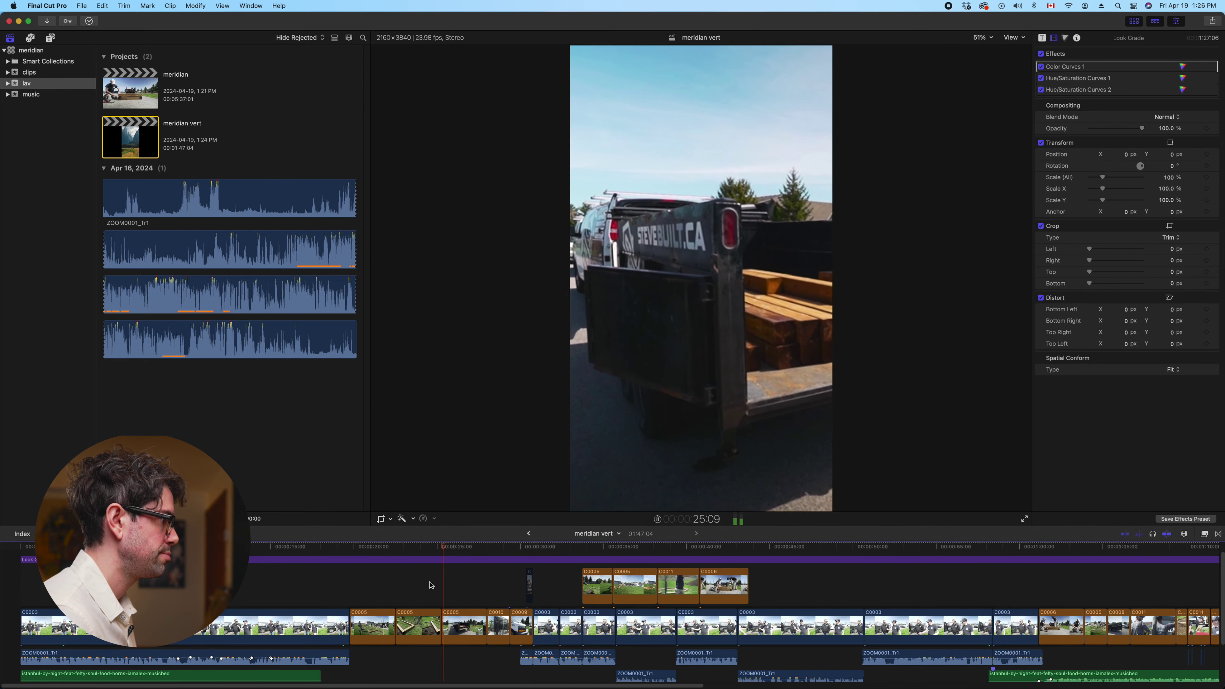
# Review the truck pan, then shift building clip C0010 to -415.3 px to frame the Meridian sign
pyautogui.press('space')
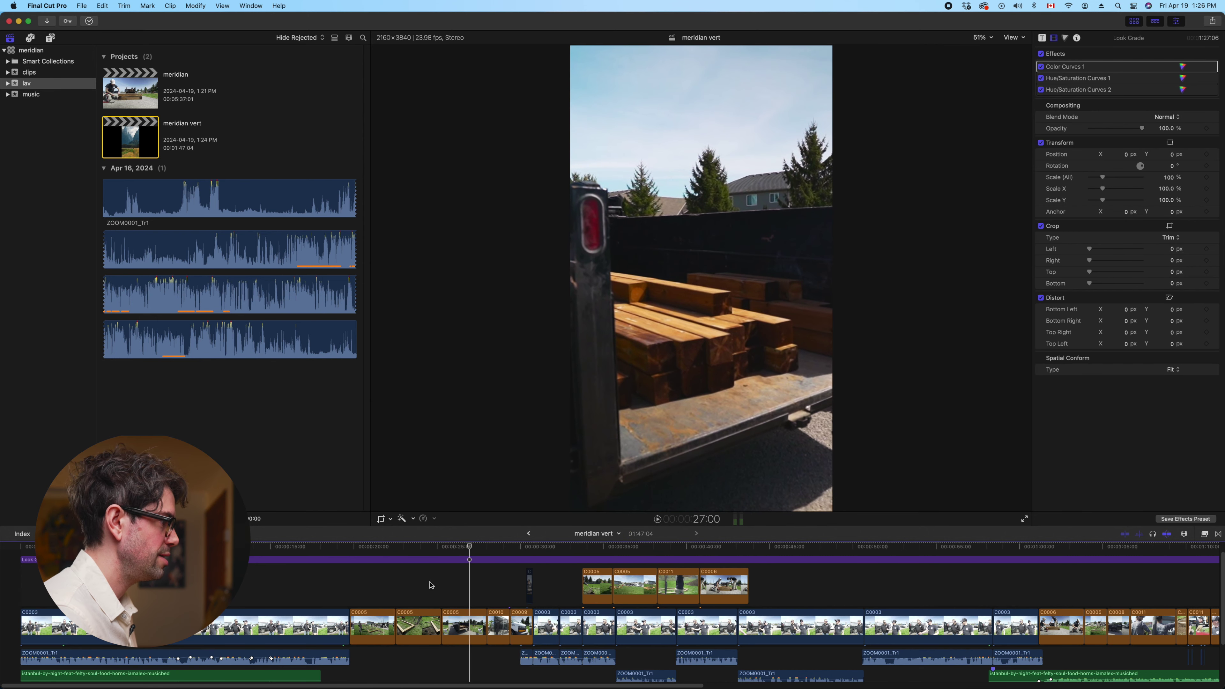
pyautogui.press('j')
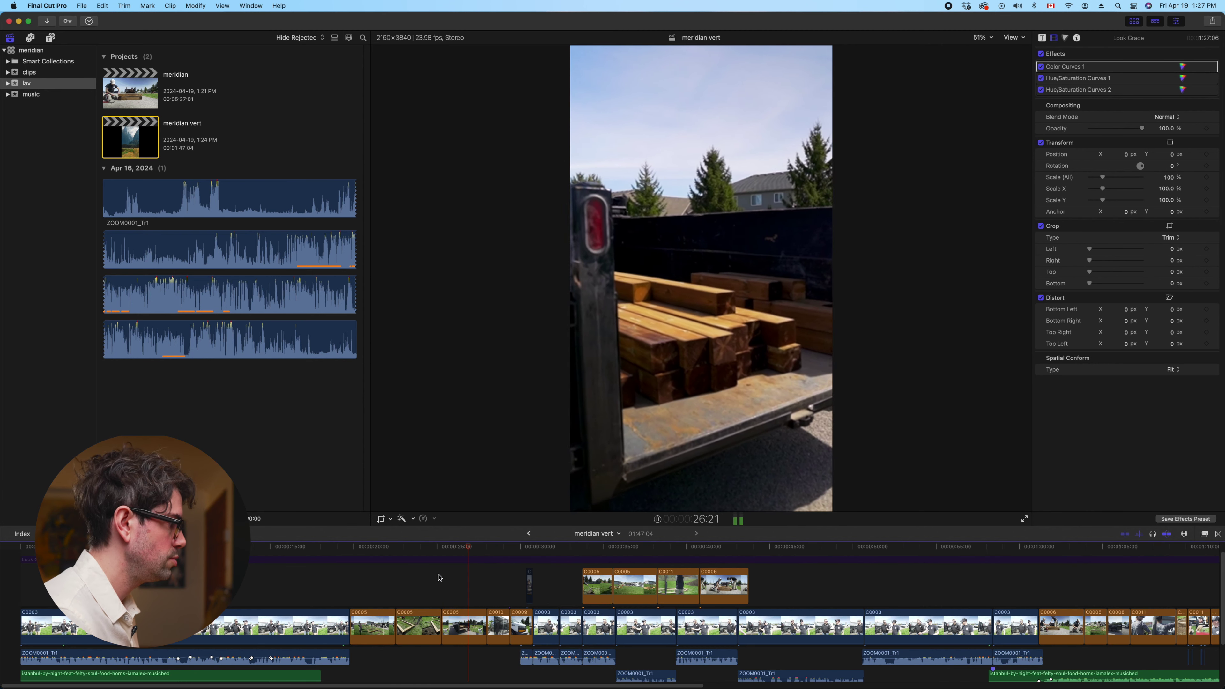
pyautogui.click(438, 561)
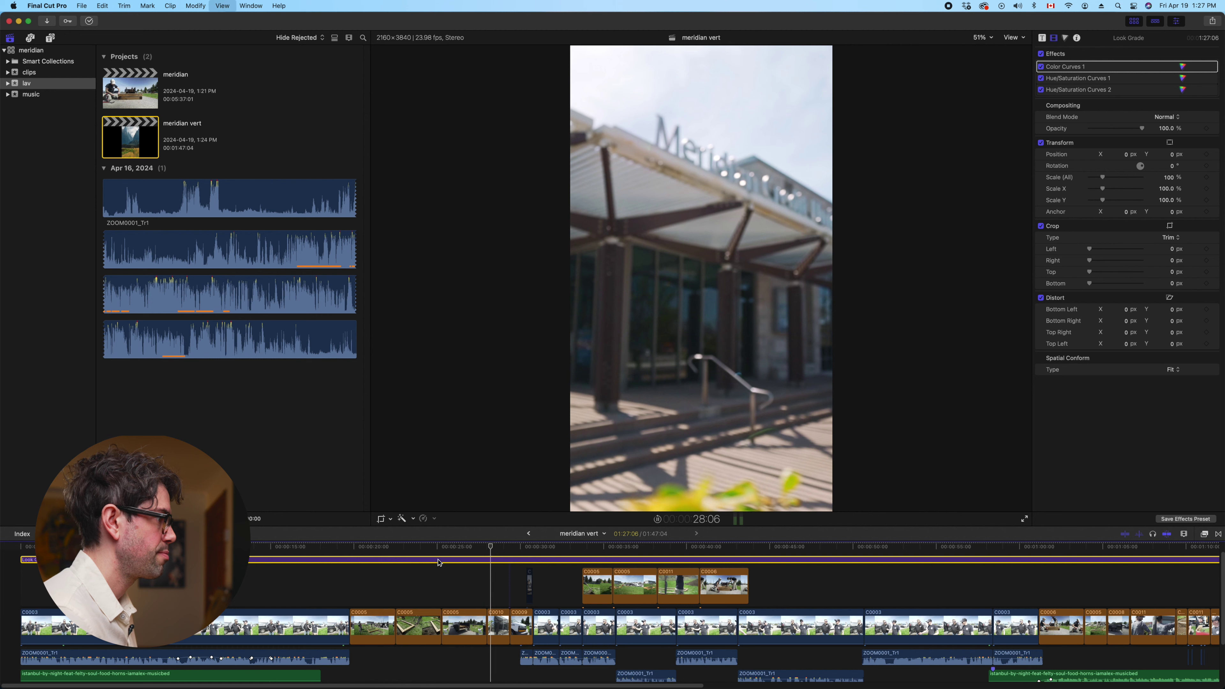
pyautogui.press('space')
pyautogui.click(498, 625)
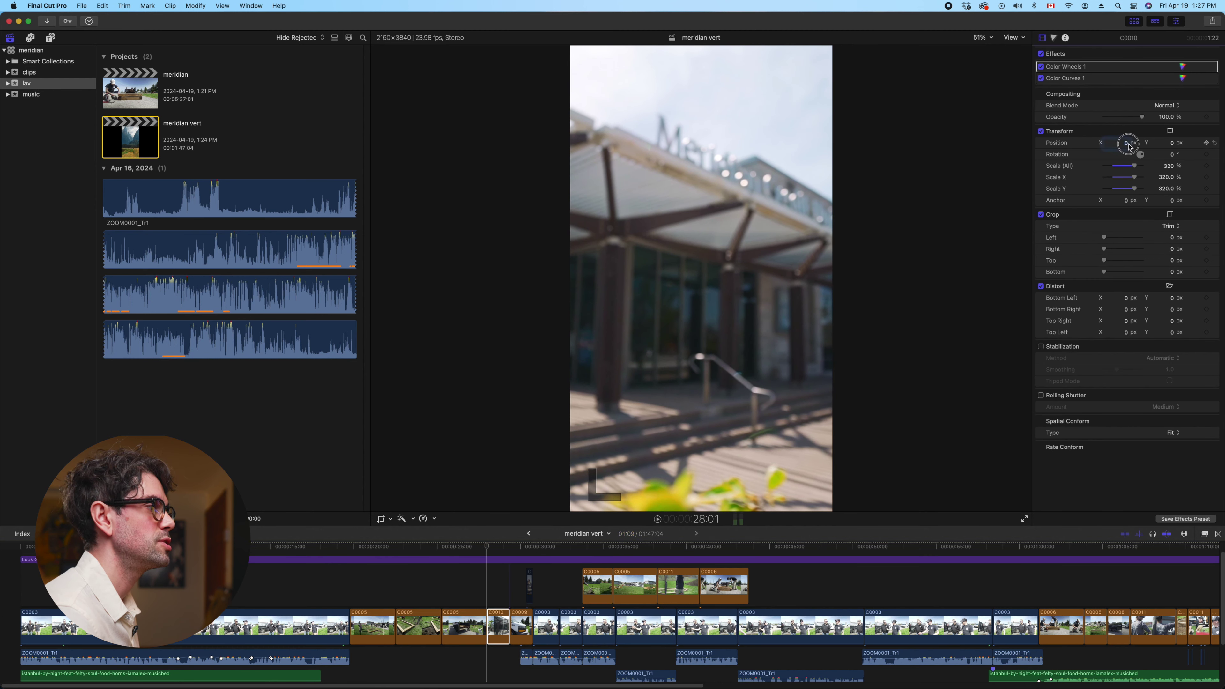
pyautogui.moveTo(1125, 147); pyautogui.dragTo(749, 374)
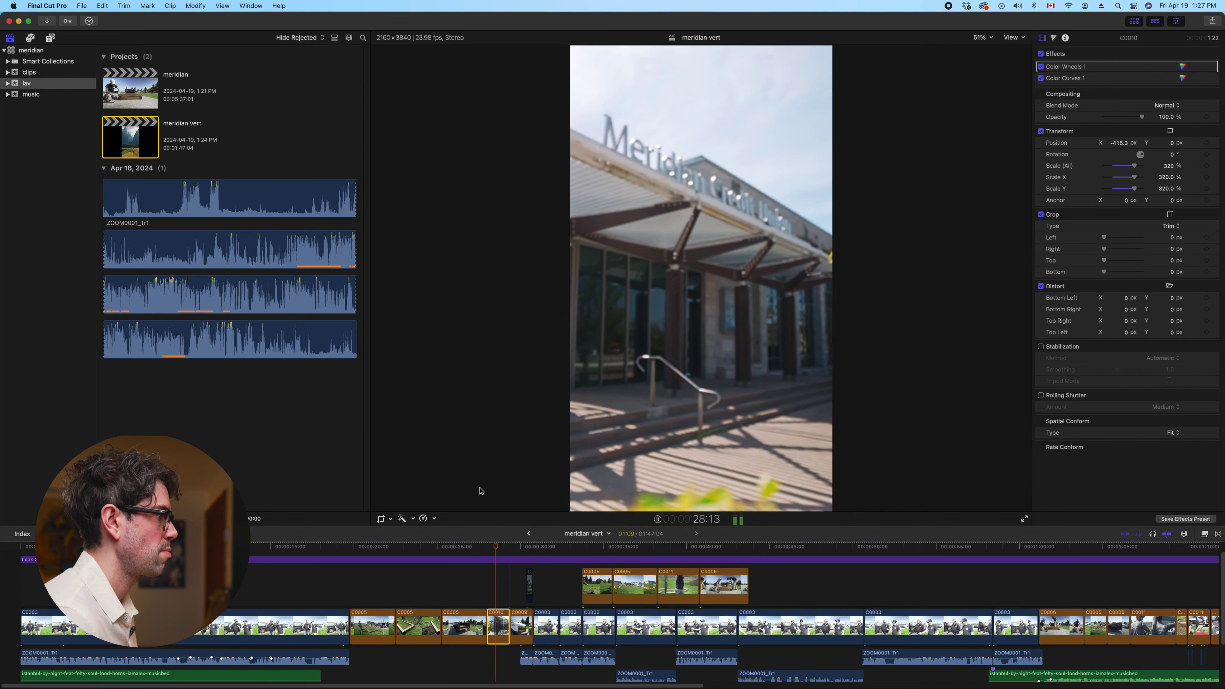
pyautogui.press('space')
# Set van clip C0009 to about 460 px and the next C0003 to about -1298 px
pyautogui.click(522, 622)
pyautogui.moveTo(1127, 146); pyautogui.dragTo(1208, 146)
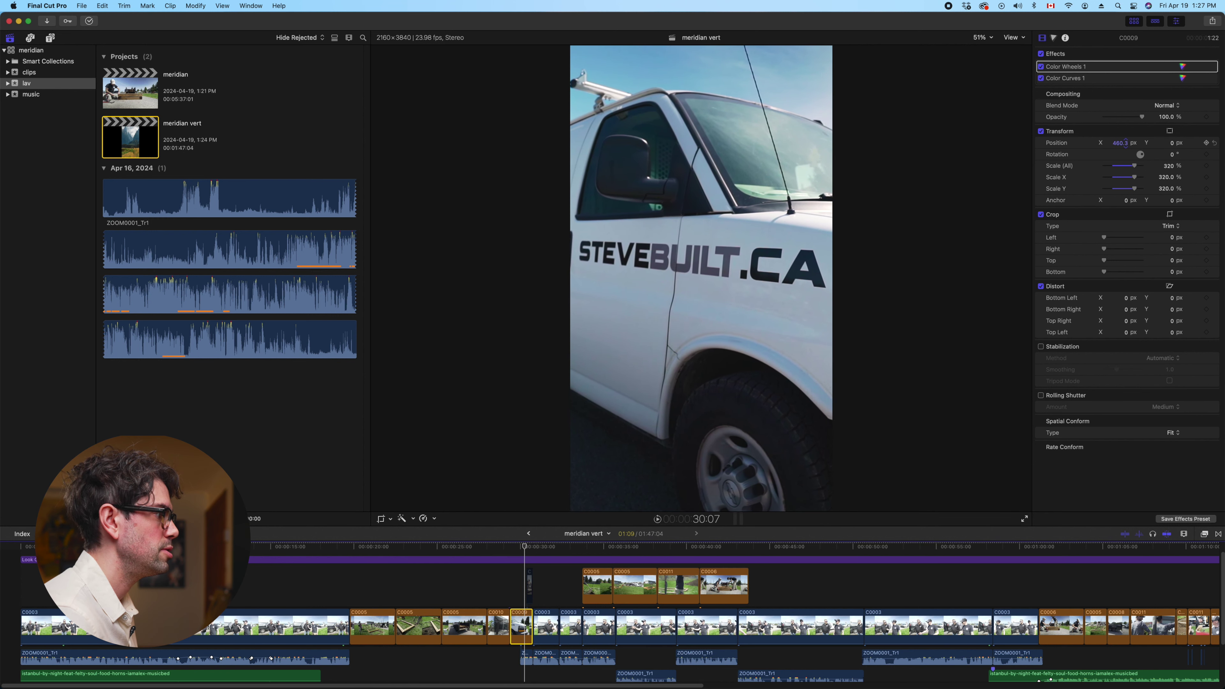
pyautogui.click(509, 578)
pyautogui.press('space')
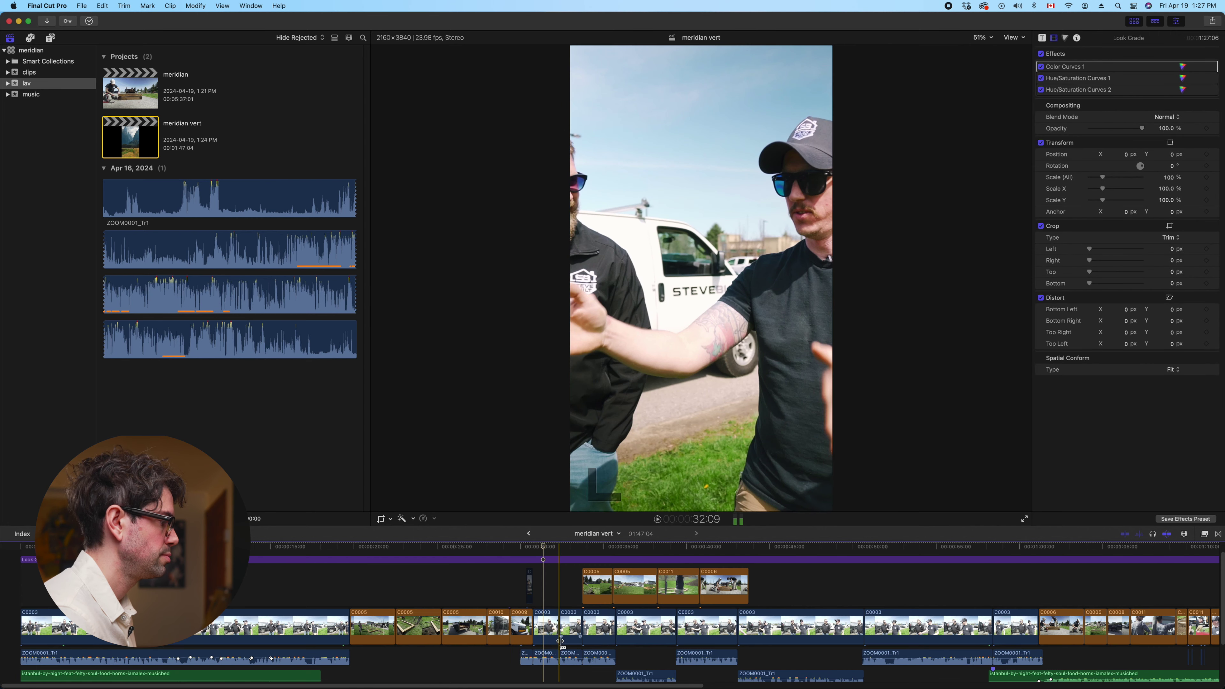
pyautogui.click(543, 626)
pyautogui.moveTo(1127, 143); pyautogui.dragTo(1061, 143)
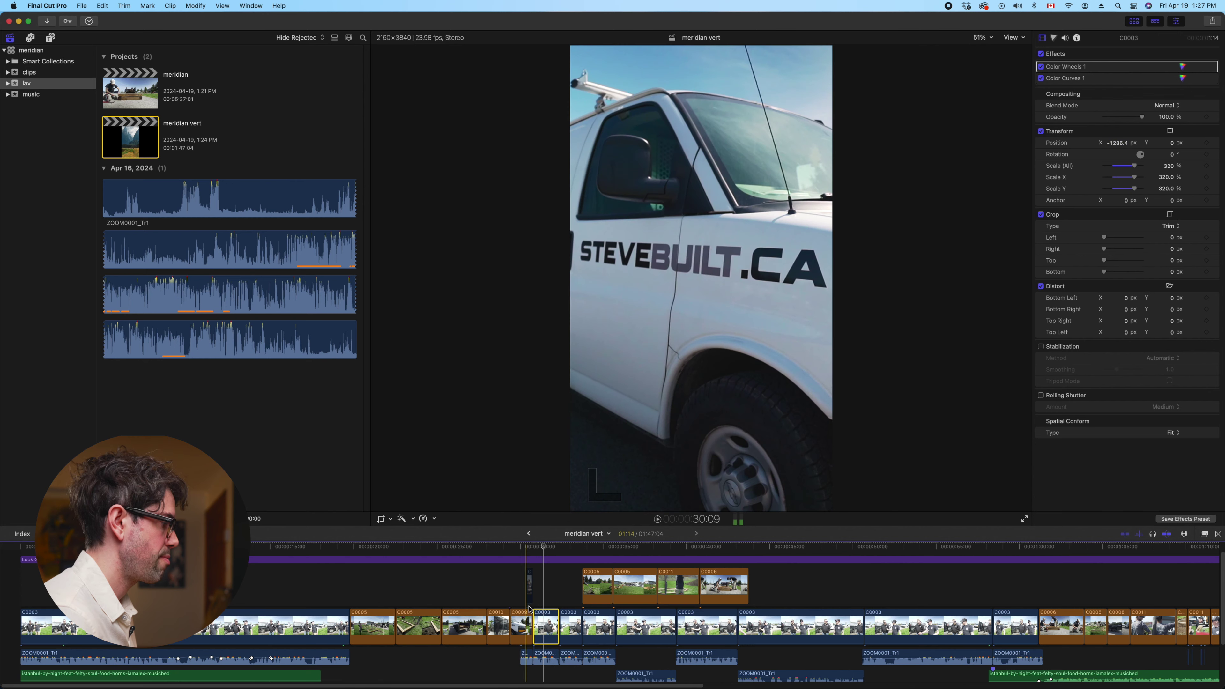
# Set the C0003 storyline clip's Position X to -1104 and check the framing
pyautogui.click(530, 583)
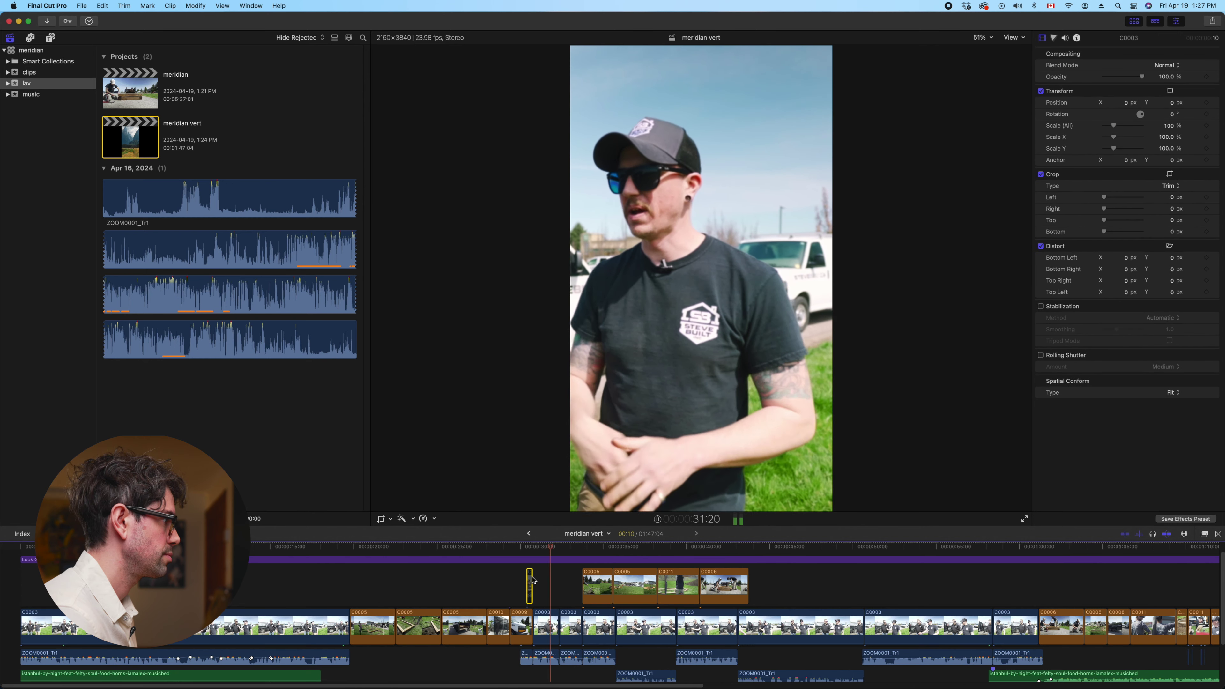
pyautogui.click(544, 595)
pyautogui.click(549, 615)
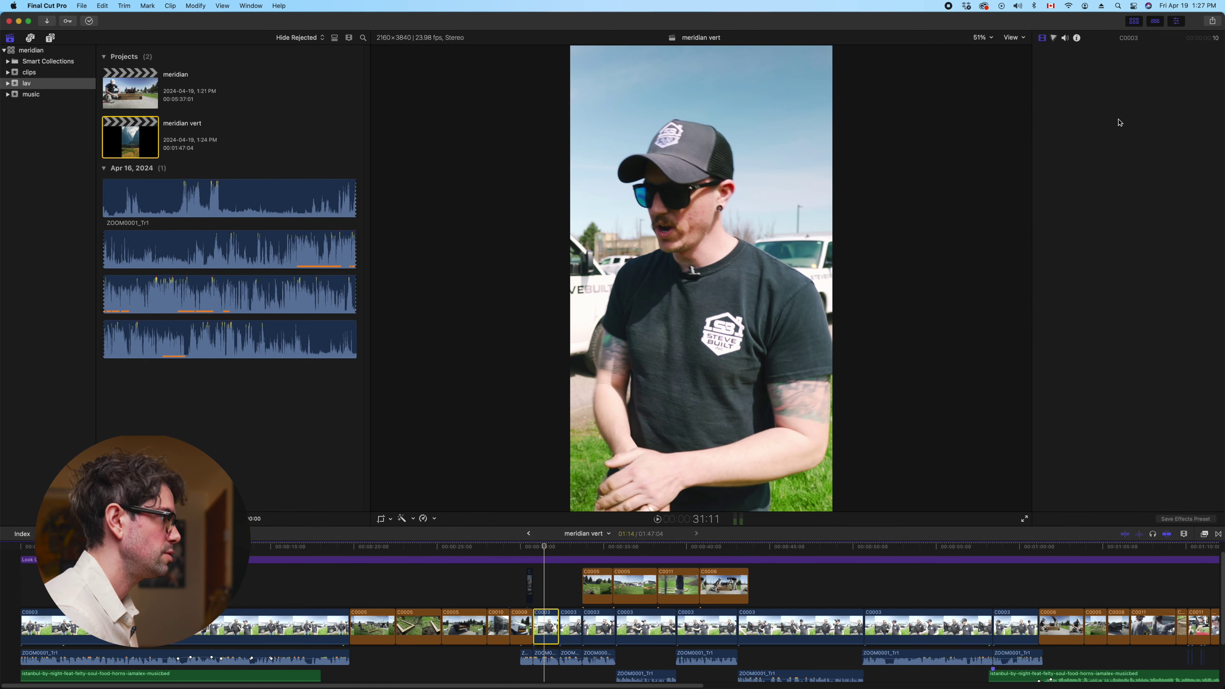
pyautogui.click(1118, 143)
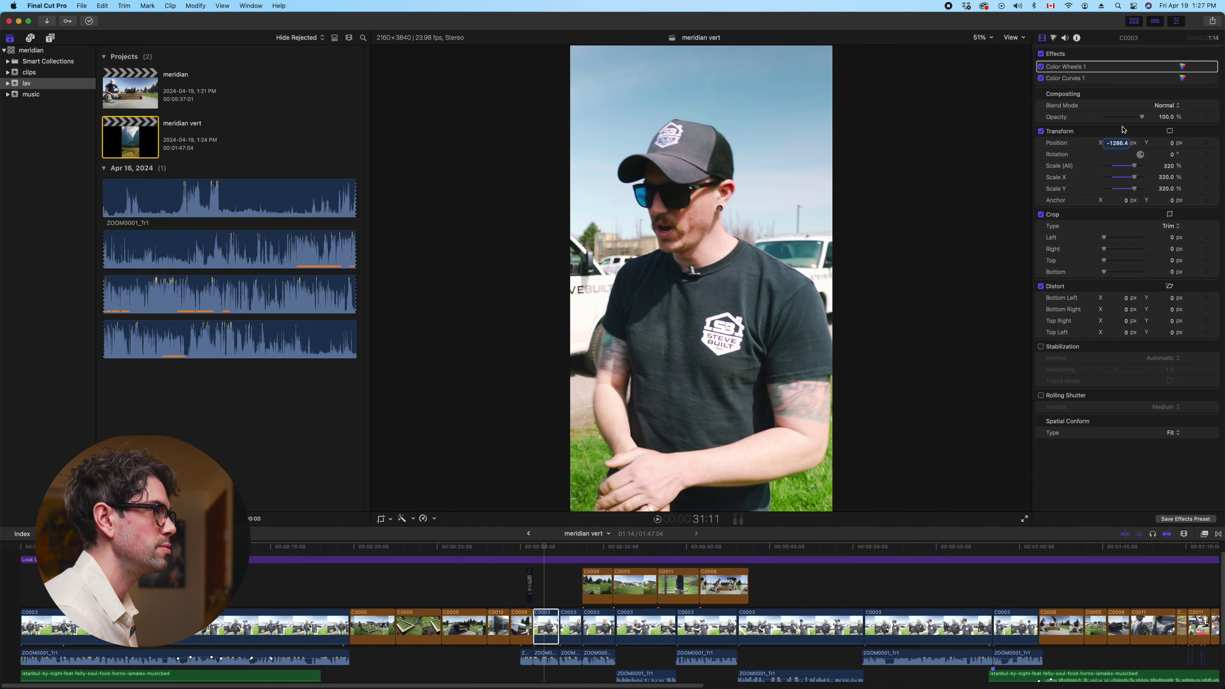
pyautogui.write('-1104')
pyautogui.press('Return')
pyautogui.press('space')
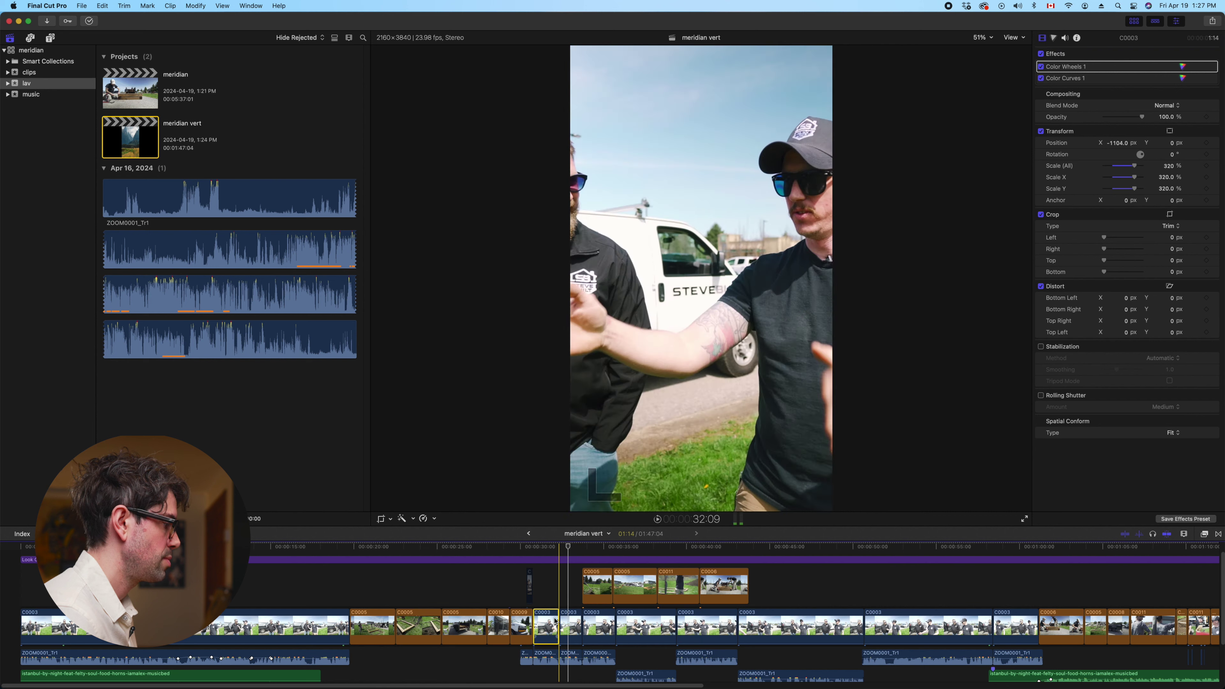
# Paste only Position and Scale attributes onto the C0003 clip, then rewatch the section
pyautogui.click(575, 623)
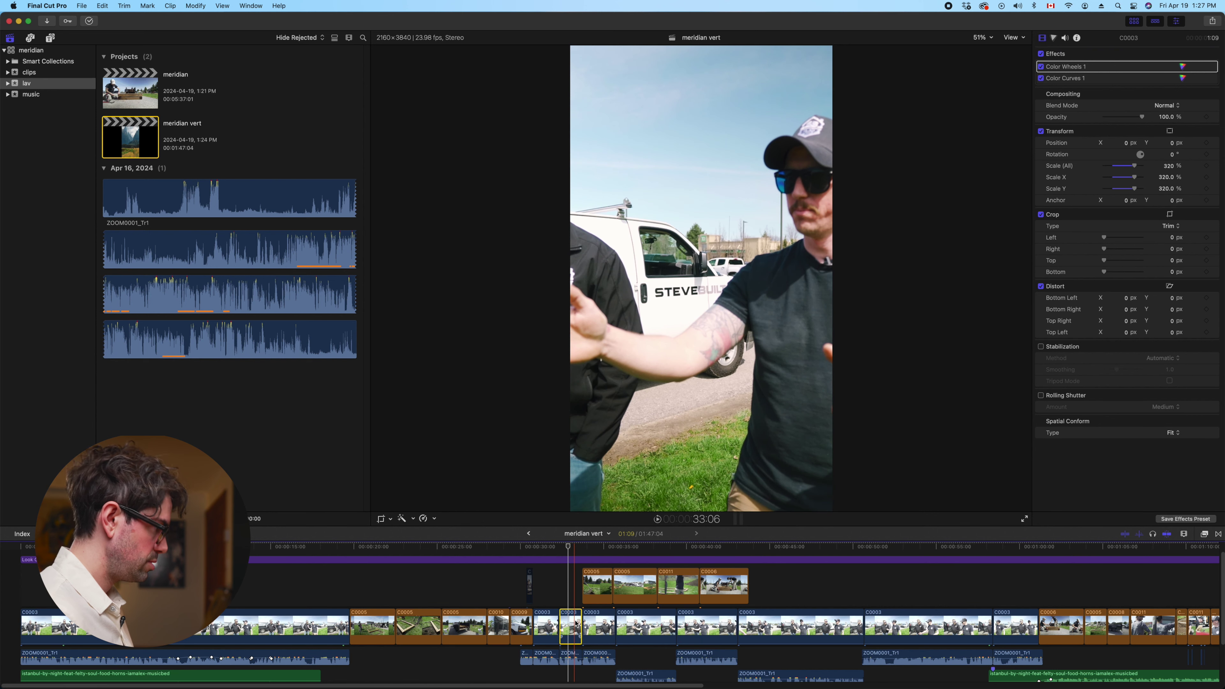
pyautogui.press('super+shift+v')
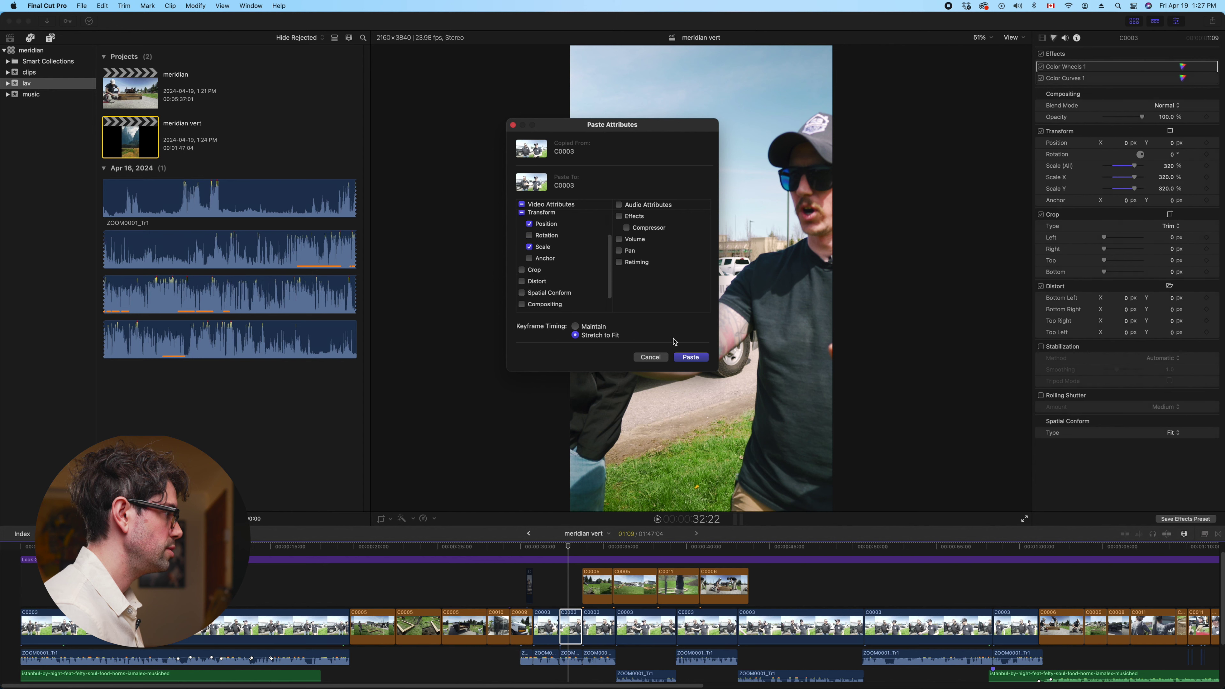
pyautogui.click(693, 358)
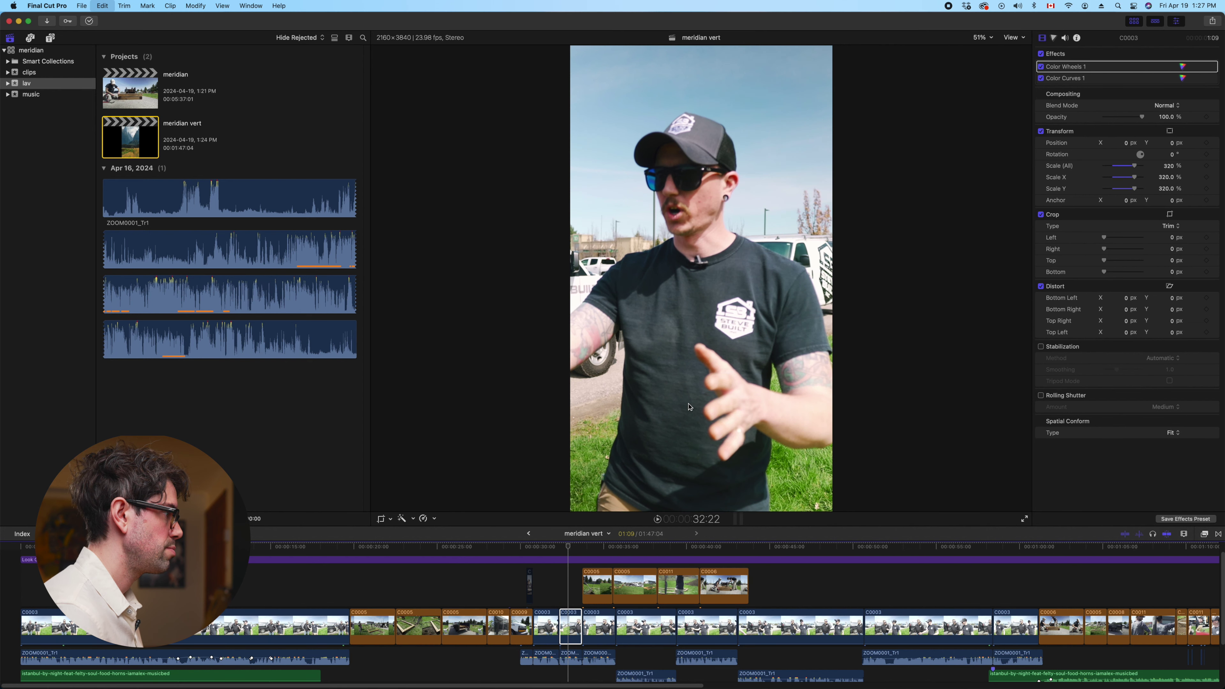
pyautogui.click(559, 588)
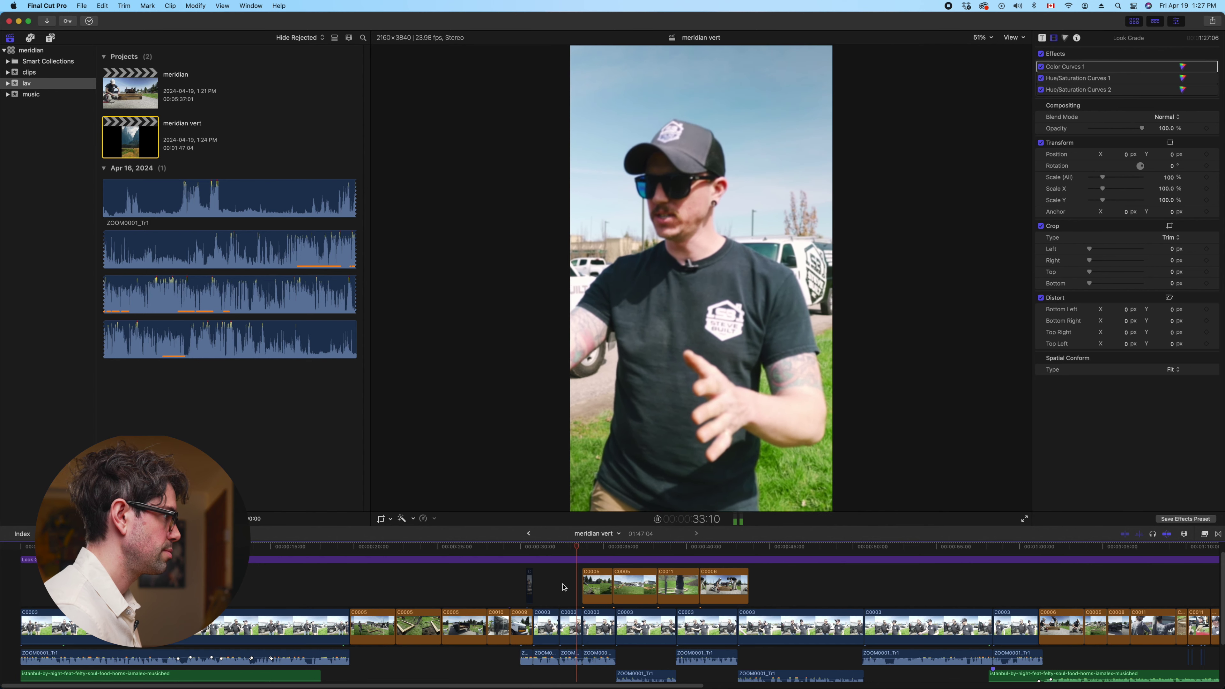
pyautogui.click(532, 584)
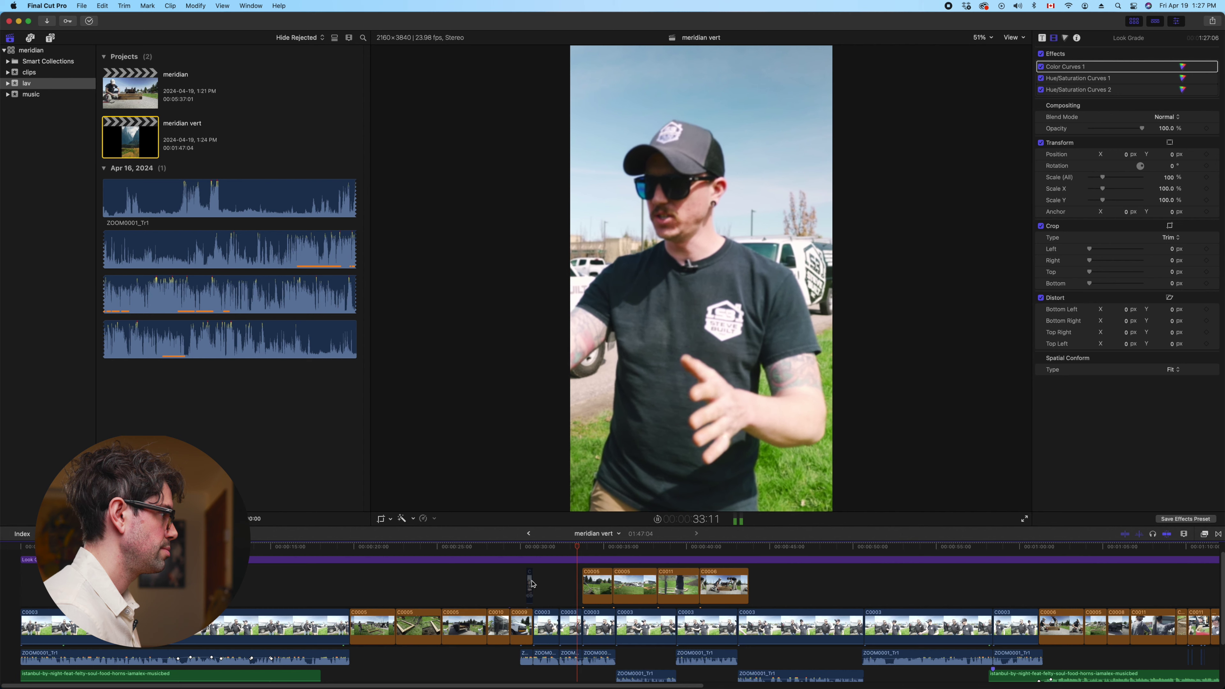
pyautogui.click(549, 588)
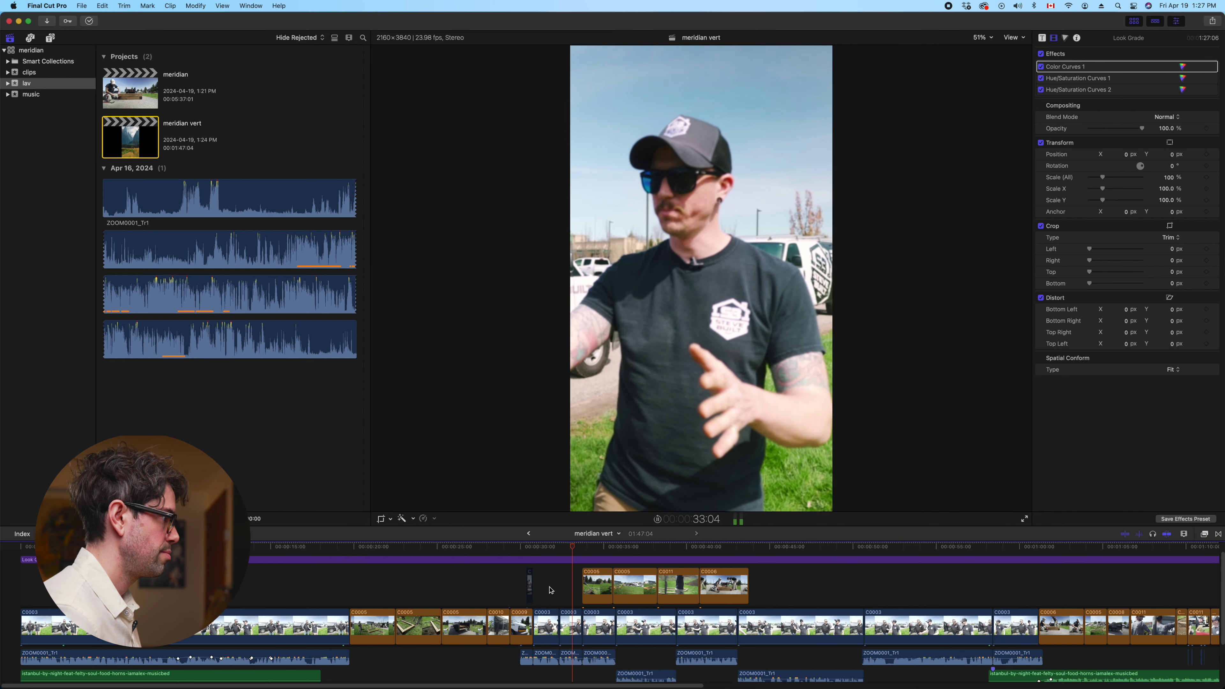
# Shift the two connected C0005 shots to Position X -722.9 px and -257.7 px
pyautogui.click(597, 586)
pyautogui.click(1125, 143)
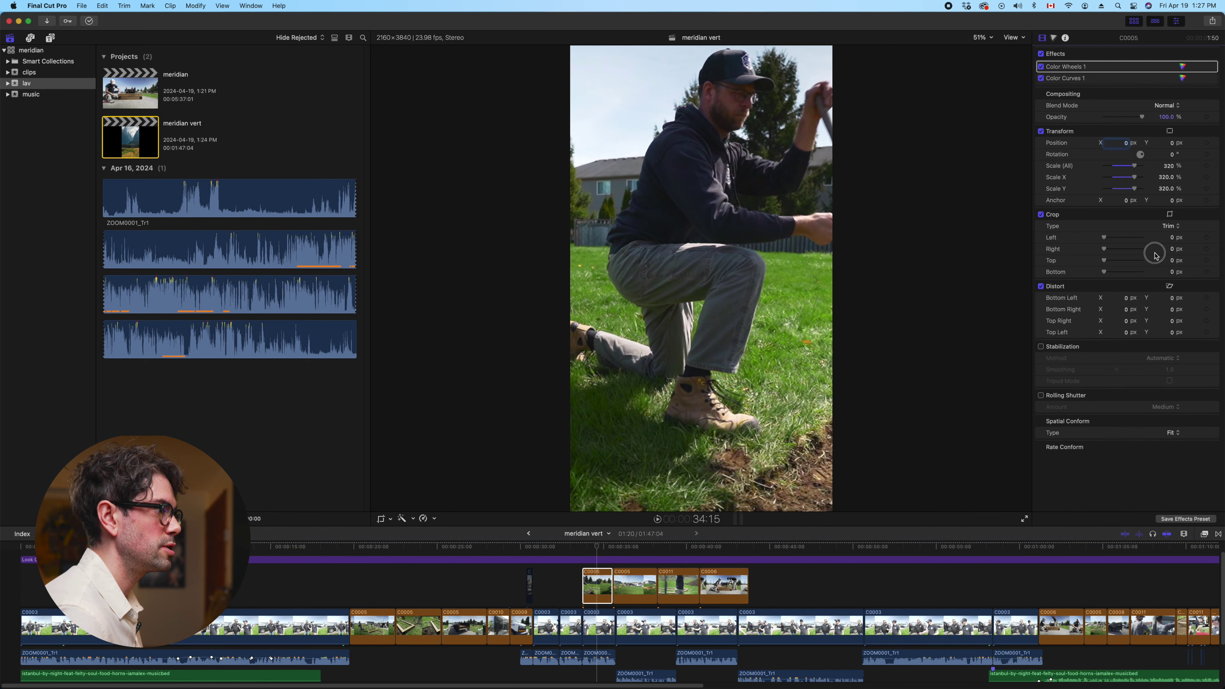
pyautogui.moveTo(1127, 146); pyautogui.dragTo(1128, 146)
pyautogui.press('space')
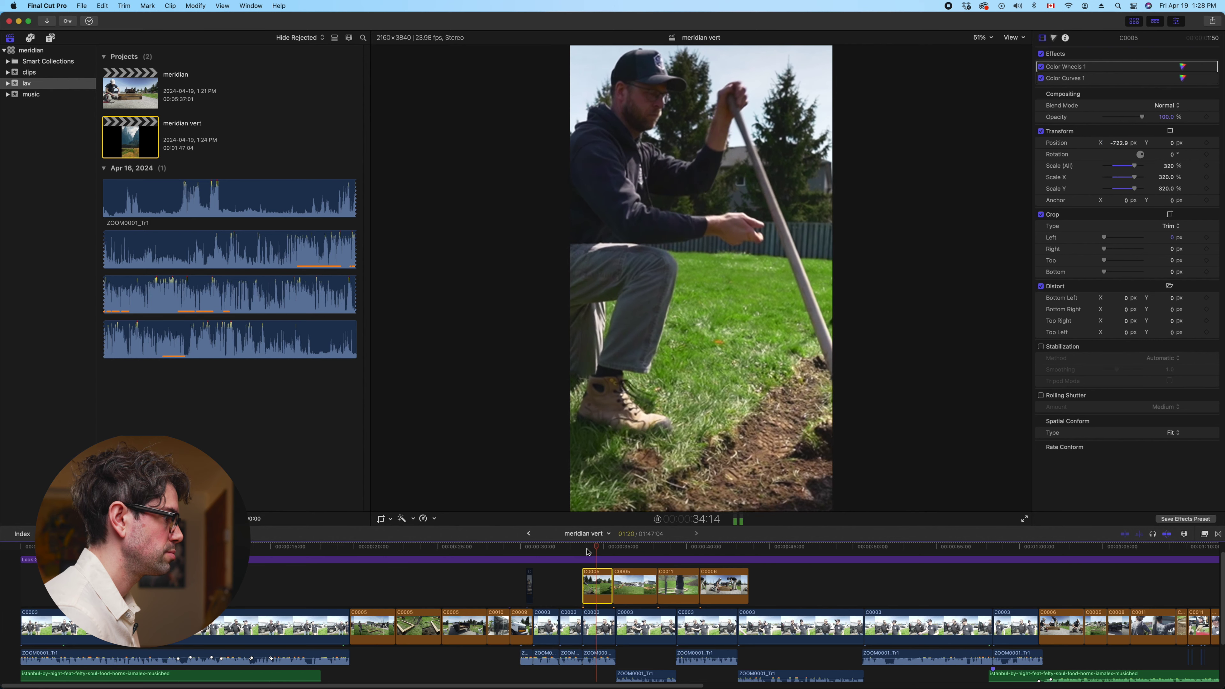
pyautogui.press('space')
pyautogui.click(634, 586)
pyautogui.moveTo(1127, 146); pyautogui.dragTo(1118, 146)
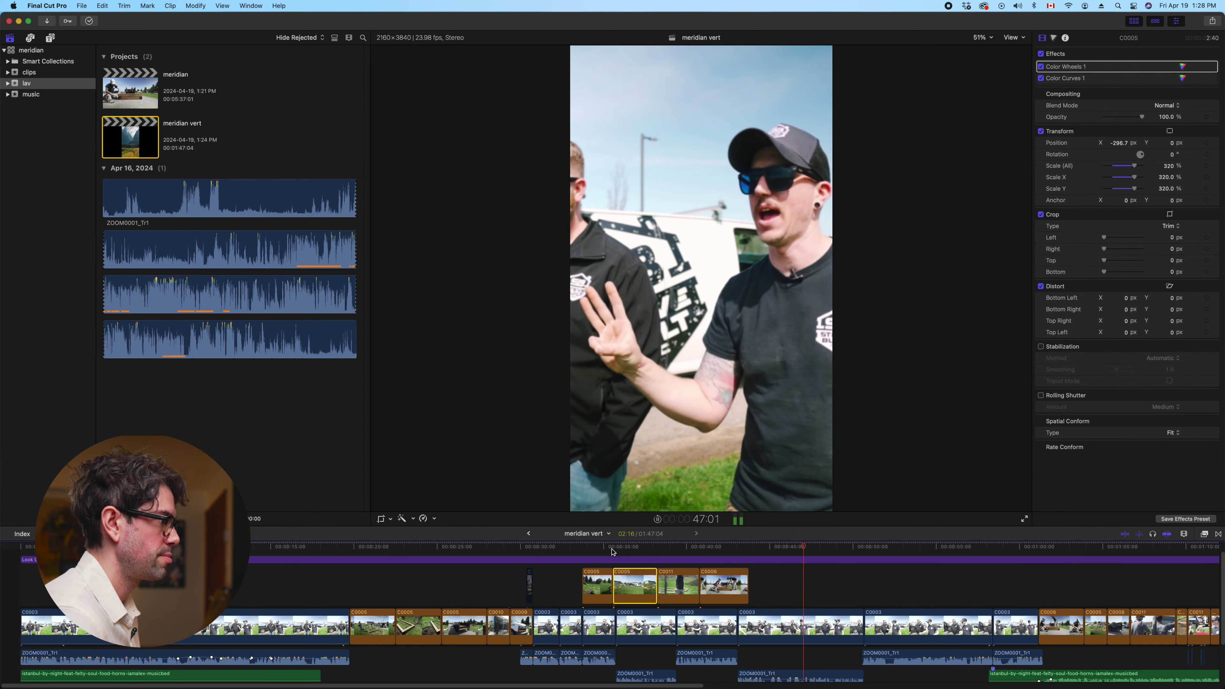
pyautogui.press('space')
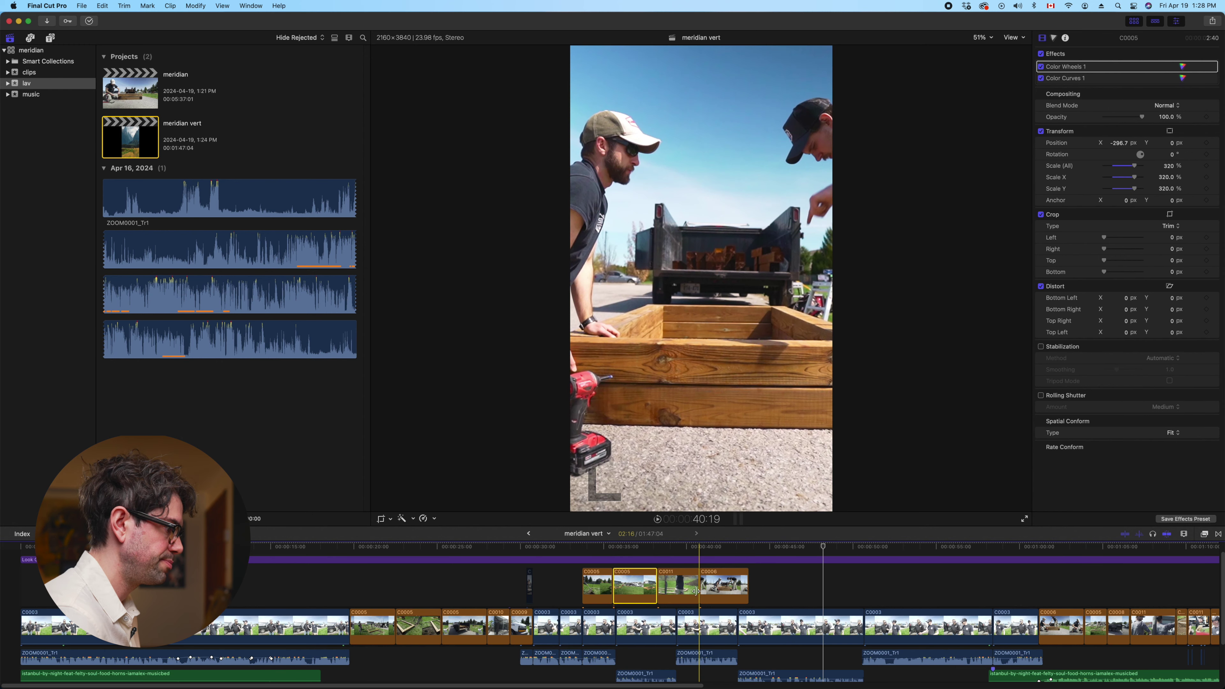
# Select C0003, park the playhead, and set Position X to -805.9 px with a keyframe
pyautogui.hscroll(5, 696, 592)
pyautogui.click(593, 586)
pyautogui.click(599, 630)
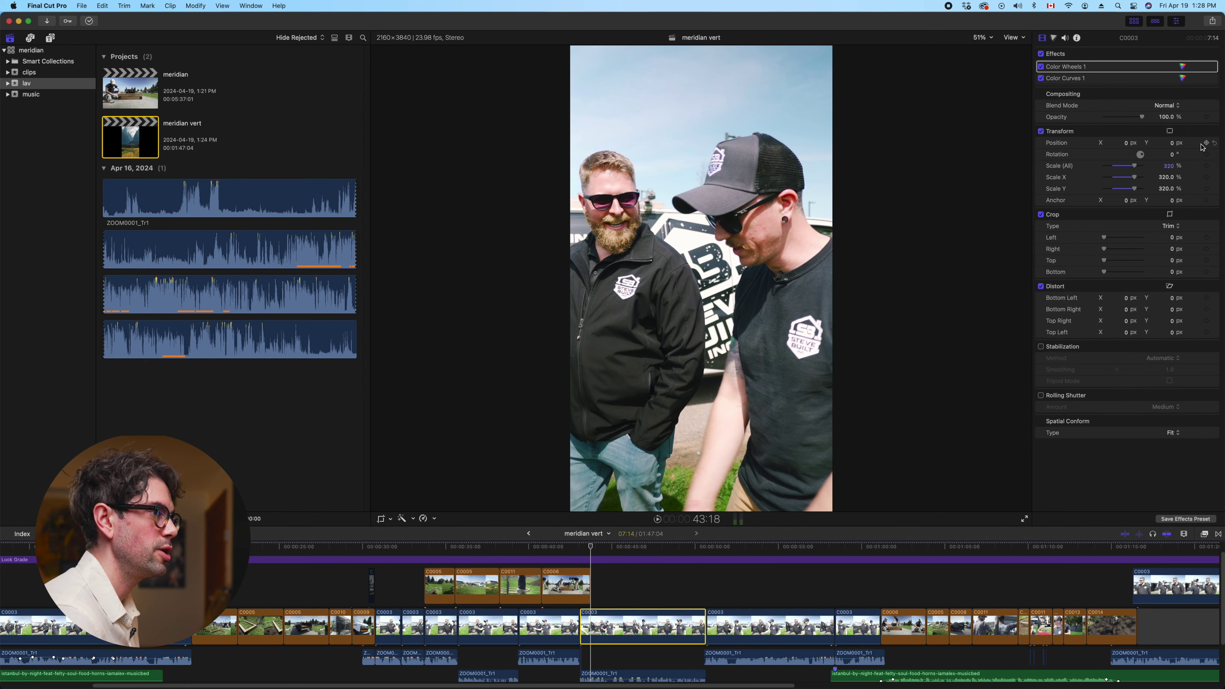
pyautogui.press('space')
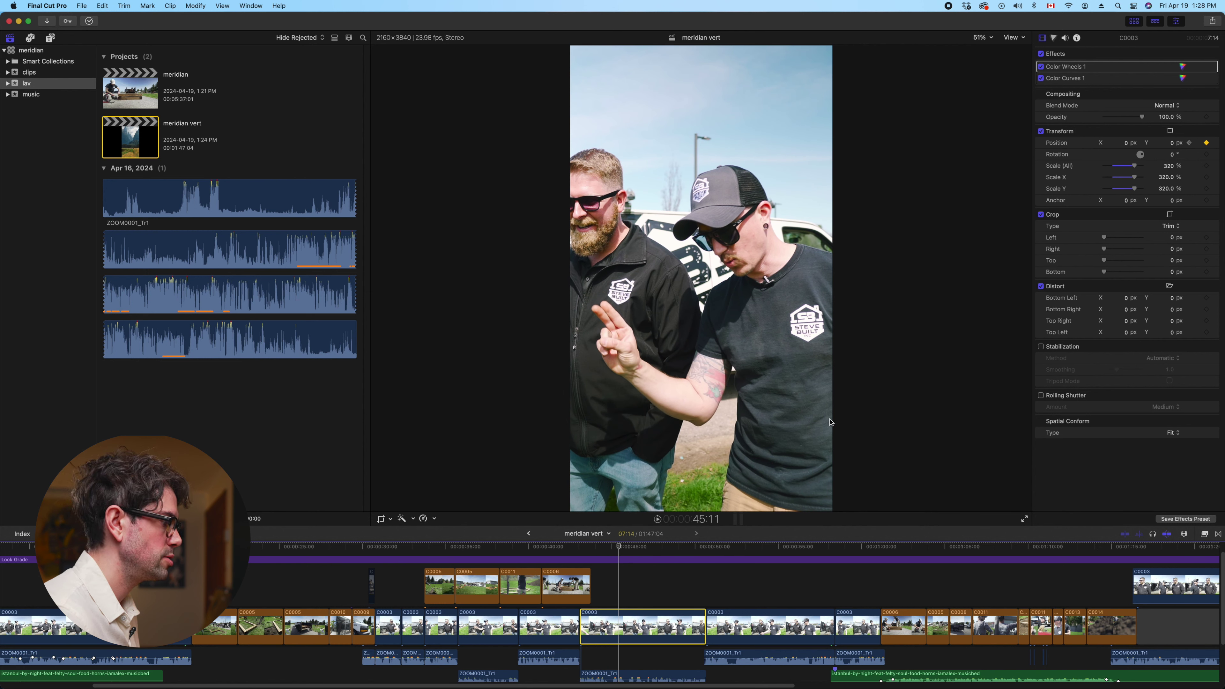
pyautogui.click(647, 579)
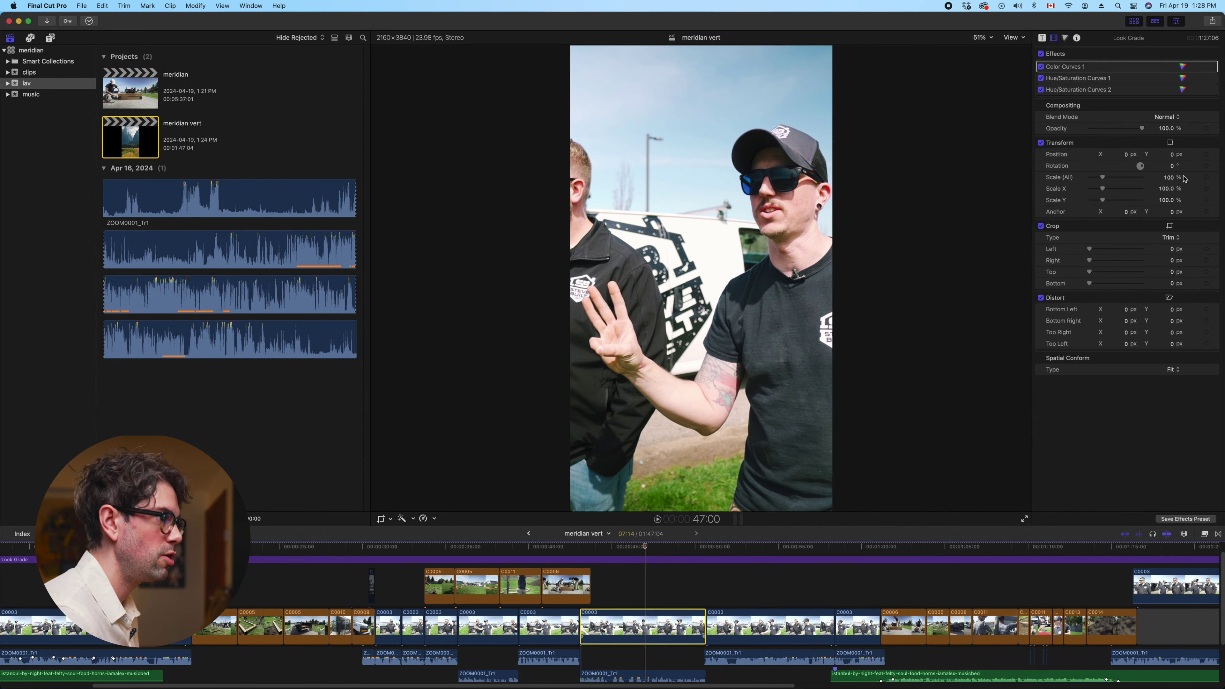
pyautogui.moveTo(1126, 147); pyautogui.dragTo(1134, 136)
# Add a later Position keyframe near -267 px and play back the pan
pyautogui.press('space')
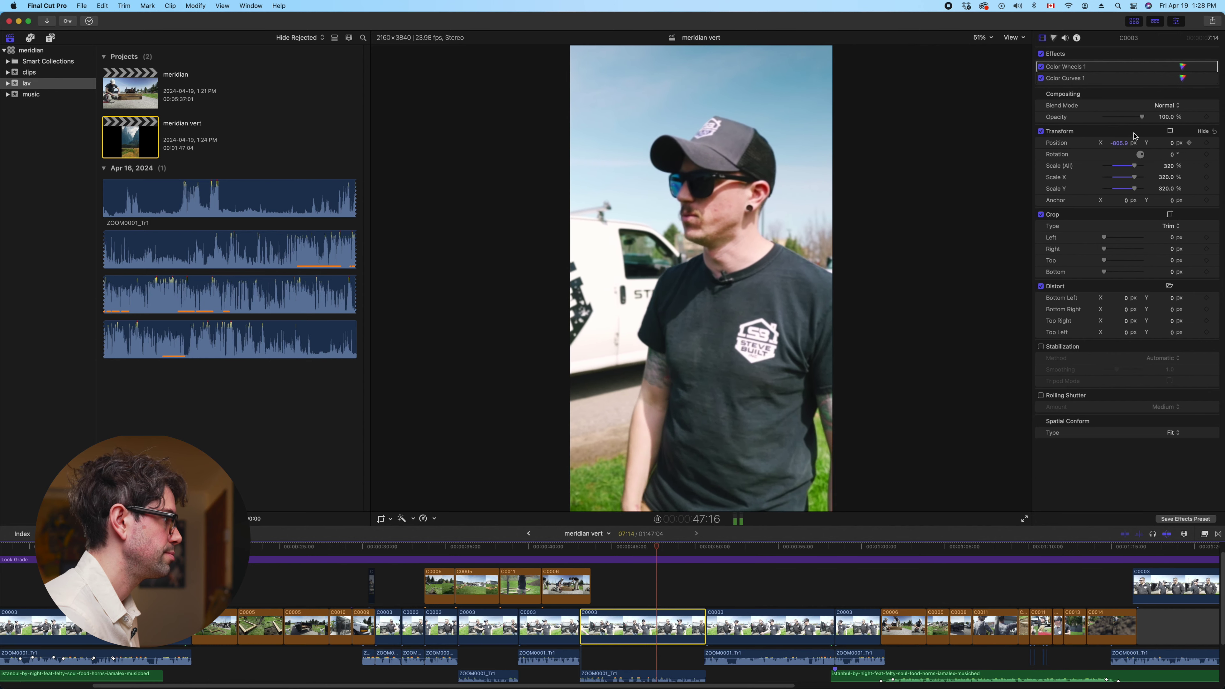
pyautogui.press('space')
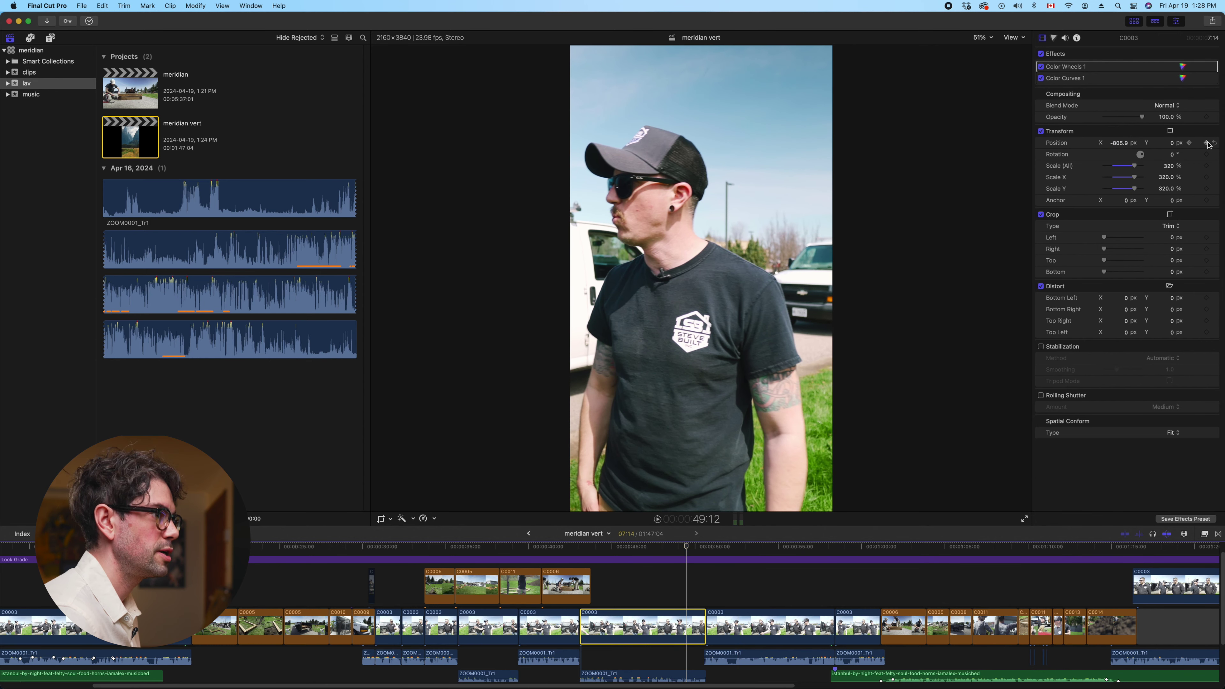
pyautogui.press('Left')
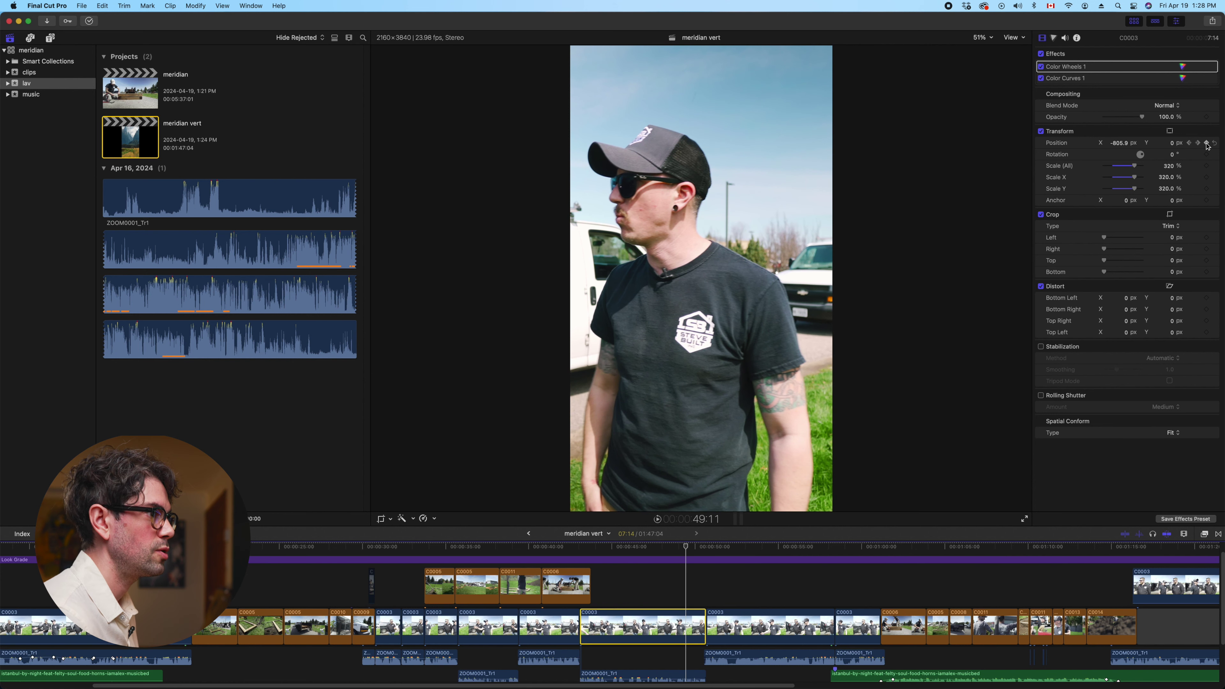
pyautogui.click(1206, 144)
pyautogui.press('space')
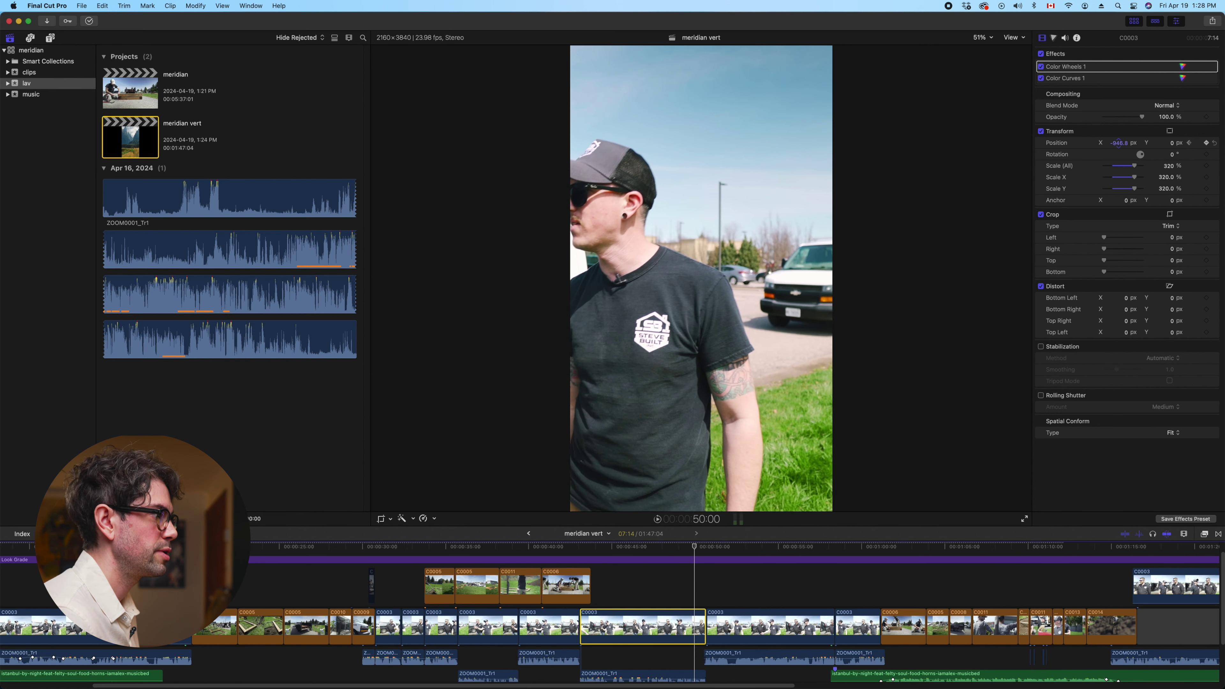
pyautogui.press('space')
pyautogui.press('space')
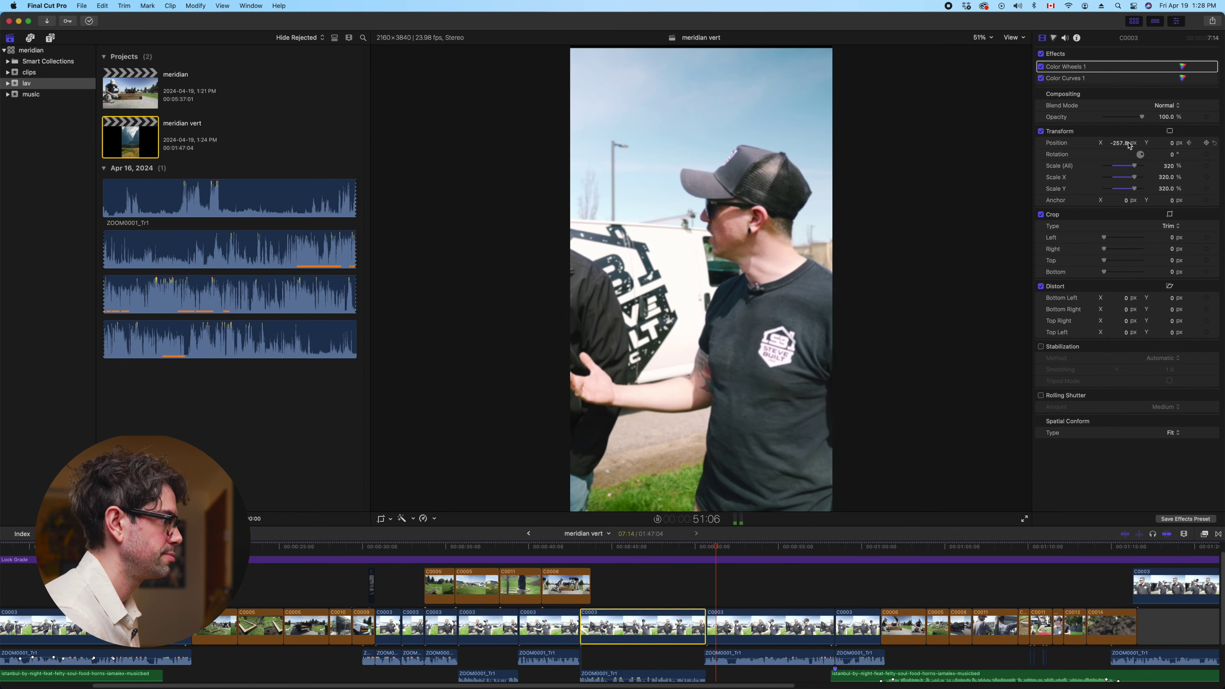
pyautogui.press('space')
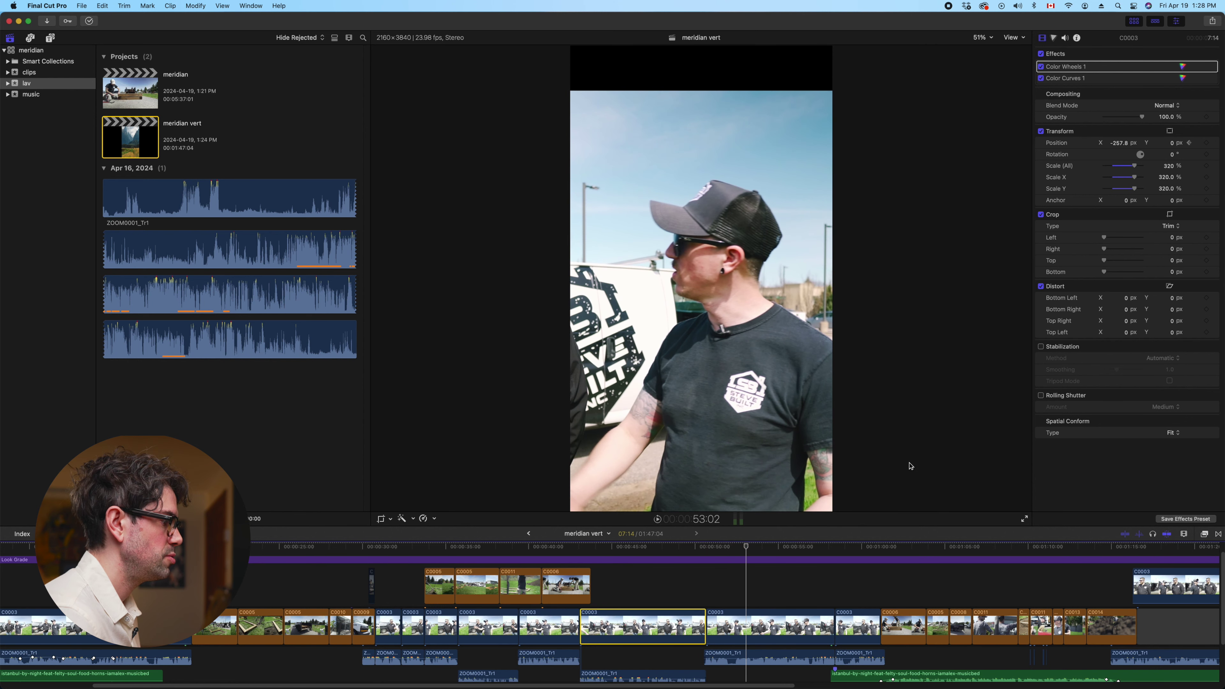
pyautogui.click(747, 629)
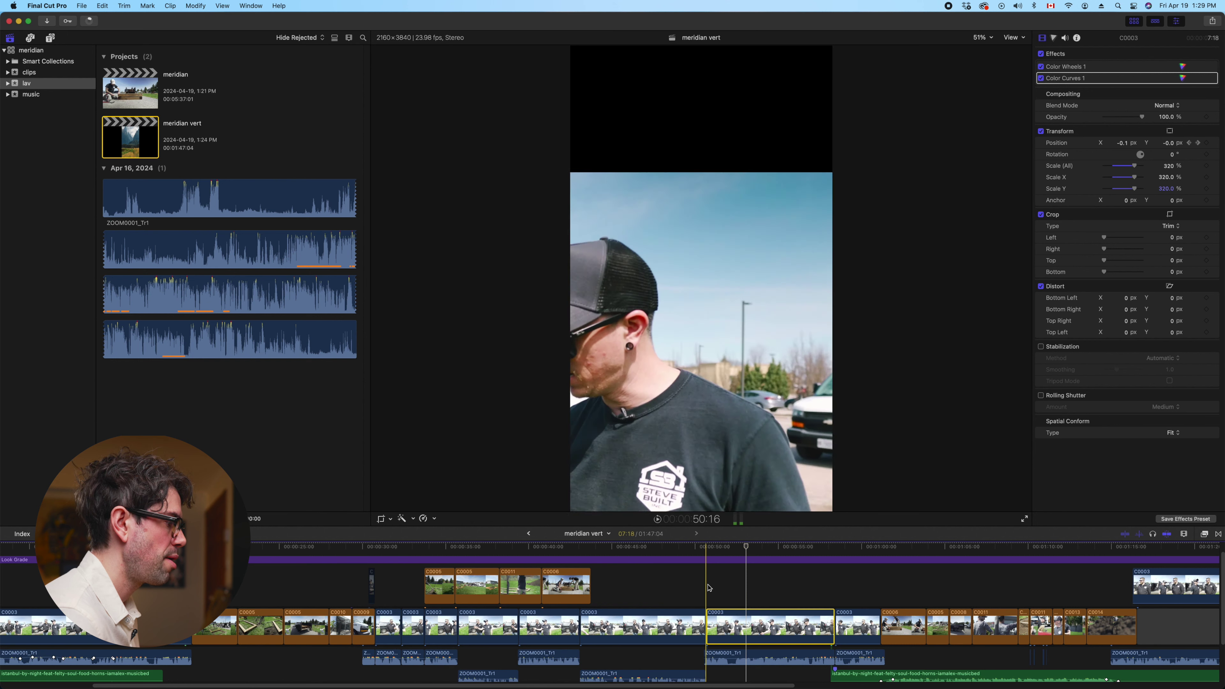
# Reset the next C0003 clip's position and scale, then set 320% scale framed on the speaker
pyautogui.press('space')
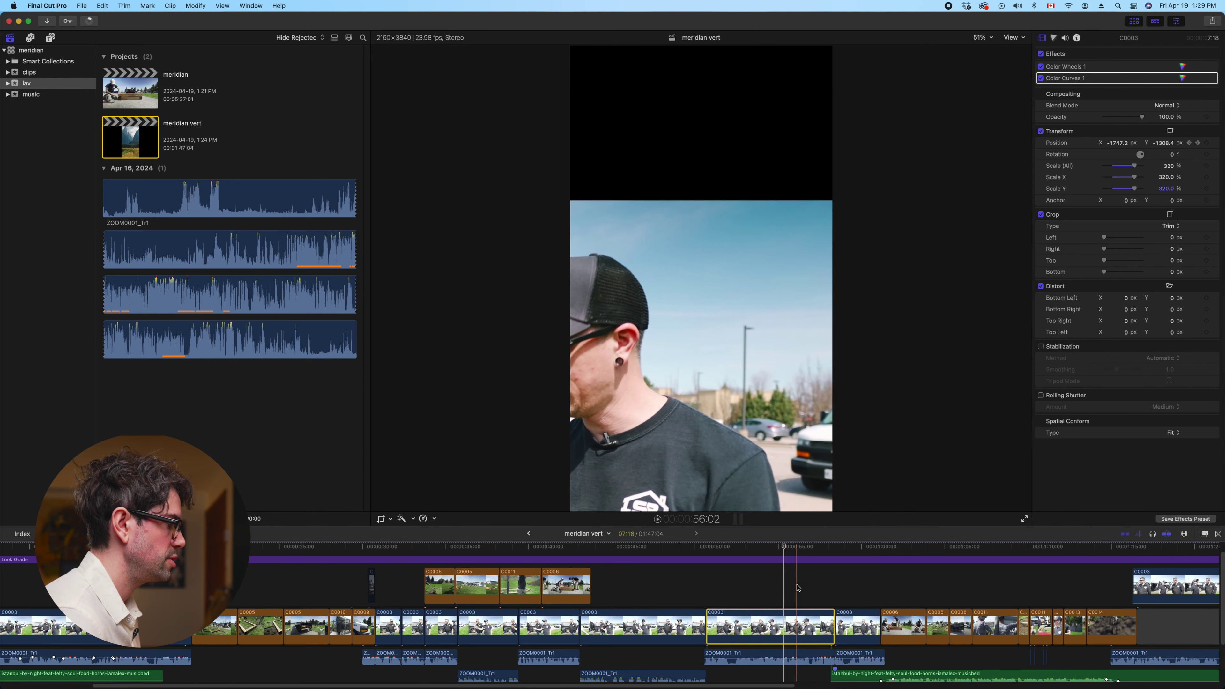
pyautogui.press('space')
pyautogui.click(1215, 145)
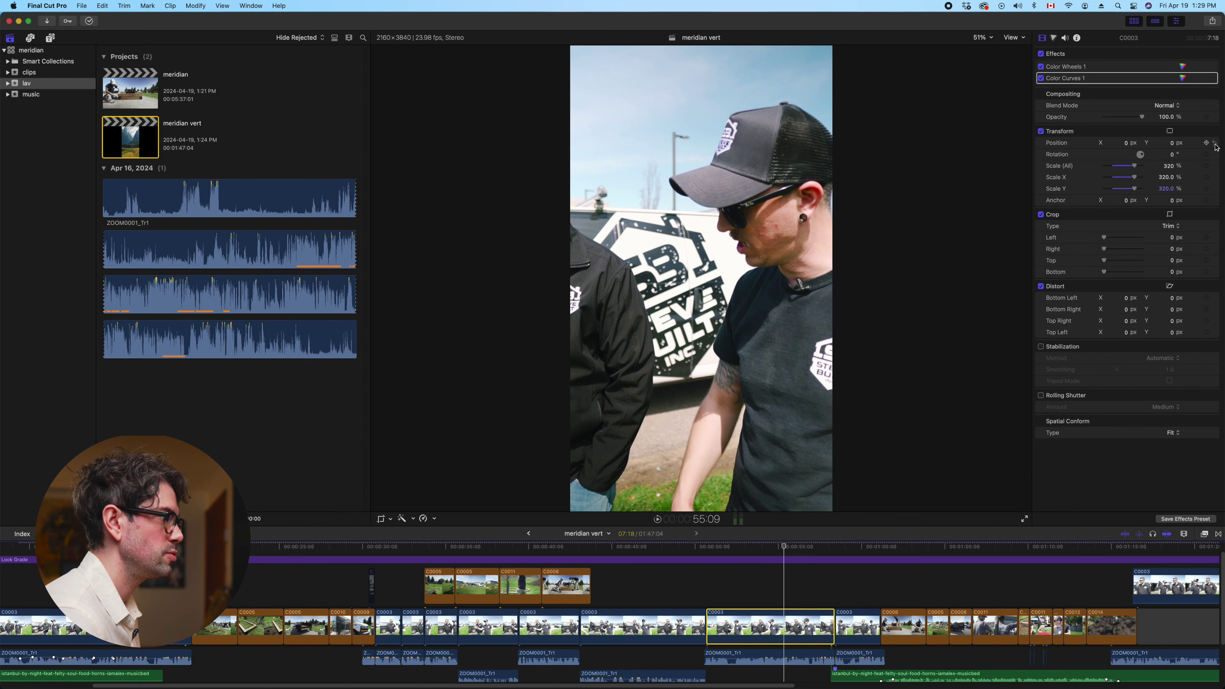
pyautogui.click(1215, 165)
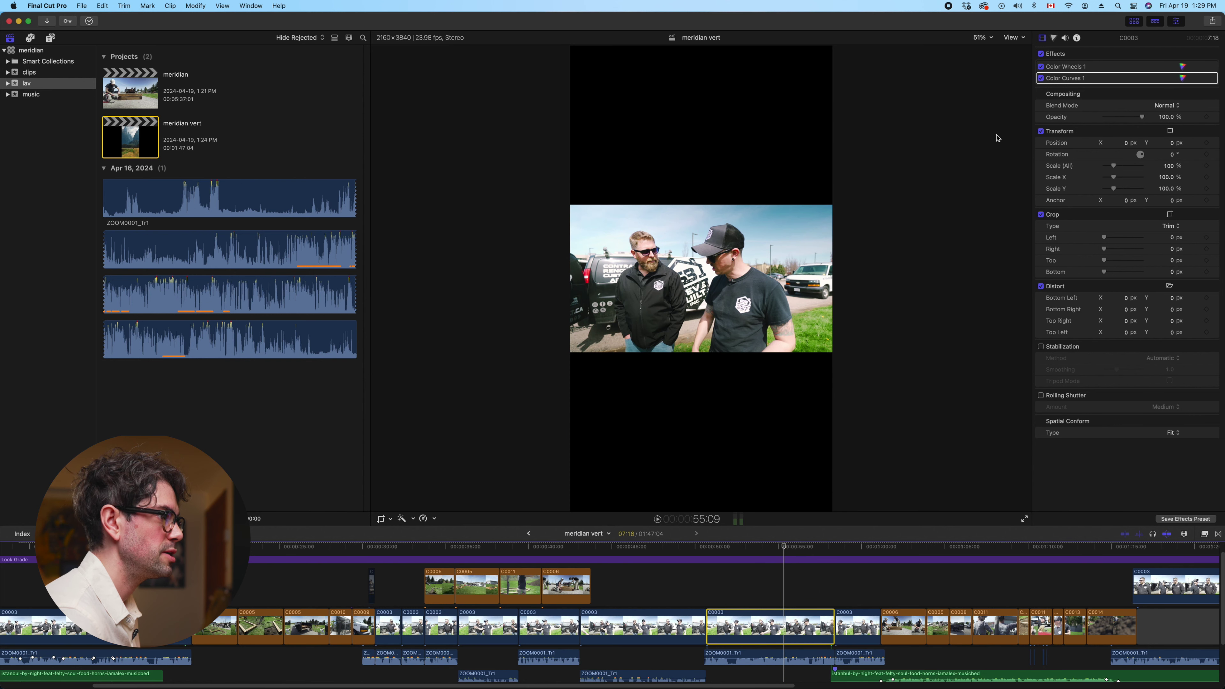
pyautogui.click(1170, 166)
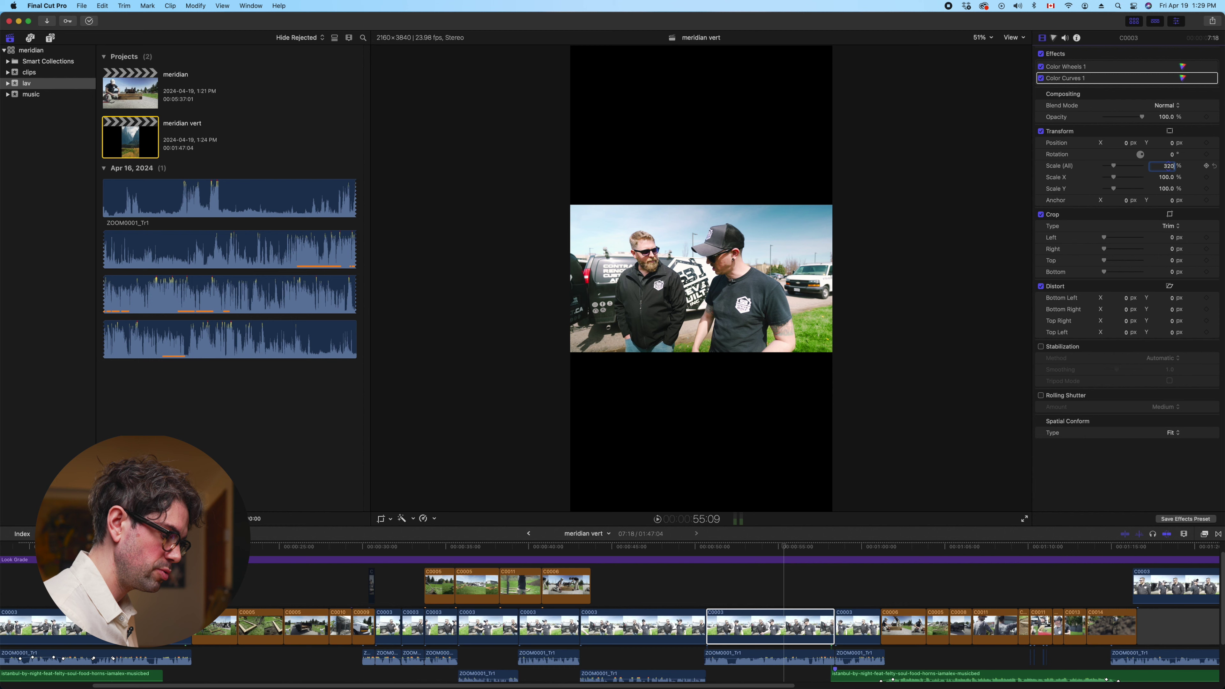
pyautogui.write('320')
pyautogui.press('Return')
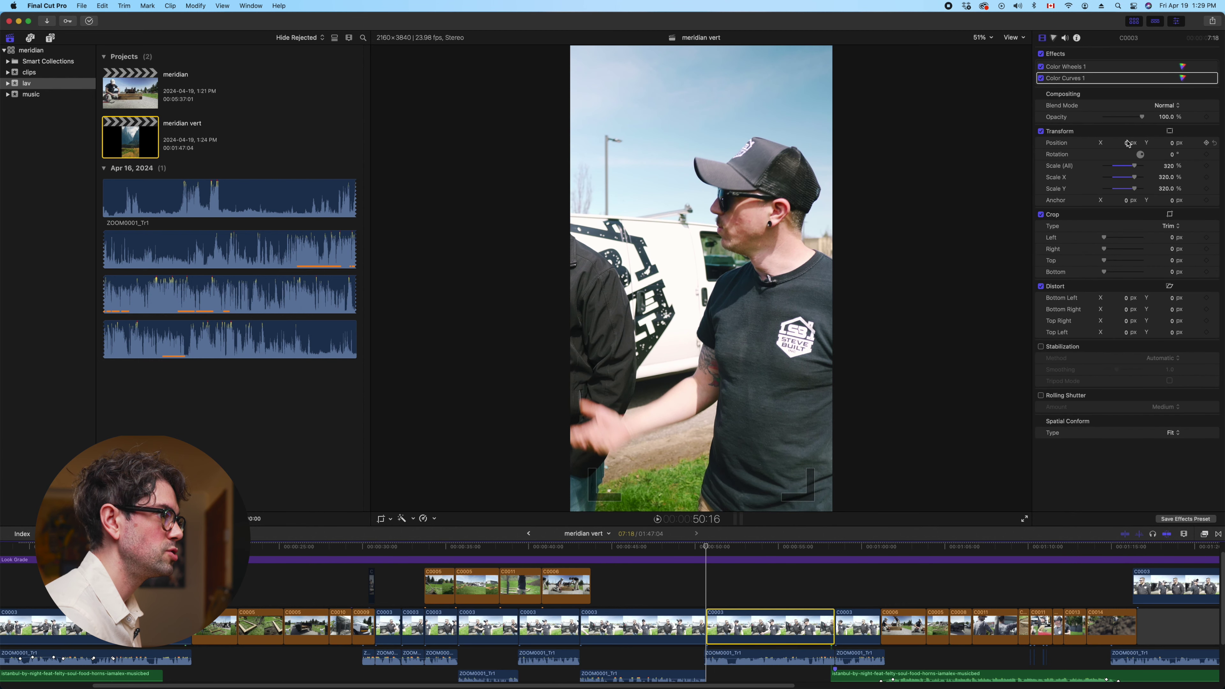
pyautogui.moveTo(1127, 146); pyautogui.dragTo(1100, 146)
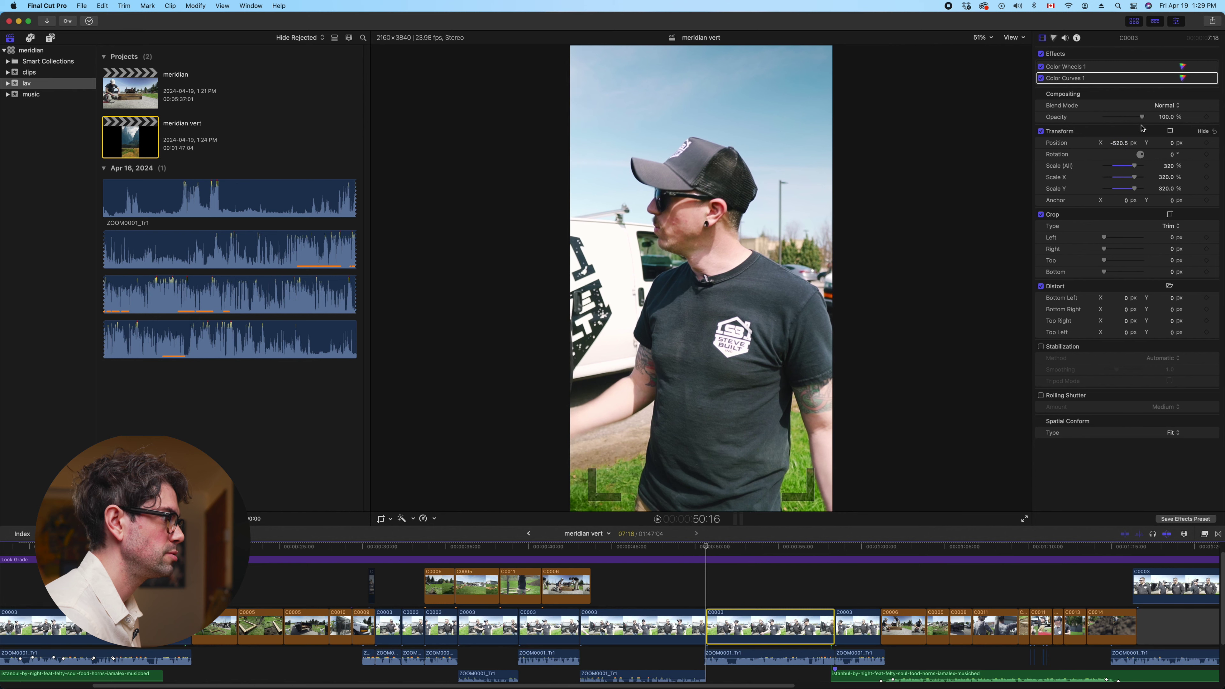
# Keyframe Scale, punch in to 600% at the clip's end with X about -1210 px, and replay
pyautogui.click(1206, 167)
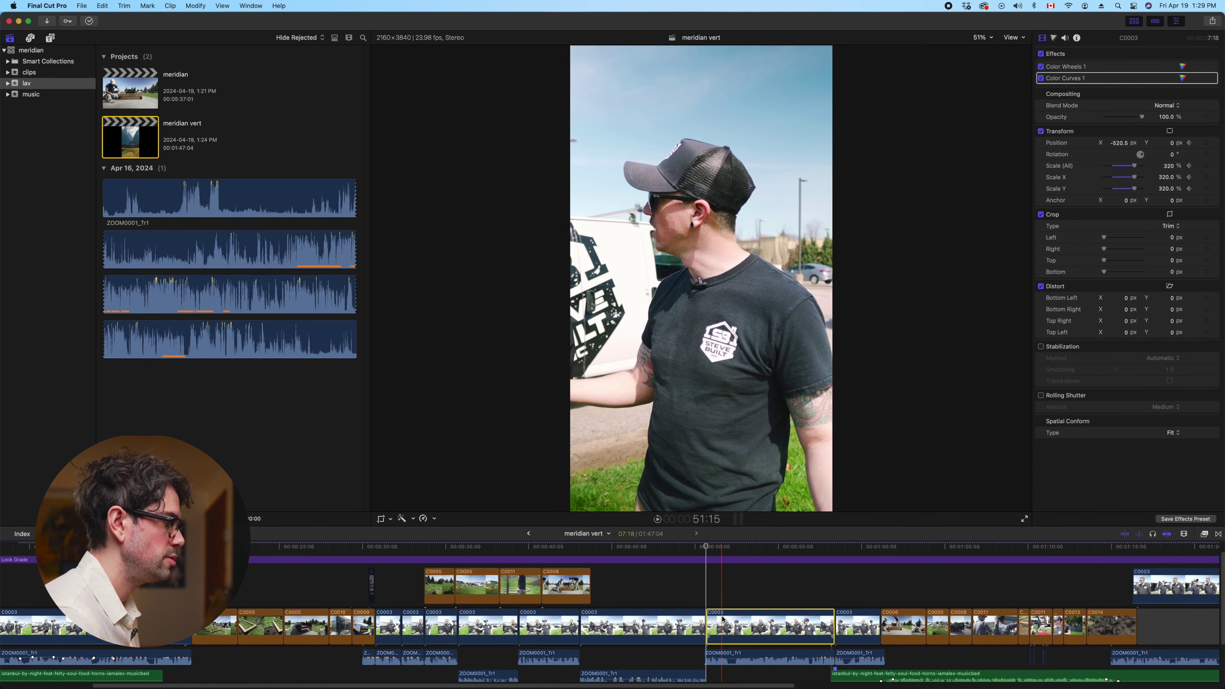
pyautogui.hotkey('alt', "'")
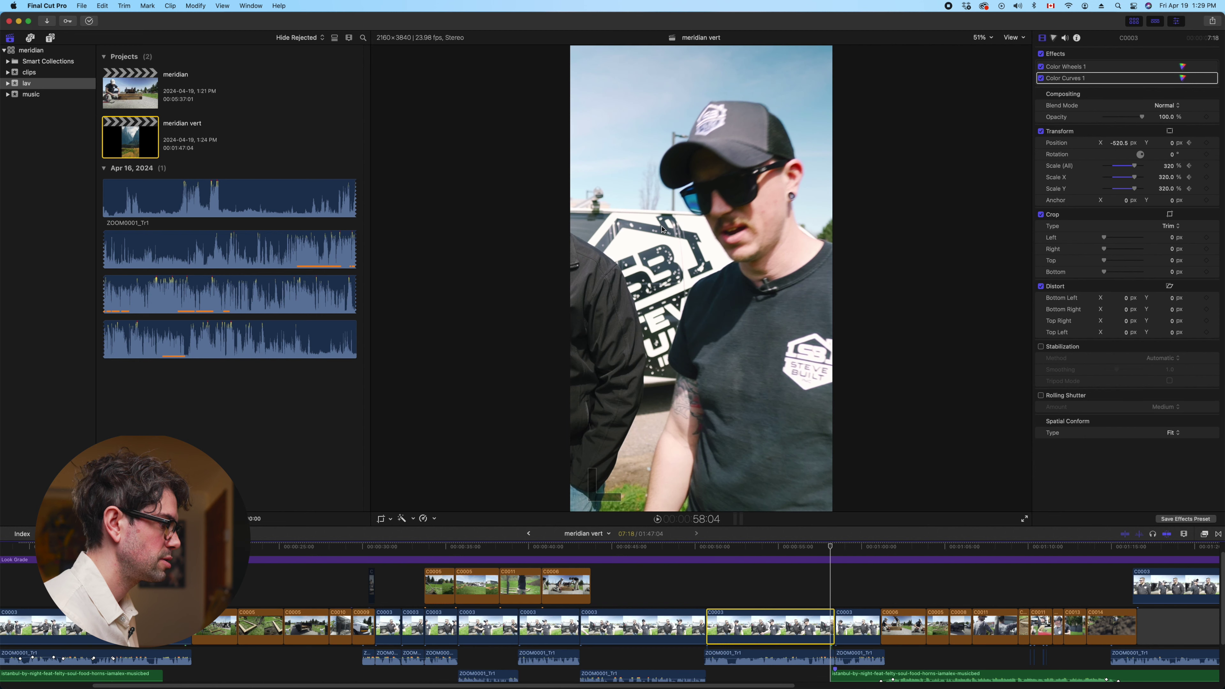
pyautogui.press('Down')
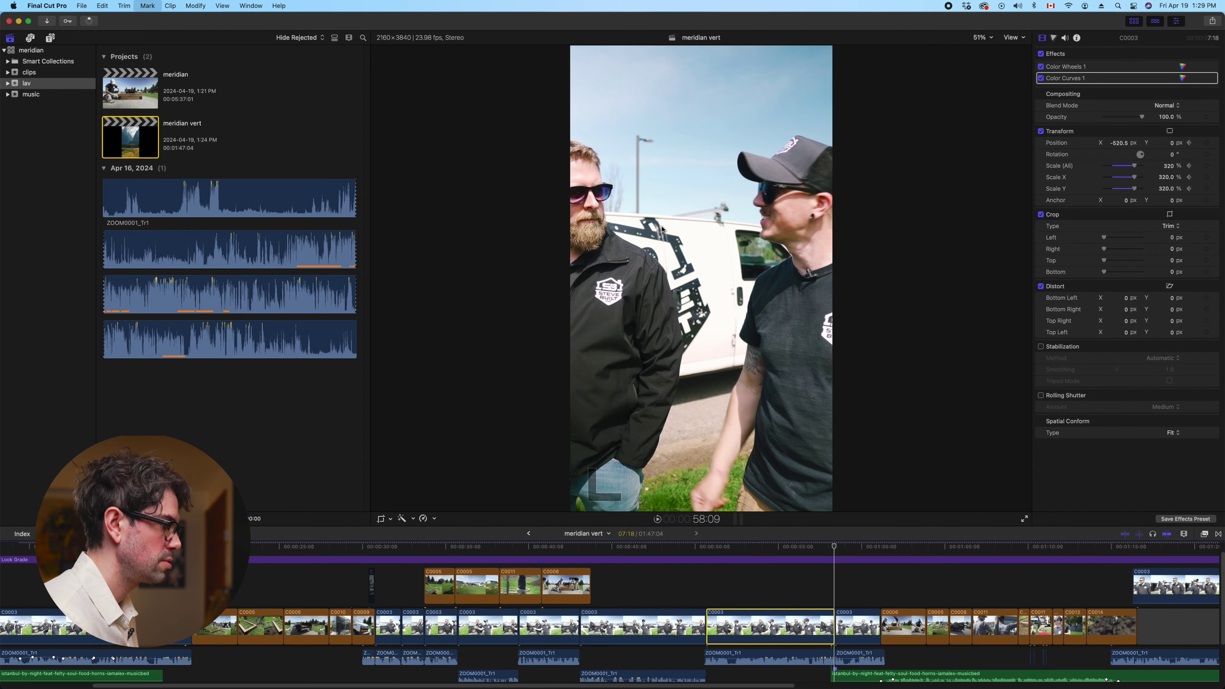
pyautogui.press('Left')
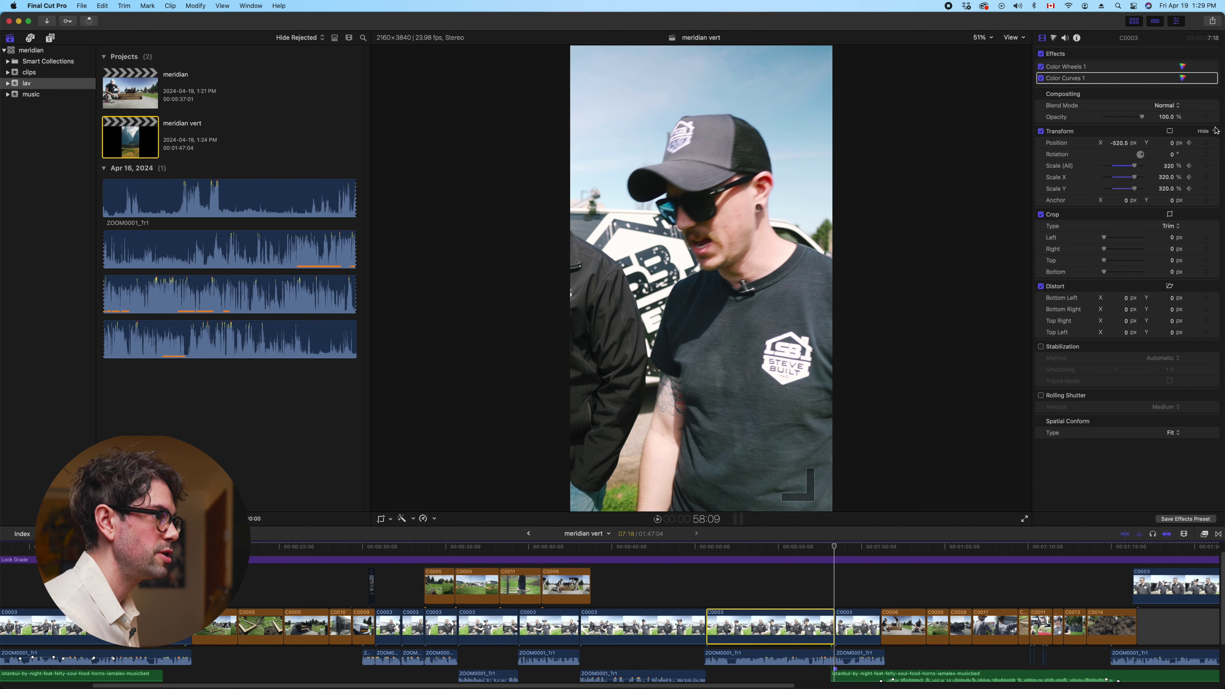
pyautogui.moveTo(1135, 169); pyautogui.dragTo(1198, 170)
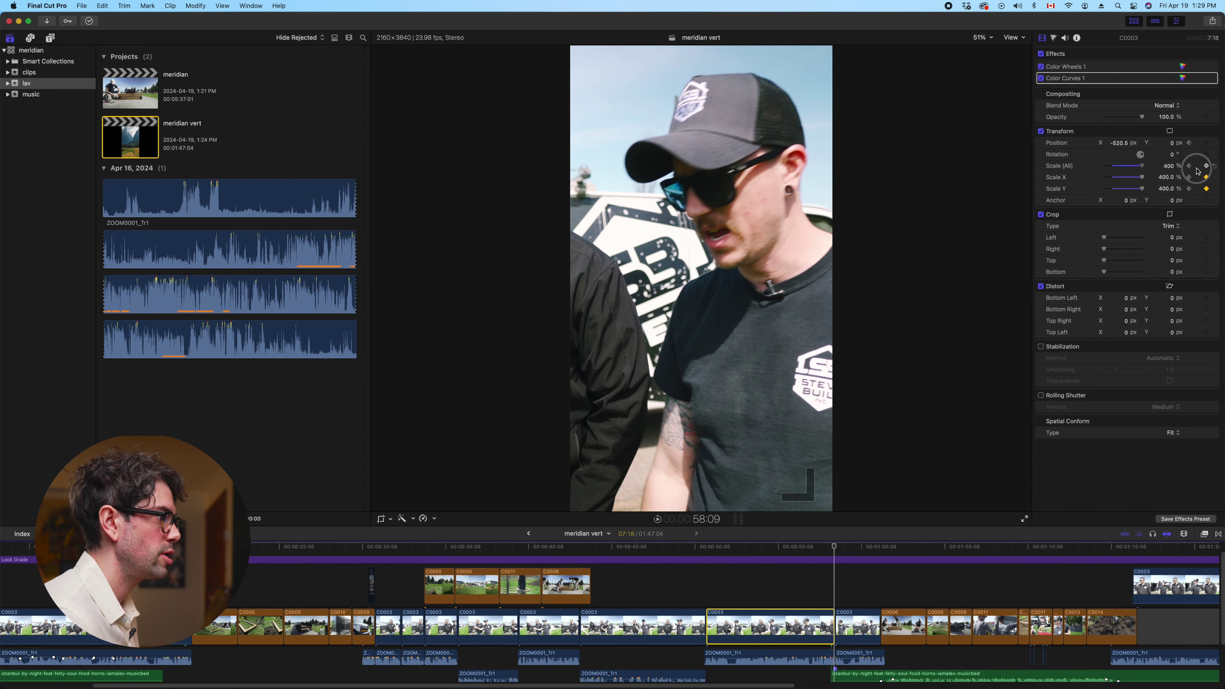
pyautogui.click(1170, 167)
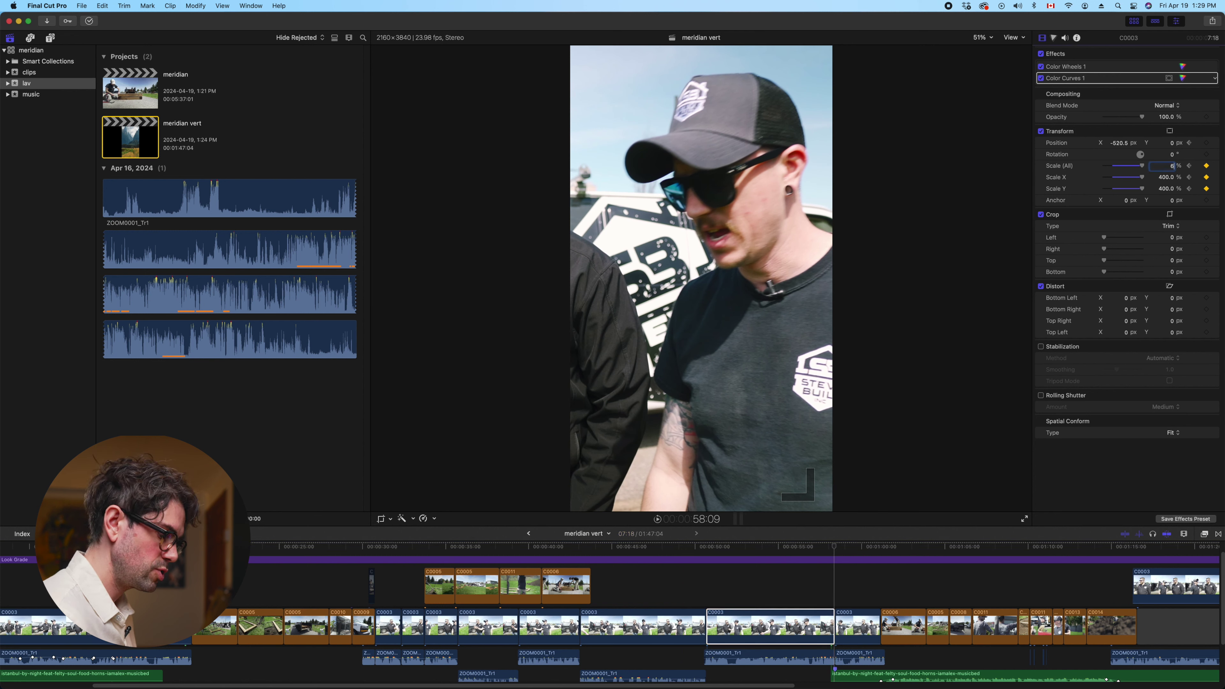
pyautogui.press('Return')
pyautogui.moveTo(1123, 146); pyautogui.dragTo(1173, 146)
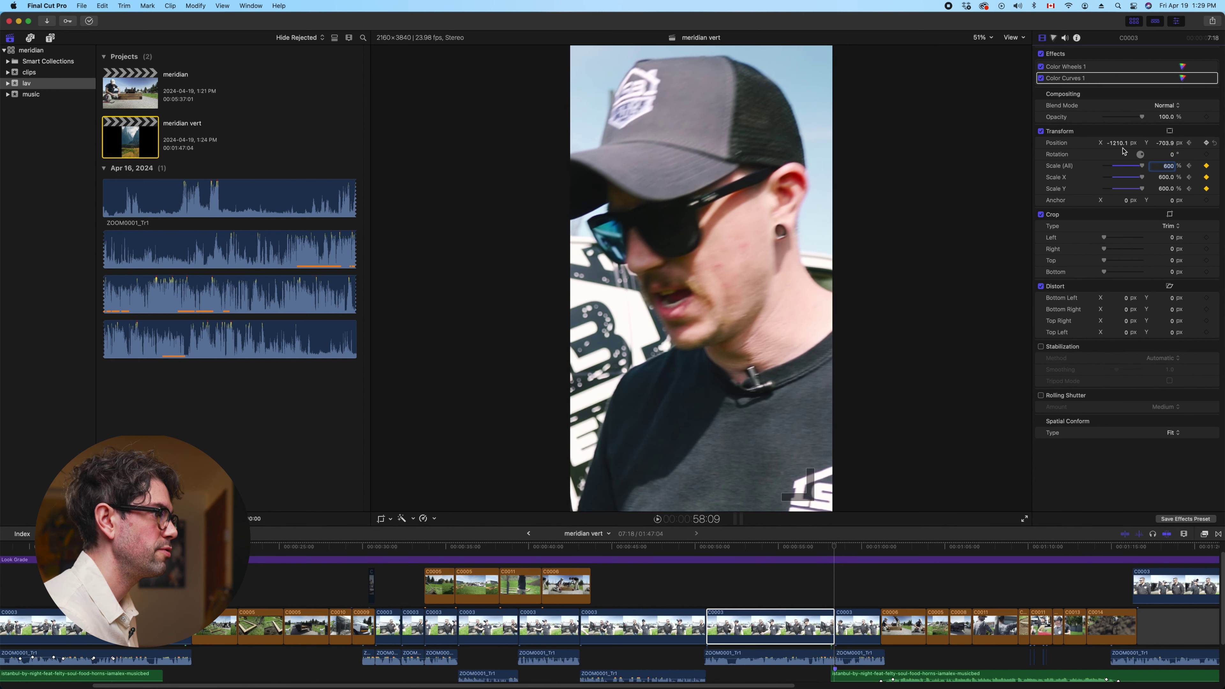
pyautogui.click(705, 591)
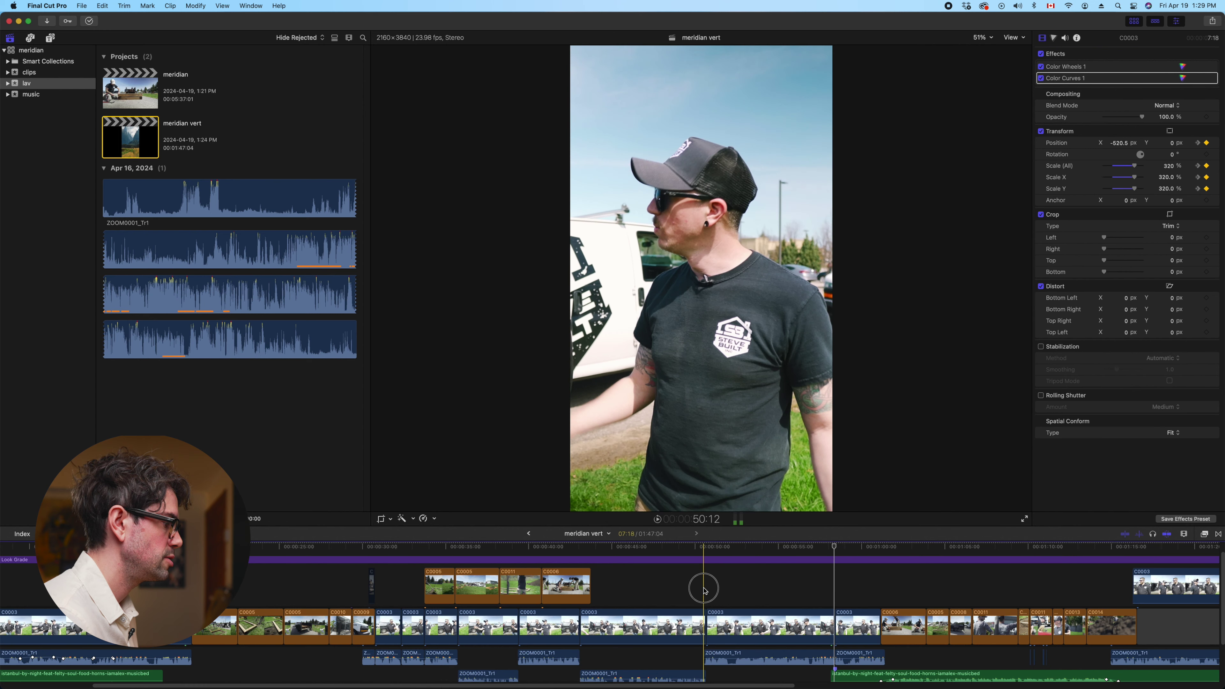
pyautogui.press('space')
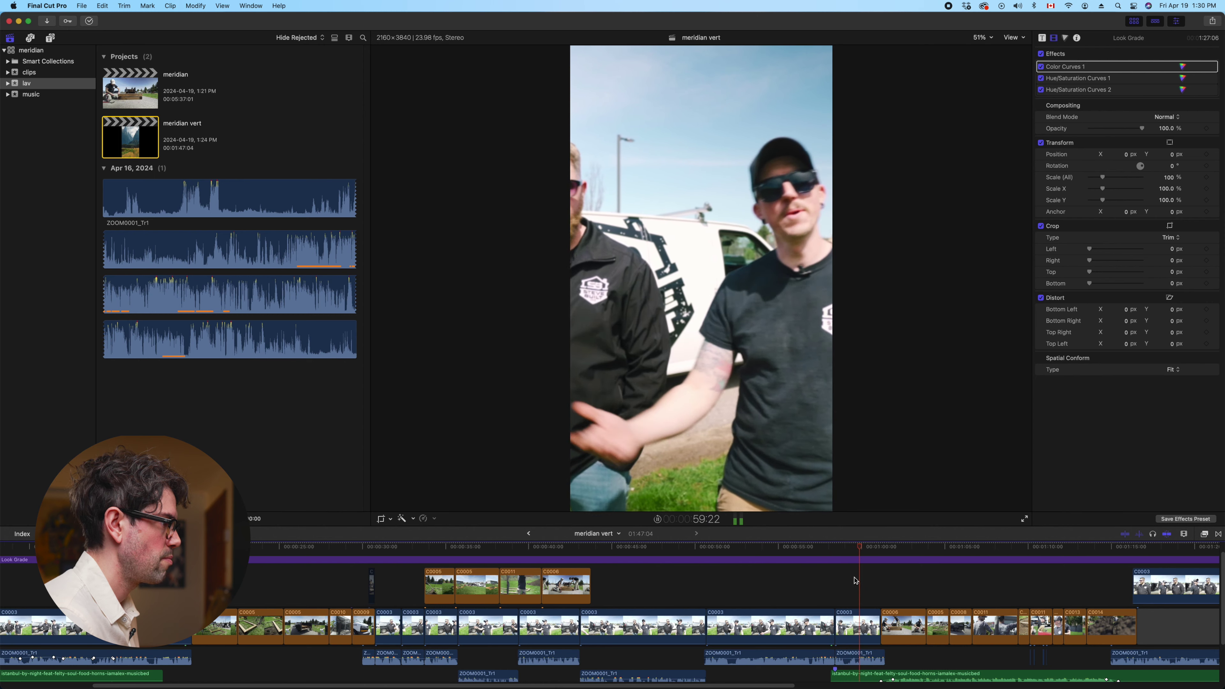
# Centre the cap-wearing man in C0003 at Position X -740 px with a keyframe
pyautogui.click(853, 635)
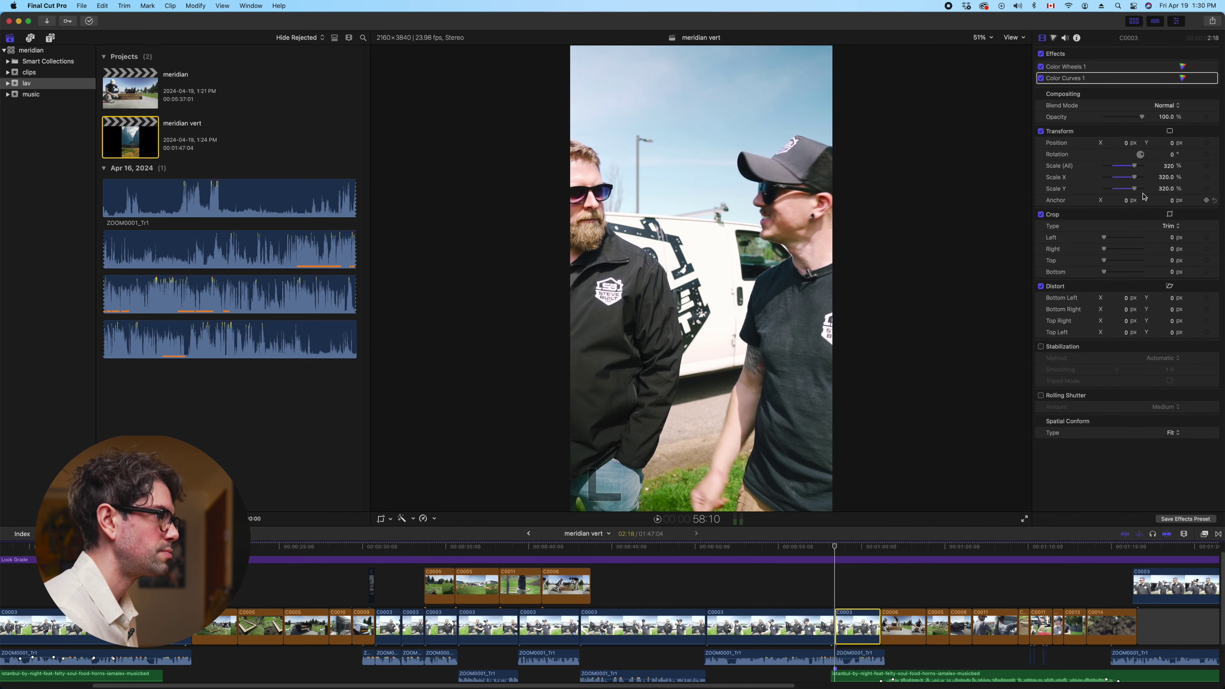
pyautogui.moveTo(1127, 143); pyautogui.dragTo(1051, 143)
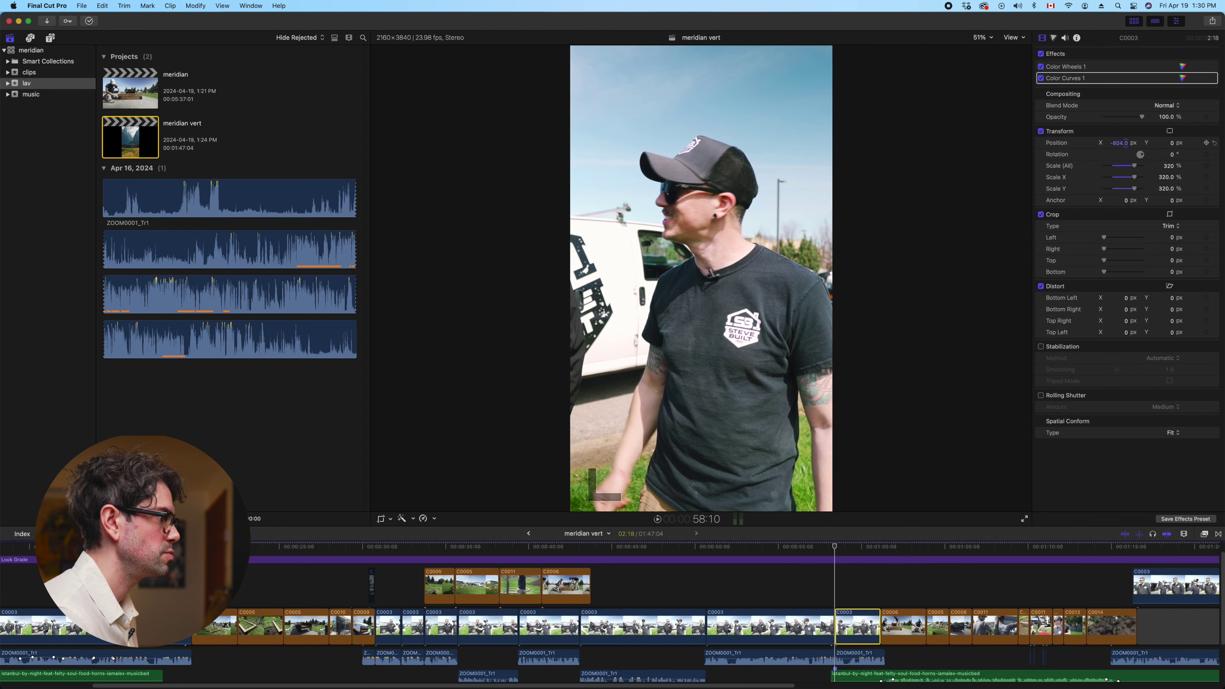
pyautogui.click(838, 585)
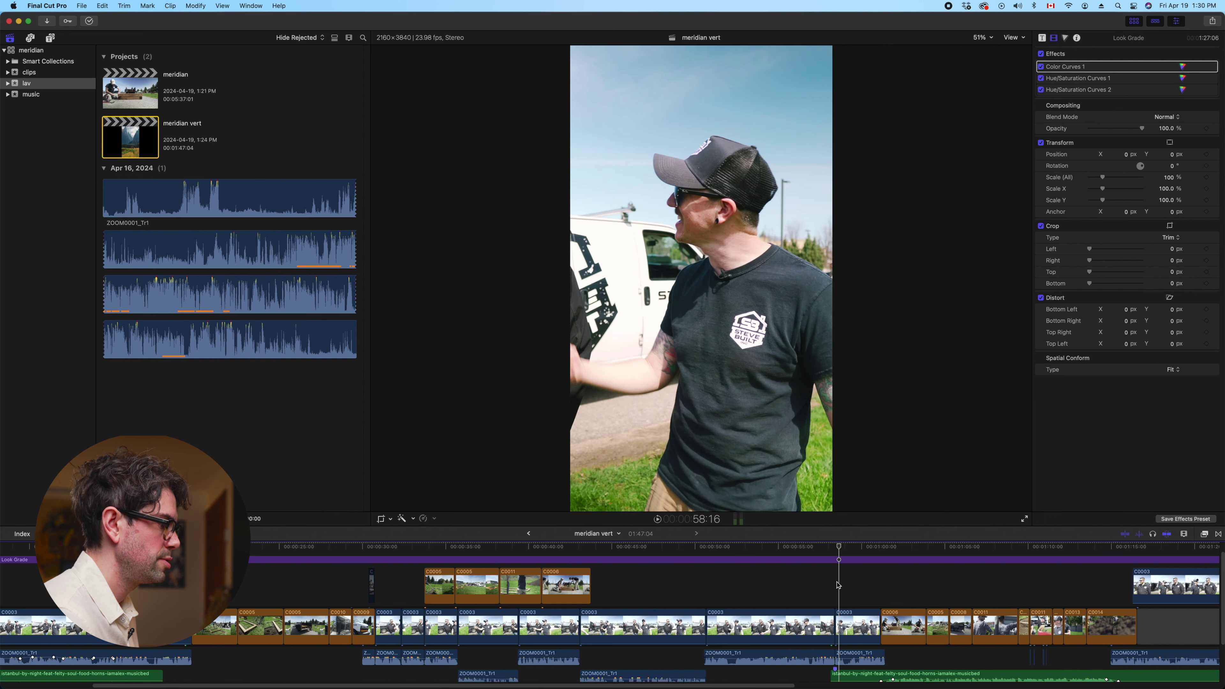
pyautogui.click(850, 626)
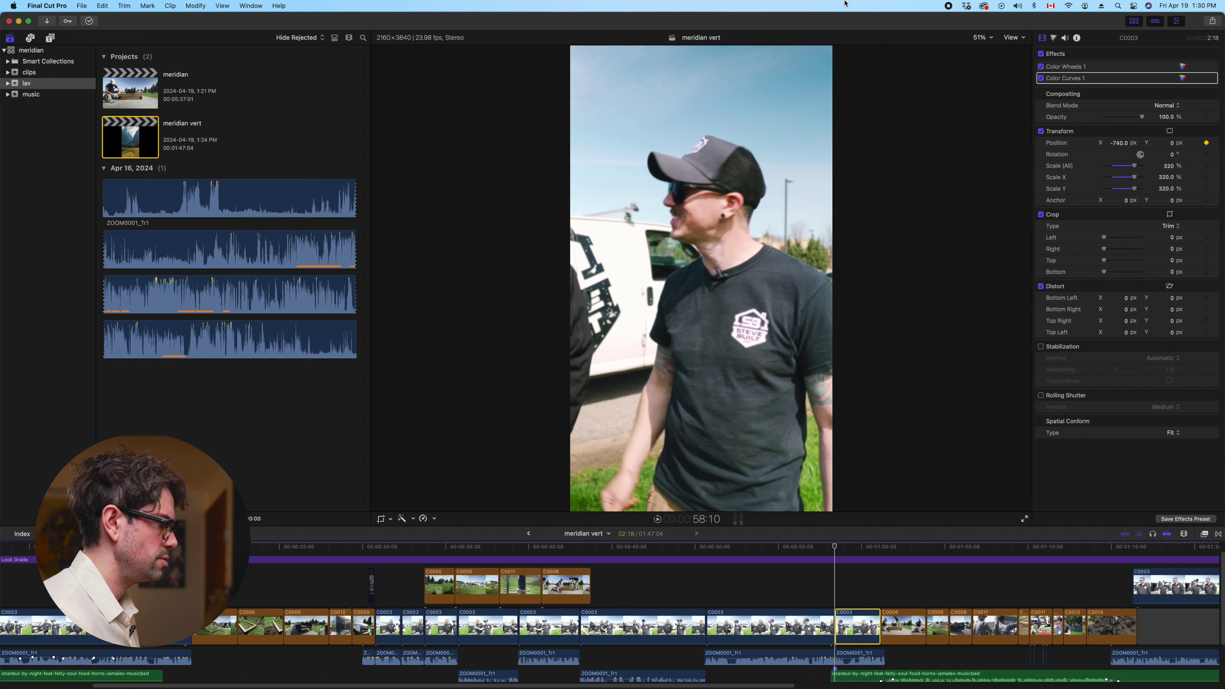
pyautogui.press('space')
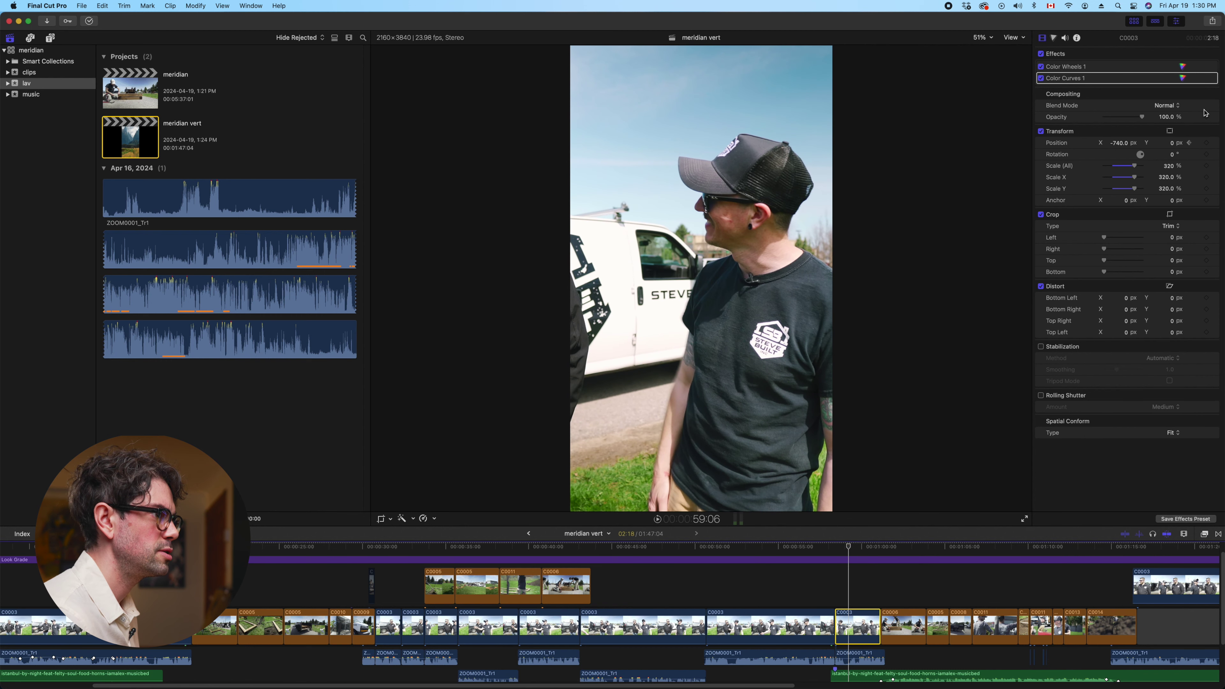
# Add position keyframes at 952.8 px on the bearded man and about -339 px back
pyautogui.moveTo(1117, 143); pyautogui.dragTo(1118, 146)
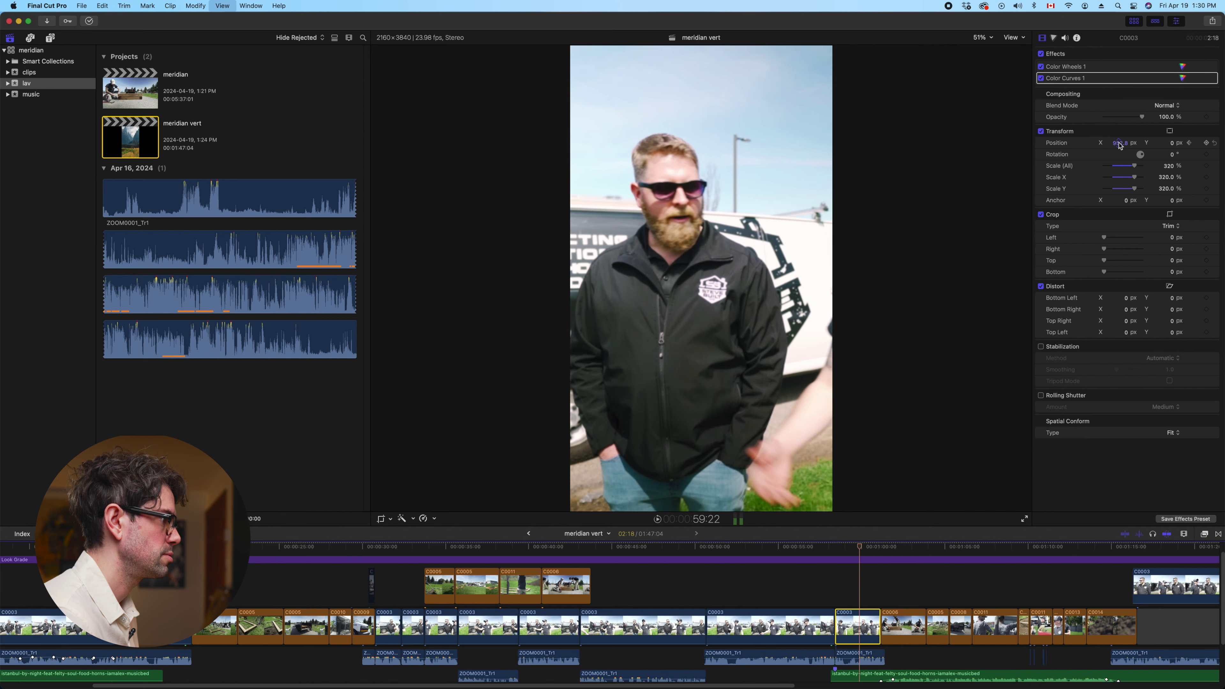
pyautogui.click(862, 636)
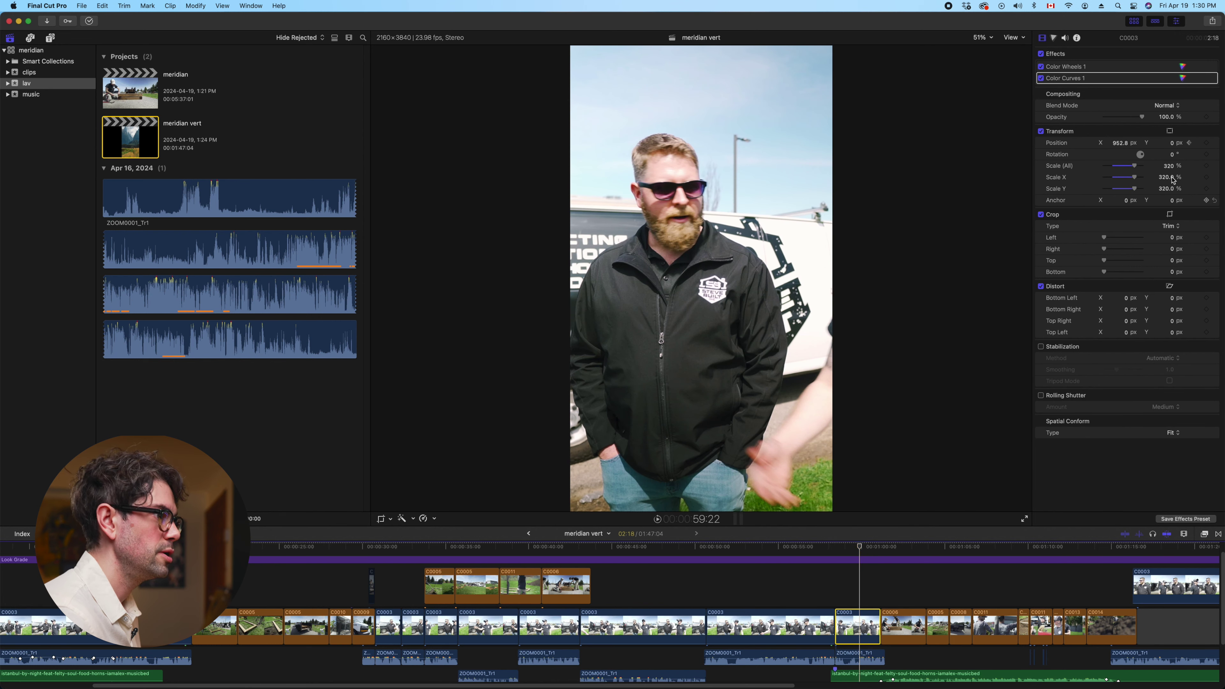
pyautogui.click(1207, 144)
pyautogui.press('Left')
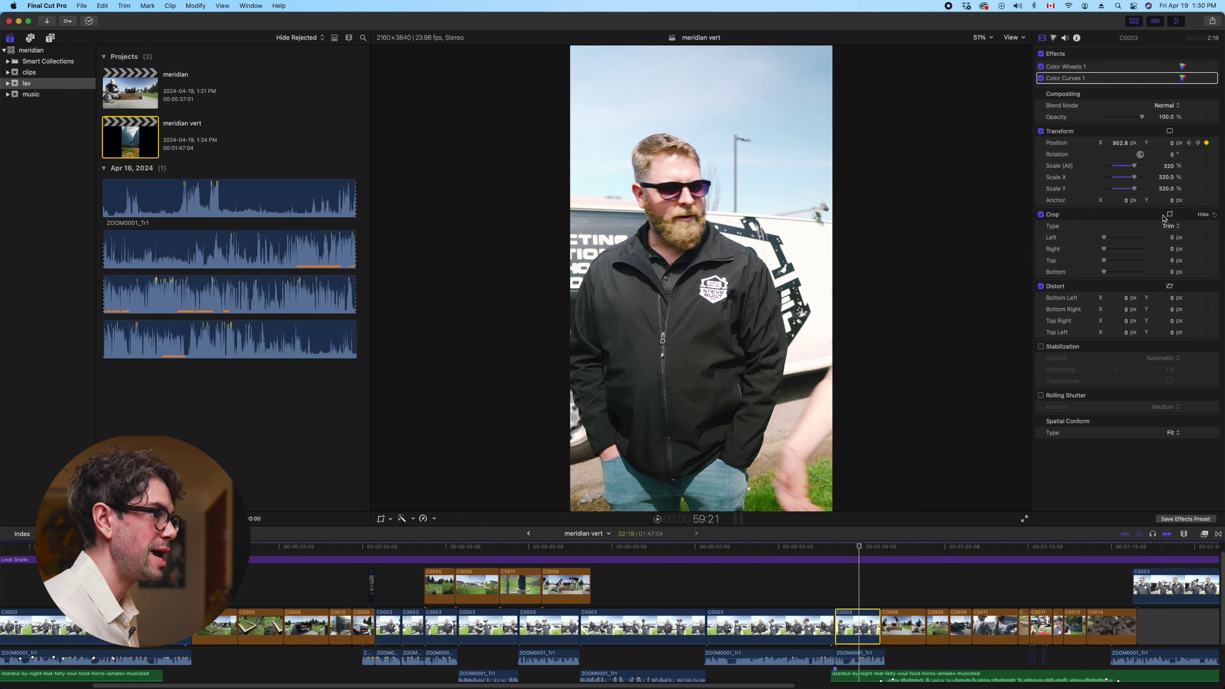
pyautogui.press('space')
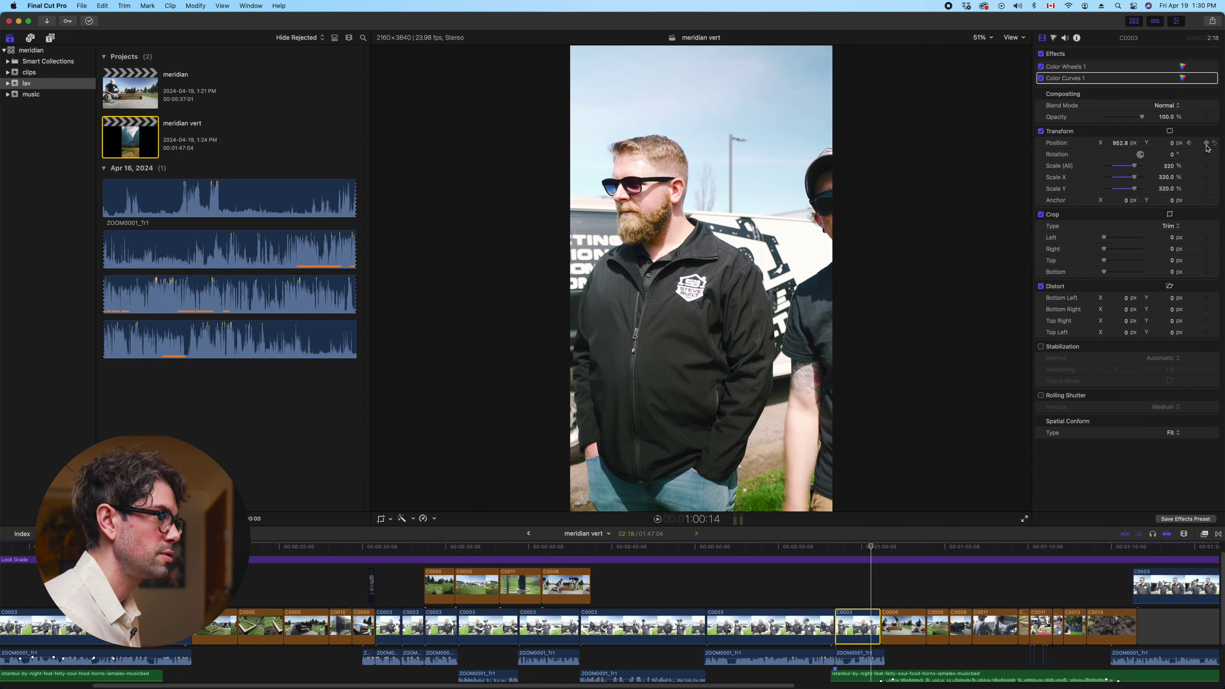
pyautogui.moveTo(1119, 145); pyautogui.dragTo(1118, 146)
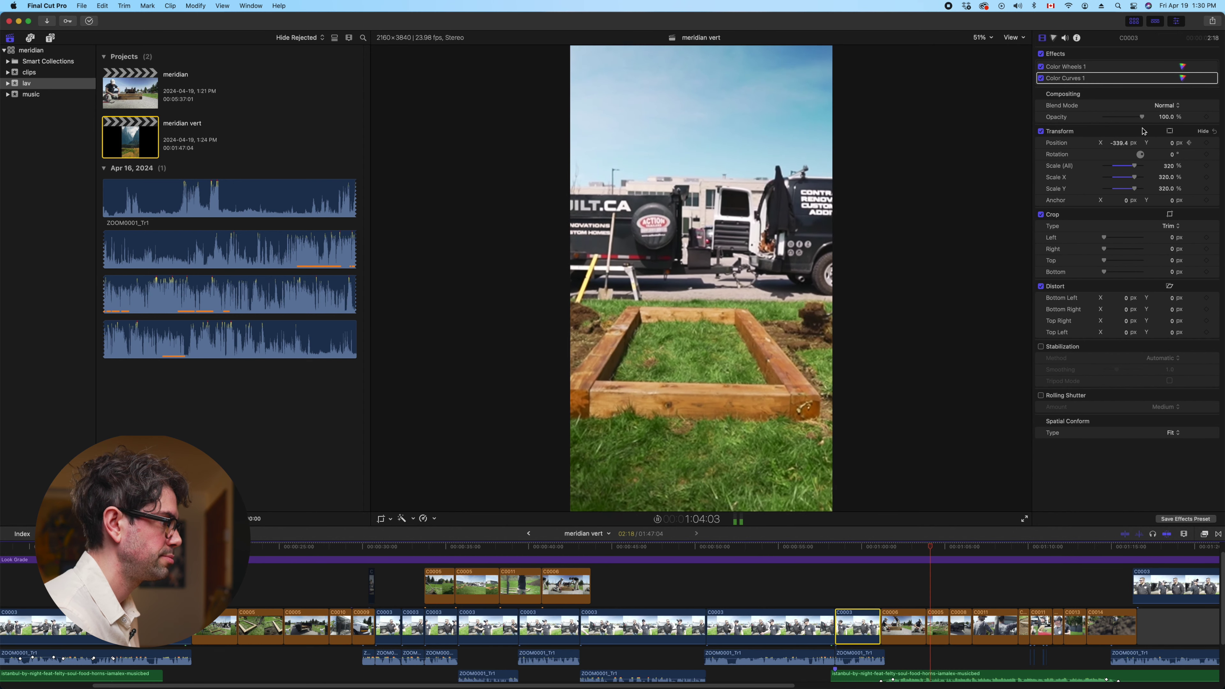
# Reframe clip C0005 sideways to show the man digging
pyautogui.press('c')
pyautogui.moveTo(1125, 146); pyautogui.dragTo(1128, 146)
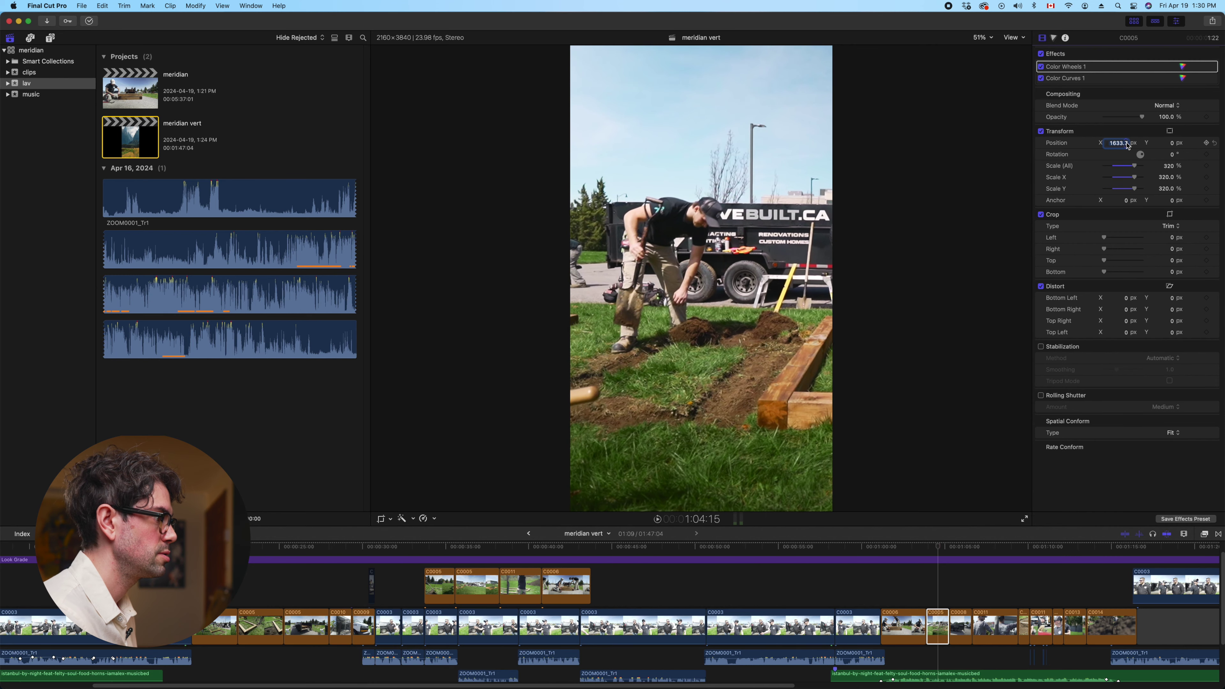
pyautogui.press('space')
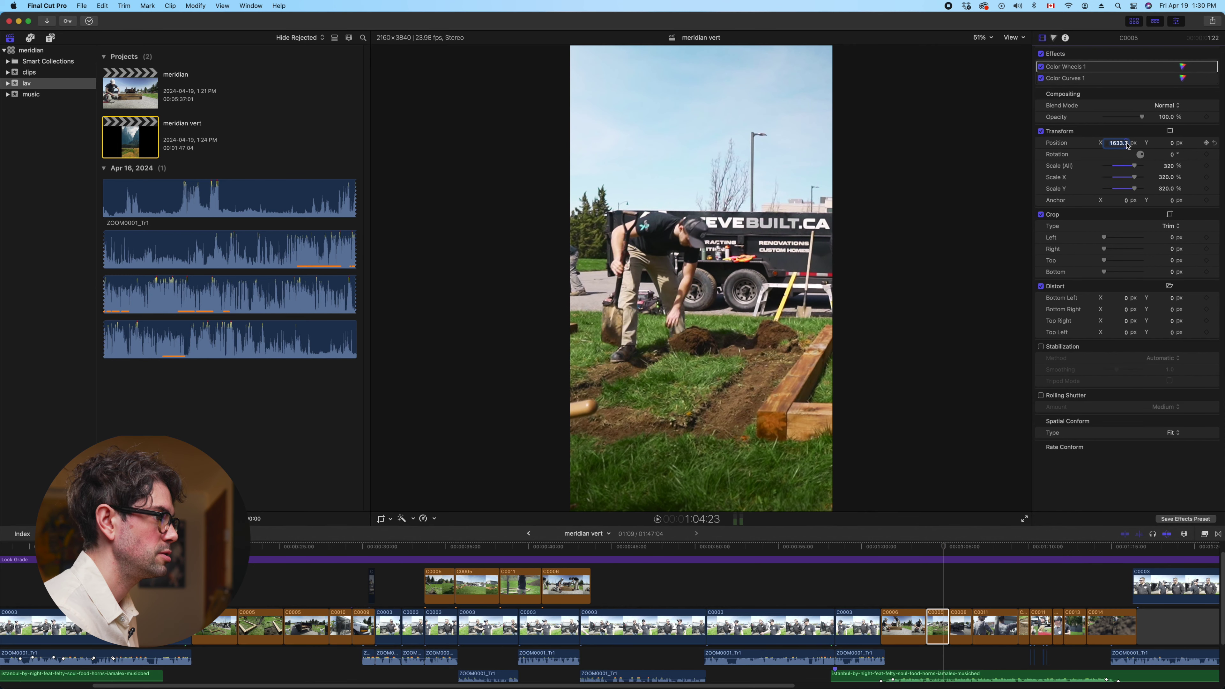
pyautogui.moveTo(1127, 145); pyautogui.dragTo(1085, 145)
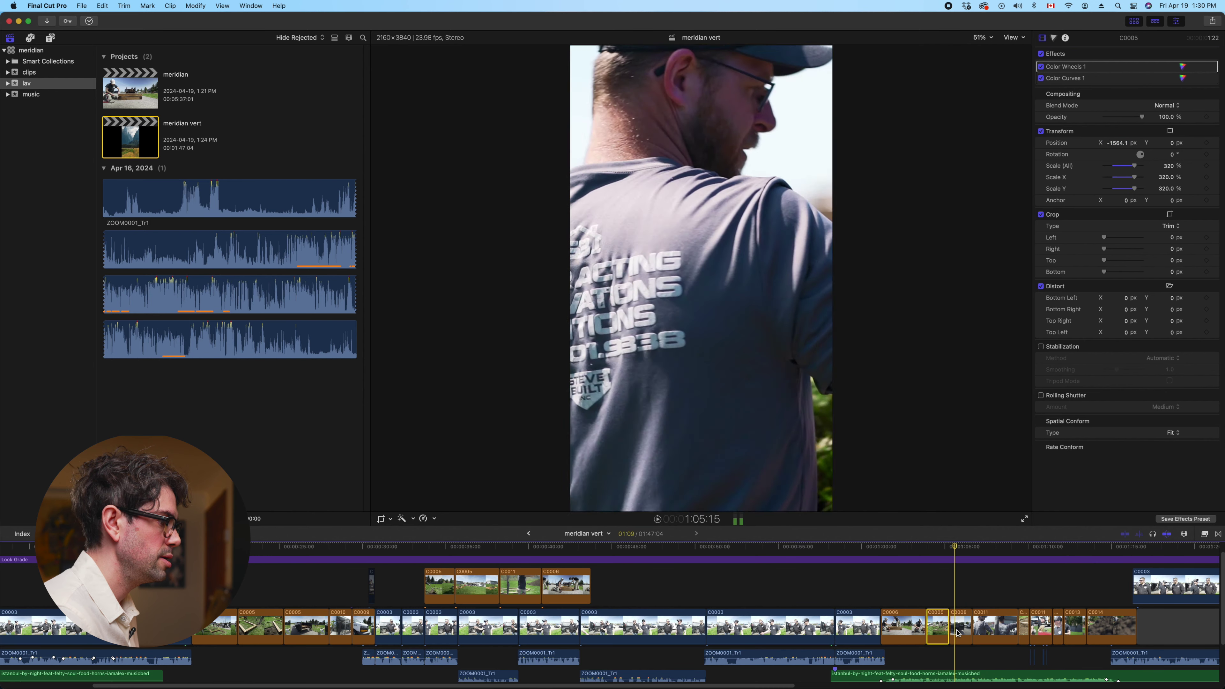
# Play van clip C0008 and try framings across the trailer and the van
pyautogui.click(954, 625)
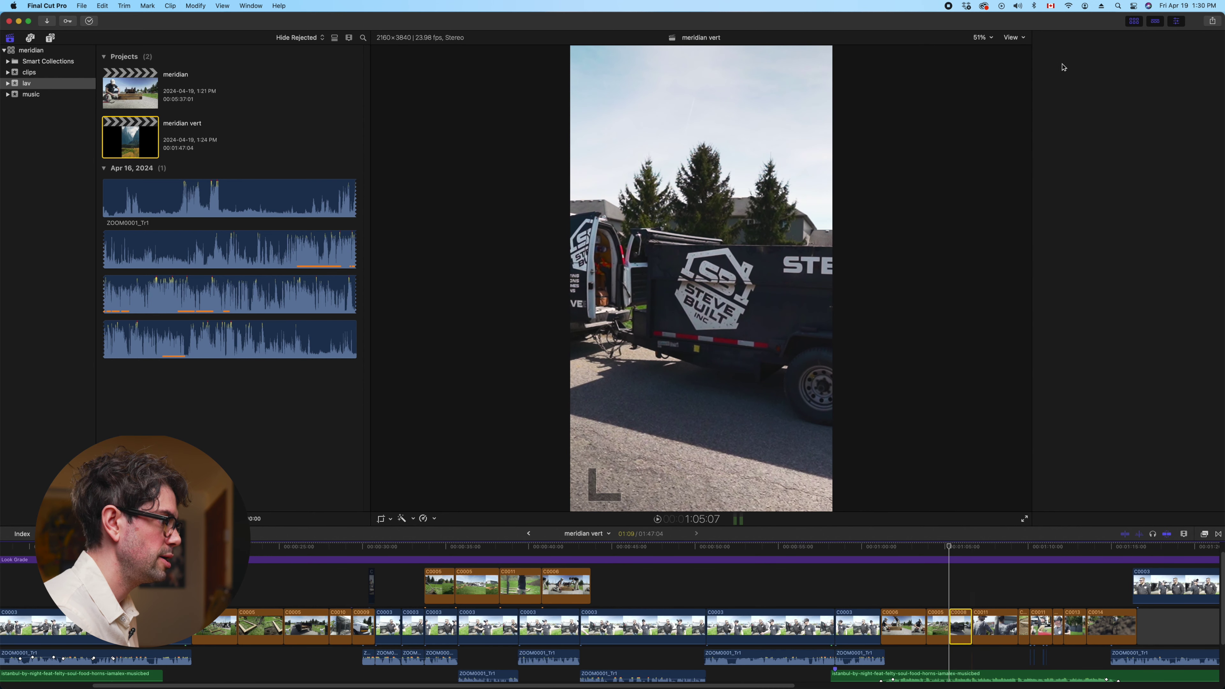
pyautogui.press('space')
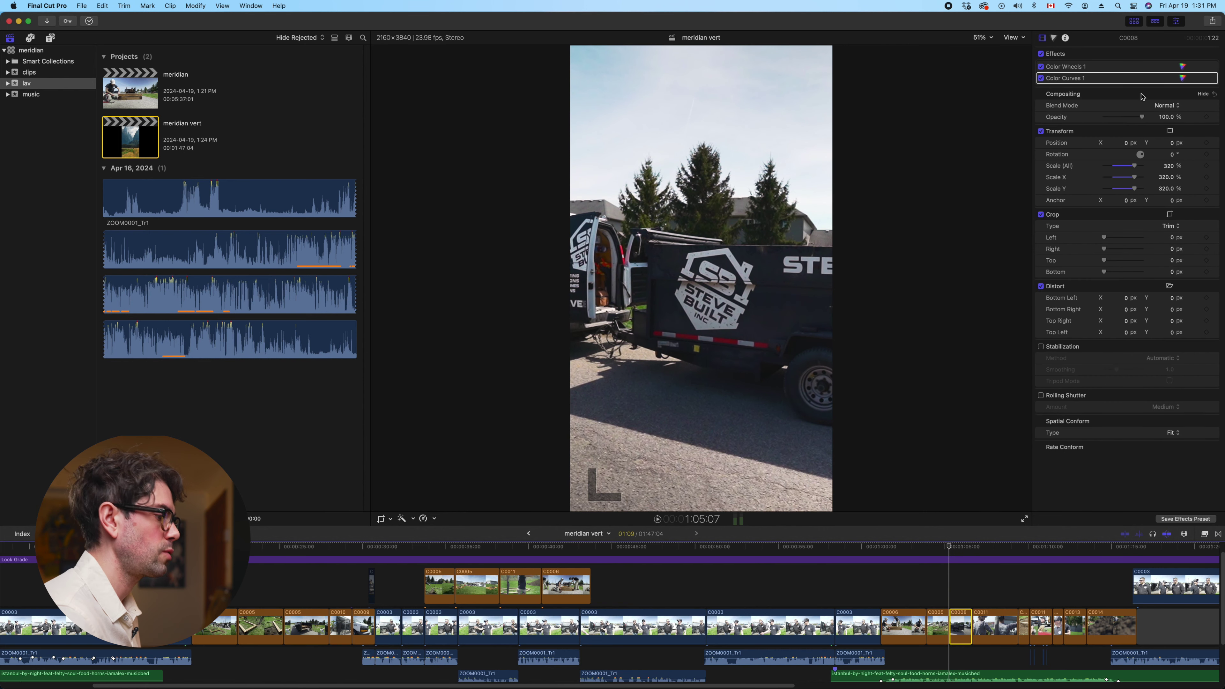
pyautogui.click(1127, 144)
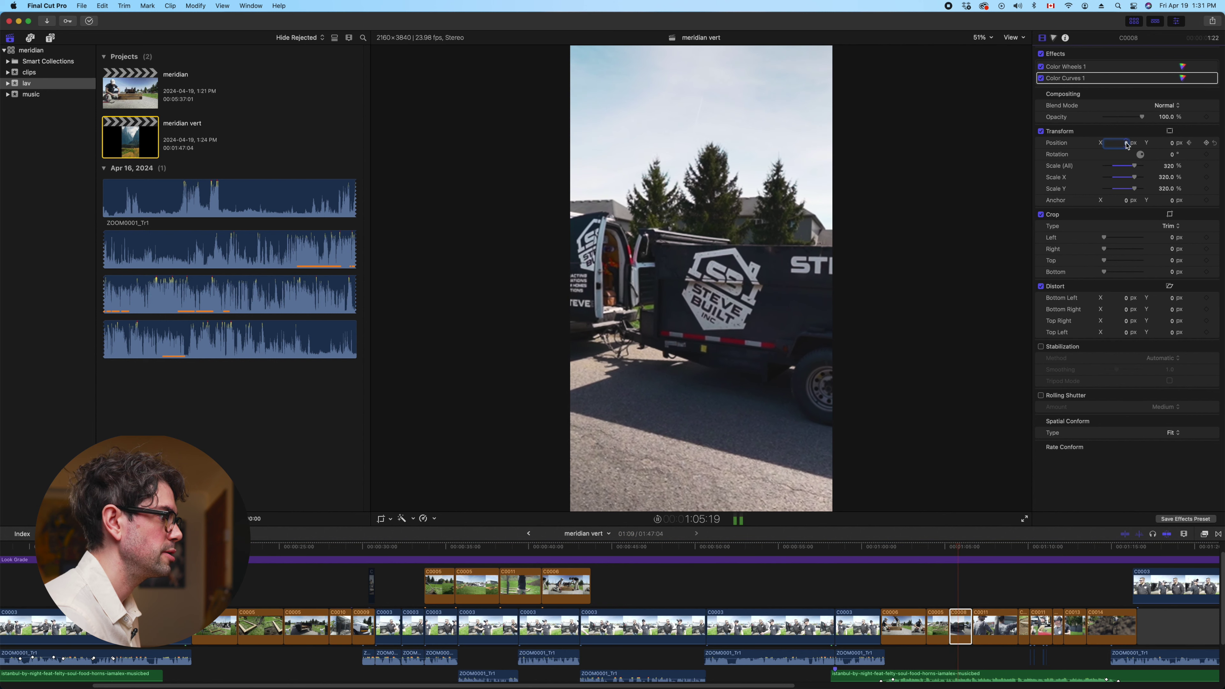
pyautogui.click(946, 602)
pyautogui.press('l')
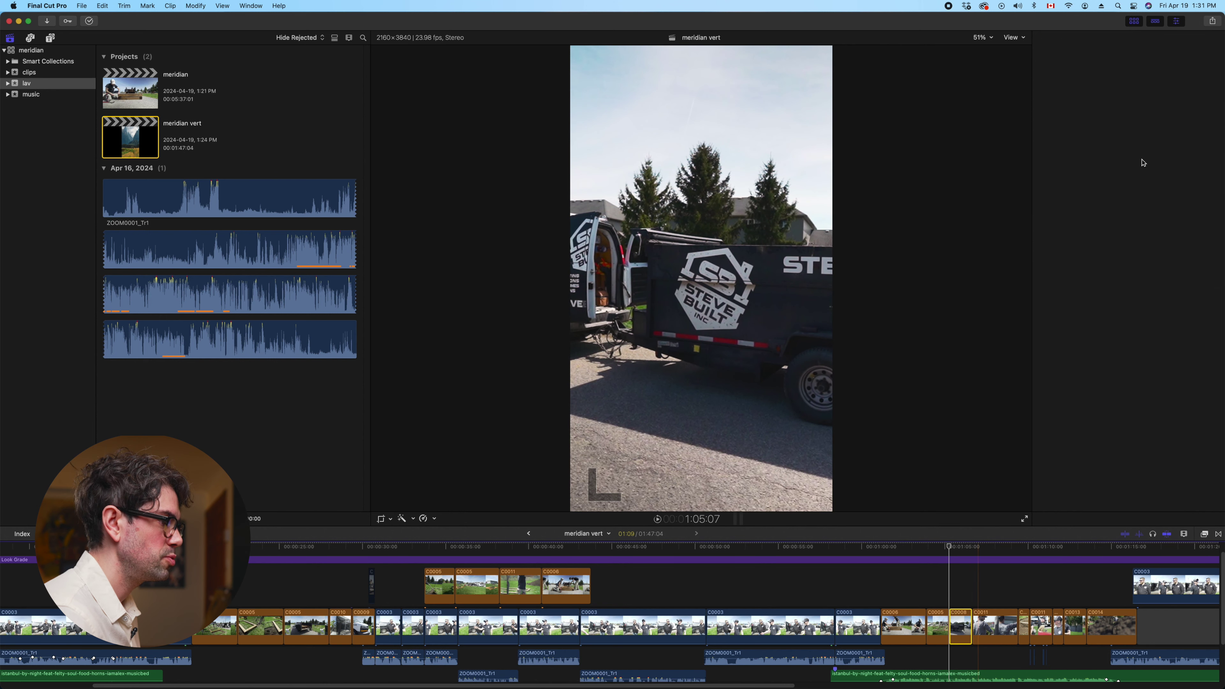
pyautogui.moveTo(1126, 144); pyautogui.dragTo(1127, 145)
pyautogui.press('l')
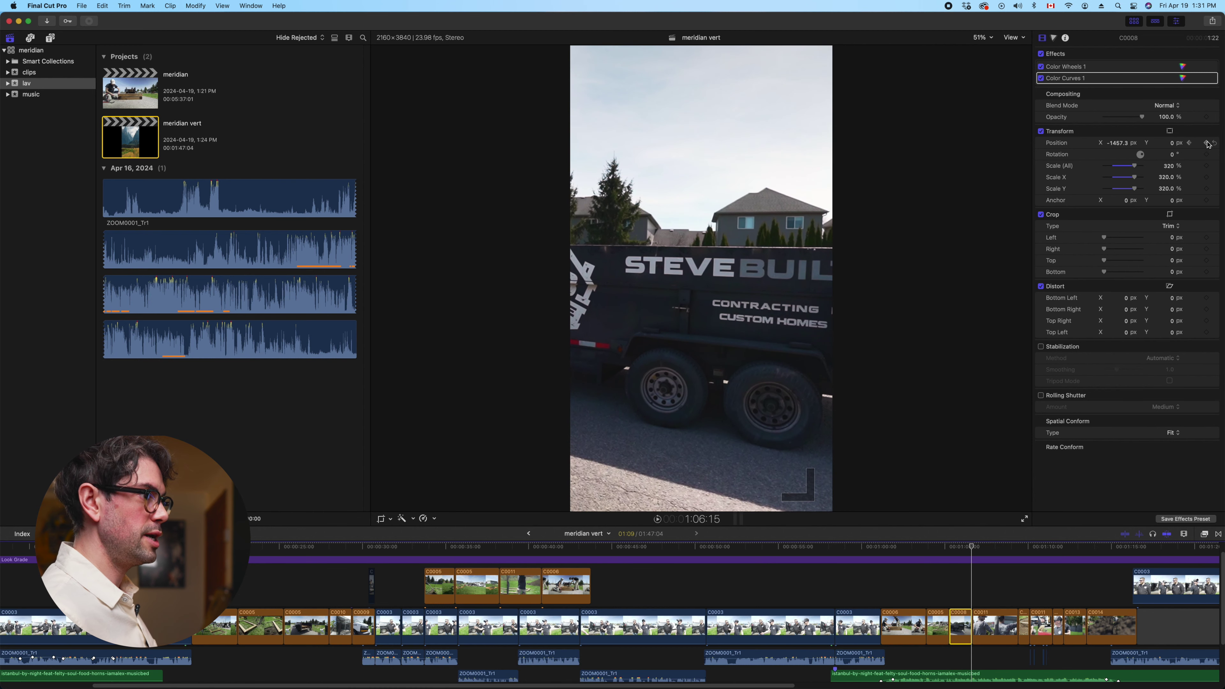
pyautogui.moveTo(1125, 145); pyautogui.dragTo(1152, 145)
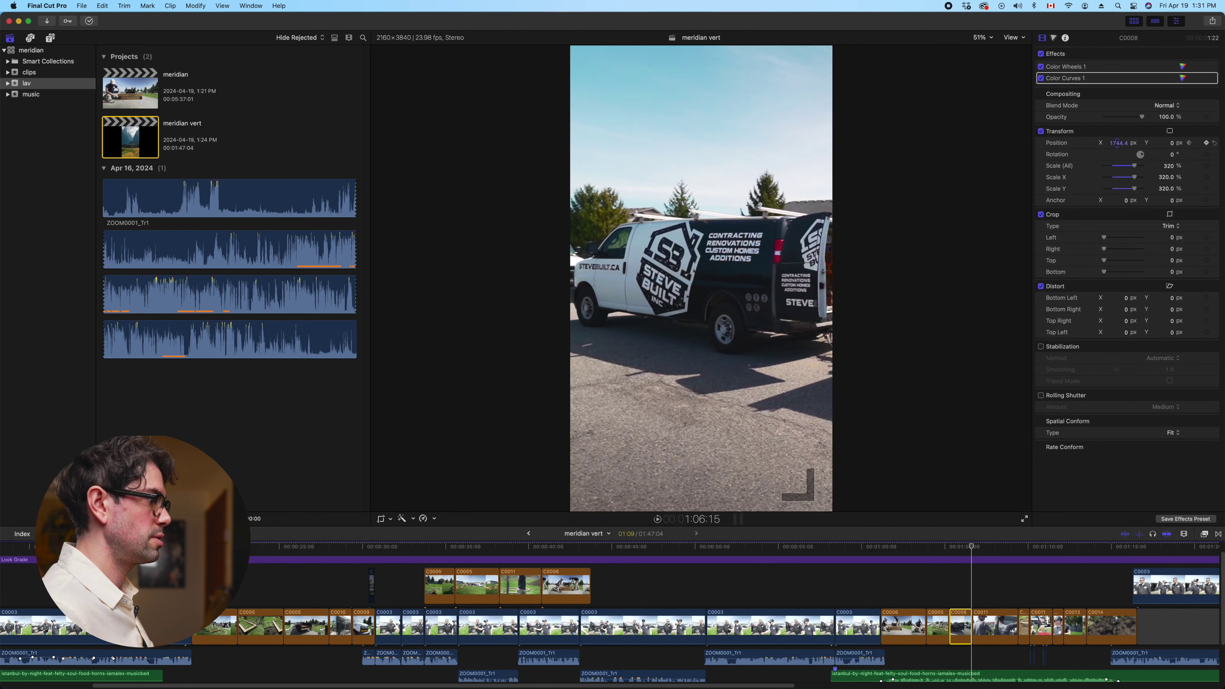
pyautogui.press('space')
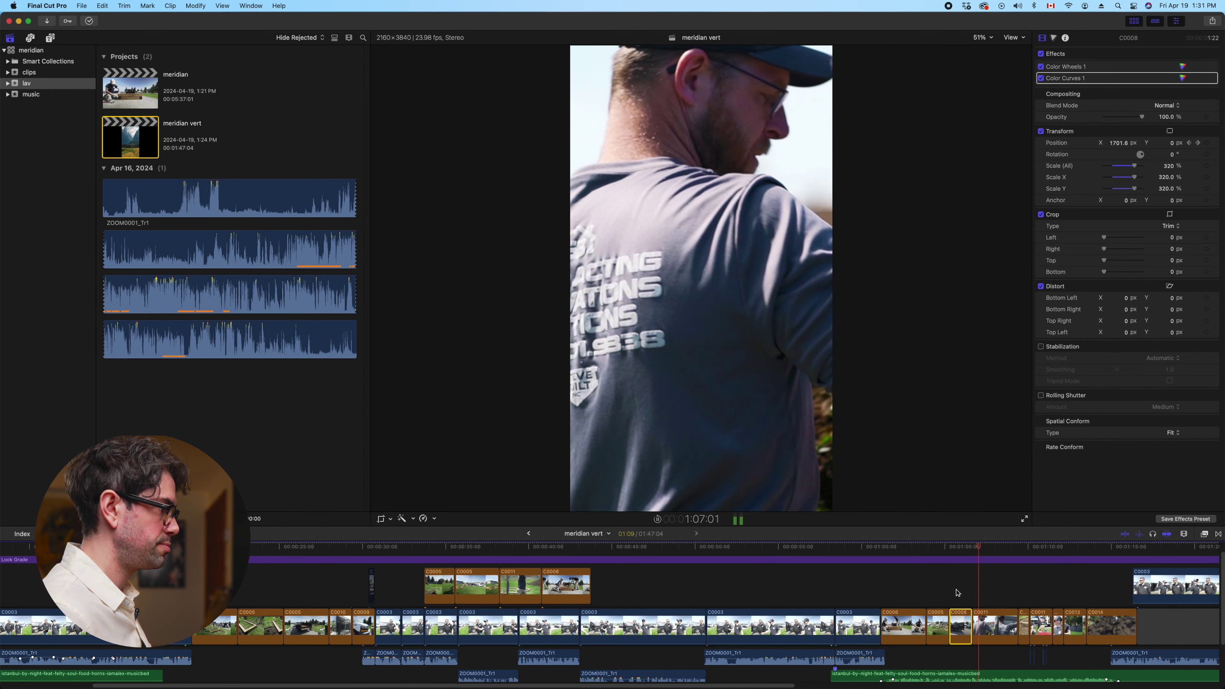
# Reset C0008's Position X, keyframe it near 539.7 px, then pan to about 1226 px
pyautogui.hscroll(3, 958, 682)
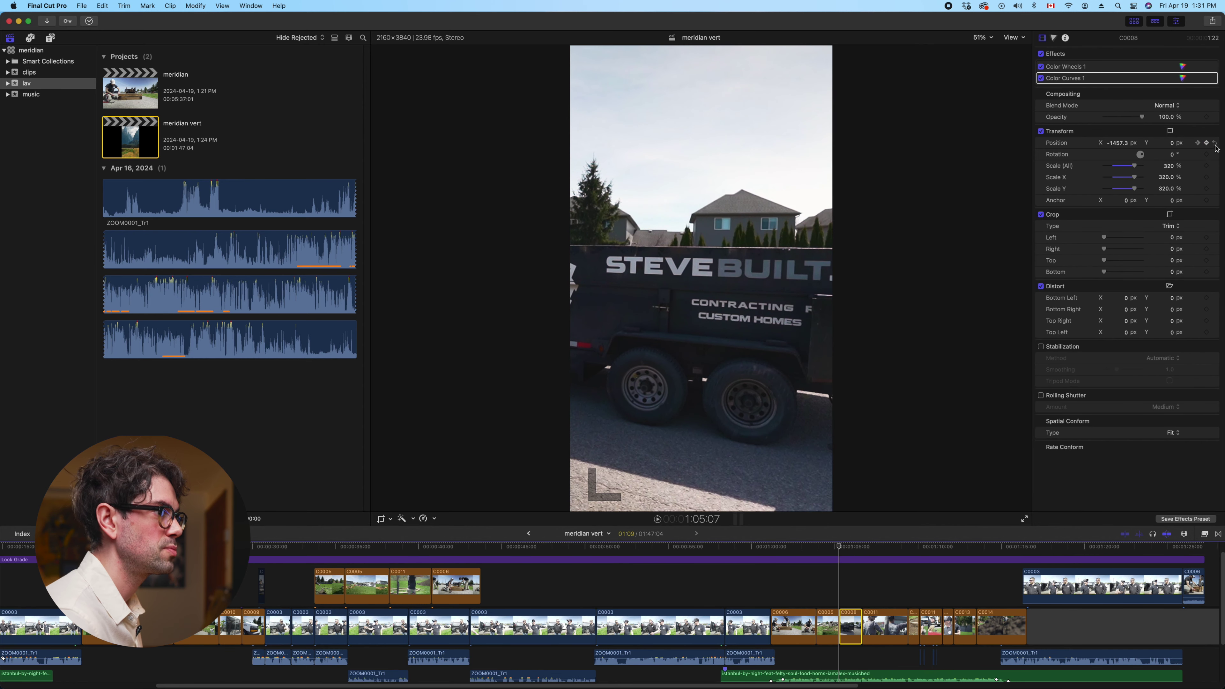
pyautogui.click(1215, 143)
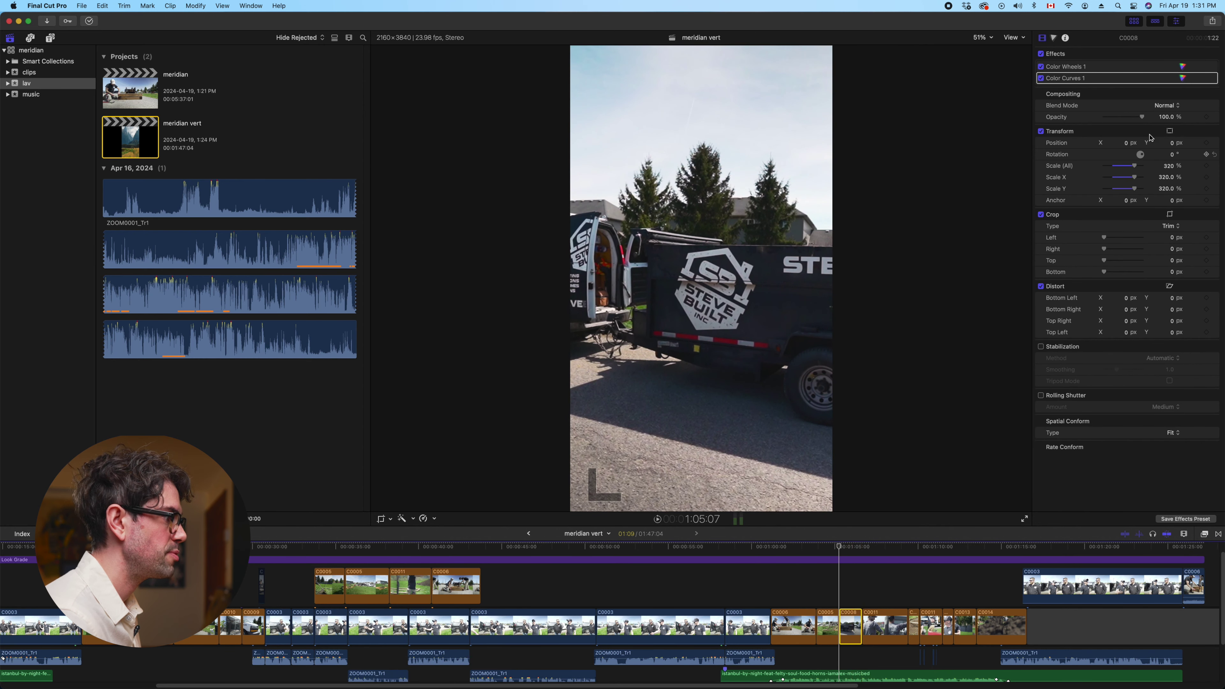
pyautogui.moveTo(1125, 143); pyautogui.dragTo(1145, 143)
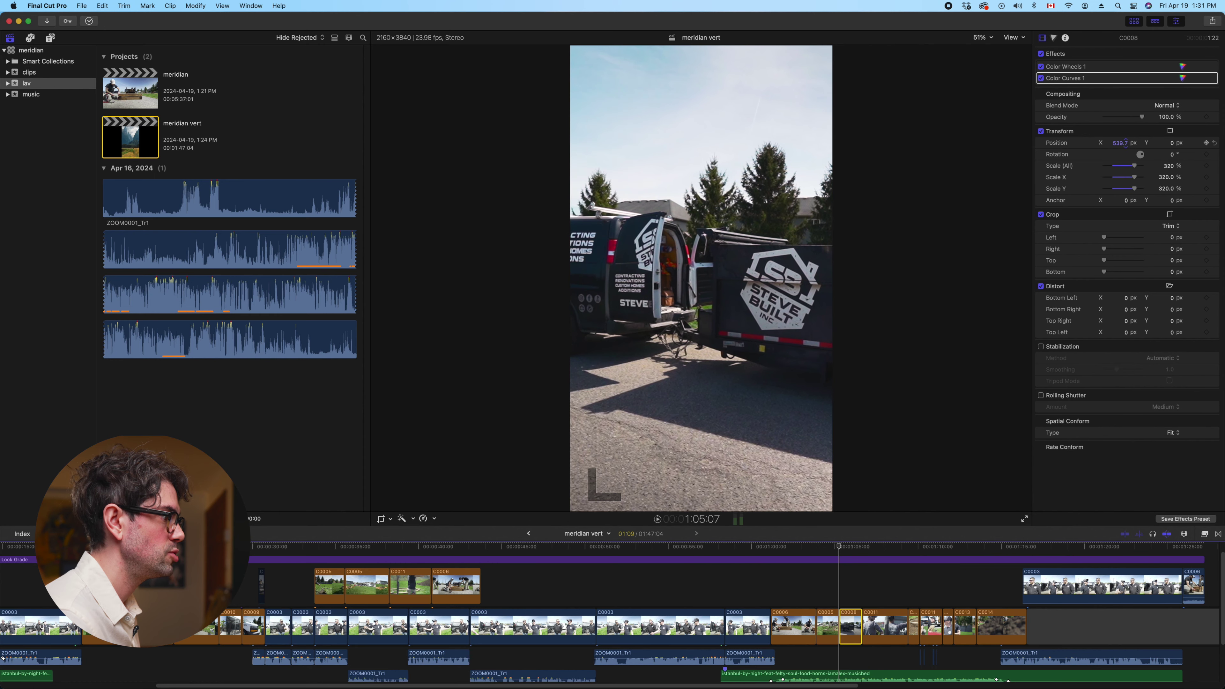
pyautogui.press('l')
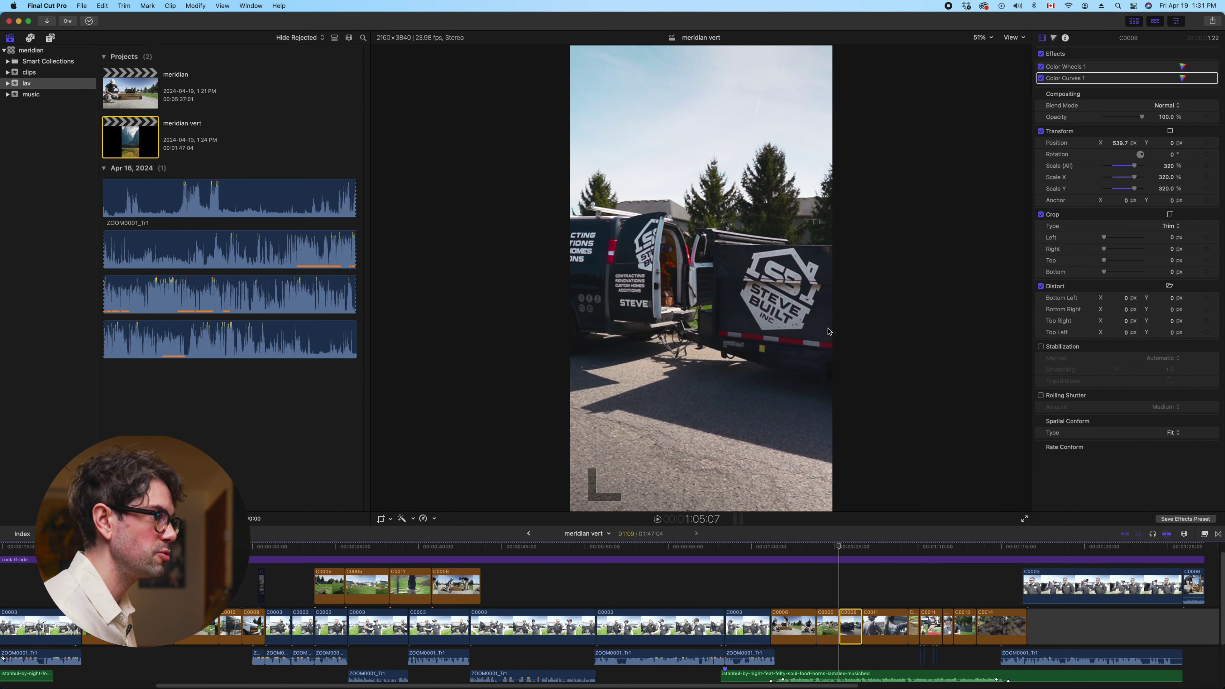
pyautogui.click(1206, 143)
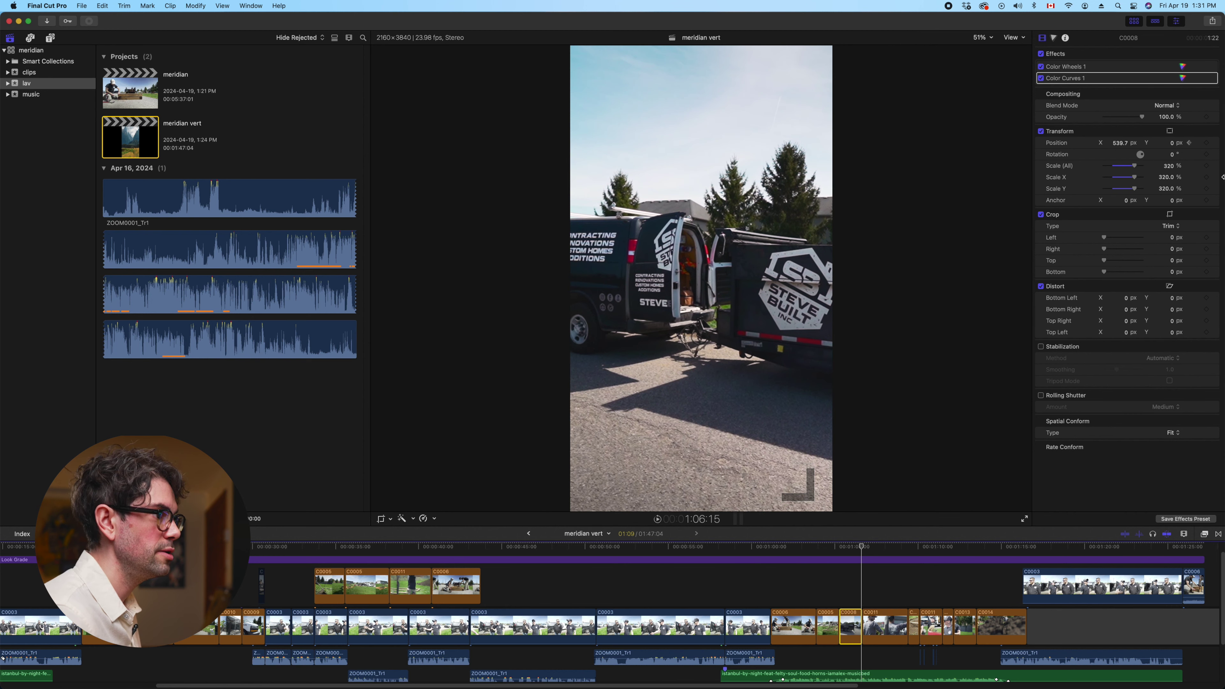
pyautogui.moveTo(1123, 146); pyautogui.dragTo(1120, 144)
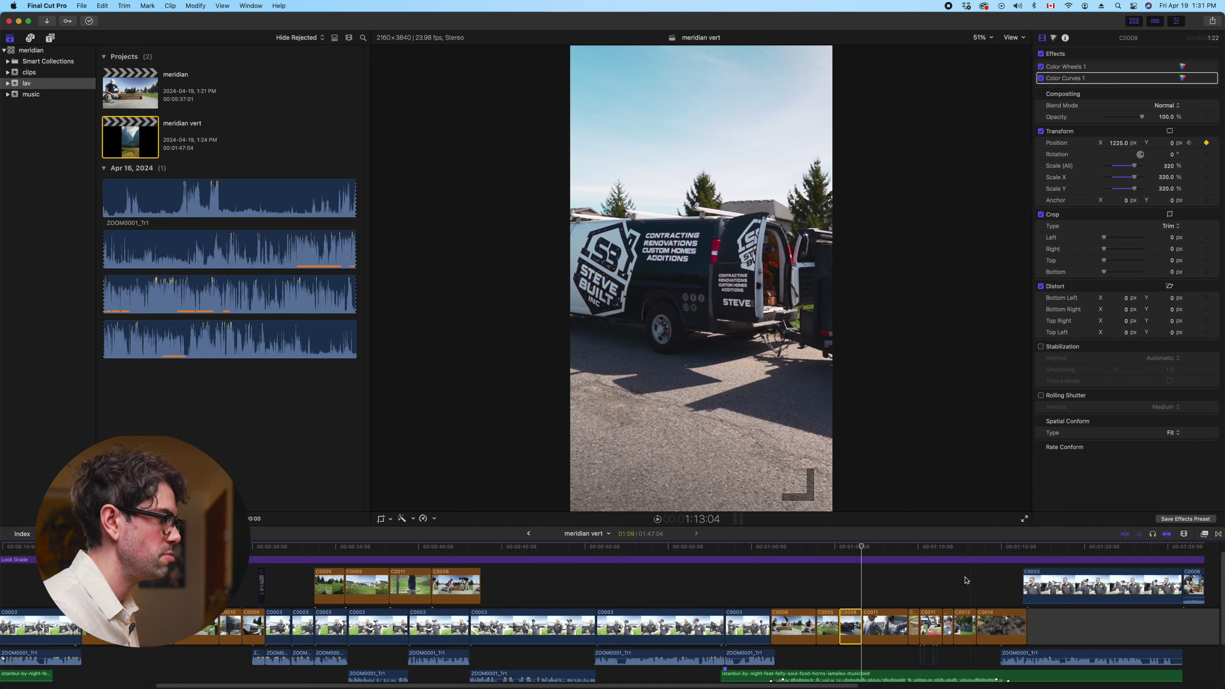
# Replay the van pan, then set hammer clip C0011's Position X to -732.1 px
pyautogui.click(839, 560)
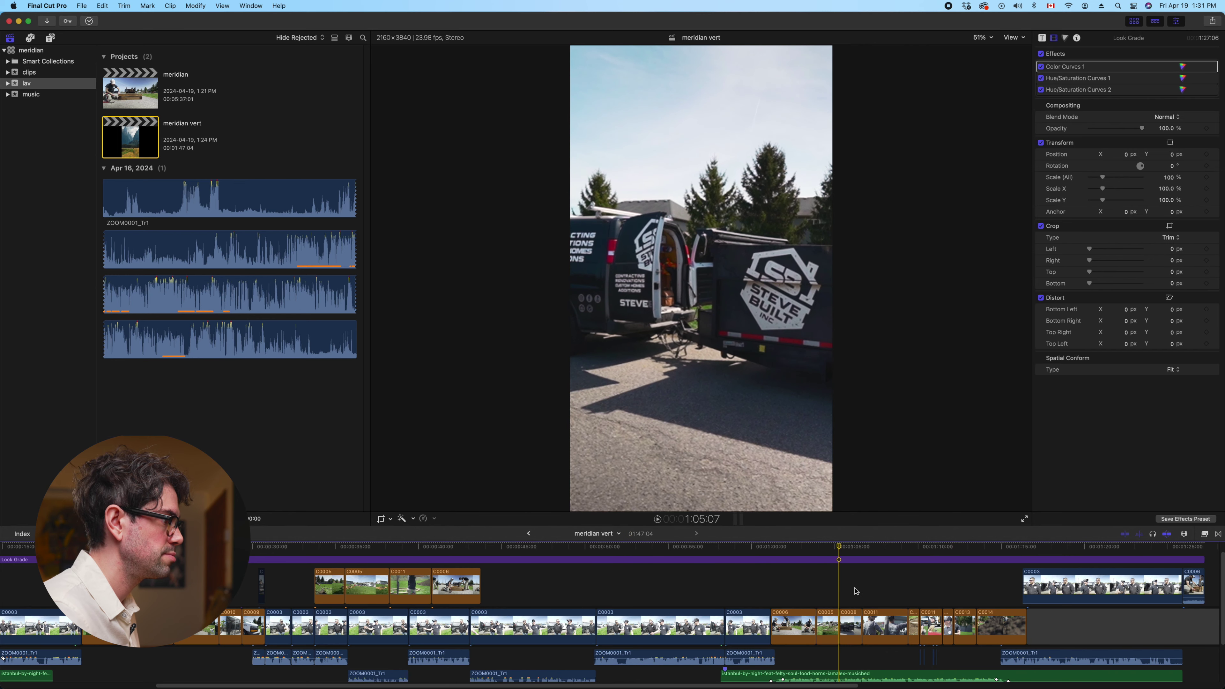
pyautogui.press('space')
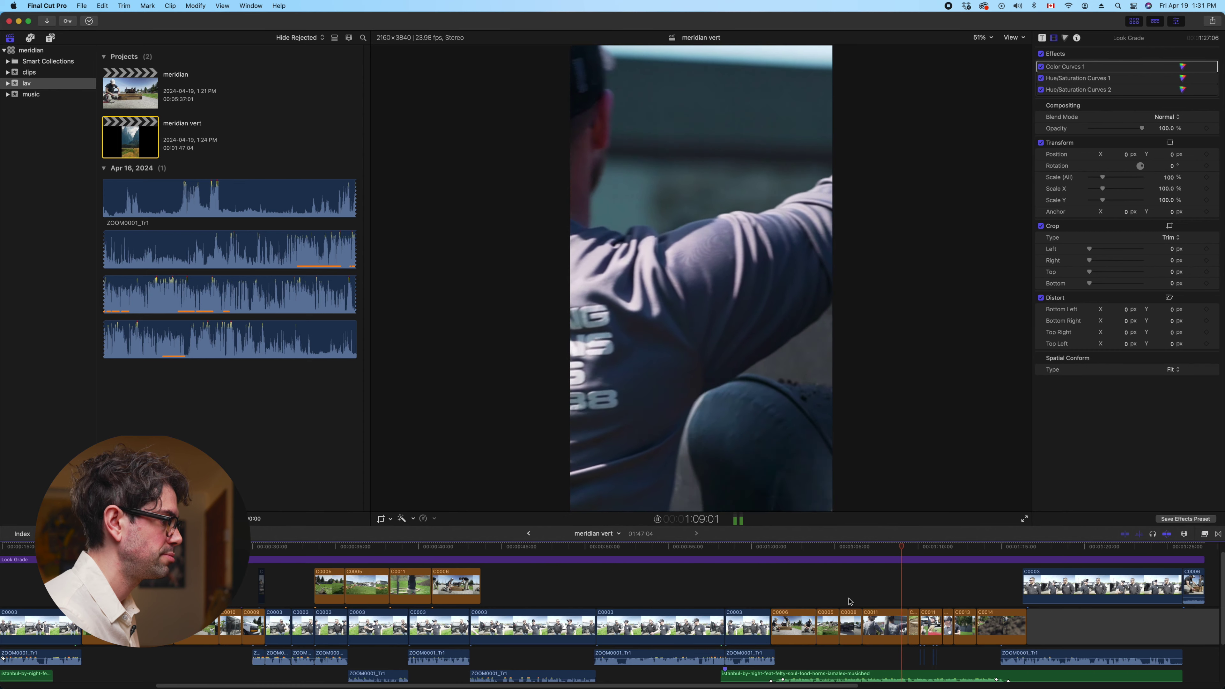
pyautogui.press('space')
pyautogui.click(931, 626)
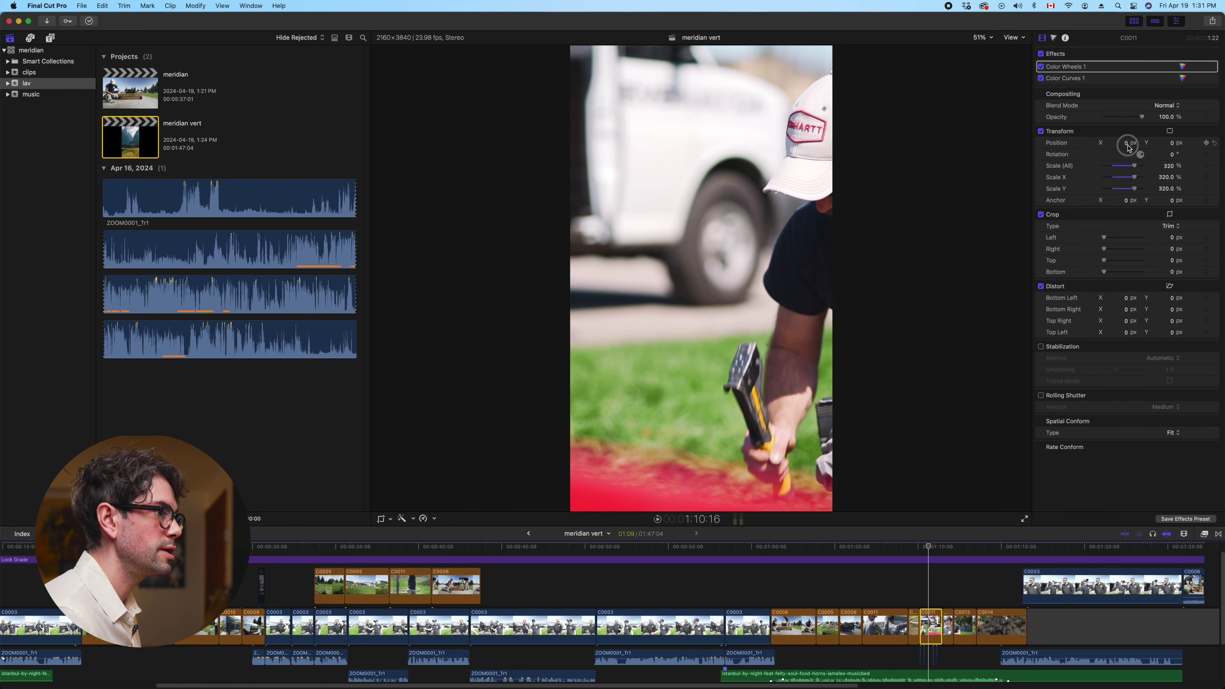
pyautogui.press('space')
pyautogui.moveTo(1128, 145); pyautogui.dragTo(1127, 144)
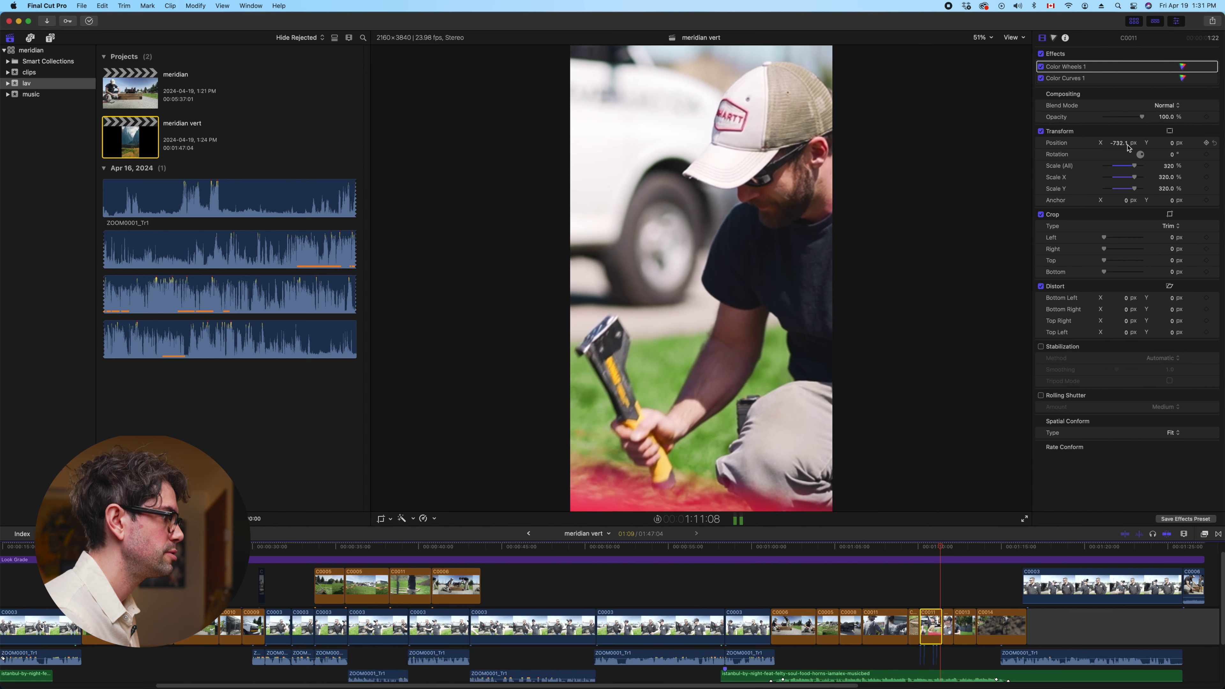
pyautogui.press('space')
# Select clip C0013 and bring up the Titles and Generators browser
pyautogui.press('c')
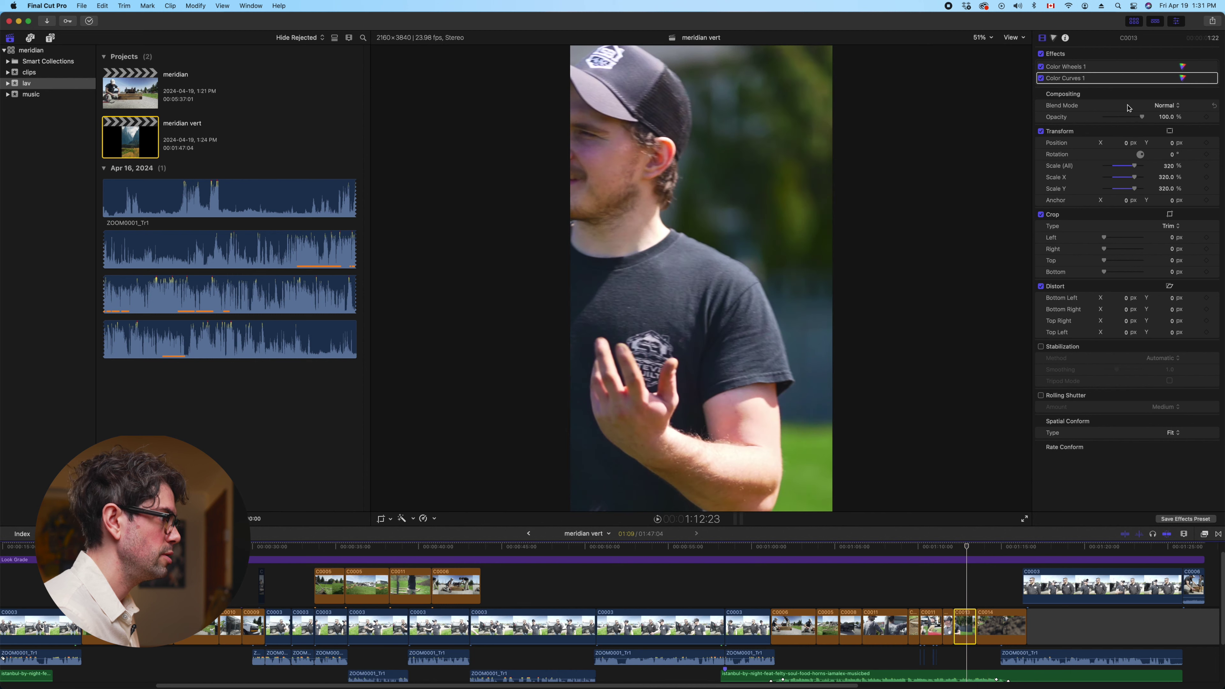
pyautogui.hscroll(5, 902, 608)
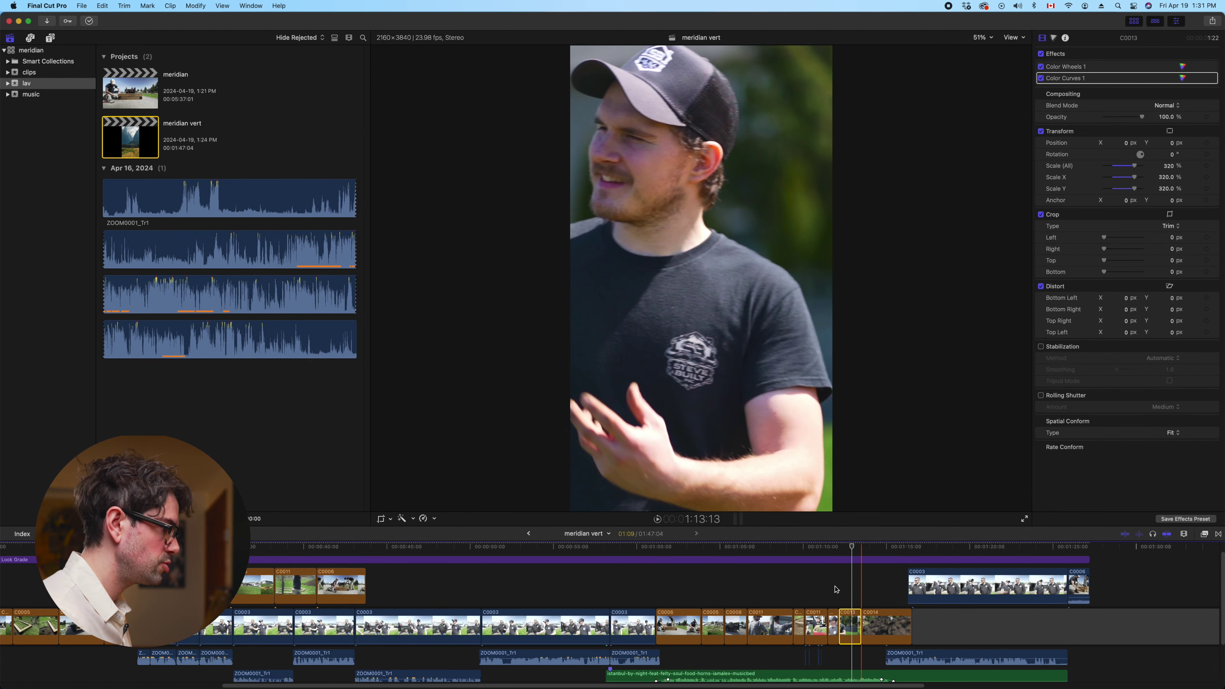
pyautogui.click(847, 616)
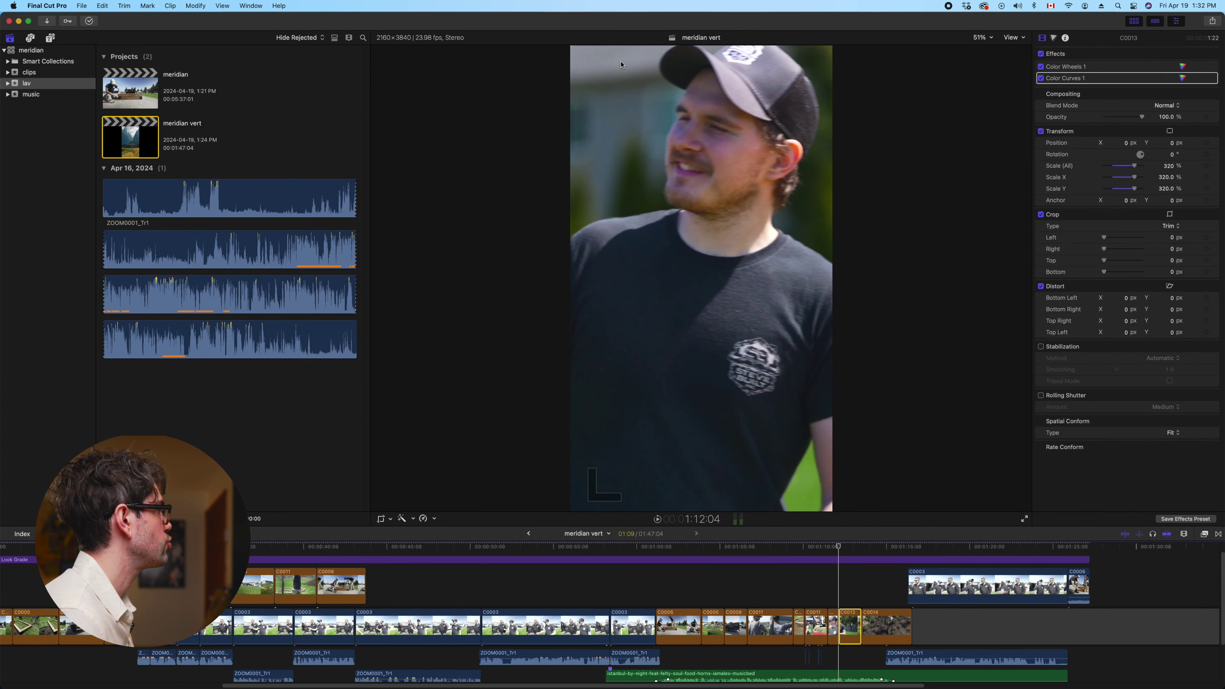
pyautogui.click(50, 37)
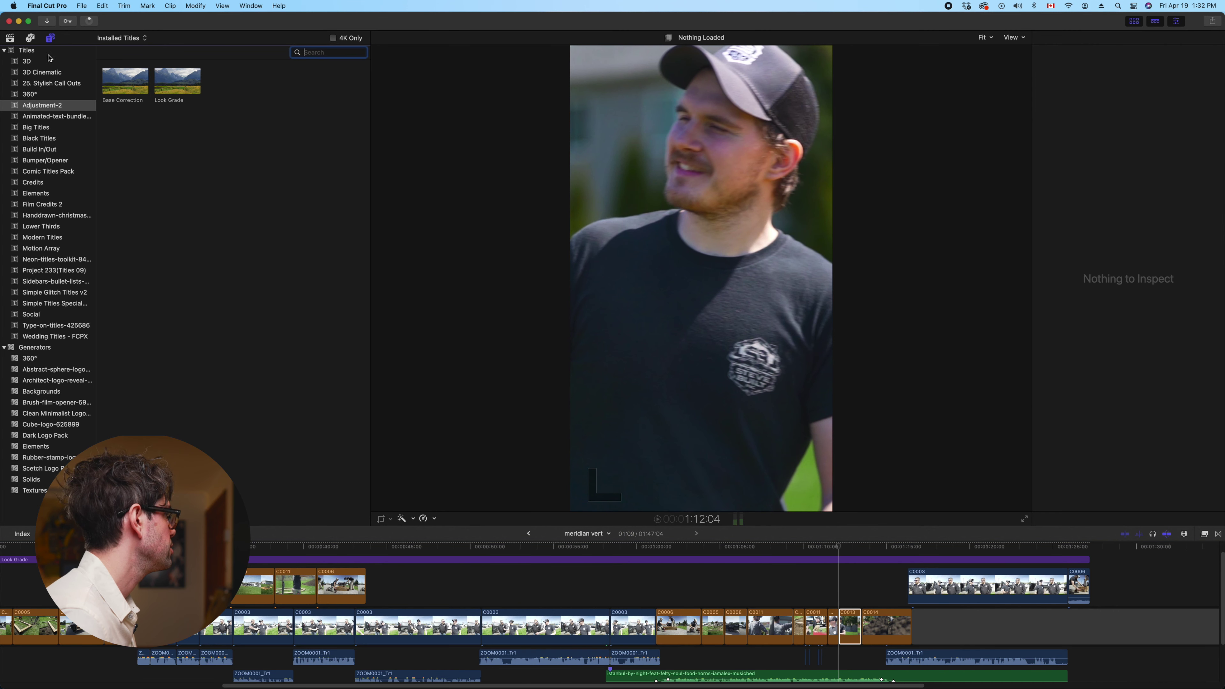
# Place a Custom title above clip C0013 and trim it to 1:09
pyautogui.click(36, 51)
pyautogui.click(322, 52)
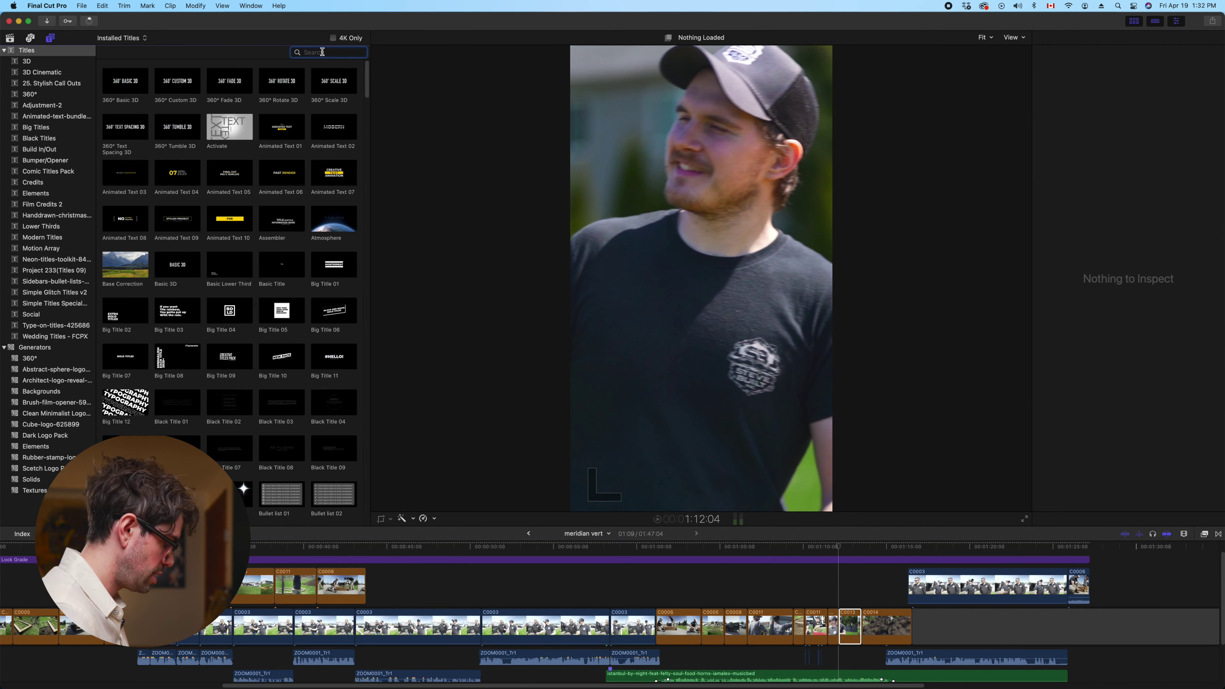
pyautogui.moveTo(177, 90); pyautogui.dragTo(844, 585)
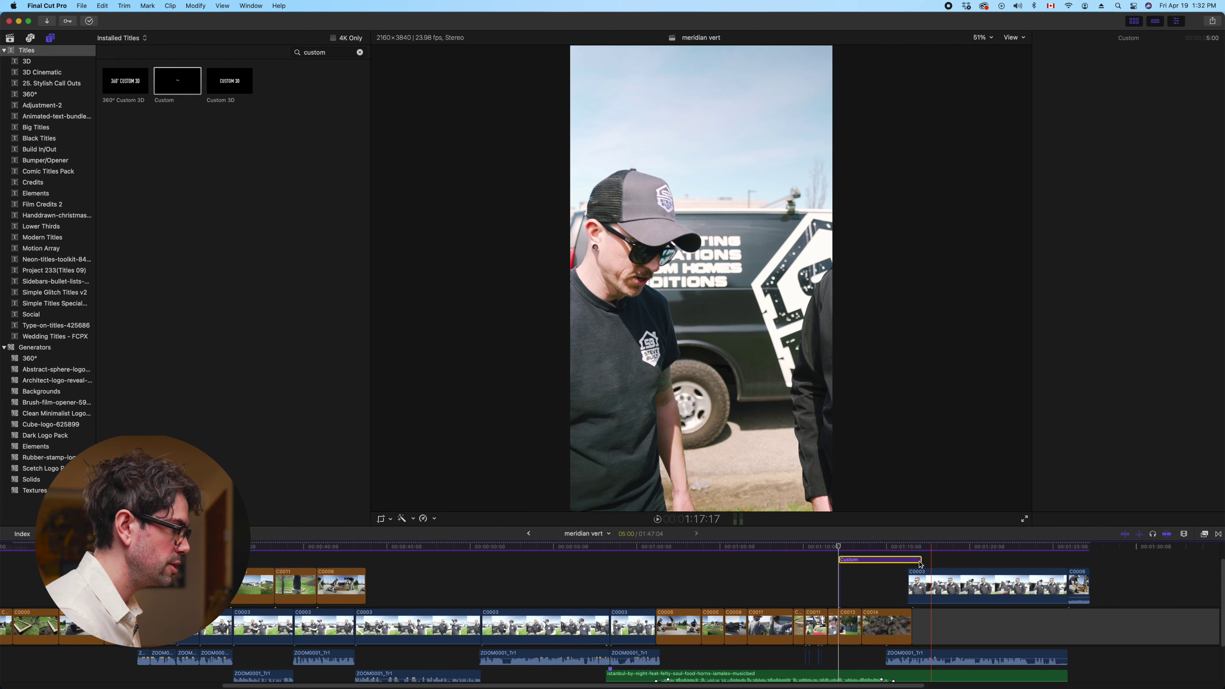
pyautogui.moveTo(923, 563); pyautogui.dragTo(861, 565)
# Delete the title's placeholder 'Title' text and raise its font size to 230
pyautogui.click(854, 601)
pyautogui.click(698, 274)
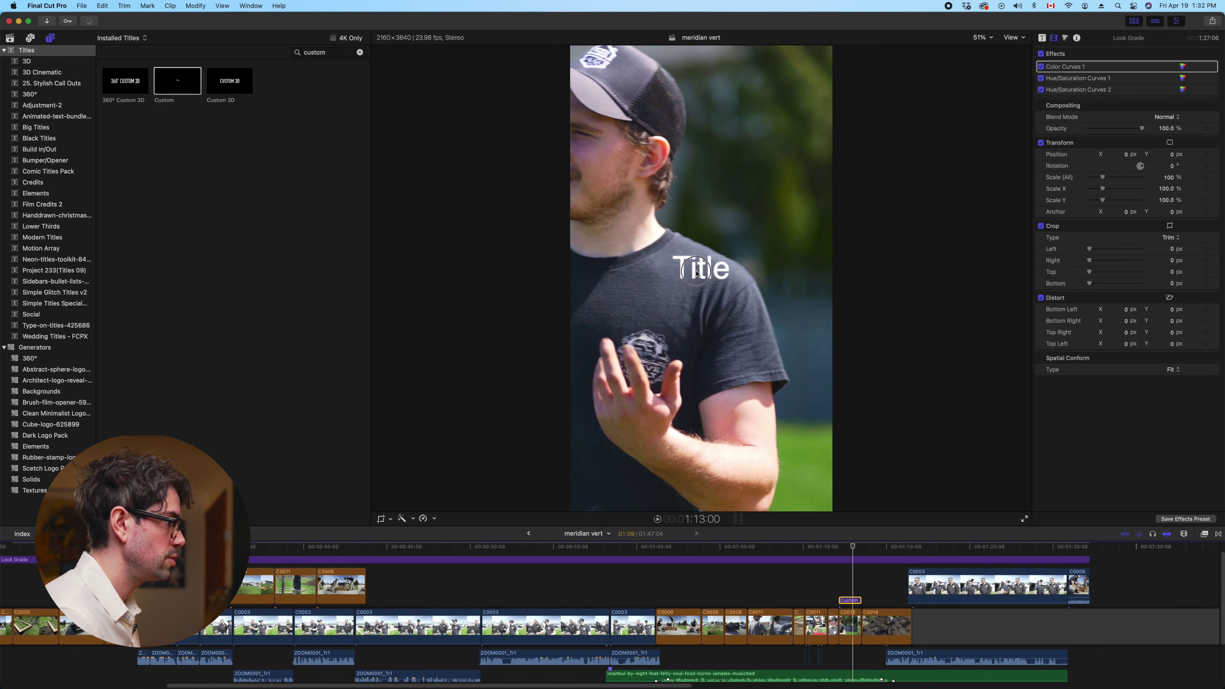
pyautogui.doubleClick(700, 274)
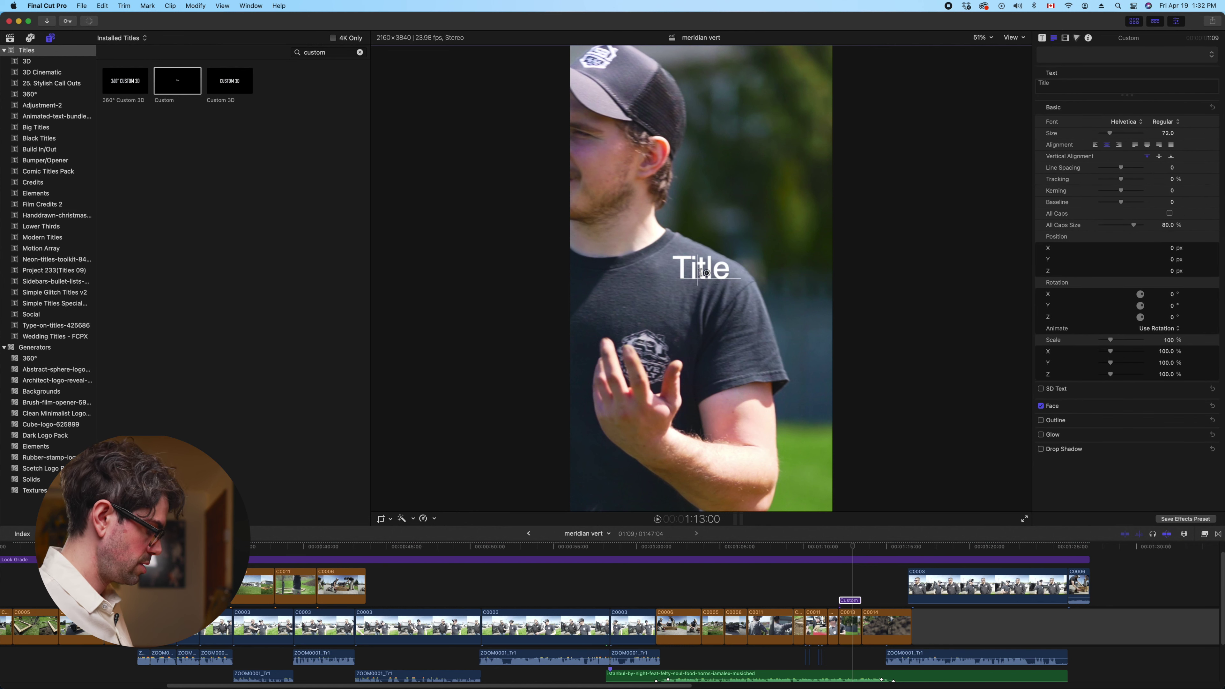
pyautogui.press('BackSpace')
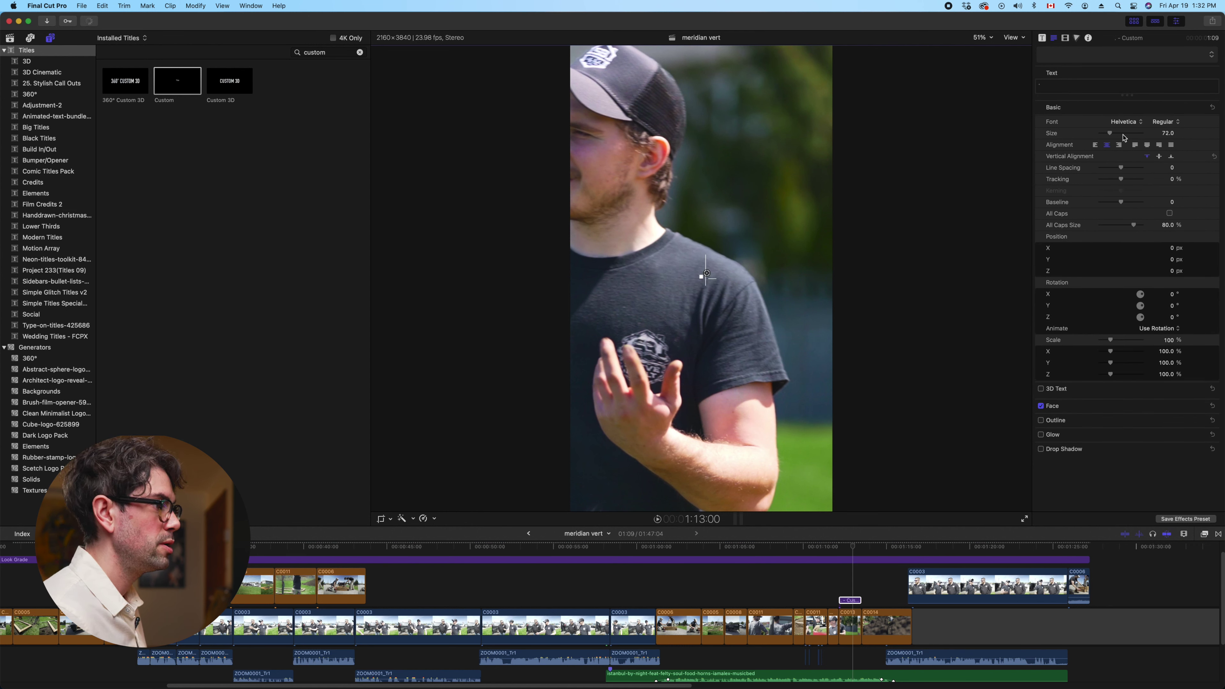
pyautogui.moveTo(1122, 135); pyautogui.dragTo(1135, 135)
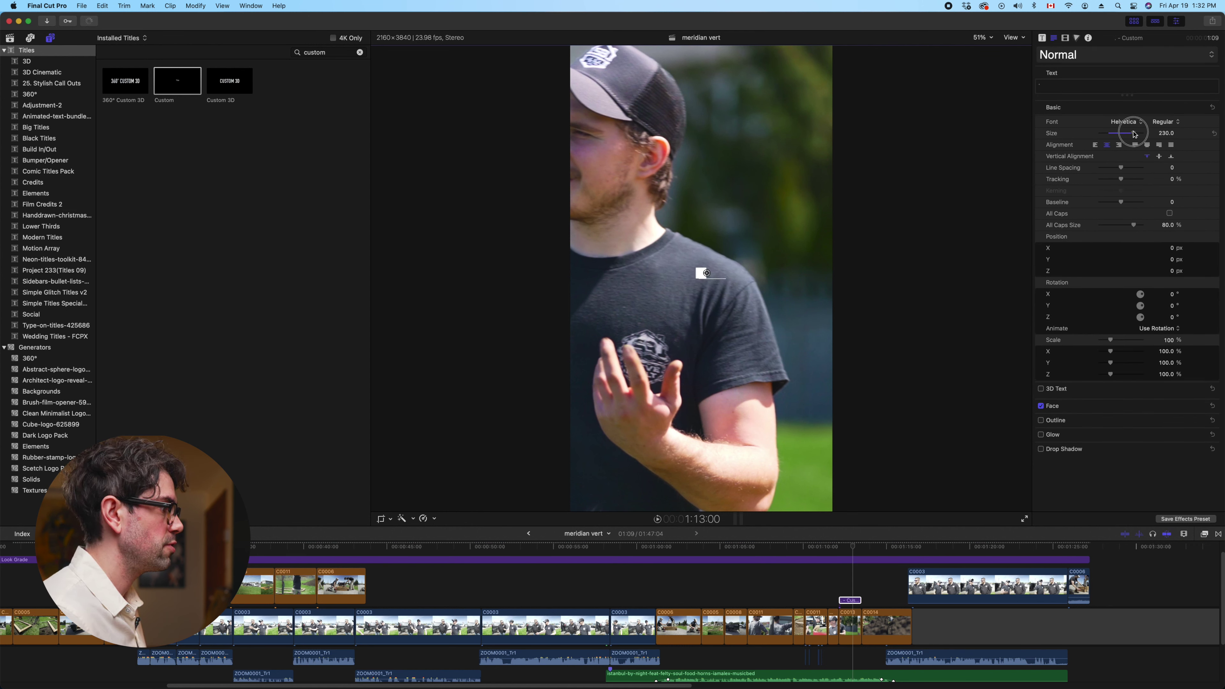
pyautogui.click(839, 559)
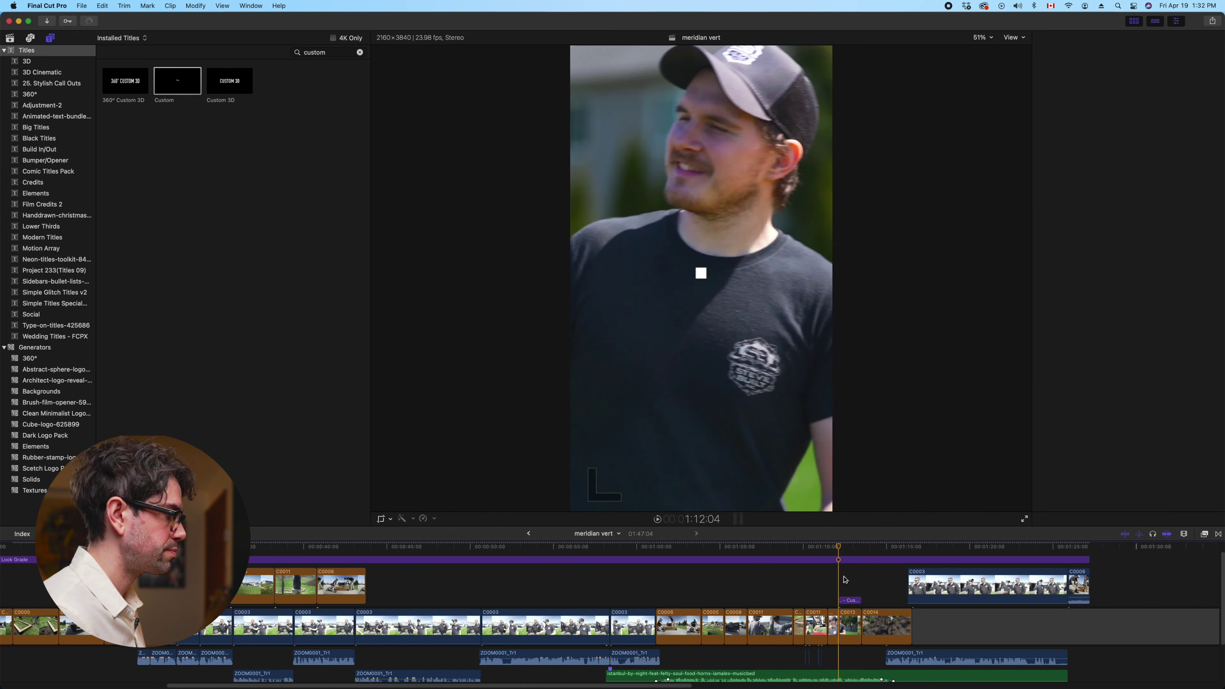
# Set clip C0013's Position X to 13.1 px, then play back the titled section
pyautogui.click(850, 601)
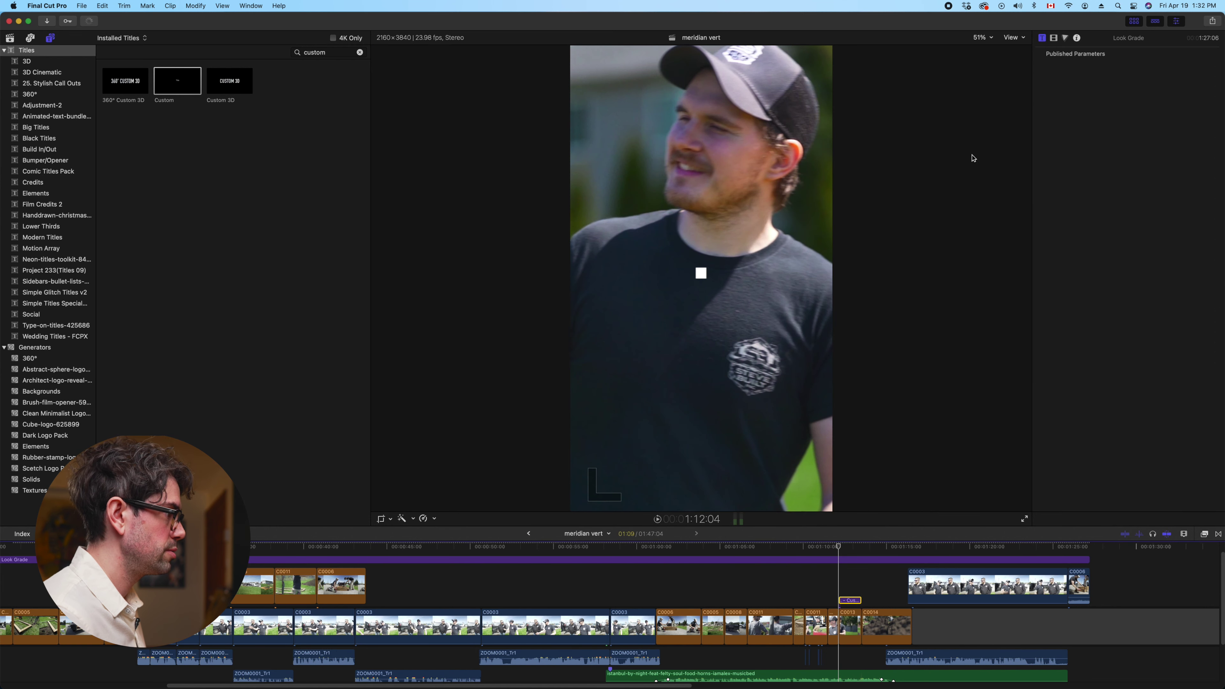
pyautogui.click(851, 629)
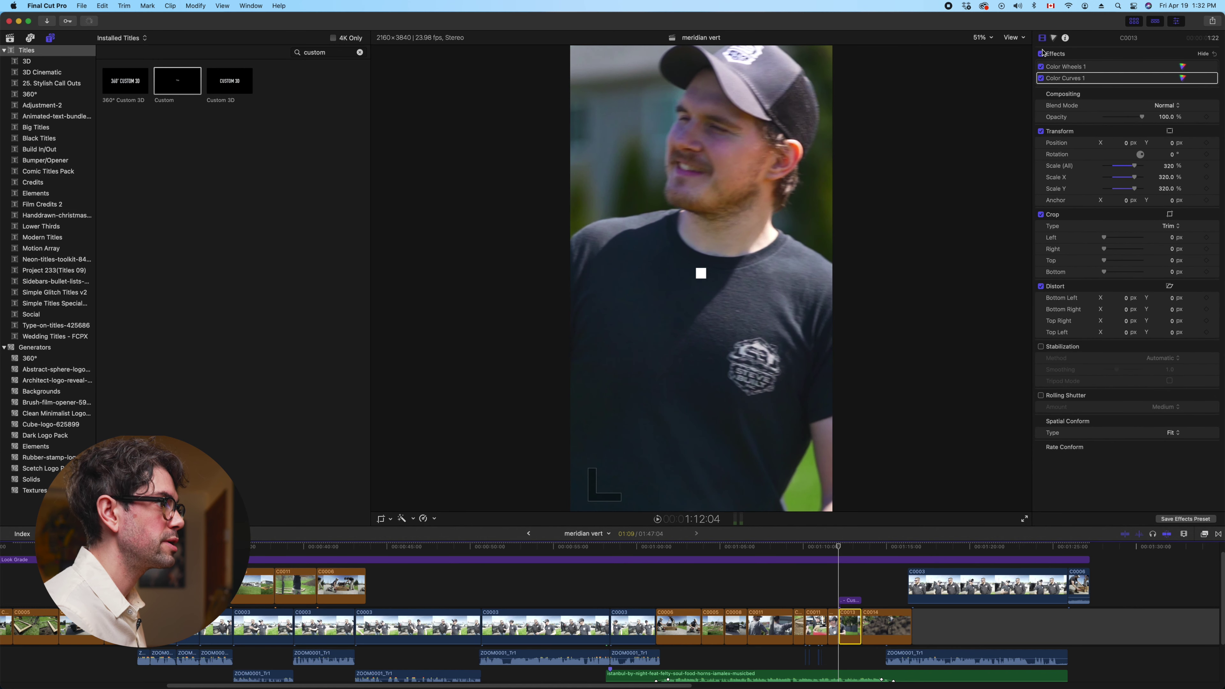
pyautogui.moveTo(1126, 145); pyautogui.dragTo(1134, 144)
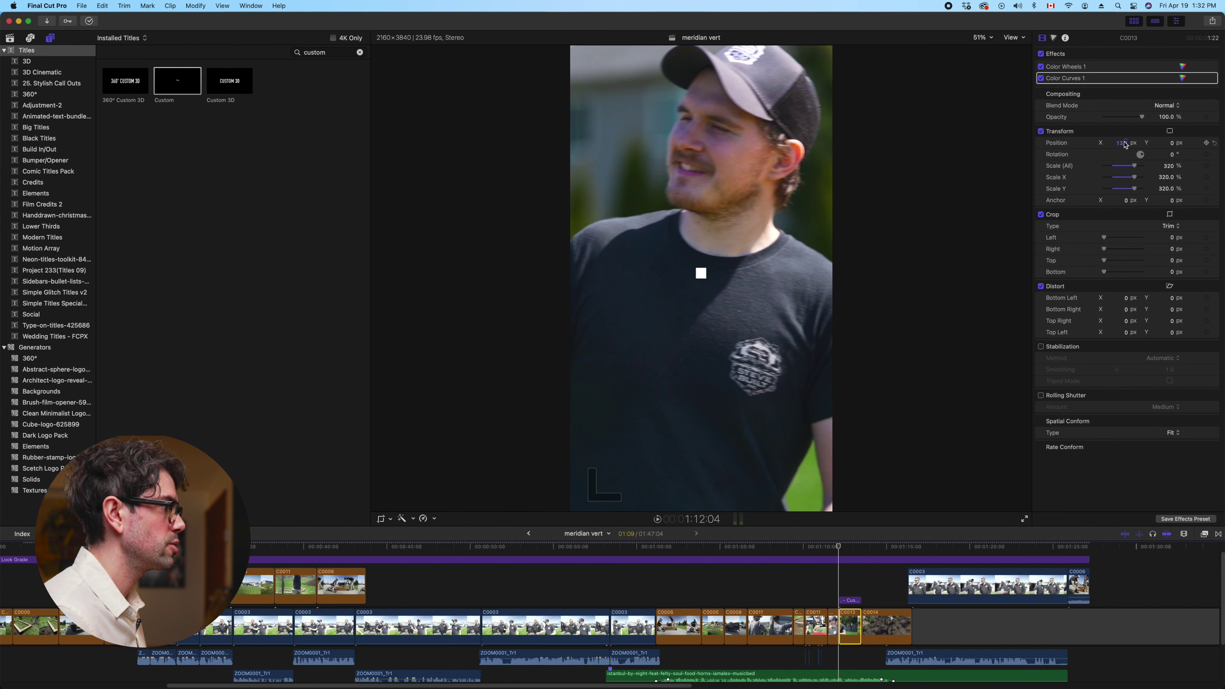
pyautogui.click(851, 600)
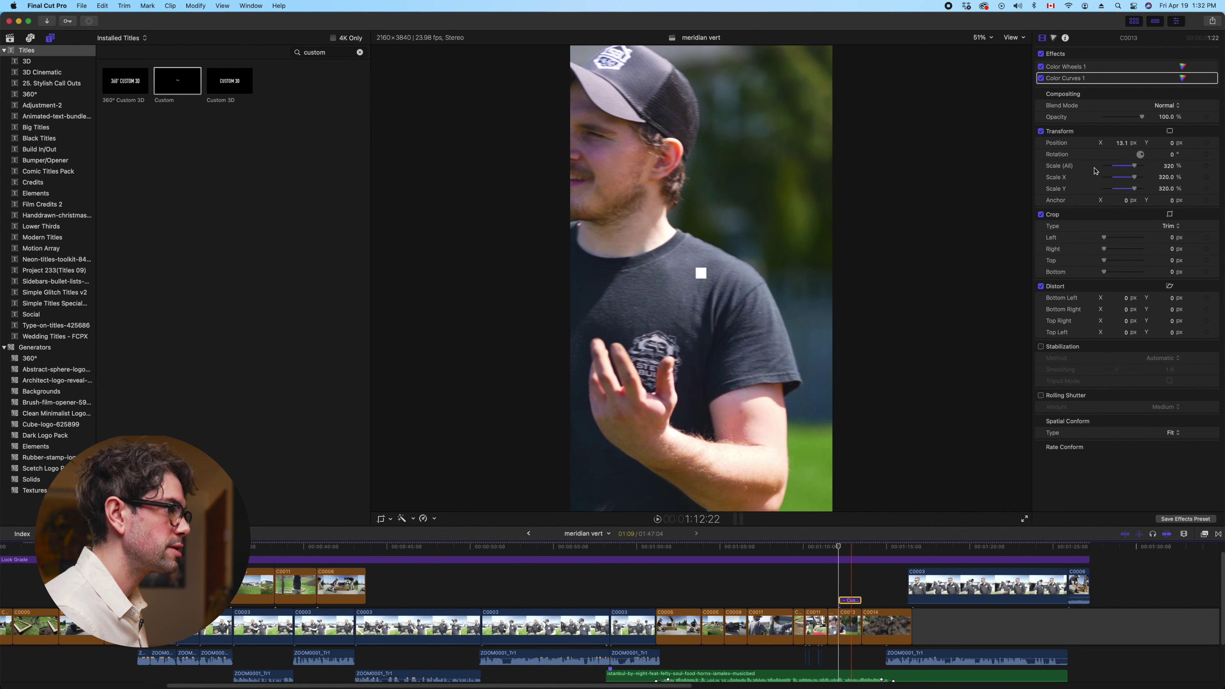
pyautogui.press('space')
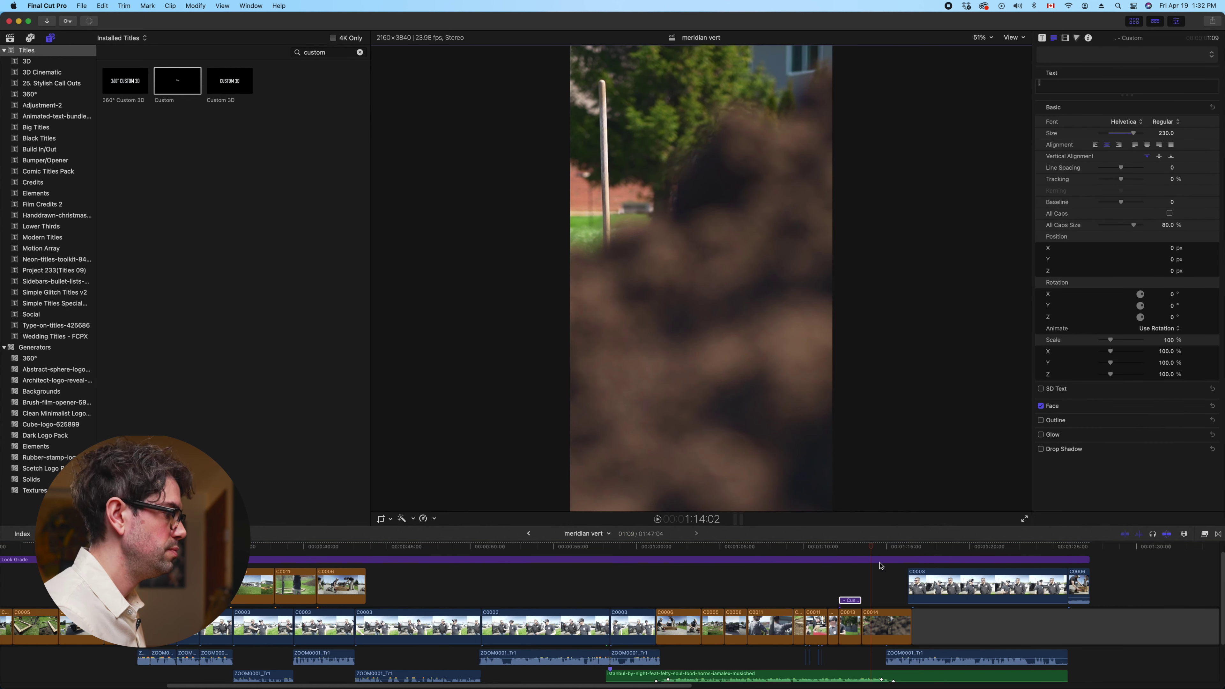
pyautogui.click(839, 547)
# Move the Custom title to about X -158.5 px, Y 1113.2 px, beside the man's face
pyautogui.click(849, 602)
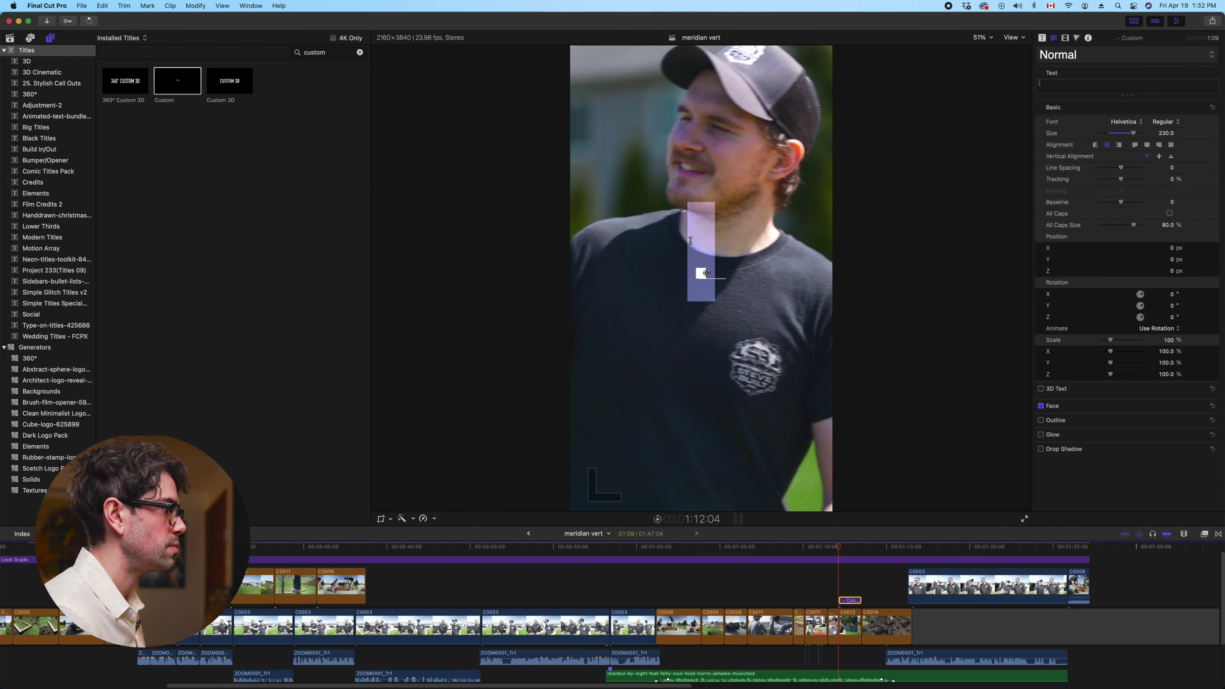
pyautogui.click(864, 517)
pyautogui.doubleClick(850, 599)
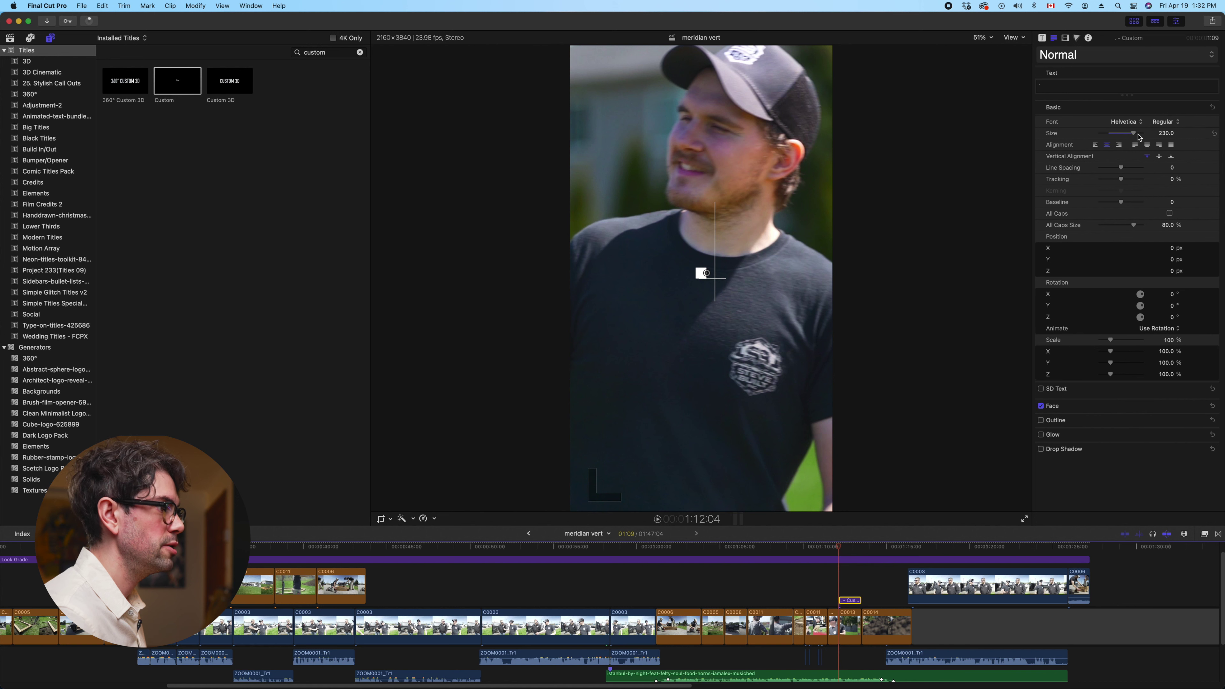
pyautogui.click(1066, 38)
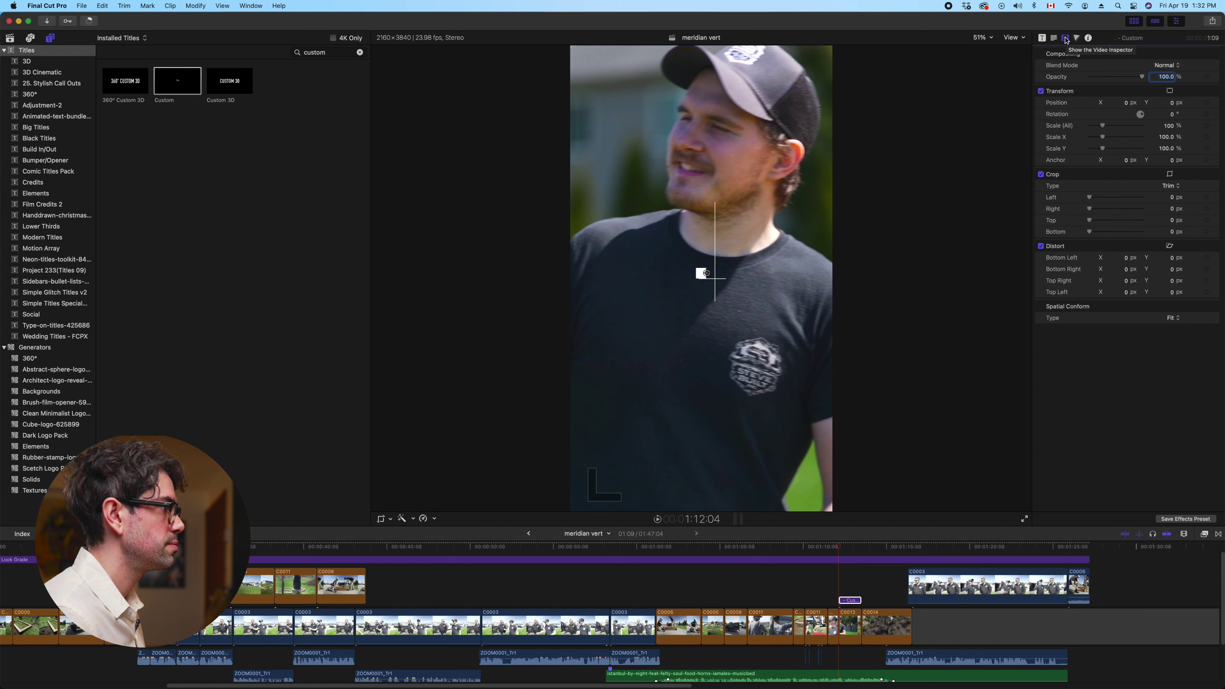
pyautogui.moveTo(1126, 105); pyautogui.dragTo(1203, 107)
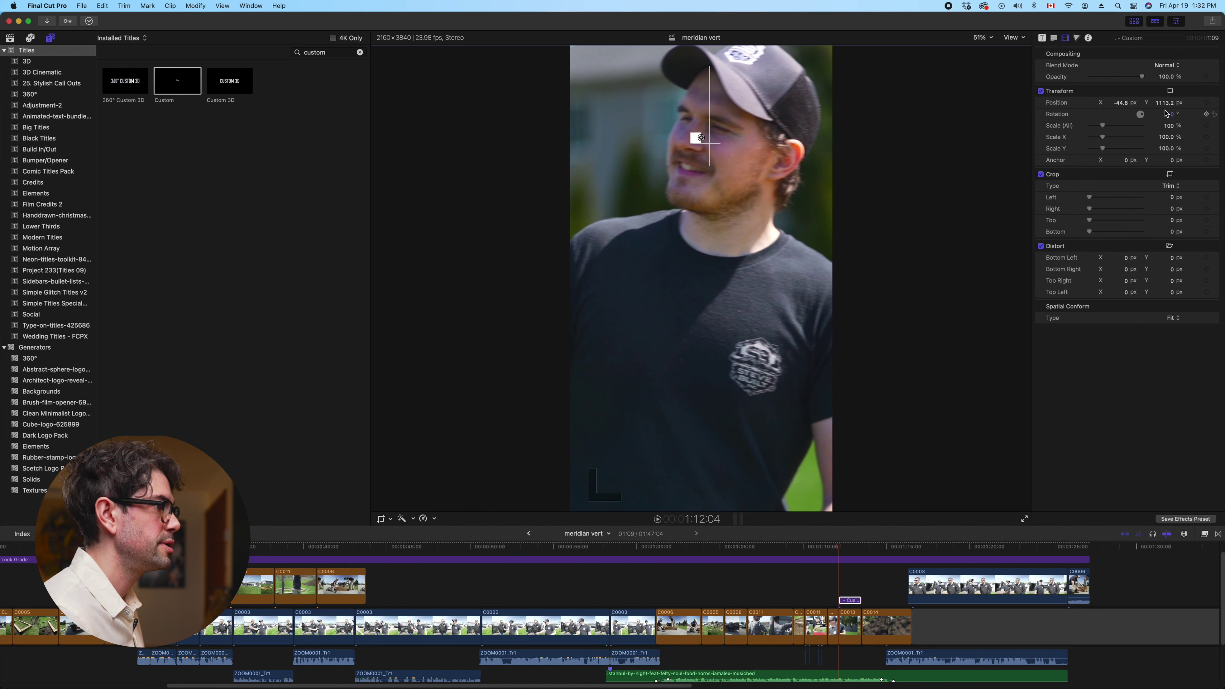
pyautogui.moveTo(1118, 107); pyautogui.dragTo(1095, 107)
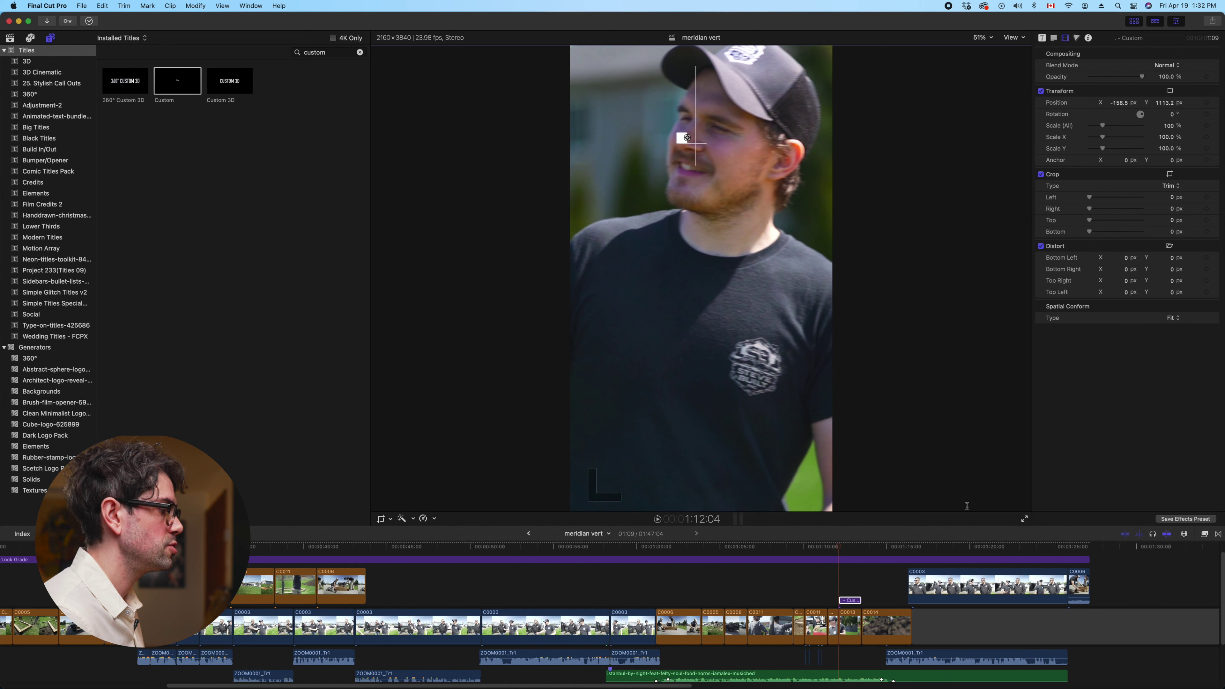
pyautogui.click(850, 627)
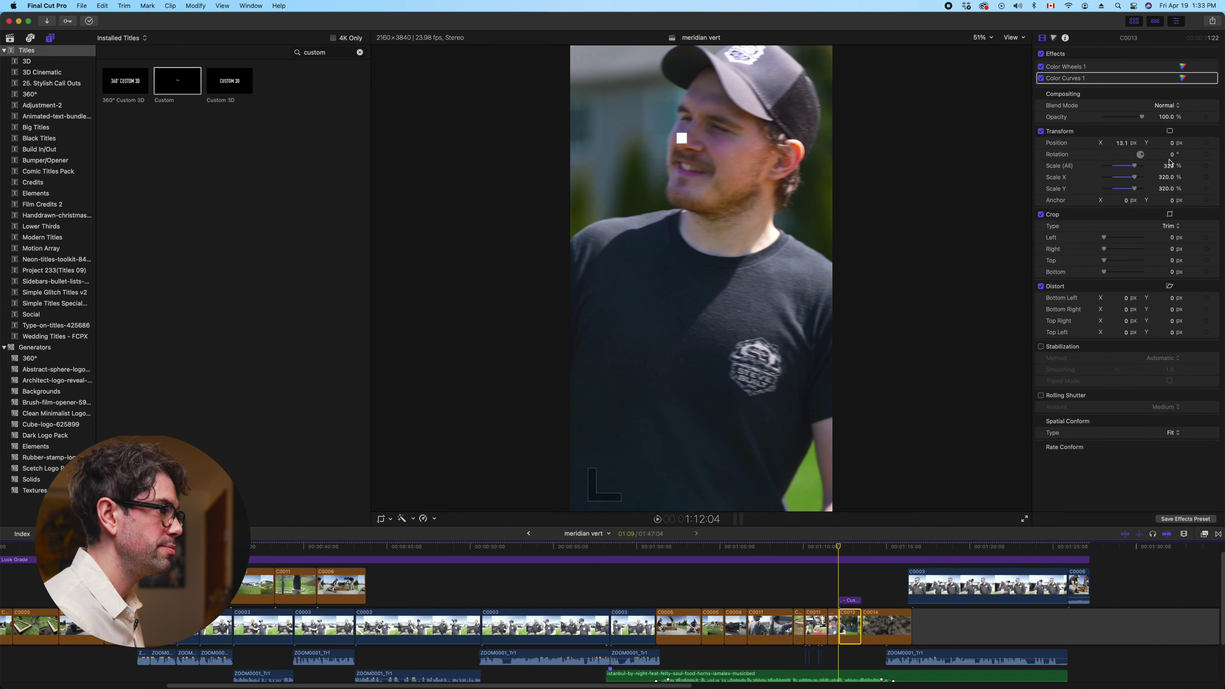
# Add a position keyframe on C0013 and slide the shot right to 1145.4 px while checking playback
pyautogui.click(1206, 143)
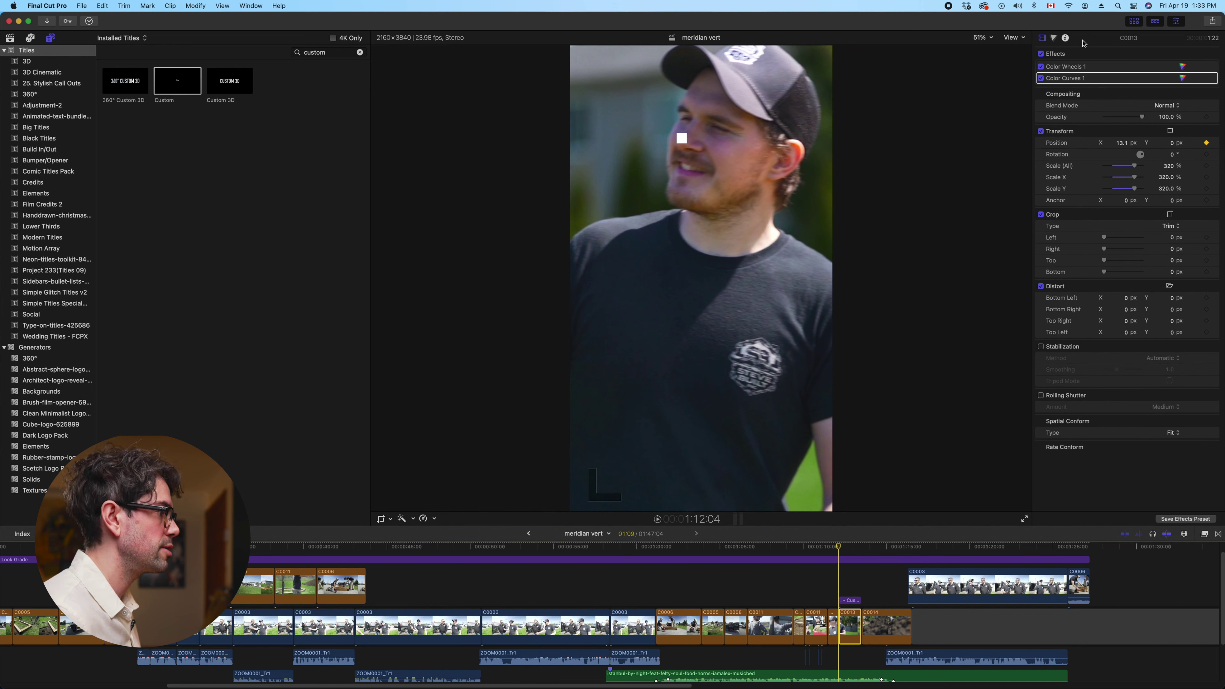
pyautogui.press('space')
pyautogui.press('space')
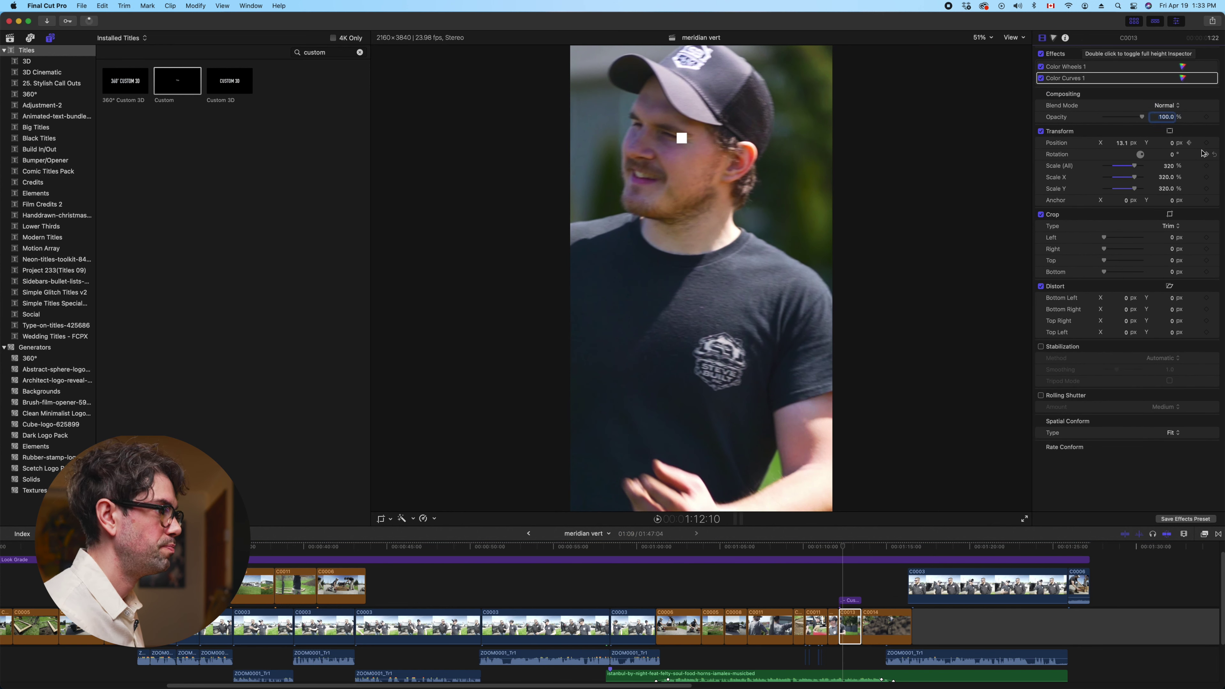
pyautogui.moveTo(1122, 143); pyautogui.dragTo(1121, 143)
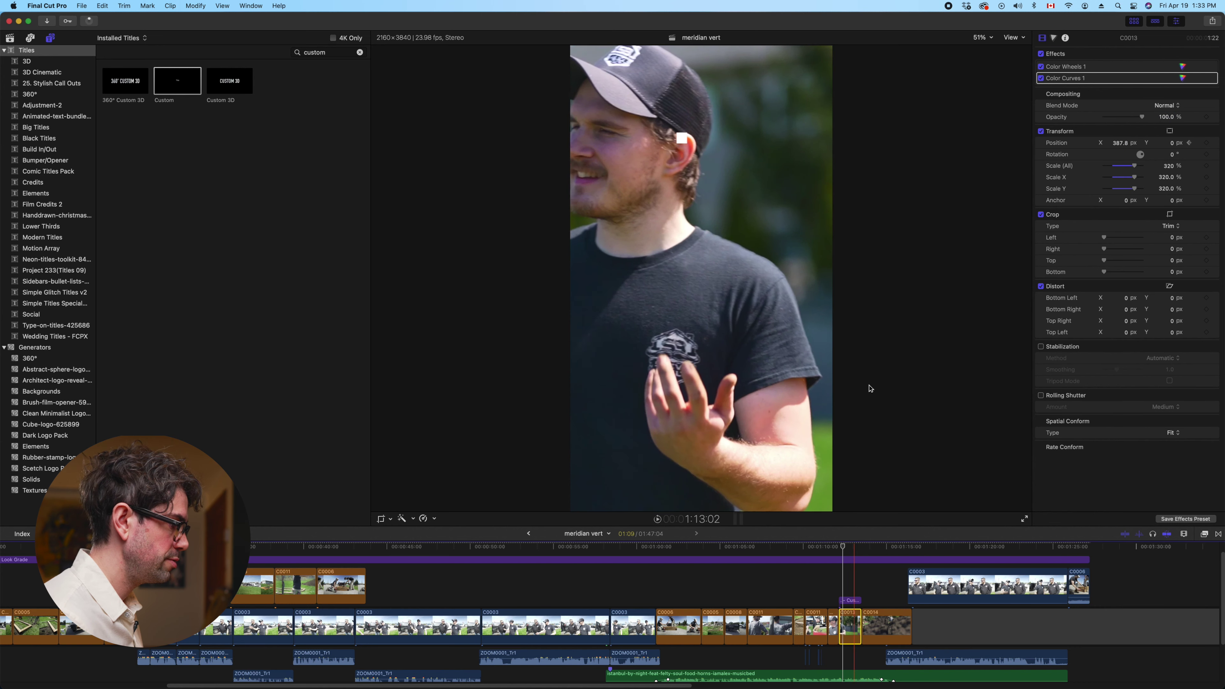
pyautogui.click(844, 628)
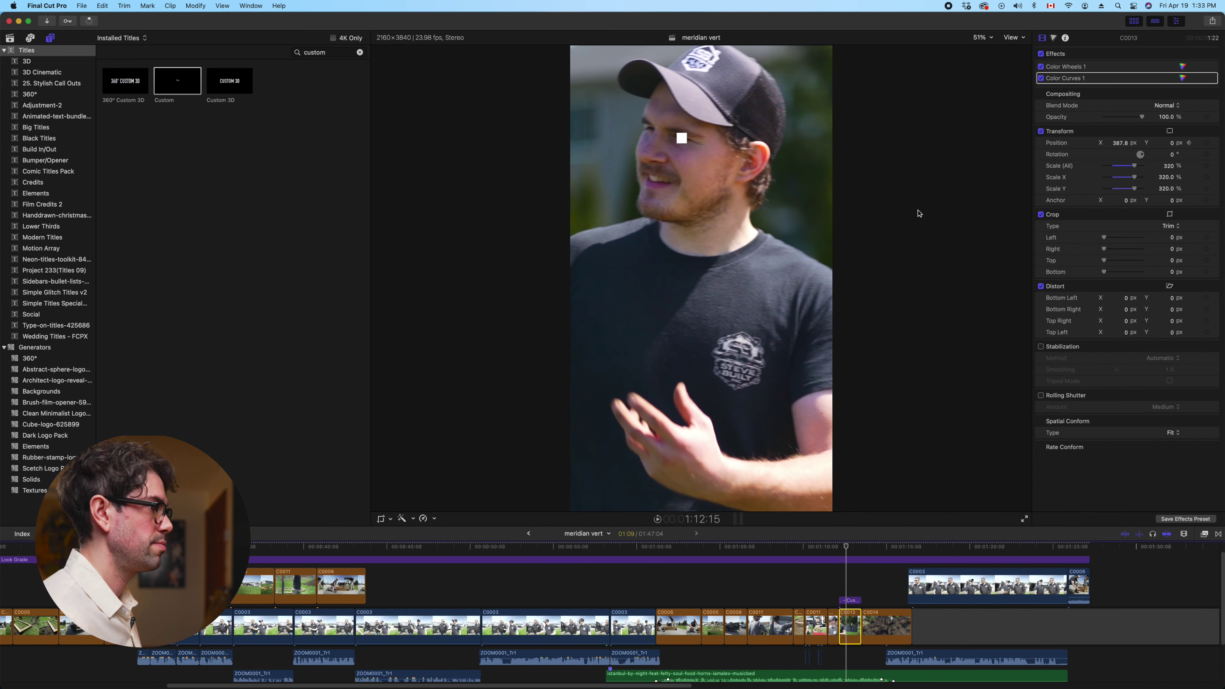
pyautogui.moveTo(1120, 143); pyautogui.dragTo(1121, 147)
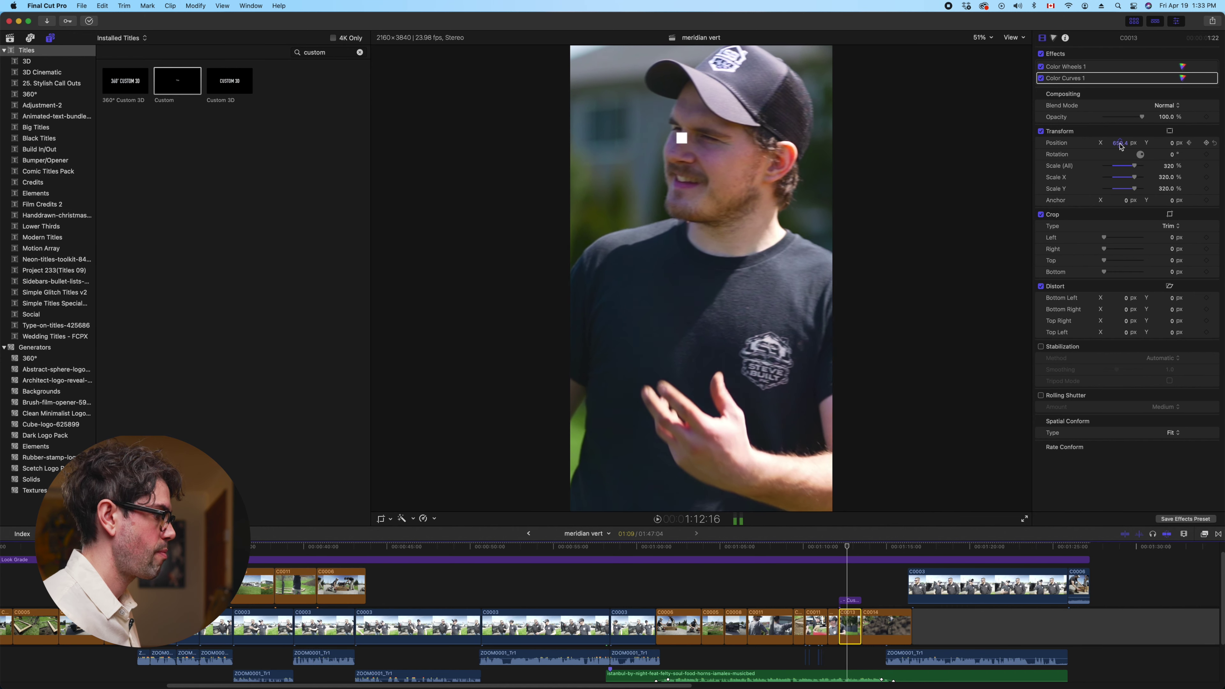
pyautogui.moveTo(1129, 144); pyautogui.dragTo(1118, 147)
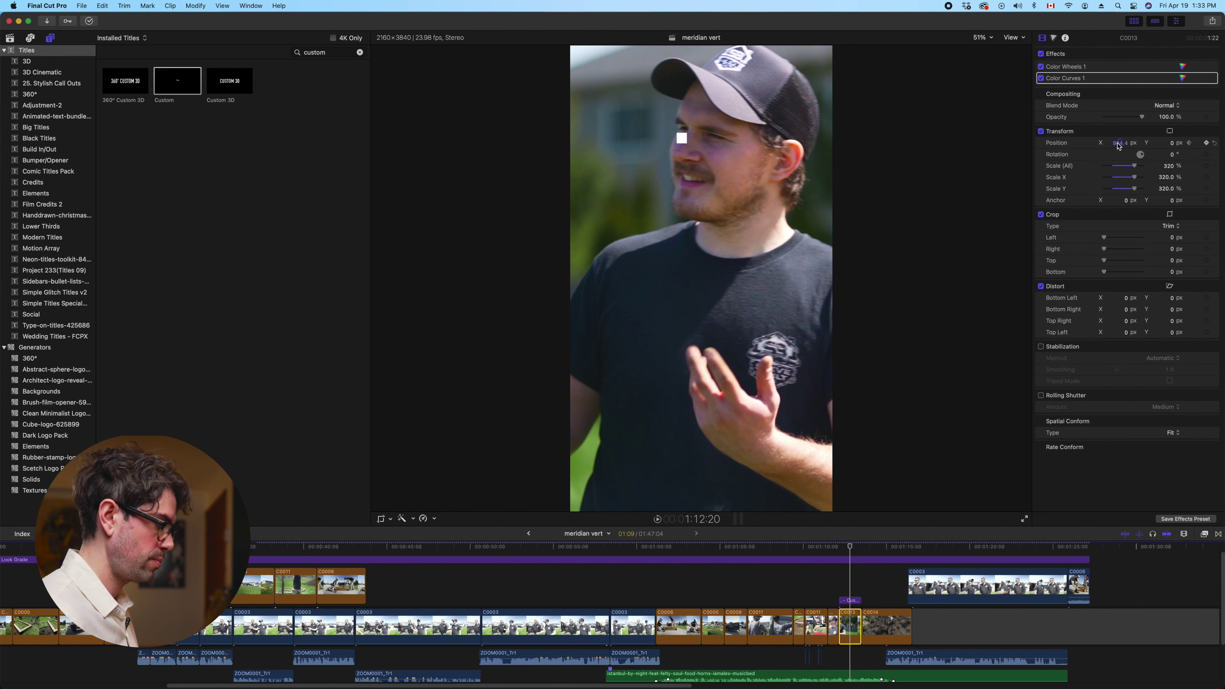
pyautogui.press('space')
pyautogui.moveTo(1118, 146); pyautogui.dragTo(1119, 144)
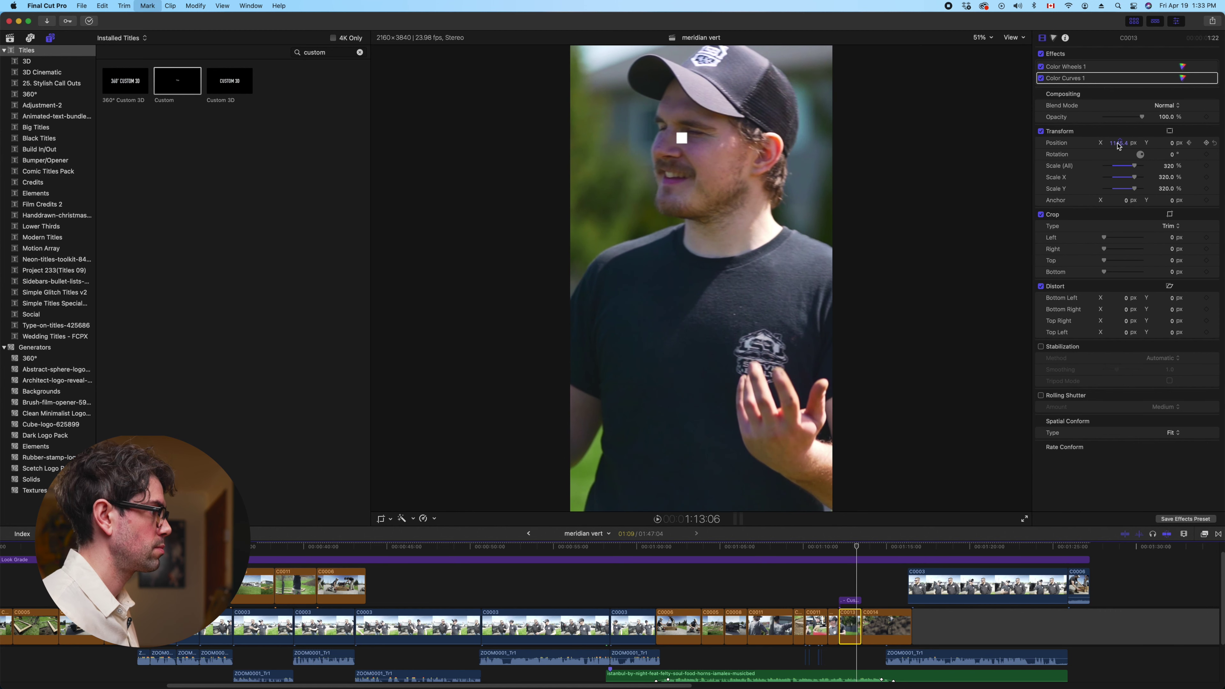
# Set C0013's Position X to 1344.5 px, add a later keyframe at 1427.5 px, and play back
pyautogui.click(1124, 144)
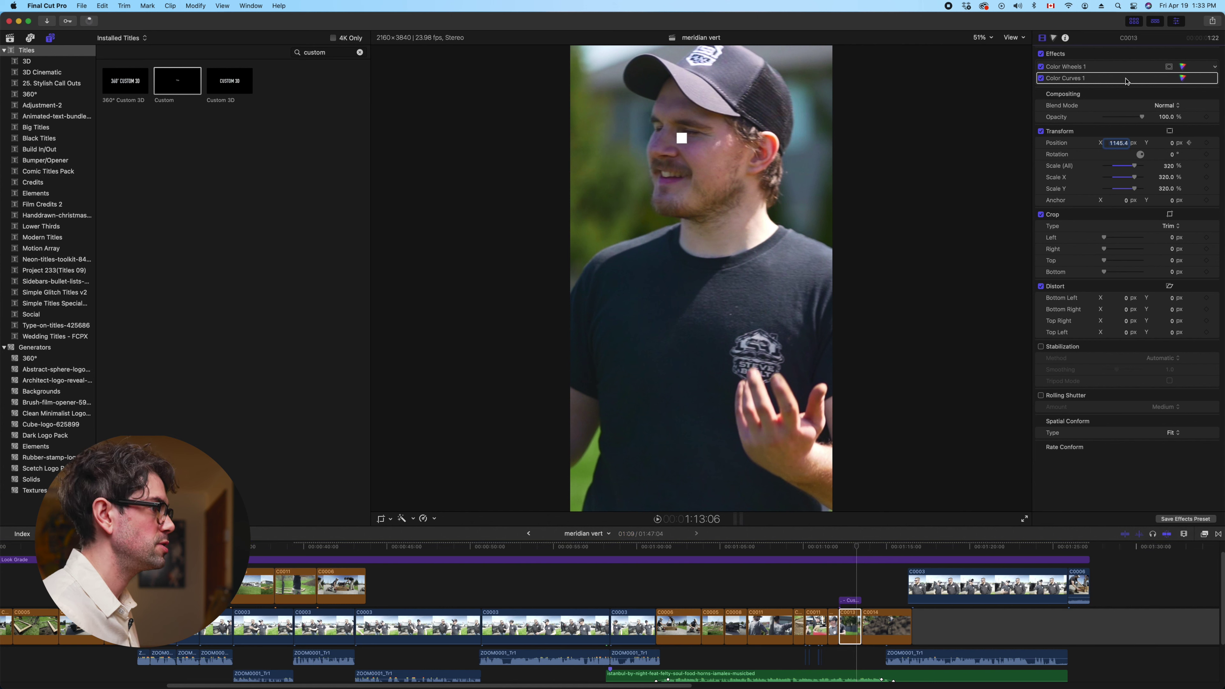
pyautogui.moveTo(1120, 145); pyautogui.dragTo(1162, 145)
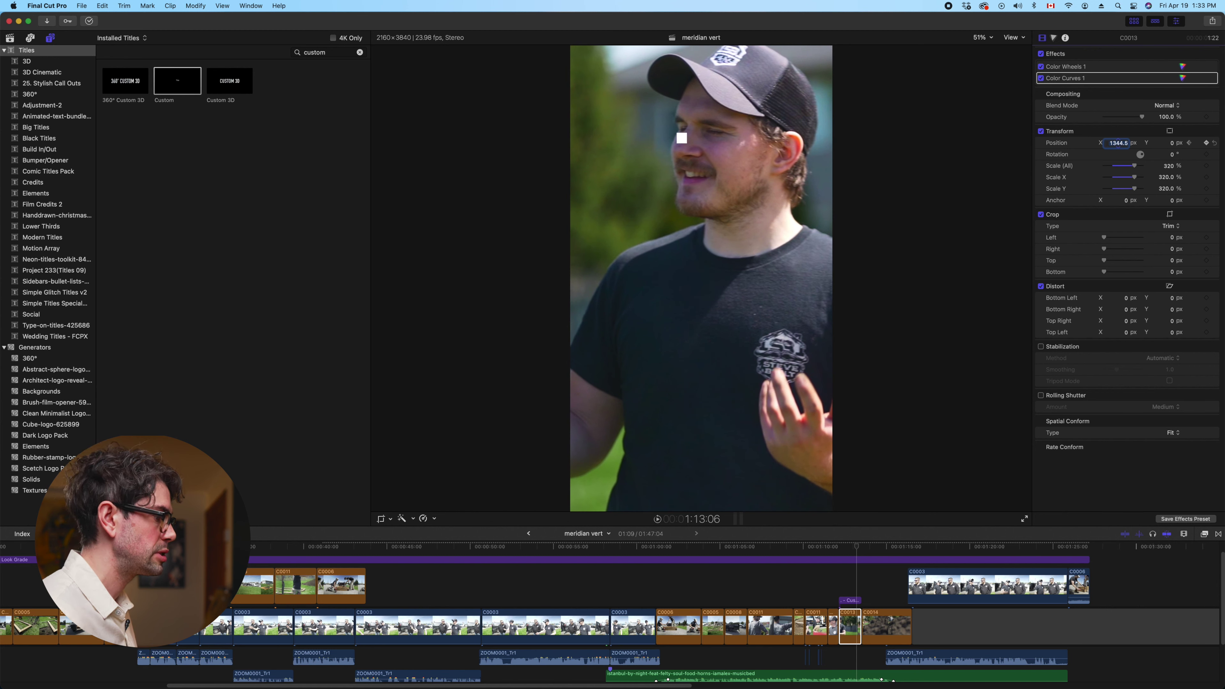
pyautogui.click(857, 627)
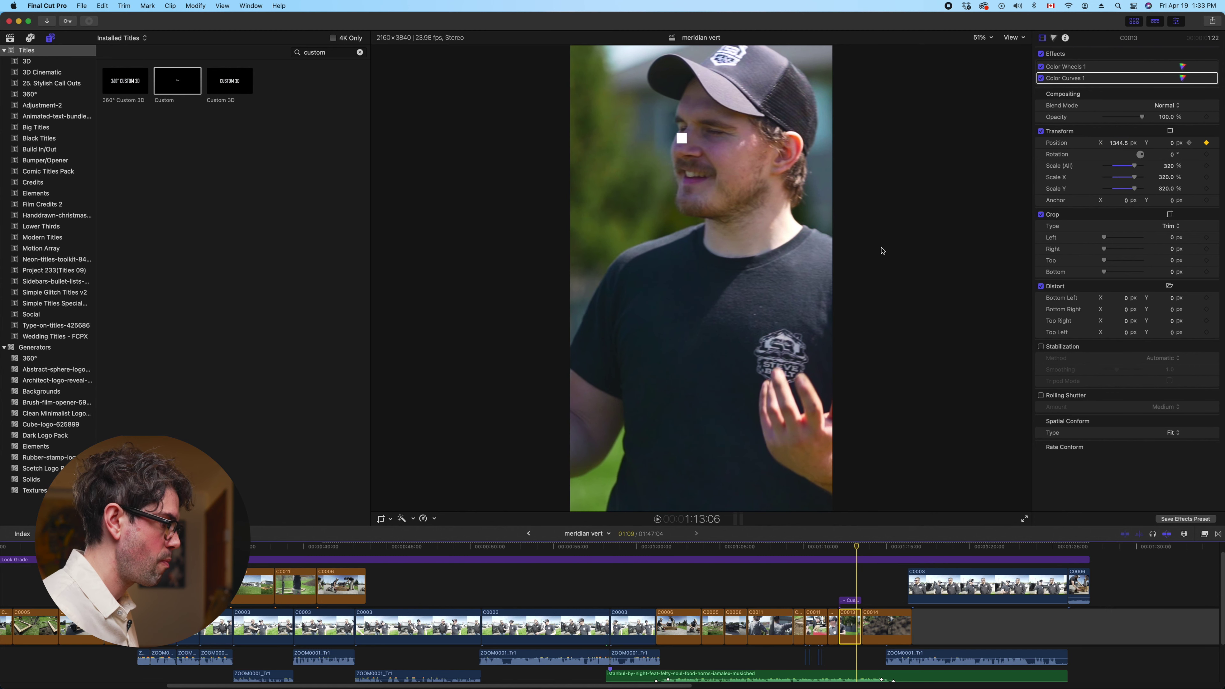
pyautogui.press('Right')
pyautogui.press('Right')
pyautogui.press('Right')
pyautogui.press('Right')
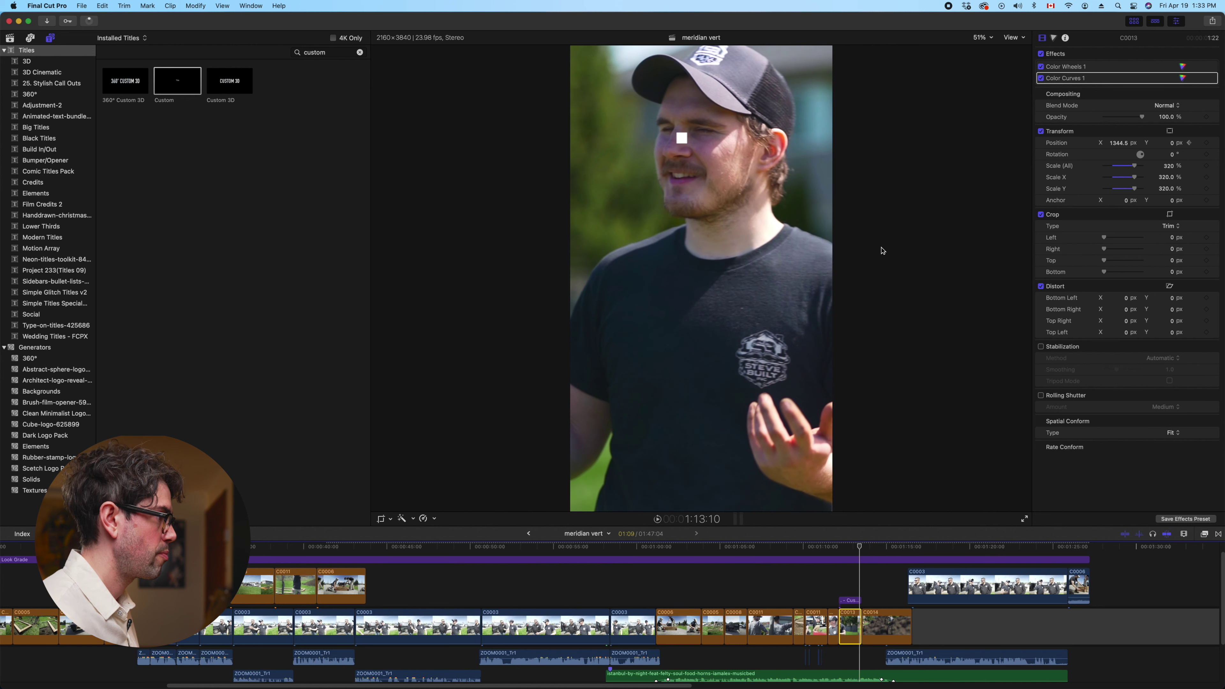
pyautogui.moveTo(1117, 146); pyautogui.dragTo(1135, 146)
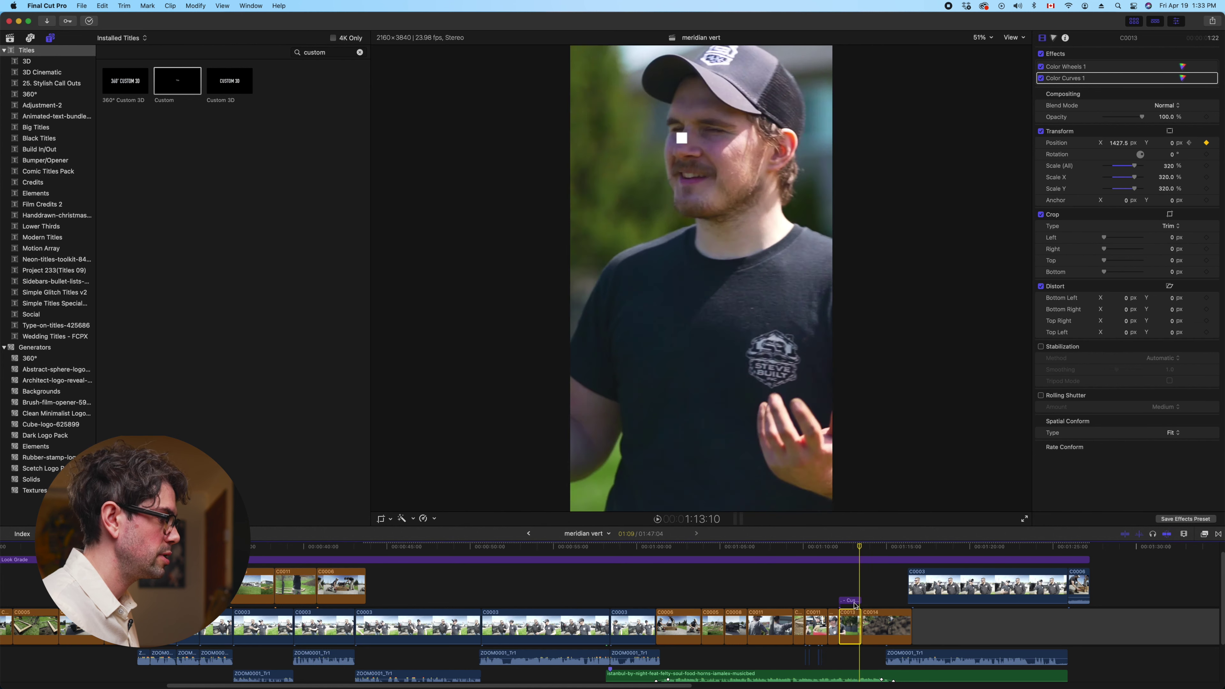
pyautogui.click(850, 601)
pyautogui.click(817, 583)
pyautogui.press('space')
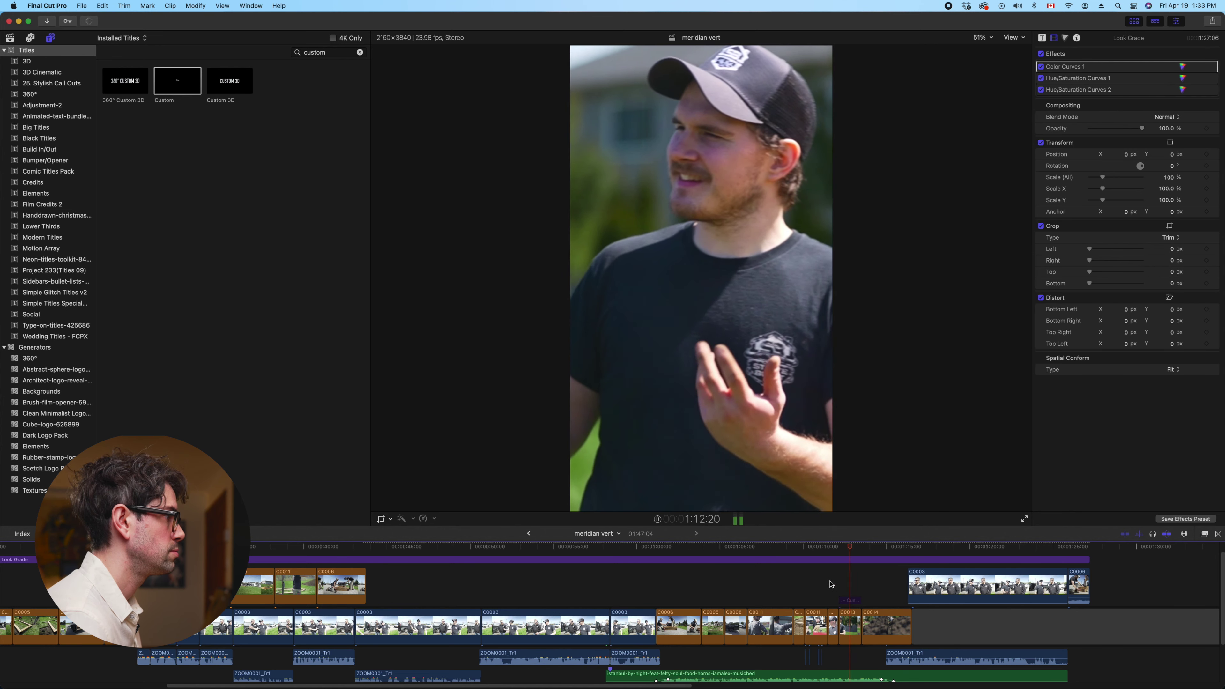
# Delete the title above C0013, reset C0013's position keyframes, and offset X to about 1200 px
pyautogui.click(852, 601)
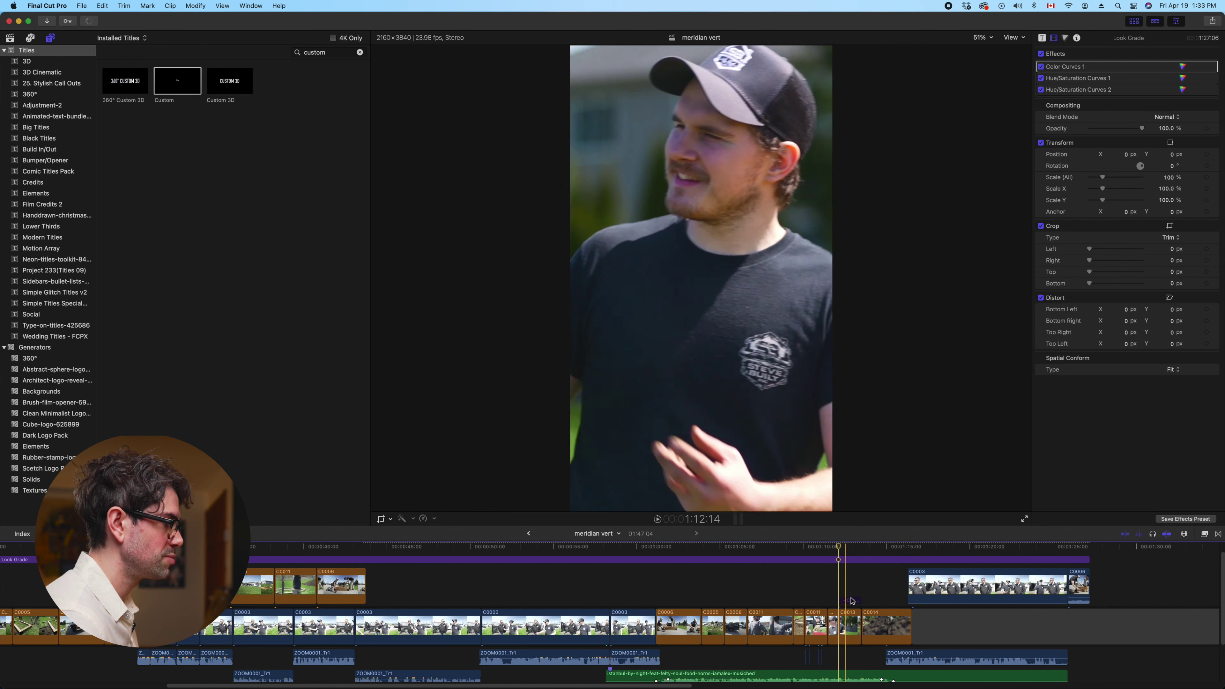
pyautogui.press('Delete')
pyautogui.click(849, 625)
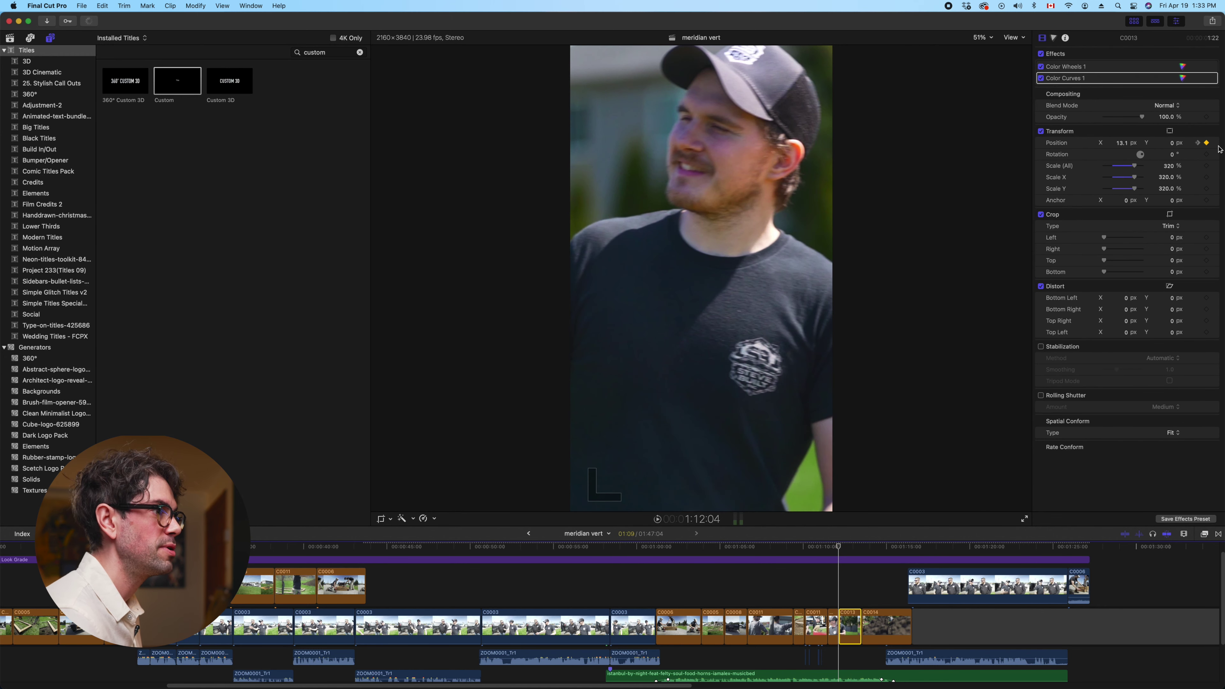
pyautogui.click(1215, 144)
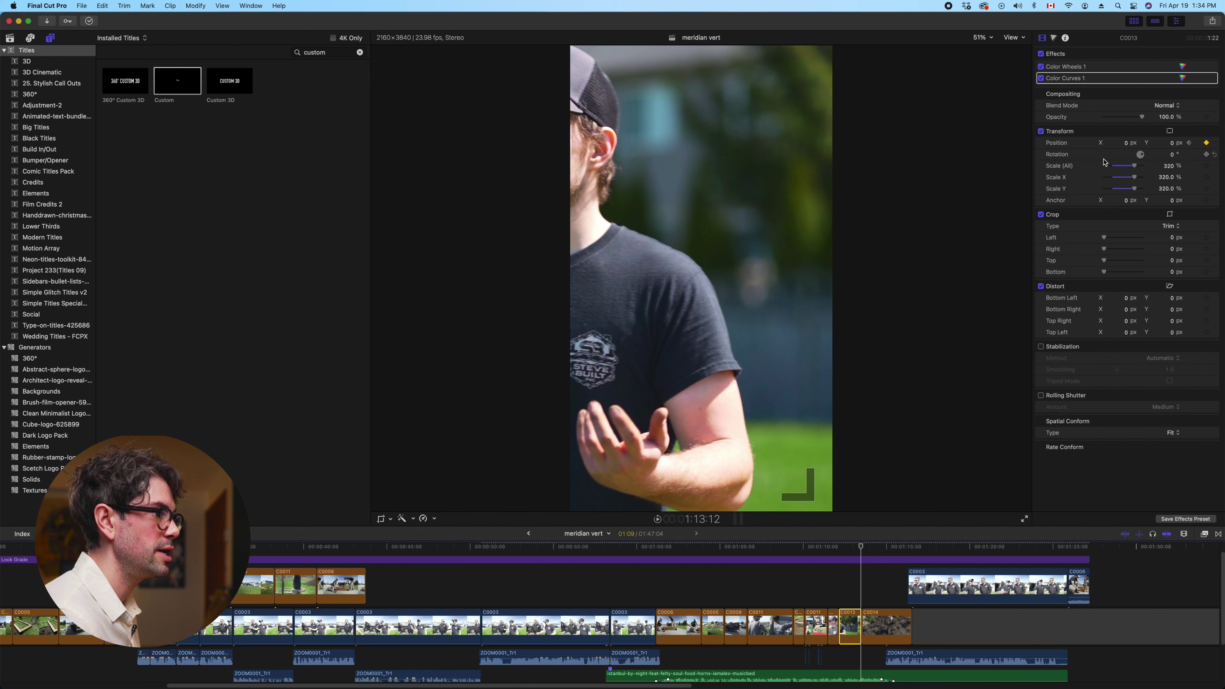
pyautogui.moveTo(1128, 146); pyautogui.dragTo(1126, 151)
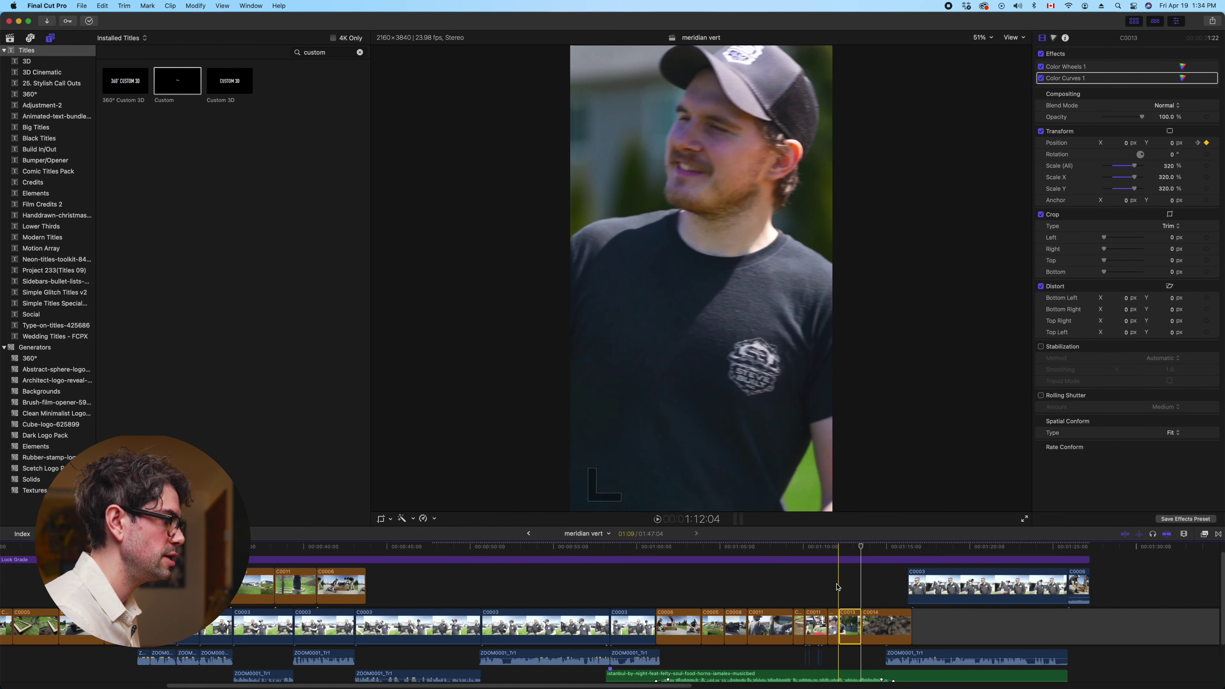
pyautogui.press('space')
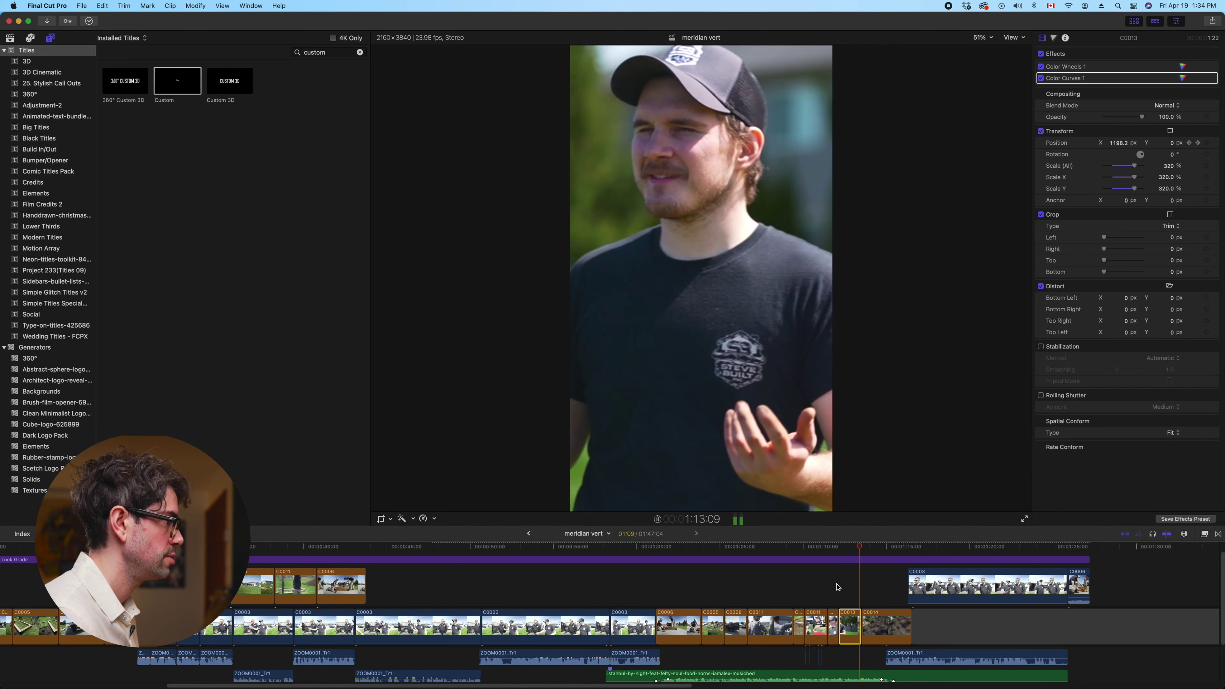
# Replay C0013 from its start, then shift C0014's Position X right to about 2341.6 px
pyautogui.click(837, 586)
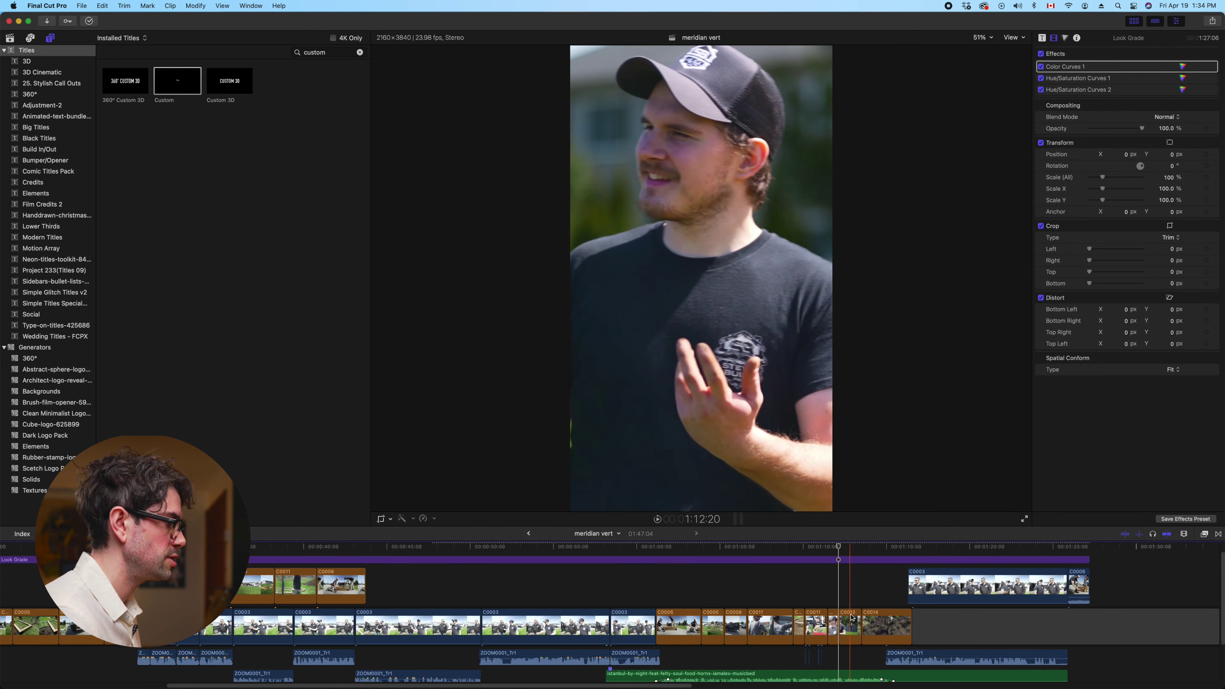
pyautogui.press('c')
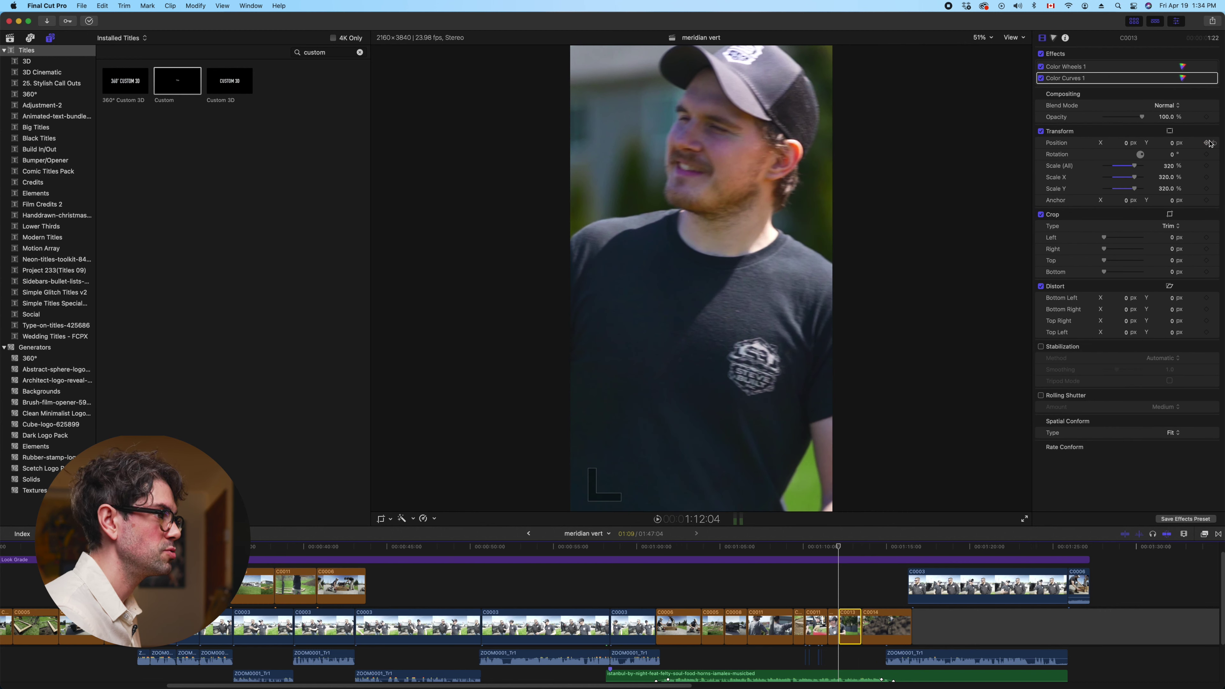
pyautogui.press('space')
pyautogui.press('space')
pyautogui.press('Up')
pyautogui.press('space')
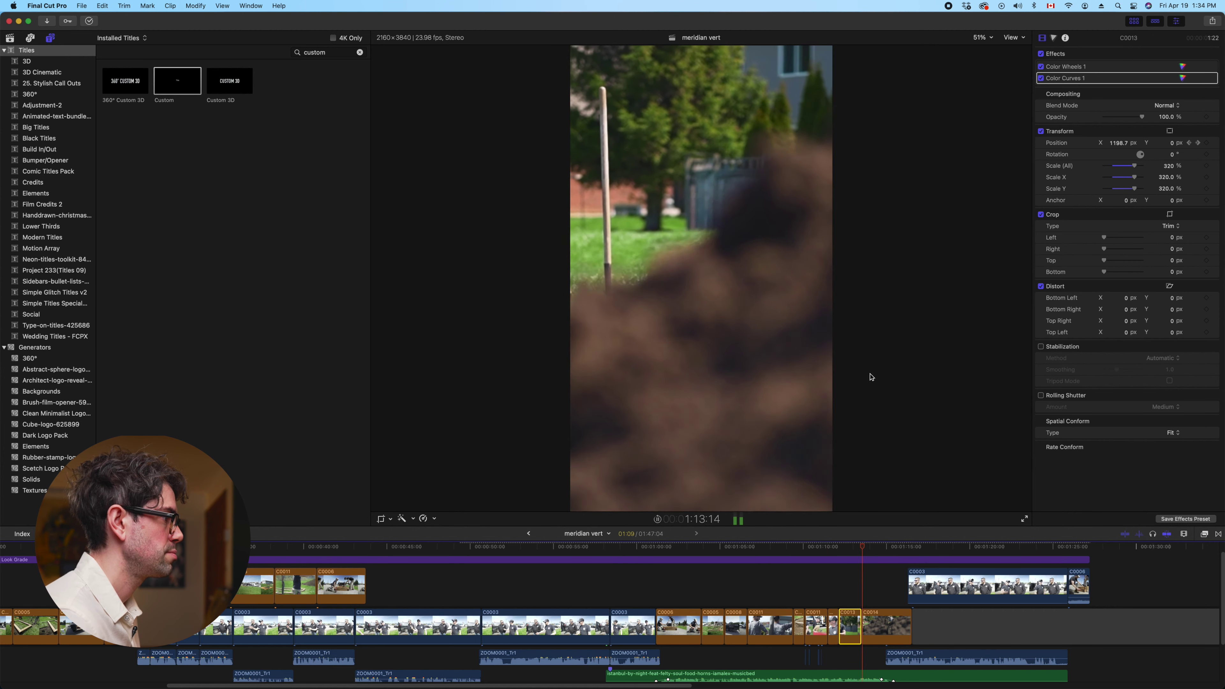
pyautogui.click(878, 631)
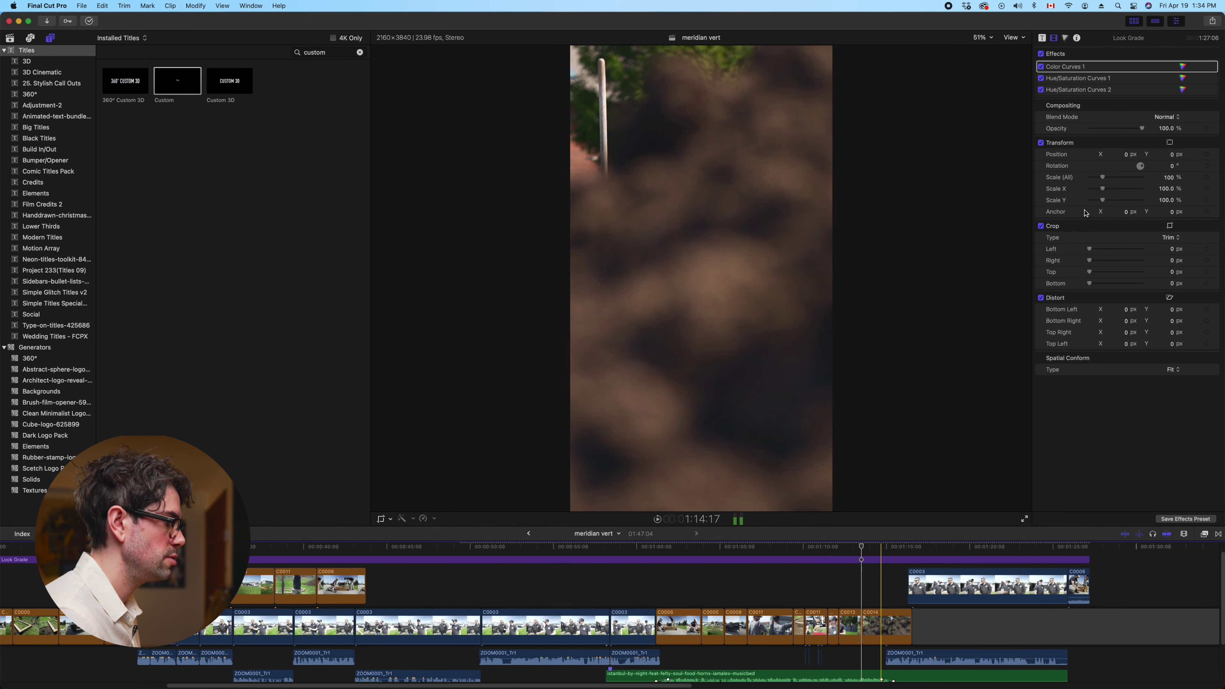
pyautogui.moveTo(1126, 145); pyautogui.dragTo(1128, 147)
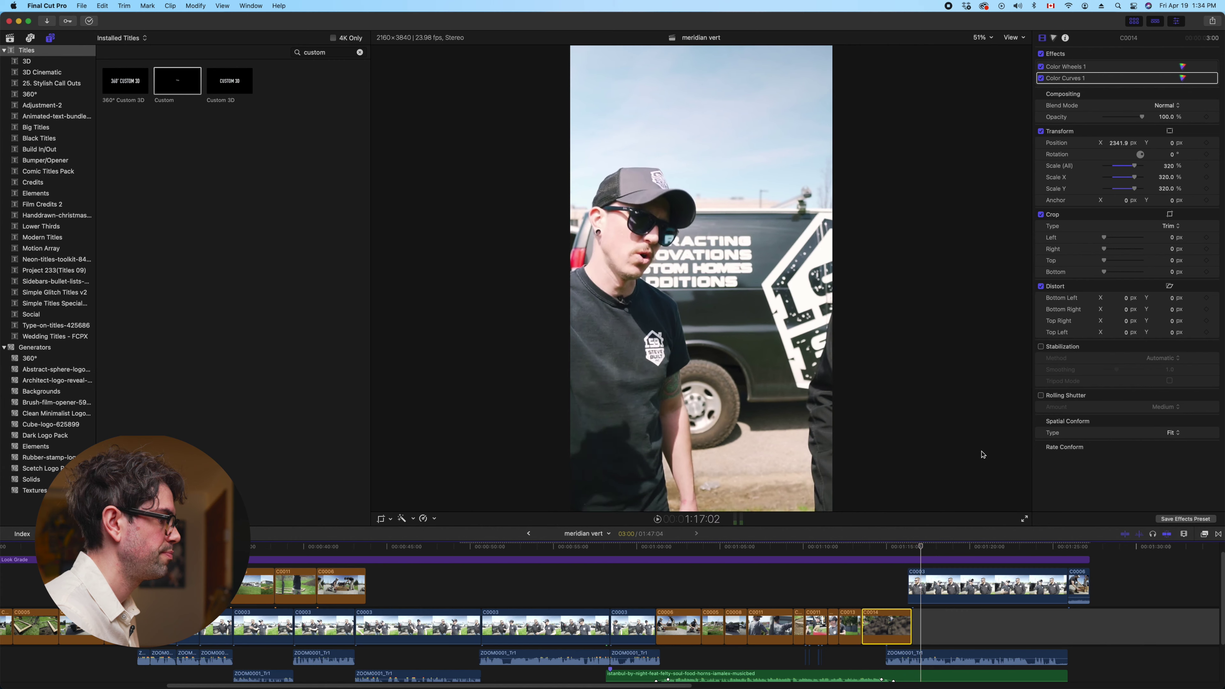
# Preview the reframed C0014 shot, then set the connected C0003 clip's Position X to 914.5 px
pyautogui.click(885, 614)
pyautogui.hscroll(5, 880, 613)
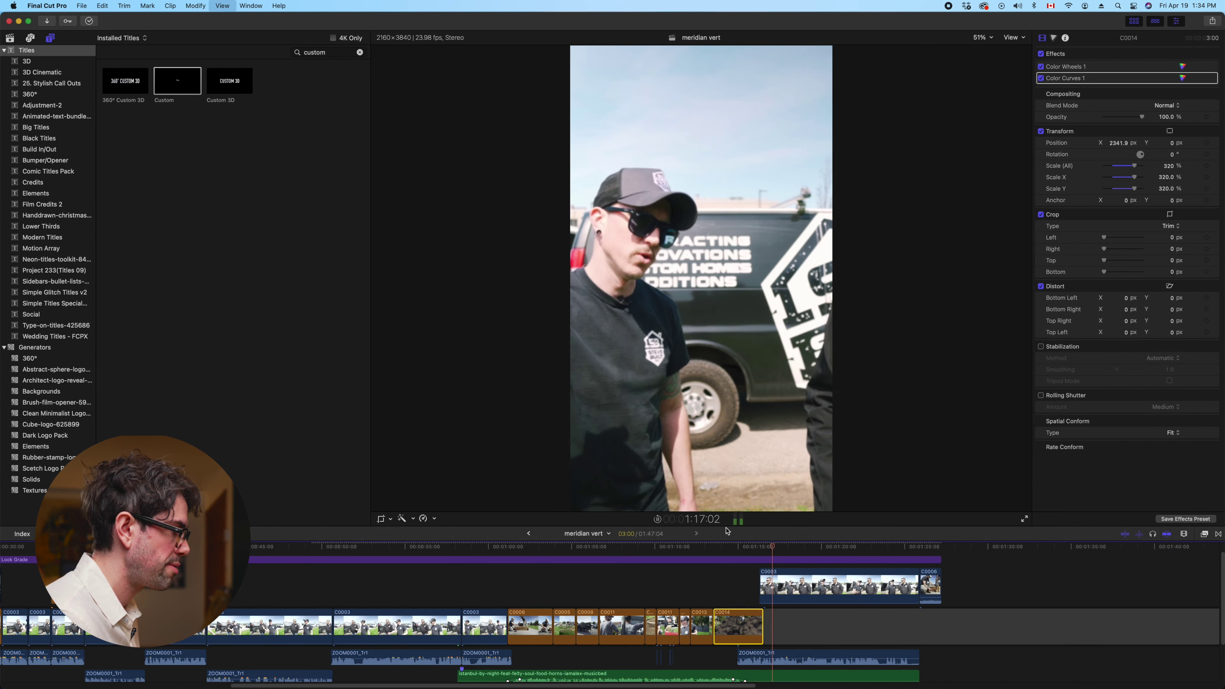
pyautogui.press('space')
pyautogui.click(735, 550)
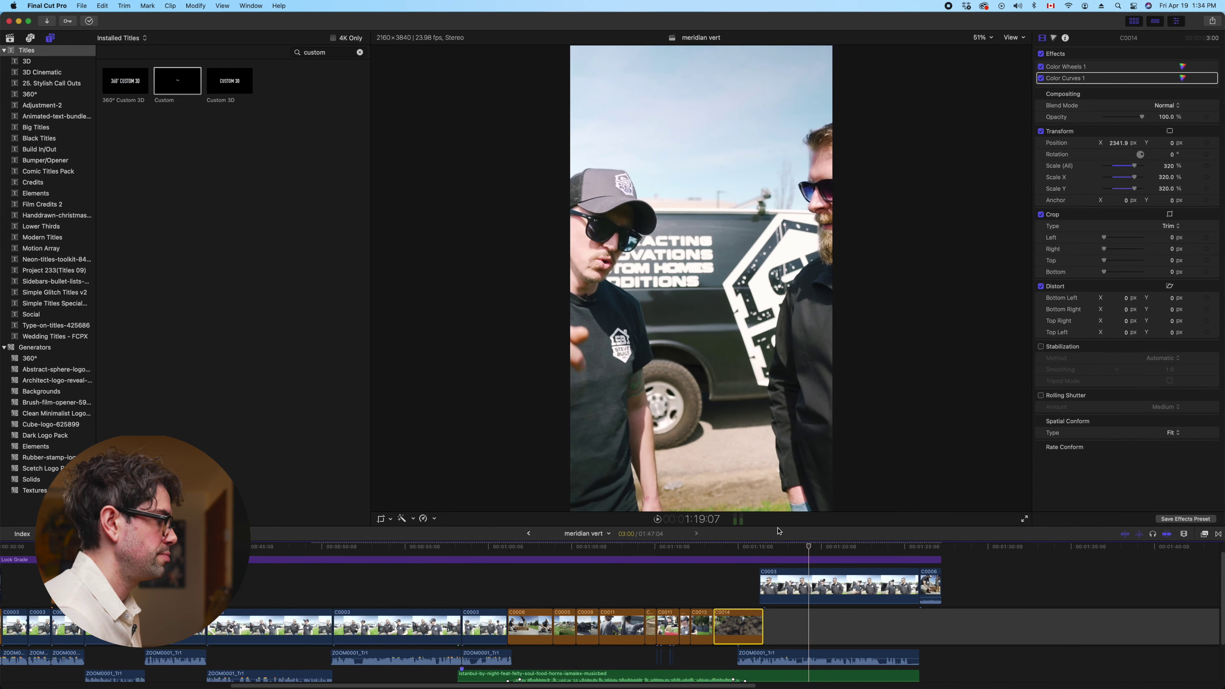
pyautogui.click(825, 600)
pyautogui.moveTo(1133, 146); pyautogui.dragTo(1167, 146)
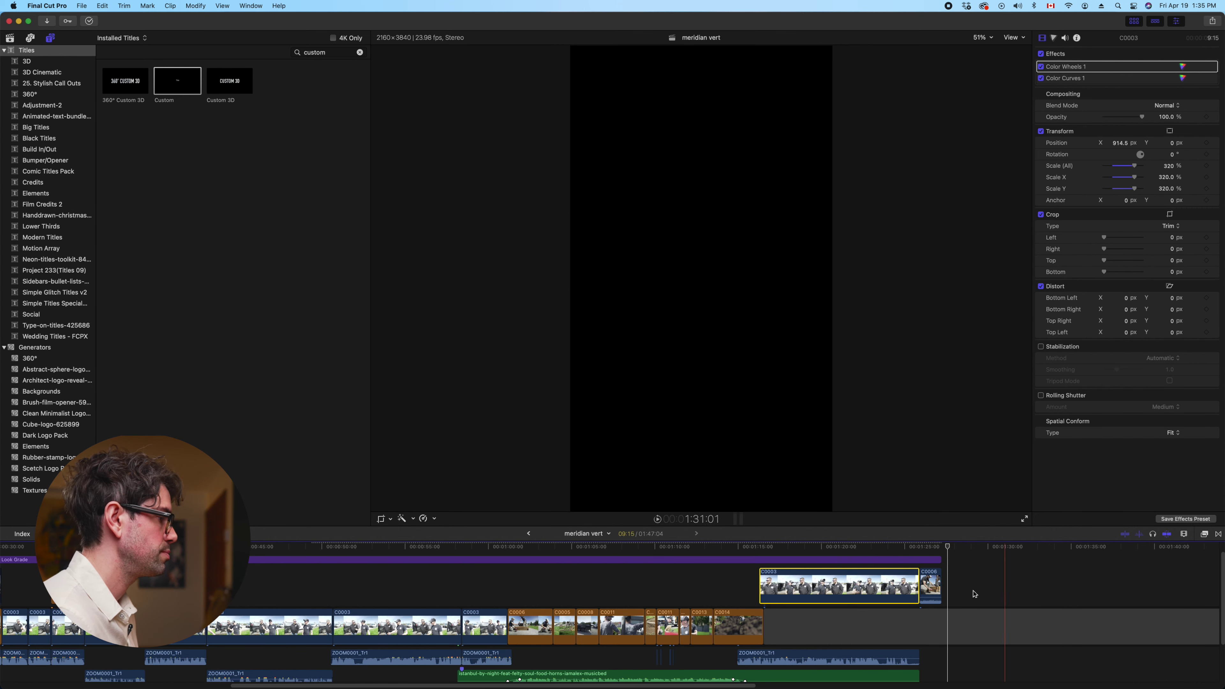
# Go to the start of meridian vert and play it full screen with Cmd+Shift+F
pyautogui.click(882, 546)
pyautogui.press('Home')
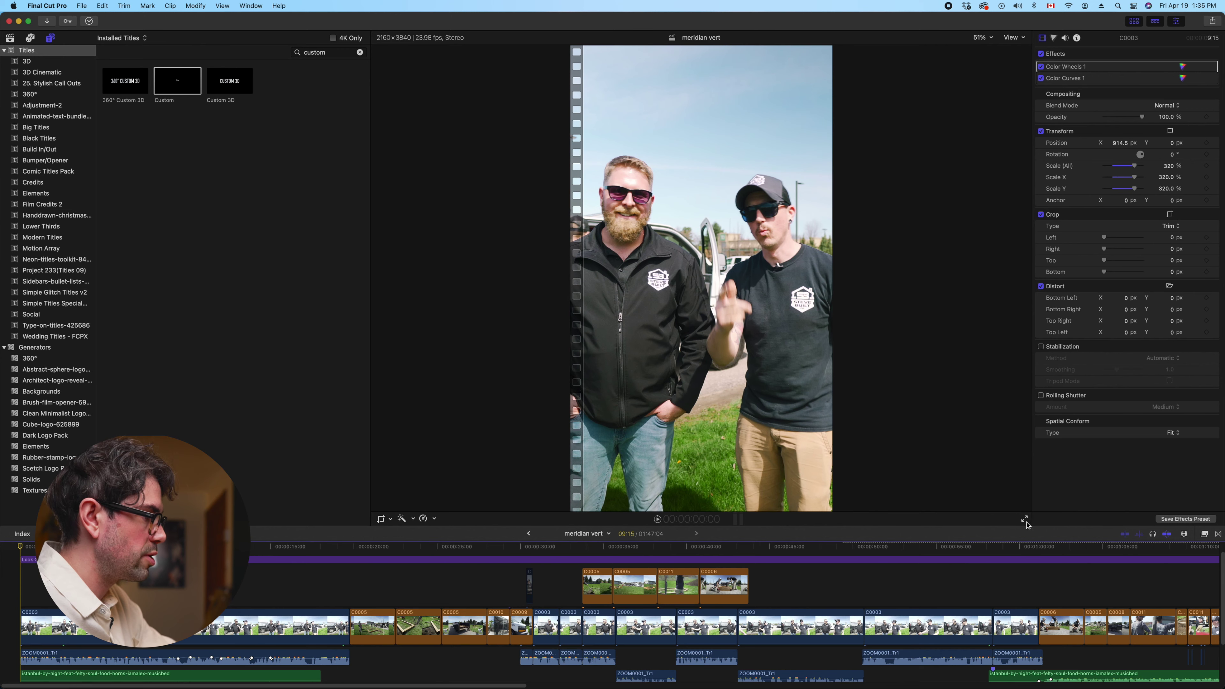
pyautogui.press('shift+super+f')
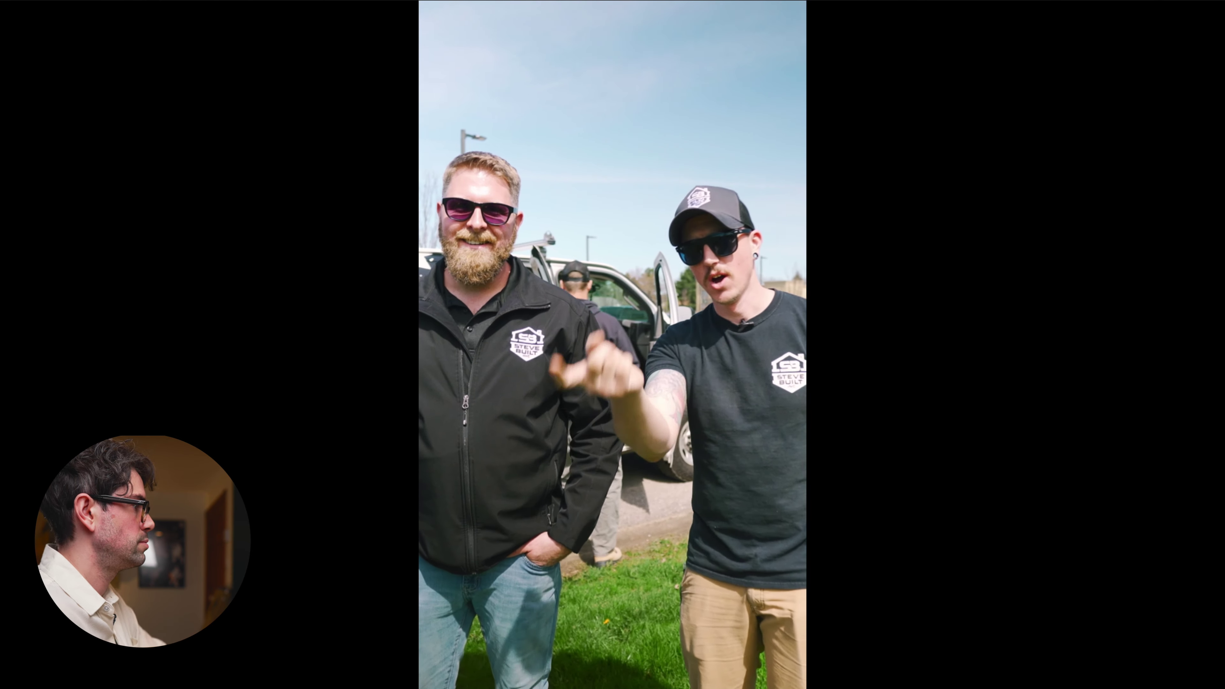
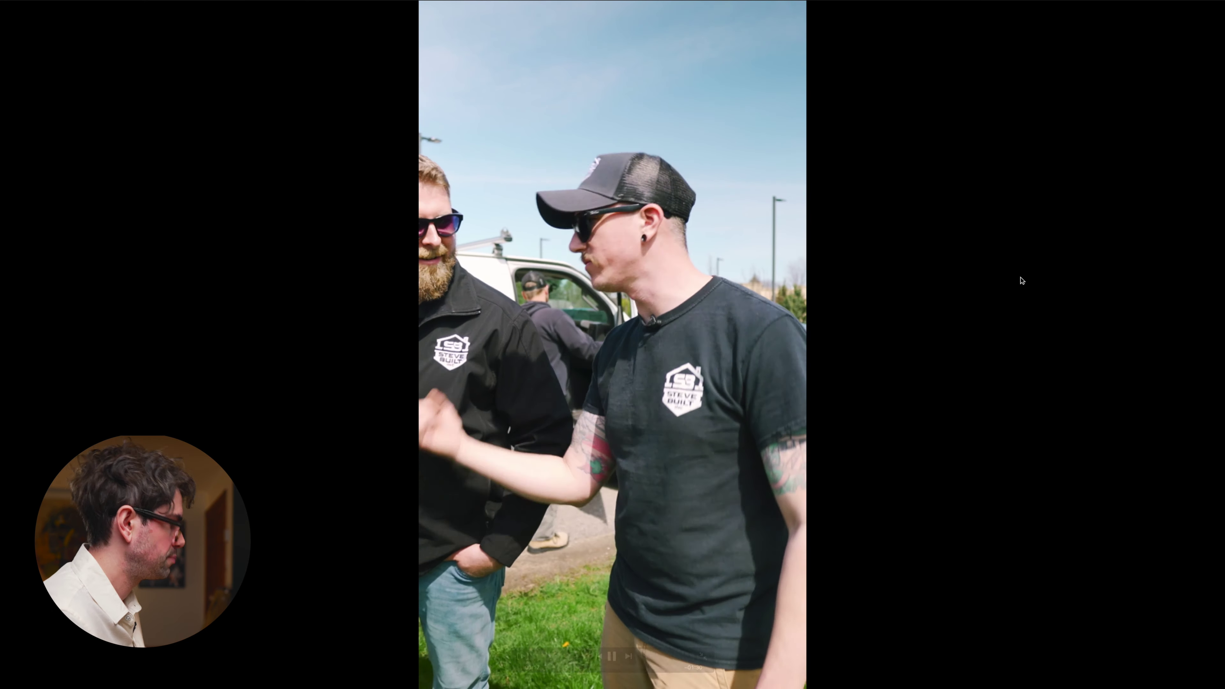
# Leave full screen and browse from FOOTAGE to the older 01blocking project's sfx folder
pyautogui.moveTo(1020, 276)
pyautogui.press('Escape')
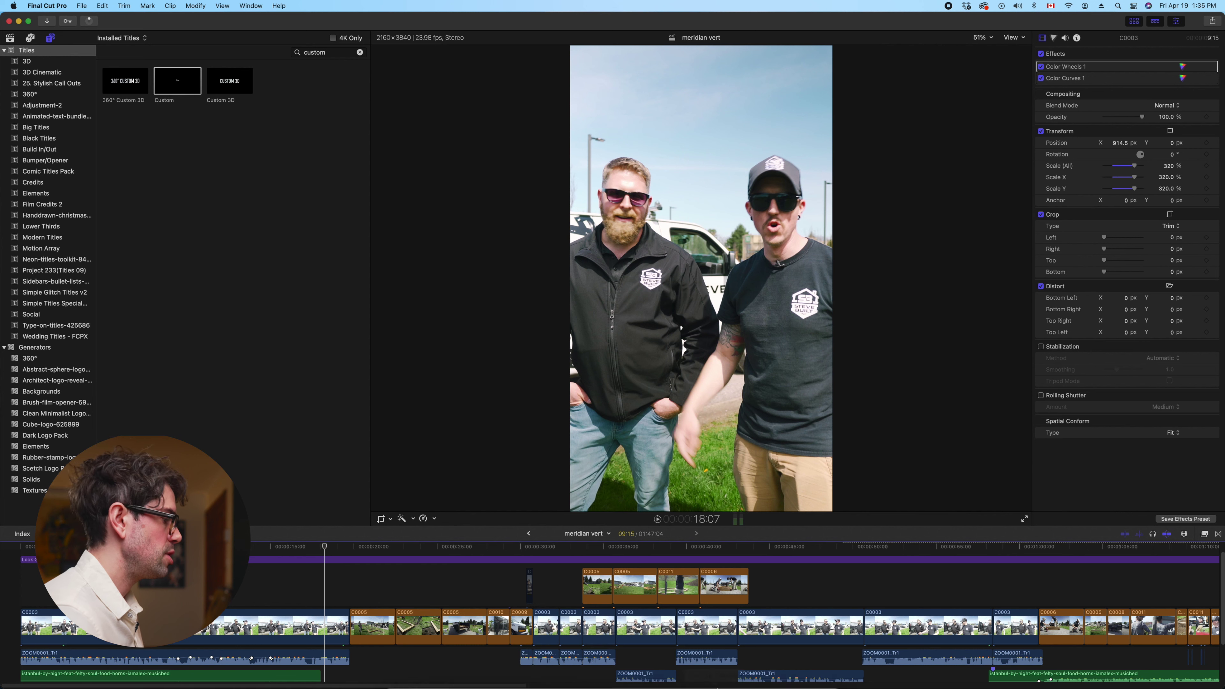
pyautogui.moveTo(475, 661)
pyautogui.click(370, 659)
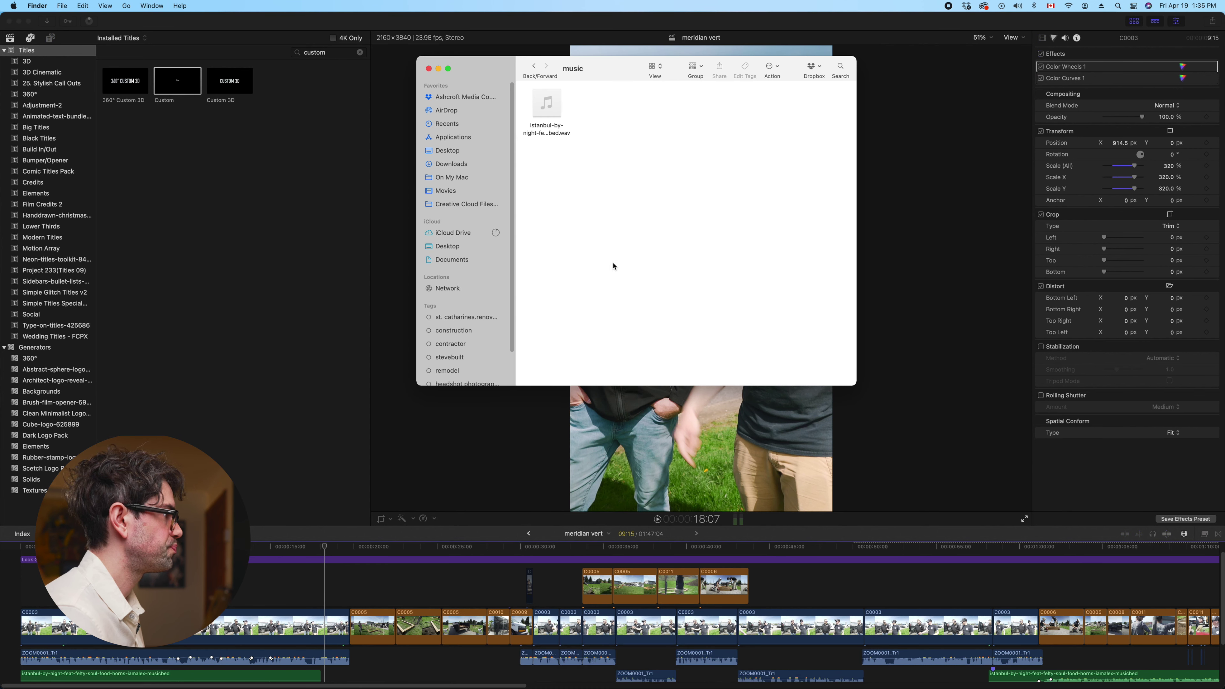
pyautogui.click(535, 66)
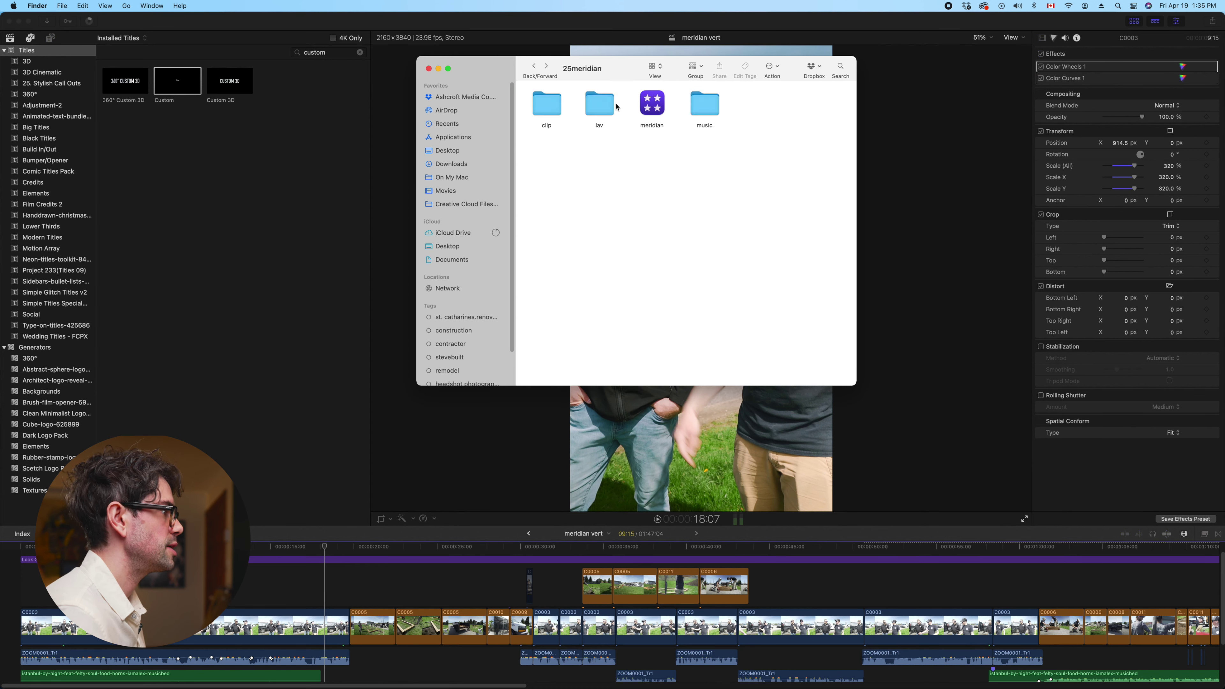
pyautogui.click(533, 67)
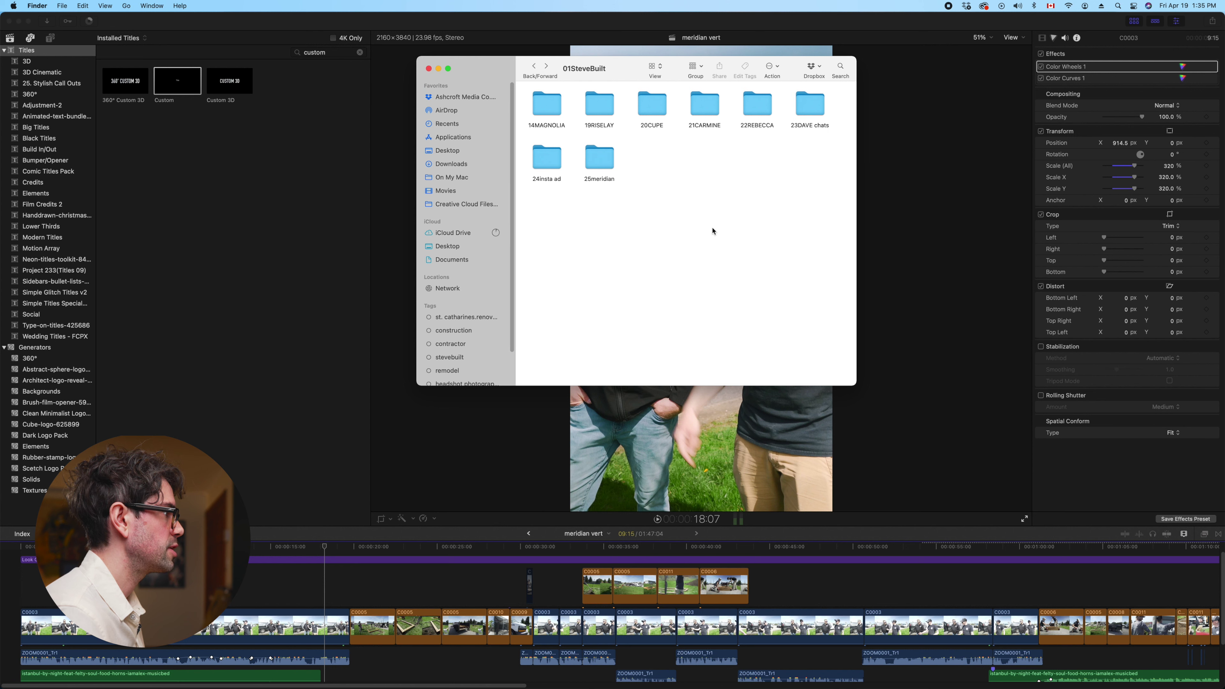
pyautogui.click(533, 67)
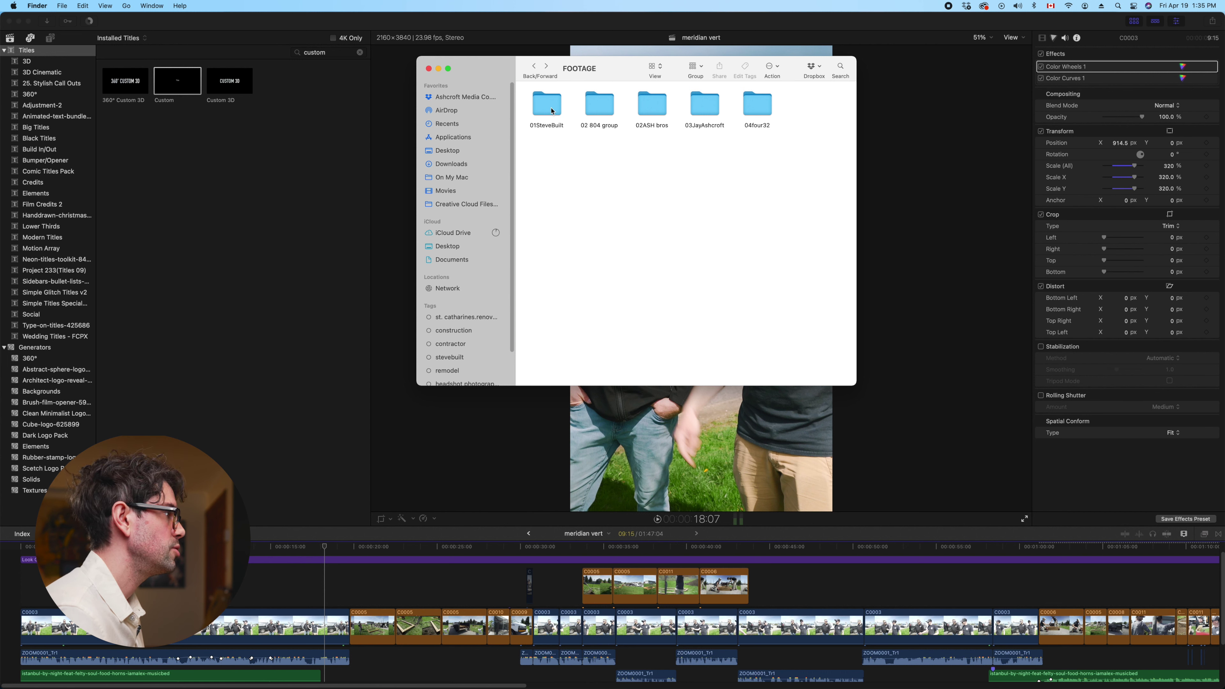
pyautogui.doubleClick(600, 116)
pyautogui.doubleClick(555, 107)
pyautogui.doubleClick(549, 107)
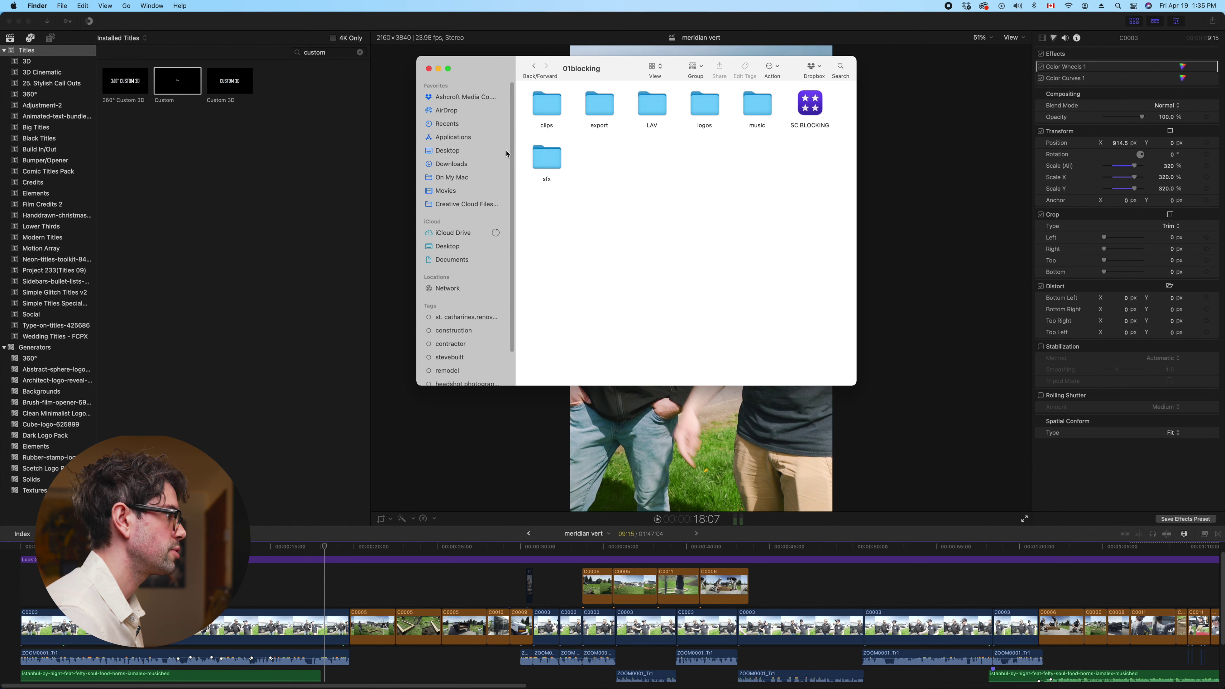
pyautogui.click(552, 160)
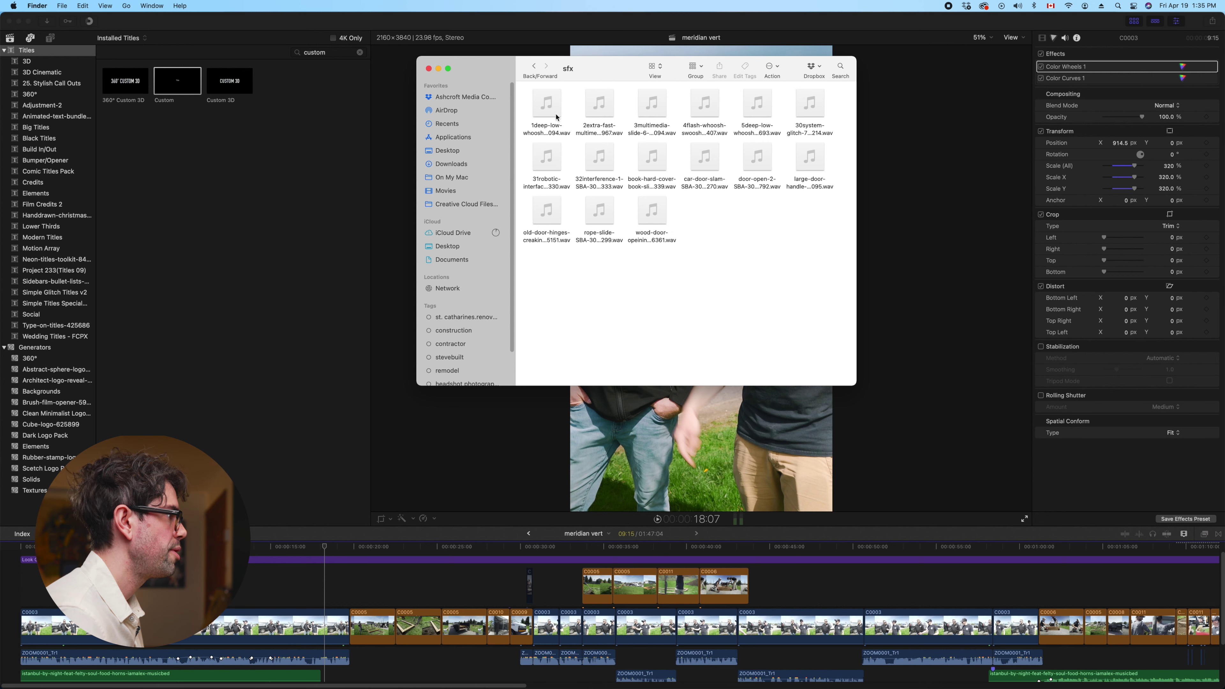
# Preview the 1deep-low-whoosh, 2extra-fast, 3multimedia, 4flash-whoosh and 5deep-low-whoosh sounds
pyautogui.click(551, 116)
pyautogui.press('space')
pyautogui.press('space')
pyautogui.click(605, 111)
pyautogui.press('space')
pyautogui.press('space')
pyautogui.moveTo(603, 109); pyautogui.dragTo(605, 111)
pyautogui.click(652, 108)
pyautogui.press('space')
pyautogui.press('space')
pyautogui.moveTo(663, 110)
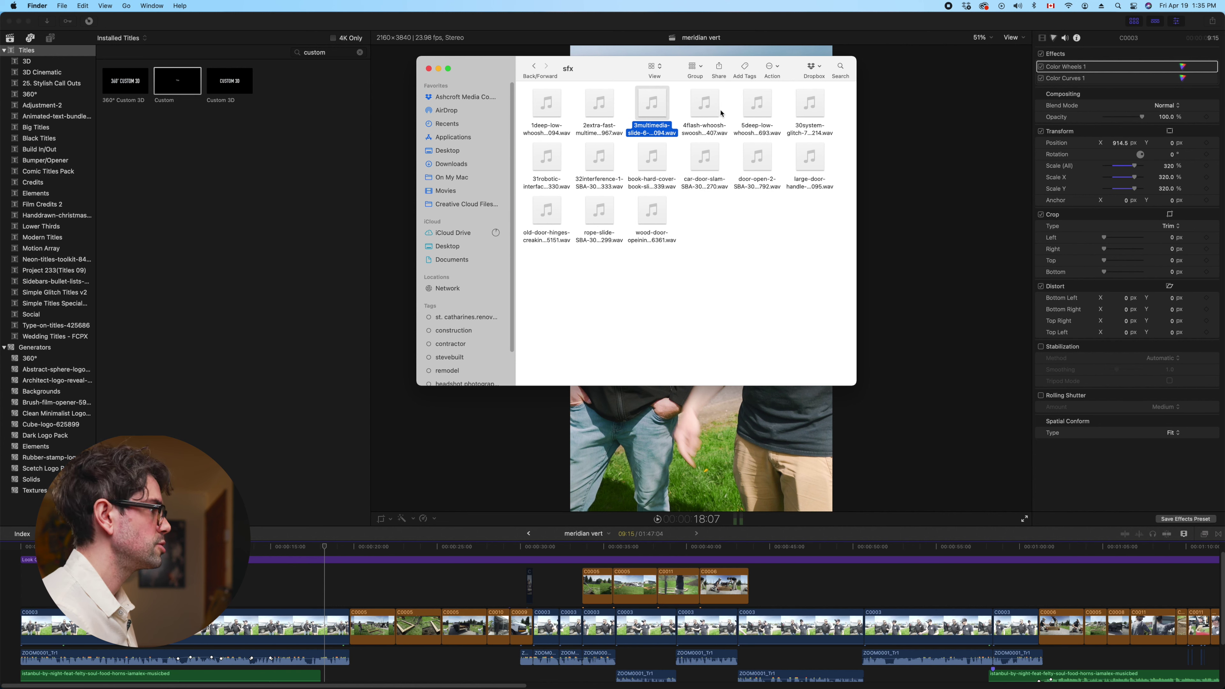
pyautogui.click(720, 113)
pyautogui.press('space')
pyautogui.press('space')
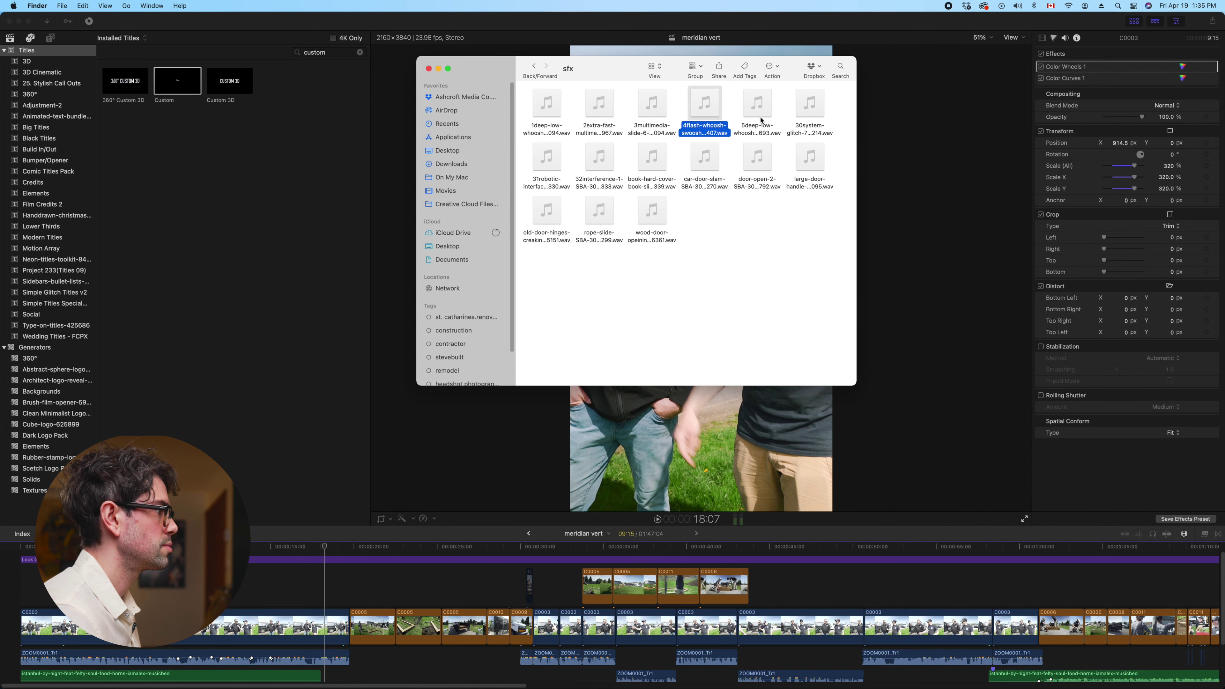
pyautogui.click(763, 118)
pyautogui.press('space')
pyautogui.press('space')
pyautogui.moveTo(705, 158)
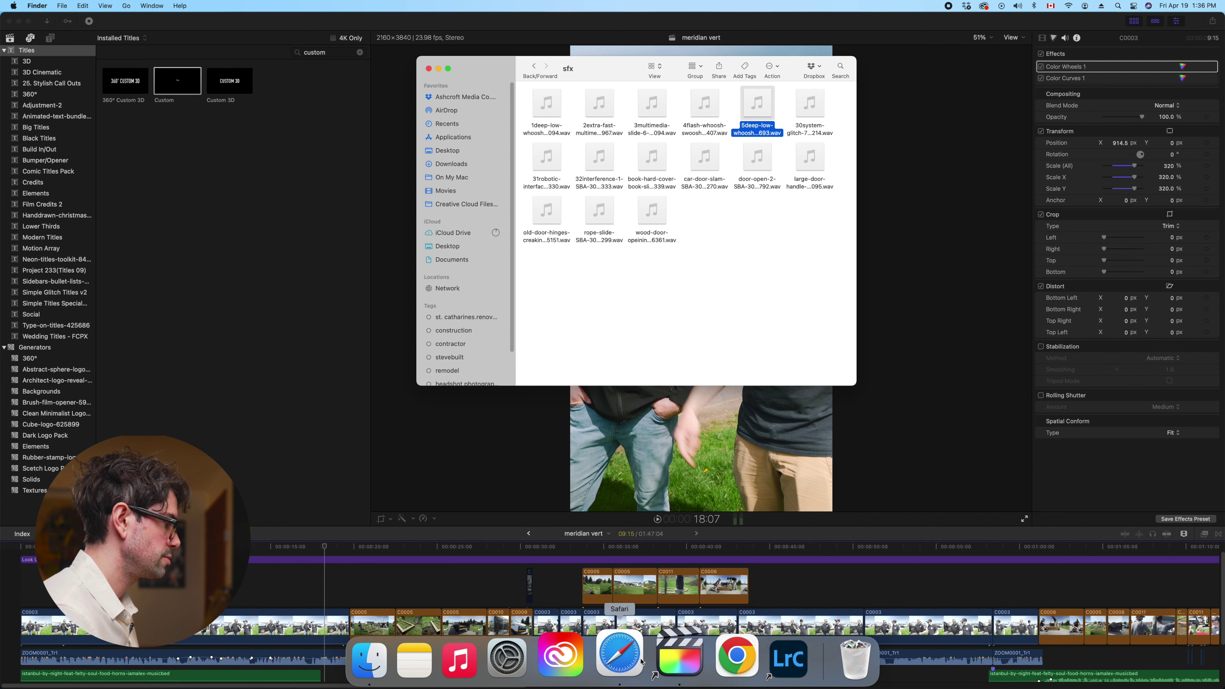
# Create a new empty sfx folder inside 01SteveBuilt's 25meridian folder and open it
pyautogui.click(534, 67)
pyautogui.click(536, 68)
pyautogui.click(536, 68)
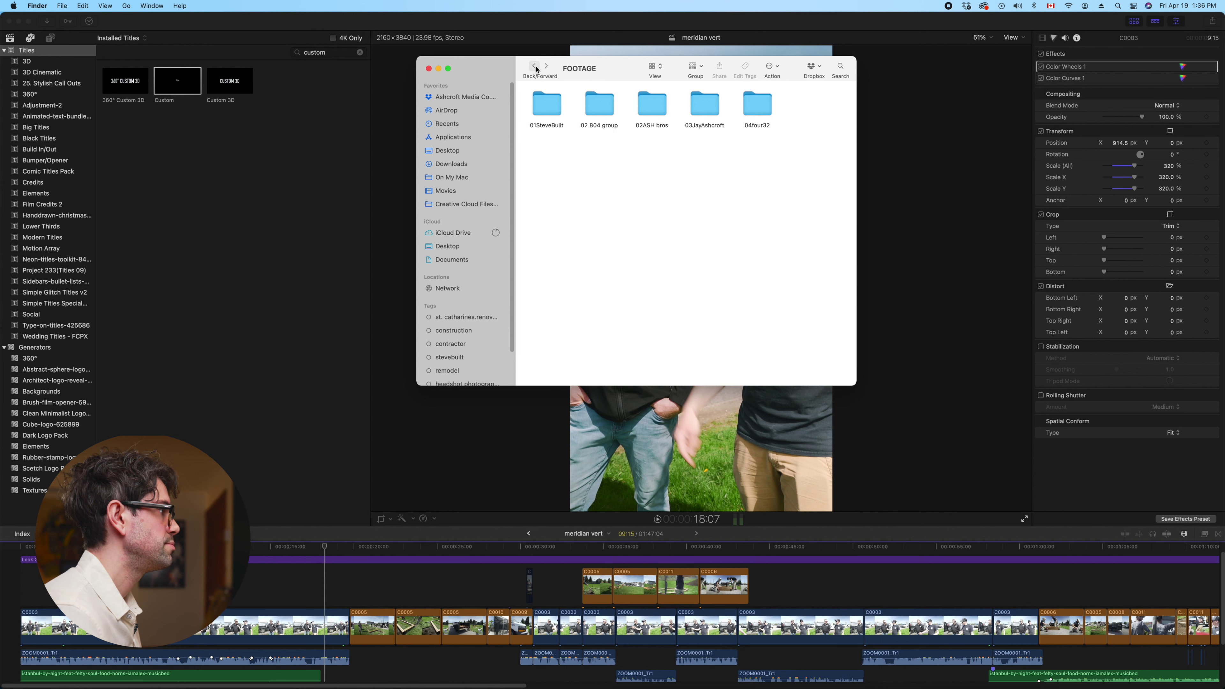
pyautogui.doubleClick(543, 102)
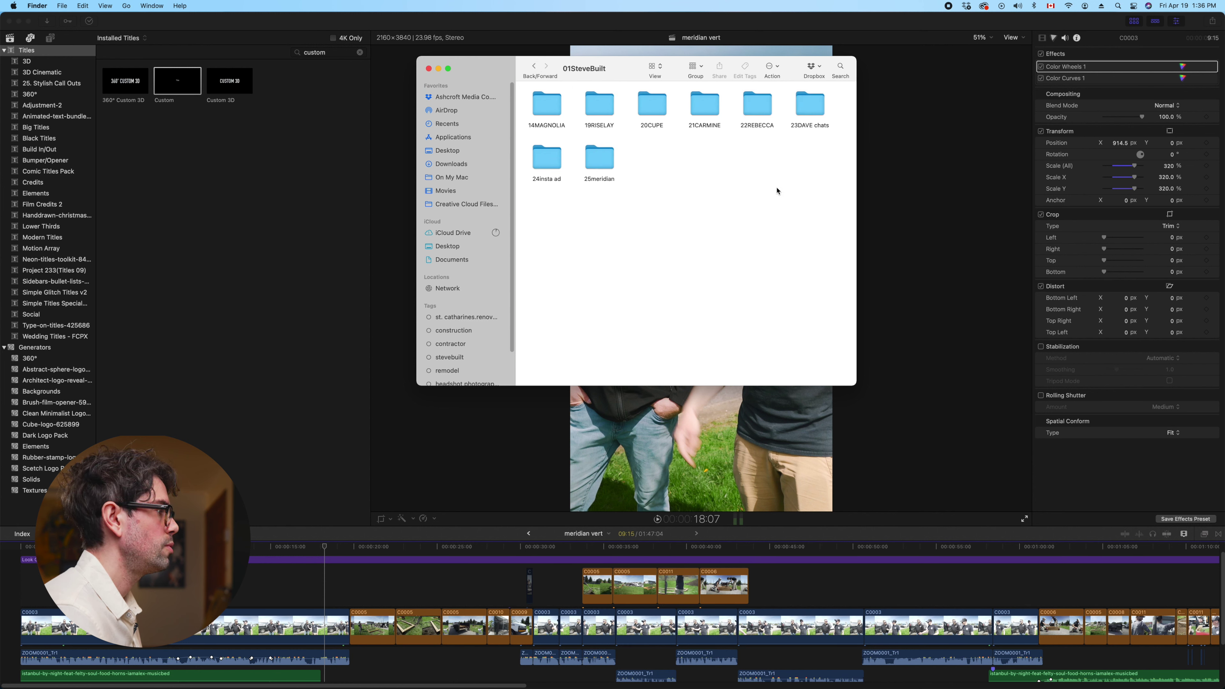
pyautogui.doubleClick(598, 153)
pyautogui.rightClick(668, 181)
pyautogui.click(679, 192)
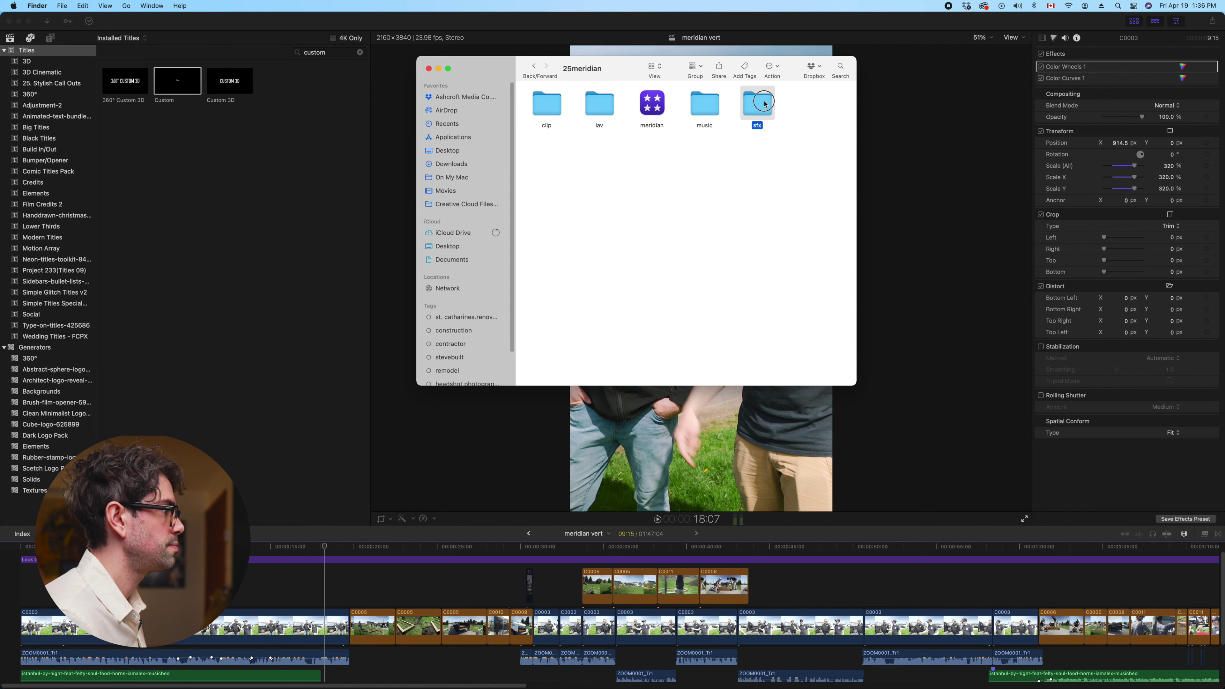
pyautogui.doubleClick(765, 104)
pyautogui.click(623, 668)
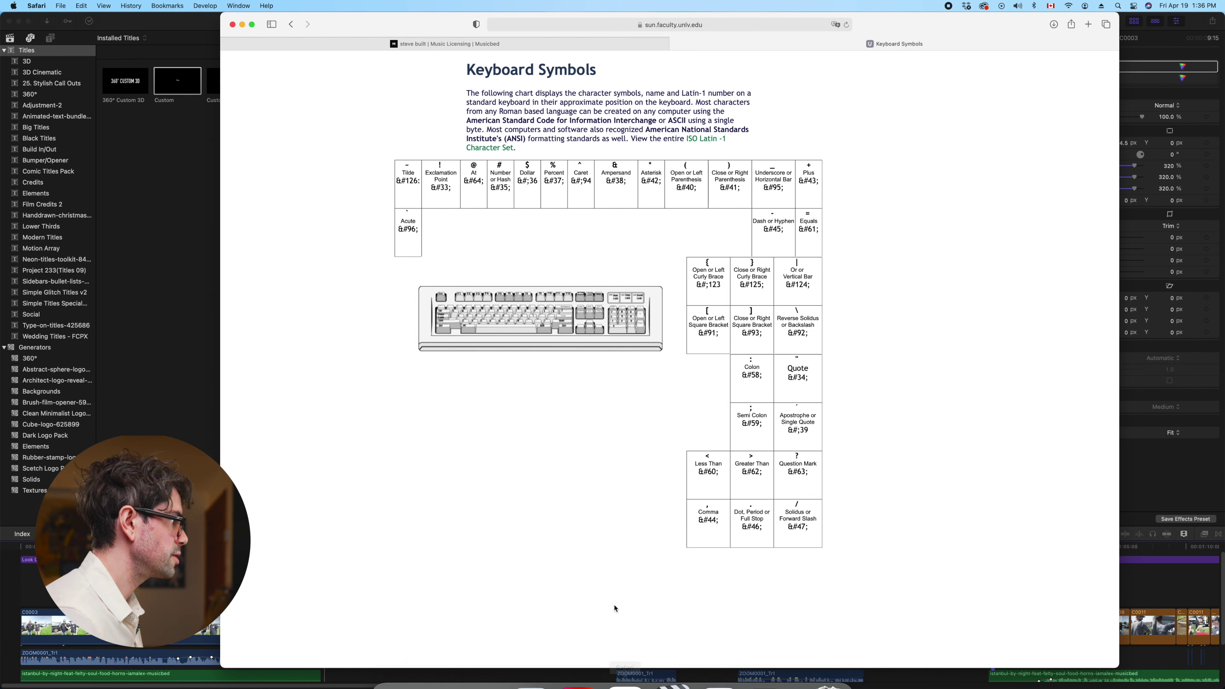
# Go to storyblocks in a new tab and search Sound Effects for 'whip'
pyautogui.click(1088, 25)
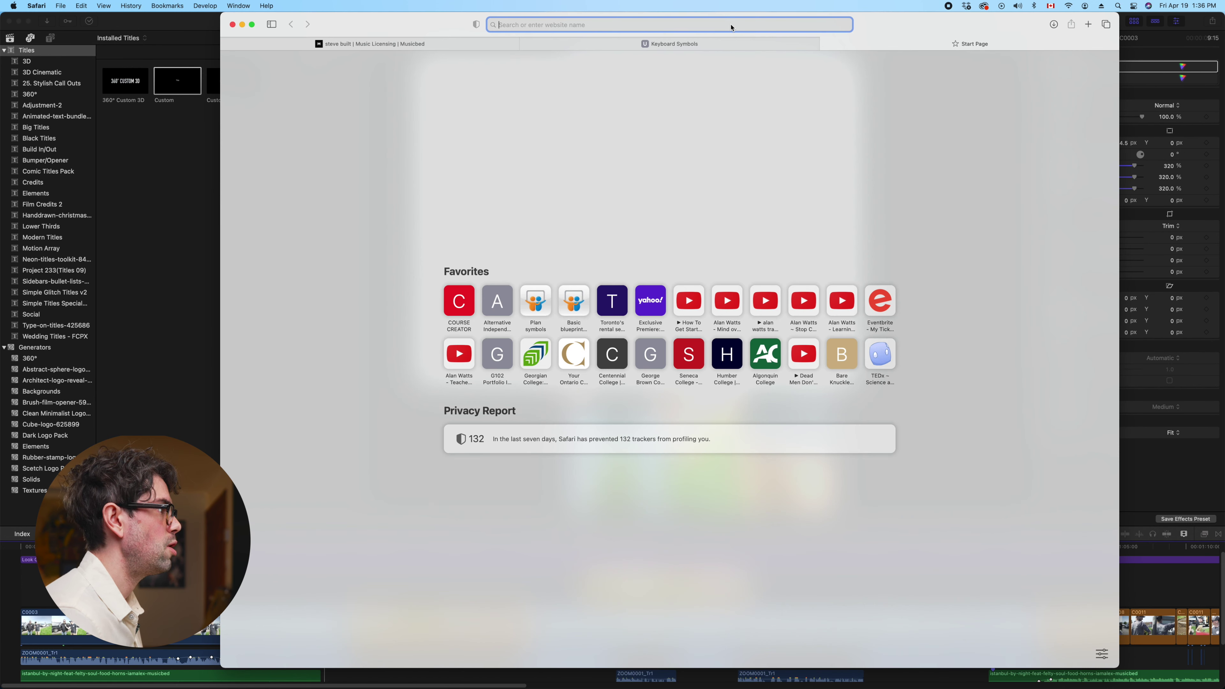
pyautogui.write('storyblocks')
pyautogui.press('Return')
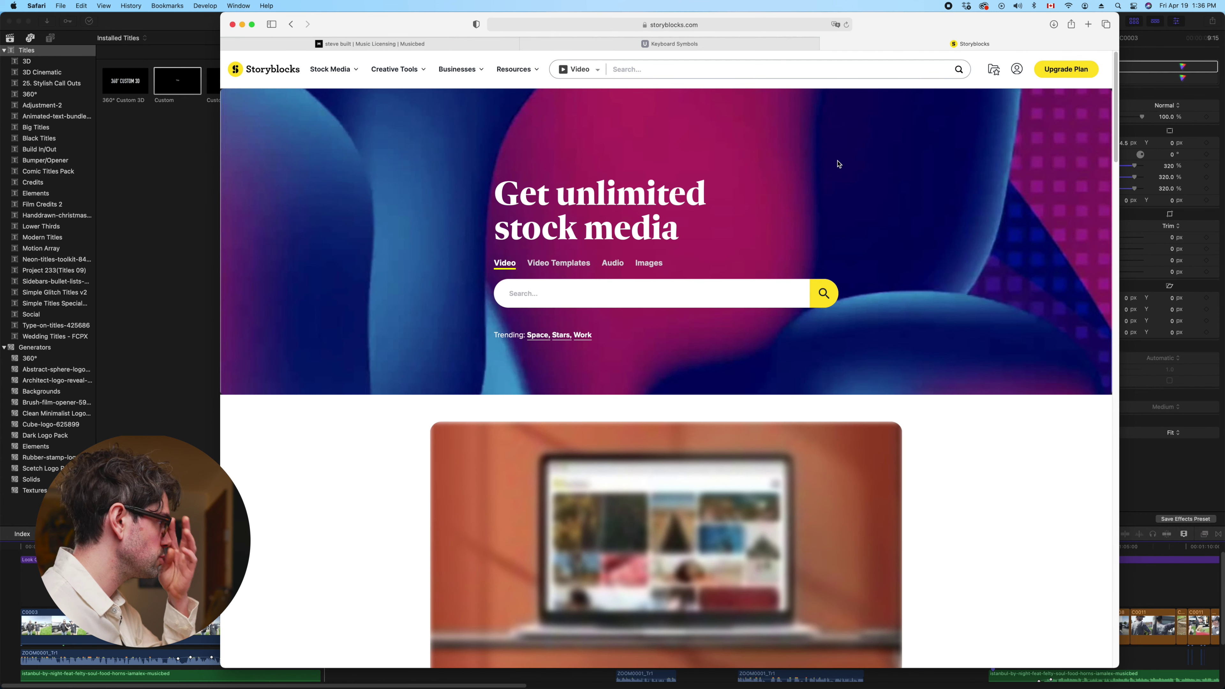
pyautogui.click(597, 73)
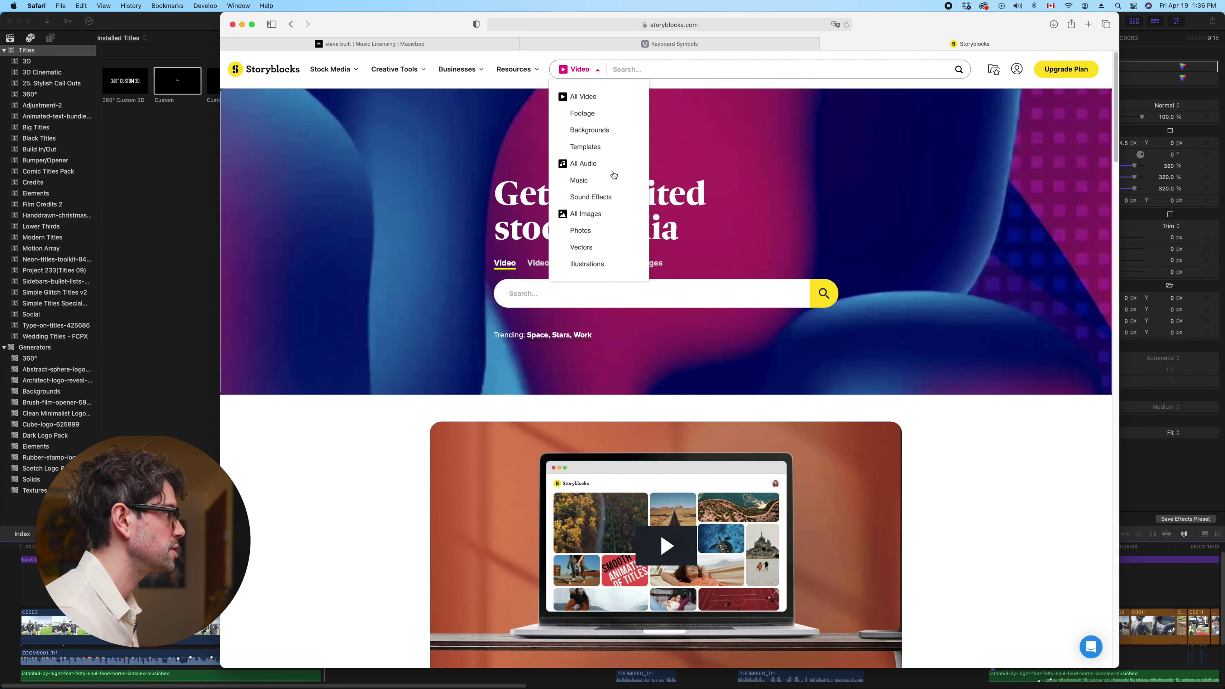
pyautogui.click(593, 196)
pyautogui.click(647, 70)
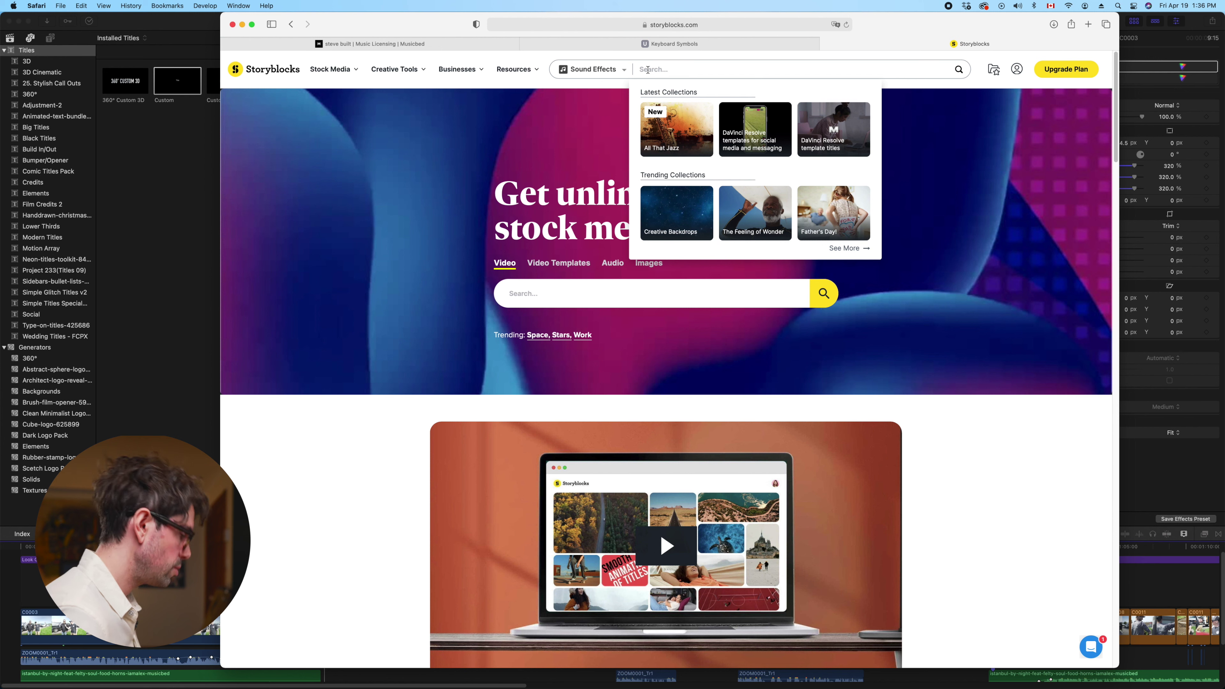
pyautogui.write('whip')
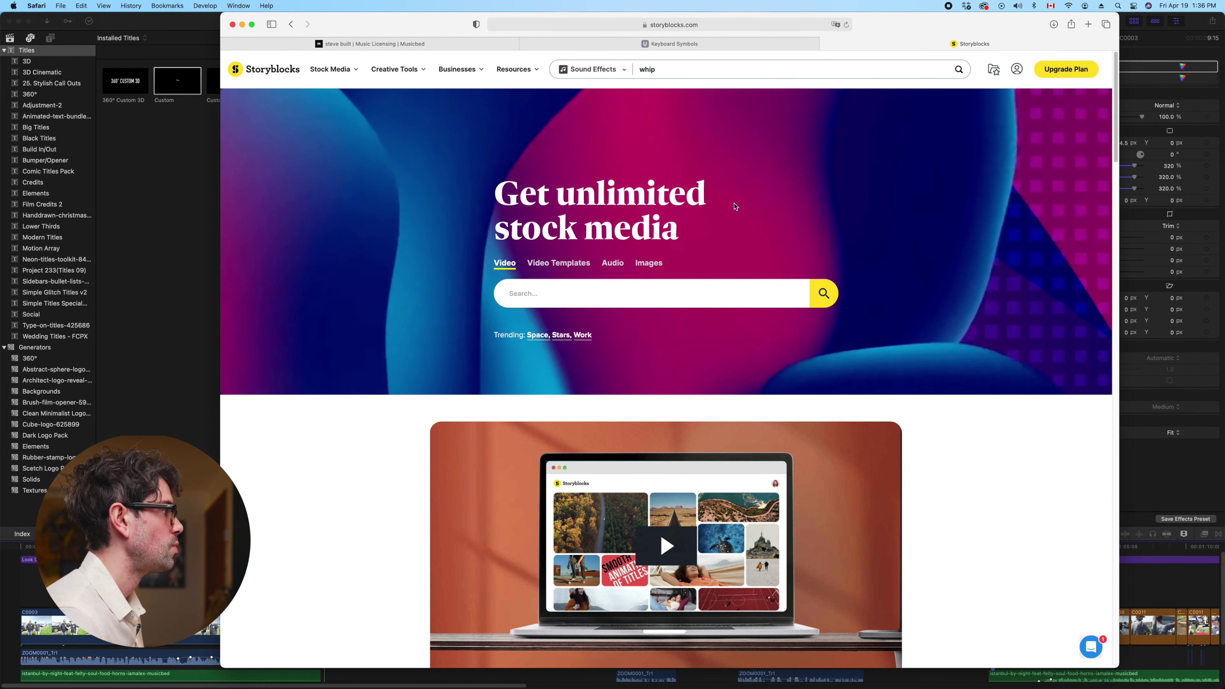
pyautogui.press('Return')
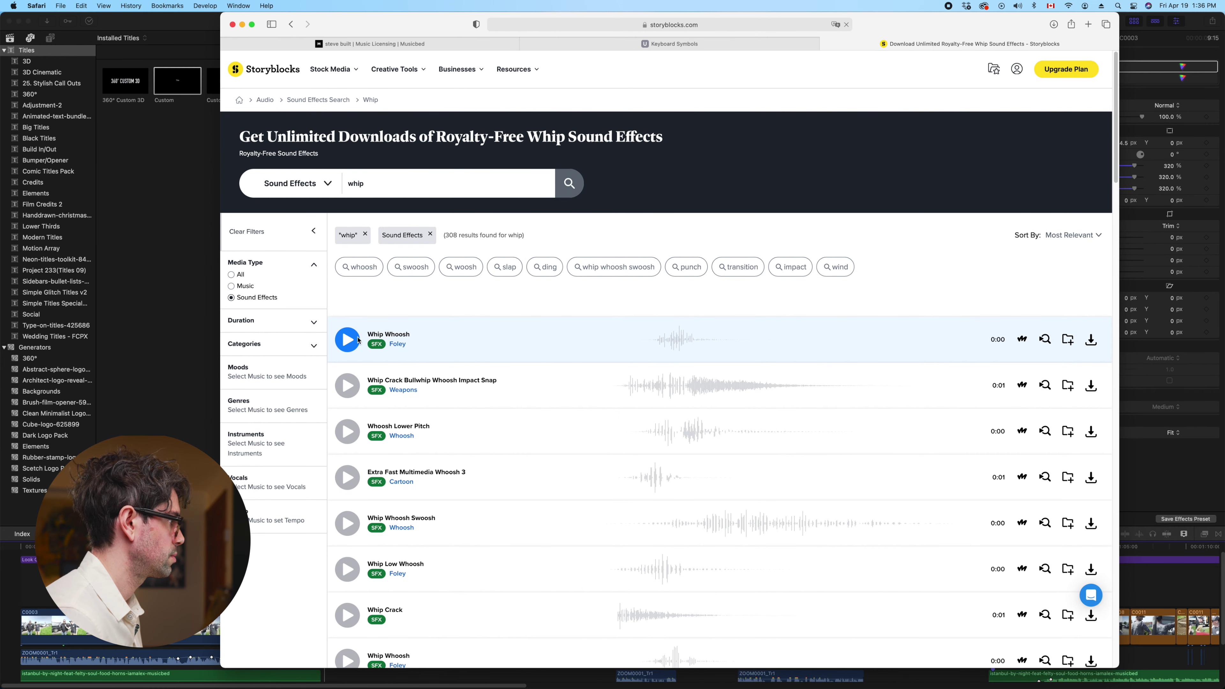
# Preview the Whip Whoosh, Whip Crack Bullwhip and Whoosh Lower Pitch sound effects
pyautogui.click(347, 345)
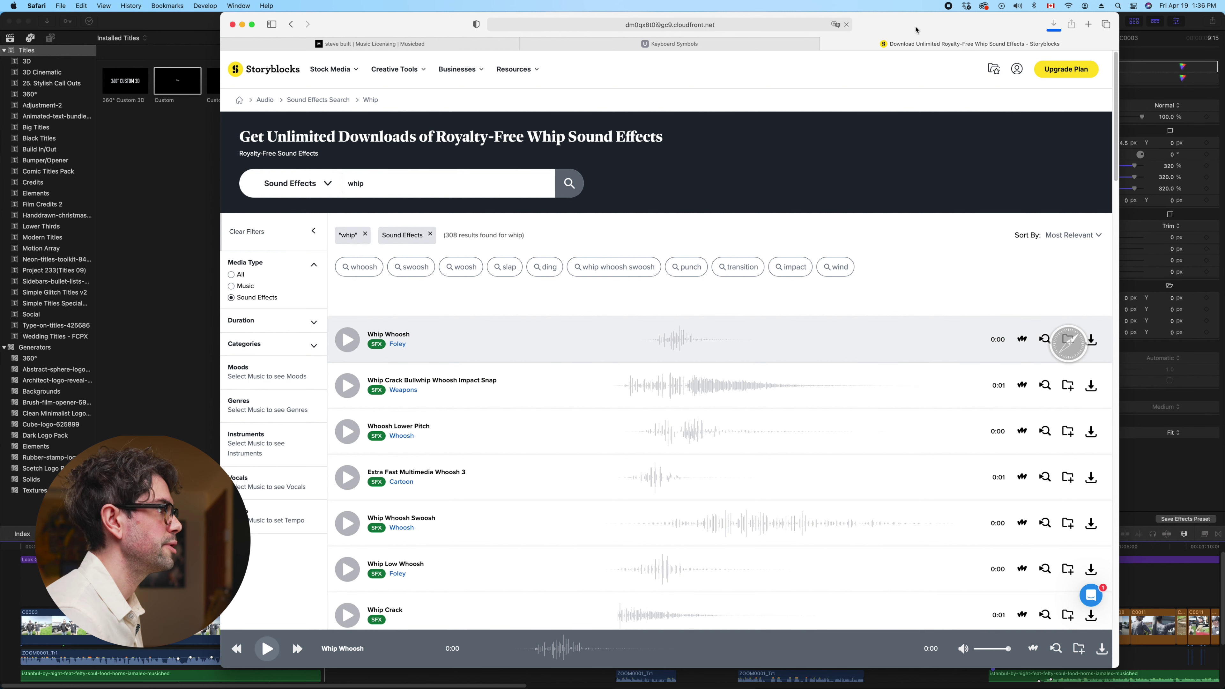
pyautogui.press('XF86AudioPlay')
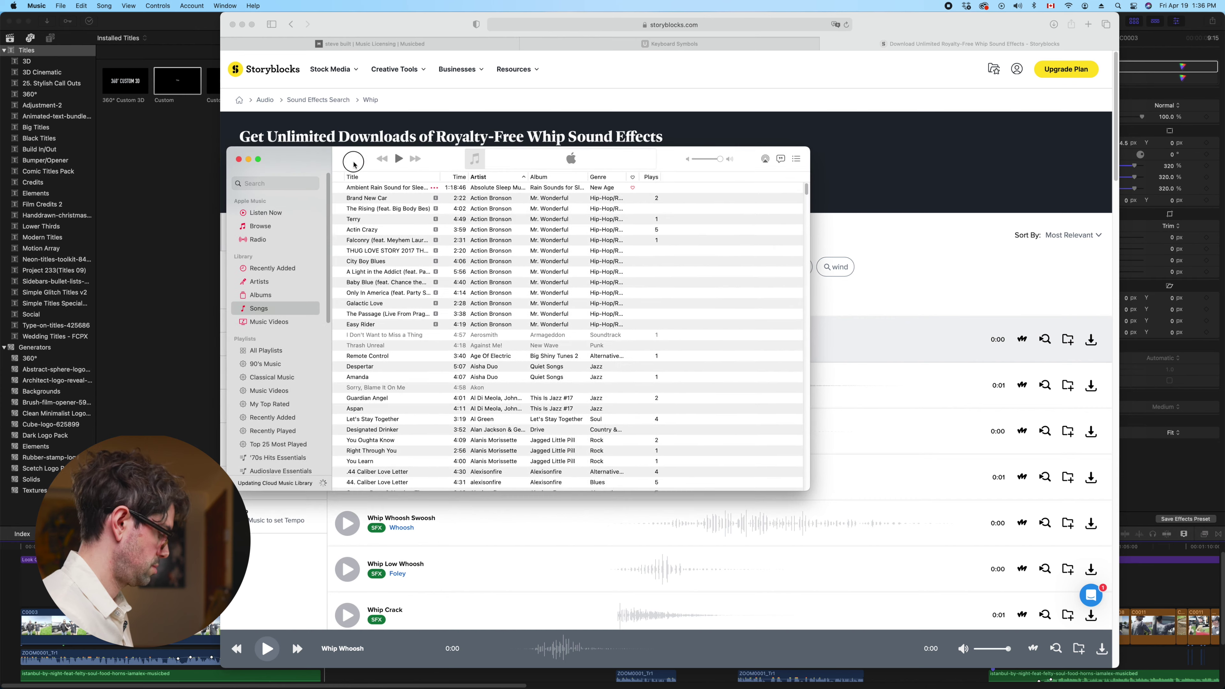
pyautogui.press('super+h')
pyautogui.click(355, 385)
pyautogui.click(349, 433)
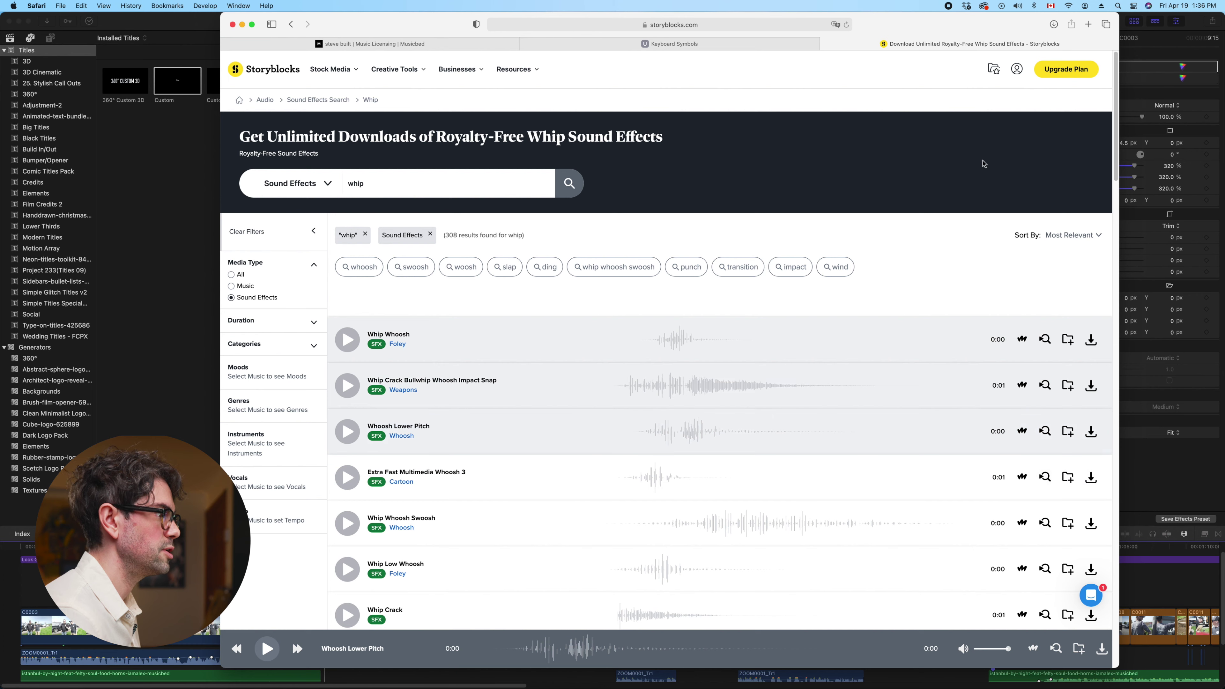
pyautogui.press('XF86AudioPlay')
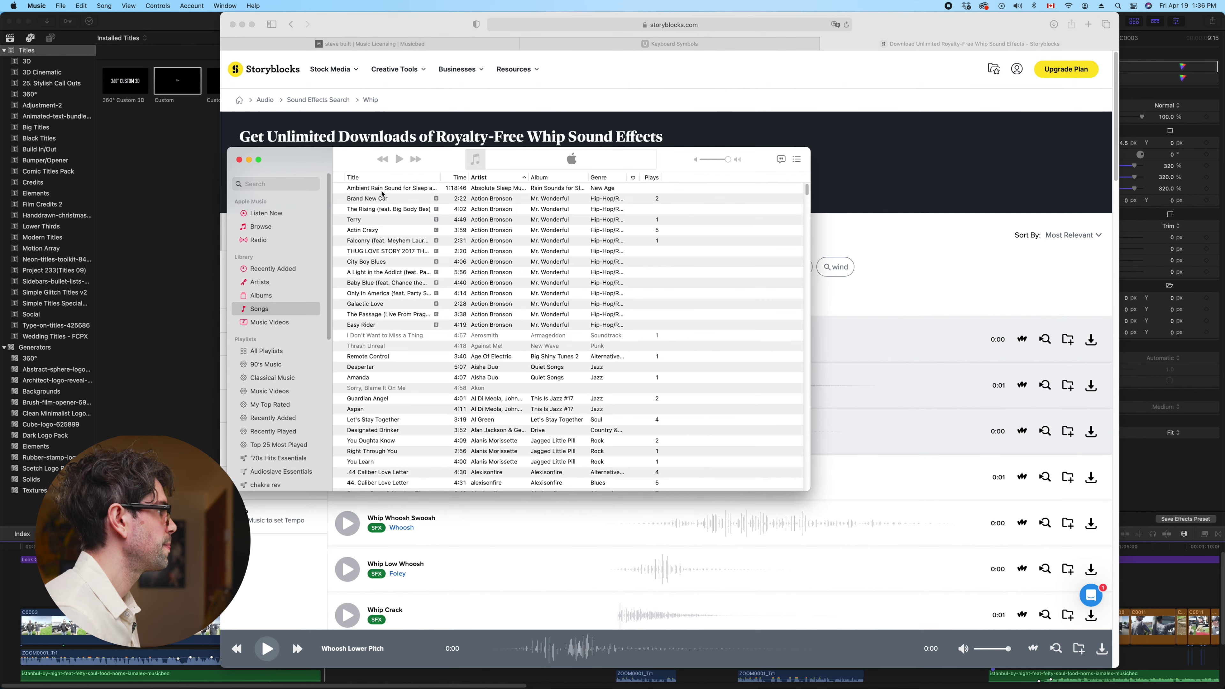
pyautogui.press('cmd+q')
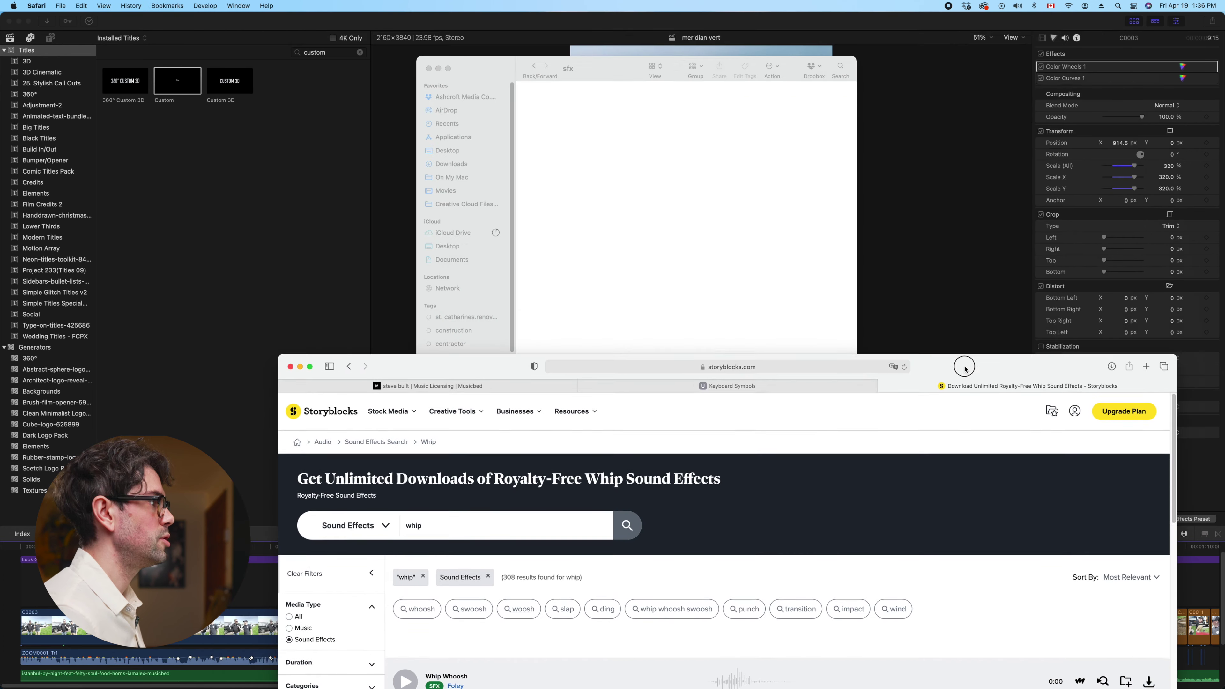
# Open the 25meridian sfx folder, undoing an accidental untitled folder
pyautogui.click(531, 67)
pyautogui.click(761, 103)
pyautogui.rightClick(763, 195)
pyautogui.click(777, 200)
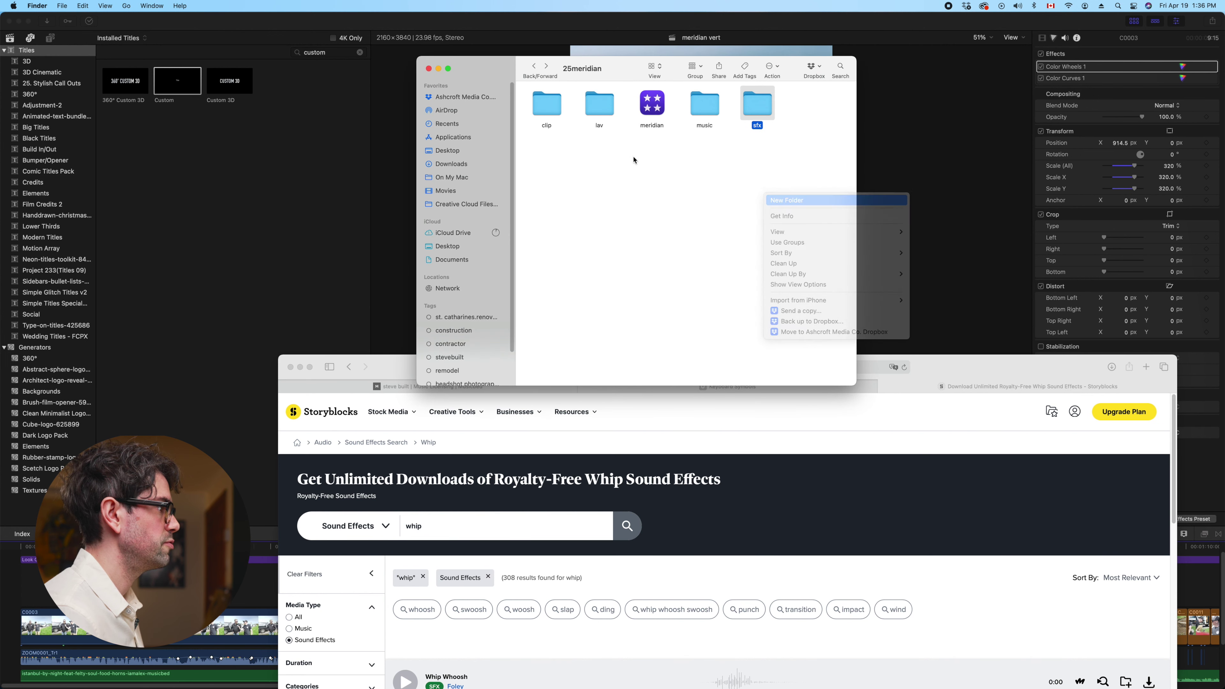
pyautogui.press('super+z')
pyautogui.doubleClick(758, 103)
# Move the whoosh-lower-pitch and whip-whoosh downloads into the sfx folder
pyautogui.click(1107, 359)
pyautogui.click(1111, 365)
pyautogui.click(1046, 413)
pyautogui.keyDown('shift'); pyautogui.click(1036, 438); pyautogui.keyUp('shift')
pyautogui.moveTo(1037, 438); pyautogui.dragTo(644, 173)
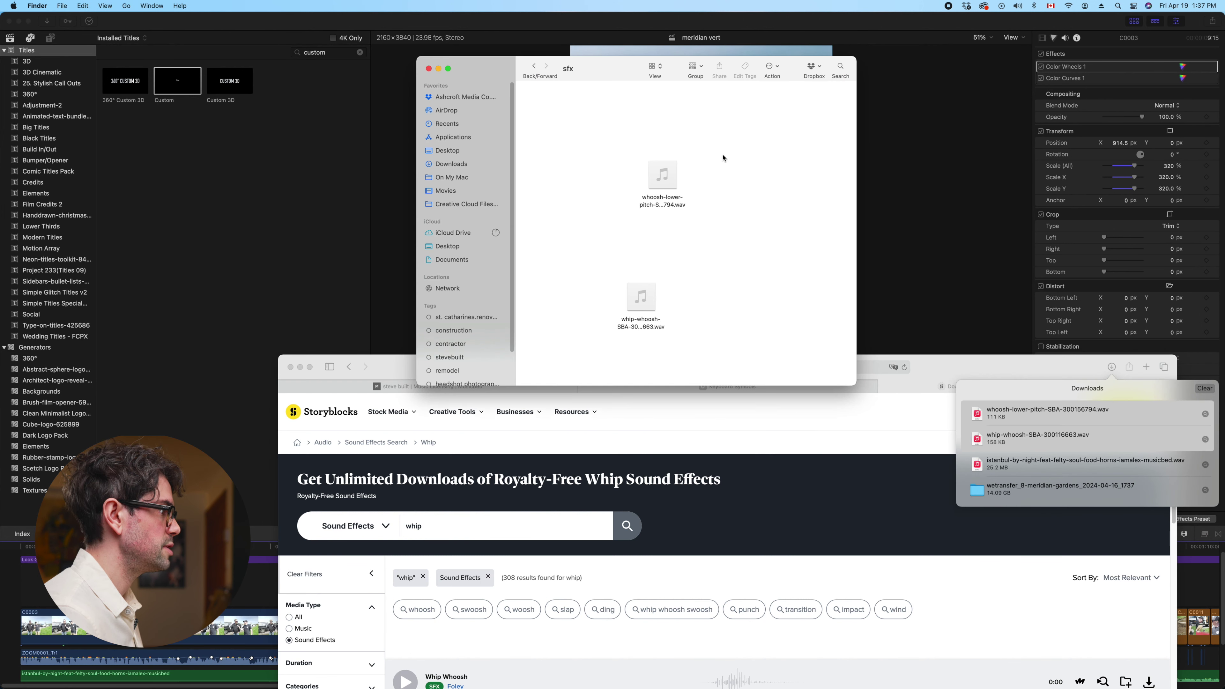
# Start a new event in Final Cut Pro's meridian library
pyautogui.click(9, 38)
pyautogui.click(9, 39)
pyautogui.rightClick(34, 131)
pyautogui.click(48, 134)
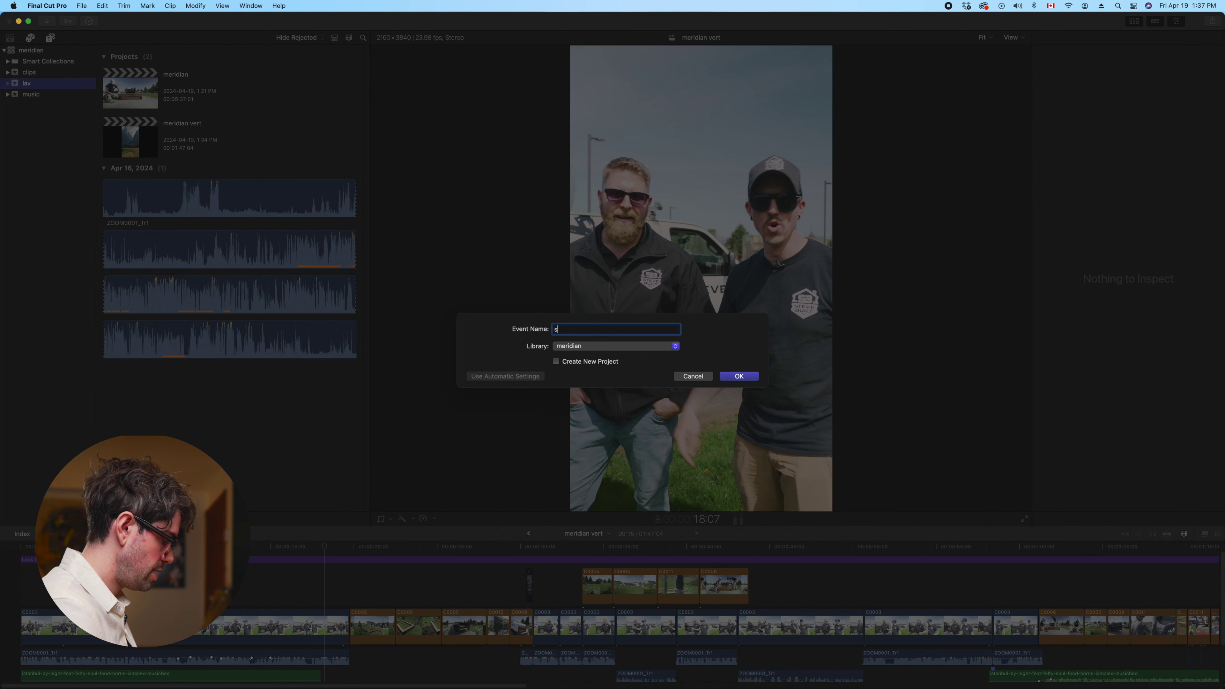
# Name the event sfx and import both whoosh WAV files into it
pyautogui.write('sfx')
pyautogui.press('Return')
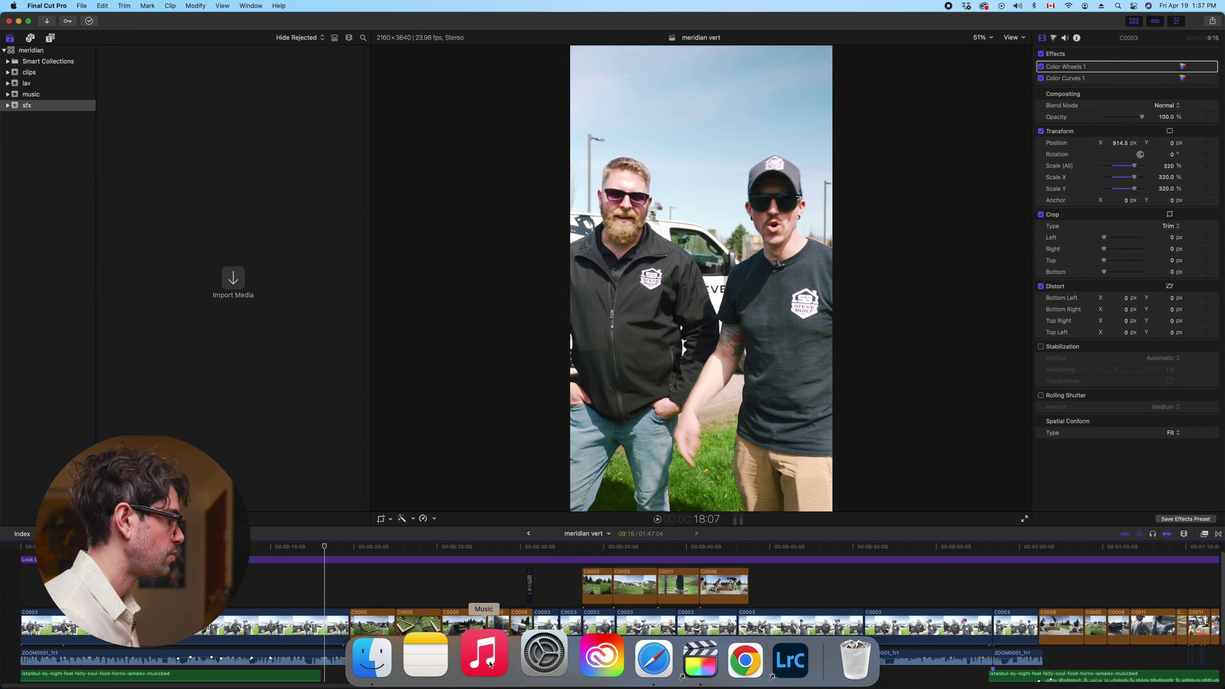
pyautogui.click(414, 656)
pyautogui.moveTo(673, 181); pyautogui.dragTo(521, 88)
pyautogui.moveTo(606, 114); pyautogui.dragTo(285, 292)
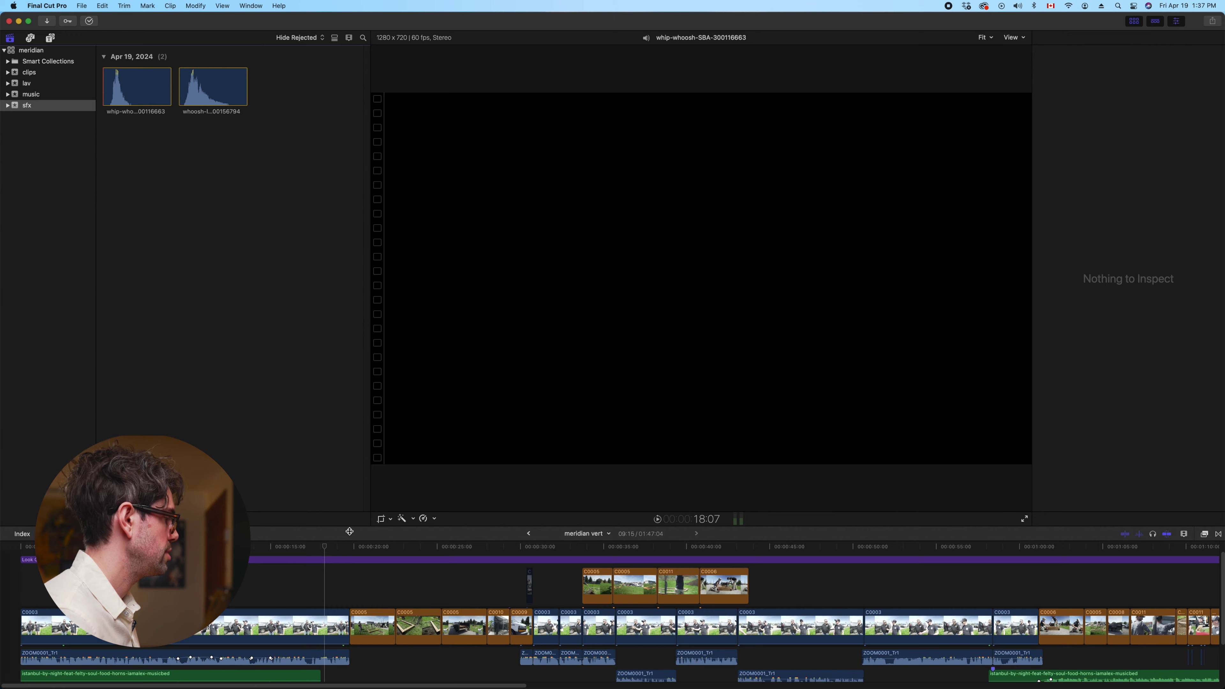
# Place whip-whoosh and whoosh-lower-pitch near the start of the meridian vert timeline
pyautogui.click(146, 628)
pyautogui.press('super+minus')
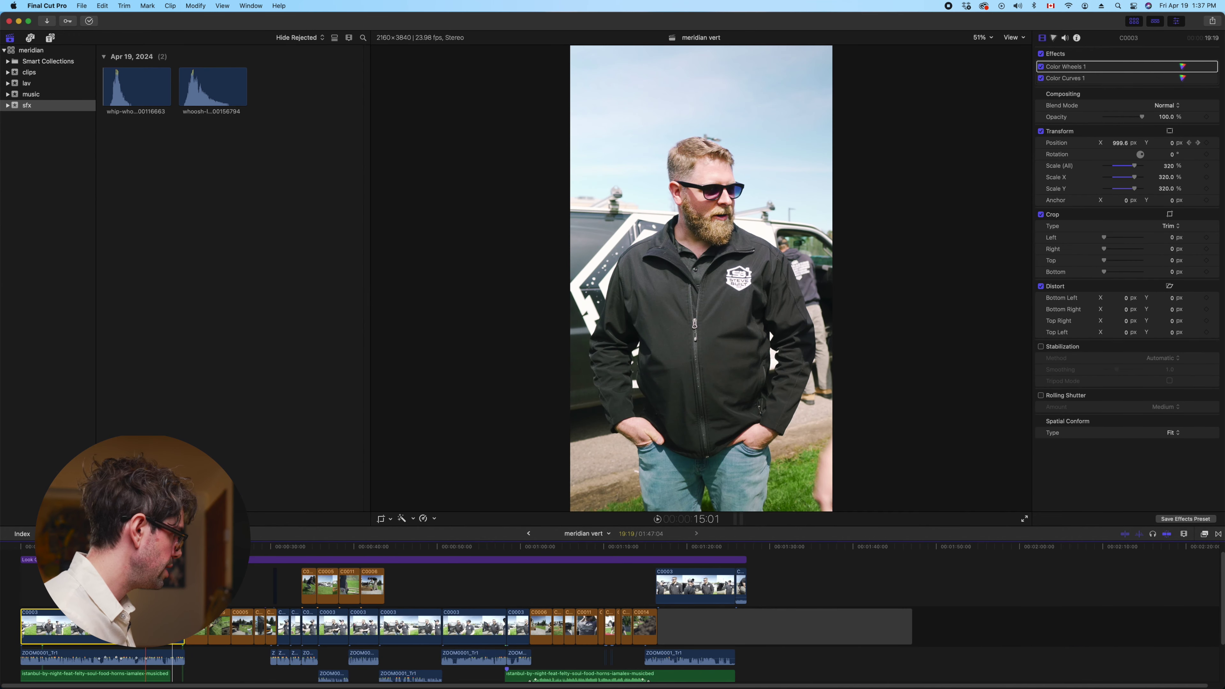
pyautogui.scroll(-3, 145, 608)
pyautogui.click(132, 89)
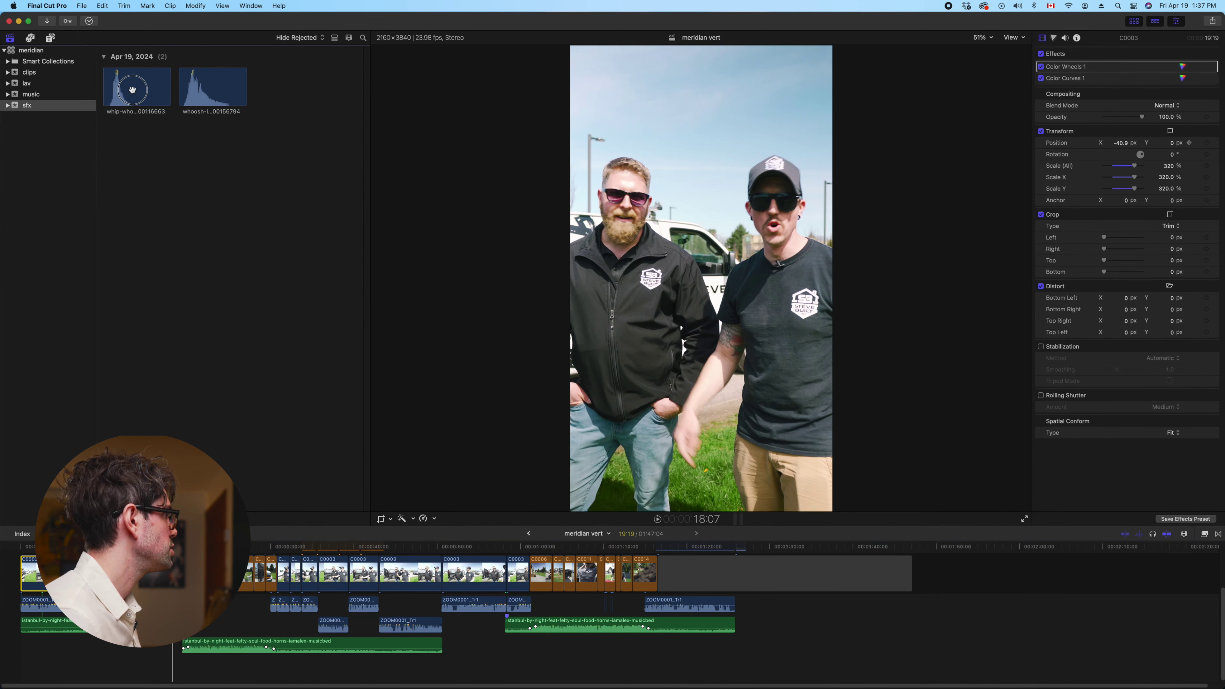
pyautogui.click(200, 91)
pyautogui.hotkey('shift', 'z')
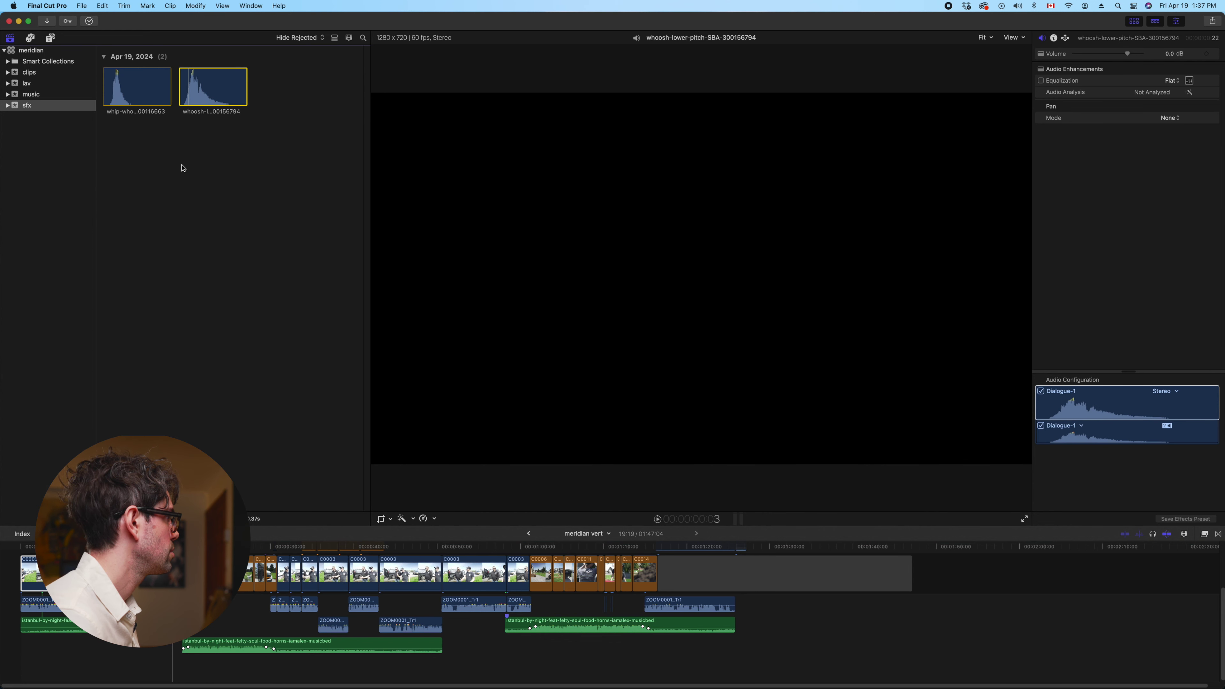
pyautogui.moveTo(132, 94); pyautogui.dragTo(29, 670)
pyautogui.click(232, 112)
pyautogui.moveTo(217, 92); pyautogui.dragTo(51, 632)
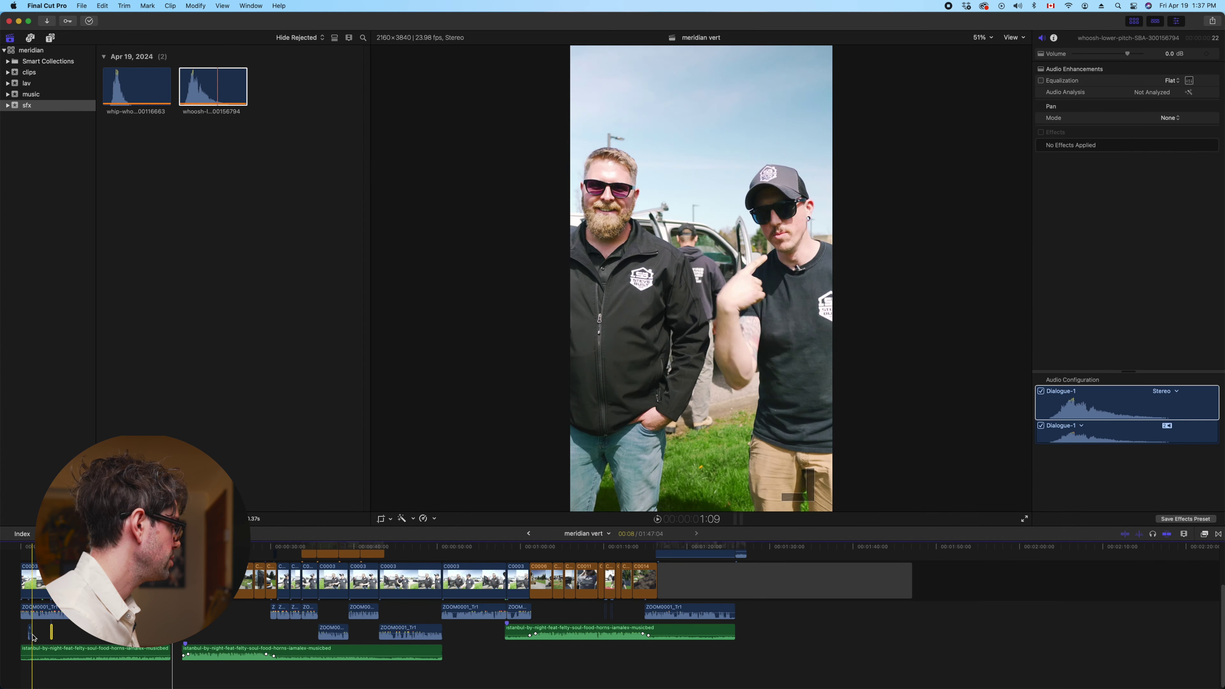
pyautogui.press('super+equal')
pyautogui.press('super+equal')
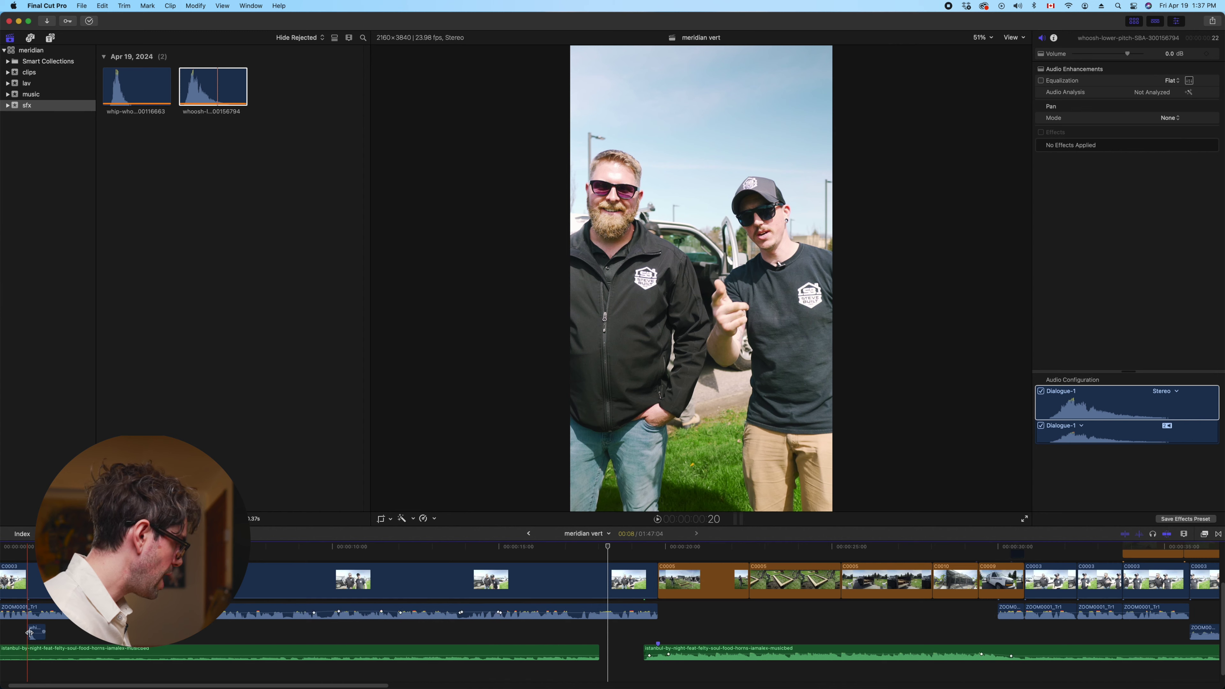
pyautogui.click(58, 630)
# From the whip-whoosh clip's Edit Roles editor, add an audio role named effects2
pyautogui.rightClick(62, 629)
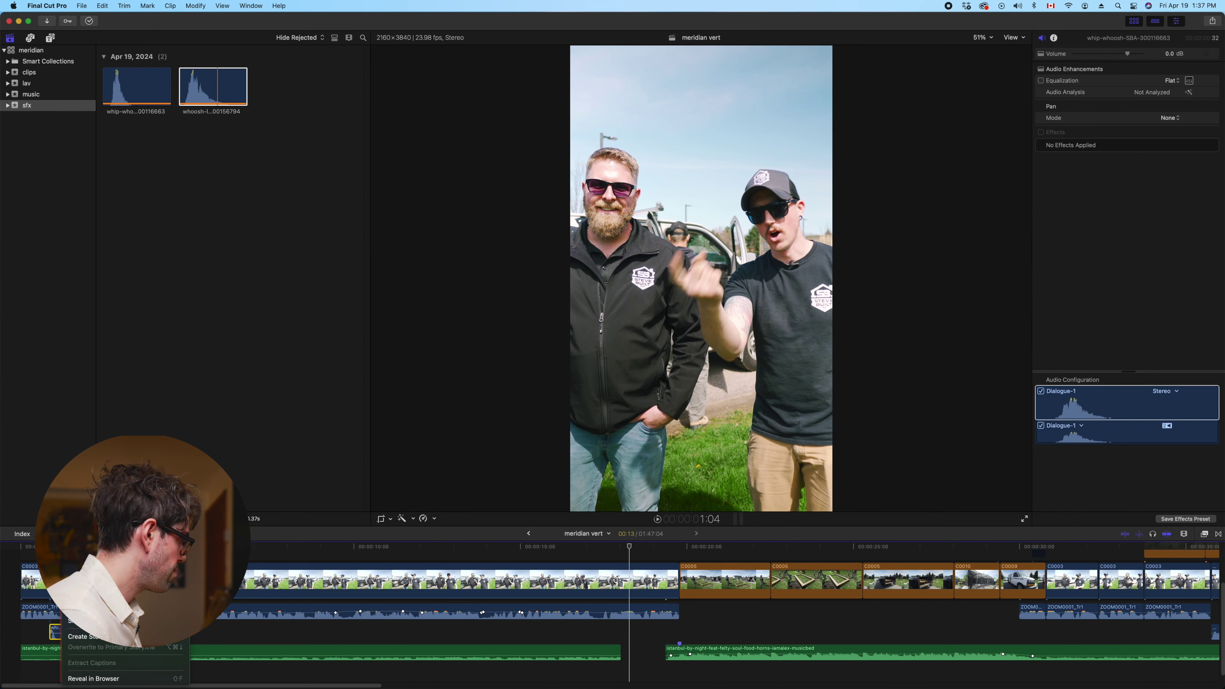
pyautogui.moveTo(121, 558)
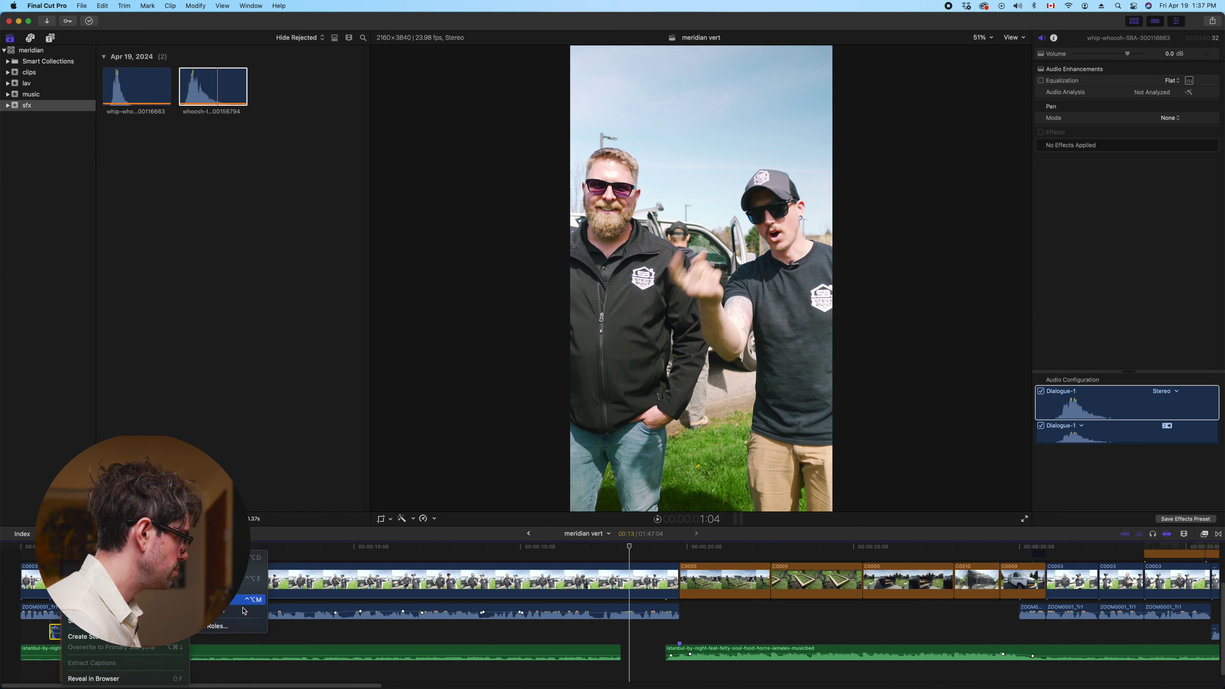
pyautogui.click(236, 626)
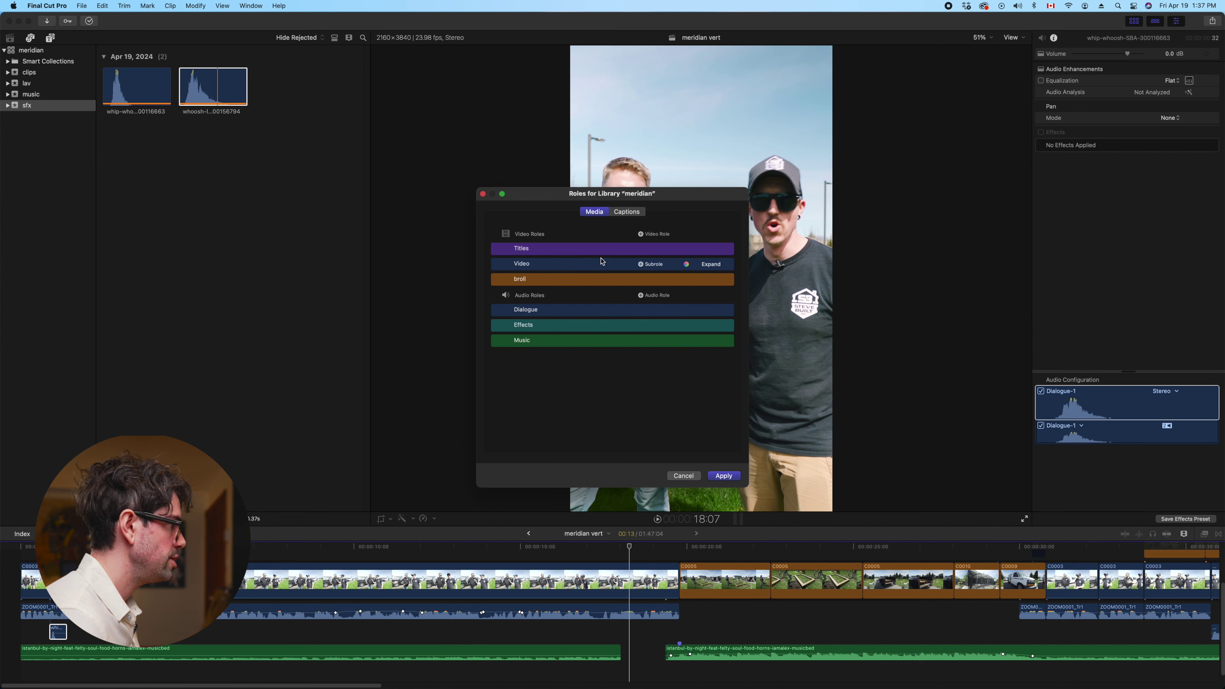
pyautogui.click(641, 235)
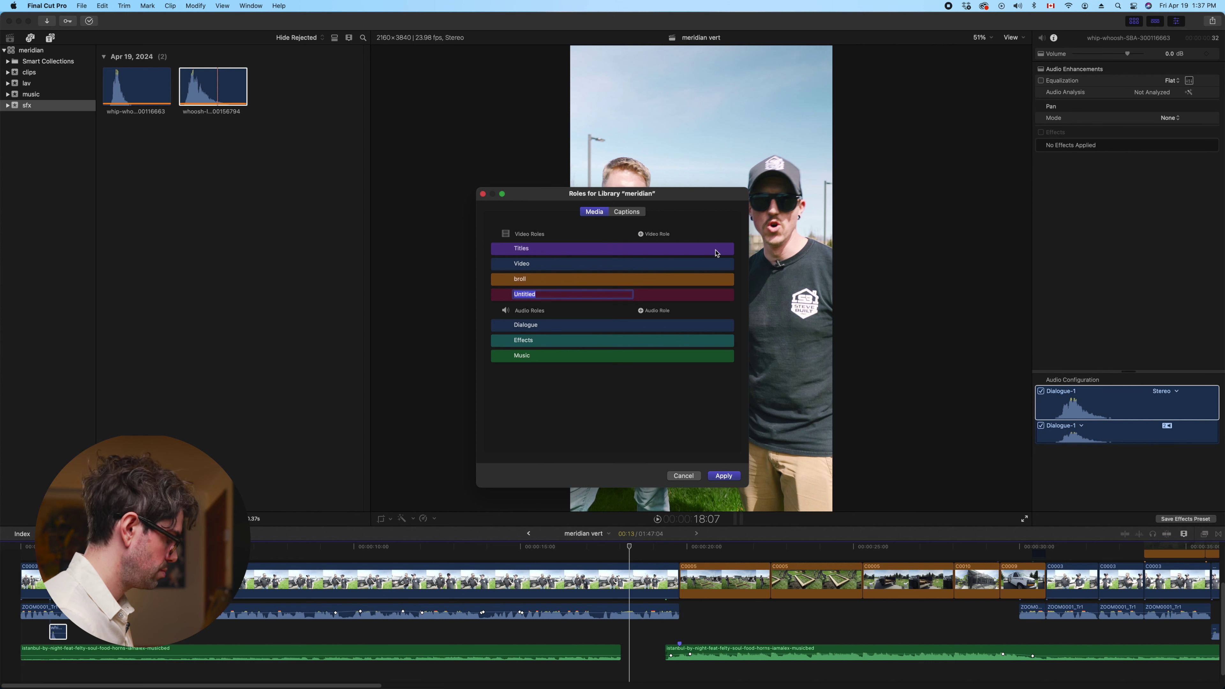
pyautogui.press('Escape')
pyautogui.click(641, 295)
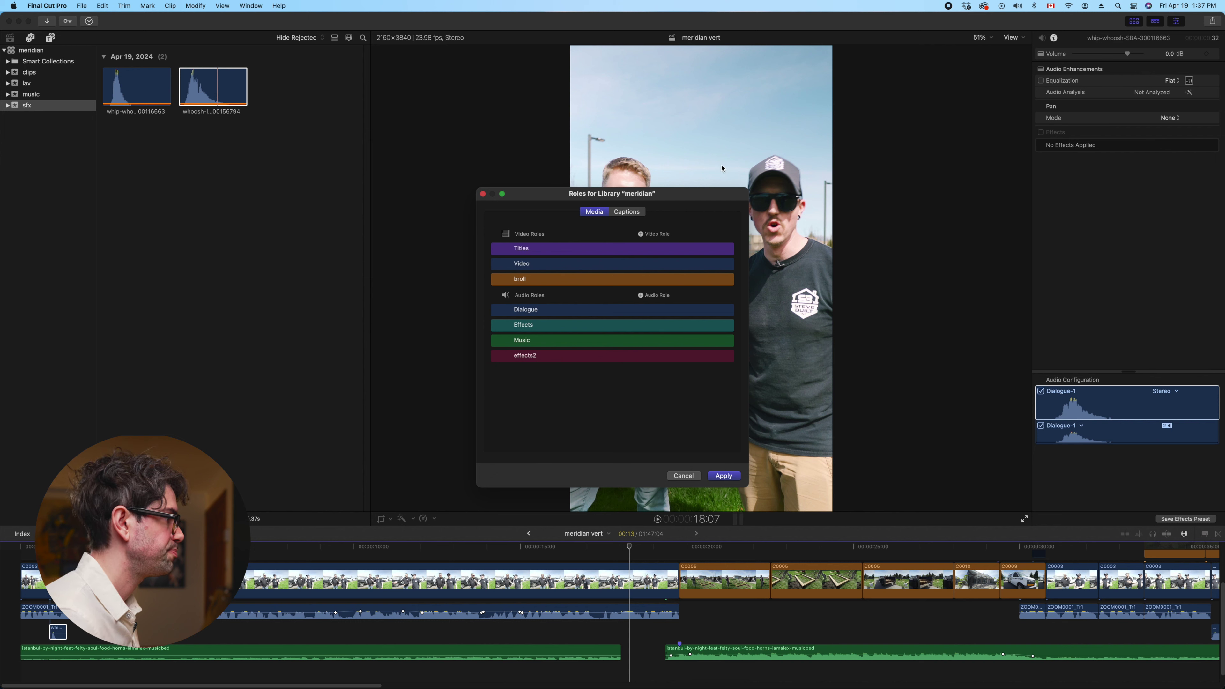
pyautogui.click(483, 194)
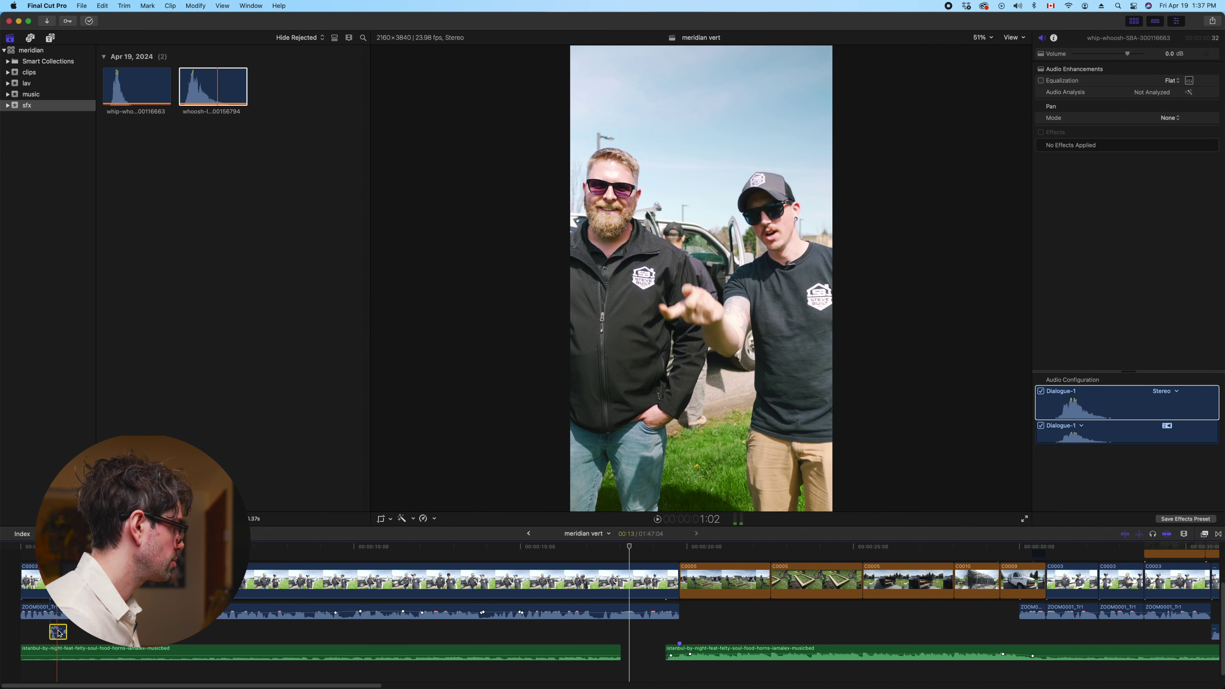
# Assign the Effects role to whip-whoosh and effects2 to whoosh-lower-pitch
pyautogui.rightClick(58, 631)
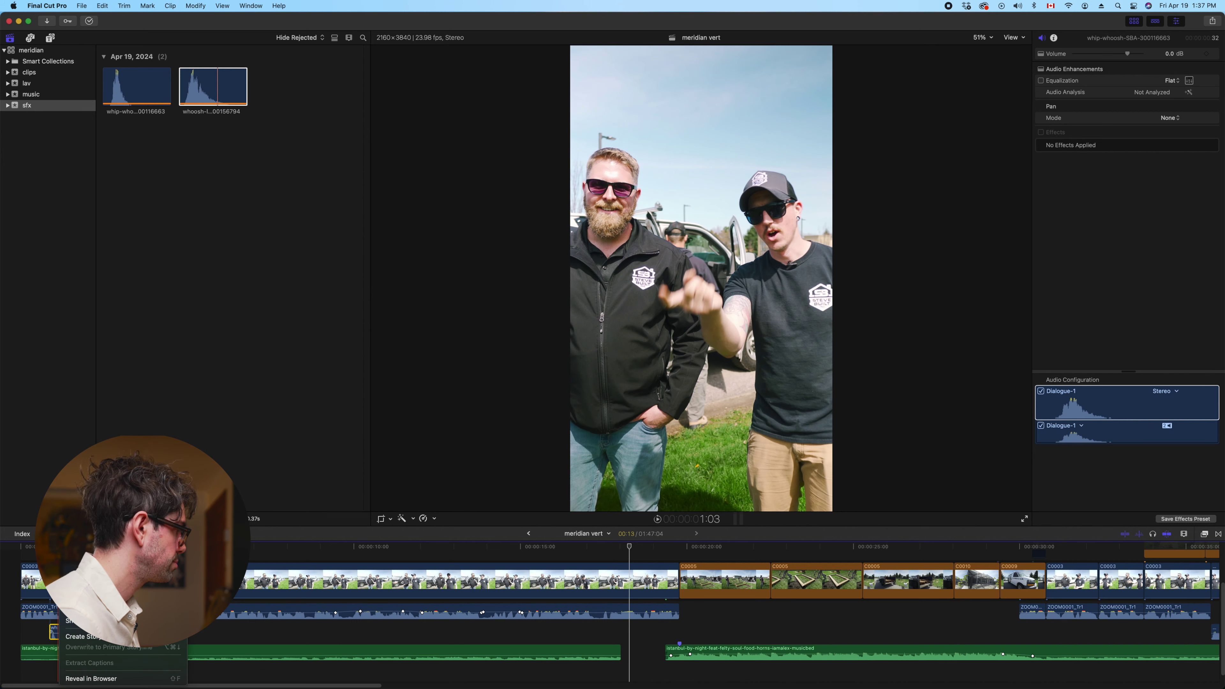
pyautogui.moveTo(145, 557)
pyautogui.click(217, 578)
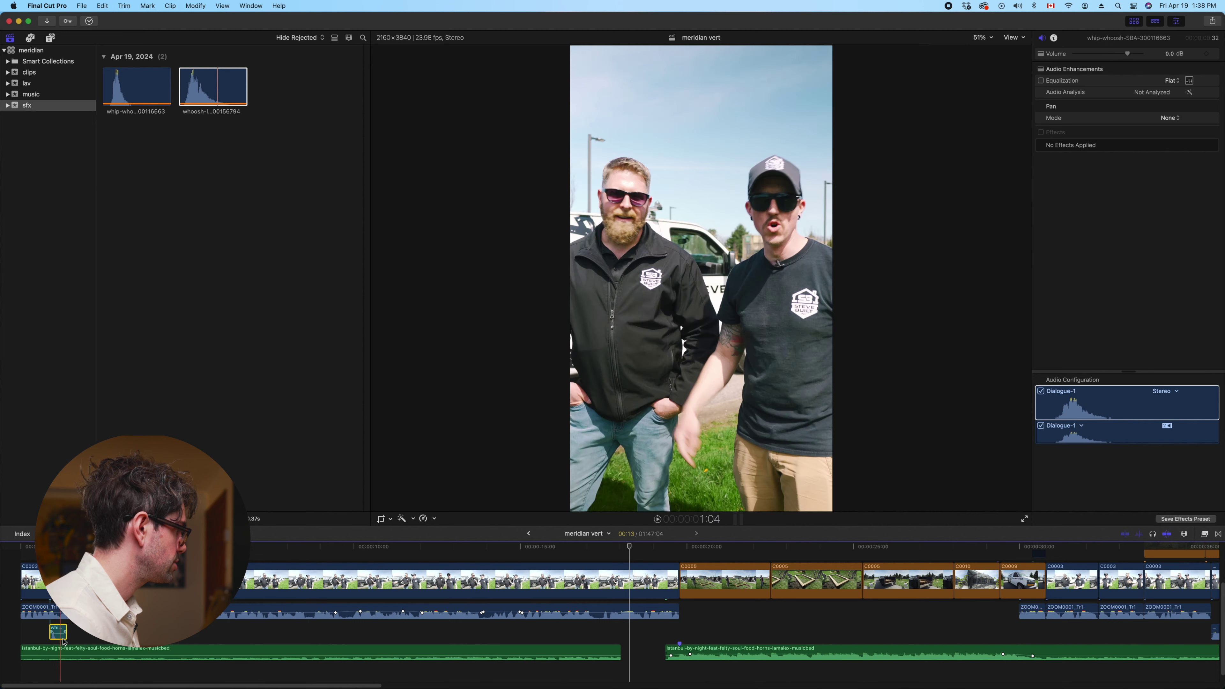
pyautogui.rightClick(144, 649)
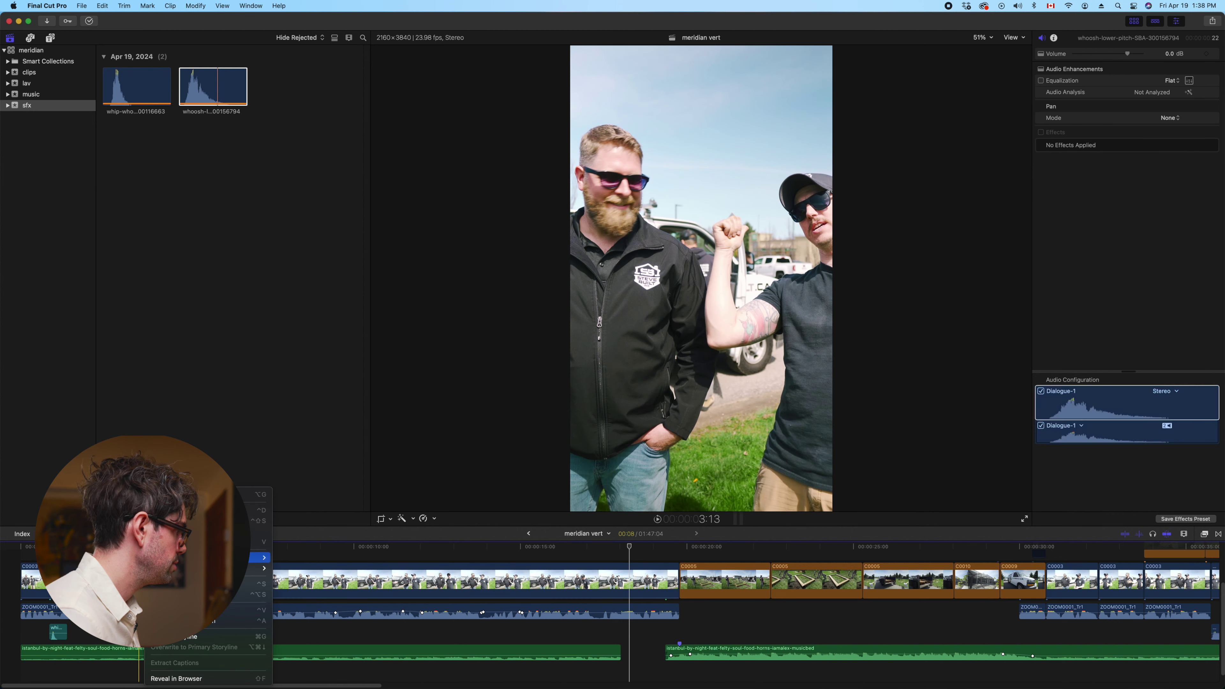
pyautogui.moveTo(250, 557)
pyautogui.click(301, 623)
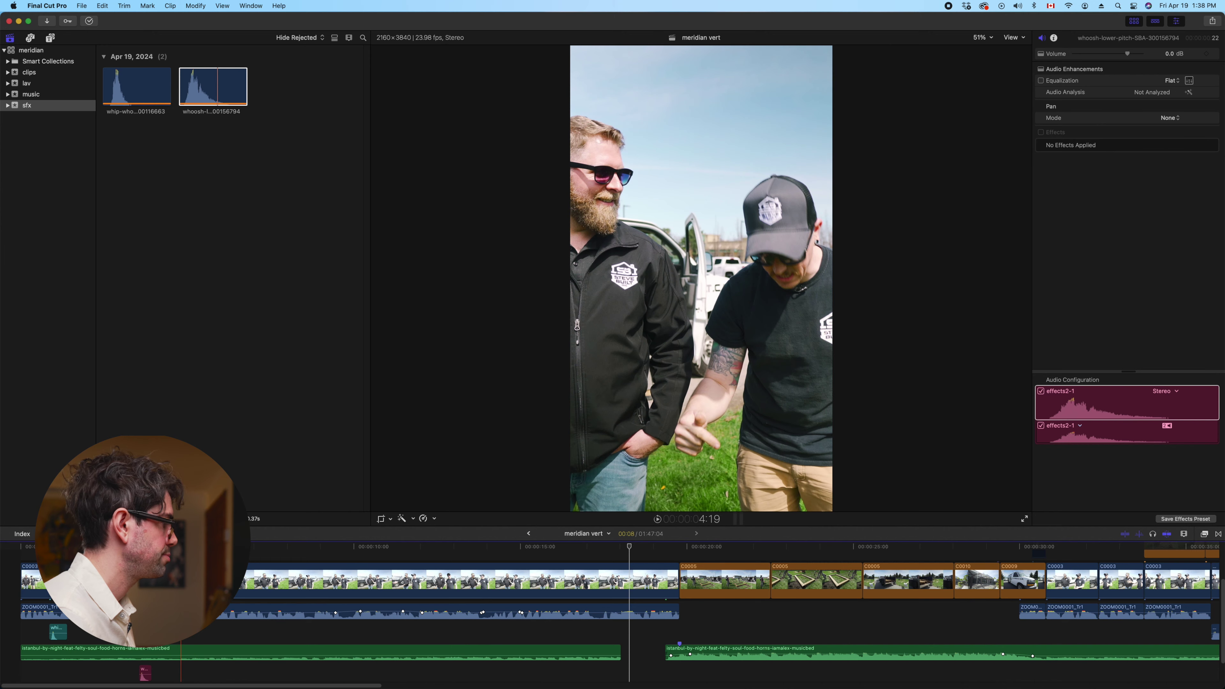
# Play back the opening section to hear the two whoosh sounds
pyautogui.click(181, 579)
pyautogui.press('super+equal')
pyautogui.press('super+equal')
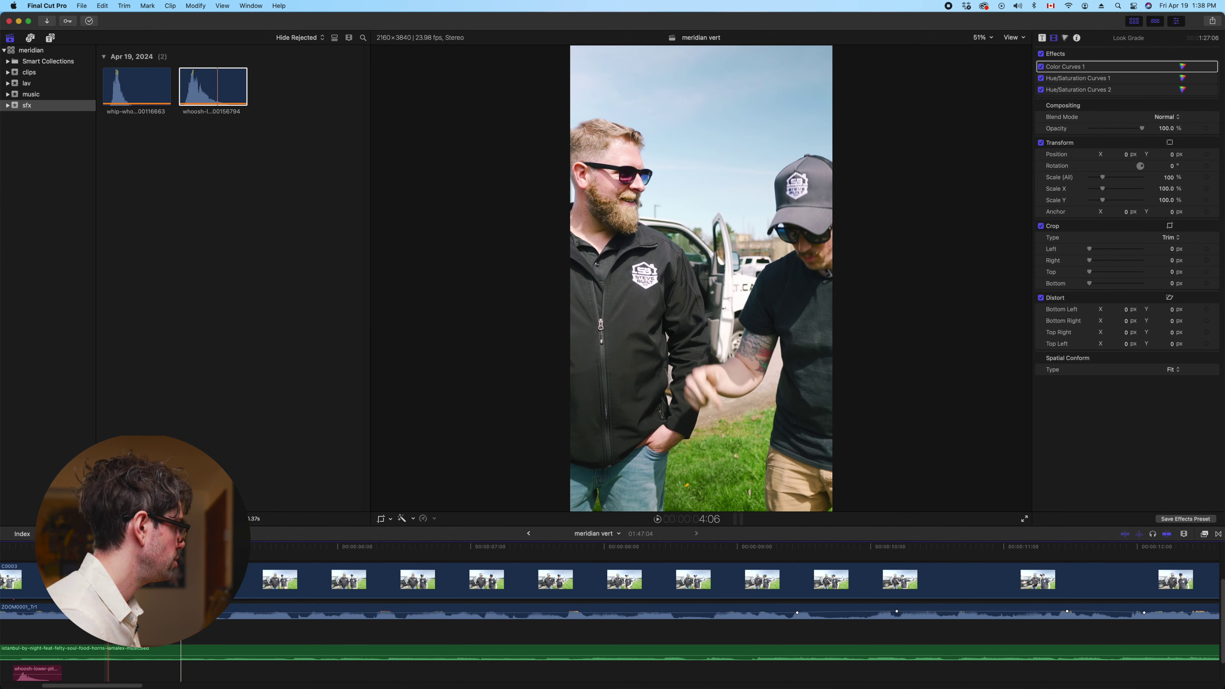
pyautogui.press('space')
pyautogui.hotkey('shift', '/')
pyautogui.press('space')
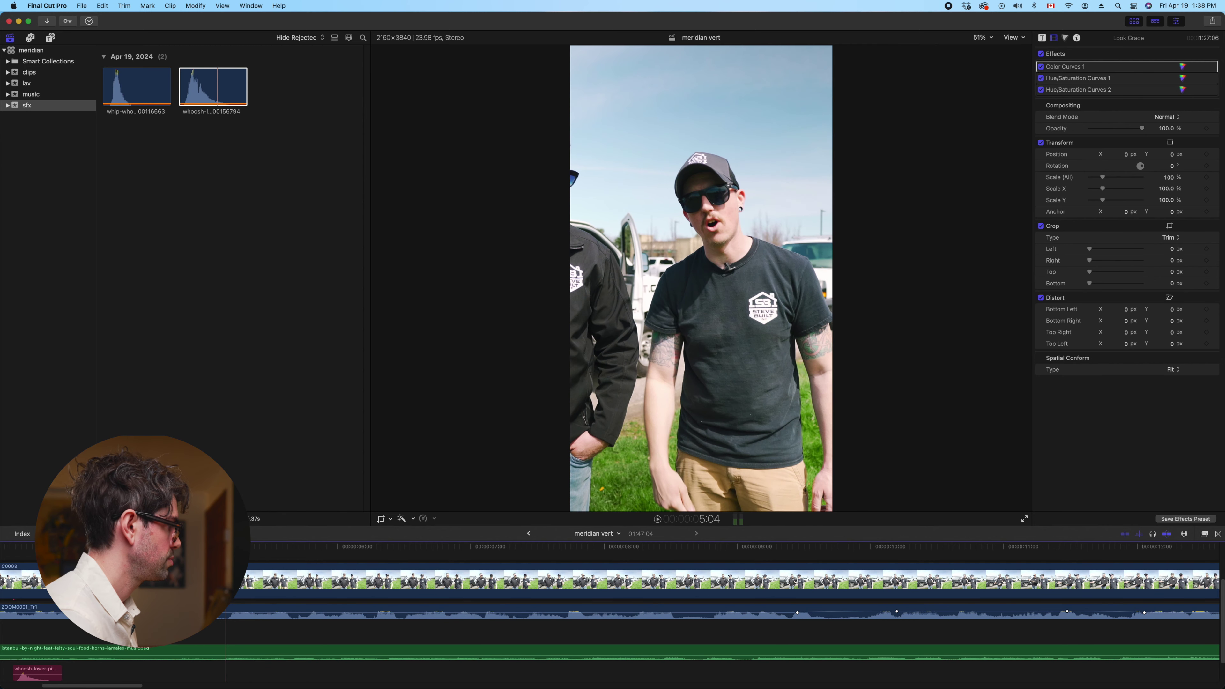
pyautogui.hscroll(-15, 79, 631)
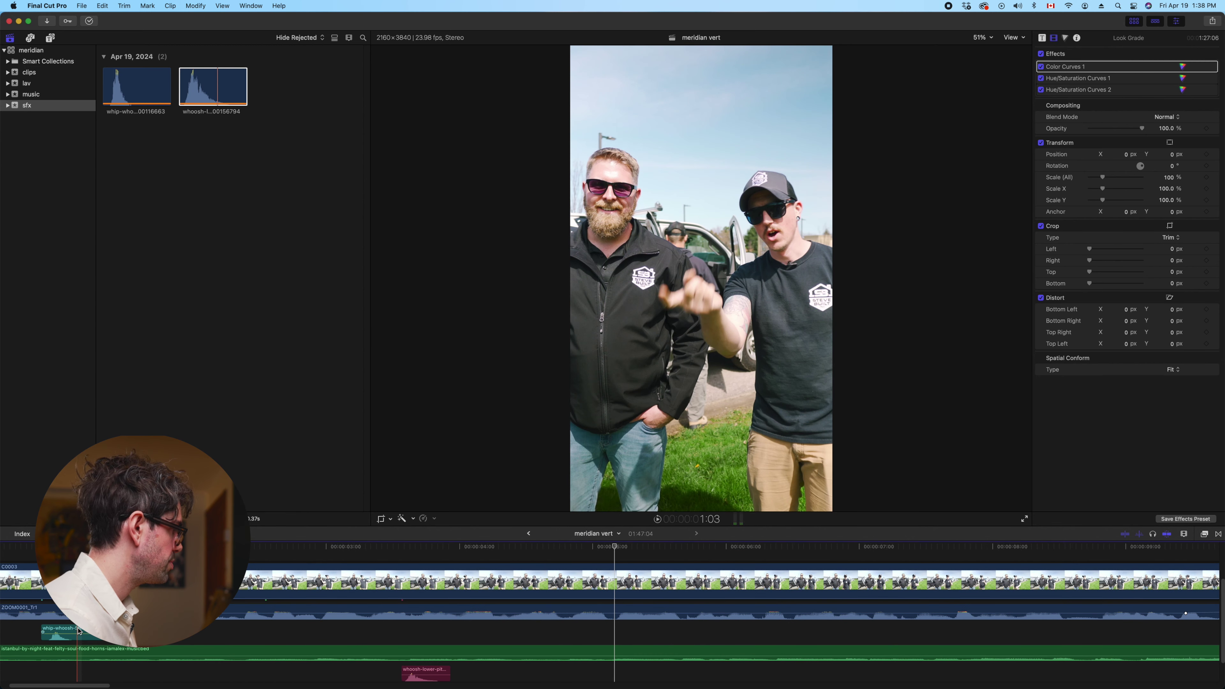
pyautogui.click(78, 631)
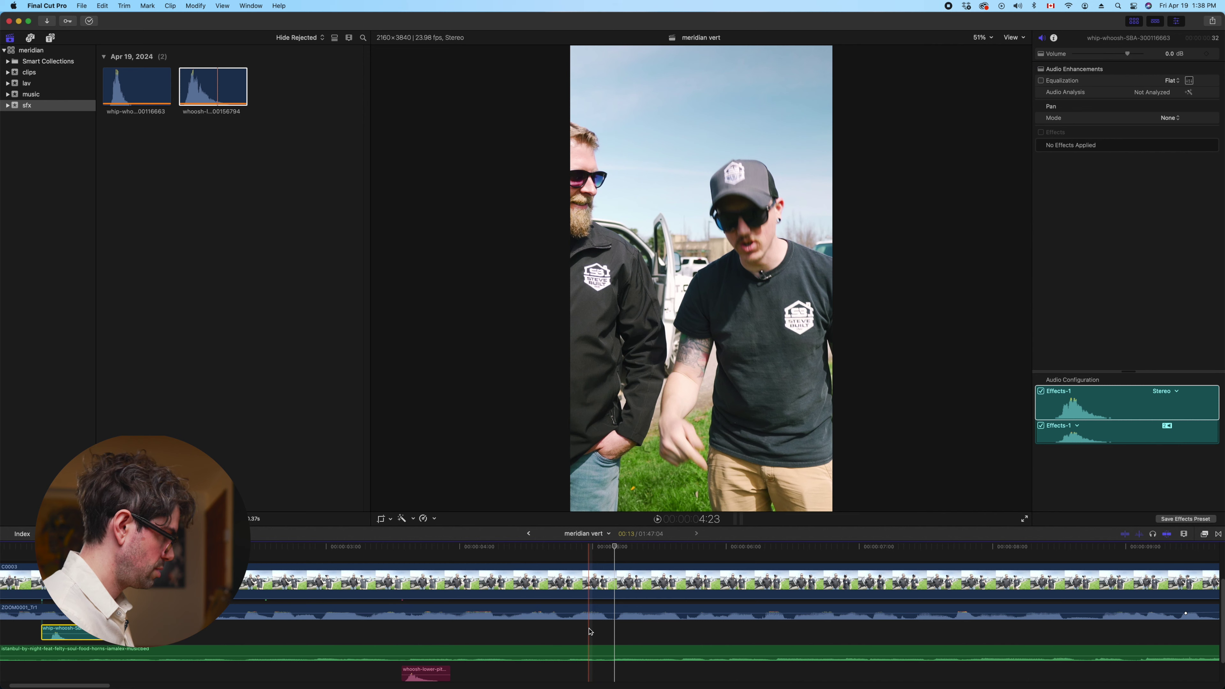
# Paste a copy of whip-whoosh later in the edit and slow it to 50%
pyautogui.press('super+v')
pyautogui.moveTo(608, 633); pyautogui.dragTo(627, 633)
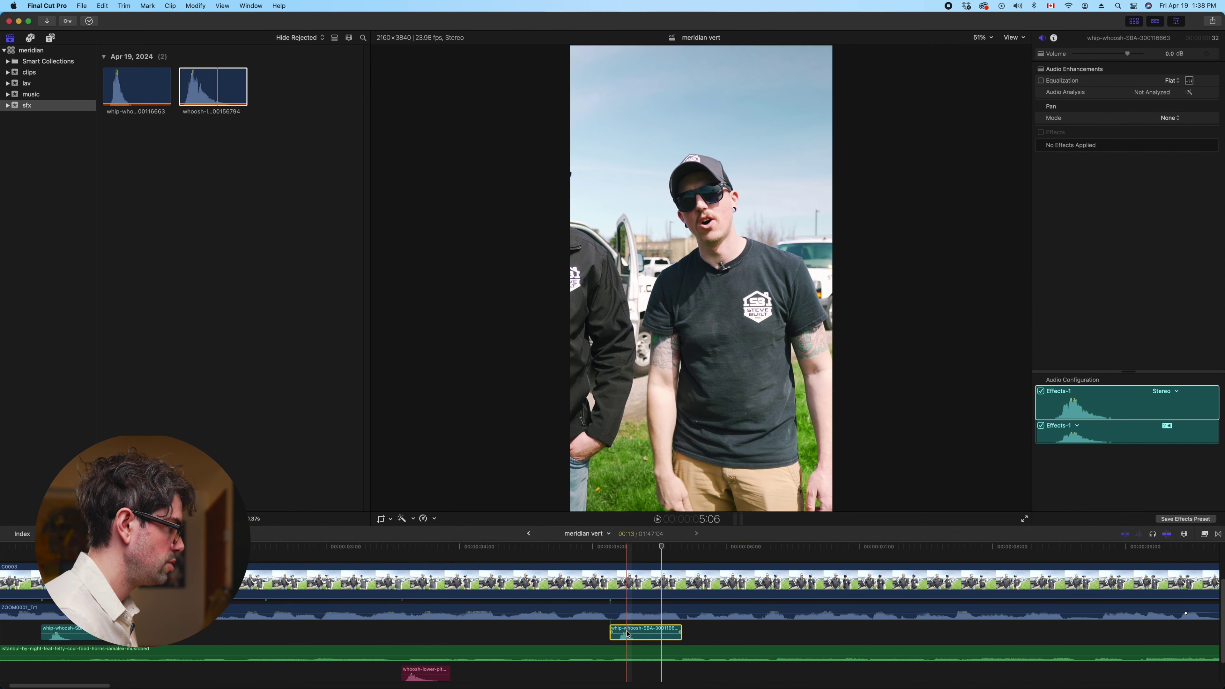
pyautogui.click(628, 633)
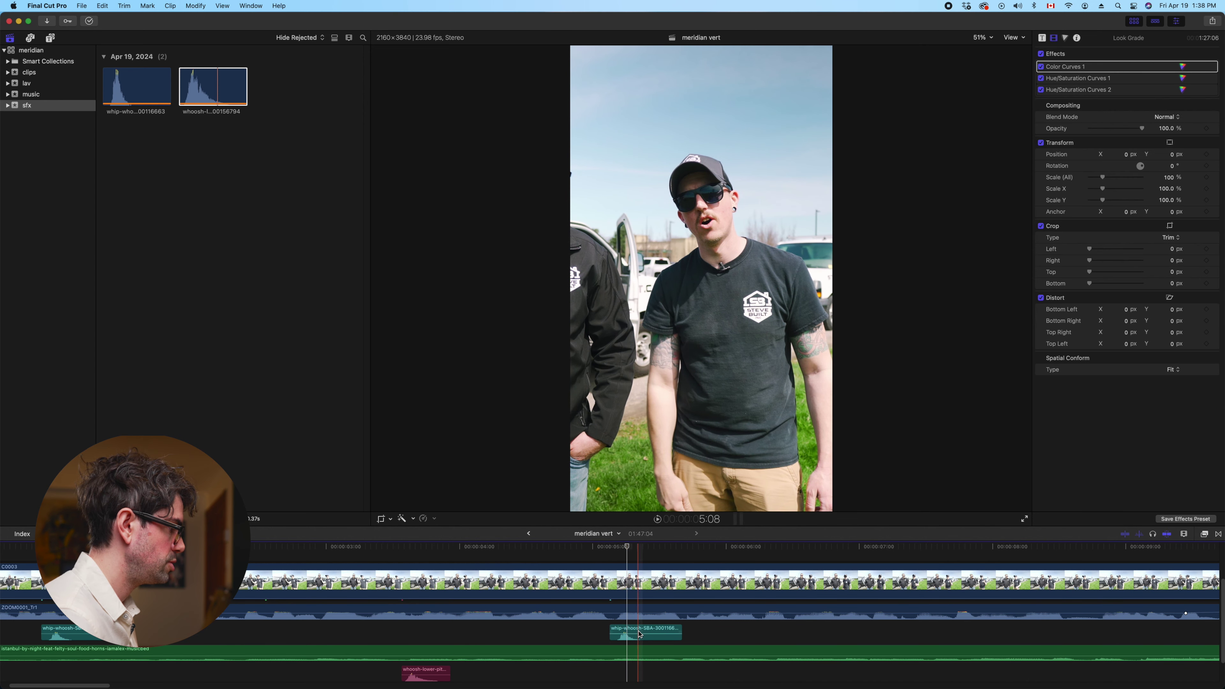
pyautogui.click(424, 517)
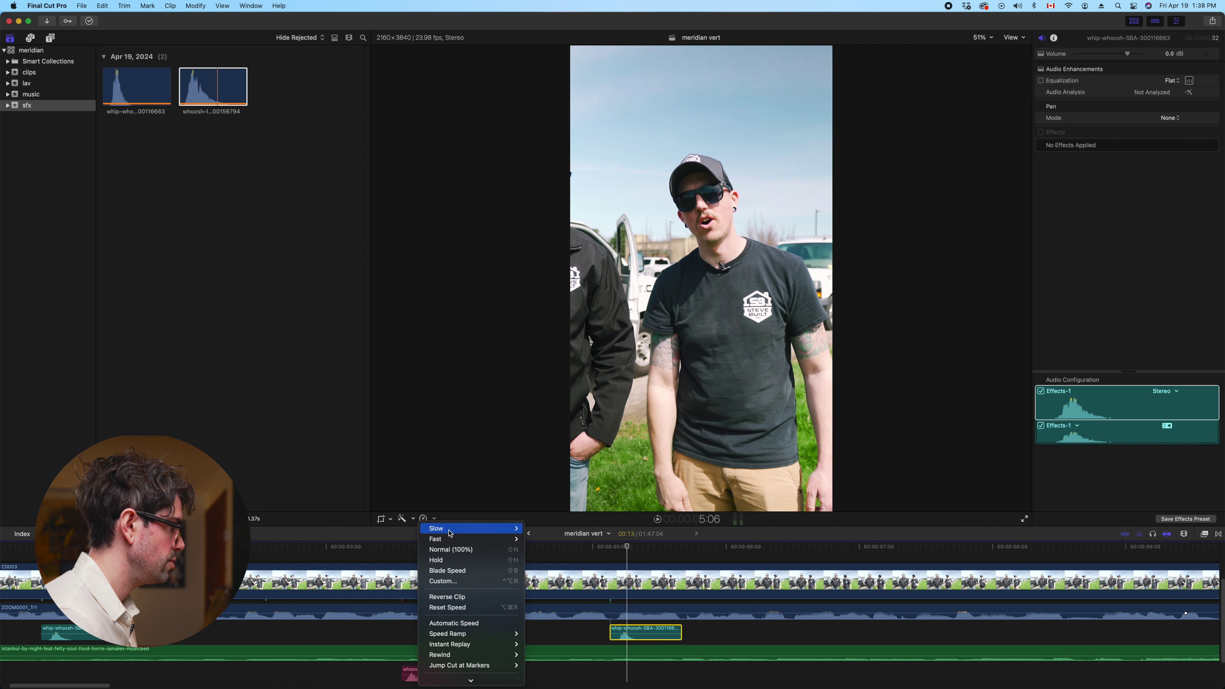
pyautogui.click(536, 528)
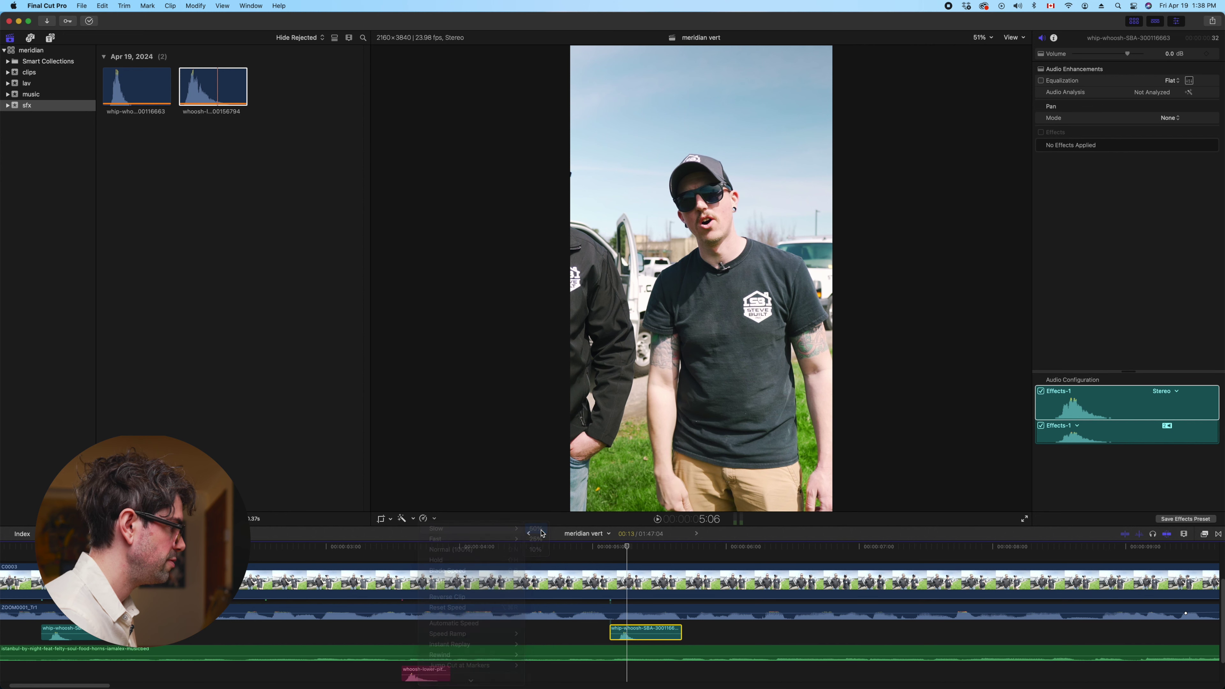
pyautogui.press('space')
pyautogui.press('space')
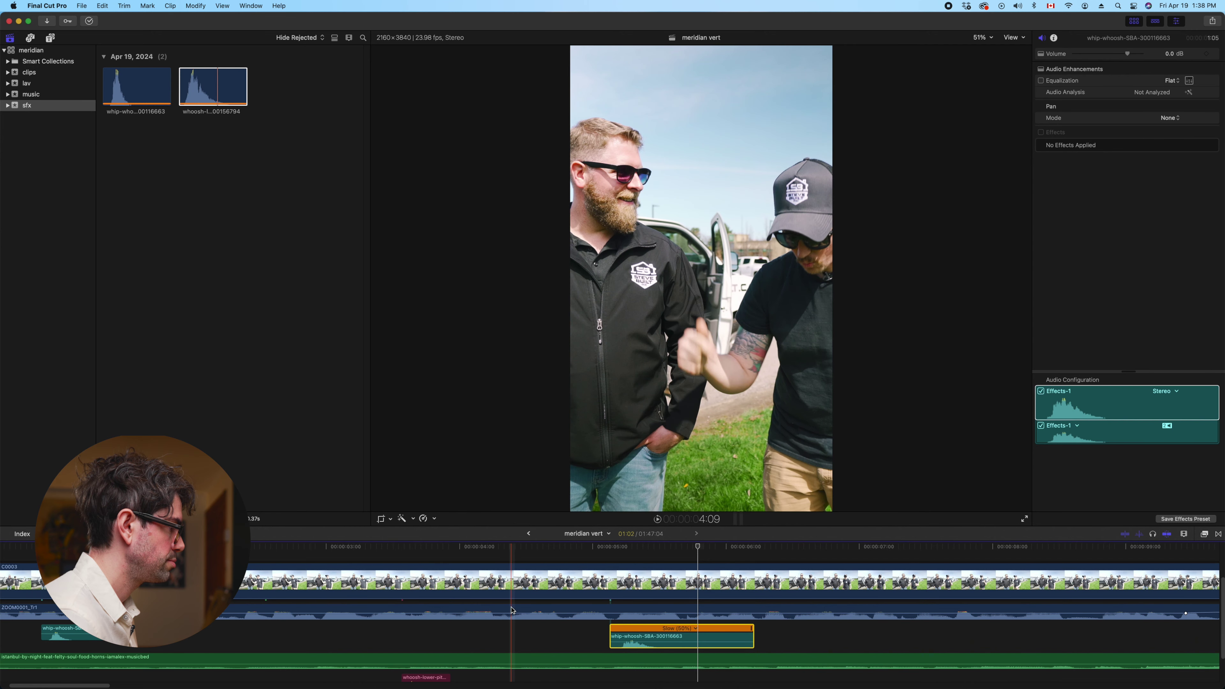
# Shift the slowed whoosh slightly earlier and play back to check its timing
pyautogui.click(513, 630)
pyautogui.press('super+equal')
pyautogui.press('space')
pyautogui.press('space')
pyautogui.press('Left')
pyautogui.press('Left')
pyautogui.press('Left')
pyautogui.press('Left')
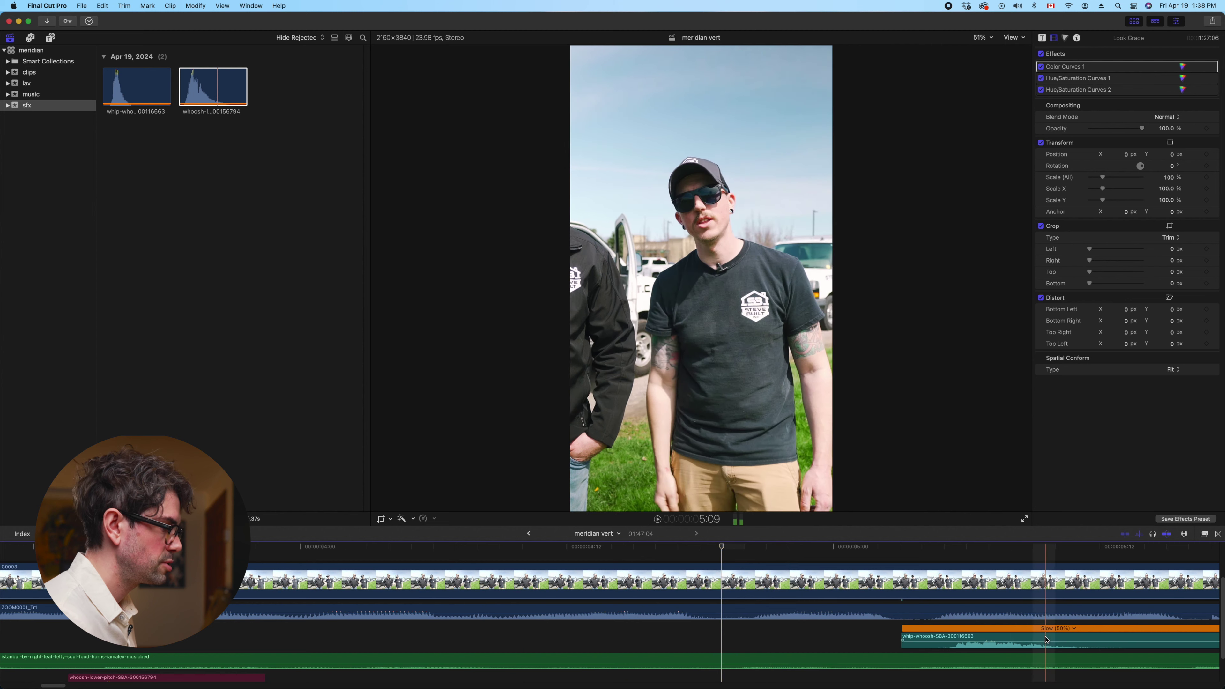
pyautogui.moveTo(1014, 642); pyautogui.dragTo(766, 643)
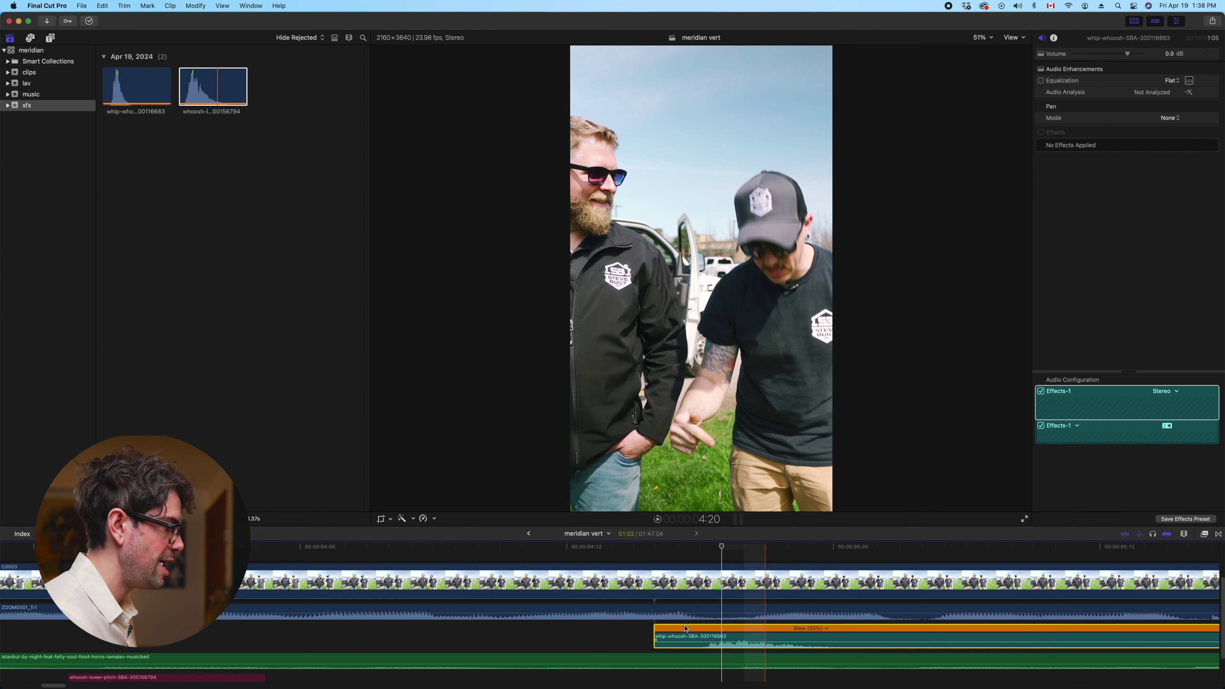
pyautogui.press('space')
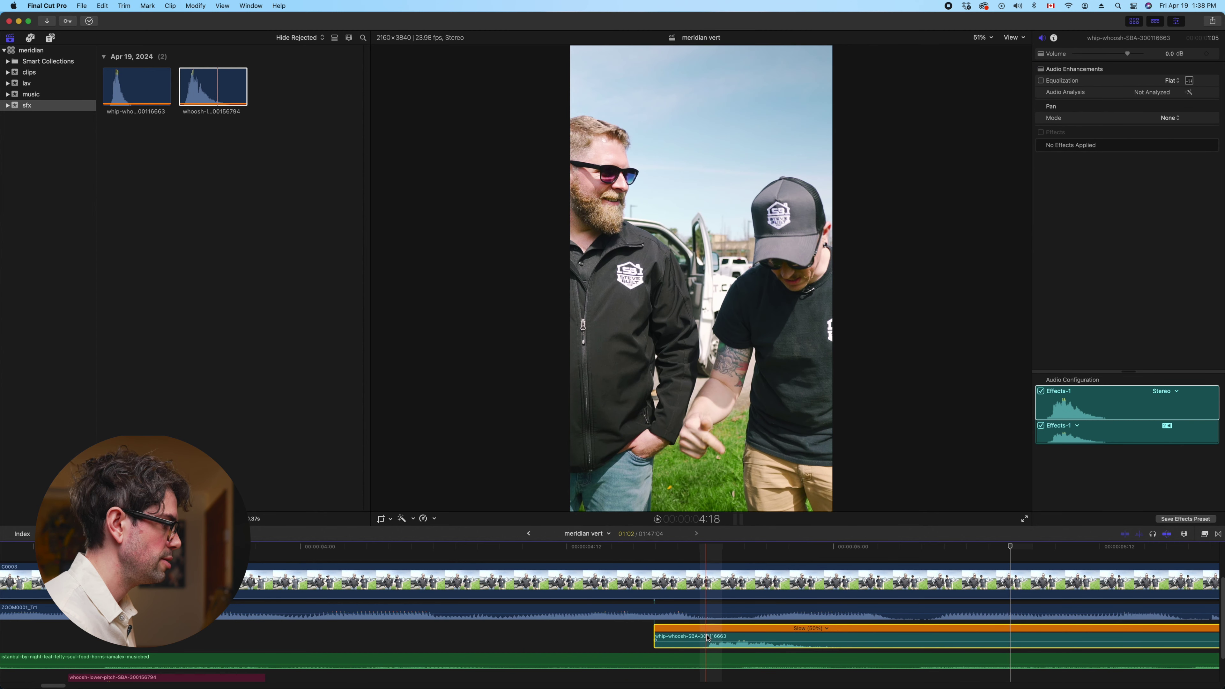
pyautogui.press('super+minus')
pyautogui.press('super+minus')
pyautogui.press('super+minus')
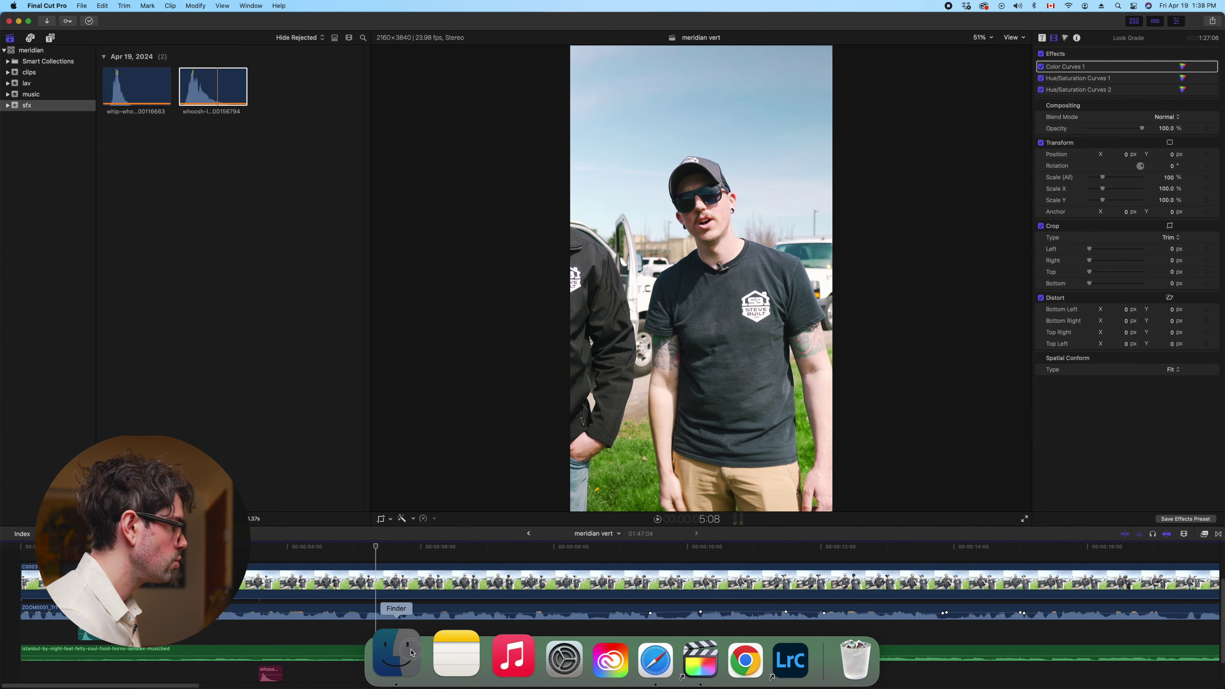
# In Finder, browse back to the older 01blocking project's sfx folder
pyautogui.click(413, 657)
pyautogui.click(633, 163)
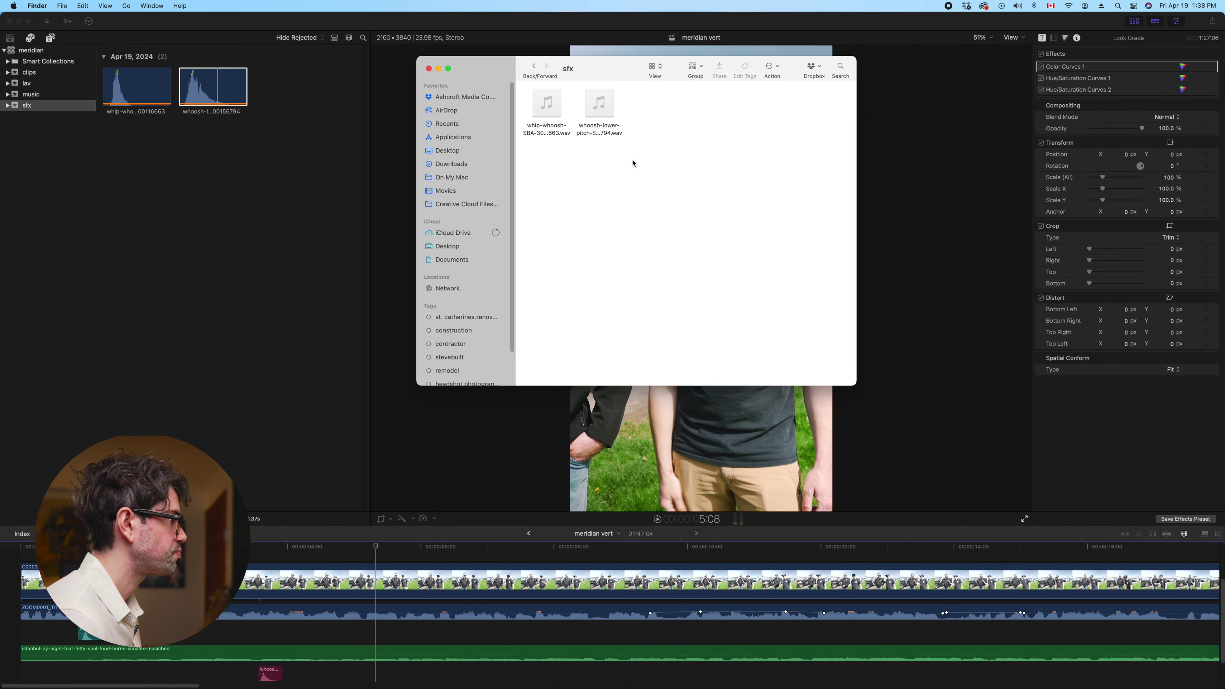
pyautogui.click(536, 68)
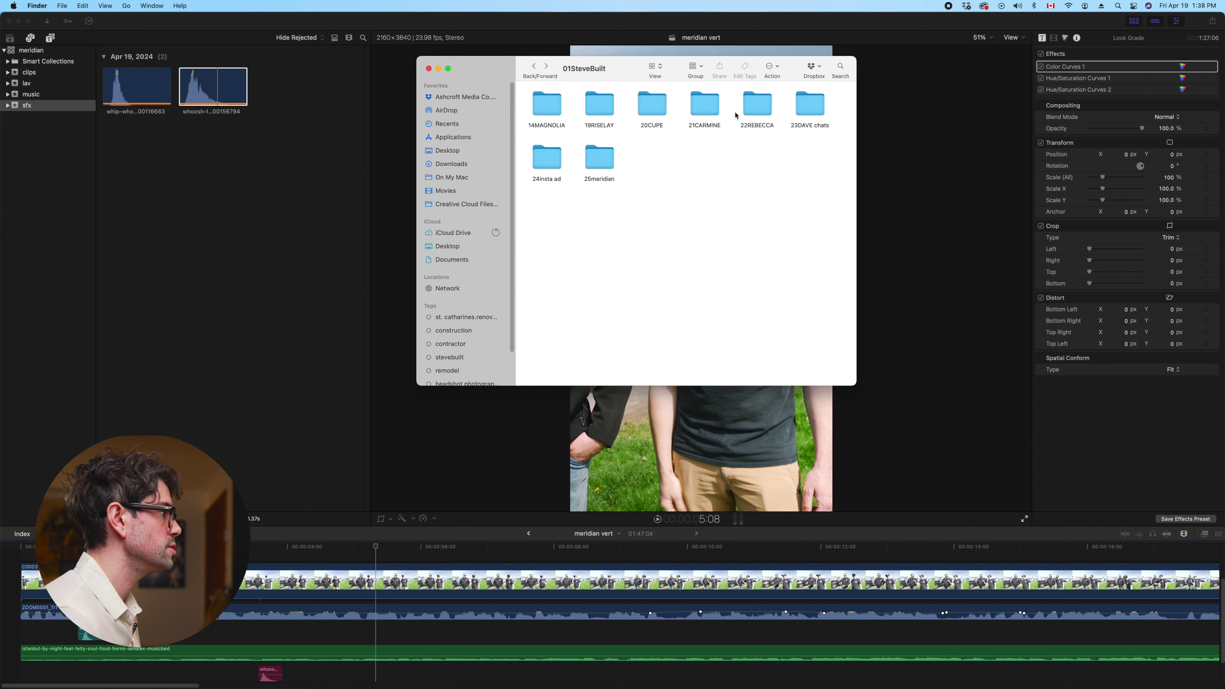
pyautogui.click(534, 68)
pyautogui.doubleClick(595, 107)
pyautogui.doubleClick(543, 108)
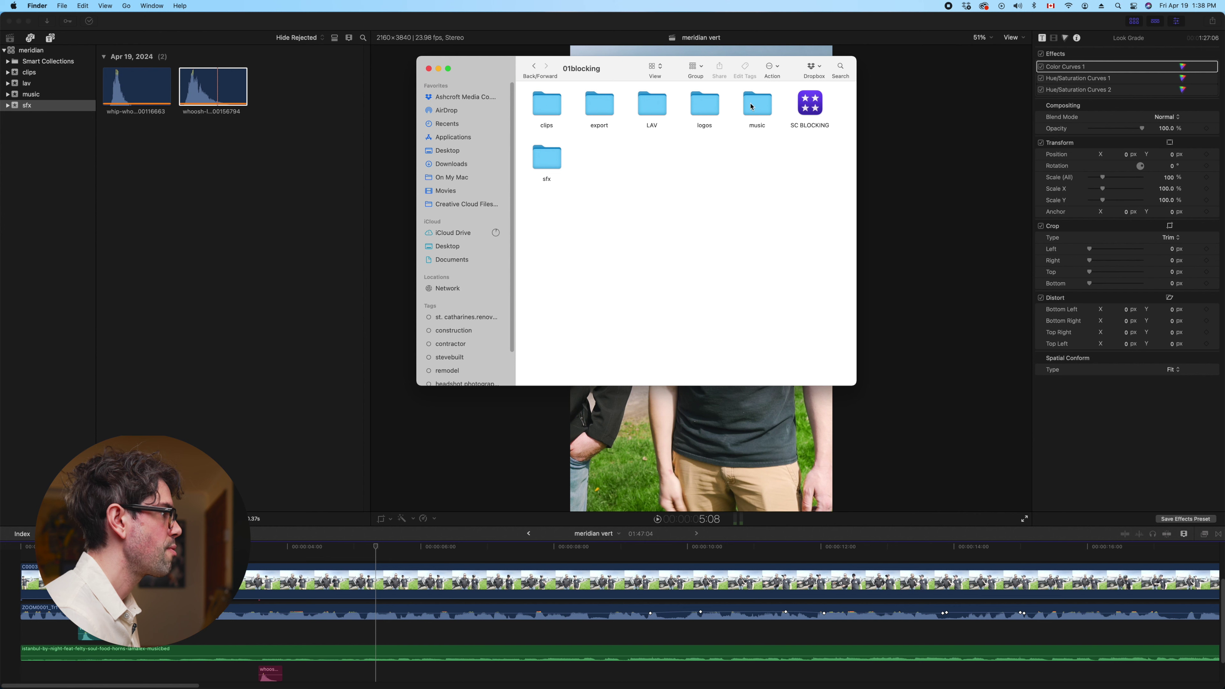
pyautogui.doubleClick(549, 158)
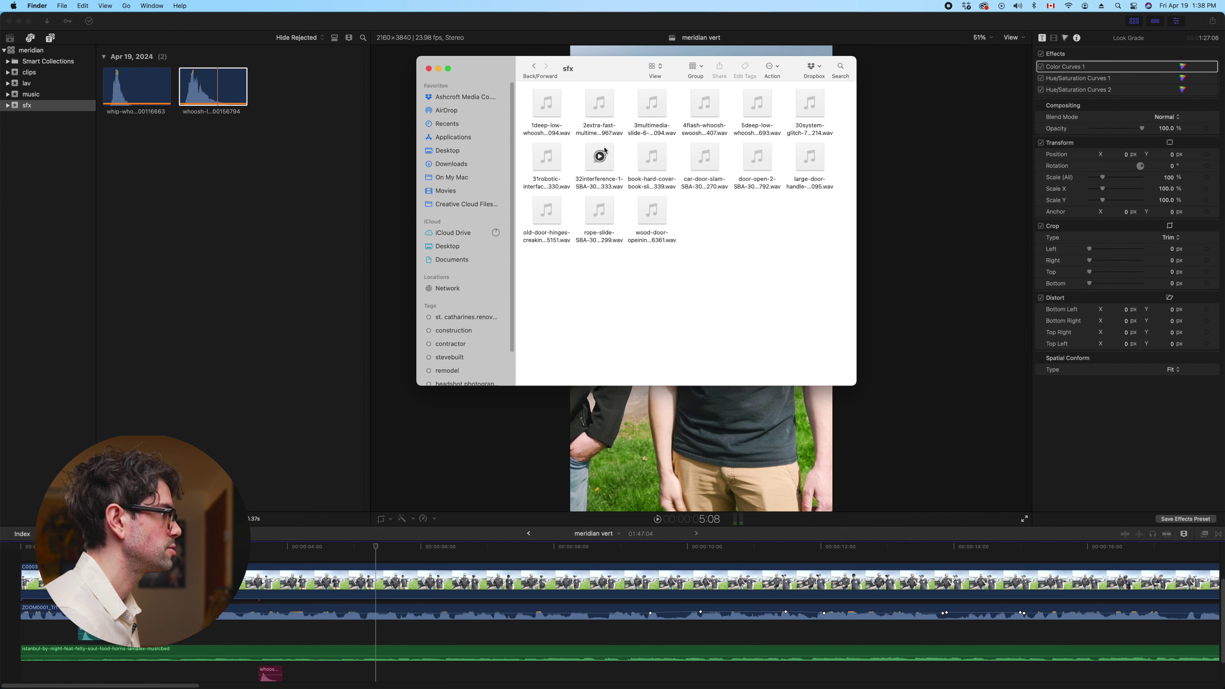
# Preview the deep low whoosh, multimedia slide, flash whoosh and extra-fast sounds
pyautogui.click(548, 104)
pyautogui.press('space')
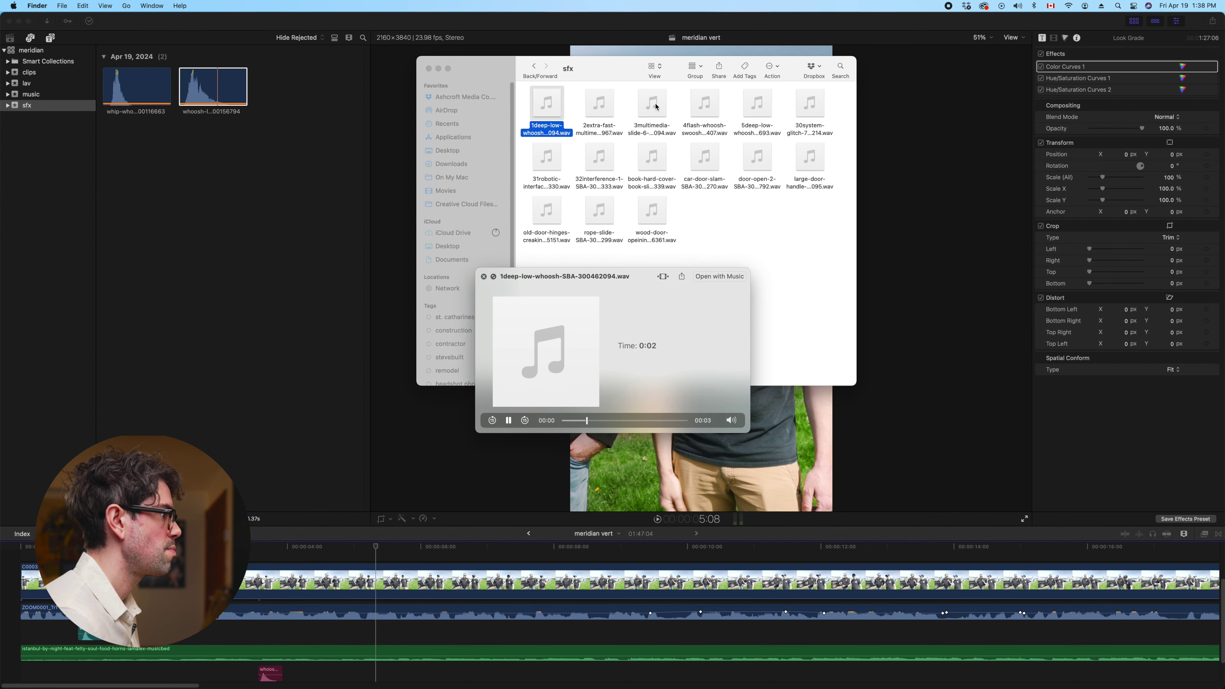
pyautogui.press('space')
pyautogui.click(663, 116)
pyautogui.press('space')
pyautogui.press('space')
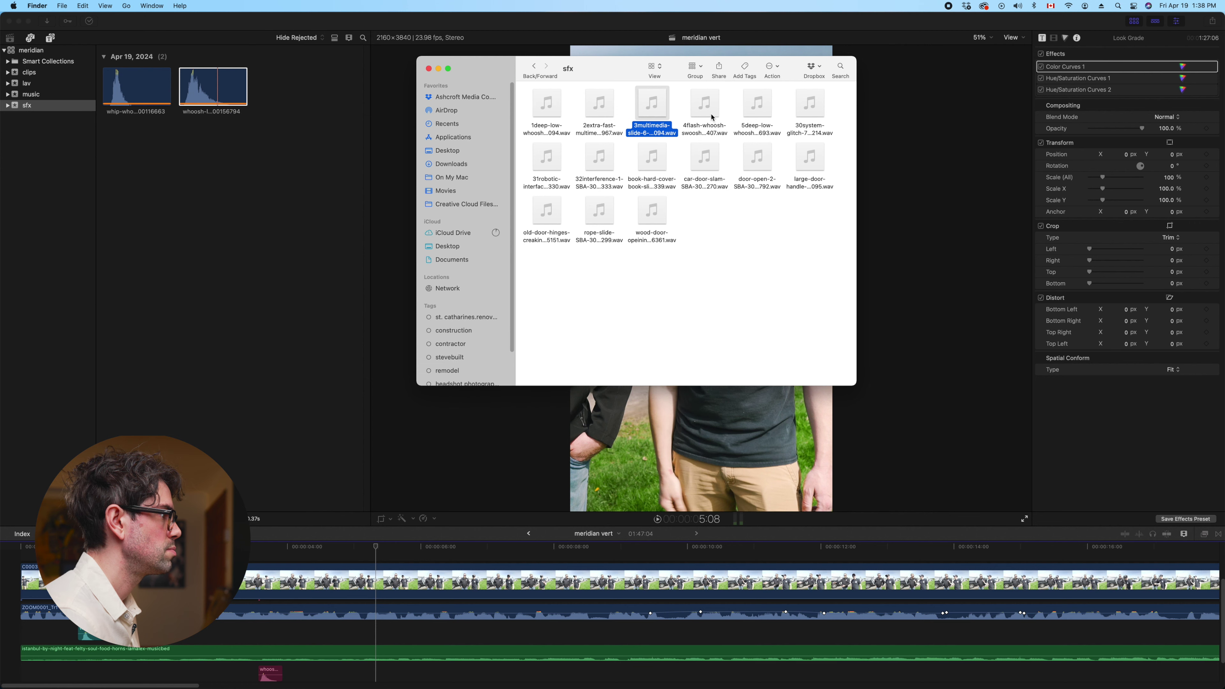
pyautogui.click(712, 116)
pyautogui.press('space')
pyautogui.press('space')
pyautogui.click(607, 118)
pyautogui.press('space')
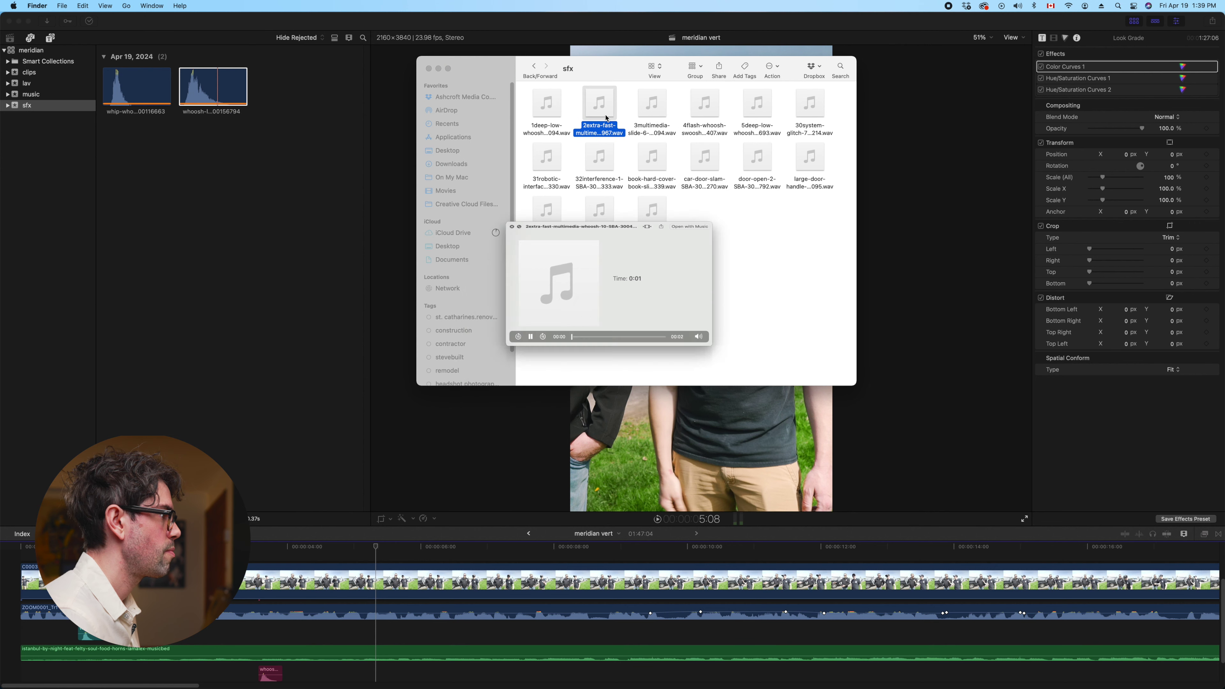
pyautogui.click(782, 294)
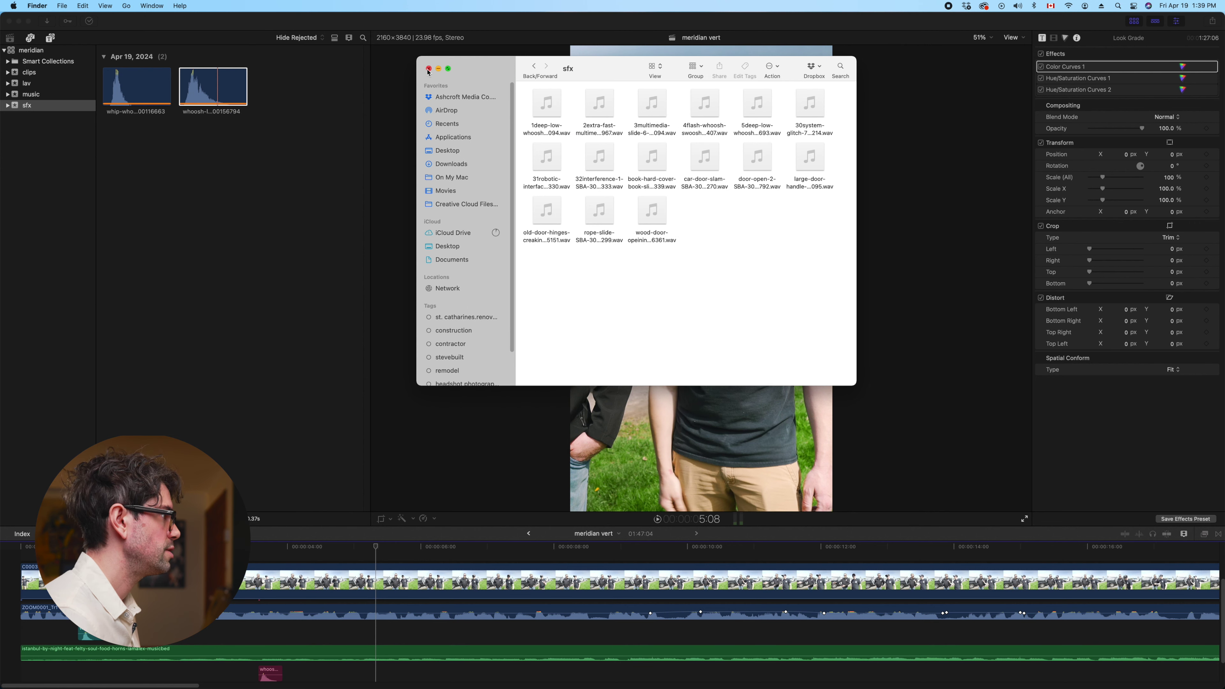
# Close the sfx window and return to the meridian vert edit
pyautogui.click(429, 69)
pyautogui.click(375, 547)
pyautogui.click(152, 547)
# Move the whip-whoosh sound to about 9 seconds and lower its volume to -7 dB
pyautogui.moveTo(152, 547); pyautogui.dragTo(663, 549)
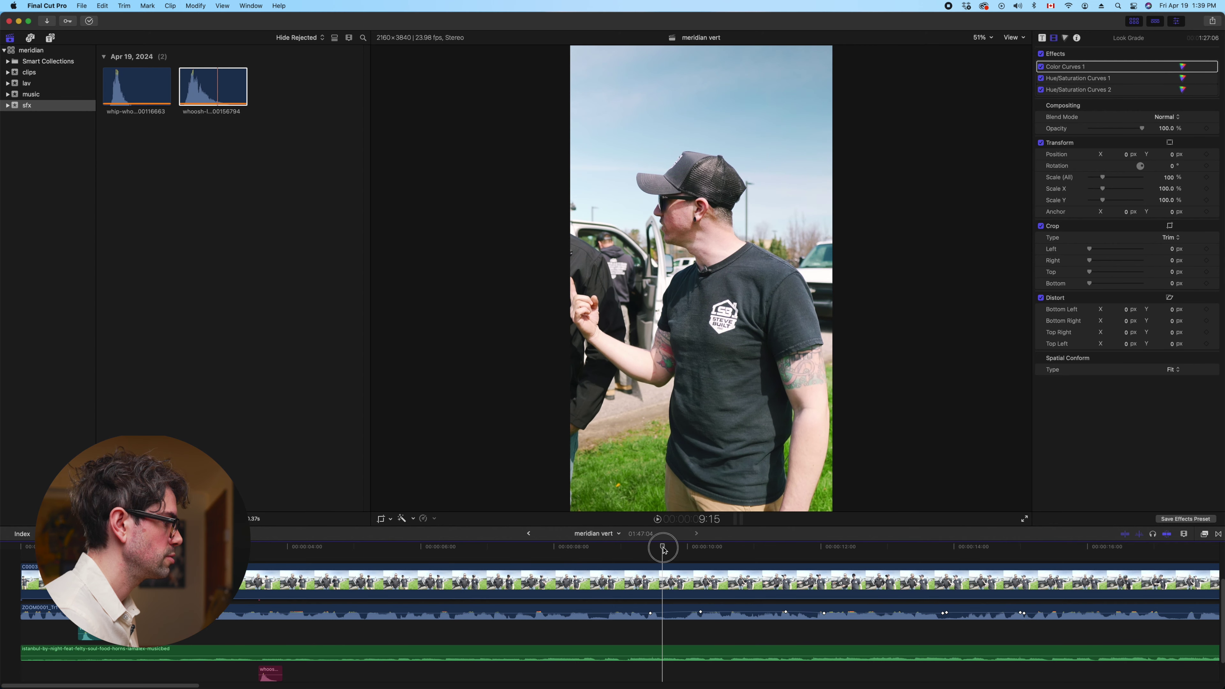
pyautogui.moveTo(97, 635); pyautogui.dragTo(677, 645)
pyautogui.press('space')
pyautogui.press('space')
pyautogui.press('super+equal')
pyautogui.press('super+equal')
pyautogui.click(603, 622)
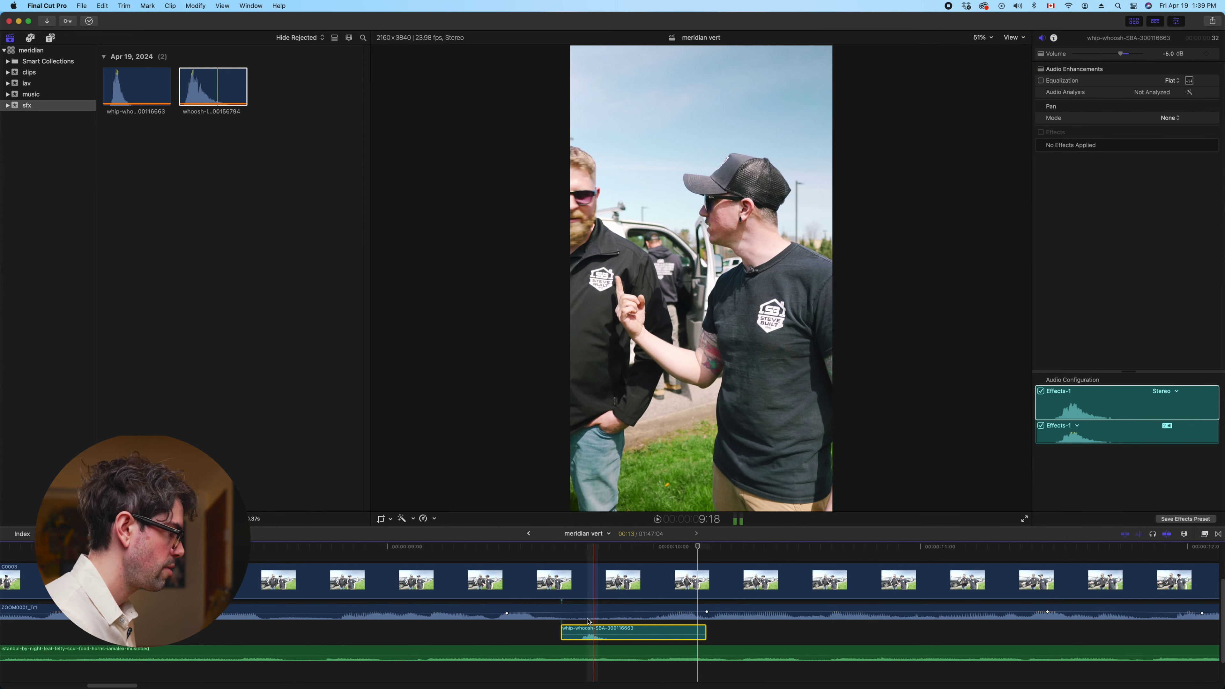
pyautogui.moveTo(598, 634); pyautogui.dragTo(606, 638)
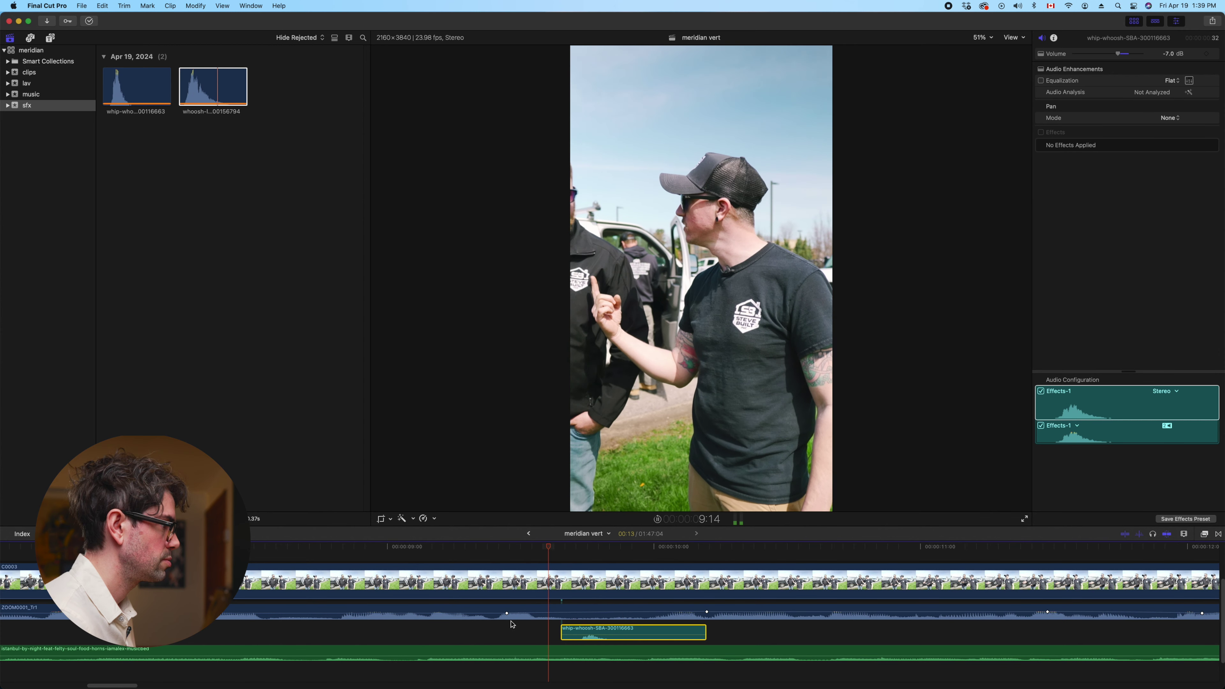
# Slow the whip-whoosh clip to a custom 75% speed
pyautogui.click(596, 627)
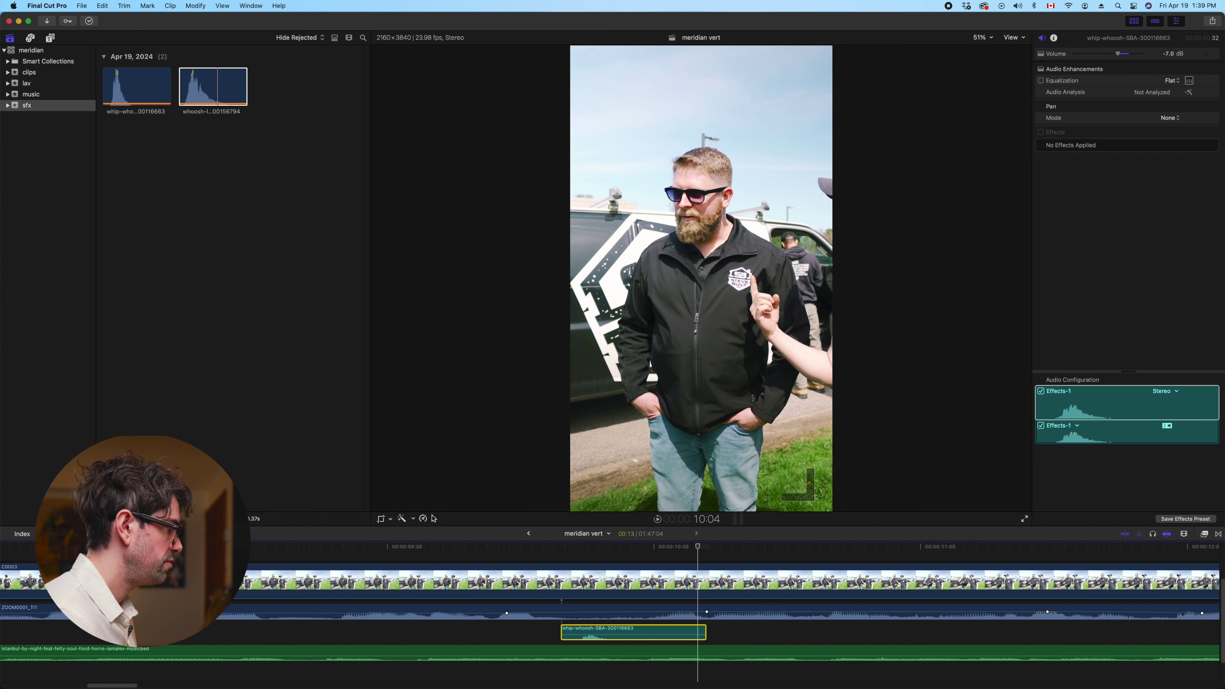
pyautogui.click(434, 519)
pyautogui.moveTo(449, 533)
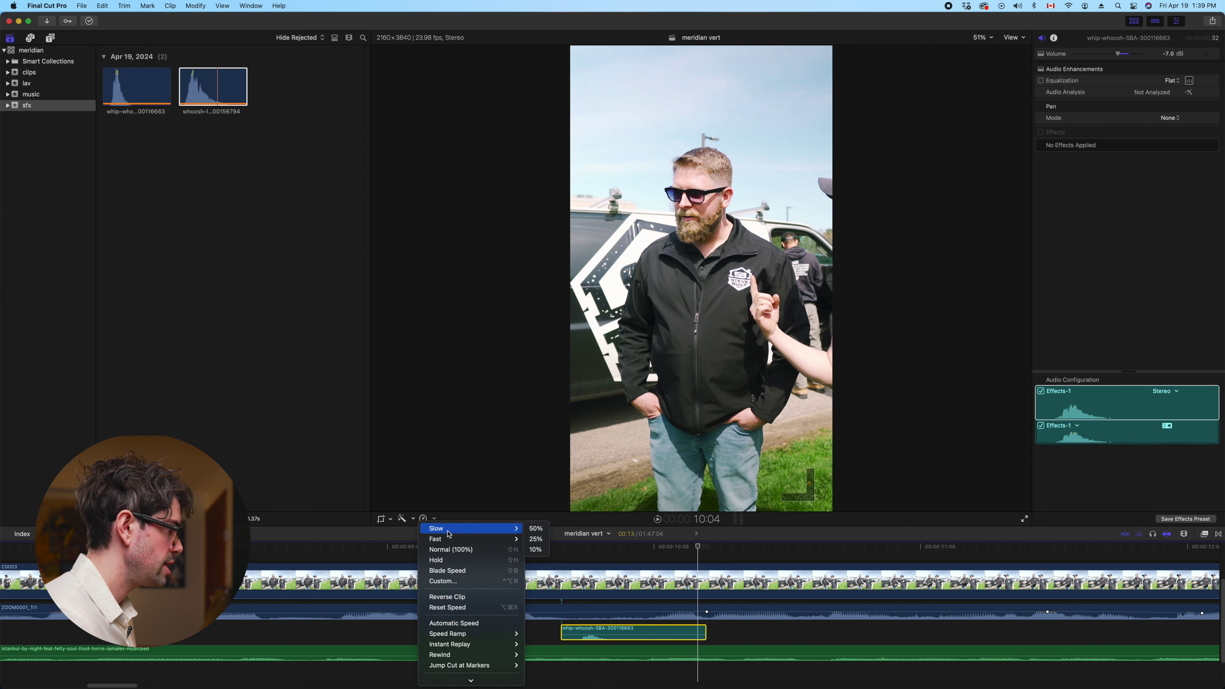
pyautogui.click(442, 580)
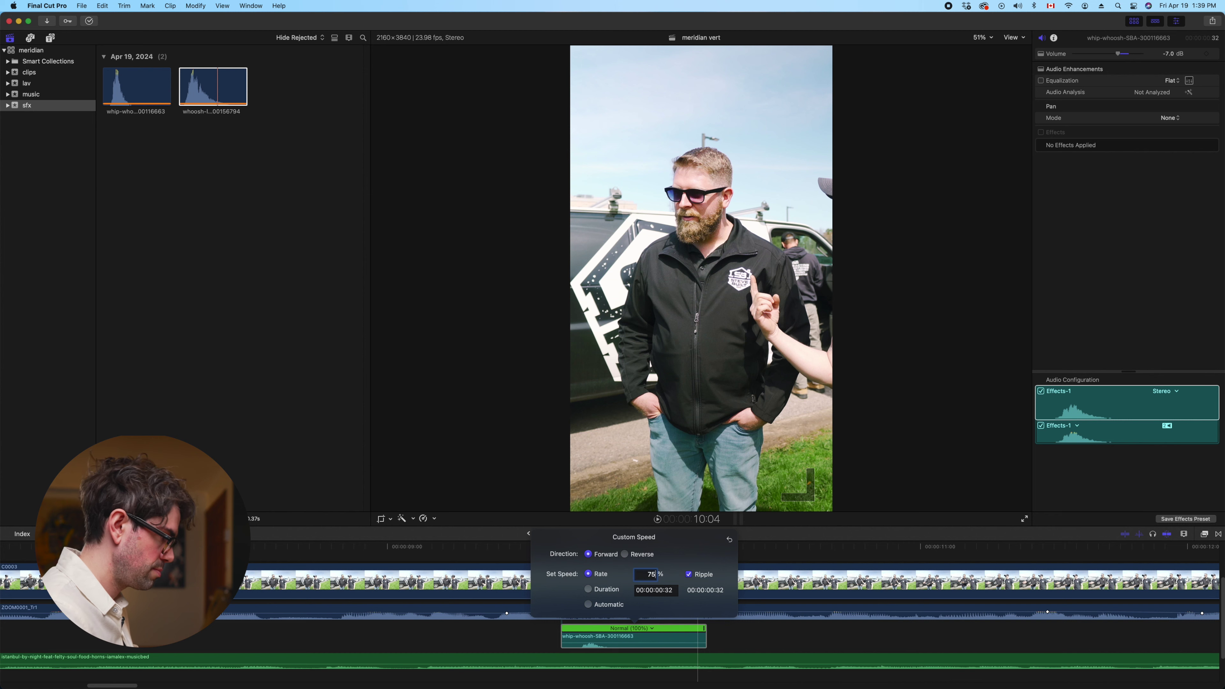
pyautogui.write('75')
pyautogui.press('Return')
pyautogui.press('space')
pyautogui.click(548, 629)
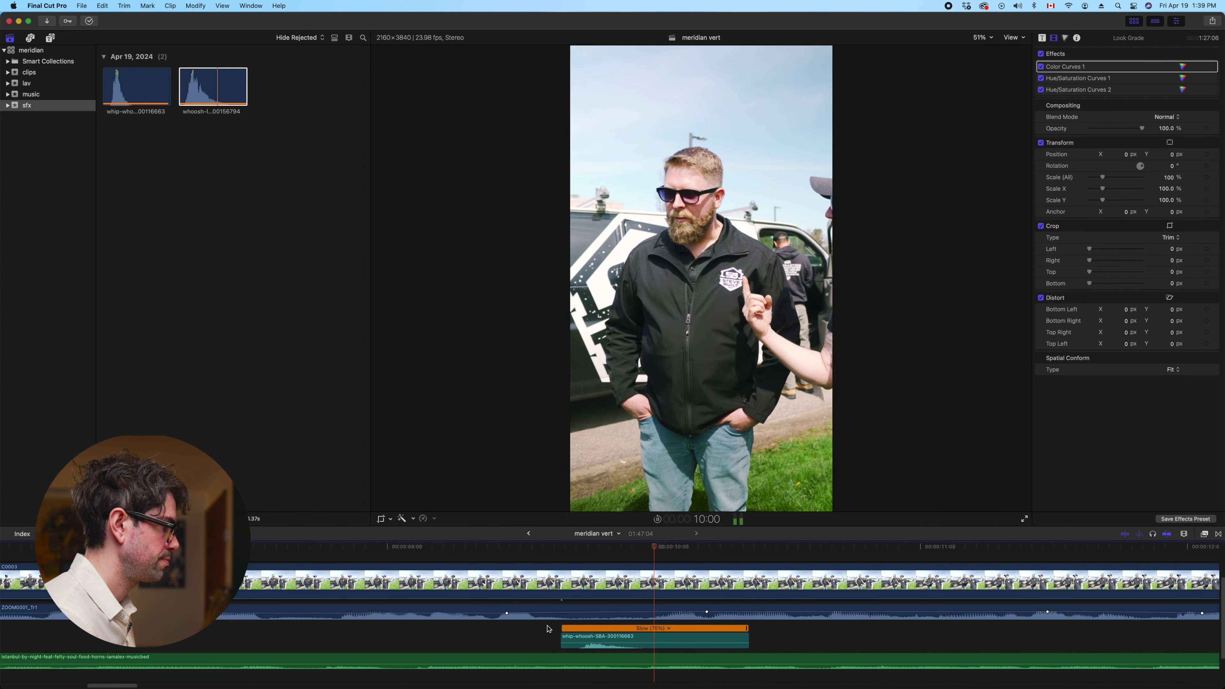
# Turn the whip-whoosh down to about -10 dB and move the pink whoosh to about 11 seconds
pyautogui.moveTo(600, 638); pyautogui.dragTo(613, 648)
pyautogui.press('/')
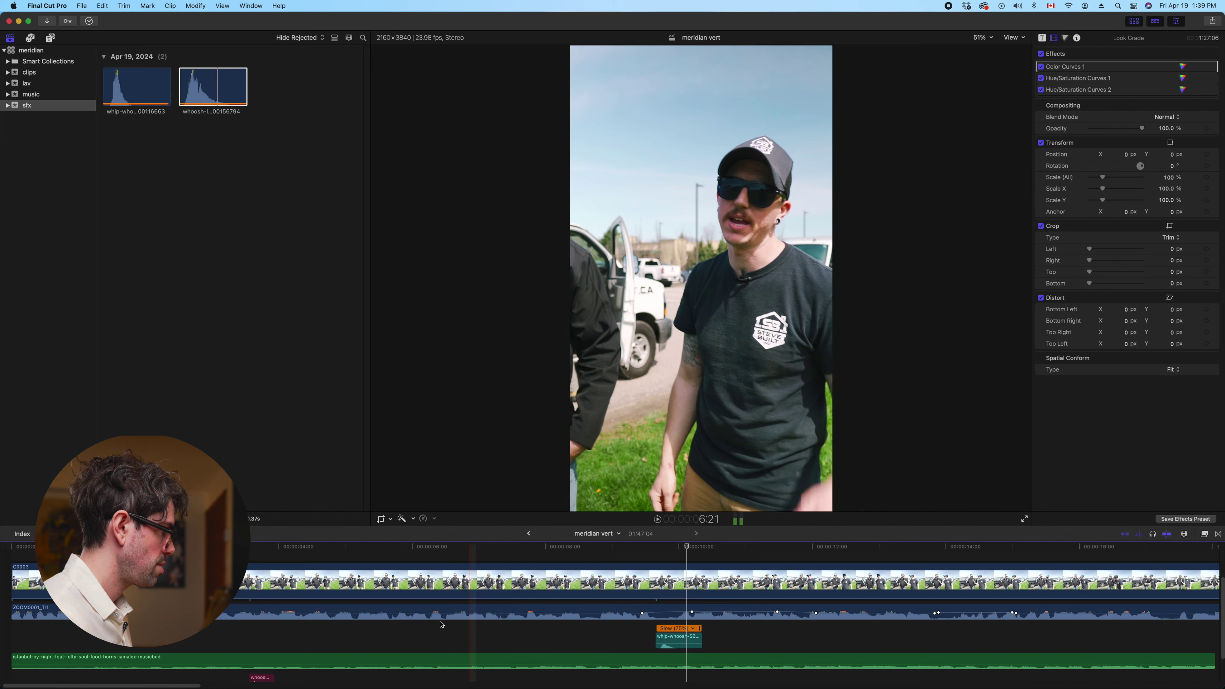
pyautogui.press('super+minus')
pyautogui.press('super+minus')
pyautogui.moveTo(255, 654); pyautogui.dragTo(870, 659)
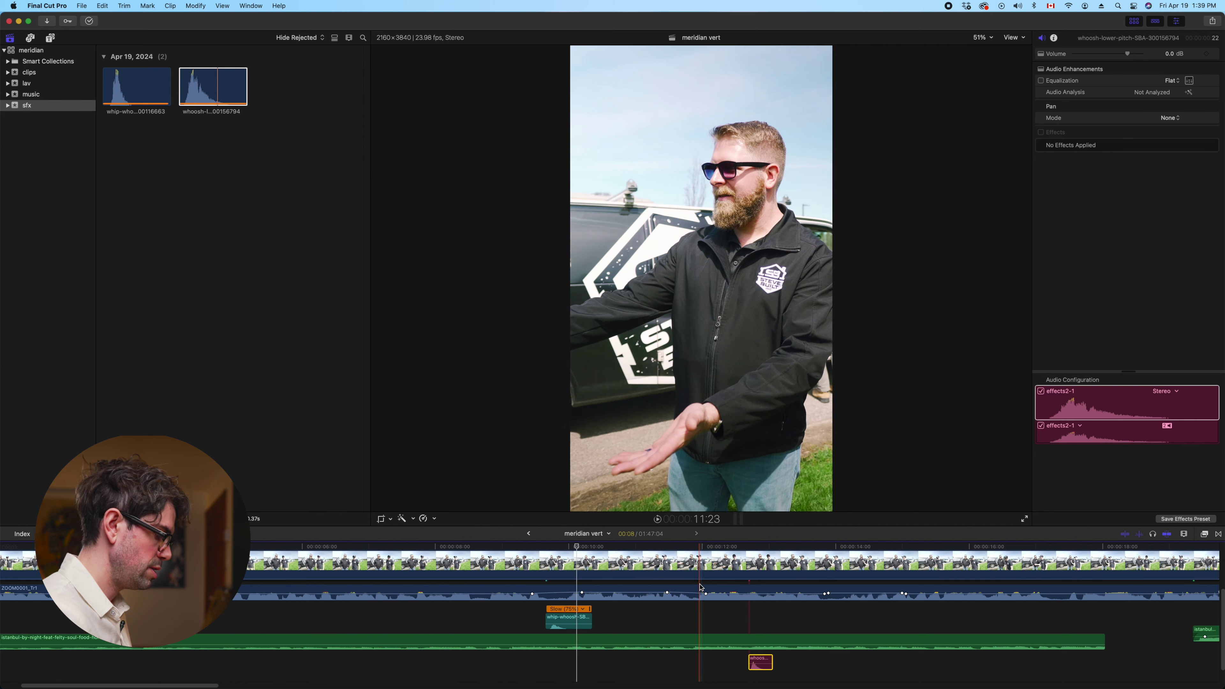
# Slide the lower-pitch whoosh earlier onto the gesture and nudge it one frame earlier
pyautogui.press('super+equal')
pyautogui.hscroll(2, 676, 603)
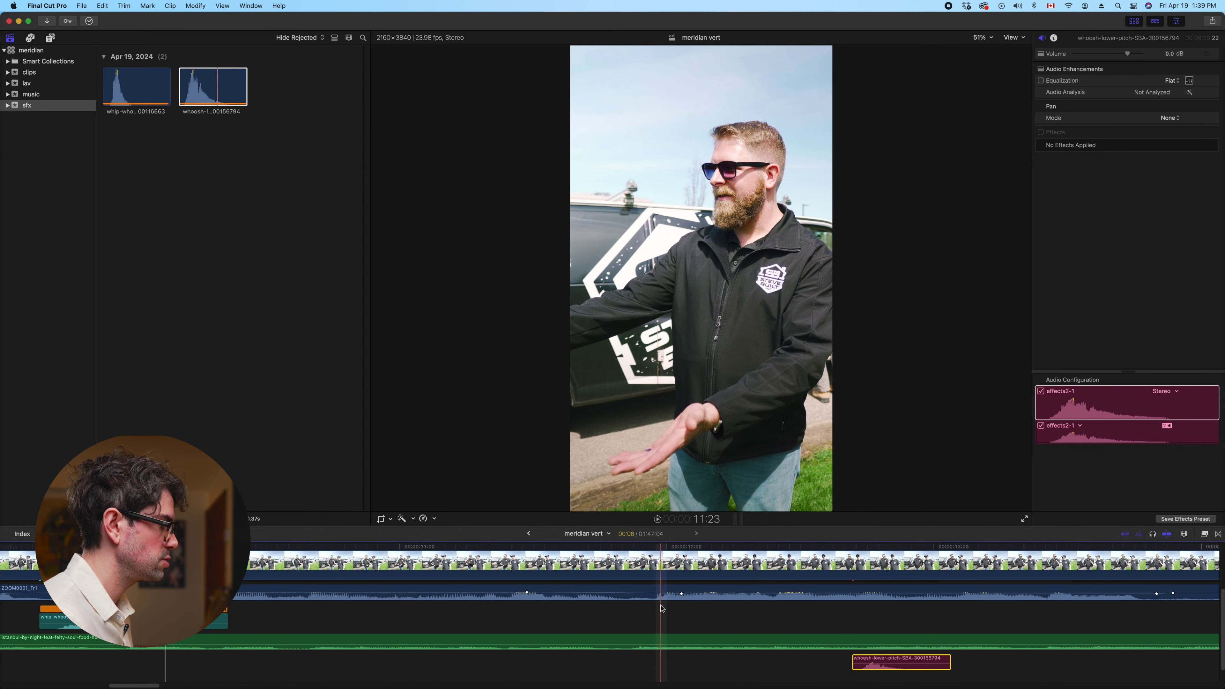
pyautogui.click(662, 608)
pyautogui.moveTo(897, 652); pyautogui.dragTo(695, 656)
pyautogui.press('space')
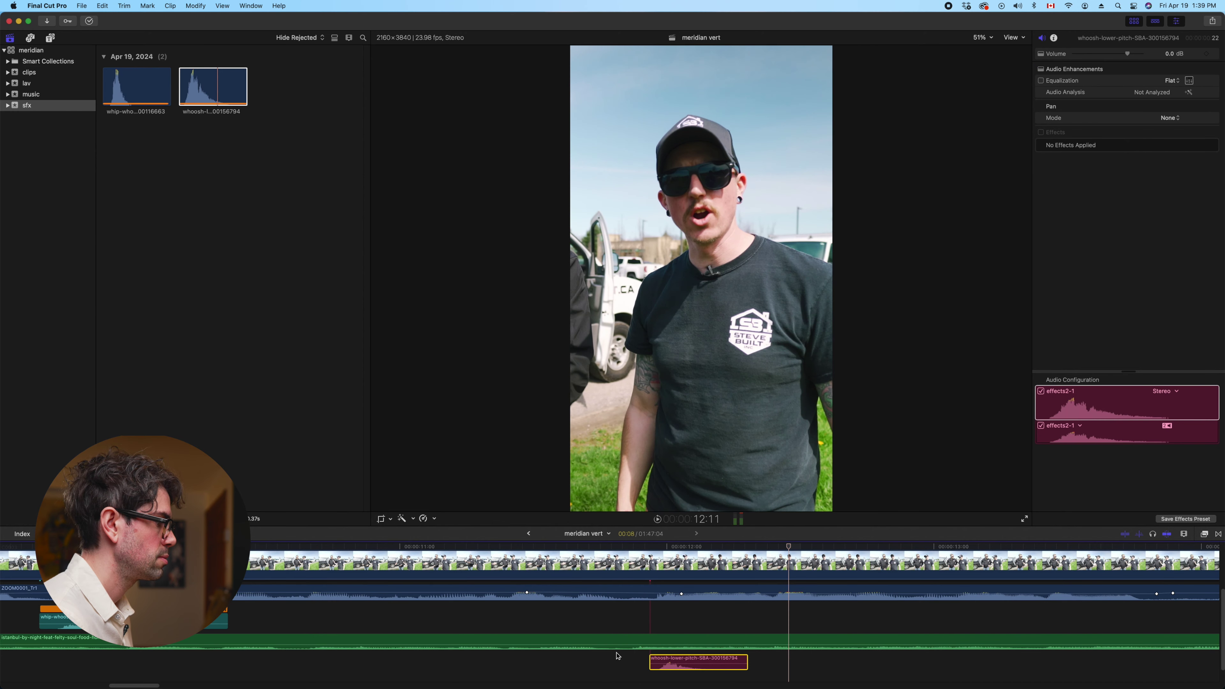
pyautogui.press(',')
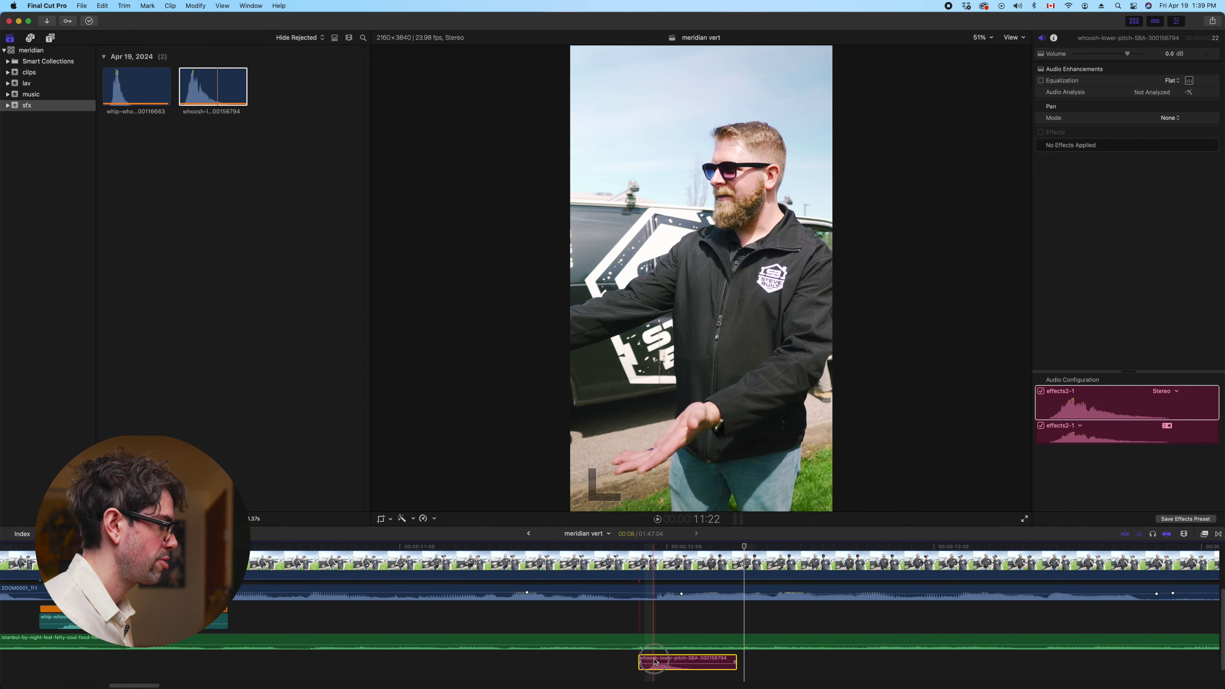
pyautogui.press('space')
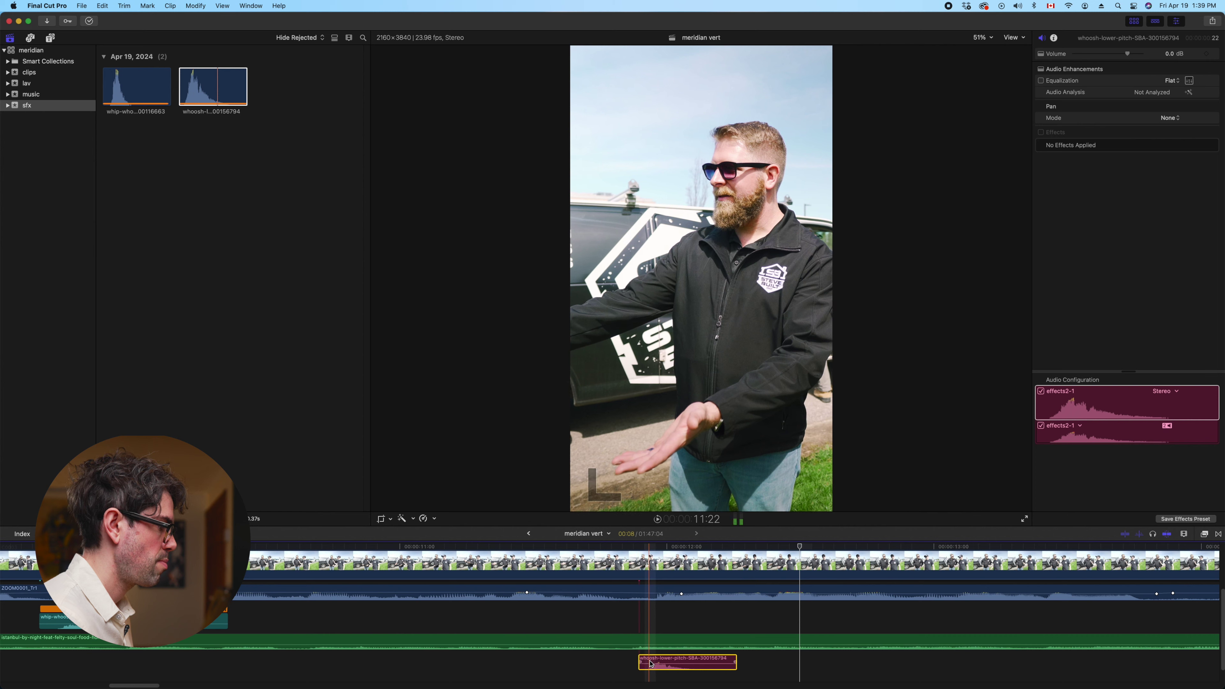
# Solo the whoosh to hear it alone, then paste a whip-whoosh copy at the playhead
pyautogui.hotkey('alt', 's')
pyautogui.press('space')
pyautogui.press('space')
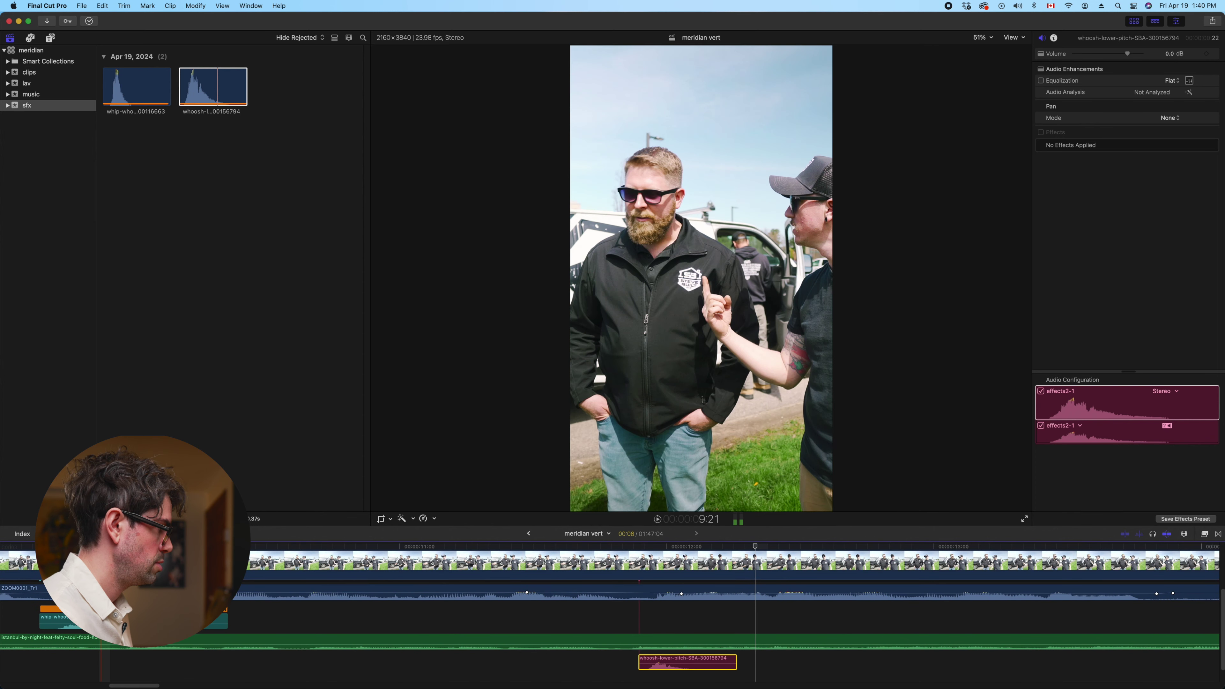
pyautogui.click(135, 618)
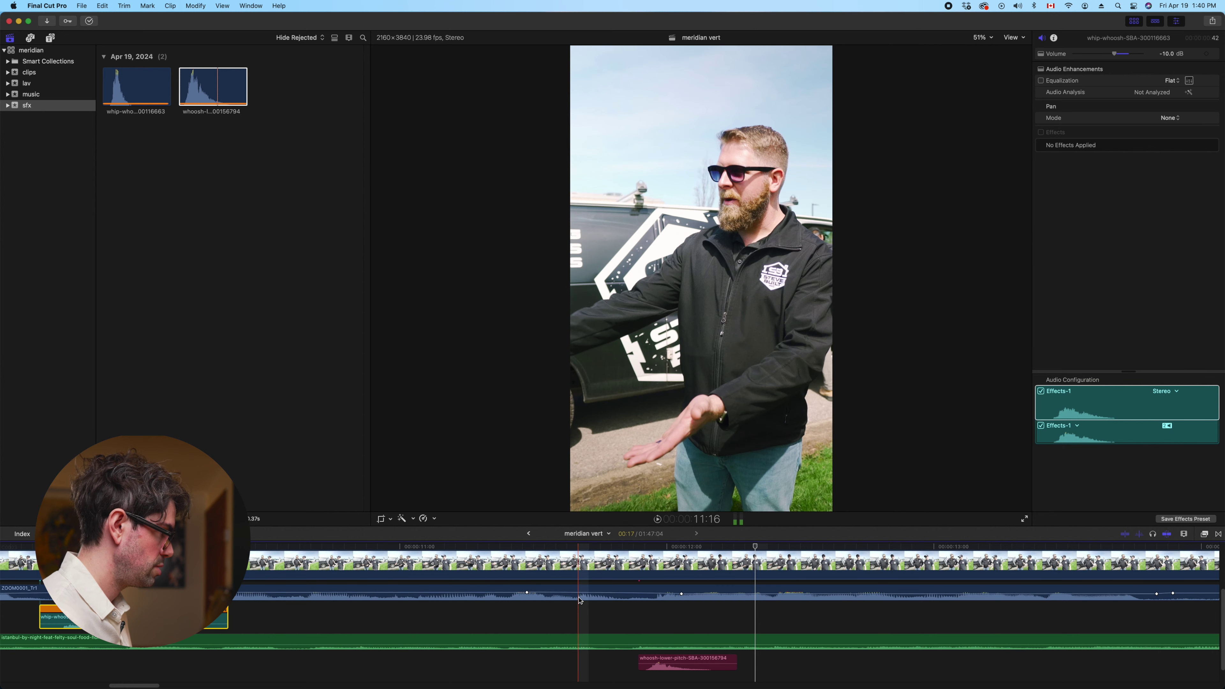
pyautogui.press('super+v')
pyautogui.click(649, 613)
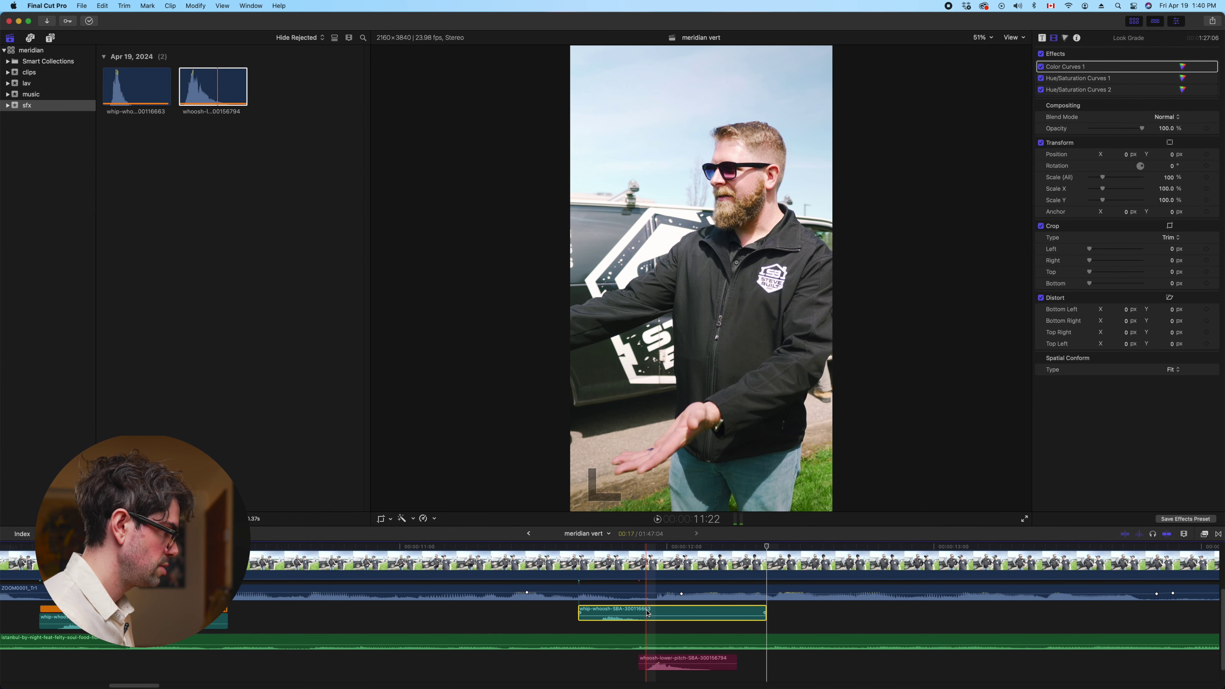
# Reset the whip-whoosh copy to normal 100% speed and move the lower-pitch whoosh +100 (one second) later
pyautogui.click(434, 519)
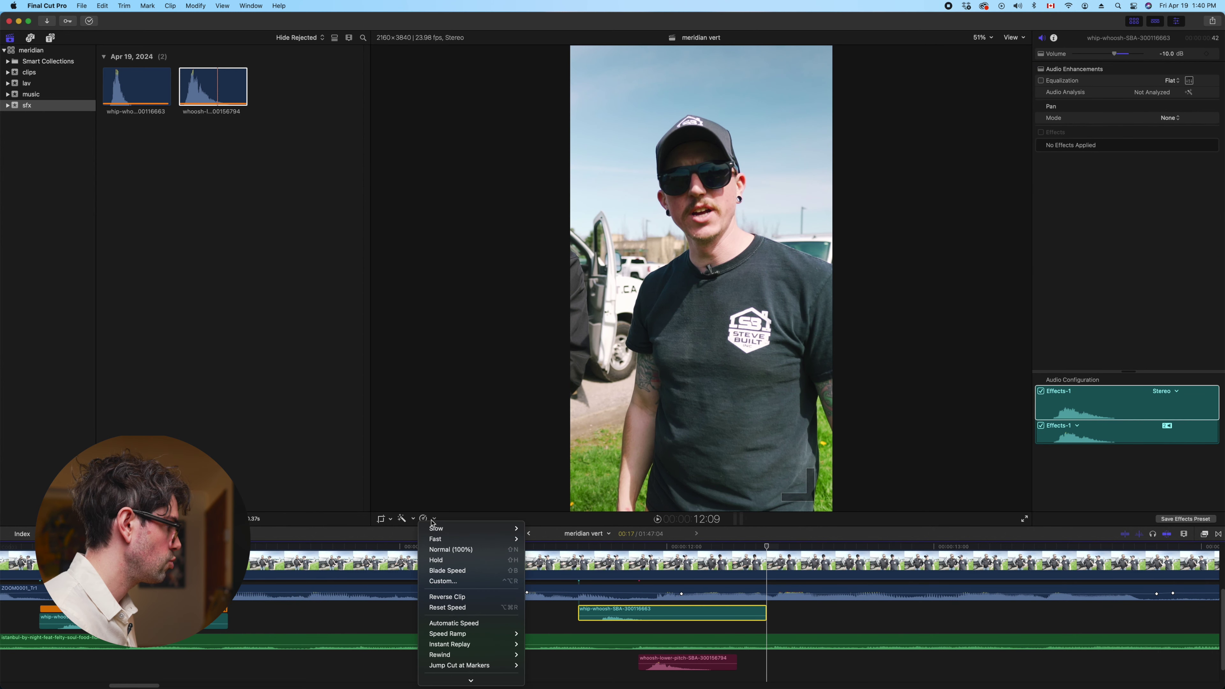
pyautogui.click(451, 549)
pyautogui.click(664, 662)
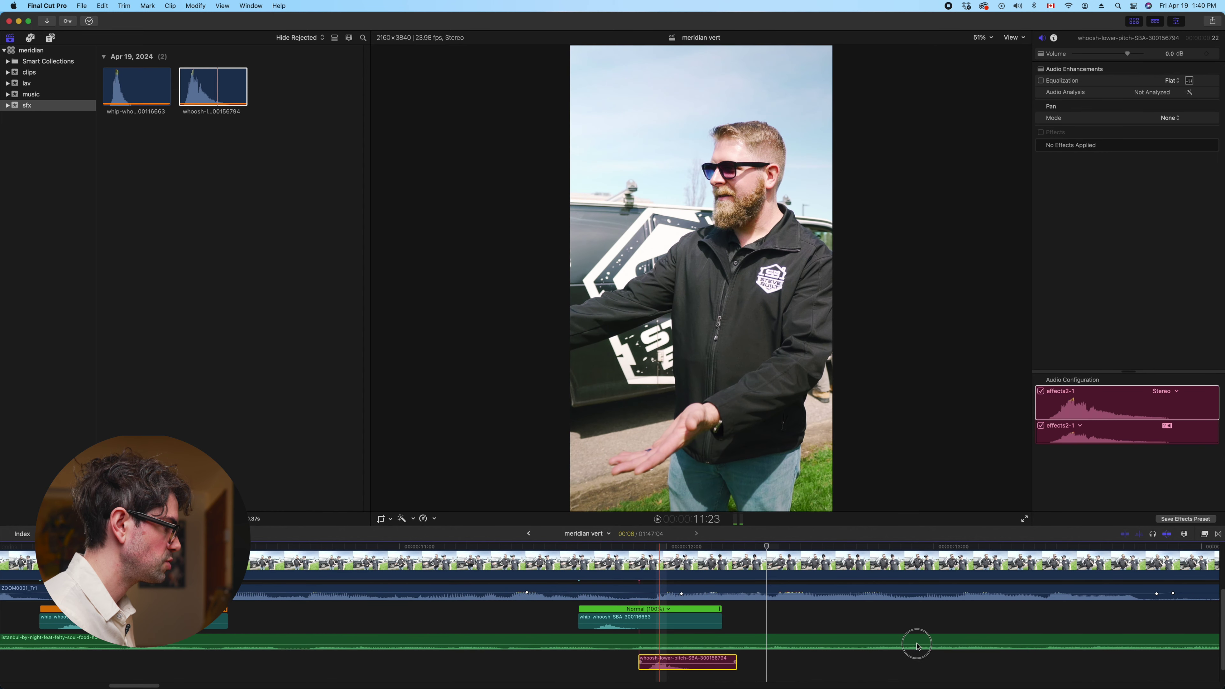
pyautogui.write('+100')
pyautogui.press('Return')
pyautogui.press('space')
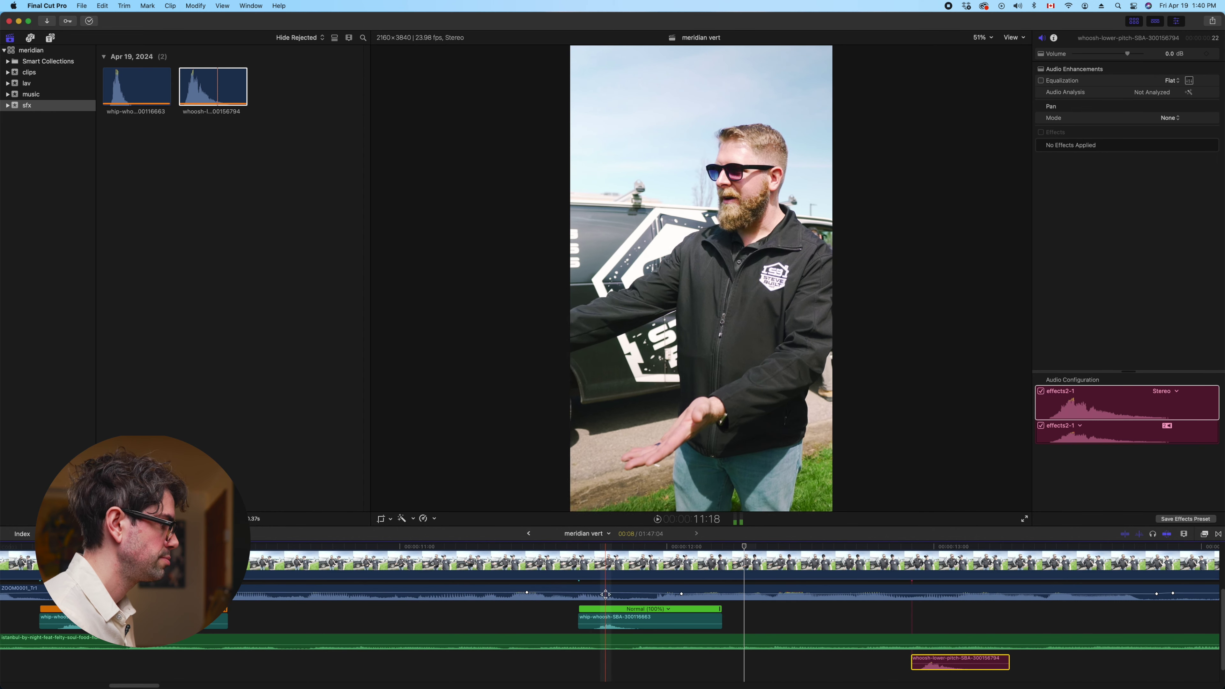
# Shift the whip-whoosh copy slightly later and replay the section from about 11 seconds
pyautogui.moveTo(611, 623); pyautogui.dragTo(654, 627)
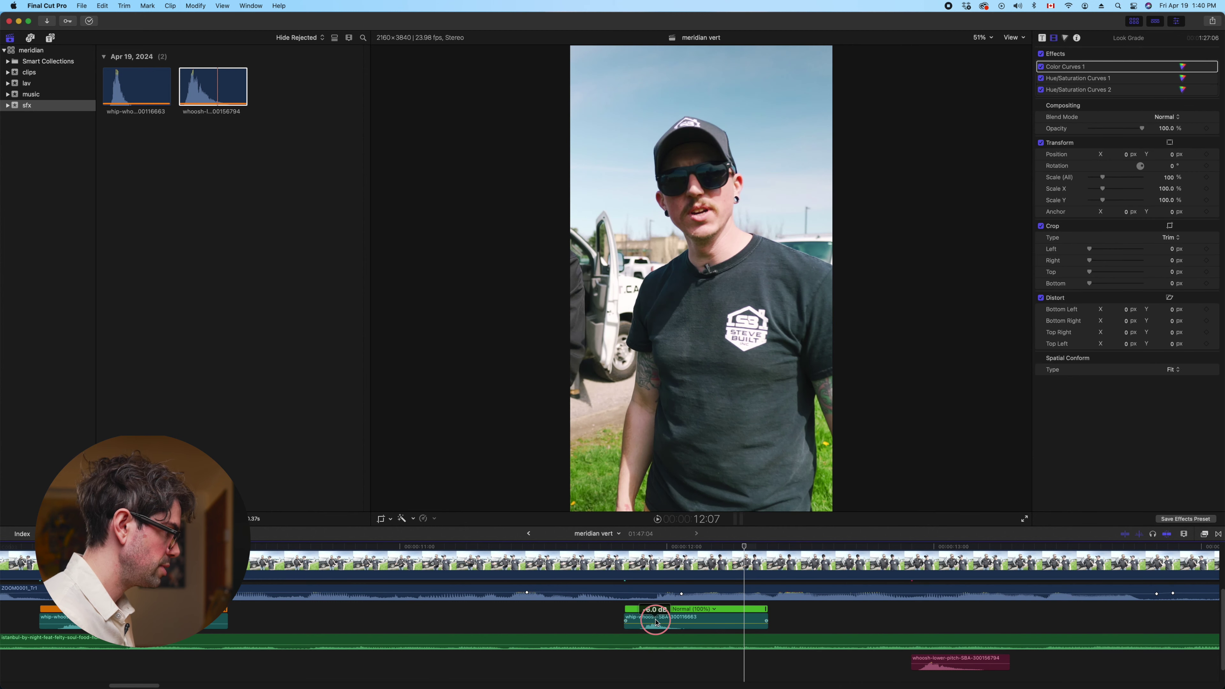
pyautogui.press('space')
pyautogui.click(607, 611)
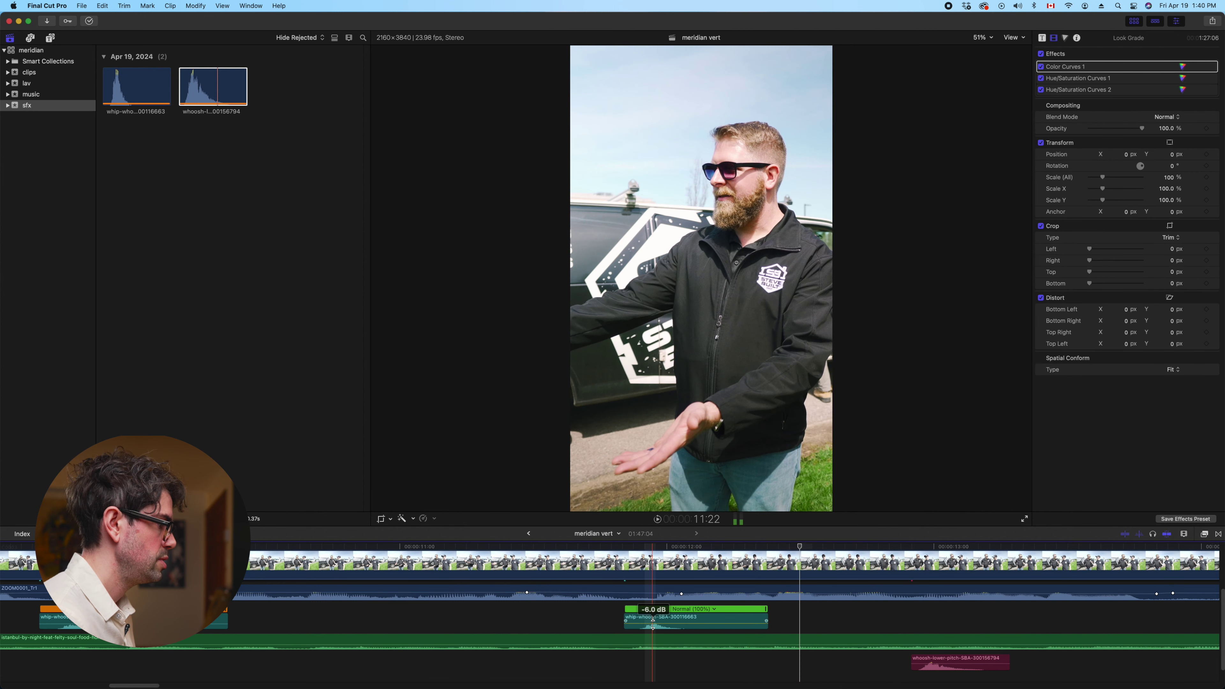
pyautogui.click(595, 608)
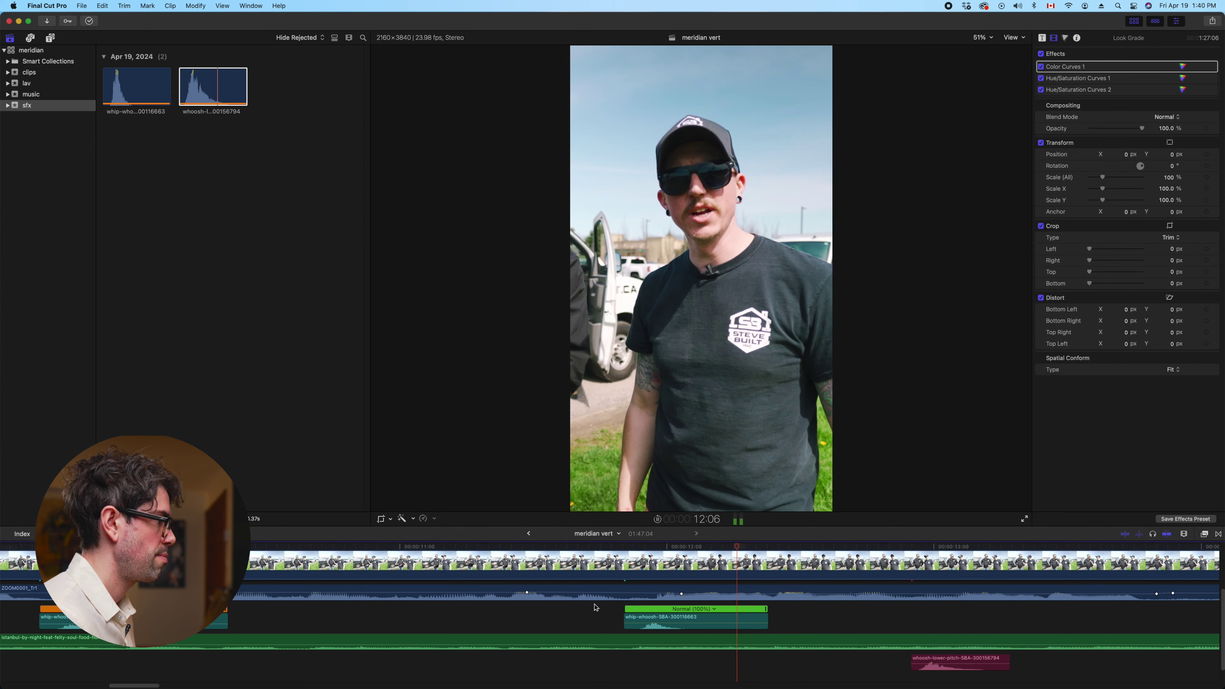
pyautogui.press('super+minus')
pyautogui.press('super+minus')
pyautogui.click(518, 592)
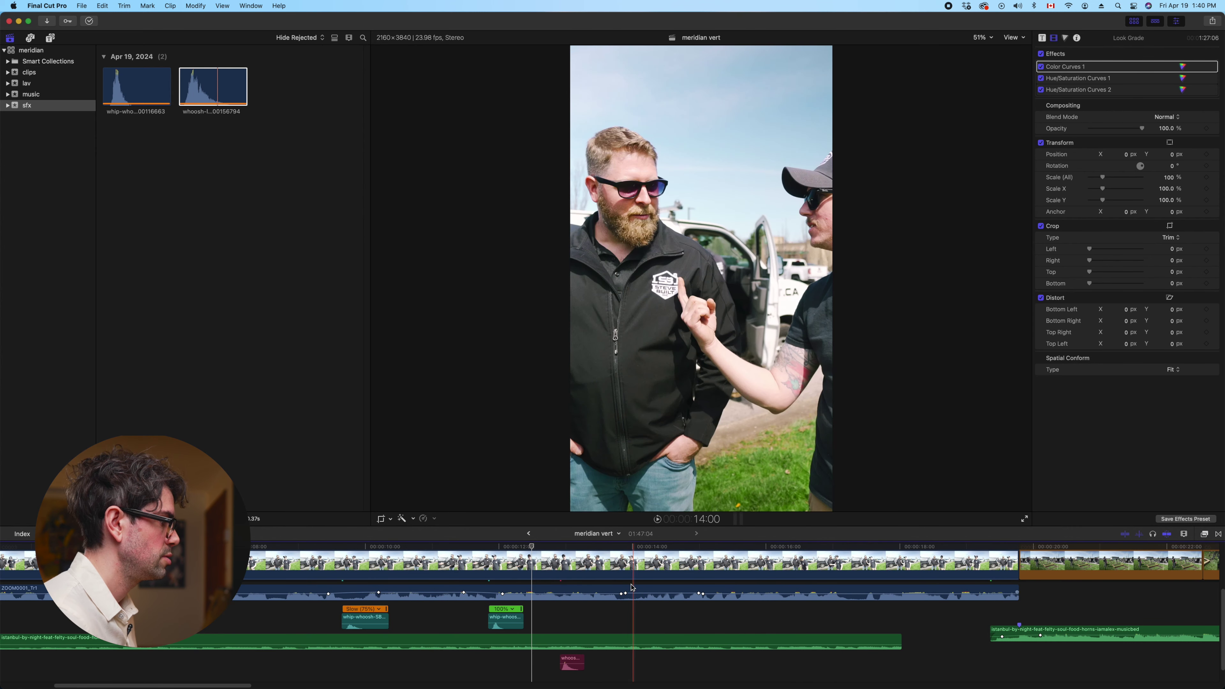
# Start the whoosh clip at the playhead near 13 seconds and lower it to -4 dB
pyautogui.click(625, 642)
pyautogui.moveTo(572, 662); pyautogui.dragTo(633, 662)
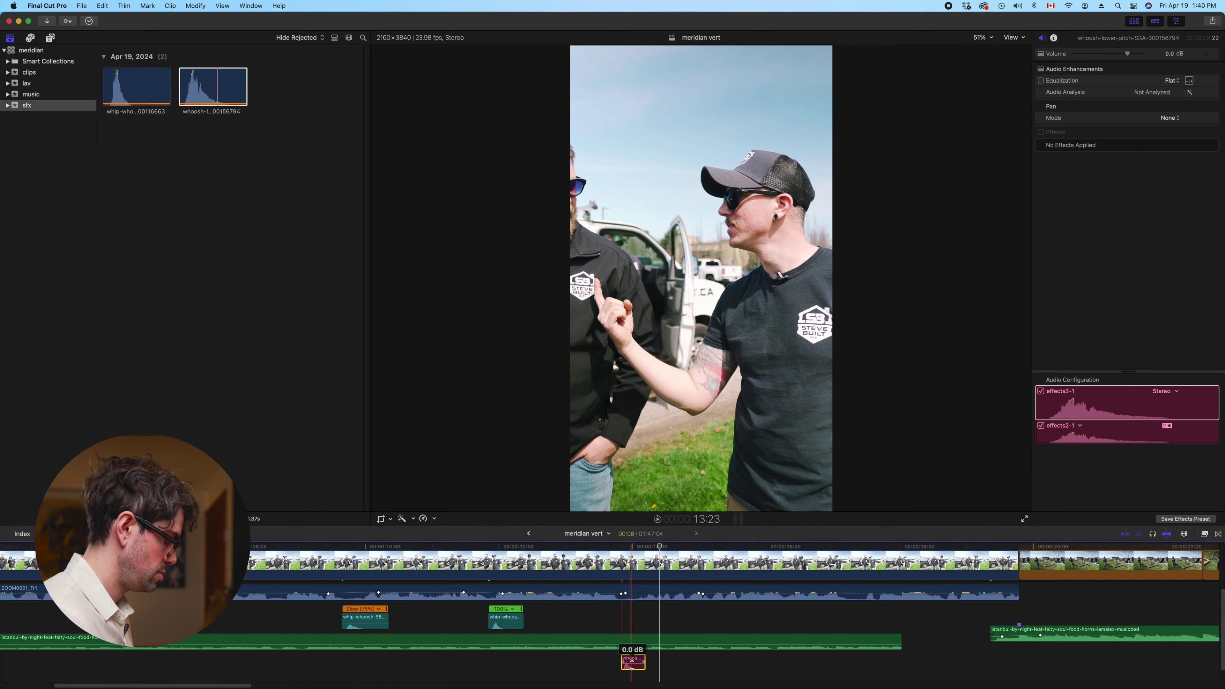
pyautogui.moveTo(632, 662); pyautogui.dragTo(632, 666)
pyautogui.press('space')
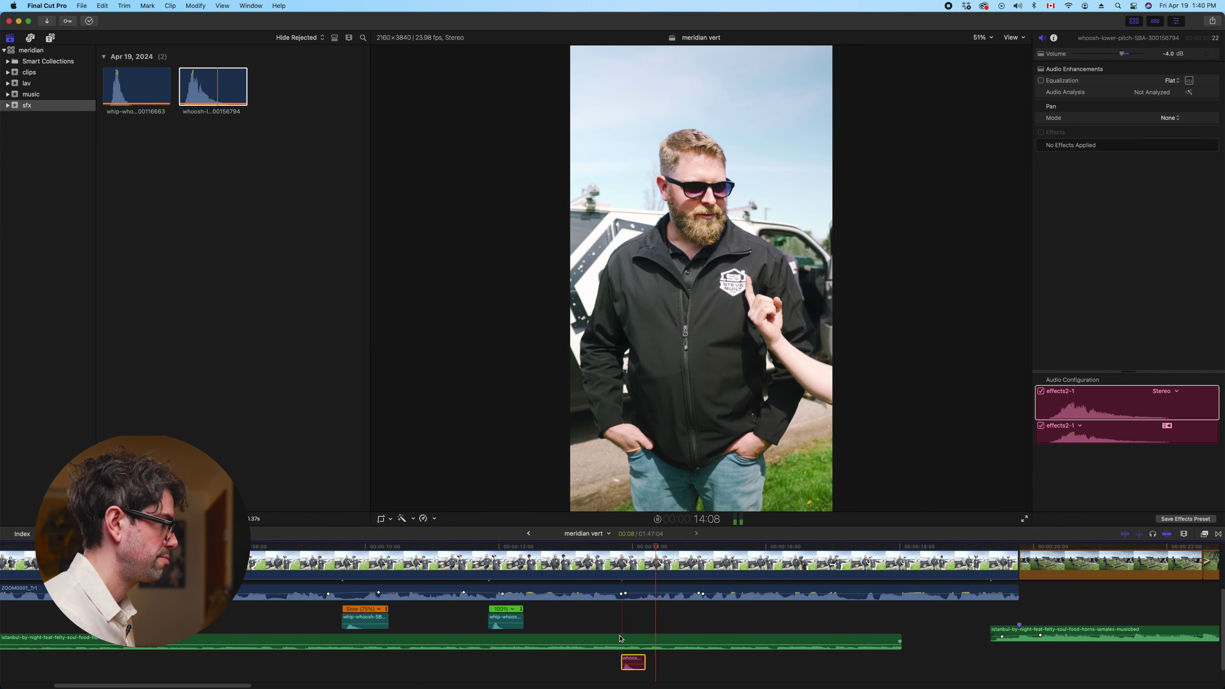
# Paste another whip-whoosh copy at 14:04 and zoom in around it
pyautogui.click(643, 647)
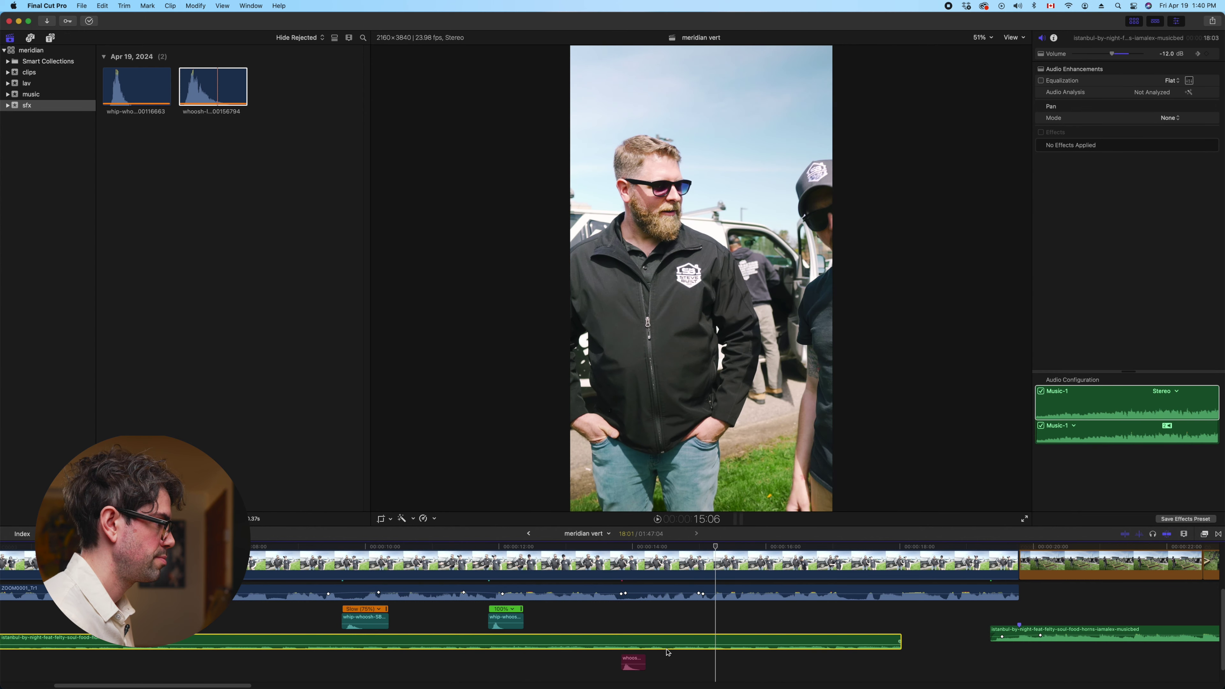
pyautogui.click(365, 620)
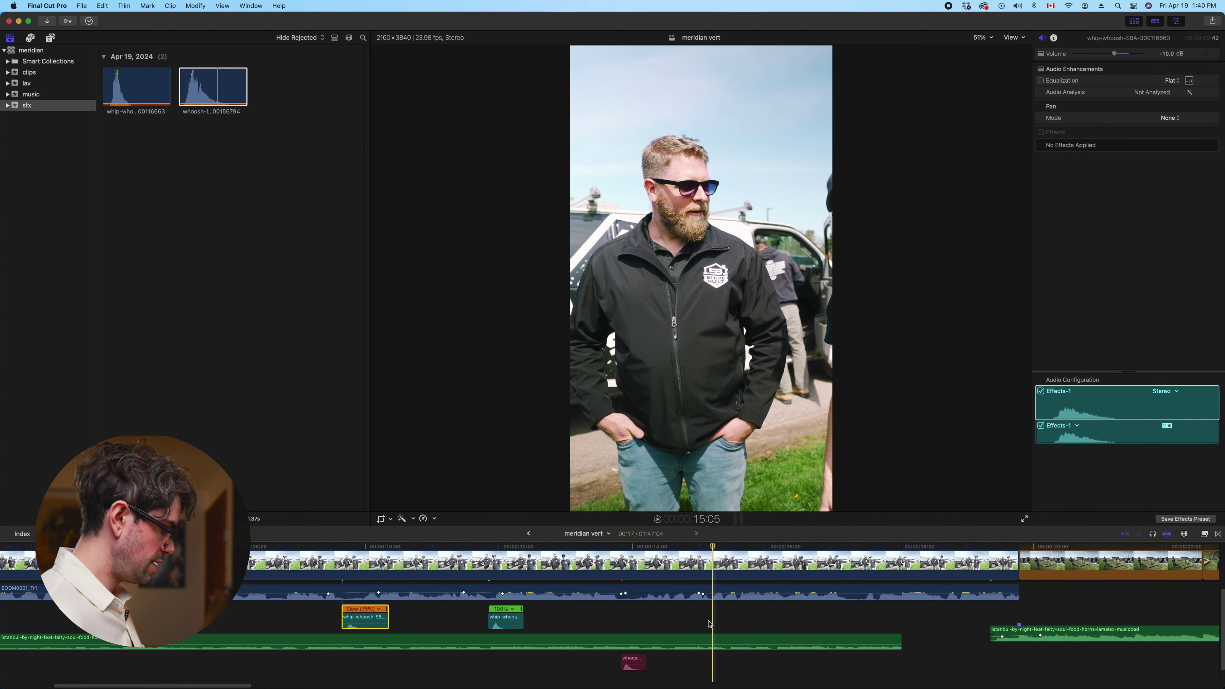
pyautogui.press('super+v')
pyautogui.press('super+equal')
pyautogui.press('super+equal')
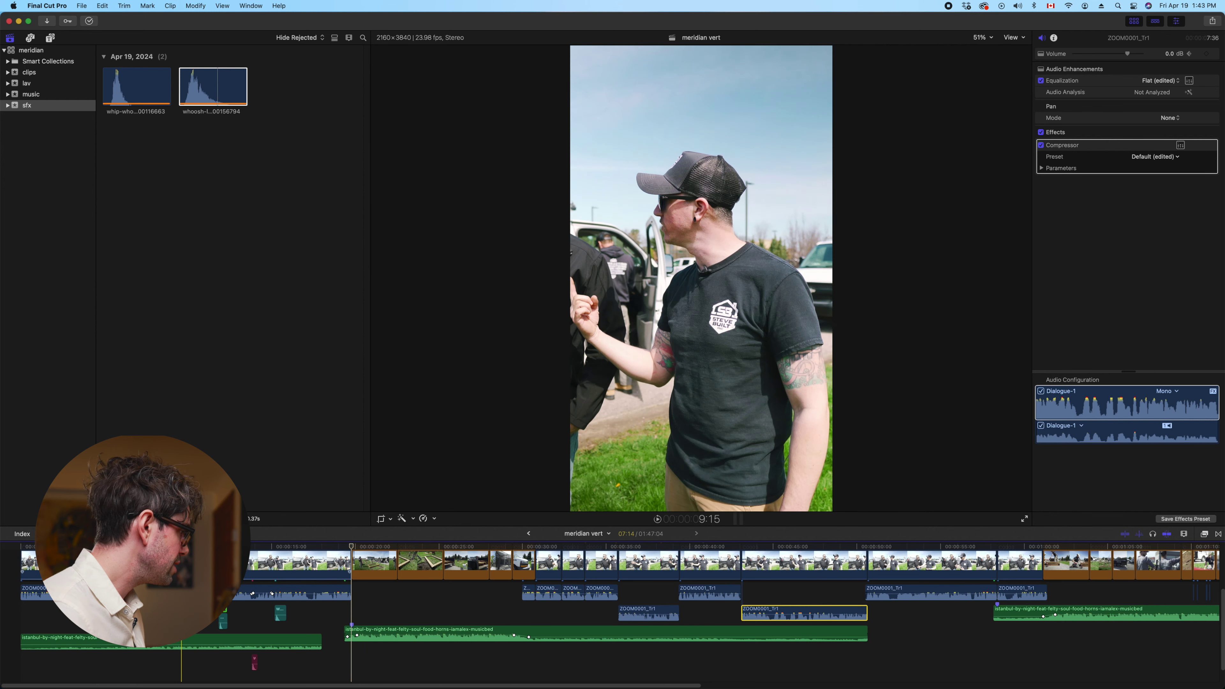
# Play the meridian vert edit from the beginning, jumping back to about four seconds
pyautogui.click(258, 628)
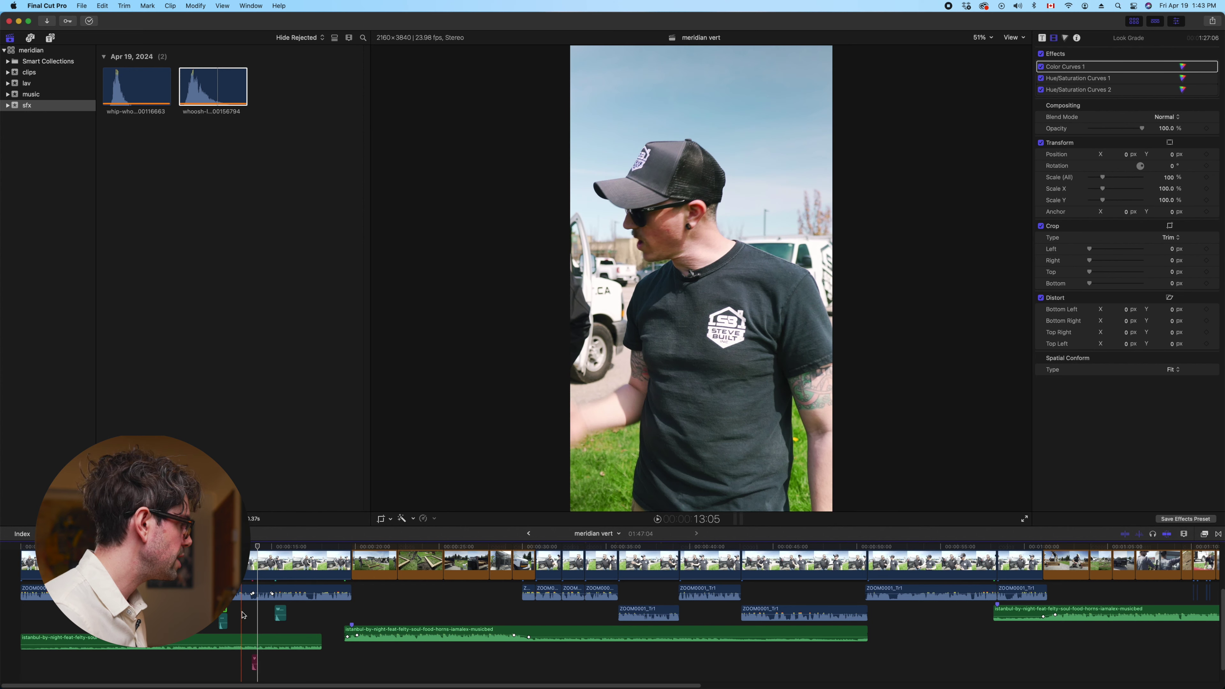
pyautogui.press('Home')
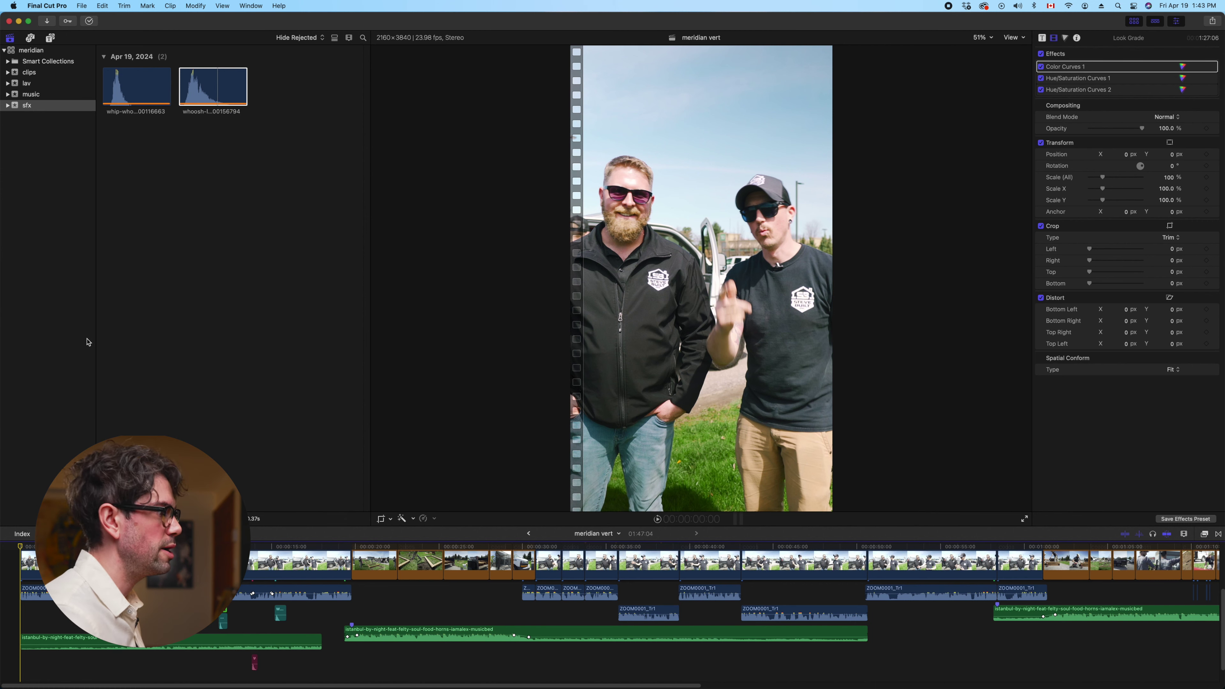
pyautogui.press('space')
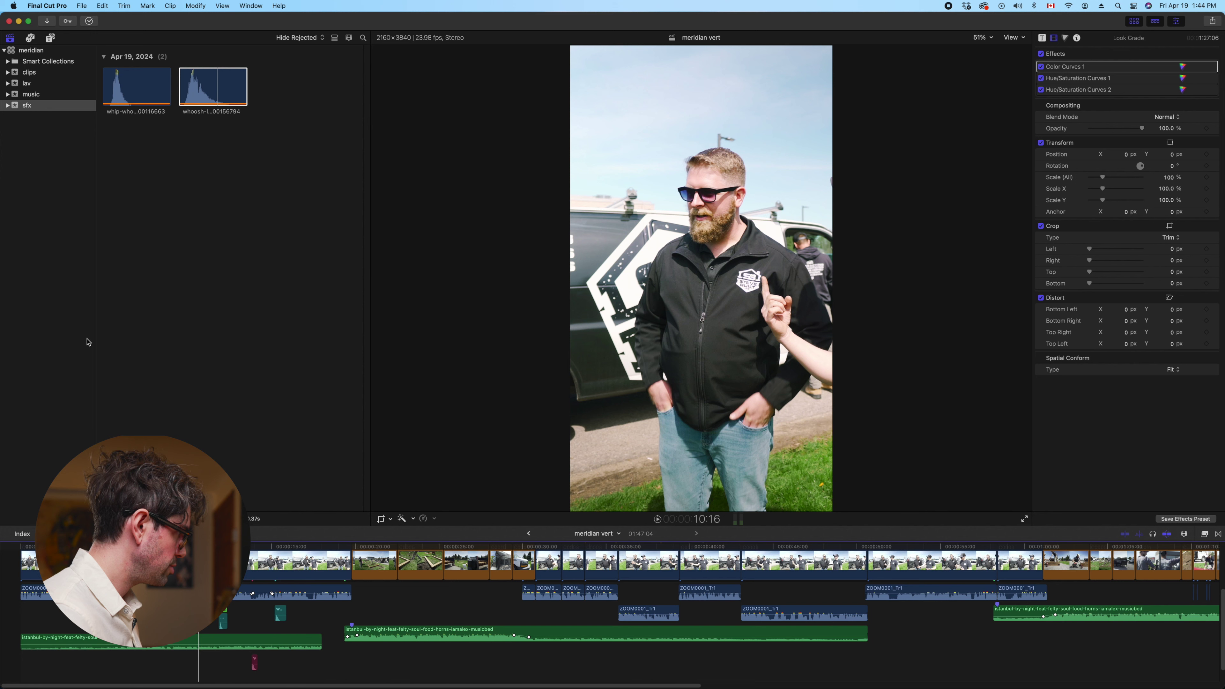
pyautogui.click(102, 671)
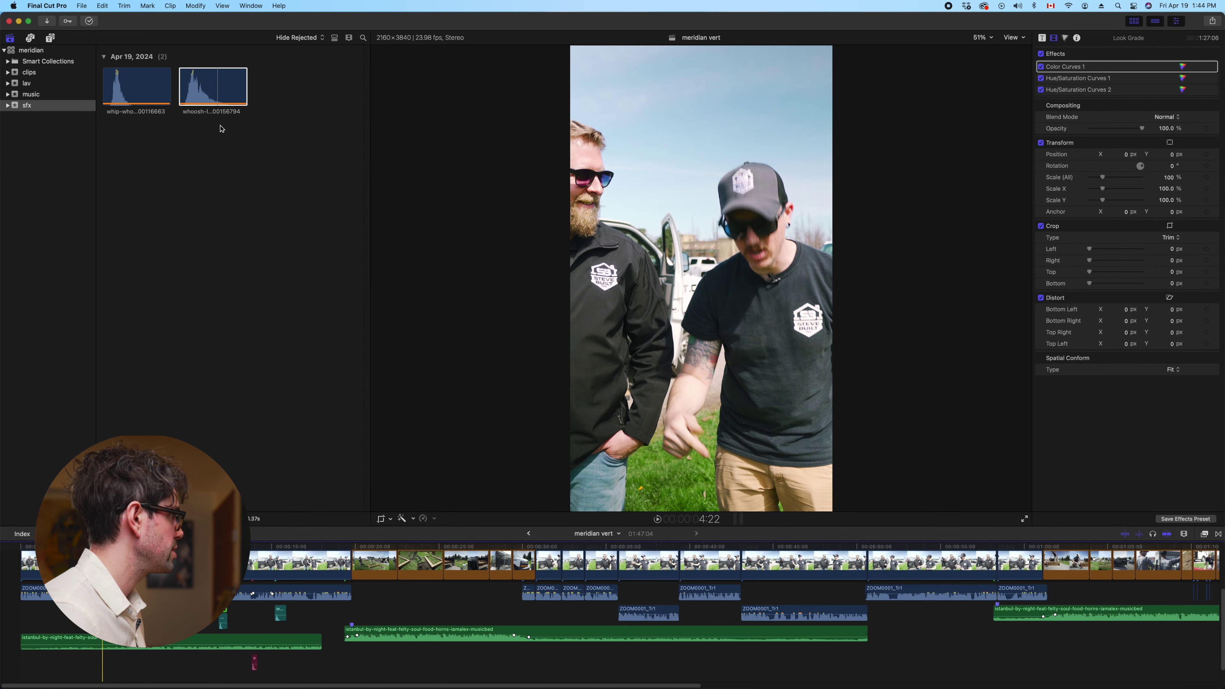
# Select the whoosh clip in the browser, then bring up a Finder window
pyautogui.click(235, 110)
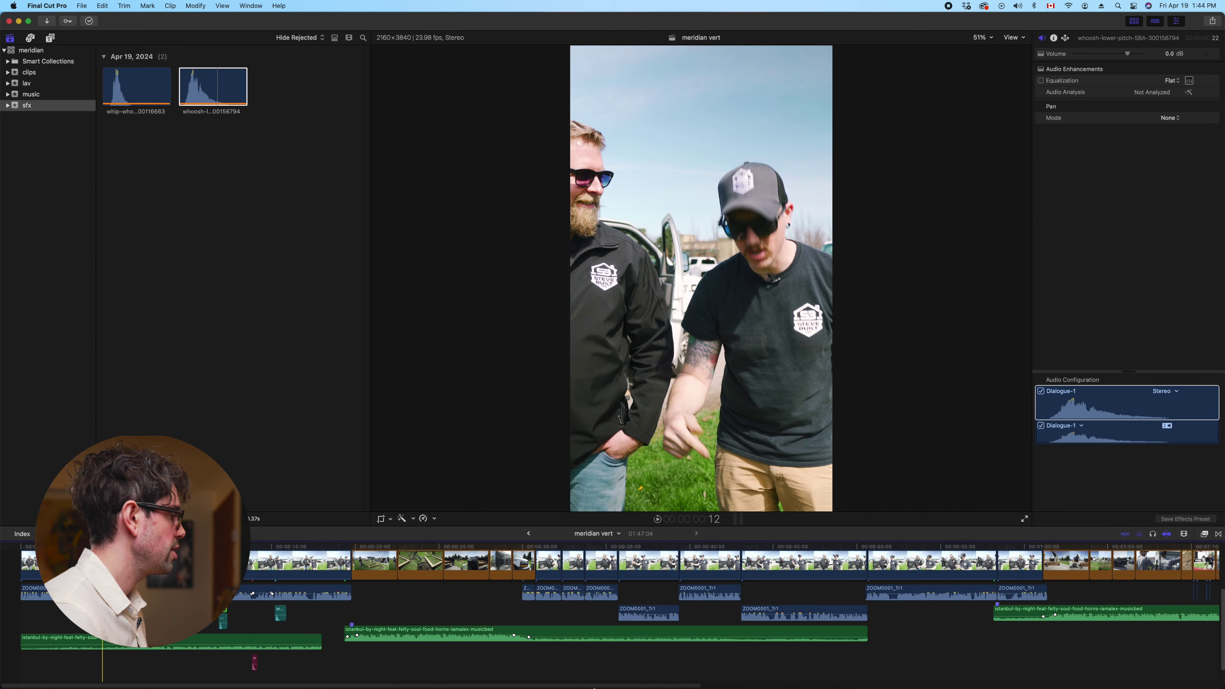
pyautogui.click(549, 618)
pyautogui.click(370, 660)
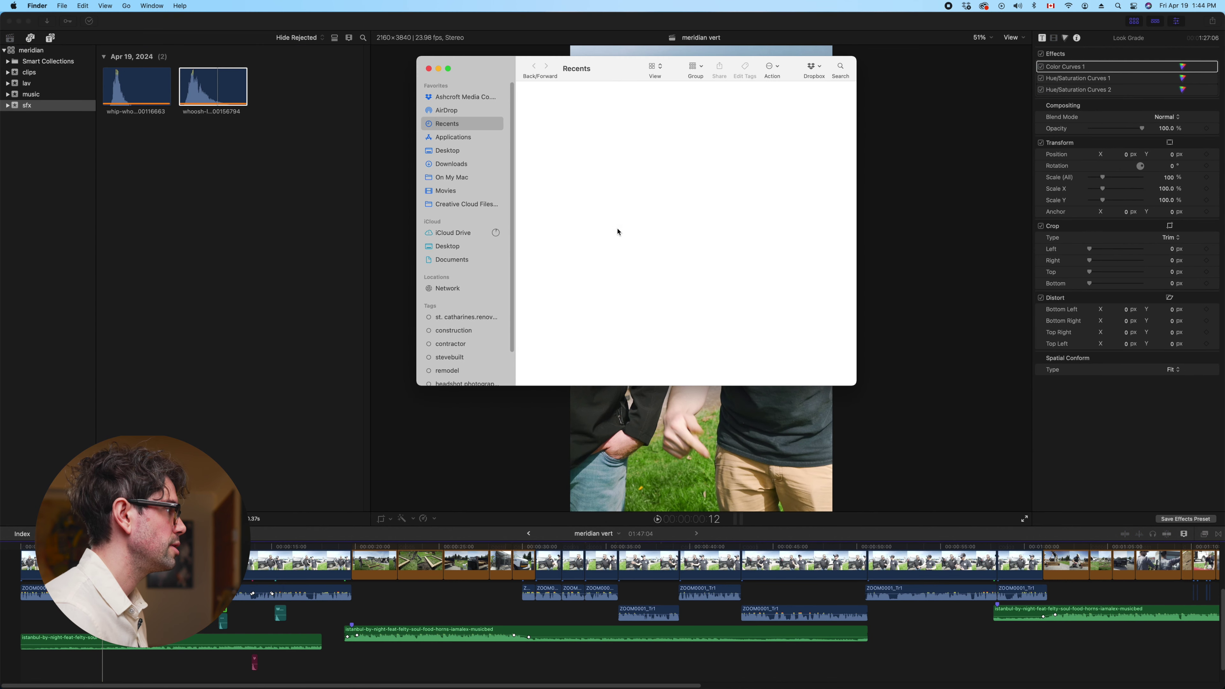
pyautogui.click(454, 203)
pyautogui.click(446, 190)
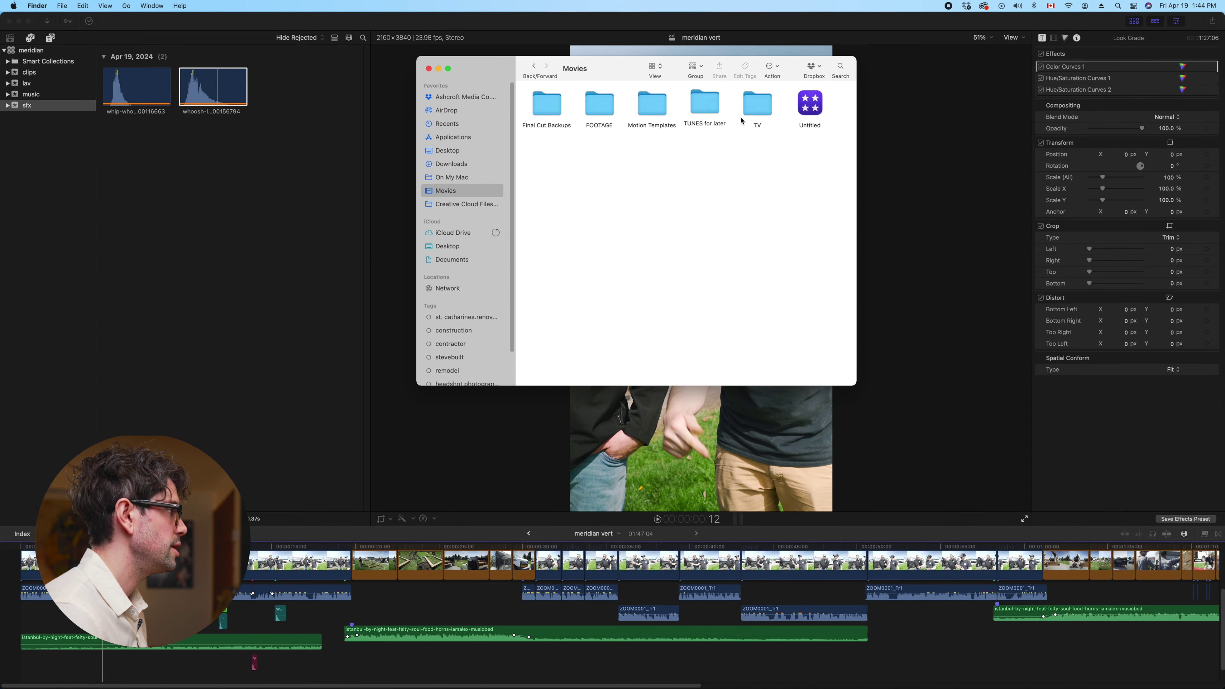
pyautogui.doubleClick(588, 112)
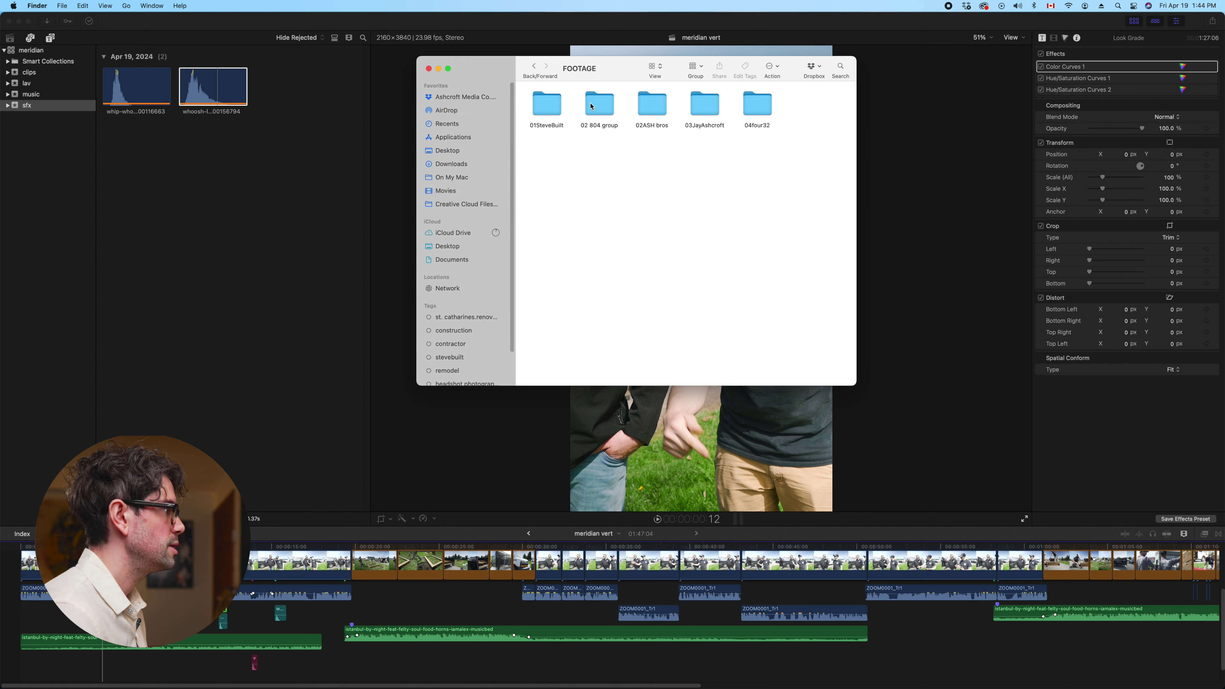
pyautogui.doubleClick(703, 109)
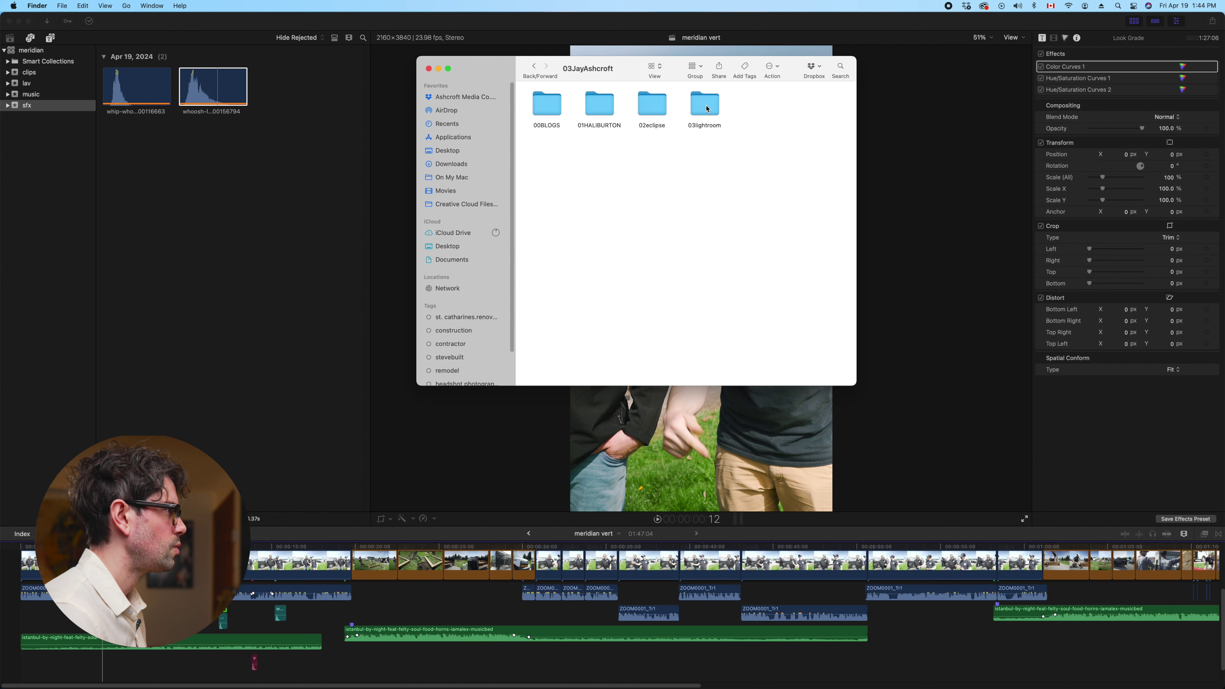
pyautogui.doubleClick(542, 124)
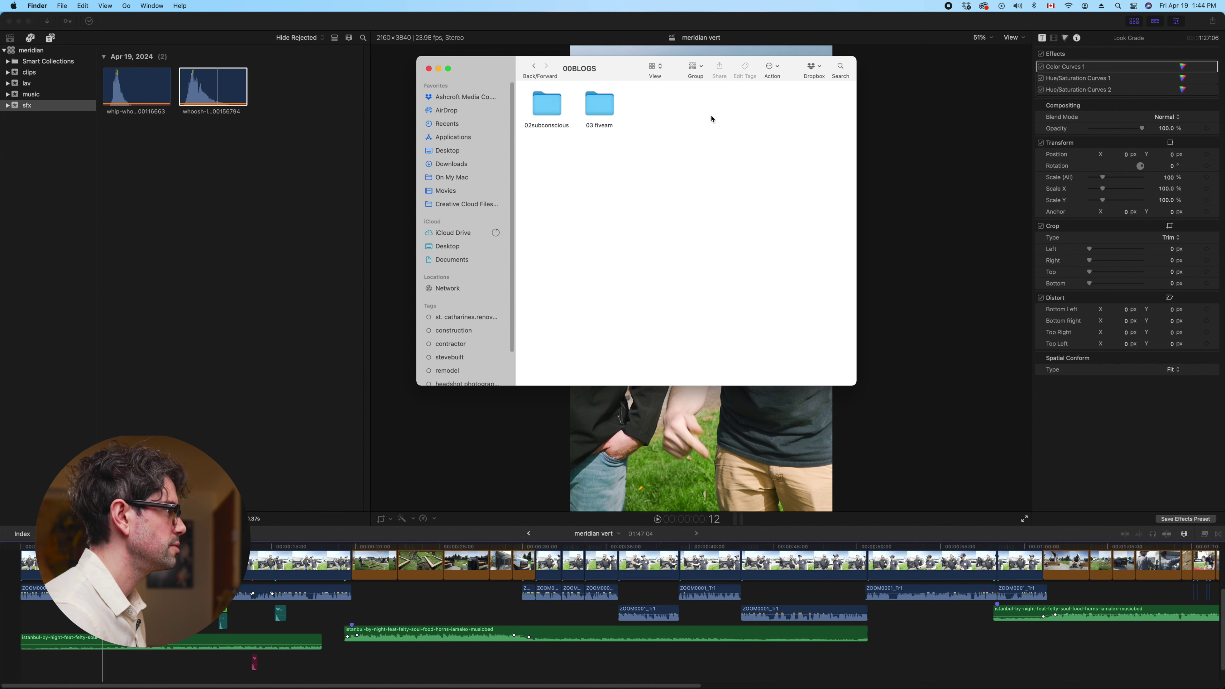
pyautogui.doubleClick(599, 112)
pyautogui.doubleClick(714, 106)
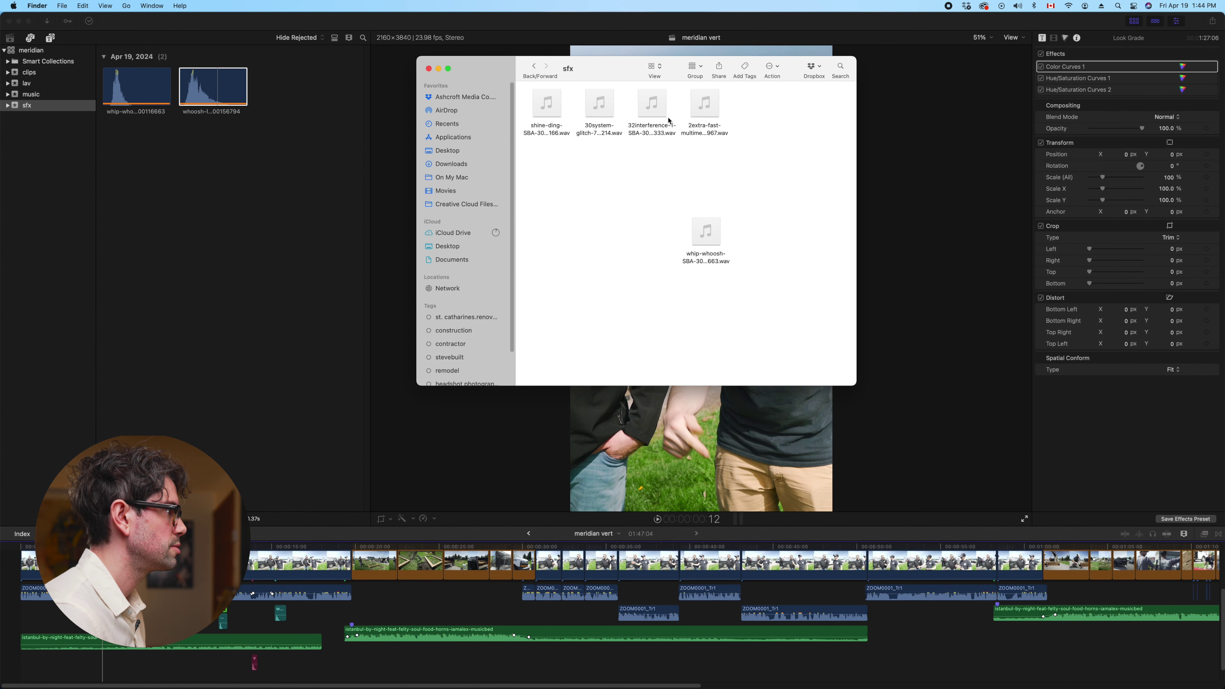
pyautogui.click(546, 115)
pyautogui.press('space')
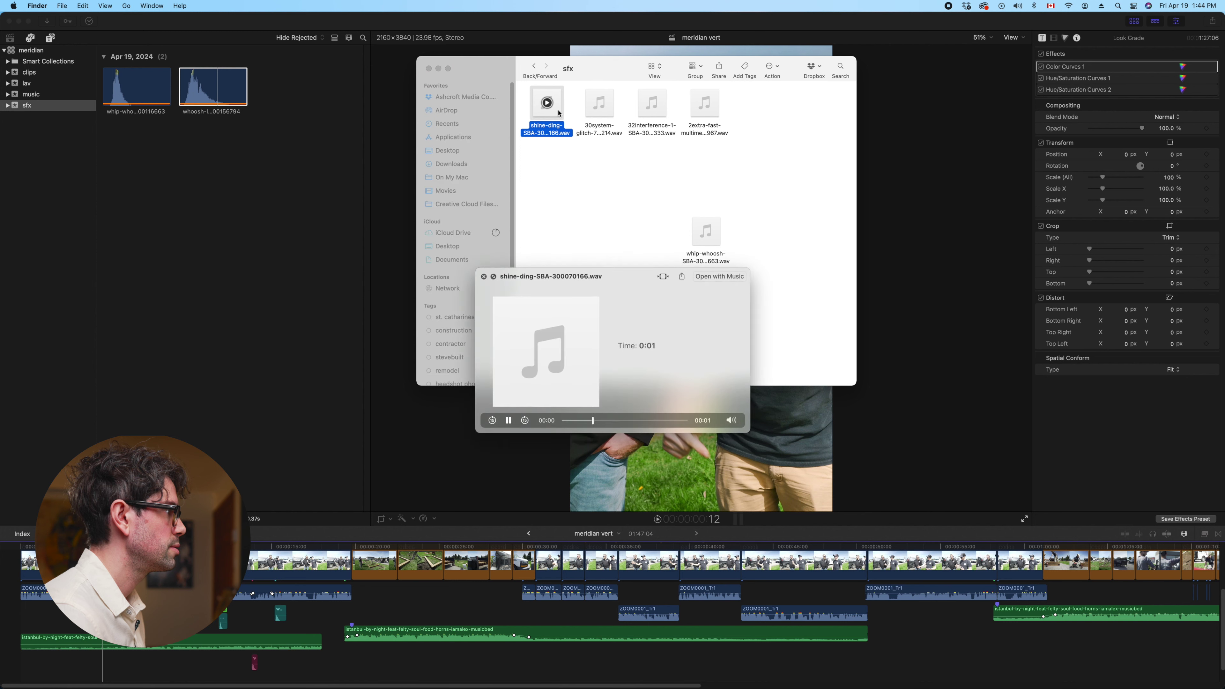
pyautogui.press('space')
# Browse to the FOOTAGE > 01SteveBuilt > 25meridian > sfx folder
pyautogui.click(611, 182)
pyautogui.click(534, 67)
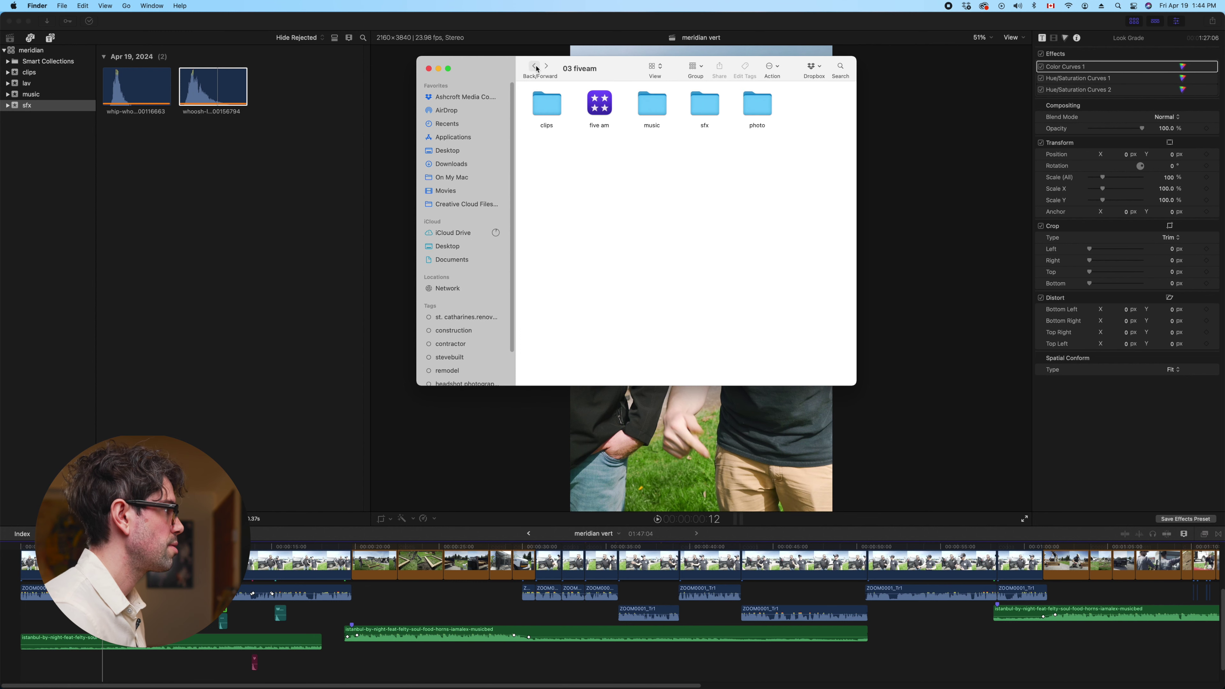
pyautogui.click(534, 67)
pyautogui.click(534, 67)
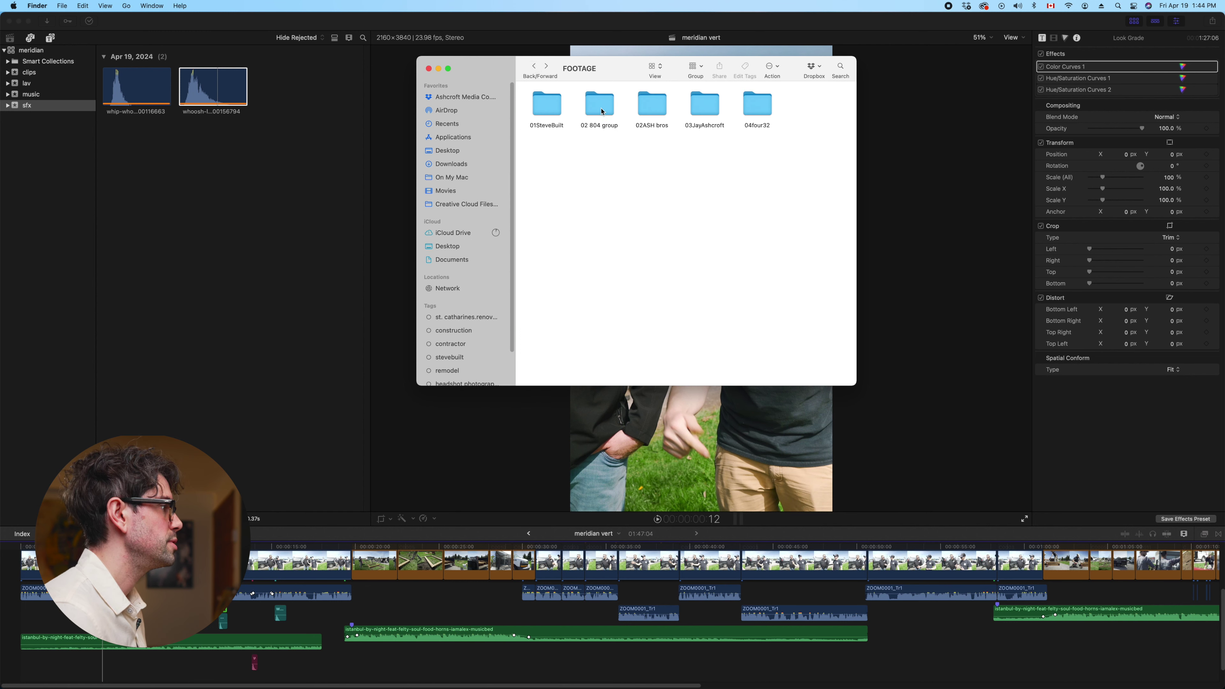
pyautogui.doubleClick(547, 104)
pyautogui.doubleClick(600, 159)
pyautogui.doubleClick(753, 109)
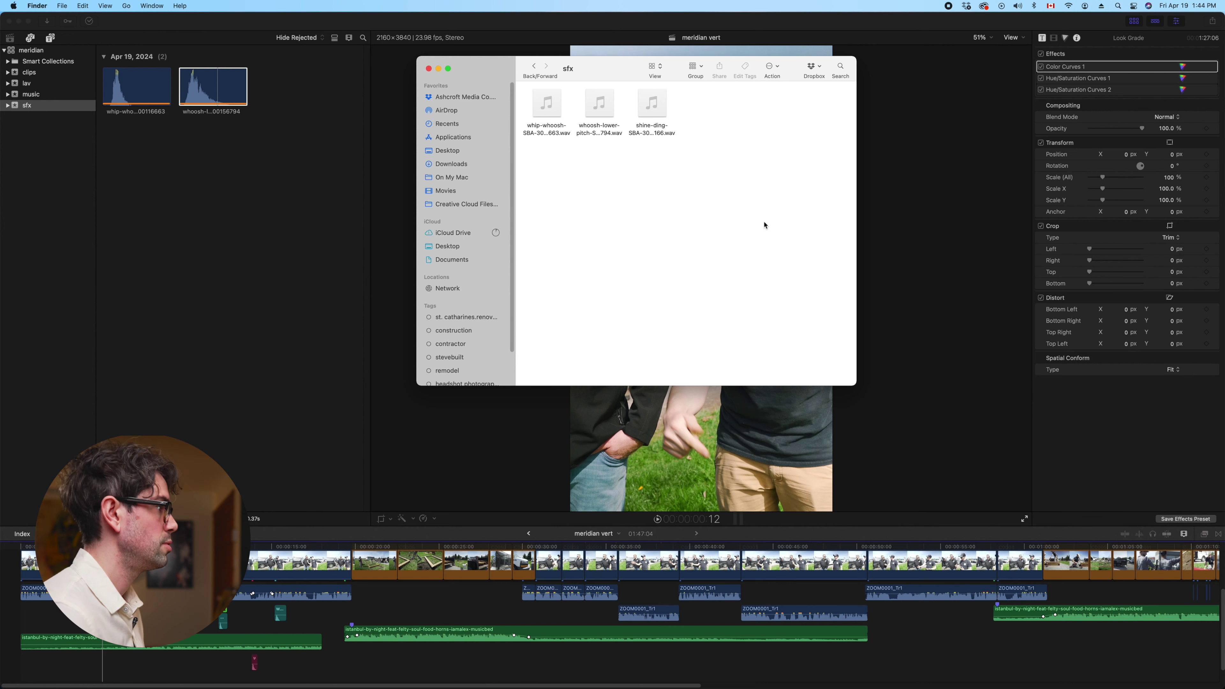
# Drag shine-ding into the Final Cut Pro sfx event
pyautogui.moveTo(652, 103); pyautogui.dragTo(227, 219)
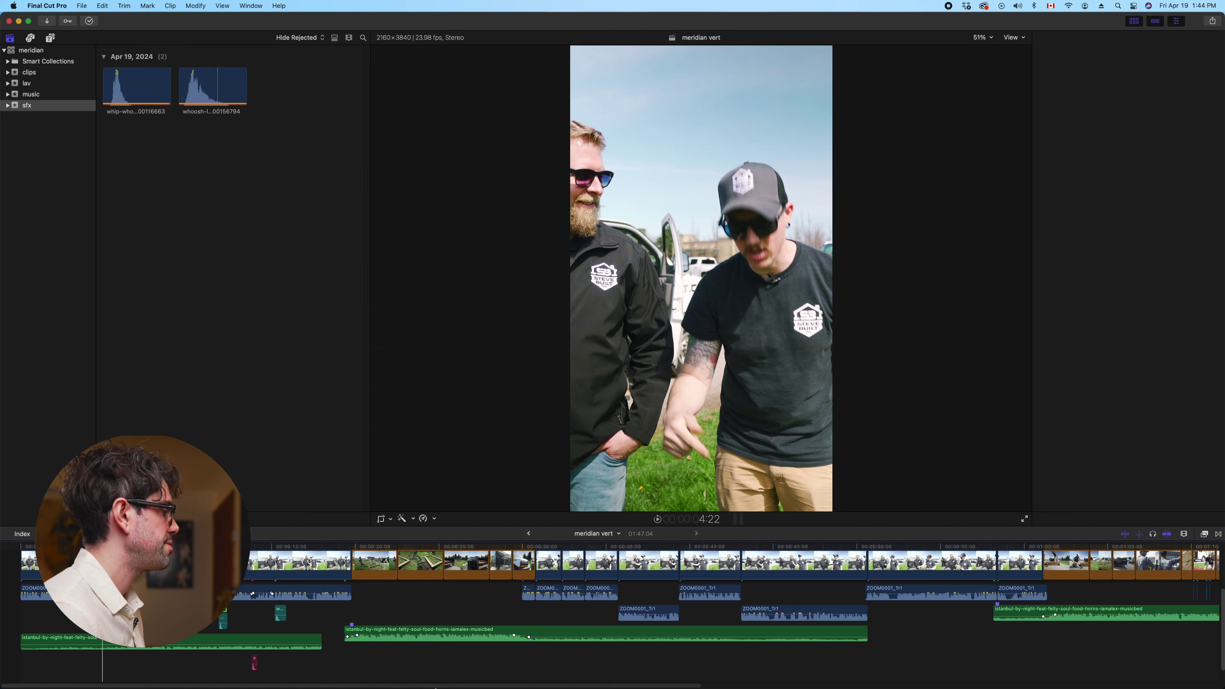
pyautogui.click(397, 656)
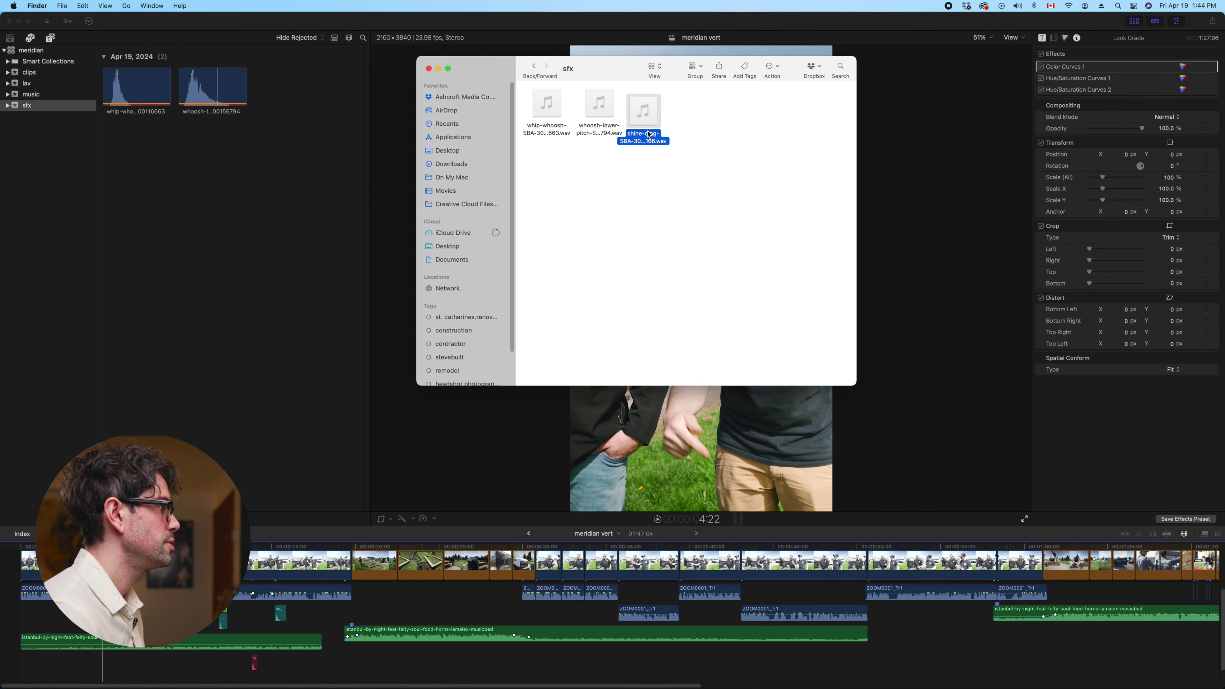
pyautogui.moveTo(480, 183); pyautogui.dragTo(257, 192)
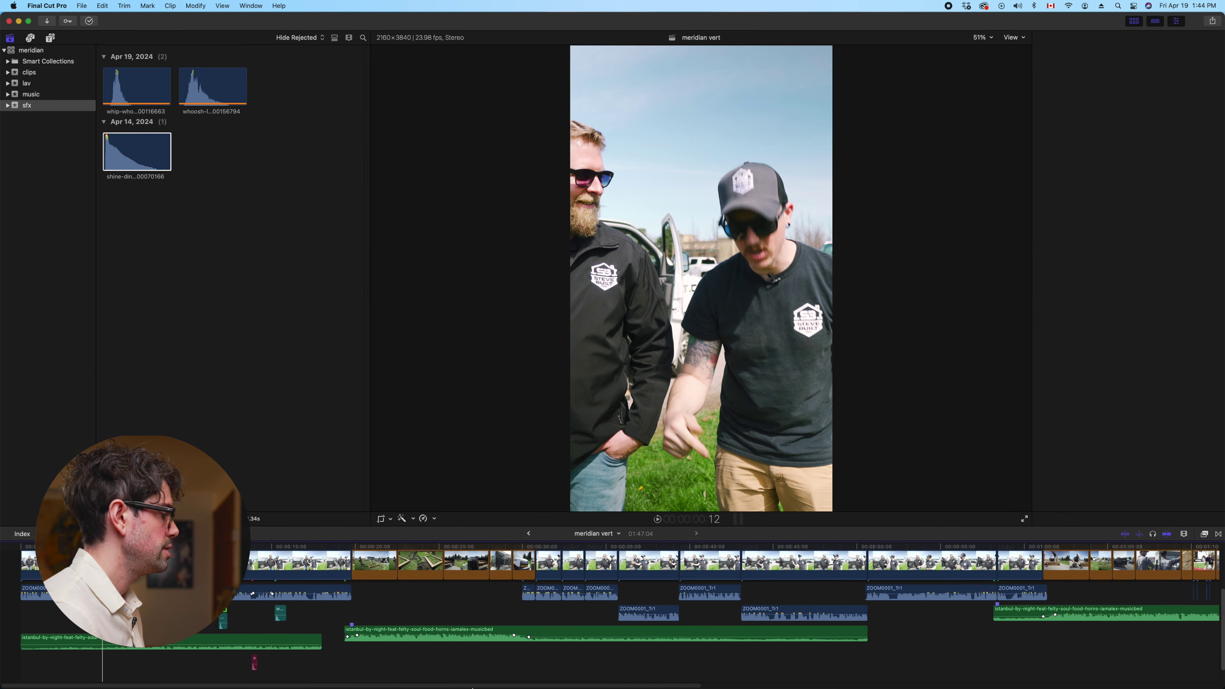
pyautogui.click(392, 656)
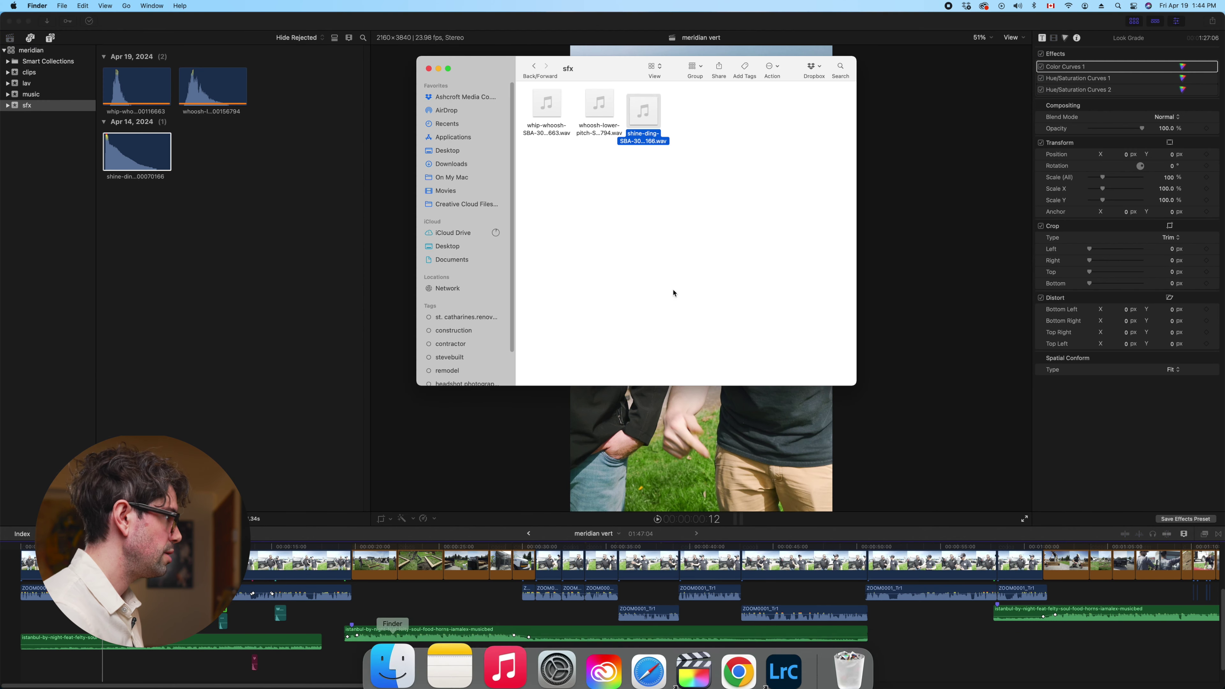
# Create a new folder named png inside 25meridian
pyautogui.click(534, 68)
pyautogui.rightClick(659, 201)
pyautogui.click(675, 208)
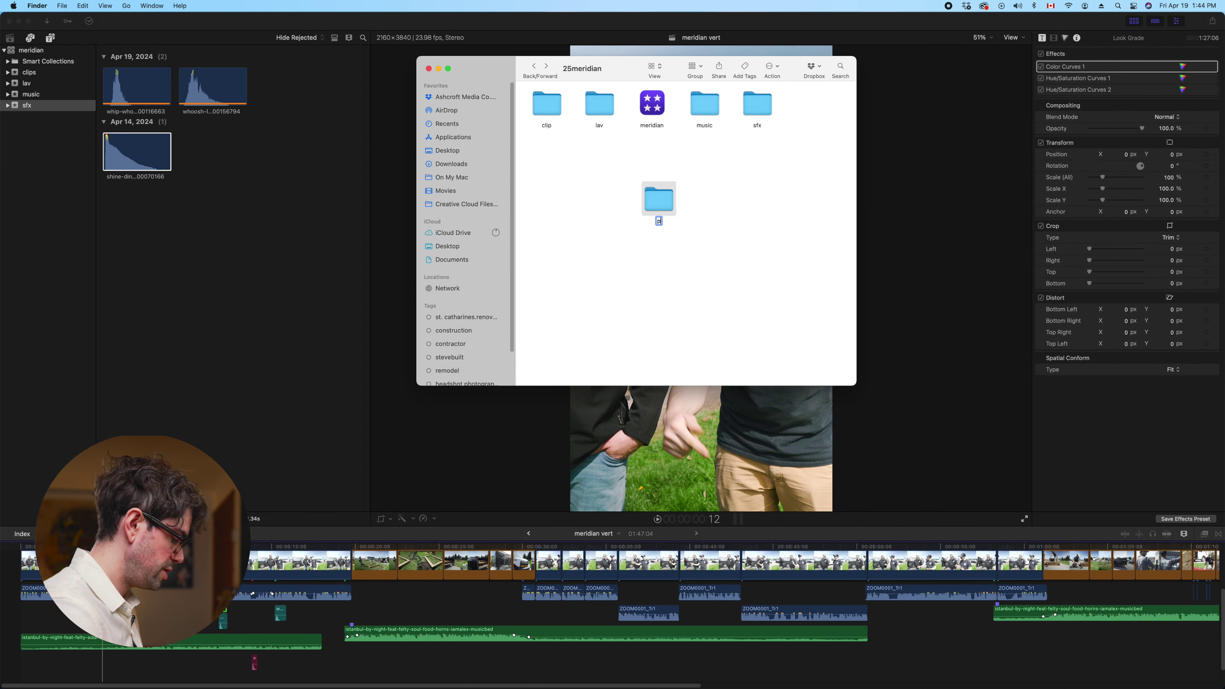
pyautogui.press('Return')
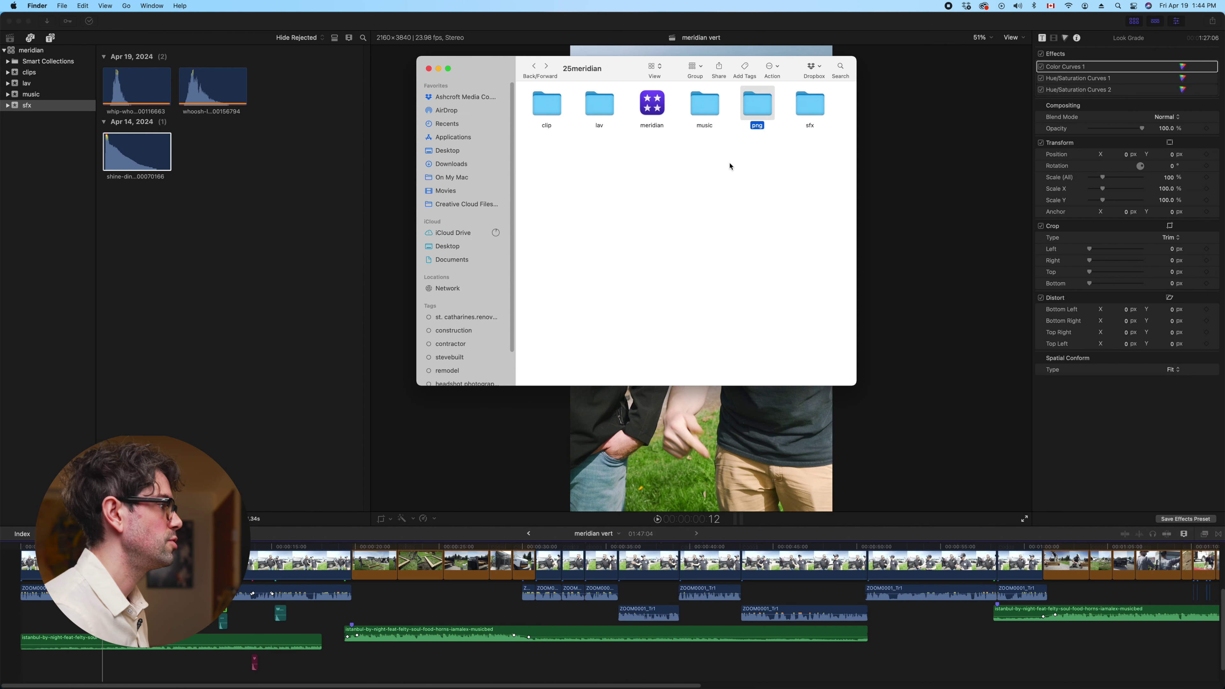
pyautogui.click(534, 69)
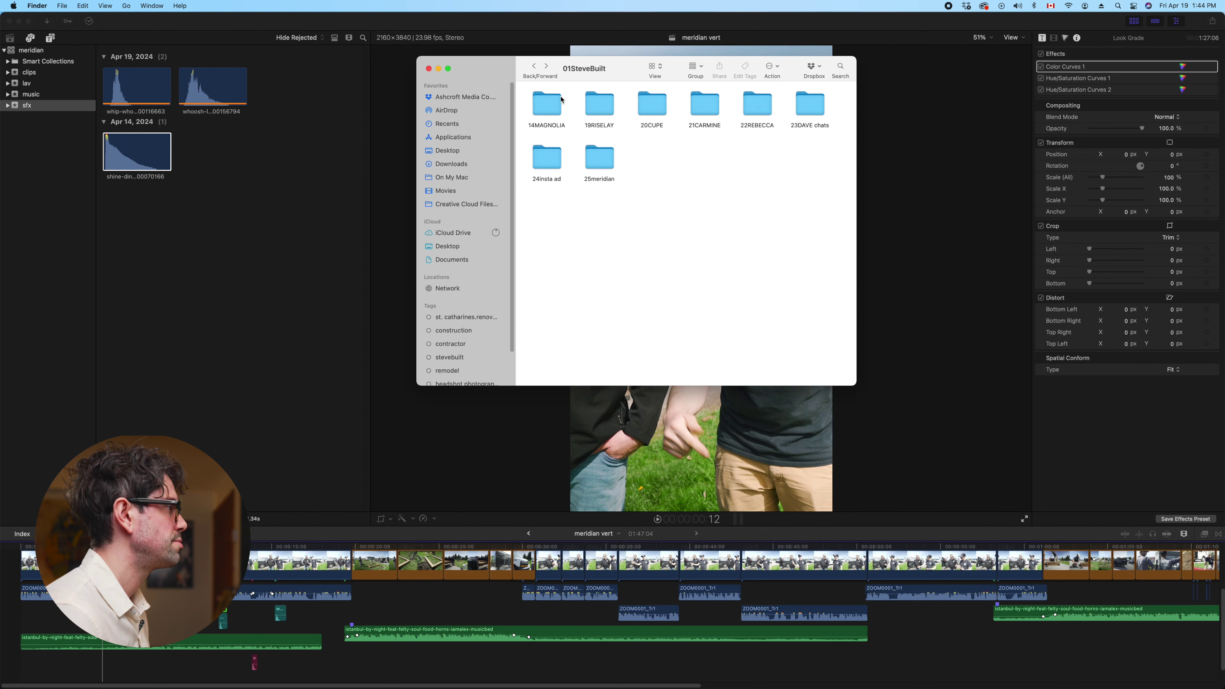
pyautogui.click(534, 69)
pyautogui.doubleClick(701, 110)
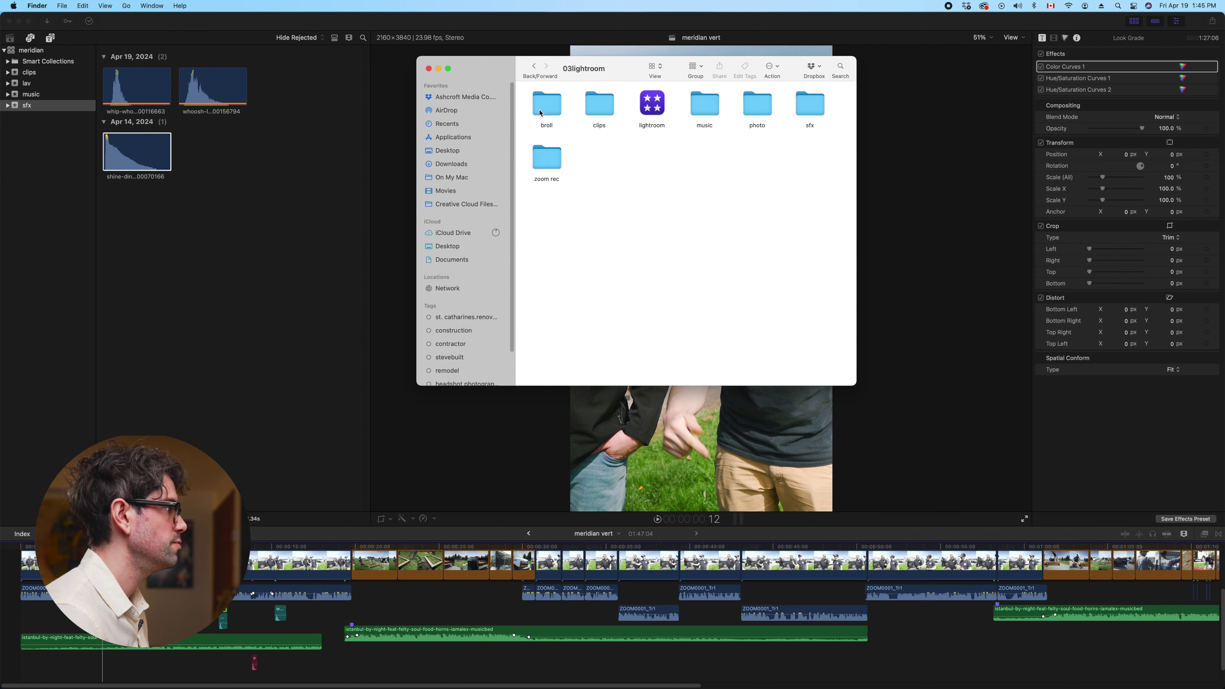
pyautogui.doubleClick(594, 110)
pyautogui.press('super+bracketleft')
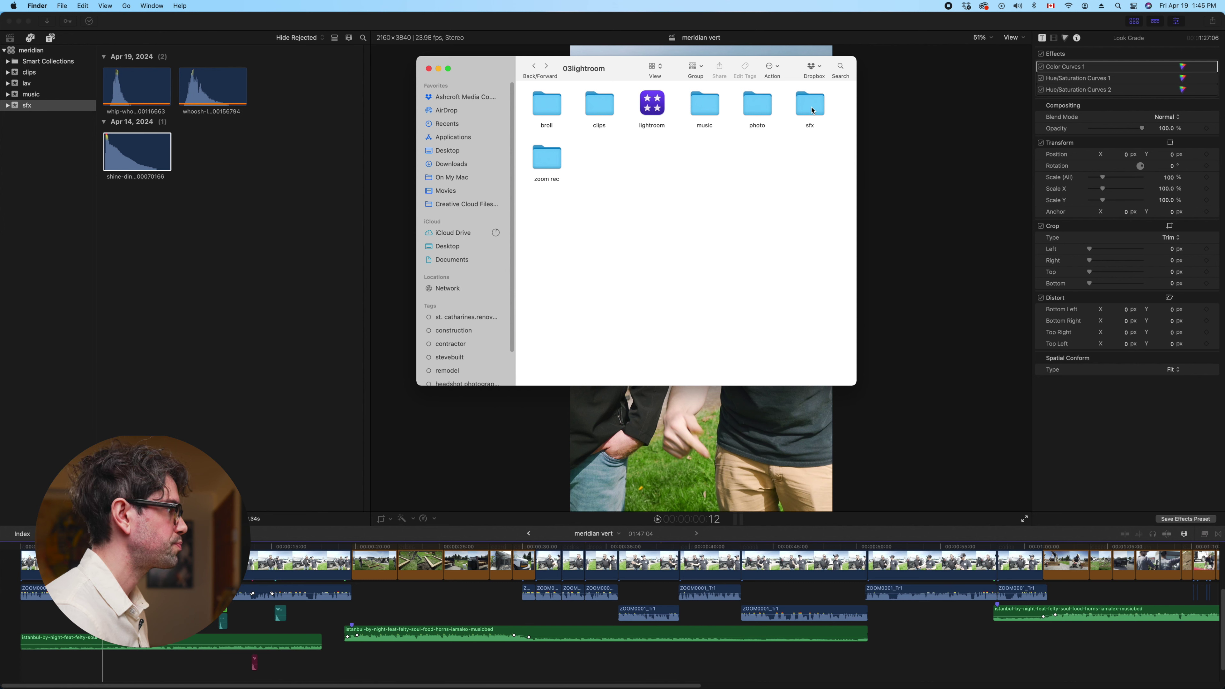
pyautogui.doubleClick(756, 110)
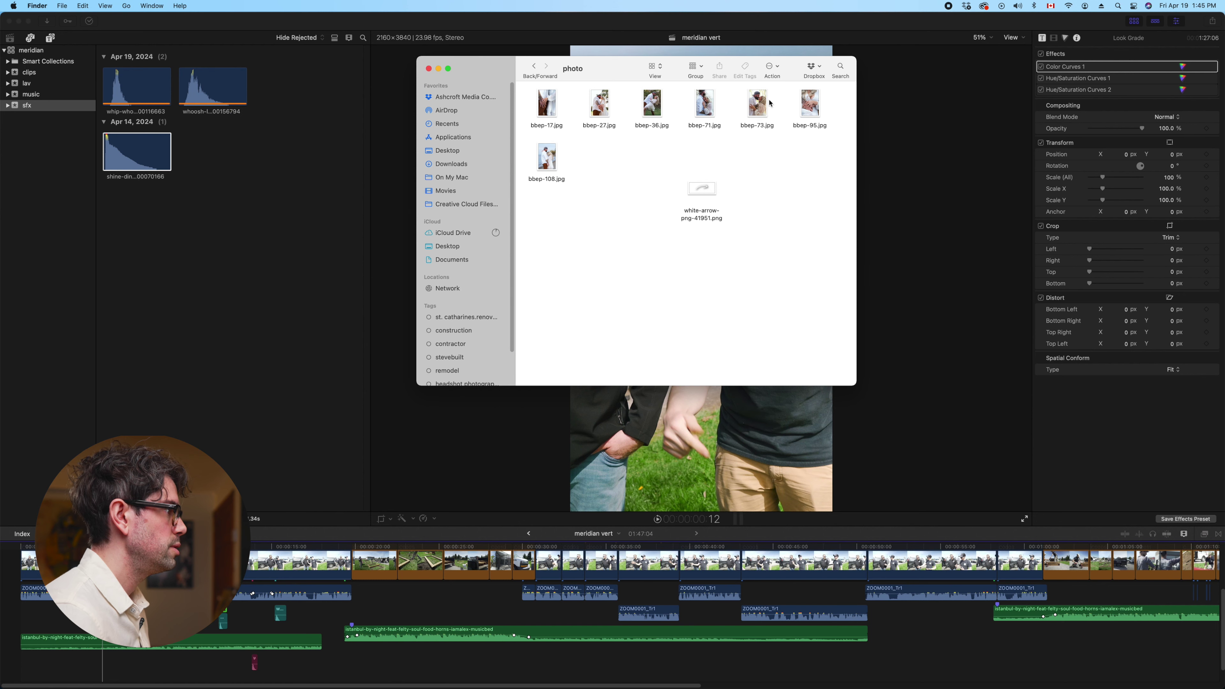
pyautogui.click(658, 99)
pyautogui.press('space')
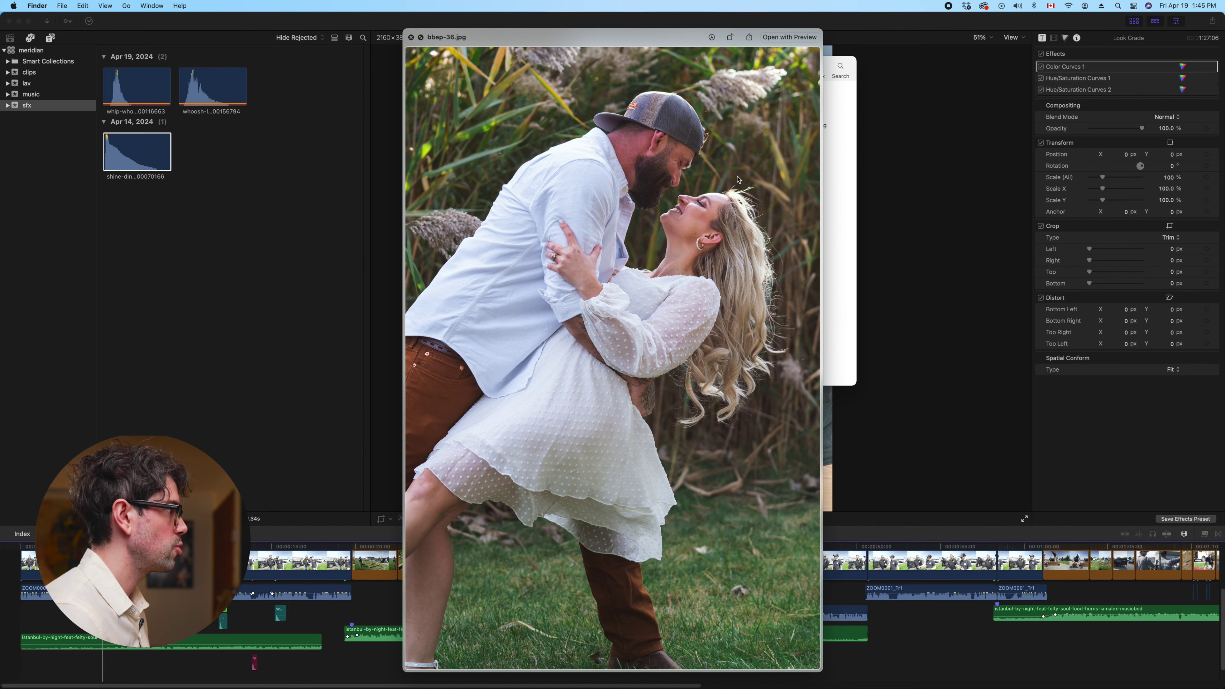
pyautogui.press('space')
pyautogui.click(747, 271)
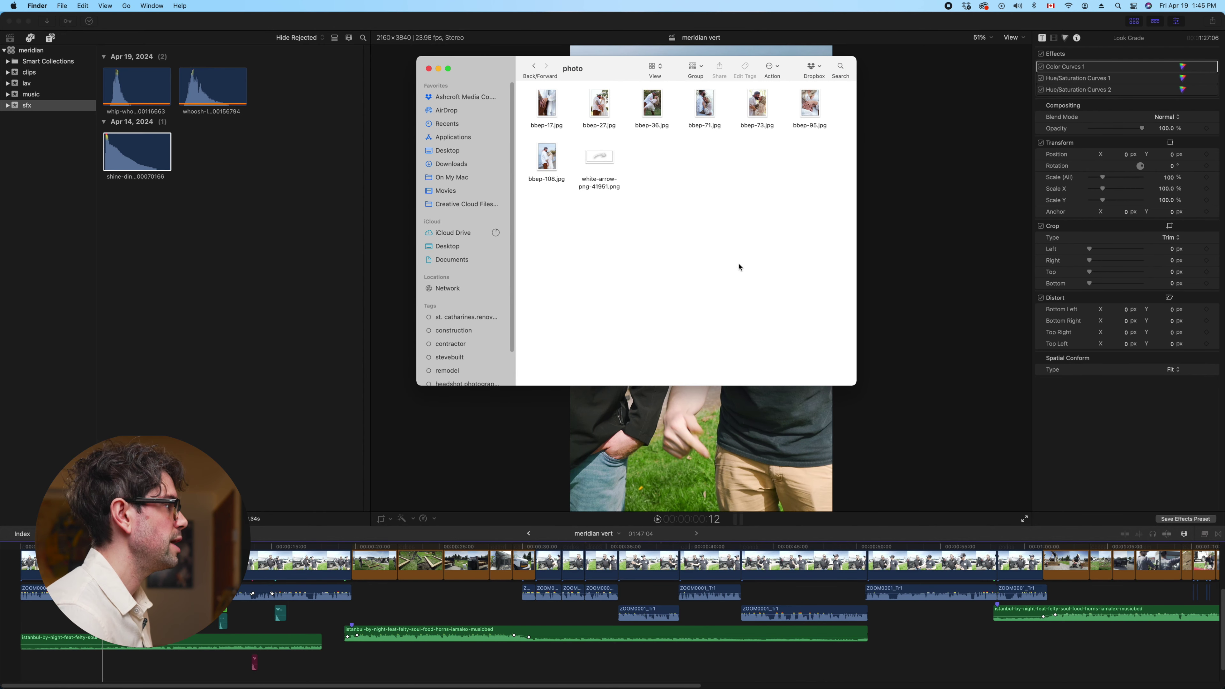
pyautogui.click(612, 164)
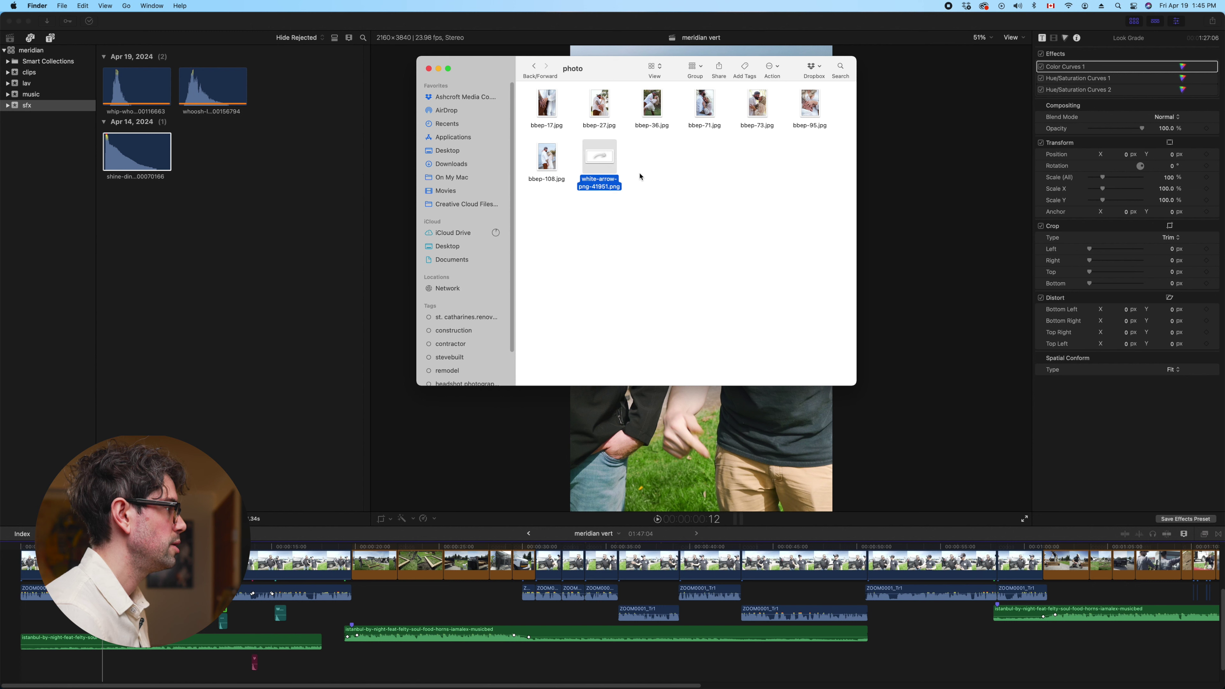
# Return to 01SteveBuilt > 25meridian and open the png folder with white-arrow-png-41951.png
pyautogui.click(635, 155)
pyautogui.click(535, 67)
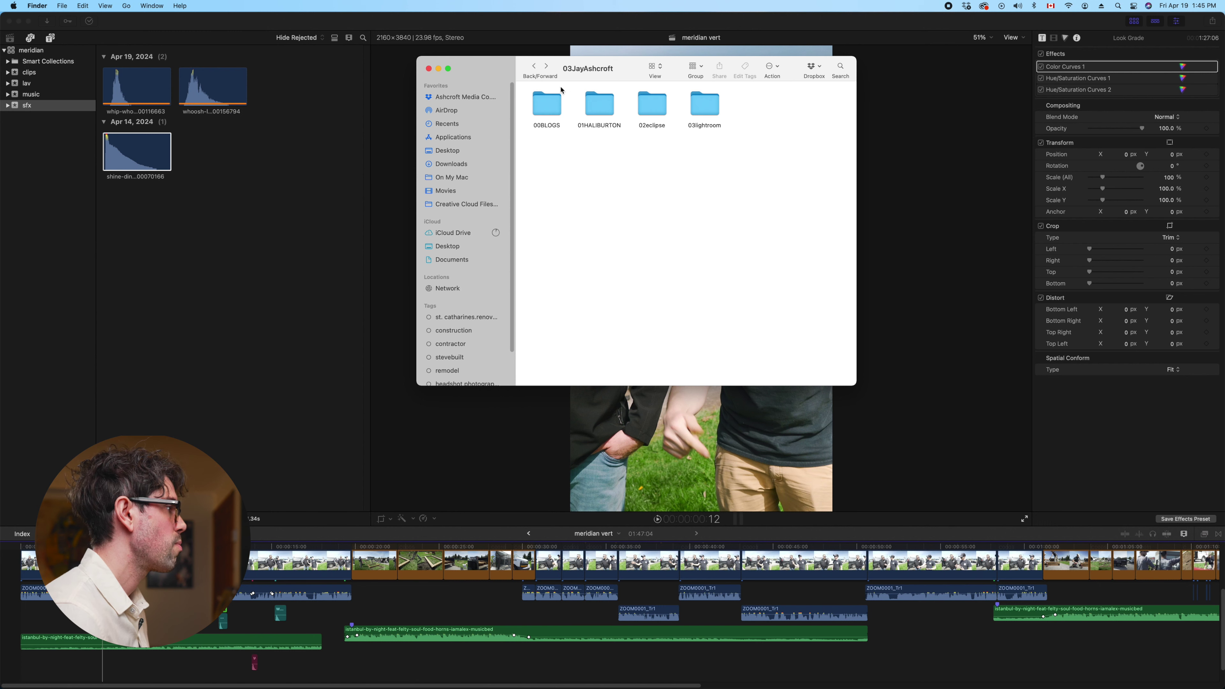
pyautogui.click(533, 66)
pyautogui.doubleClick(547, 107)
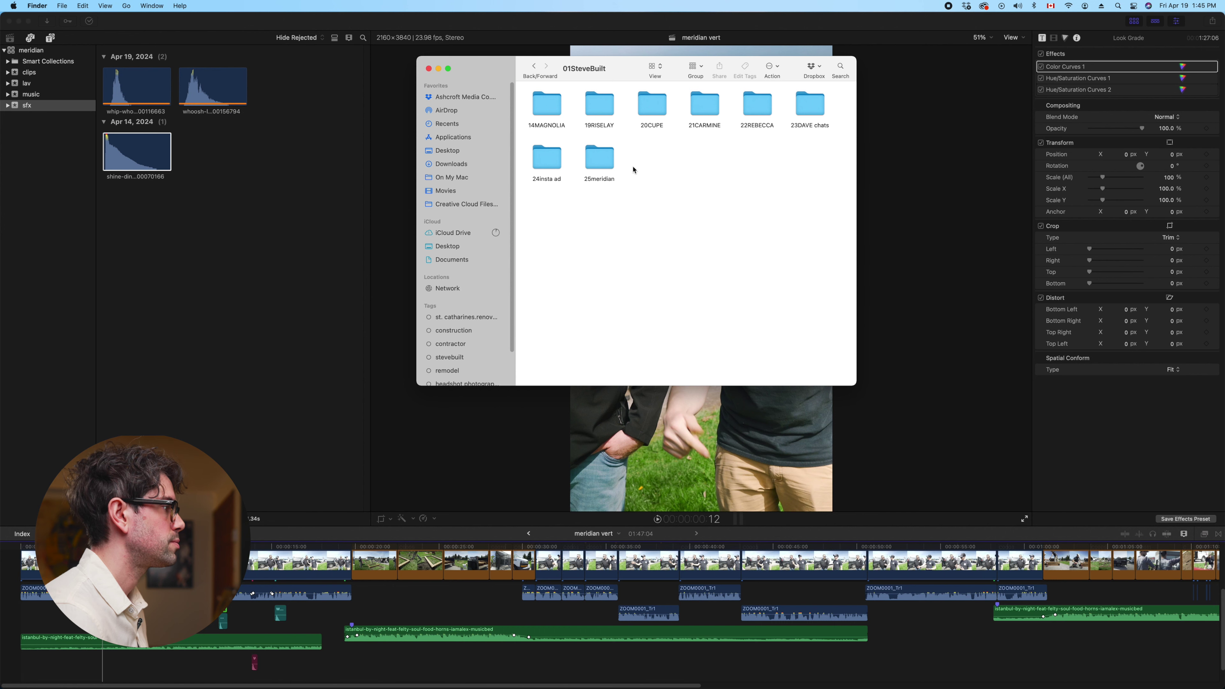
pyautogui.doubleClick(600, 157)
pyautogui.doubleClick(757, 104)
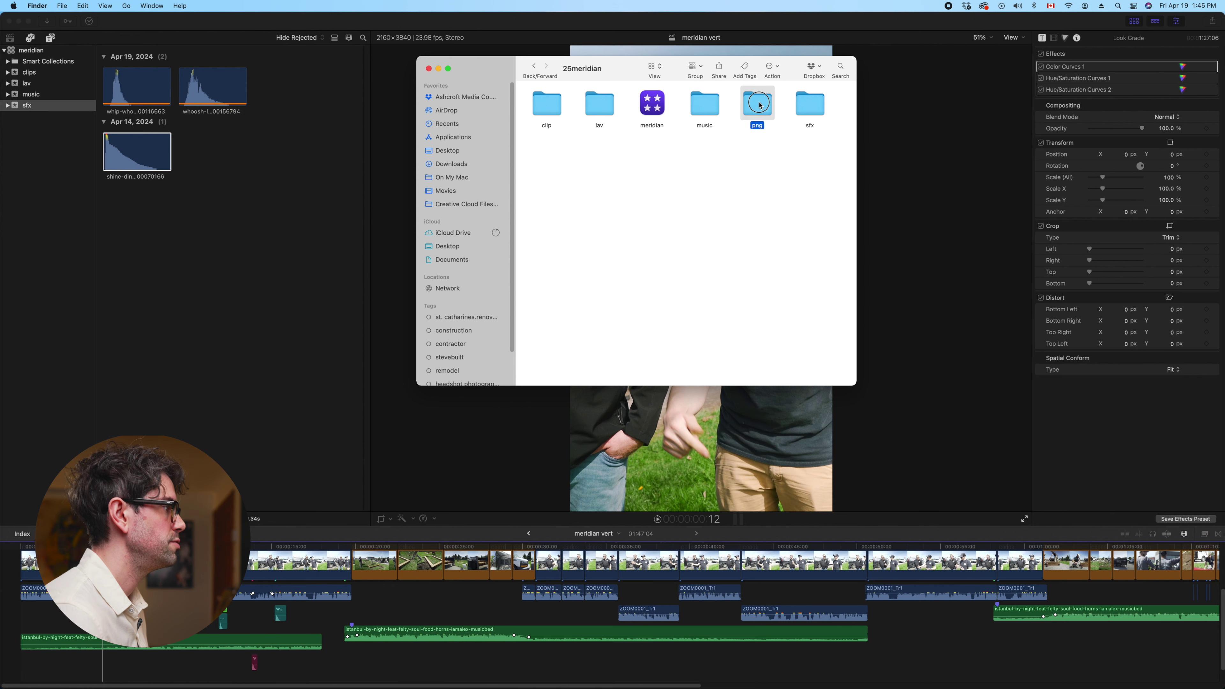
# Create a new event named png in the meridian library
pyautogui.rightClick(17, 190)
pyautogui.click(30, 200)
pyautogui.write('p')
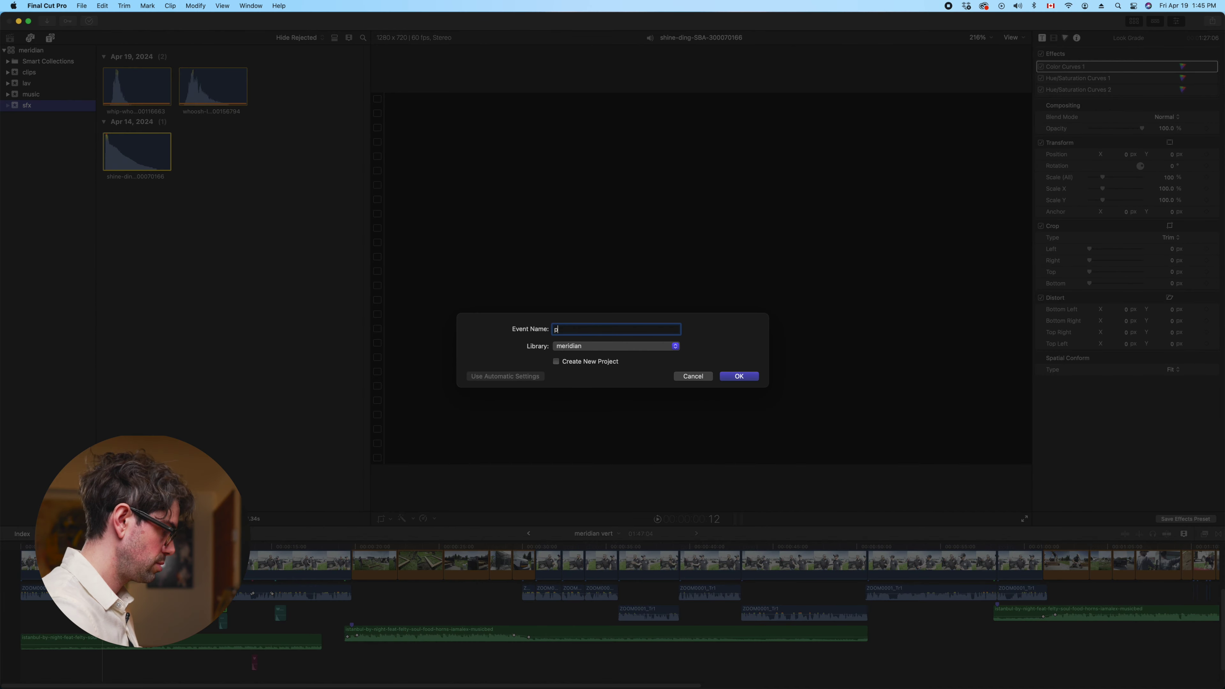
pyautogui.write('ng')
pyautogui.press('Return')
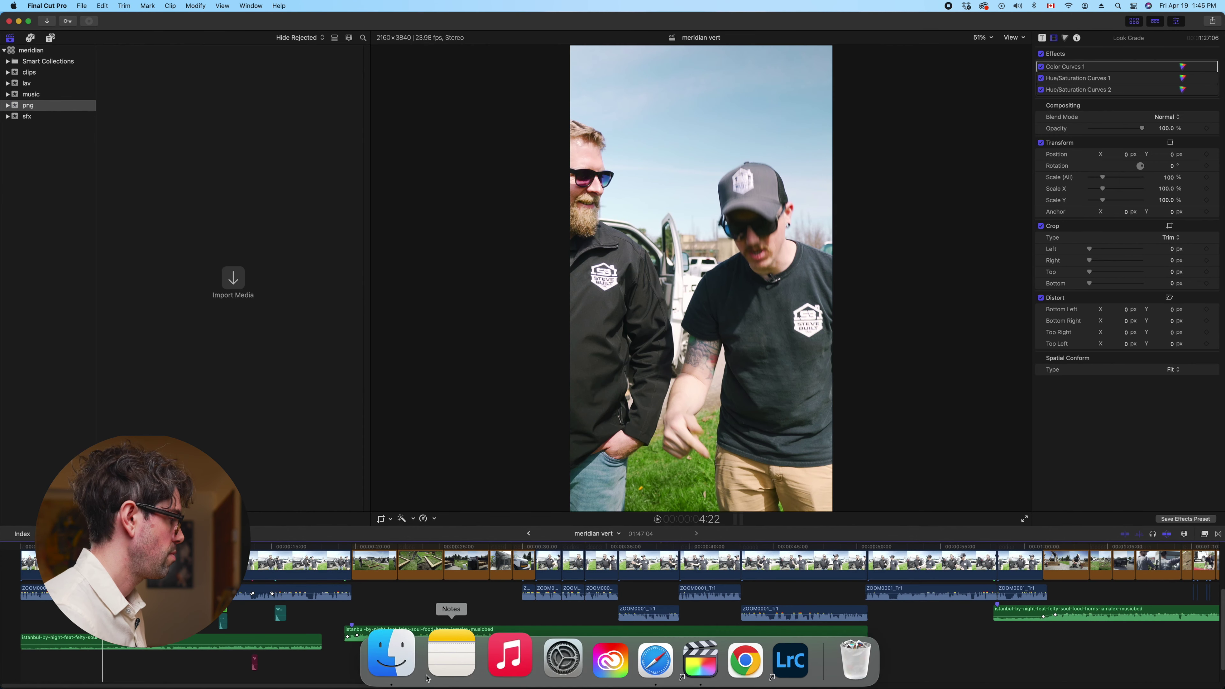
# Import the white-arrow PNG from Finder into the png event
pyautogui.click(391, 656)
pyautogui.click(549, 126)
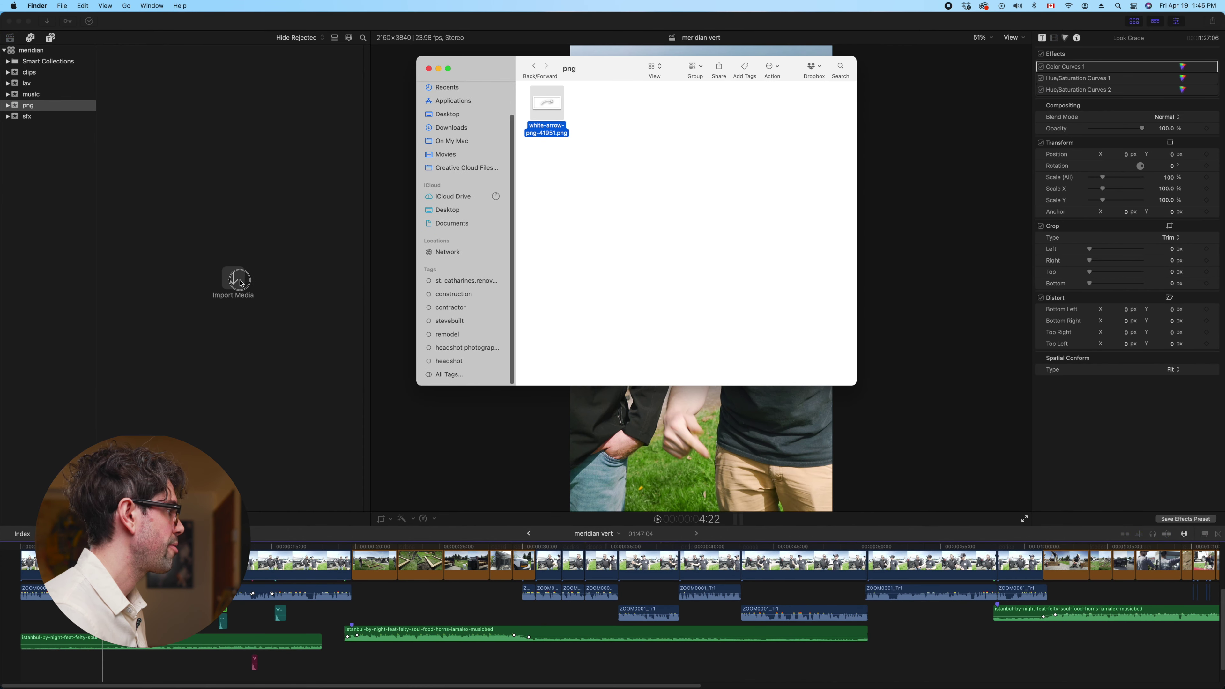
pyautogui.moveTo(547, 104); pyautogui.dragTo(257, 221)
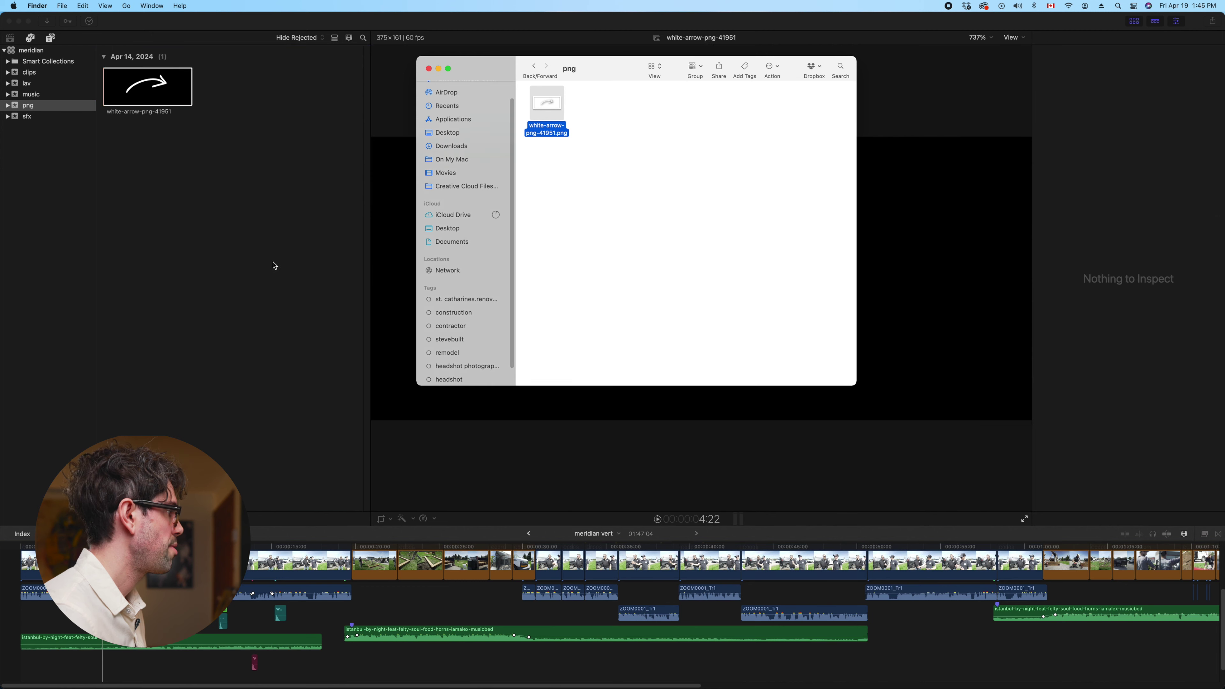
# Return to the start of the meridian vert timeline and show titles filtered to custom
pyautogui.press('super+2')
pyautogui.press('super+4')
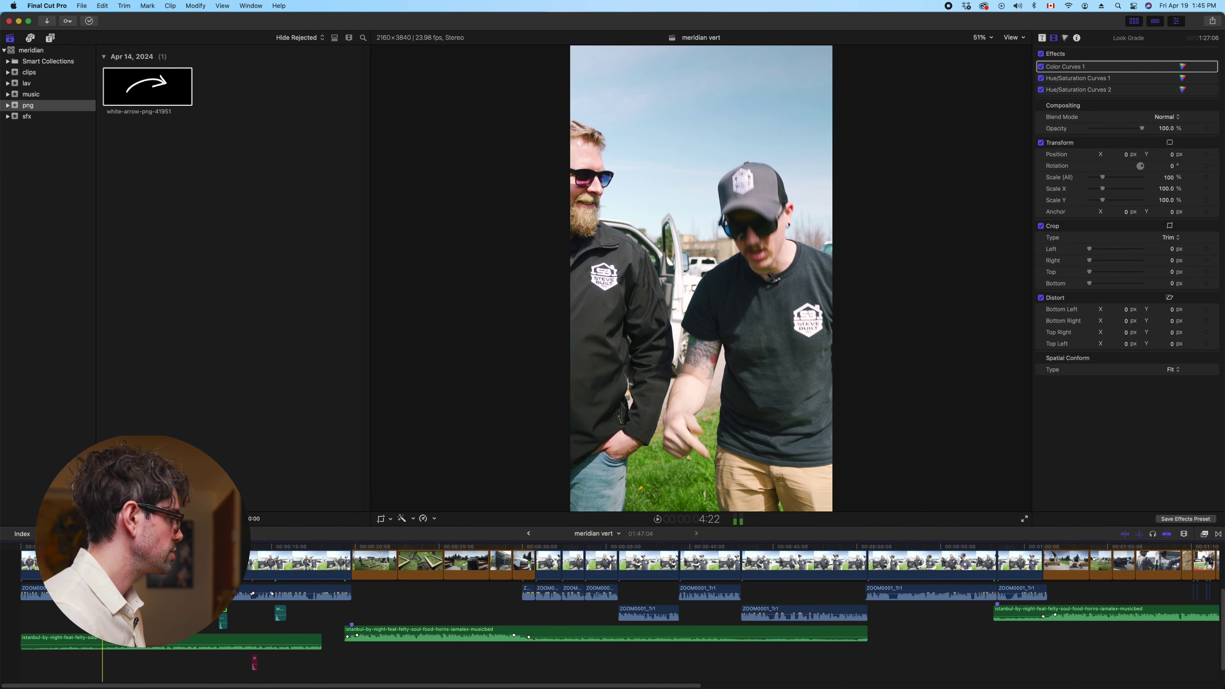
pyautogui.scroll(3, 622, 613)
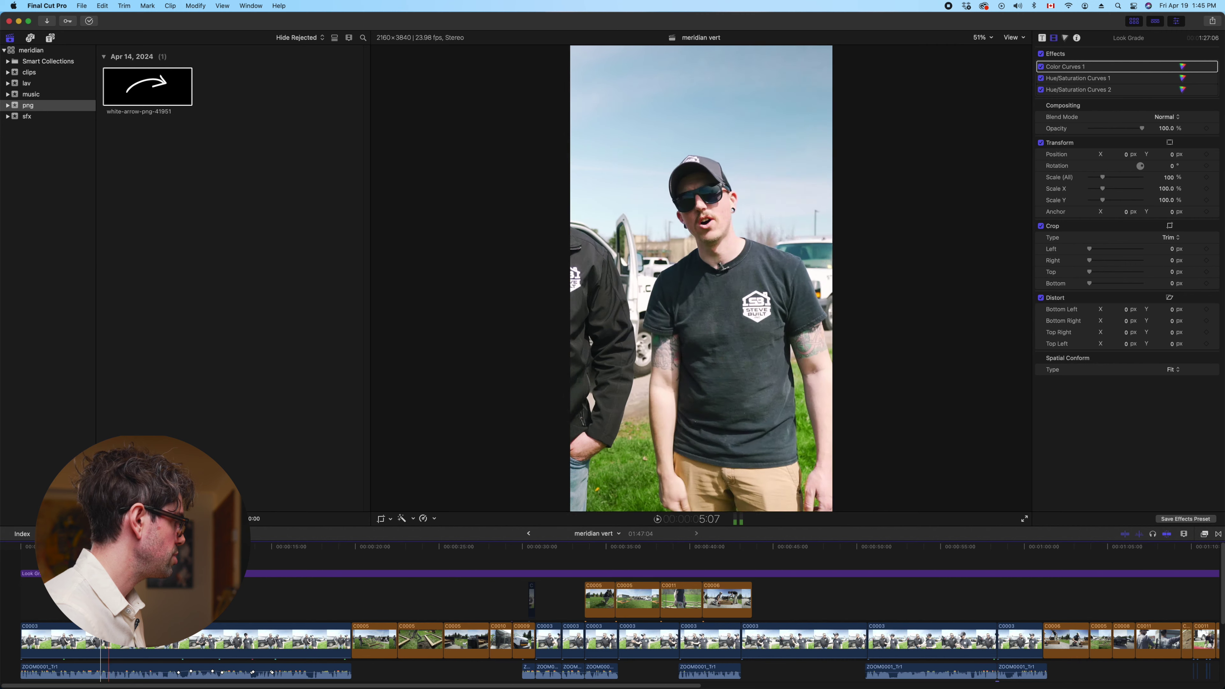
pyautogui.press('Home')
pyautogui.click(51, 38)
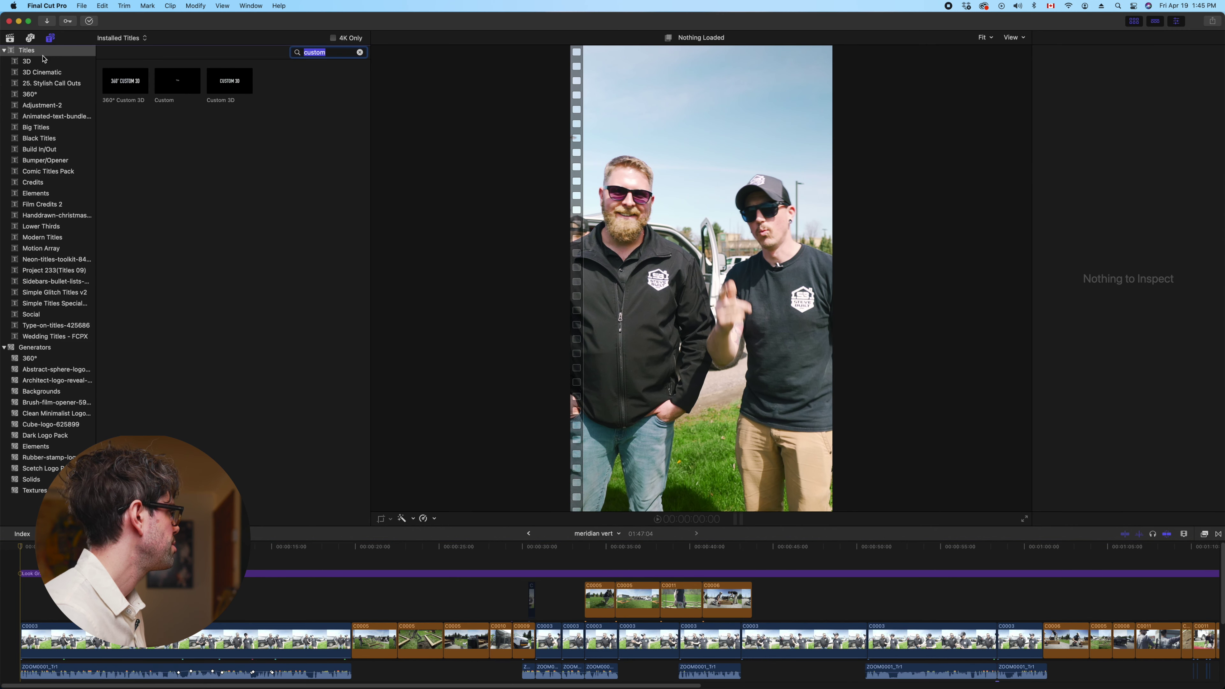
# Pick the Custom title and play the edit from the beginning
pyautogui.click(185, 87)
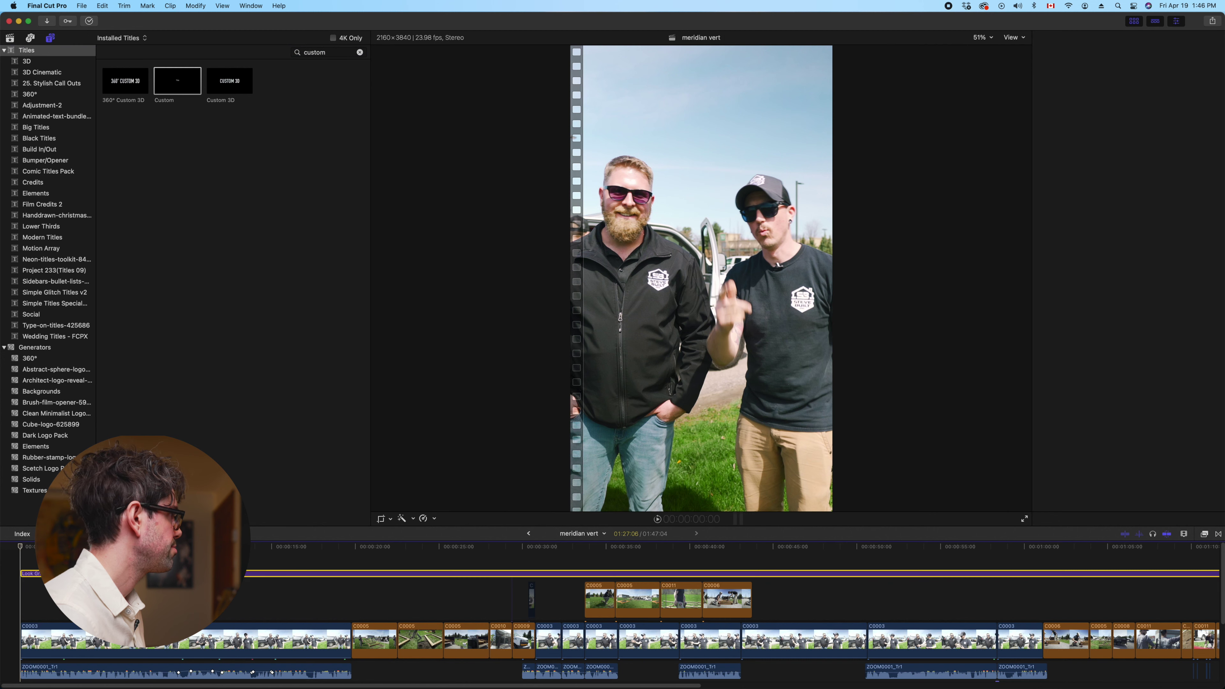
pyautogui.press('space')
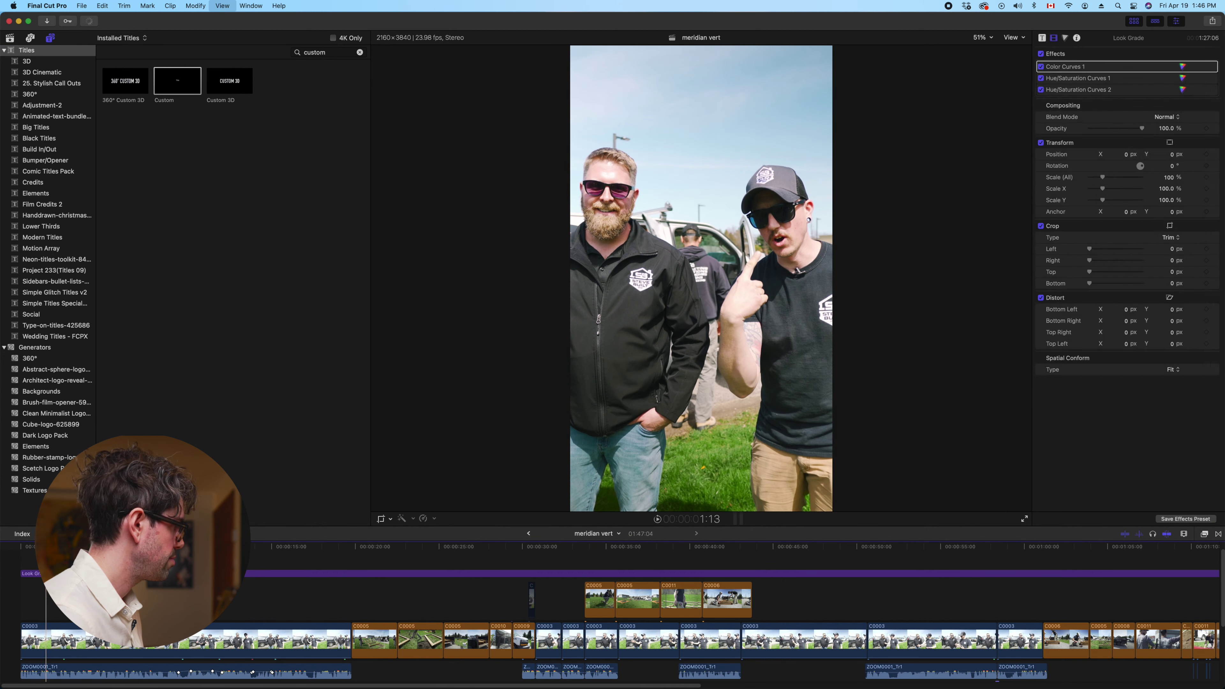
pyautogui.press('cmd+=')
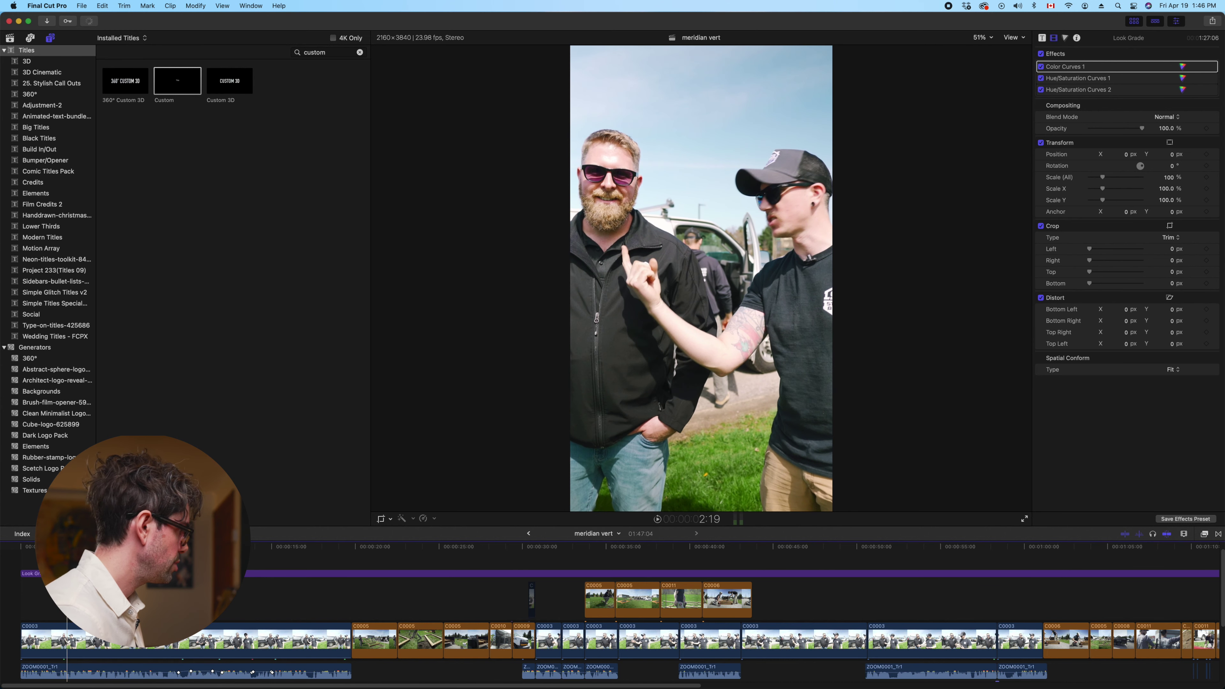
pyautogui.press('space')
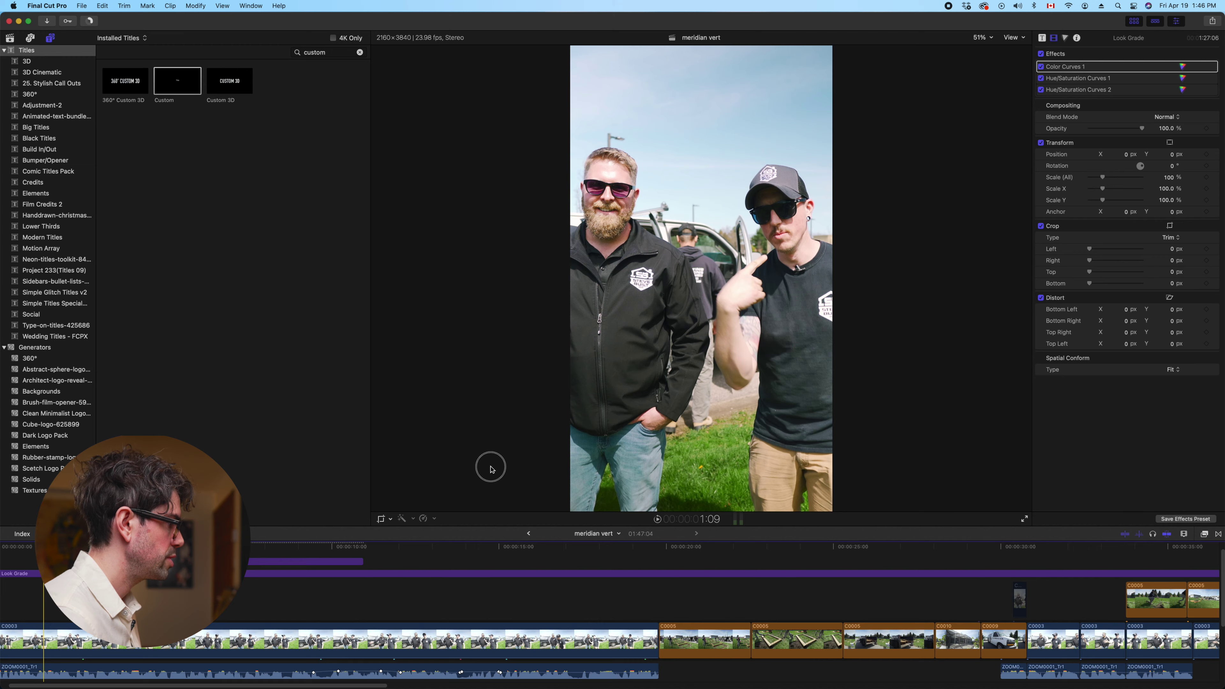
# Shrink the viewer to enlarge the timeline and replay the opening with music and sfx lanes visible
pyautogui.moveTo(492, 531); pyautogui.dragTo(499, 396)
pyautogui.hscroll(-2, 45, 485)
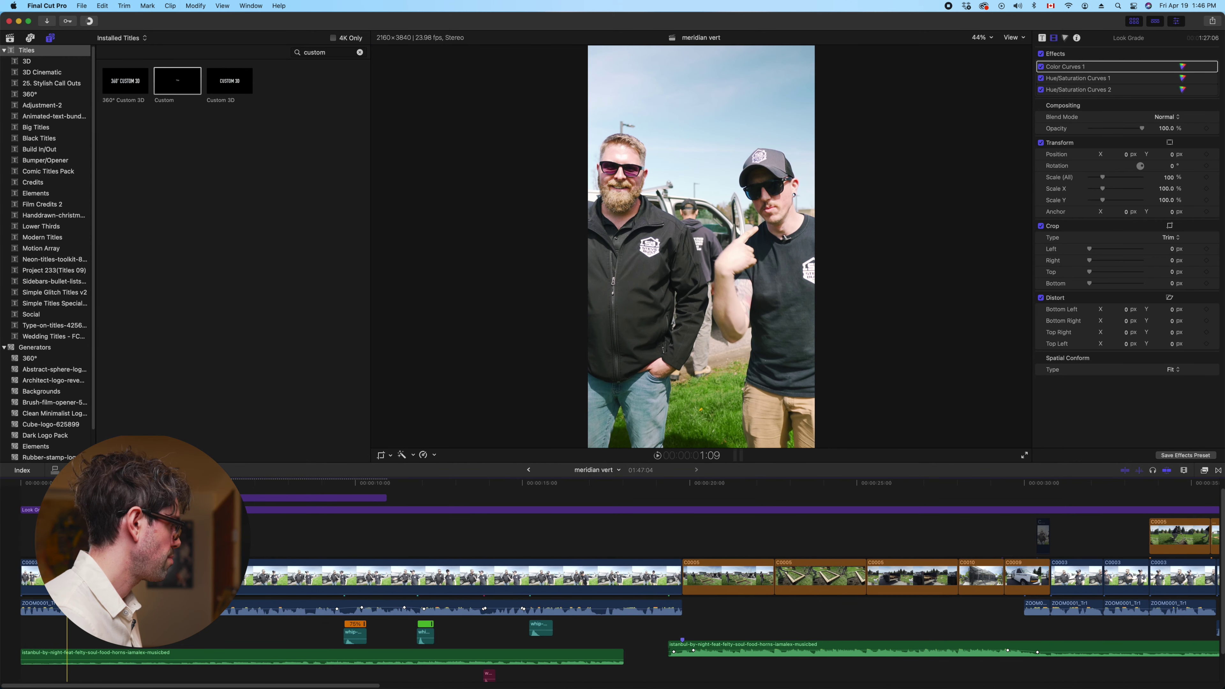
pyautogui.scroll(1, 94, 579)
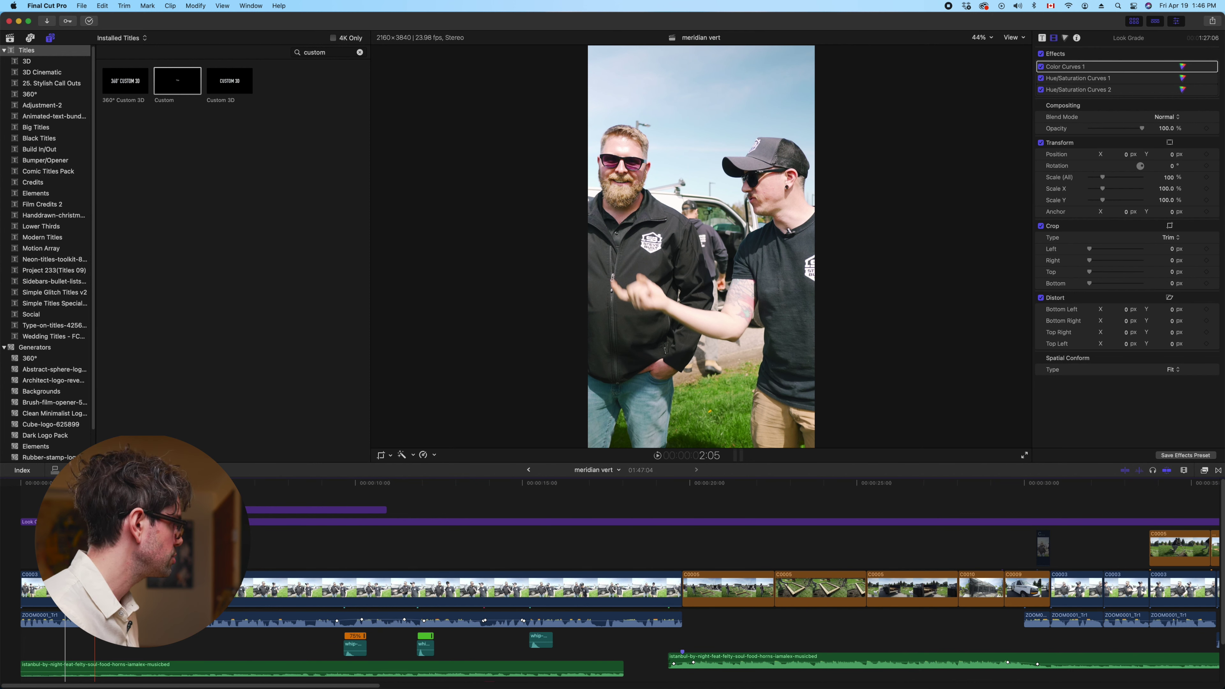
pyautogui.hscroll(10, 263, 526)
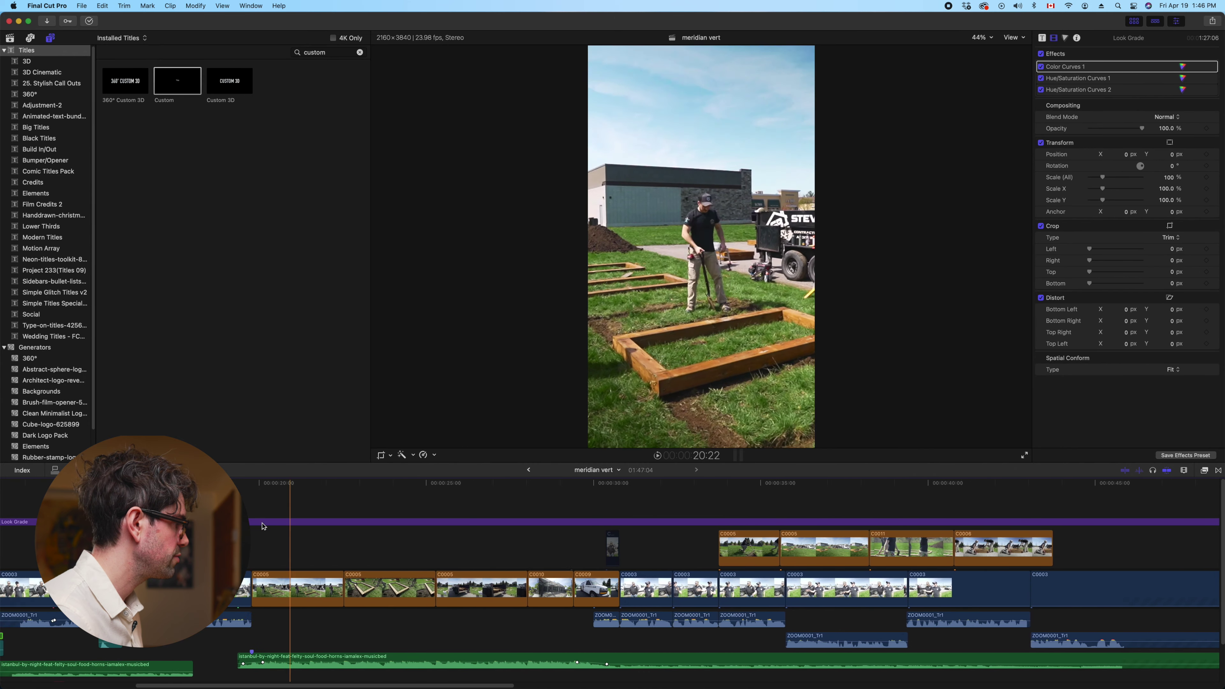
pyautogui.hscroll(-10, 262, 526)
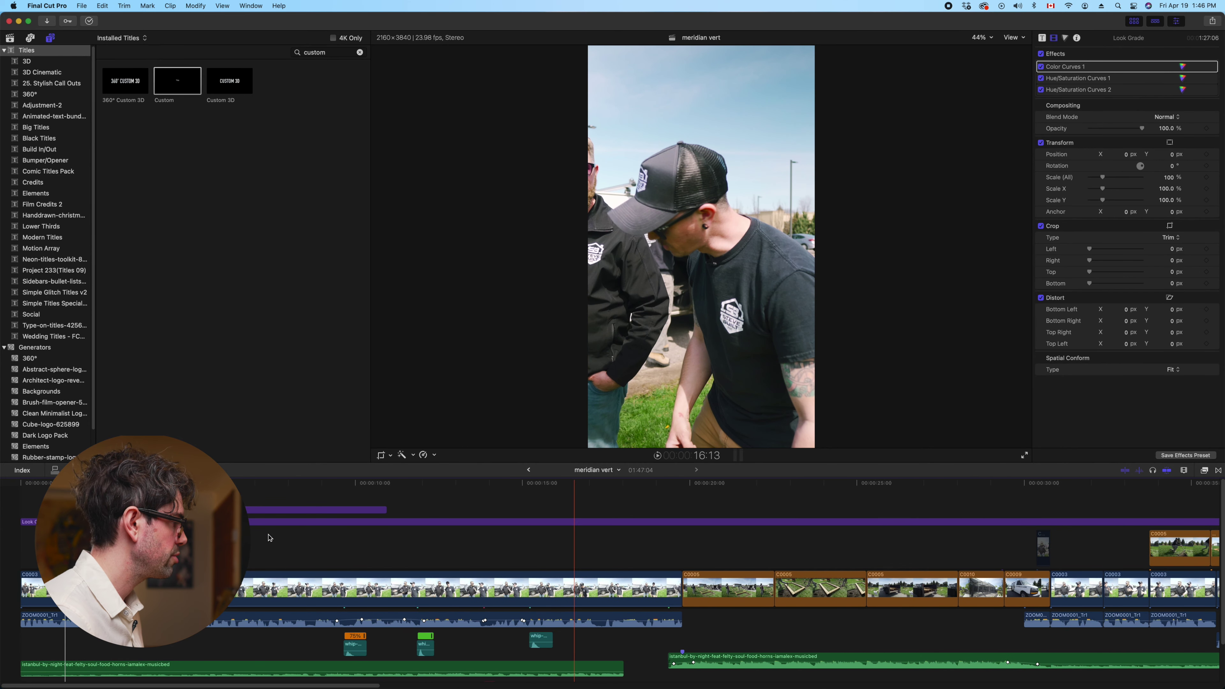
pyautogui.press('space')
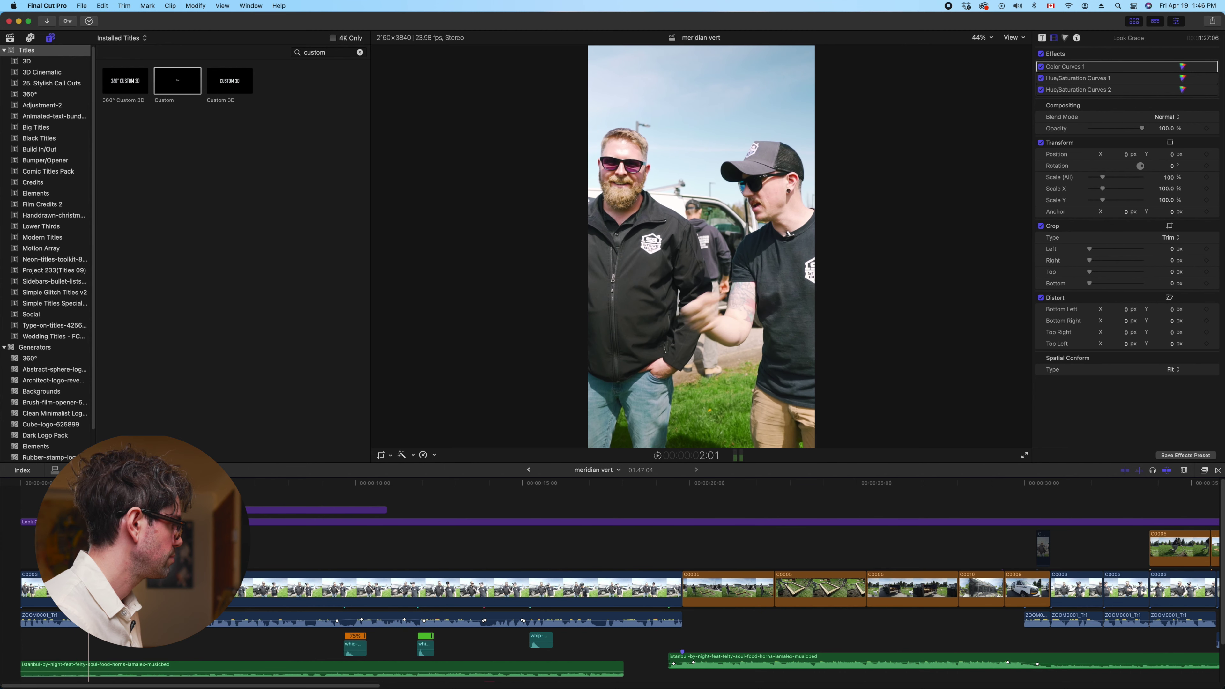
pyautogui.scroll(-3, 709, 579)
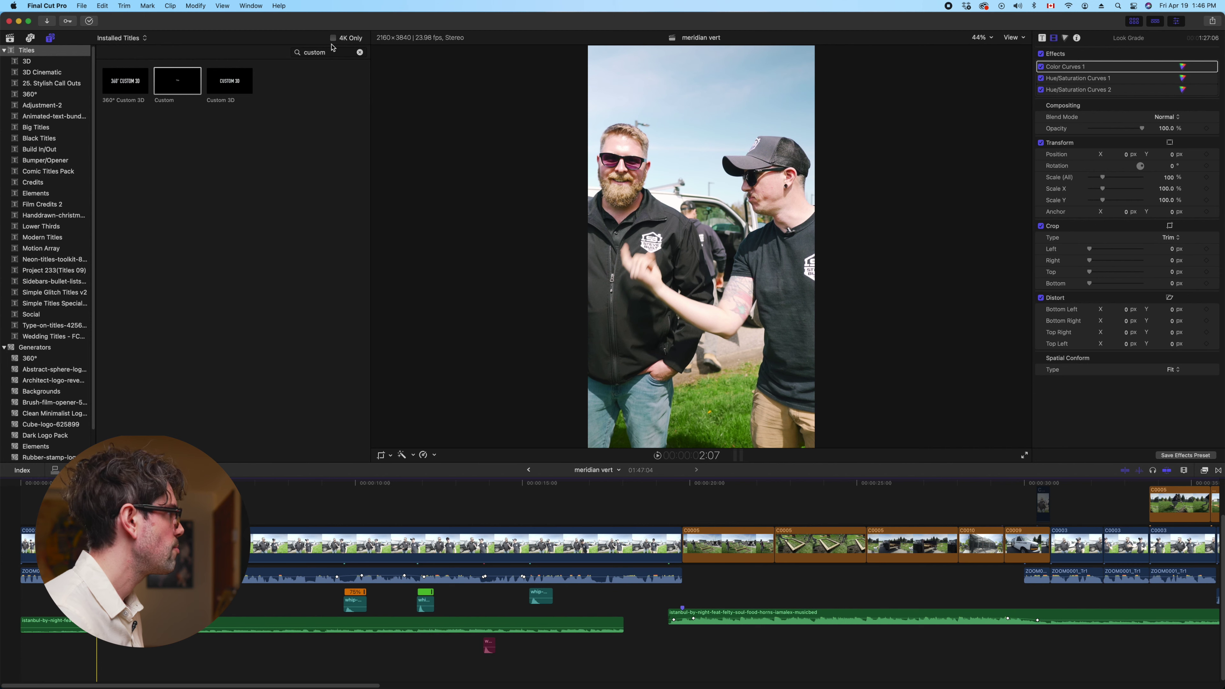
pyautogui.click(9, 38)
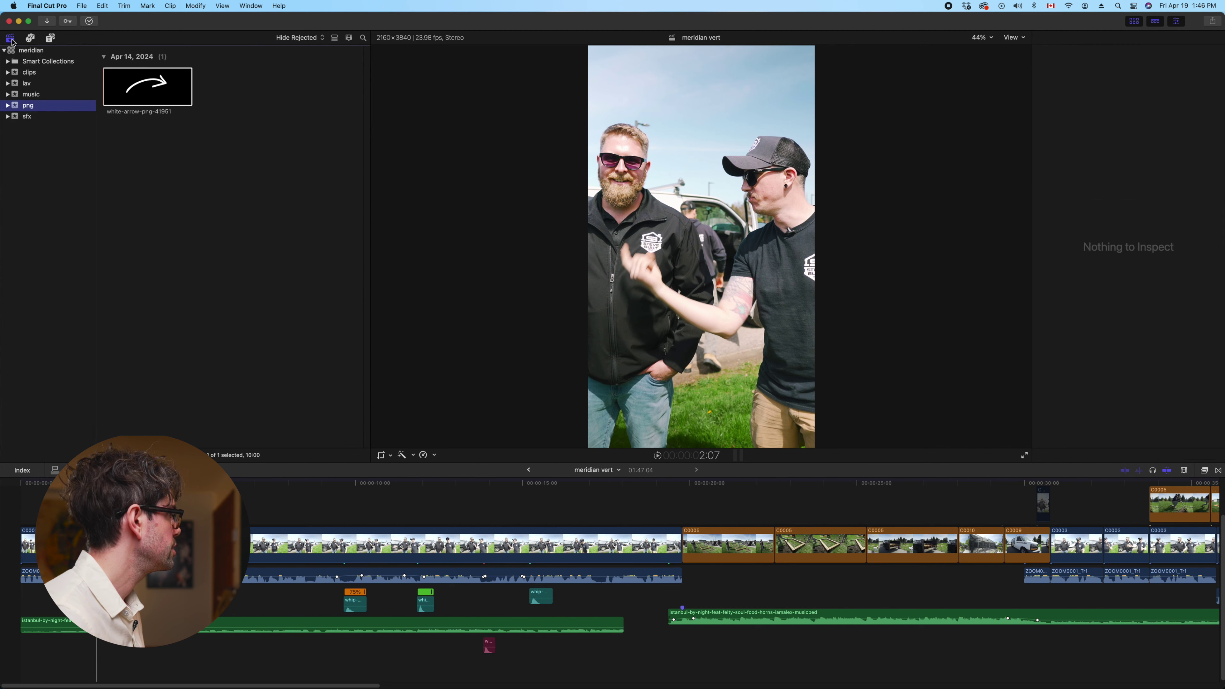
# Add the shine-ding sound from the sfx event near the start of the edit
pyautogui.click(35, 116)
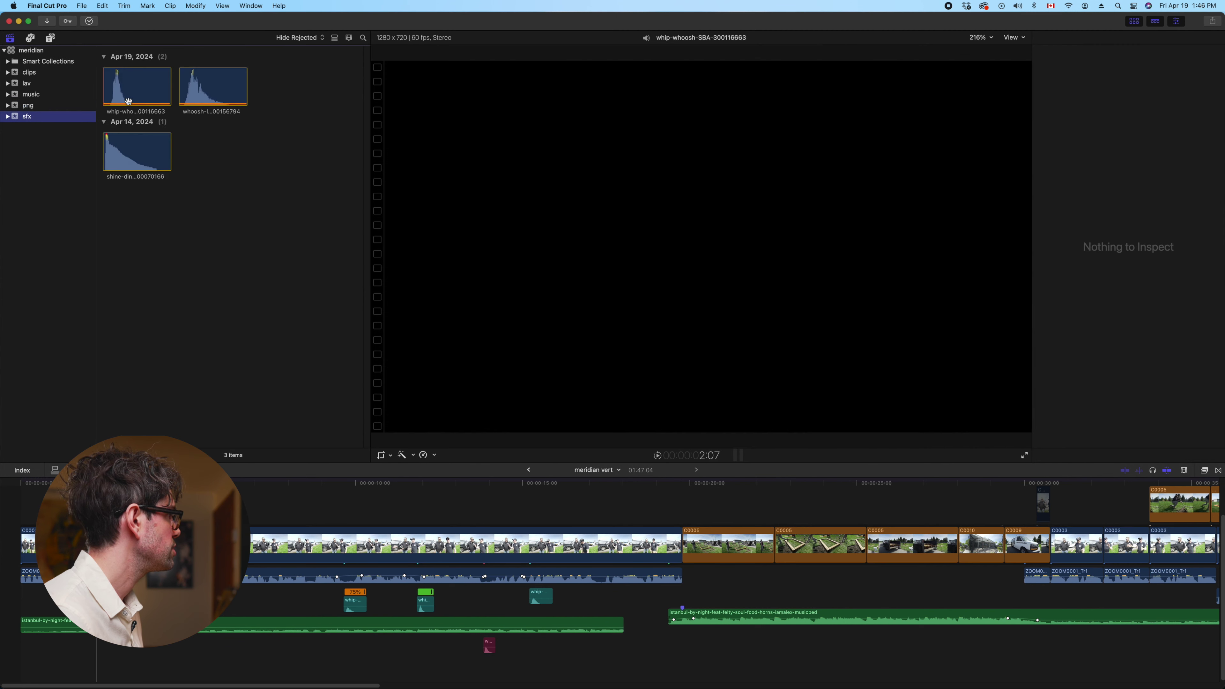
pyautogui.moveTo(121, 151); pyautogui.dragTo(100, 659)
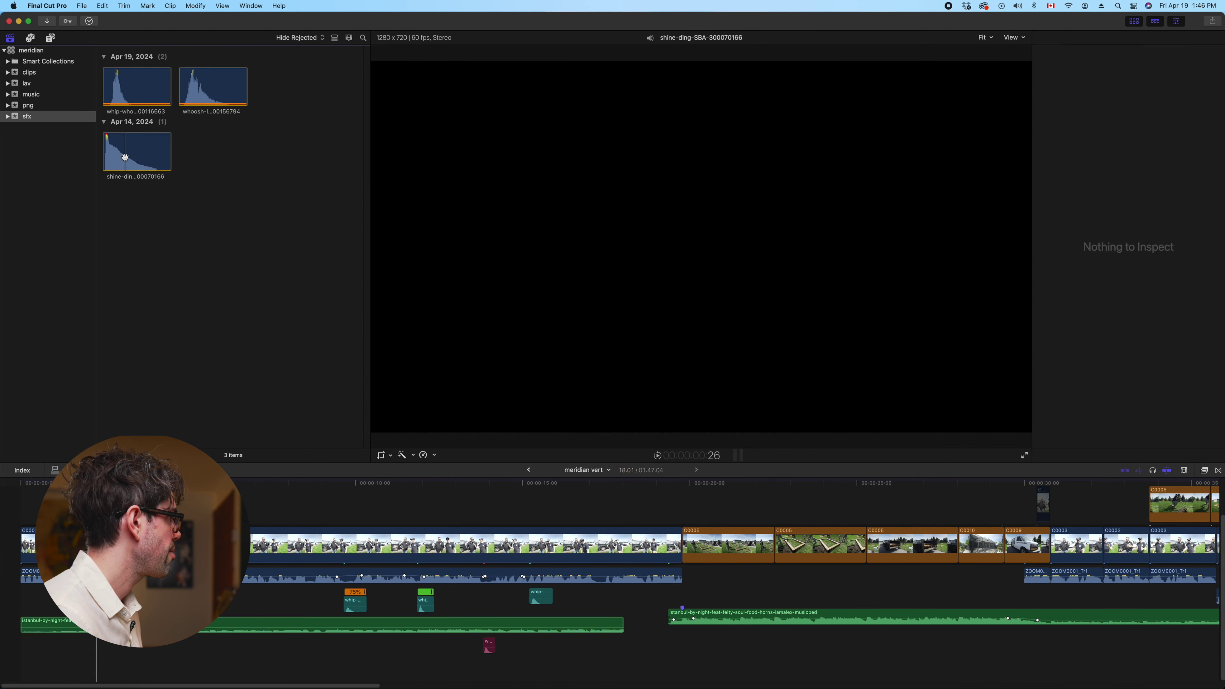
pyautogui.click(123, 151)
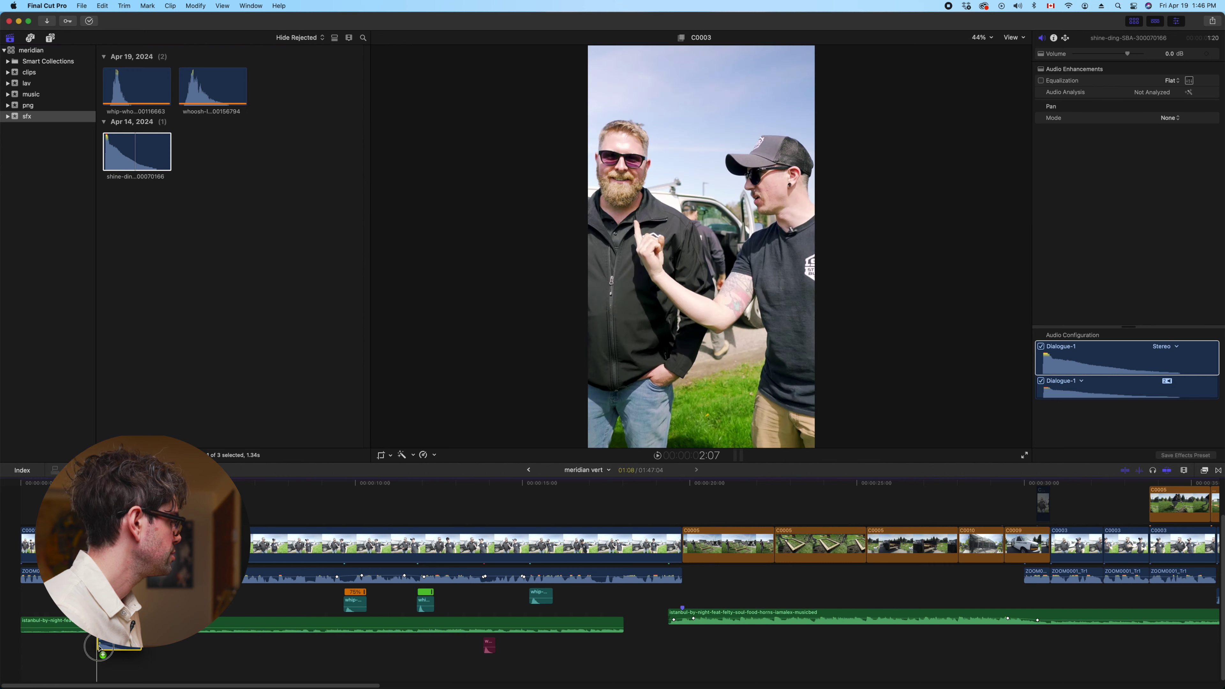
pyautogui.press('super+equal')
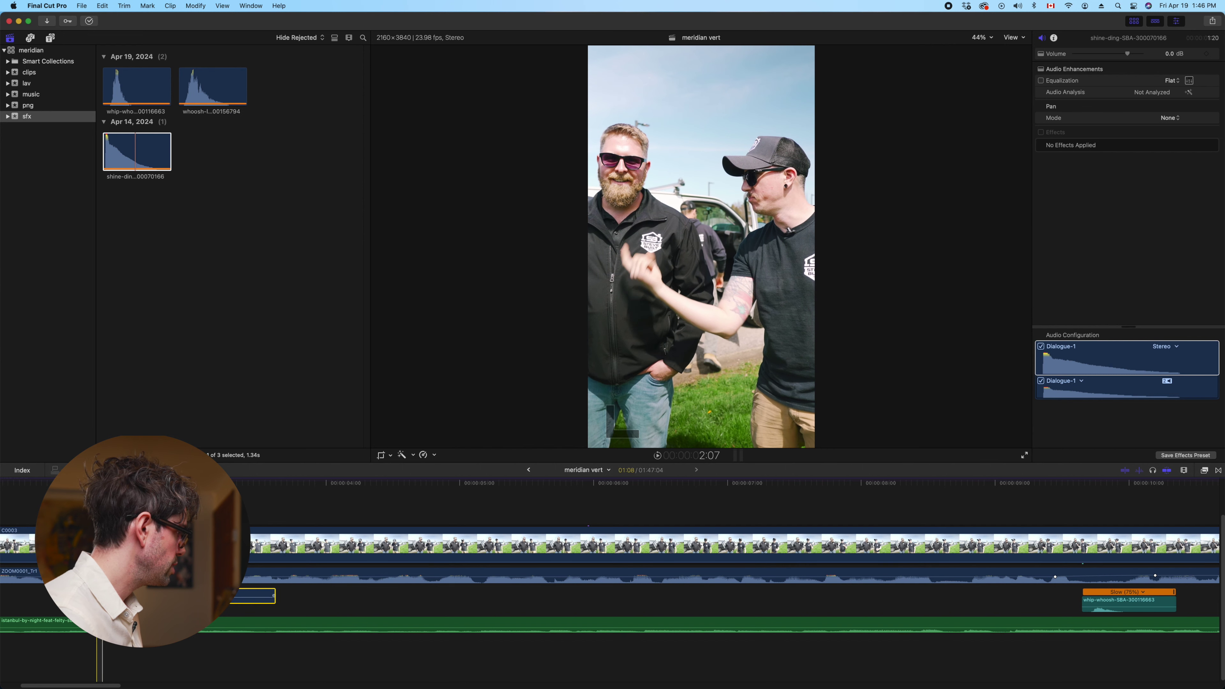
# Preview the shine-ding sound against the video and park the playhead where he points at the logo
pyautogui.press('shift+super+a')
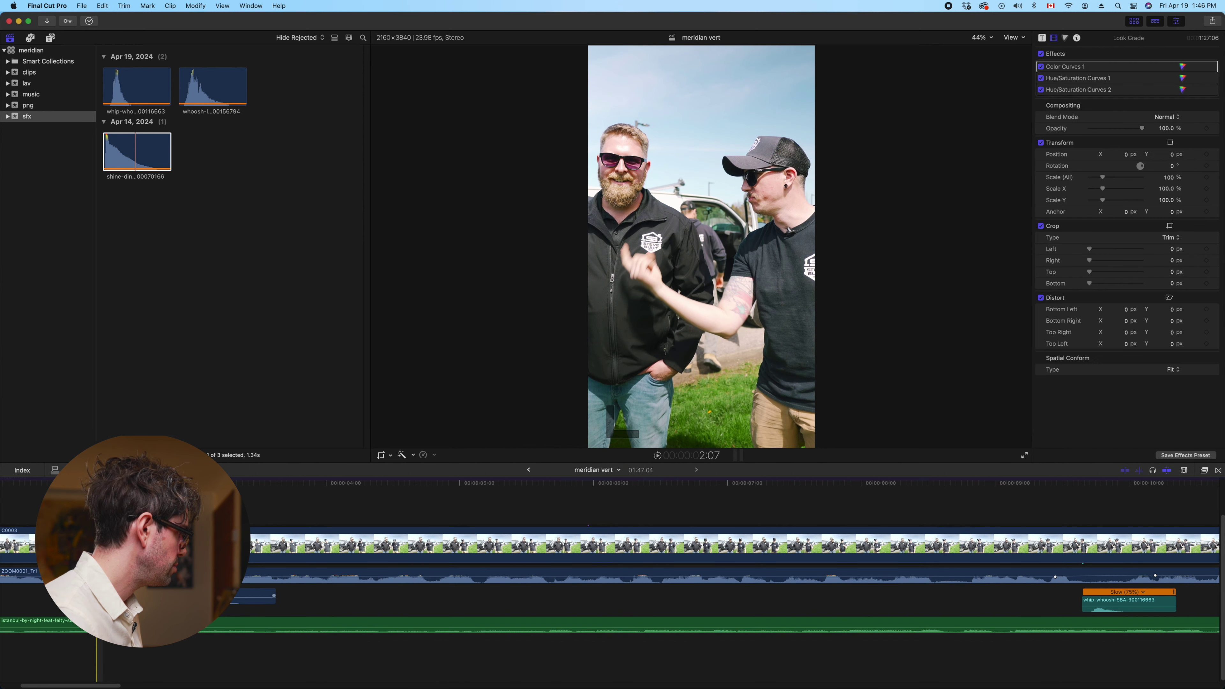
pyautogui.press('c')
pyautogui.press('space')
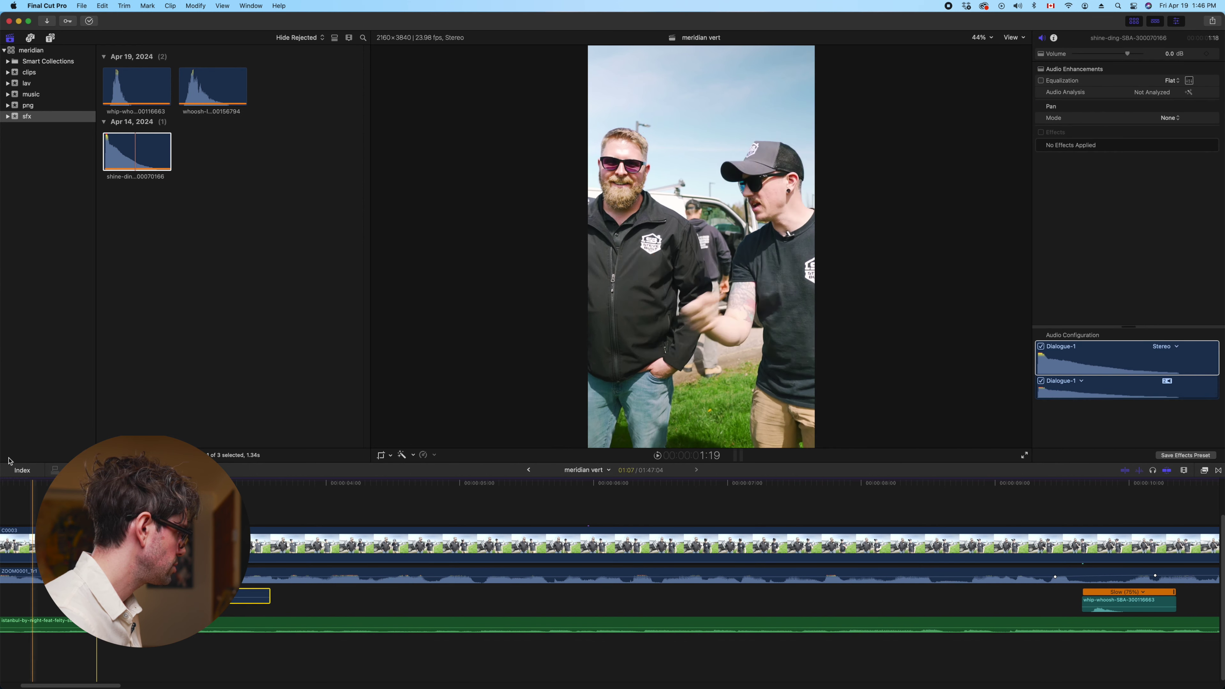
pyautogui.click(32, 499)
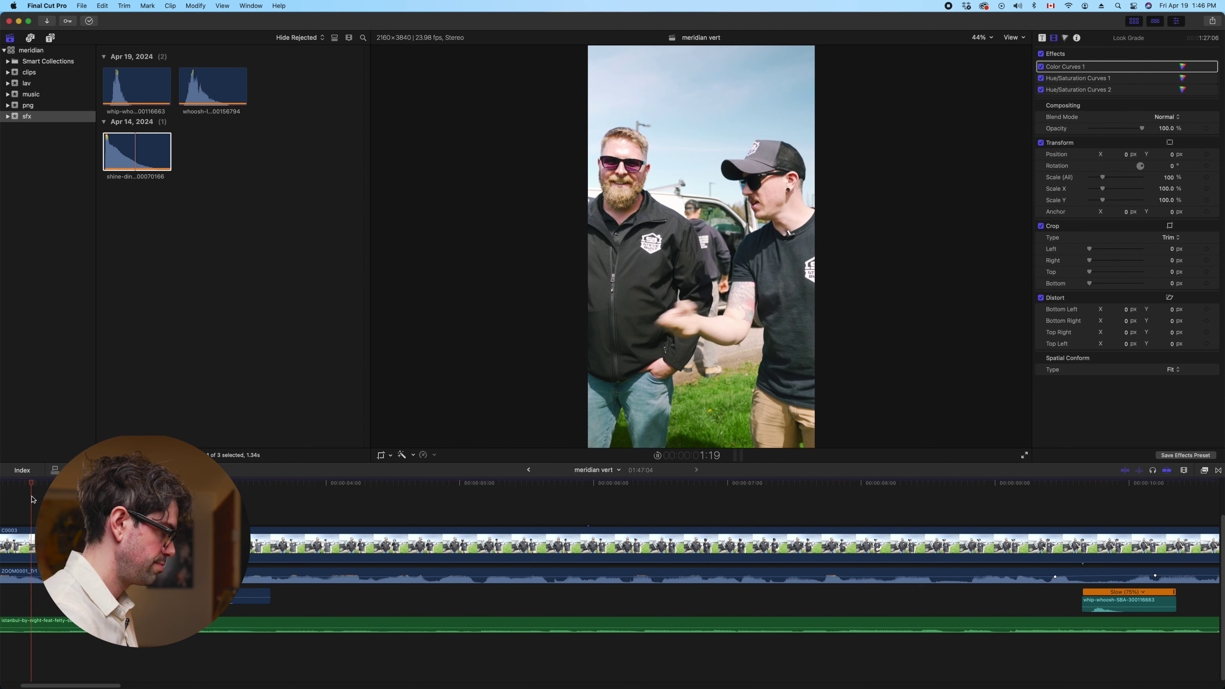
pyautogui.press('space')
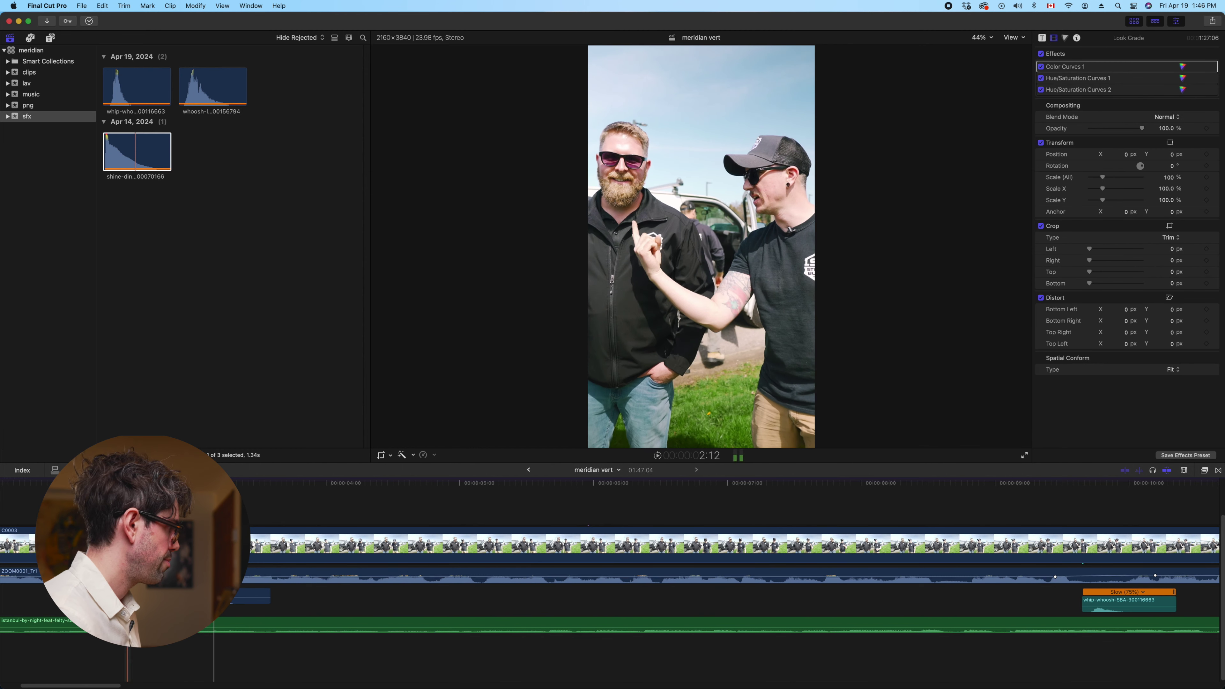
pyautogui.press('c')
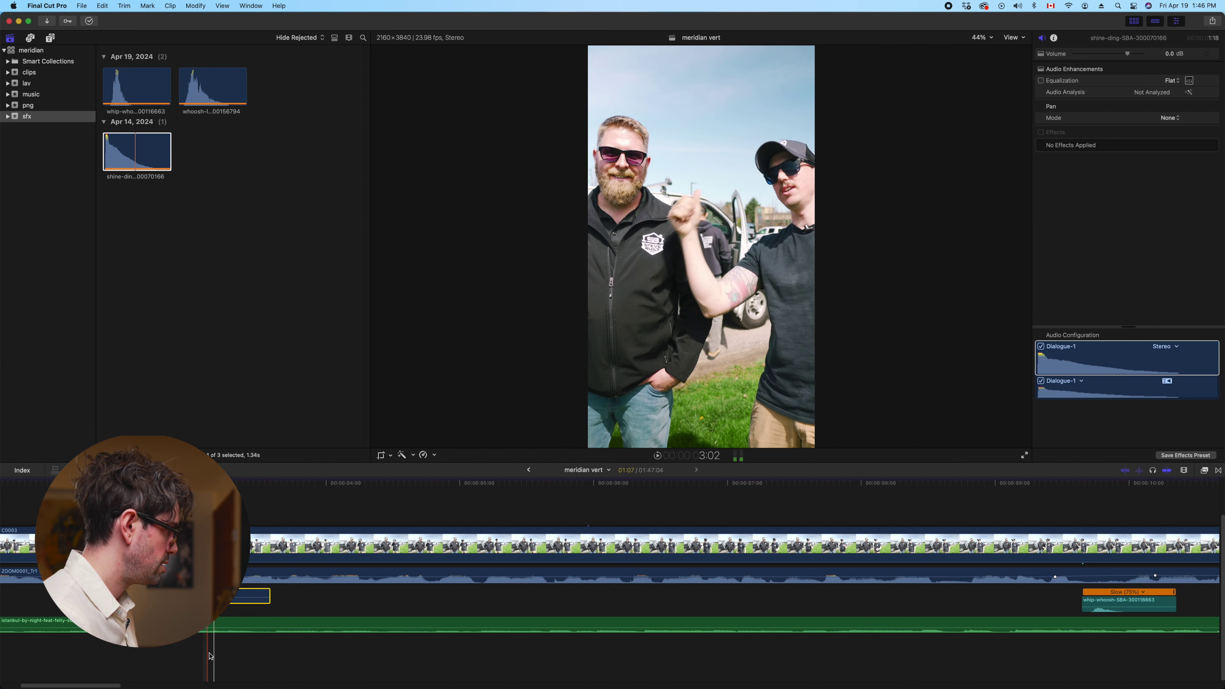
pyautogui.hotkey('shift', 'q')
pyautogui.click(263, 627)
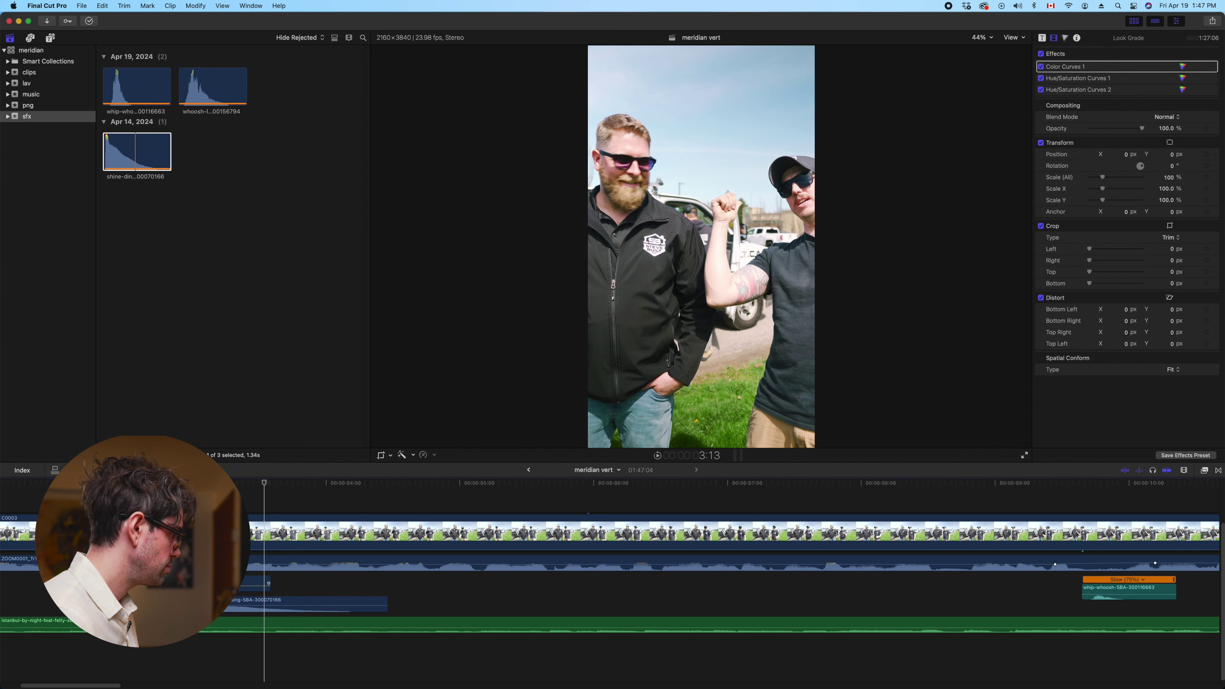
pyautogui.click(147, 666)
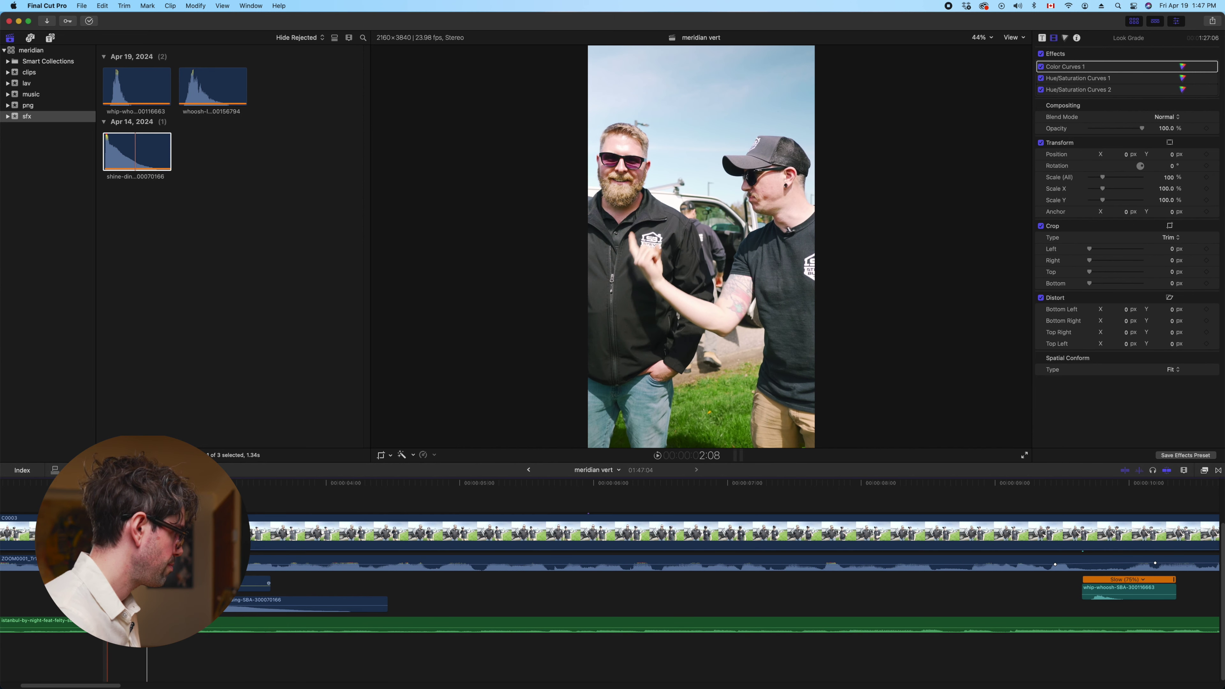
pyautogui.click(135, 666)
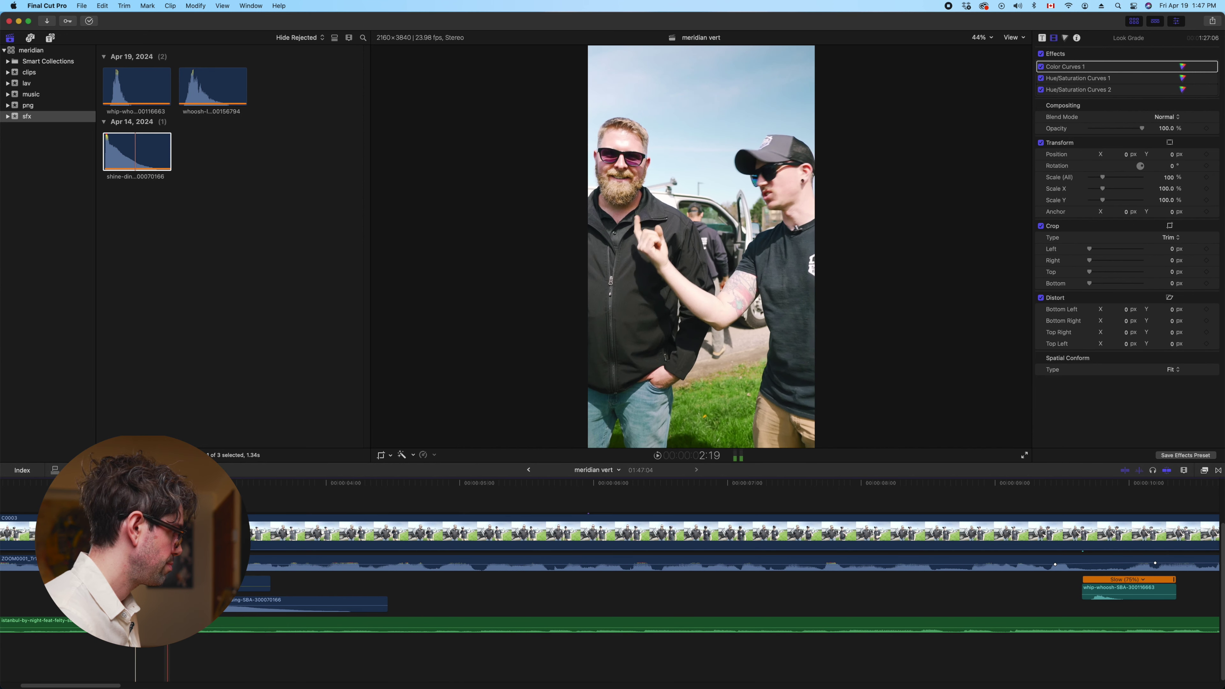
# Lower the shine-ding clip's volume to about -9 dB
pyautogui.click(239, 613)
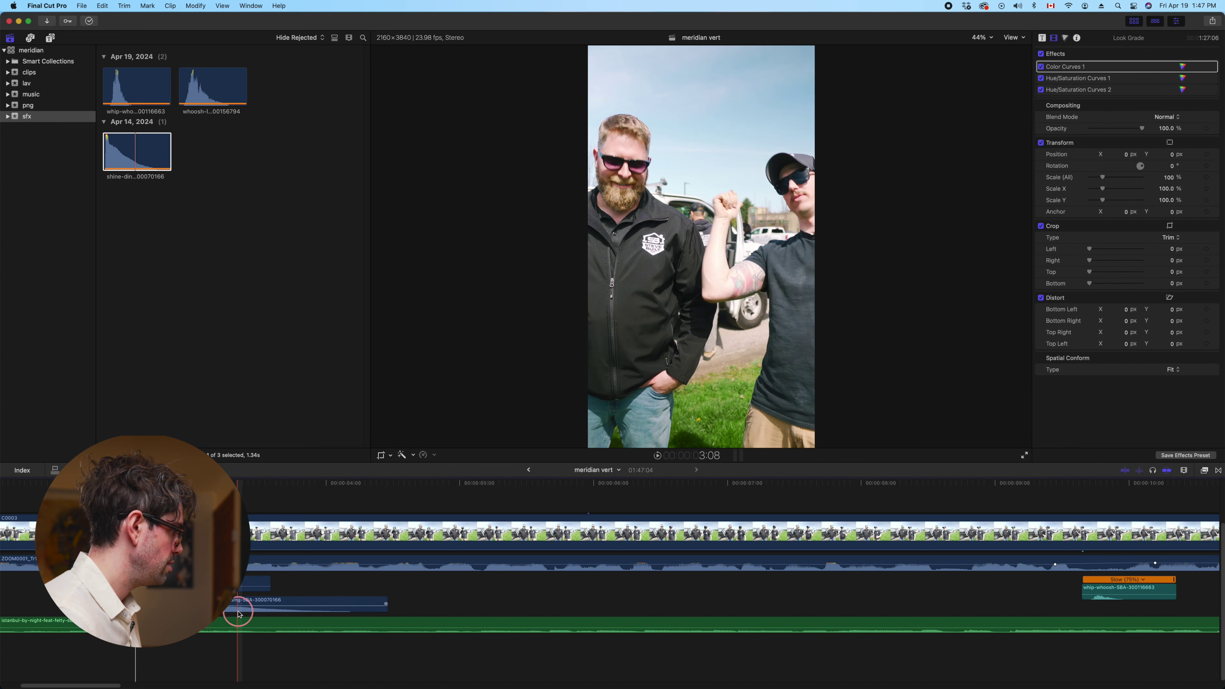
pyautogui.click(238, 601)
pyautogui.moveTo(237, 602); pyautogui.dragTo(236, 622)
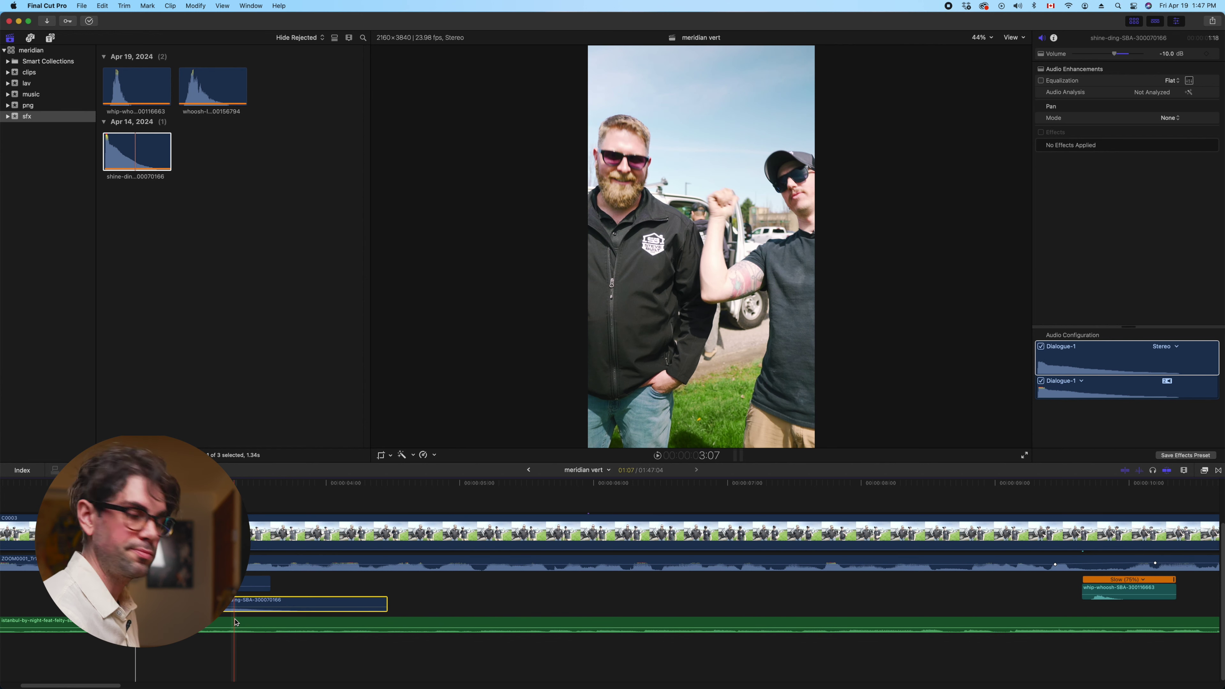
# Zoom out the timeline and show the png event holding the white arrow
pyautogui.press('super+minus')
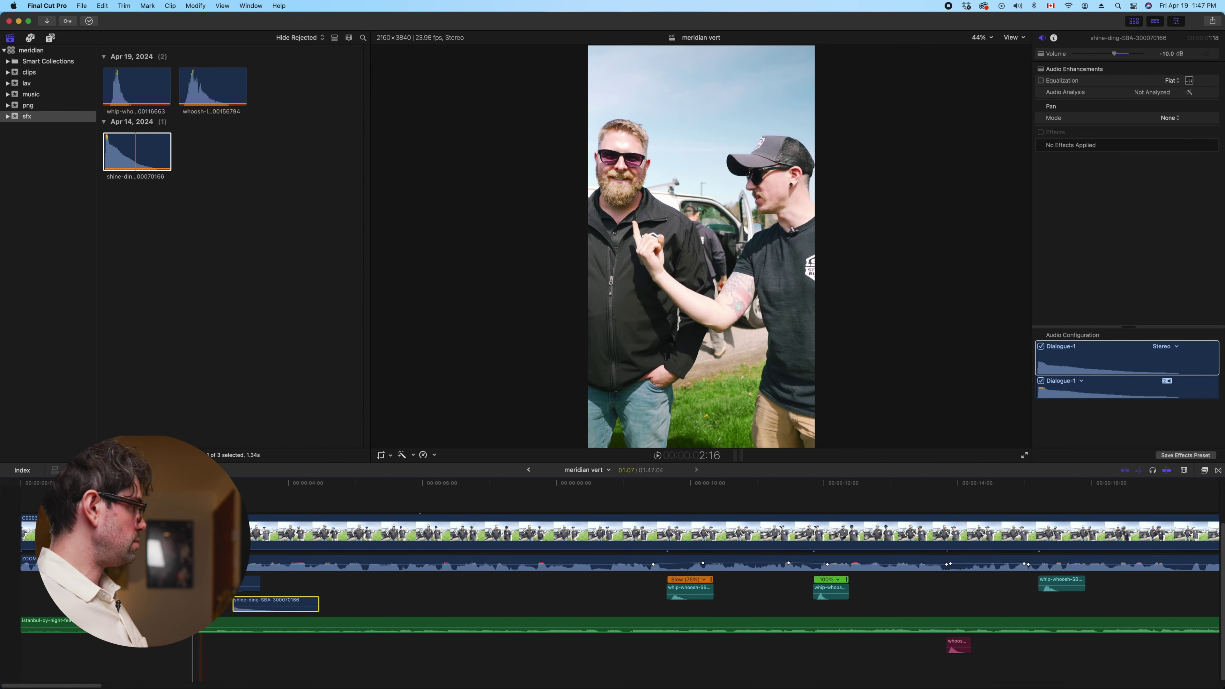
pyautogui.click(174, 668)
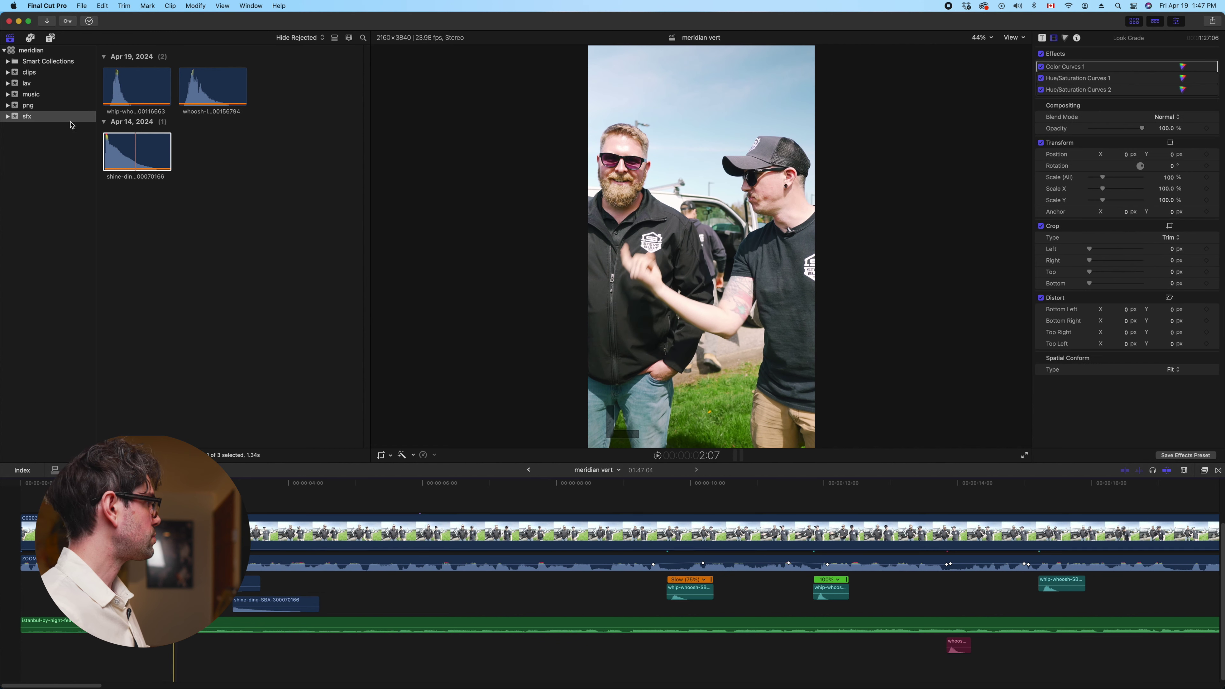
pyautogui.click(28, 105)
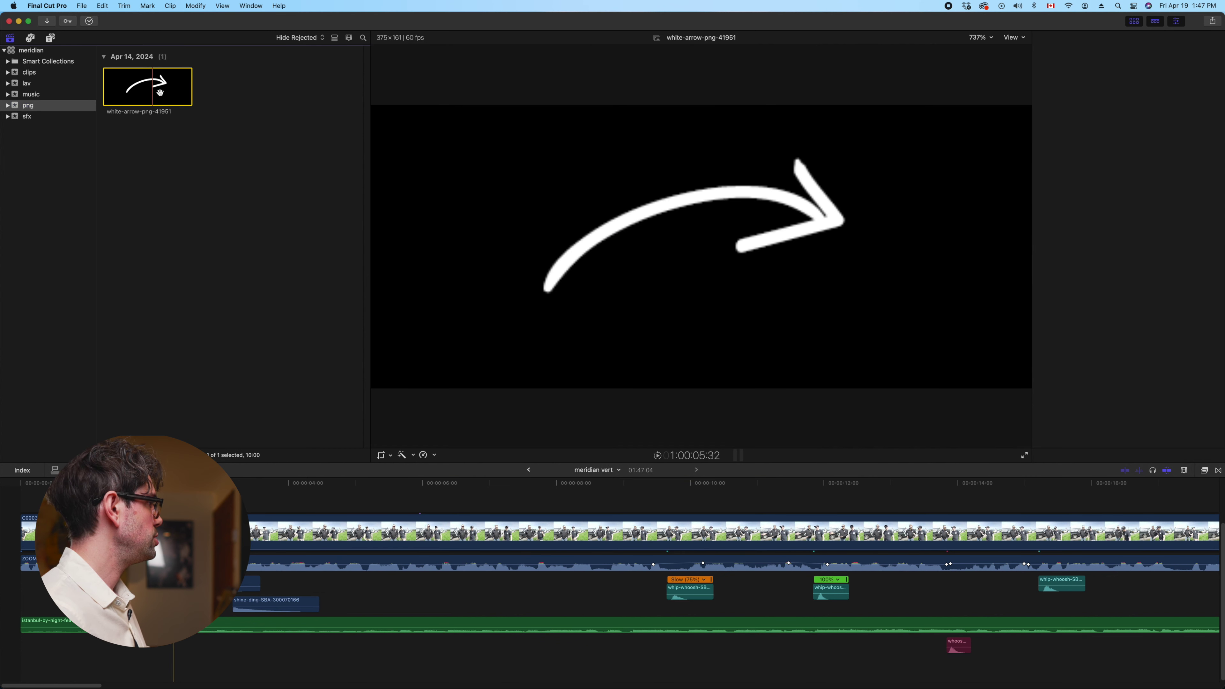
# Slide the Custom title clip left so it starts at the playhead near the pointing shot
pyautogui.scroll(3, 196, 661)
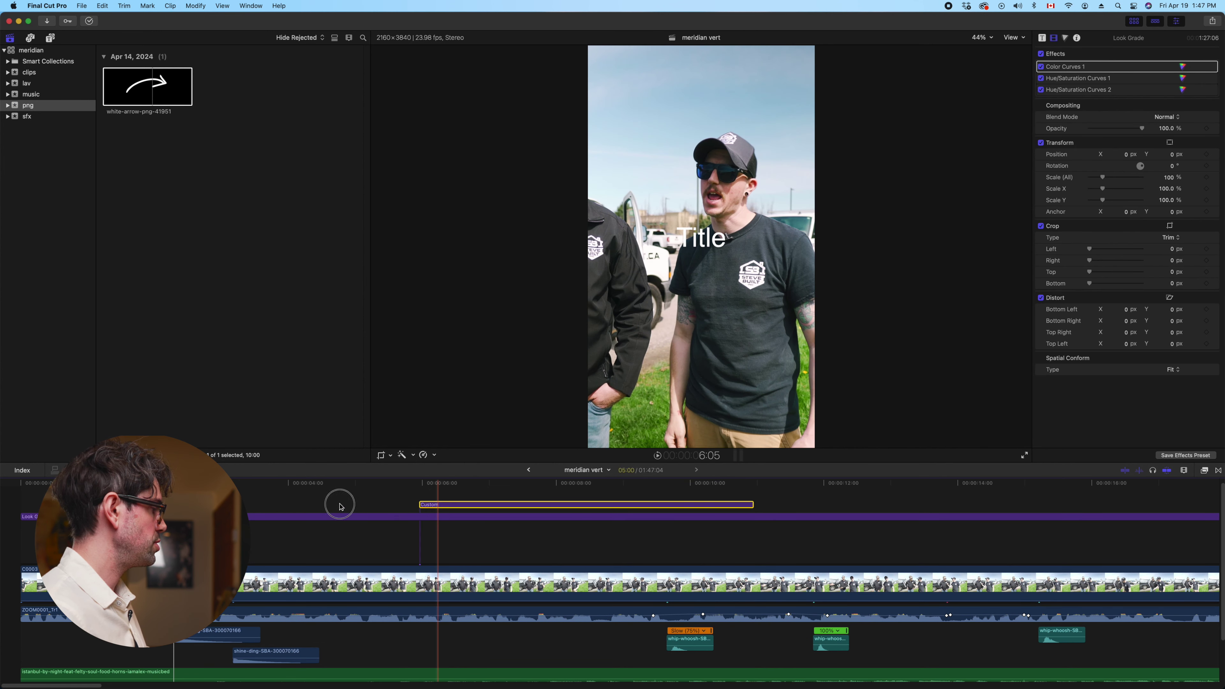
pyautogui.moveTo(434, 505); pyautogui.dragTo(188, 504)
pyautogui.click(183, 504)
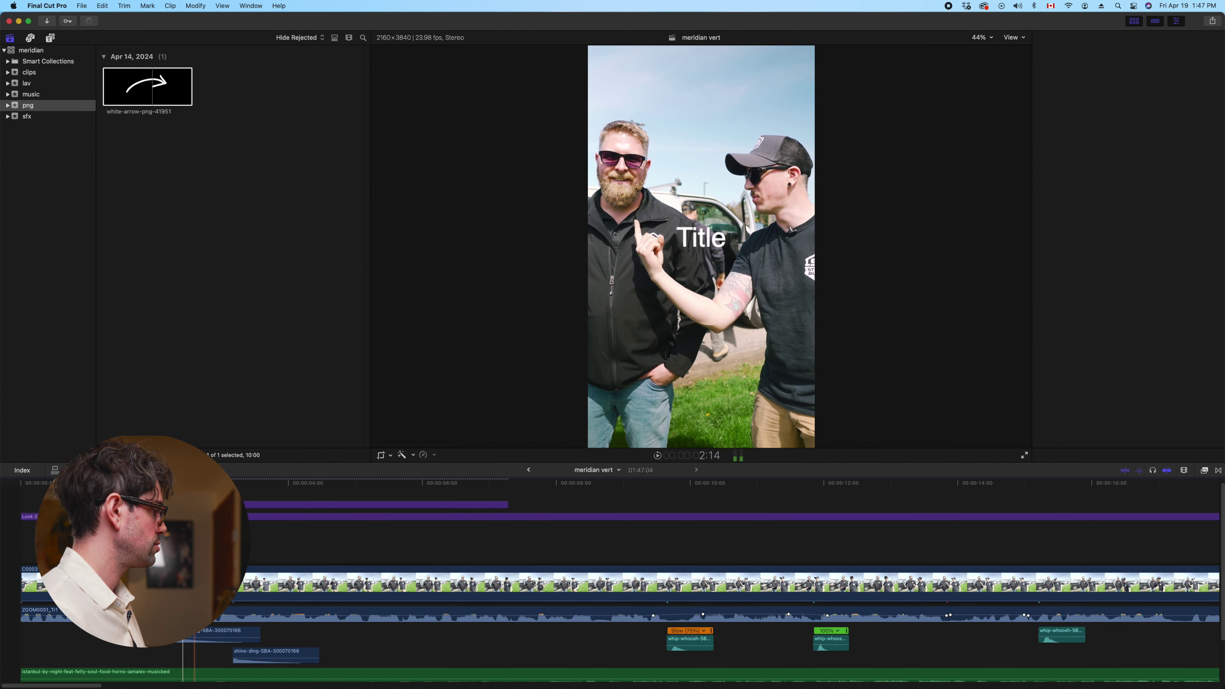
# Replace the Title text in the viewer, typing DAVE and then erasing it
pyautogui.doubleClick(707, 242)
pyautogui.write('DAVE')
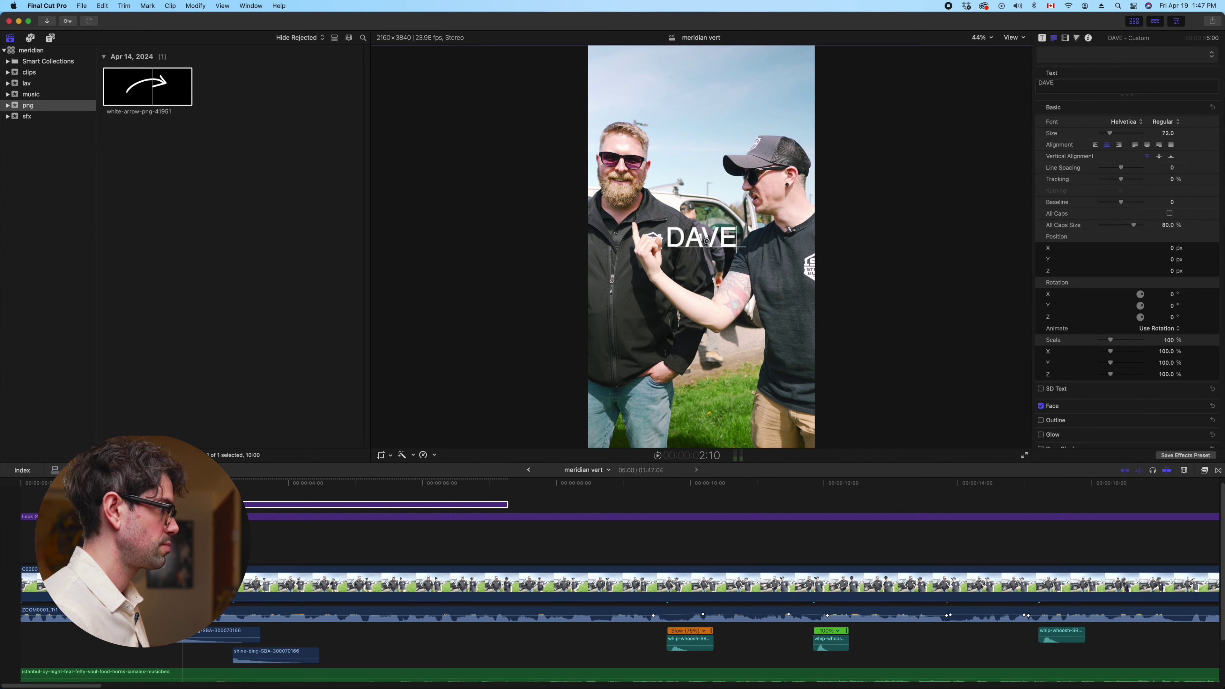
pyautogui.press('BackSpace')
pyautogui.press('BackSpace')
pyautogui.press('BackSpace')
pyautogui.press('BackSpace')
# Type 'Dave' and set its font to Poppins SemiBold
pyautogui.write('Dave')
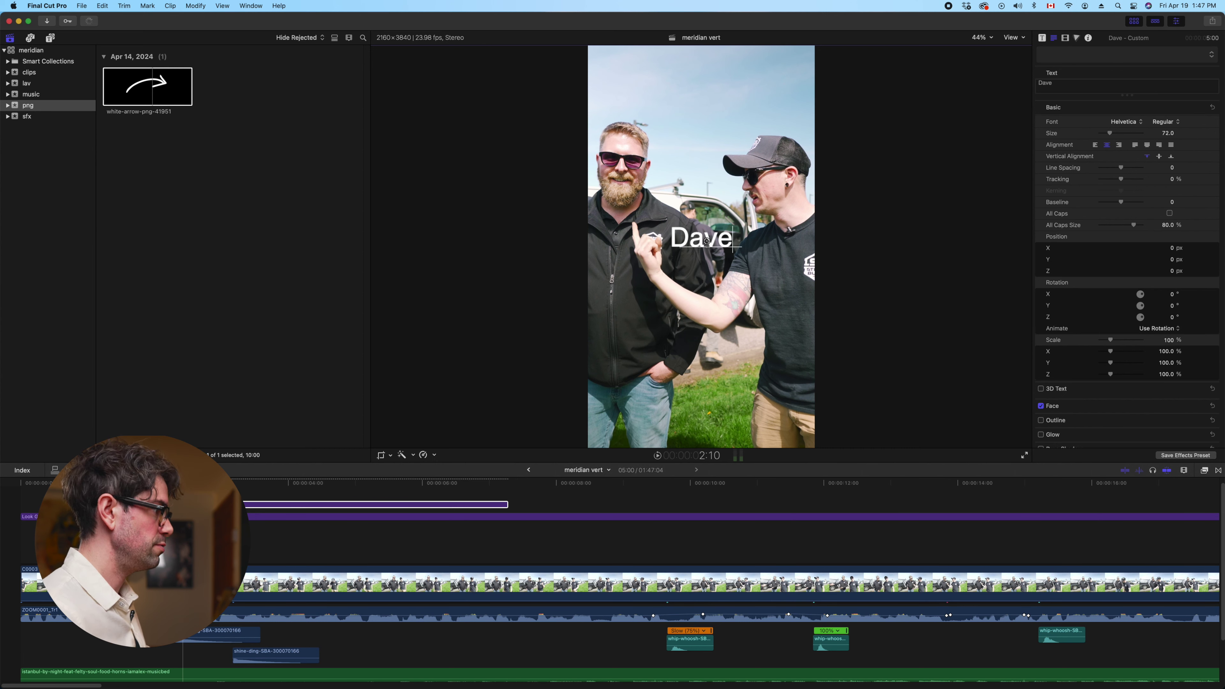
pyautogui.hotkey('shift', 'Left')
pyautogui.hotkey('shift', 'Left')
pyautogui.hotkey('shift', 'Left')
pyautogui.hotkey('shift', 'Left')
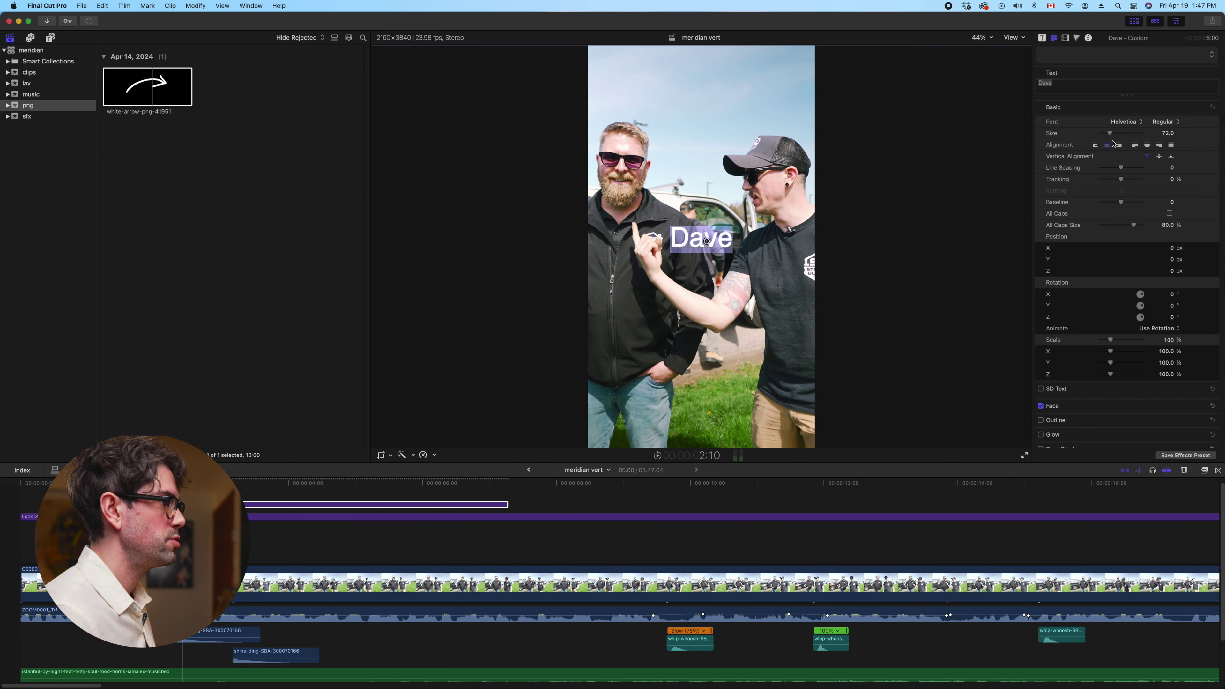
pyautogui.click(1135, 128)
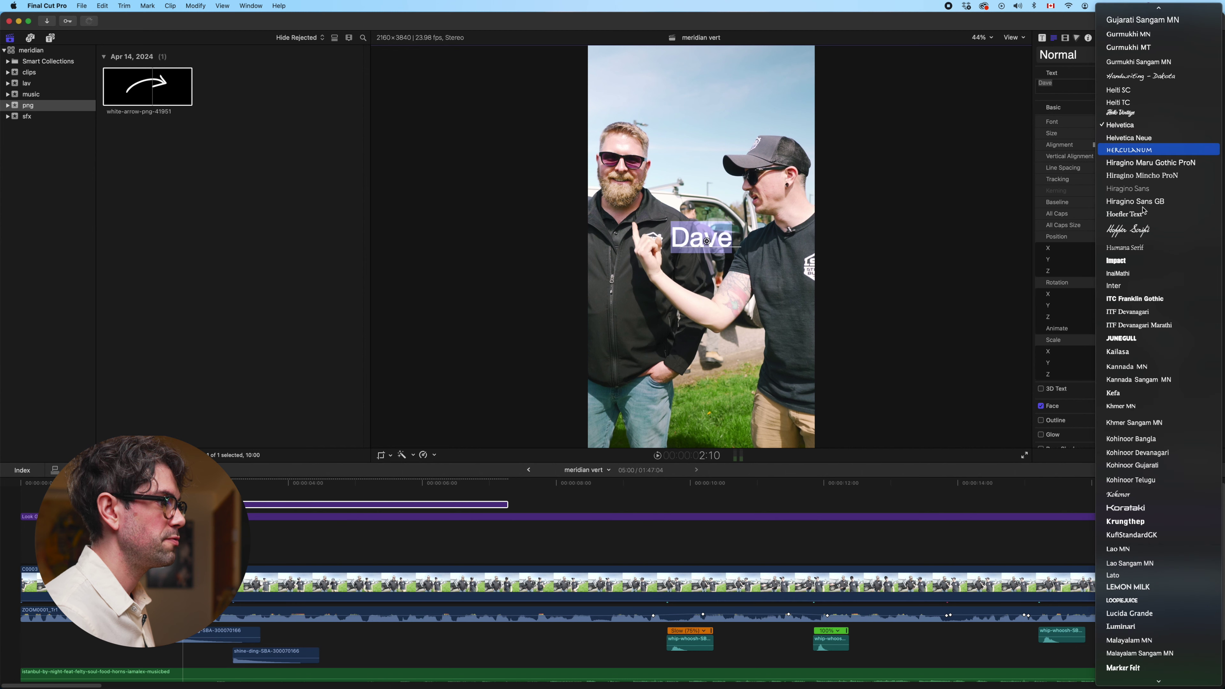
pyautogui.scroll(-5, 1150, 217)
pyautogui.scroll(-3, 1152, 244)
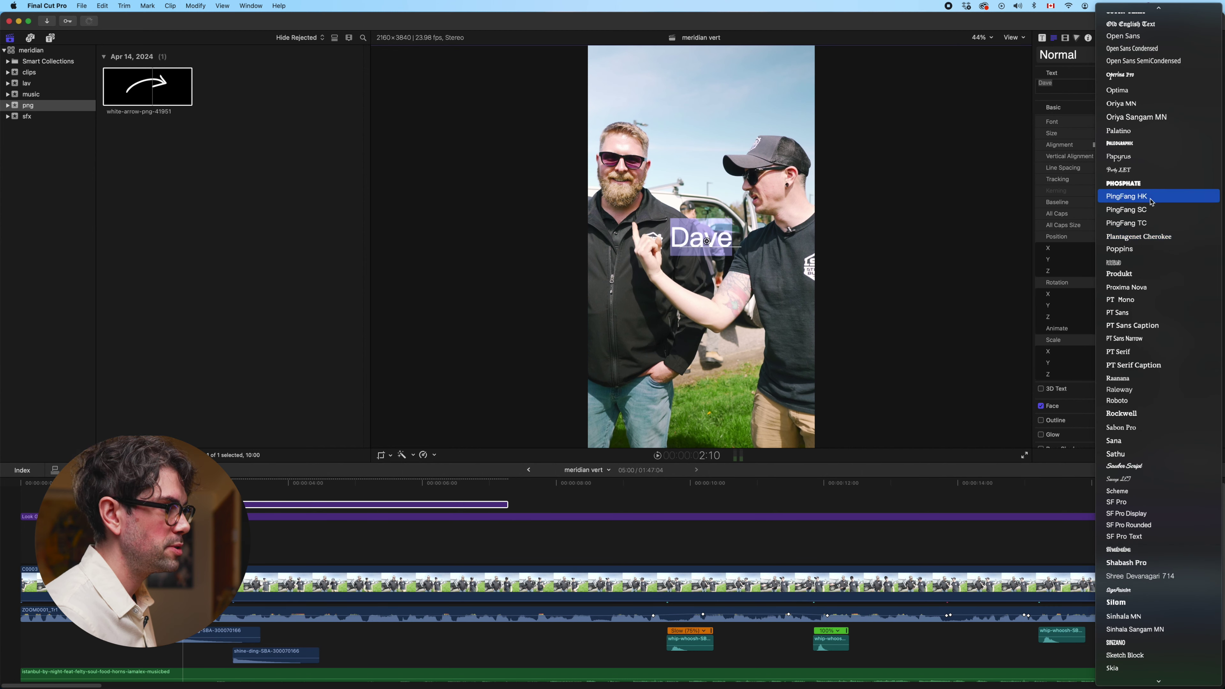
pyautogui.click(1135, 249)
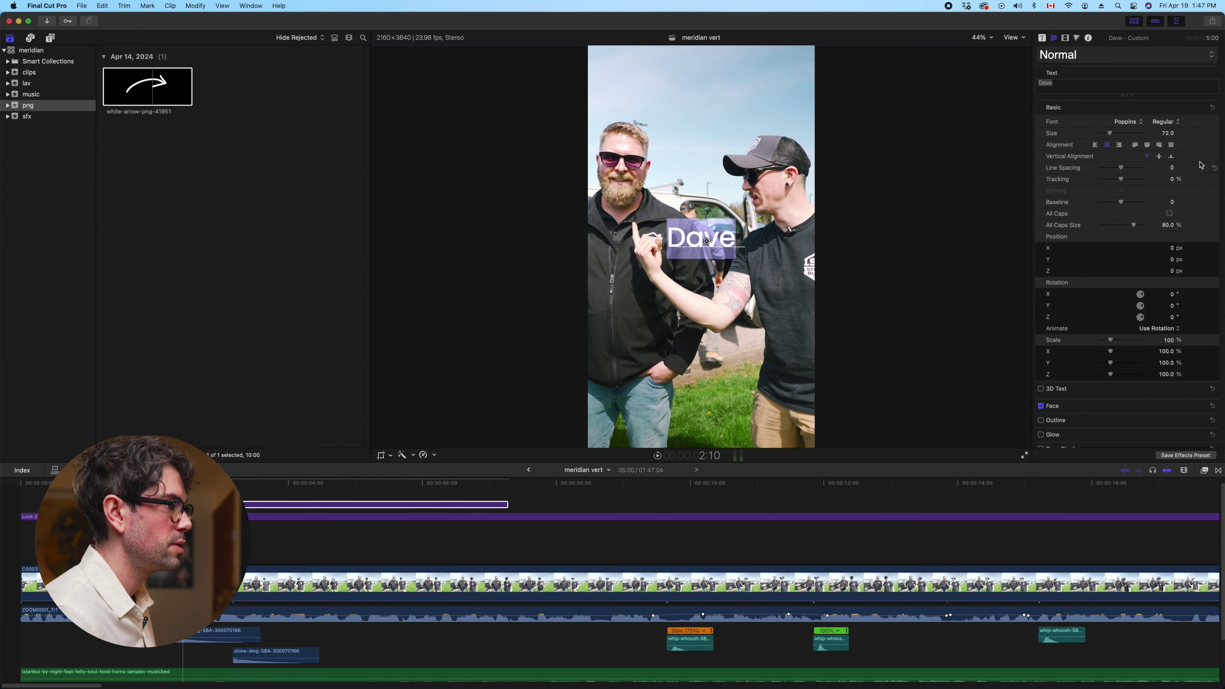
pyautogui.click(1177, 124)
pyautogui.click(1186, 259)
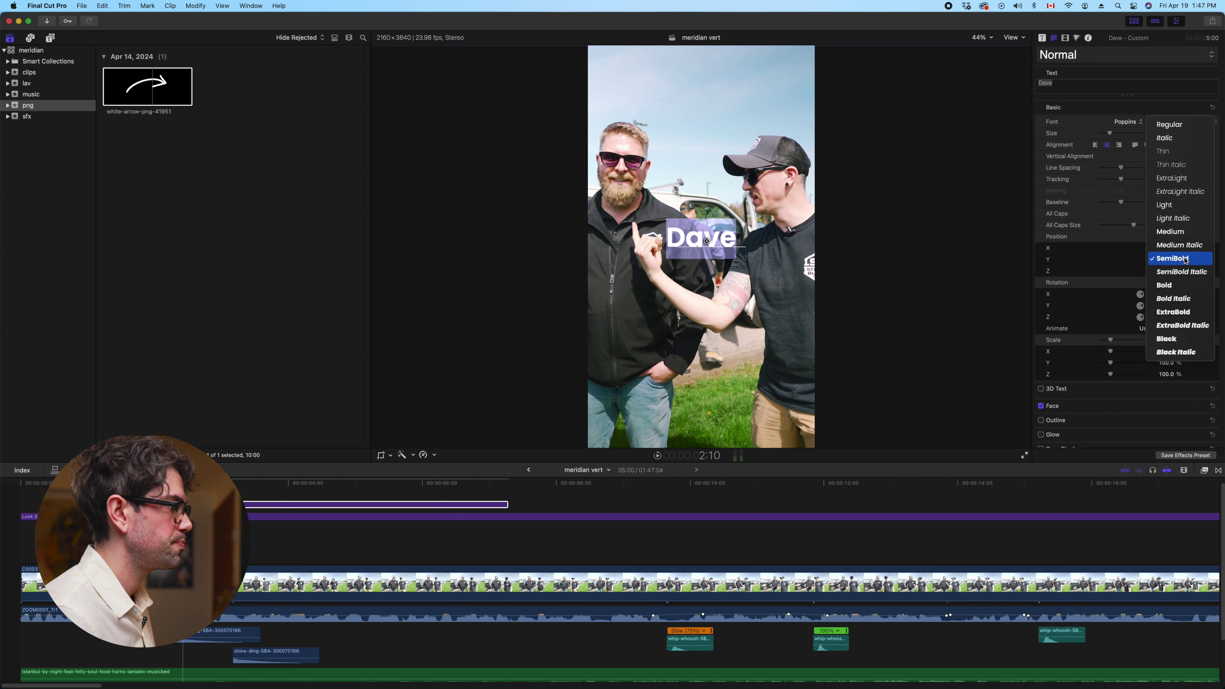
# Give the Dave title a black outline with width 4
pyautogui.scroll(-1, 1077, 426)
pyautogui.click(1040, 414)
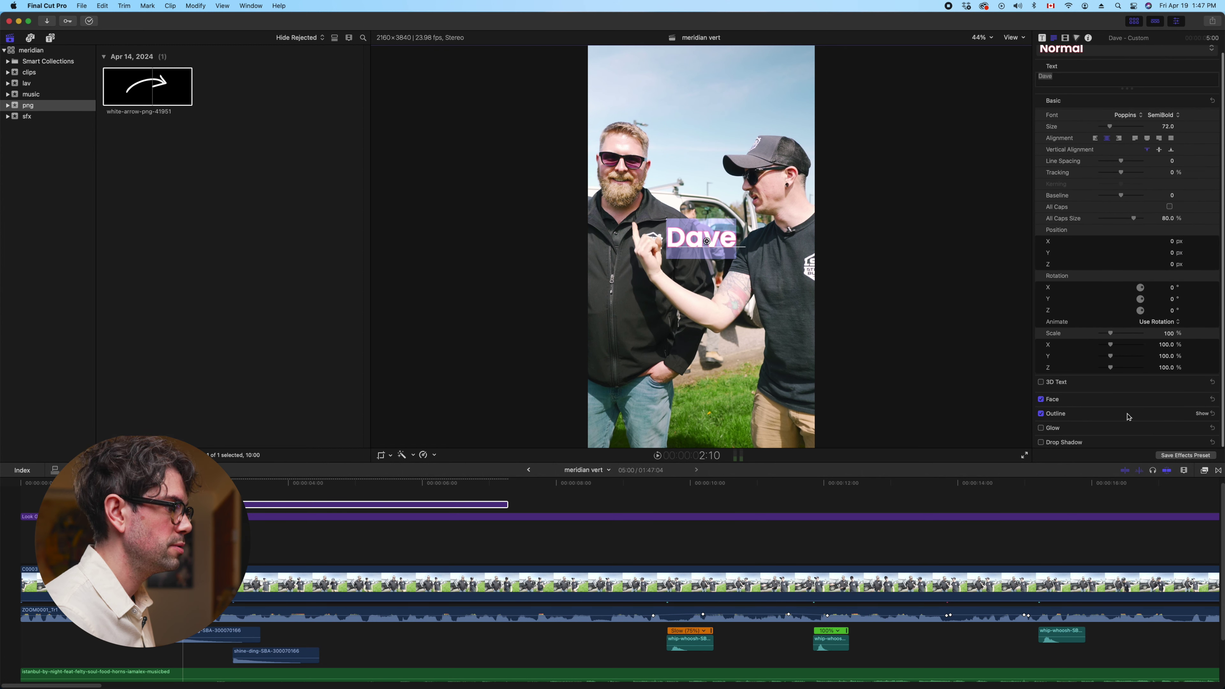
pyautogui.click(1201, 414)
pyautogui.scroll(-3, 1182, 416)
pyautogui.click(1164, 415)
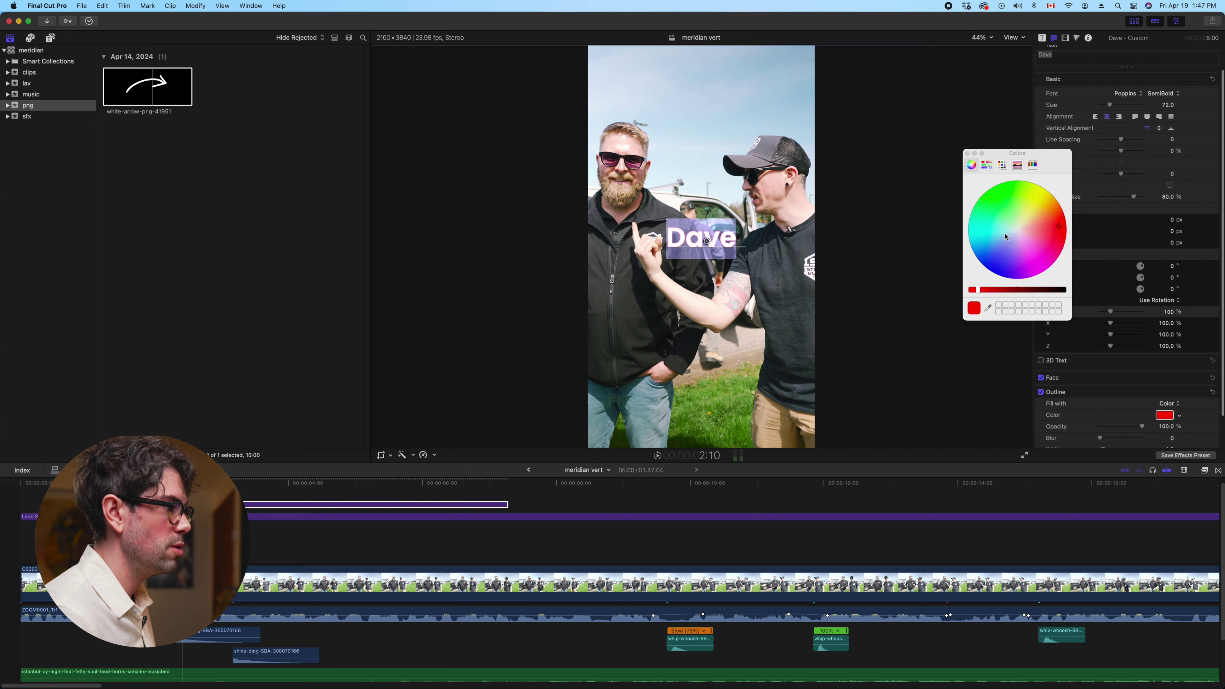
pyautogui.moveTo(978, 289); pyautogui.dragTo(1187, 286)
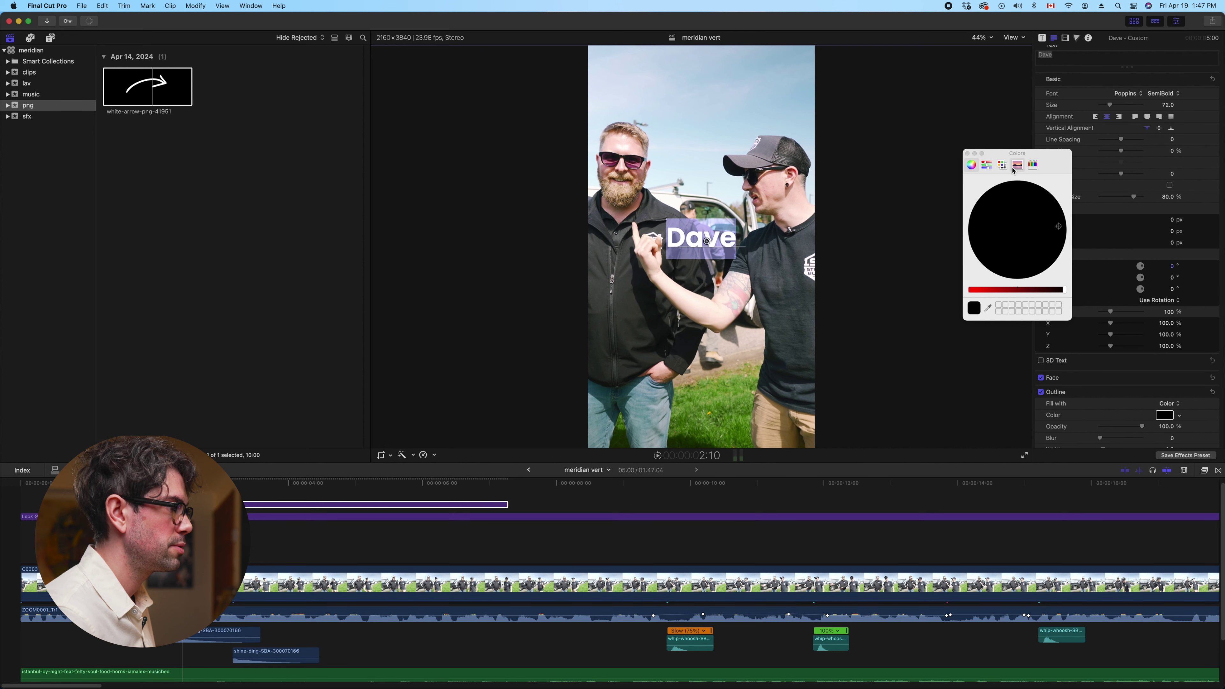
pyautogui.click(967, 153)
pyautogui.scroll(-1, 1082, 414)
pyautogui.moveTo(1105, 446); pyautogui.dragTo(1113, 445)
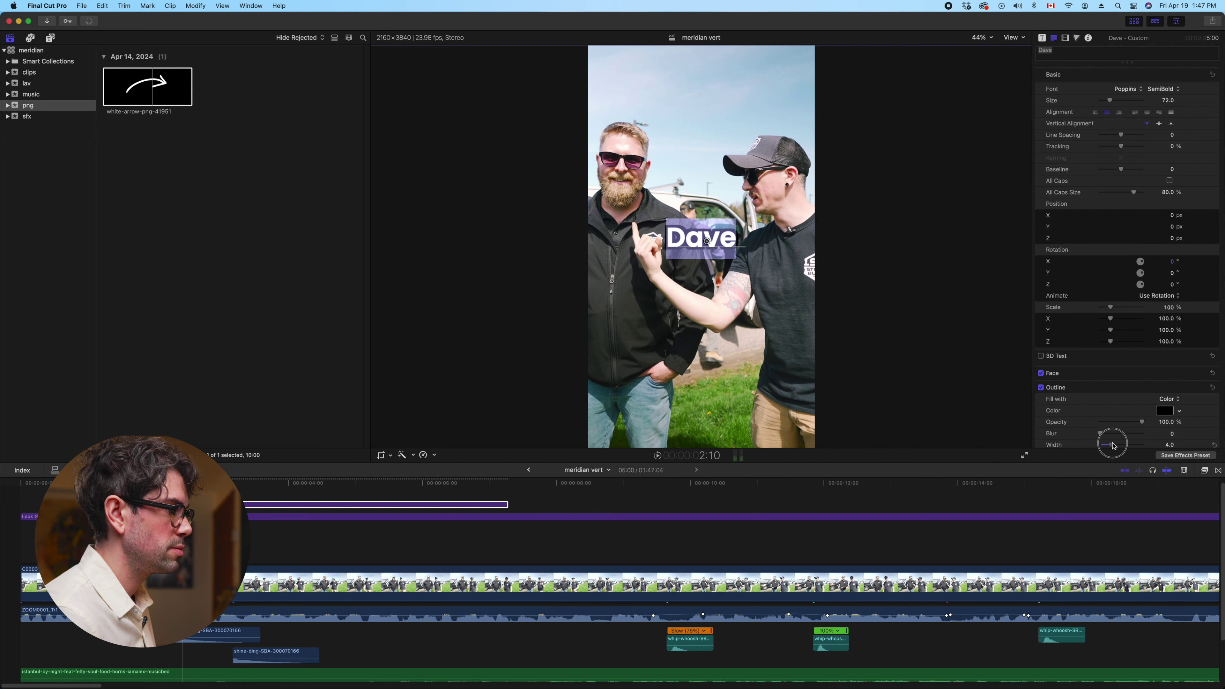
pyautogui.click(704, 239)
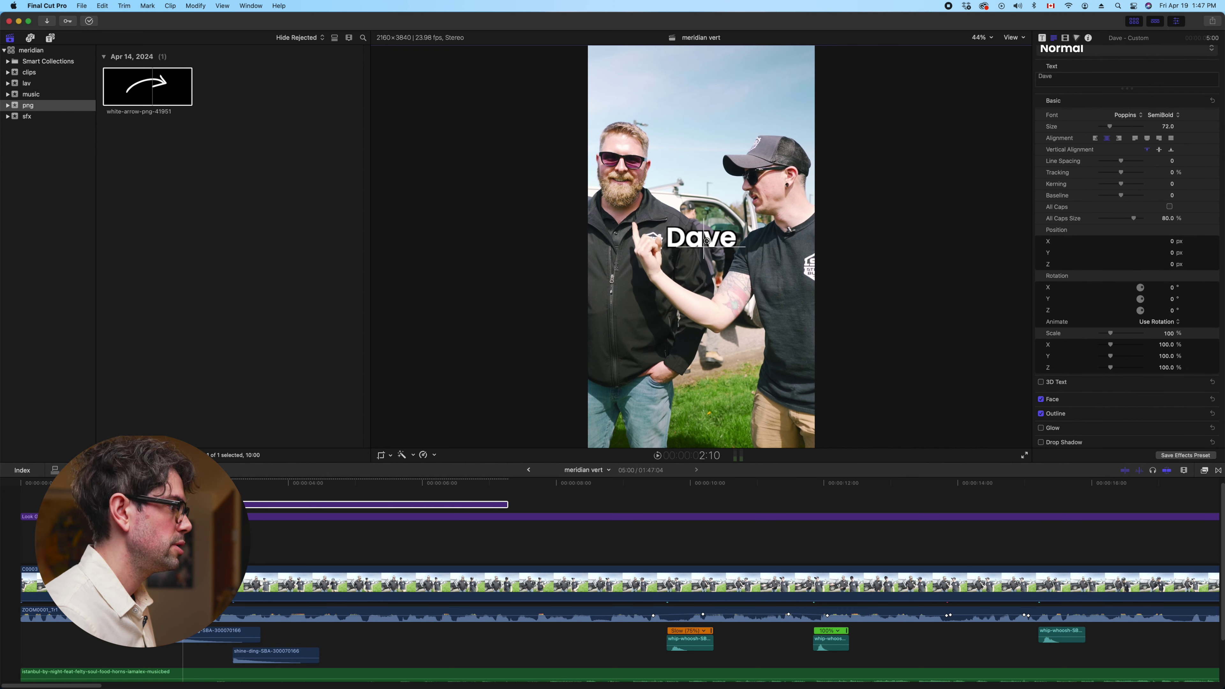
pyautogui.click(1066, 38)
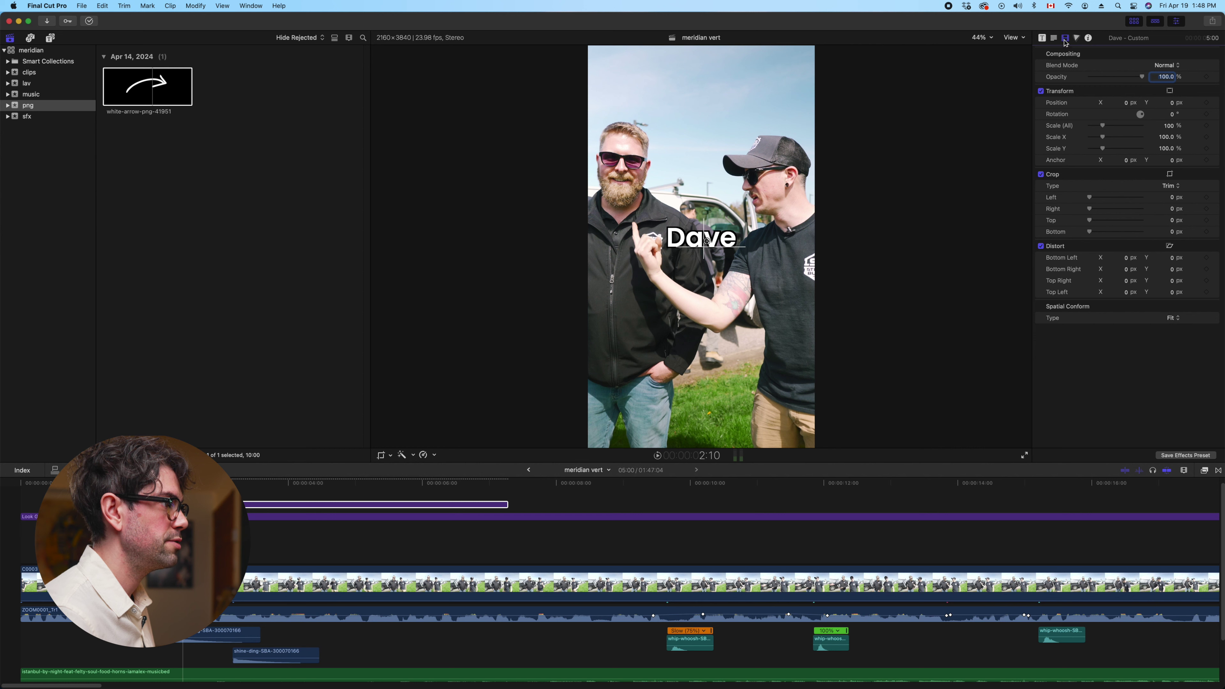
# Position the Dave title at X 490.3, Y -726.6 and add the white arrow above the video
pyautogui.moveTo(1128, 106); pyautogui.dragTo(1136, 96)
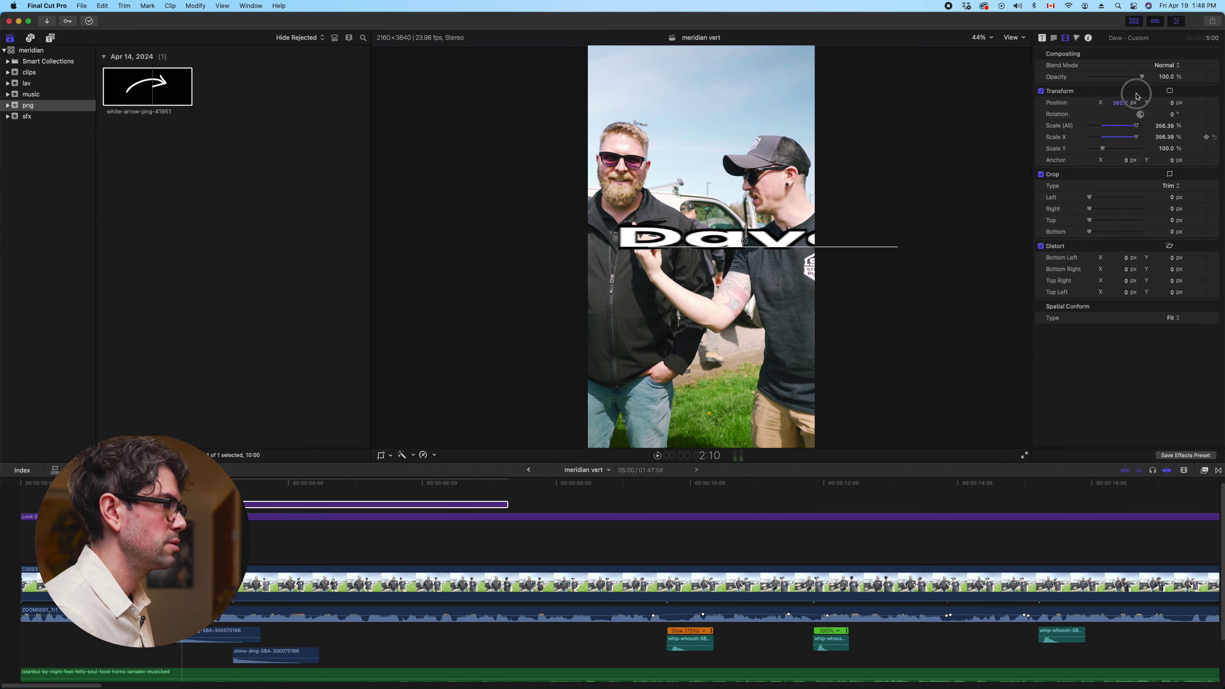
pyautogui.click(1118, 103)
pyautogui.moveTo(1118, 103); pyautogui.dragTo(1167, 110)
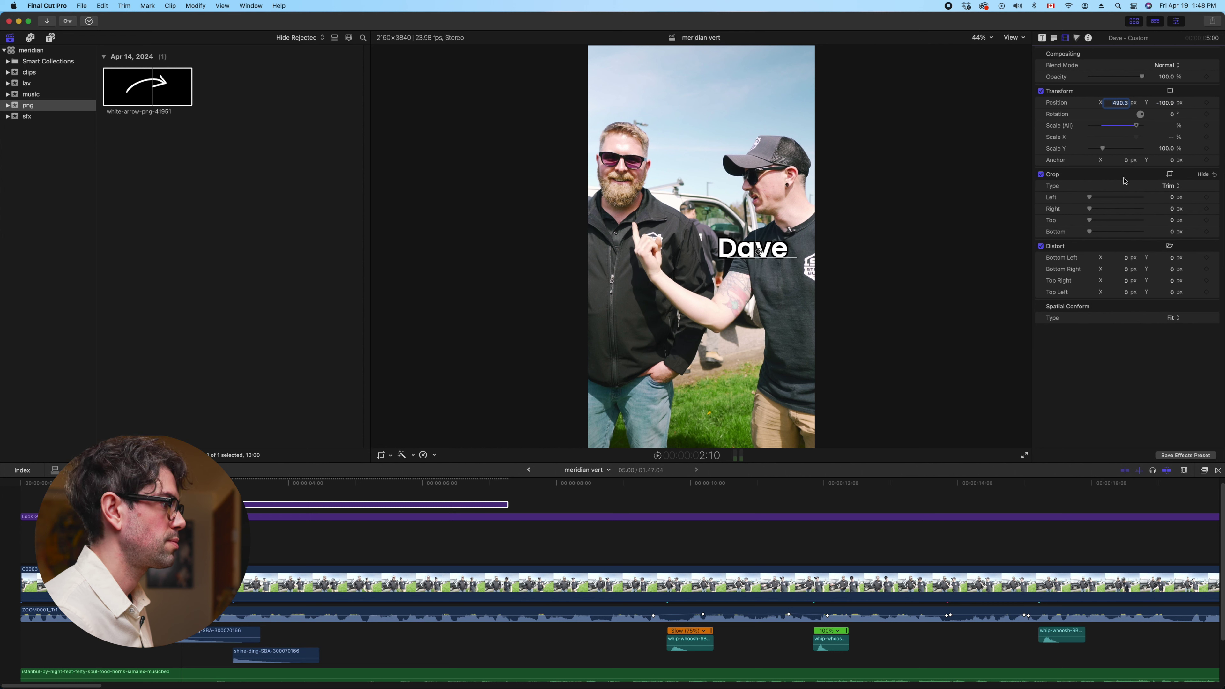
pyautogui.moveTo(1172, 103); pyautogui.dragTo(1164, 103)
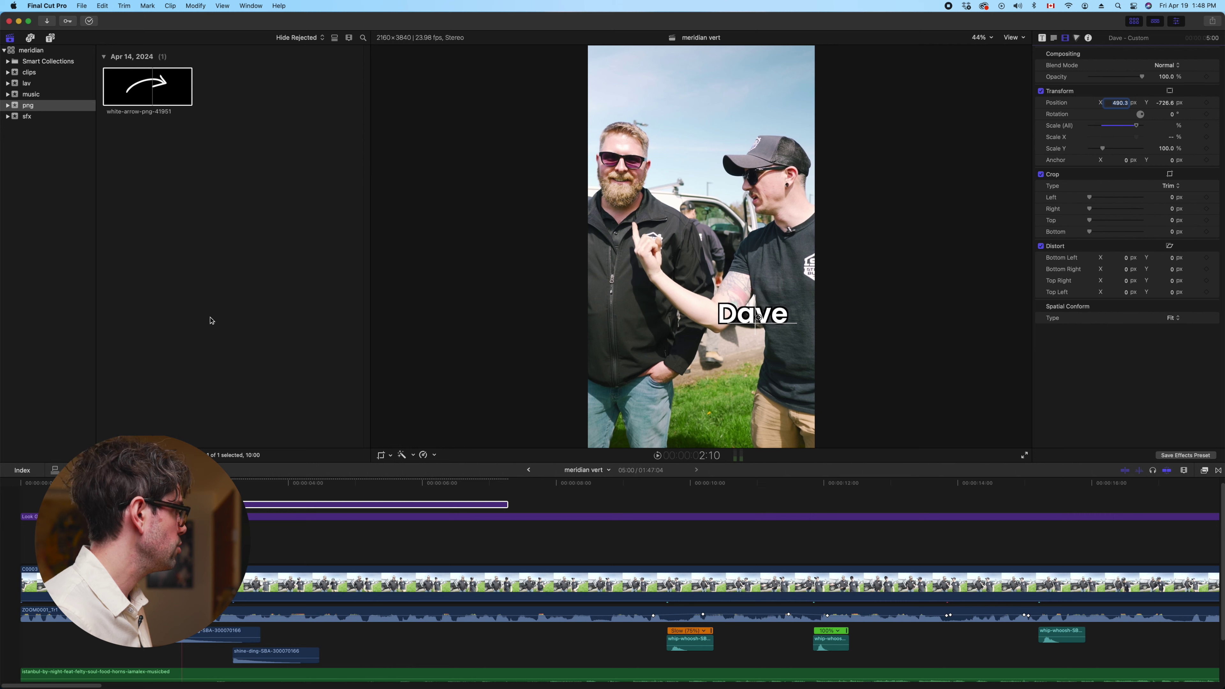
pyautogui.click(129, 83)
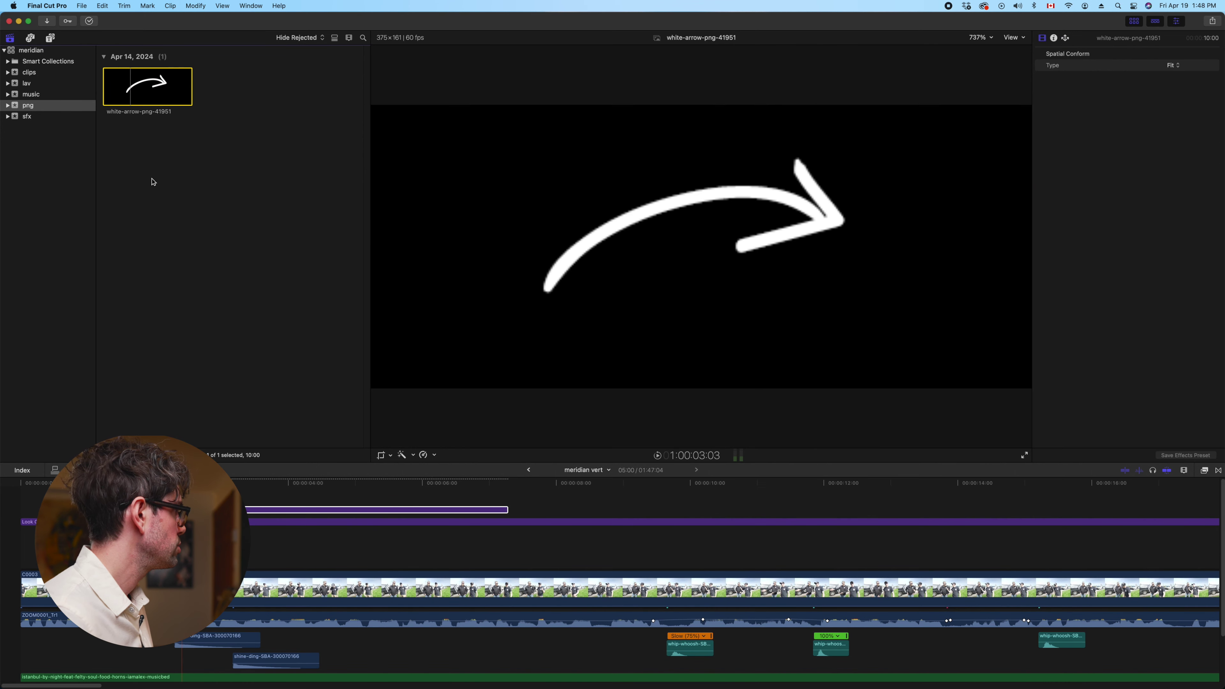
pyautogui.moveTo(154, 73); pyautogui.dragTo(207, 505)
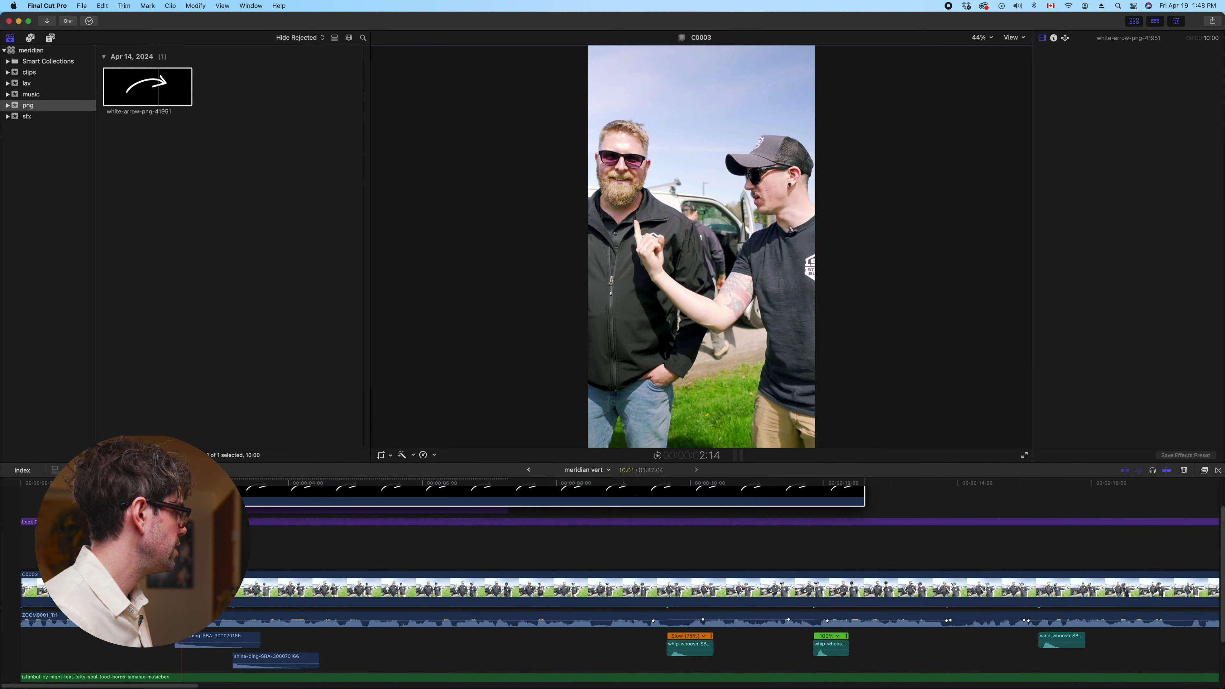
# Shorten the white arrow clip, scale it to 90%, and move the Dave title lower
pyautogui.moveTo(845, 517); pyautogui.dragTo(327, 518)
pyautogui.click(214, 579)
pyautogui.click(224, 517)
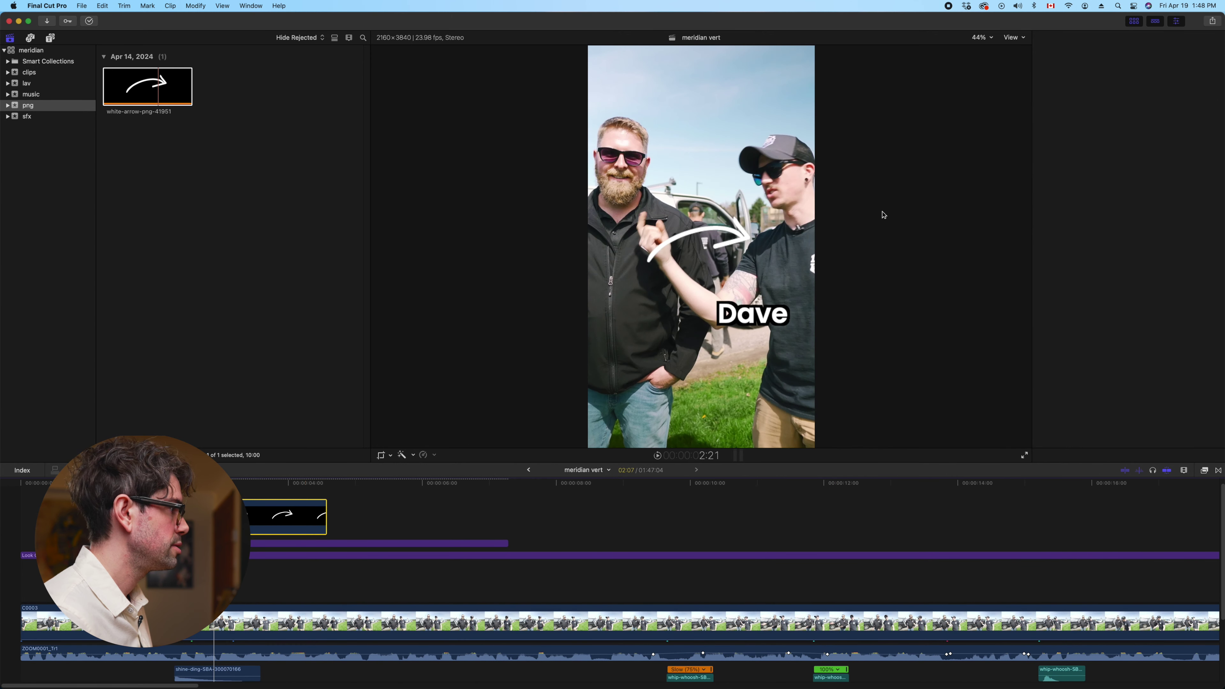
pyautogui.moveTo(1103, 127); pyautogui.dragTo(1098, 126)
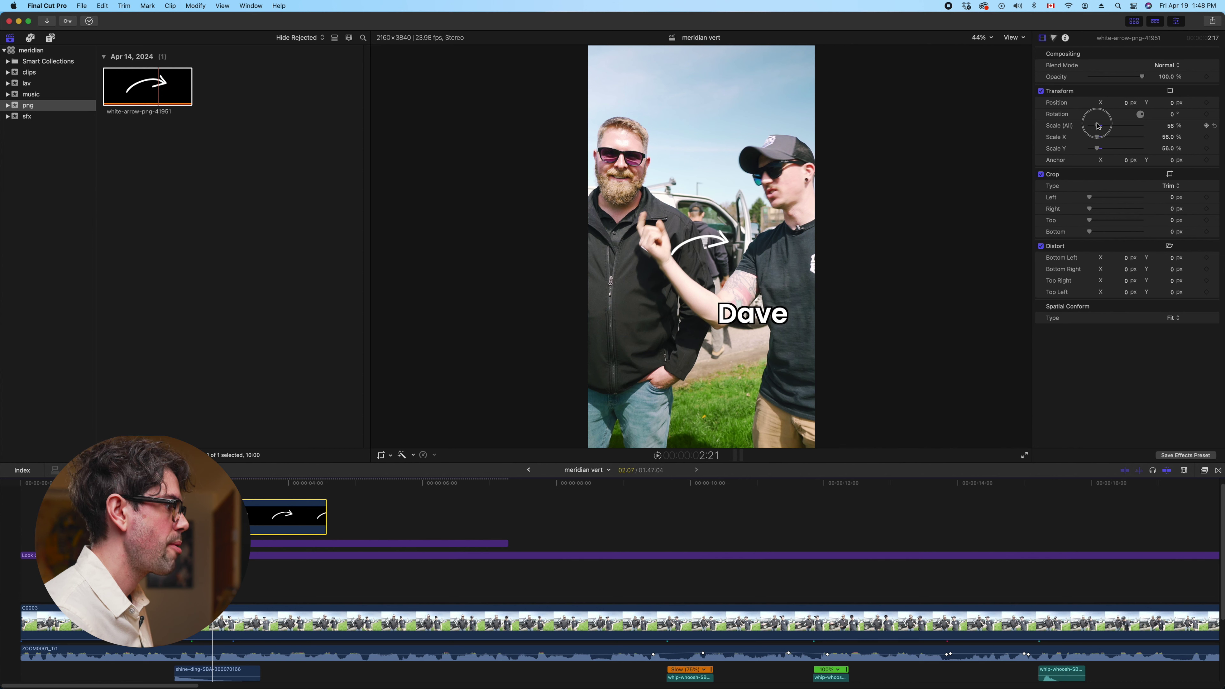
pyautogui.press('super+Down')
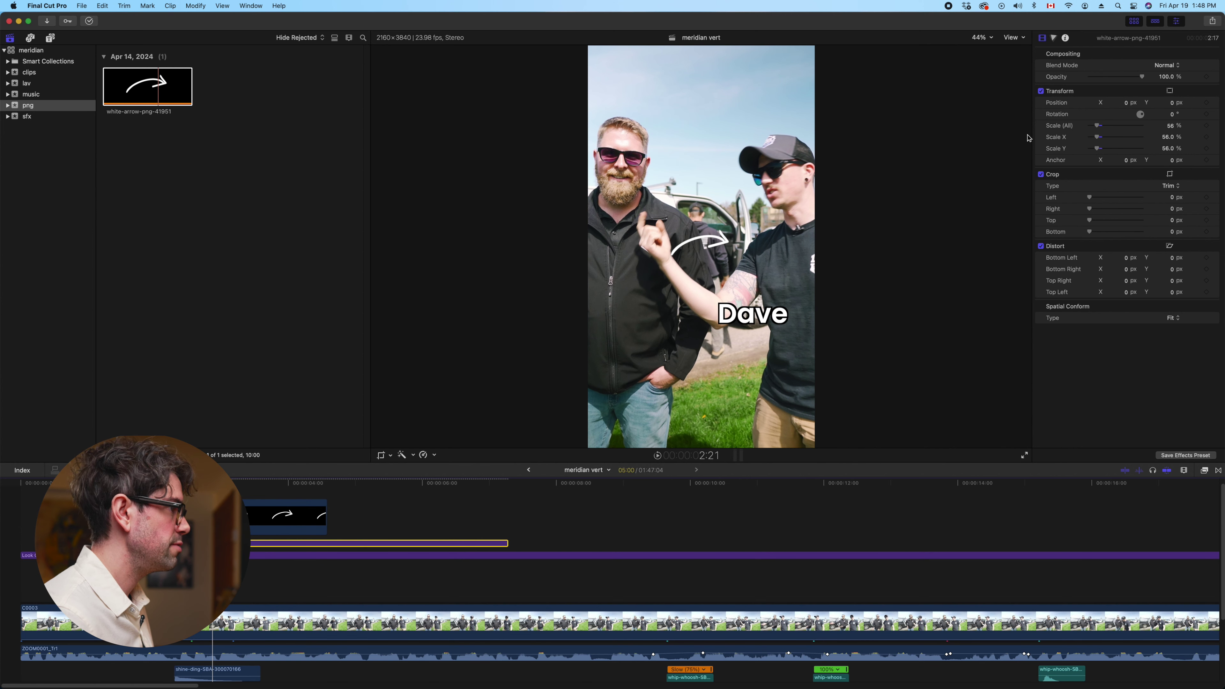
pyautogui.moveTo(1165, 105); pyautogui.dragTo(1177, 103)
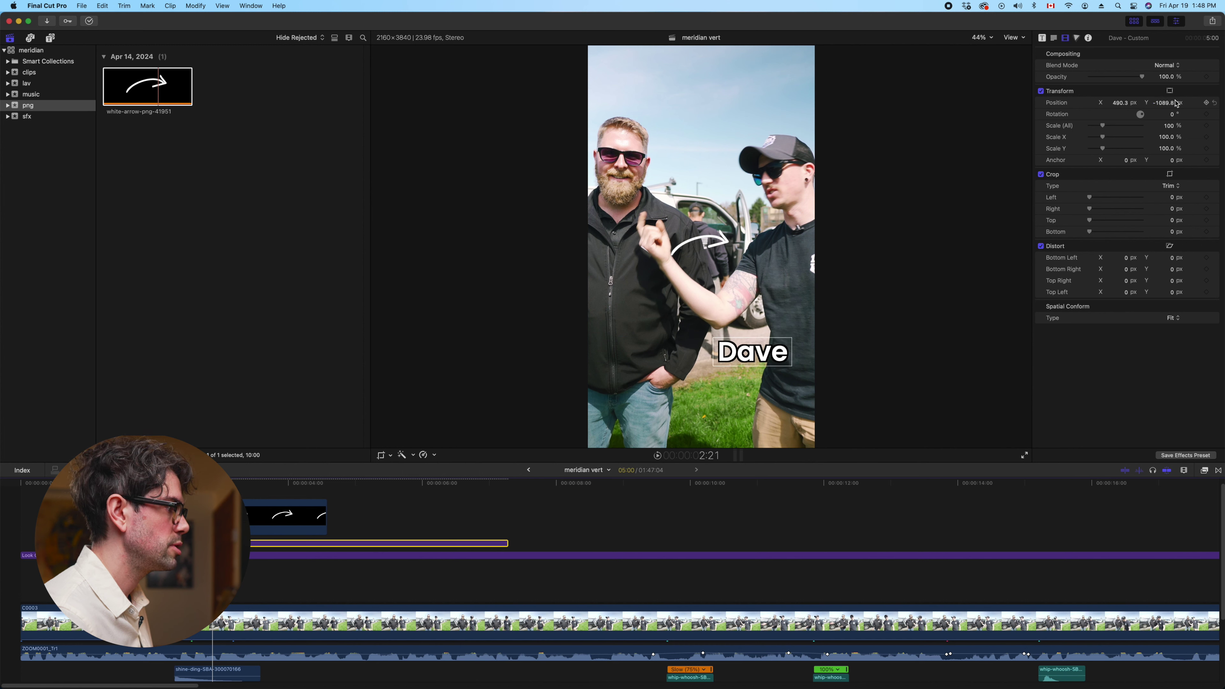
pyautogui.click(281, 516)
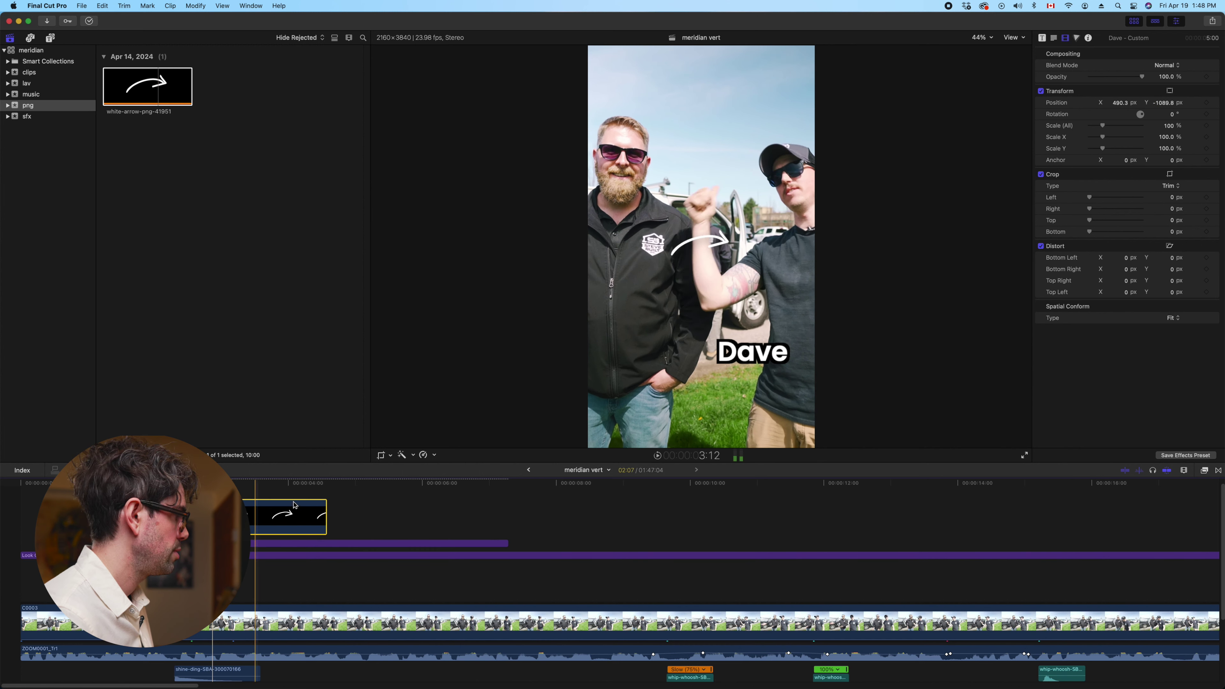
pyautogui.moveTo(1097, 128); pyautogui.dragTo(1172, 137)
# Review the section, park at 3:04, and open the Effects browser with the arrow selected
pyautogui.hotkey('shift', '/')
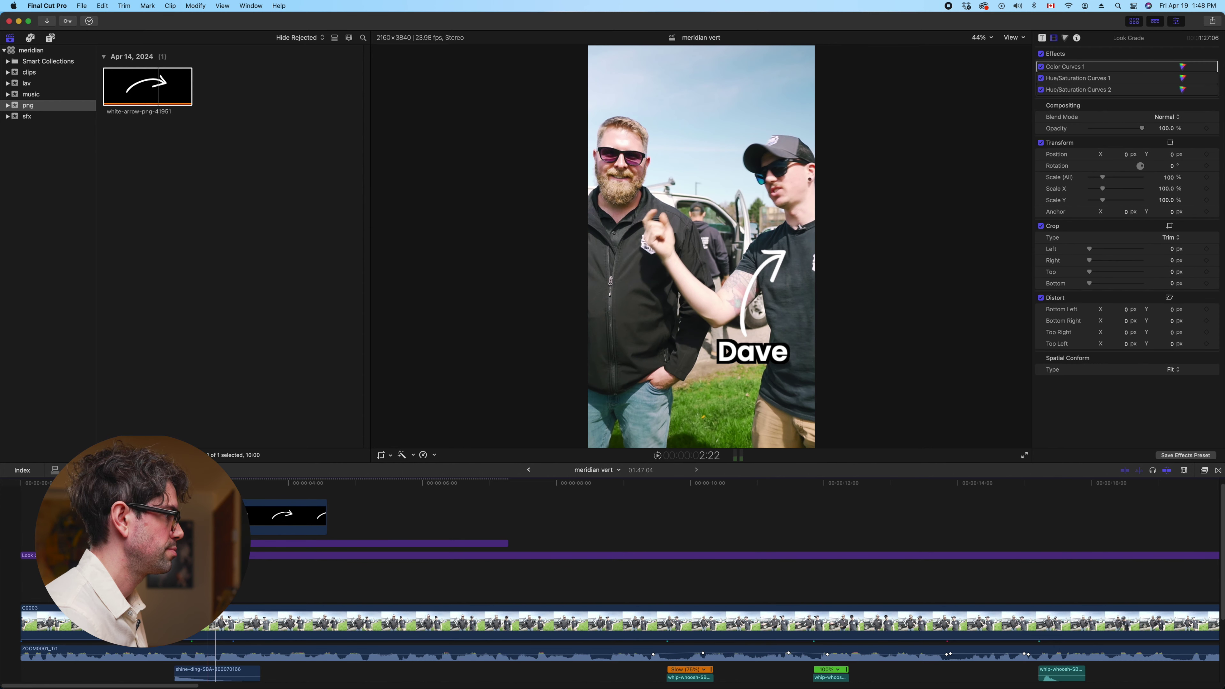
pyautogui.scroll(-2, 578, 579)
pyautogui.click(243, 482)
pyautogui.moveTo(244, 482); pyautogui.dragTo(232, 483)
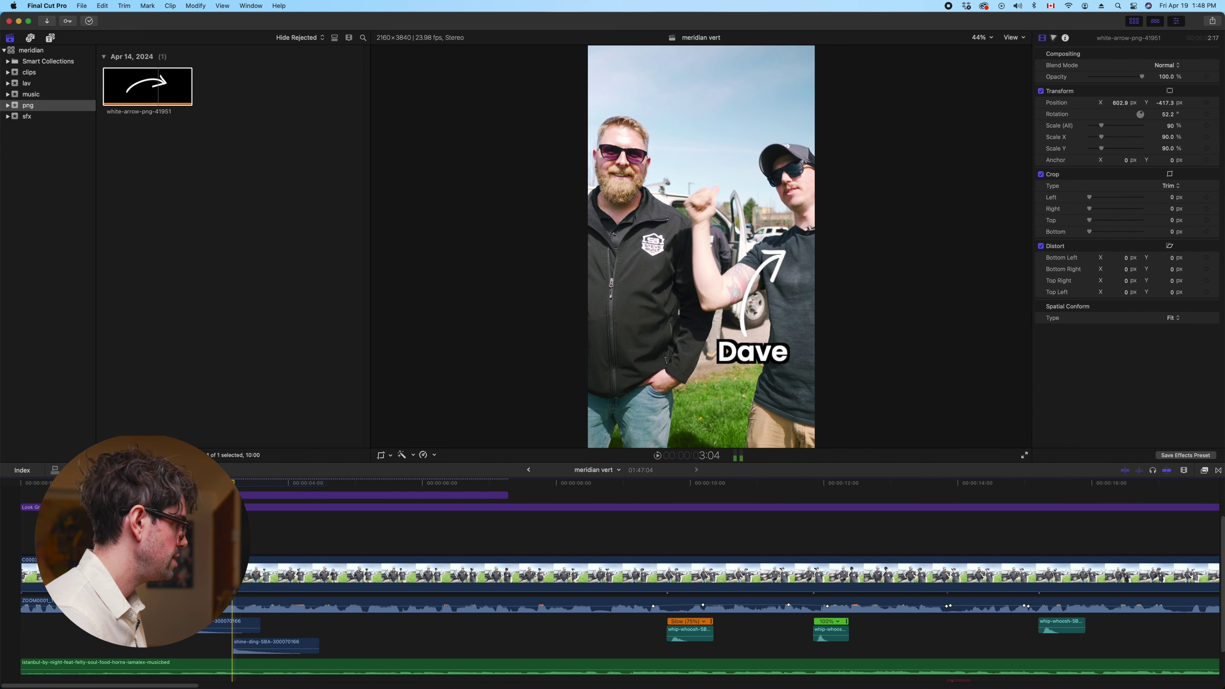
pyautogui.scroll(2, 579, 579)
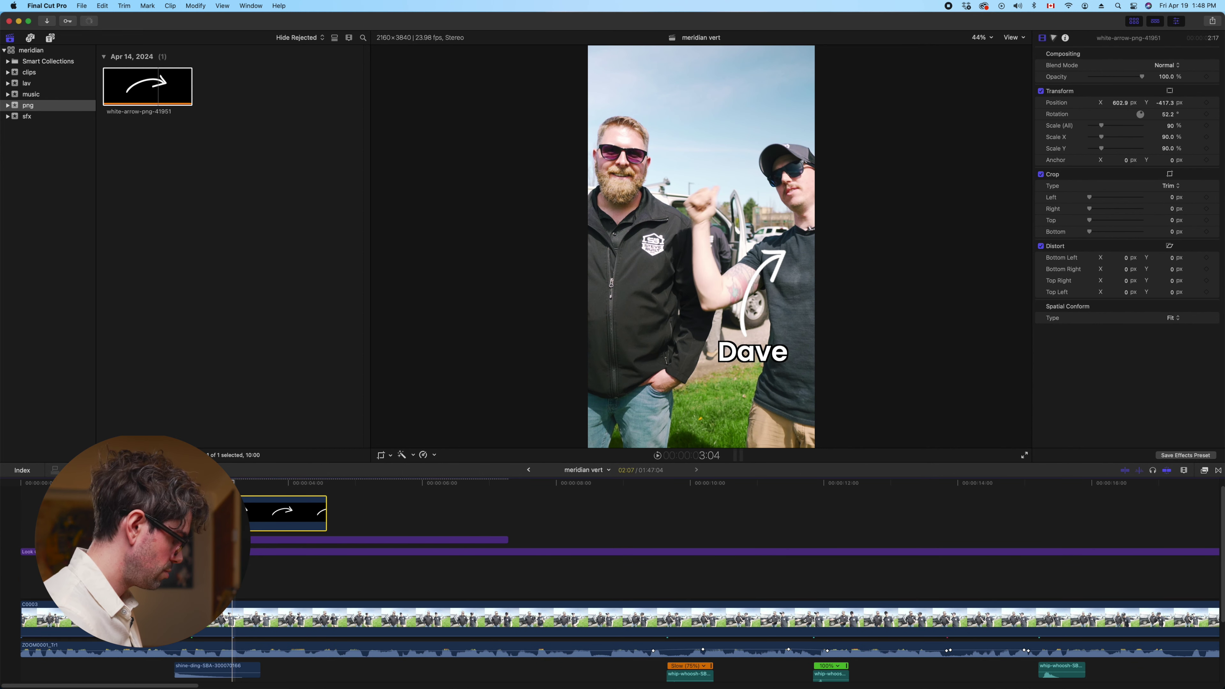
pyautogui.keyDown('super'); pyautogui.click(255, 539); pyautogui.keyUp('super')
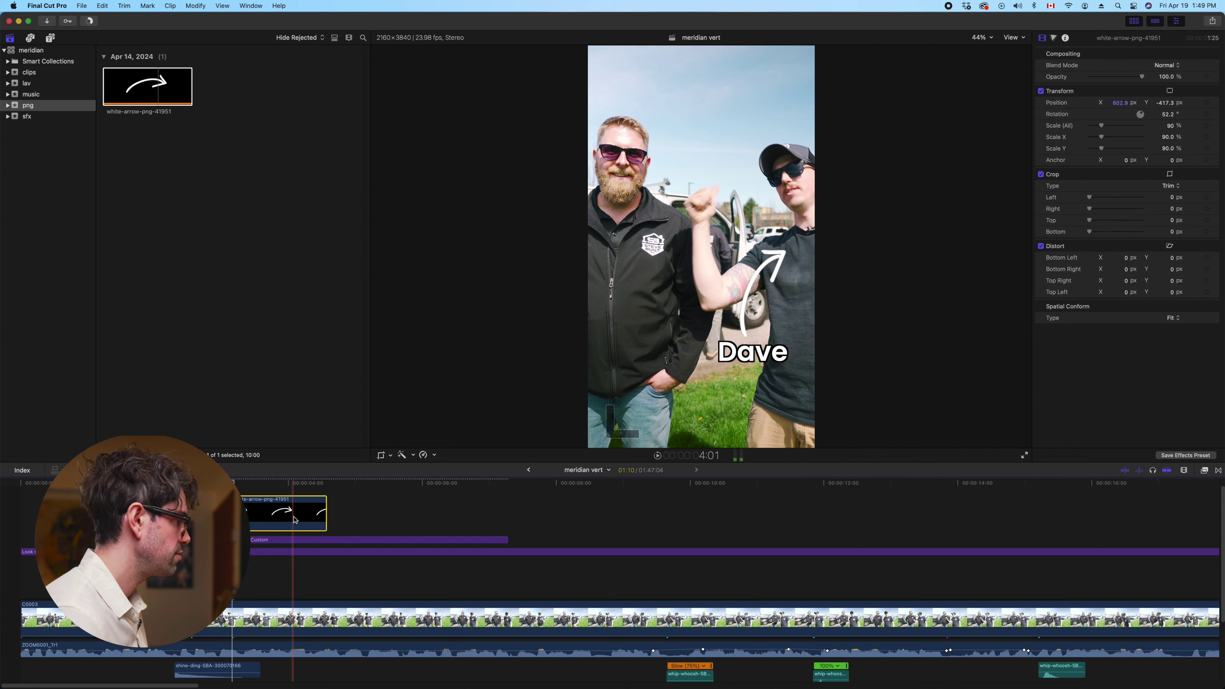
pyautogui.click(1204, 470)
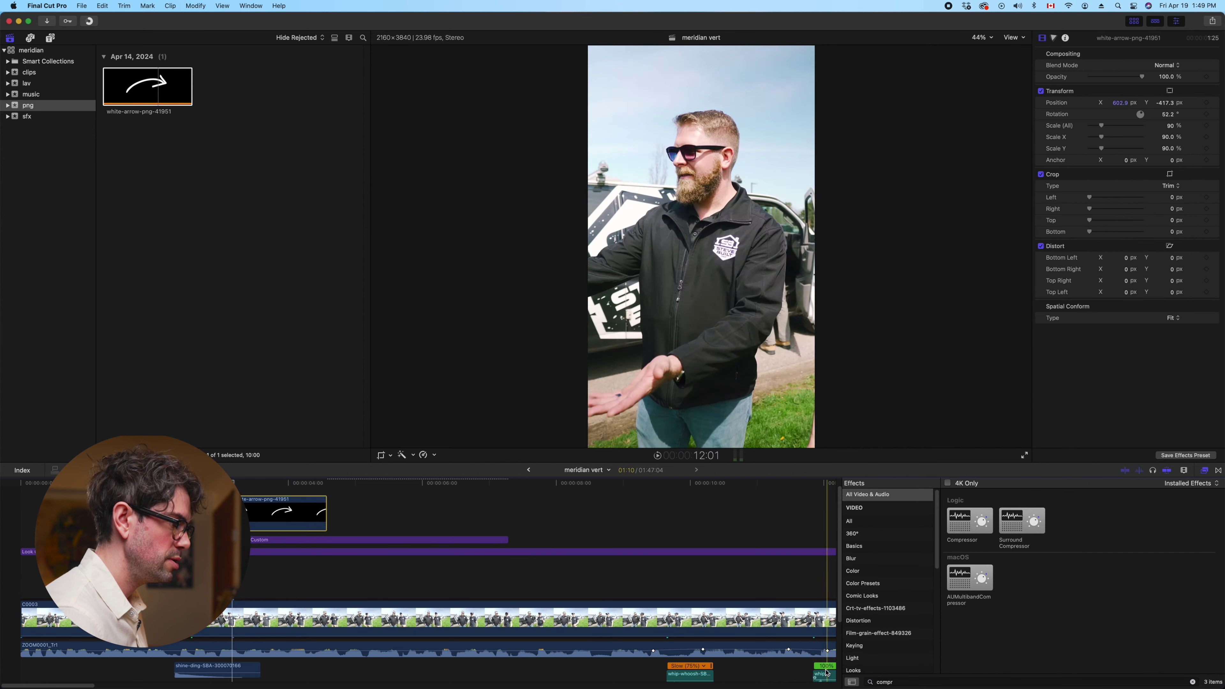
# Apply the Flipped effect to the white arrow, rotate it to -55.4°, and move it onto the bearded man
pyautogui.click(279, 617)
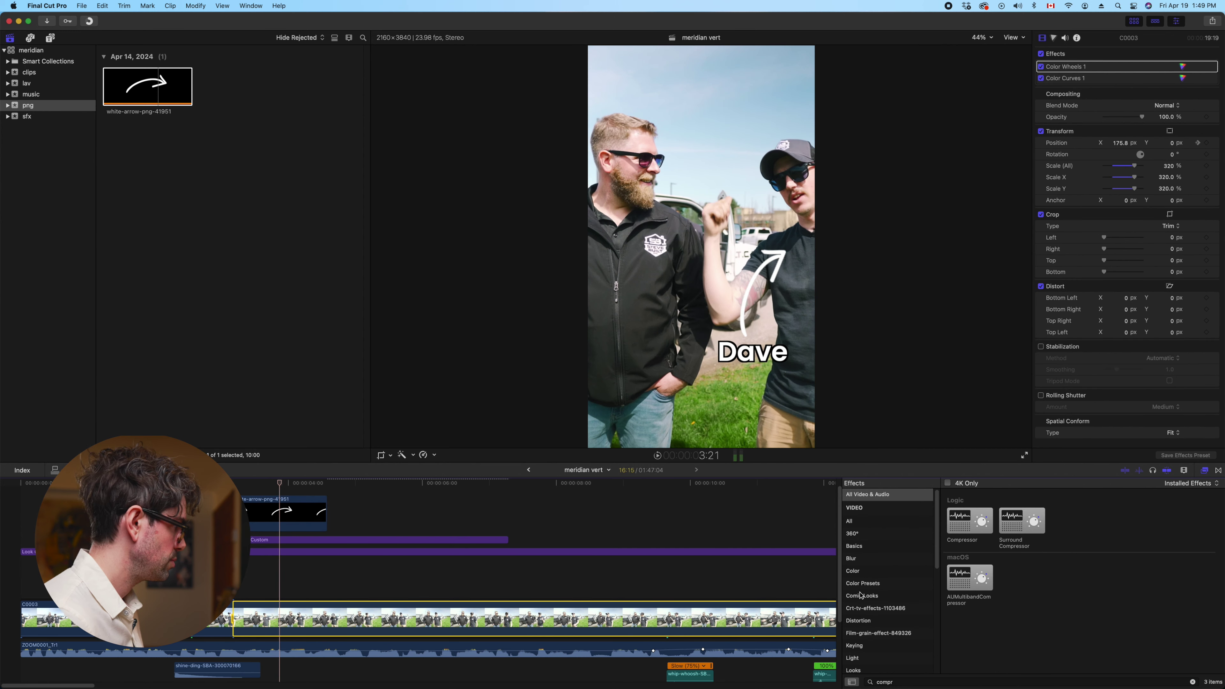
pyautogui.click(292, 518)
pyautogui.click(871, 681)
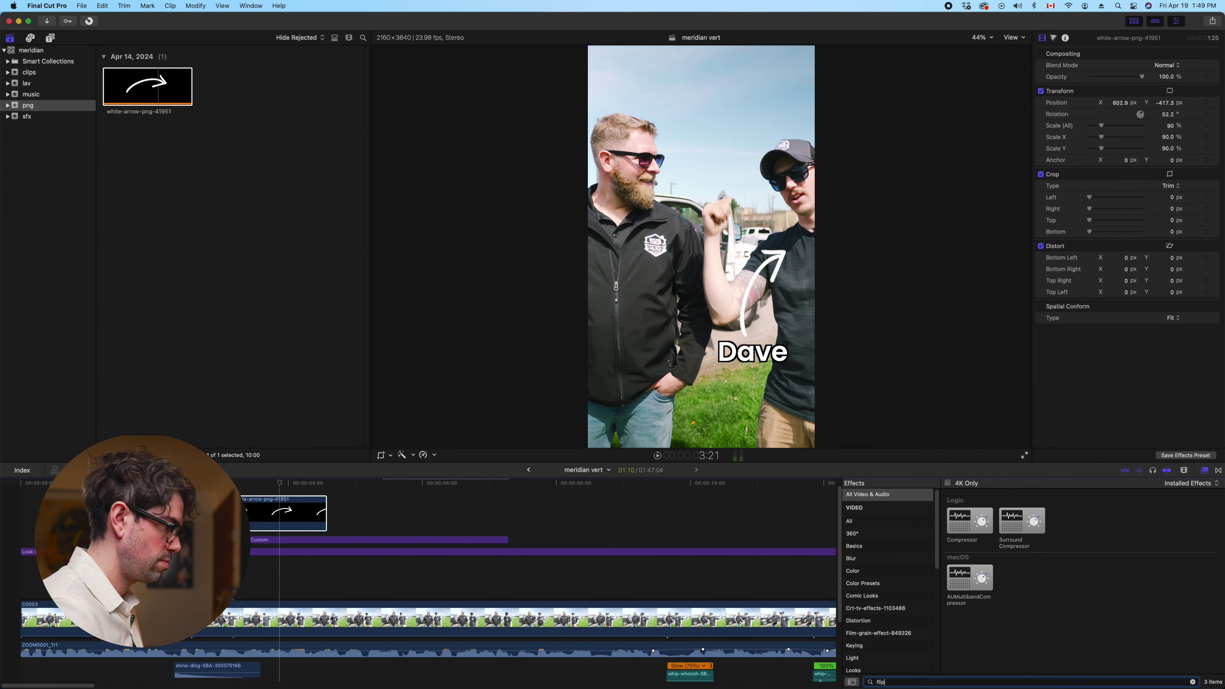
pyautogui.doubleClick(972, 510)
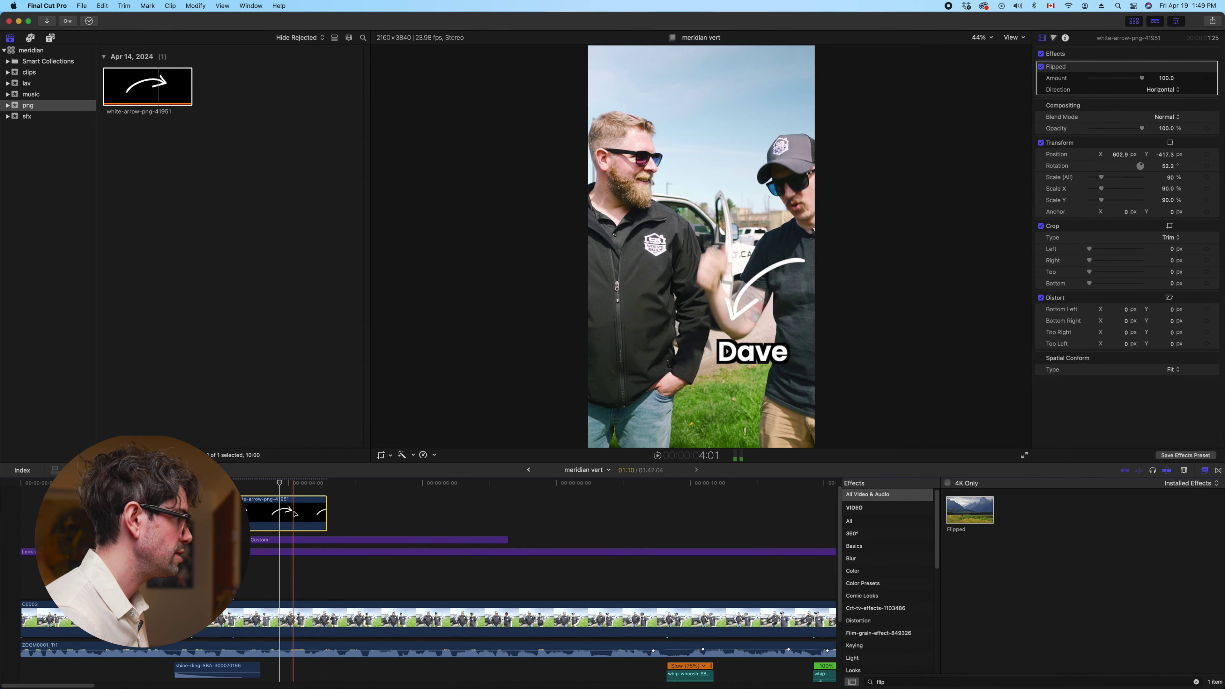
pyautogui.moveTo(1143, 167); pyautogui.dragTo(1156, 190)
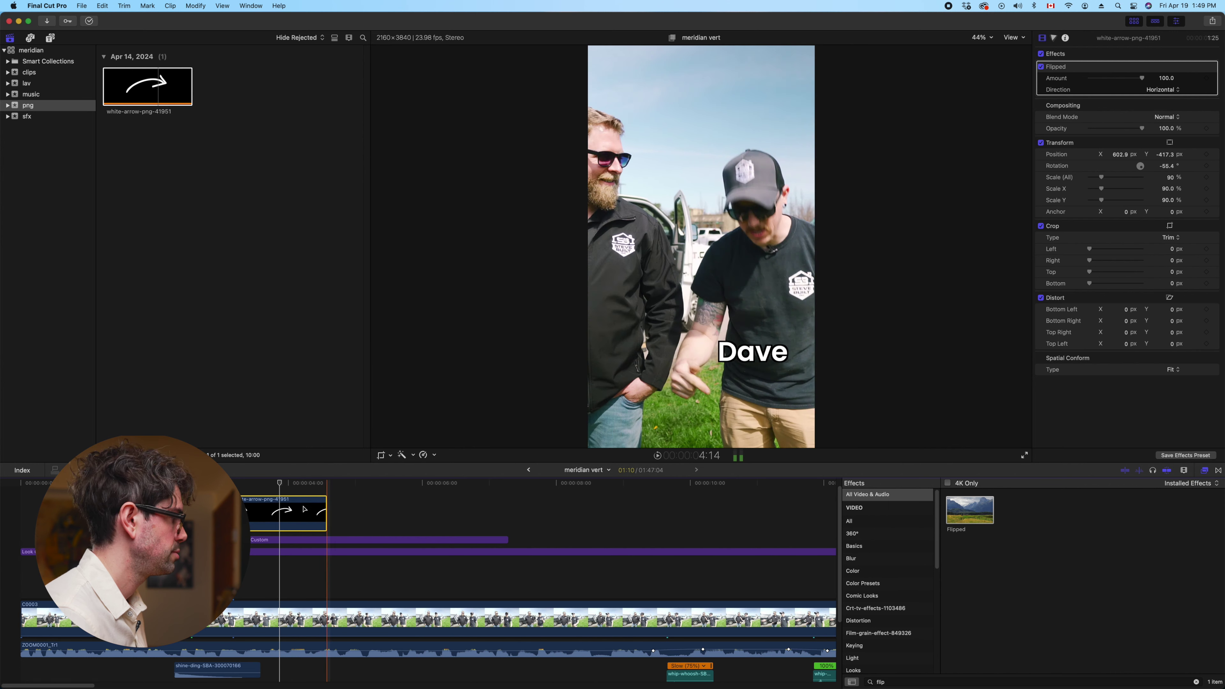
pyautogui.moveTo(1122, 157); pyautogui.dragTo(1120, 156)
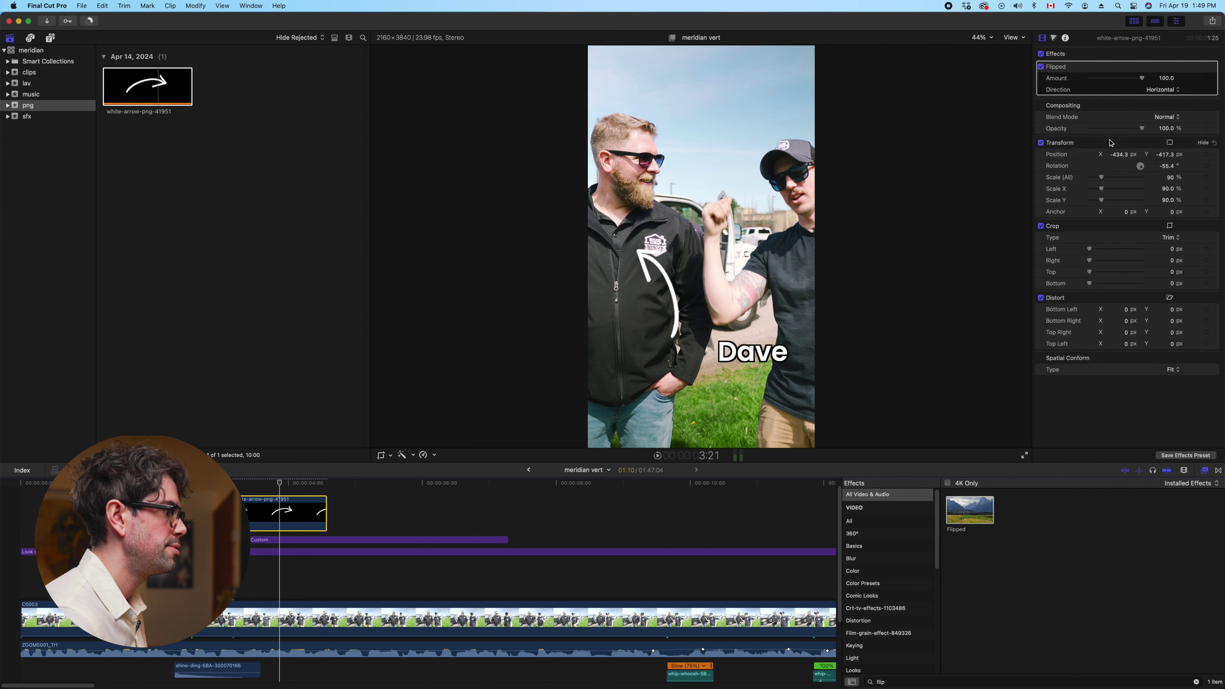
# Move the Dave title left so it sits under the bearded man
pyautogui.click(284, 540)
pyautogui.click(296, 511)
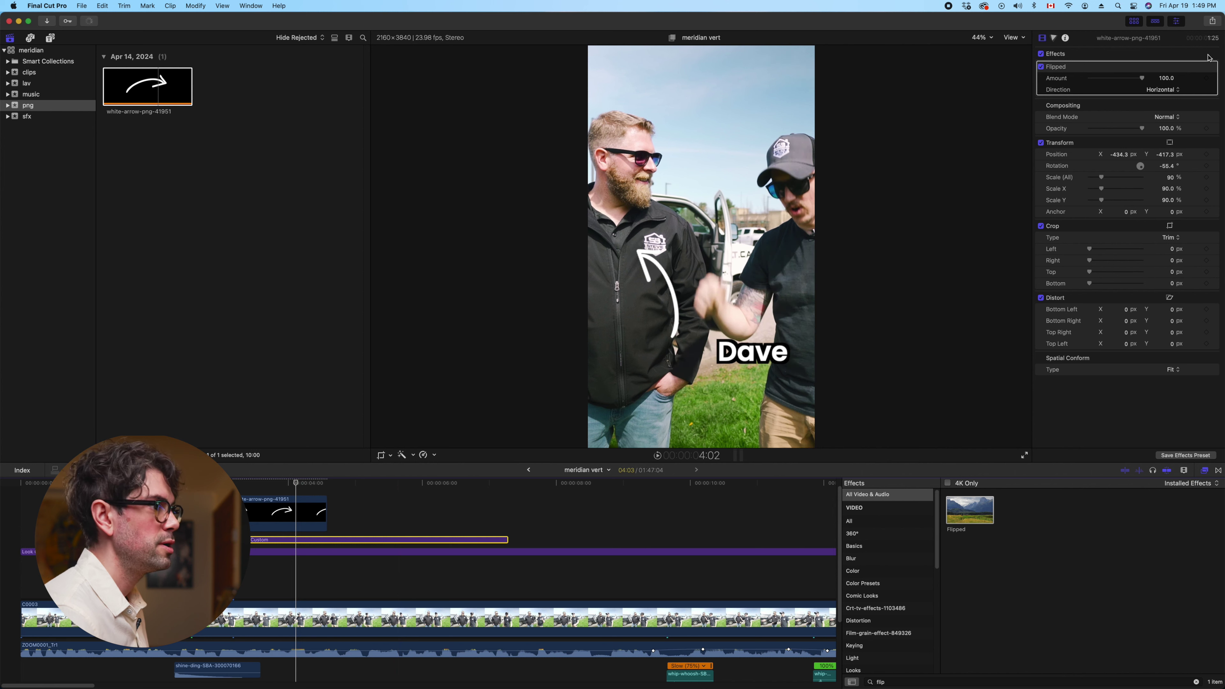
pyautogui.moveTo(1164, 102); pyautogui.dragTo(1170, 99)
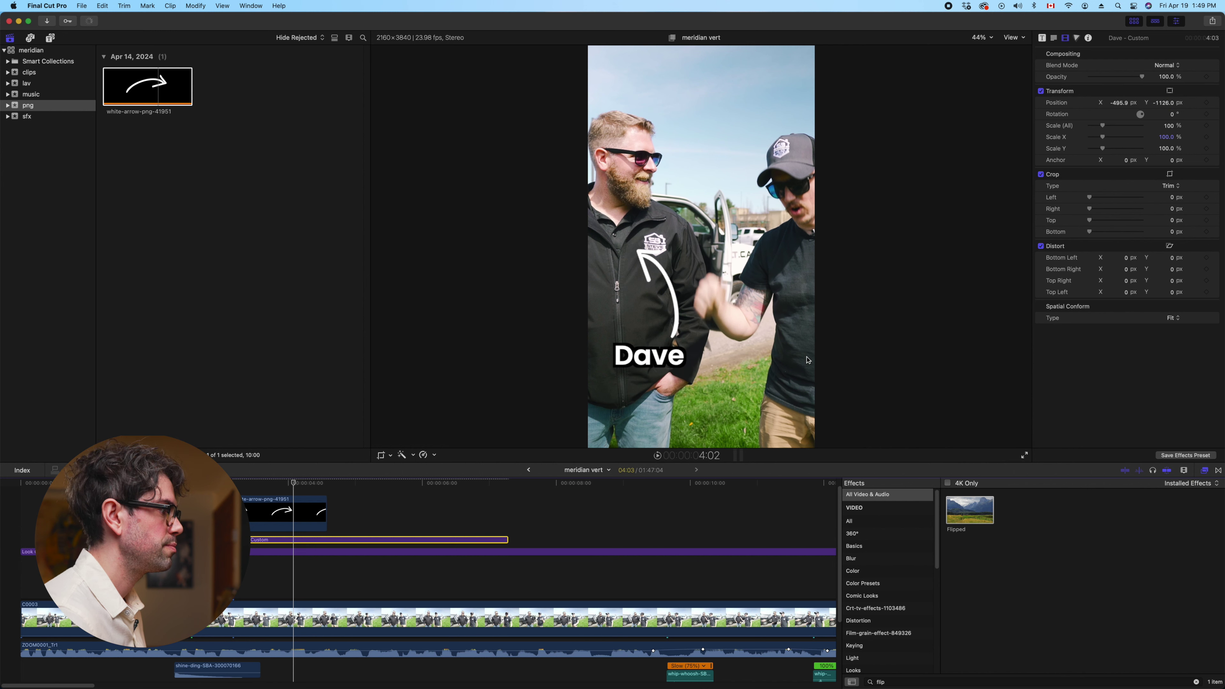
pyautogui.click(670, 361)
pyautogui.click(663, 359)
pyautogui.click(663, 360)
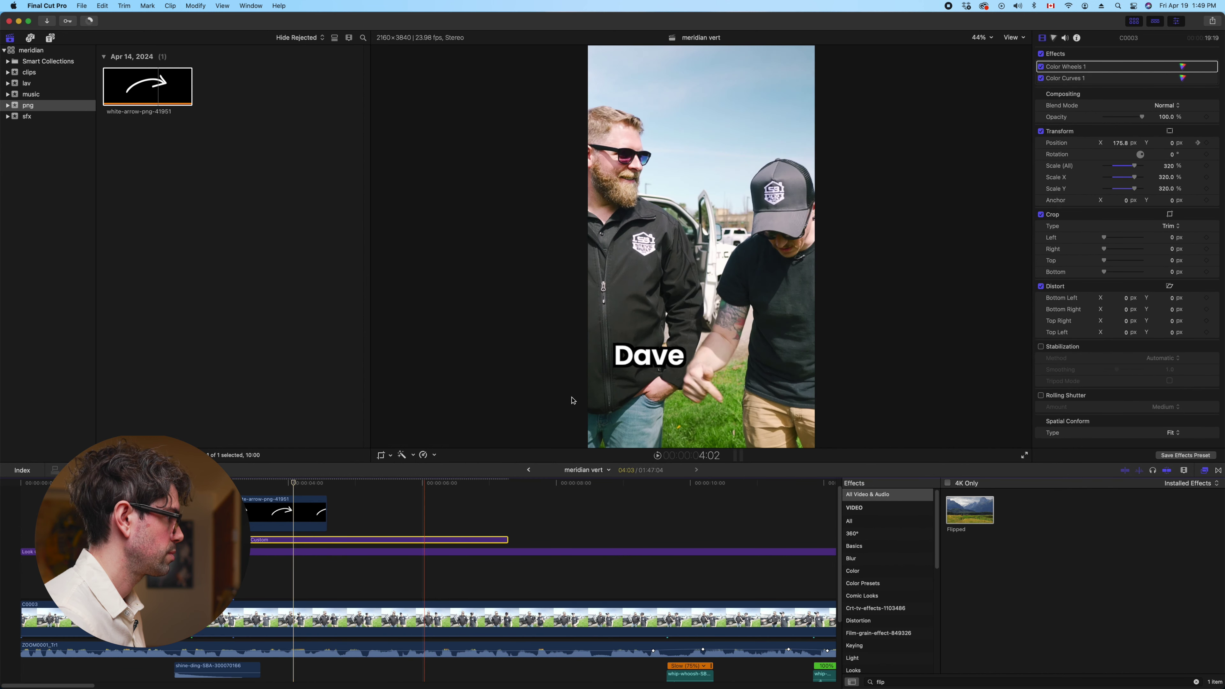
pyautogui.click(654, 359)
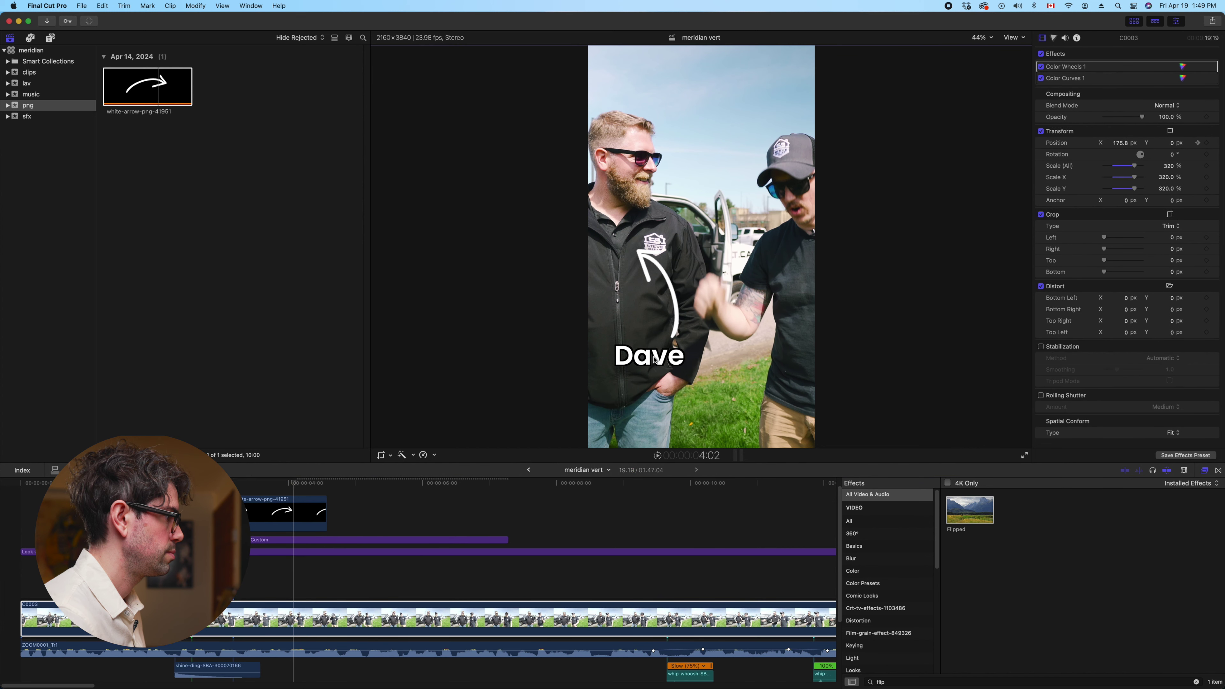
pyautogui.click(302, 540)
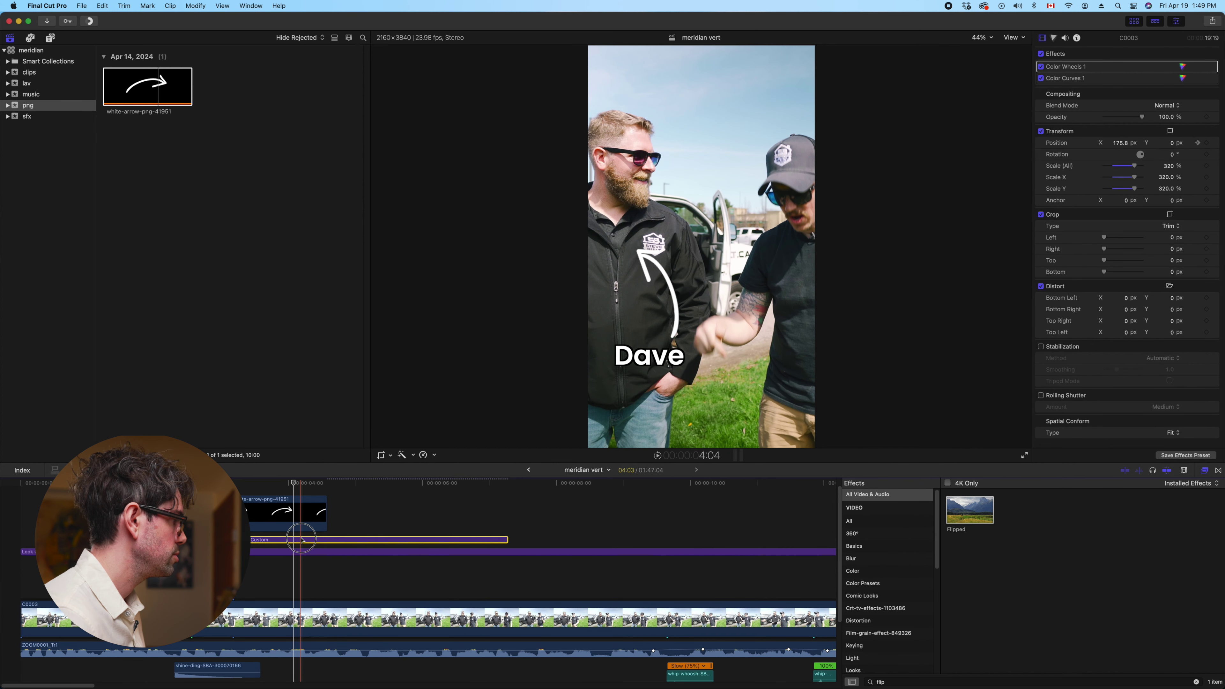
pyautogui.click(654, 358)
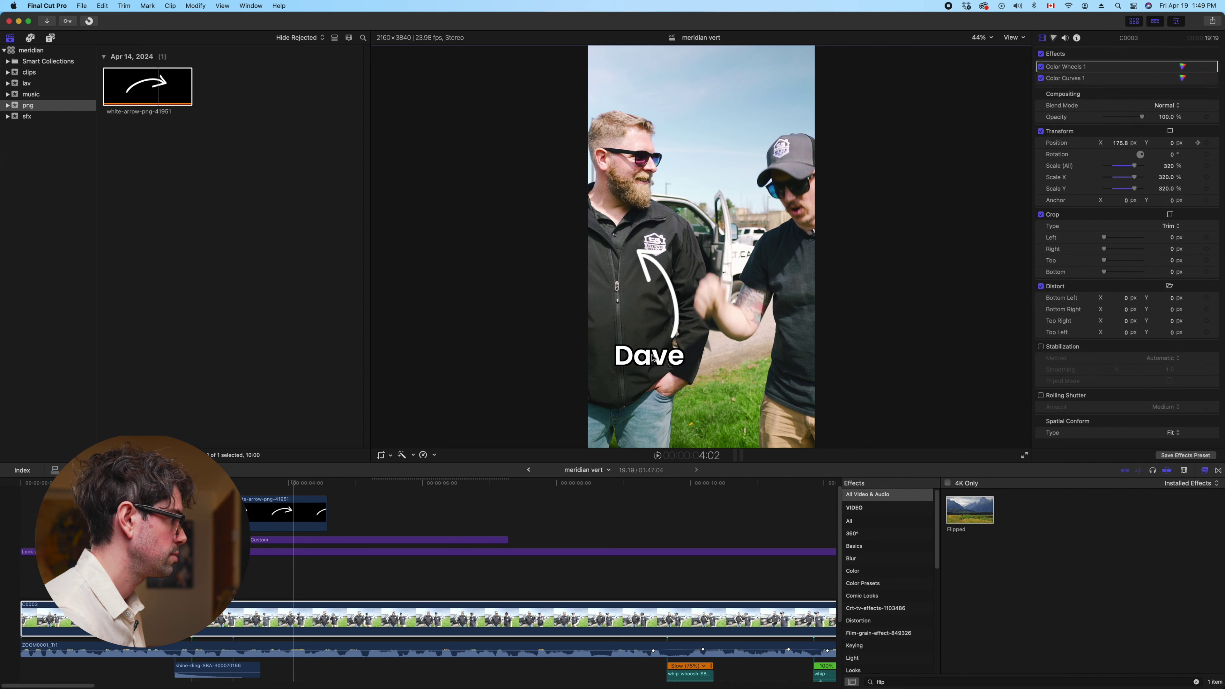
pyautogui.click(253, 539)
# Reopen the meridian vert project from the lav event
pyautogui.doubleClick(654, 358)
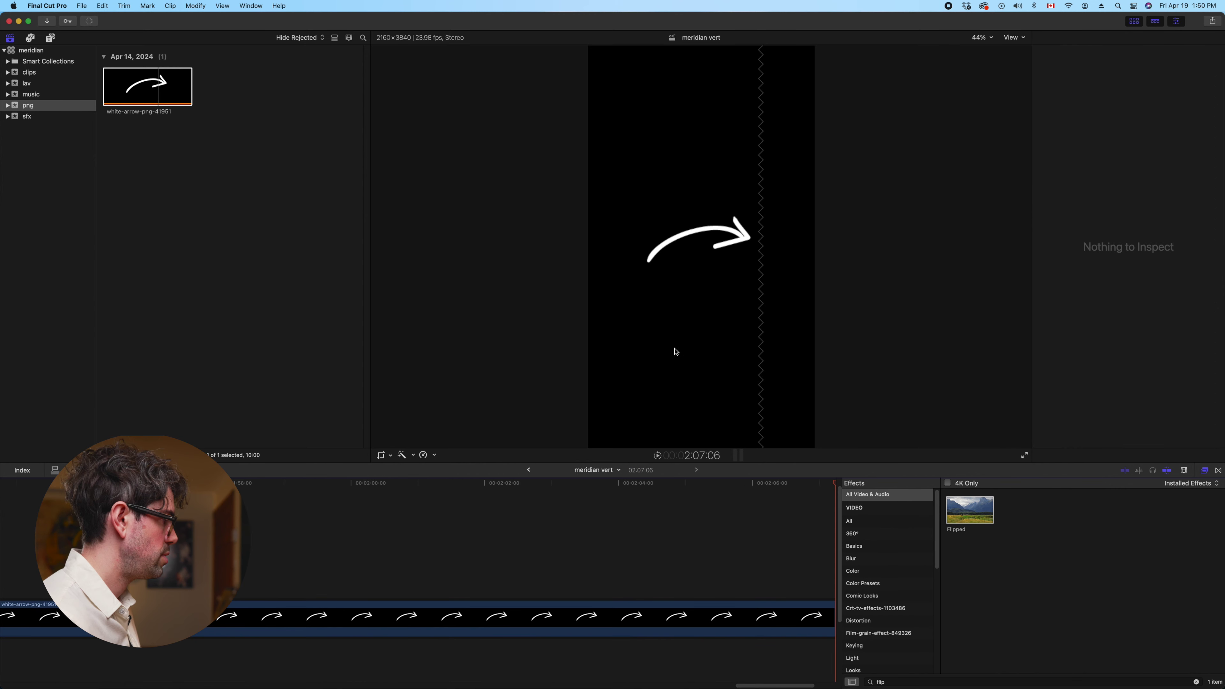
pyautogui.click(25, 84)
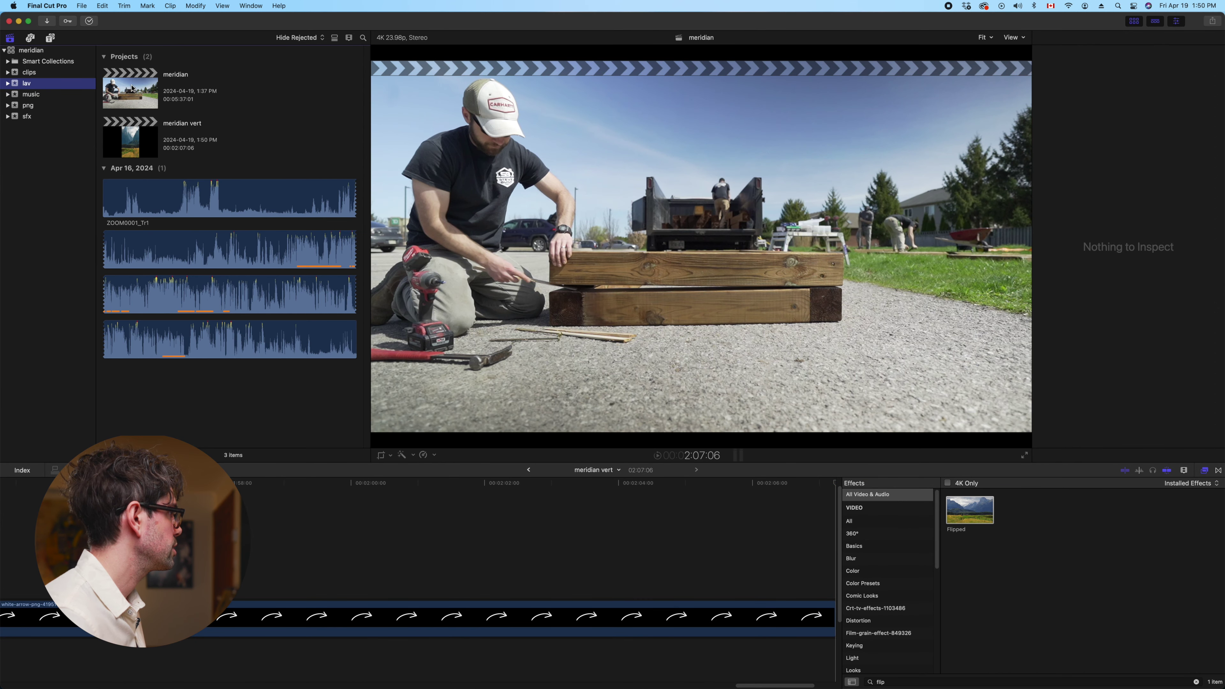
pyautogui.click(135, 139)
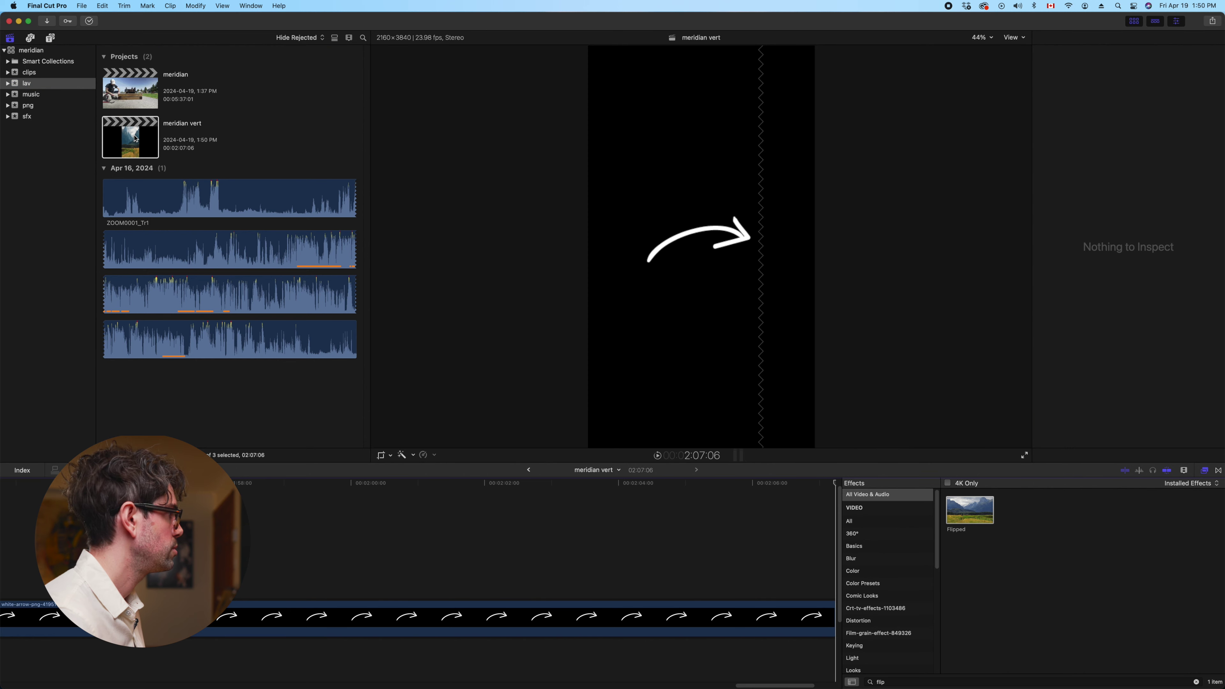
# Delete both stray white-arrow clips near 1:53 and zoom back in at the start
pyautogui.hscroll(-5, 424, 580)
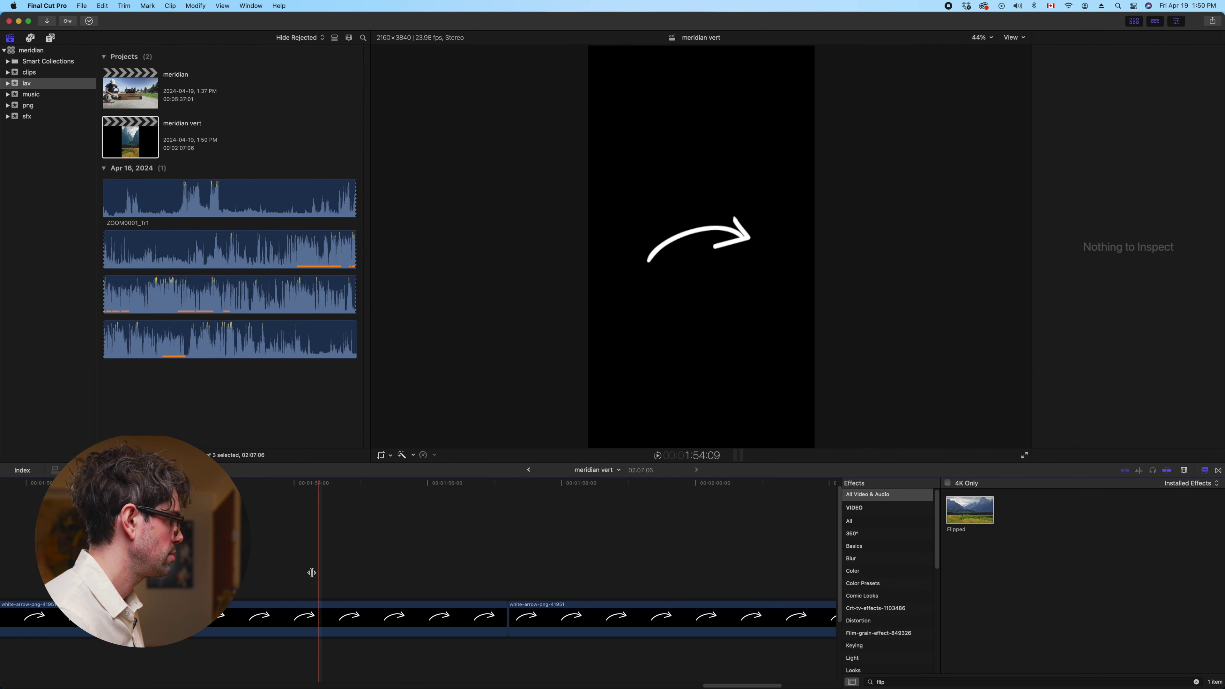
pyautogui.click(285, 543)
pyautogui.press('super+minus')
pyautogui.press('super+minus')
pyautogui.press('super+minus')
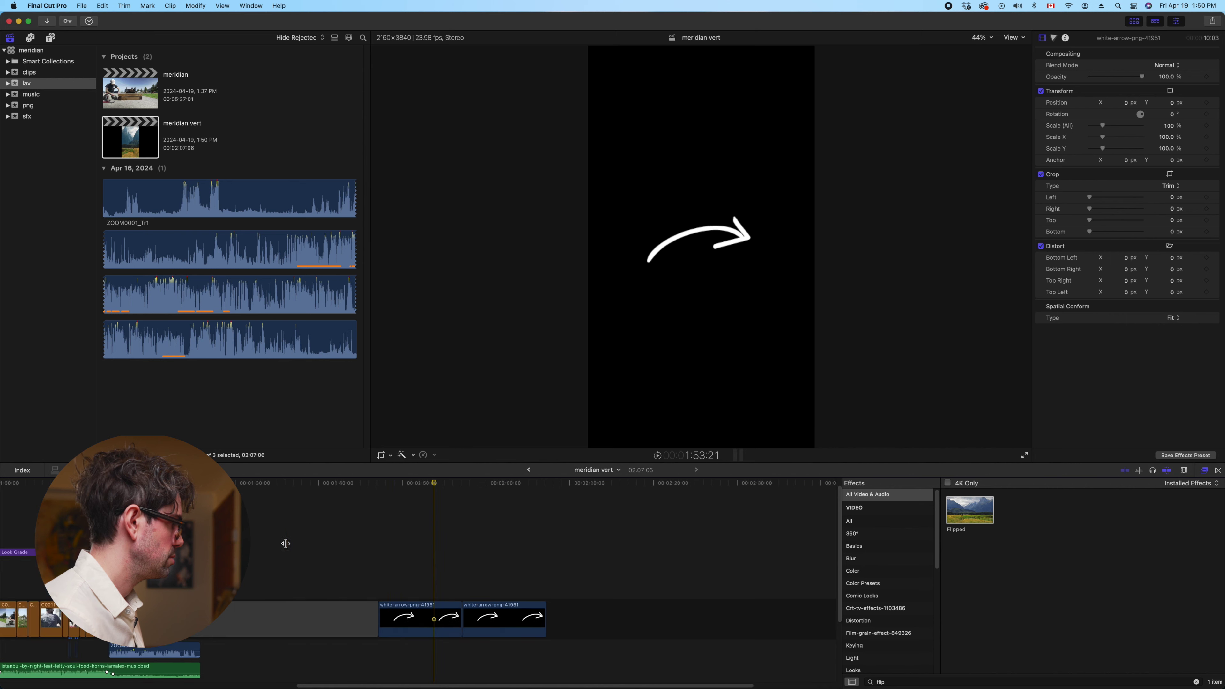
pyautogui.moveTo(608, 620); pyautogui.dragTo(400, 599)
pyautogui.press('Delete')
pyautogui.hscroll(-15, 401, 599)
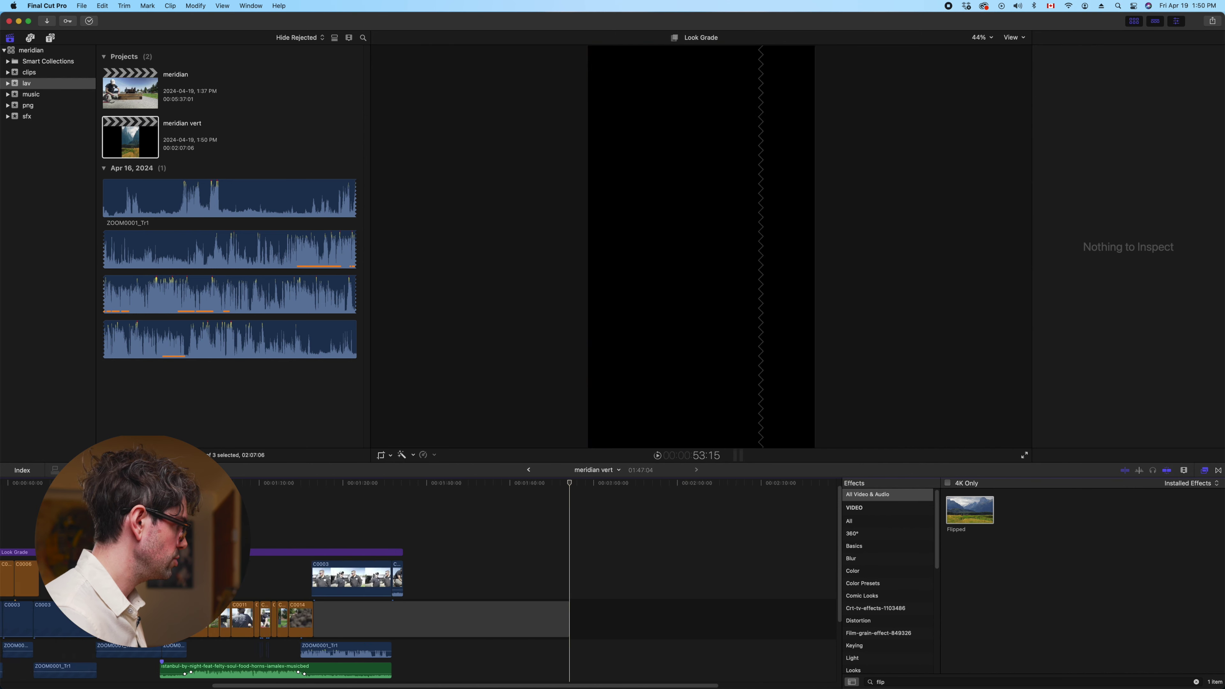
pyautogui.press('super+equal')
pyautogui.press('super+equal')
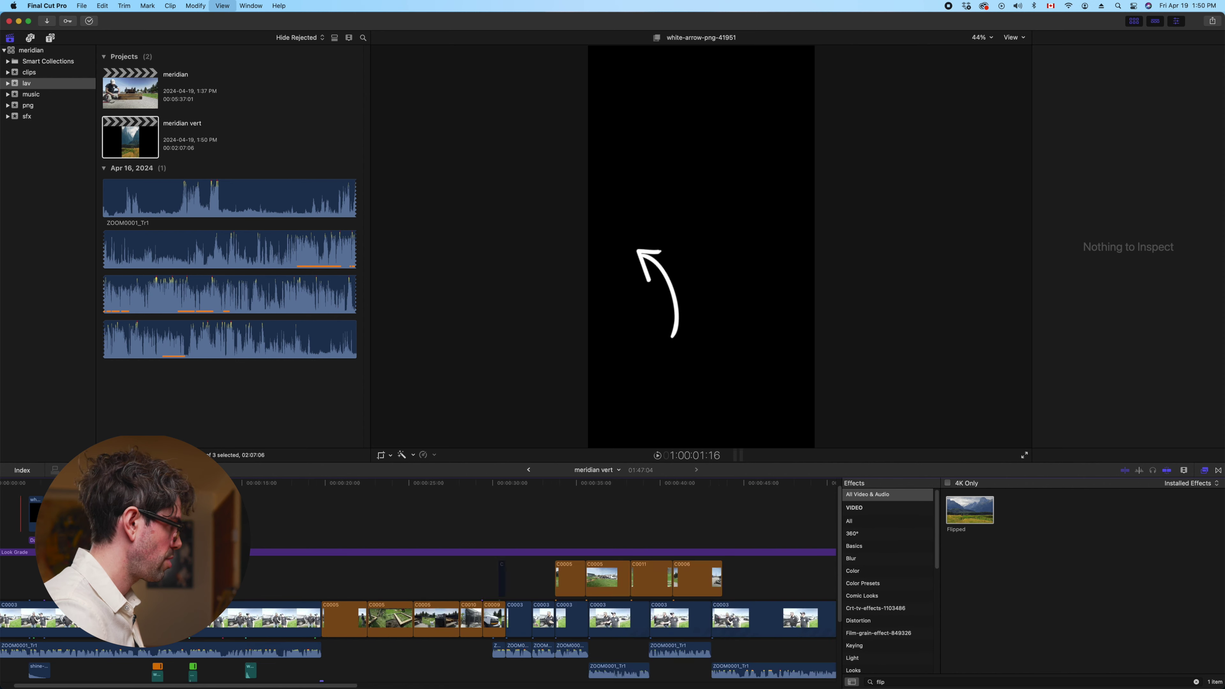
pyautogui.click(53, 512)
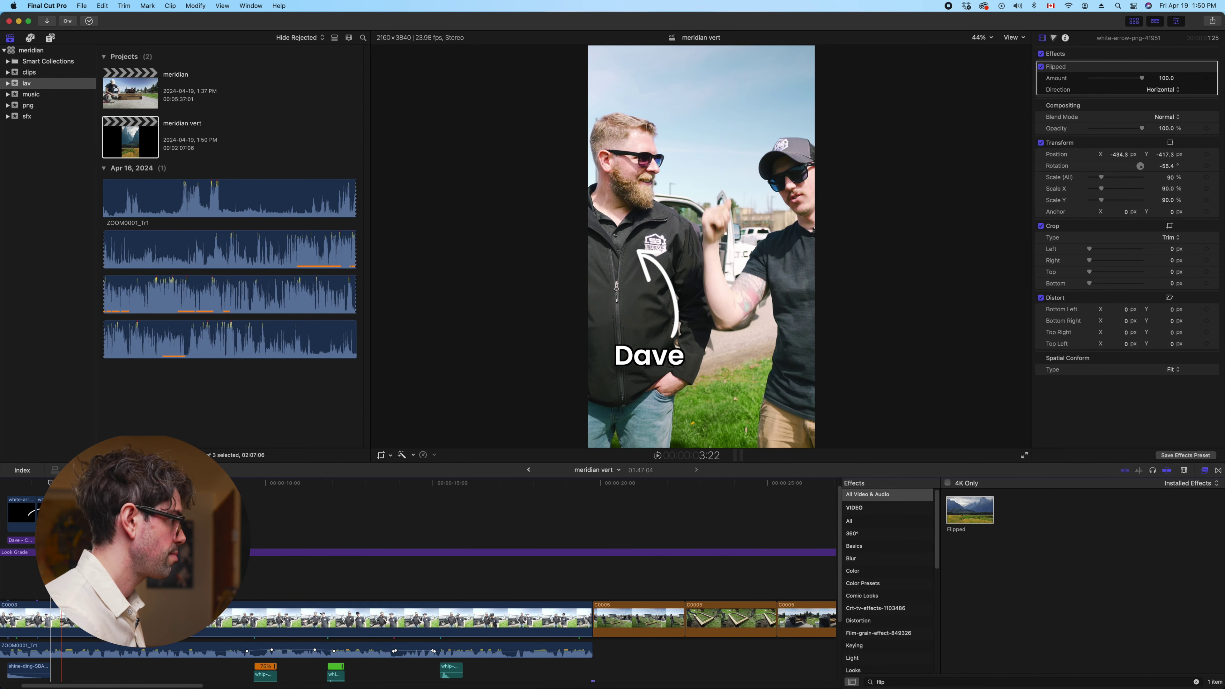
# Retype the title text as 'Steve', correcting the 'Stece' typo
pyautogui.click(655, 357)
pyautogui.doubleClick(654, 360)
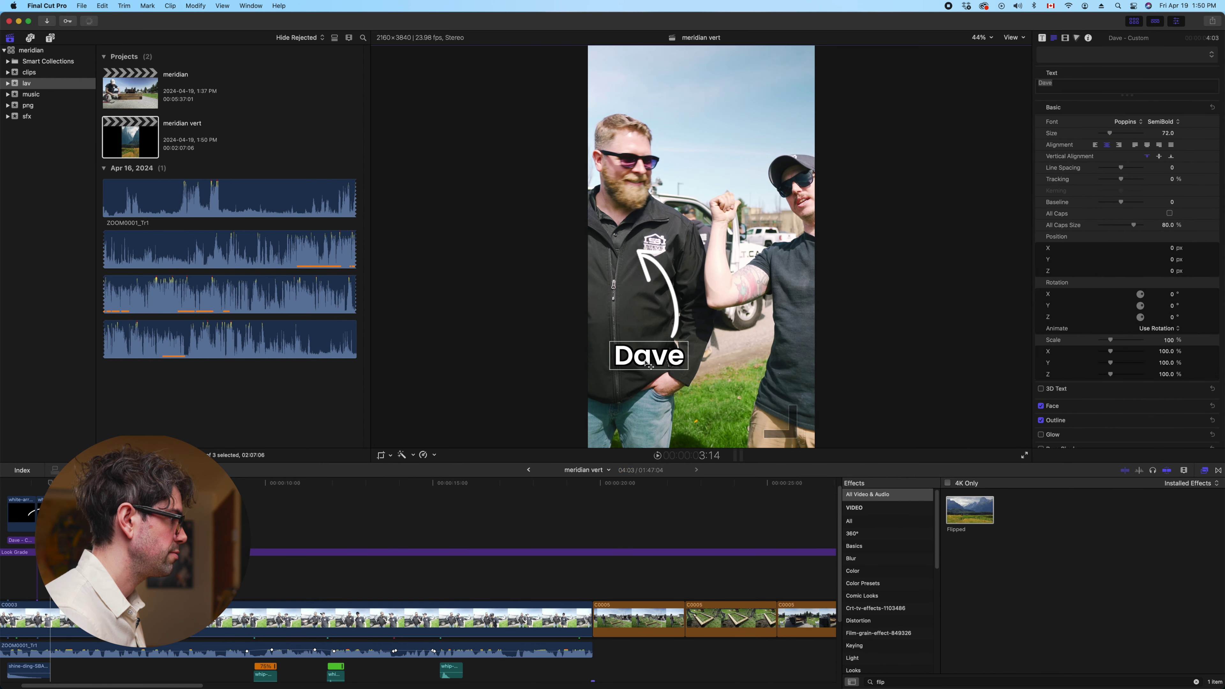
pyautogui.write('Stece')
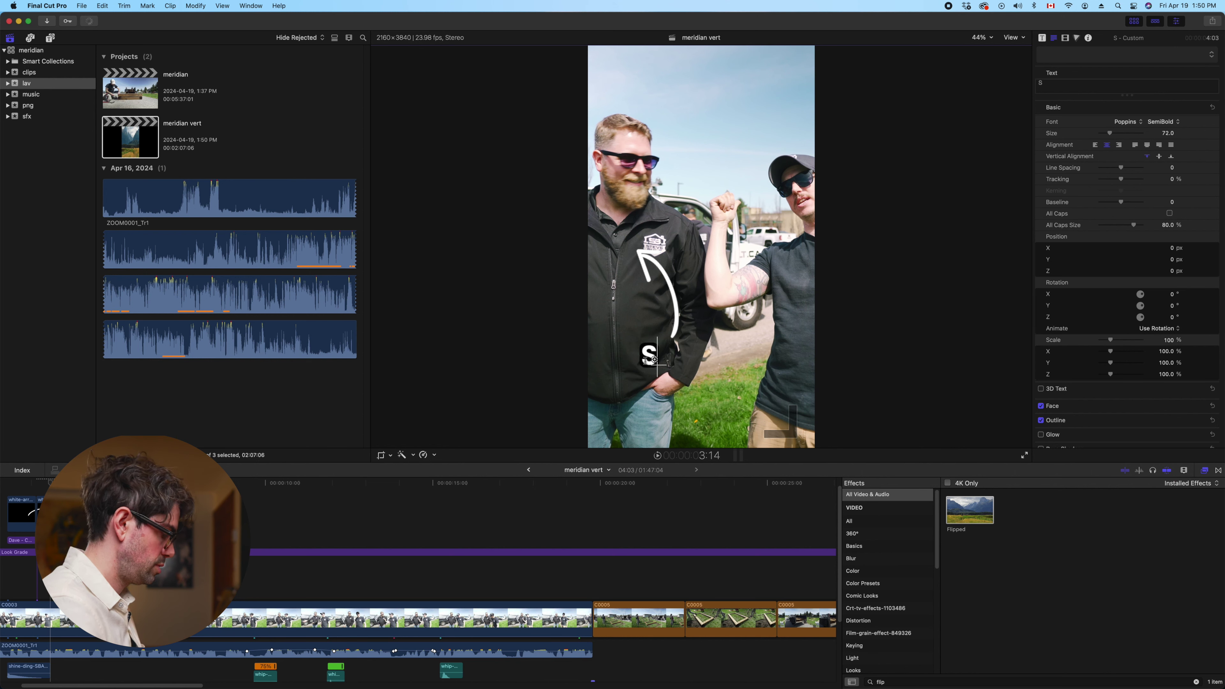
pyautogui.press('BackSpace')
pyautogui.press('BackSpace')
pyautogui.write('ve')
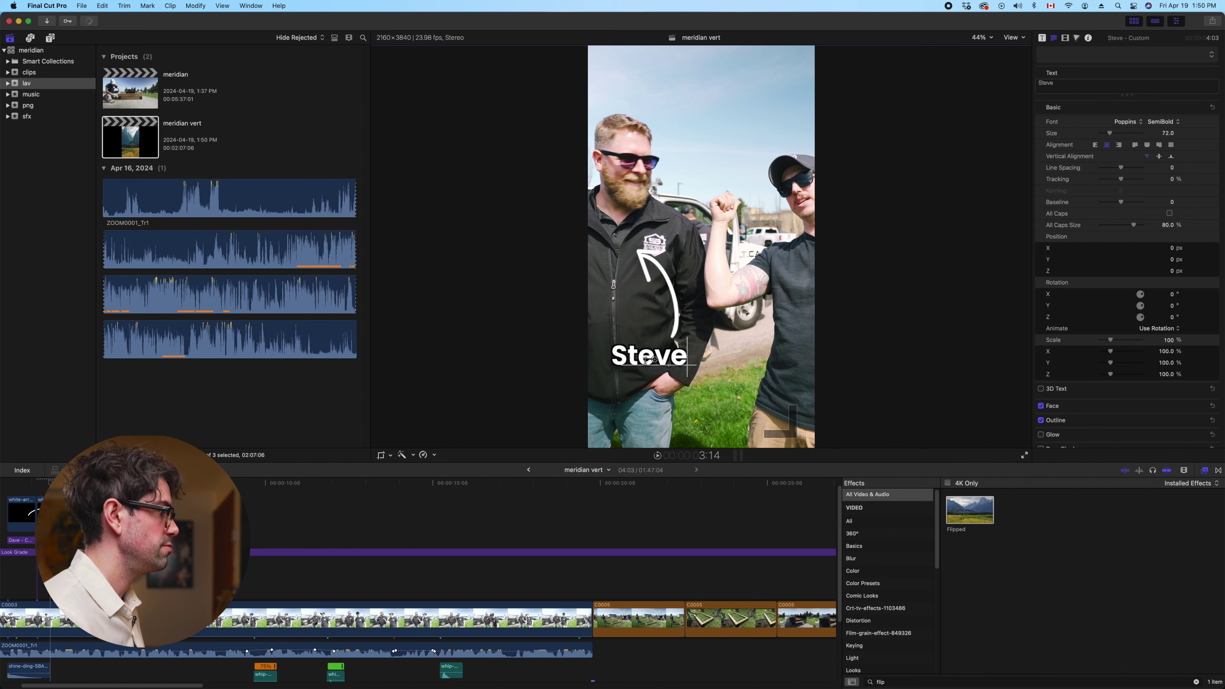
pyautogui.click(654, 359)
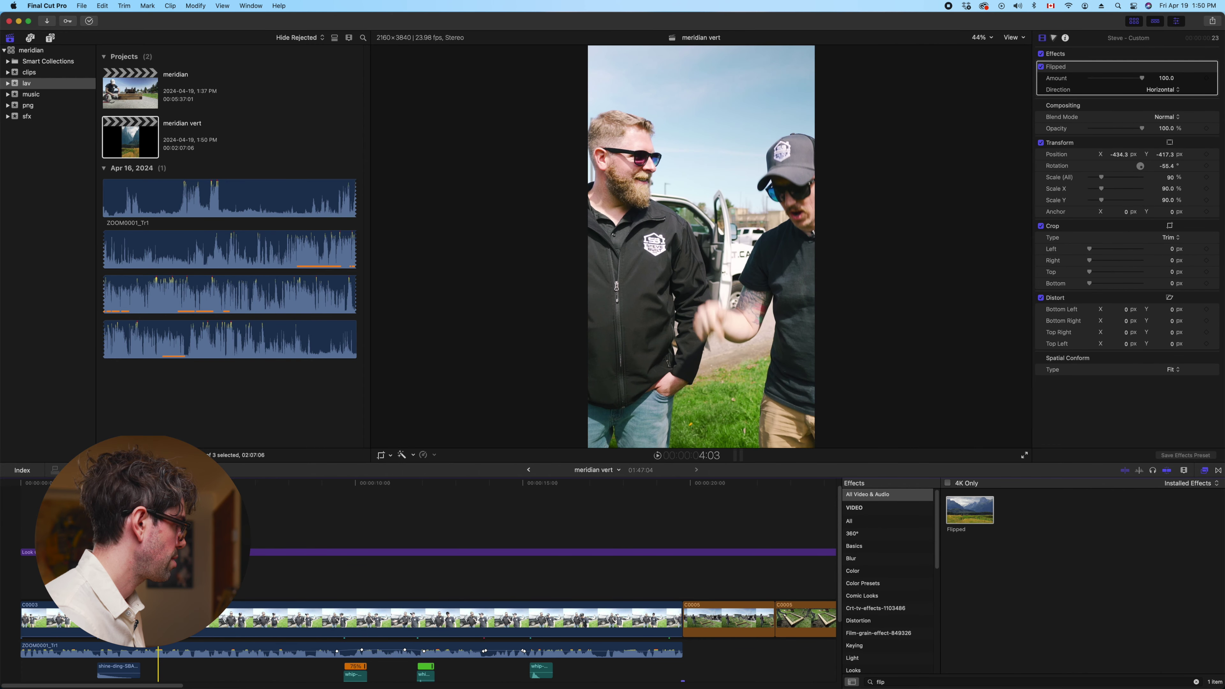
# Play back the edit from the start and replay the Steve title section
pyautogui.press('Home')
pyautogui.press('space')
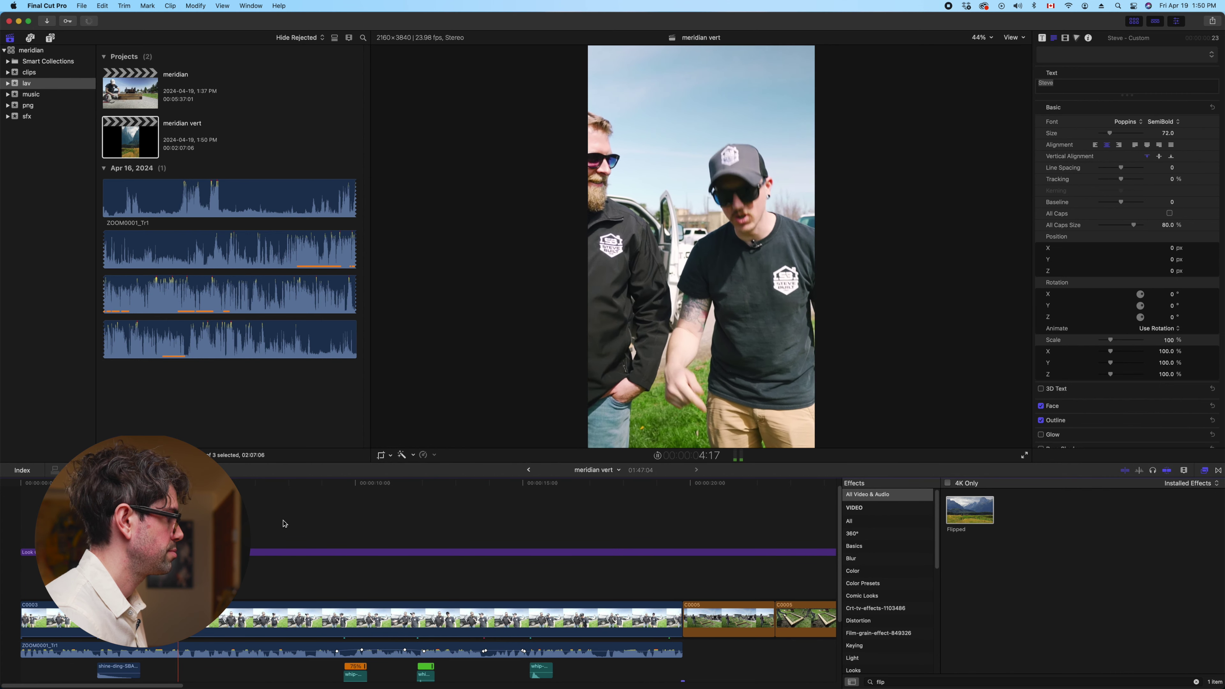
pyautogui.press('space')
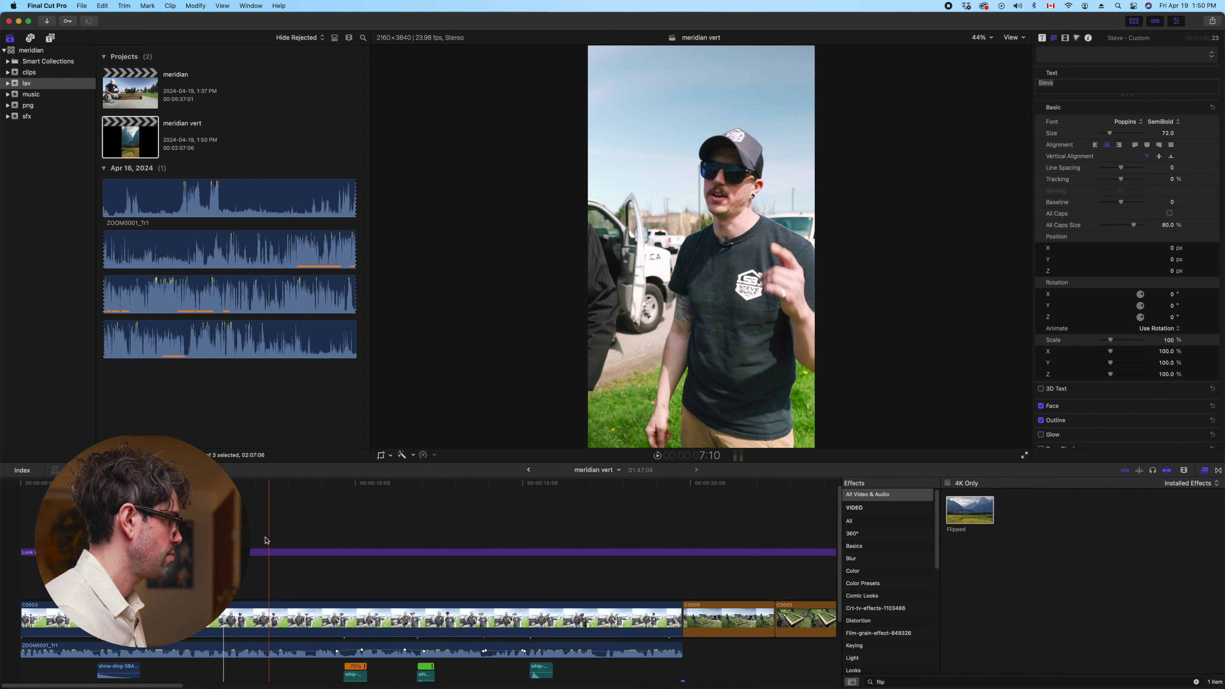
pyautogui.click(137, 483)
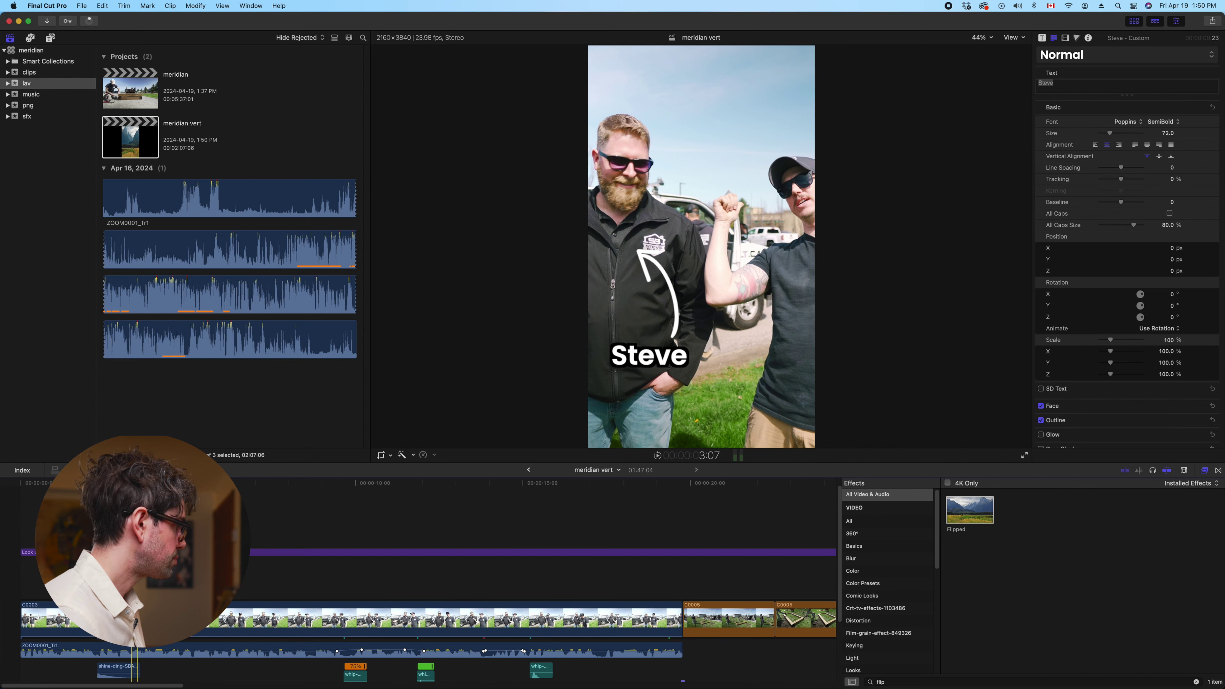
pyautogui.press('space')
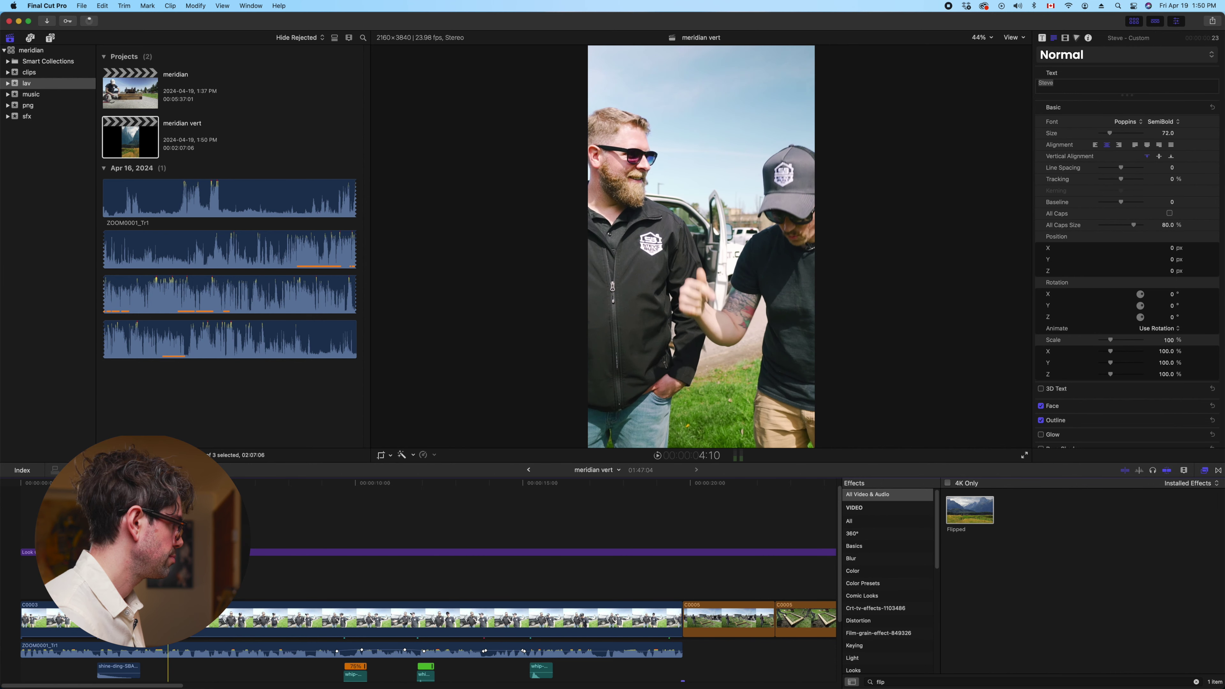
pyautogui.click(140, 482)
pyautogui.press('space')
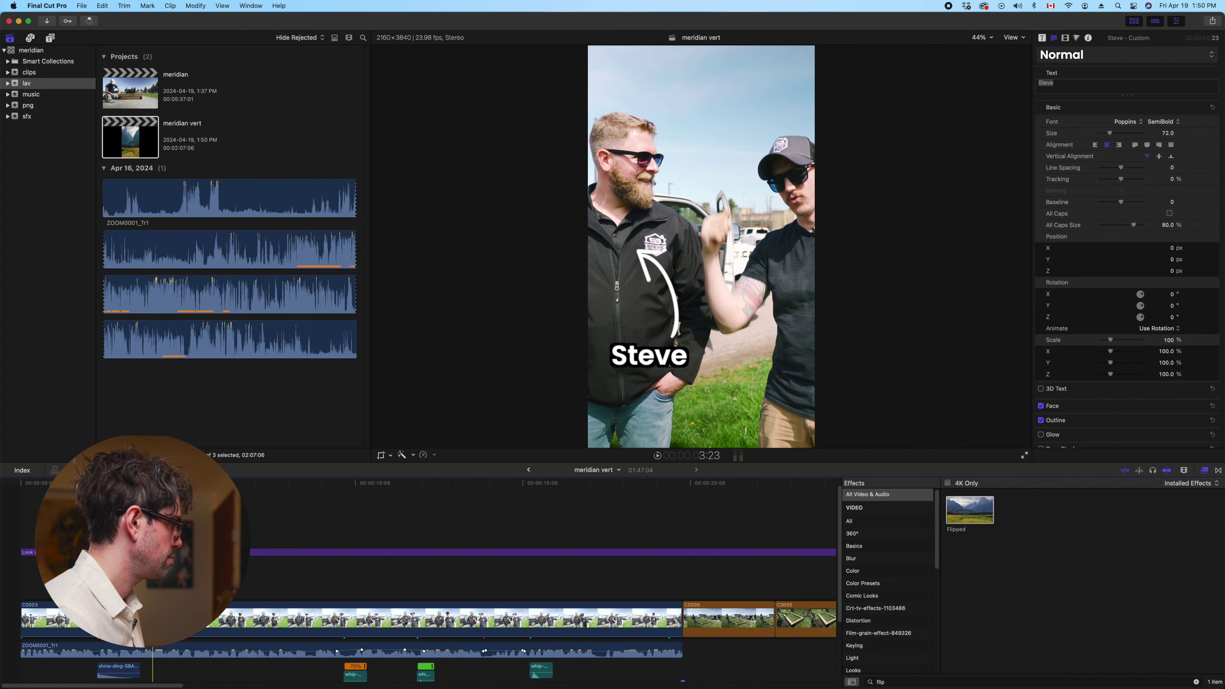
pyautogui.click(140, 483)
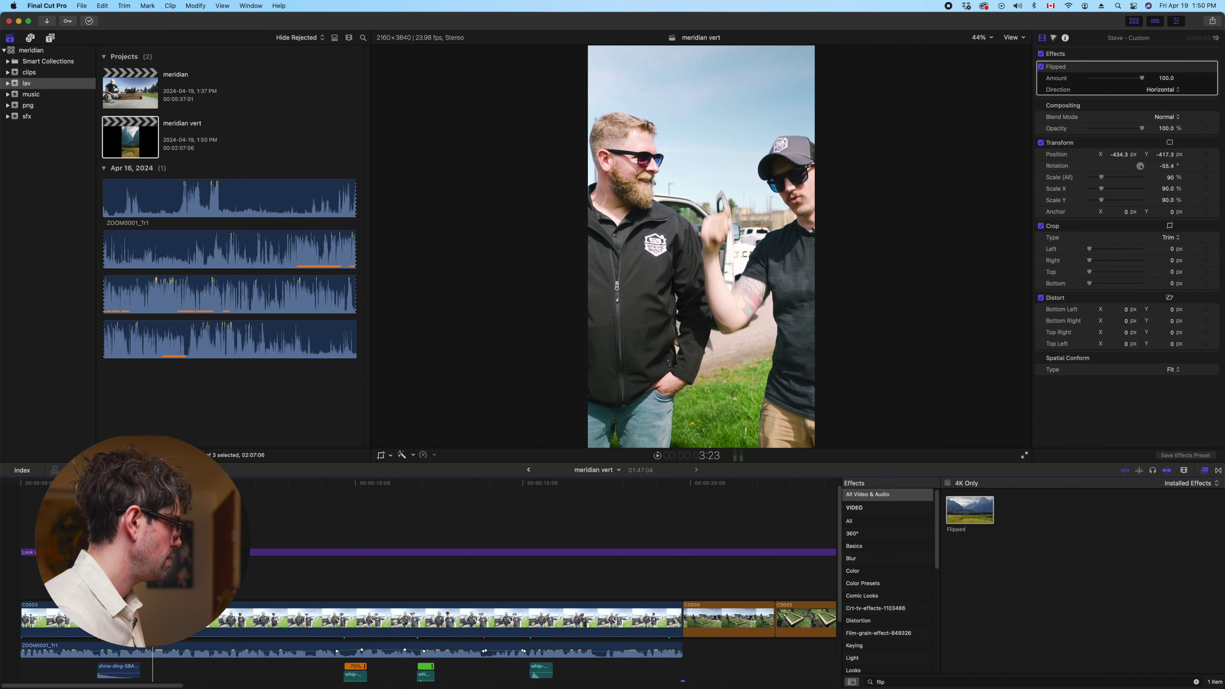
# Select the Steve title clip, then bring the Finder window with the png folder forward
pyautogui.click(153, 536)
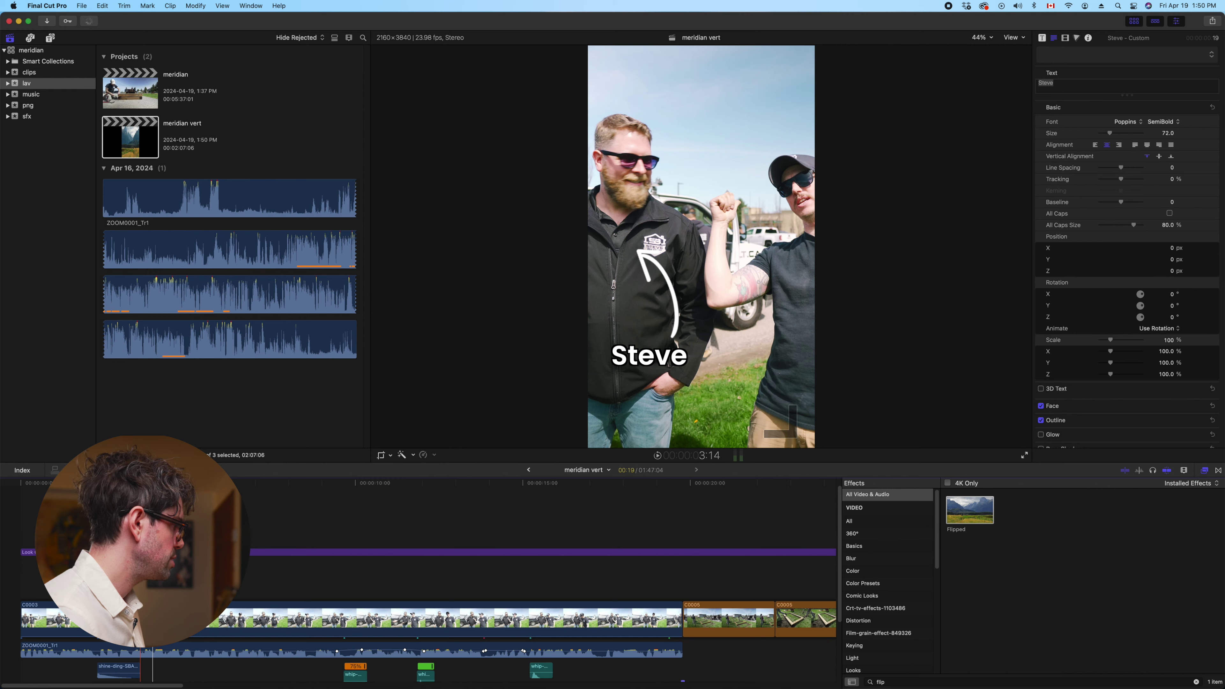
pyautogui.click(152, 535)
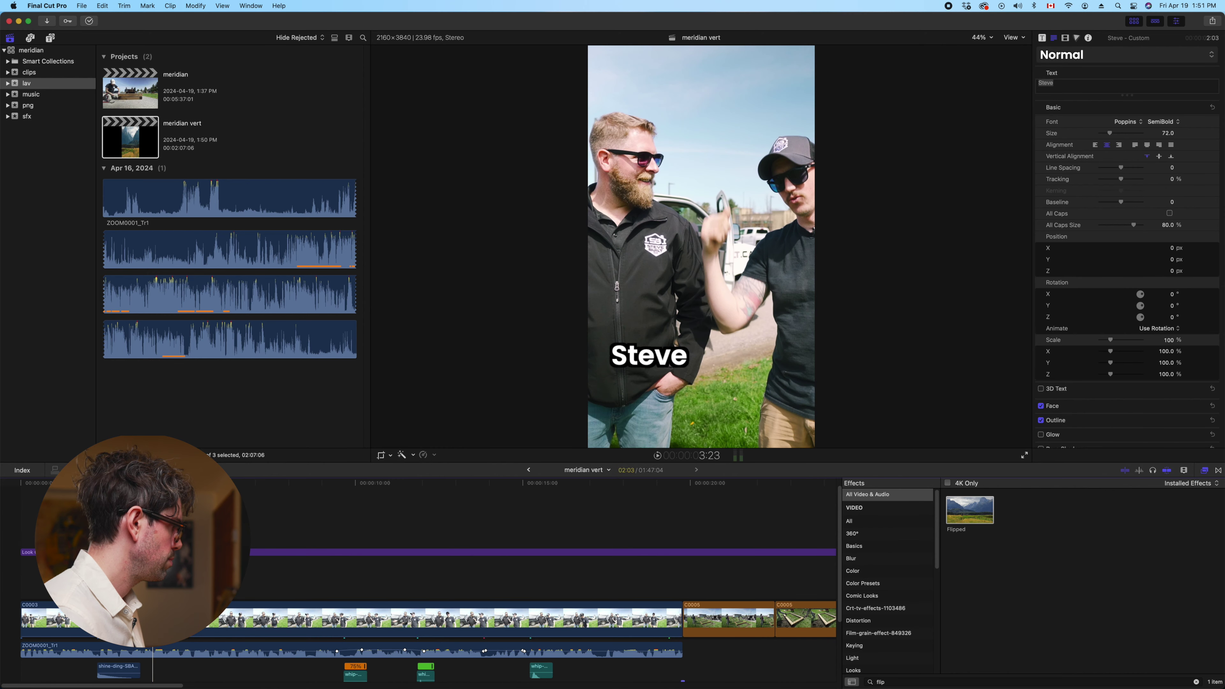
pyautogui.click(161, 535)
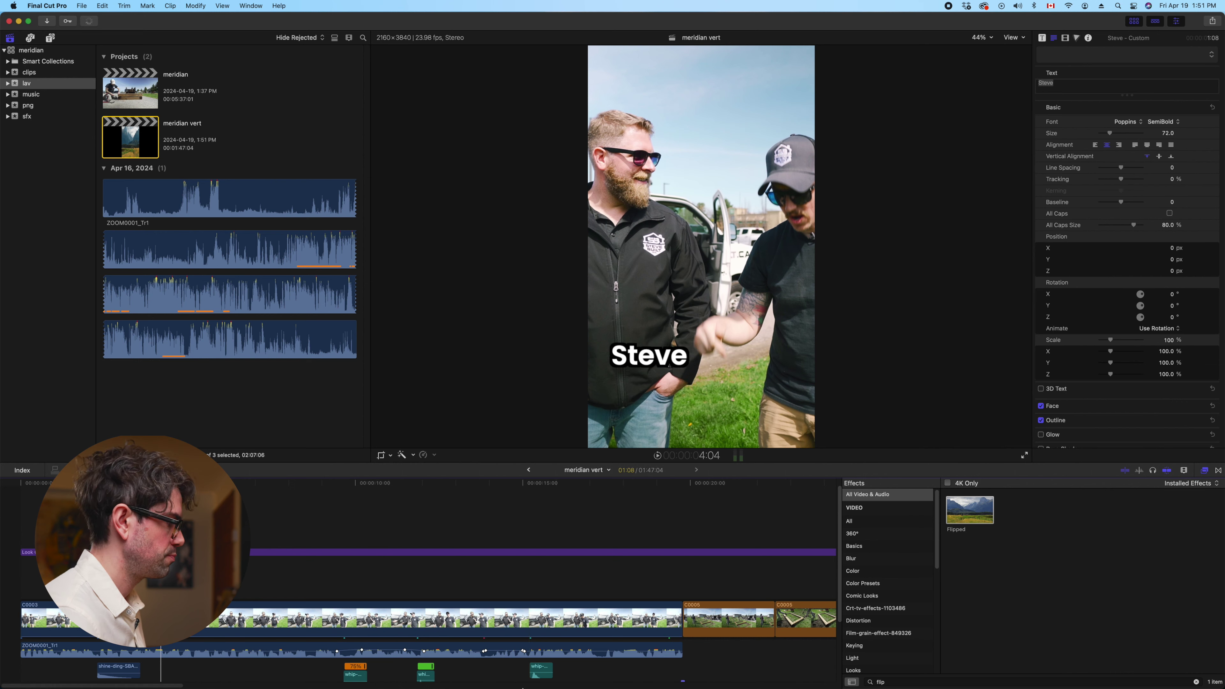
pyautogui.click(397, 657)
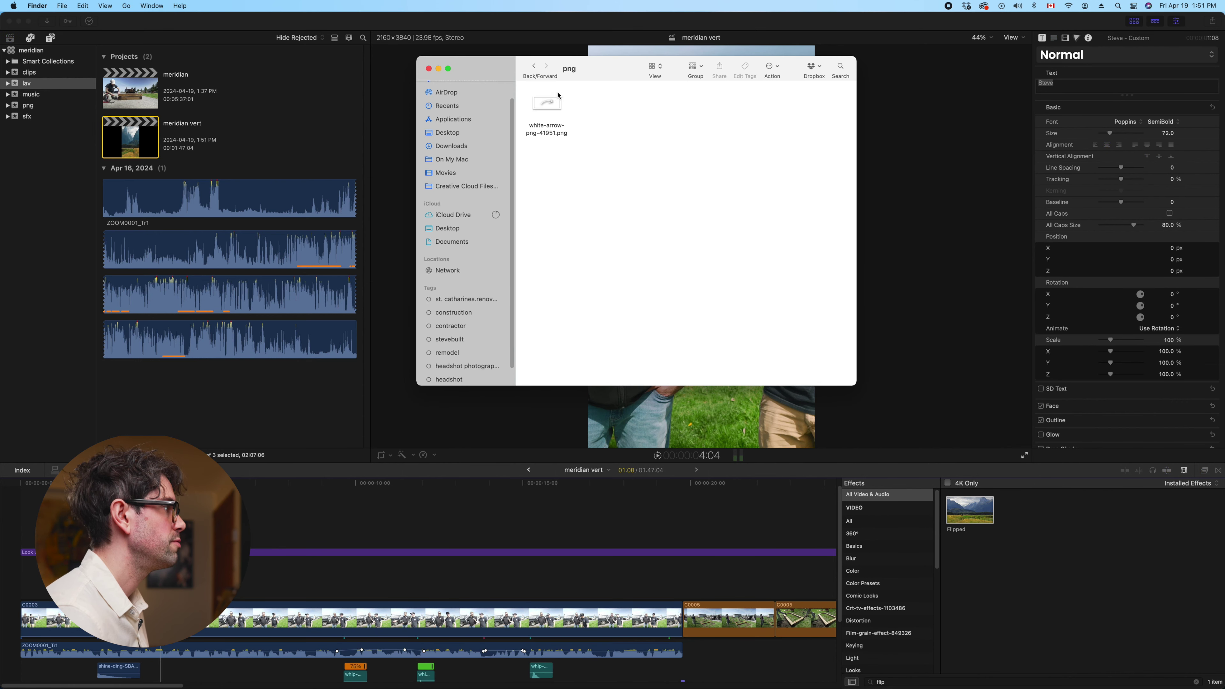
pyautogui.click(534, 69)
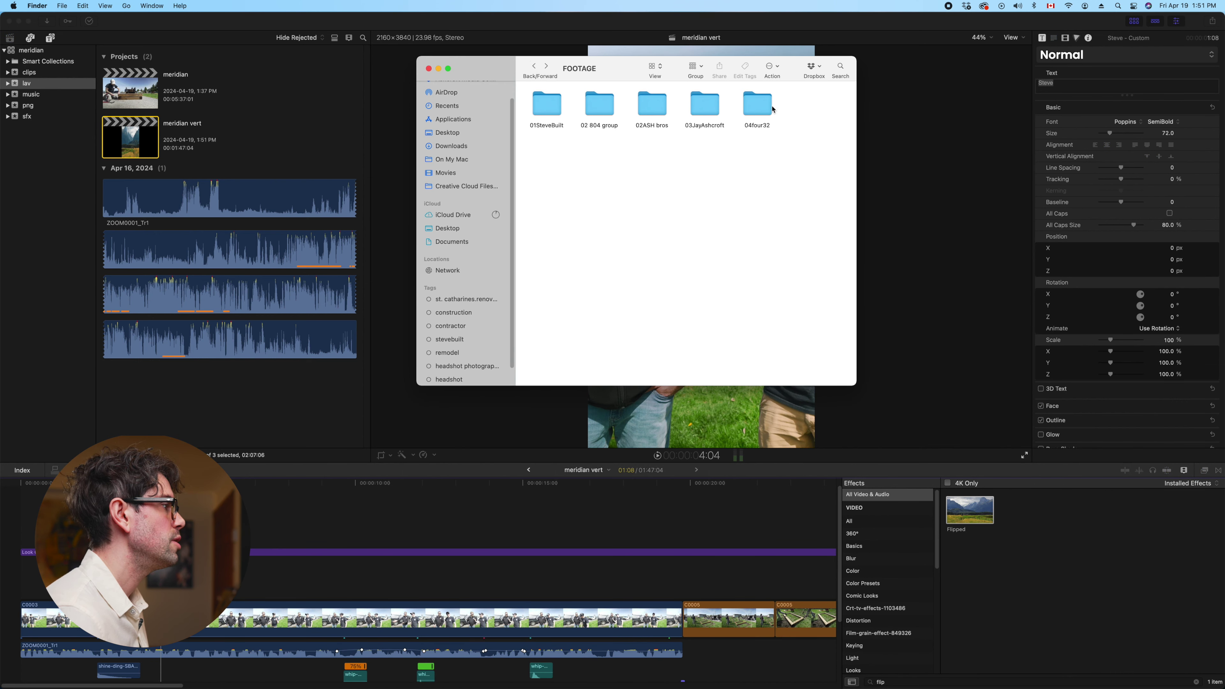
pyautogui.doubleClick(695, 115)
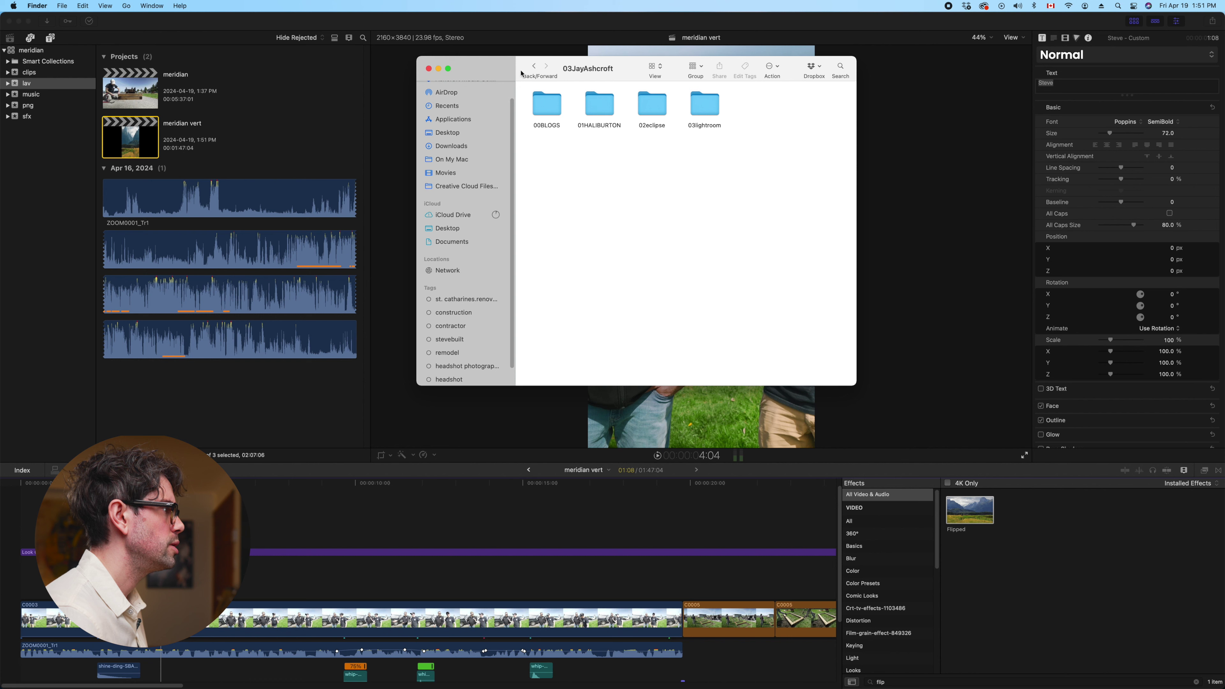
pyautogui.click(535, 66)
pyautogui.click(546, 68)
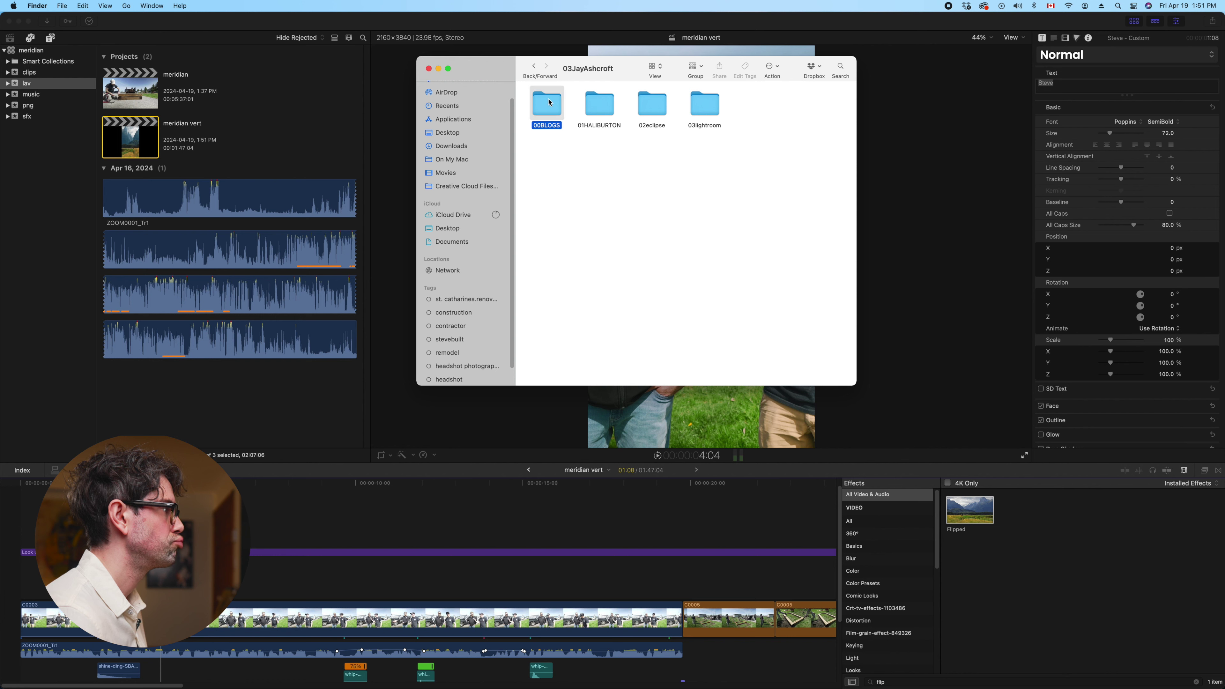
pyautogui.doubleClick(707, 108)
pyautogui.click(597, 114)
pyautogui.press('s')
pyautogui.press('super+Down')
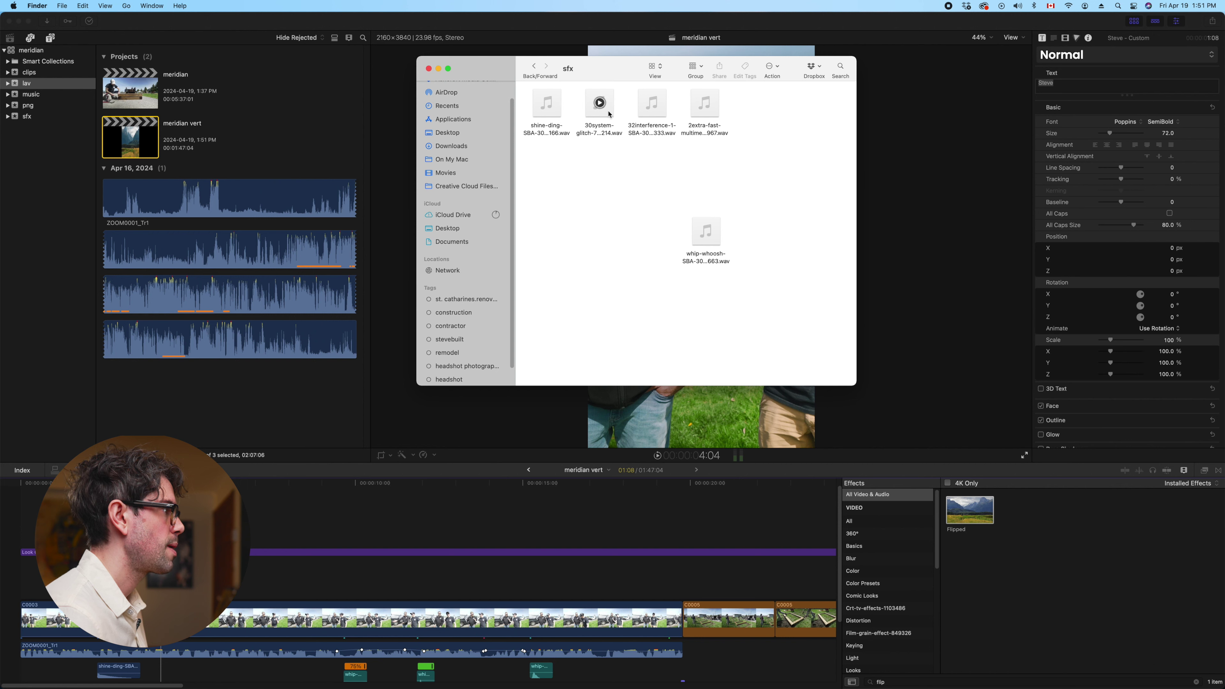
pyautogui.click(654, 128)
pyautogui.click(535, 68)
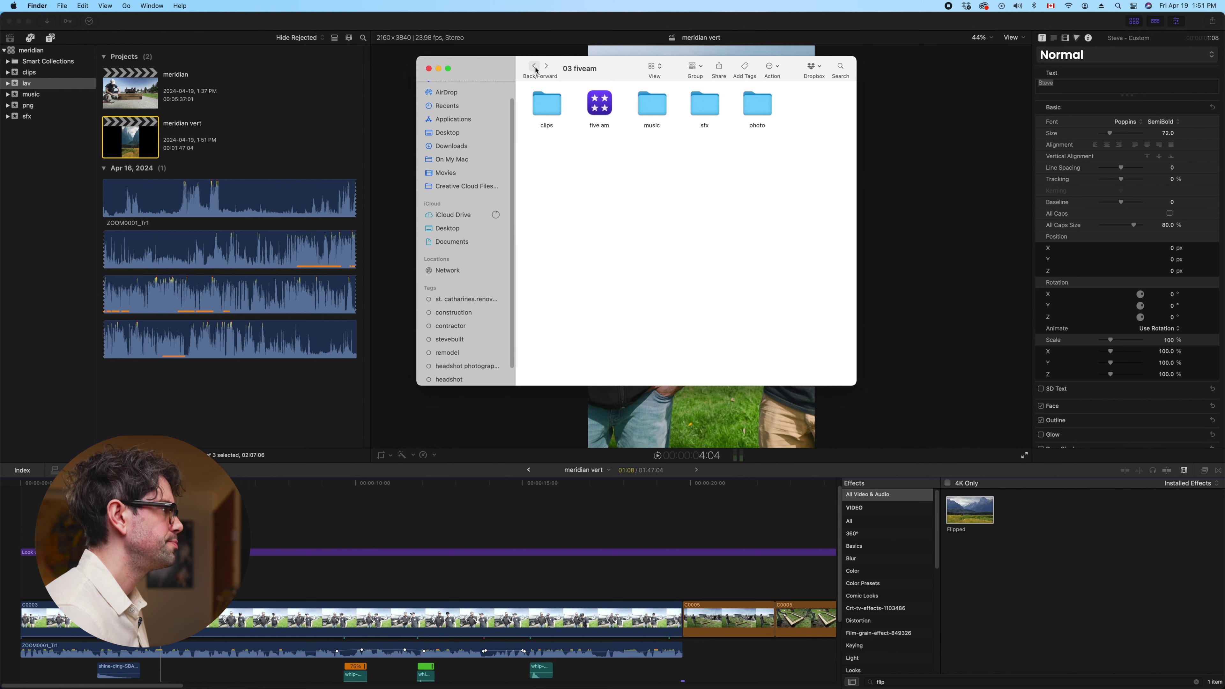
pyautogui.click(534, 68)
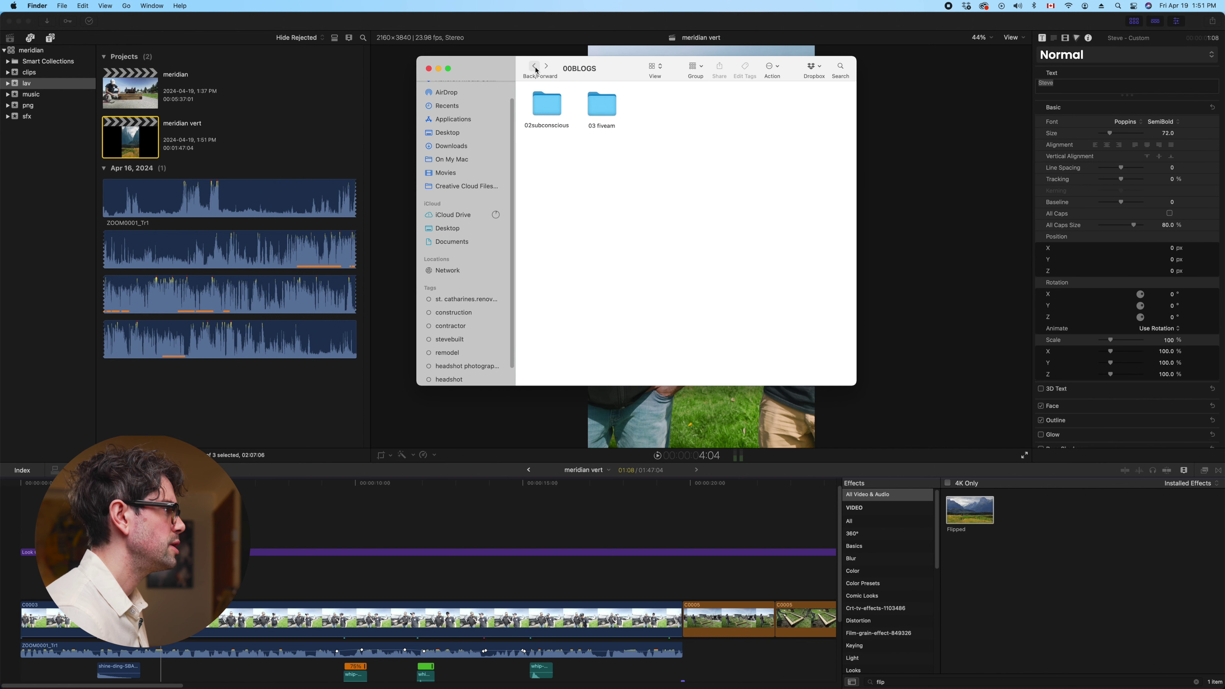
# Check the sfx folders inside 02subconscious and 03lightroom
pyautogui.doubleClick(550, 106)
pyautogui.doubleClick(756, 105)
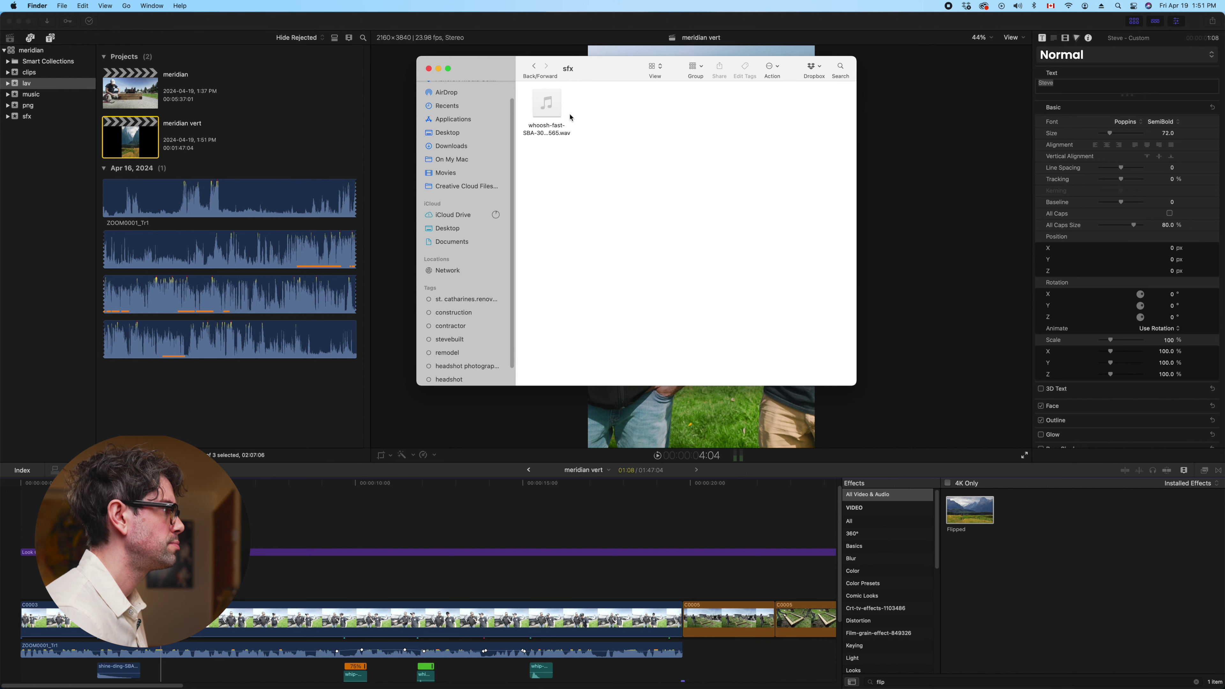
pyautogui.click(533, 67)
pyautogui.click(533, 67)
pyautogui.click(534, 67)
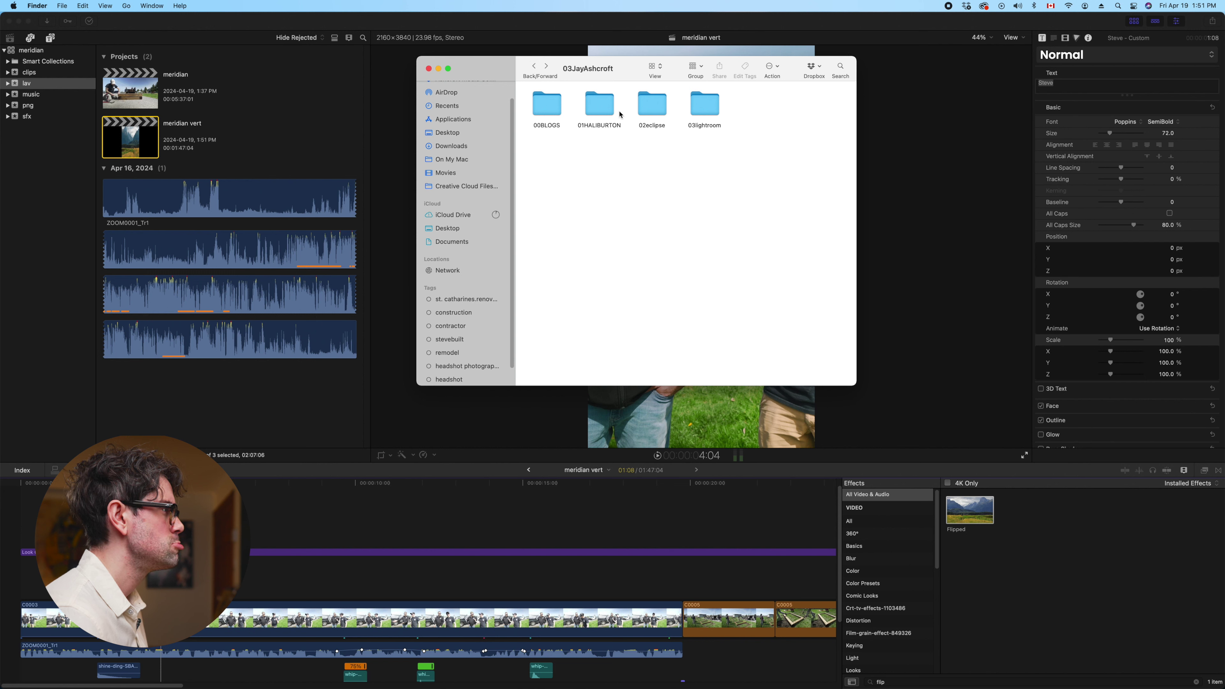
pyautogui.doubleClick(682, 115)
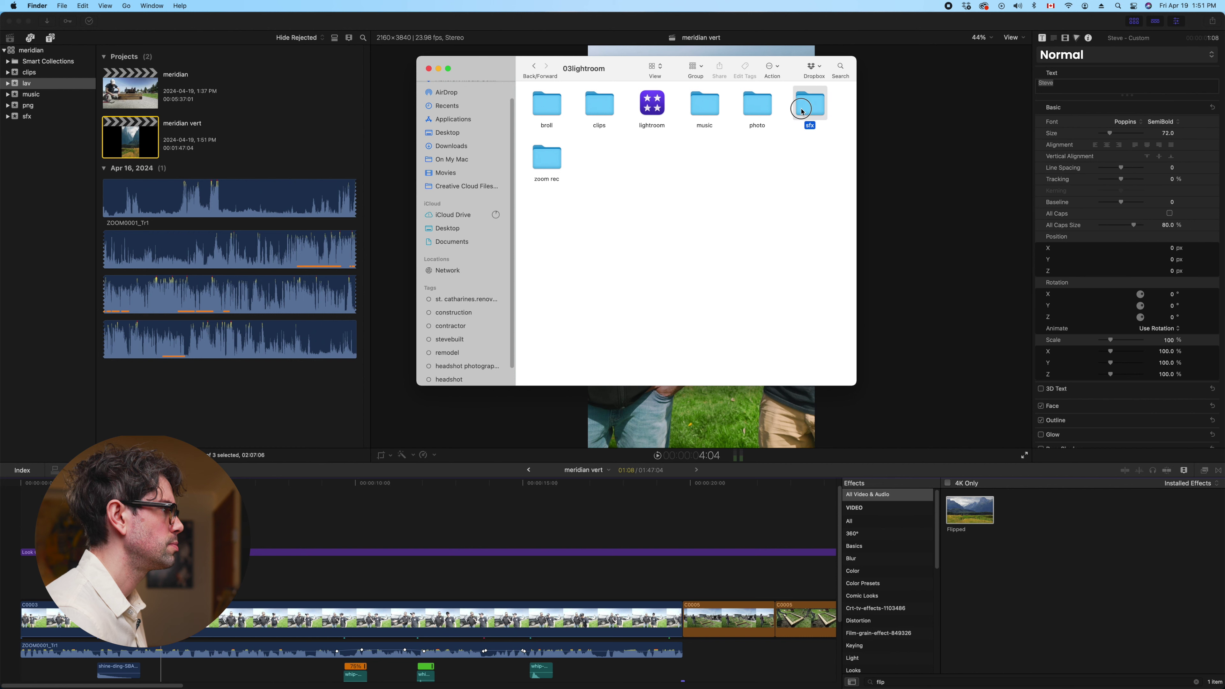
pyautogui.doubleClick(802, 112)
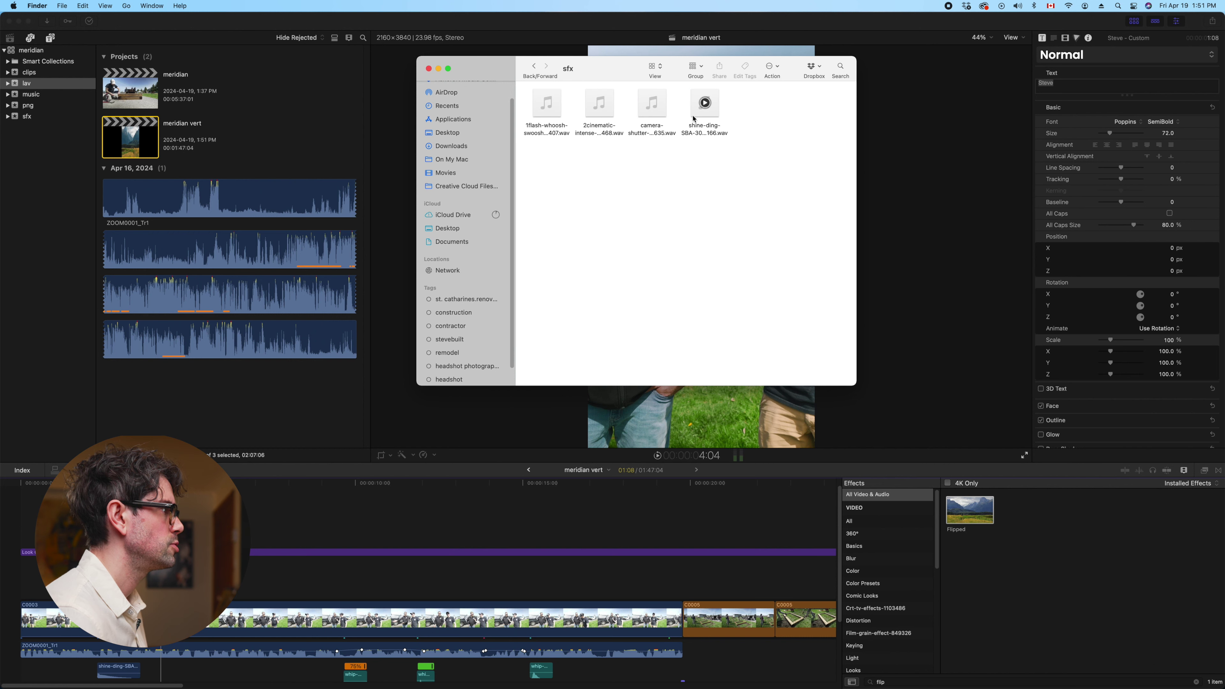
pyautogui.click(535, 67)
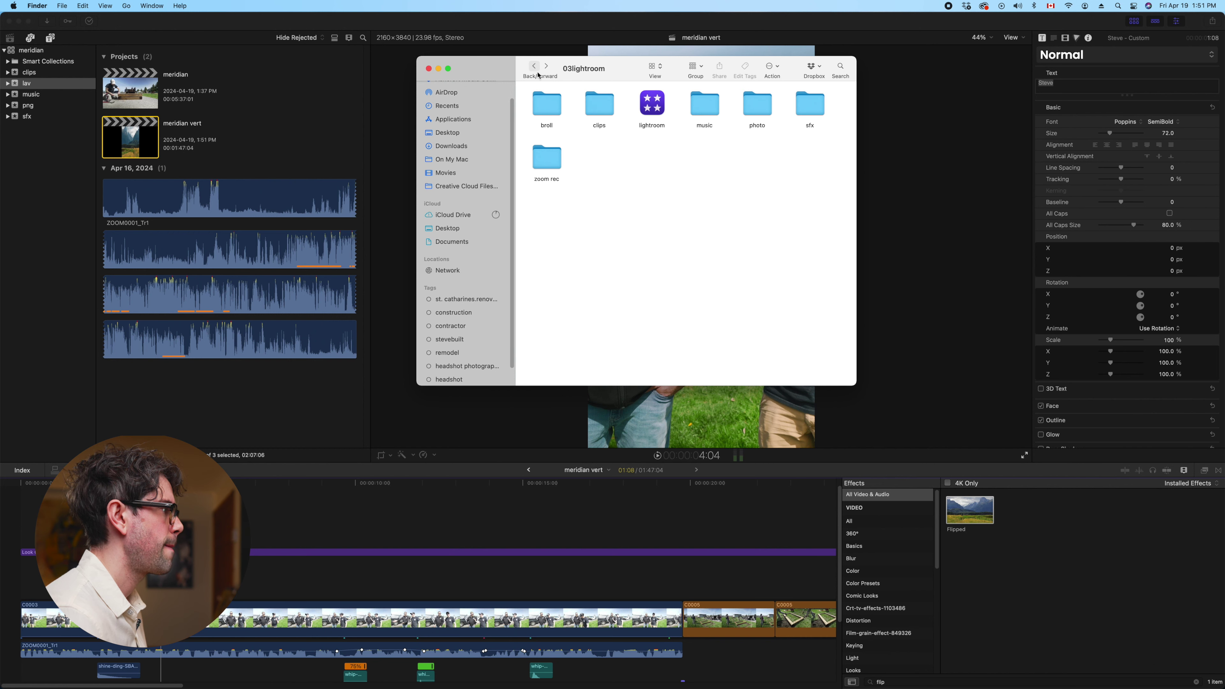
pyautogui.click(534, 70)
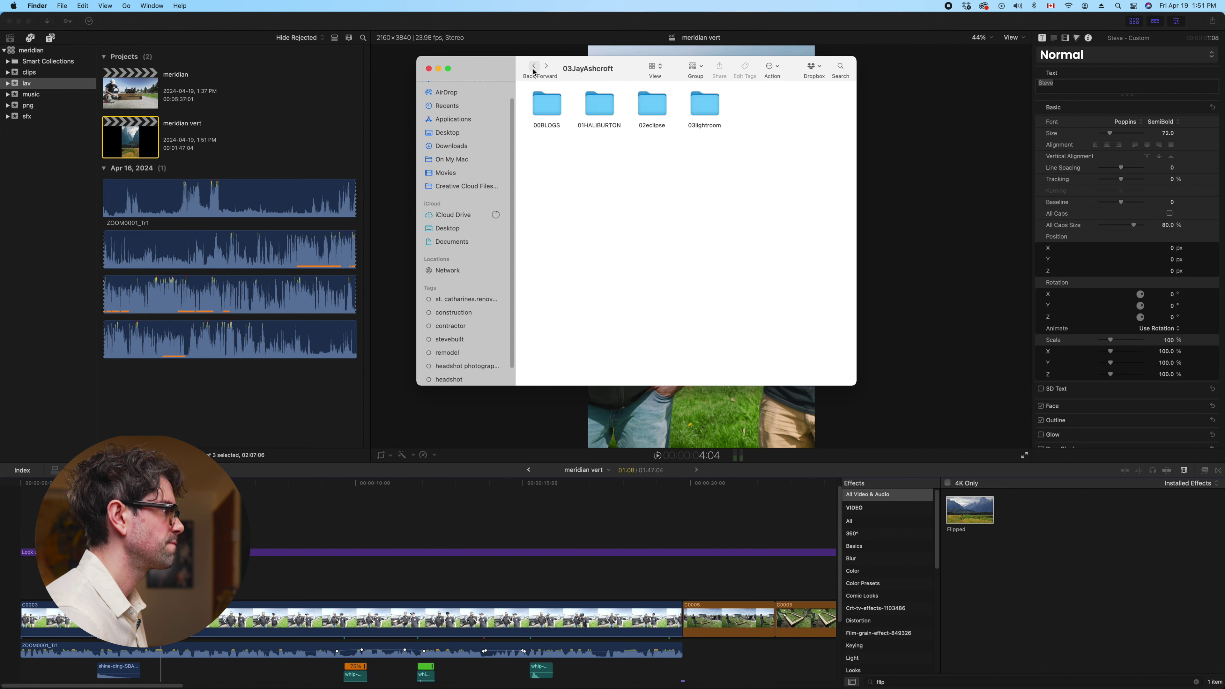
# Revisit 01HALIBURTON and the 02subconscious sfx folder, ending in 00BLOGS
pyautogui.doubleClick(608, 104)
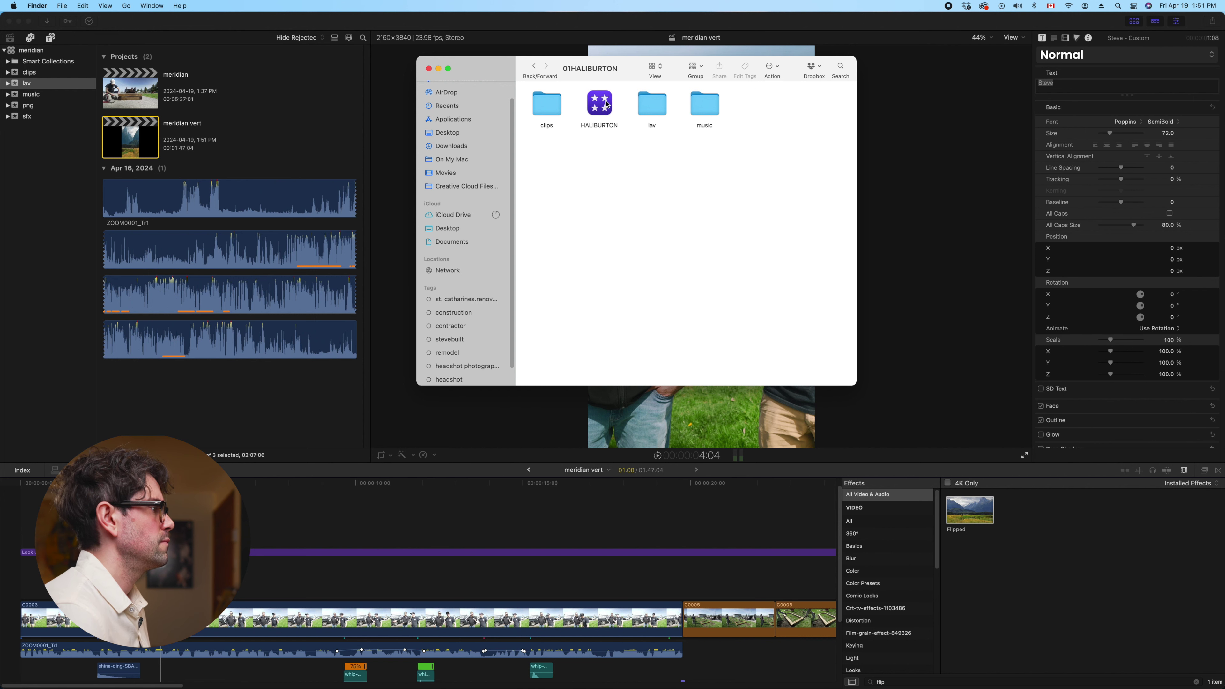
pyautogui.click(536, 75)
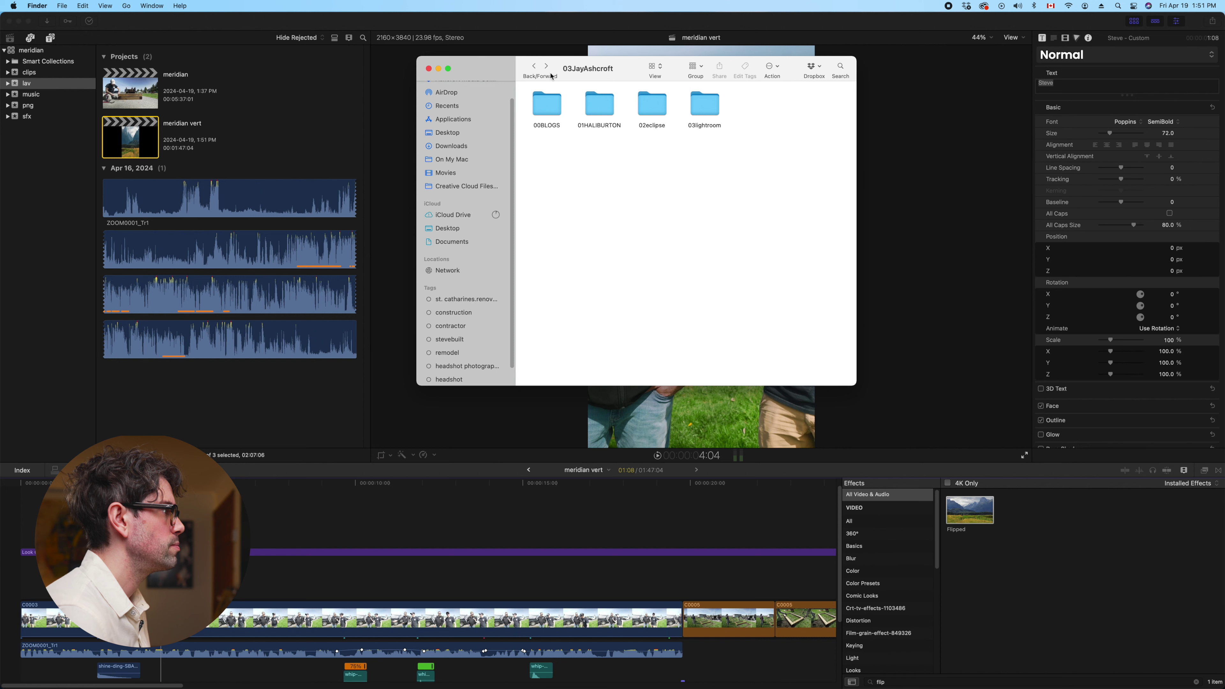
pyautogui.click(533, 67)
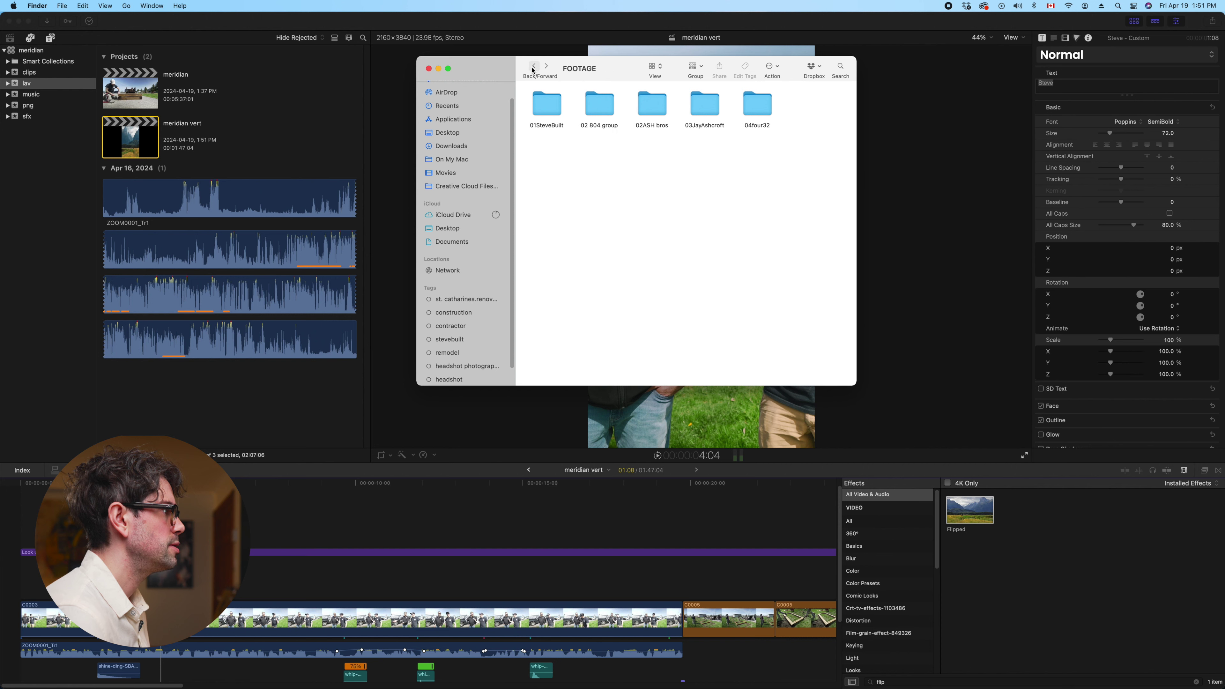
pyautogui.doubleClick(686, 107)
pyautogui.doubleClick(548, 122)
pyautogui.doubleClick(549, 112)
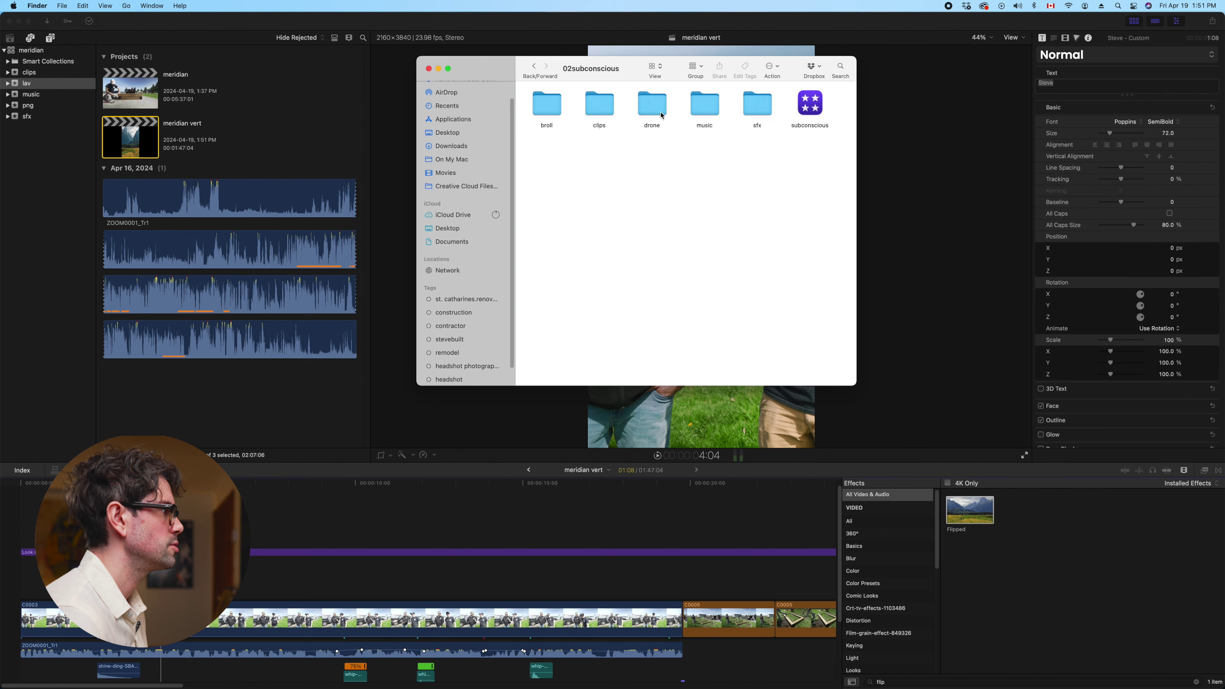
pyautogui.doubleClick(744, 107)
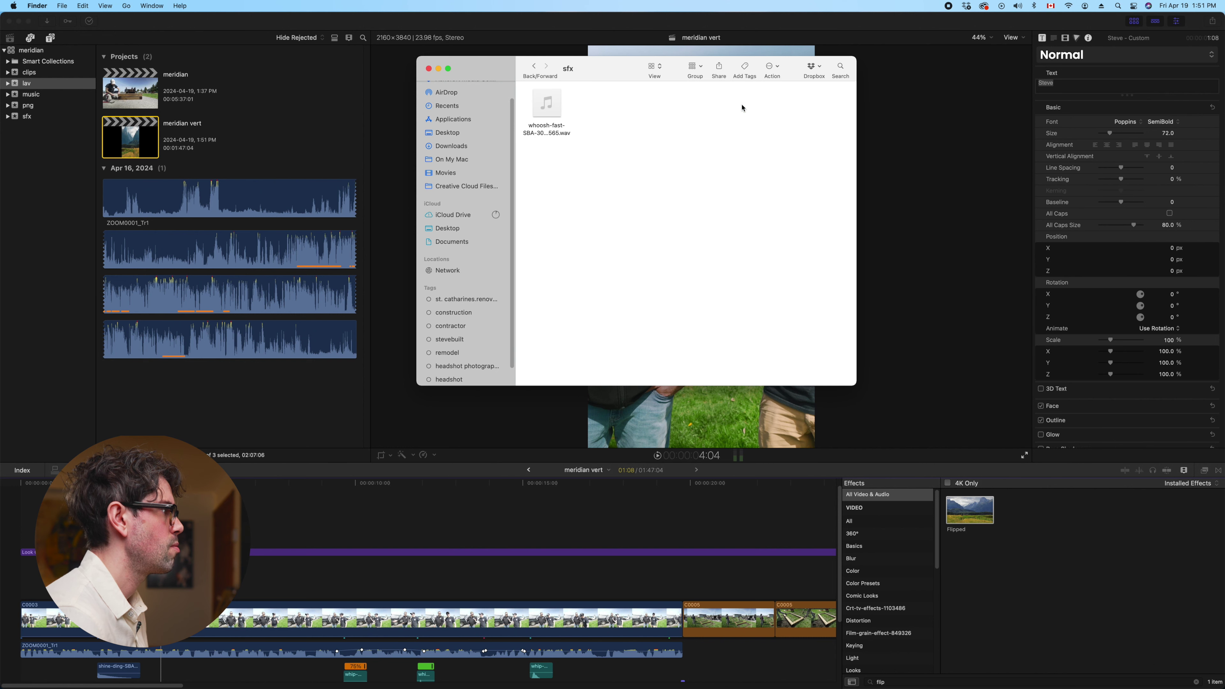
pyautogui.click(535, 67)
pyautogui.click(534, 68)
pyautogui.moveTo(622, 682)
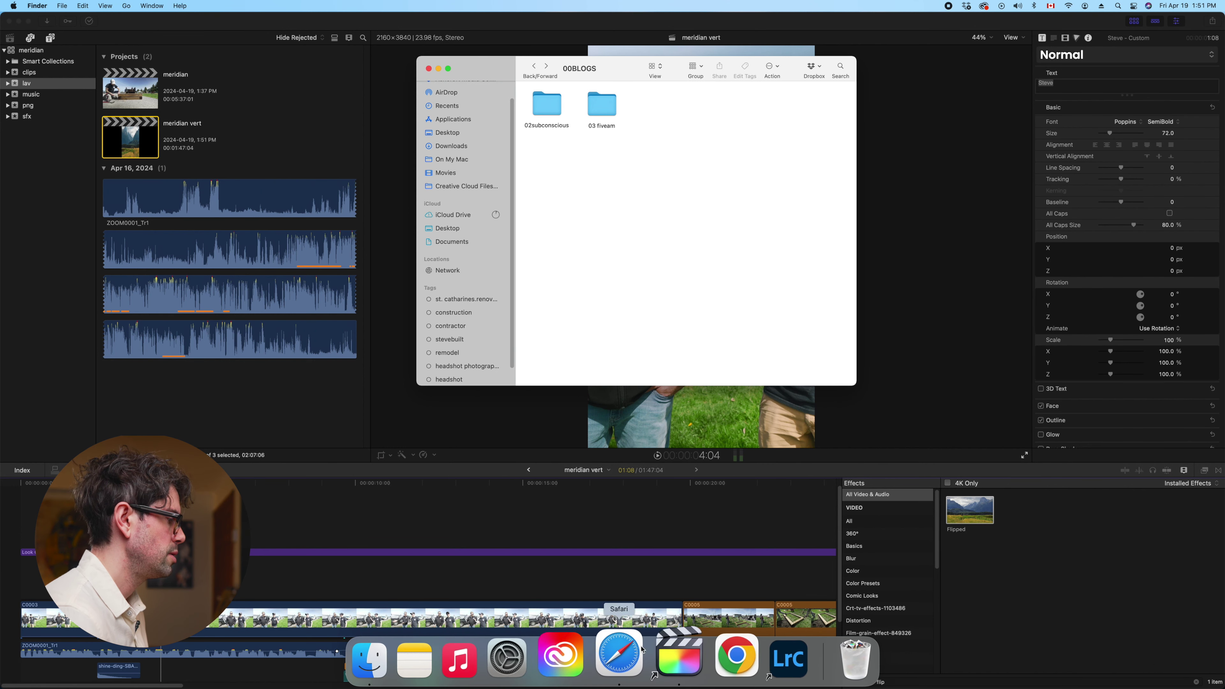
pyautogui.click(642, 649)
# Bring Storyblocks forward and search sound effects for 'pop' instead of 'whip'
pyautogui.moveTo(471, 350); pyautogui.dragTo(470, 118)
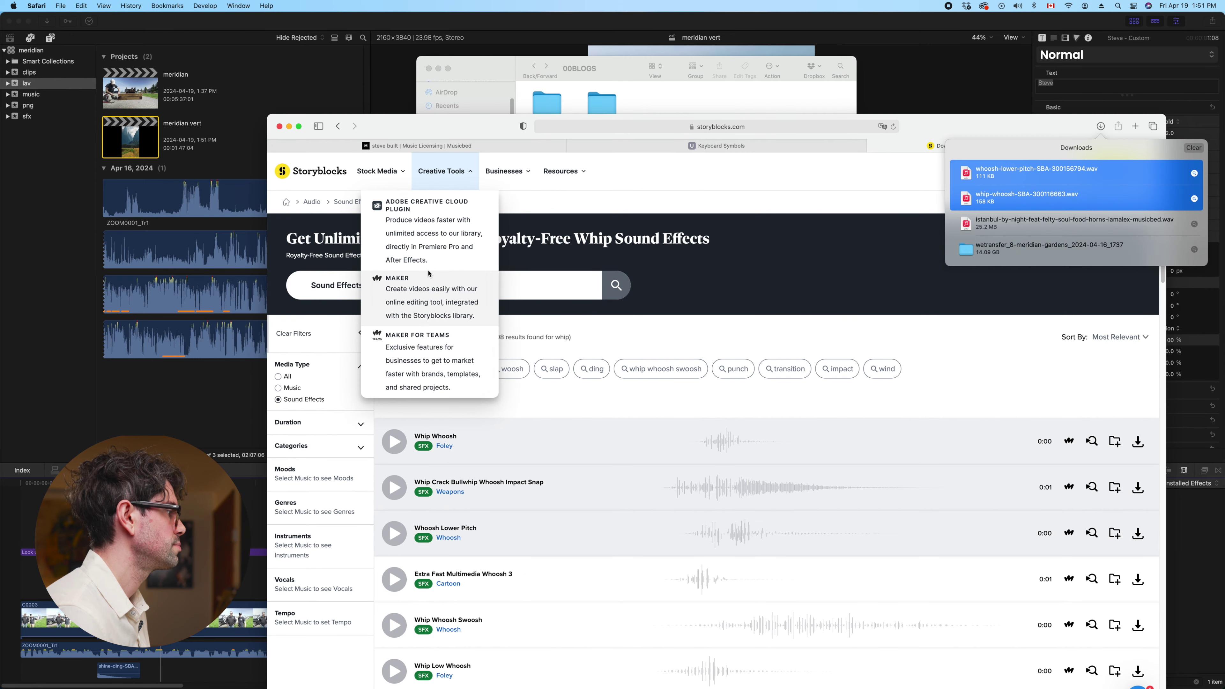
pyautogui.click(519, 275)
pyautogui.click(309, 285)
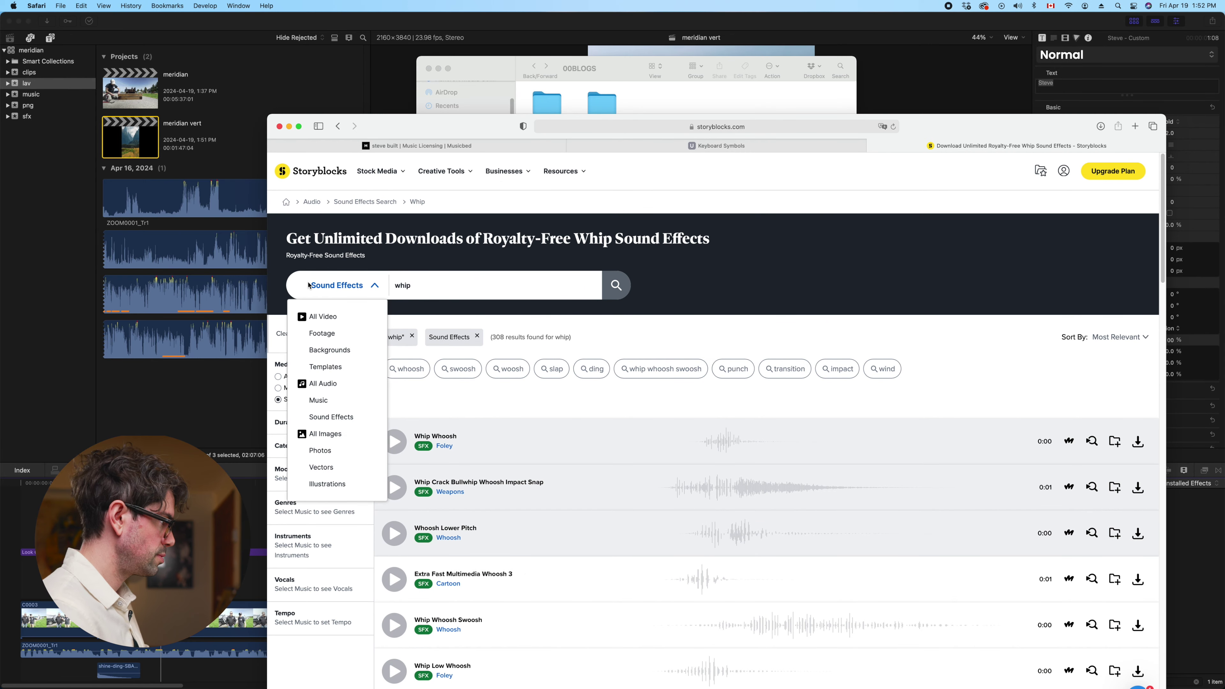
pyautogui.click(423, 285)
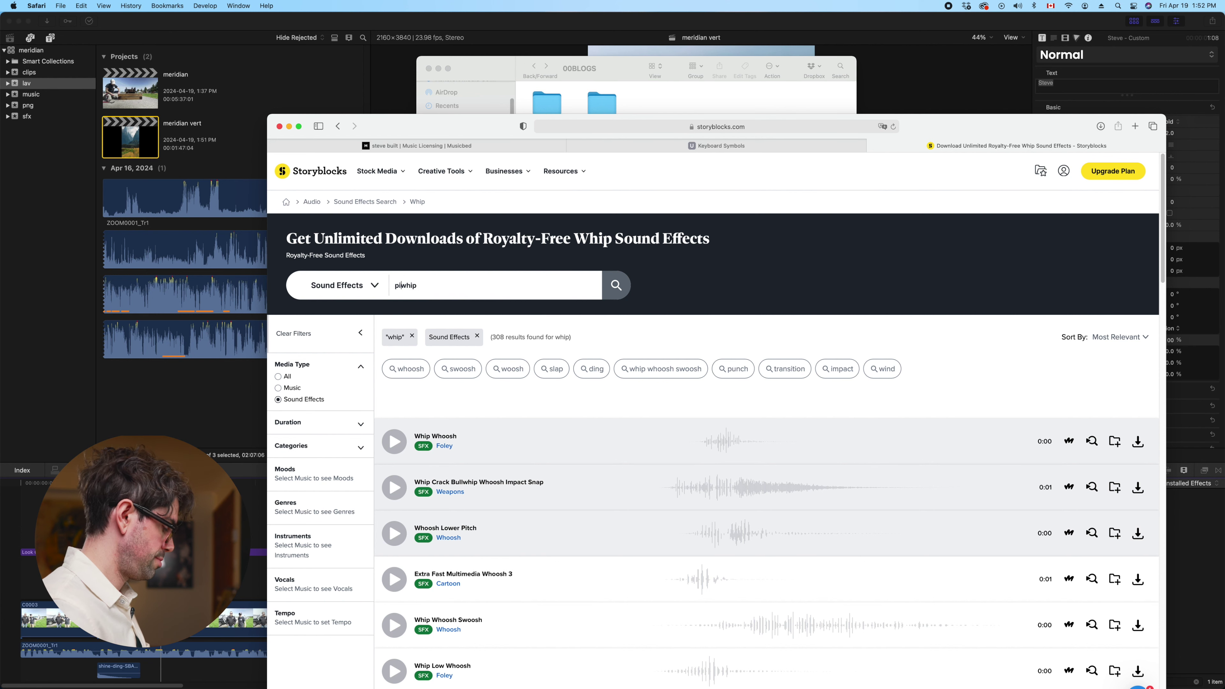
pyautogui.write('pop')
pyautogui.press('Return')
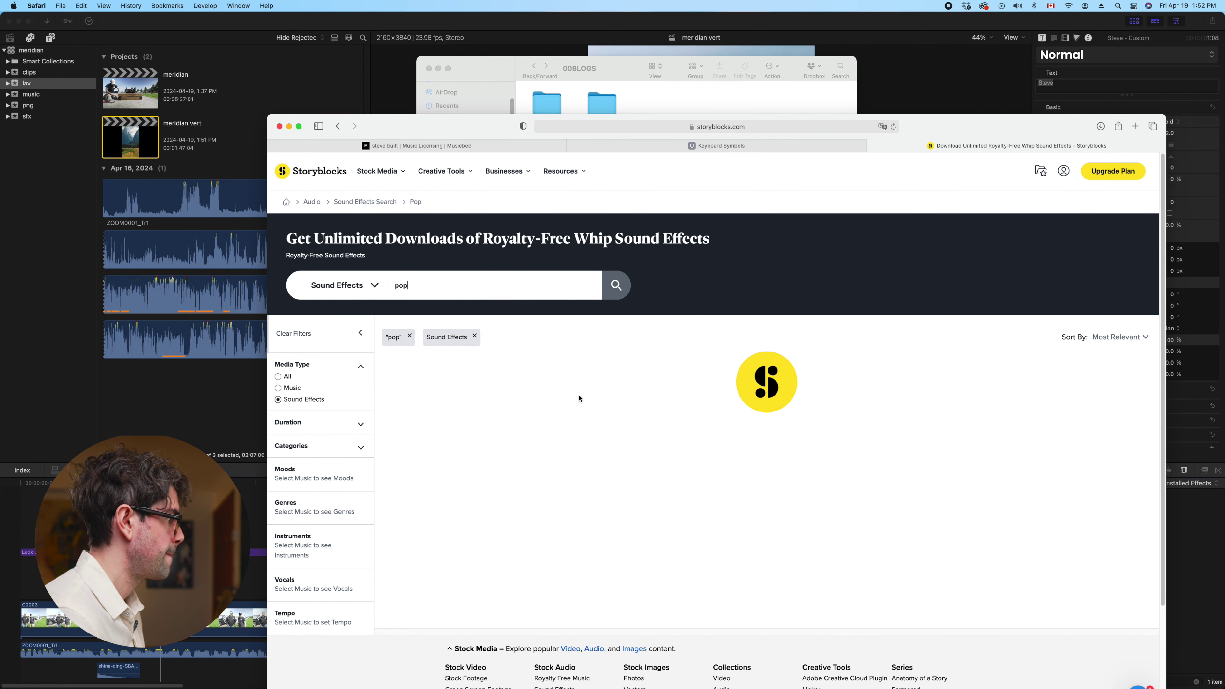
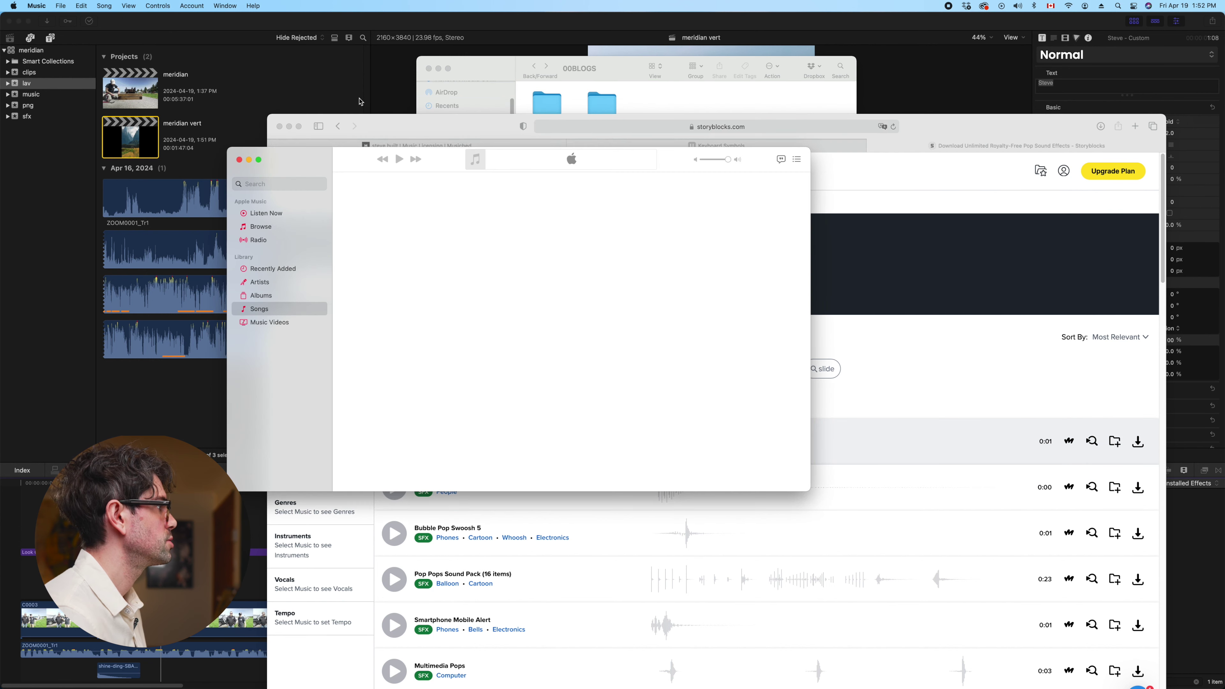
# In Finder, open the FOOTAGE > 01SteveBuilt > 25meridian > sfx folder
pyautogui.press('super+h')
pyautogui.click(536, 66)
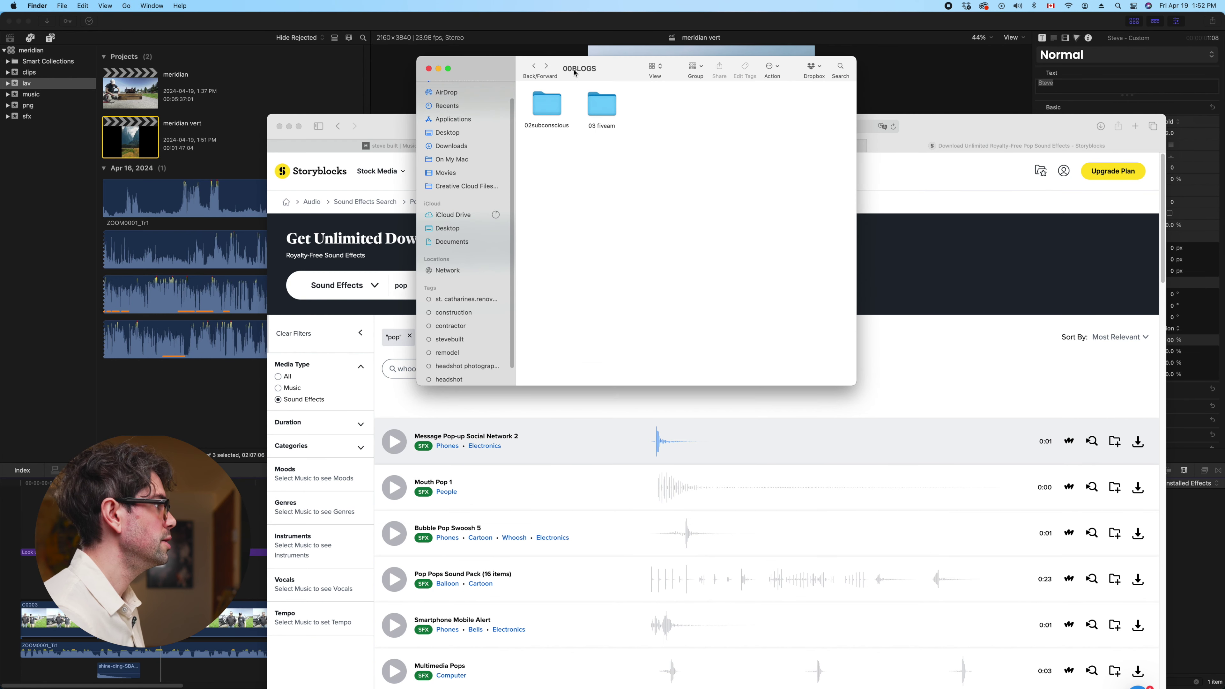
pyautogui.click(537, 66)
pyautogui.click(537, 67)
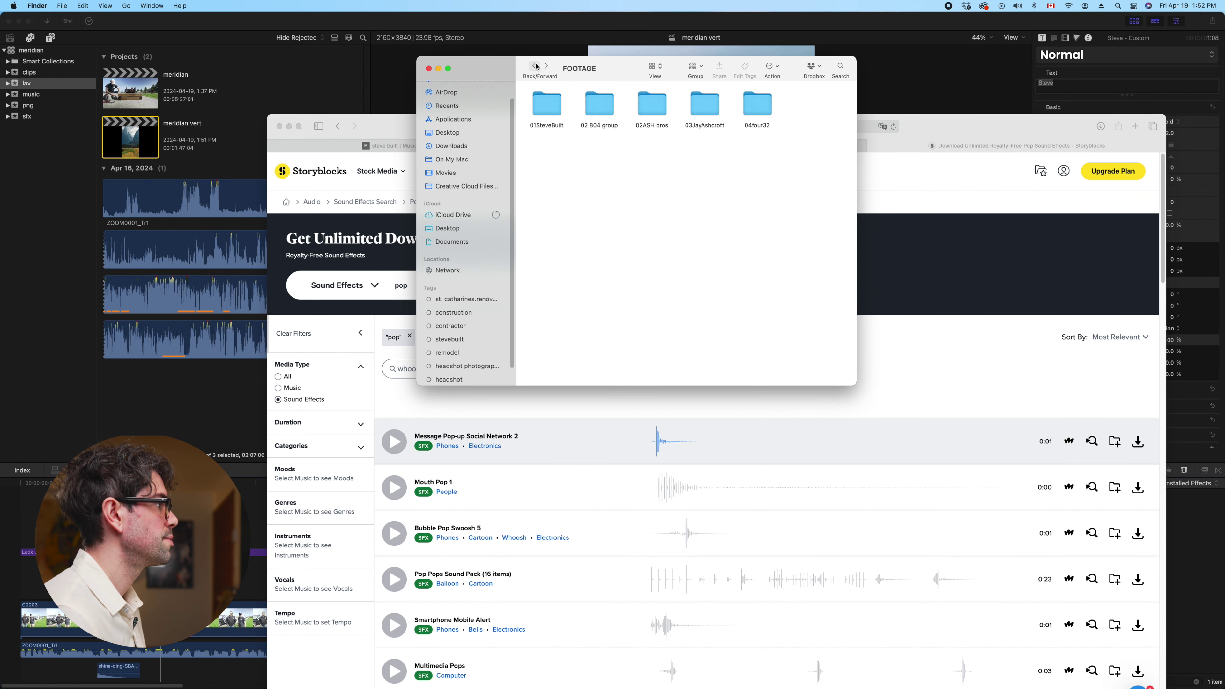
pyautogui.doubleClick(533, 104)
pyautogui.doubleClick(603, 157)
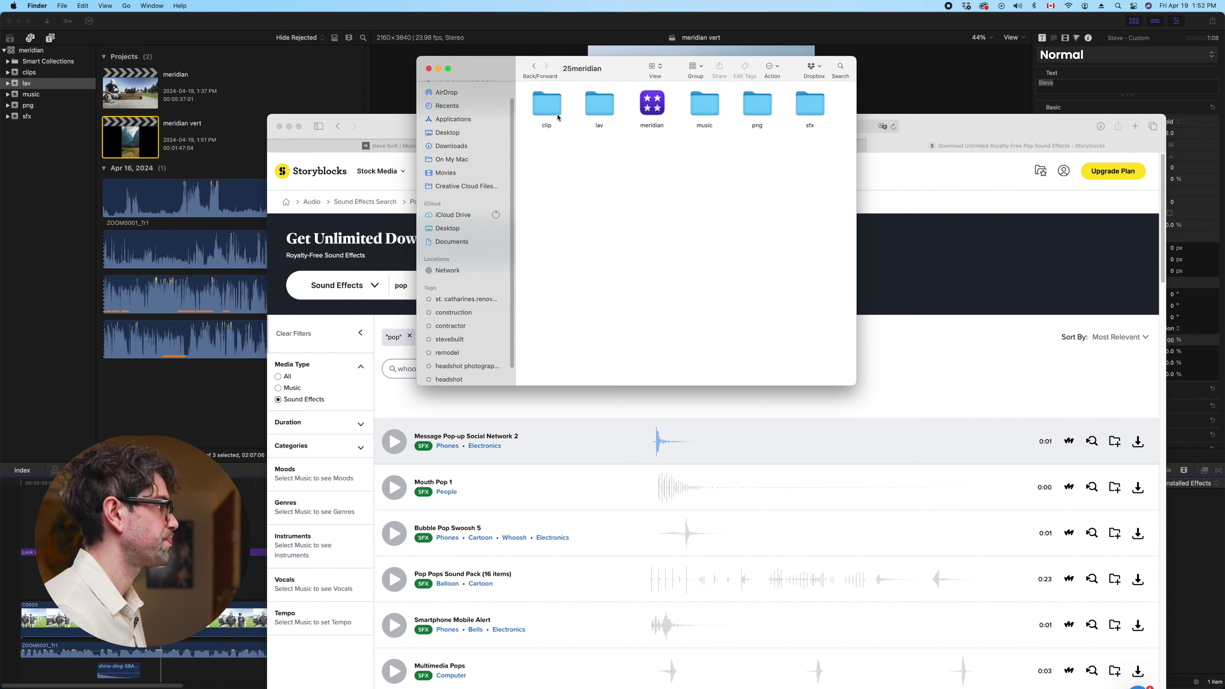
pyautogui.doubleClick(810, 106)
# Drag the message pop-up WAV from Safari's downloads into sfx, then show Final Cut Pro's sfx clips
pyautogui.moveTo(1018, 119); pyautogui.dragTo(1007, 403)
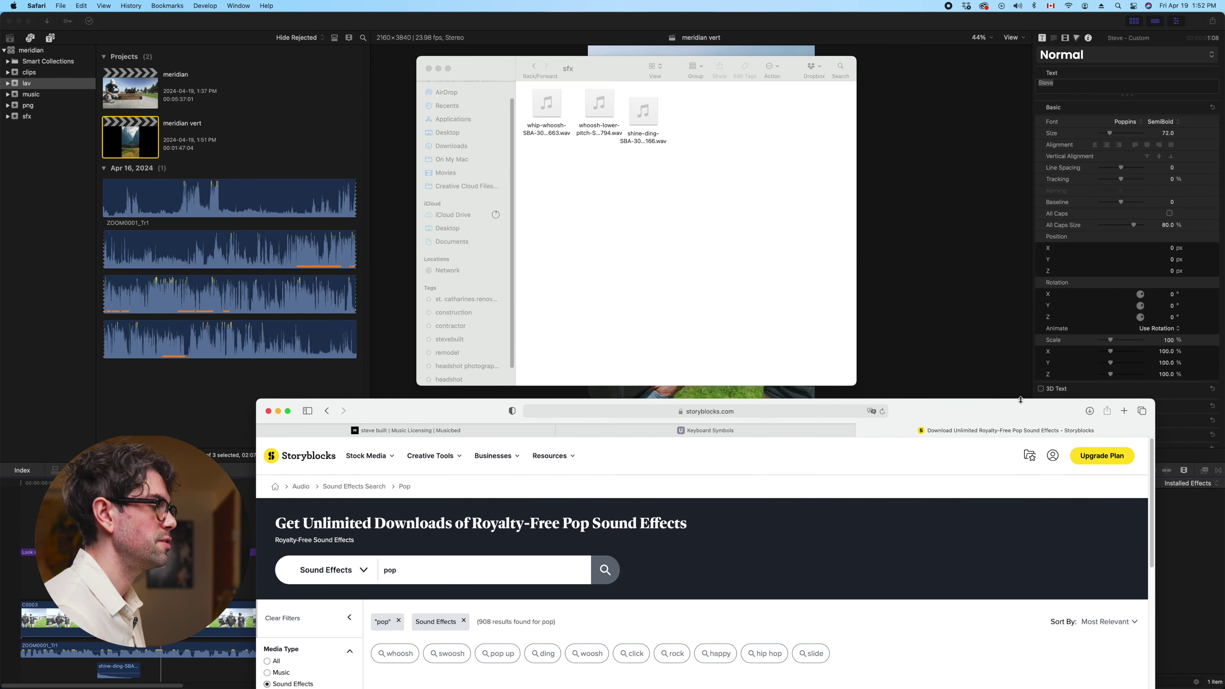
pyautogui.click(1088, 414)
pyautogui.moveTo(1061, 456); pyautogui.dragTo(718, 263)
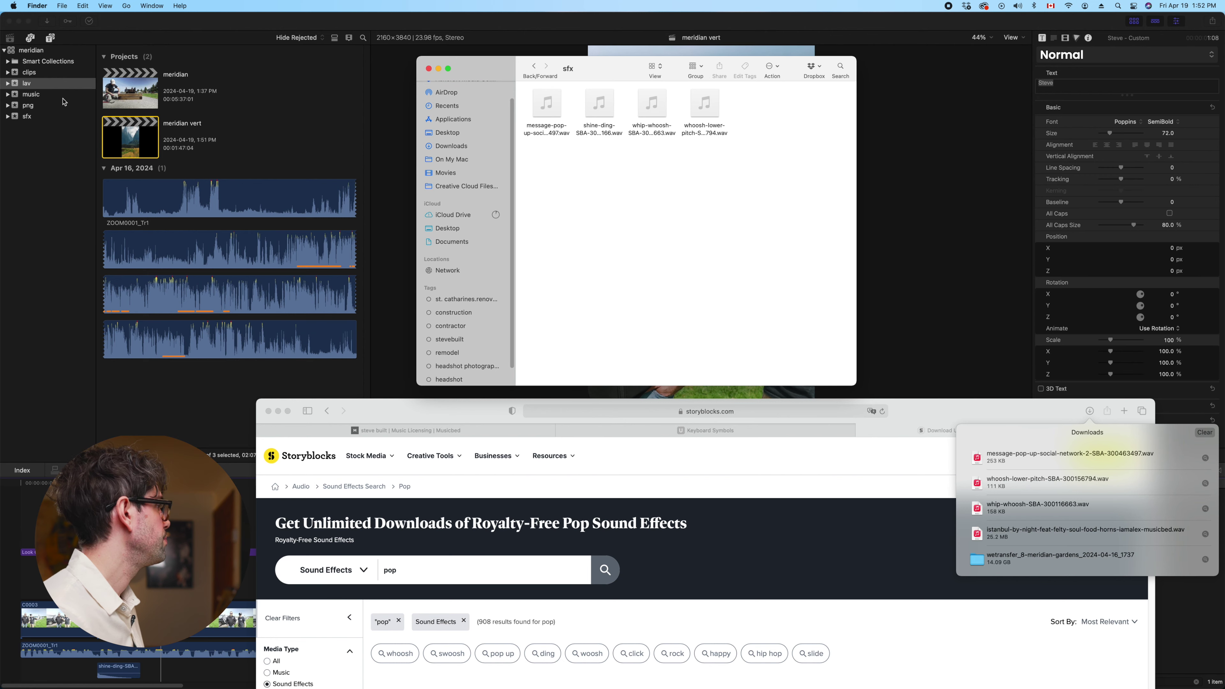
pyautogui.click(27, 115)
pyautogui.click(27, 116)
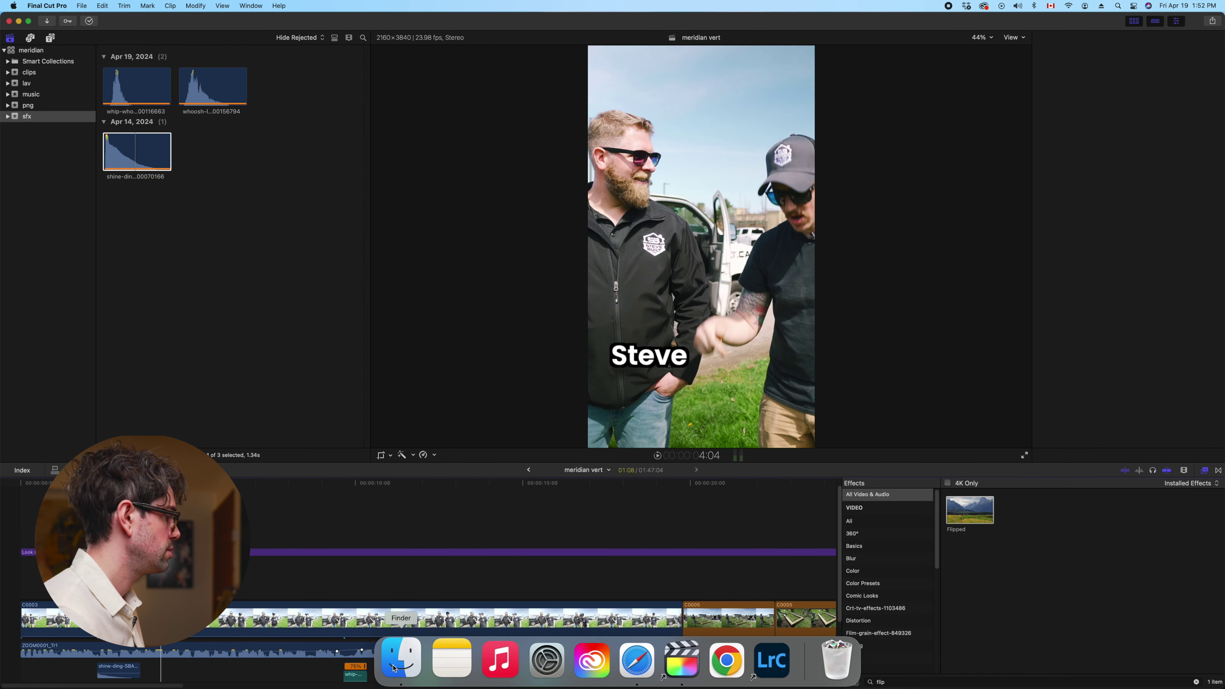
# Import the message pop-up WAV into the sfx event and drop it under the Steve caption
pyautogui.click(400, 660)
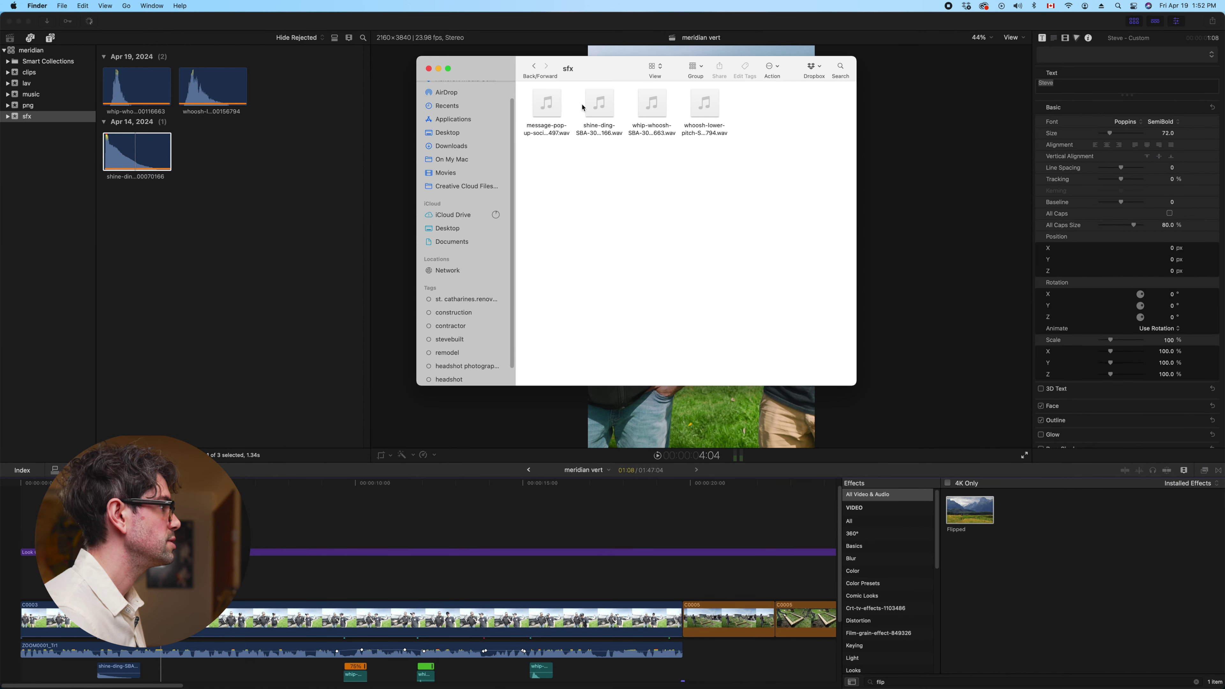
pyautogui.moveTo(554, 116); pyautogui.dragTo(240, 211)
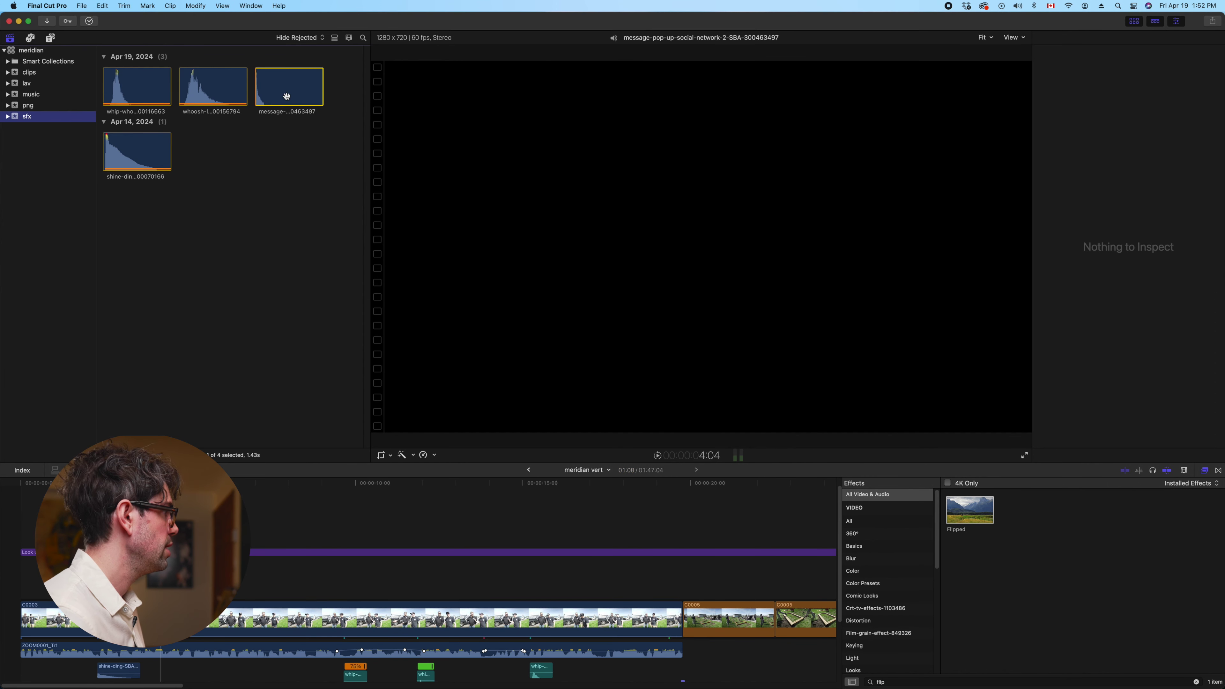
pyautogui.moveTo(287, 96); pyautogui.dragTo(158, 670)
# Replay around the Steve caption and nudge the pop sound slightly later to match it
pyautogui.press('space')
pyautogui.press('/')
pyautogui.press('/')
pyautogui.press('space')
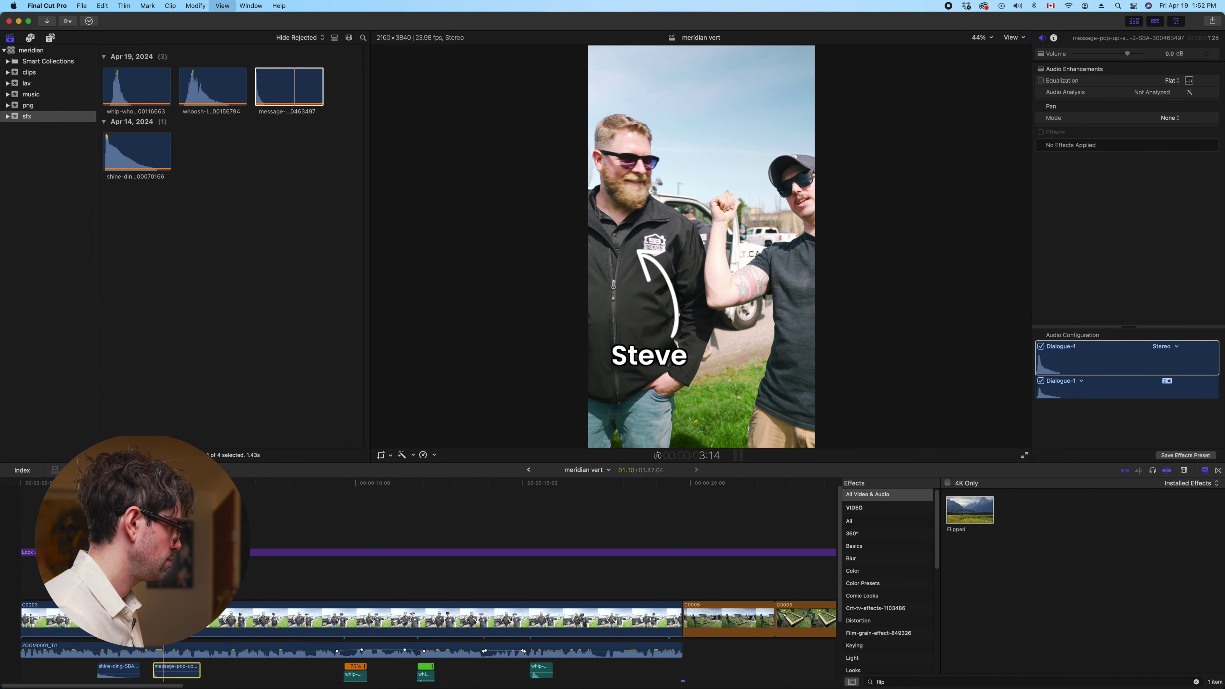
pyautogui.press('/')
pyautogui.press('space')
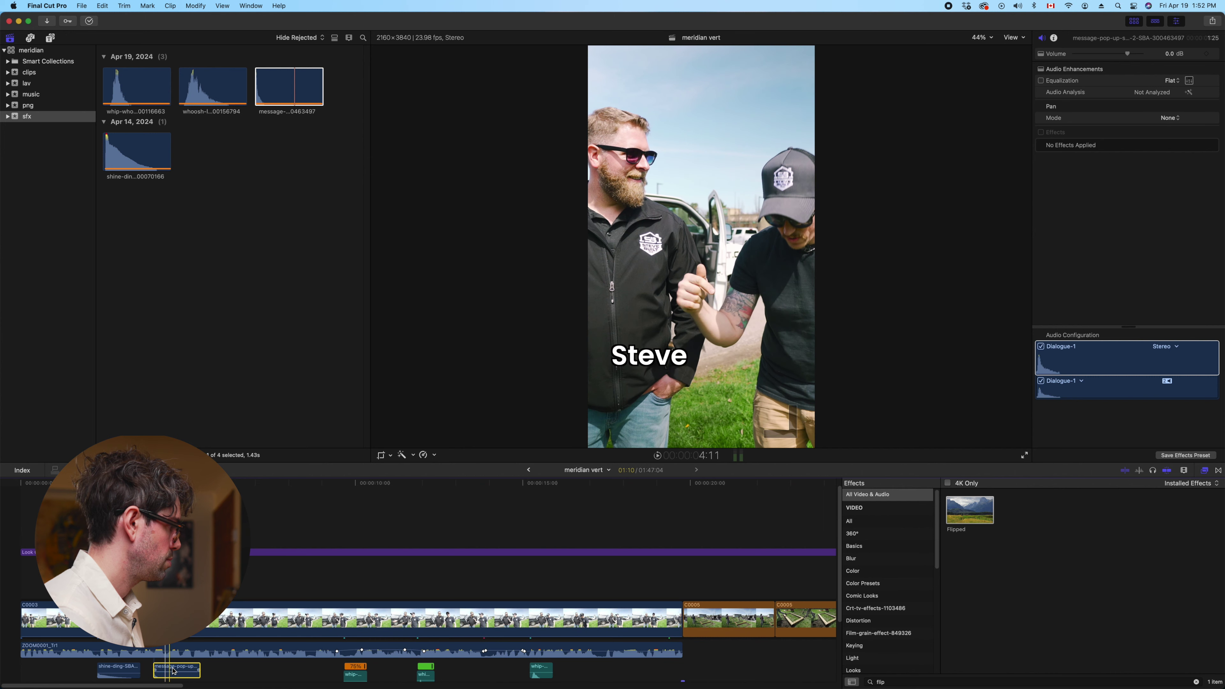
pyautogui.press('/')
pyautogui.moveTo(174, 670); pyautogui.dragTo(188, 662)
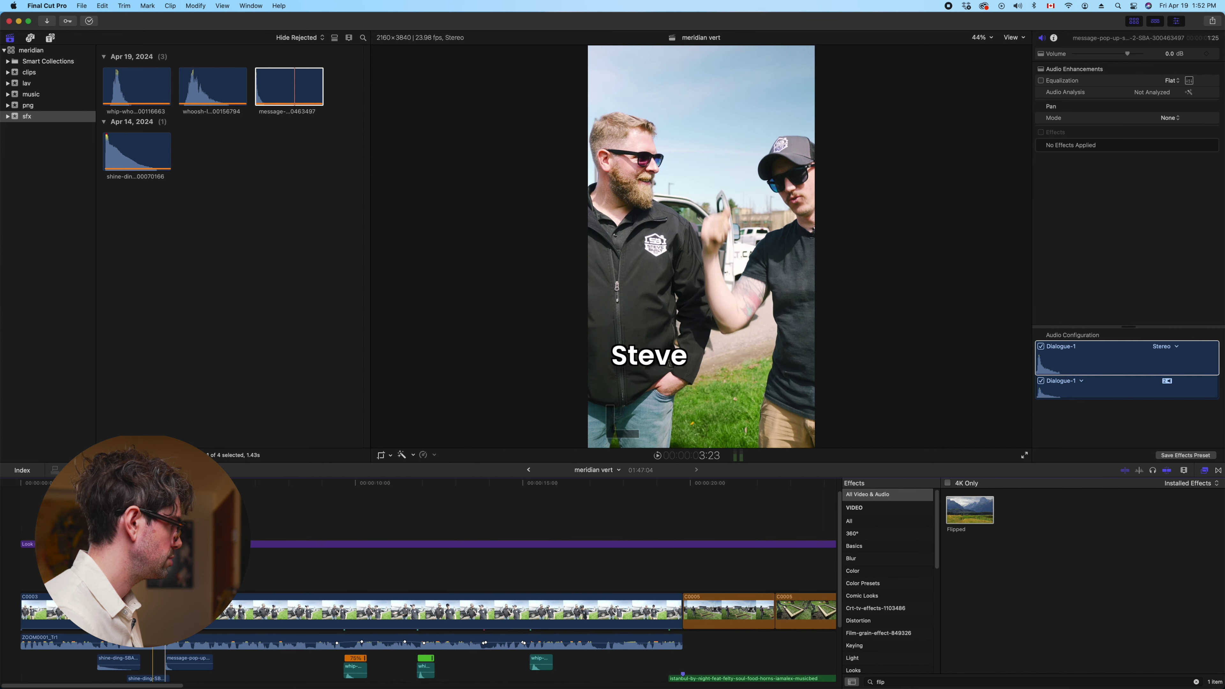
pyautogui.press('/')
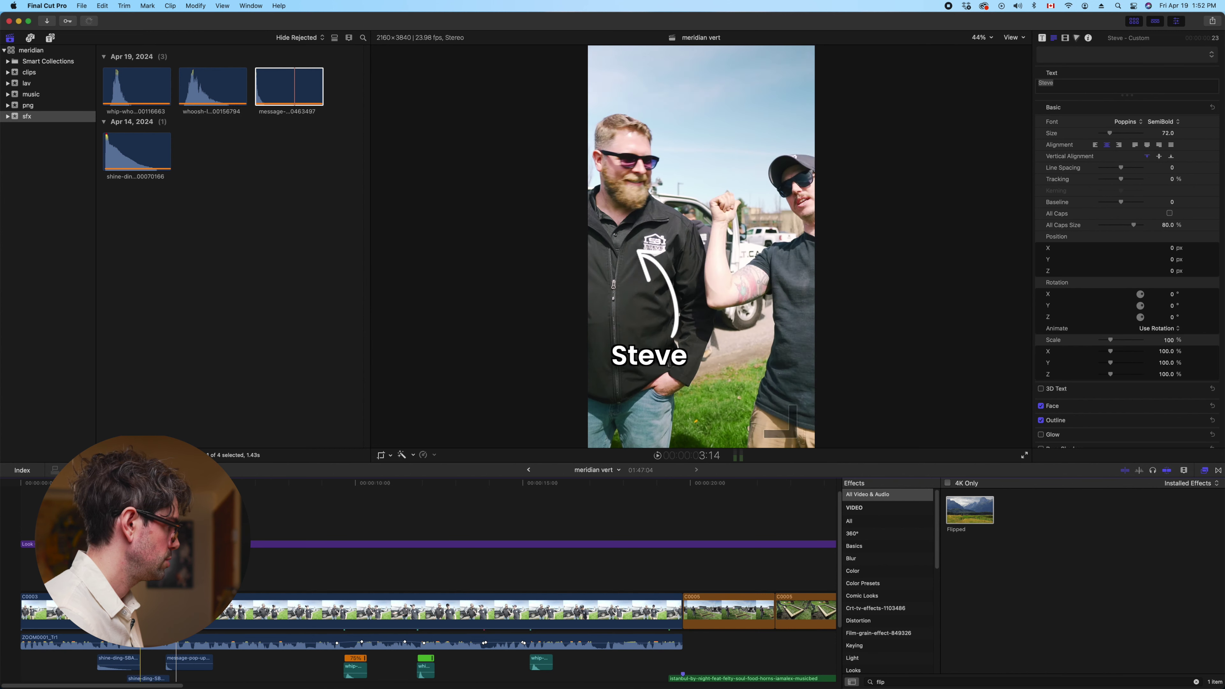
pyautogui.click(176, 527)
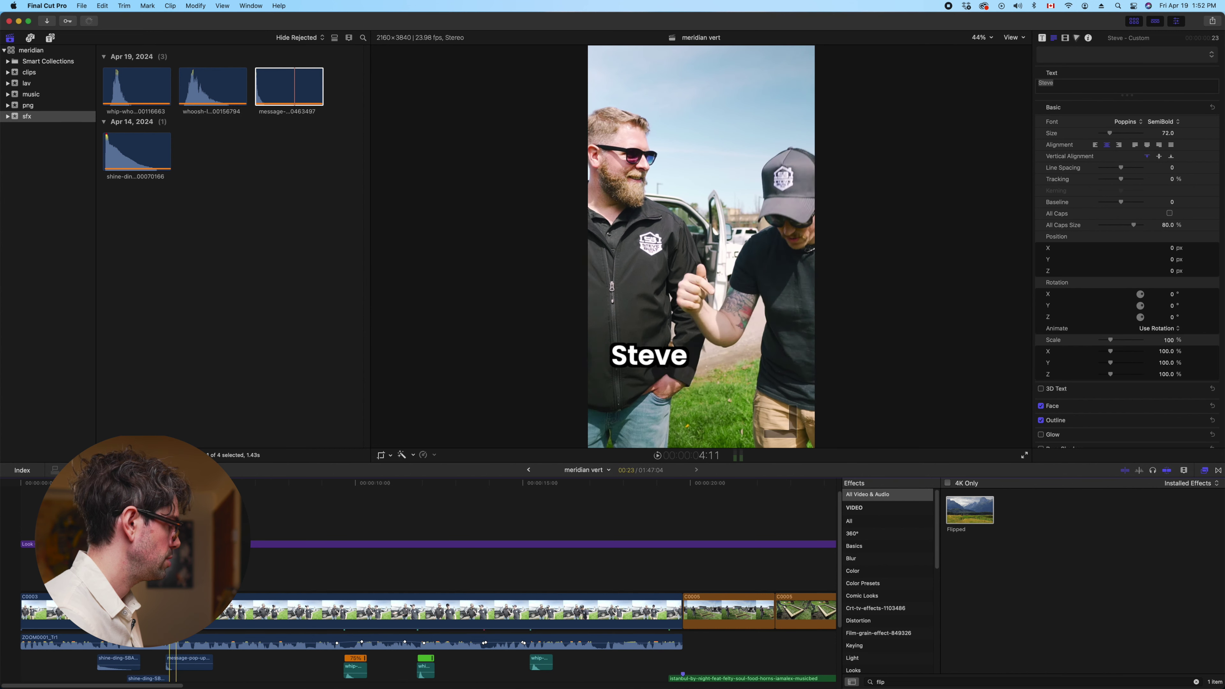
# Retype the caption as 'Rob' and raise it near the top of the frame (Y 1533.3 px)
pyautogui.doubleClick(646, 365)
pyautogui.write('Rob')
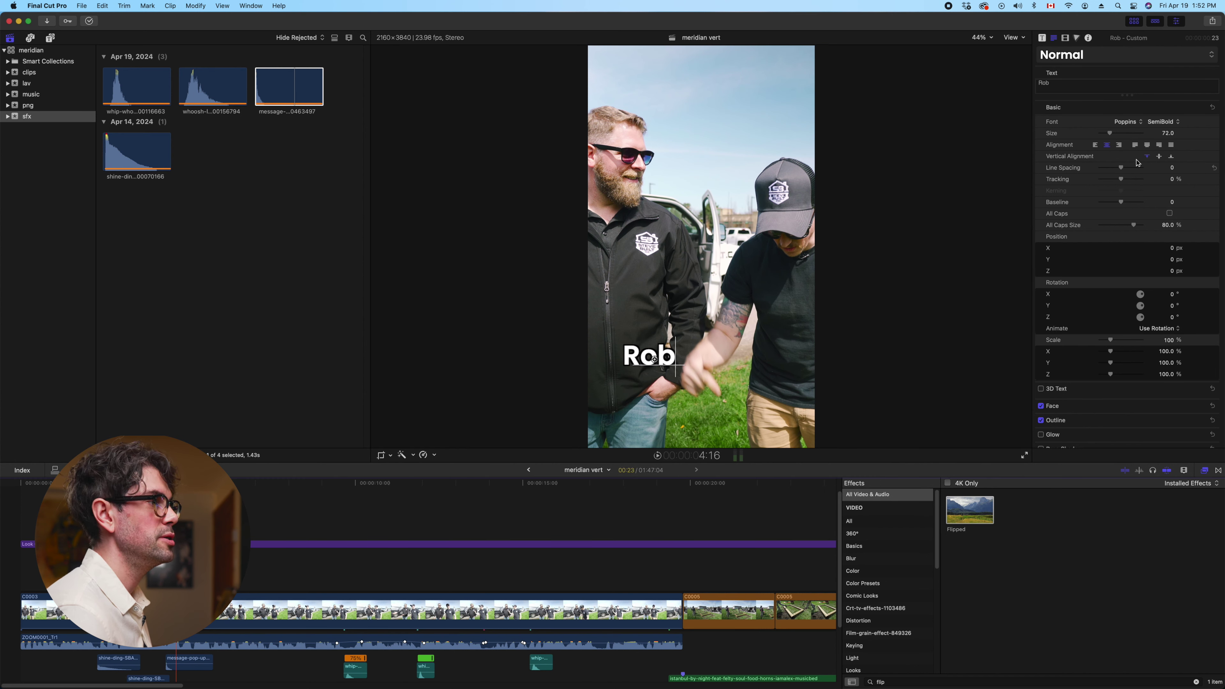
pyautogui.click(1066, 39)
pyautogui.moveTo(1119, 107); pyautogui.dragTo(1072, 3)
pyautogui.click(1071, 4)
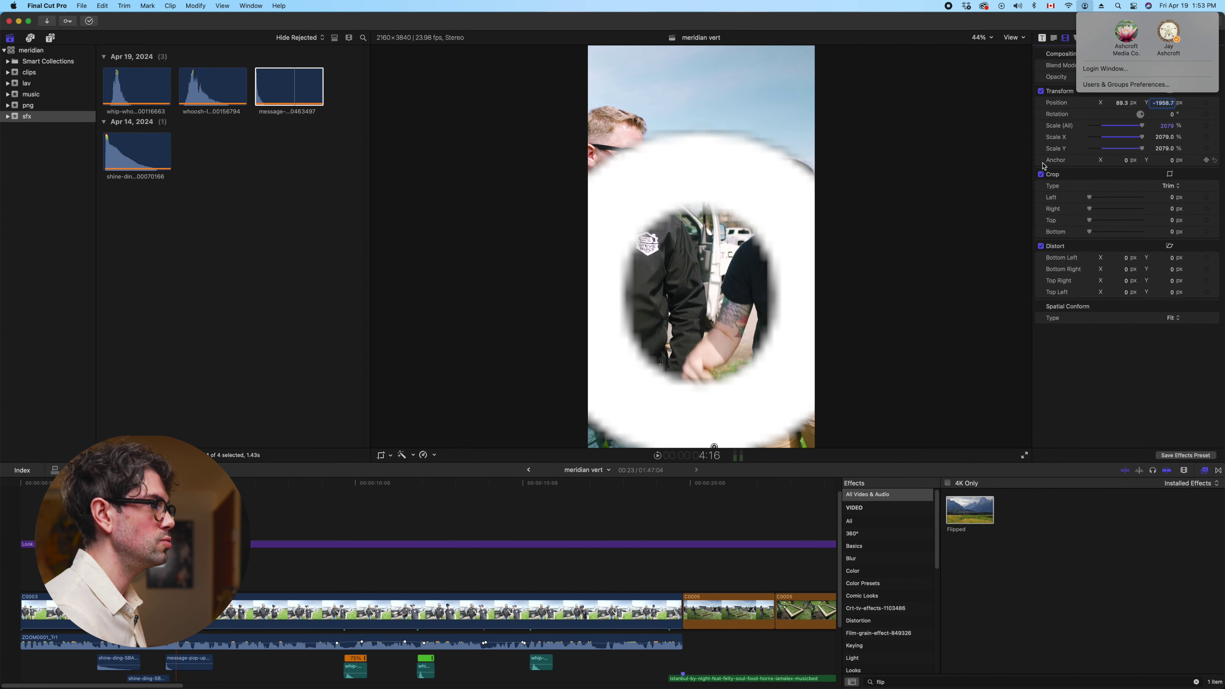
pyautogui.click(979, 152)
pyautogui.press('super+z')
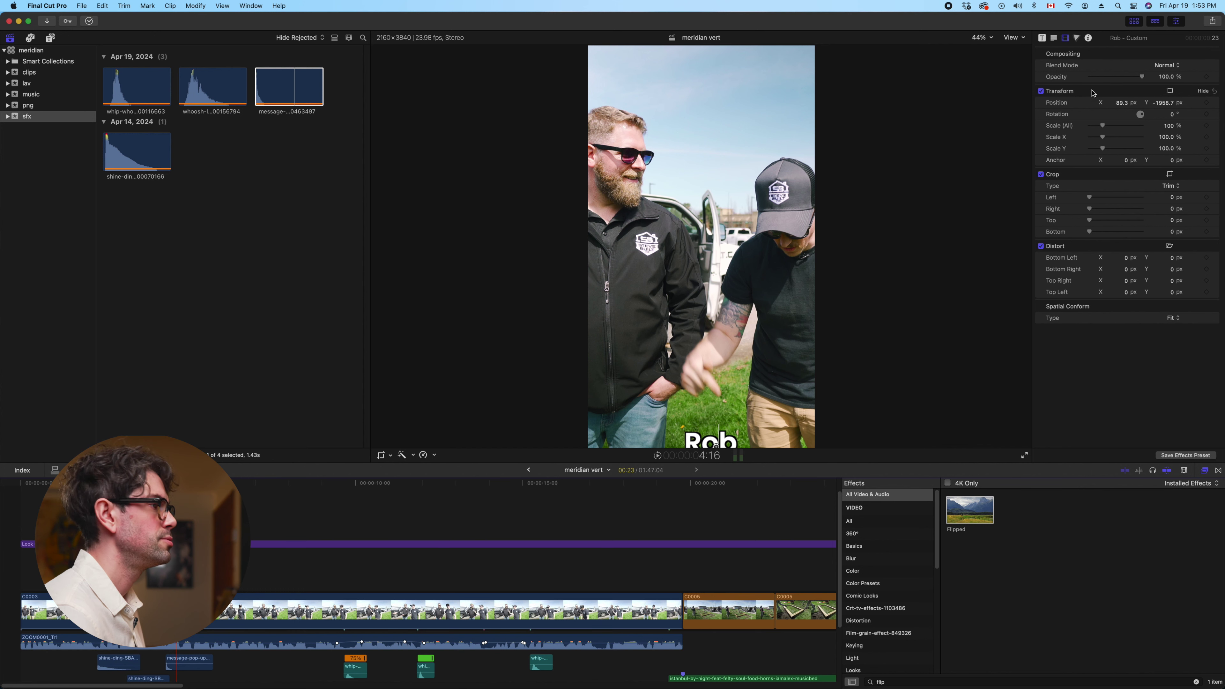
pyautogui.moveTo(1162, 105); pyautogui.dragTo(1166, 111)
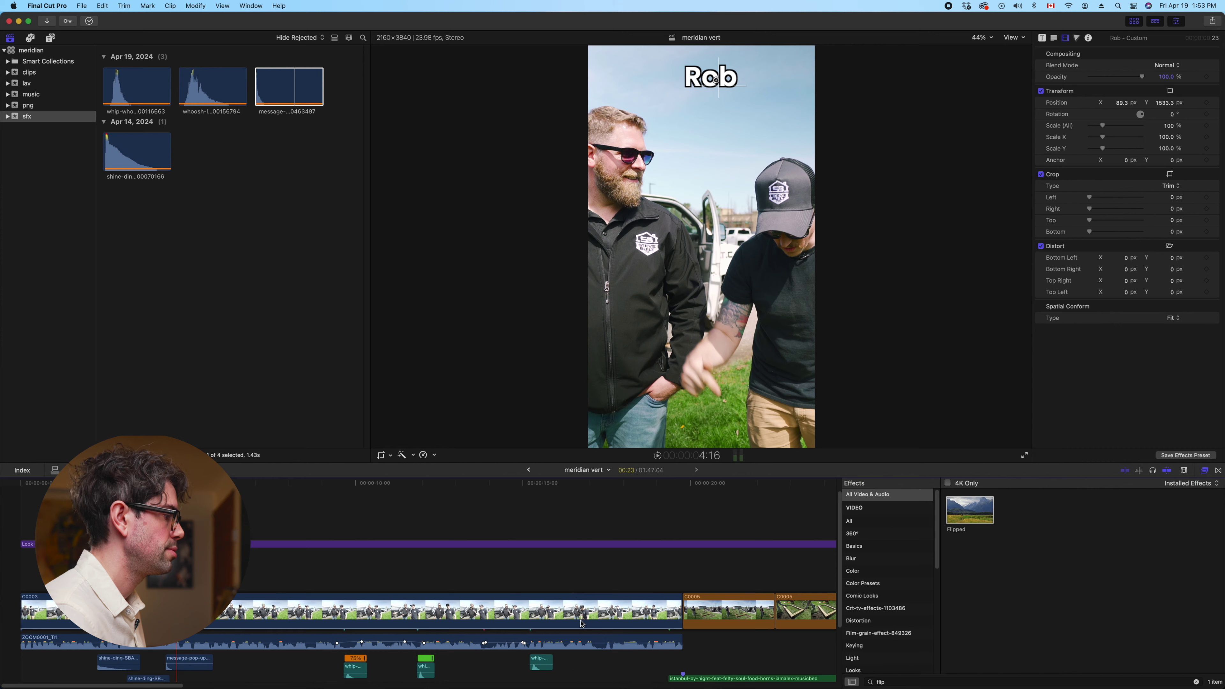
# In Safari, clear the downloads list and close the Keyboard Symbols page
pyautogui.moveTo(574, 686)
pyautogui.click(622, 652)
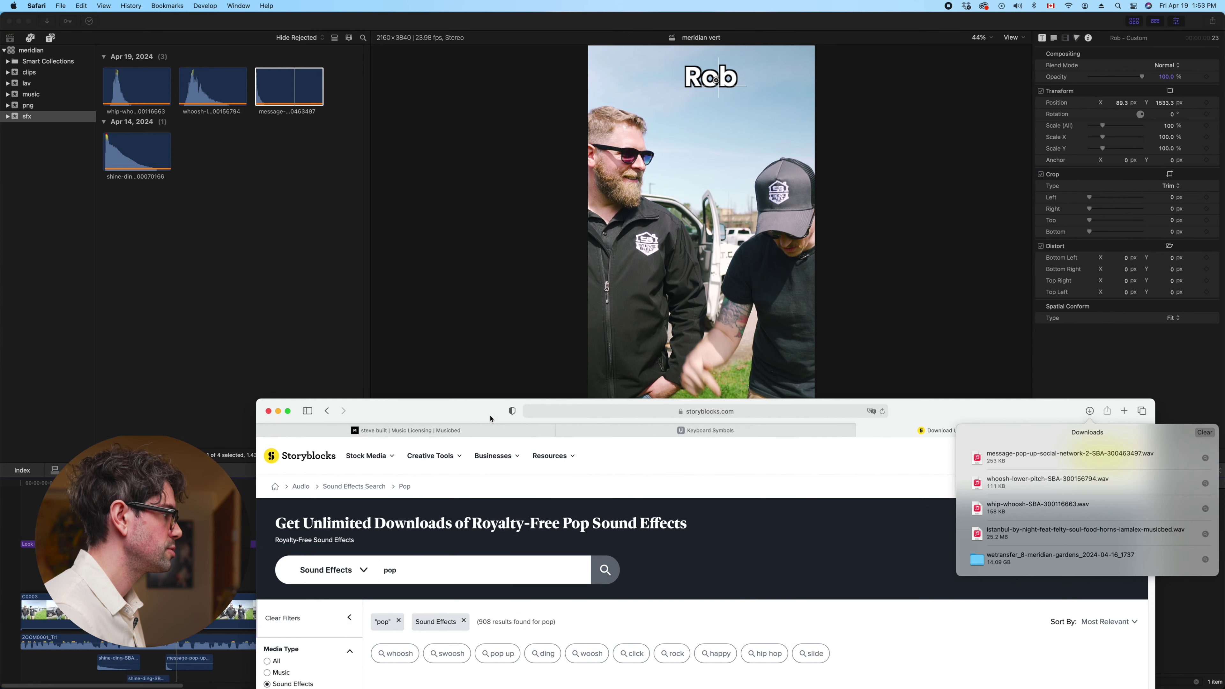
pyautogui.click(610, 665)
pyautogui.click(610, 666)
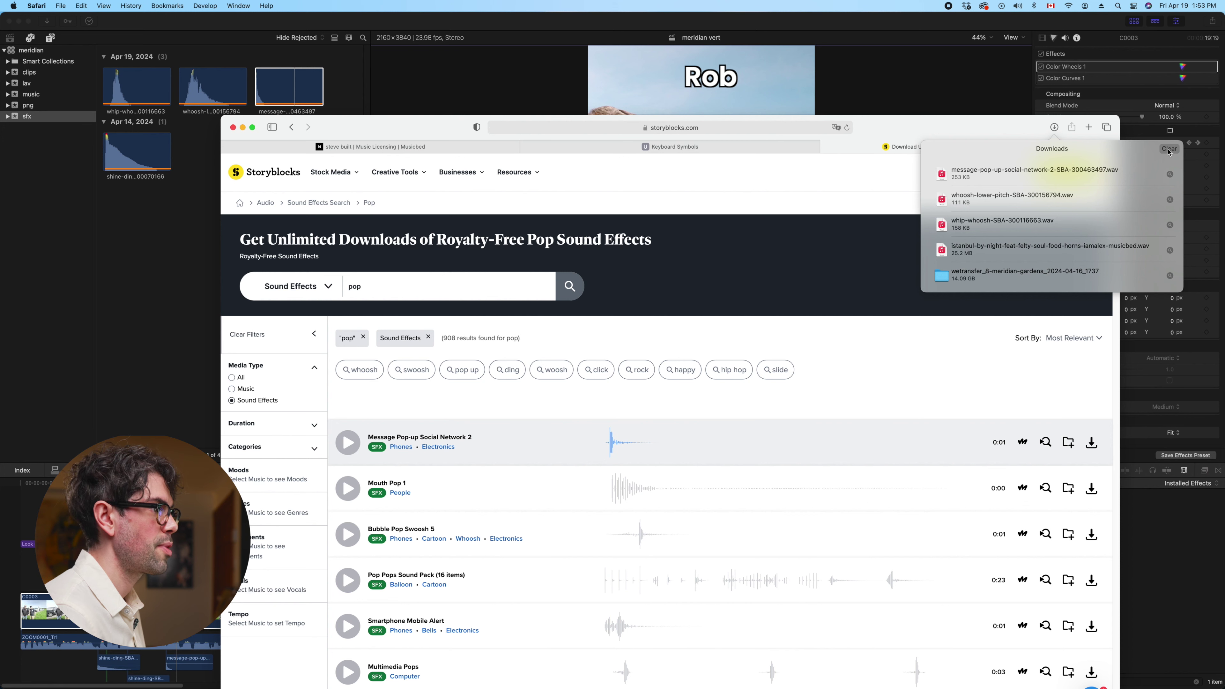
pyautogui.click(1169, 149)
pyautogui.click(693, 142)
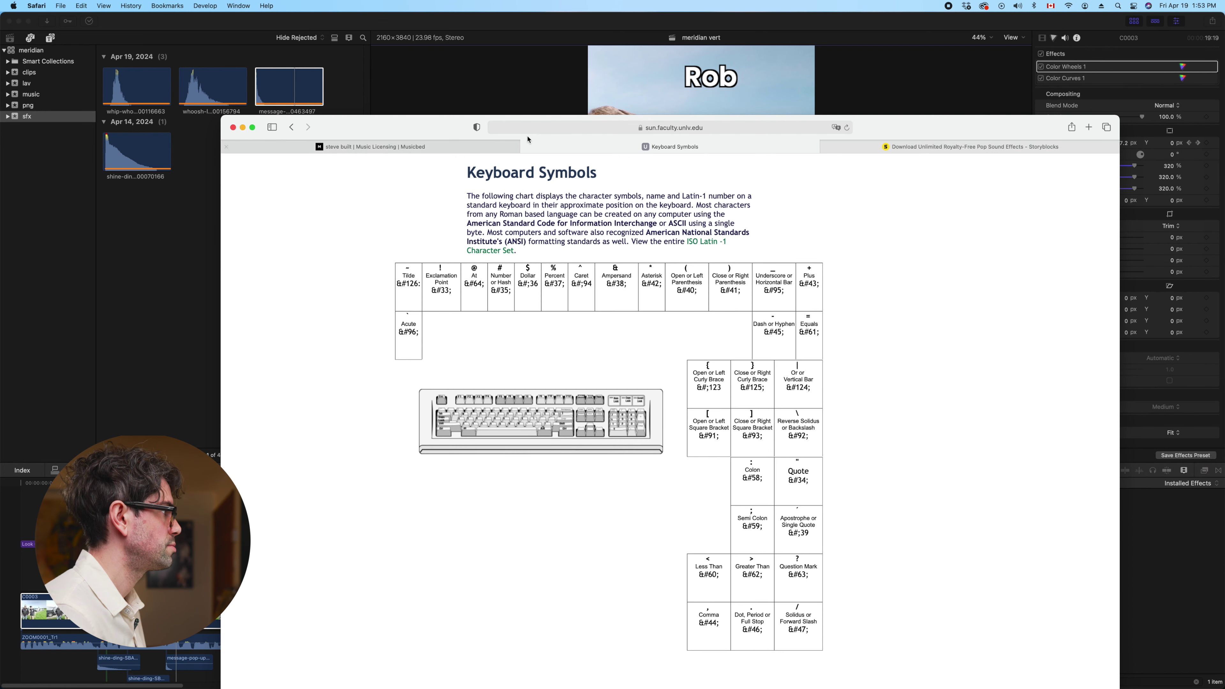
pyautogui.press('super+w')
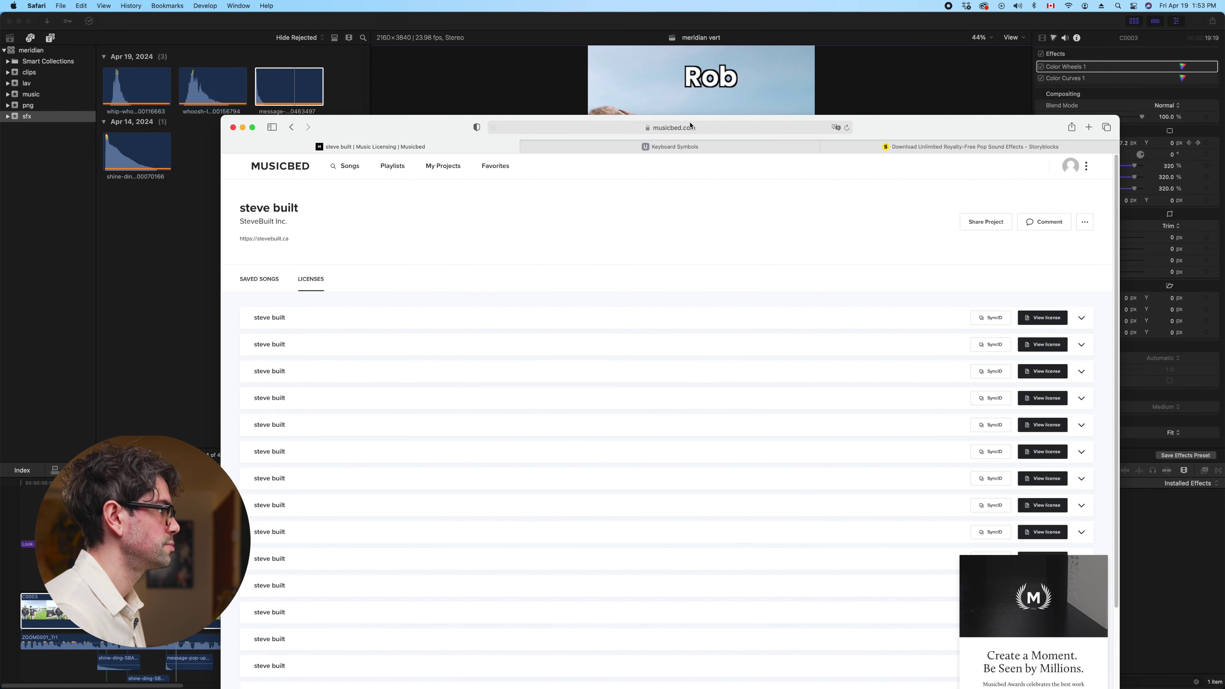
# Search Google Images for 'arrow png'
pyautogui.press('super+l')
pyautogui.write('g')
pyautogui.press('Return')
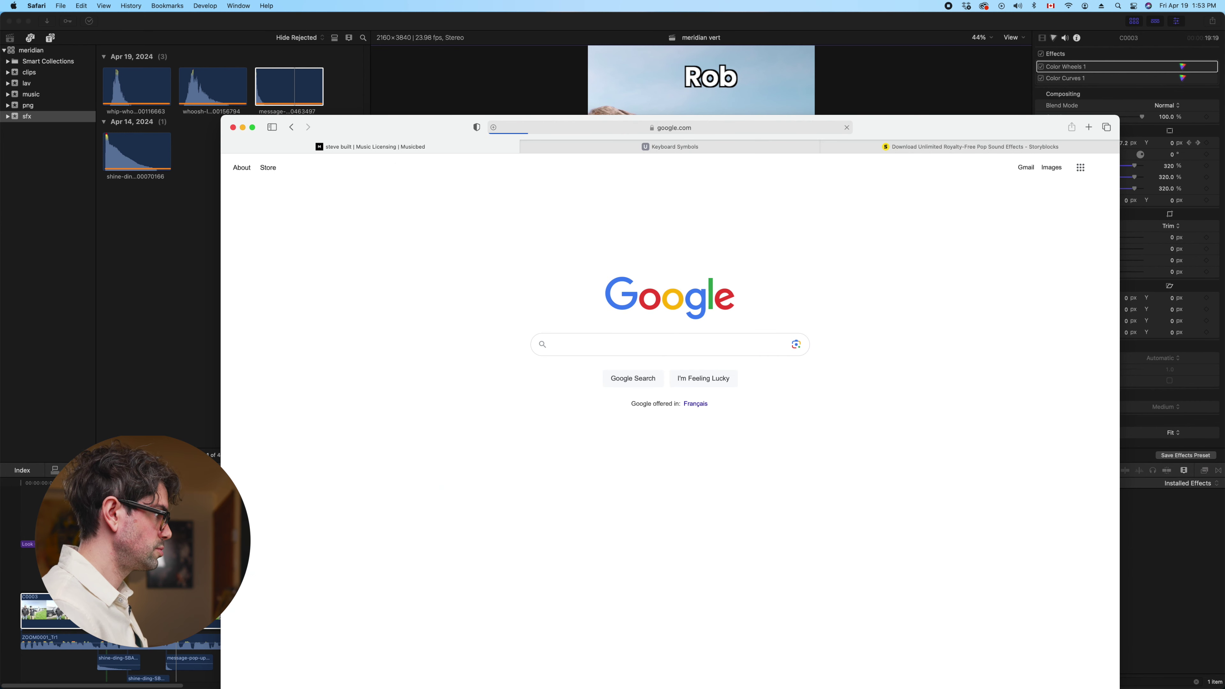
pyautogui.write('arrow png')
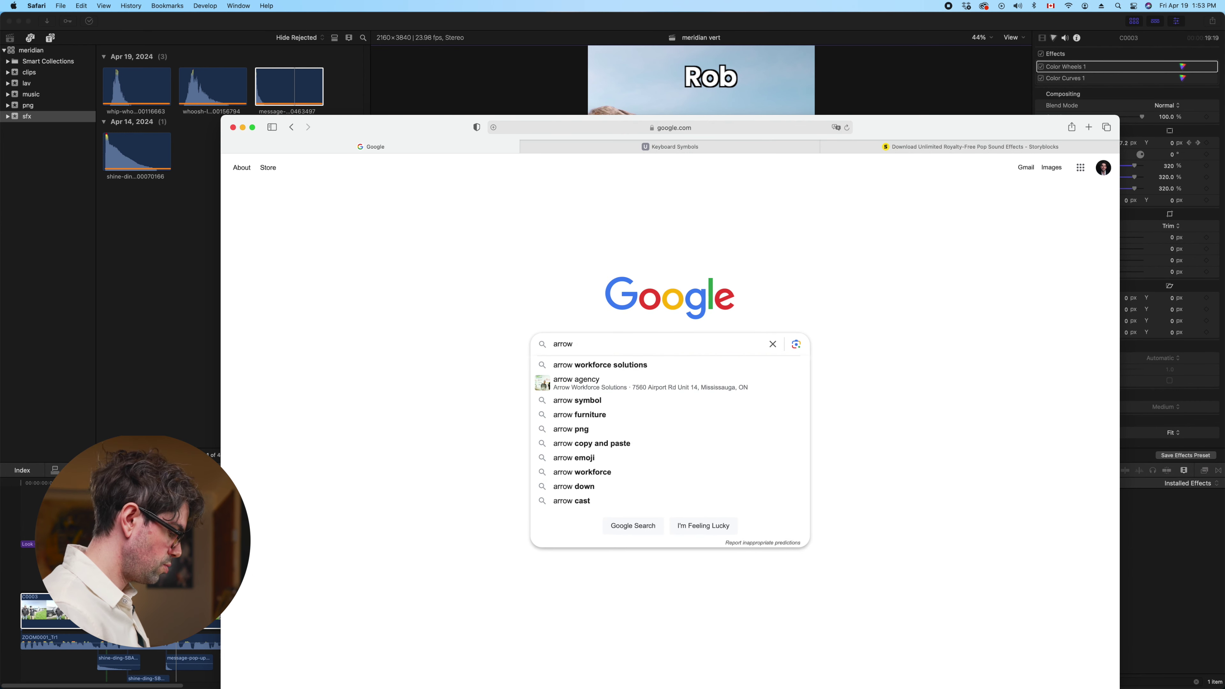
pyautogui.press('Return')
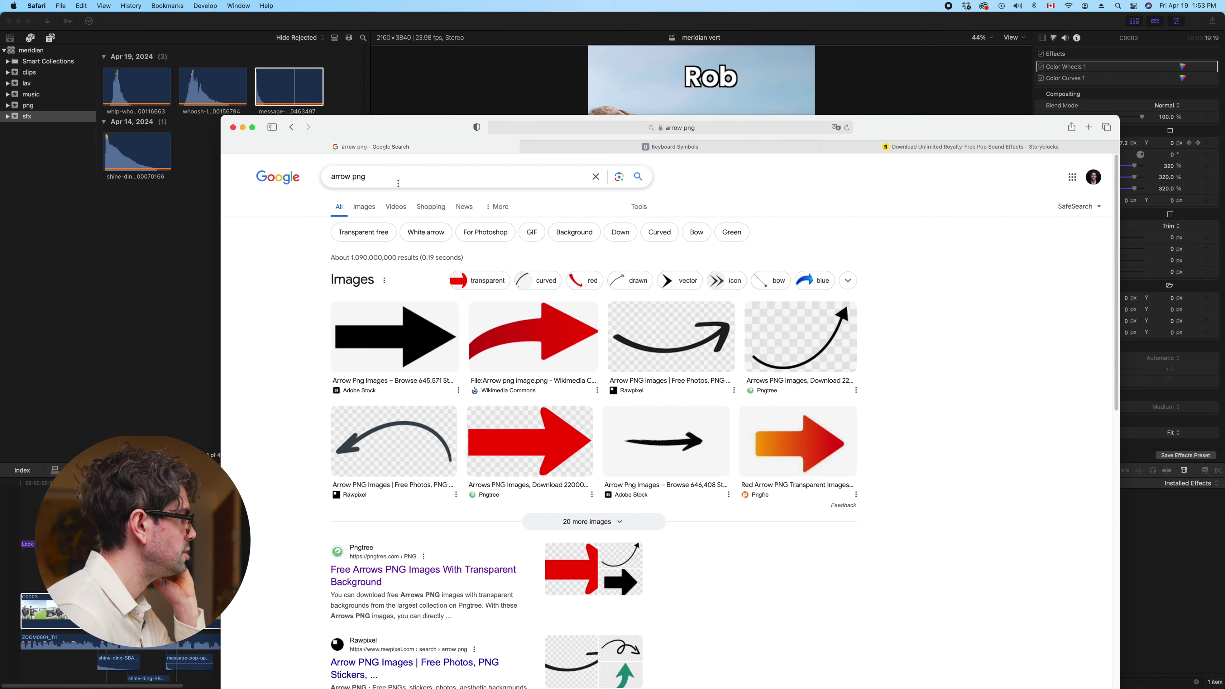
pyautogui.click(364, 207)
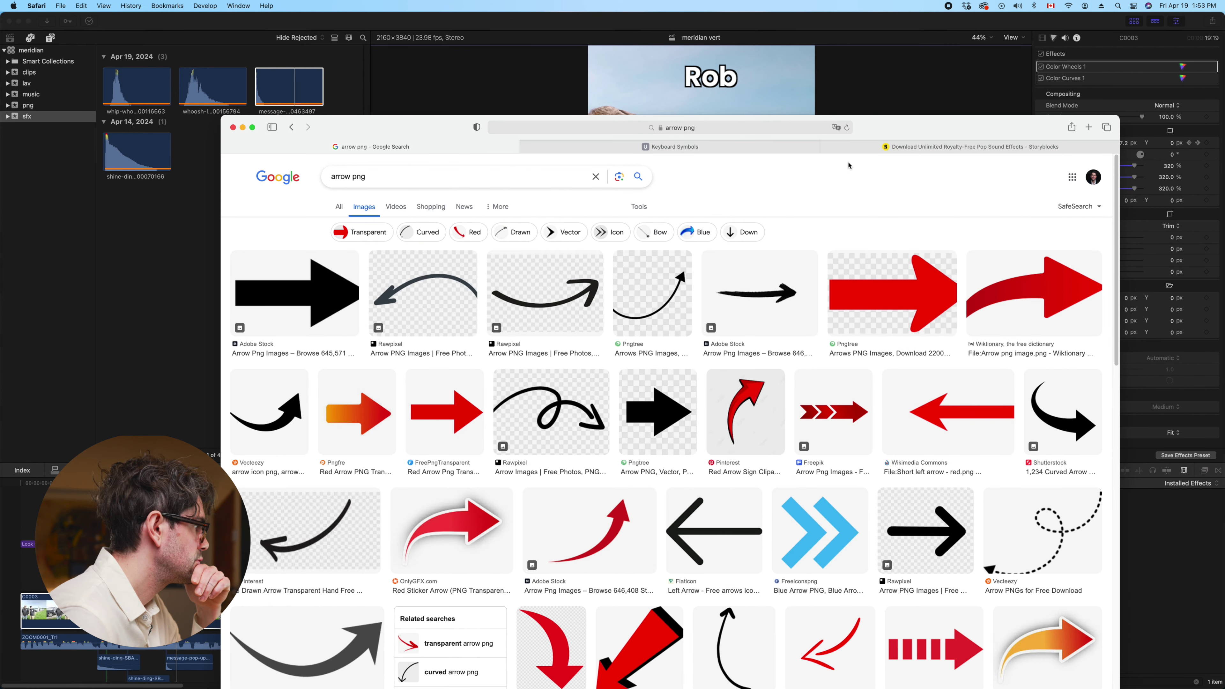
# Preview the orange Pngfre arrow result and open its source page in a new tab
pyautogui.scroll(-3, 810, 340)
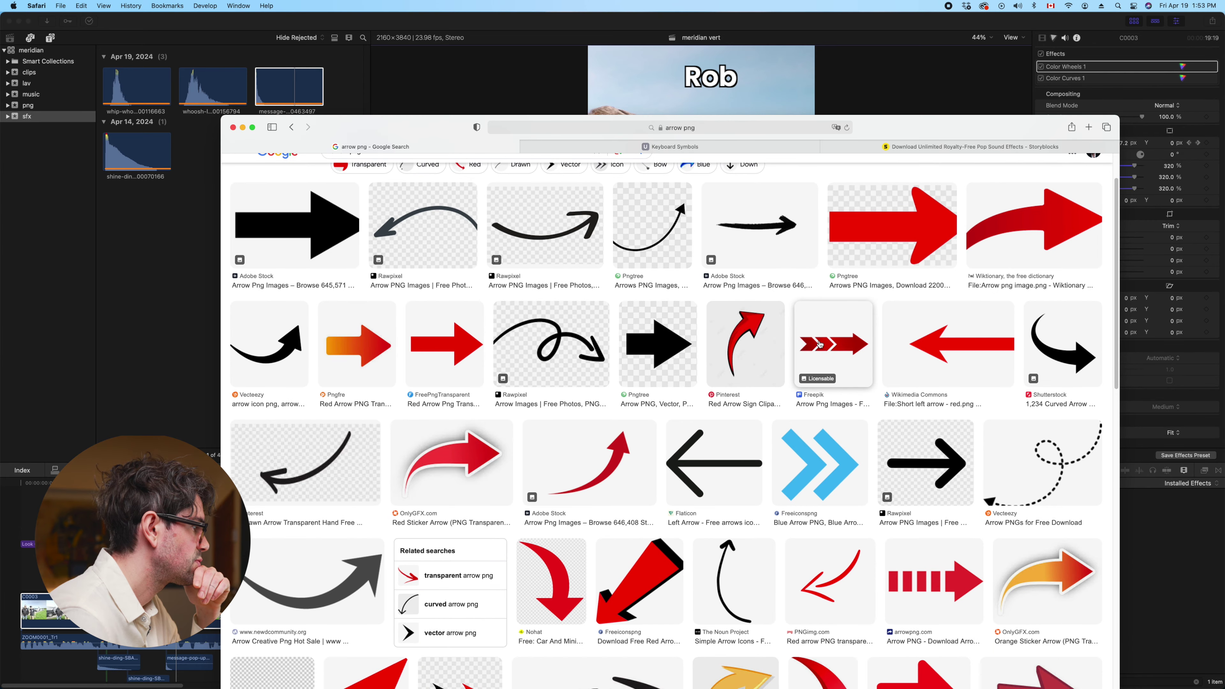
pyautogui.scroll(-6, 842, 318)
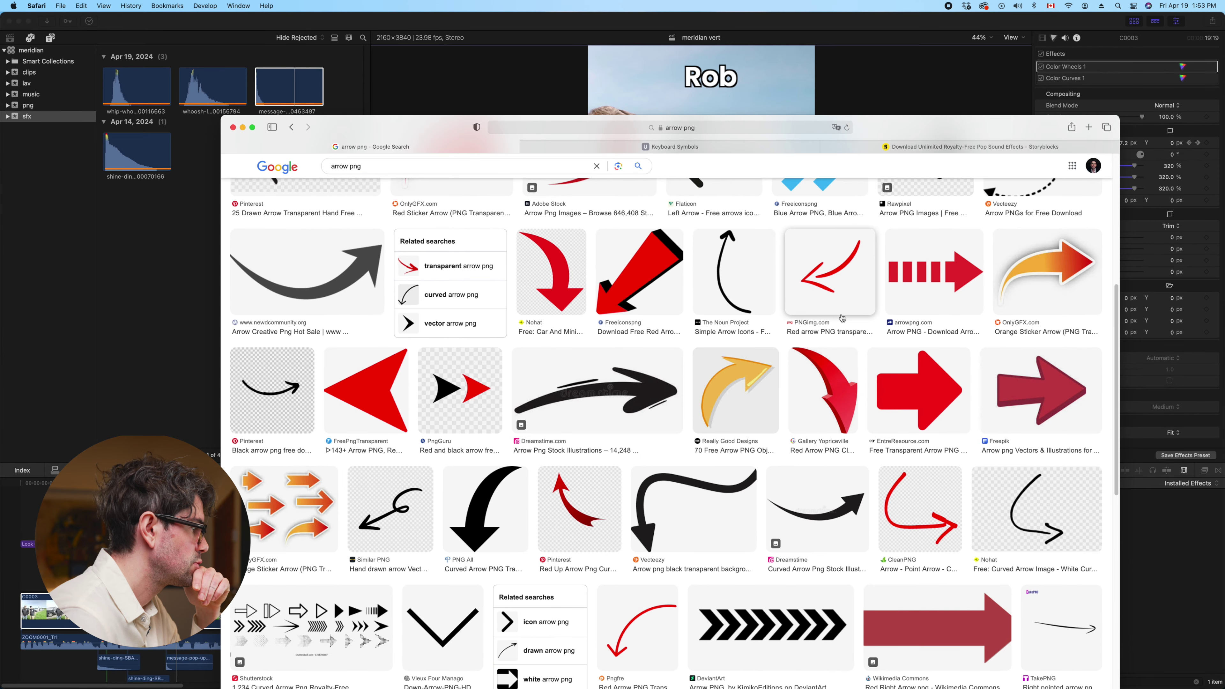
pyautogui.scroll(-5, 842, 318)
pyautogui.scroll(10, 772, 290)
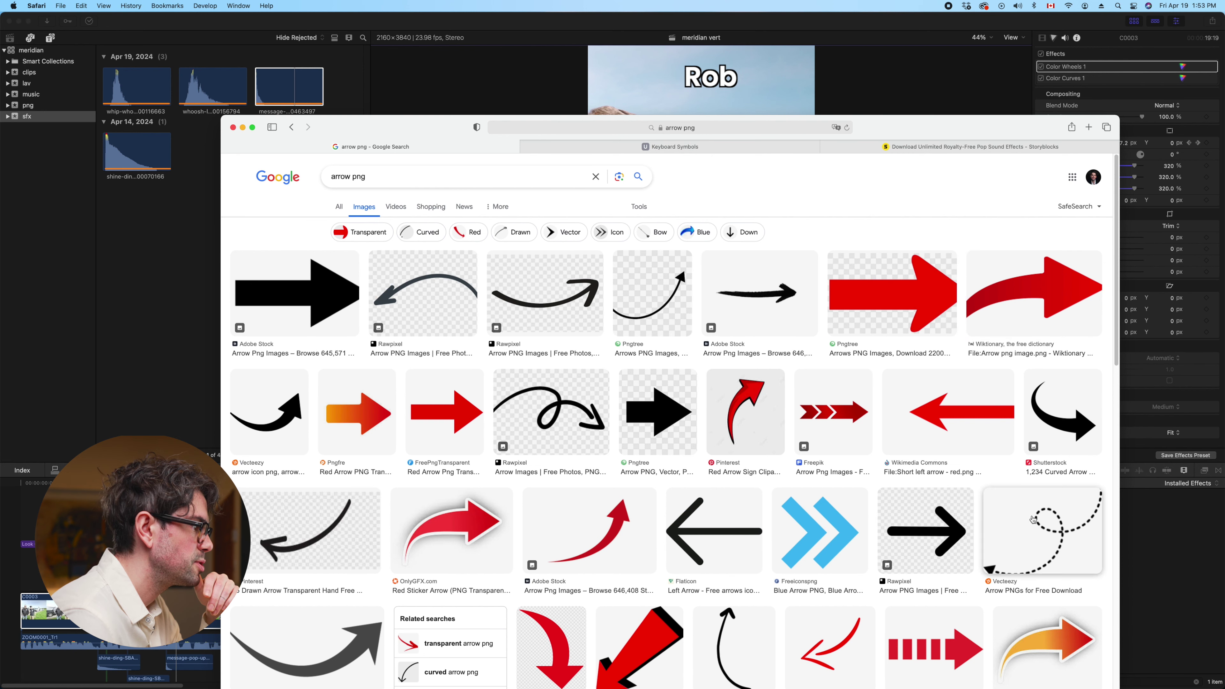
pyautogui.scroll(-1, 1013, 299)
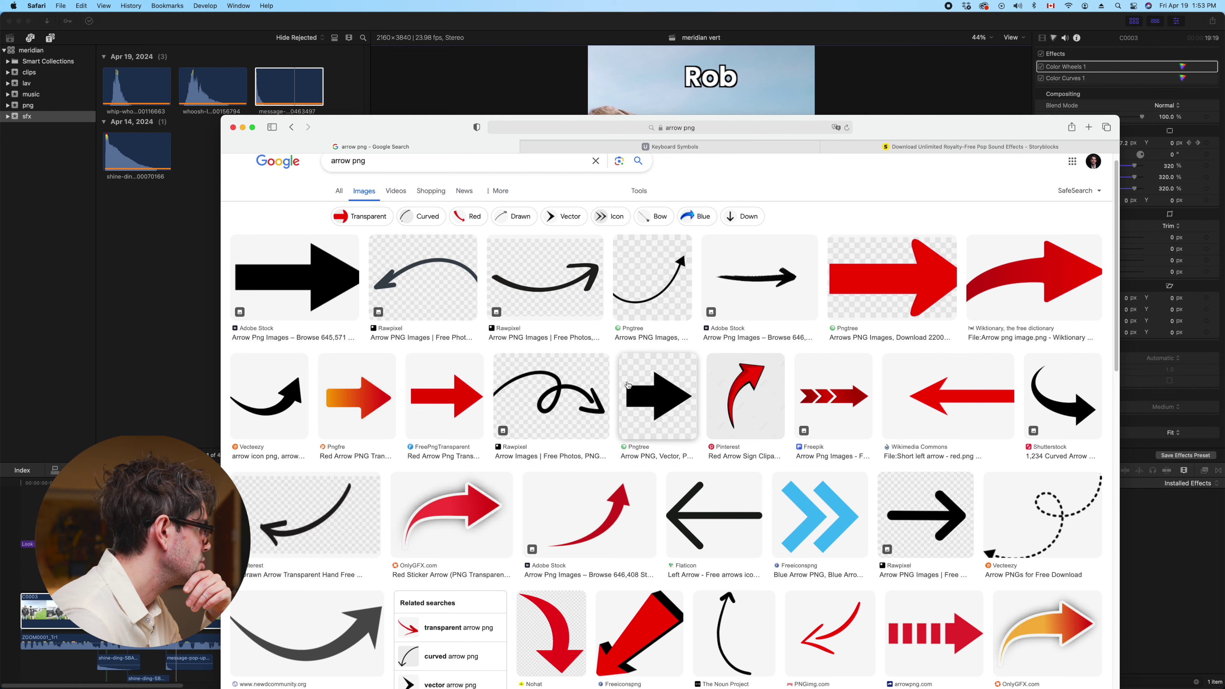
pyautogui.scroll(-3, 550, 396)
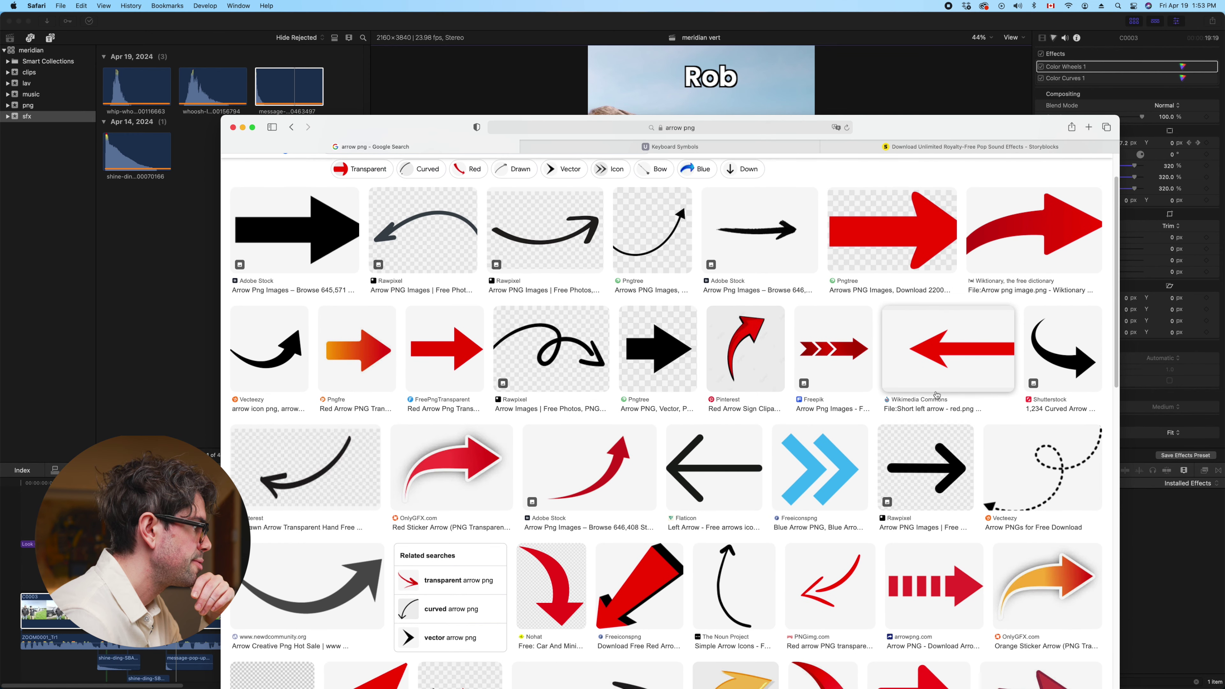
pyautogui.click(382, 363)
pyautogui.click(974, 367)
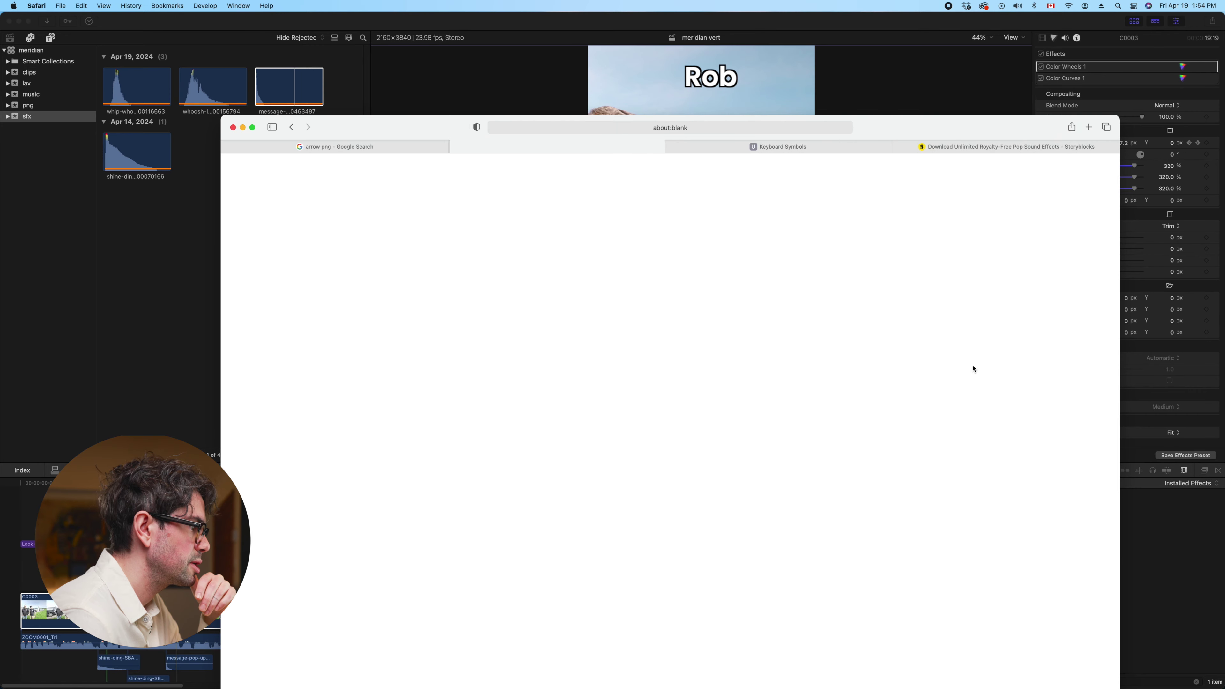
# Try downloading the orange arrow from Pngfre, back out of the ad page, and close the tab
pyautogui.scroll(-15, 938, 384)
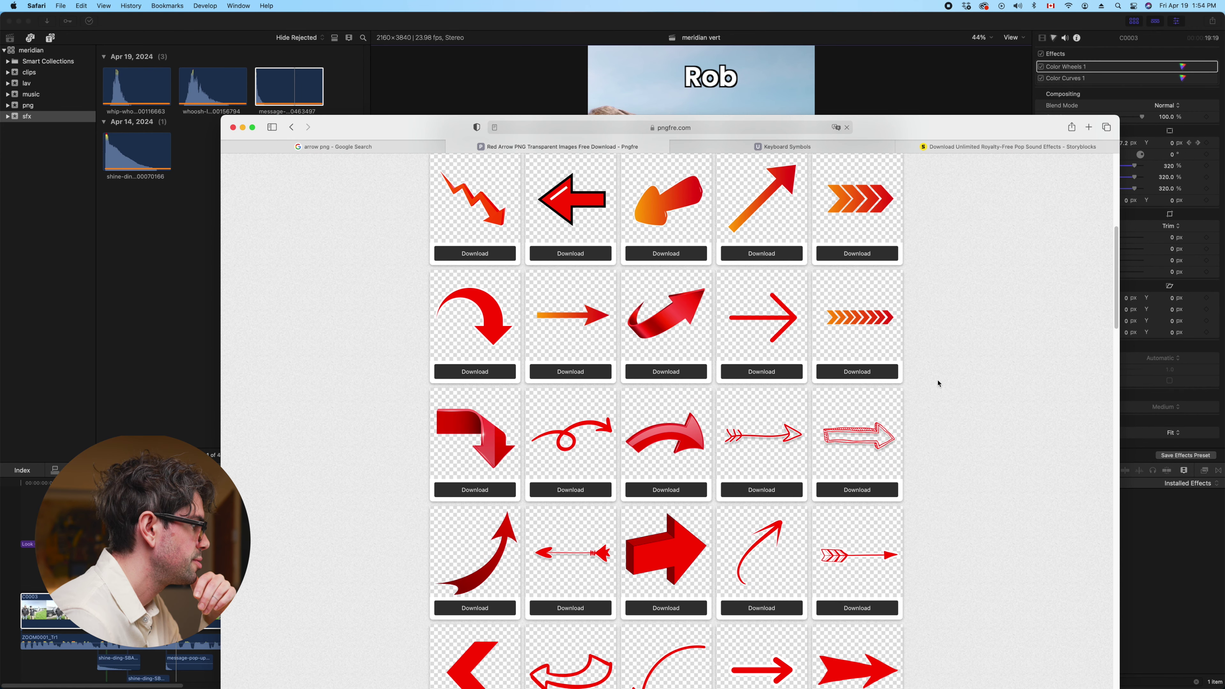
pyautogui.scroll(5, 937, 384)
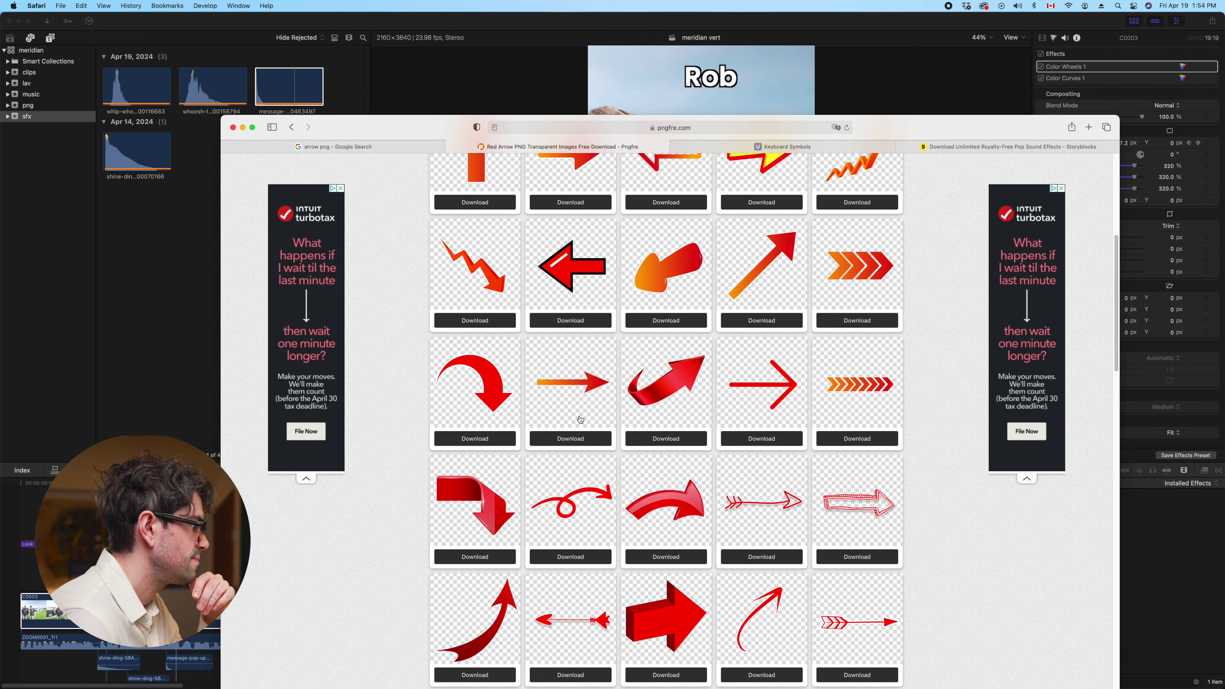
pyautogui.click(577, 439)
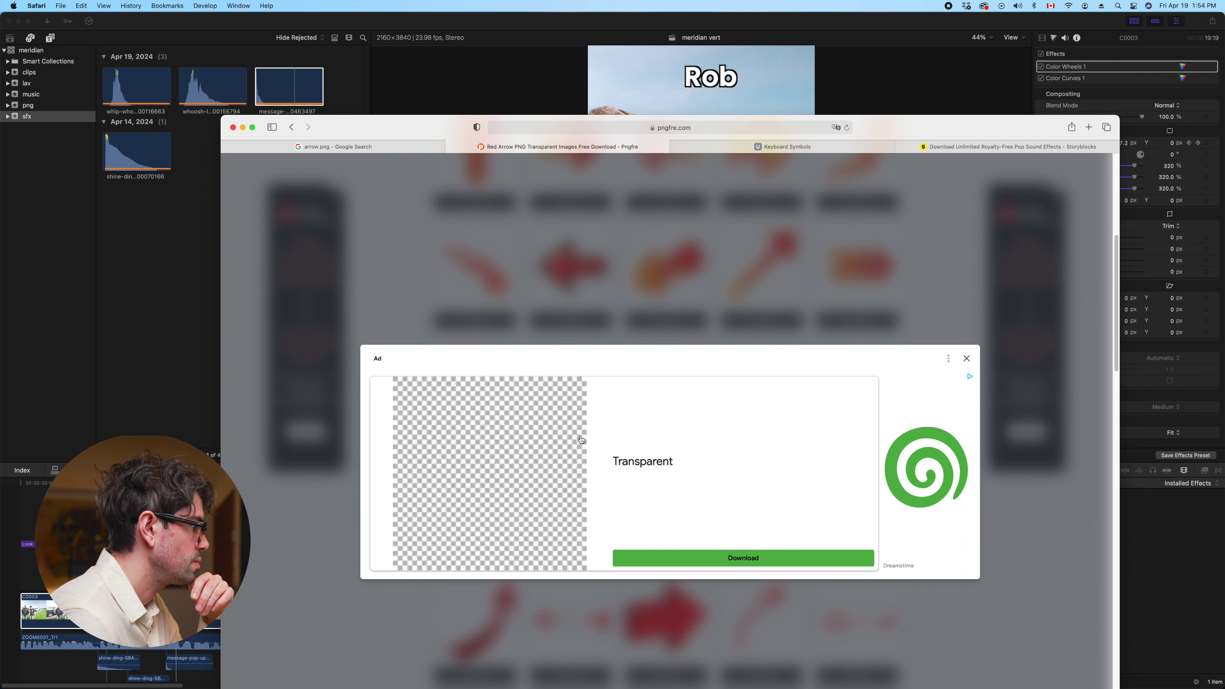
pyautogui.click(741, 560)
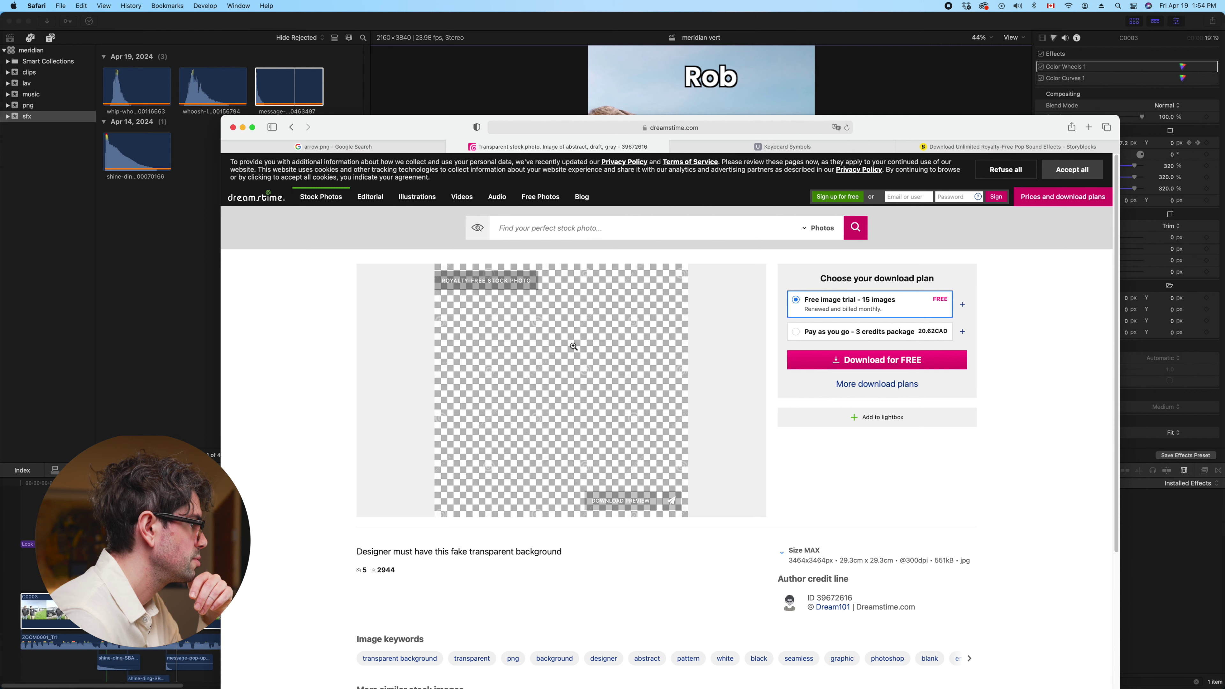
pyautogui.click(291, 128)
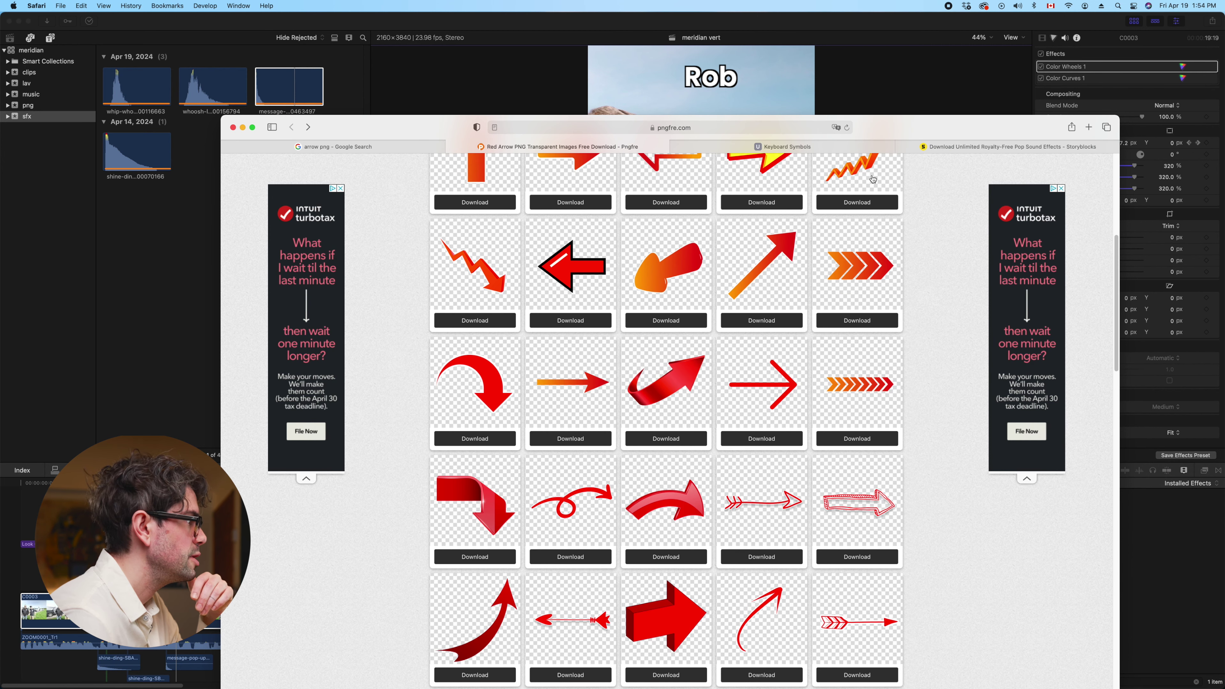
pyautogui.press('super+w')
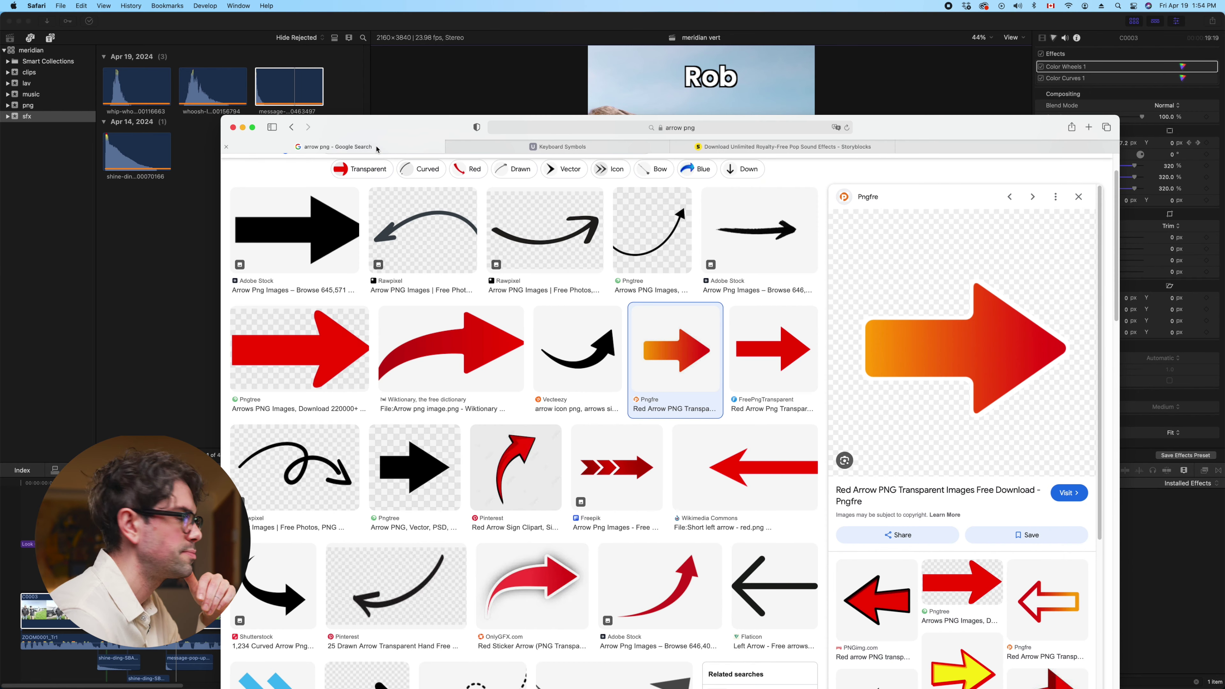
# Close the Pngfre preview and preview the Adobe Stock brush-stroke arrow result instead
pyautogui.scroll(-6, 791, 476)
pyautogui.click(1078, 200)
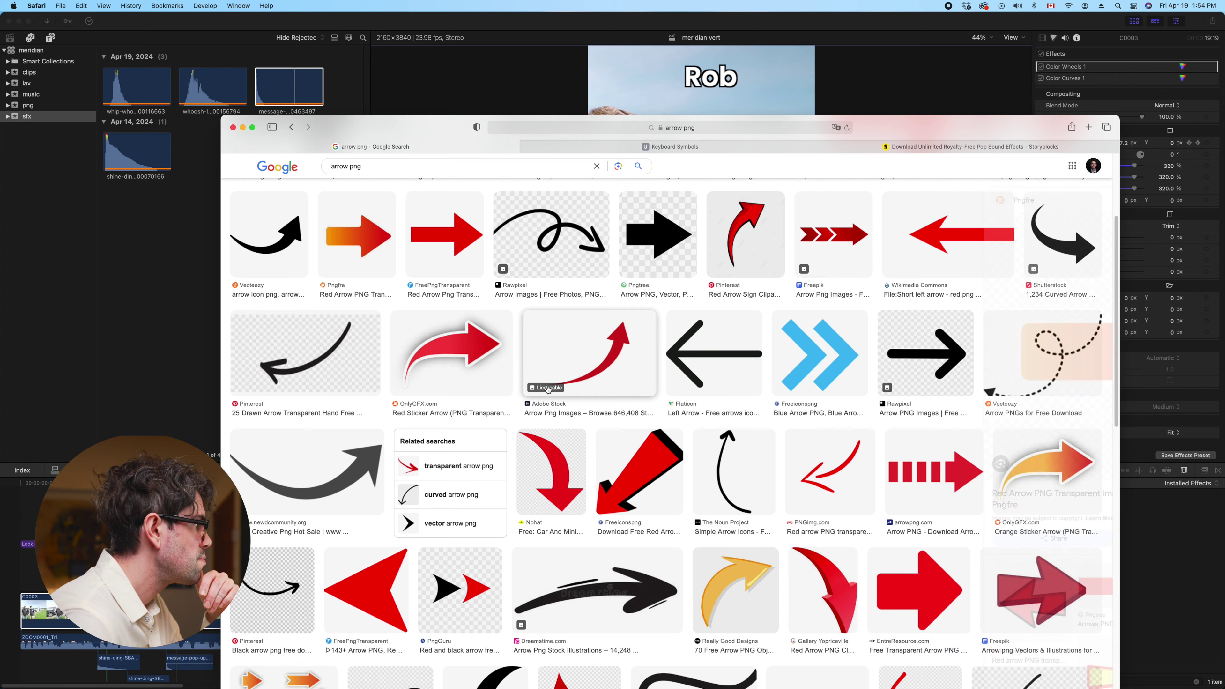
pyautogui.scroll(-2, 719, 322)
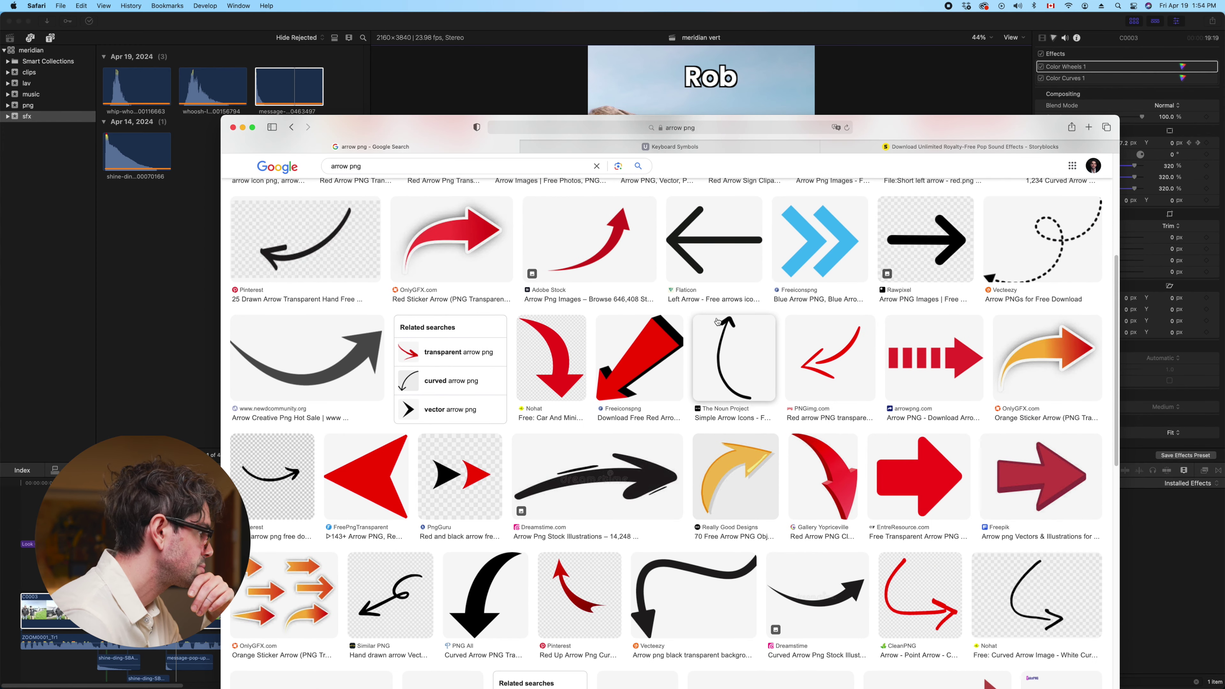
pyautogui.scroll(-6, 800, 311)
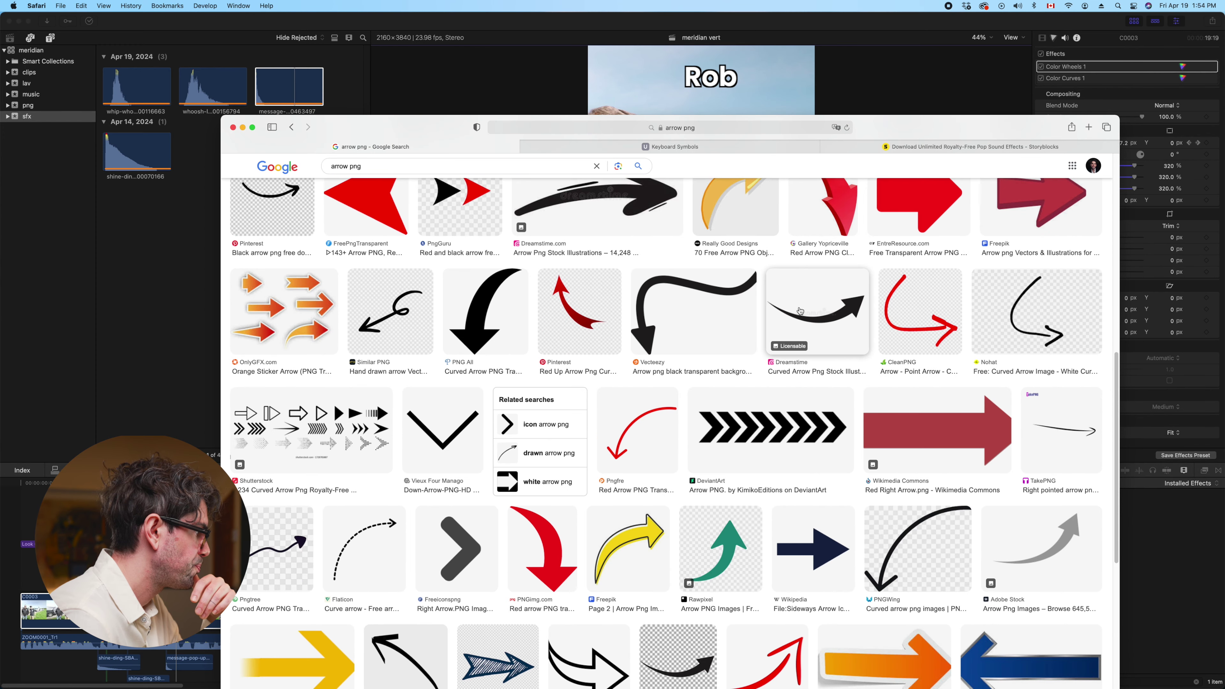
pyautogui.scroll(-4, 800, 311)
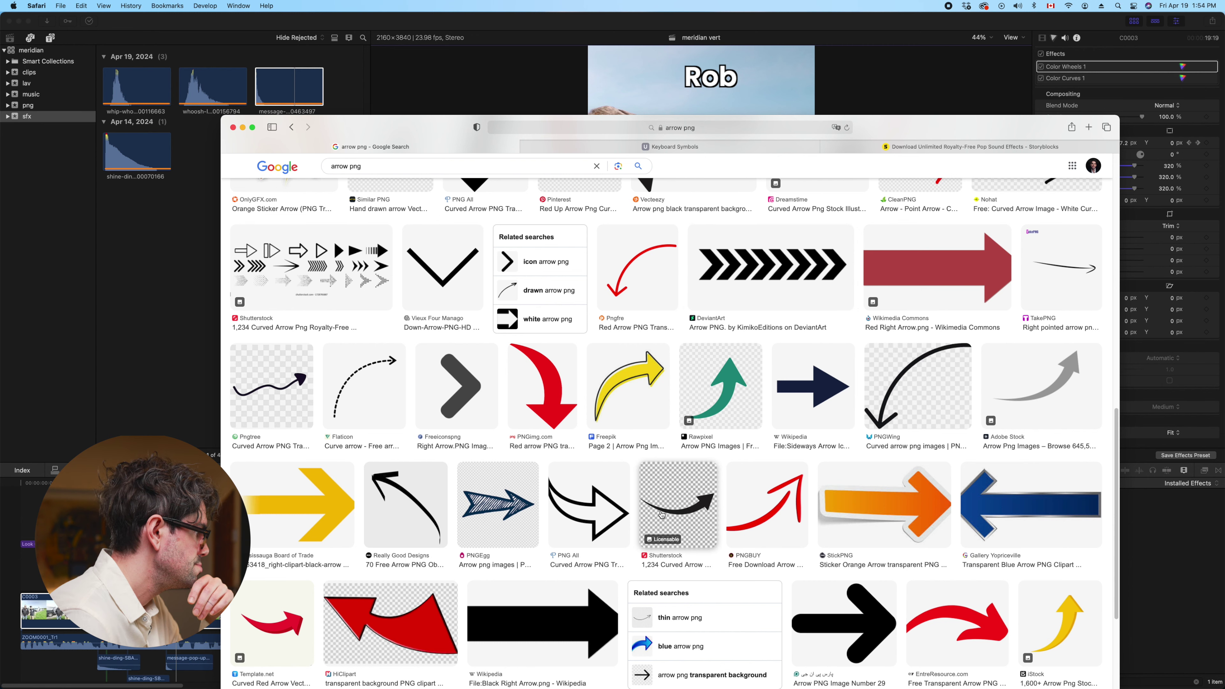
pyautogui.scroll(10, 662, 514)
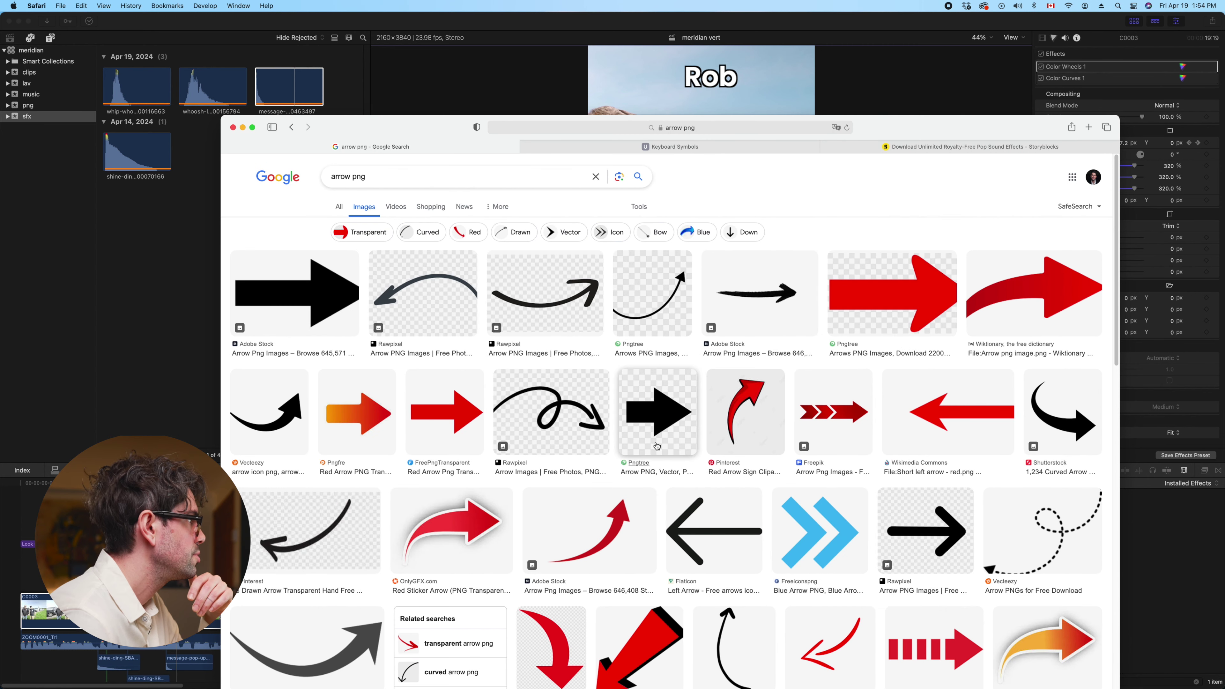
pyautogui.moveTo(417, 141); pyautogui.dragTo(446, 81)
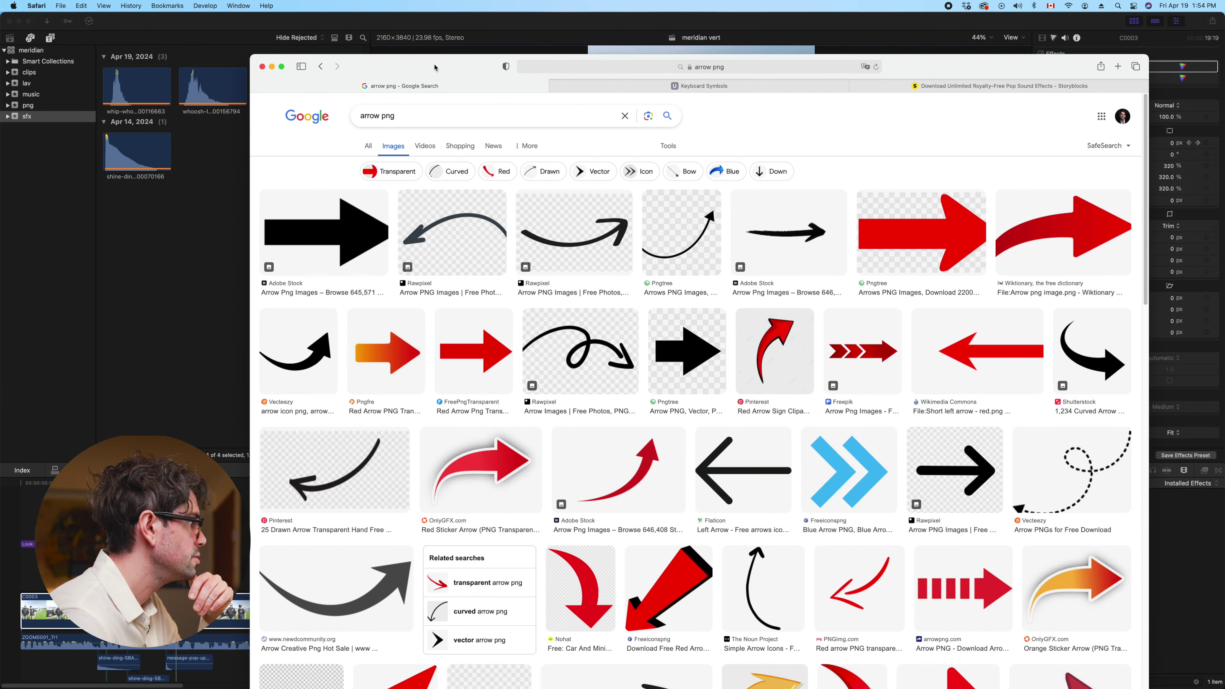
pyautogui.click(774, 246)
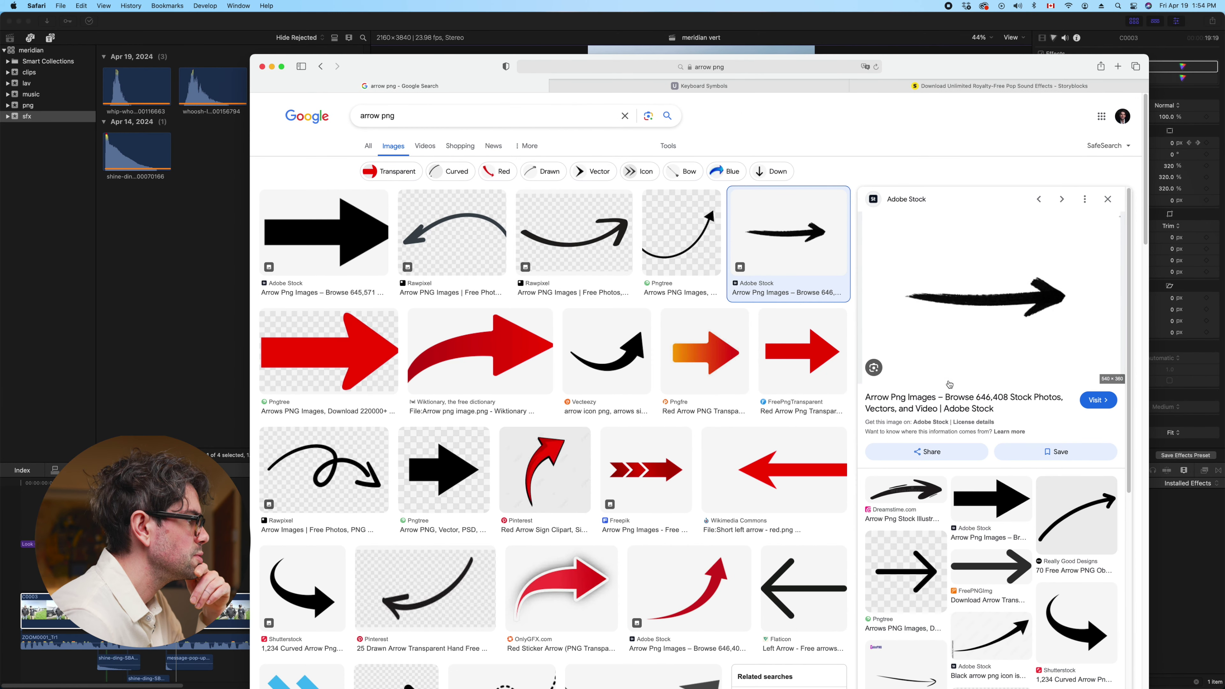
# License the hand-drawn black arrow (file 632966537) on Adobe Stock as a Standard PNG and download it
pyautogui.click(1033, 306)
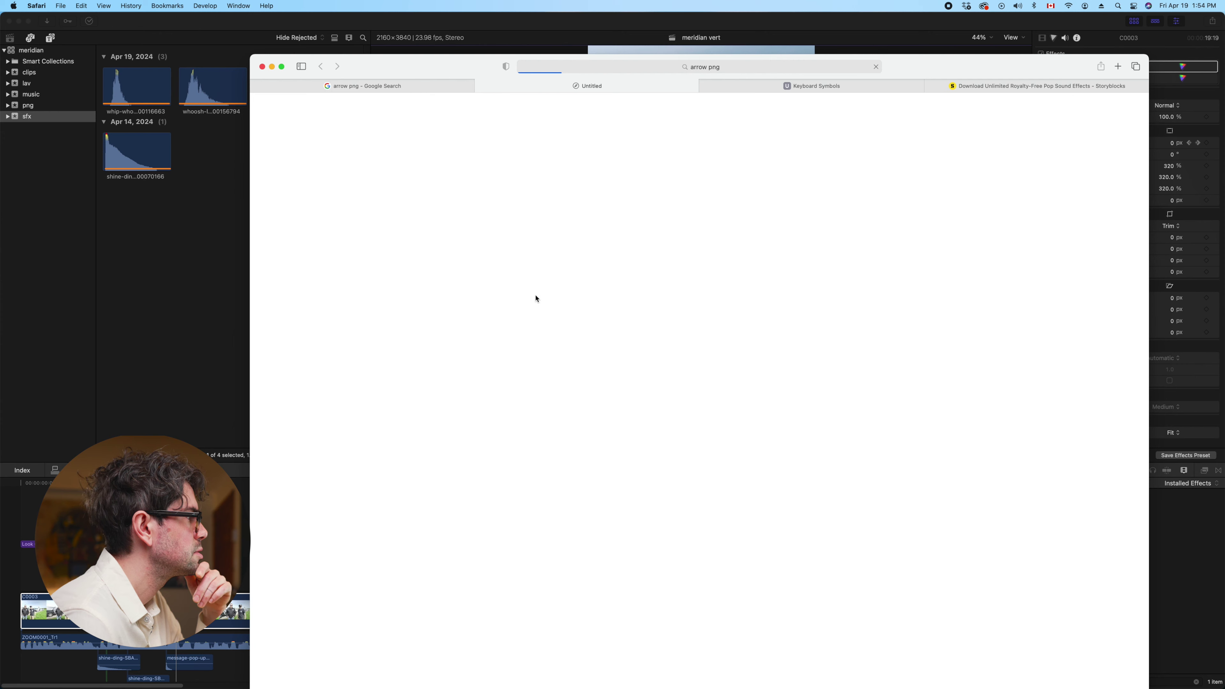
pyautogui.moveTo(782, 92)
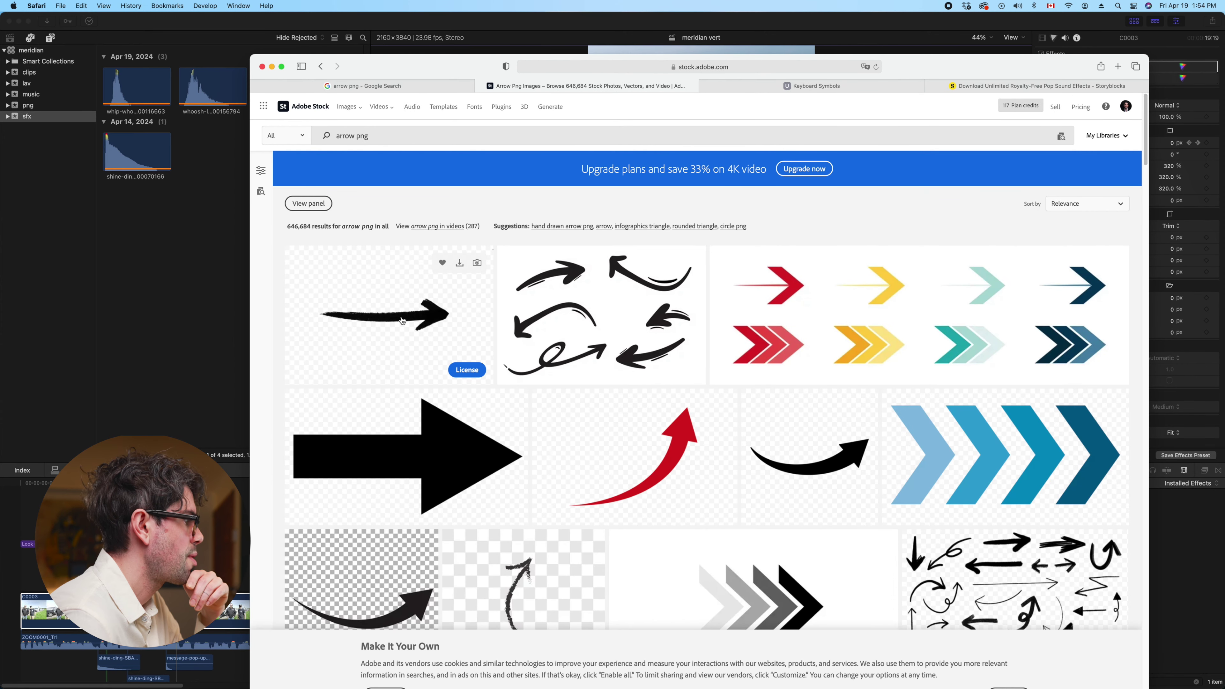
pyautogui.scroll(-4, 402, 318)
pyautogui.scroll(4, 401, 316)
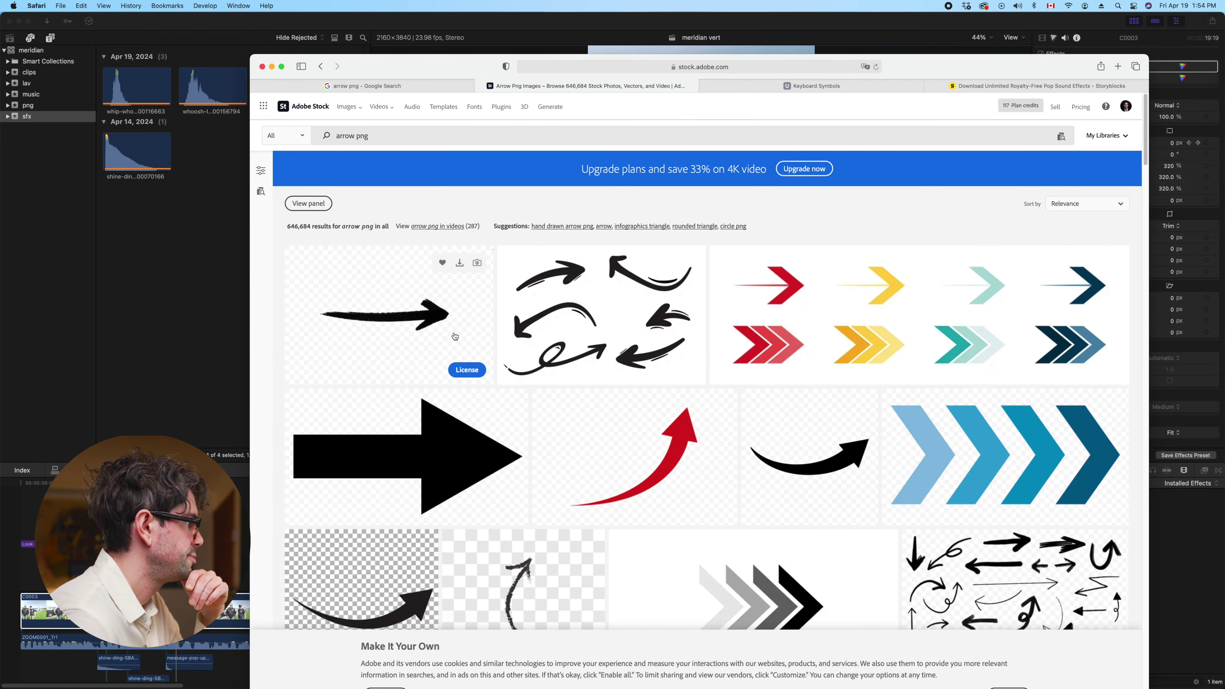
pyautogui.scroll(-4, 442, 272)
pyautogui.click(459, 235)
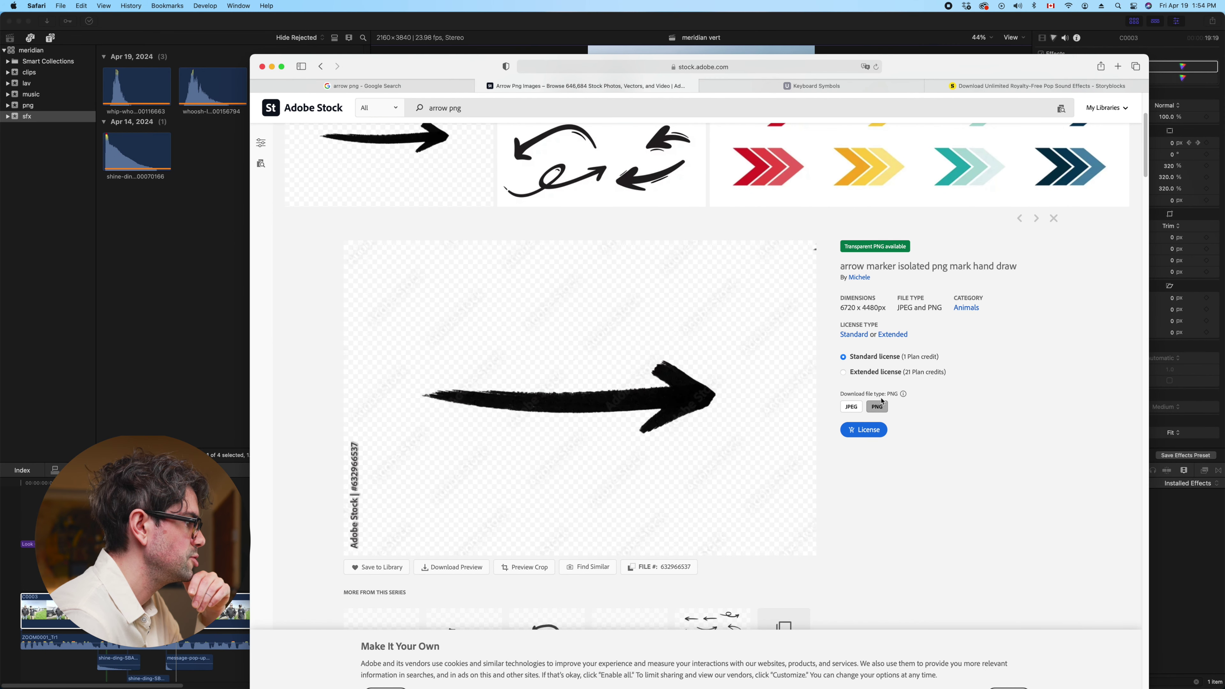
pyautogui.click(873, 432)
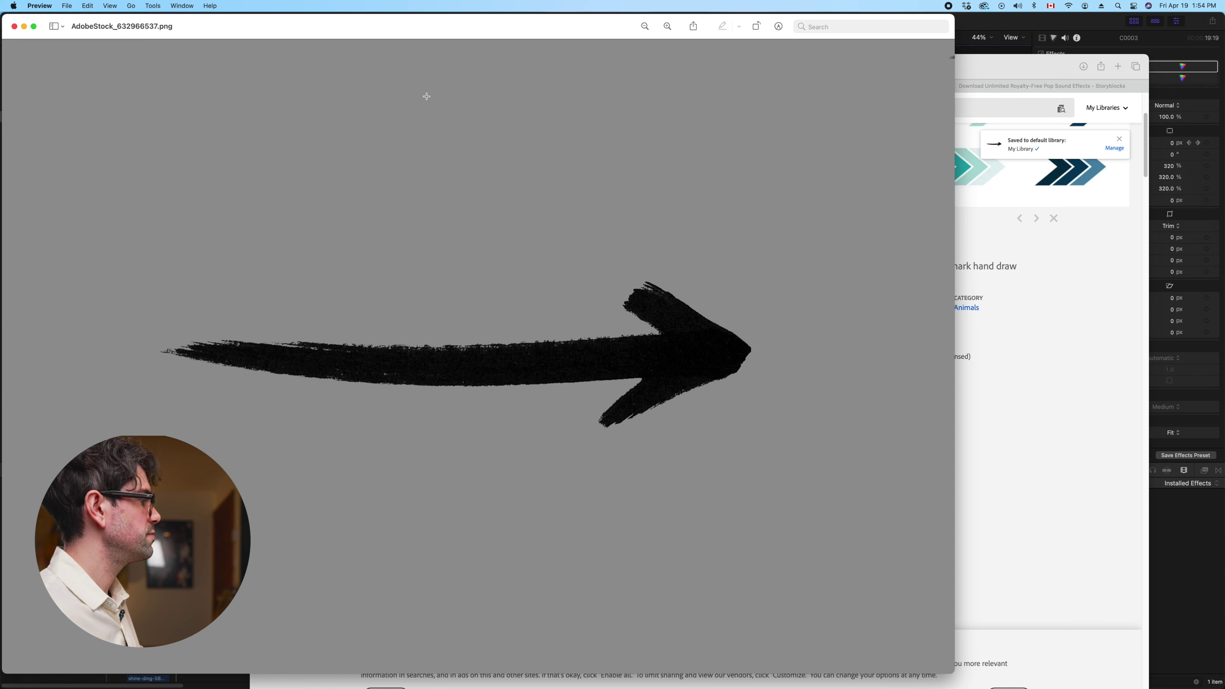
pyautogui.press('super+w')
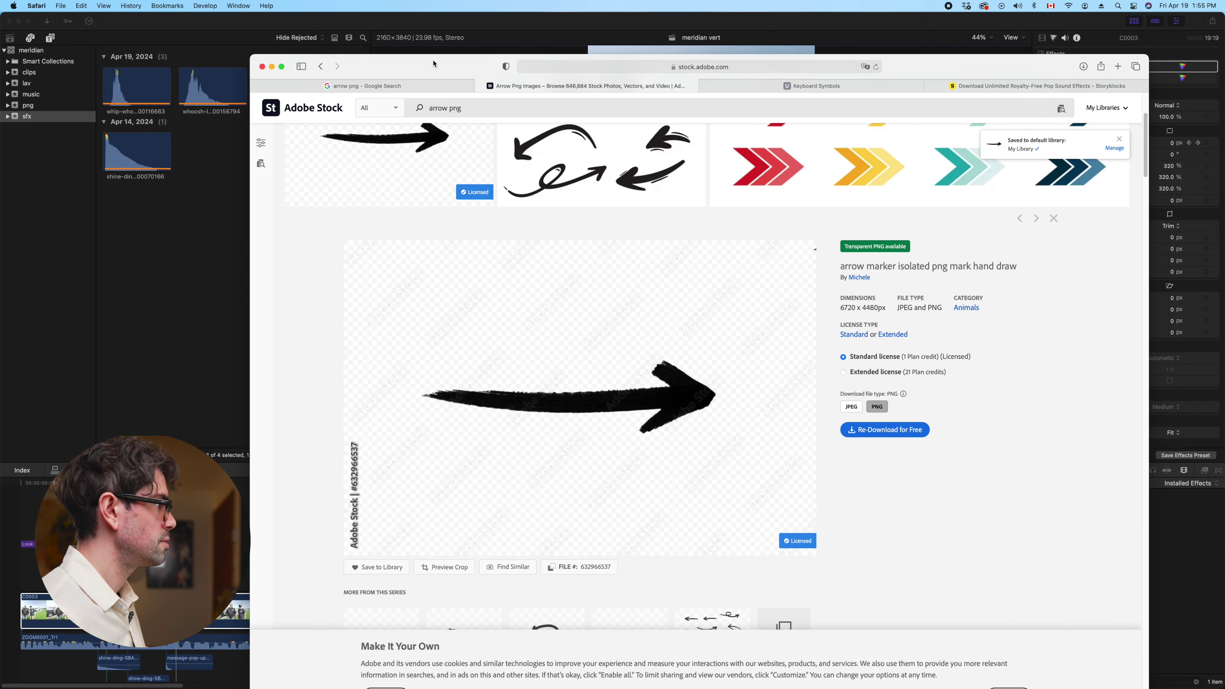
pyautogui.moveTo(894, 67); pyautogui.dragTo(858, 179)
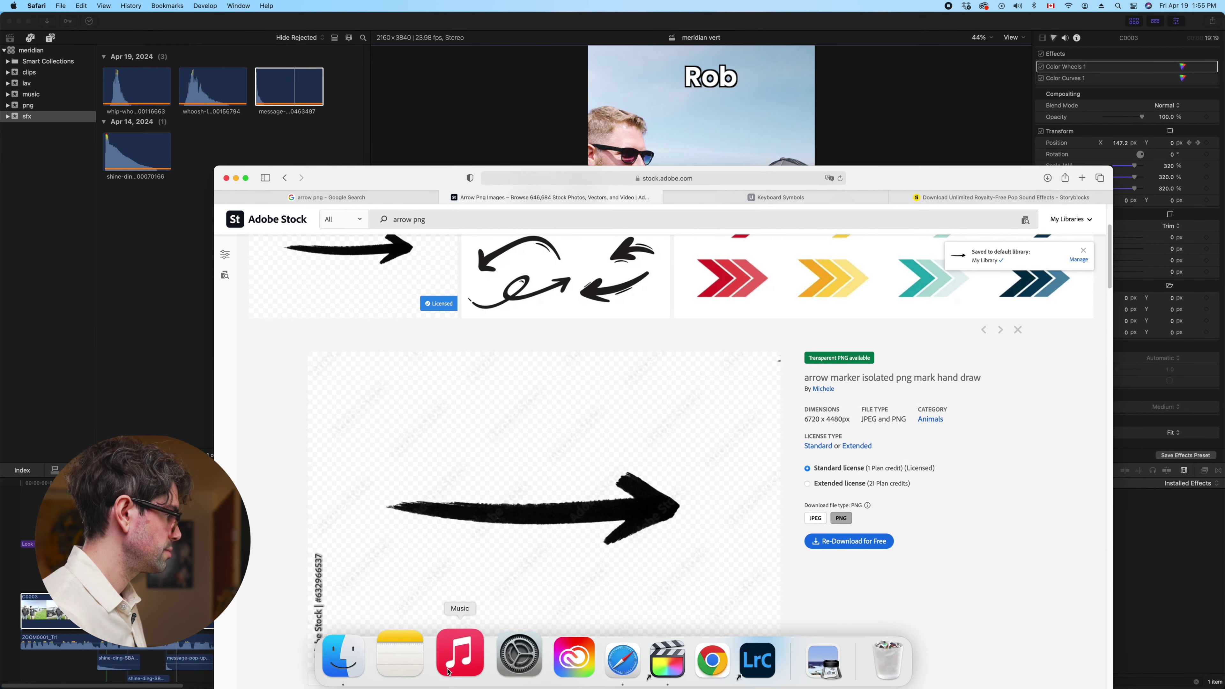
# Close the Google image preview and move the browser window out of the way
pyautogui.click(367, 198)
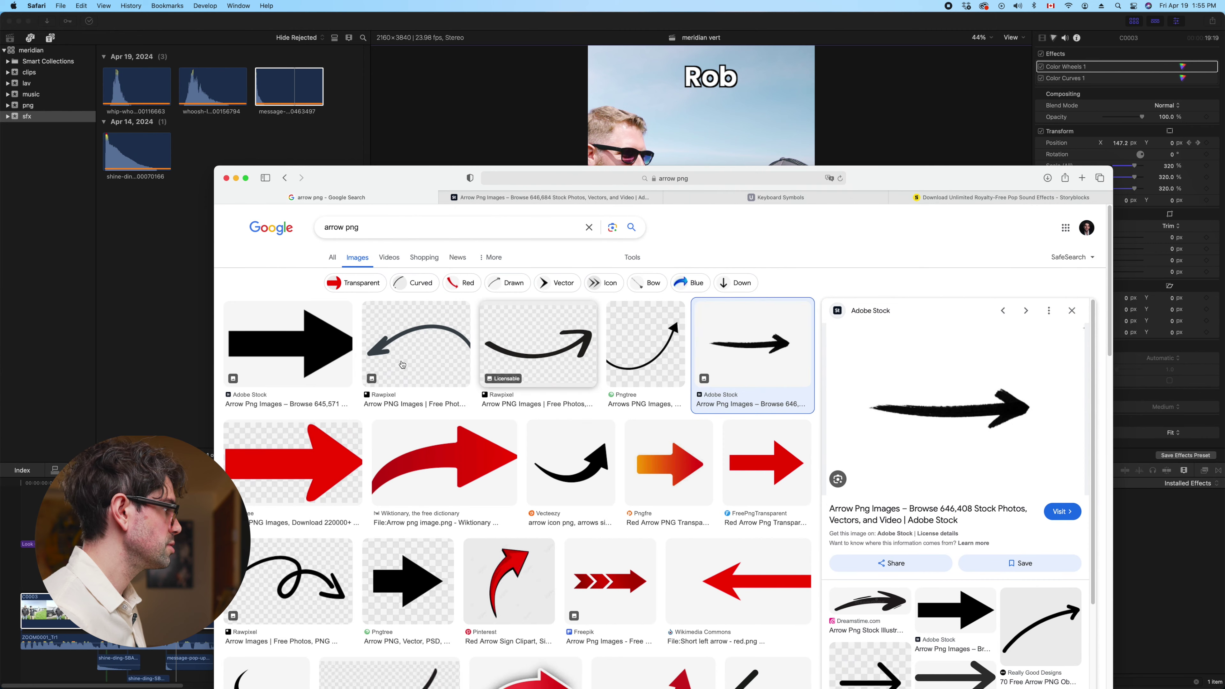
pyautogui.click(1072, 303)
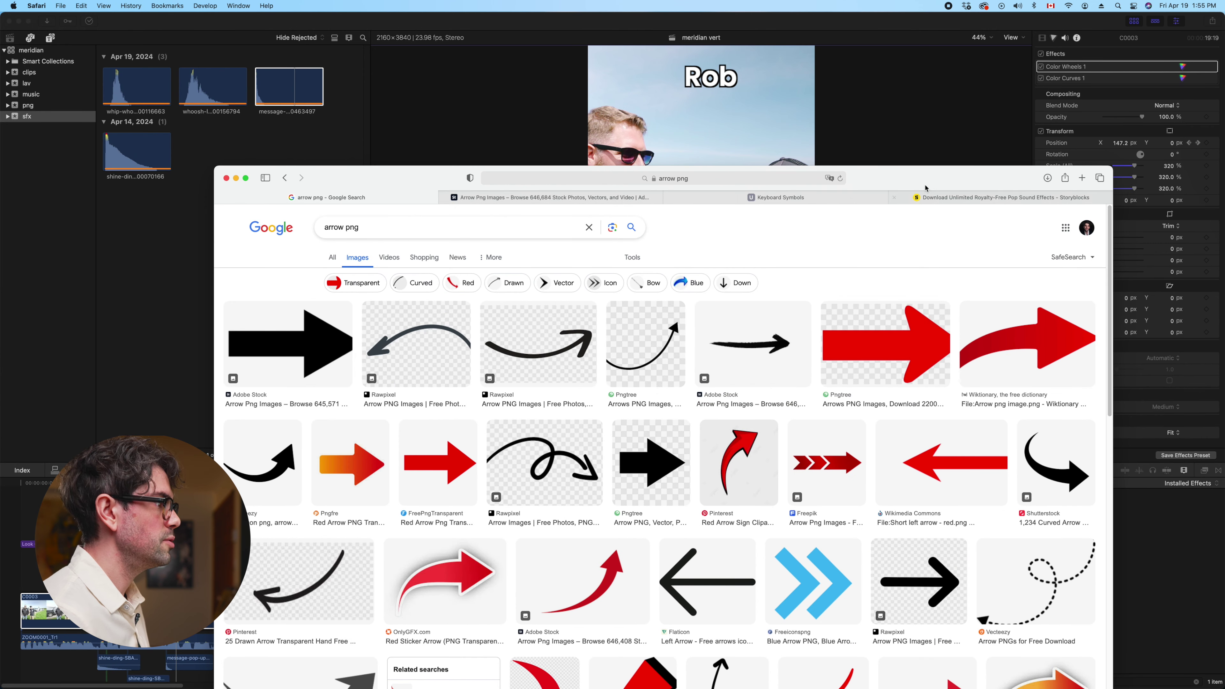
pyautogui.moveTo(941, 177); pyautogui.dragTo(917, 129)
pyautogui.moveTo(503, 644)
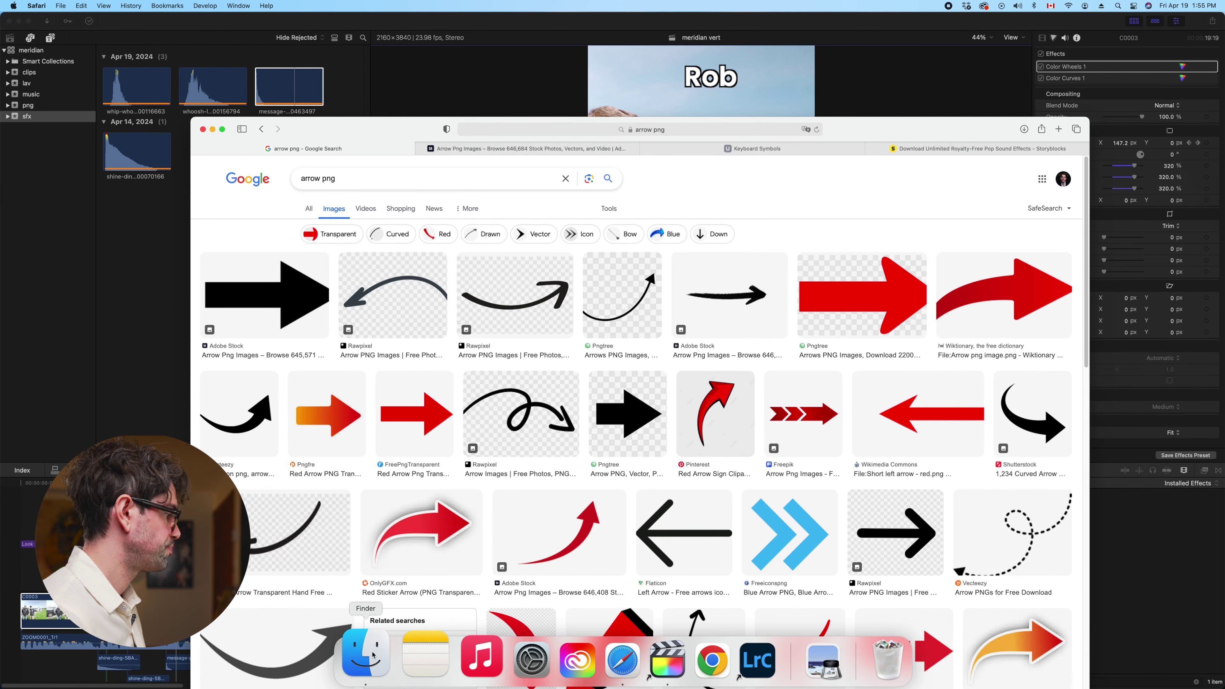
pyautogui.moveTo(490, 535); pyautogui.dragTo(403, 665)
# Move AdobeStock_632966537.png from Downloads into the project's png folder and return to Final Cut Pro
pyautogui.click(355, 656)
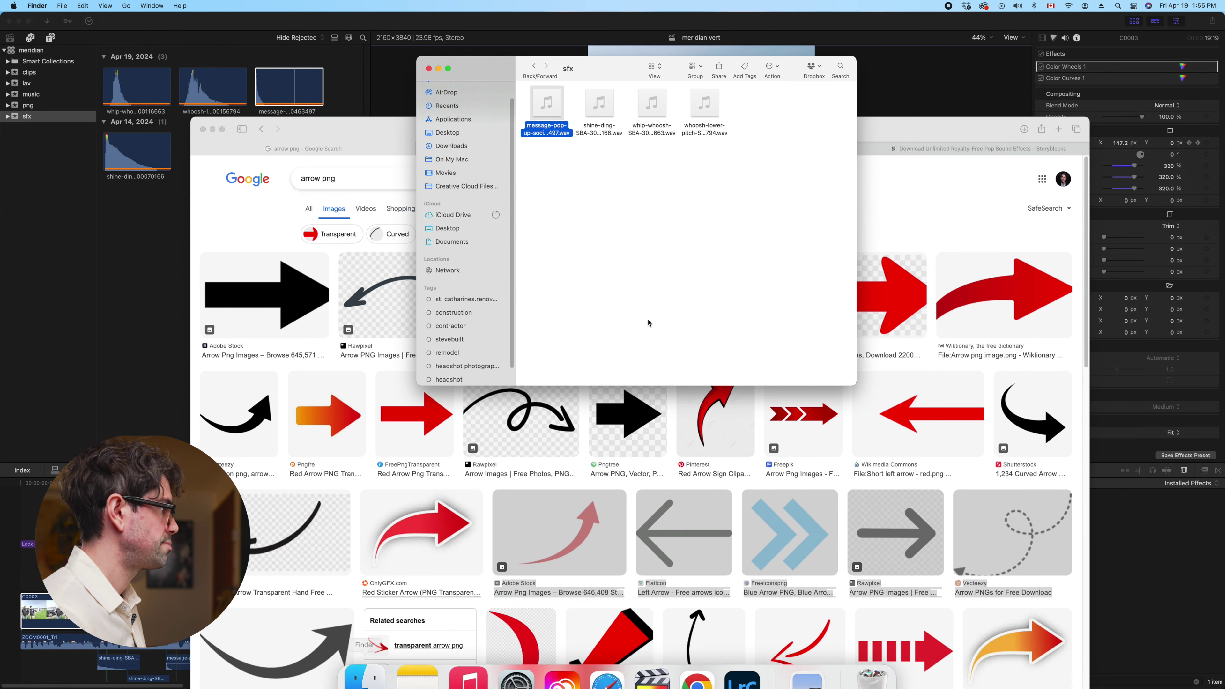
pyautogui.click(534, 67)
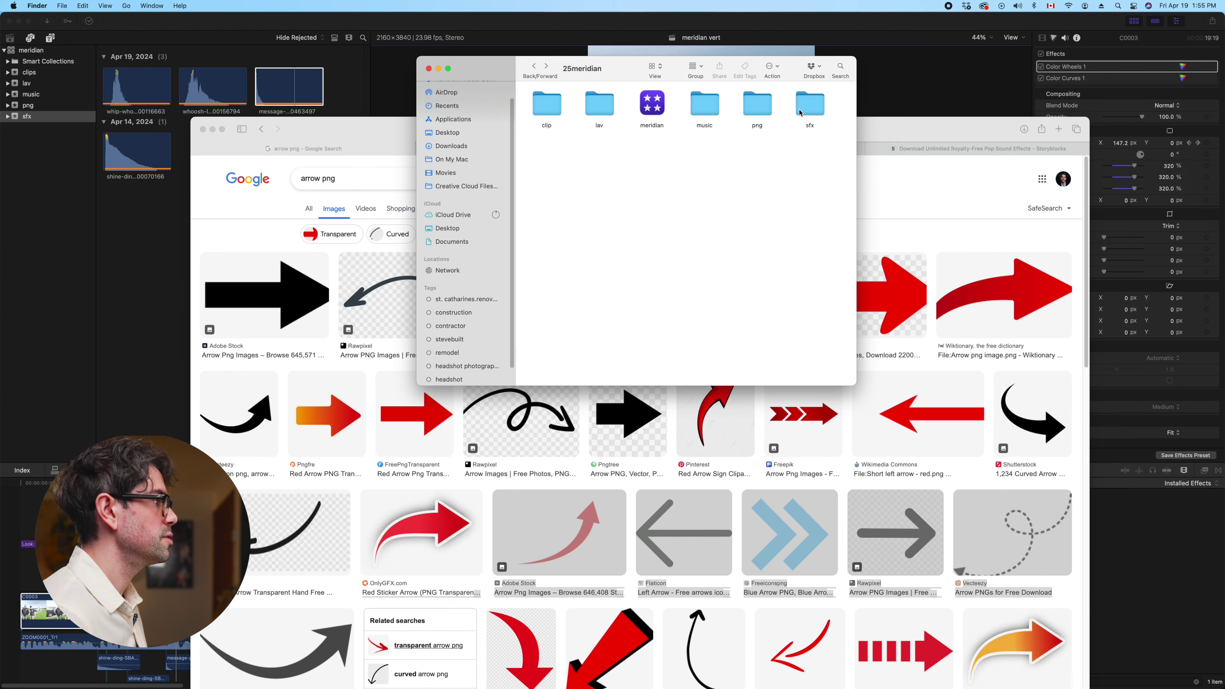
pyautogui.doubleClick(757, 105)
pyautogui.moveTo(907, 129); pyautogui.dragTo(942, 401)
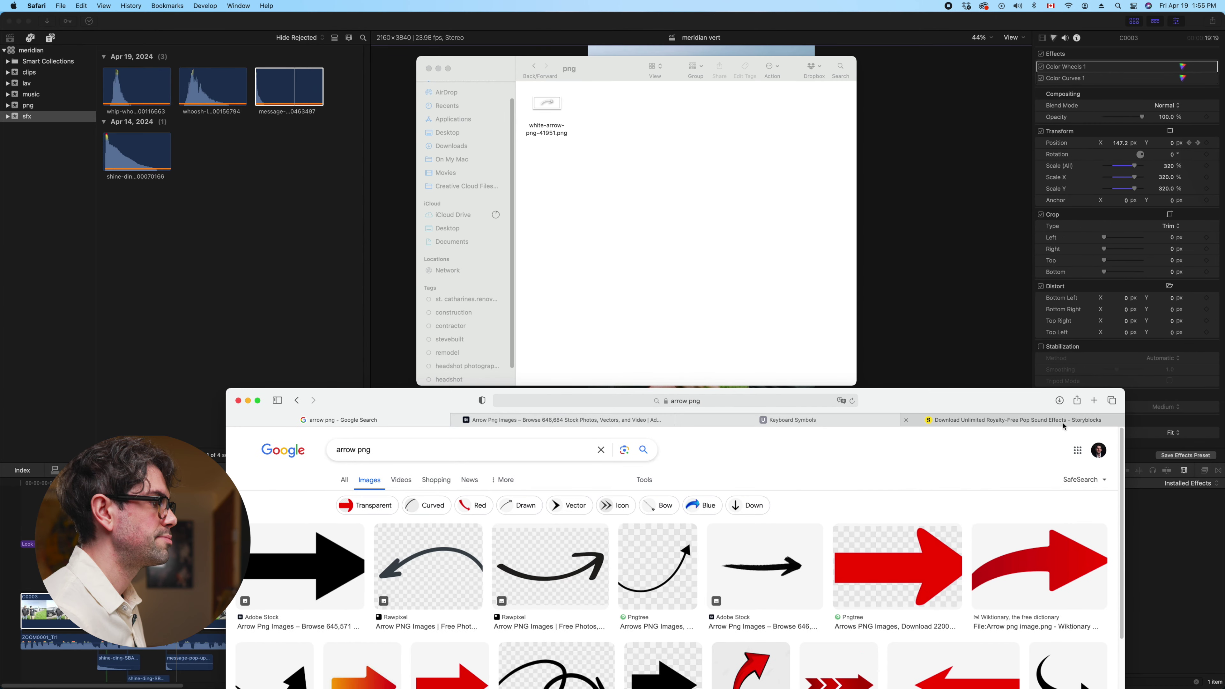
pyautogui.click(1059, 400)
pyautogui.moveTo(1054, 445); pyautogui.dragTo(688, 190)
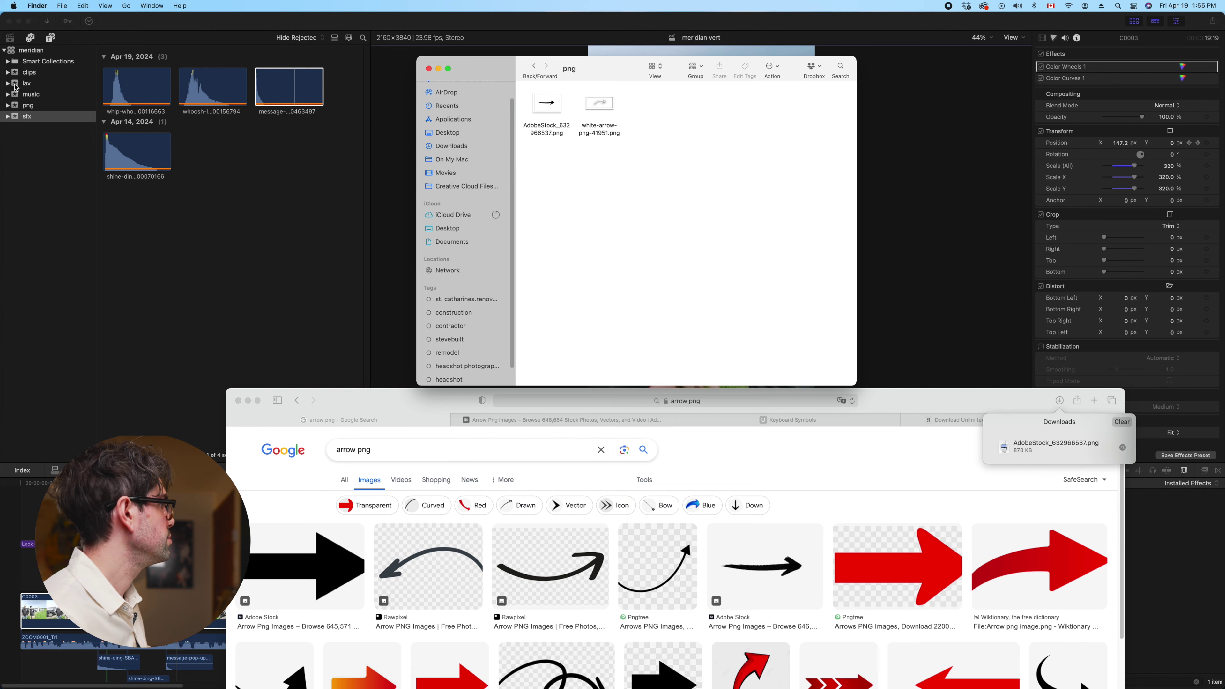
pyautogui.click(29, 106)
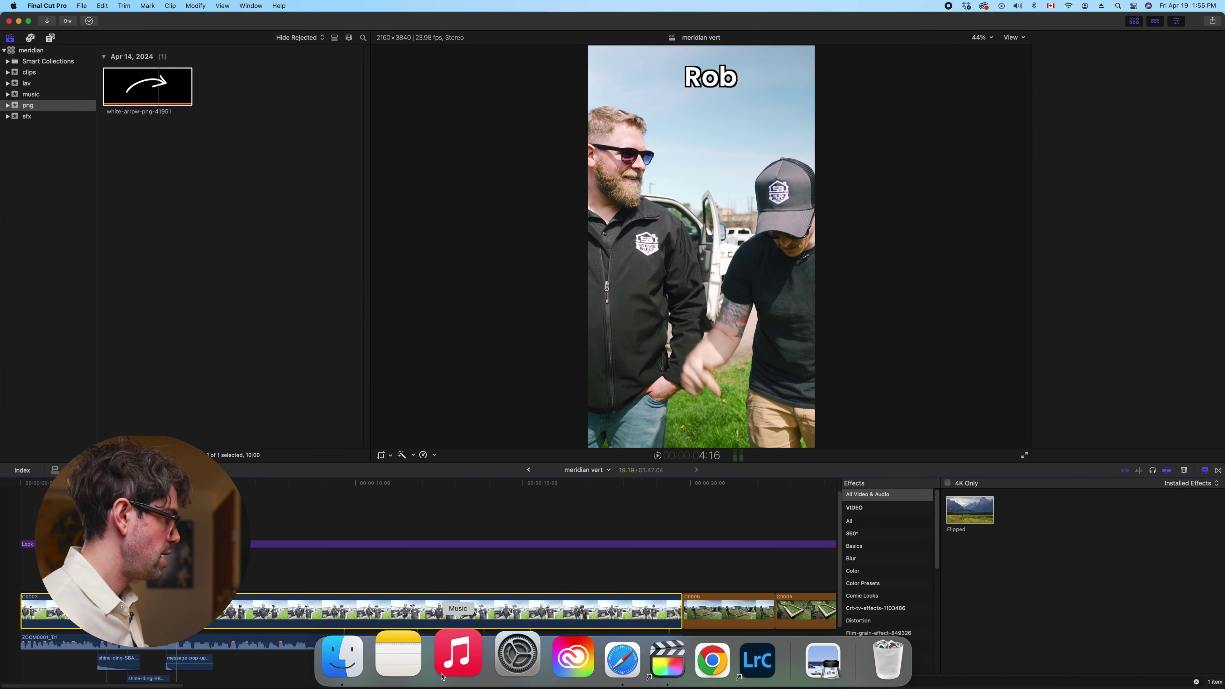
# Import the Adobe Stock arrow into the png event and connect it above the Rob shot
pyautogui.click(378, 665)
pyautogui.moveTo(546, 112); pyautogui.dragTo(234, 152)
pyautogui.click(138, 92)
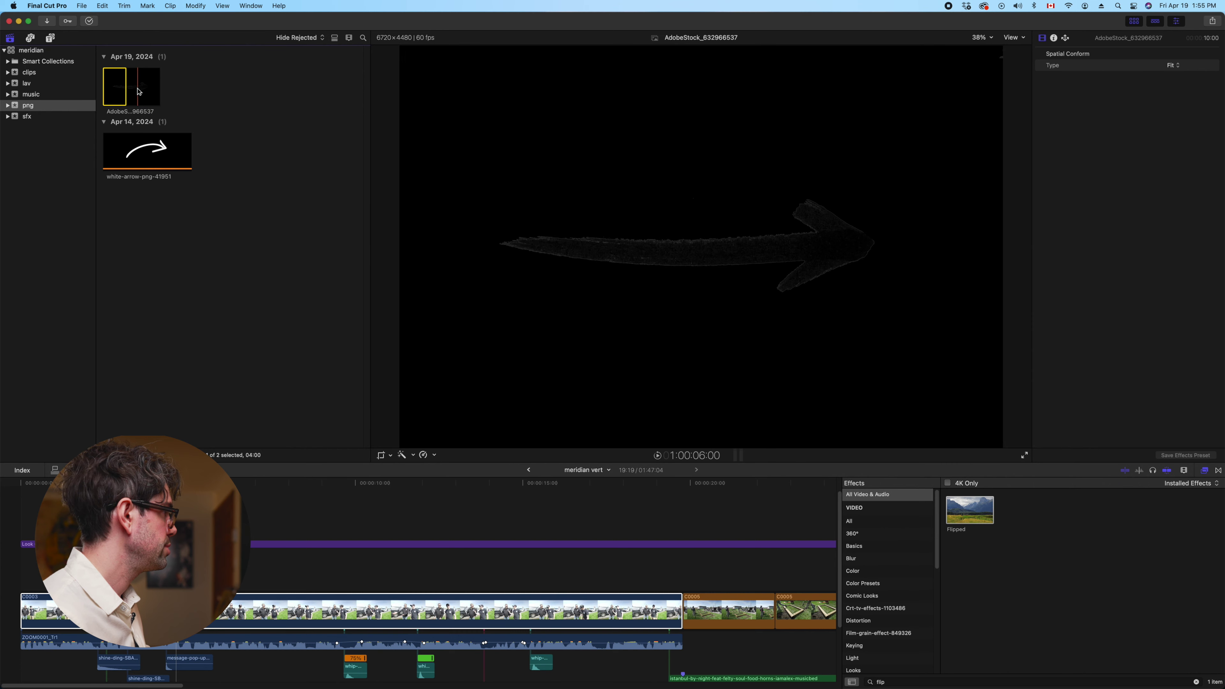
pyautogui.moveTo(121, 87); pyautogui.dragTo(188, 506)
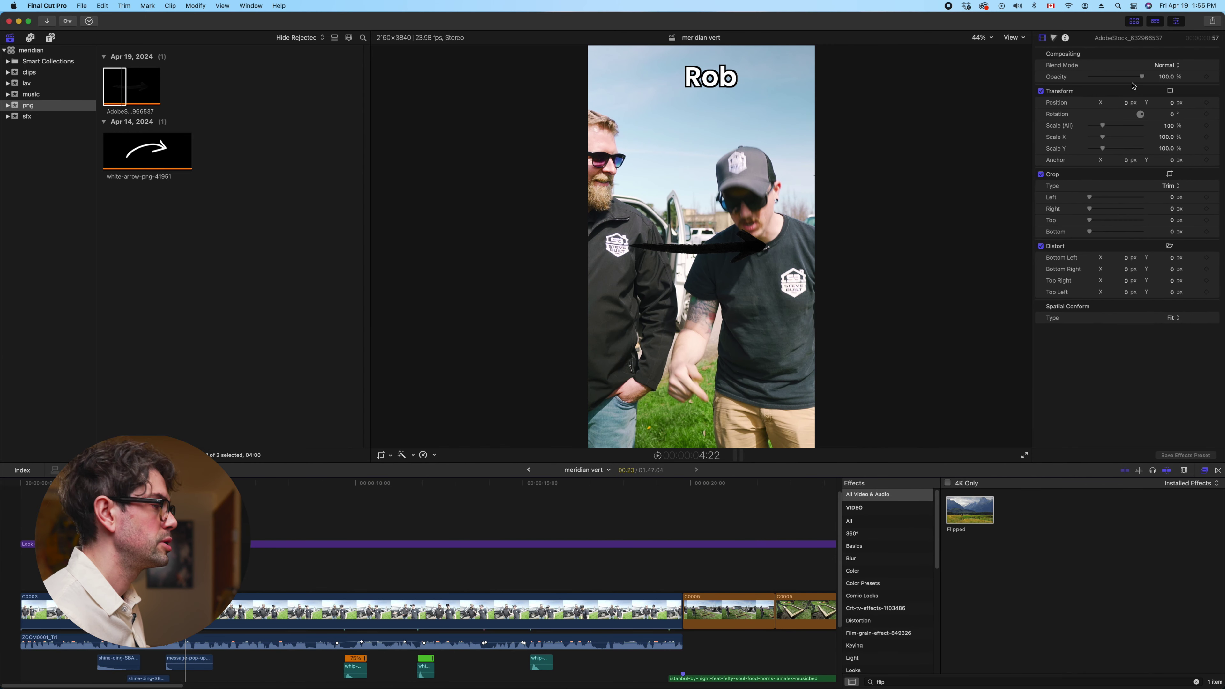
# Rotate the arrow to −119.3°, scale it to 63%, and place it beneath the Rob caption
pyautogui.moveTo(1136, 110); pyautogui.dragTo(1121, 167)
pyautogui.moveTo(1103, 126); pyautogui.dragTo(1098, 127)
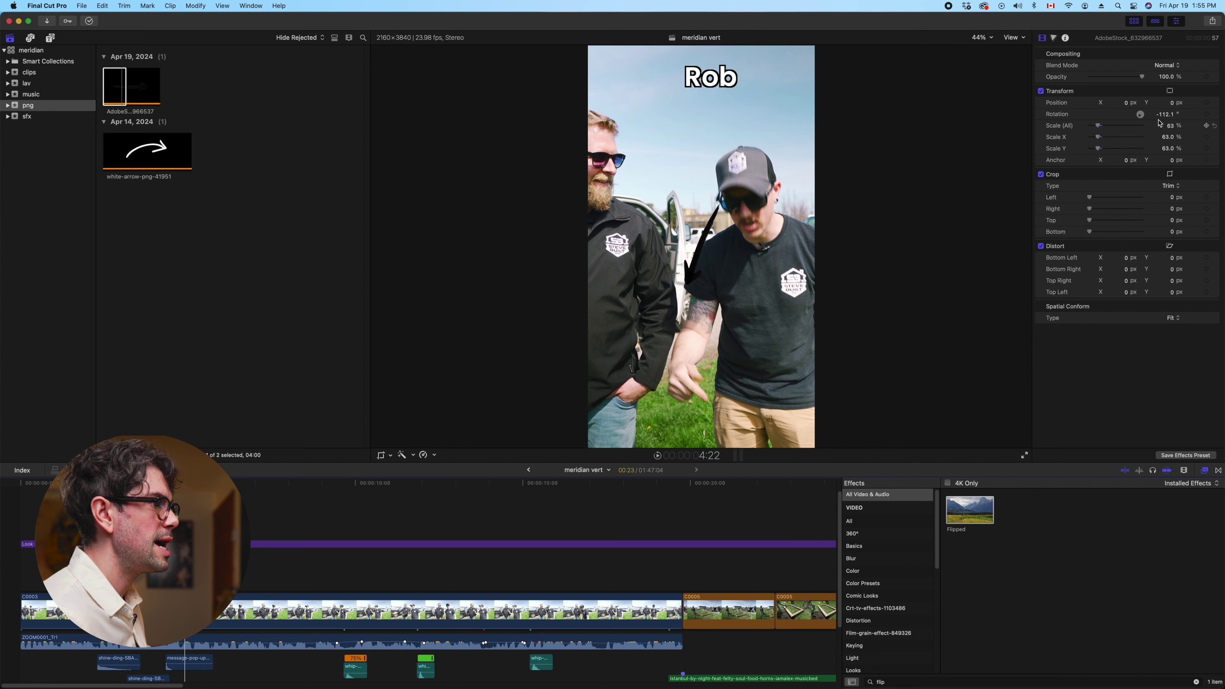
pyautogui.moveTo(1173, 105); pyautogui.dragTo(1120, 173)
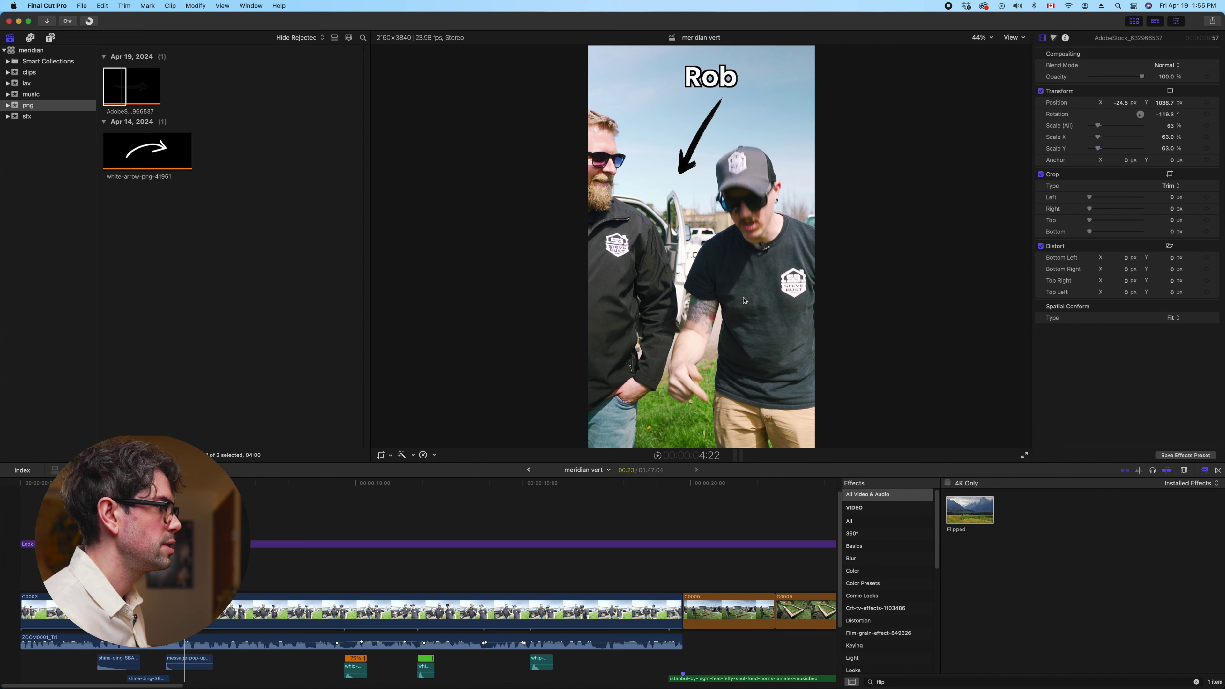
pyautogui.press('space')
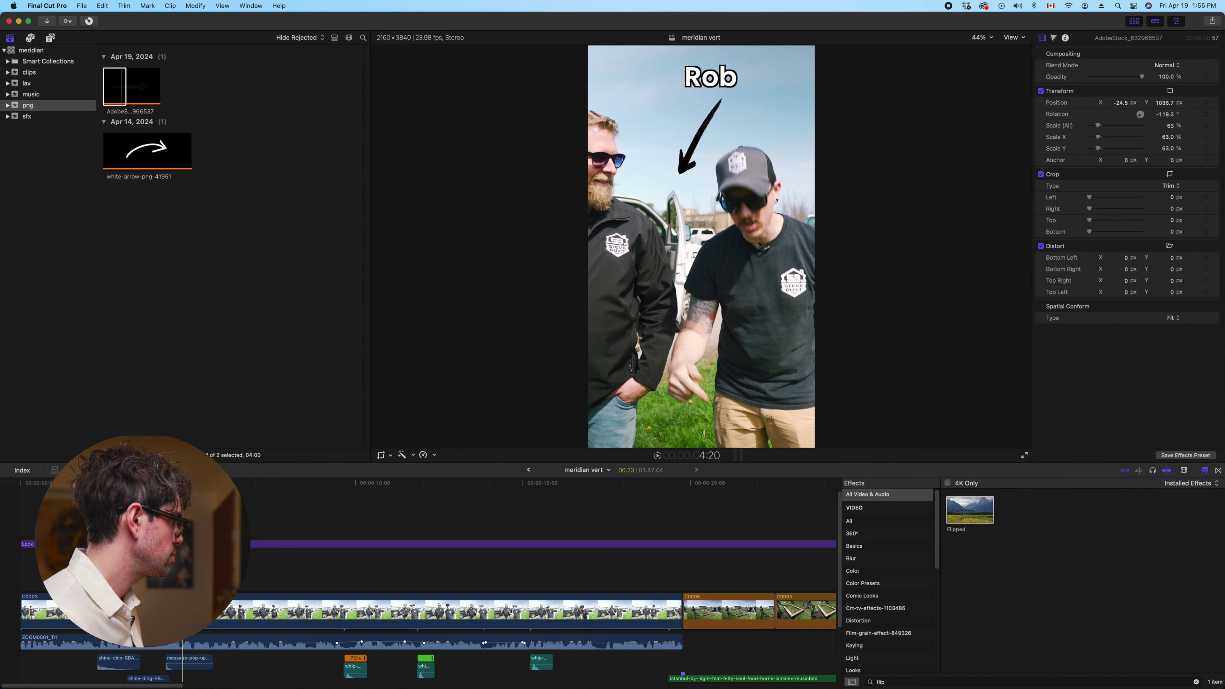
# Play the edit from the start, recheck the Rob shot's arrow, then play it full screen
pyautogui.press('Home')
pyautogui.scroll(-3, 424, 579)
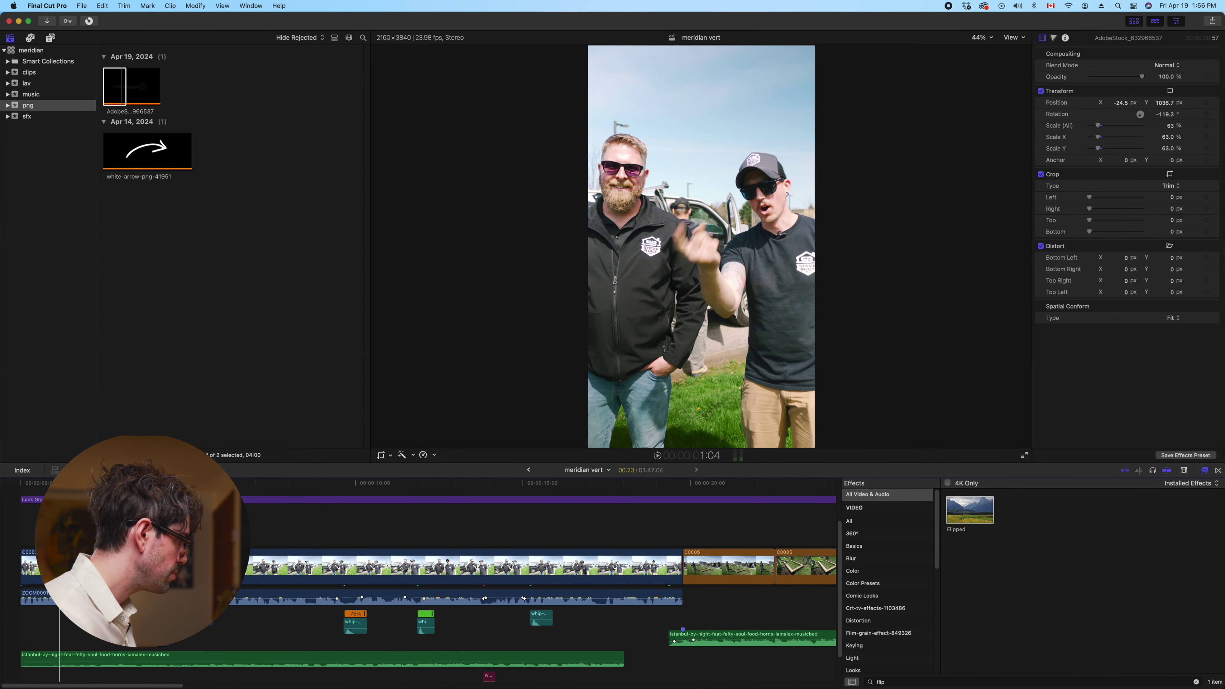
pyautogui.press('space')
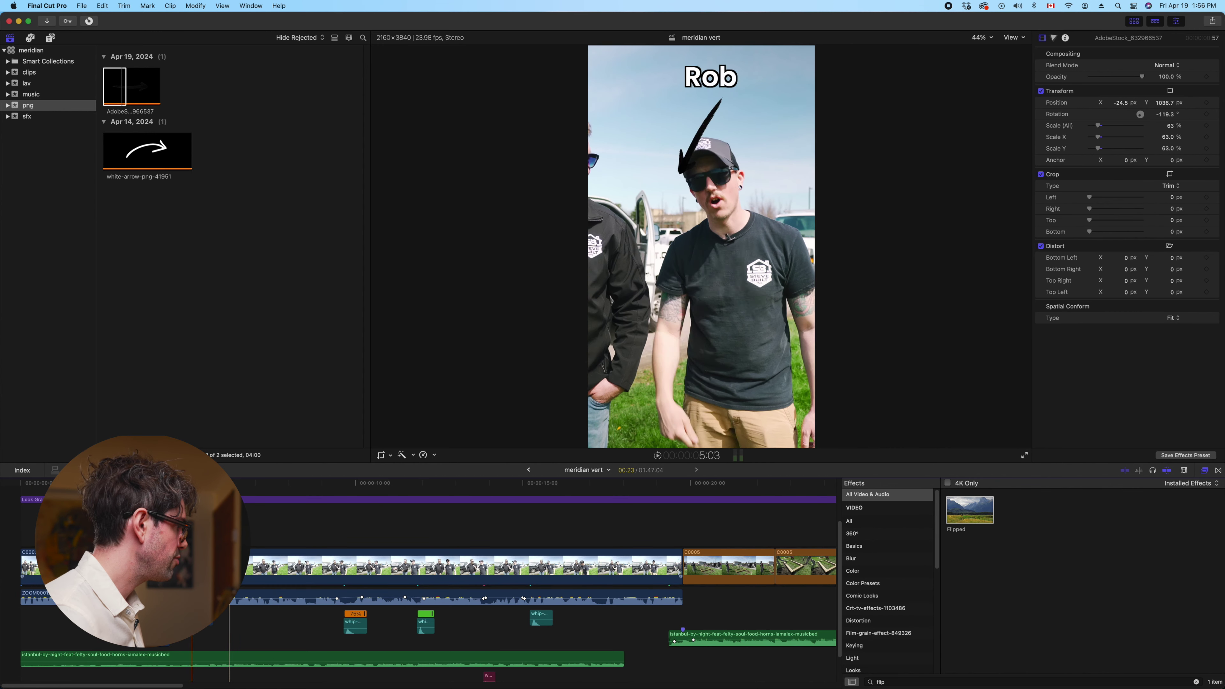
pyautogui.scroll(3, 165, 603)
pyautogui.press('space')
pyautogui.press('space')
pyautogui.press('Right')
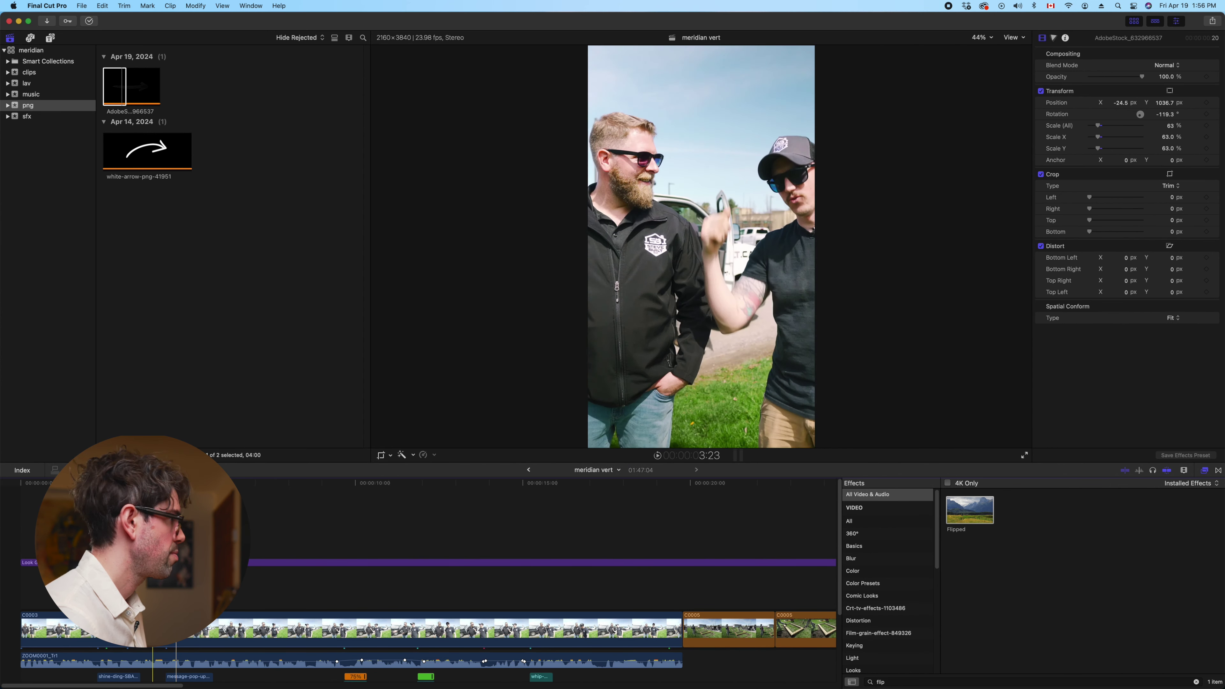
pyautogui.press('space')
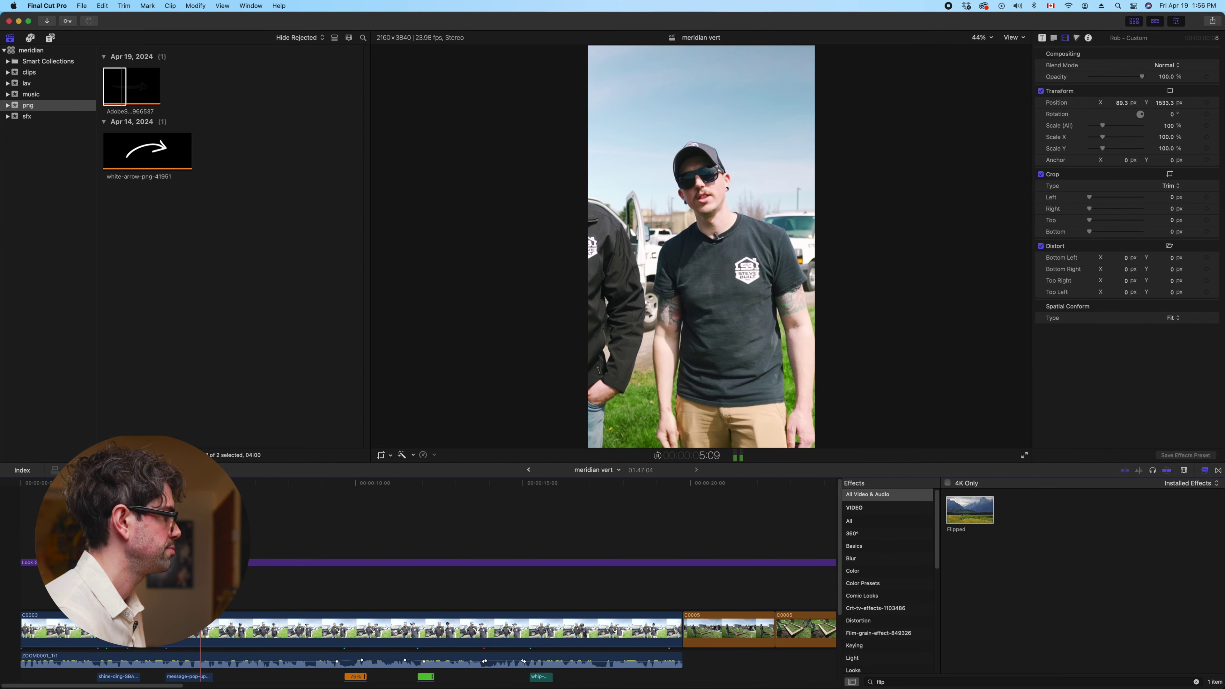
pyautogui.press('Home')
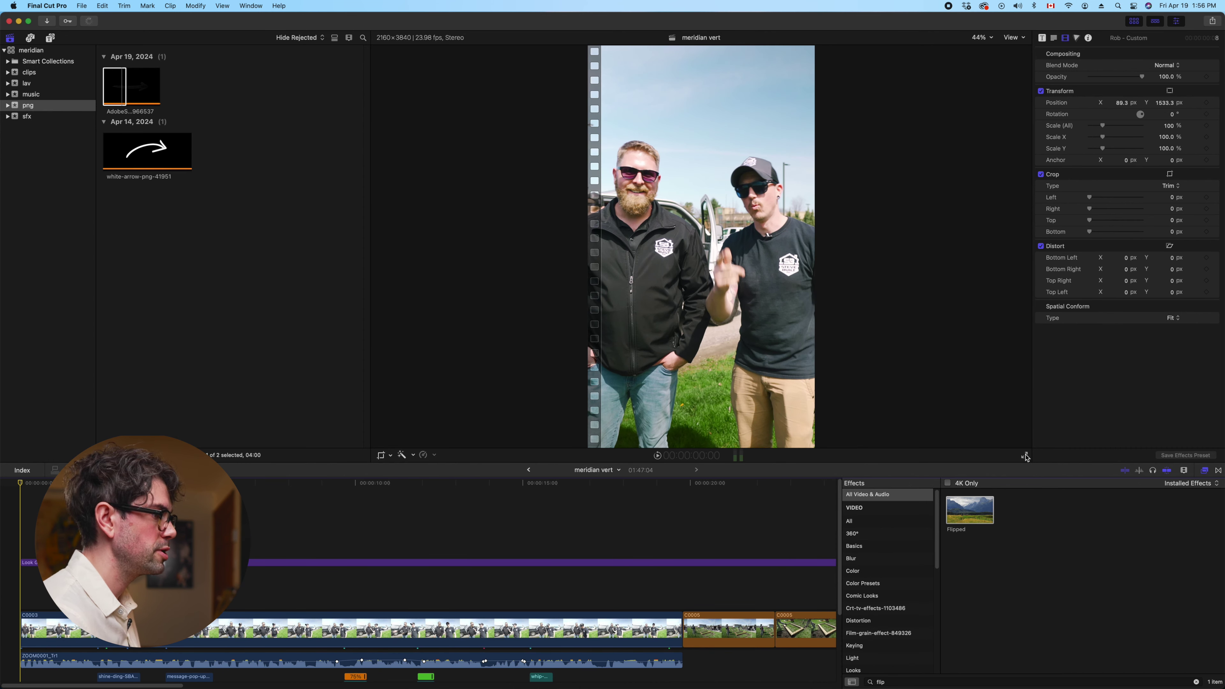
pyautogui.click(1026, 455)
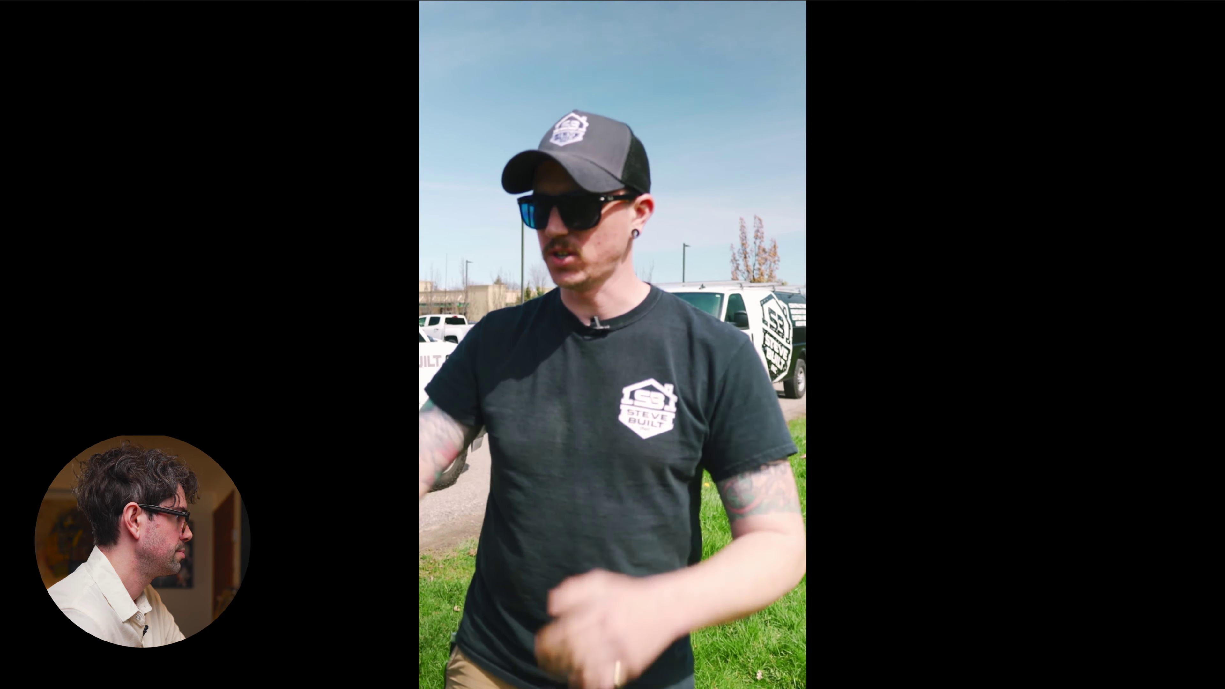
# Leave full screen and scale the C0003 B-roll clip to 400%
pyautogui.press('Escape')
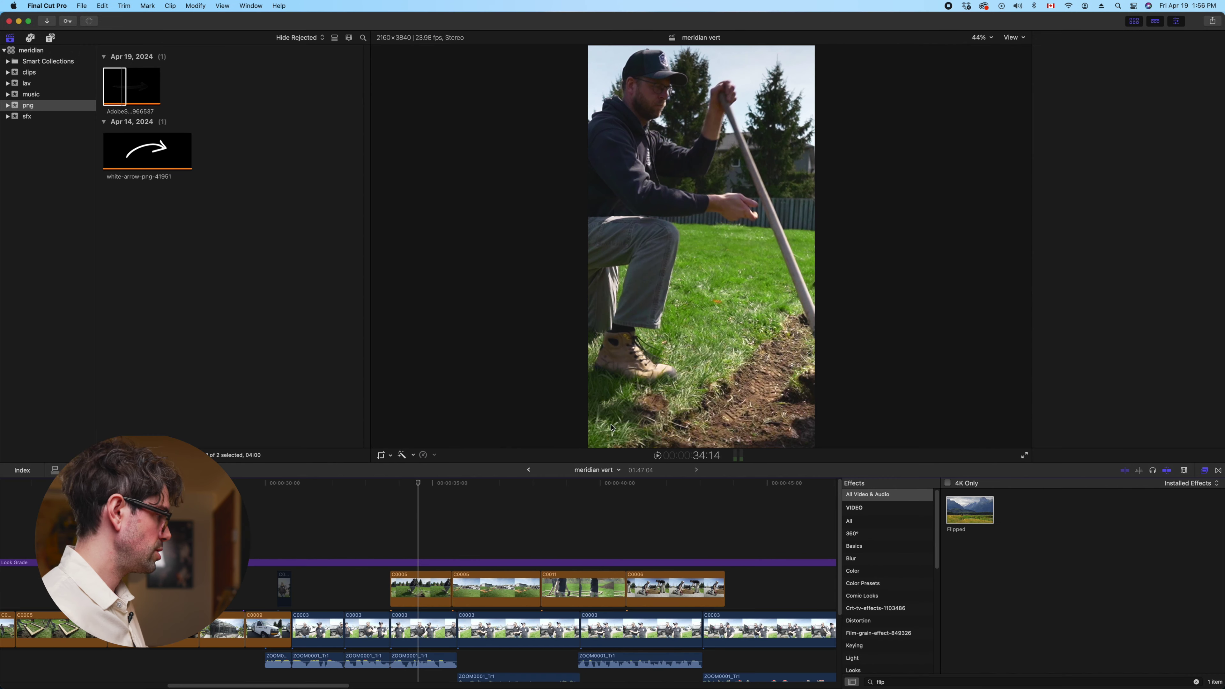
pyautogui.click(365, 599)
pyautogui.click(367, 627)
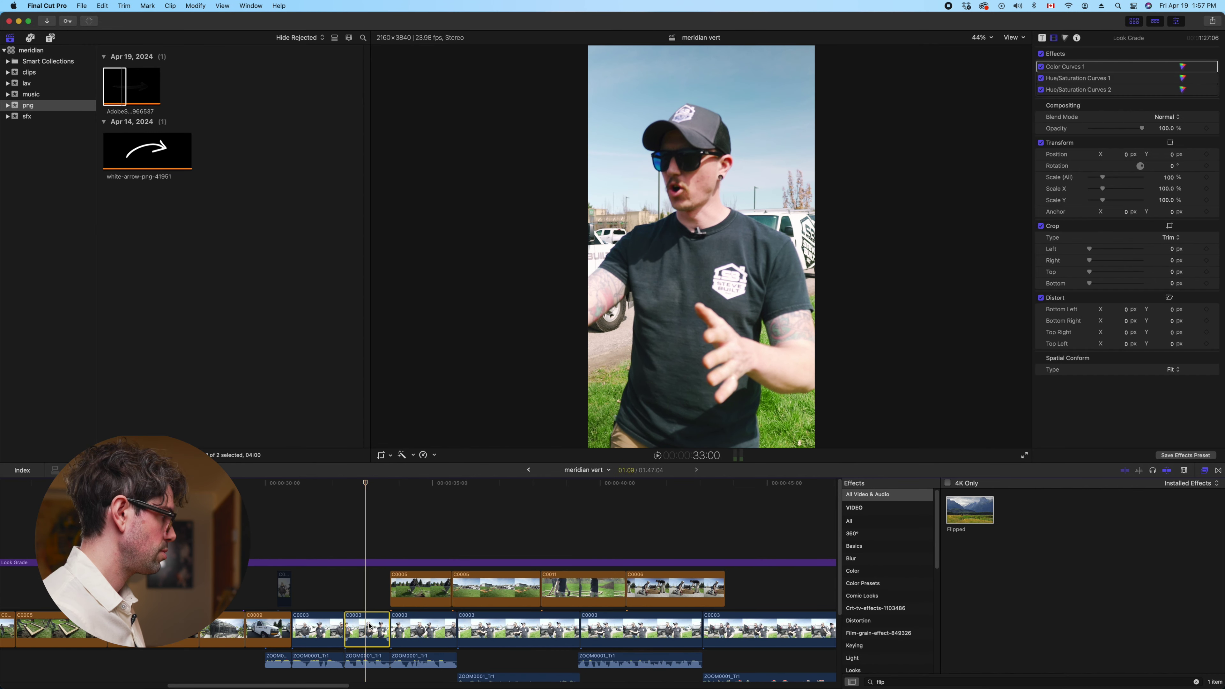
pyautogui.moveTo(1134, 167); pyautogui.dragTo(1119, 215)
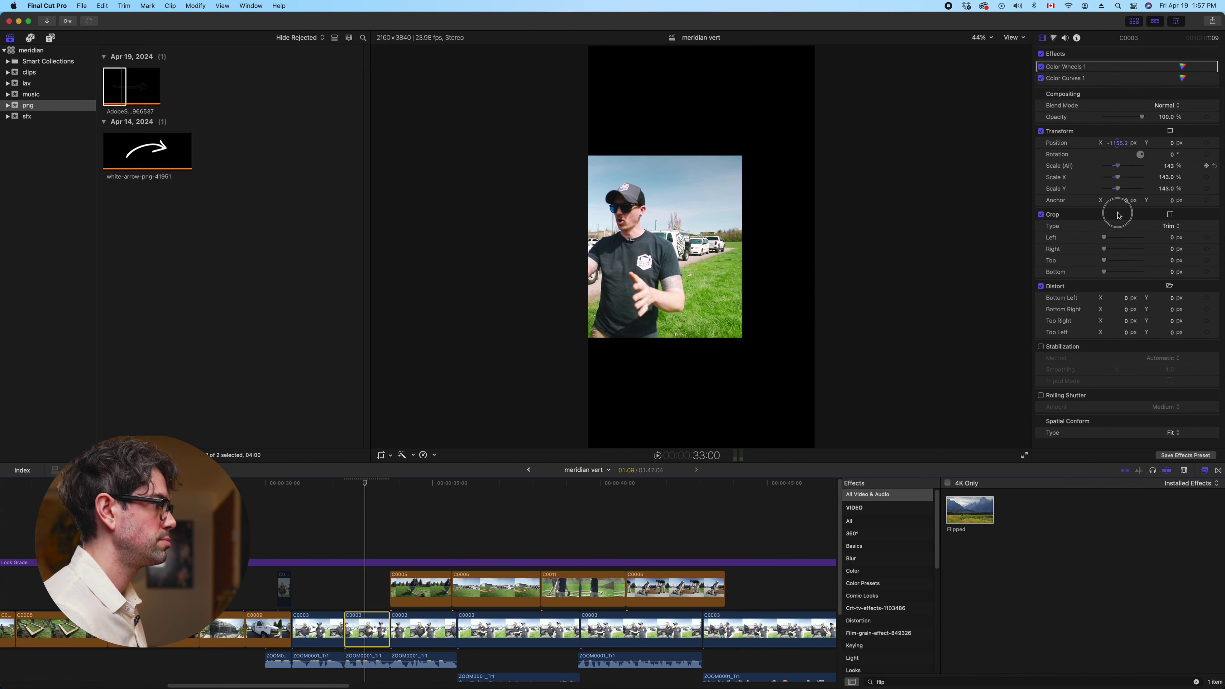
pyautogui.press('super+z')
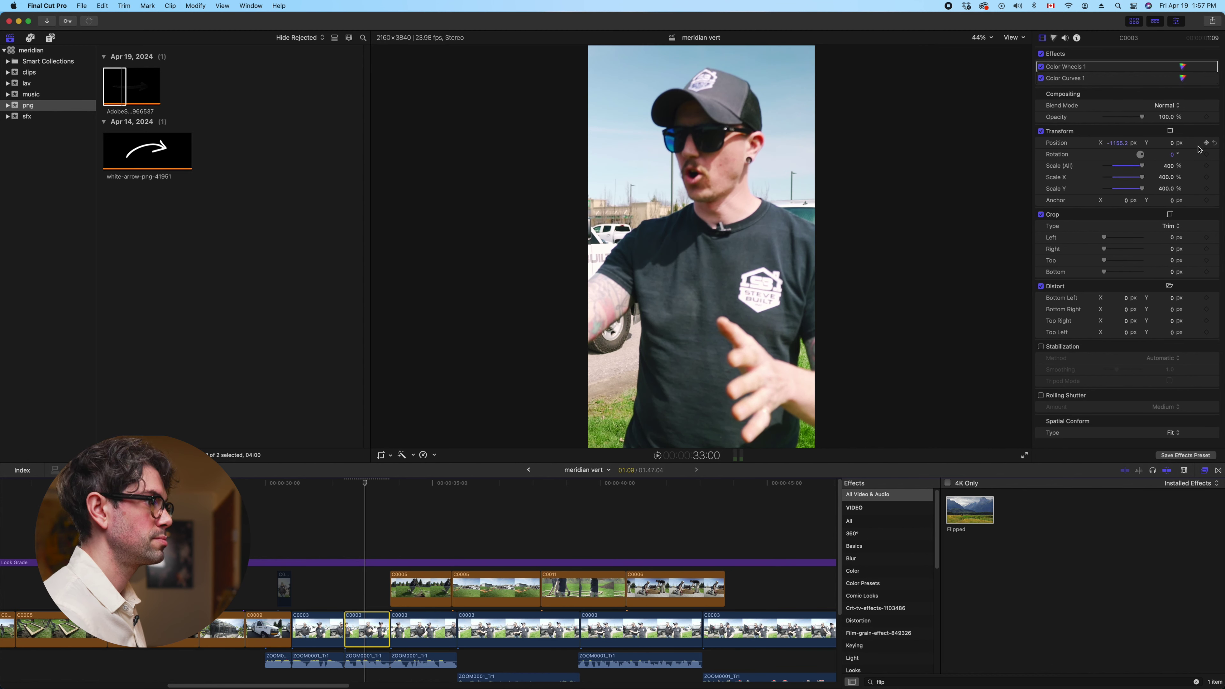
# Shift the C0003 shot horizontally to X −1215.7 px so the speaker fills the frame
pyautogui.click(1214, 143)
pyautogui.moveTo(1126, 144); pyautogui.dragTo(1122, 143)
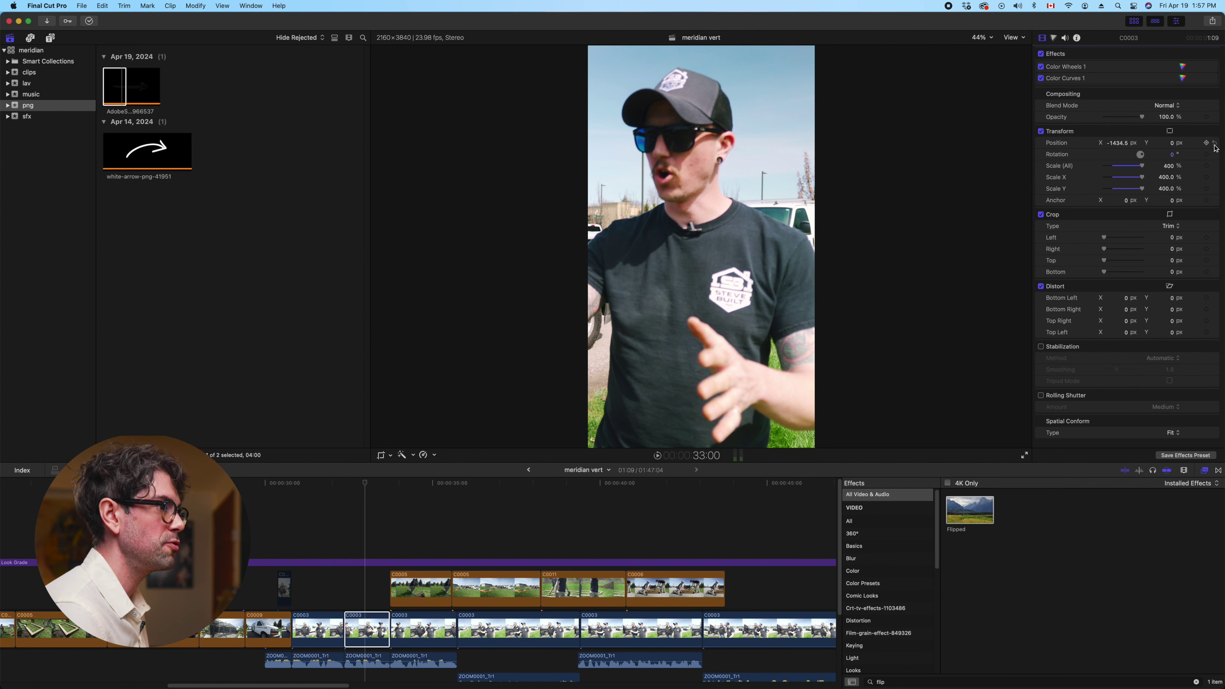
pyautogui.click(331, 534)
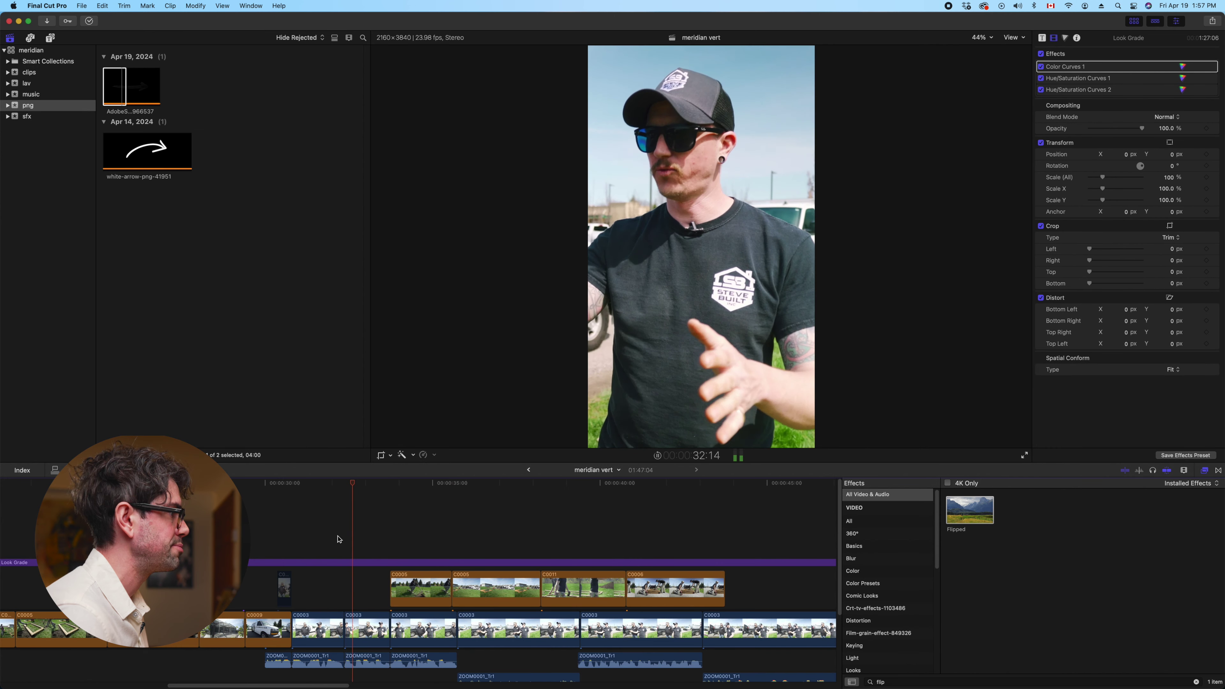
pyautogui.press('space')
pyautogui.press('c')
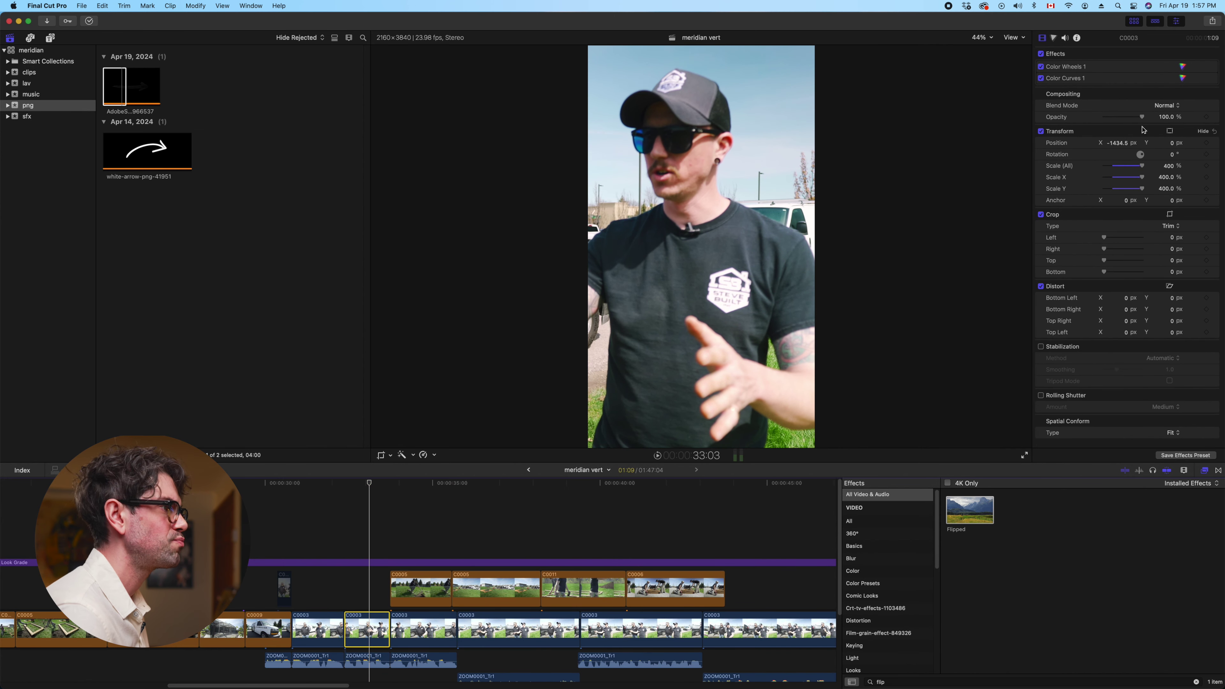
pyautogui.moveTo(1118, 145); pyautogui.dragTo(1129, 144)
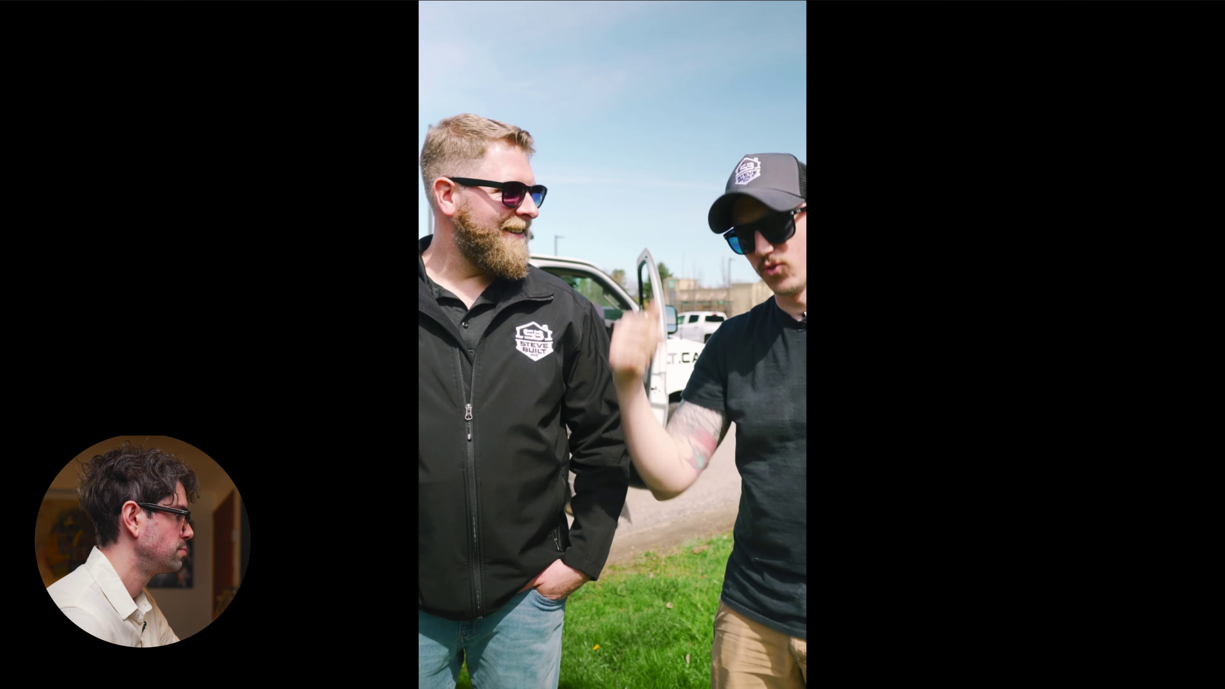
# Line the arrow clip and shine-ding sound effect up with the playhead near the Dave caption
pyautogui.press('Escape')
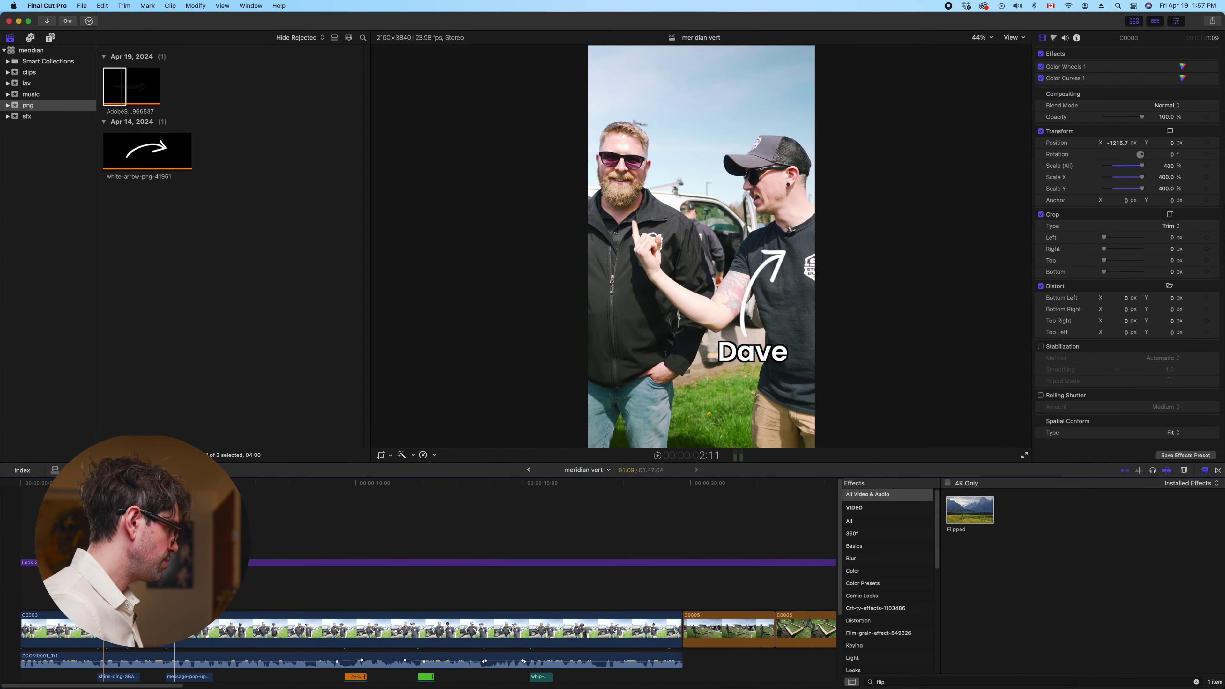
pyautogui.press('super+equal')
pyautogui.press('super+equal')
pyautogui.hscroll(-5, 103, 627)
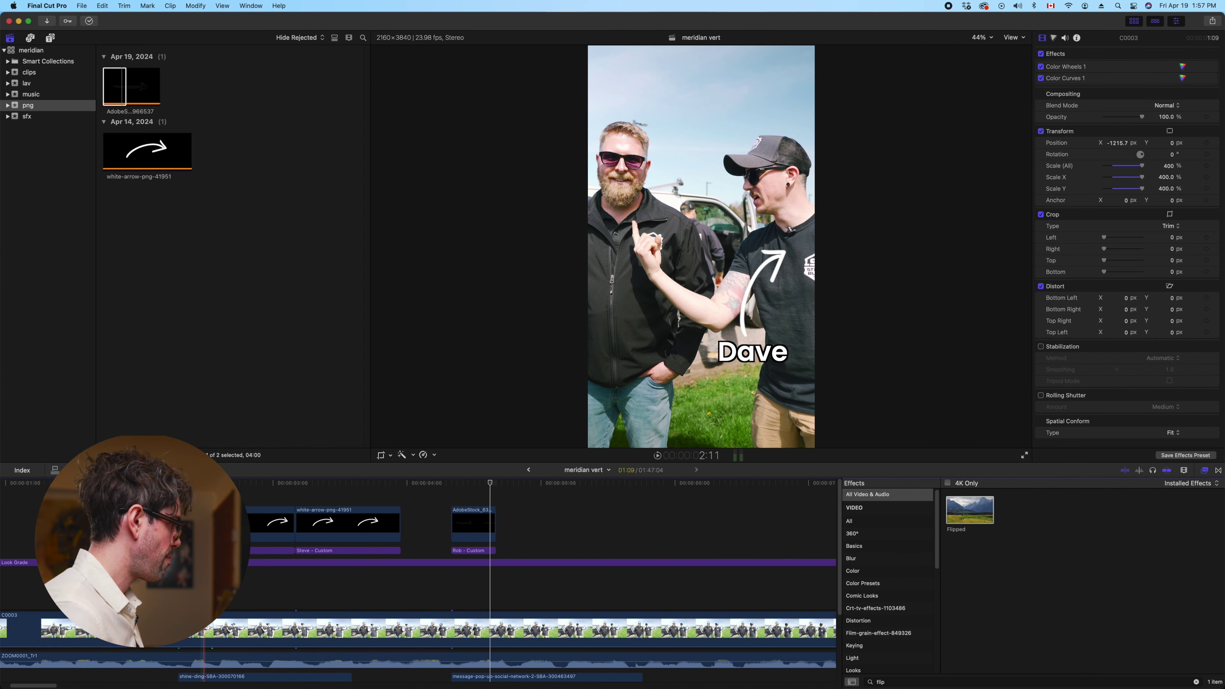
pyautogui.scroll(-3, 121, 627)
pyautogui.scroll(2, 169, 627)
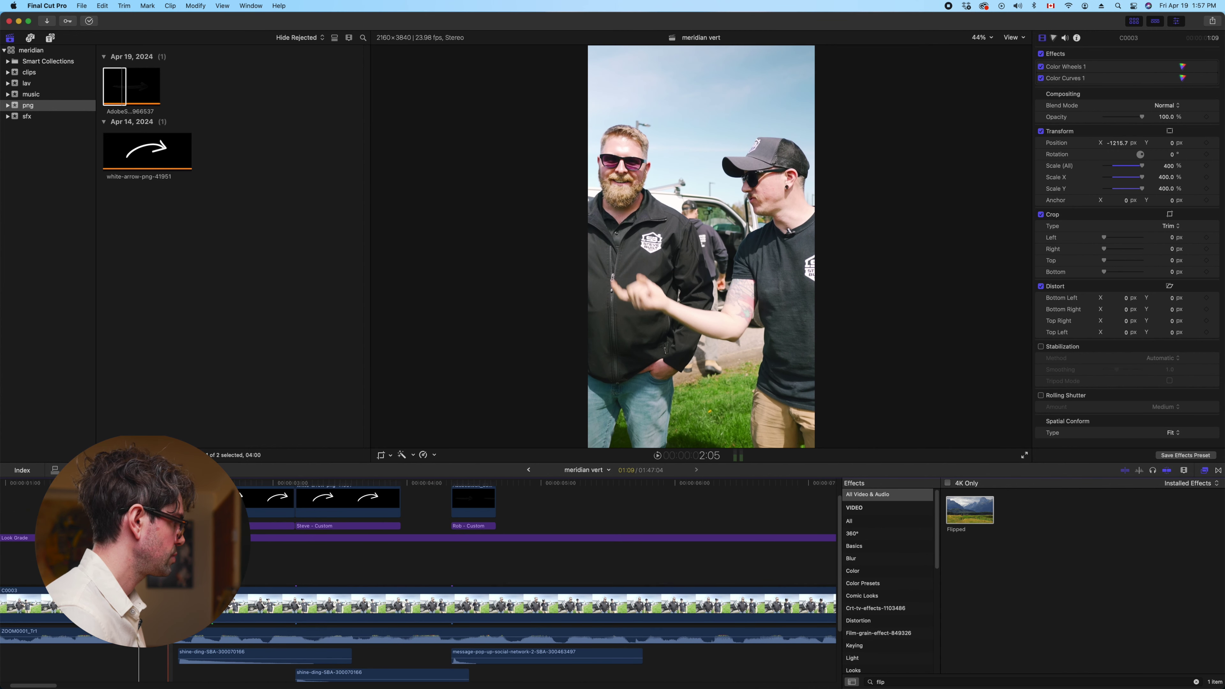
pyautogui.click(271, 501)
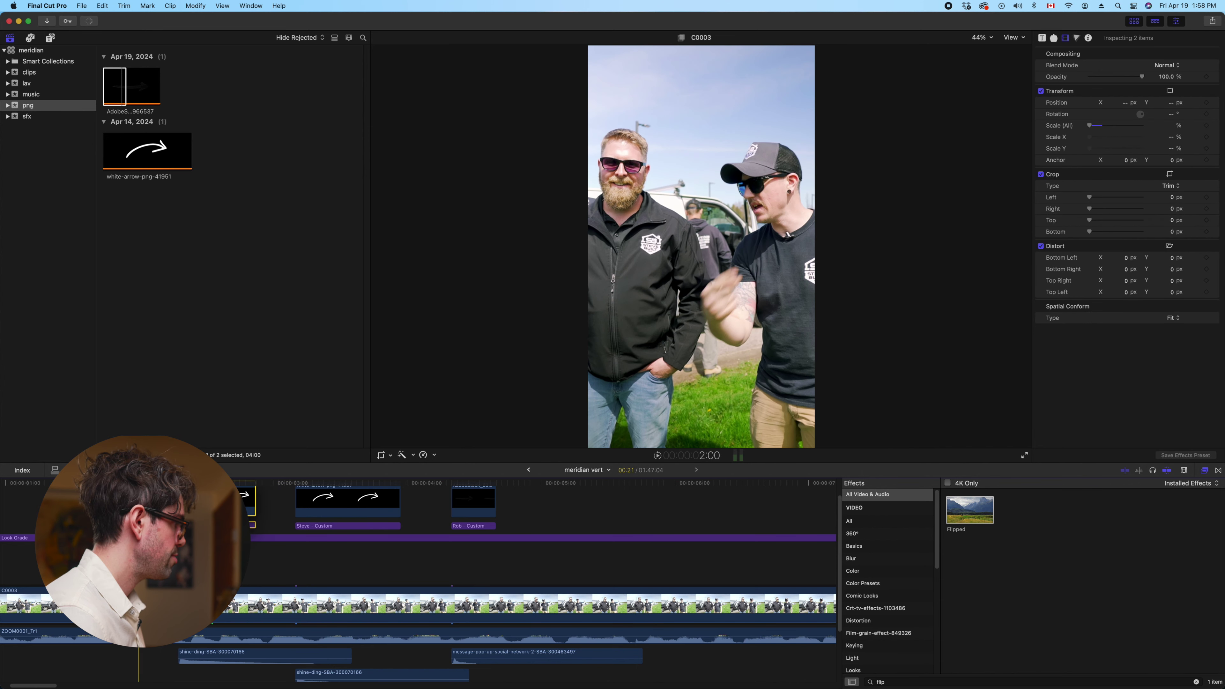
pyautogui.keyDown('super'); pyautogui.click(198, 655); pyautogui.keyUp('super')
pyautogui.moveTo(197, 655); pyautogui.dragTo(158, 655)
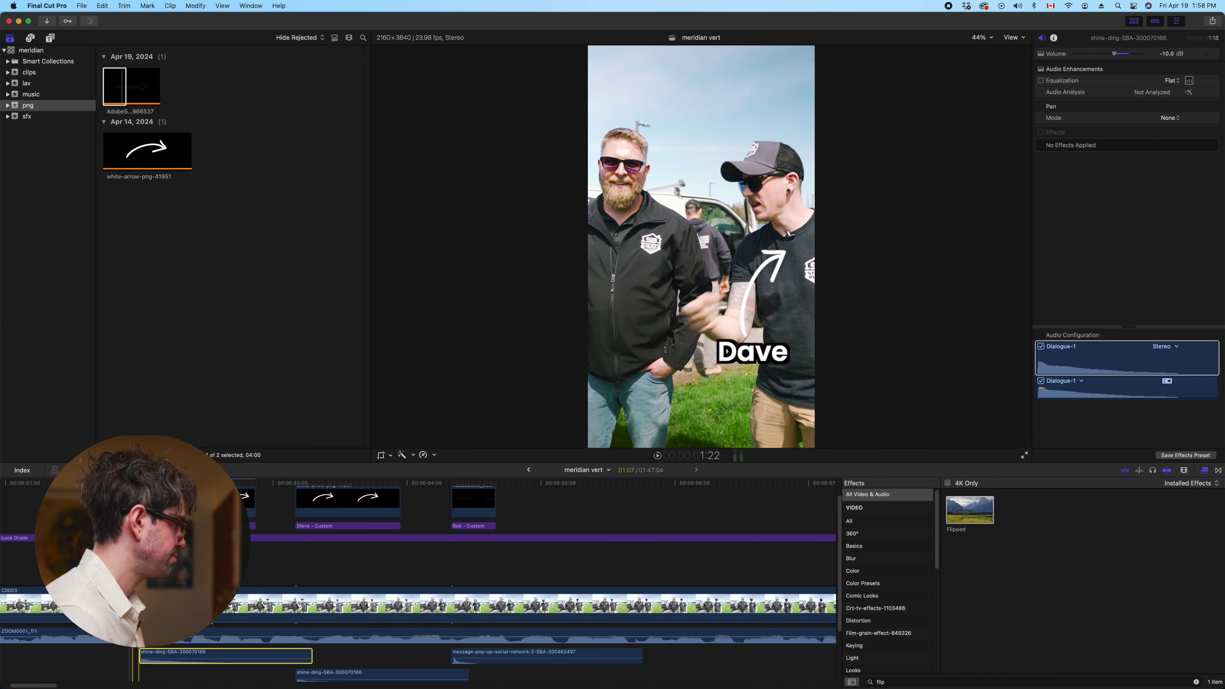
# Move the arrows, Steve title and their sound 7 frames earlier, then review the timing
pyautogui.press('space')
pyautogui.press('space')
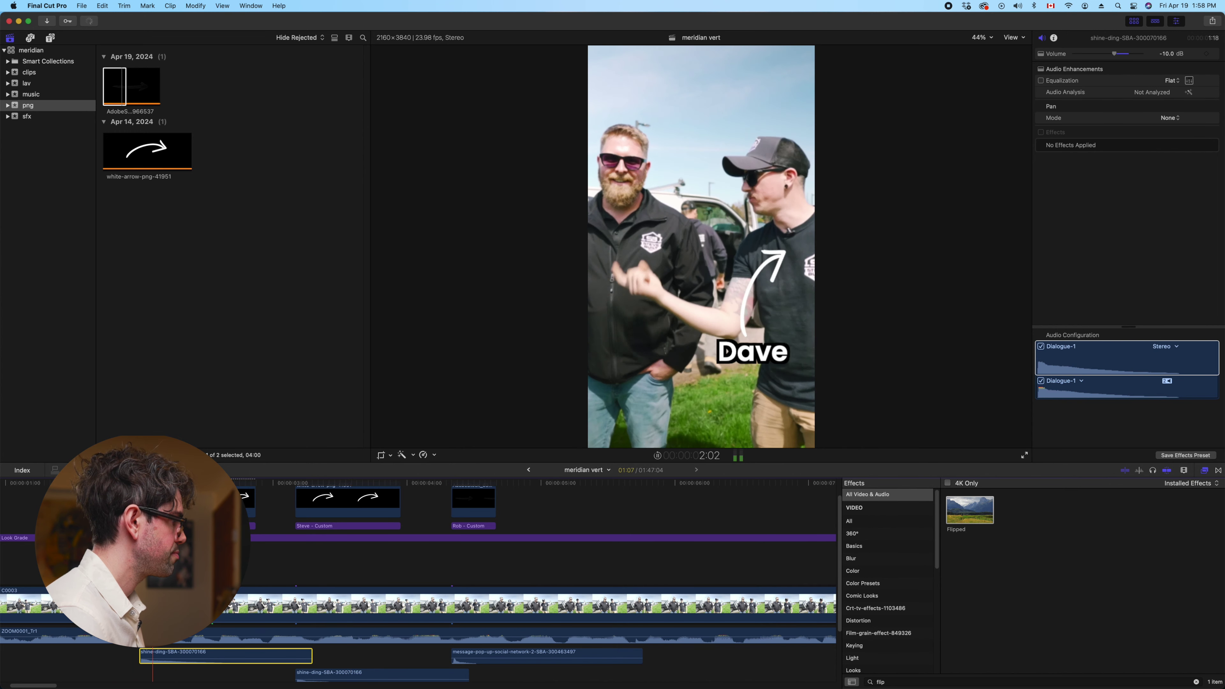
pyautogui.press('Left')
pyautogui.press('Left')
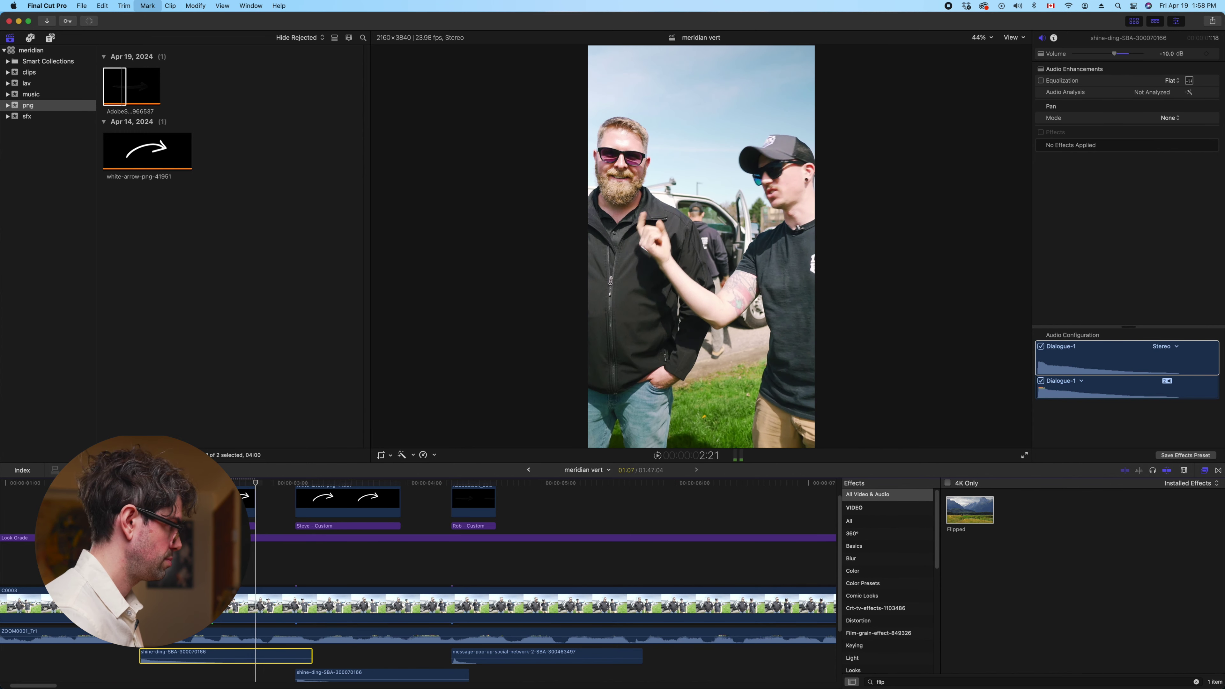
pyautogui.moveTo(428, 483); pyautogui.dragTo(321, 505)
pyautogui.moveTo(326, 686); pyautogui.dragTo(286, 668)
pyautogui.press('space')
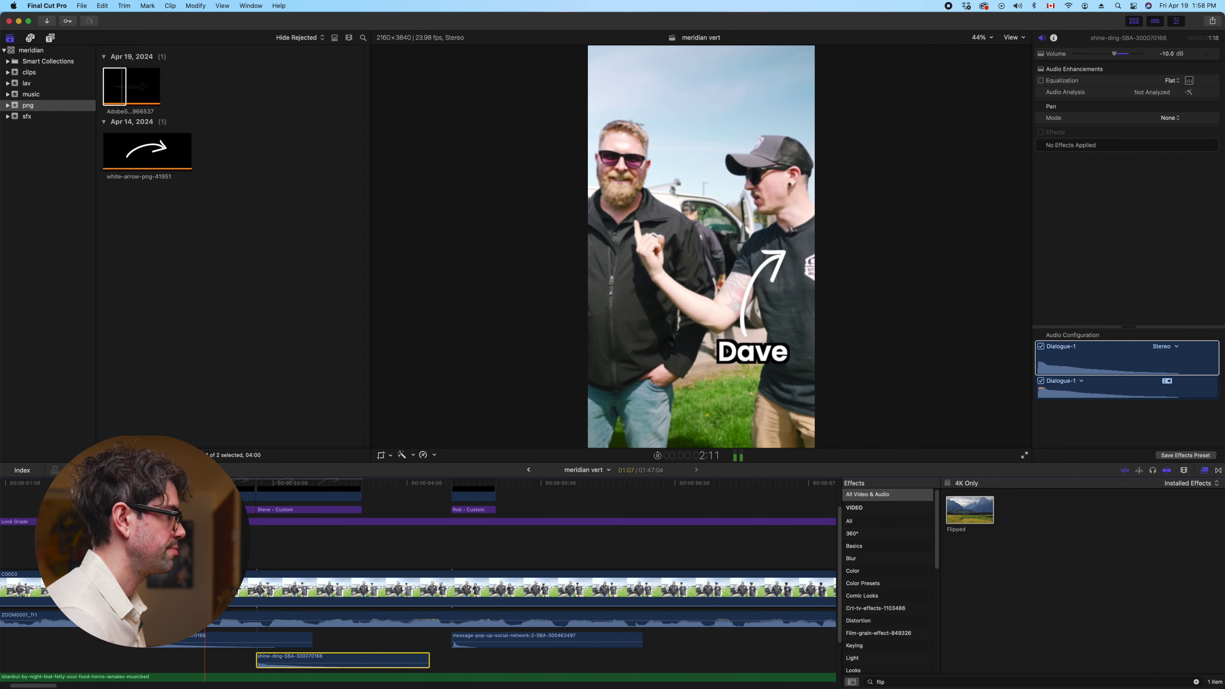
pyautogui.press('space')
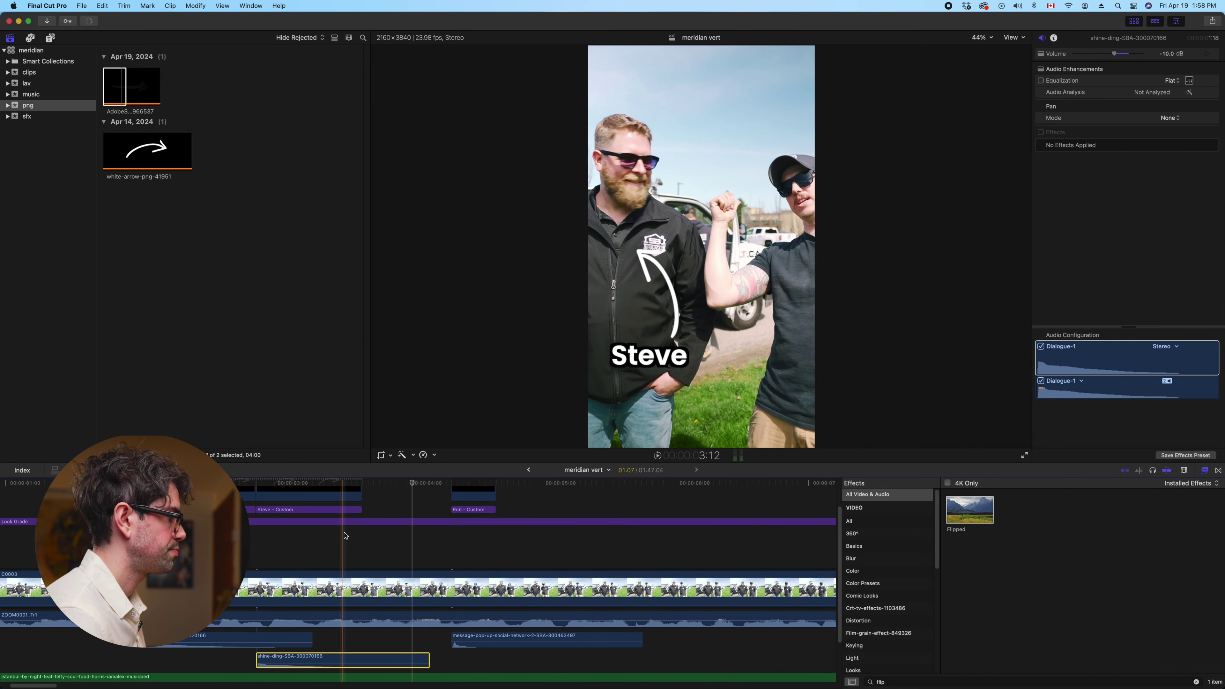
# Start the Rob arrow graphic and Rob - Custom caption at the playhead, syncing the pop-up sound
pyautogui.scroll(2, 467, 539)
pyautogui.moveTo(453, 515); pyautogui.dragTo(426, 522)
pyautogui.moveTo(442, 538); pyautogui.dragTo(412, 539)
pyautogui.click(299, 502)
pyautogui.press('space')
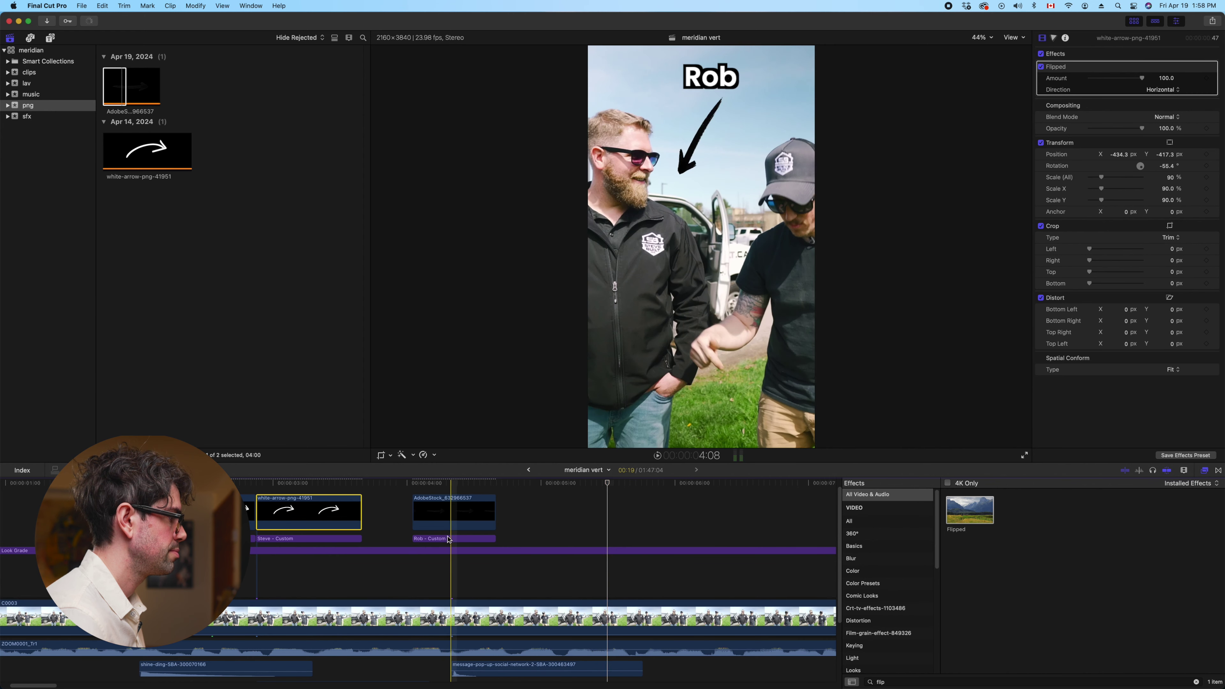
pyautogui.scroll(-2, 456, 604)
pyautogui.moveTo(468, 647); pyautogui.dragTo(435, 647)
pyautogui.press('space')
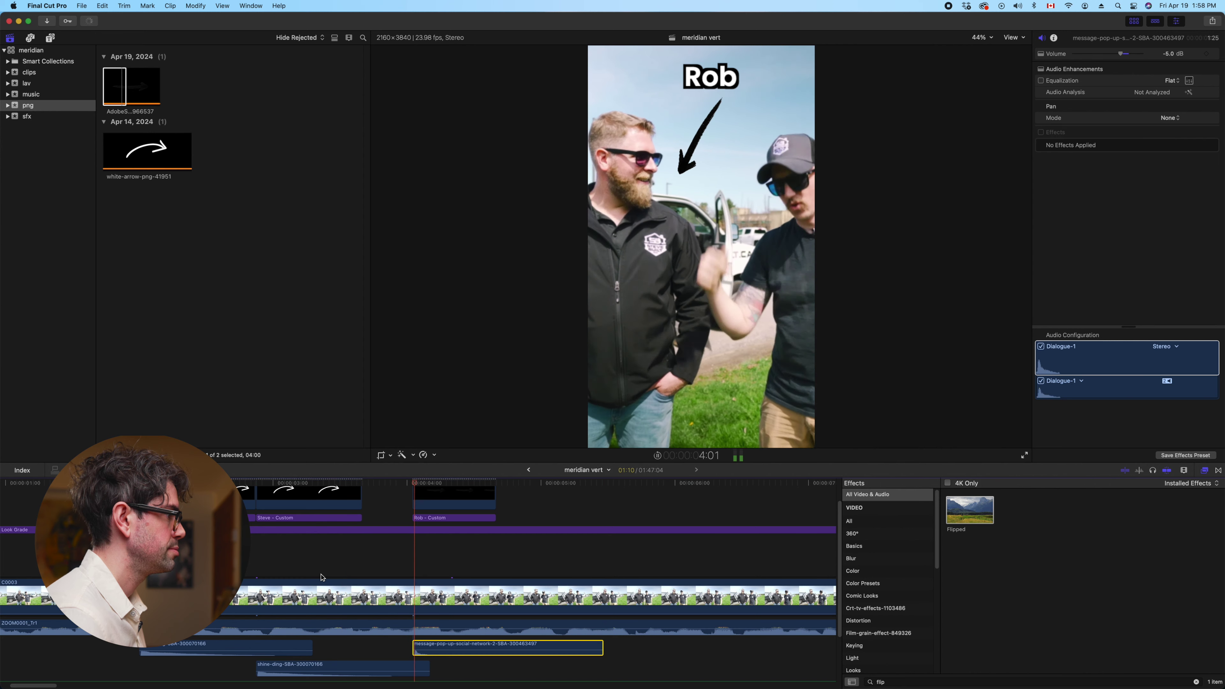
# Play the vertical edit full screen from the very beginning
pyautogui.press('super+minus')
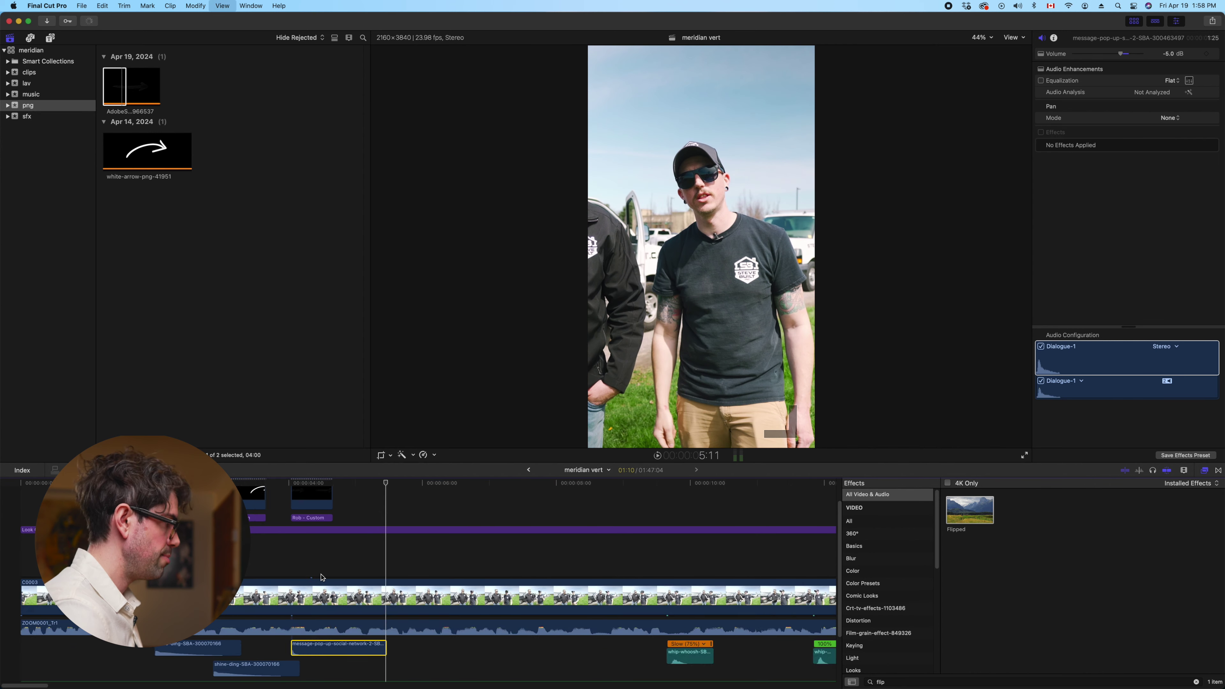
pyautogui.press('Home')
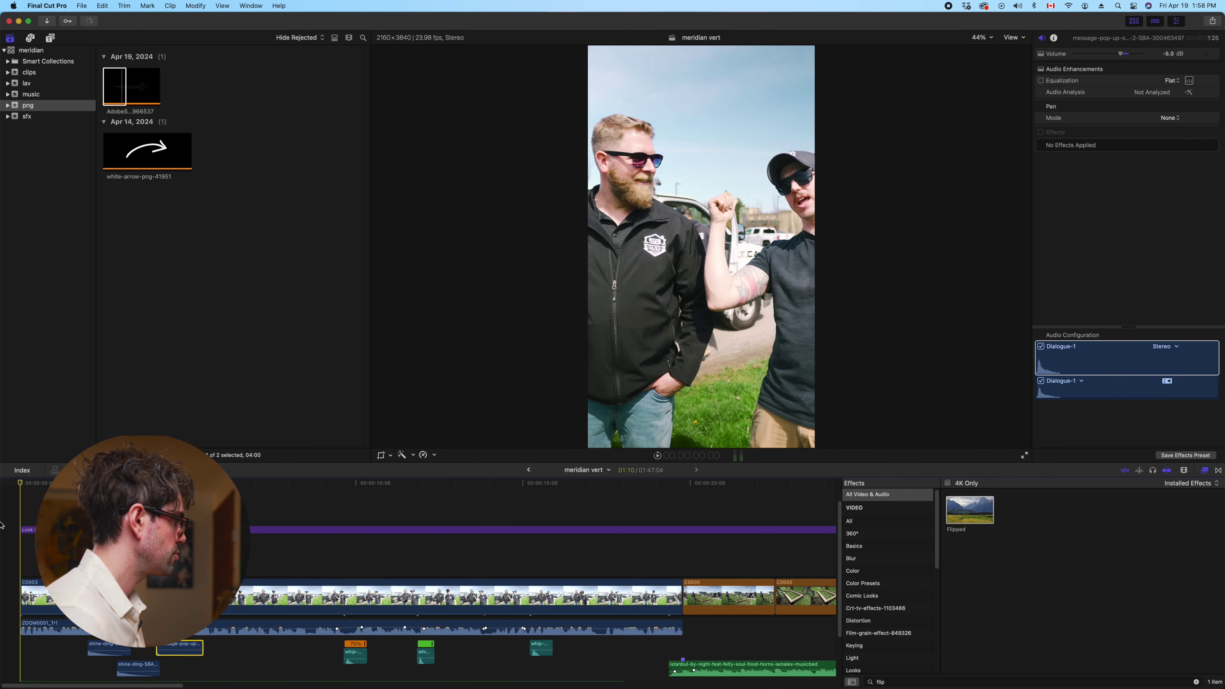
pyautogui.click(1024, 456)
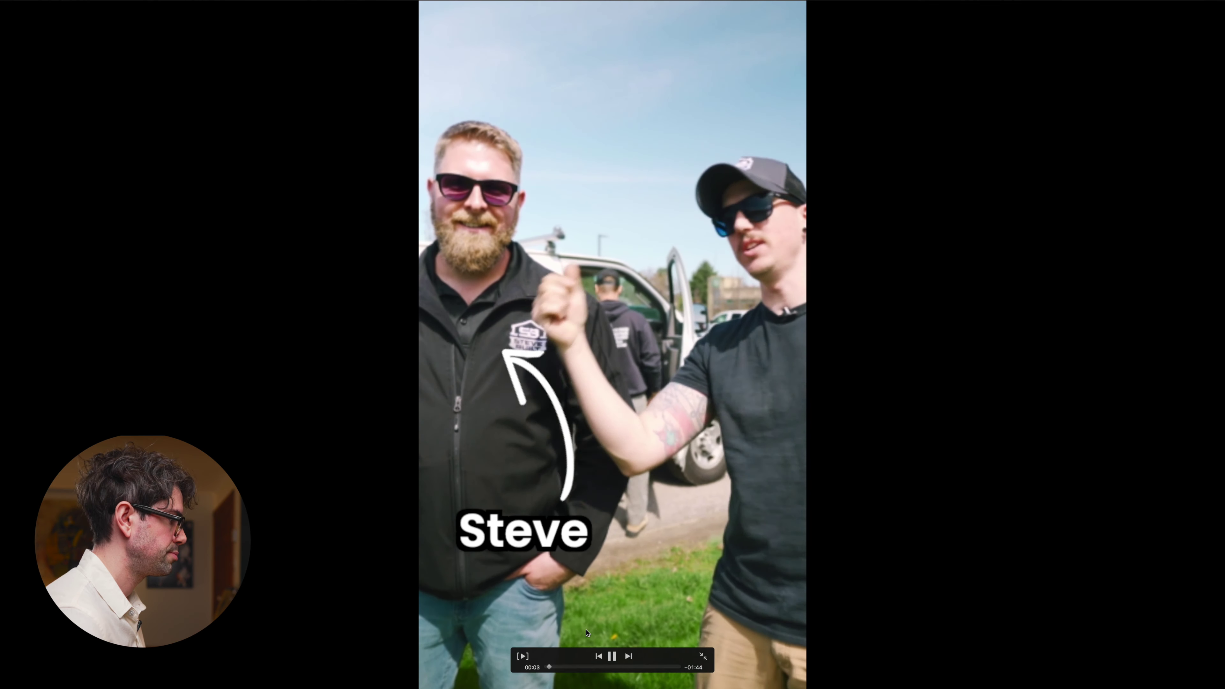
# Watch the meridian vert edit in full-screen playback, then exit to the editing window
pyautogui.press('space')
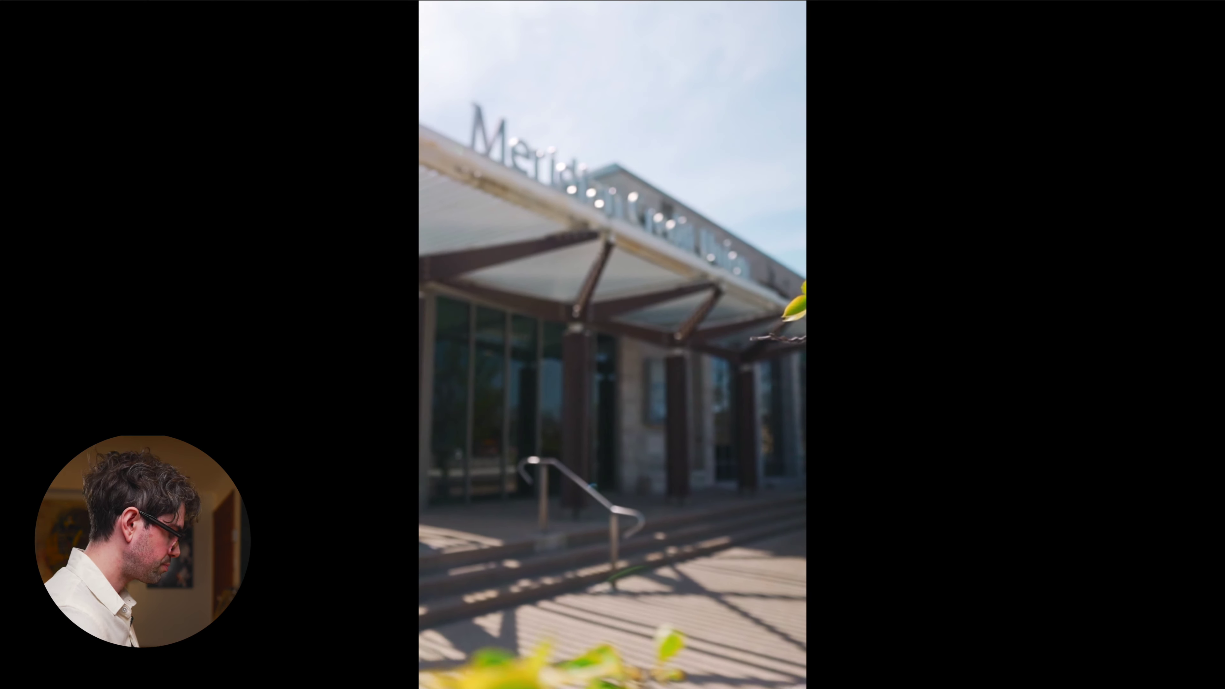
pyautogui.press('Escape')
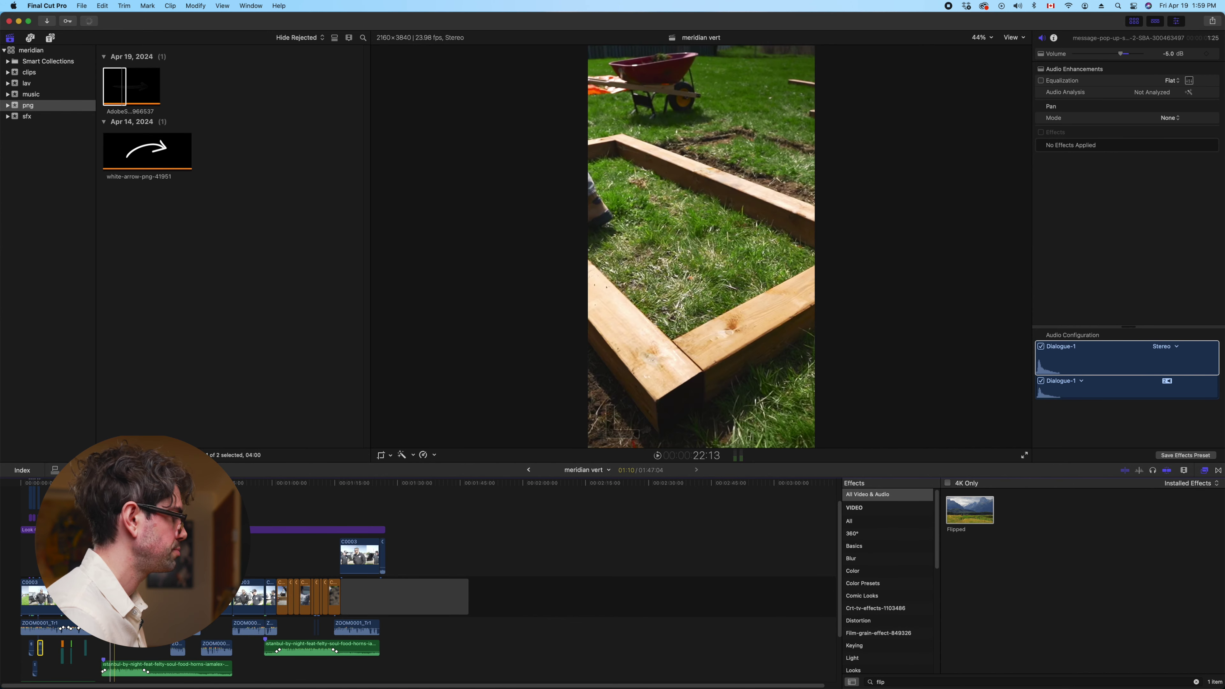
# Select C0005 under the Look Grade layer and shift it sideways to X 2097.6 px
pyautogui.click(105, 530)
pyautogui.press('space')
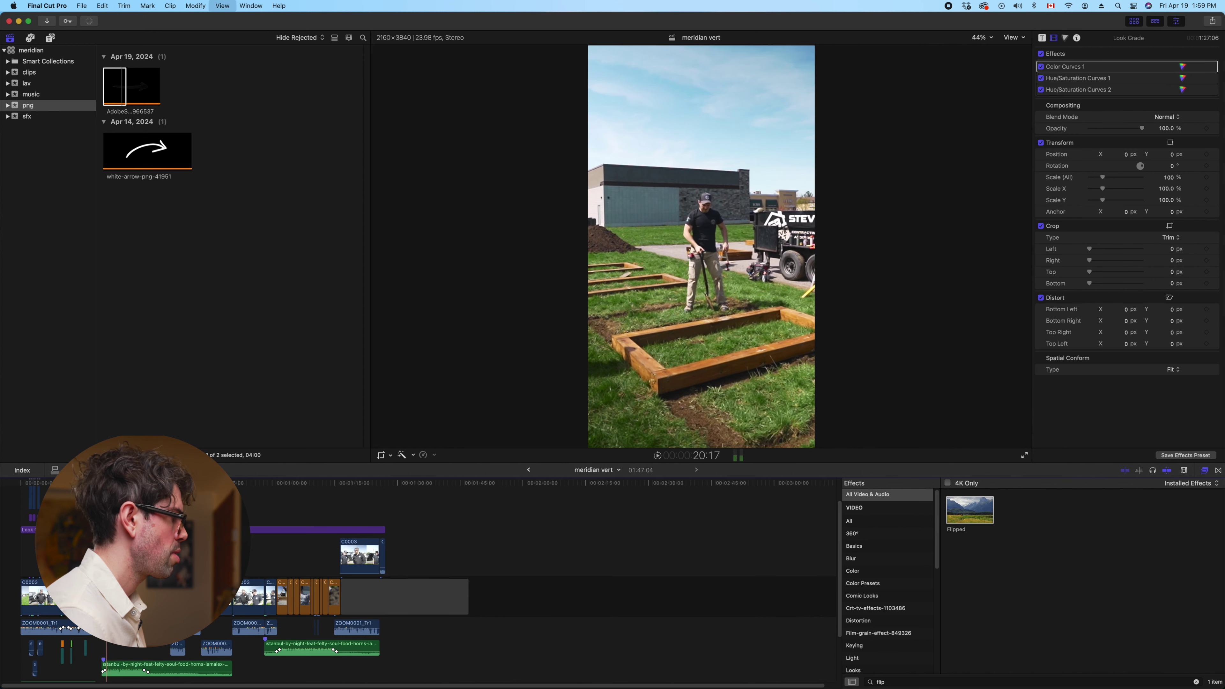
pyautogui.press('super+z')
pyautogui.press('super+shift+z')
pyautogui.press('super+z')
pyautogui.press('super+z')
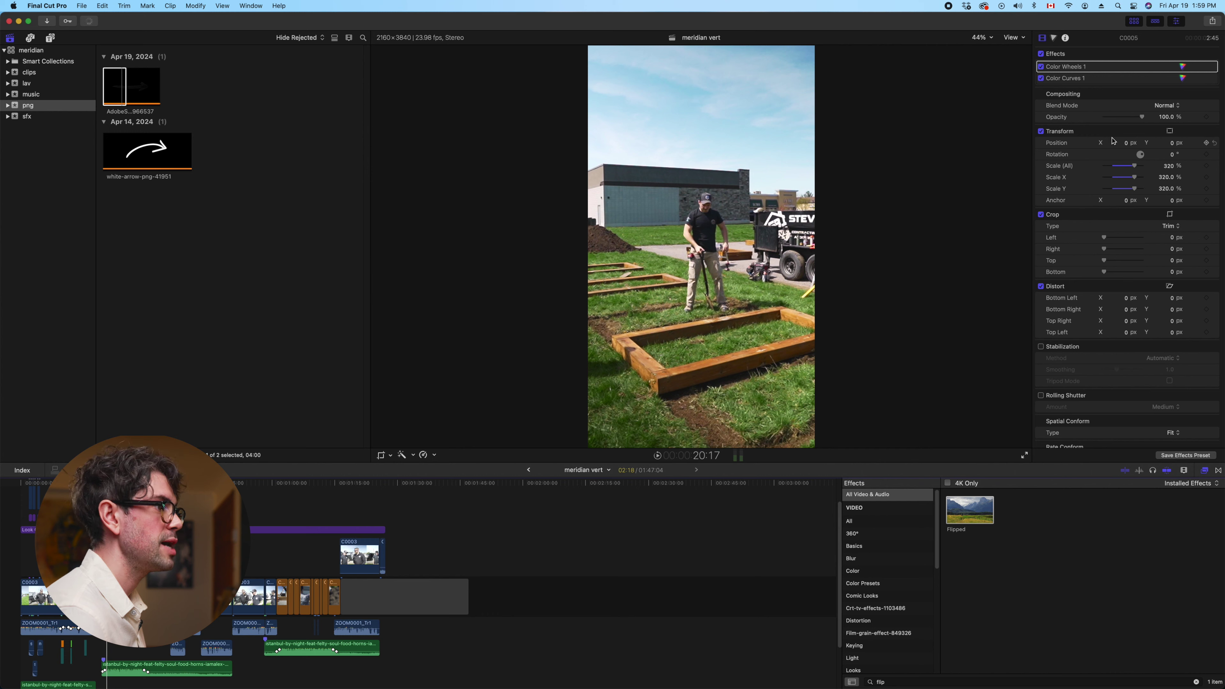
pyautogui.moveTo(1127, 146); pyautogui.dragTo(1167, 147)
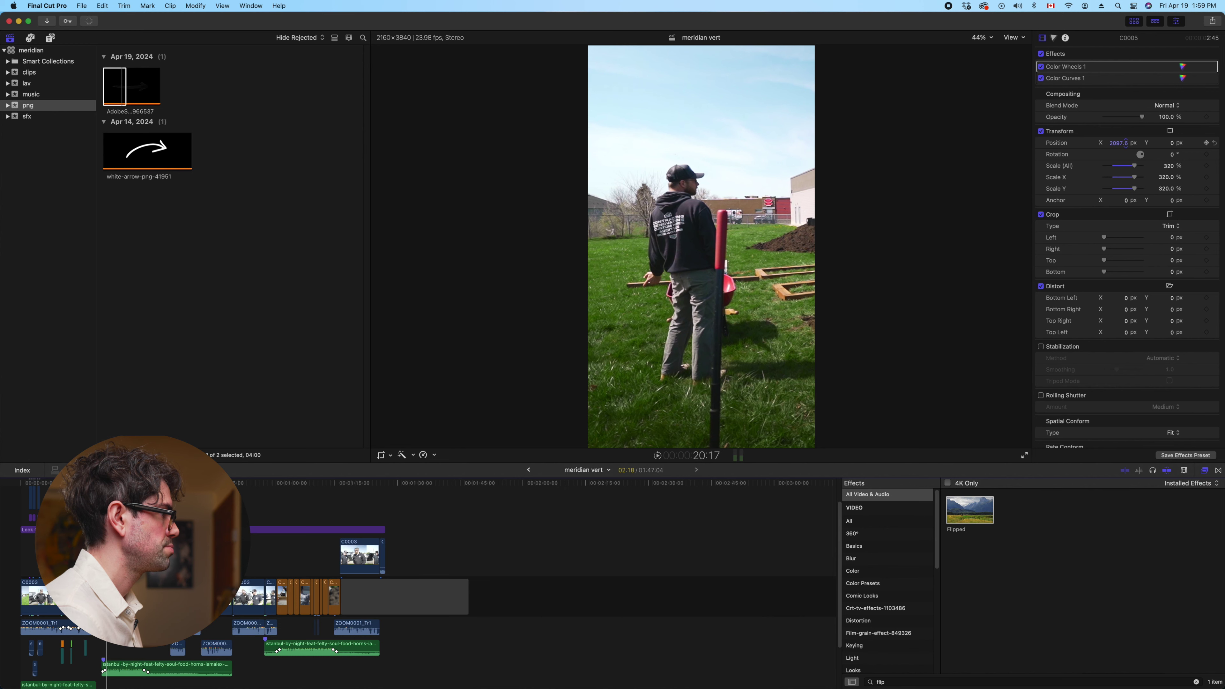
pyautogui.moveTo(1119, 143); pyautogui.dragTo(1119, 143)
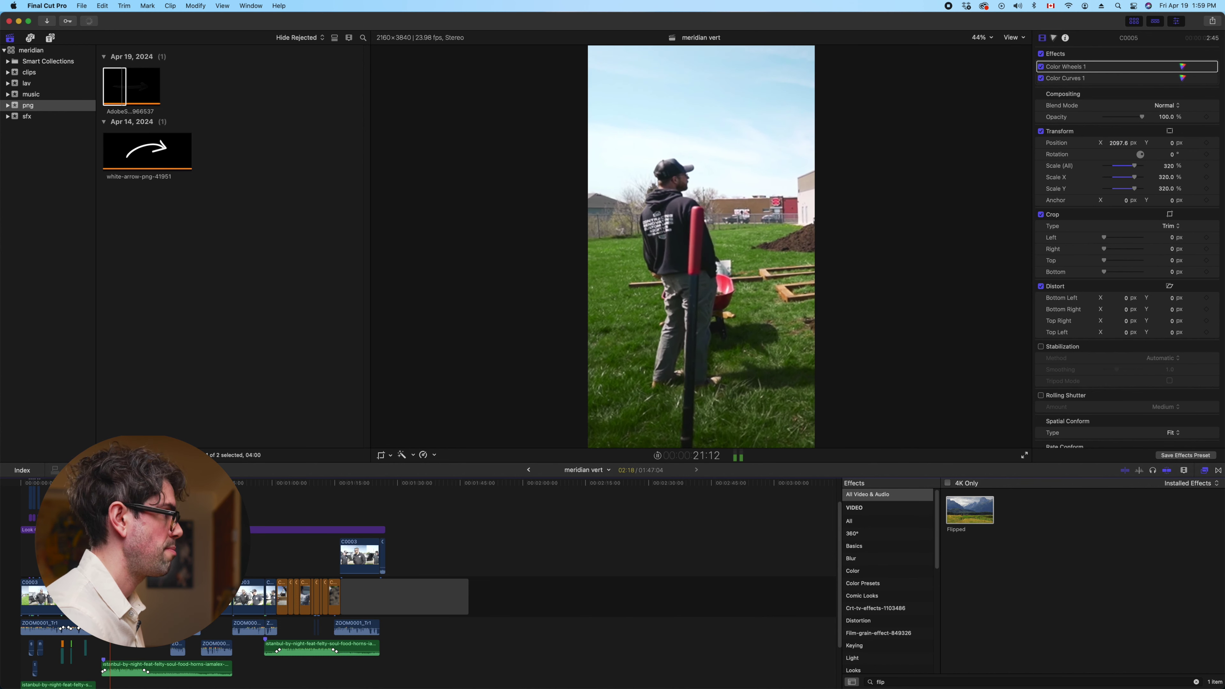
# Undo the sideways shift so C0005 stays centred, and show the lav event's contents
pyautogui.press('super+shift+a')
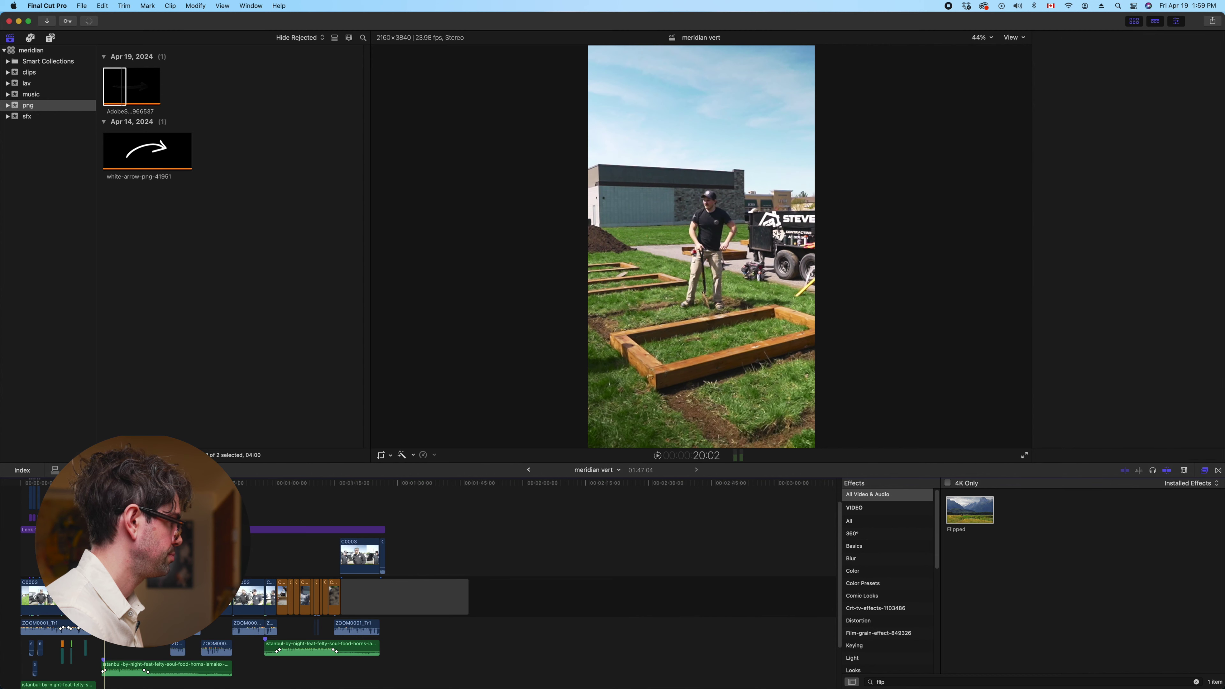
pyautogui.press('super+equal')
pyautogui.press('super+equal')
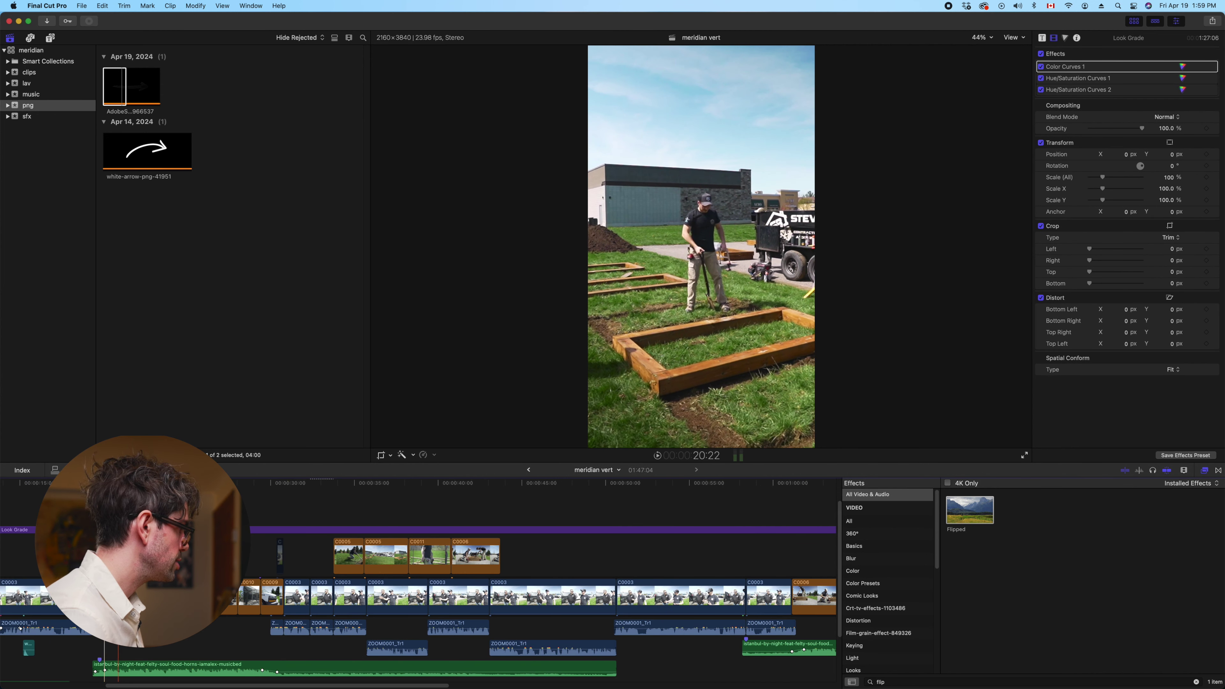
pyautogui.press('super+shift+a')
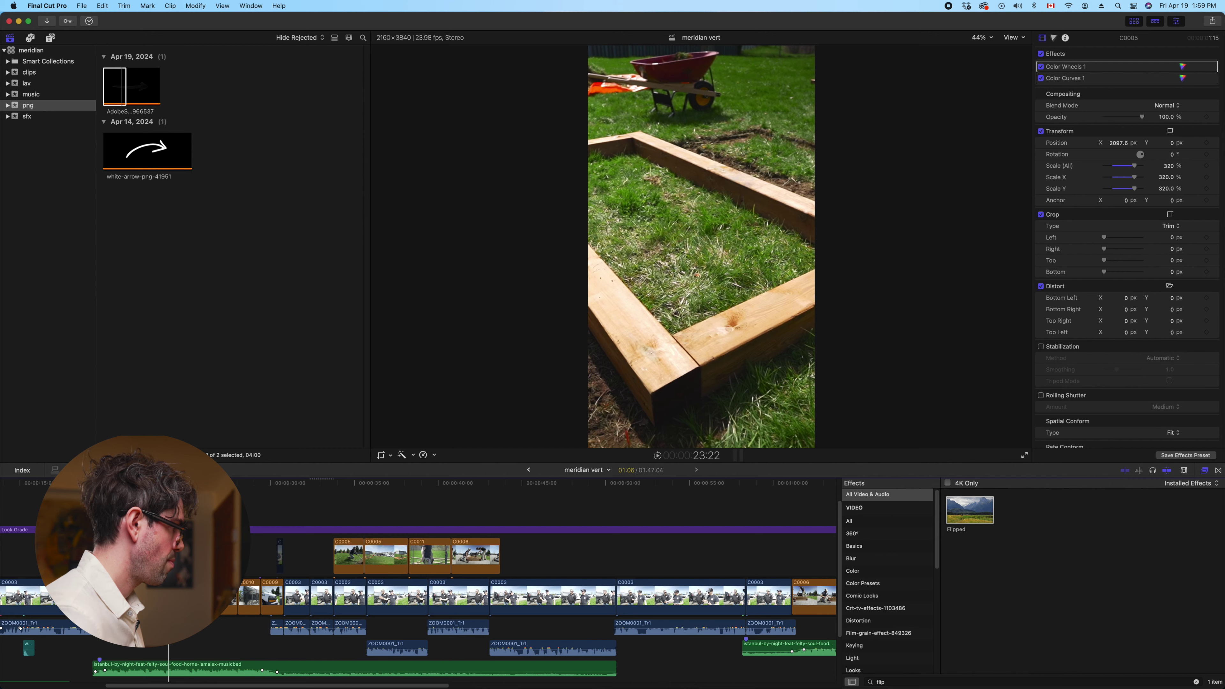
pyautogui.press('super+z')
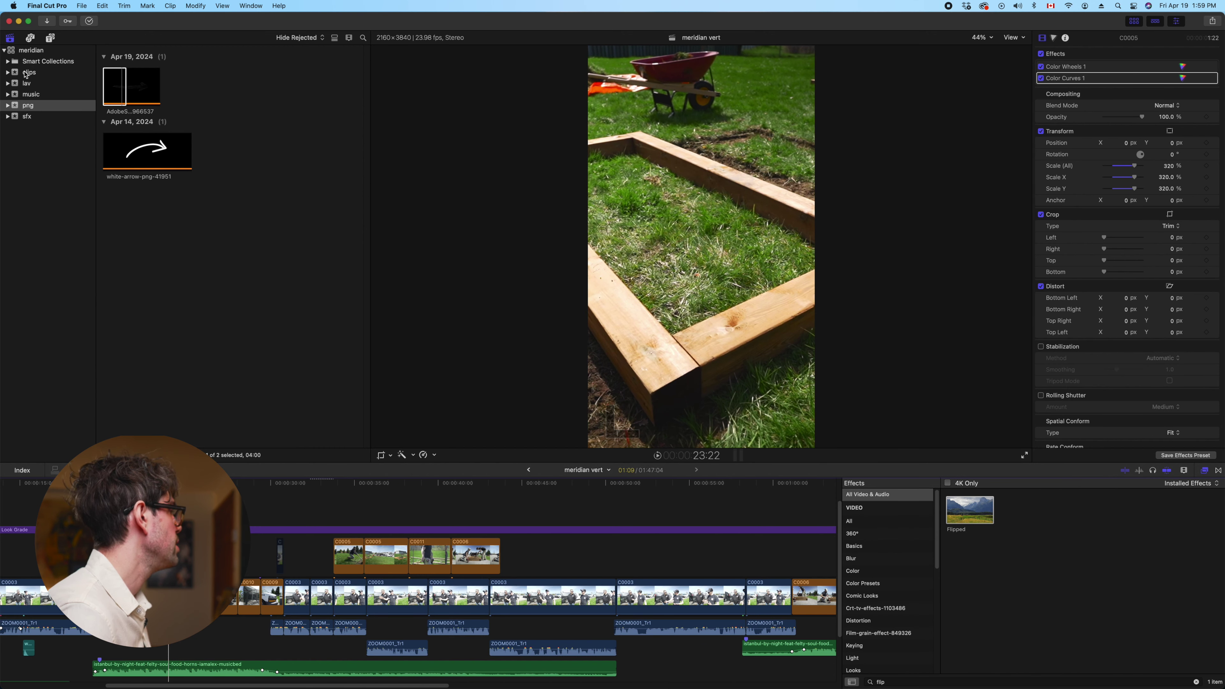
pyautogui.click(29, 84)
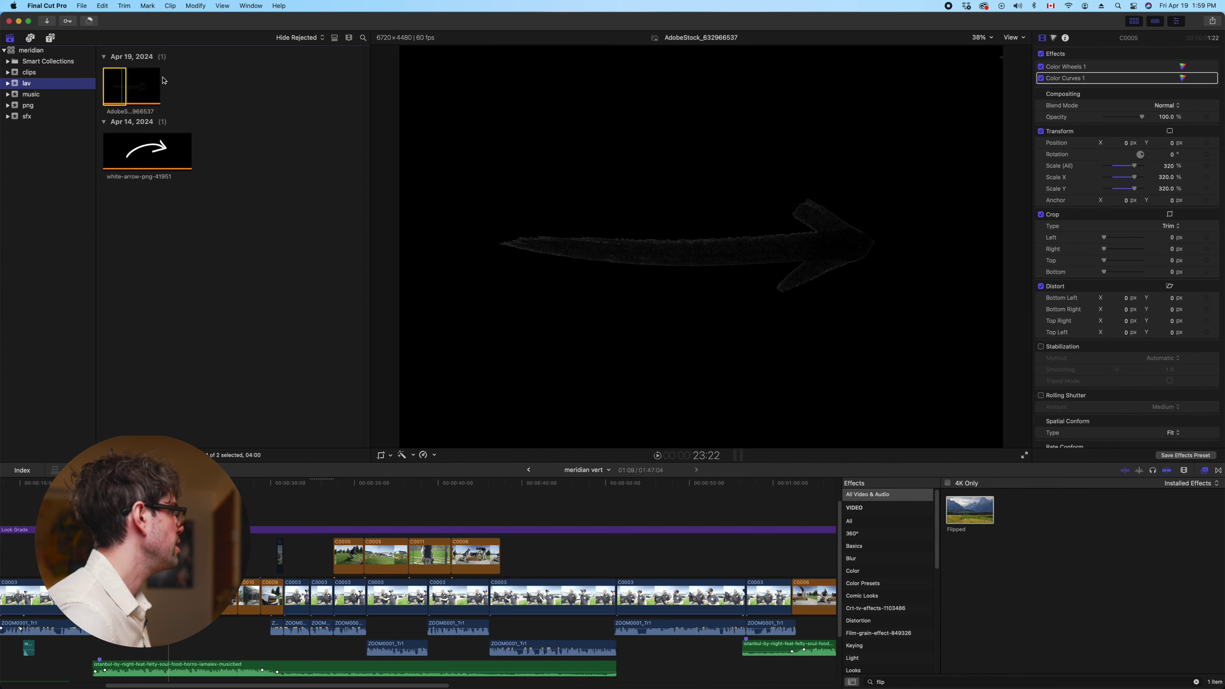
# Copy C0005 from meridian into meridian vert on a connected lane and delete the gap
pyautogui.doubleClick(135, 101)
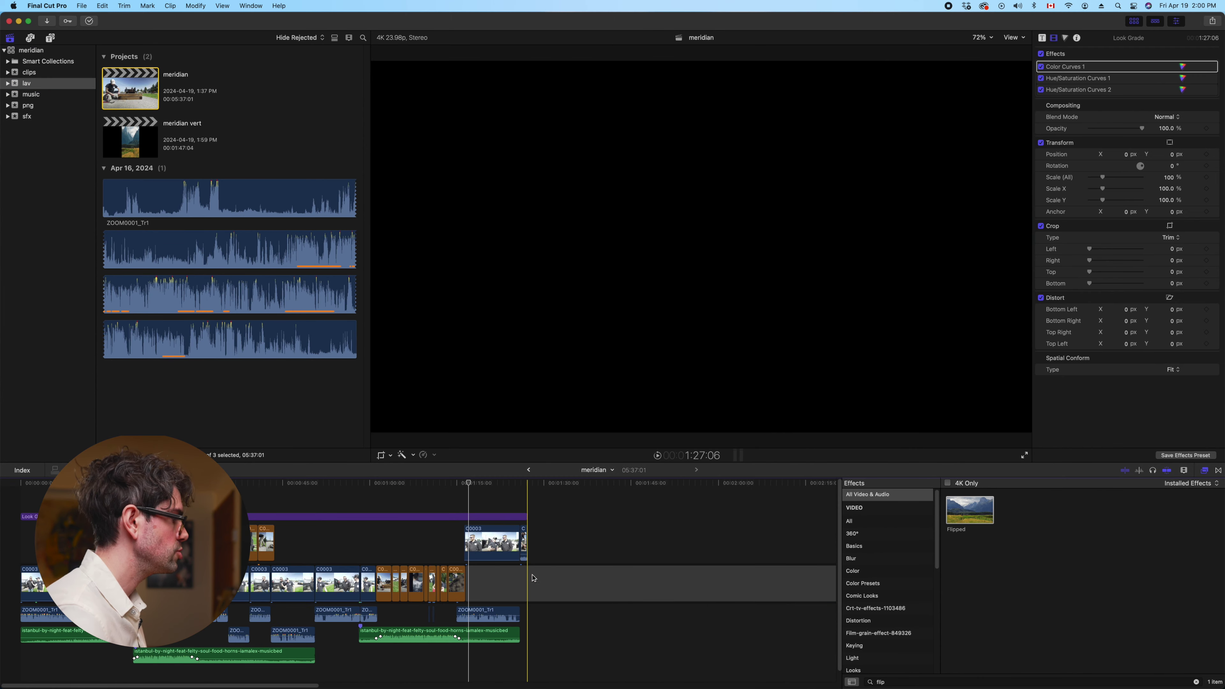
pyautogui.press('super+minus')
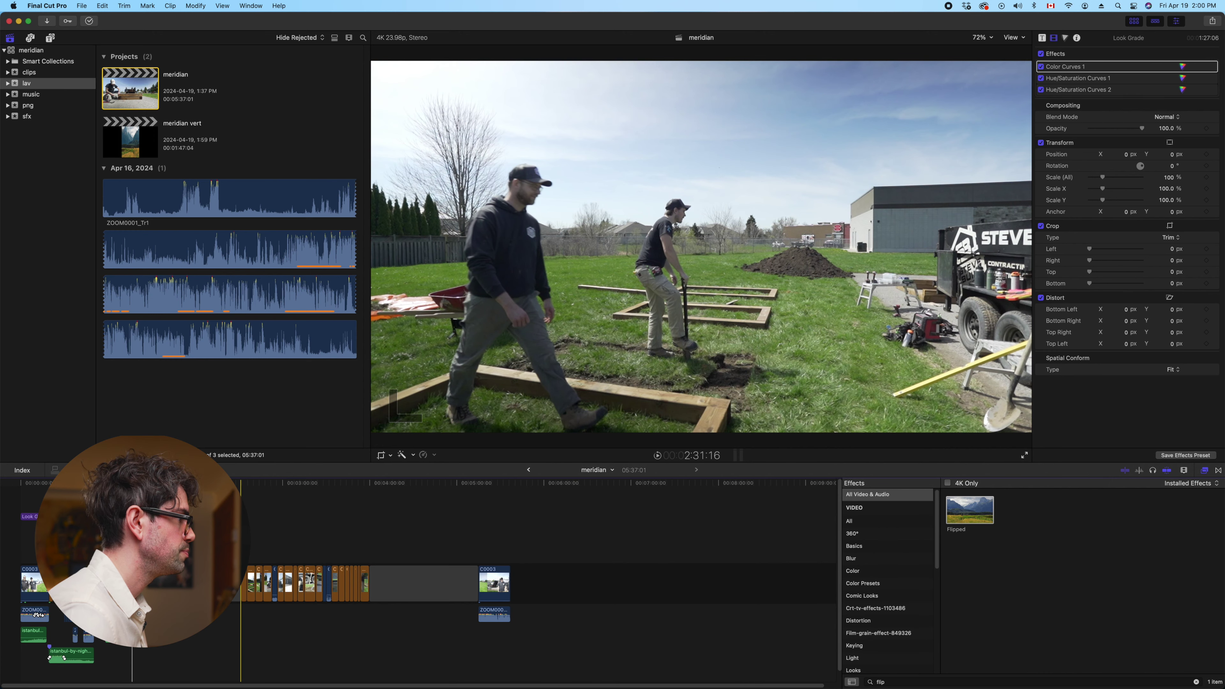
pyautogui.click(243, 582)
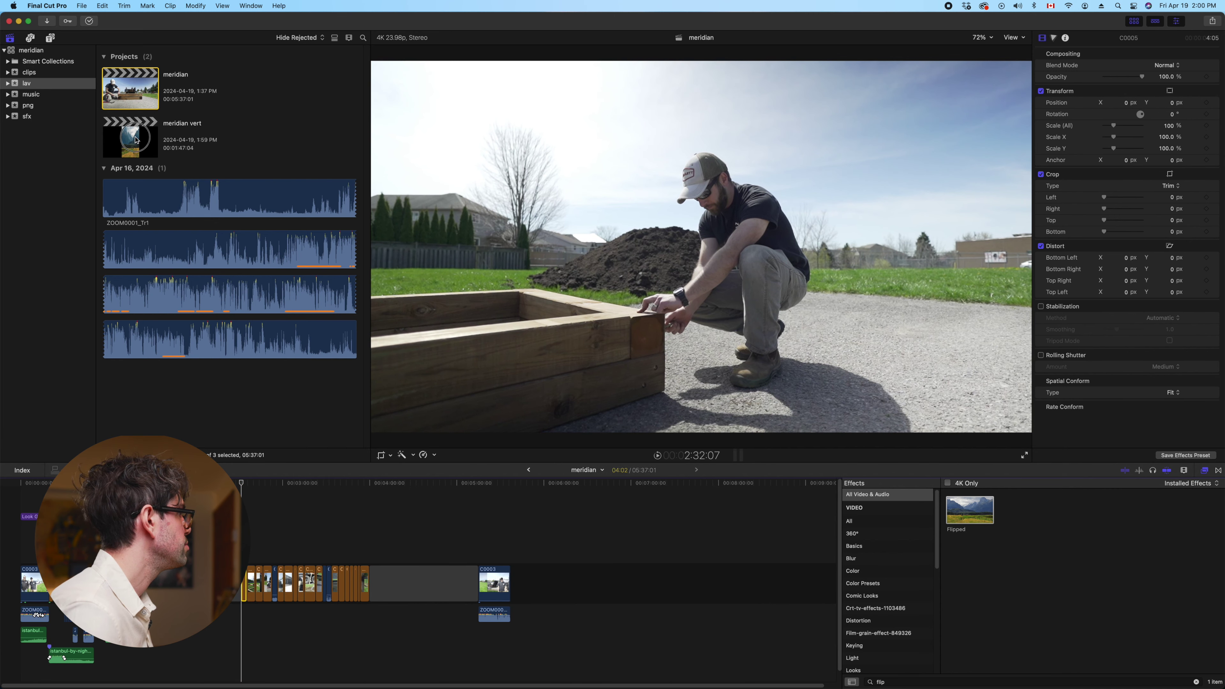
pyautogui.doubleClick(136, 140)
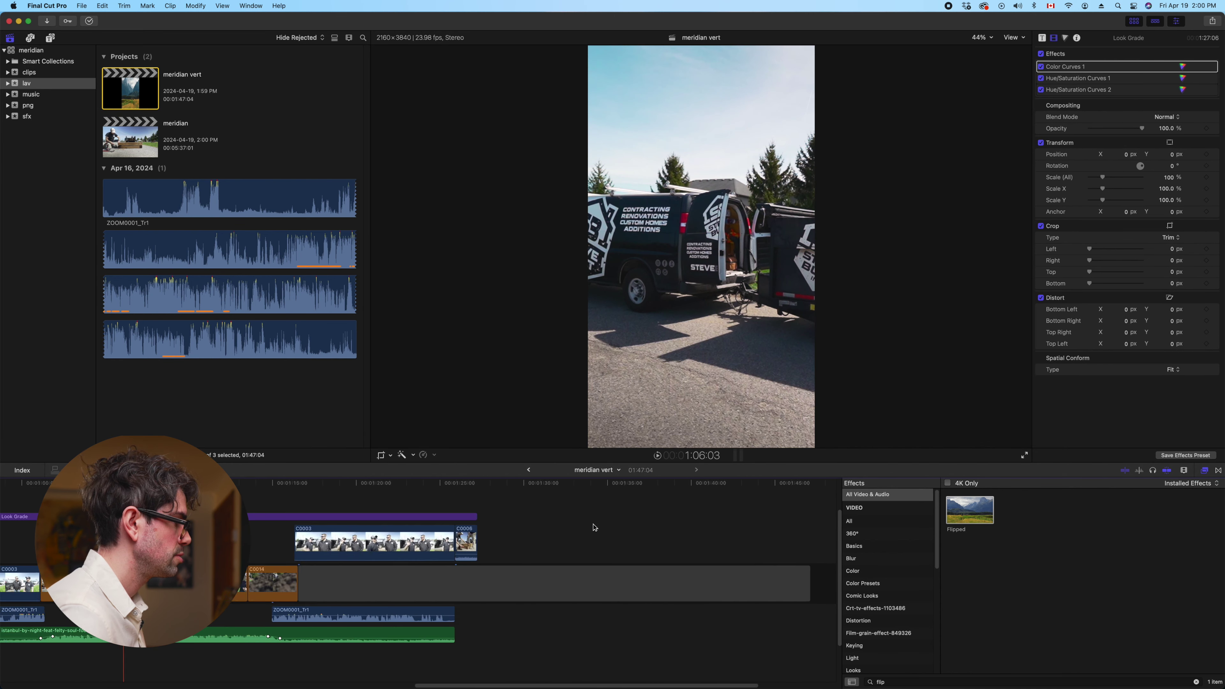
pyautogui.hscroll(5, 579, 531)
pyautogui.press('super+v')
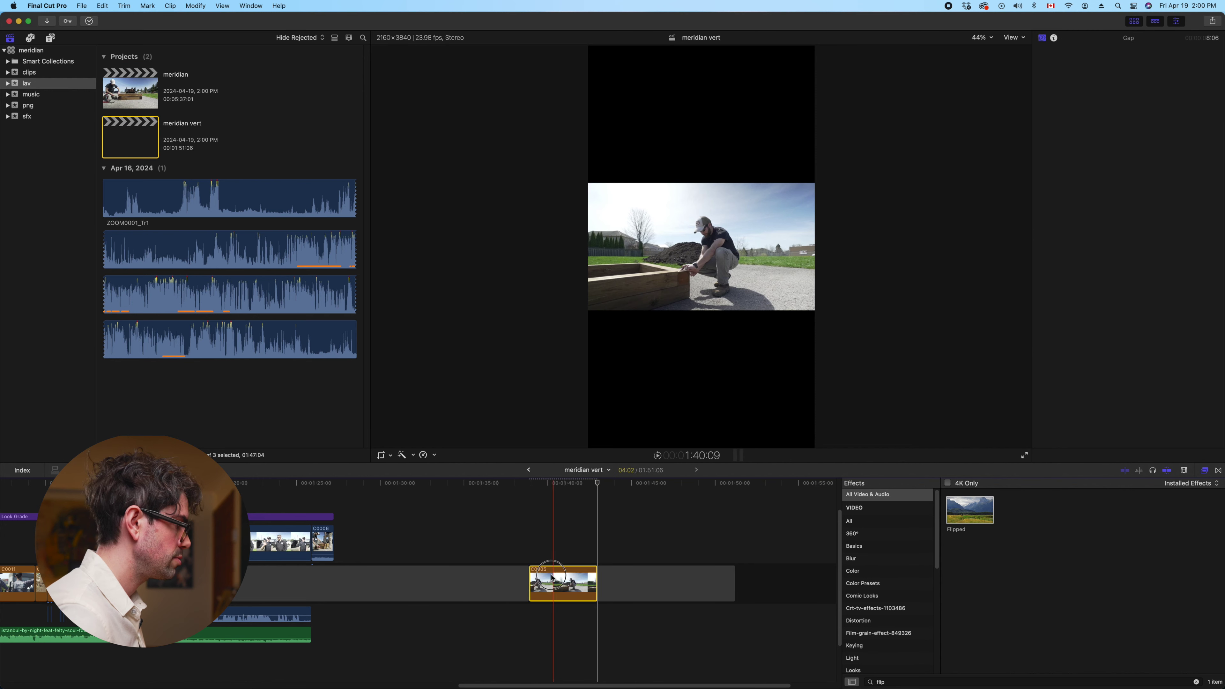
pyautogui.moveTo(561, 582); pyautogui.dragTo(503, 545)
pyautogui.click(589, 589)
pyautogui.press('Delete')
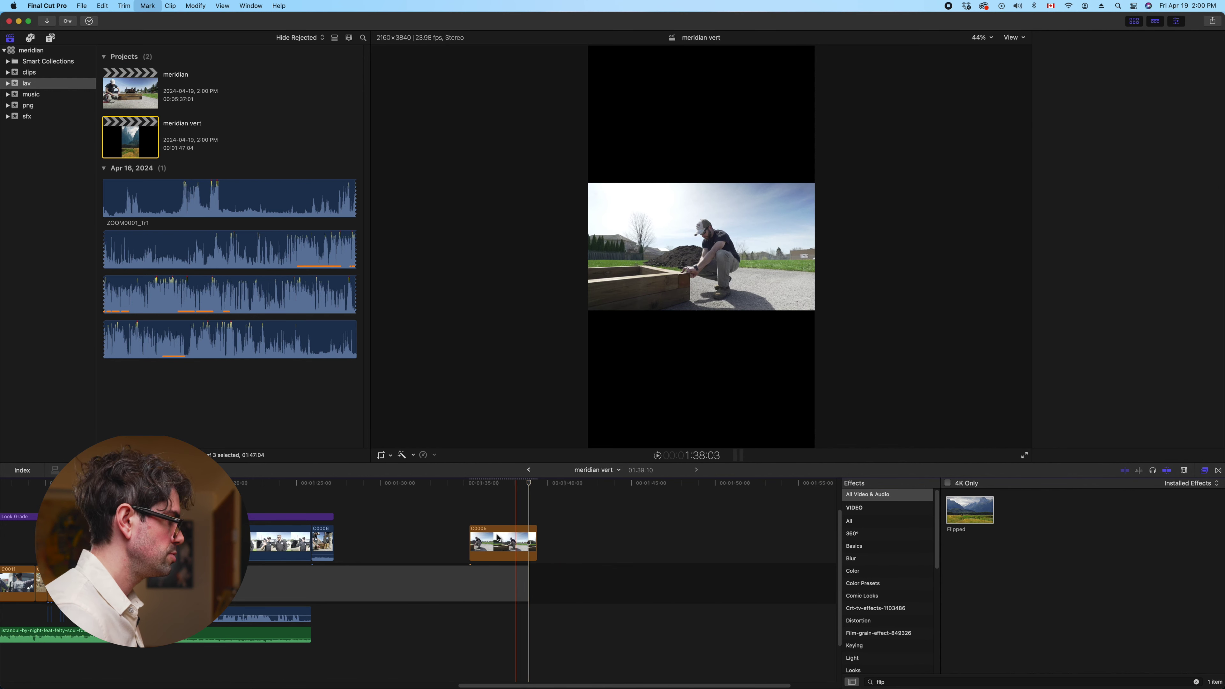
pyautogui.click(499, 538)
# Paste C0006's scale and colour effects onto C0005 and move it earlier in the timeline
pyautogui.hscroll(-7, 499, 538)
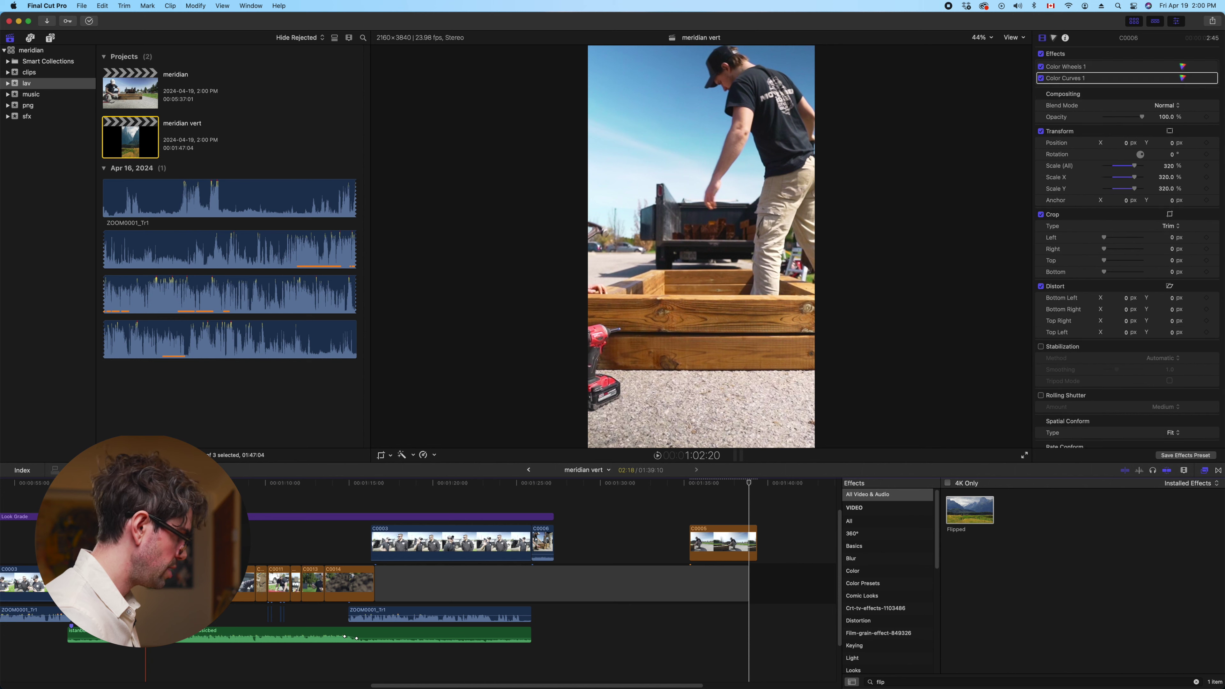
pyautogui.click(706, 520)
pyautogui.click(709, 546)
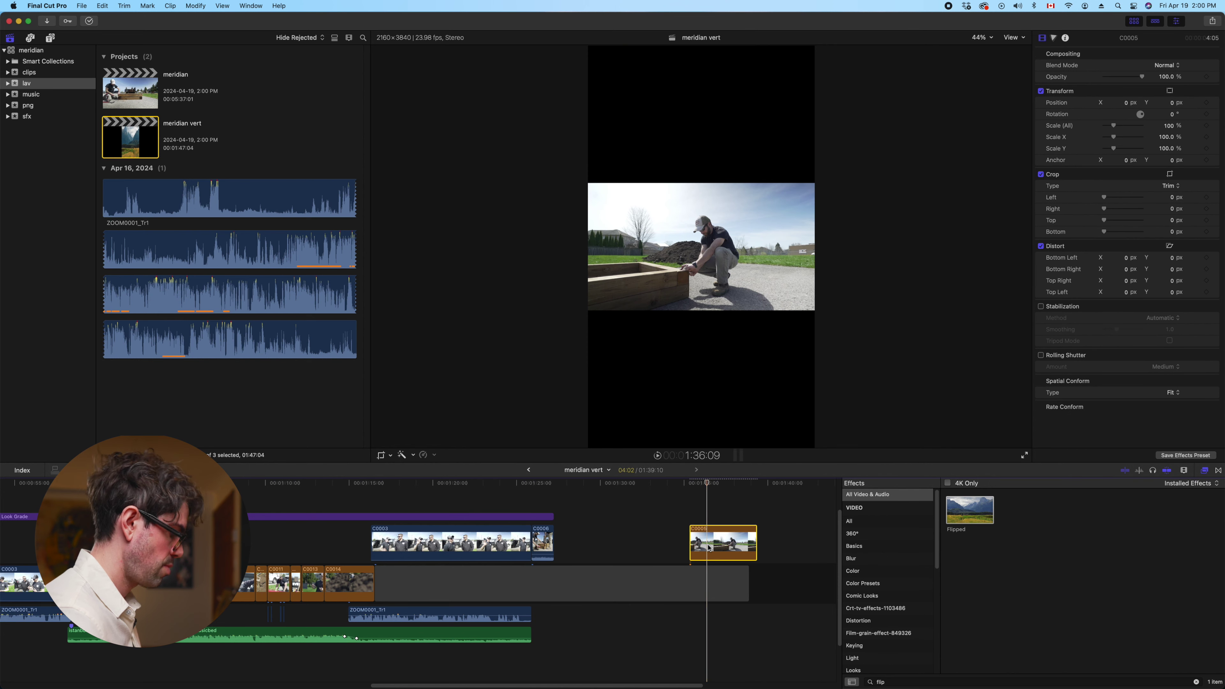
pyautogui.press('super+shift+v')
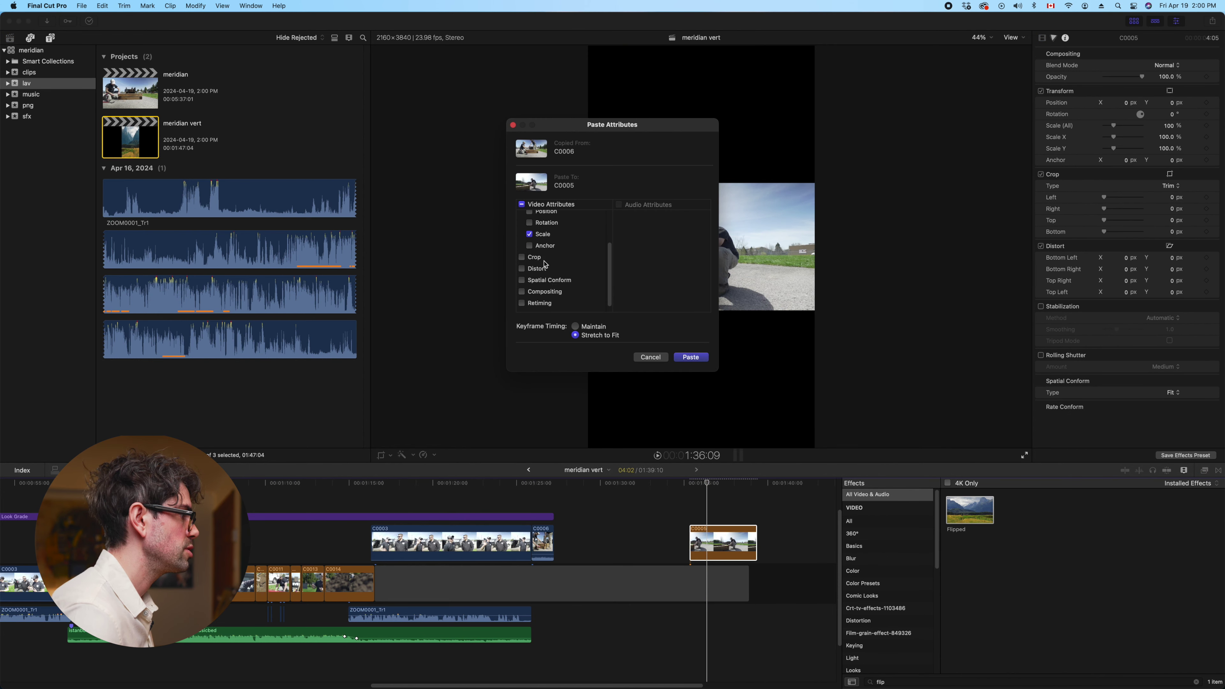
pyautogui.click(698, 361)
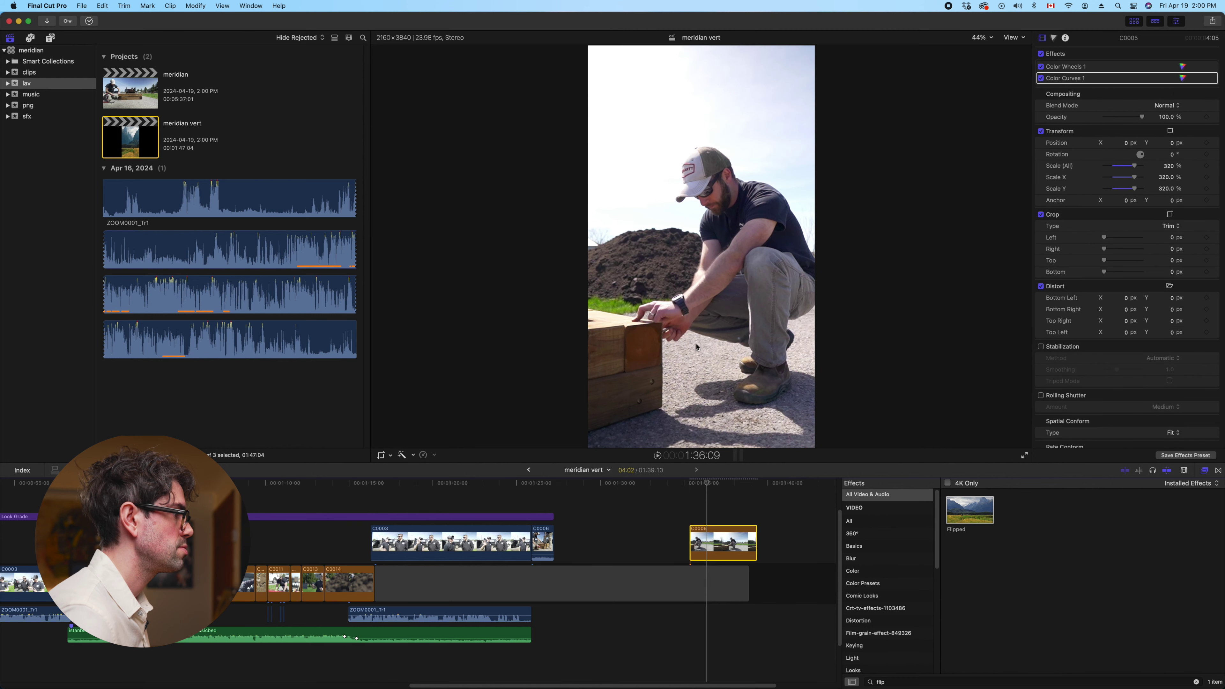
pyautogui.moveTo(713, 537); pyautogui.dragTo(662, 509)
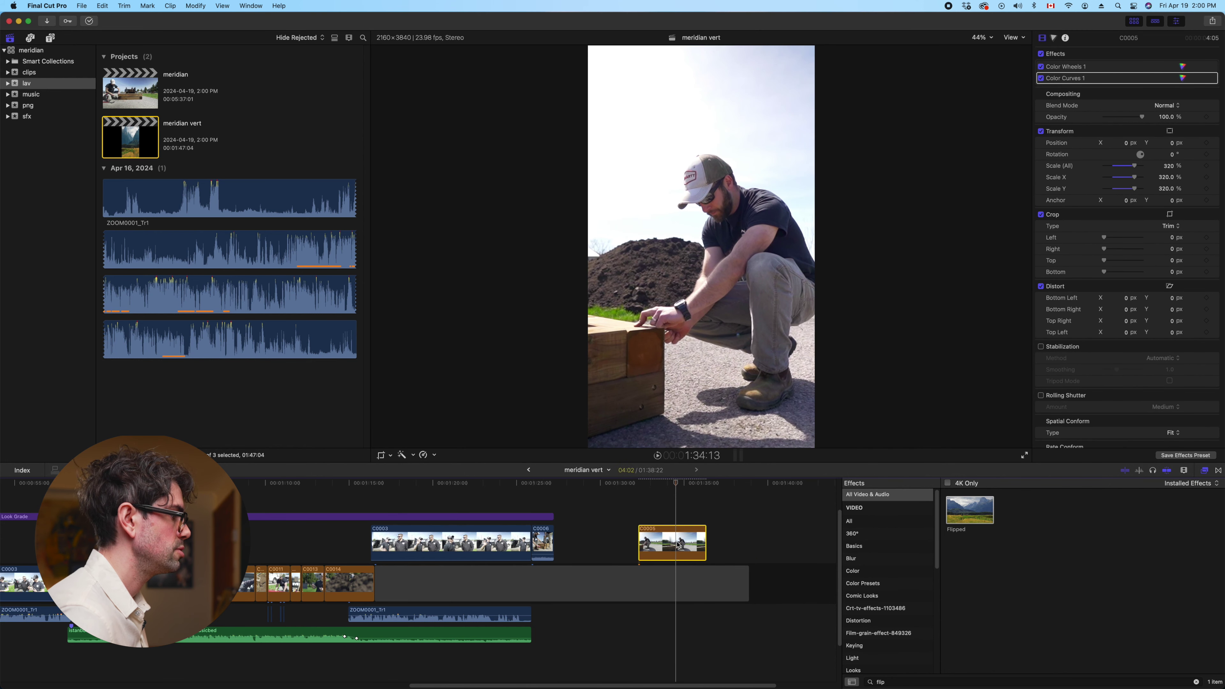
# Switch workspace layout and bring up C0005's Color Wheels 1 correction in the Color inspector
pyautogui.click(251, 6)
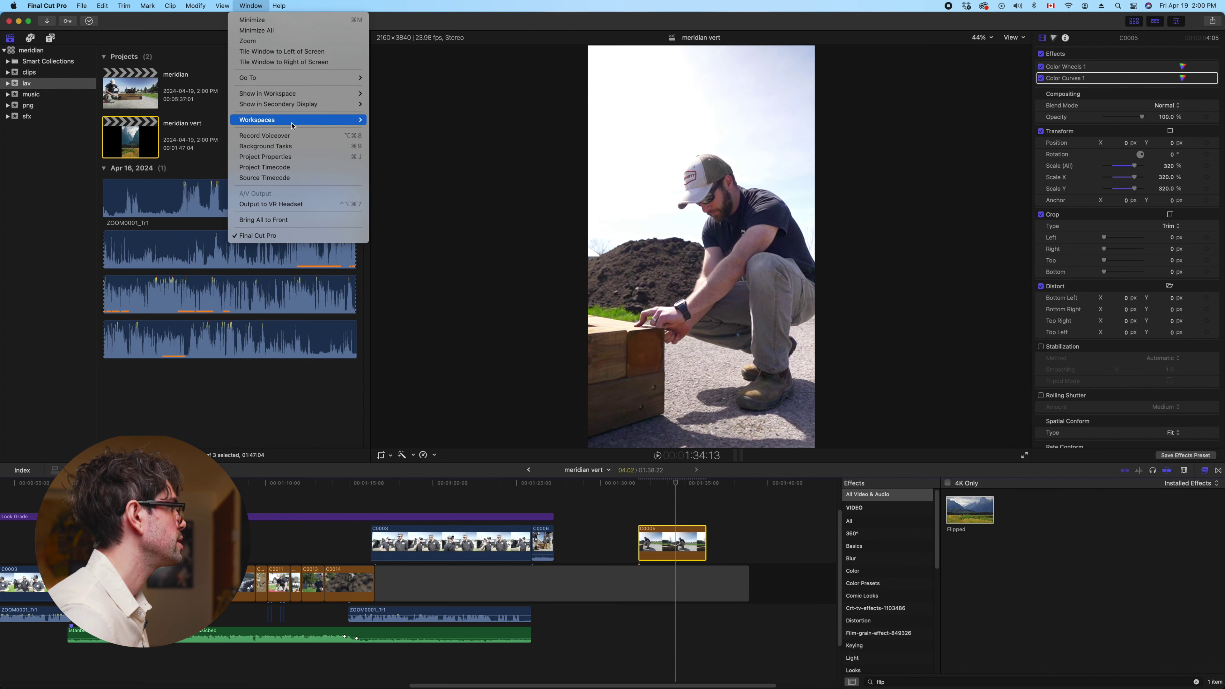
pyautogui.moveTo(308, 118)
pyautogui.click(436, 128)
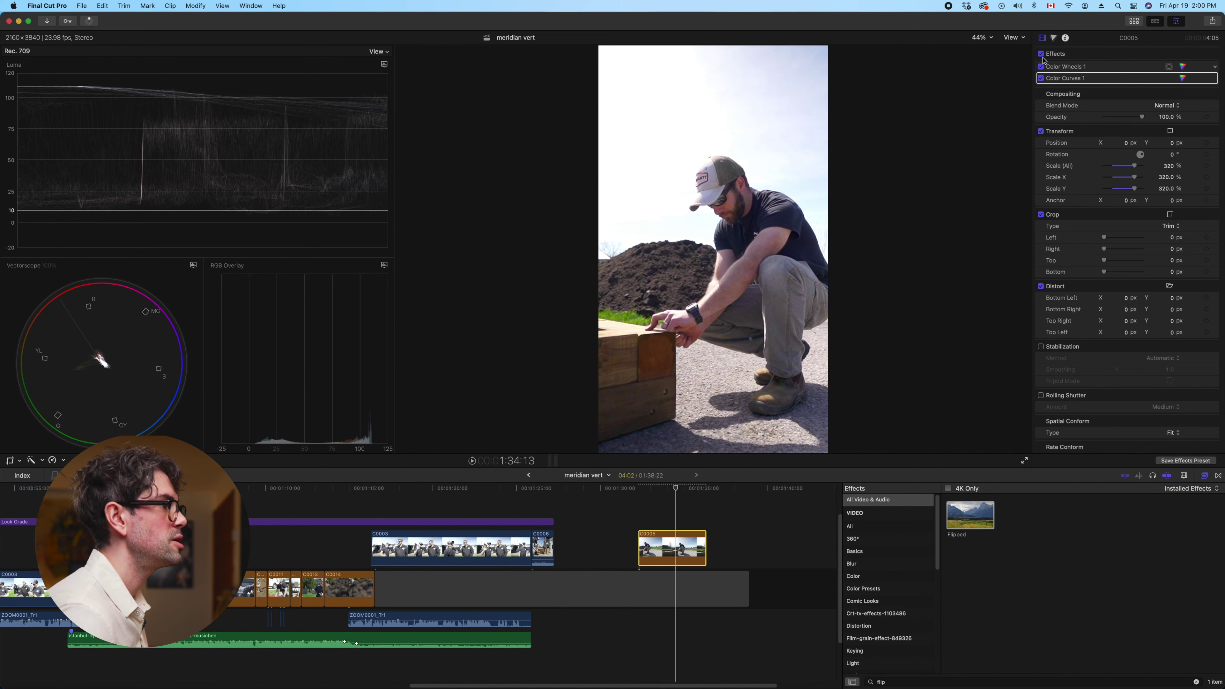
pyautogui.click(1054, 39)
pyautogui.click(1069, 53)
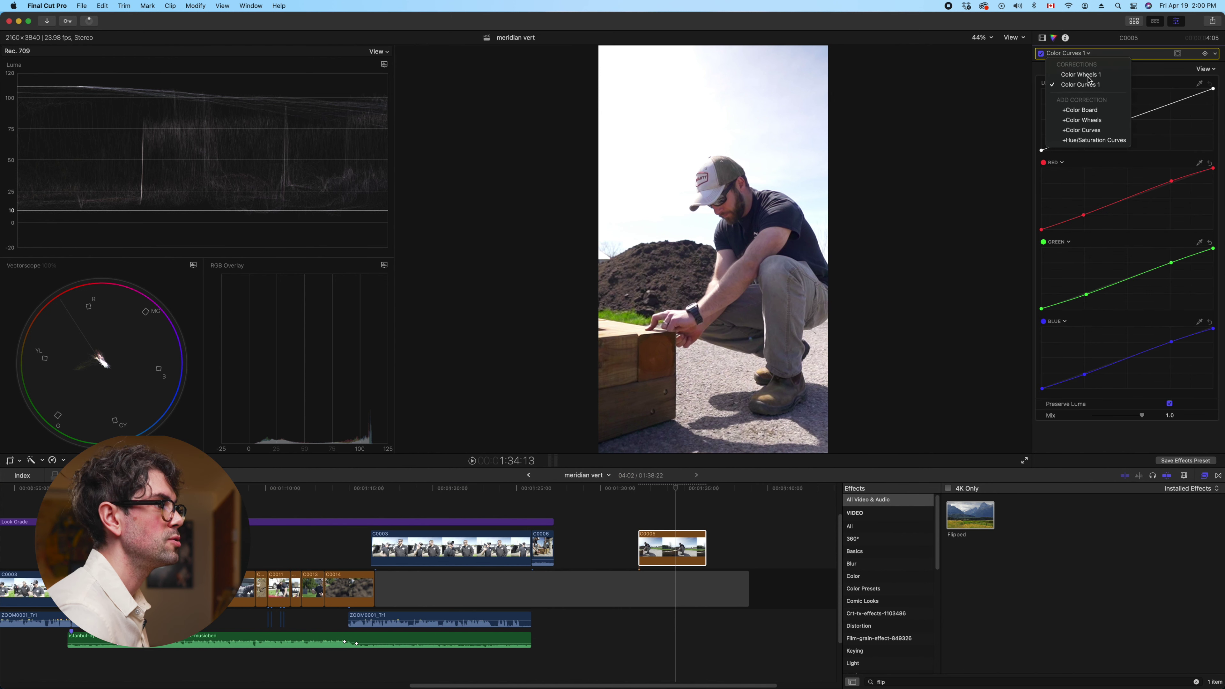
pyautogui.click(1073, 73)
# Set global brightness to -0.04 and shadows brightness to -0.06, then return to the libraries layout
pyautogui.click(1204, 331)
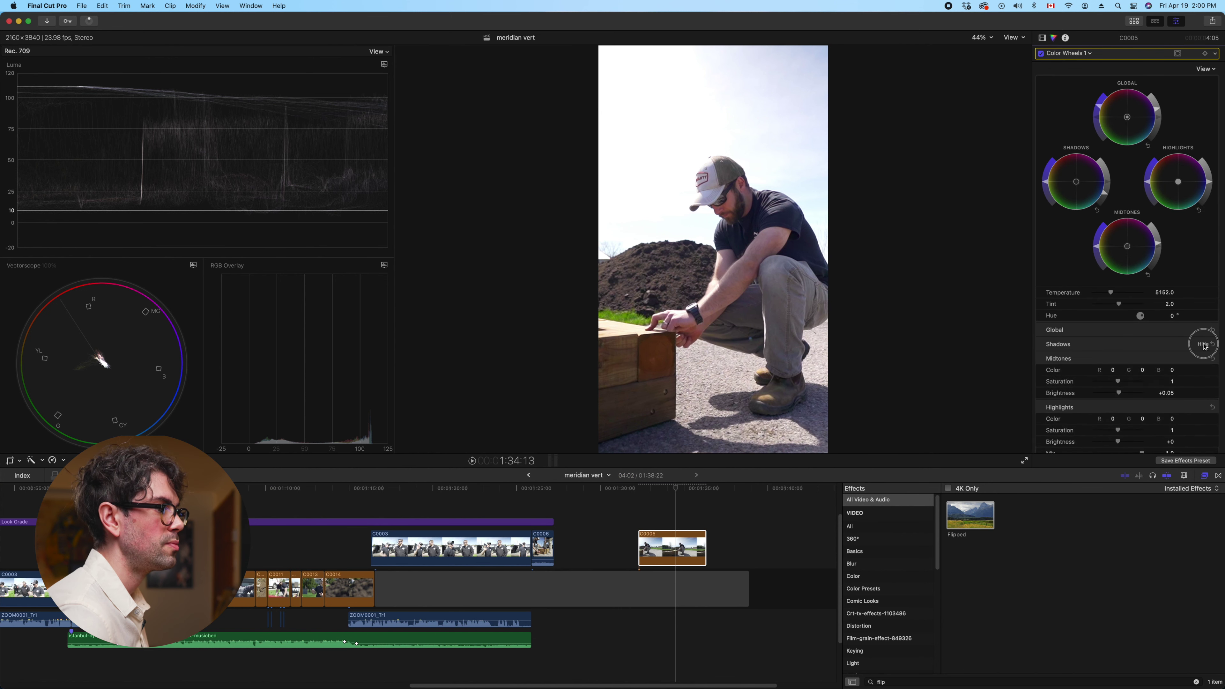
pyautogui.moveTo(1121, 368); pyautogui.dragTo(1118, 367)
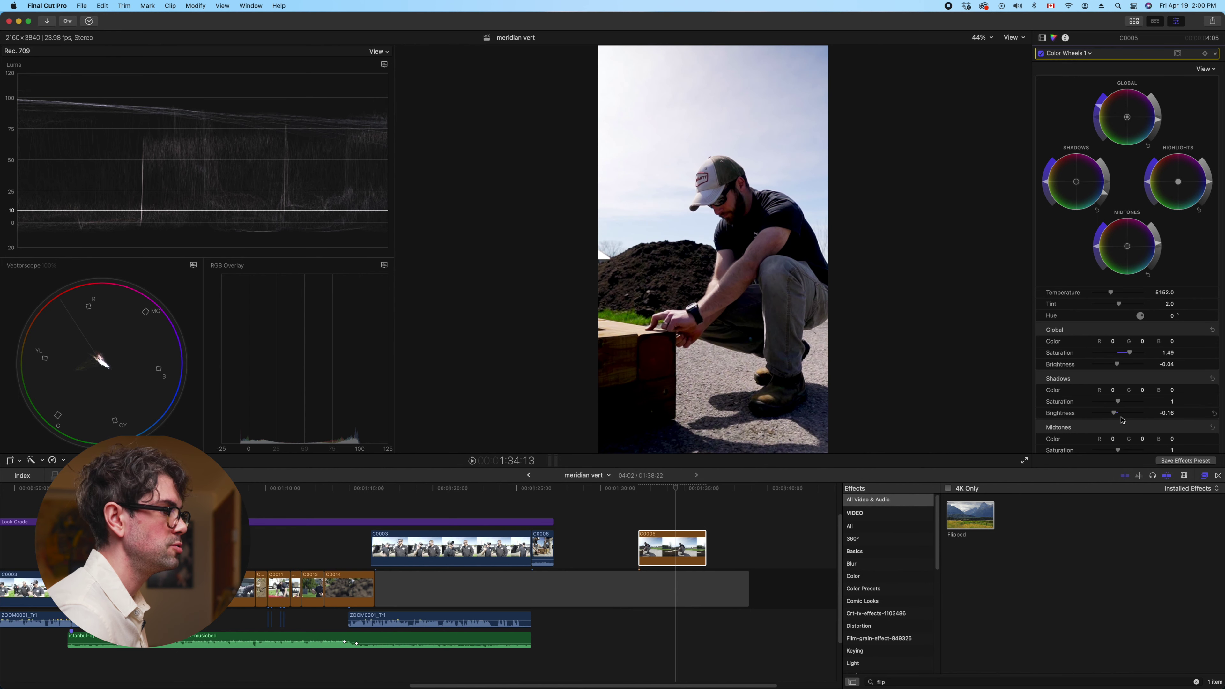
pyautogui.moveTo(1115, 413); pyautogui.dragTo(1117, 416)
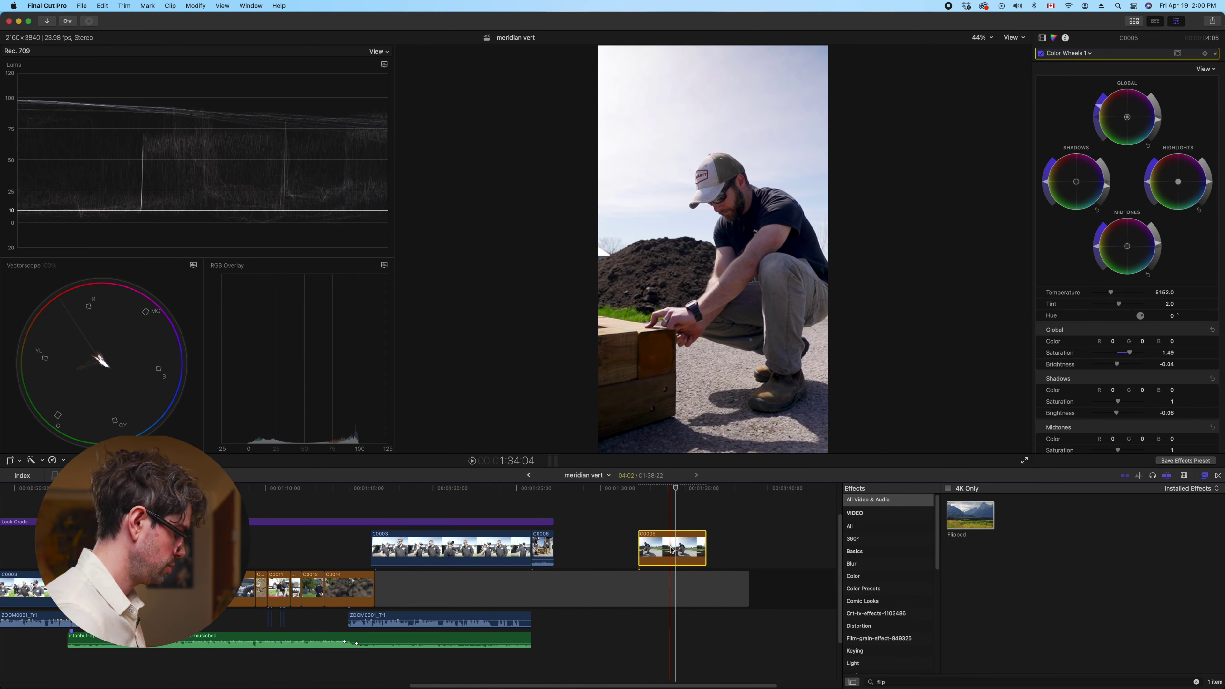
pyautogui.press('super+0')
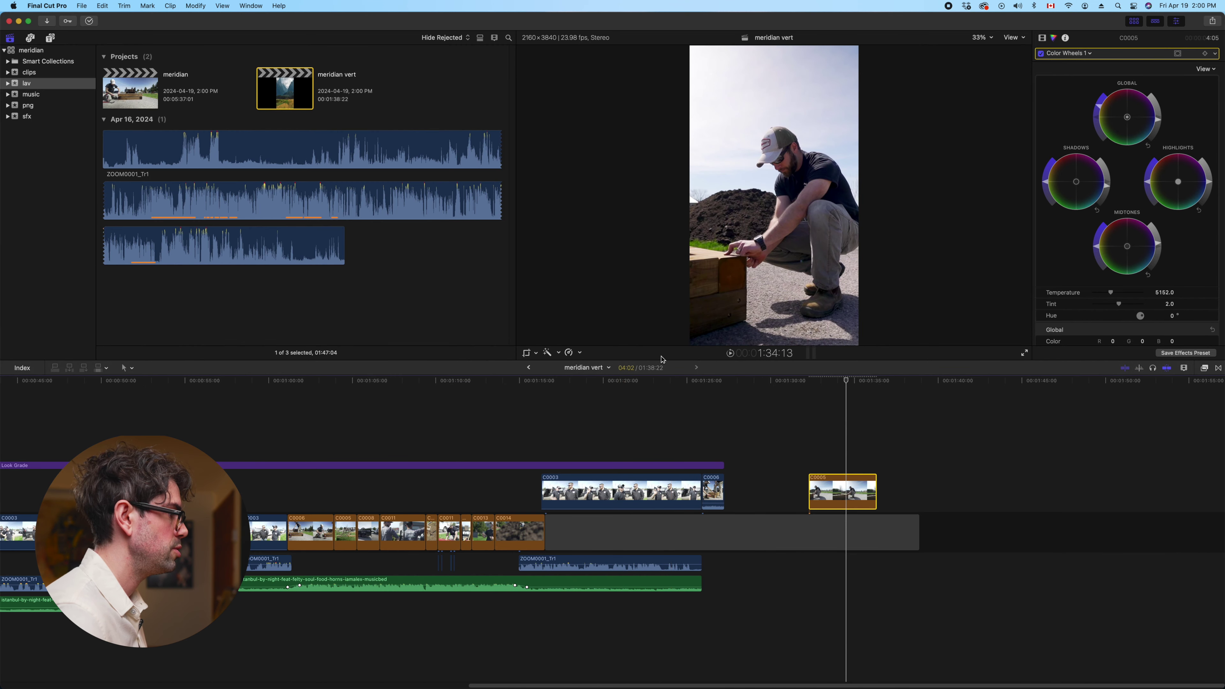
# Enlarge the viewer and place connected clip C0005 near the 32-second mark, extending its start earlier
pyautogui.moveTo(662, 361); pyautogui.dragTo(656, 461)
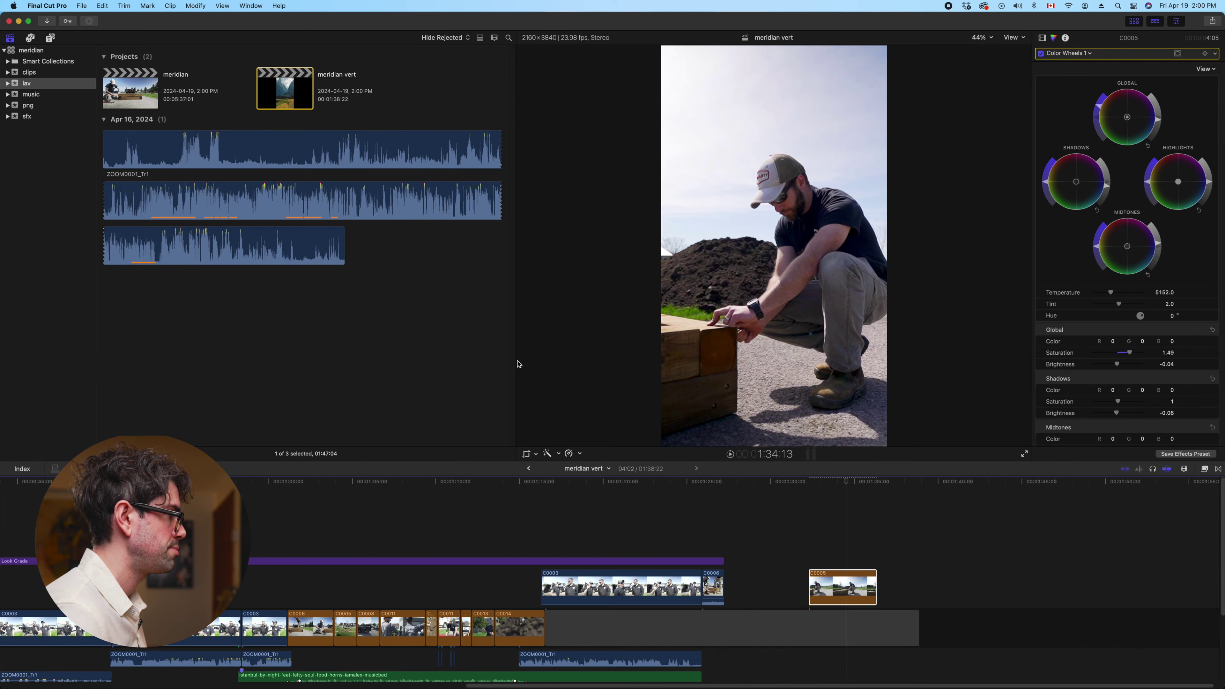
pyautogui.moveTo(515, 361); pyautogui.dragTo(378, 361)
pyautogui.moveTo(843, 588); pyautogui.dragTo(334, 534)
pyautogui.hscroll(-10, 328, 490)
pyautogui.moveTo(528, 534); pyautogui.dragTo(342, 586)
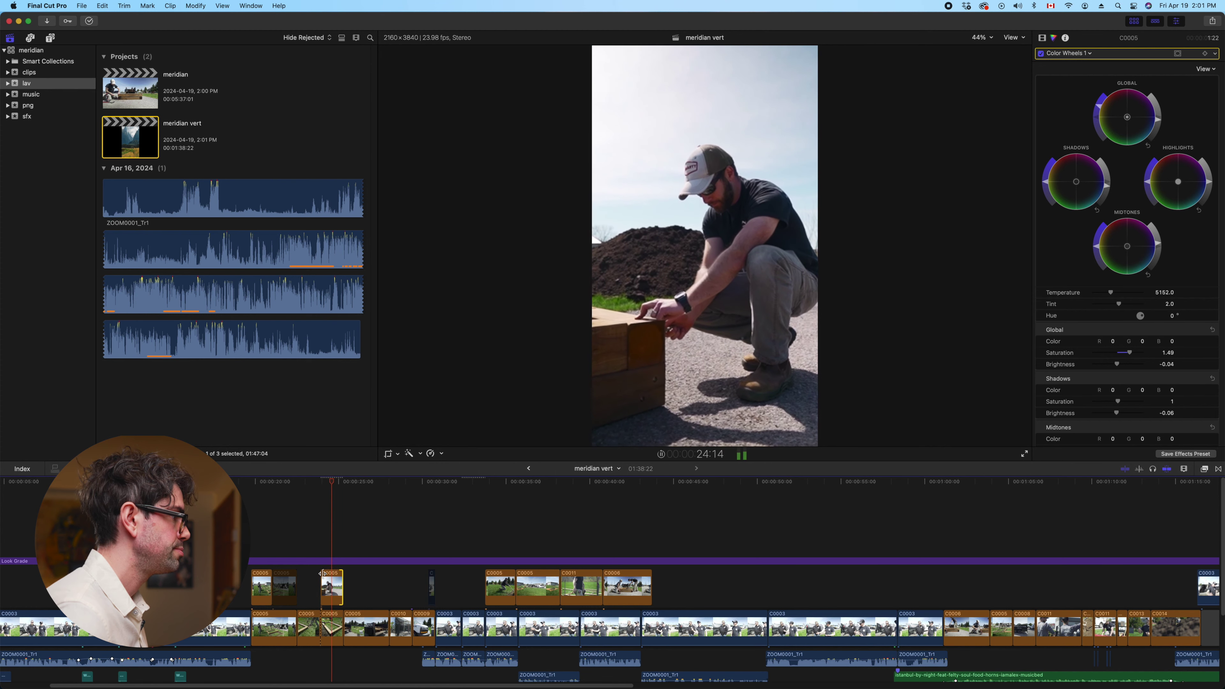
pyautogui.moveTo(333, 536); pyautogui.dragTo(640, 531)
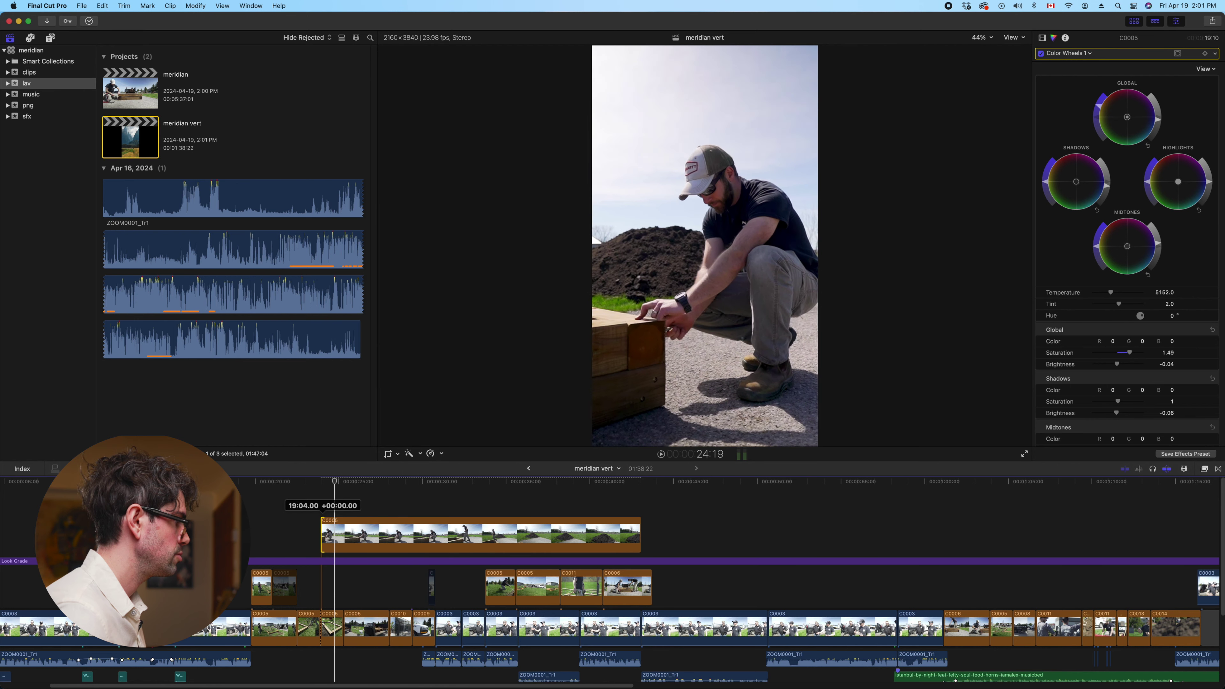
pyautogui.moveTo(322, 533); pyautogui.dragTo(205, 536)
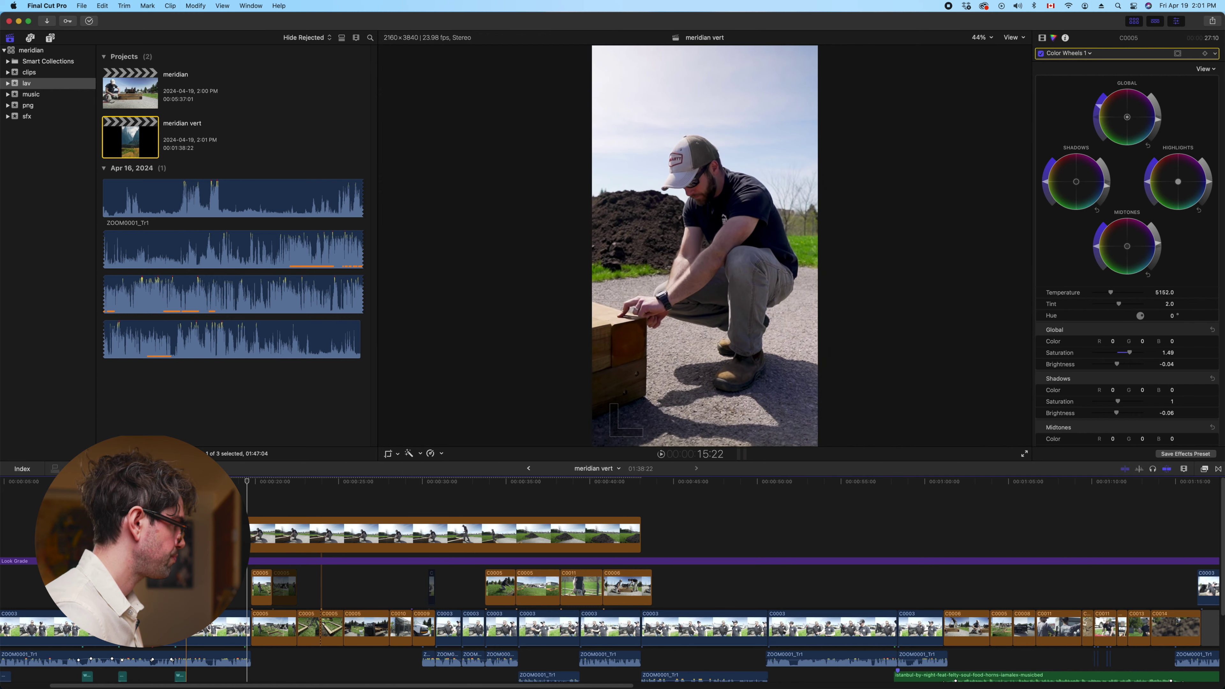
# Slide C0005 about five seconds later, trim its start and end, and nudge it earlier
pyautogui.click(250, 533)
pyautogui.moveTo(274, 531); pyautogui.dragTo(346, 529)
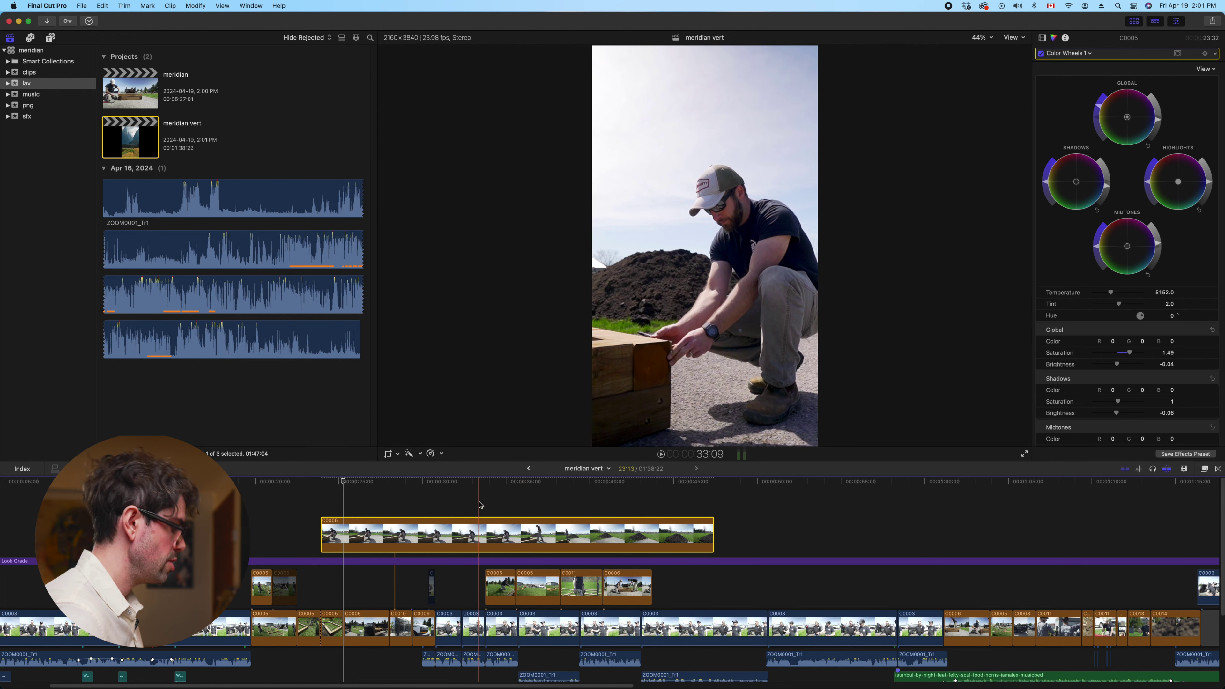
pyautogui.hotkey('alt', '[')
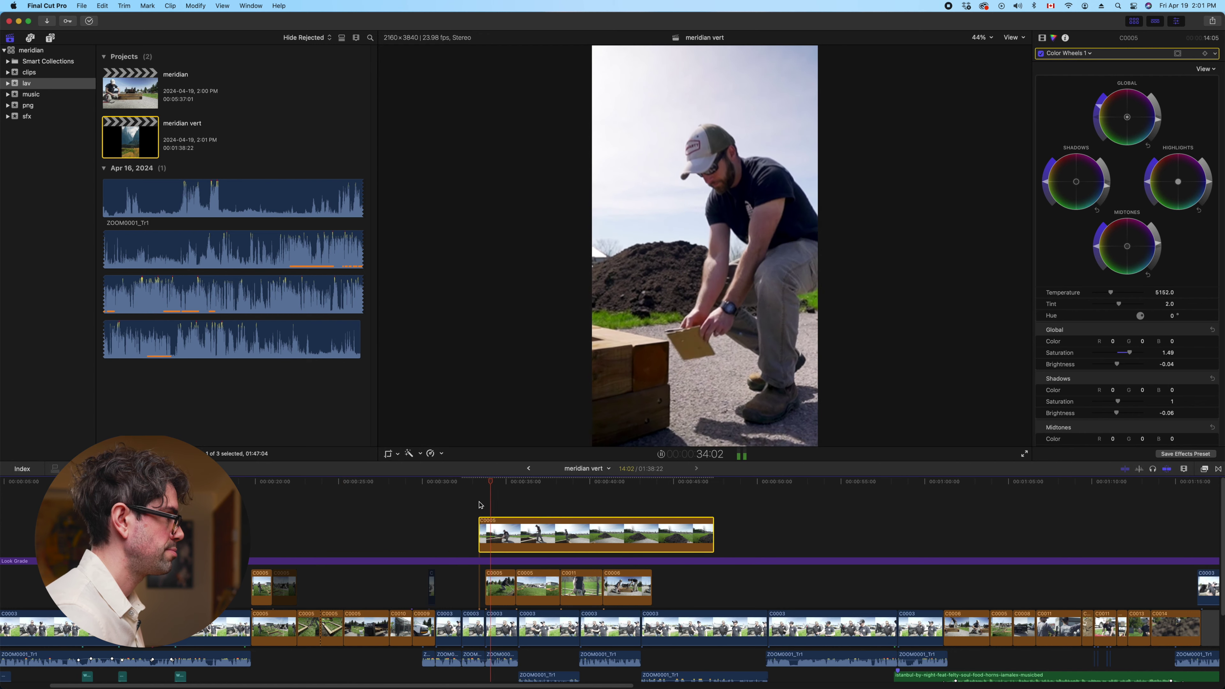
pyautogui.press('space')
pyautogui.moveTo(714, 531); pyautogui.dragTo(504, 526)
pyautogui.moveTo(492, 536); pyautogui.dragTo(342, 588)
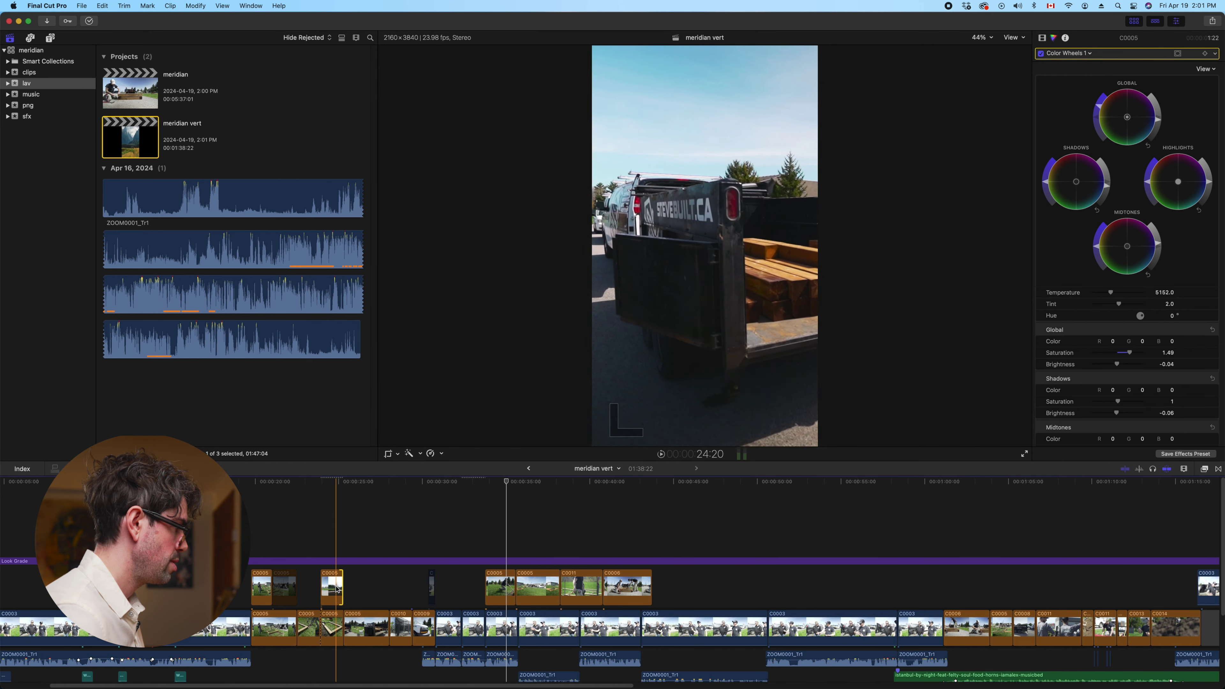
# Undo the last move and remove the connected C0005 clip from the timeline
pyautogui.press('super+z')
pyautogui.press('super+z')
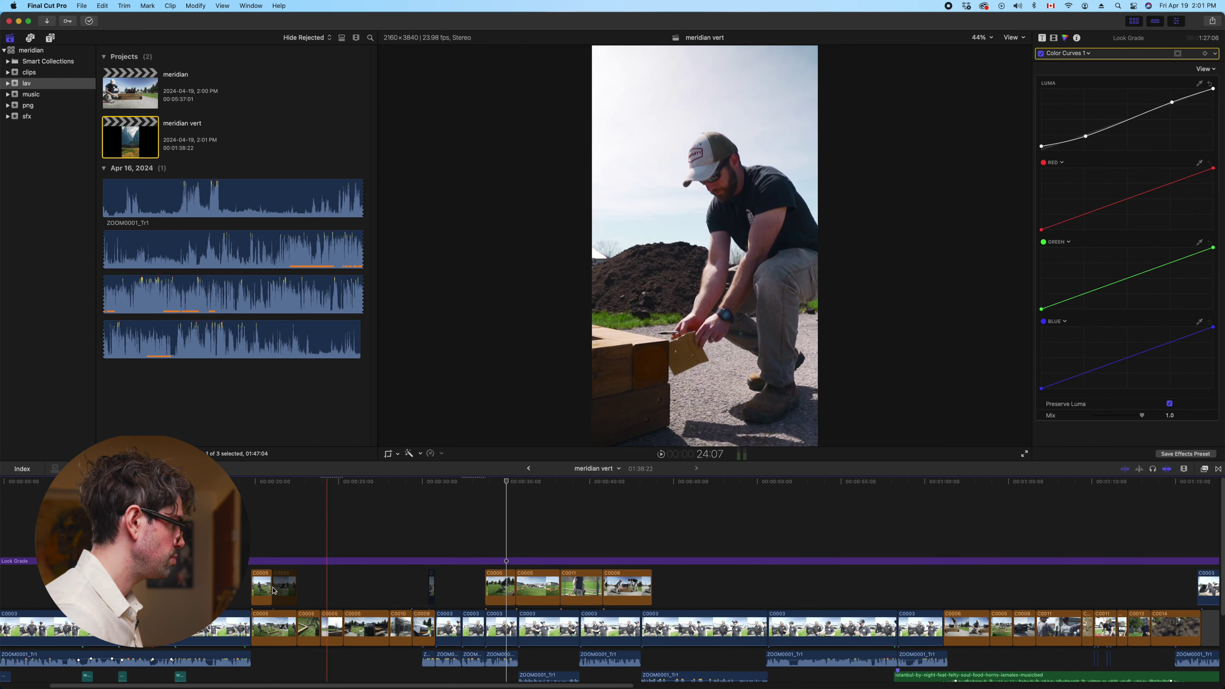
pyautogui.press('super+z')
pyautogui.press('super+z')
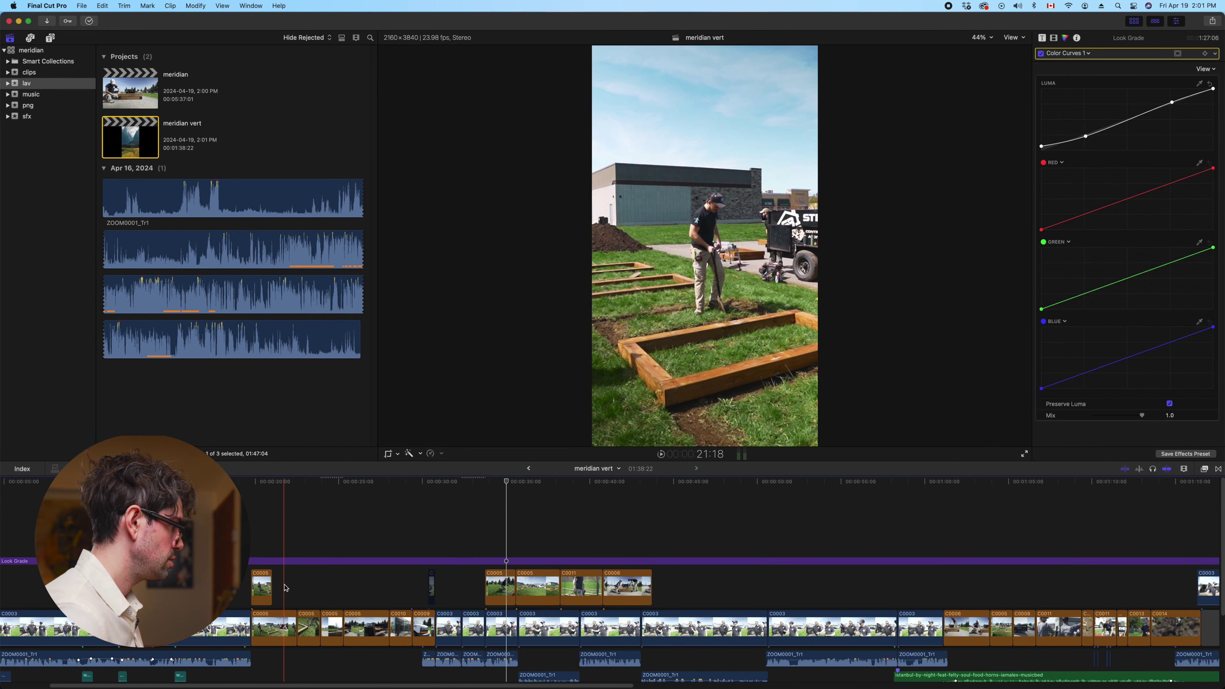
pyautogui.press('super+z')
pyautogui.press('super+z')
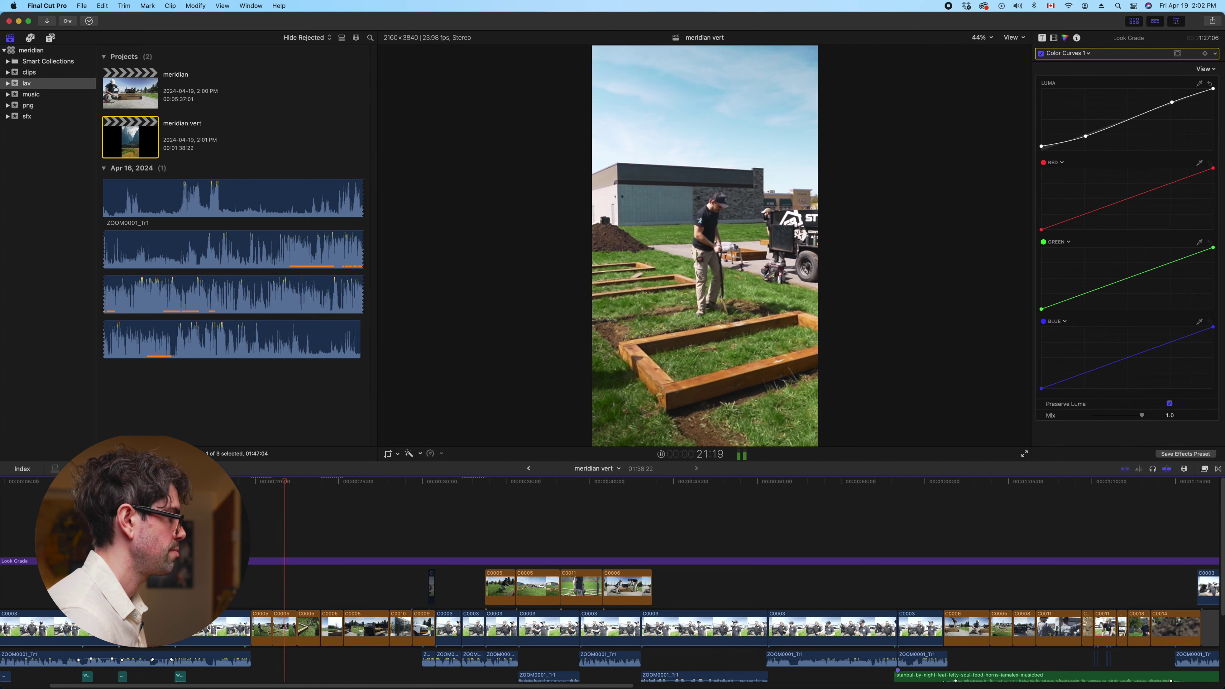
pyautogui.press('space')
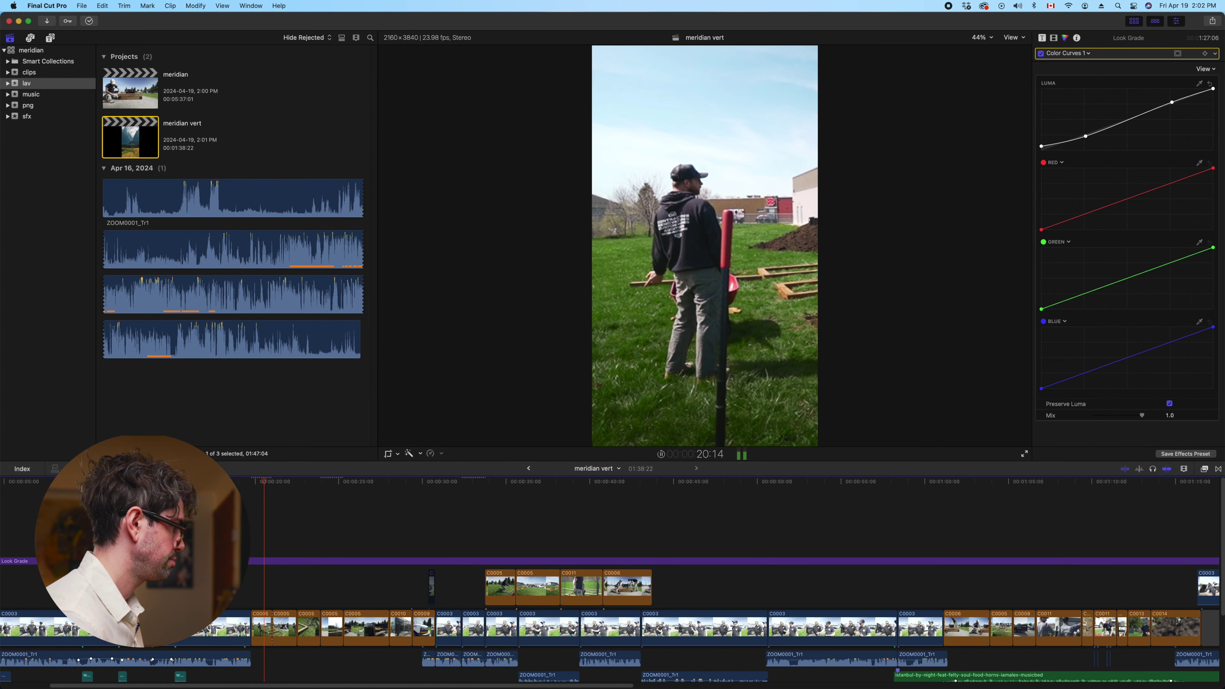
# Undo an accidental copy of C0005 onto a connected lane
pyautogui.press('space')
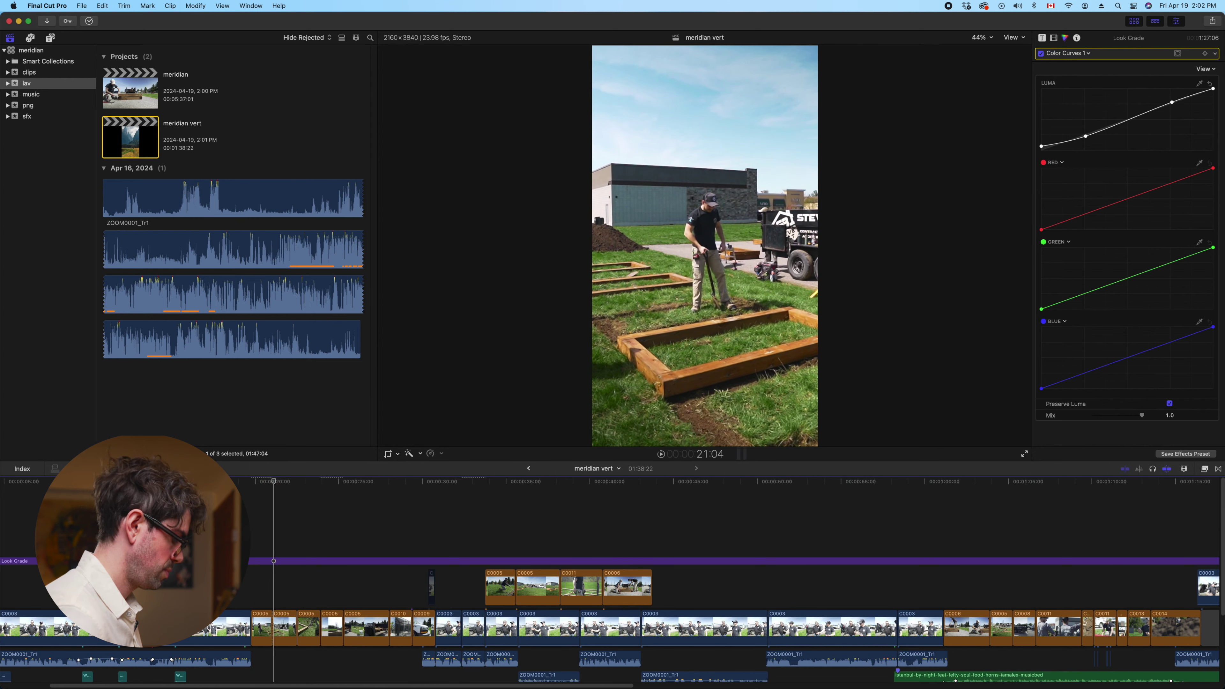
pyautogui.press('super+equal')
pyautogui.press('super+equal')
pyautogui.moveTo(244, 627); pyautogui.dragTo(274, 587)
pyautogui.press('super+z')
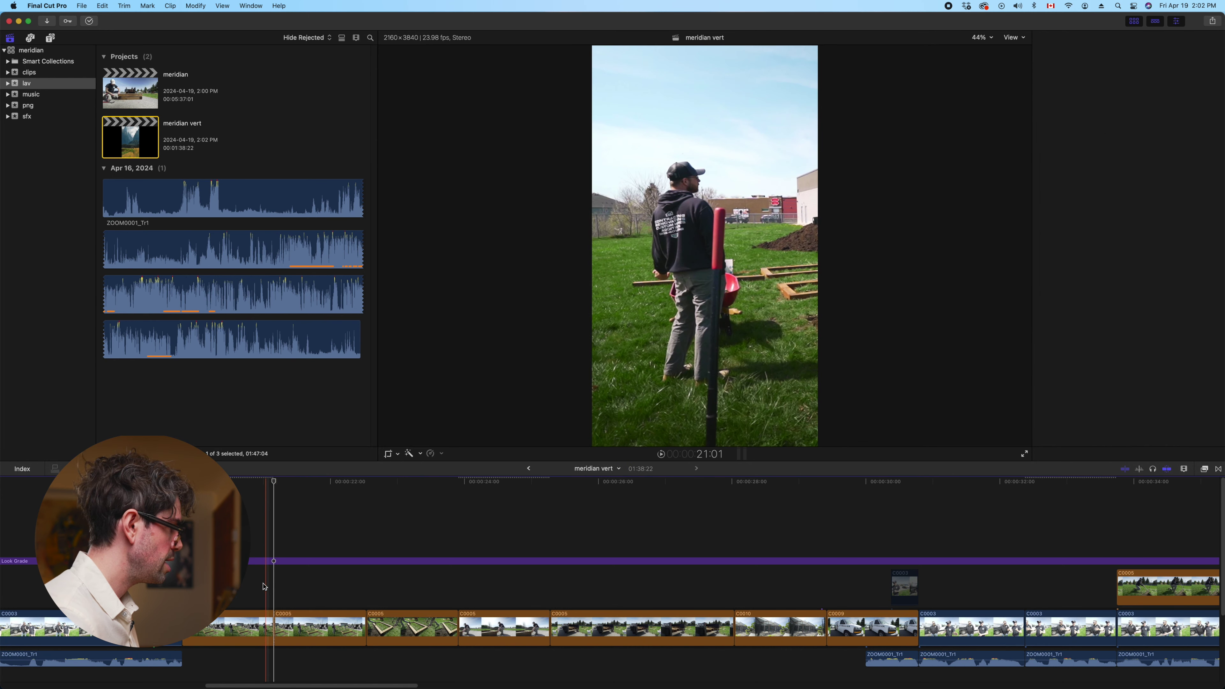
# Review the edit from about 19 seconds, then play it full screen from around 20 seconds
pyautogui.hotkey('shift', '/')
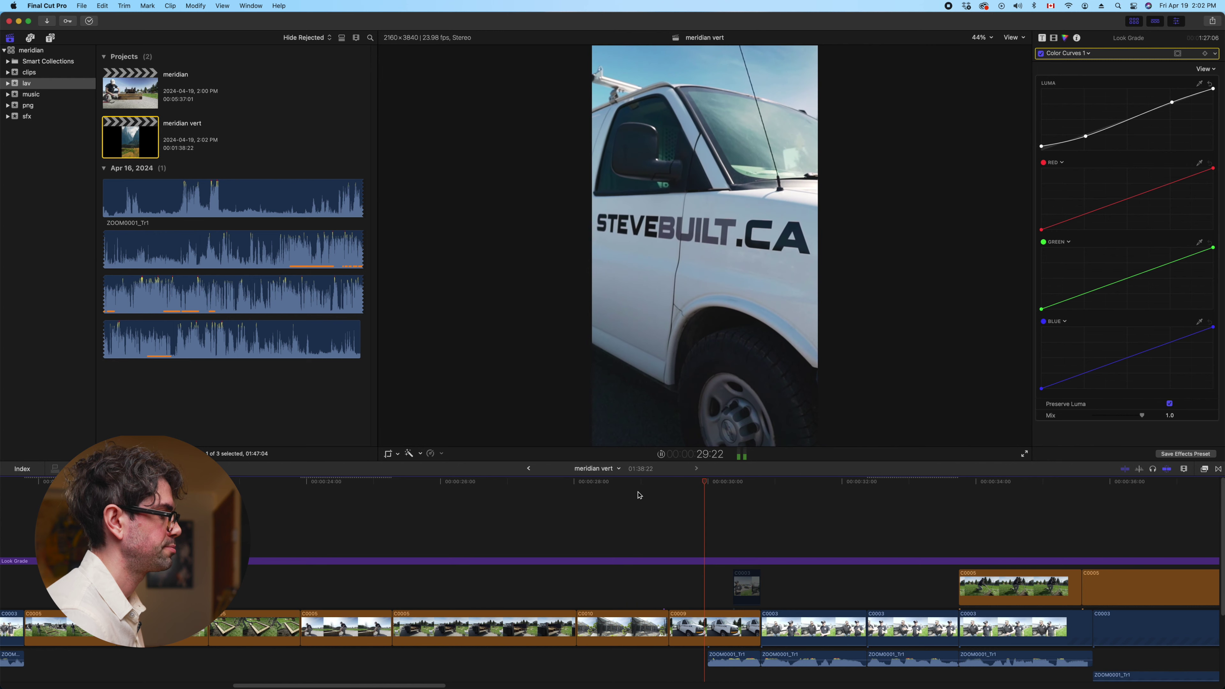
pyautogui.press('space')
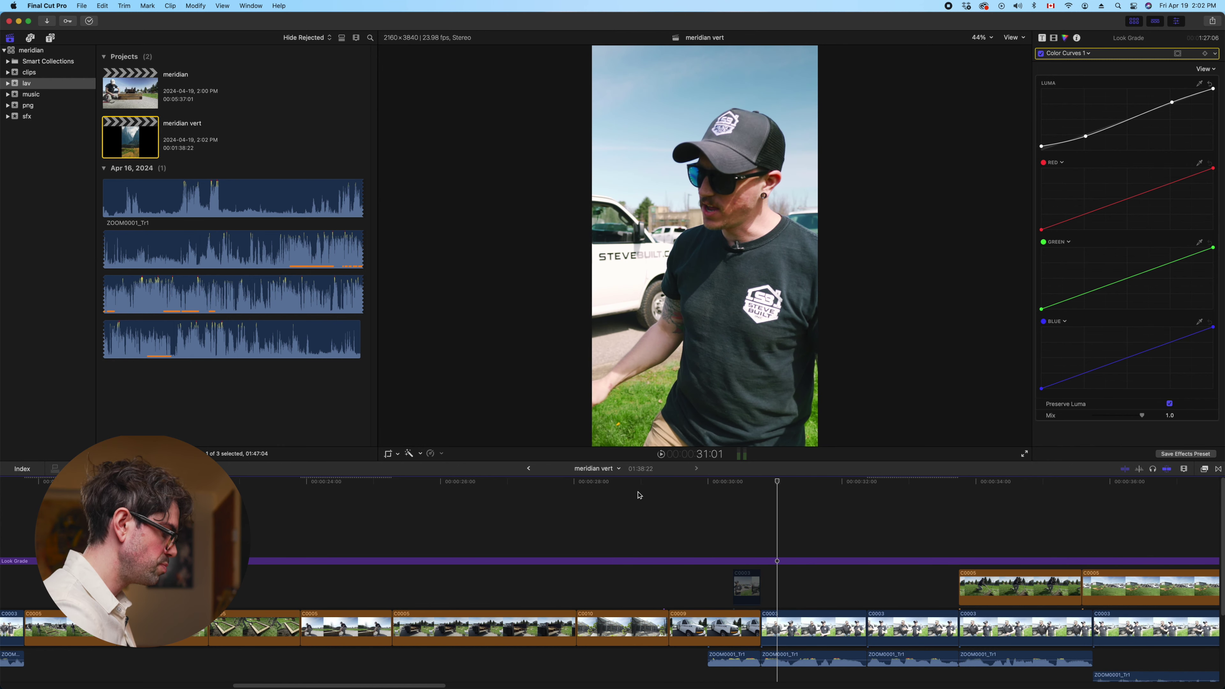
pyautogui.press('super+minus')
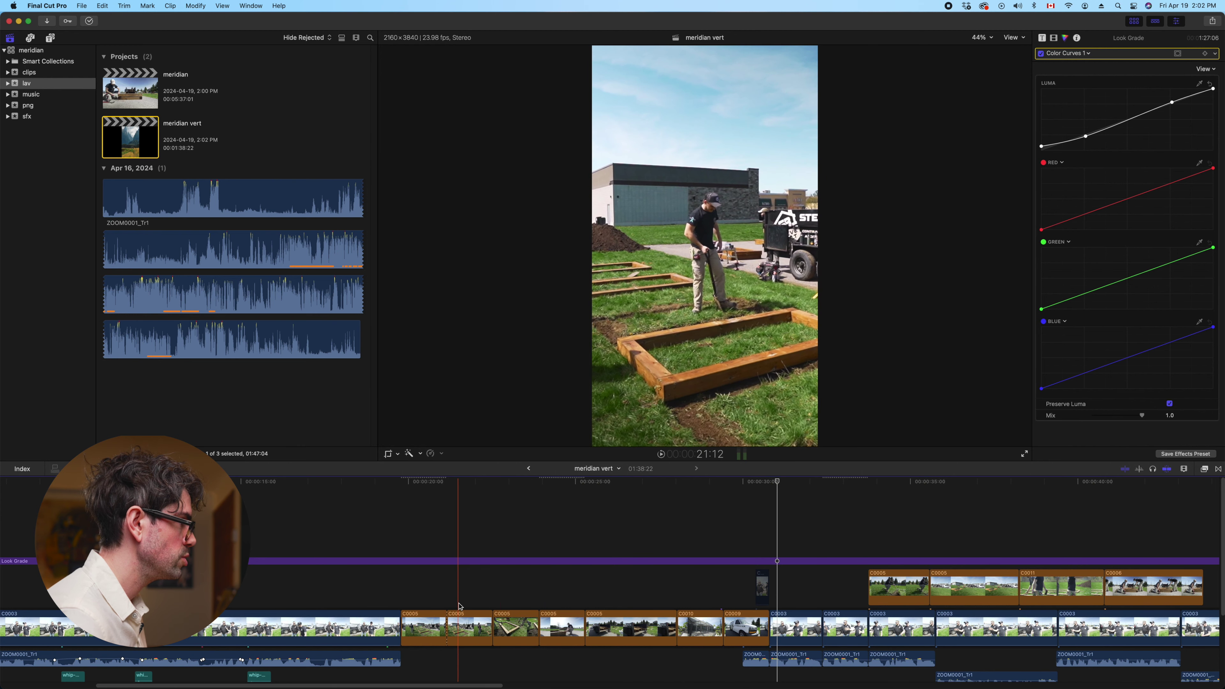
pyautogui.click(400, 550)
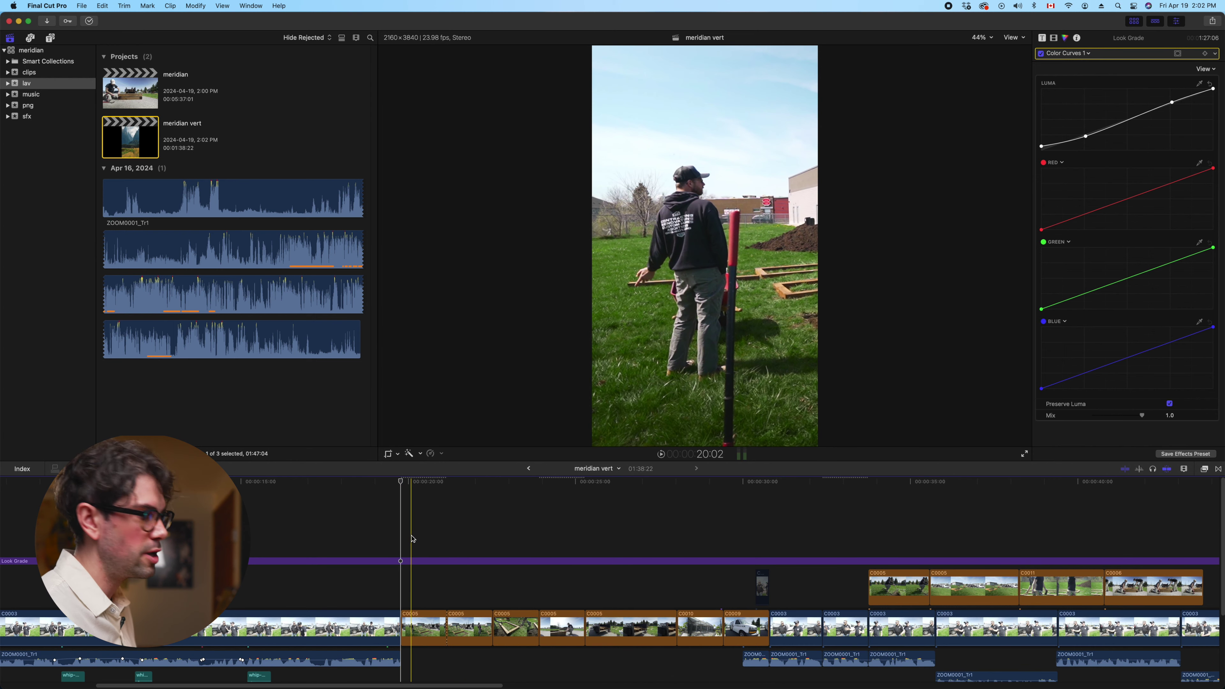
pyautogui.press('s')
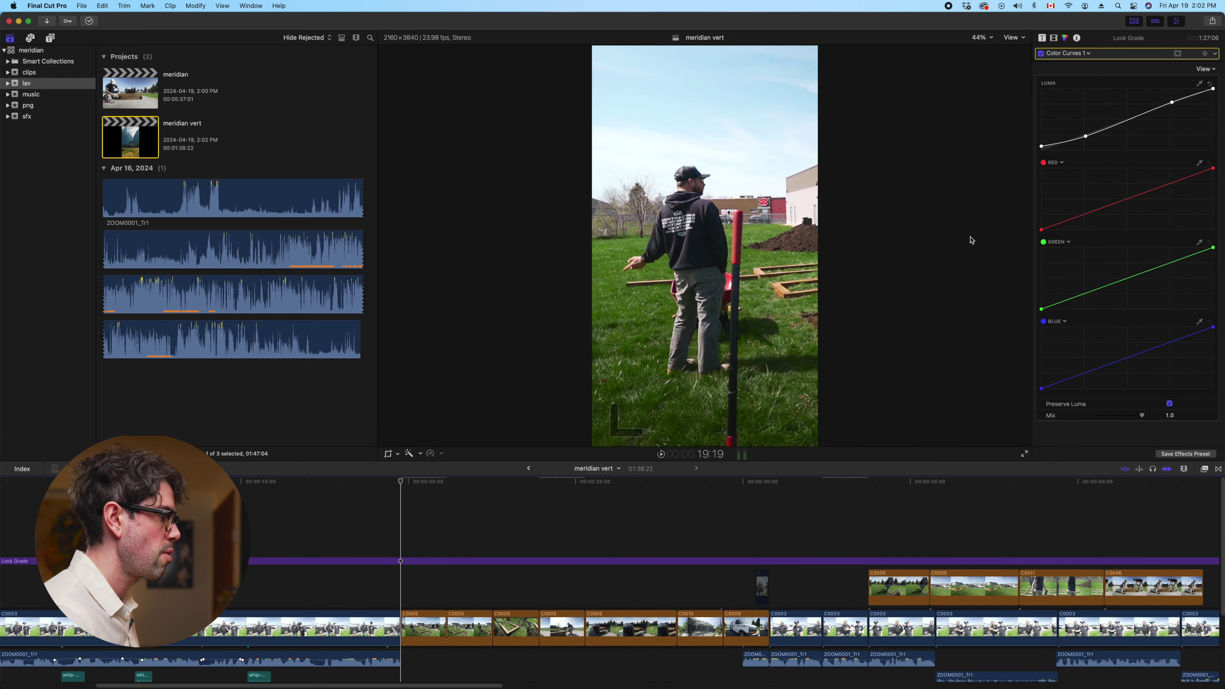
pyautogui.press('super+shift+f')
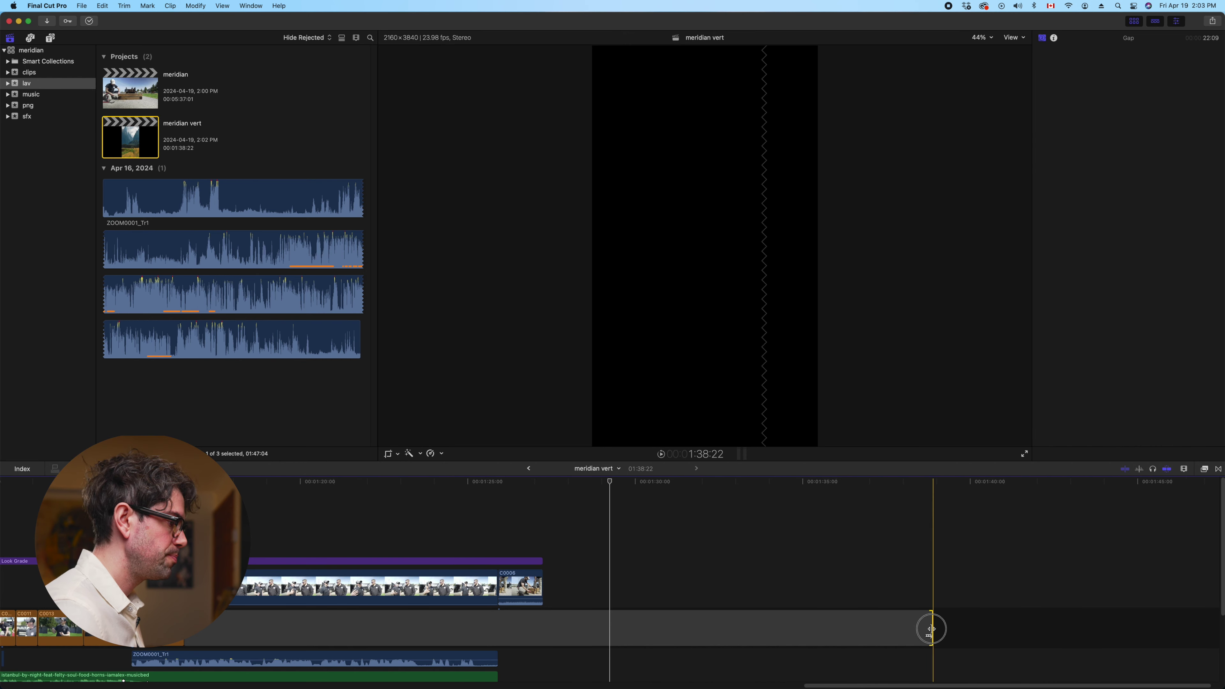
# Trim the trailing gap so the project runs 1:27:06 and review the ending from 1:18:07
pyautogui.moveTo(931, 629); pyautogui.dragTo(543, 630)
pyautogui.press('super+minus')
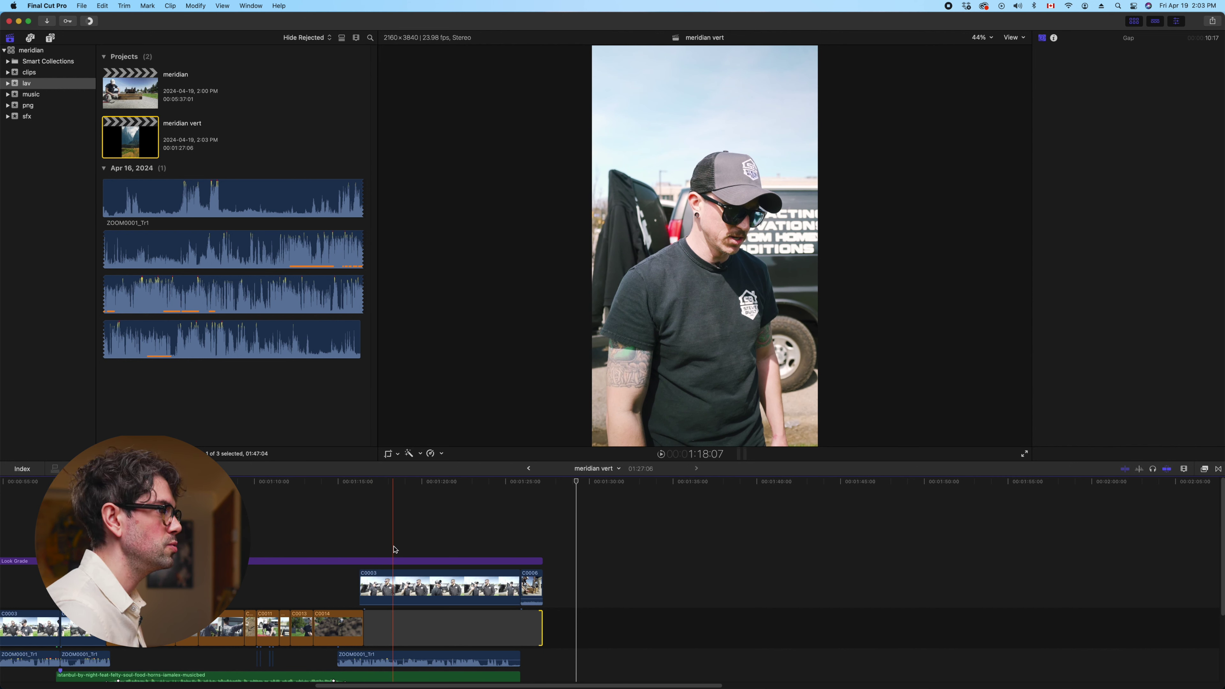
pyautogui.click(395, 549)
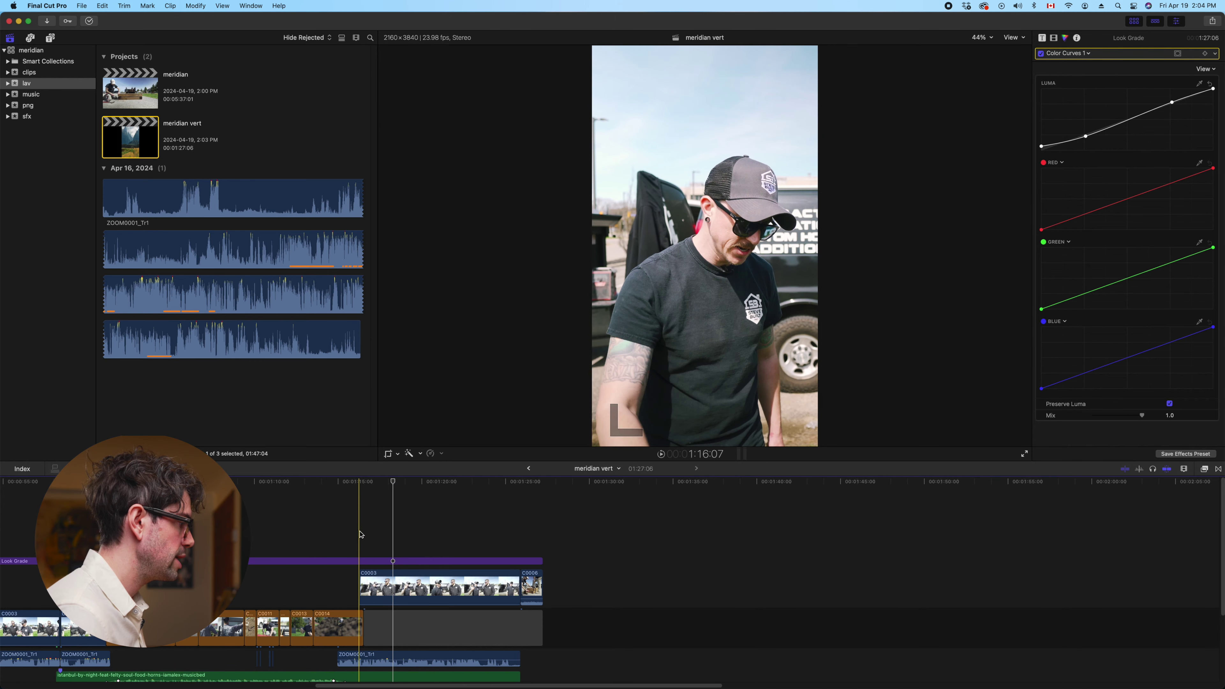
pyautogui.press('space')
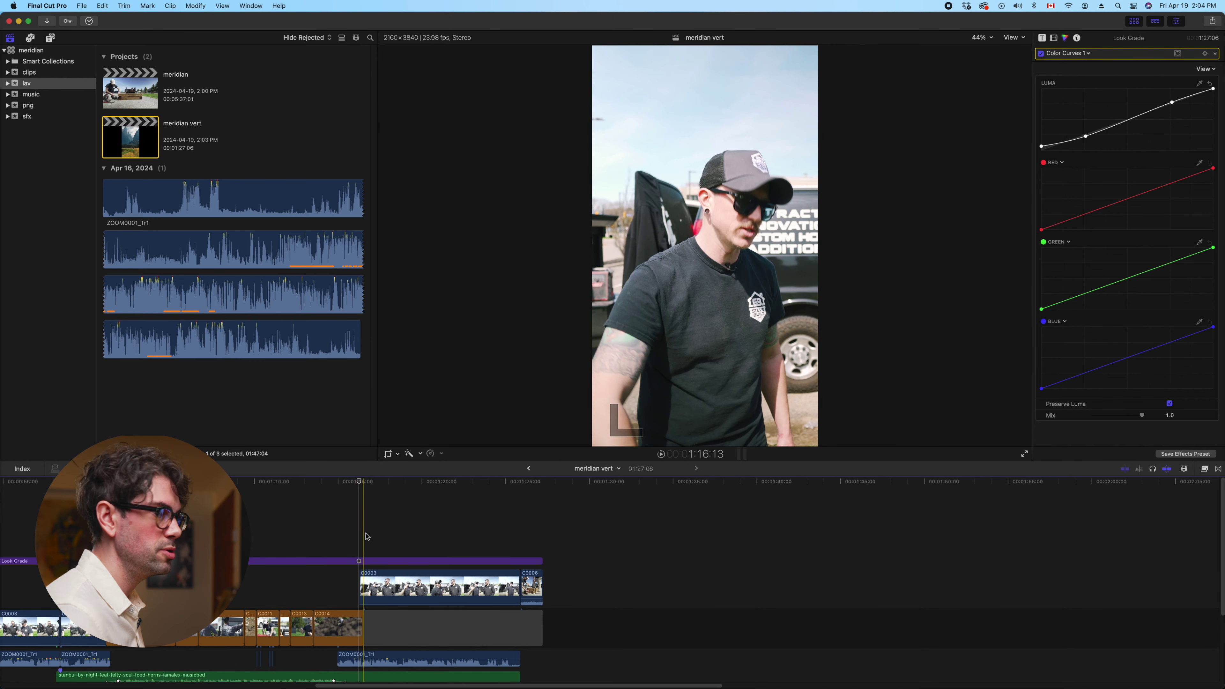
pyautogui.press('space')
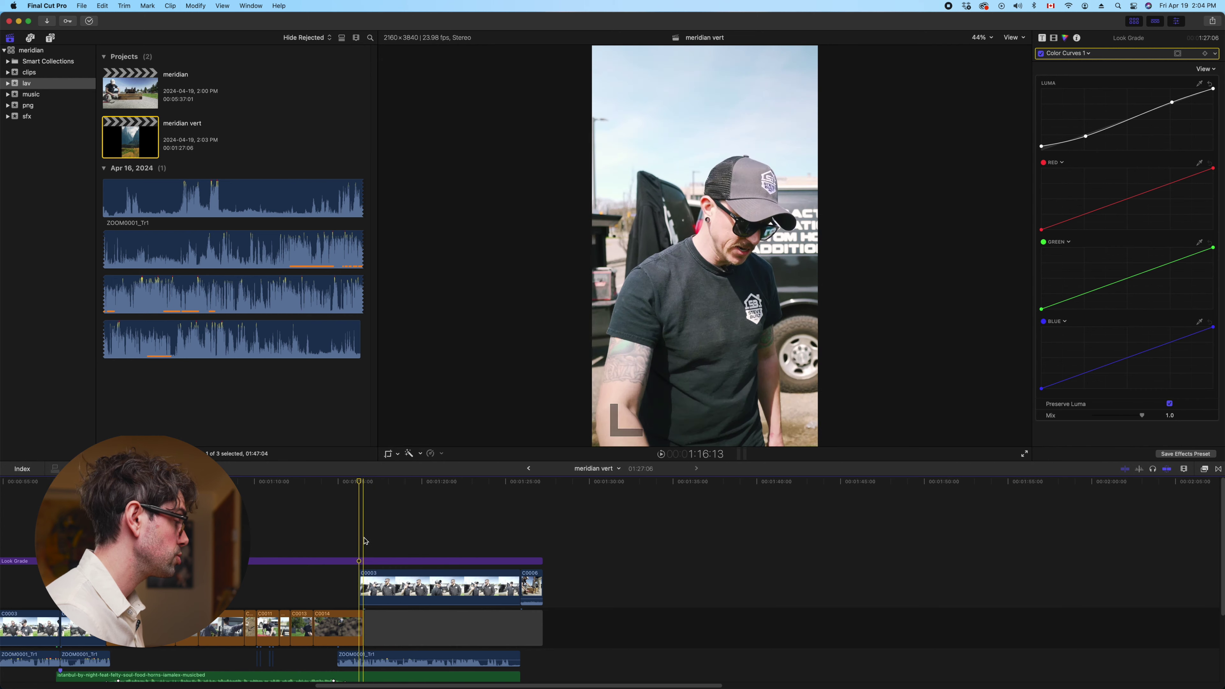
pyautogui.press('space')
pyautogui.press('space')
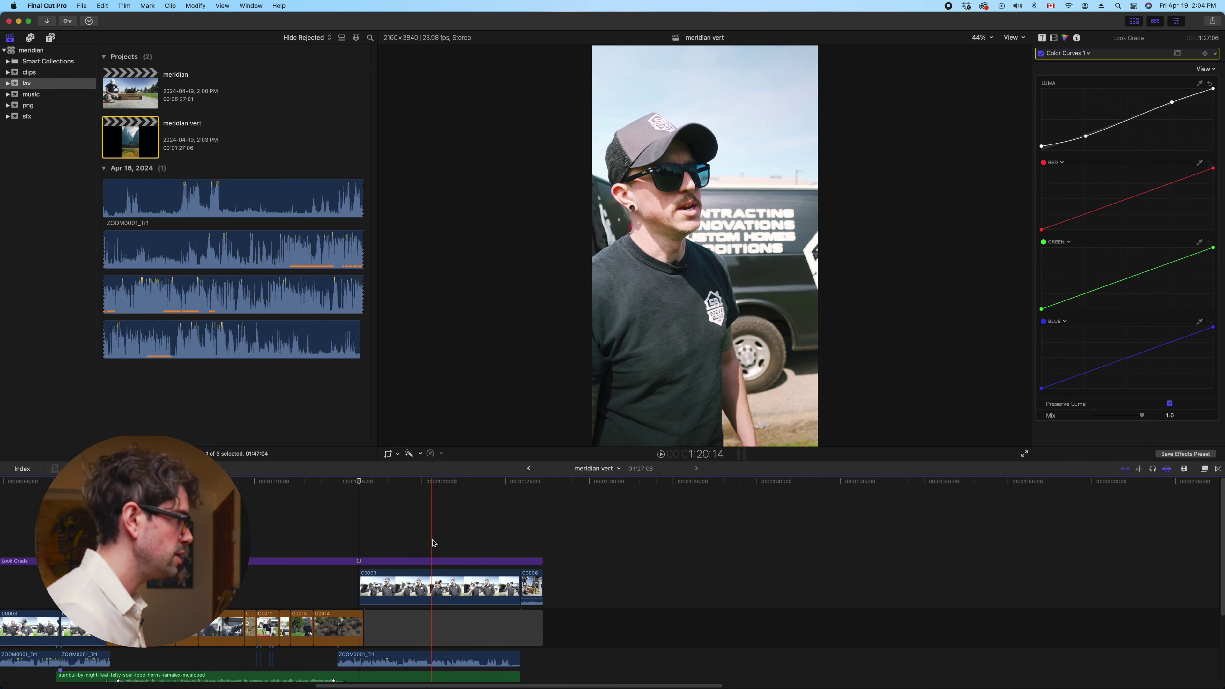
# Zoom out to the whole edit and park the playhead at its end
pyautogui.click(432, 543)
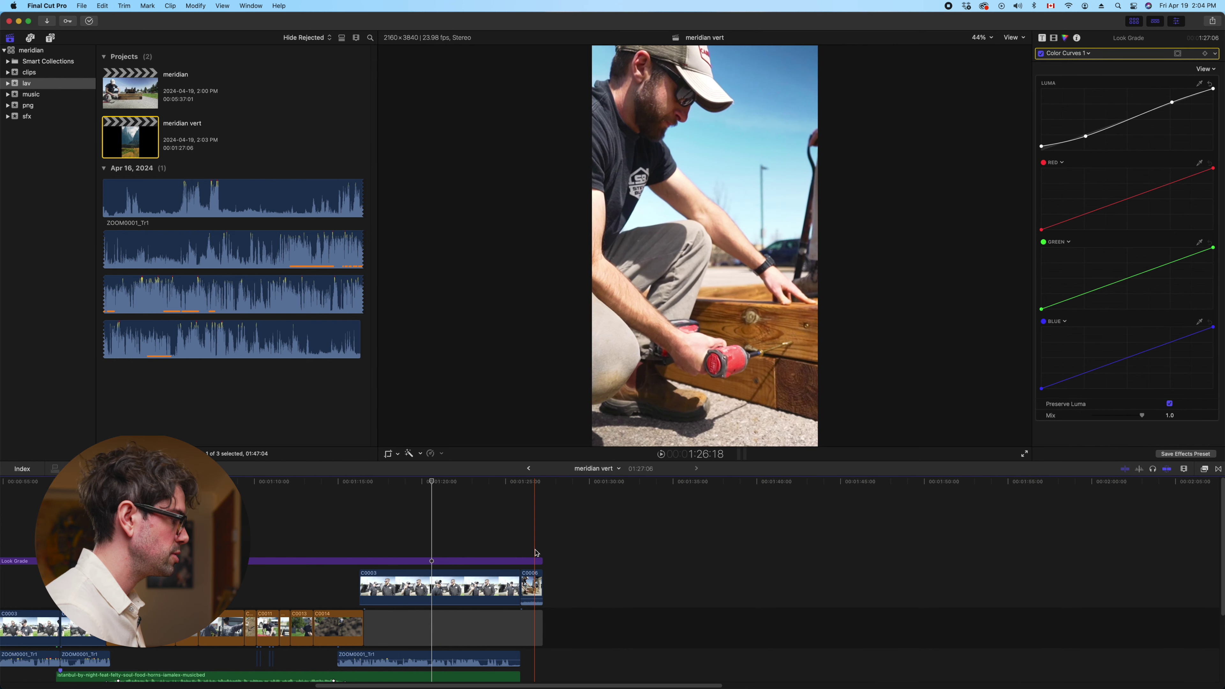
pyautogui.press('super+minus')
pyautogui.press('super+minus')
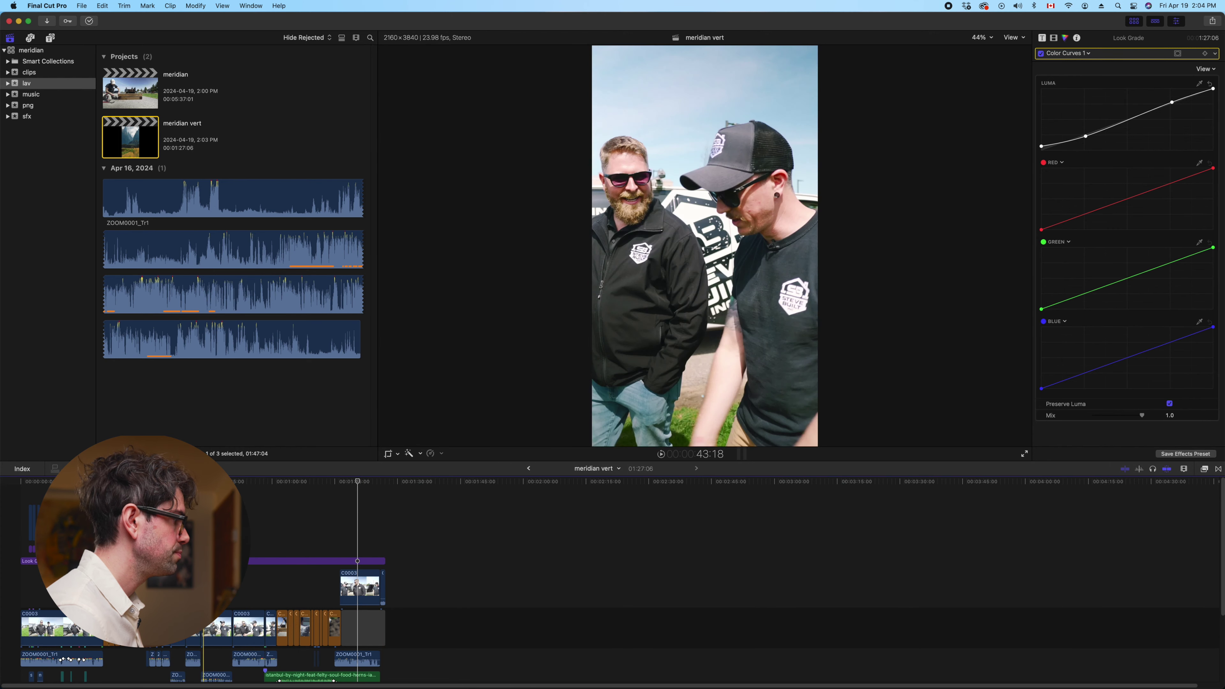
pyautogui.click(389, 523)
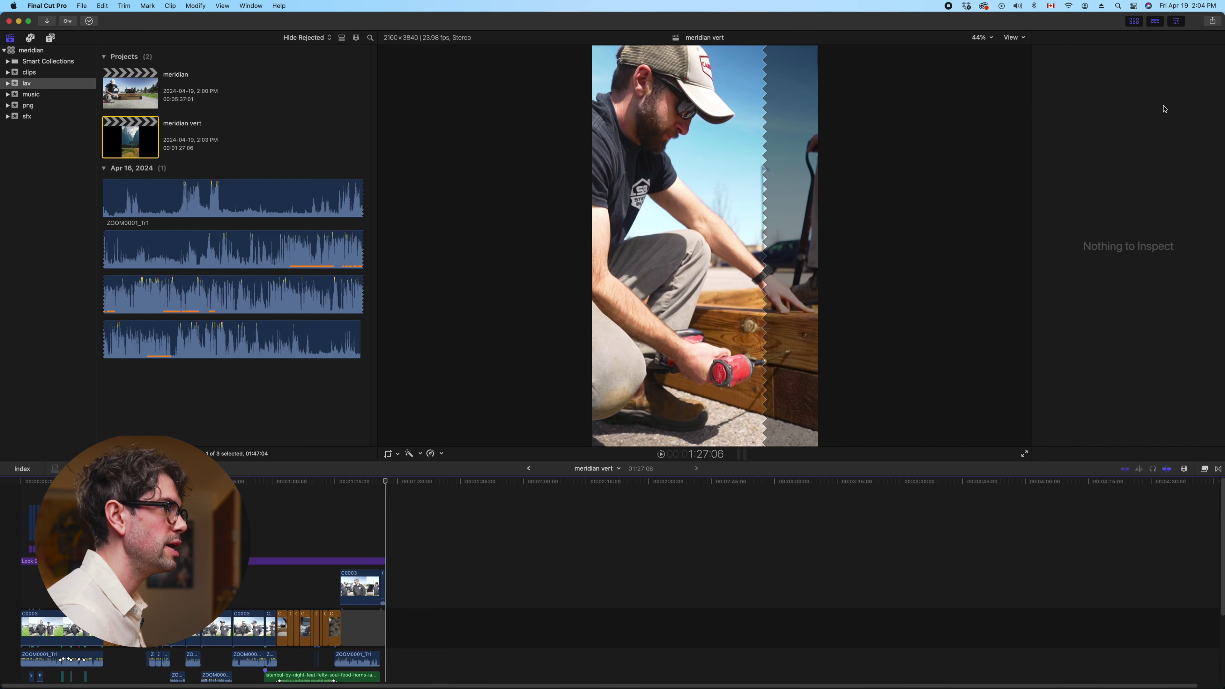
# Attempt a share export and cancel the proxy media warning
pyautogui.click(1024, 38)
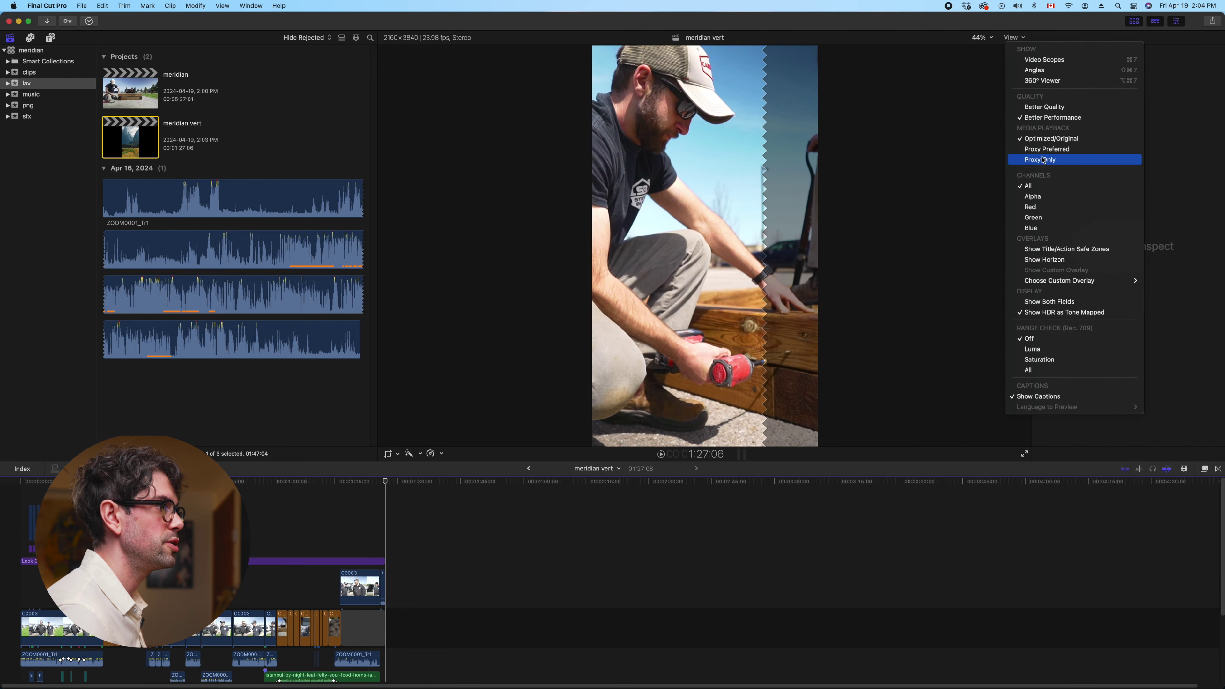
pyautogui.click(993, 53)
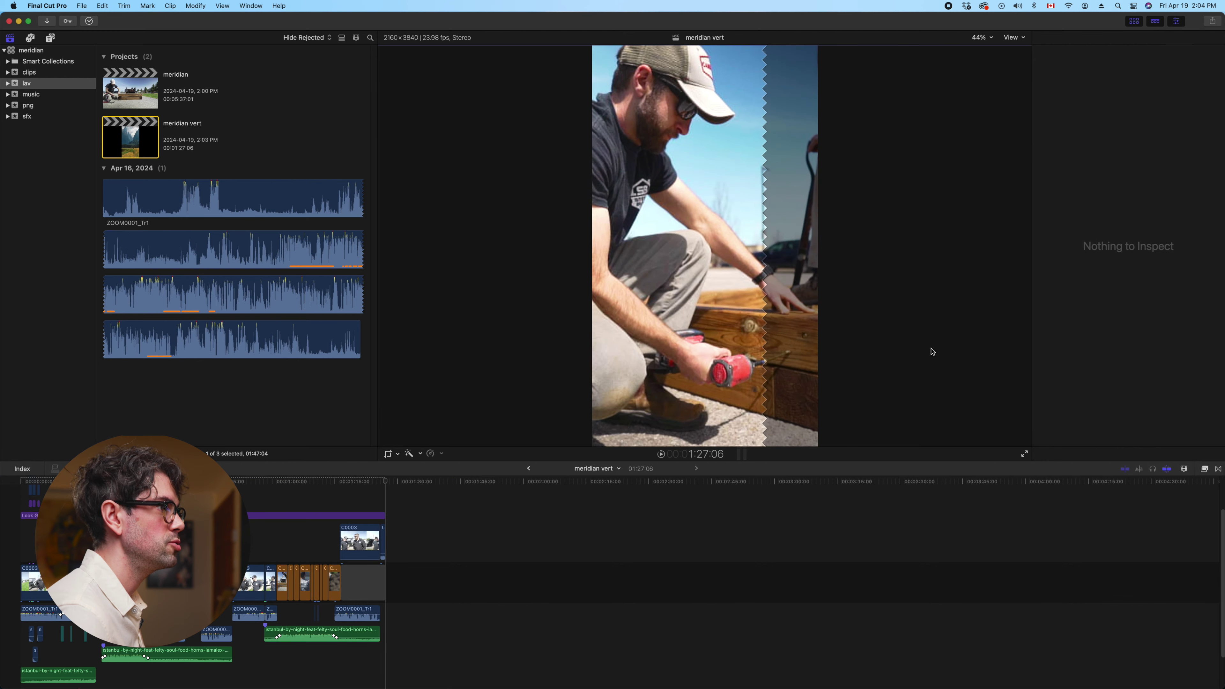
pyautogui.click(1212, 21)
pyautogui.click(1174, 82)
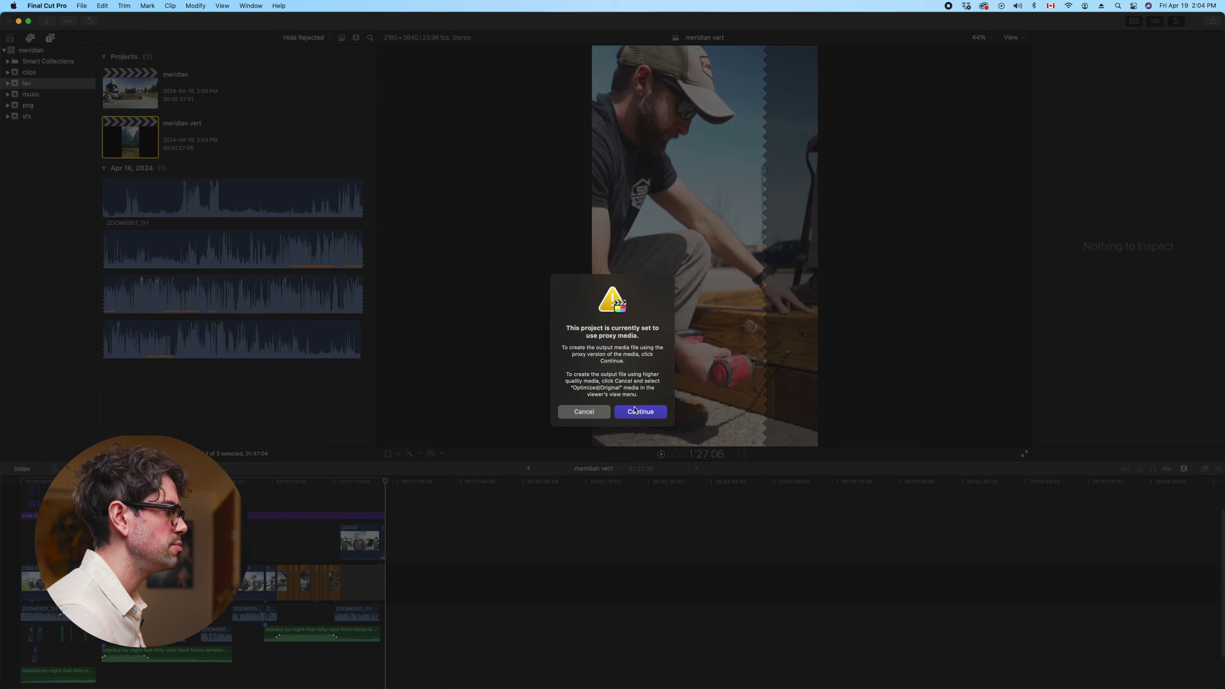
pyautogui.click(584, 412)
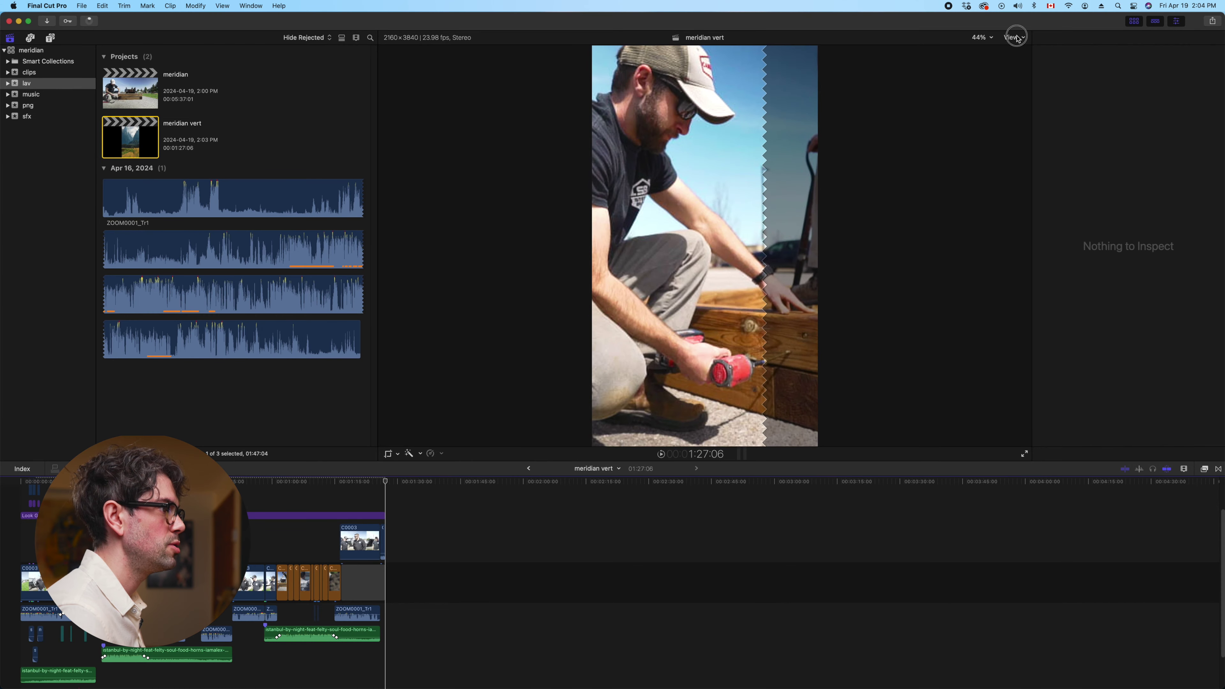
# Switch viewer playback to Optimized/Original and open the 4k WIDE .MP4 share destination
pyautogui.click(1013, 37)
pyautogui.click(1053, 138)
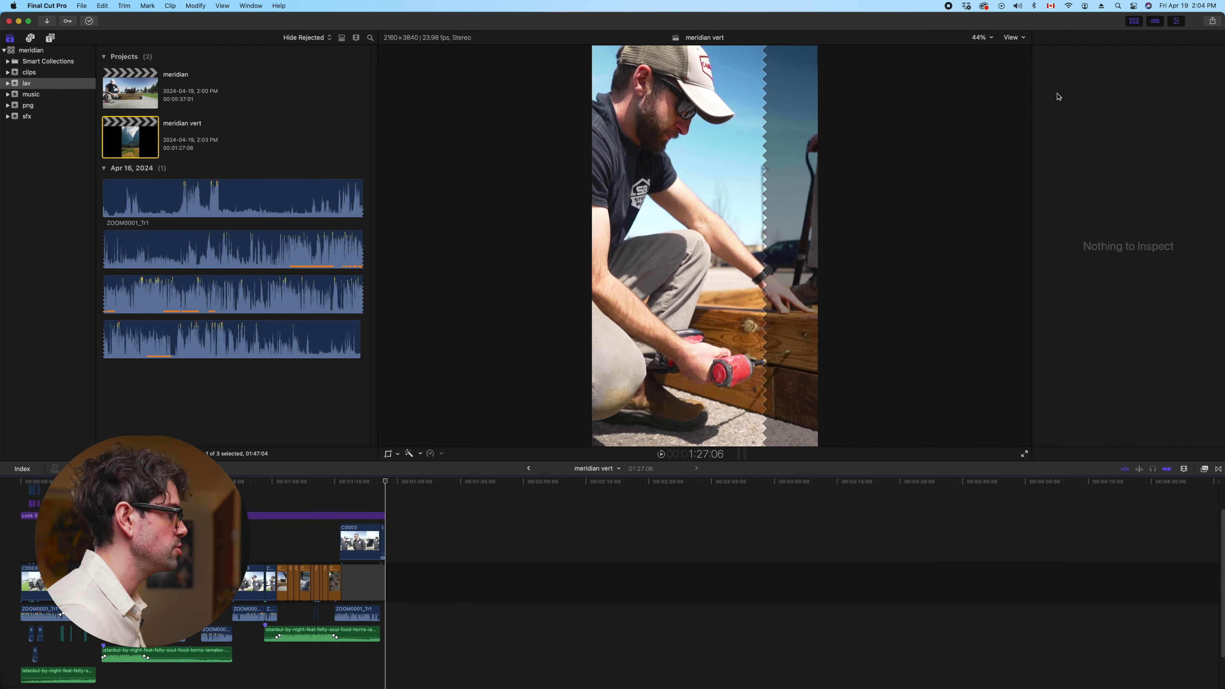
pyautogui.click(1211, 20)
pyautogui.press('Up')
pyautogui.press('Return')
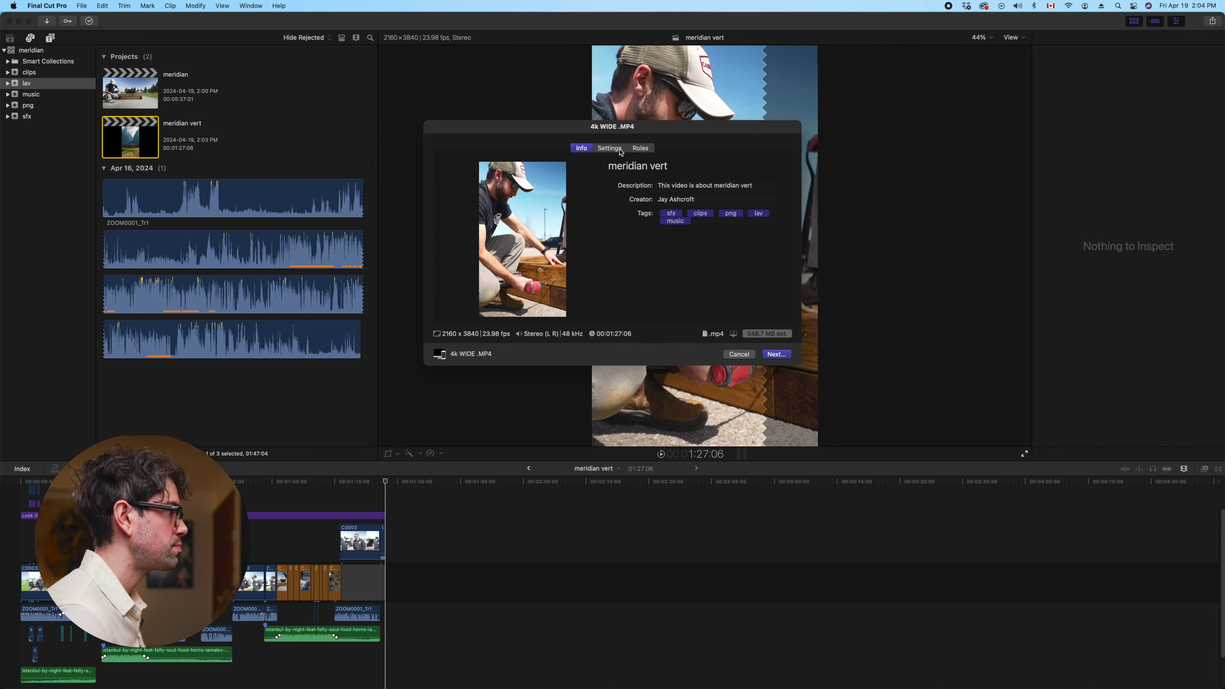
# Set the export resolution to 1216 x 2160, check the Roles and Info tabs, and continue to saving
pyautogui.click(620, 151)
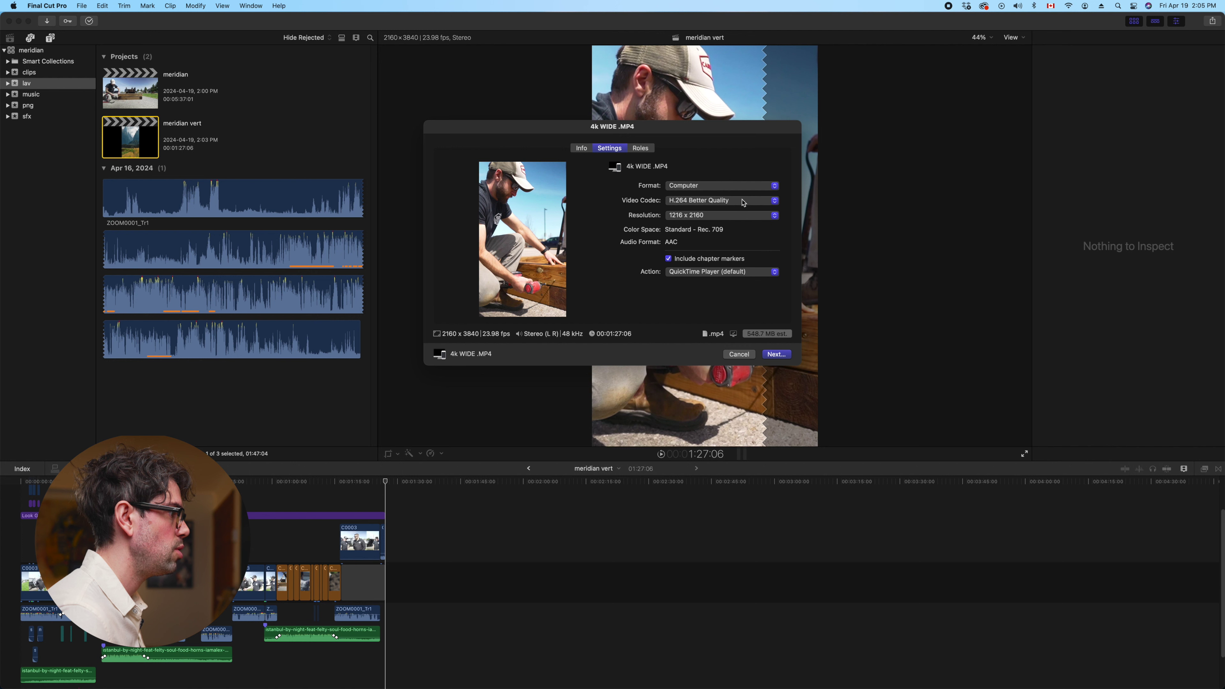
pyautogui.click(746, 212)
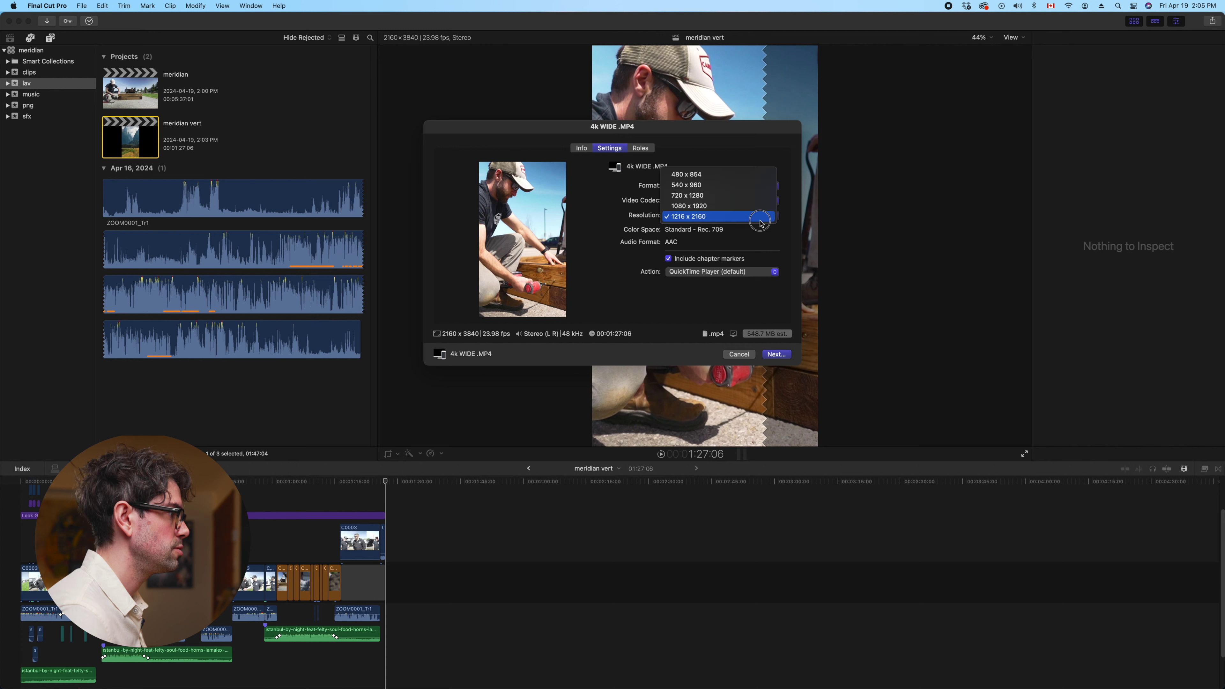
pyautogui.click(719, 218)
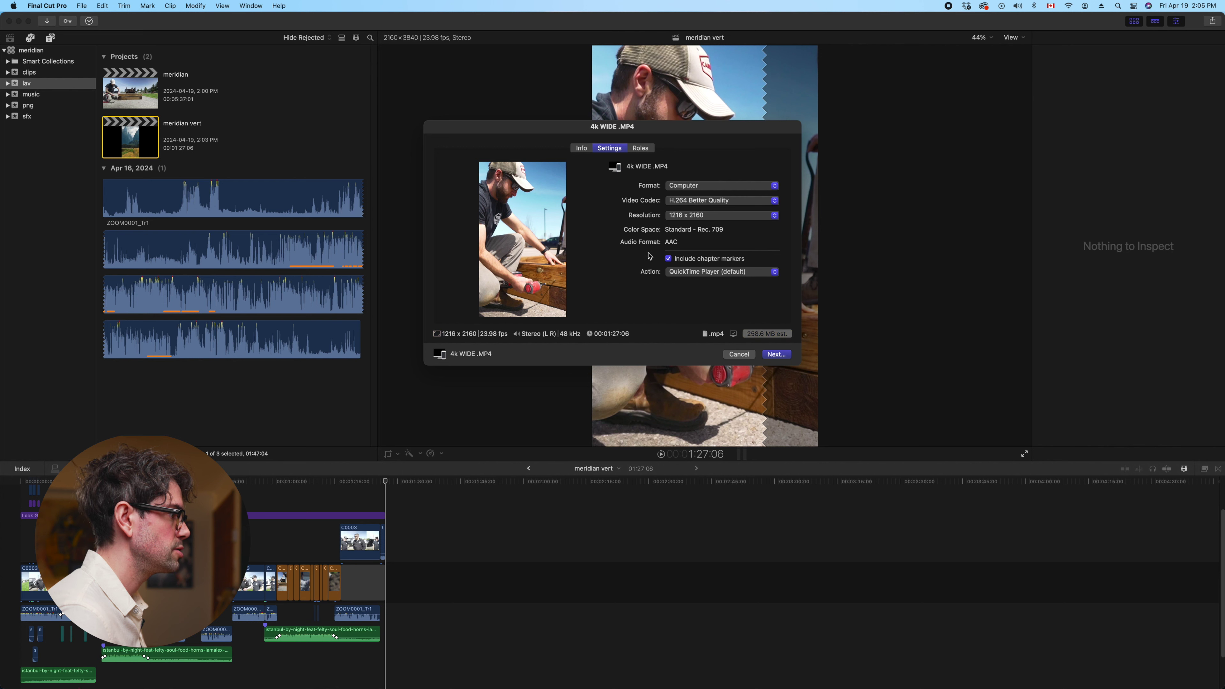
pyautogui.click(641, 148)
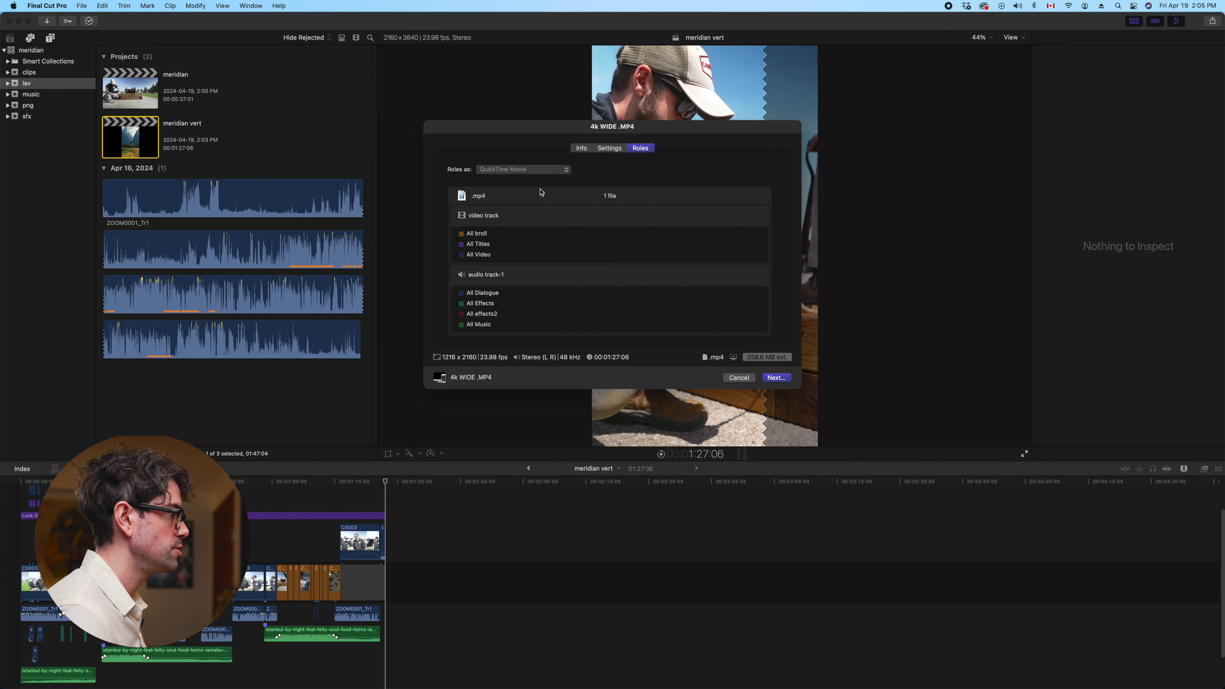
pyautogui.click(617, 148)
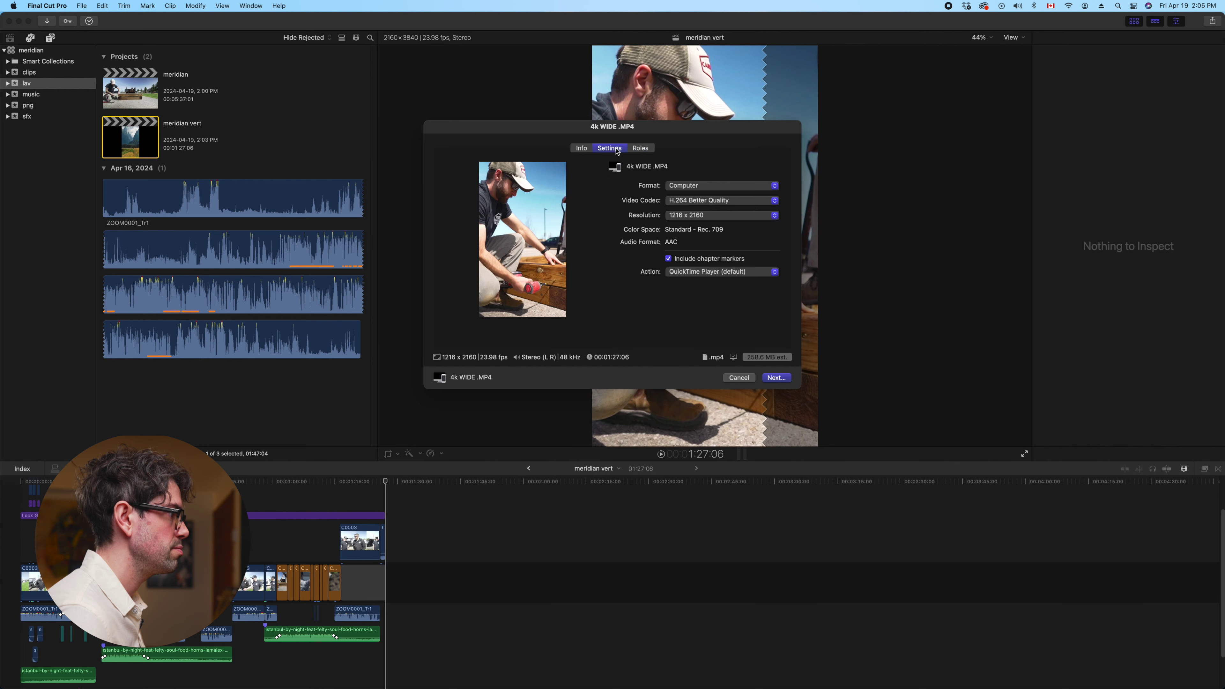
pyautogui.click(583, 149)
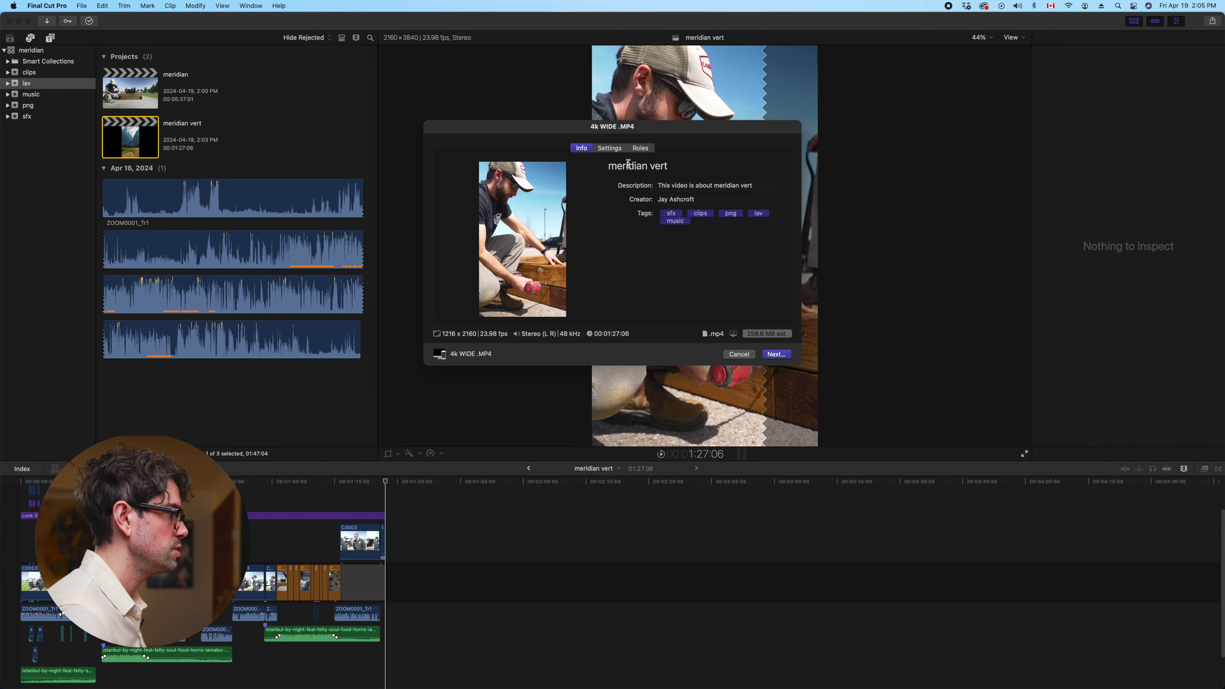
pyautogui.click(776, 355)
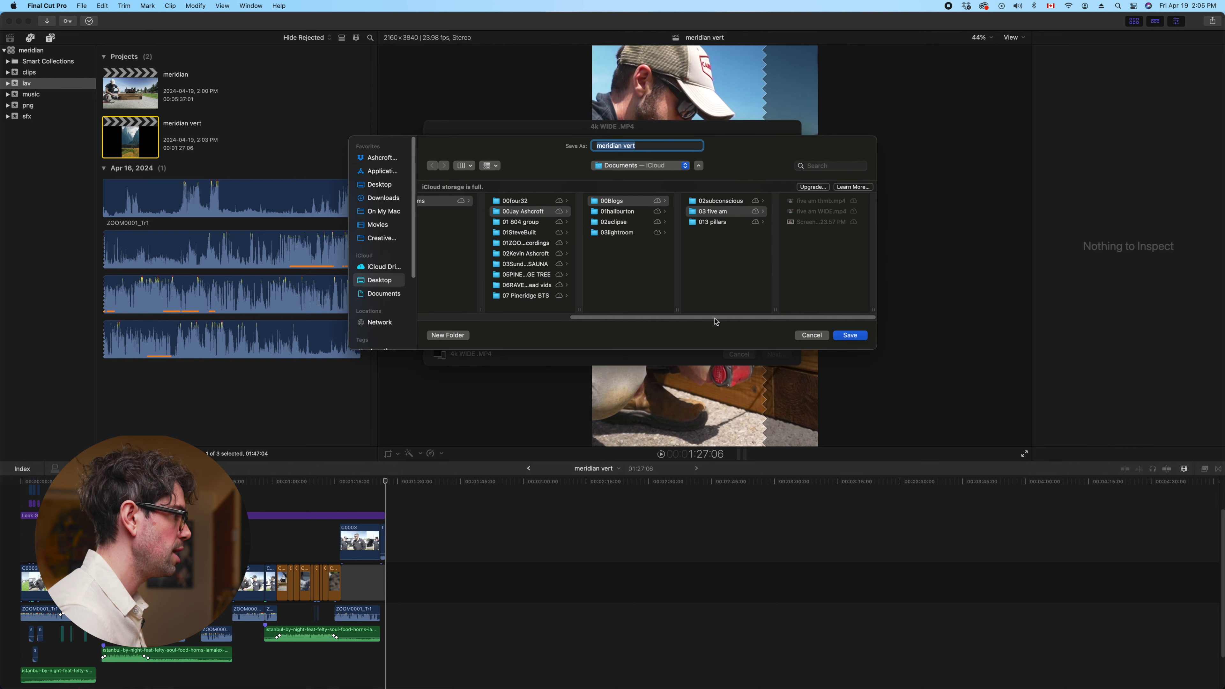
# Browse the Save sheet to VIDEO > 2024 > 01Films > 01SteveBuilt
pyautogui.hscroll(-5, 704, 308)
pyautogui.scroll(5, 504, 278)
pyautogui.scroll(-3, 457, 280)
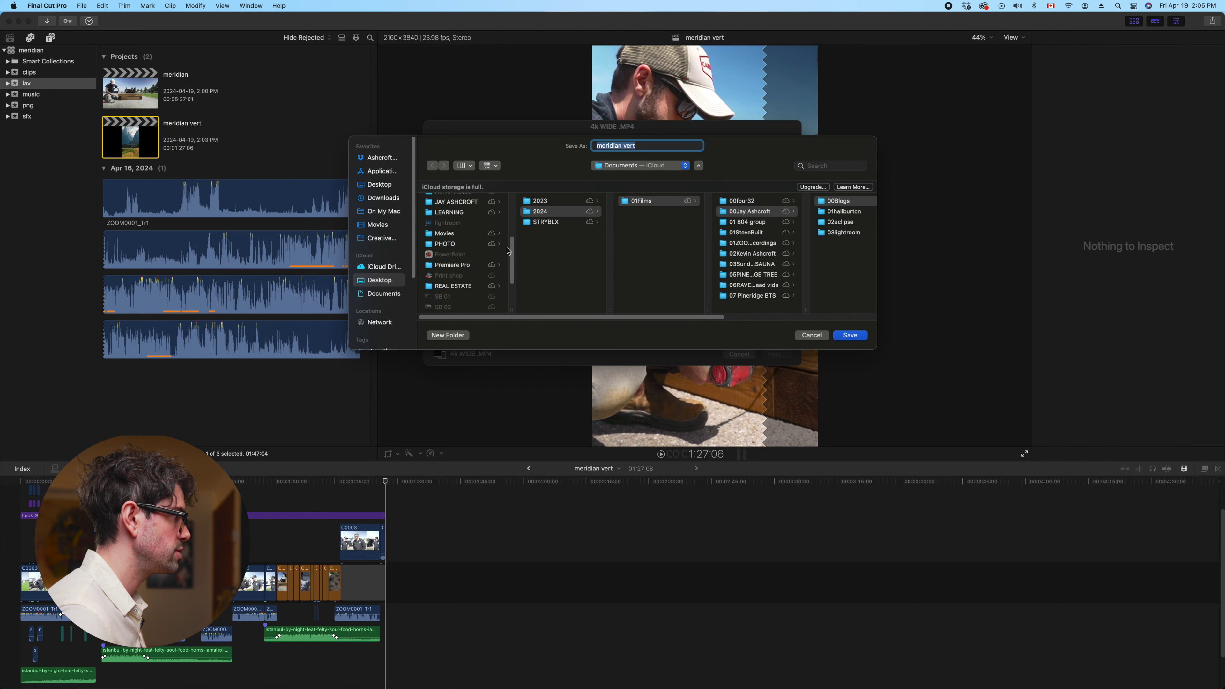
pyautogui.scroll(-3, 508, 251)
pyautogui.click(447, 269)
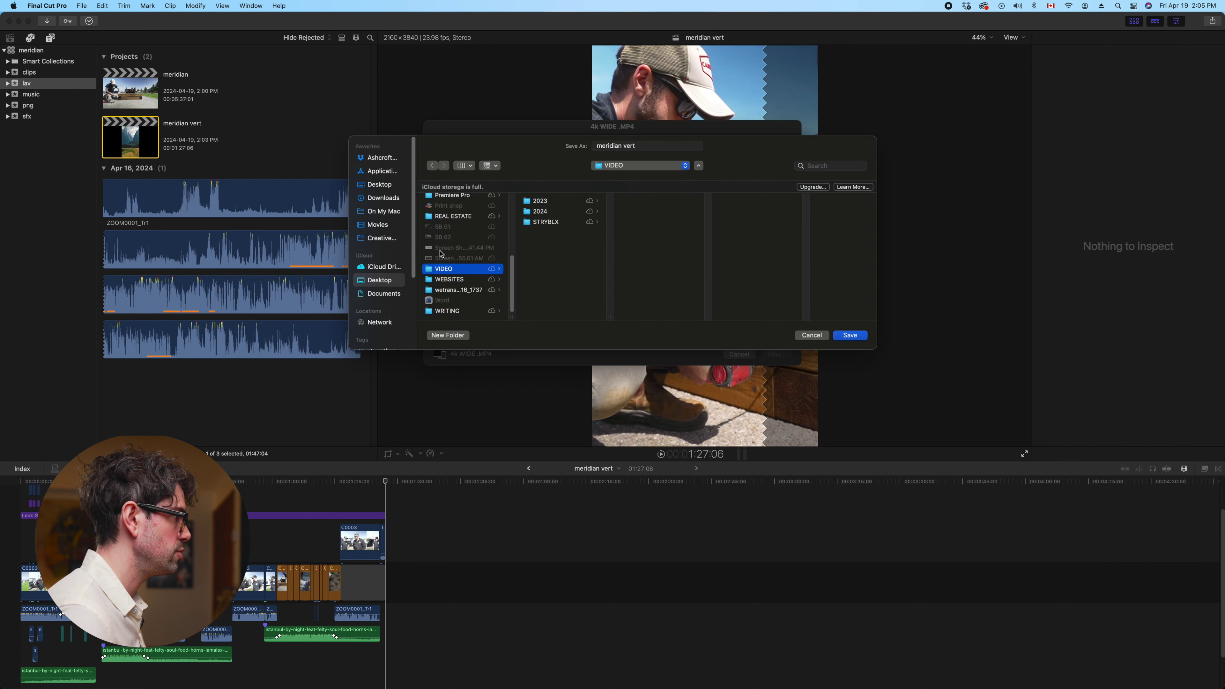
pyautogui.click(542, 210)
pyautogui.click(645, 203)
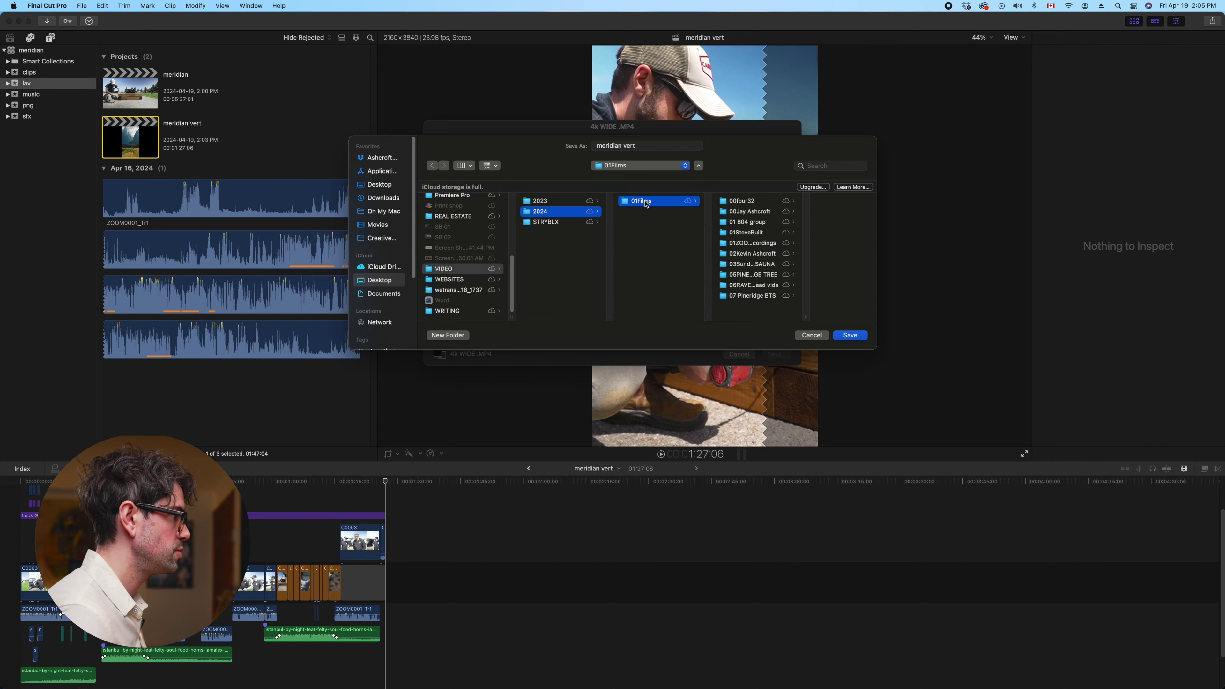
pyautogui.click(751, 234)
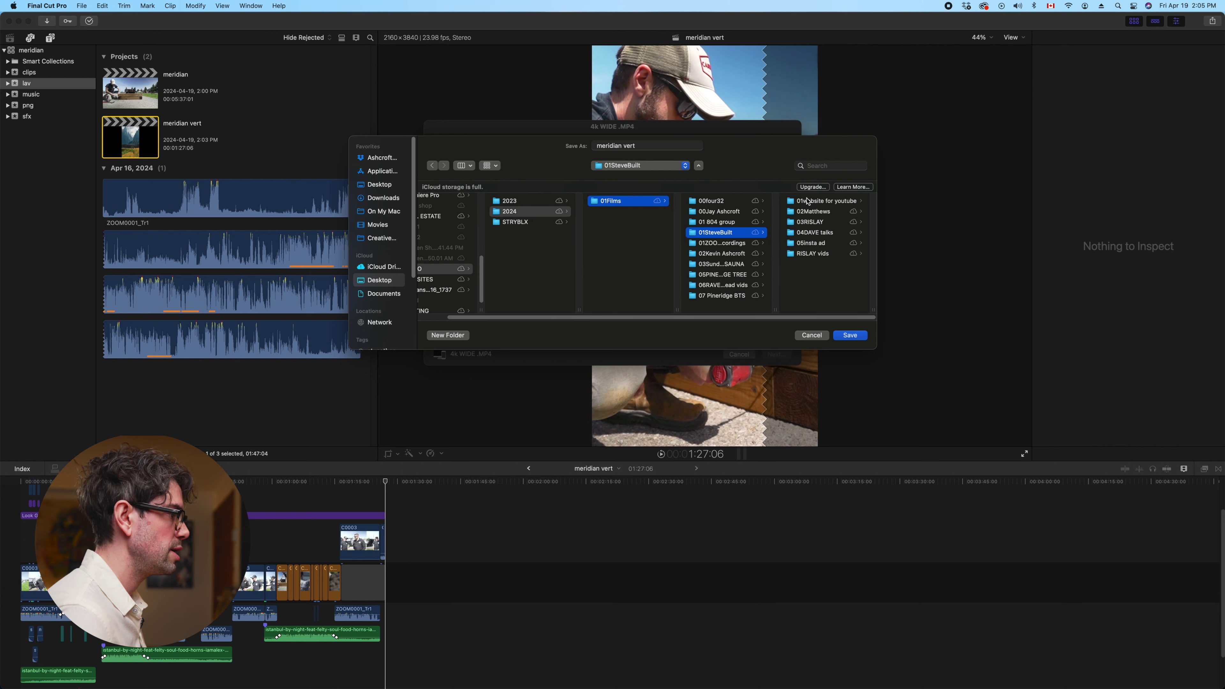
# Create a new 06meridian folder there and save the export into it
pyautogui.click(454, 335)
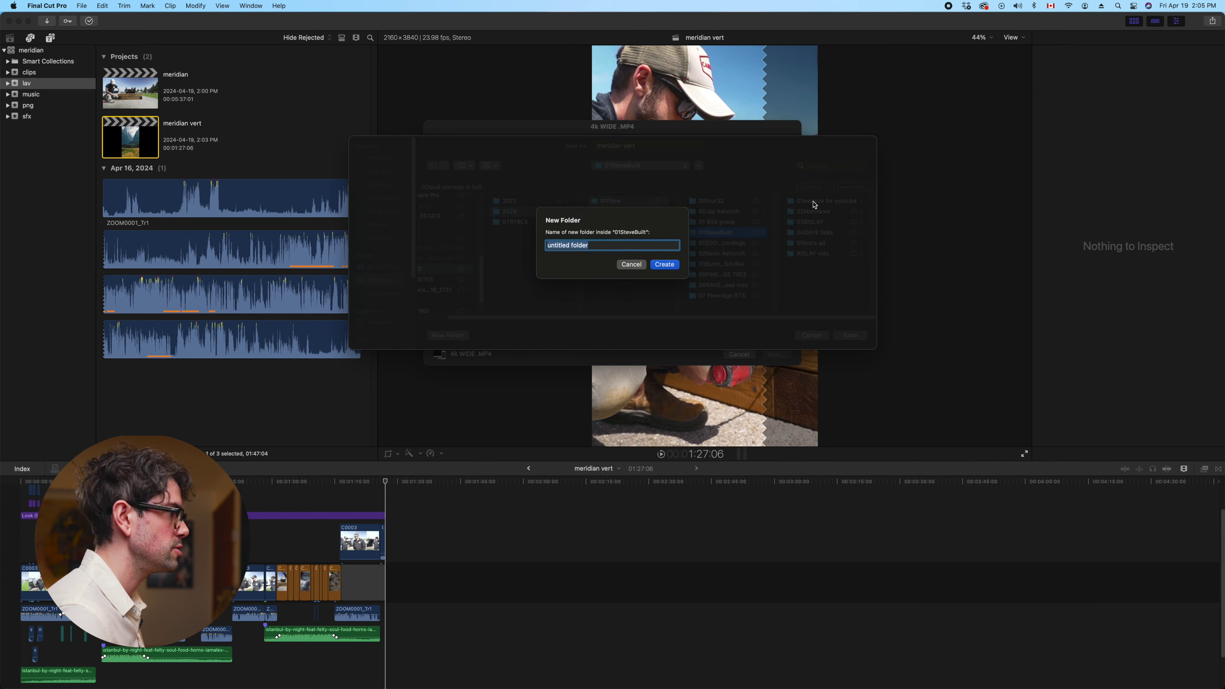
pyautogui.write('06meridia')
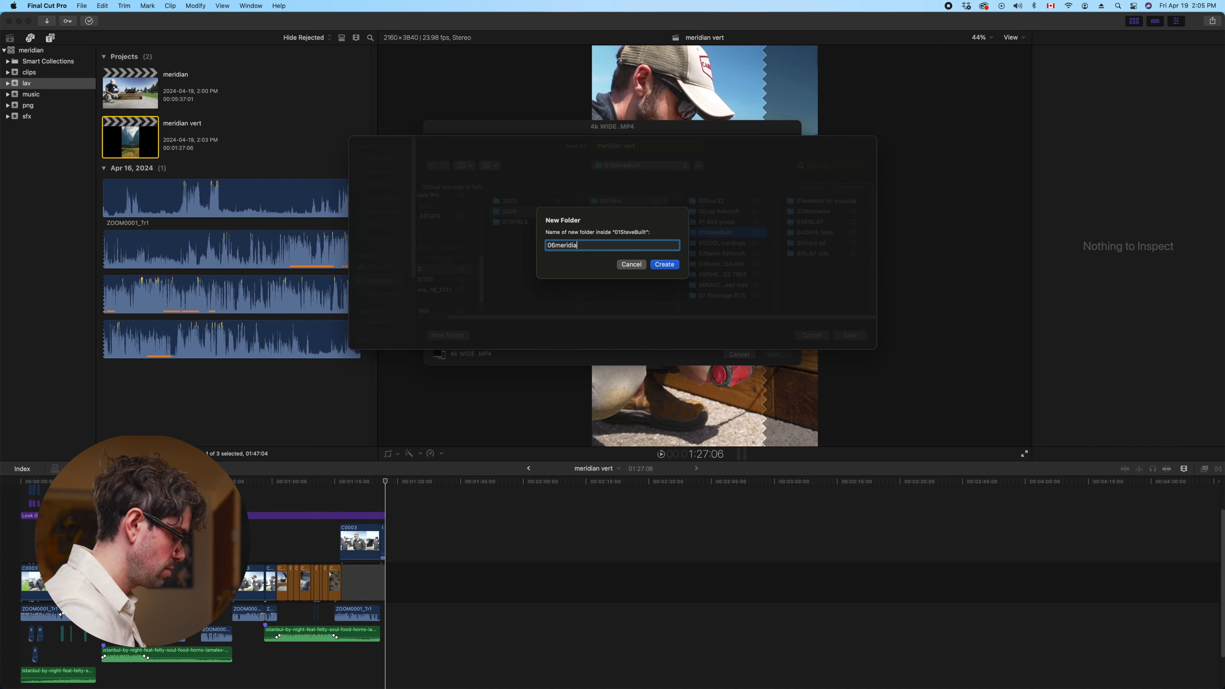
pyautogui.press('Return')
pyautogui.click(851, 336)
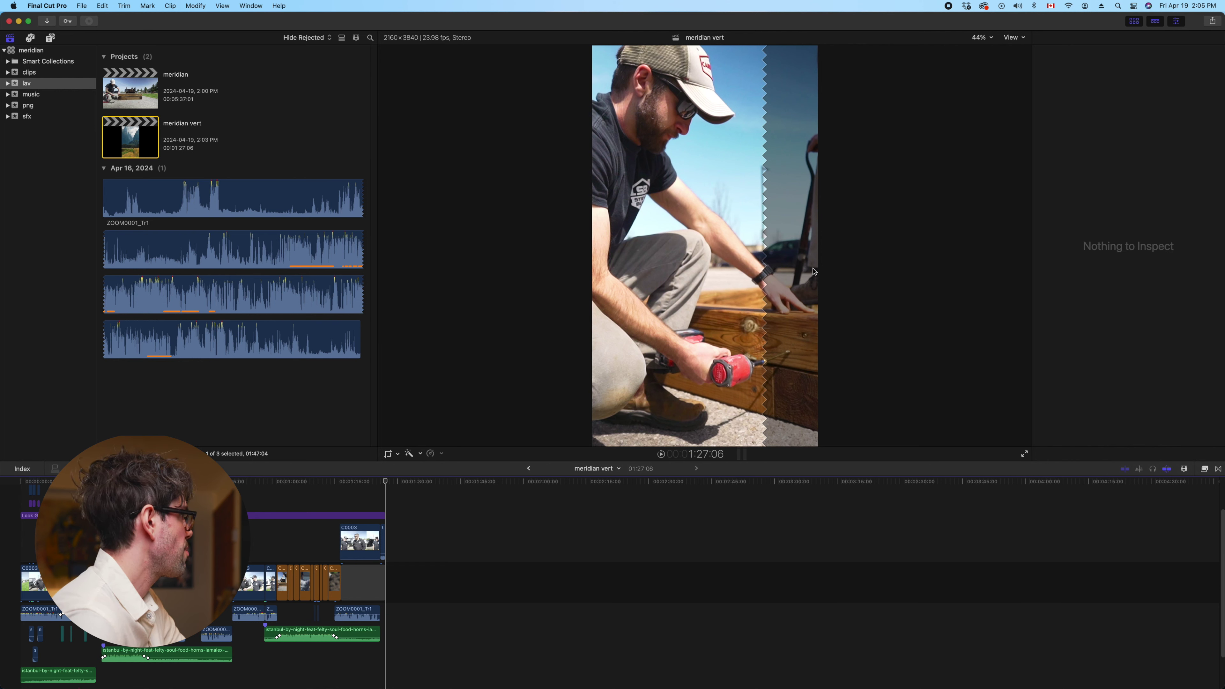
# Check the Sharing progress in Background Tasks, then close it while the export finishes
pyautogui.click(89, 21)
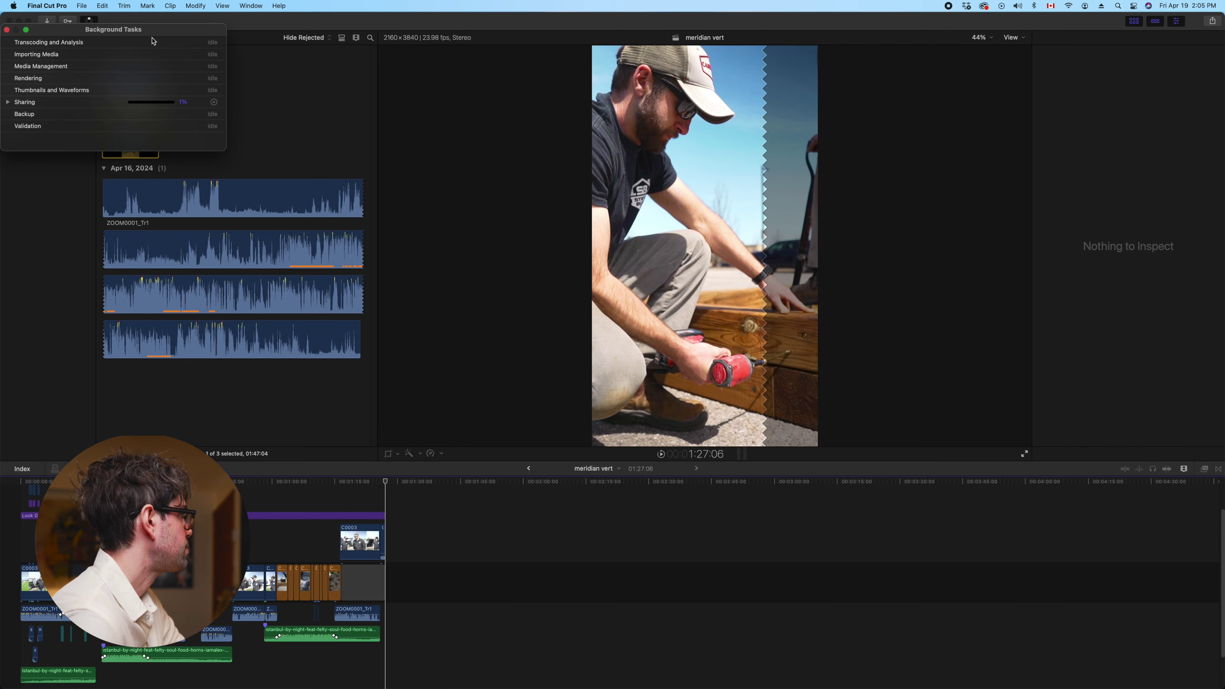
pyautogui.click(6, 30)
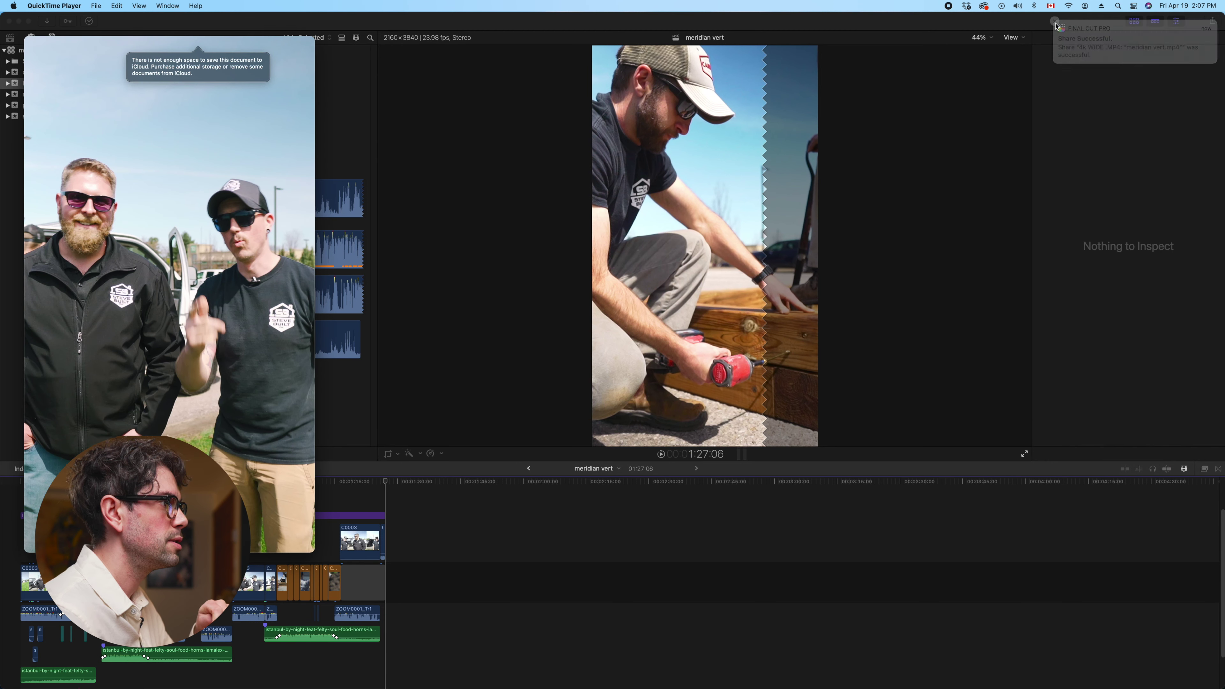
# Center the QuickTime window and play the 01:27 meridian vert video full screen
pyautogui.moveTo(277, 45); pyautogui.dragTo(560, 48)
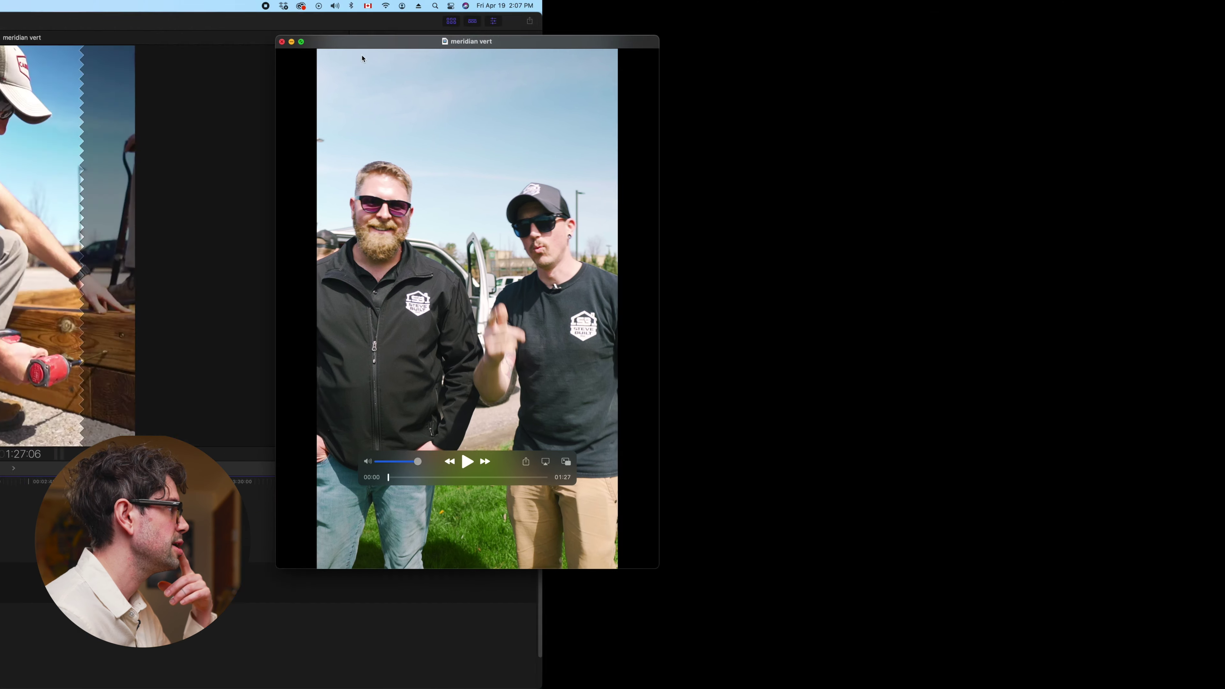
pyautogui.doubleClick(362, 59)
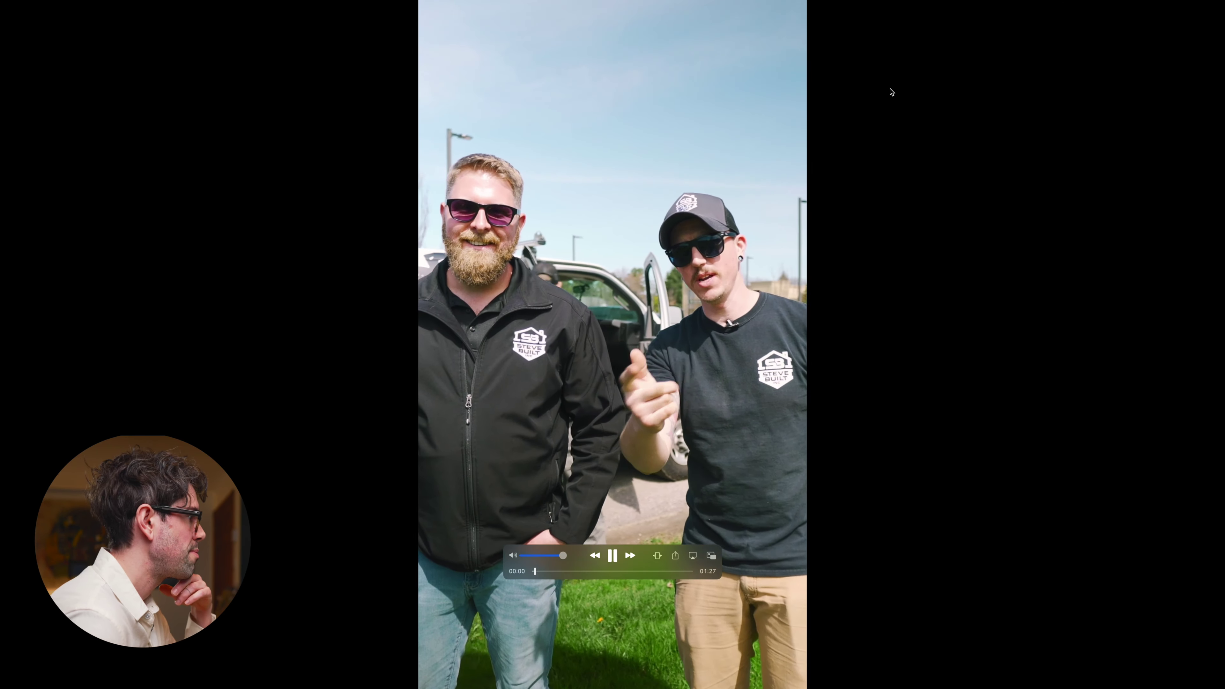